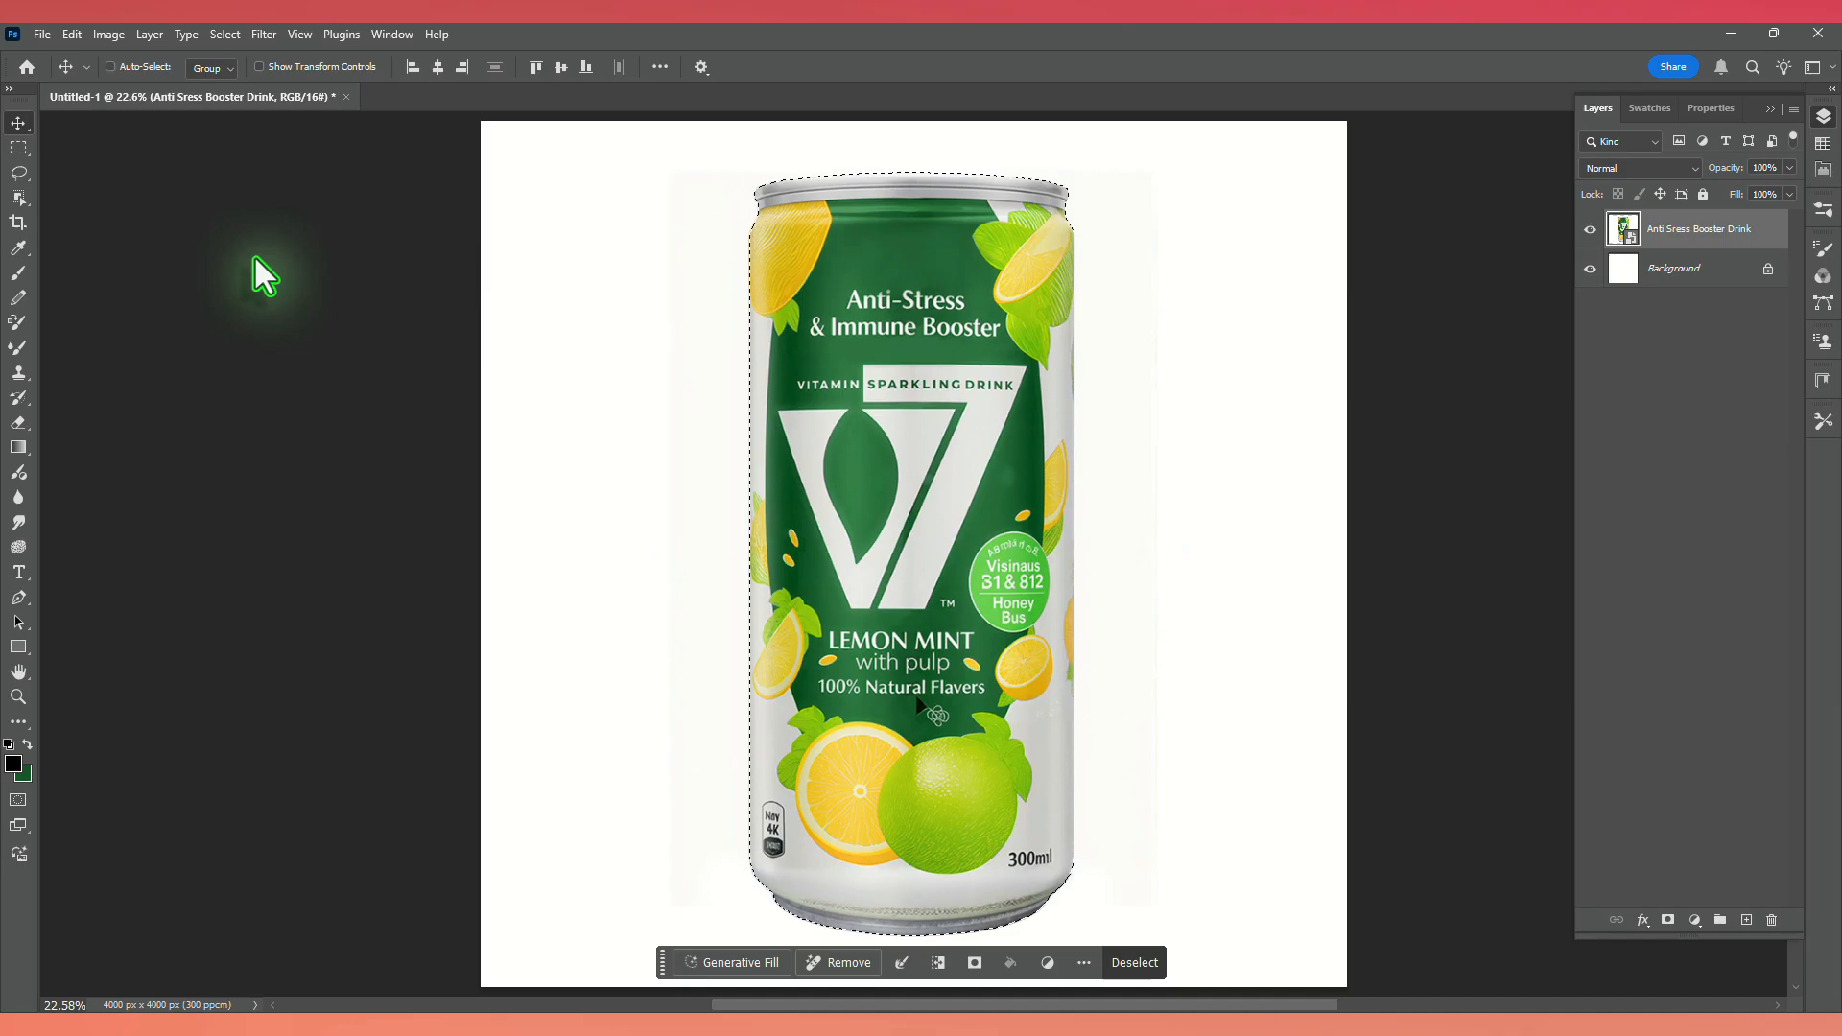
Copy the selected can onto its own layer and delete the original Anti Sress Booster Drink layer.
click(1734, 278)
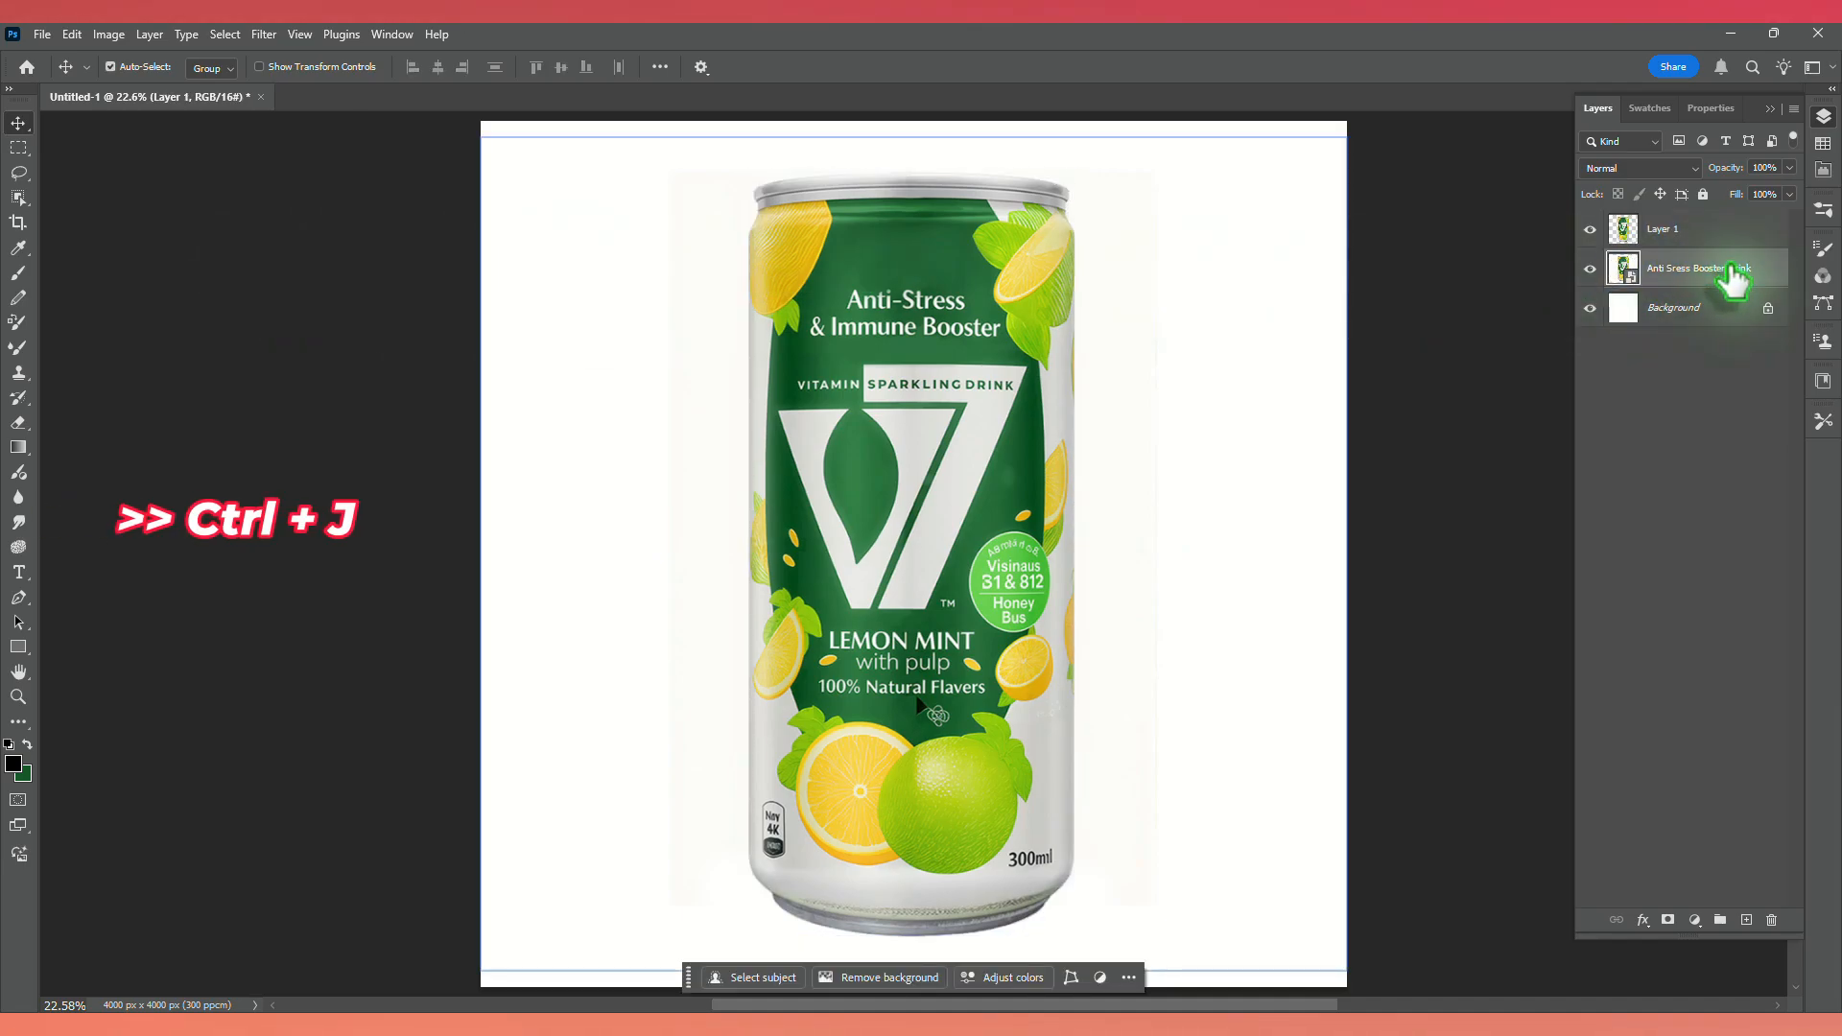
key(Delete)
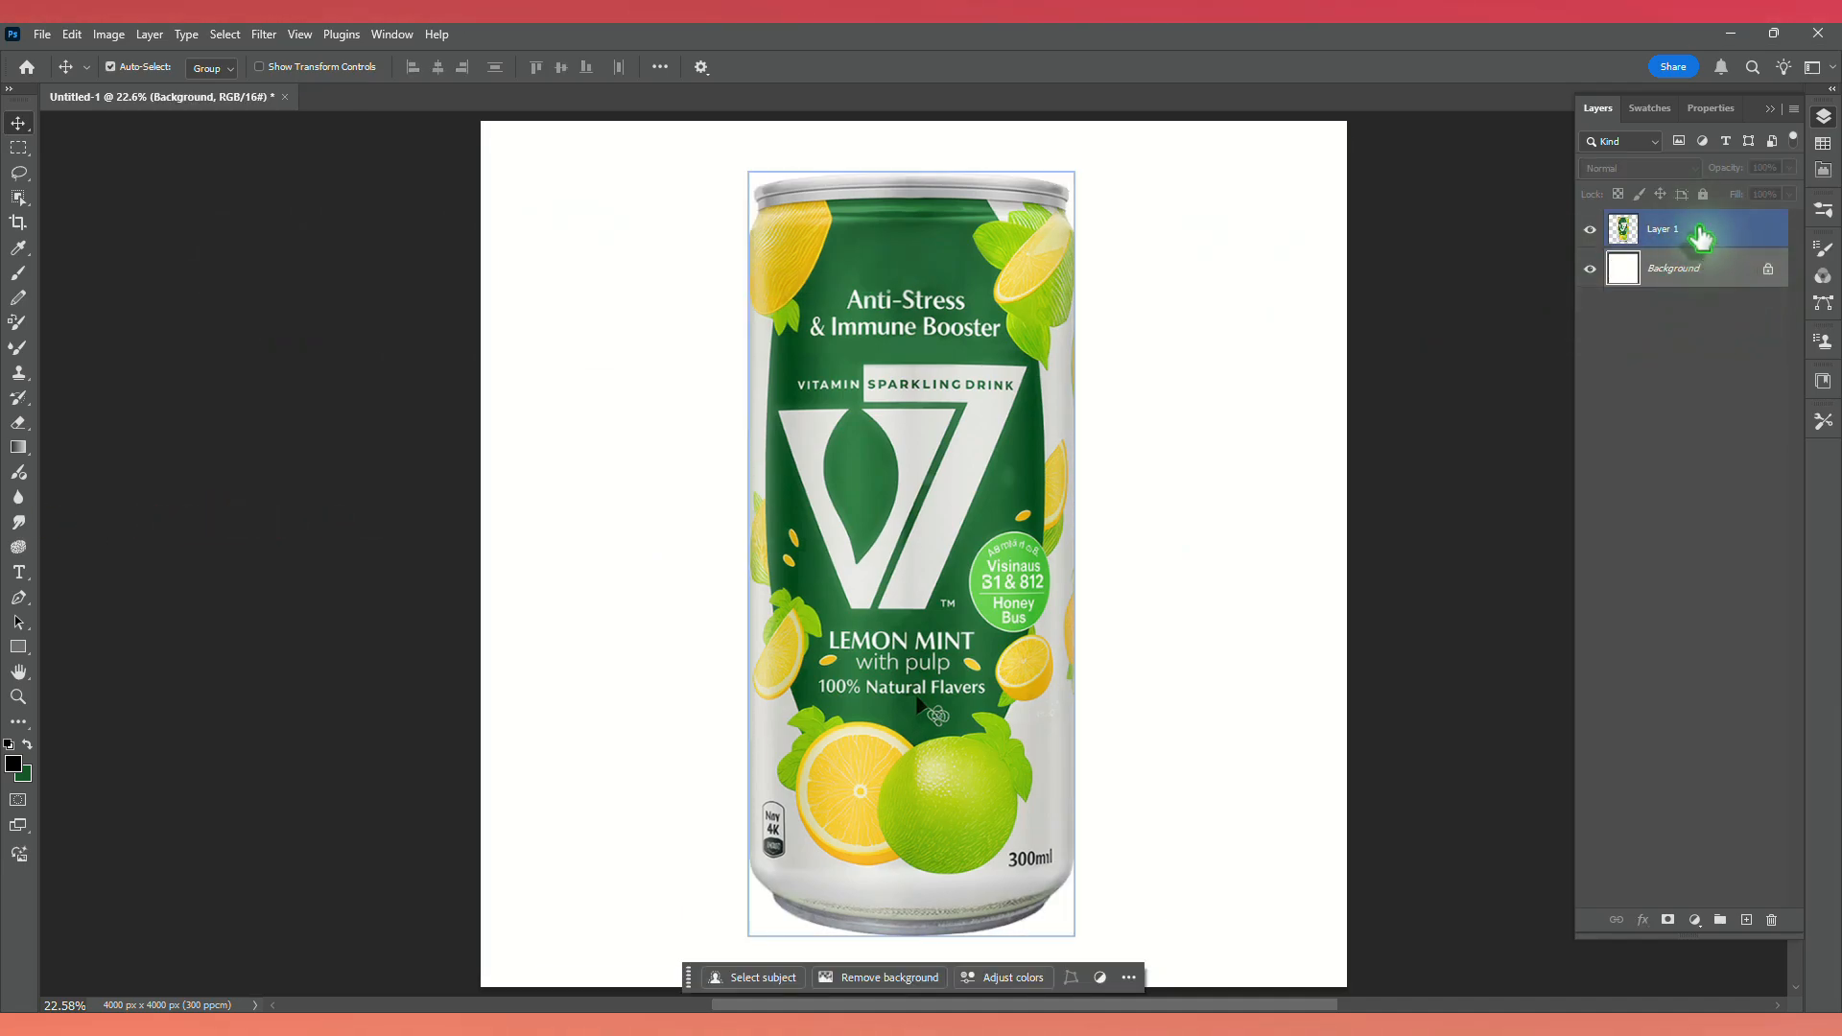
Open the can layer in the Camera Raw Filter and set exposure +0.40, contrast +45, highlights +20 and shadows -32.
click(1700, 235)
click(264, 35)
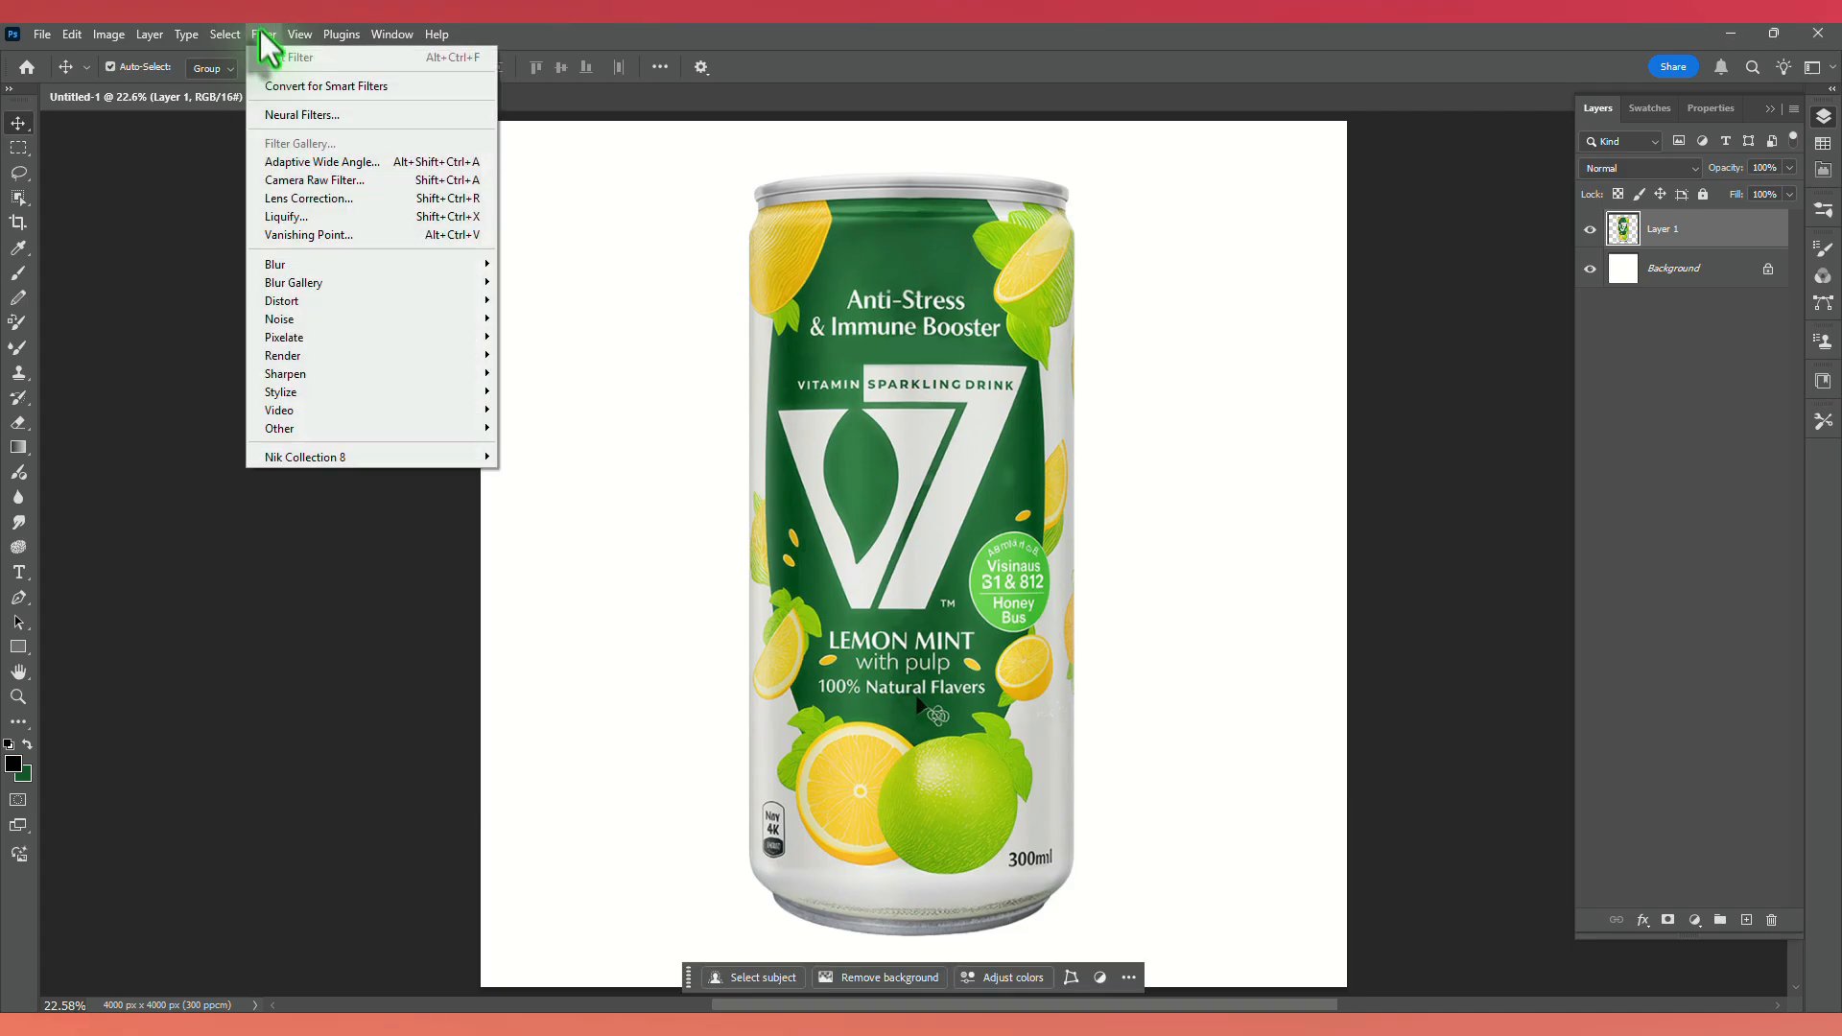
click(303, 181)
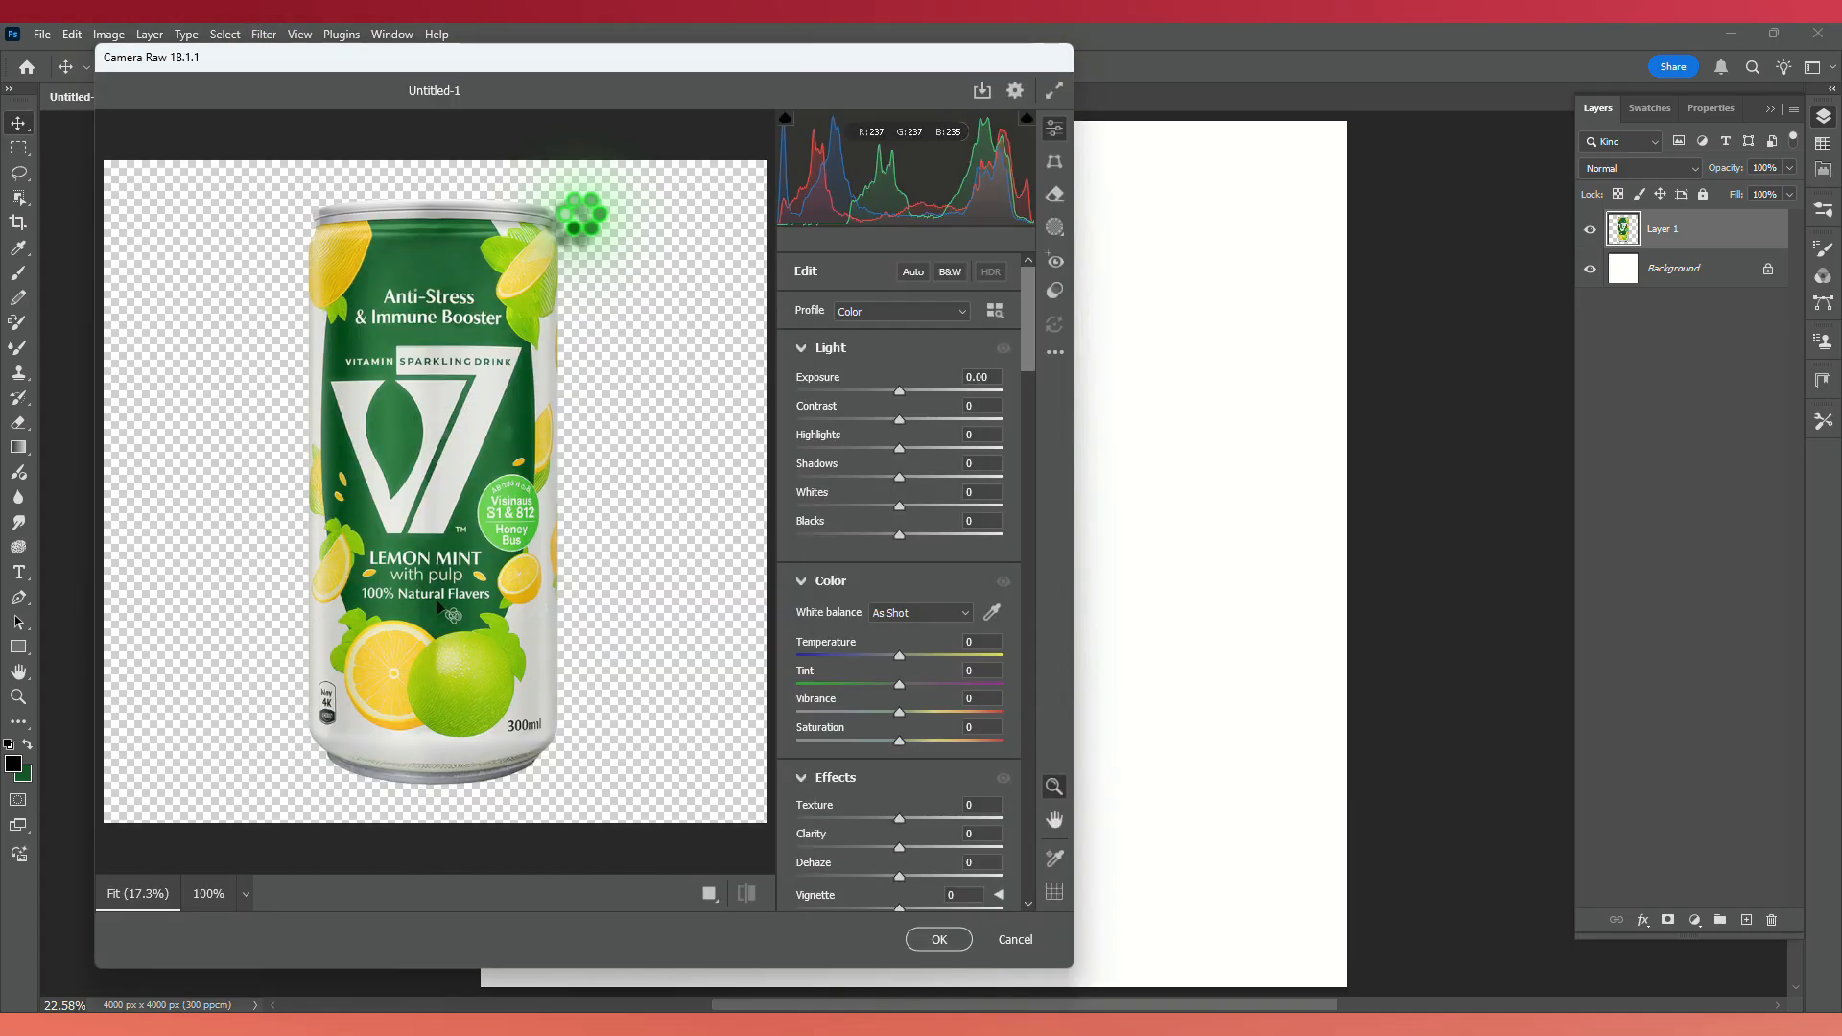
drag(899, 391, 909, 391)
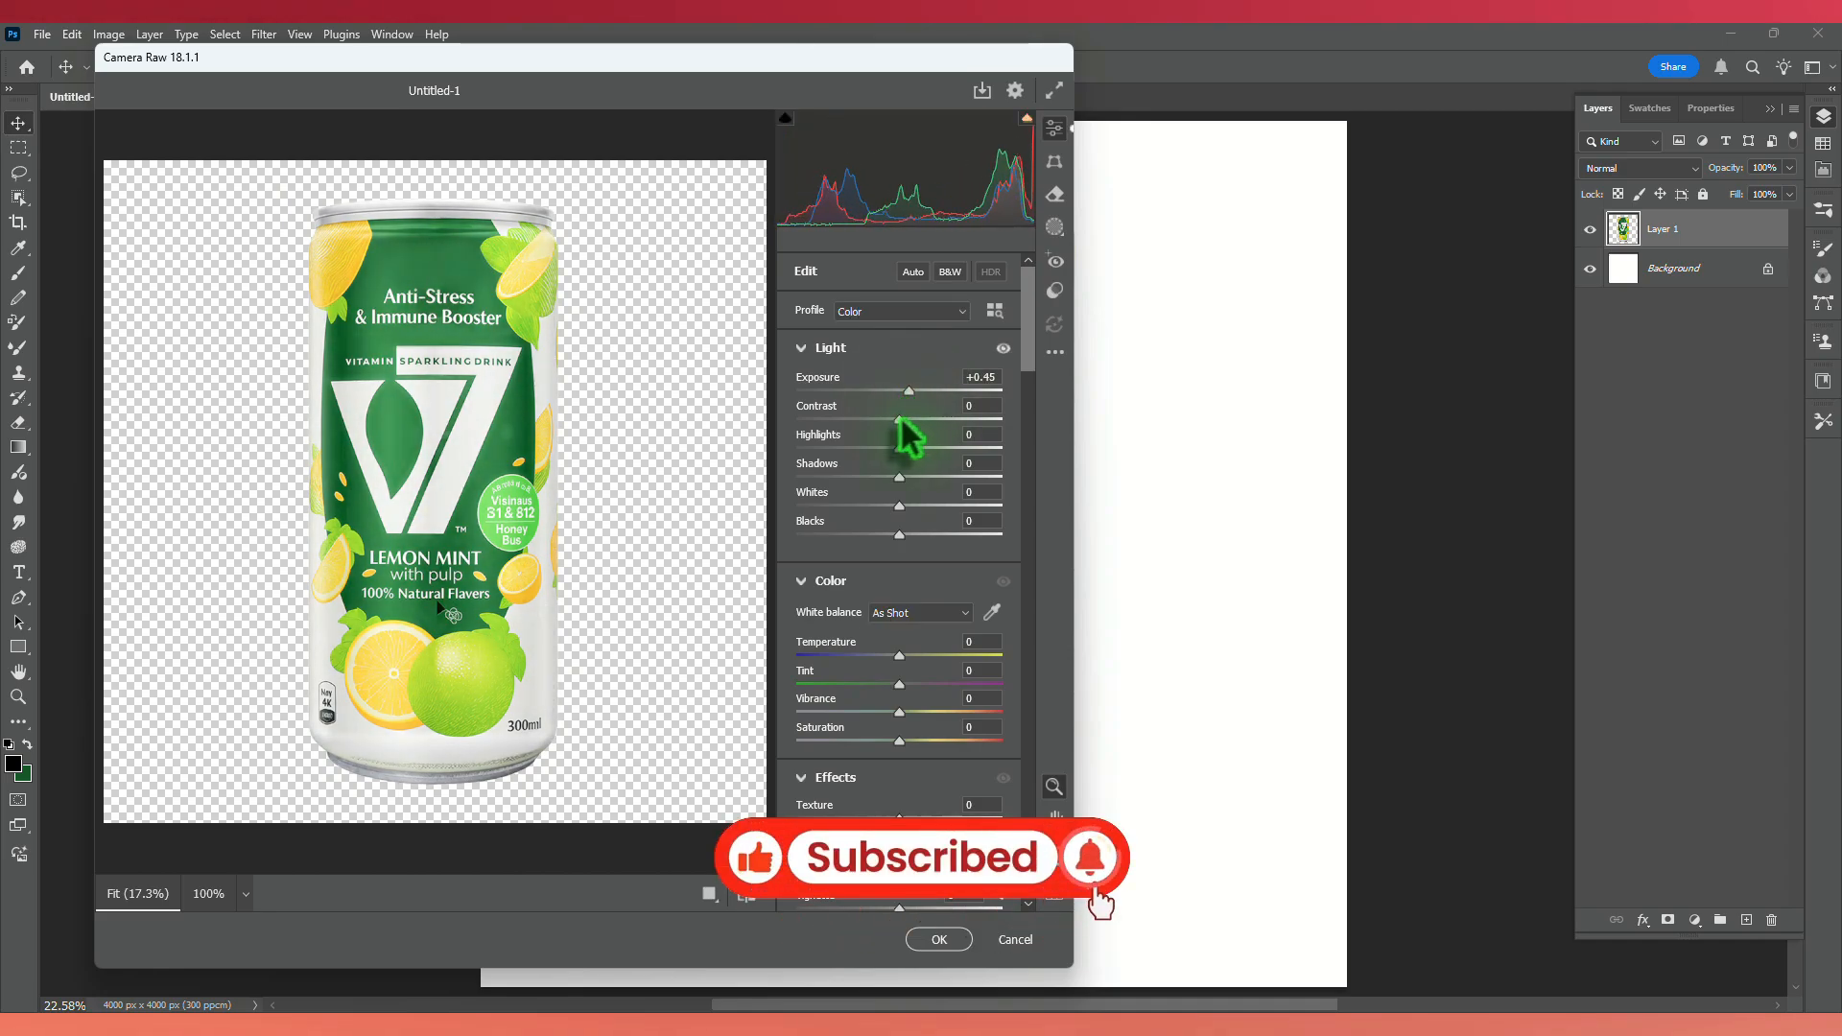
mouse_move(923, 418)
mouse_down()
mouse_move(944, 420)
mouse_move(903, 392)
mouse_up()
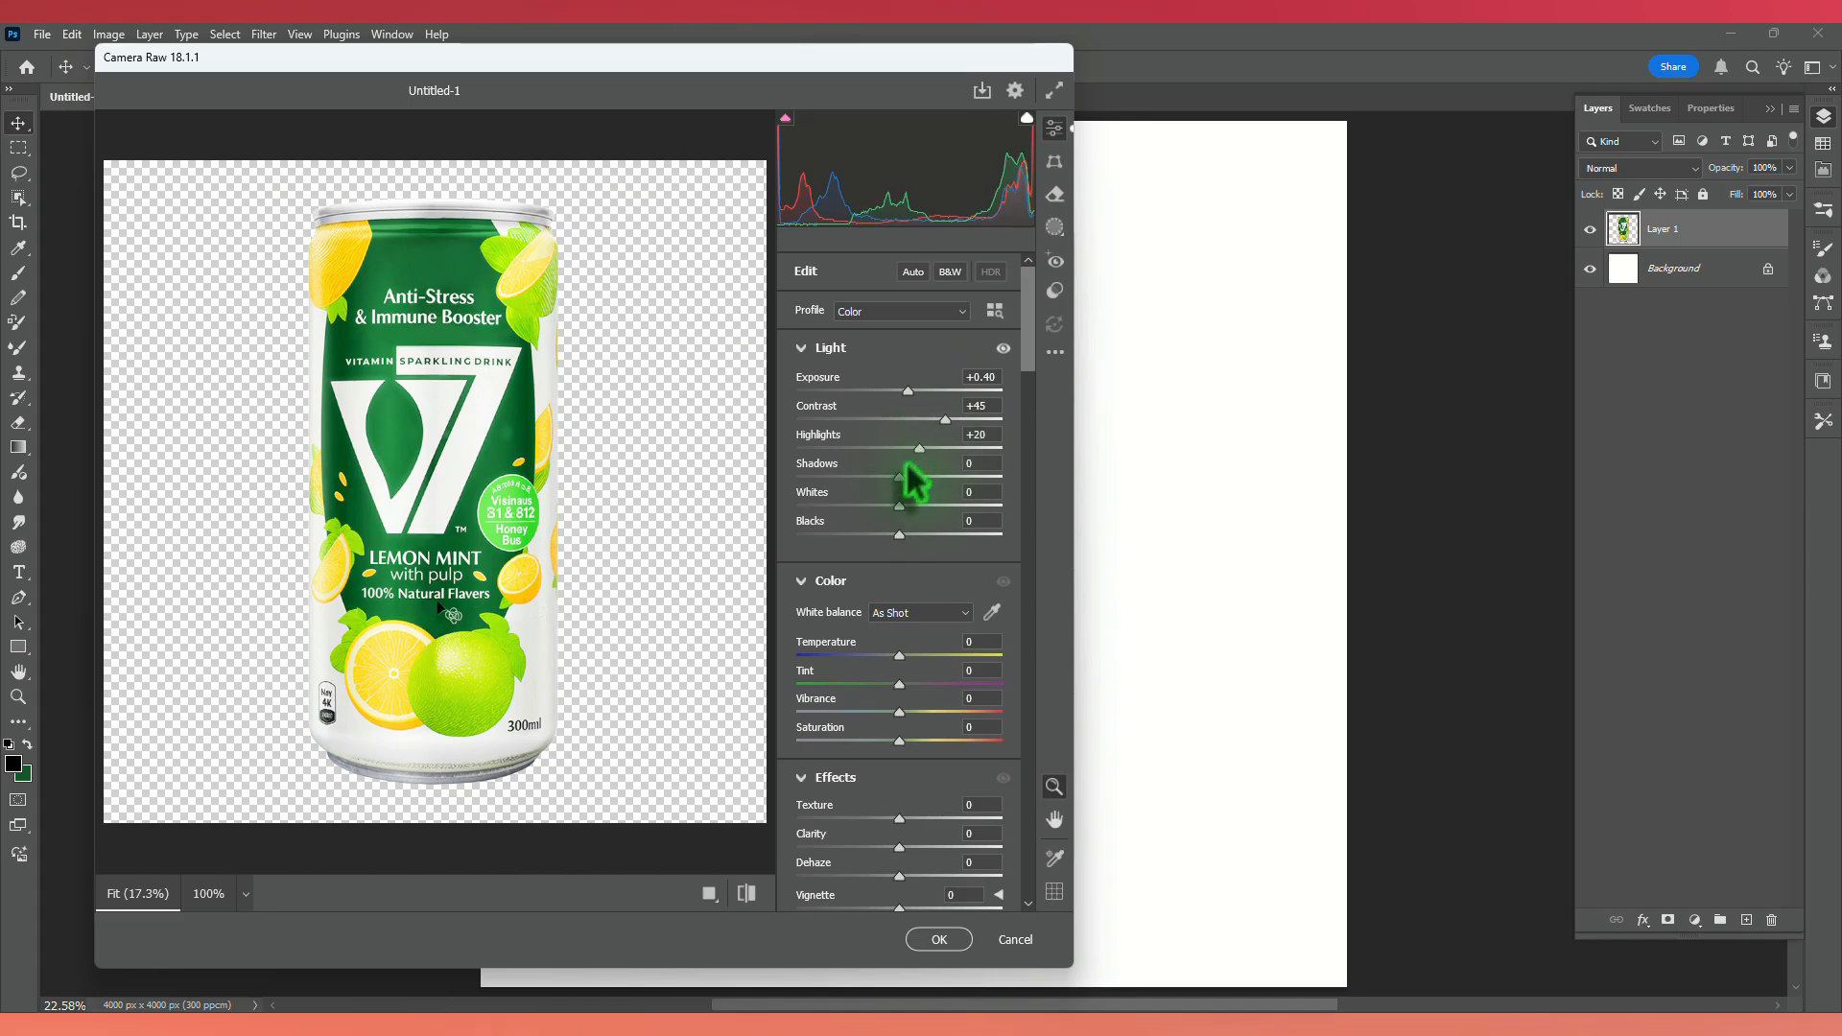
drag(902, 476, 888, 477)
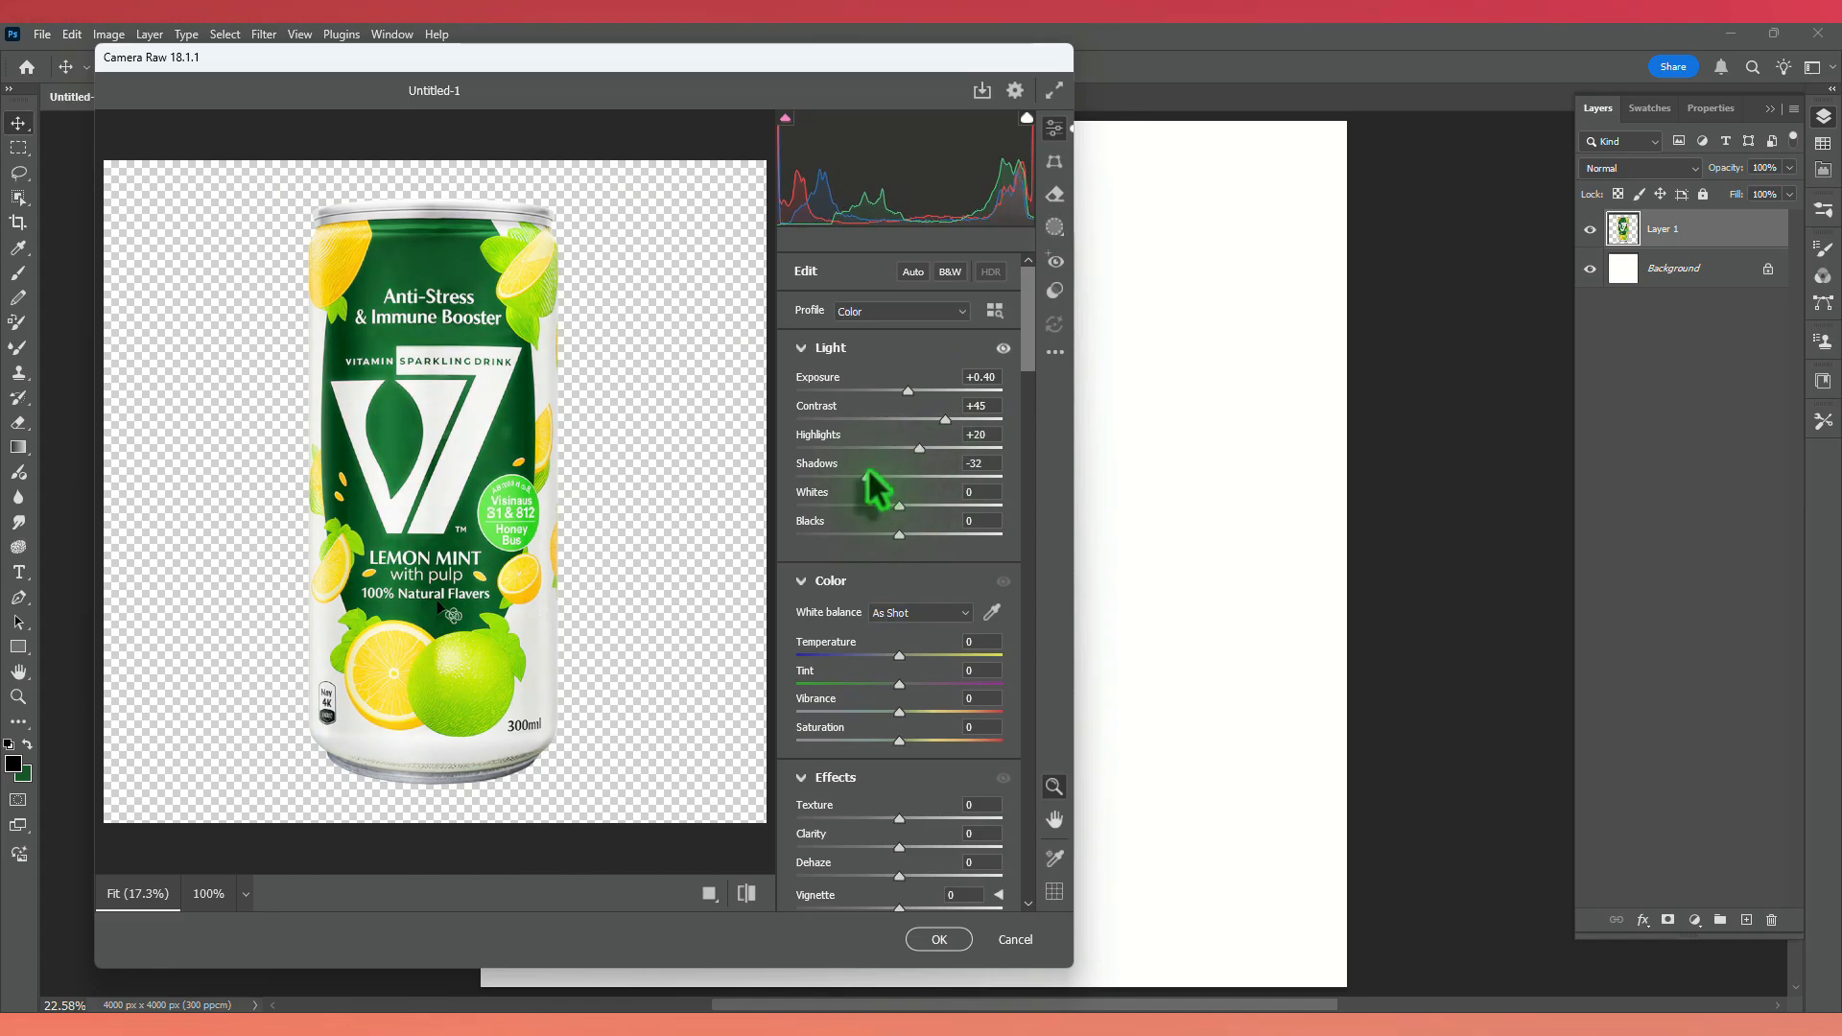
Set the can's texture to +15 and clarity to +31, with sharpening and noise reduction both at 30.
scroll(924, 597, down, 3)
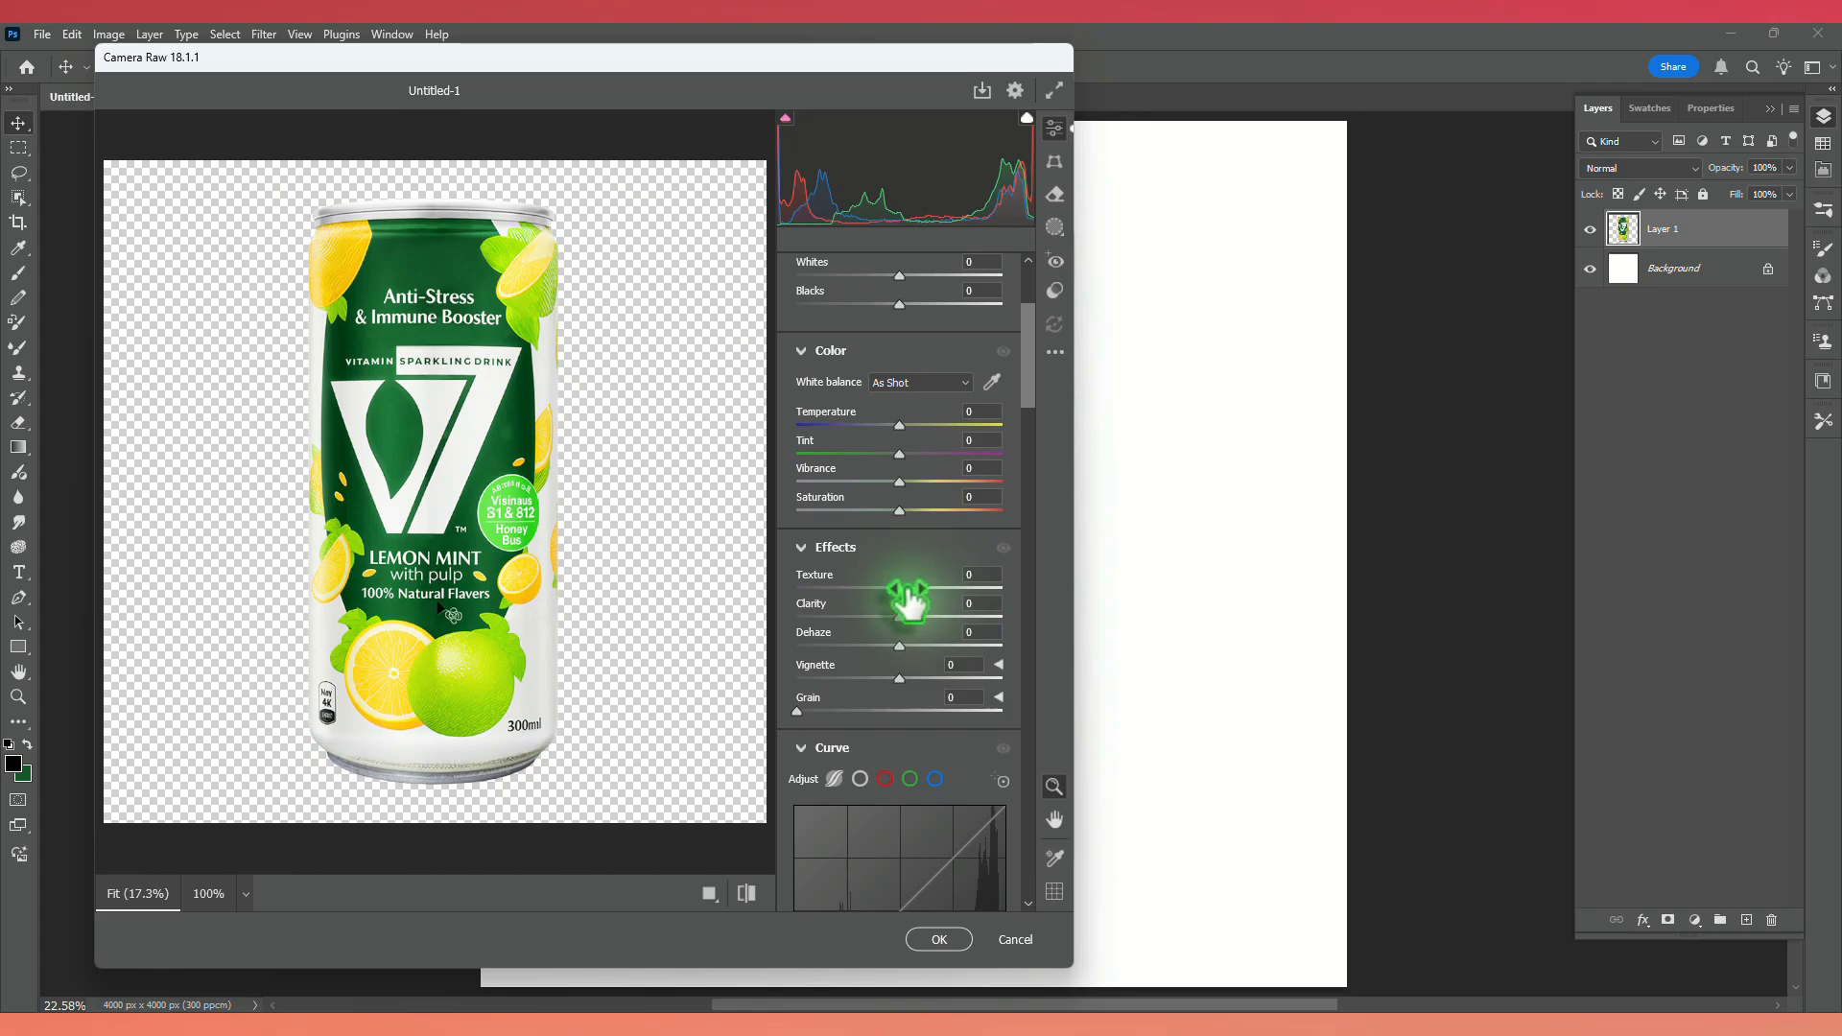
drag(913, 589, 929, 620)
scroll(914, 619, down, 10)
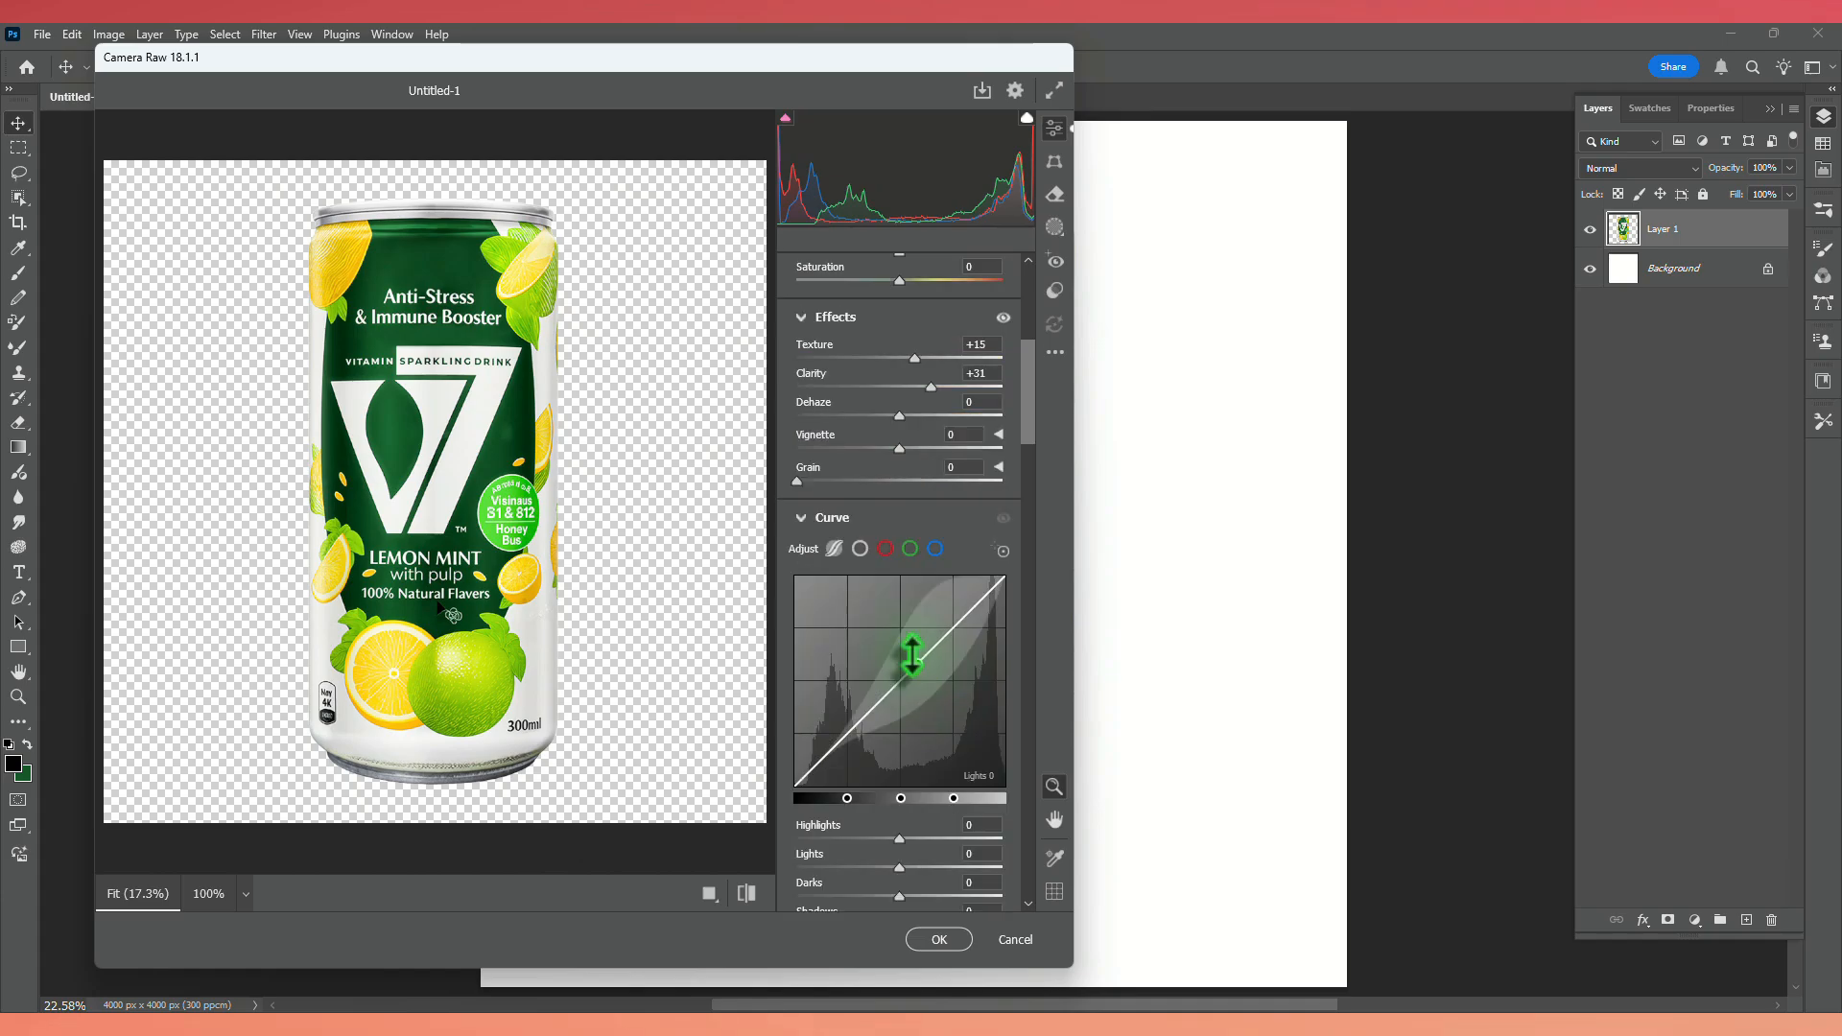
scroll(906, 573, down, 15)
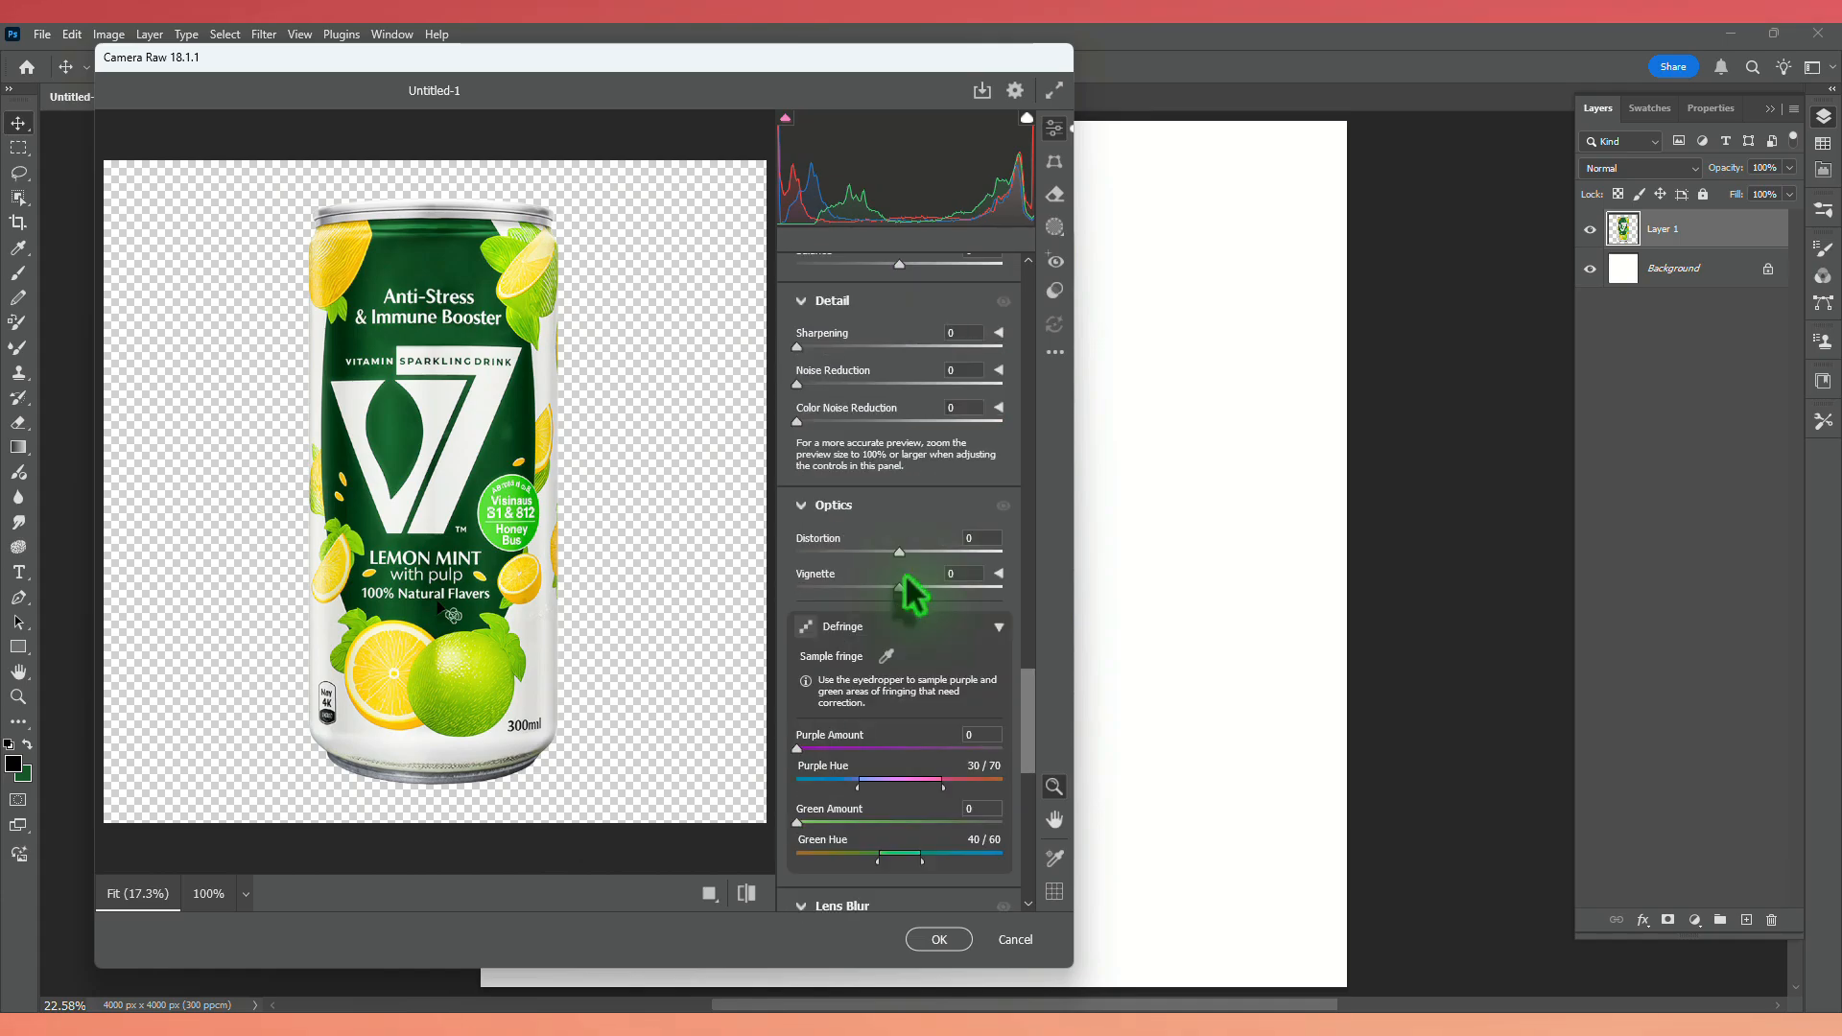
drag(802, 348, 840, 349)
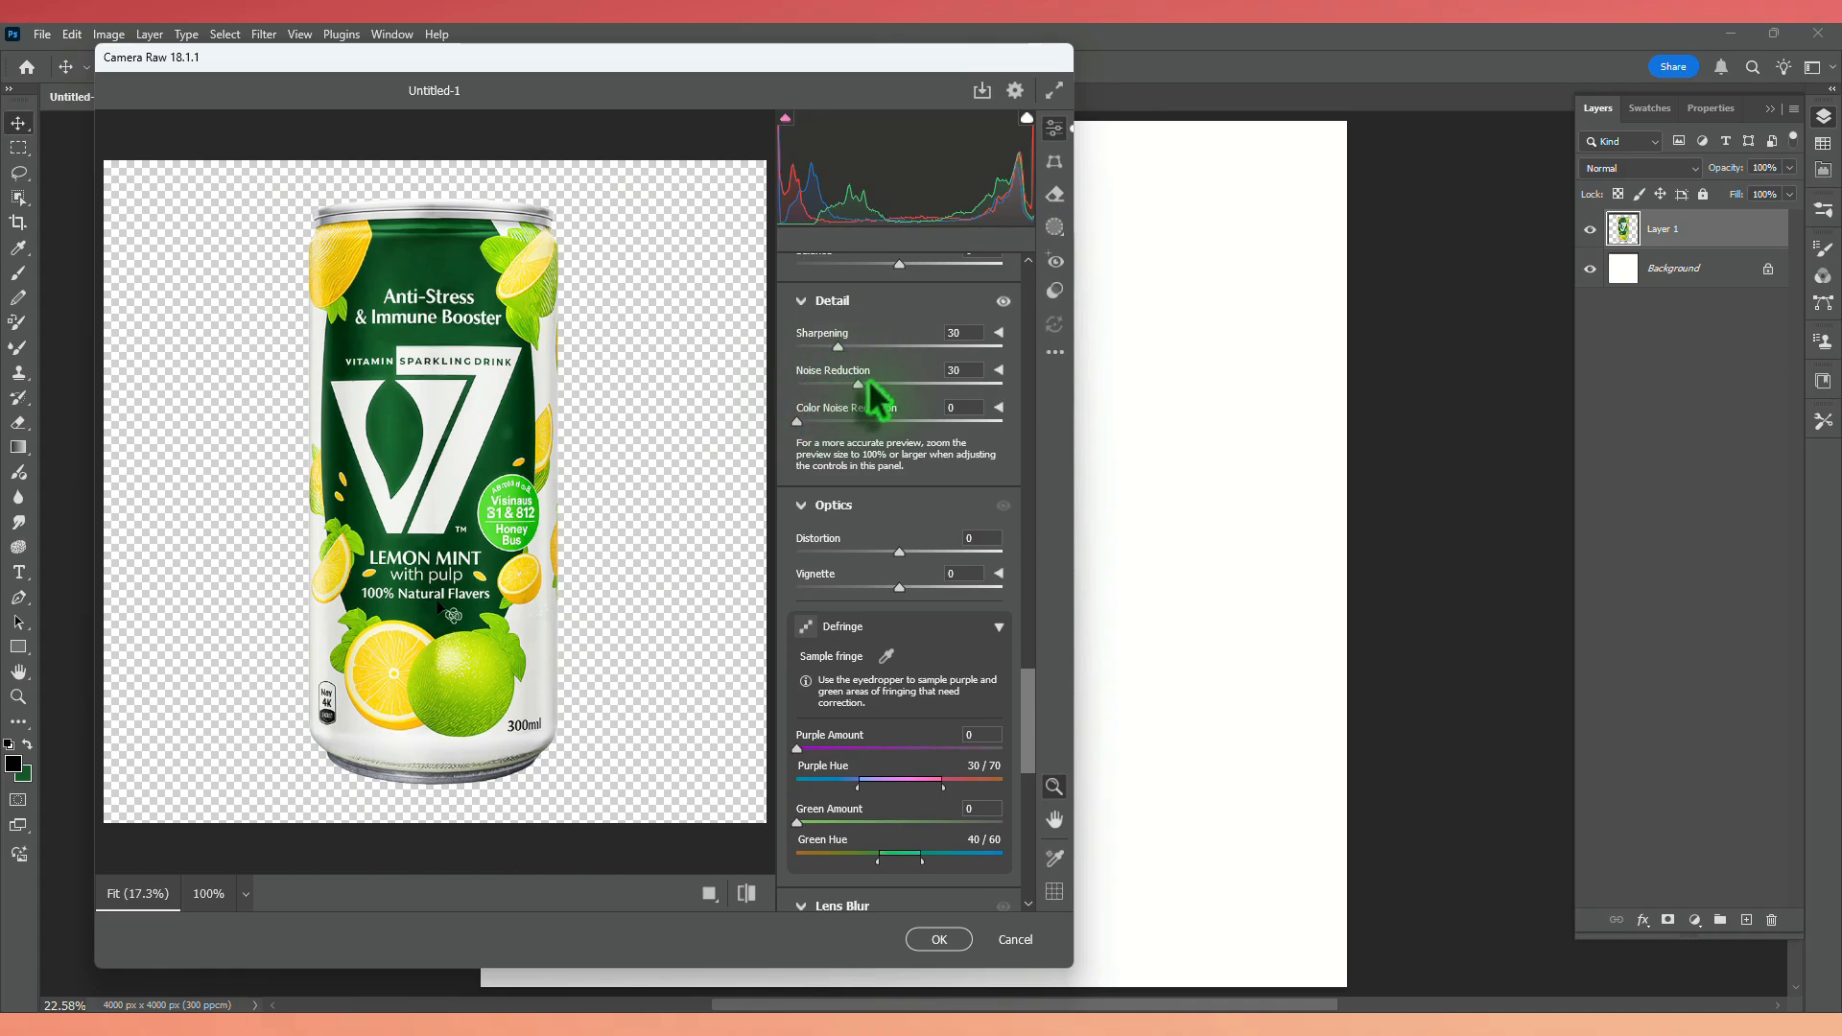
Compare the can before and after the Camera Raw edits and apply the filter.
scroll(978, 741, down, 10)
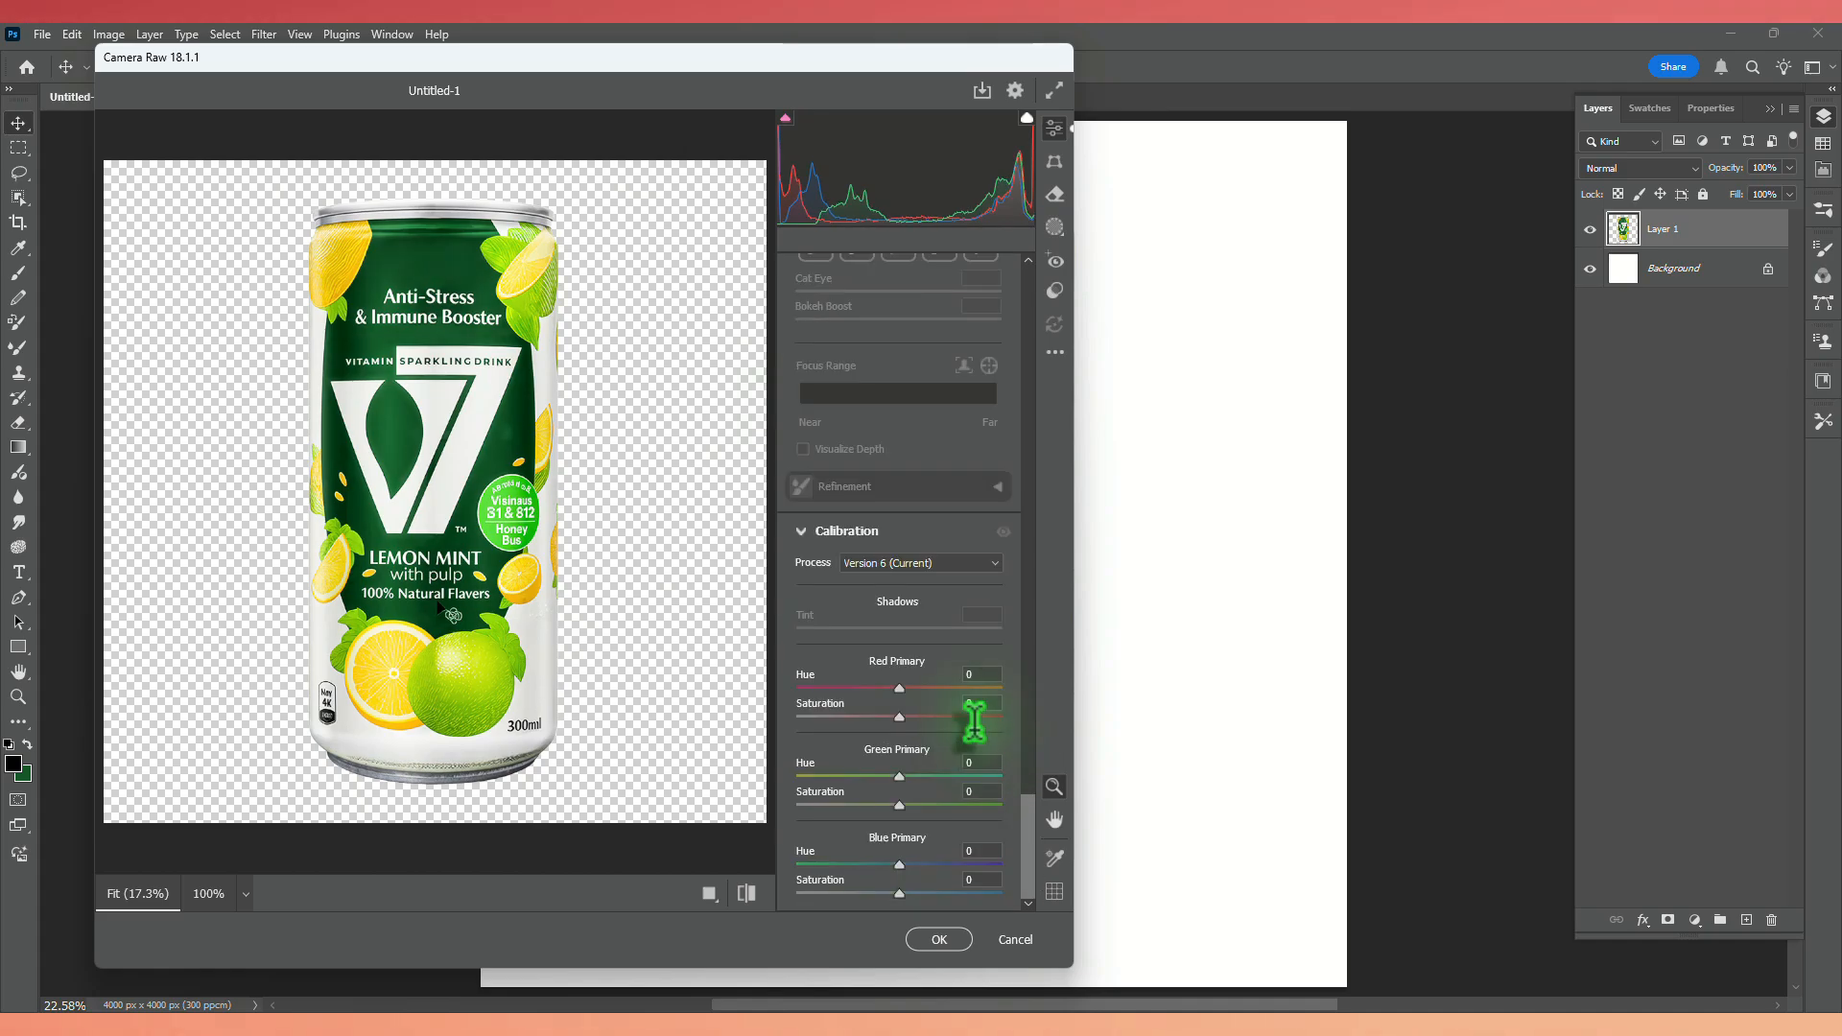
click(746, 893)
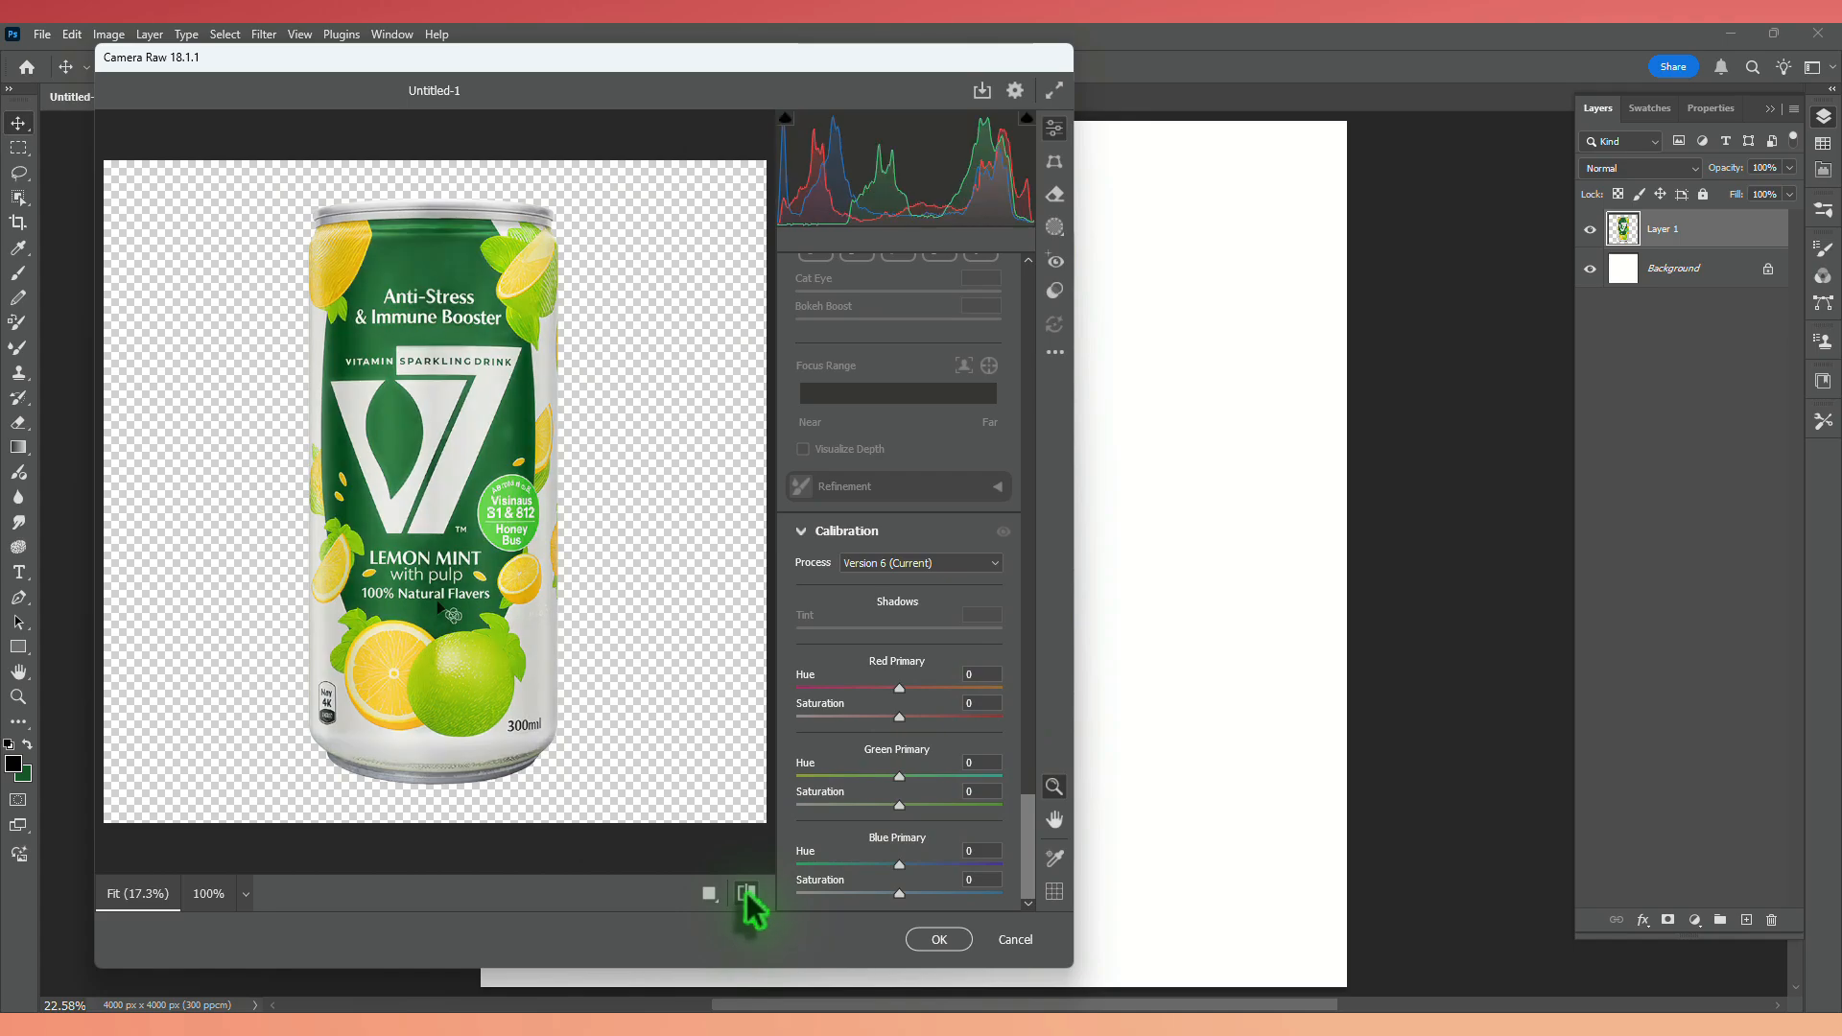
click(745, 893)
click(933, 939)
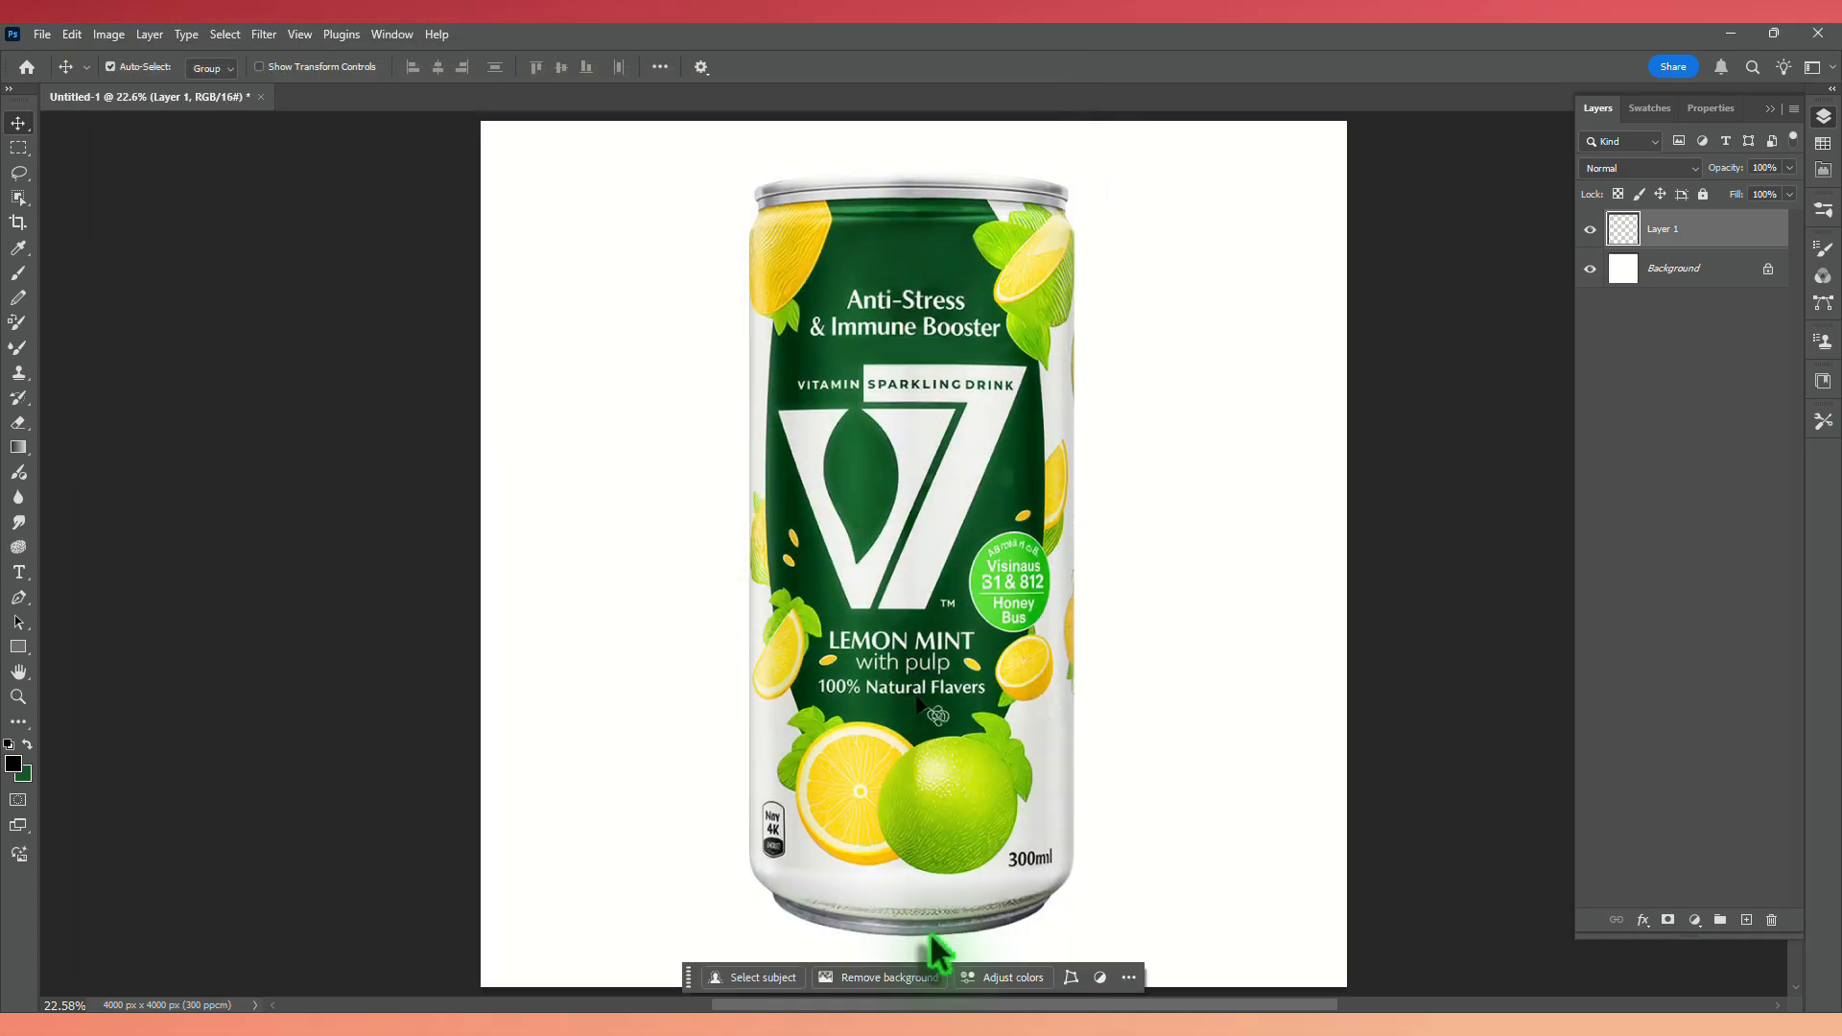
Add a Solid Color fill layer with colour 1d3b01 above the can and clip it to the can layer.
click(1694, 920)
click(1712, 588)
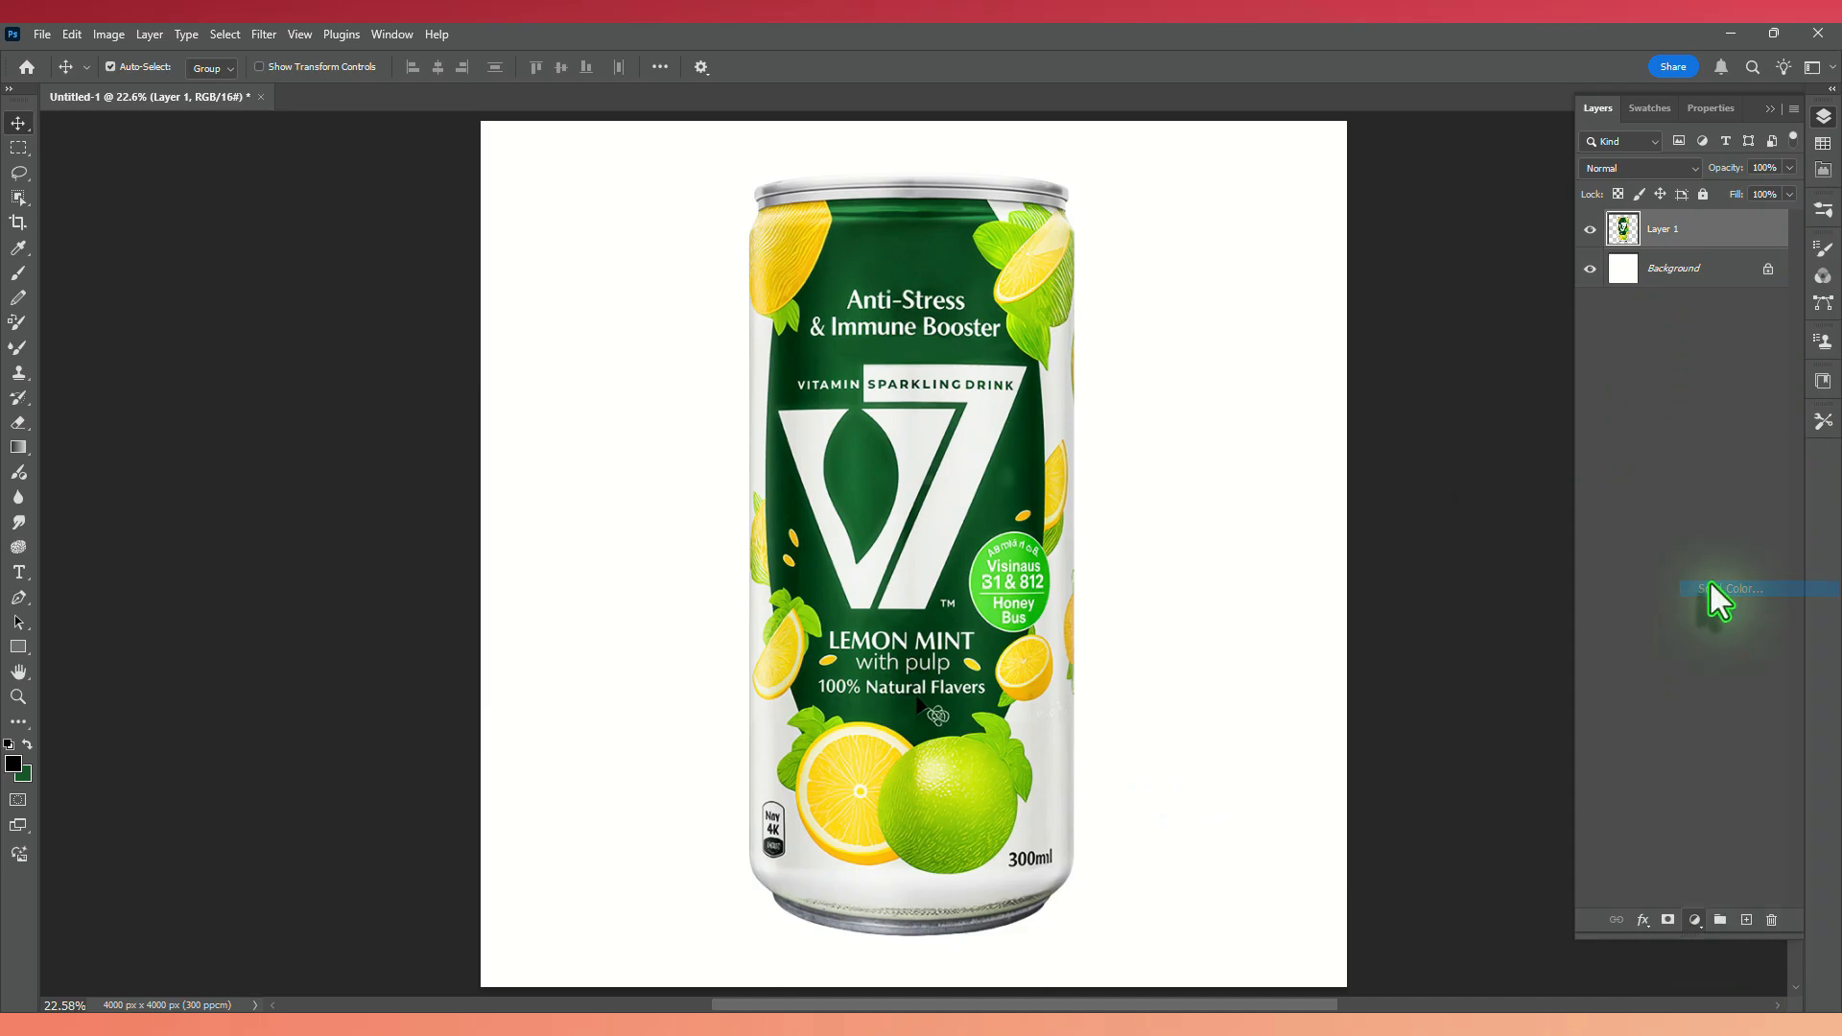
text(1d3b01)
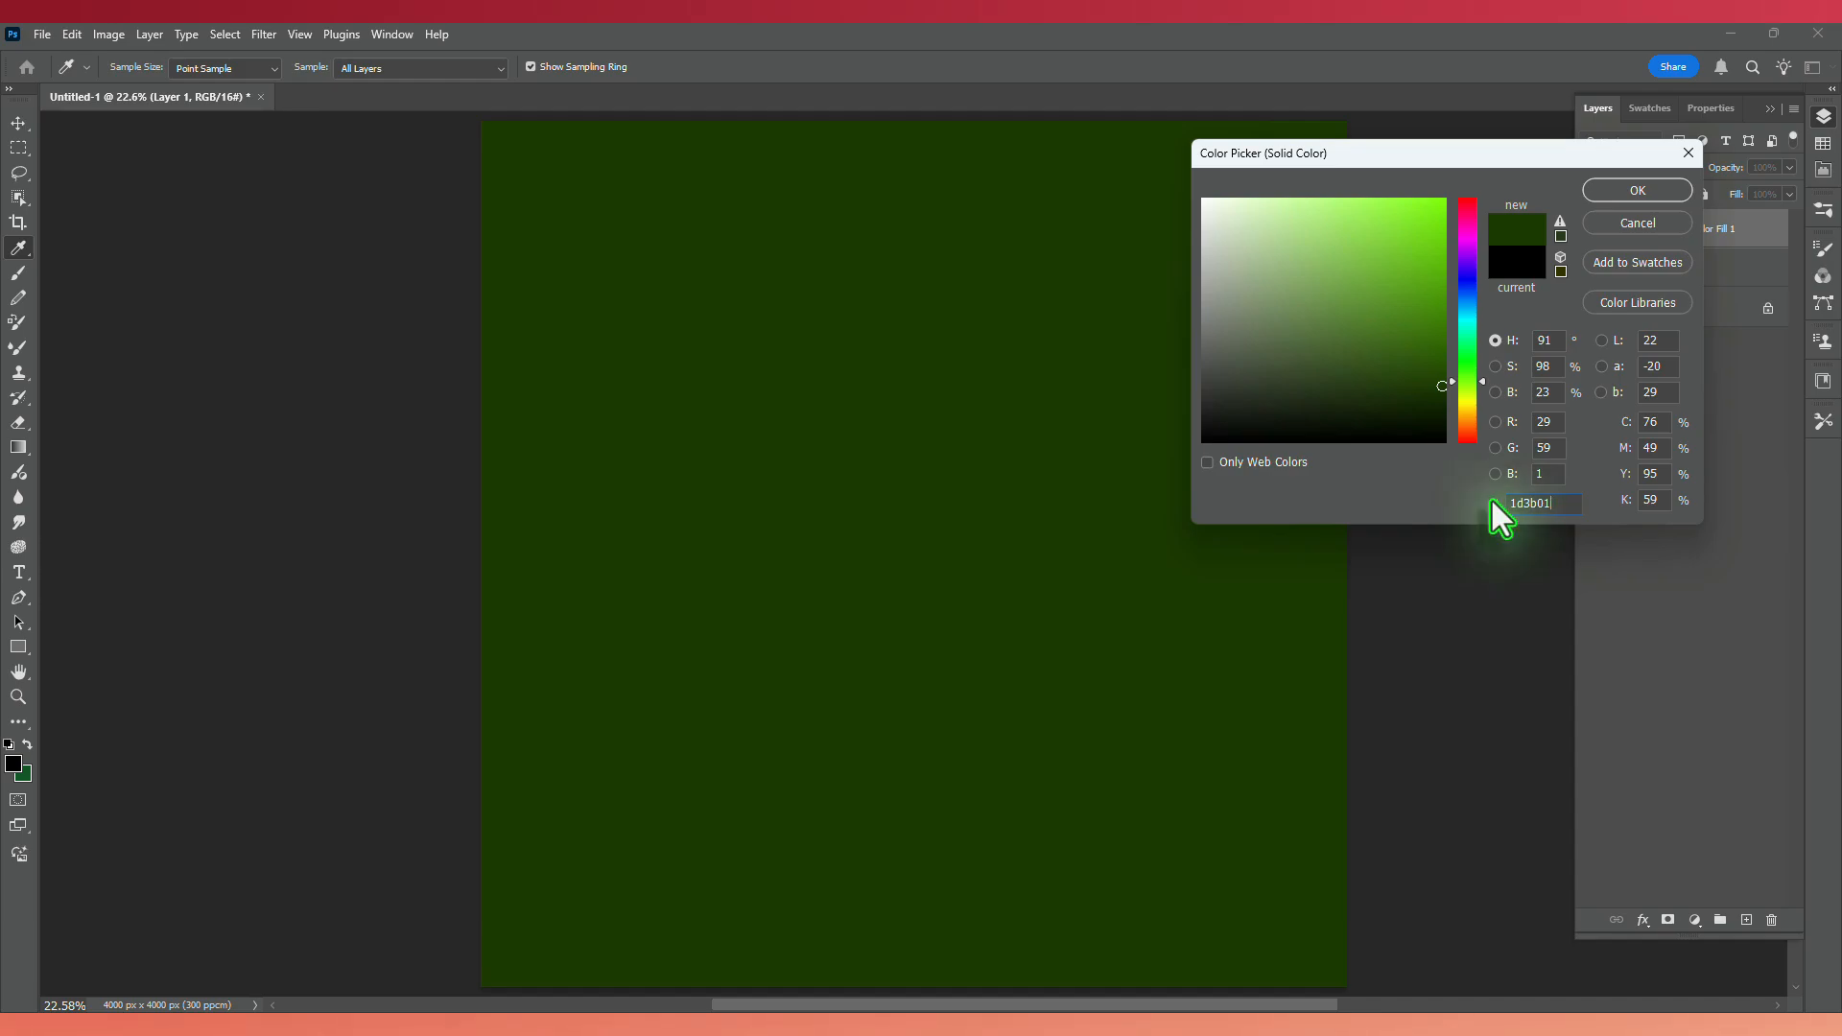
click(1638, 189)
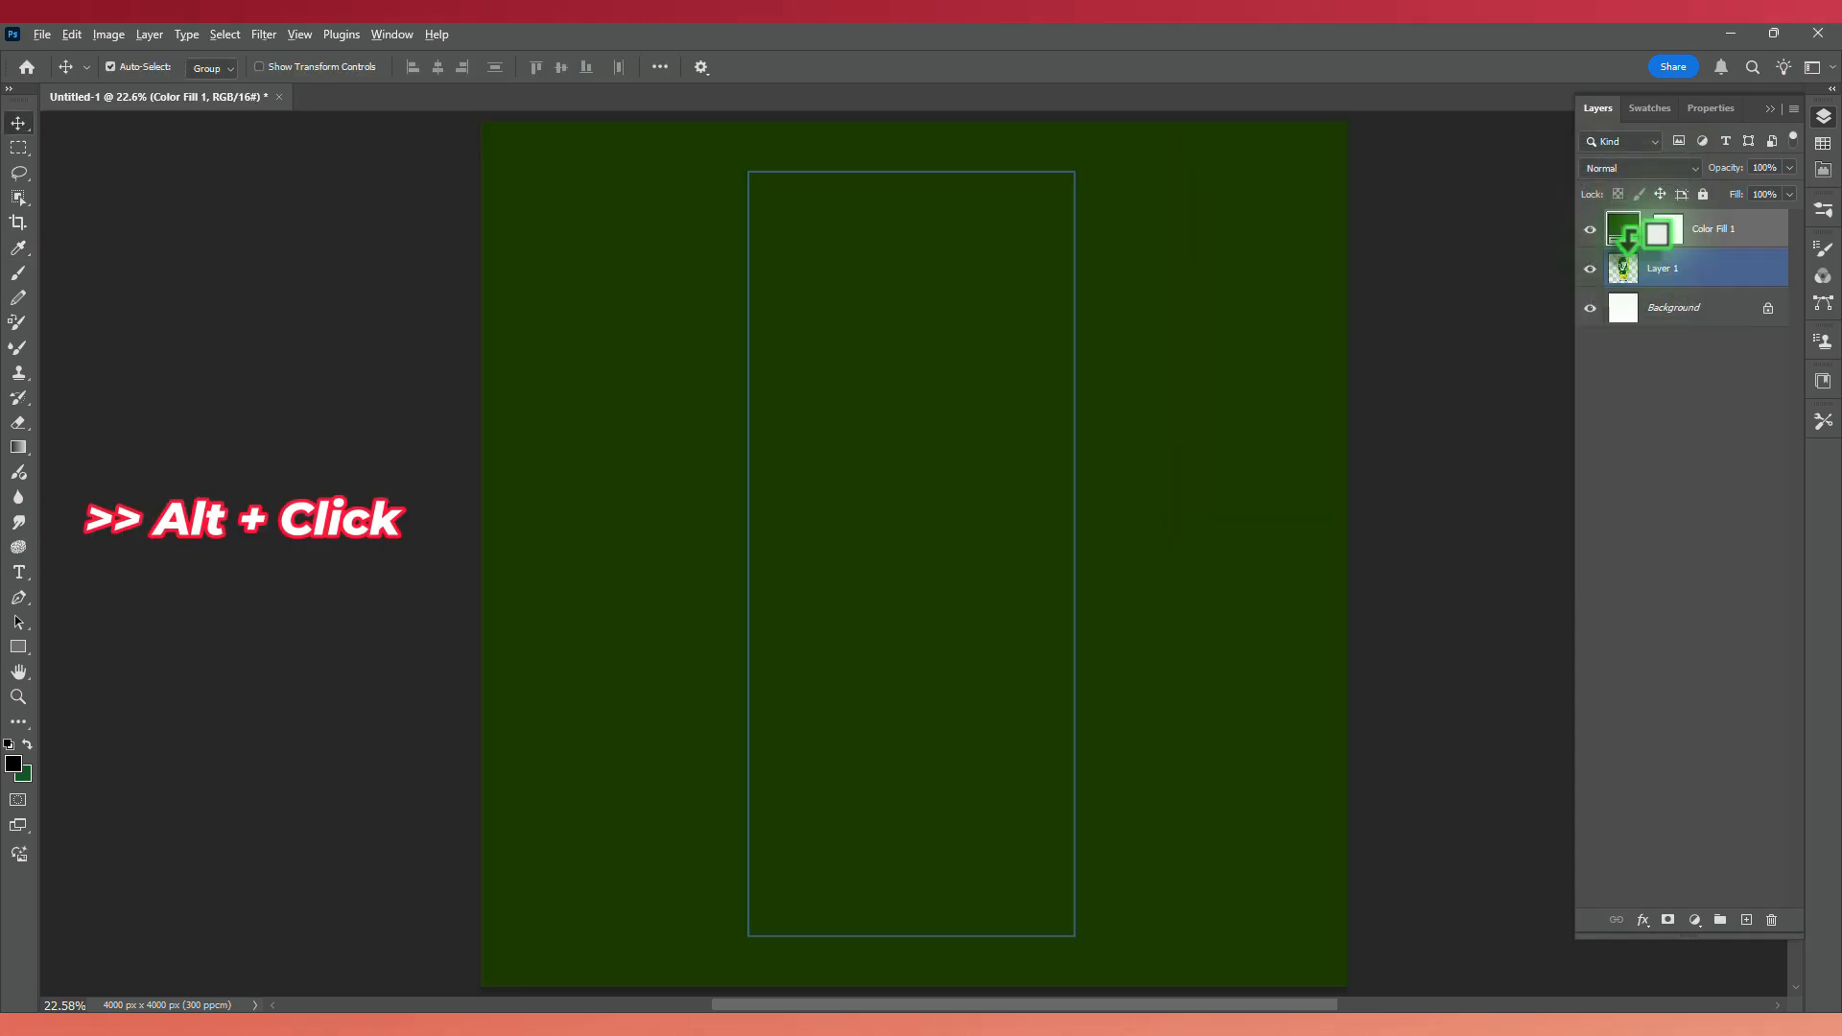
alt+click(1640, 249)
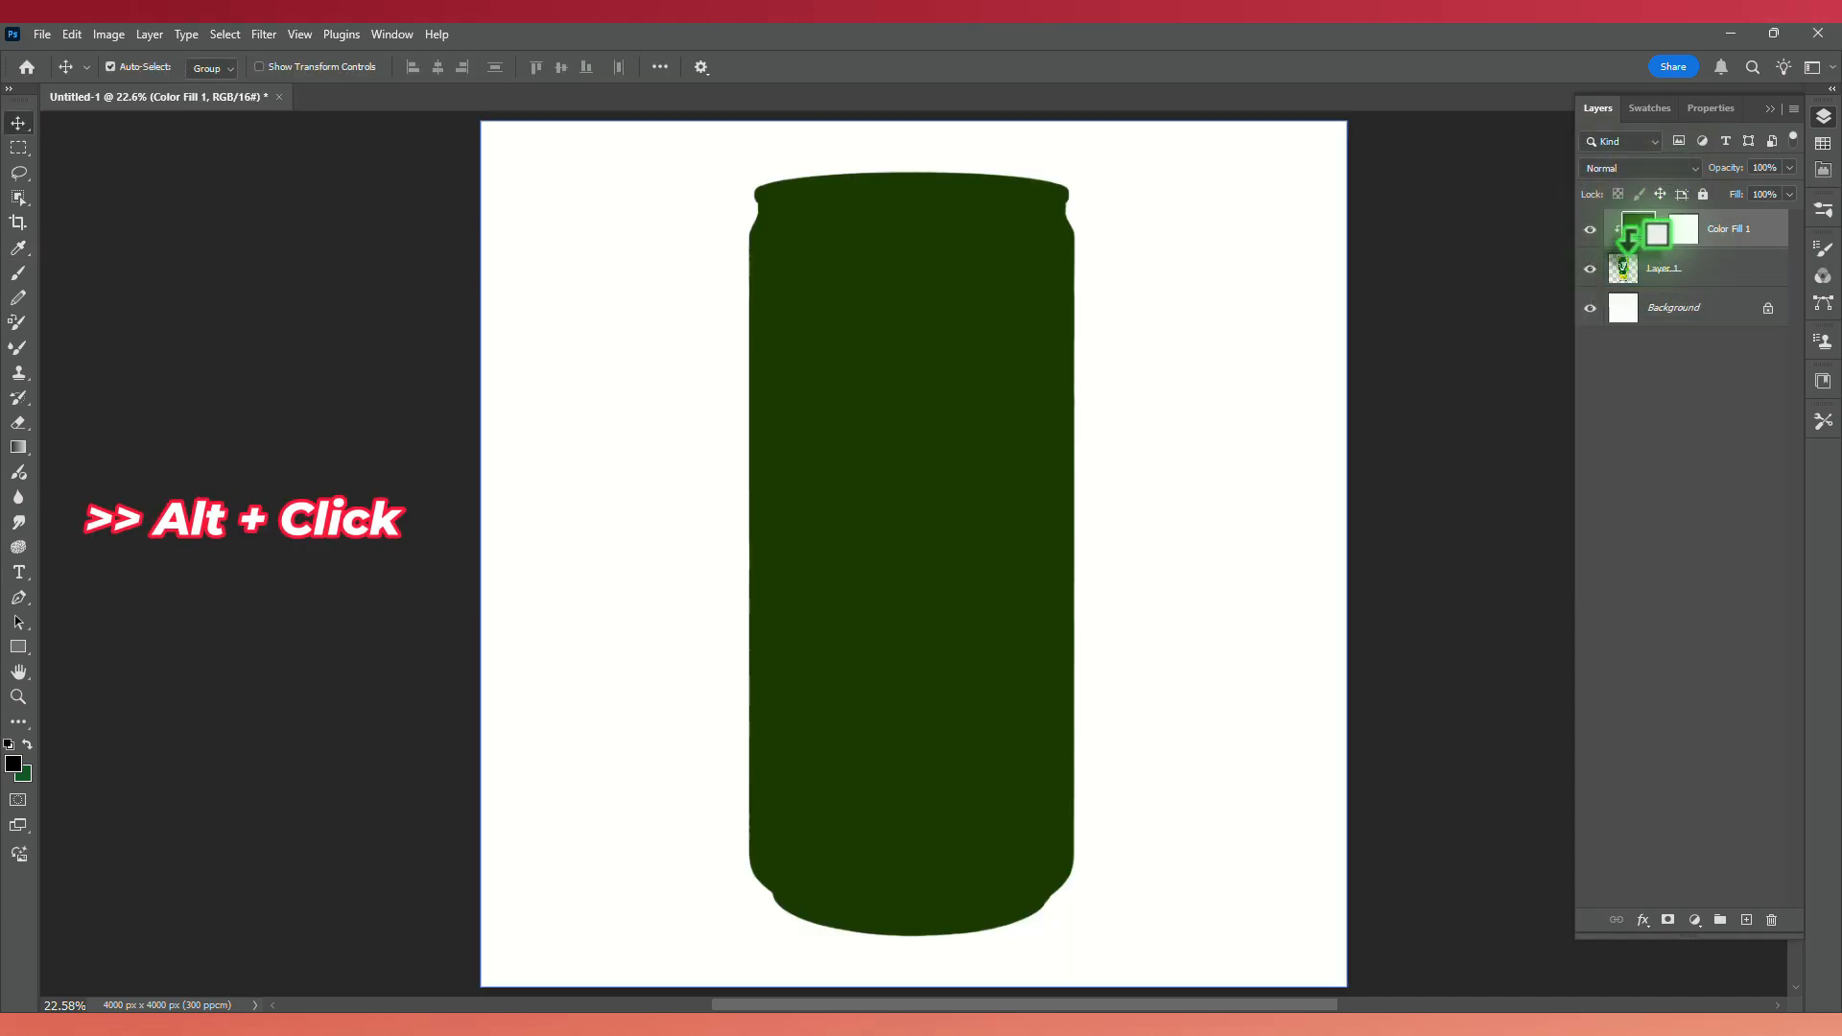
Set the clipped green fill layer's blend mode to Multiply and invert its mask to black.
click(1648, 169)
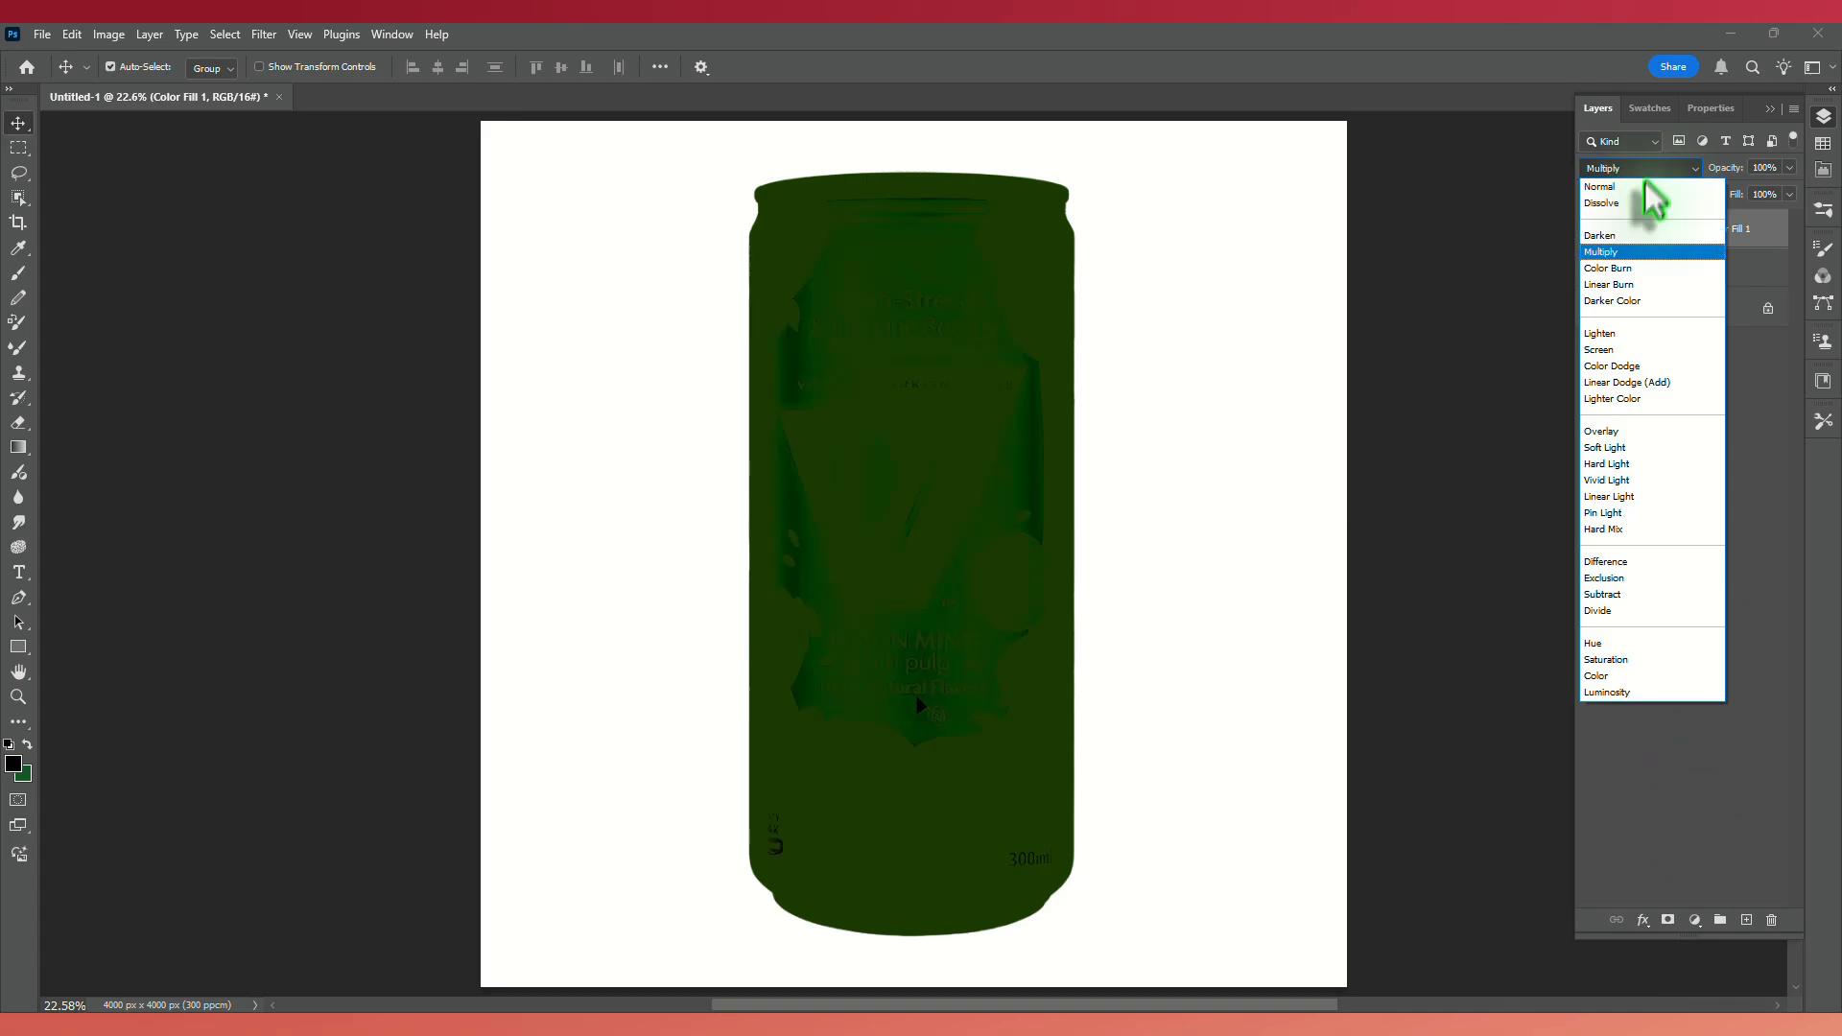
click(1629, 252)
click(1685, 230)
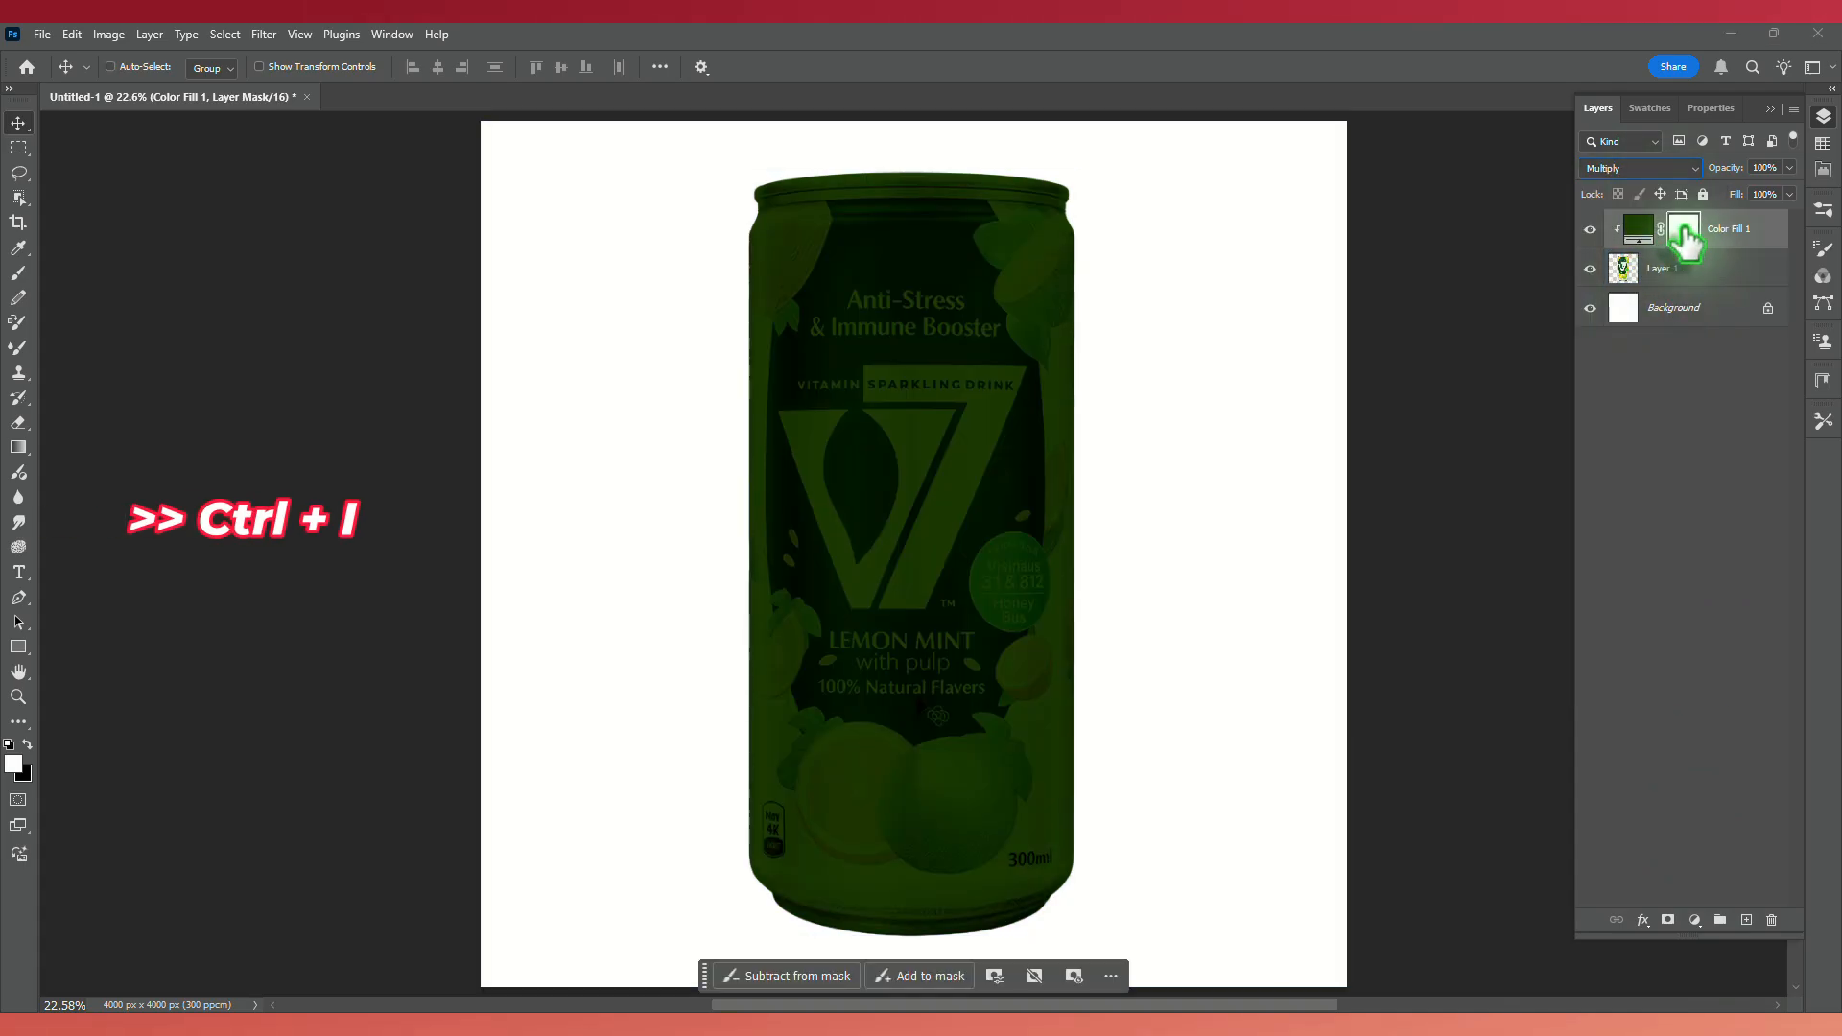
key(ctrl+i)
Add a Solid Color fill layer with colour 0b2605 directly above the Background layer.
click(1706, 312)
click(1695, 921)
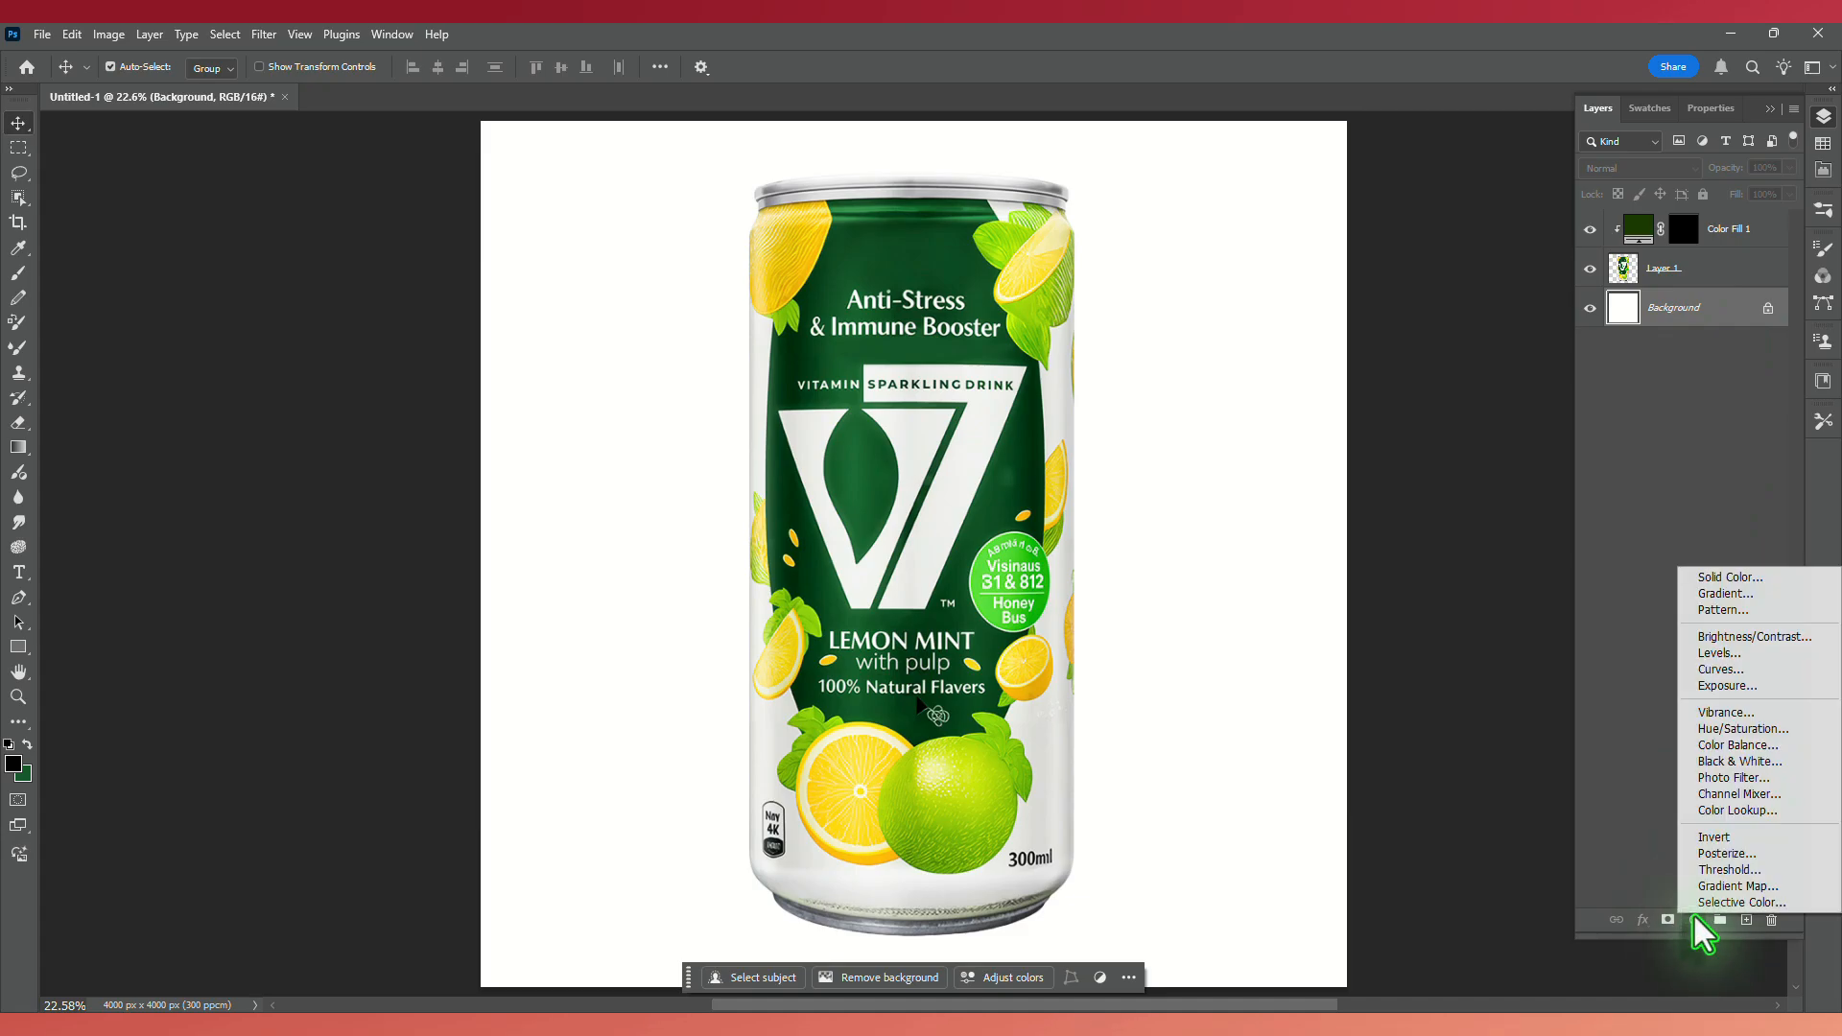
click(1722, 578)
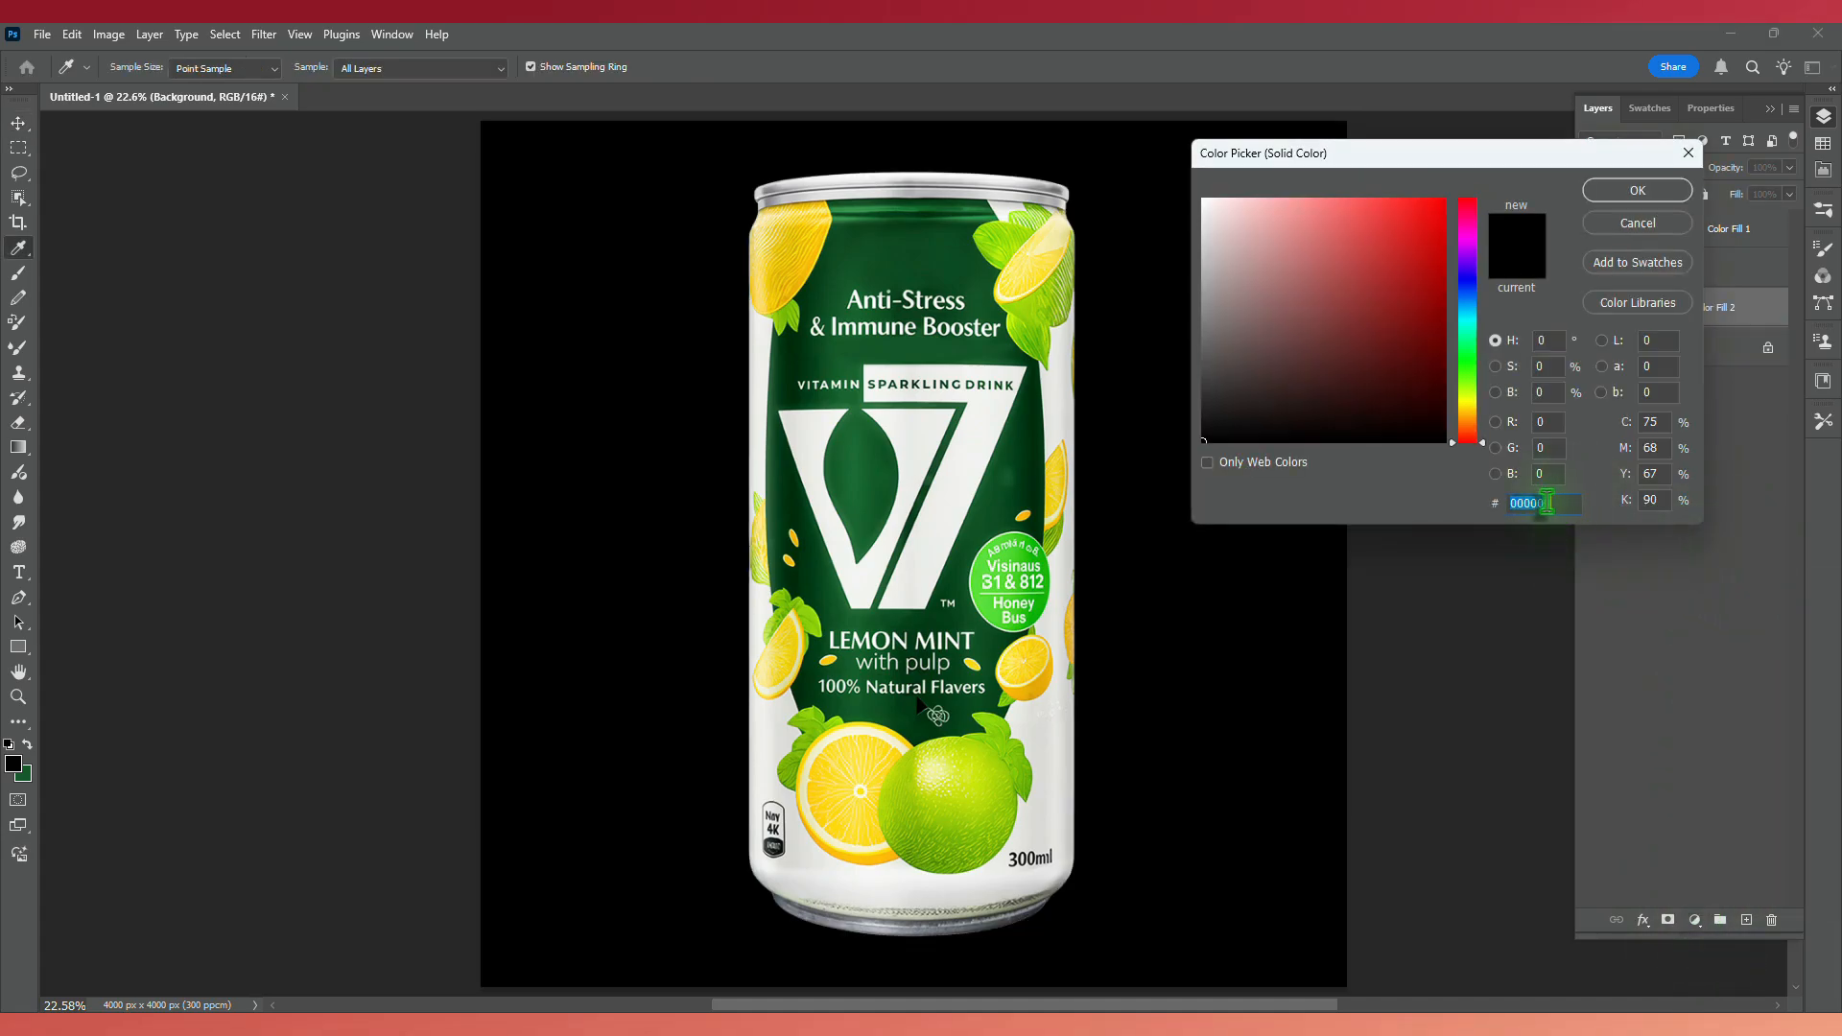
text(0b2605)
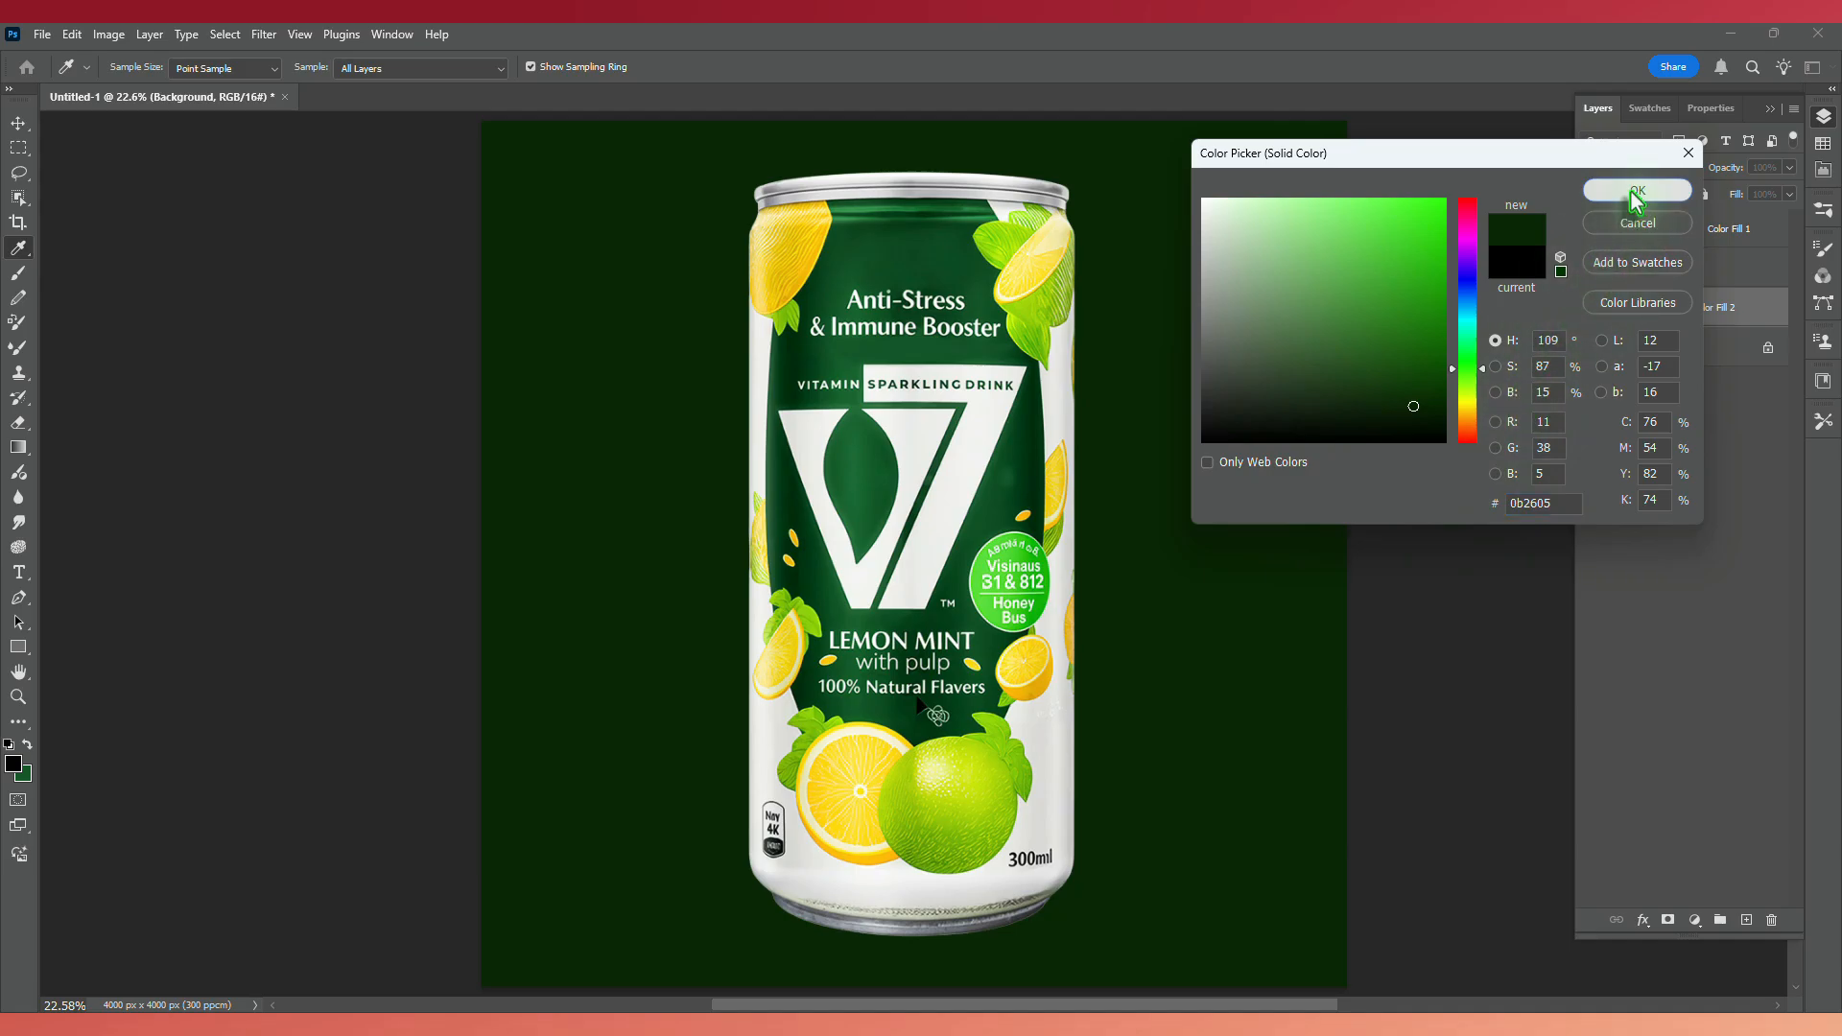
click(1634, 191)
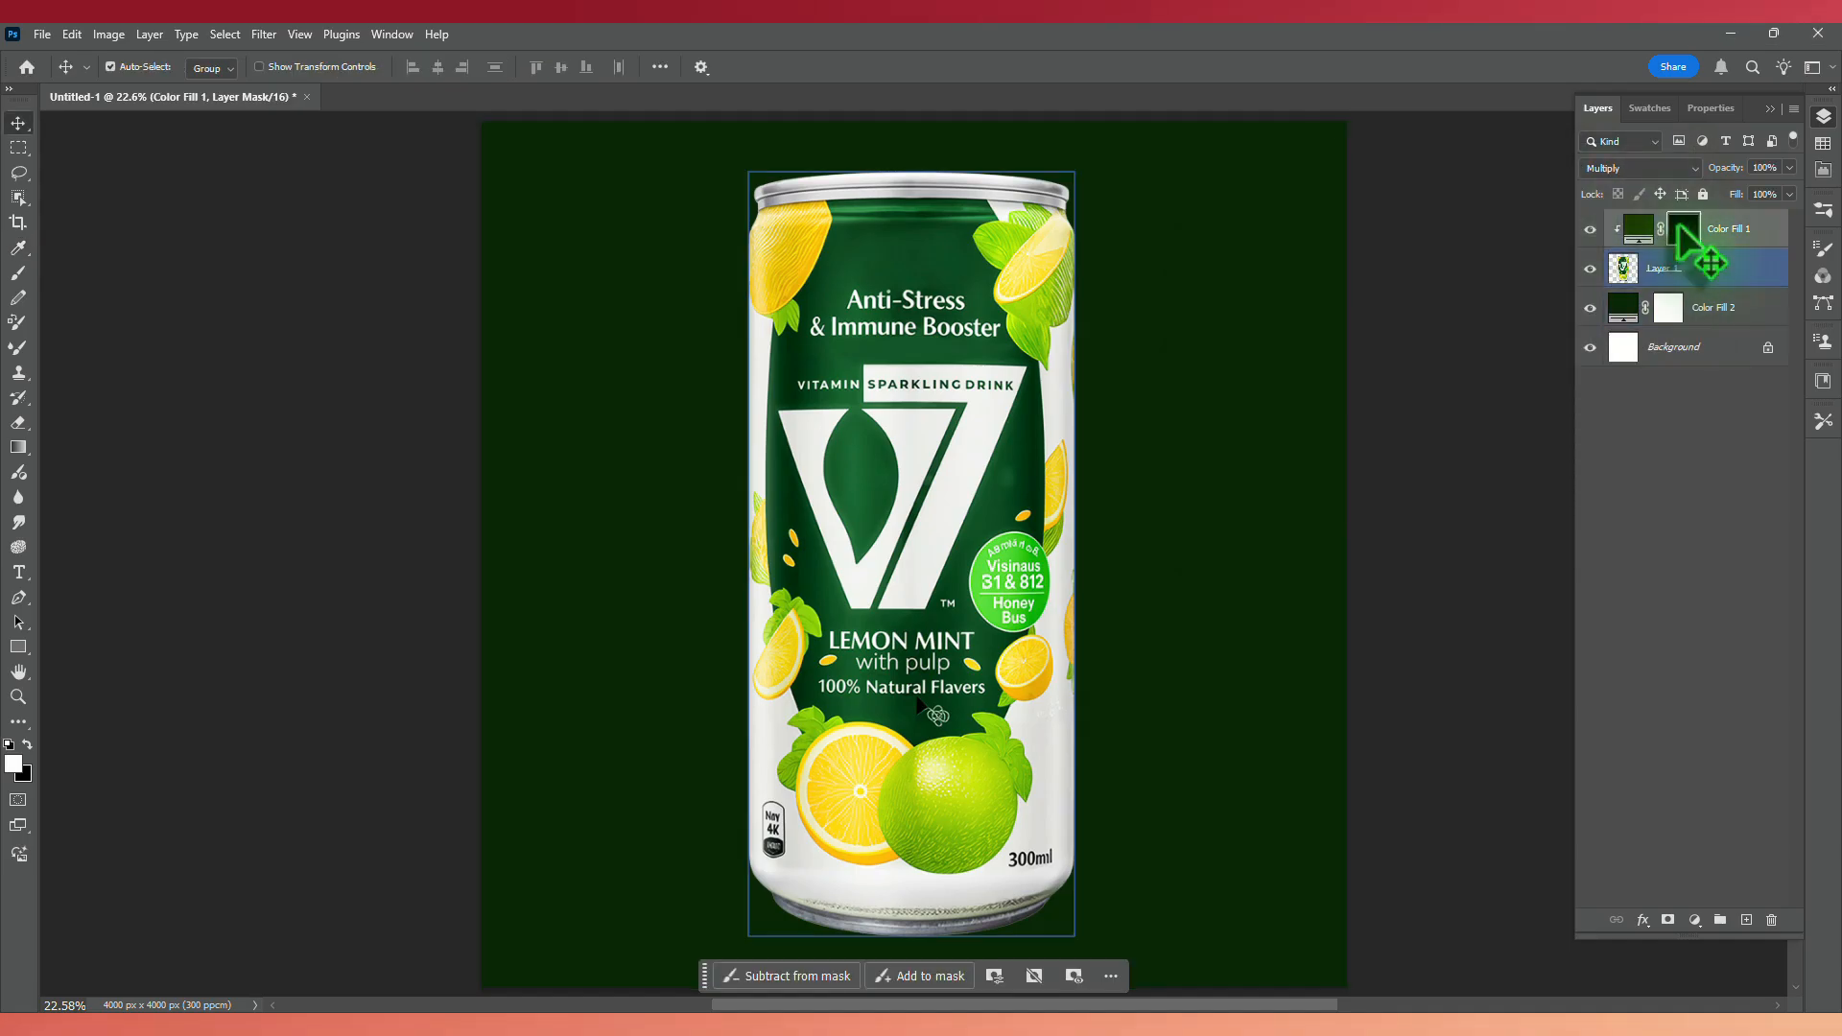
Set up a soft white brush of about 473 px with 49% flow for the Color Fill 1 mask.
click(18, 273)
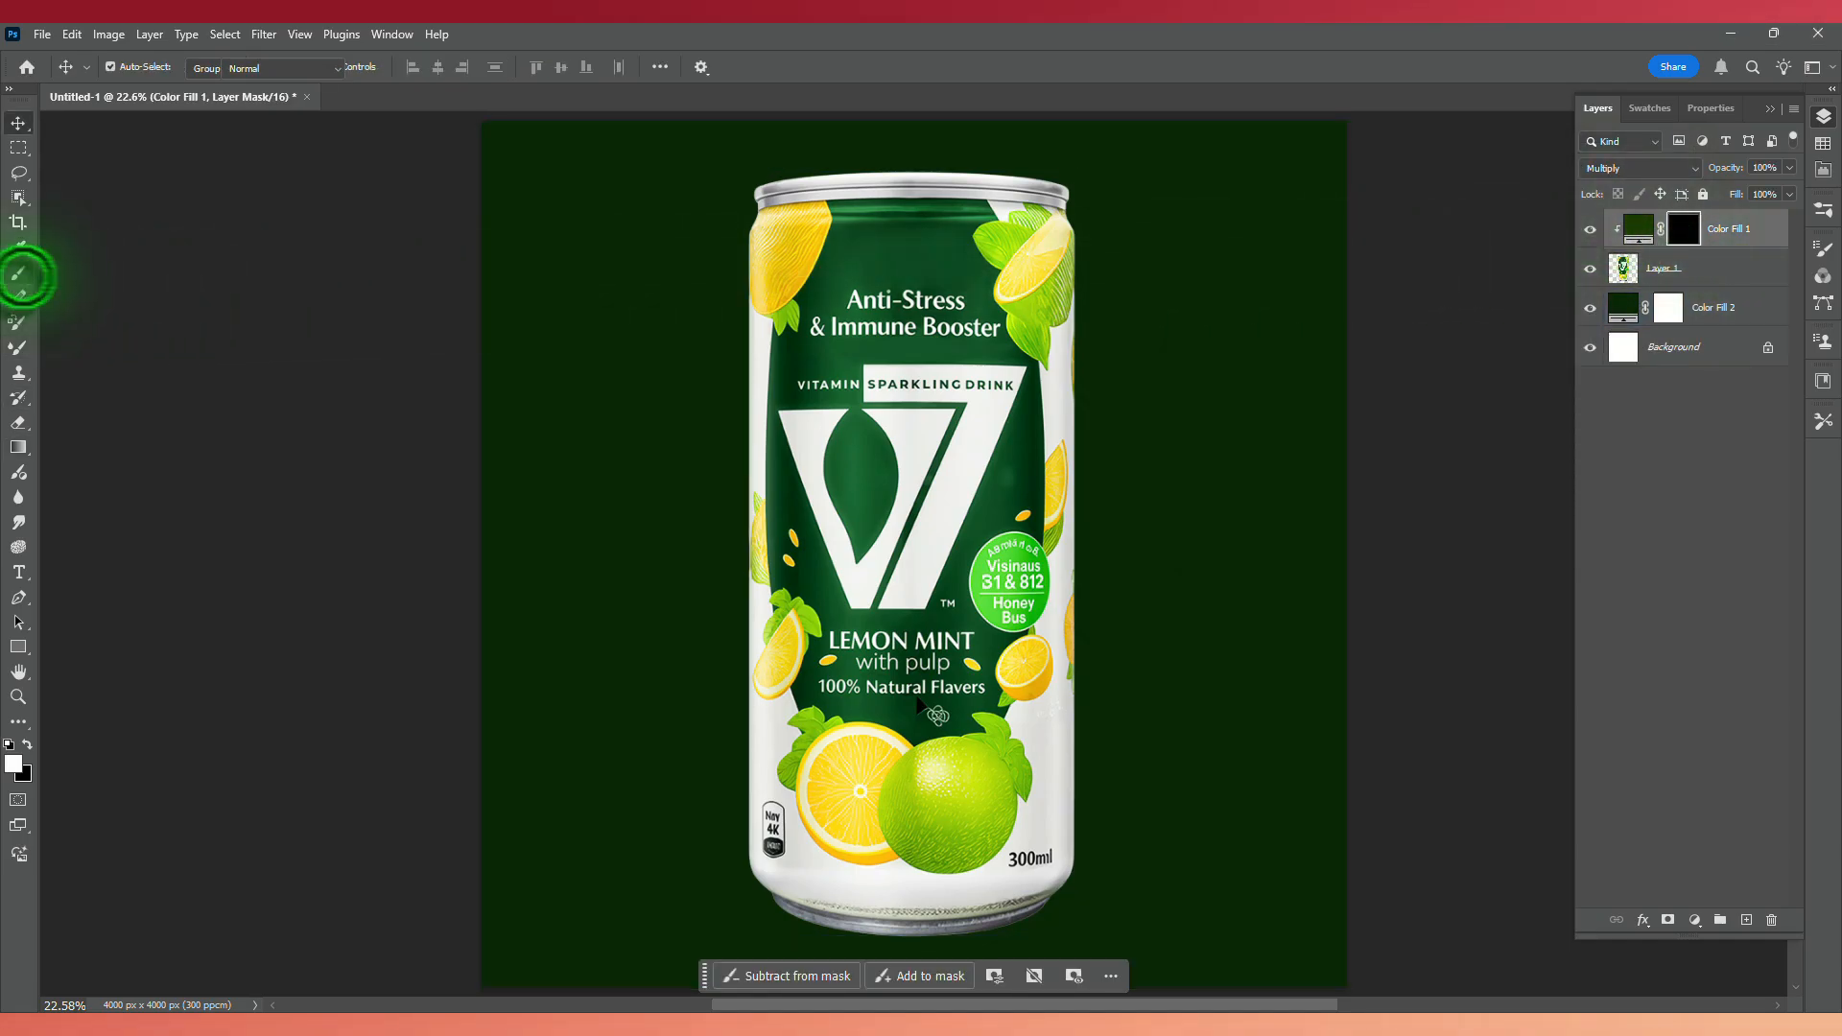
mouse_move(883, 359)
mouse_down()
mouse_move(930, 360)
mouse_move(911, 358)
mouse_up()
click(521, 68)
text(49)
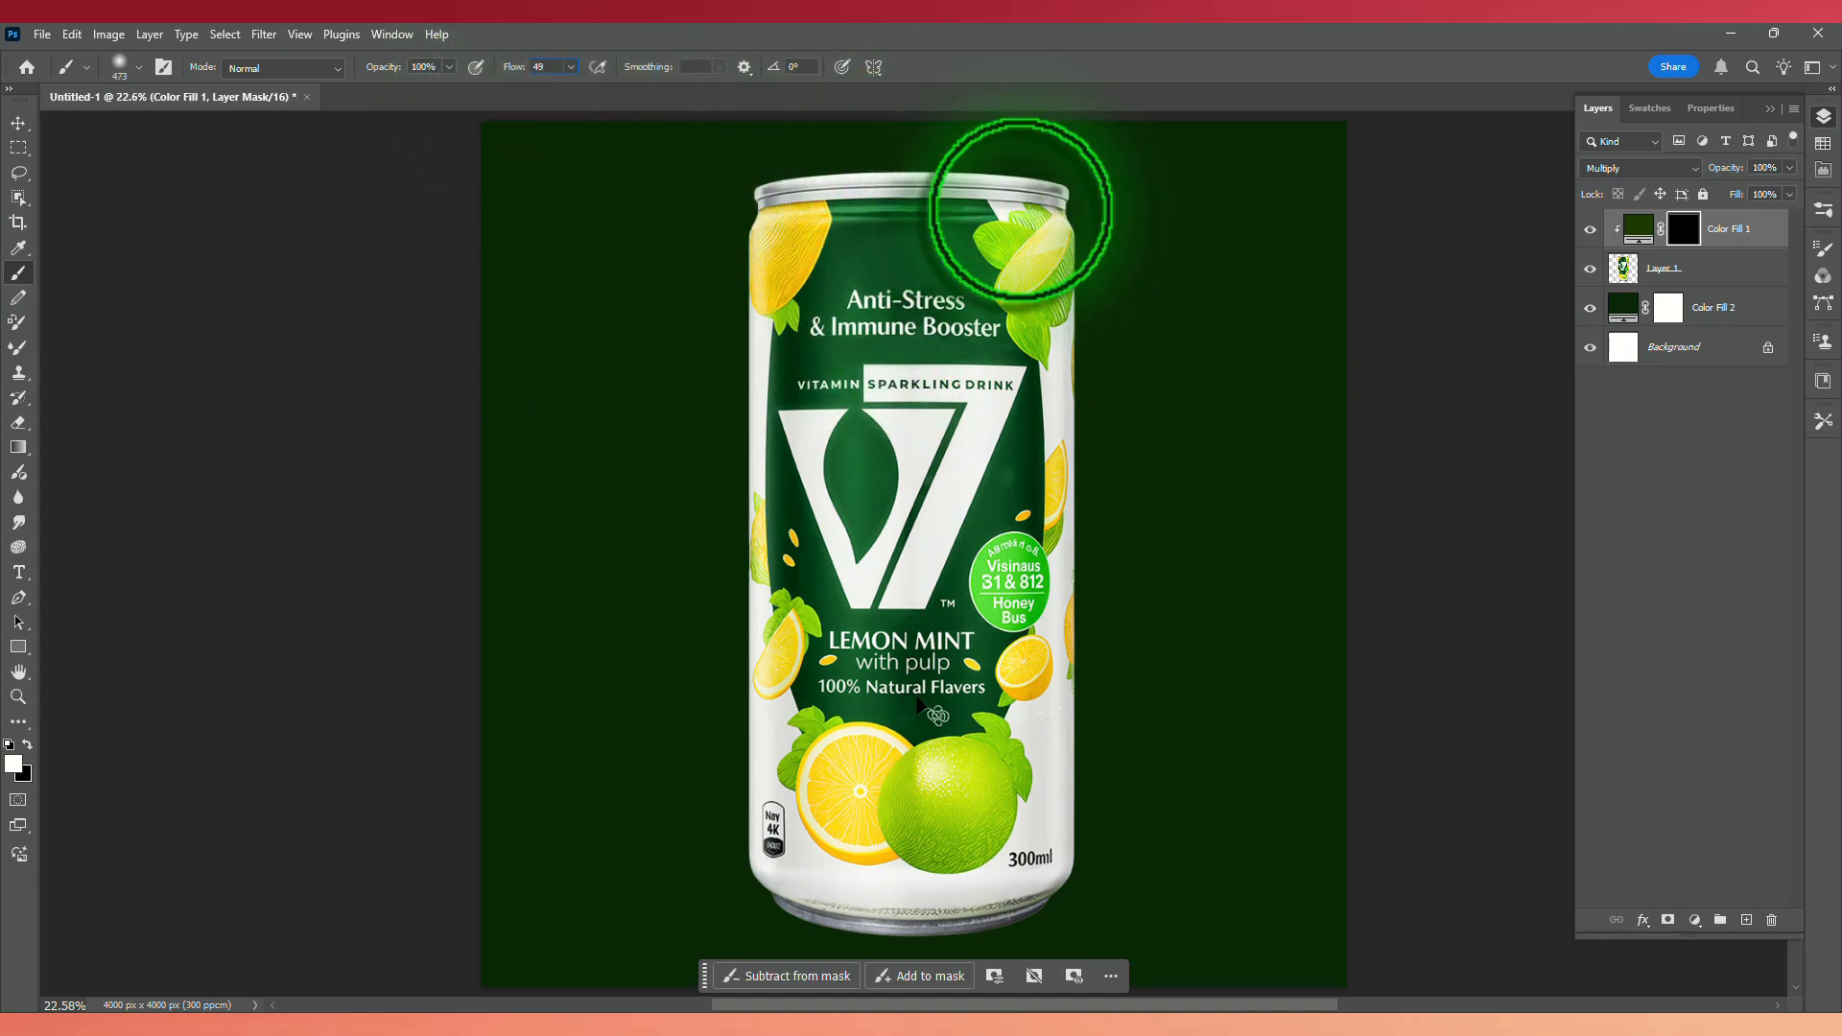
right_click(1020, 210)
key(Escape)
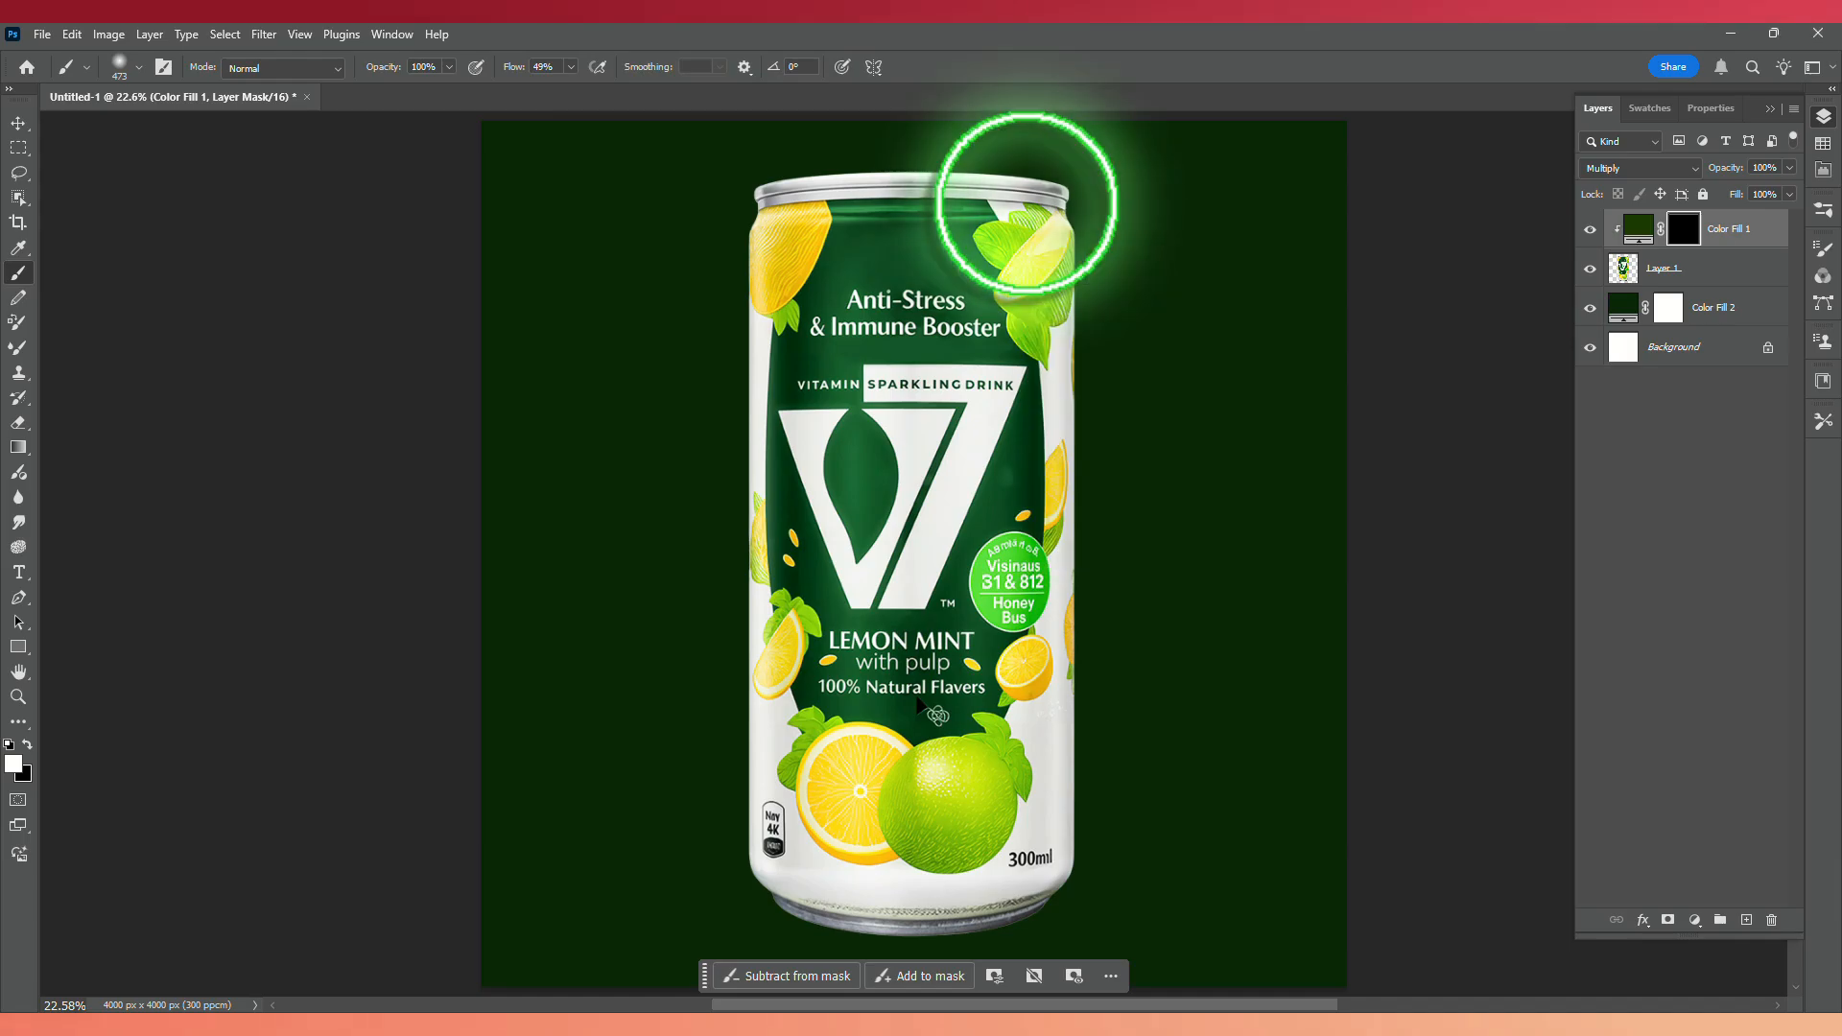
Paint straight vertical shading strokes along the can's right and left sides on the Color Fill 1 mask.
shift+click(1034, 875)
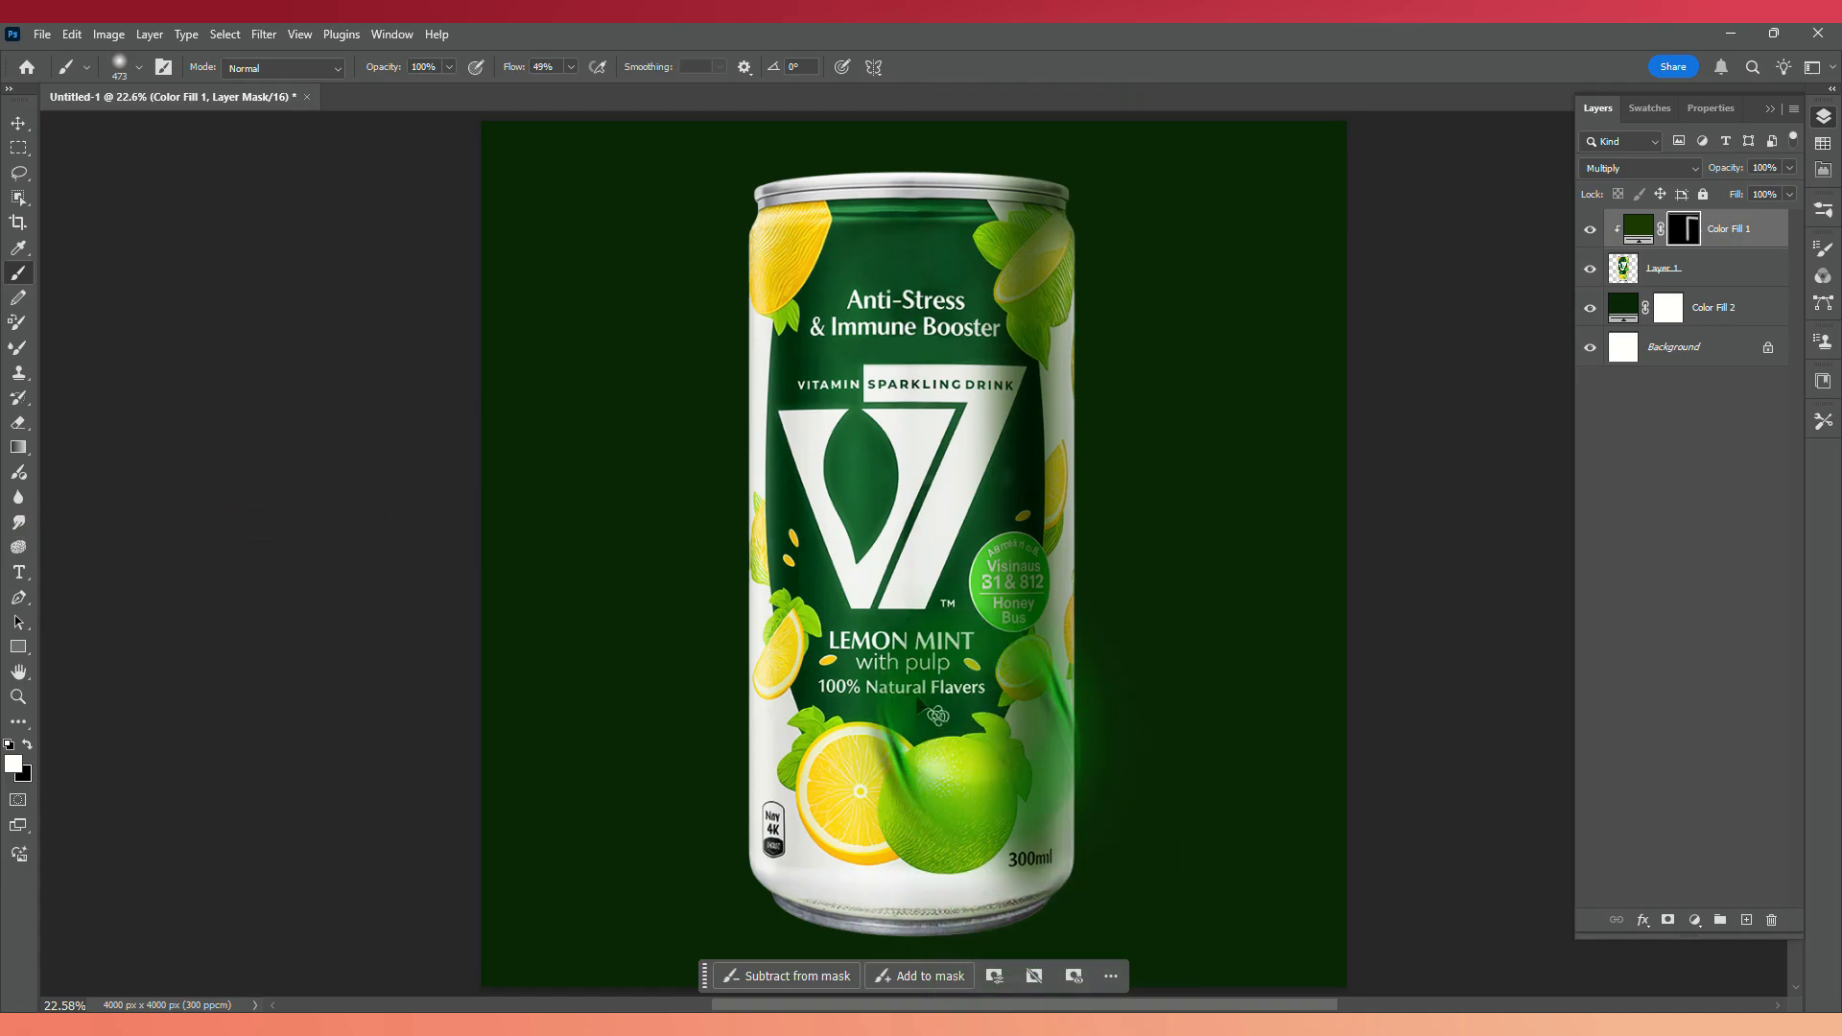
click(814, 199)
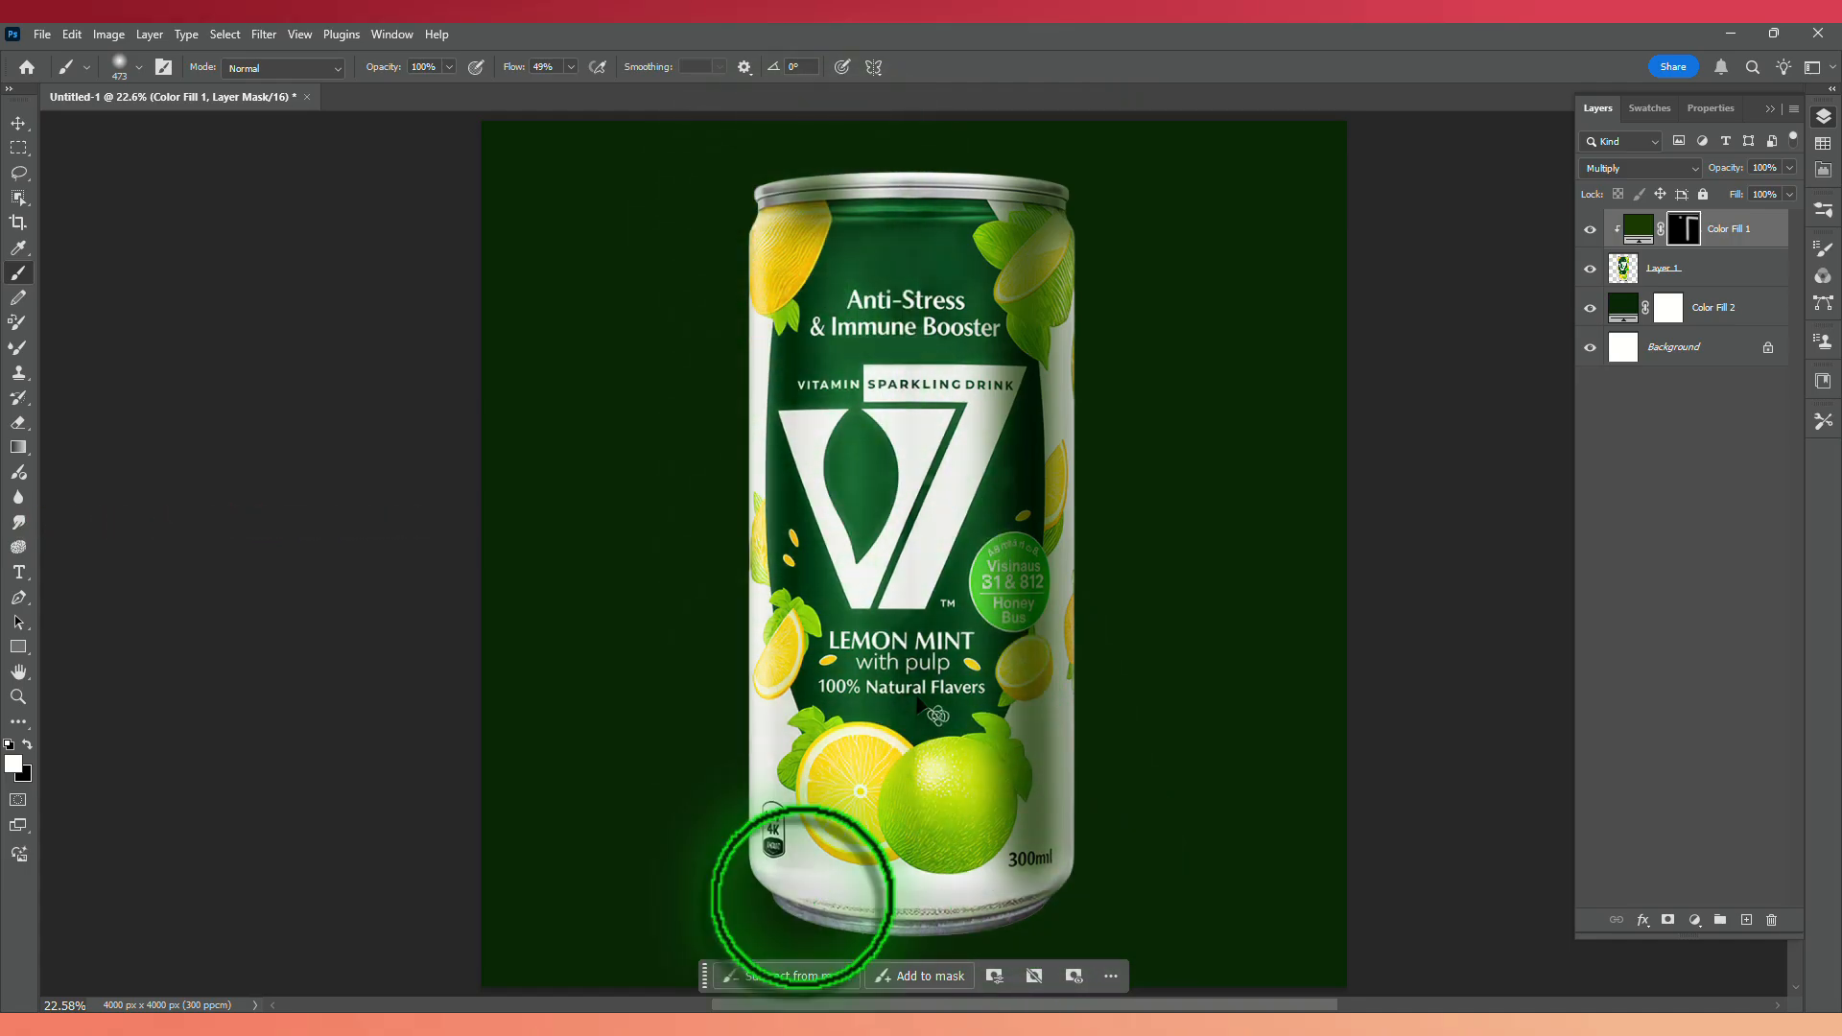
shift+click(802, 897)
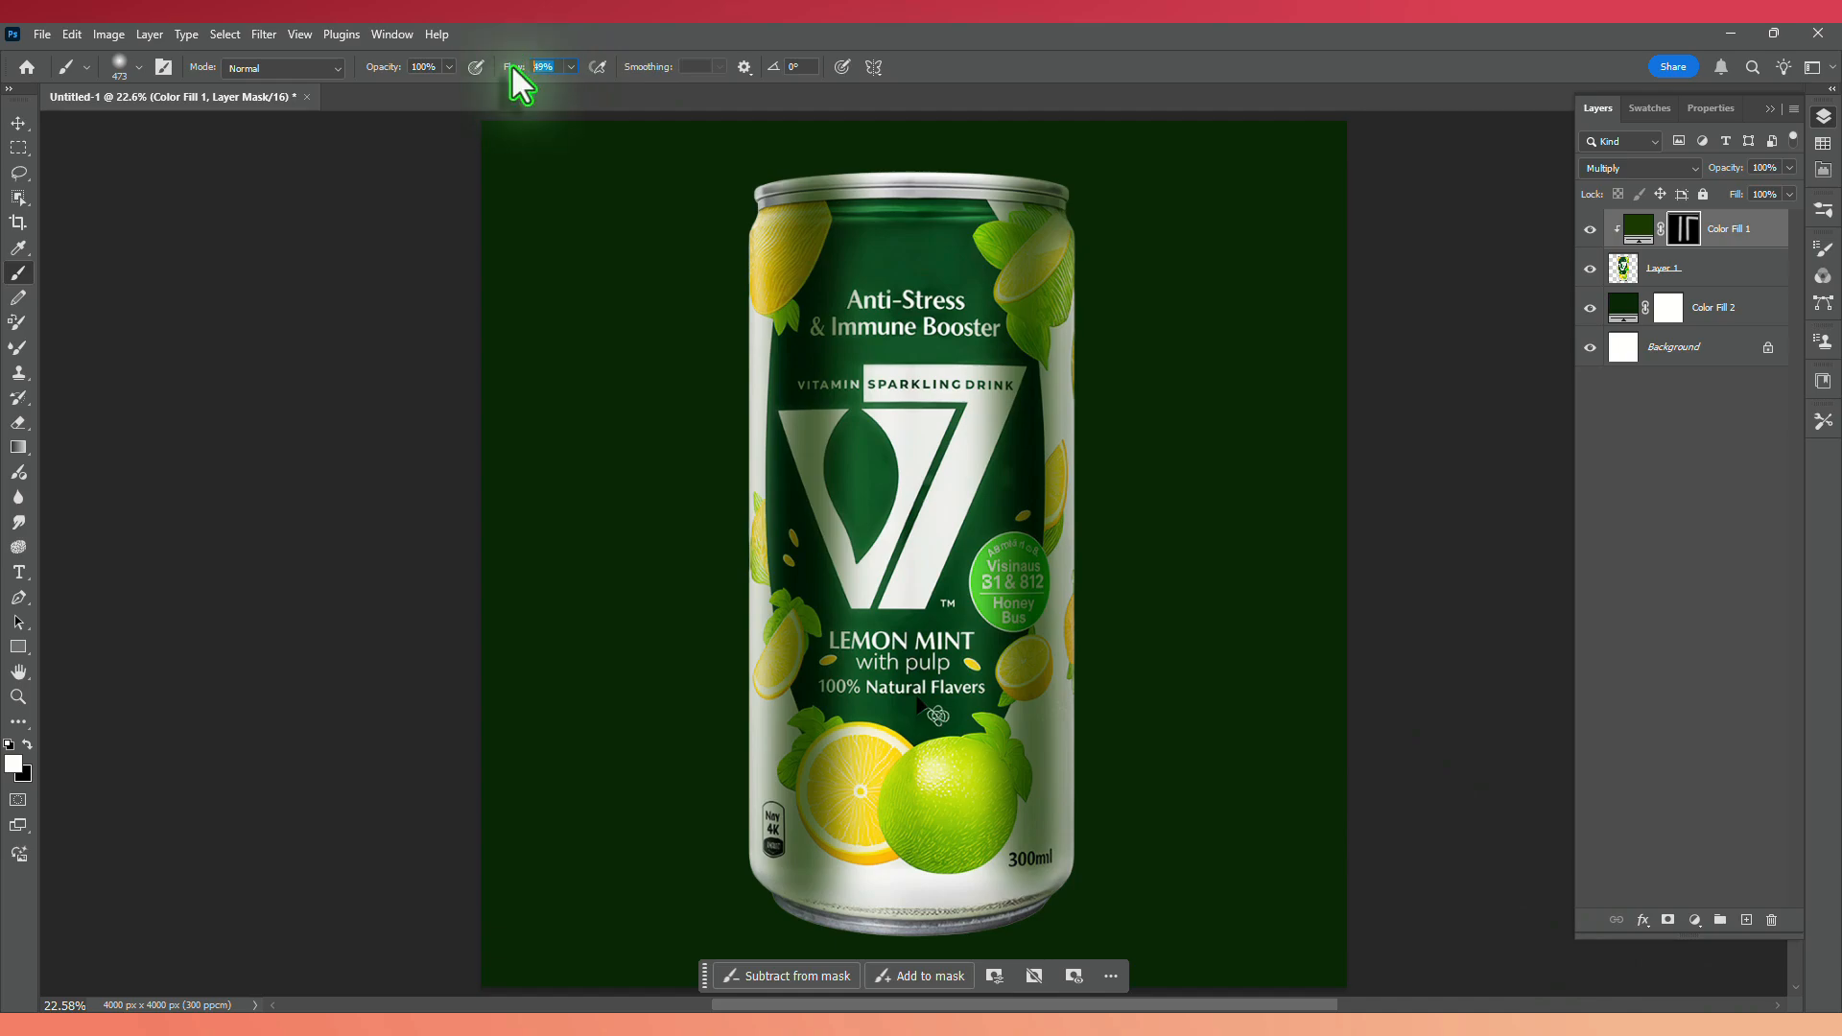
Reduce the brush flow to 19% and paint fainter straight shading down the middle of the can.
click(872, 134)
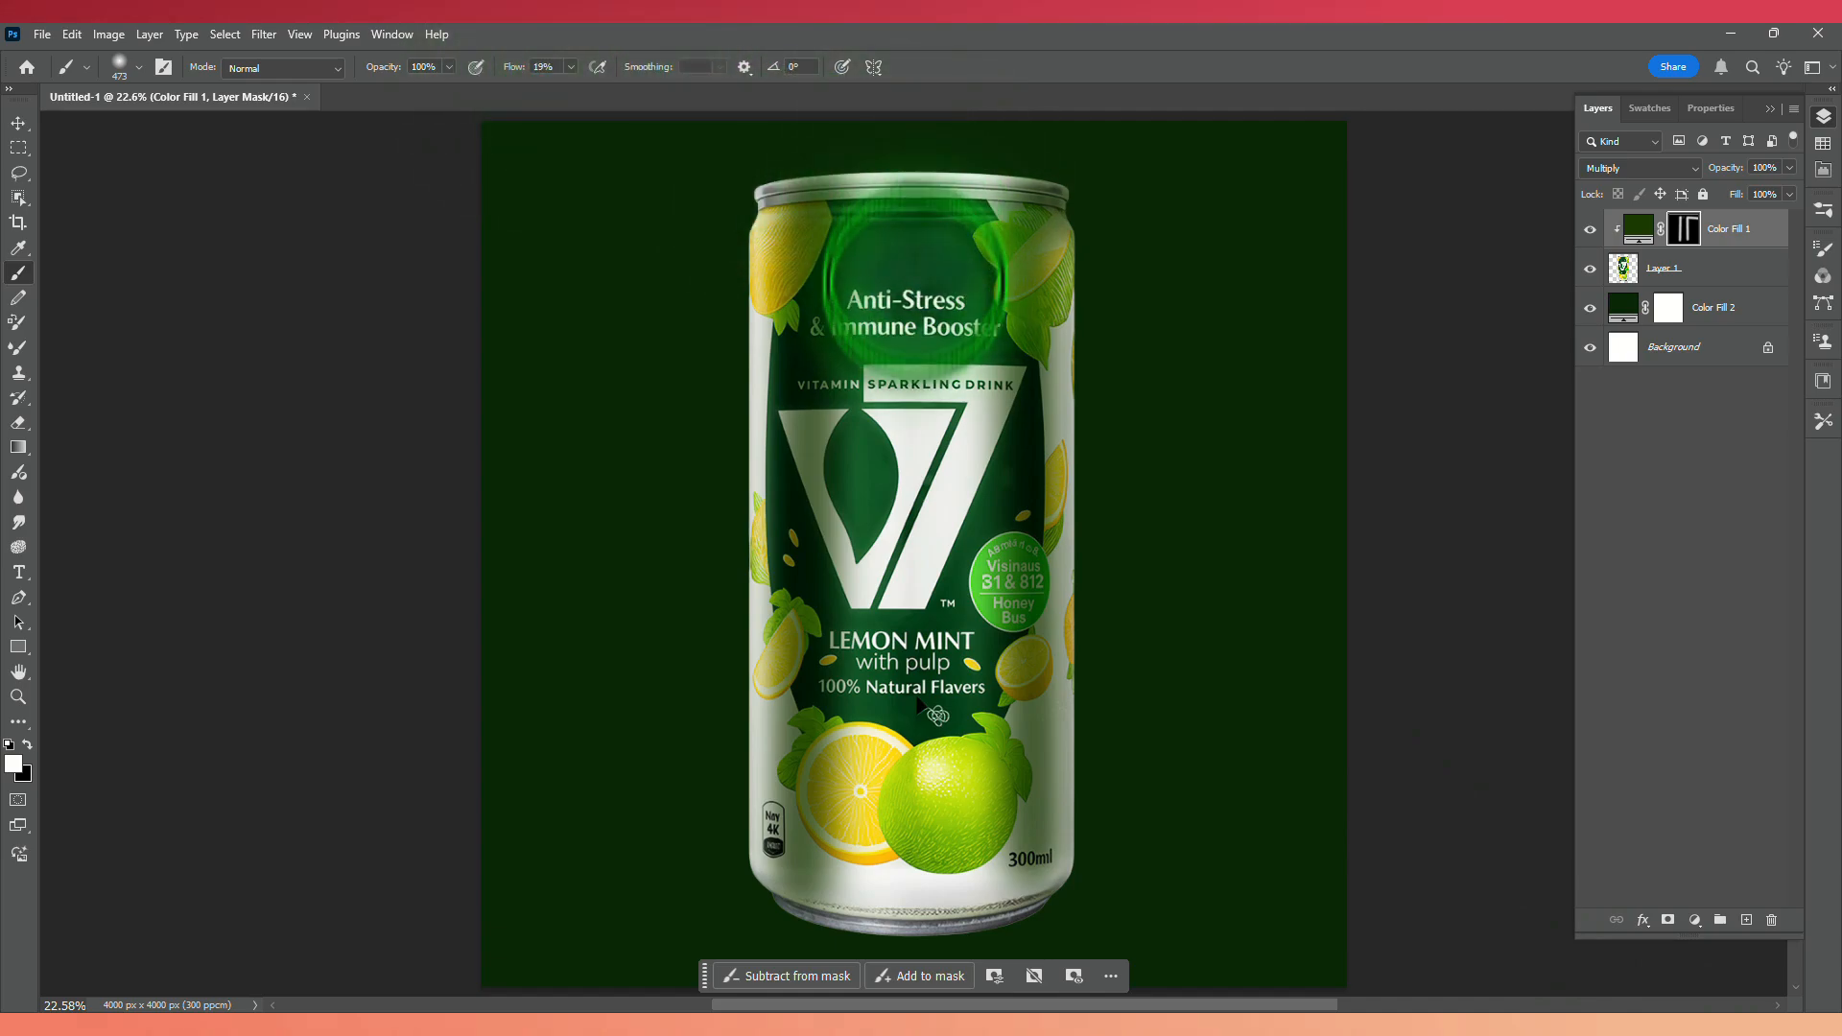
shift+click(872, 902)
shift+click(902, 895)
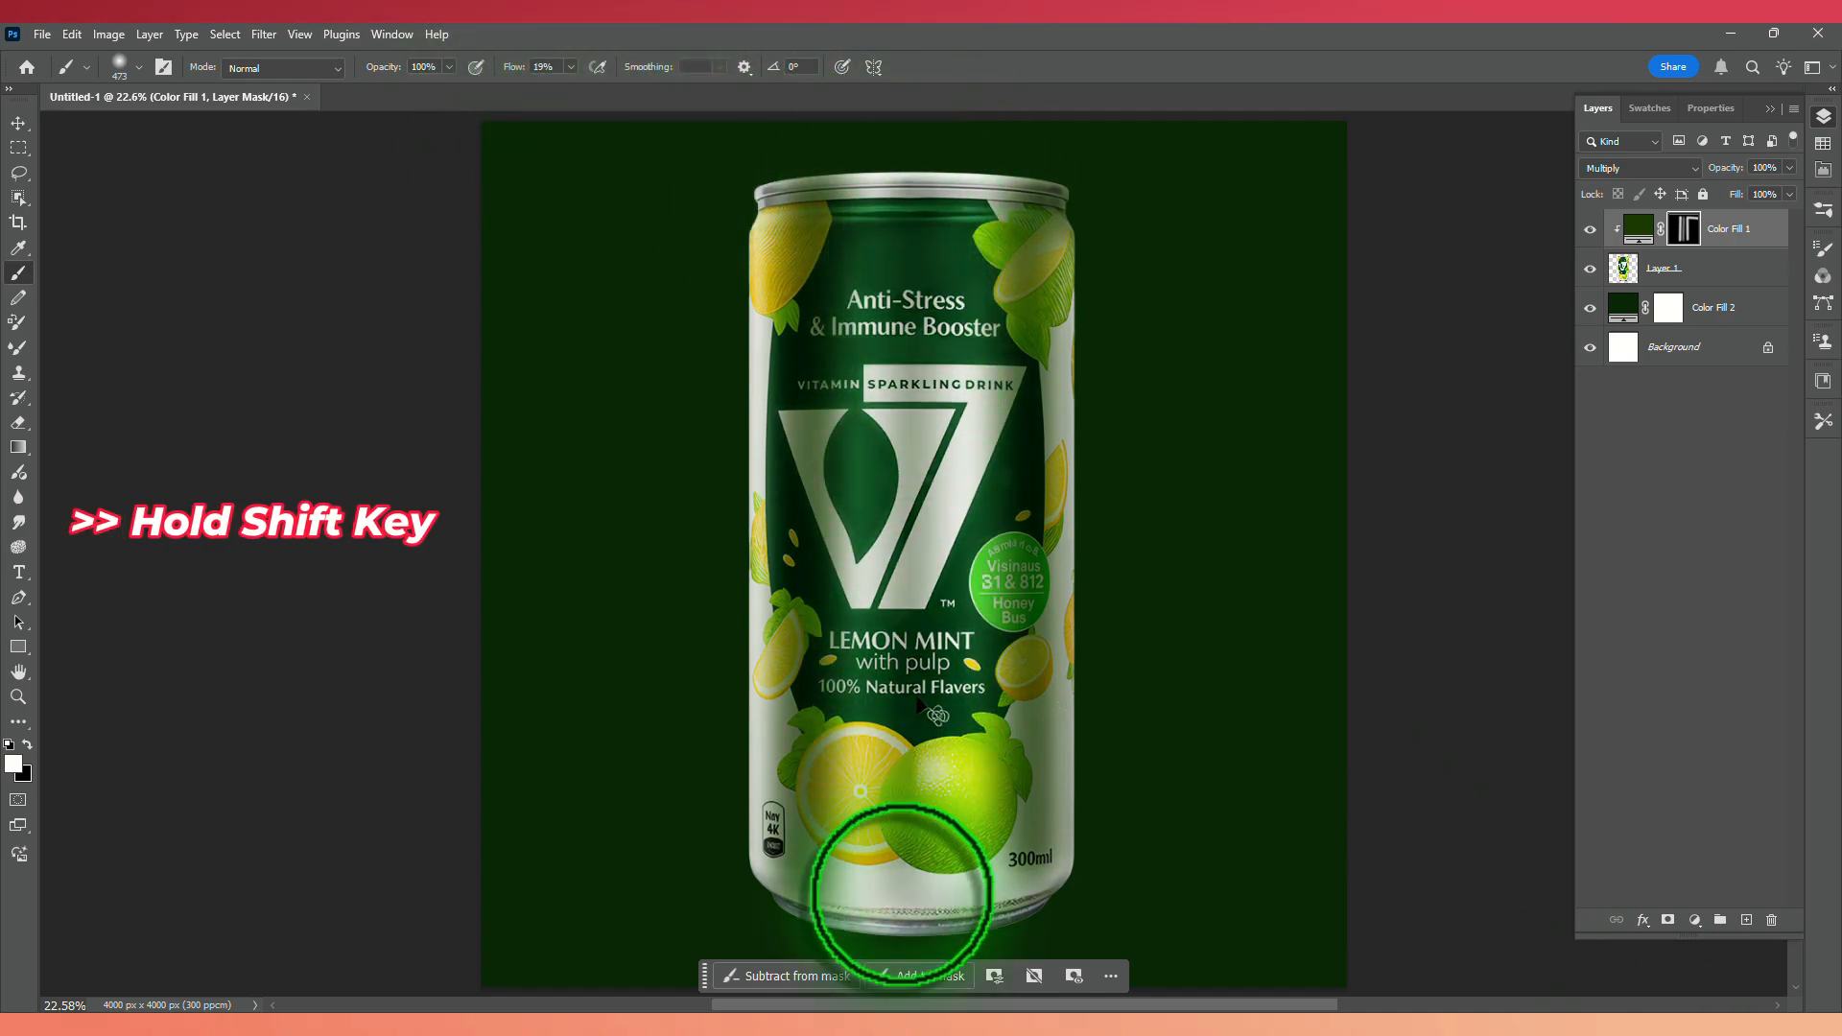
Add a white (ffffff) Solid Color fill layer above Color Fill 1.
click(1694, 919)
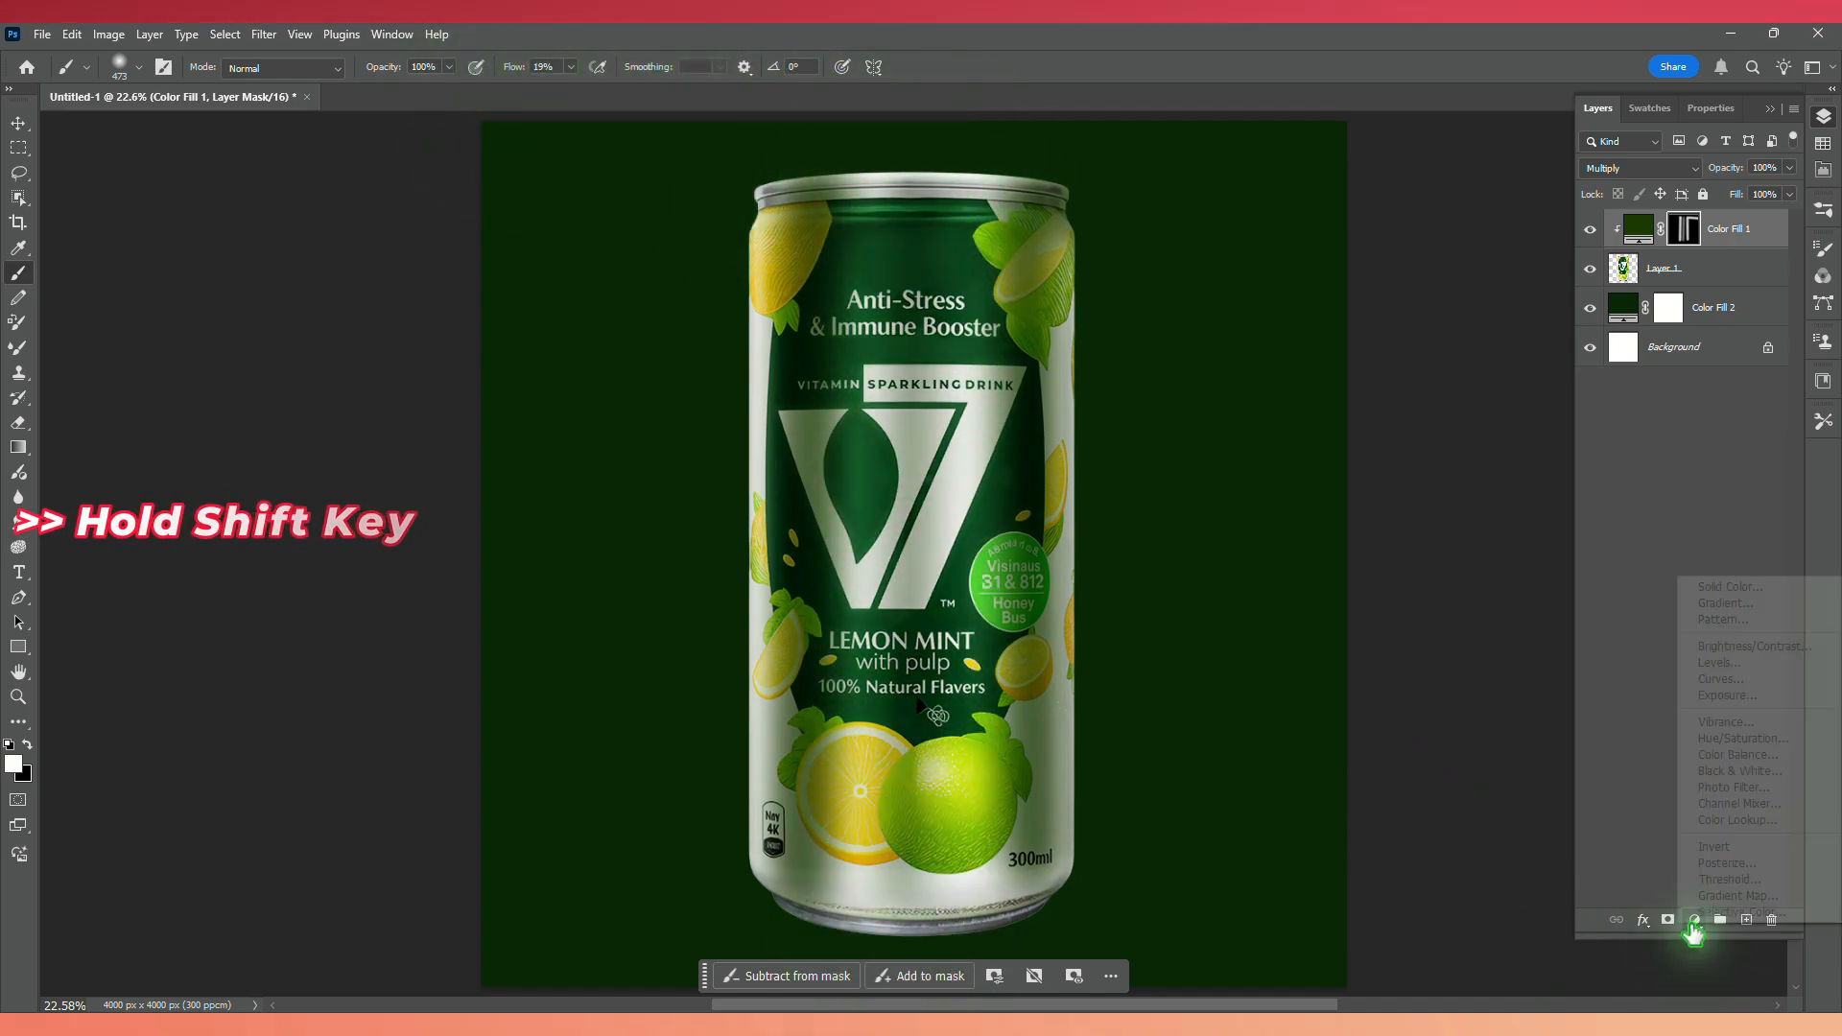
click(1715, 586)
drag(1304, 288, 1160, 193)
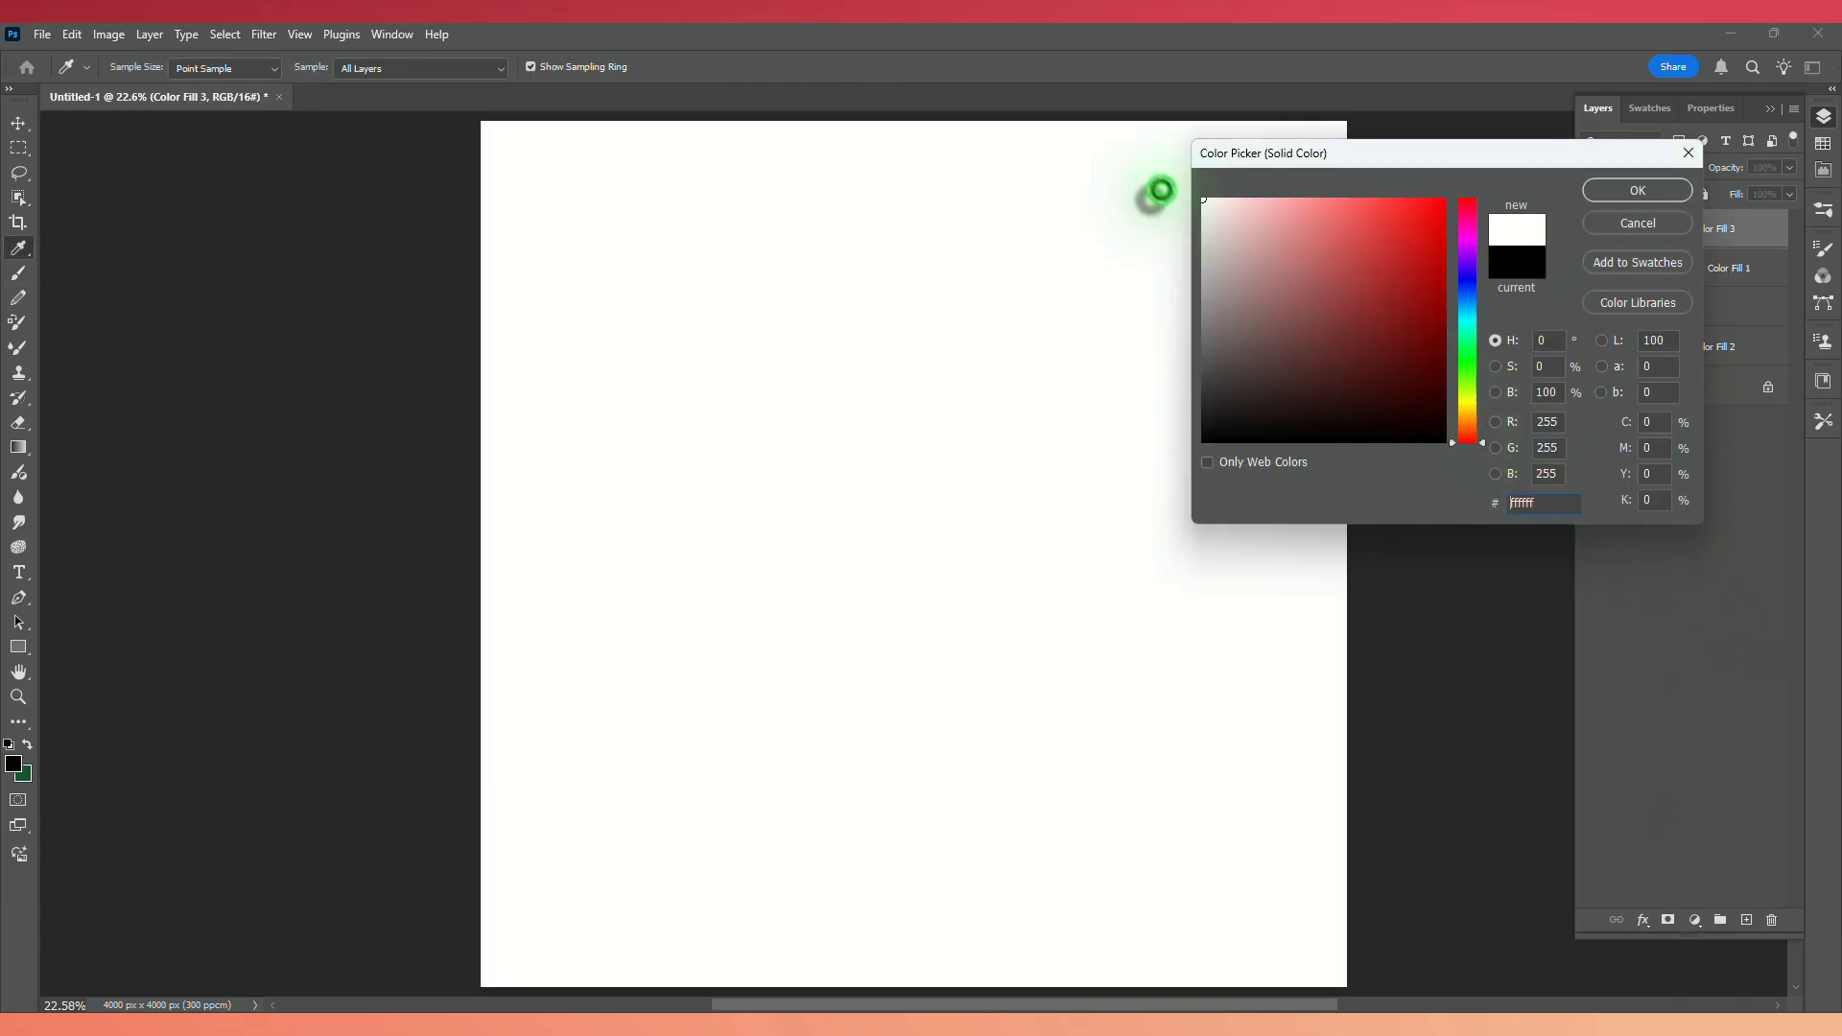
click(1637, 190)
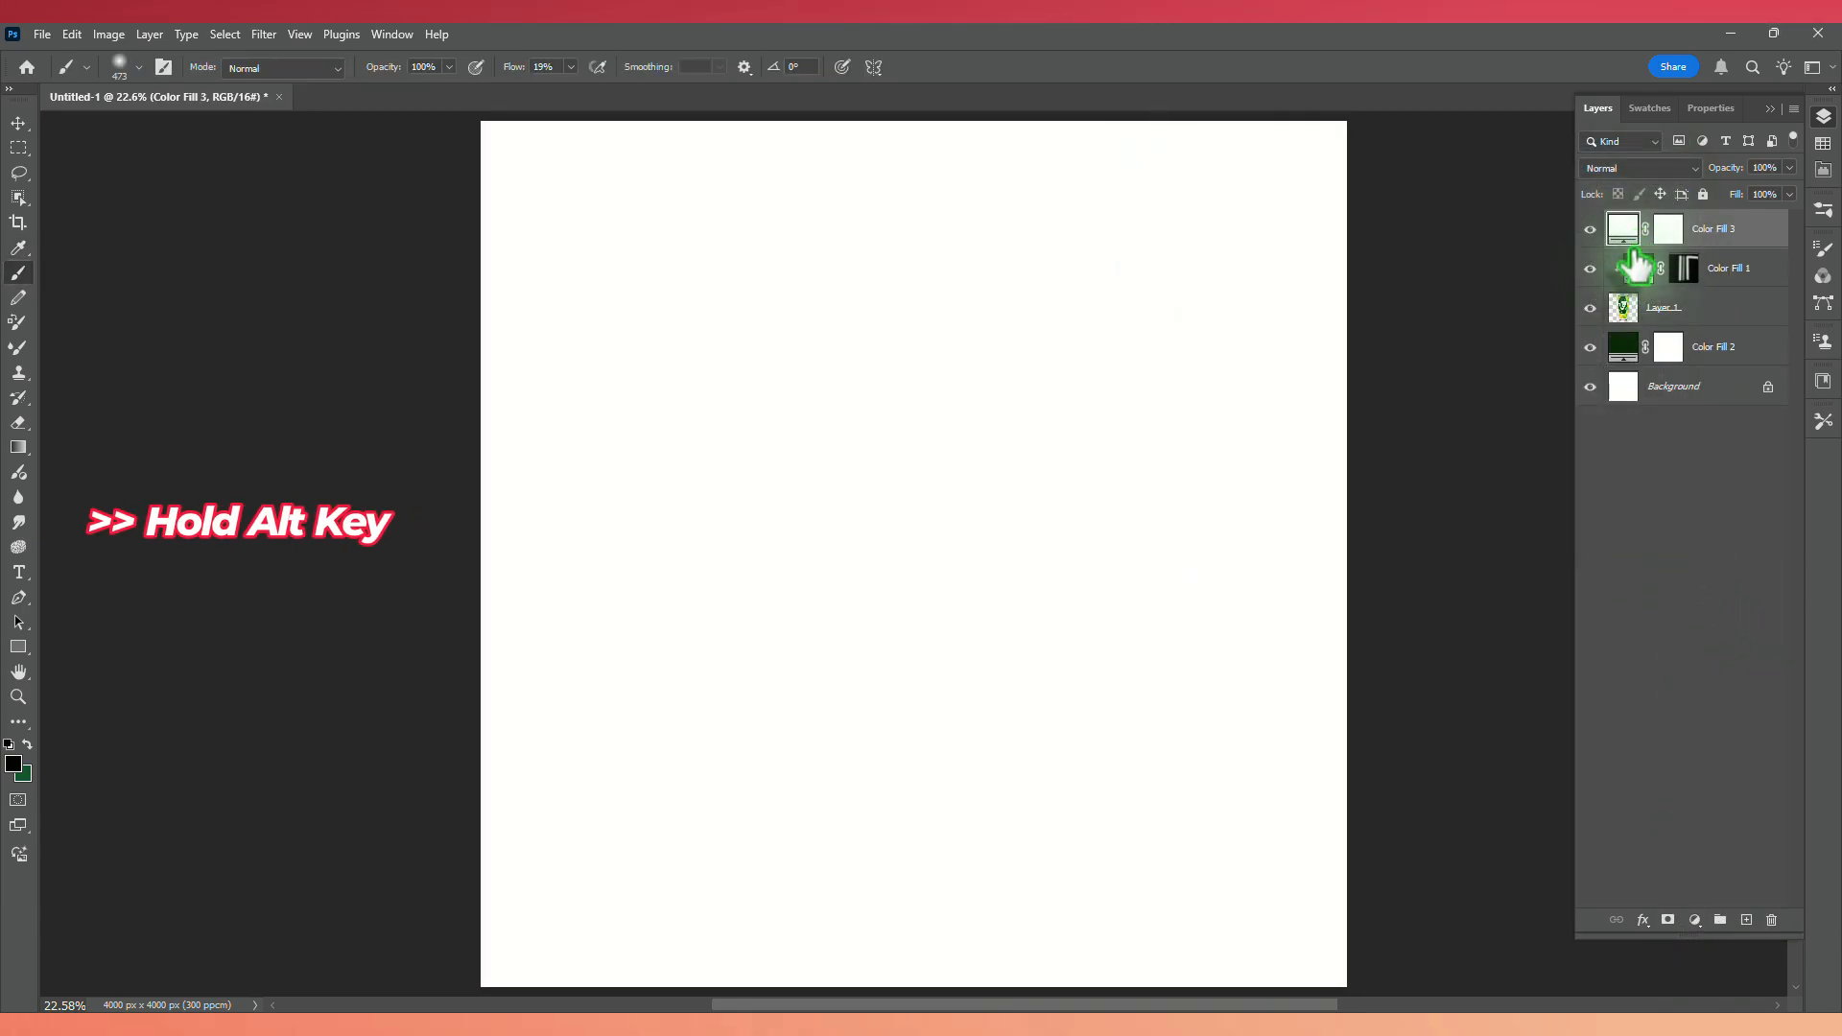
Clip the white Color Fill 3 layer to the layers below and invert its mask to black.
alt+click(1631, 240)
click(1681, 235)
key(ctrl+i)
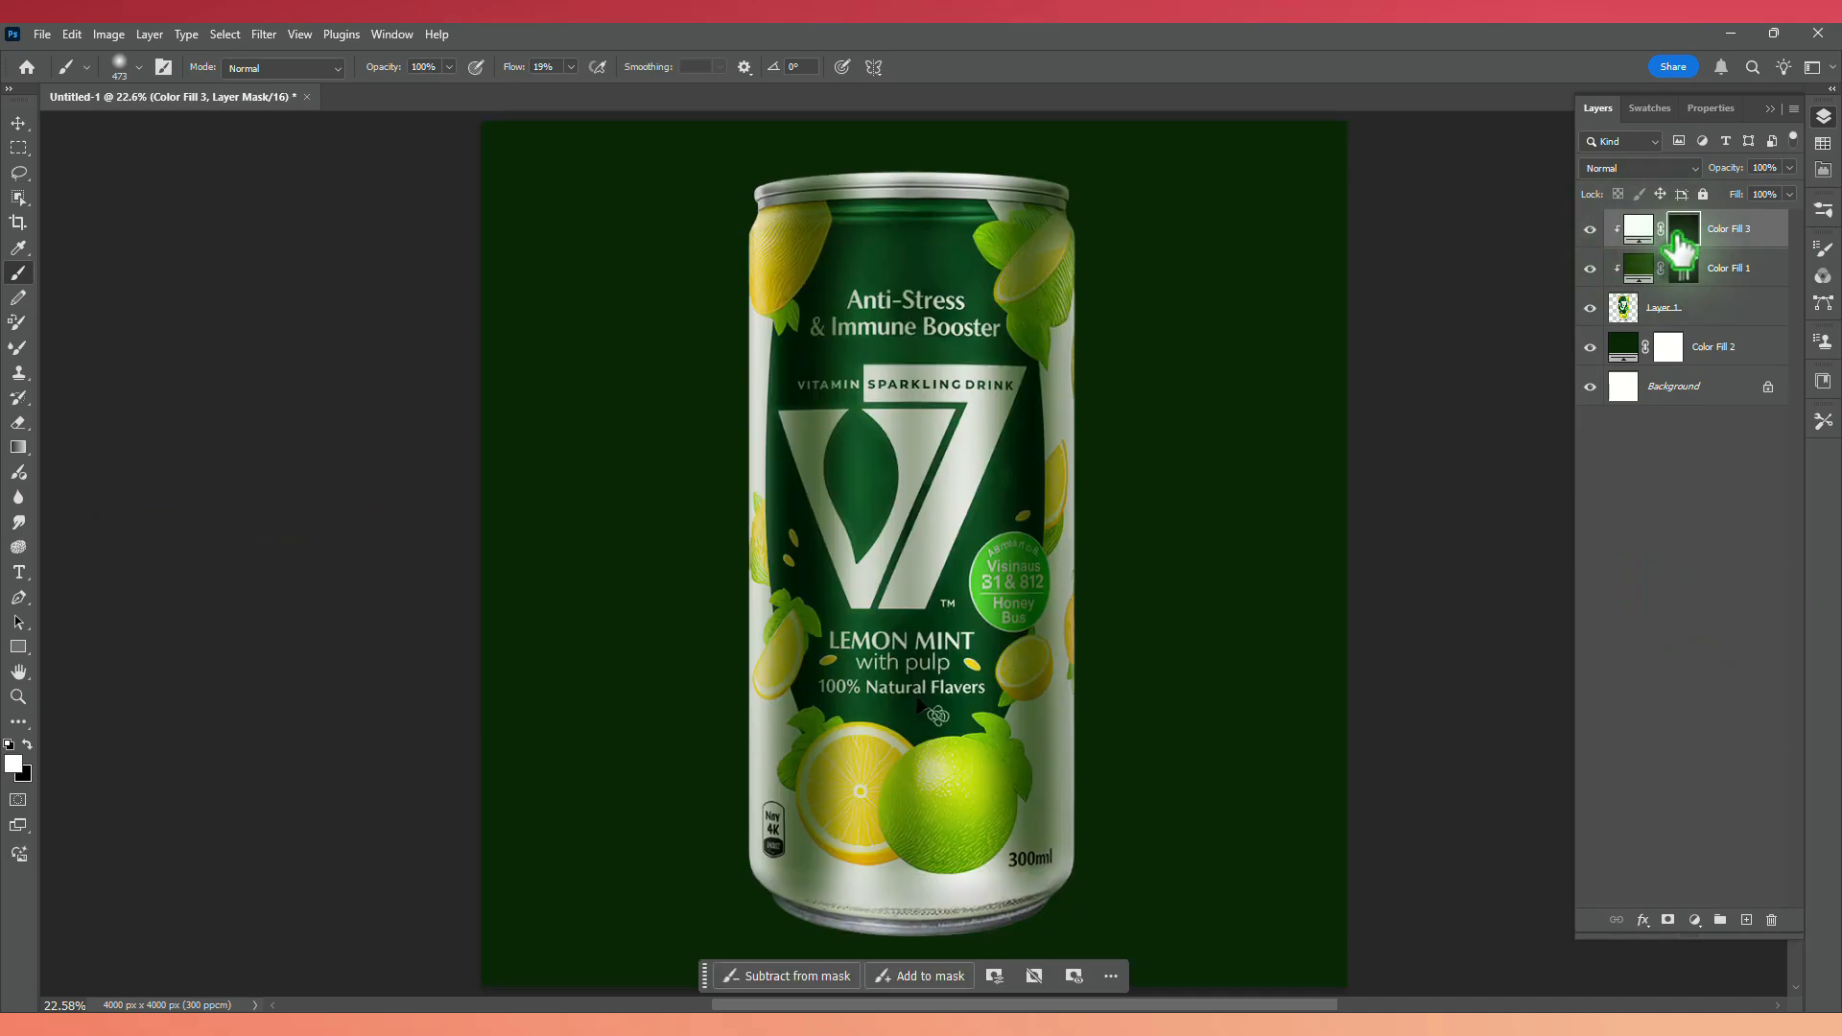
Set the Color Fill 3 layer's blend mode to Overlay.
key(shift+alt+m)
click(1644, 170)
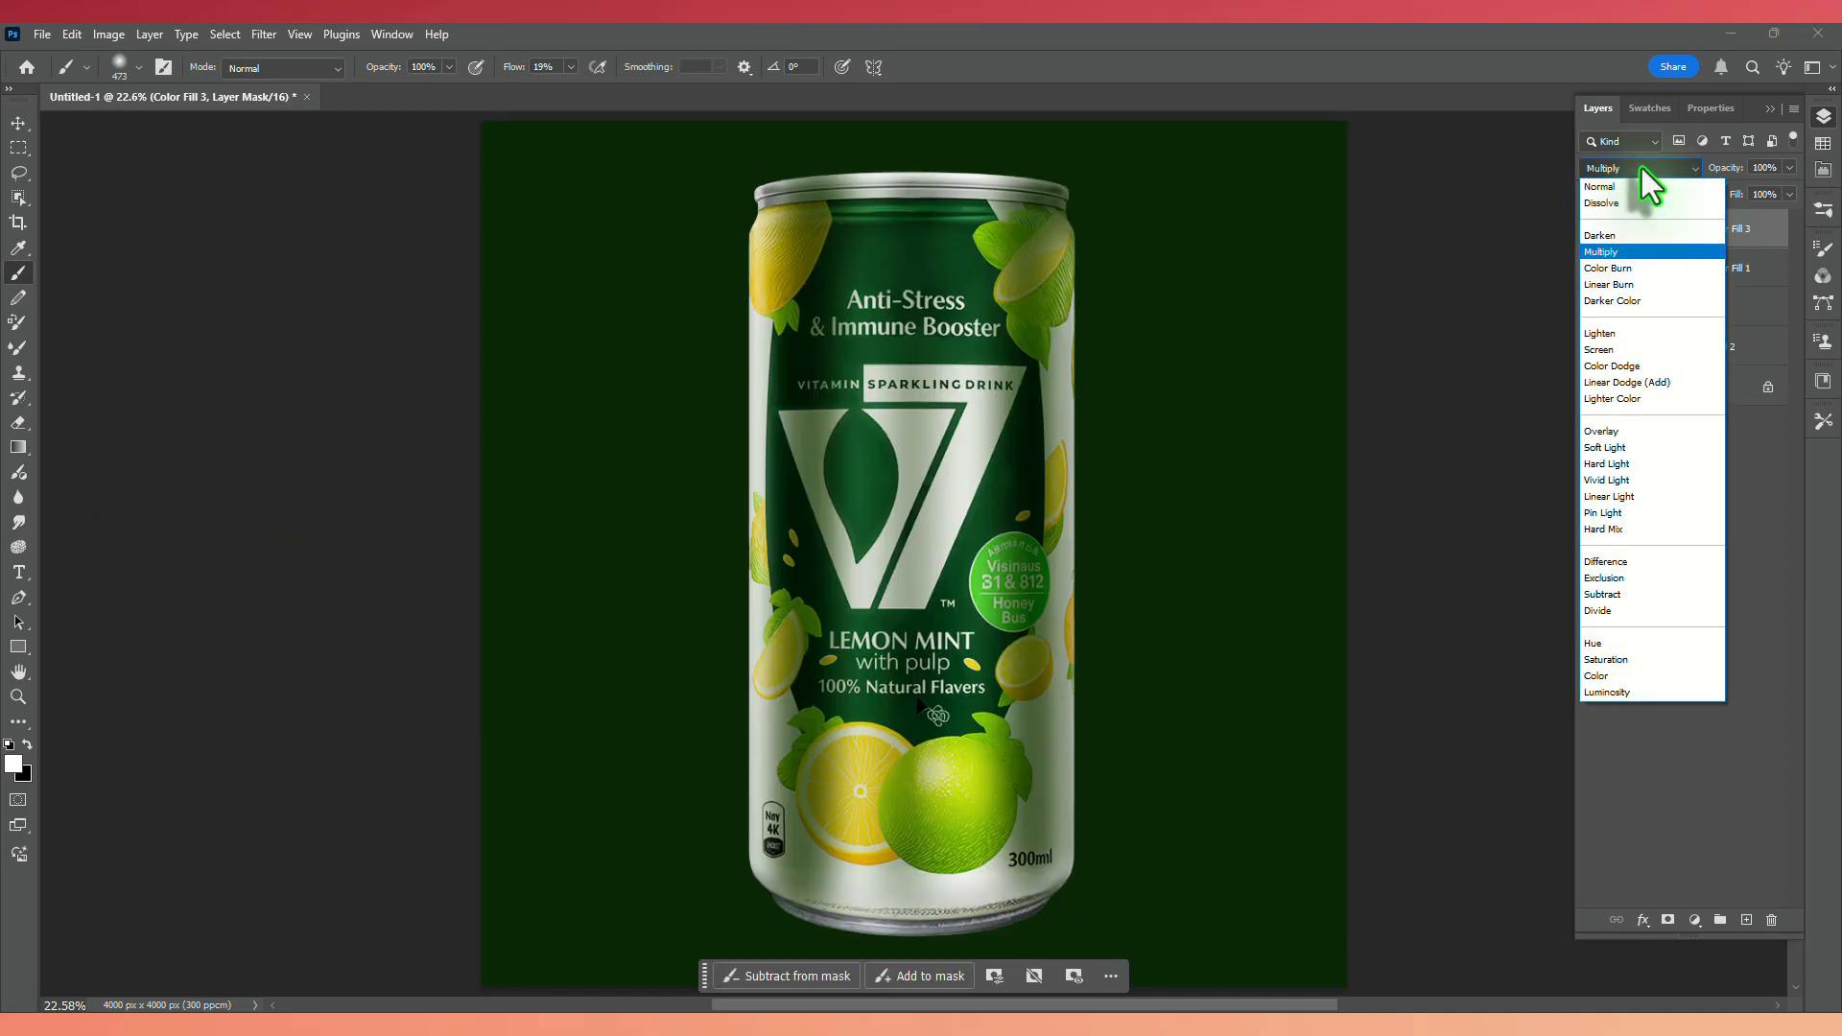
click(1601, 433)
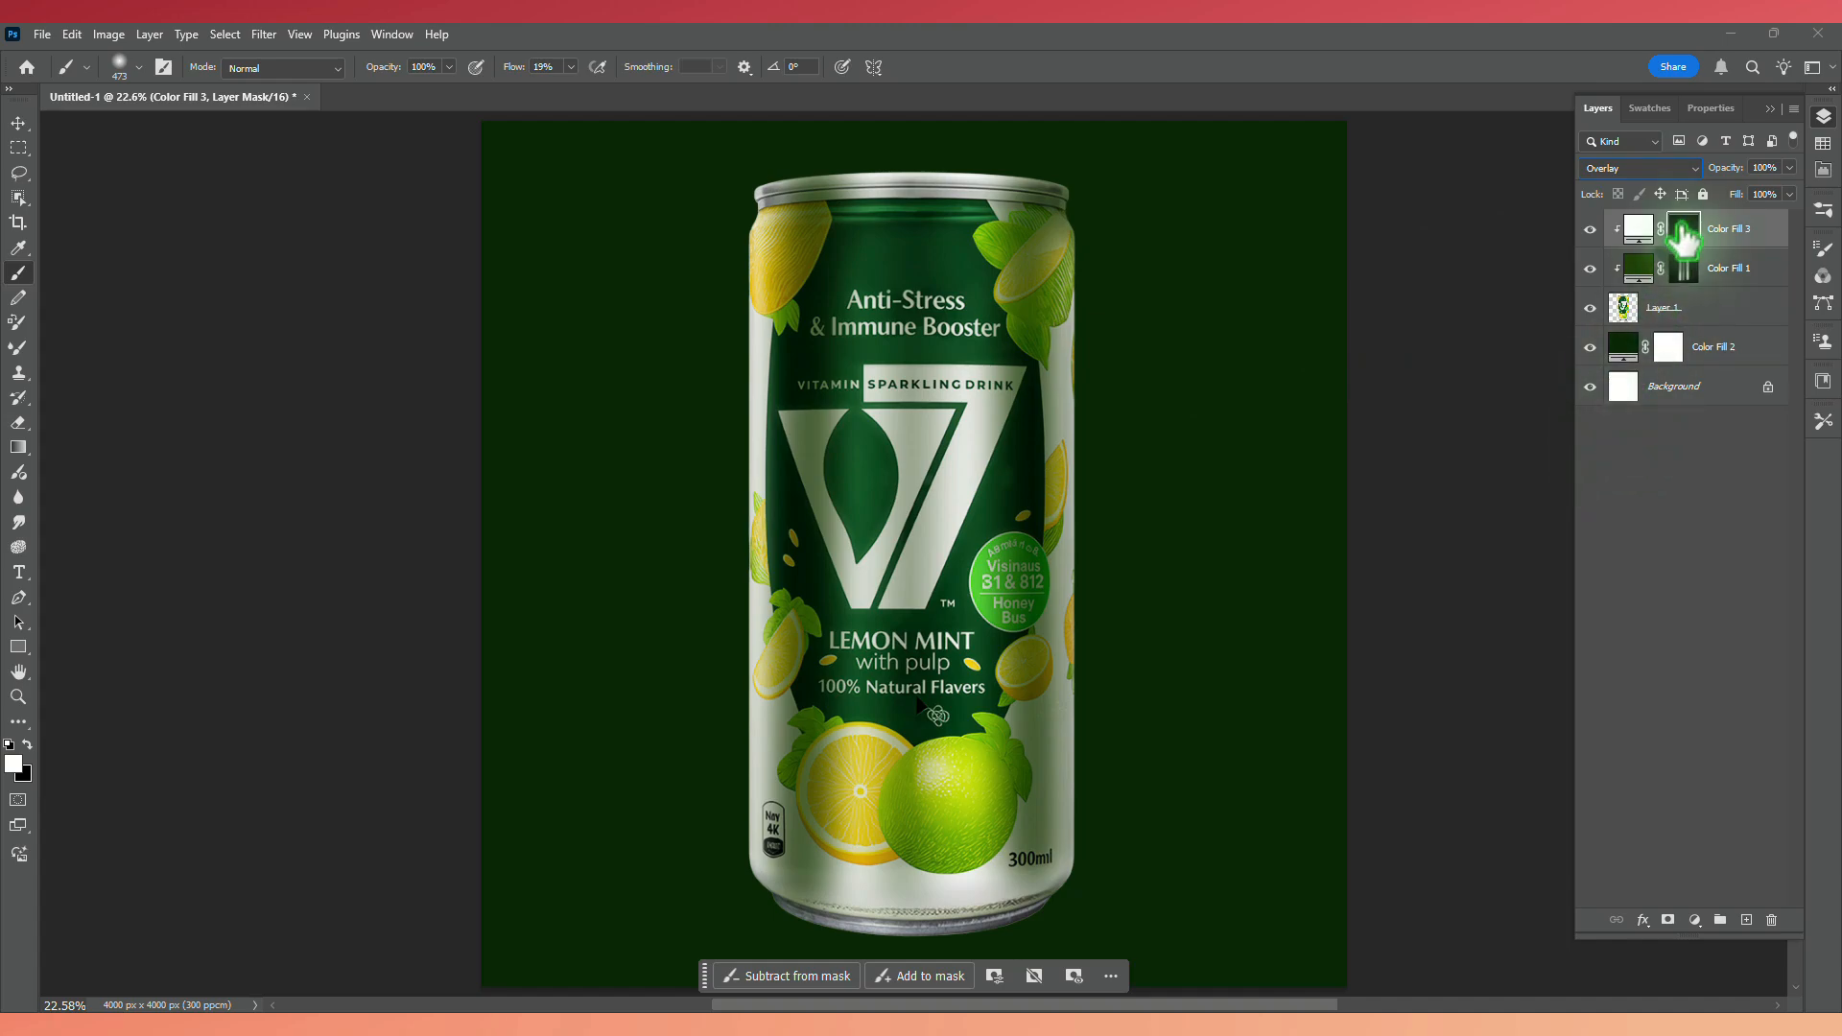
Paint straight vertical highlights right and left of the can's center on the Color Fill 3 mask with a 190 px white brush at 25% flow.
click(571, 66)
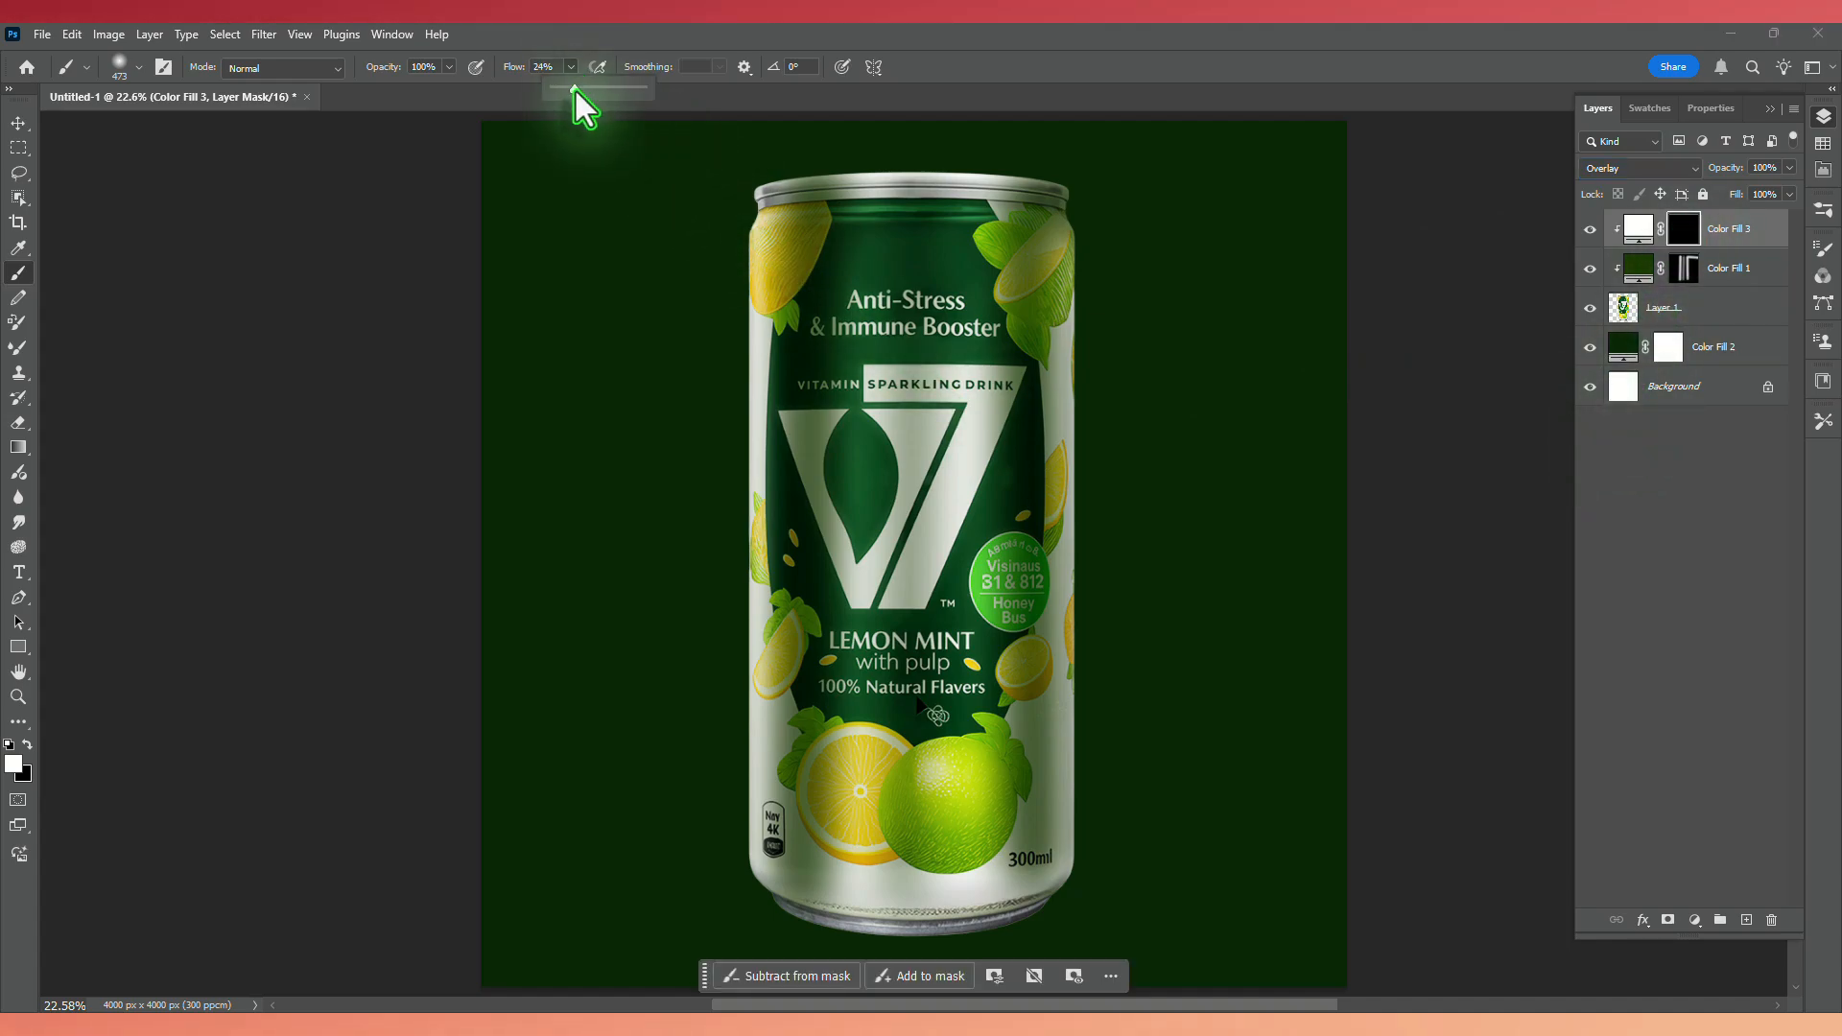
drag(957, 205, 926, 205)
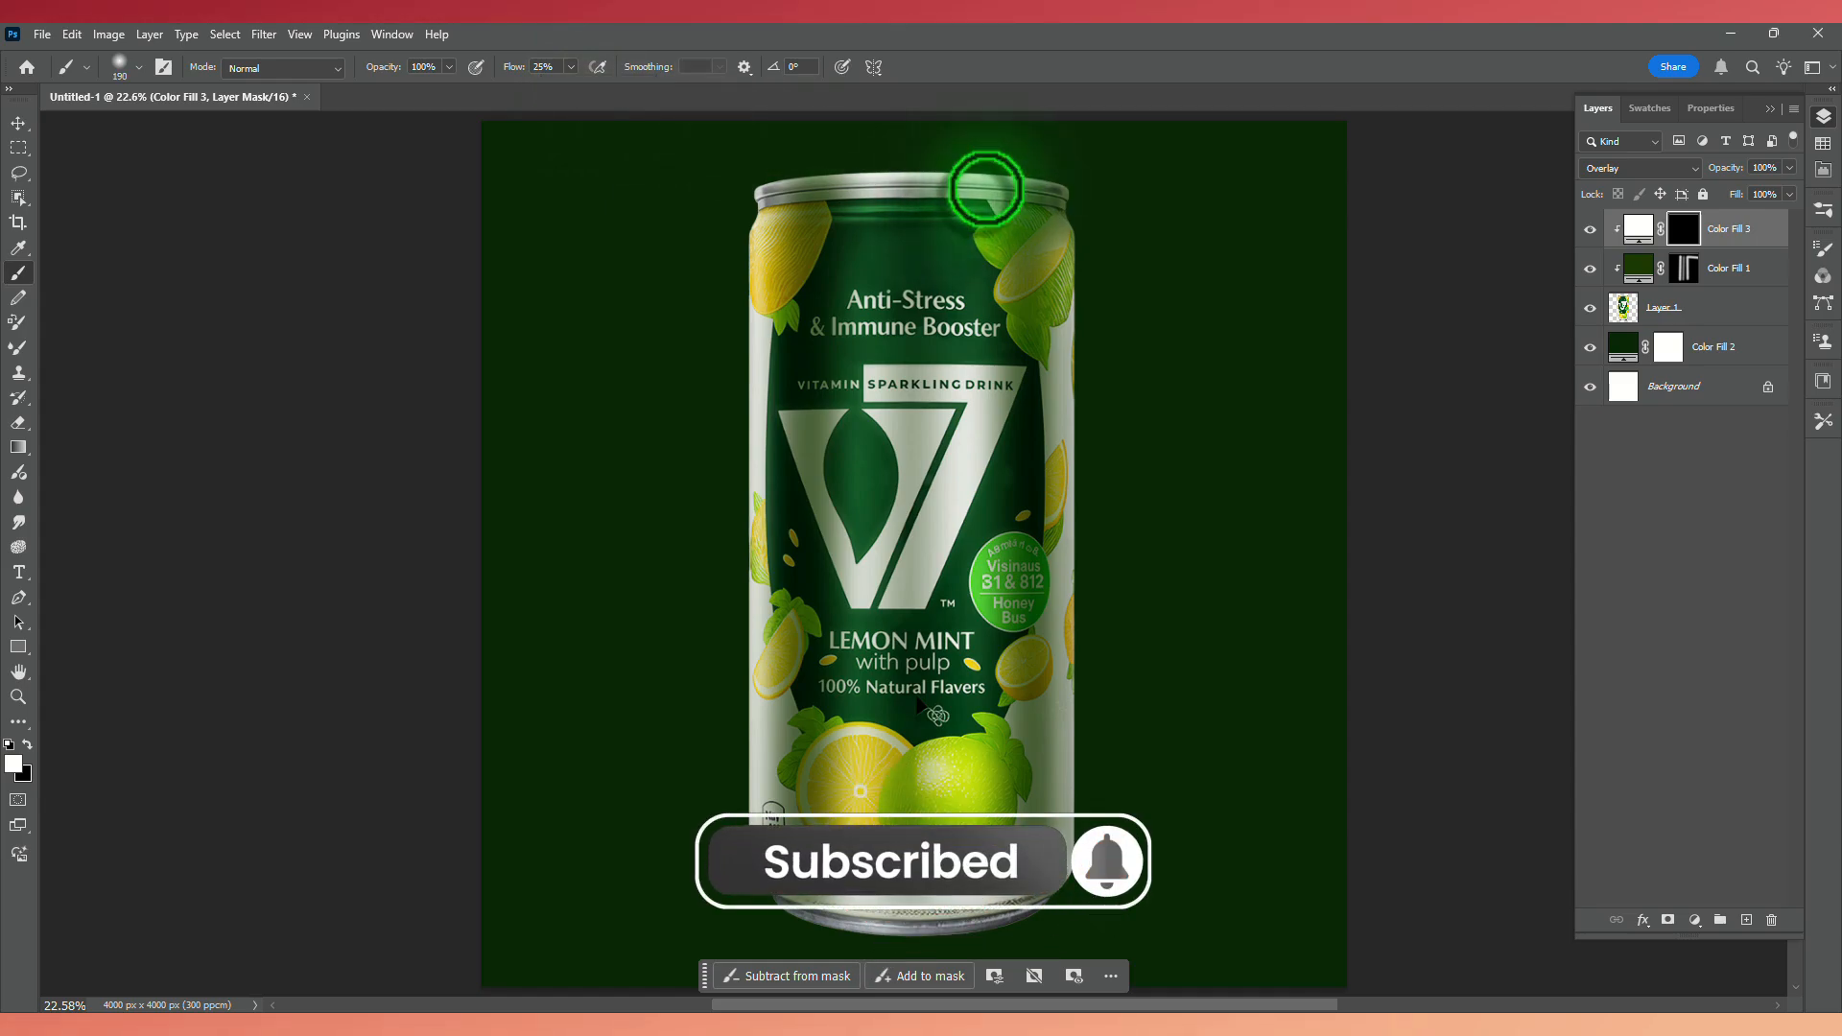
shift+click(976, 902)
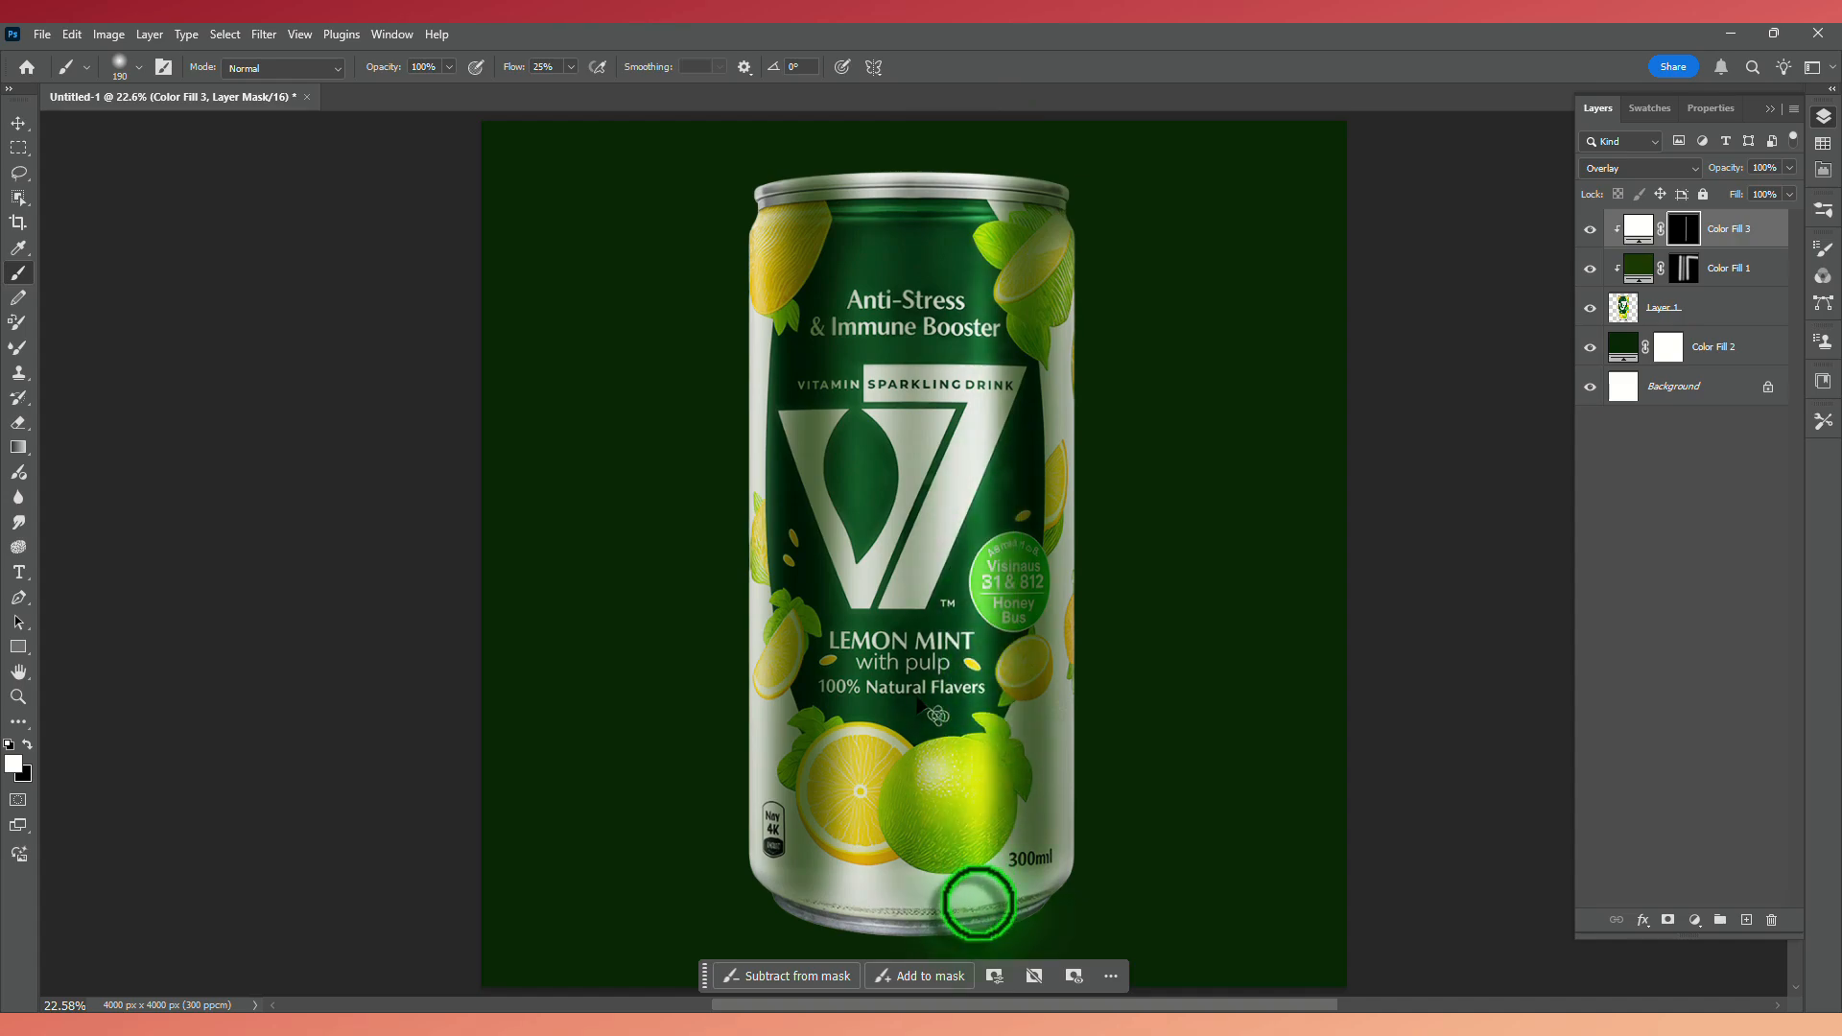
shift+click(775, 882)
Enlarge the brush to 376 px at 41% flow and paint a straight highlight down the middle of the can.
key(bracketright)
key(bracketright)
key(bracketright)
shift+click(907, 893)
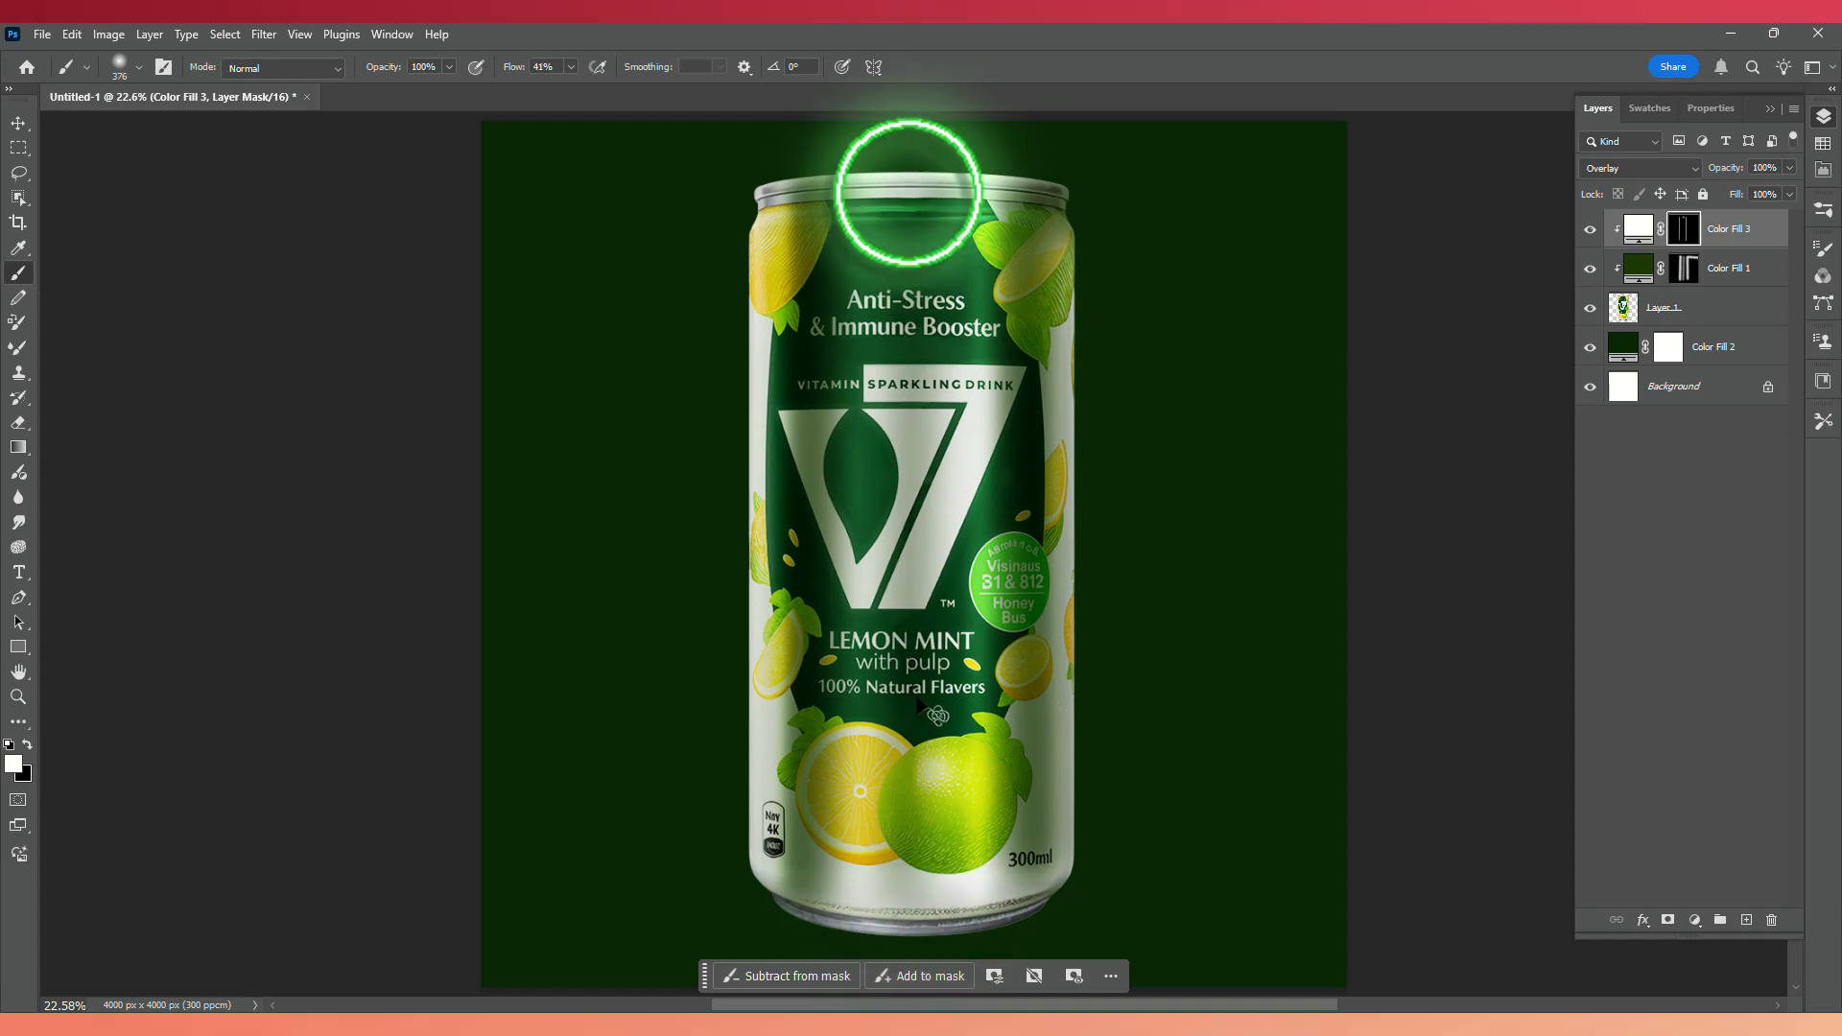
click(909, 194)
key(ctrl+z)
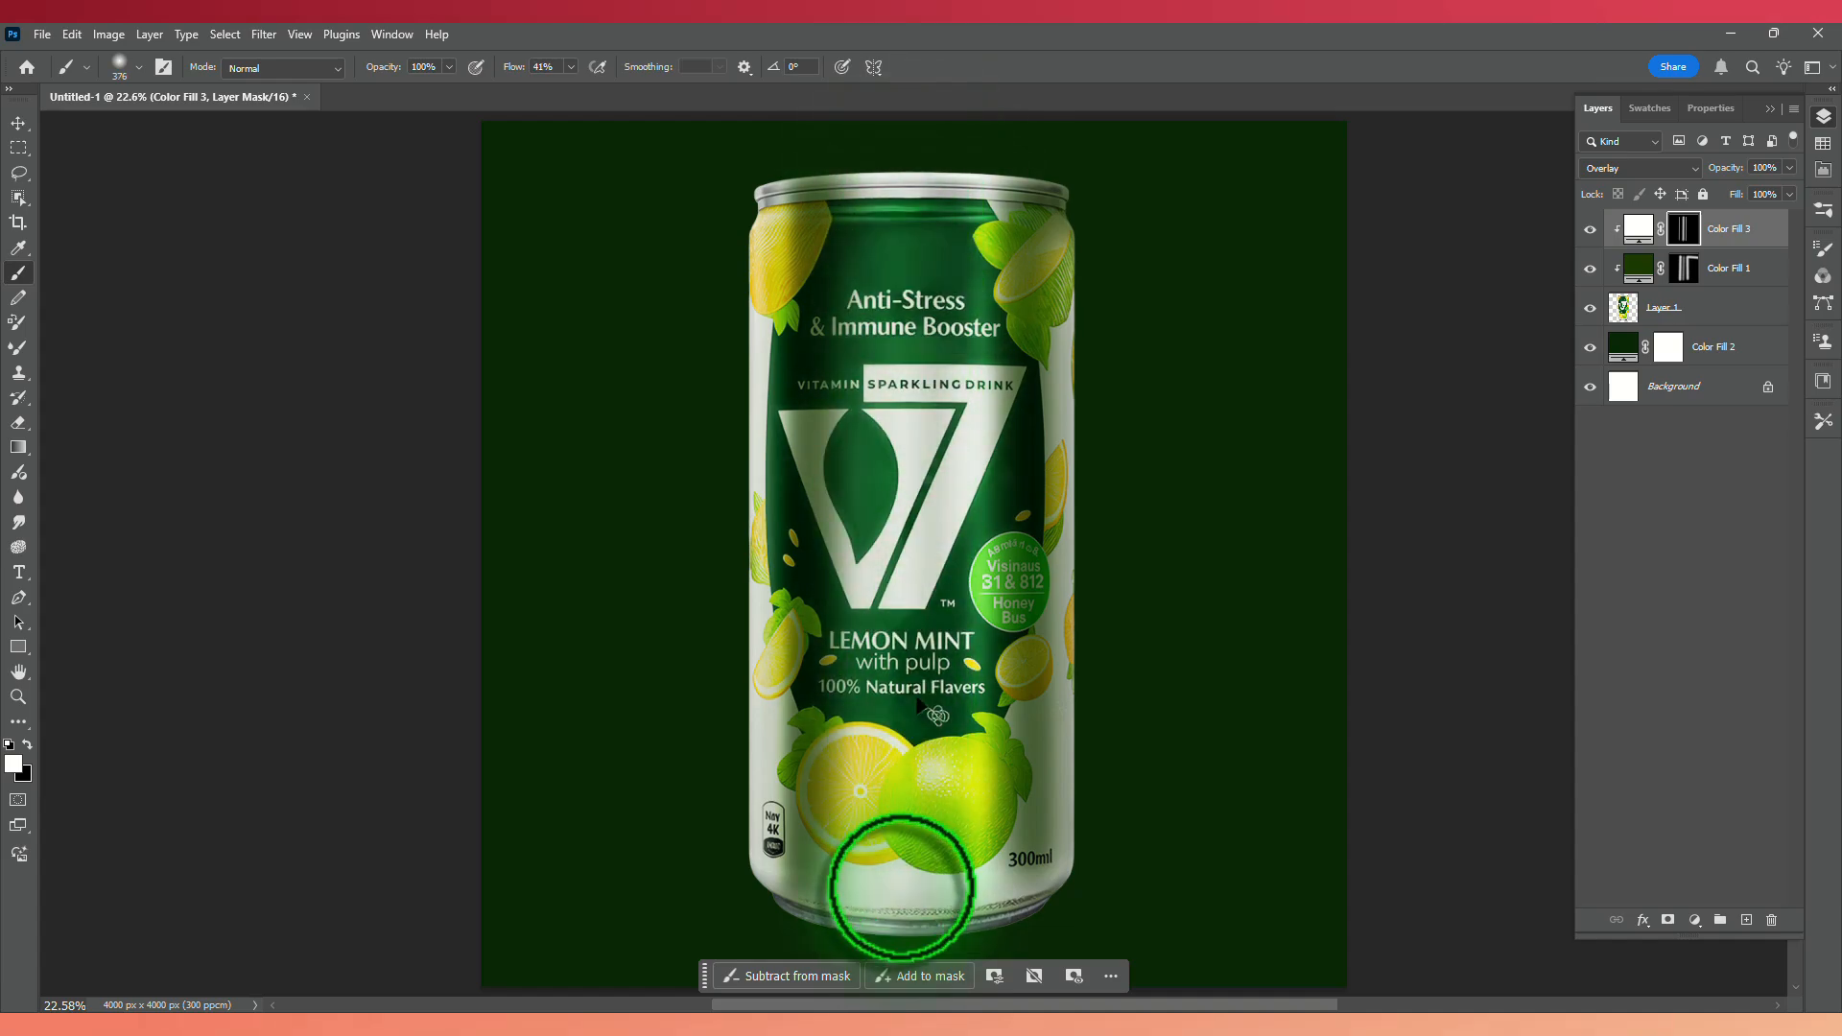
Set the brush to about 101 px with 61% flow for thinner edge highlights.
click(571, 67)
click(572, 89)
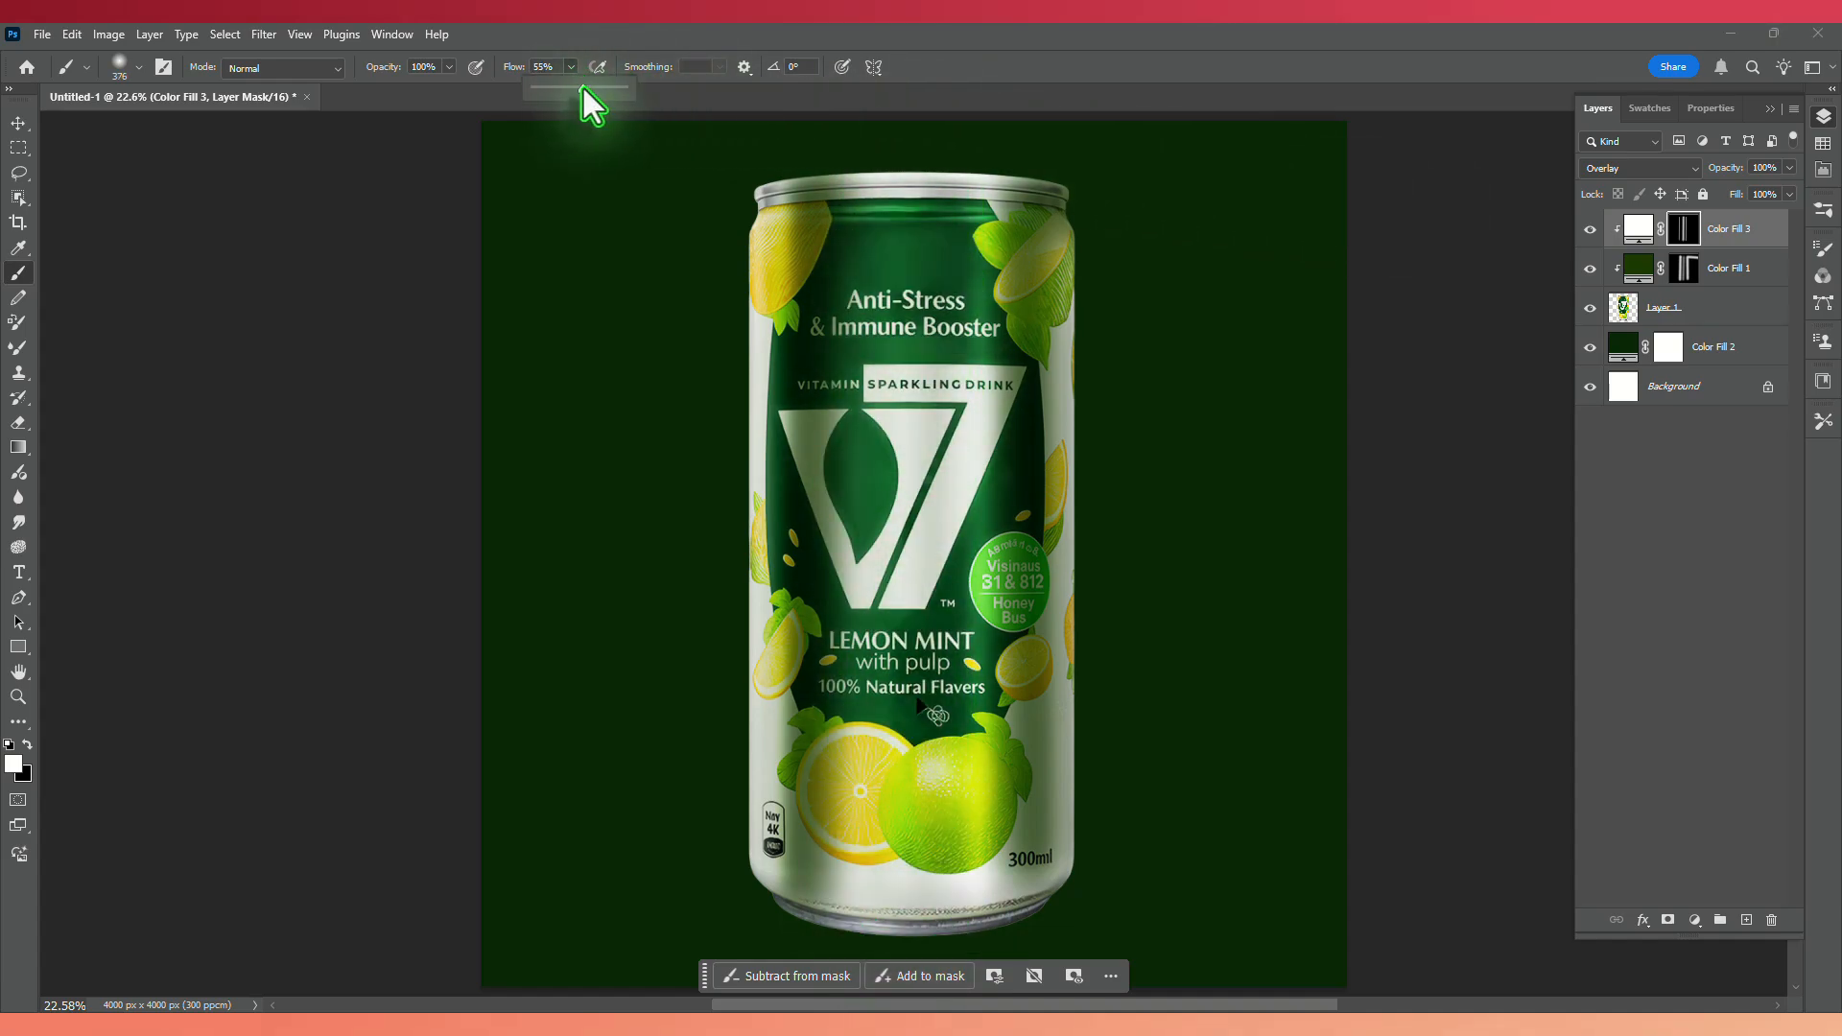
drag(589, 88, 587, 88)
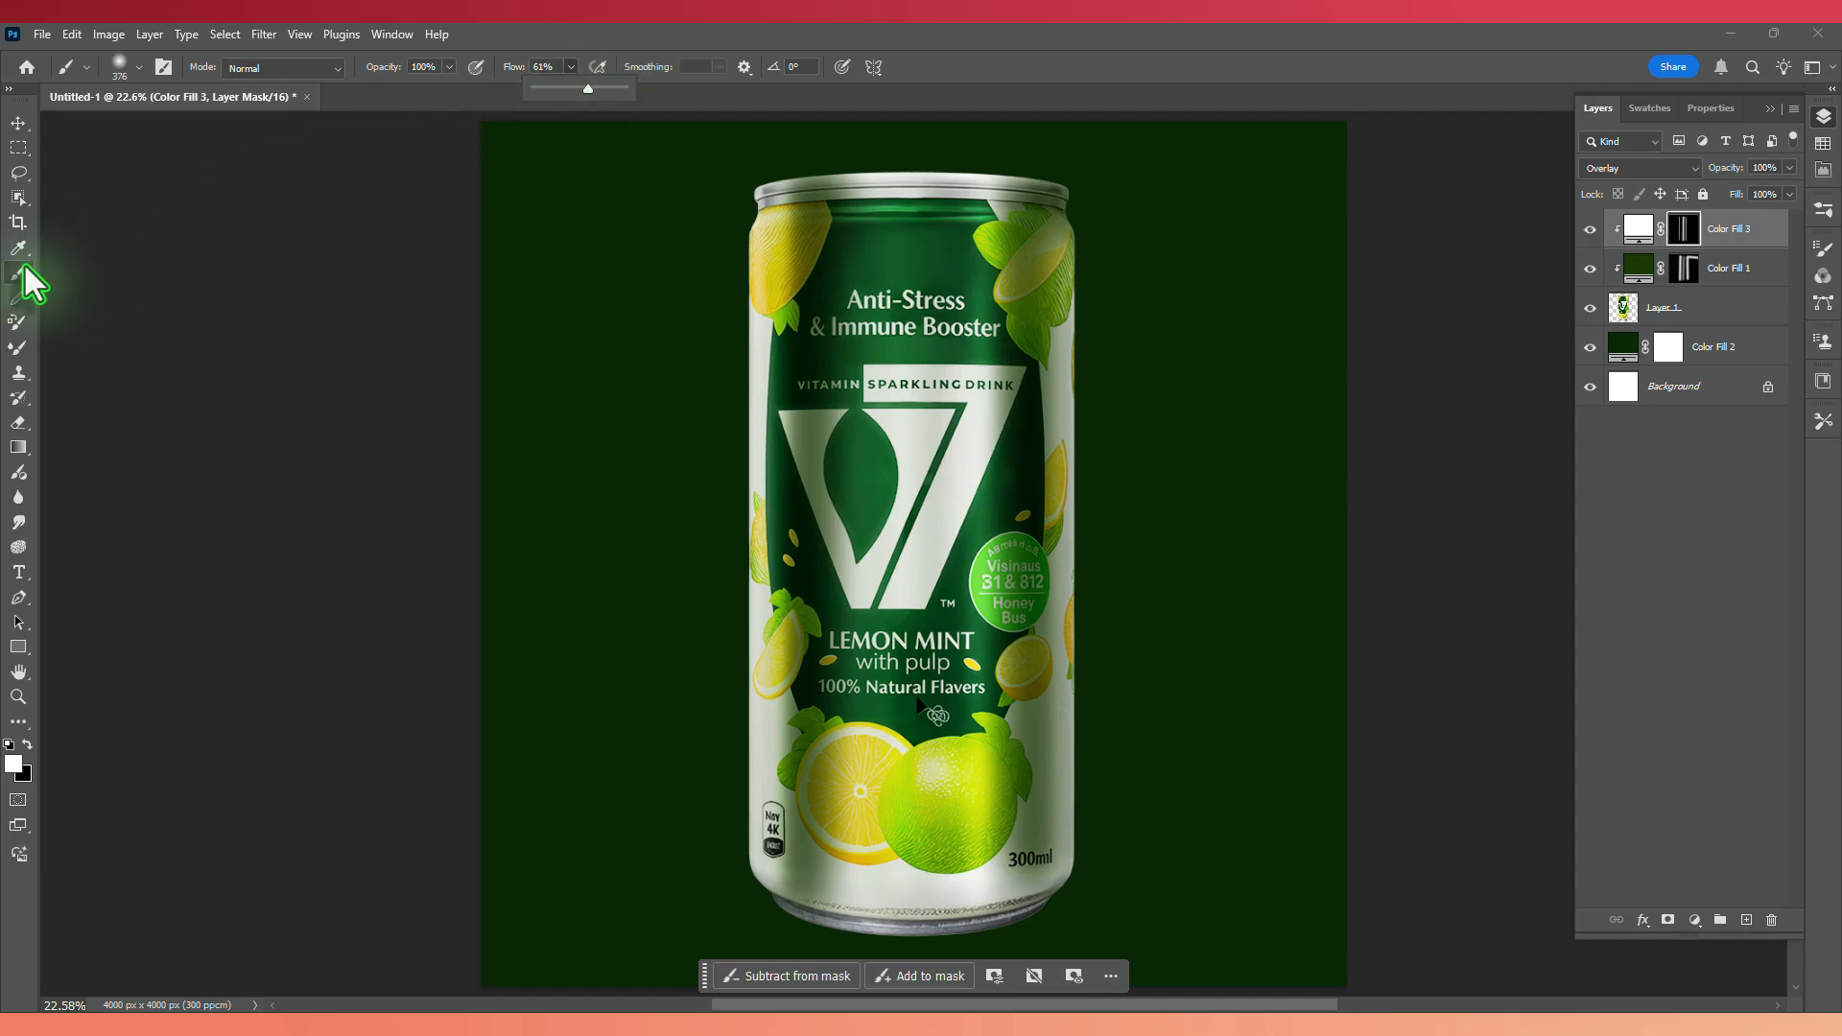
alt+right_click(1088, 241)
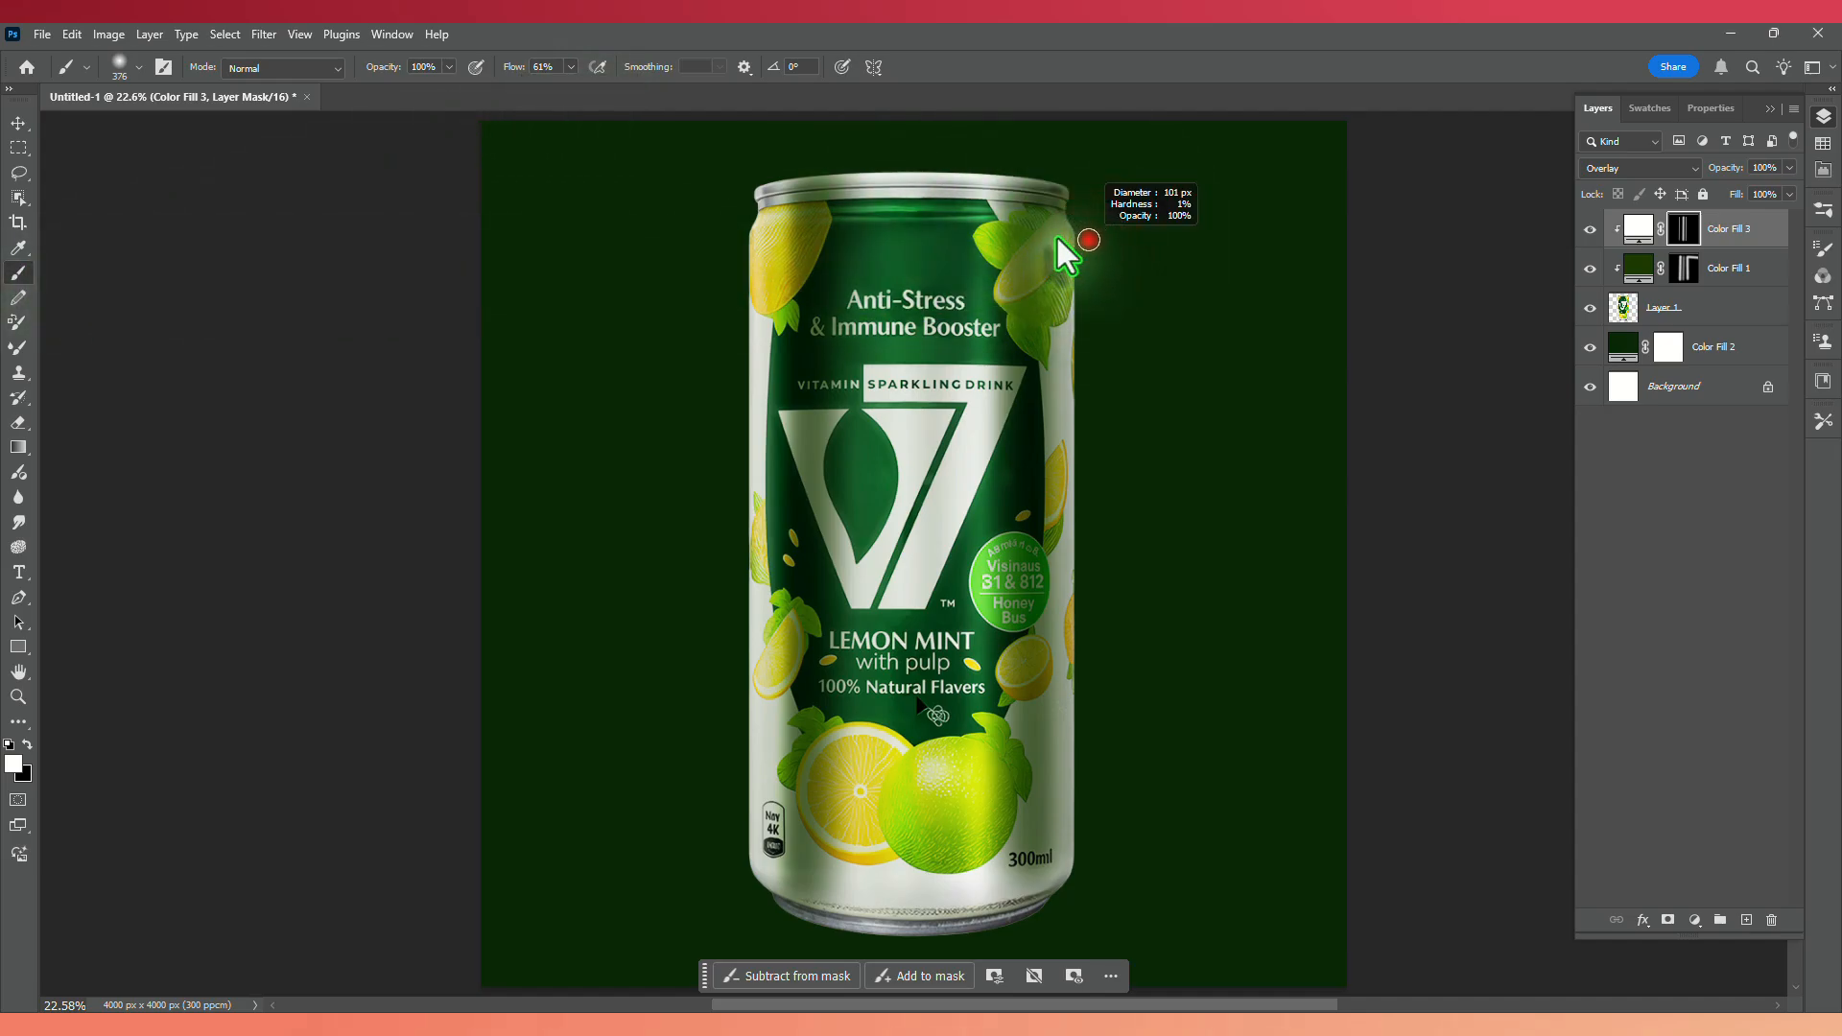
scroll(1076, 234, up, 1)
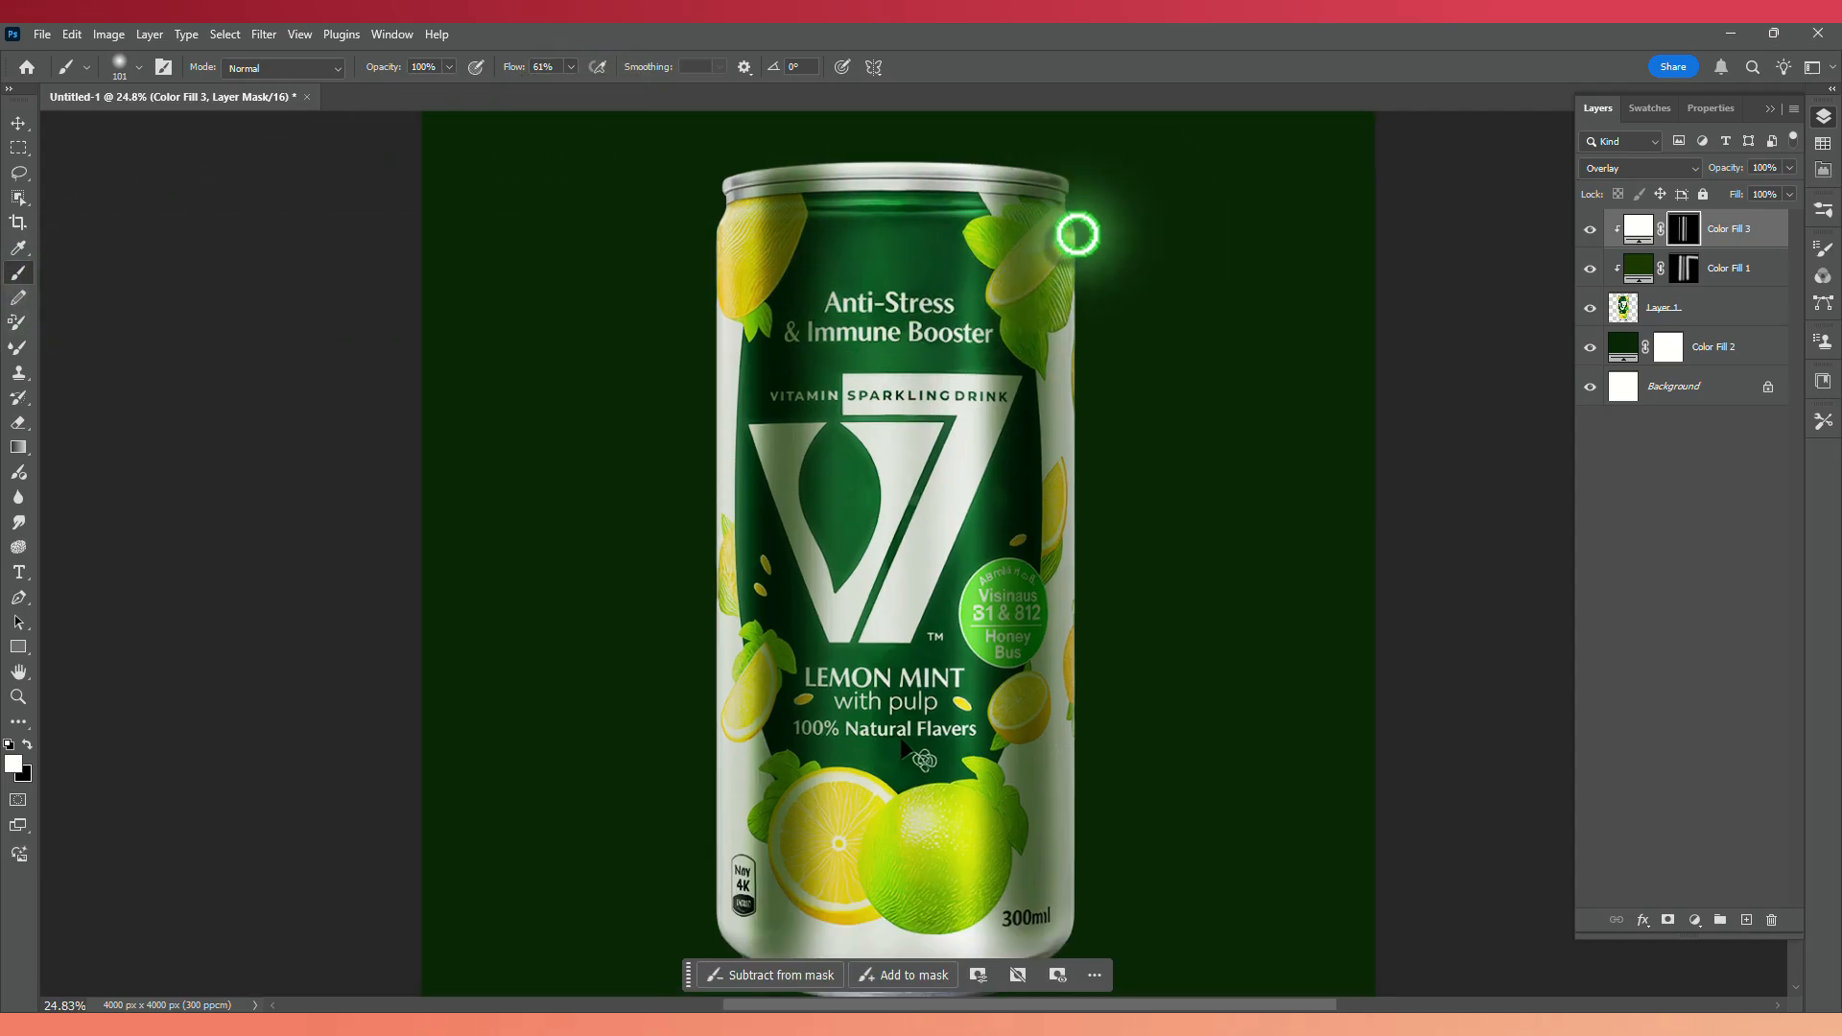
Paint straight vertical highlights along the can's right and left edges on the Color Fill 3 mask.
click(1077, 234)
shift+click(1078, 915)
click(719, 229)
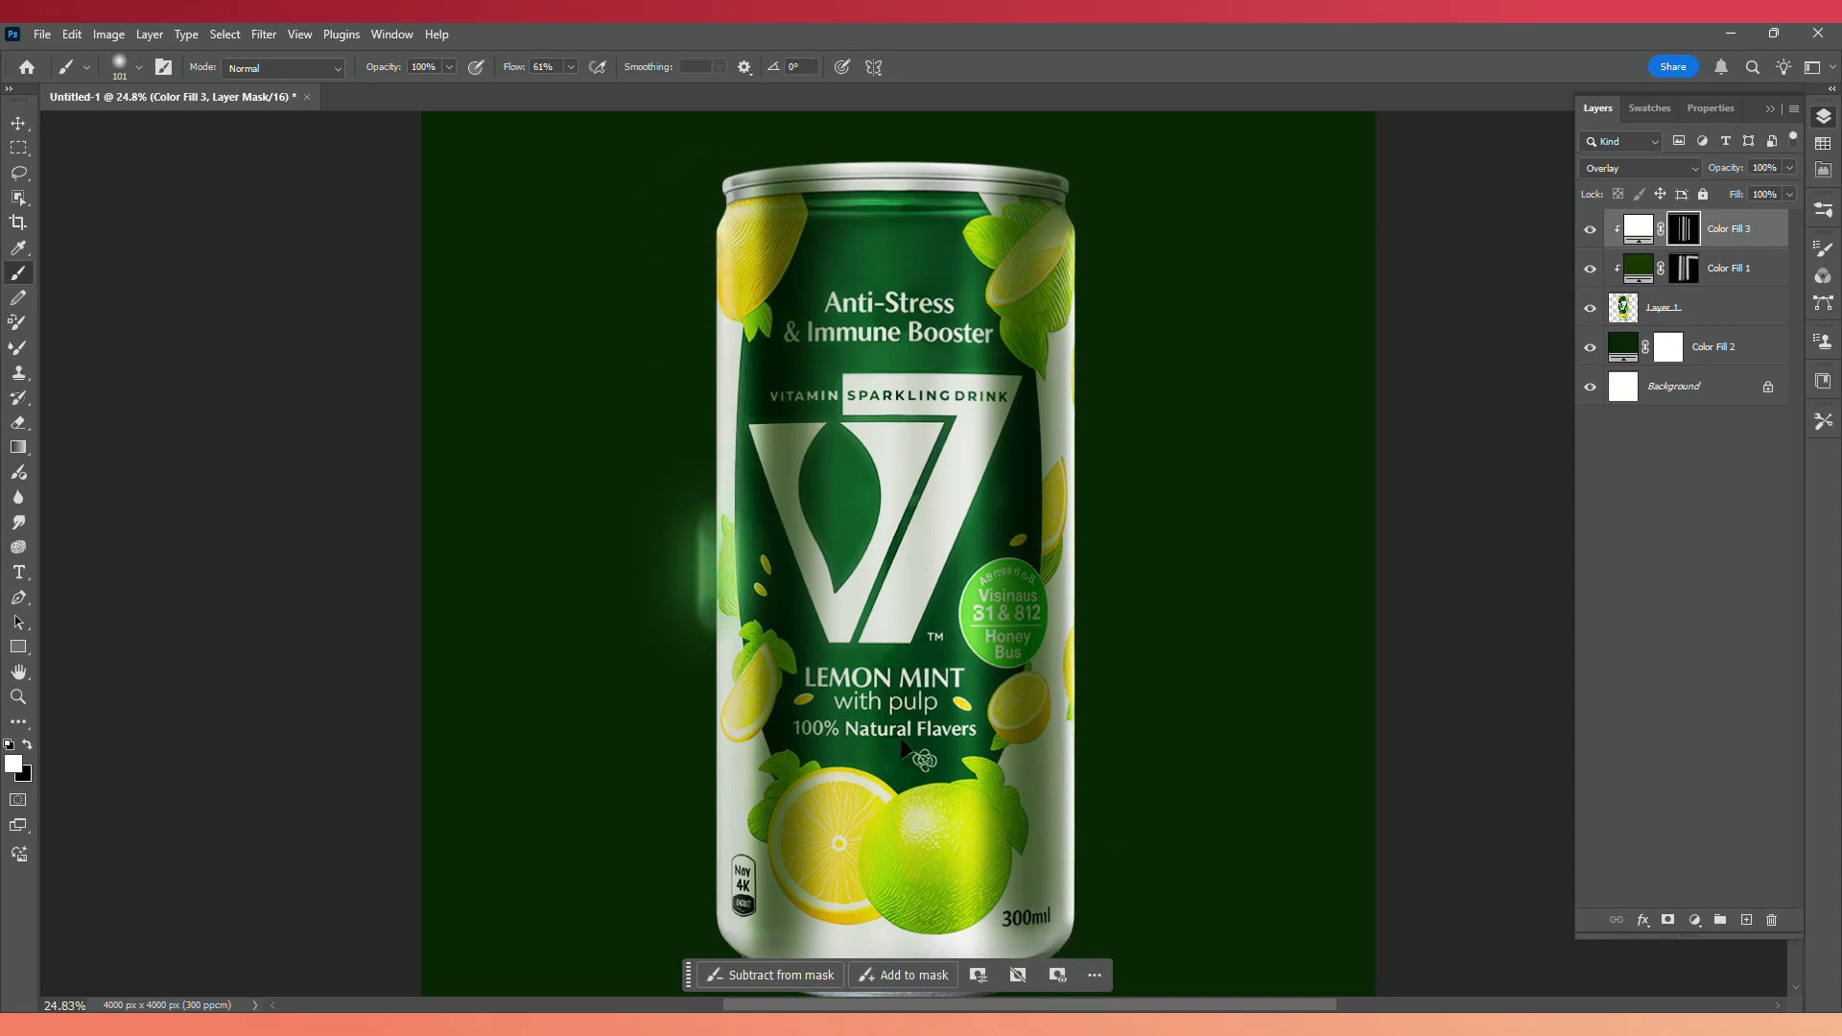
shift+click(718, 923)
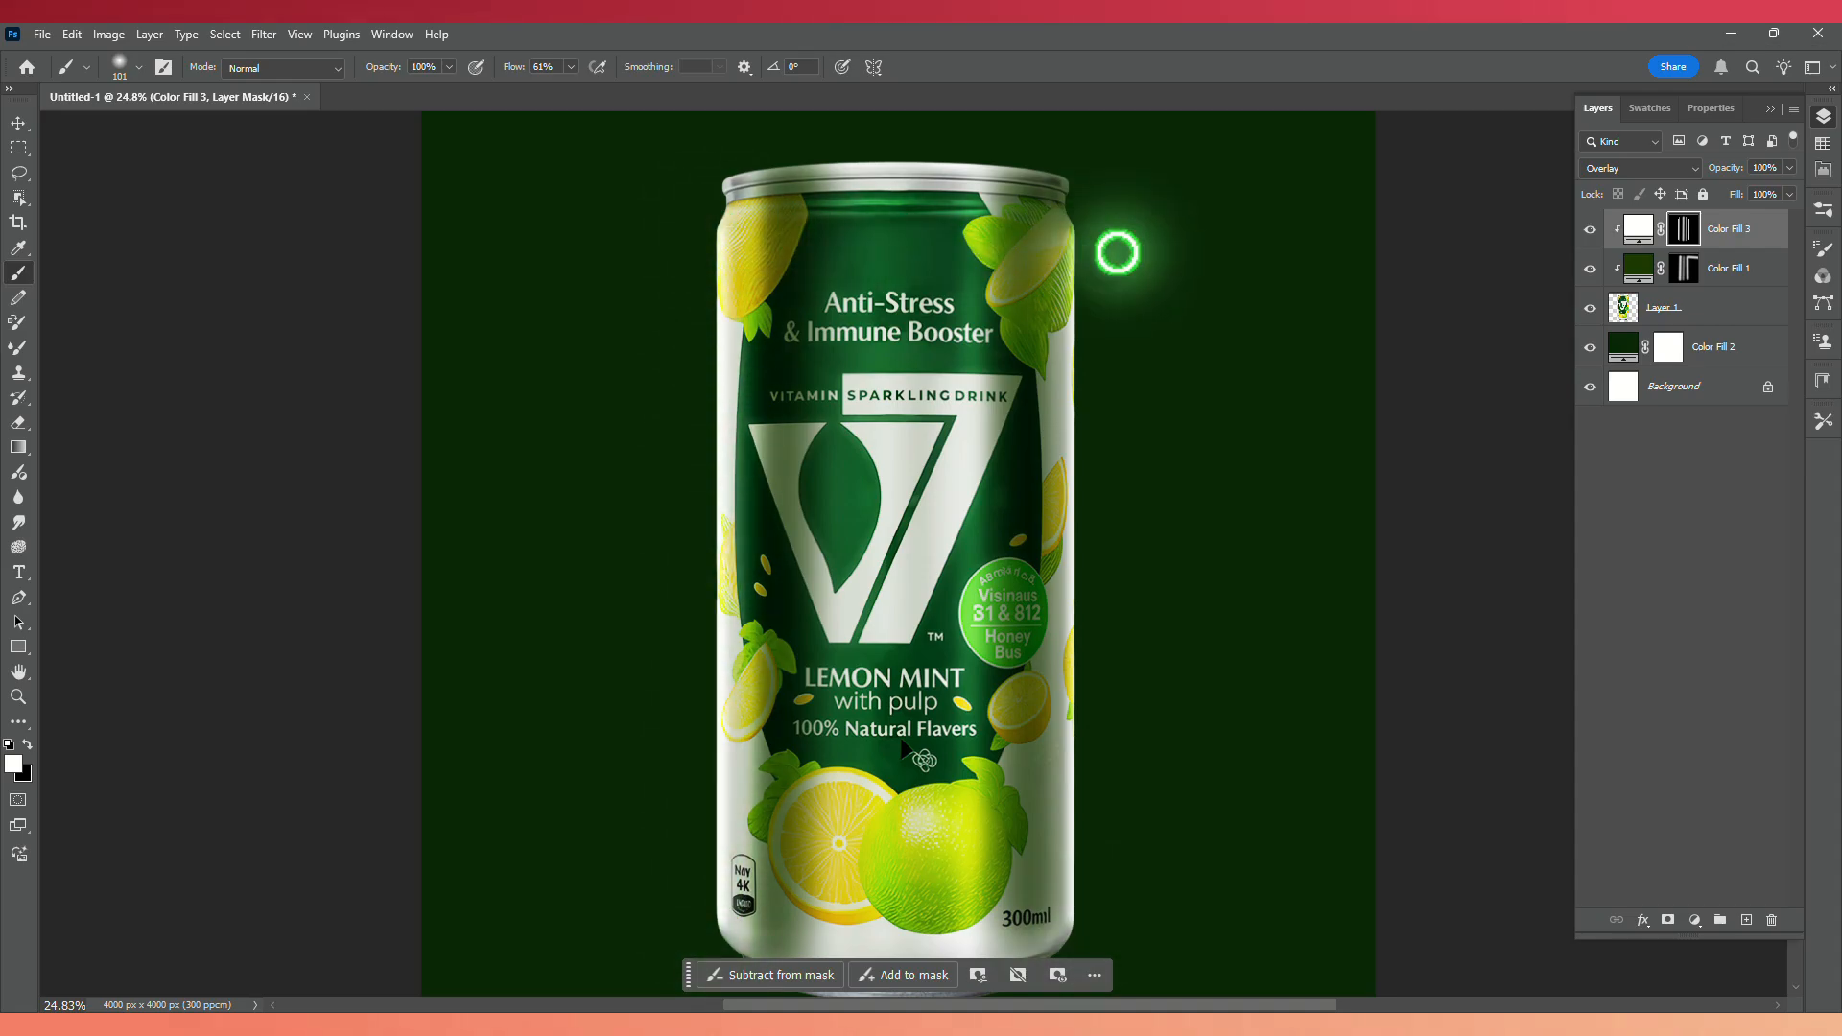
scroll(1116, 251, down, 2)
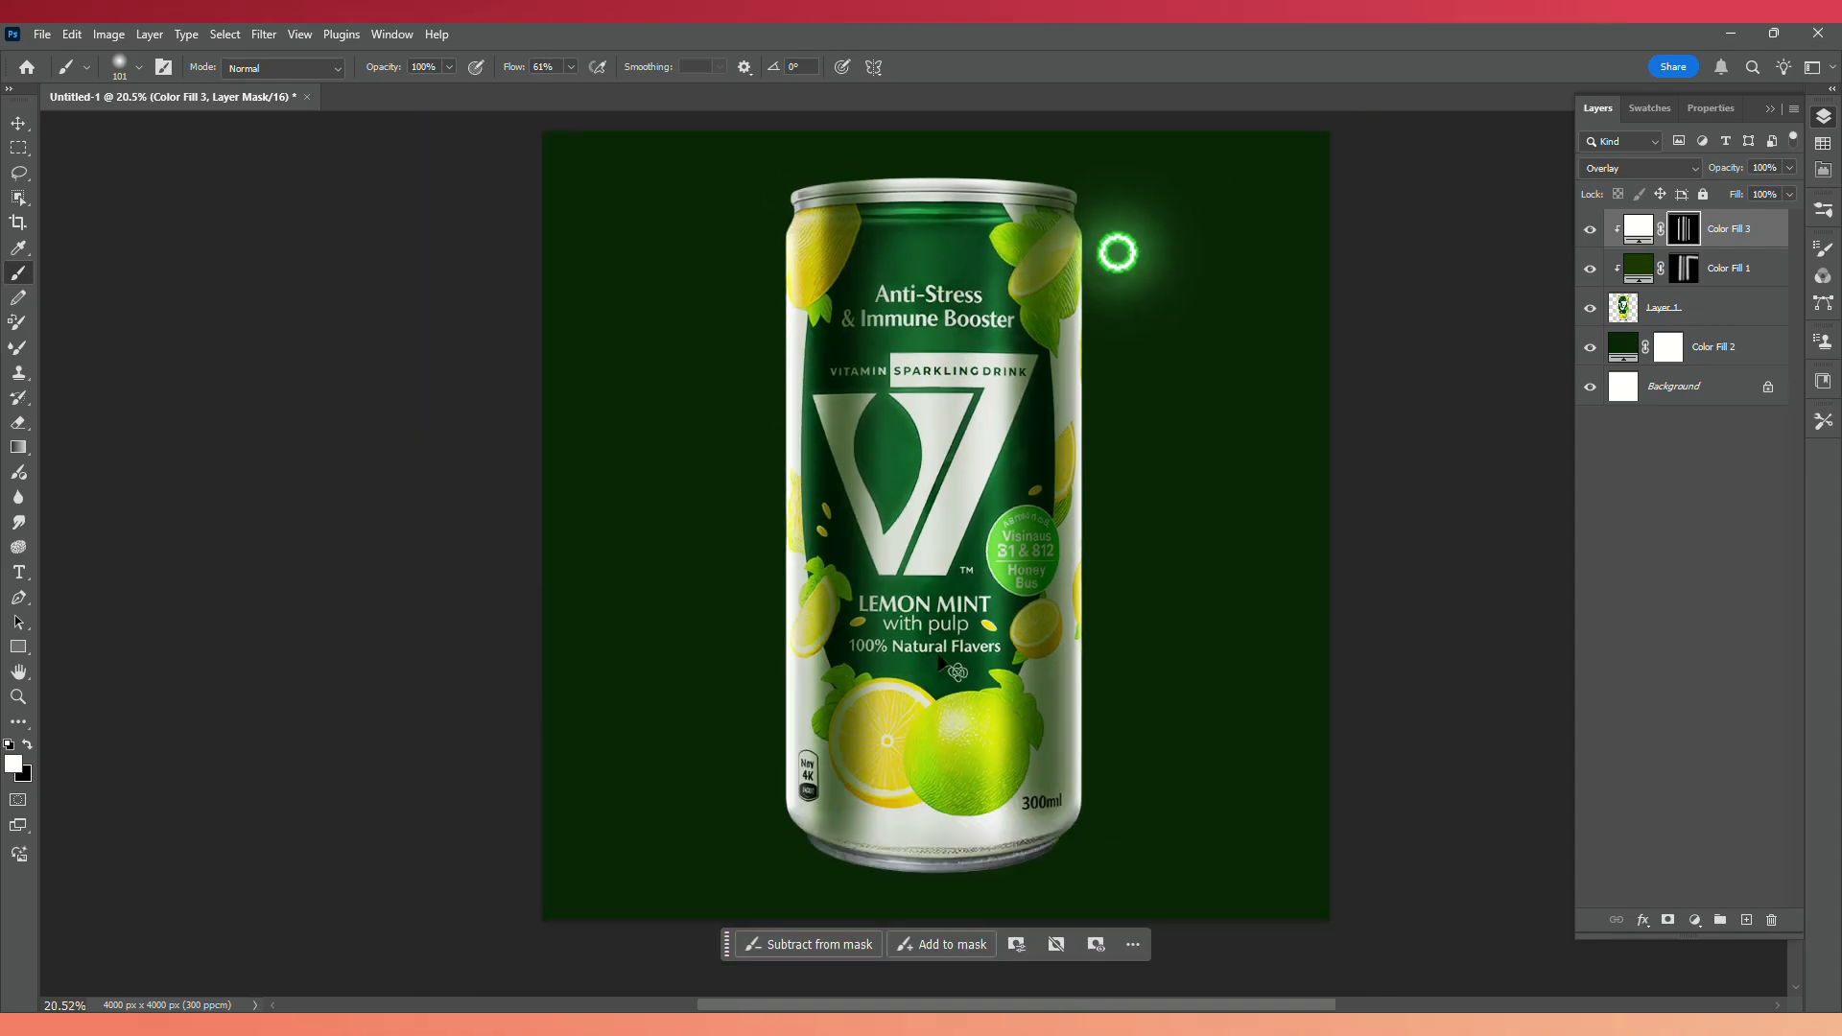
Change the Color Fill 3 layer's blend mode to Screen.
click(1638, 228)
click(1635, 168)
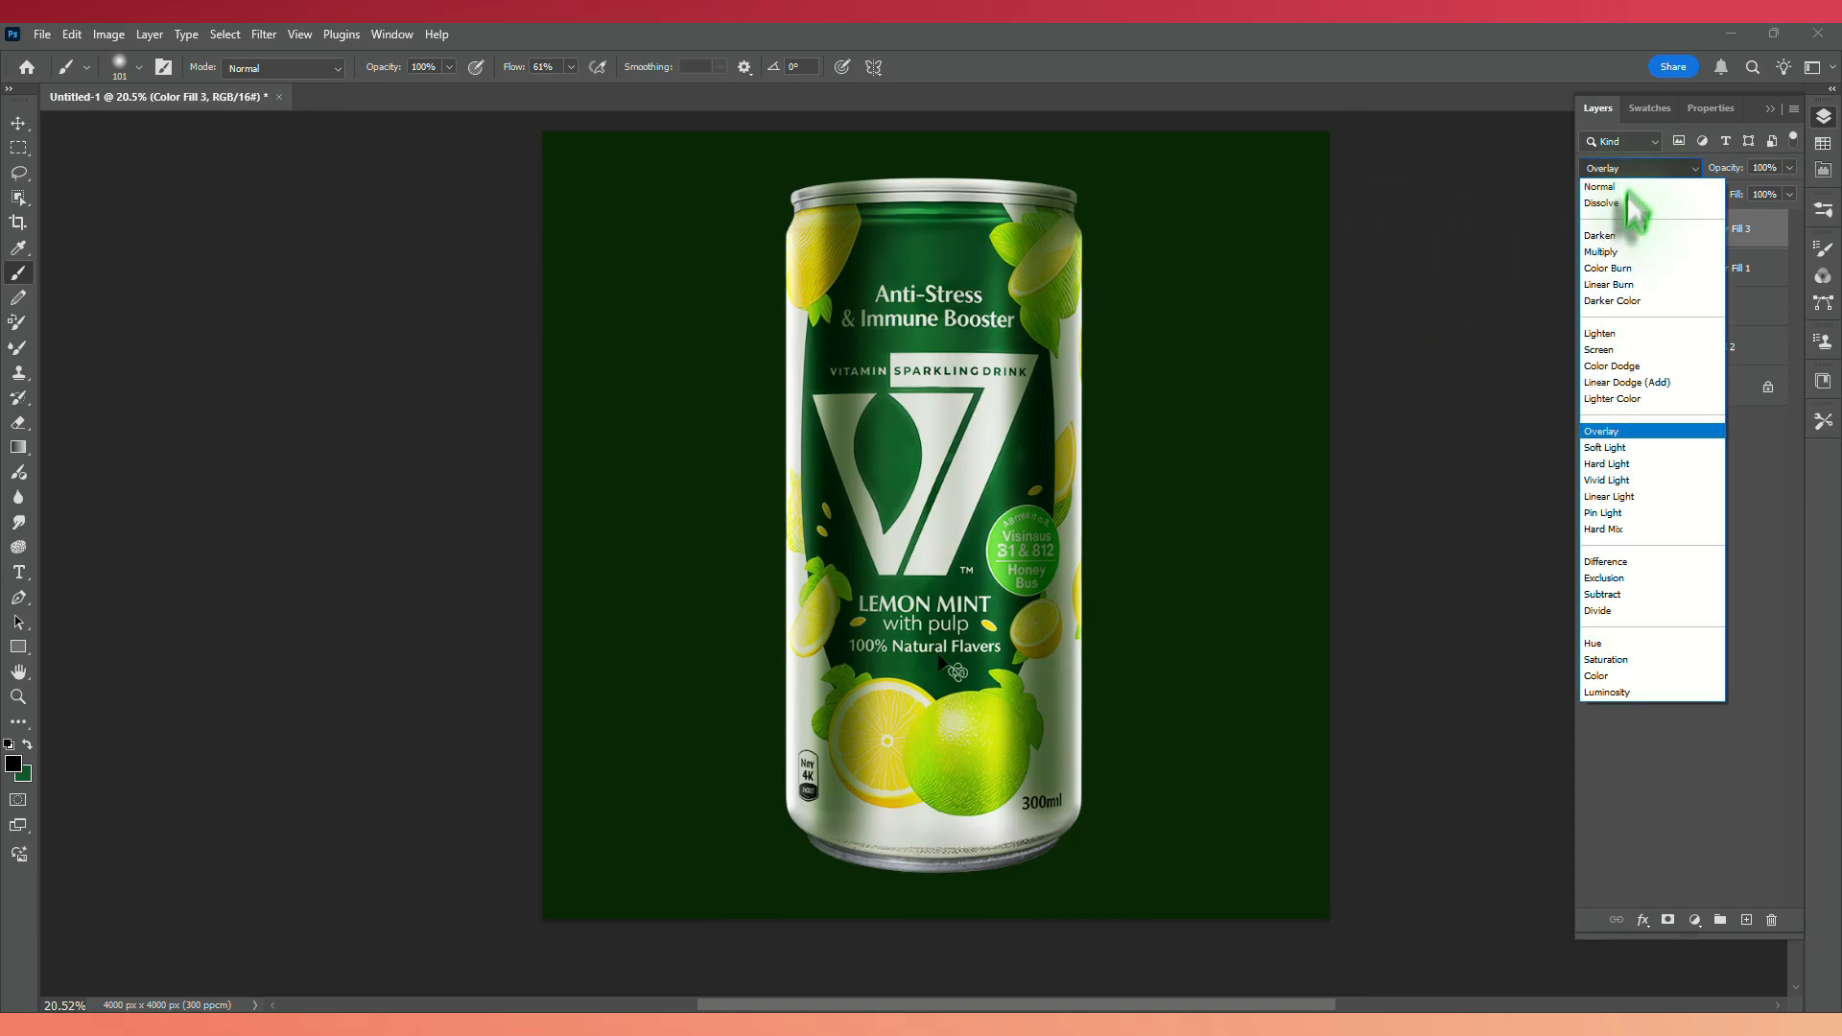
click(1607, 350)
Set Color Fill 1's color to dark green 102100 and toggle Color Fill 1 and Color Fill 3 to compare their effect on the can.
double_click(1635, 269)
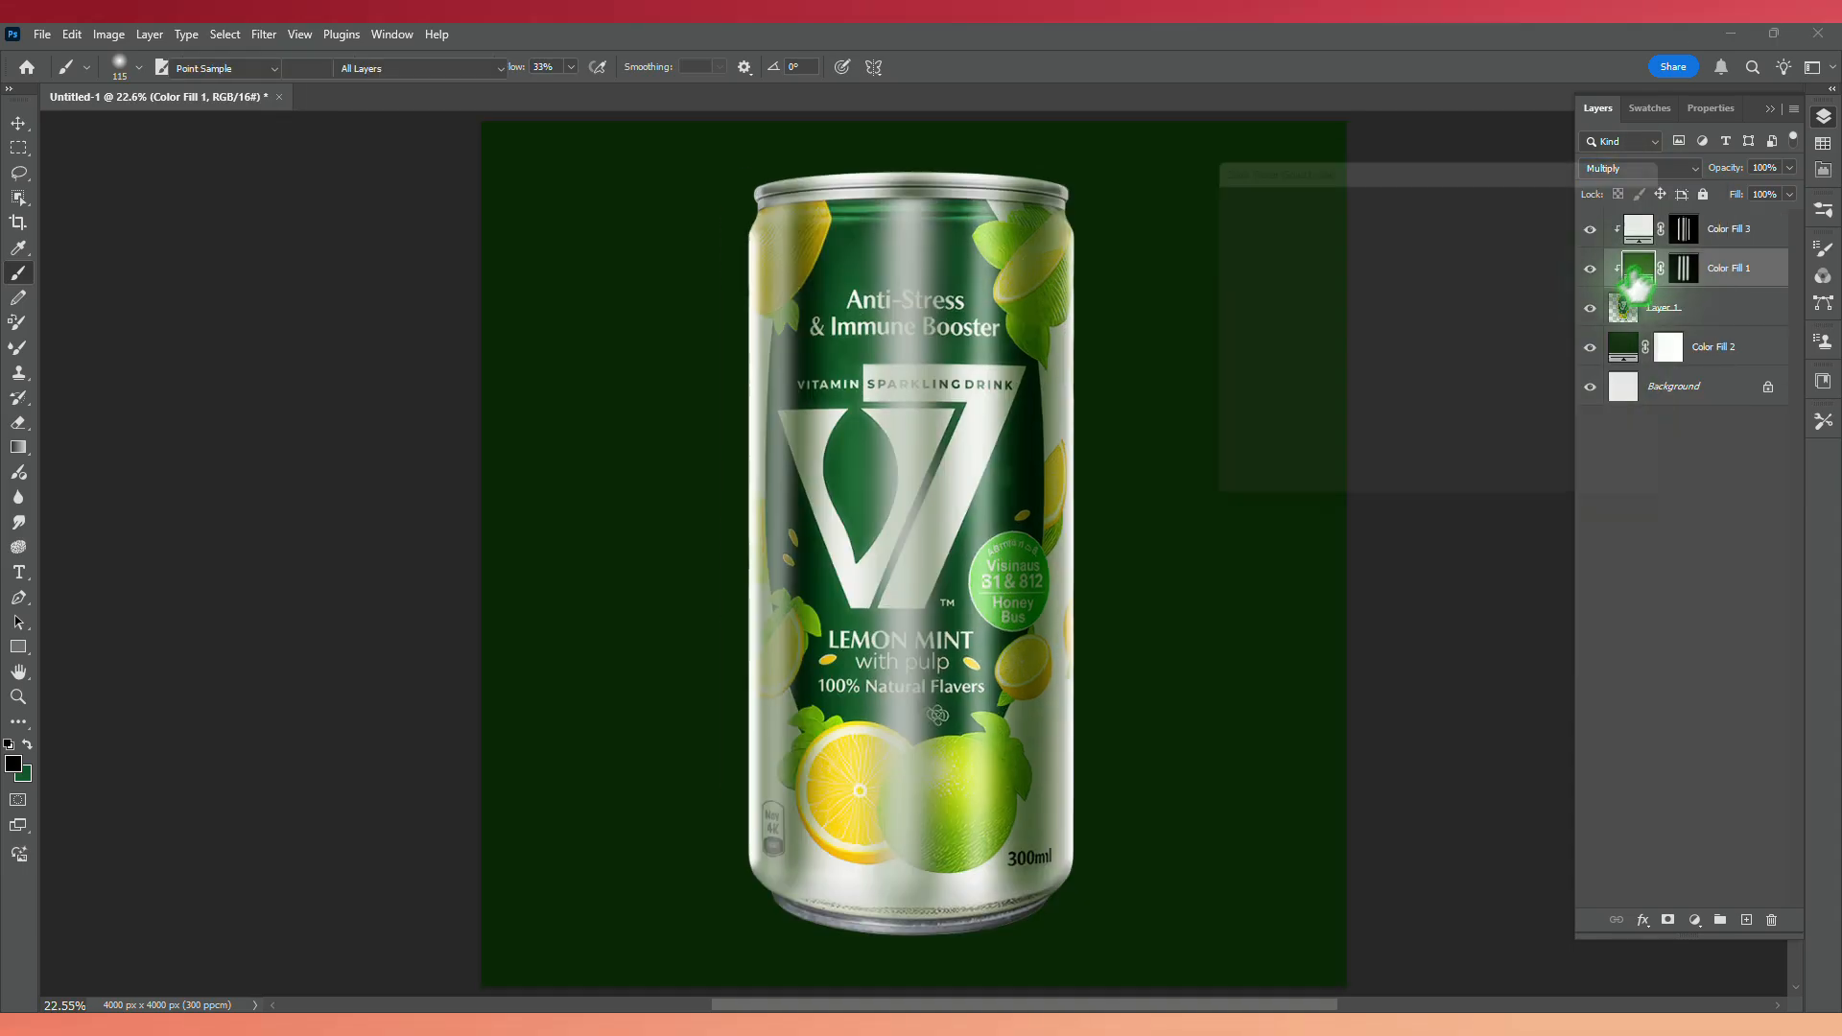
drag(1441, 390, 1446, 410)
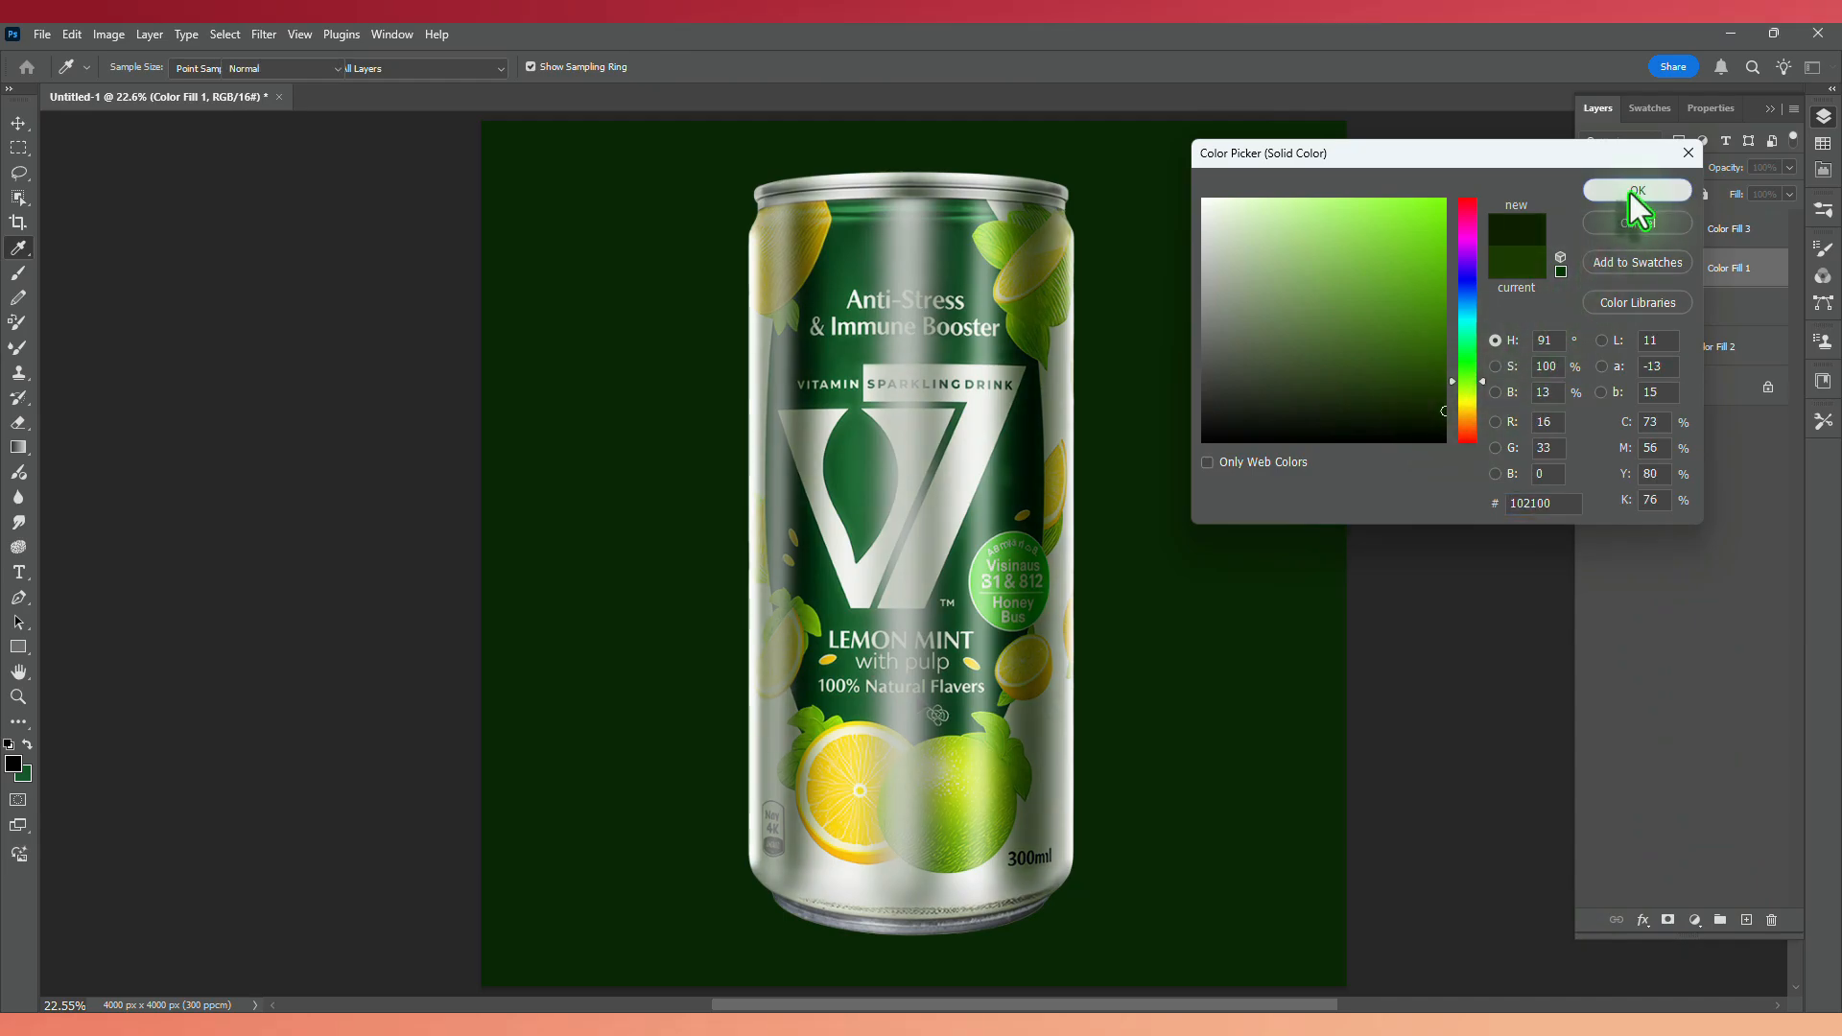
click(1634, 190)
click(1590, 269)
click(1593, 270)
click(1592, 231)
click(1592, 231)
Lower the Color Fill 3 layer's opacity to 66%.
click(1650, 230)
click(1786, 169)
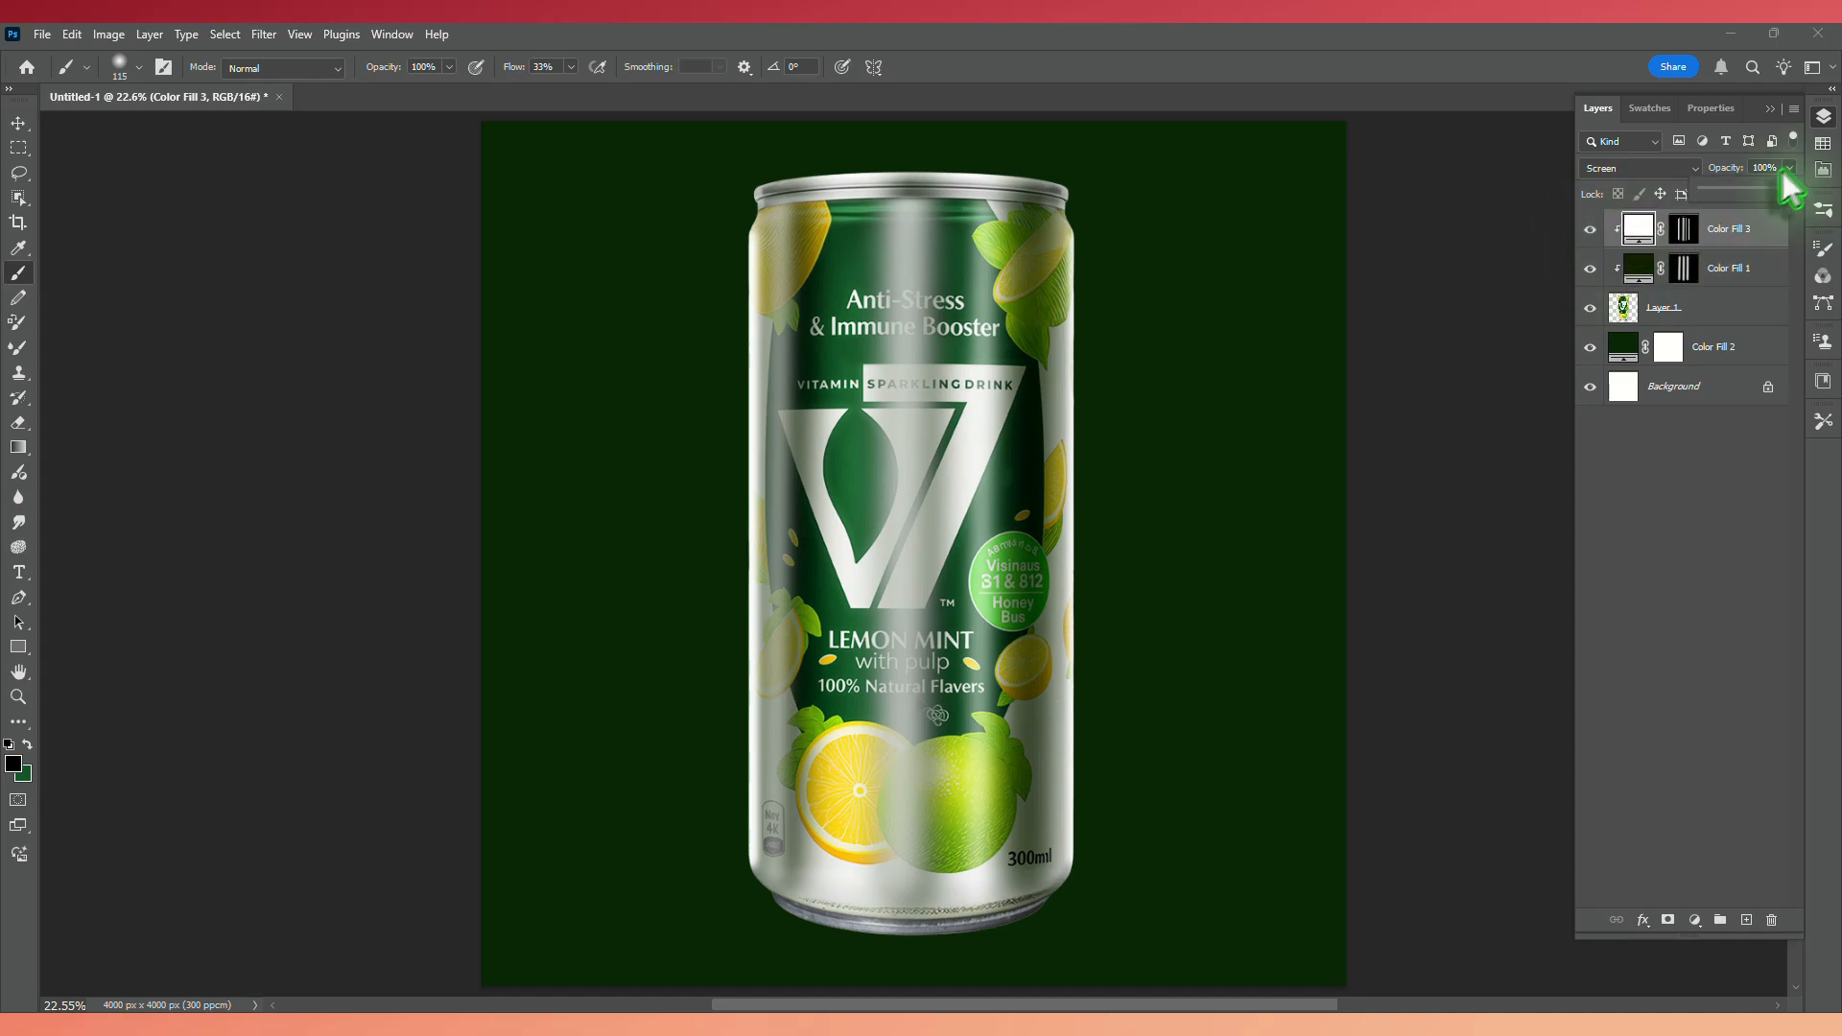
drag(1746, 188, 1754, 189)
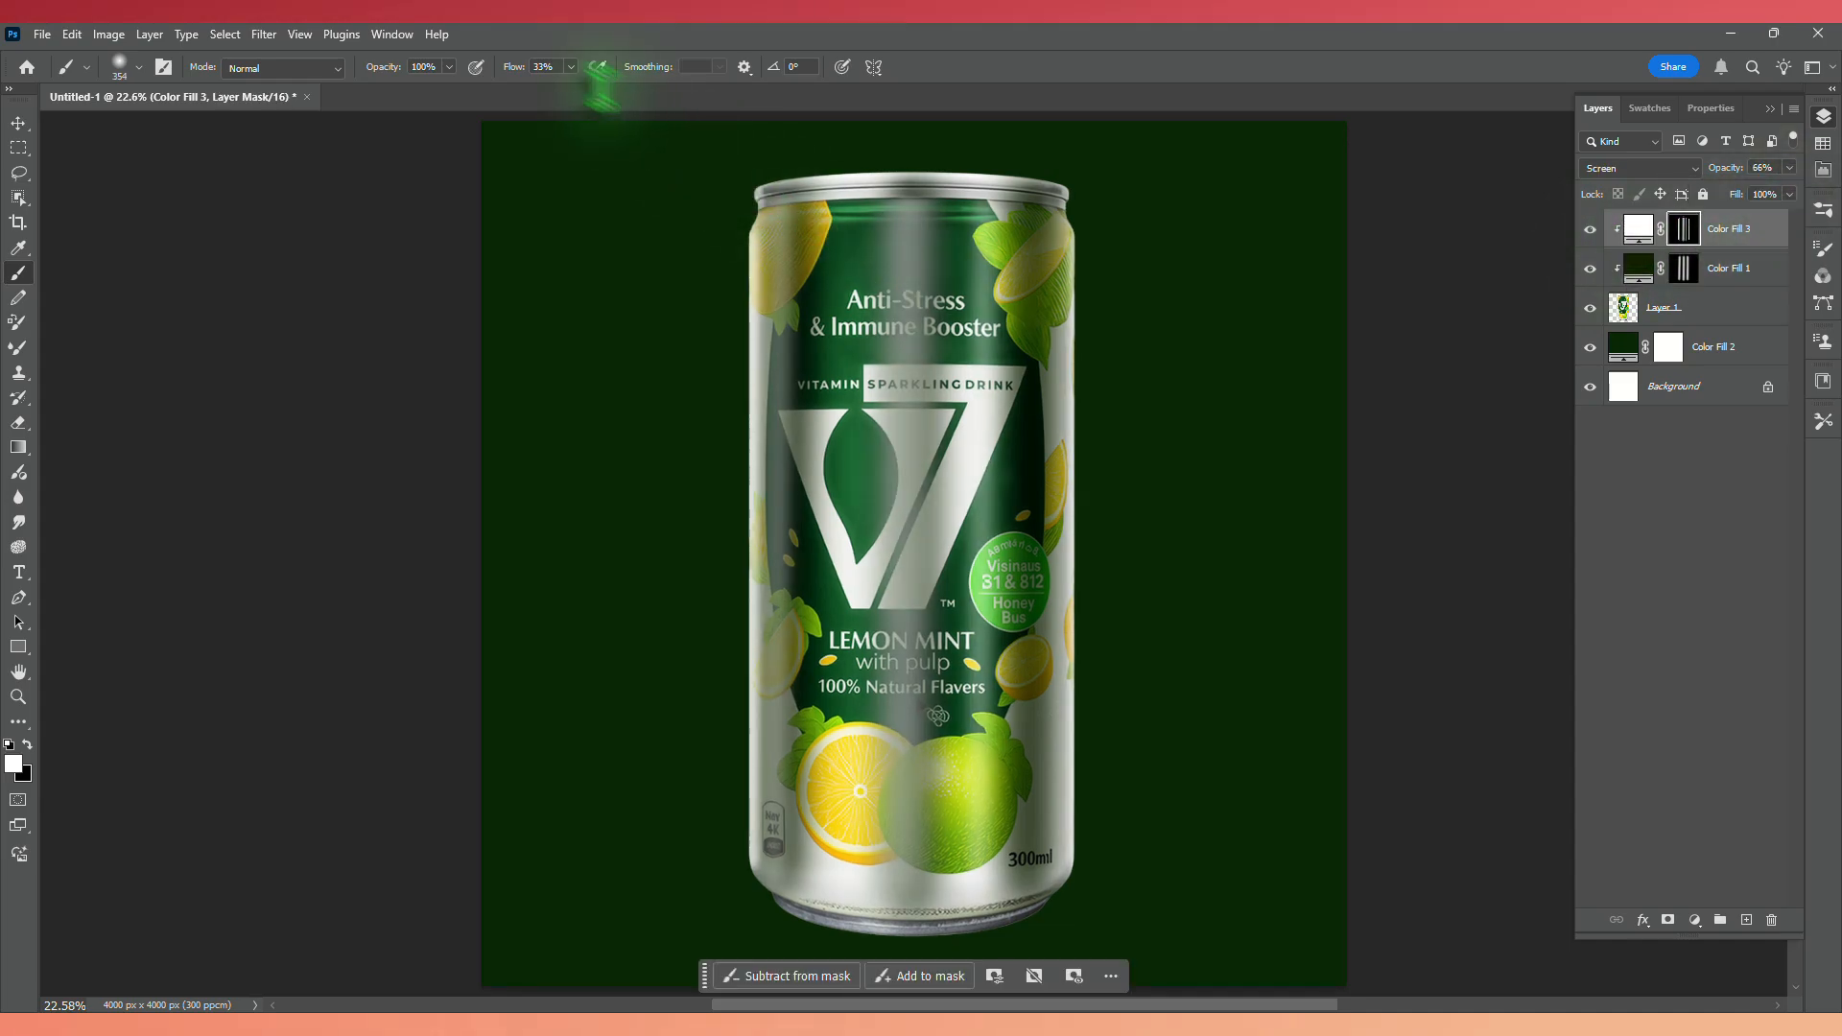
Soften the middle highlight on the Color Fill 3 mask with a straight stroke of a 400 px black brush at 9% flow.
click(571, 68)
drag(570, 87, 551, 85)
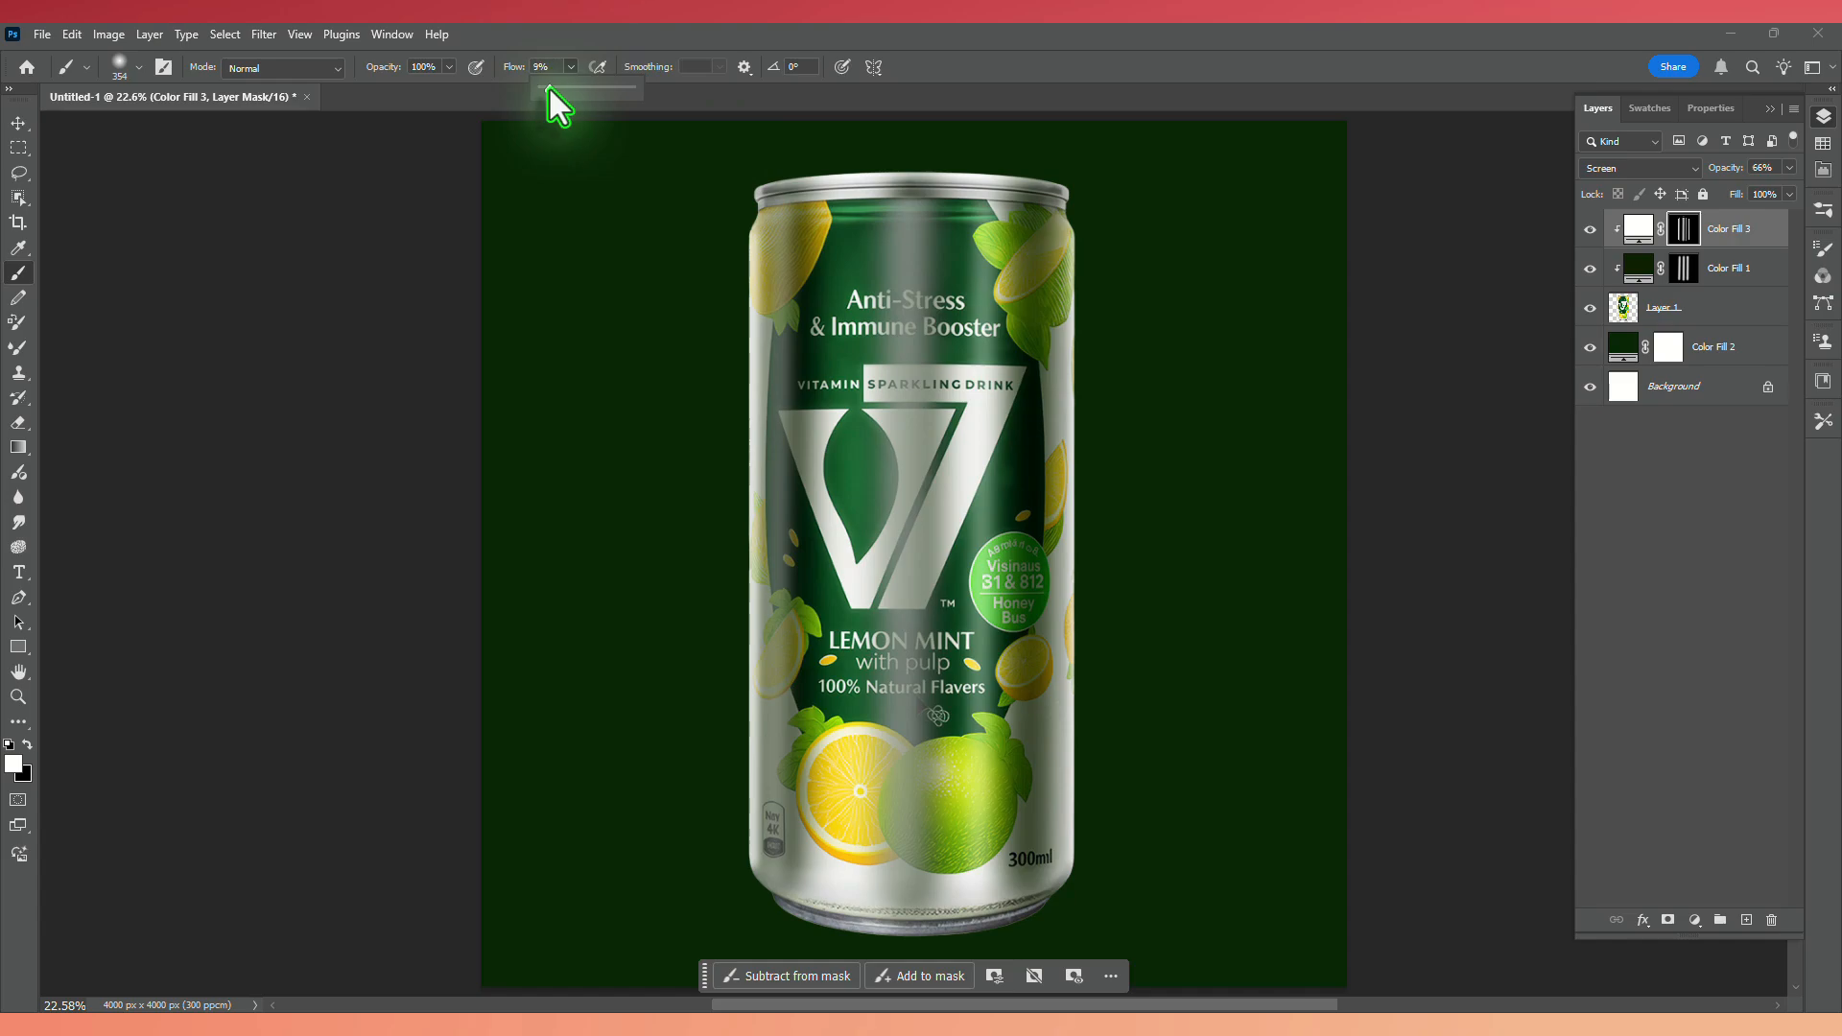
click(875, 182)
click(27, 744)
alt+drag(907, 196, 920, 201)
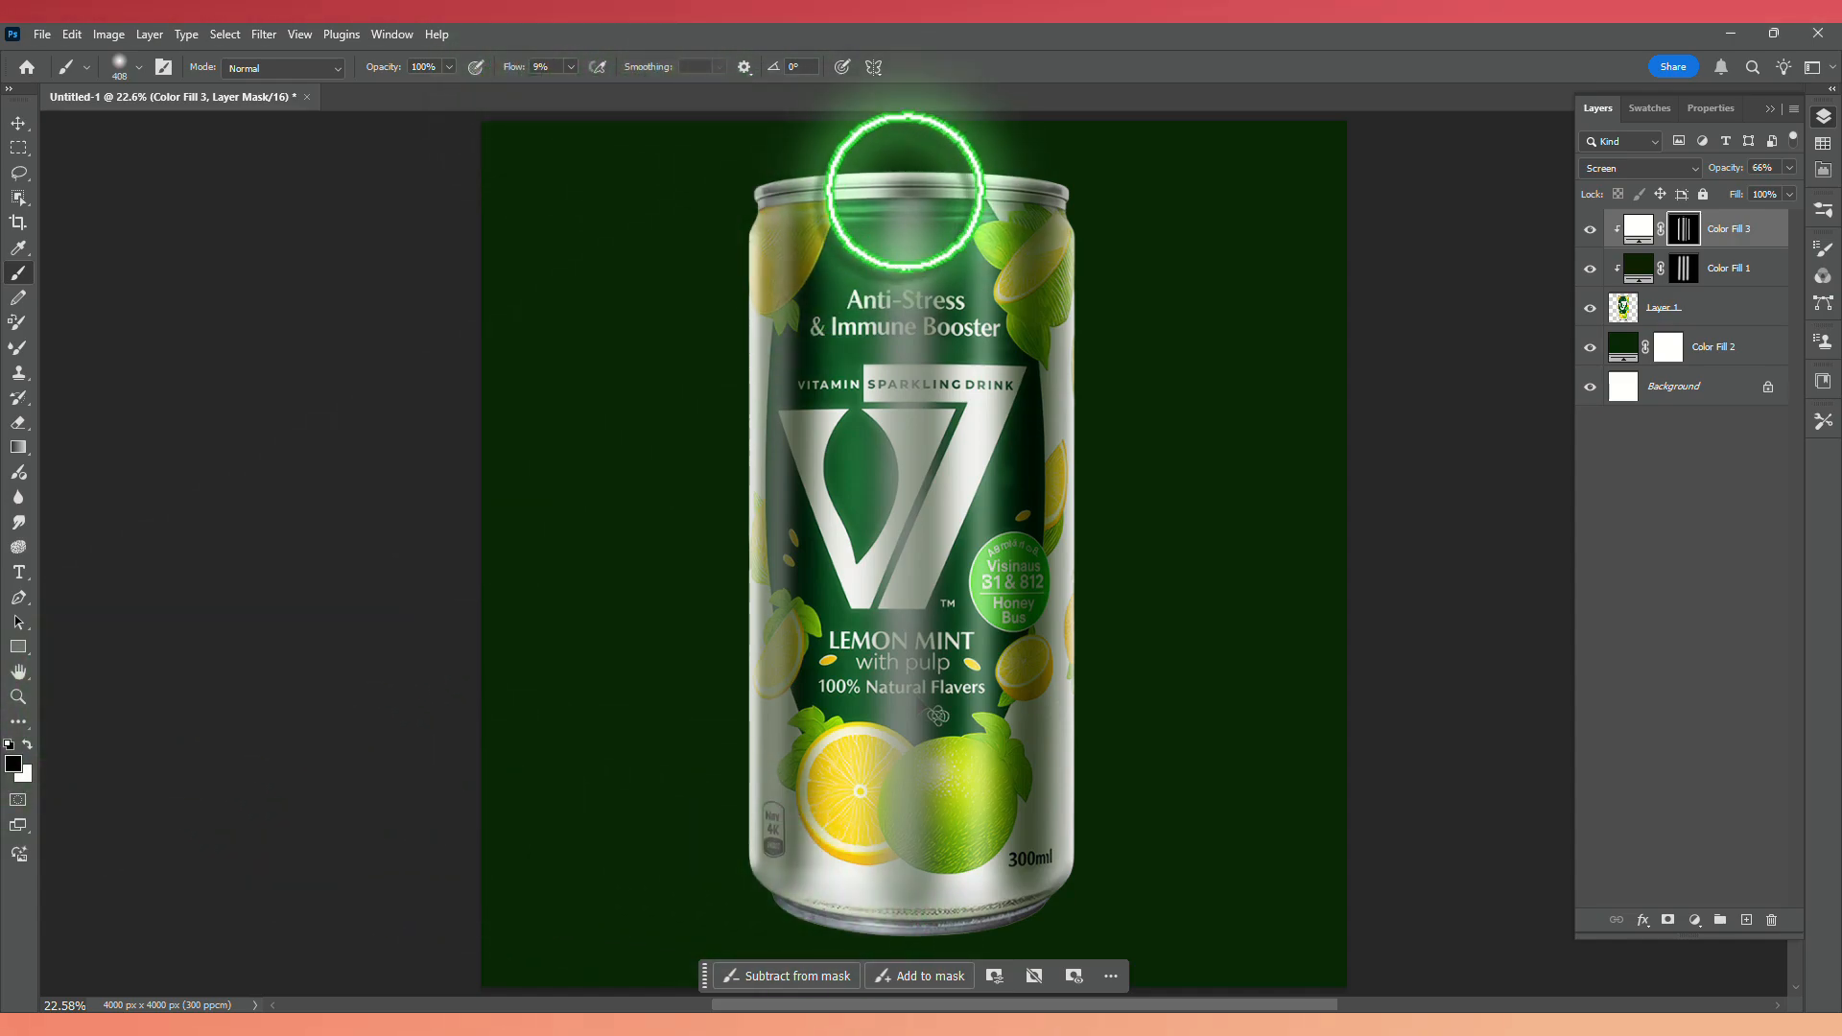
click(907, 214)
shift+click(909, 902)
Reduce the brush to 266 px and fade the highlights with straight strokes down the can's left side and middle.
alt+drag(798, 240, 792, 199)
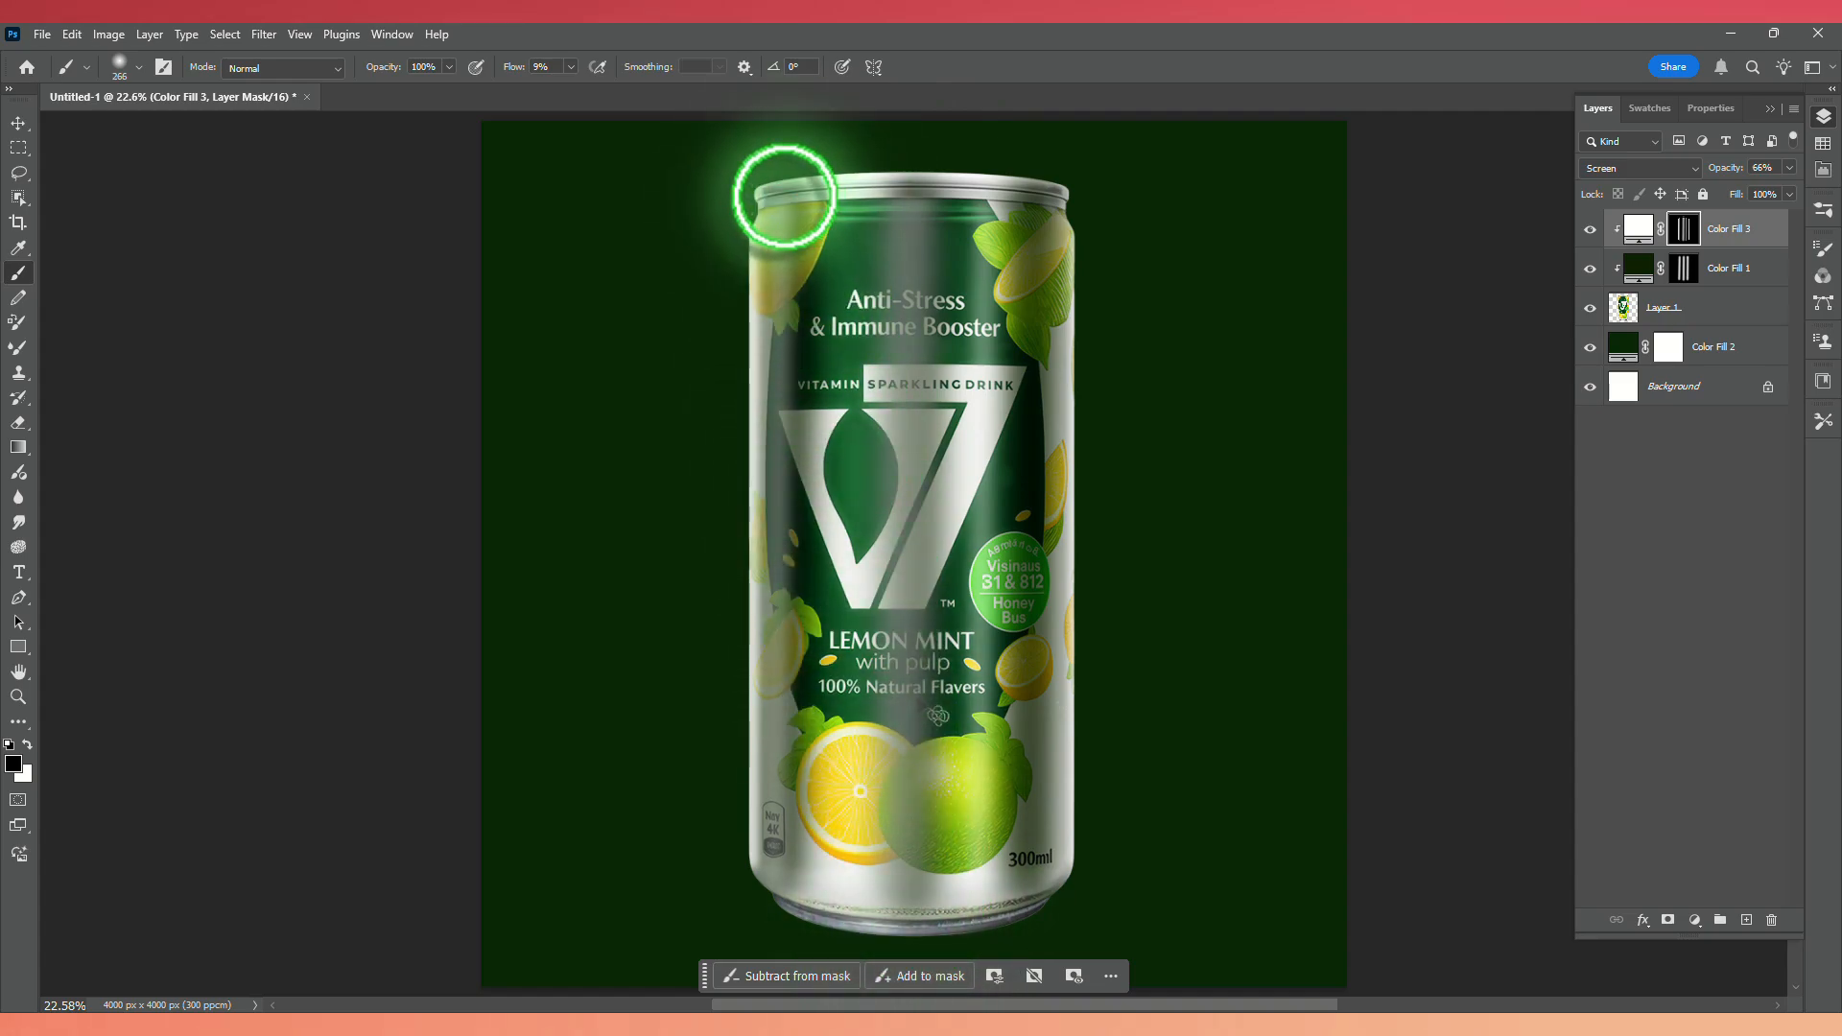
click(785, 197)
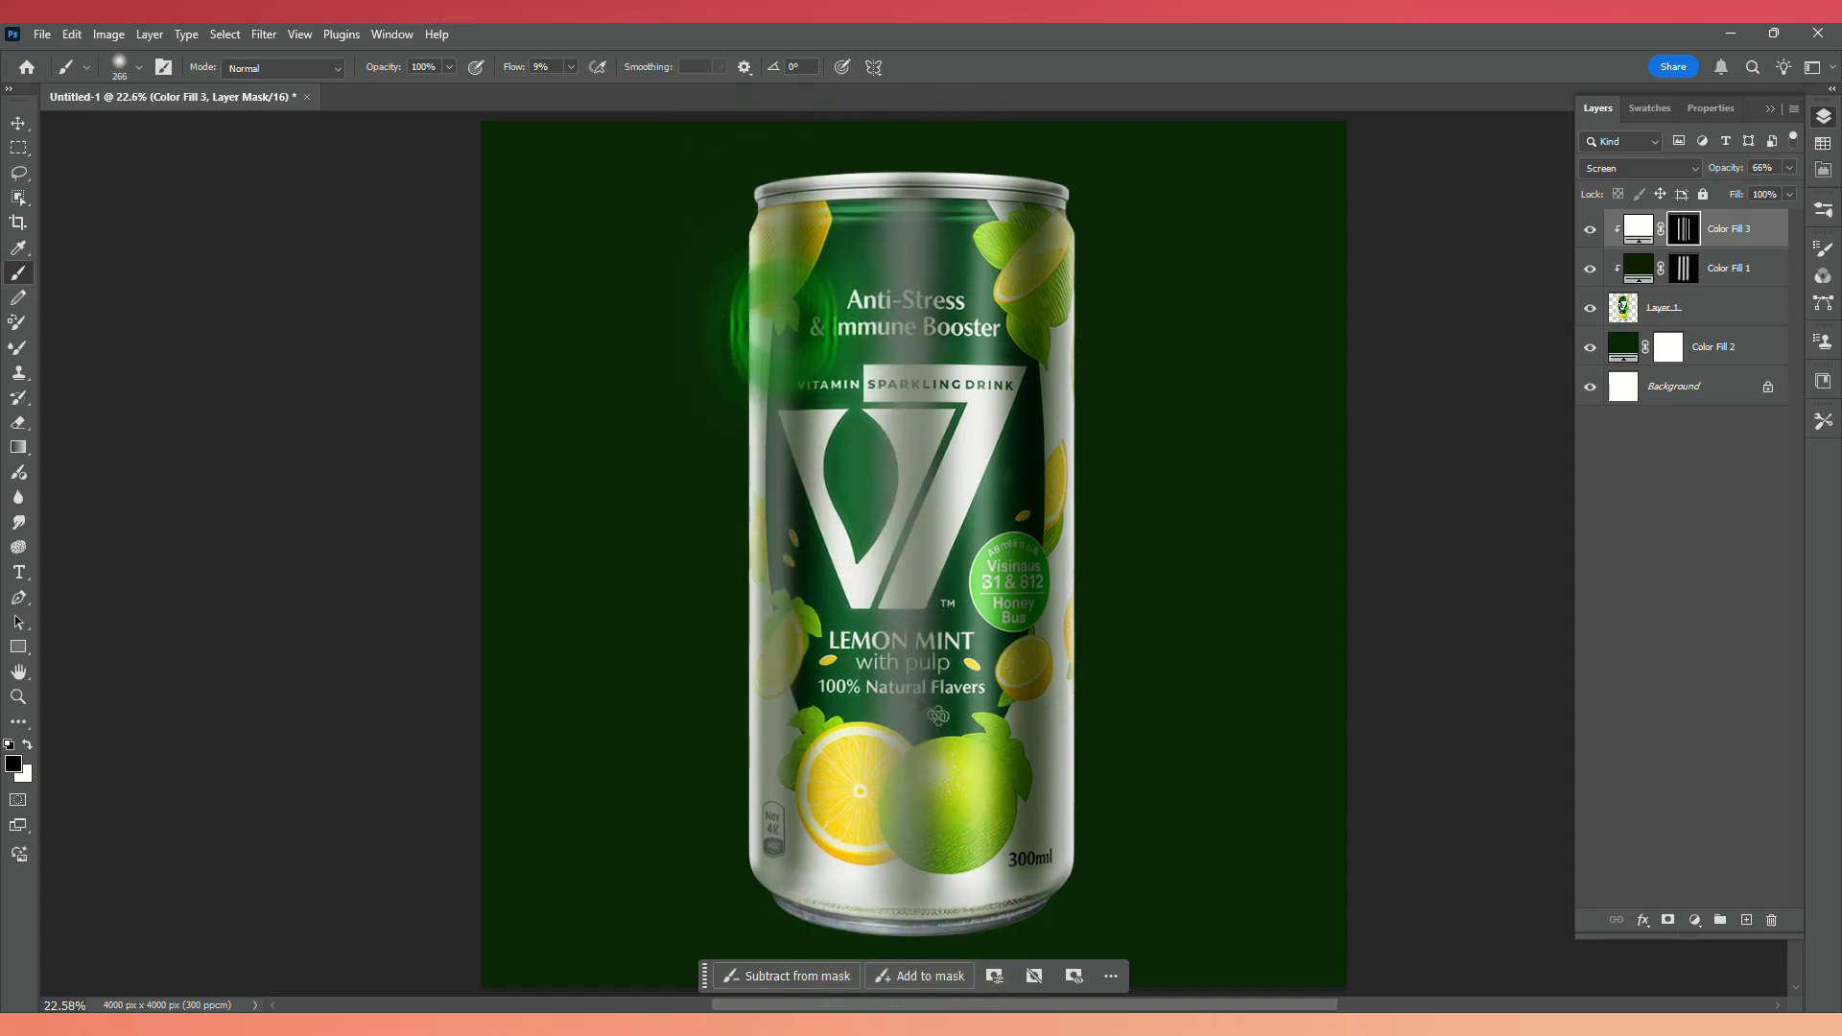
shift+click(770, 886)
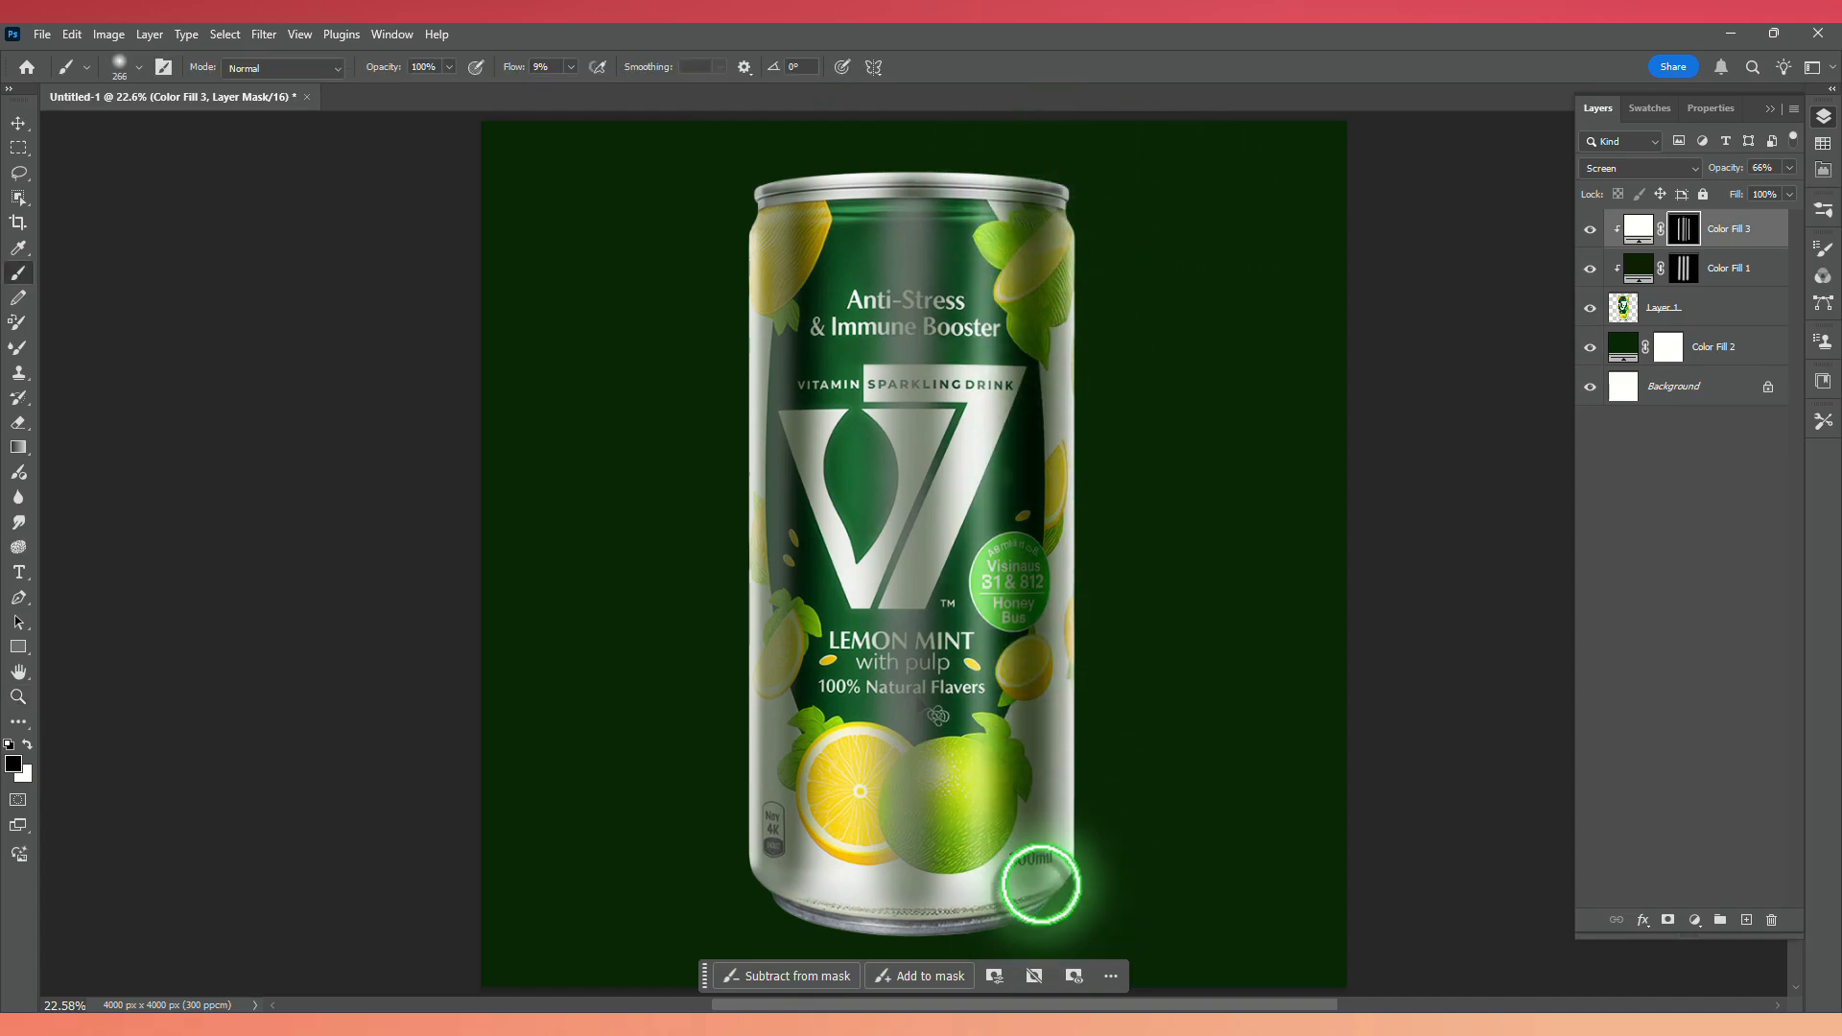
click(909, 189)
shift+click(897, 894)
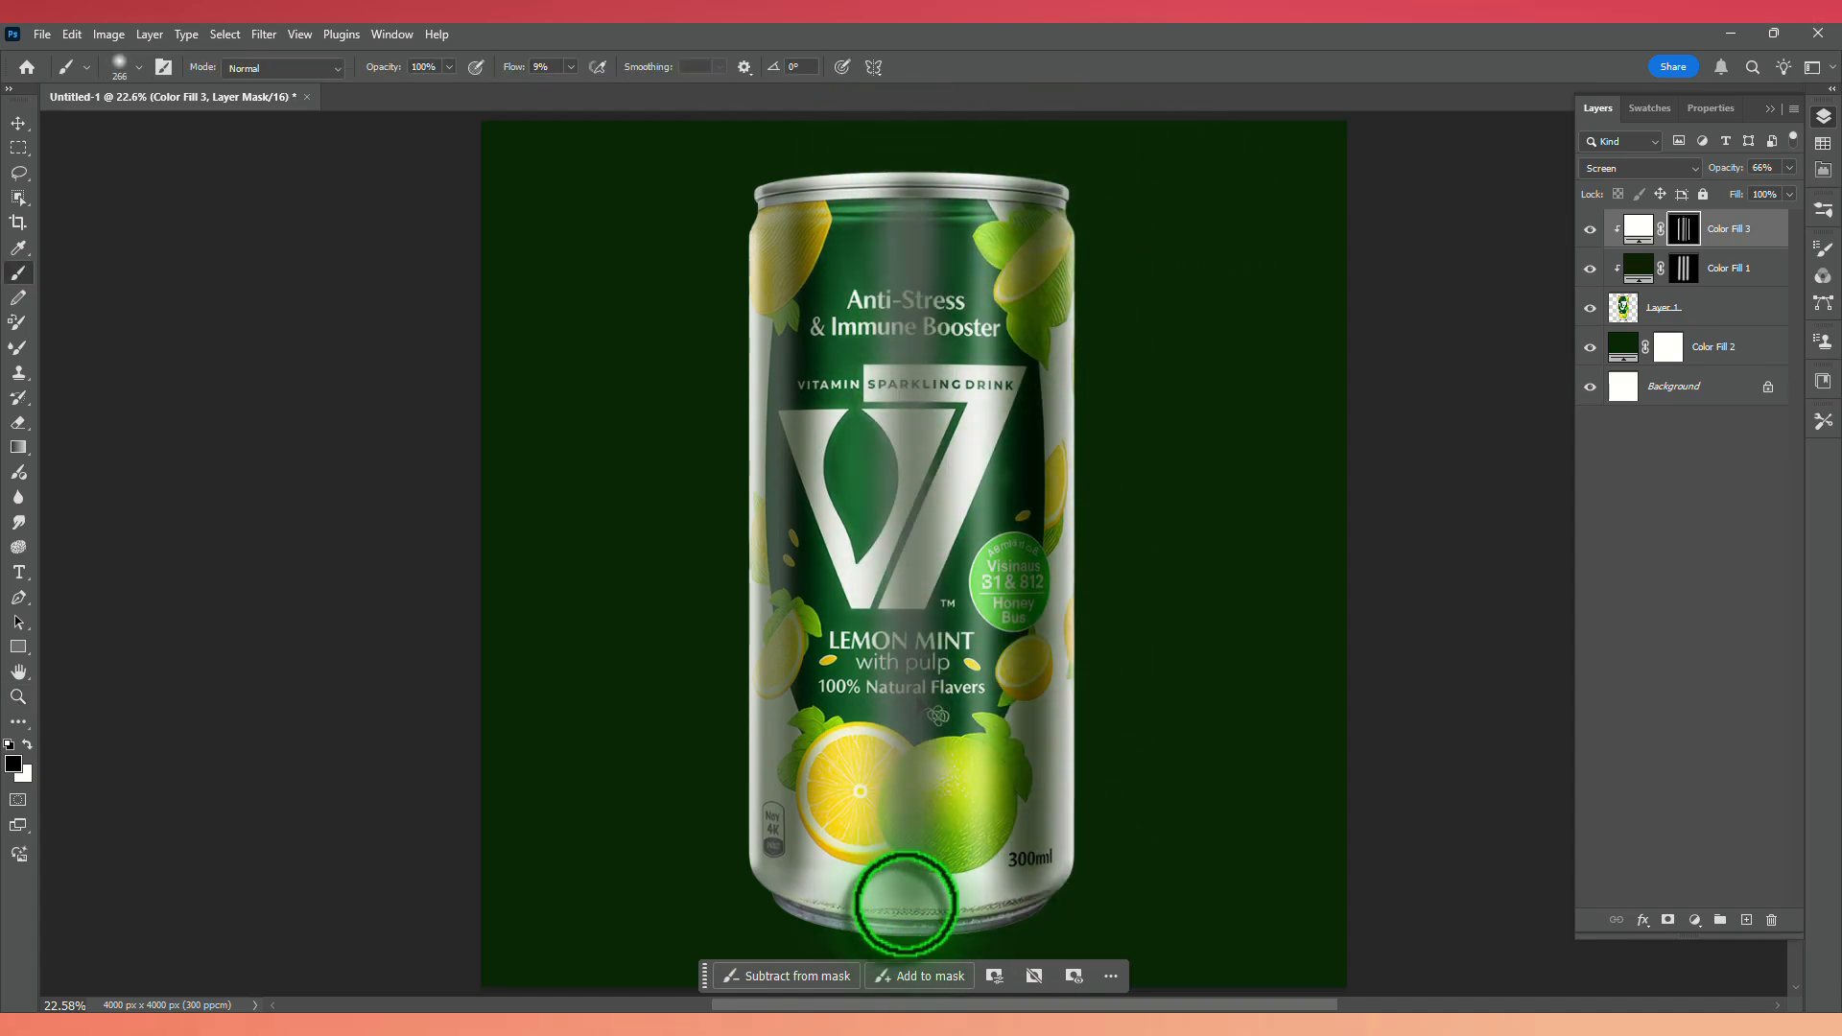
Switch the Color Fill 3 layer's blend mode to Color Dodge.
click(1637, 229)
click(1641, 167)
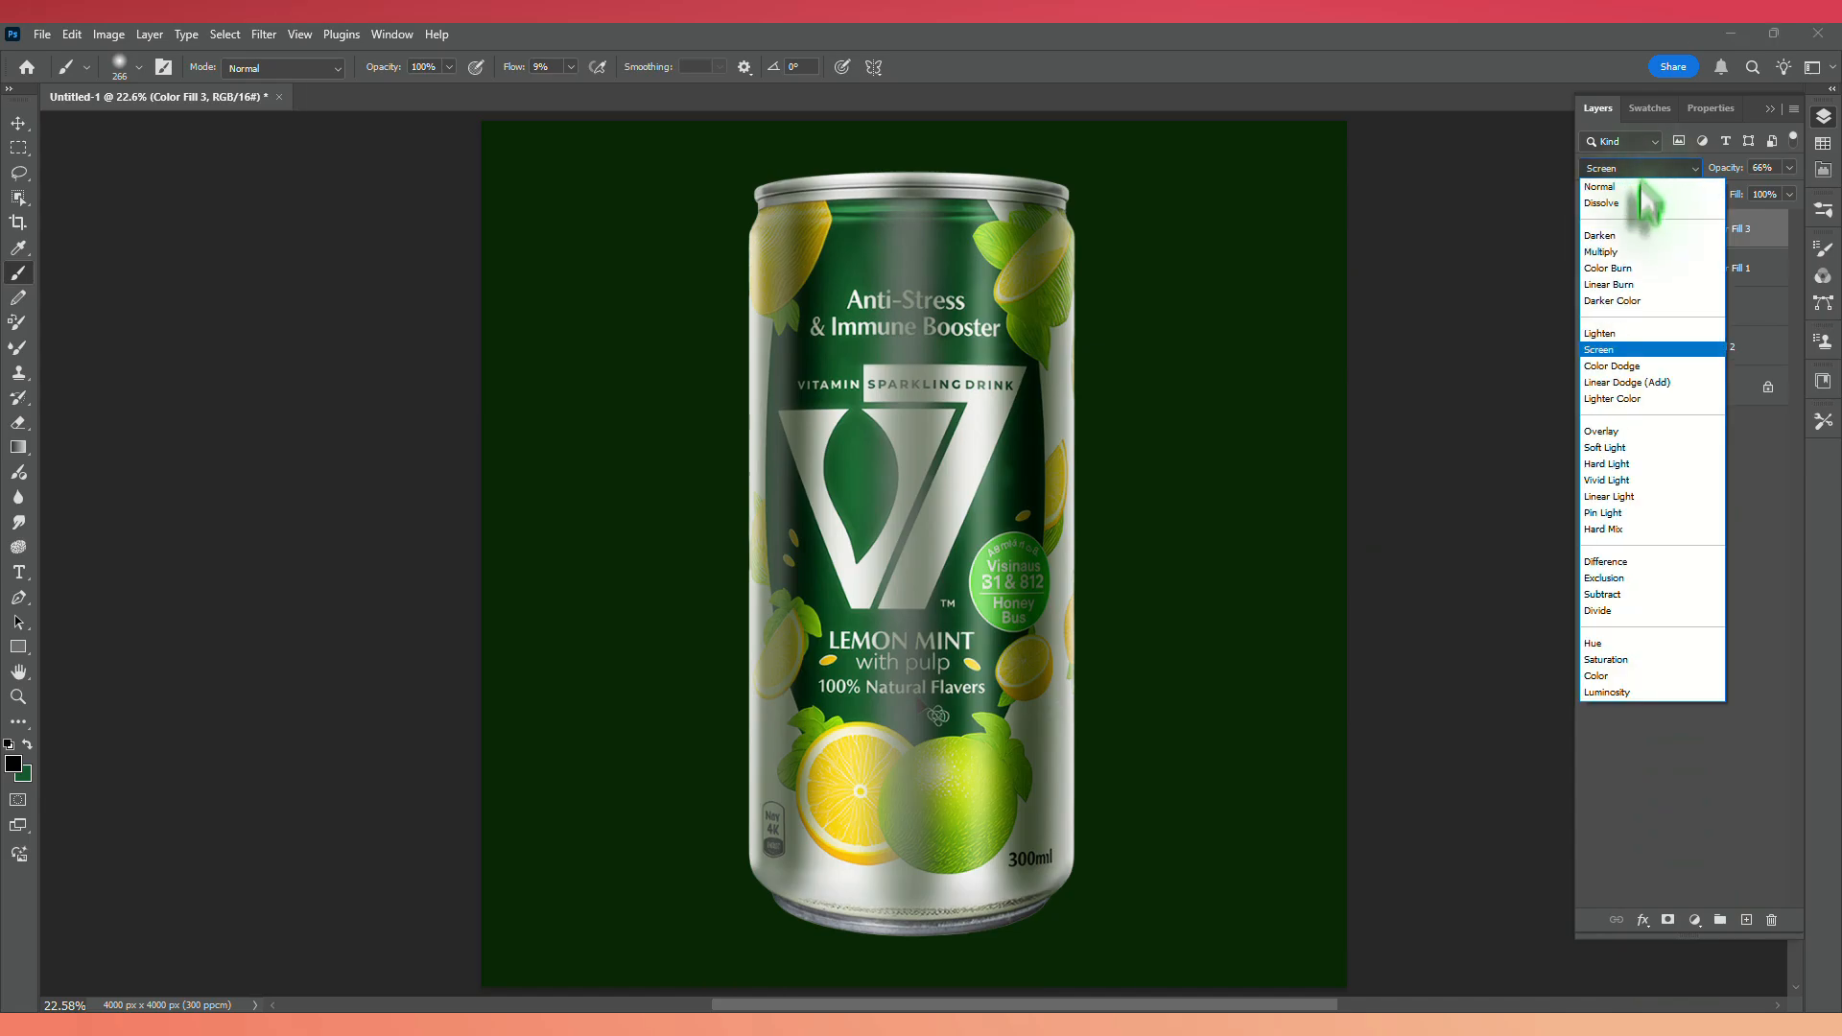
click(1632, 368)
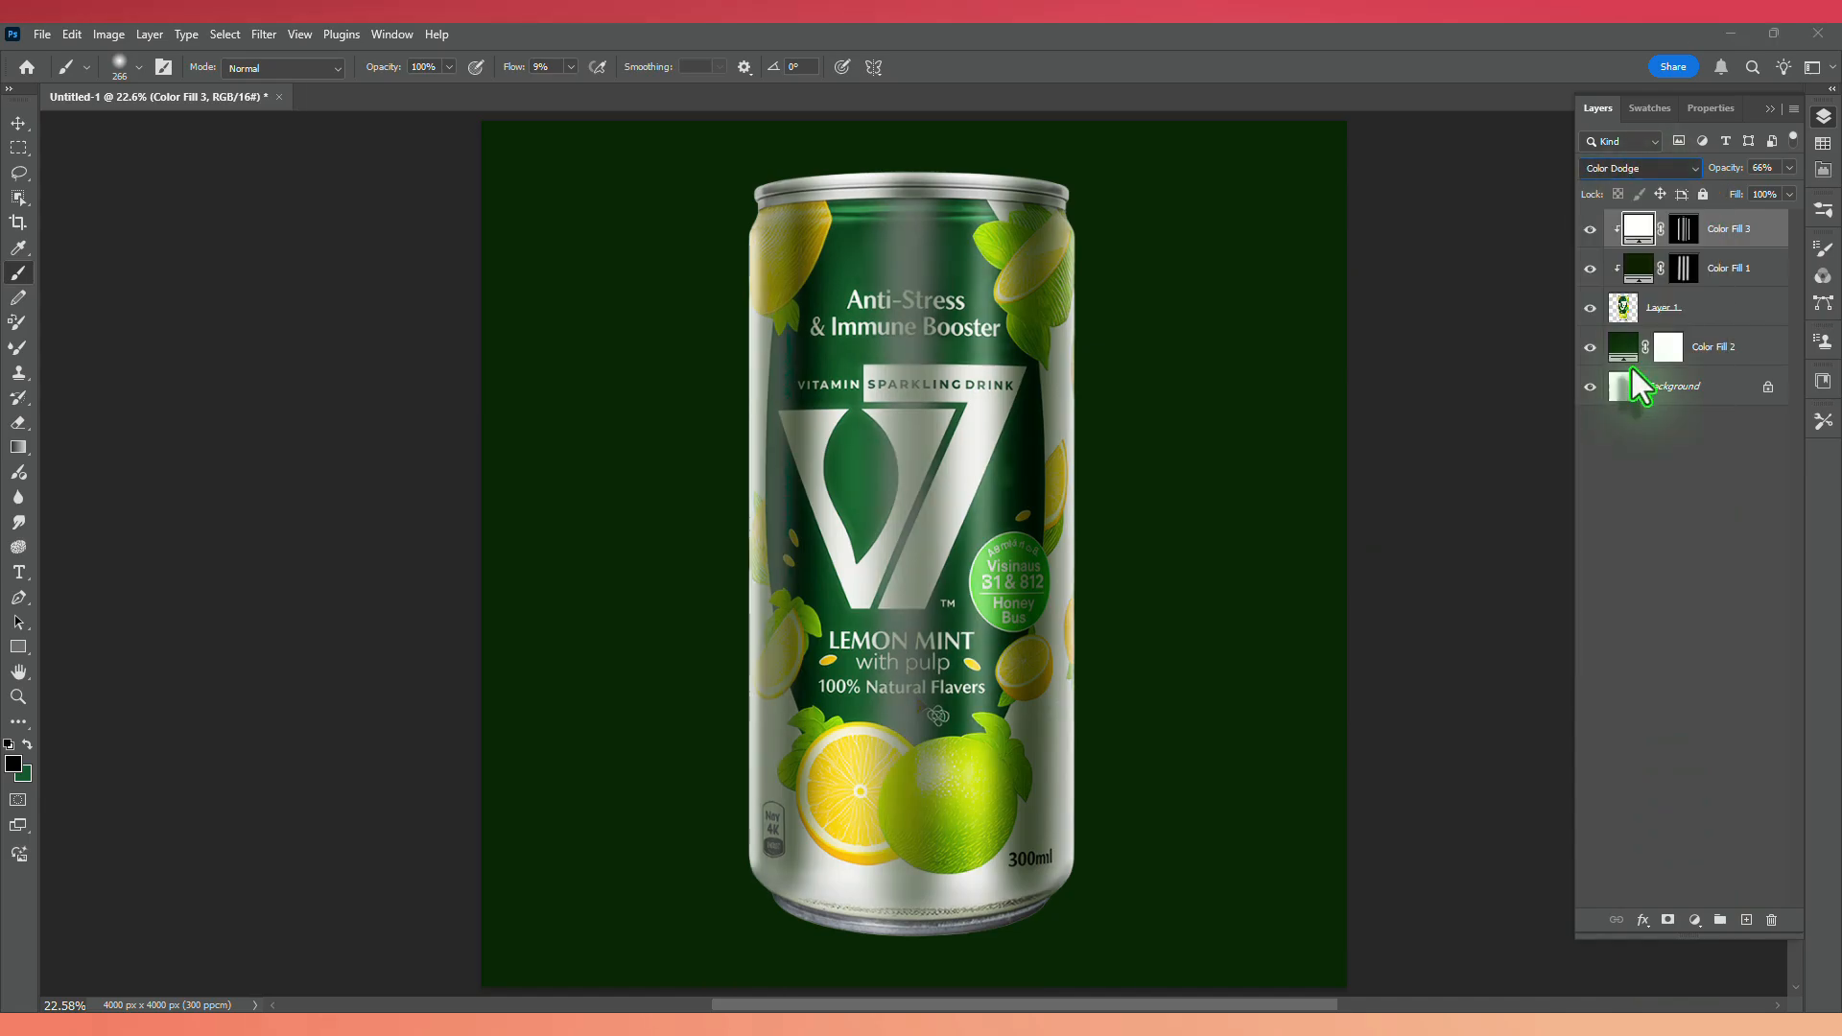
Add a darkening Curves adjustment with a point at input 133, output 89, and clip it to the can layers.
click(1695, 919)
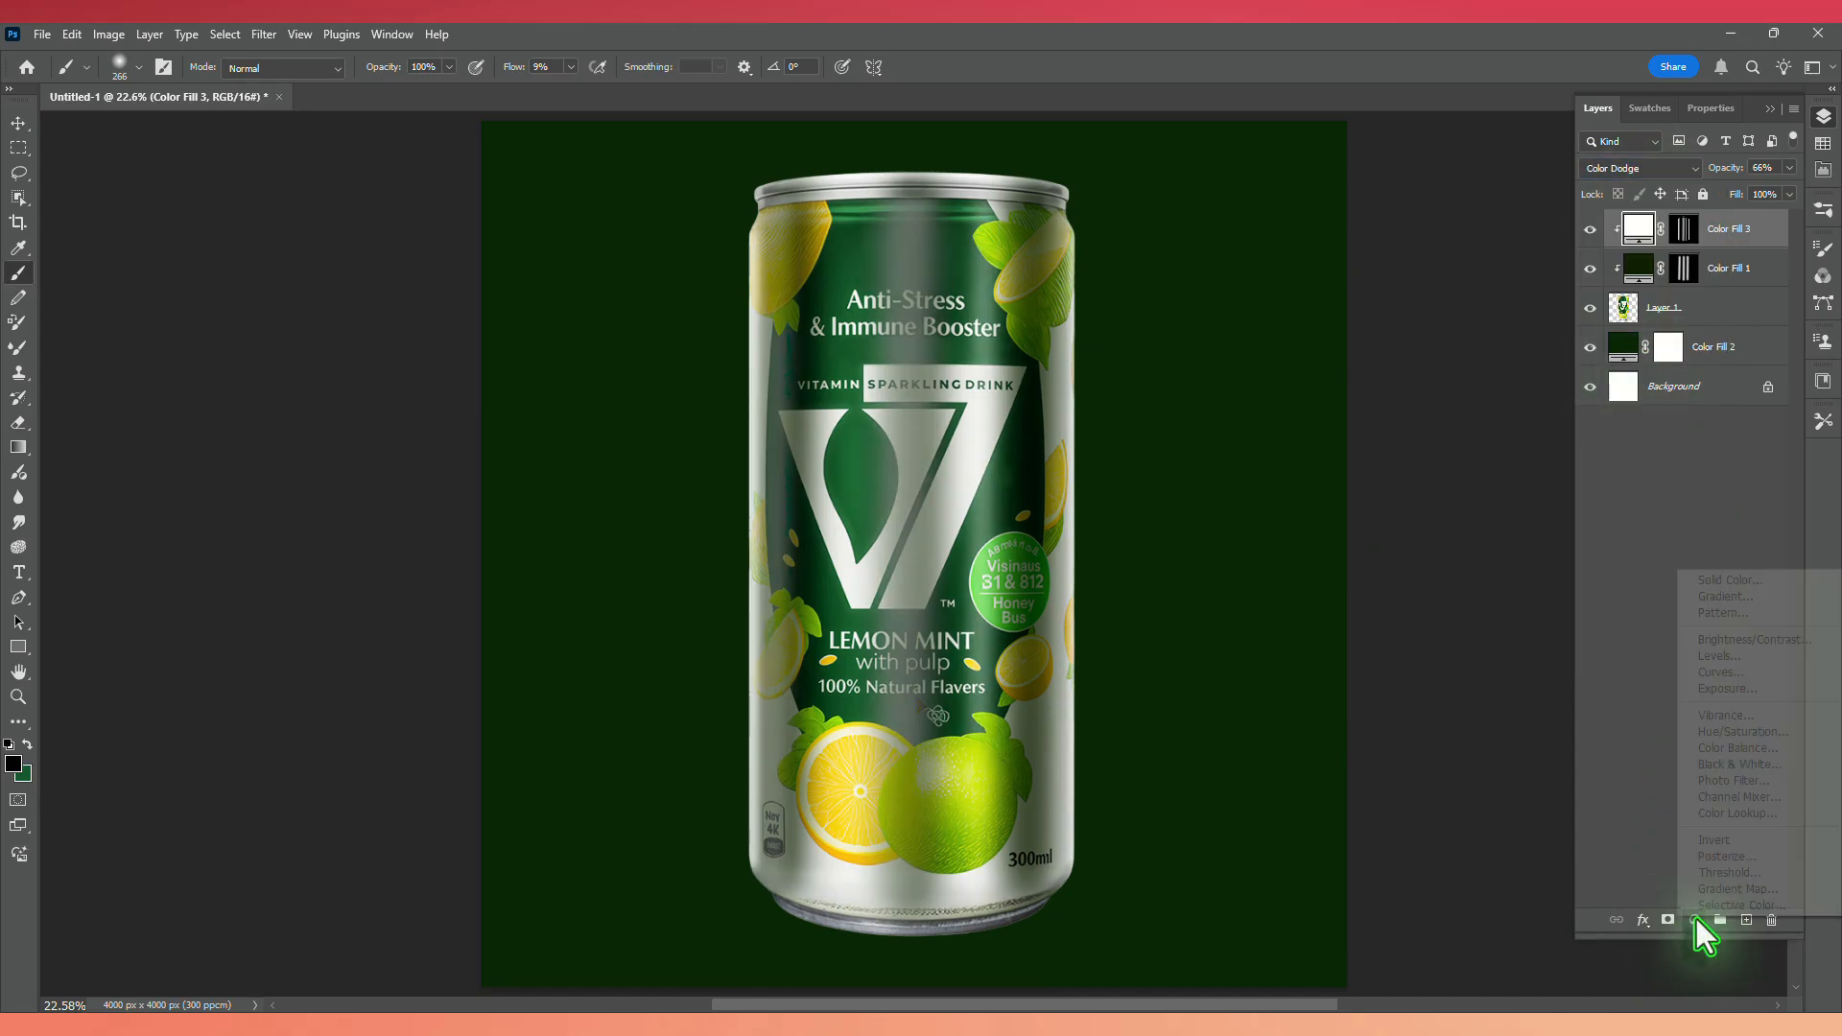
click(1733, 673)
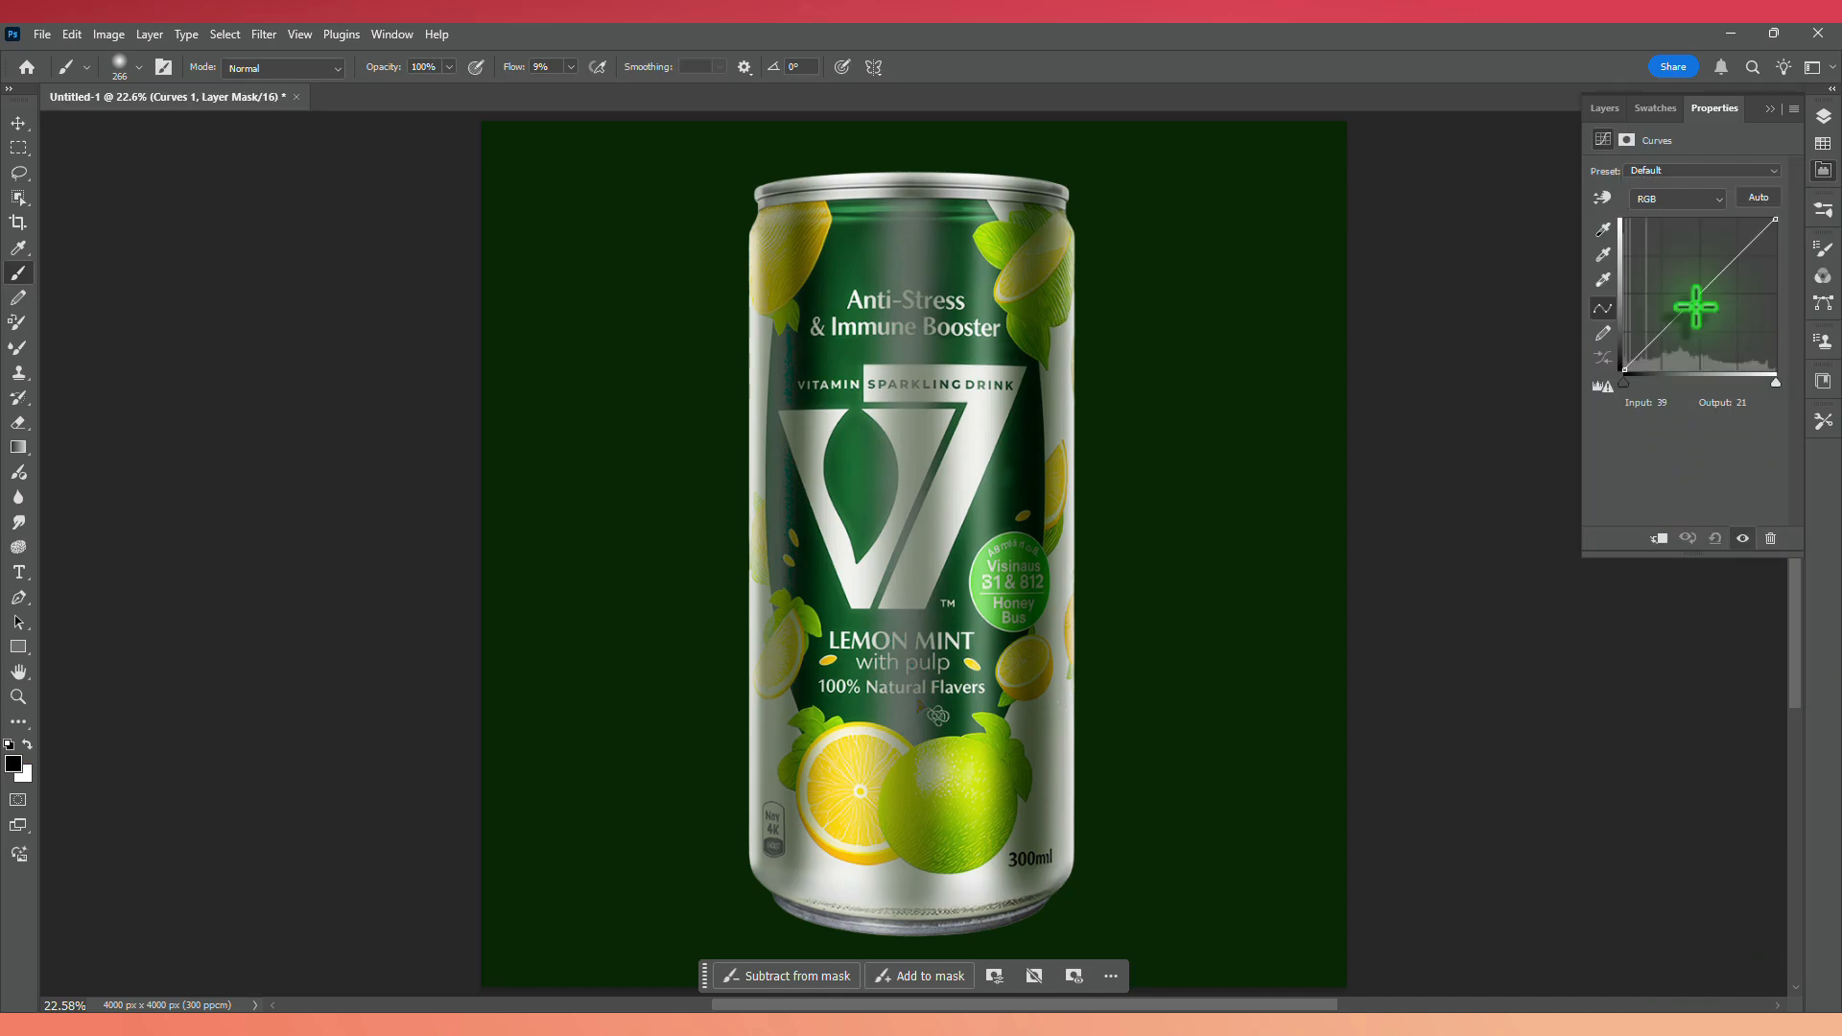
drag(1695, 307, 1699, 310)
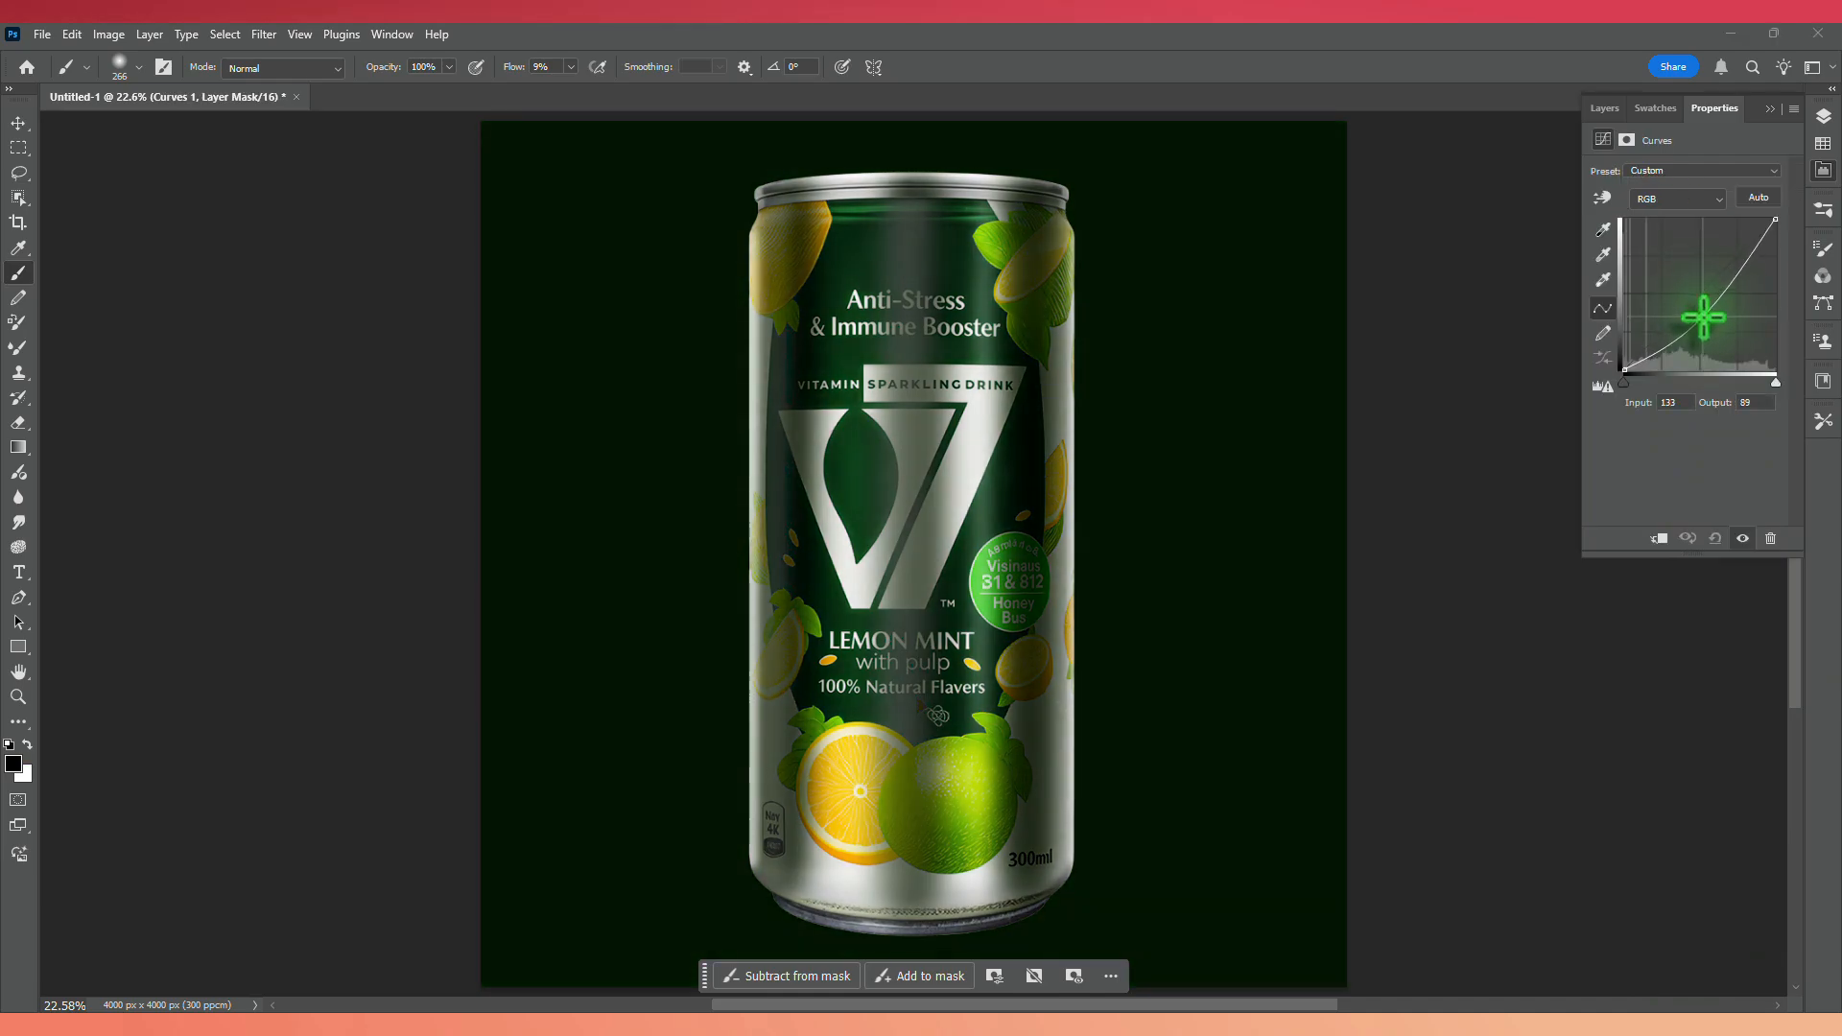
click(1663, 540)
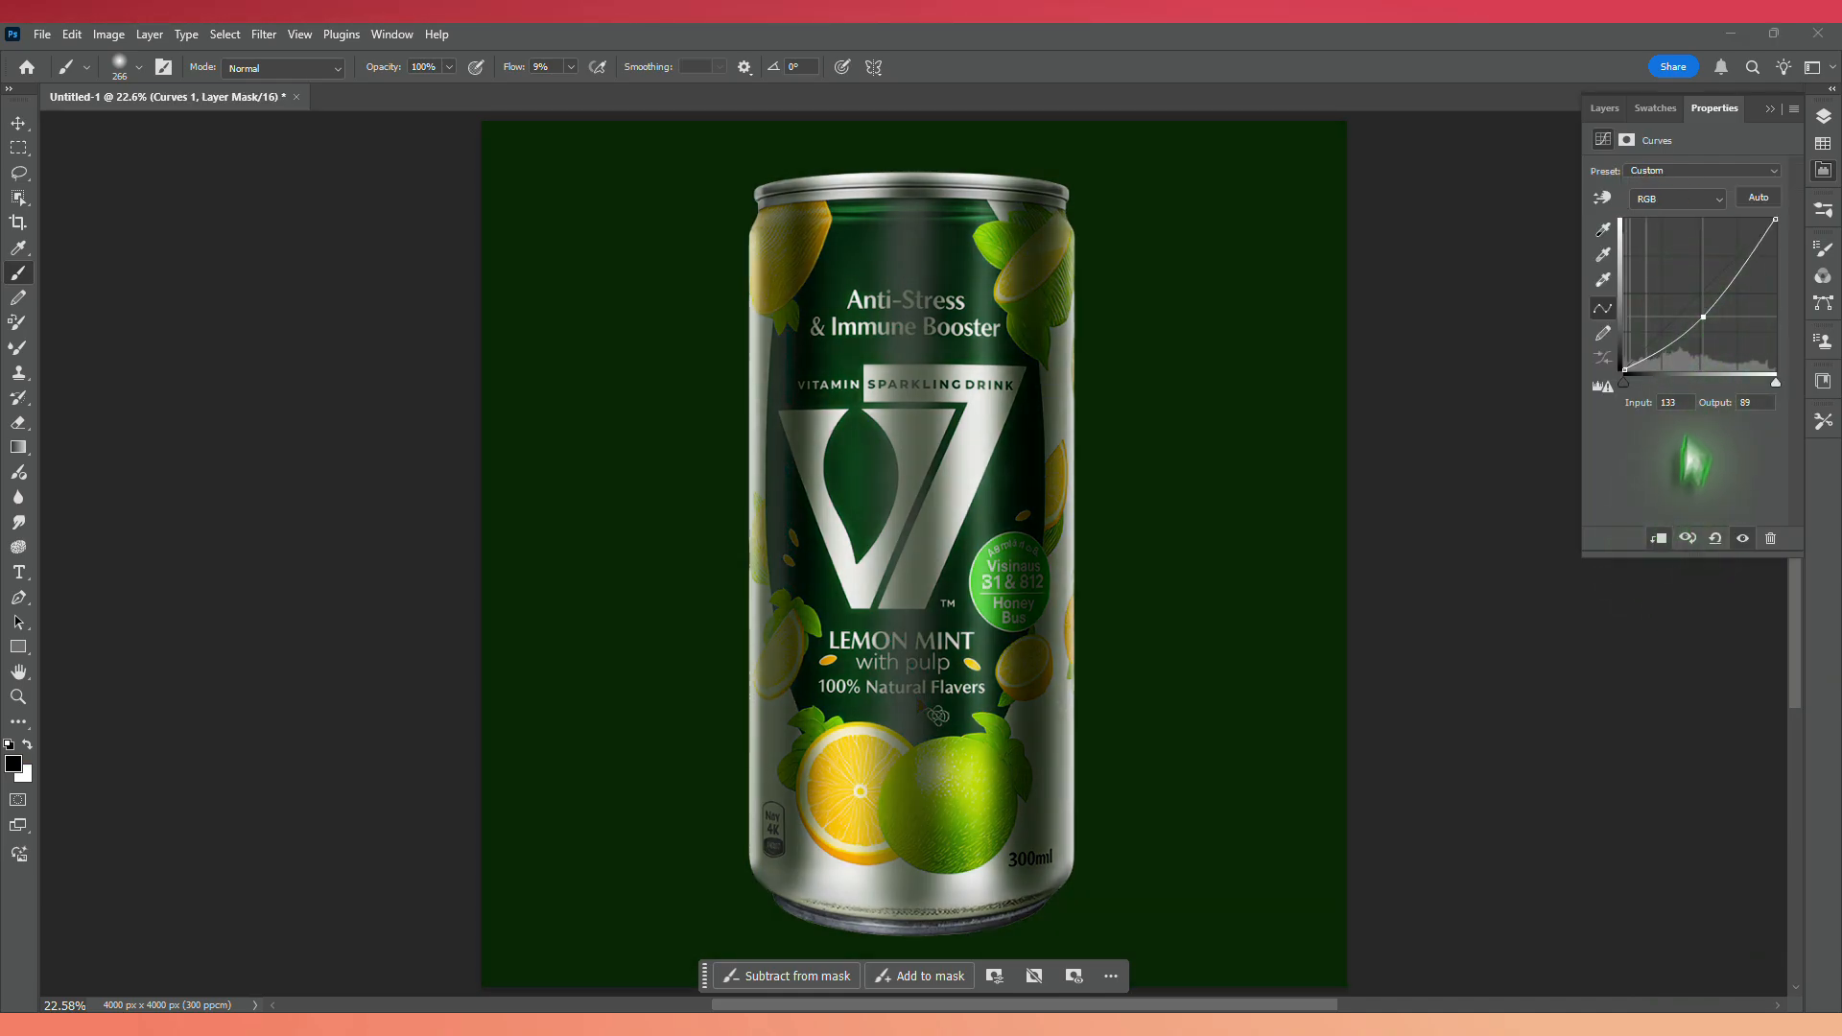
Invert the Curves 1 mask to black and make white the foreground color for painting near the can's base.
click(1823, 116)
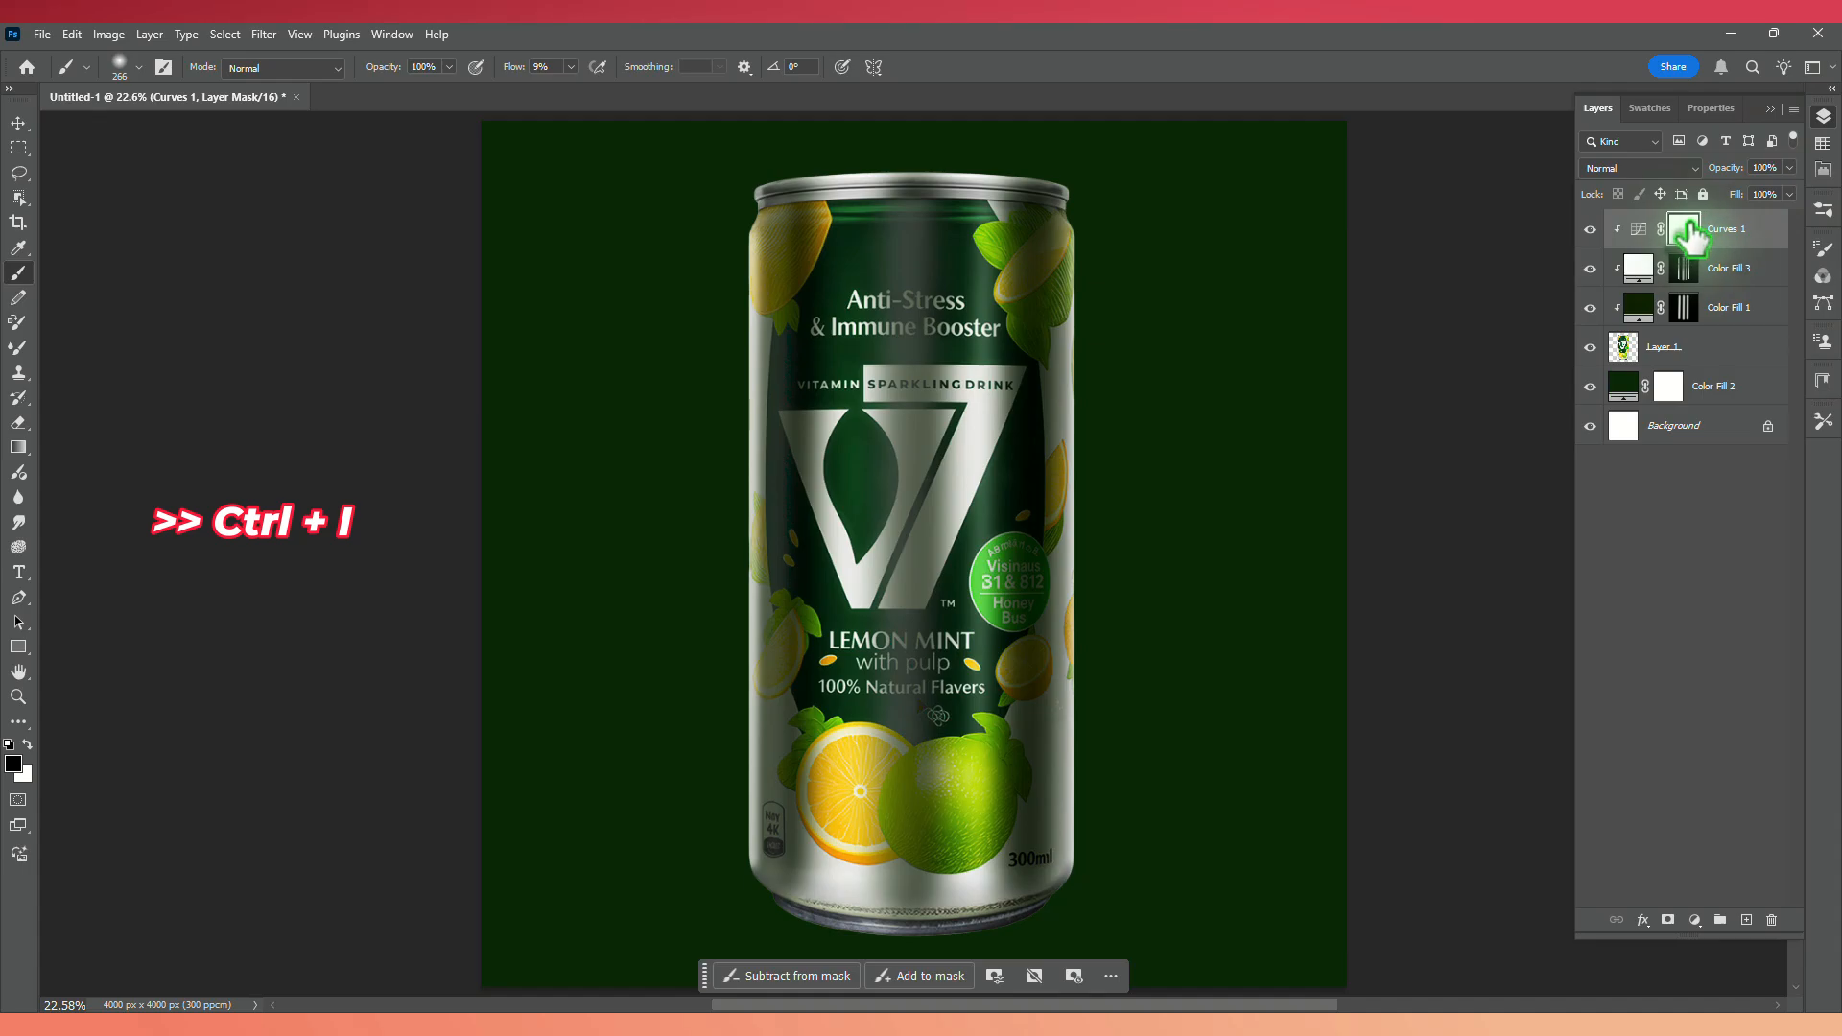
key(ctrl+i)
scroll(892, 854, down, 1)
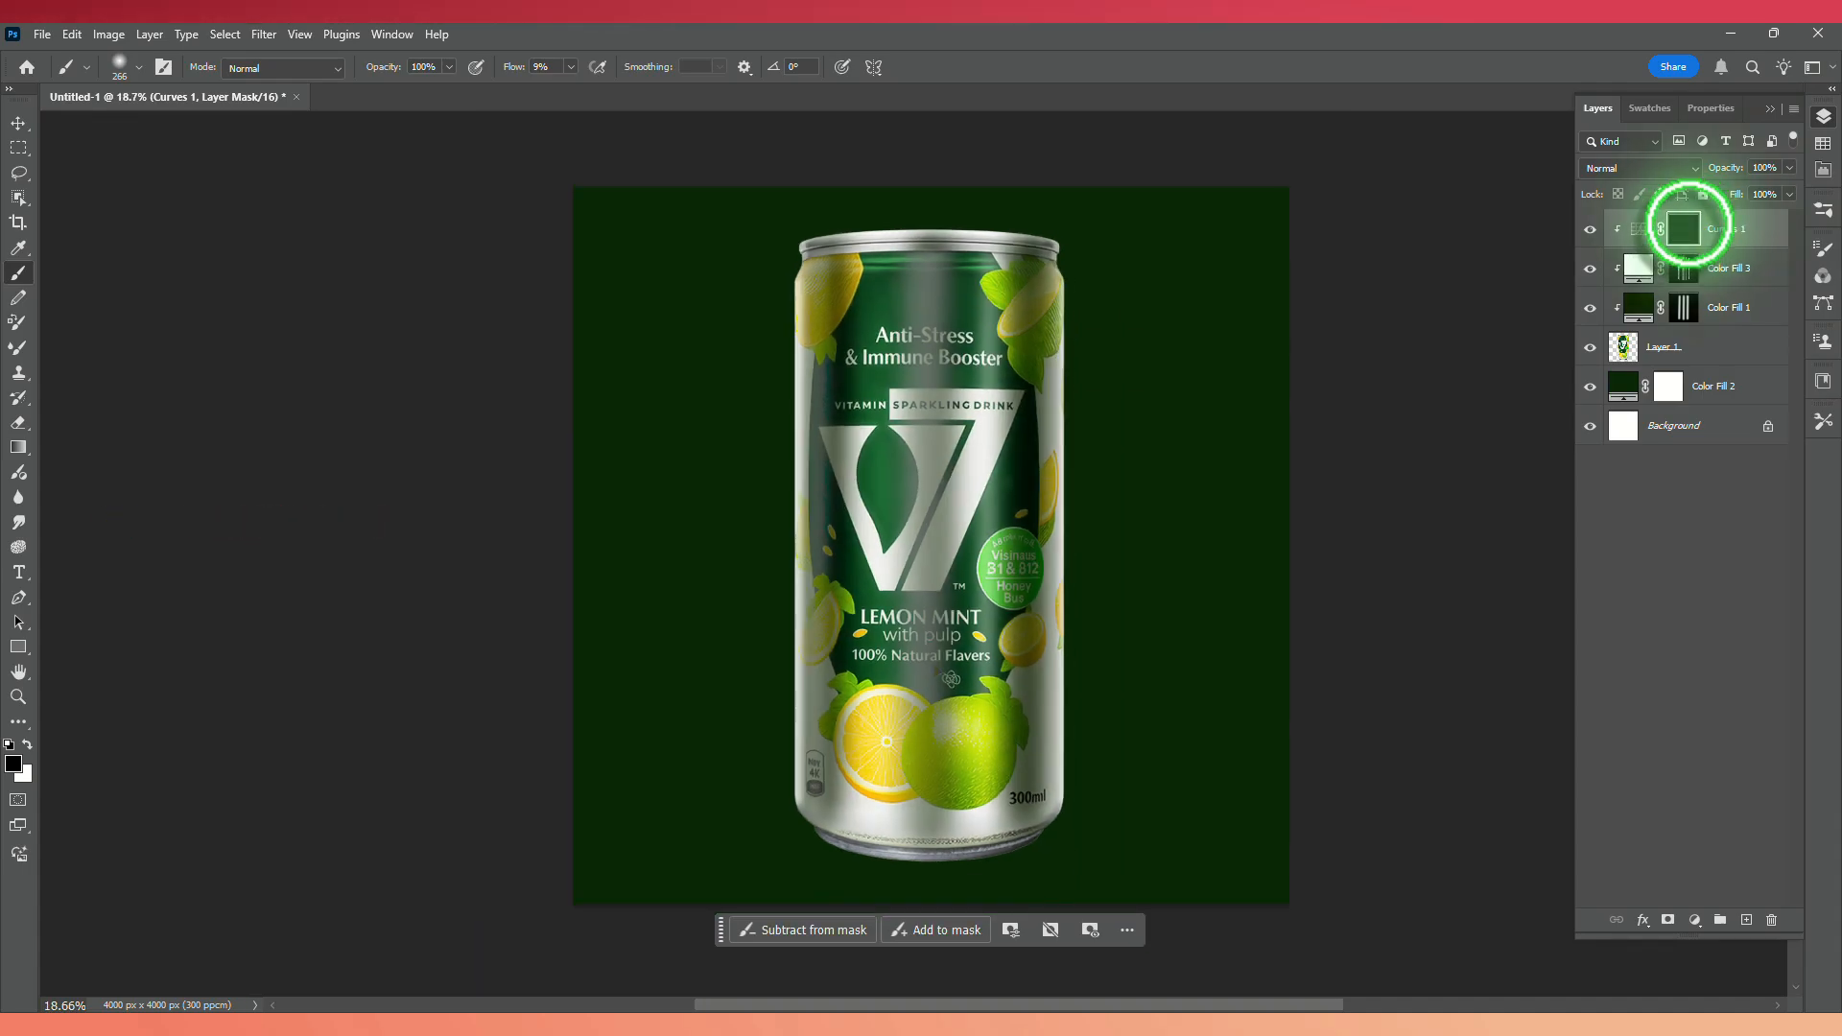
scroll(891, 864, up, 5)
click(27, 745)
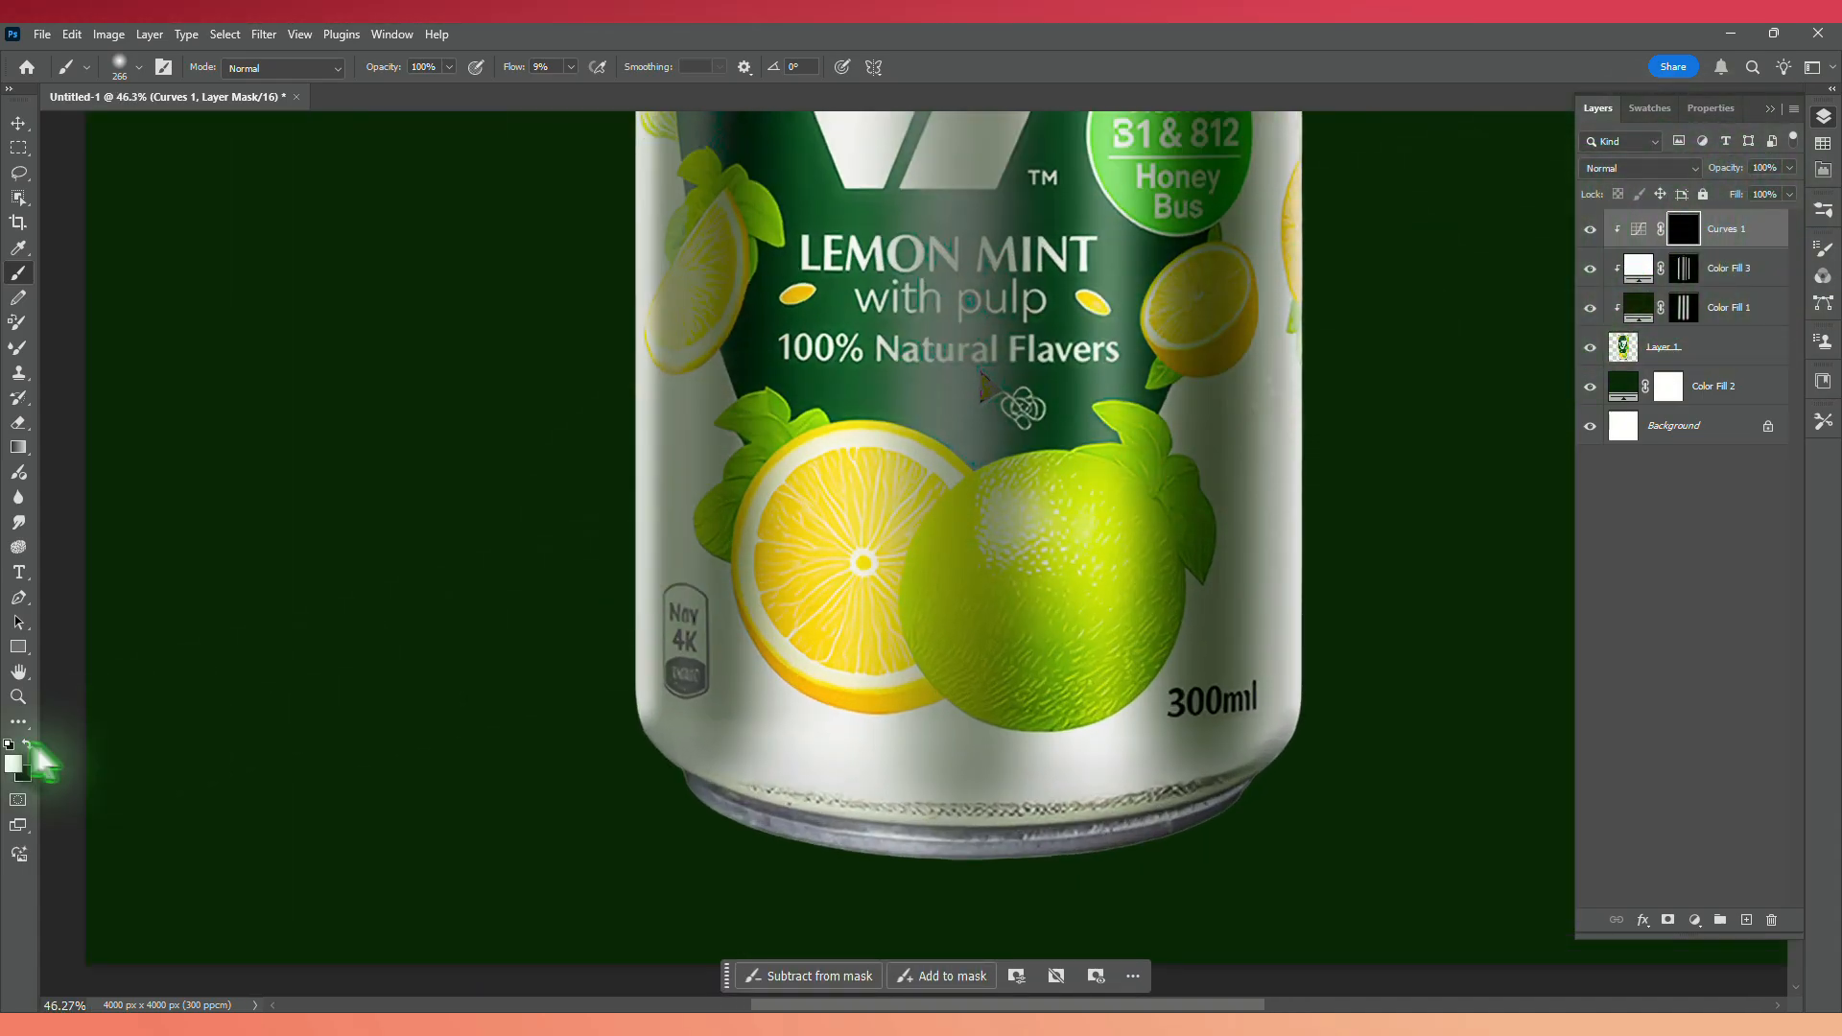
Paint white on the Curves 1 mask to darken the can along its base and lower edges.
scroll(957, 825, up, 3)
mouse_move(1046, 841)
mouse_down()
mouse_move(937, 843)
mouse_move(1221, 822)
mouse_move(1122, 843)
mouse_move(581, 811)
mouse_move(987, 864)
mouse_move(1369, 780)
mouse_move(1103, 844)
mouse_move(533, 804)
mouse_move(1172, 818)
mouse_move(671, 864)
mouse_move(931, 844)
mouse_move(545, 847)
mouse_up()
key(ctrl+0)
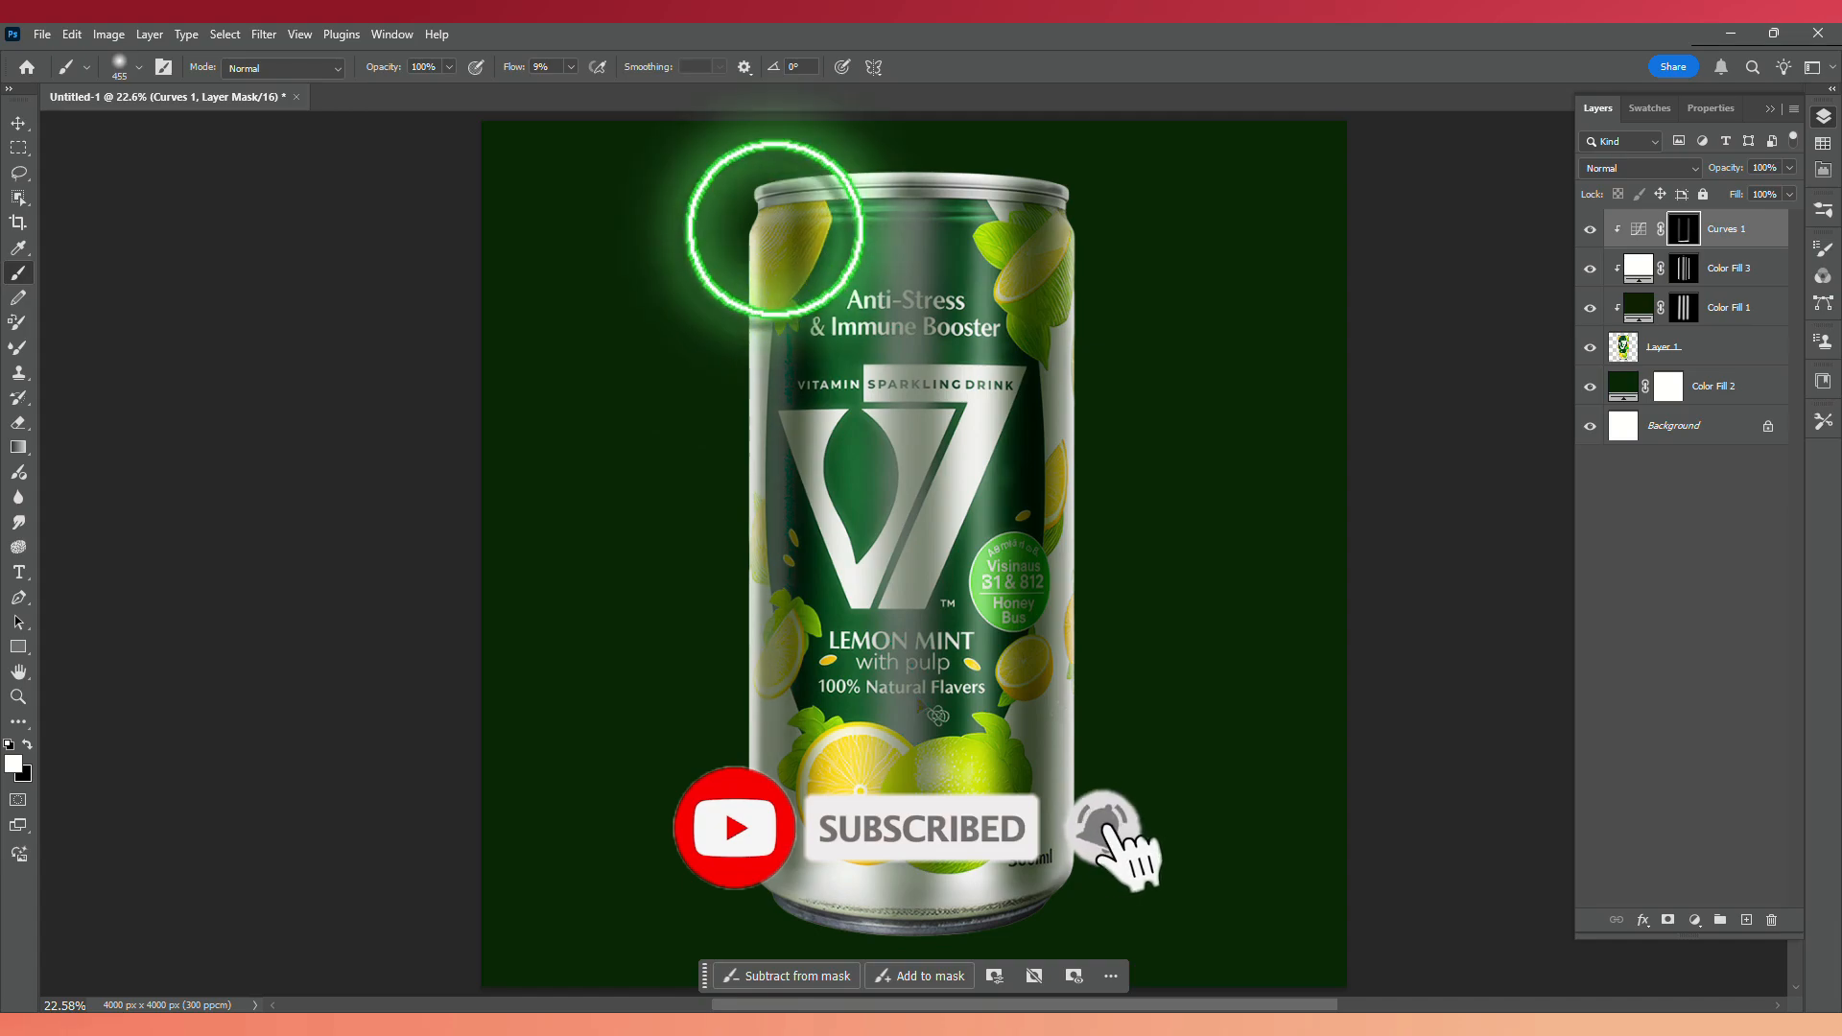
Add a second Curves adjustment with the darker midtones lowered and a point at input 177, output 181, and clip it to the can.
key(z)
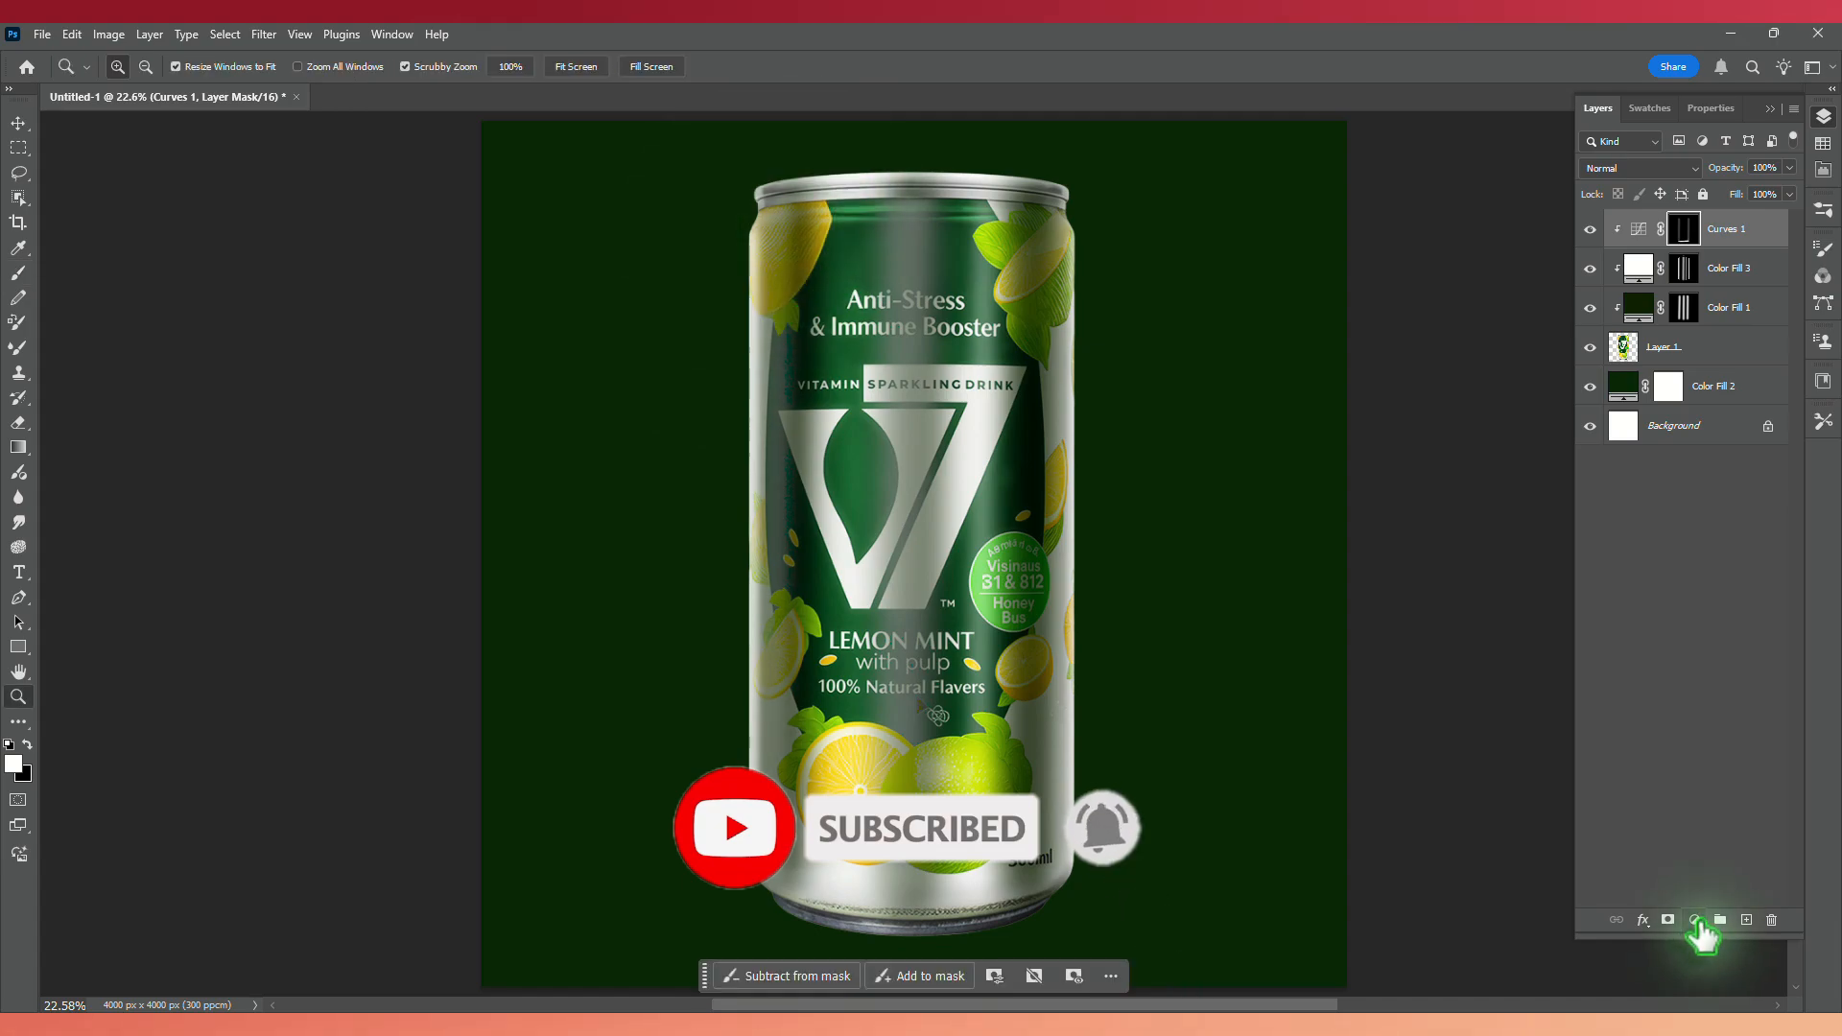
click(1695, 920)
click(1717, 676)
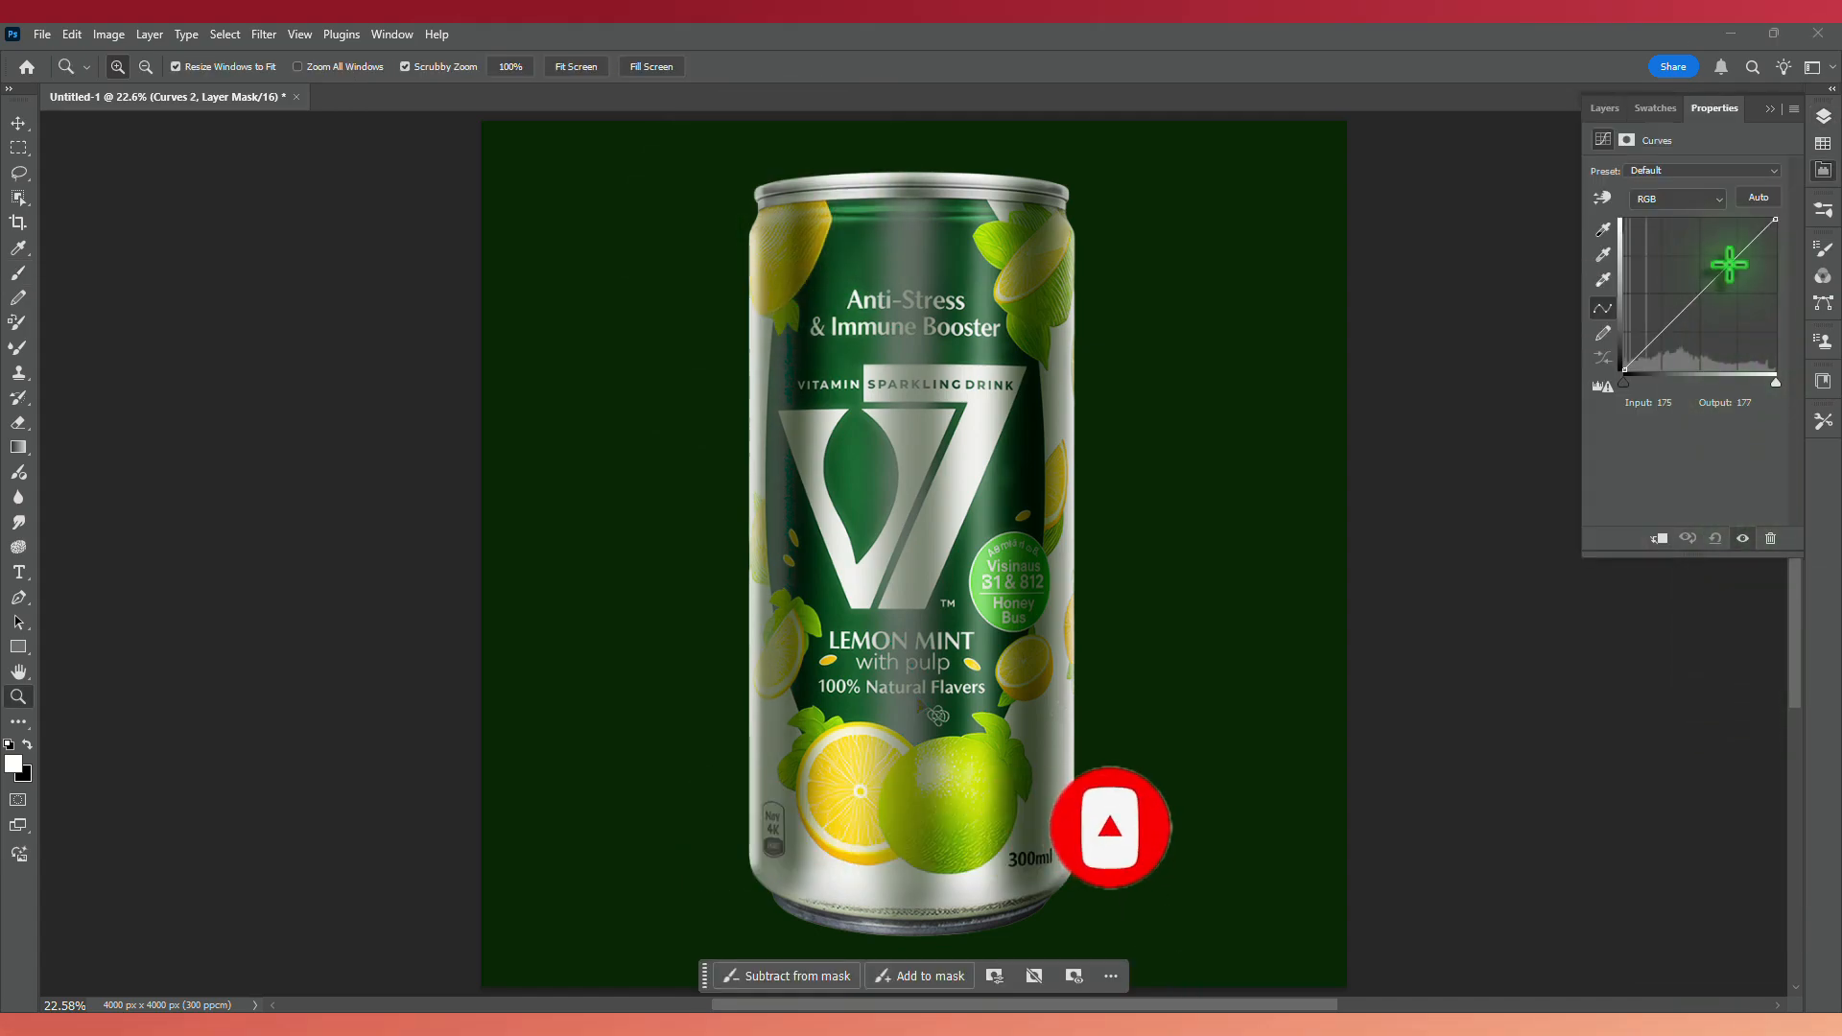
drag(1678, 316, 1682, 324)
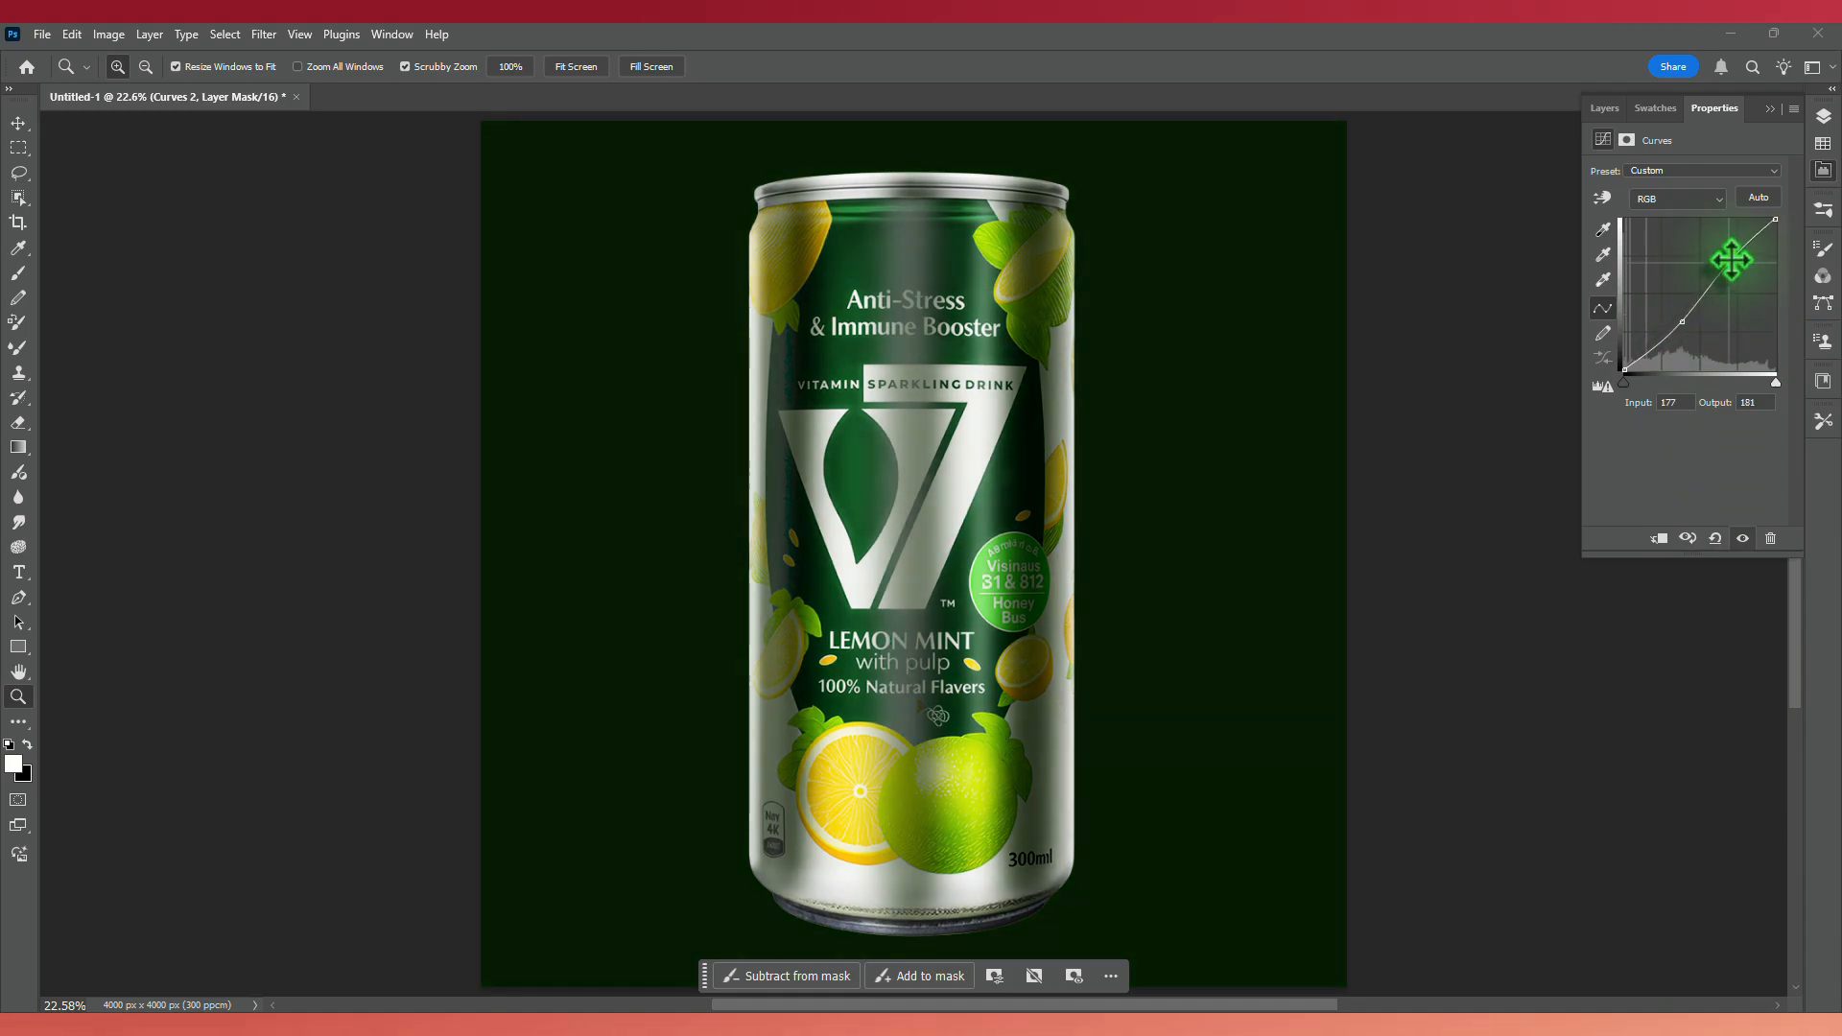
click(1658, 539)
click(1770, 109)
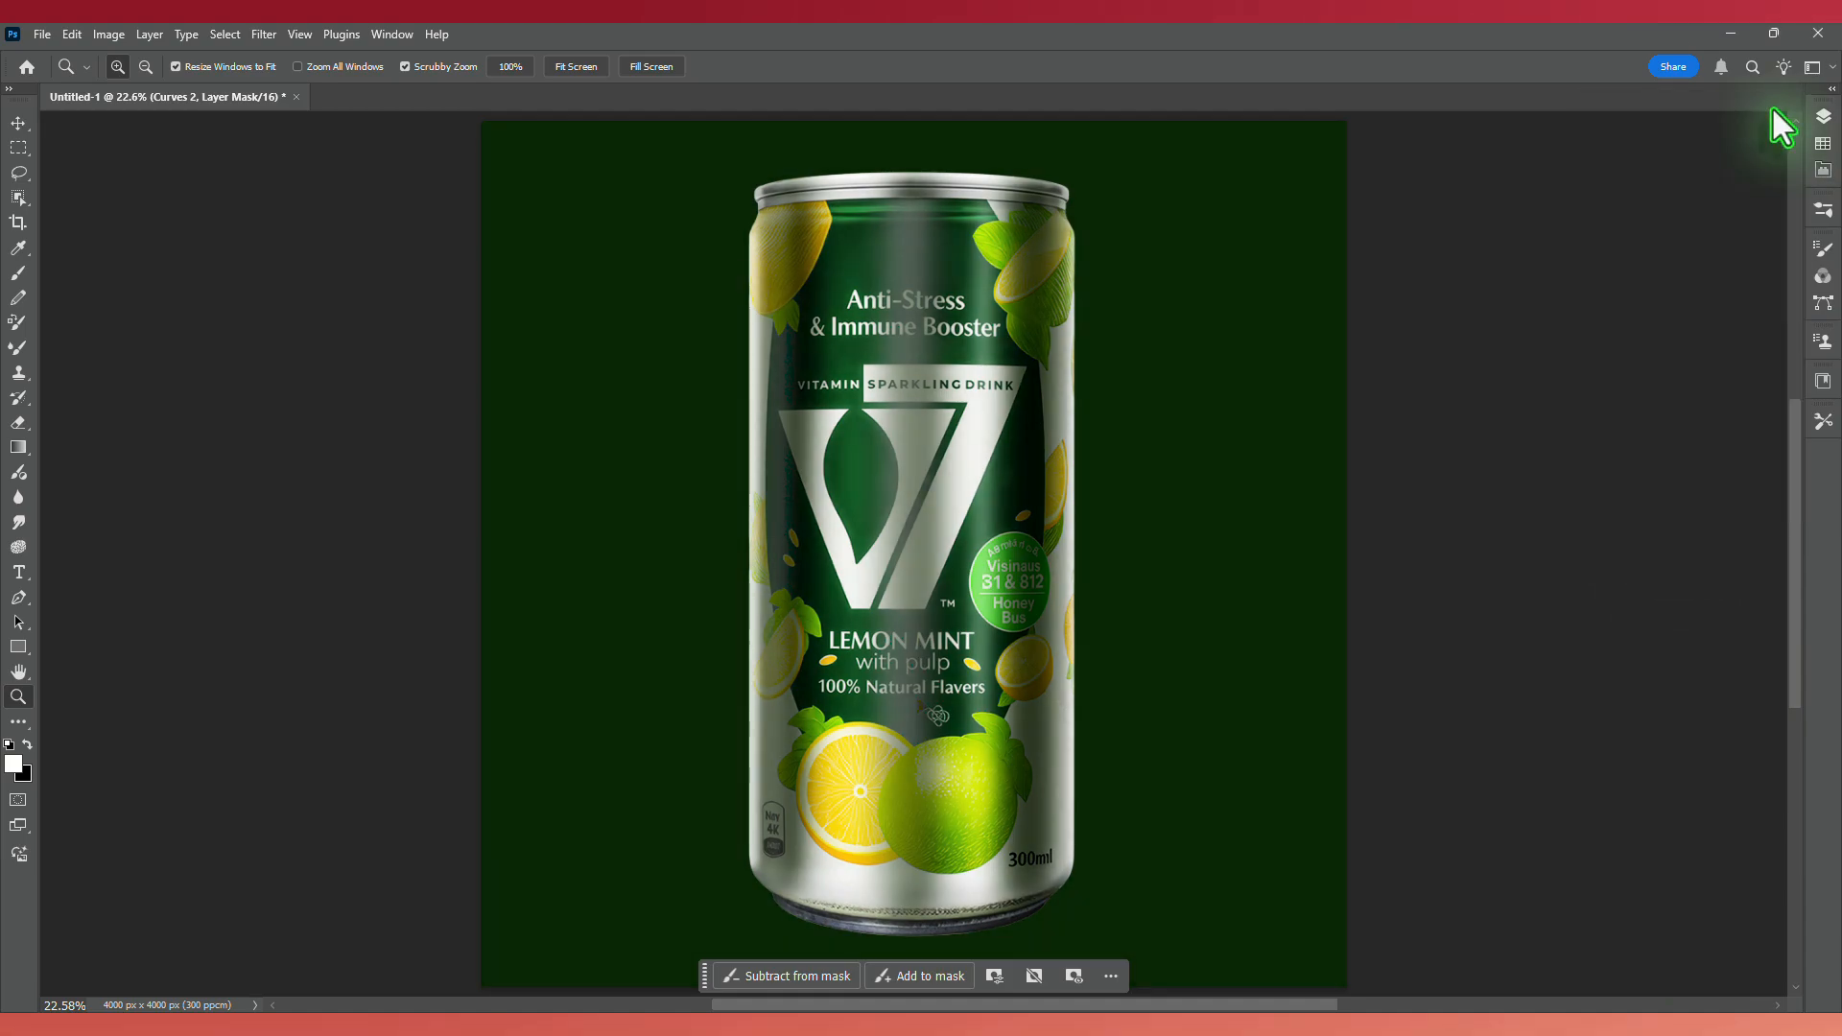
Compare the can with and without Curves 2, then group all layers from Curves 2 through Layer 1 as Soft Drink Cane.
click(1823, 116)
mouse_move(1591, 230)
mouse_down()
mouse_move(1591, 347)
mouse_move(1600, 248)
mouse_up()
click(1730, 242)
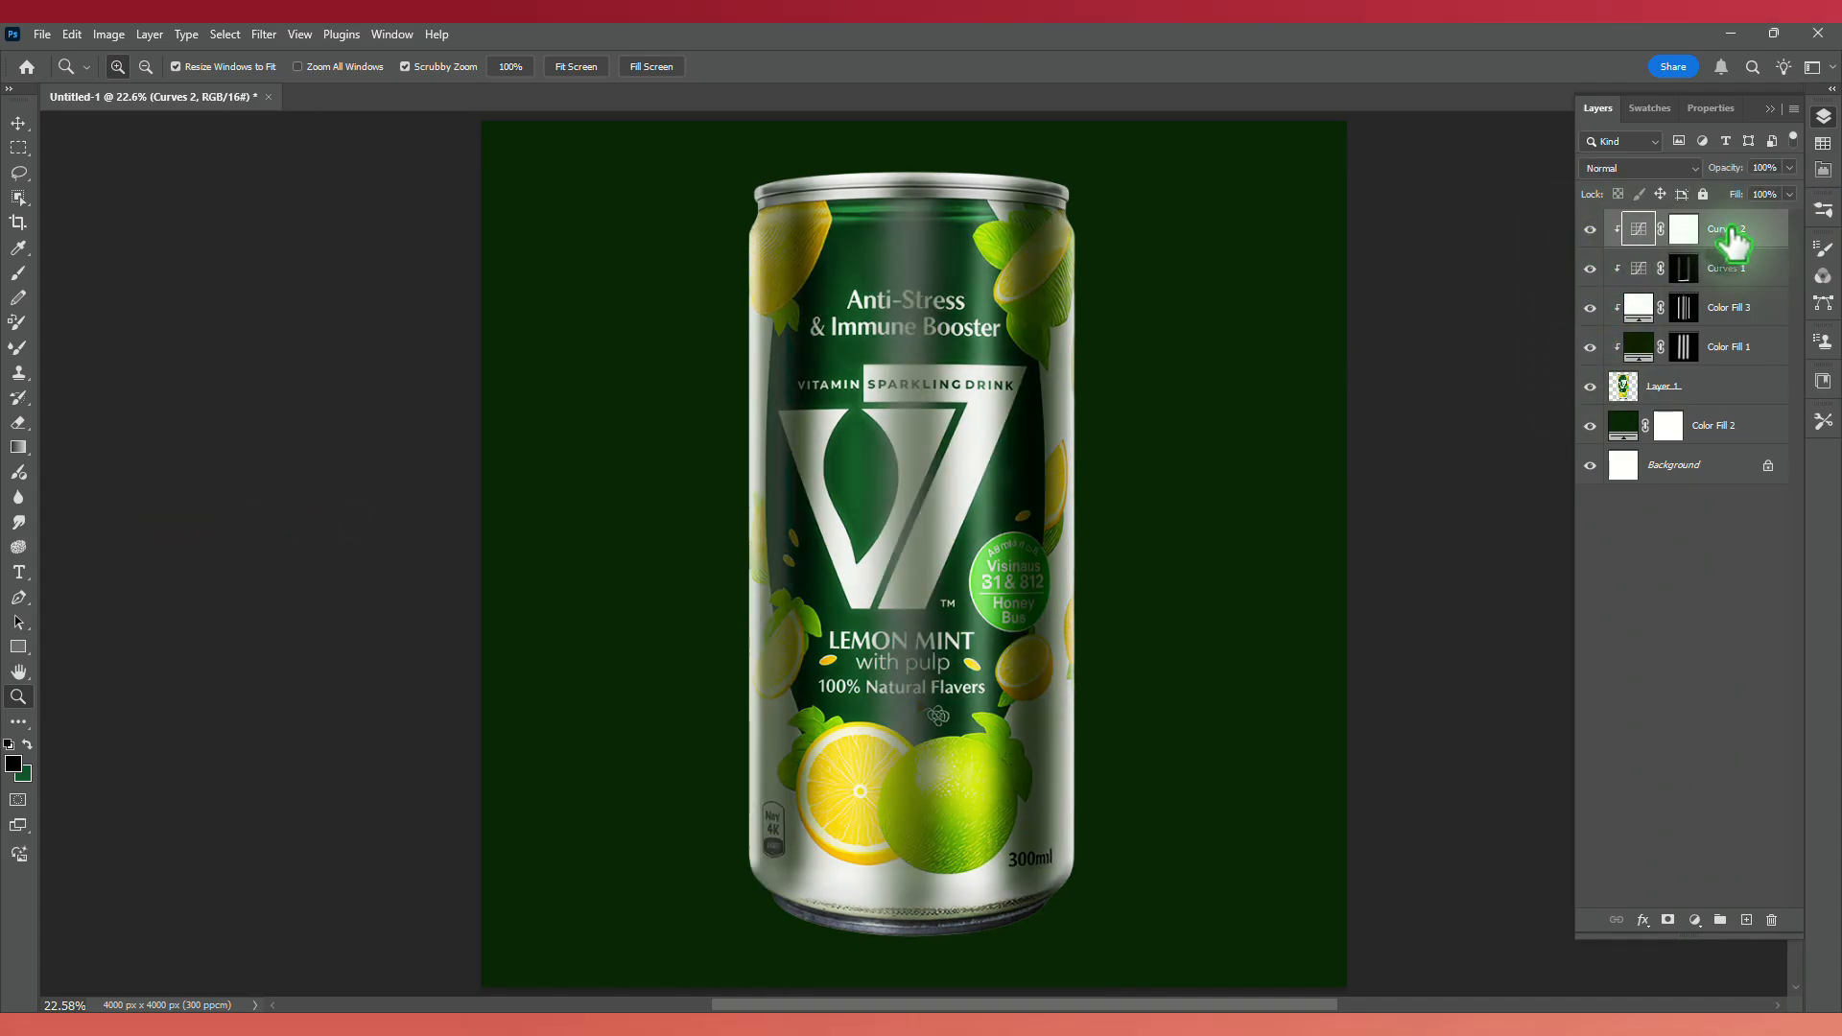
shift+click(1725, 387)
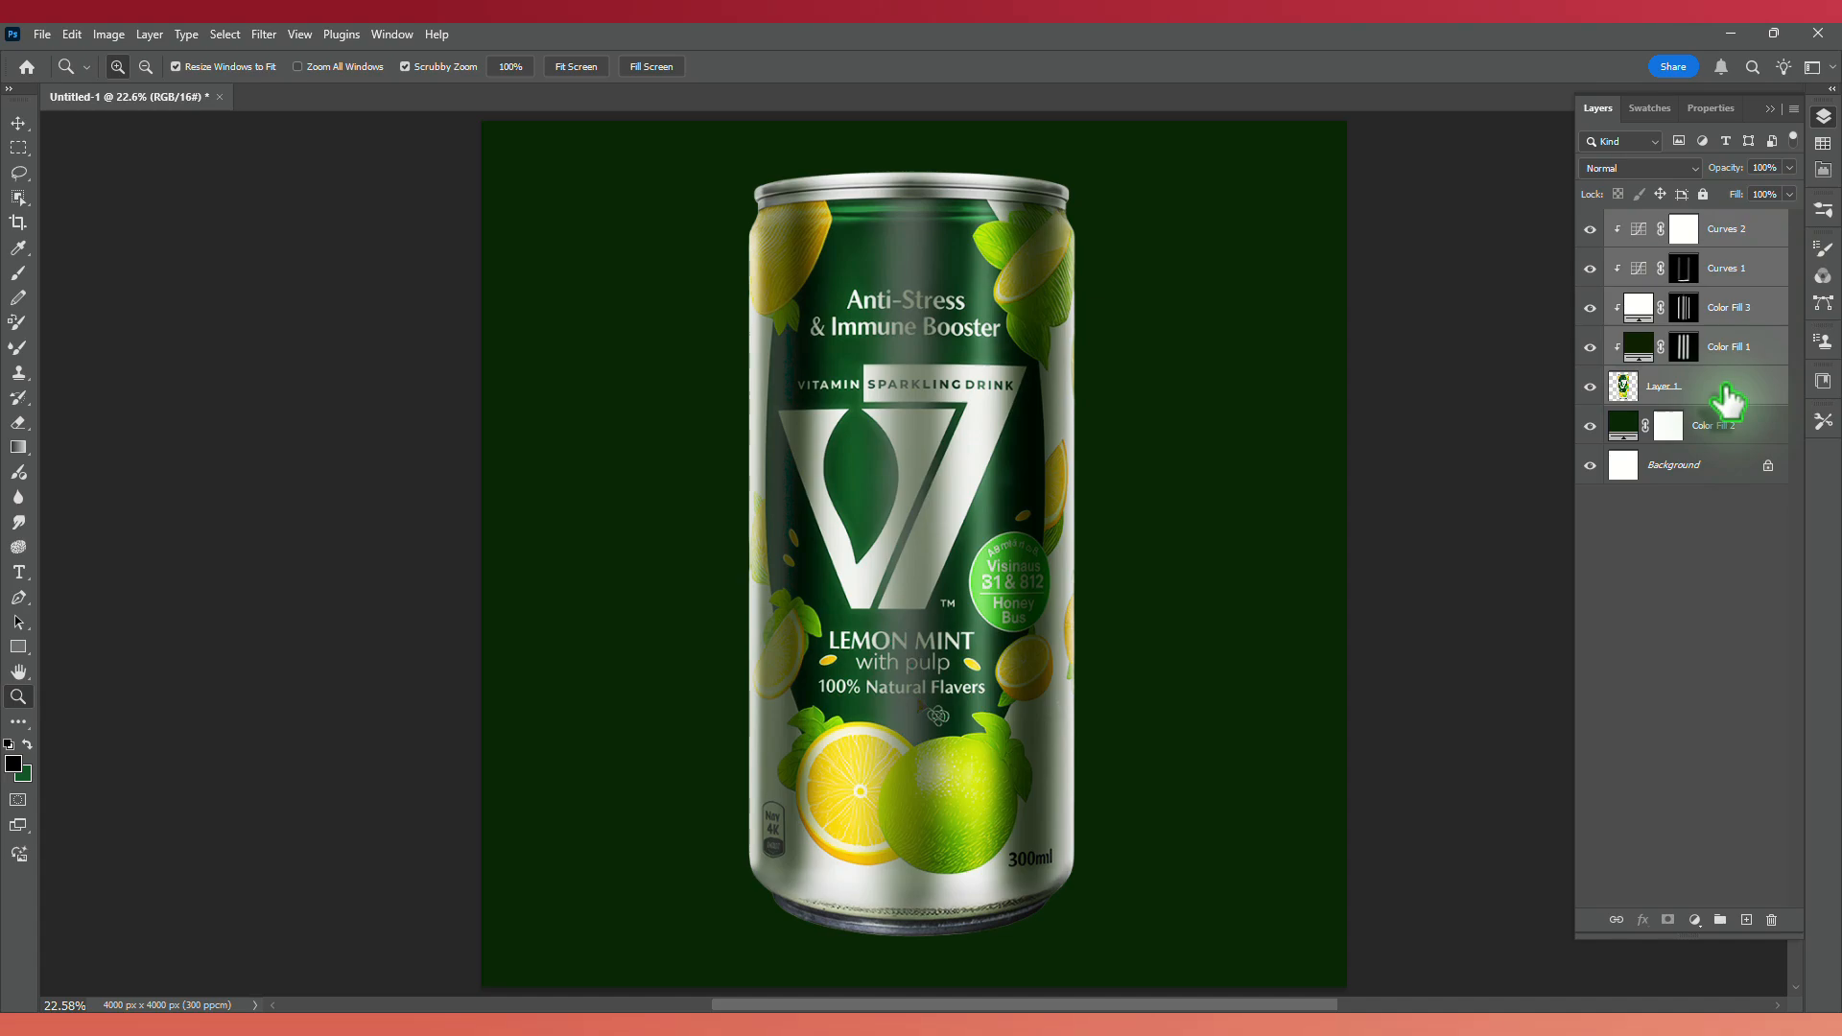
key(ctrl+g)
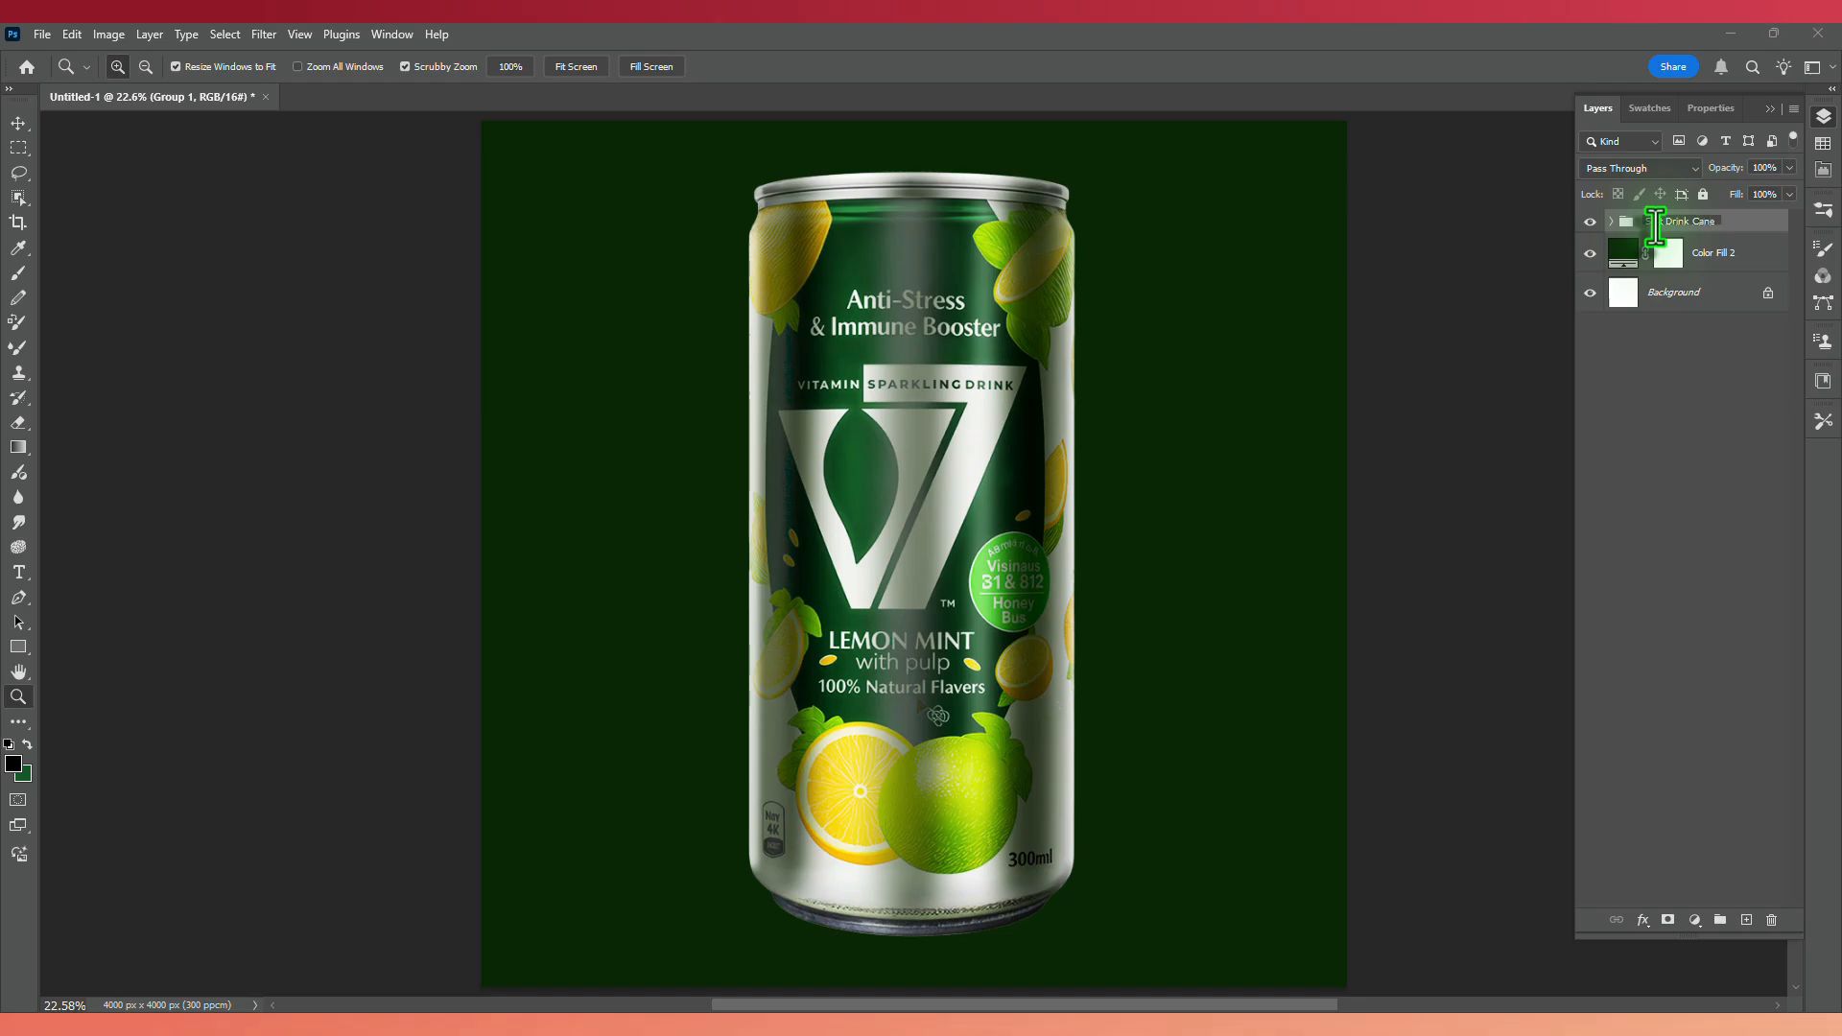
Place the Holding Lemon Hand image in the document and move its layer below the Soft Drink Cane group.
key(alt+Tab)
drag(451, 537, 1069, 571)
click(1711, 238)
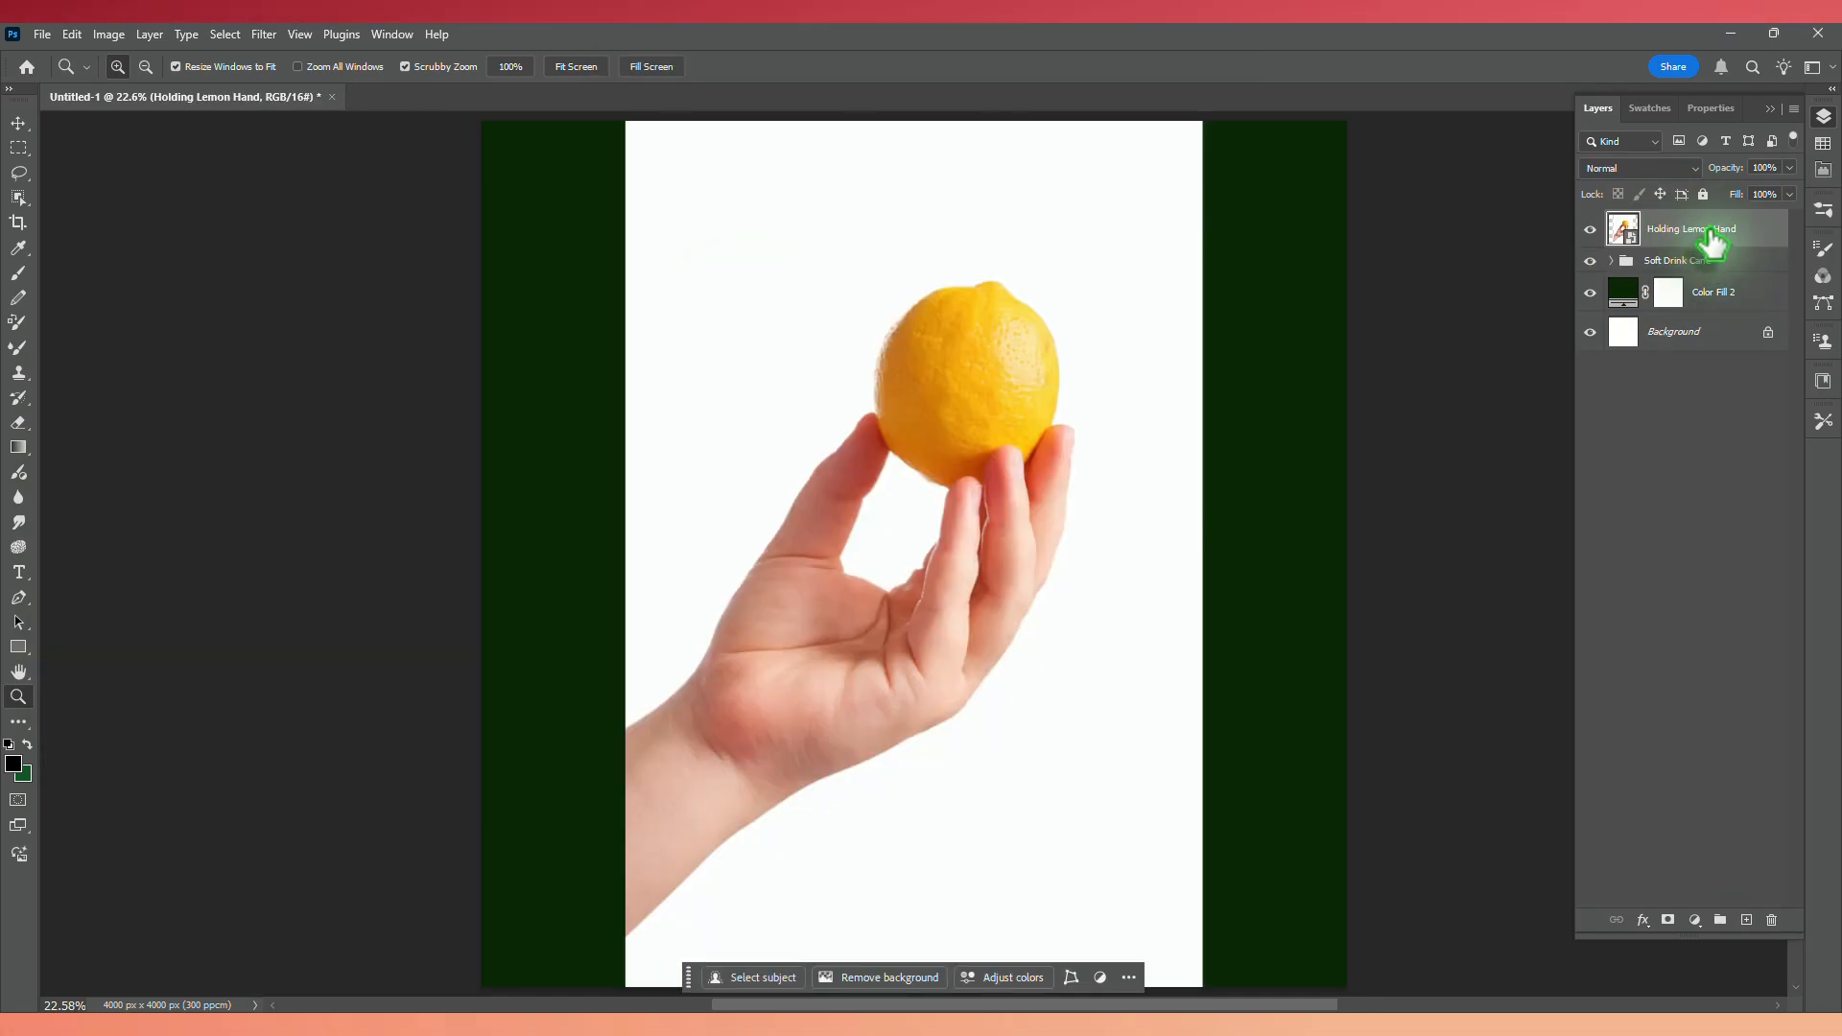
drag(1702, 267, 1693, 279)
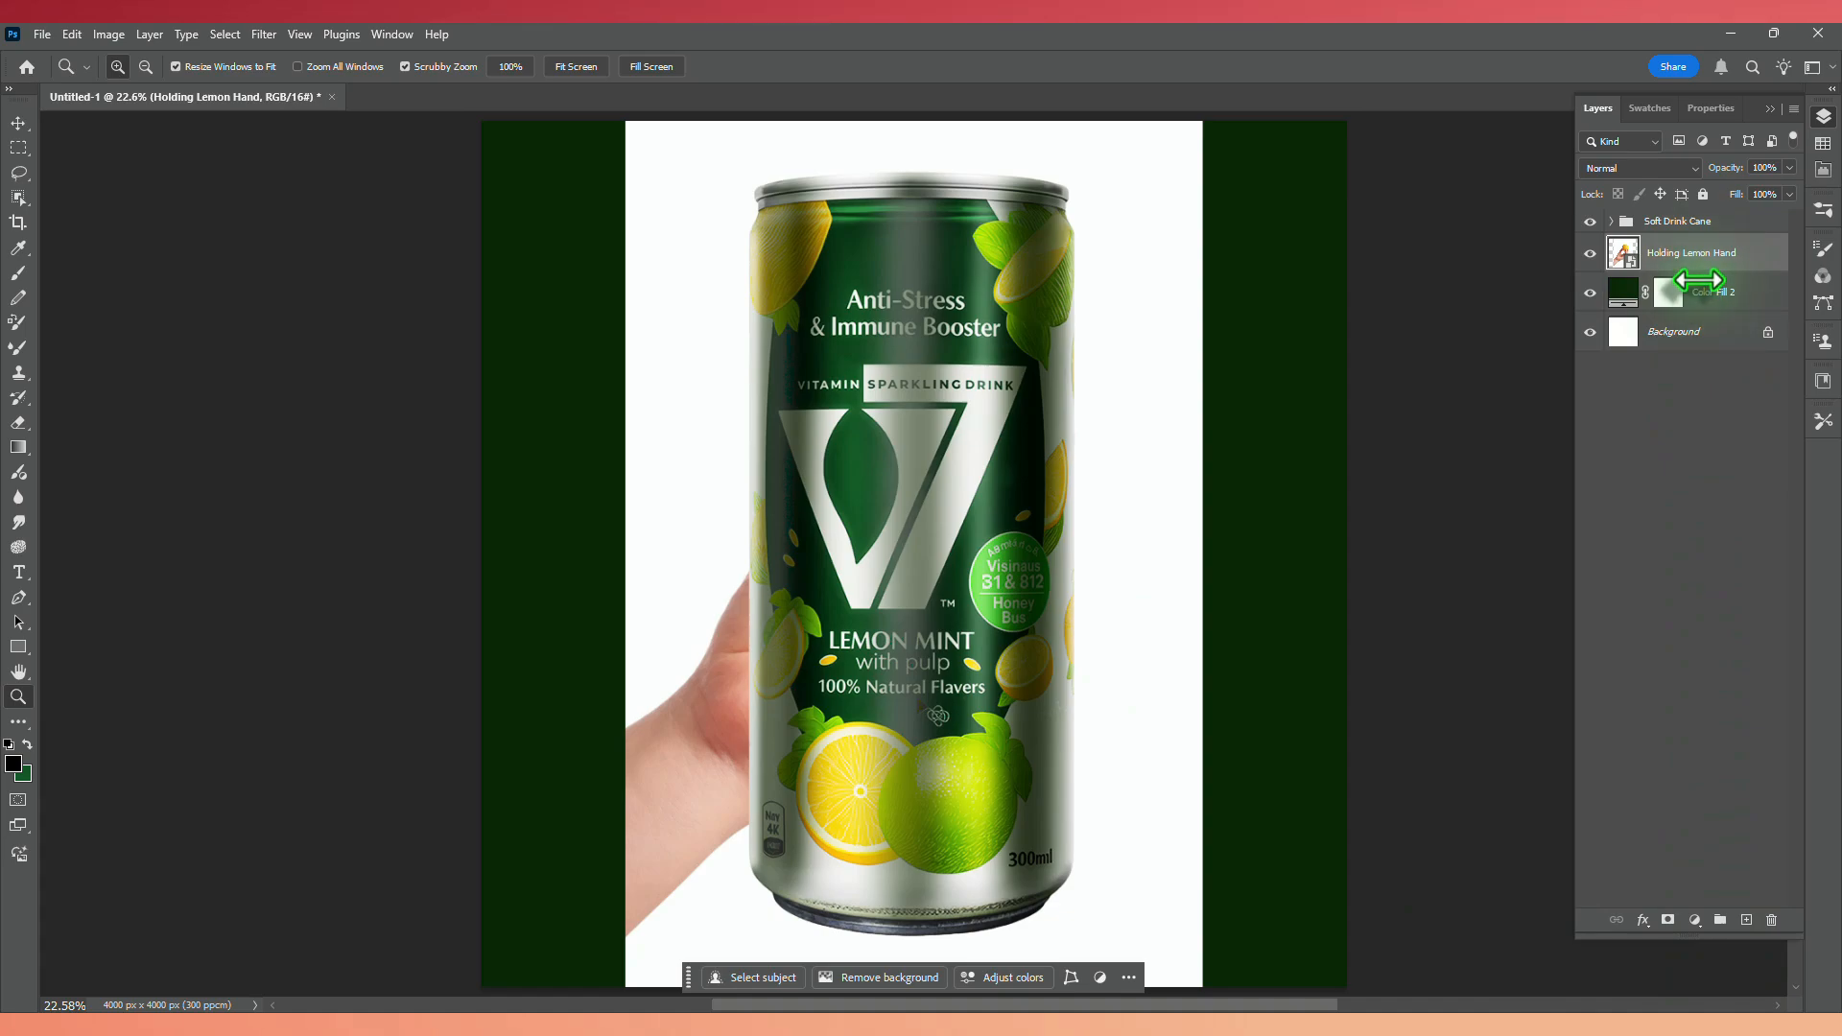
Hide the can group, copy the hand and lemon to a new layer using Select Subject, and delete the original Holding Lemon Hand layer.
click(226, 34)
click(261, 257)
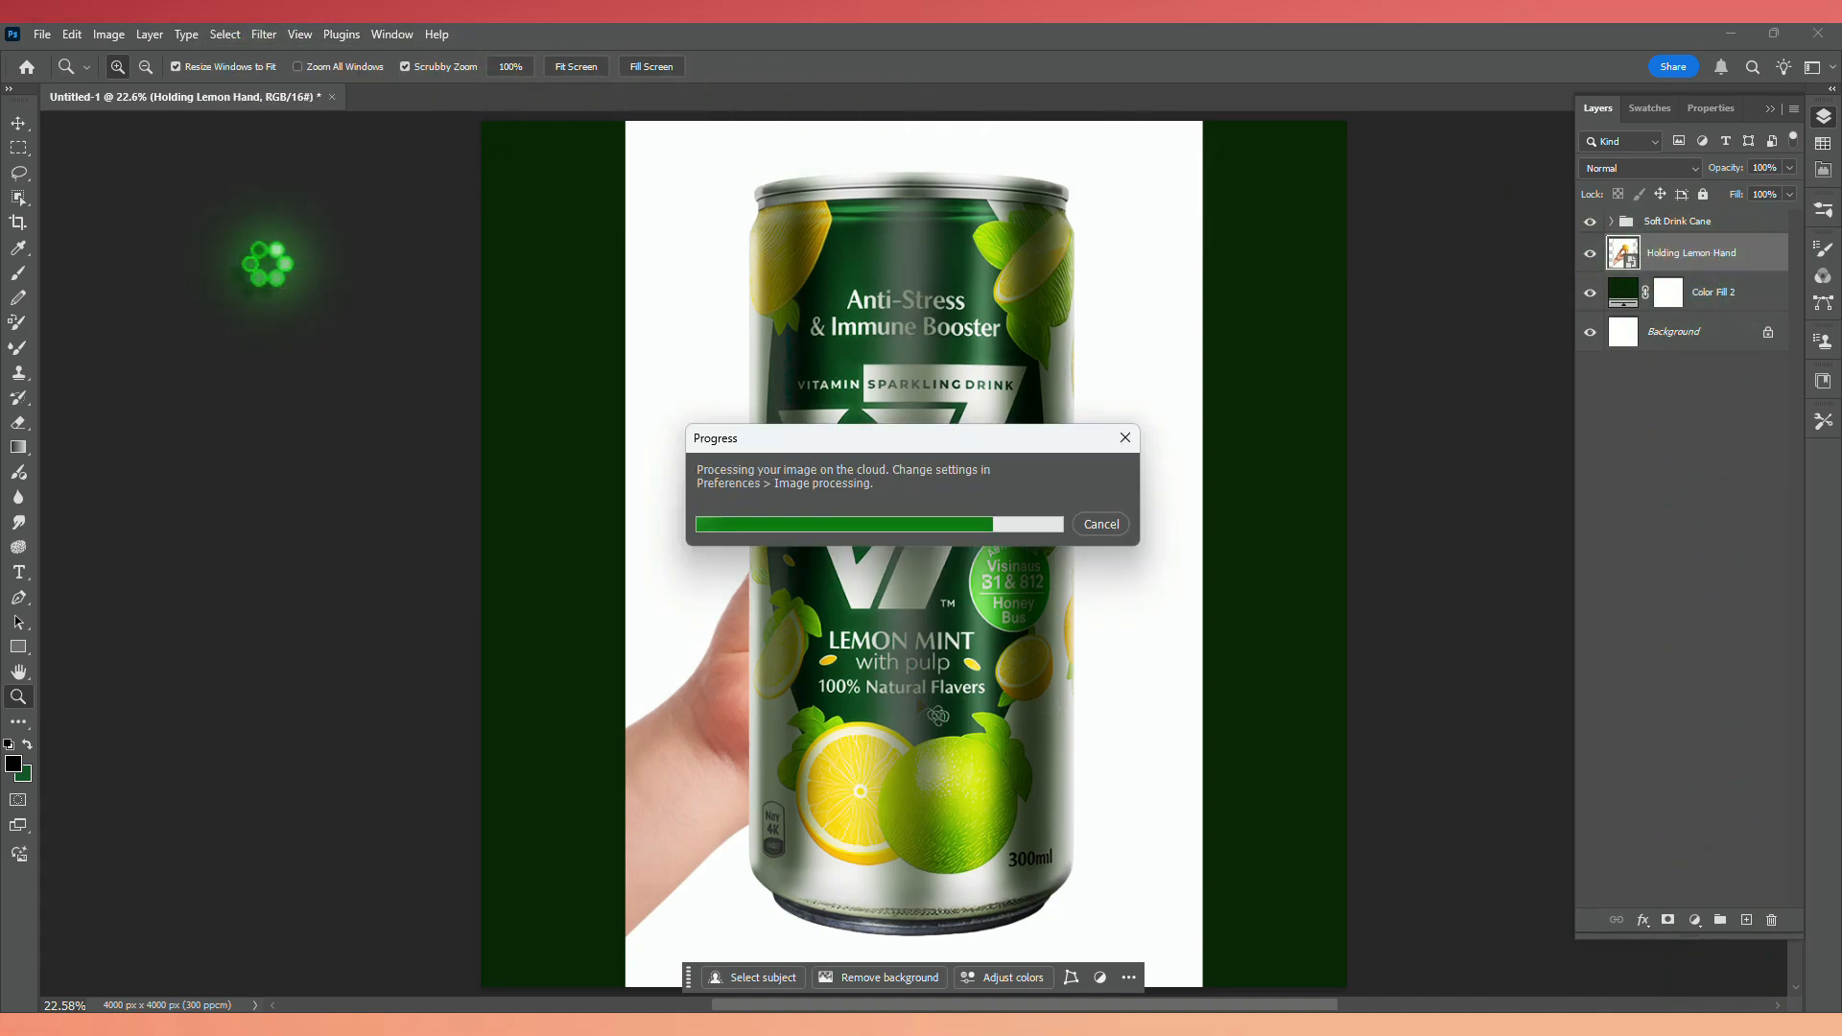
click(1590, 221)
key(ctrl+j)
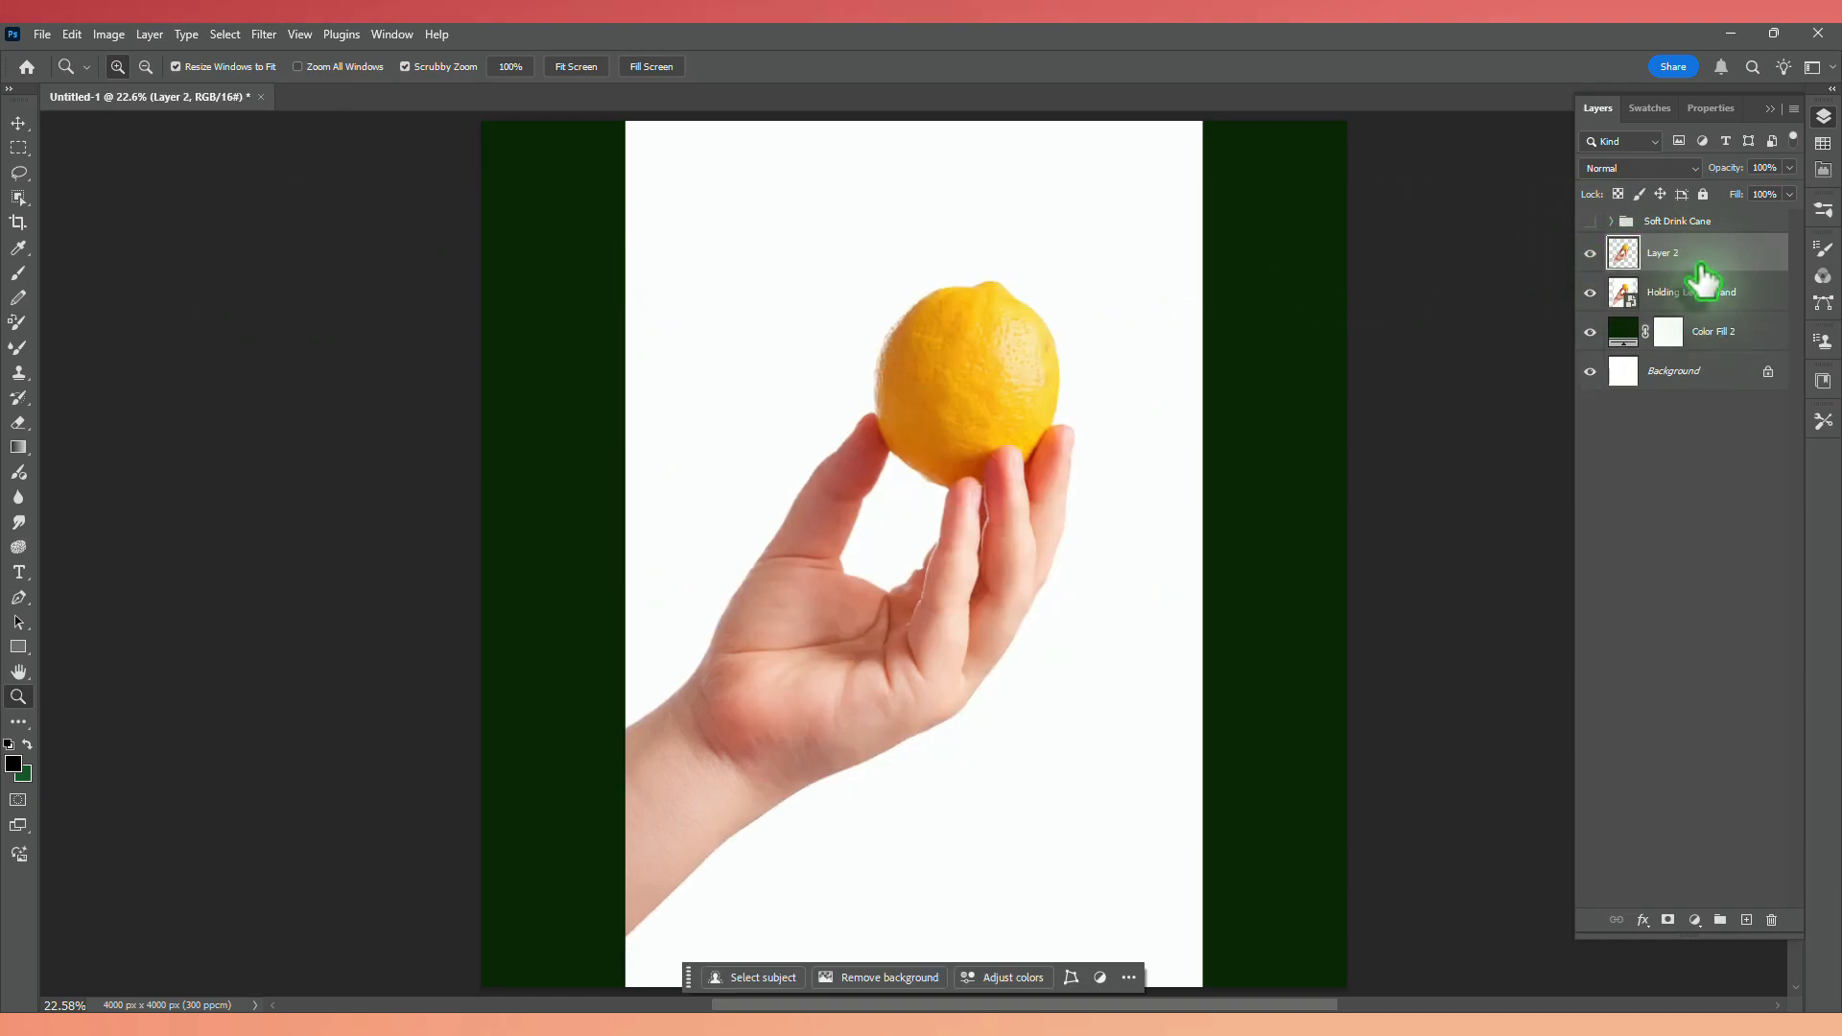
click(1699, 293)
key(Delete)
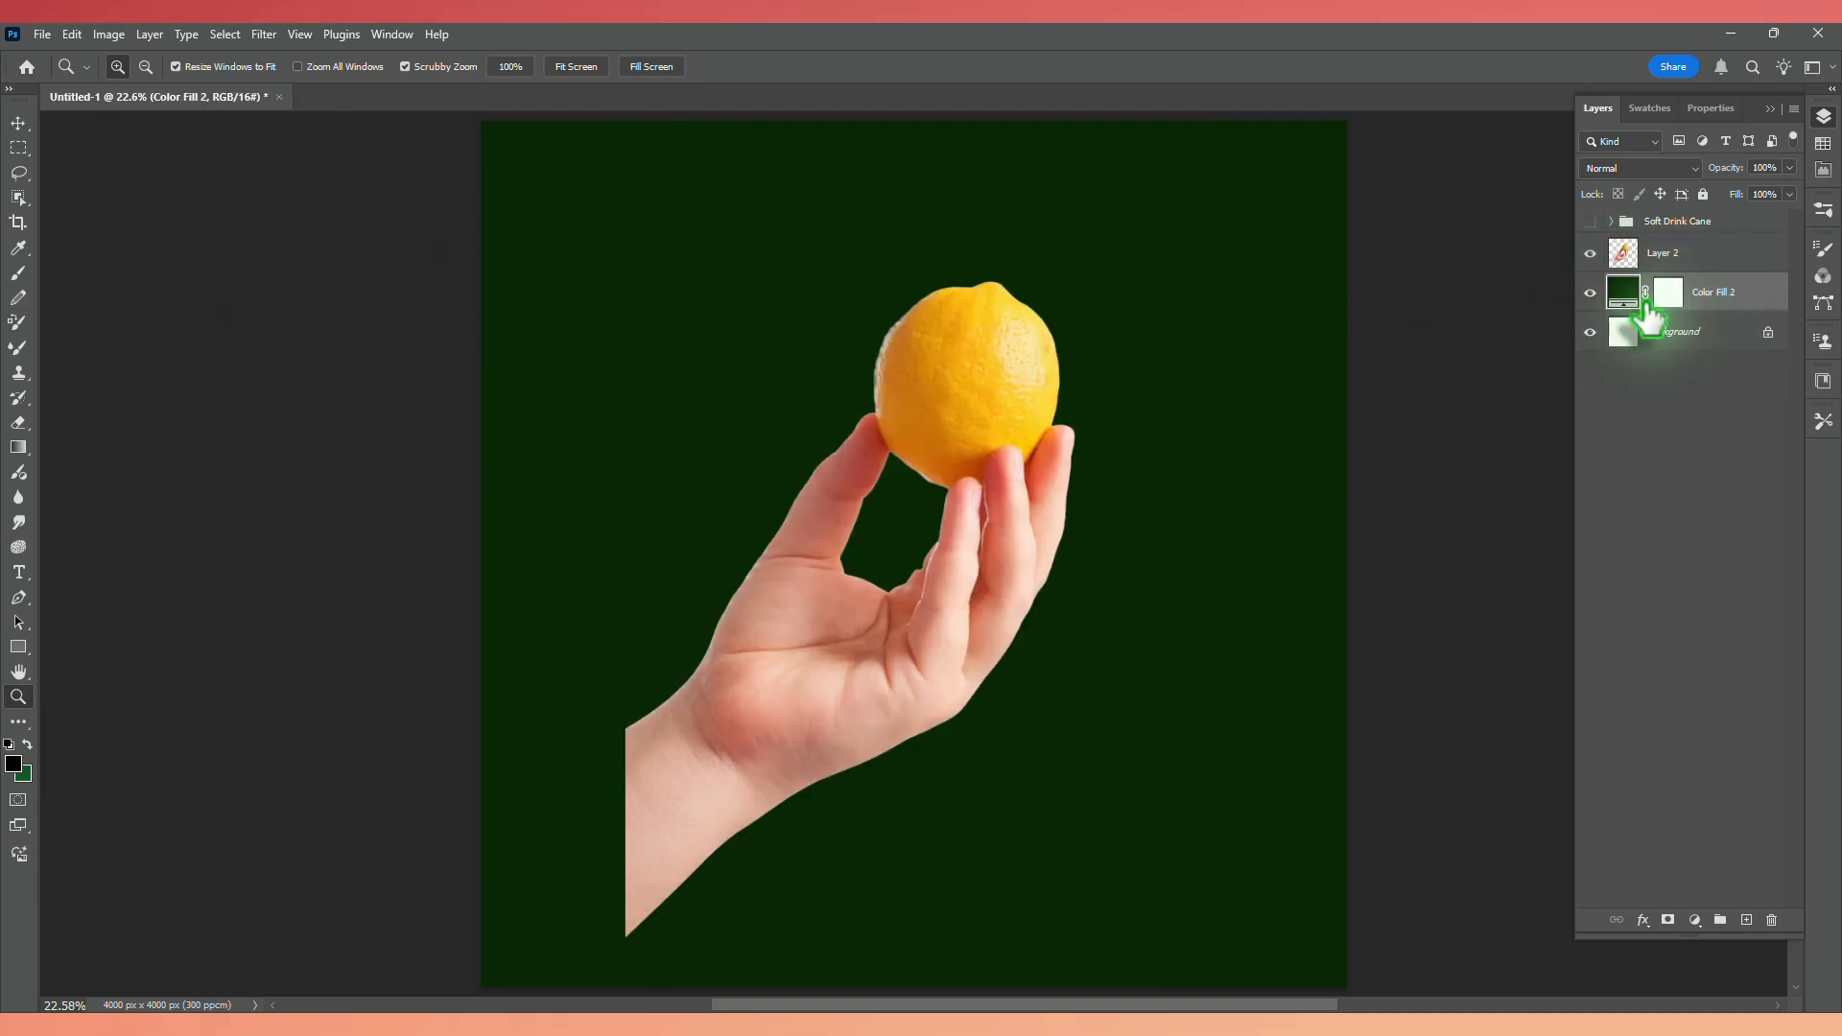
Convert the hand cutout to a smart object, rotate it about 15° clockwise and move it to the canvas's lower left corner.
right_click(1652, 265)
click(1726, 641)
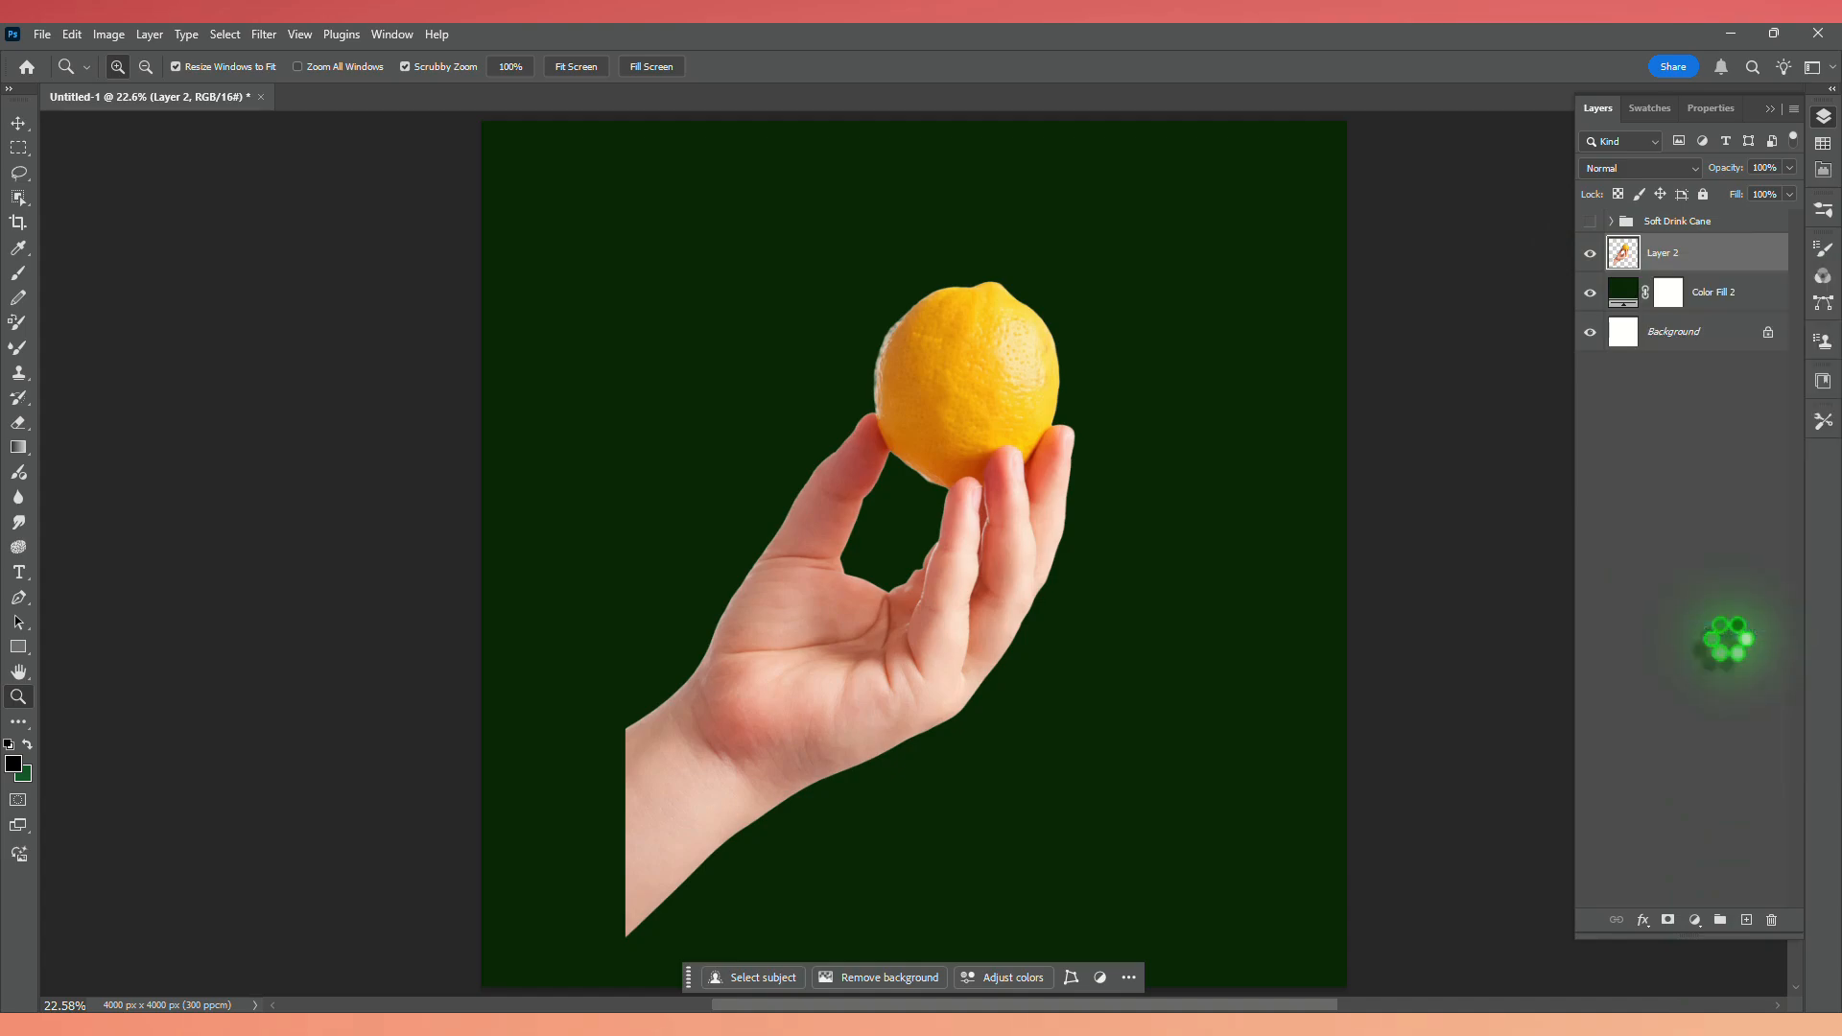
key(ctrl+t)
scroll(1019, 384, down, 3)
drag(1062, 303, 1102, 341)
drag(948, 593, 869, 700)
drag(1026, 369, 1051, 396)
drag(924, 585, 927, 592)
key(Return)
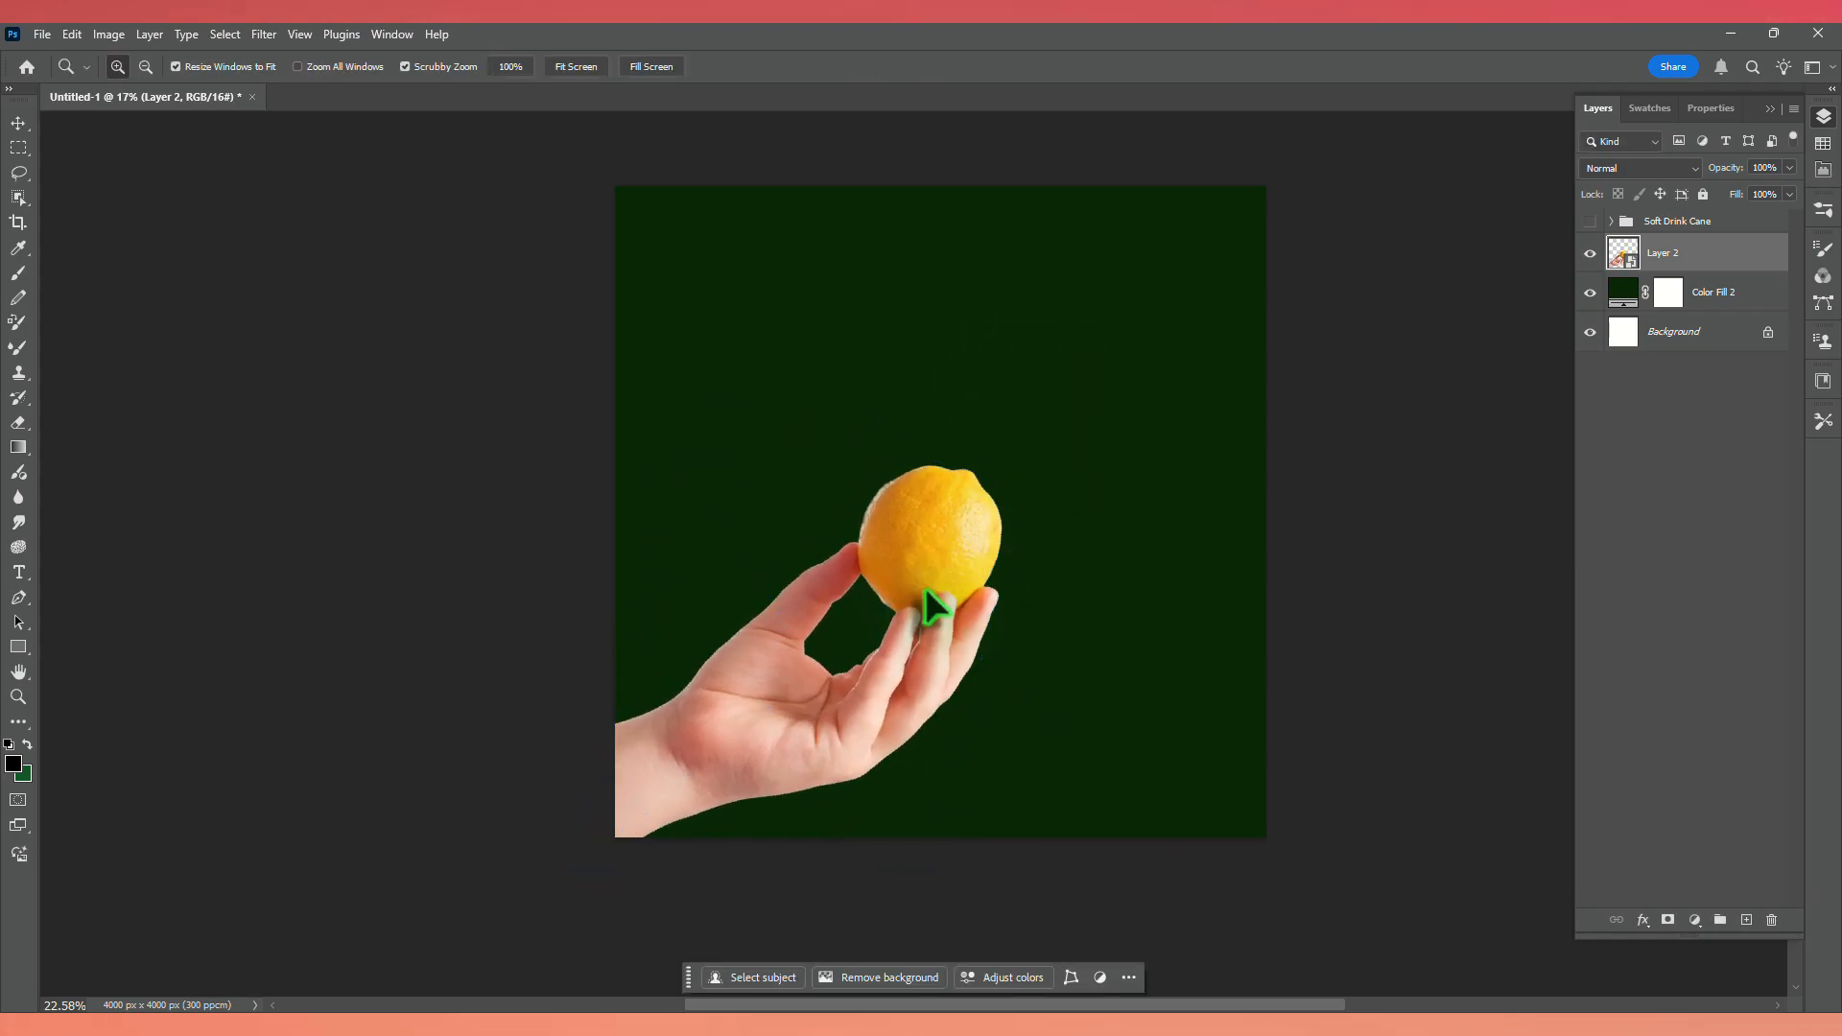
Scale the hand cutout to about 83% and align its wrist with the canvas's lower left corner.
scroll(920, 600, up, 1)
key(ctrl+t)
drag(1015, 527, 927, 561)
mouse_move(832, 635)
mouse_down()
mouse_move(854, 644)
mouse_move(832, 663)
mouse_up()
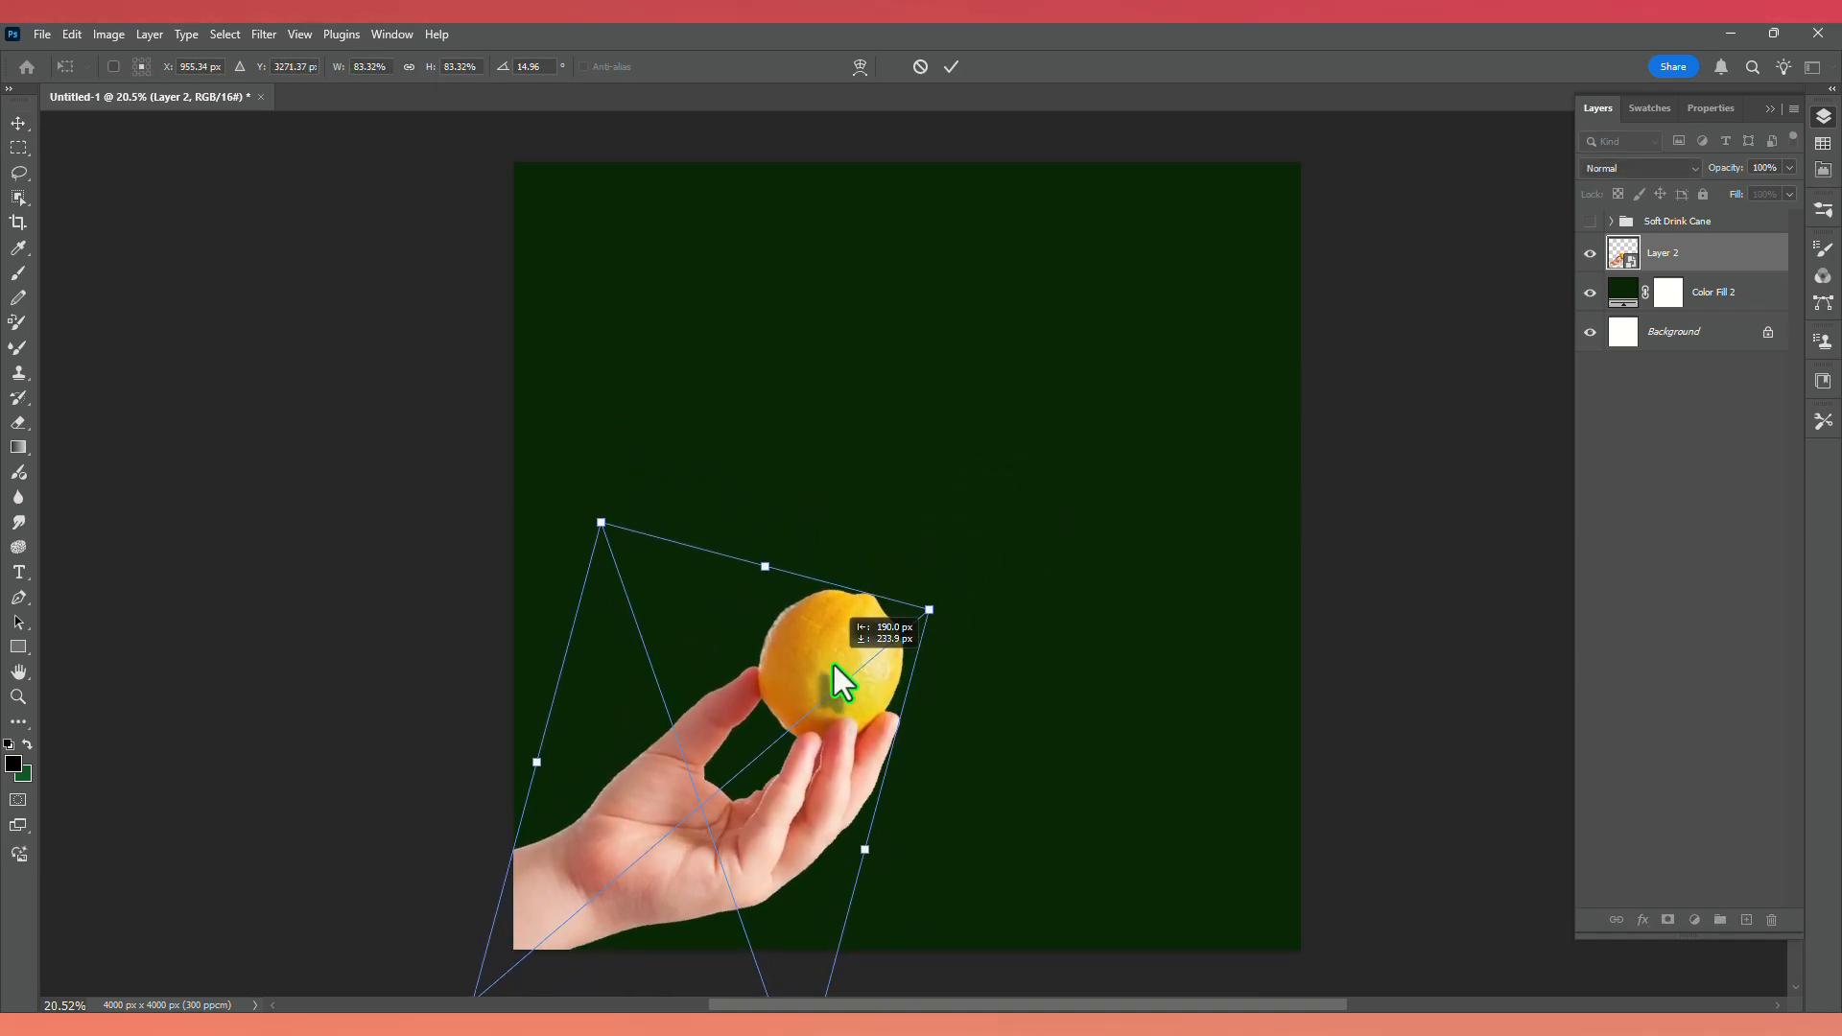
key(Return)
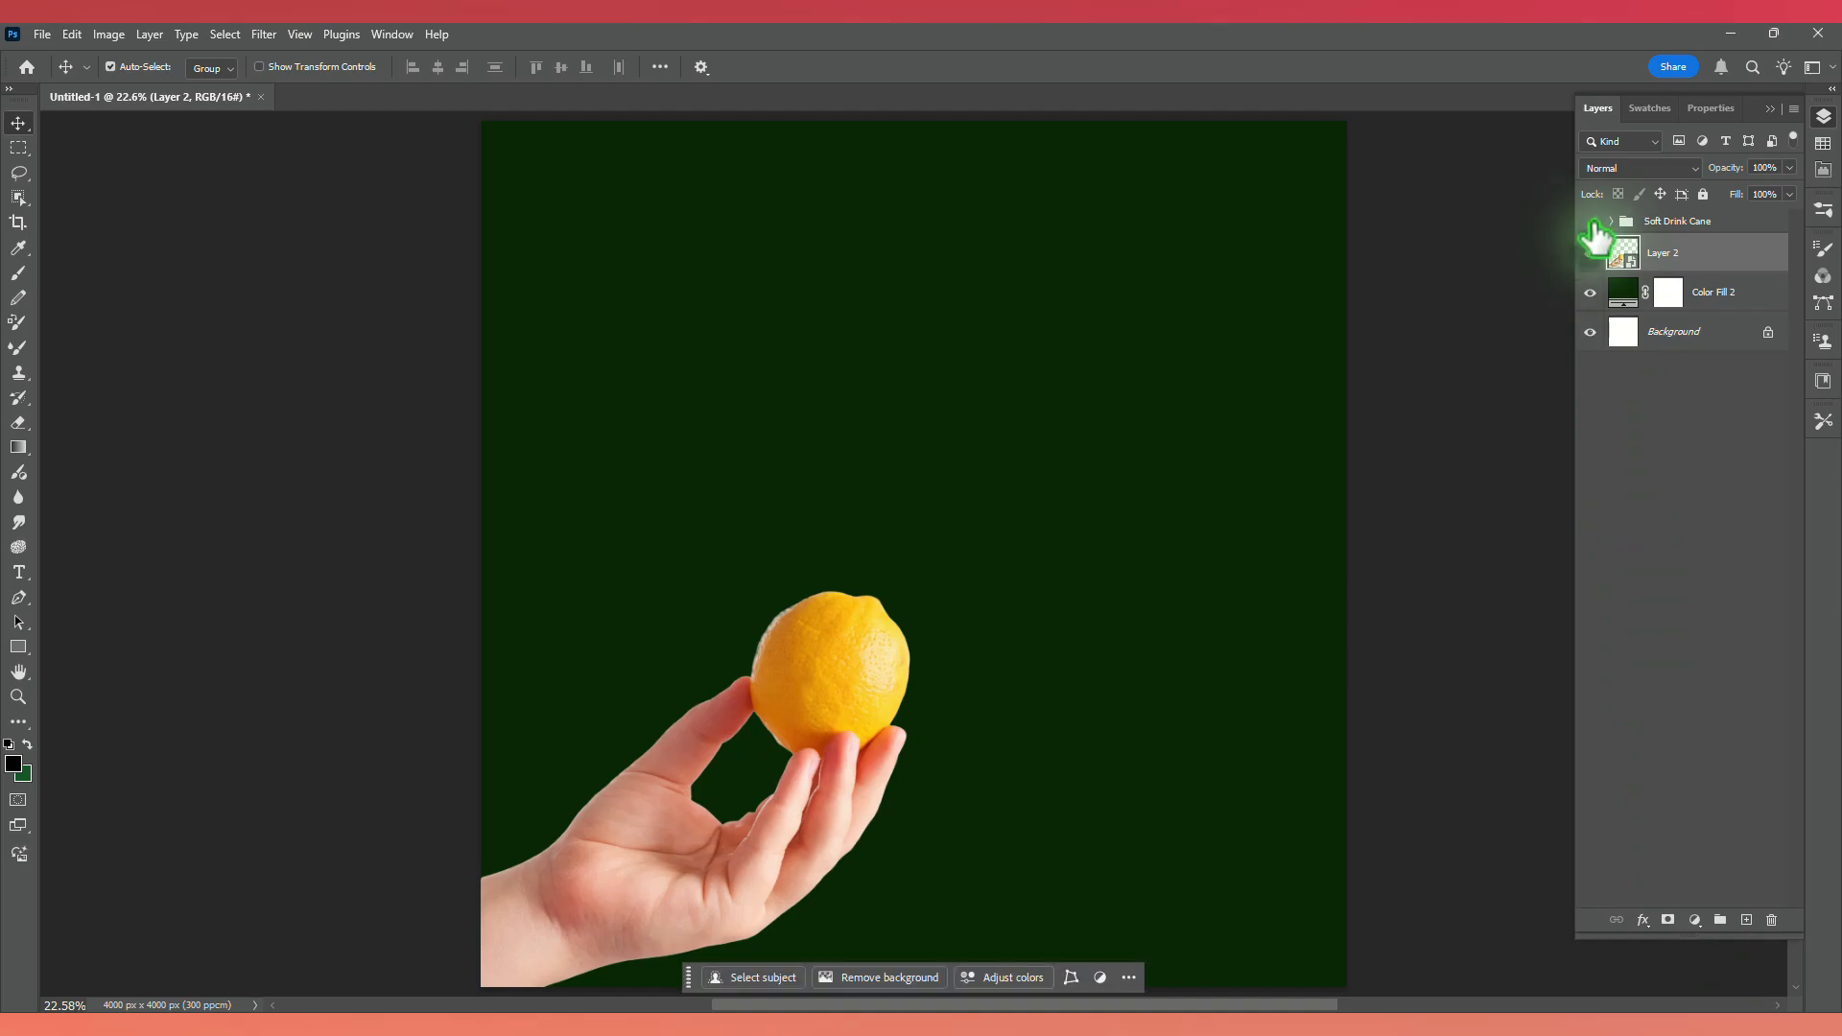
Show the Soft Drink Cane group and rotate the can clockwise so it leans in the direction of the hand.
click(1589, 221)
click(1708, 226)
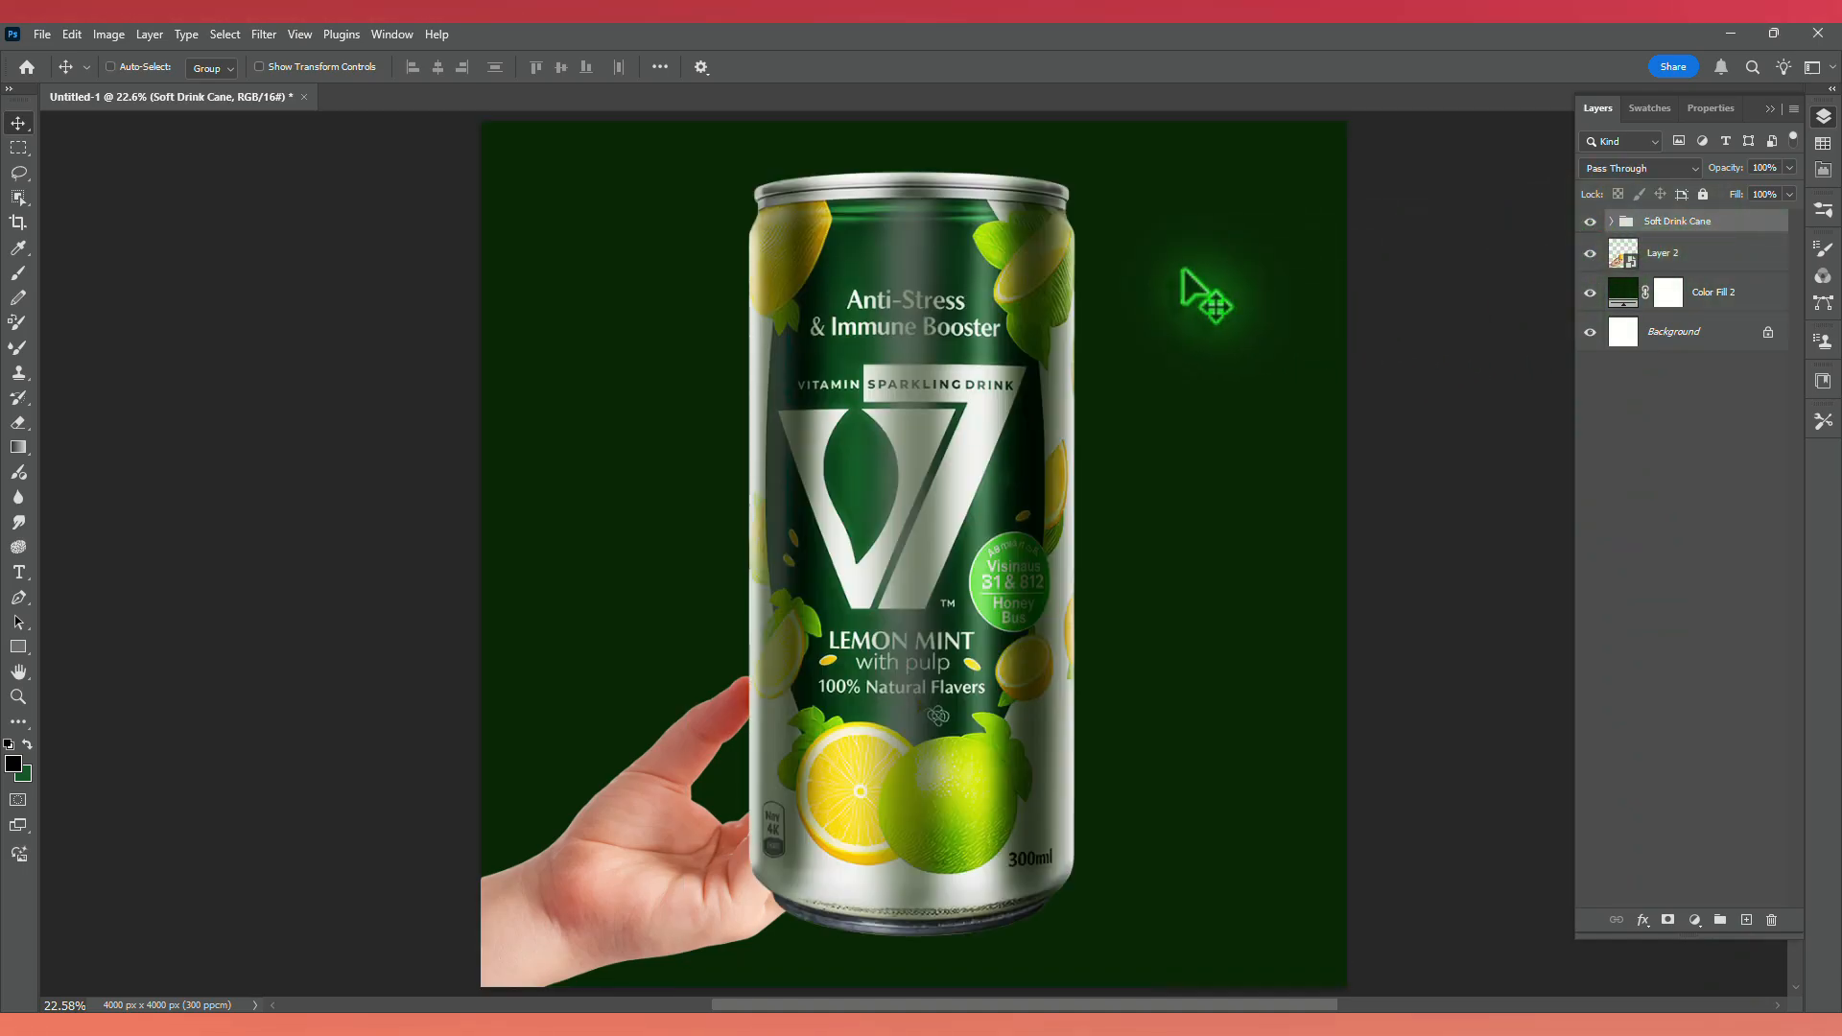
key(ctrl+t)
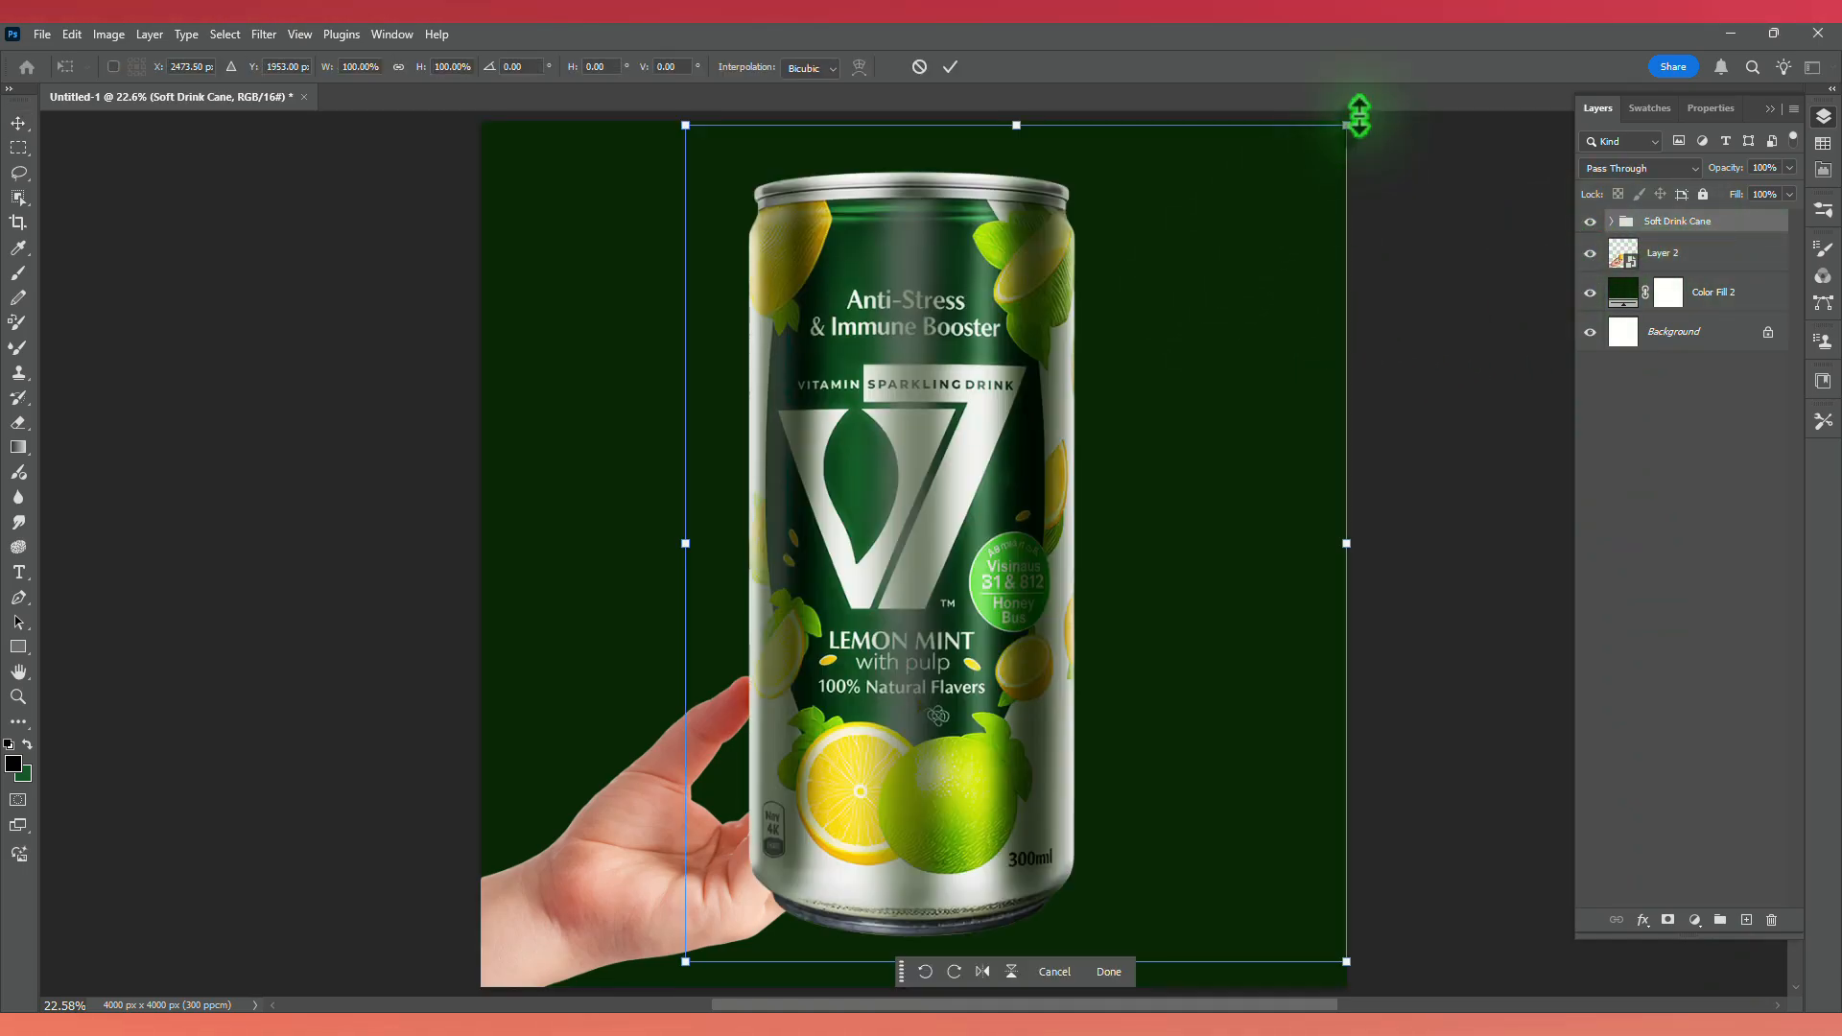
drag(1358, 116, 1381, 432)
scroll(1248, 407, down, 1)
scroll(1245, 403, down, 1)
key(Return)
Scale the can group to about 50.5% and position its base over the lemon in the hand.
key(ctrl+t)
drag(1424, 111, 1237, 265)
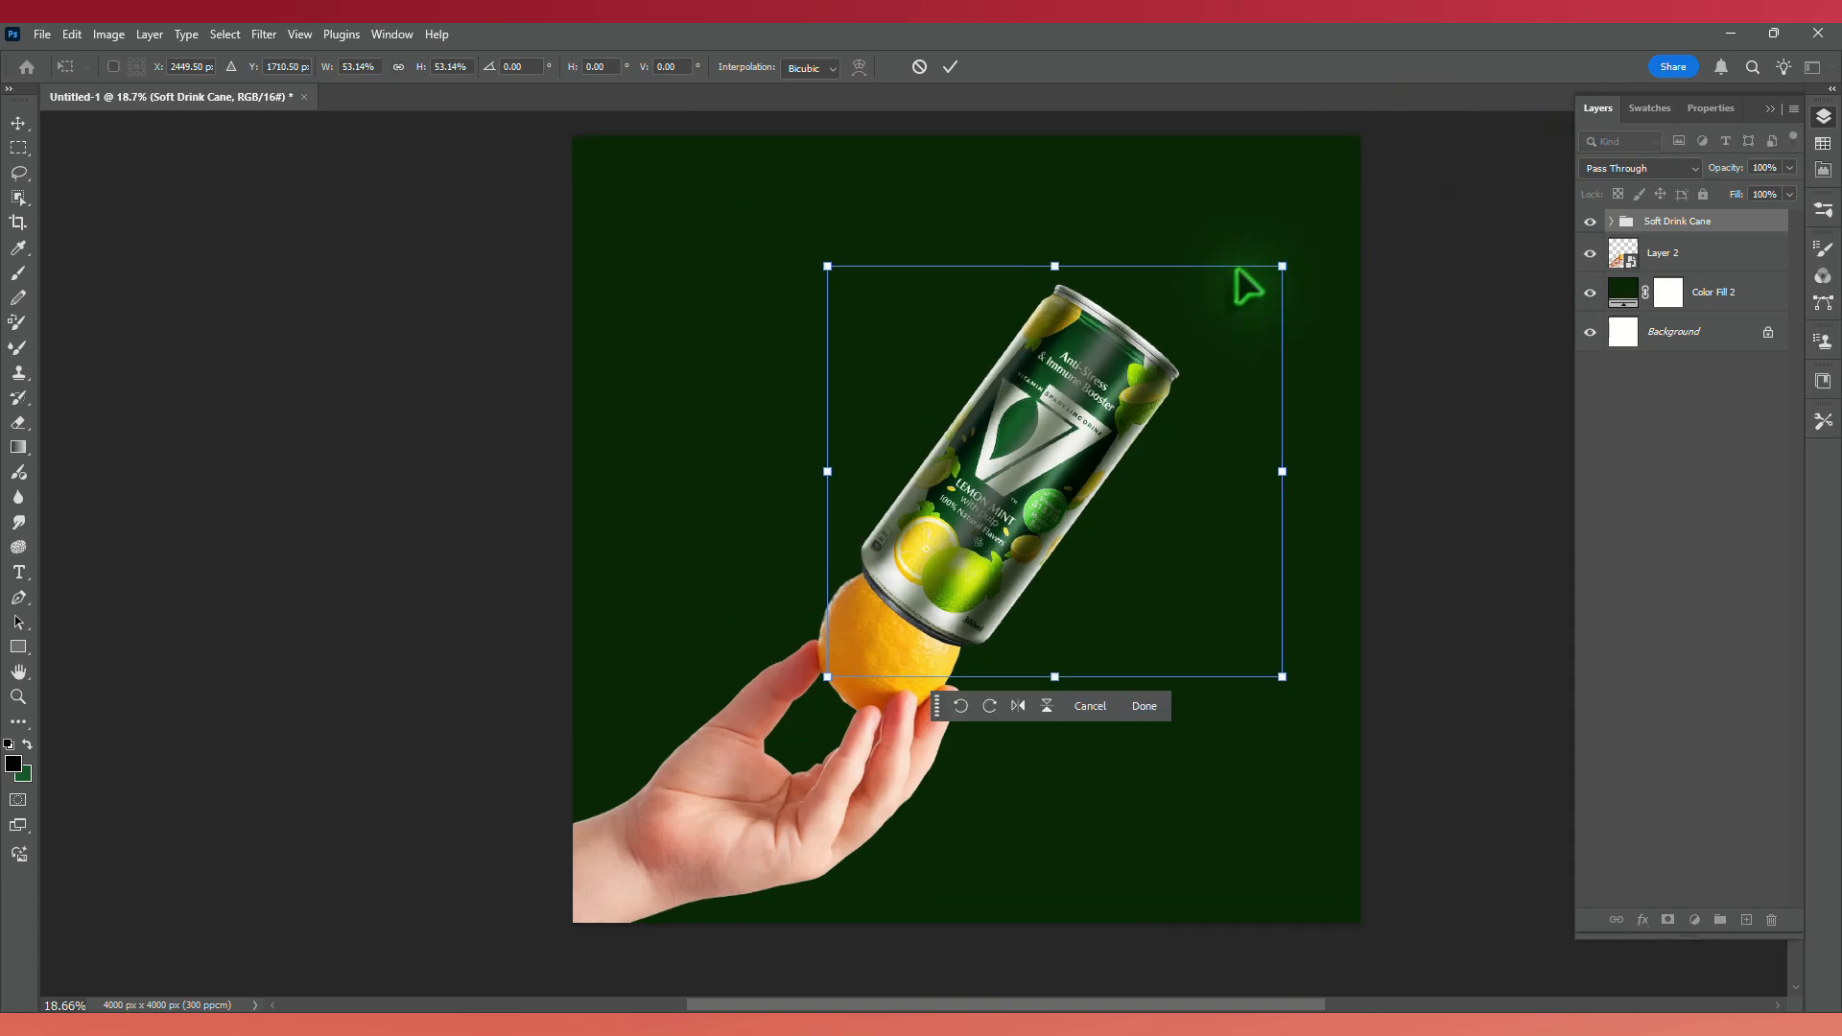
scroll(971, 516, up, 6)
drag(969, 514, 912, 580)
scroll(912, 580, down, 1)
drag(1333, 794, 1297, 779)
drag(921, 575, 893, 576)
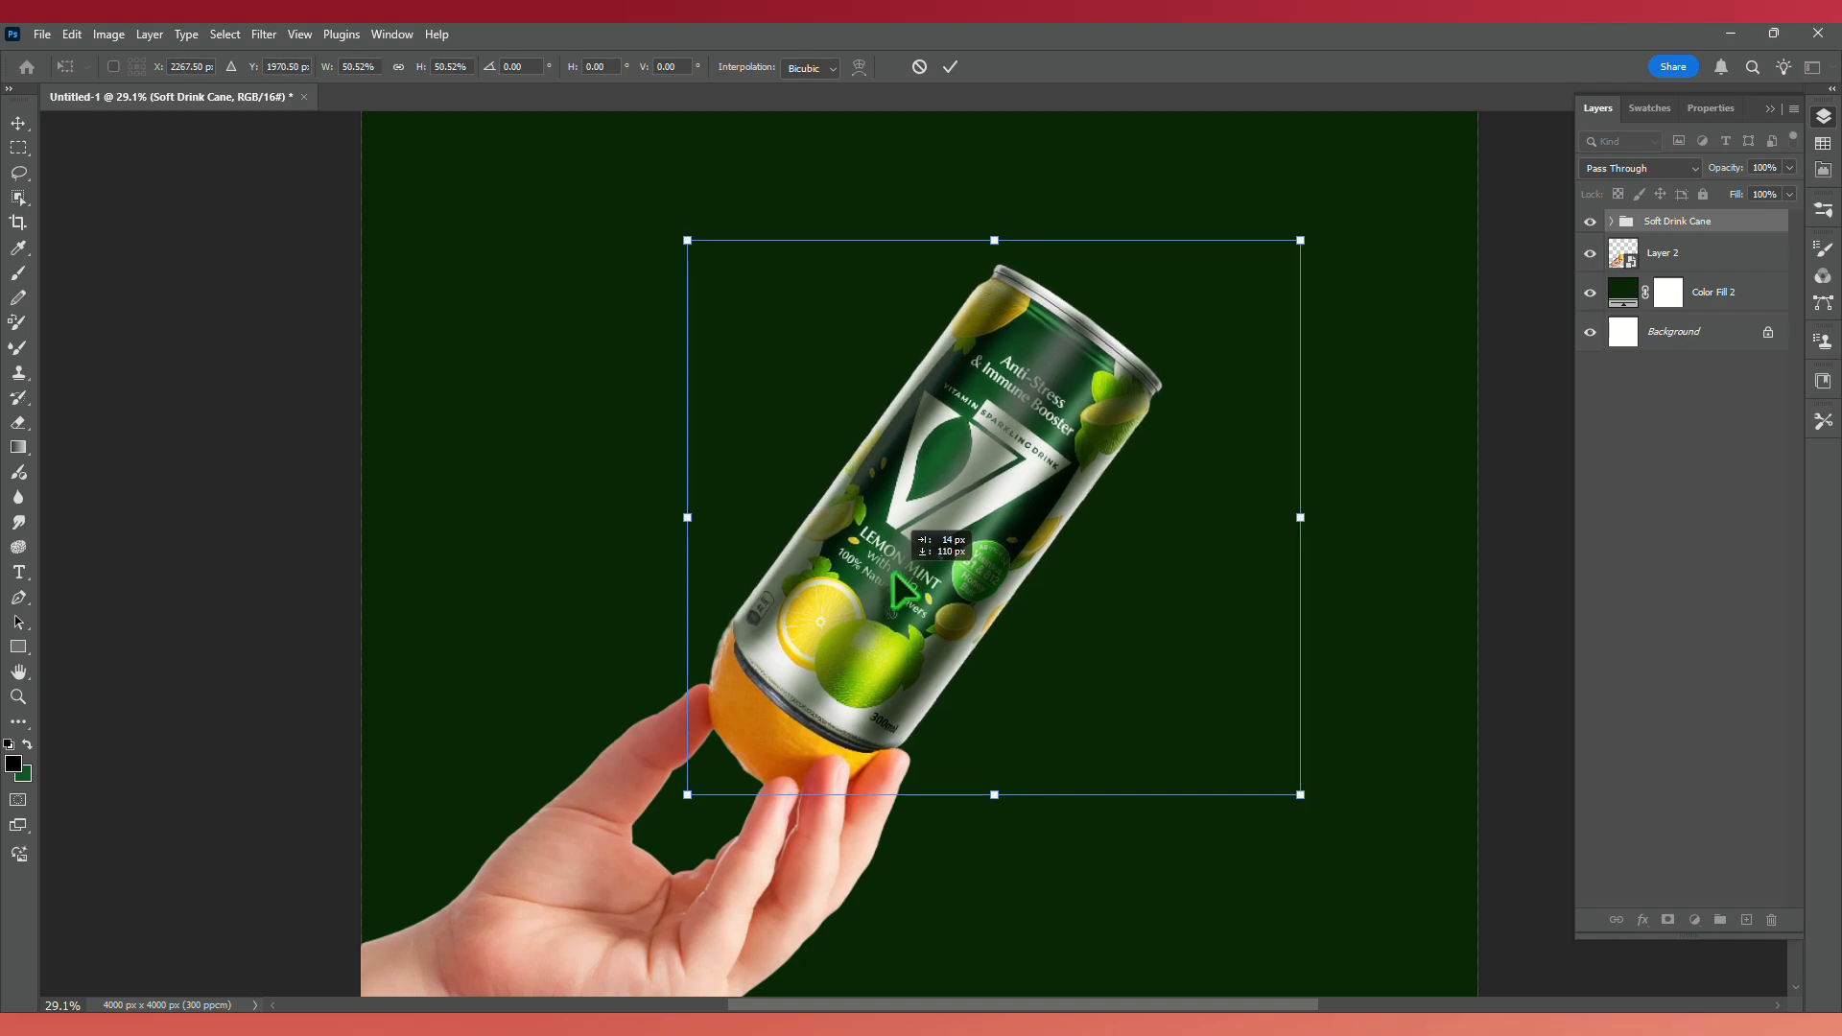
key(Return)
key(ctrl+0)
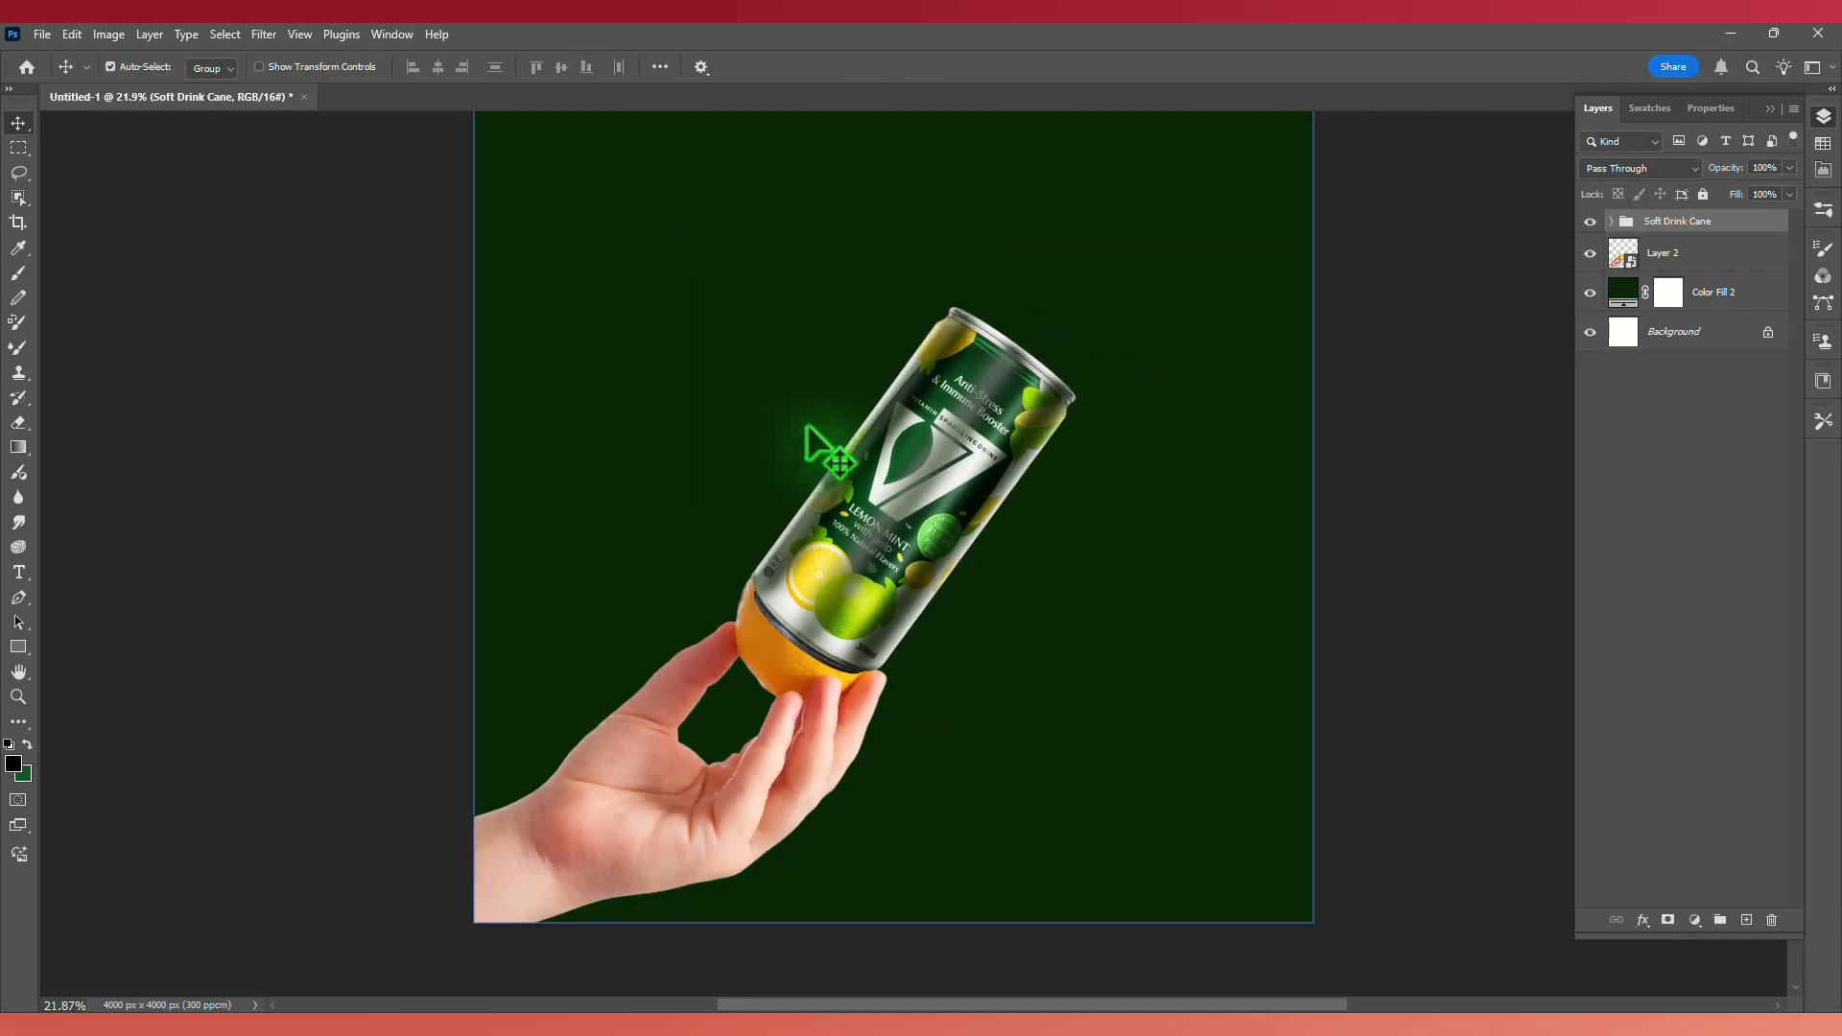
Fine-tune the can group's tilt with a very slight rotation.
click(807, 423)
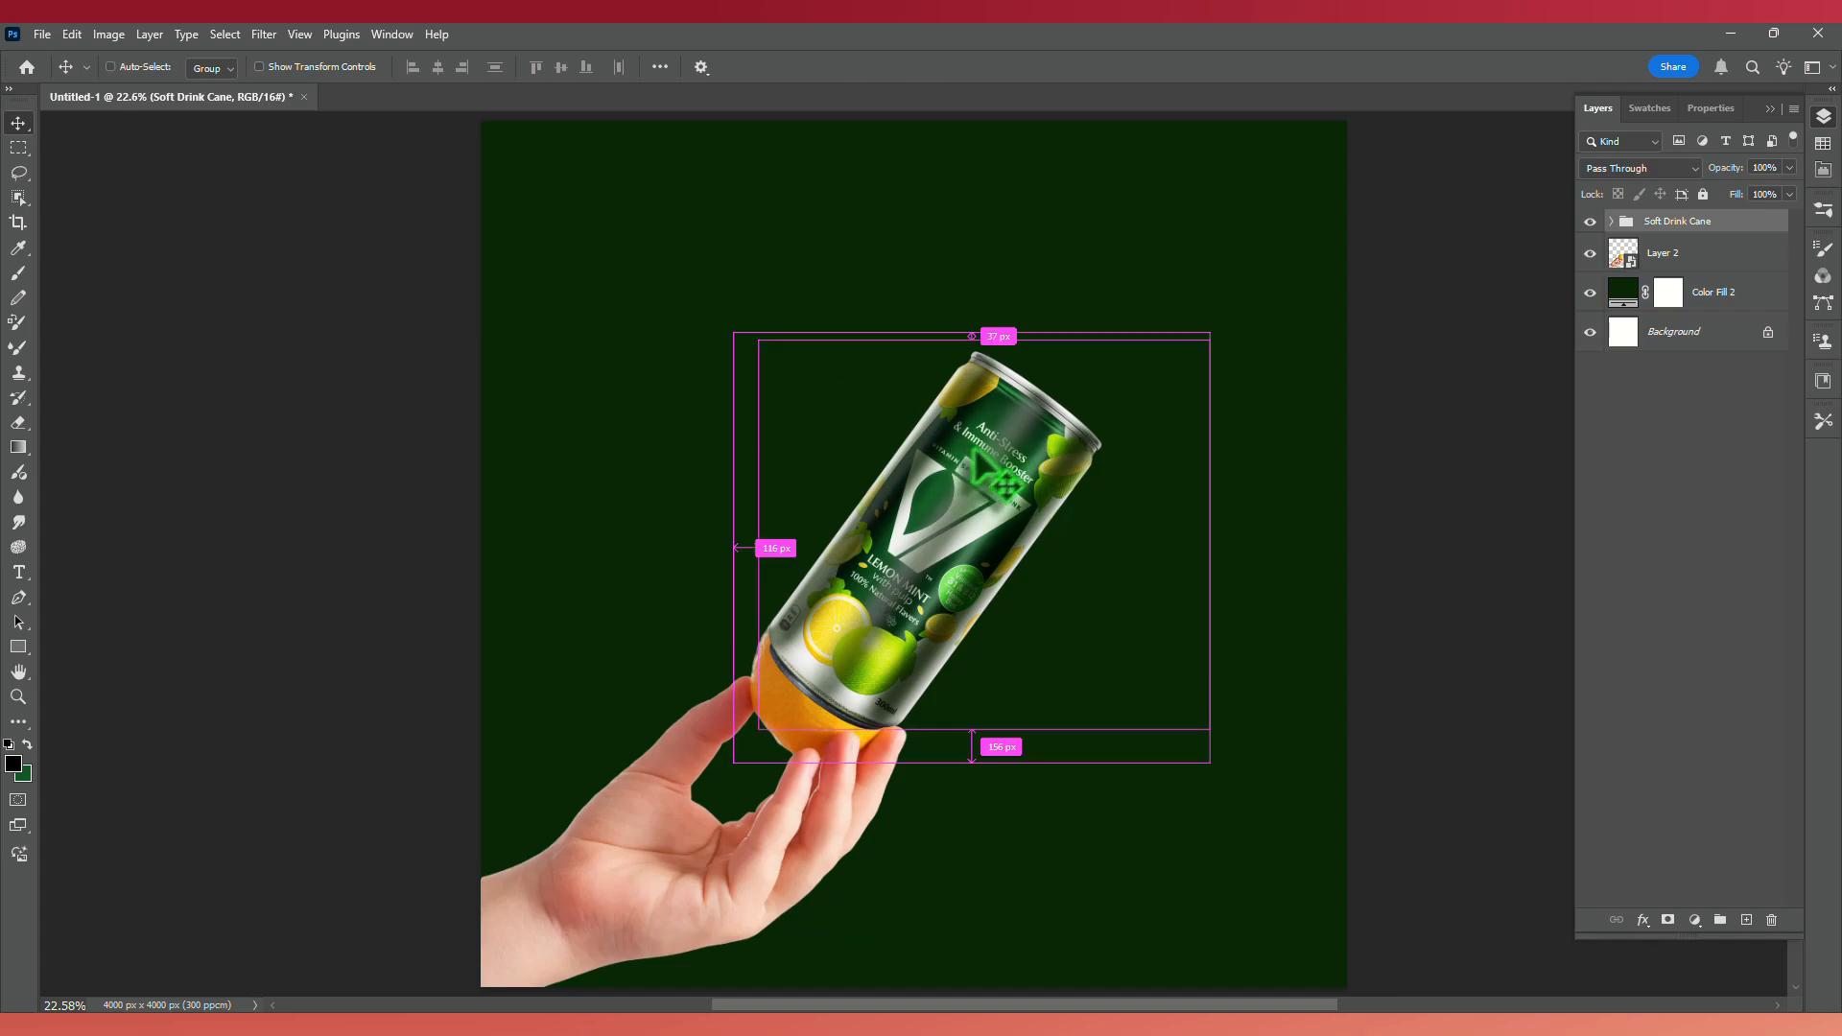
key(ctrl+t)
drag(1219, 311, 1221, 312)
key(Return)
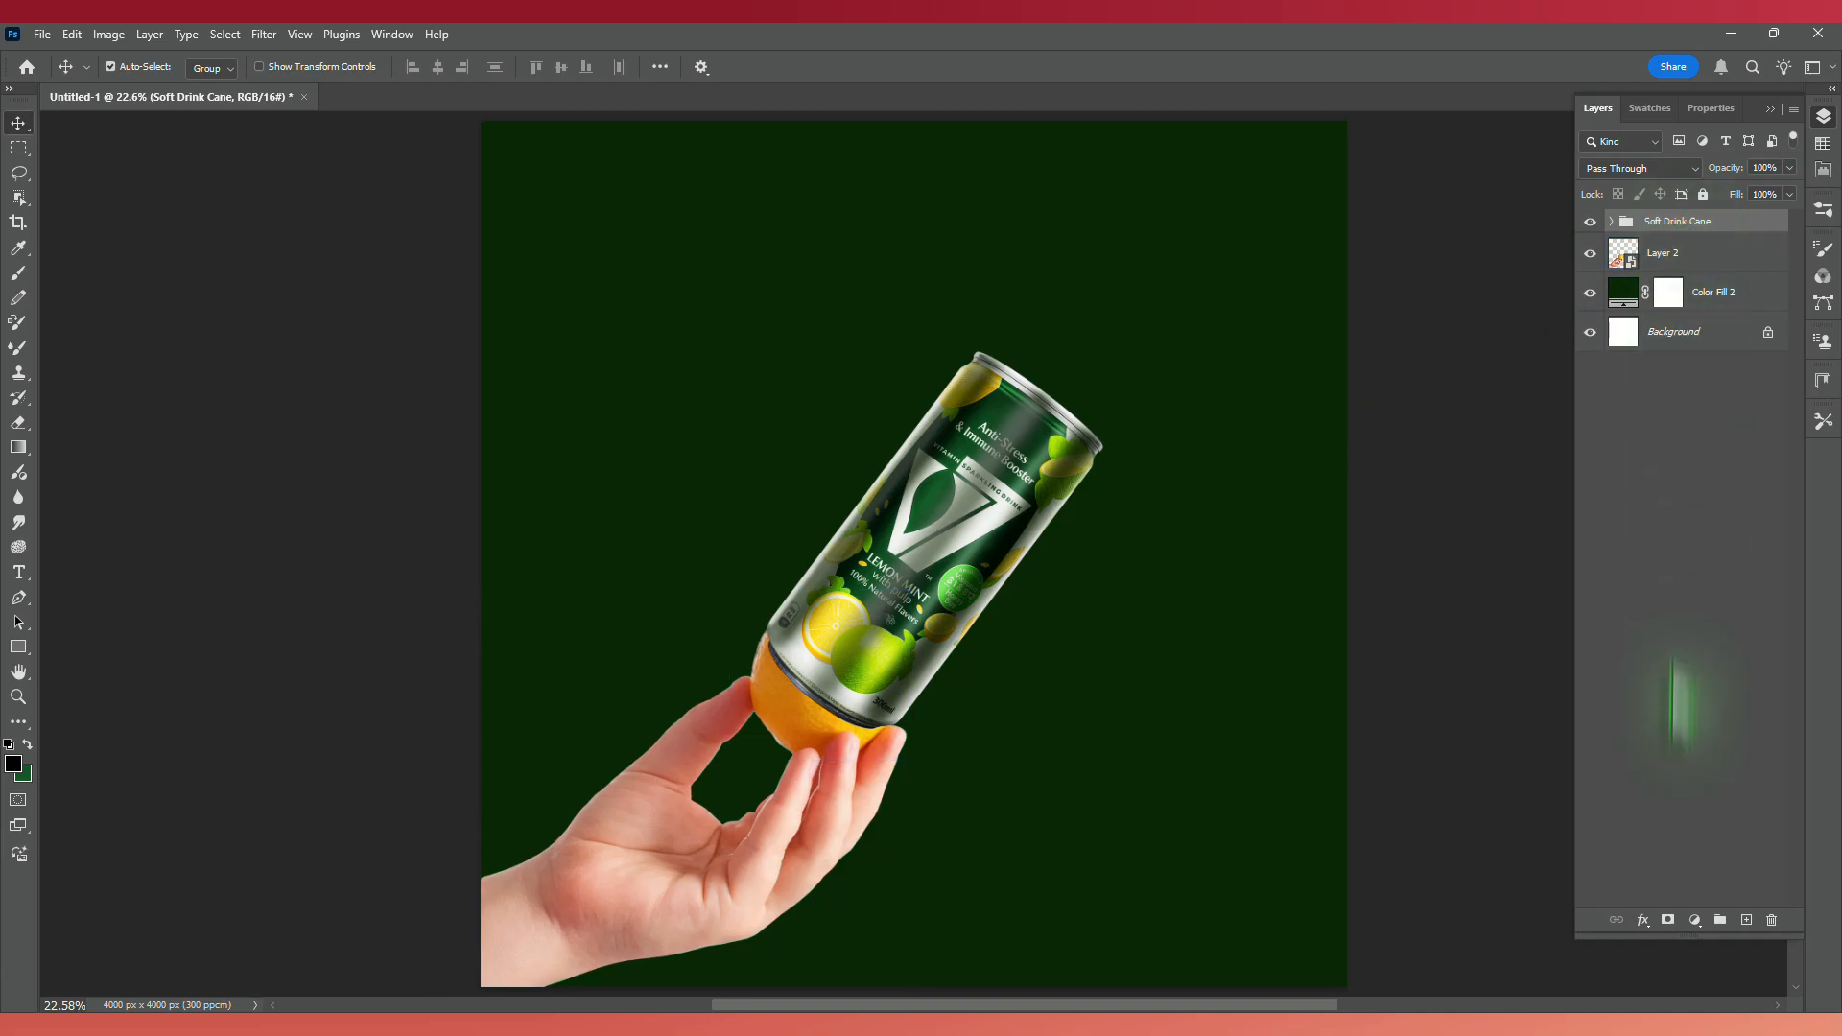
Add a layer mask to the Soft Drink Cane group and draw a Pen path around the can's dark bottom rim.
click(1668, 921)
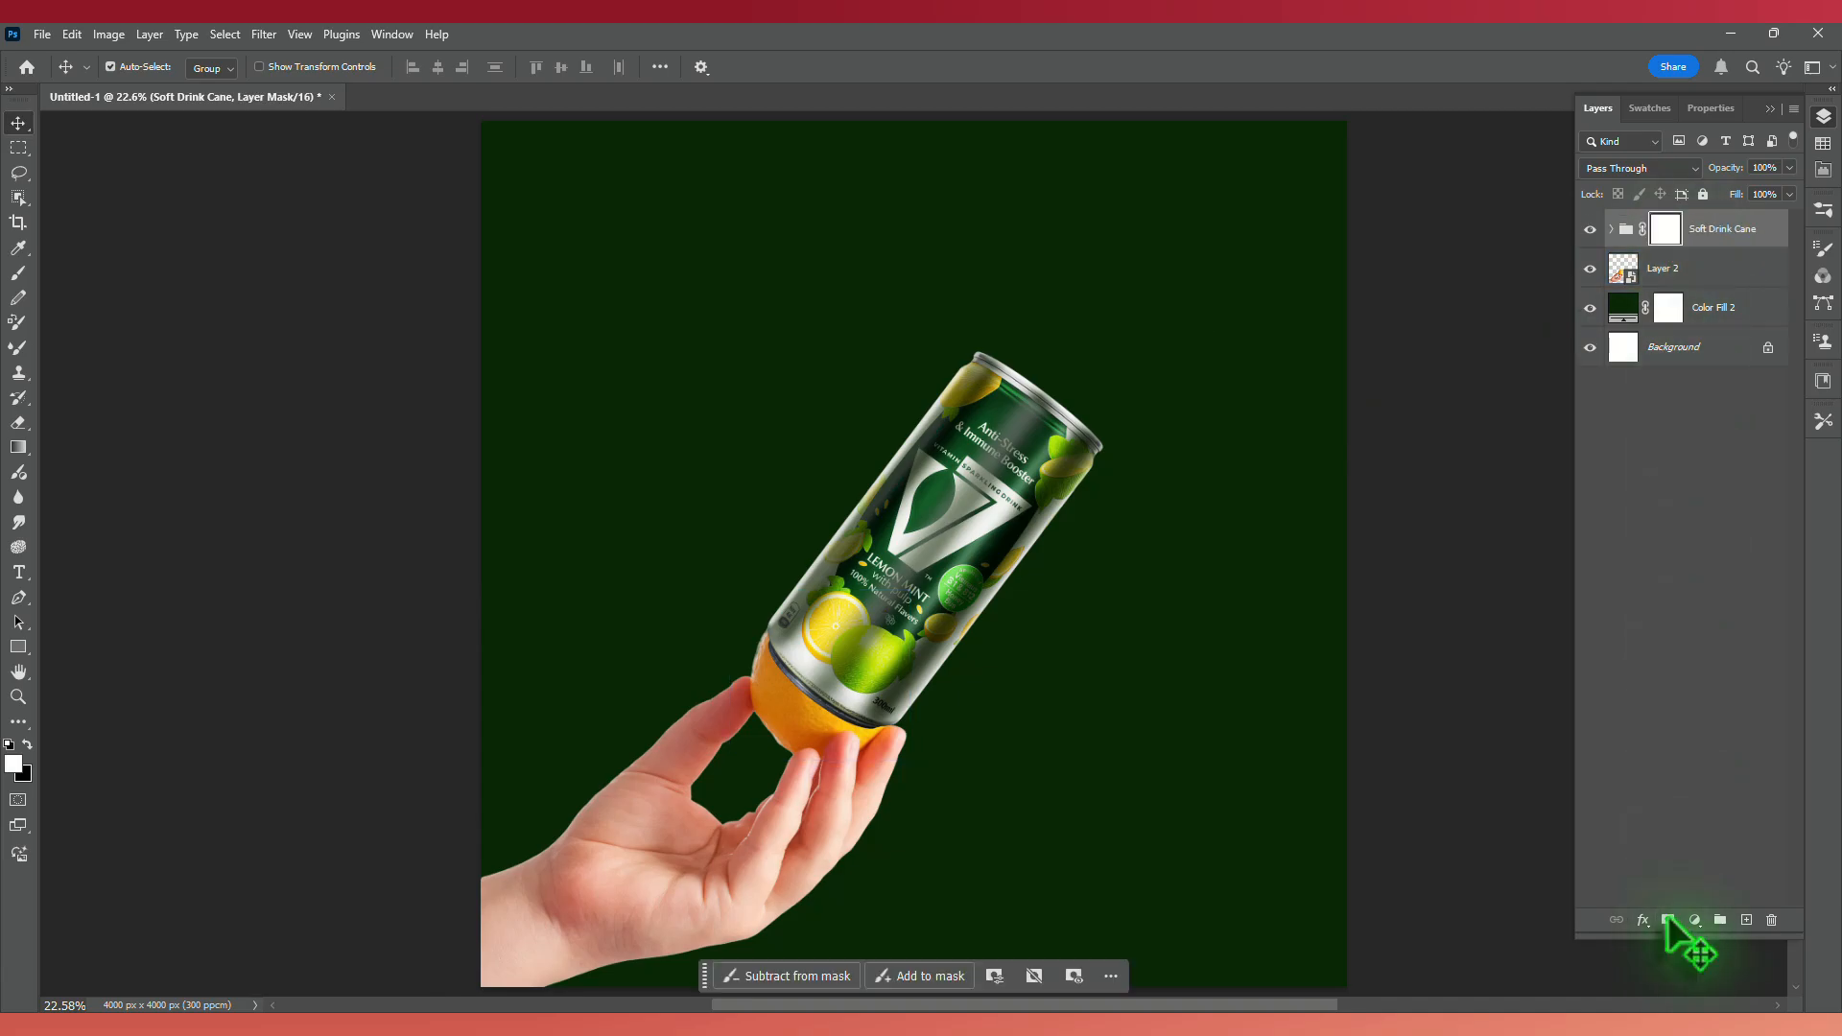
click(18, 598)
scroll(131, 587, up, 6)
scroll(134, 599, up, 5)
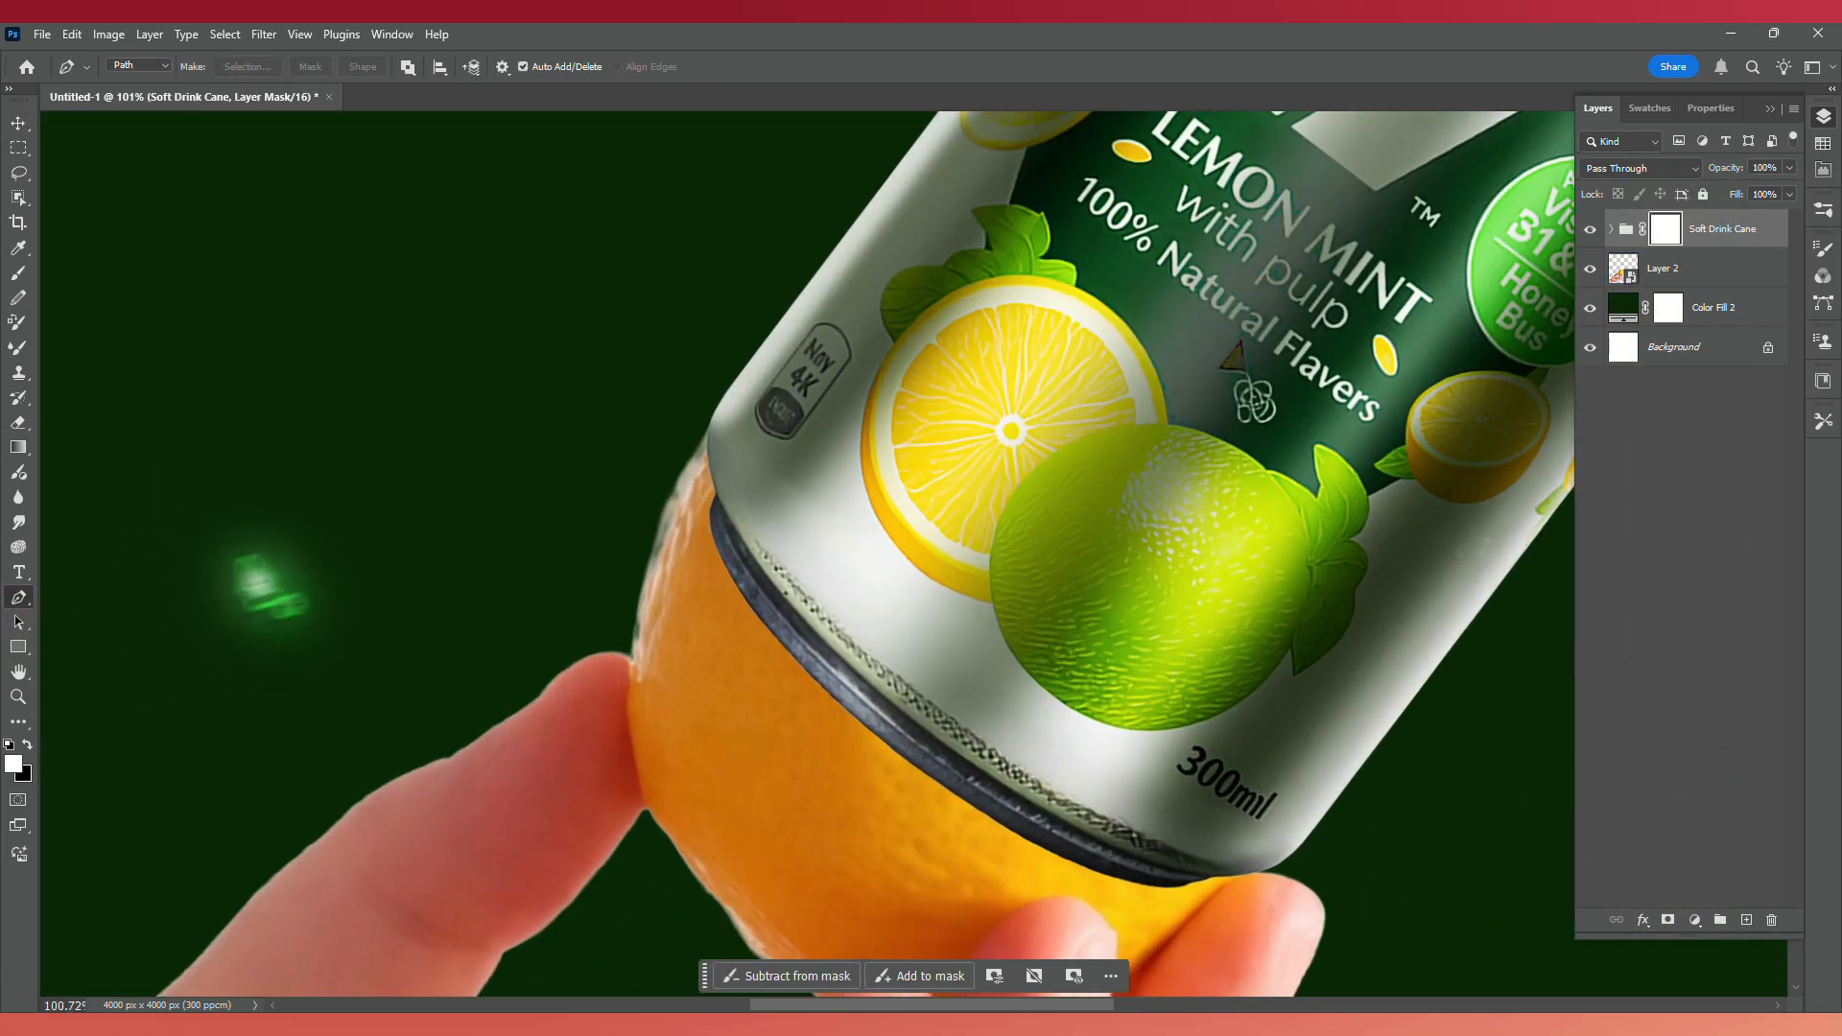
click(1217, 877)
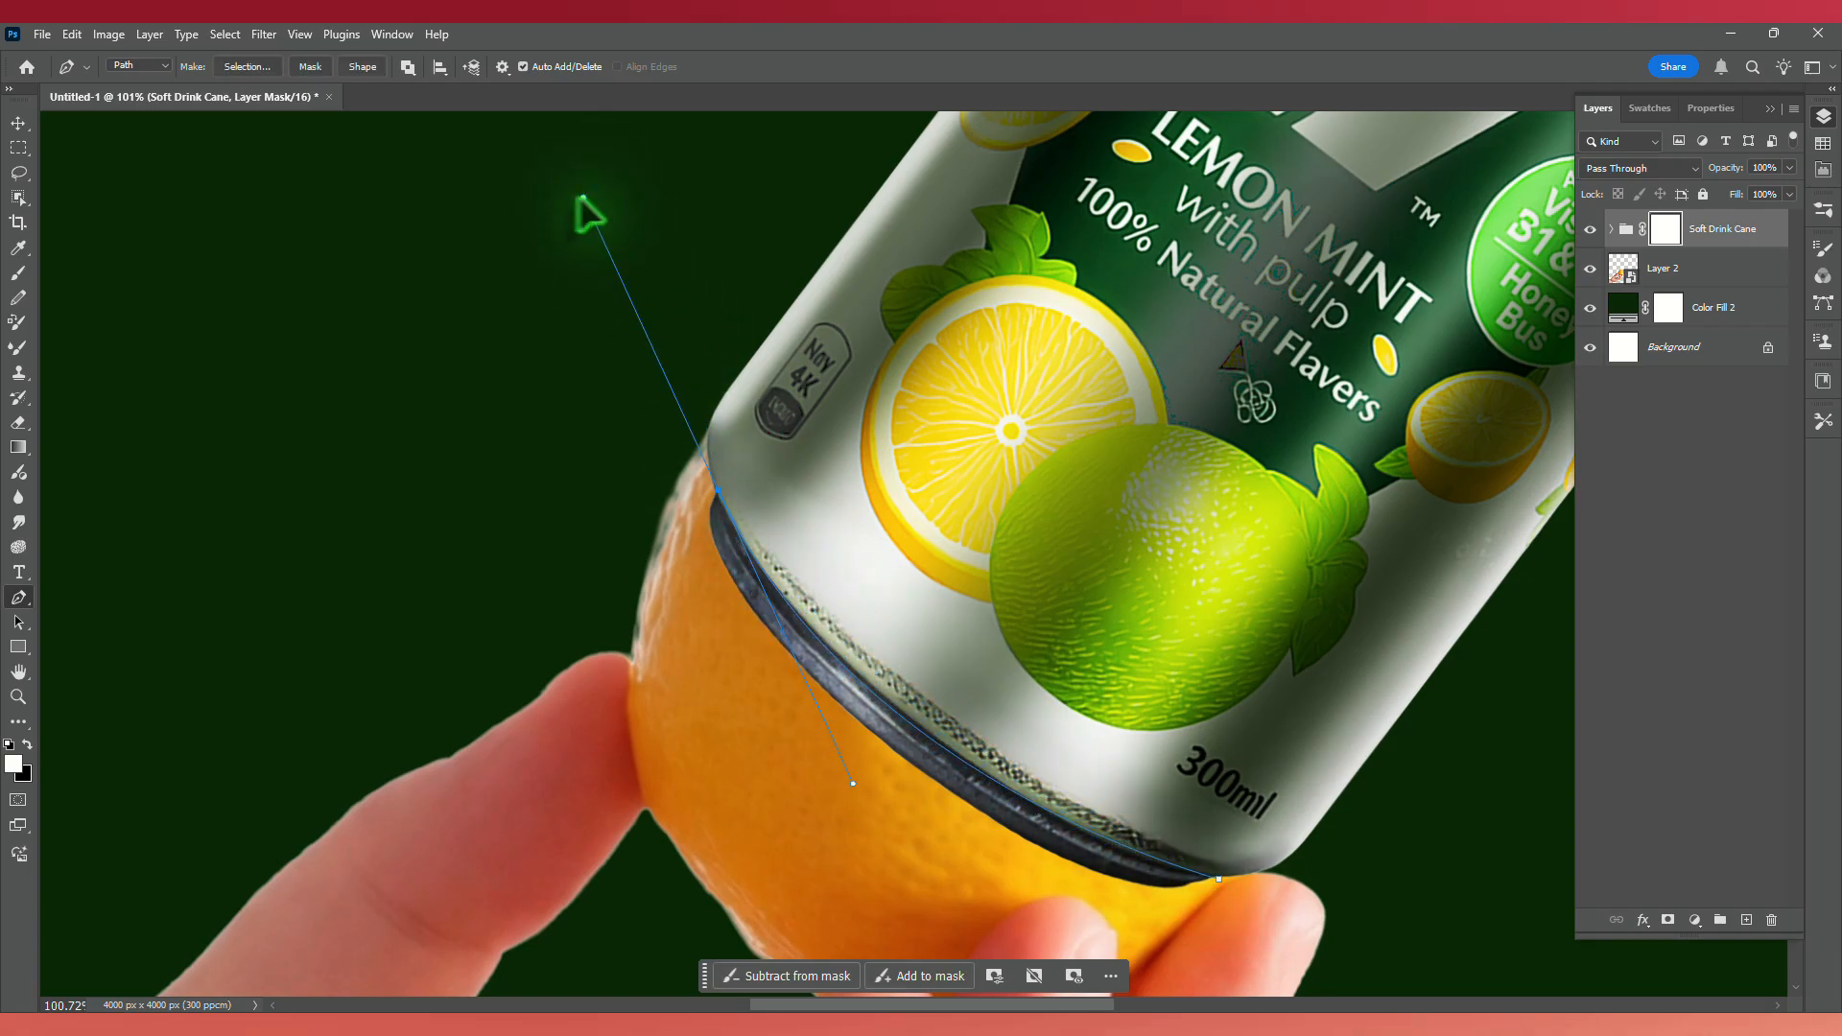
drag(536, 174, 537, 177)
click(662, 582)
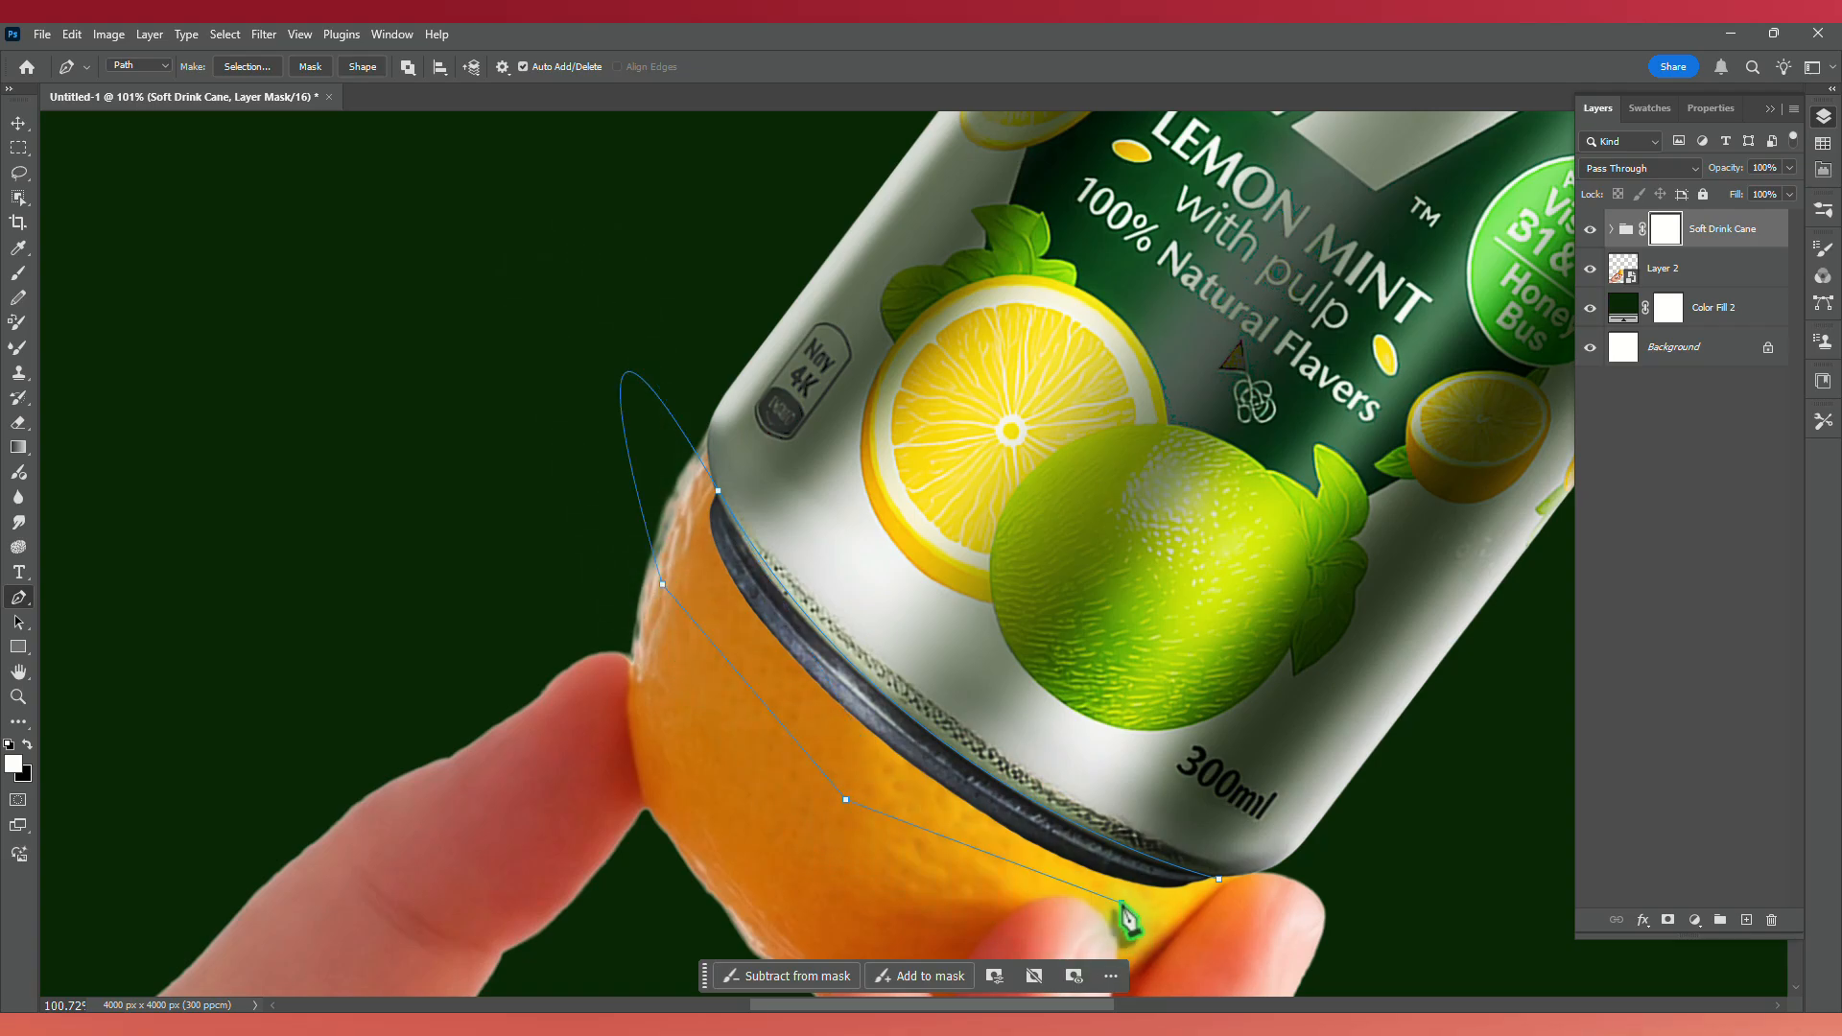
Turn the path into a selection, fill it with black on the group mask to hide the bottom rim, and deselect.
key(ctrl+Return)
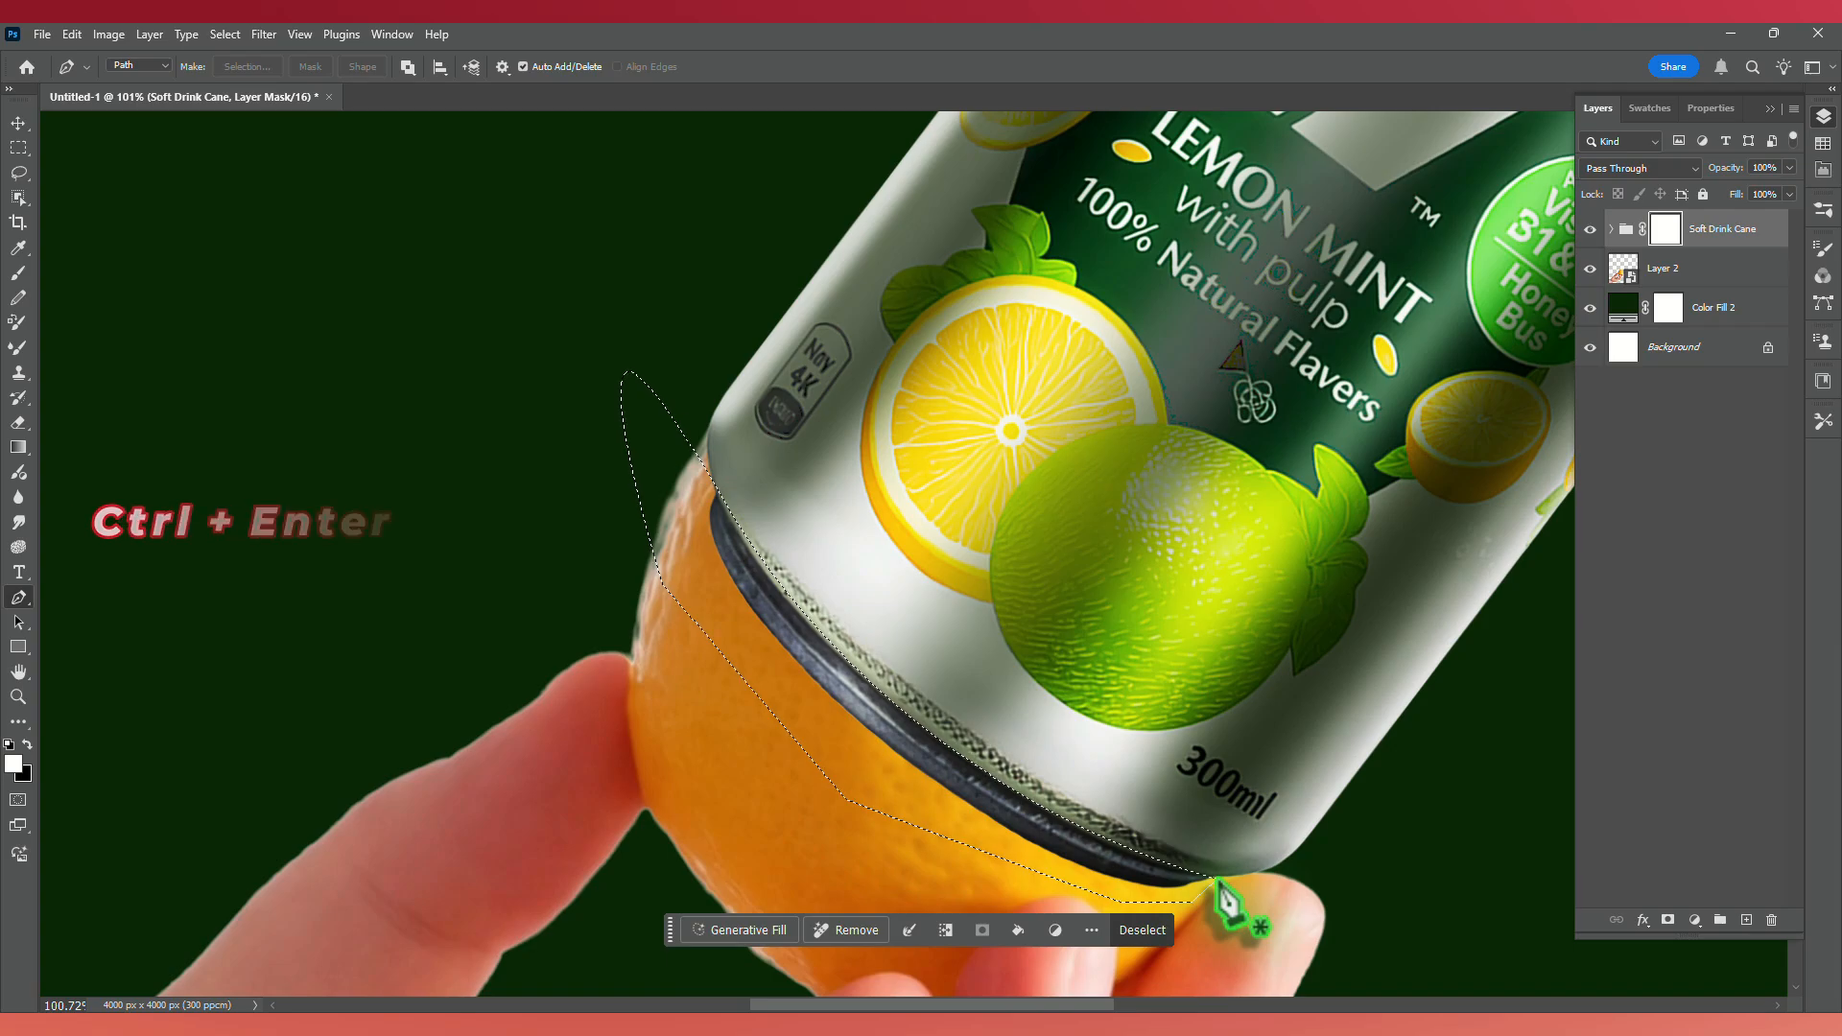
key(ctrl+BackSpace)
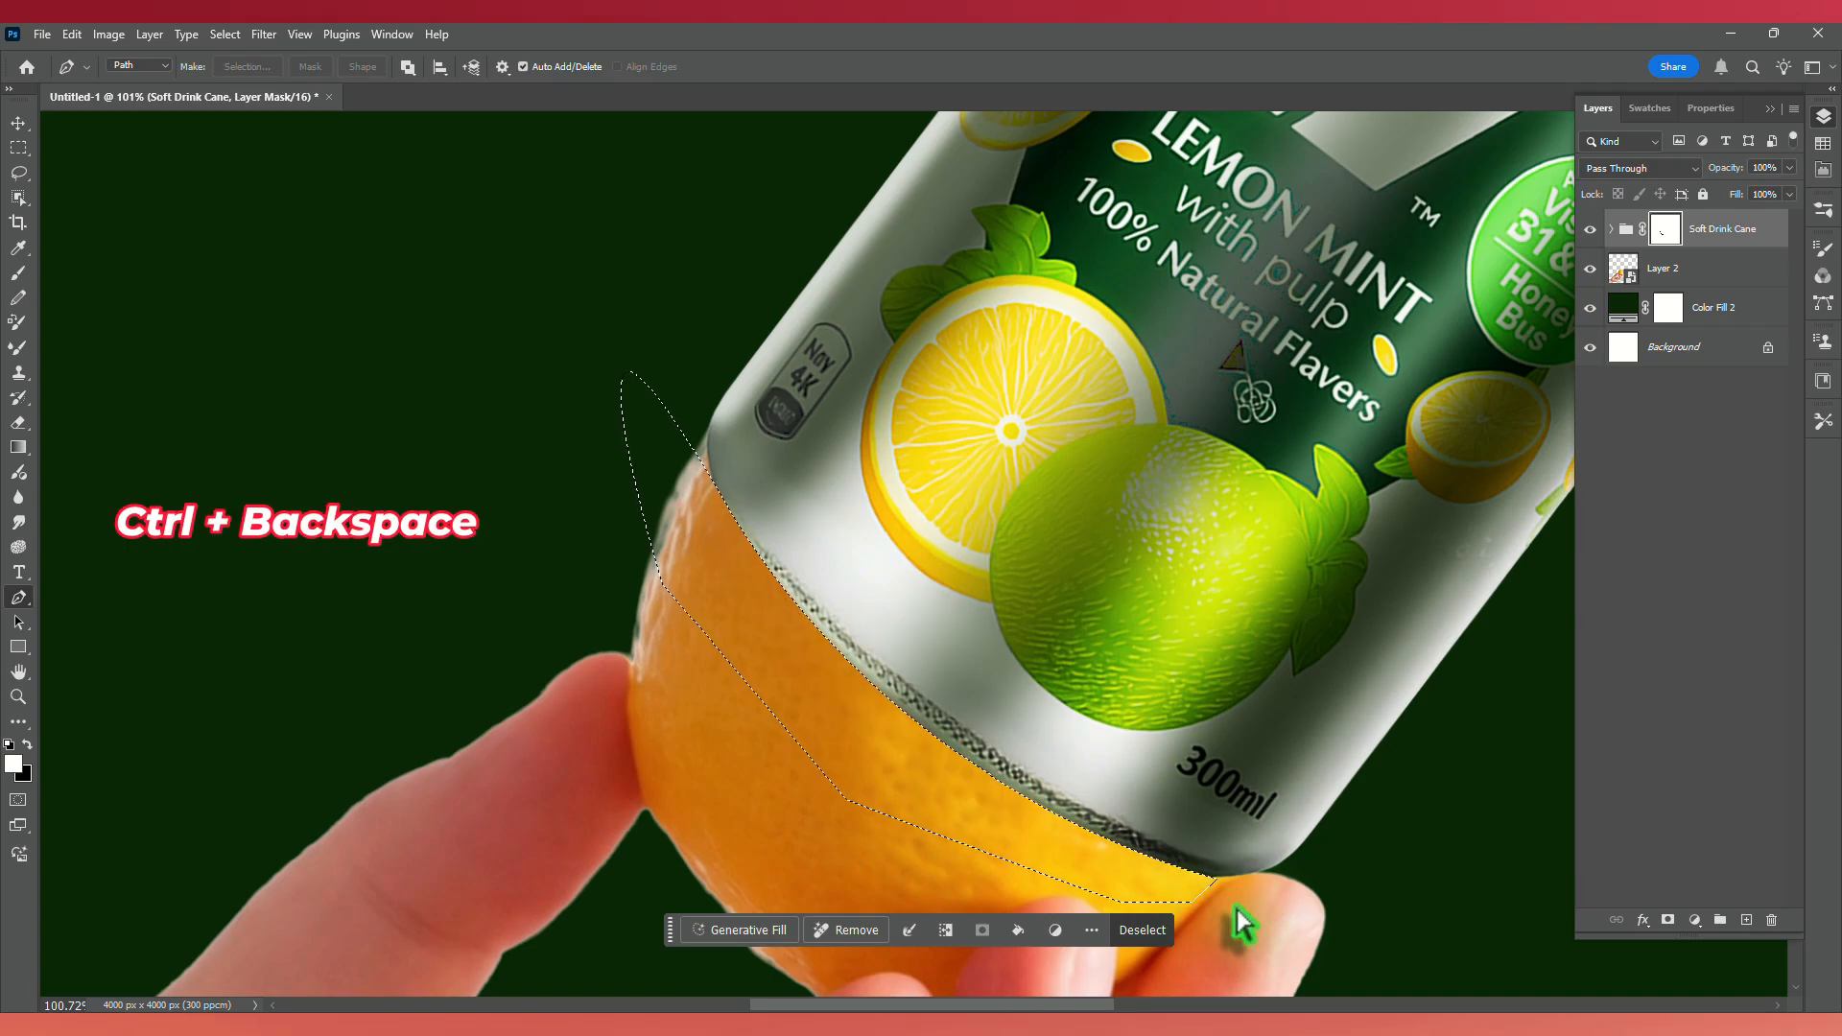
key(ctrl+d)
scroll(1060, 619, down, 5)
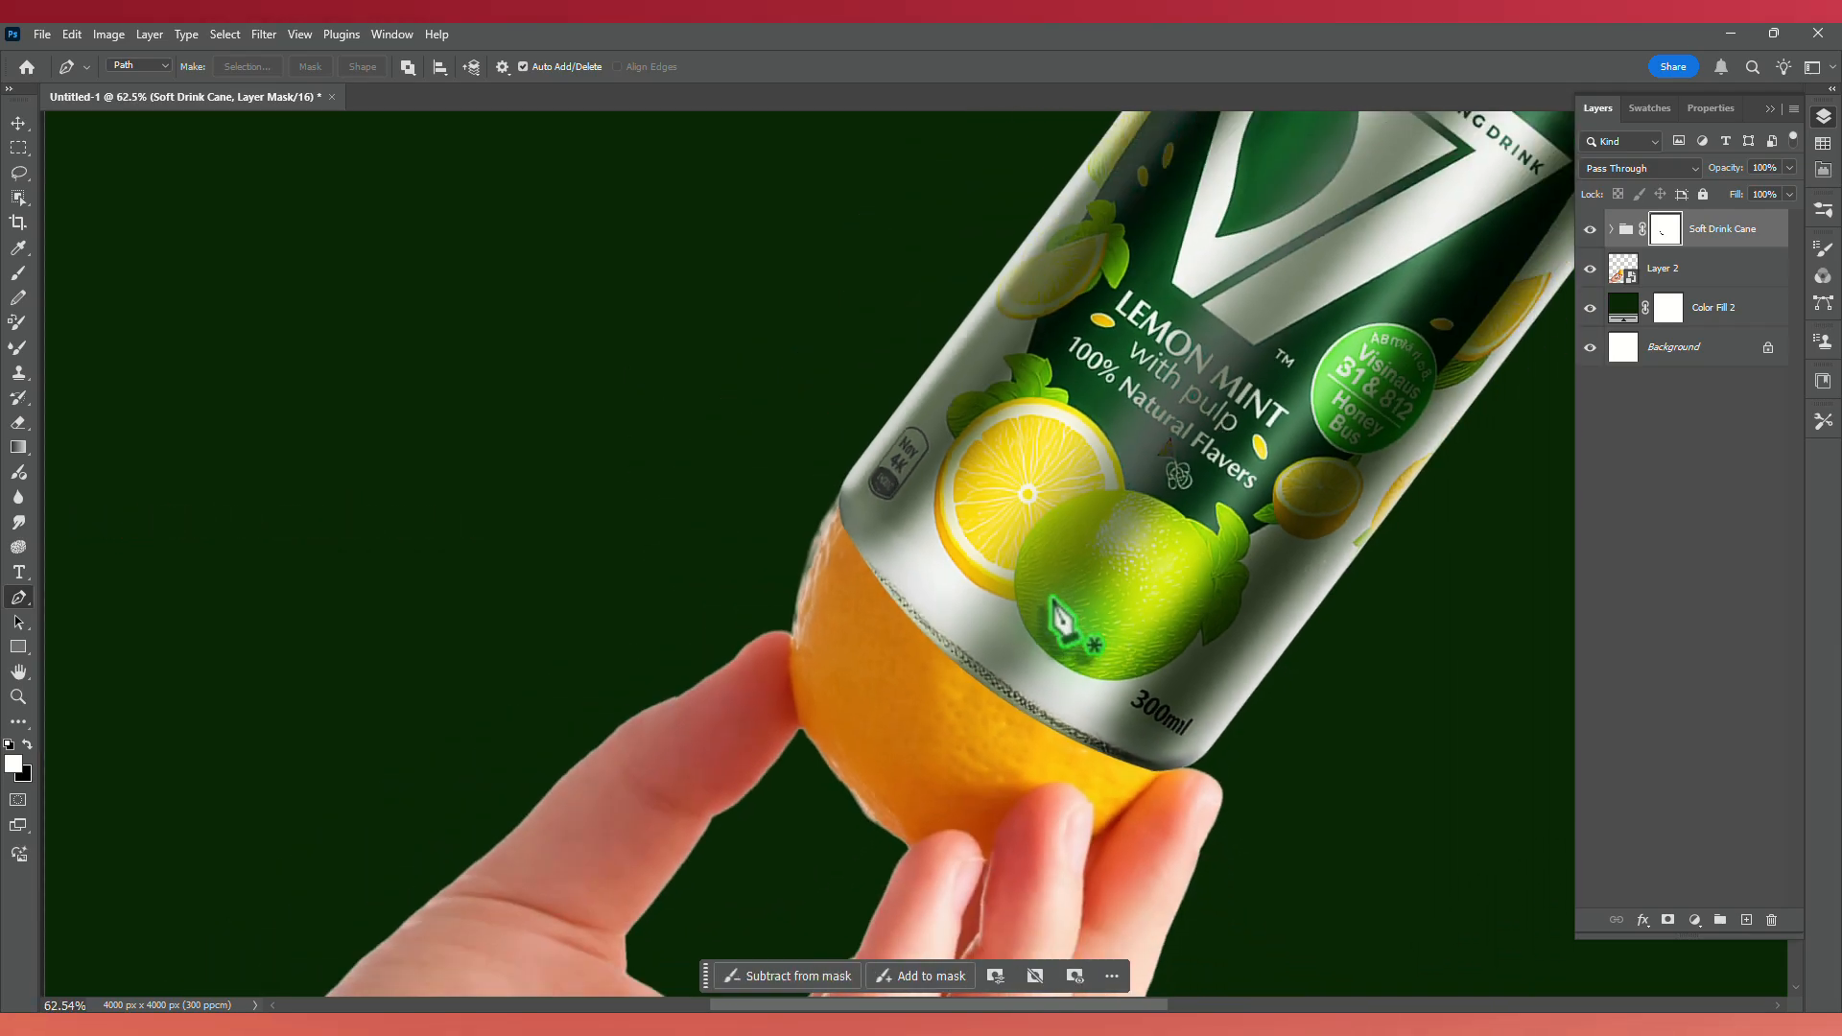
scroll(1063, 621, down, 2)
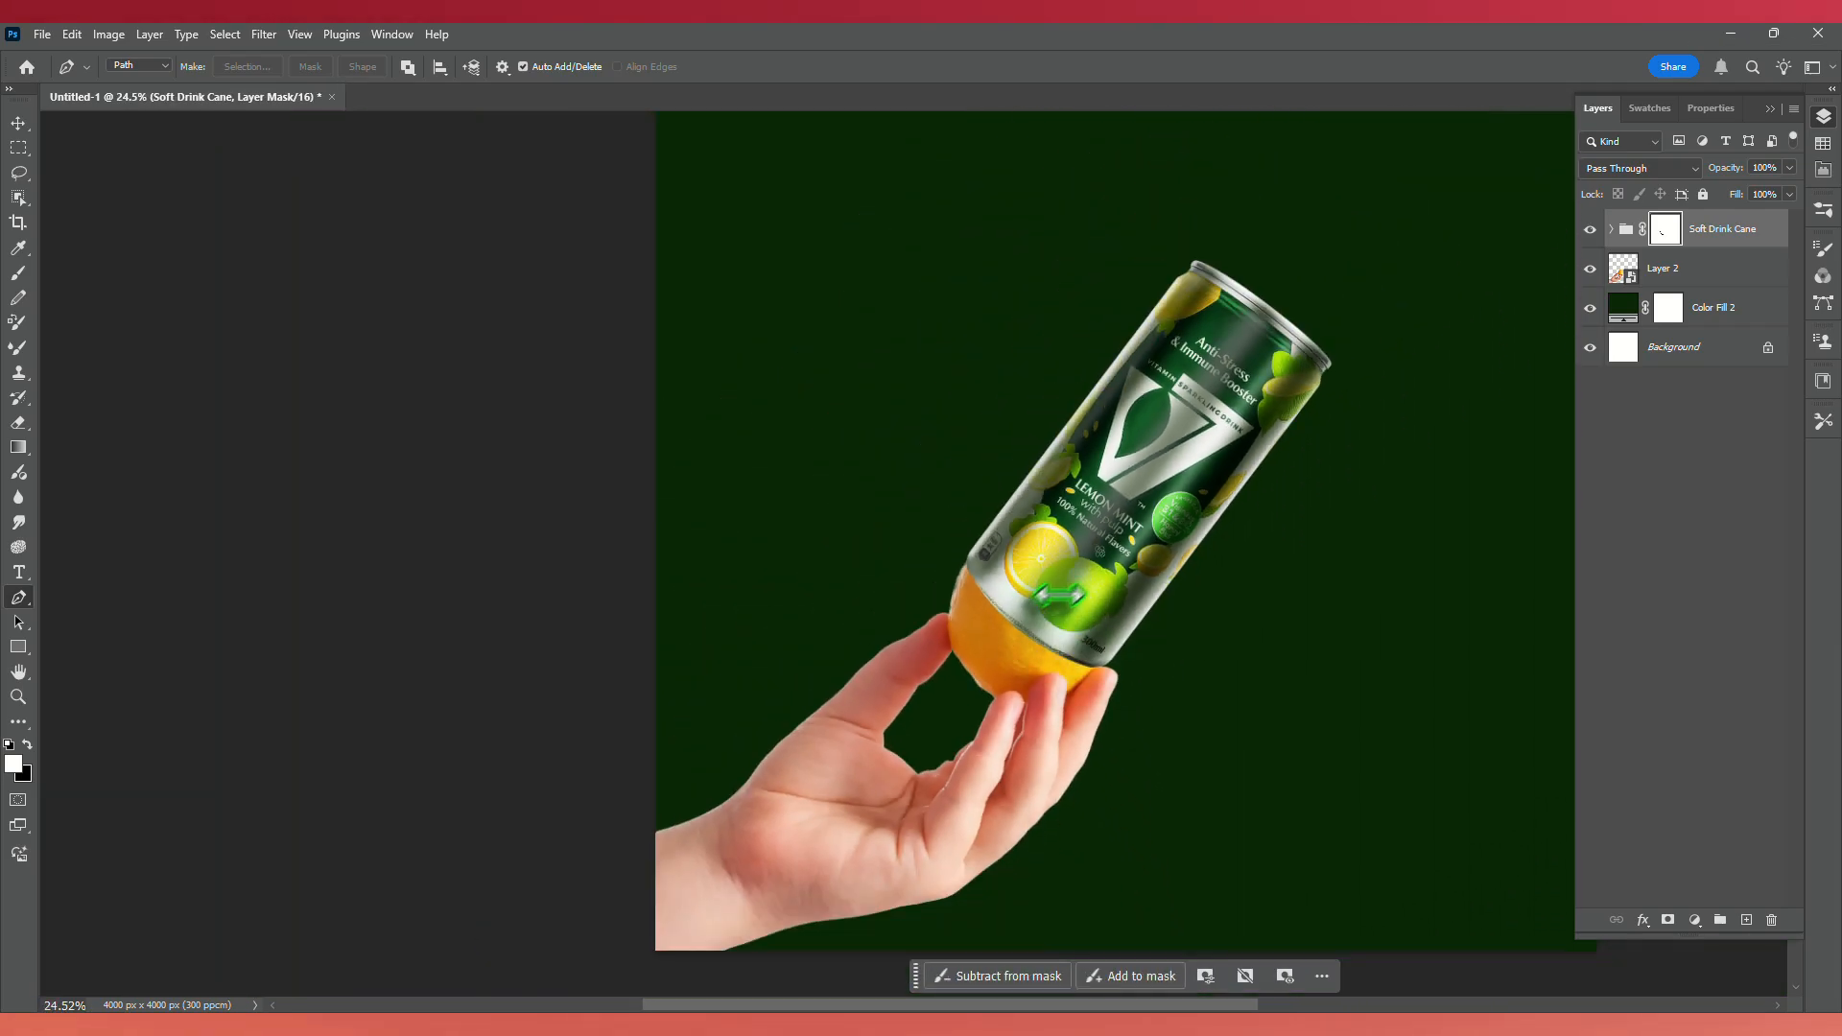
Place the fresh-lemon-twist image from the Antri Stress Booster folder above the can group.
click(1625, 230)
key(ctrl+0)
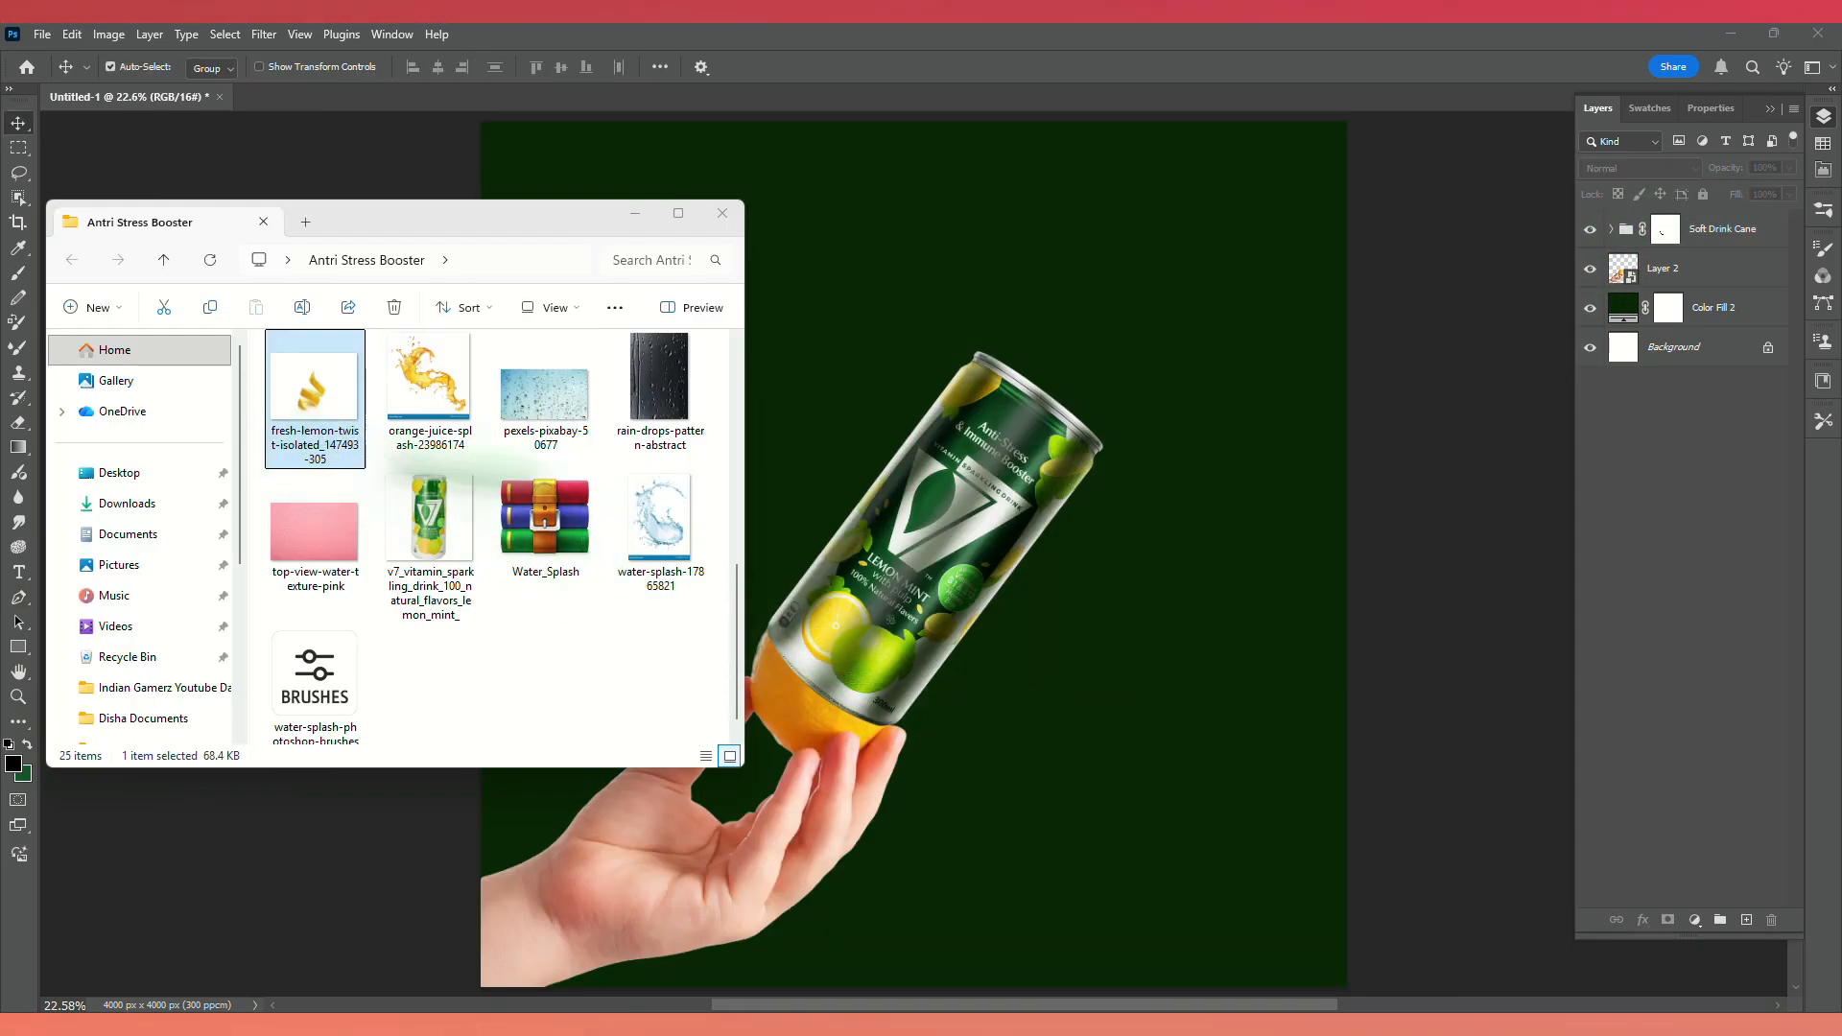
drag(315, 394, 902, 570)
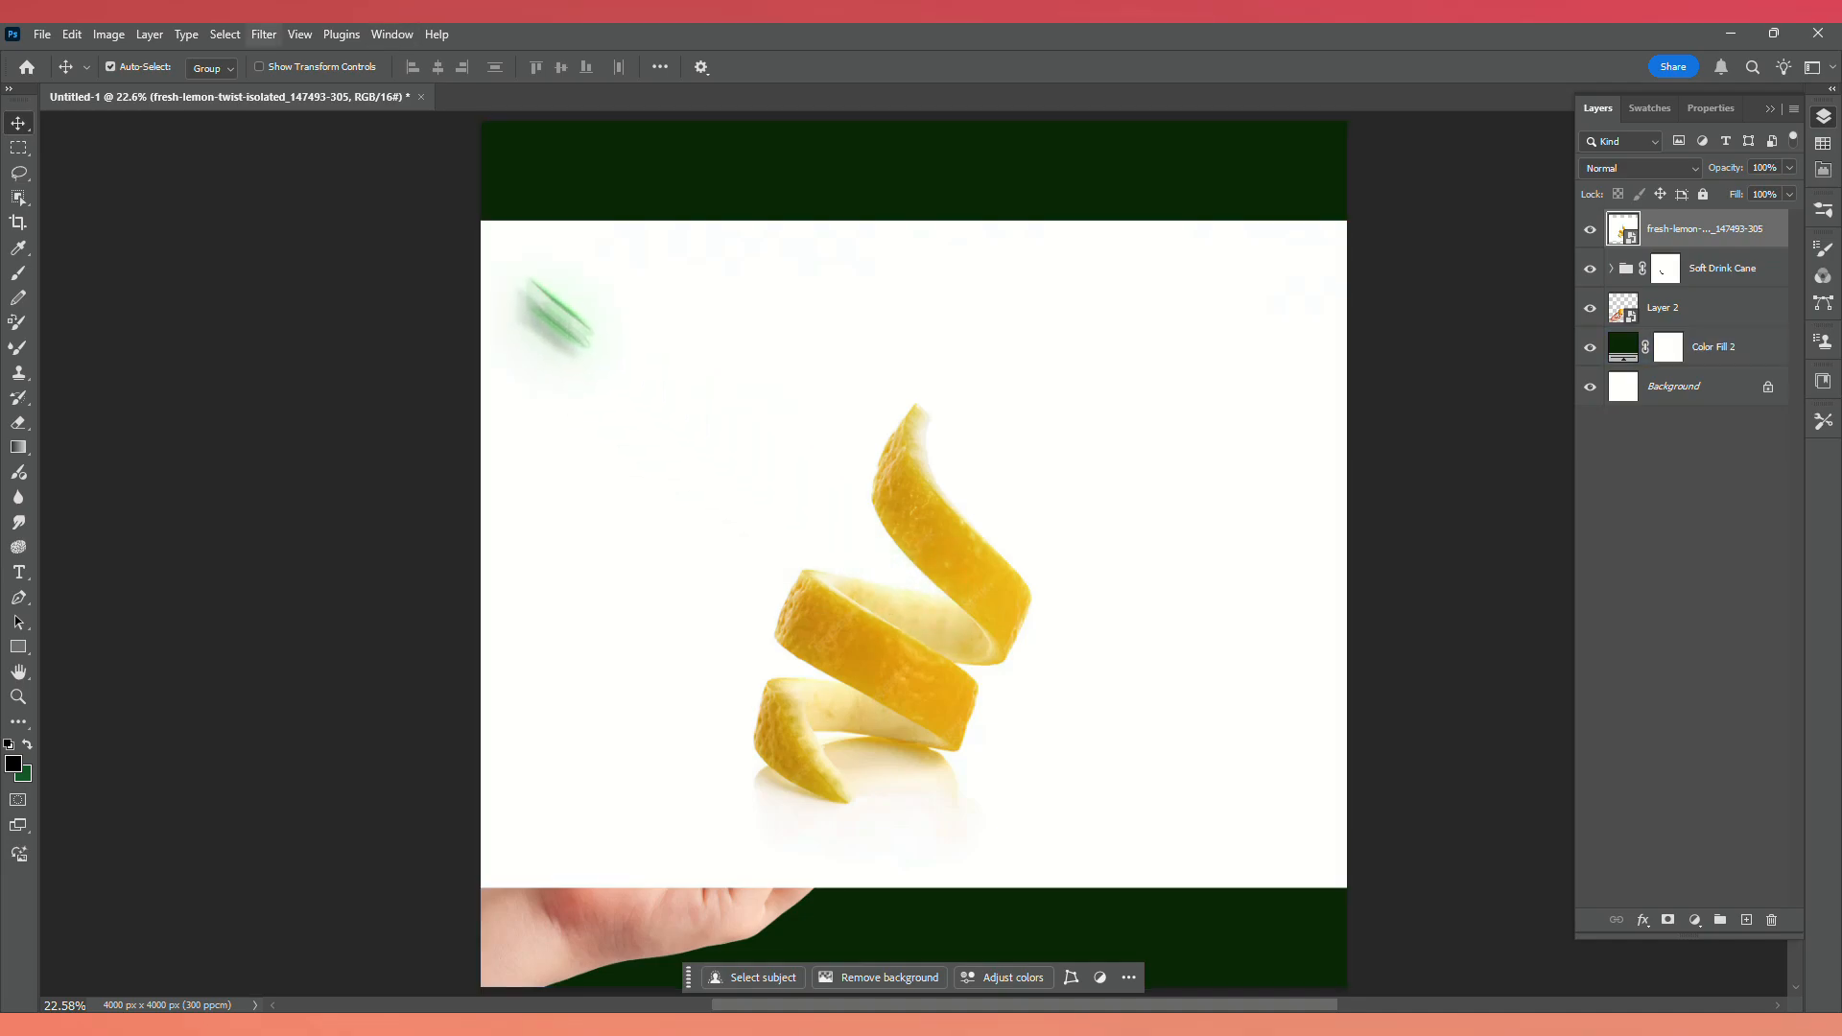
Select the lemon twist as the subject, copy it to its own layer, and delete the original placed image layer.
click(225, 35)
click(248, 259)
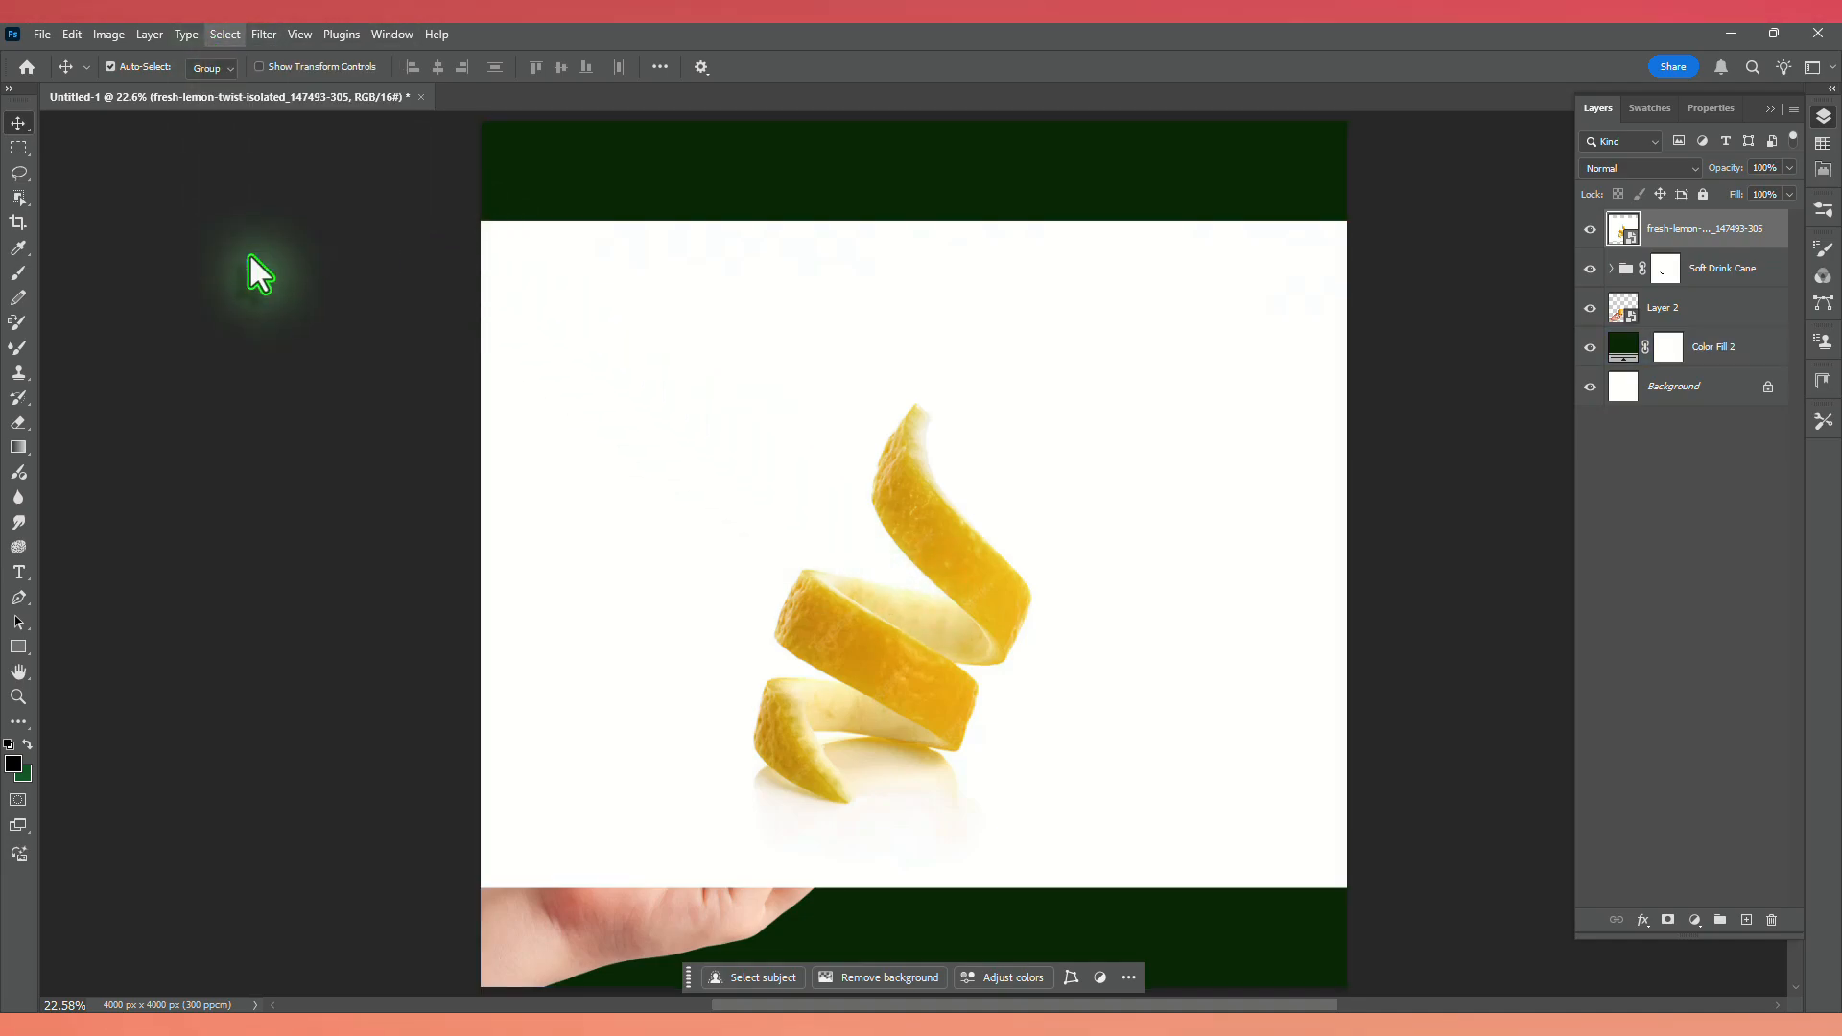
key(ctrl+j)
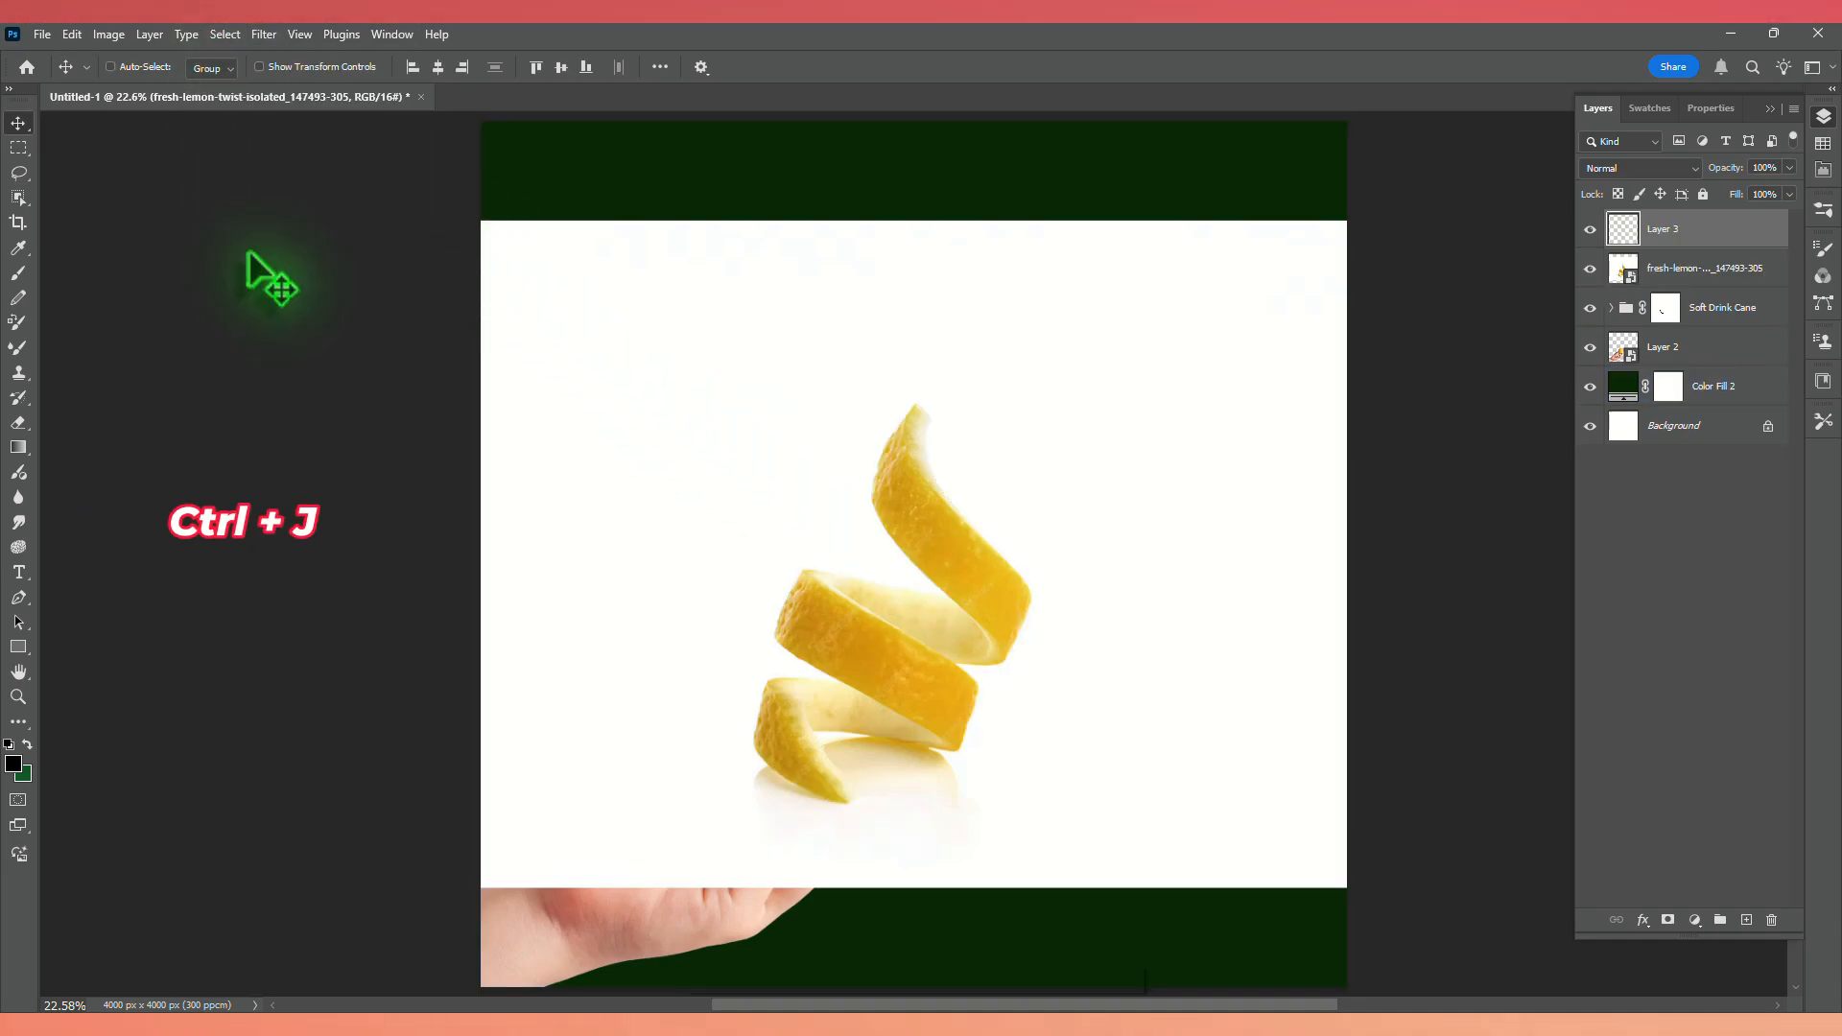
click(1741, 280)
key(Delete)
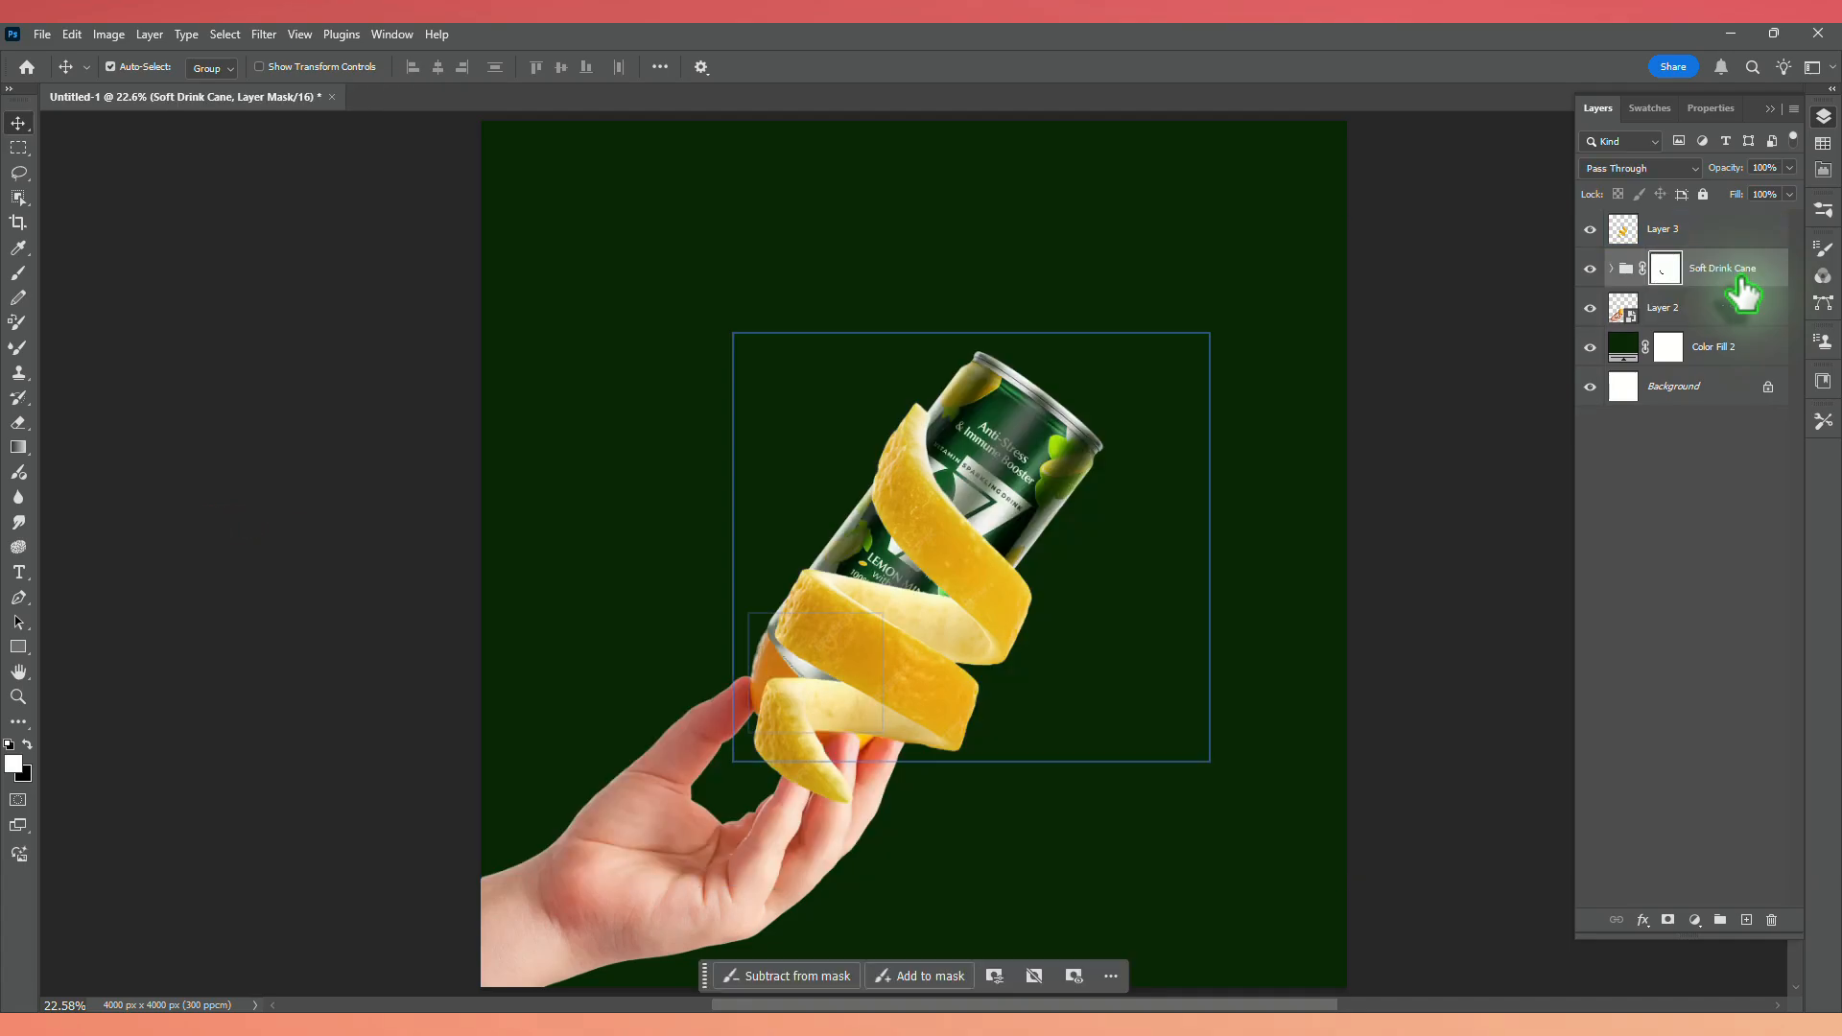
Convert the cut-out lemon peel layer, Layer 3, to a smart object.
click(1669, 235)
right_click(1674, 240)
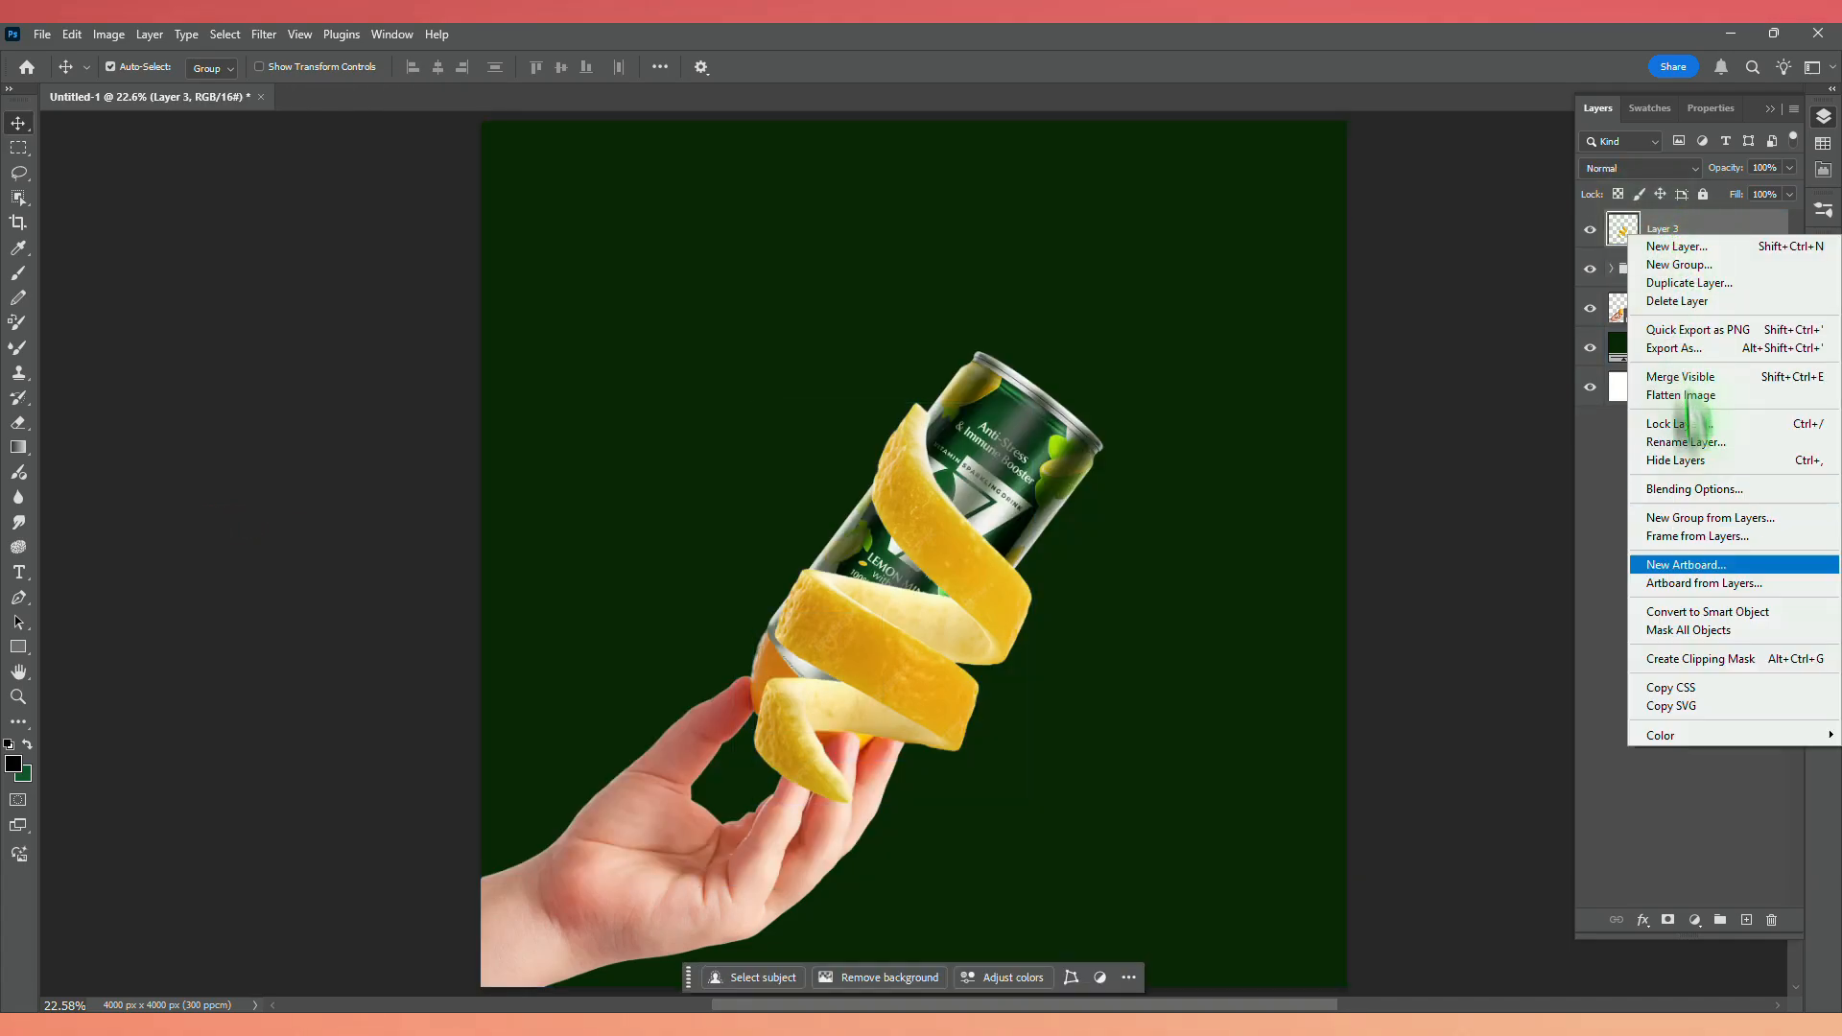
click(1707, 612)
Flip the lemon peel horizontally, then rotate and position it so it wraps diagonally around the can.
key(ctrl+t)
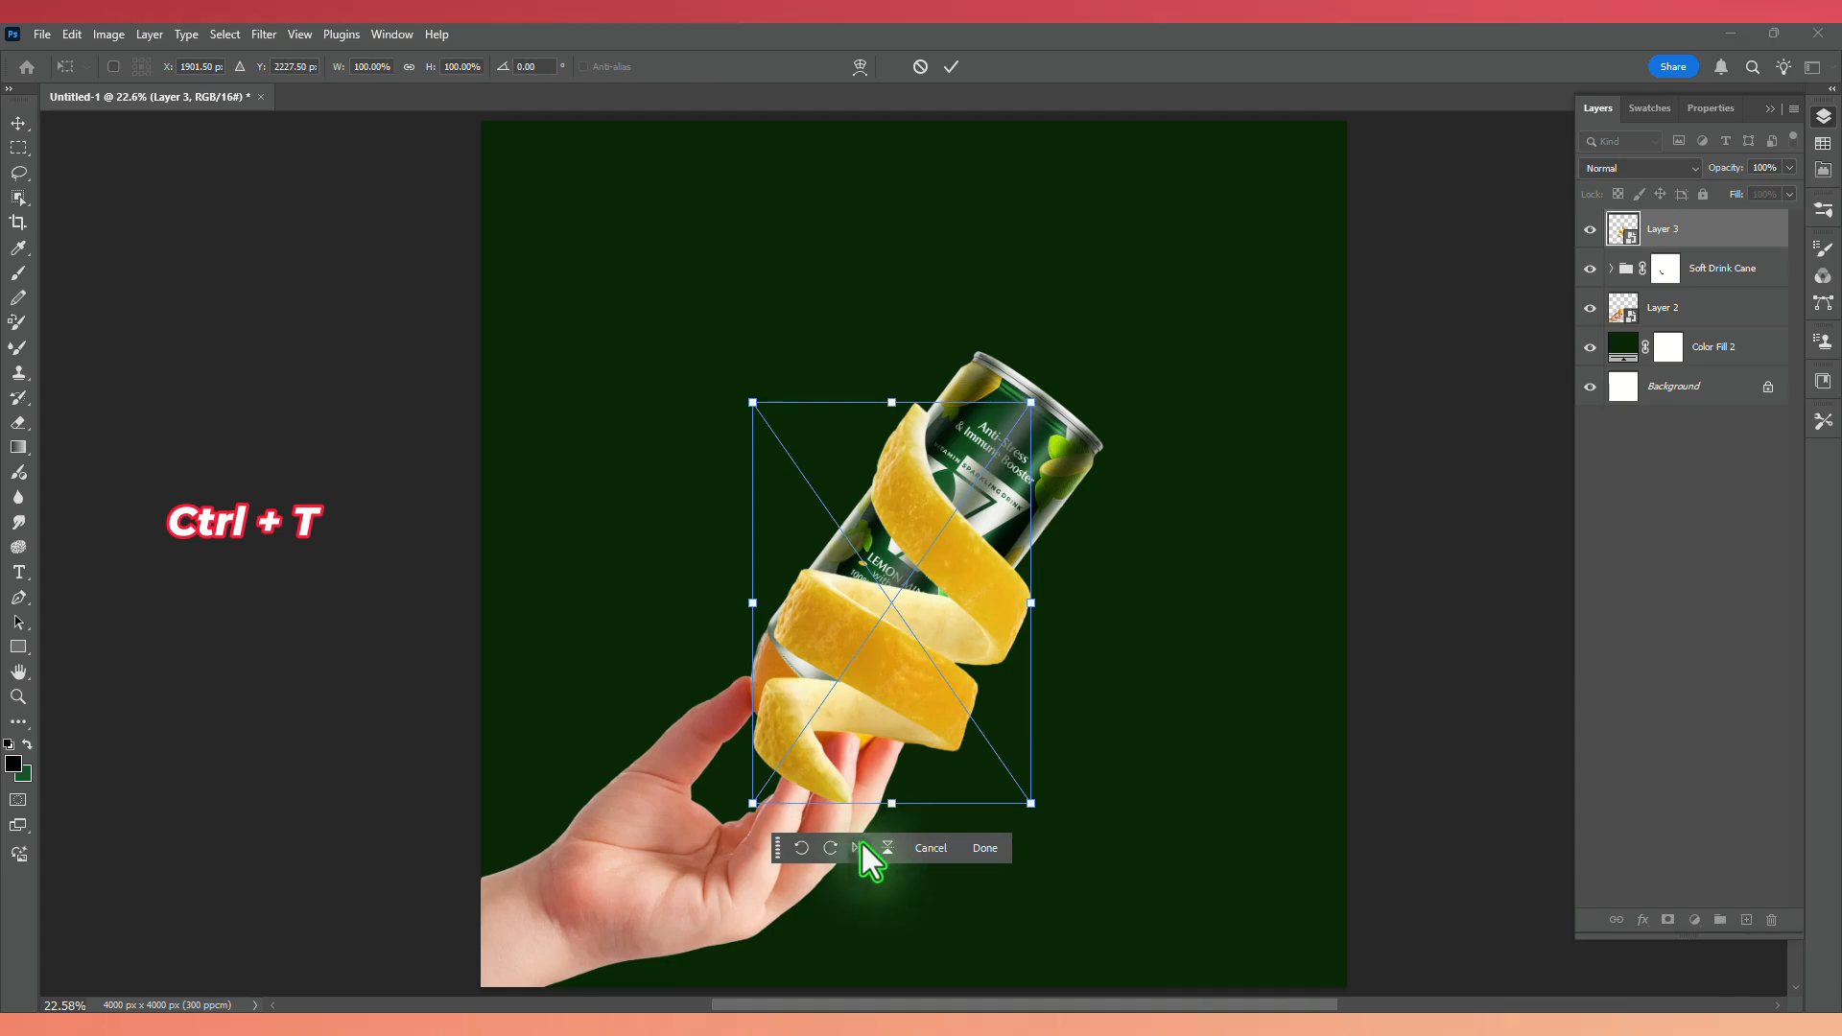
click(858, 848)
drag(1048, 329, 1120, 594)
drag(921, 520, 958, 471)
drag(1190, 549, 1180, 579)
drag(922, 610, 913, 635)
drag(1067, 357, 1058, 350)
drag(1156, 619, 1155, 622)
key(Return)
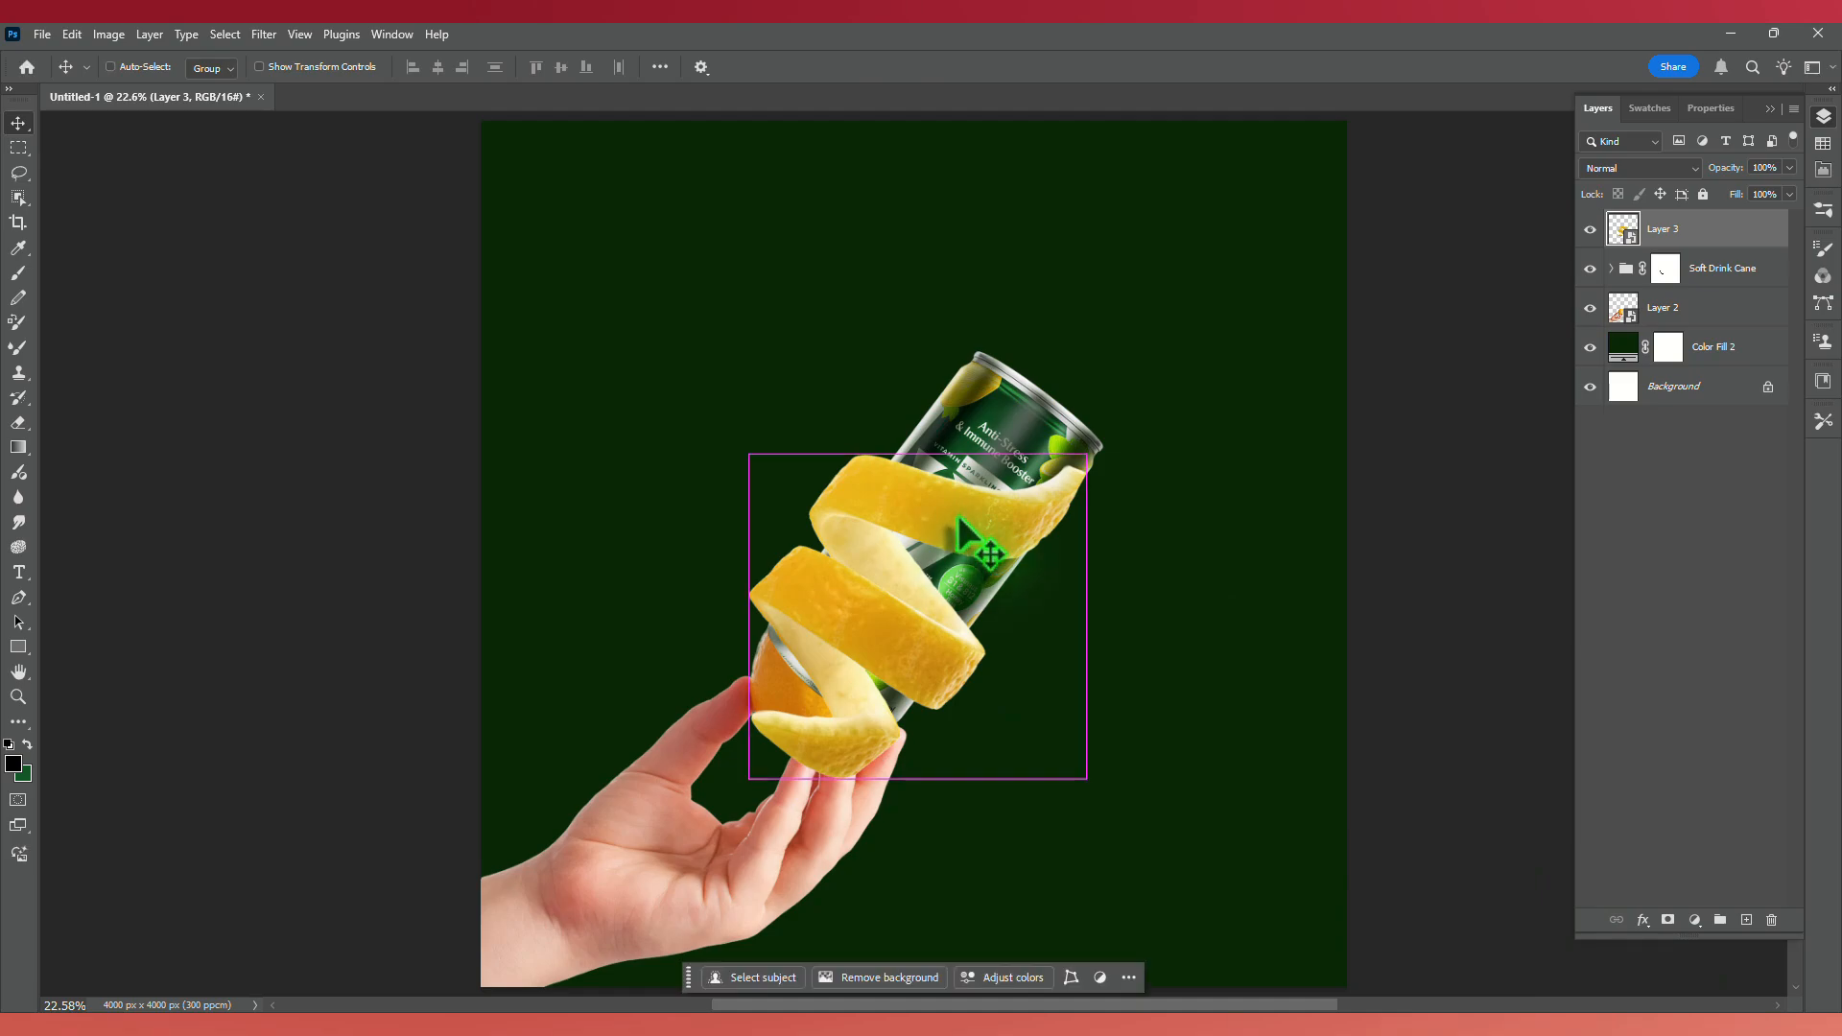
Scale the lemon peel down slightly to fit the can's width.
key(ctrl+t)
drag(1036, 362, 1038, 370)
key(Return)
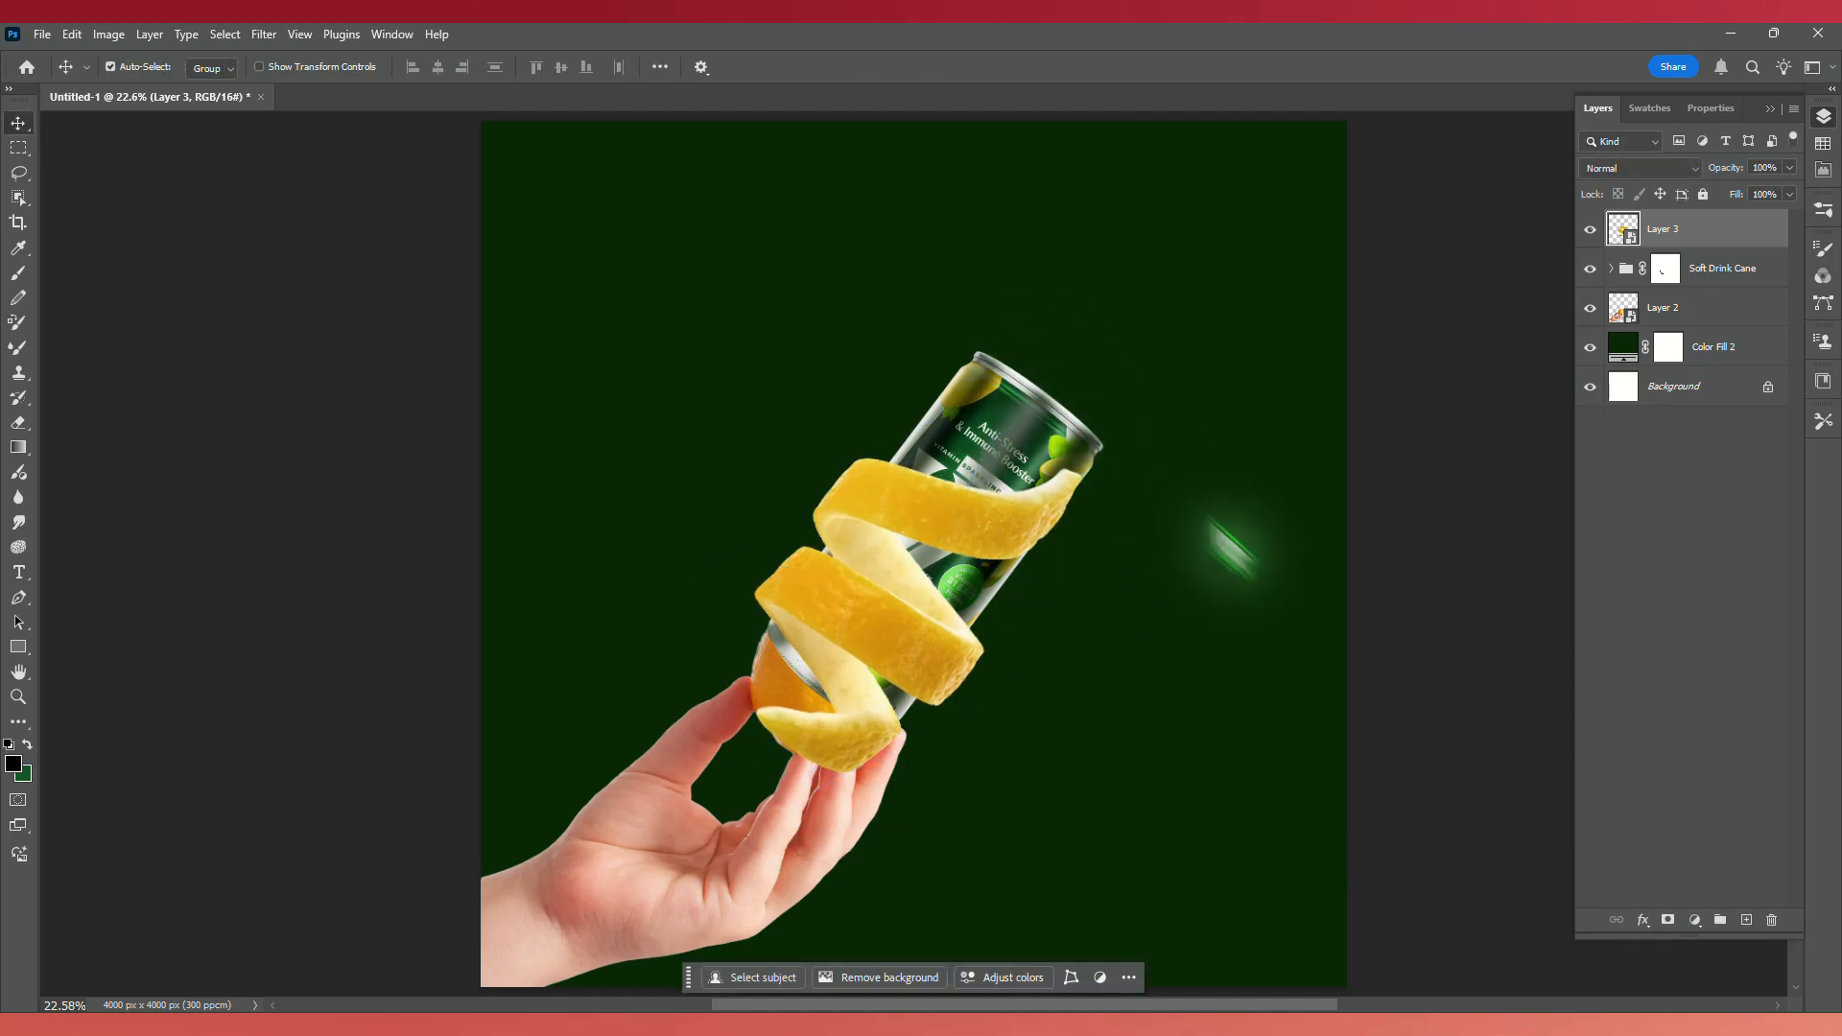
Add a layer mask to Layer 3 and prepare a Hard Round brush with black as the foreground color.
click(1671, 920)
drag(1698, 935, 1721, 564)
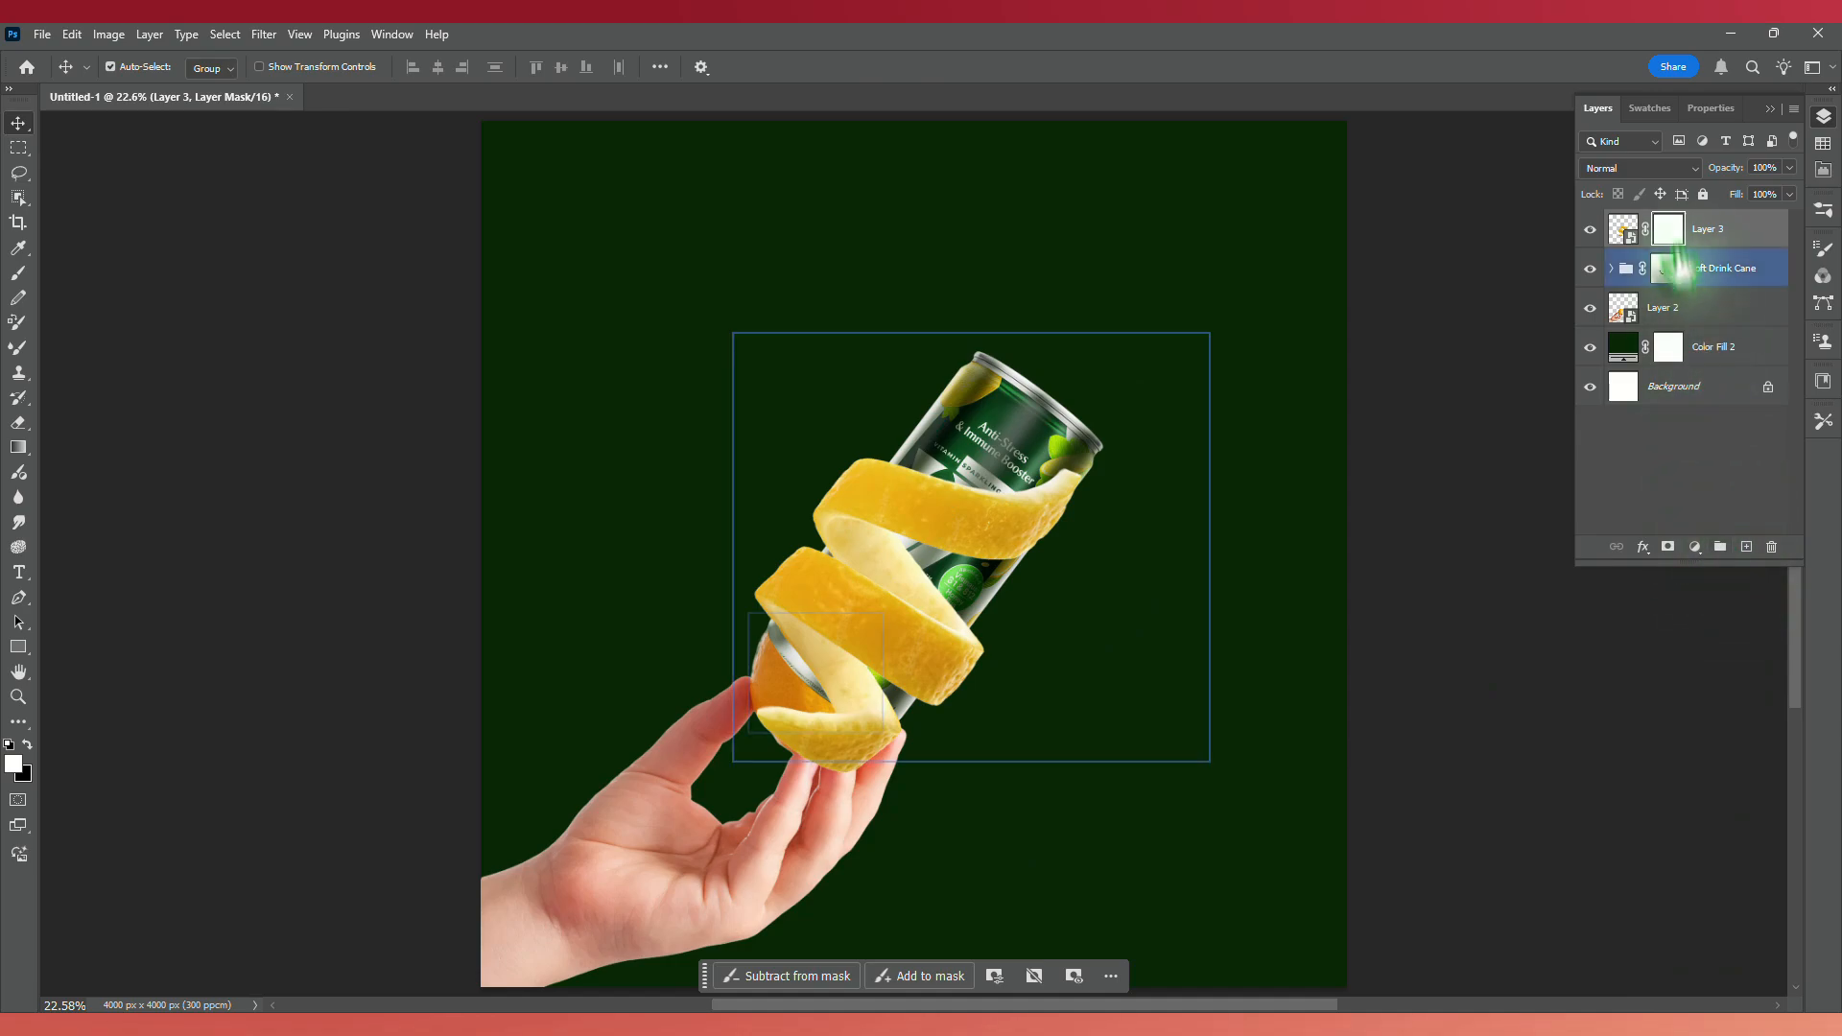
click(9, 744)
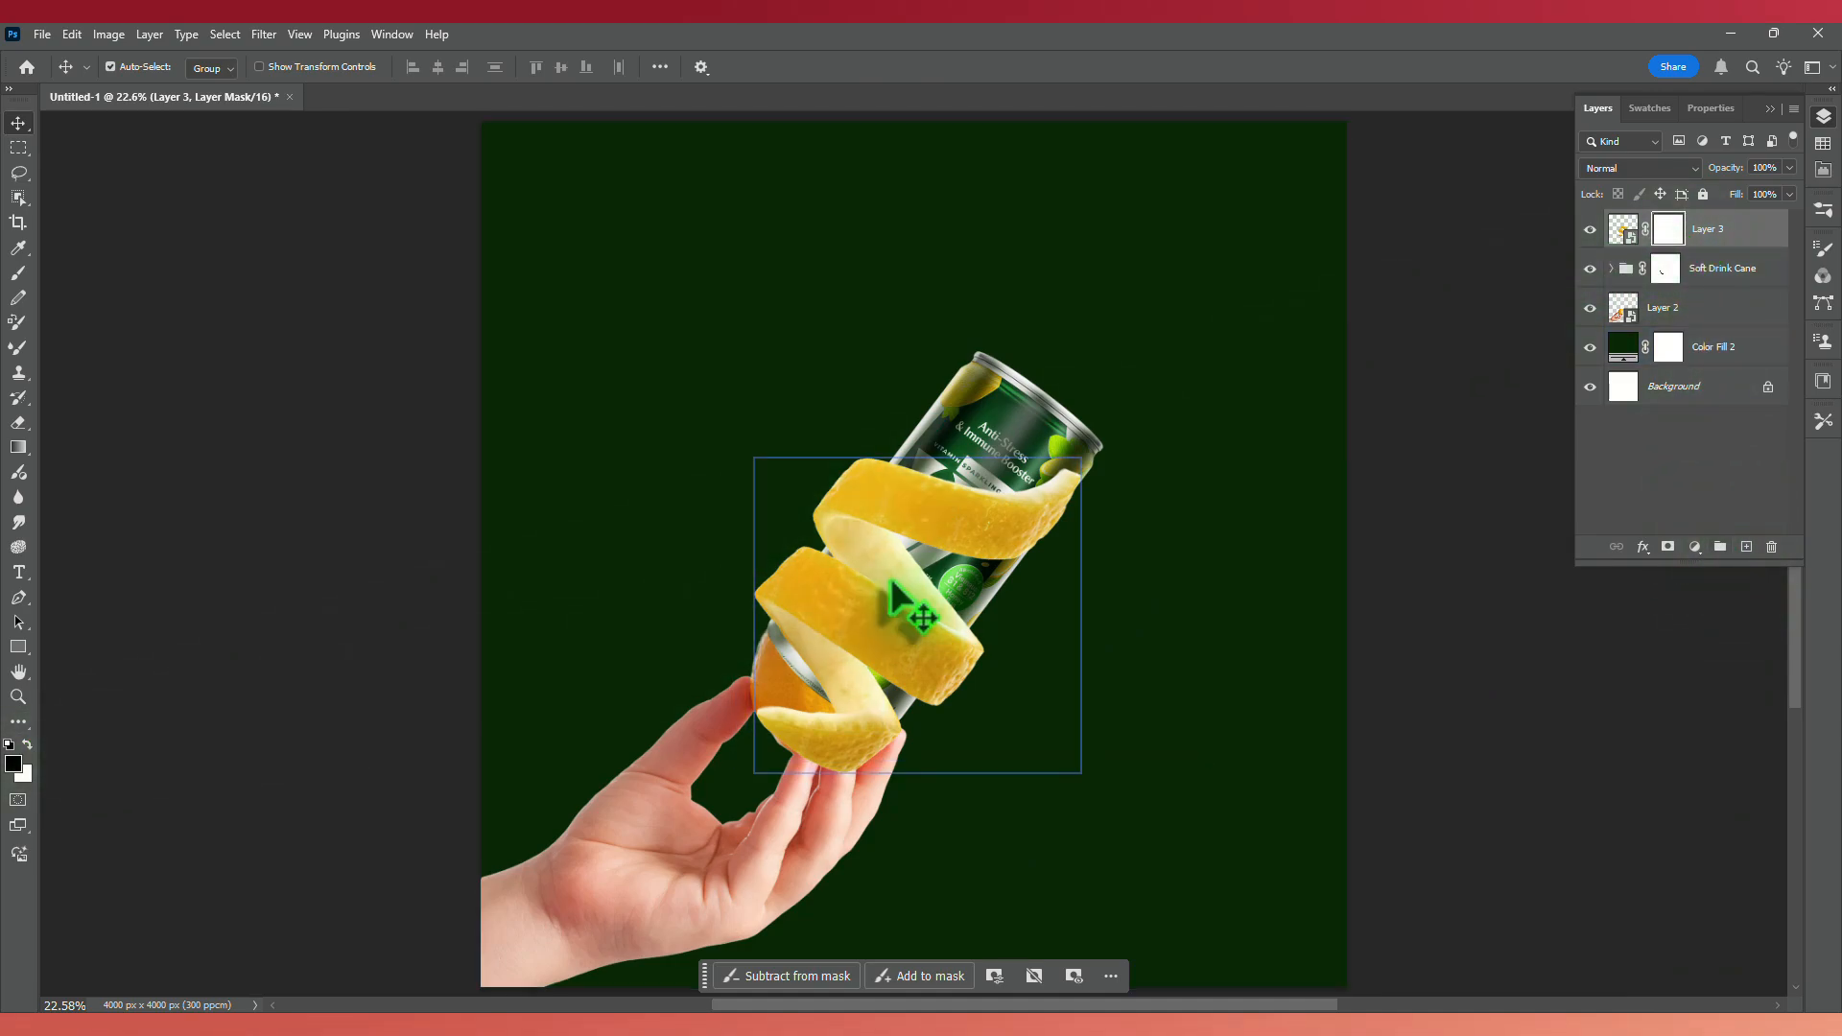
key(b)
right_click(830, 598)
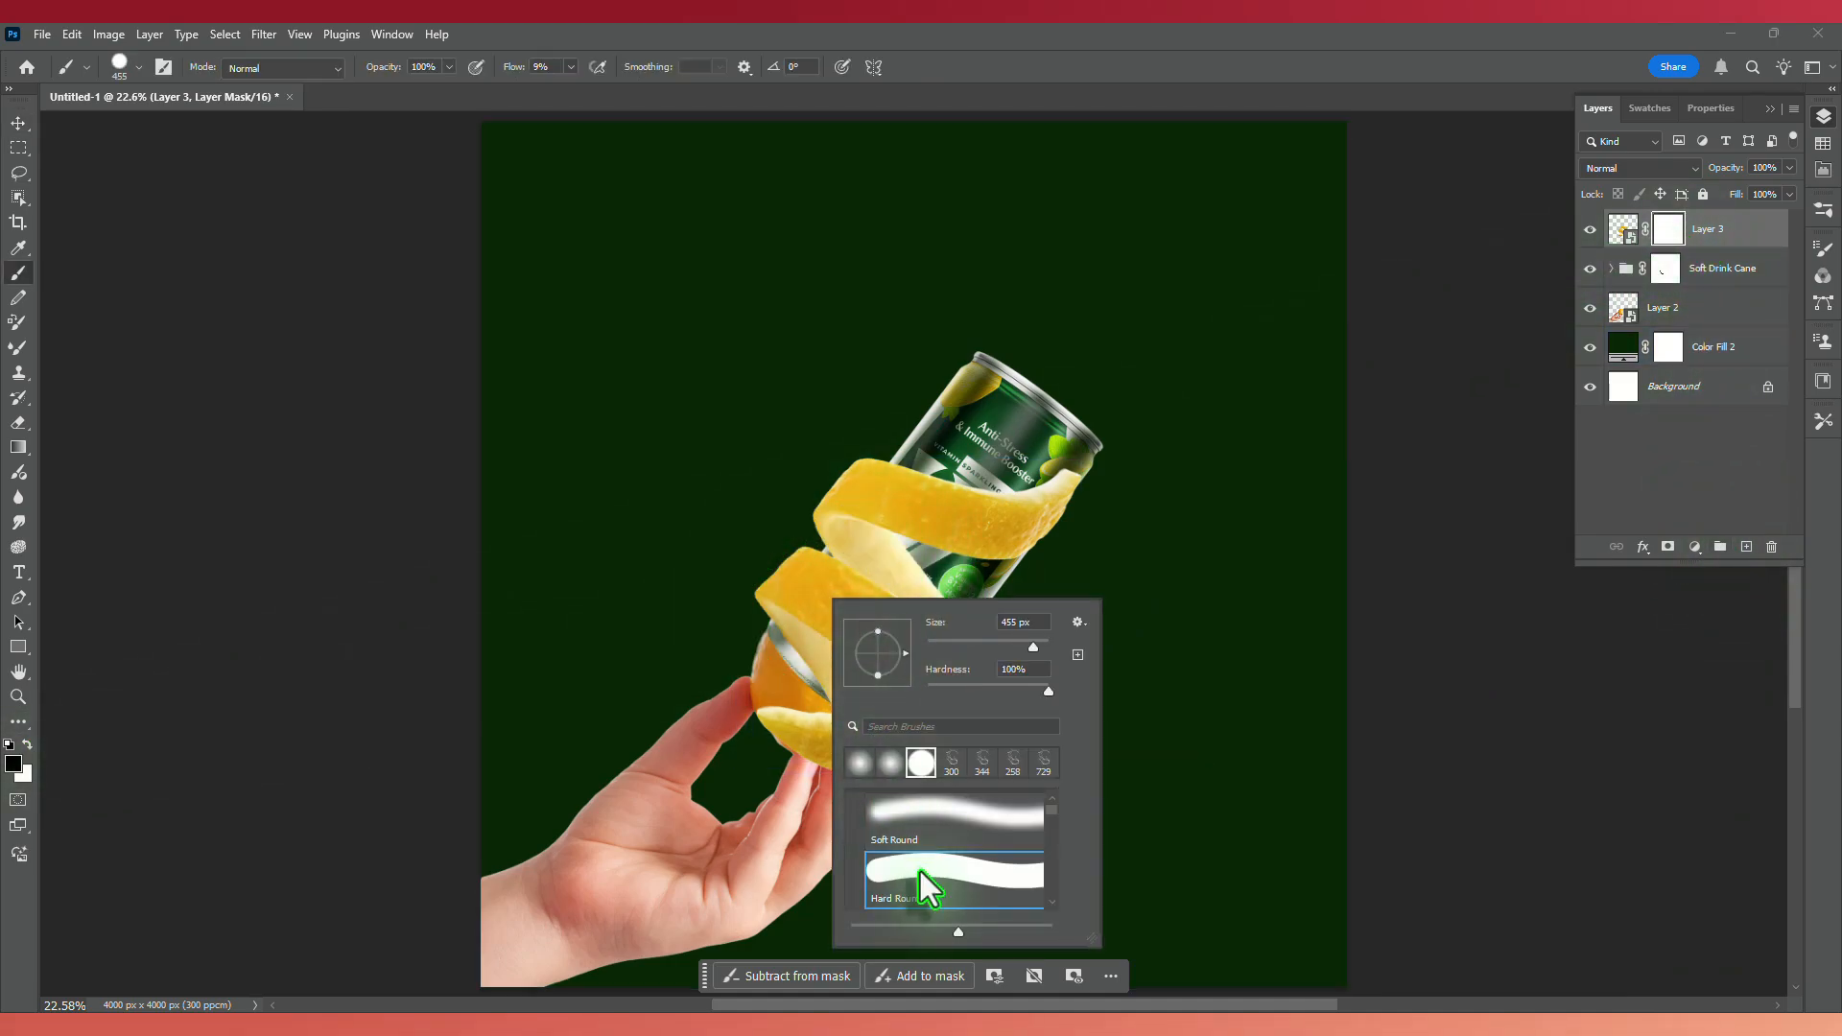
click(1529, 646)
Reduce the brush size to 42 px and set its flow to 100%.
mouse_move(861, 712)
mouse_down()
mouse_move(817, 729)
mouse_move(813, 705)
mouse_up()
scroll(813, 706, up, 6)
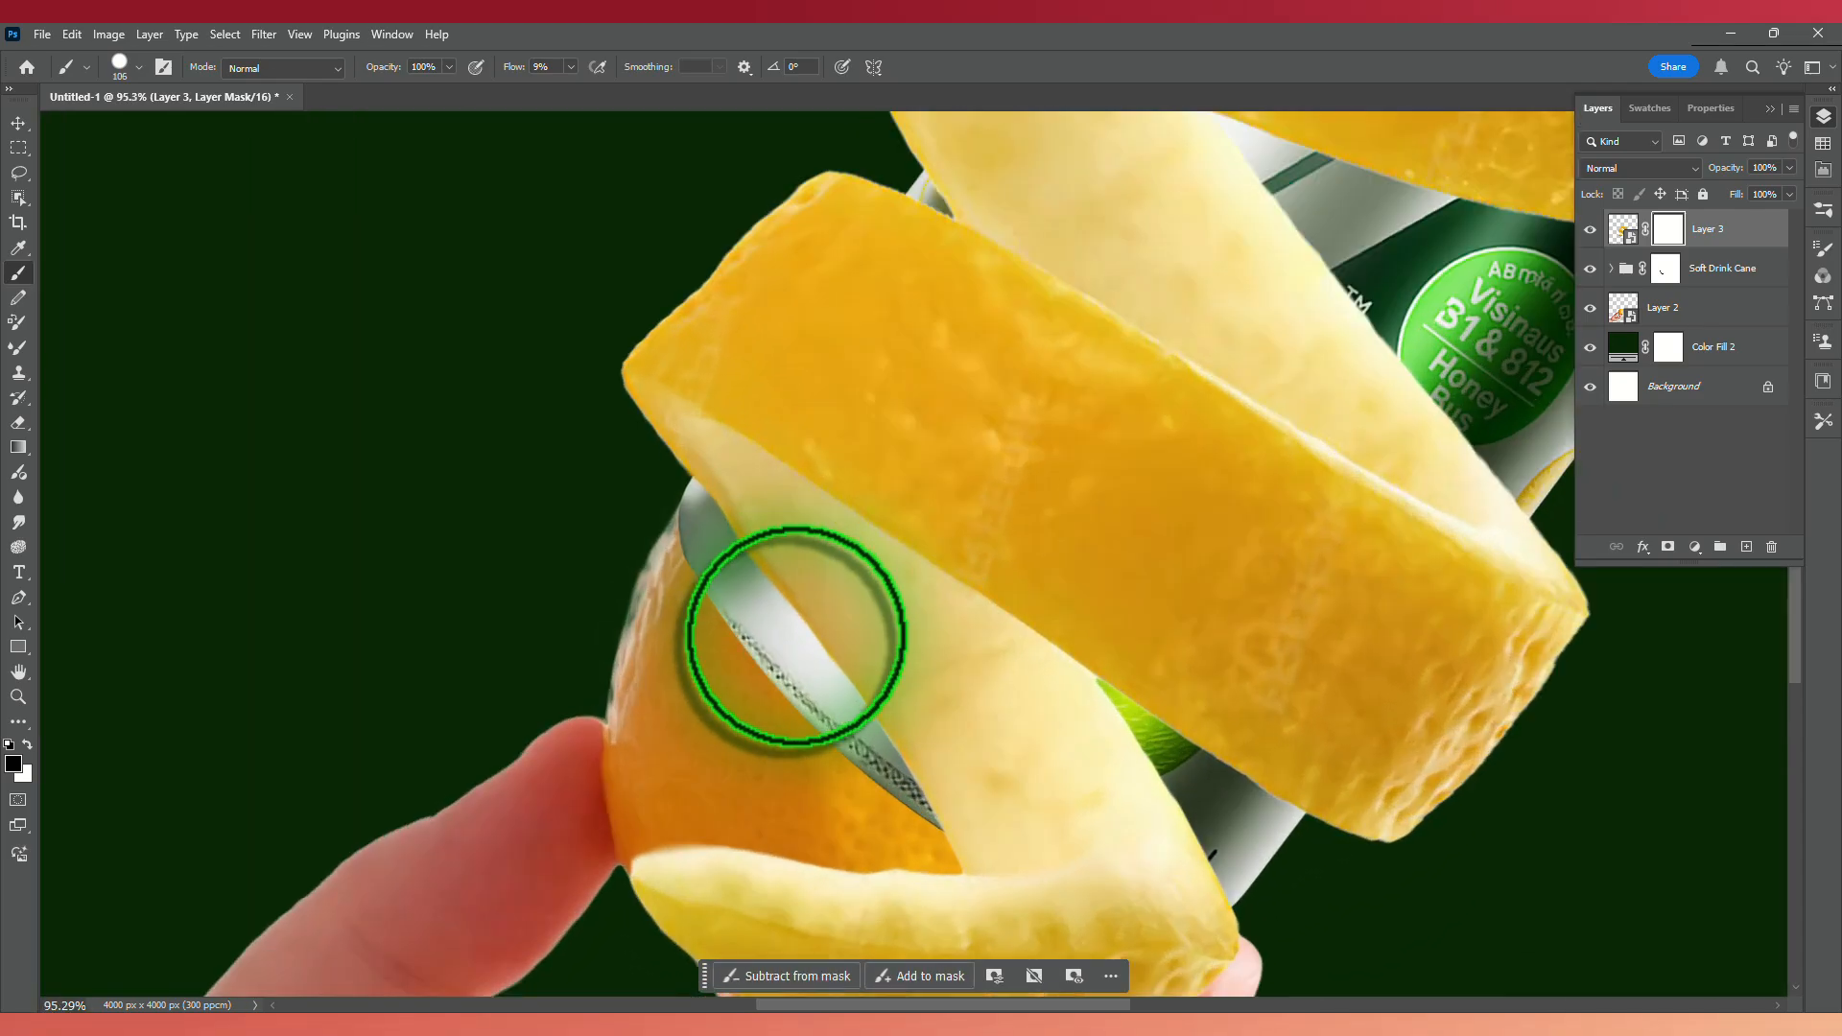
scroll(795, 636, up, 2)
drag(719, 535, 706, 527)
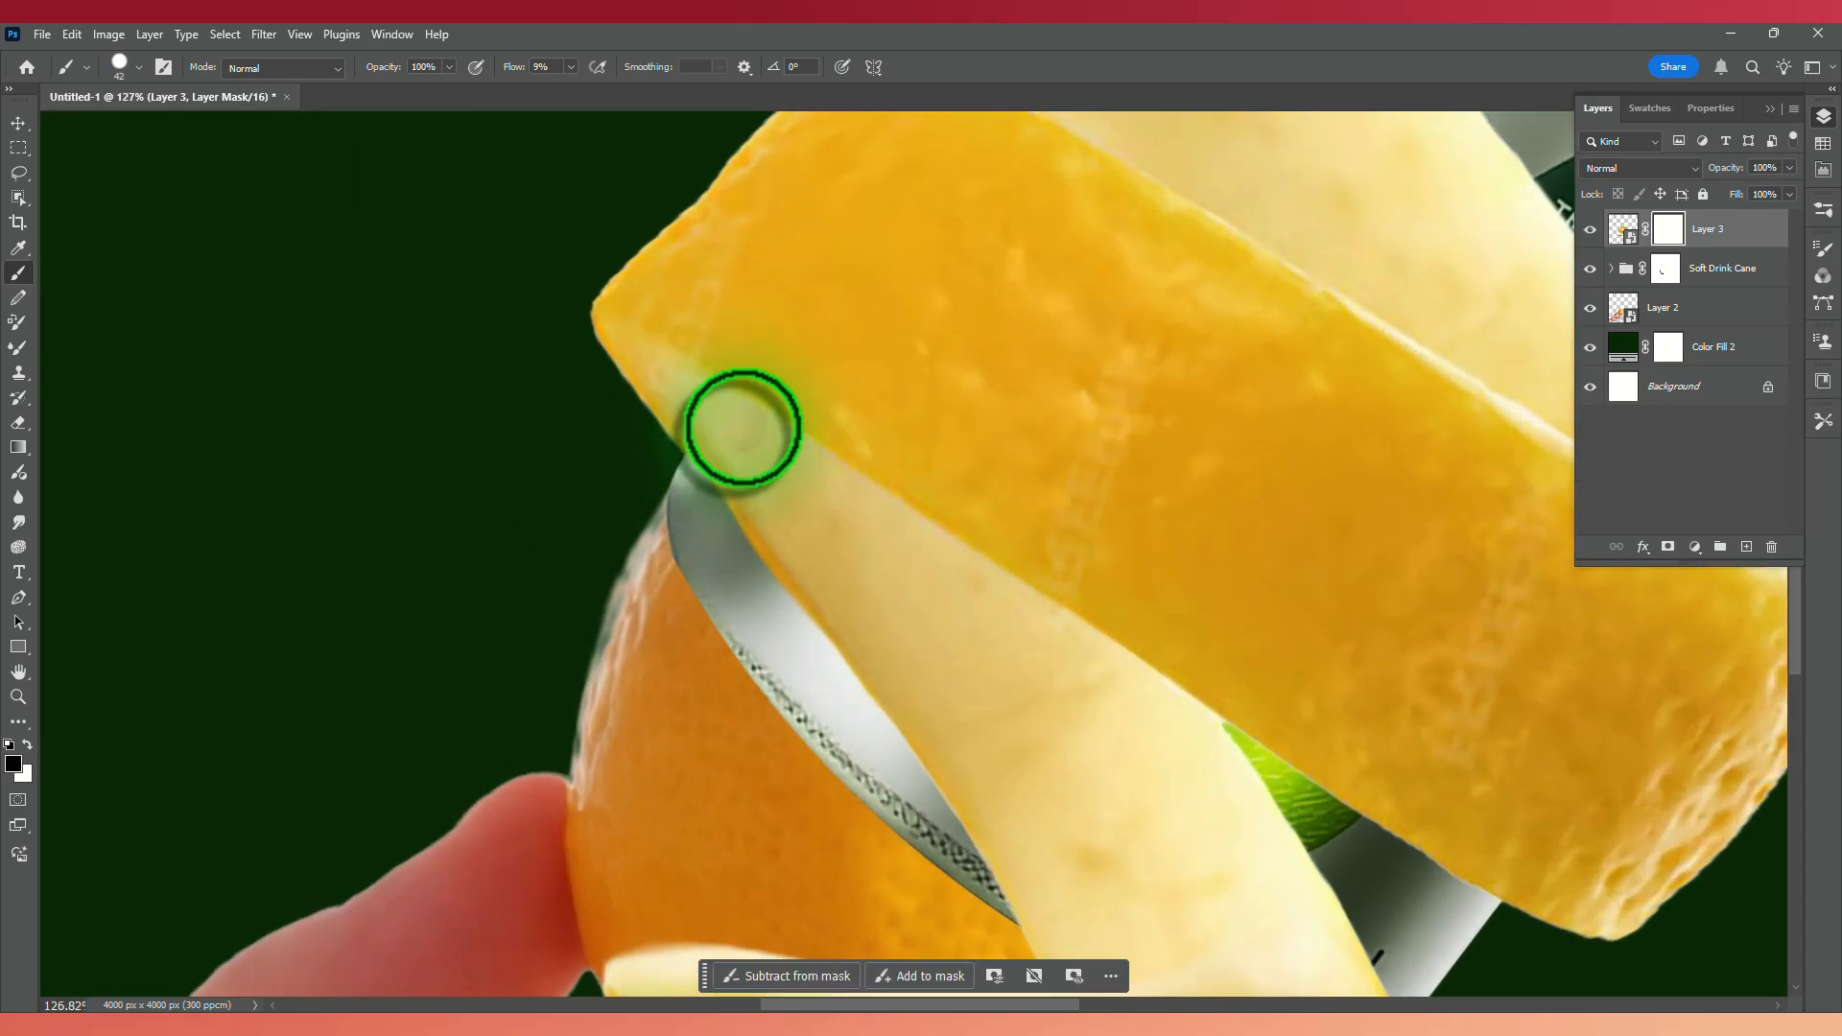
click(572, 67)
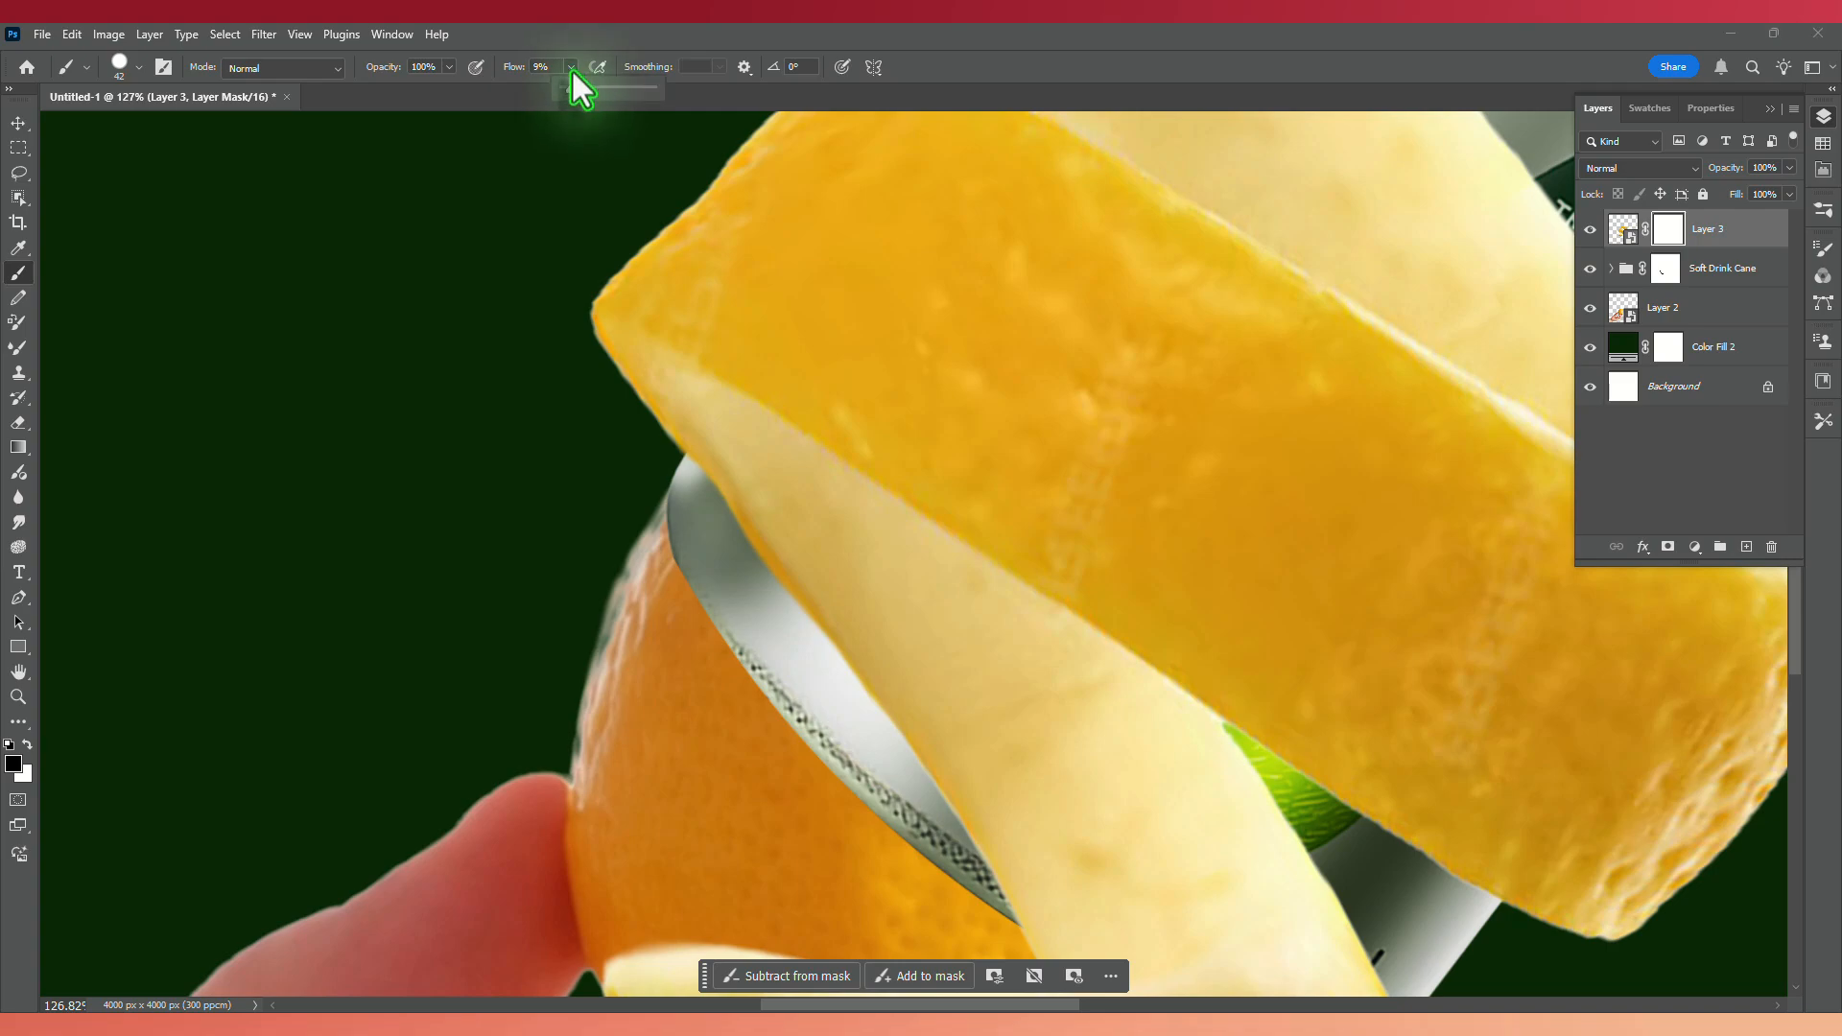
drag(572, 88, 651, 88)
Mask out a straight strip of pale peel directly along the lower edge of the middle peel band.
click(740, 419)
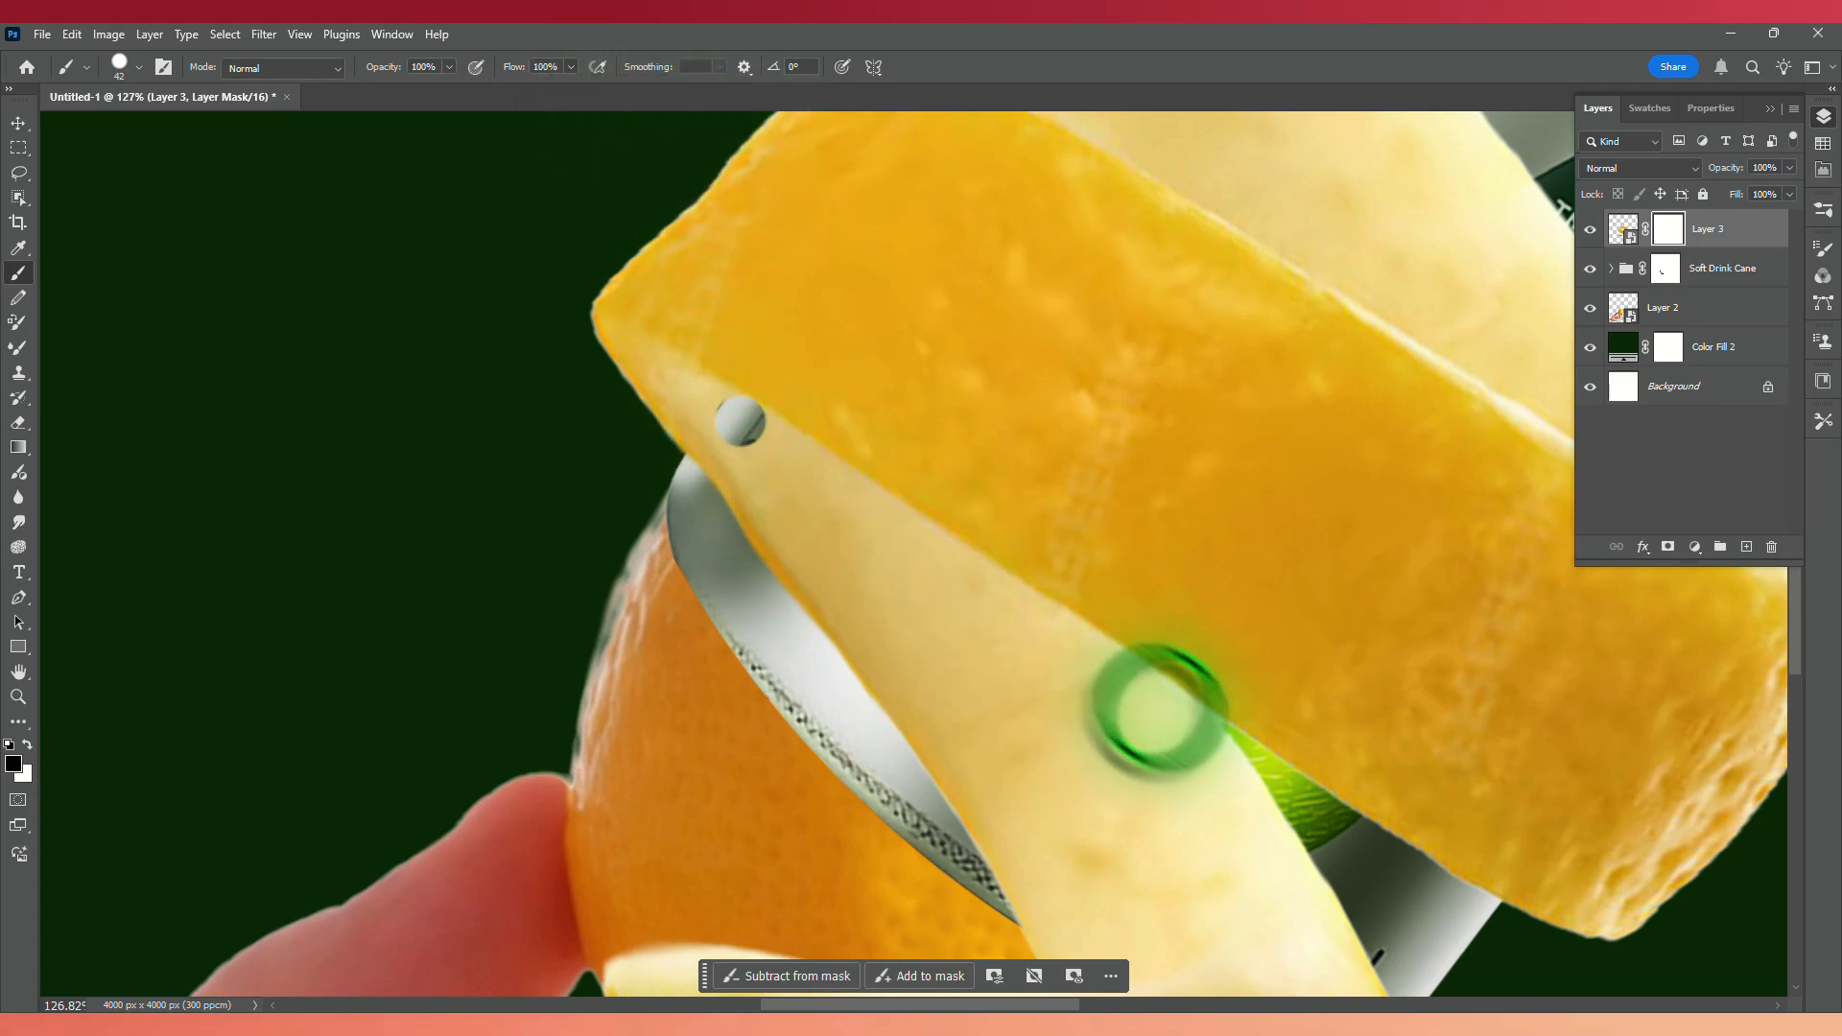
shift+click(1196, 734)
mouse_move(1205, 738)
mouse_down()
mouse_move(988, 599)
mouse_move(1036, 622)
mouse_up()
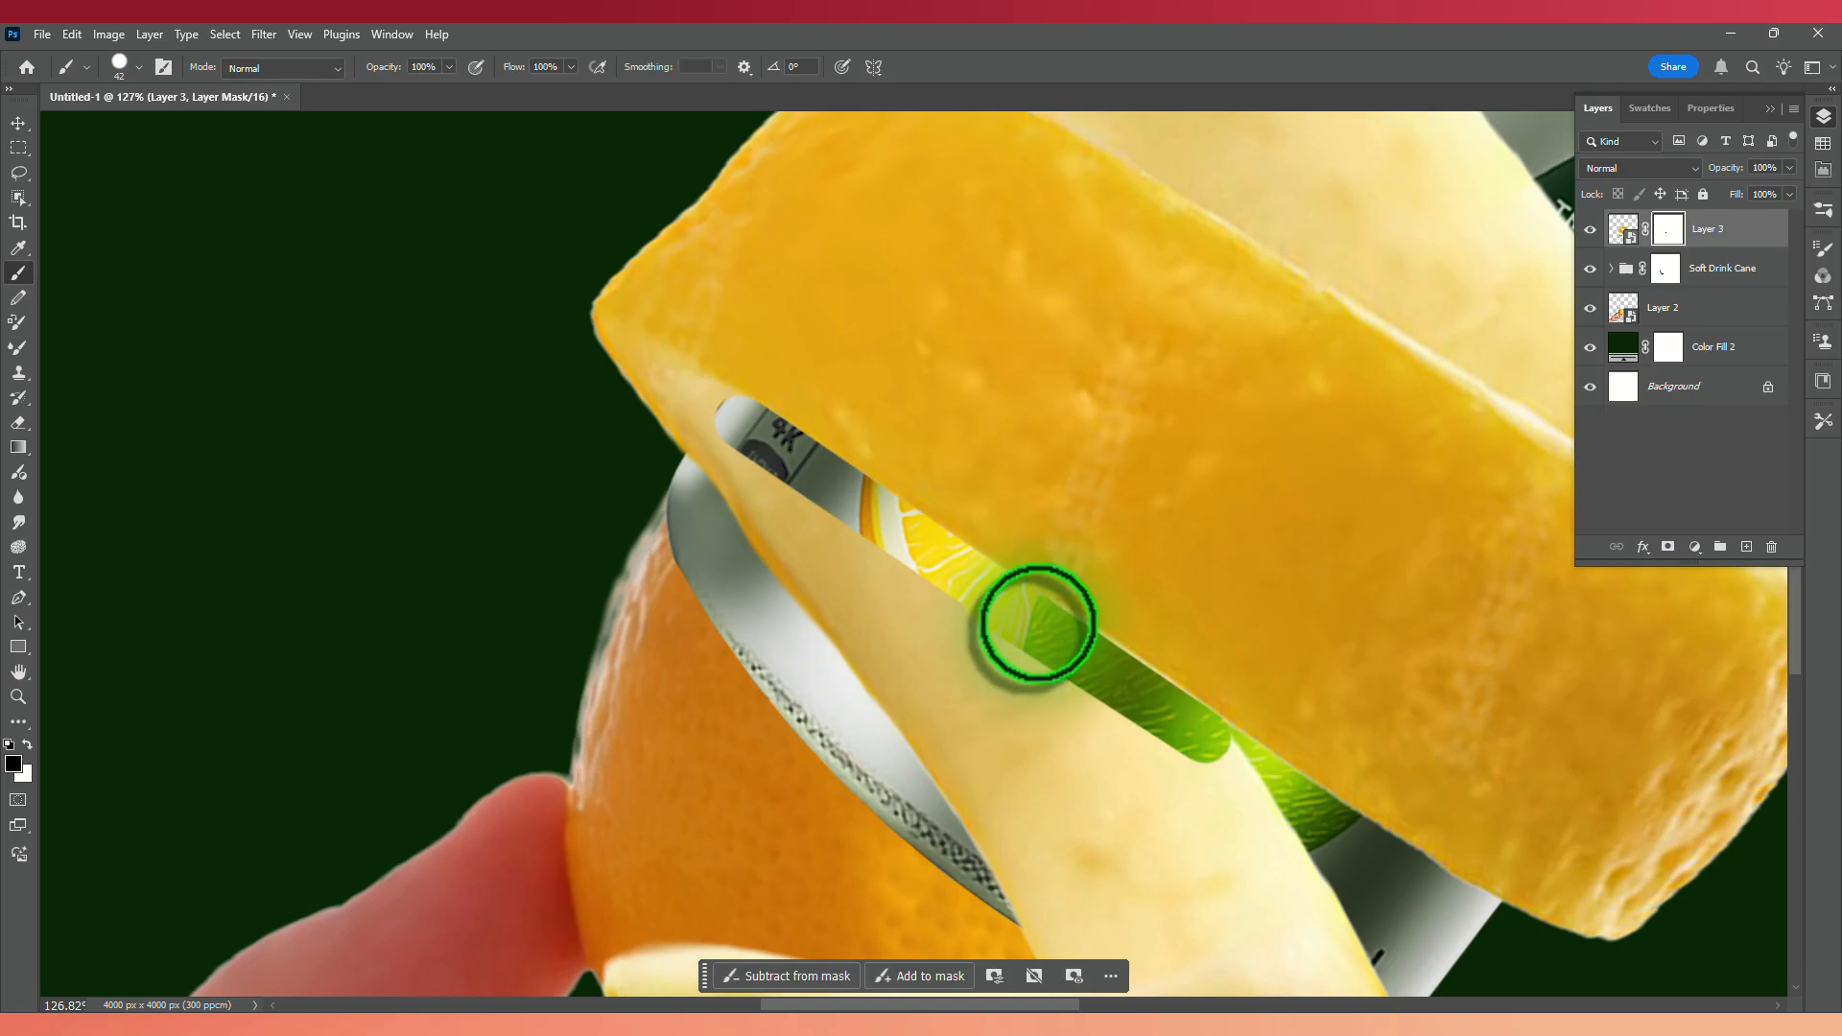
drag(1217, 746, 1088, 658)
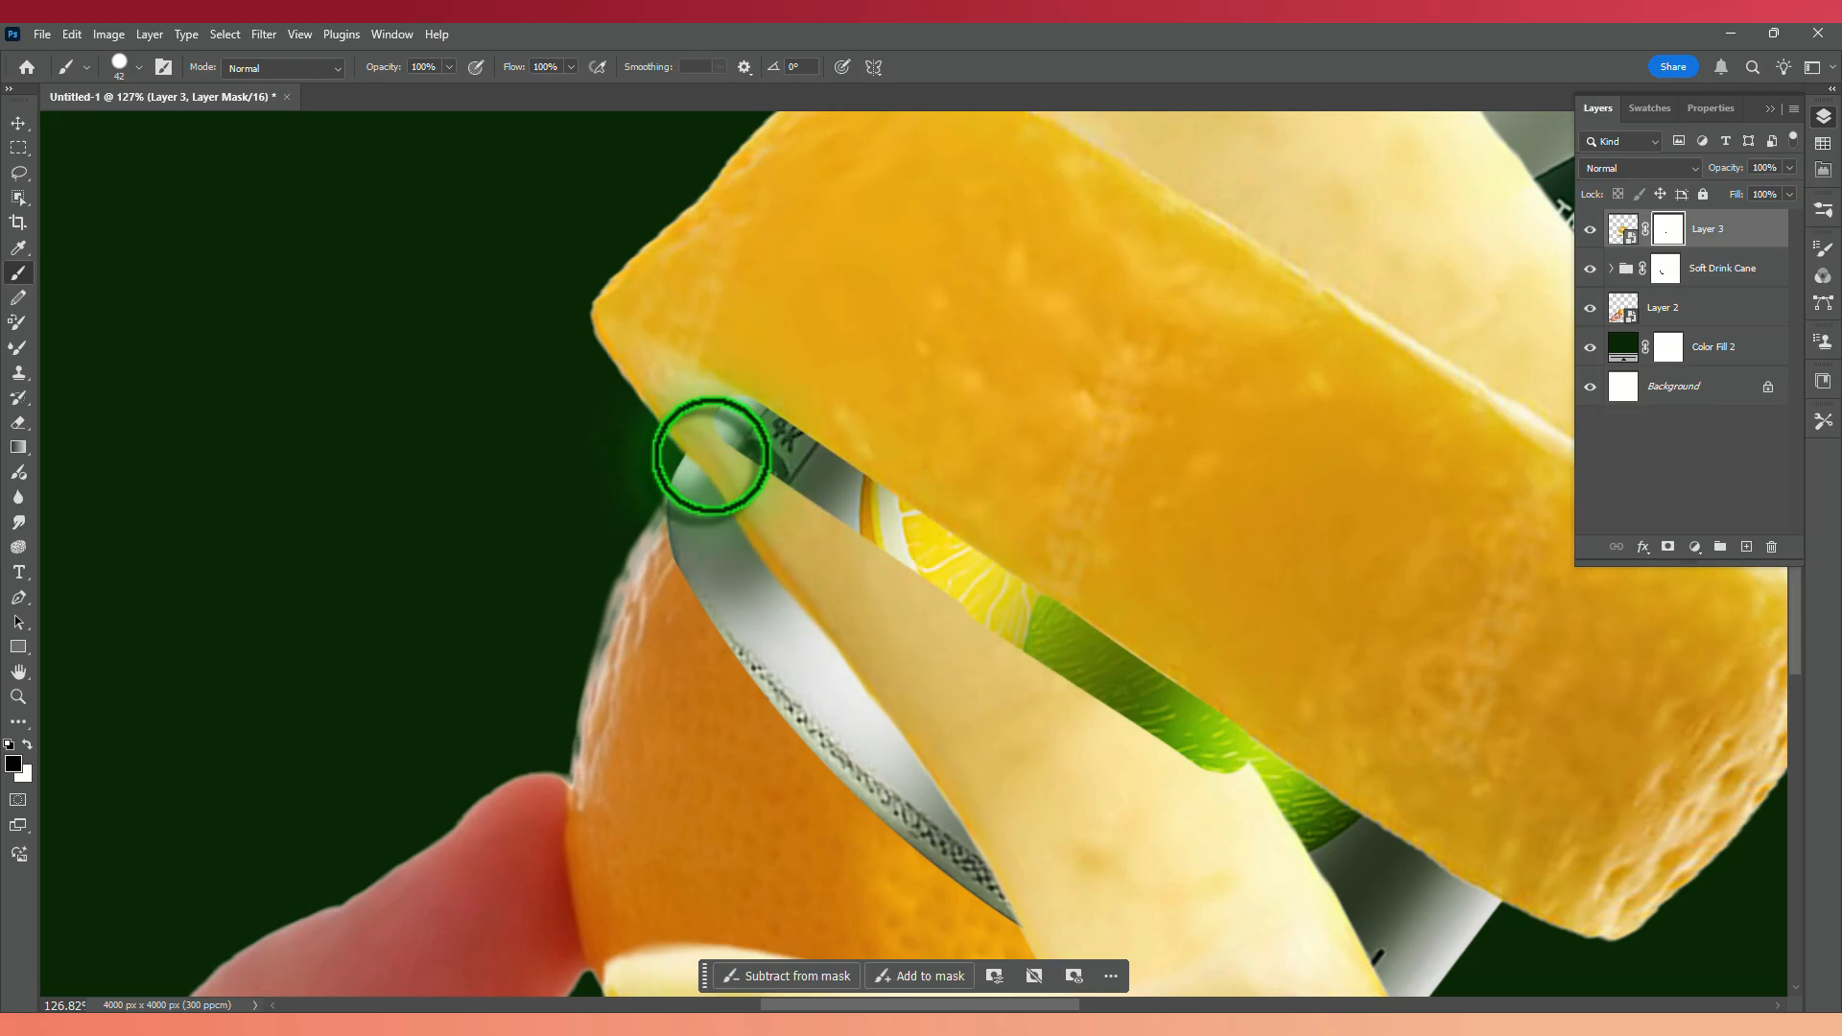
Paint black on the mask over the rest of the lower peel curl to uncover the can's base and the fruit.
mouse_move(736, 478)
mouse_down()
mouse_move(807, 560)
mouse_move(783, 561)
mouse_move(801, 588)
mouse_move(816, 580)
mouse_move(751, 532)
mouse_move(783, 570)
mouse_move(1008, 755)
mouse_move(972, 694)
mouse_move(834, 564)
mouse_move(808, 566)
mouse_move(1050, 725)
mouse_move(1032, 706)
mouse_move(1096, 821)
mouse_move(1181, 904)
mouse_move(1136, 830)
mouse_move(1085, 794)
mouse_move(1114, 868)
mouse_move(745, 818)
mouse_move(700, 841)
mouse_move(739, 898)
mouse_move(1026, 878)
mouse_move(969, 787)
mouse_up()
scroll(737, 510, down, 4)
scroll(907, 681, down, 3)
mouse_move(1007, 867)
mouse_down()
mouse_move(919, 915)
mouse_move(802, 869)
mouse_move(1070, 880)
mouse_move(837, 704)
mouse_move(736, 708)
mouse_move(1044, 857)
mouse_move(756, 781)
mouse_move(761, 726)
mouse_up()
Refine the mask at the lower-left end of the middle peel band with small 16 px and 14 px brushes, restoring the clipped edge in white.
scroll(758, 537, up, 4)
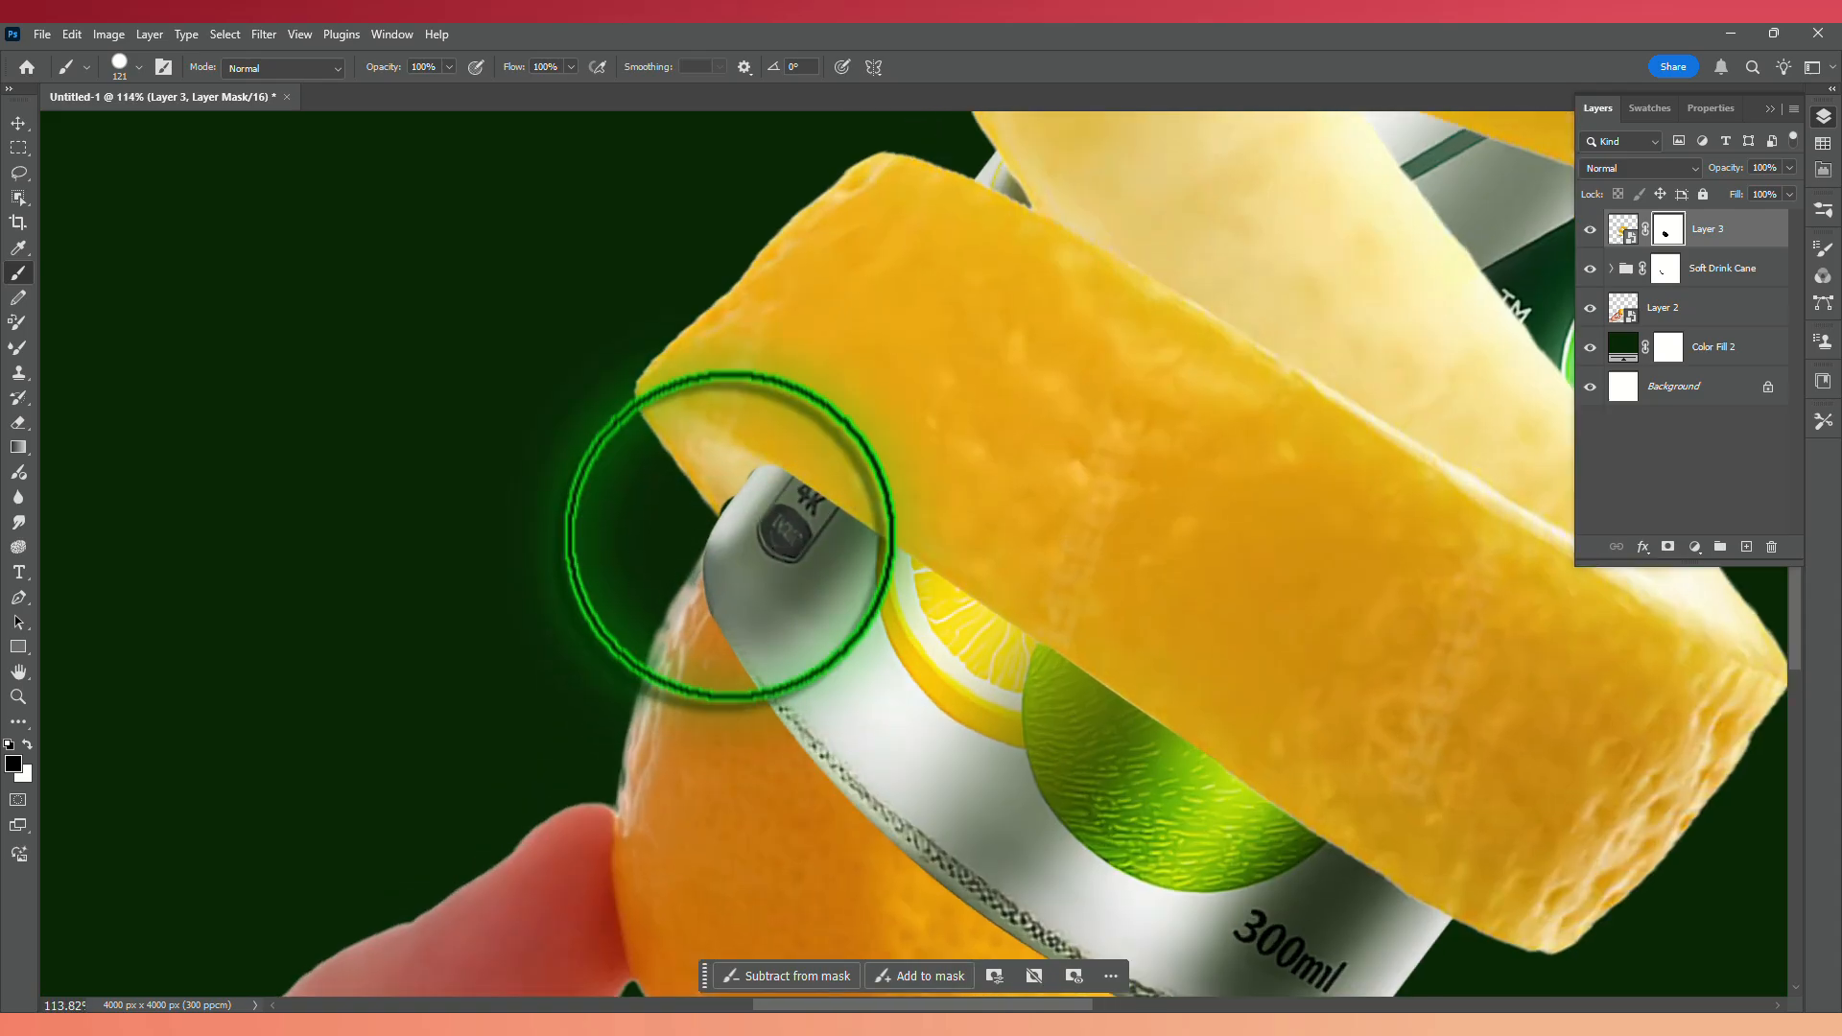
click(26, 745)
scroll(514, 538, up, 3)
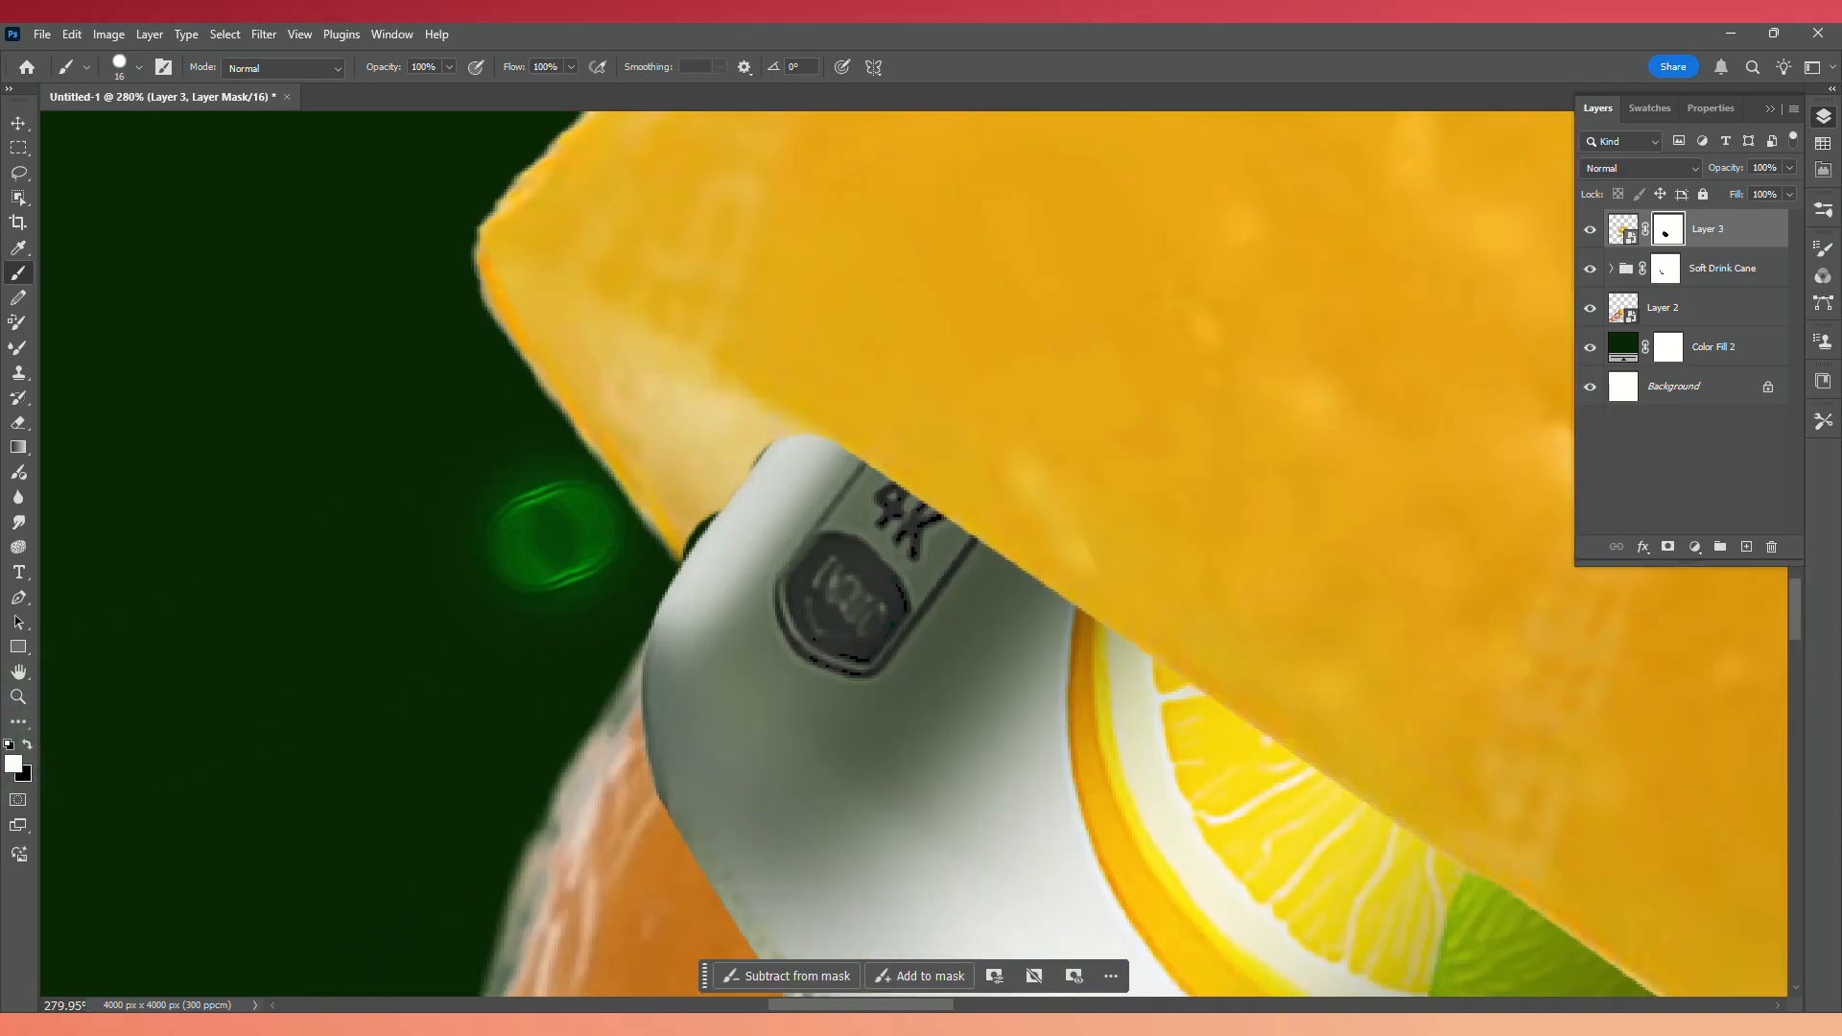
mouse_move(680, 537)
mouse_down()
mouse_move(754, 434)
mouse_move(675, 544)
mouse_move(739, 457)
mouse_up()
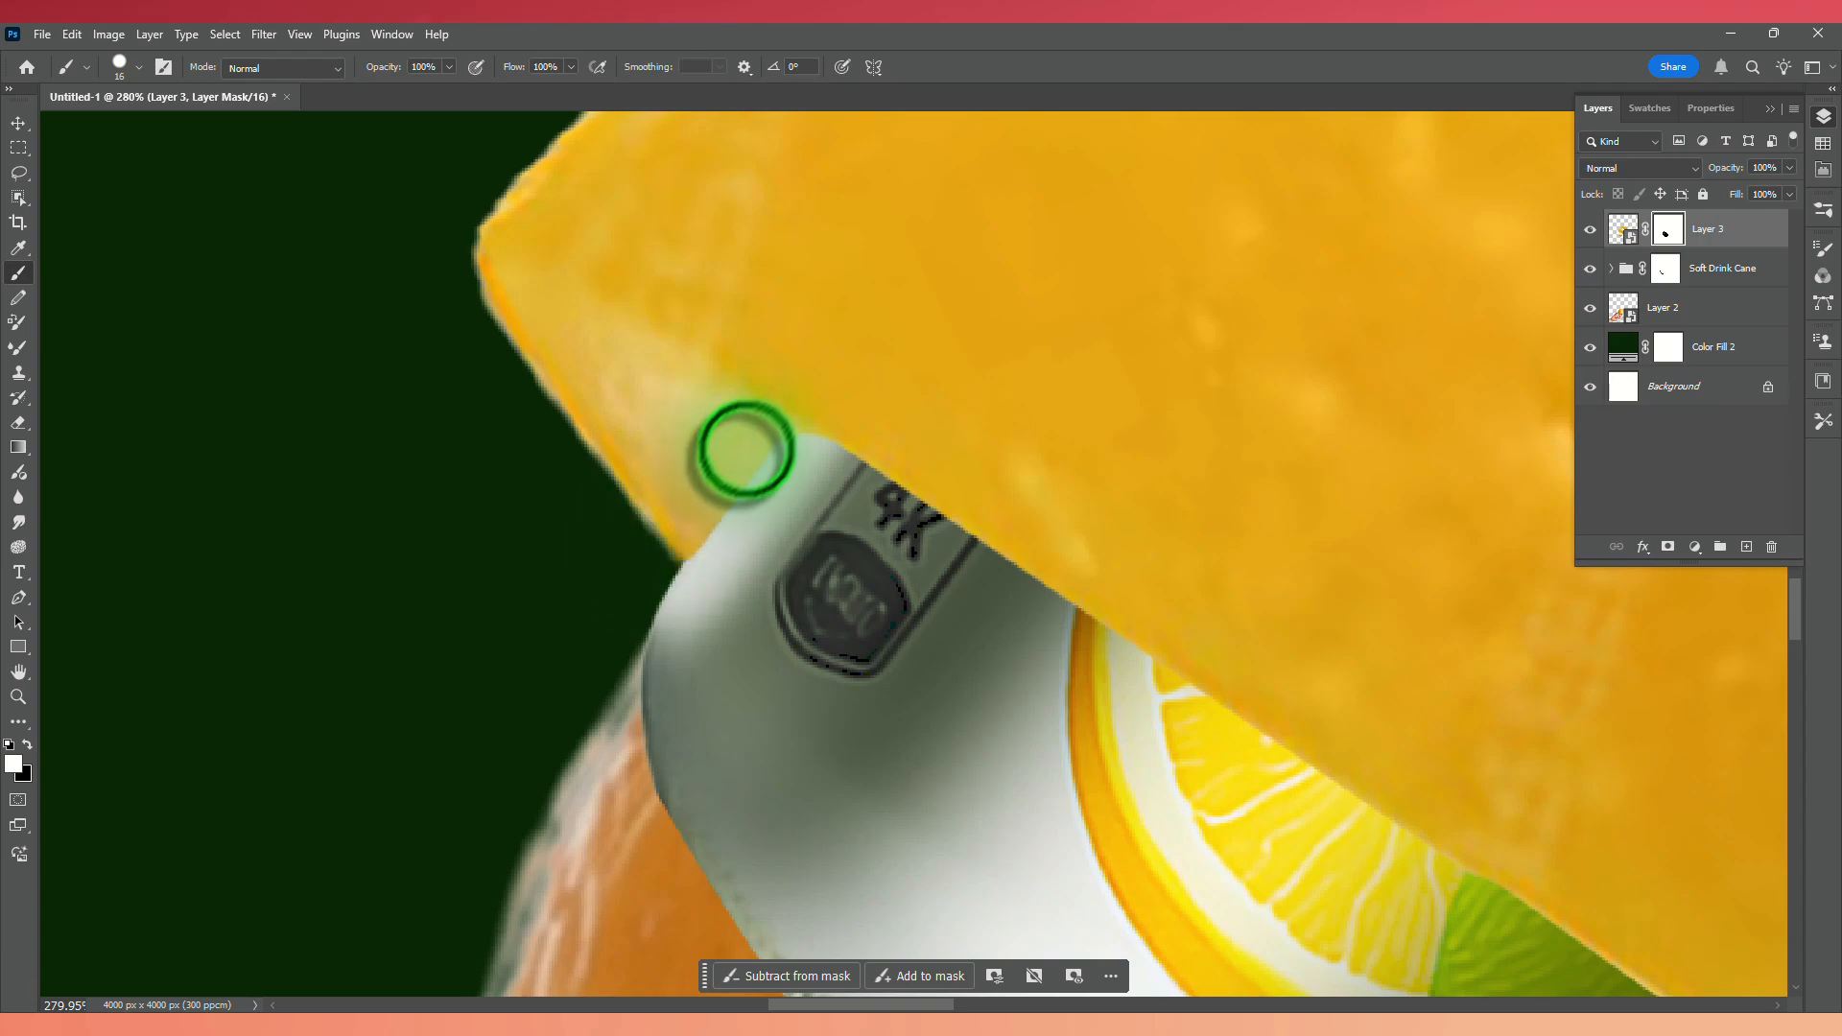
alt+right_click(763, 544)
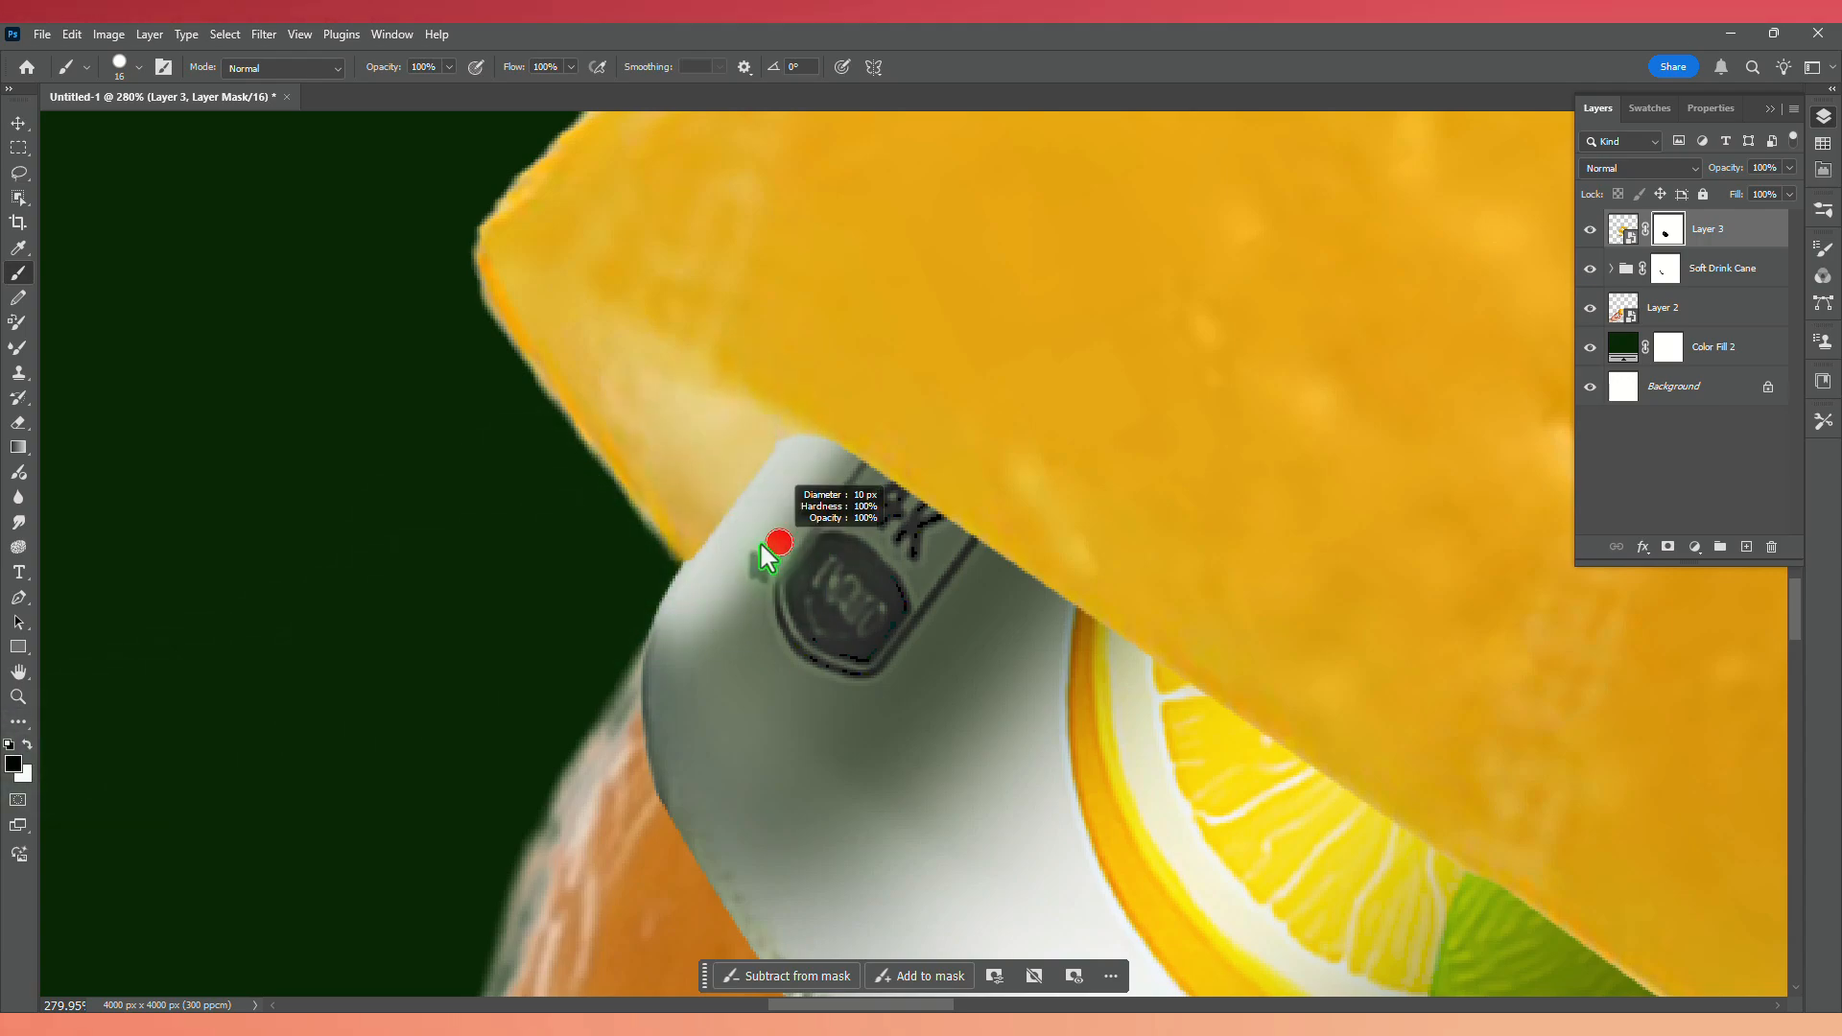
drag(779, 551, 786, 552)
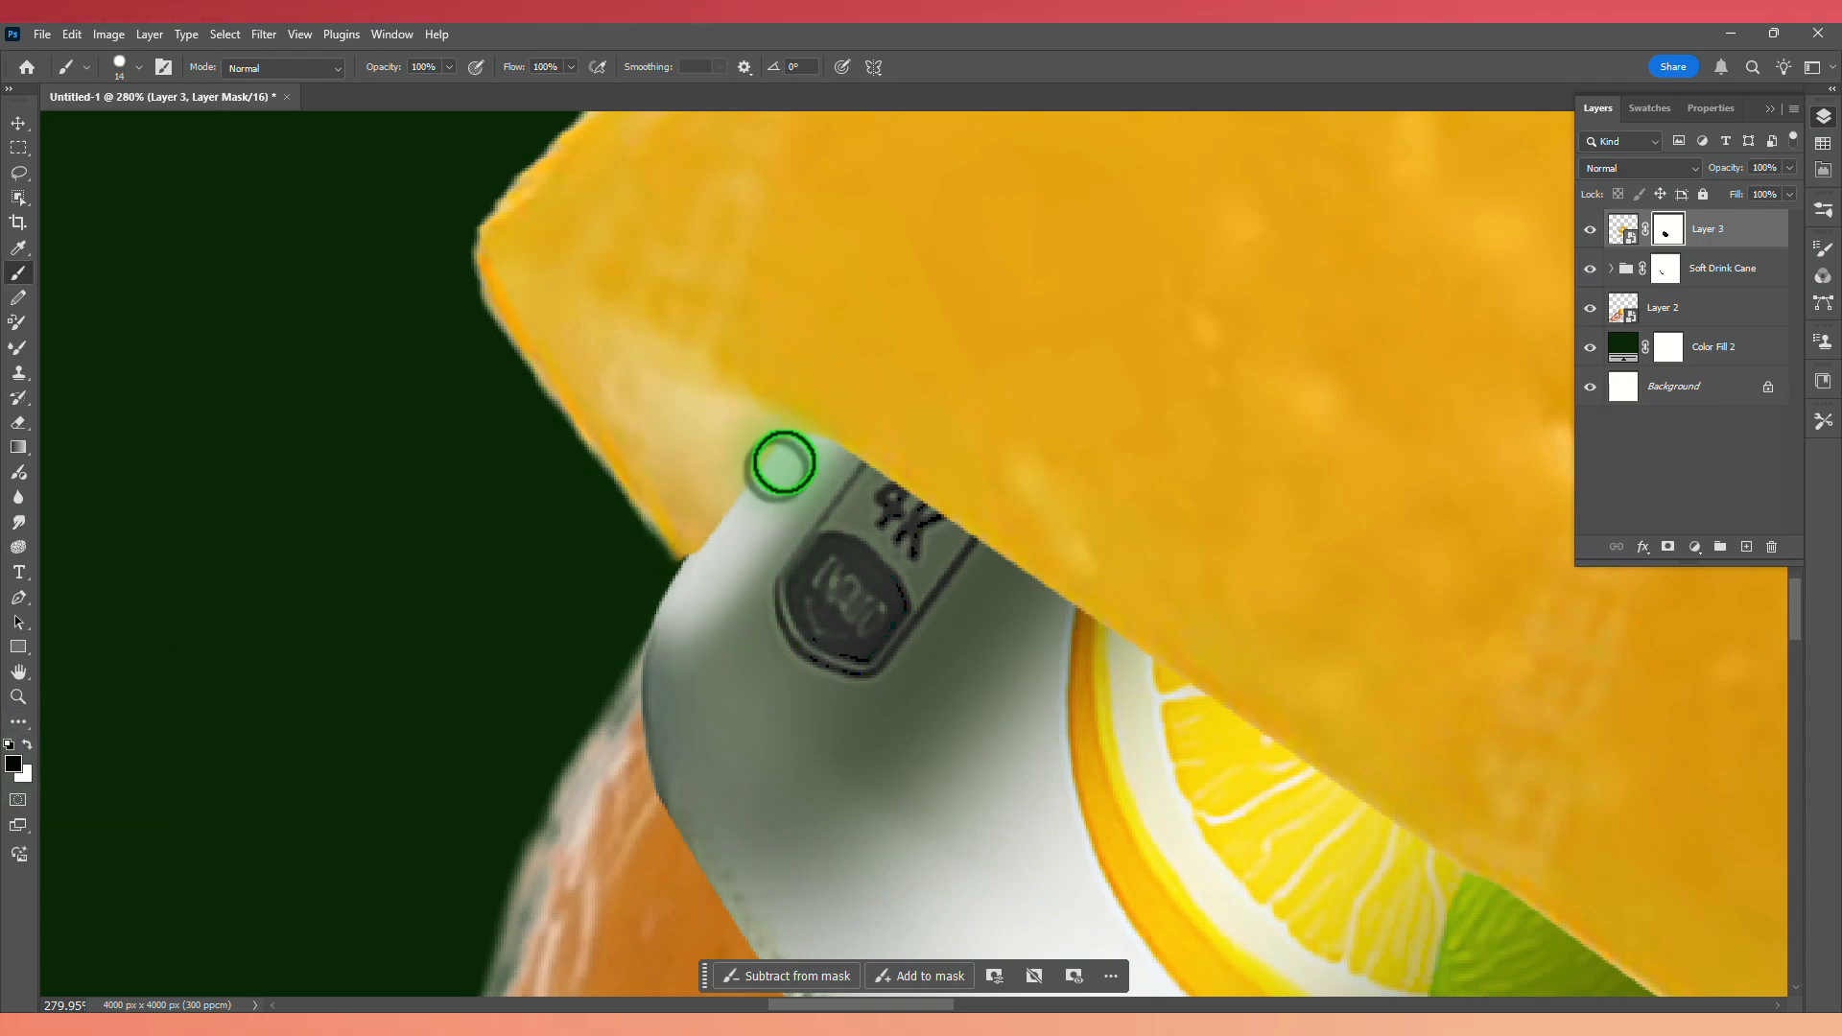
click(27, 744)
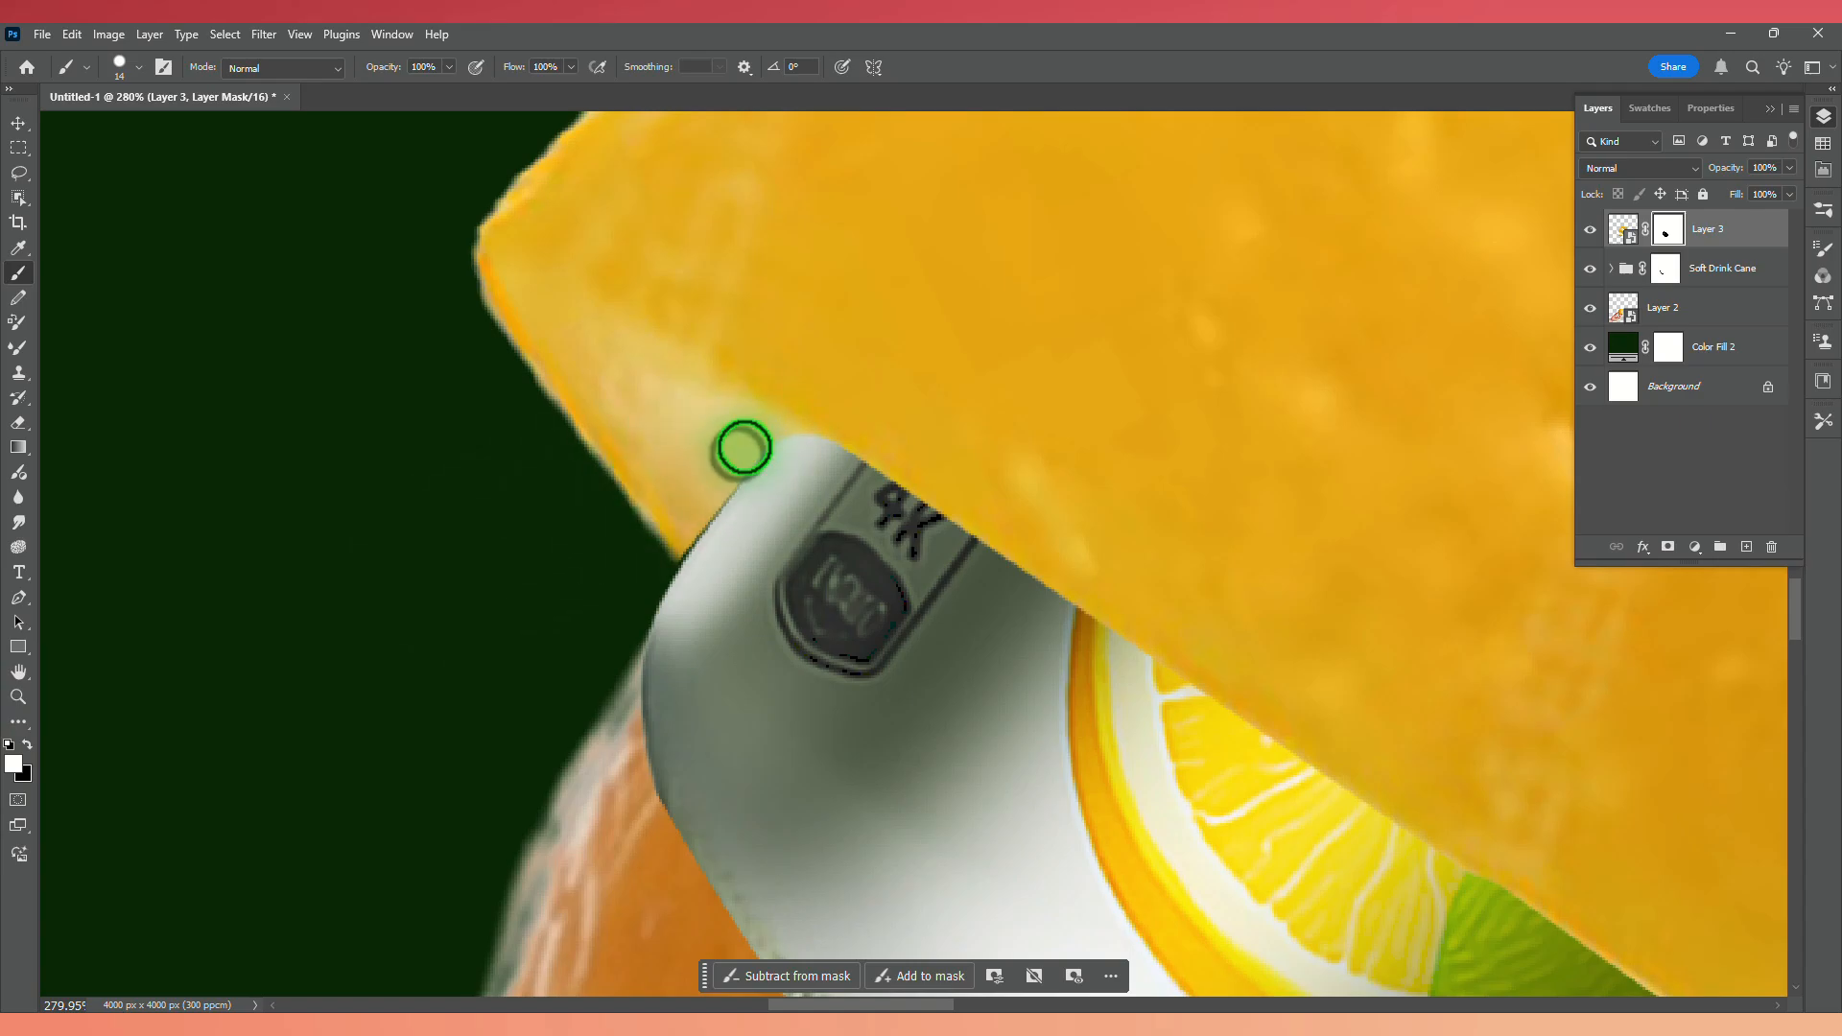
Mask out a straight strip of pale peel along the upper edge of the middle band with a 61 px black brush.
scroll(666, 555, down, 6)
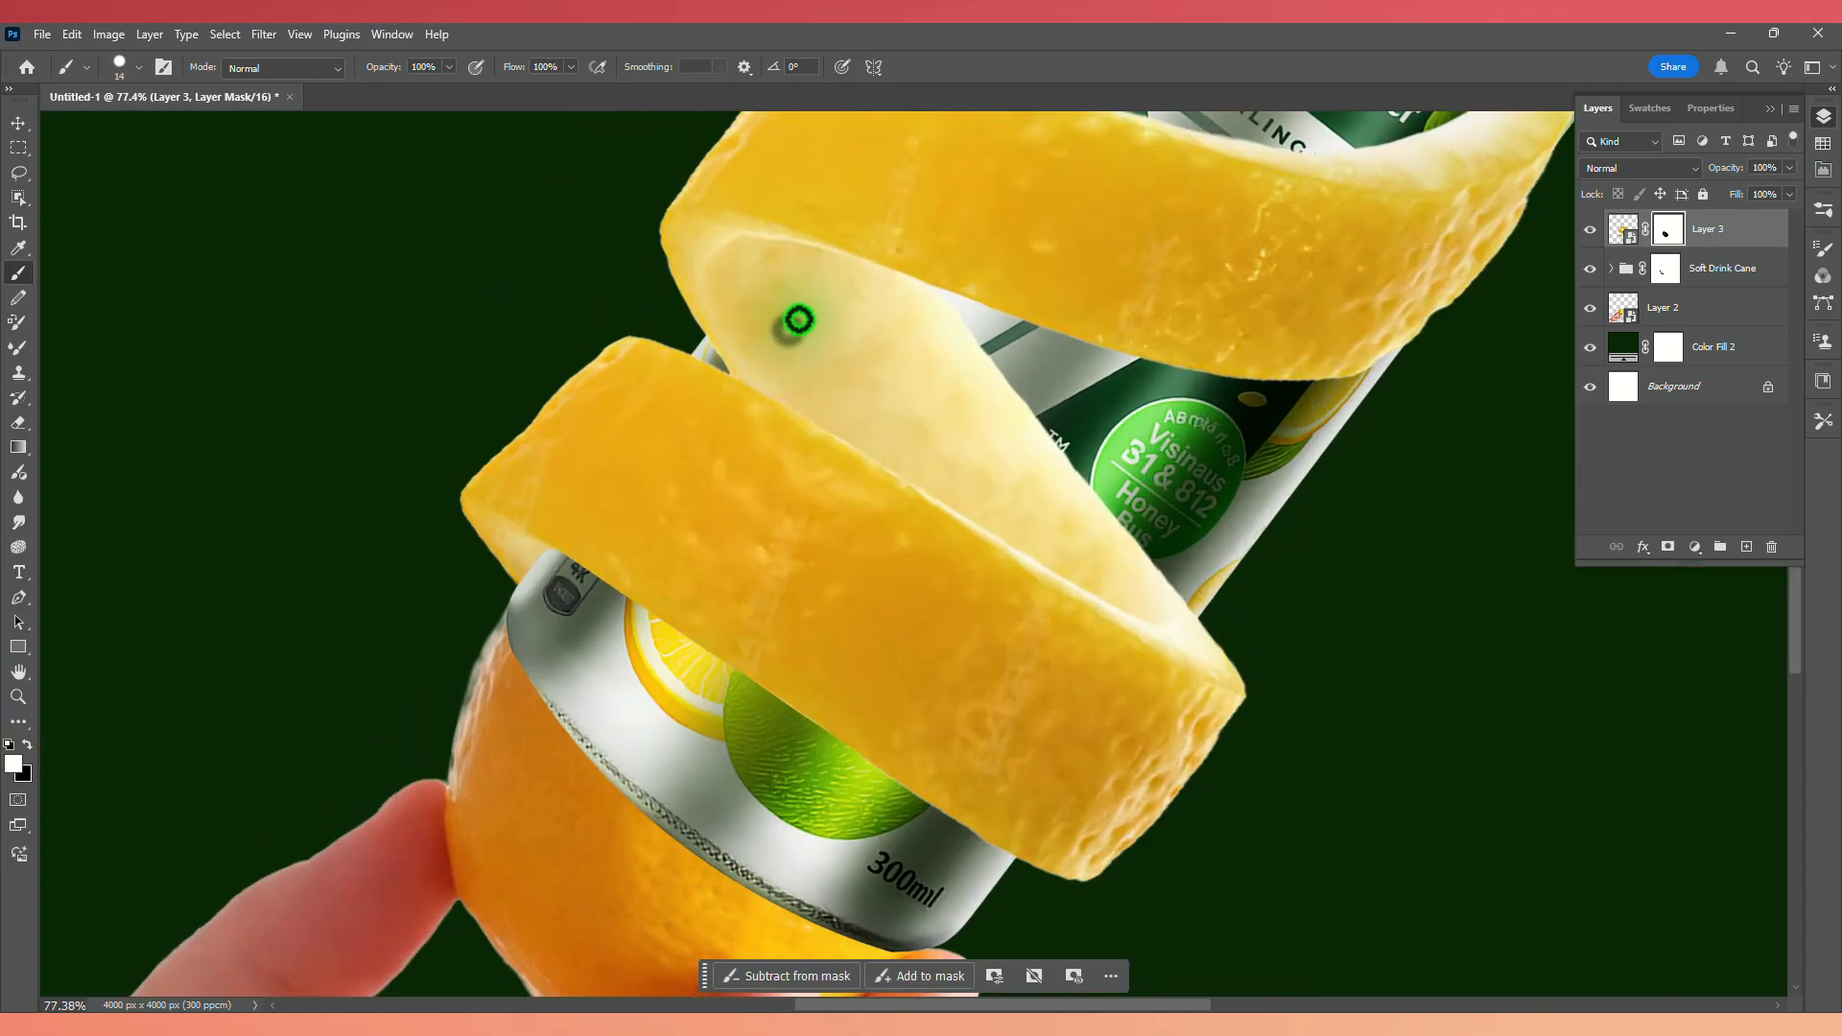
scroll(788, 352, up, 3)
mouse_move(745, 366)
mouse_down()
mouse_move(779, 373)
mouse_move(721, 364)
mouse_up()
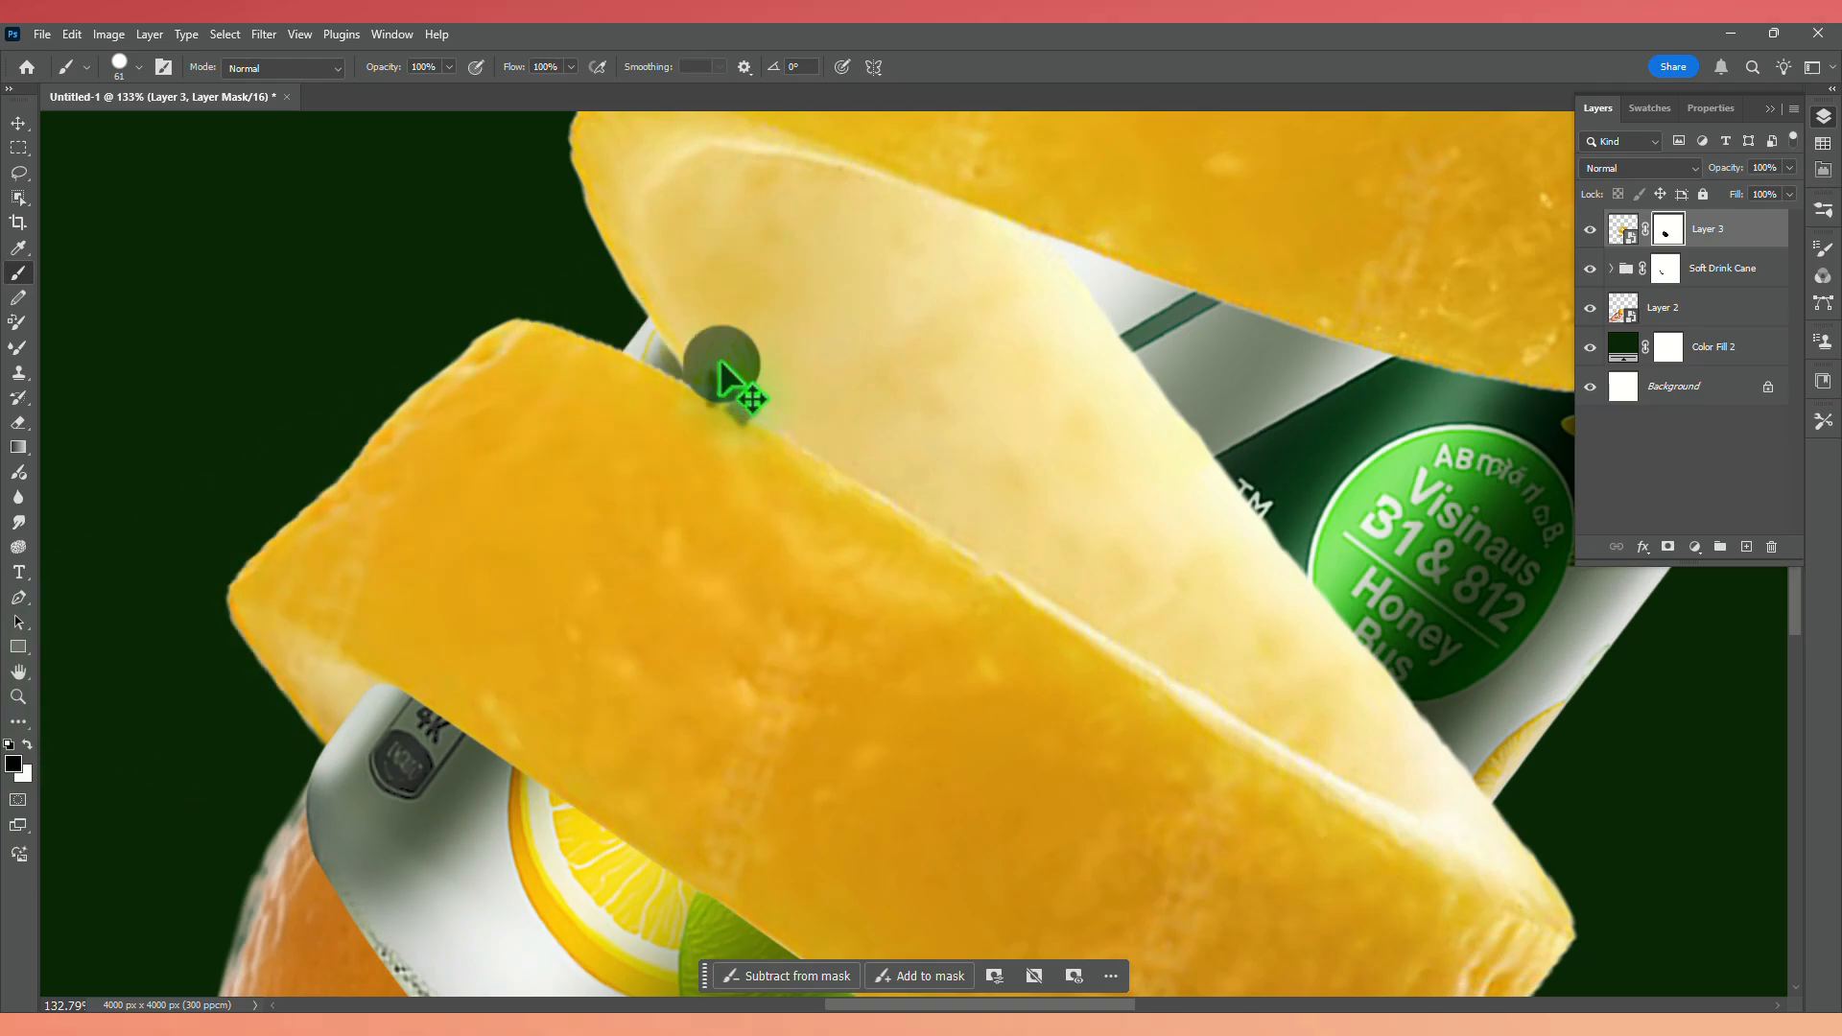
shift+click(1439, 789)
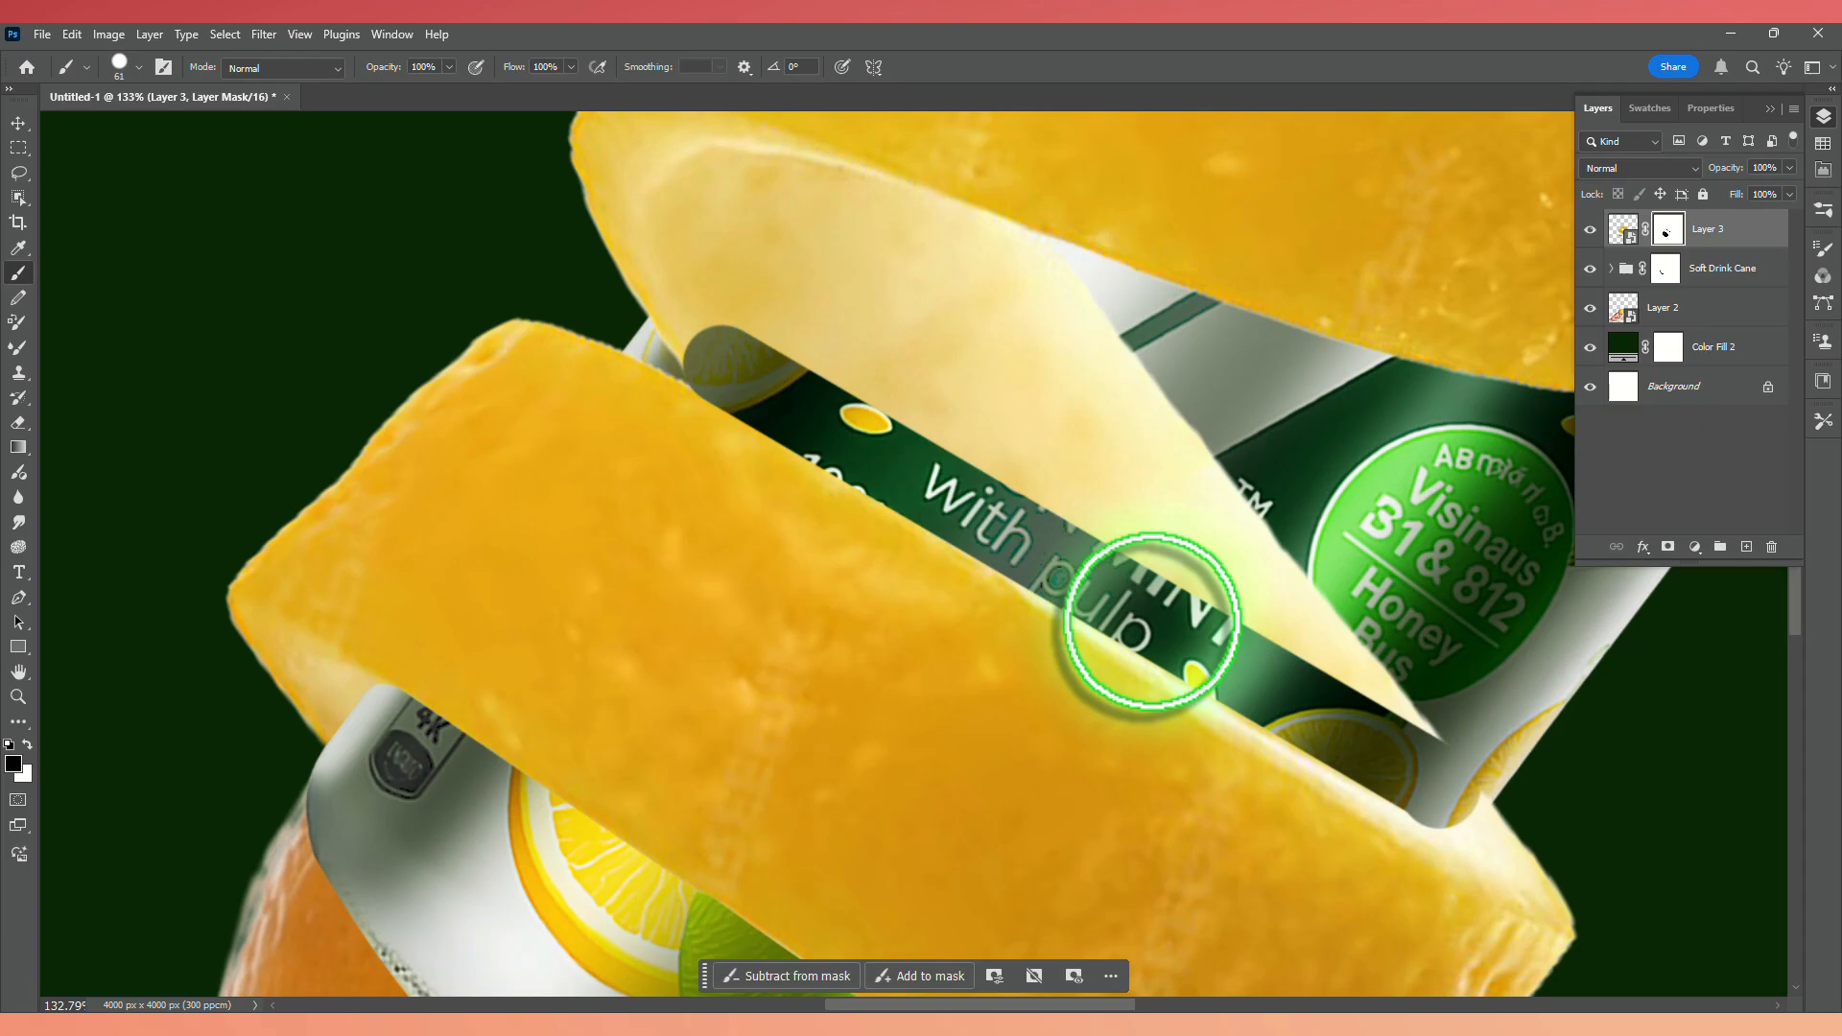
Paint out the remaining upper peel curl on the mask, leaving only the middle band around the can.
scroll(1151, 628, down, 2)
drag(740, 355, 748, 363)
scroll(758, 374, down, 2)
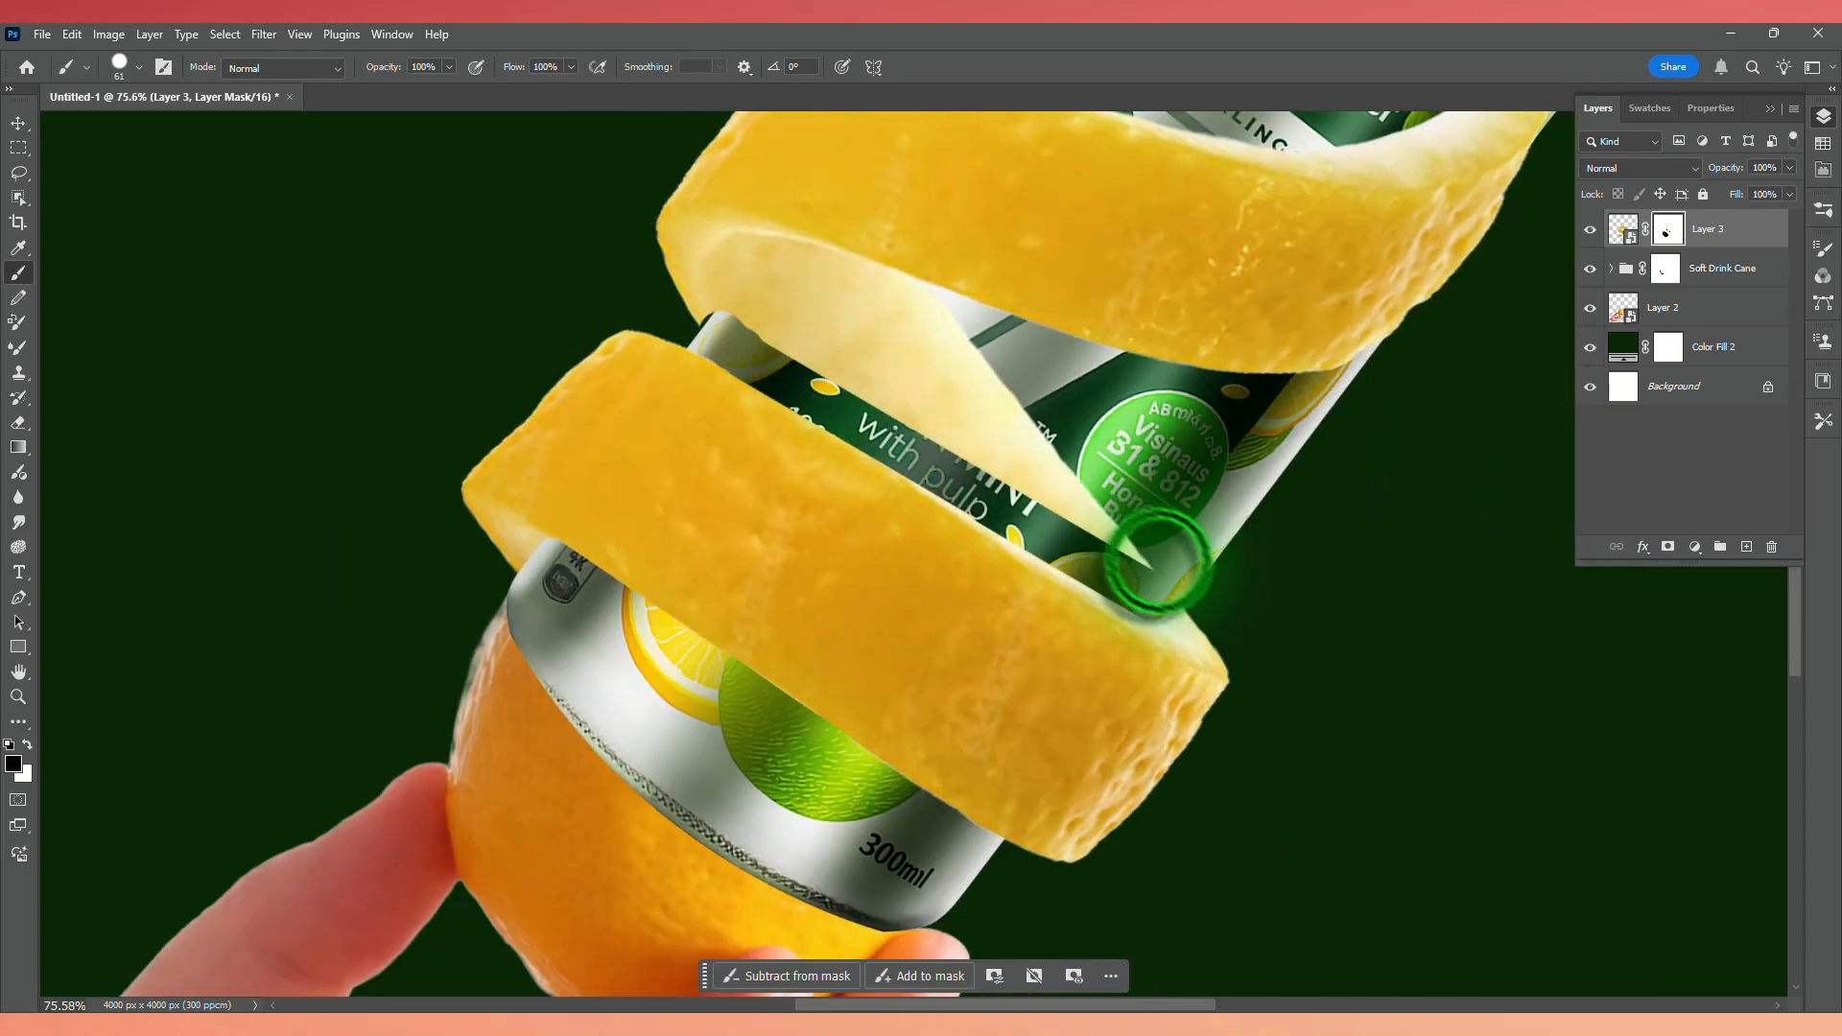
scroll(1147, 560, up, 3)
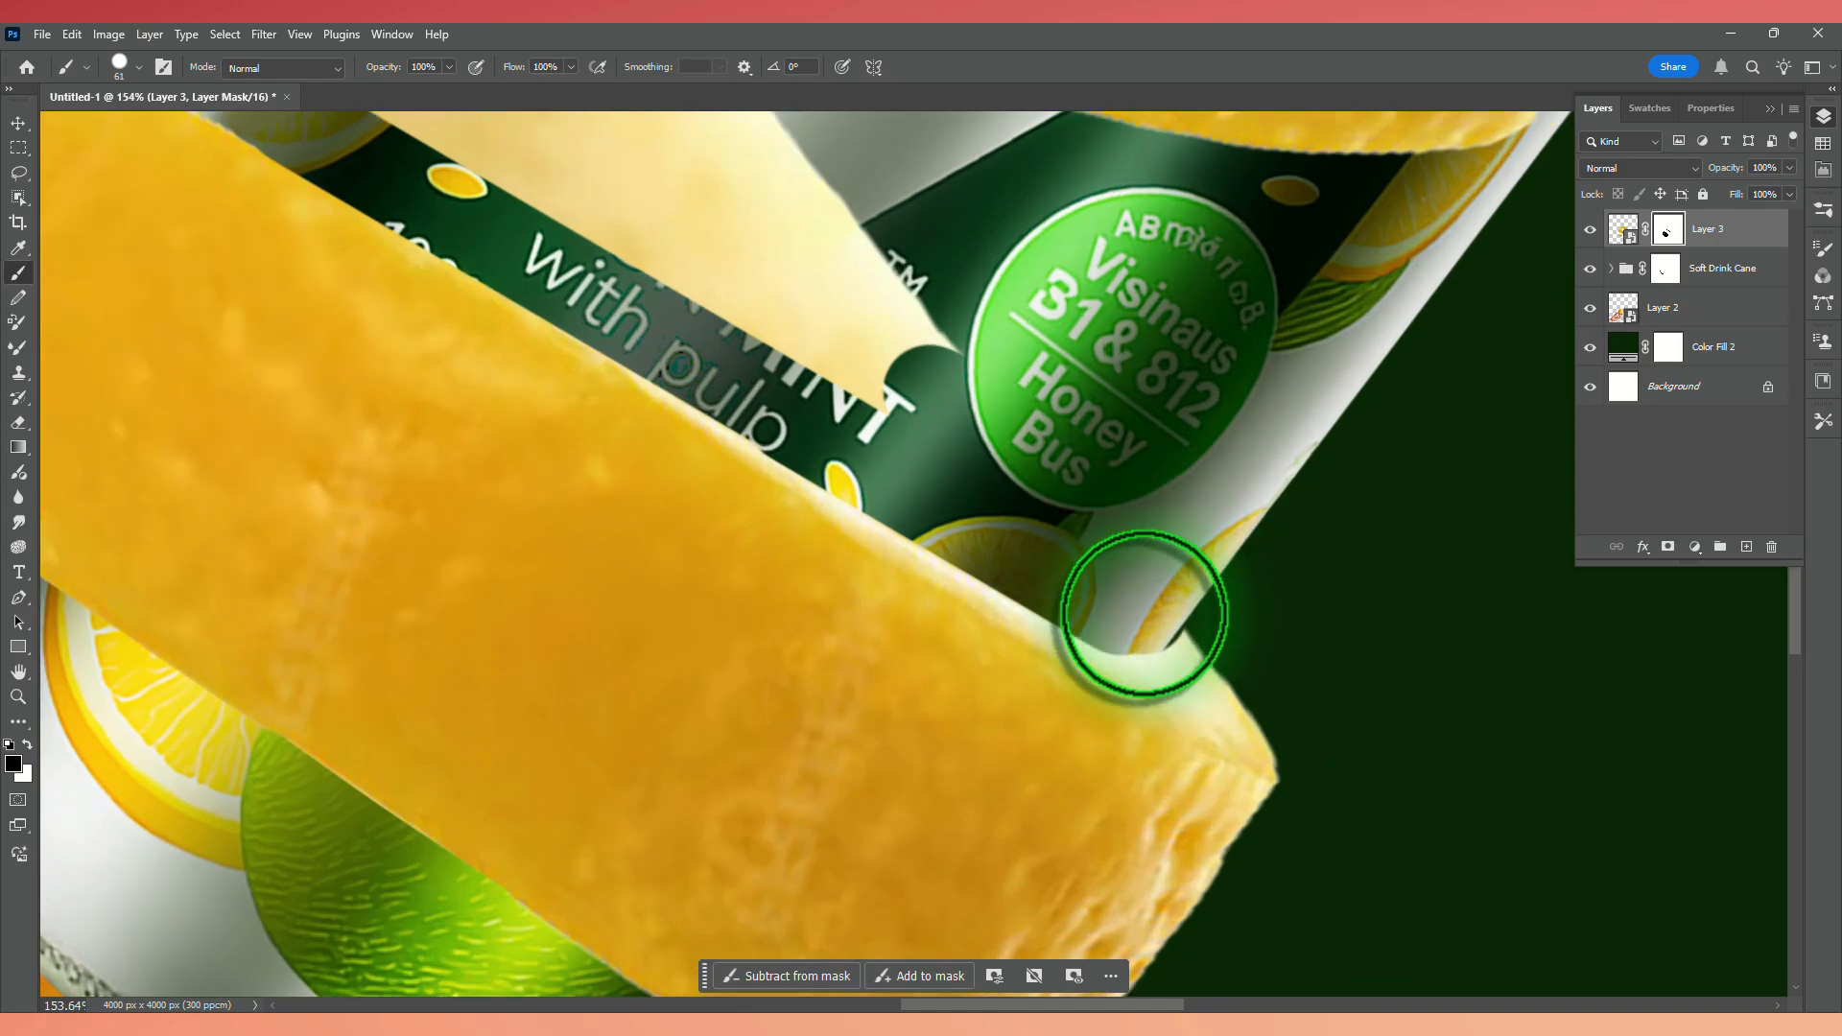
scroll(1140, 619, down, 5)
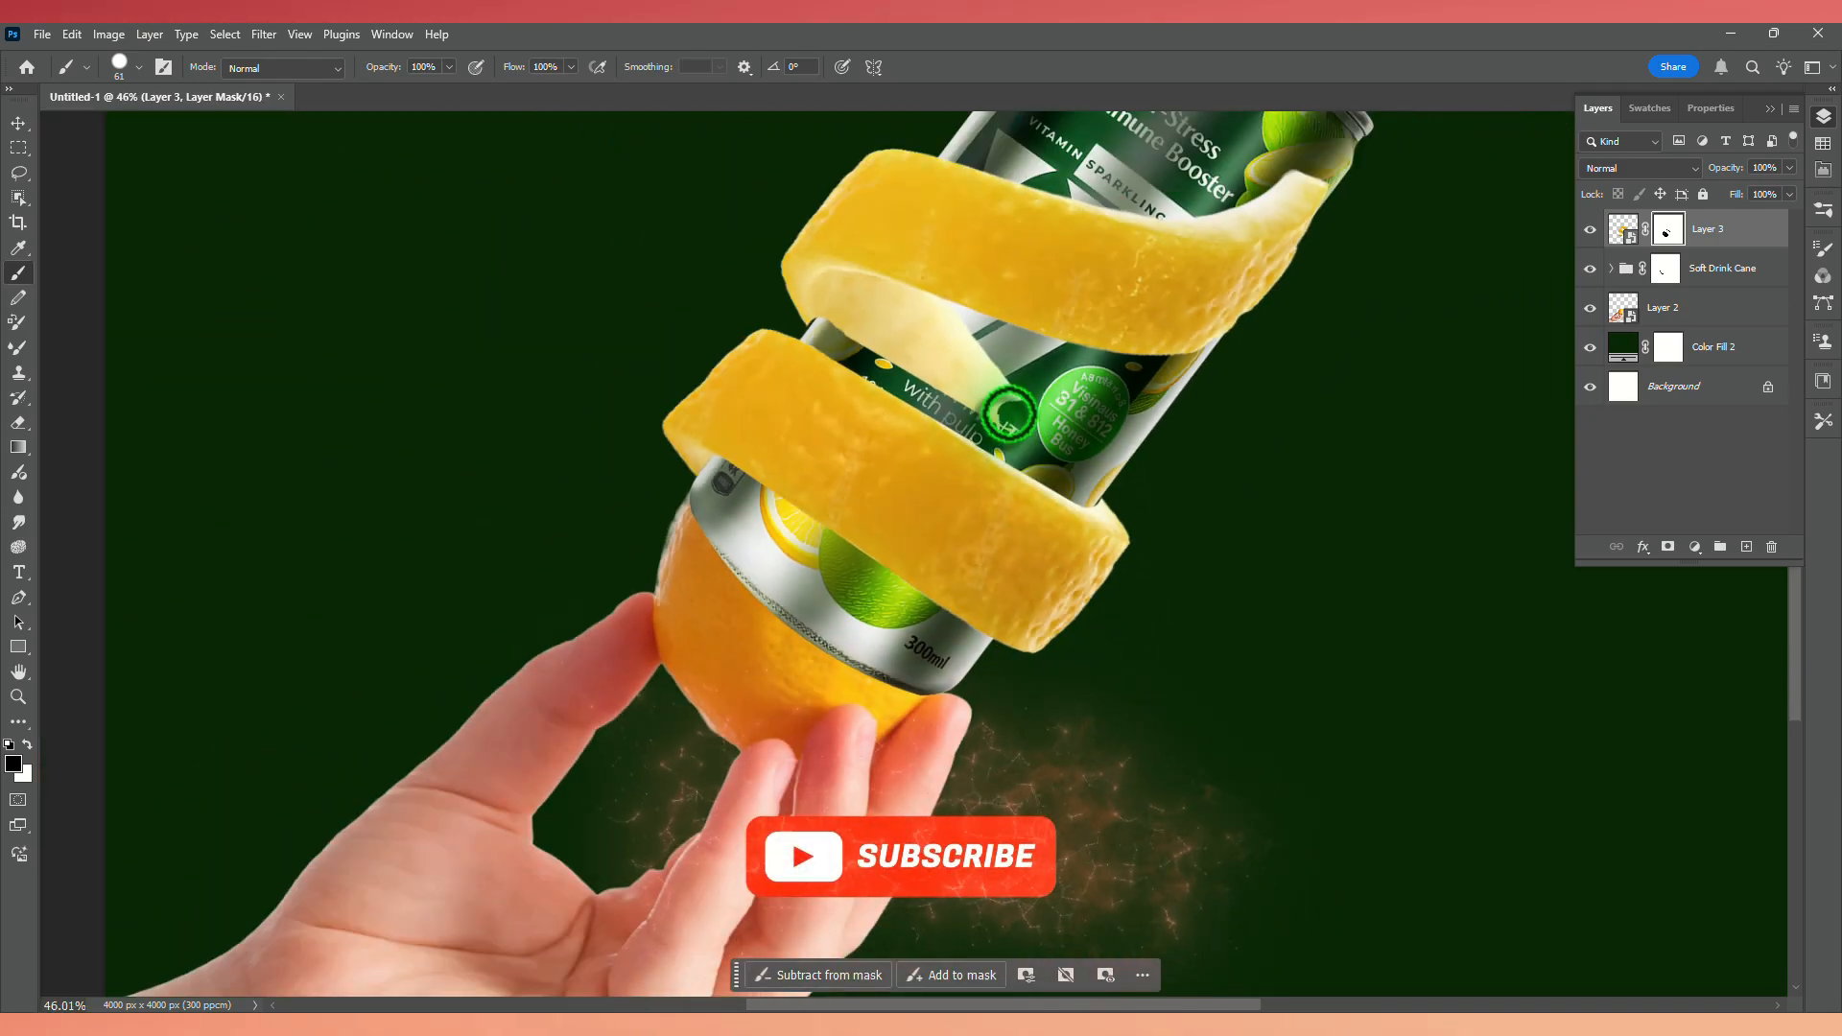
mouse_move(1289, 209)
mouse_down()
mouse_move(1198, 301)
mouse_move(1072, 252)
mouse_move(1195, 269)
mouse_move(1082, 316)
mouse_move(892, 197)
mouse_move(831, 228)
mouse_move(848, 278)
mouse_move(1026, 362)
mouse_move(982, 192)
mouse_move(986, 240)
mouse_move(1079, 259)
mouse_up()
Restore the middle band's upper right edge beside the can with a 13 px white brush on the mask.
scroll(1069, 349, up, 5)
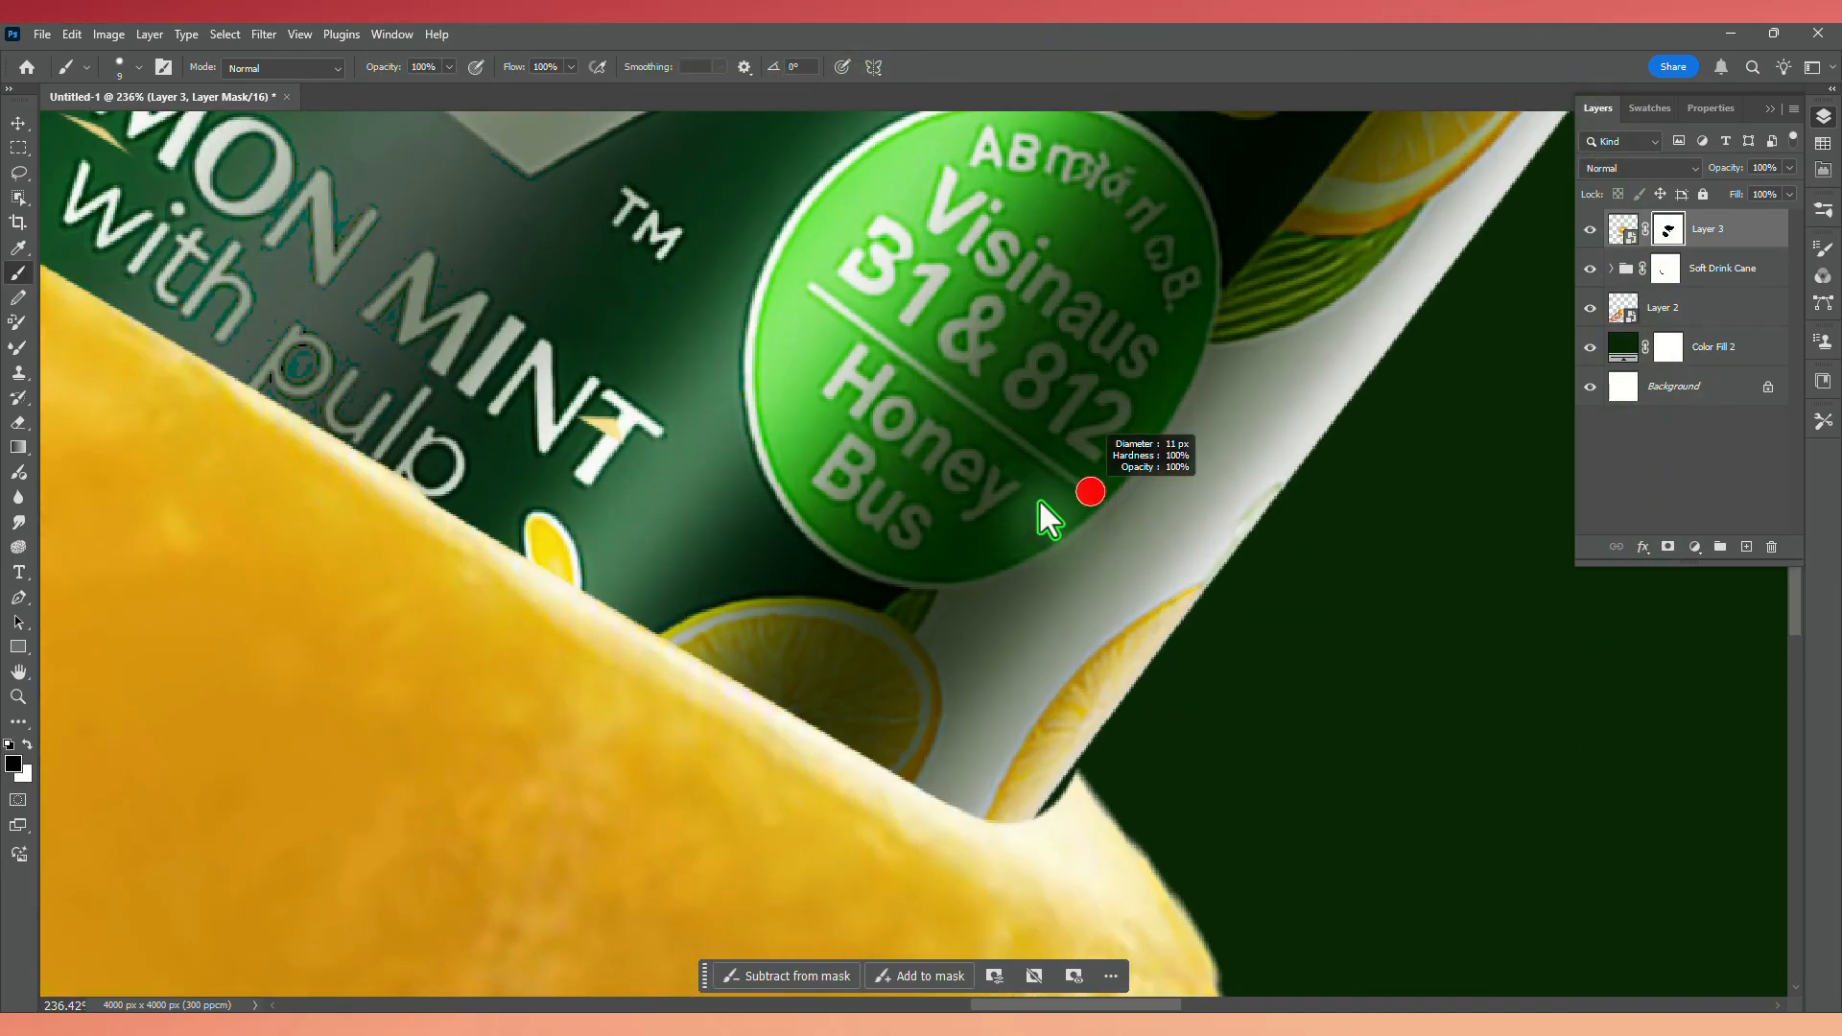
scroll(1040, 503, up, 4)
click(26, 745)
mouse_move(840, 806)
mouse_down()
mouse_move(1040, 813)
mouse_move(1111, 726)
mouse_up()
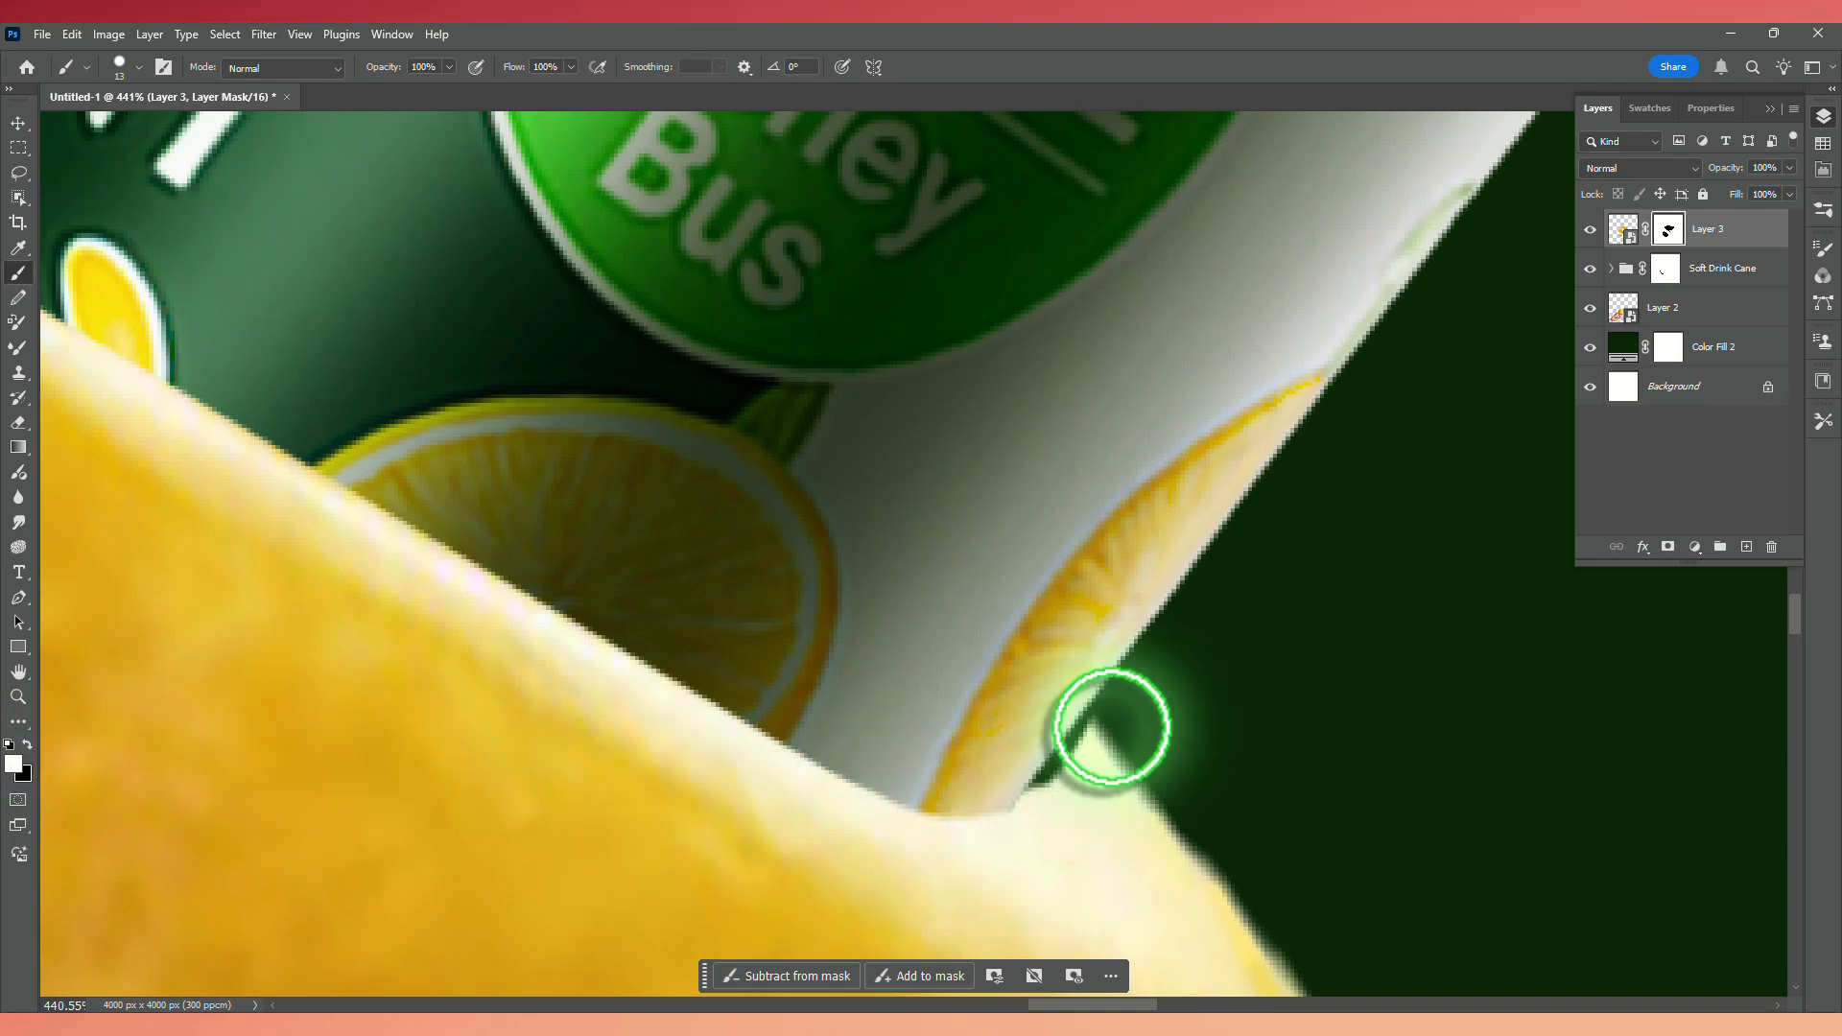
Duplicate Layer 3 and delete the layer mask from the copy.
scroll(881, 661, down, 8)
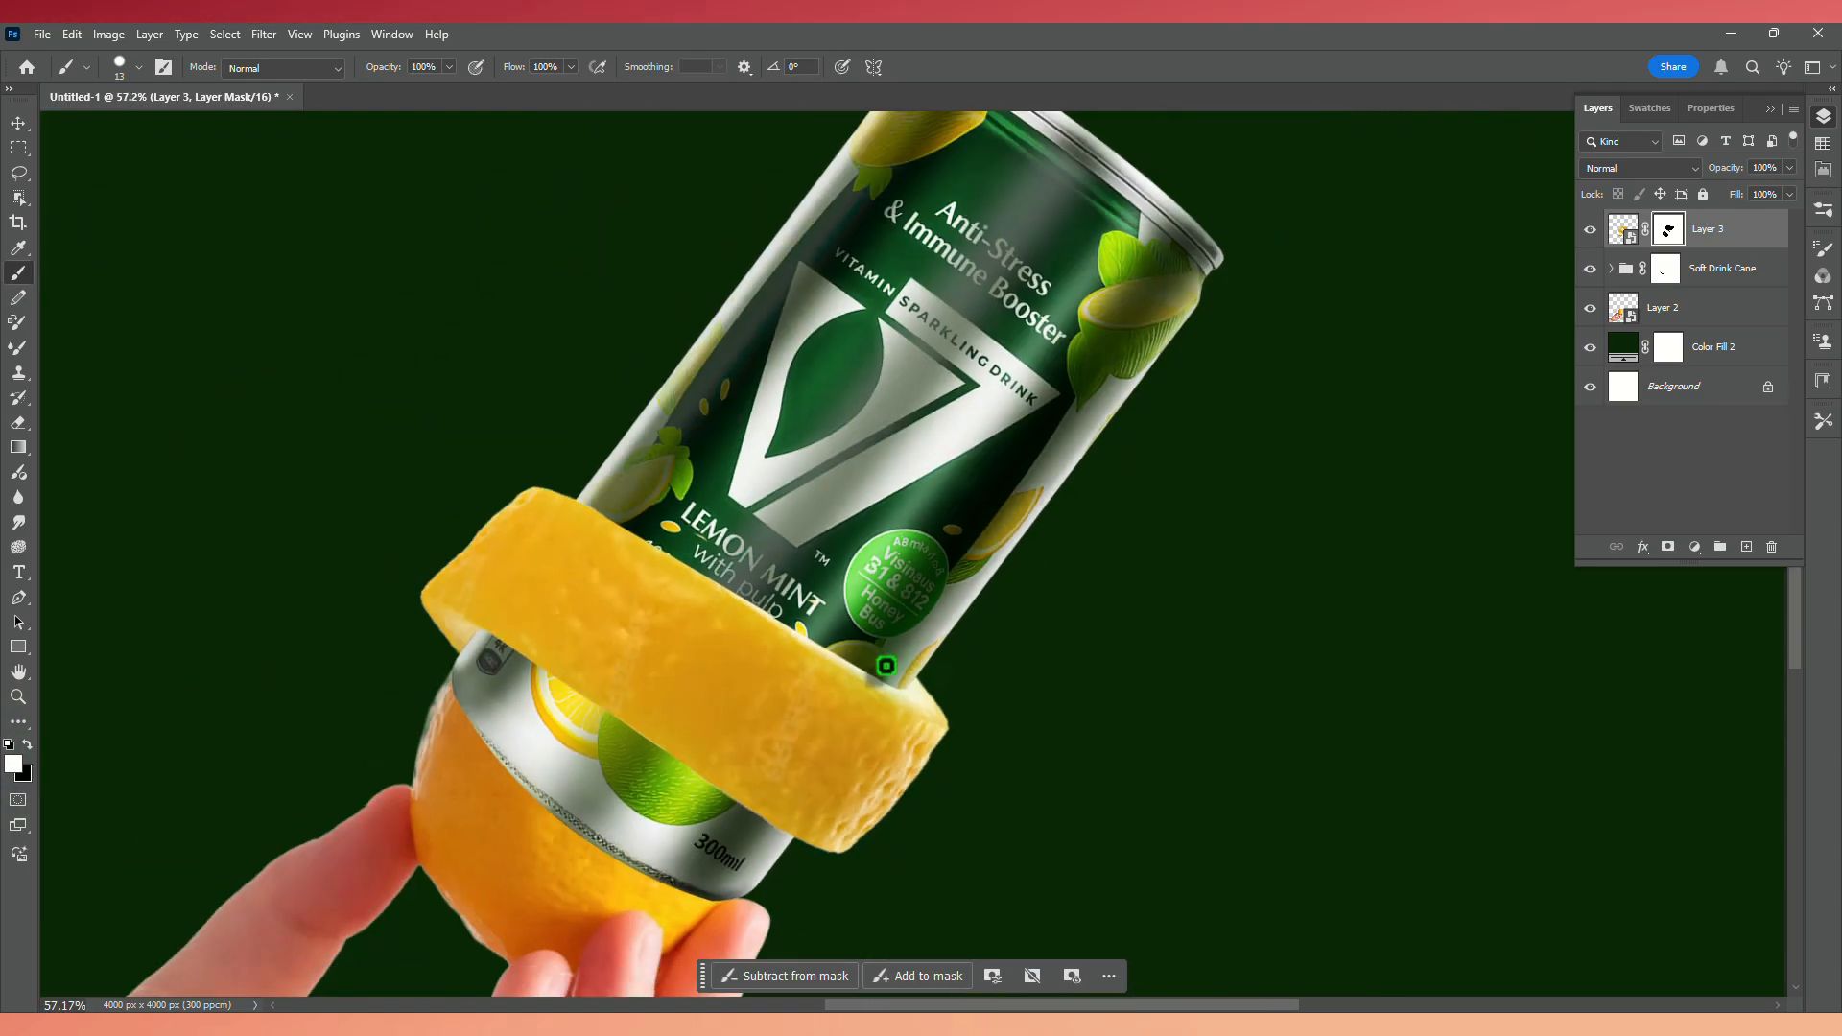
scroll(886, 666, down, 4)
click(1721, 235)
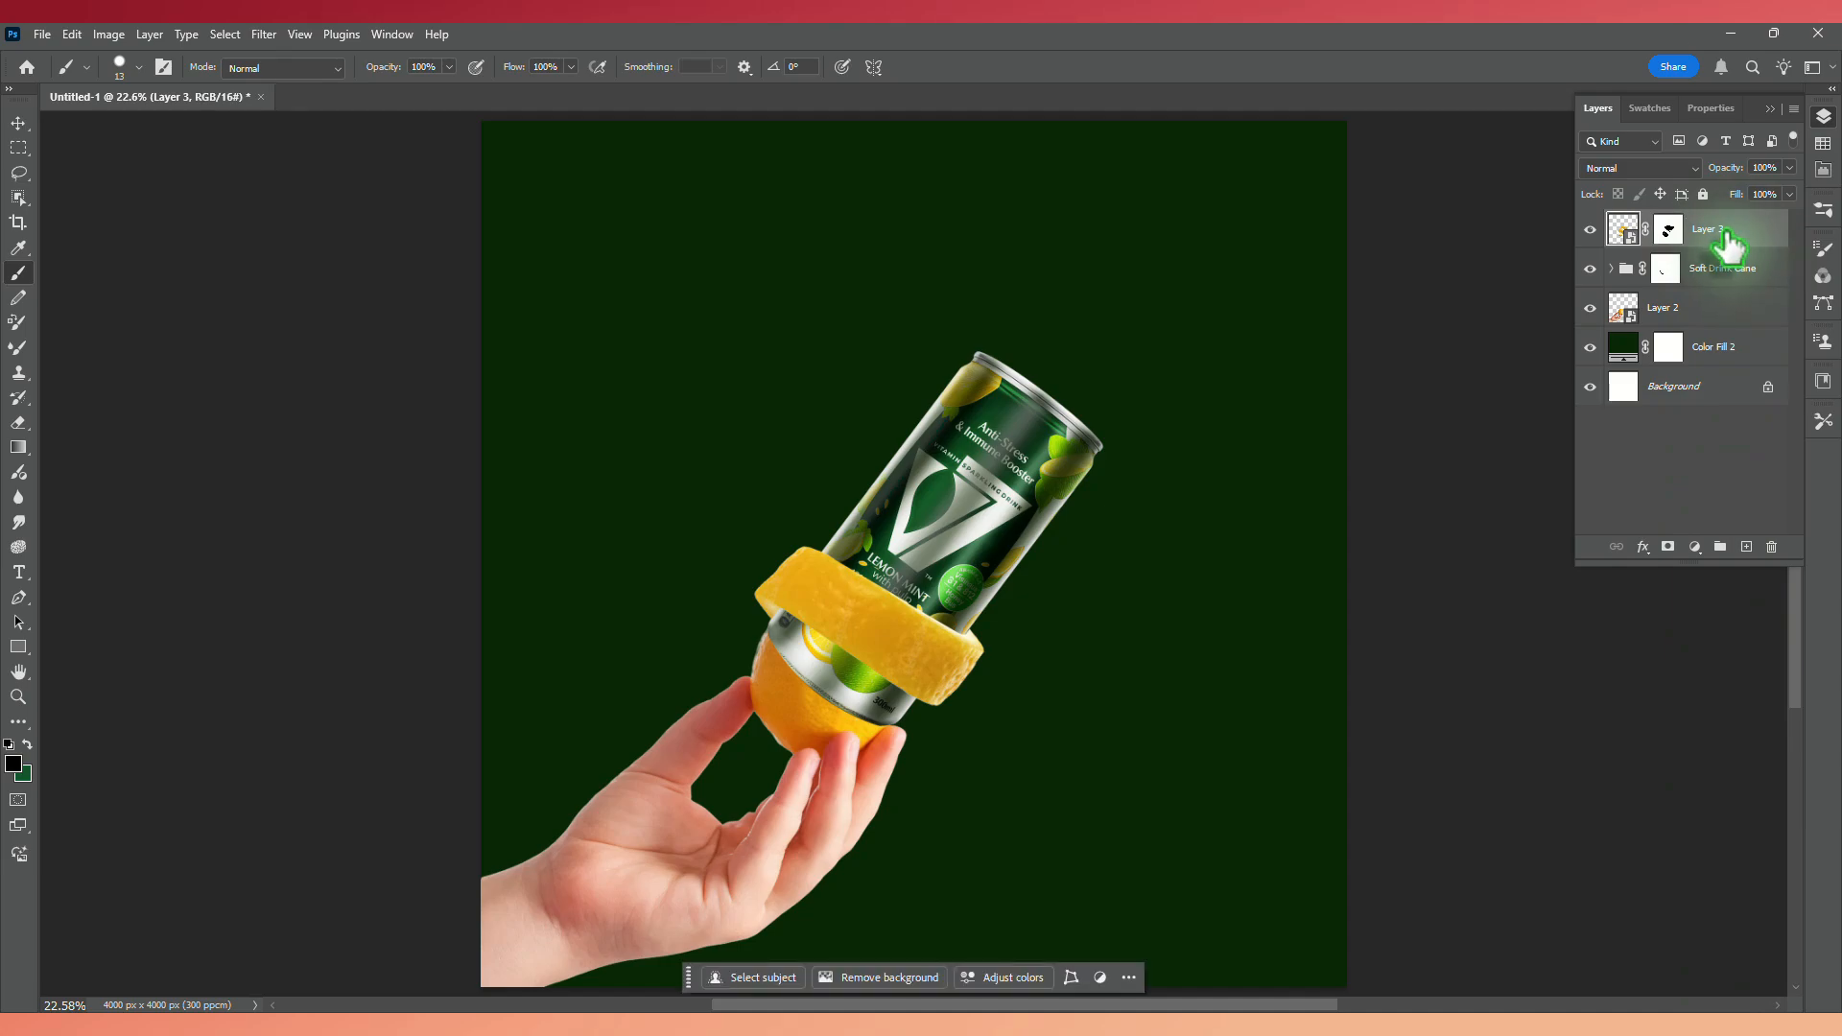
key(ctrl+j)
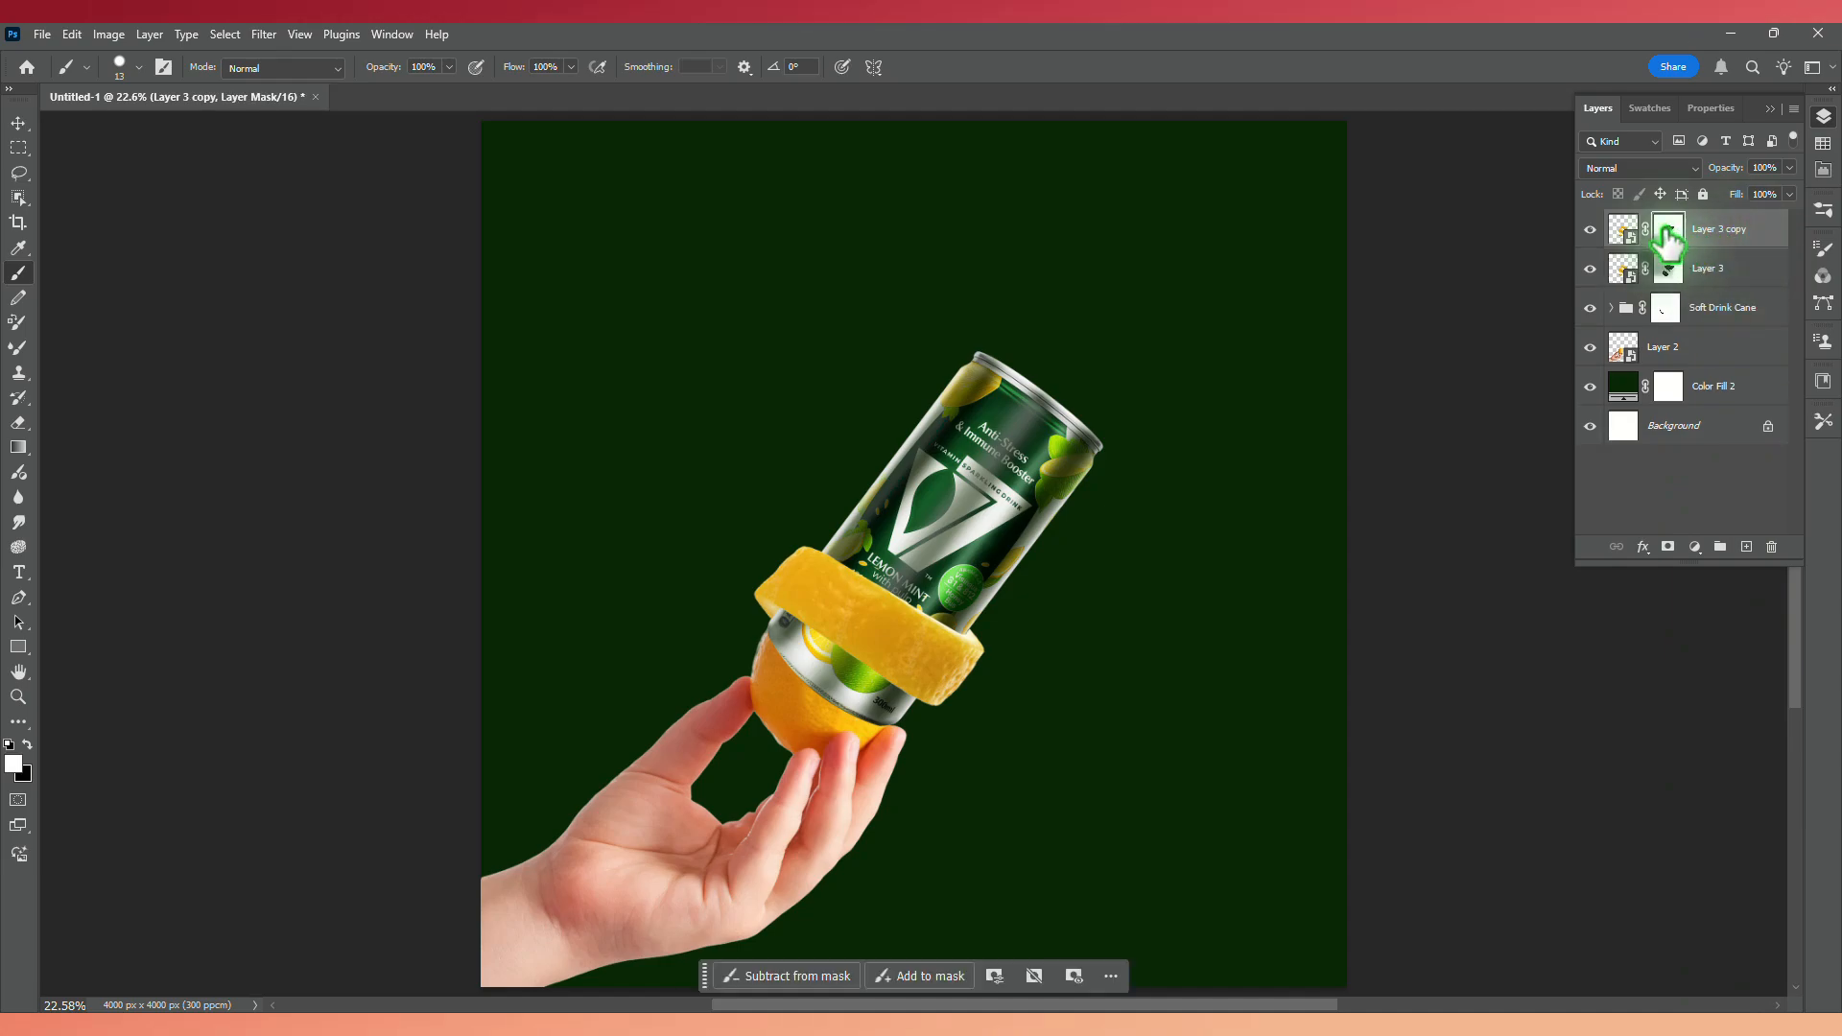
key(Delete)
Move the copied peel up along the can and rotate it slightly to align a second band with the can.
key(v)
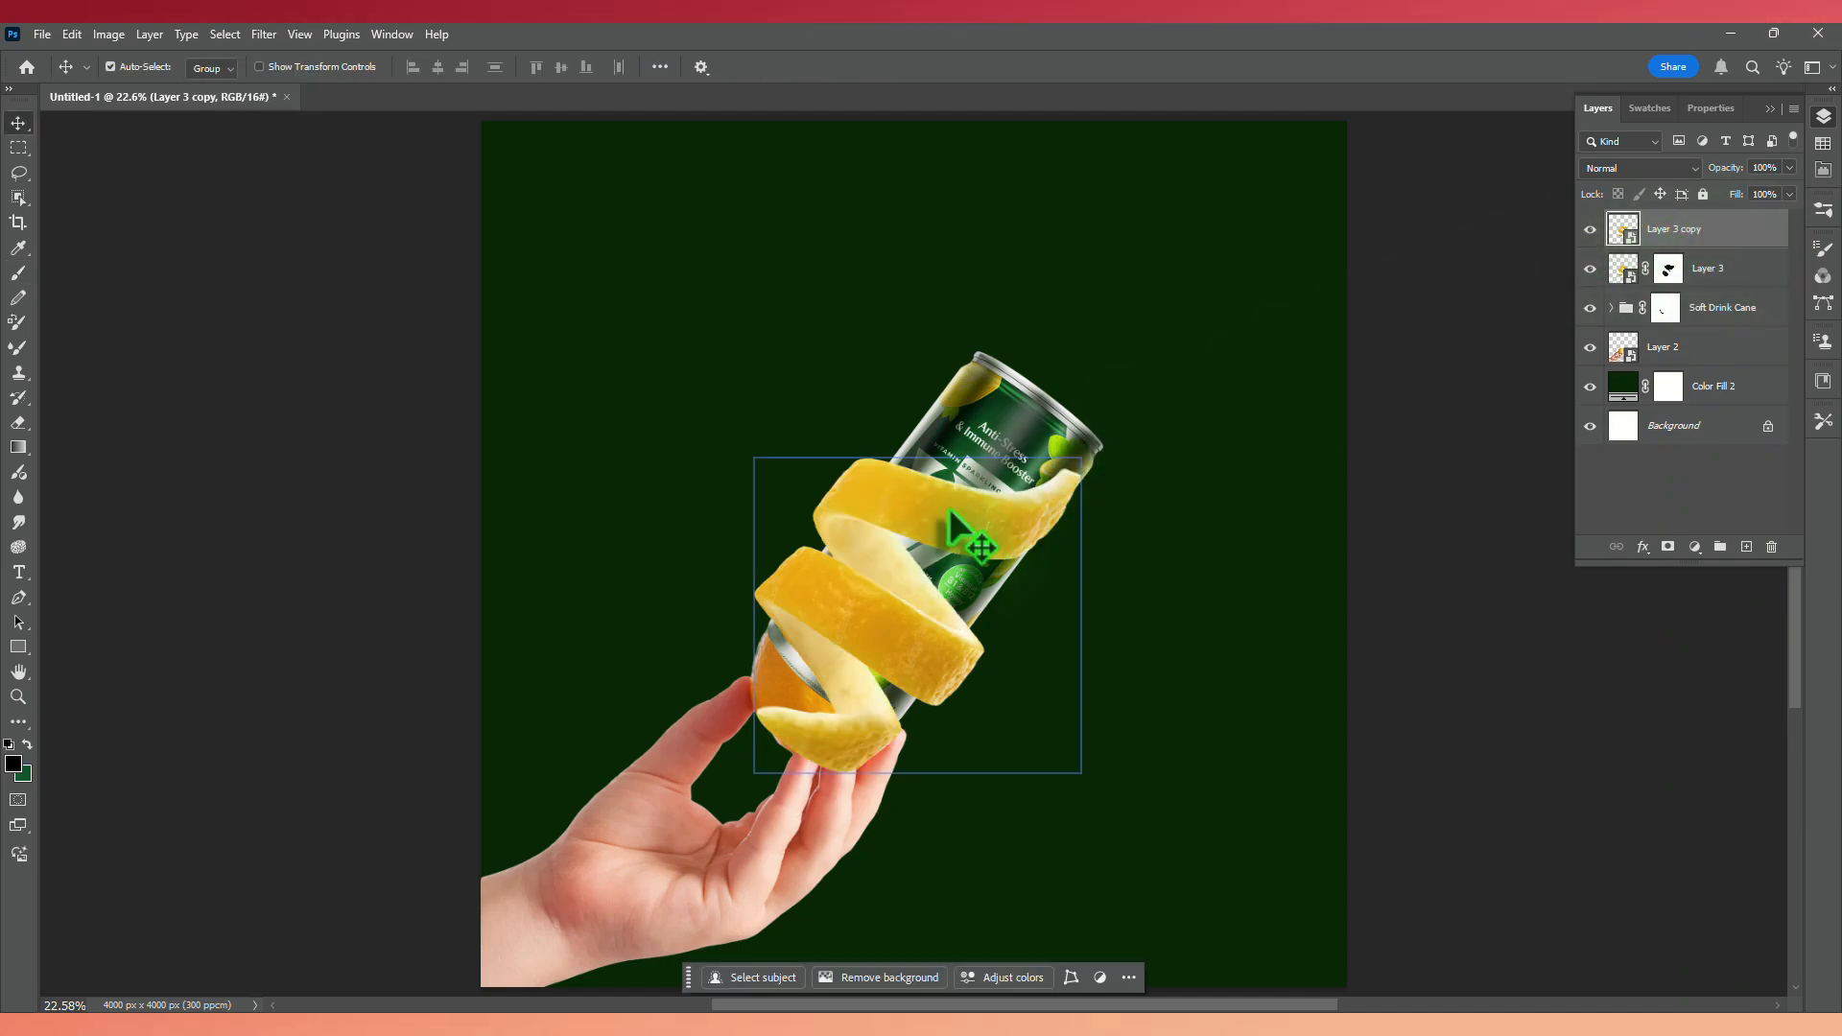
scroll(954, 518, up, 2)
mouse_move(957, 522)
mouse_down()
mouse_move(1013, 493)
mouse_move(998, 478)
mouse_up()
key(ctrl+t)
drag(1113, 825, 1147, 302)
drag(864, 450, 863, 444)
key(Return)
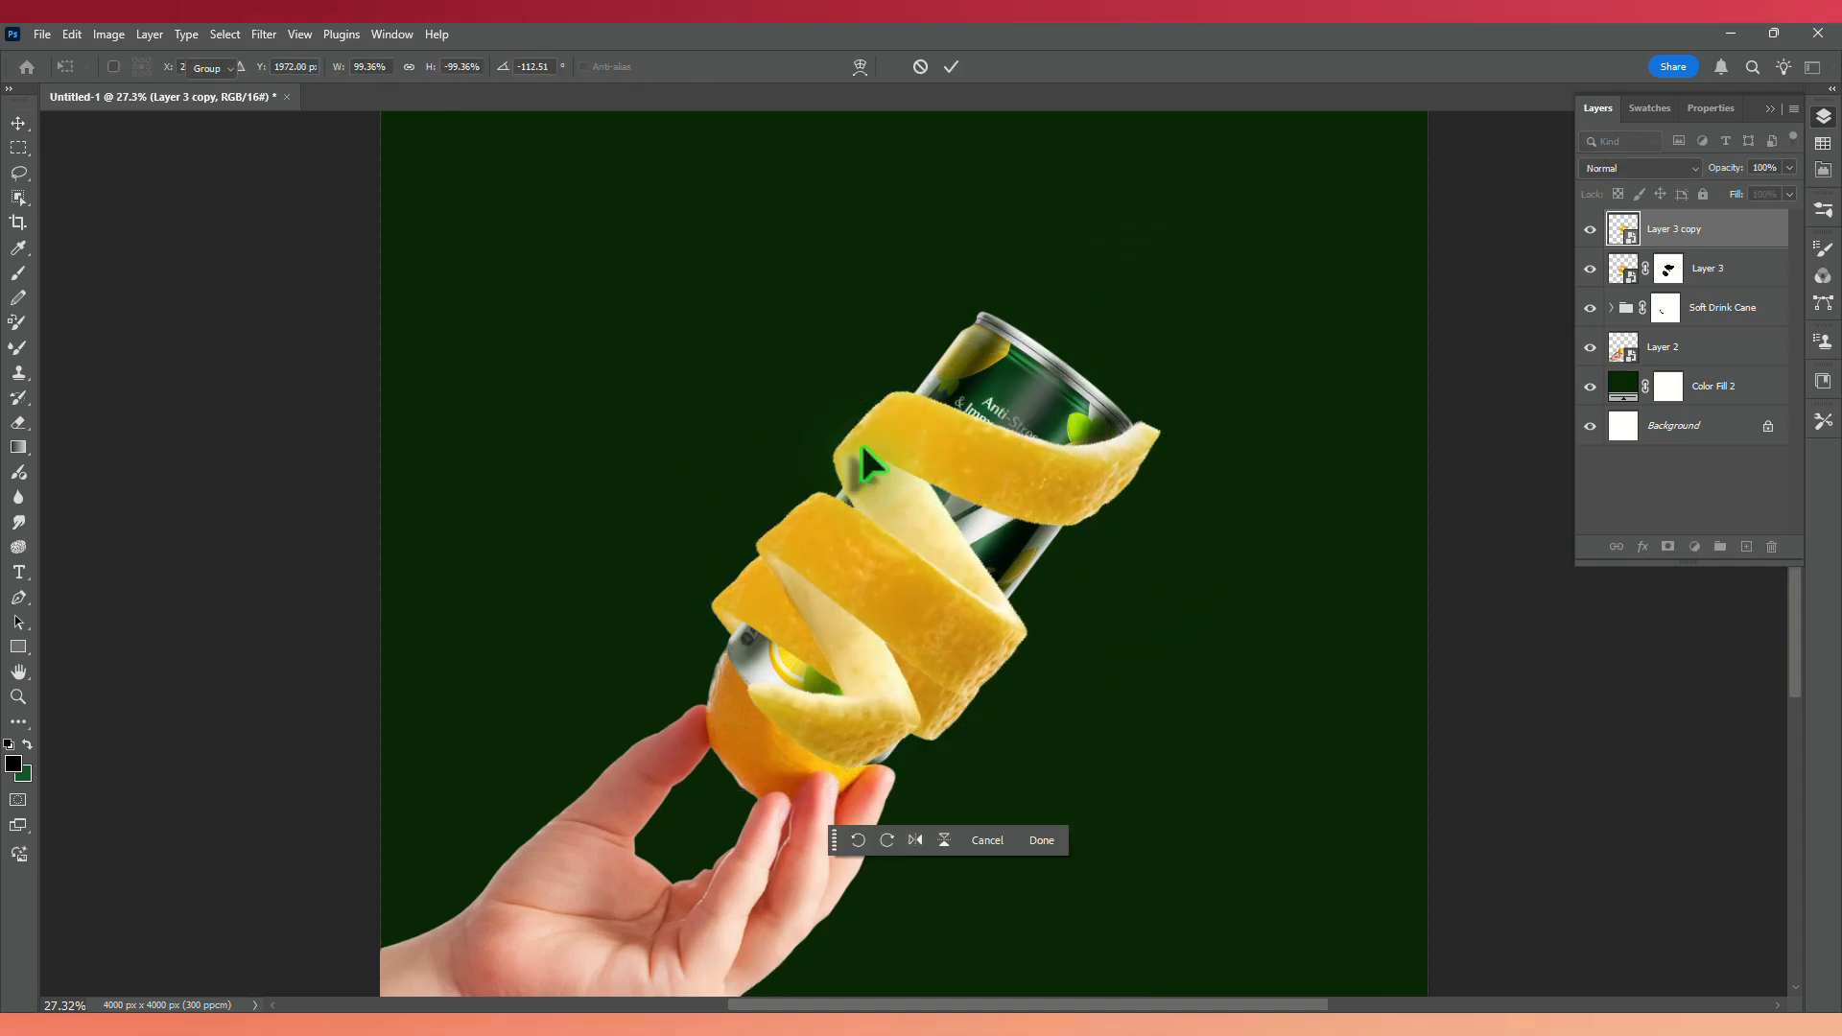
Add a layer mask to Layer 3 copy and paint out the peel strand between the two bands with a 101 px black brush.
click(1668, 549)
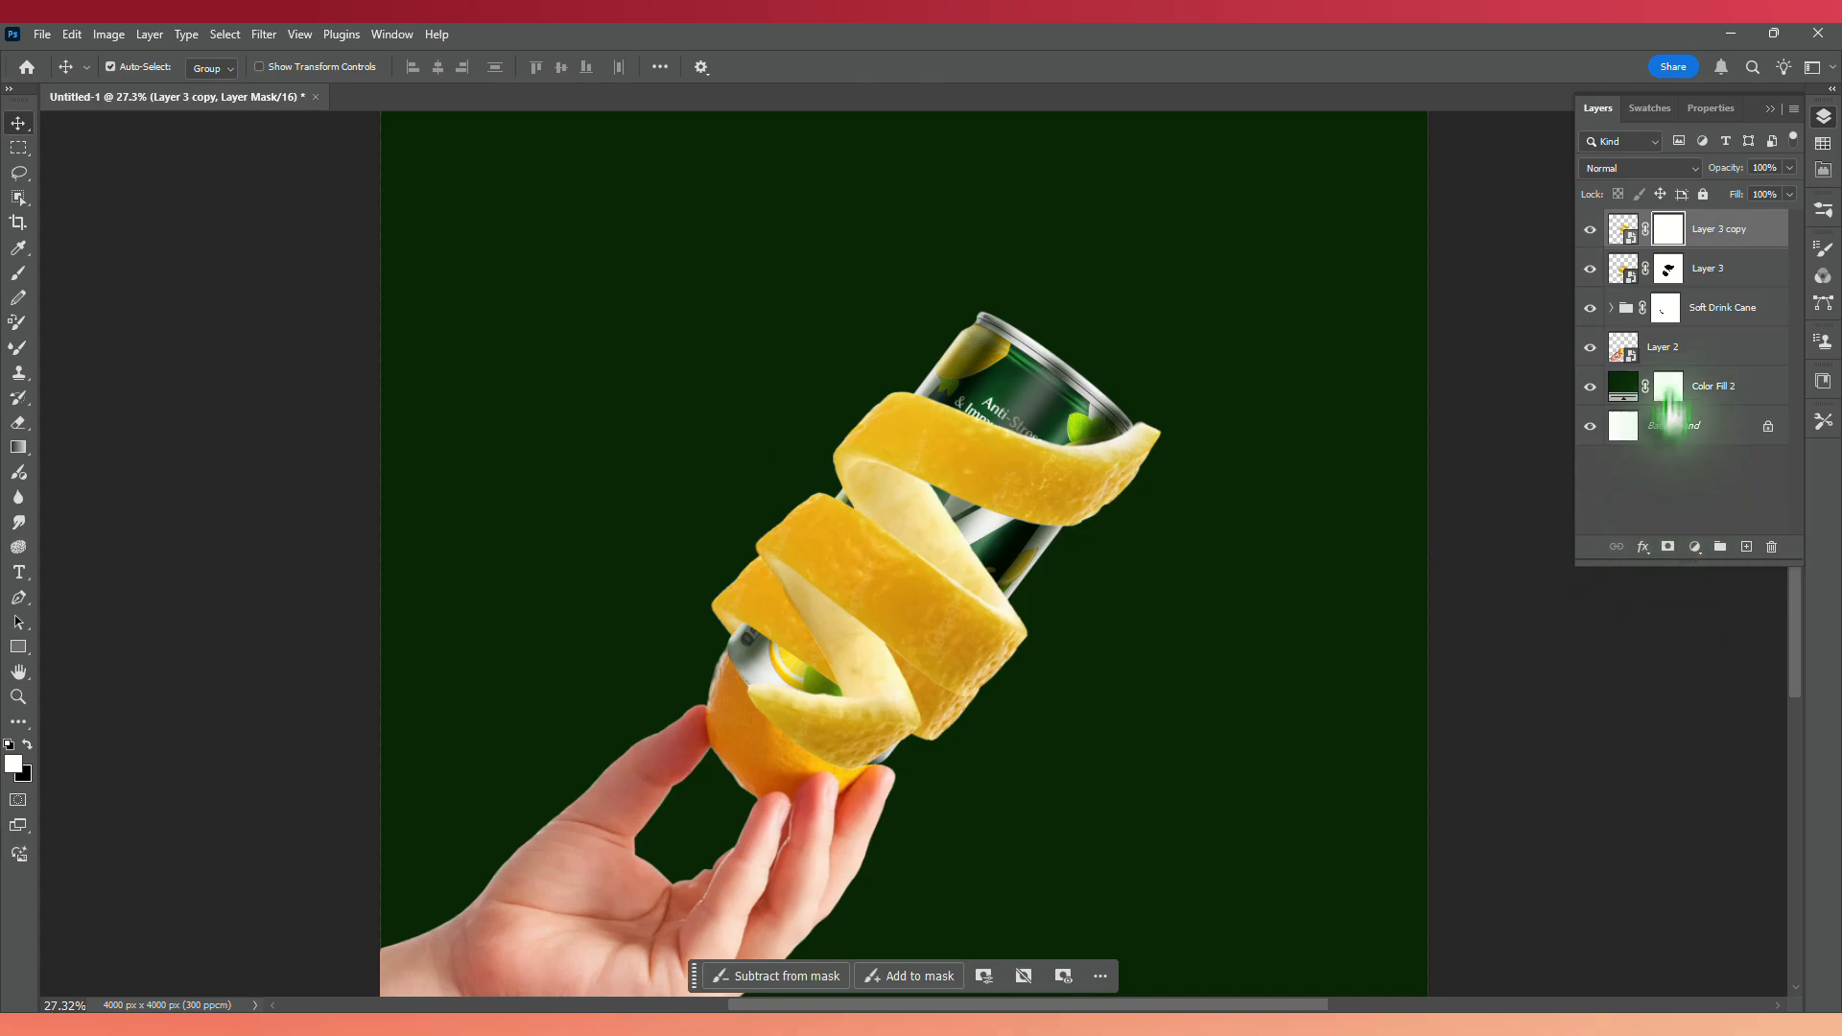
click(27, 745)
key(b)
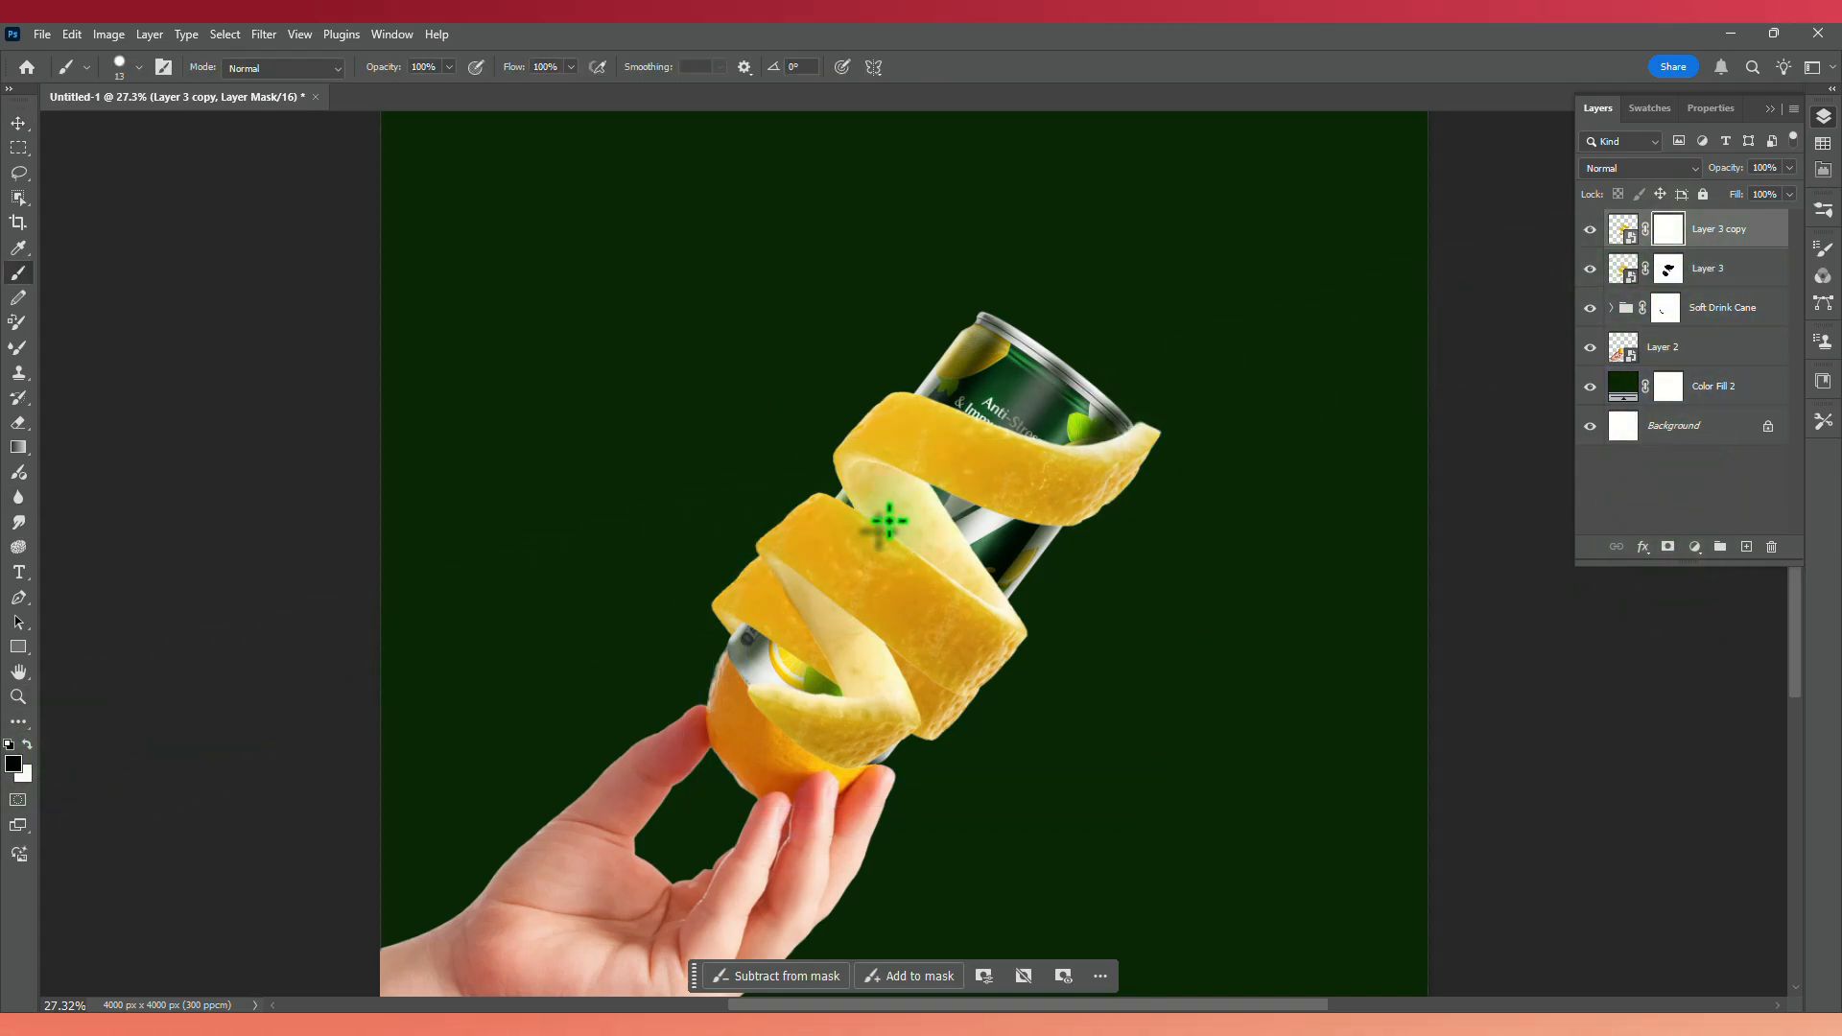
scroll(890, 521, up, 3)
drag(861, 509, 921, 509)
scroll(831, 491, up, 2)
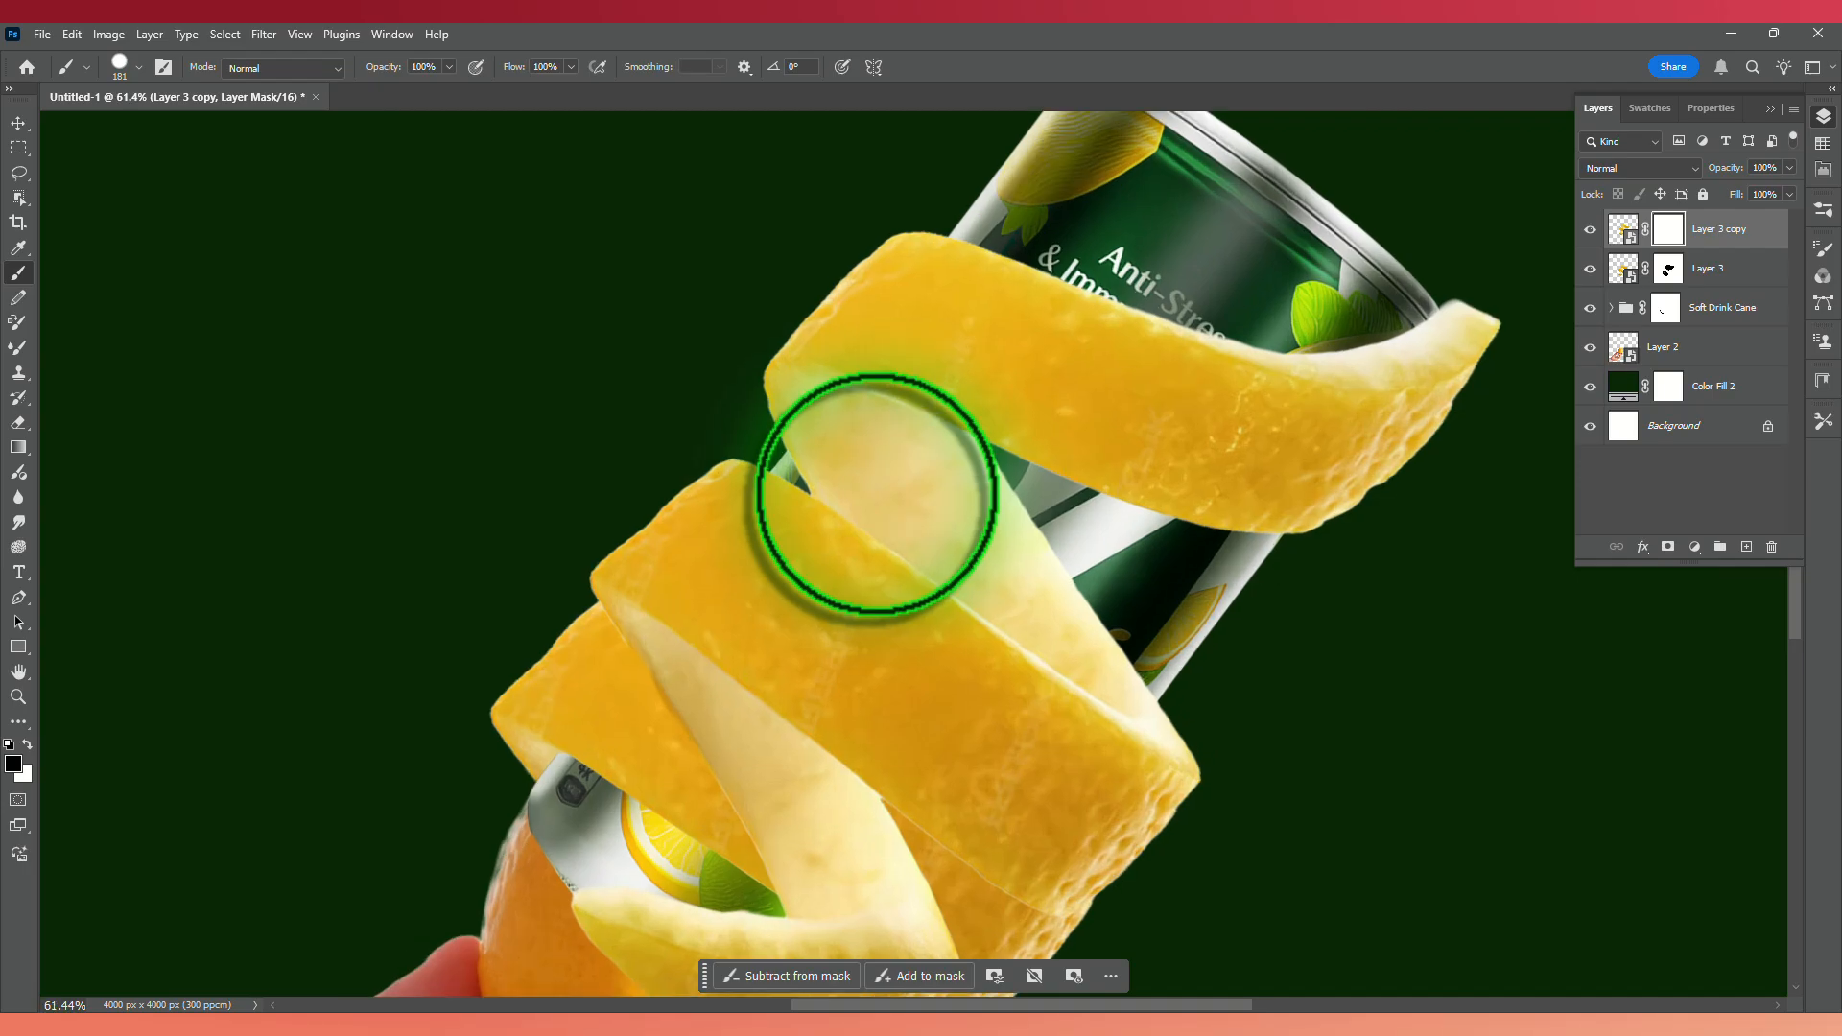
scroll(744, 473, down, 2)
right_click(759, 519)
click(840, 824)
mouse_move(587, 557)
mouse_down()
mouse_move(770, 542)
mouse_move(863, 658)
mouse_move(596, 596)
mouse_up()
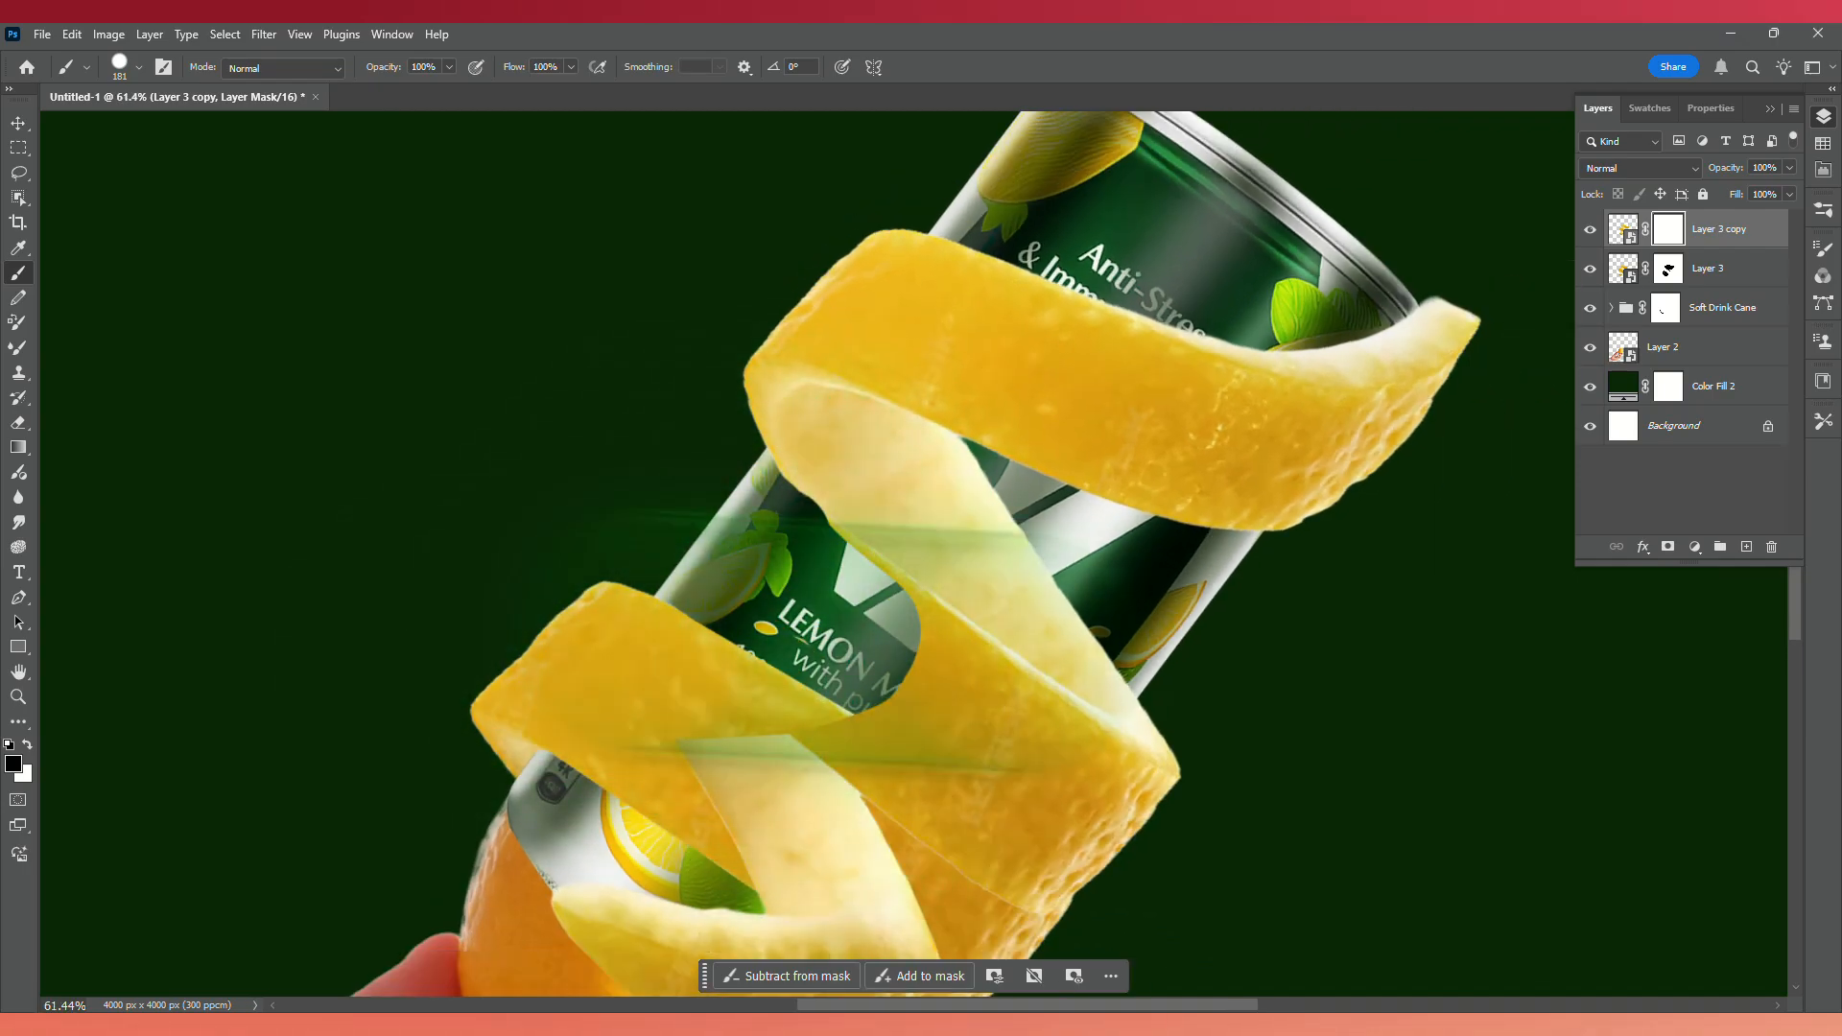
Paint out the copied peel's remaining lower curls and most of its inner strand on the mask, leaving the upper band.
scroll(700, 595, down, 2)
mouse_move(765, 695)
mouse_down()
mouse_move(789, 838)
mouse_move(605, 720)
mouse_move(1016, 687)
mouse_up()
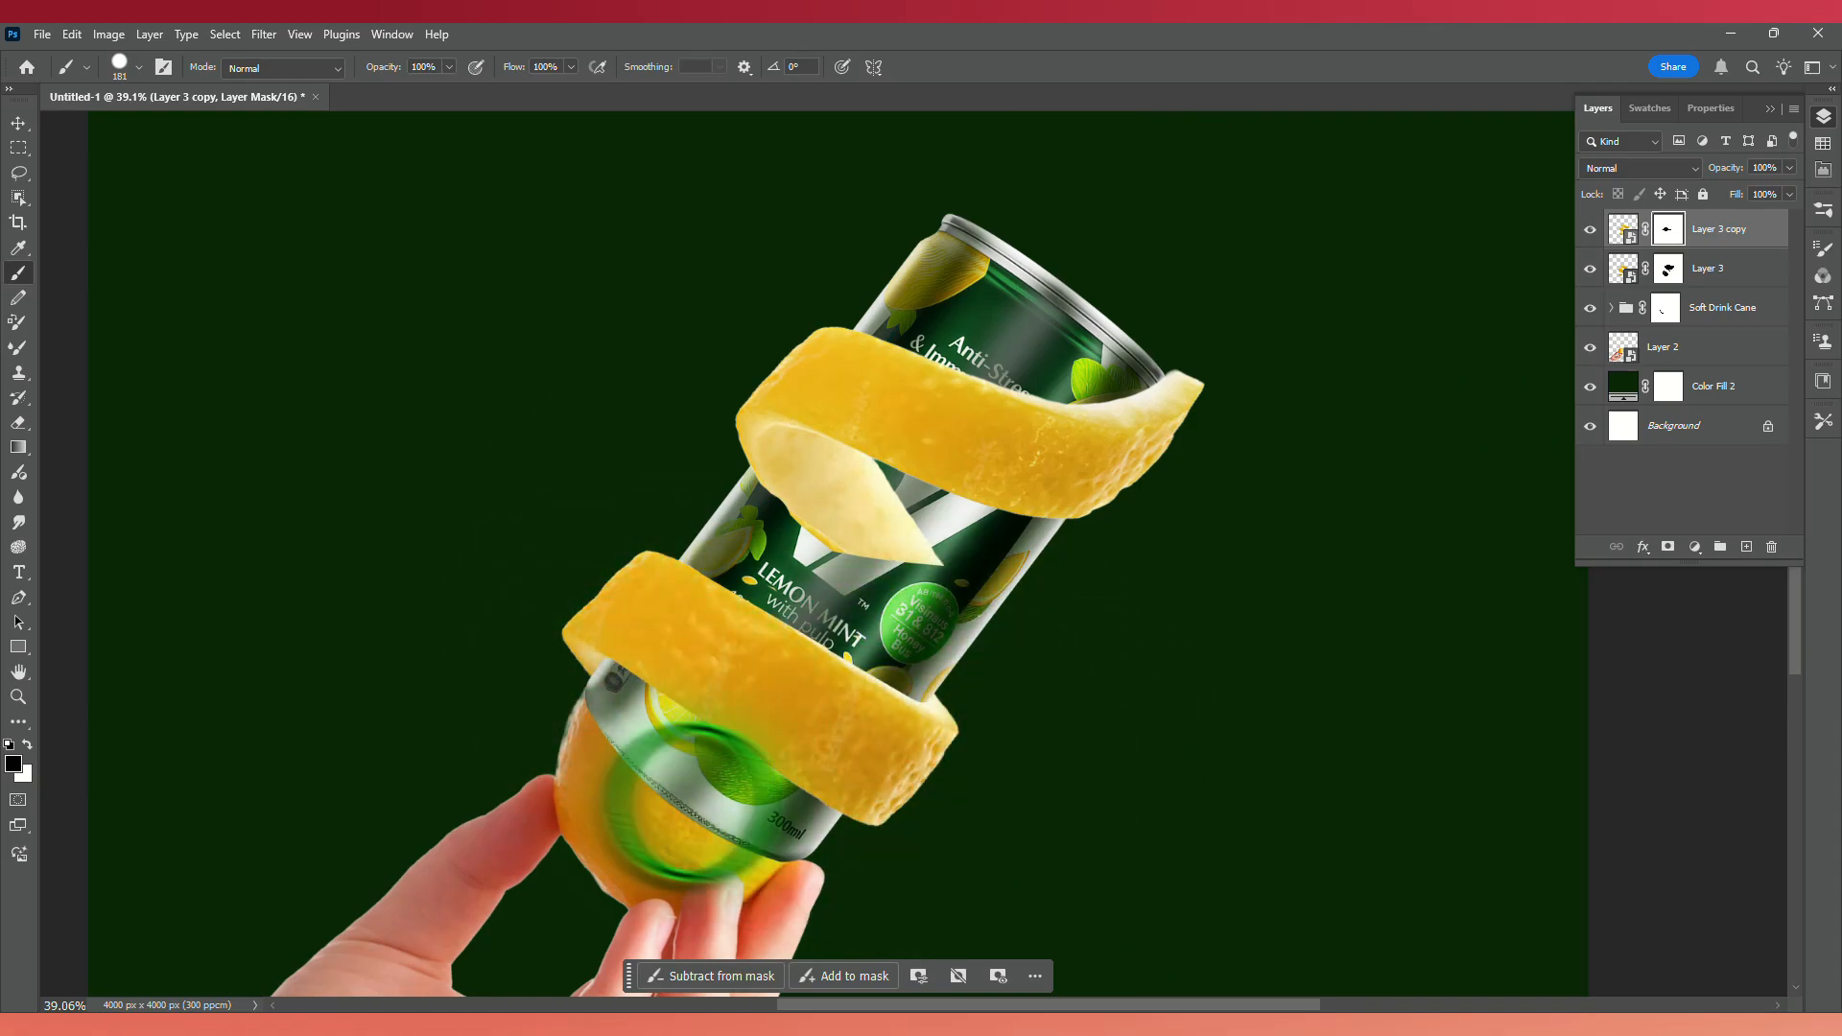
mouse_move(761, 535)
mouse_down()
mouse_move(802, 498)
mouse_move(904, 559)
mouse_up()
scroll(815, 480, up, 4)
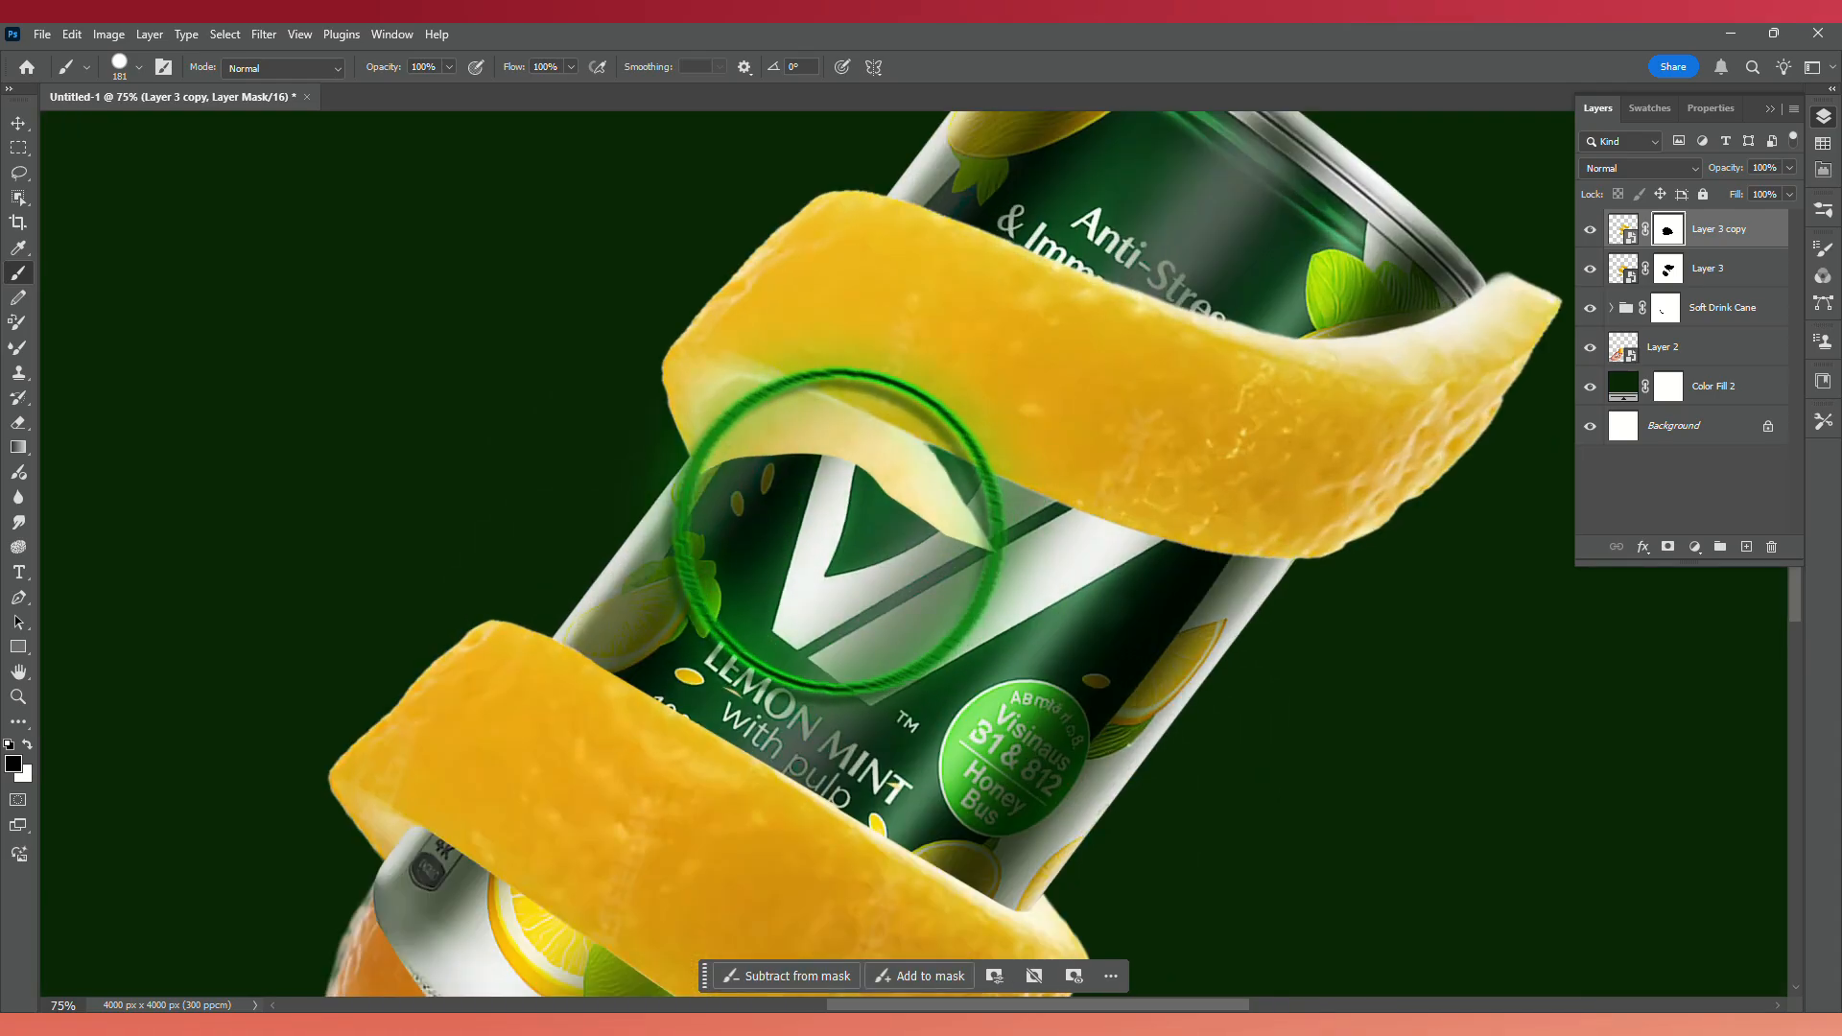
mouse_move(737, 491)
mouse_down()
mouse_move(593, 502)
mouse_move(619, 485)
mouse_up()
Mask straight edges along the can's side and the upper band's lower rim with a 24 px black brush, and clear the leftover inner peel.
scroll(714, 431, up, 4)
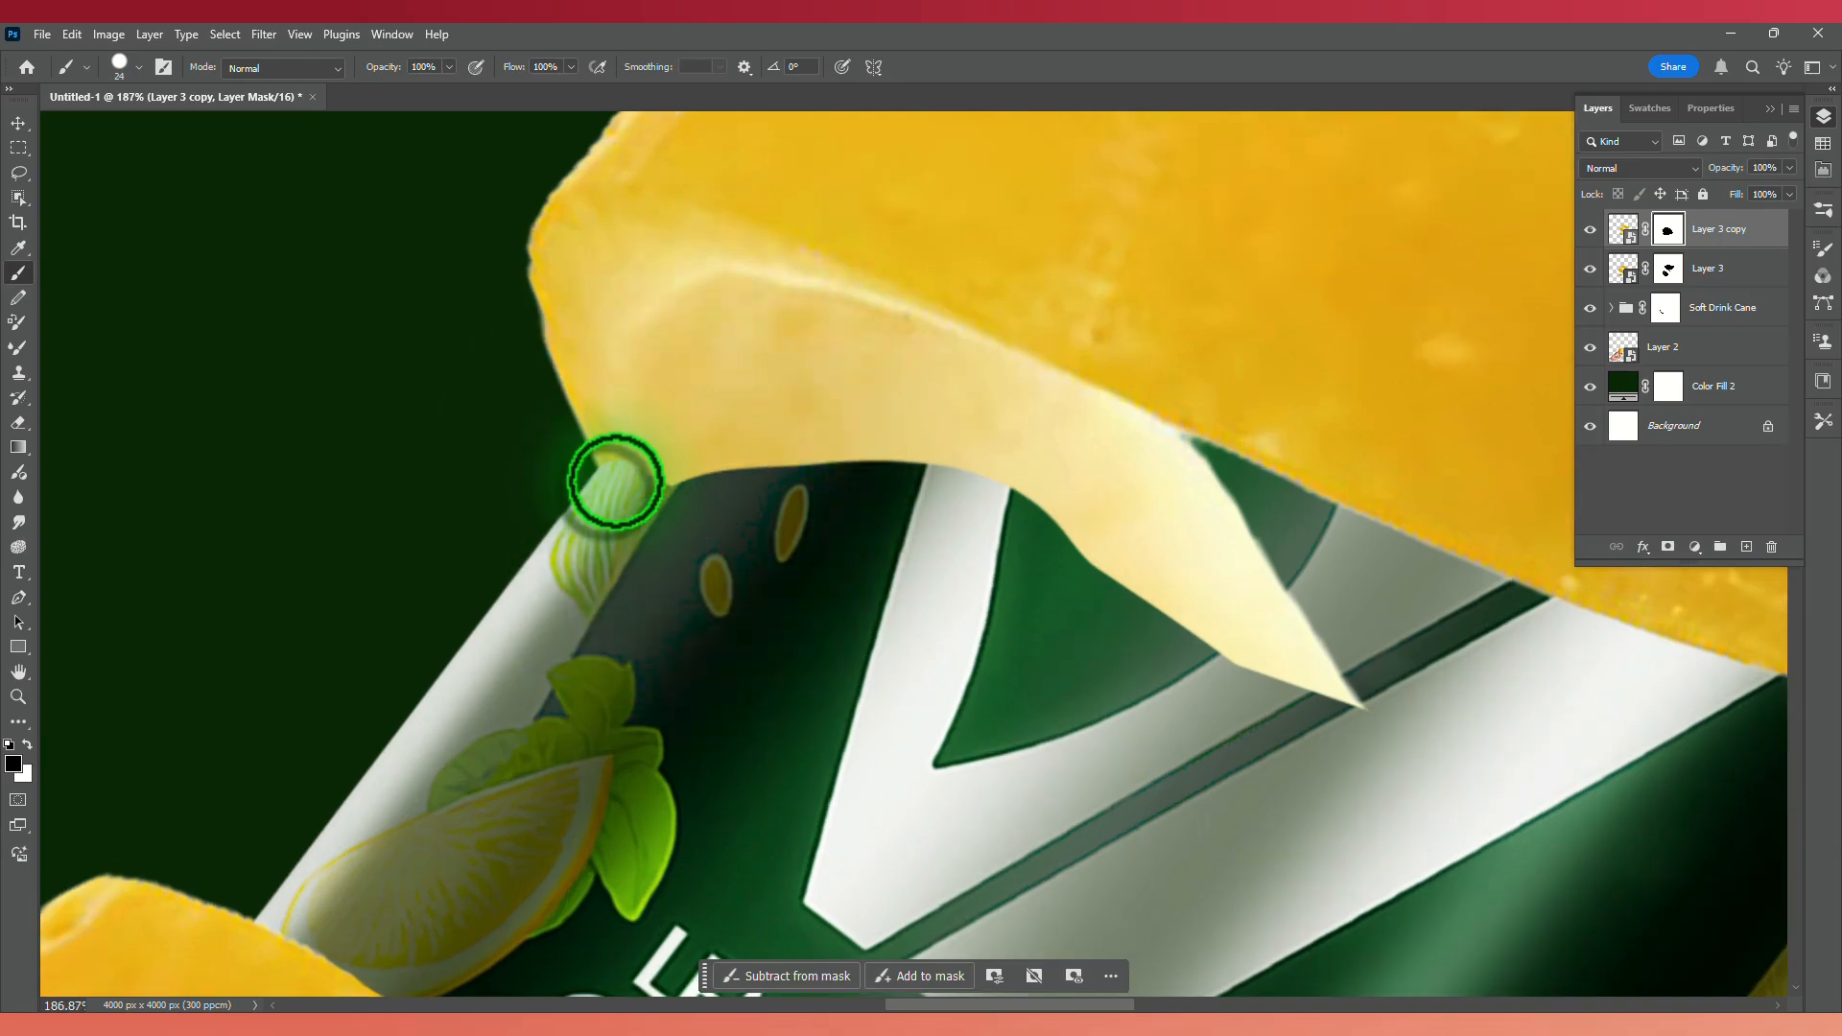
shift+click(732, 298)
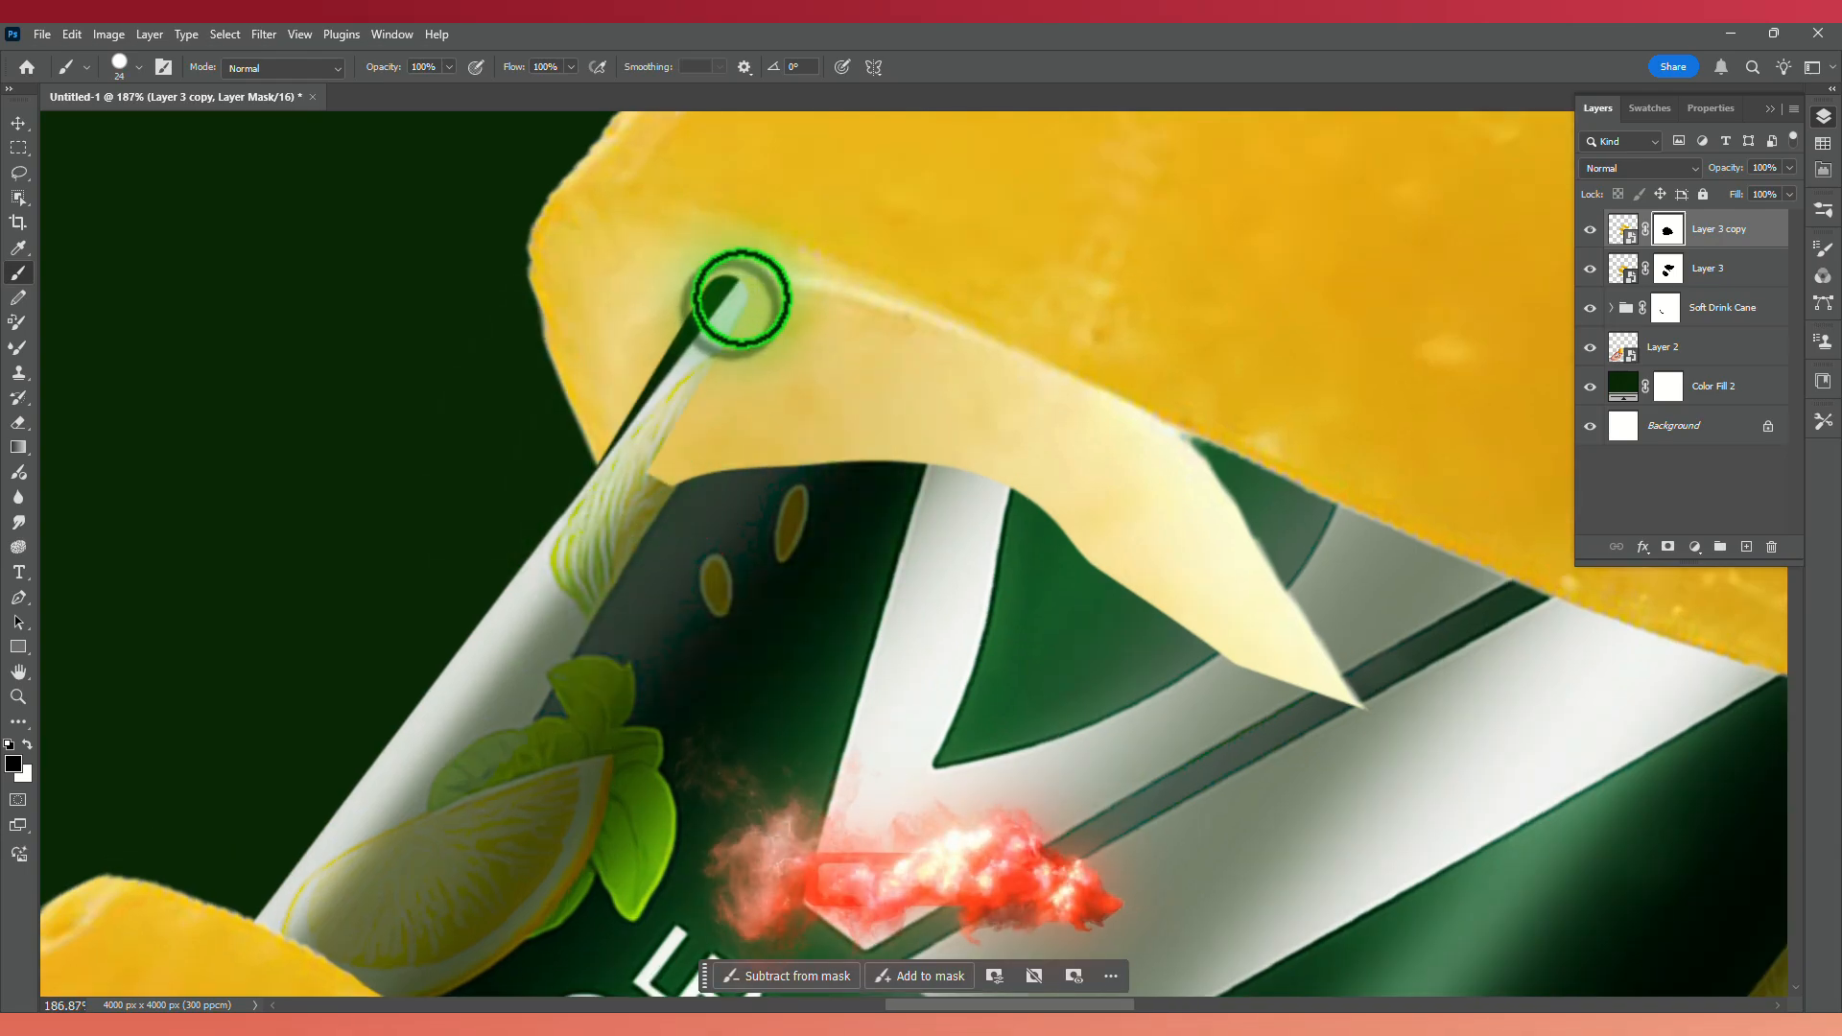
shift+click(1163, 443)
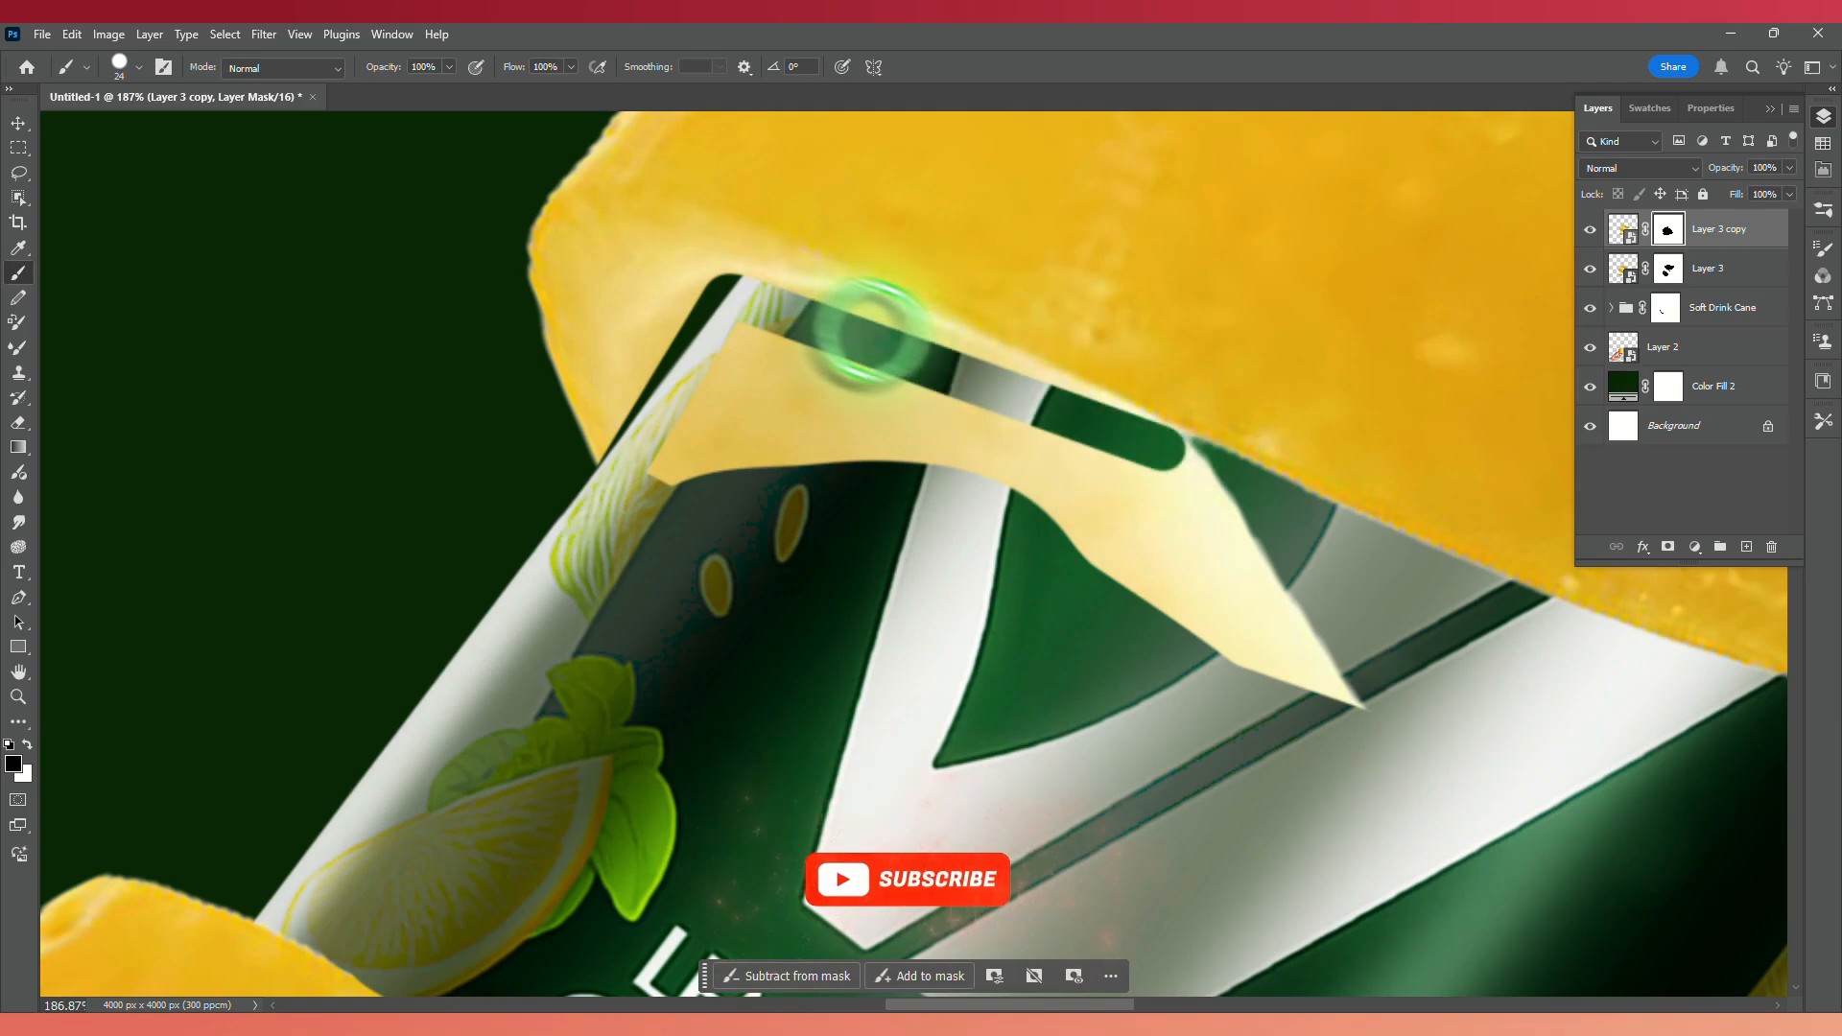
click(755, 283)
shift+click(1061, 395)
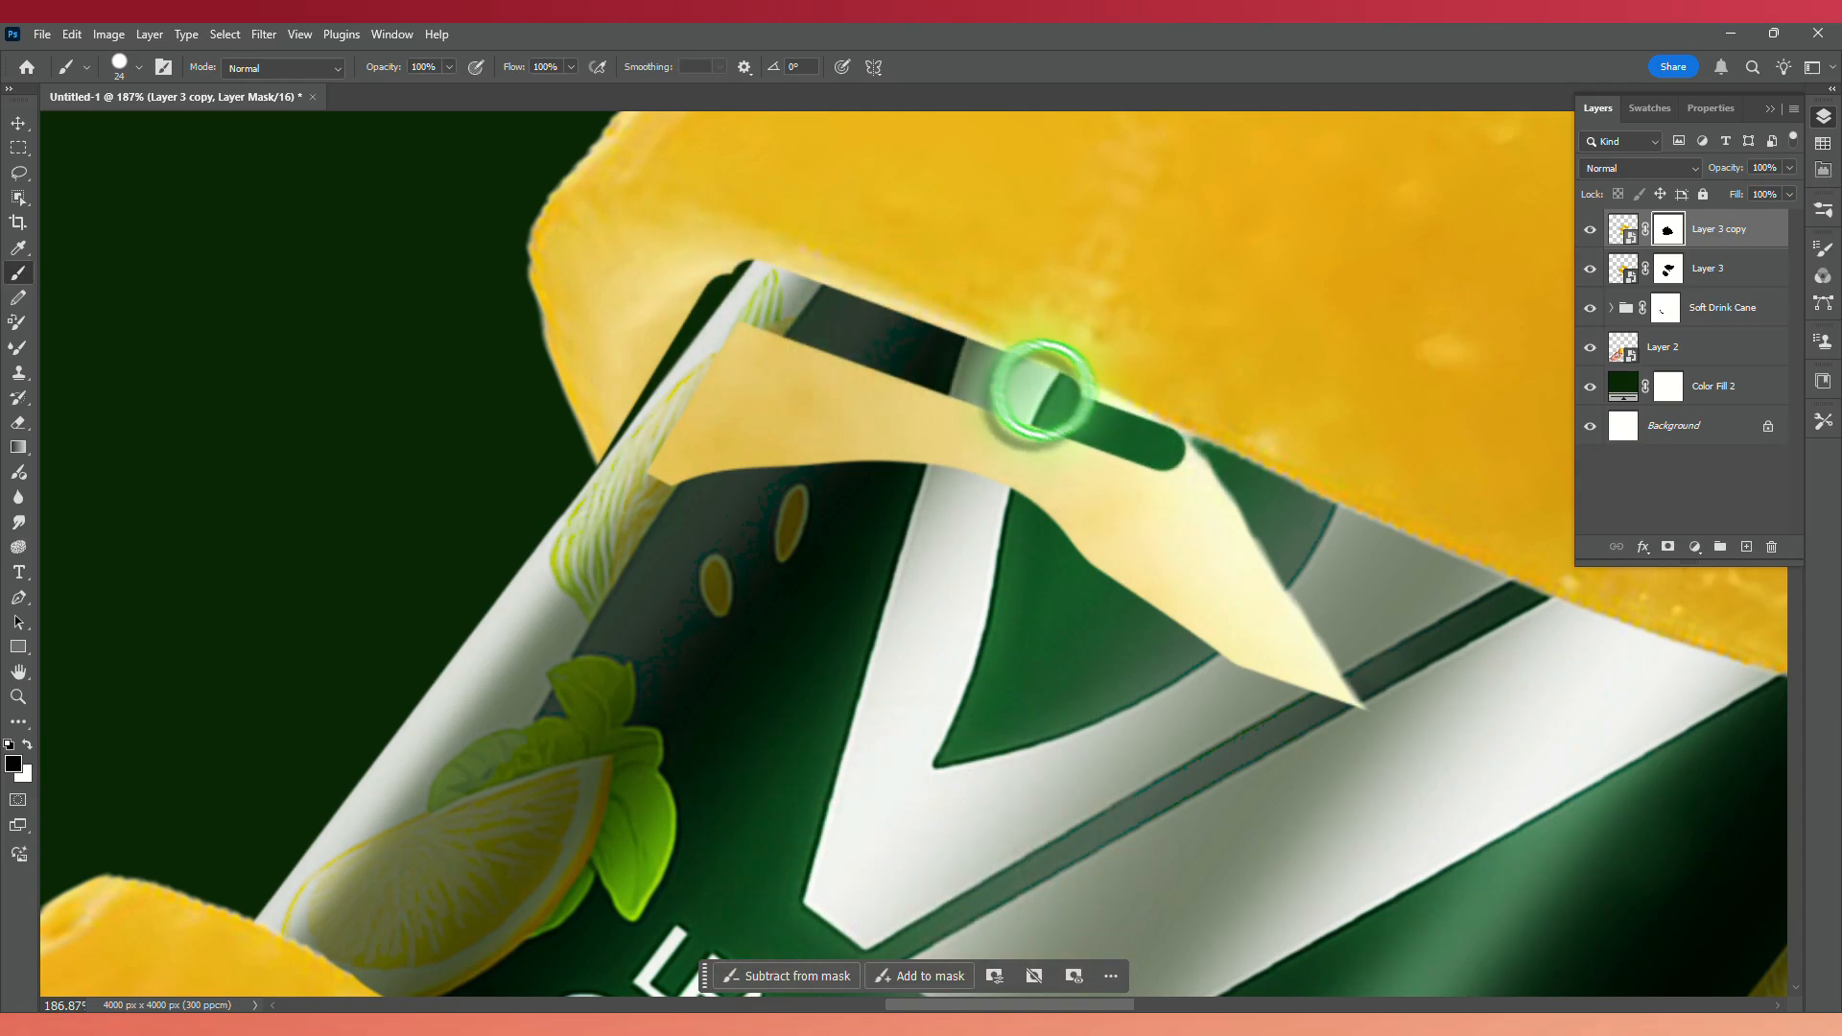
click(795, 259)
shift+click(1254, 489)
click(1187, 456)
shift+click(1328, 519)
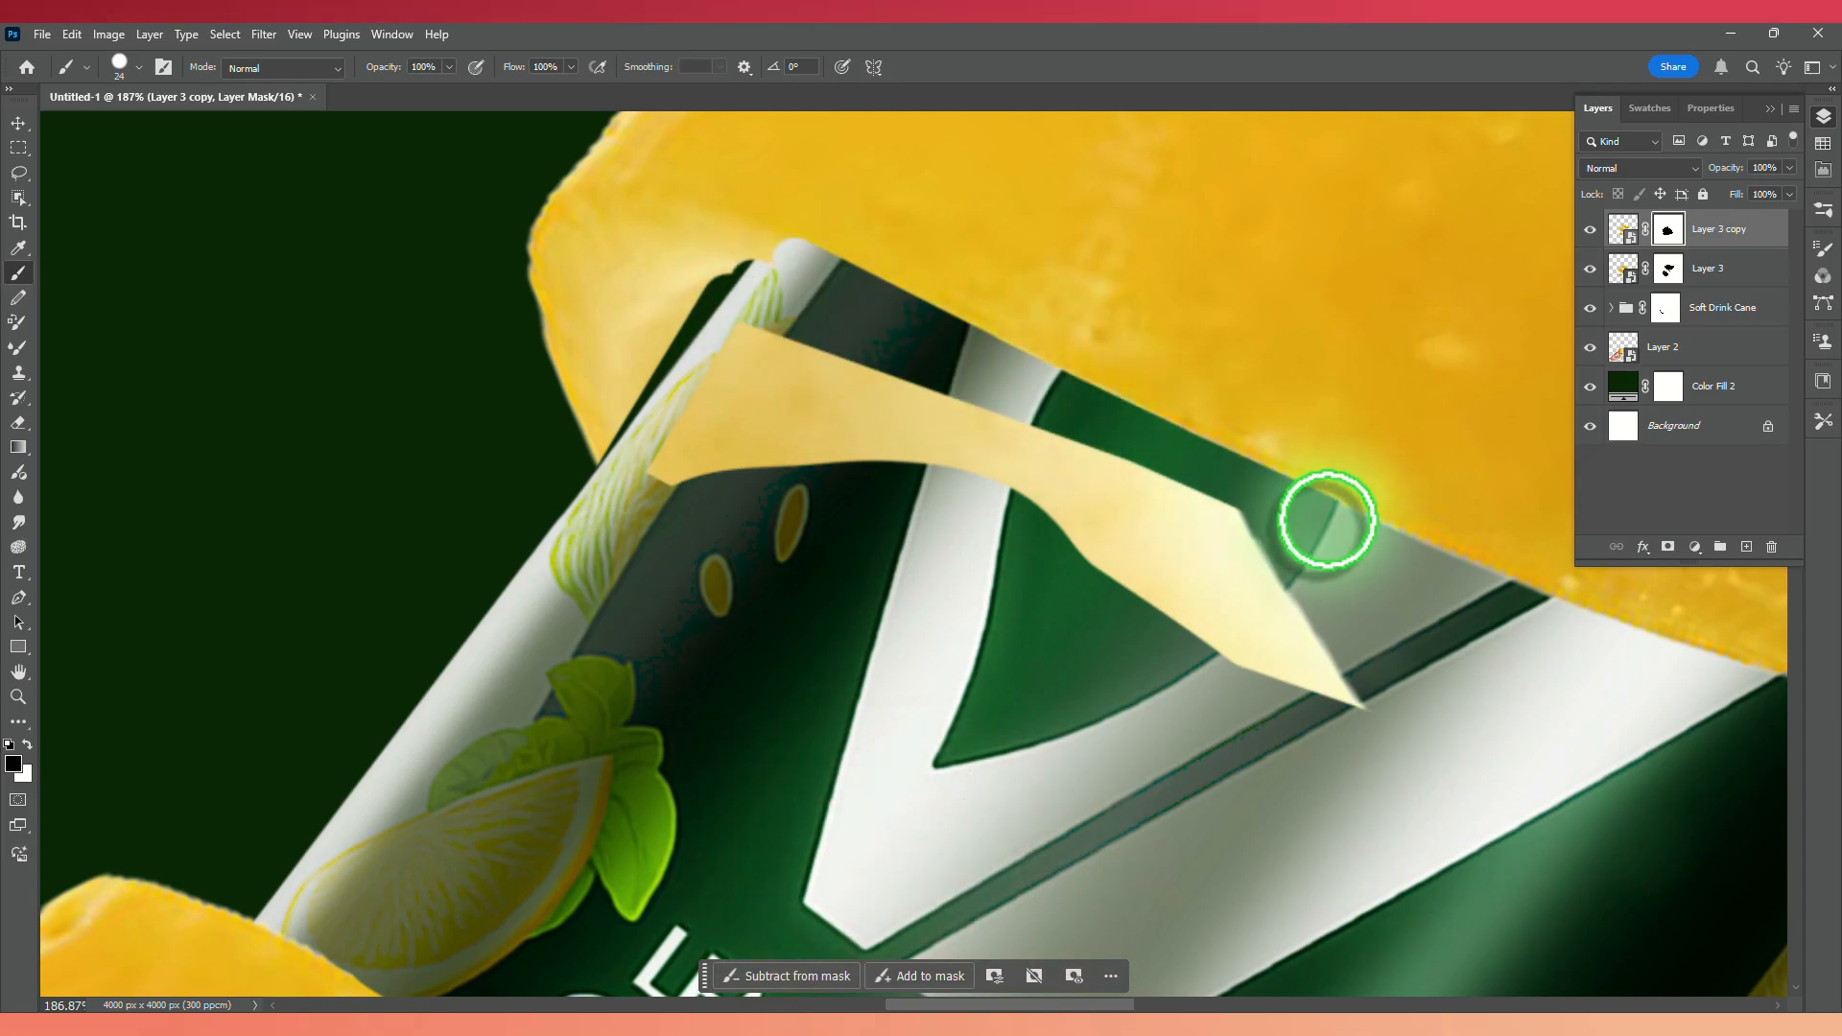
scroll(715, 384, down, 3)
mouse_move(712, 443)
mouse_down()
mouse_move(759, 374)
mouse_move(762, 435)
mouse_move(760, 417)
mouse_move(806, 437)
mouse_move(810, 409)
mouse_move(774, 384)
mouse_move(1150, 597)
mouse_move(1047, 518)
mouse_move(883, 473)
mouse_up()
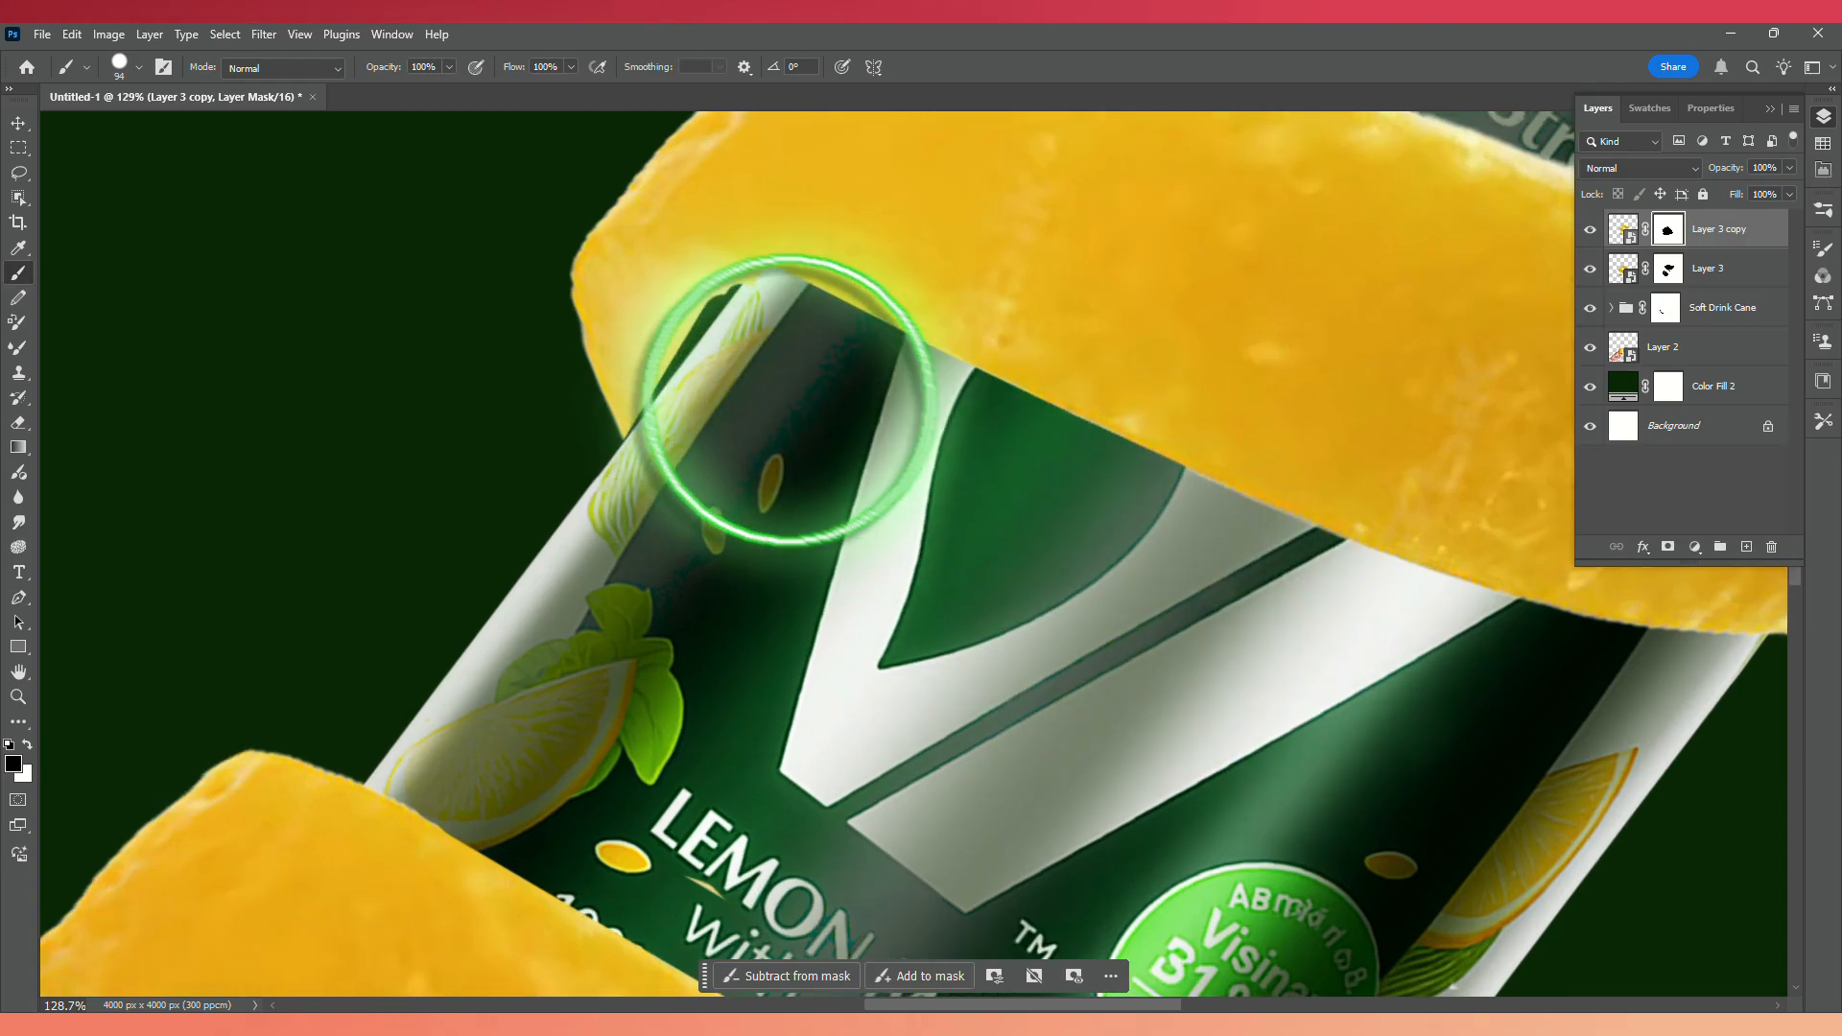
Clean up the corner where the upper band meets the can's edge with a 17 px brush, alternating white and black on the mask.
scroll(744, 384, up, 3)
drag(703, 365, 614, 387)
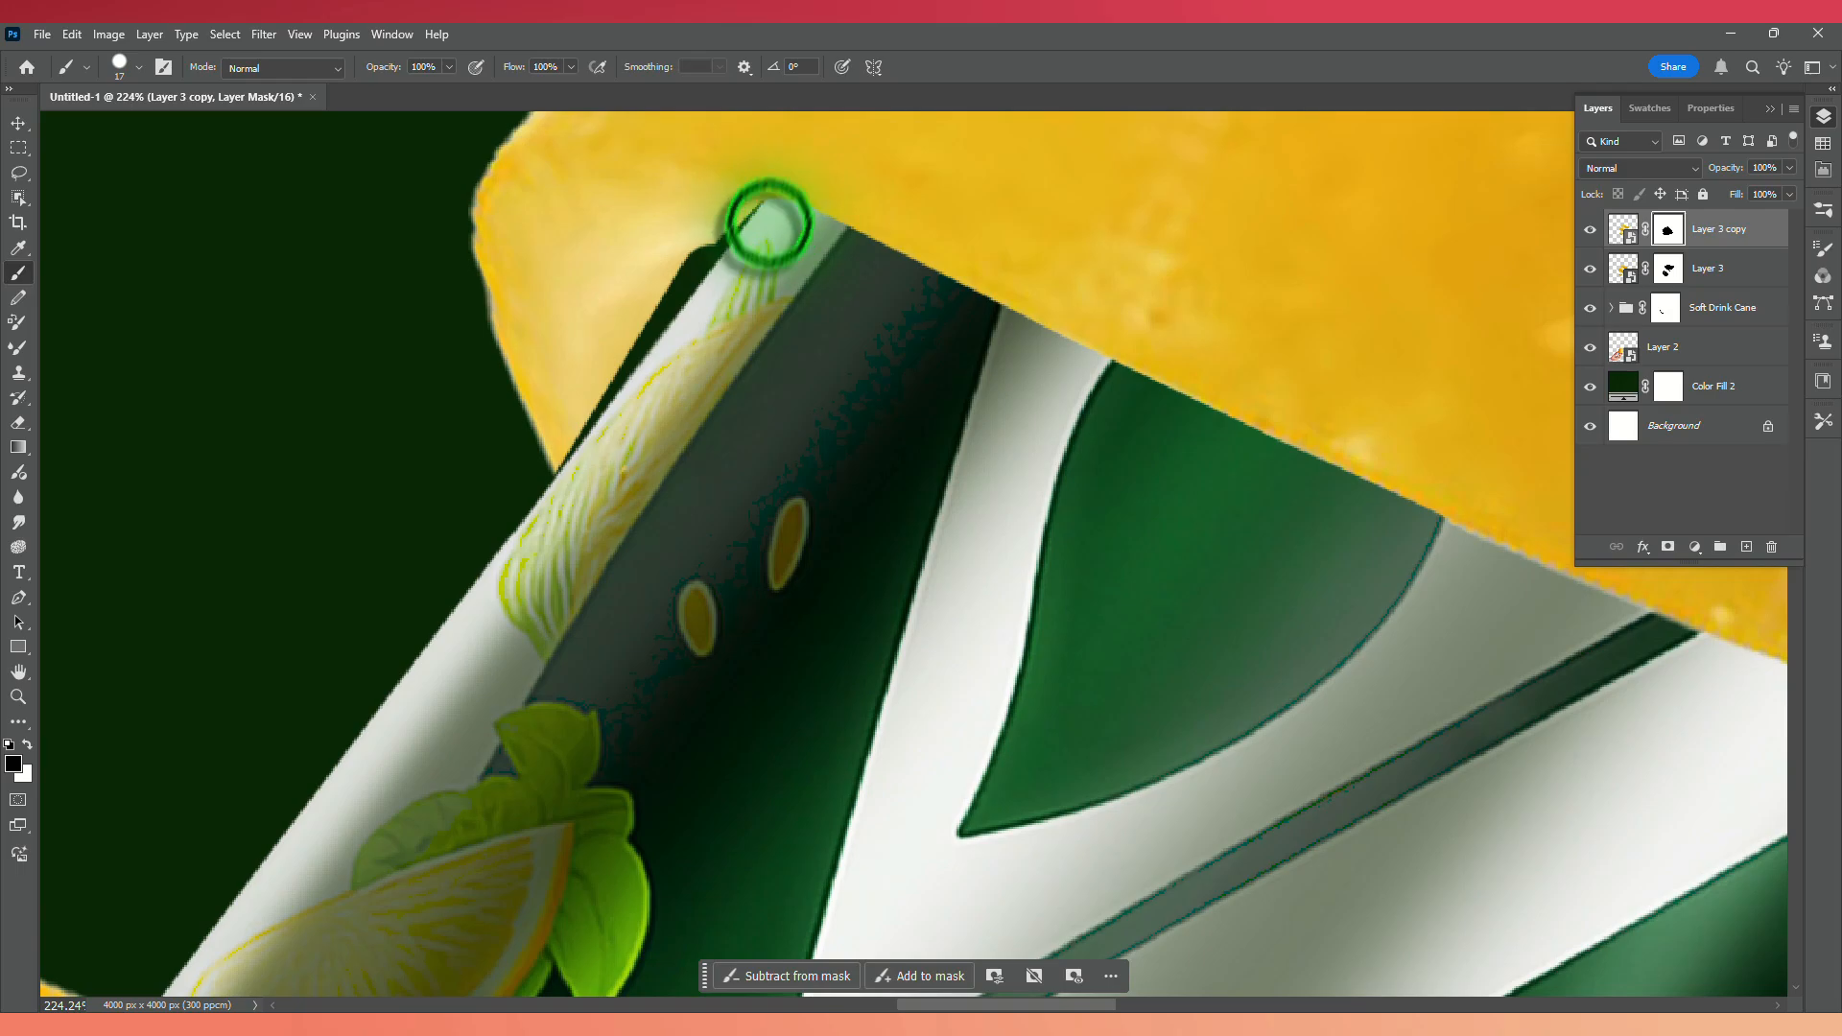
click(26, 744)
click(743, 203)
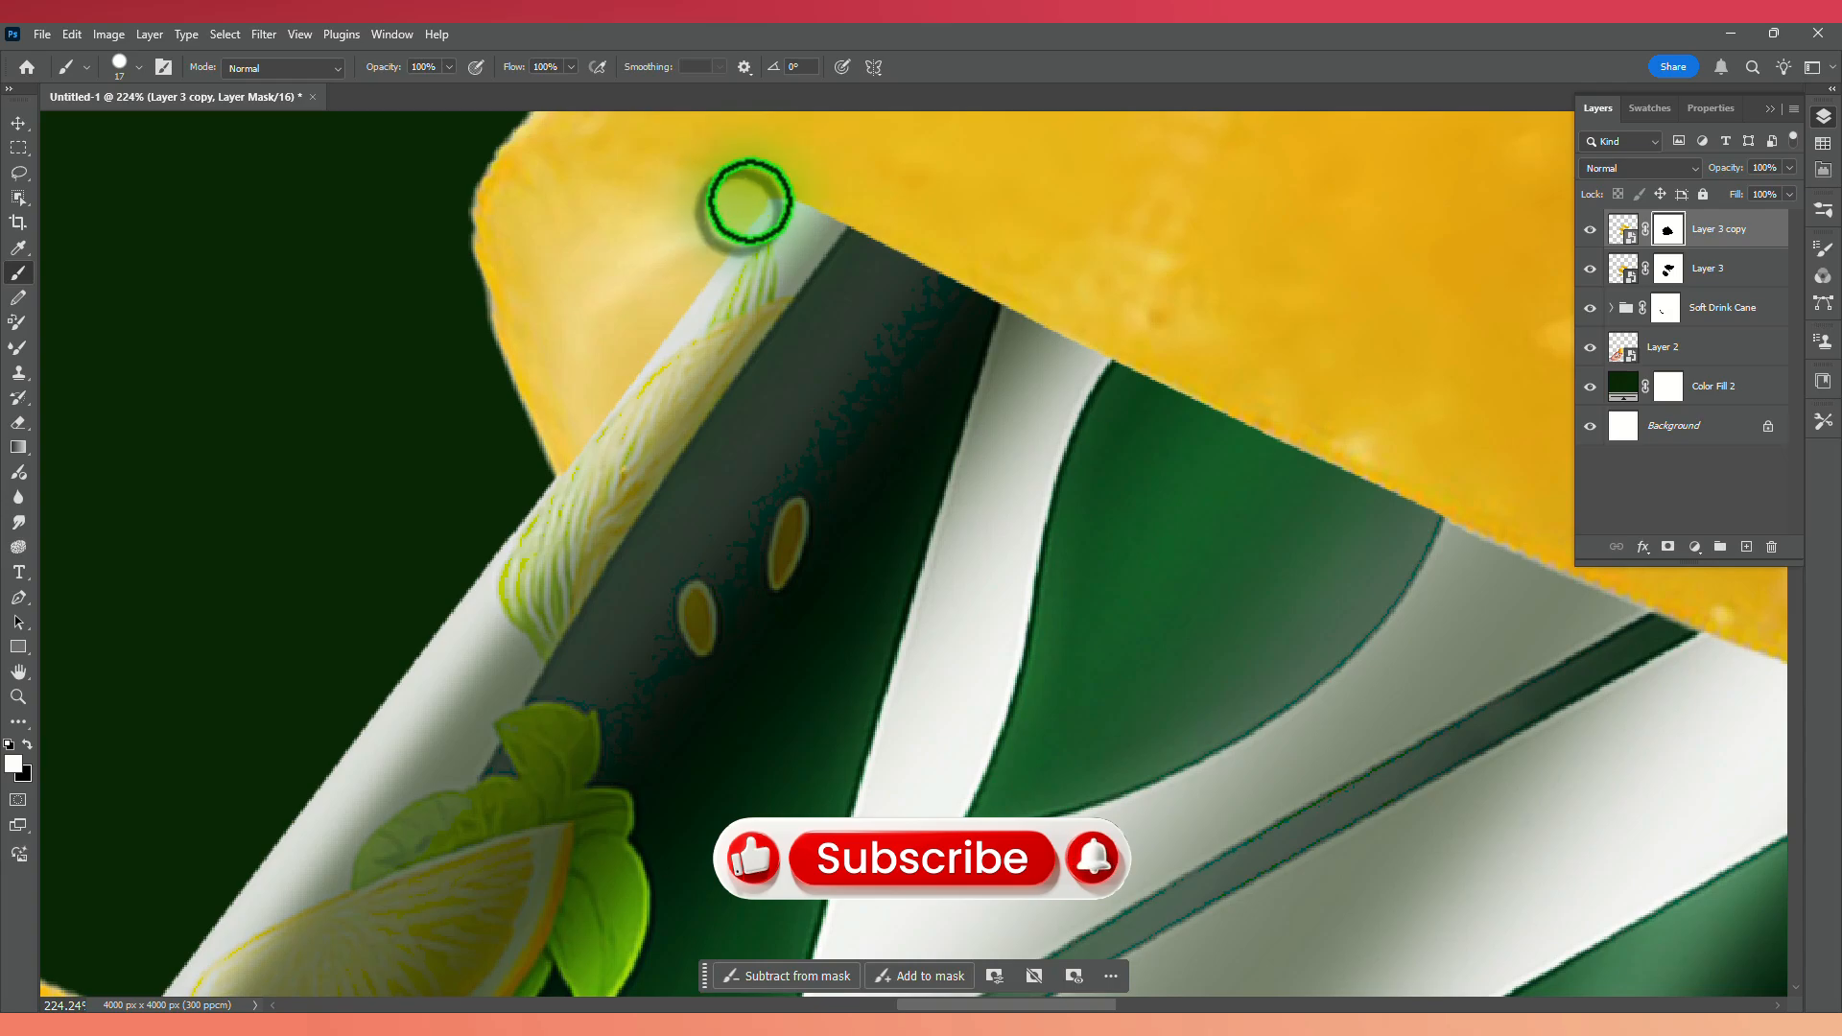
click(26, 743)
click(773, 224)
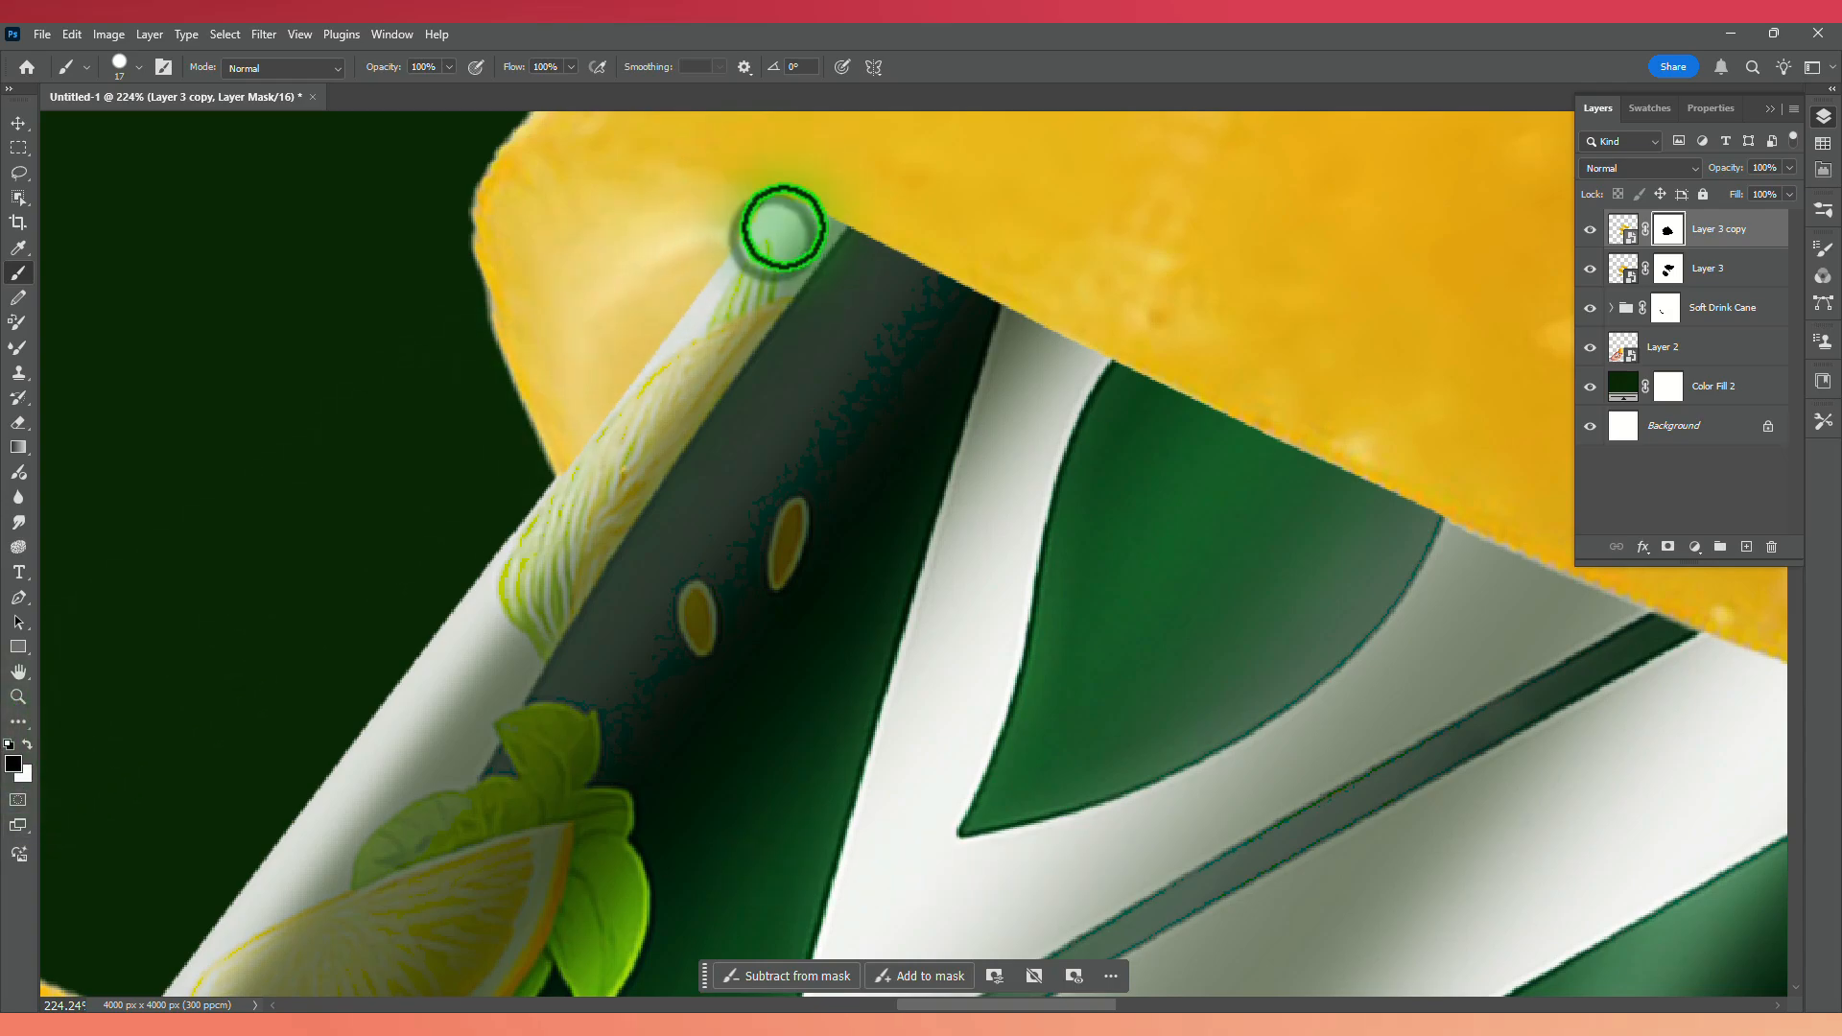
click(26, 743)
key(ctrl+0)
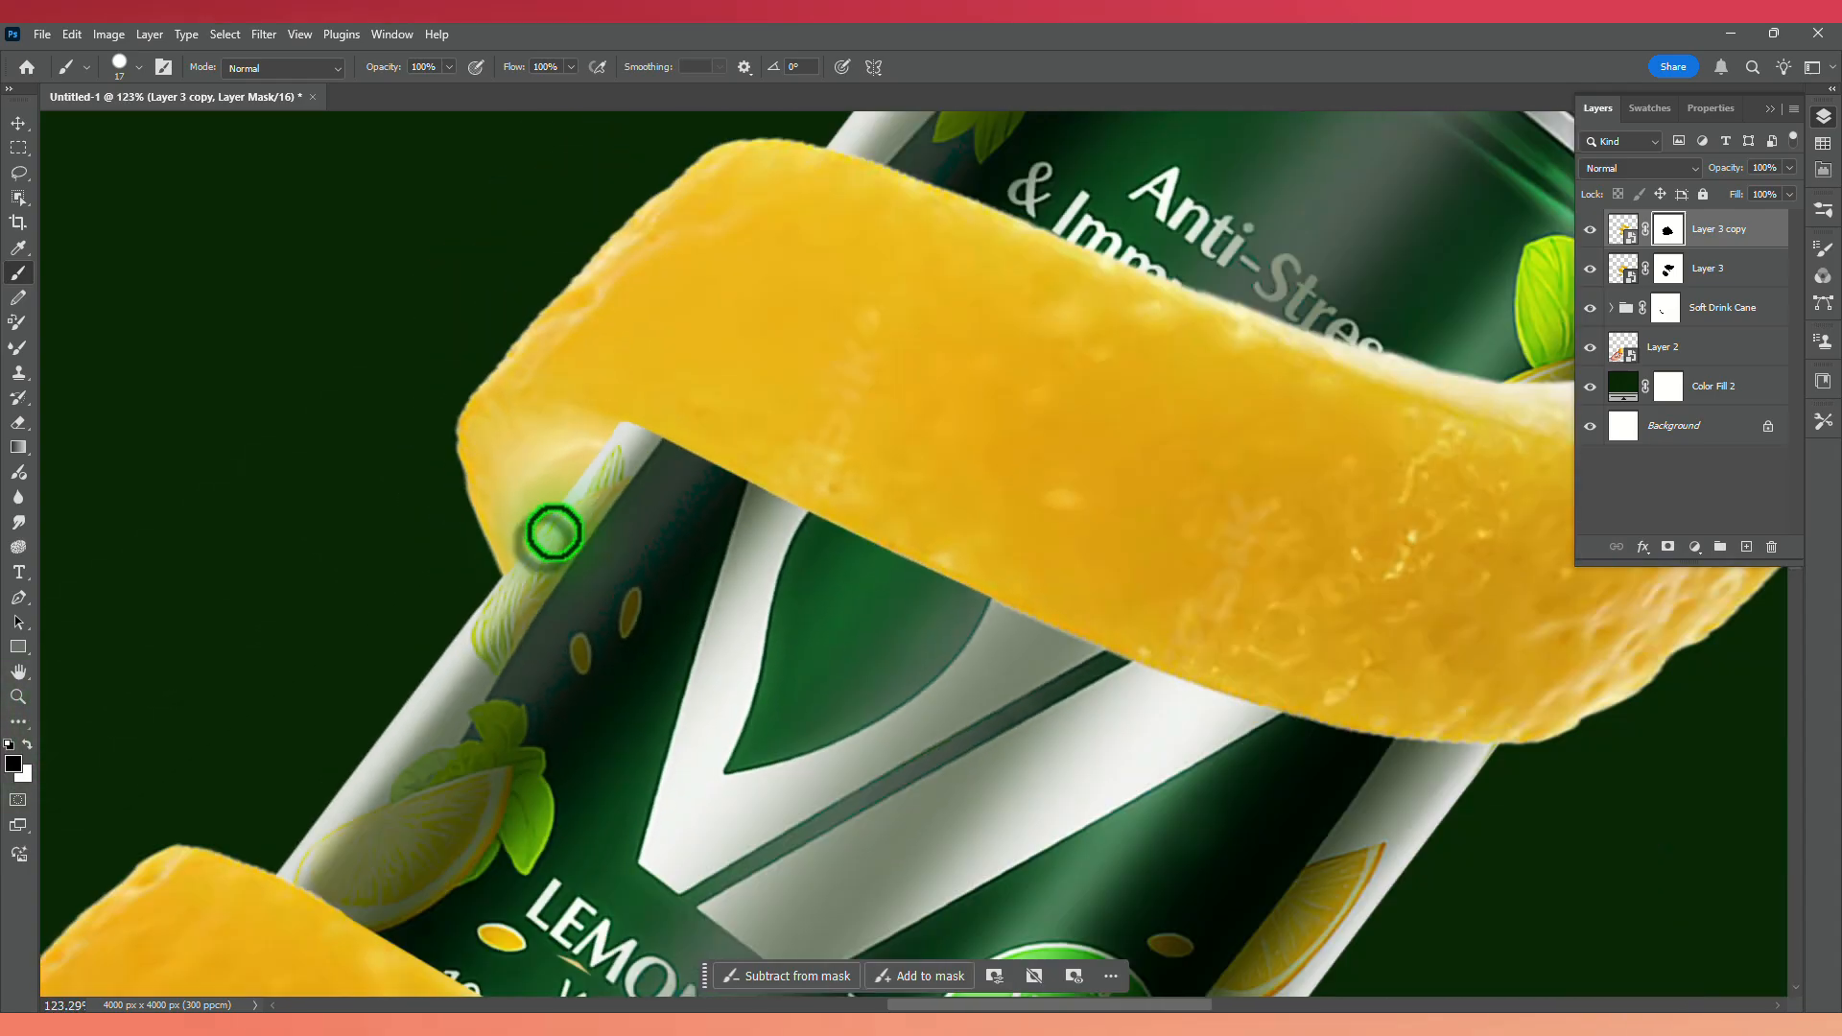
key(x)
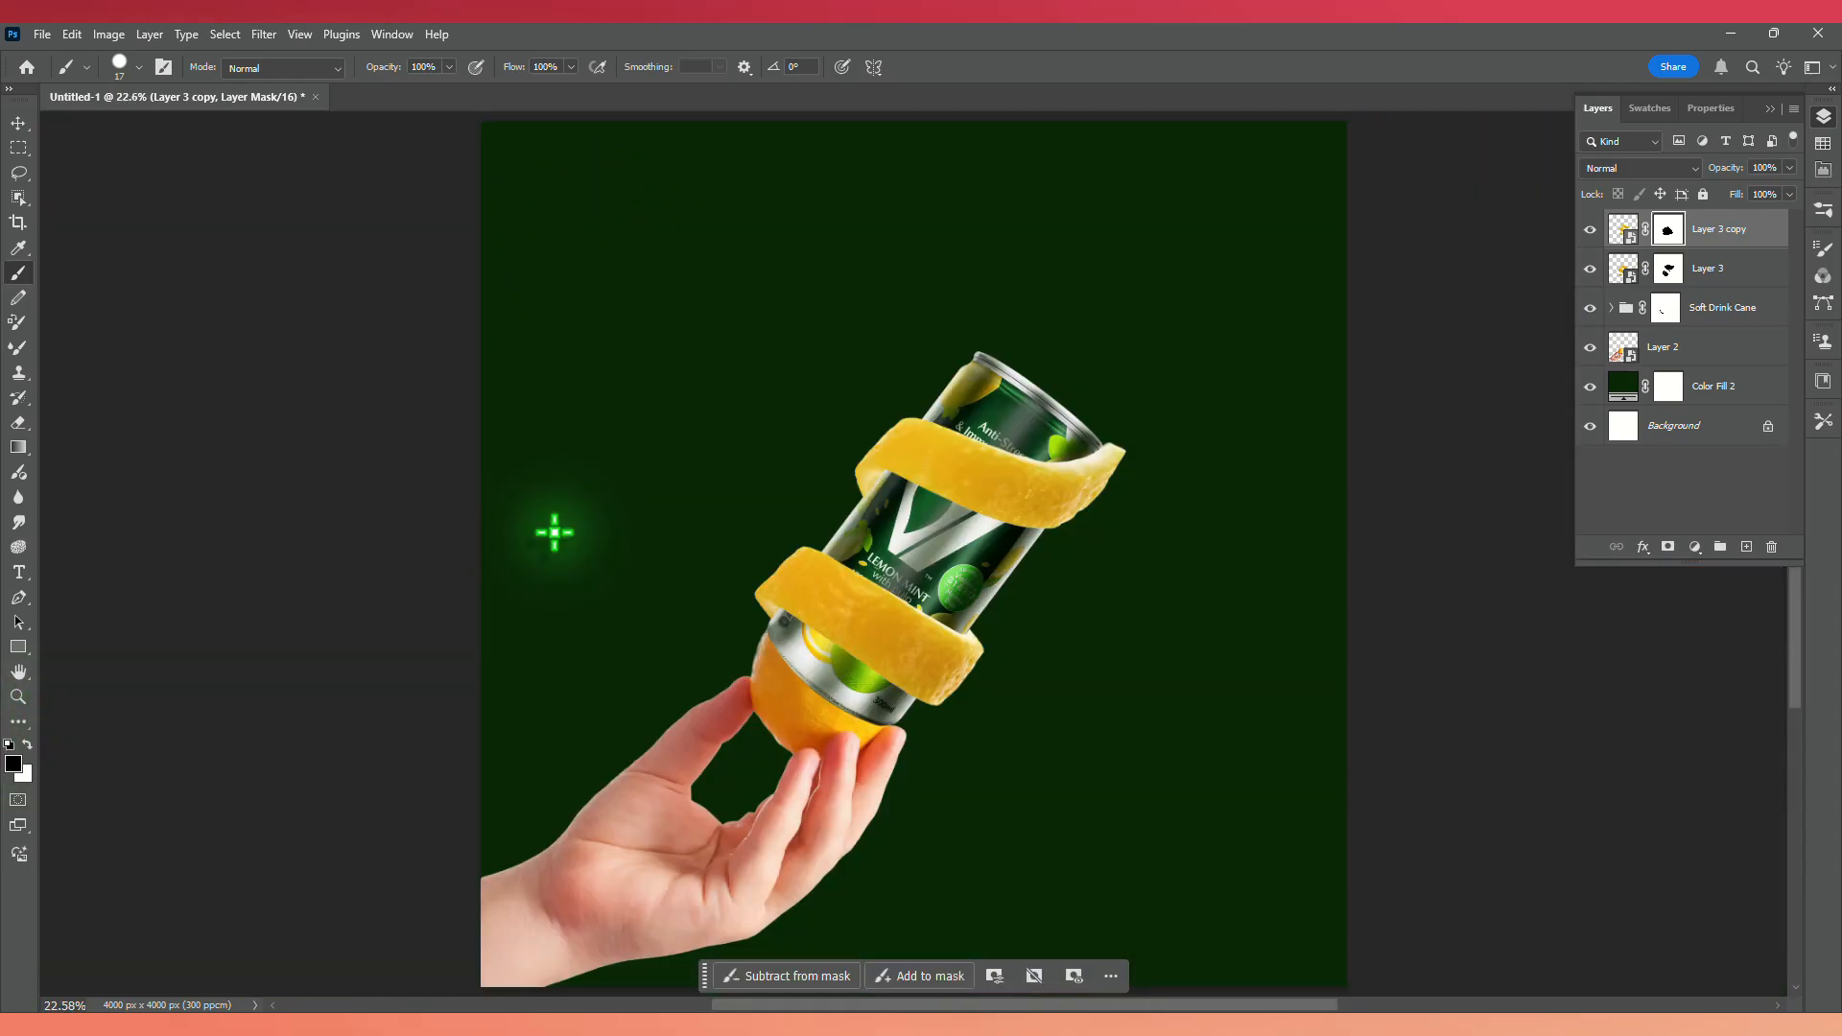
Add a Solid Color fill layer in lime green d2ef2a above Color Fill 2.
click(1722, 391)
click(1697, 546)
click(1707, 573)
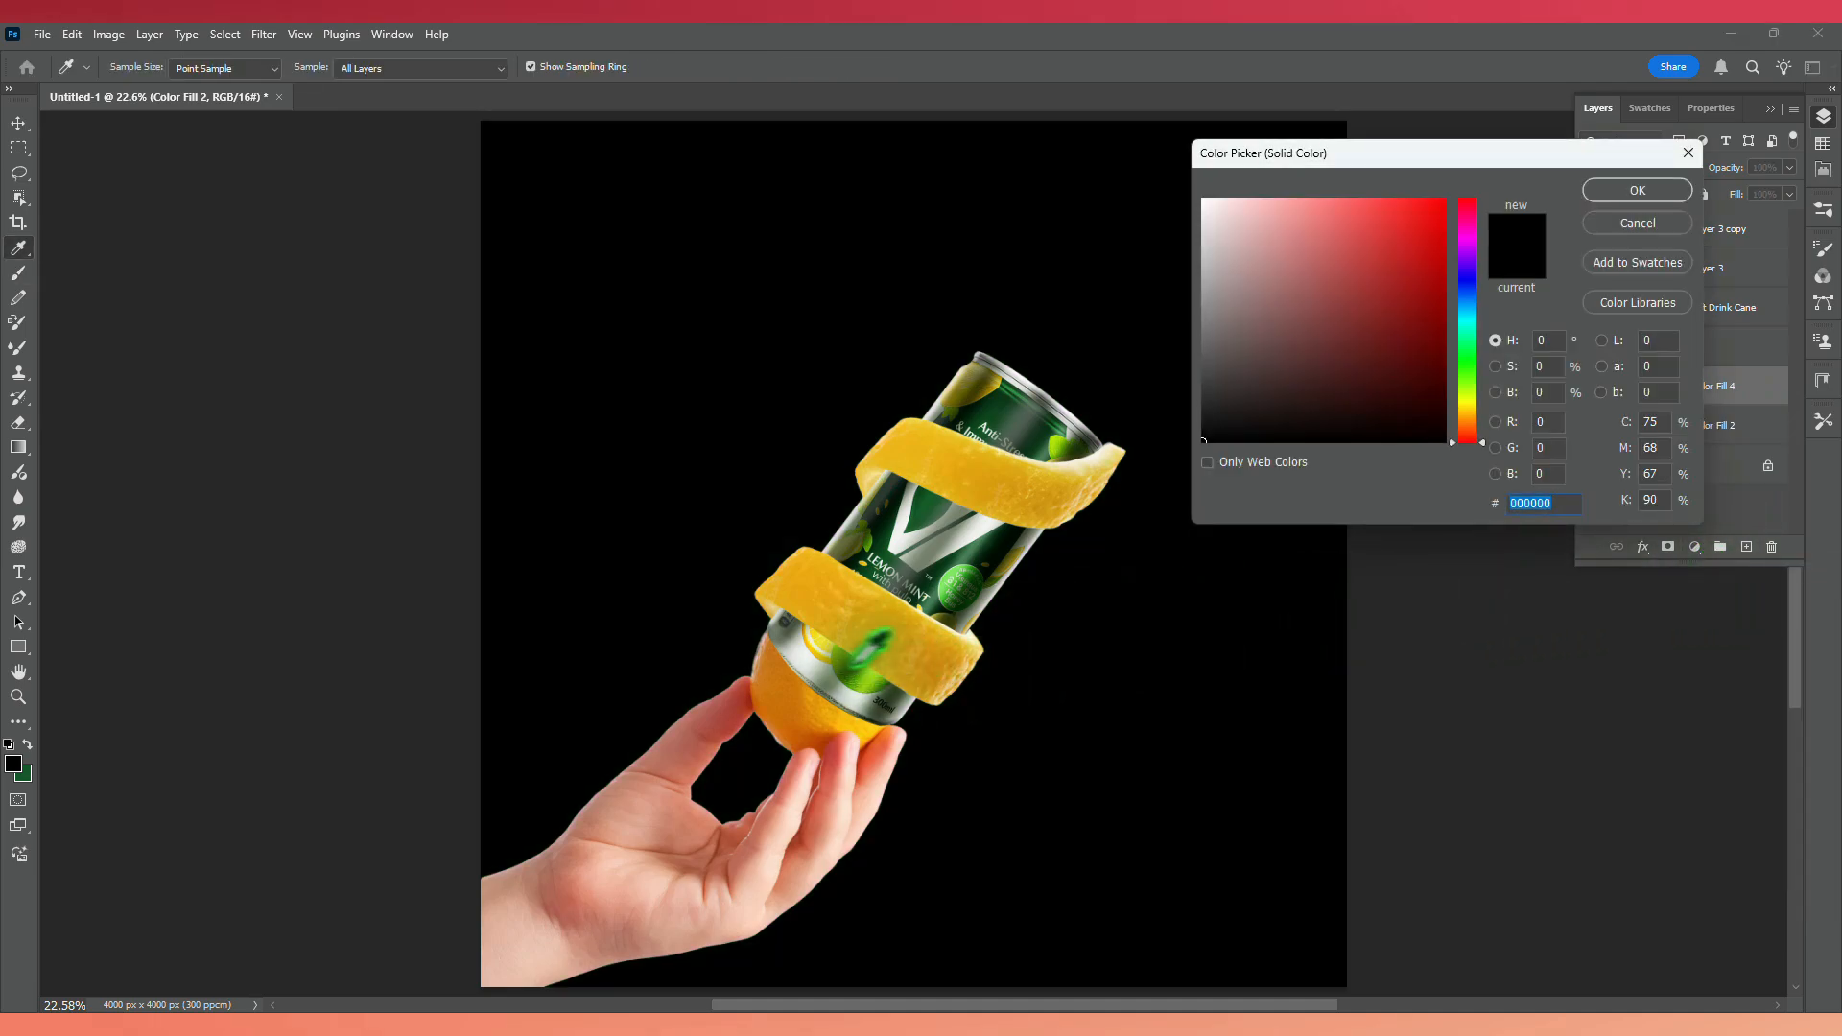
click(841, 664)
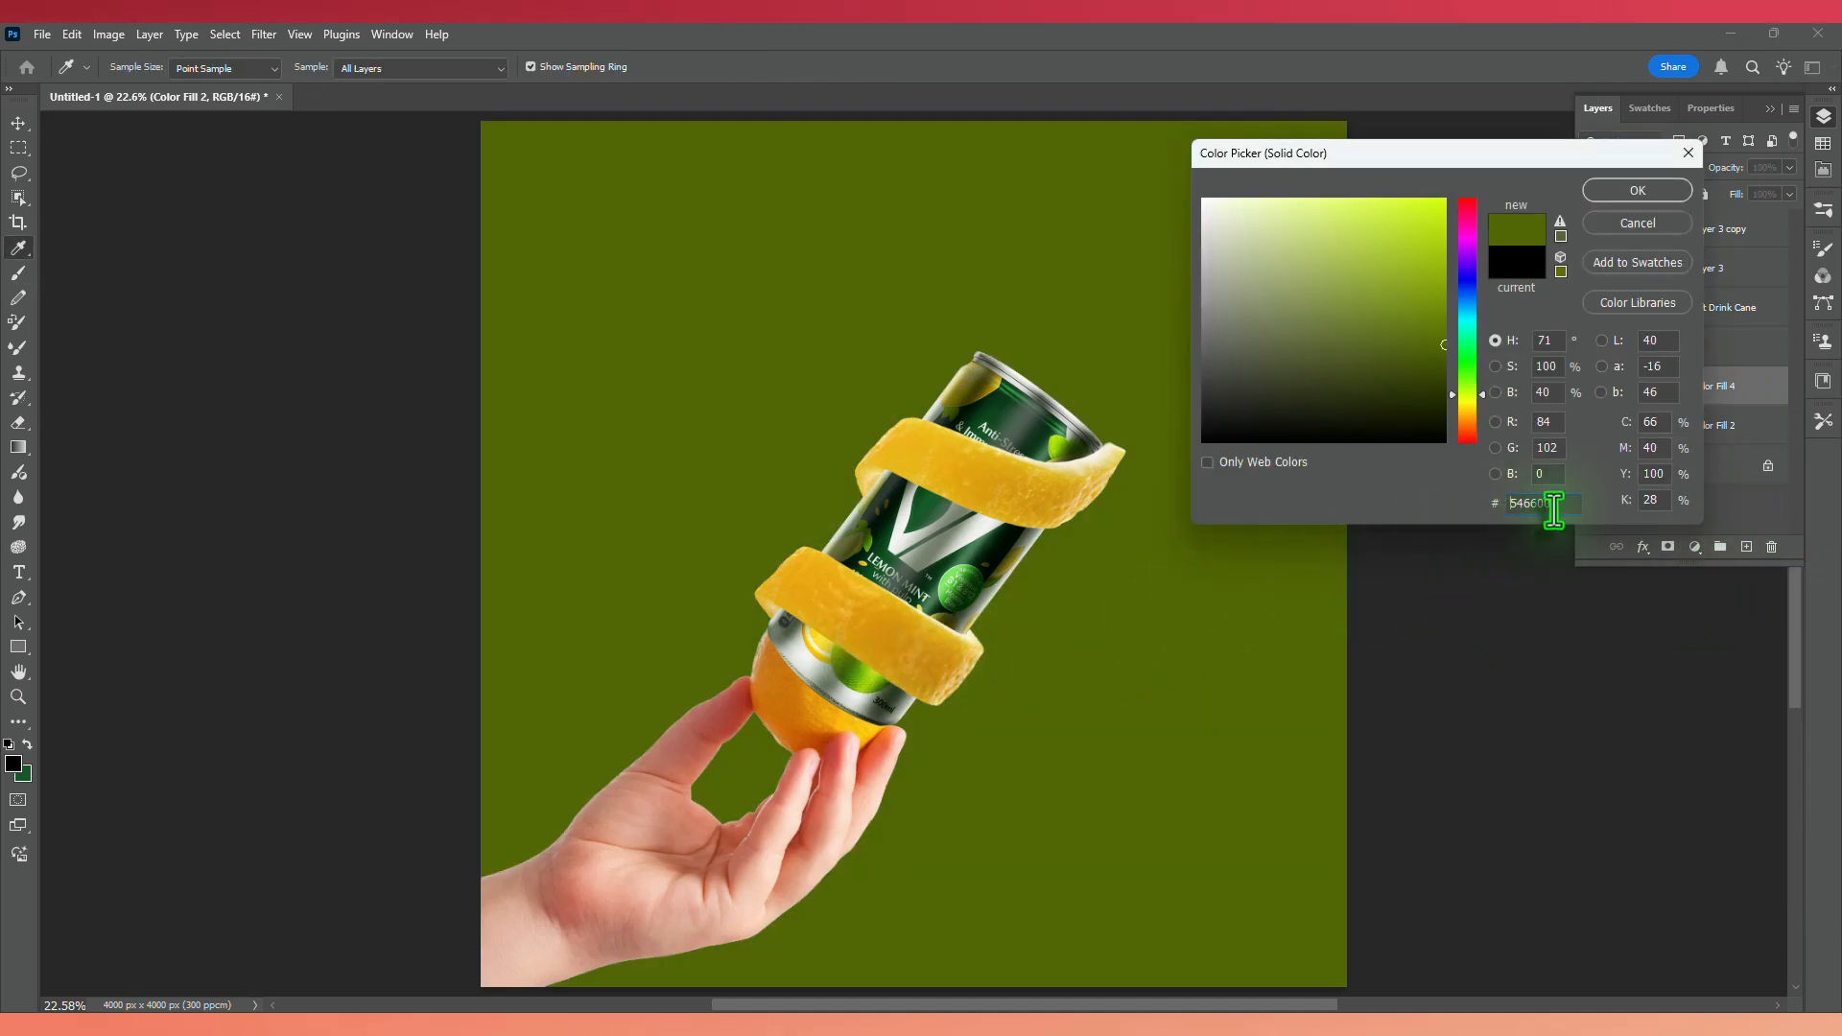
text(d2)
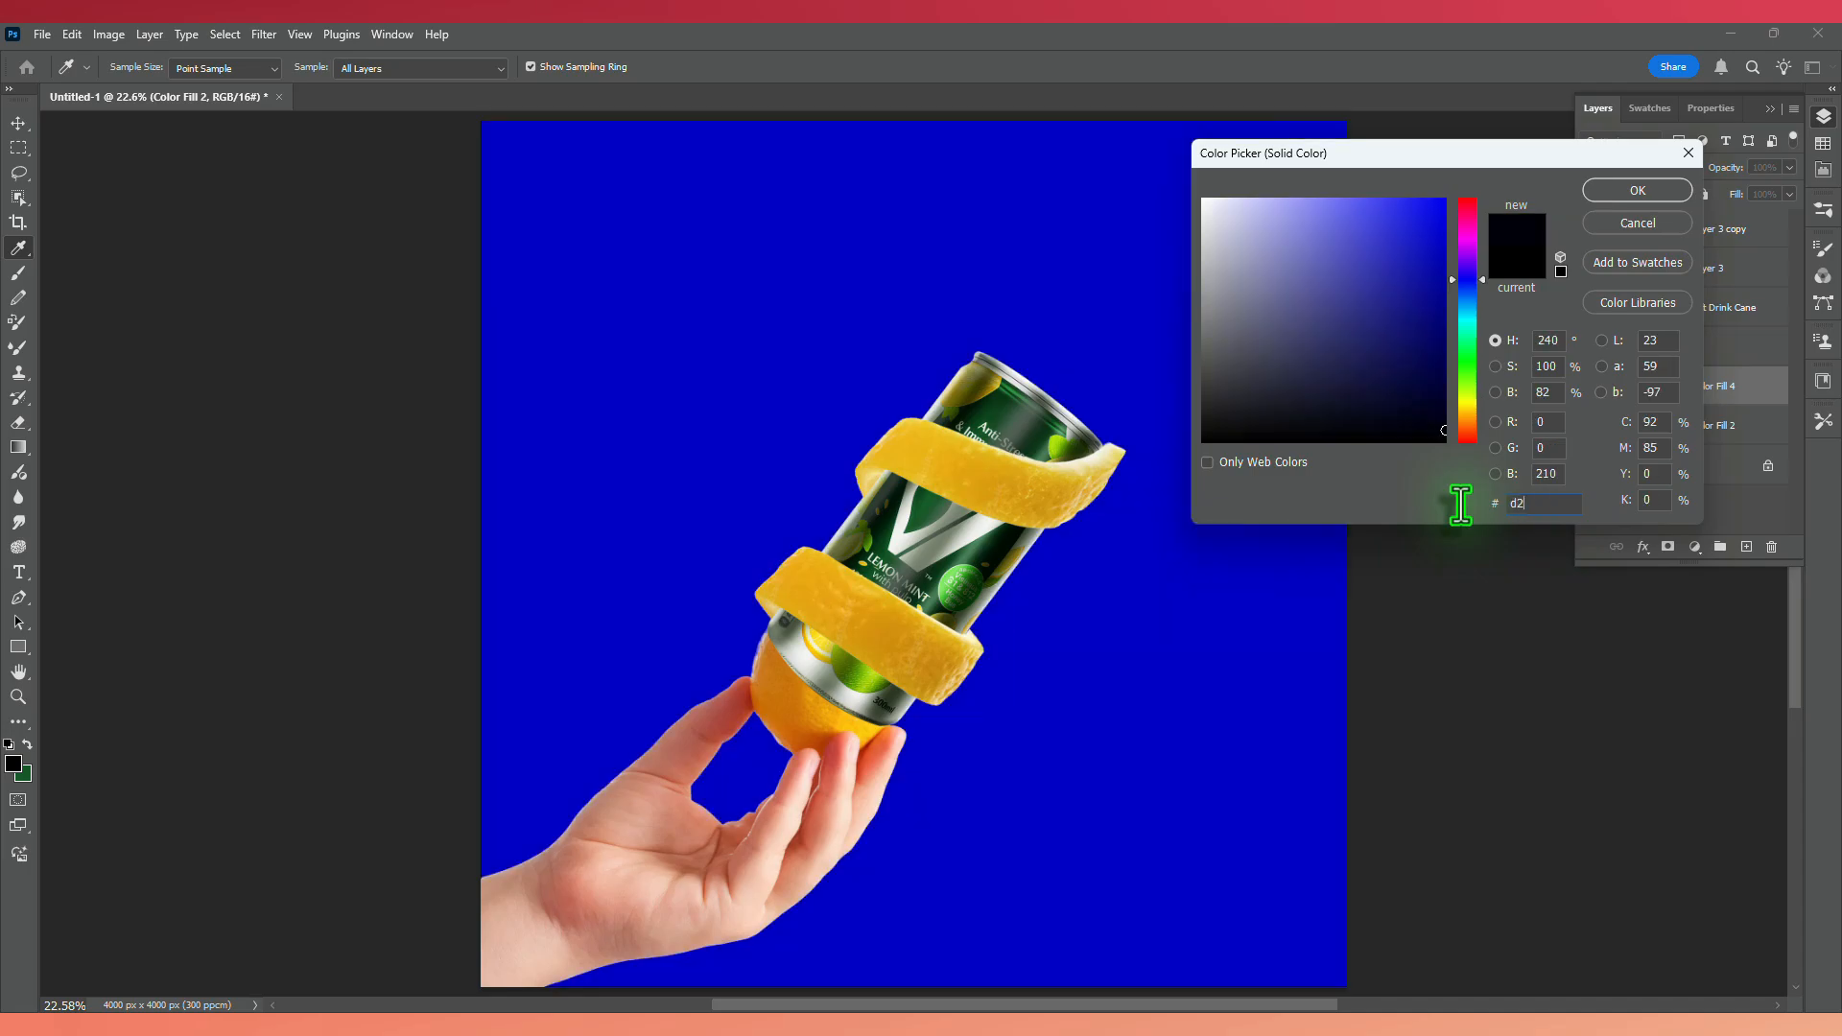
text(ef2a)
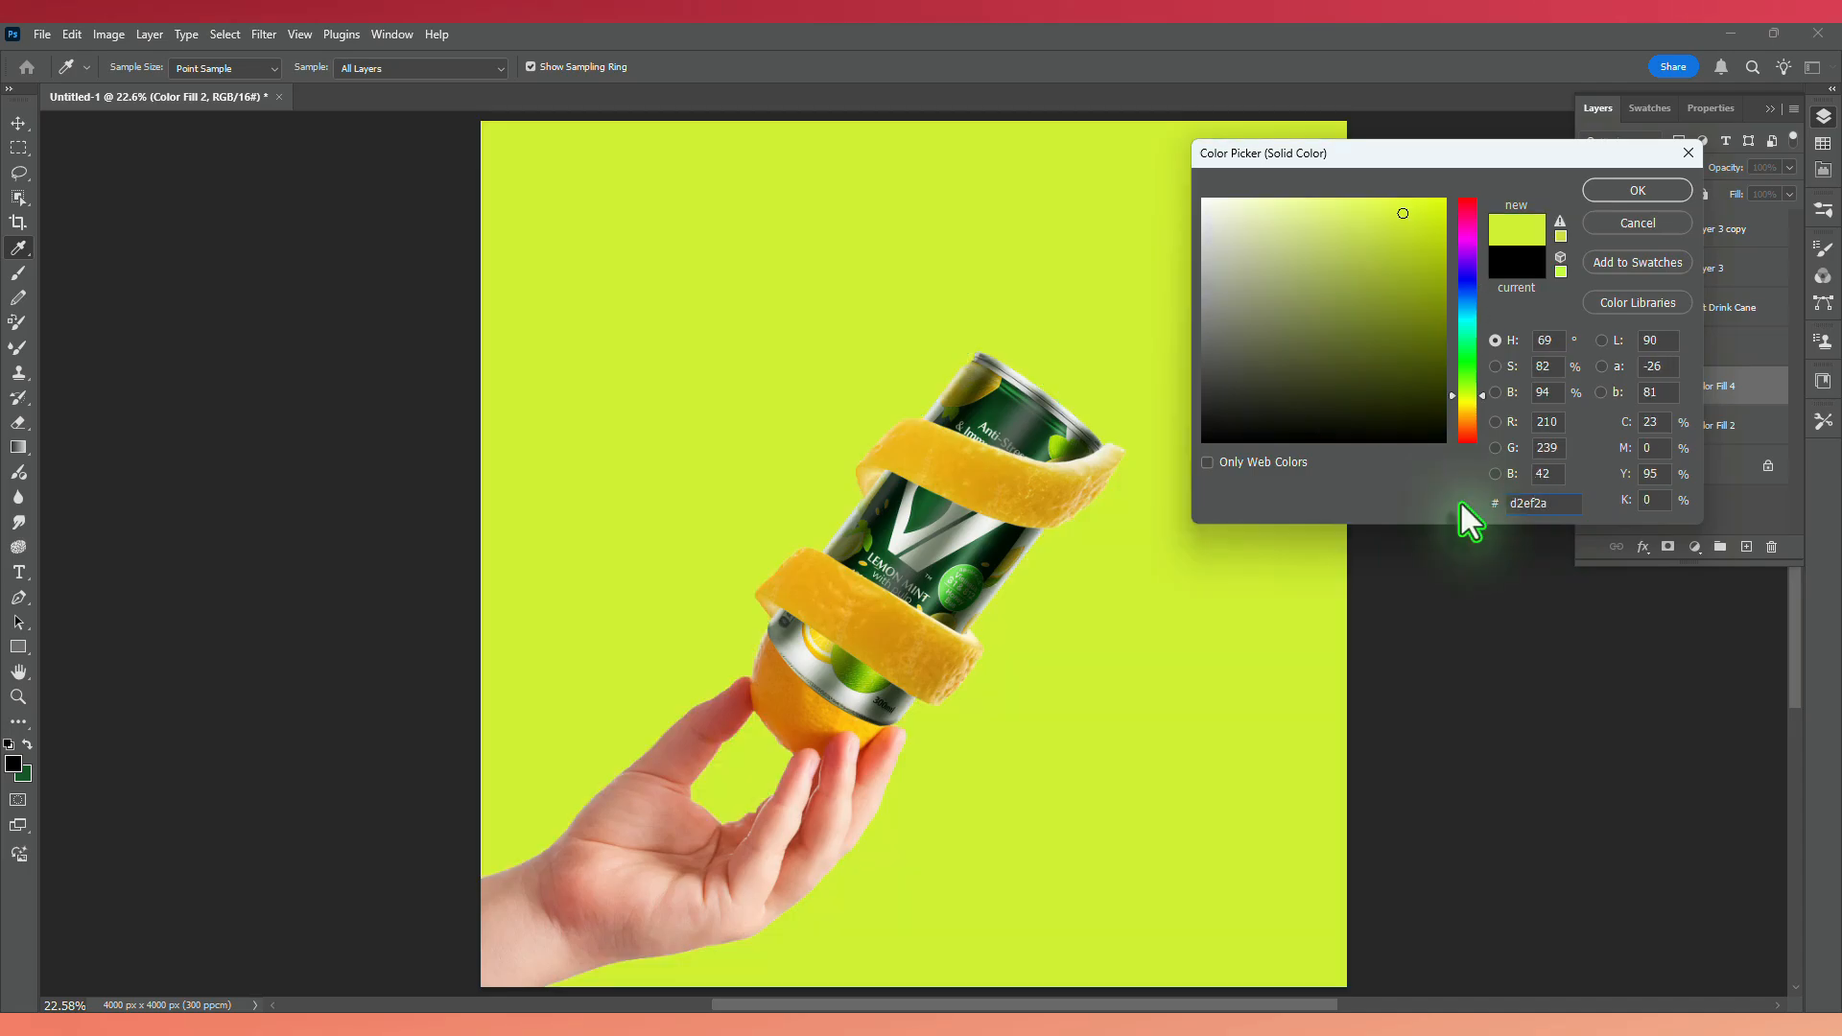
click(1628, 192)
Invert the lime fill's mask and paint a glow behind the can with a 2800 px soft white brush at 0% hardness.
click(1669, 389)
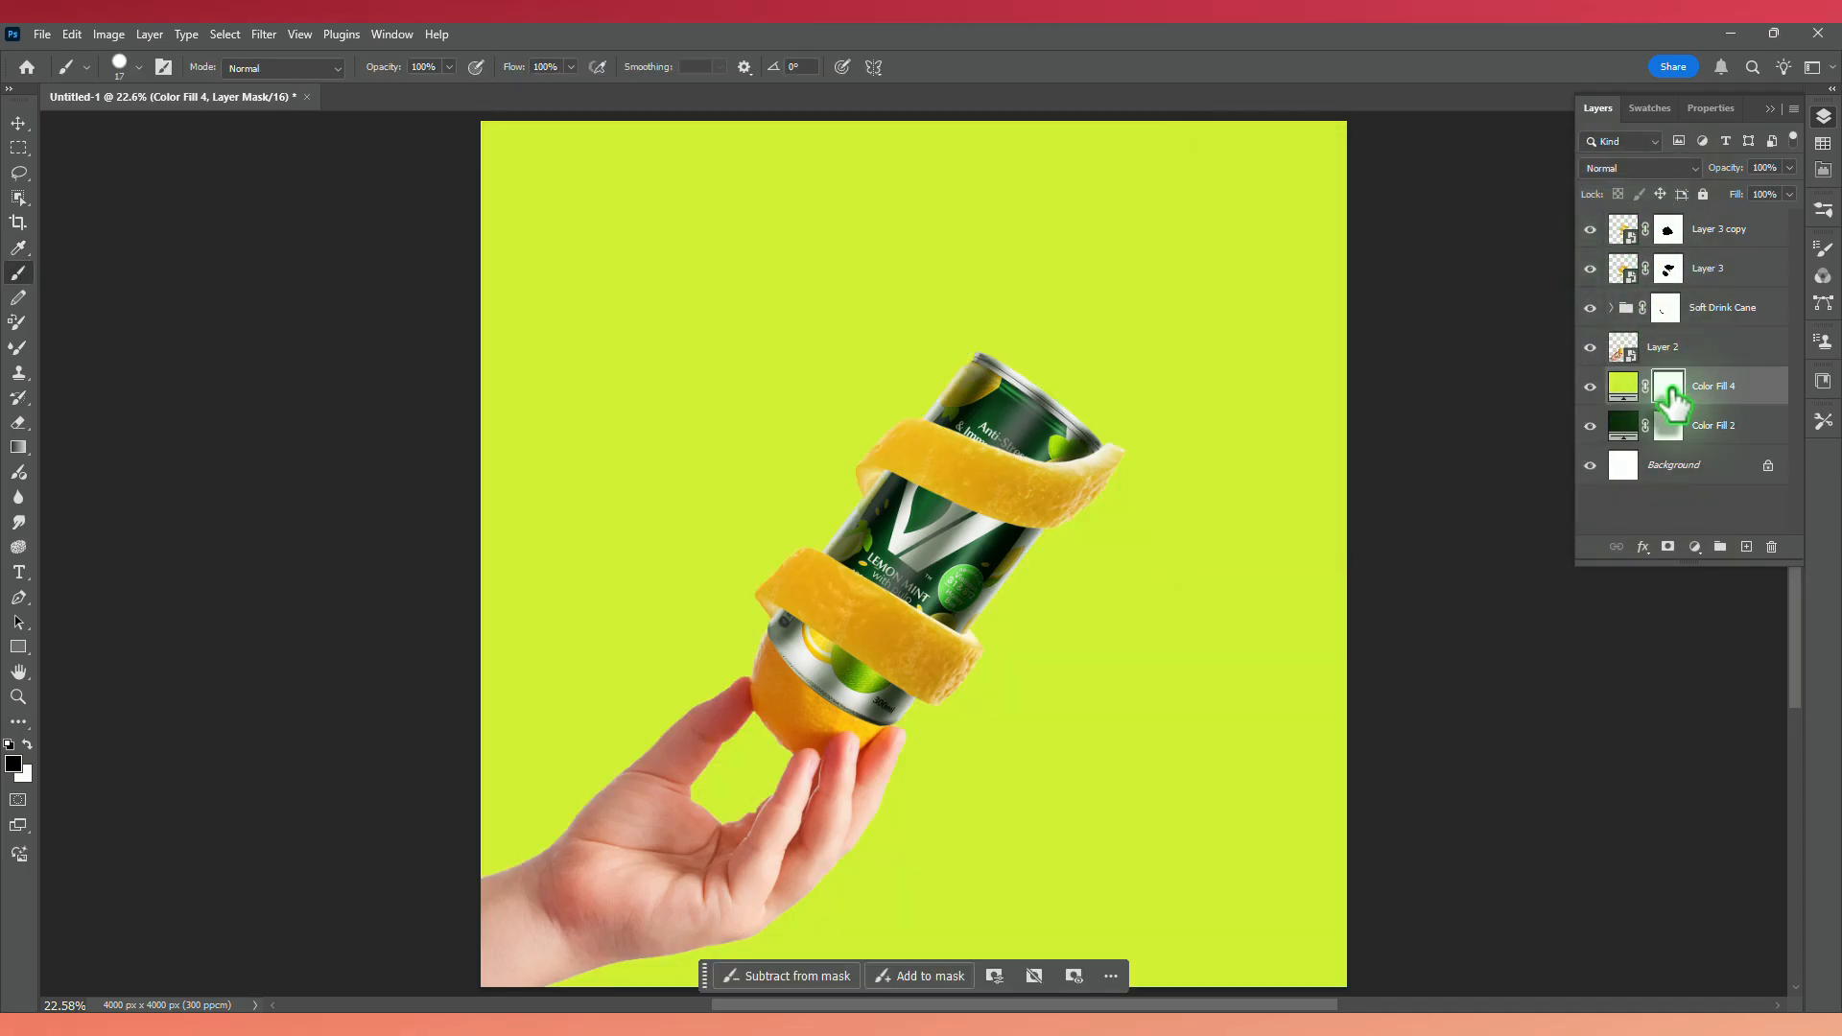
key(ctrl+i)
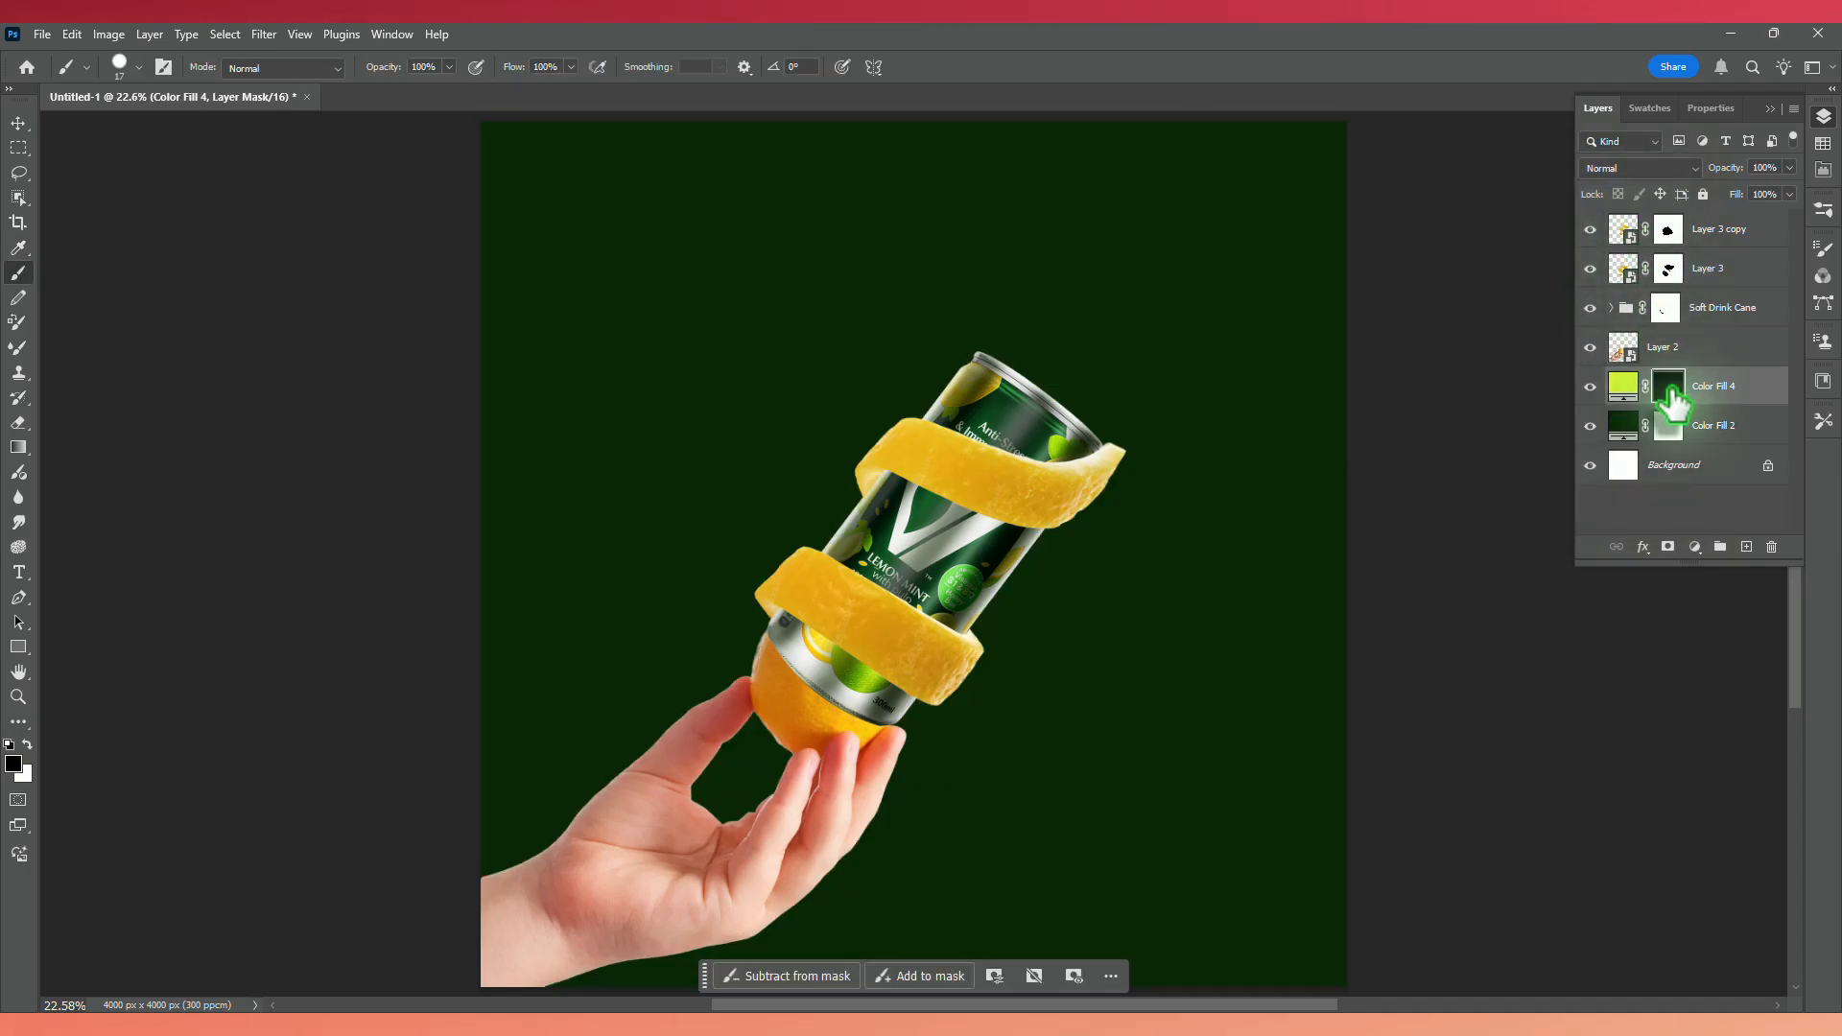
right_click(850, 414)
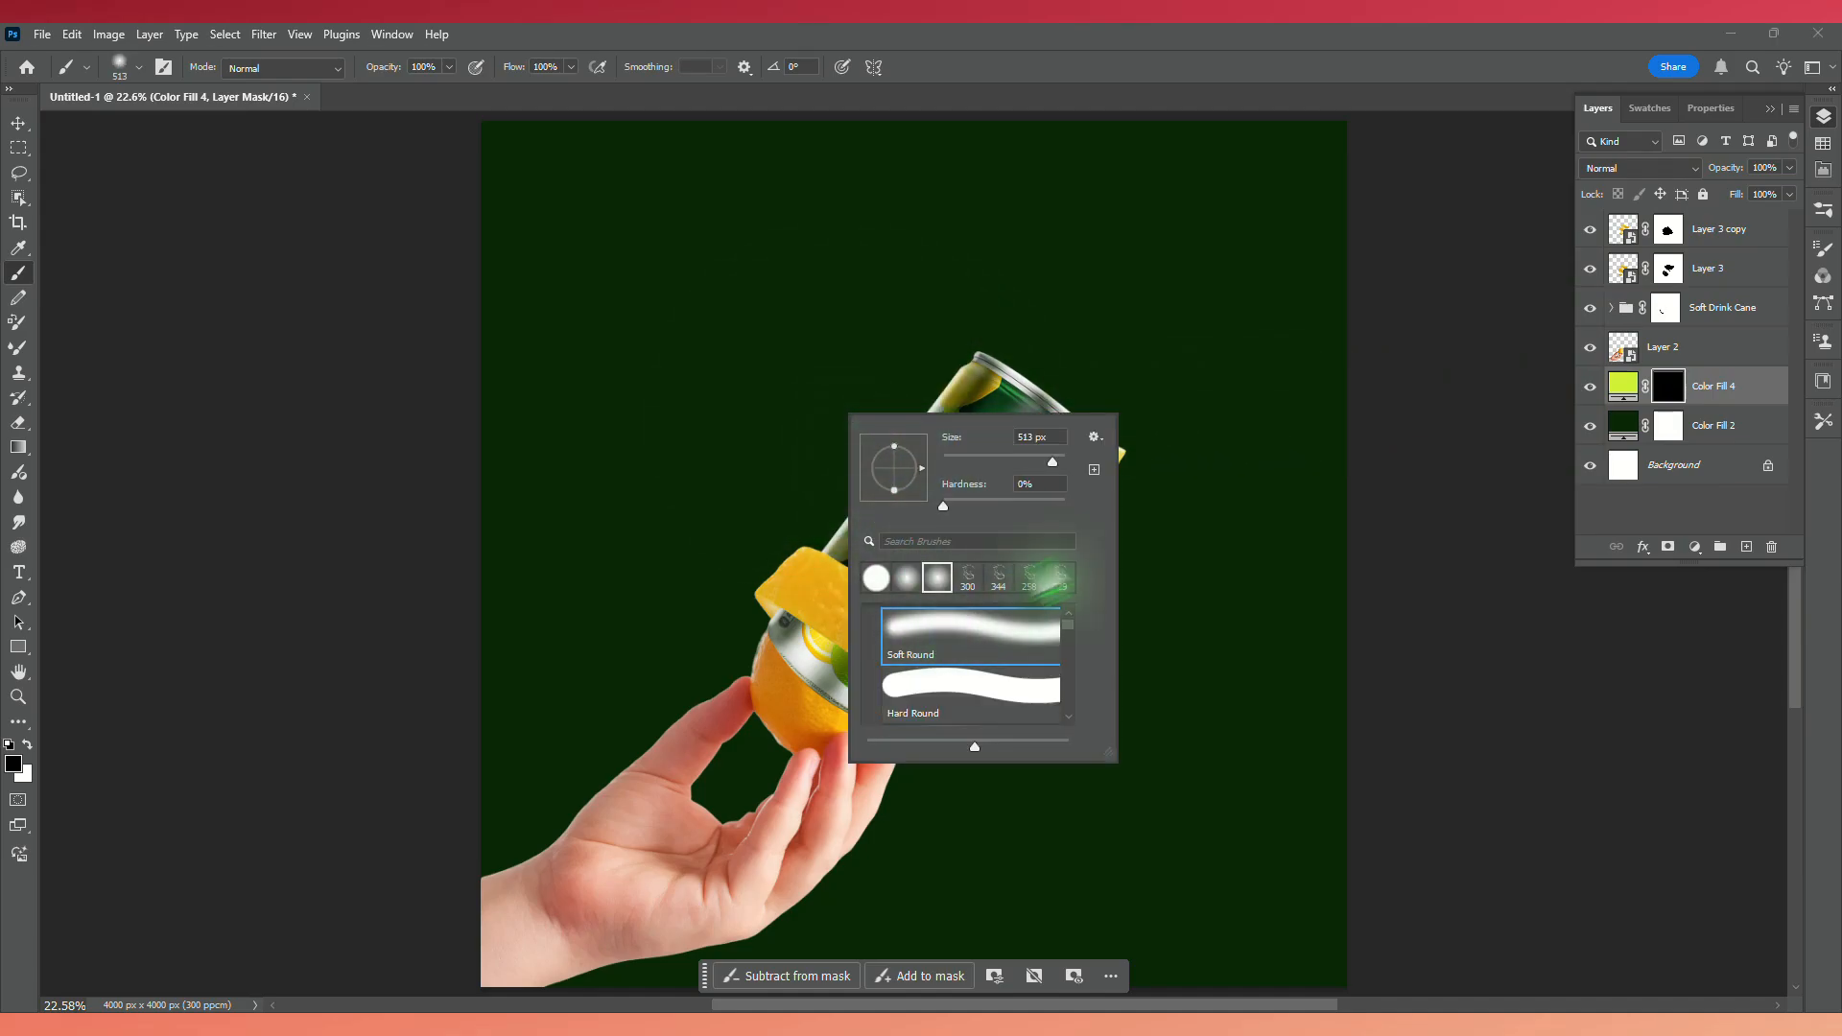
click(1484, 358)
drag(921, 578, 1197, 633)
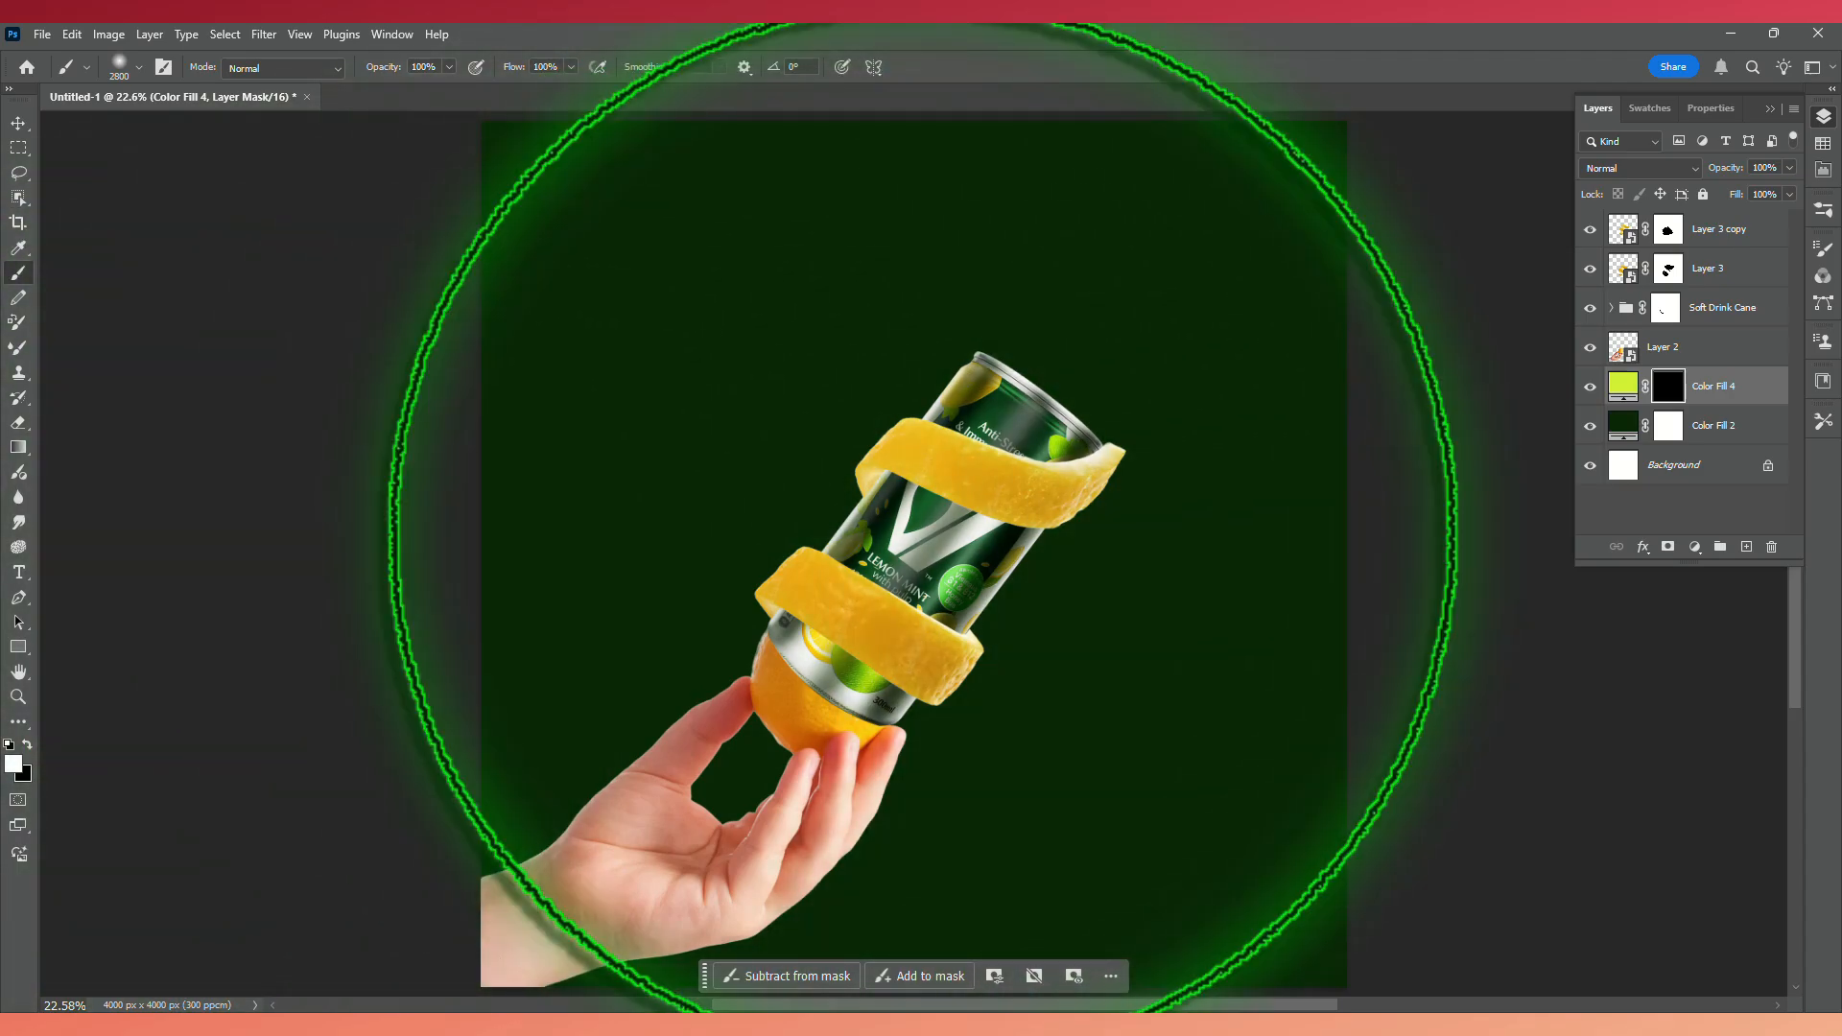
click(921, 518)
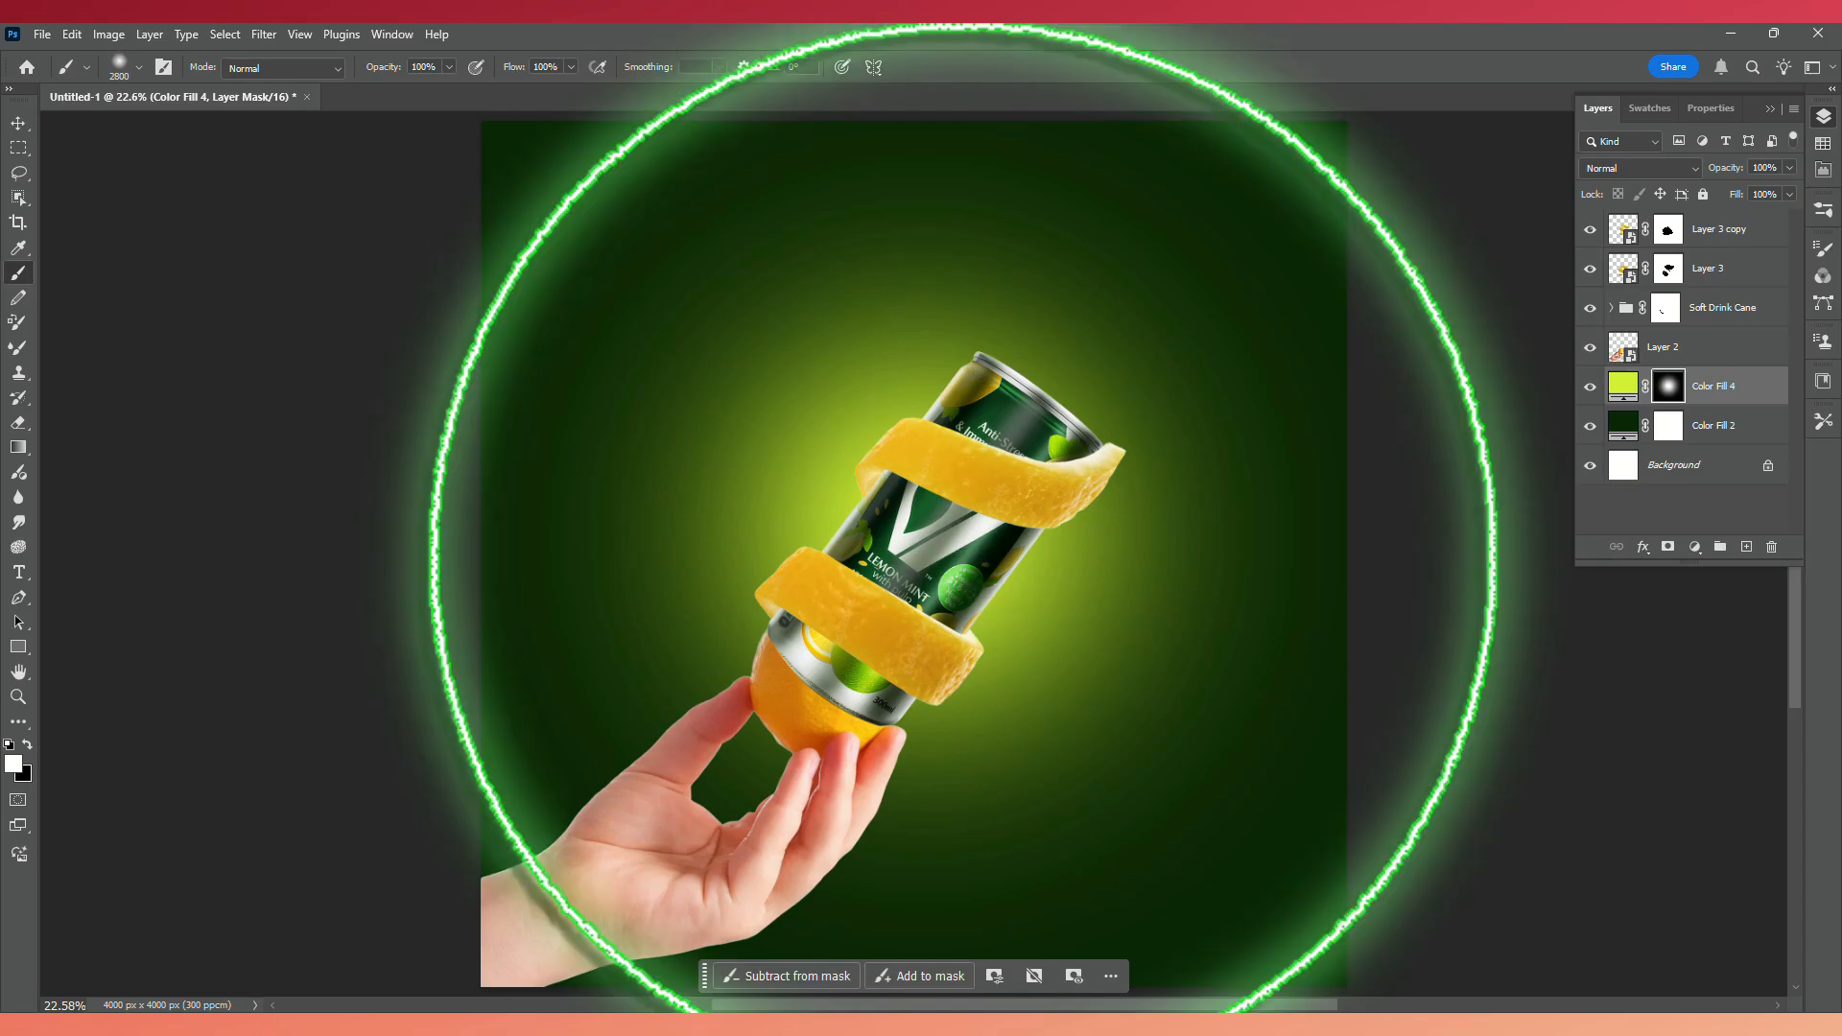
Create a layer above the glow with a vertical linear gradient from black at the top to white, and convert it to a smart object.
key(v)
click(1747, 546)
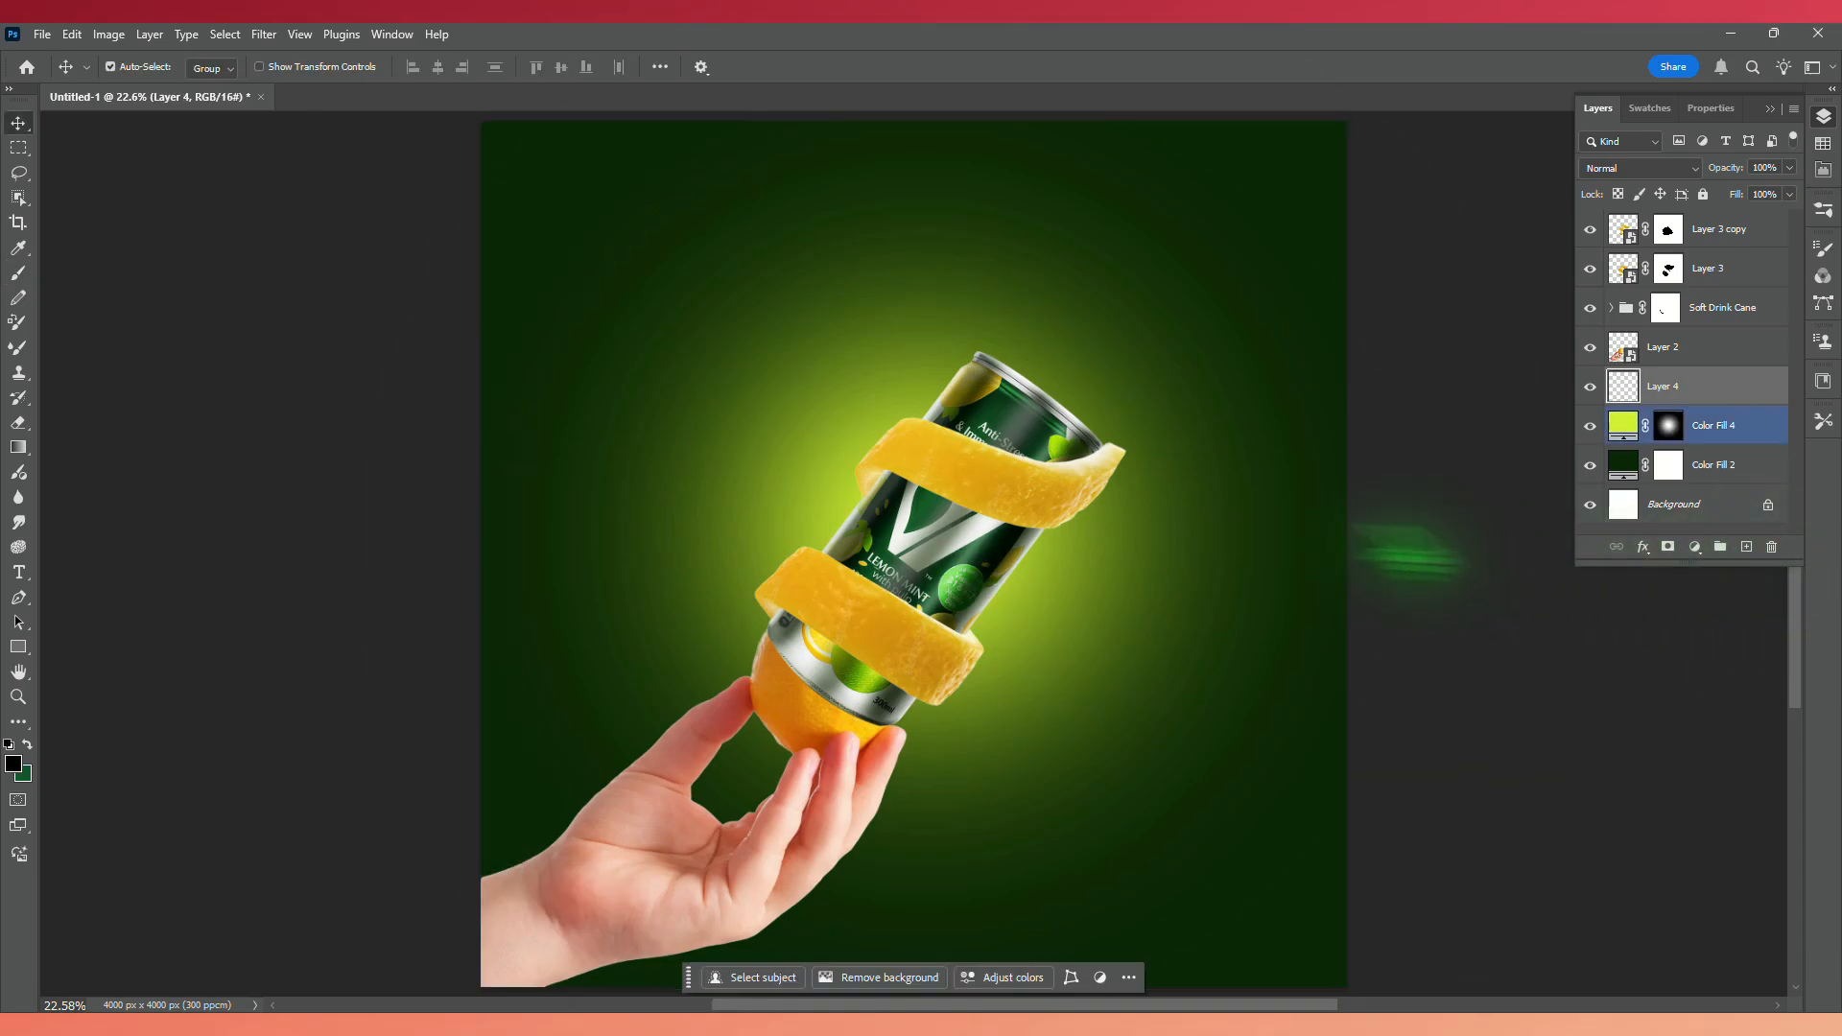
click(18, 447)
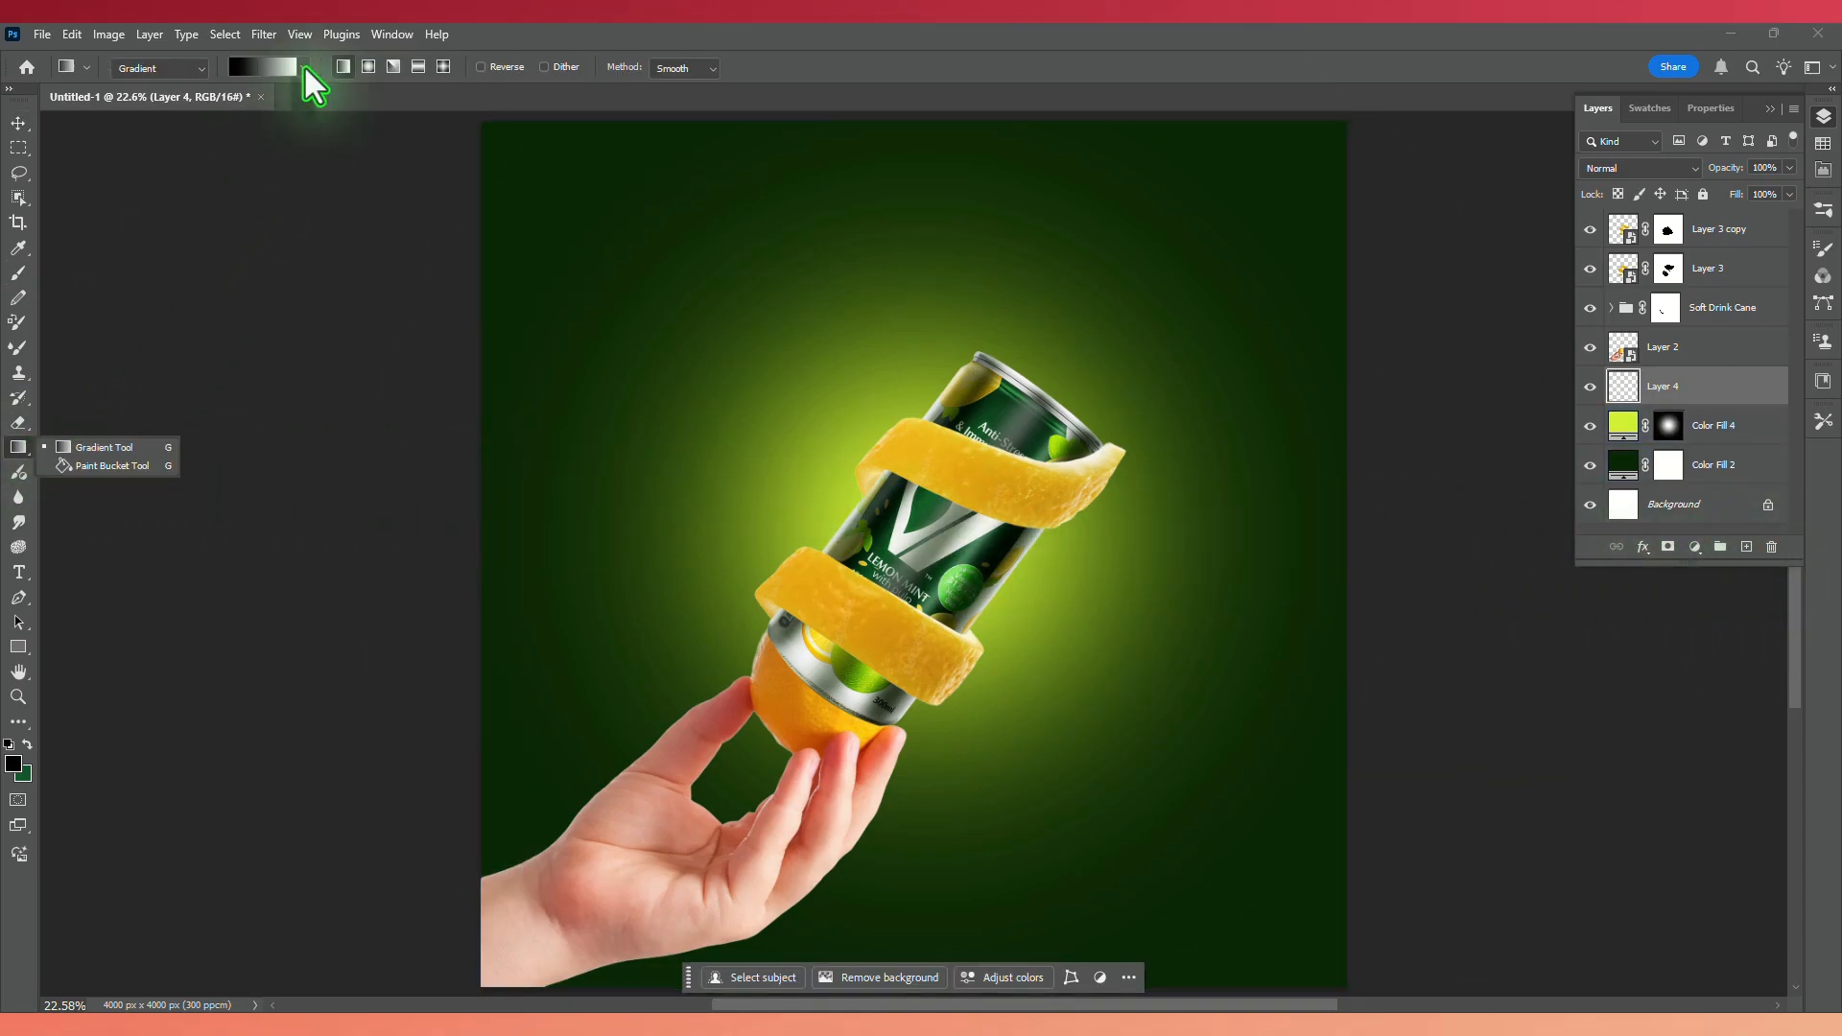
click(303, 67)
click(163, 103)
click(304, 67)
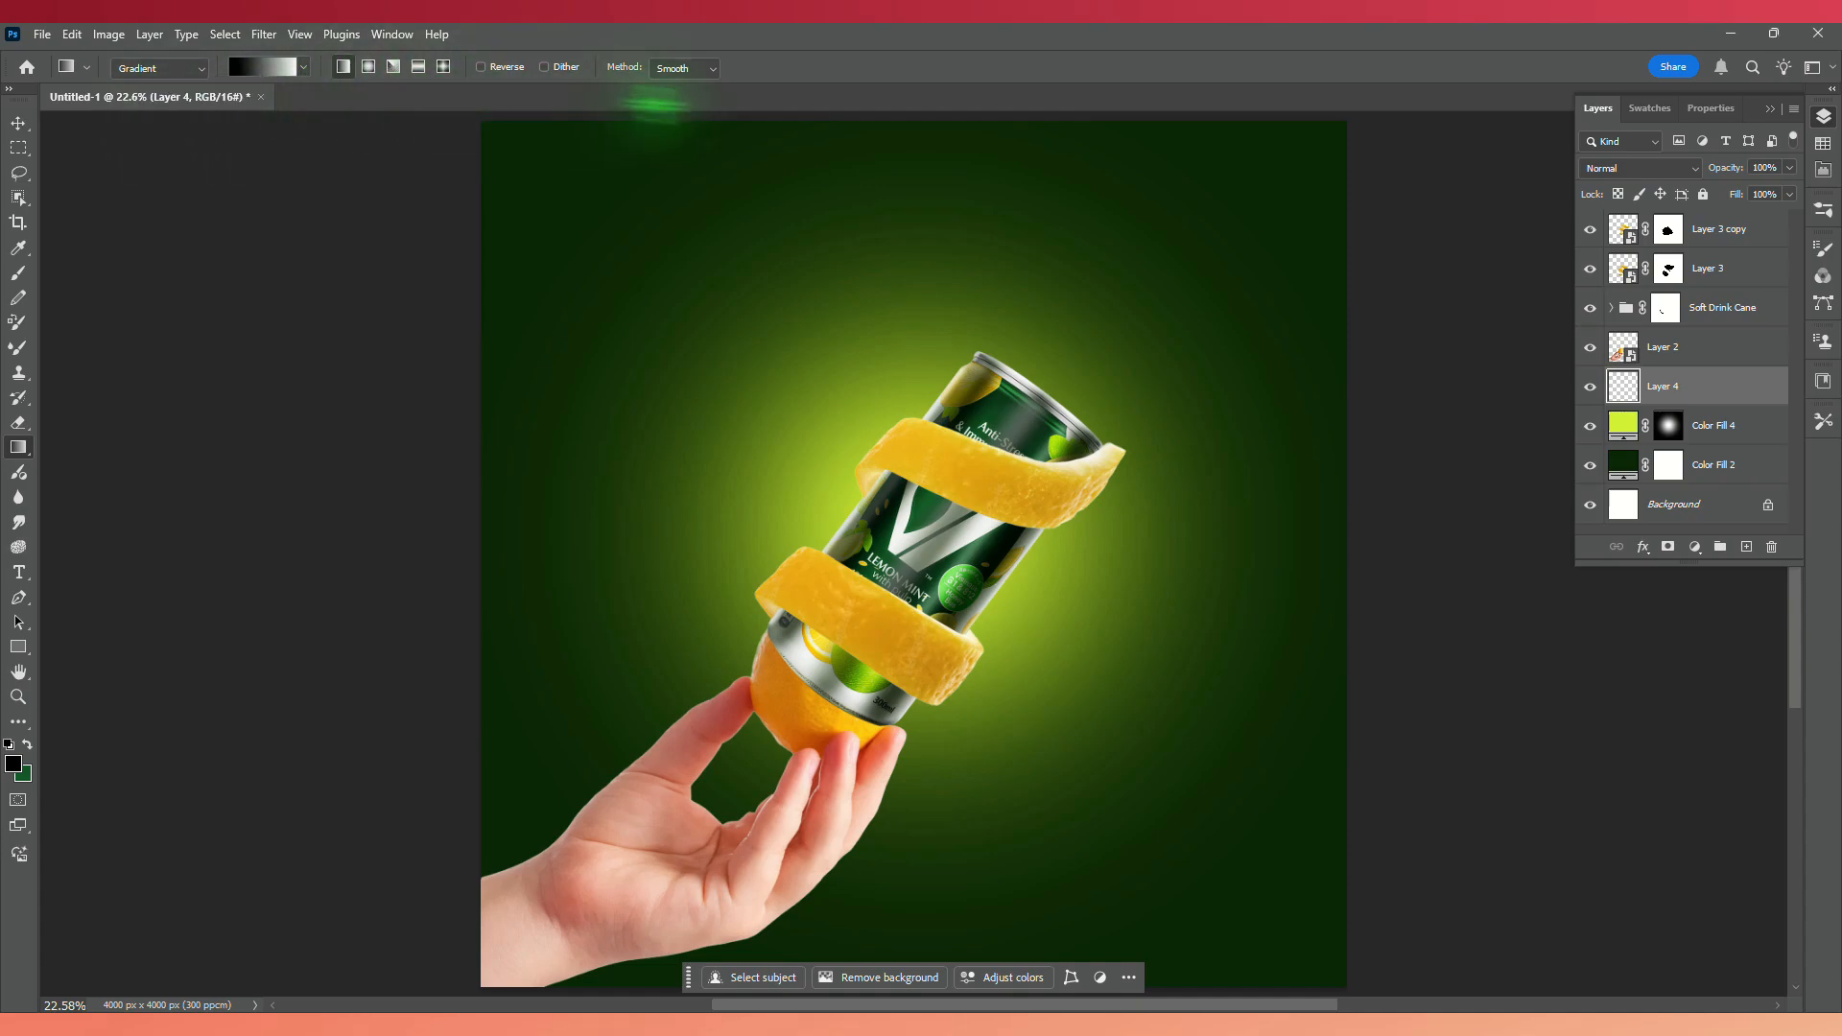
drag(911, 134, 907, 950)
right_click(1706, 386)
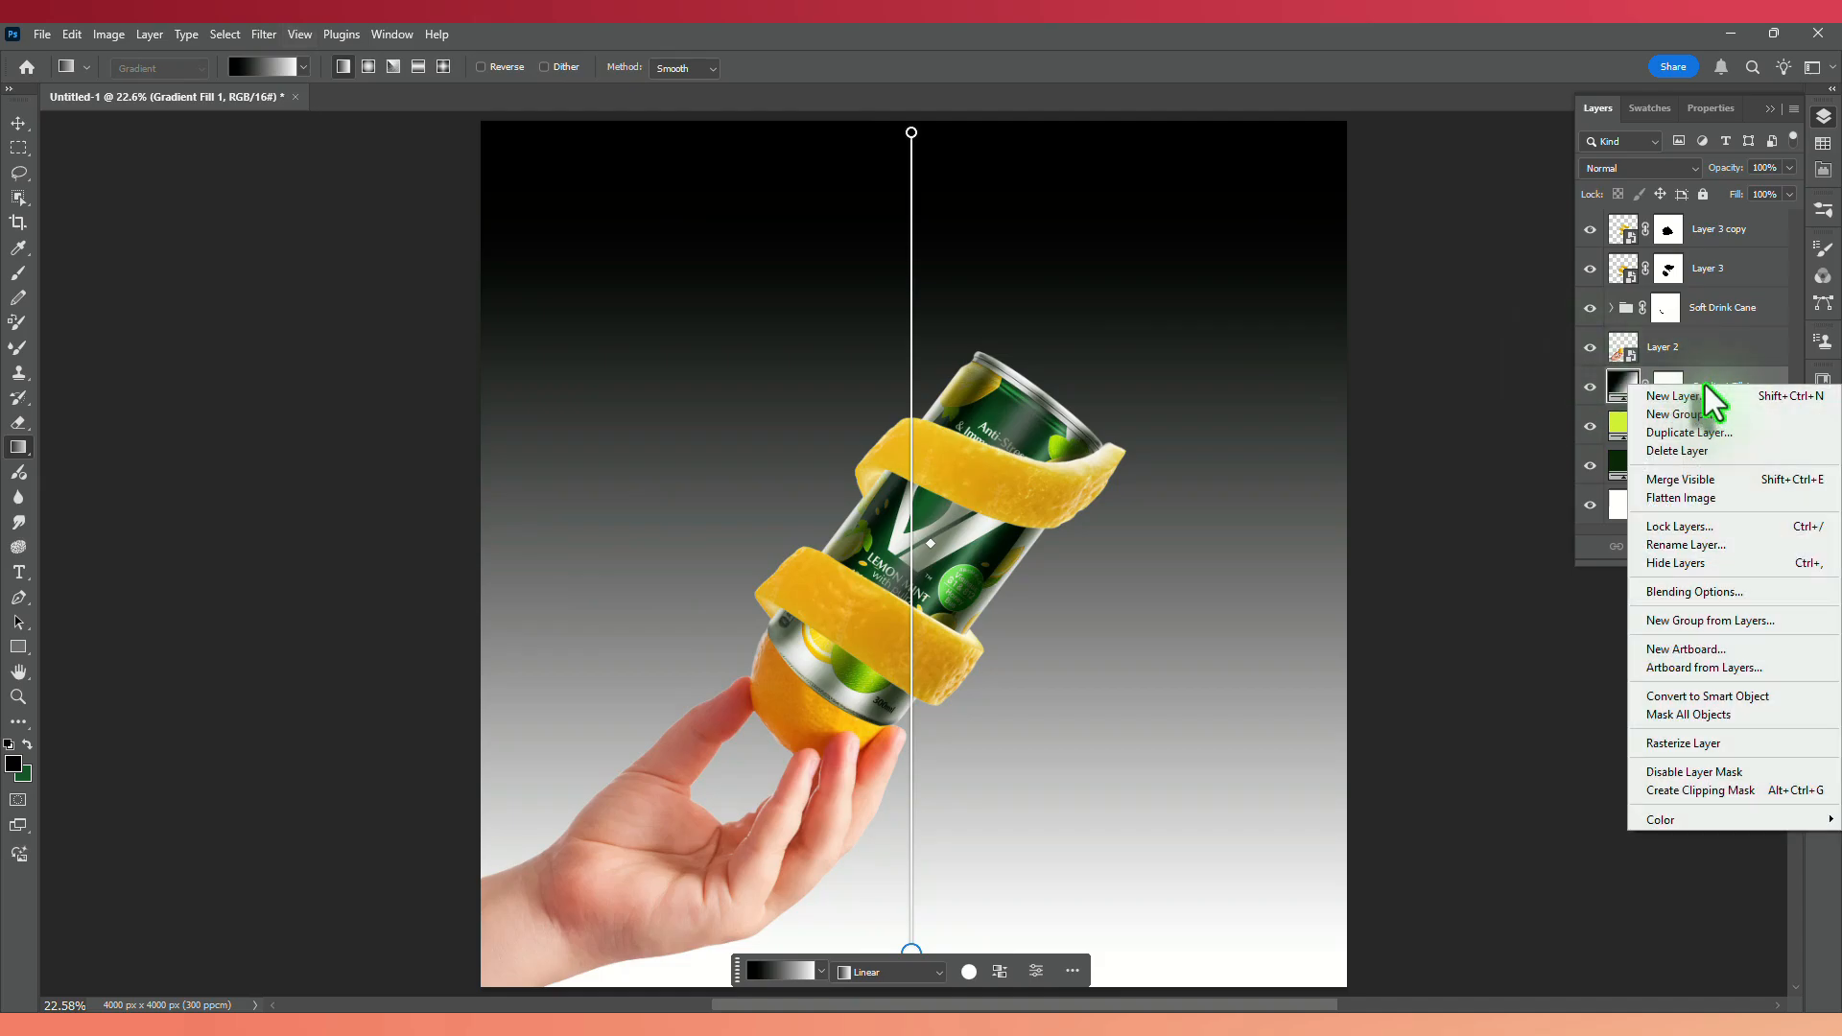
click(1732, 695)
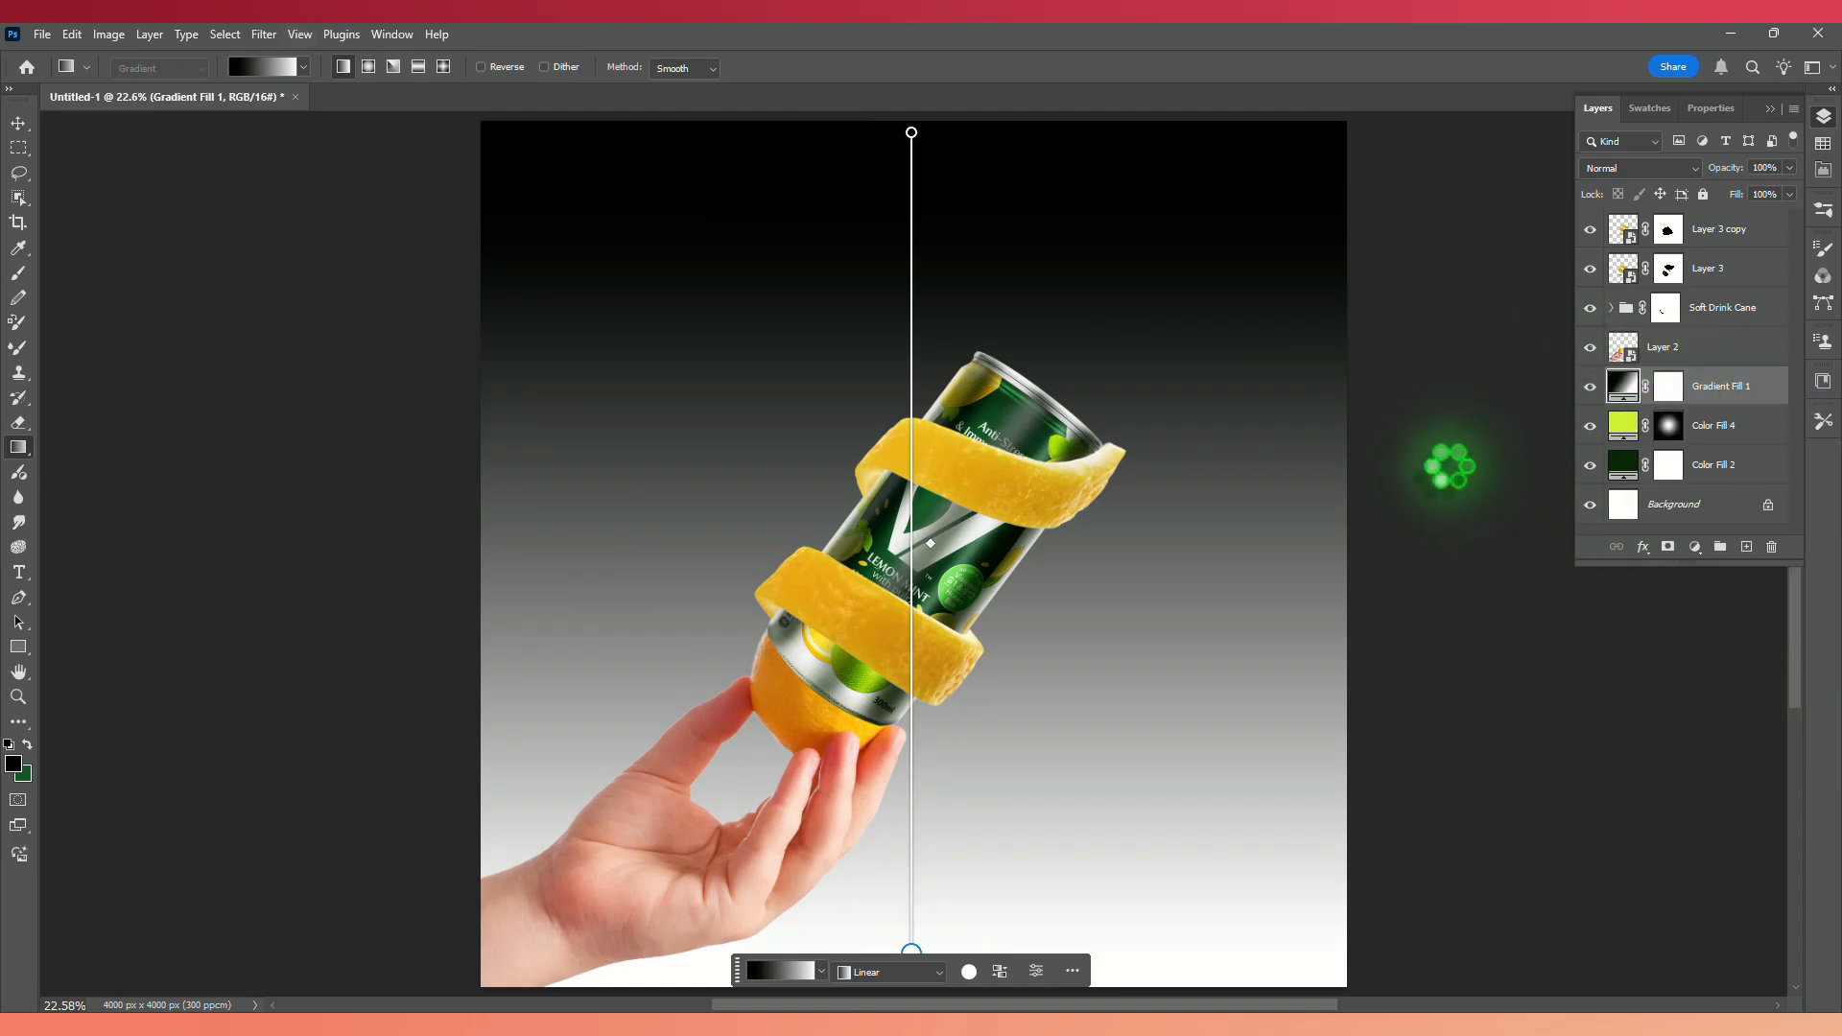
Apply a Square-type Wave distortion to the gradient layer with 479 generators and 363 to 364 amplitude, forming even vertical stripes.
click(264, 35)
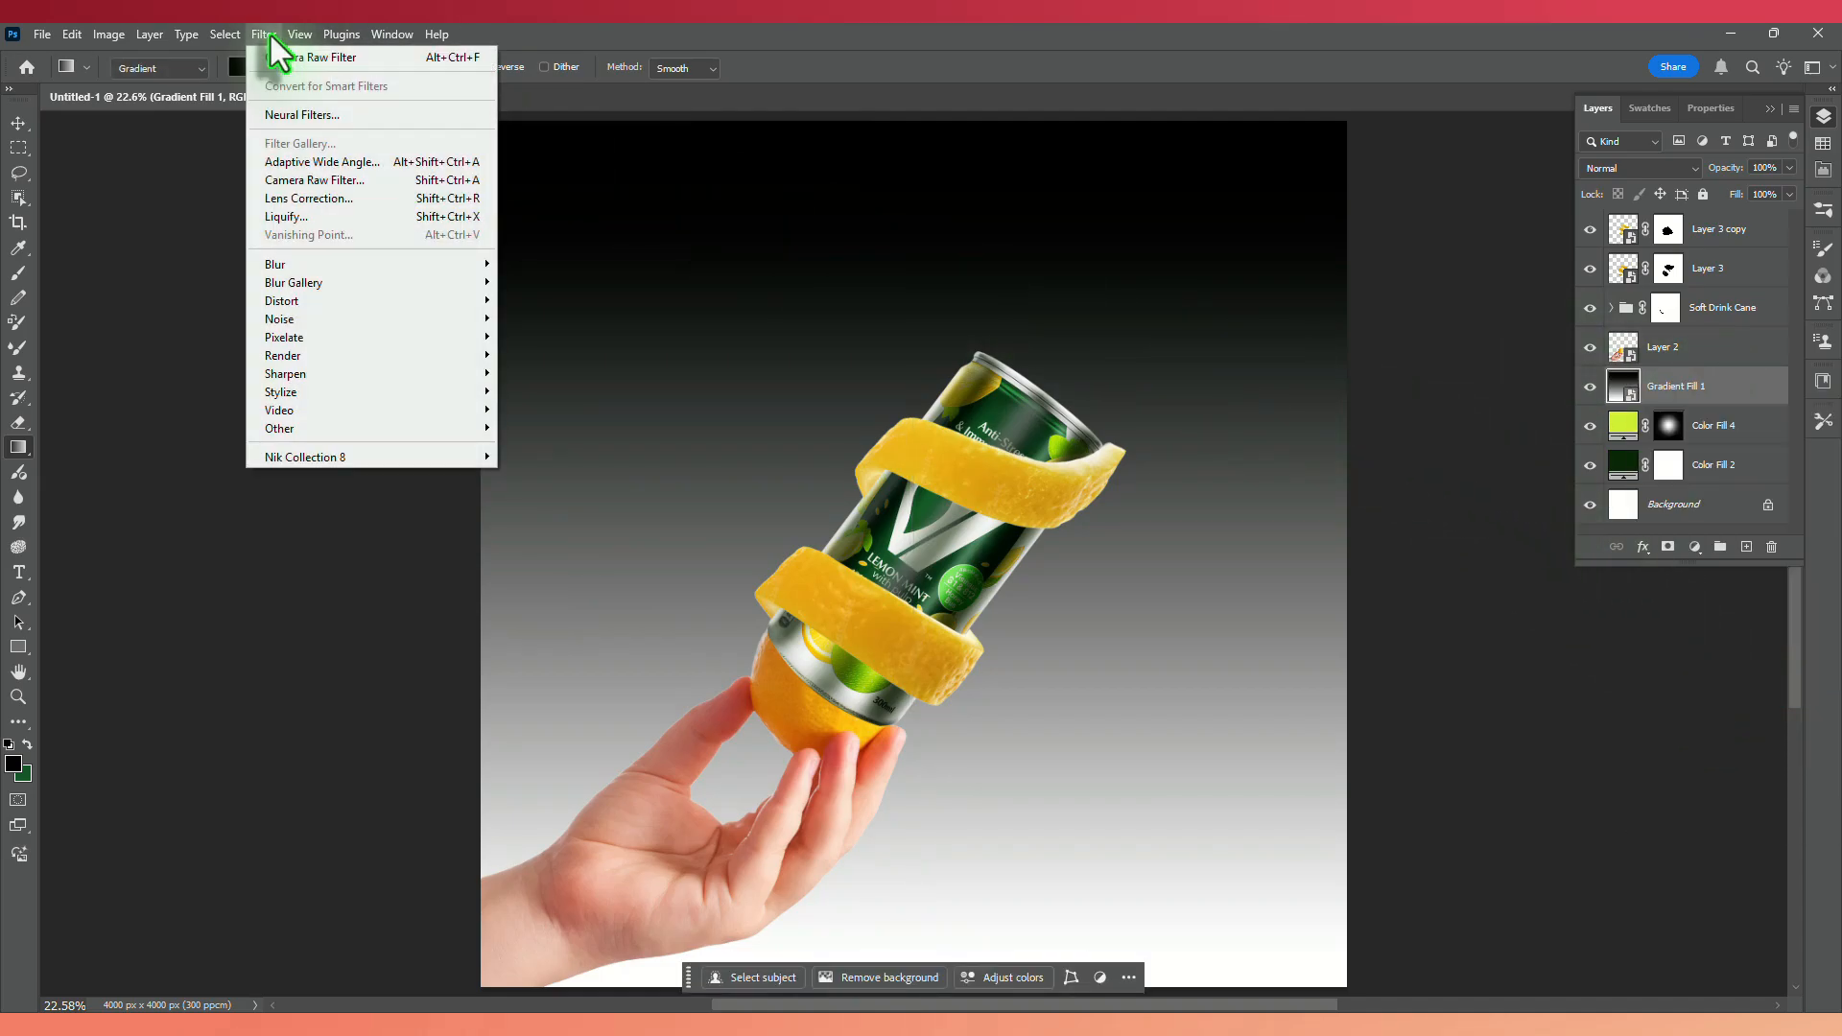
mouse_move(332, 302)
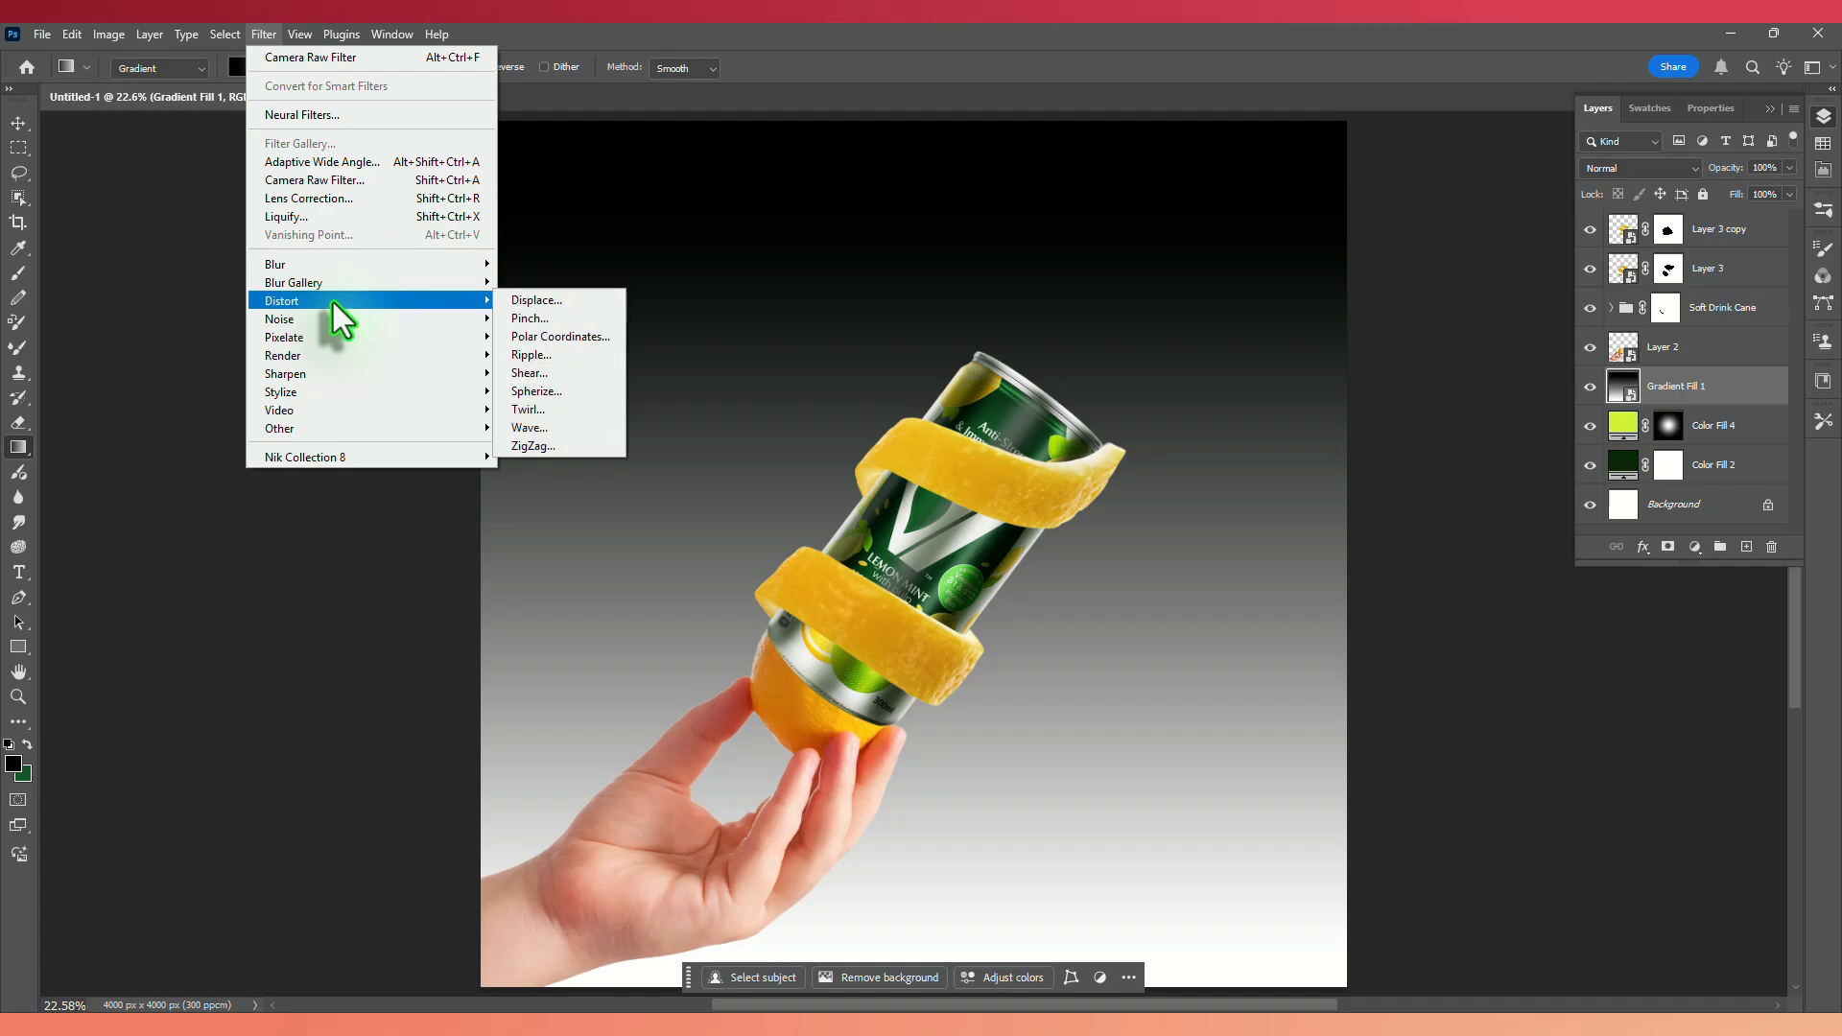
click(563, 432)
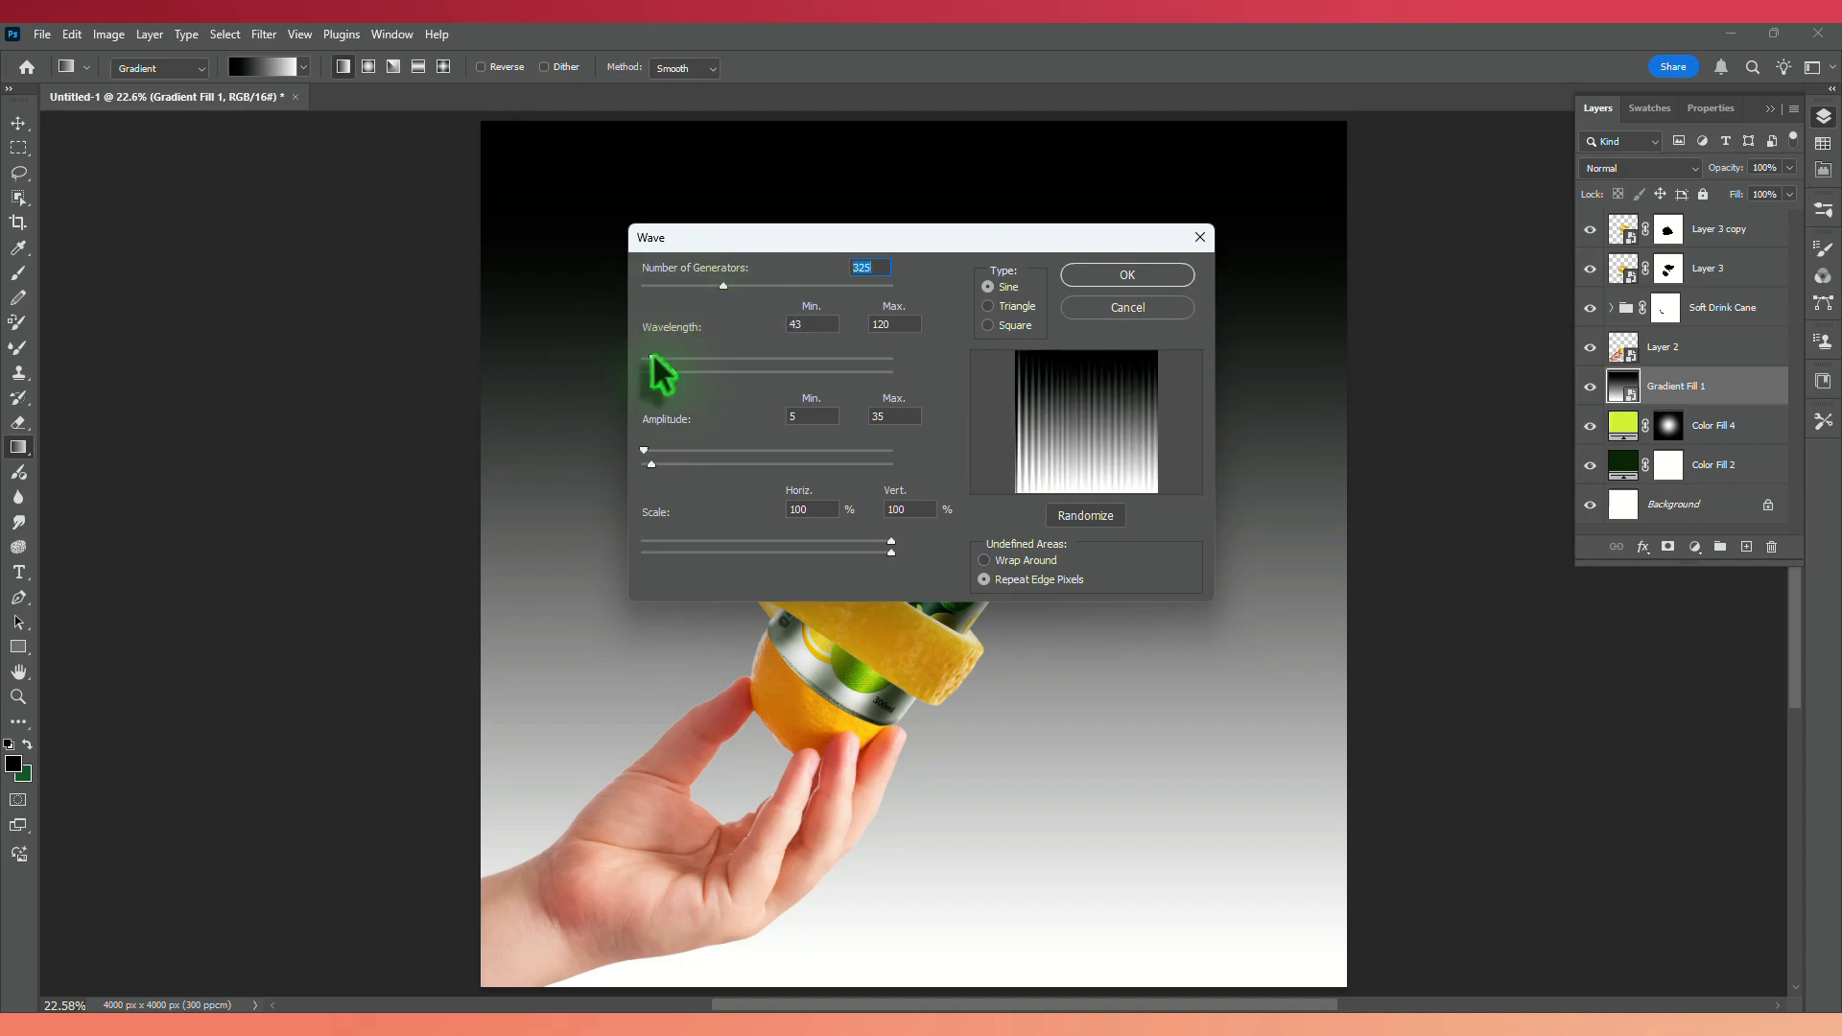
drag(659, 377, 649, 374)
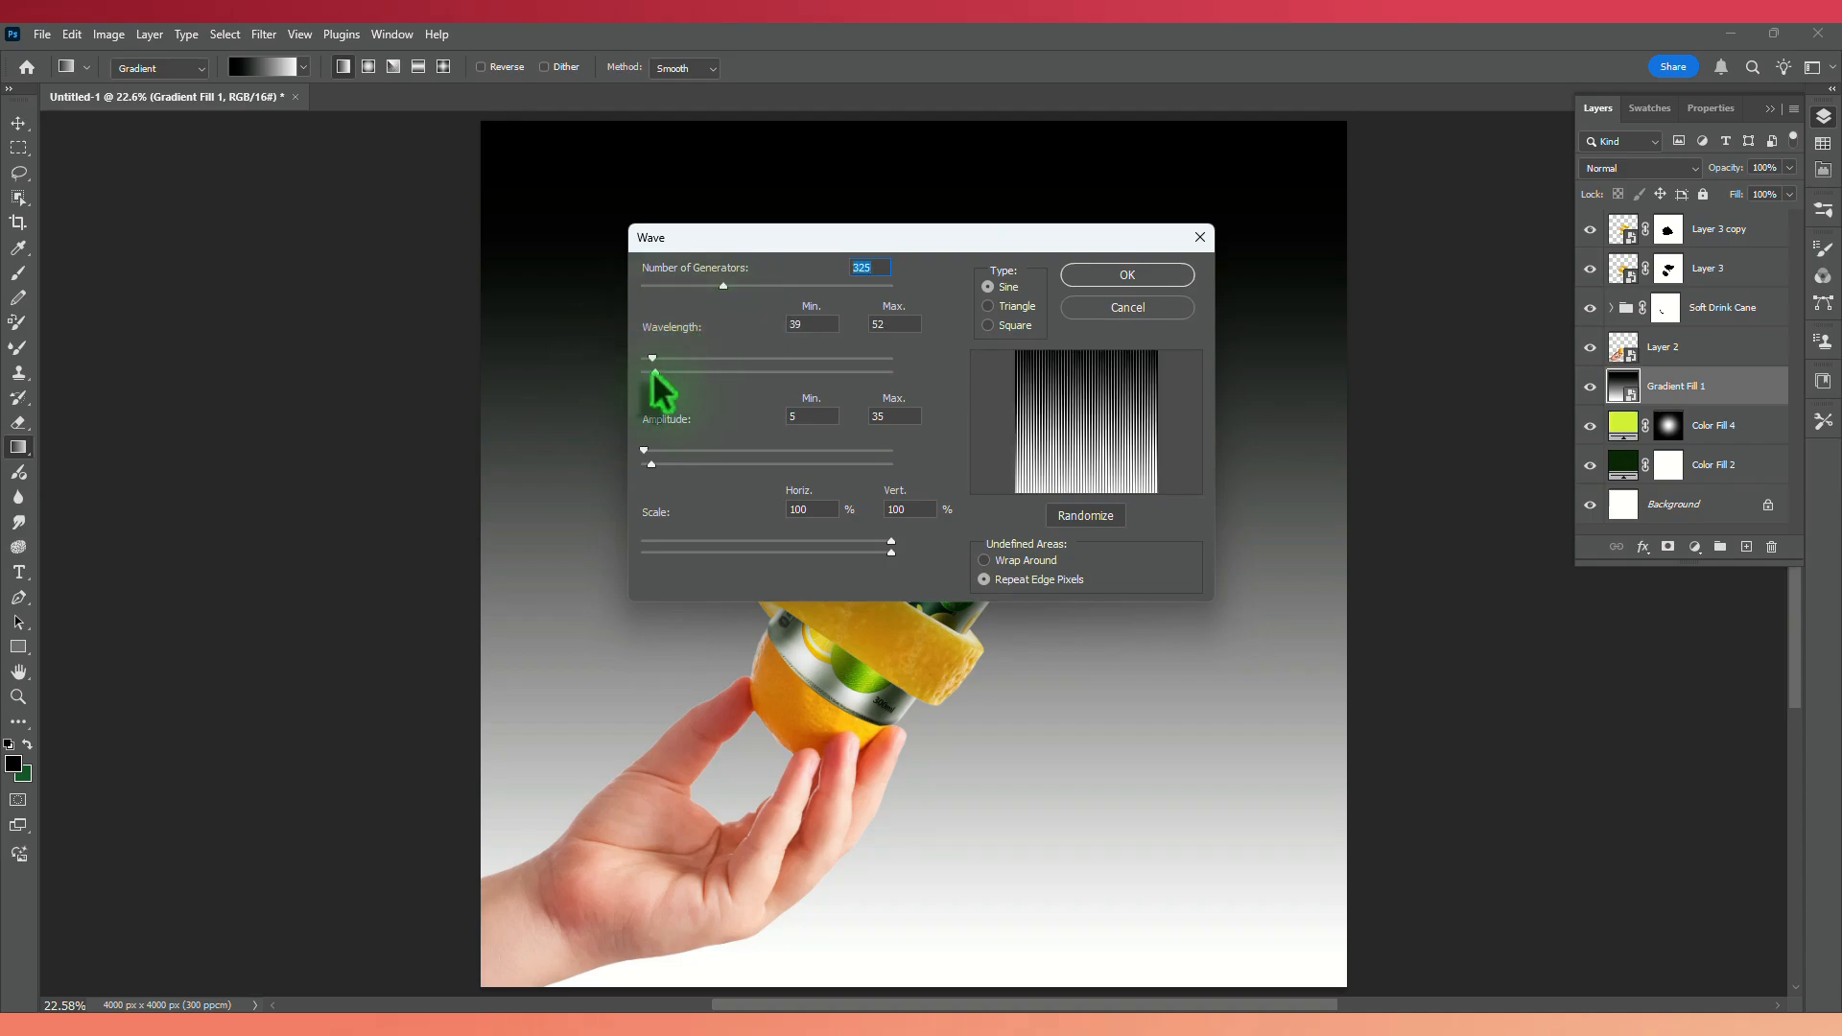
click(985, 324)
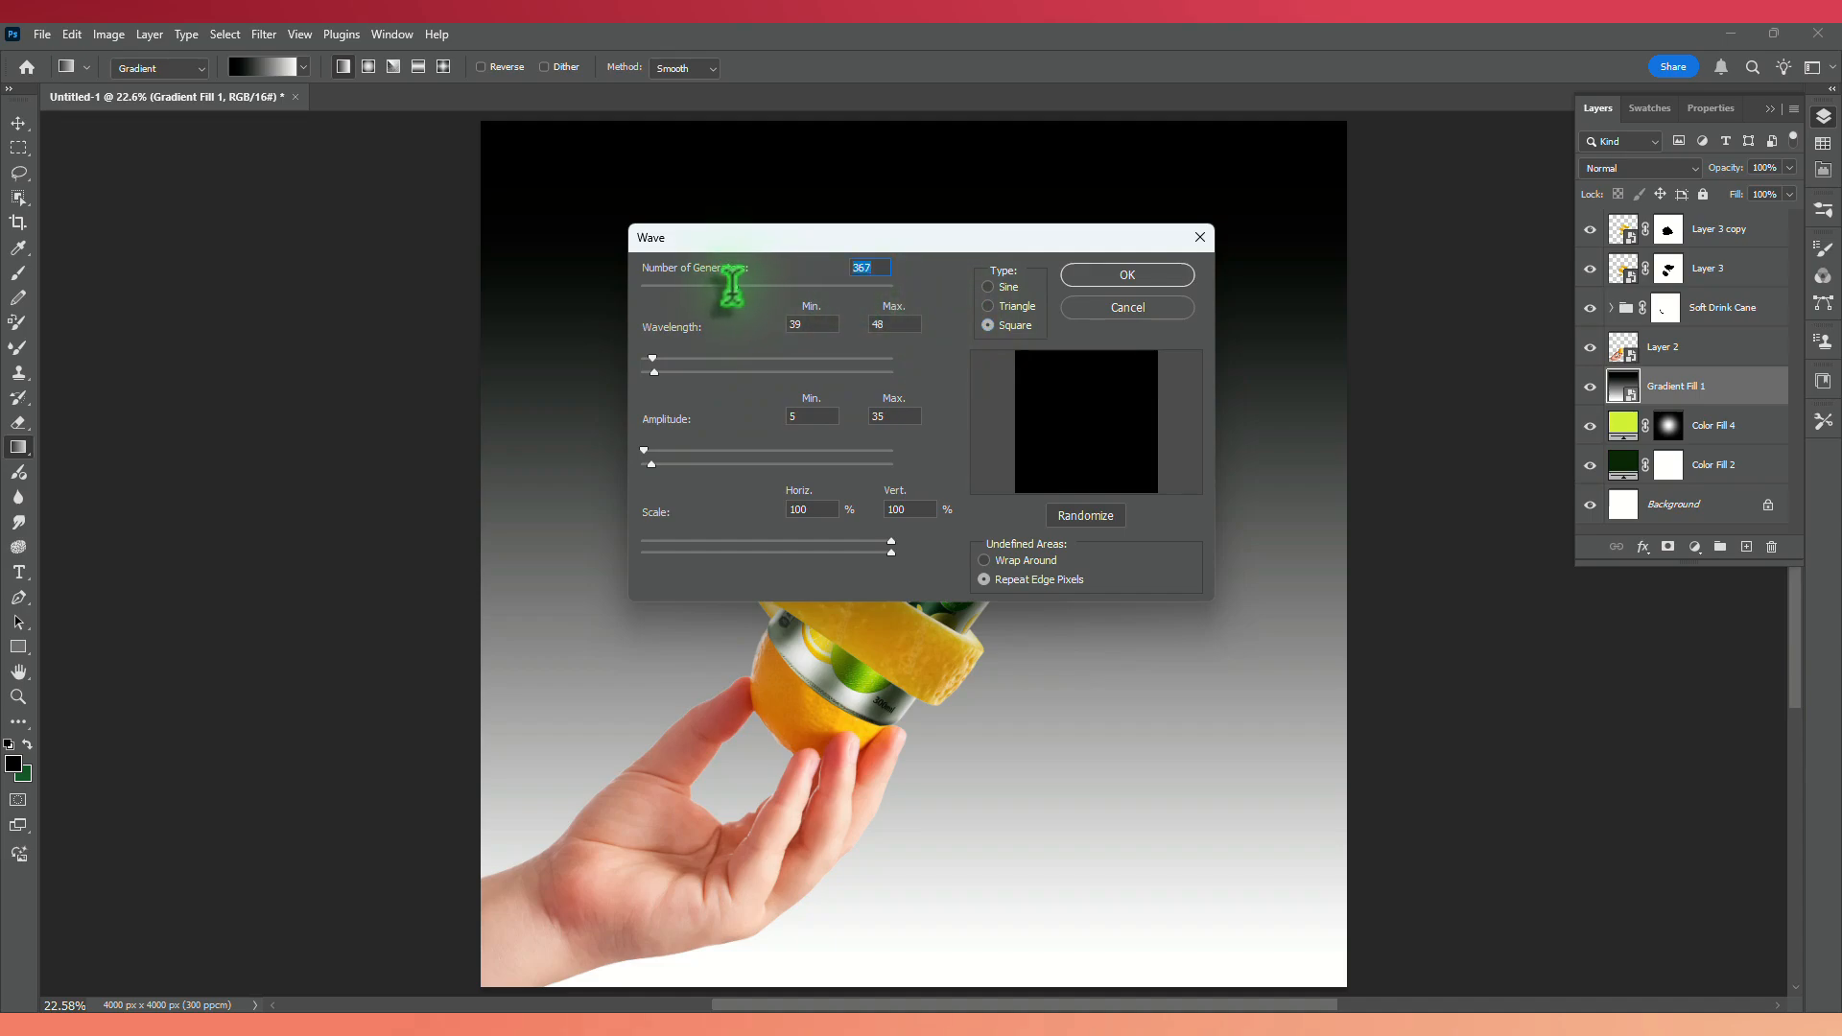
mouse_move(656, 351)
mouse_down()
mouse_move(707, 361)
mouse_move(678, 366)
mouse_up()
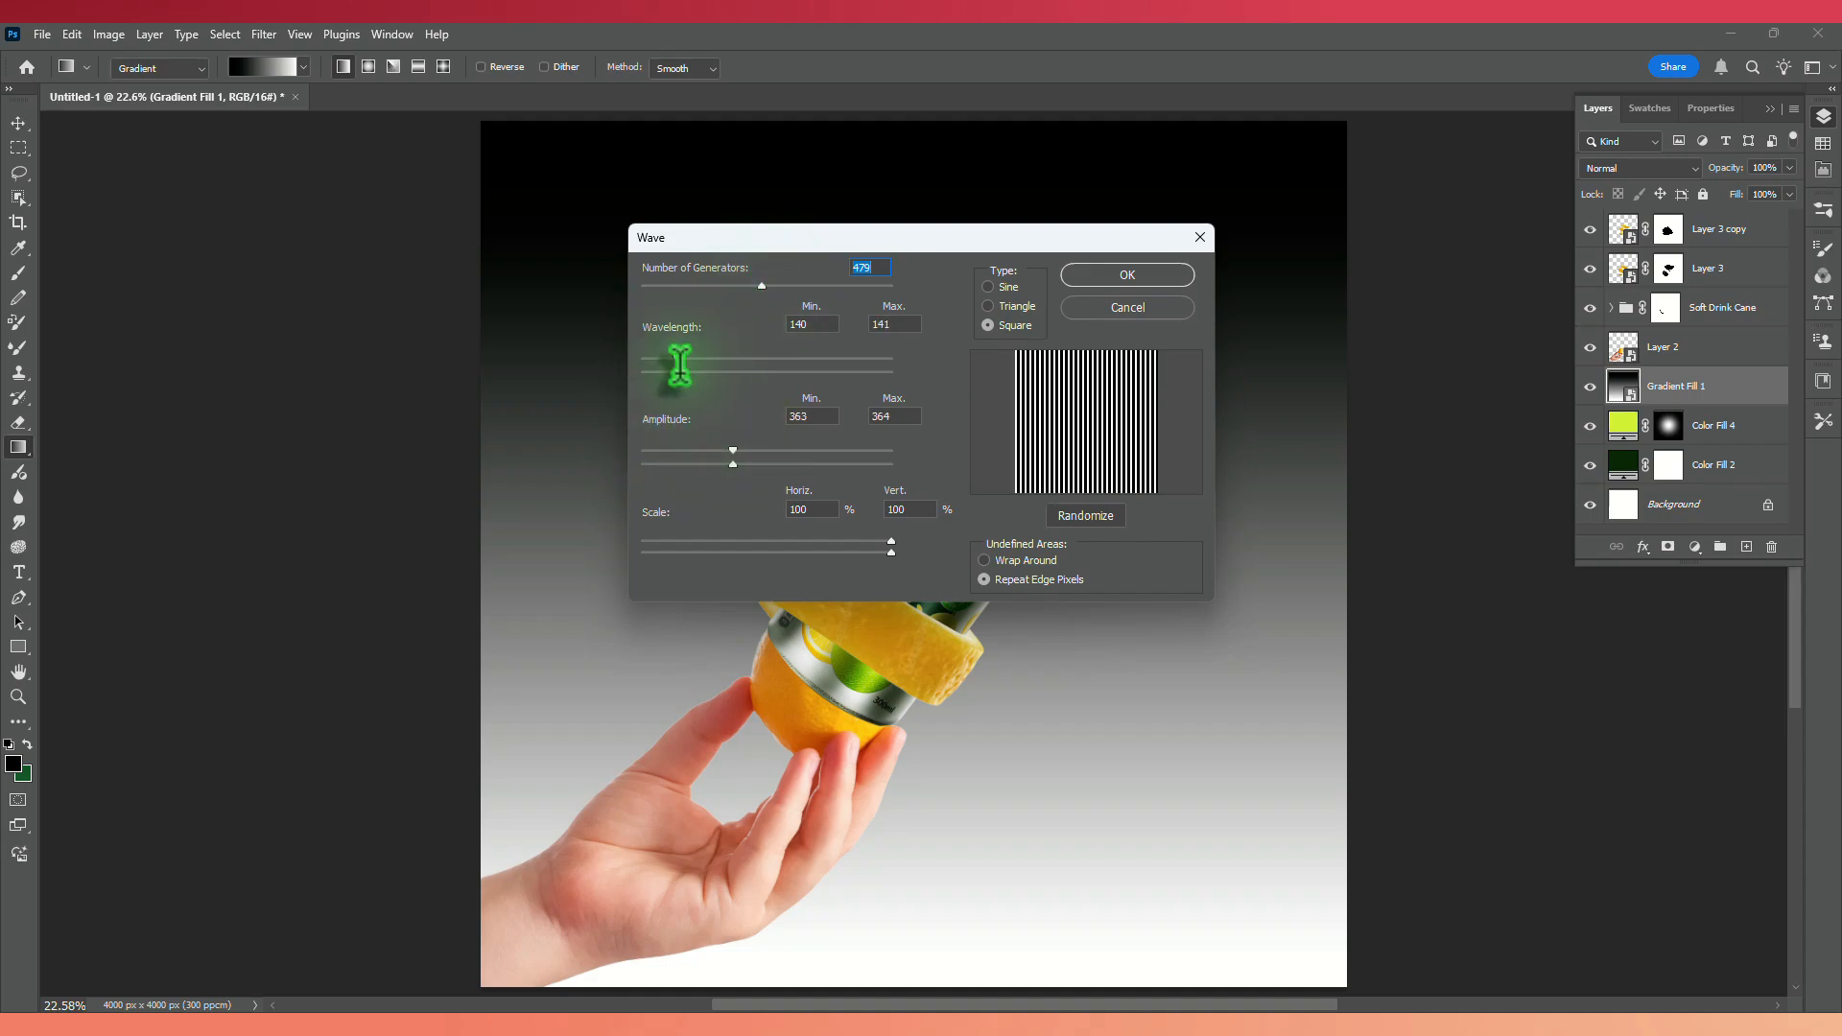
drag(678, 365, 684, 367)
click(1142, 273)
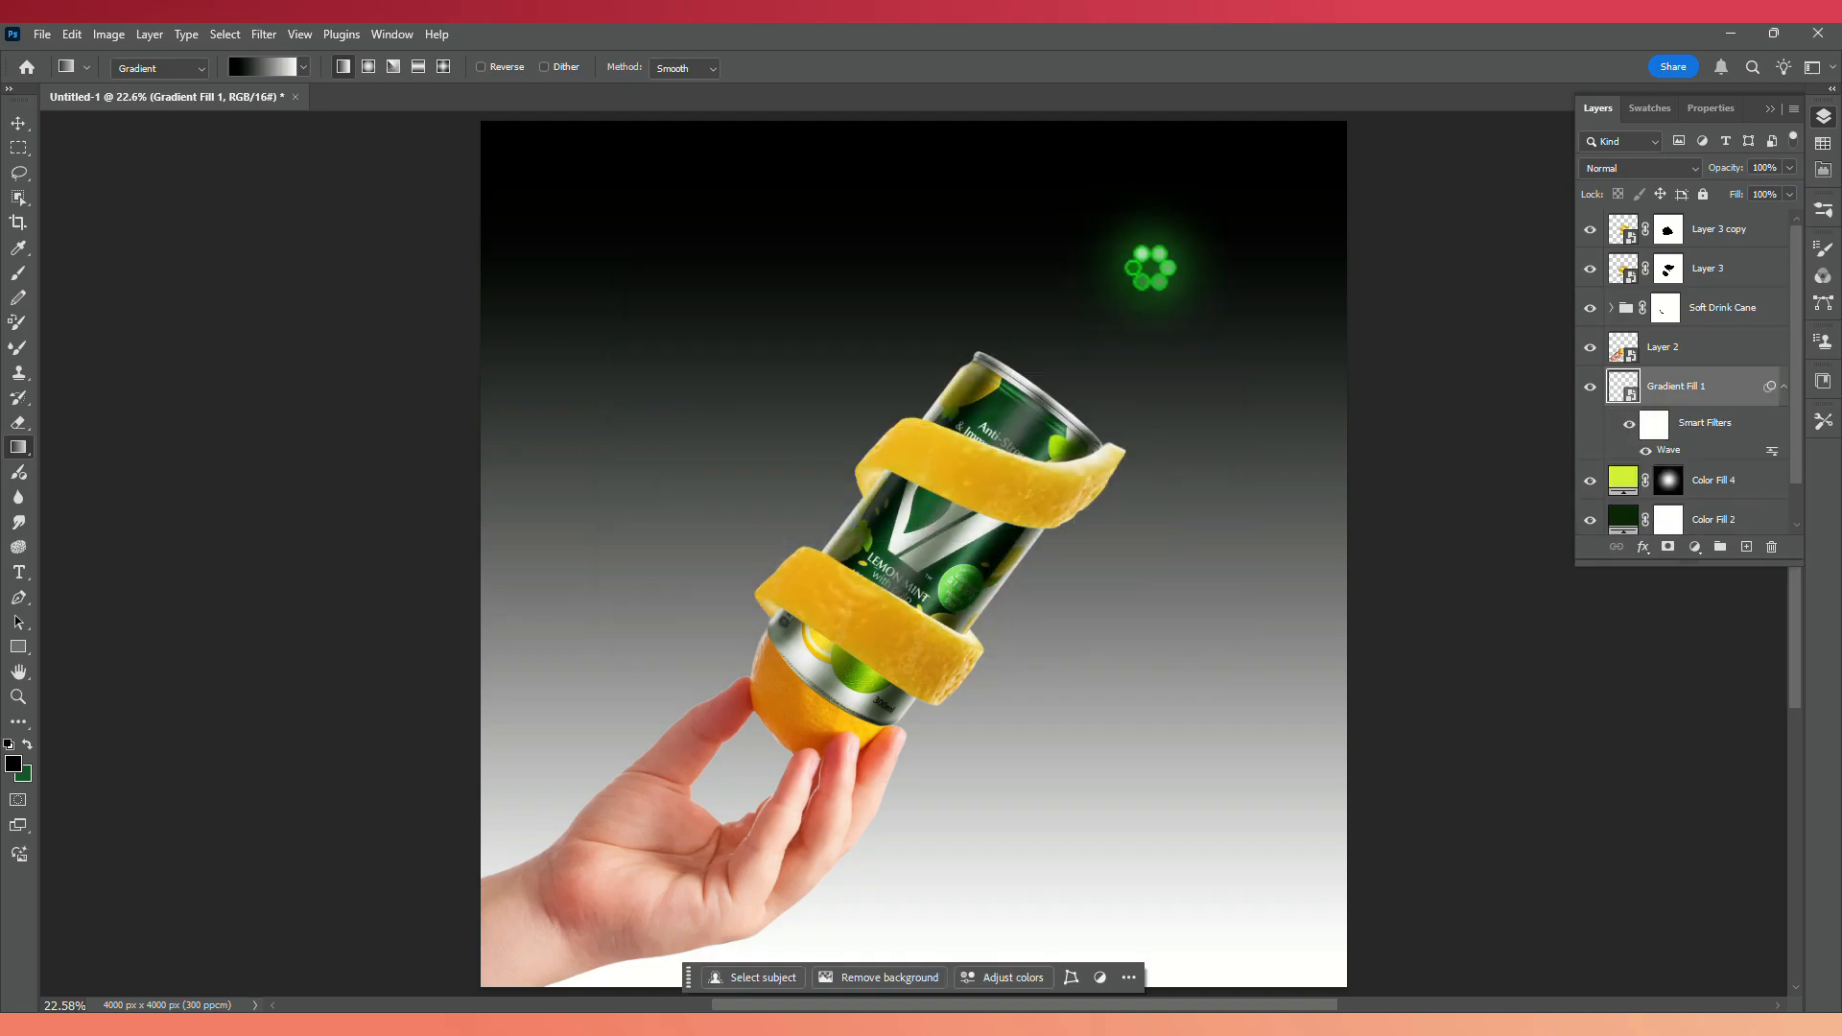
Apply a Polar Coordinates distortion to the stripes with Rectangular to Polar, turning them into sunburst rays.
click(264, 34)
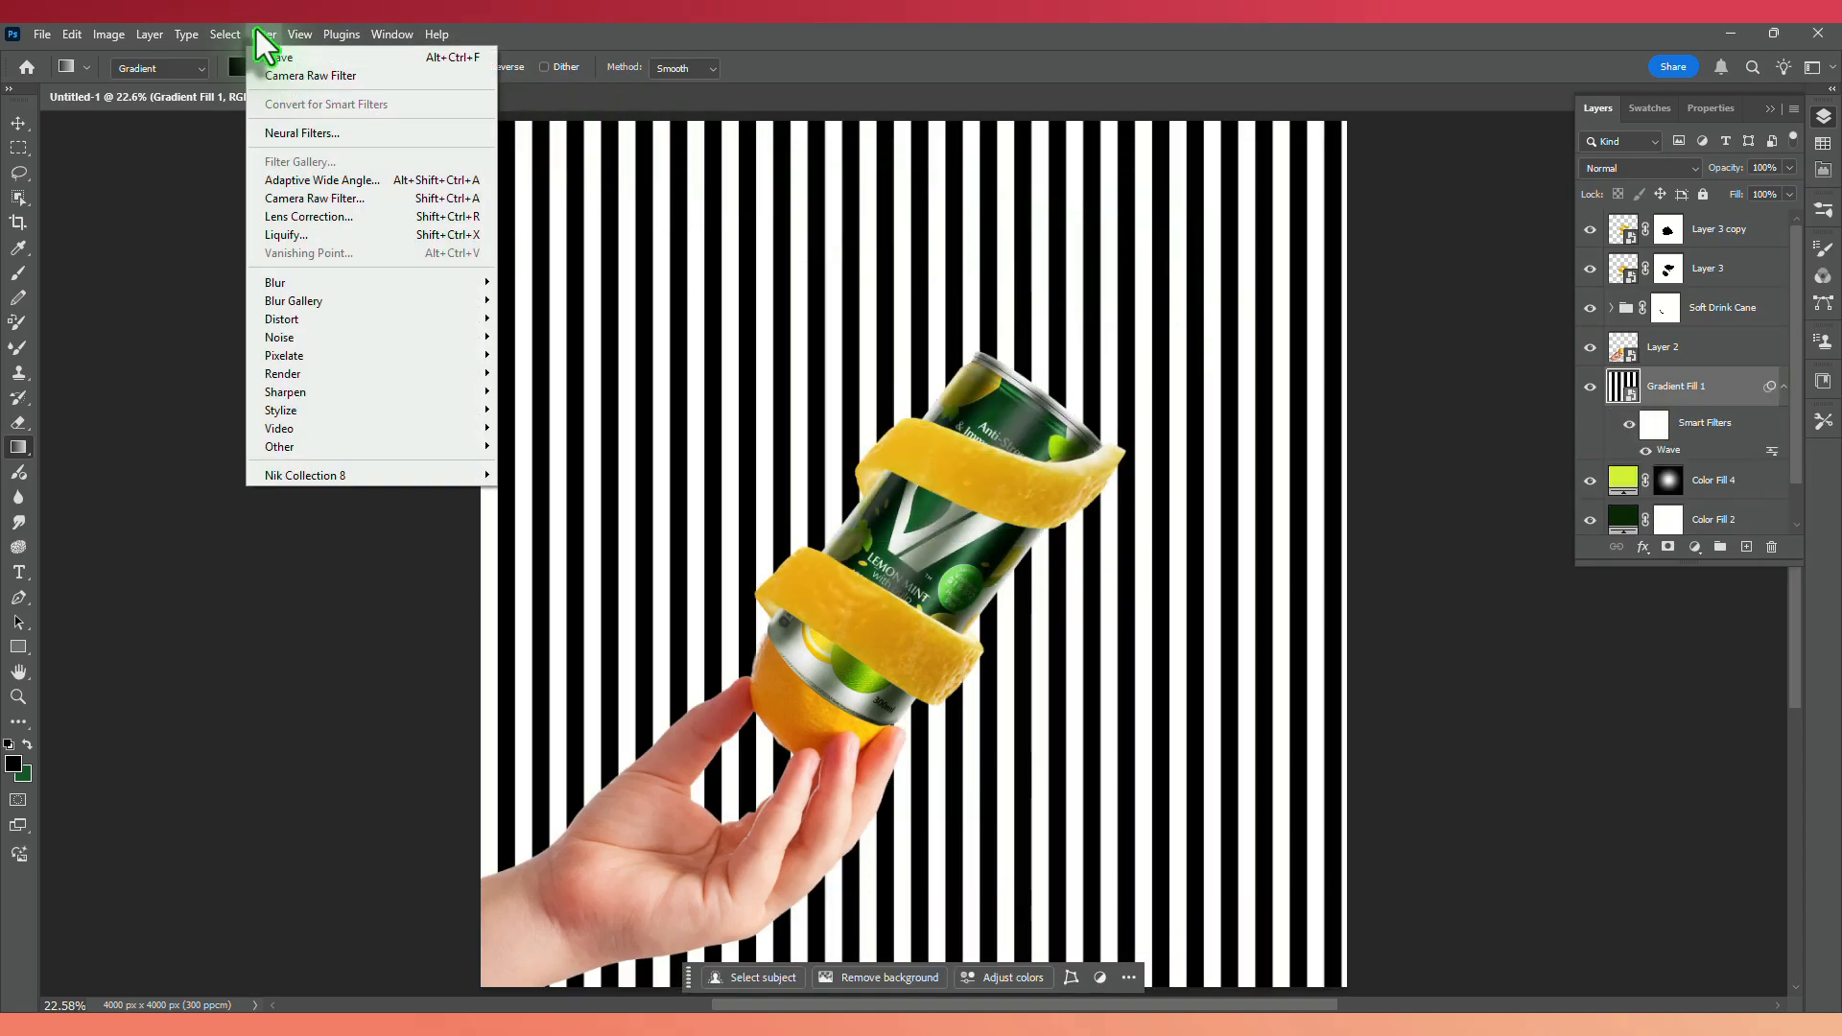
mouse_move(329, 337)
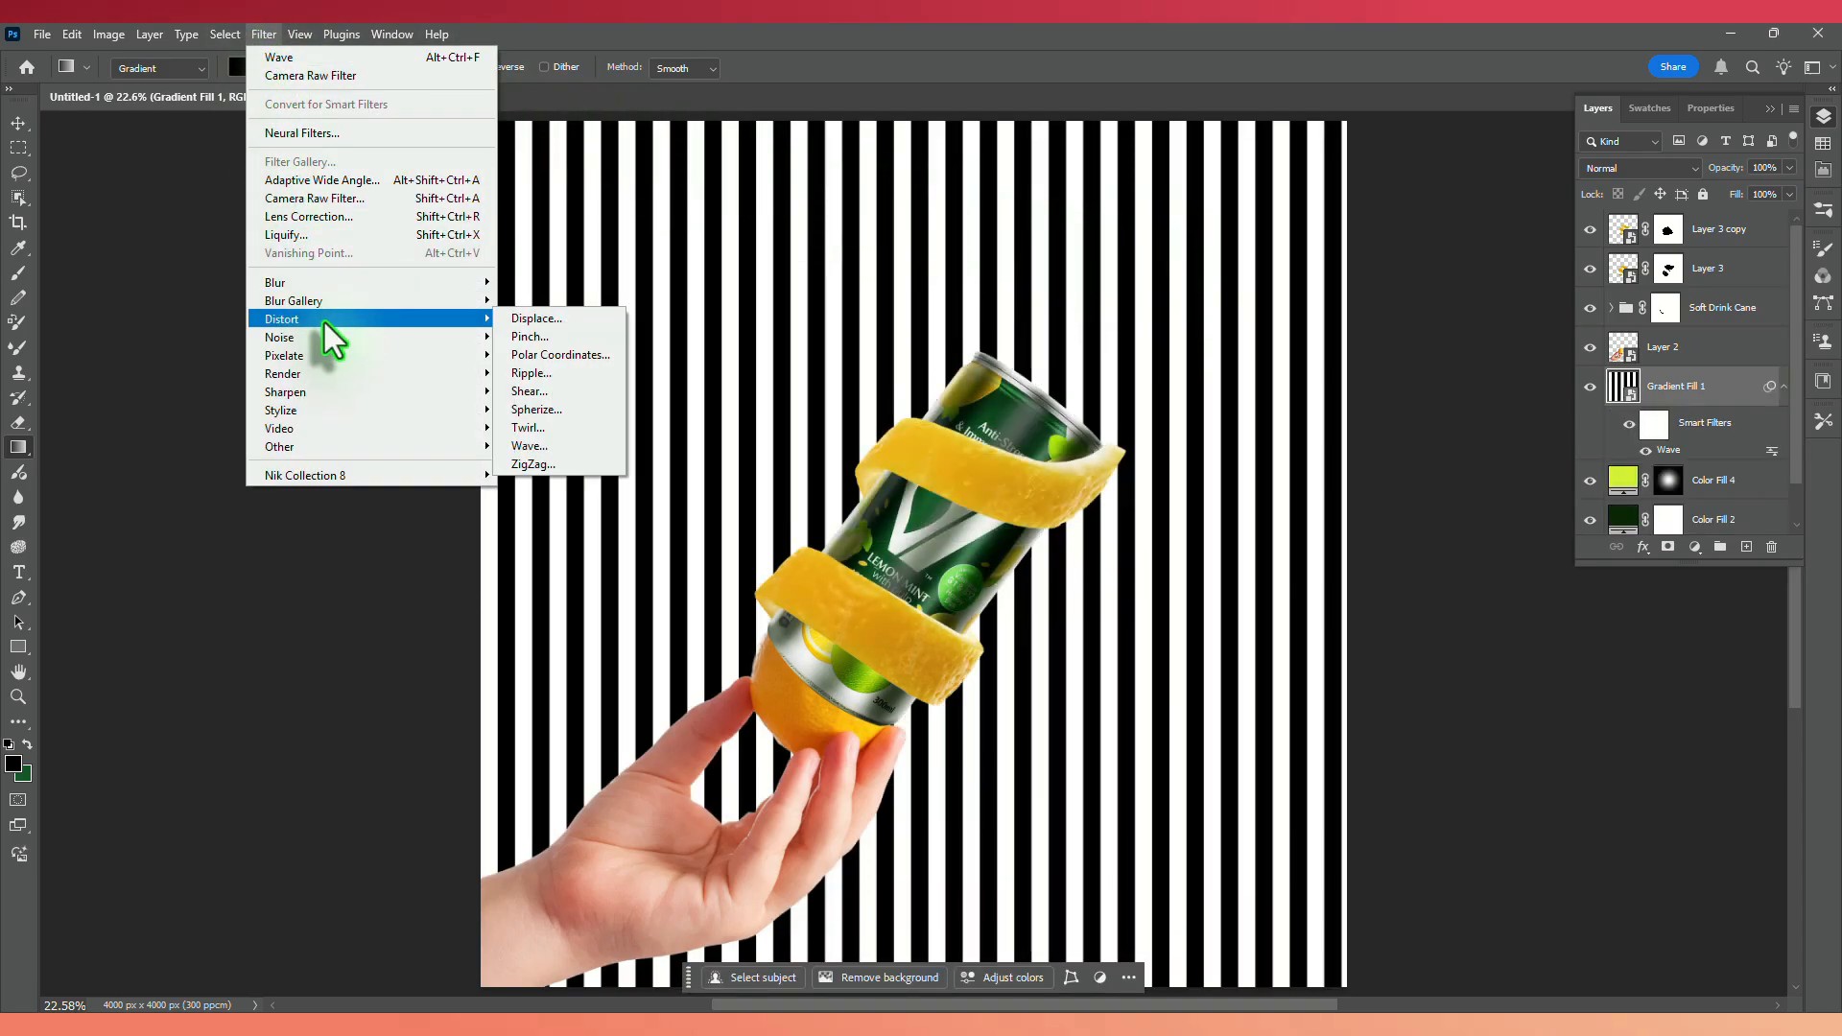
click(537, 353)
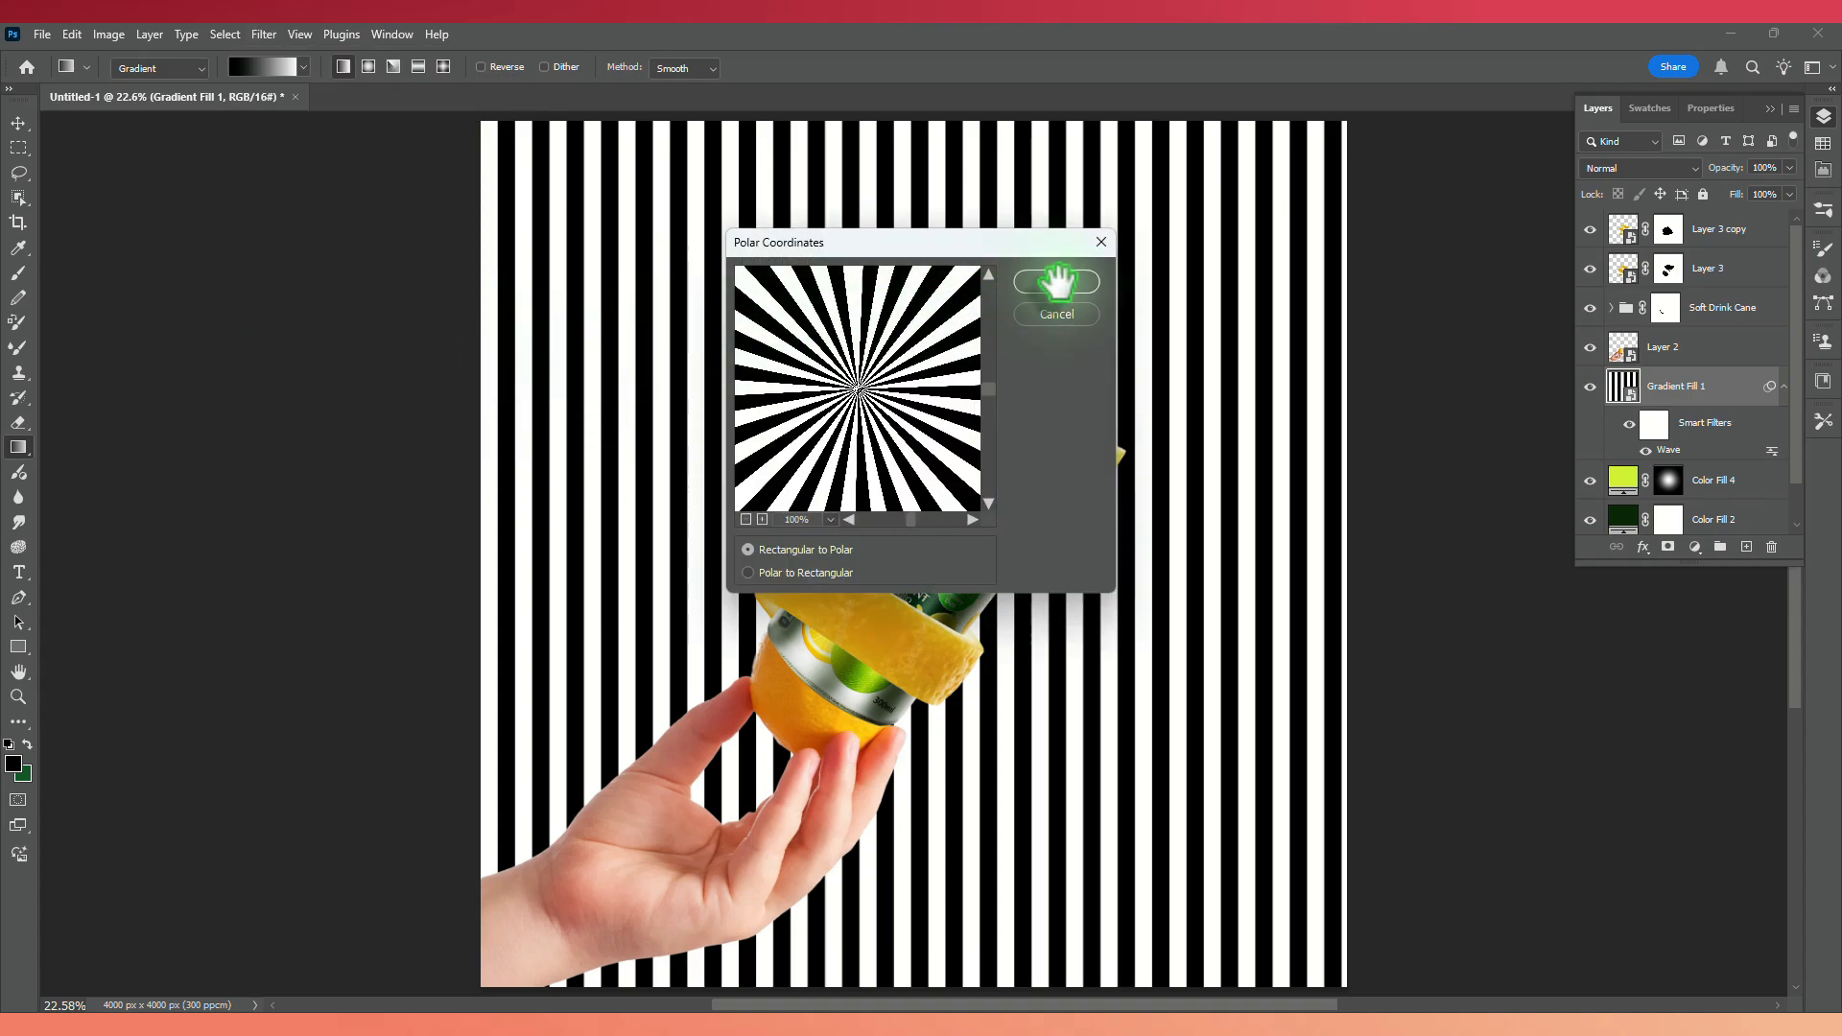
click(1056, 281)
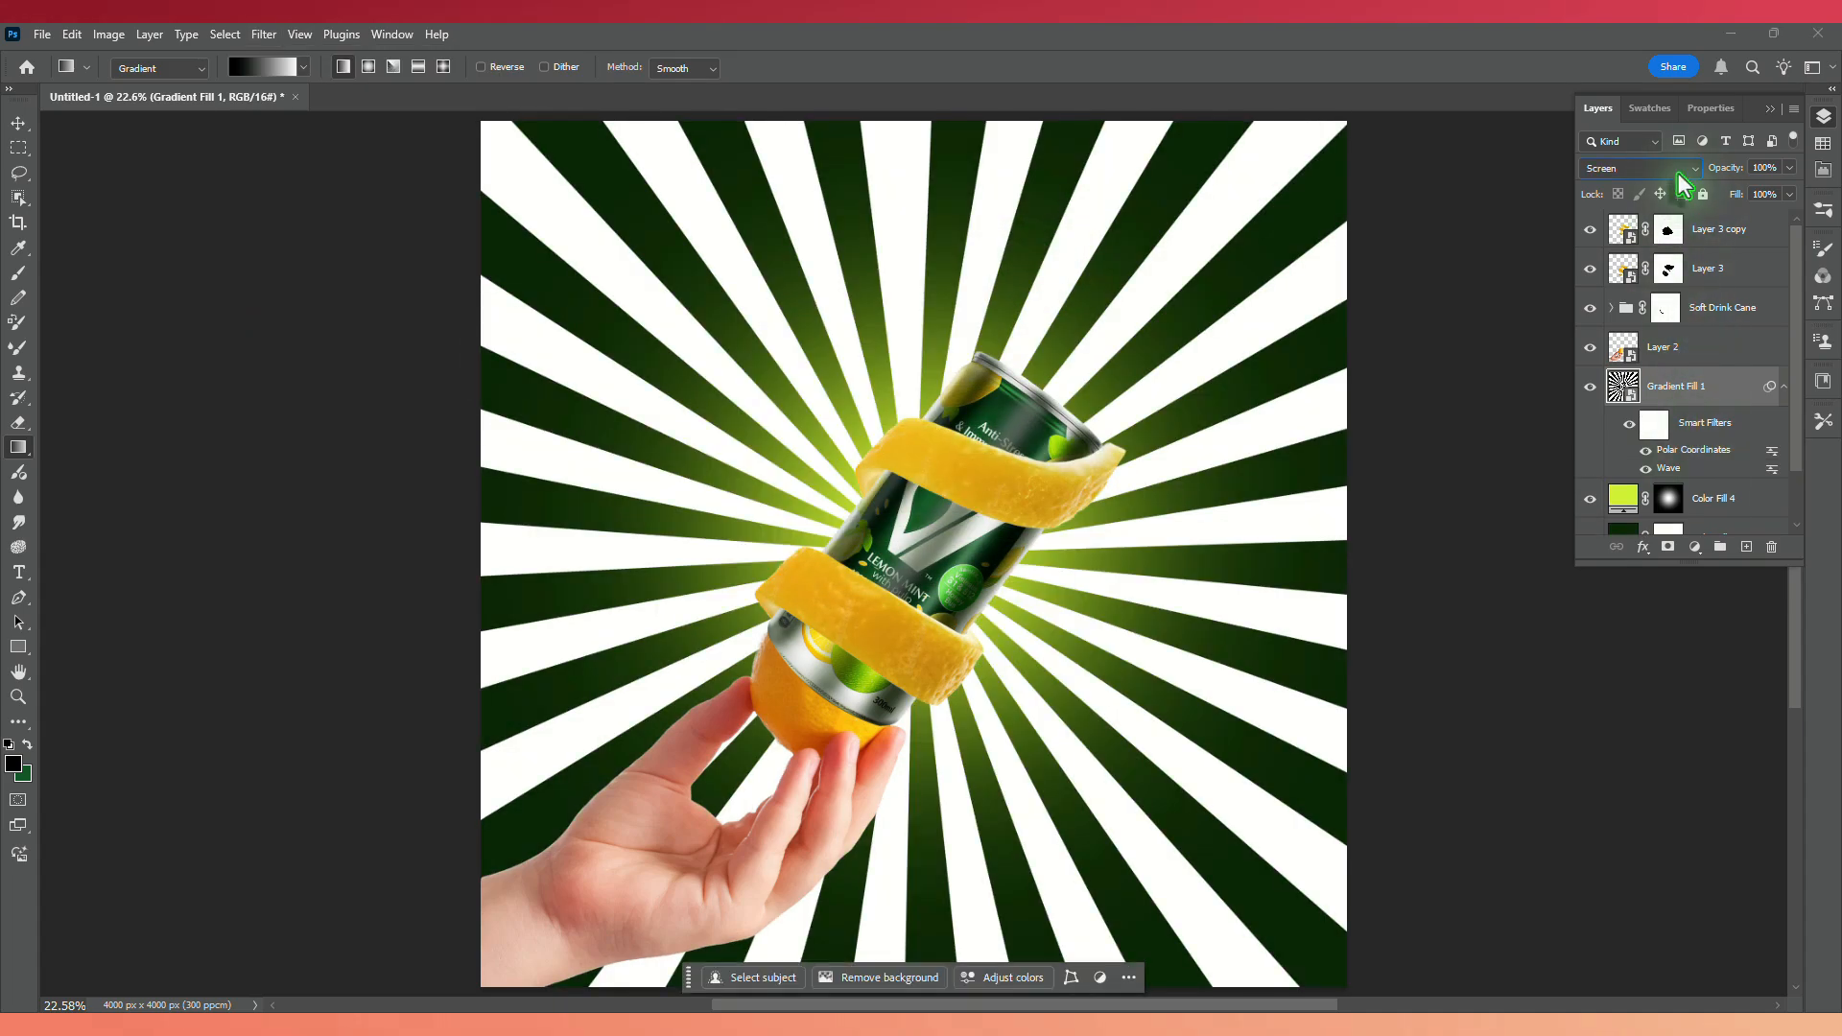
Set the sunburst layer to Overlay blending with 15% opacity.
click(1677, 175)
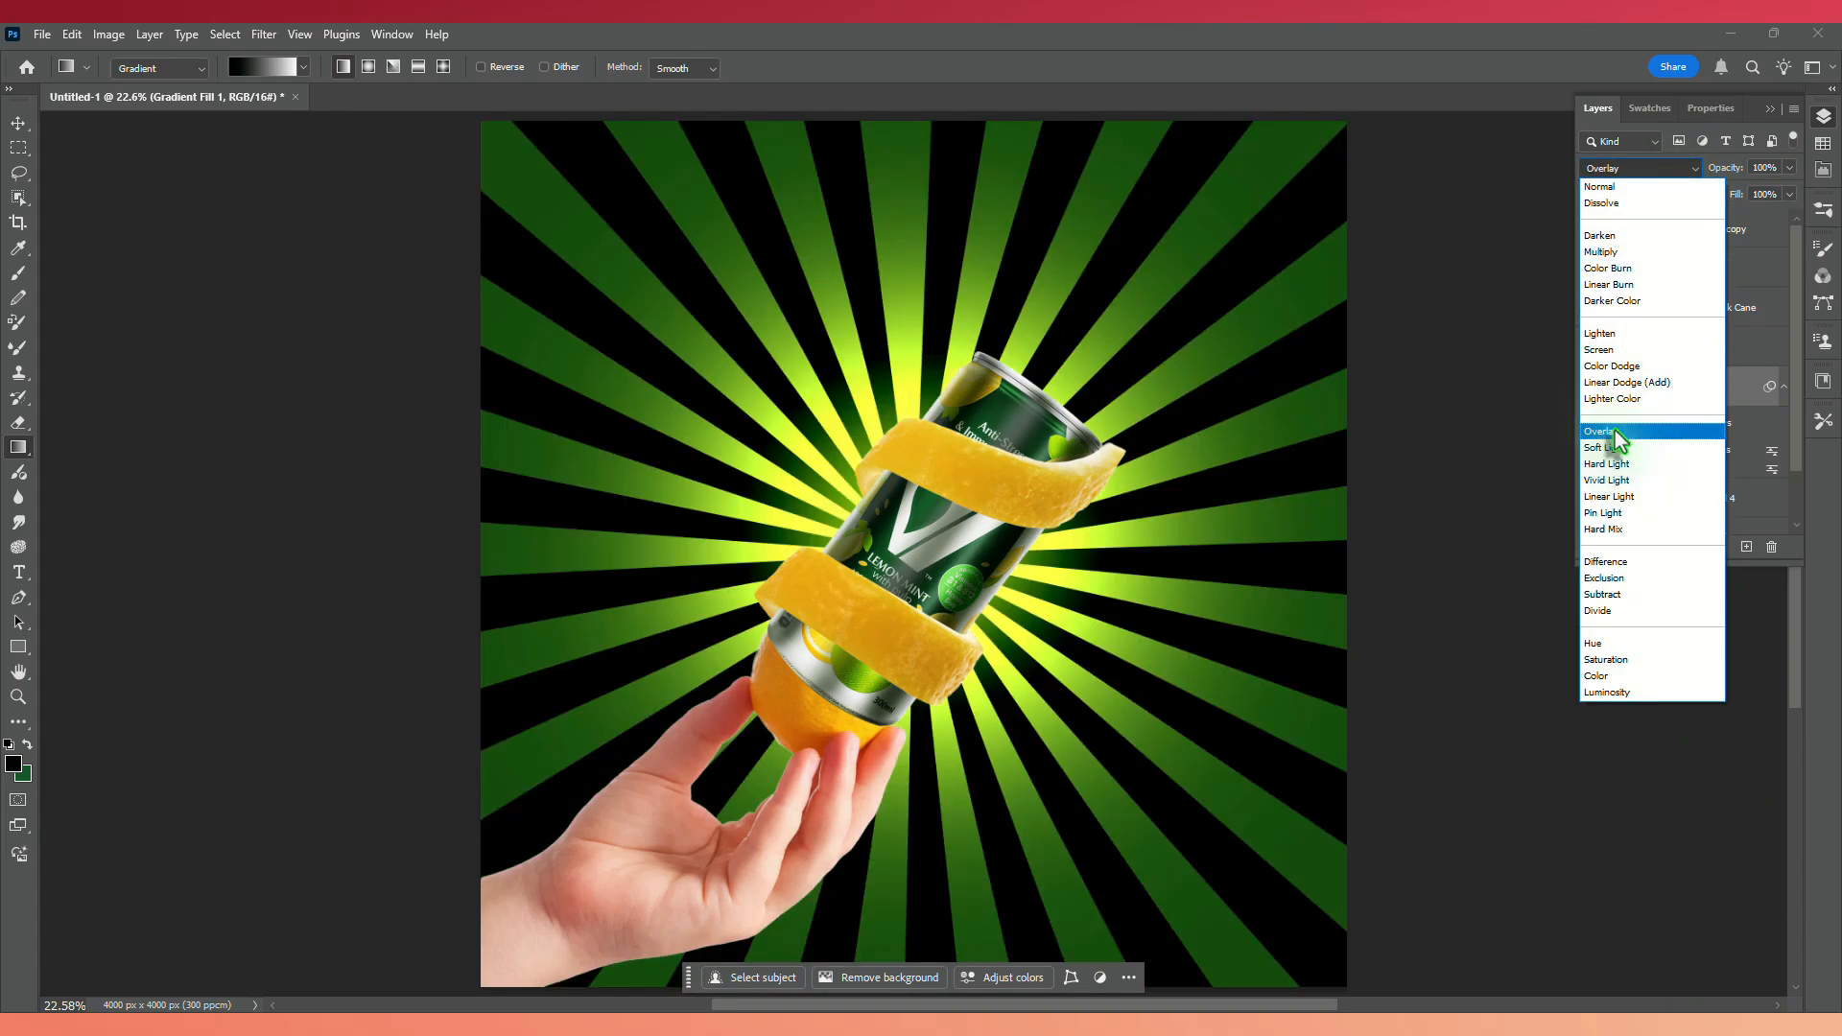
click(1615, 432)
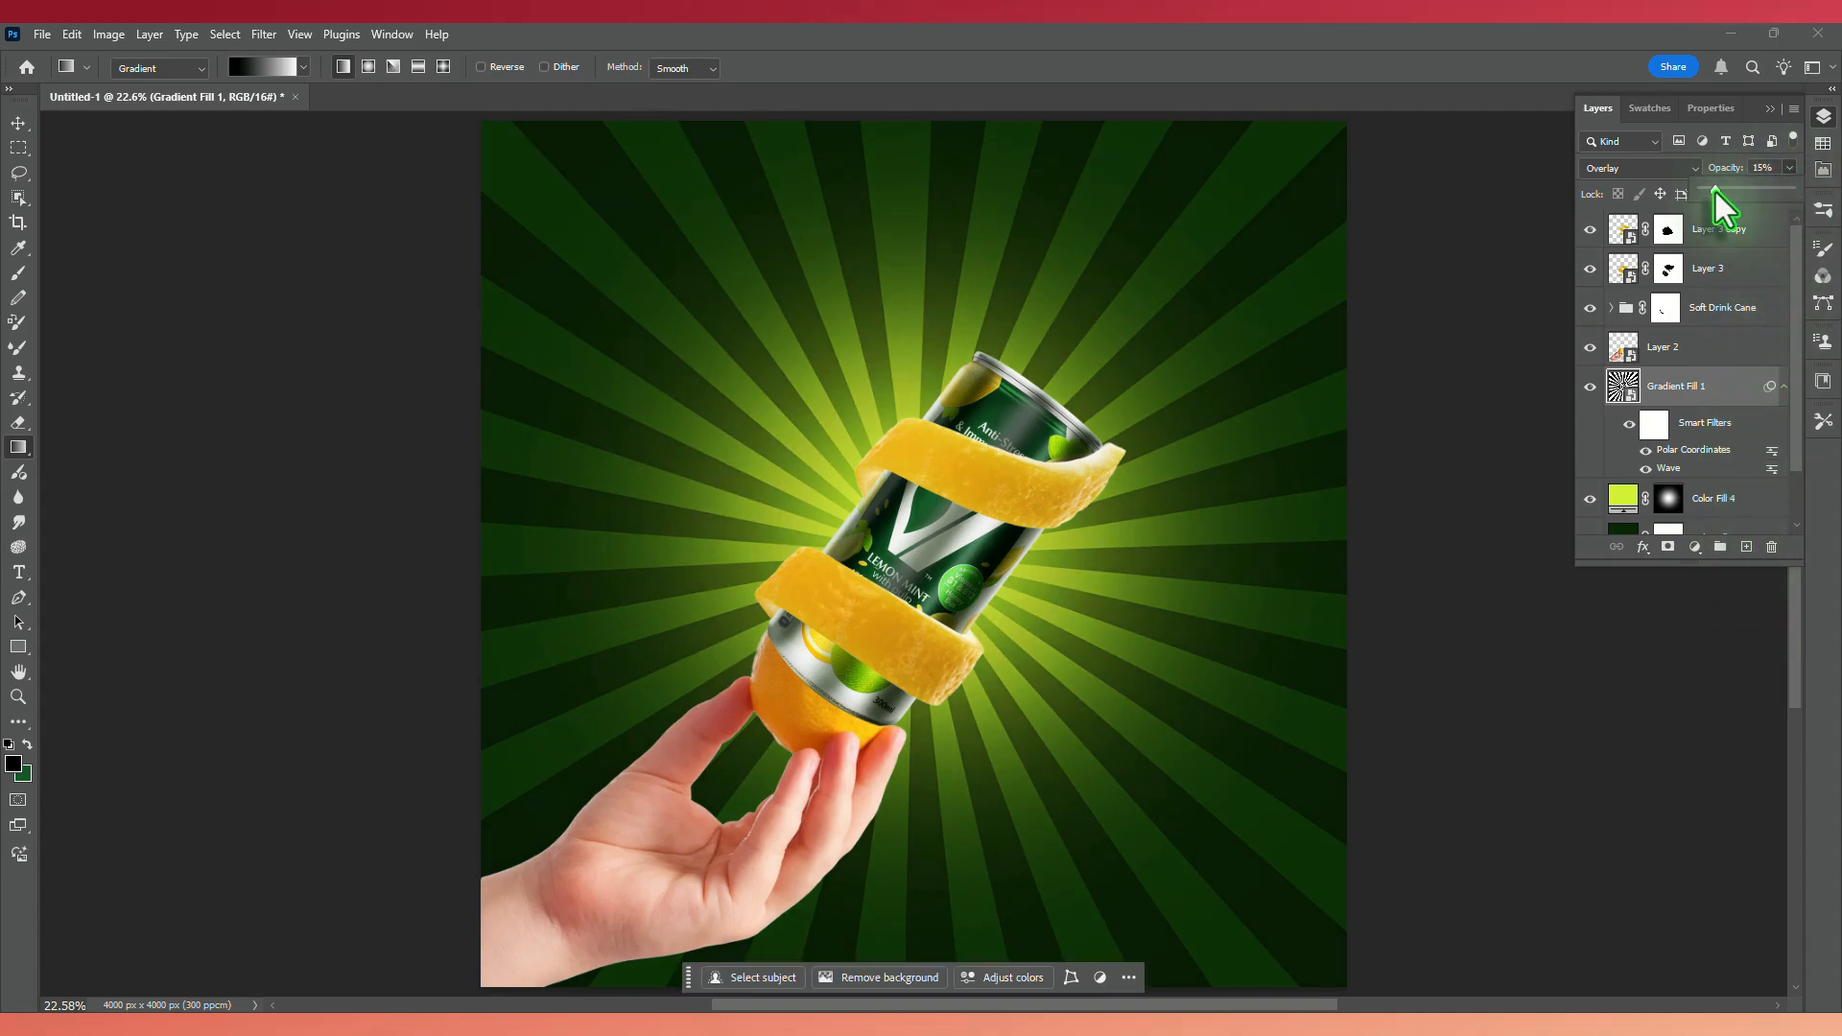
click(1696, 609)
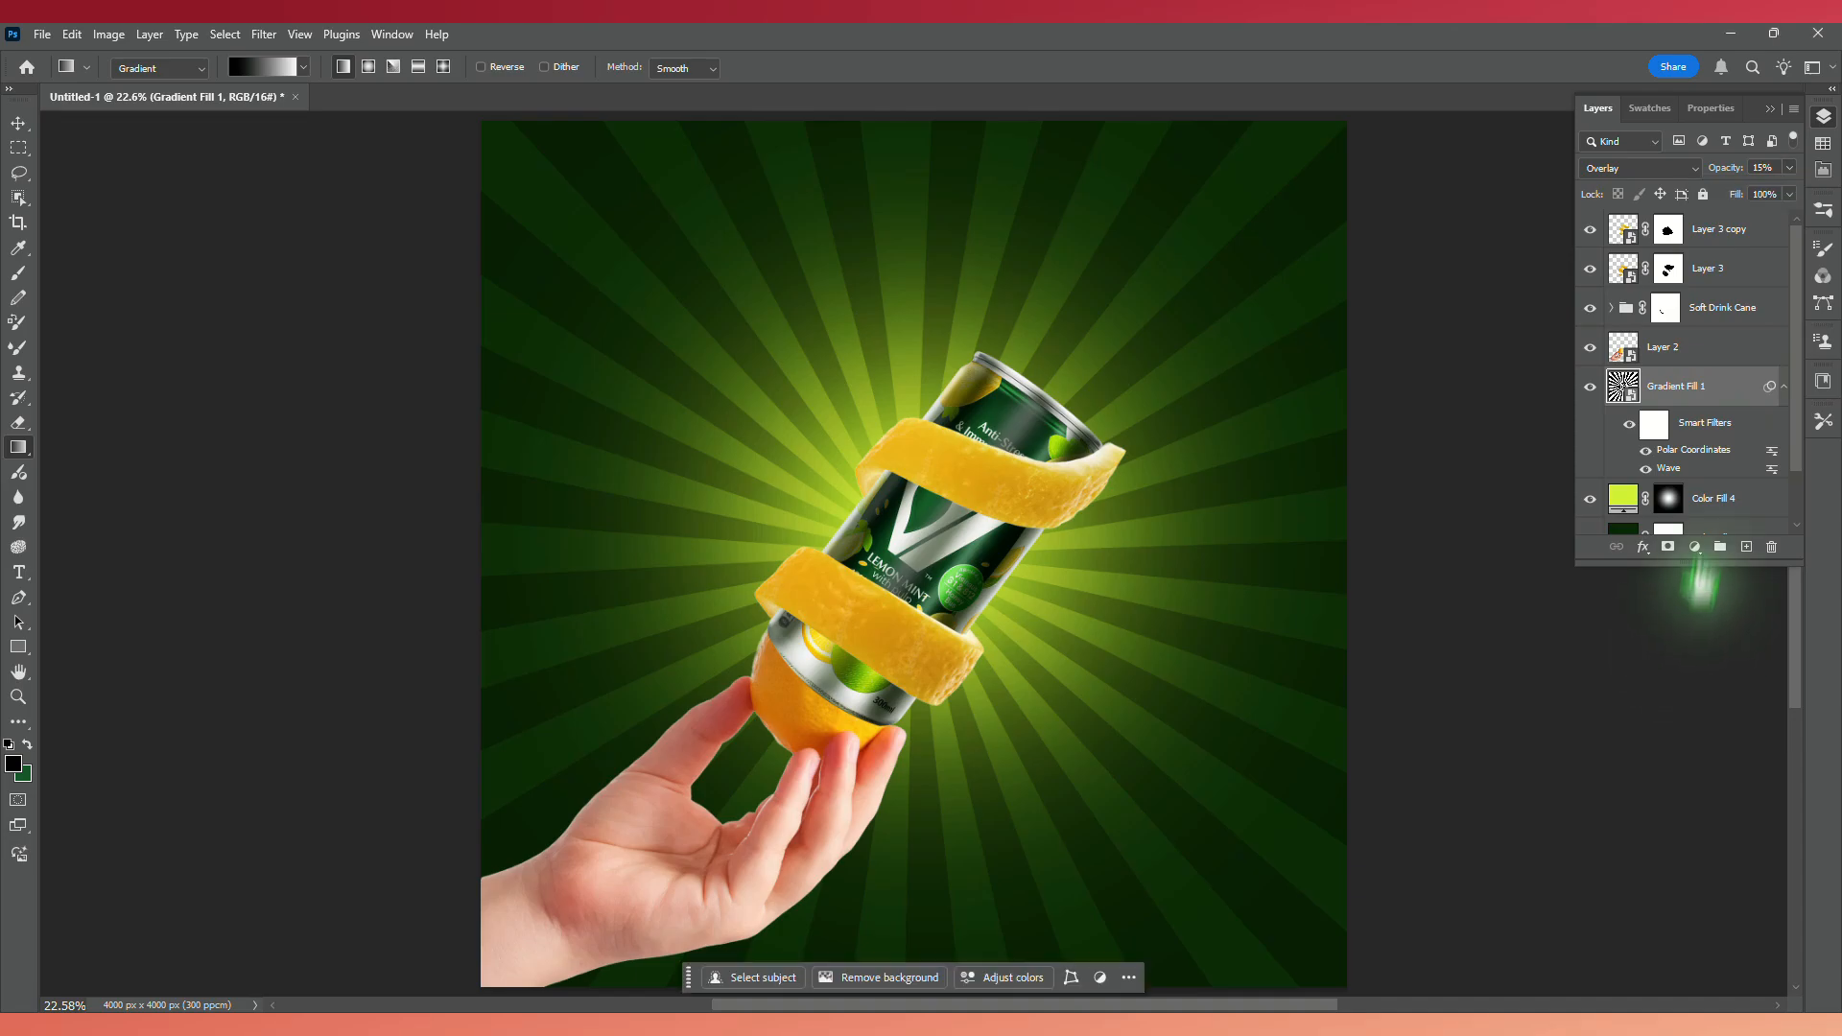
click(1823, 118)
click(1823, 118)
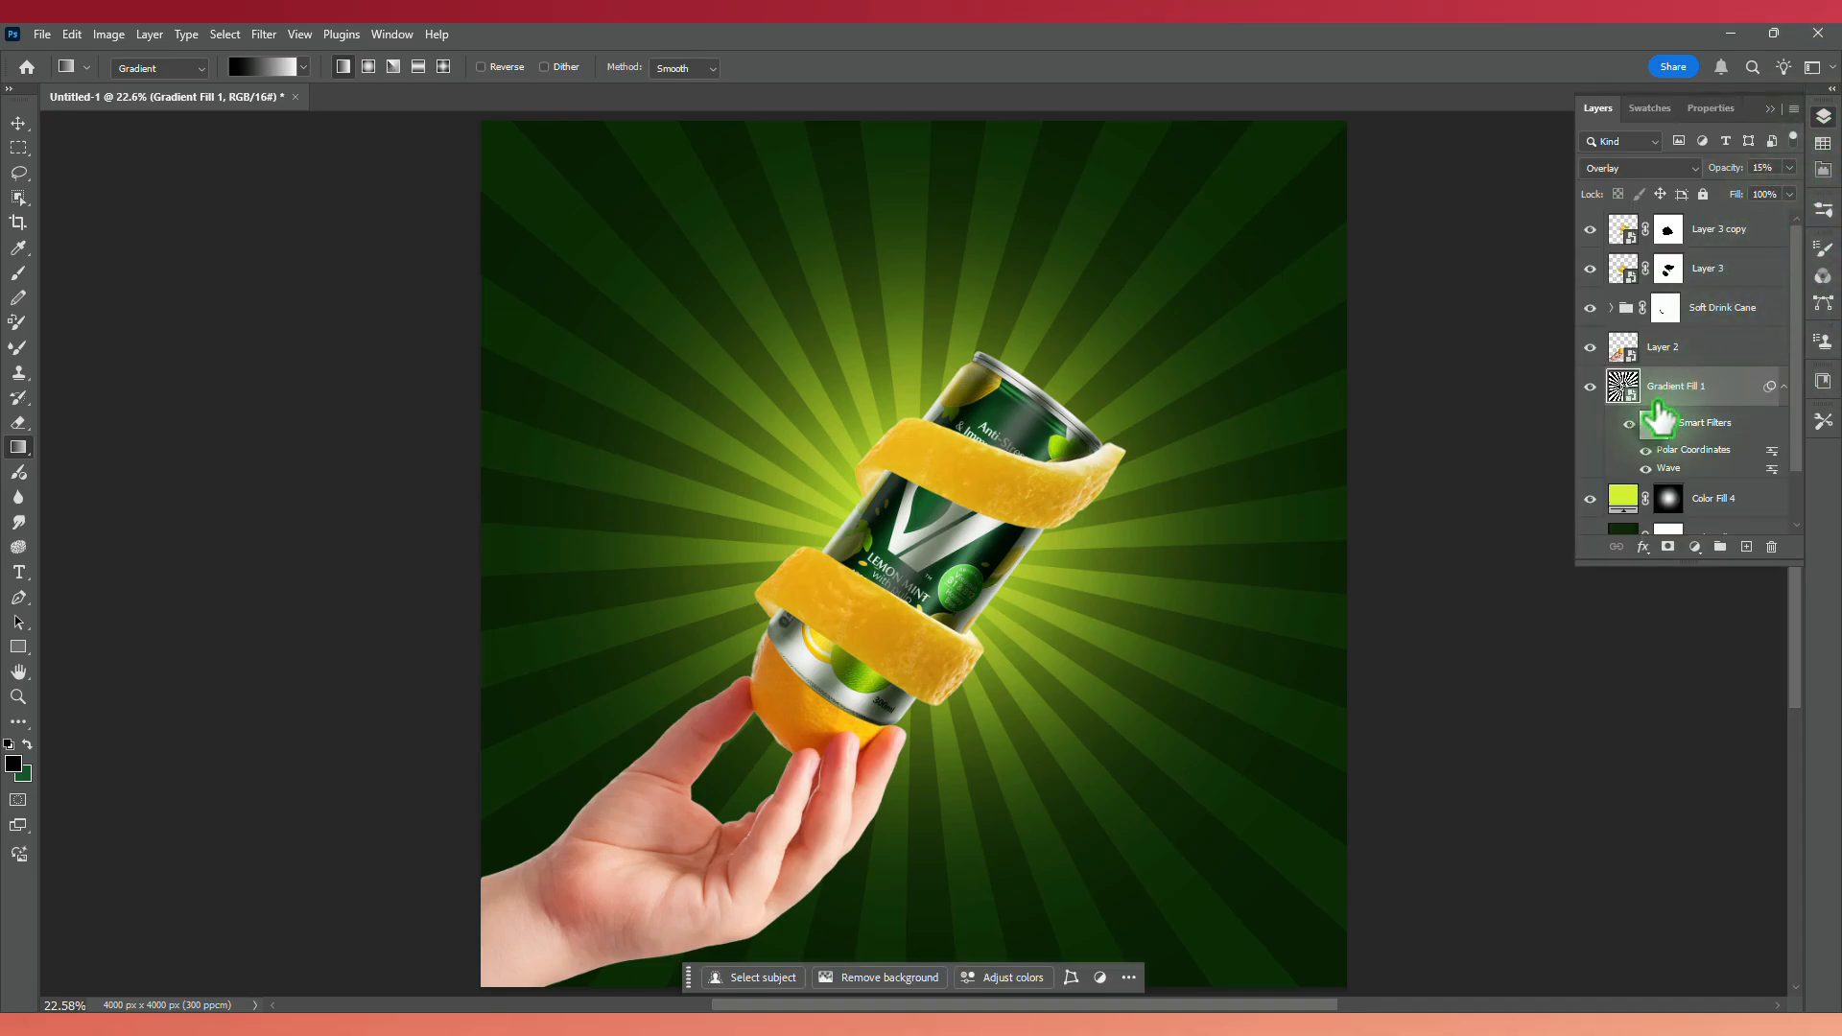
Add a mask to the sunburst layer and fade the rays along the canvas edges with a soft black brush of about 1622 px.
click(1667, 547)
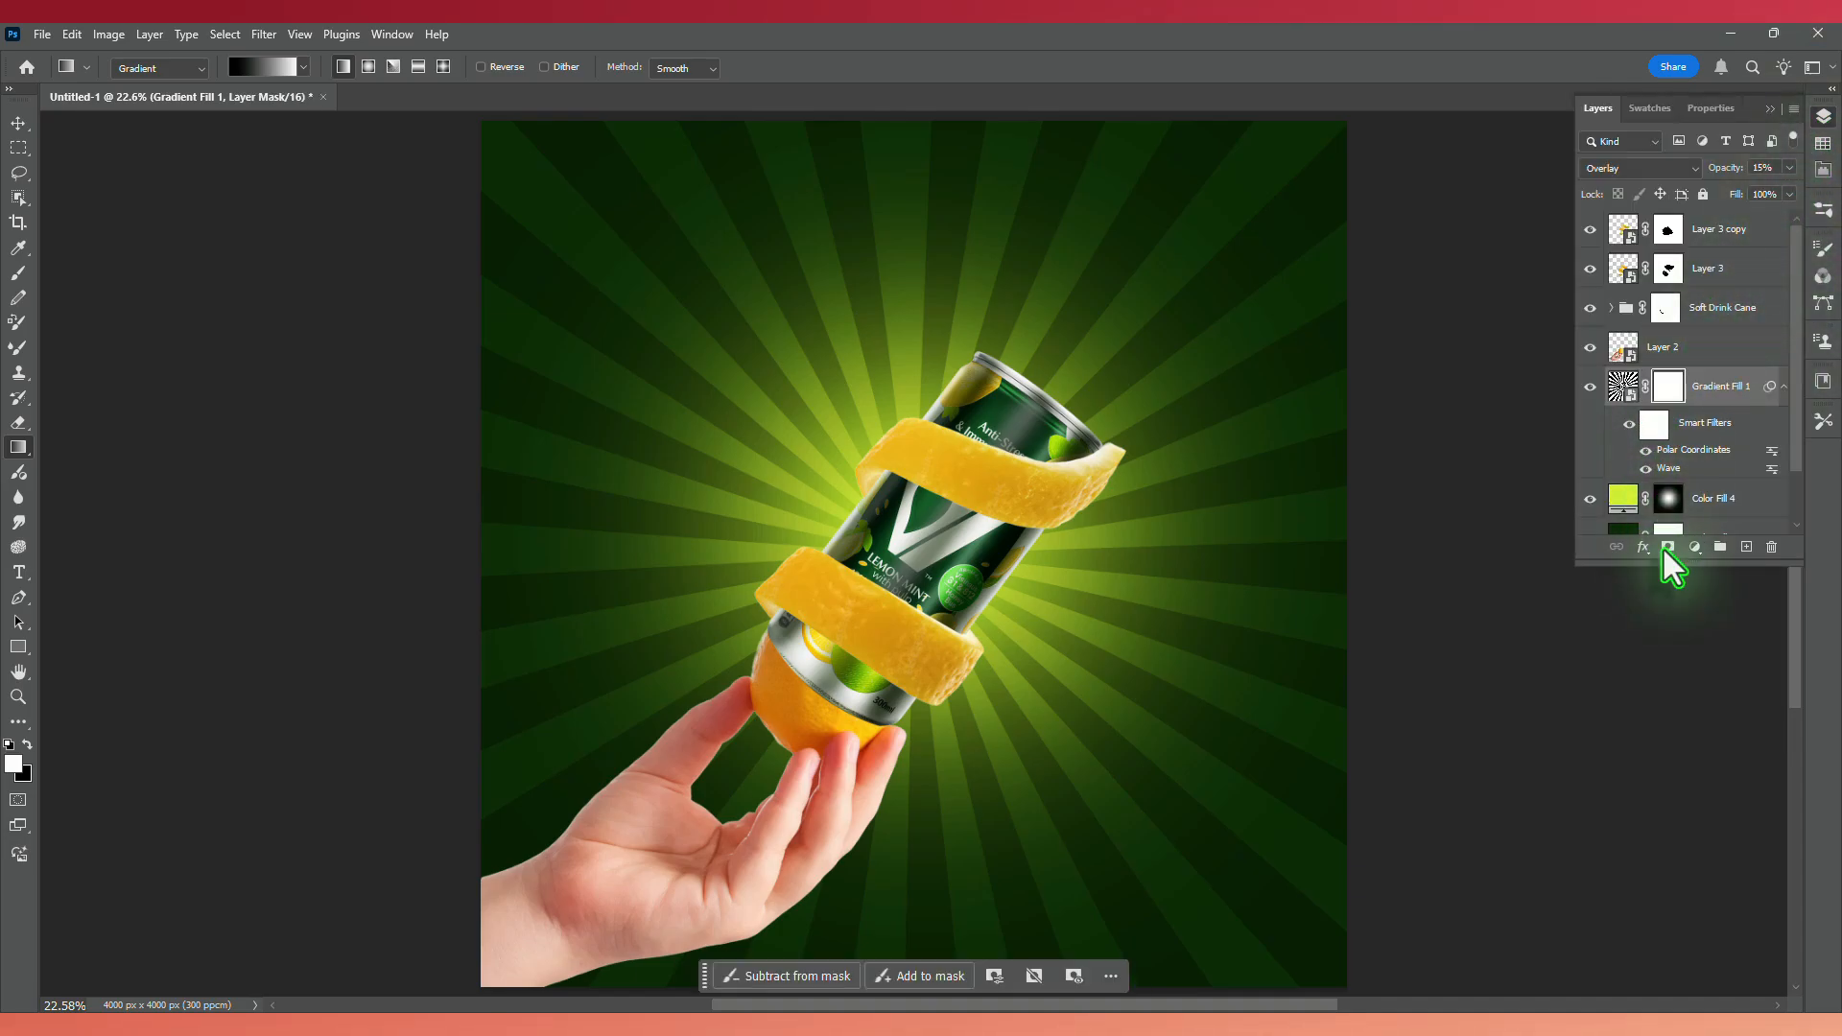
click(26, 746)
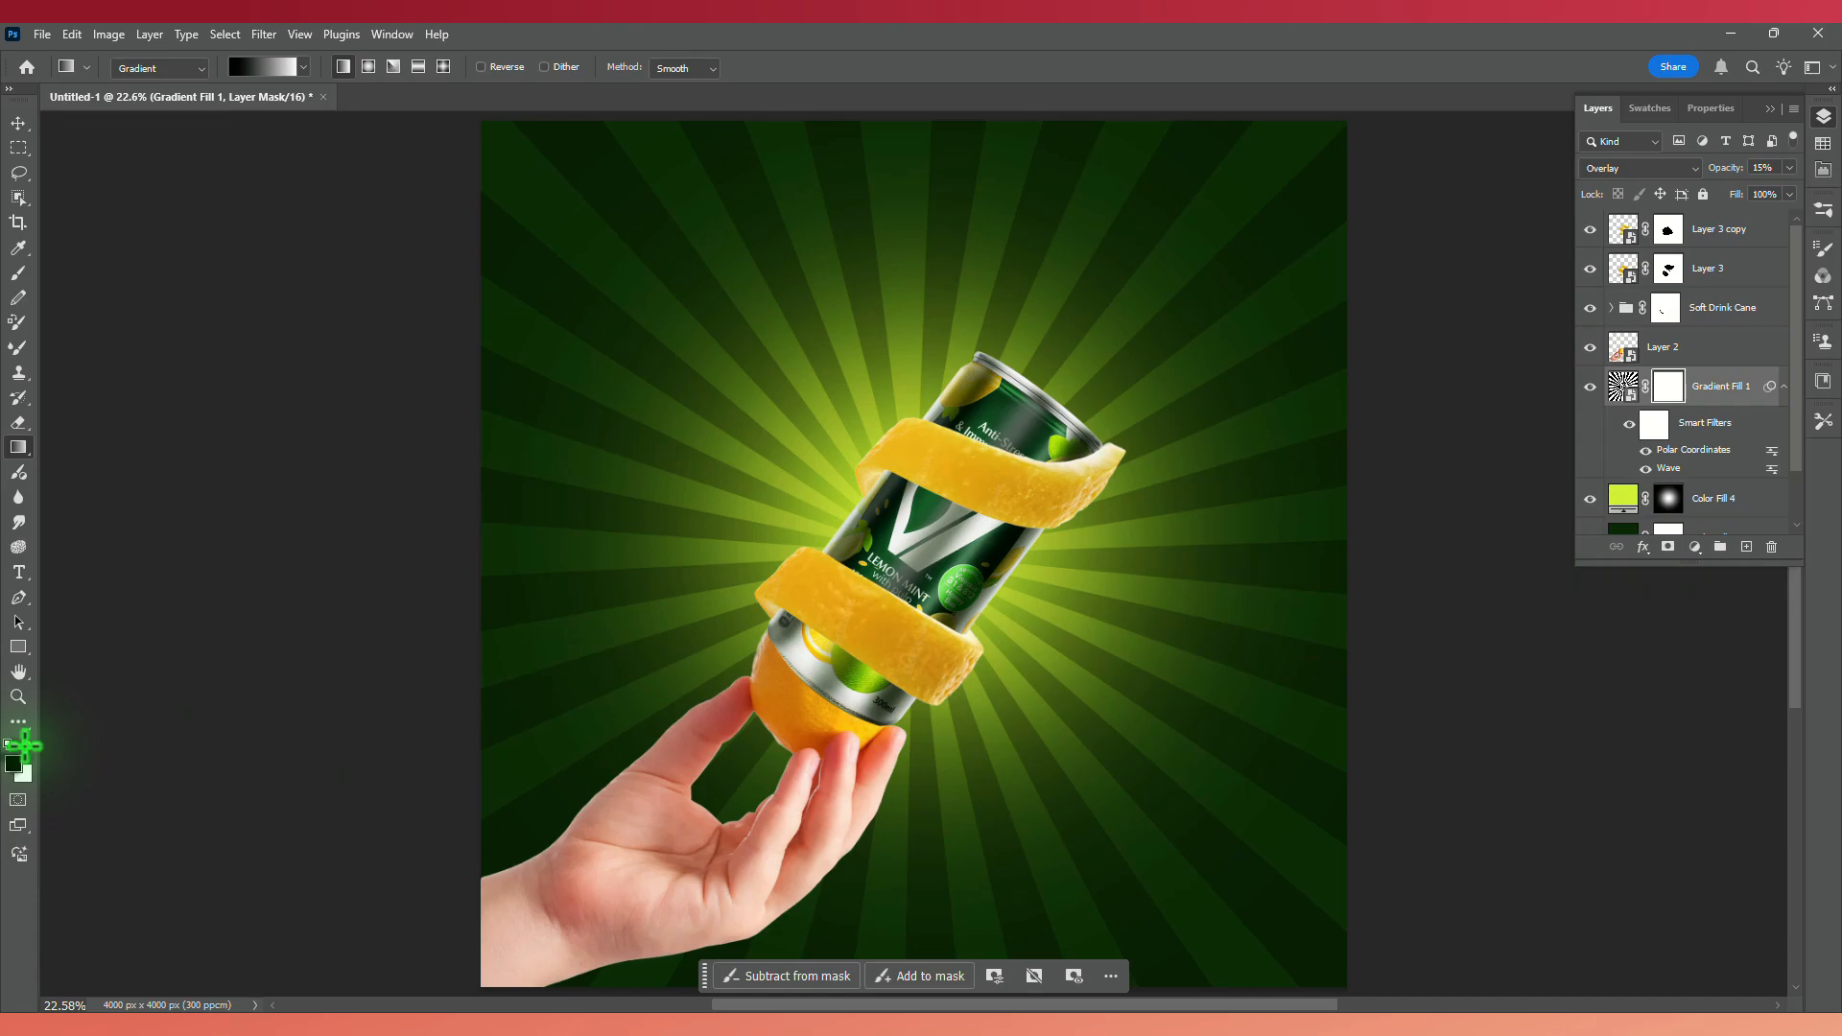
click(17, 273)
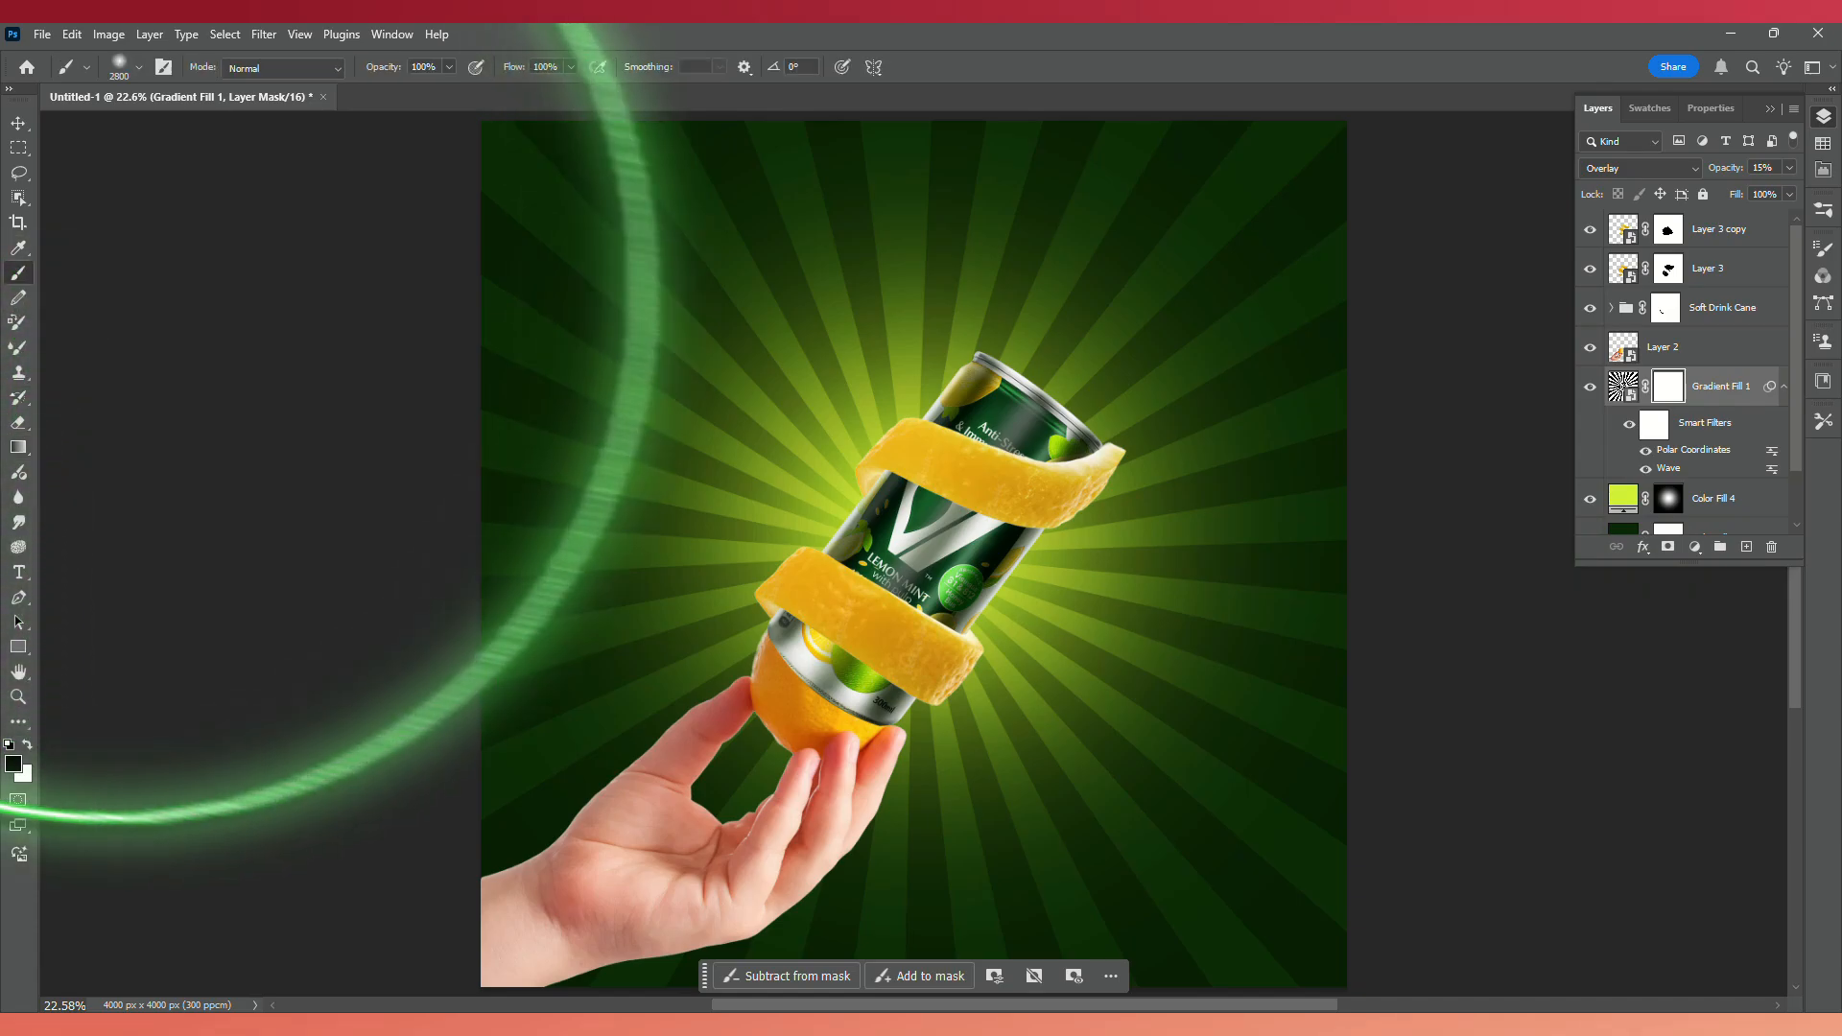
drag(843, 433, 745, 429)
scroll(767, 331, down, 3)
mouse_move(537, 307)
mouse_down()
mouse_move(754, 115)
mouse_move(1285, 201)
mouse_up()
mouse_move(1293, 521)
mouse_down()
mouse_move(1264, 637)
mouse_move(1129, 867)
mouse_move(811, 880)
mouse_move(468, 617)
mouse_up()
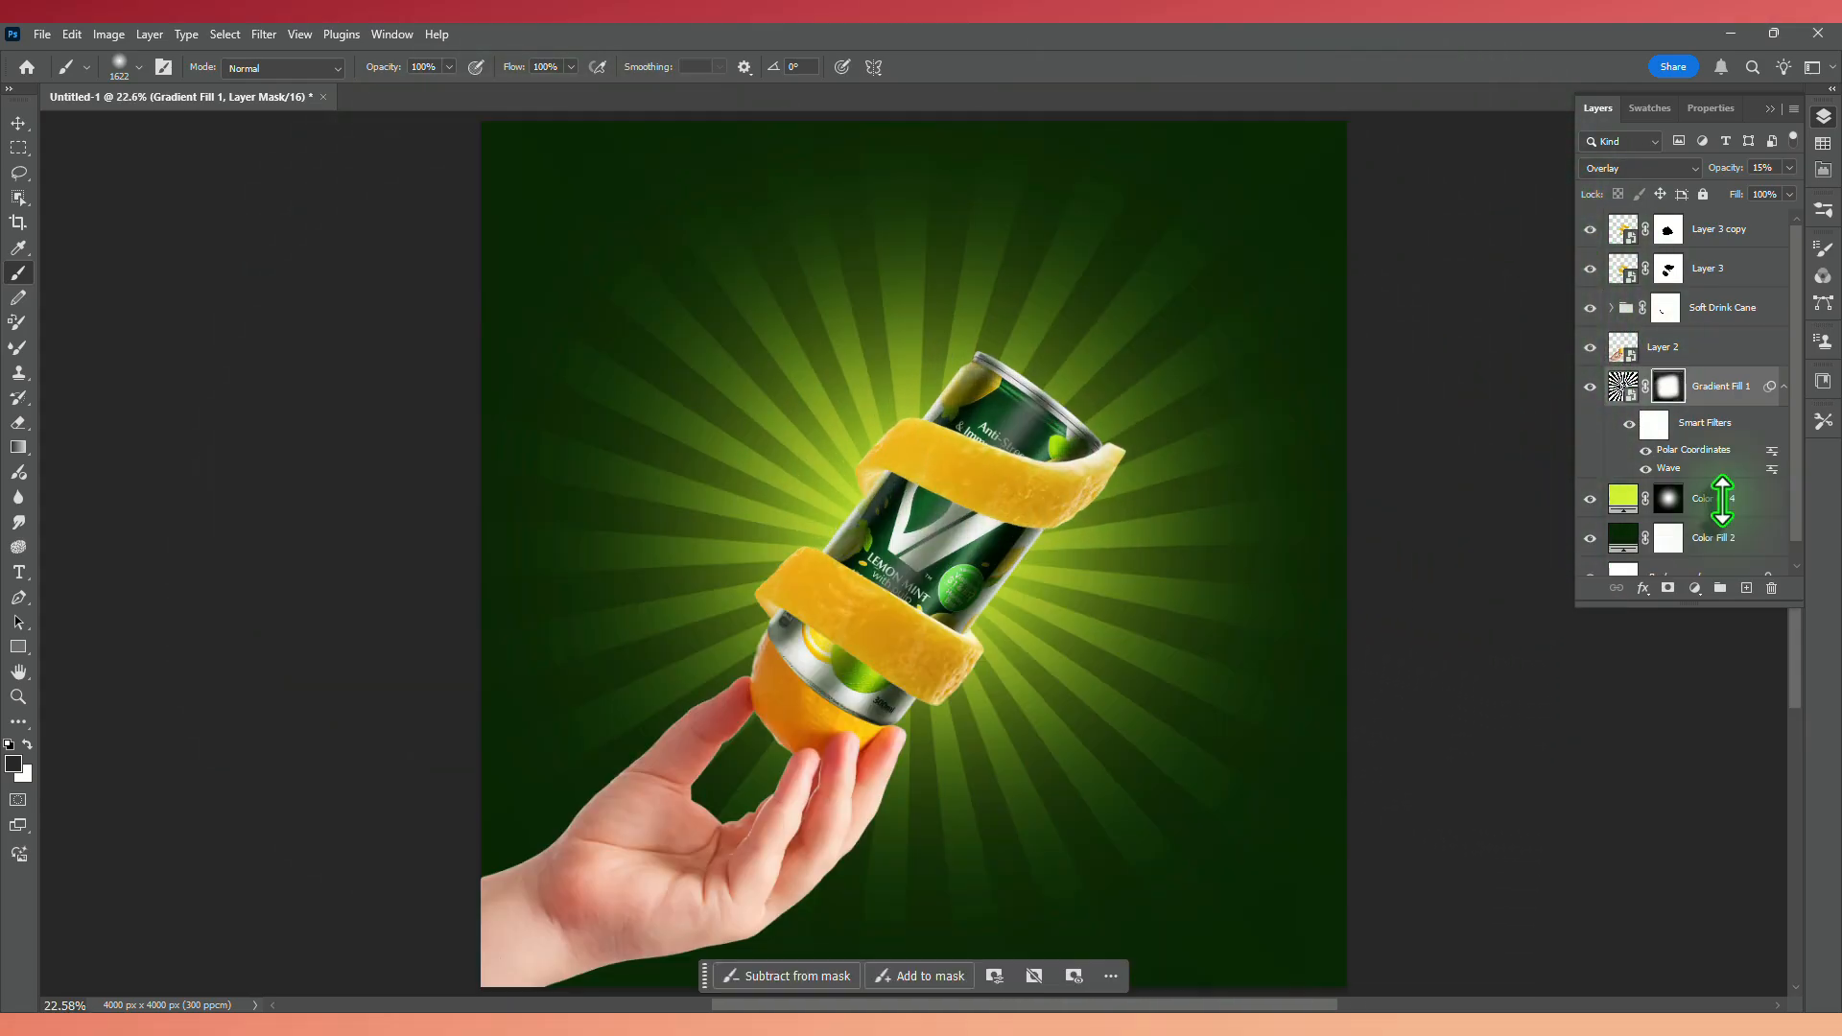
Duplicate the lime glow layer Color Fill 4 and change the copy's colour to white.
click(1727, 508)
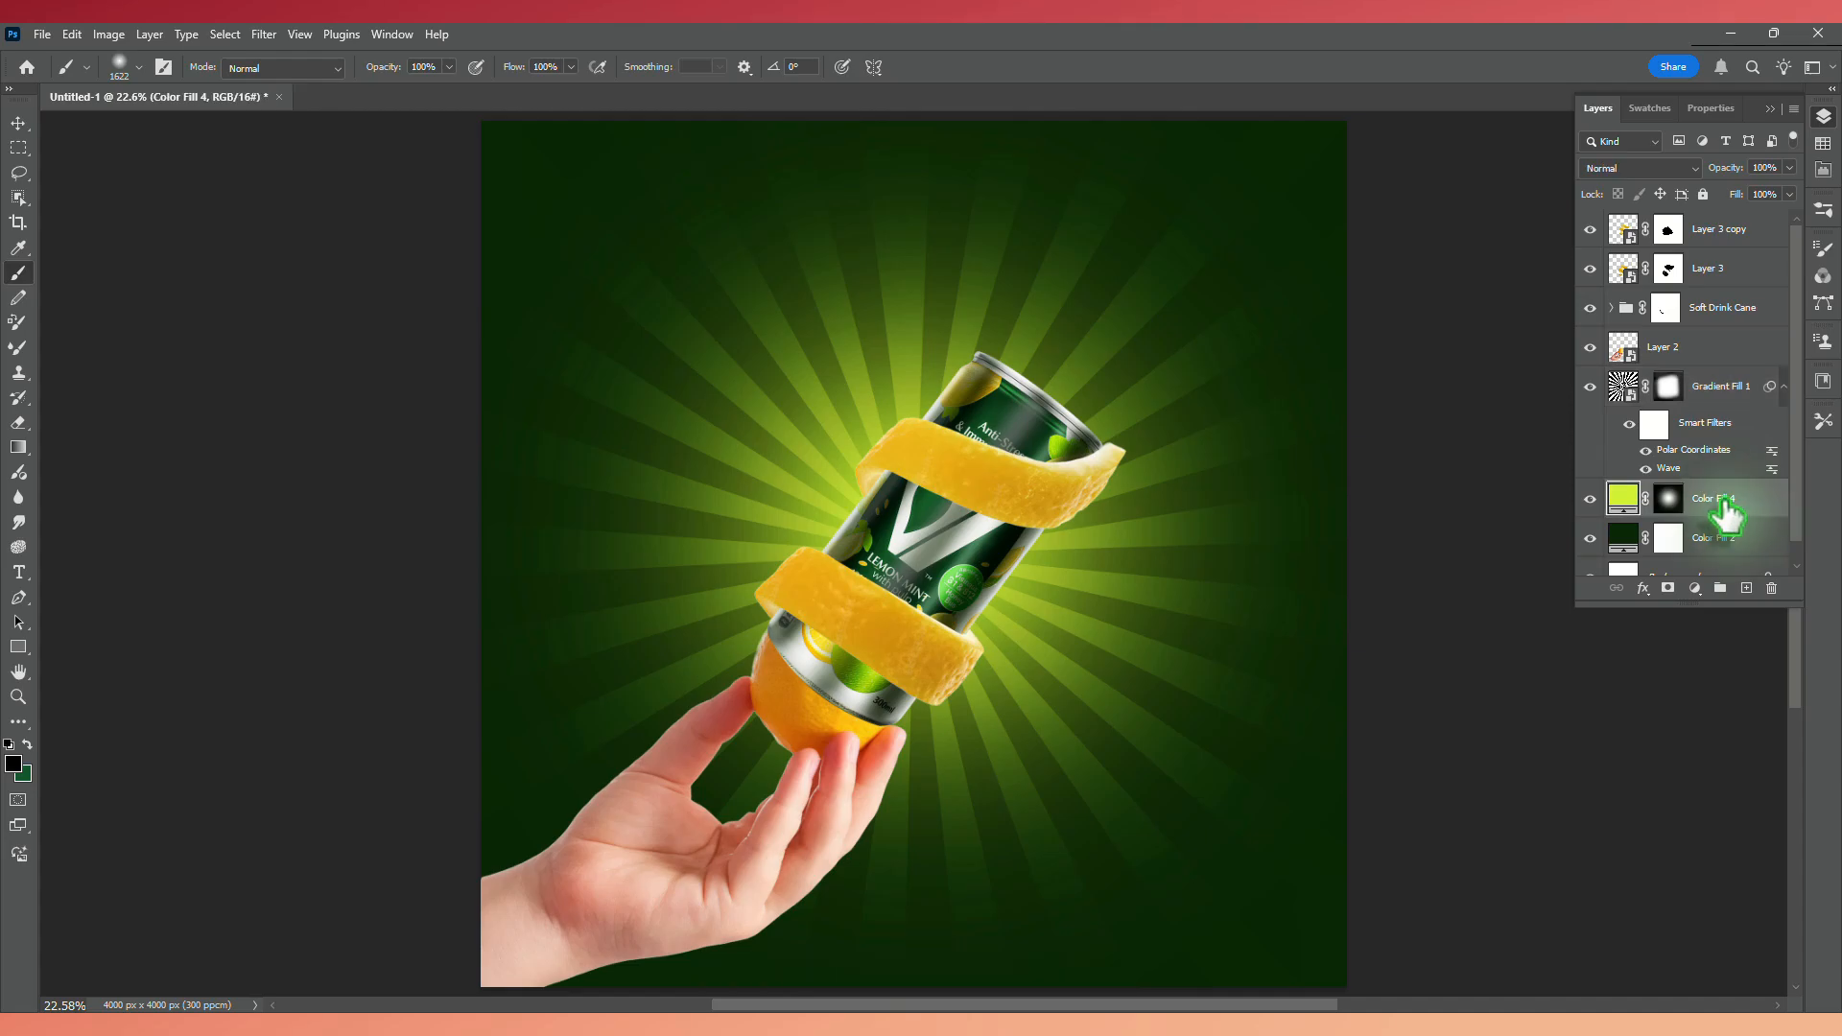
key(ctrl+j)
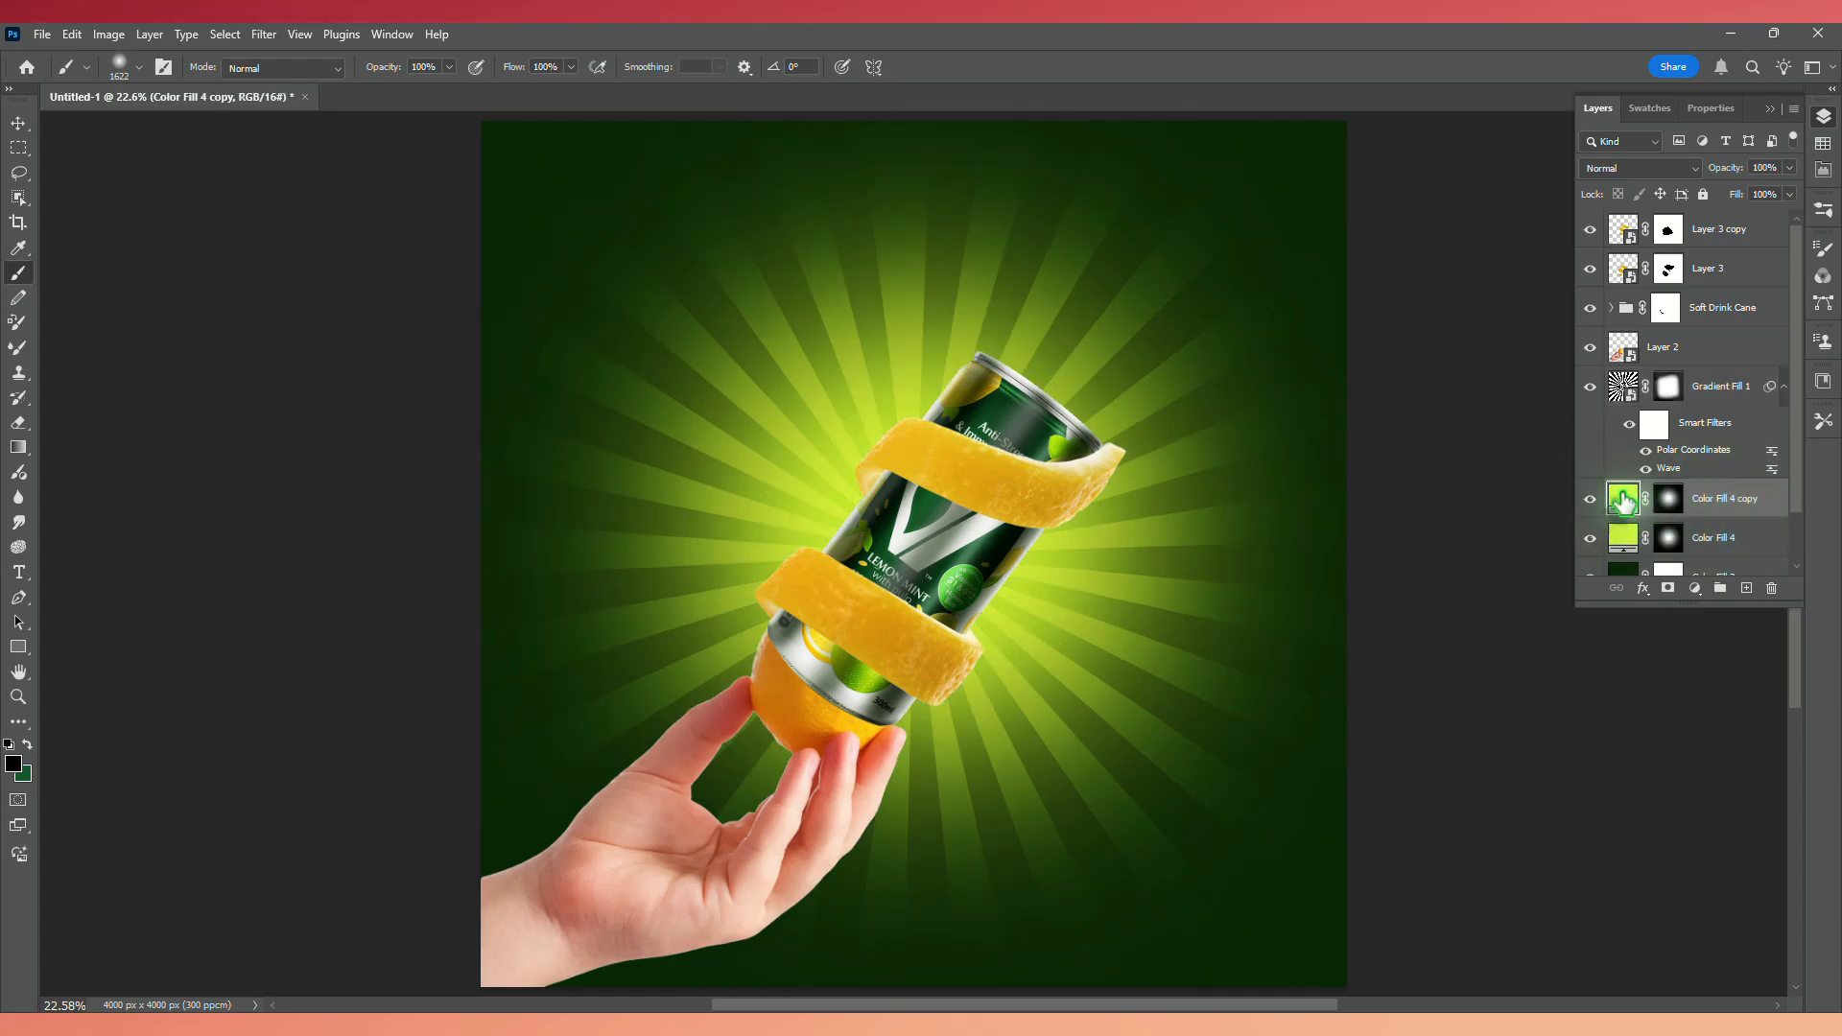
double_click(1622, 498)
click(1306, 300)
drag(1095, 157, 1081, 149)
click(1623, 192)
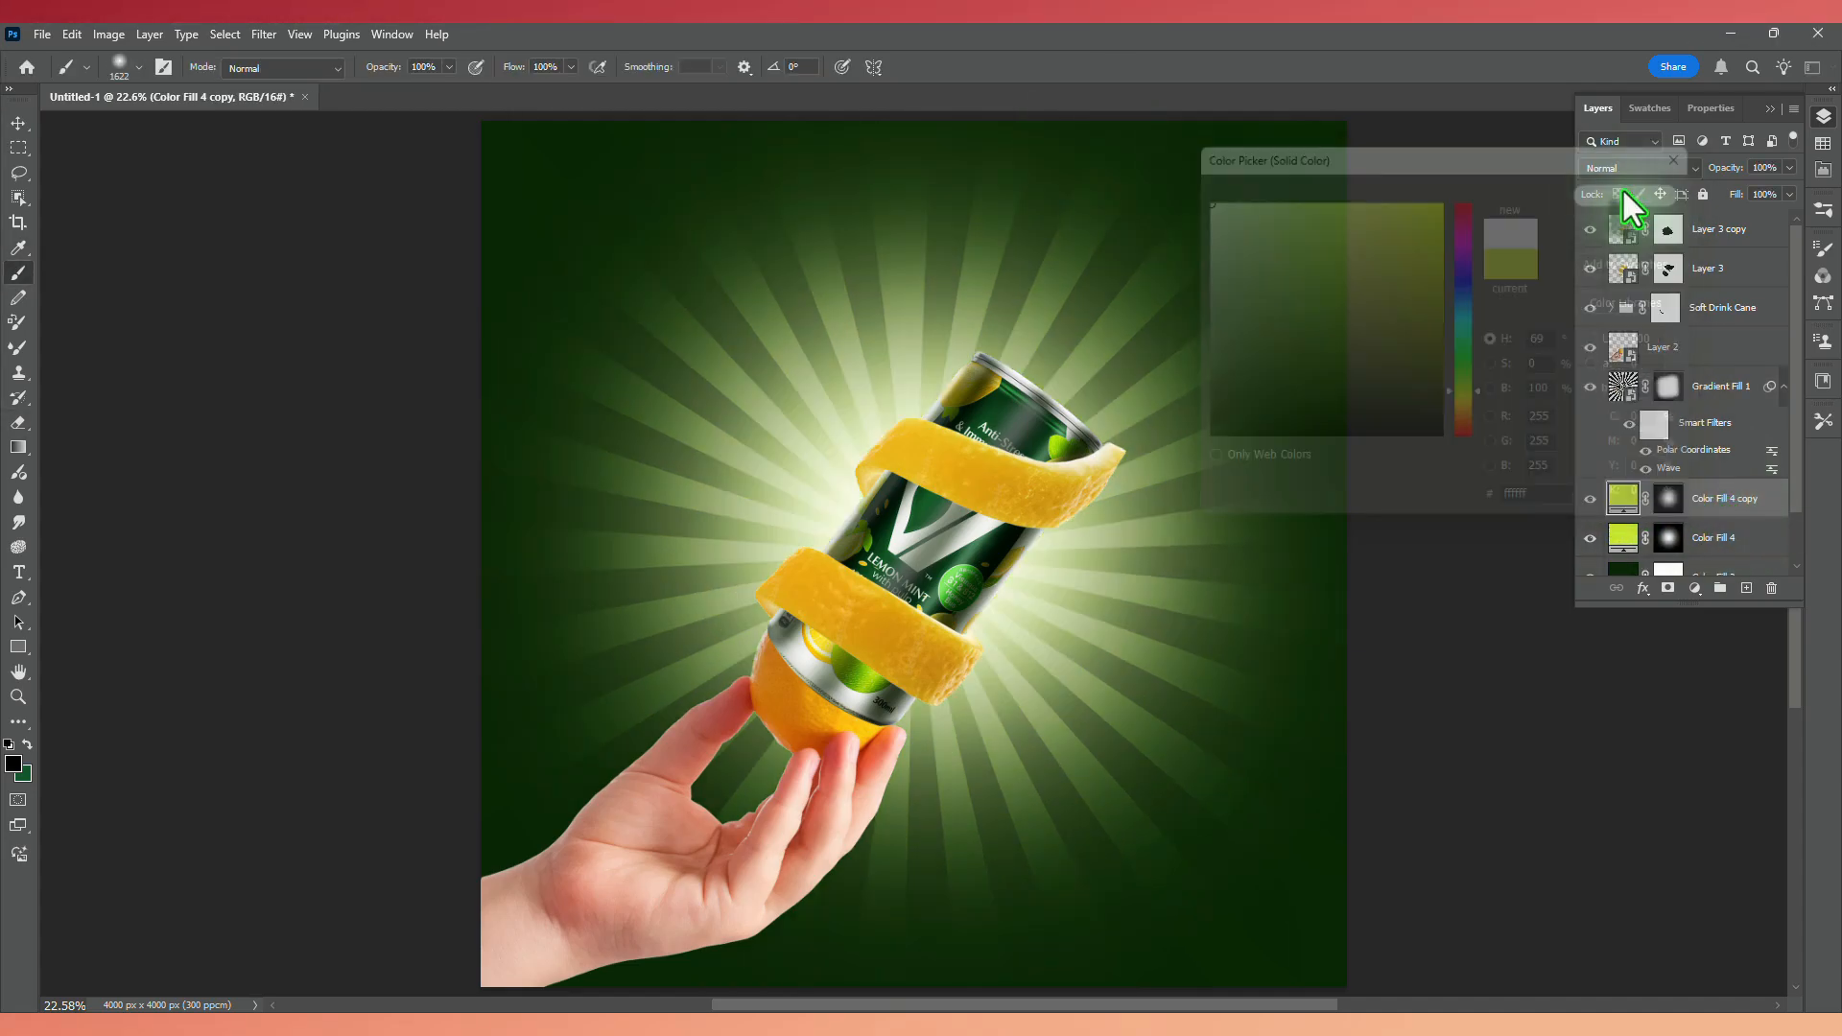
Scale the white glow down around its centre to about 68%, and shrink it slightly further in a second transform.
key(ctrl+t)
key(ctrl+0)
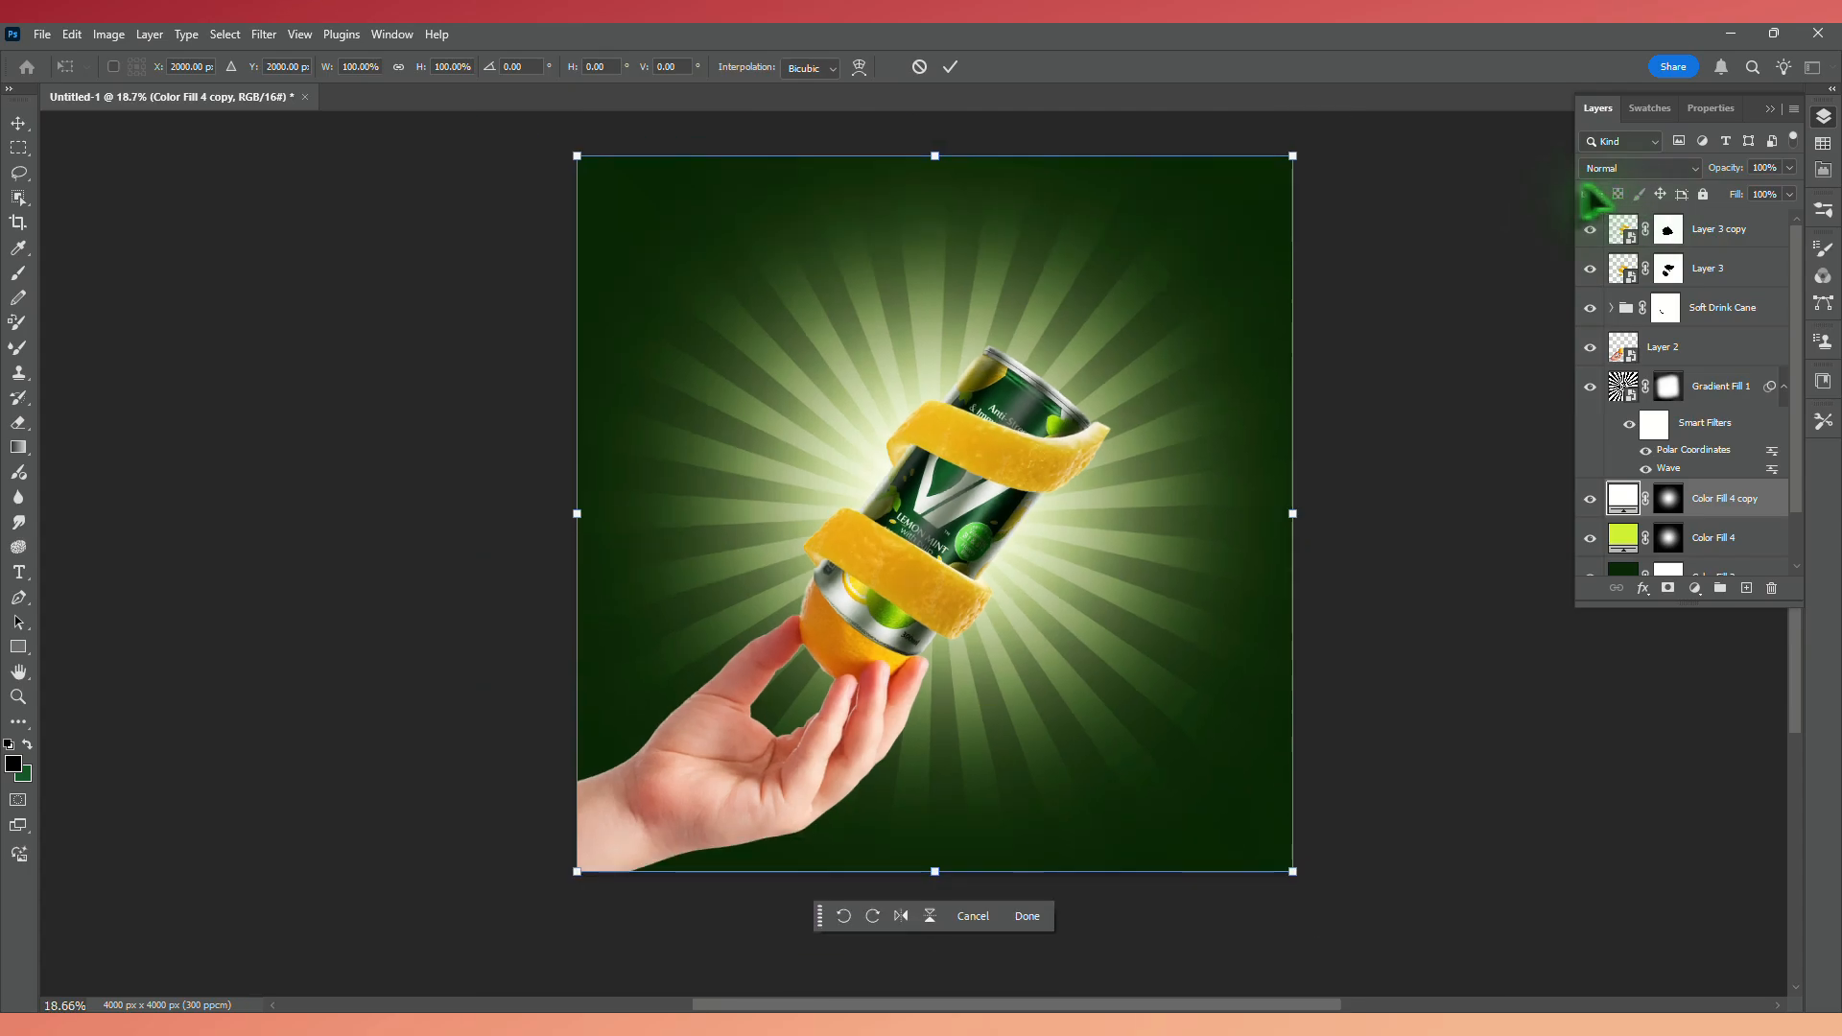
drag(1297, 159, 1186, 278)
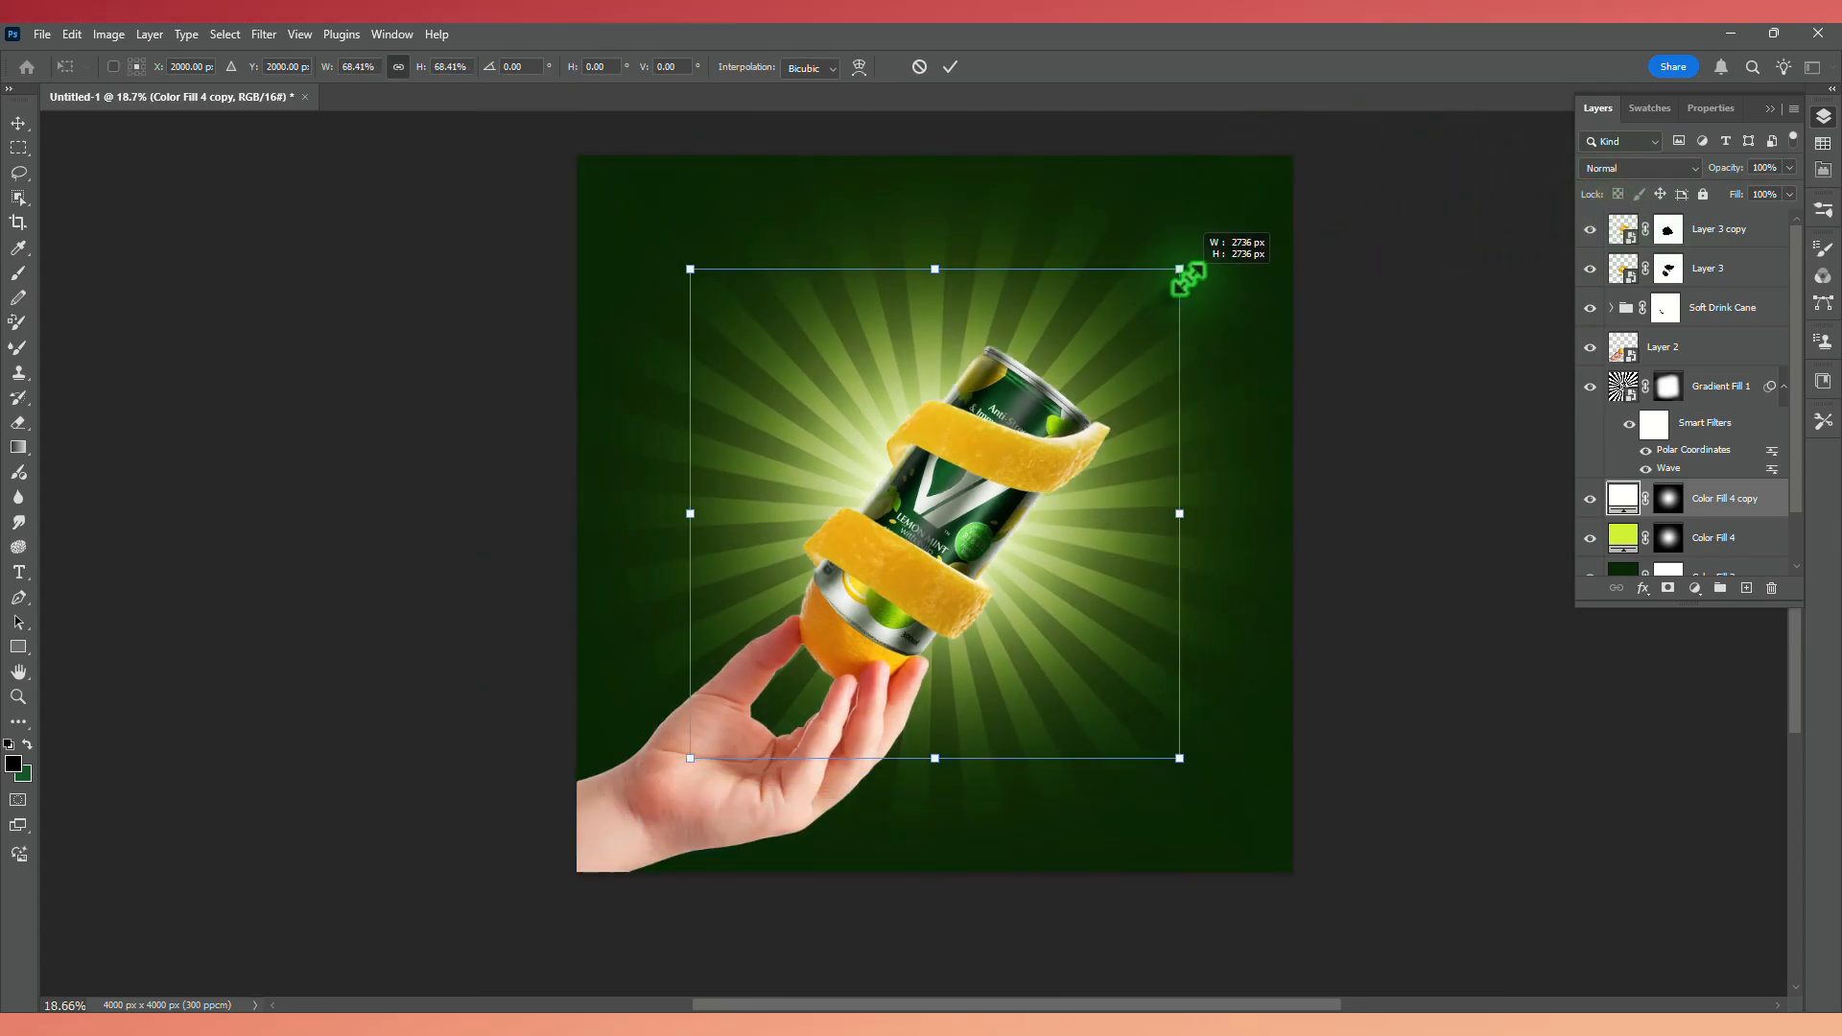
key(Return)
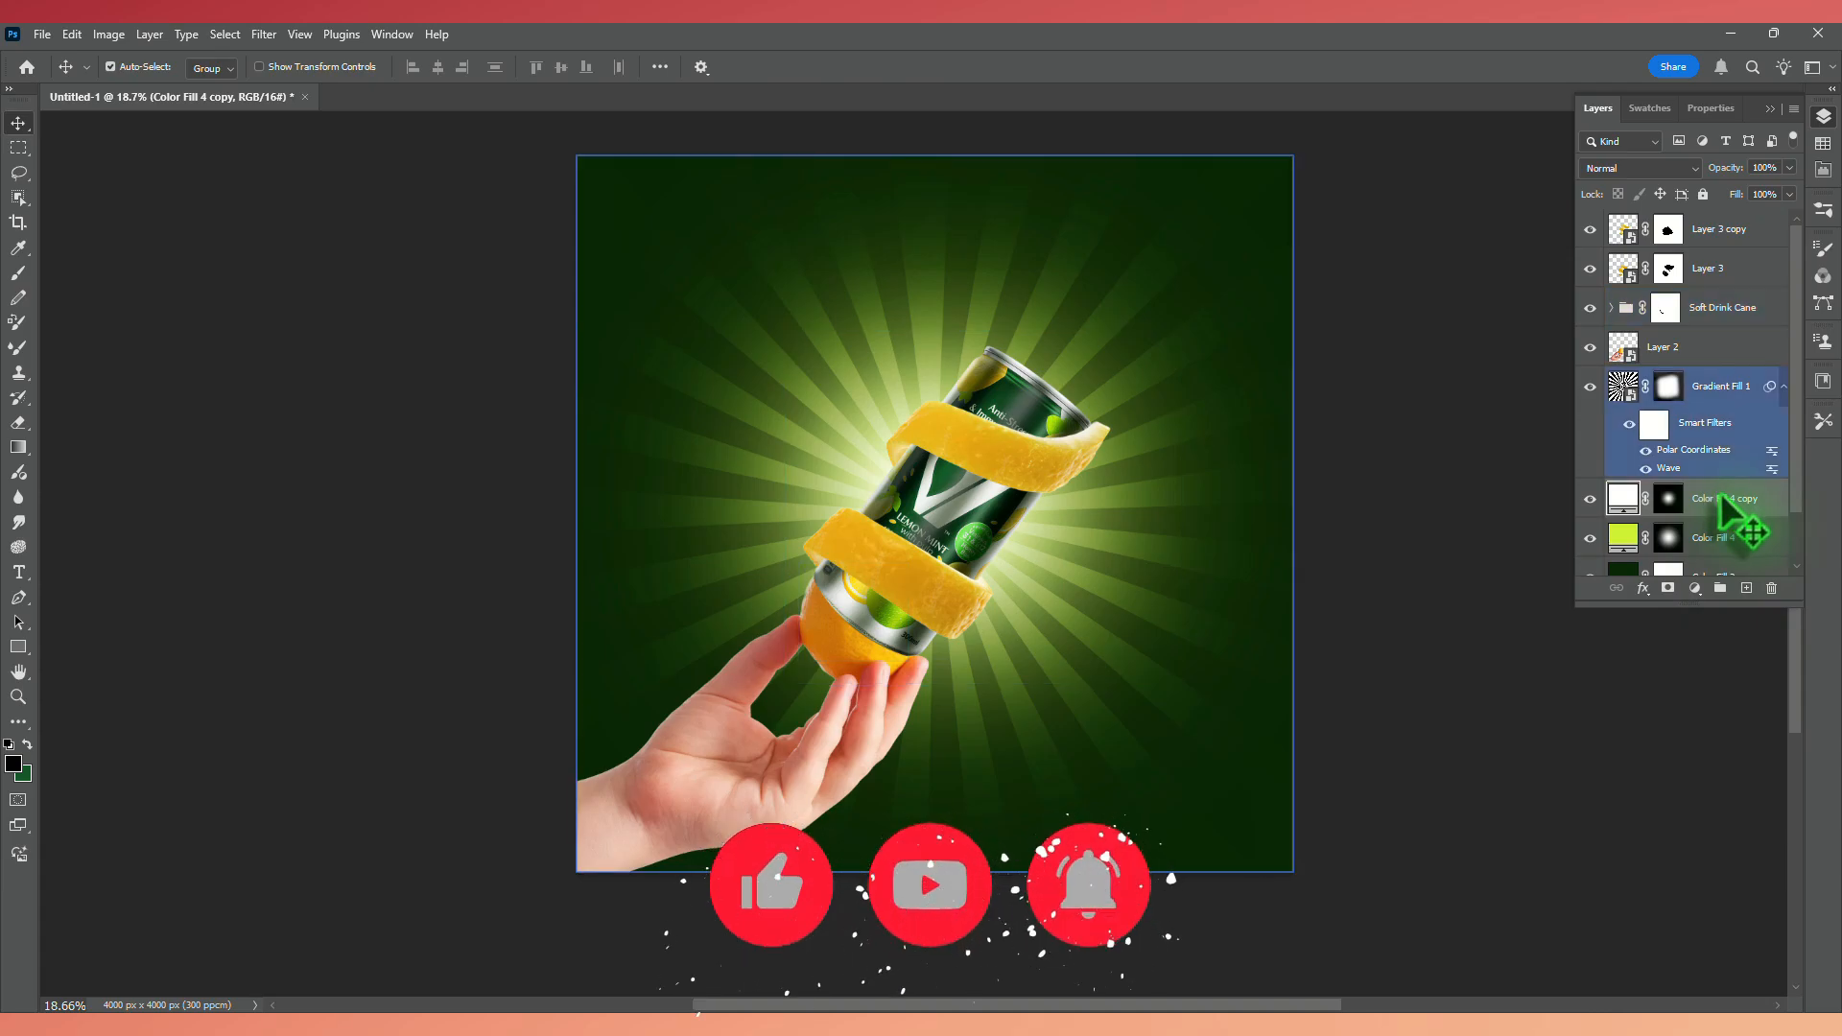
mouse_move(1063, 570)
mouse_down()
mouse_move(1075, 544)
mouse_move(1061, 564)
mouse_up()
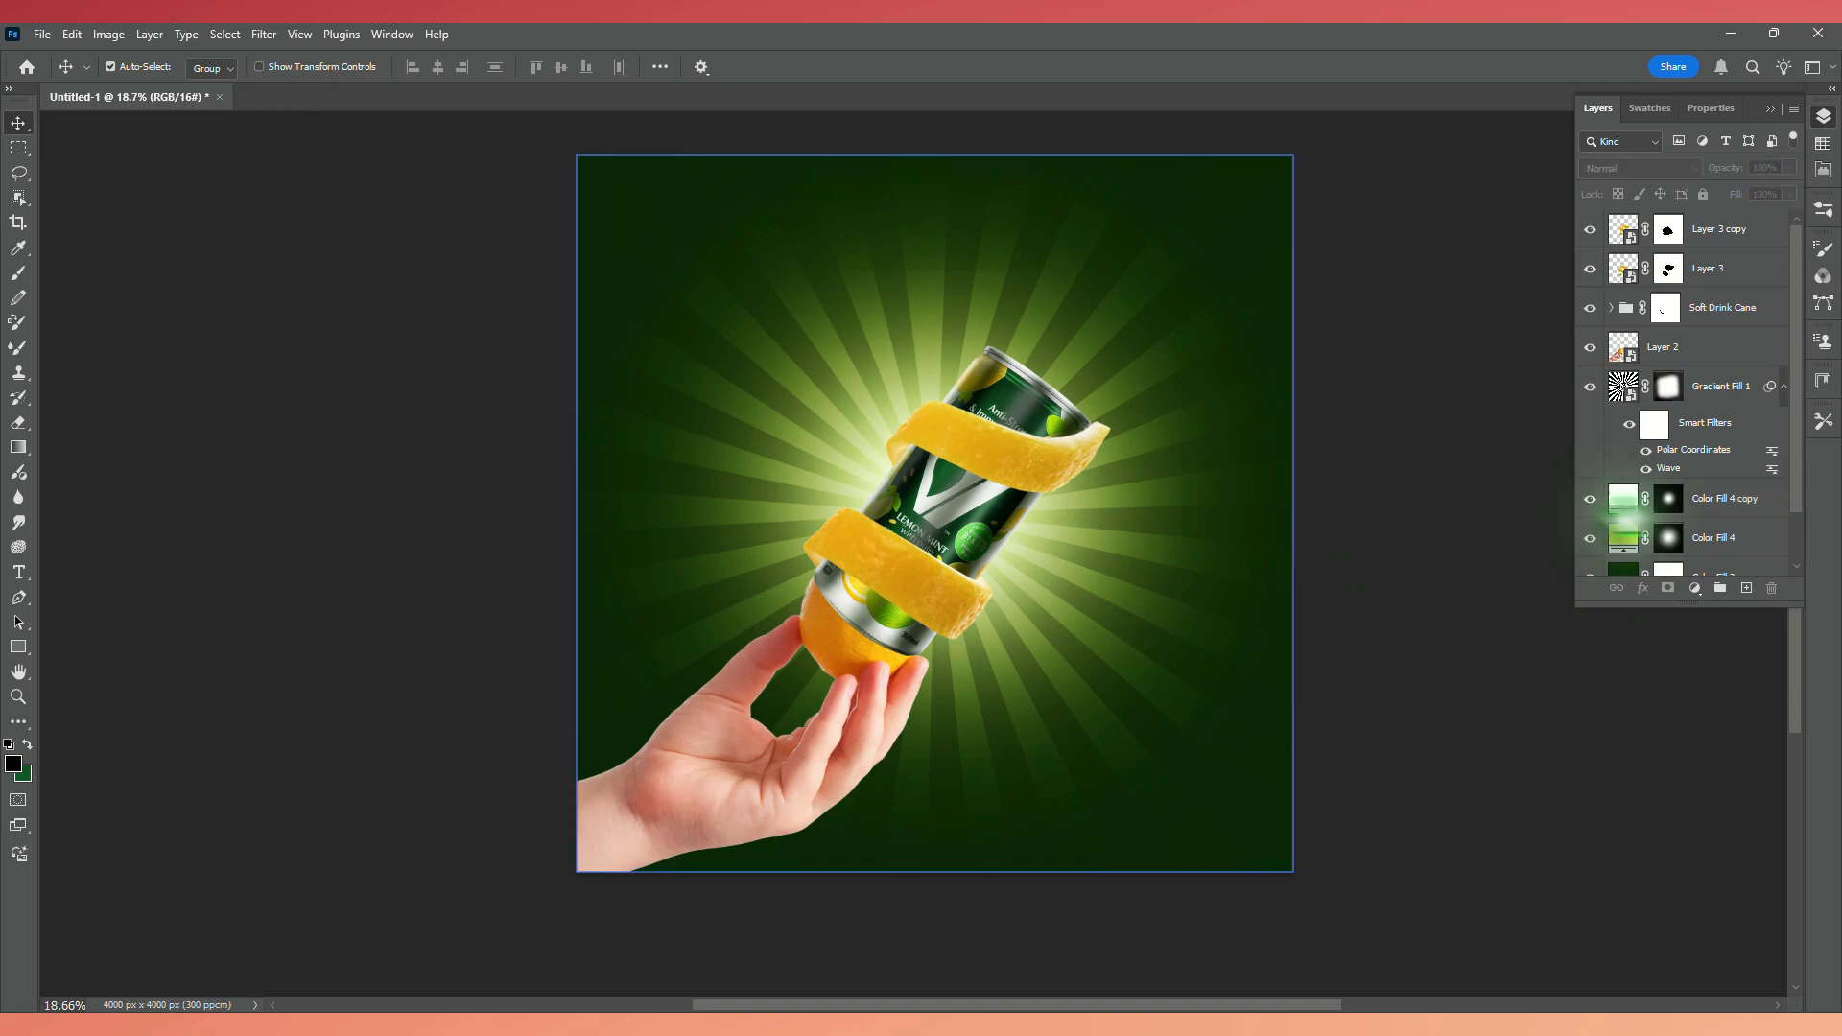
key(ctrl+t)
drag(1181, 270, 1169, 282)
drag(1027, 520, 1036, 519)
key(Return)
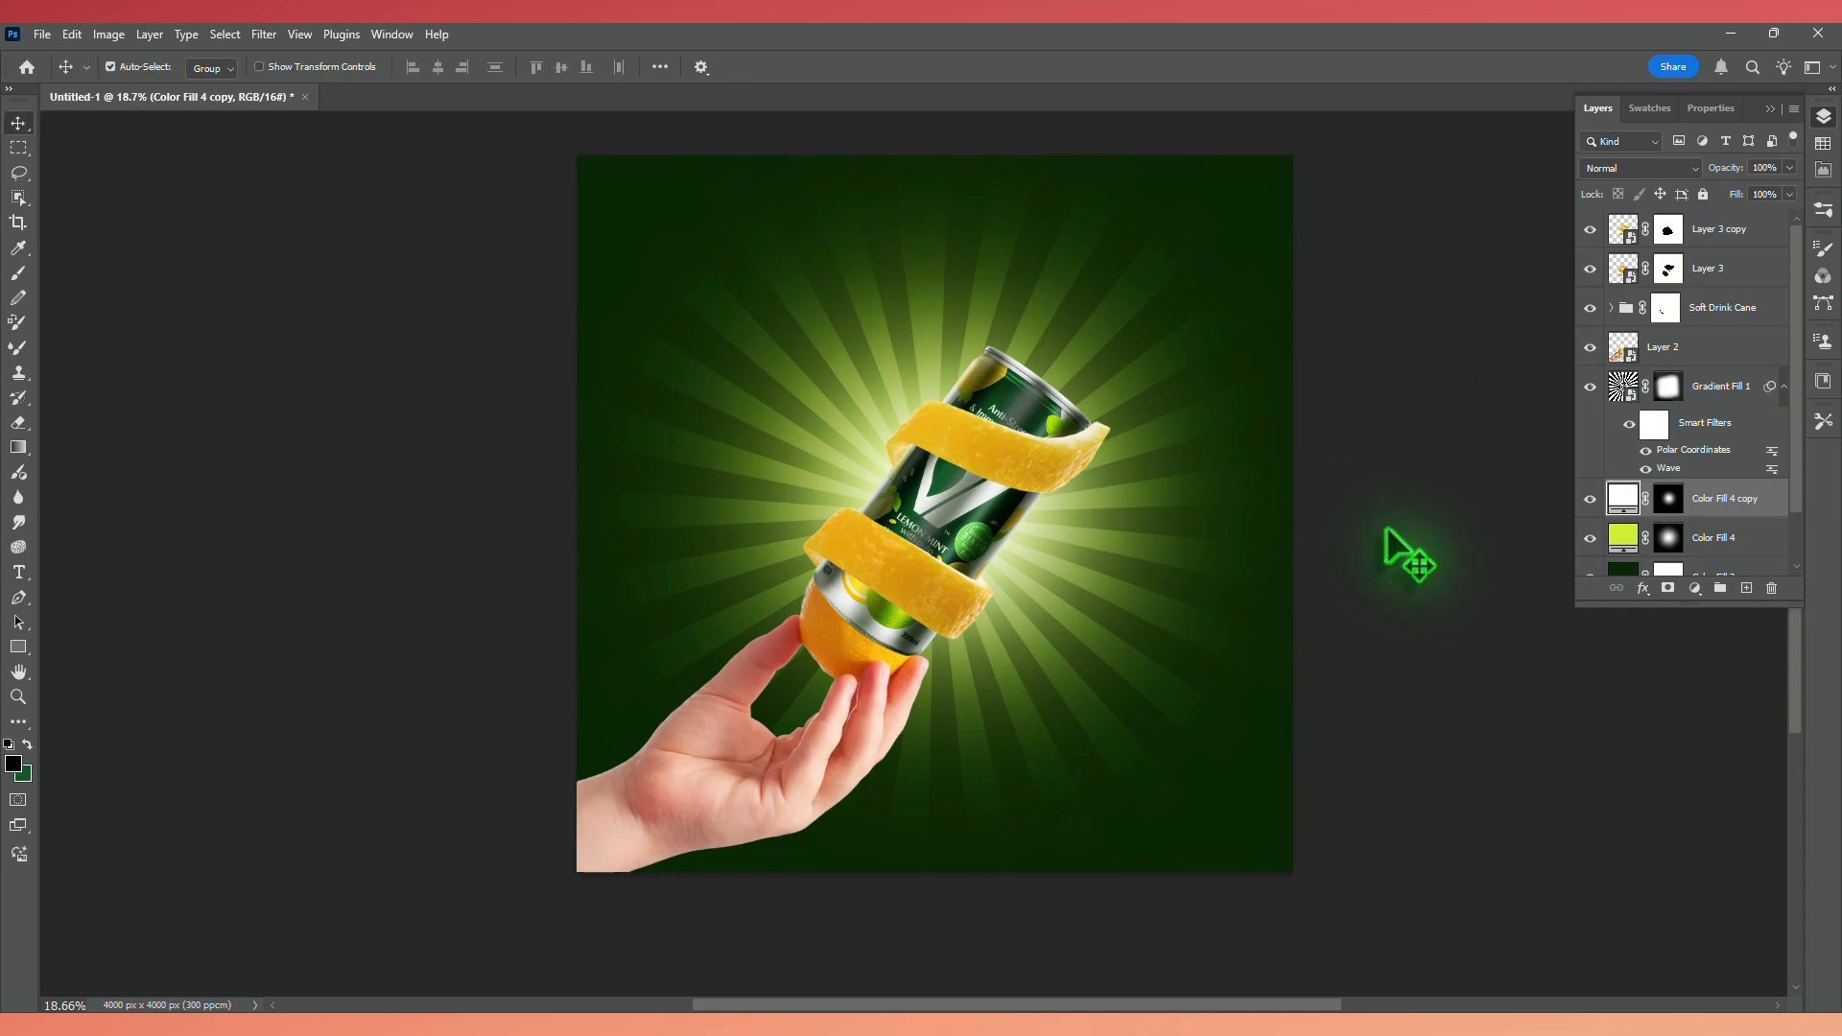
Enlarge the lime glow layer Color Fill 4 around its centre to about 120%.
click(1716, 540)
key(ctrl+t)
scroll(1521, 403, down, 2)
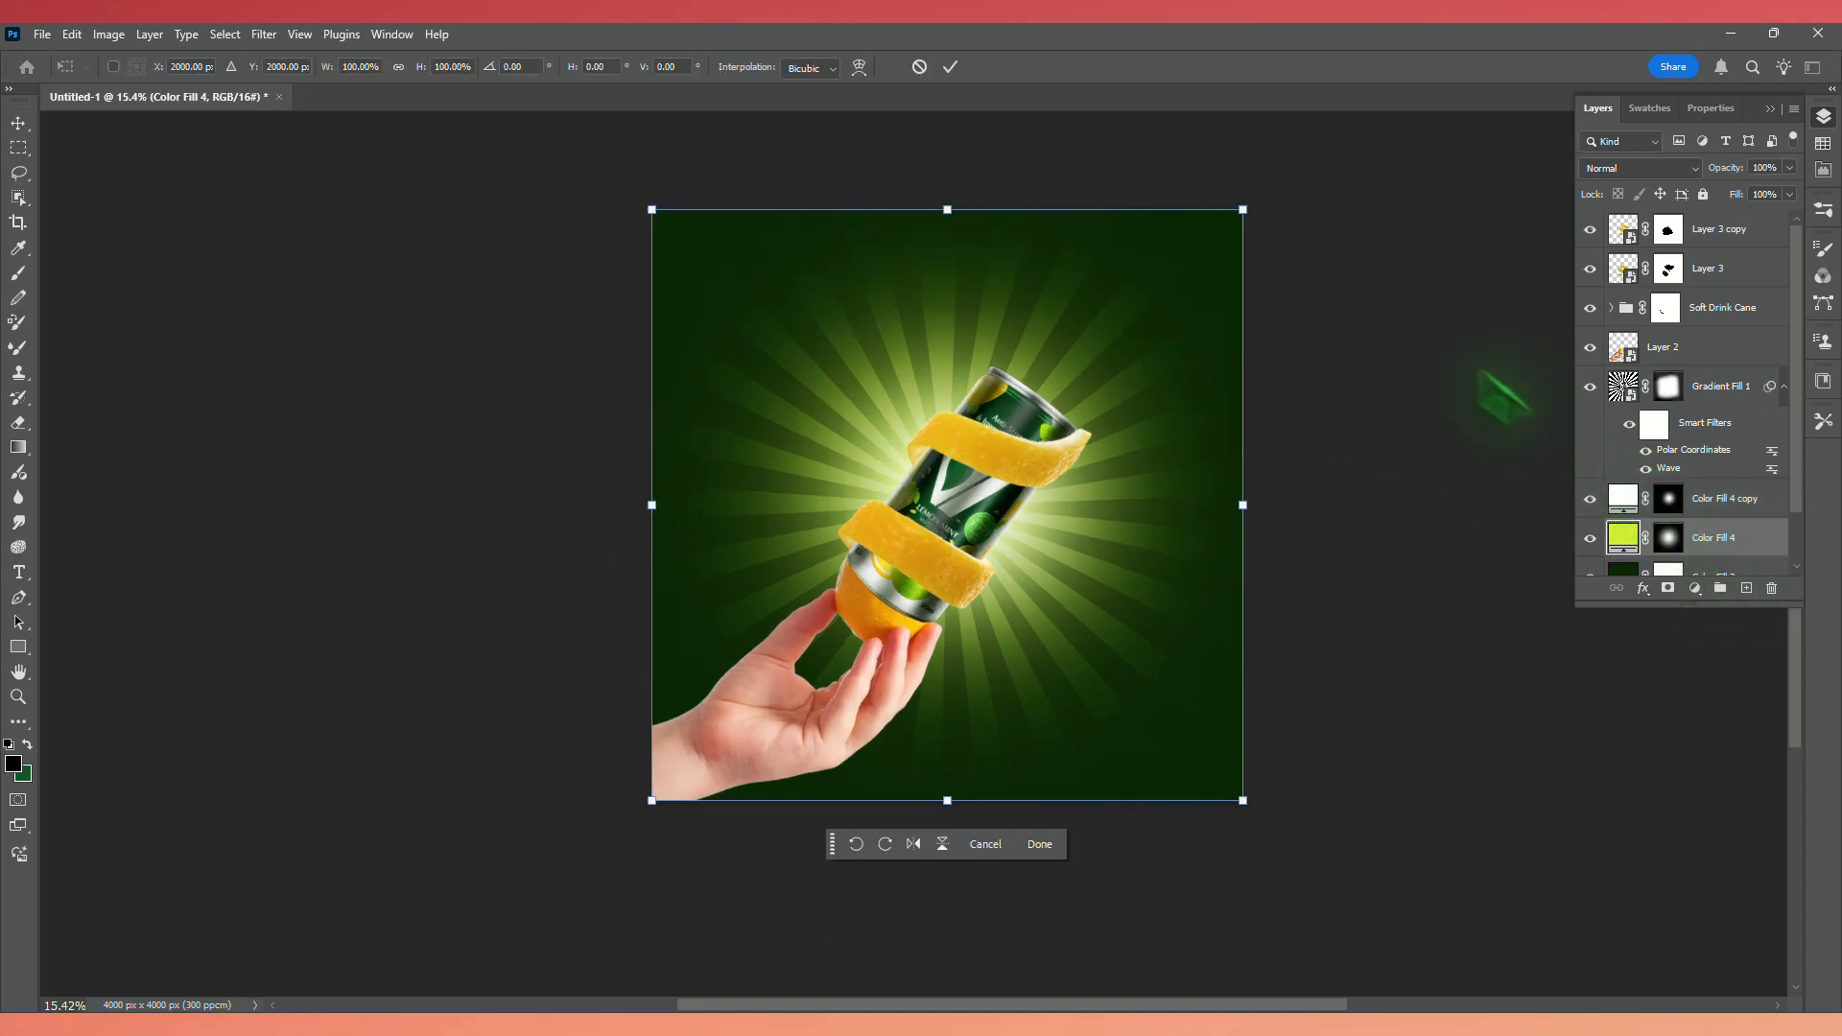
drag(1246, 203, 1329, 166)
drag(1032, 520, 1032, 539)
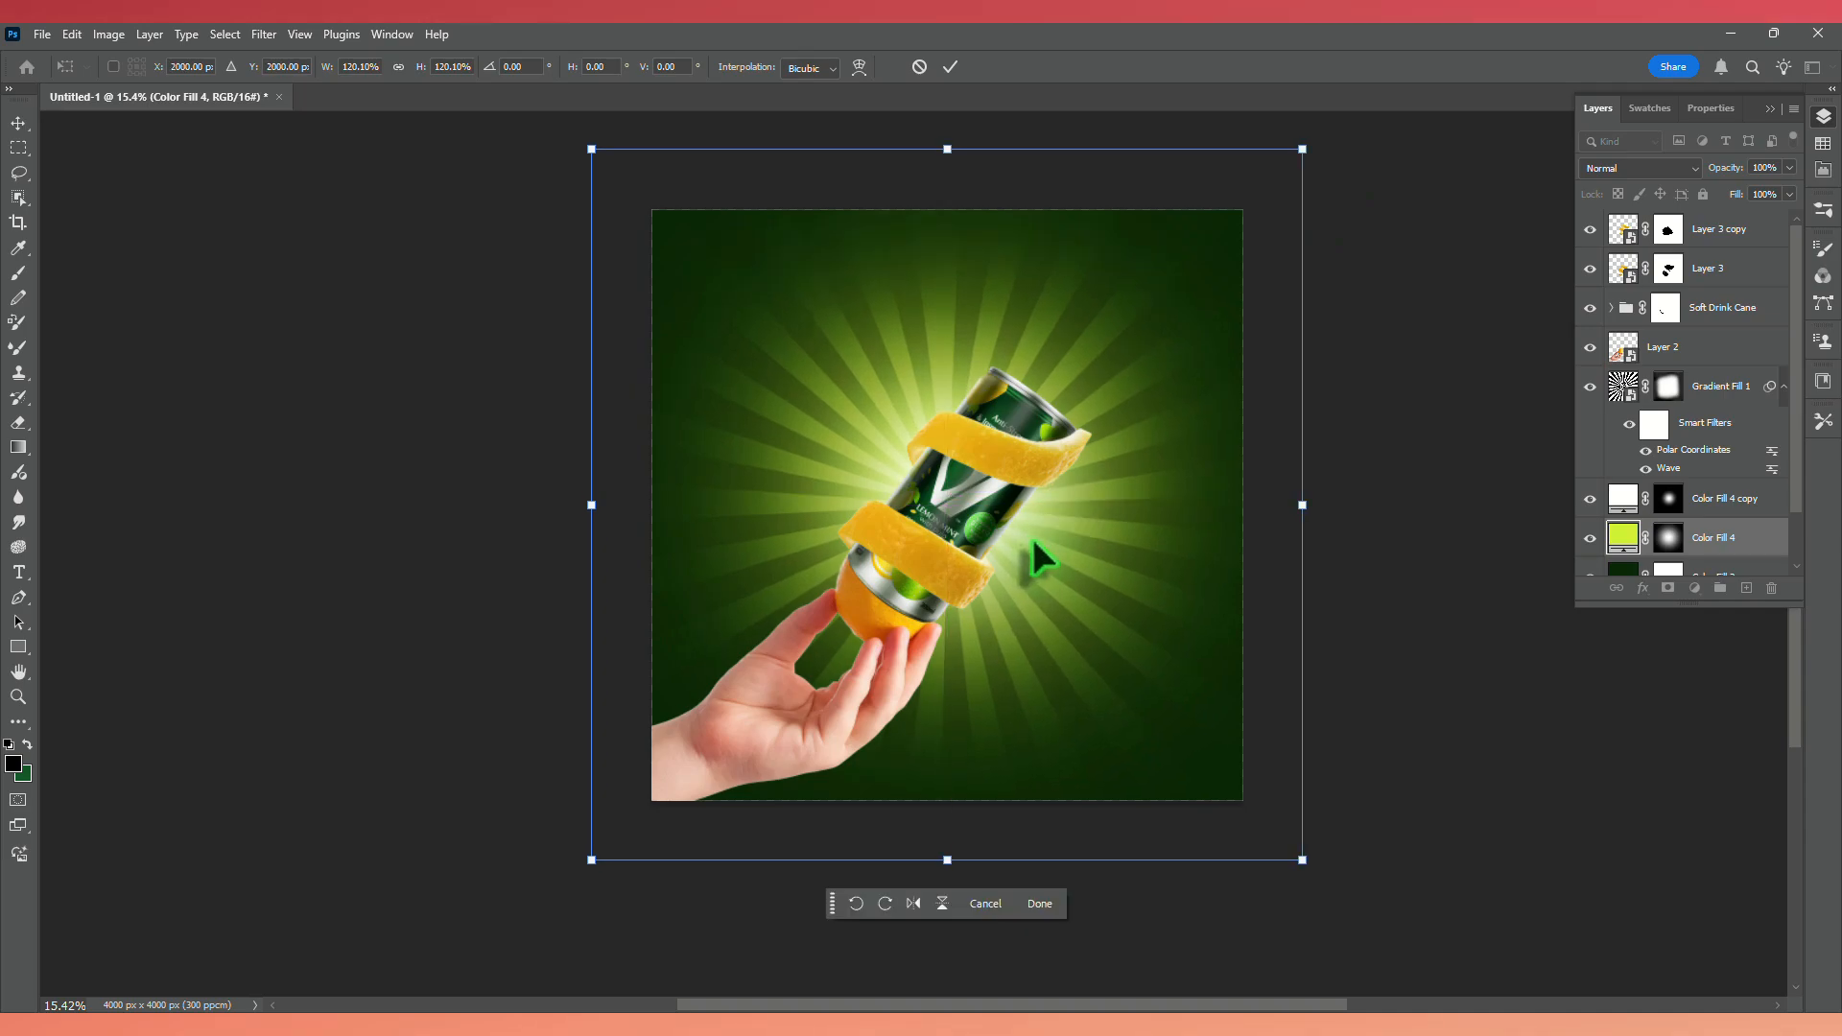
key(Return)
Change the Color Fill 4 glow to a bright yellow, f7ff18.
double_click(1628, 543)
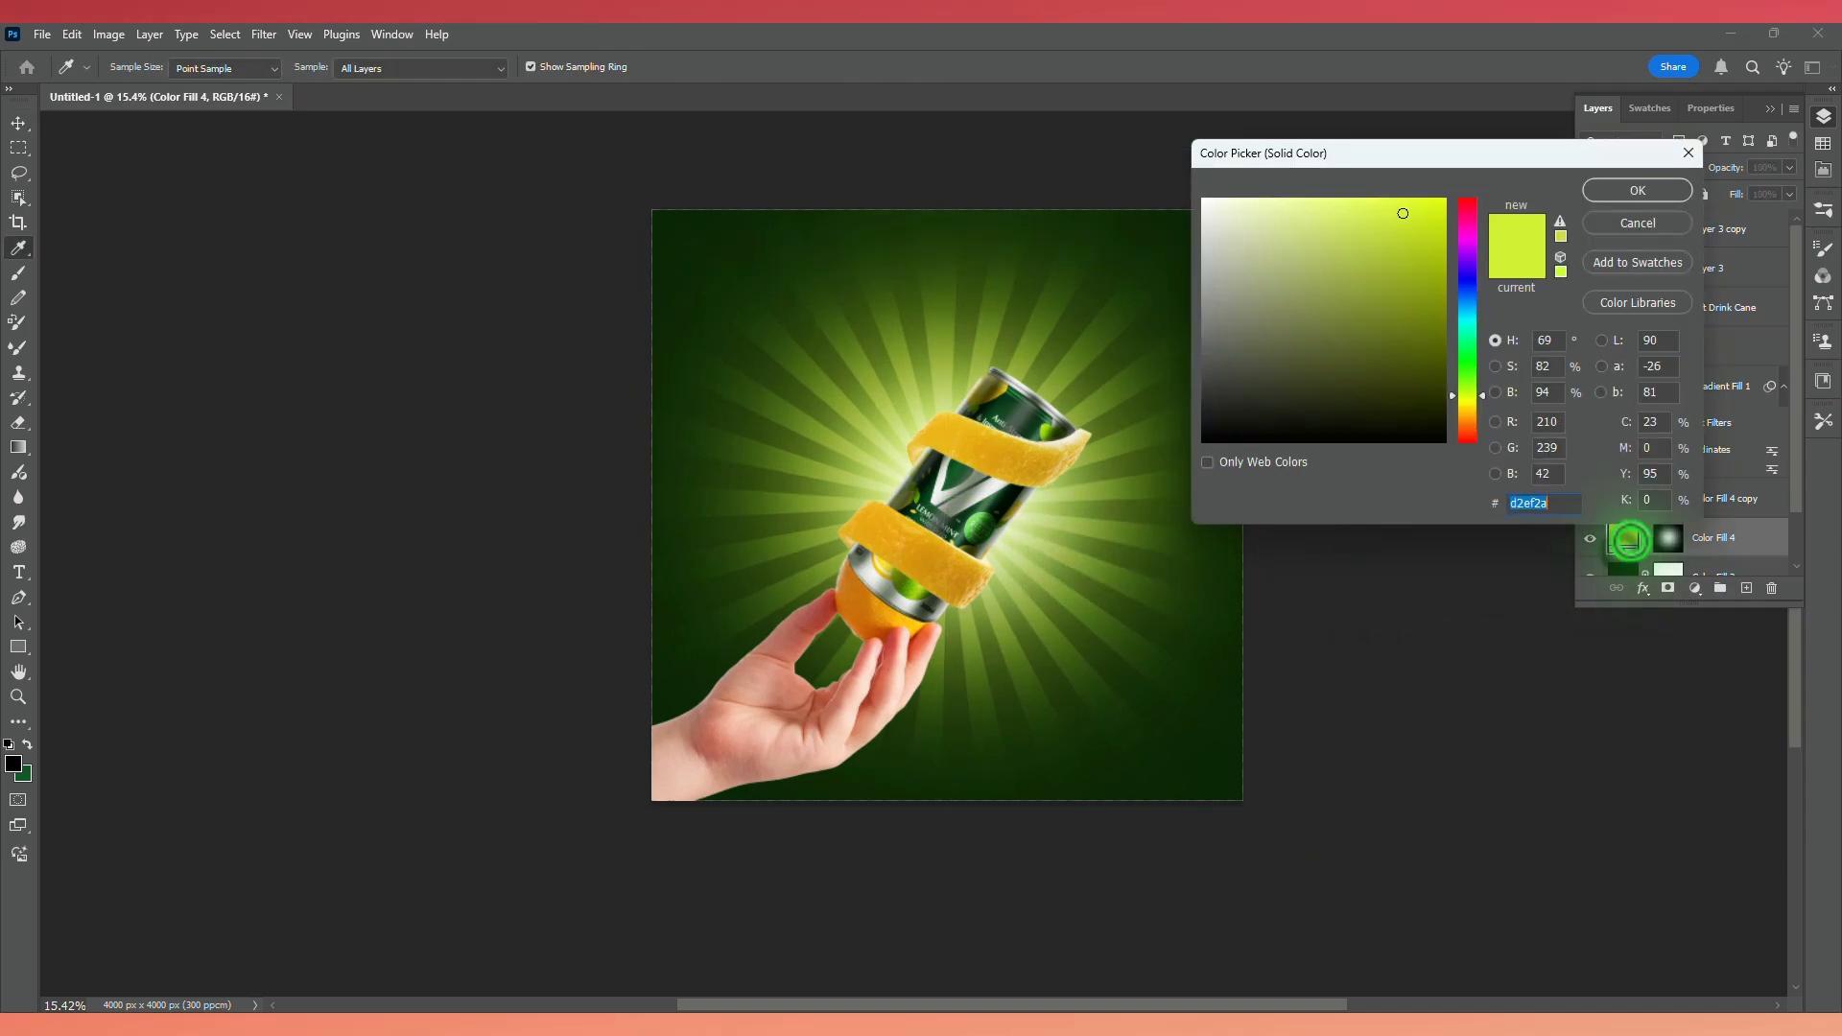
drag(1477, 394, 1476, 401)
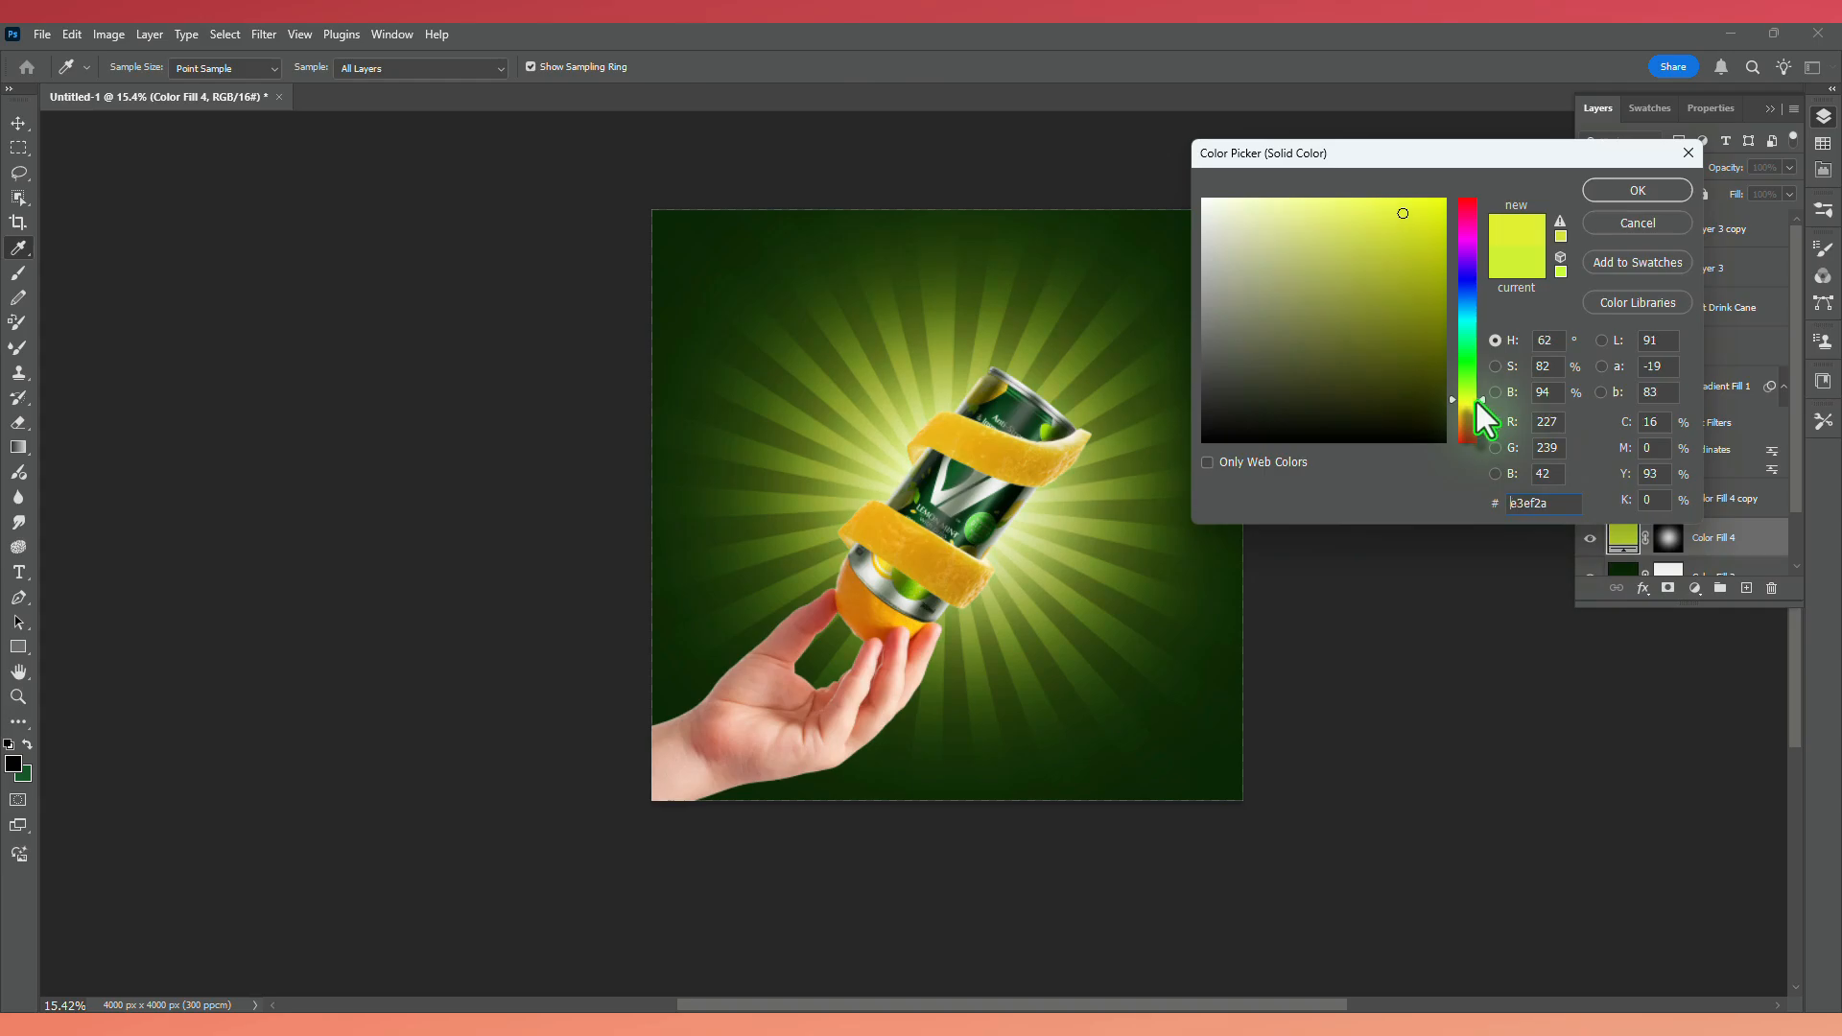
click(1403, 213)
drag(1402, 213, 1425, 196)
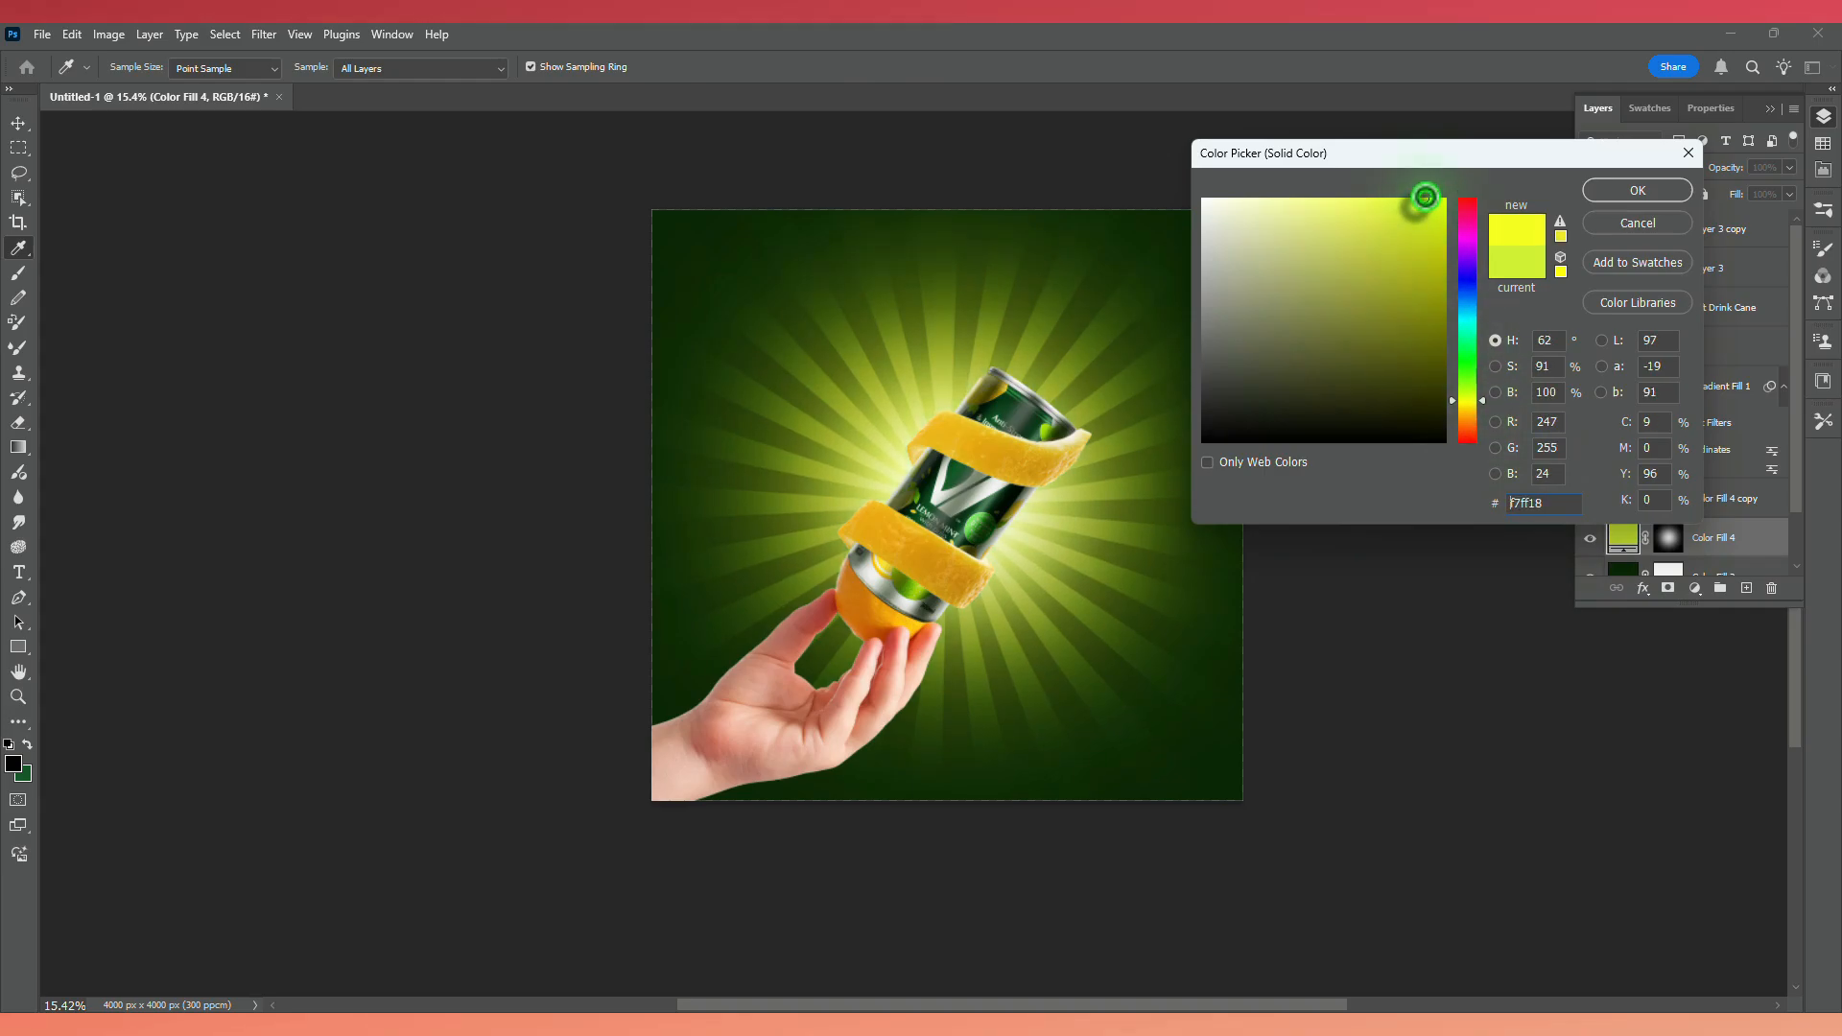
click(1631, 192)
scroll(1387, 252, up, 2)
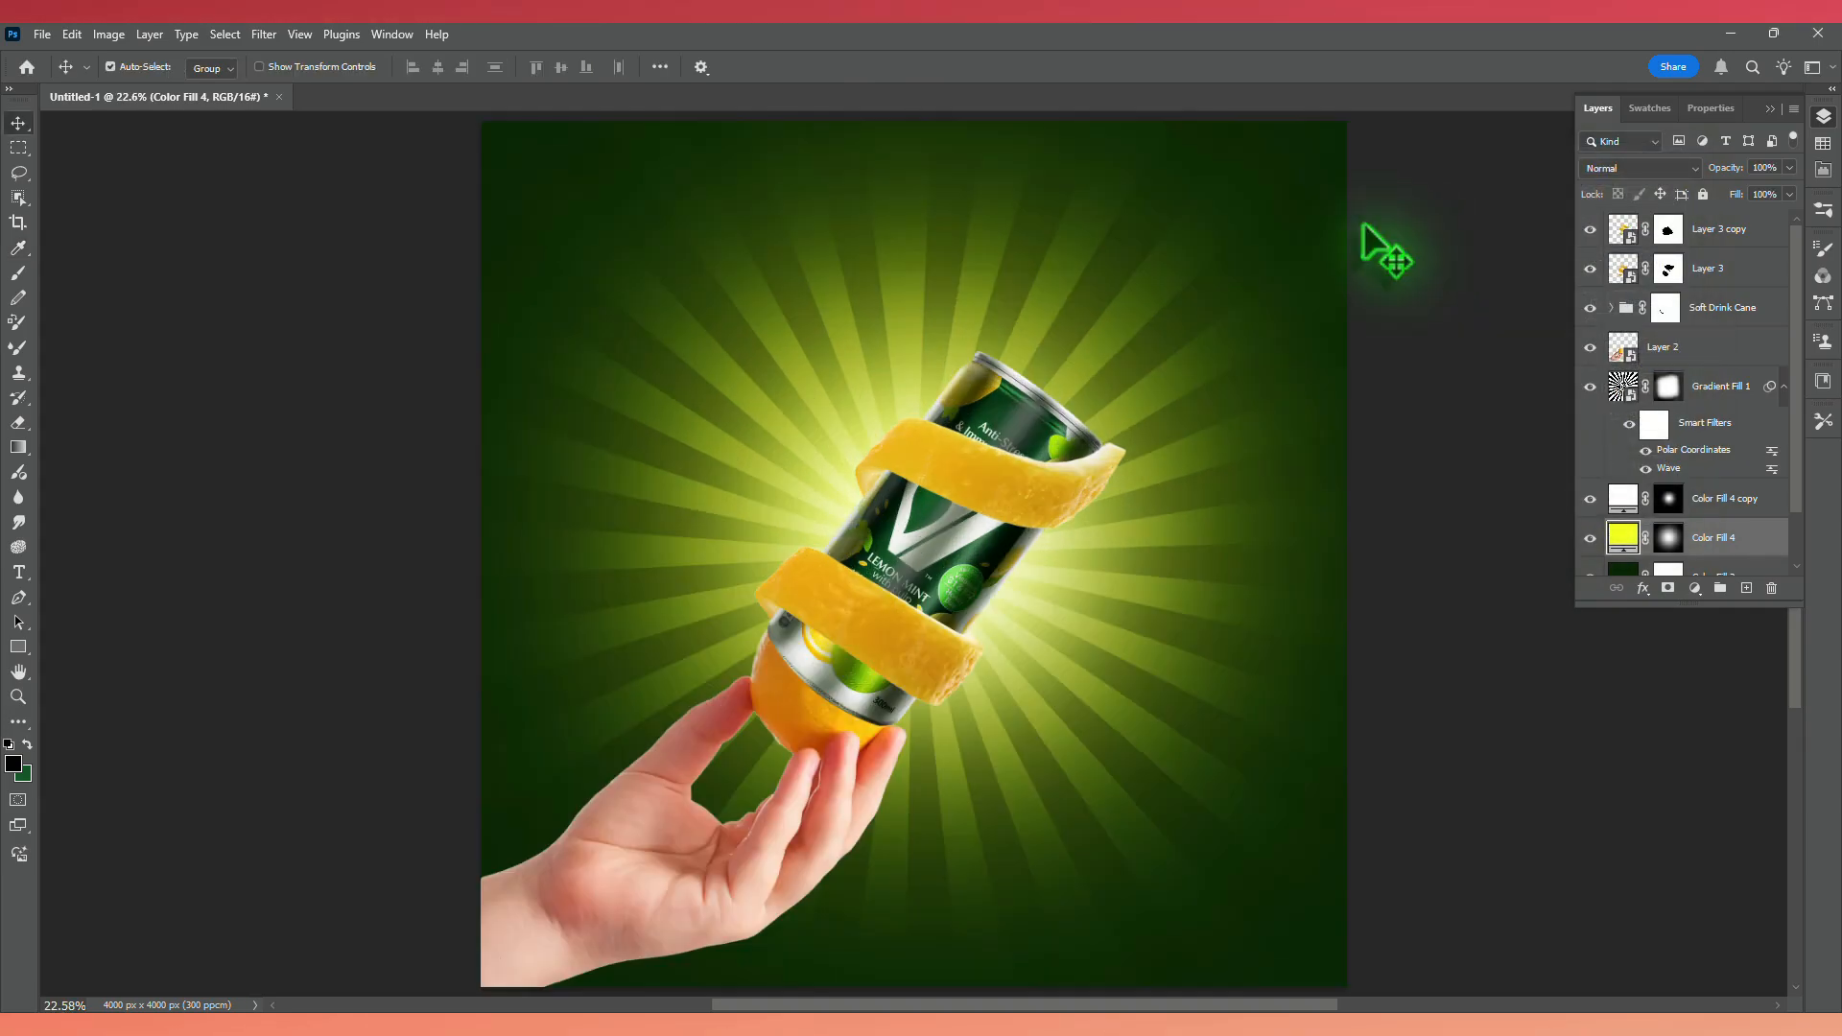
Group the Color Fill 2, Color Fill 4, Color Fill 4 copy and Gradient Fill 1 layers as Background.
click(1715, 578)
drag(1727, 578, 1726, 525)
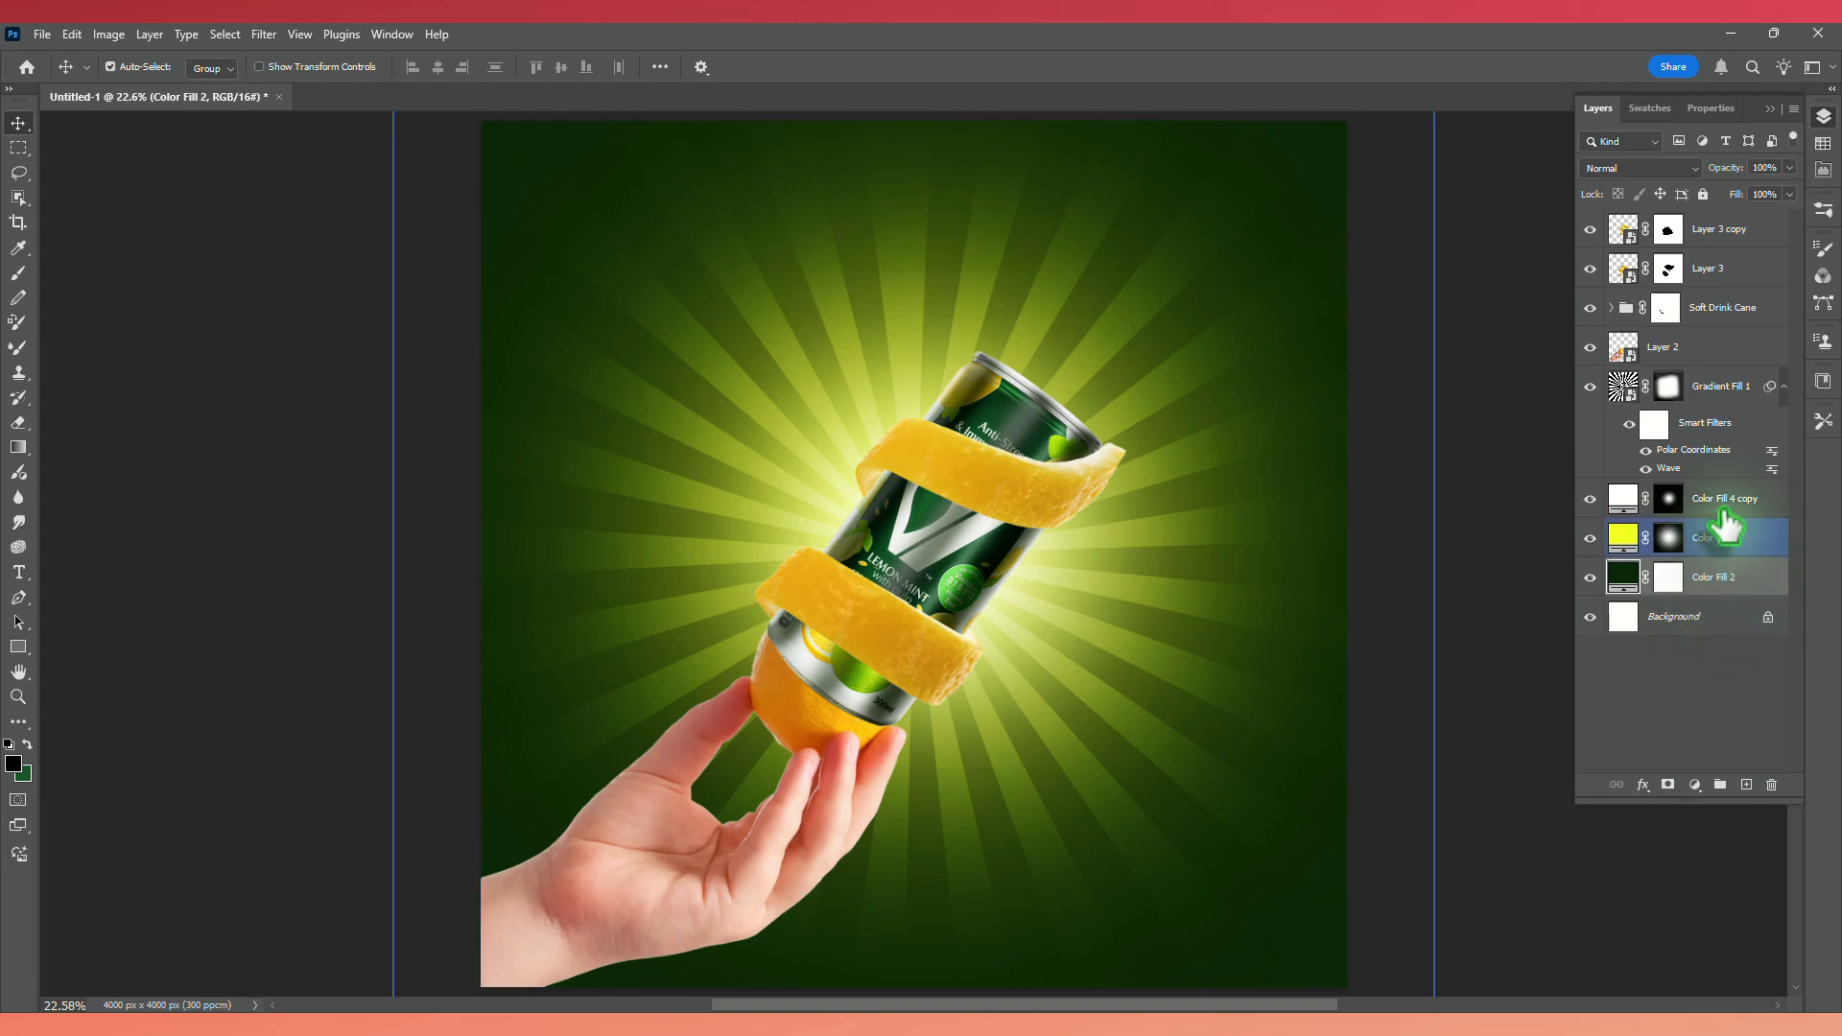
shift+click(1724, 509)
shift+click(1719, 390)
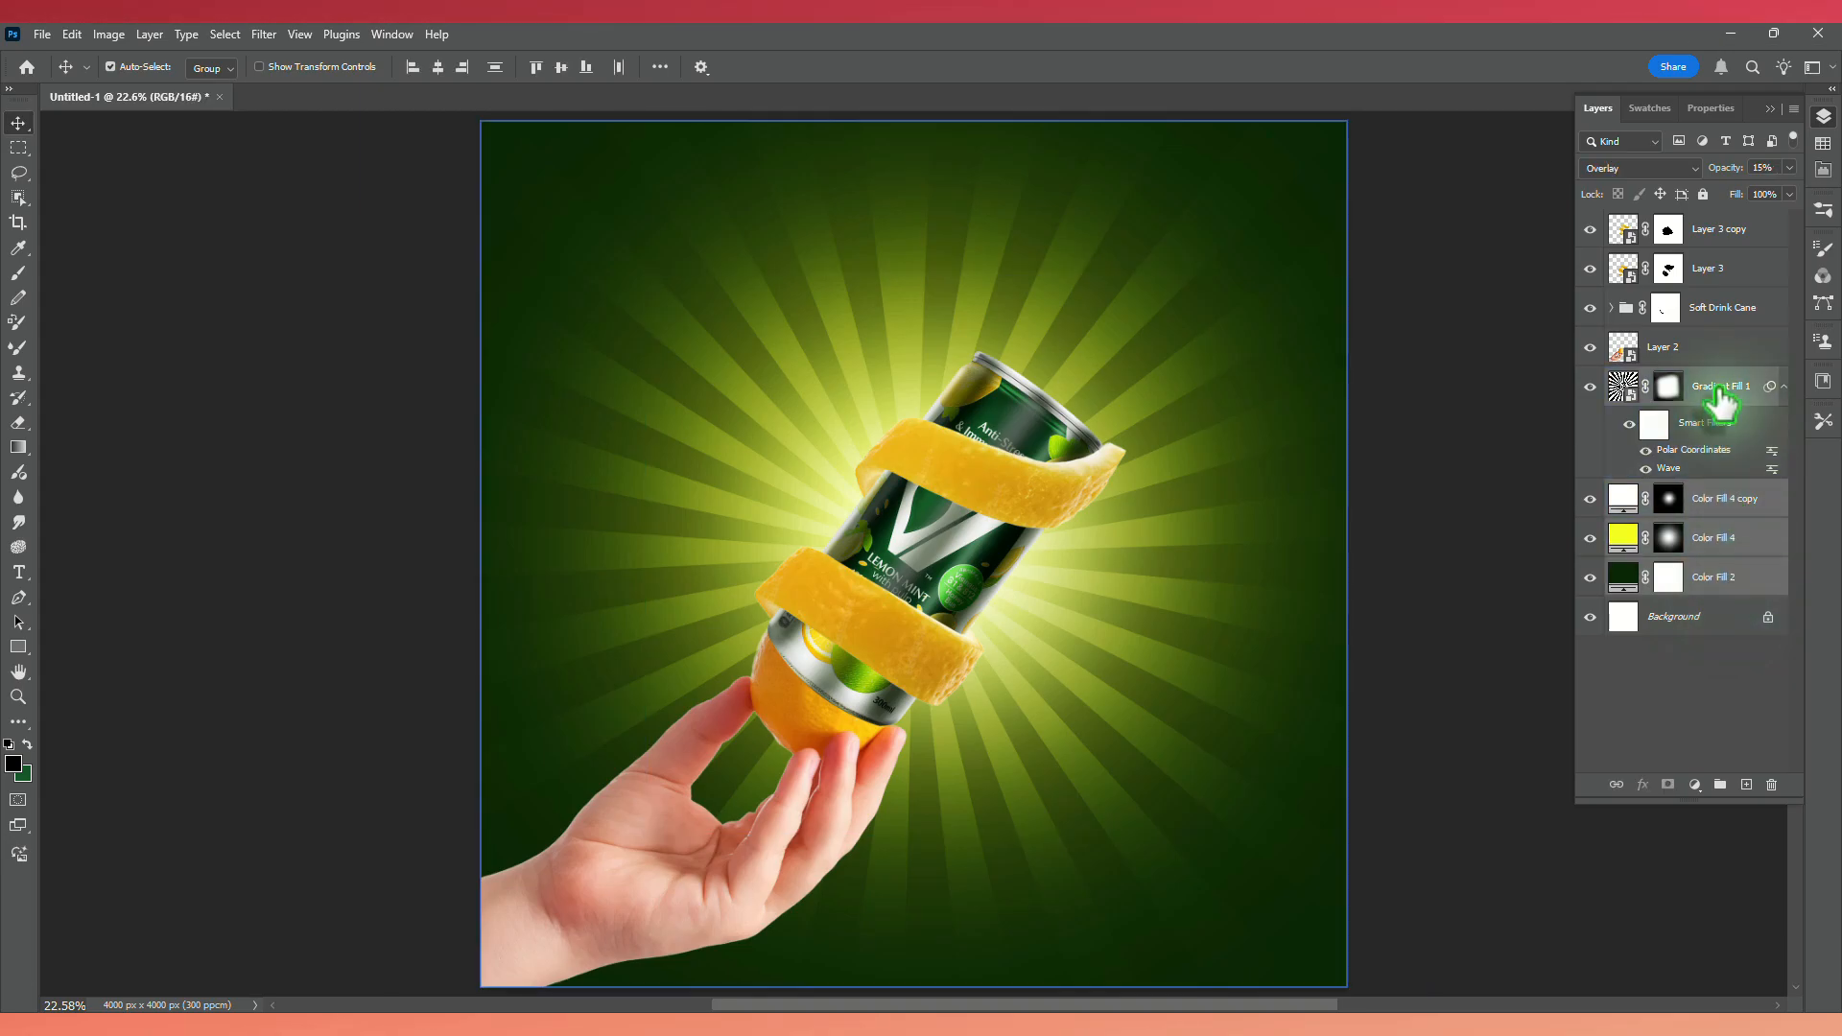
key(ctrl+g)
double_click(1666, 378)
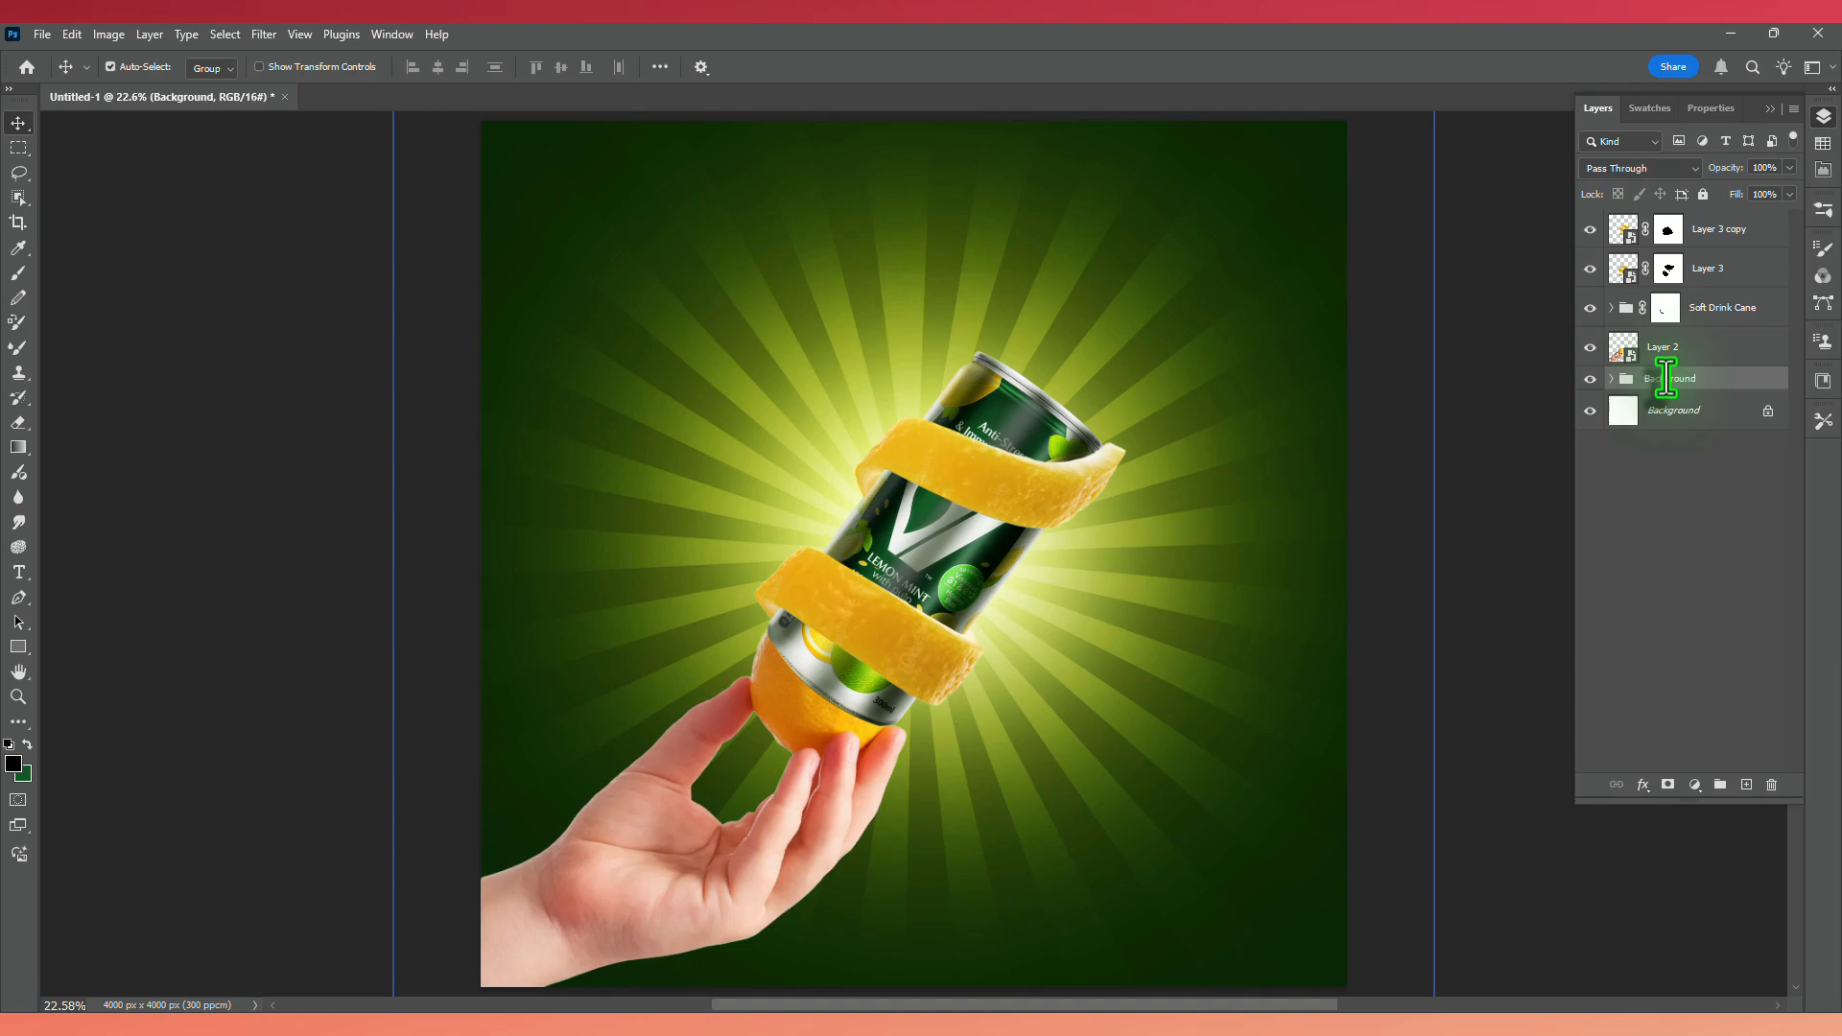
Put the hand's layer, Layer 2, in its own group named Hand.
click(1694, 357)
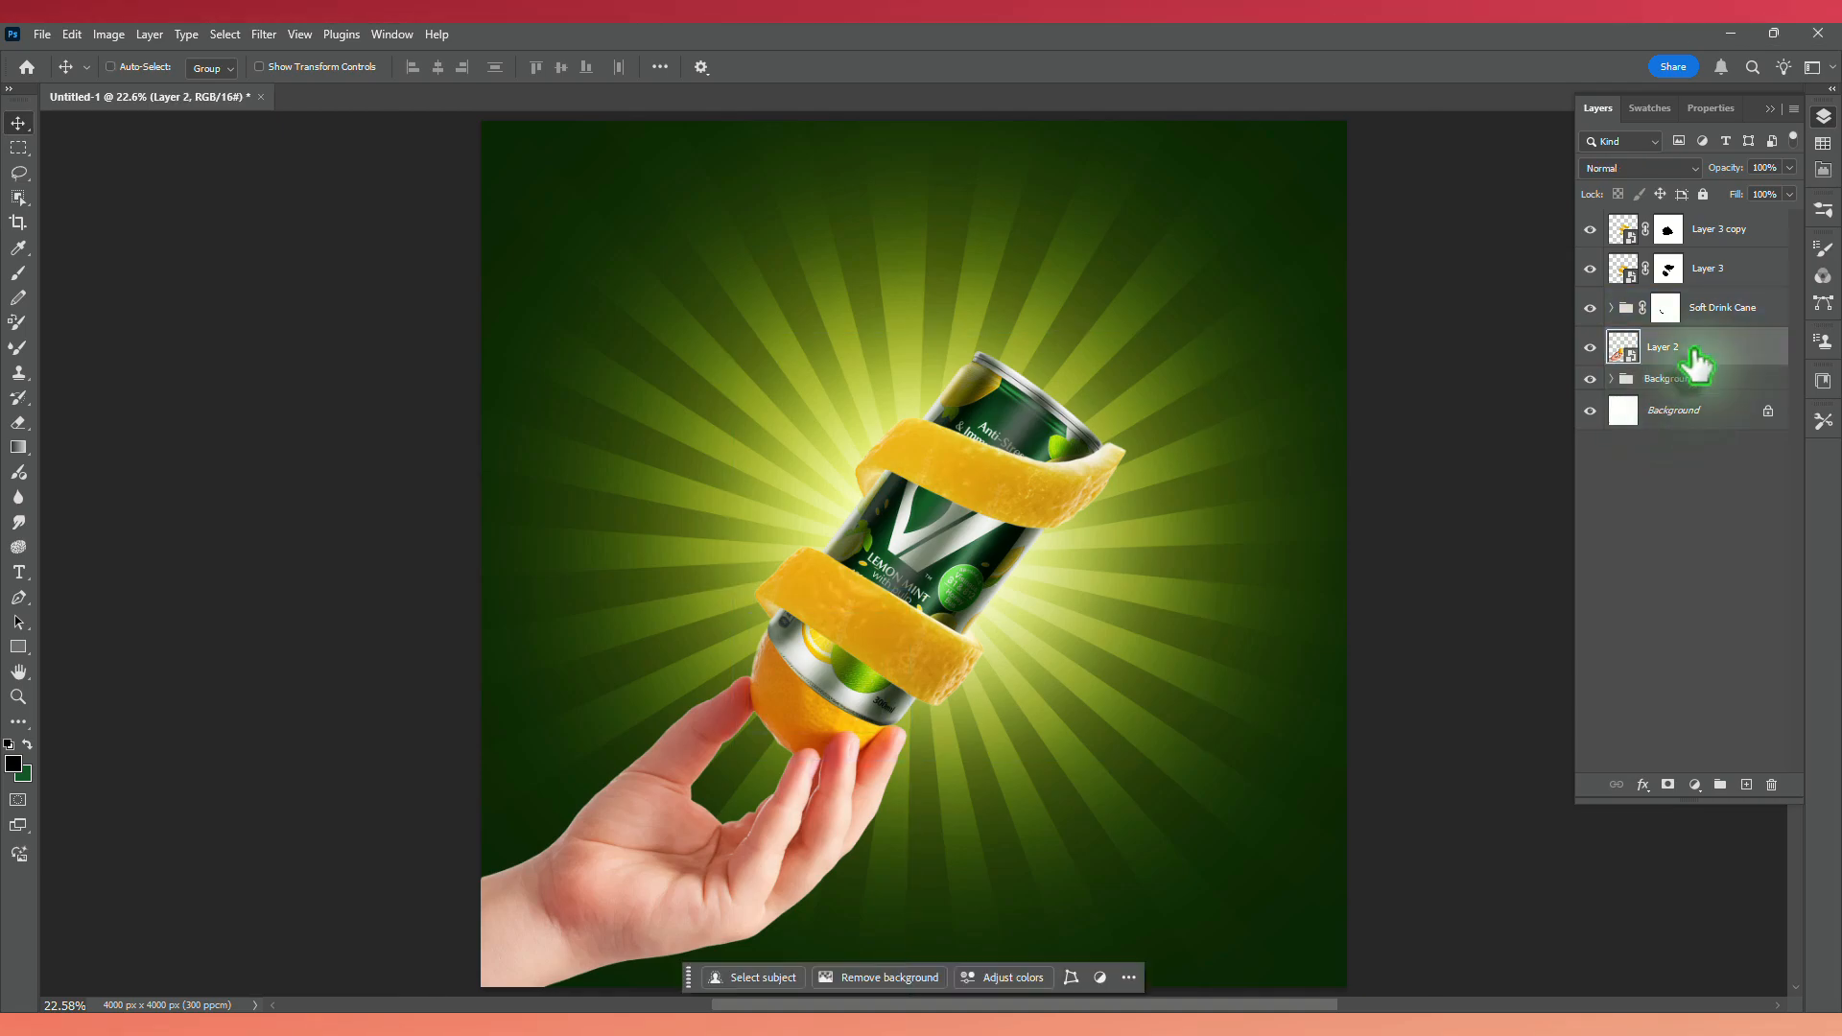
key(ctrl+g)
key(a)
double_click(1663, 339)
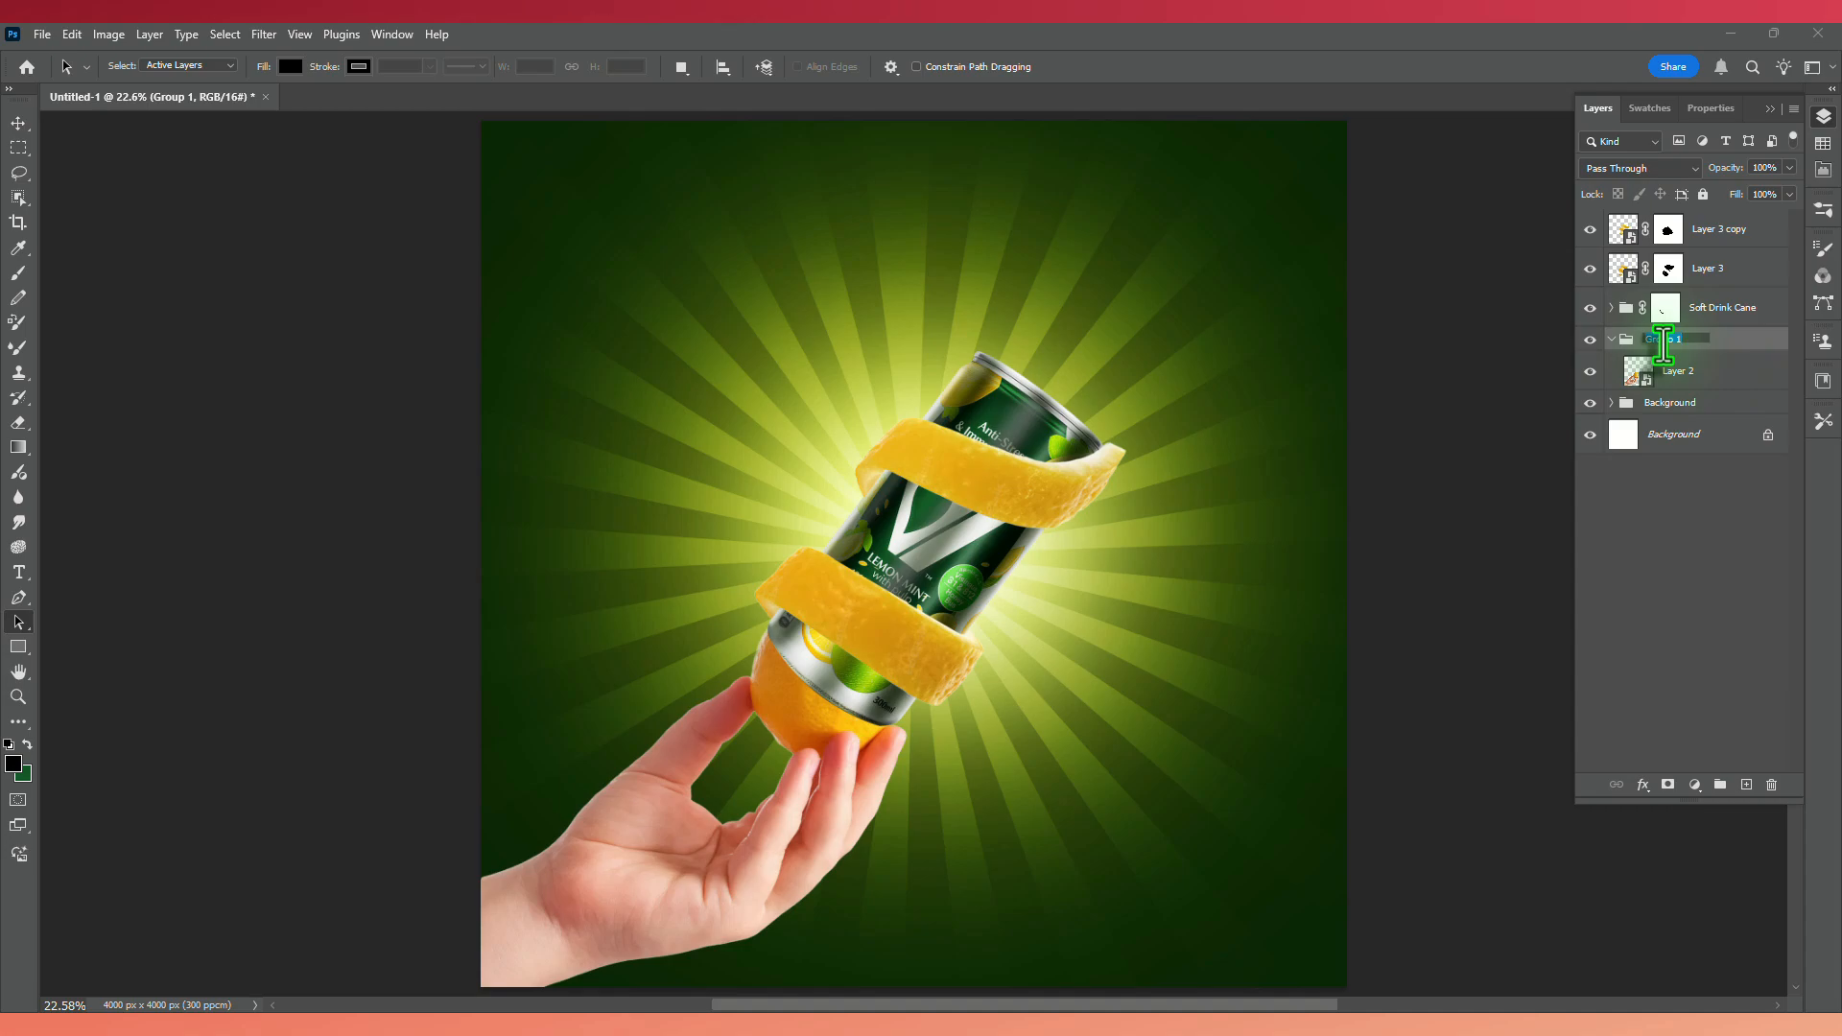
text(Hand)
key(Return)
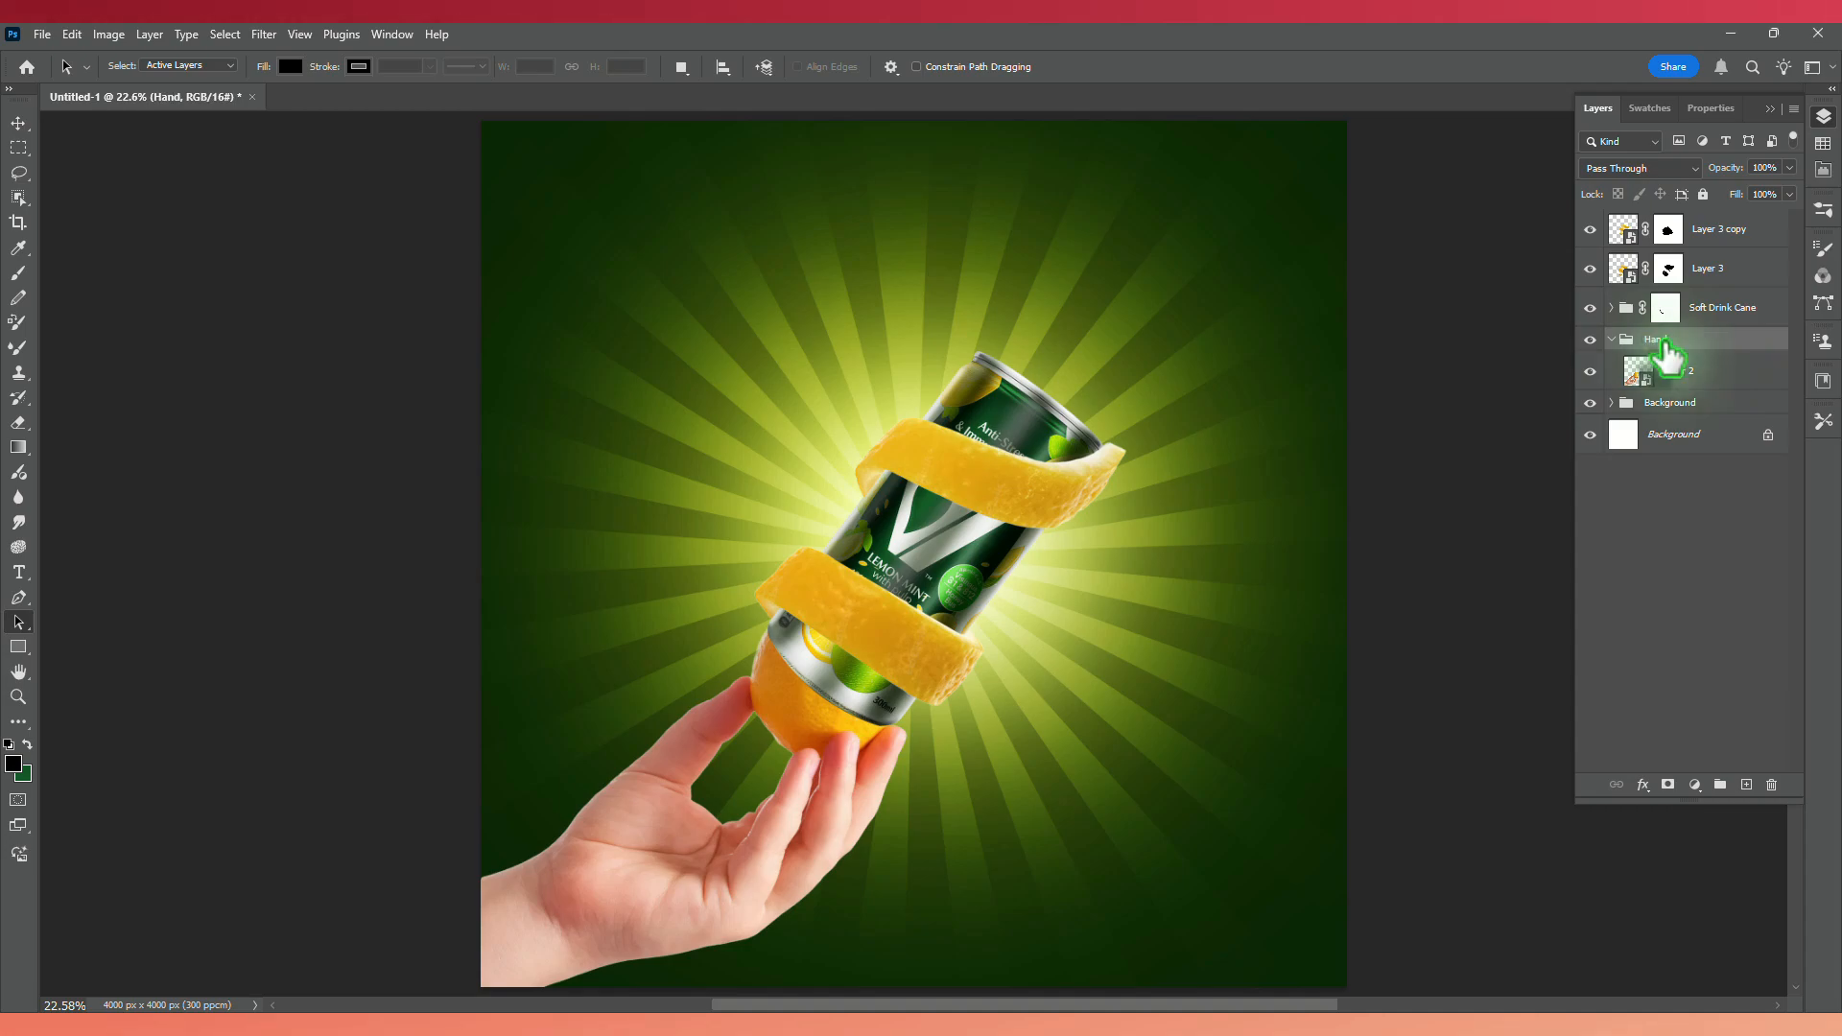
Put Layer 3 in a group named Lemon 01 and Layer 3 copy in a group named Lemon 02.
click(1710, 278)
key(ctrl+g)
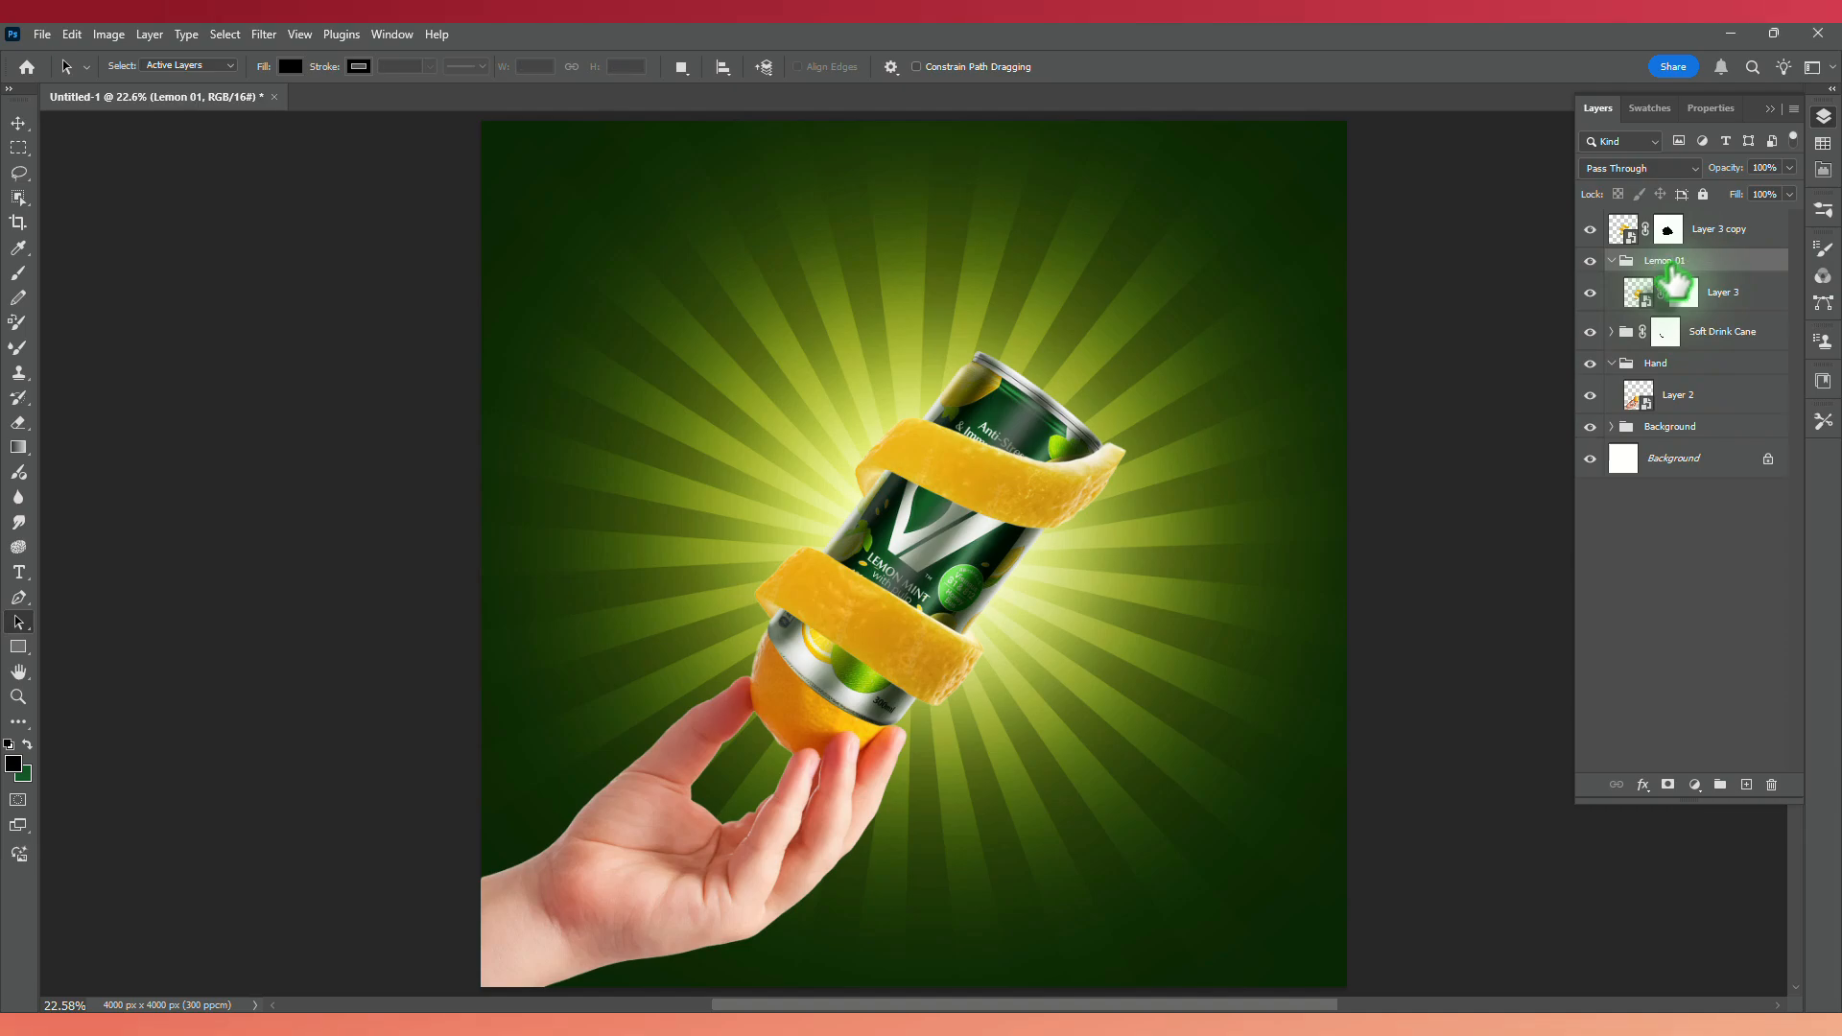
click(1717, 231)
key(ctrl+g)
double_click(1652, 226)
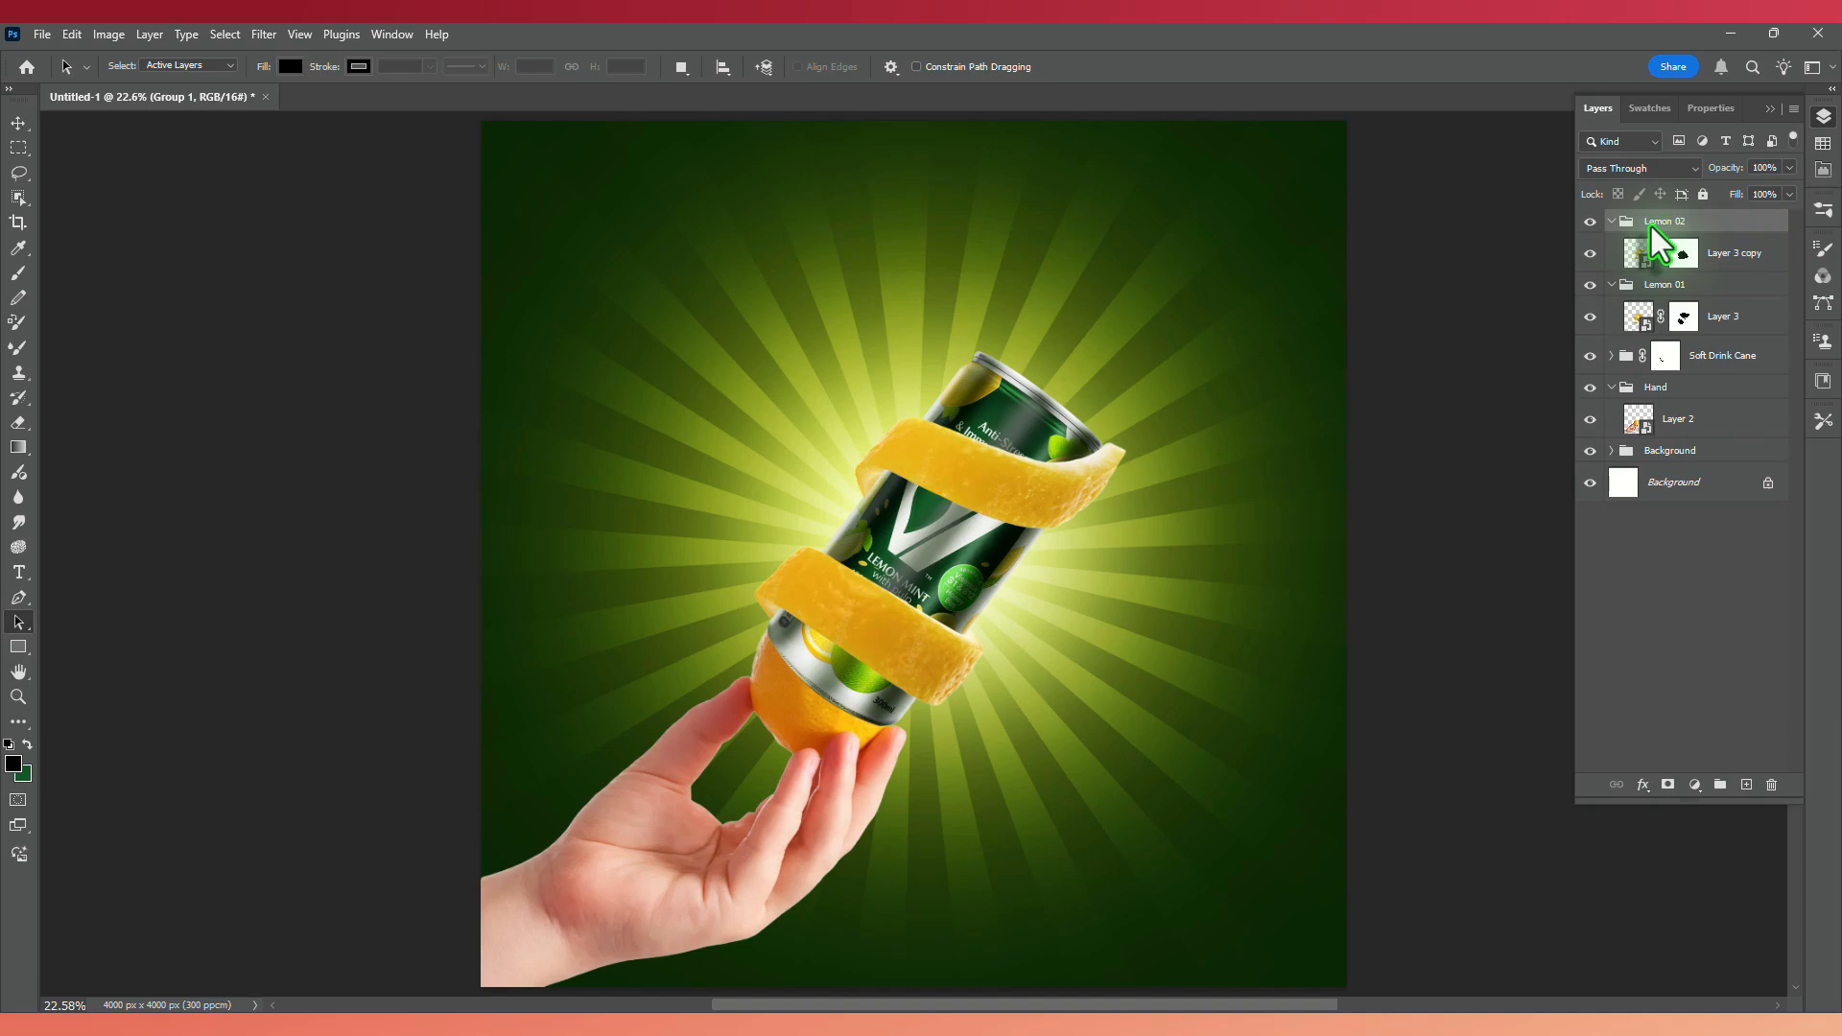
Collapse the Lemon 02, Lemon 01 and Hand groups and clear the layer selection.
click(1612, 221)
click(1612, 245)
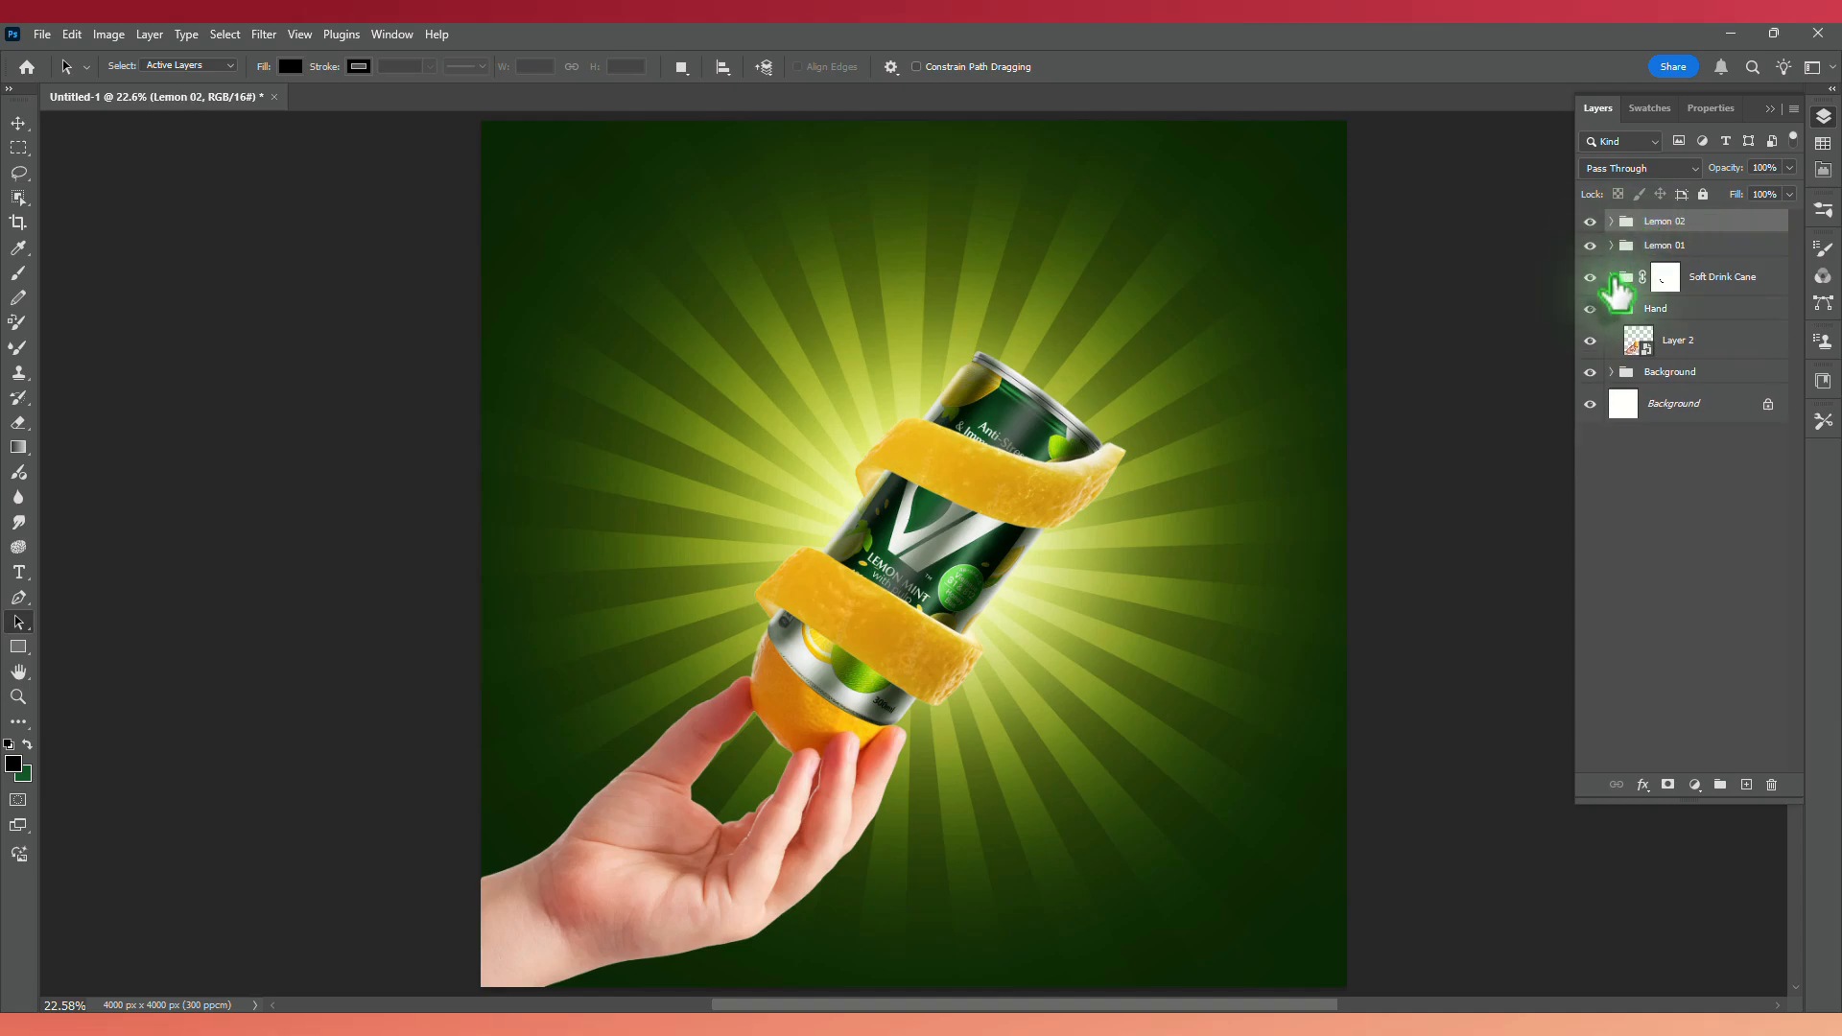
click(1612, 277)
click(1612, 278)
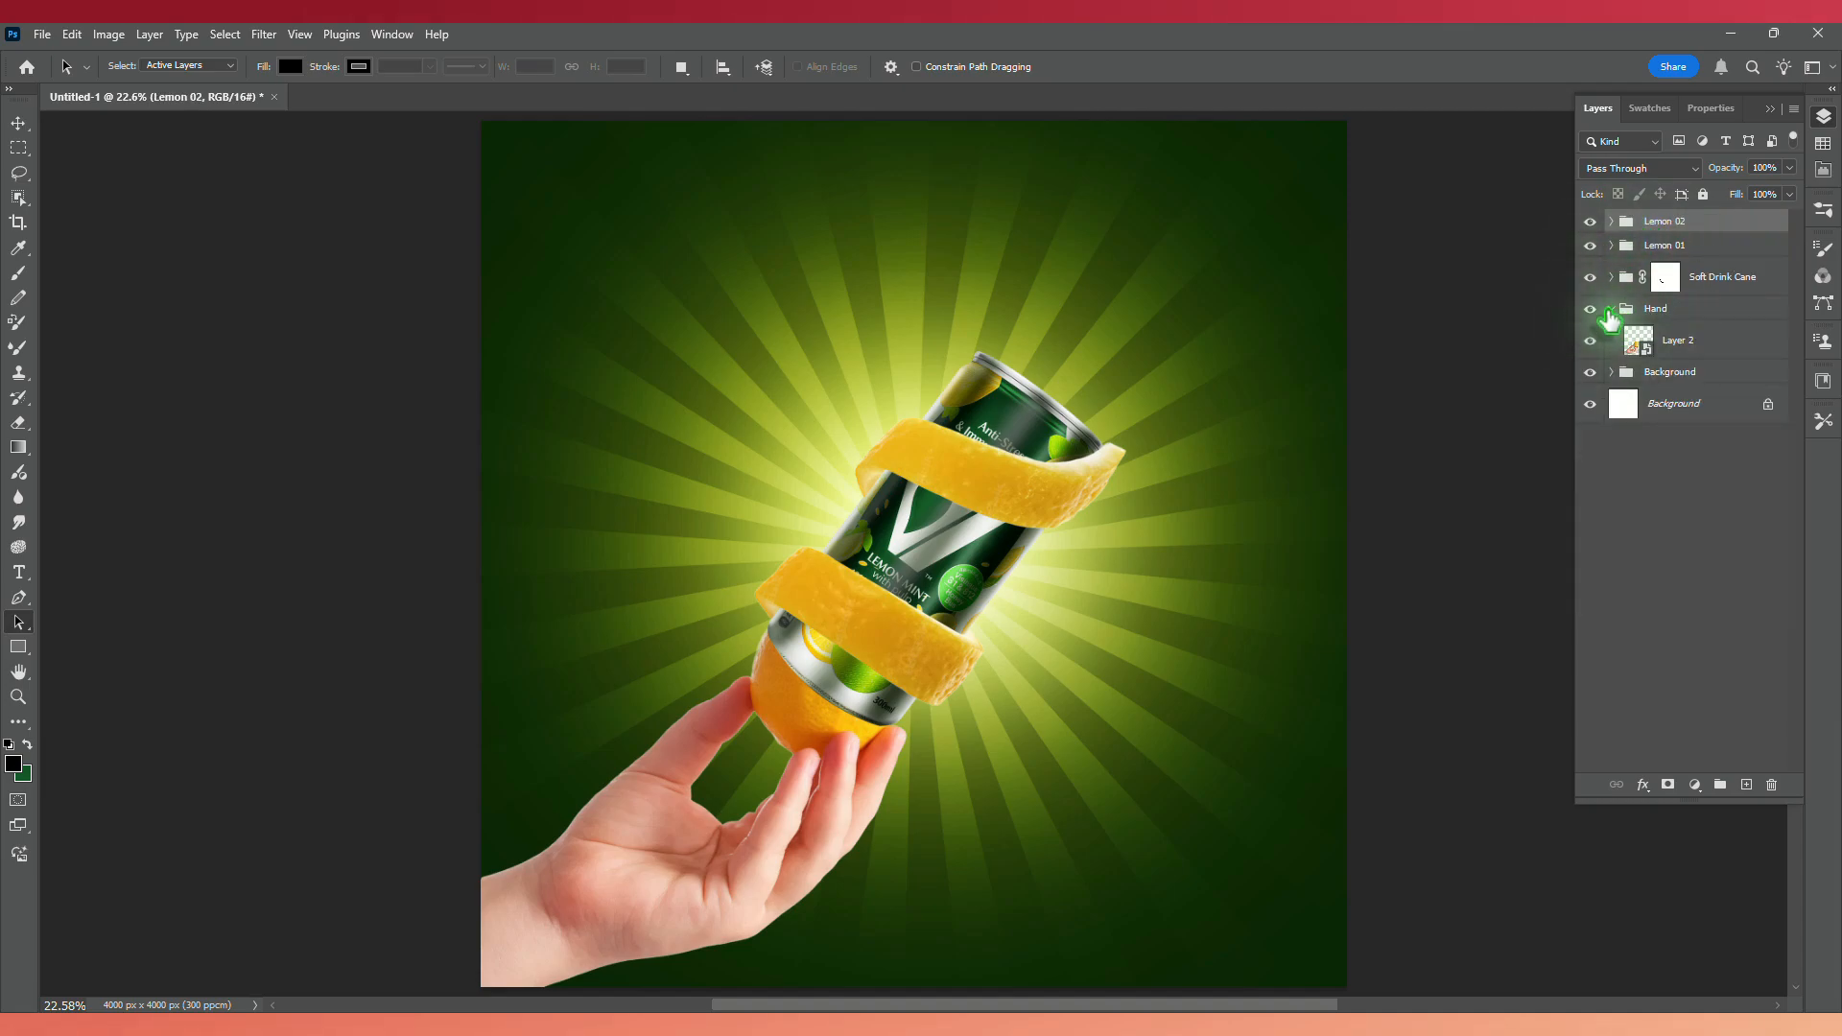
click(1610, 316)
click(1612, 307)
click(1612, 332)
click(1612, 332)
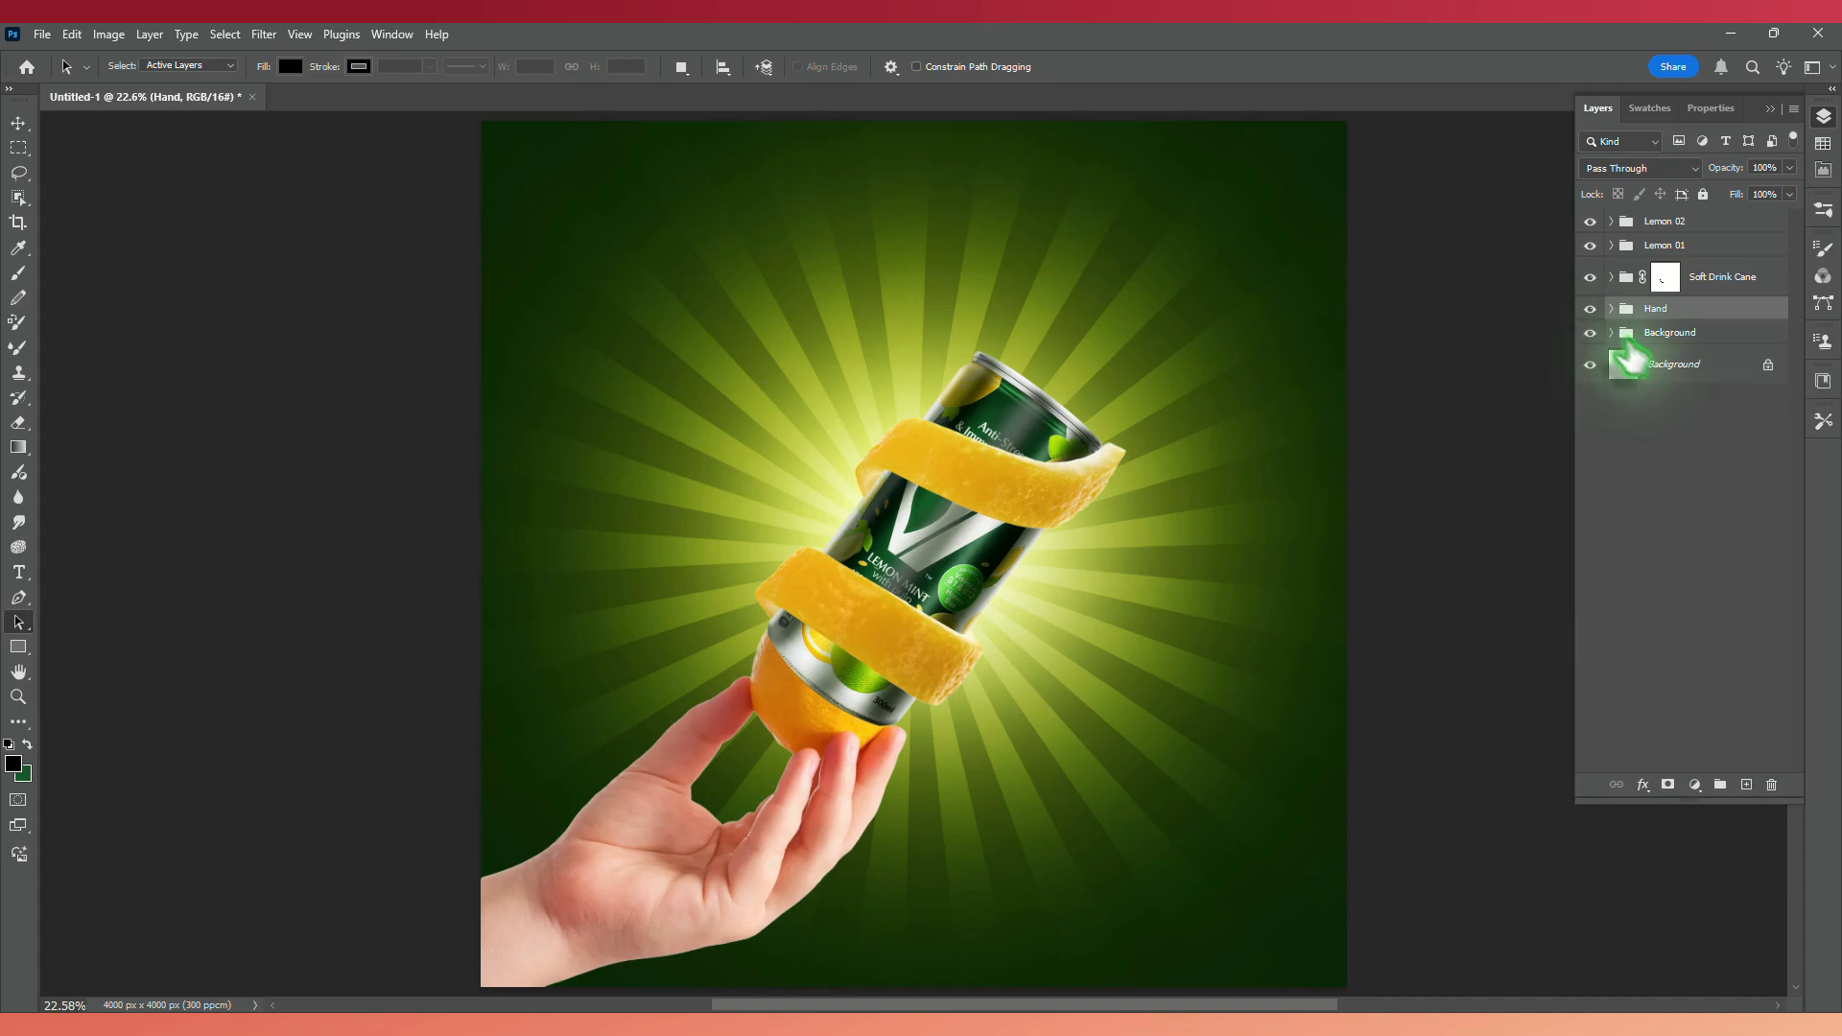
click(1696, 614)
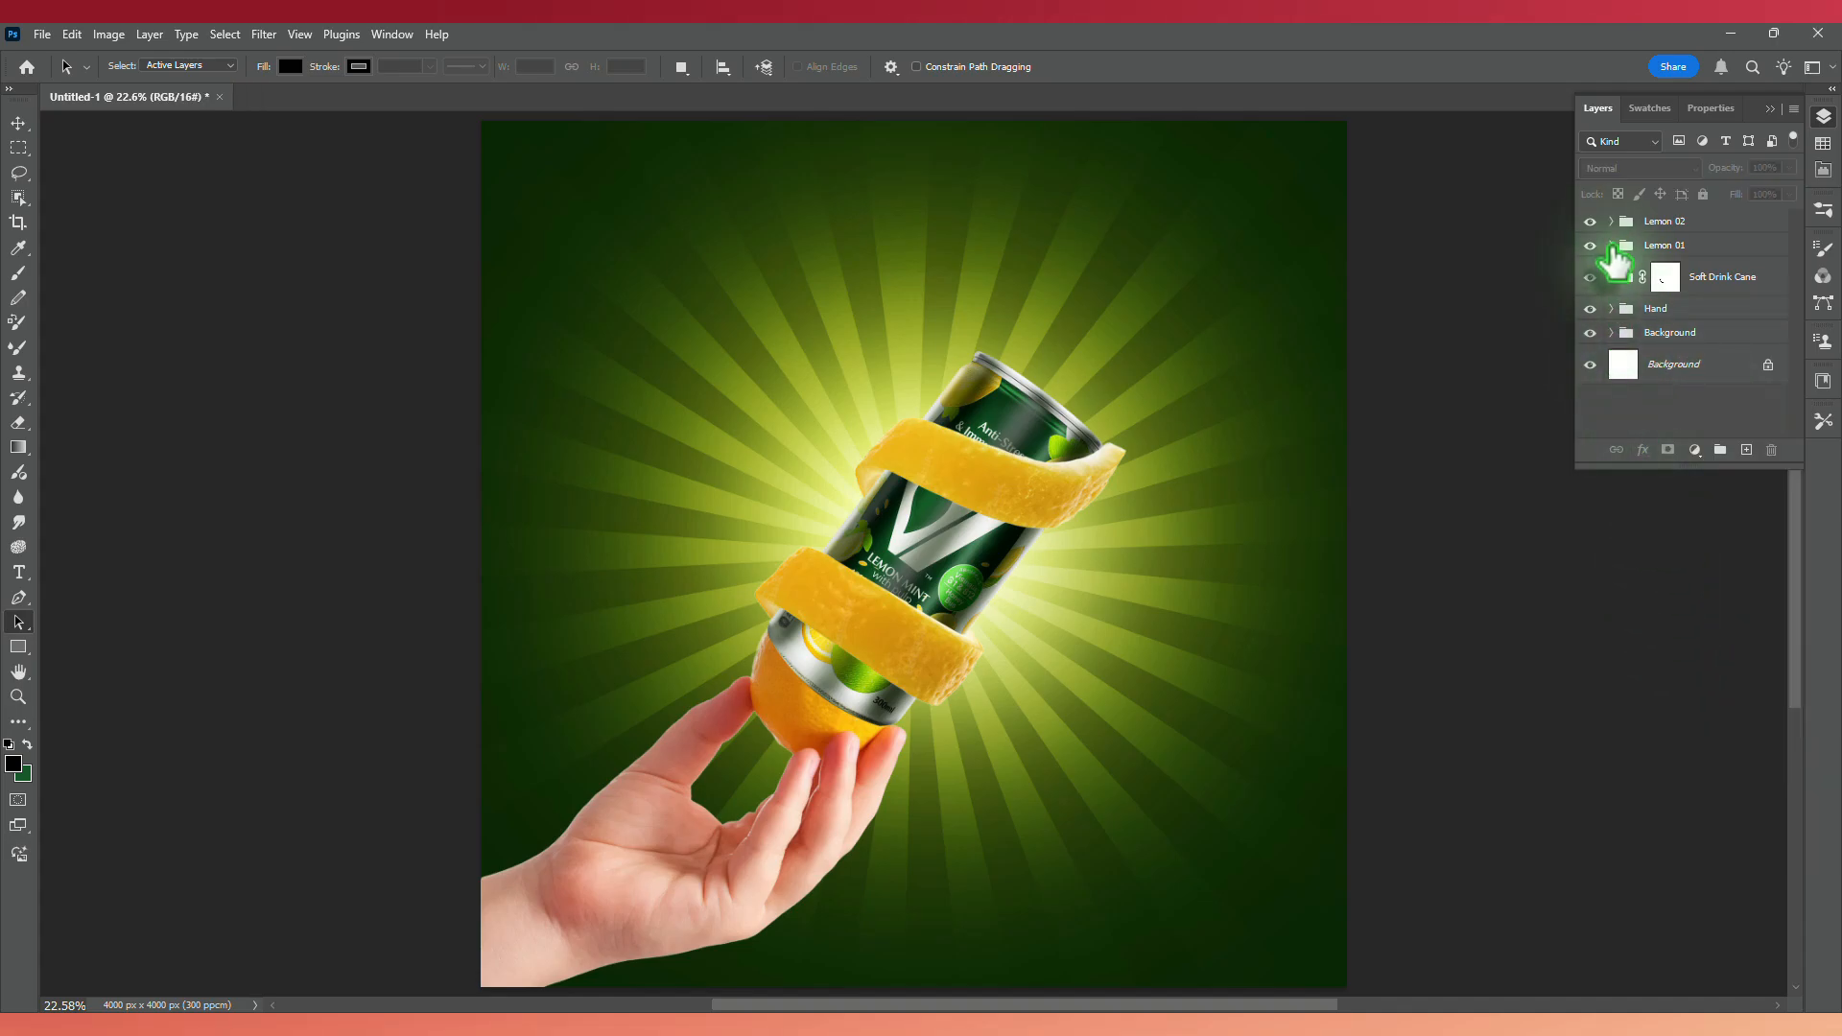
Add a Hue/Saturation adjustment above Layer 3 in Lemon 01, with Colorize on and clipped to the lower peel band.
click(1612, 245)
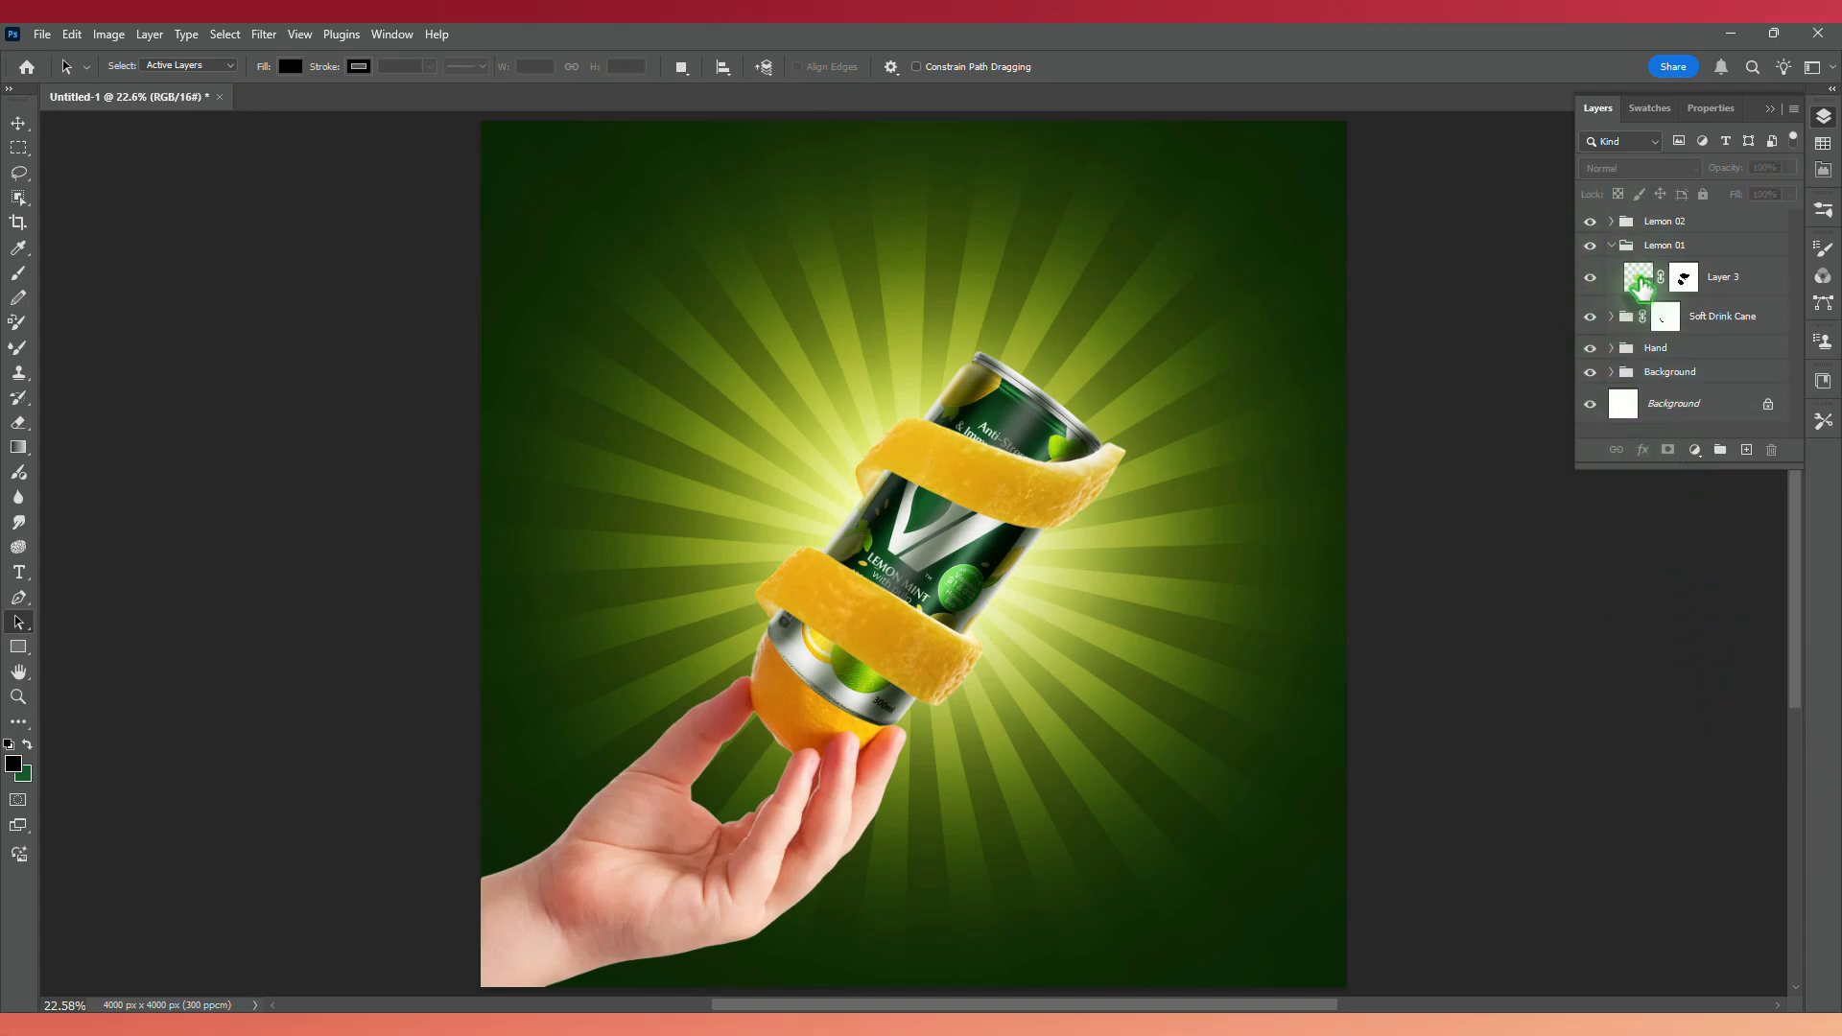
click(1630, 276)
click(1694, 453)
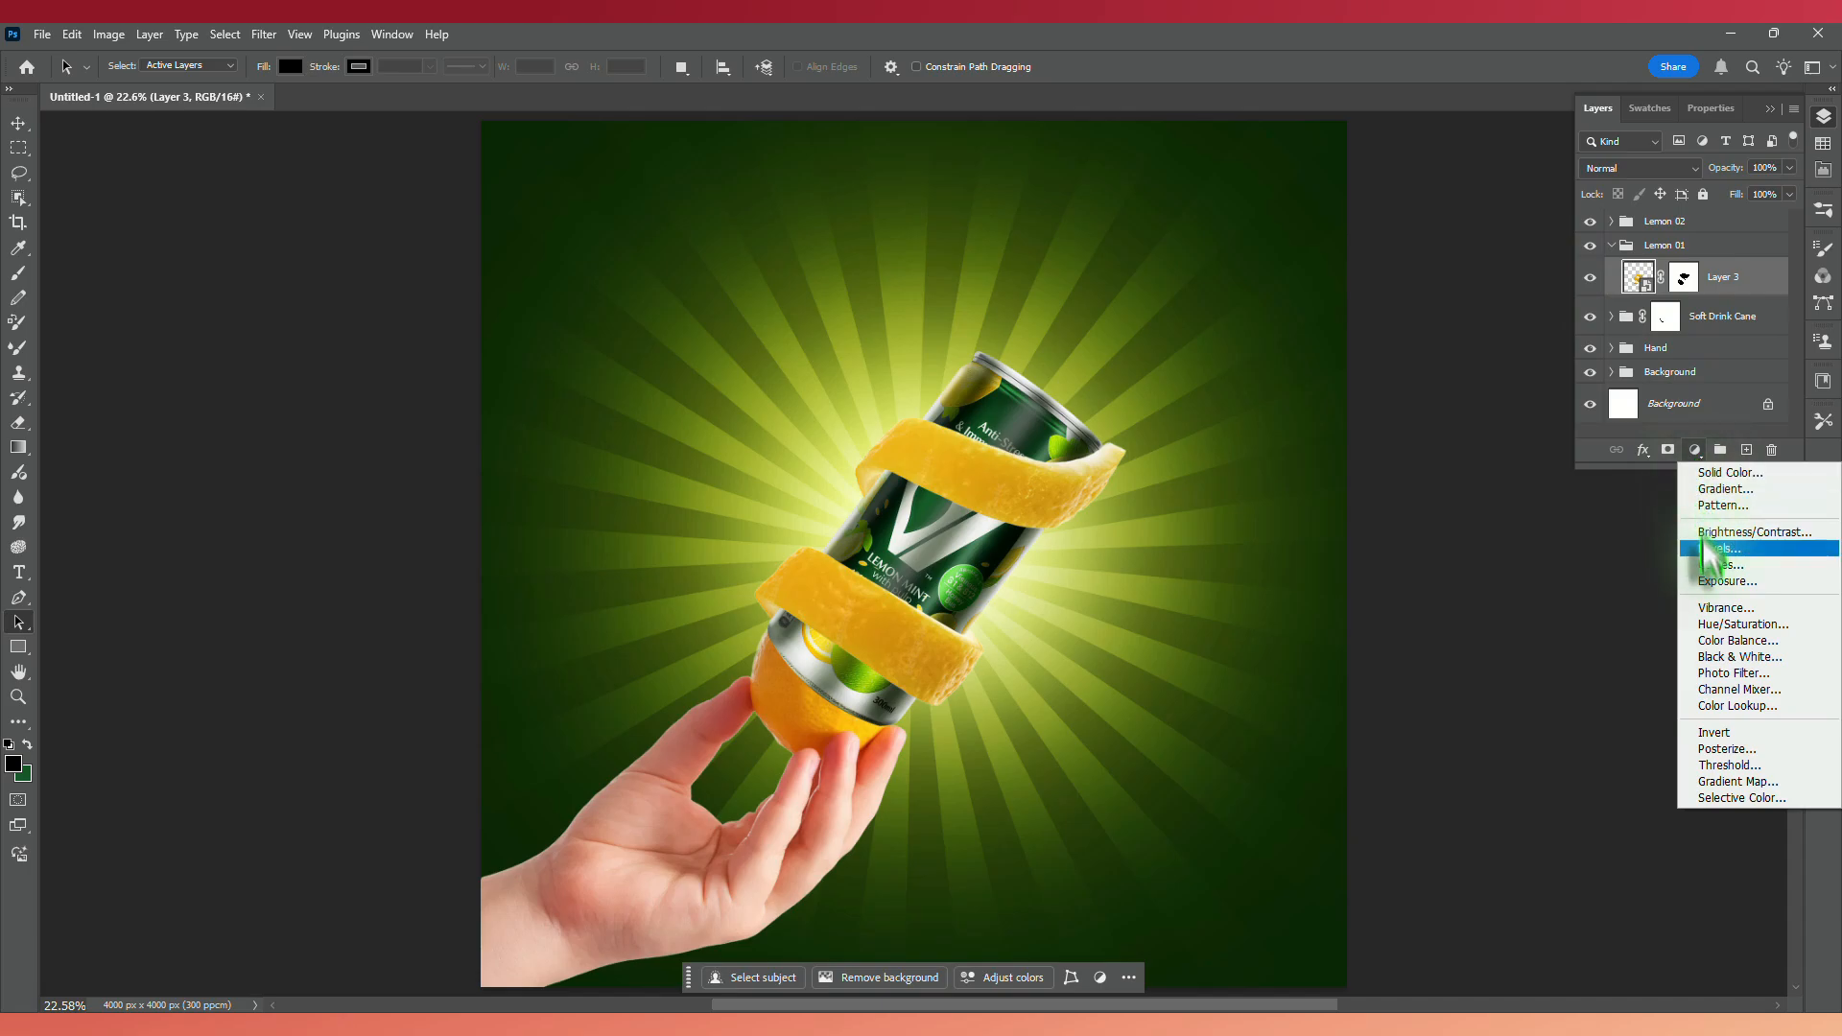
click(1714, 623)
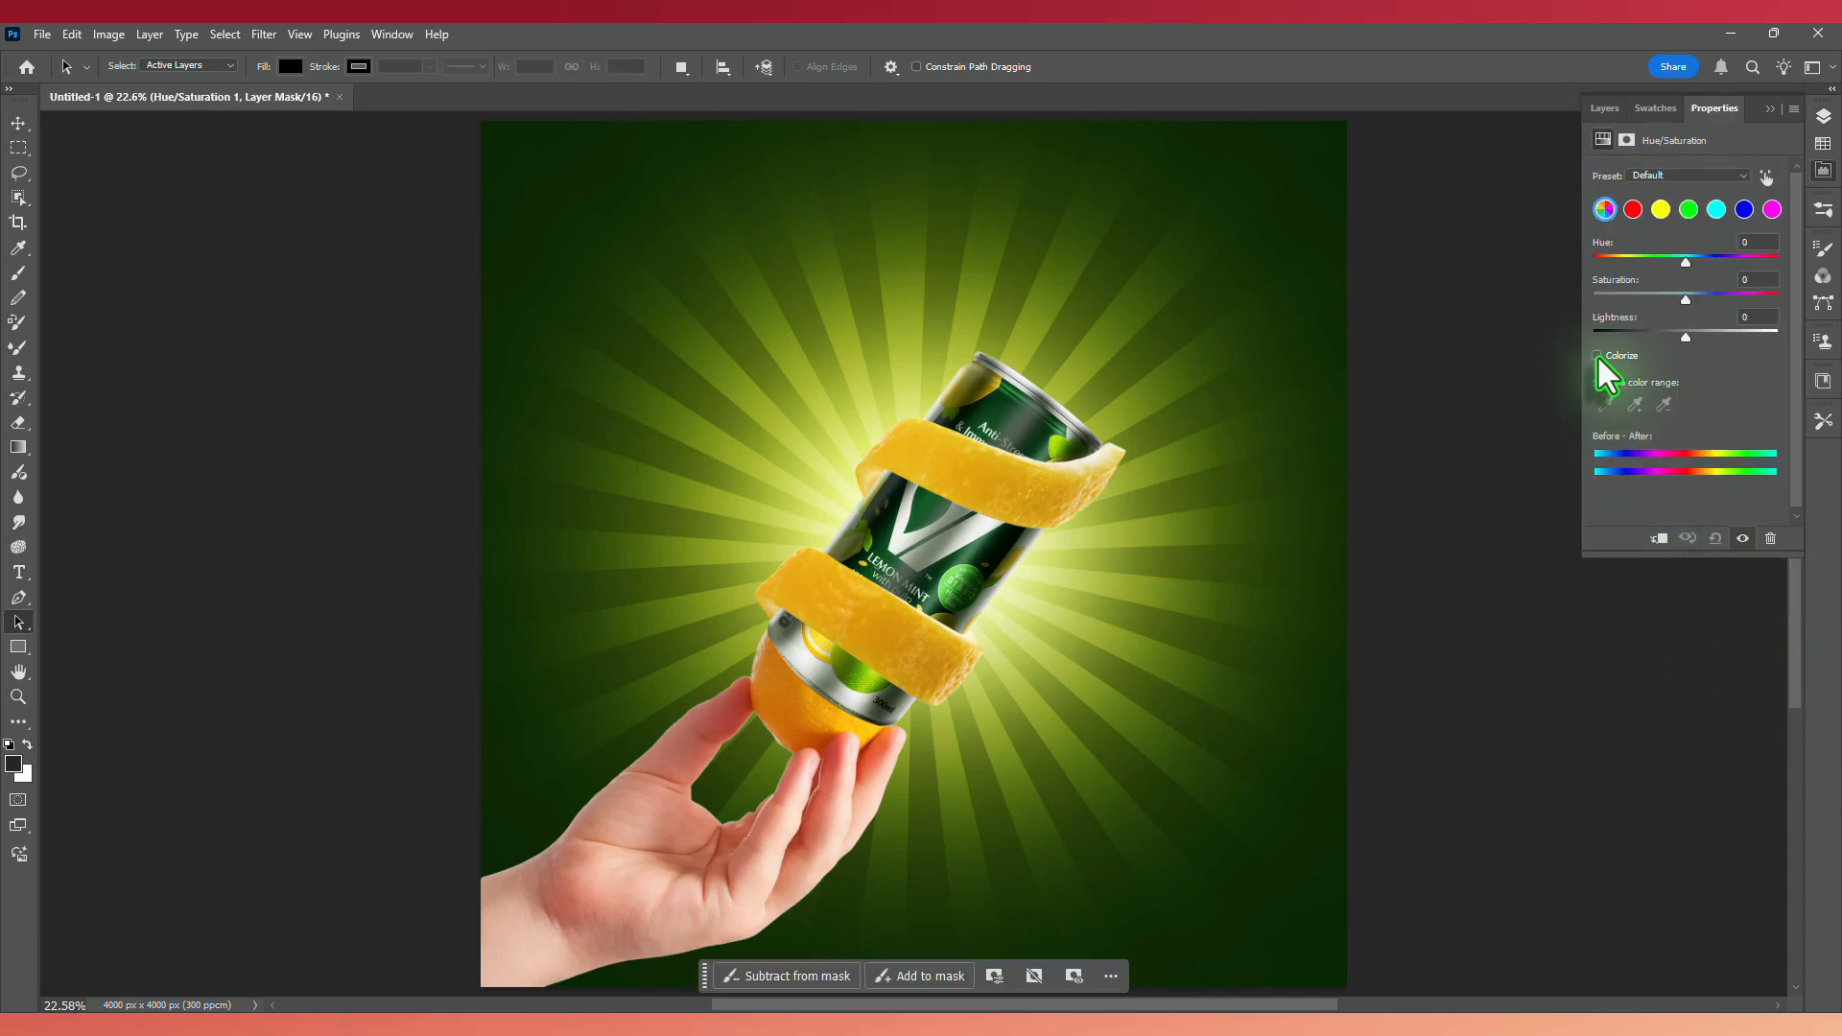
click(1598, 357)
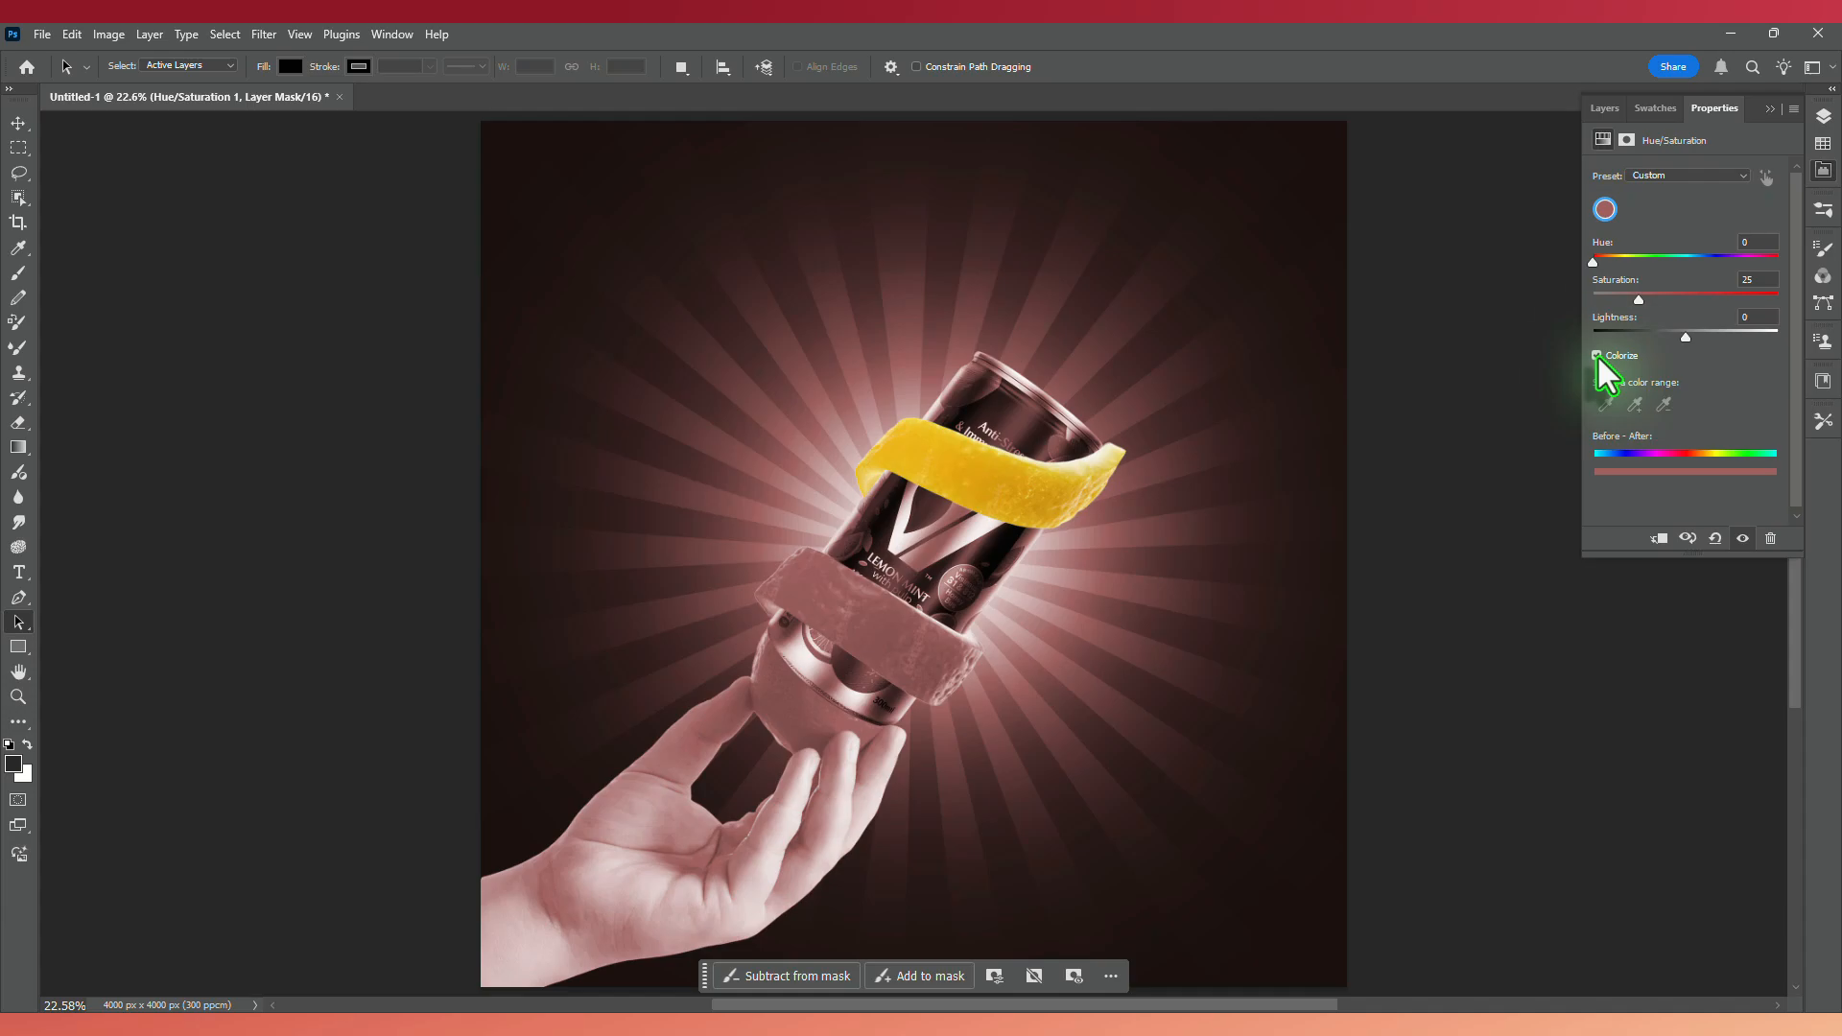
click(1659, 539)
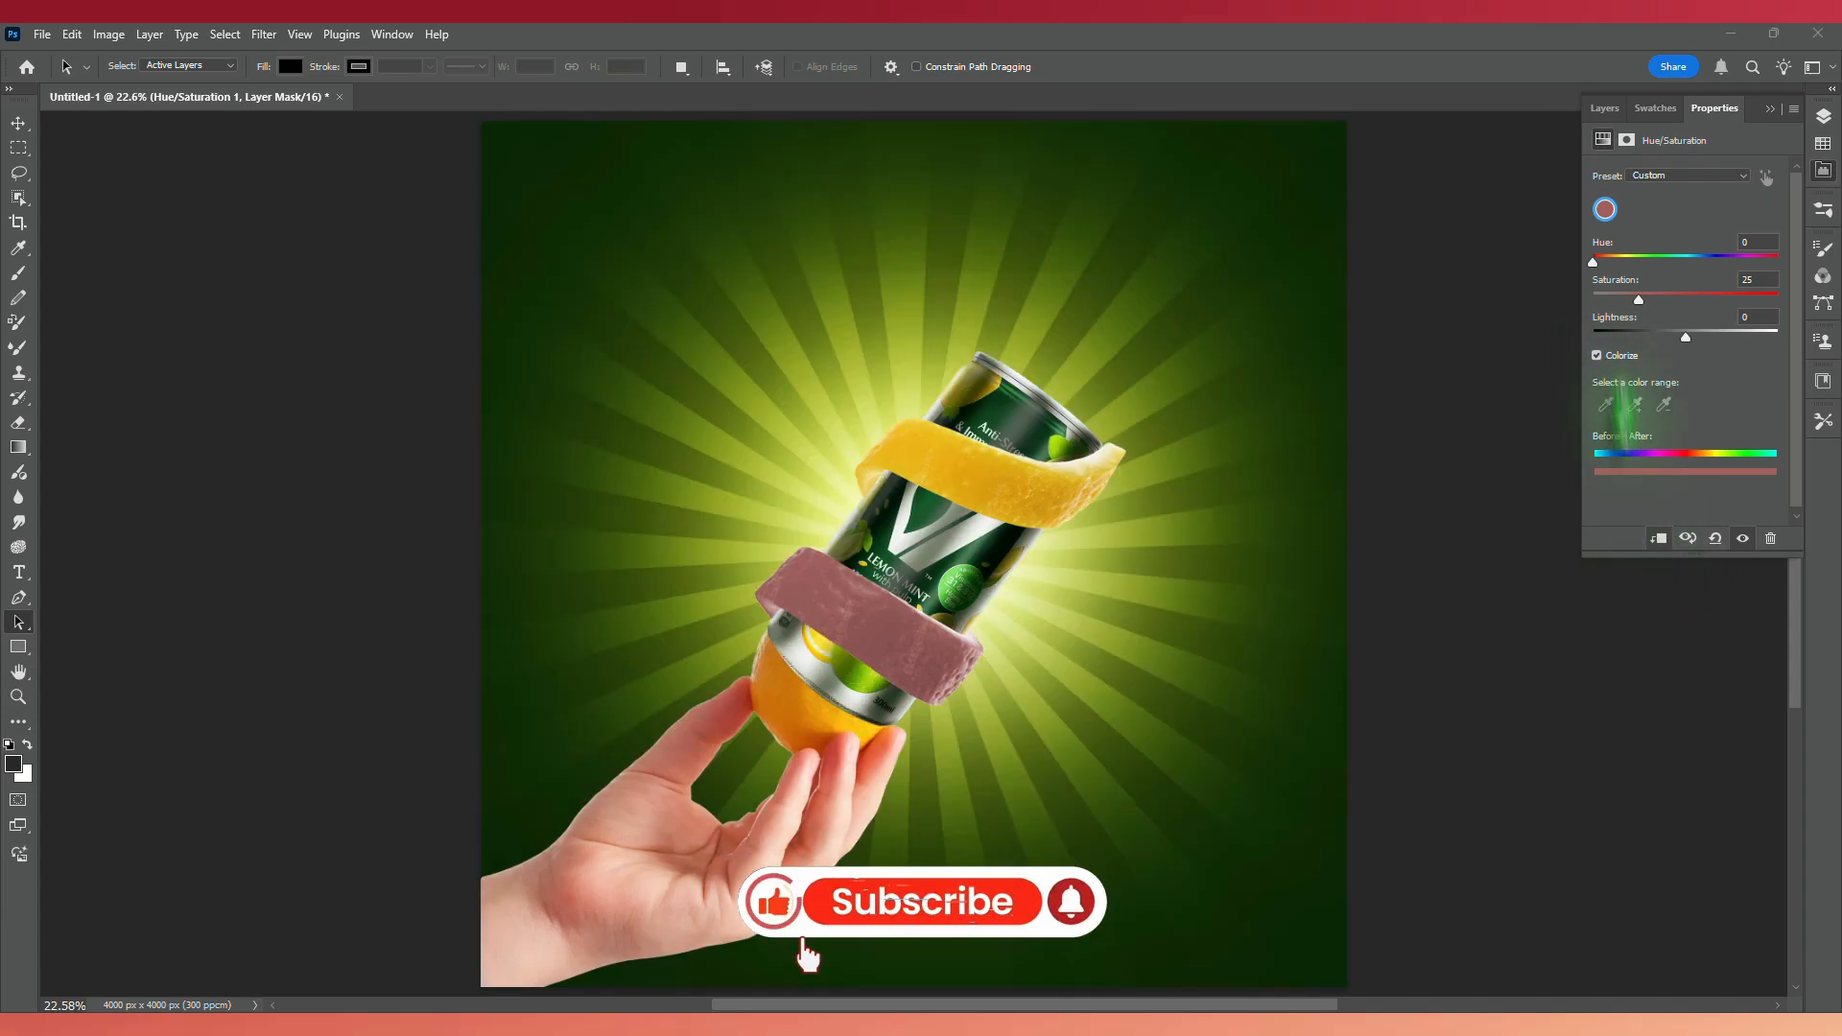
Colour the lower peel band green with hue 76, saturation 57 and lightness about -19.
drag(1592, 262, 1632, 266)
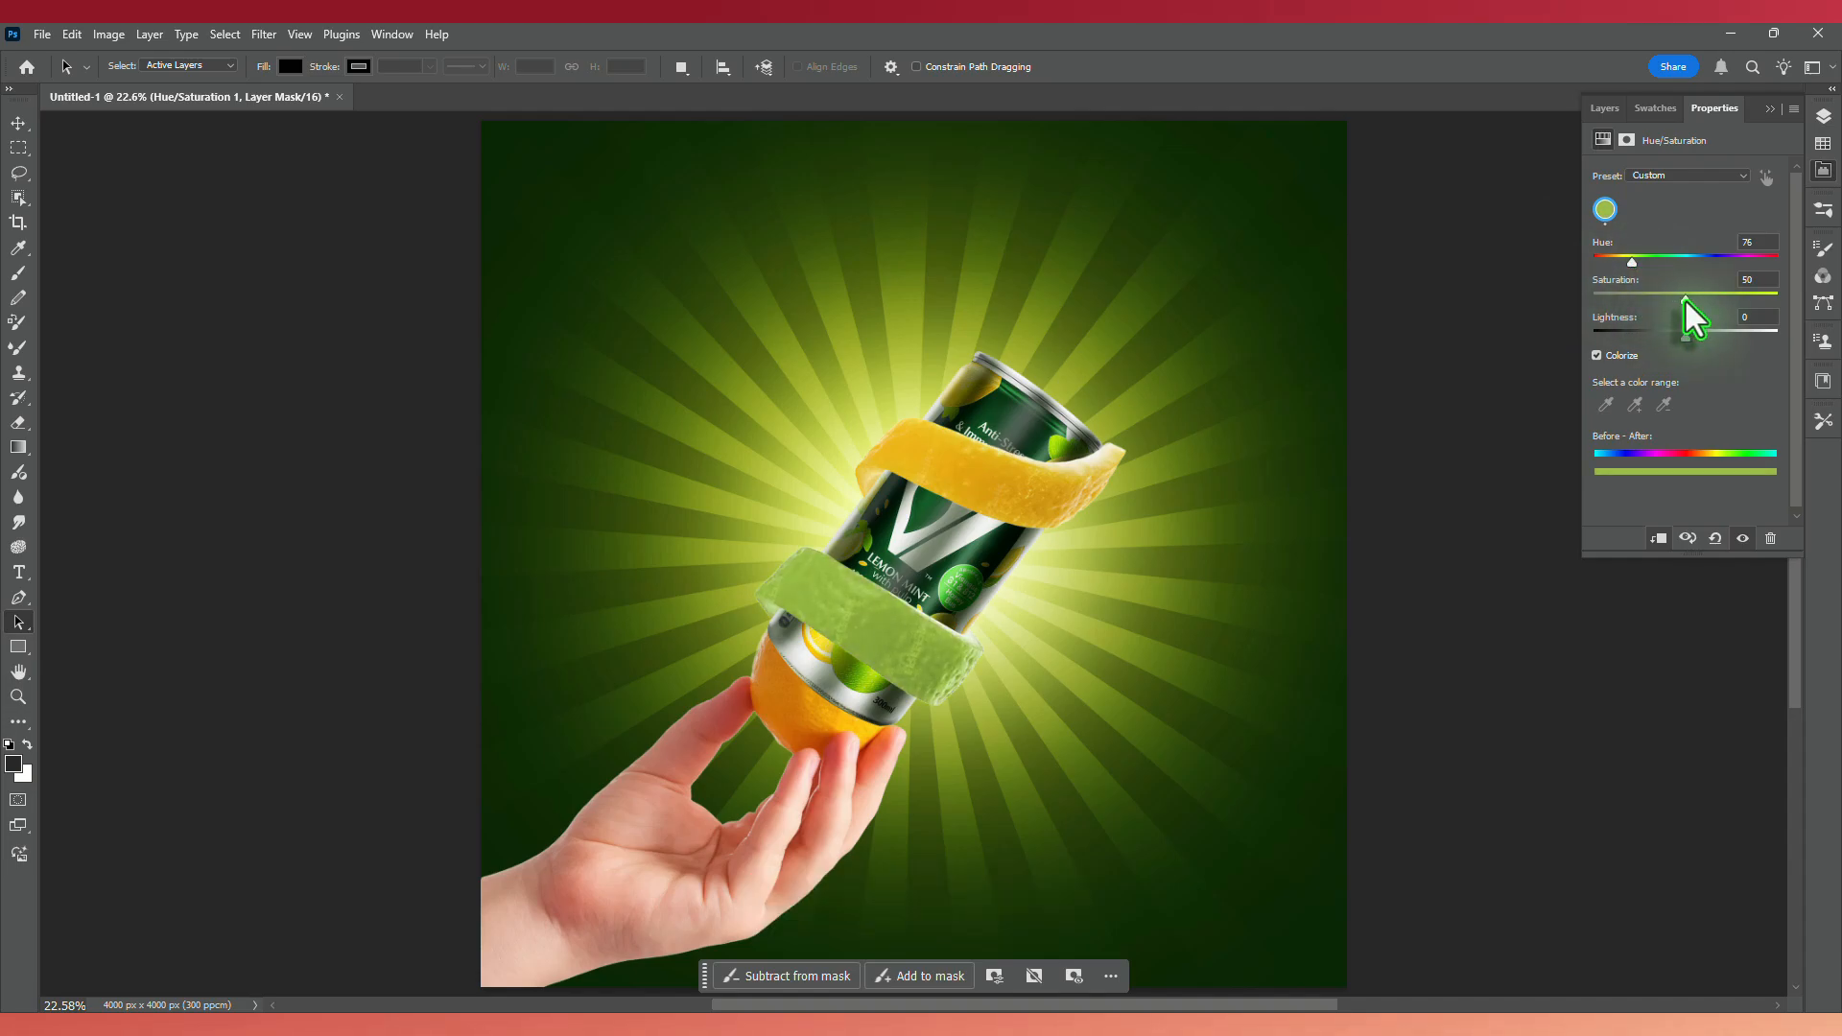
drag(1681, 337, 1667, 338)
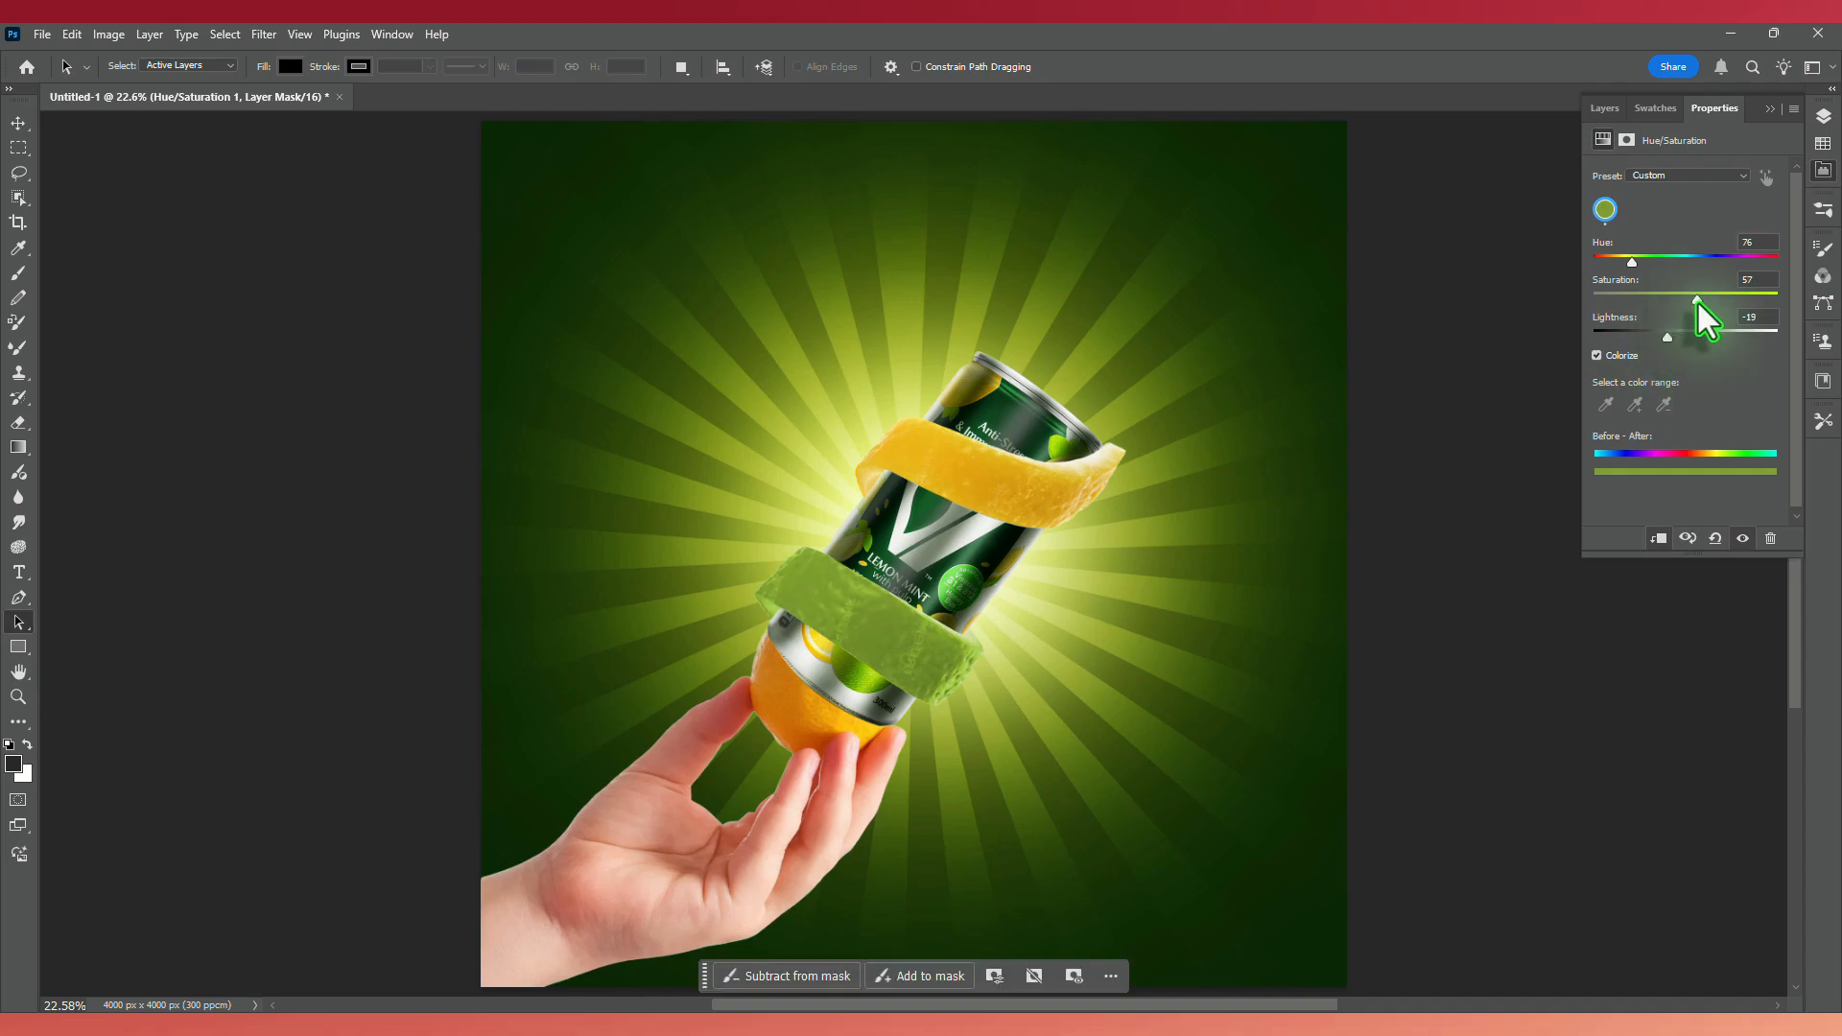
drag(1663, 336, 1669, 338)
click(1770, 109)
click(1820, 115)
Set Blend If on the Hue/Saturation adjustment, splitting the current layer's highlight slider to 171 / 236.
click(1748, 284)
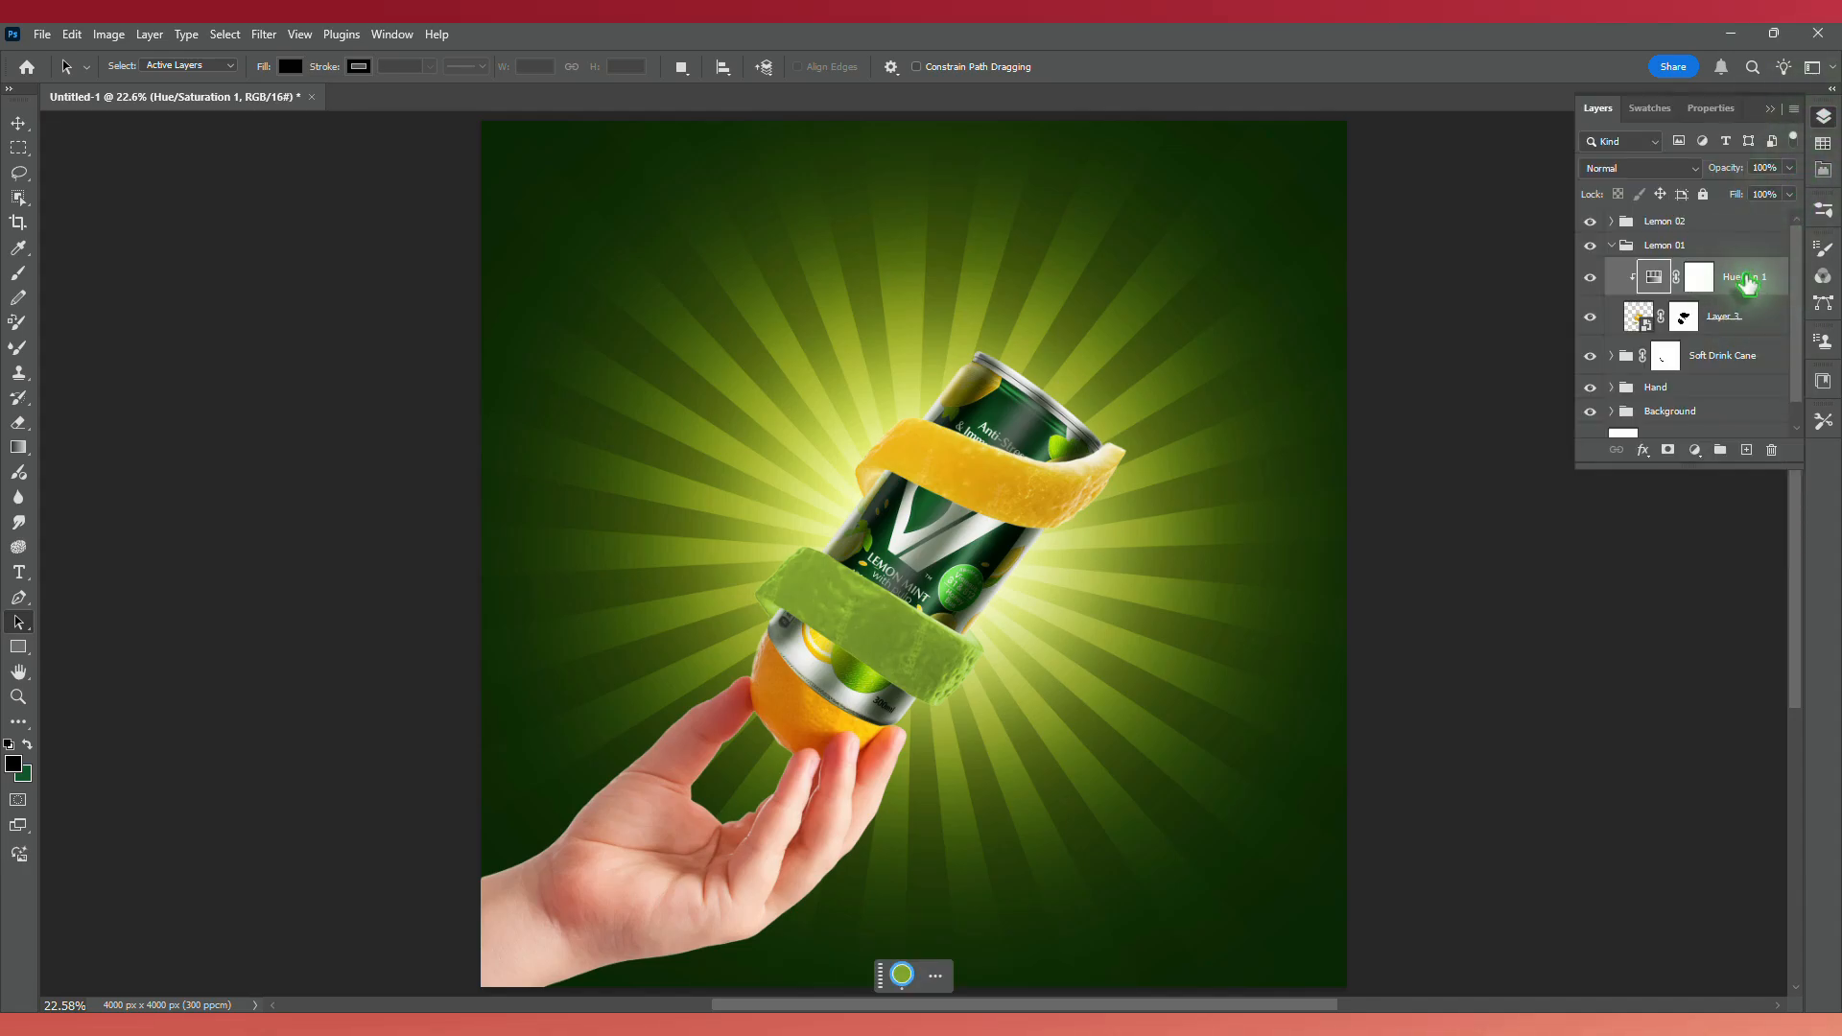
right_click(1746, 278)
click(1700, 484)
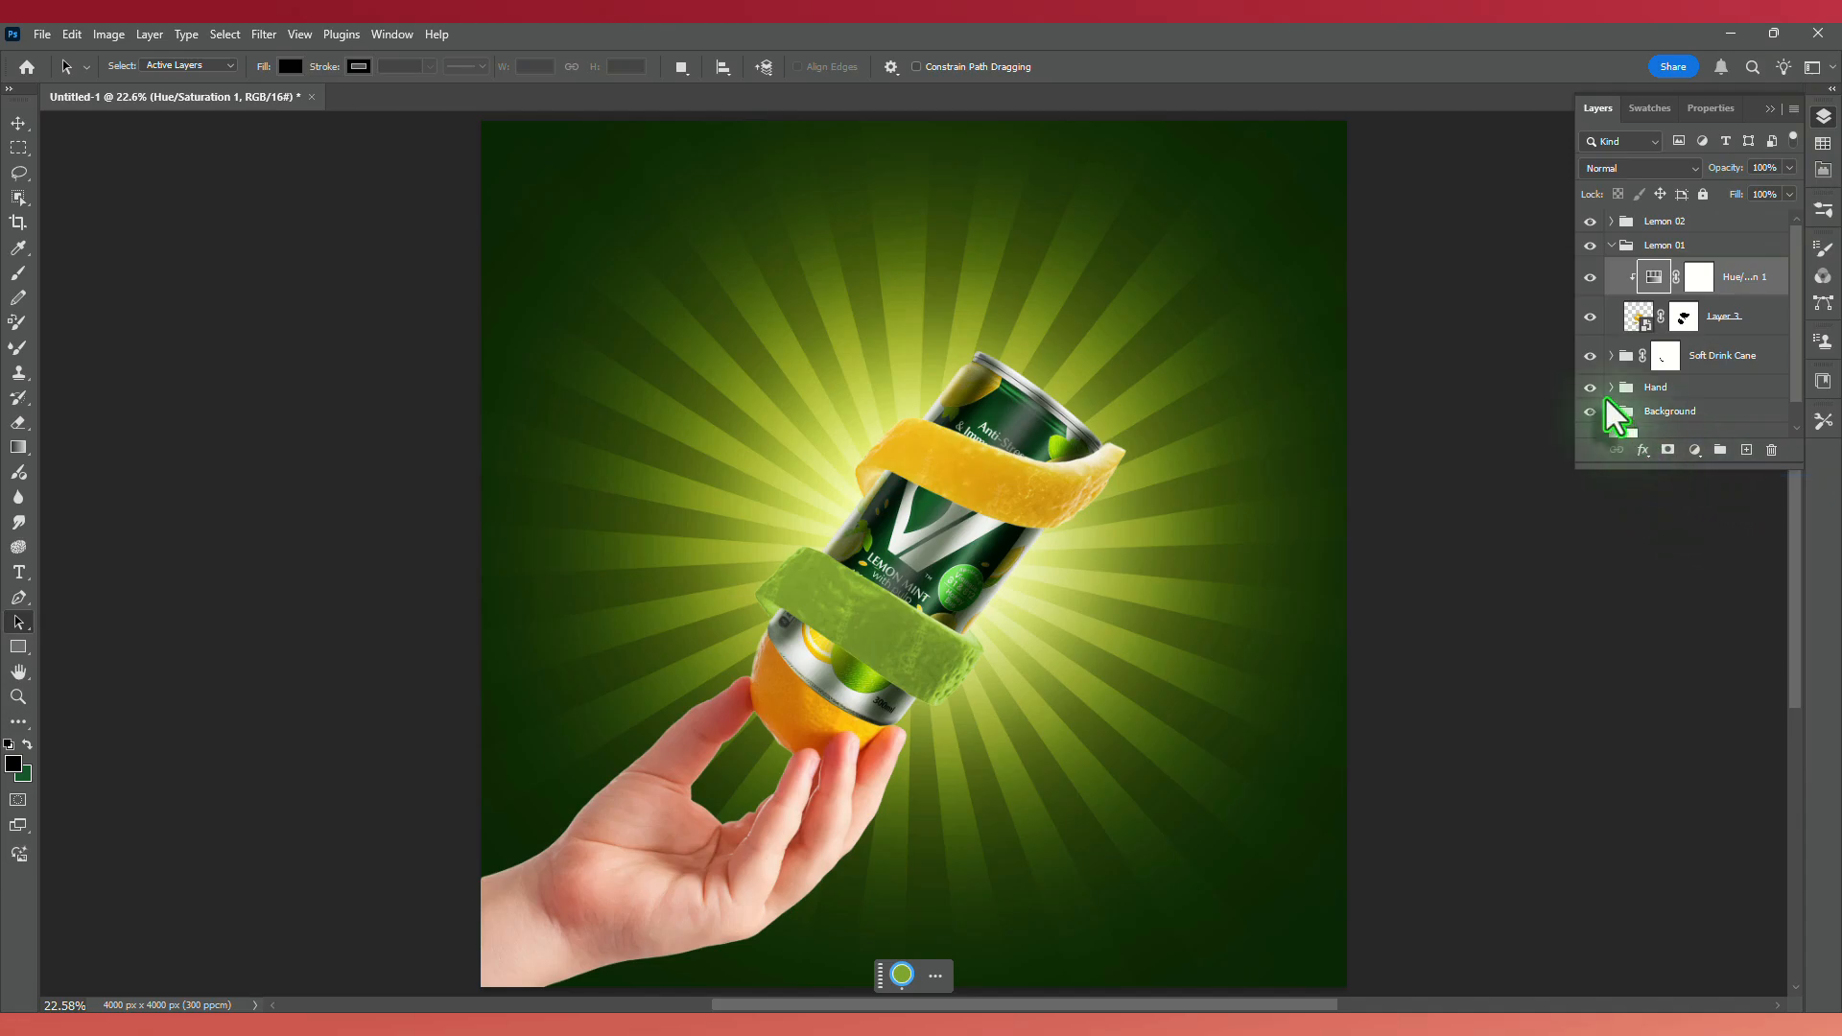
drag(1431, 418, 1393, 418)
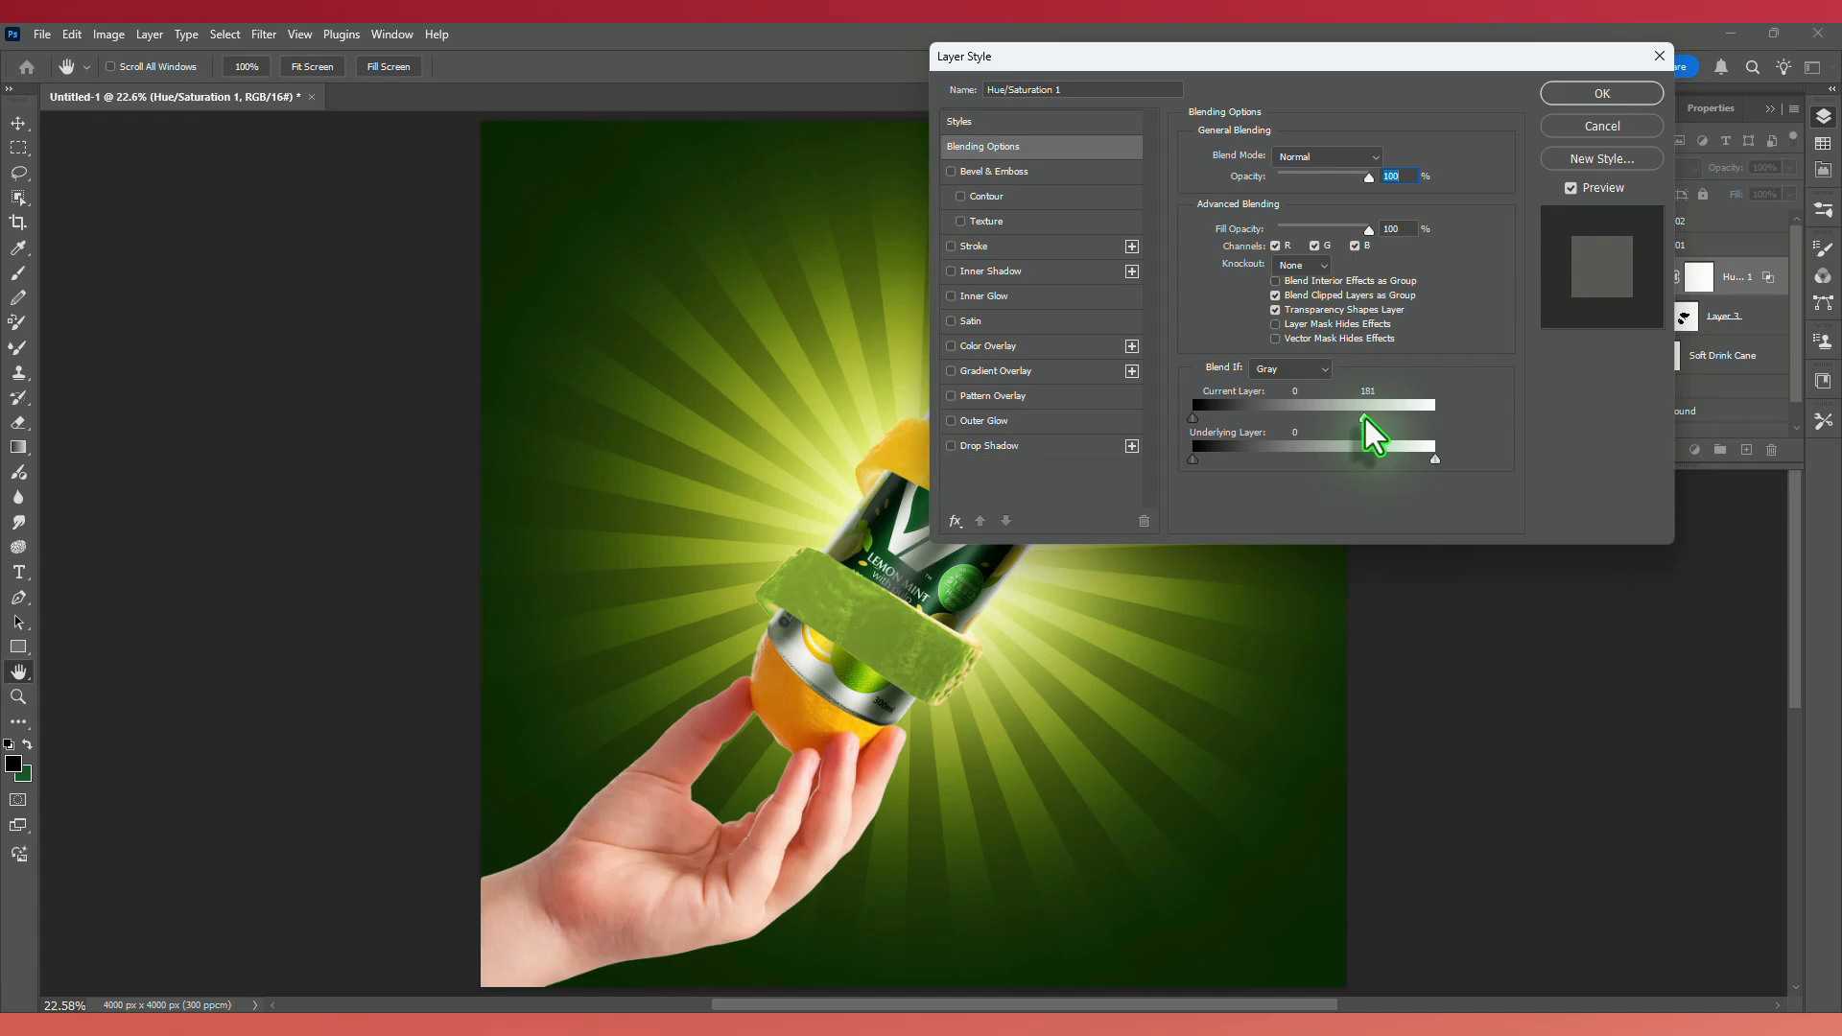
mouse_move(1365, 419)
mouse_down()
mouse_move(1405, 420)
mouse_move(1358, 419)
mouse_up()
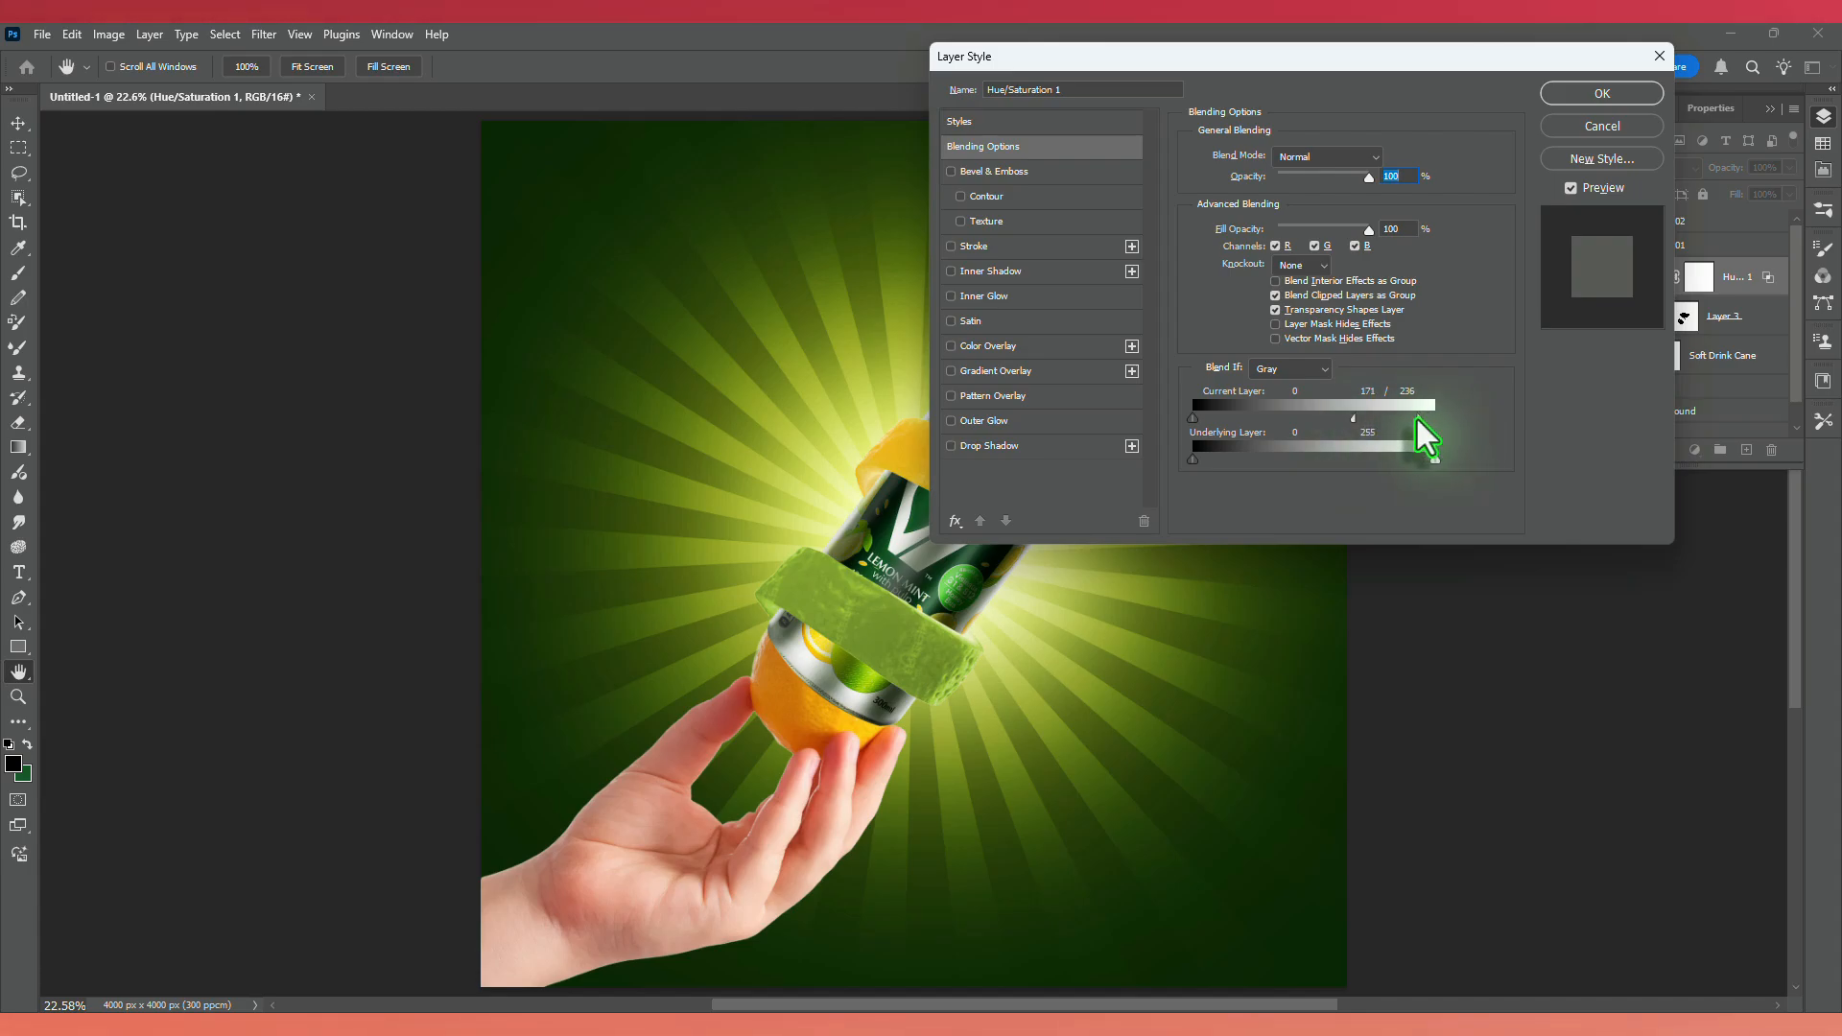
click(1603, 93)
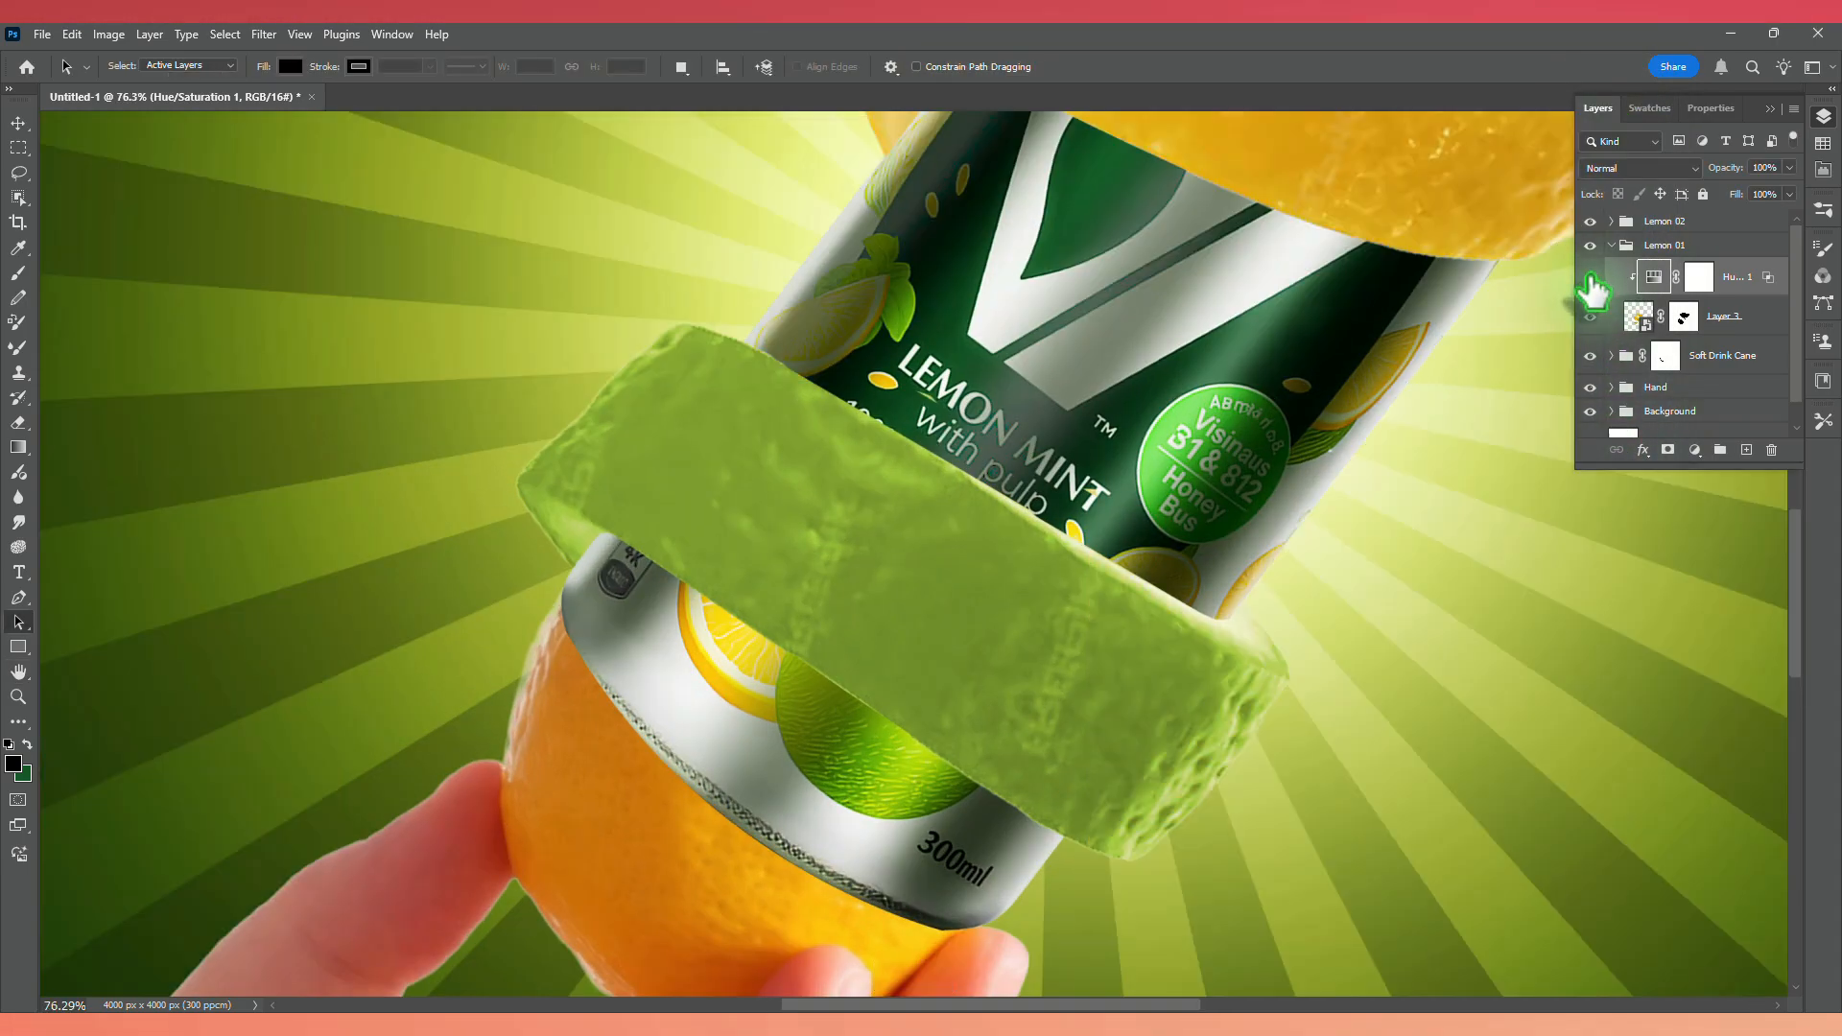
Compare the lower peel band with and without the Hue/Saturation adjustment, and leave the adjustment hidden.
click(1590, 278)
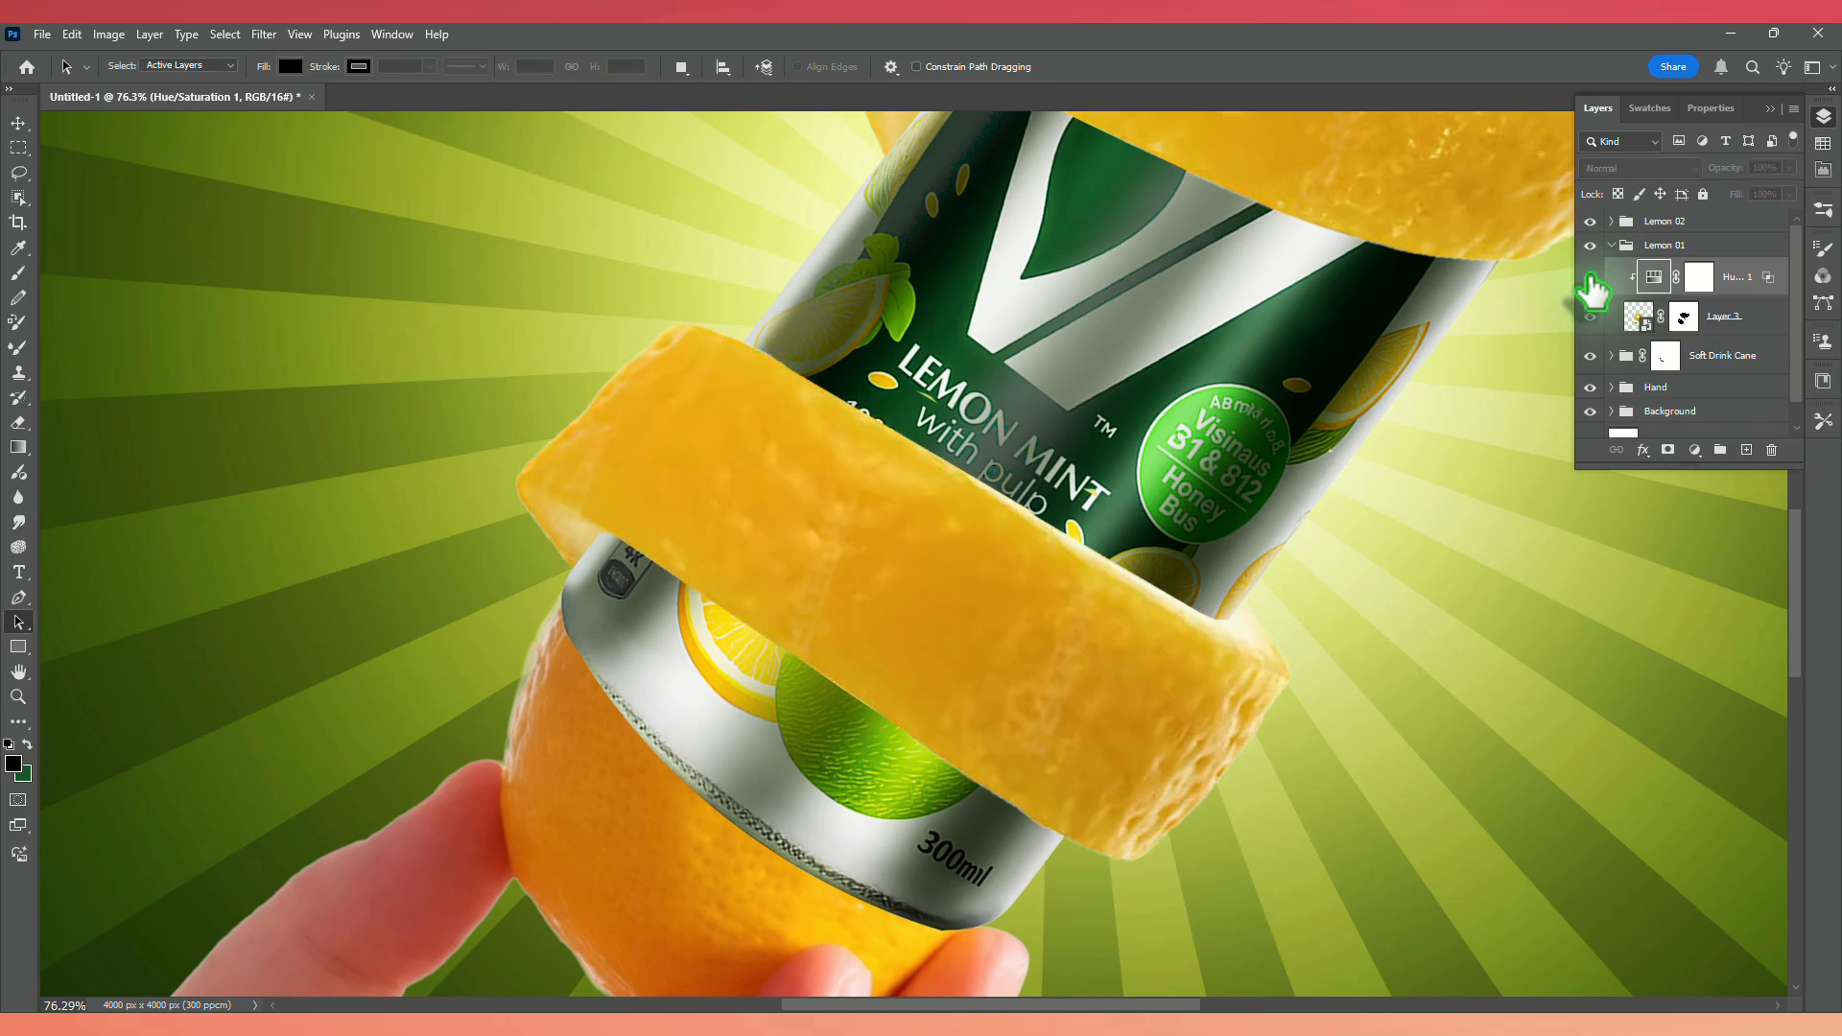
click(1591, 278)
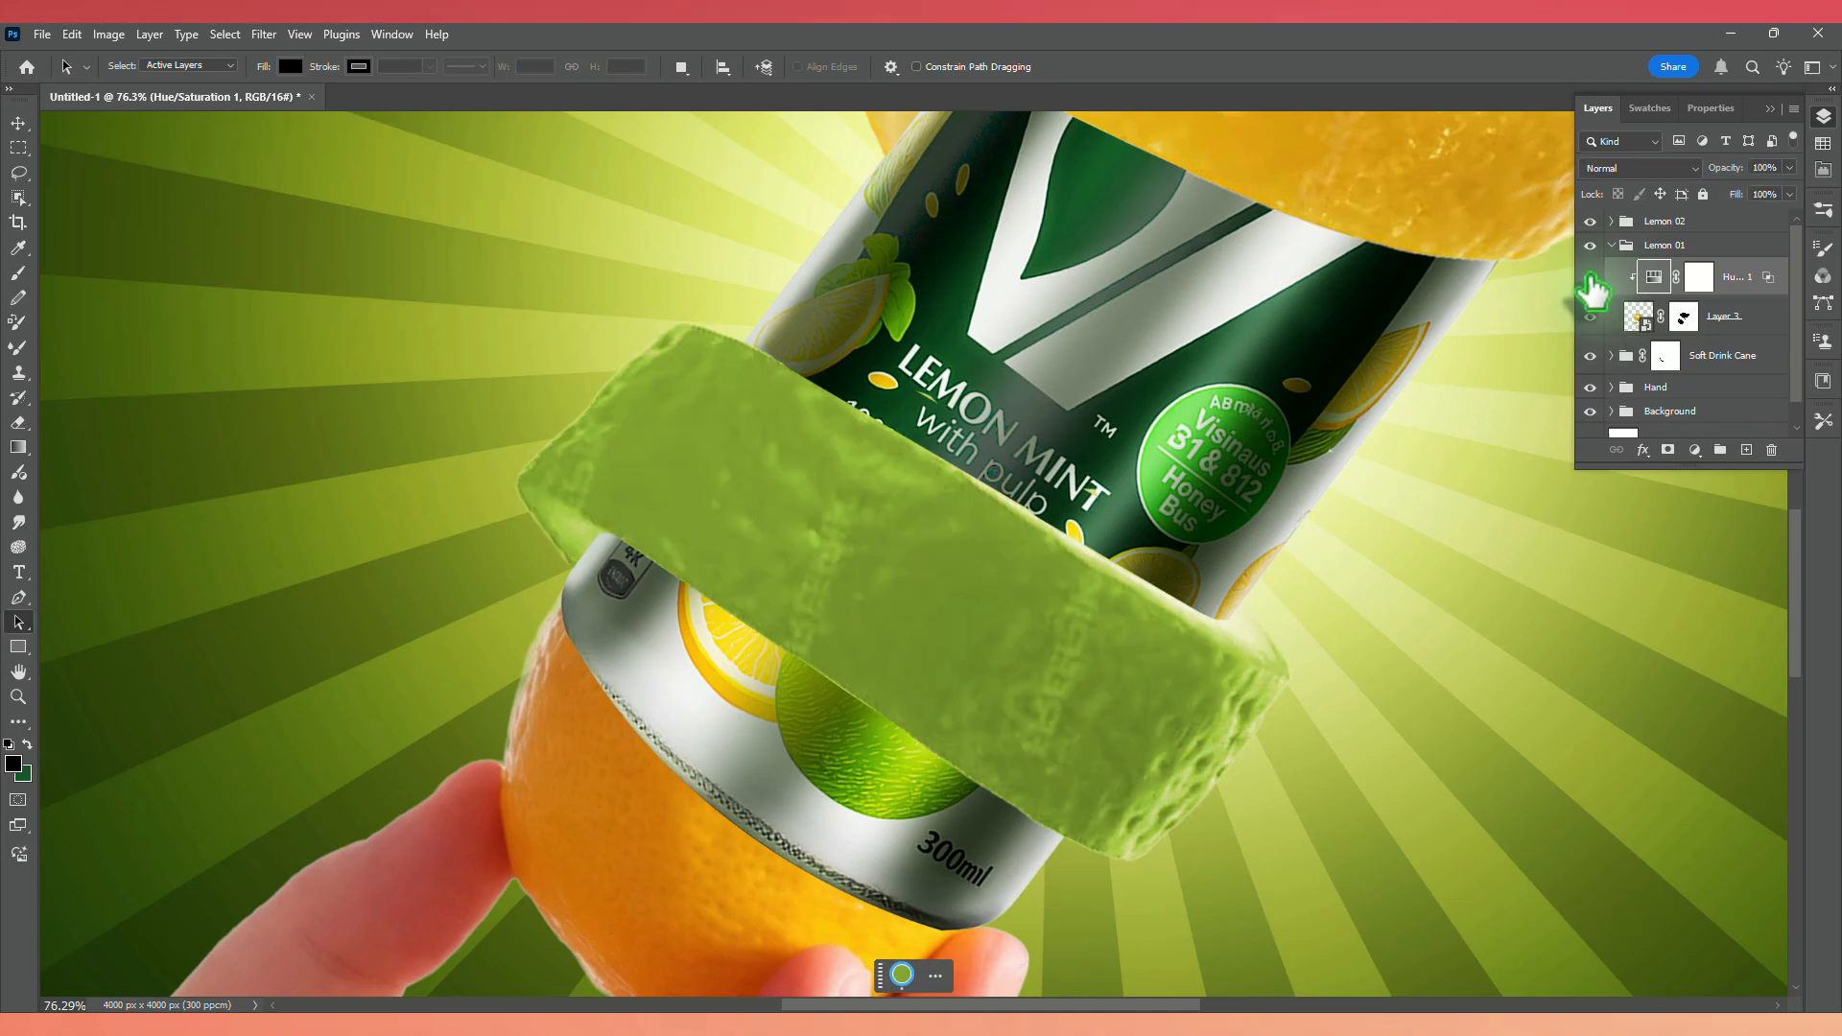
click(1591, 277)
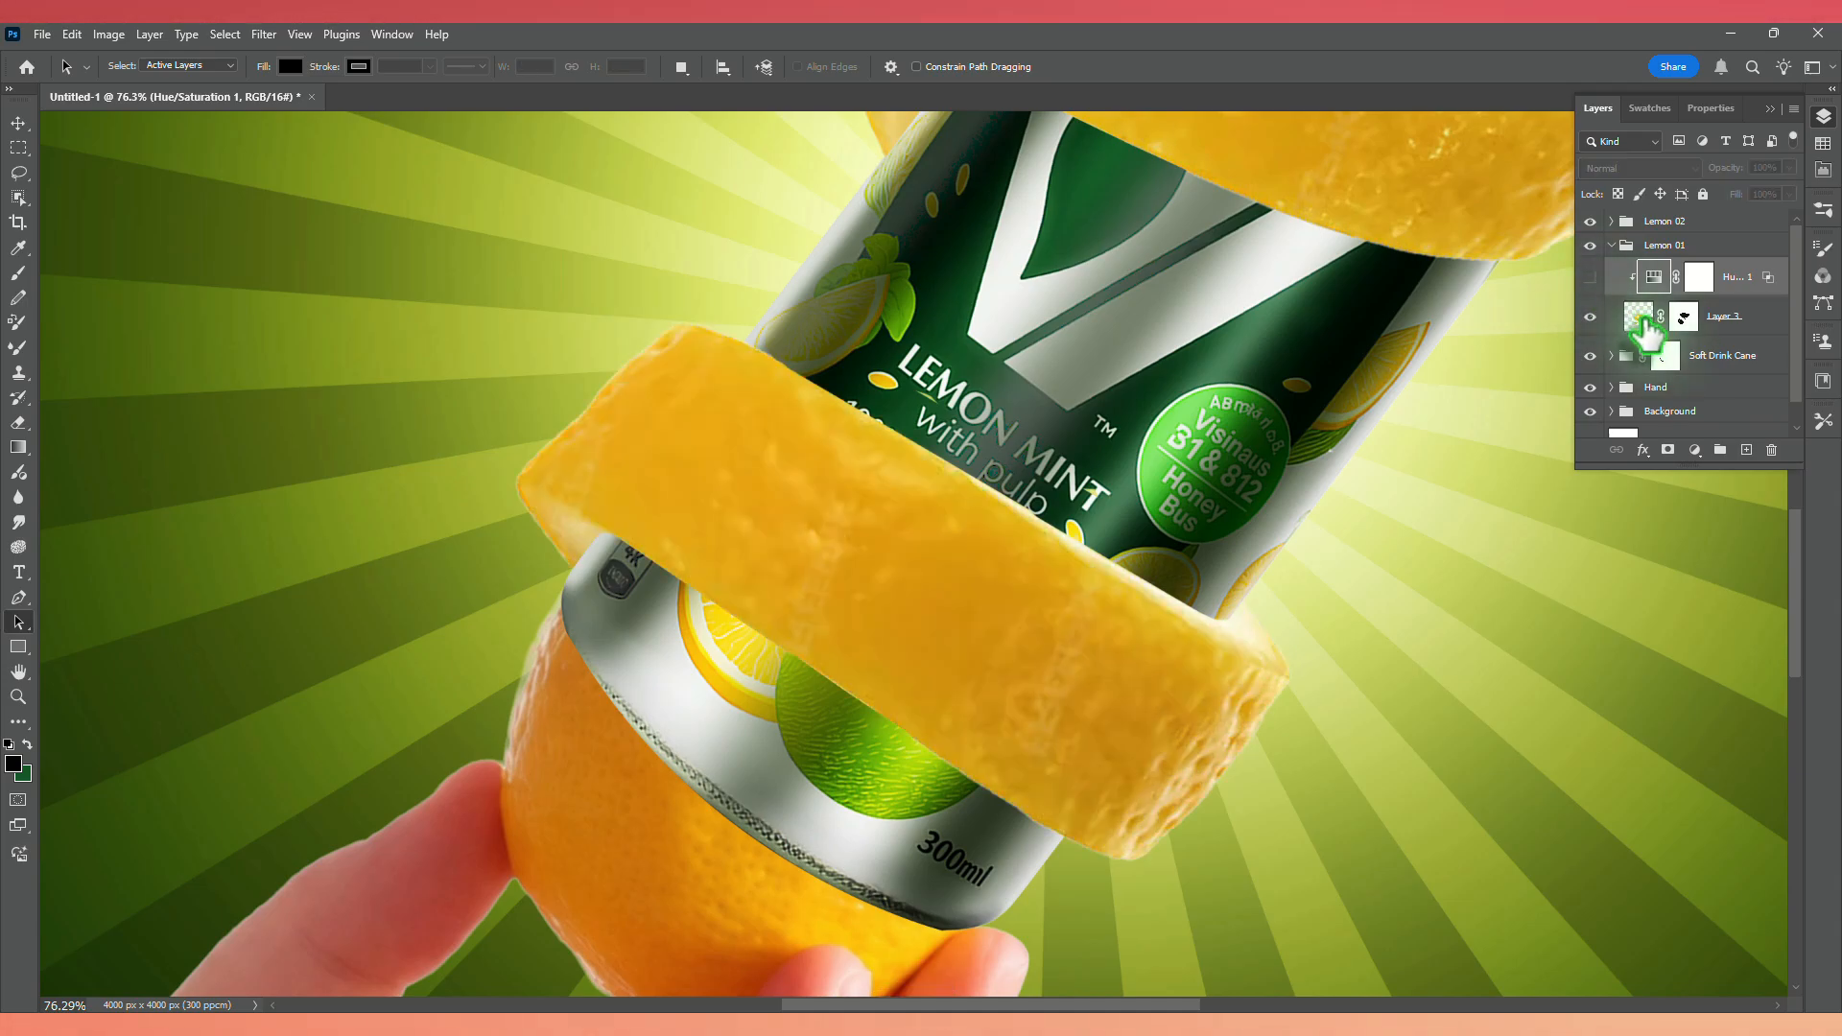
Disable the mask on Layer 3 and rasterize the layer.
right_click(1646, 319)
click(1655, 322)
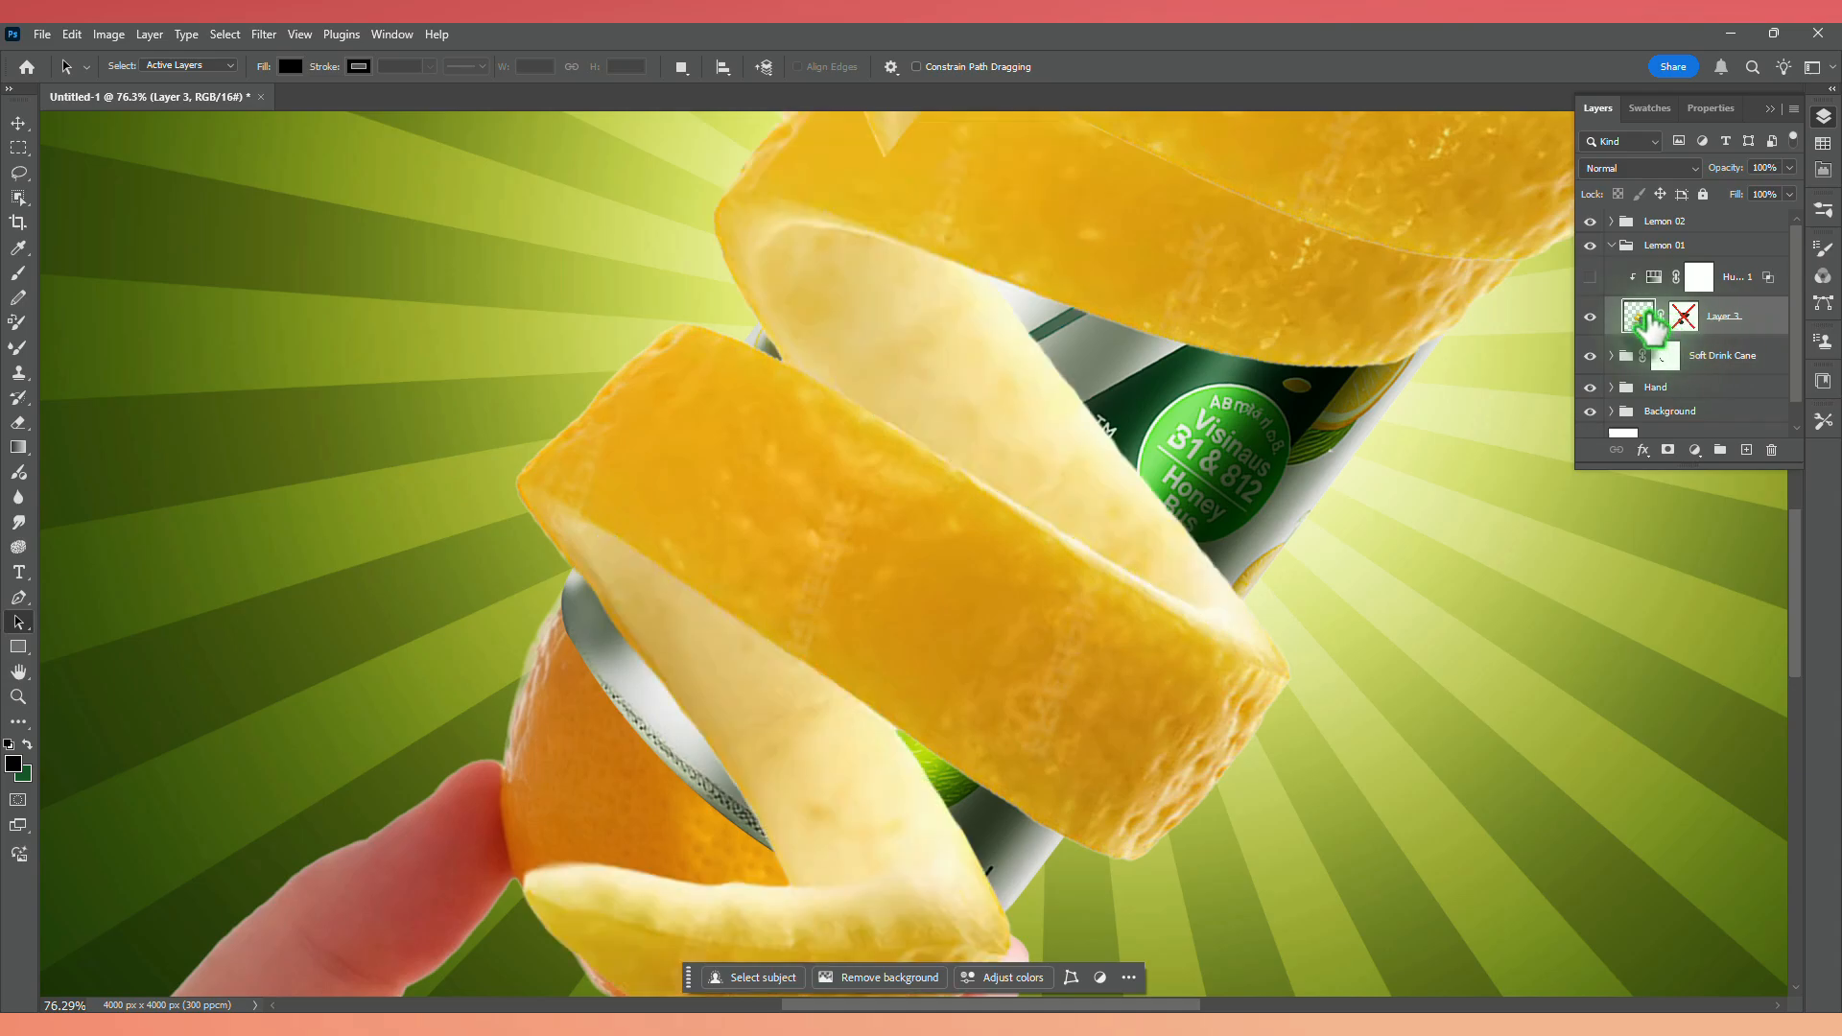
right_click(1652, 325)
click(1732, 928)
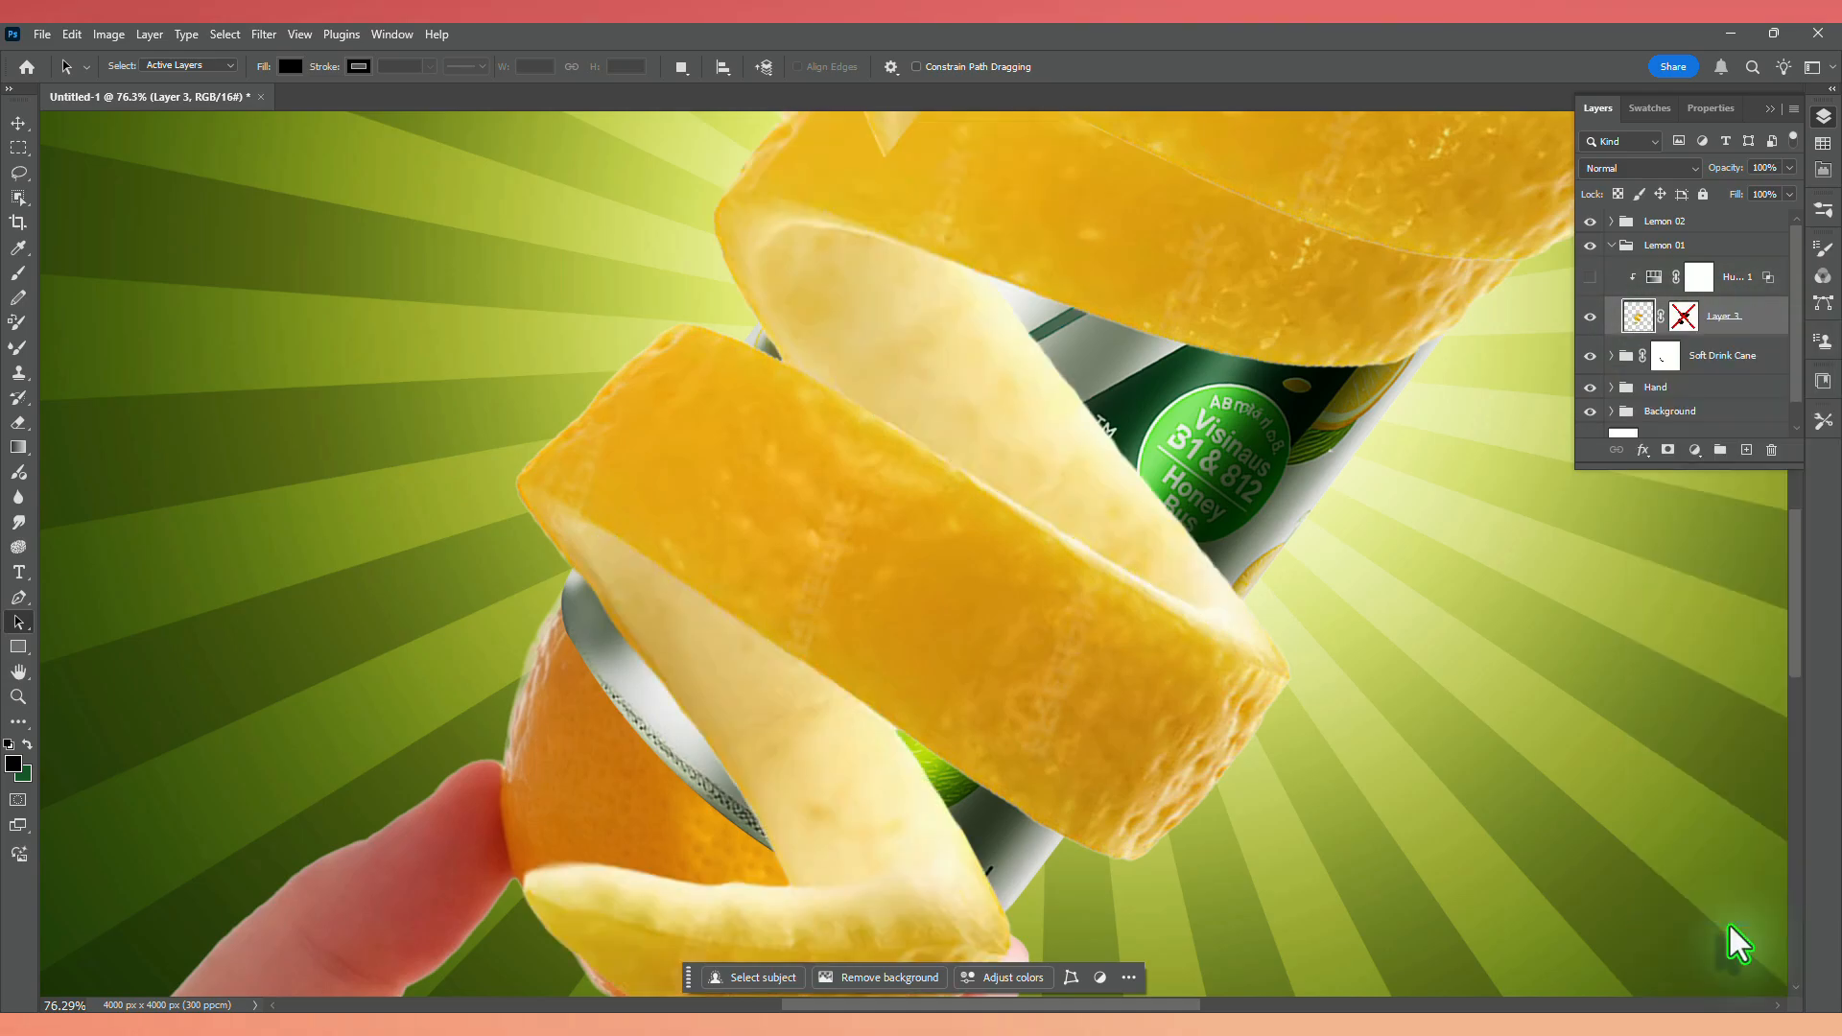
Lasso the blemish near the left end of the lower peel band and replace it with a Content-Aware fill.
click(18, 173)
mouse_move(595, 416)
mouse_down()
mouse_move(542, 474)
mouse_move(567, 508)
mouse_move(599, 407)
mouse_up()
right_click(589, 475)
click(635, 704)
click(378, 188)
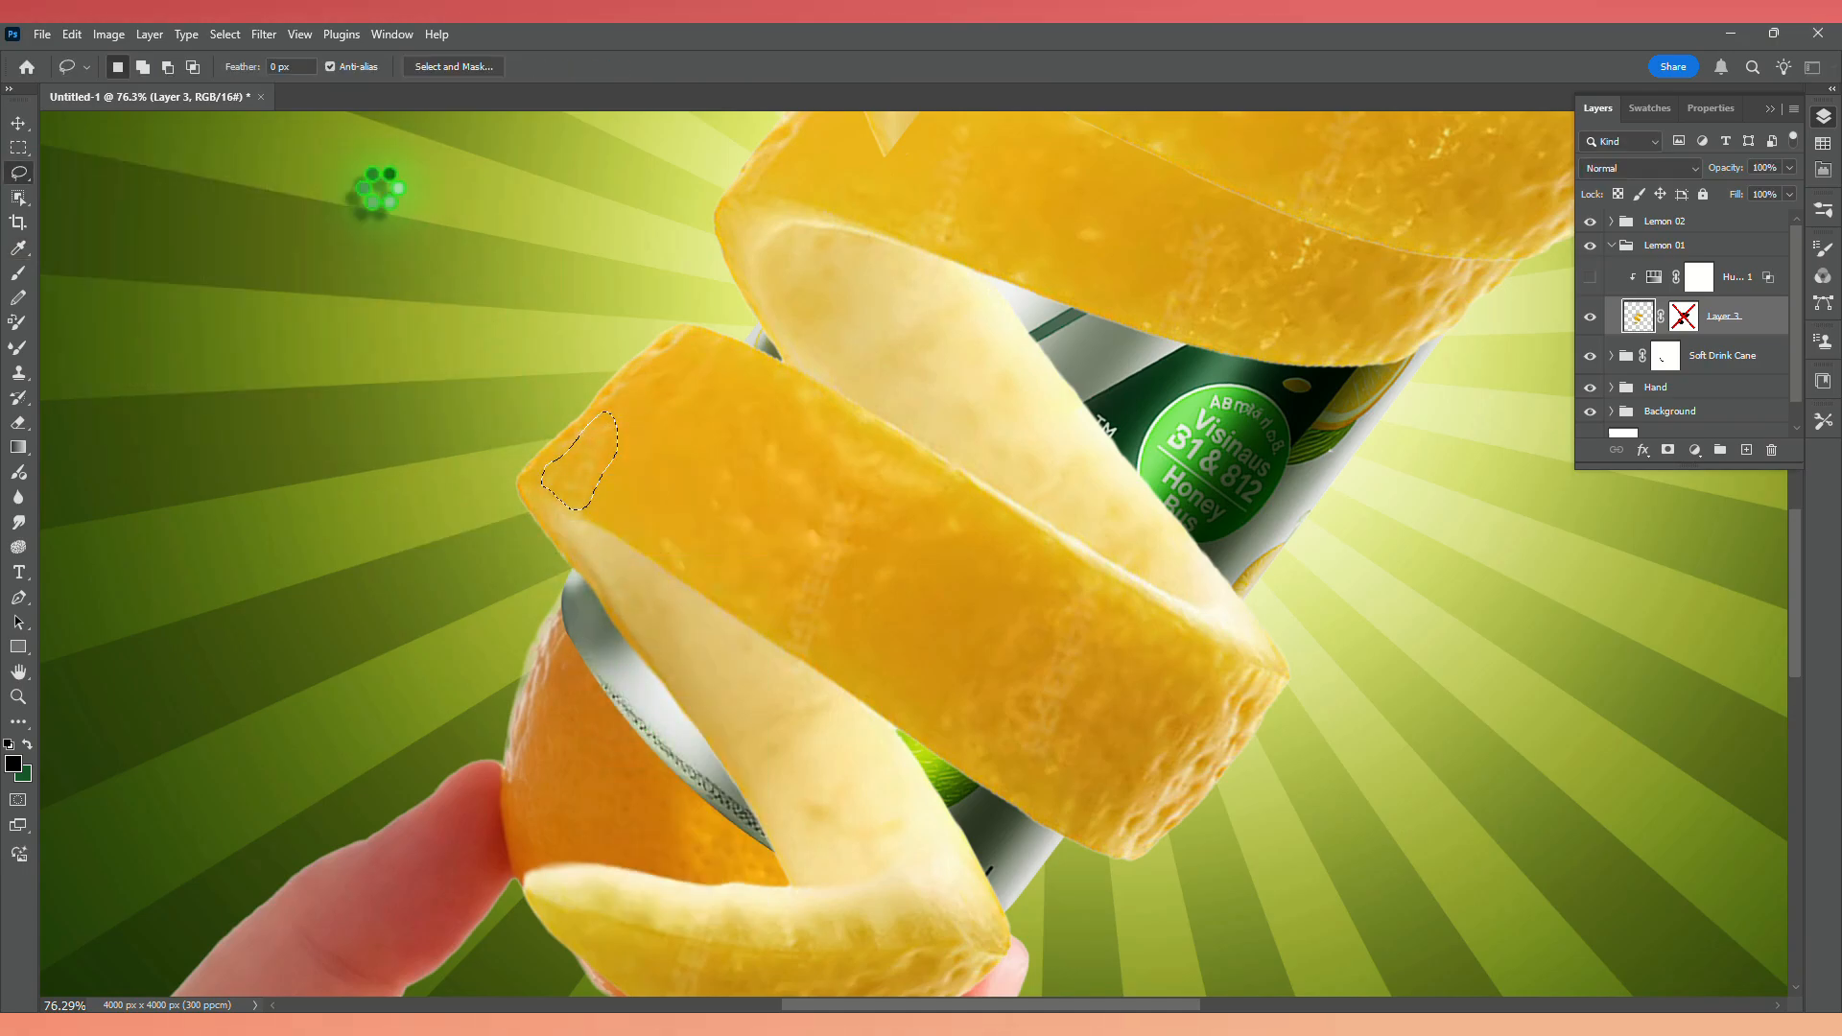
Lasso the pale seam in the middle of the lower peel band and remove it with a Content-Aware fill.
click(785, 535)
mouse_move(827, 496)
mouse_down()
mouse_move(790, 579)
mouse_move(802, 657)
mouse_move(841, 605)
mouse_move(835, 497)
mouse_up()
right_click(843, 543)
click(884, 769)
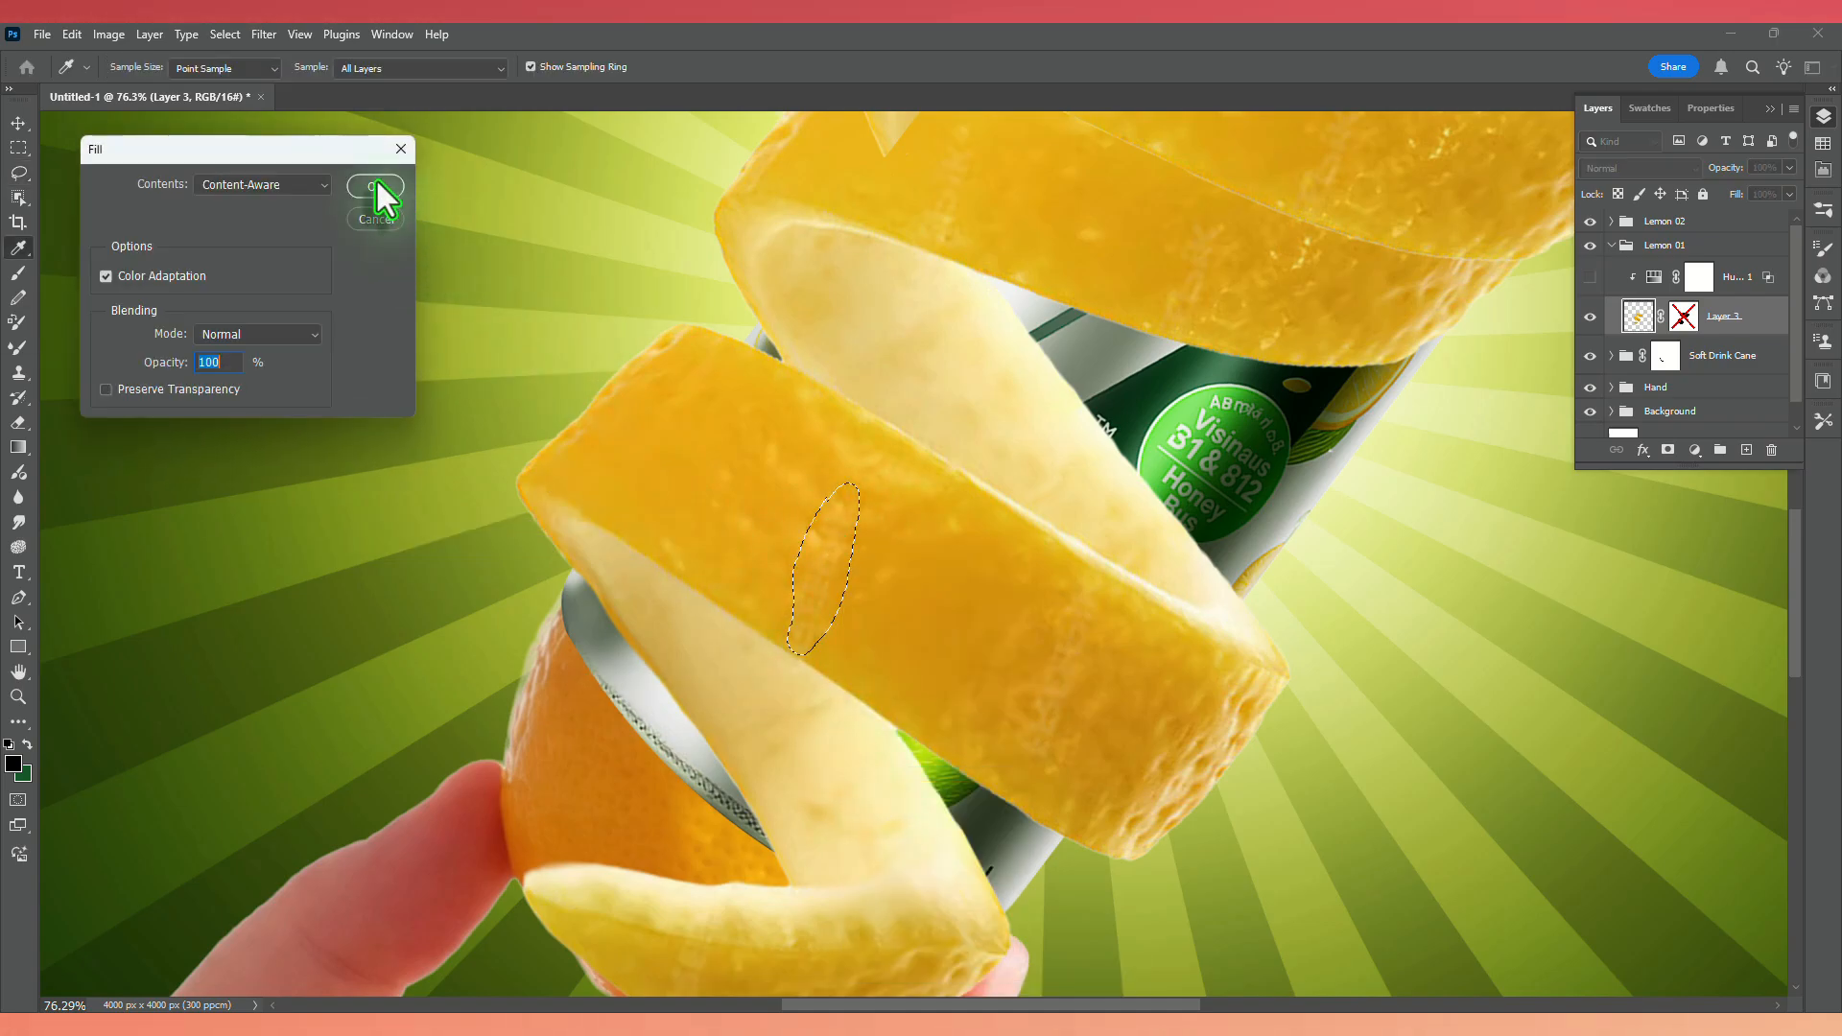
click(377, 186)
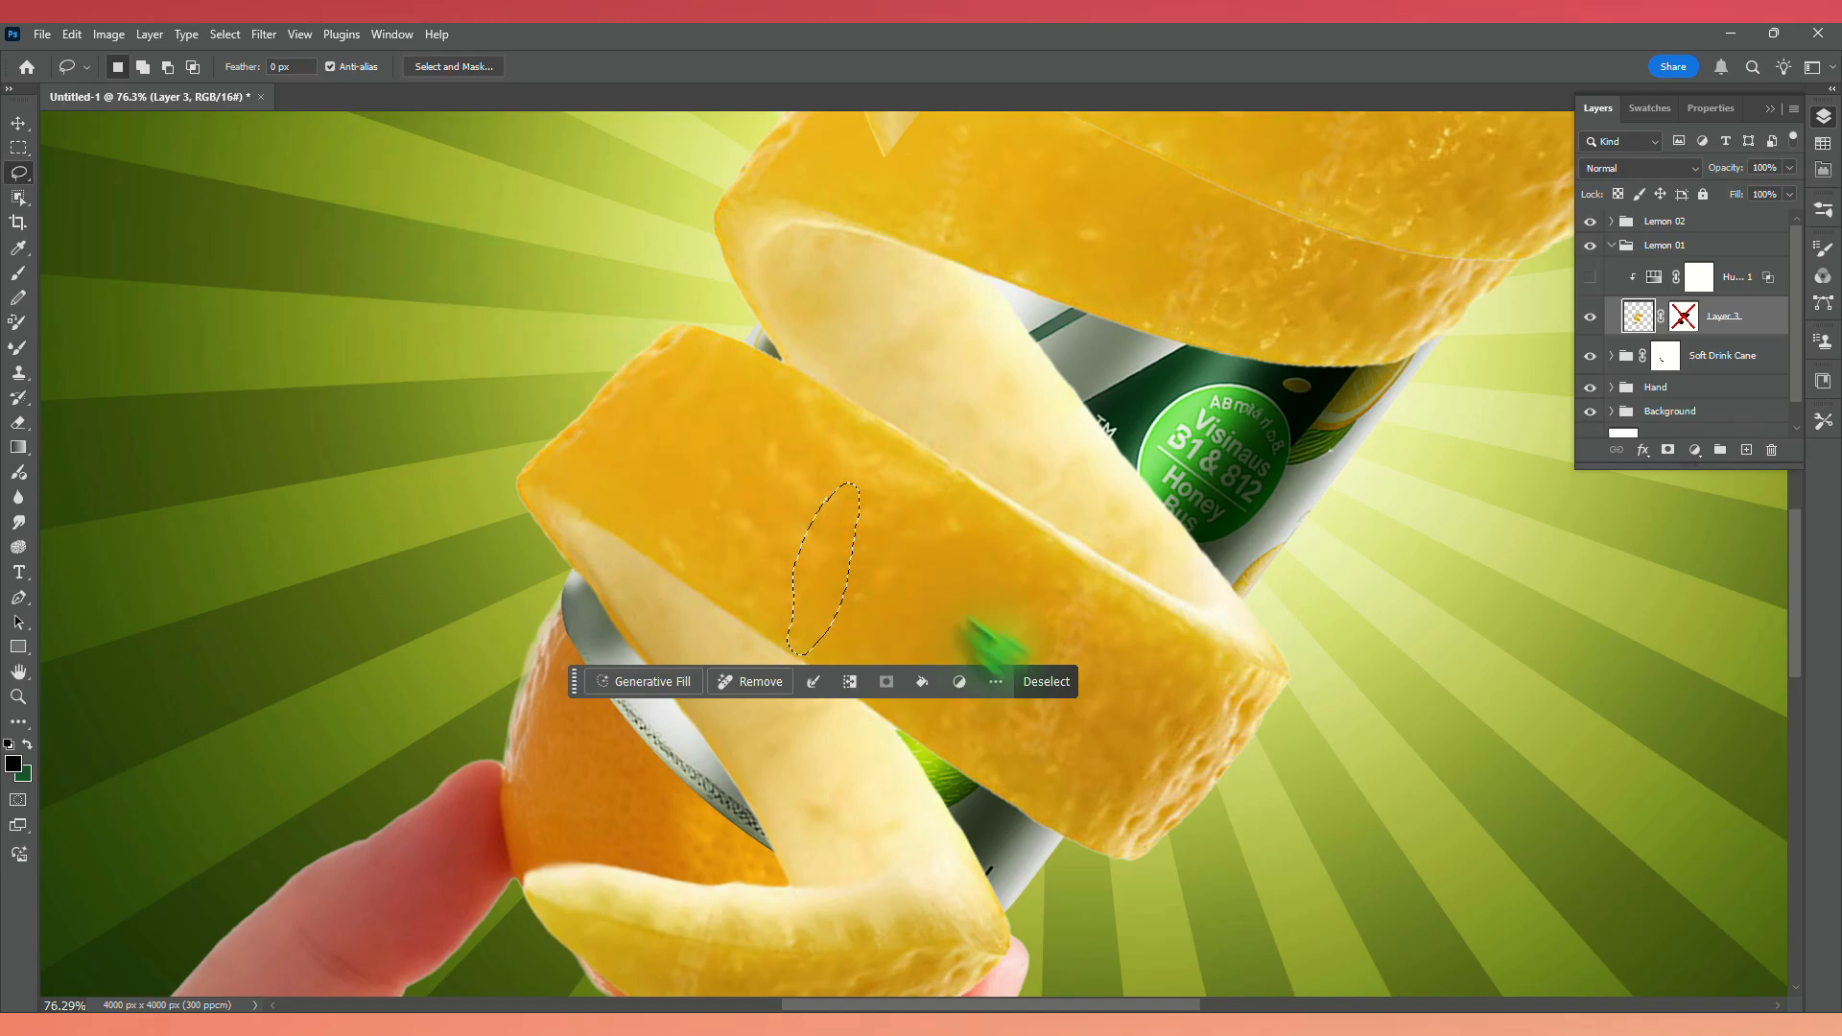
Clear the selection, lasso the seam toward the right end of the lower peel band and fill it Content-Aware.
click(1055, 682)
drag(1065, 573, 1027, 683)
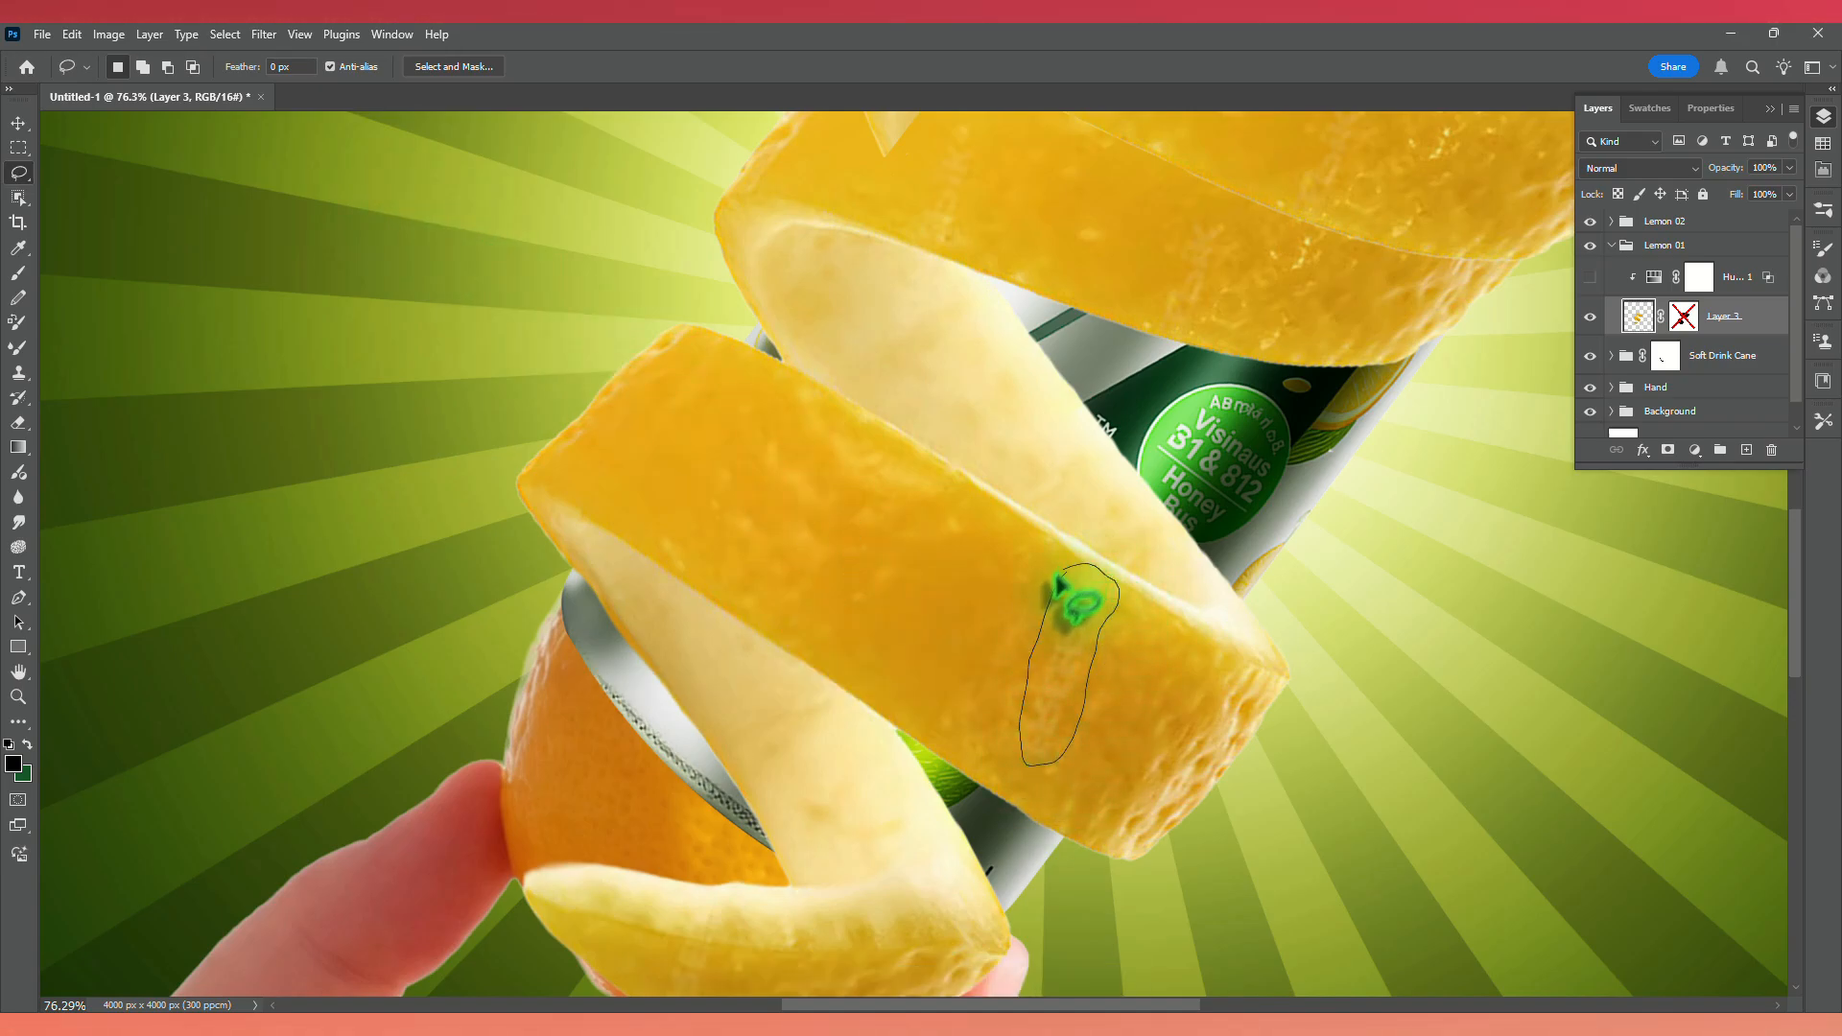
drag(1059, 580, 1057, 575)
right_click(1057, 633)
click(1099, 447)
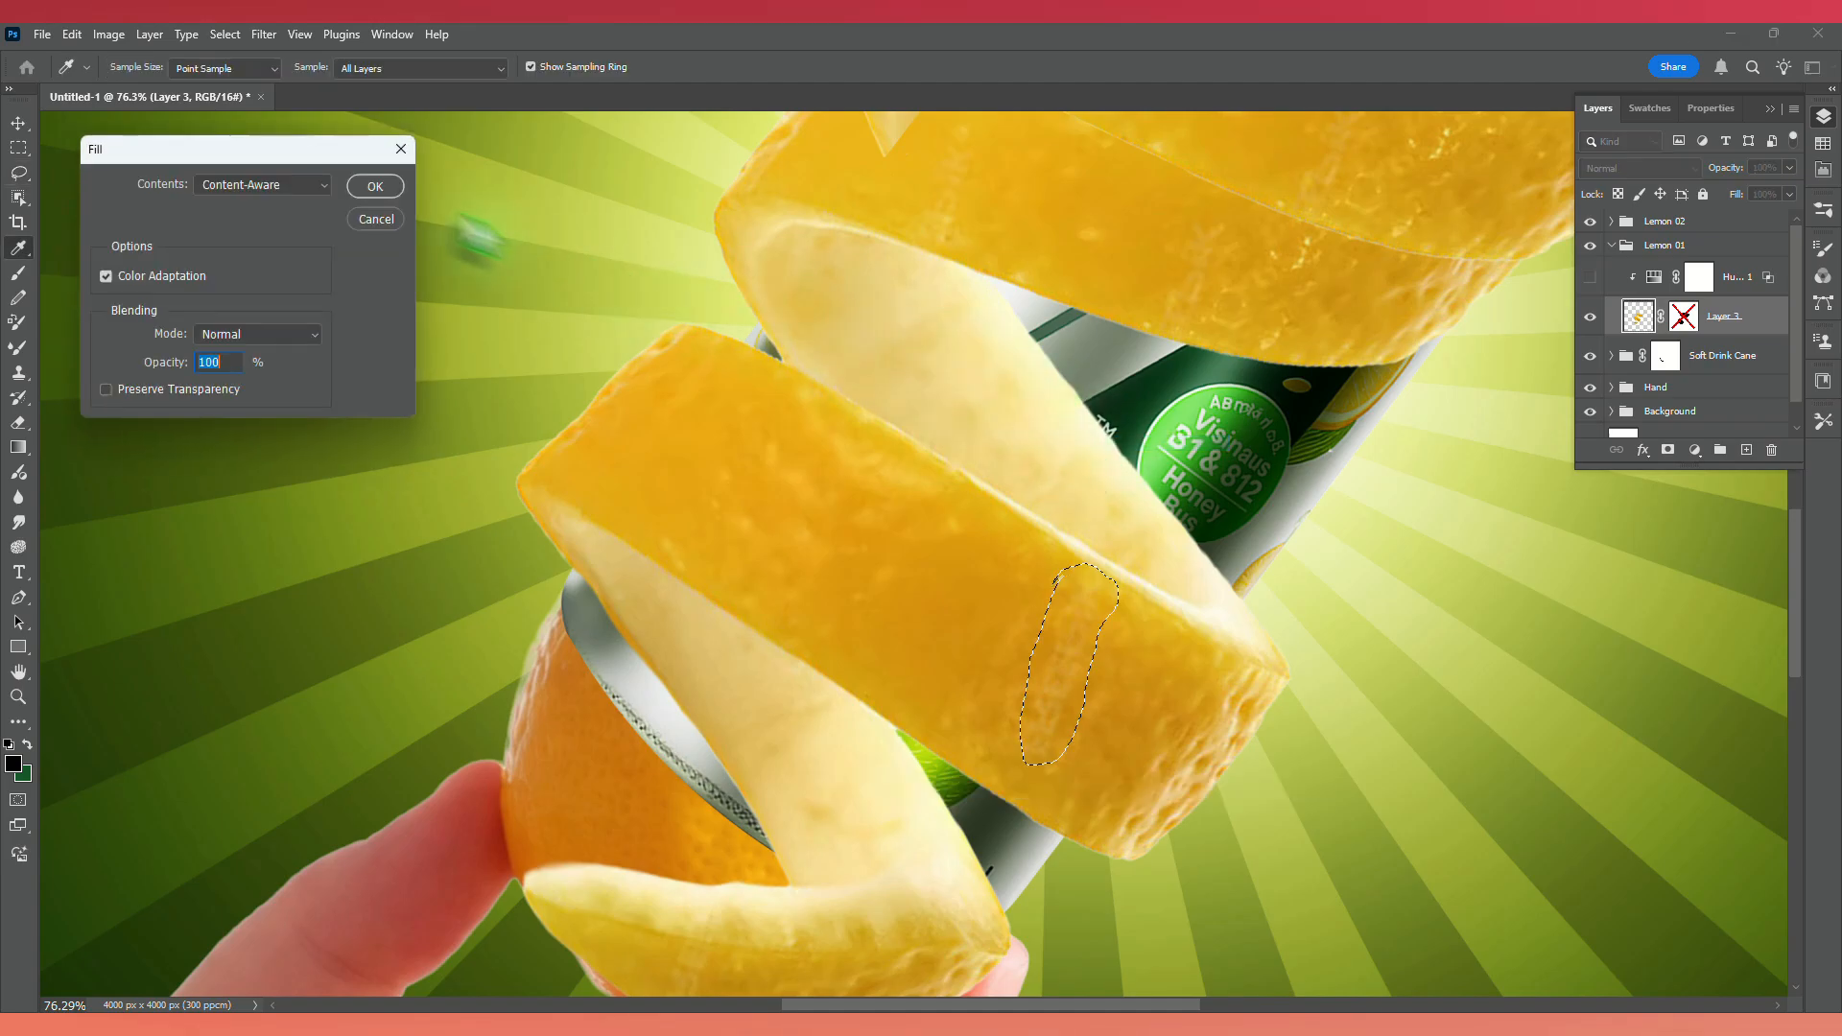
click(378, 182)
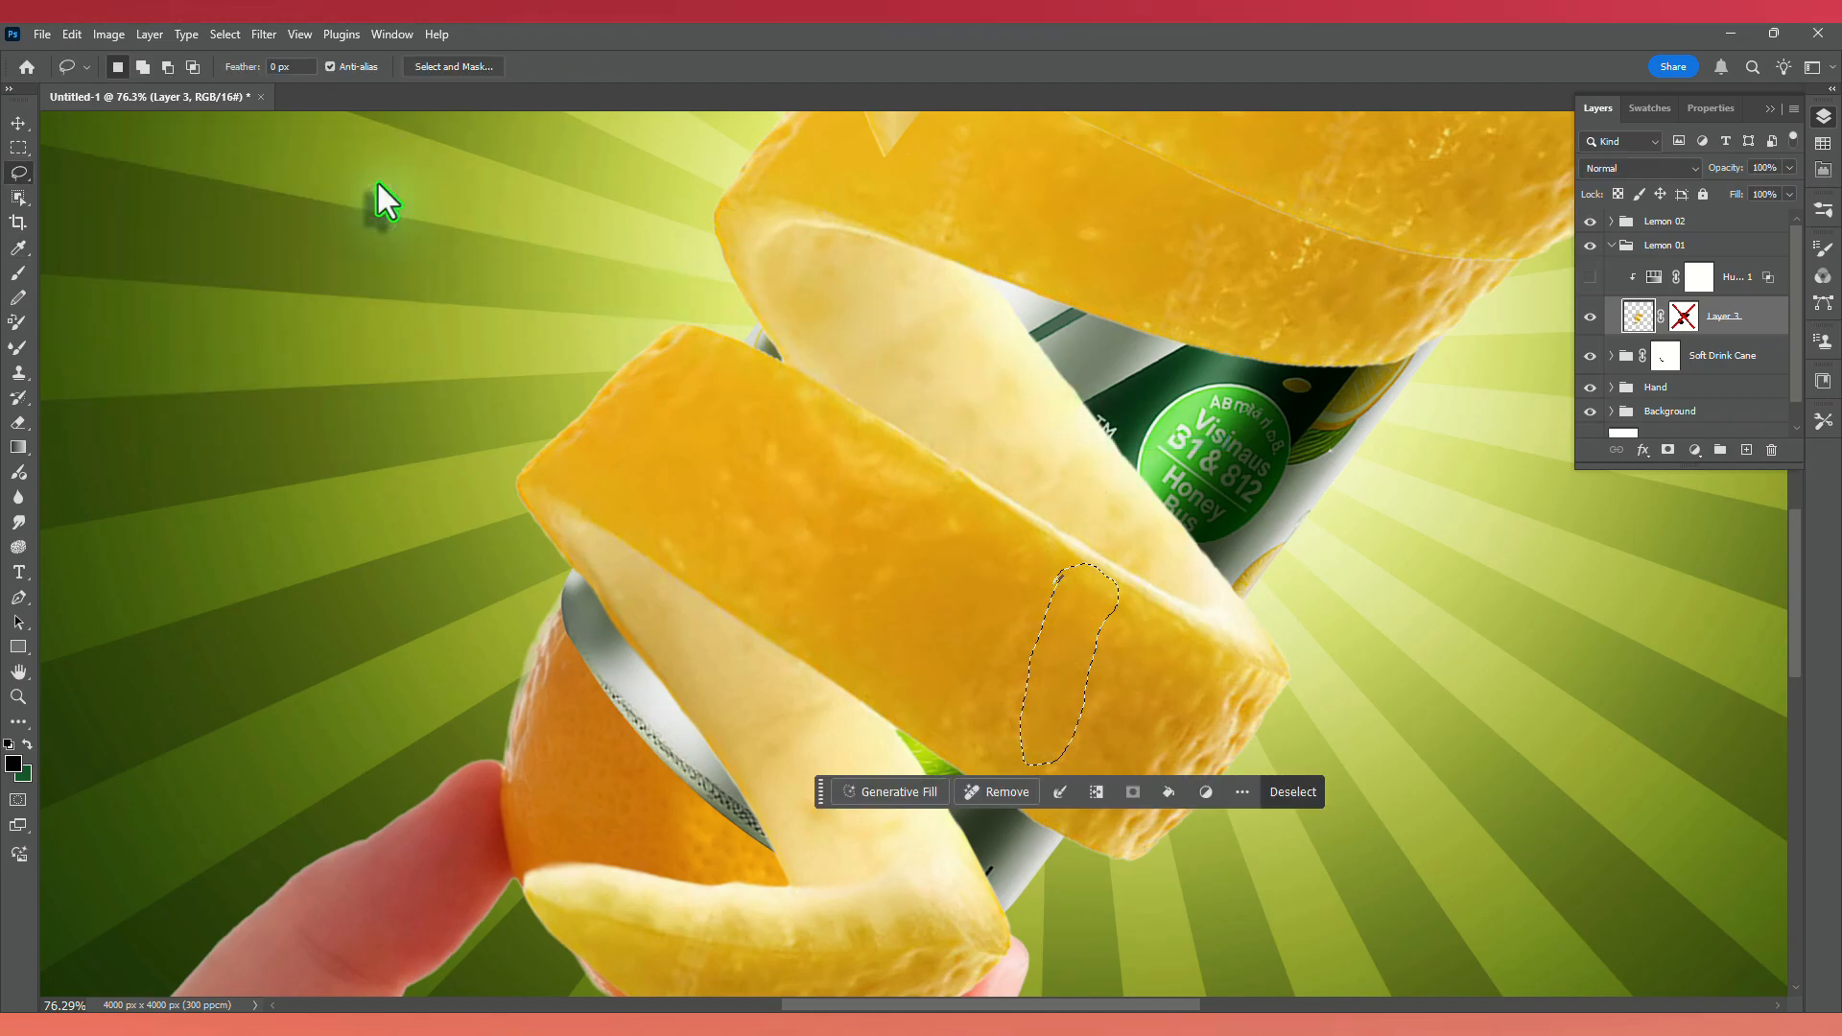
Clear the selection, lasso a small spot near the lower edge of the lower peel band, fill it Content-Aware and deselect.
click(1272, 788)
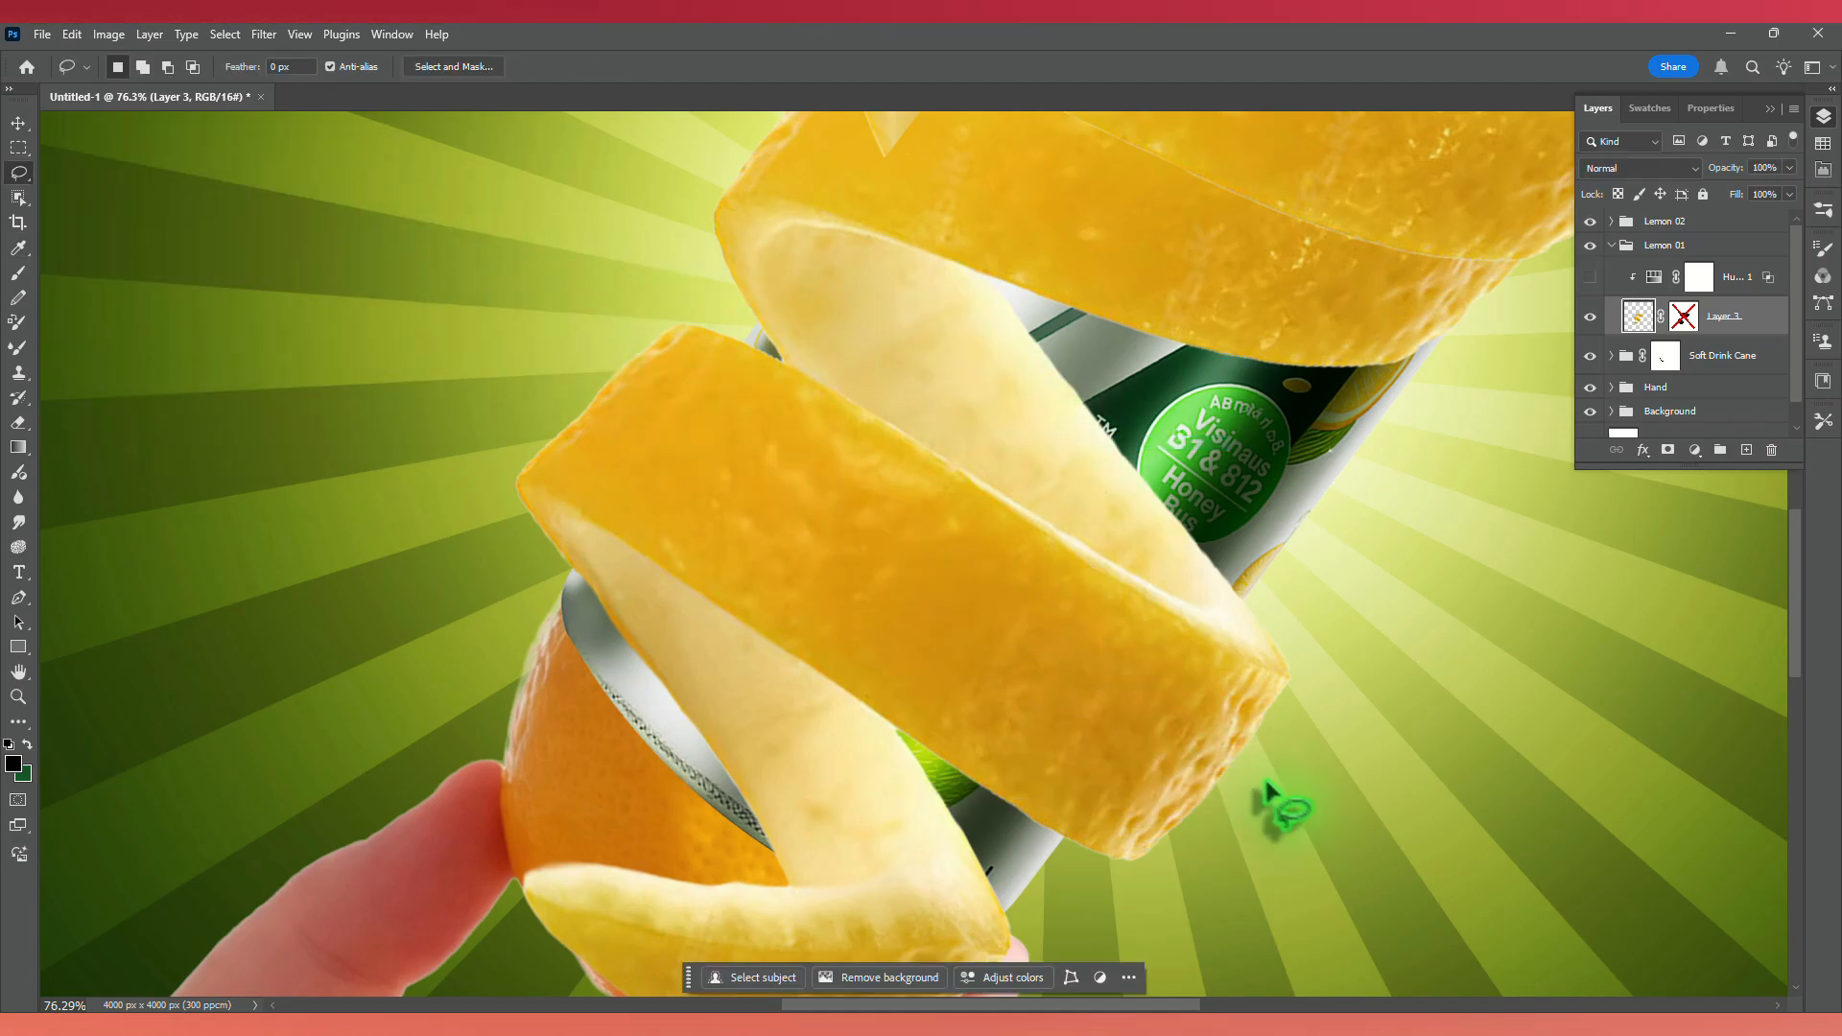
mouse_move(1016, 666)
mouse_down()
mouse_move(997, 698)
mouse_move(1022, 750)
mouse_move(1047, 678)
mouse_up()
right_click(1027, 701)
click(1067, 492)
click(388, 190)
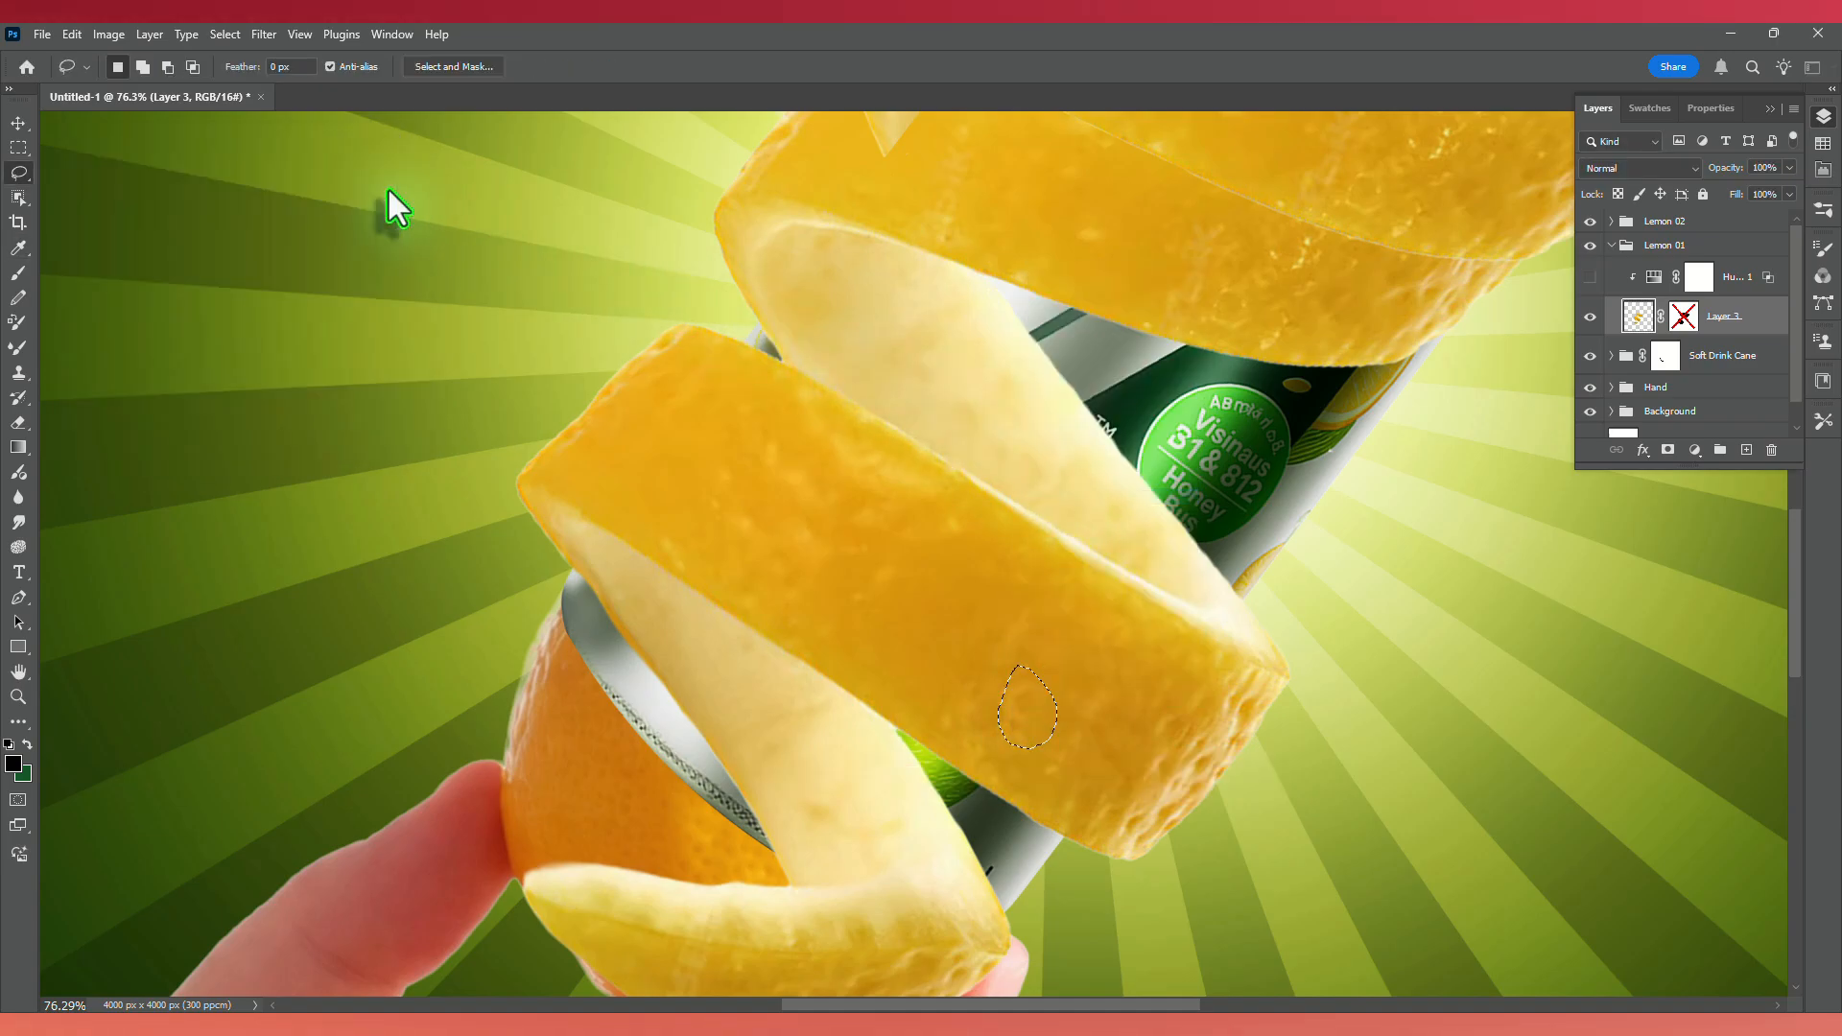
click(1240, 774)
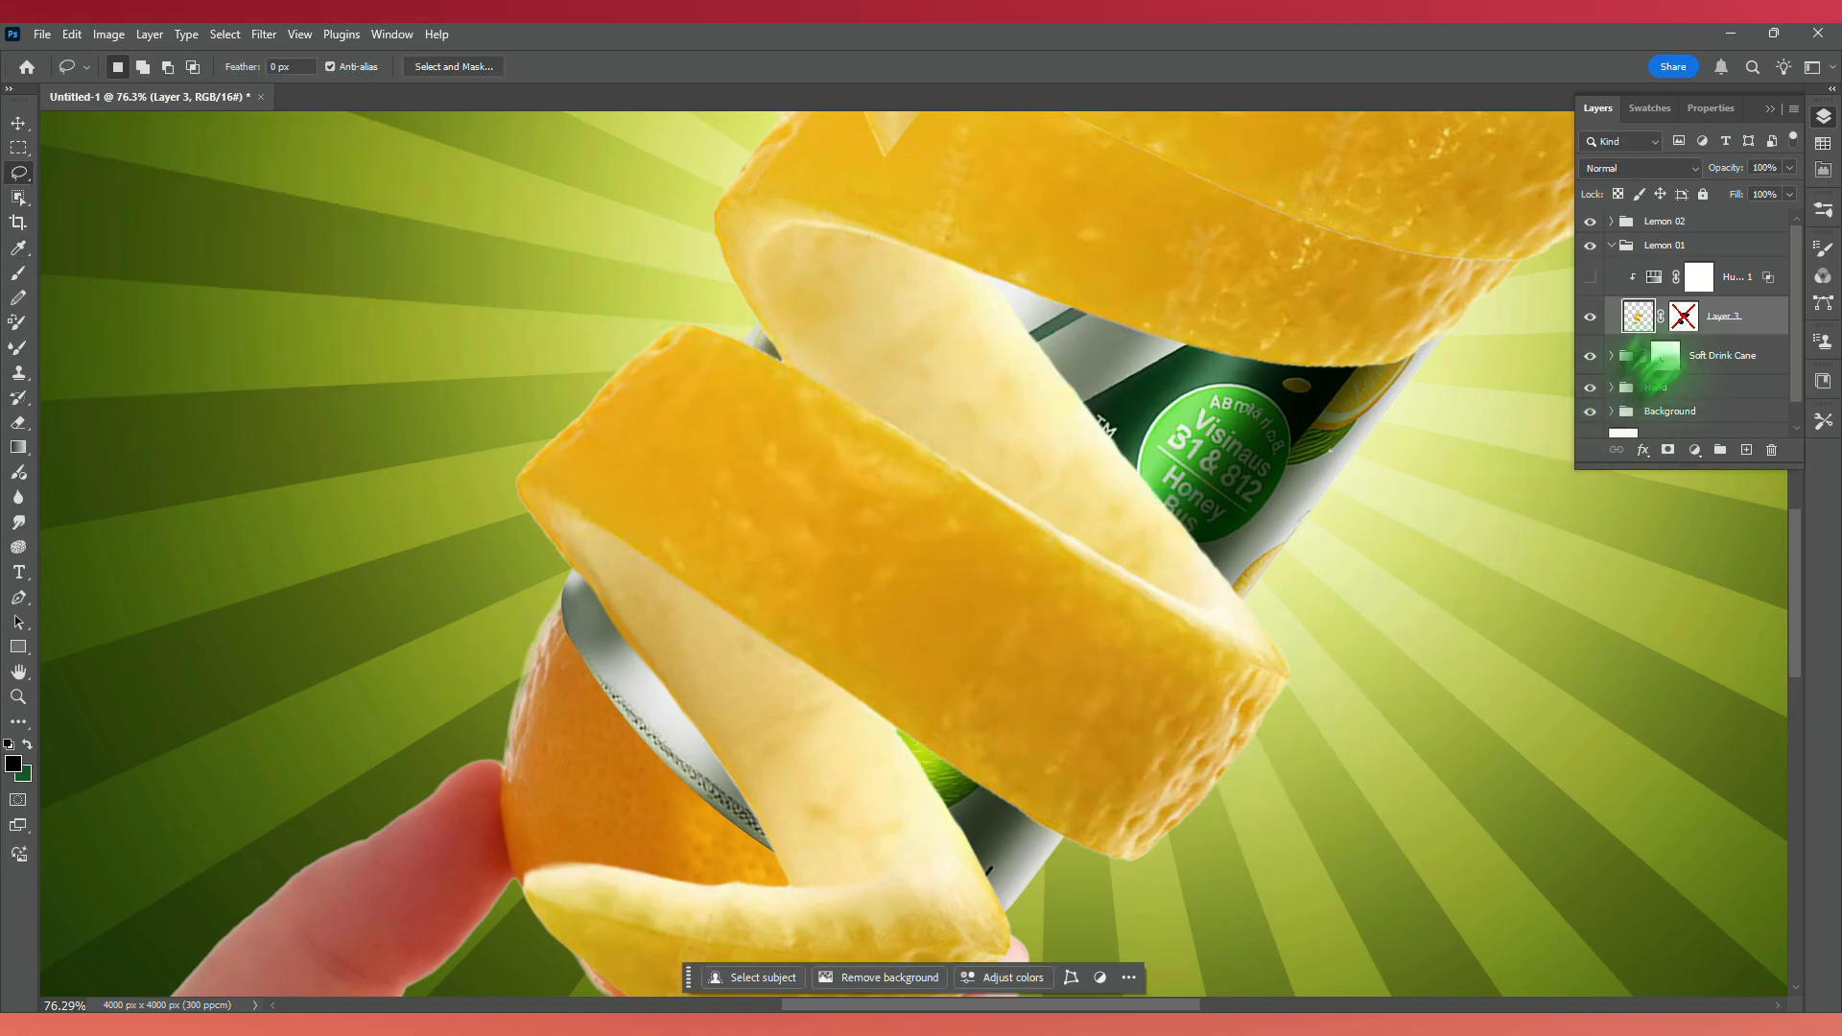
Enable Layer 3's mask again and turn on the visibility of its Hue/Saturation adjustment.
right_click(1683, 316)
click(1688, 328)
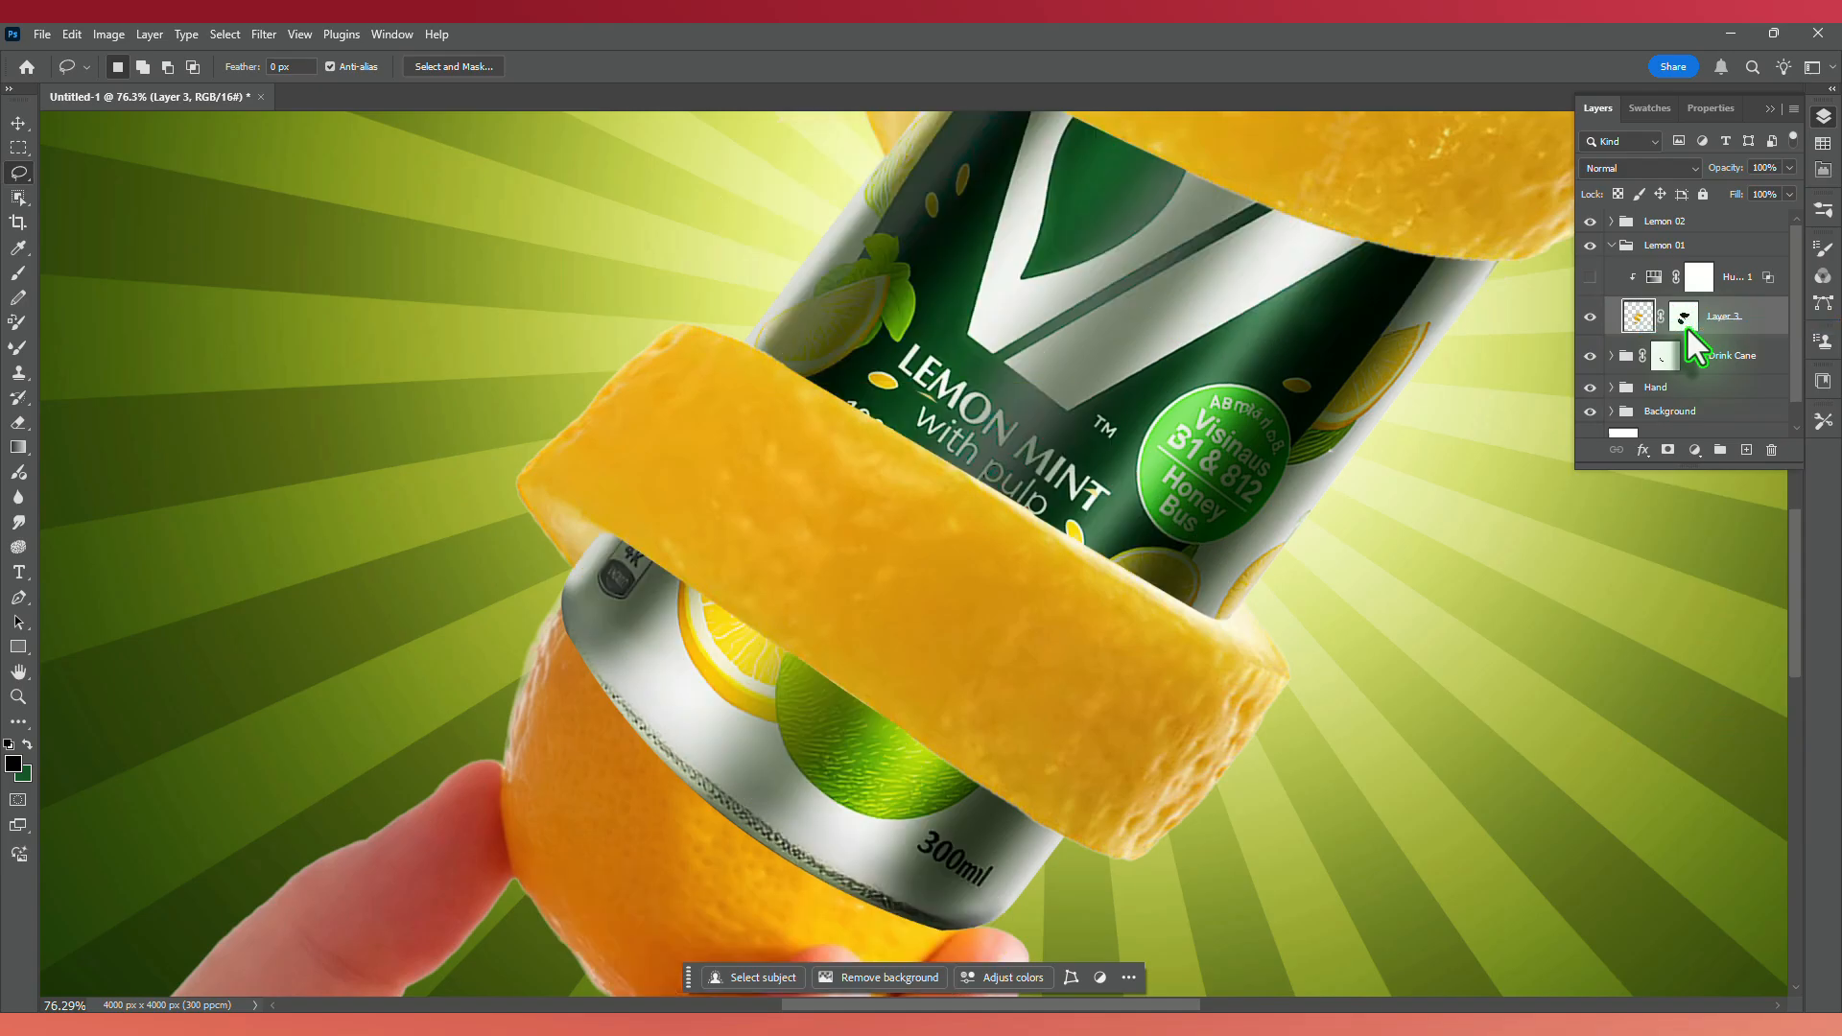
key(ctrl+0)
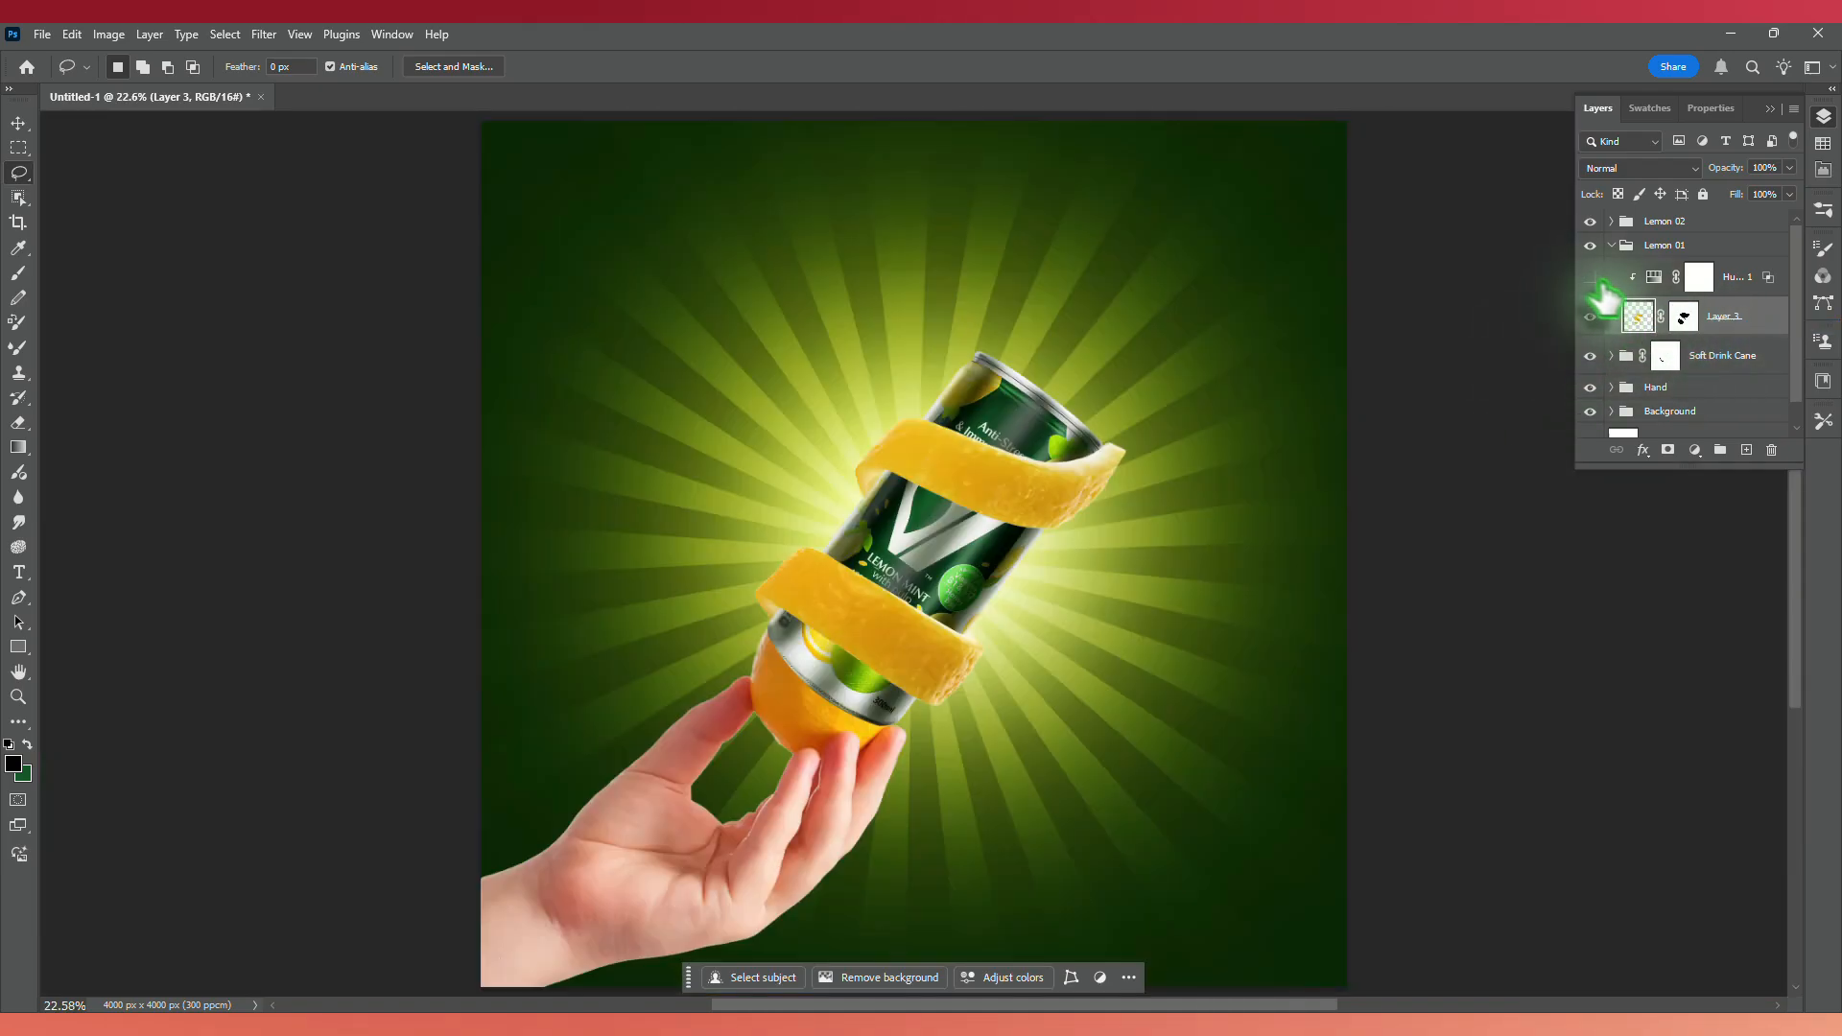
click(1590, 280)
click(1588, 278)
click(1588, 278)
Add a Curves adjustment clipped to Layer 3, lowering the midtones to about output 75 at input 171 and pulling down the white point.
click(1695, 450)
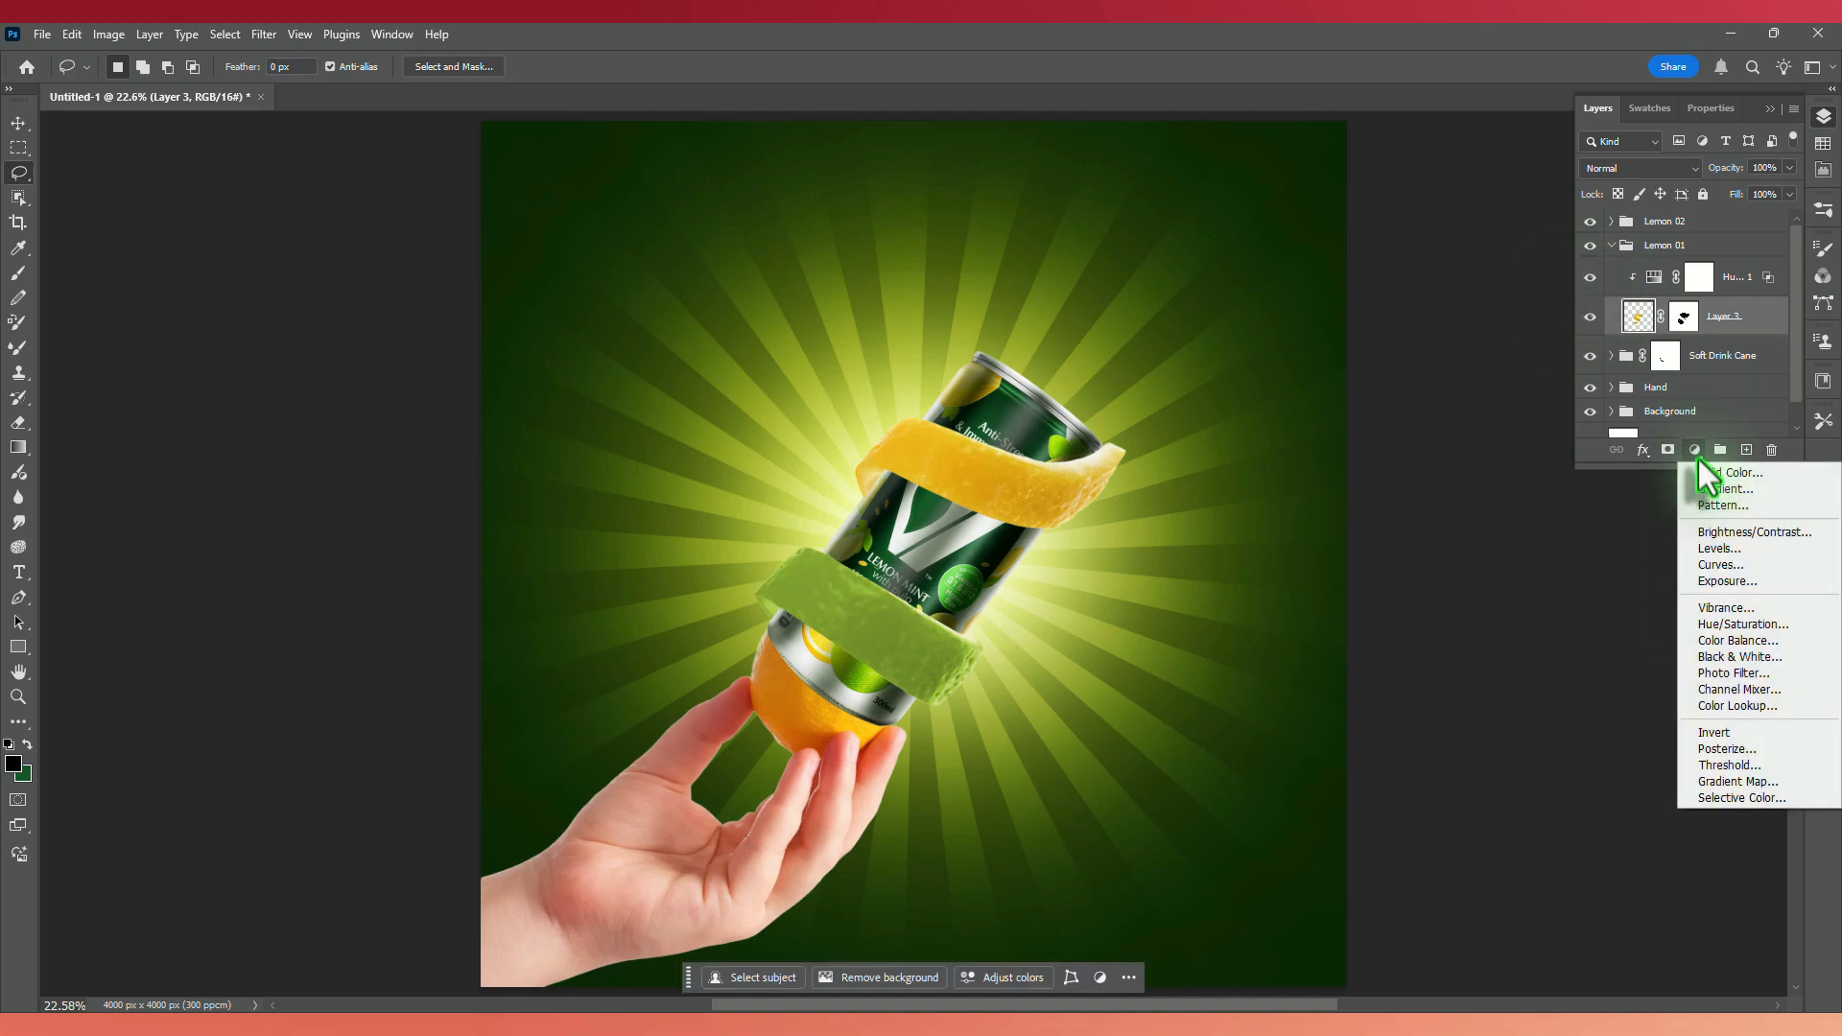
click(1706, 556)
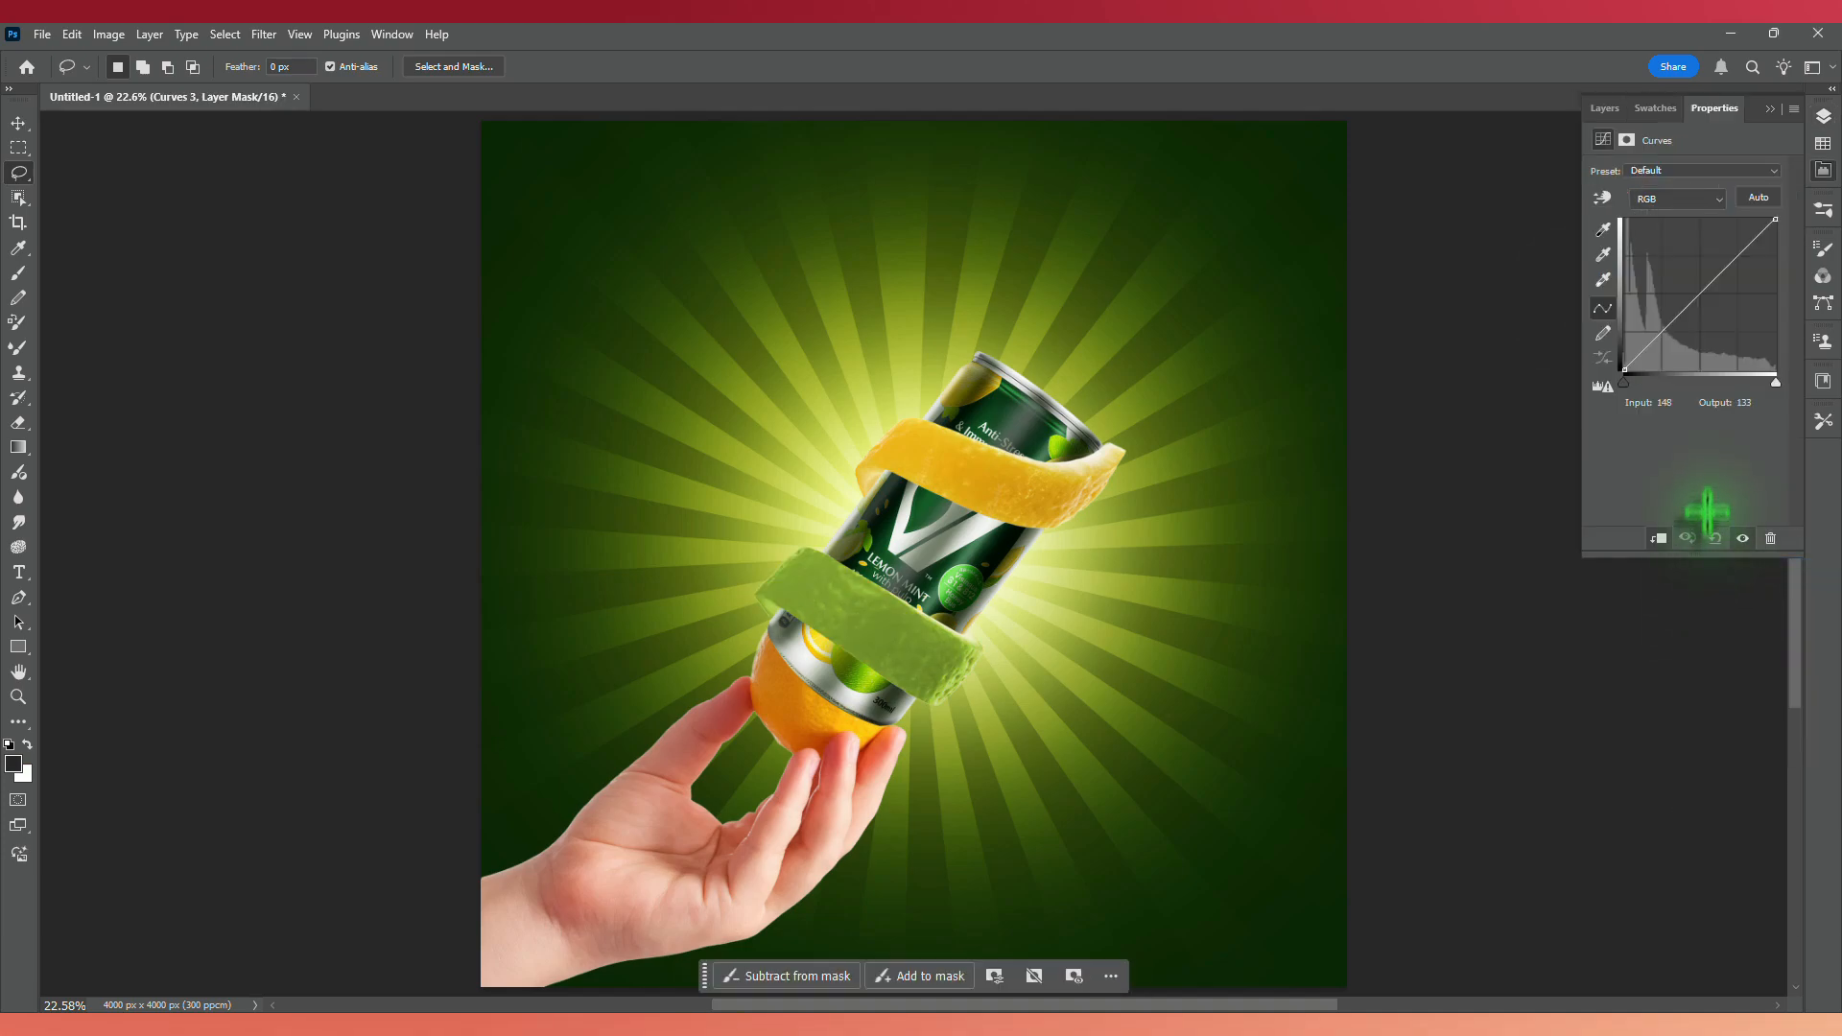
drag(1719, 299, 1726, 312)
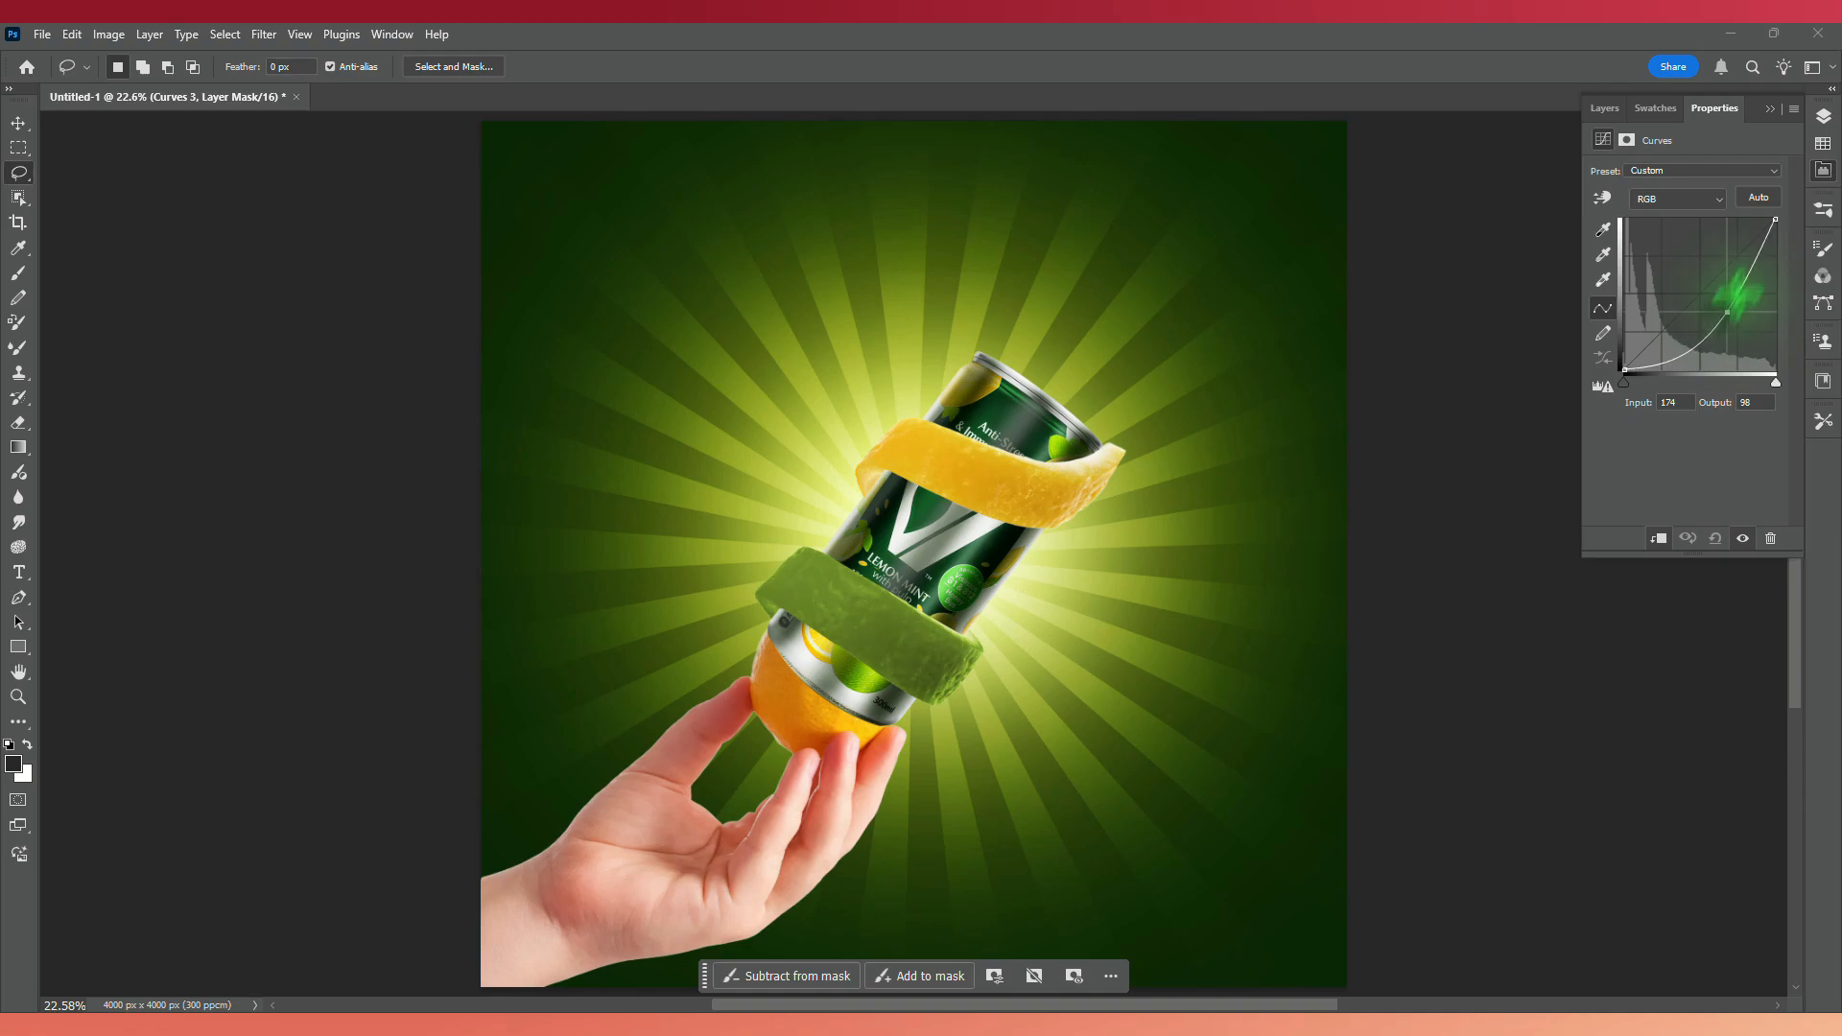
drag(1779, 231, 1780, 255)
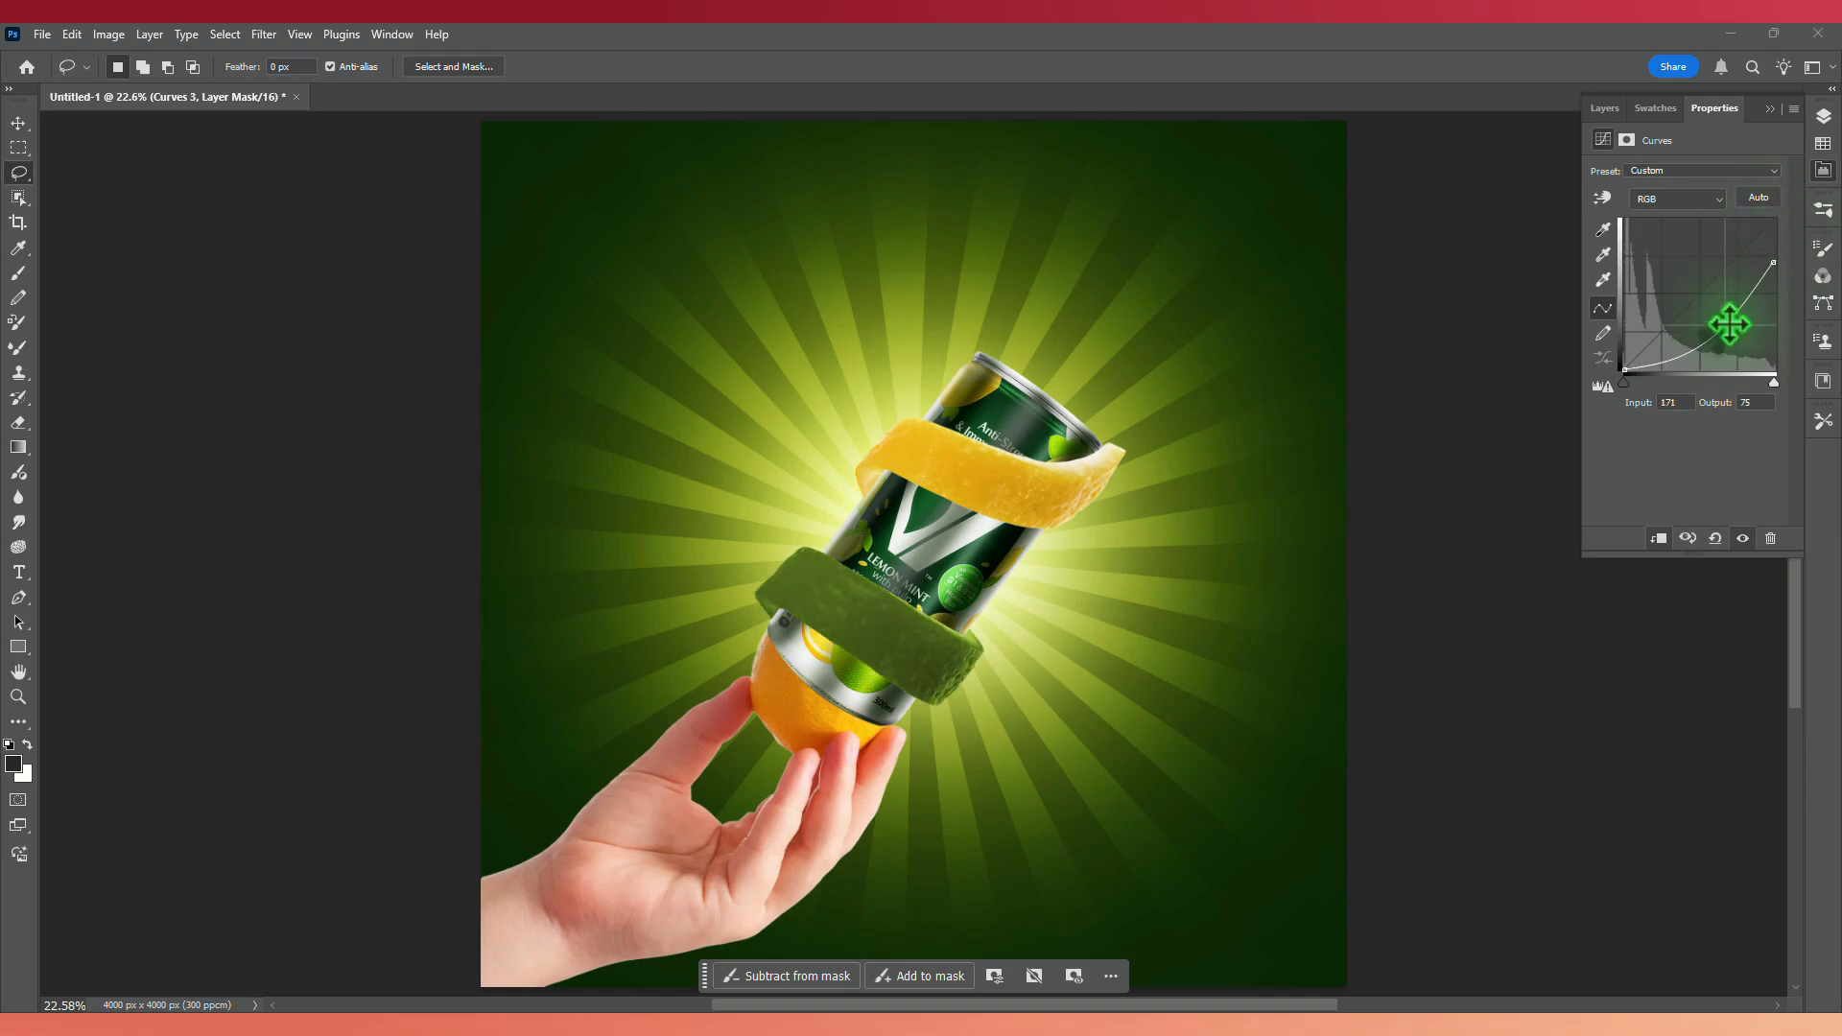
click(1769, 108)
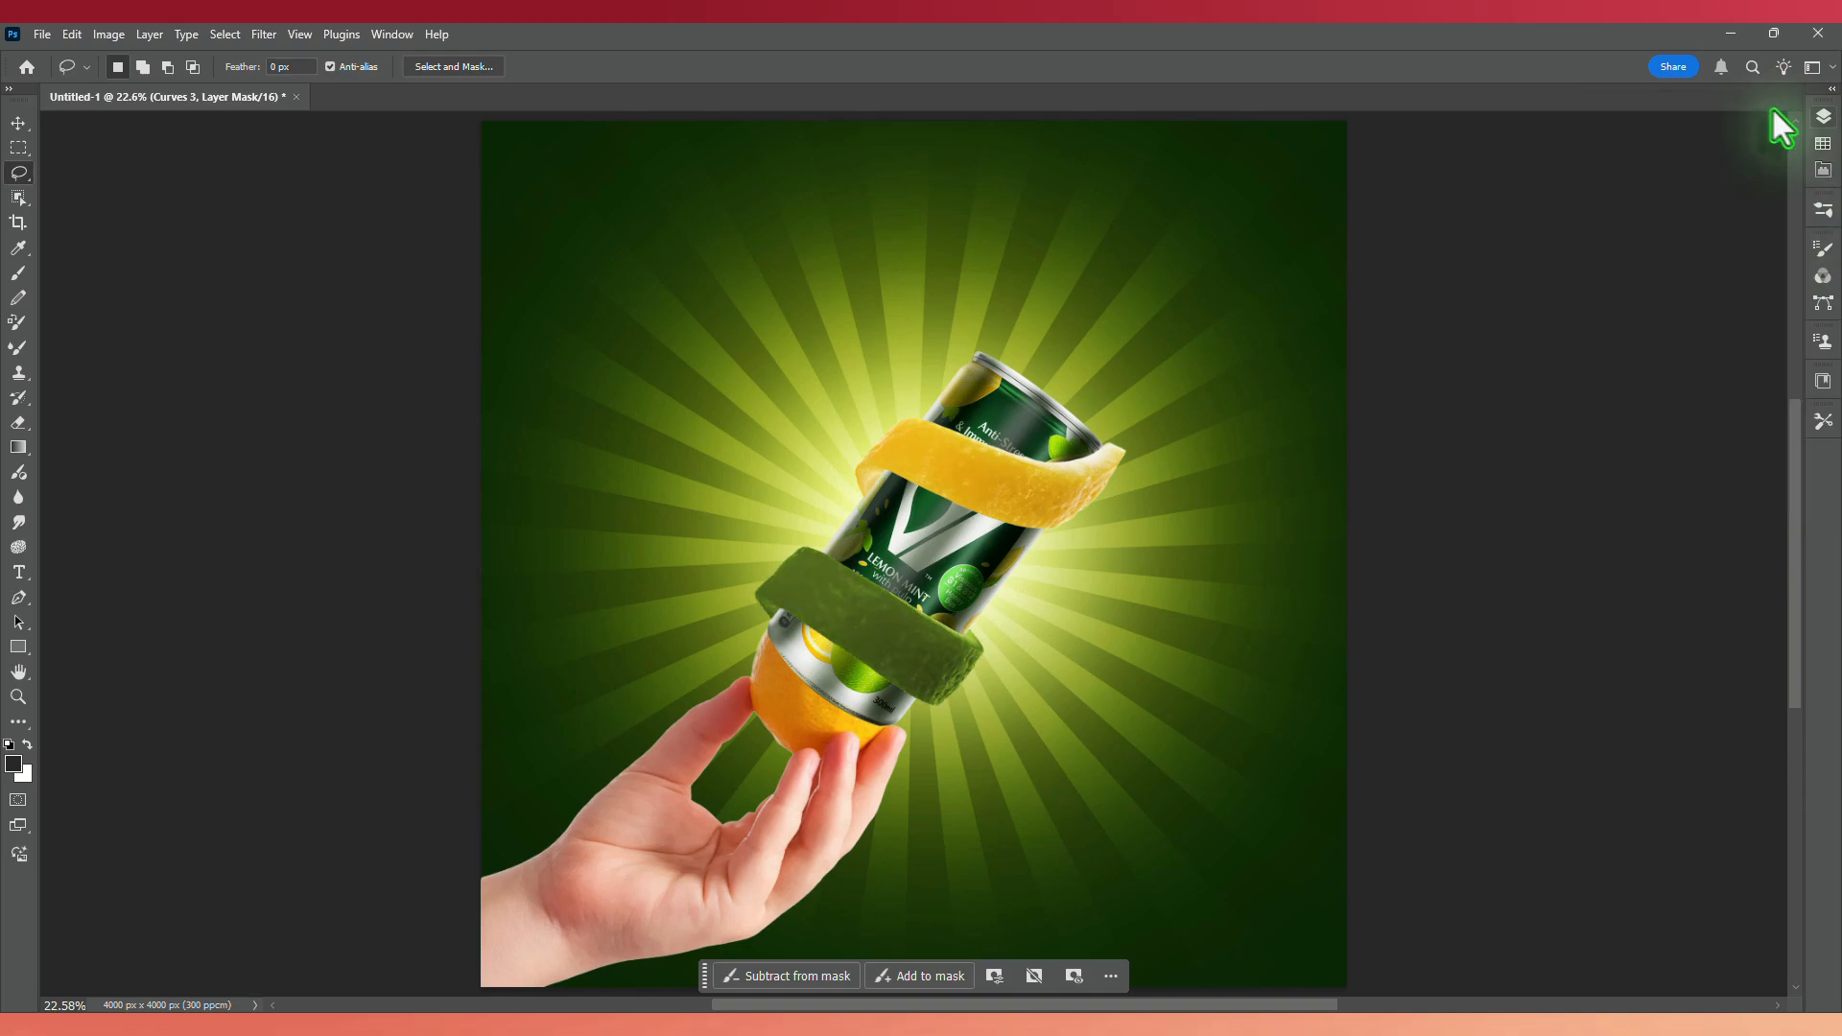
click(1823, 120)
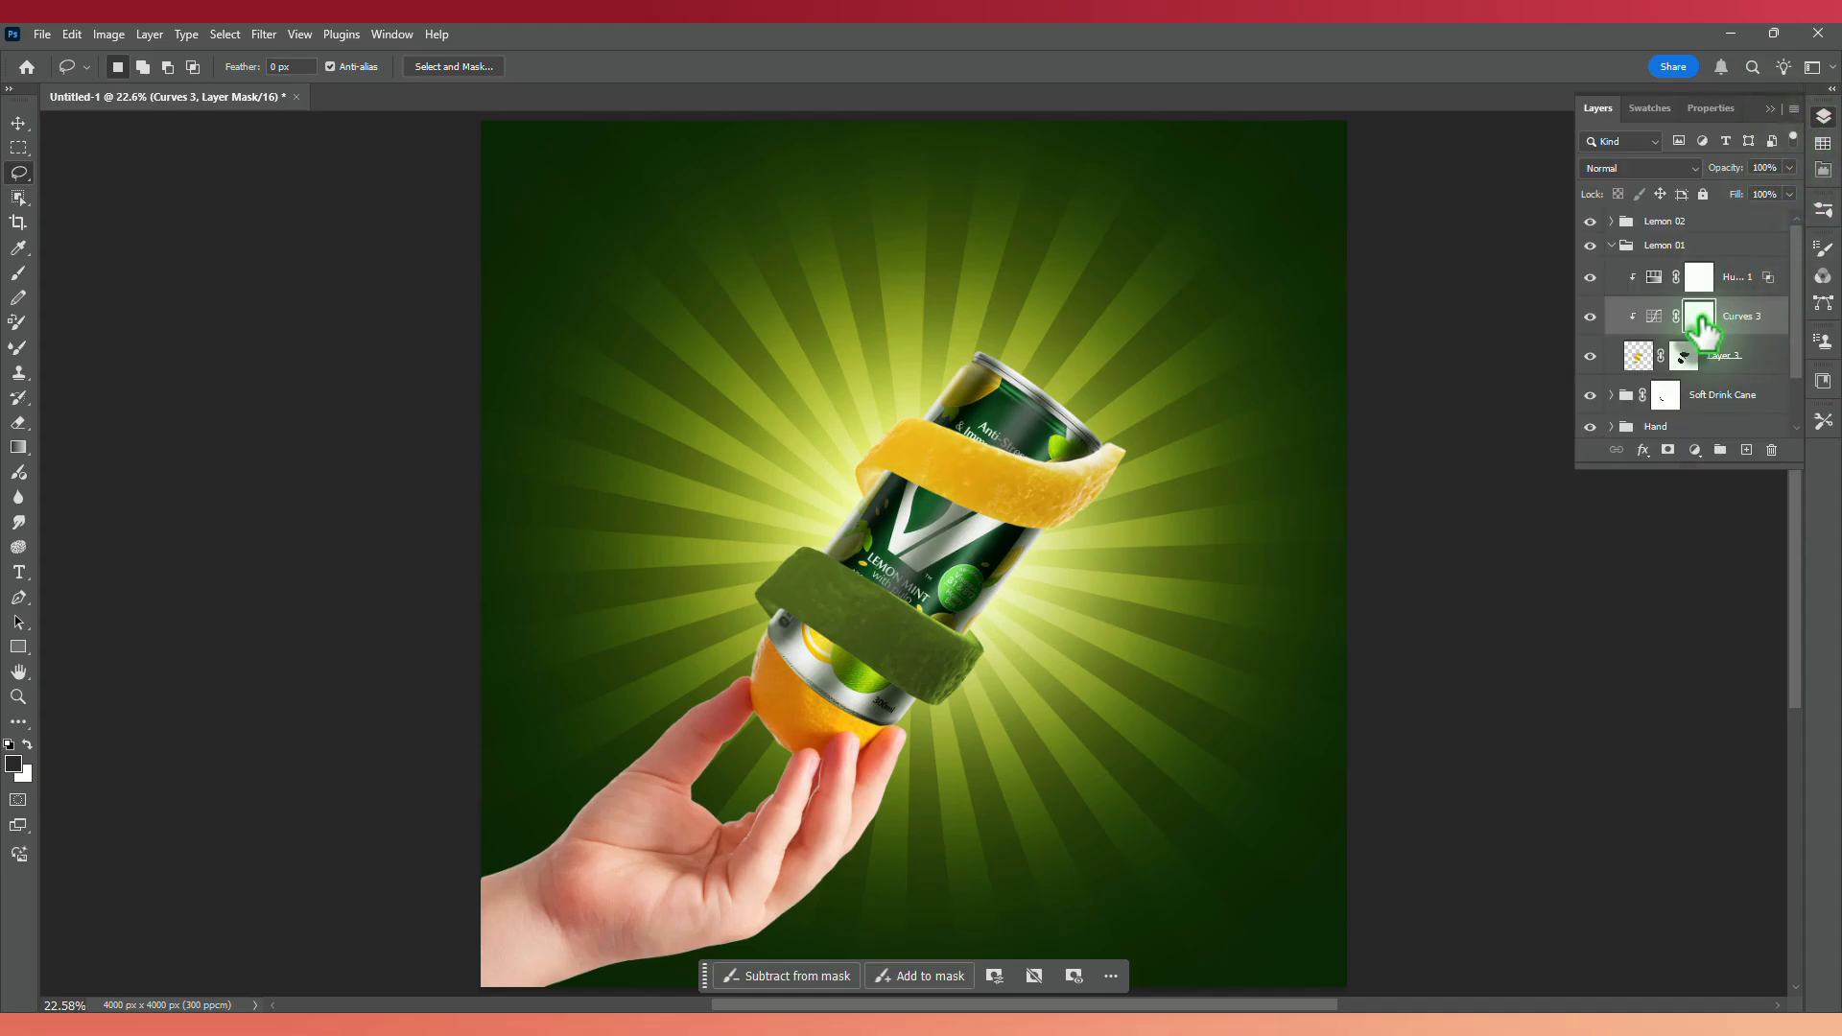
Invert the Curves 3 mask to black and activate the Brush tool.
key(ctrl+i)
key(b)
drag(938, 460, 797, 463)
scroll(796, 463, up, 1)
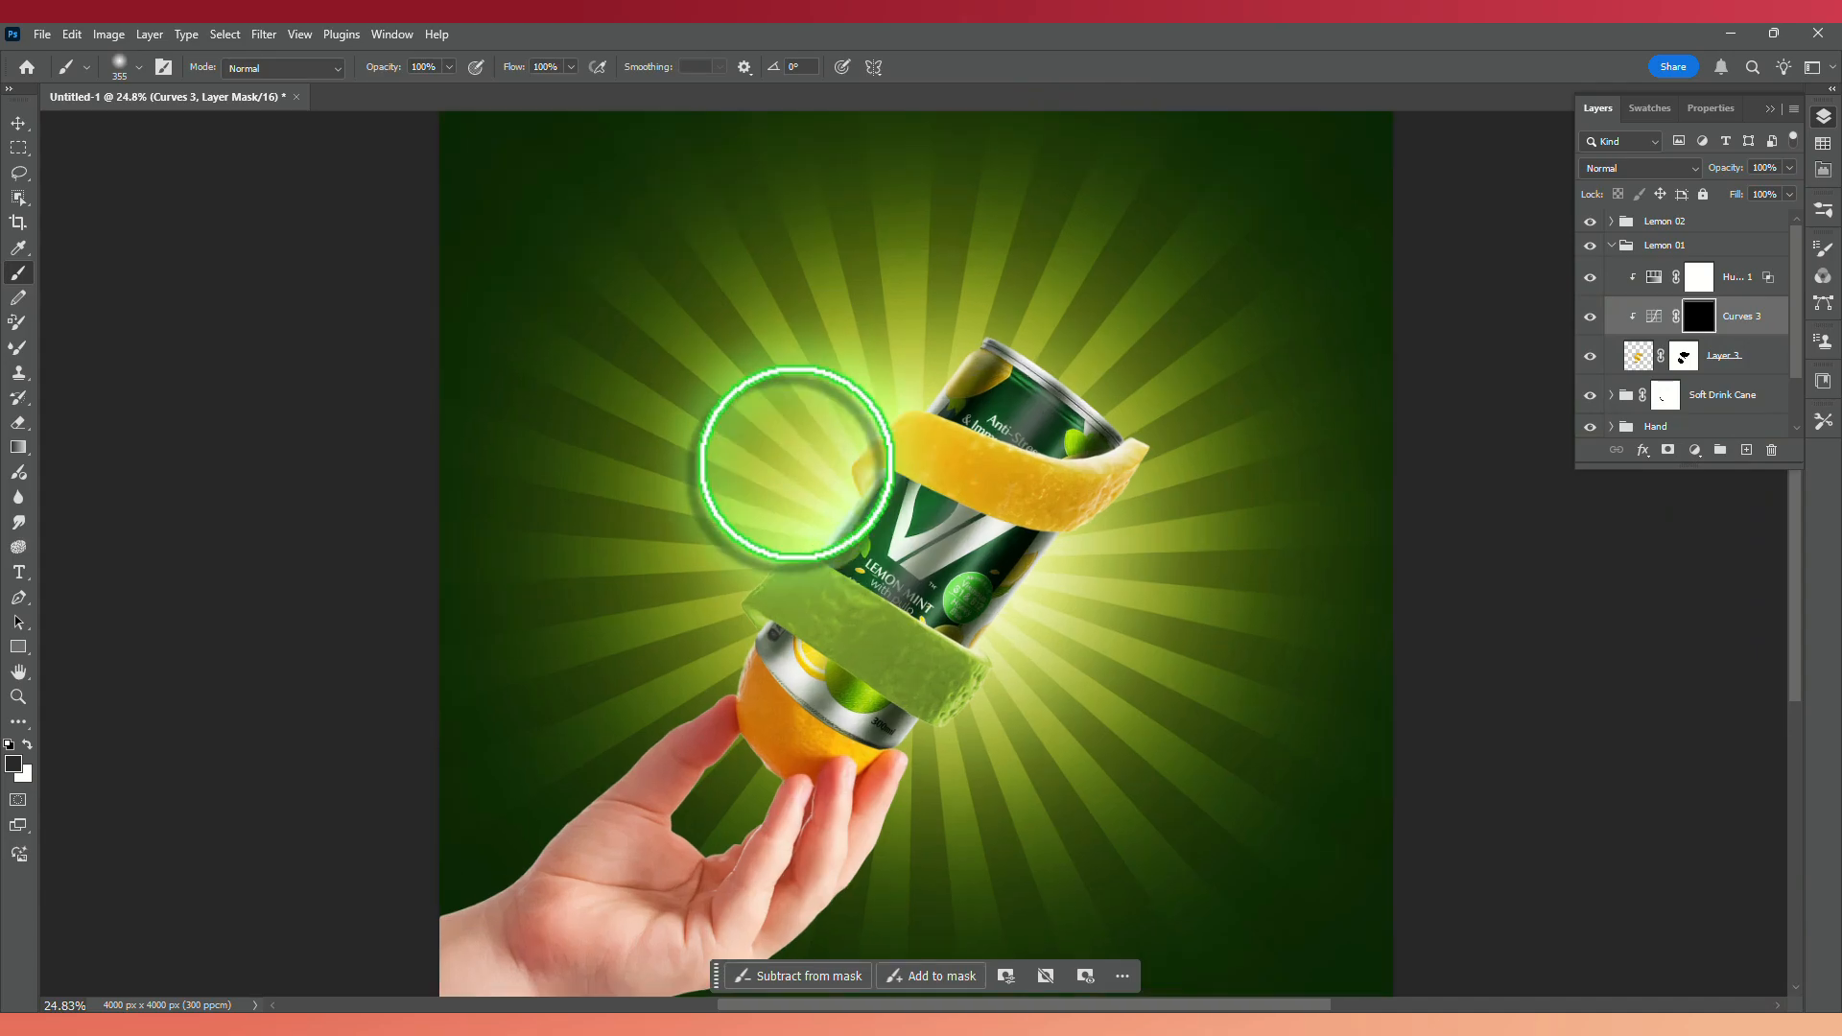
scroll(797, 463, up, 10)
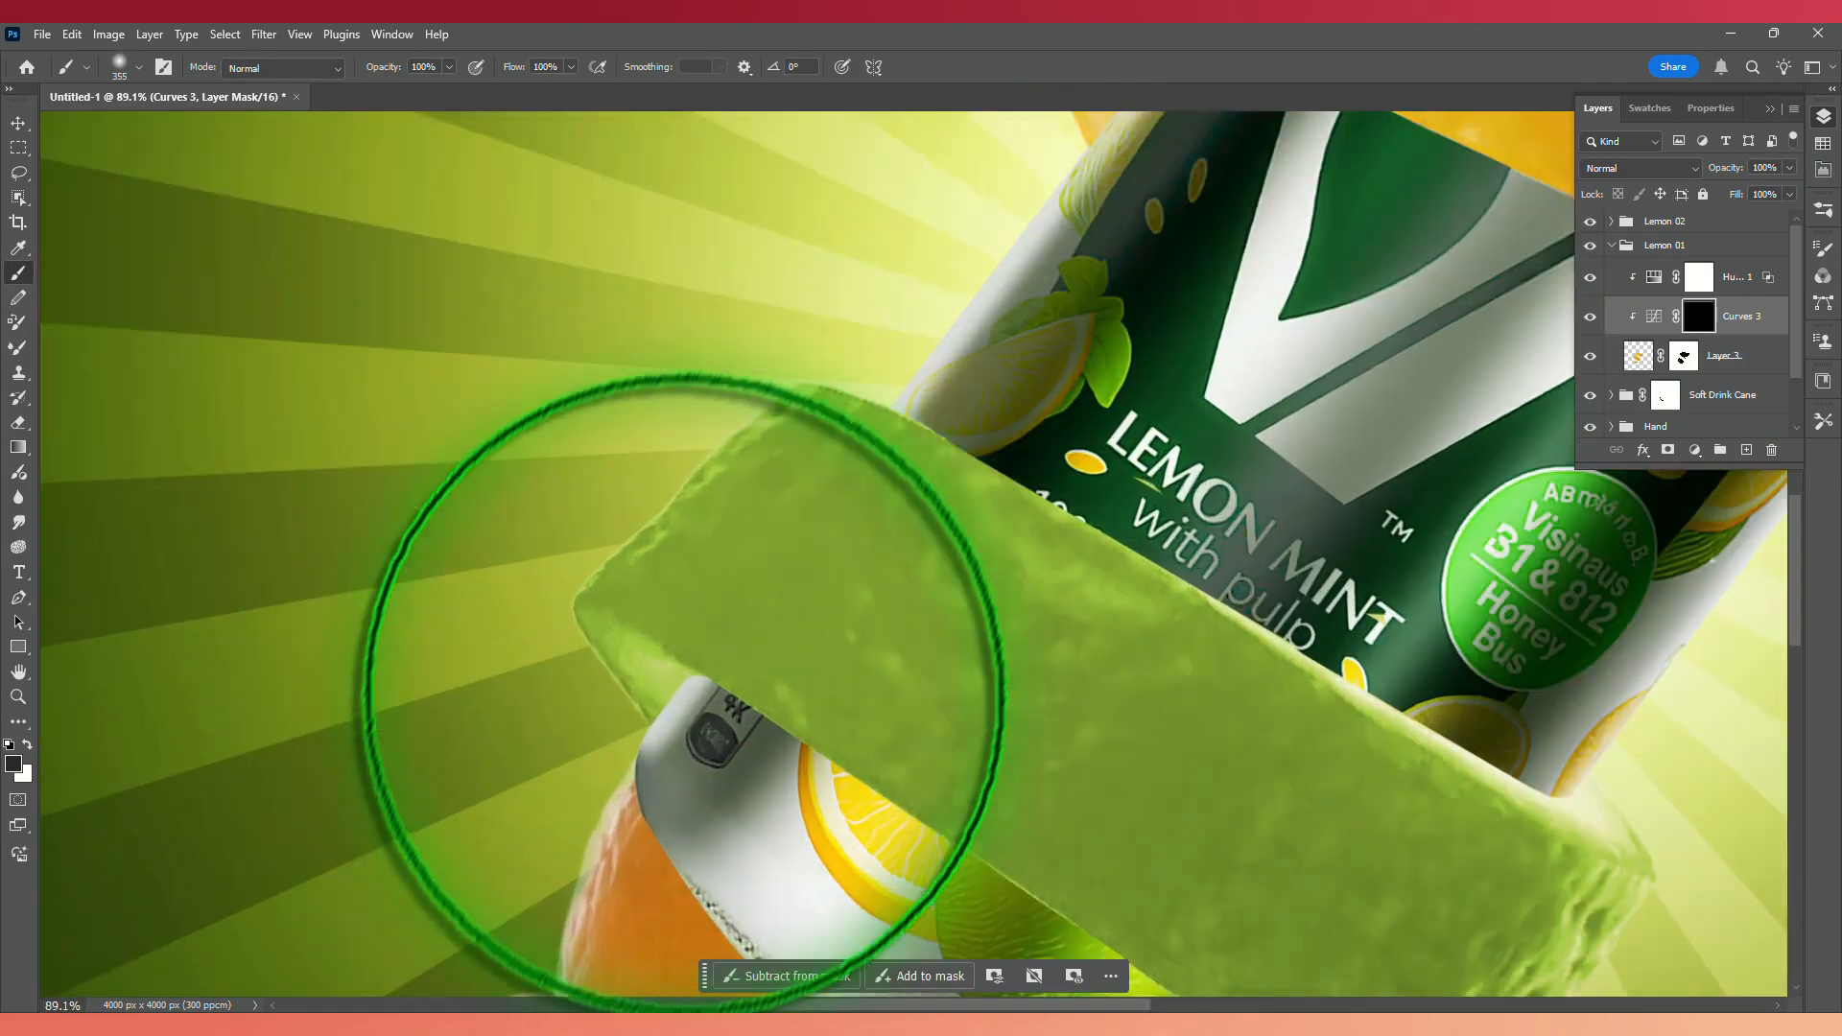
With a hard round brush of about 31 px, paint white on the Curves 3 mask over the green band's inner fold beside the can.
drag(676, 616, 672, 616)
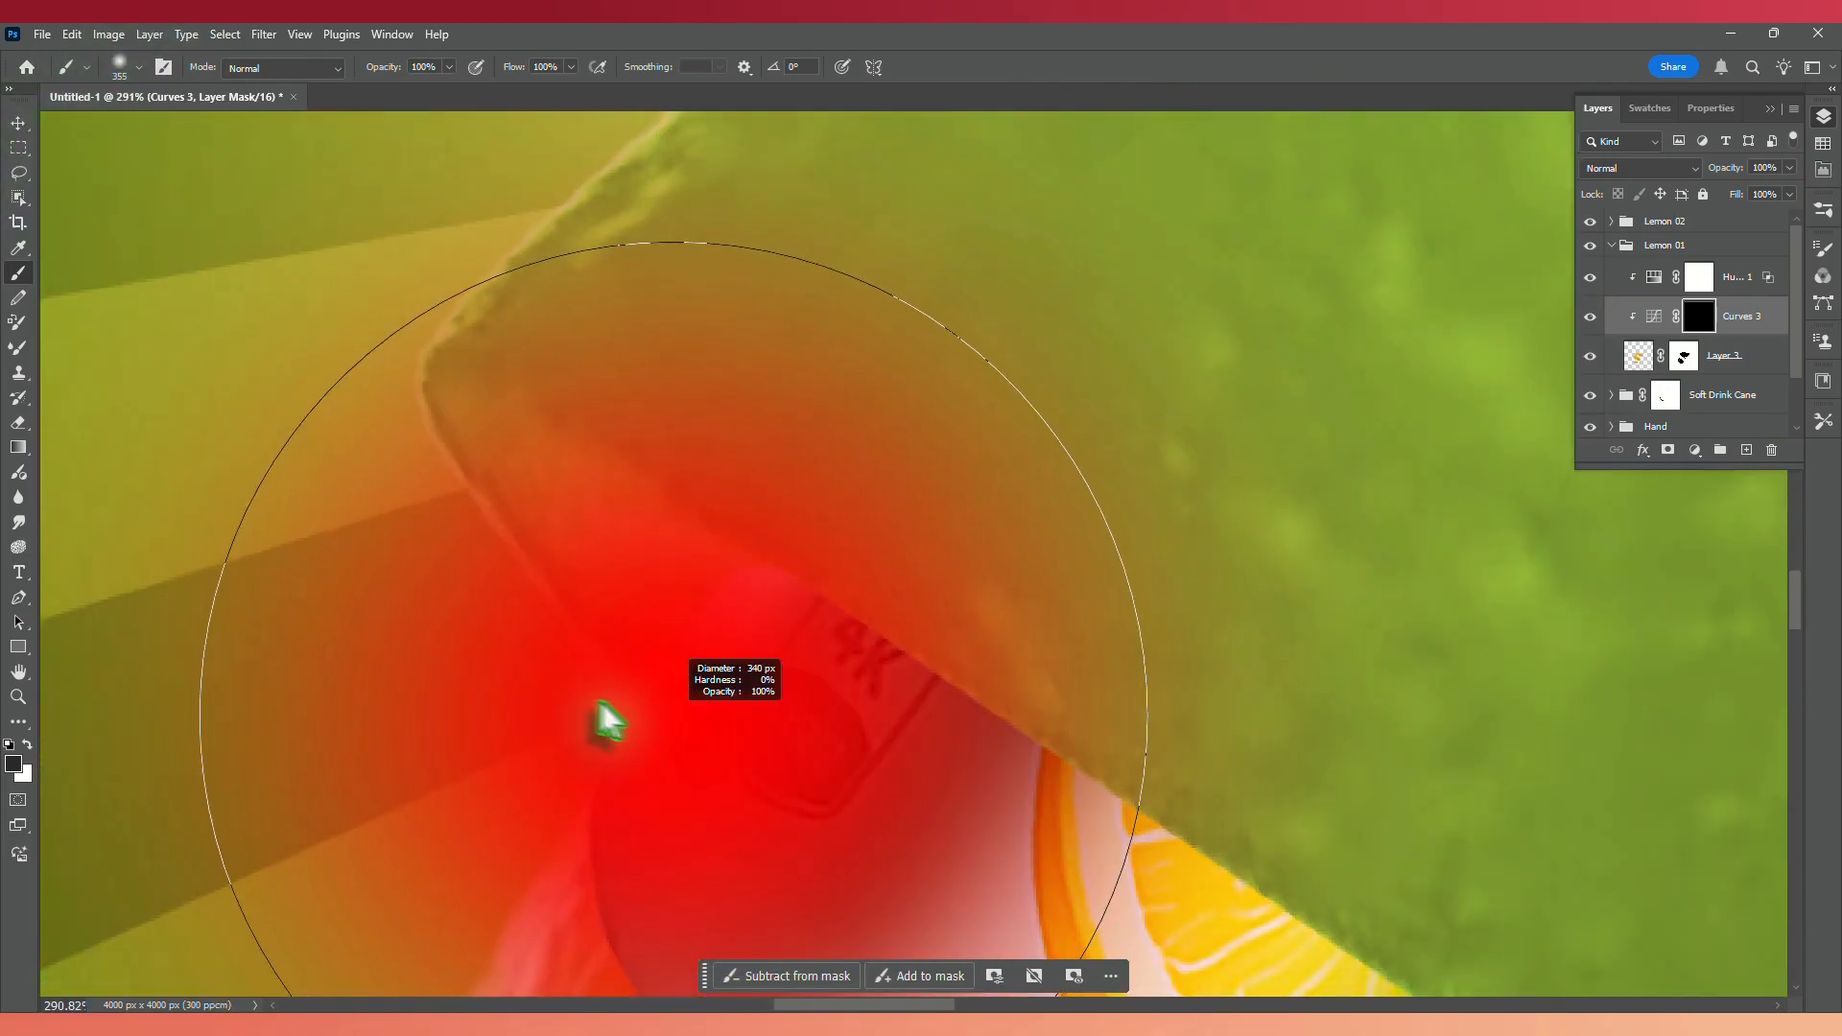
drag(618, 722, 263, 658)
right_click(637, 575)
click(760, 849)
drag(619, 549, 584, 551)
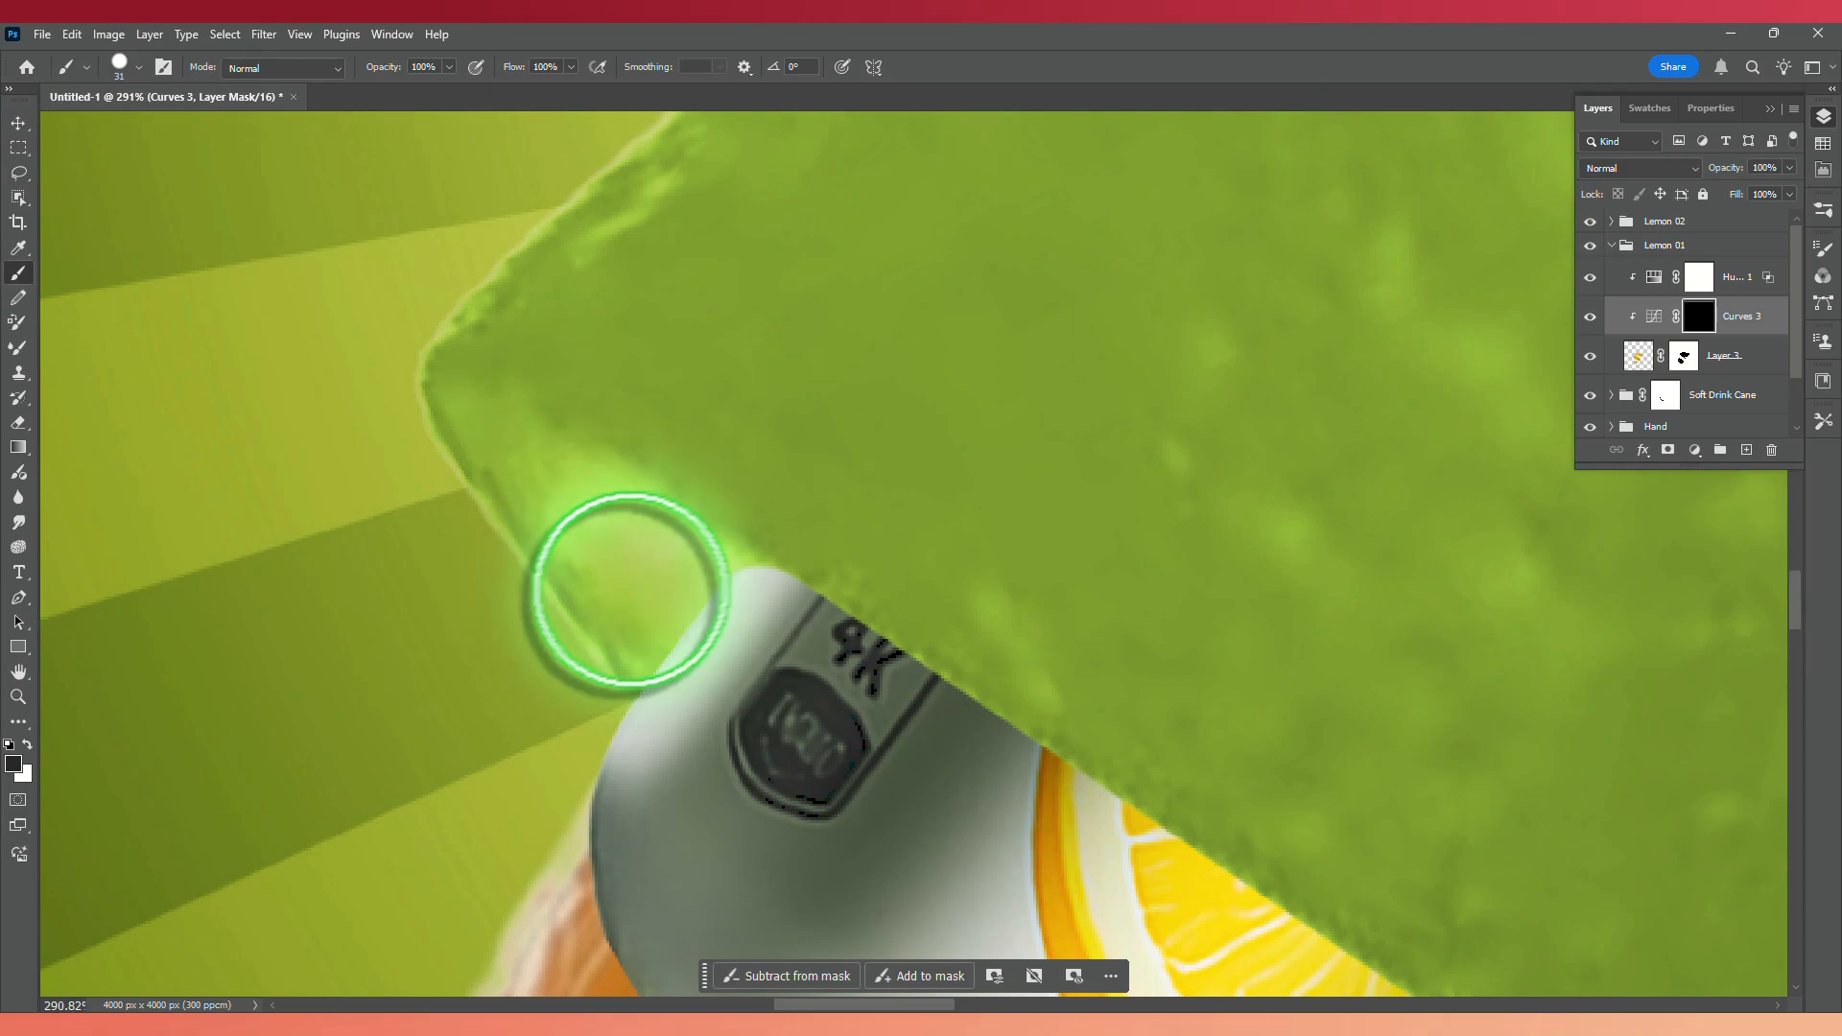
click(26, 746)
mouse_move(610, 545)
mouse_down()
mouse_move(662, 588)
mouse_move(678, 575)
mouse_move(615, 538)
mouse_move(658, 624)
mouse_move(714, 589)
mouse_move(617, 527)
mouse_move(650, 625)
mouse_move(690, 671)
mouse_move(718, 598)
mouse_up()
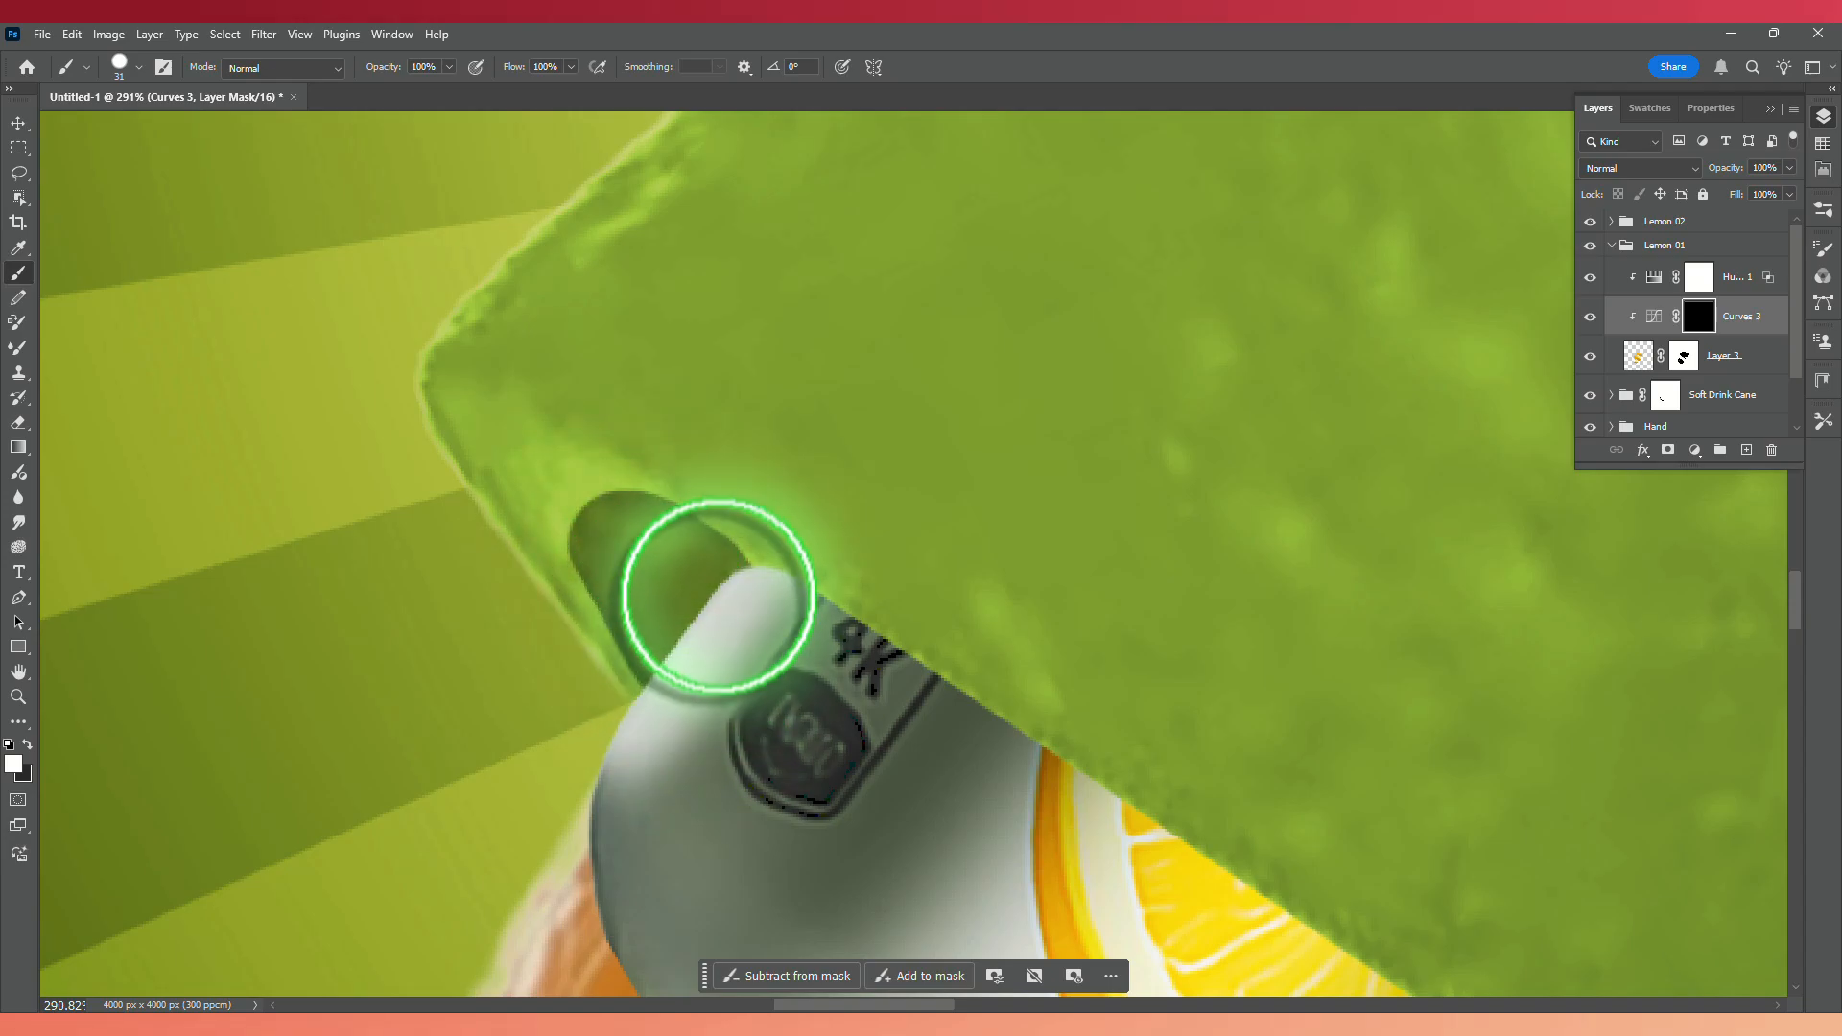
key(x)
scroll(802, 585, down, 6)
key(ctrl+0)
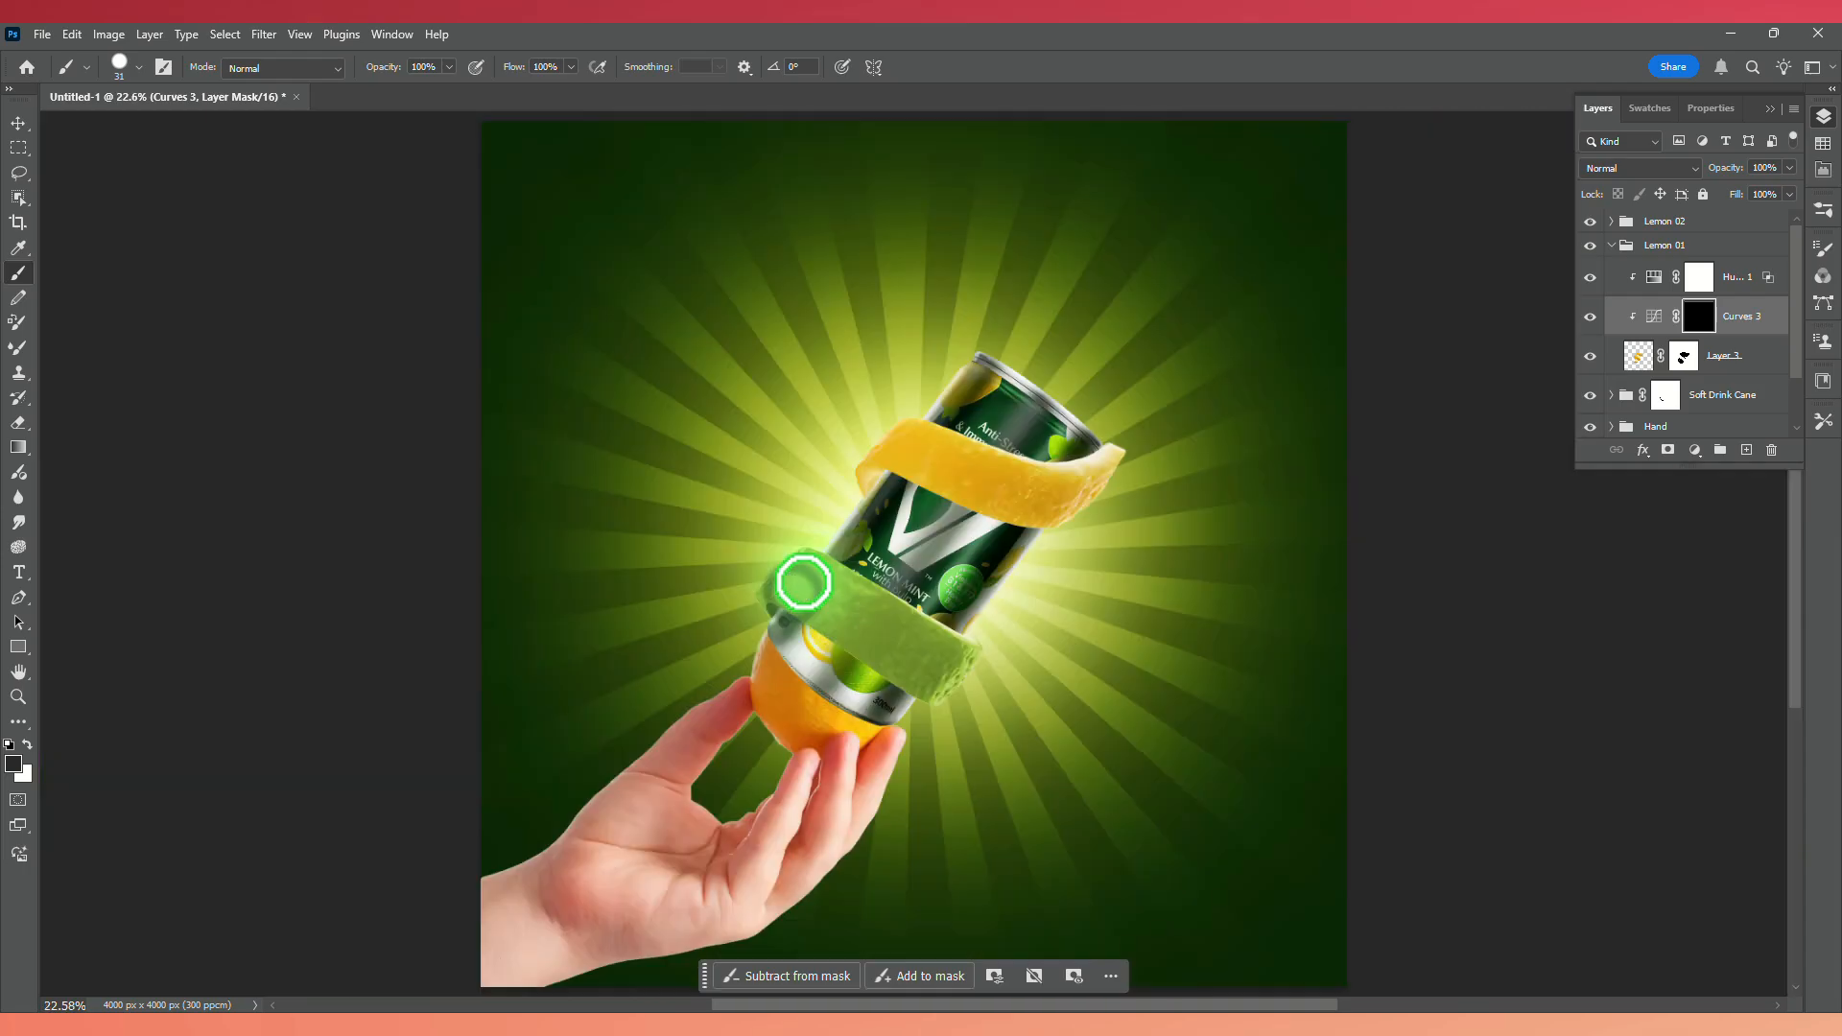
Draw a closed Pen path along the green band's lower edge and loosely around its outer face, and convert it to a selection.
scroll(803, 582, up, 6)
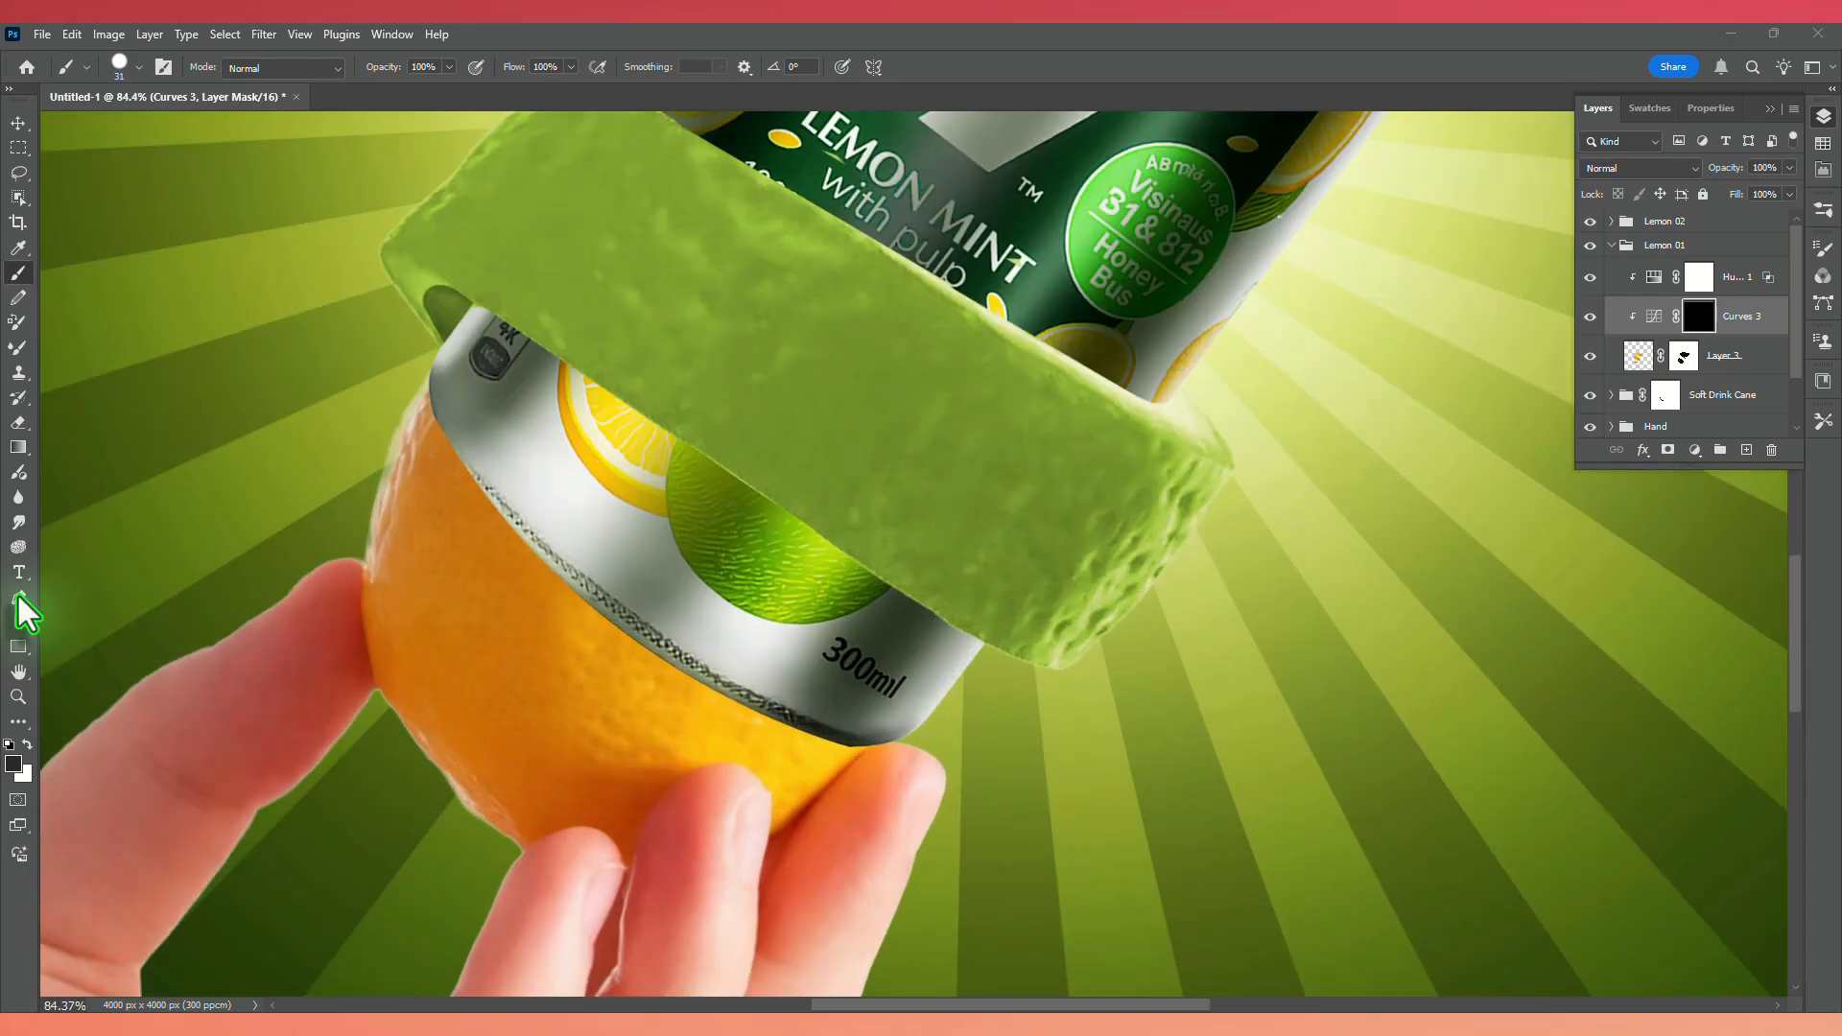
click(19, 597)
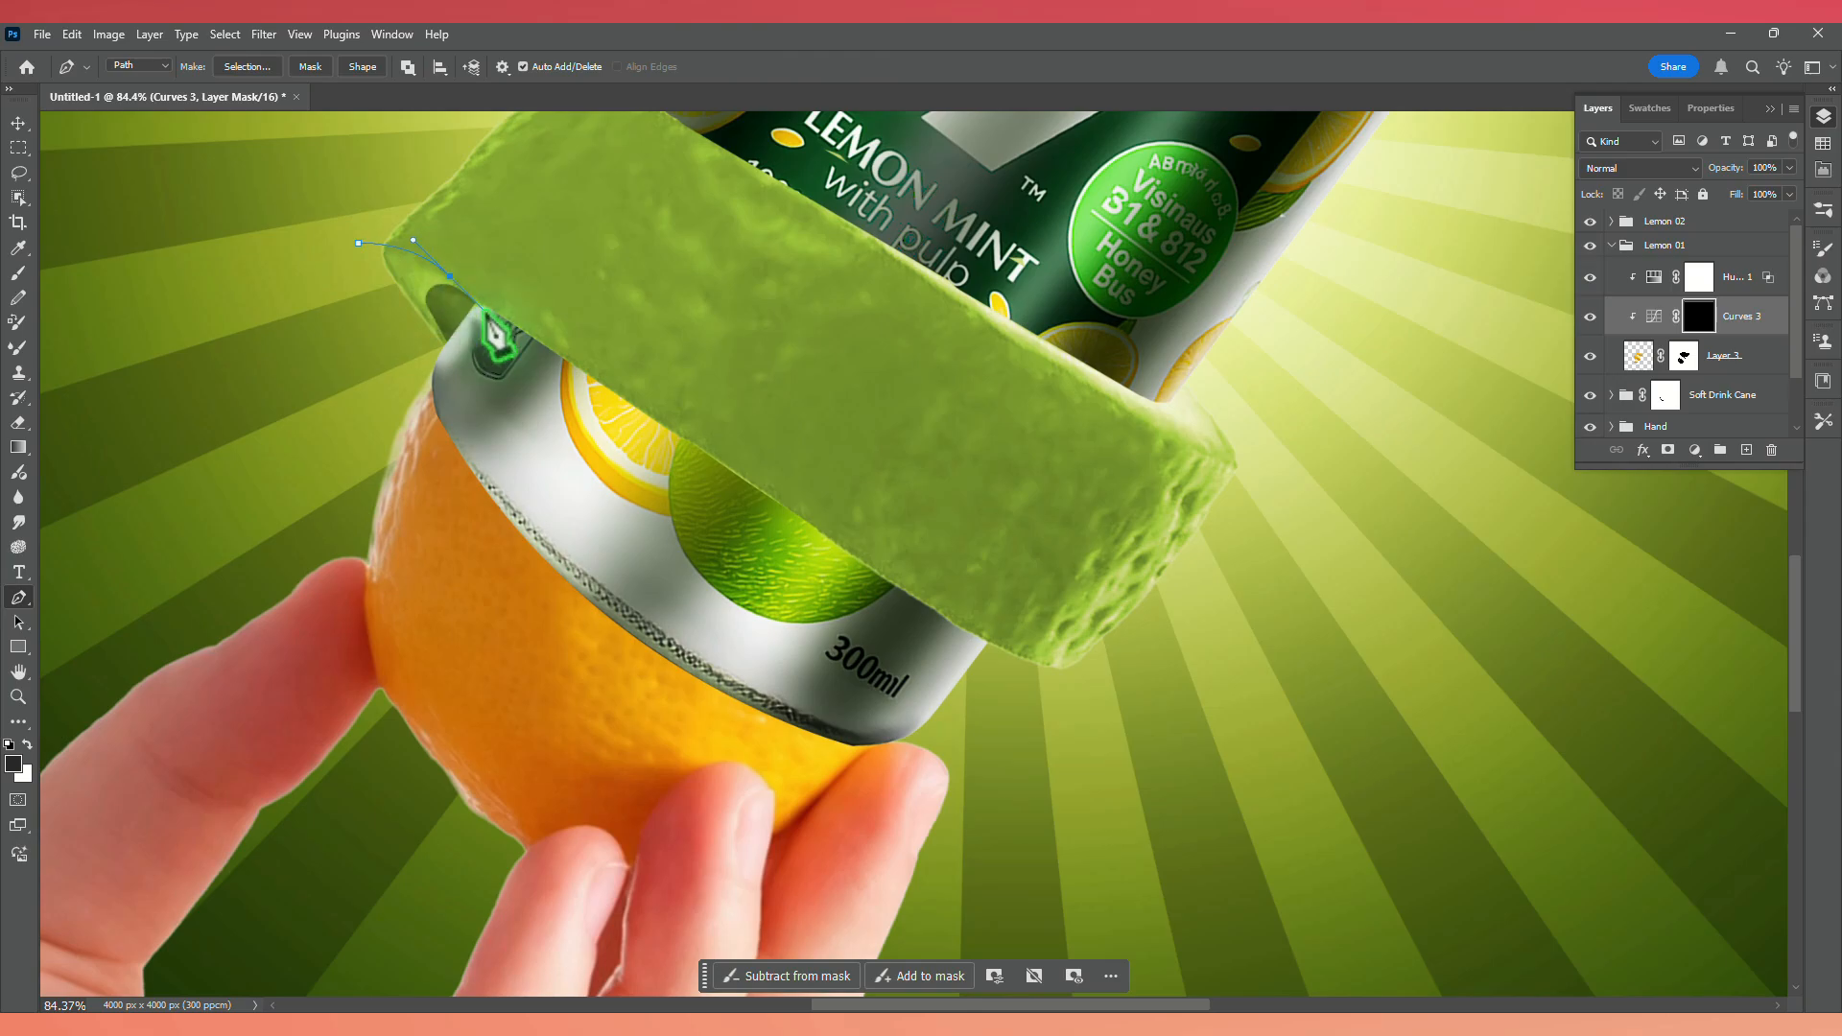
click(497, 313)
click(941, 619)
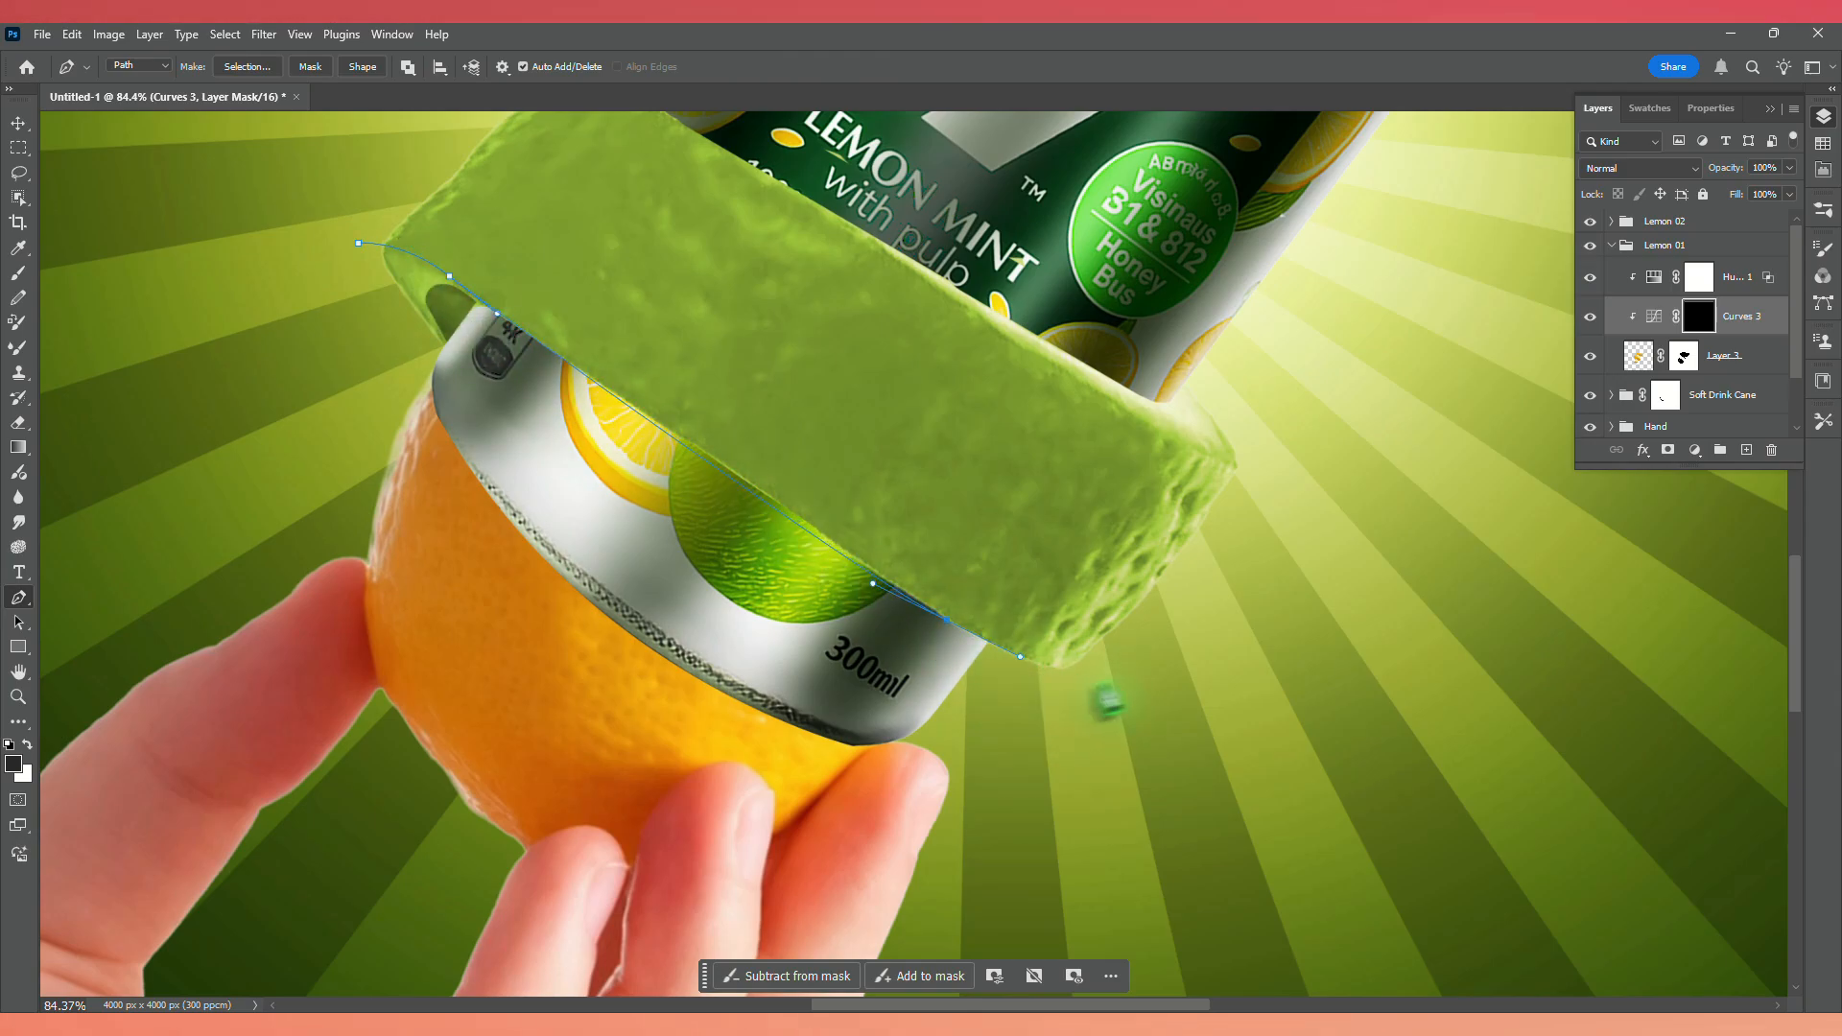
scroll(1231, 393, down, 2)
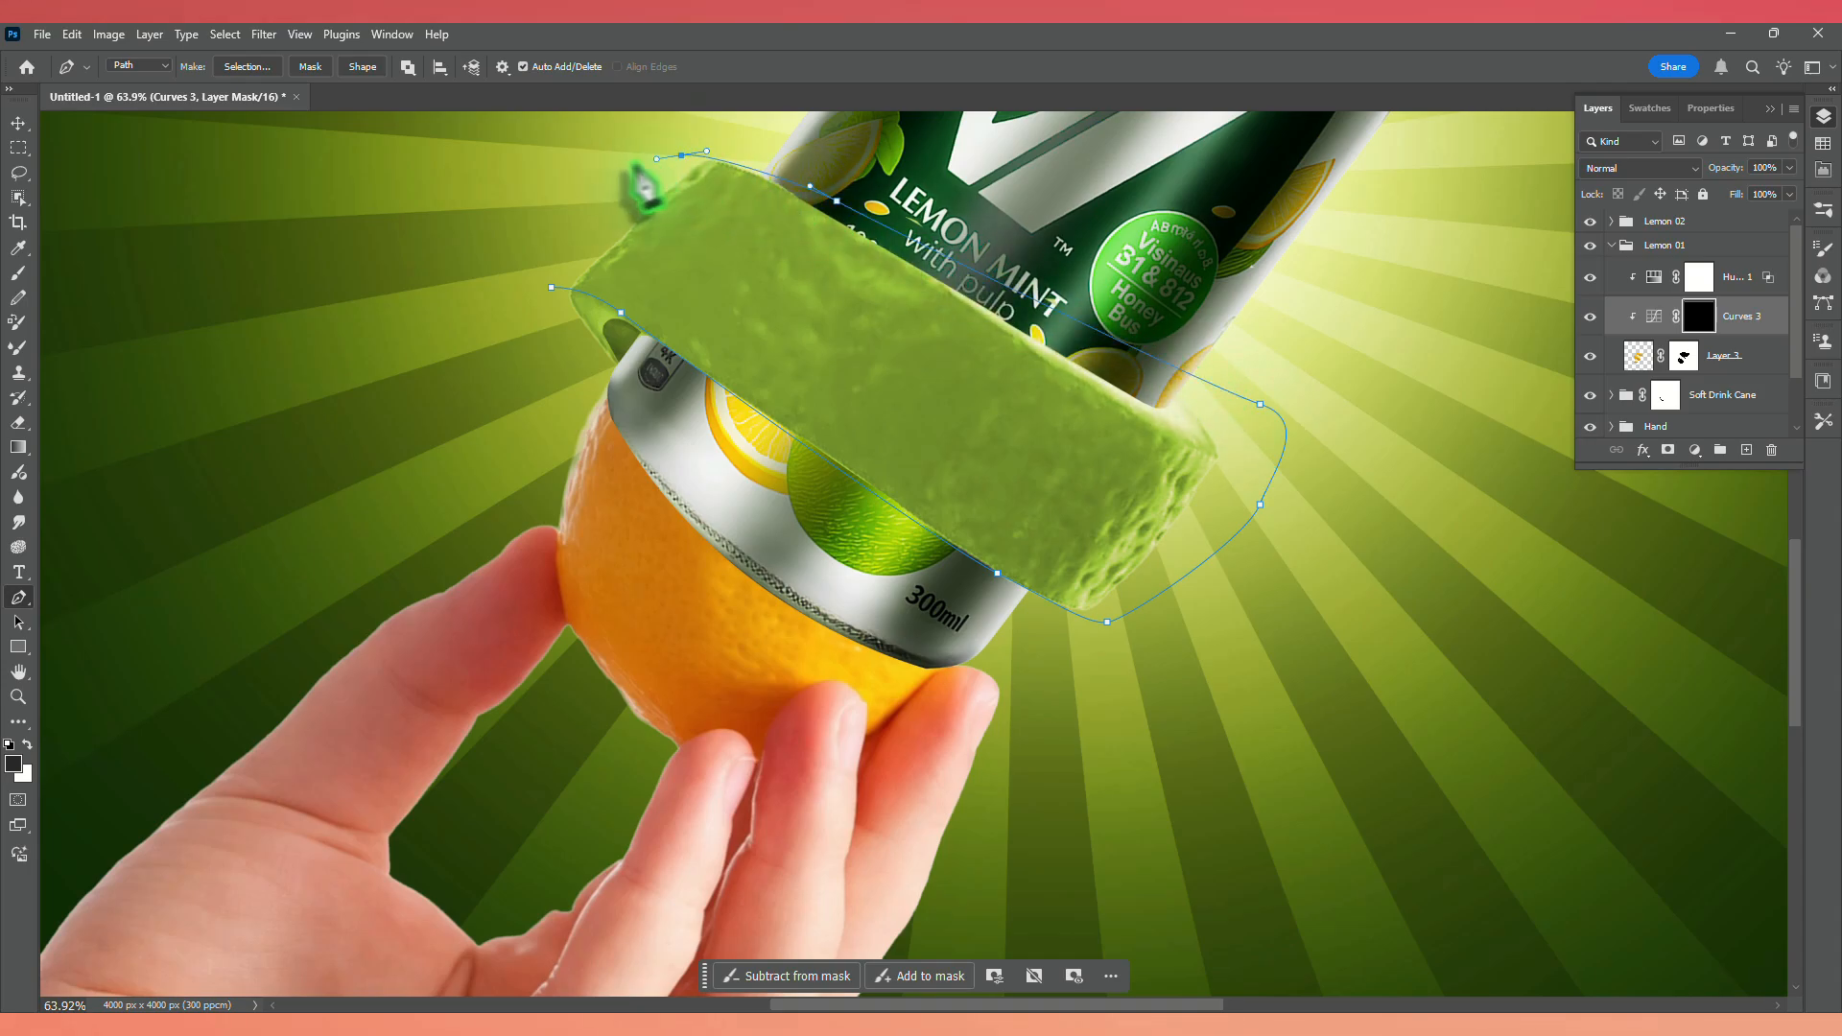
click(555, 292)
key(ctrl+Return)
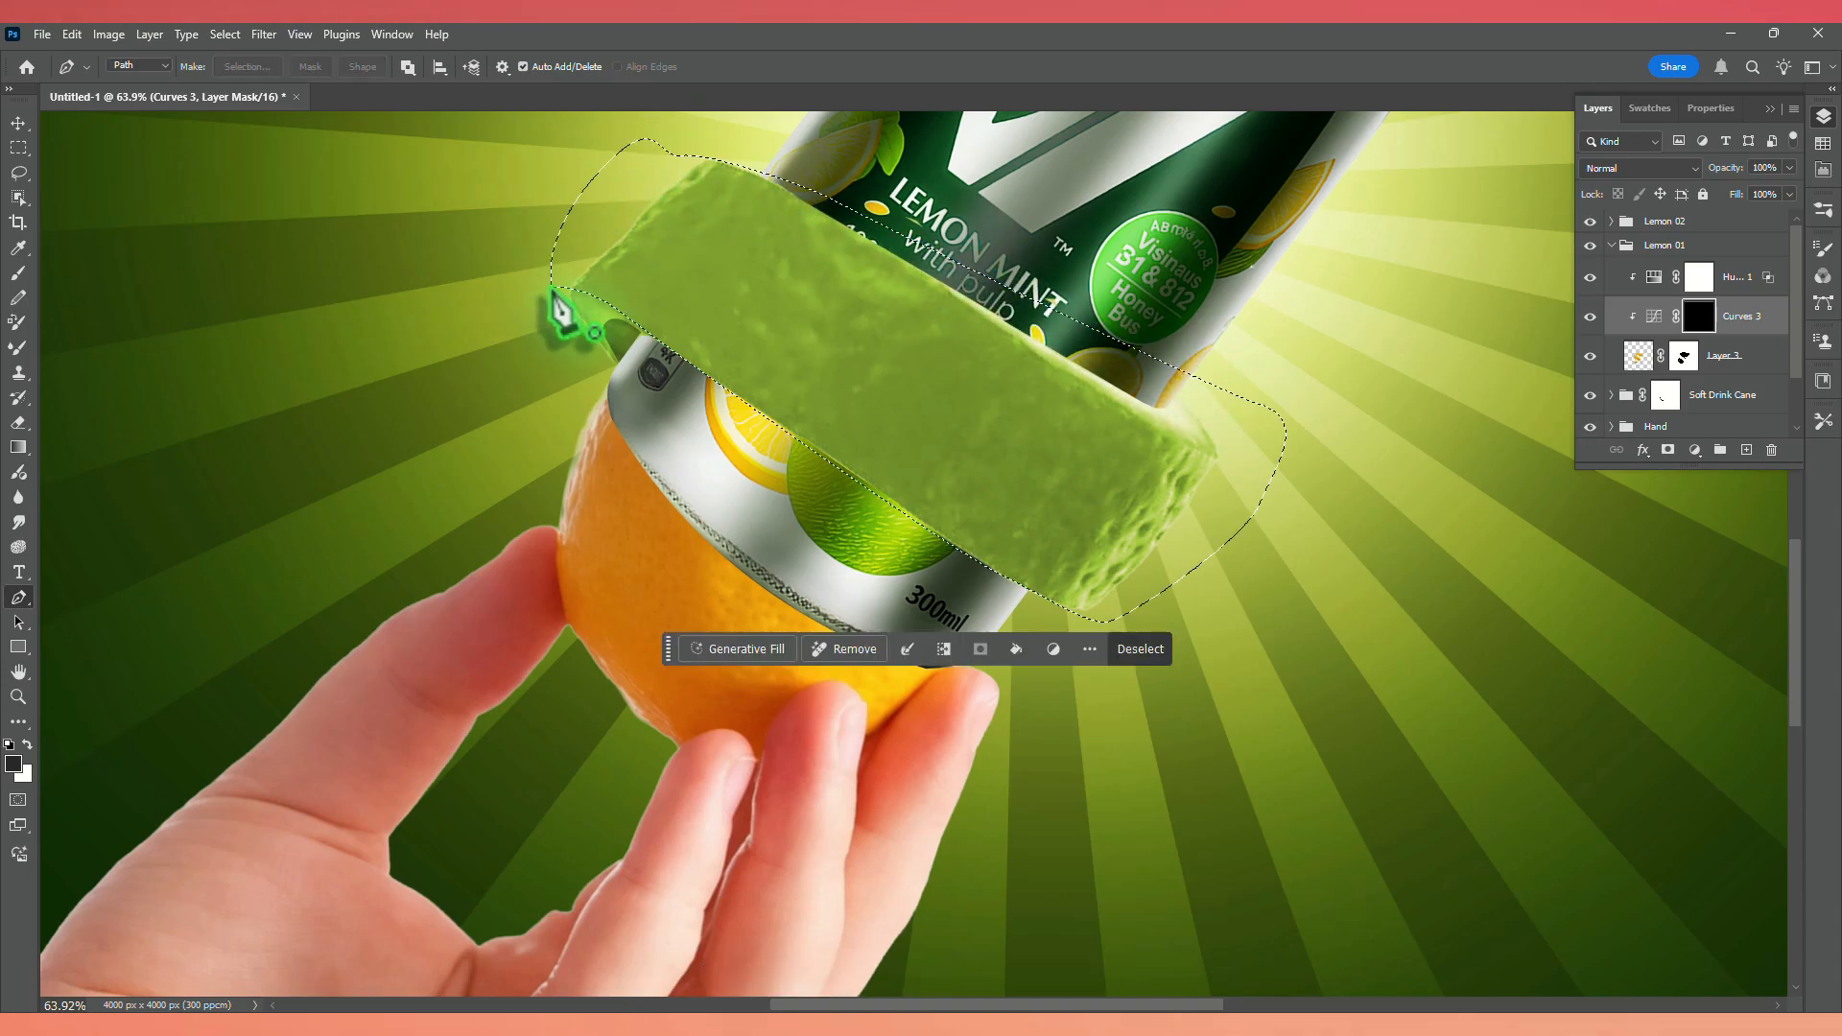
Set up a soft round brush of about 176 px with 24% flow and white as the foreground colour.
scroll(556, 305, up, 2)
scroll(729, 313, up, 1)
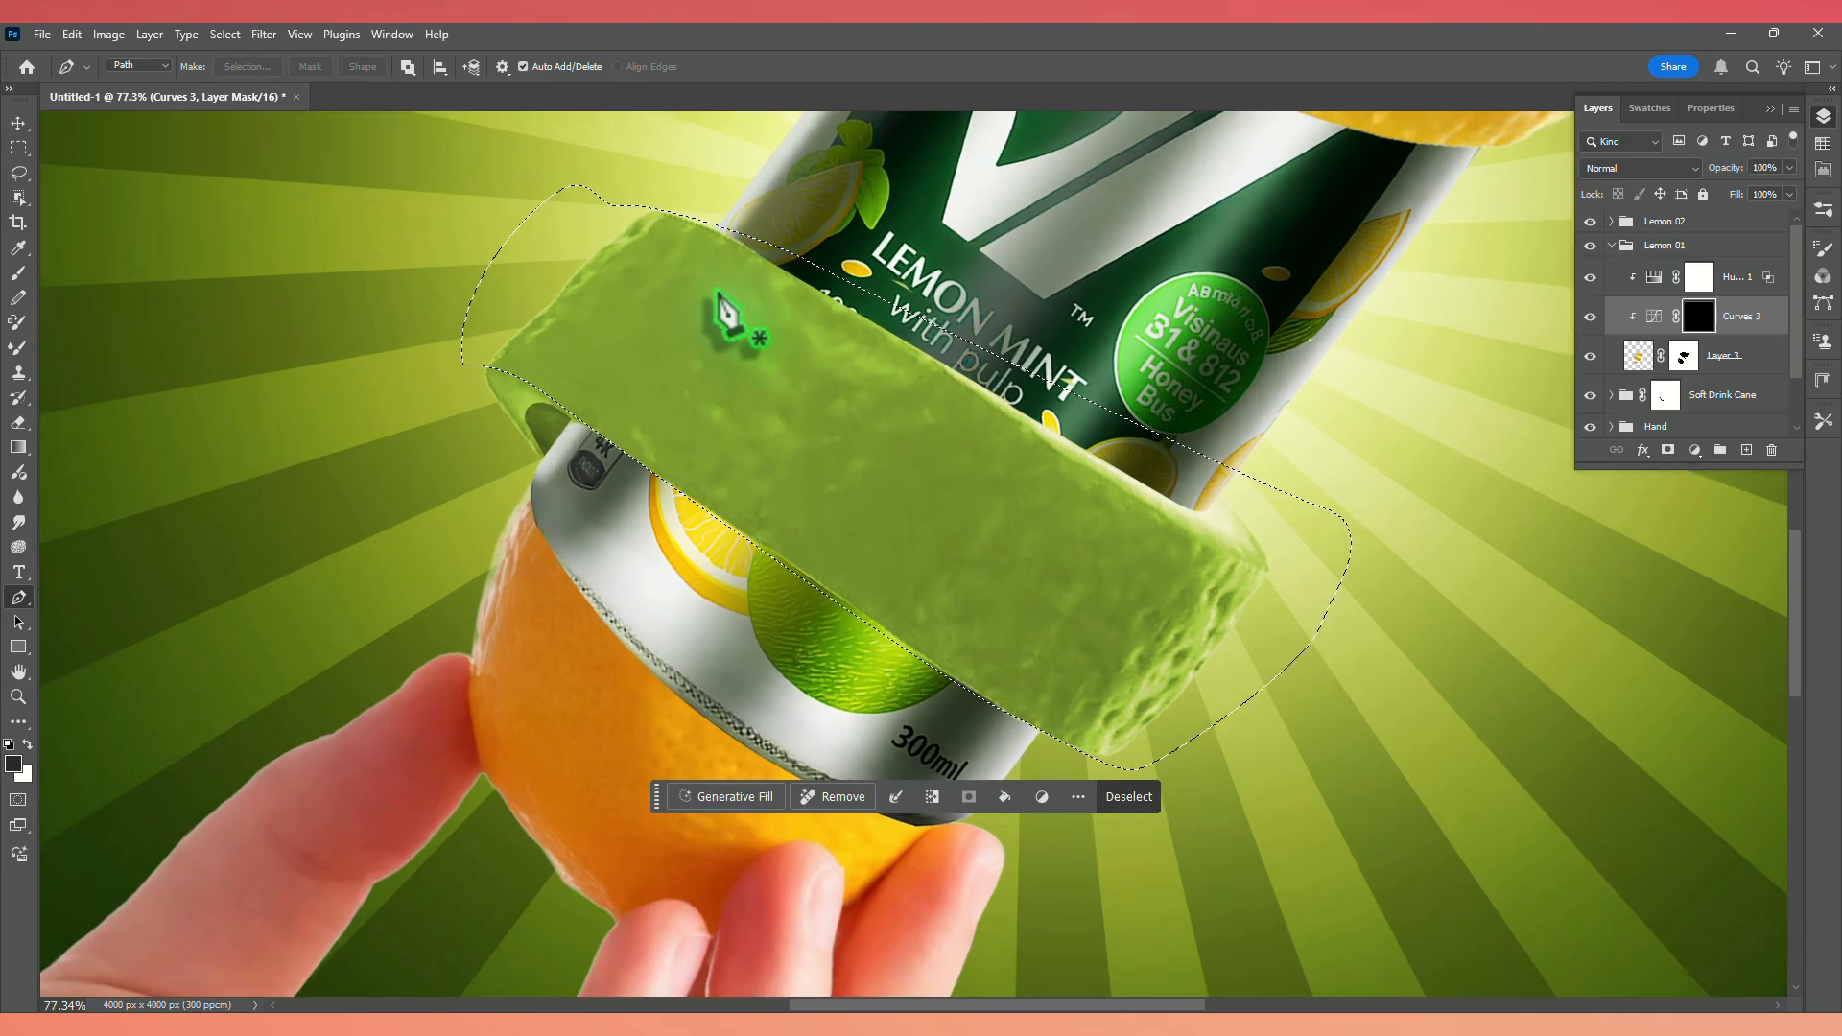
key(b)
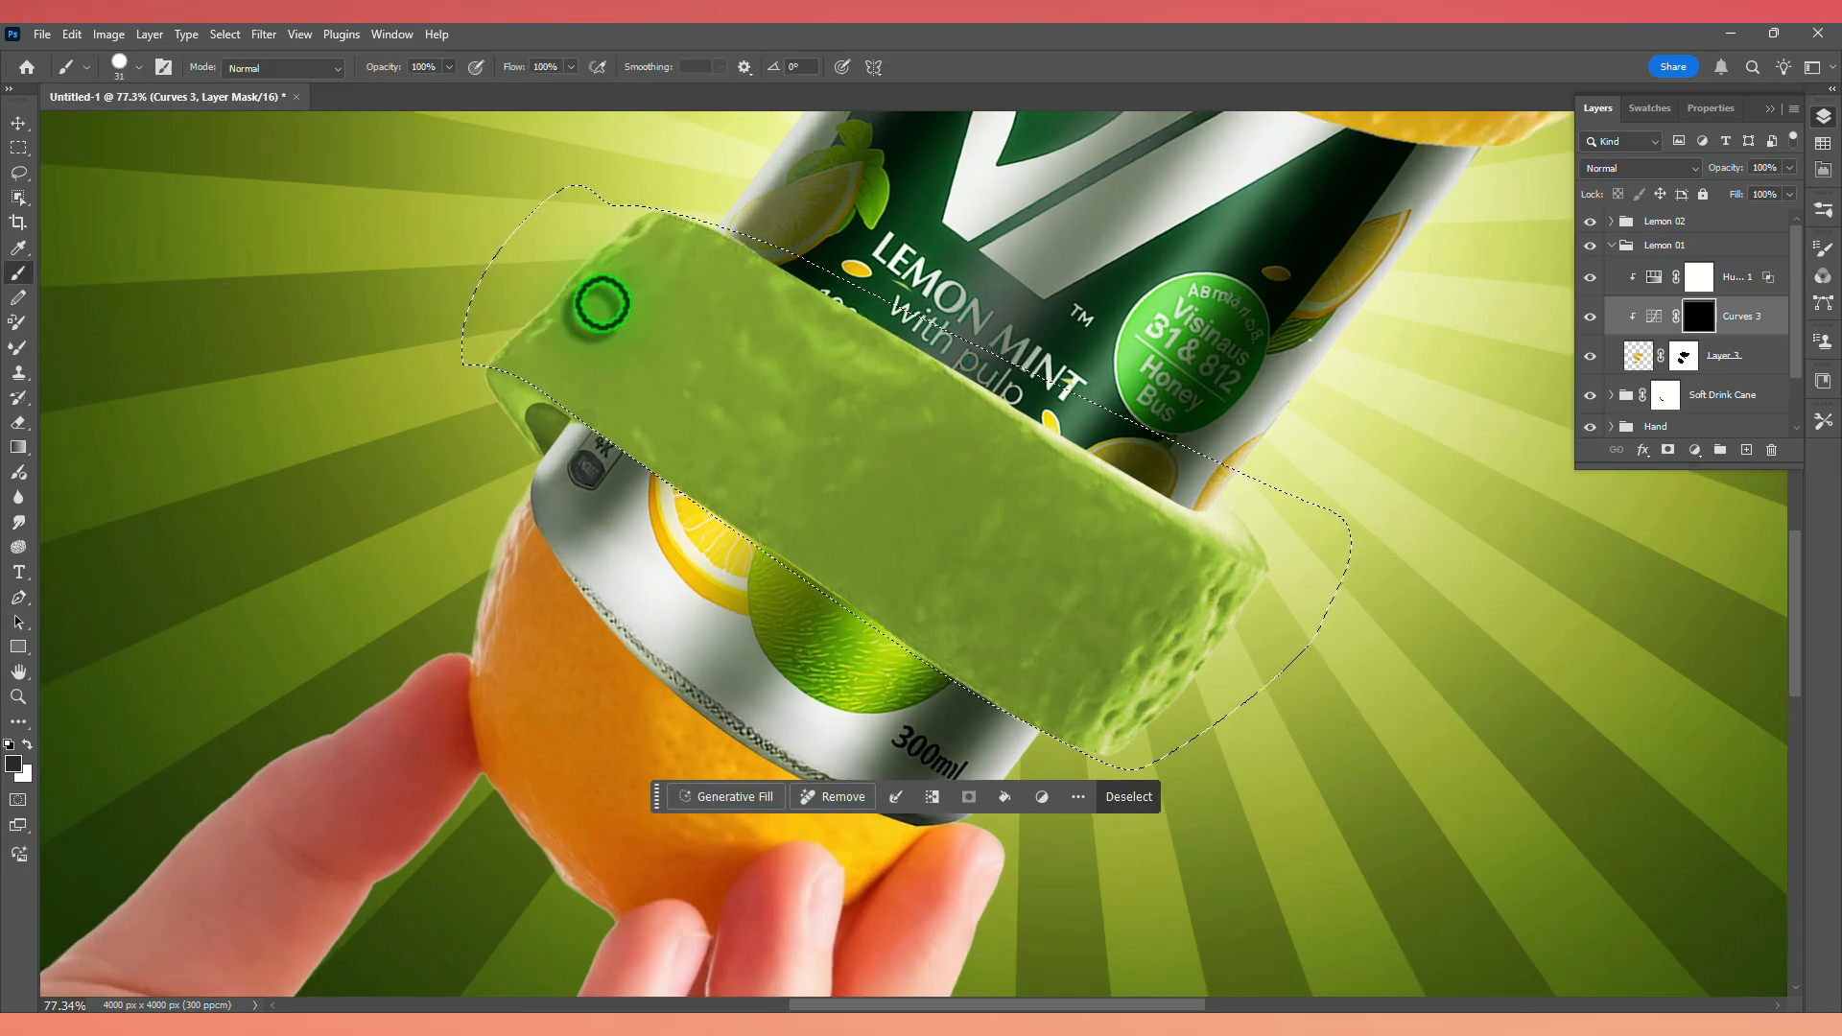
right_click(638, 297)
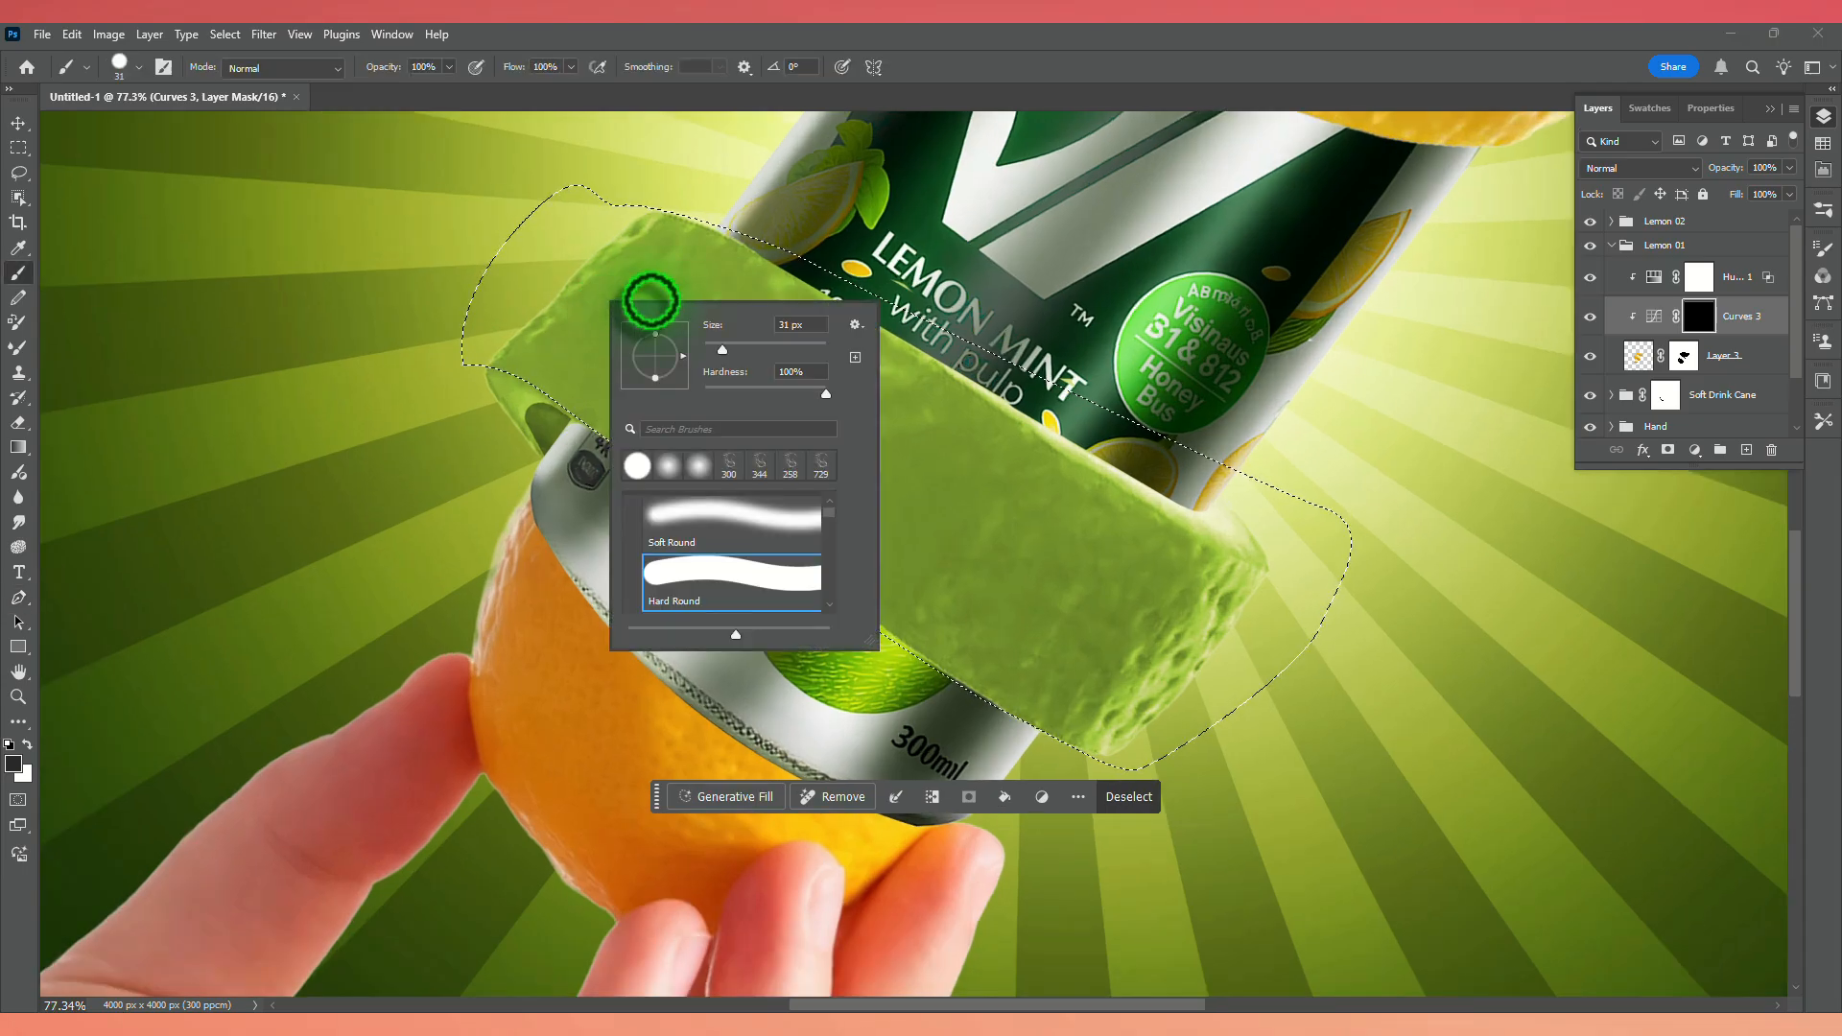
click(571, 67)
drag(508, 94, 504, 92)
click(777, 399)
key(bracketright)
key(bracketright)
key(bracketright)
key(bracketright)
key(bracketright)
key(bracketright)
key(bracketright)
key(bracketright)
key(bracketright)
key(bracketright)
click(27, 745)
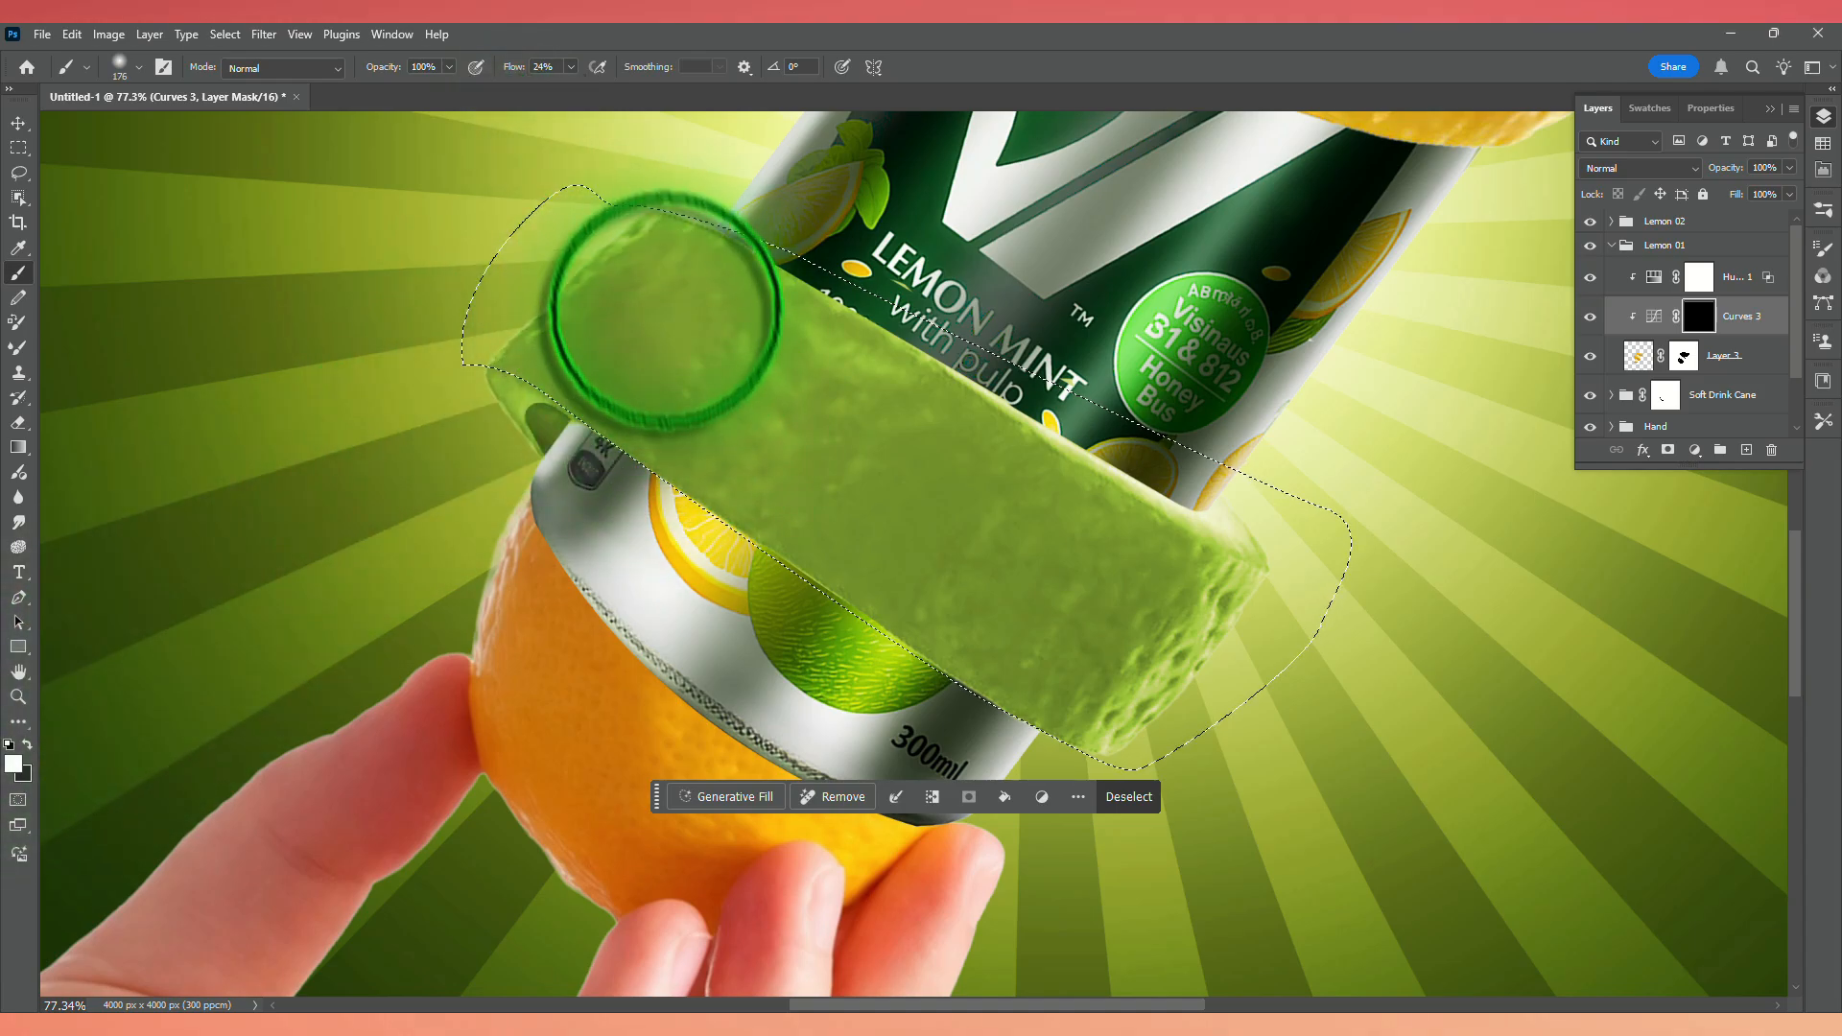
Paint white on the Curves 3 mask inside the selection to shade the green band's outer face from end to end.
mouse_move(674, 279)
mouse_down()
mouse_move(625, 383)
mouse_move(660, 418)
mouse_up()
mouse_move(969, 671)
mouse_down()
mouse_move(801, 446)
mouse_move(998, 628)
mouse_move(1103, 657)
mouse_move(1007, 585)
mouse_up()
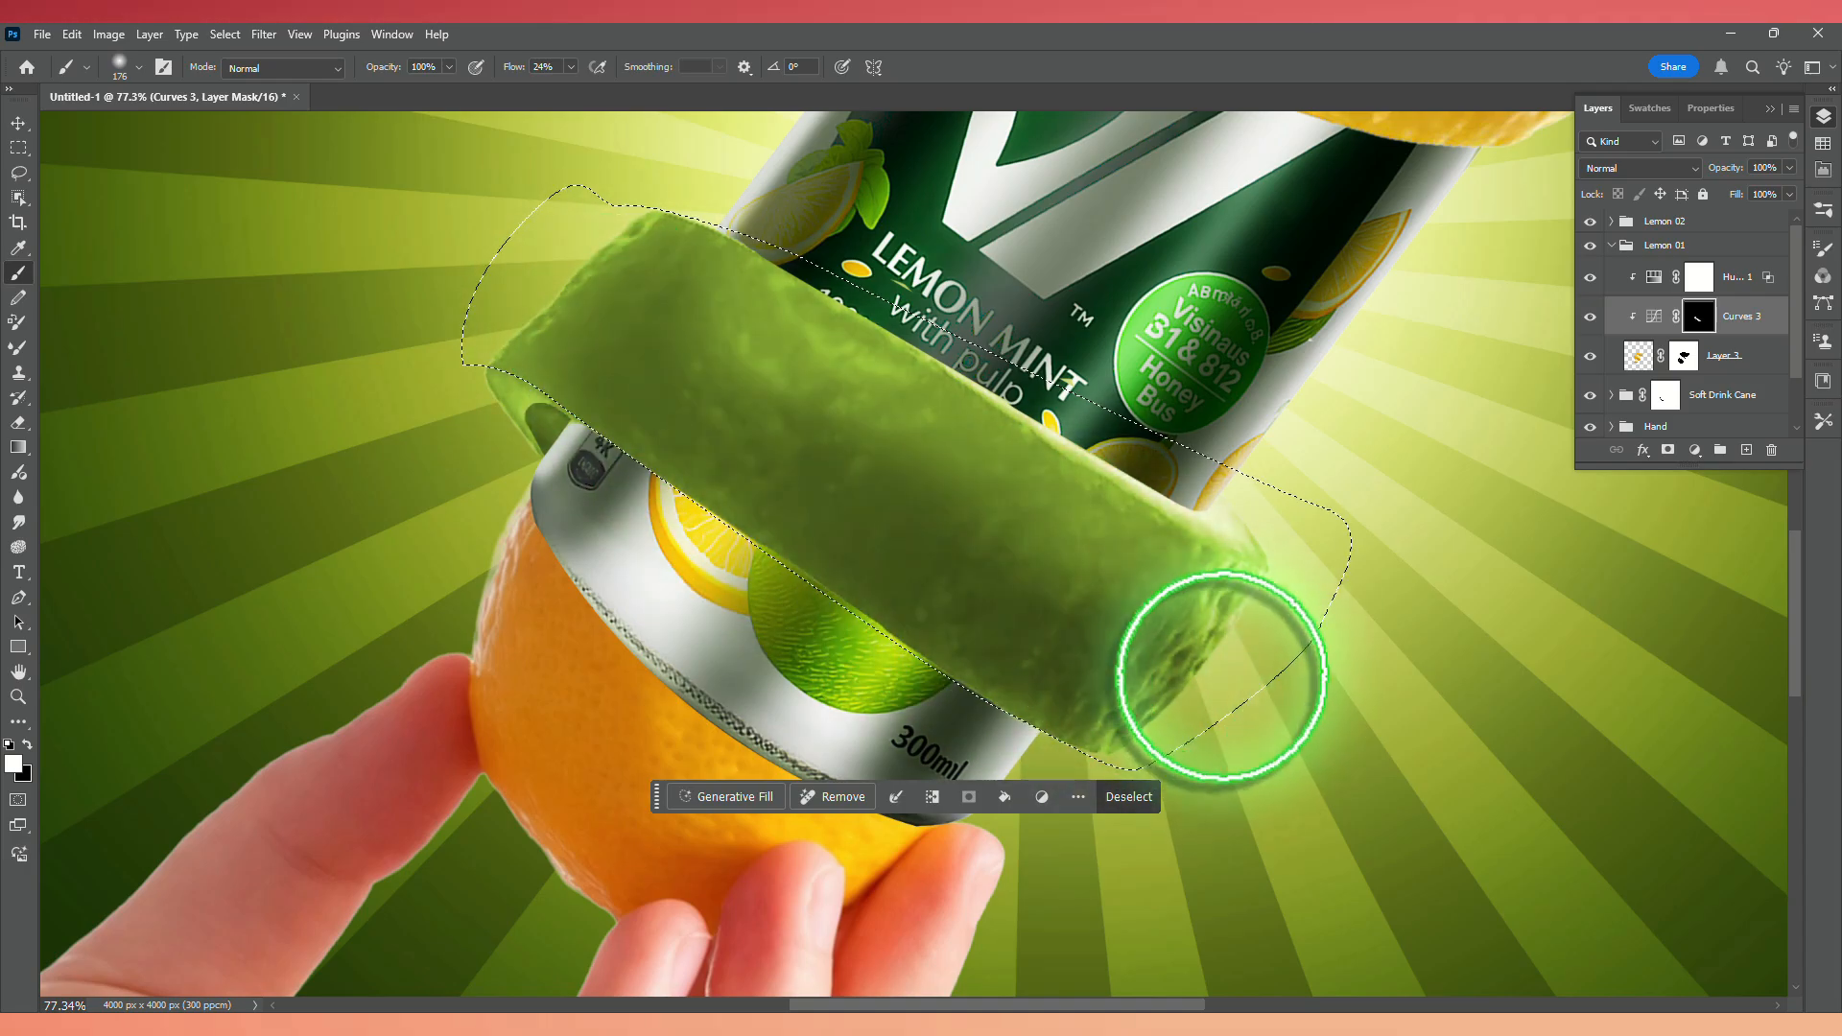
click(26, 744)
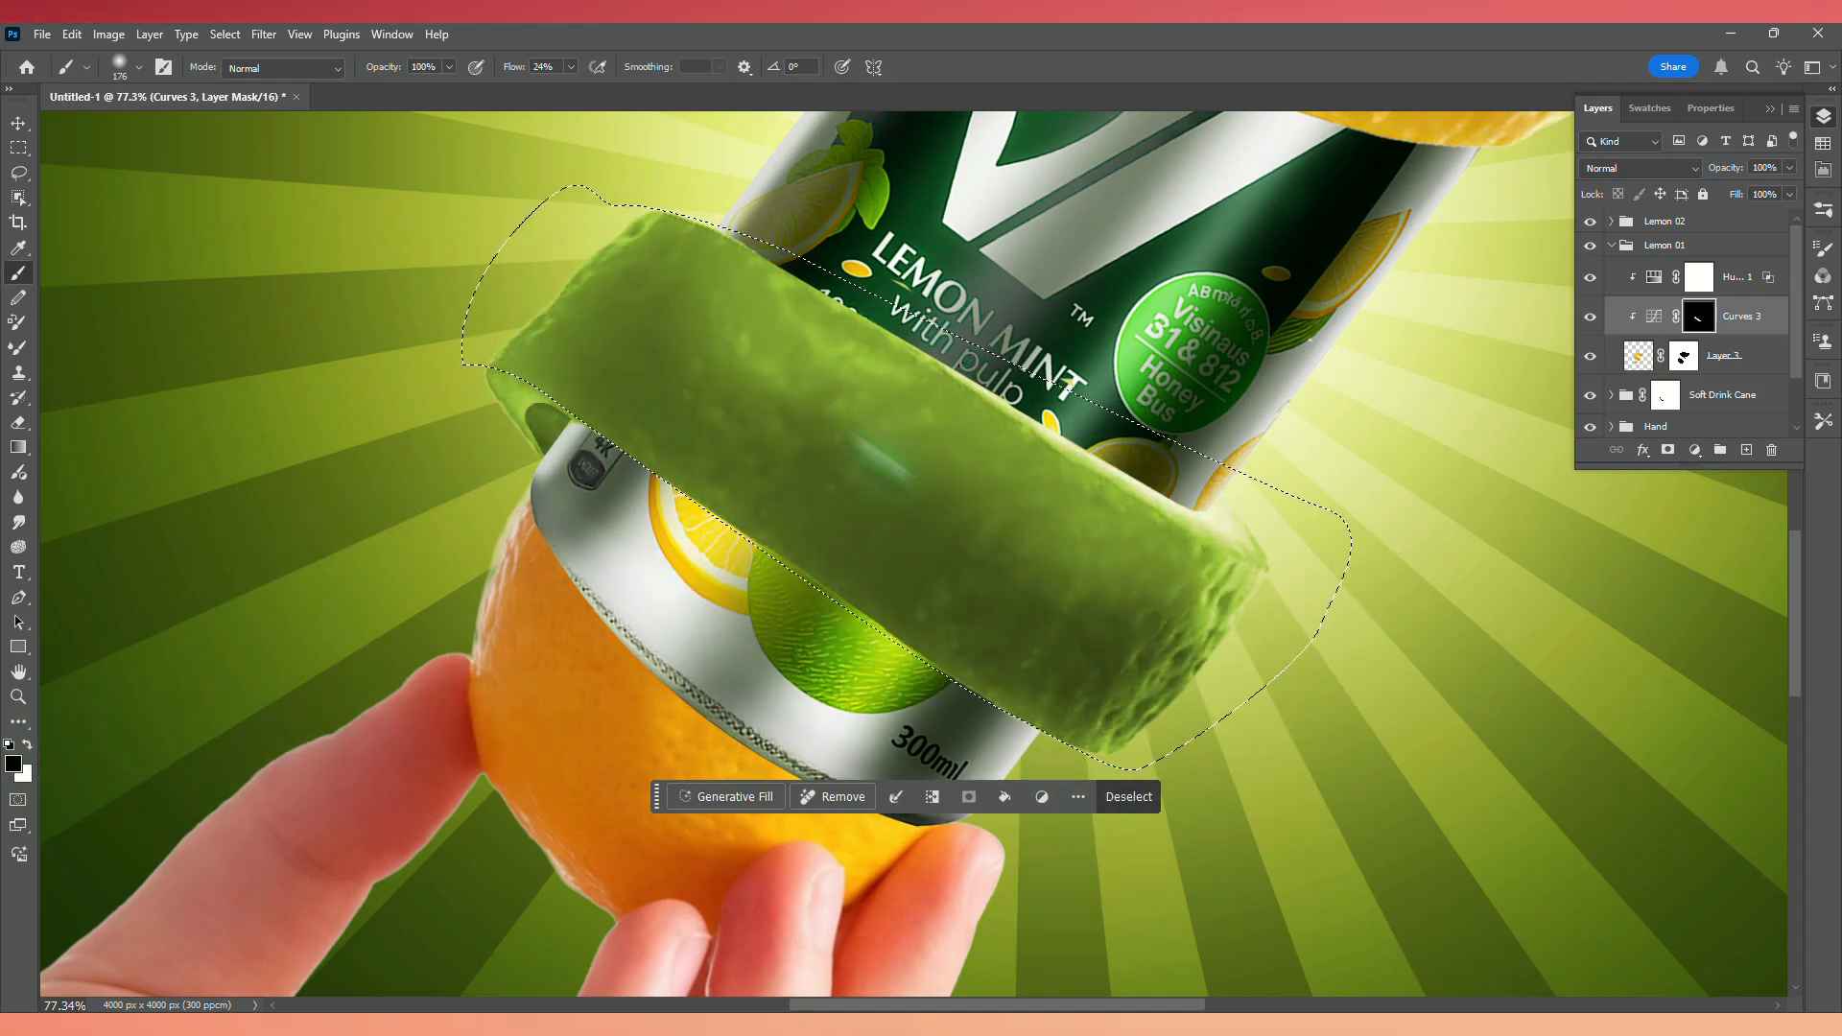
click(27, 744)
mouse_move(575, 365)
mouse_down()
mouse_move(796, 490)
mouse_move(902, 588)
mouse_move(1172, 696)
mouse_move(1025, 662)
mouse_move(966, 595)
mouse_move(1145, 700)
mouse_move(1215, 686)
mouse_up()
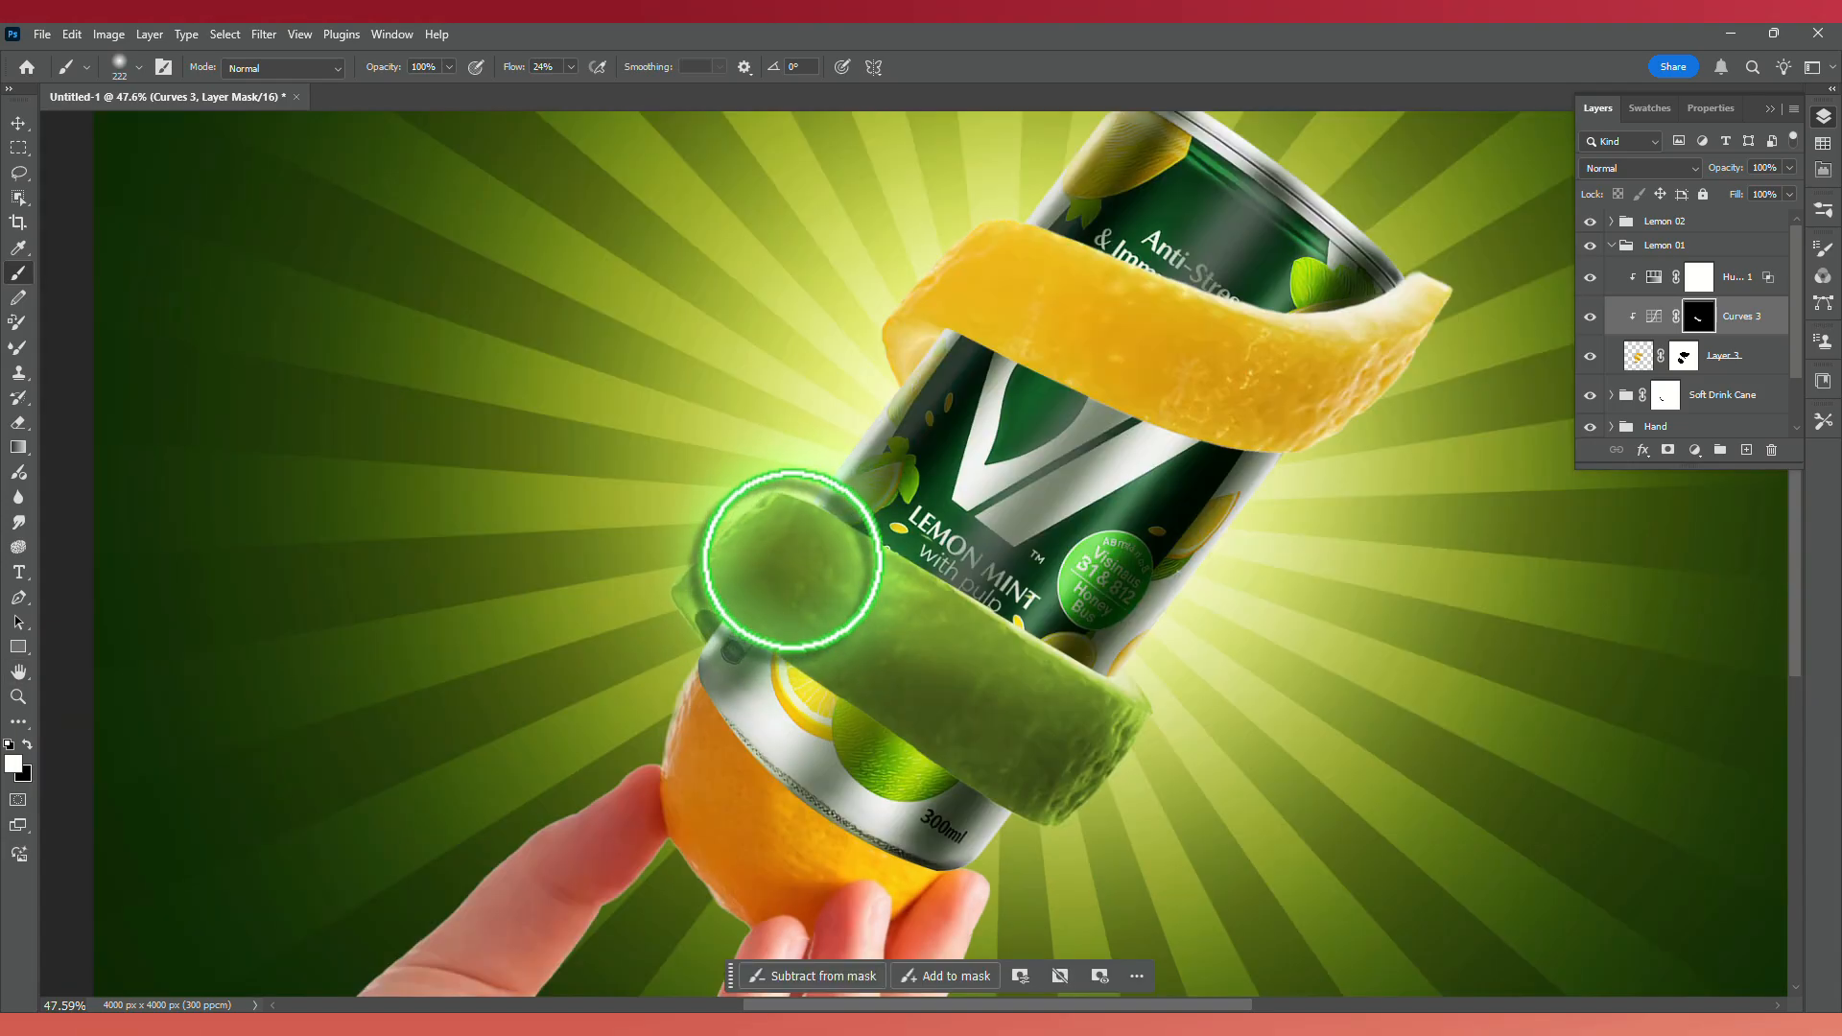
Refine the band's shading on the Curves 3 mask with a 222 px soft brush, painting white along the band and black over its middle.
mouse_move(781, 538)
mouse_down()
mouse_move(826, 624)
mouse_move(948, 701)
mouse_move(948, 667)
mouse_move(893, 605)
mouse_move(952, 623)
mouse_move(1062, 771)
mouse_move(930, 635)
mouse_move(975, 708)
mouse_move(937, 661)
mouse_move(1064, 753)
mouse_up()
click(27, 744)
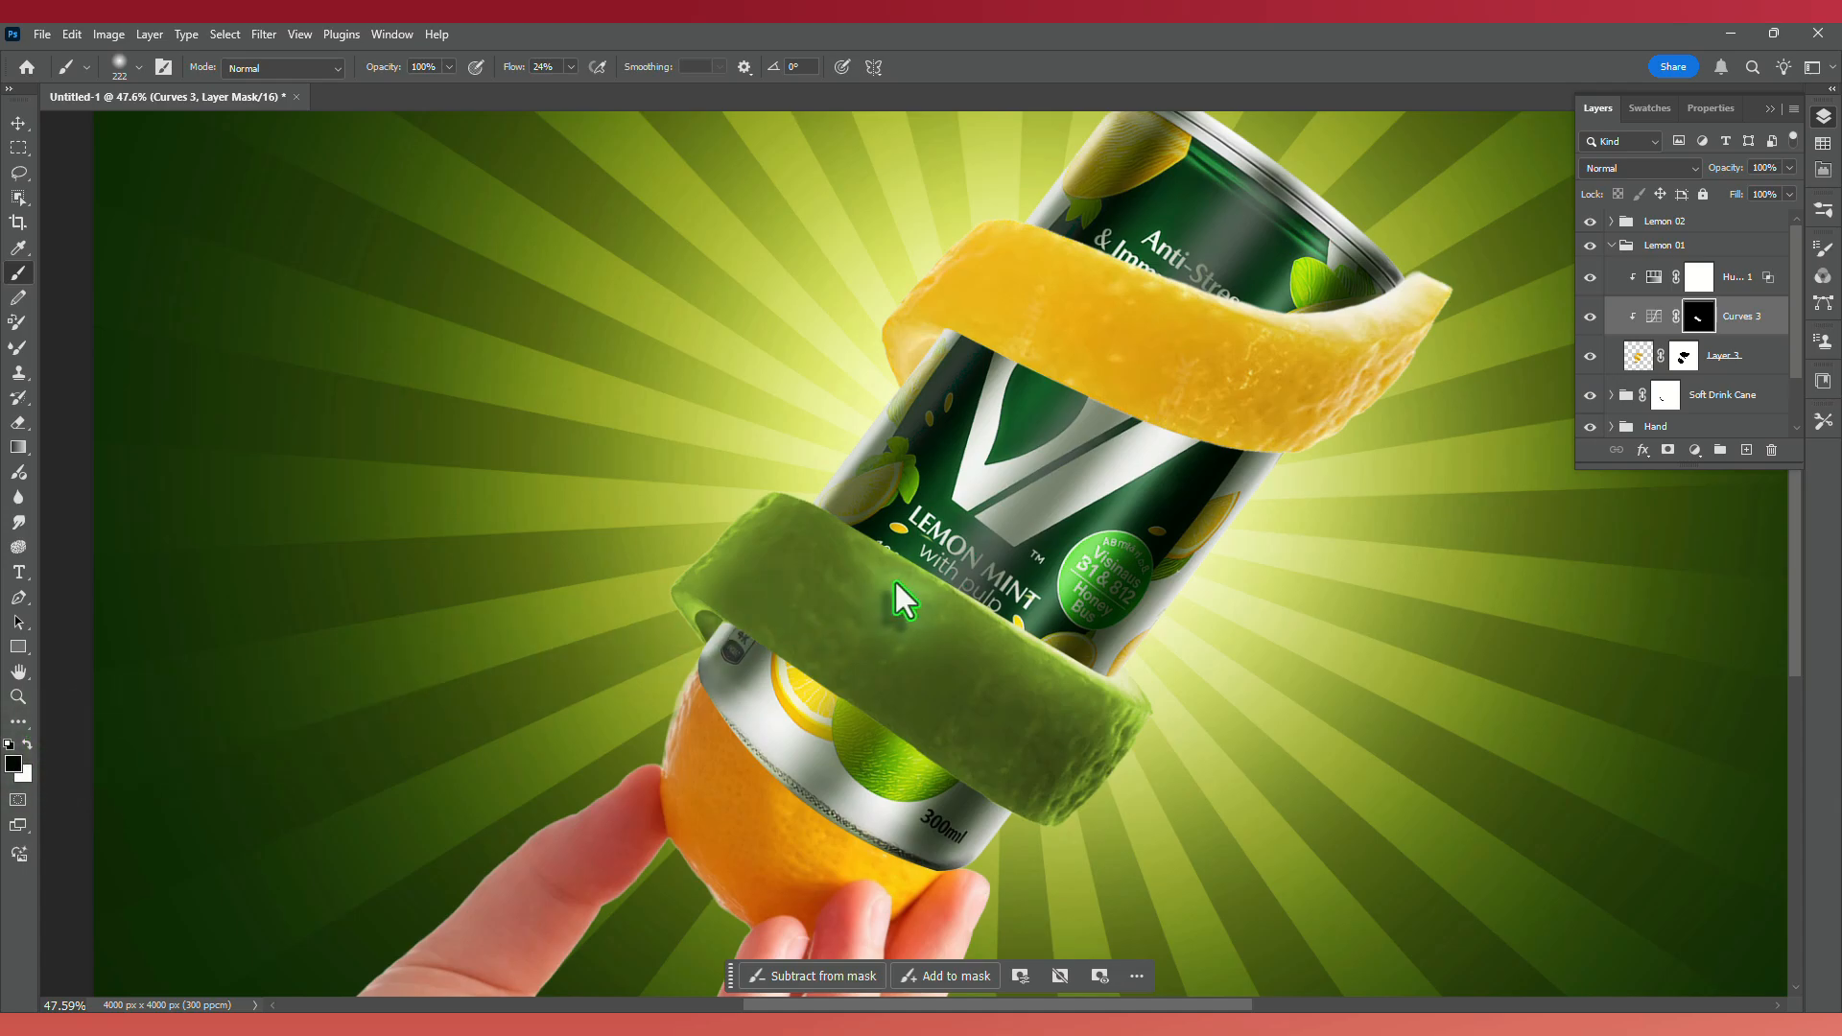
mouse_move(927, 628)
mouse_down()
mouse_move(1113, 711)
mouse_move(1142, 682)
mouse_move(945, 698)
mouse_up()
click(27, 744)
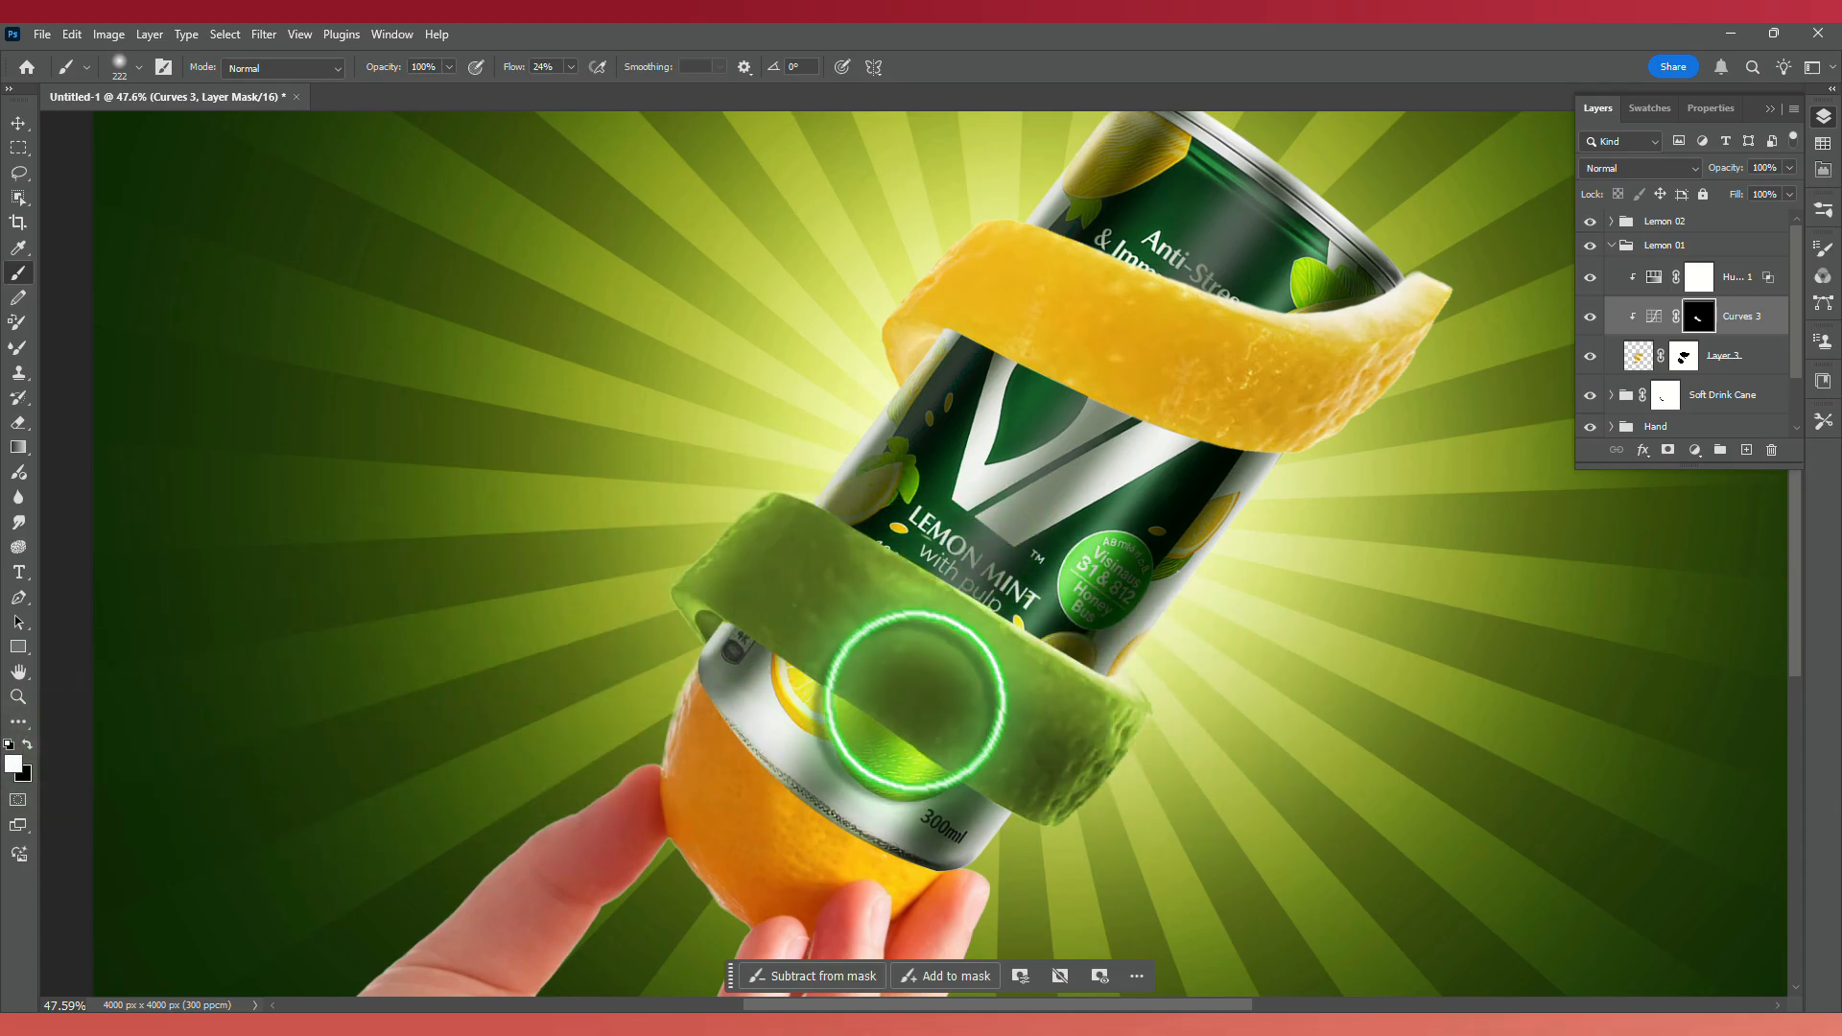
mouse_move(1093, 767)
mouse_down()
mouse_move(925, 678)
mouse_move(1016, 658)
mouse_move(1045, 689)
mouse_up()
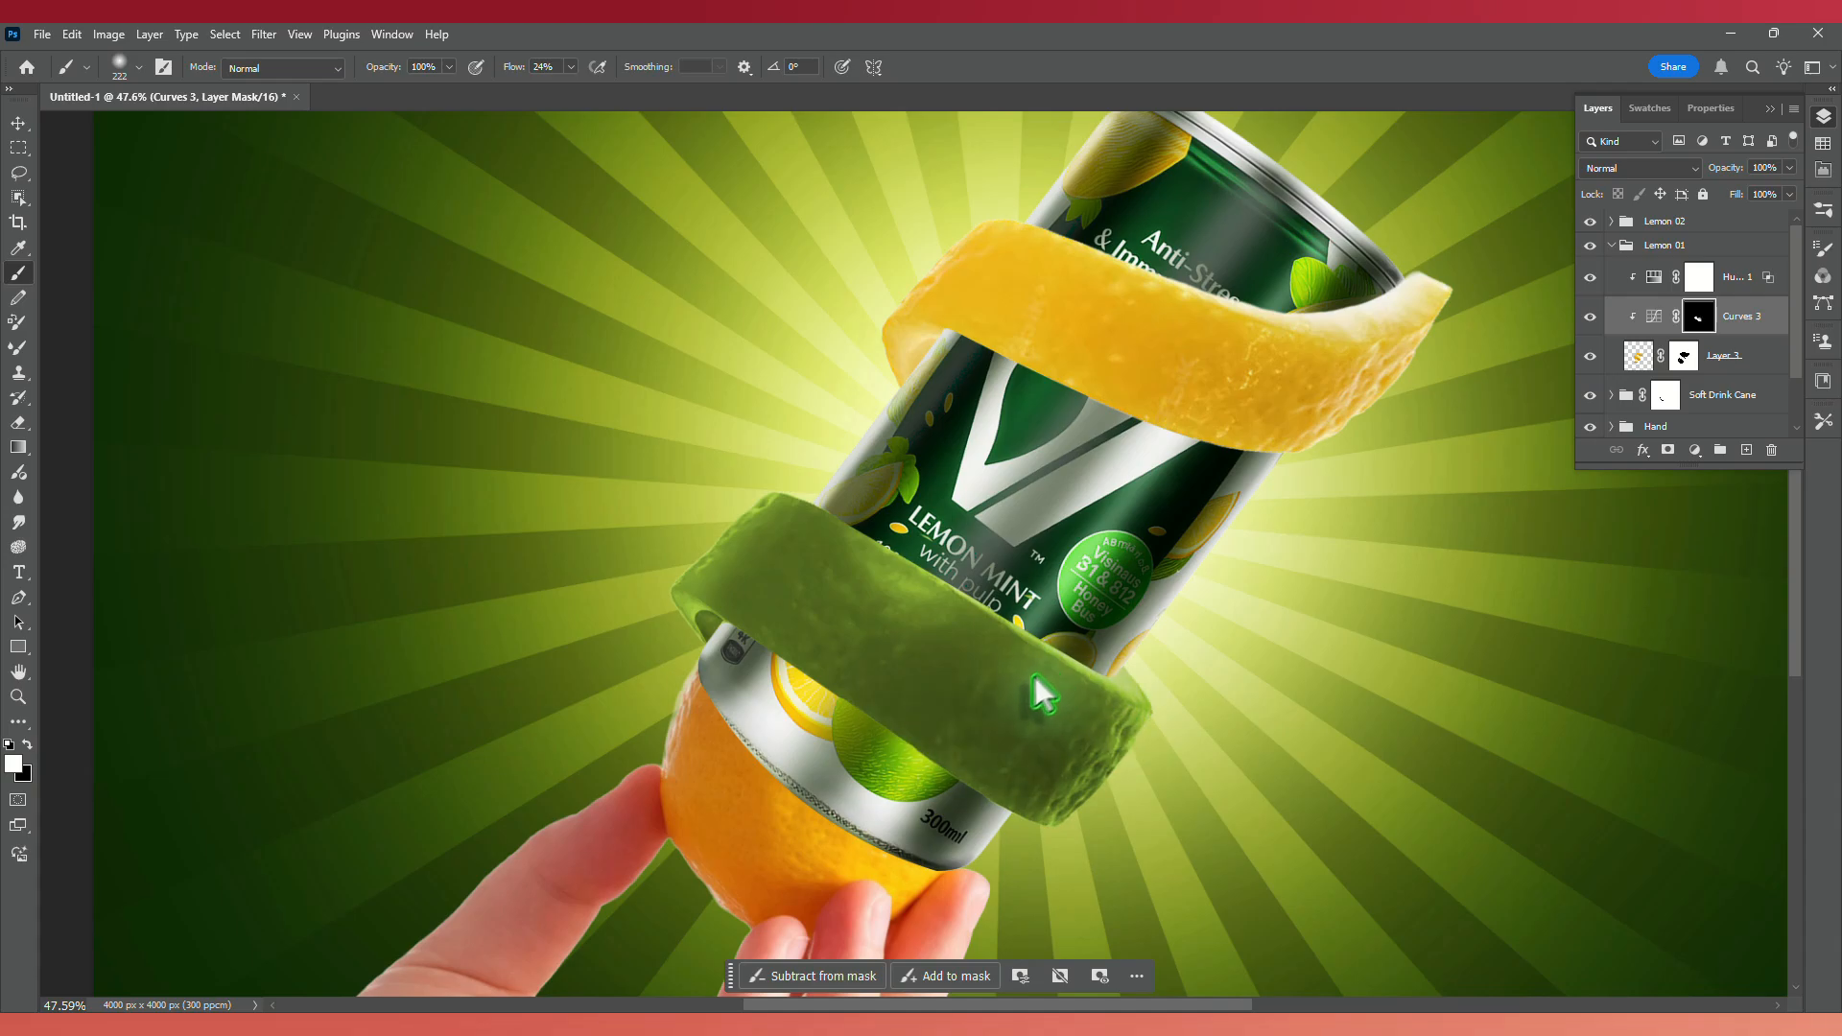
click(27, 745)
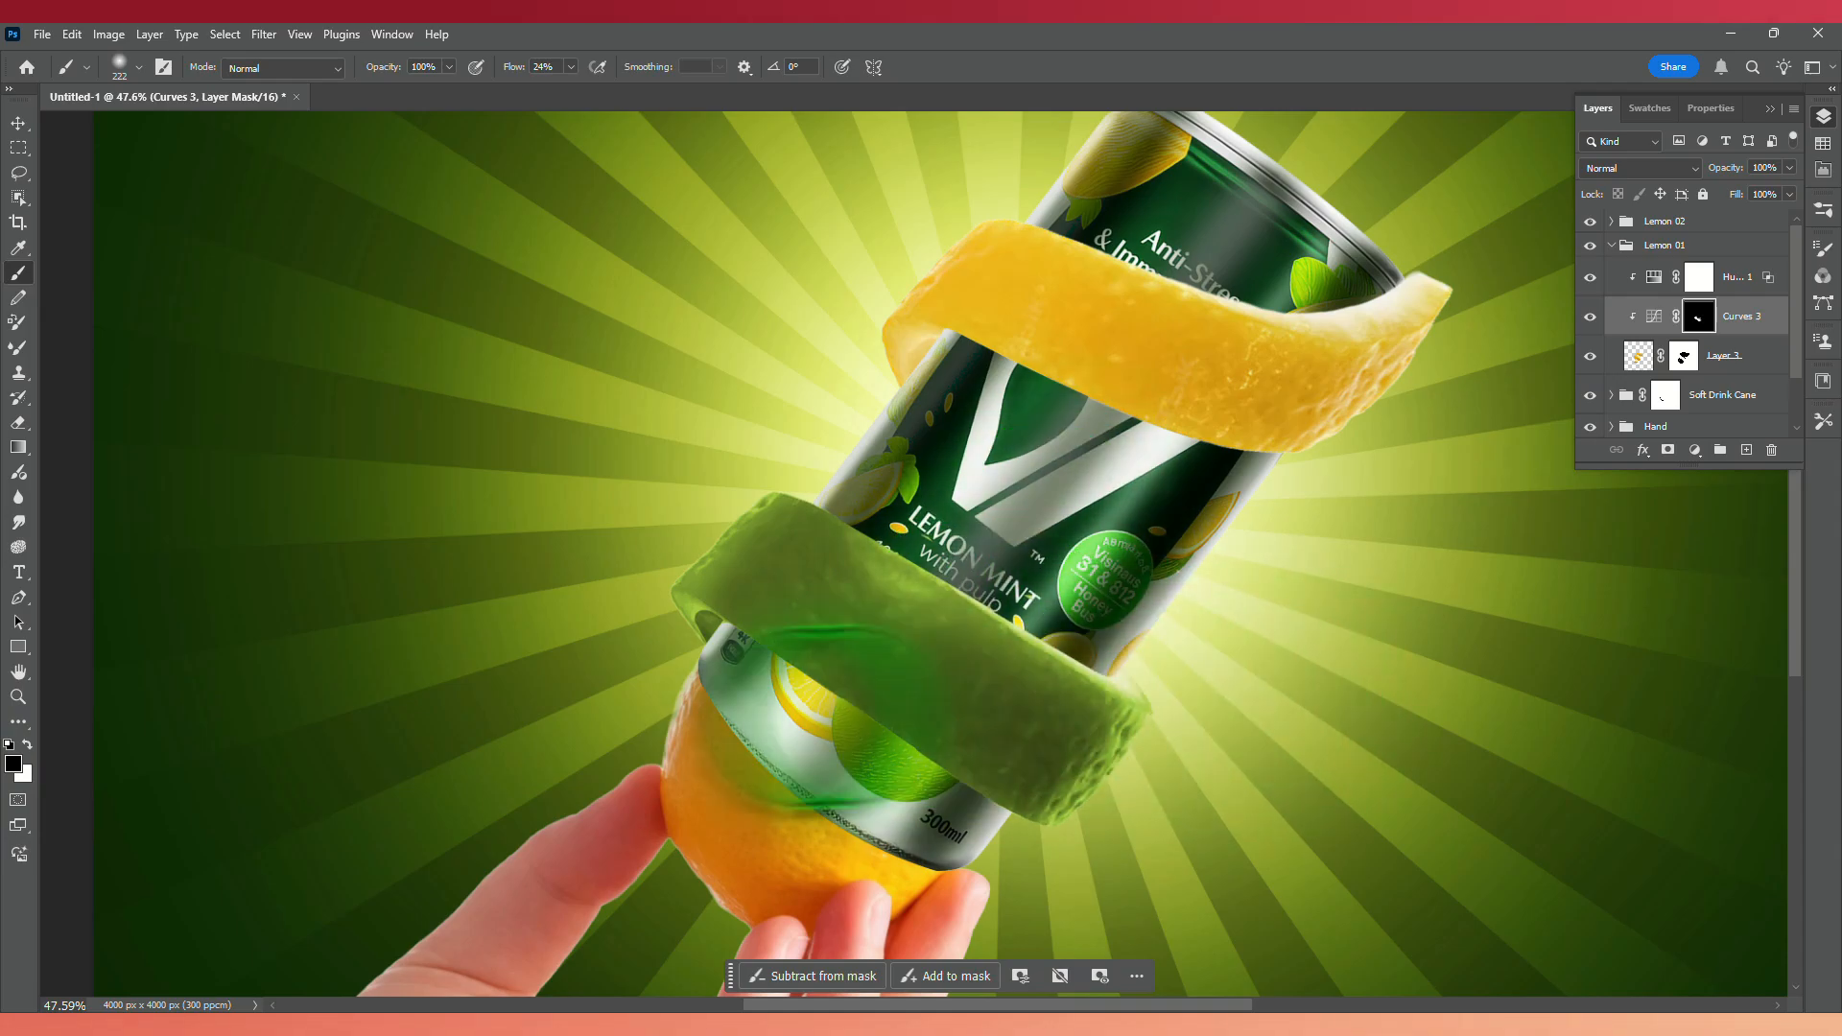
Duplicate the Curves 3 and Hue/Saturation adjustments from the Lemon 01 group into the Lemon 02 group and expand that group.
shift+click(1744, 280)
drag(1744, 287, 1754, 245)
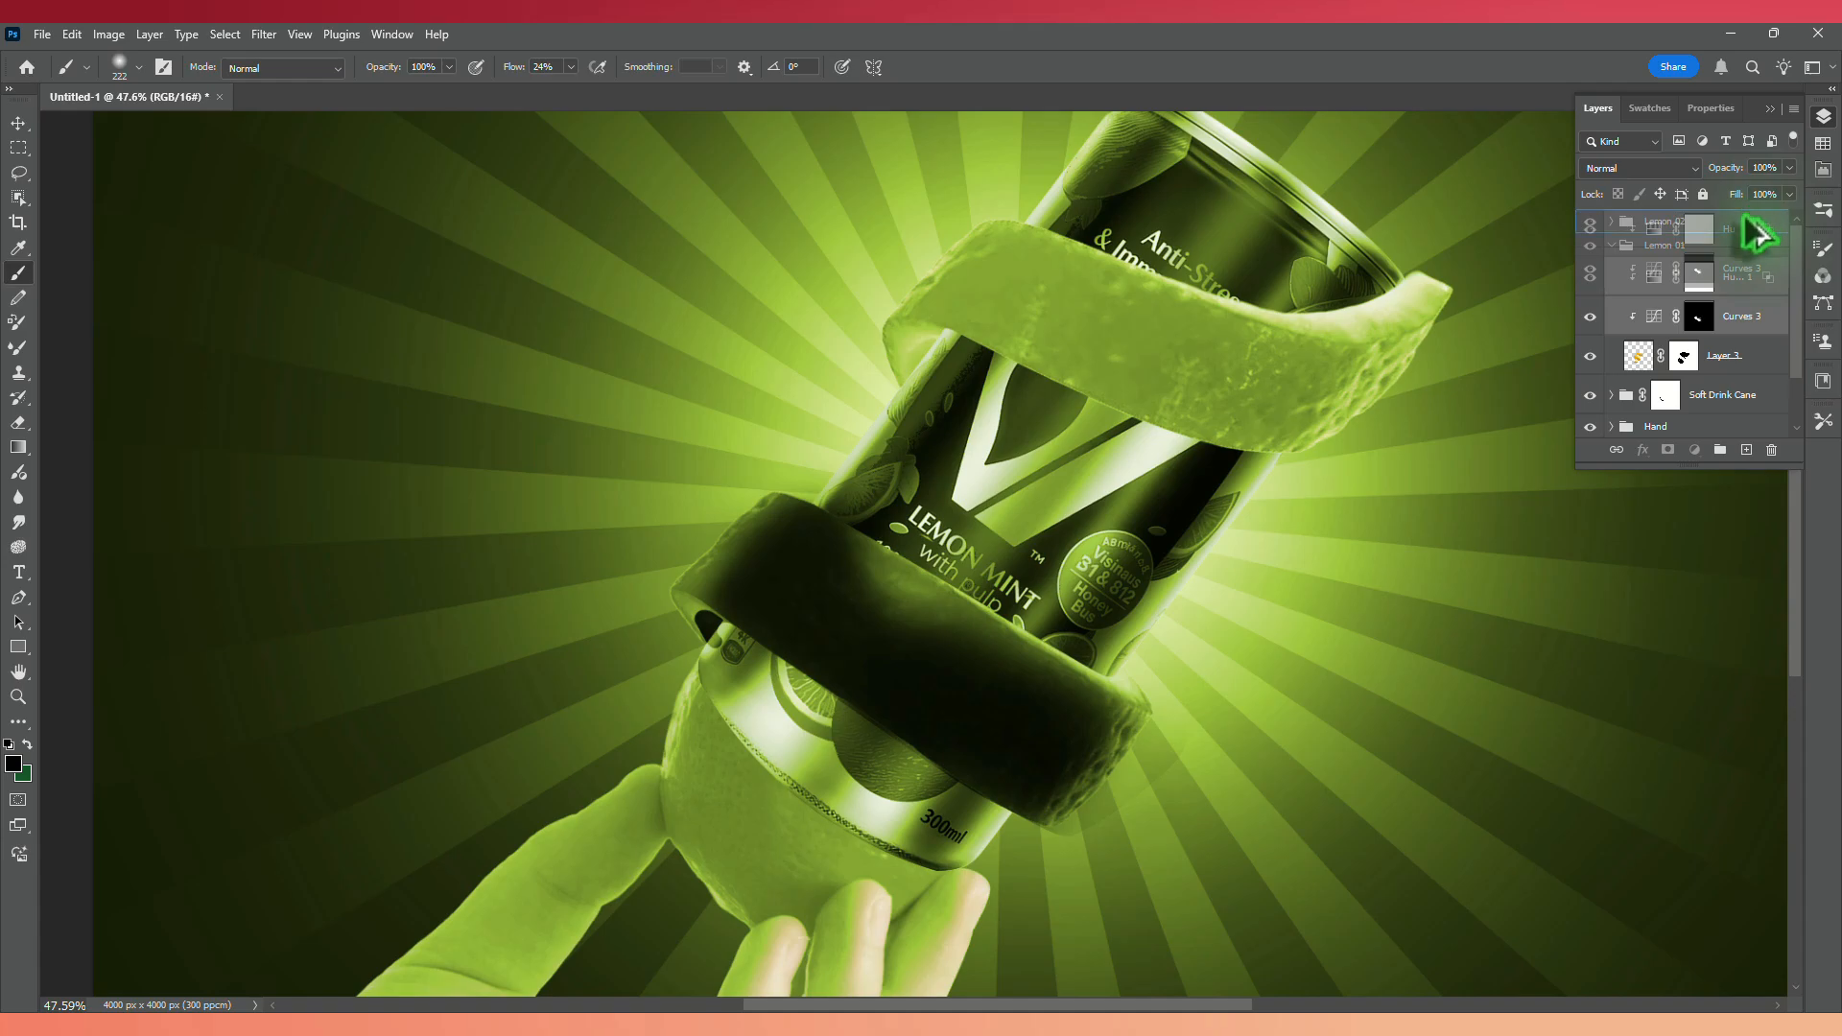
drag(1754, 238, 1750, 236)
click(1611, 222)
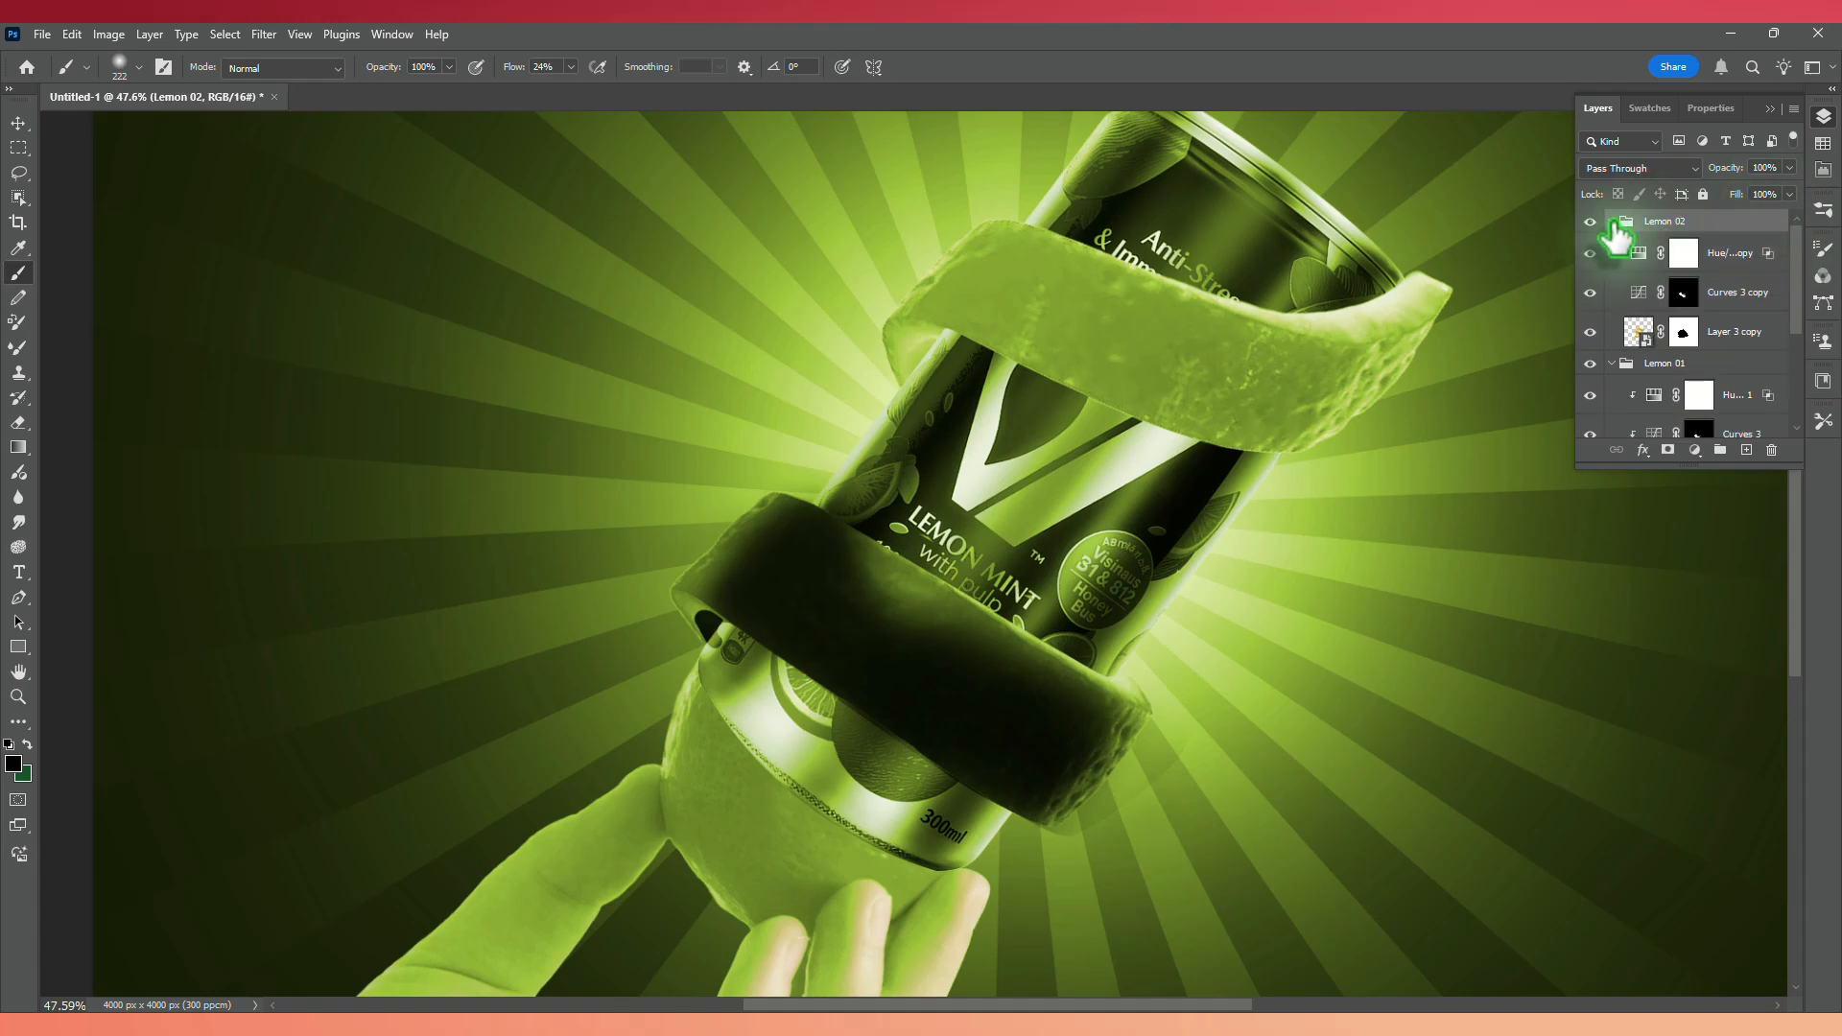
Clip the copied Curves 3 and Hue/Saturation adjustments to Layer 3 copy in the Lemon 02 group.
click(1637, 305)
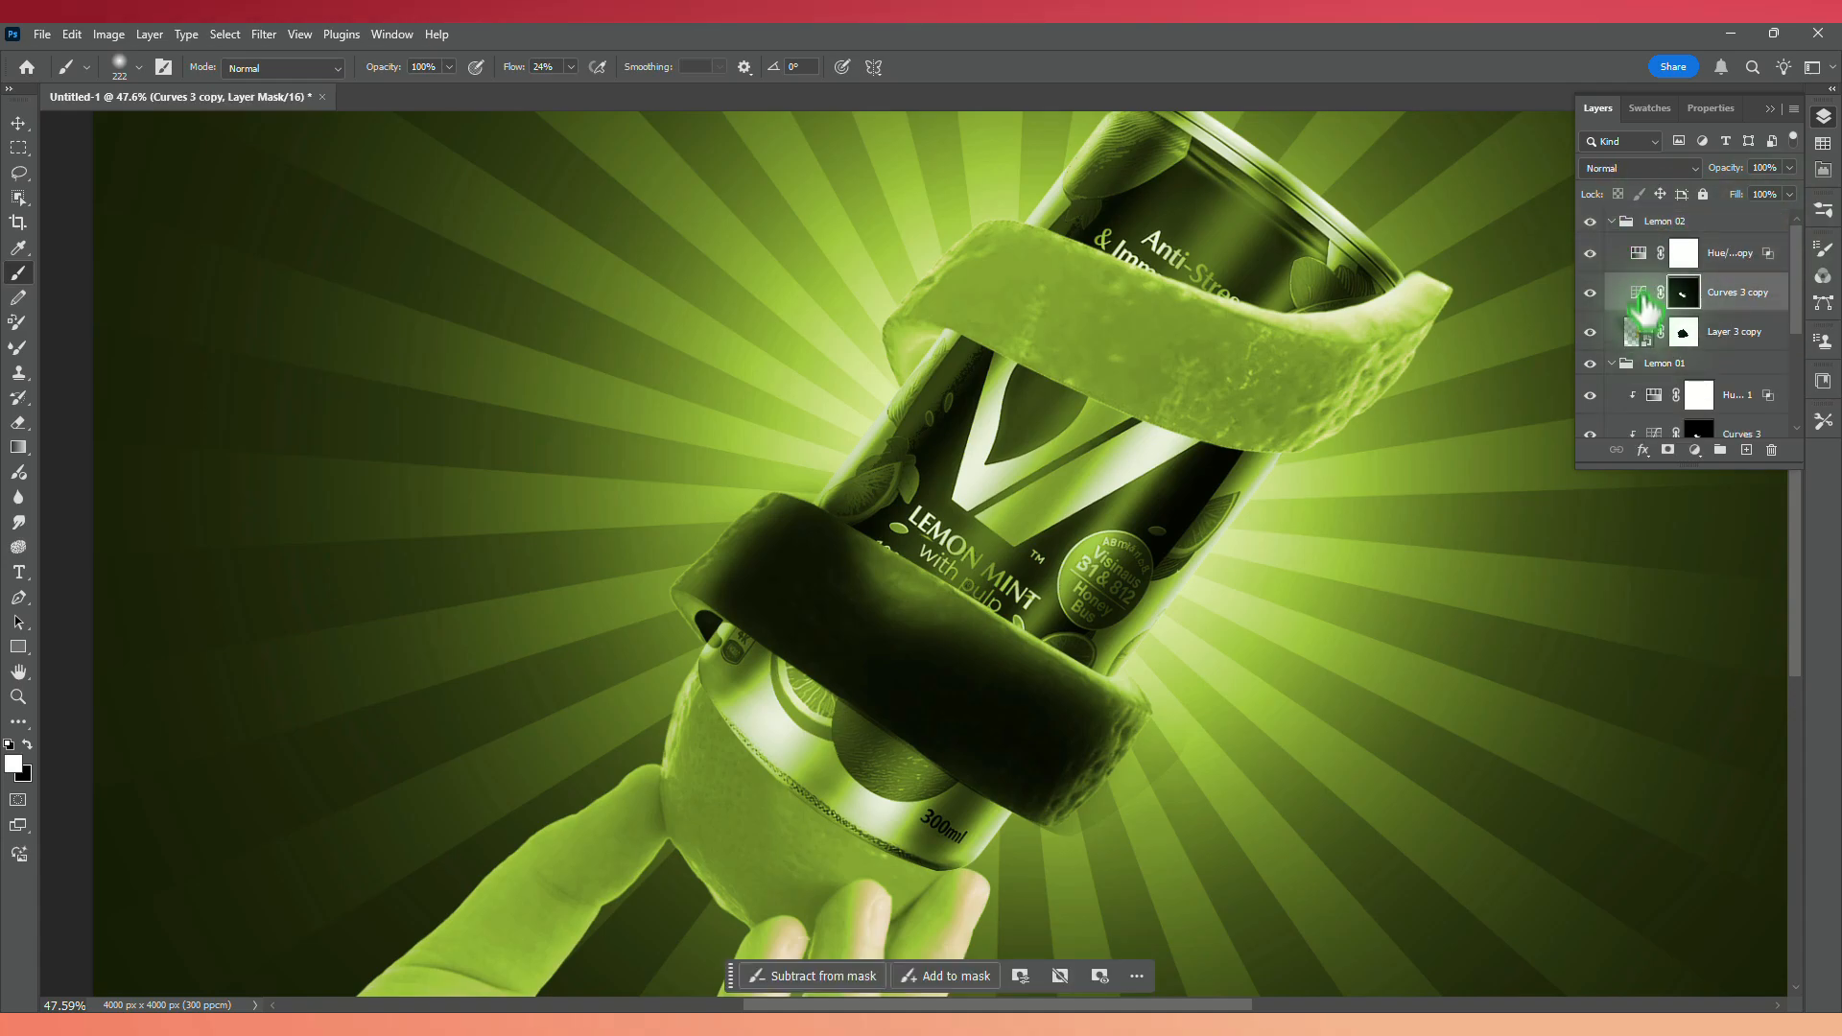
alt+click(1642, 309)
click(1639, 261)
alt+click(1642, 270)
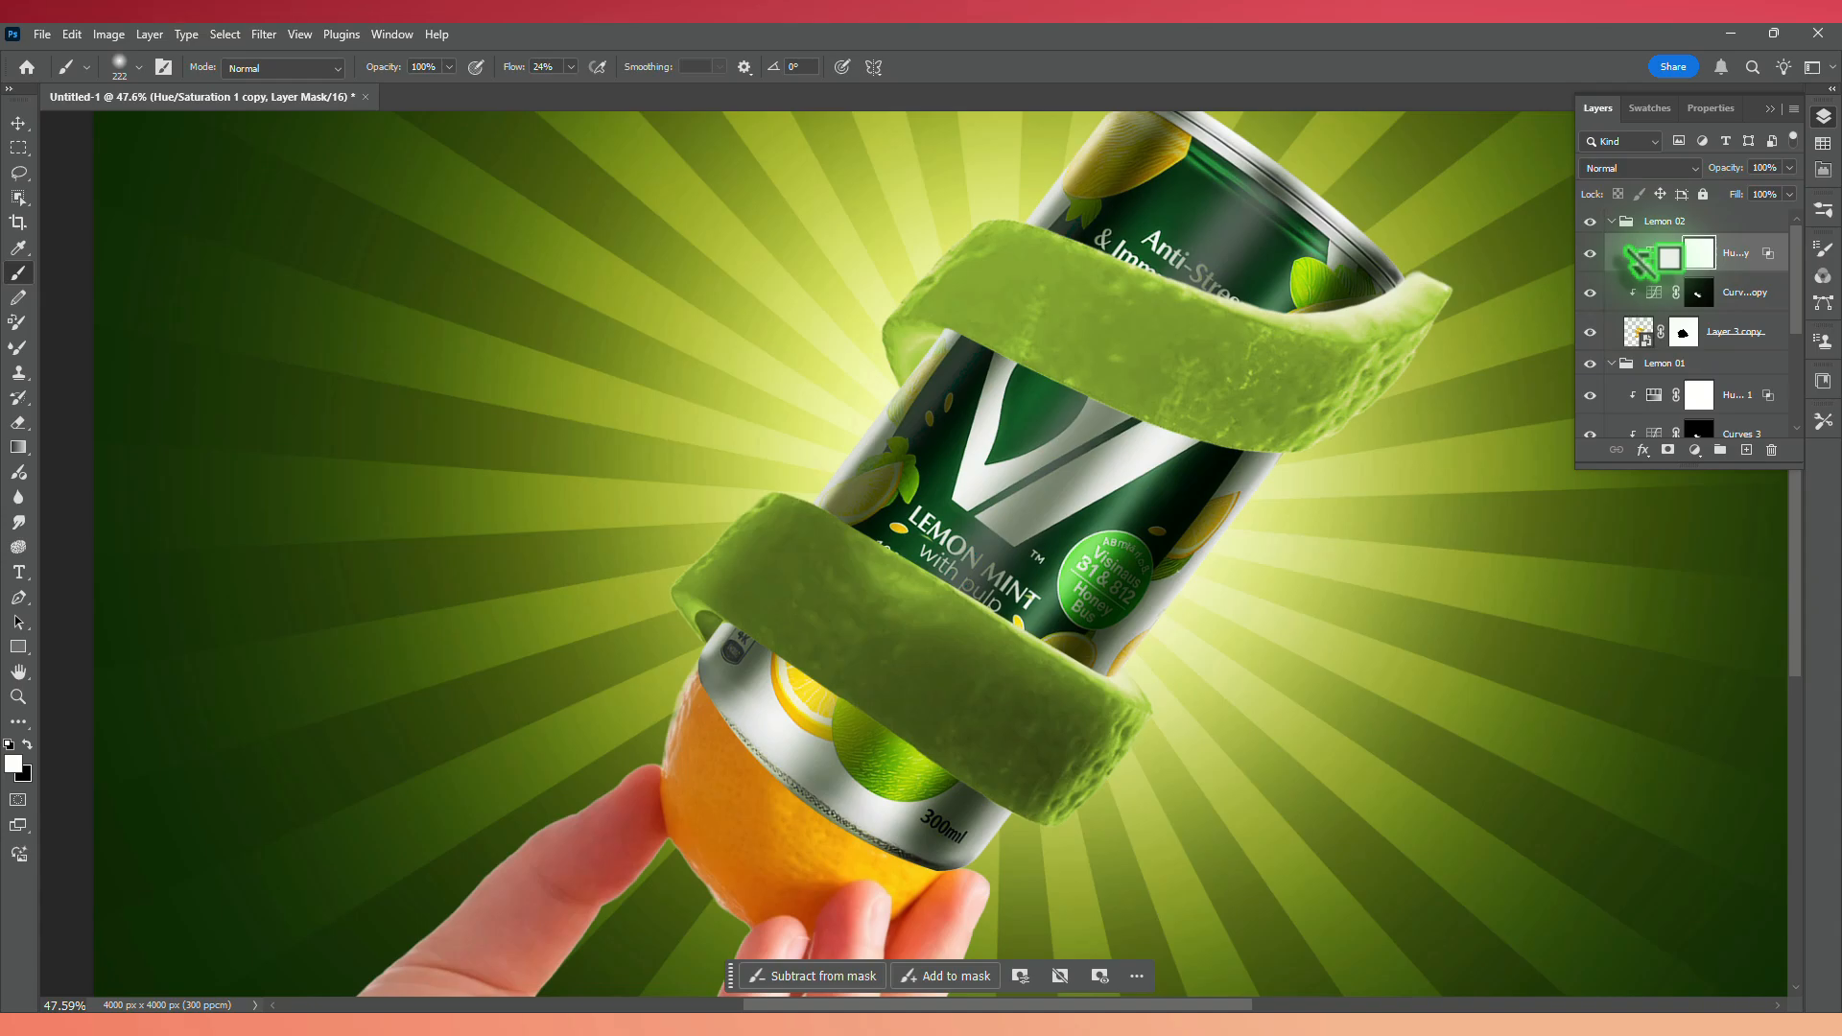
Reset the Curves 3 copy mask to solid black.
click(1700, 296)
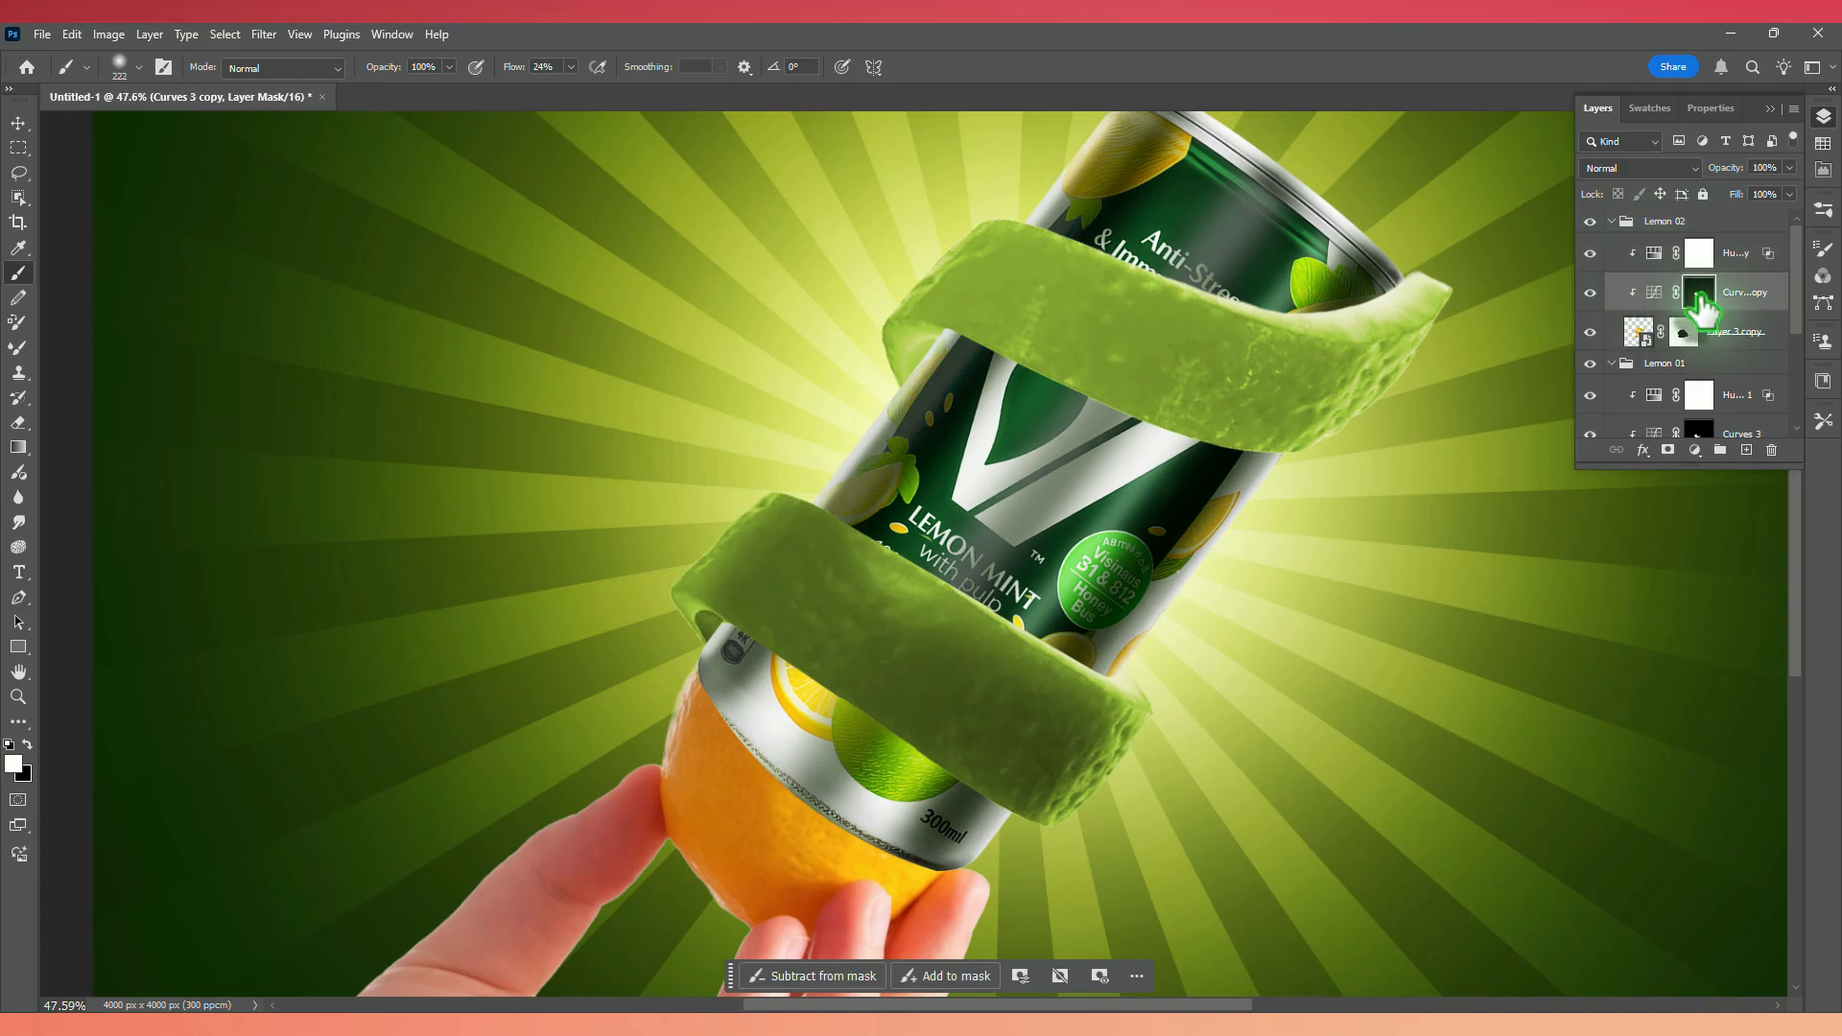
key(ctrl+i)
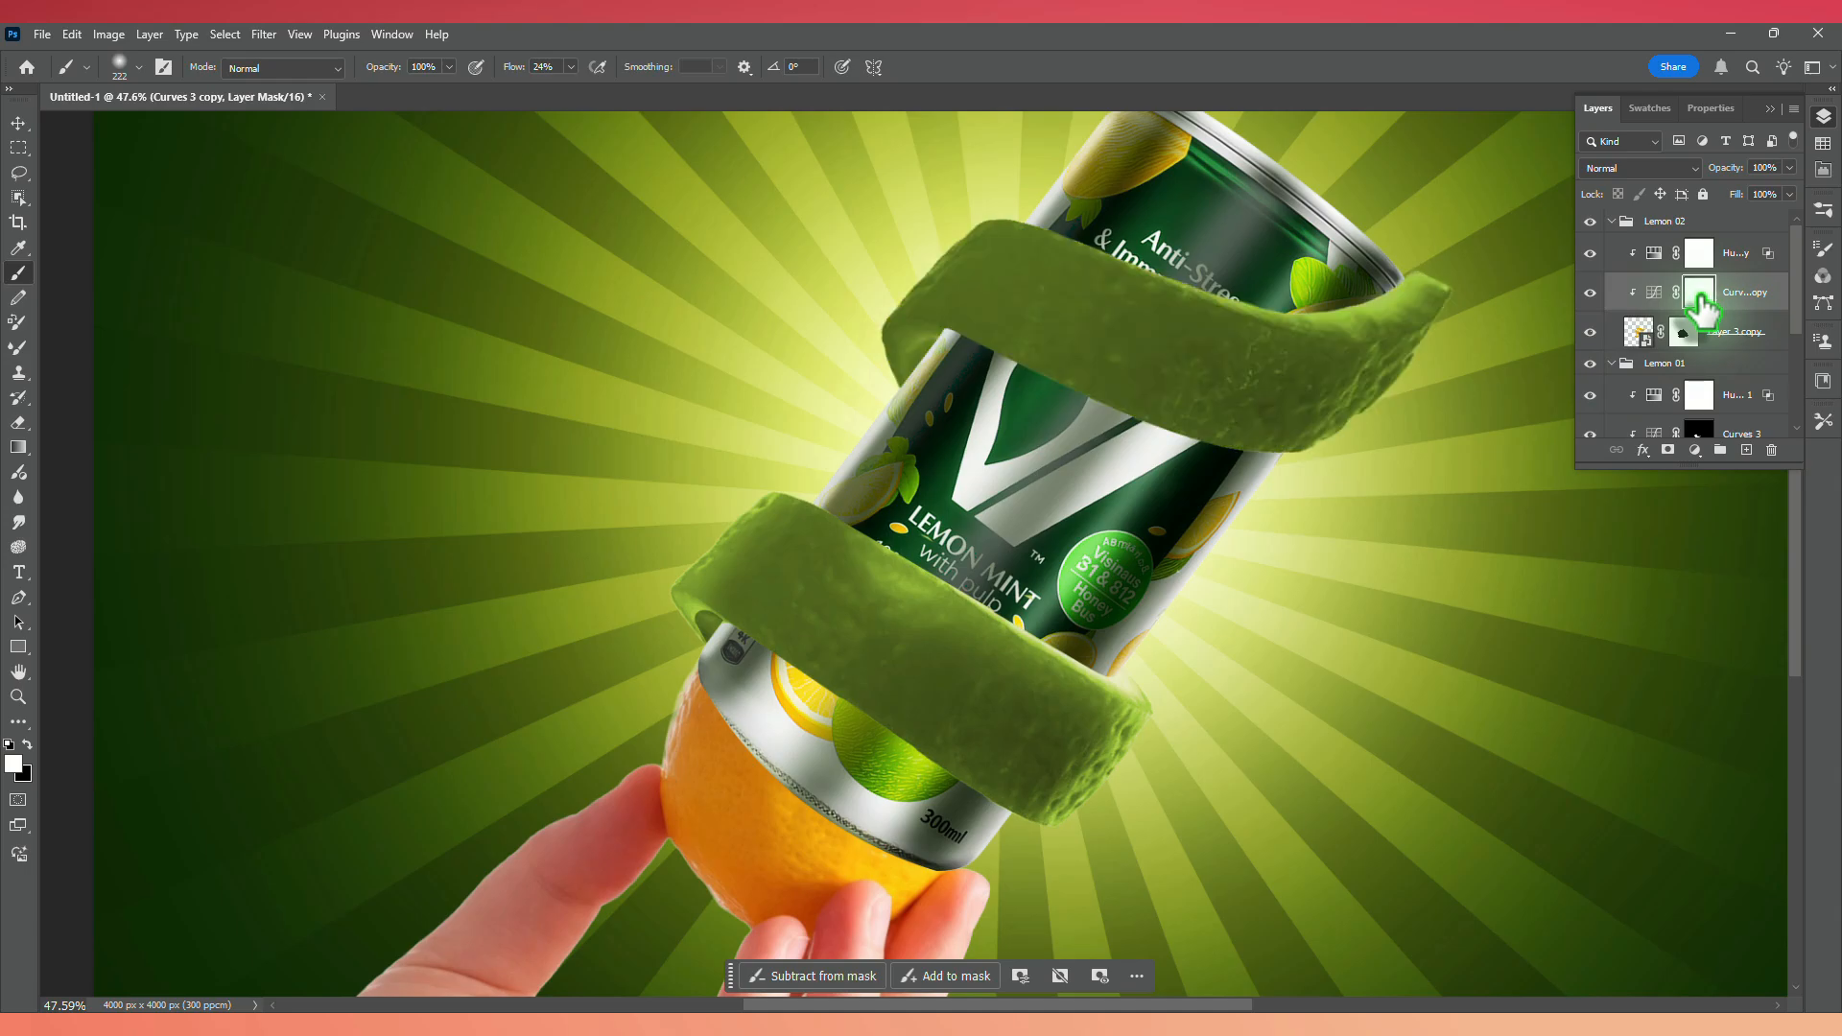
key(ctrl+i)
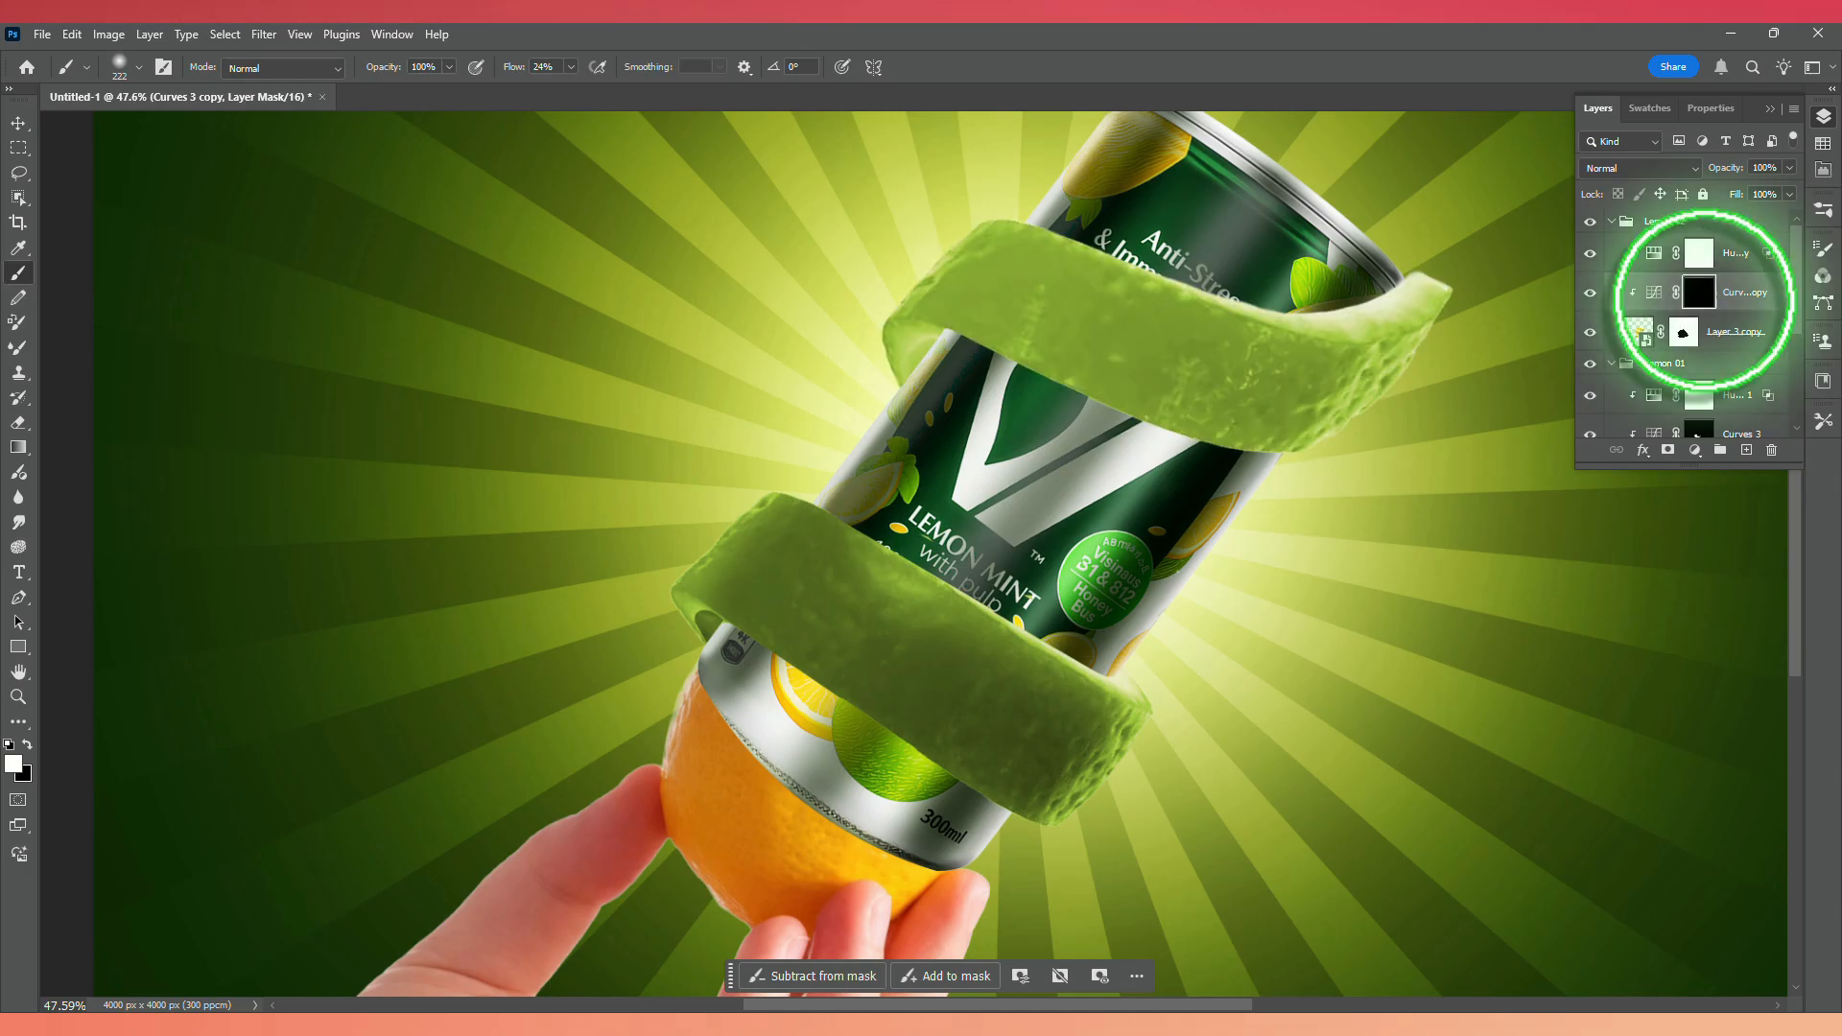
Paint white on the Curves 3 copy mask with a hard round brush at 100% flow to darken the upper band's inner fold.
click(571, 66)
drag(567, 88, 687, 89)
scroll(902, 402, up, 6)
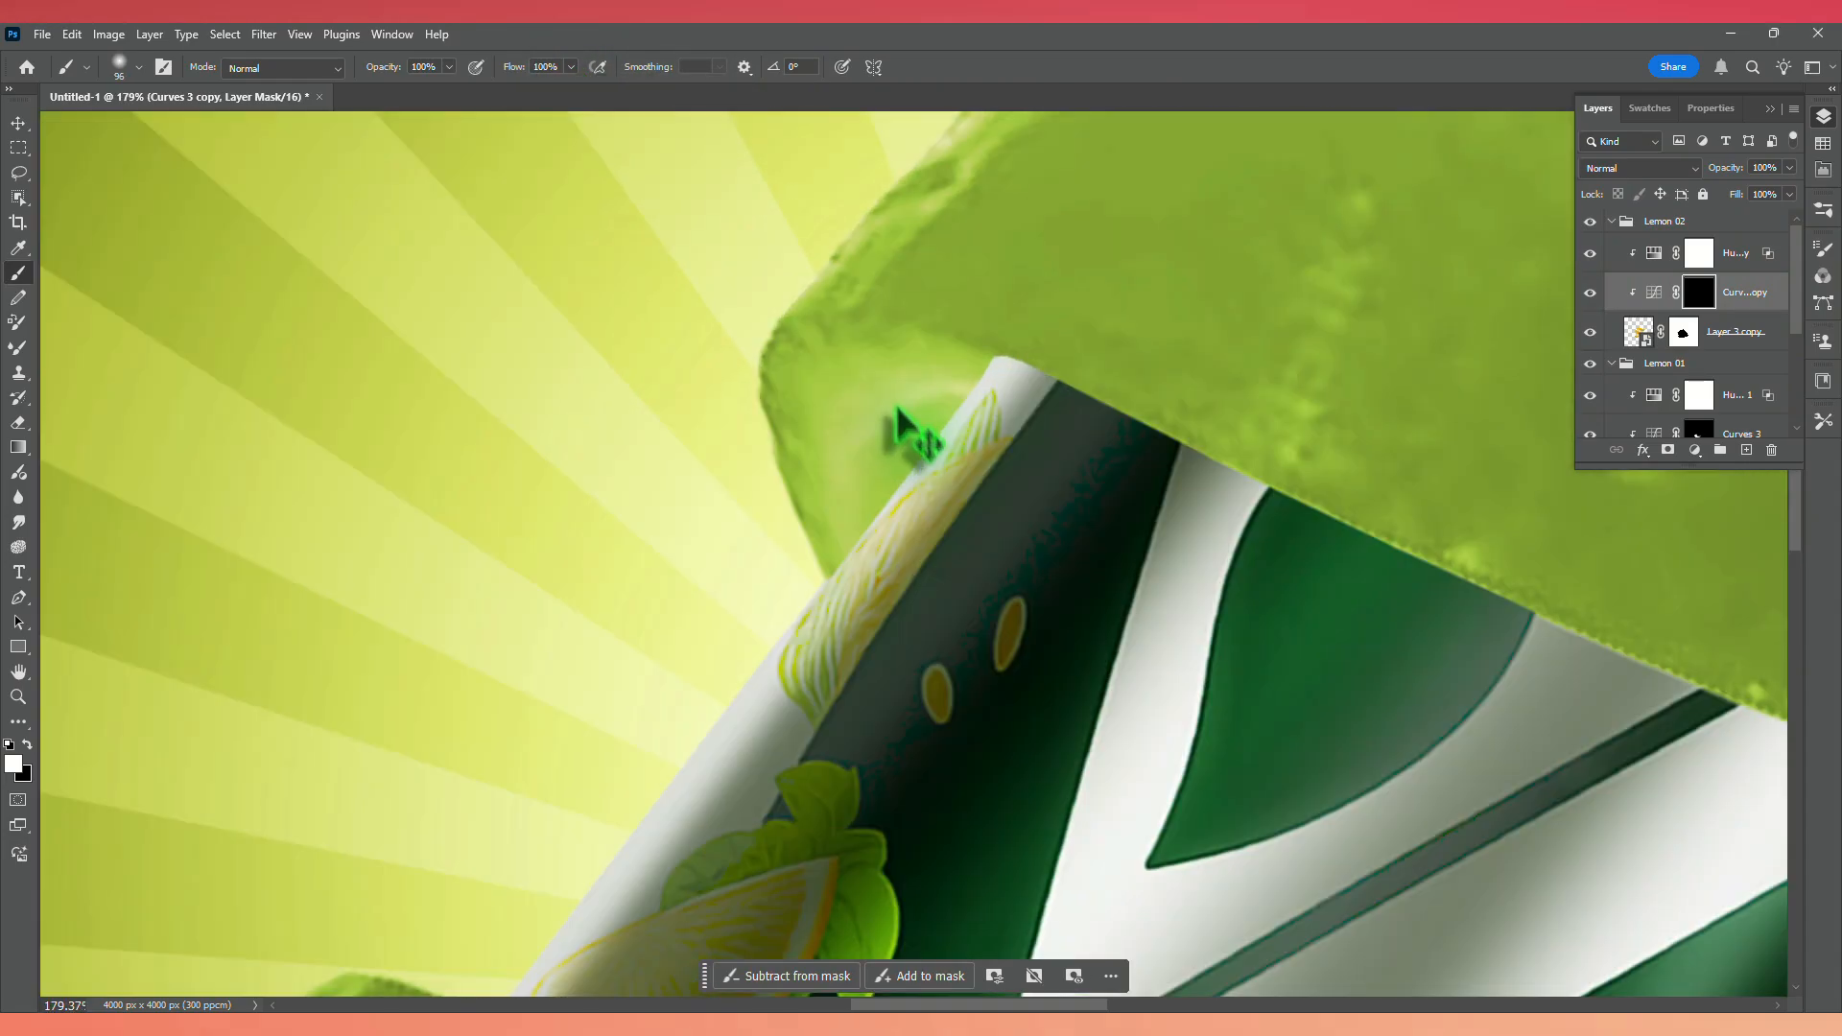
right_click(896, 409)
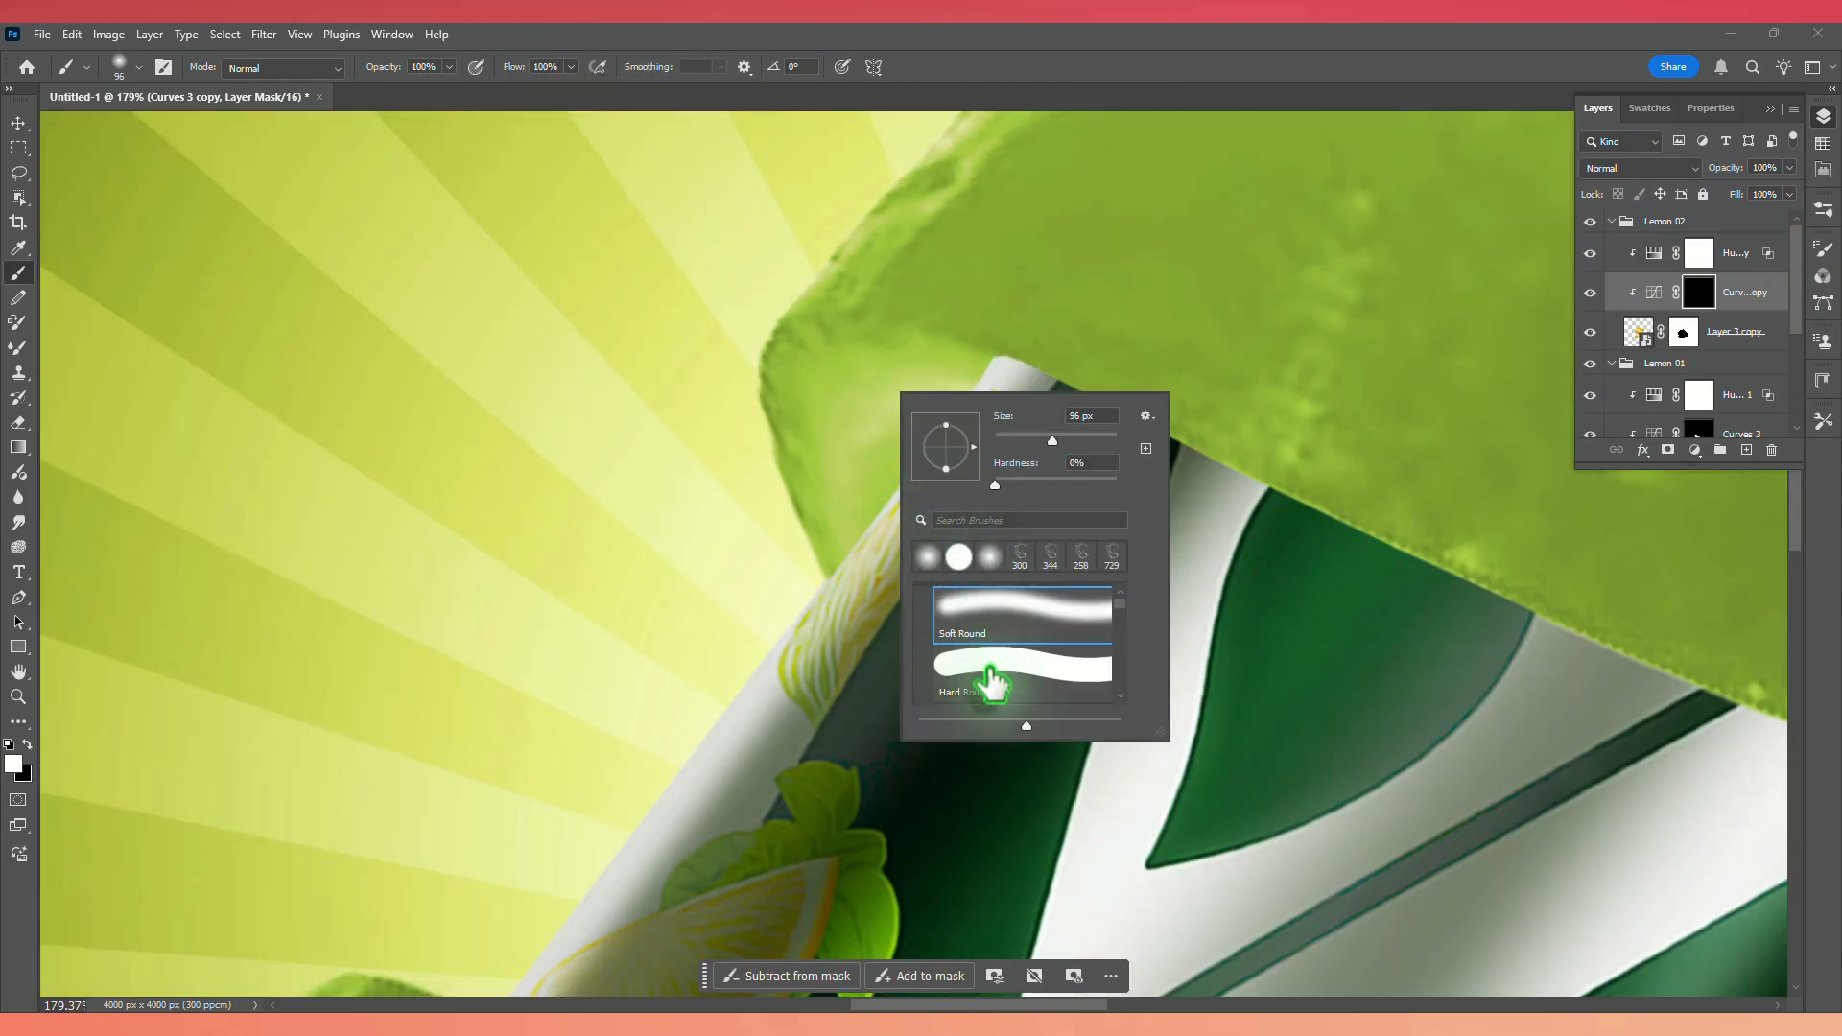
mouse_move(852, 420)
mouse_down()
mouse_move(823, 420)
mouse_move(889, 424)
mouse_move(921, 399)
mouse_move(860, 394)
mouse_move(868, 521)
mouse_move(883, 428)
mouse_move(950, 403)
mouse_move(905, 394)
mouse_move(966, 416)
mouse_move(925, 383)
mouse_move(859, 443)
mouse_move(872, 527)
mouse_move(851, 452)
mouse_move(911, 395)
mouse_move(905, 416)
mouse_move(945, 459)
mouse_up()
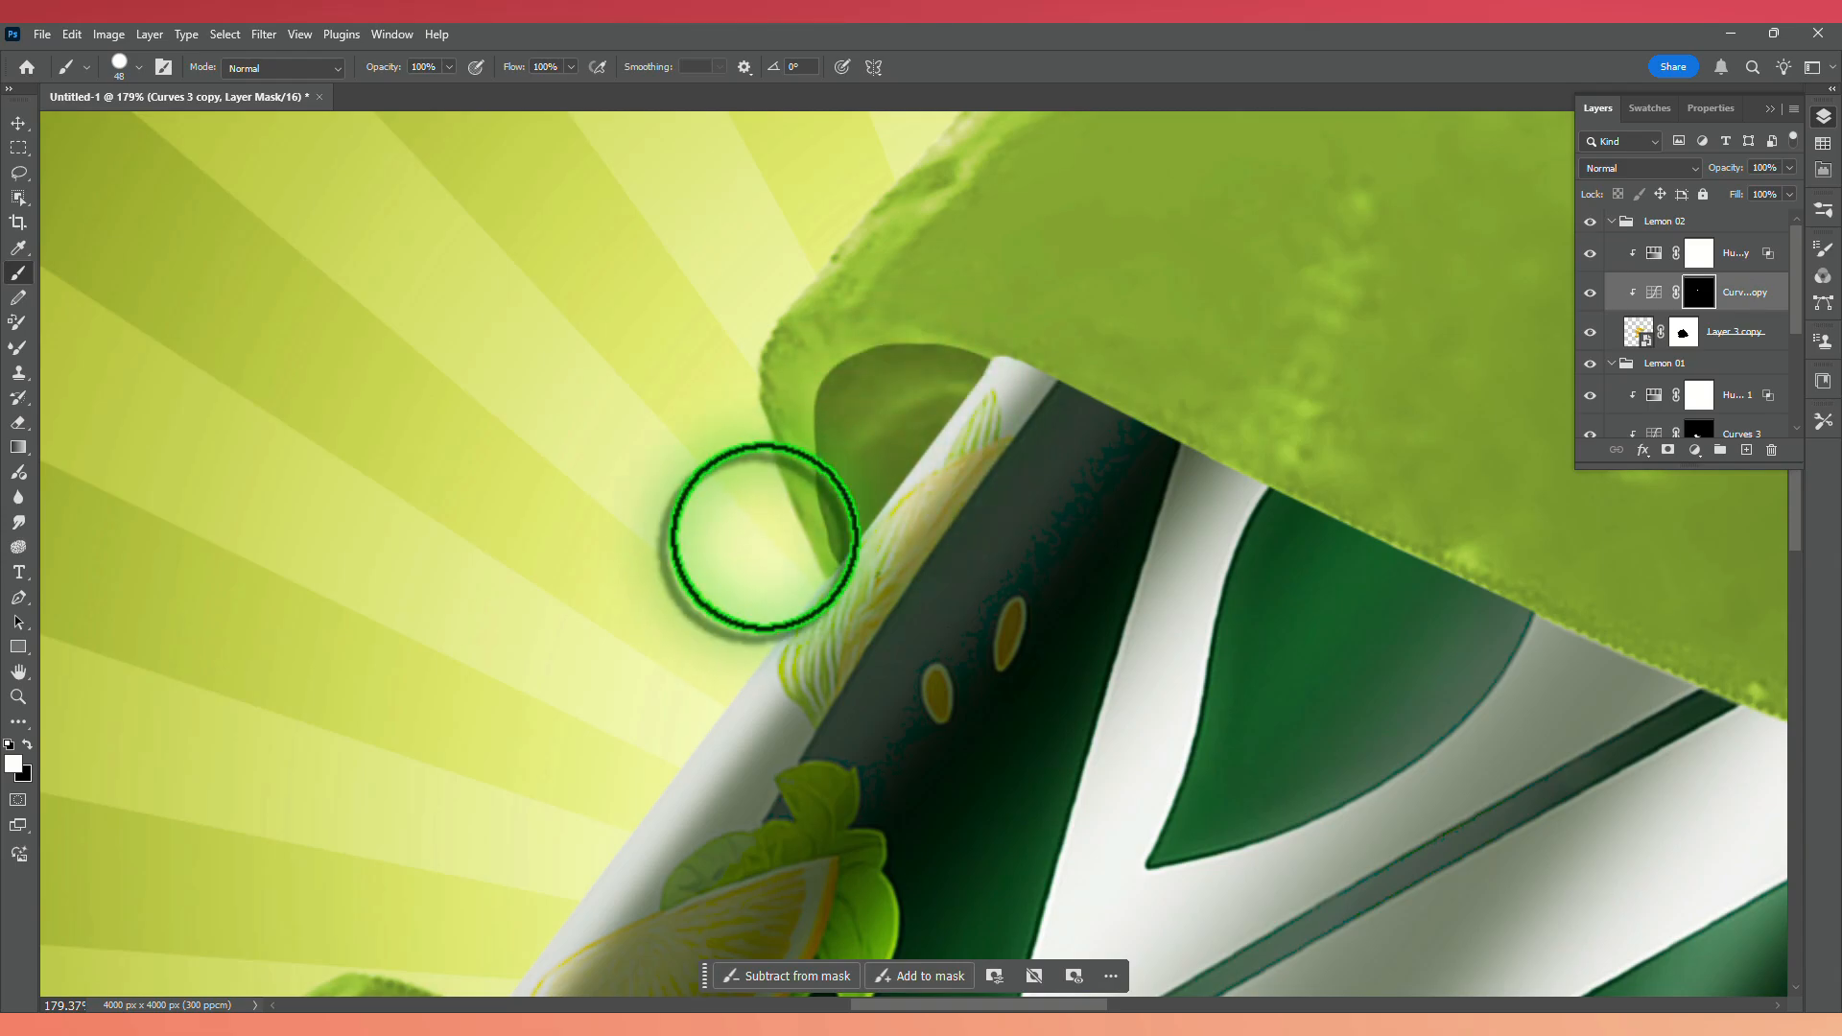
key(ctrl+0)
scroll(808, 485, up, 6)
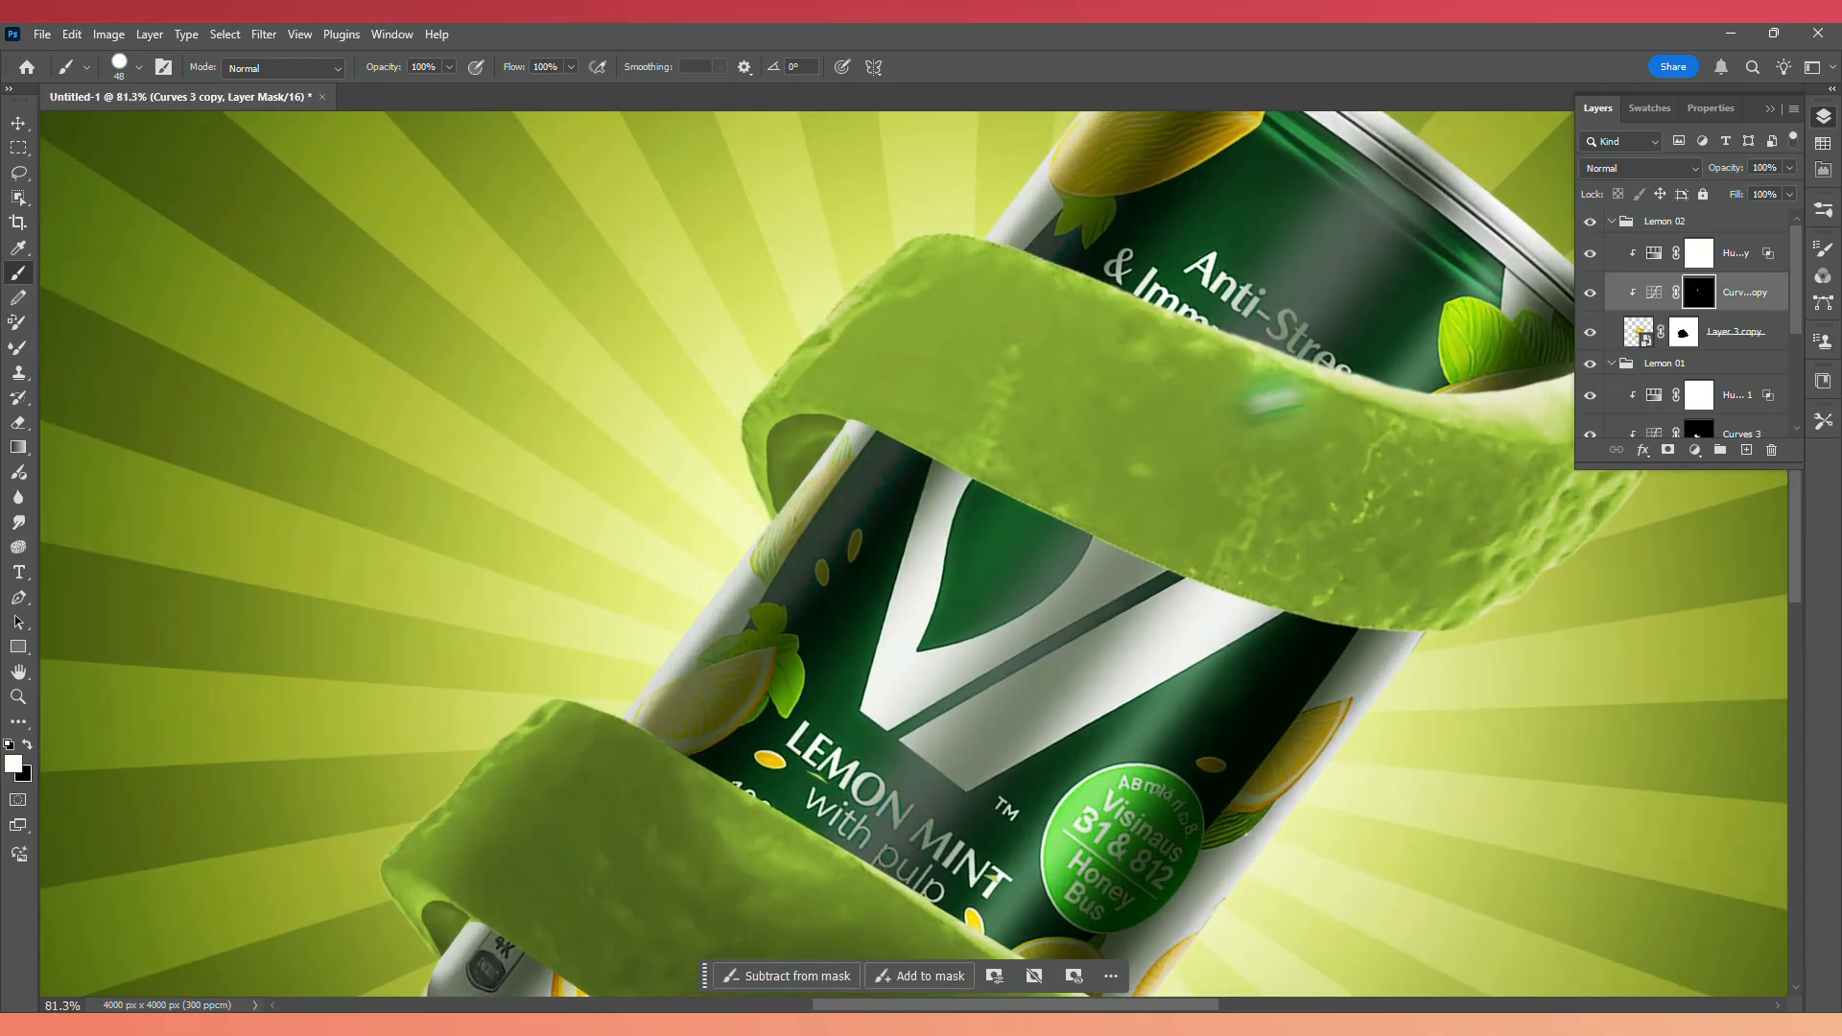
click(1589, 292)
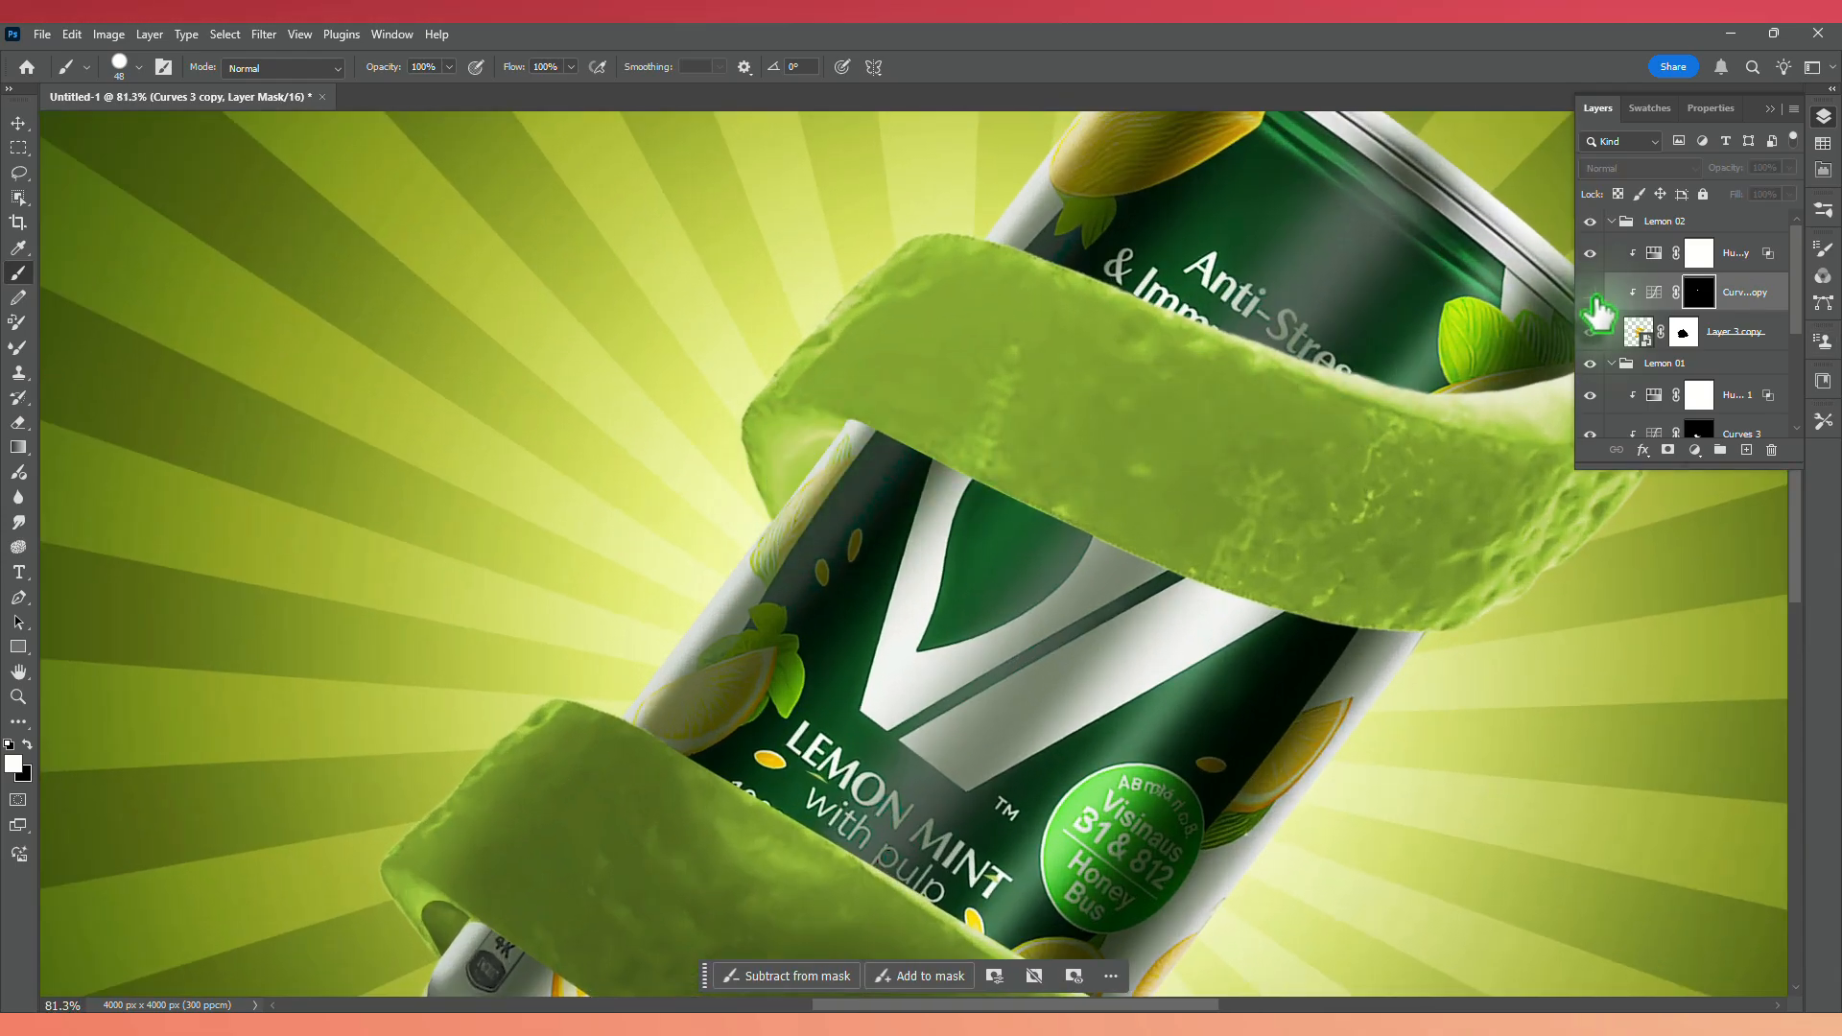
scroll(791, 461, up, 3)
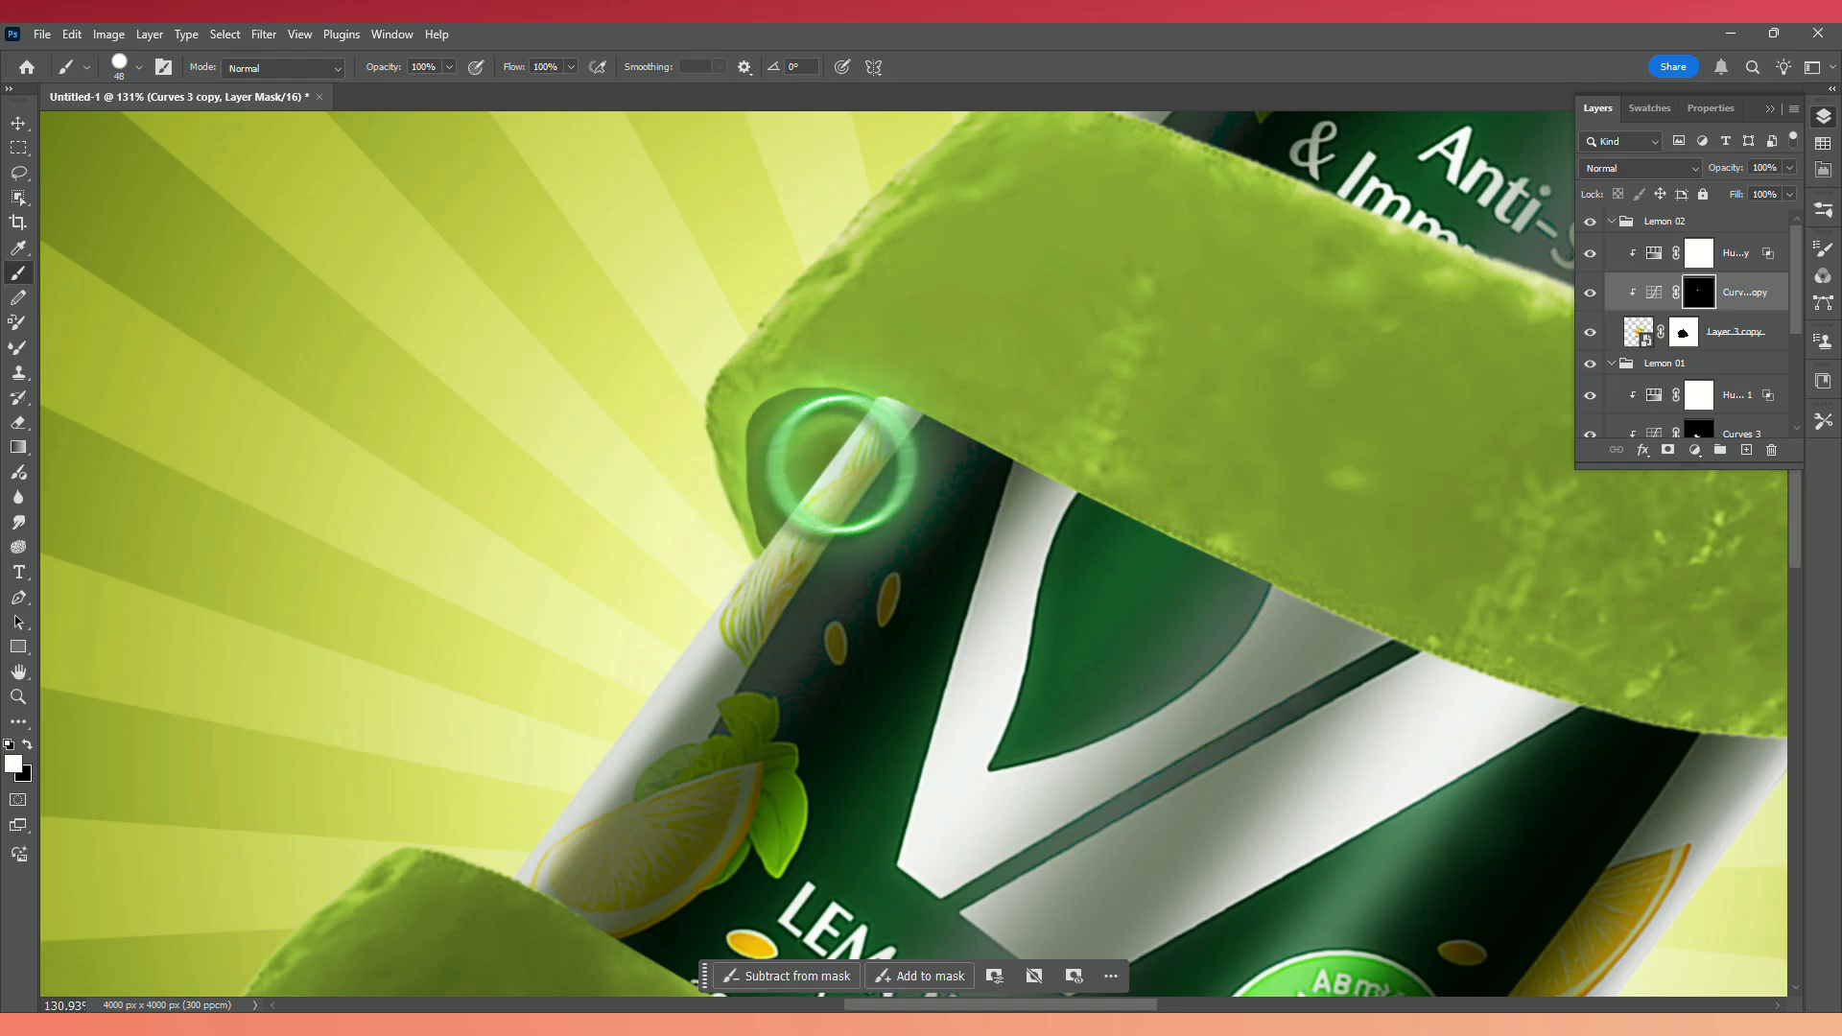
Darken the Curves 3 copy adjustment by placing a curve point at input 179, output 64.
double_click(1652, 295)
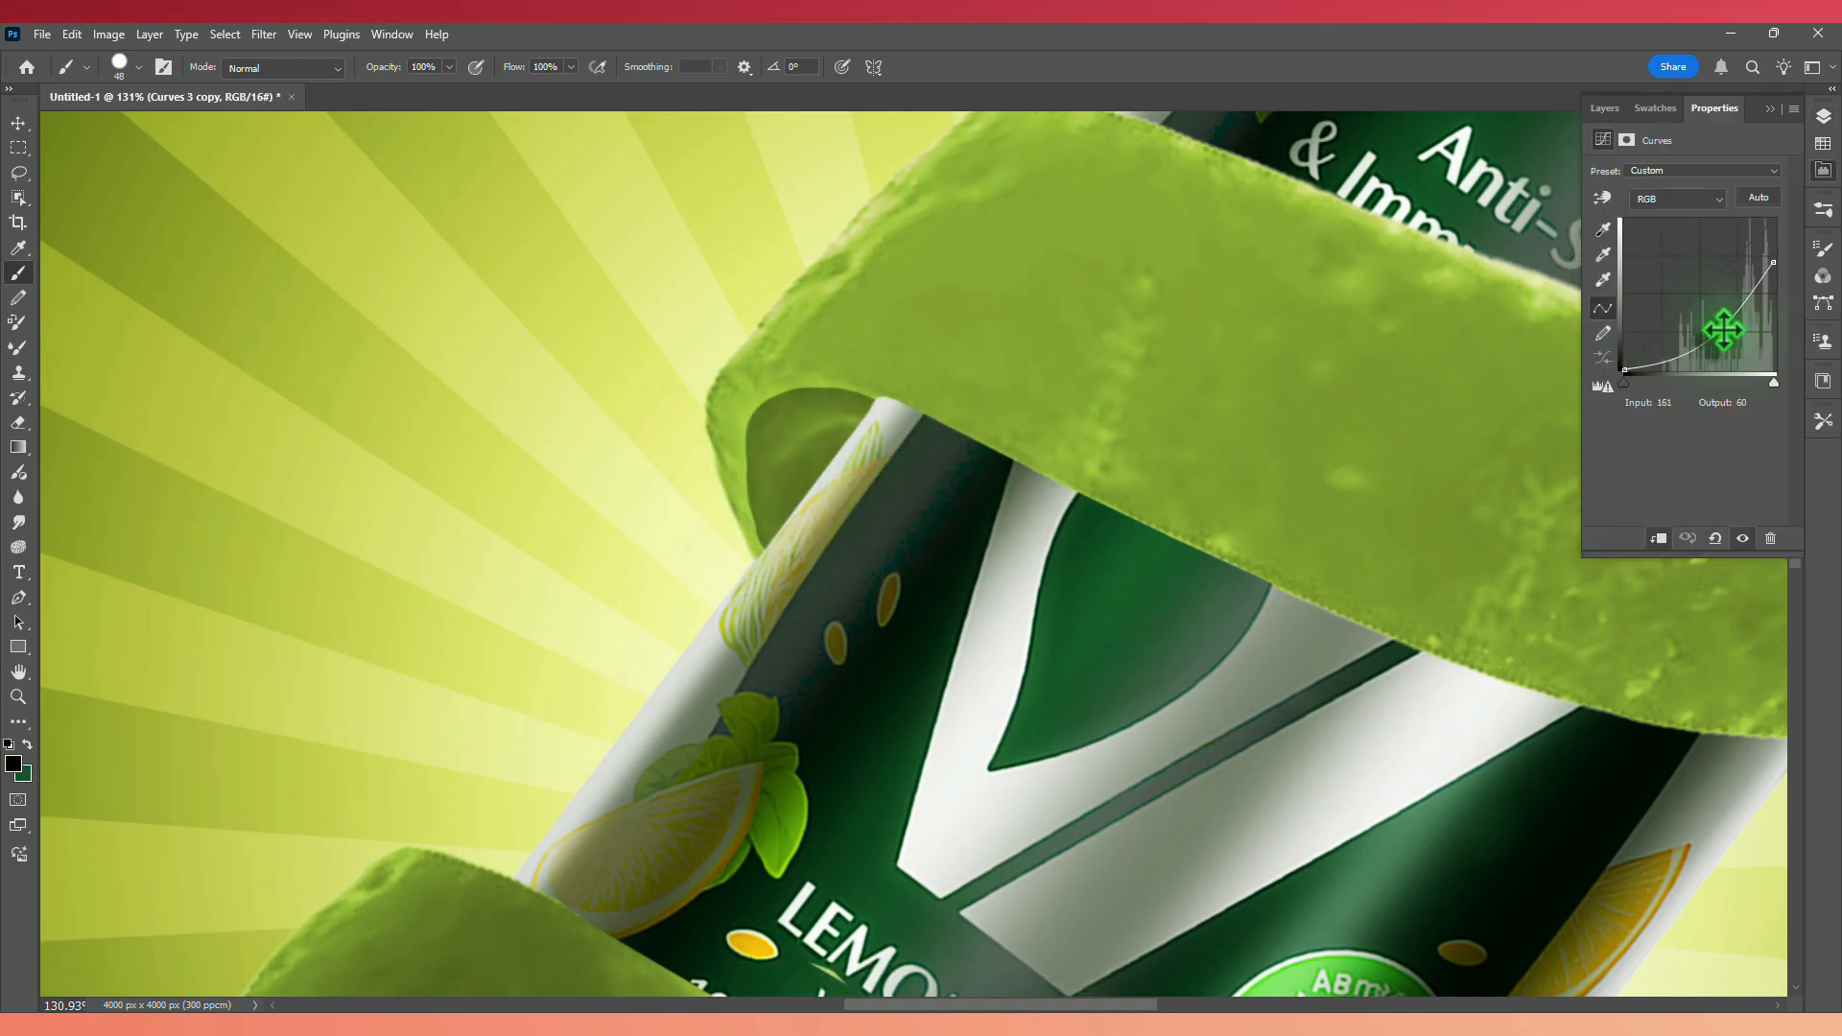
drag(1728, 337, 1729, 333)
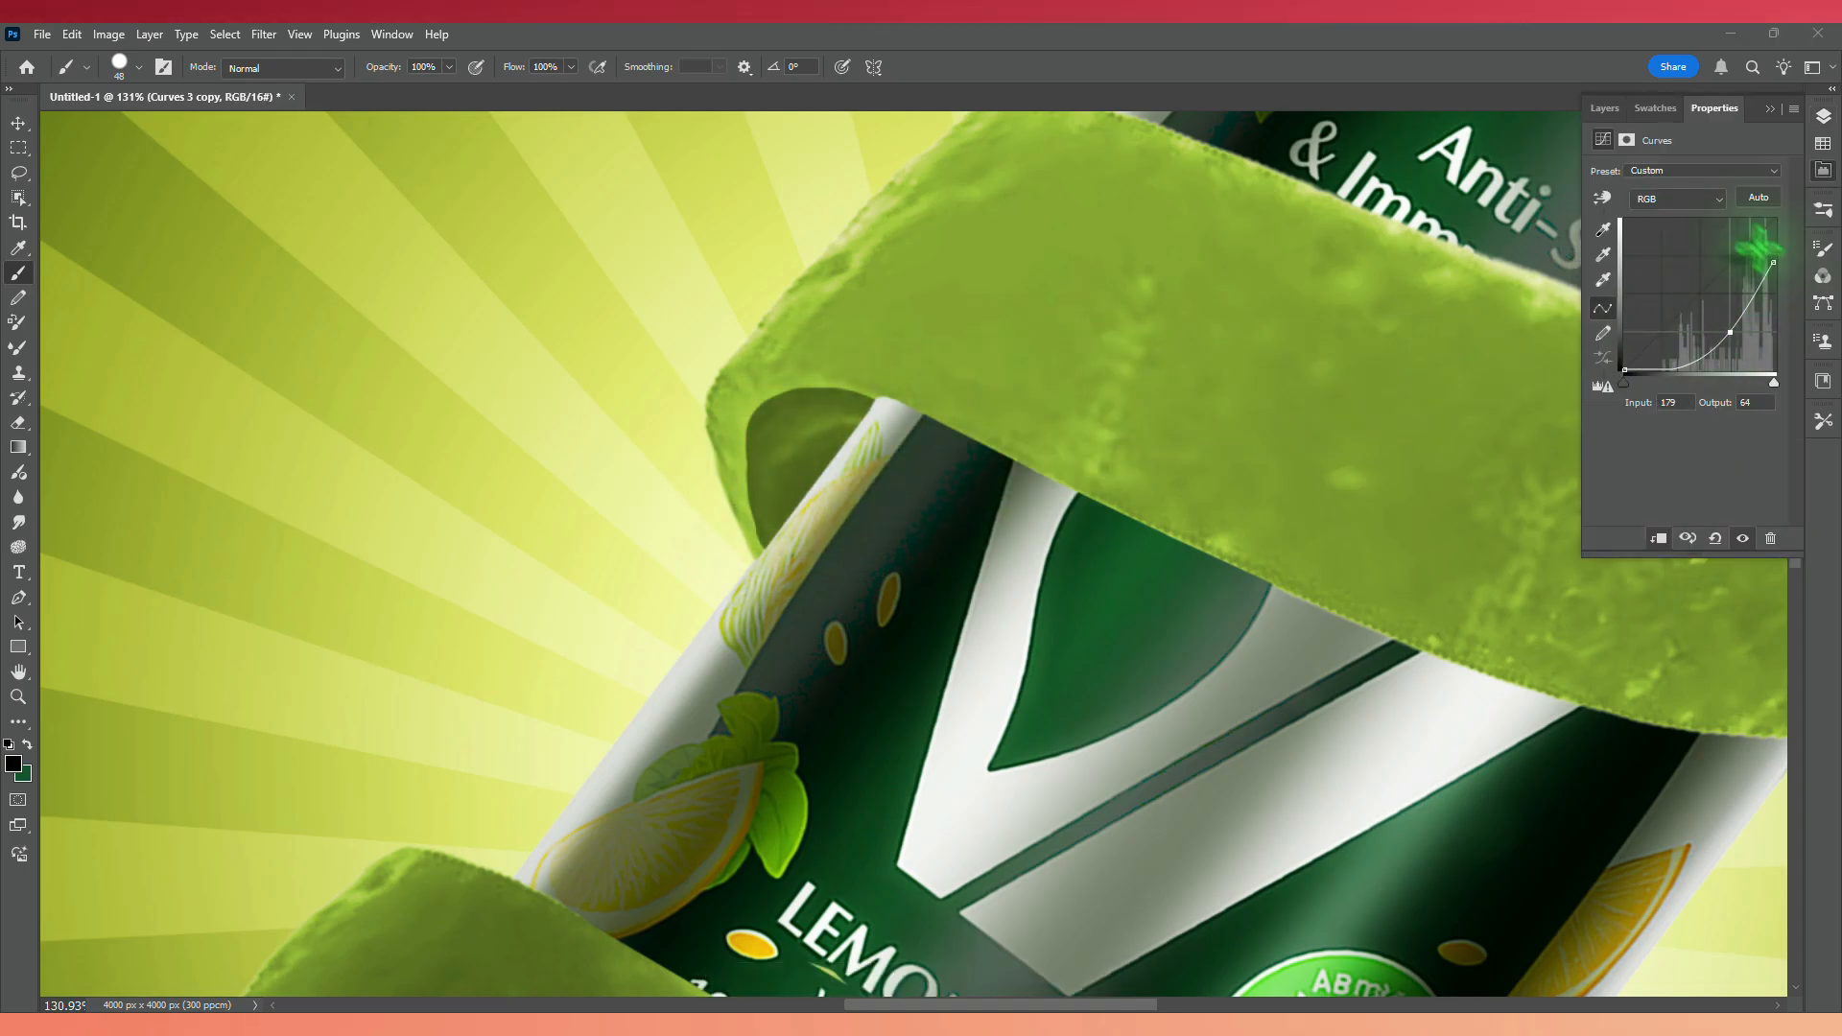
key(ctrl+0)
scroll(1745, 238, up, 5)
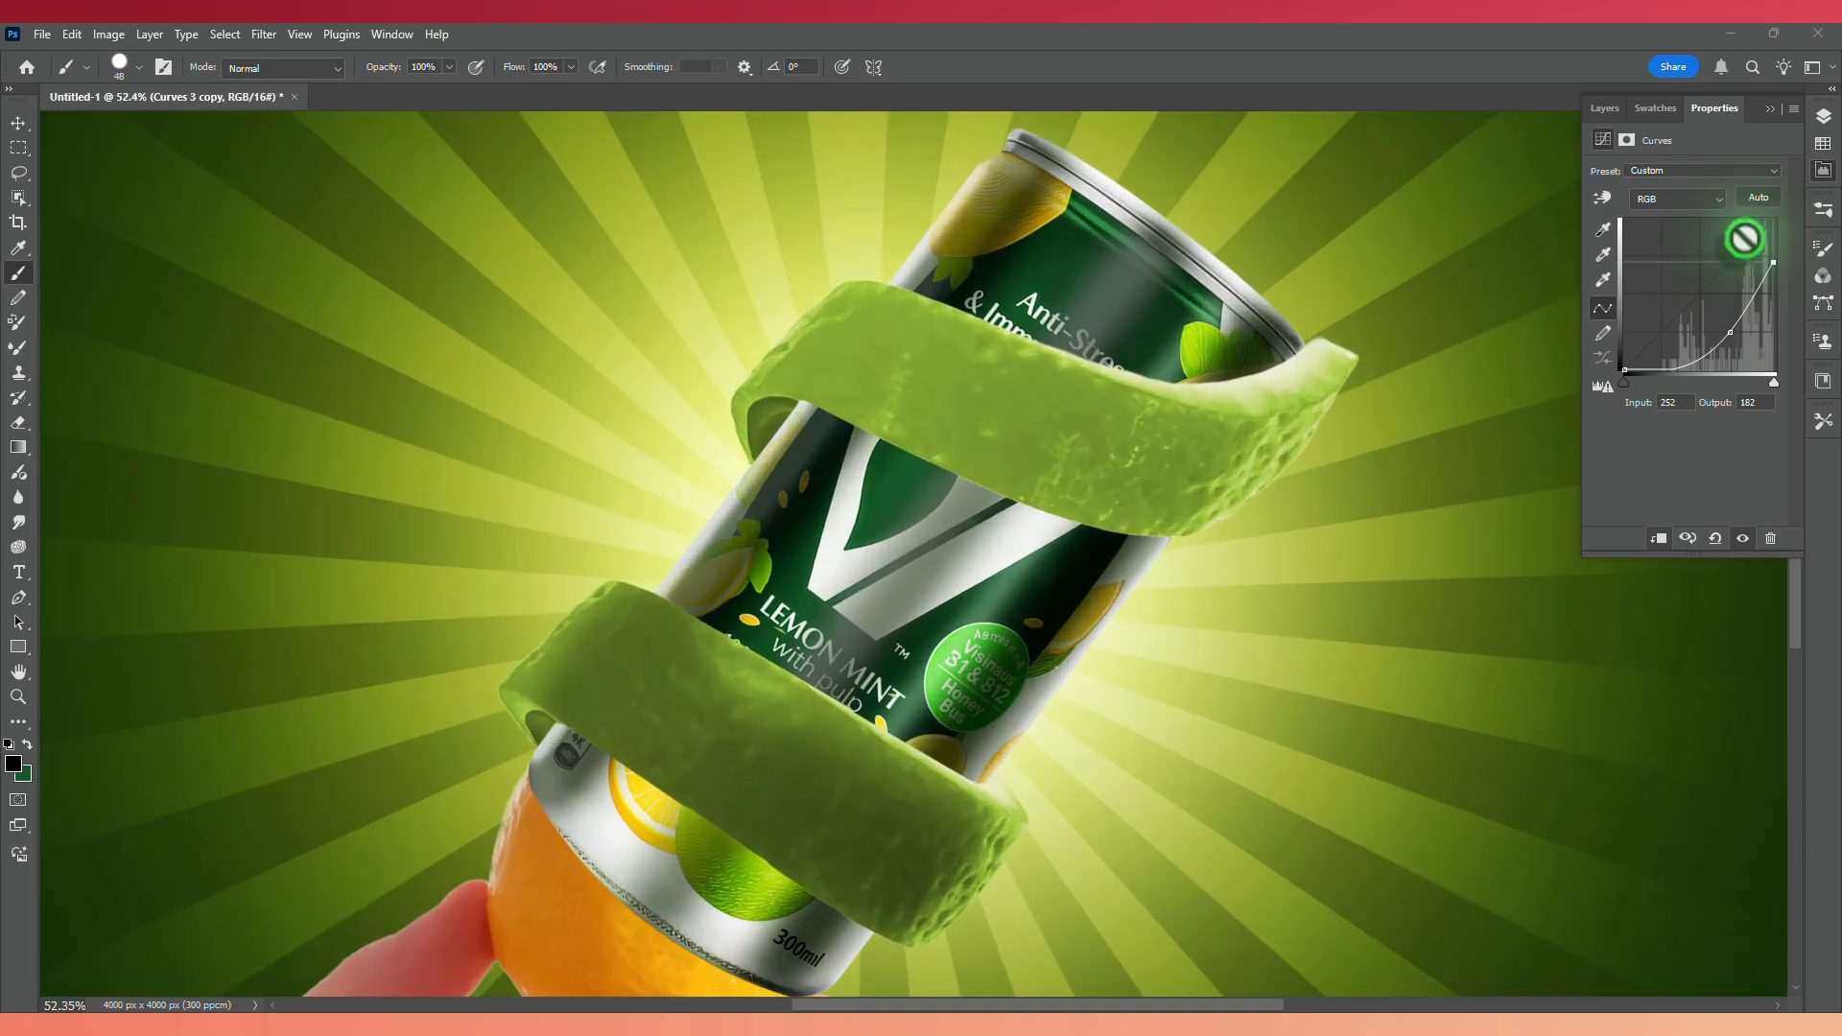
click(1772, 109)
click(1823, 117)
click(1590, 254)
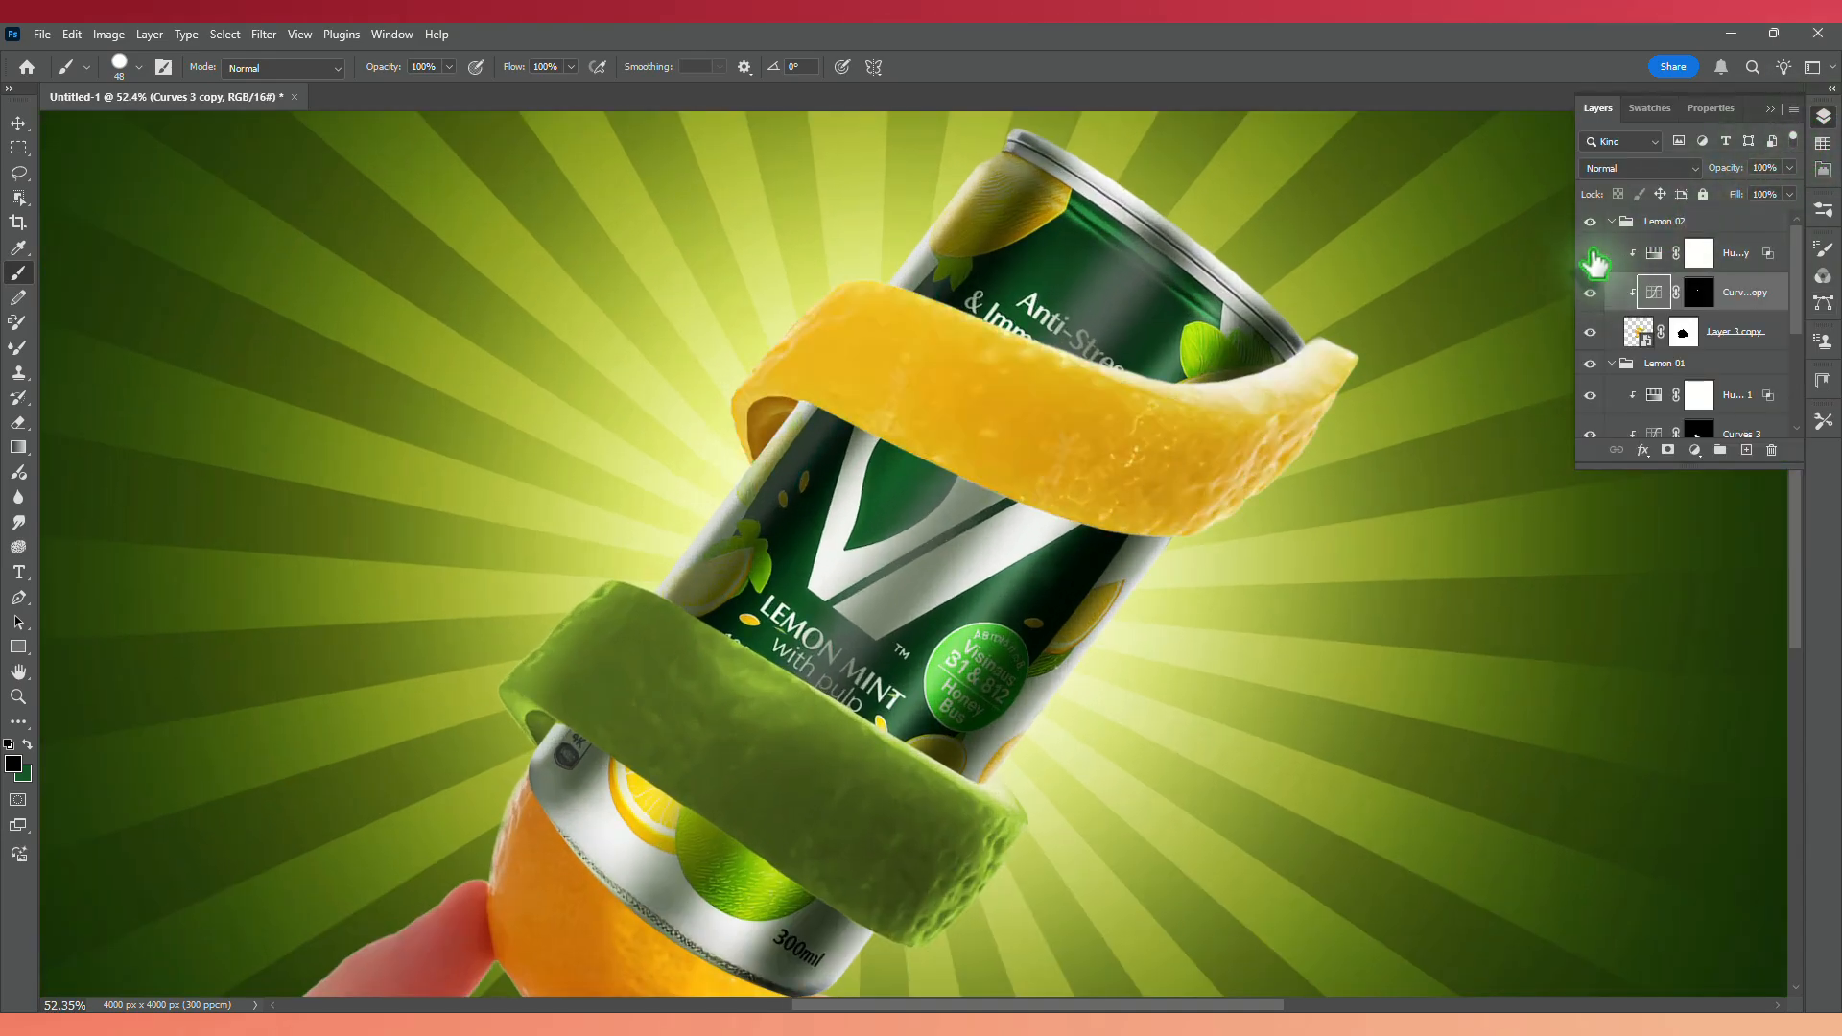
click(1591, 255)
Trace a closed Pen path around the upper band's outer face, excluding the inner fold, and convert it to a selection with the Curves 3 copy mask active.
click(1699, 292)
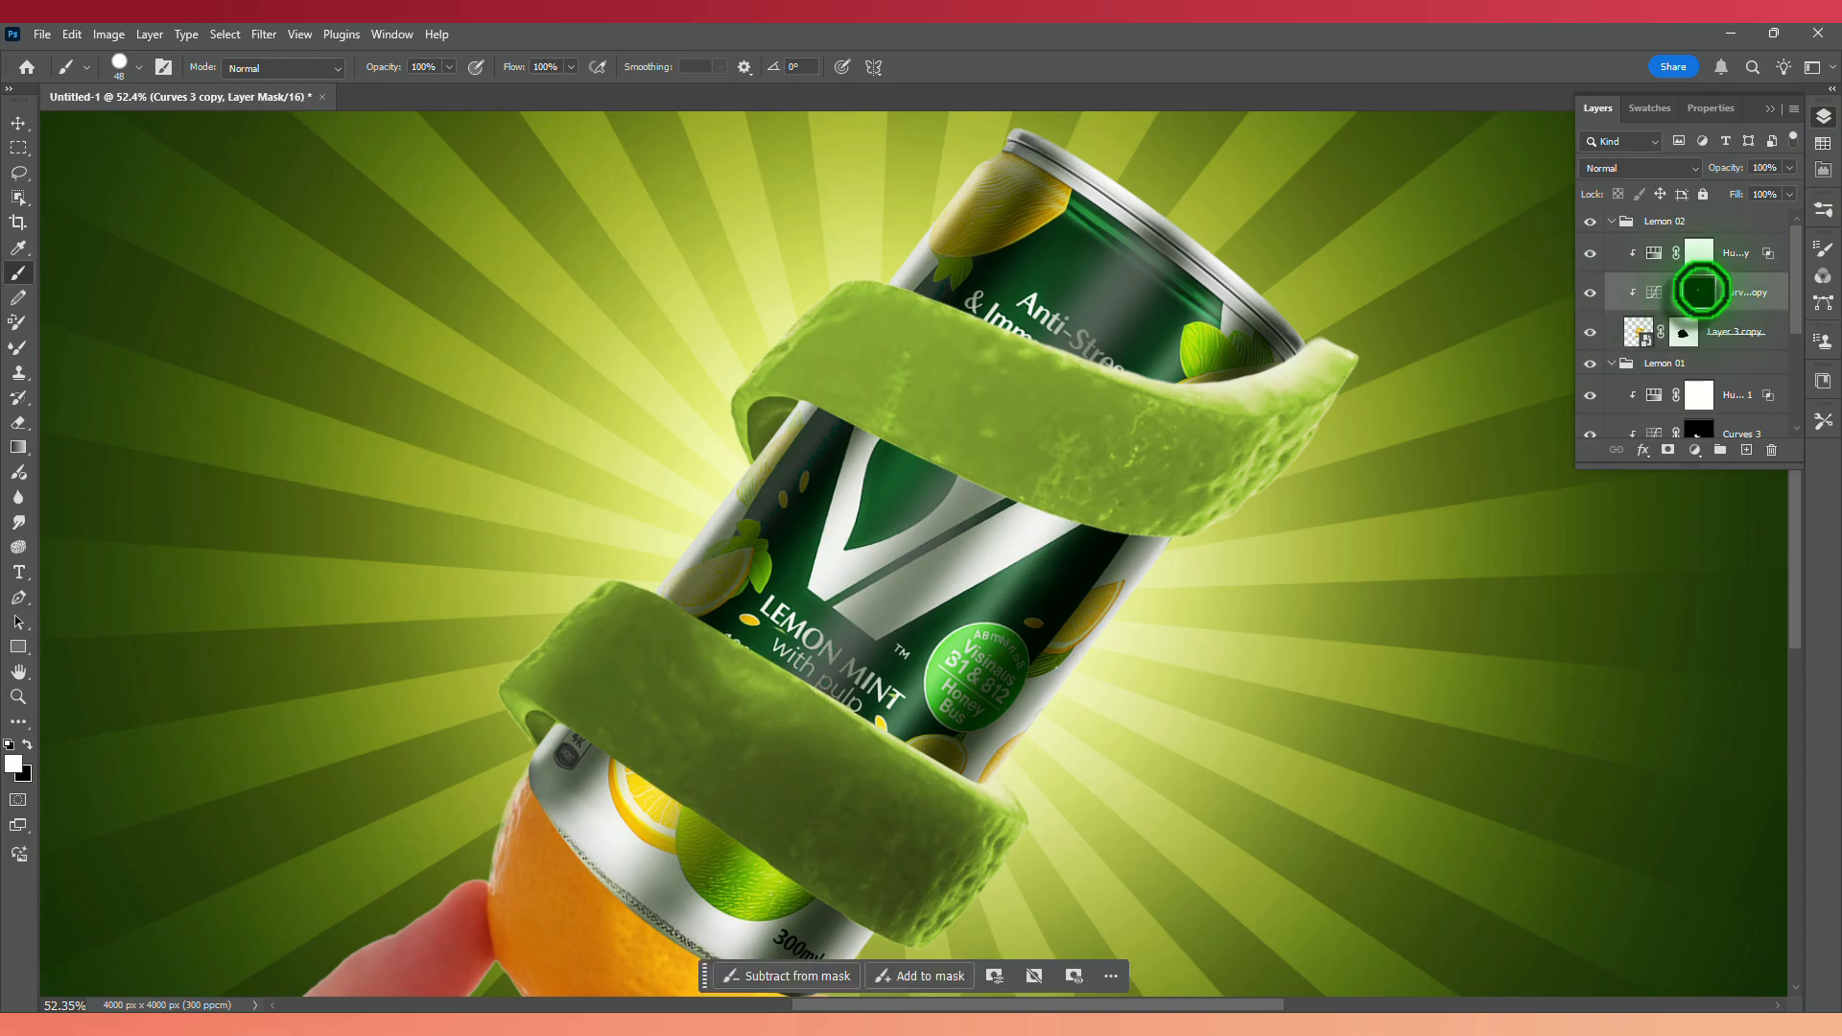
click(19, 597)
scroll(144, 566, up, 3)
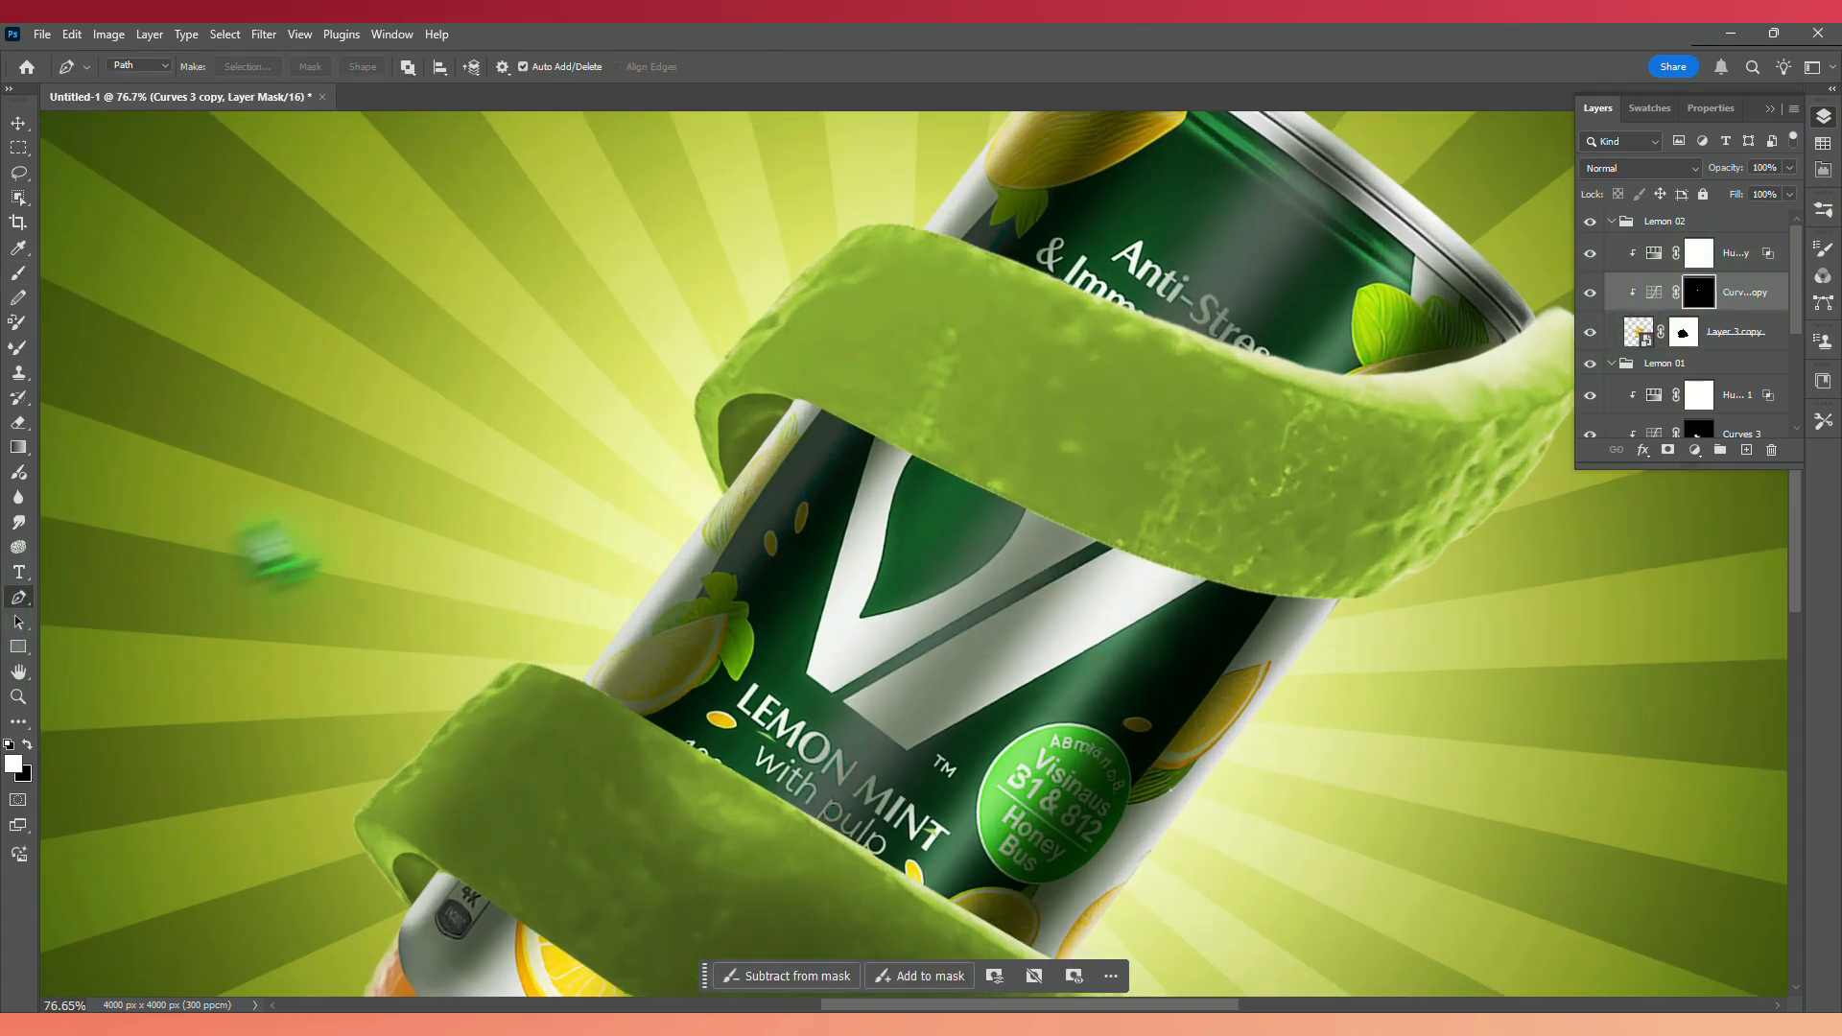
click(672, 401)
click(744, 384)
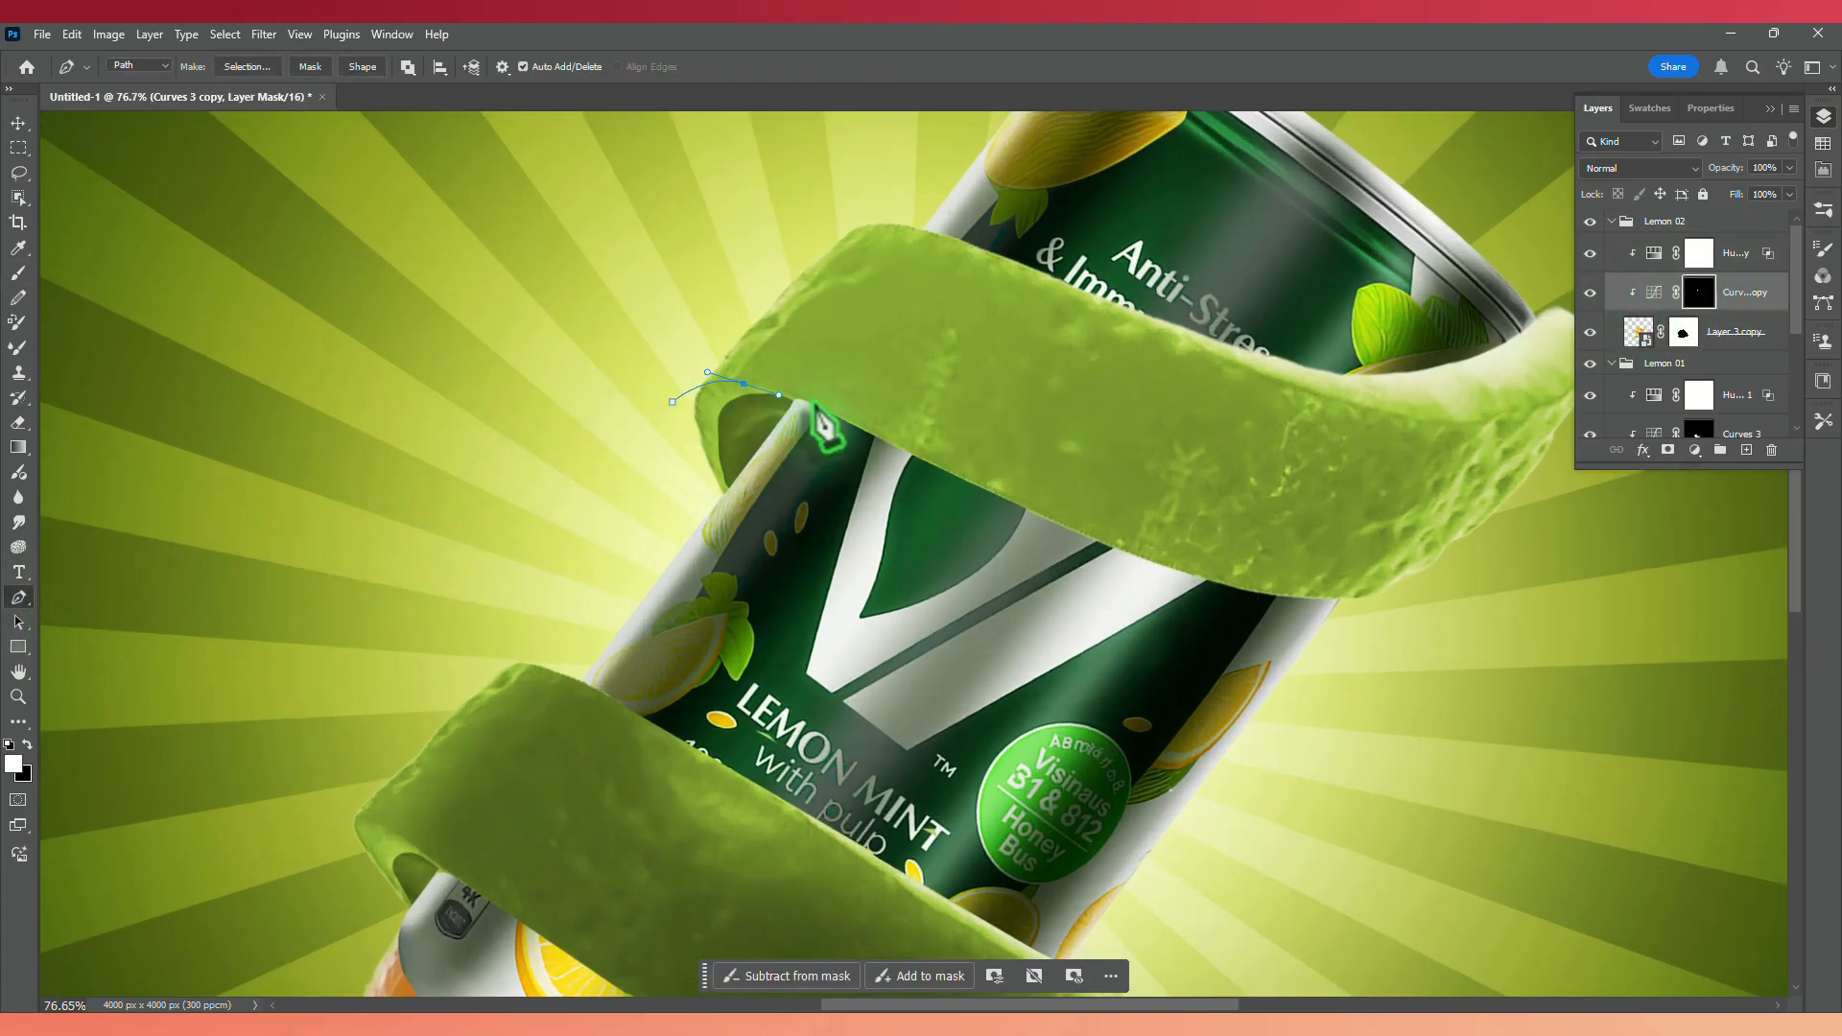
drag(806, 398, 862, 440)
drag(1134, 567, 1201, 600)
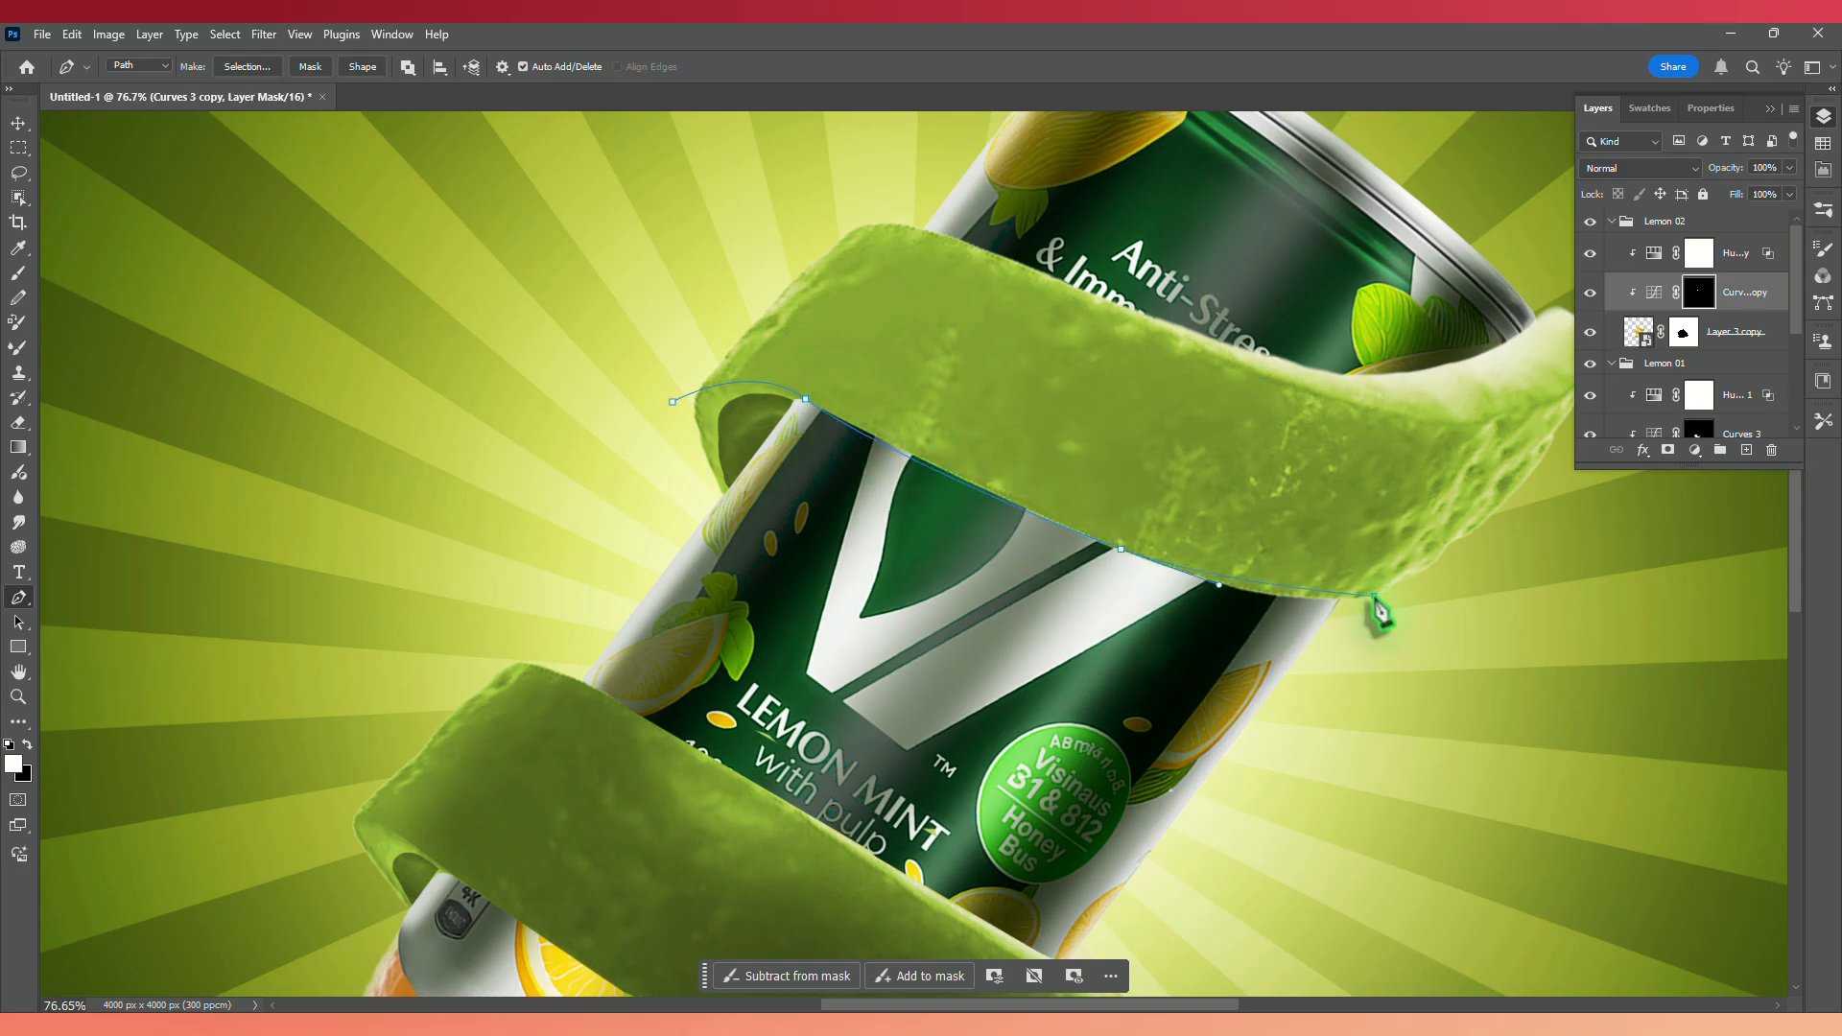
scroll(1468, 603, down, 3)
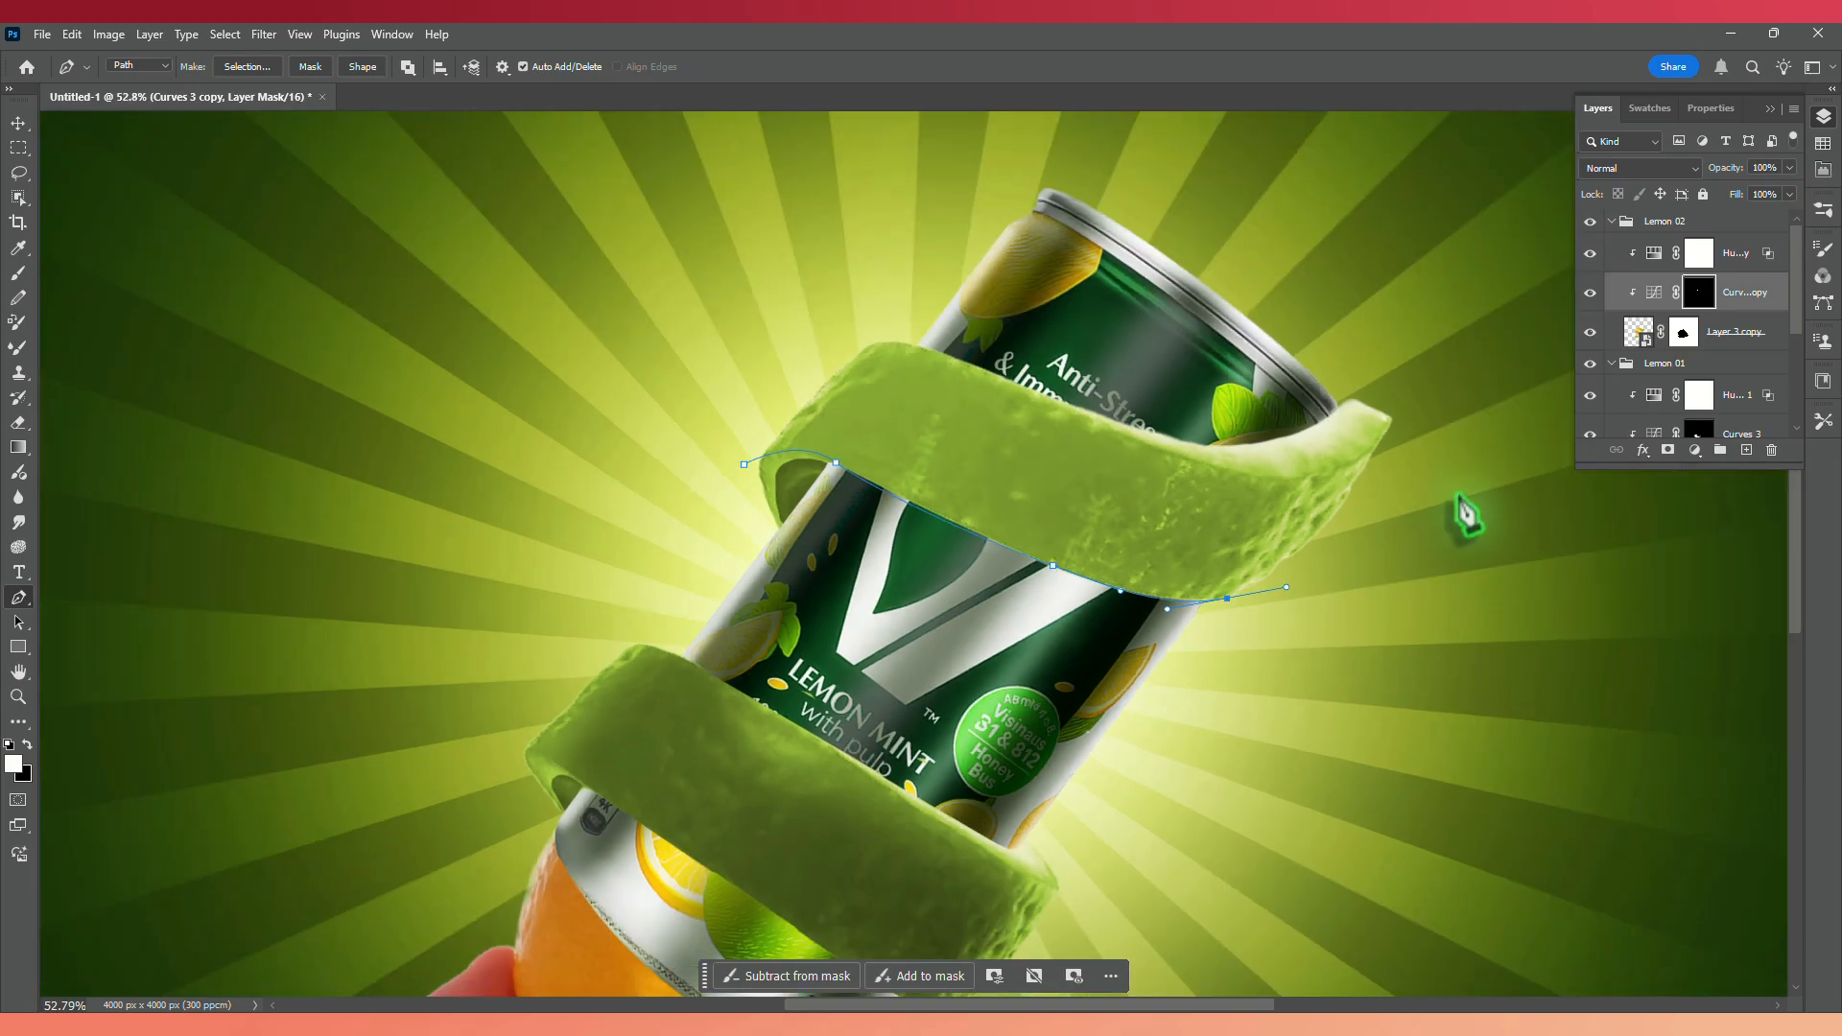
drag(1217, 387, 1173, 389)
click(745, 466)
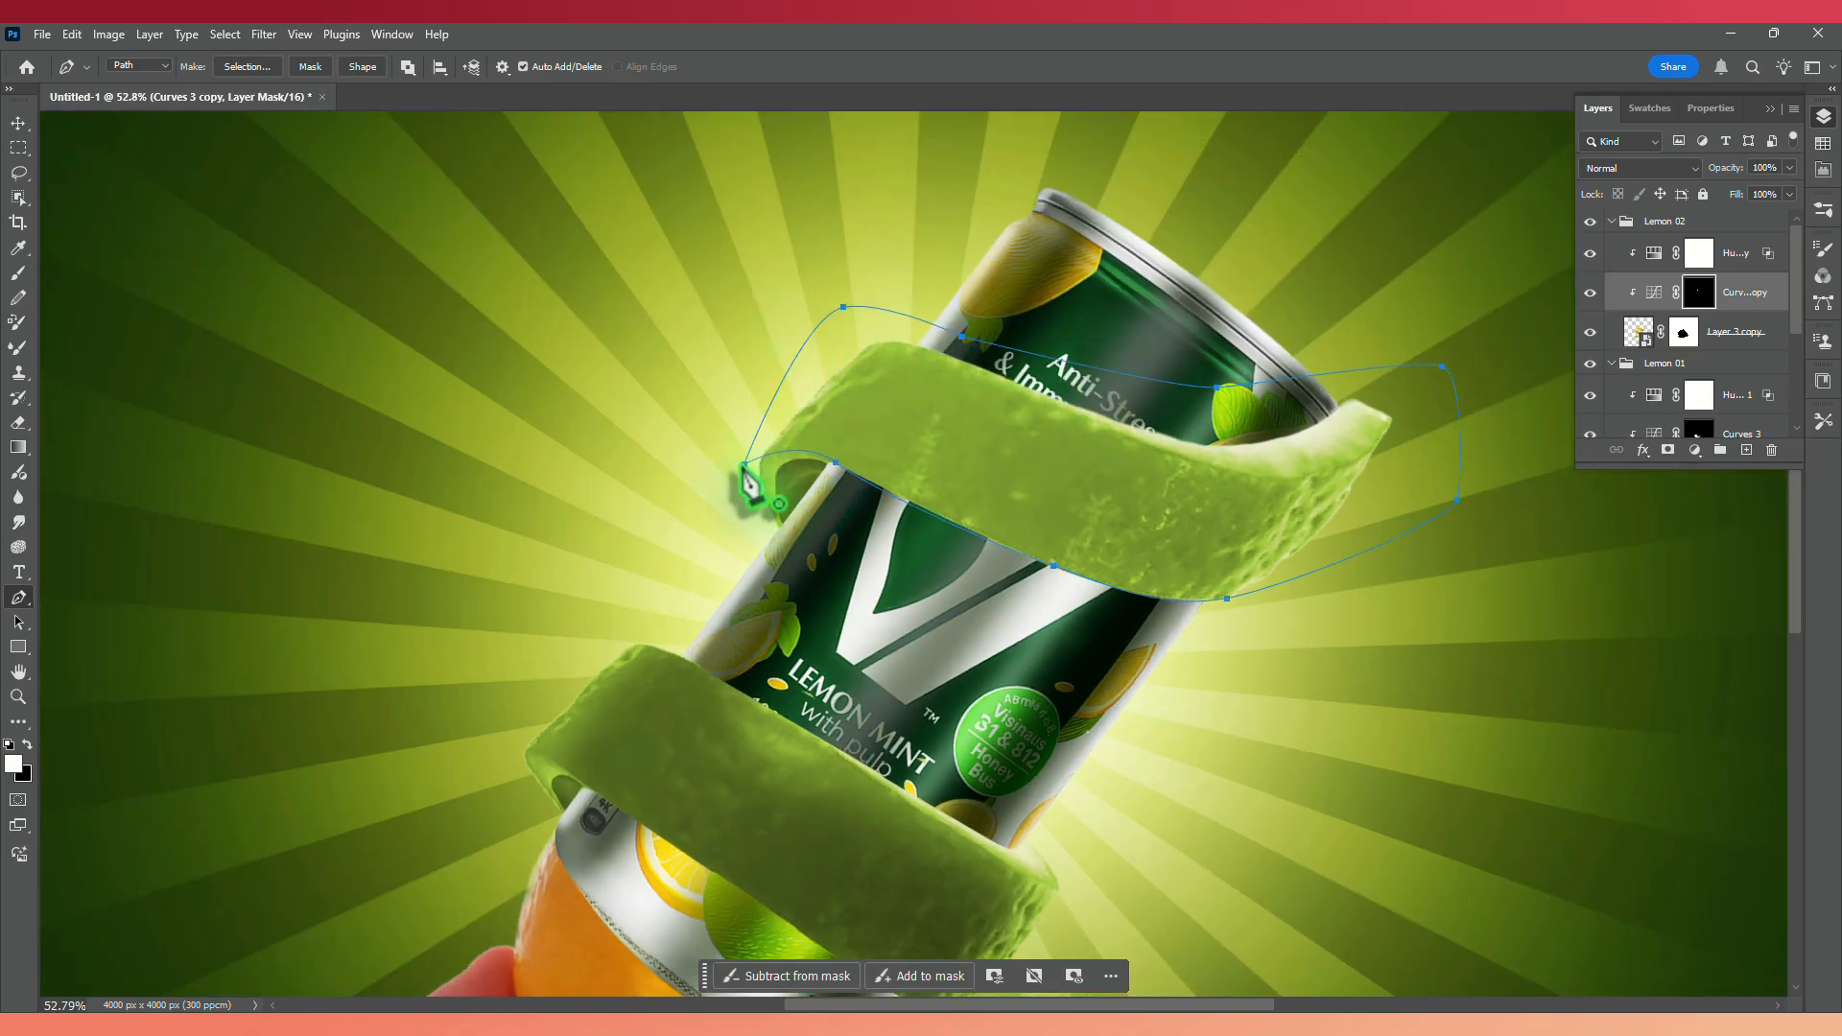
key(ctrl+Return)
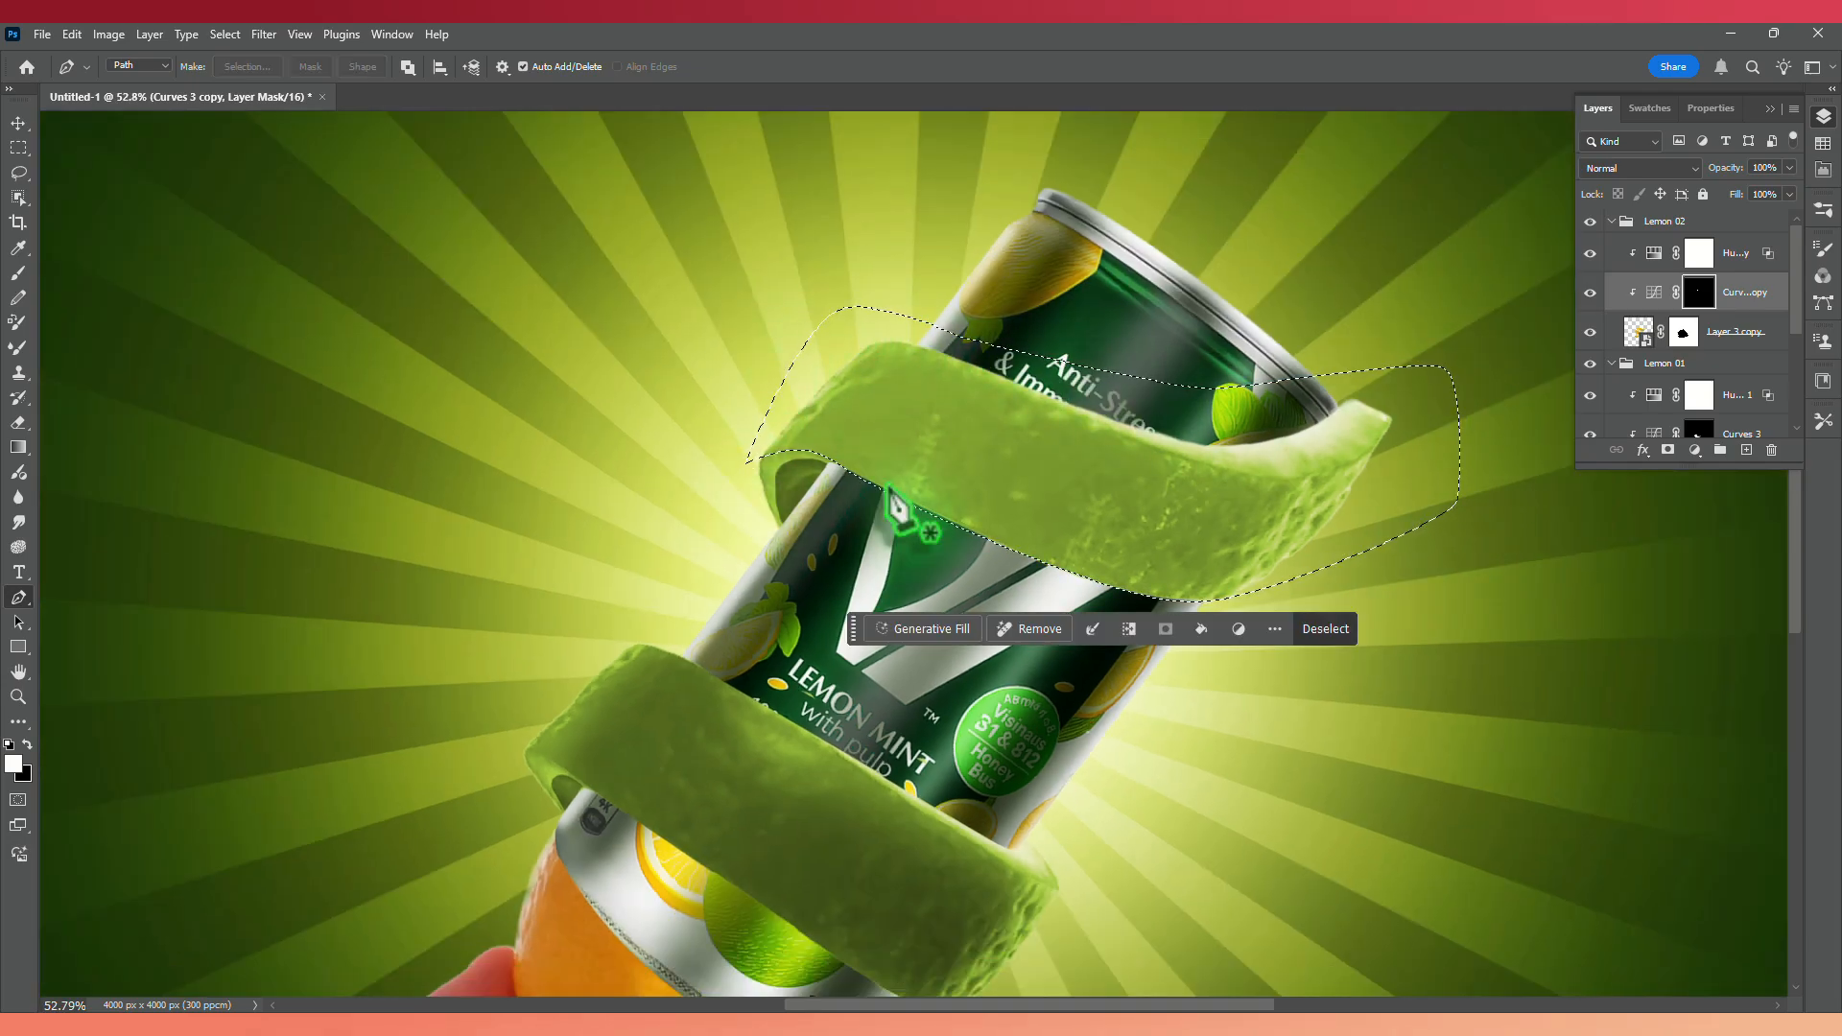
Set up a soft round brush with 24% flow for painting on the mask.
key(b)
right_click(900, 437)
click(1029, 652)
click(571, 66)
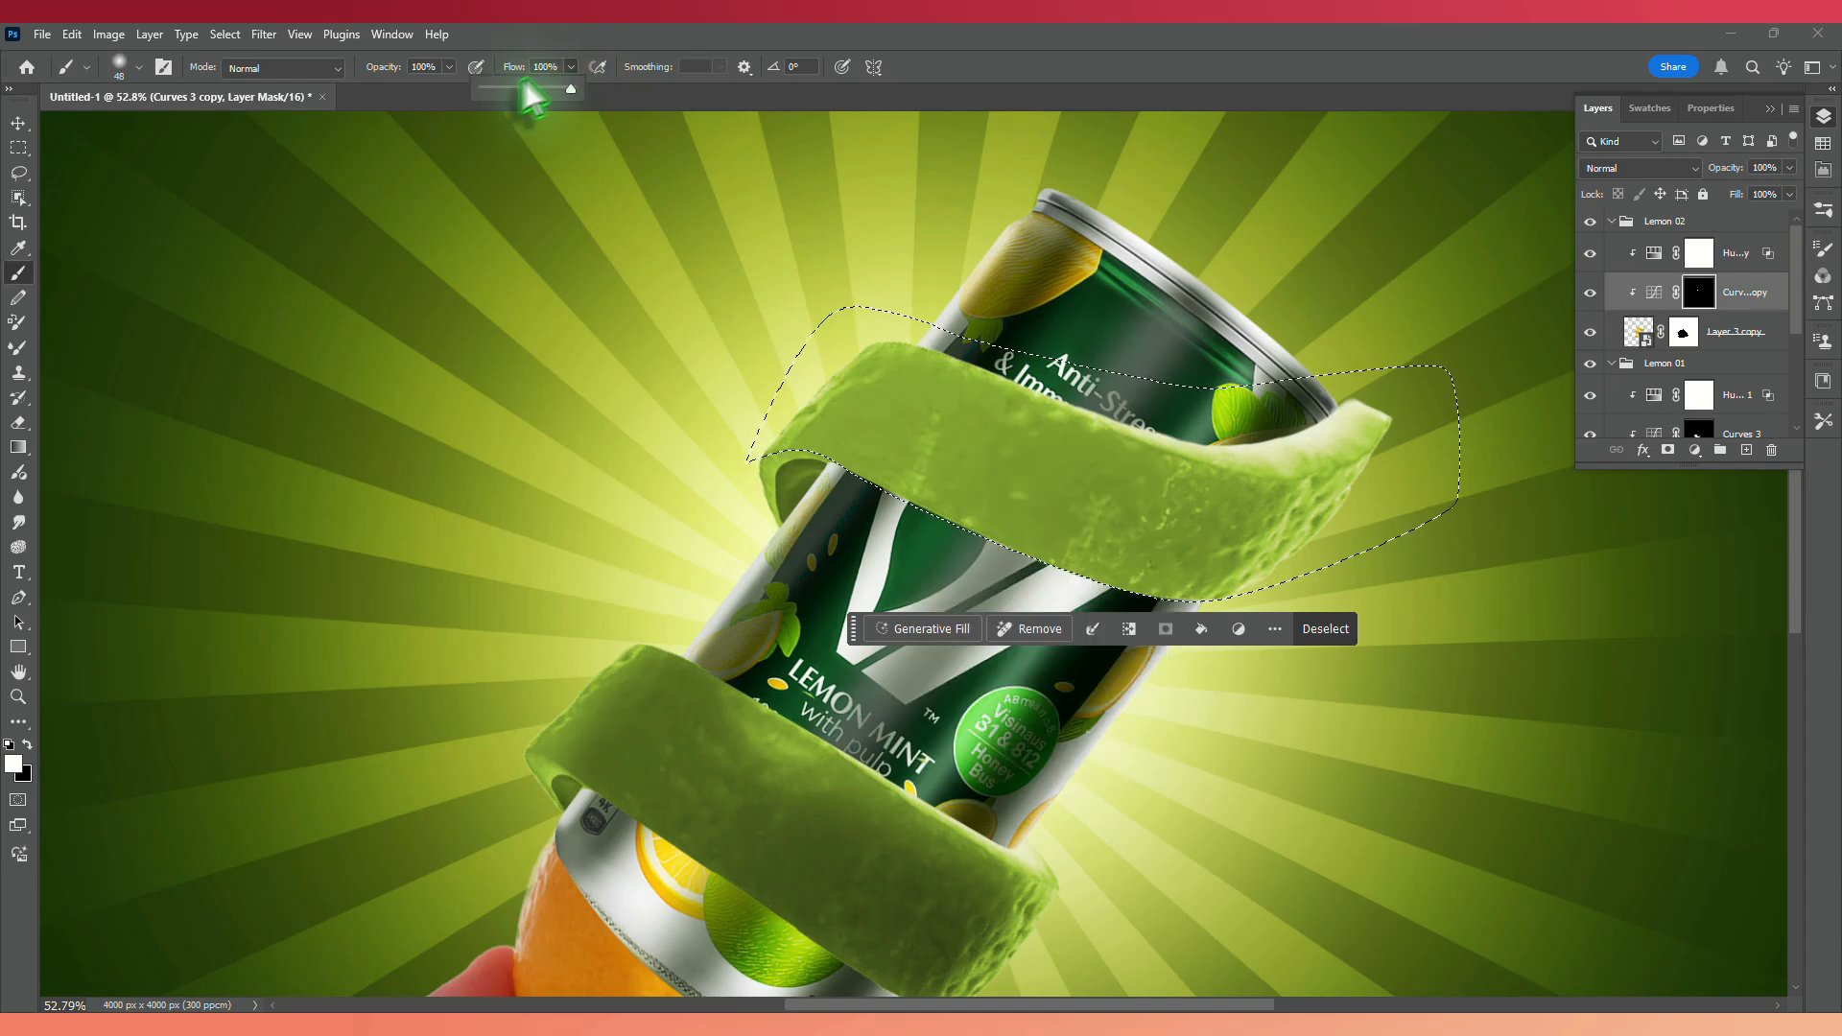
drag(504, 91, 502, 90)
Paint white on the Curves 3 copy mask inside the selection to shade the upper band's outer face, using soft brushes of 211 and 112 px.
drag(903, 423, 977, 428)
scroll(917, 437, up, 4)
mouse_move(929, 348)
mouse_down()
mouse_move(794, 486)
mouse_move(966, 432)
mouse_move(1234, 575)
mouse_move(1536, 633)
mouse_move(1541, 576)
mouse_move(946, 543)
mouse_move(970, 480)
mouse_move(1036, 576)
mouse_up()
scroll(1036, 575, down, 3)
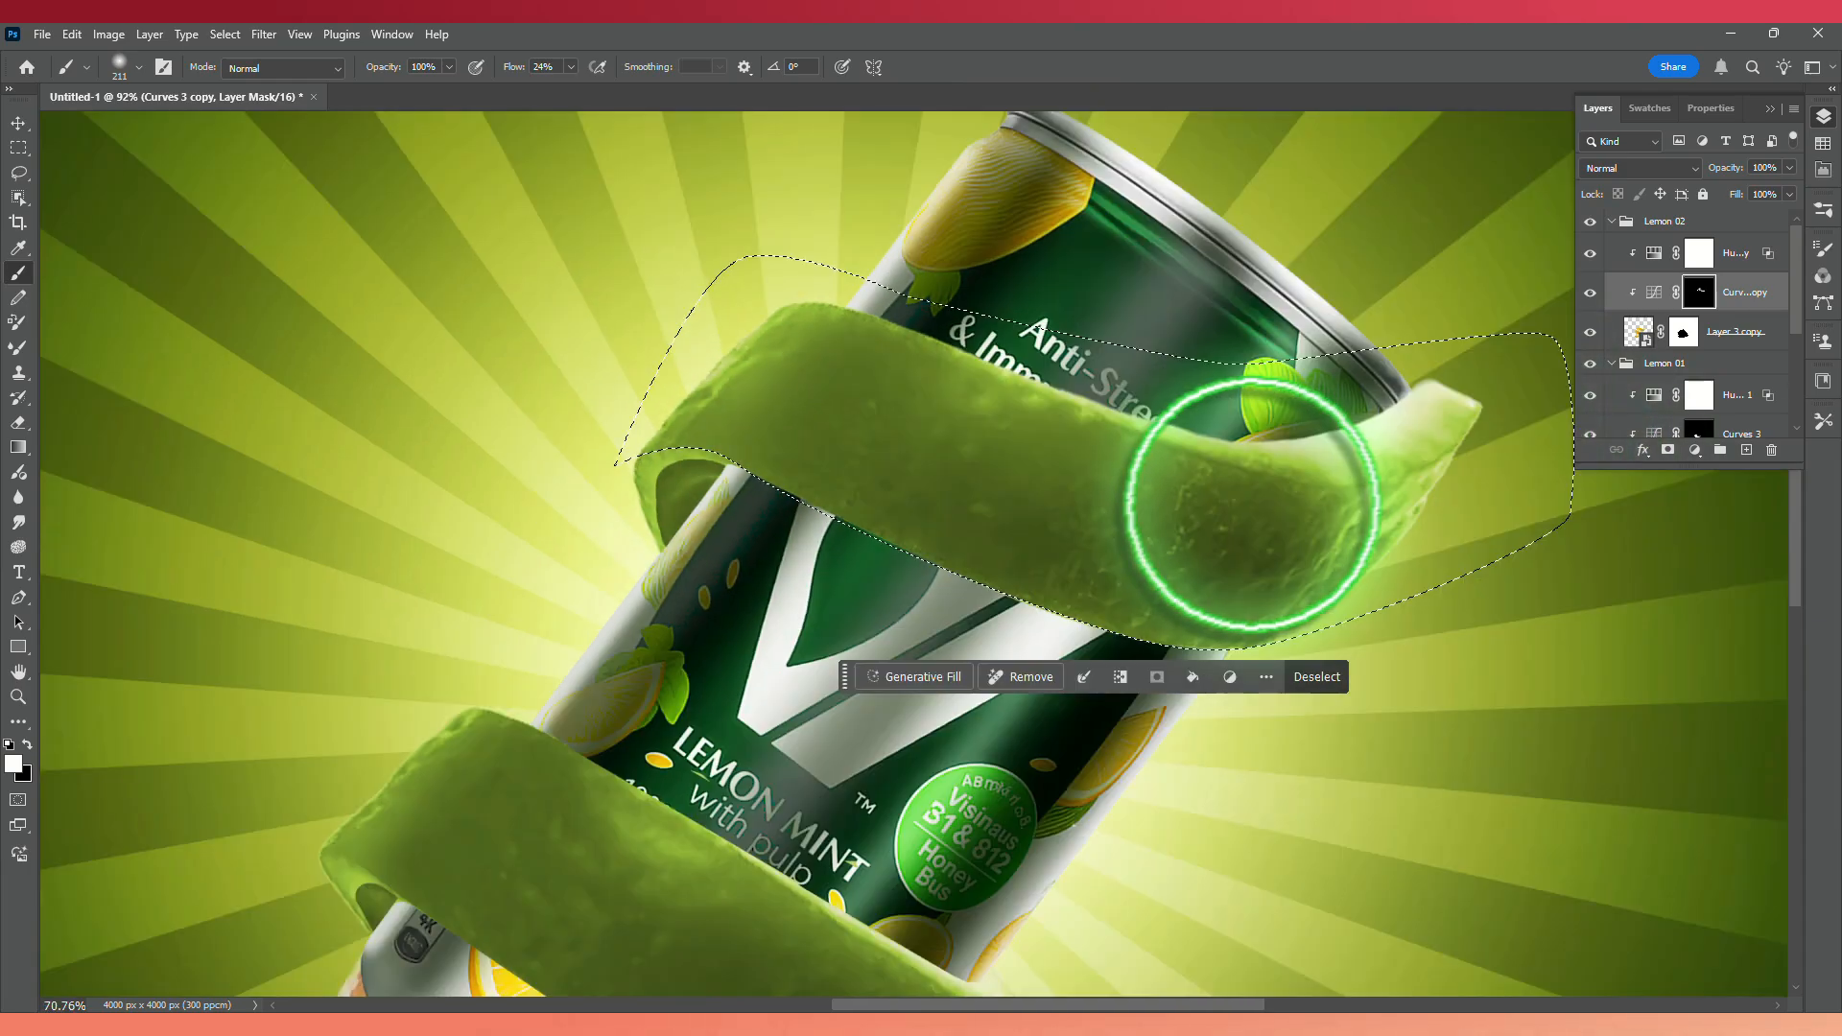
mouse_move(1253, 505)
mouse_down()
mouse_move(1180, 522)
mouse_move(1199, 520)
mouse_up()
mouse_move(1324, 534)
mouse_down()
mouse_move(1435, 473)
mouse_move(1371, 508)
mouse_up()
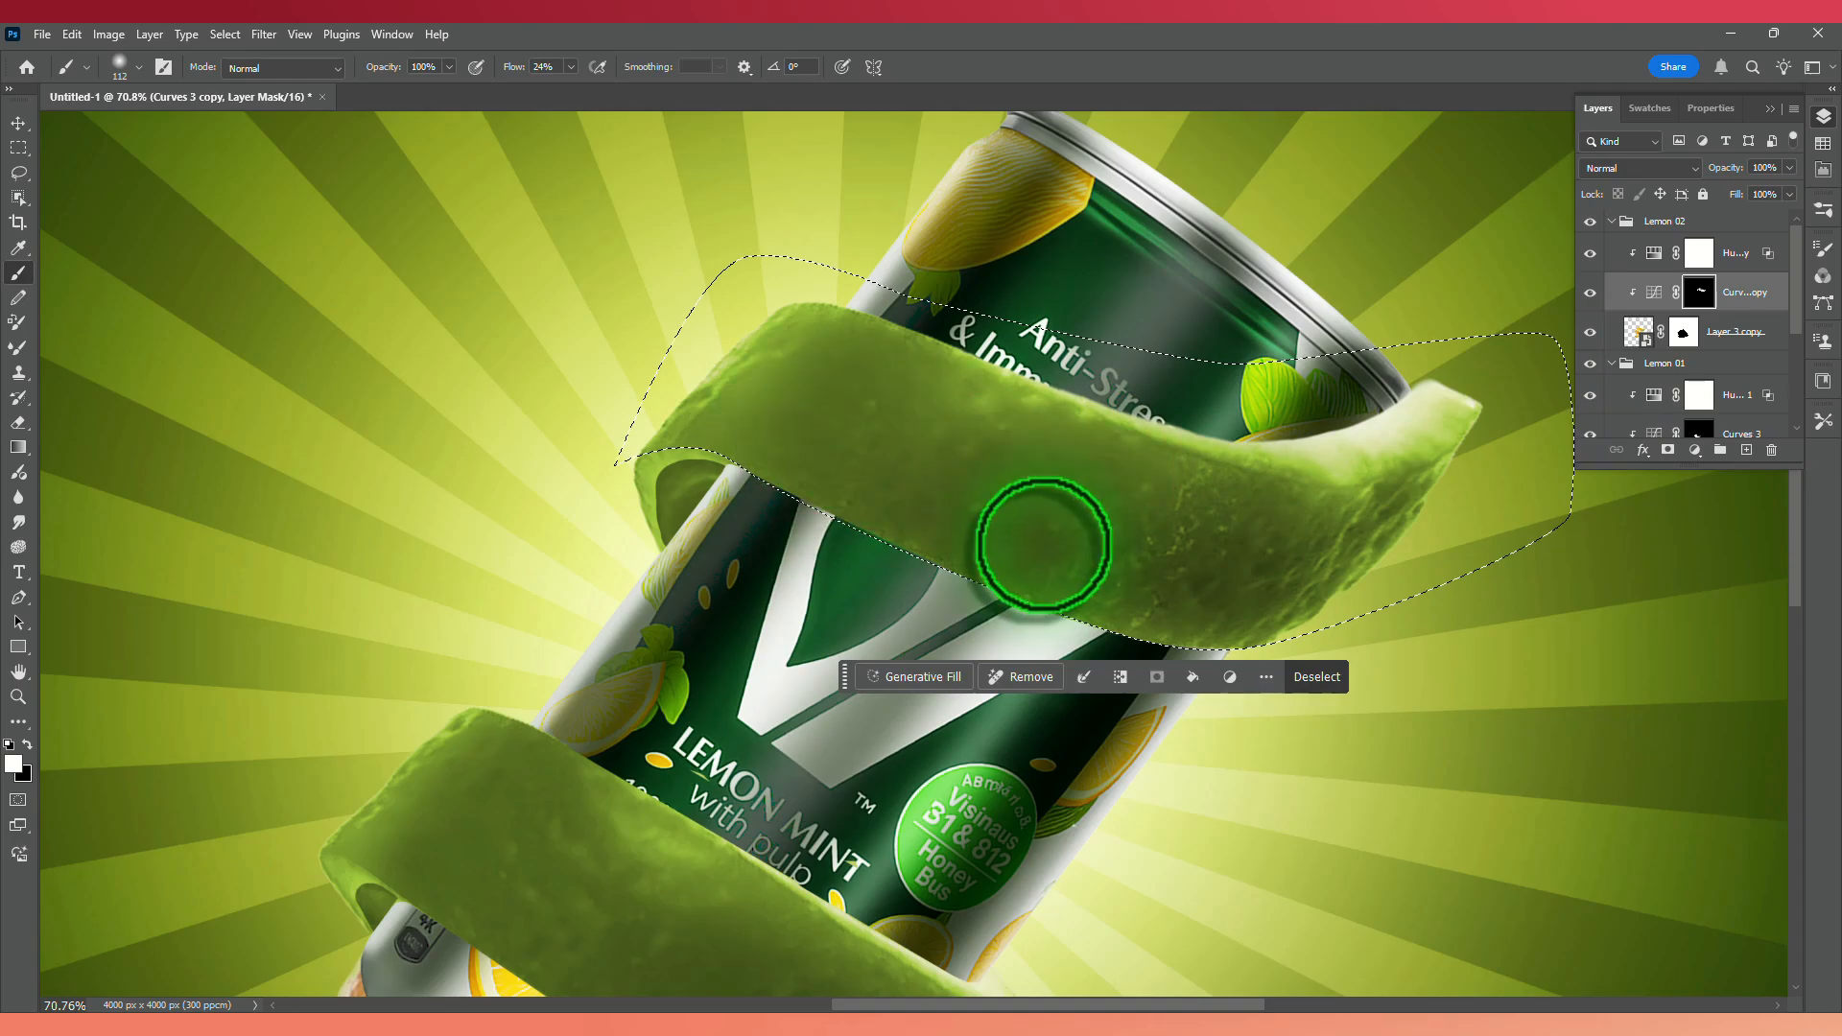
Refine the upper band's shading on the Curves 3 copy mask, painting black to lighten its middle and white to deepen its edges.
click(27, 744)
drag(1007, 439, 1357, 478)
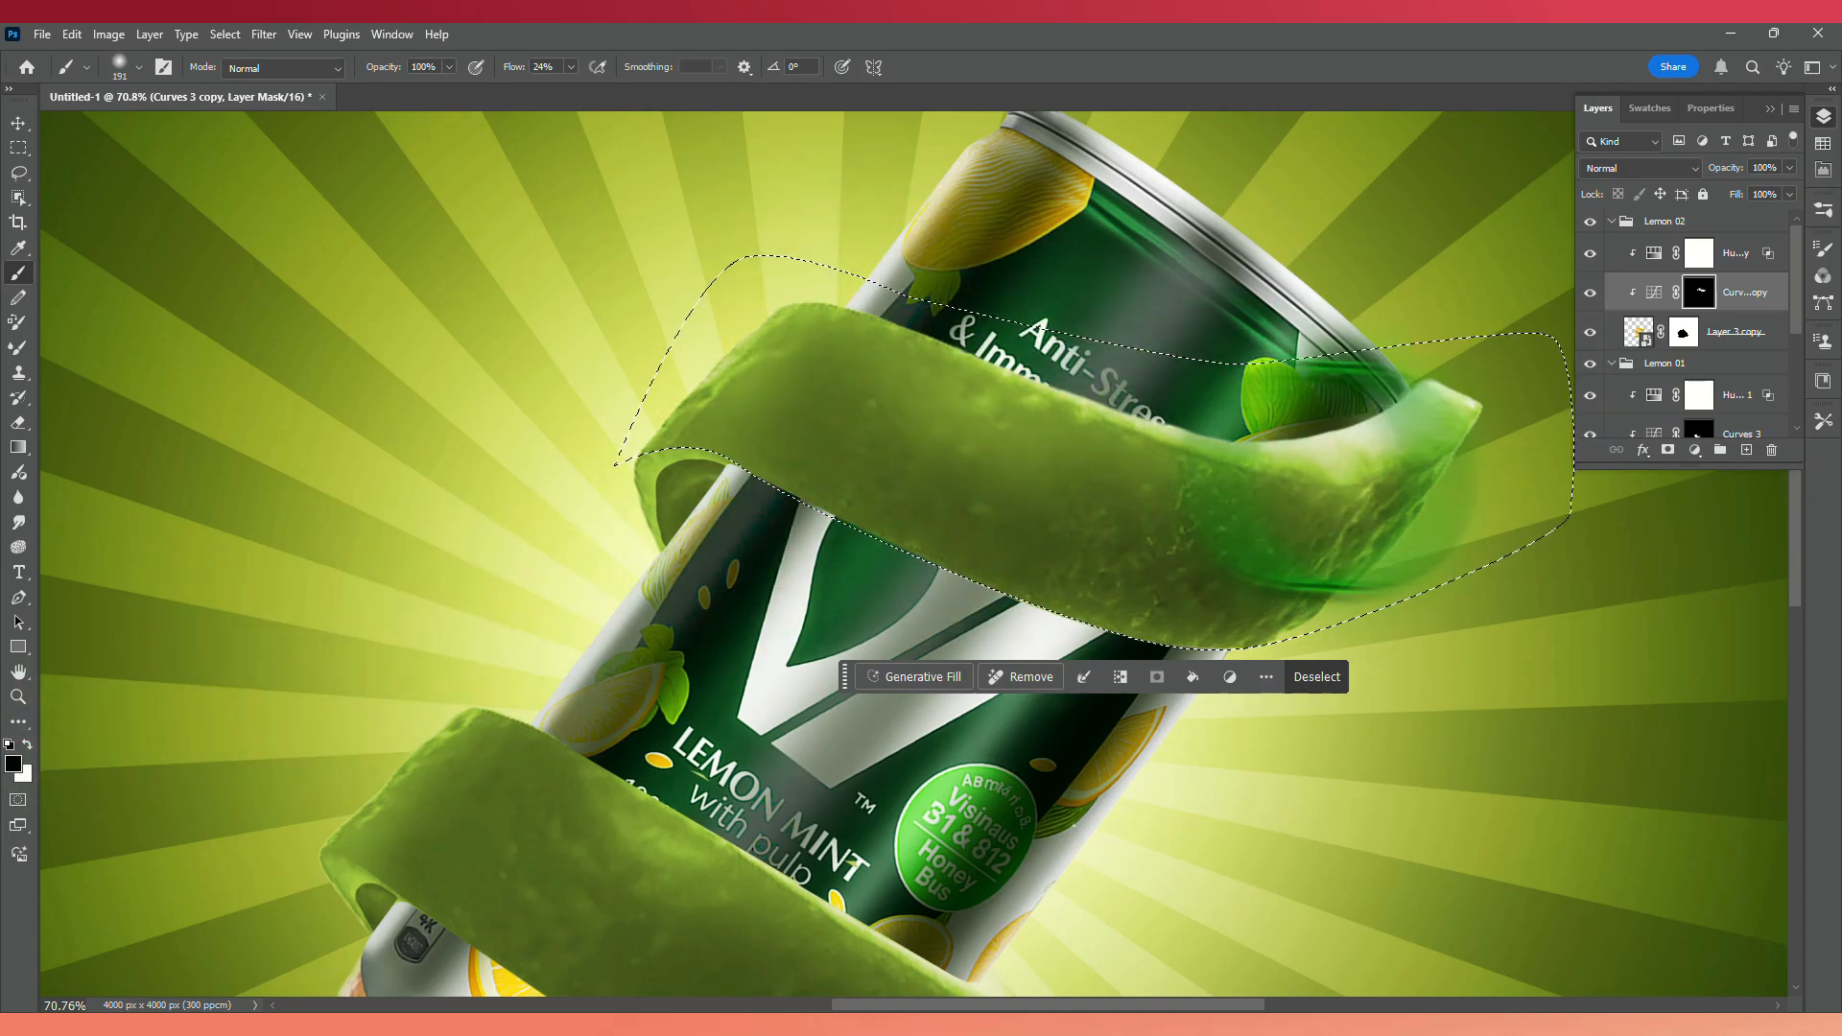
click(27, 745)
mouse_move(923, 445)
mouse_down()
mouse_move(844, 465)
mouse_move(892, 461)
mouse_up()
mouse_move(732, 440)
mouse_down()
mouse_move(823, 397)
mouse_move(802, 341)
mouse_move(761, 528)
mouse_move(859, 437)
mouse_move(856, 516)
mouse_up()
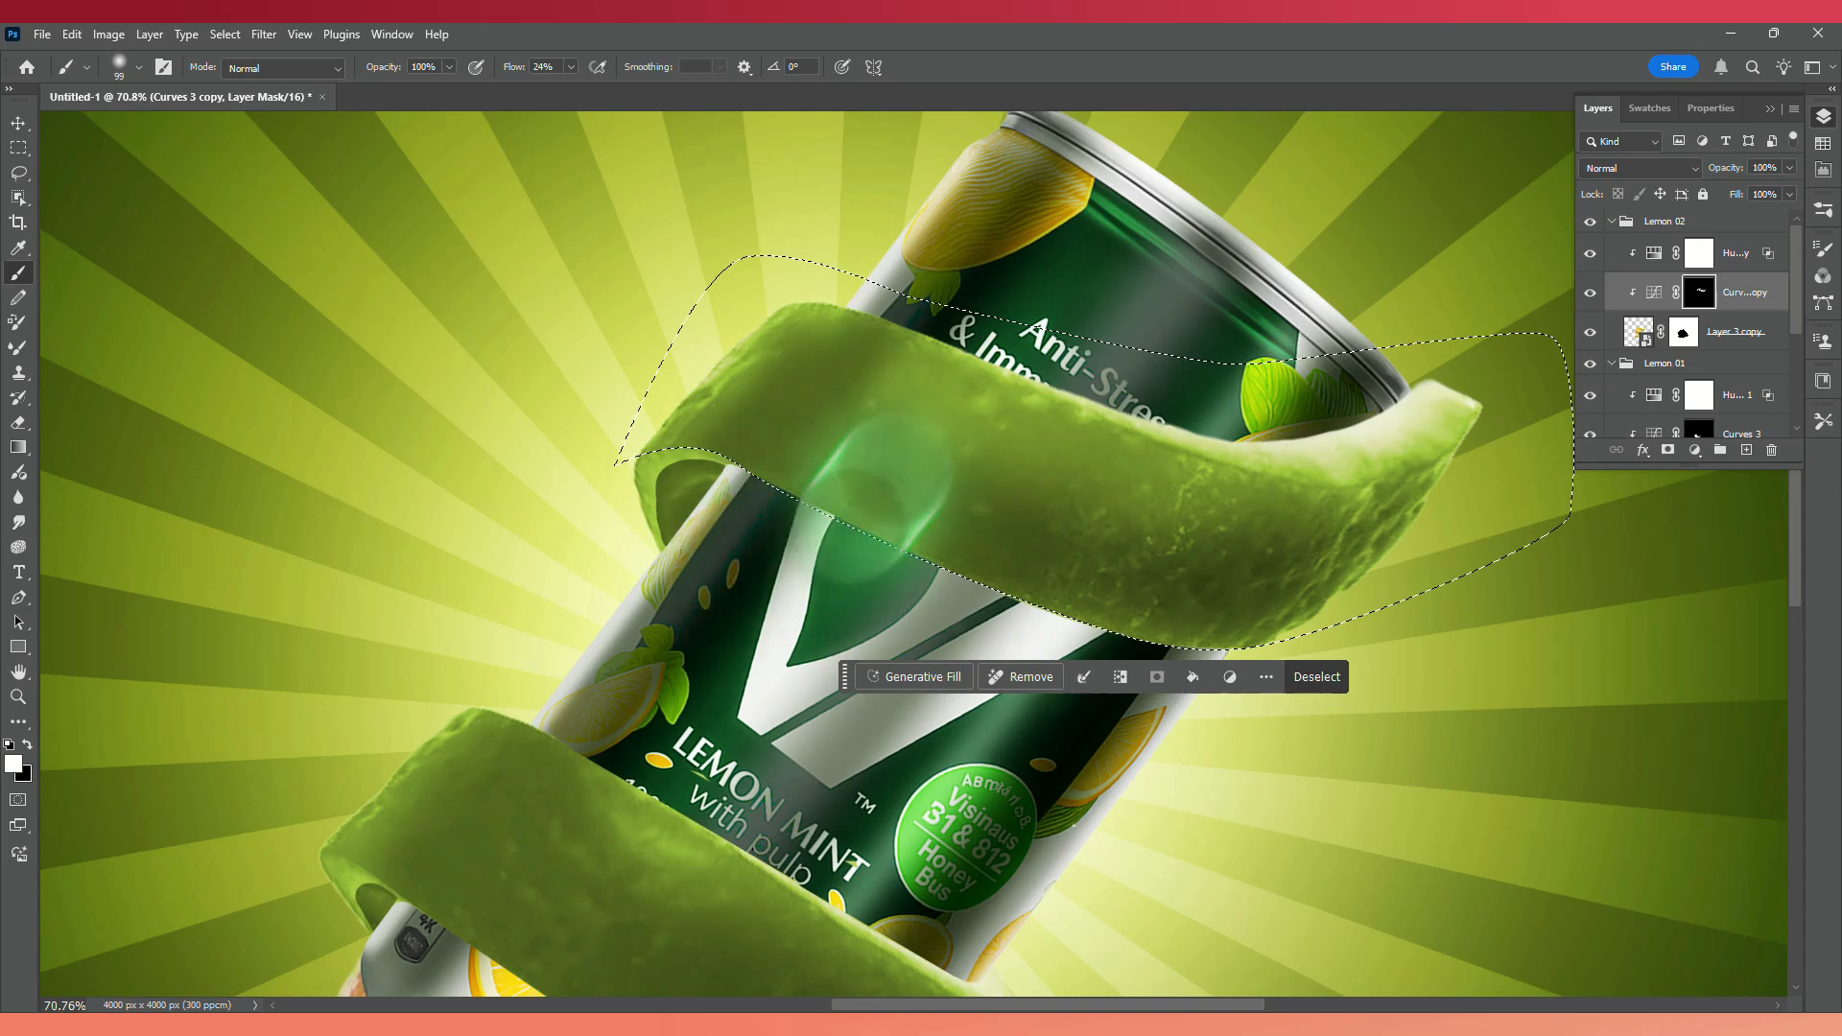
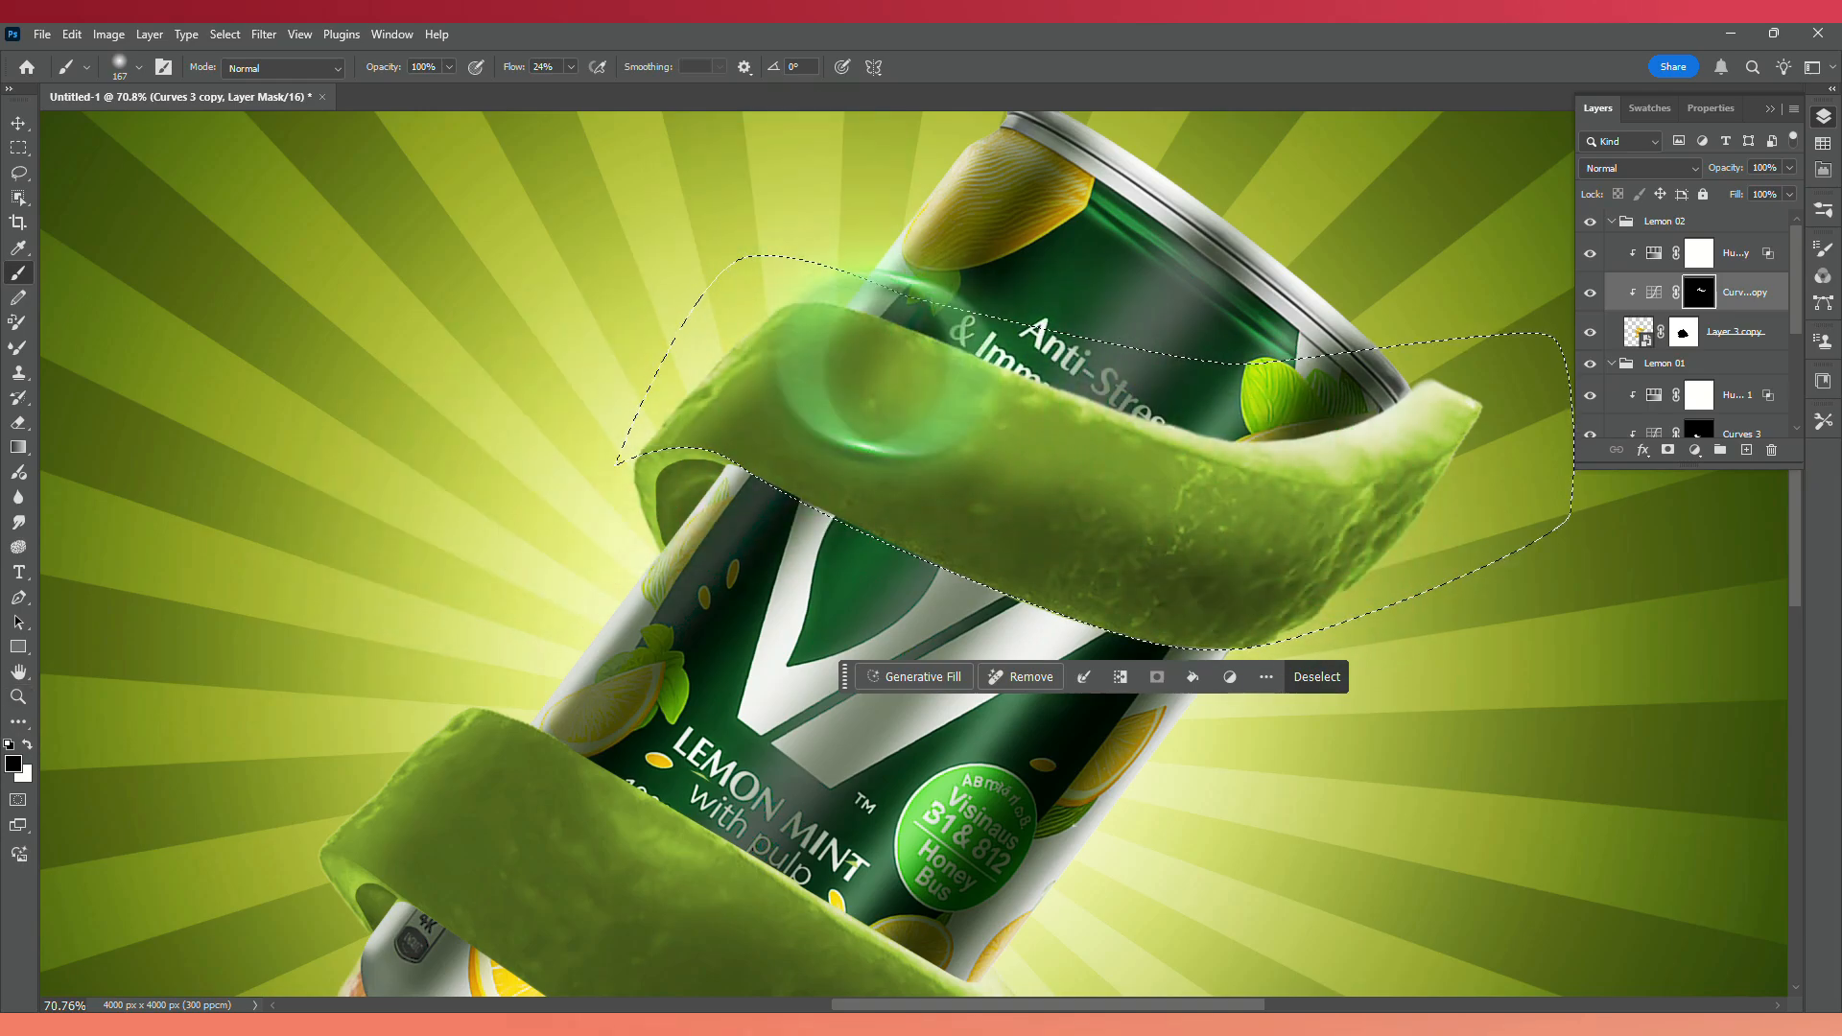
key(d)
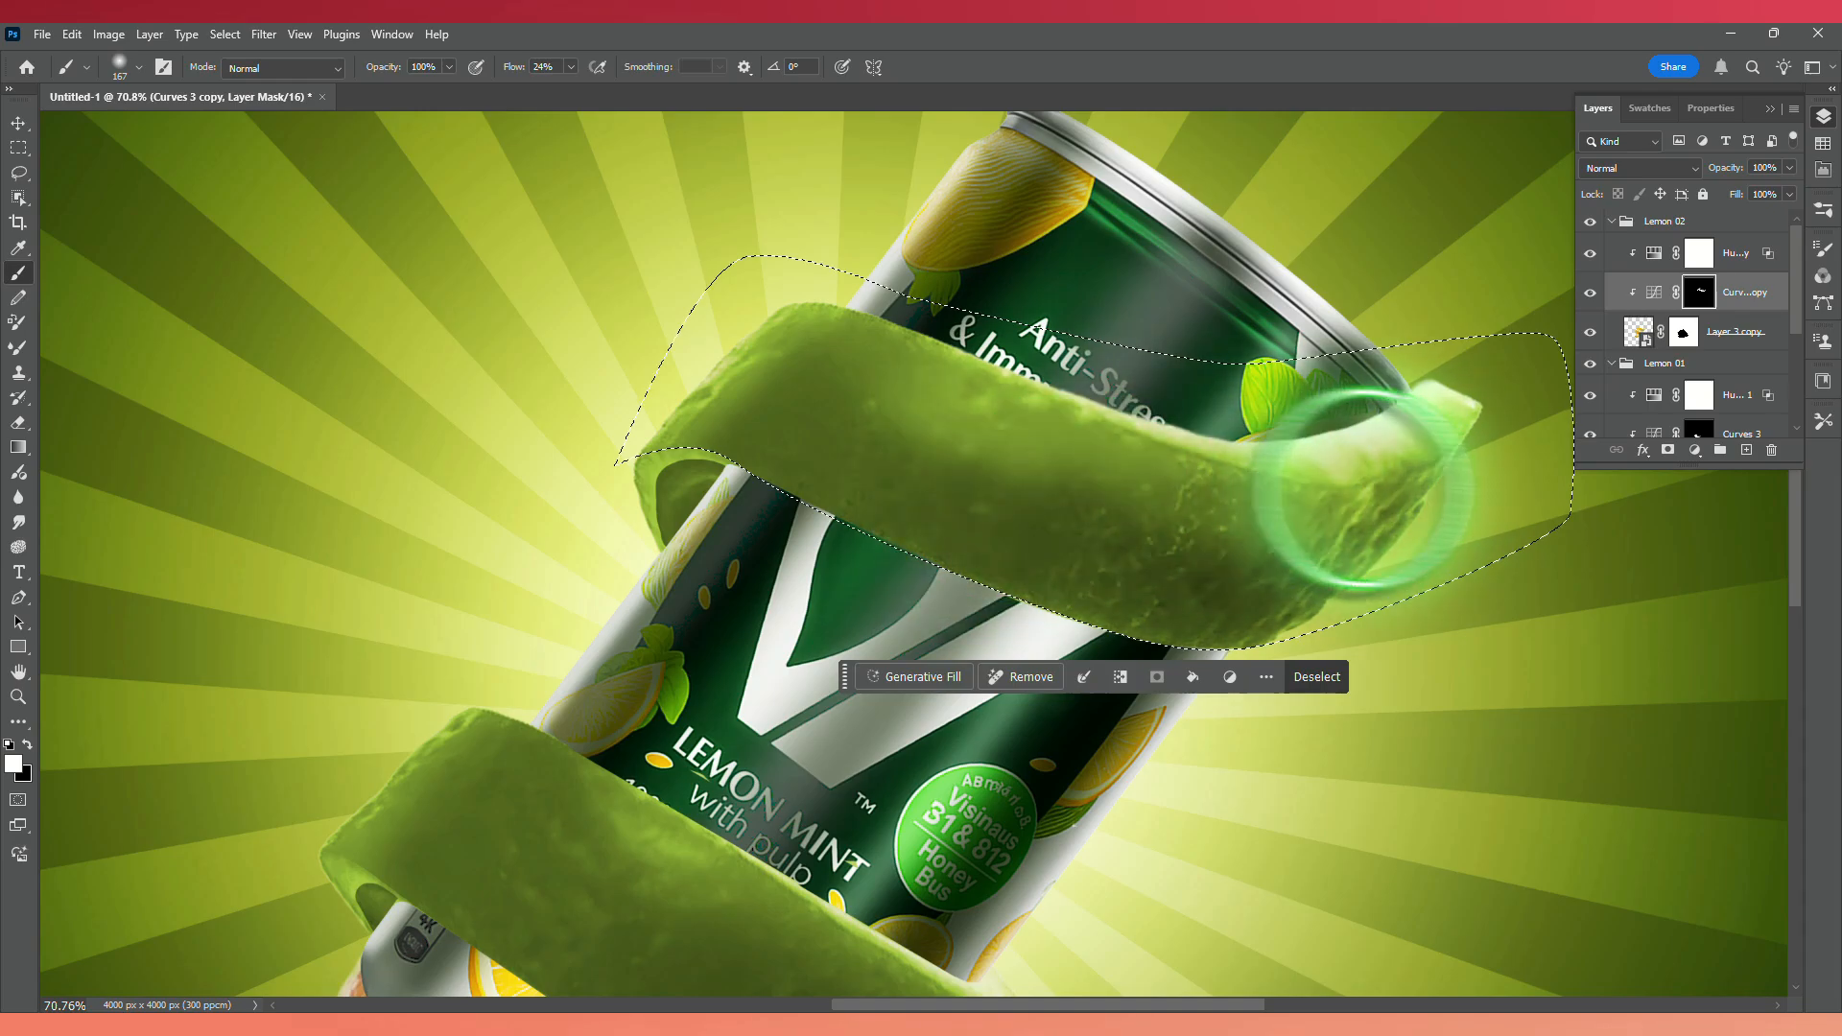
drag(1086, 526, 1085, 526)
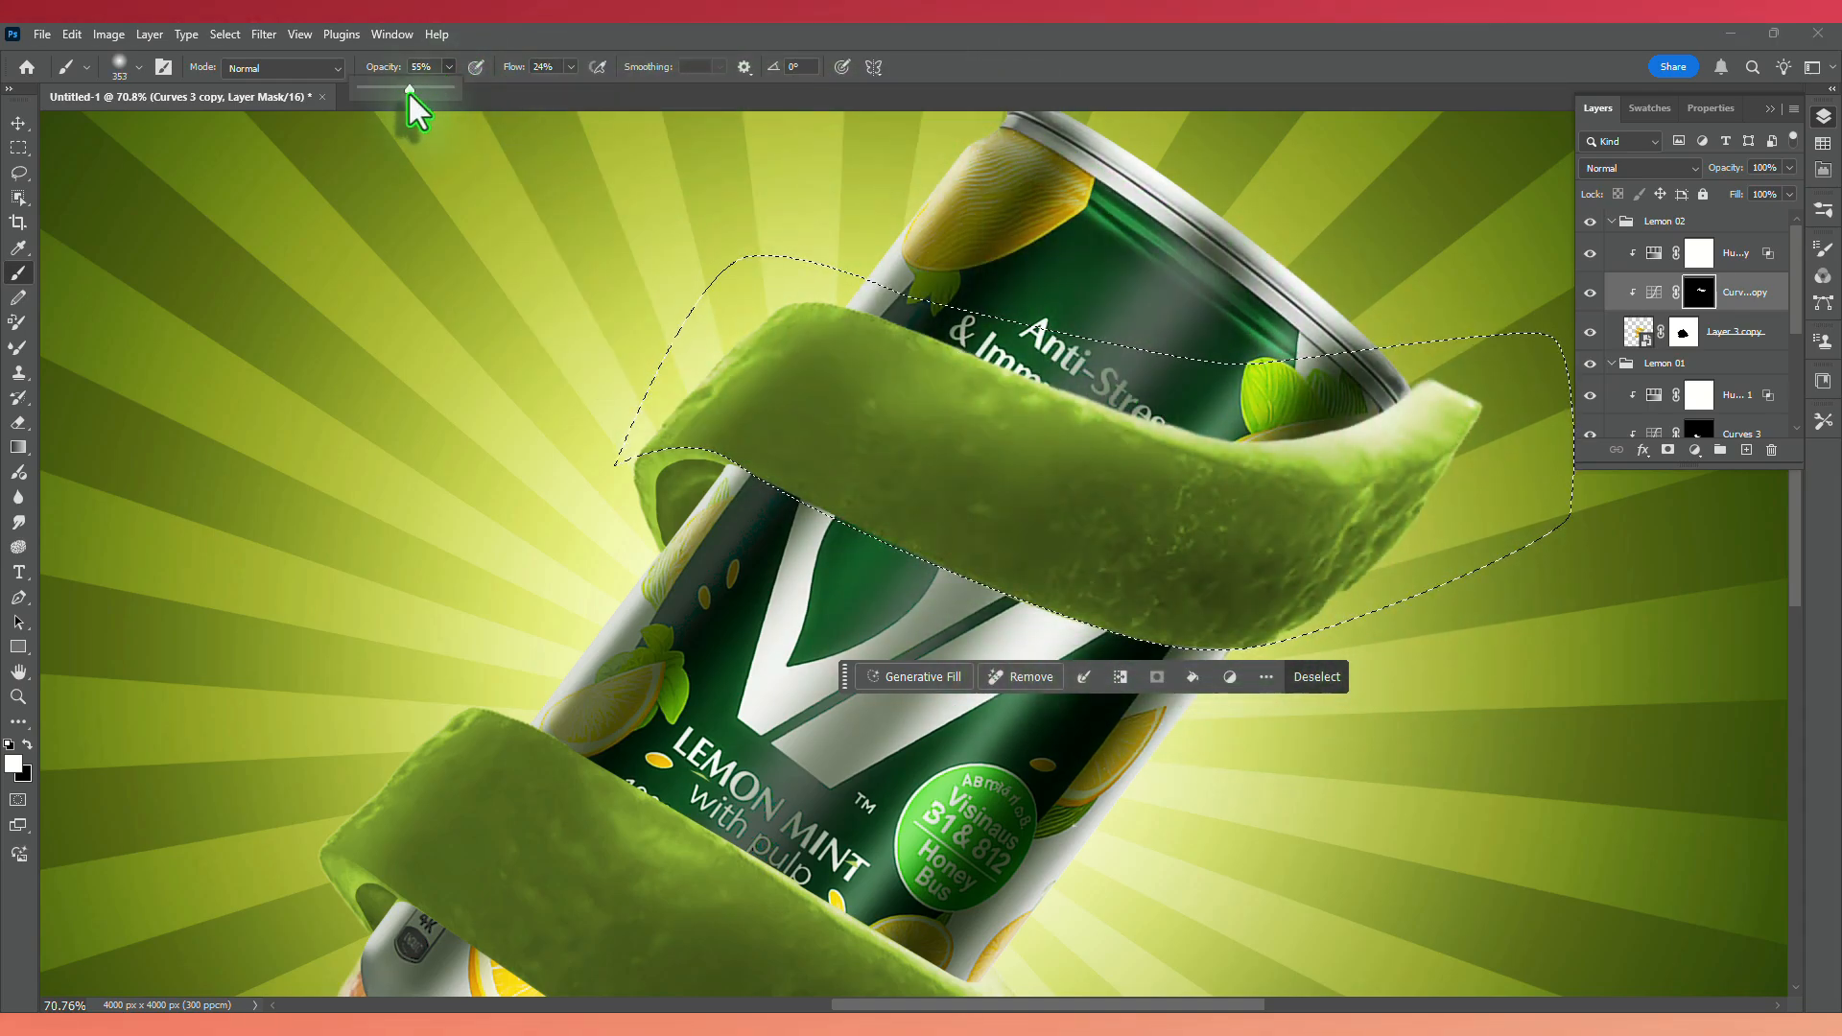
Soften the upper band's shading with black and white strokes from a 243 px brush at 55% opacity and clear the selection.
click(26, 745)
drag(940, 498, 895, 500)
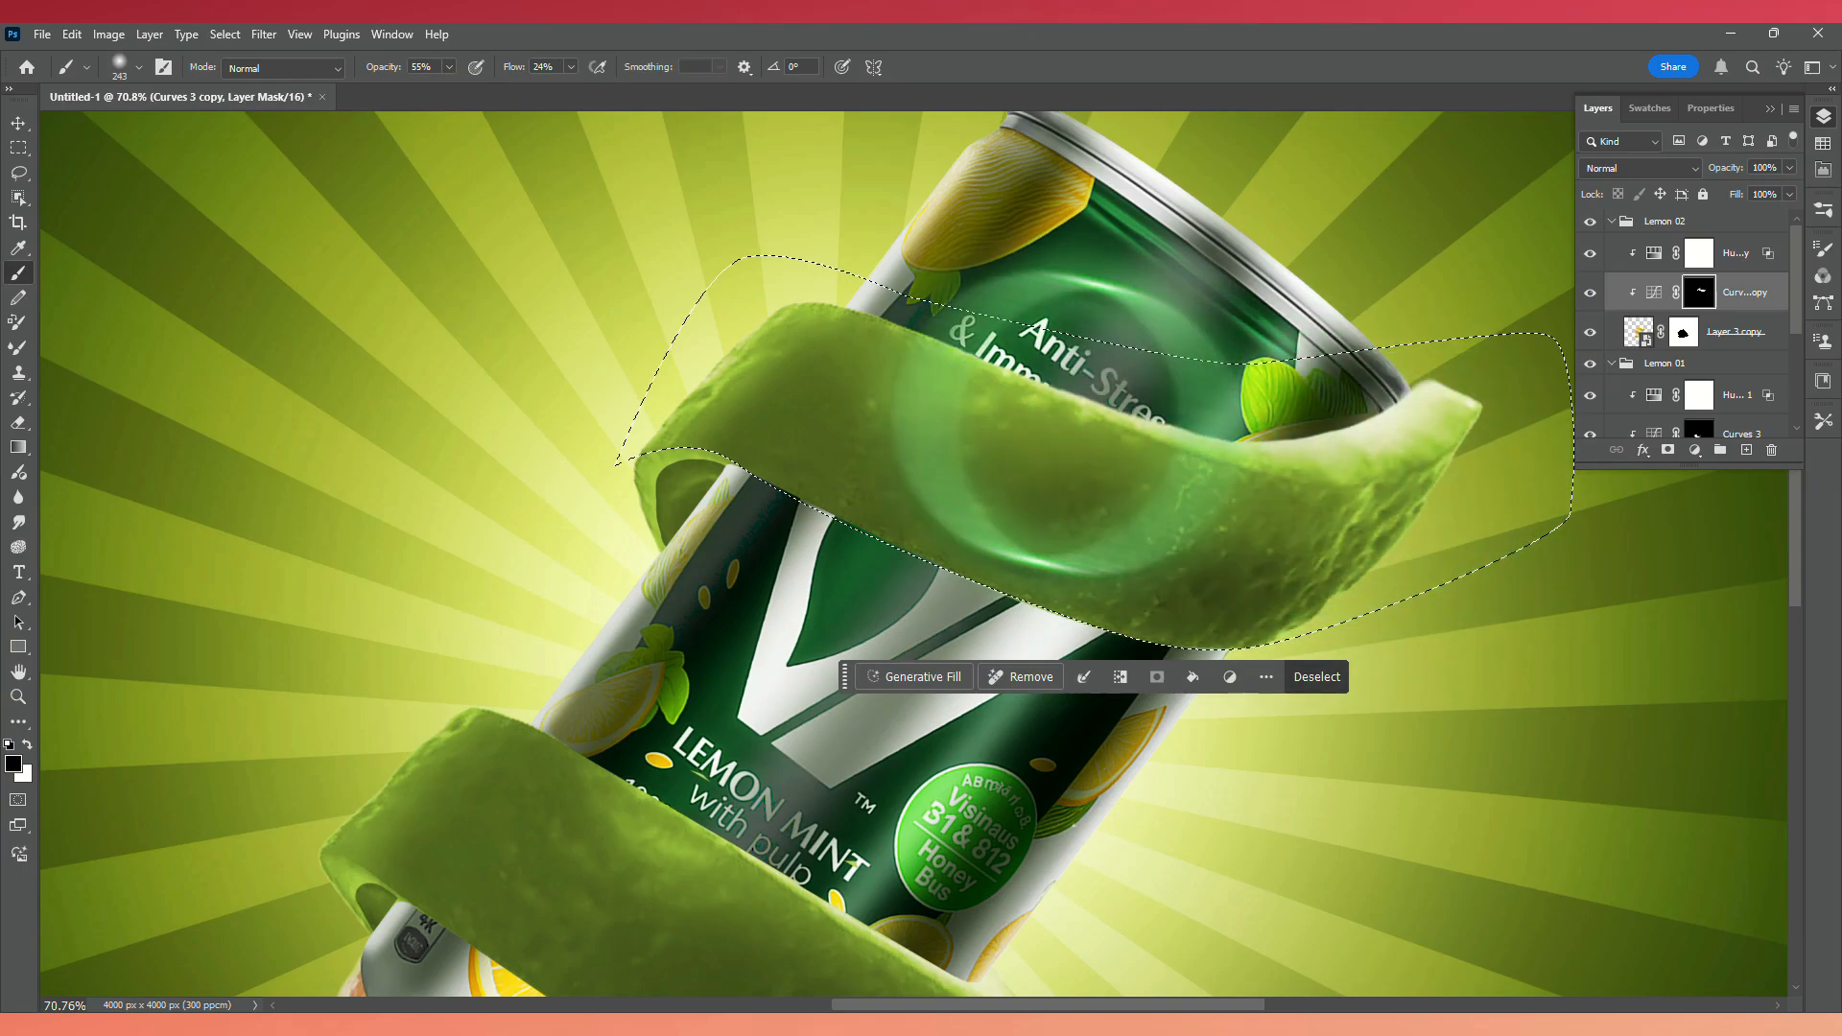
click(27, 745)
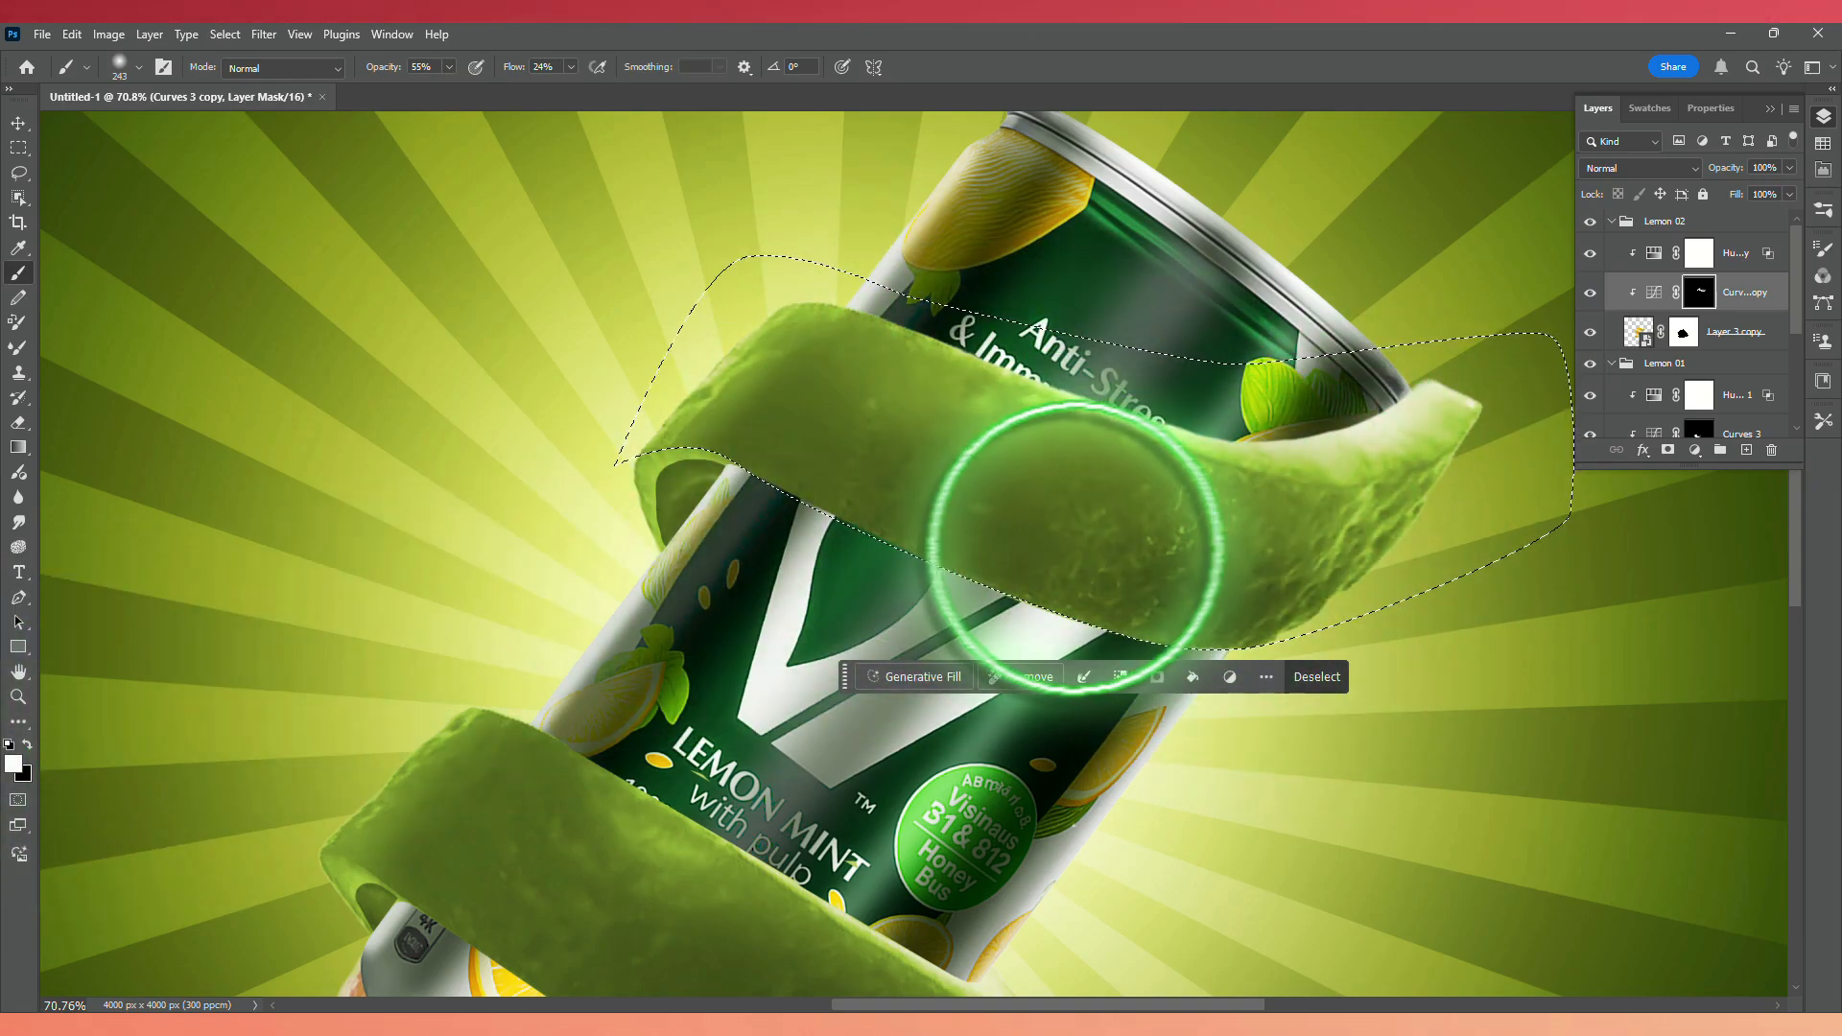
key(ctrl+d)
key(ctrl+0)
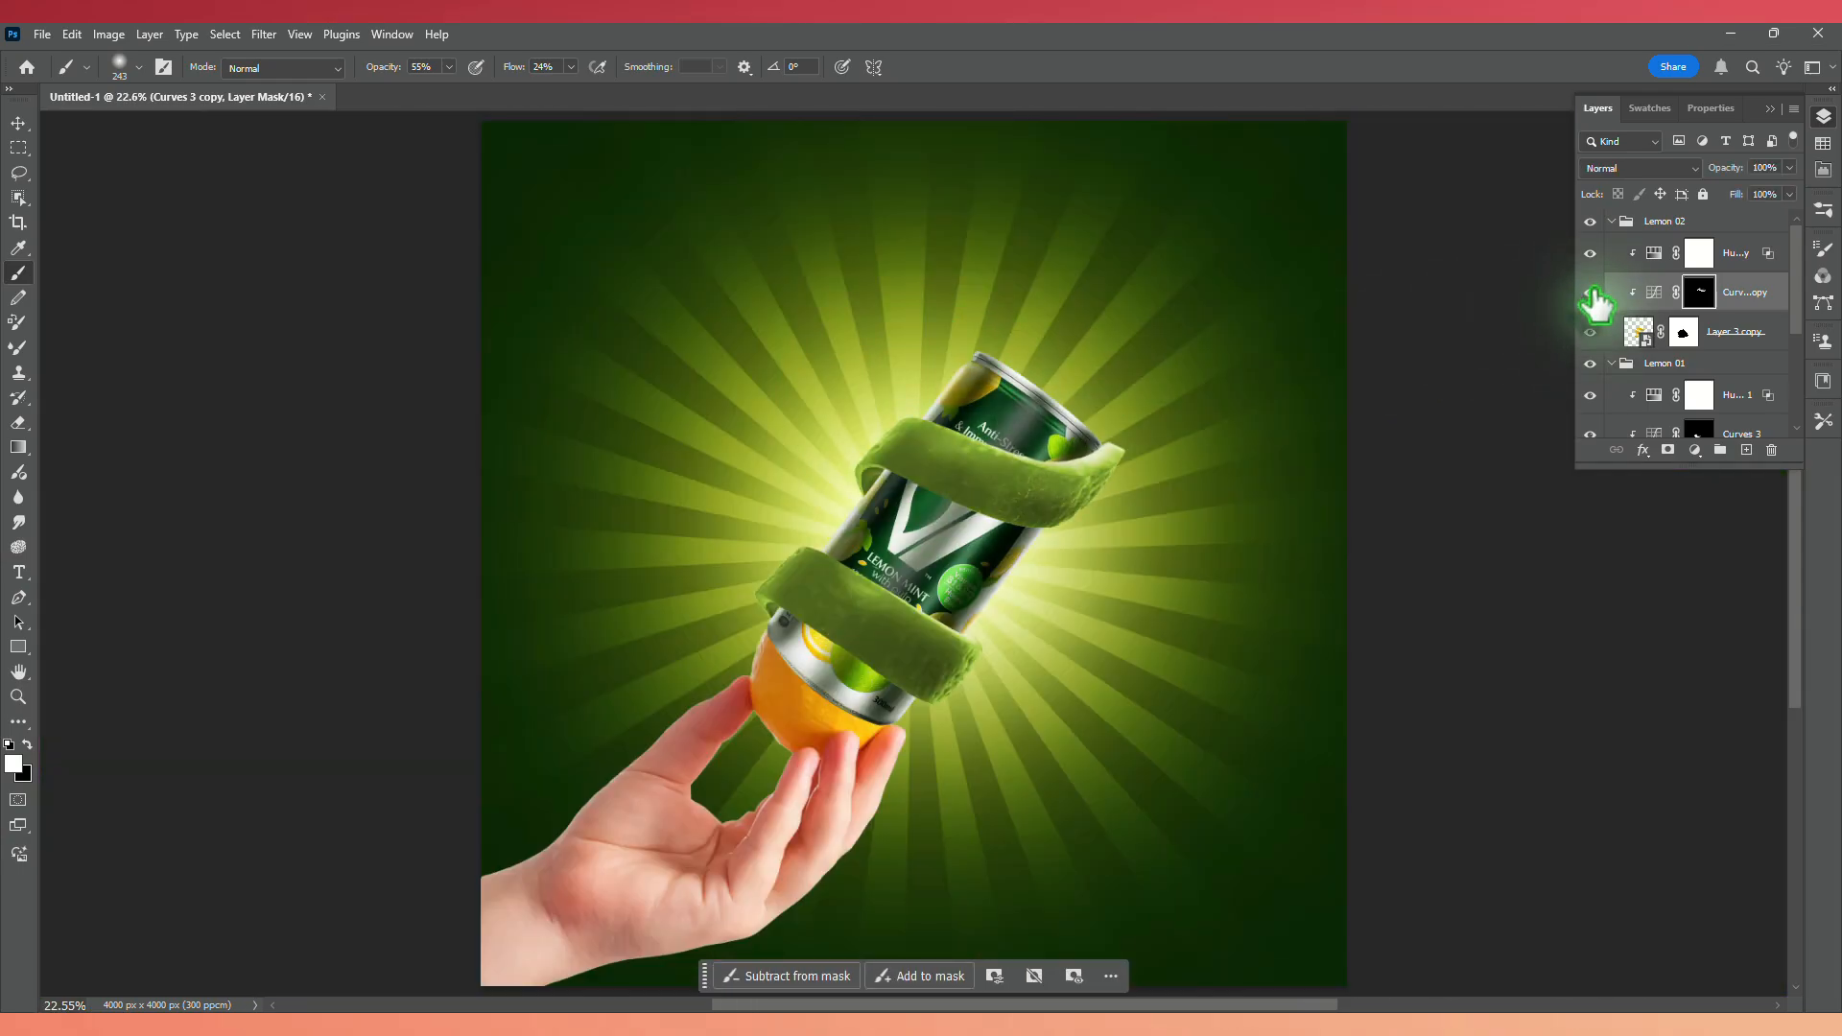
Switch to the Lasso tool, collapse the Lemon 02 and Lemon 01 groups and expand the Soft Drink Cane group.
key(l)
click(1613, 222)
click(1611, 245)
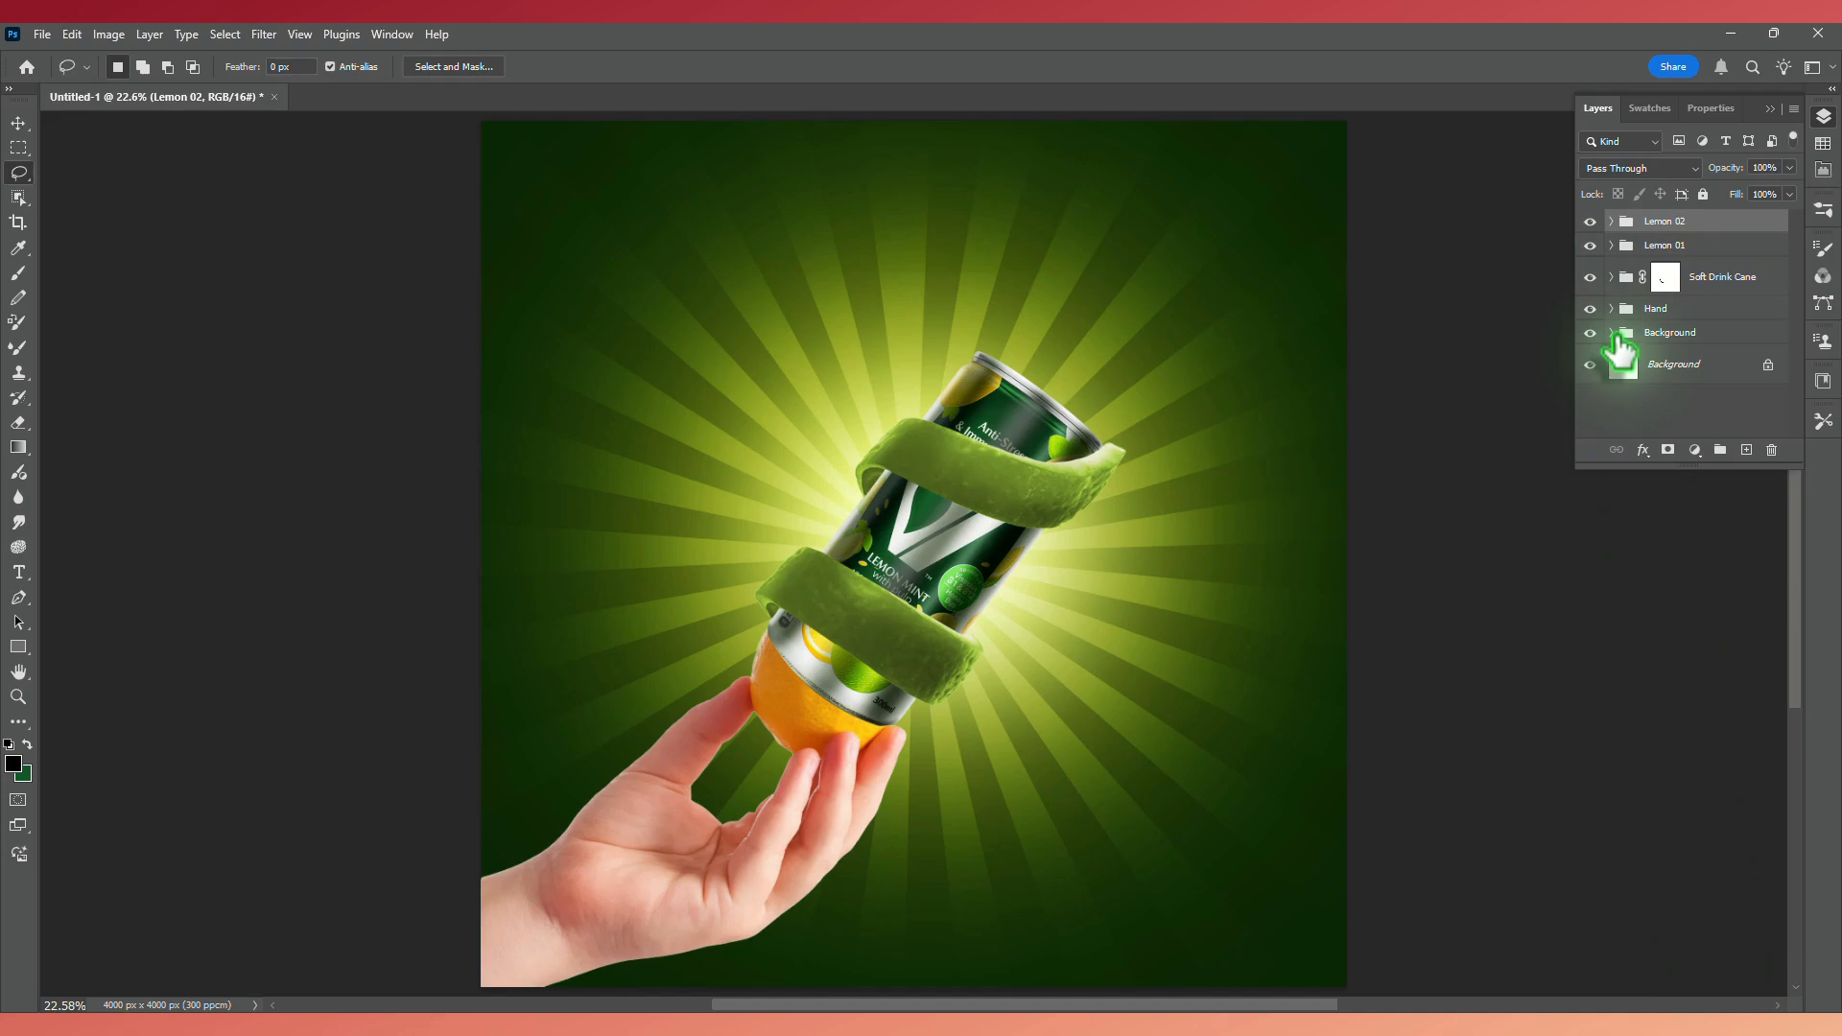
click(1611, 278)
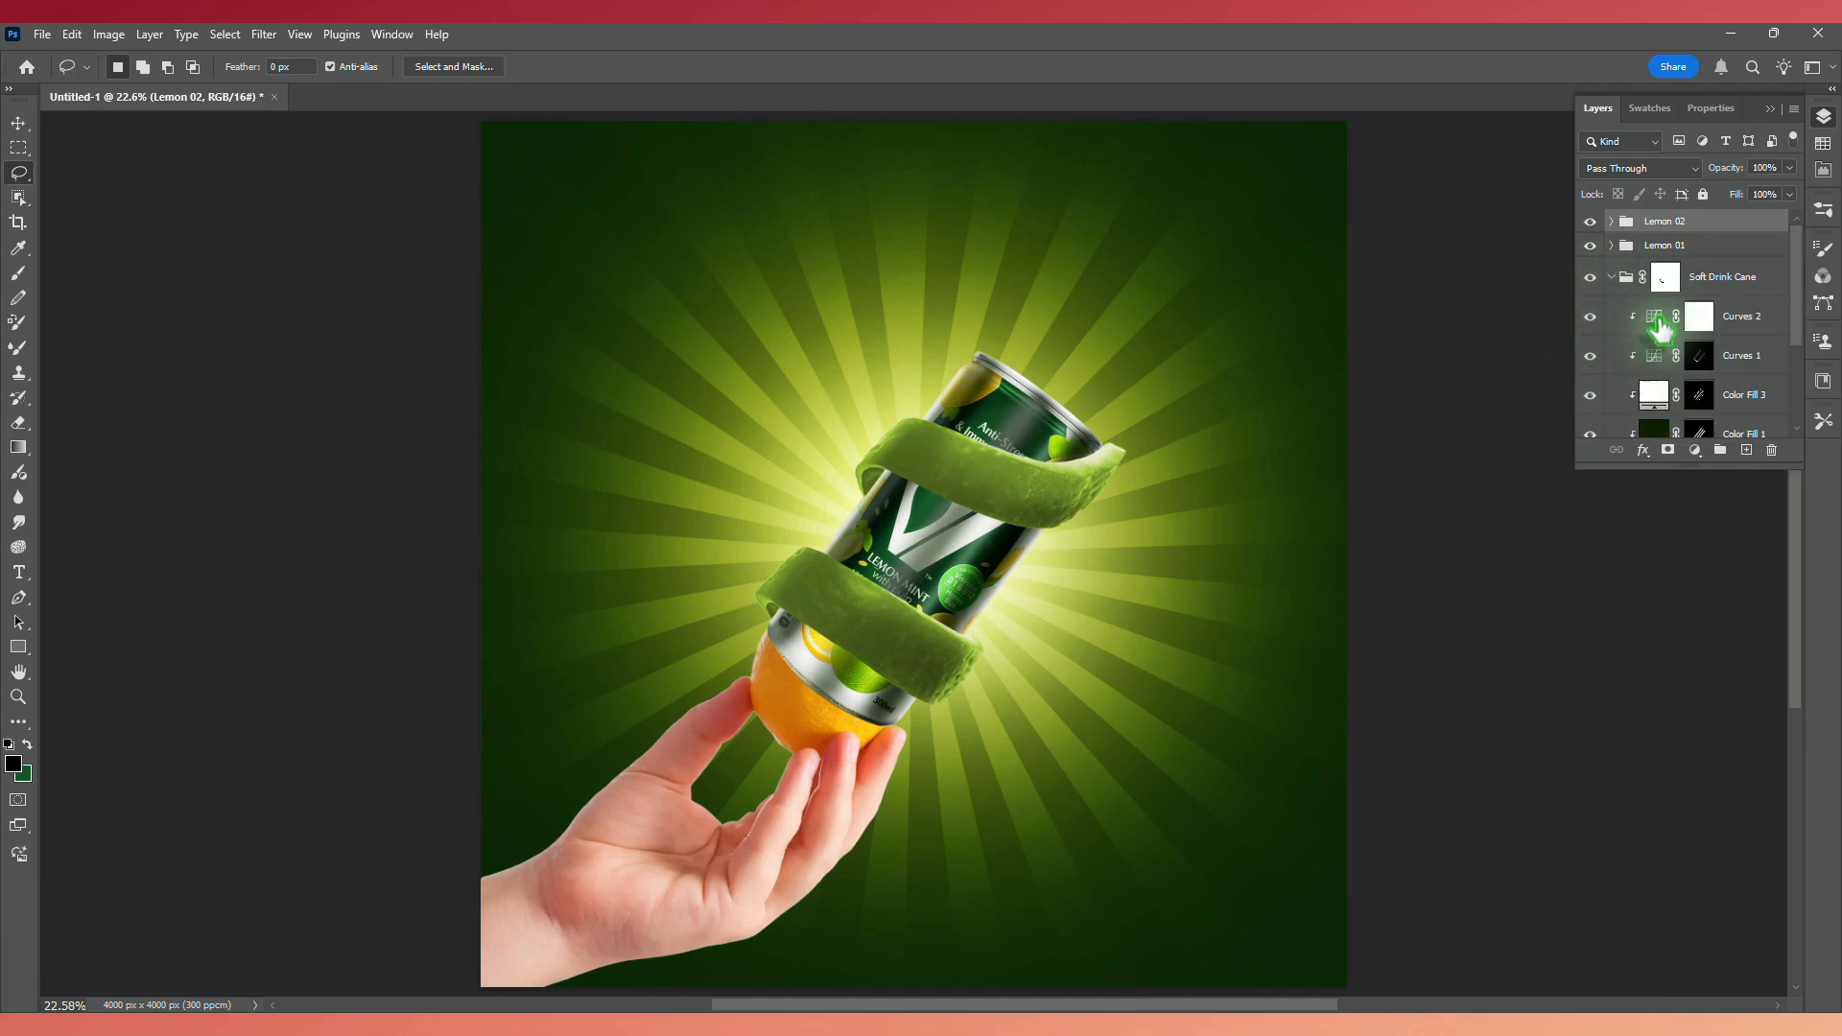
Add a white Solid Color fill layer above Curves 2 in the Soft Drink Cane group and clip it to the can.
click(1699, 317)
click(1696, 451)
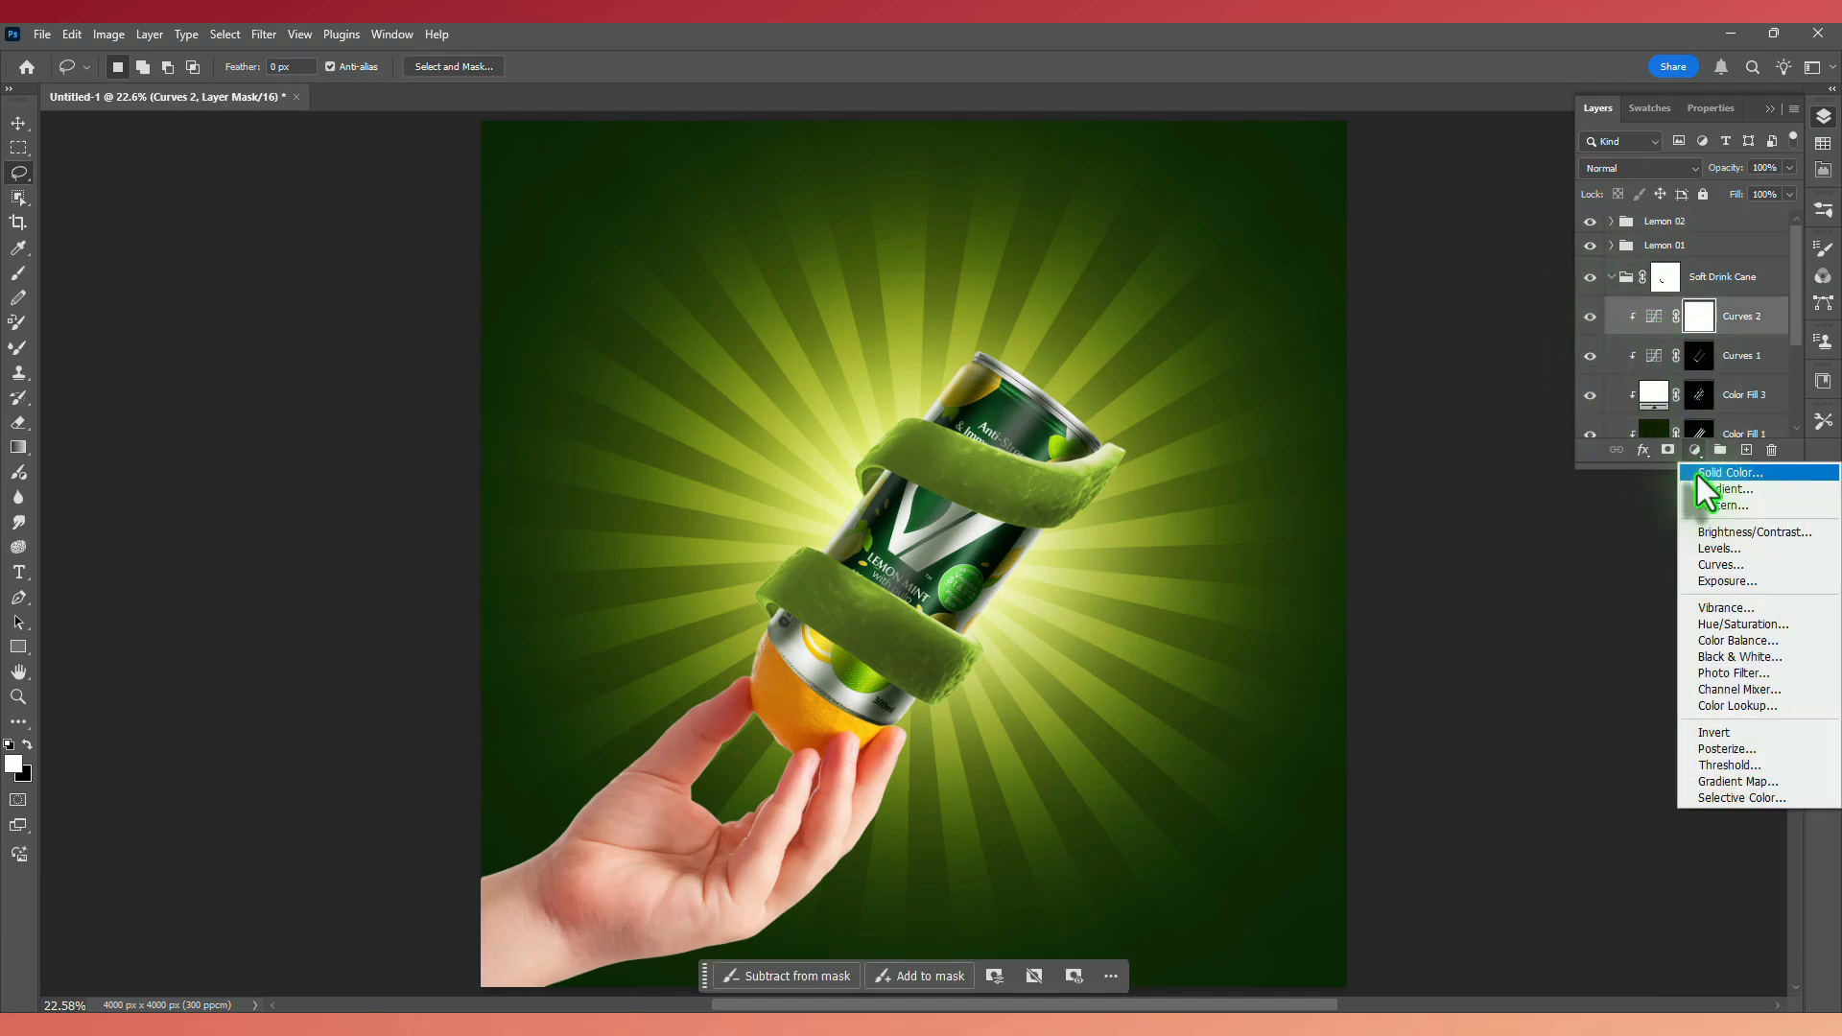
click(1696, 474)
drag(1373, 334, 1204, 199)
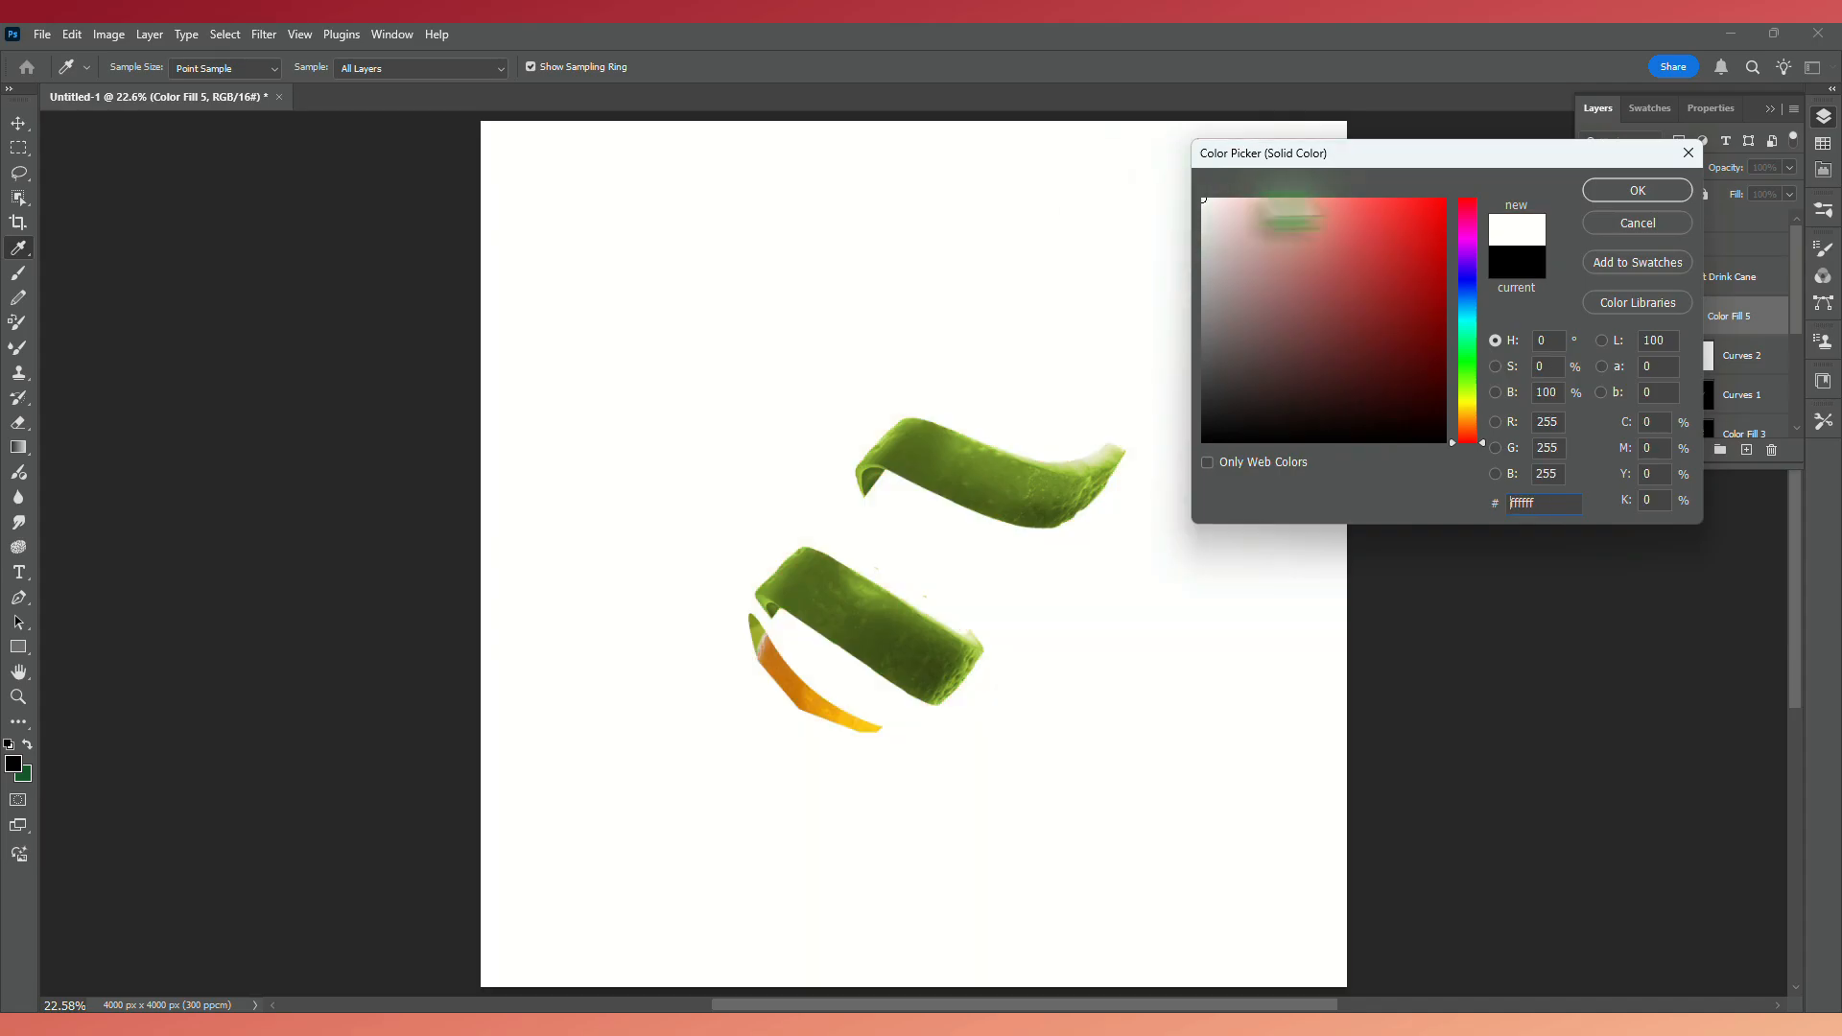
click(1637, 190)
click(1633, 315)
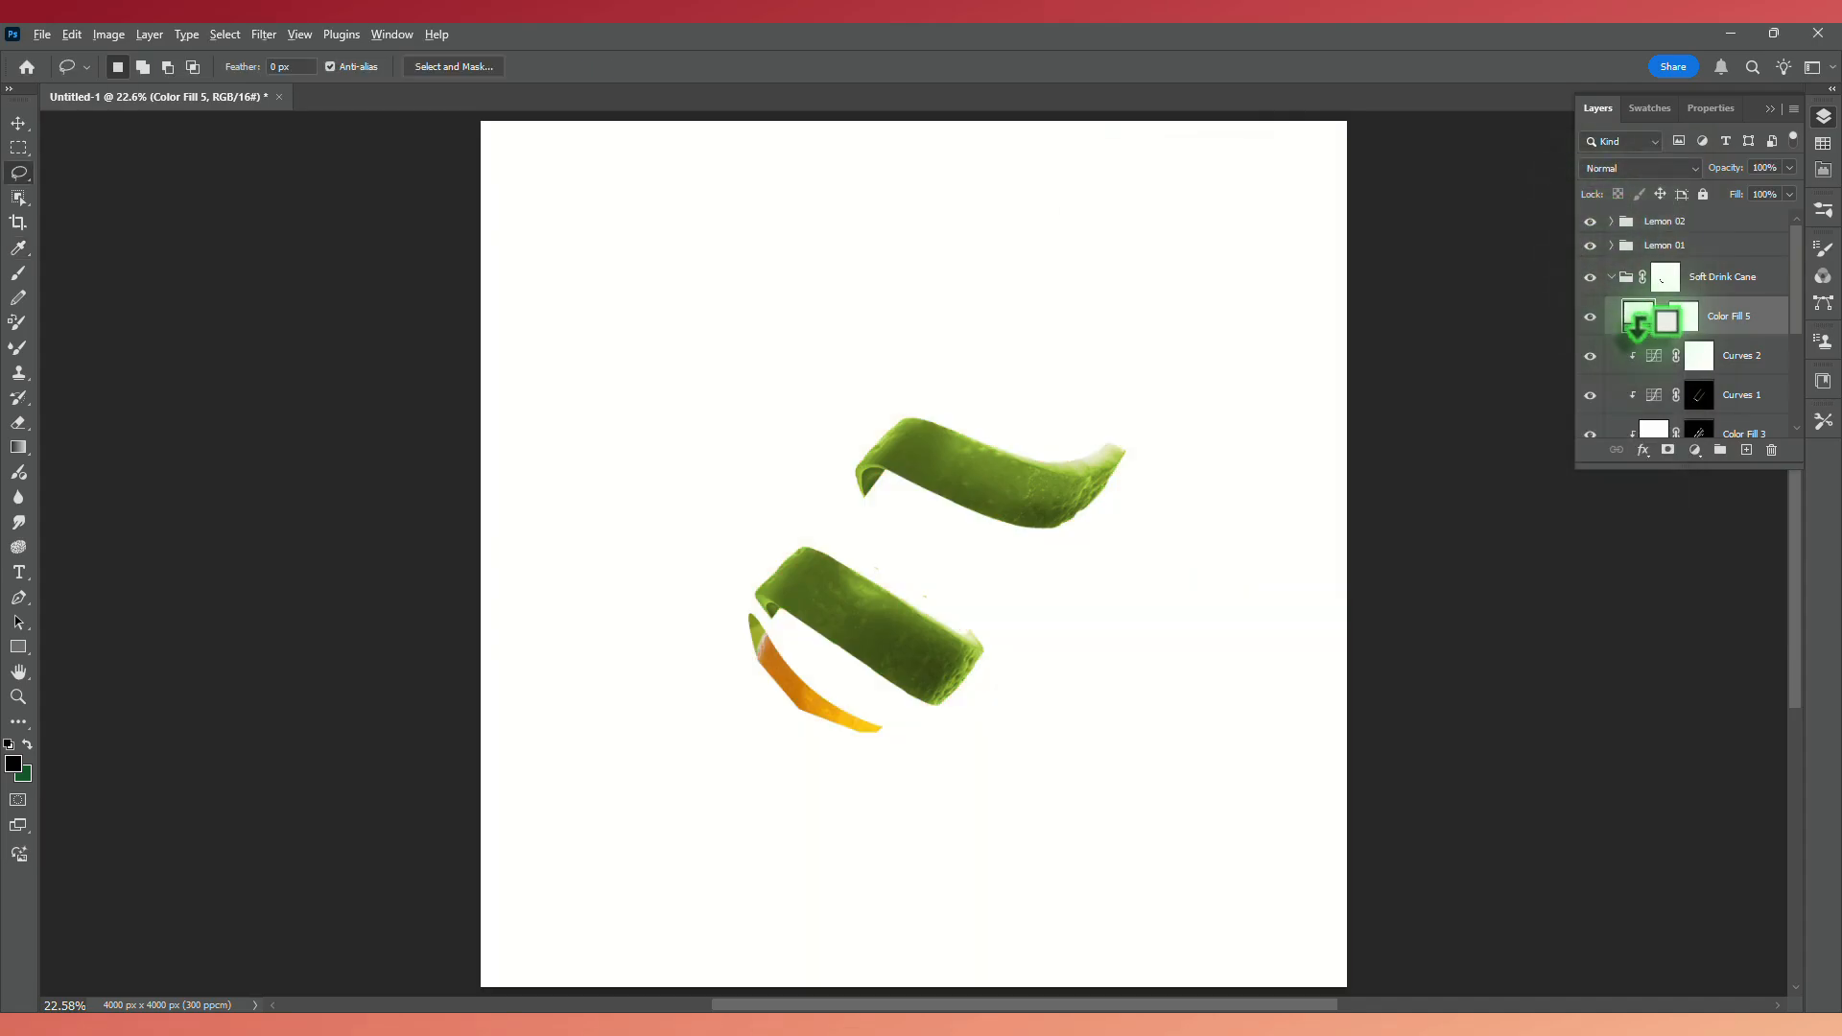
alt+click(1599, 331)
Hide the new clipped fill layer, change its color to dark green 101f13, and show the layer again.
click(1593, 320)
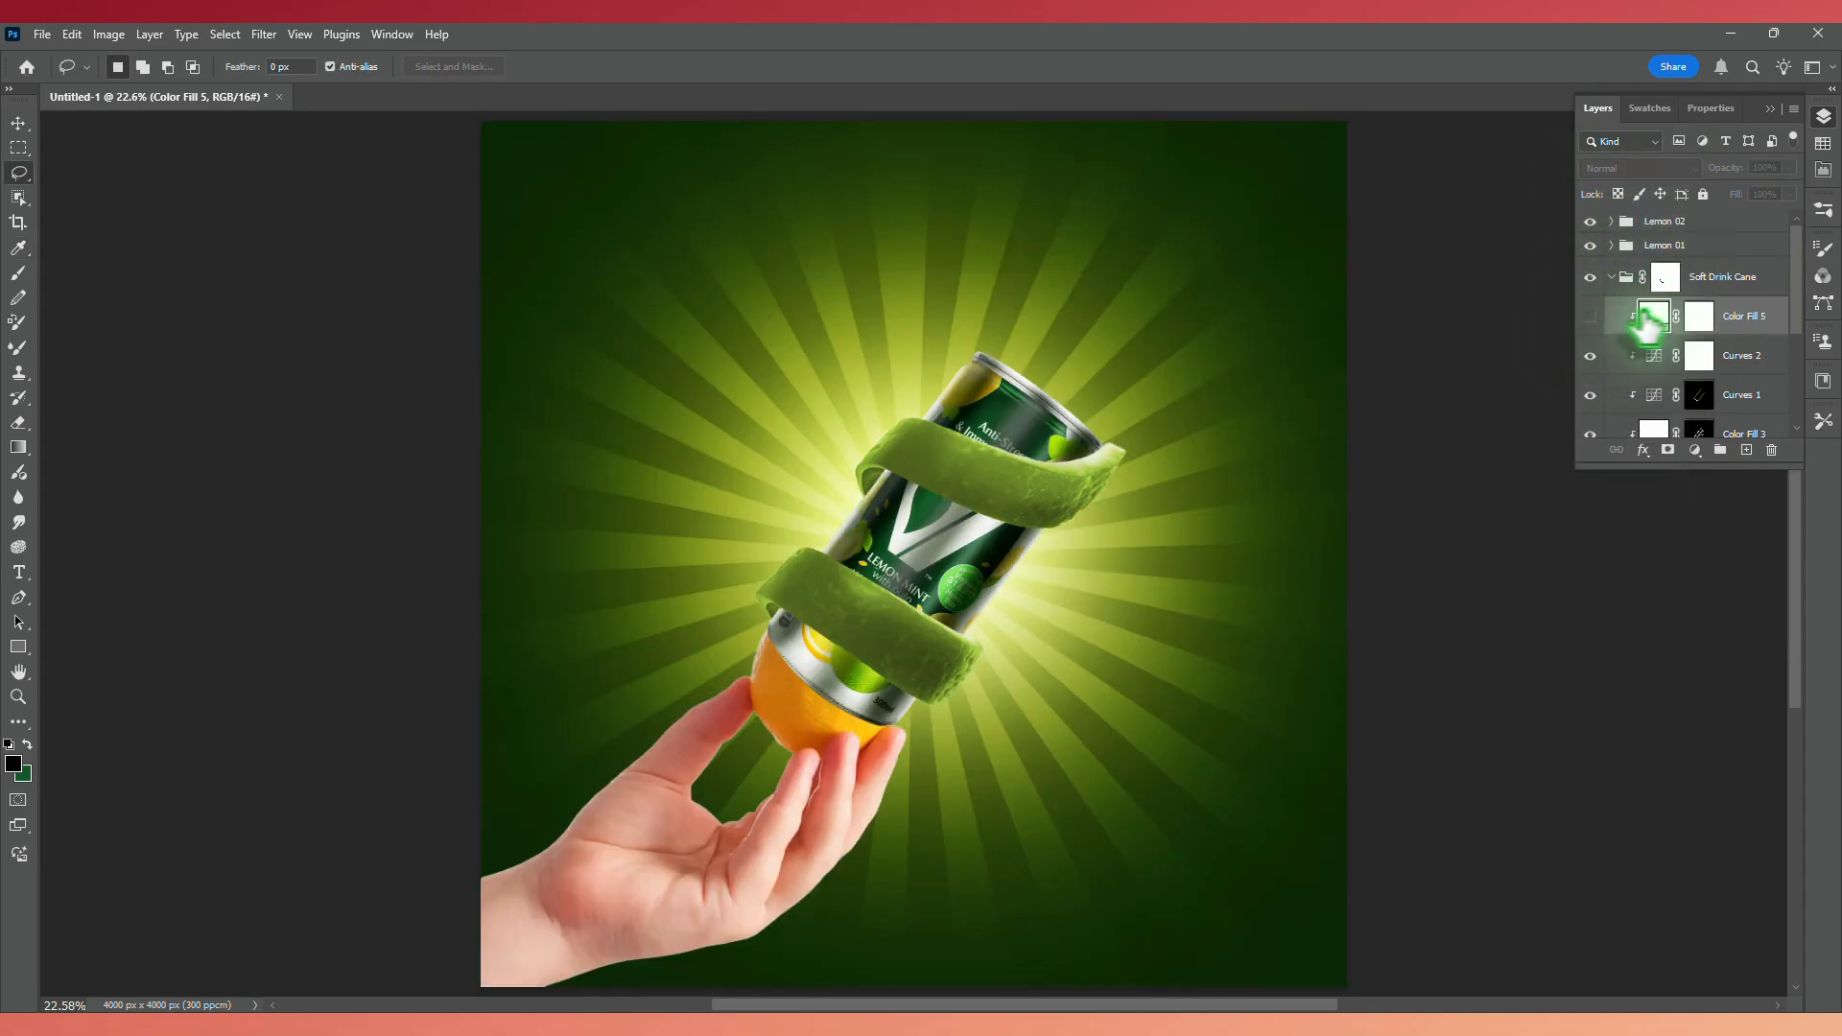
double_click(1654, 319)
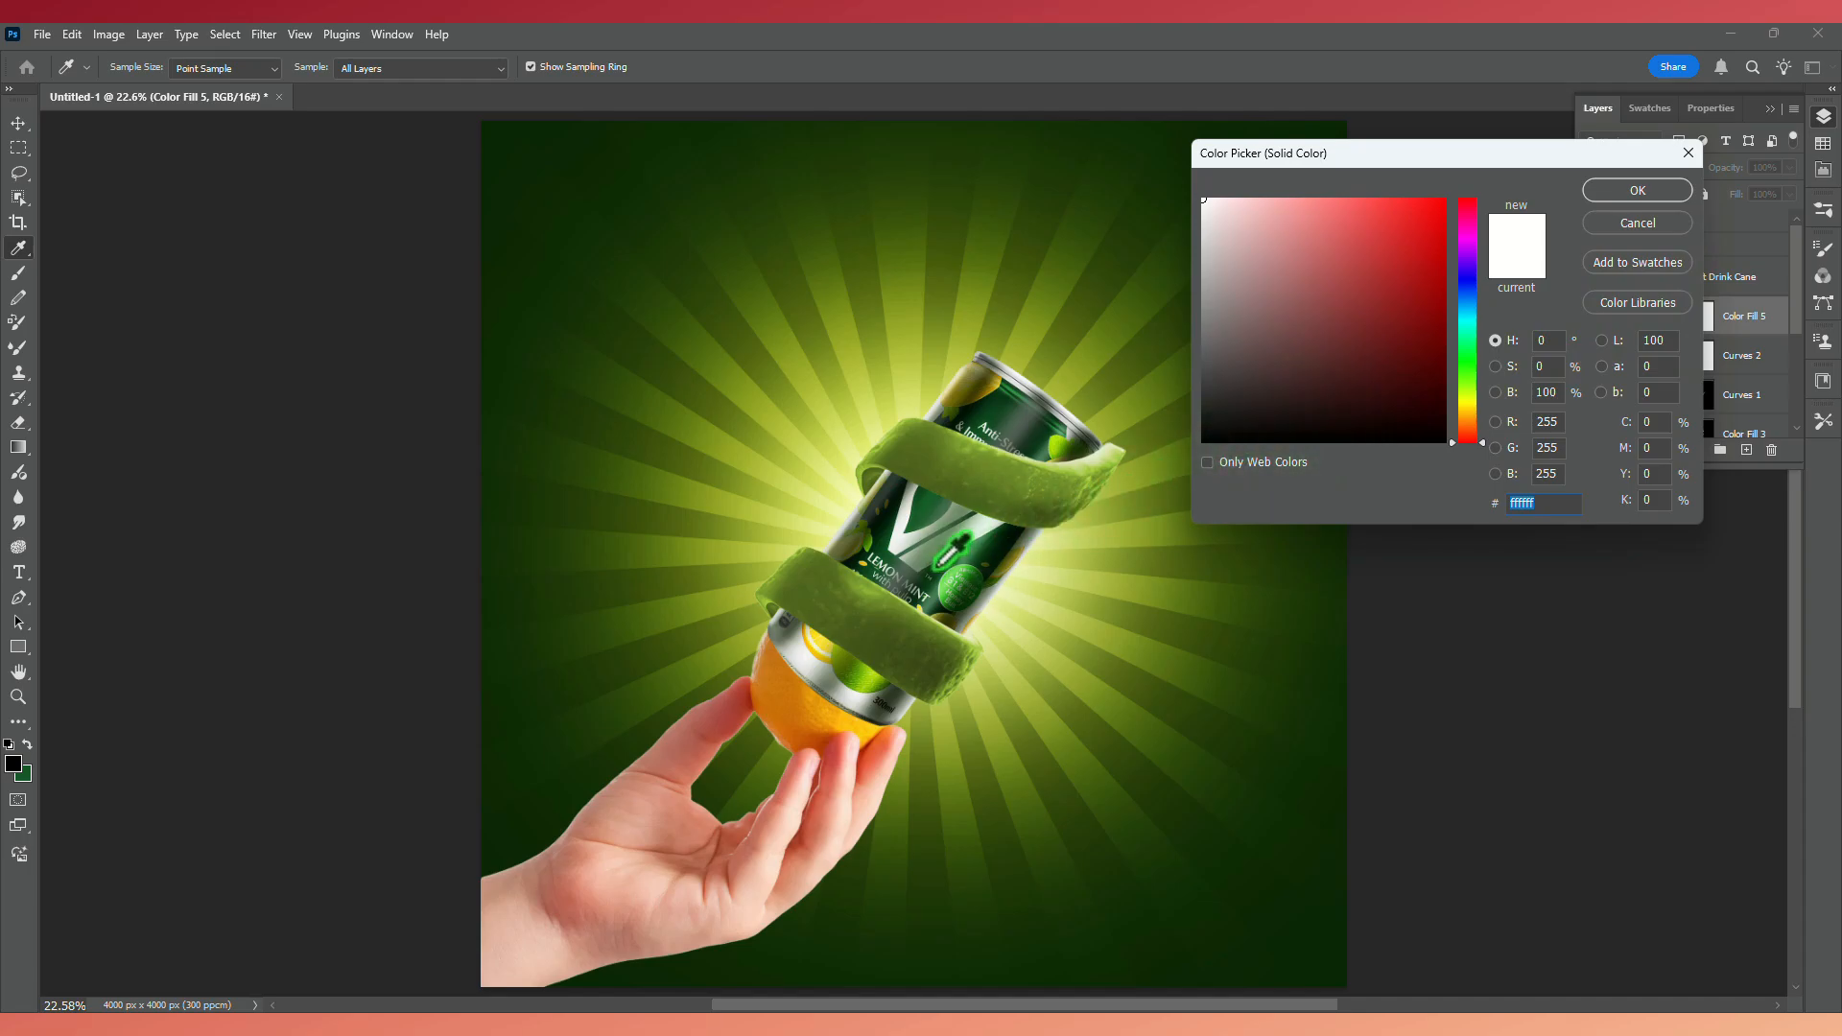
click(942, 563)
drag(1559, 506, 1460, 497)
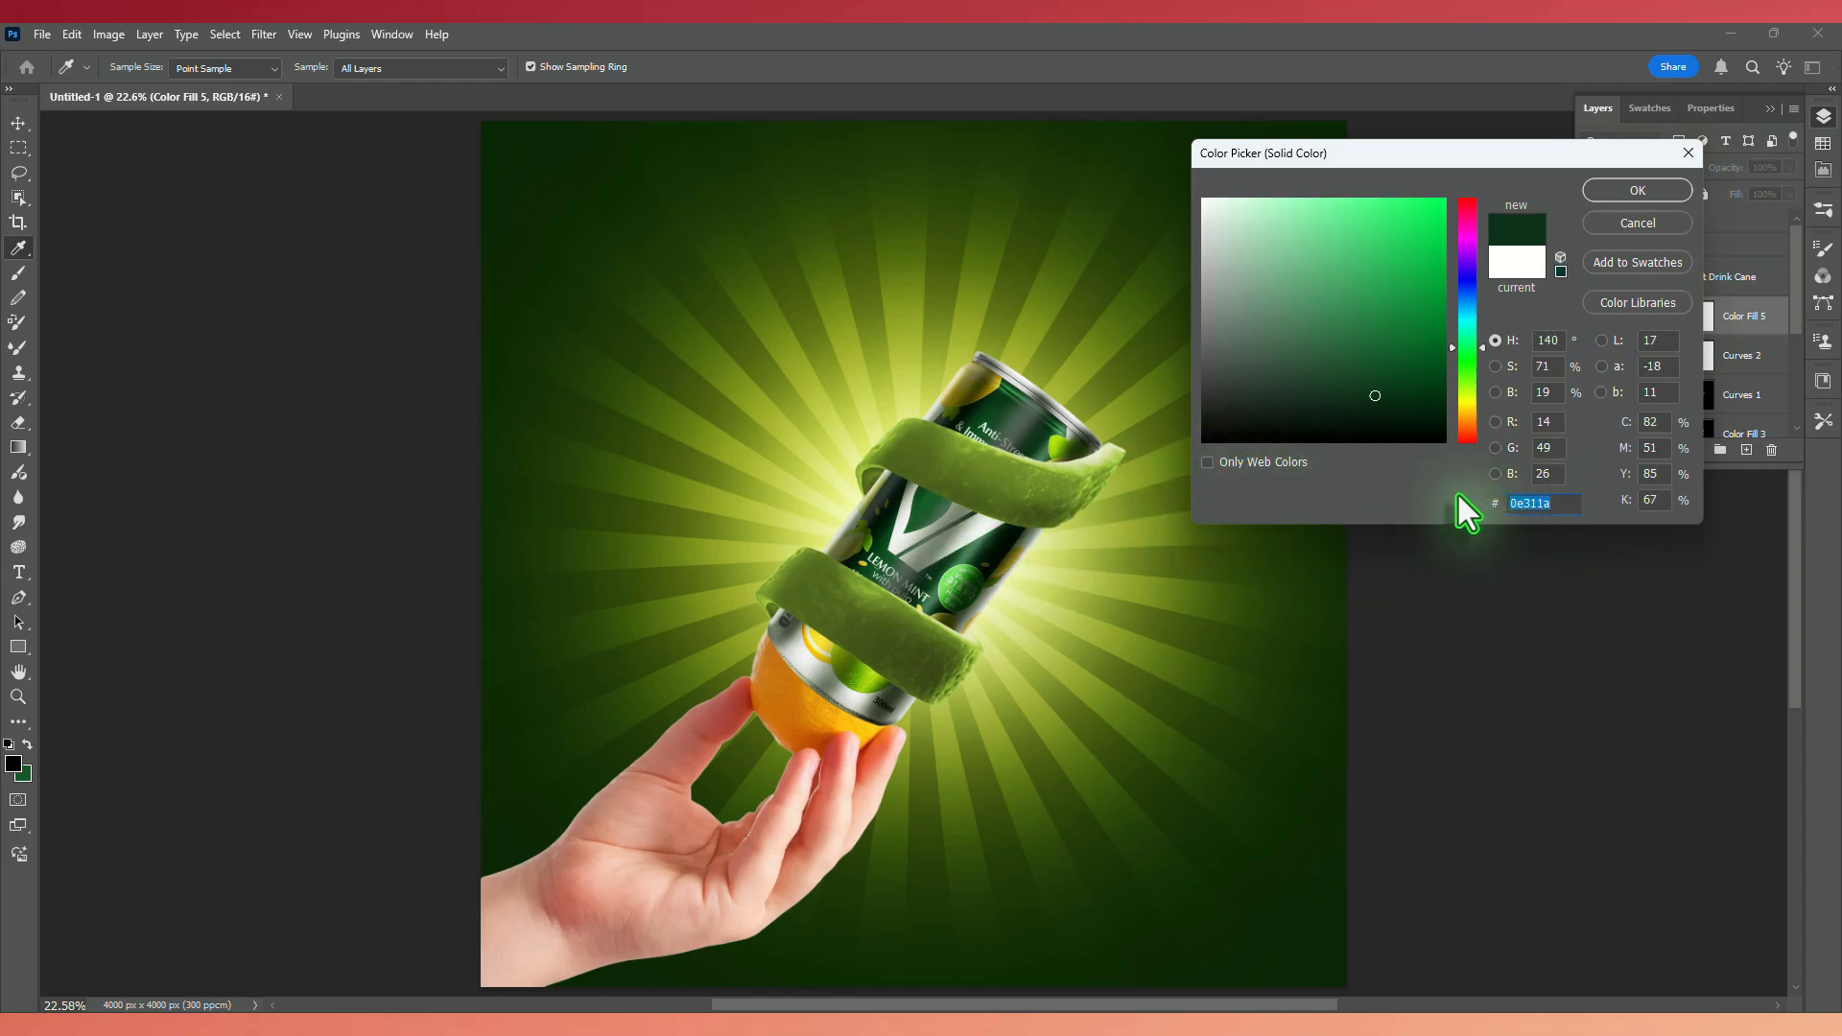
text(101)
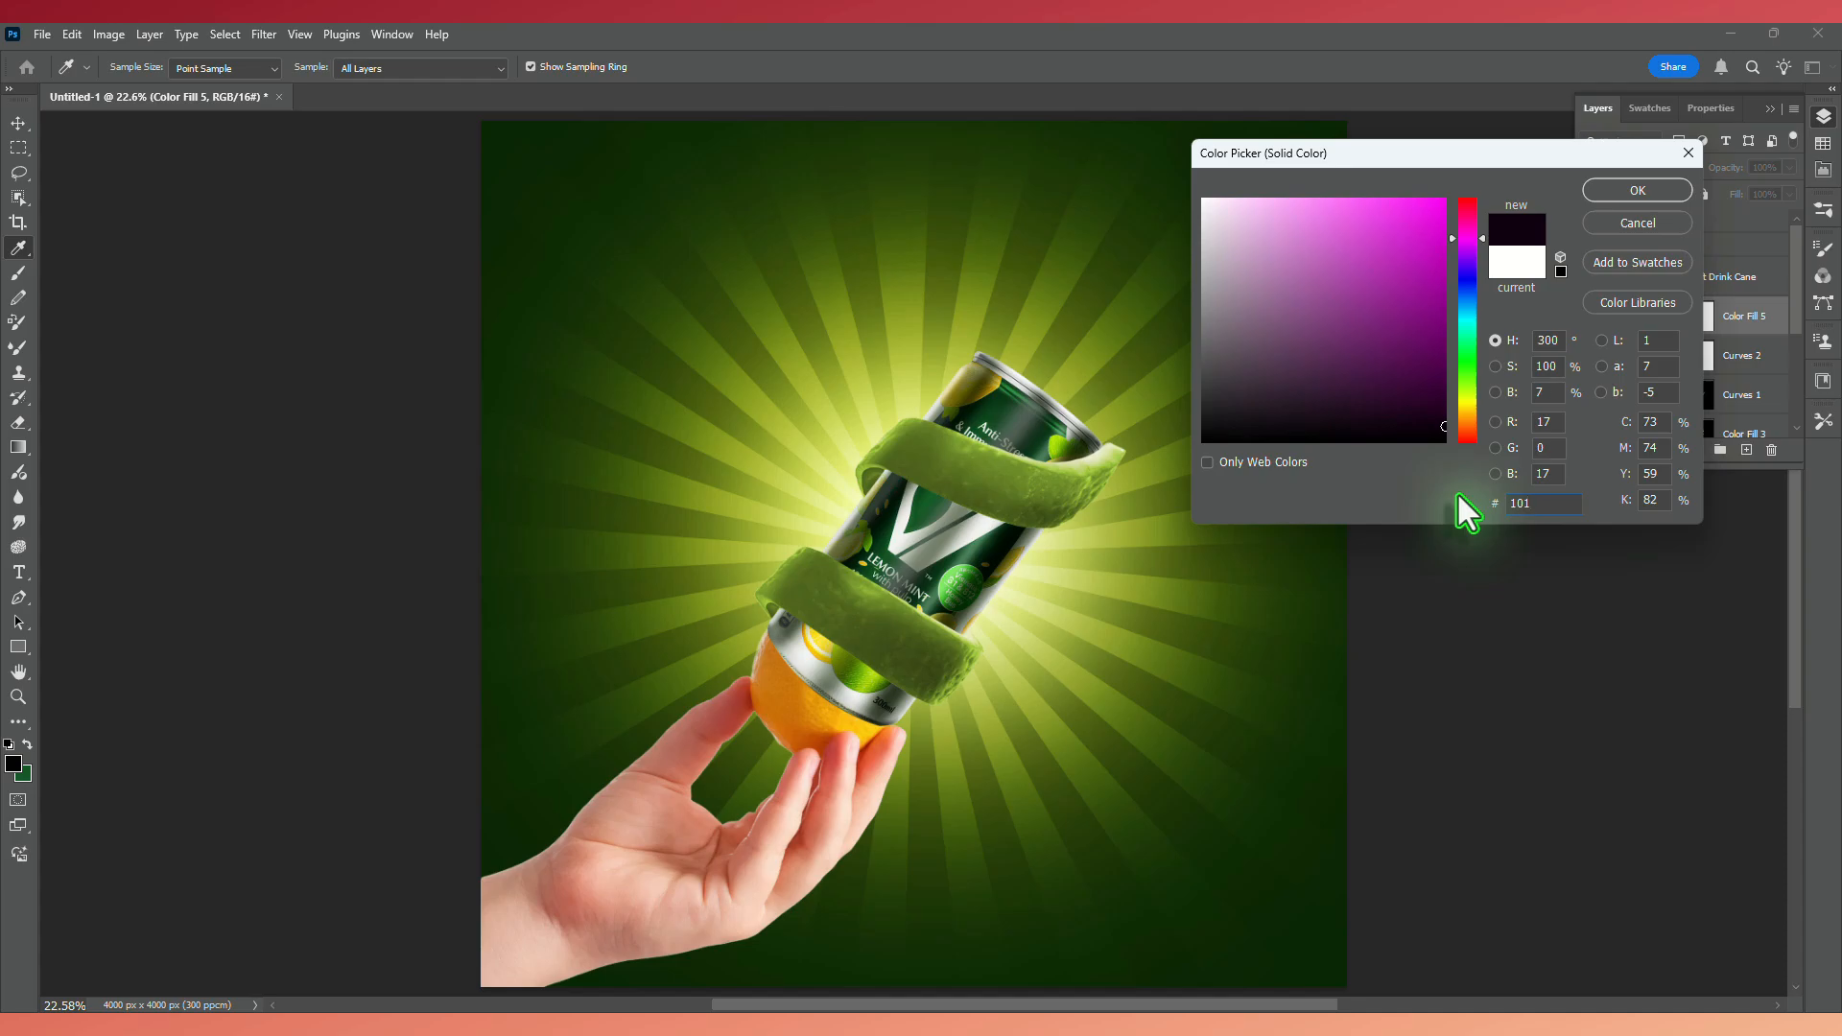
text(f13)
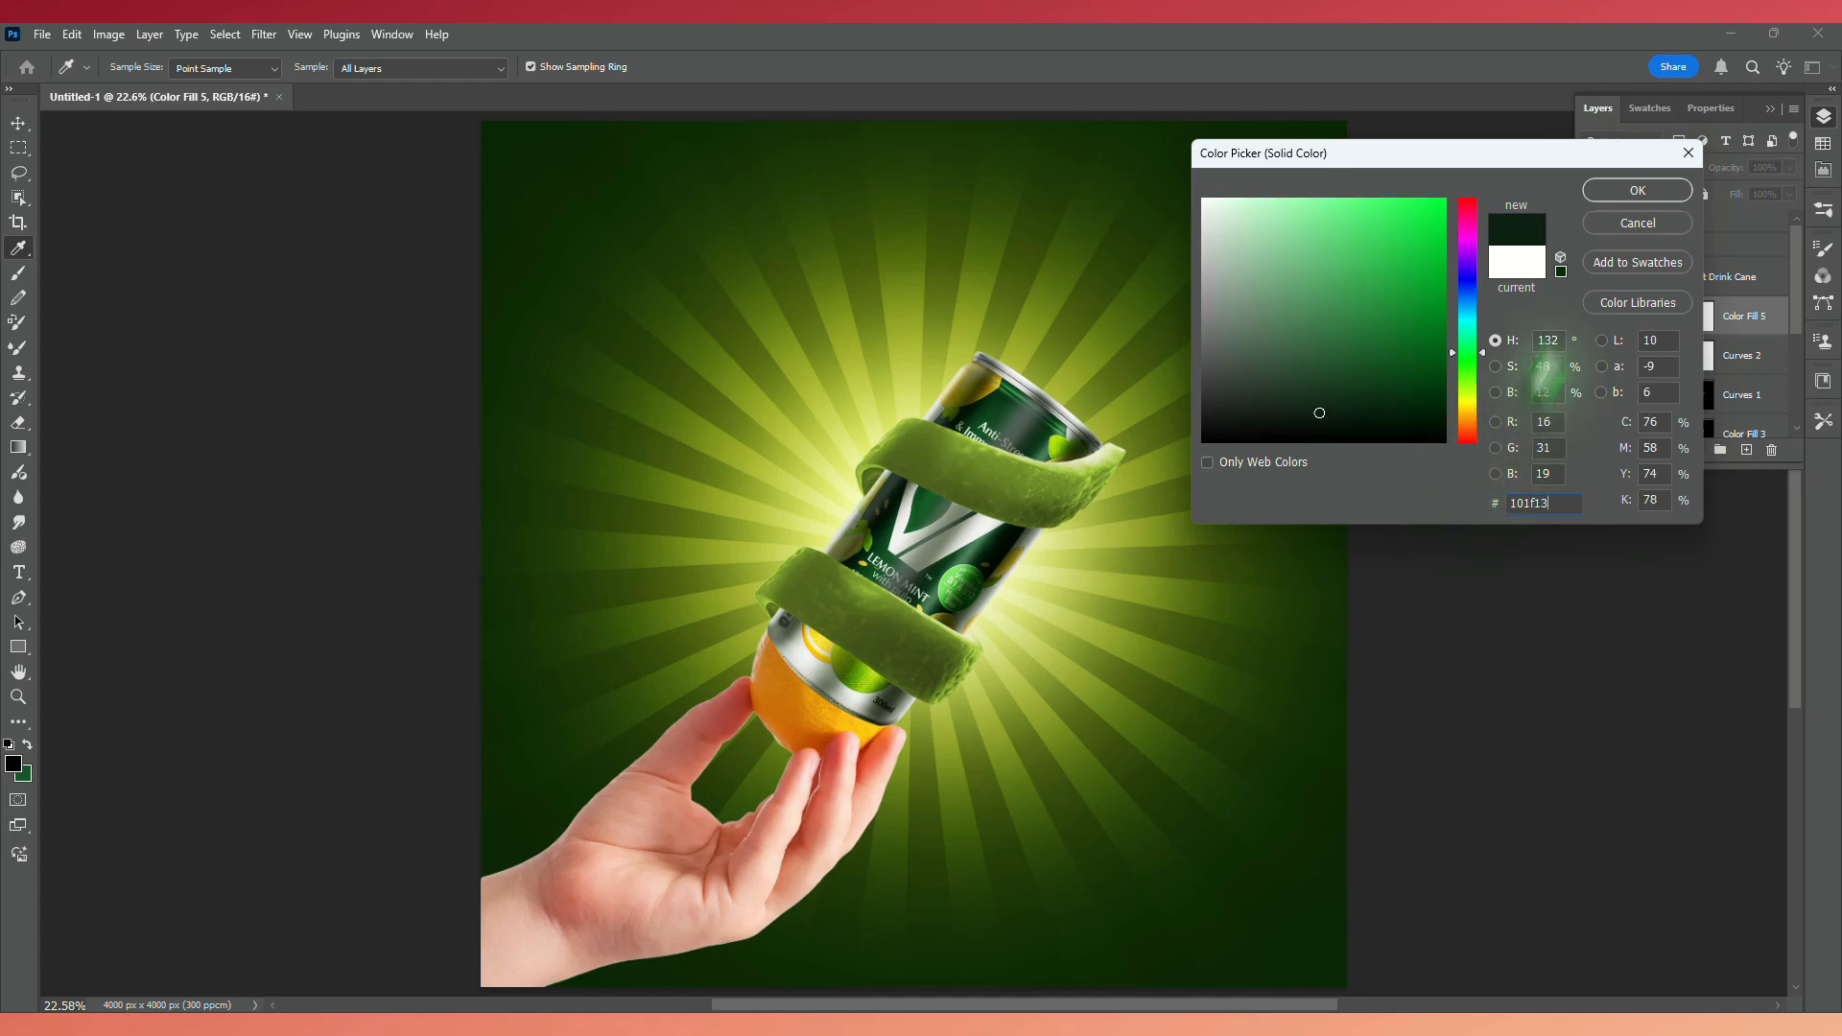
click(1637, 192)
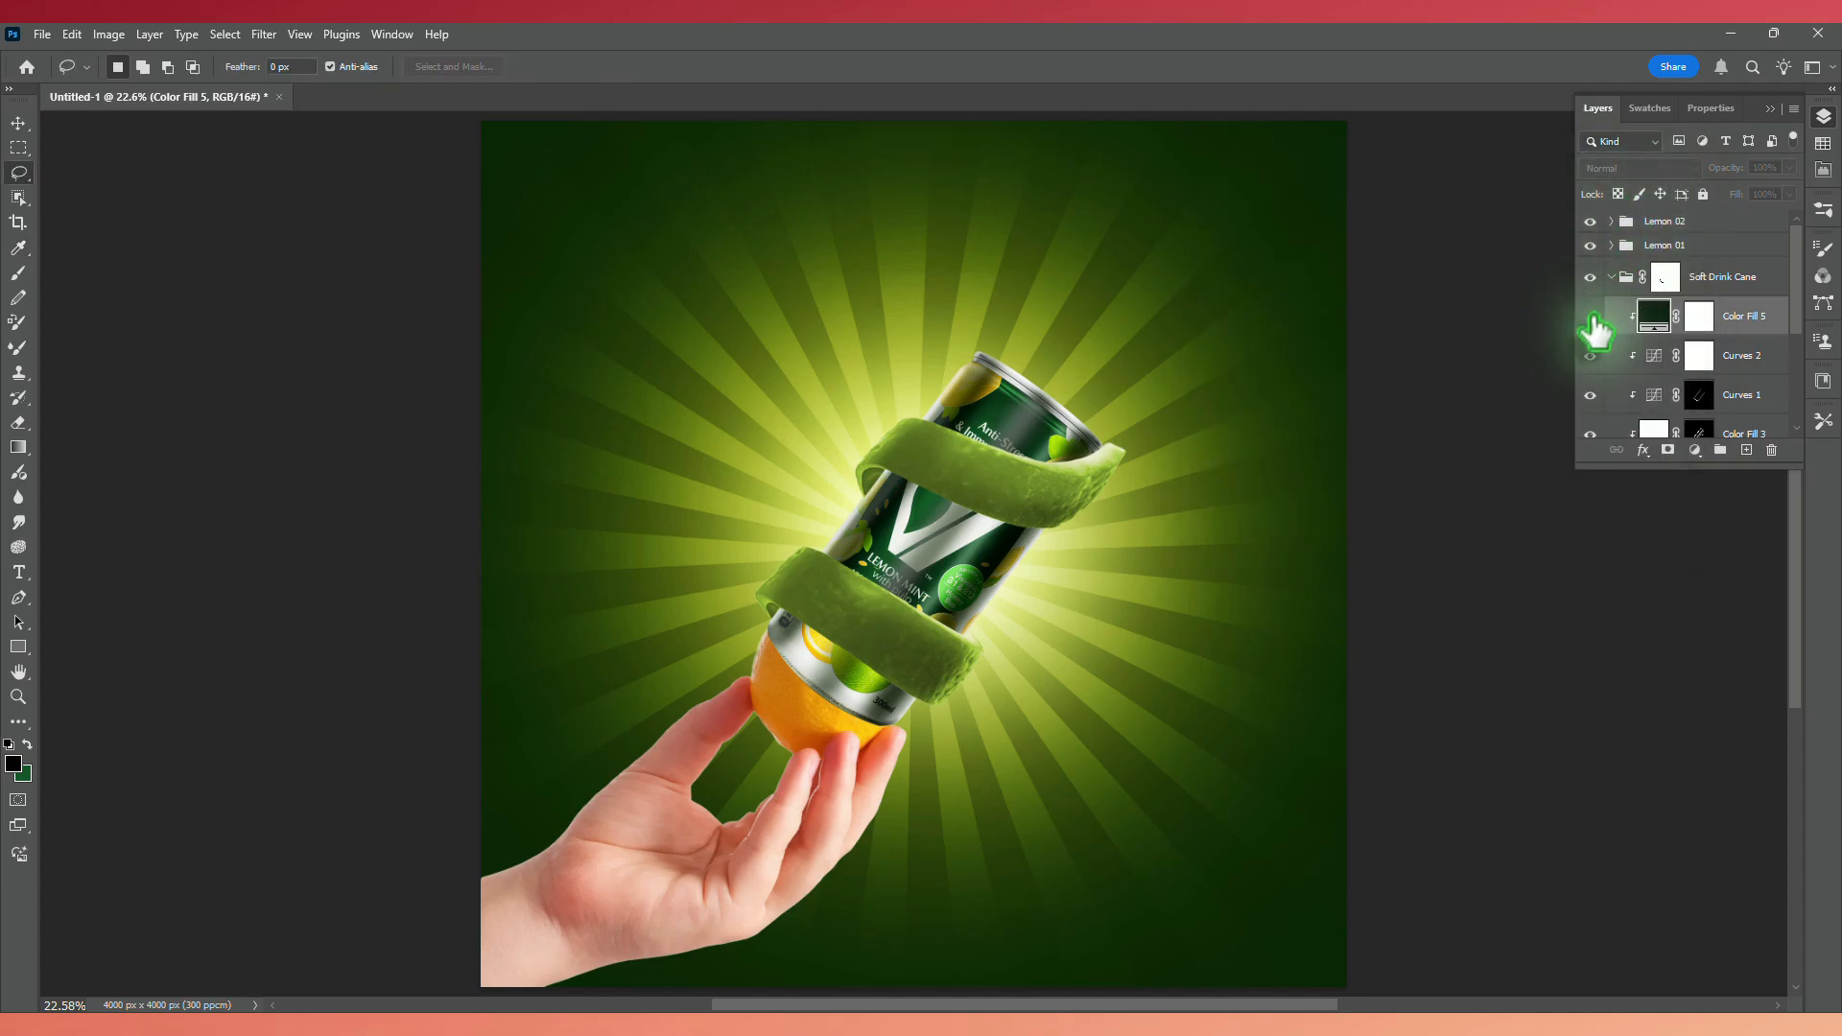
click(1591, 318)
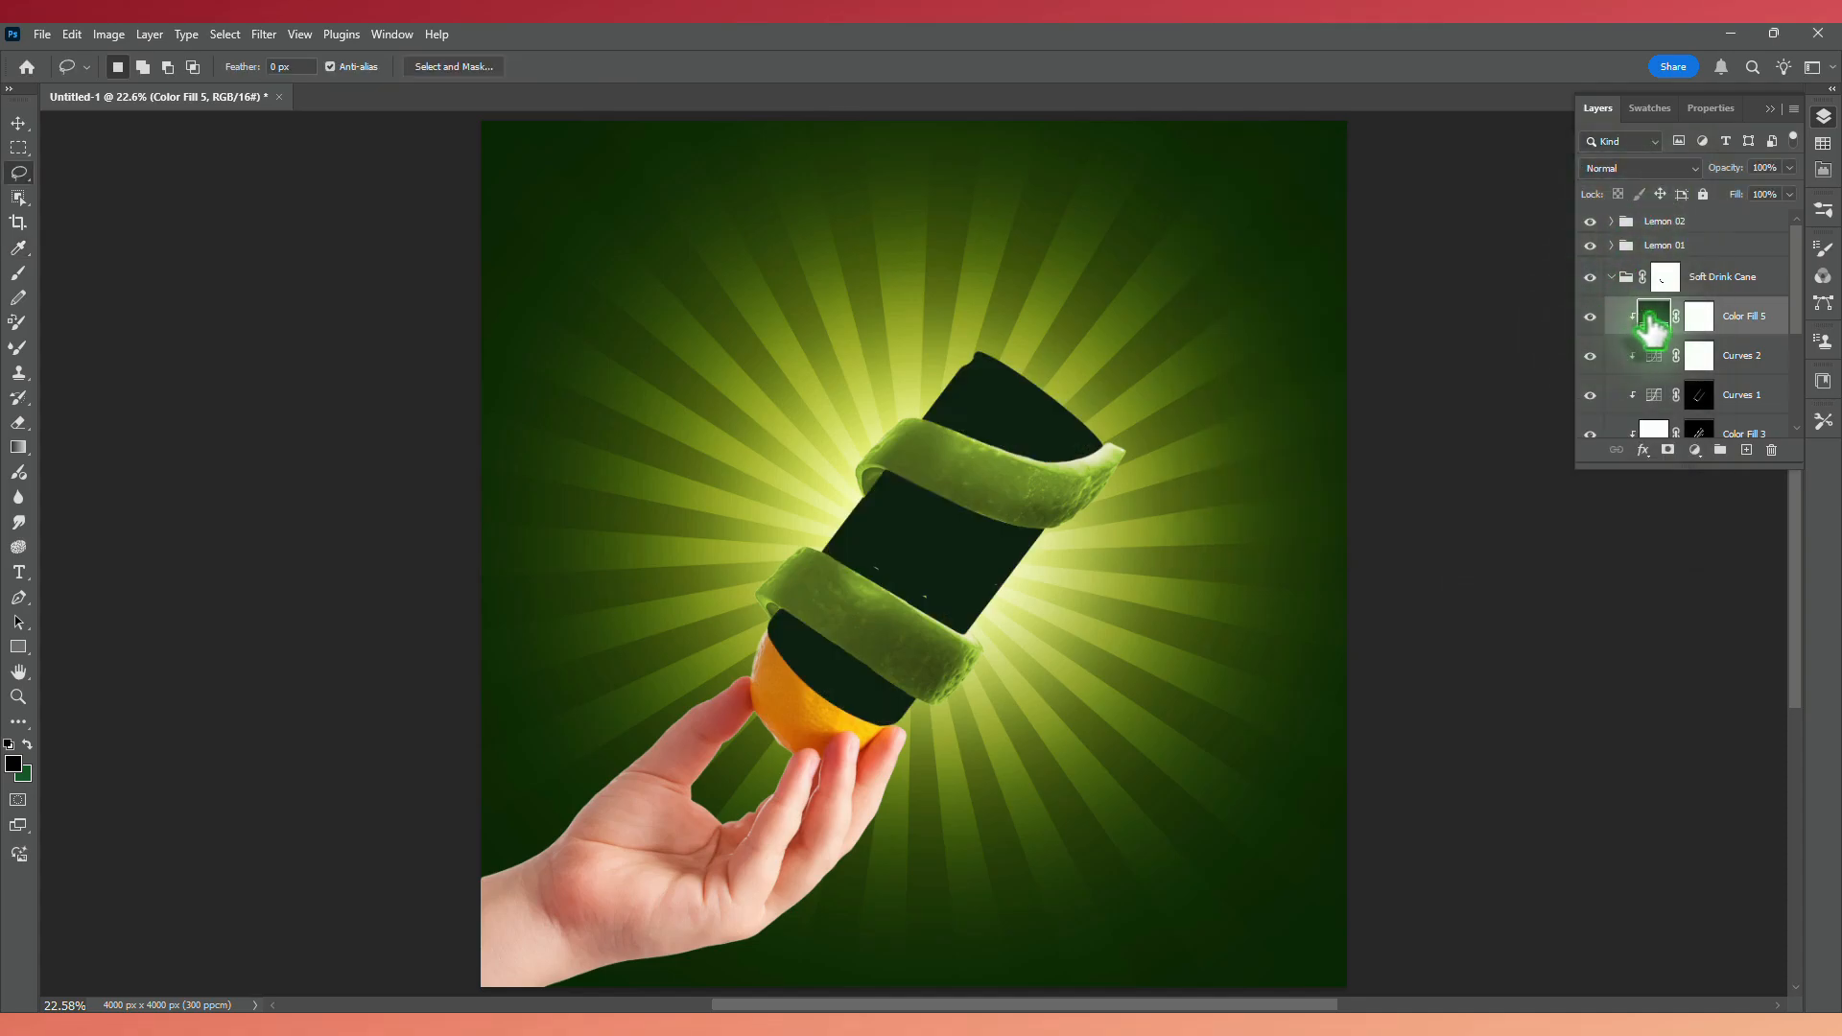
Set the dark green fill layer's blend mode to Multiply and select its layer mask.
click(1649, 174)
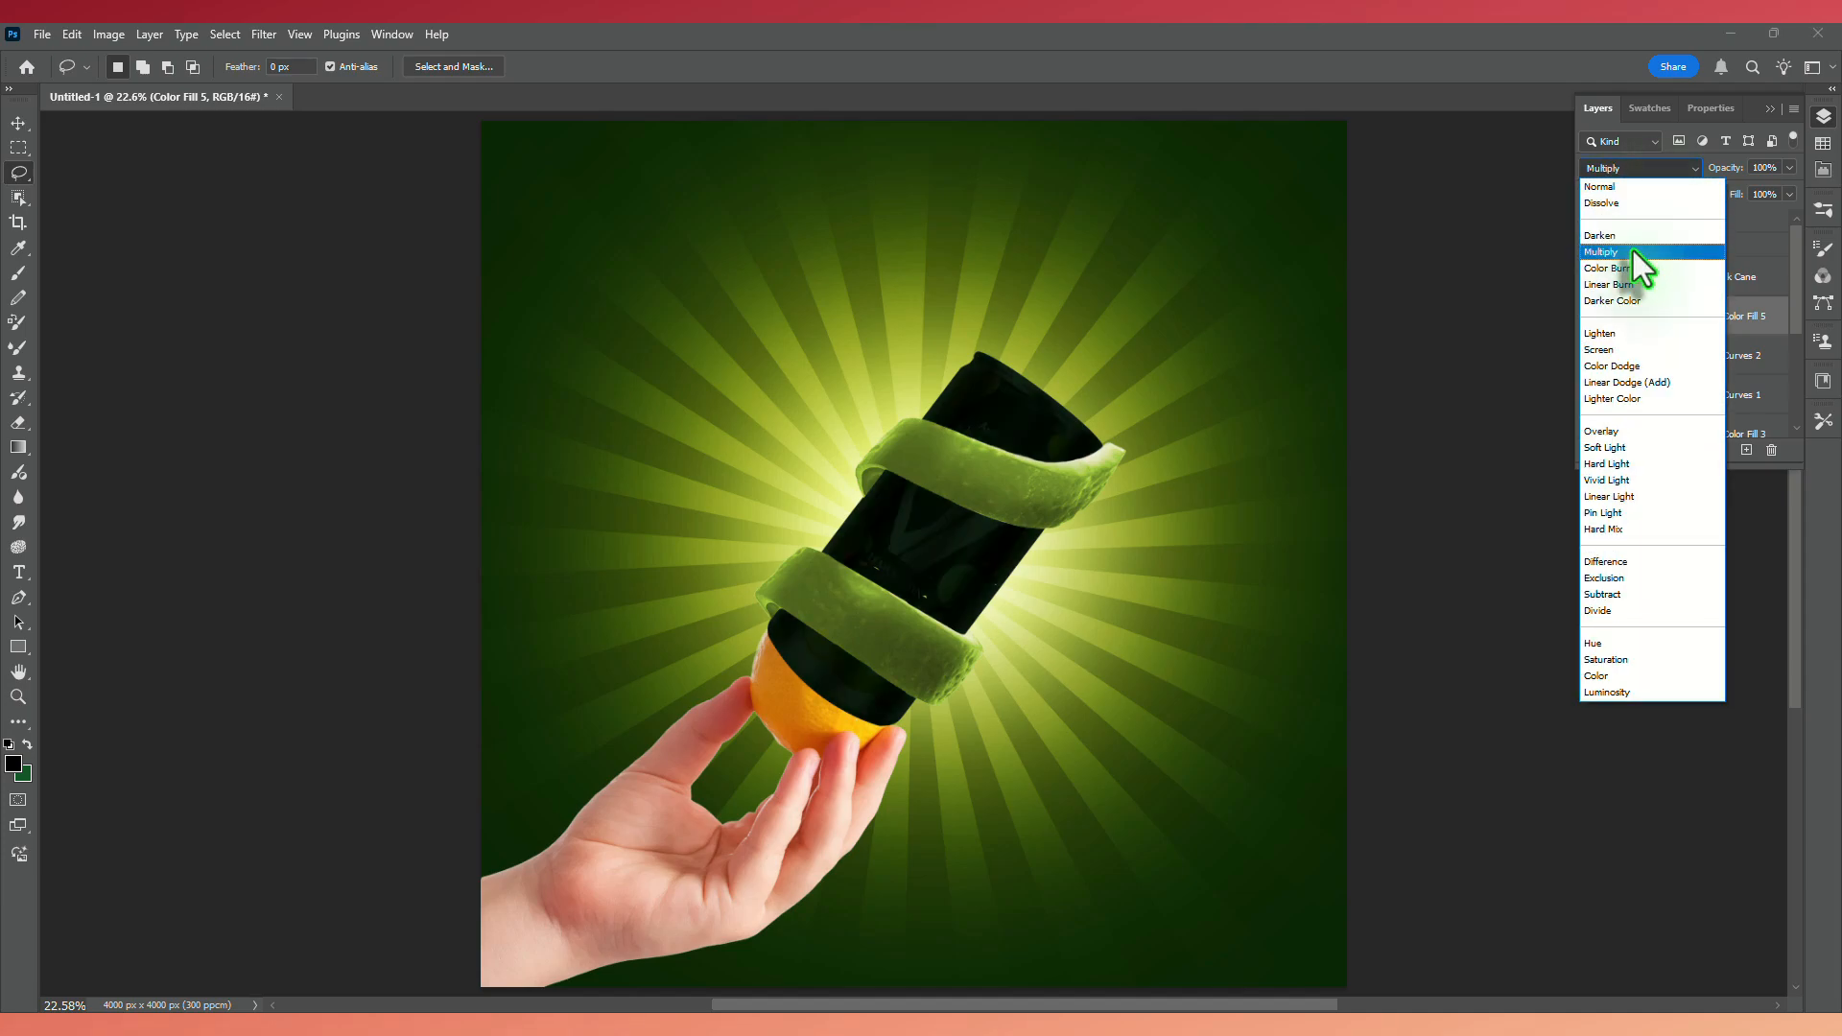
click(1632, 251)
click(1699, 324)
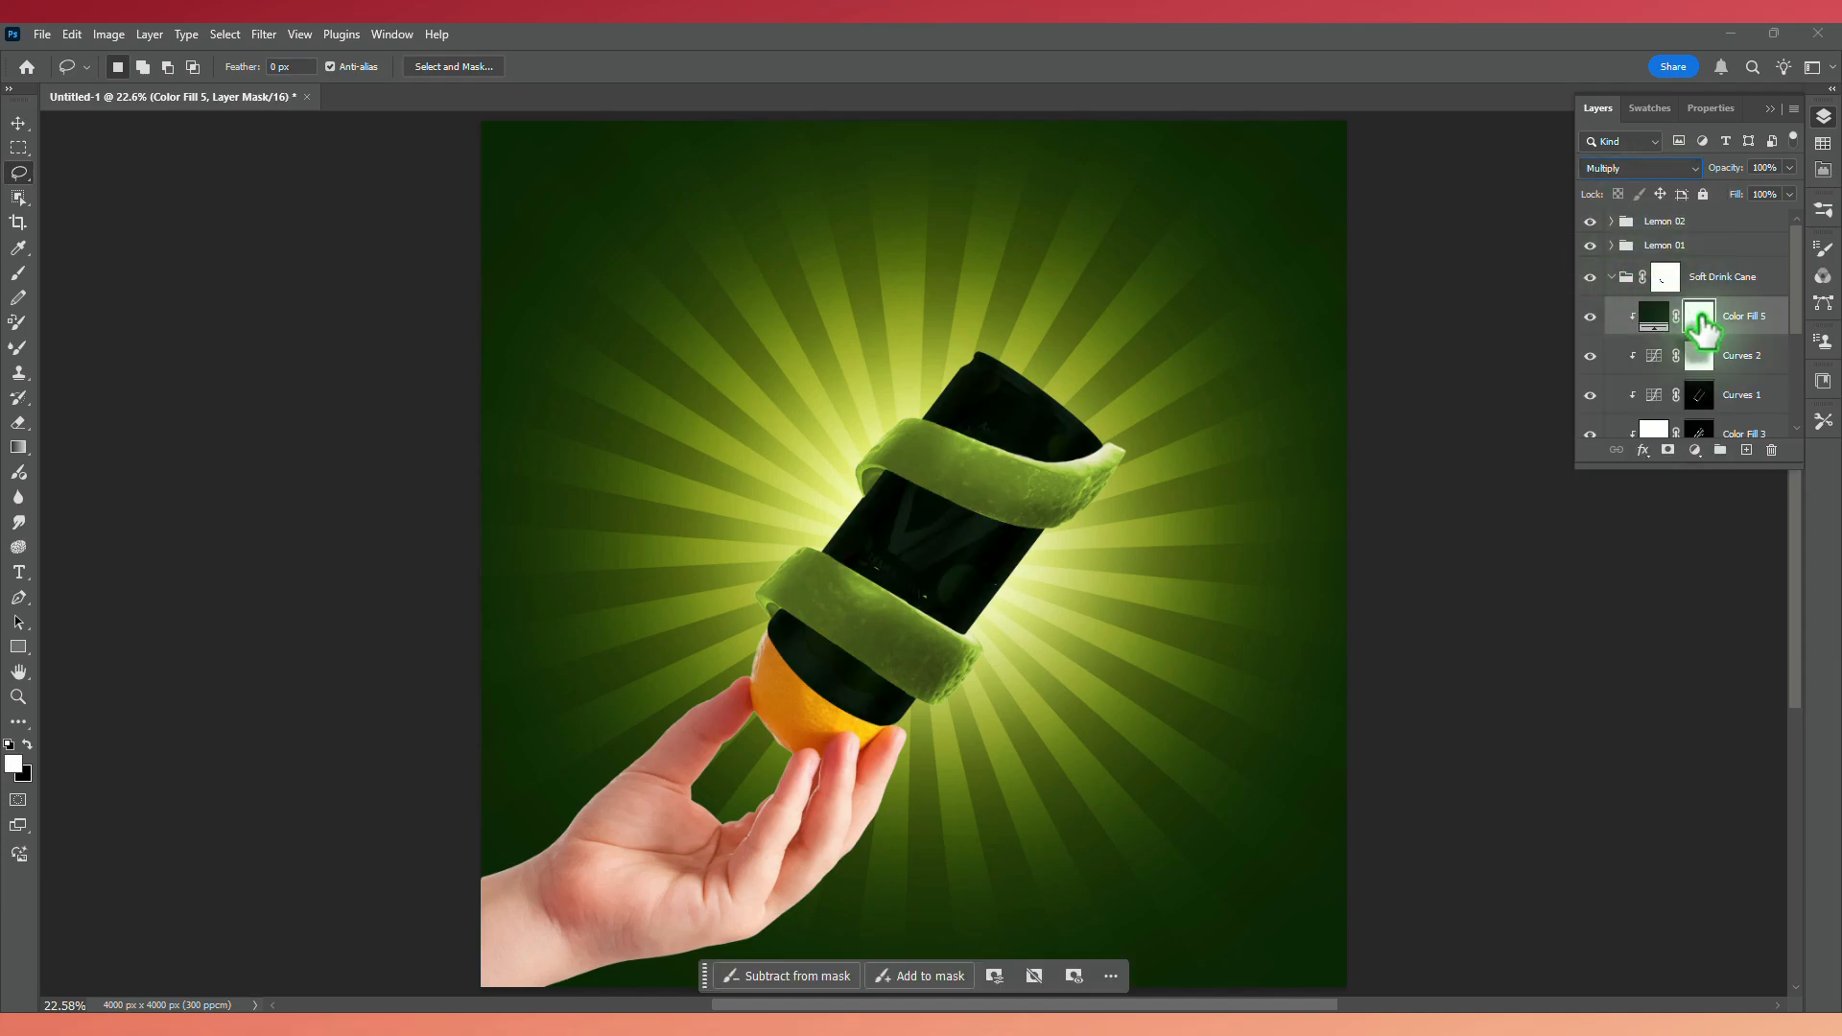
Invert the Color Fill 5 mask to black and paint a thin white line with a 6 px brush along the can's left edge inside the upper peel.
key(ctrl+i)
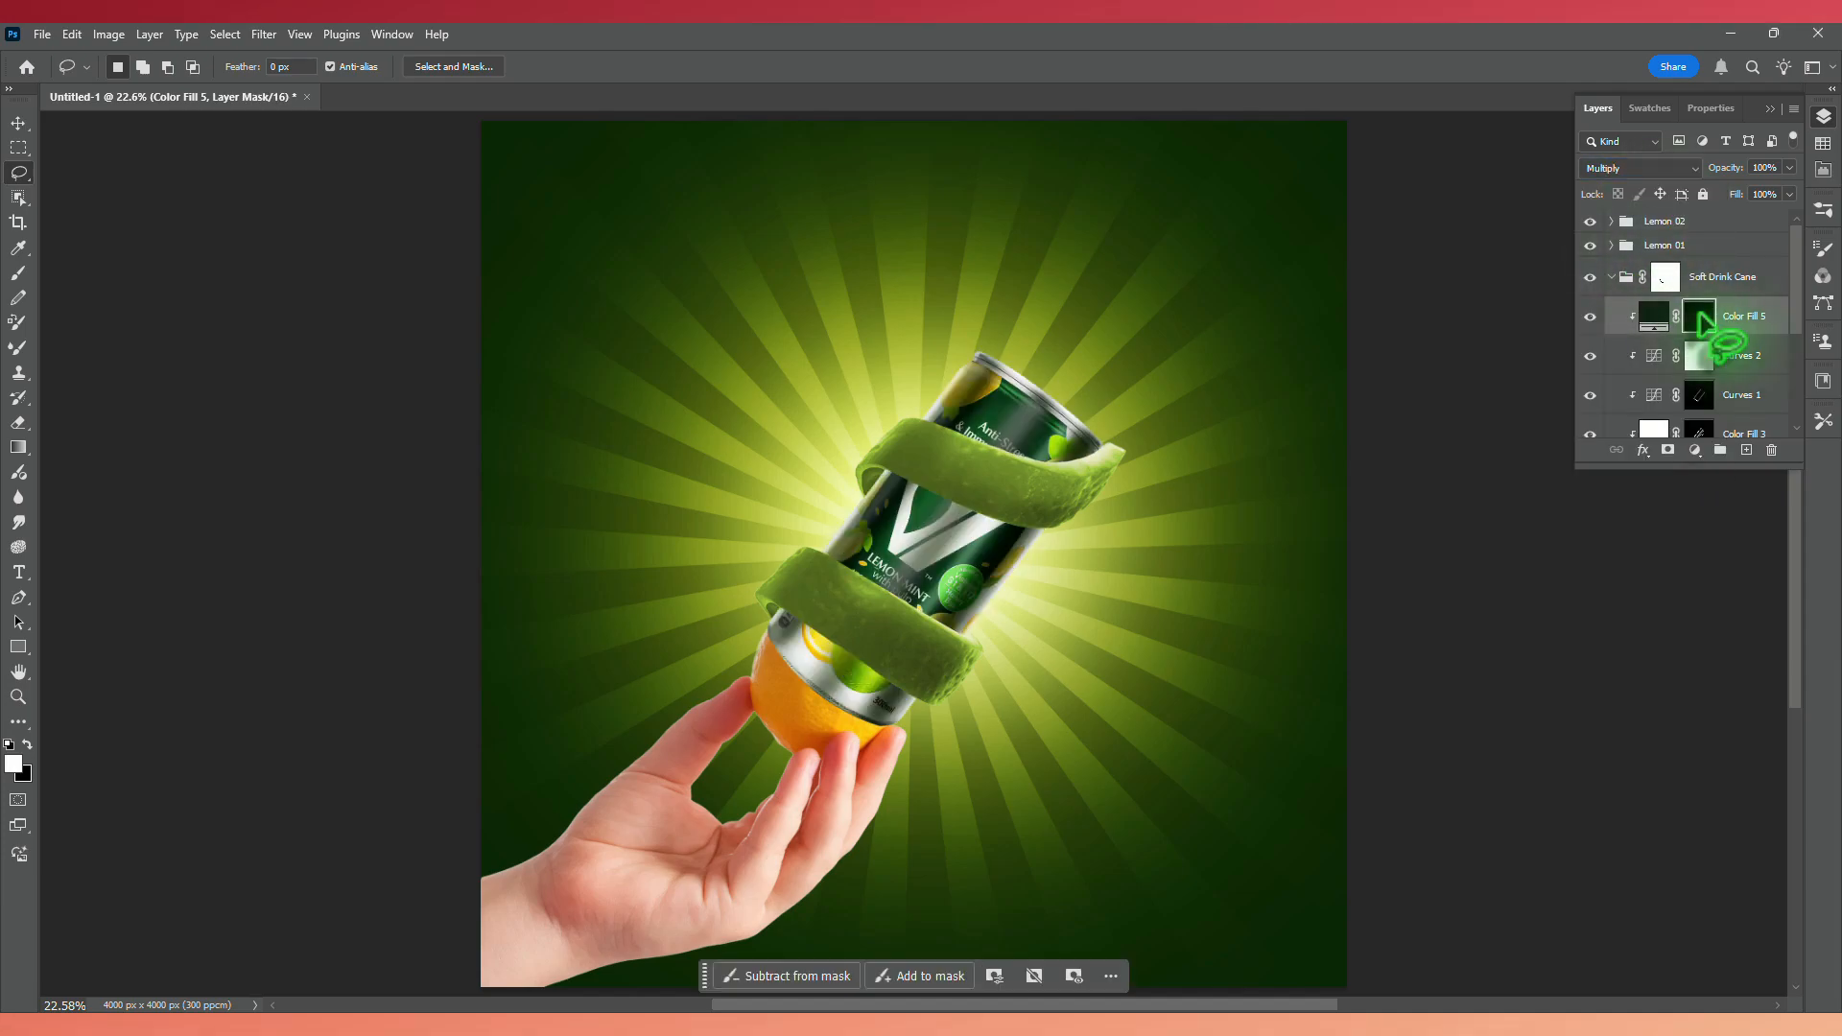
click(18, 274)
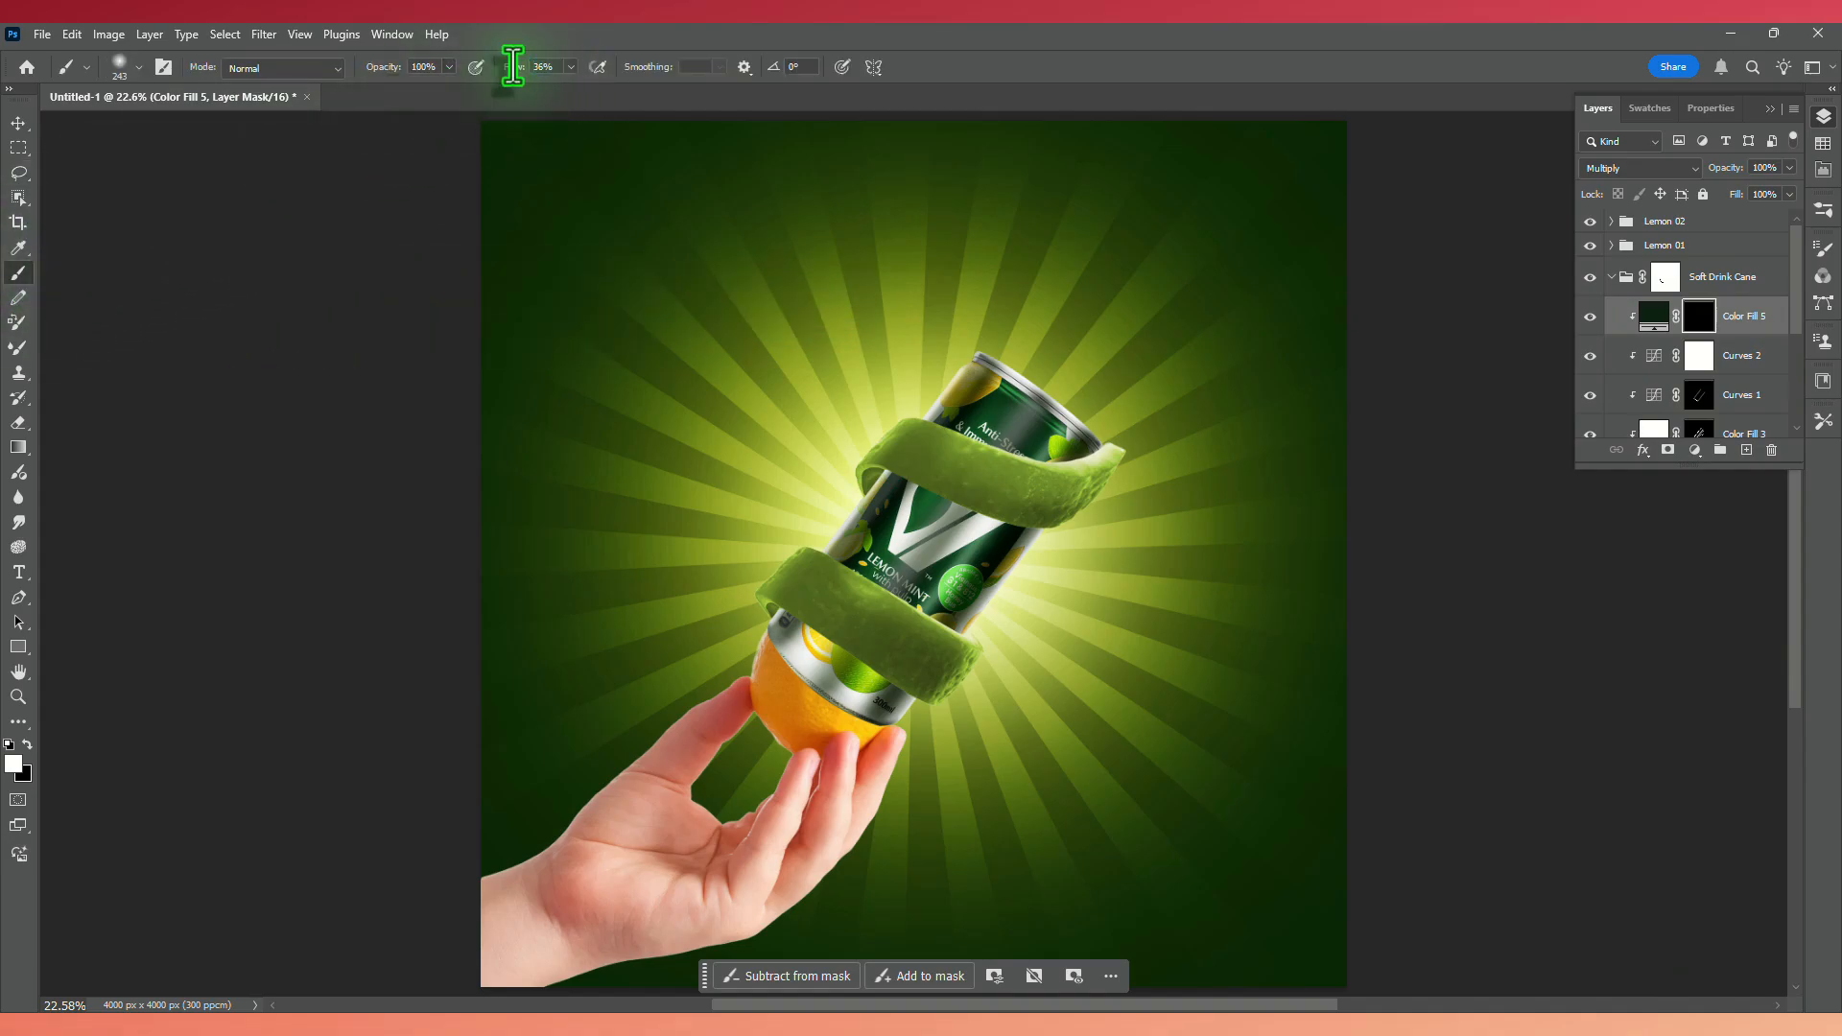
scroll(892, 490, up, 5)
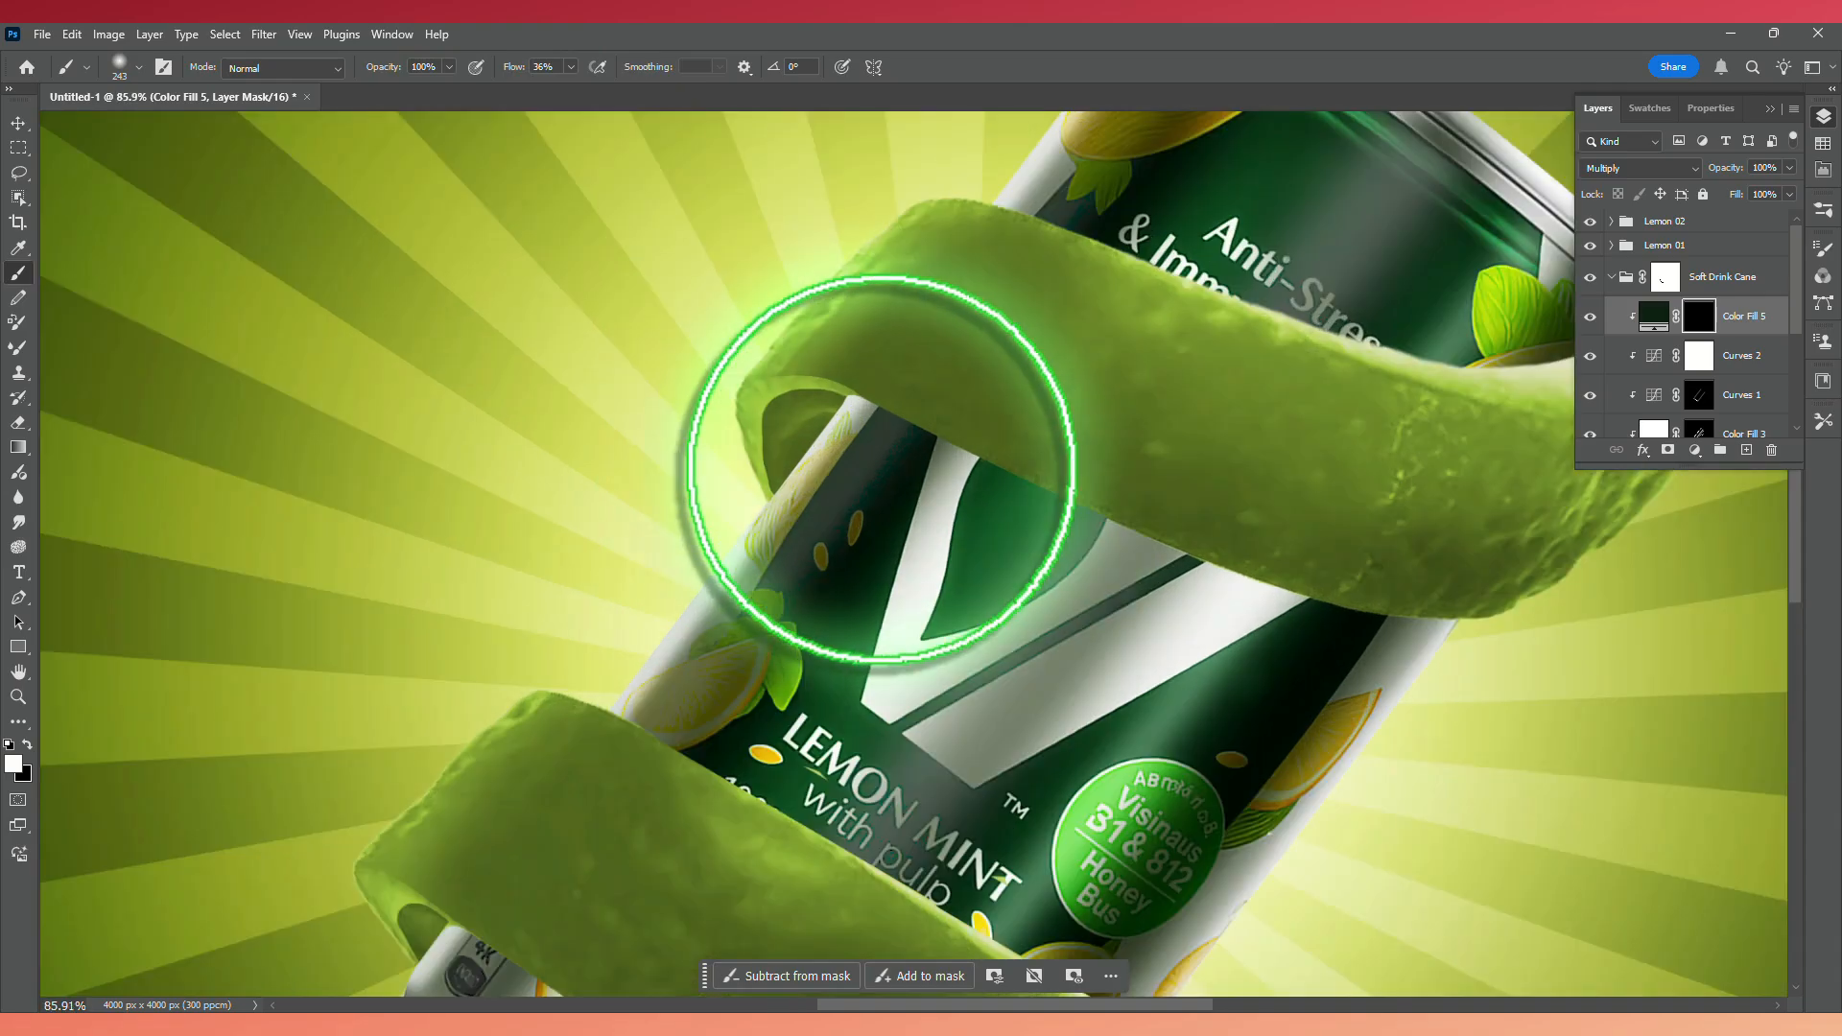
scroll(882, 469, up, 10)
scroll(800, 458, down, 3)
drag(799, 458, 278, 415)
drag(788, 370, 670, 363)
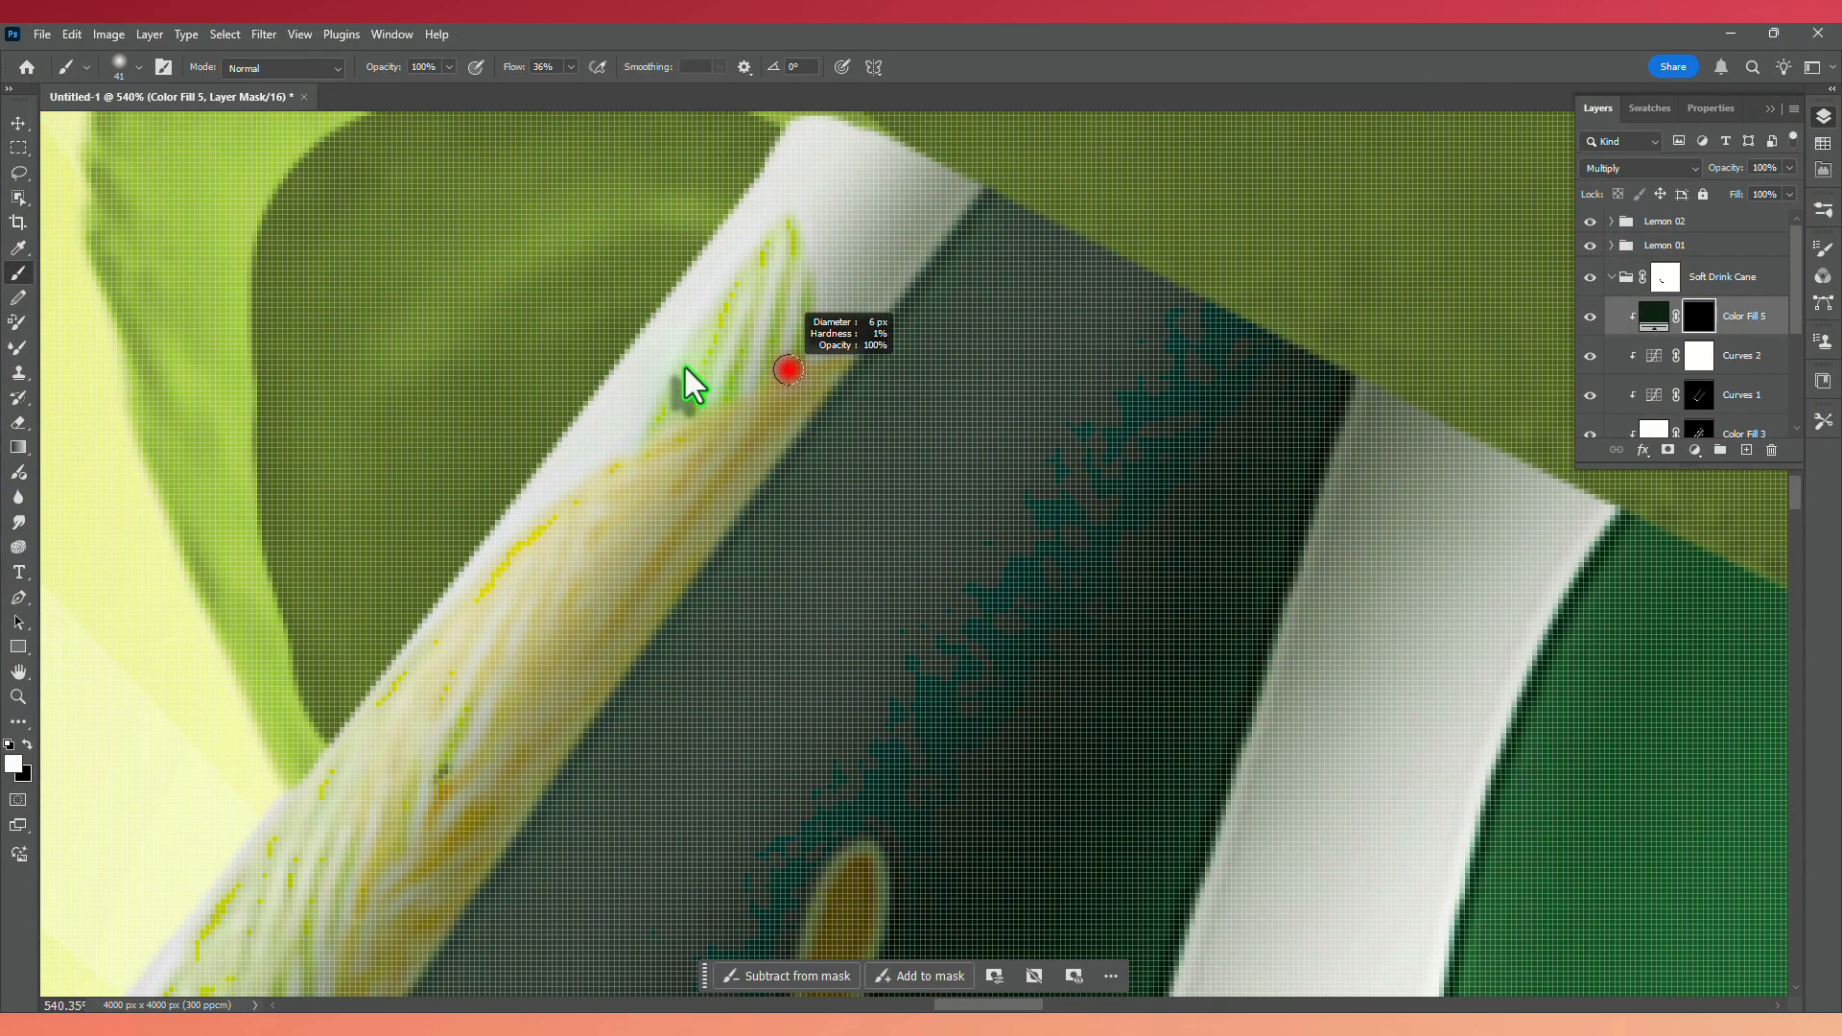
click(789, 133)
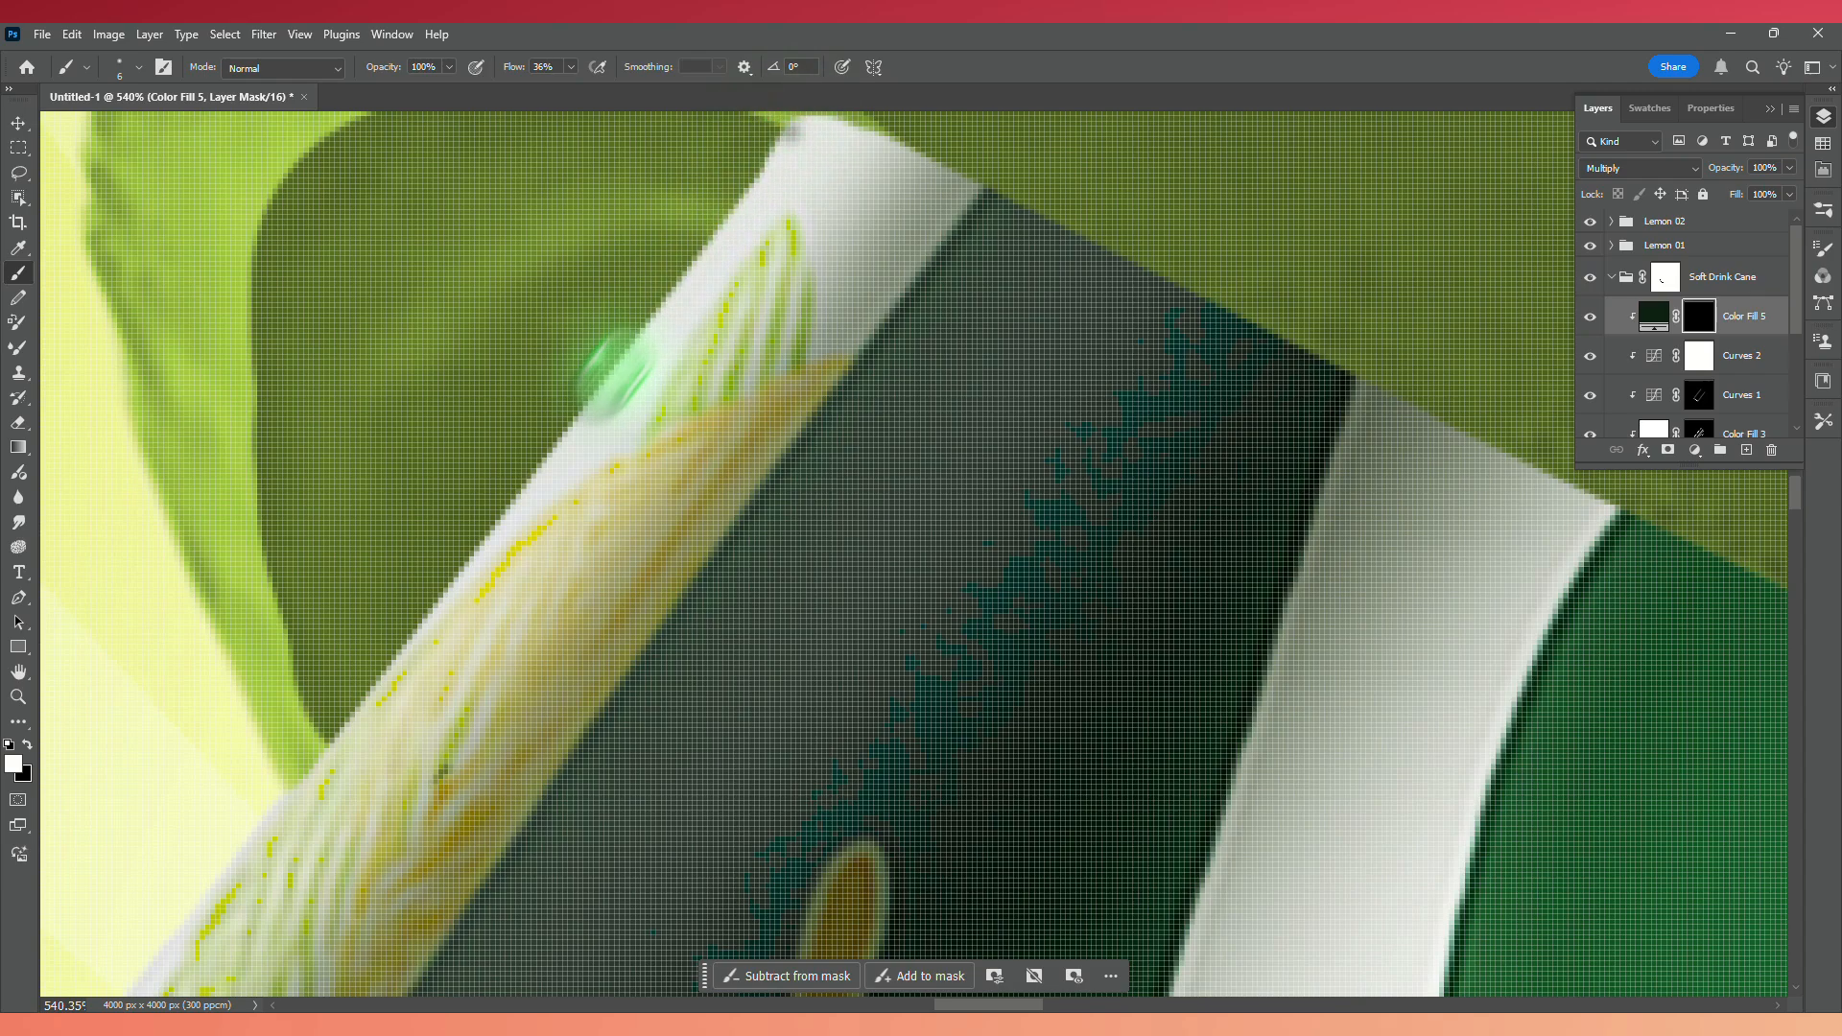
shift+click(337, 744)
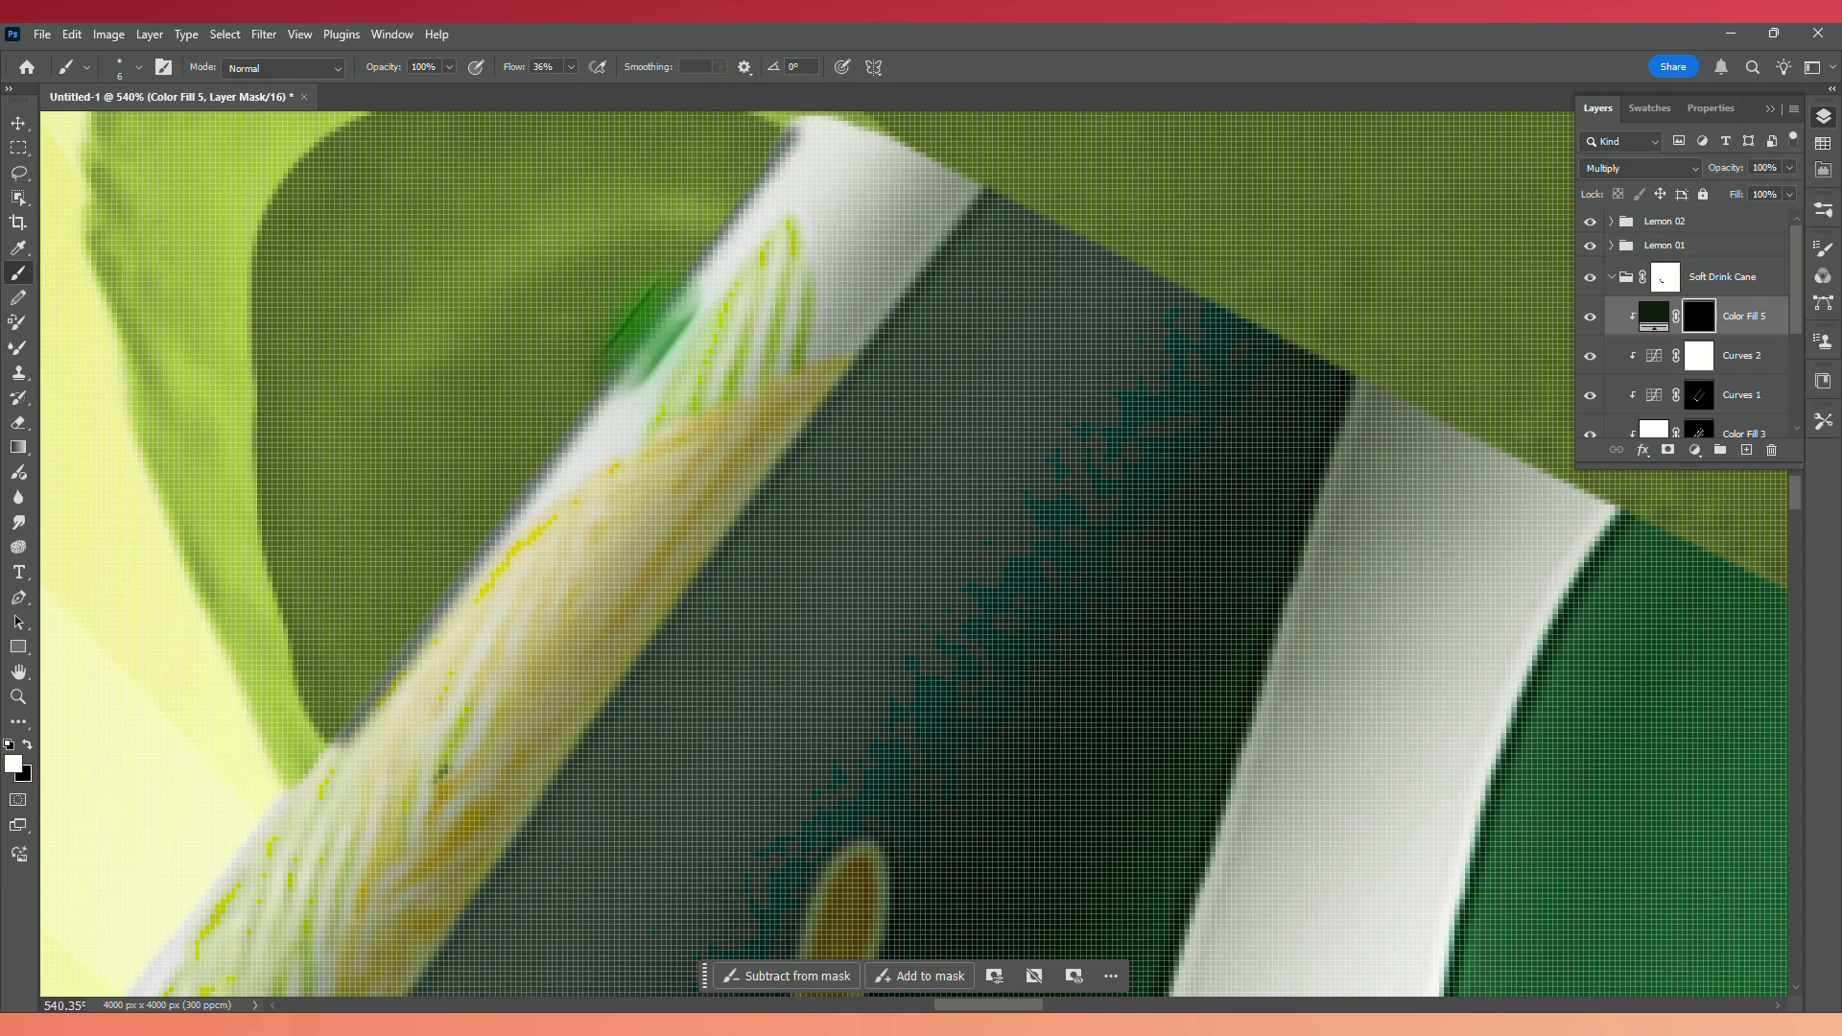
click(802, 129)
shift+click(355, 747)
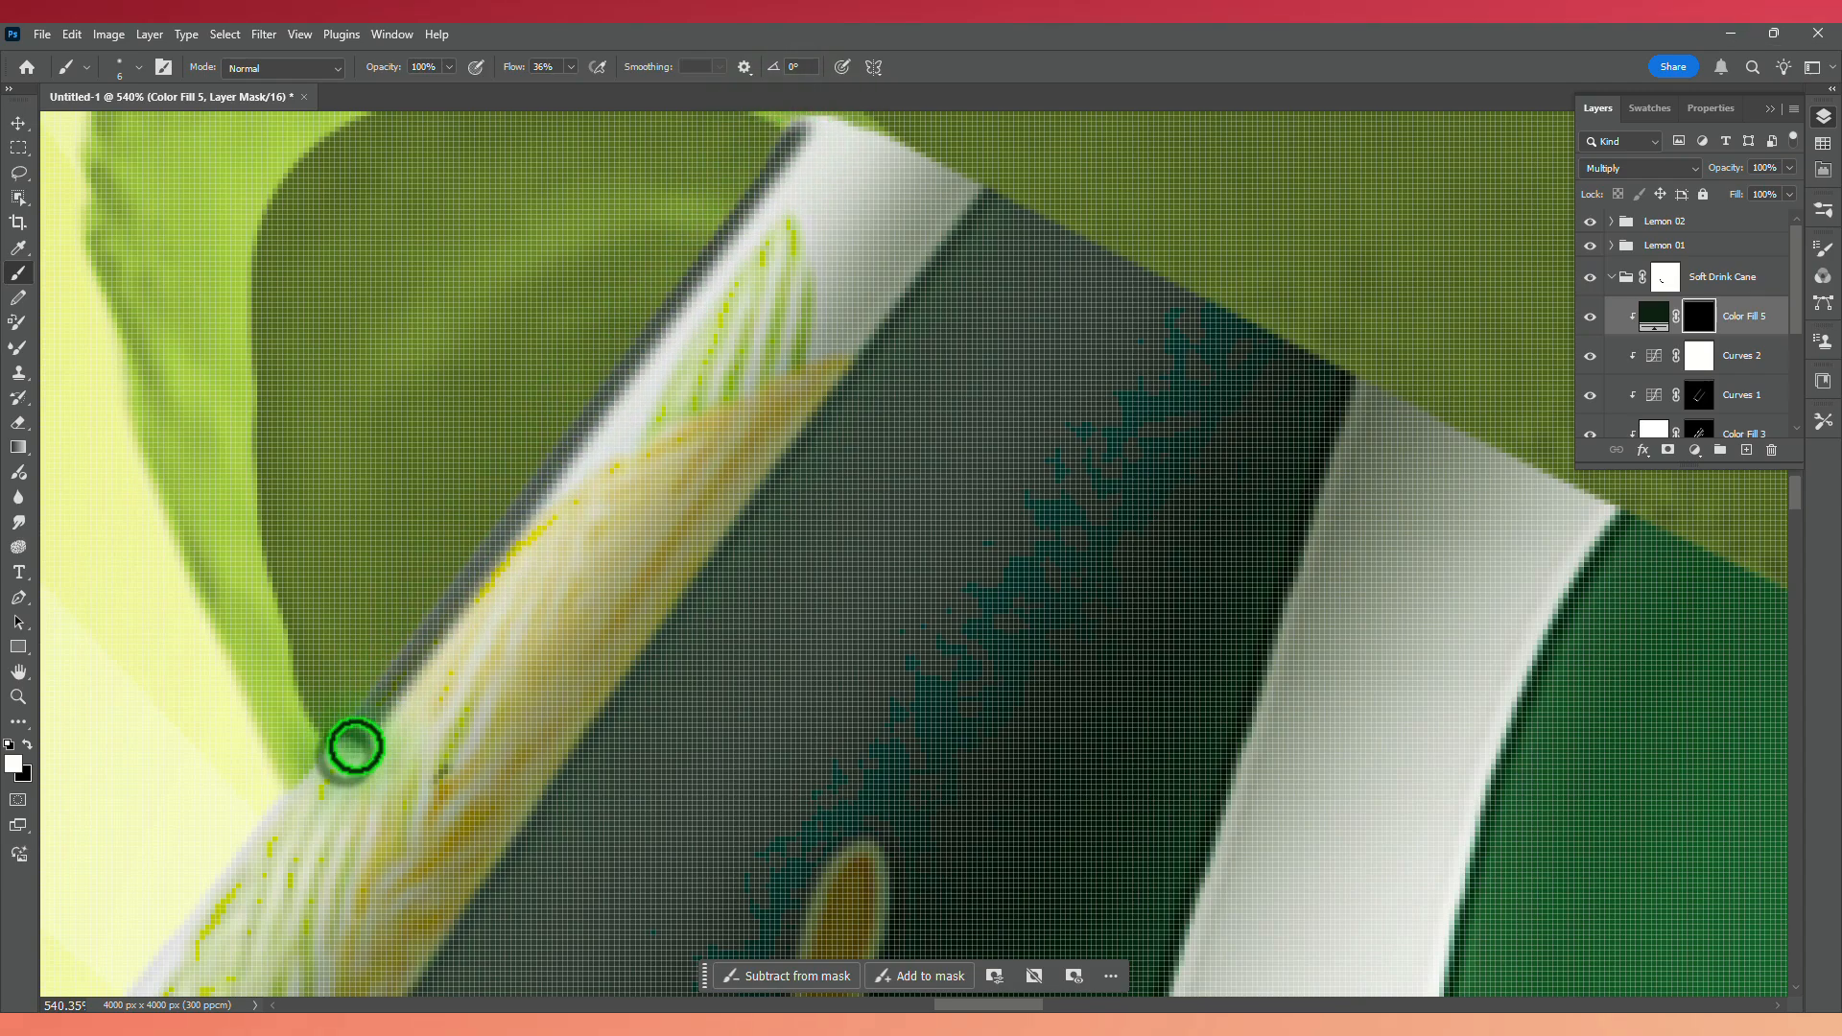
Paint a contact shadow on the can with a 16 px brush, starting along the left part of the upper peel's lower edge.
scroll(355, 747, down, 3)
alt+right_click(615, 386)
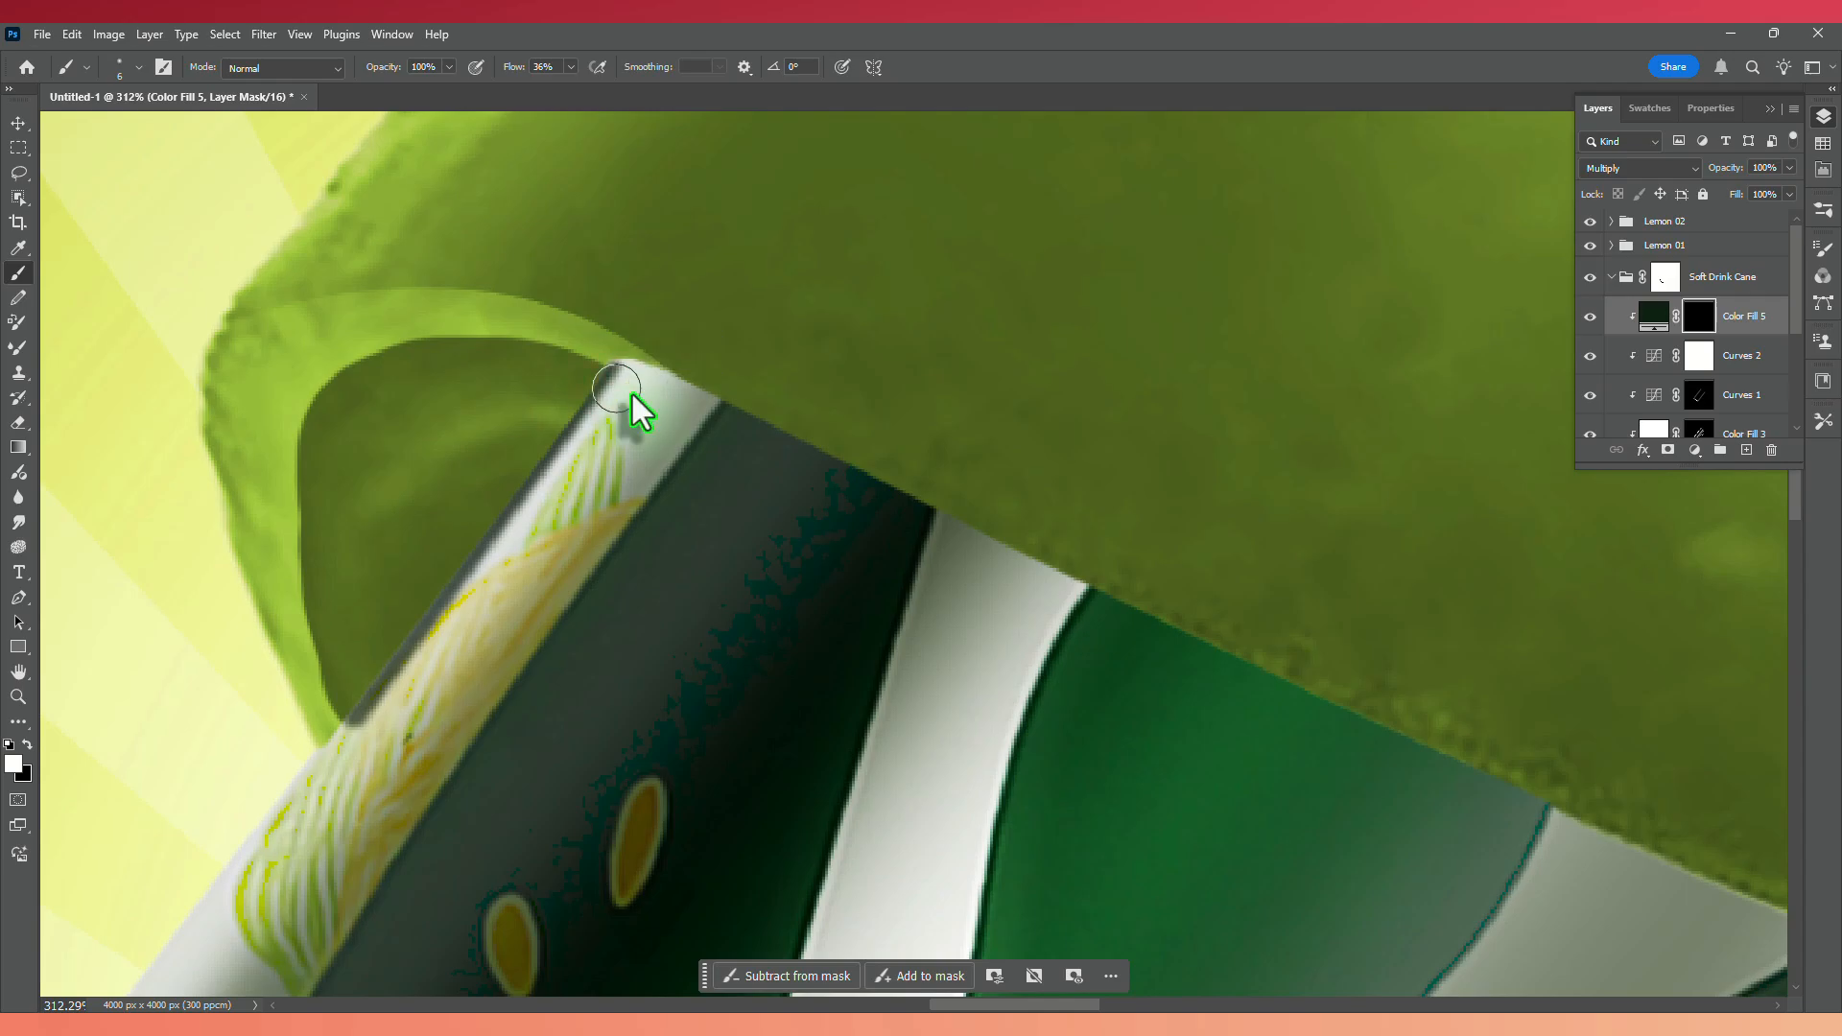
mouse_move(820, 448)
mouse_down()
mouse_move(989, 534)
mouse_move(700, 429)
mouse_move(902, 499)
mouse_up()
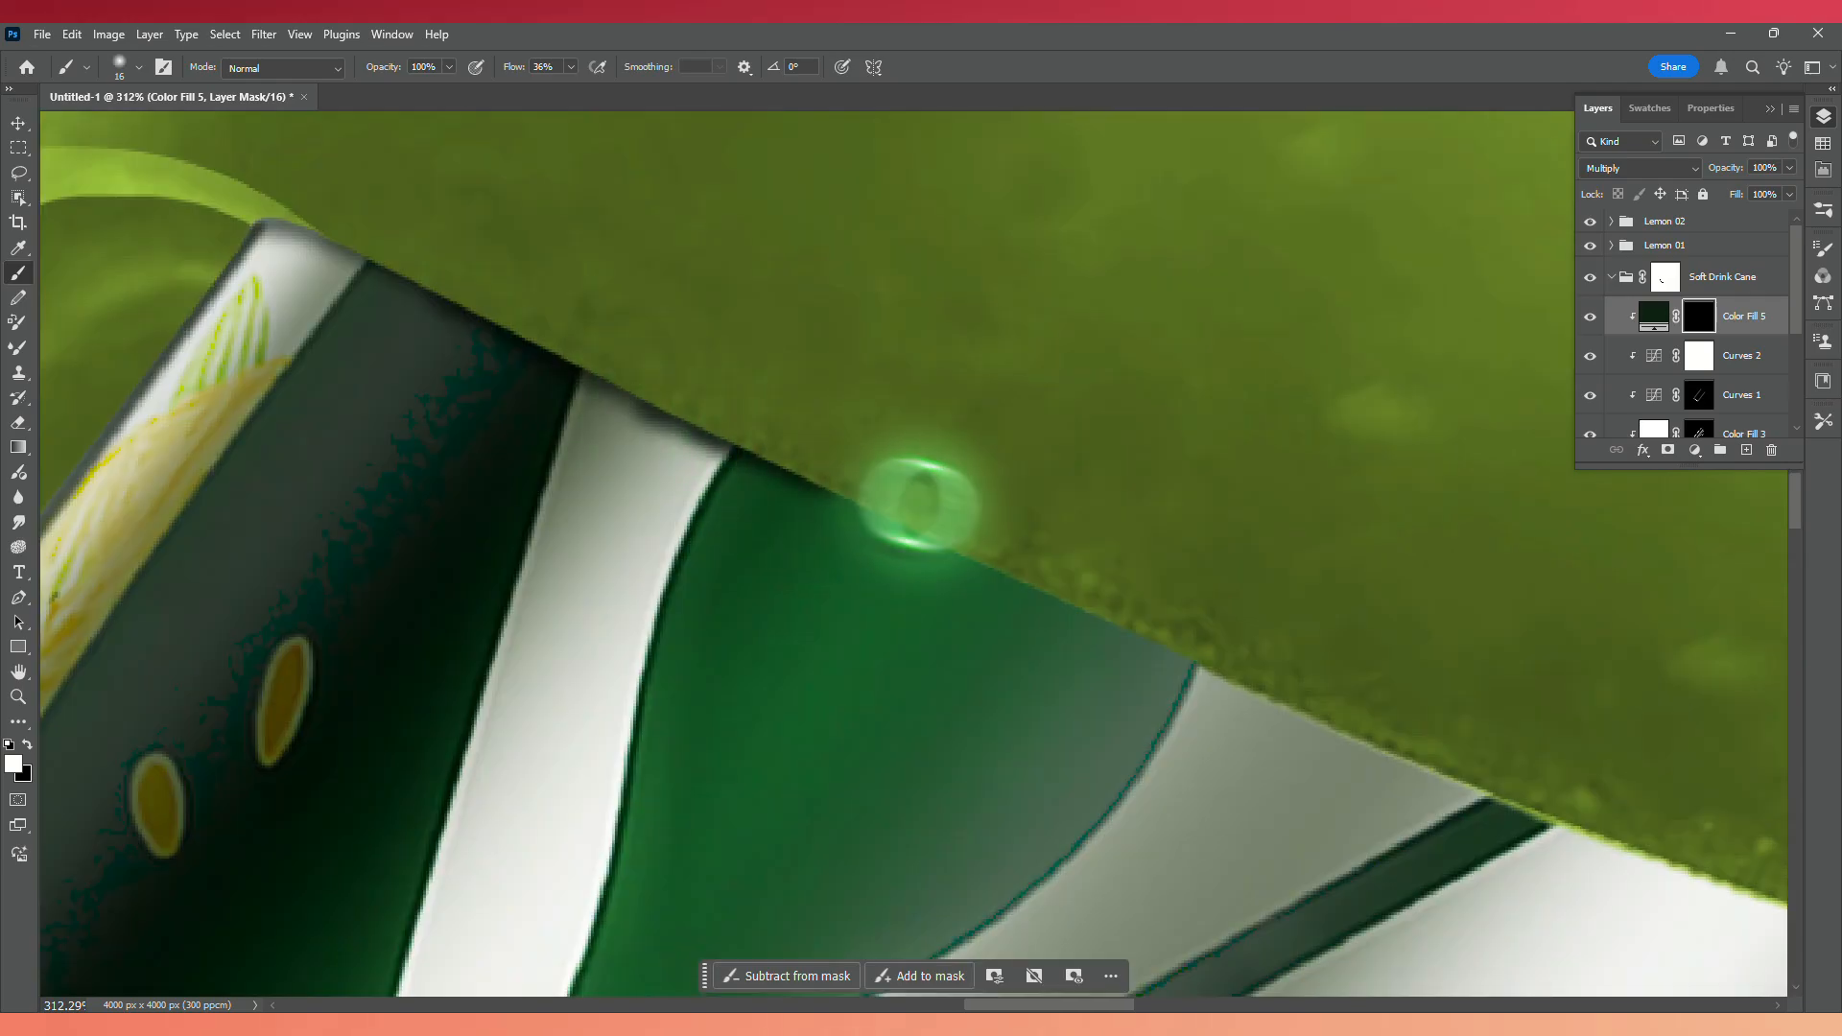
drag(760, 441, 563, 329)
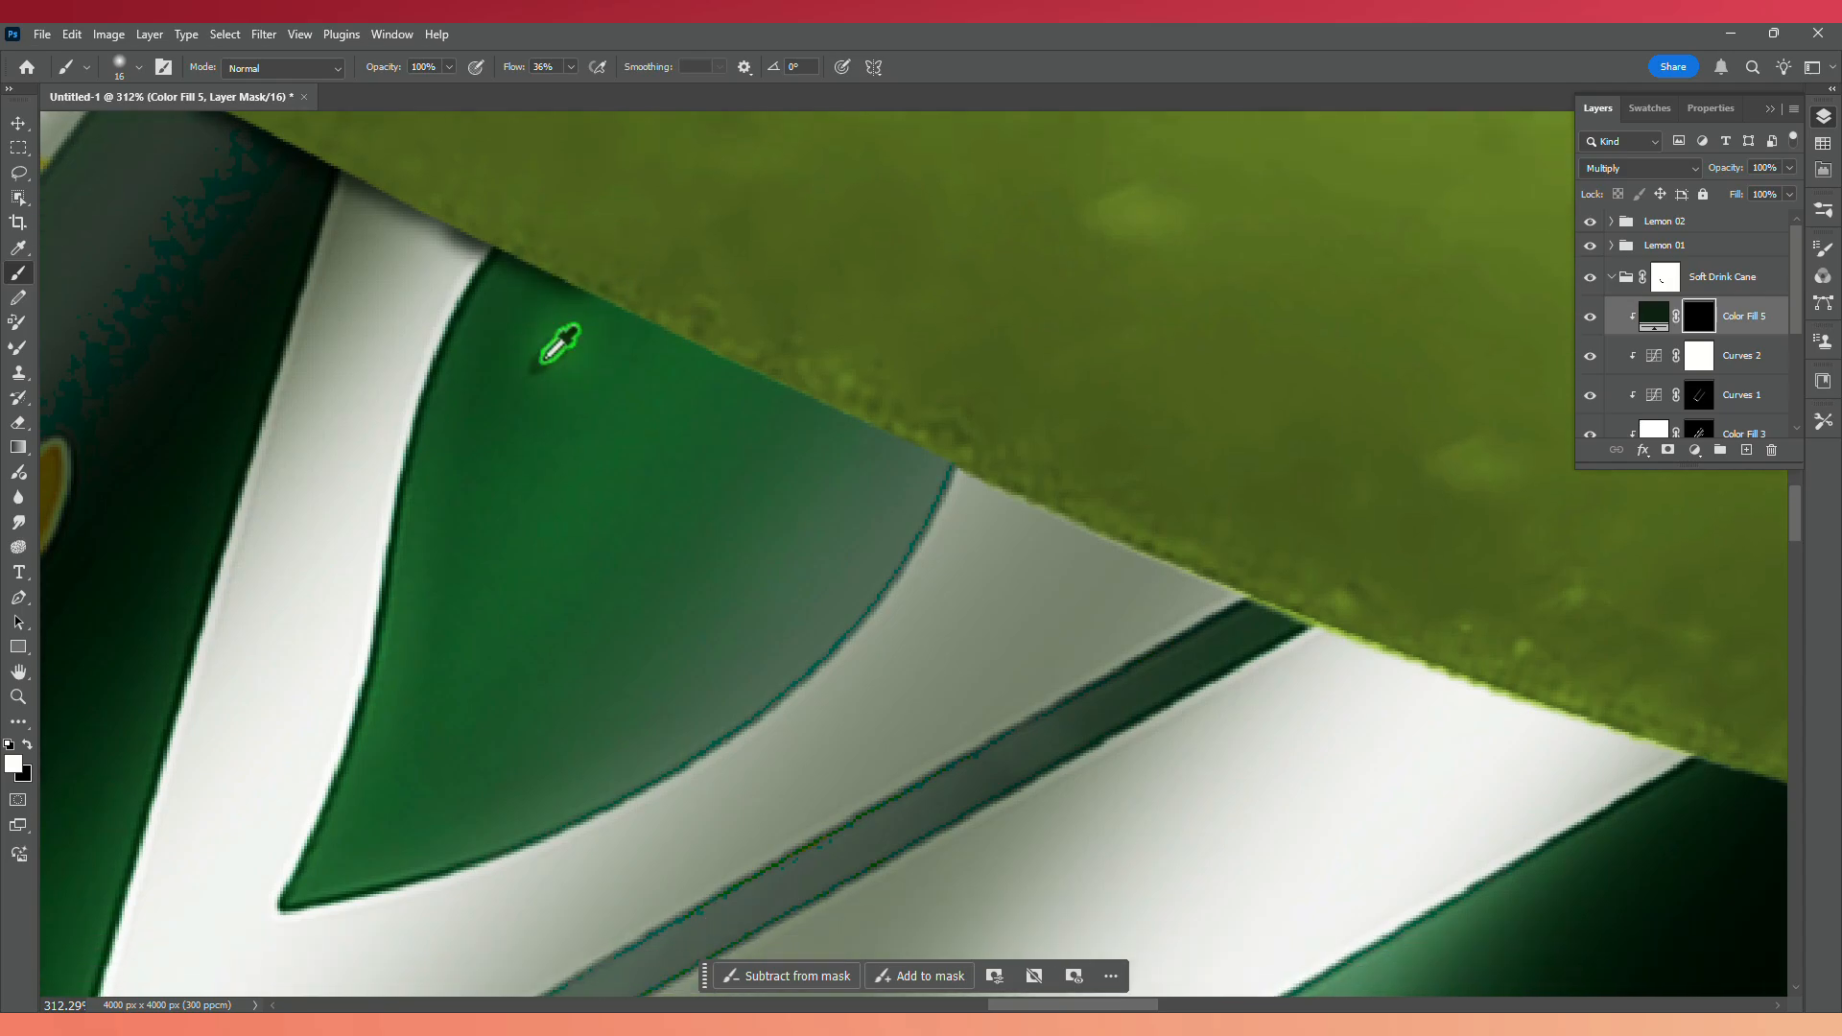
Enlarge the brush and extend the shadow along the upper peel's lower edge across the V logo to the can's right side.
scroll(543, 360, down, 4)
key(bracketright)
key(bracketright)
key(bracketright)
key(bracketright)
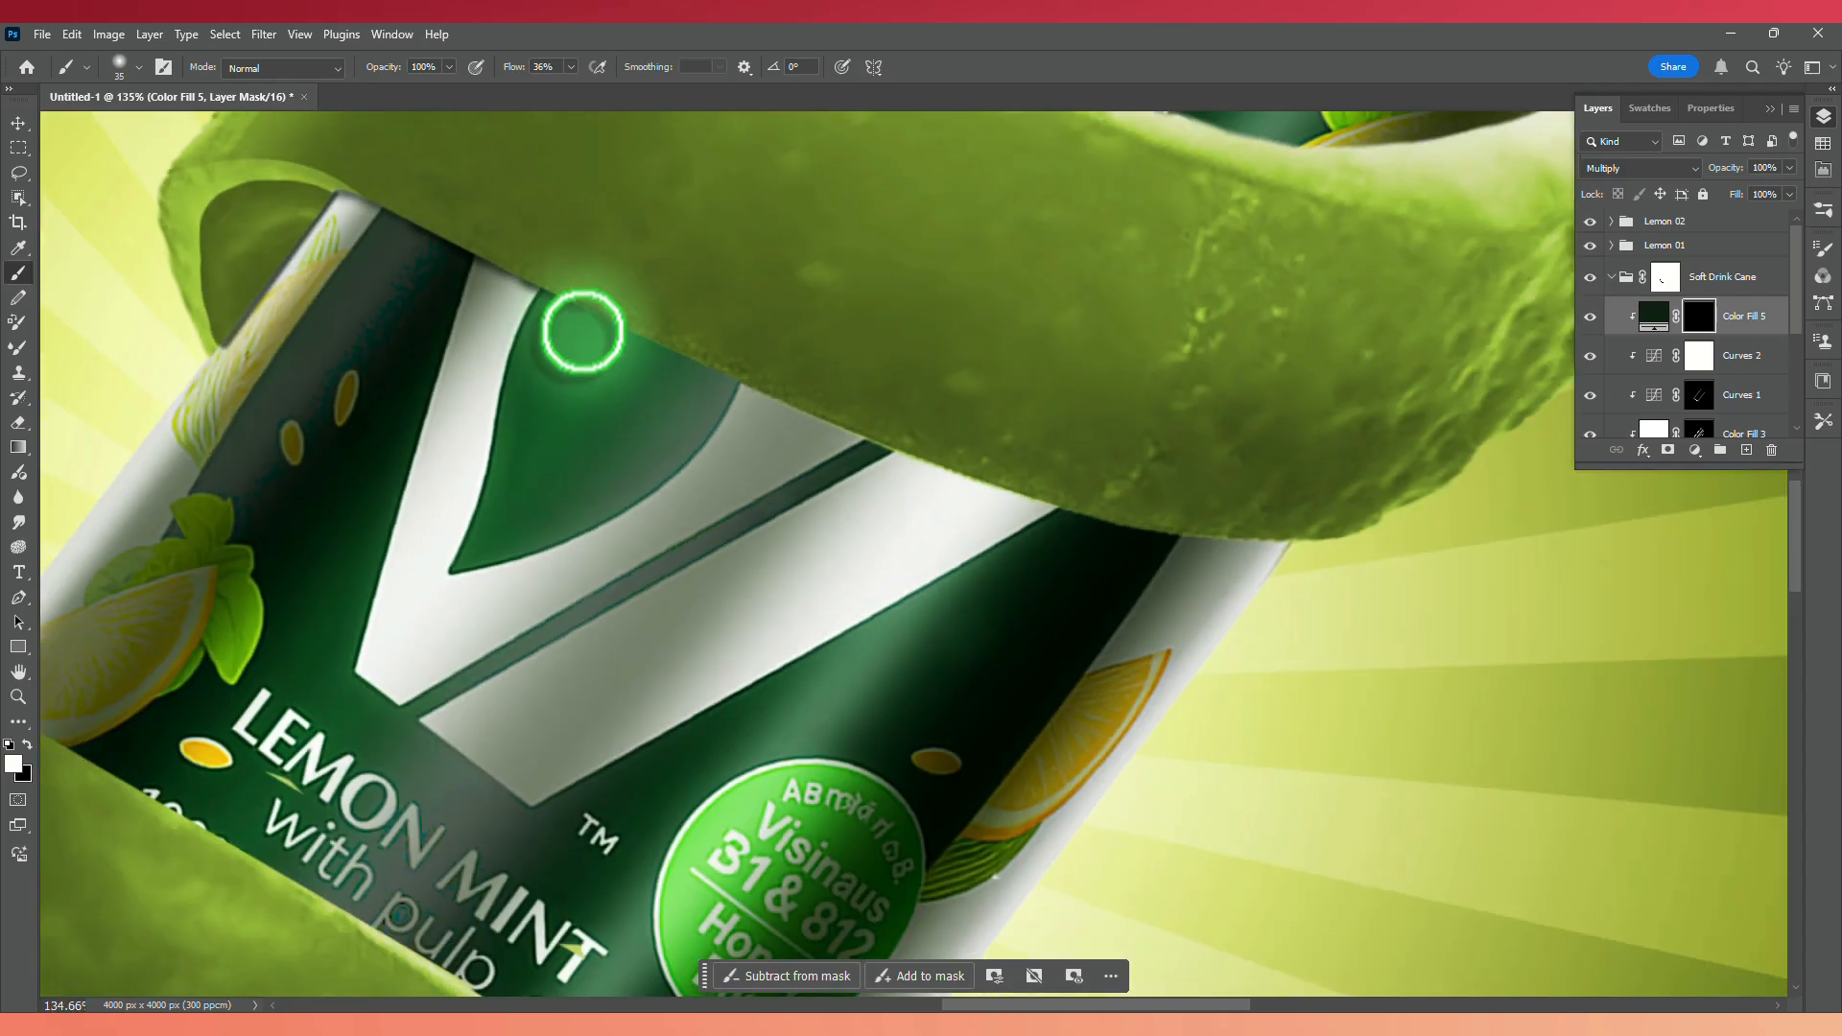
mouse_move(778, 387)
mouse_down()
mouse_move(1048, 505)
mouse_move(1230, 547)
mouse_move(1328, 533)
mouse_up()
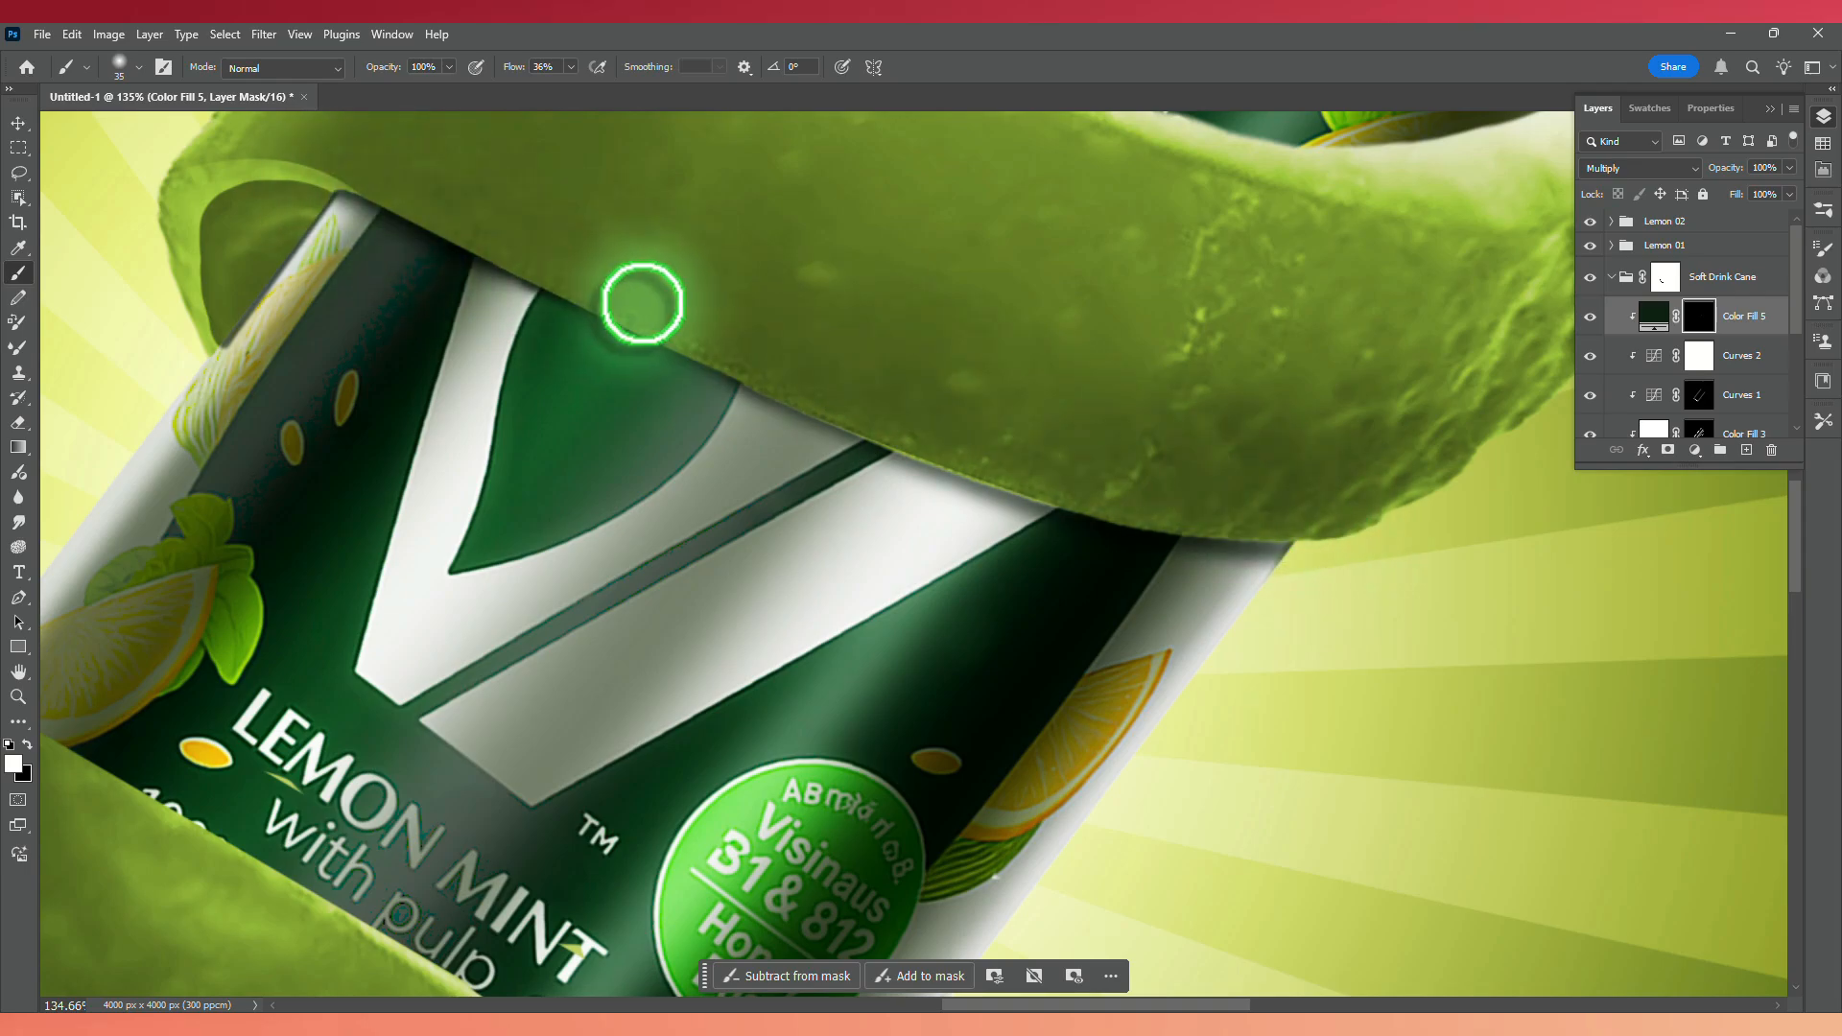
Deepen the shadow under the whole upper peel by painting white on the Color Fill 5 mask with a 56 px brush.
drag(338, 418, 360, 415)
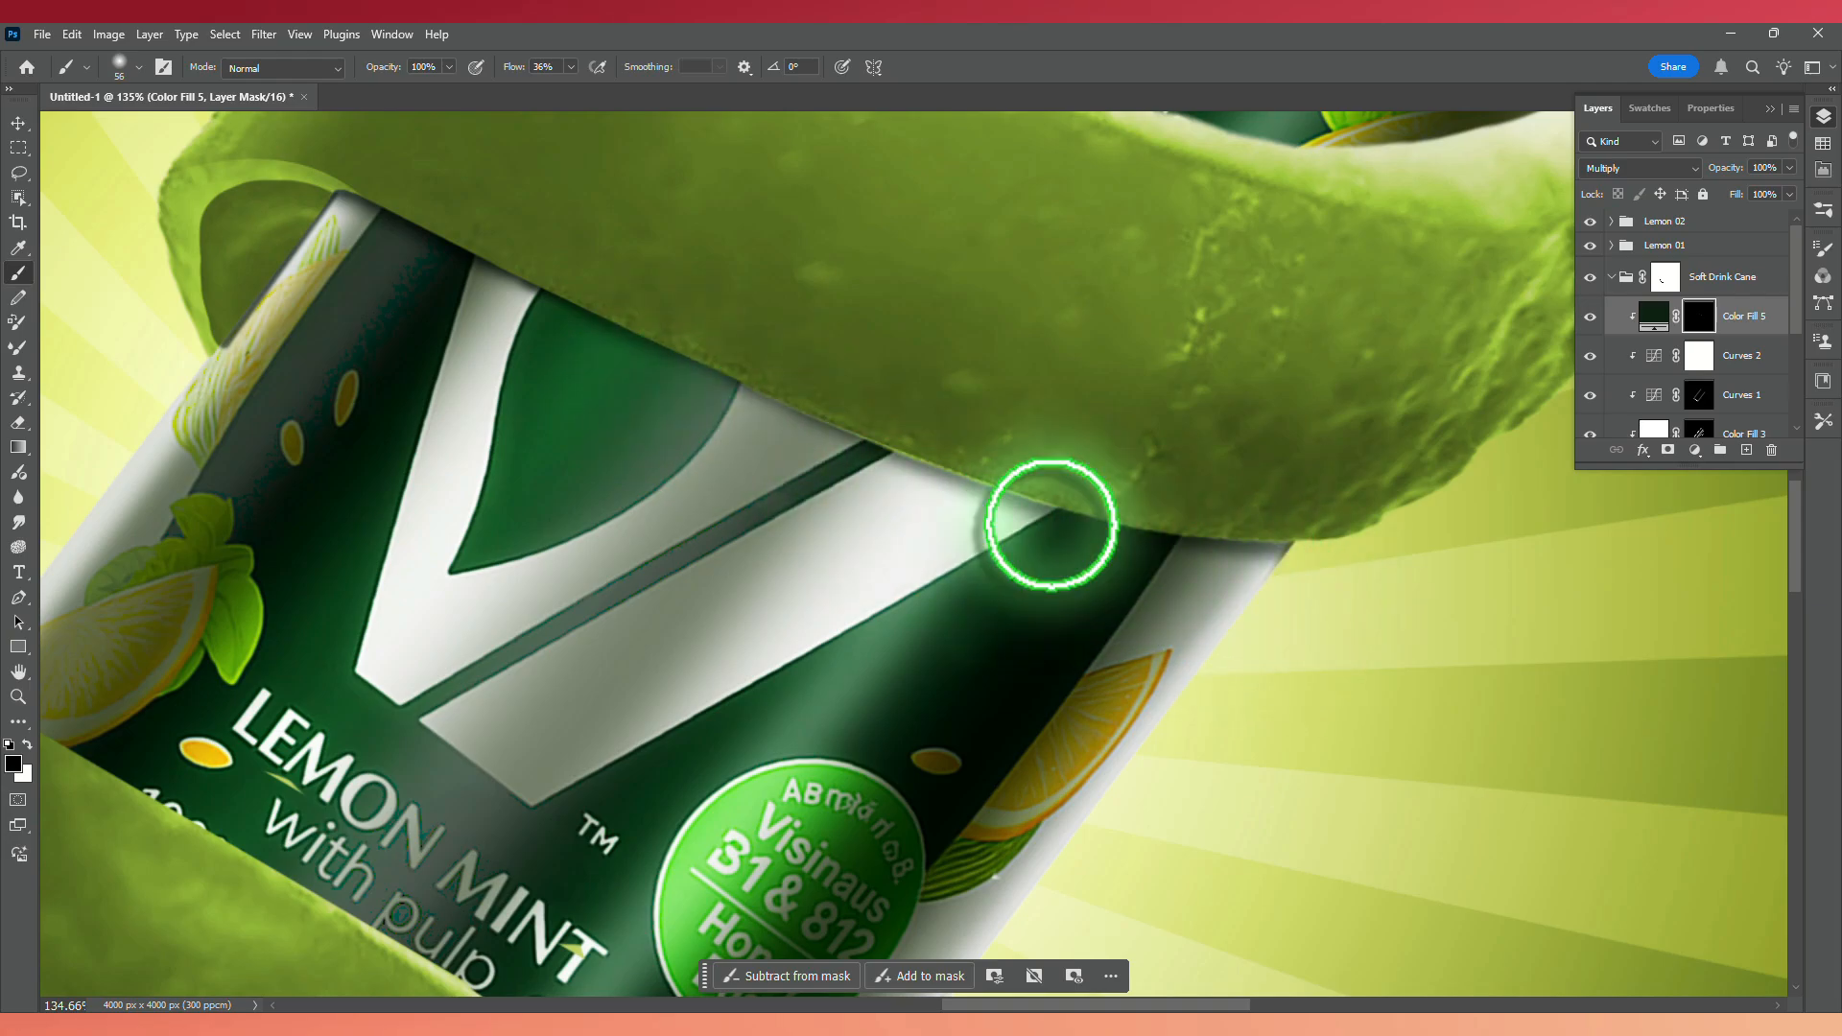
key(ctrl+0)
scroll(1050, 524, up, 4)
scroll(1051, 524, up, 2)
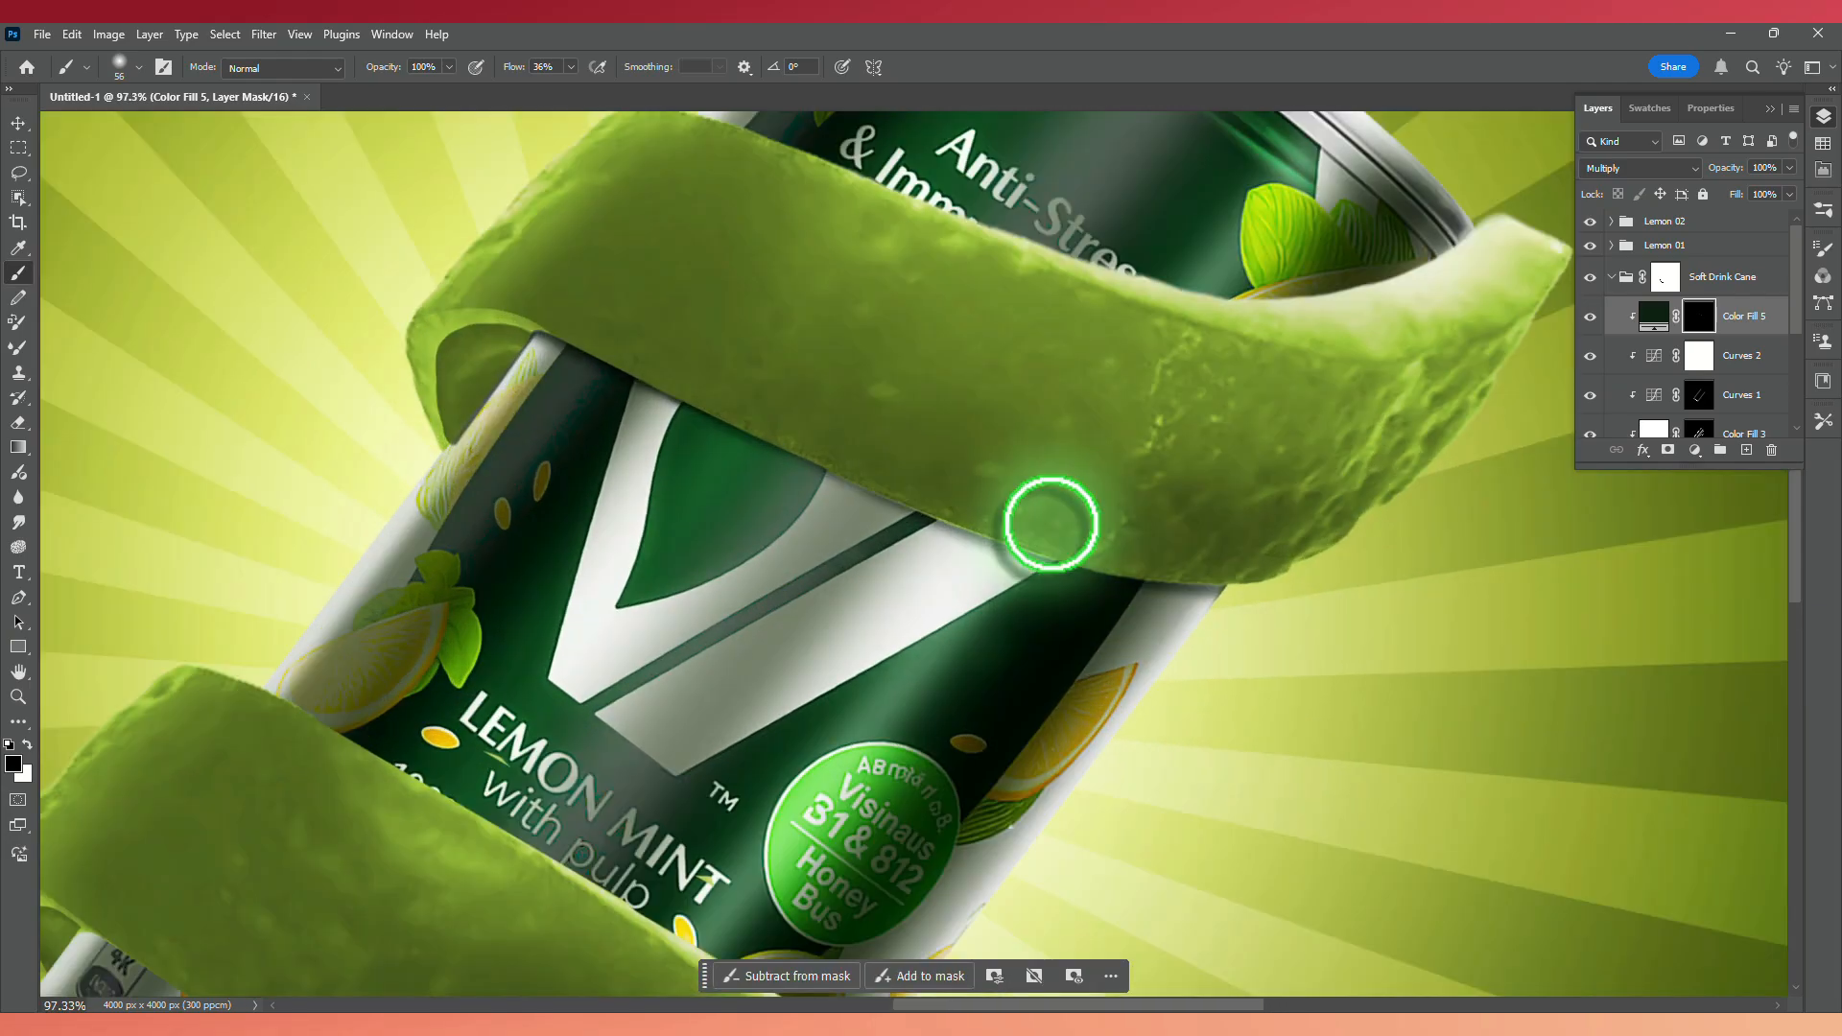
click(27, 744)
mouse_move(585, 422)
mouse_down()
mouse_move(666, 391)
mouse_move(1102, 563)
mouse_move(1287, 605)
mouse_up()
click(27, 744)
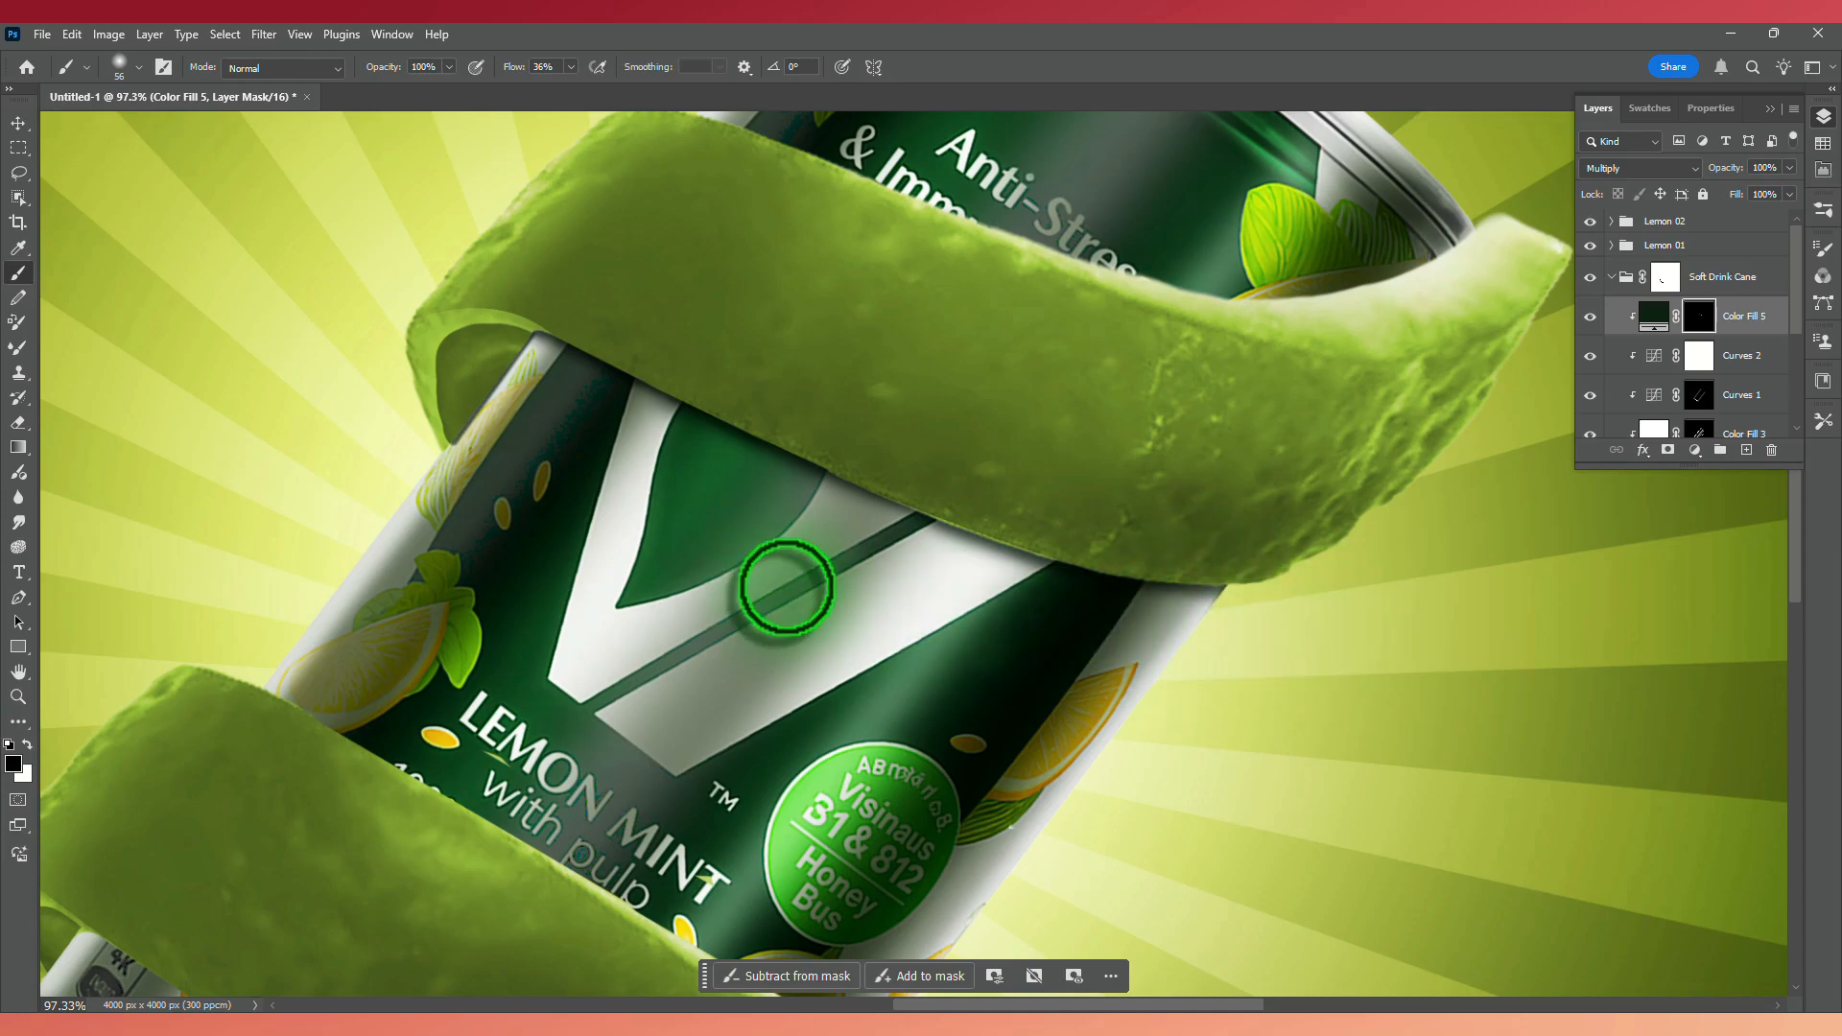
Set the brush flow to 22%, brush a wider soft shadow beneath the upper peel, and switch to black at 38% opacity.
click(25, 740)
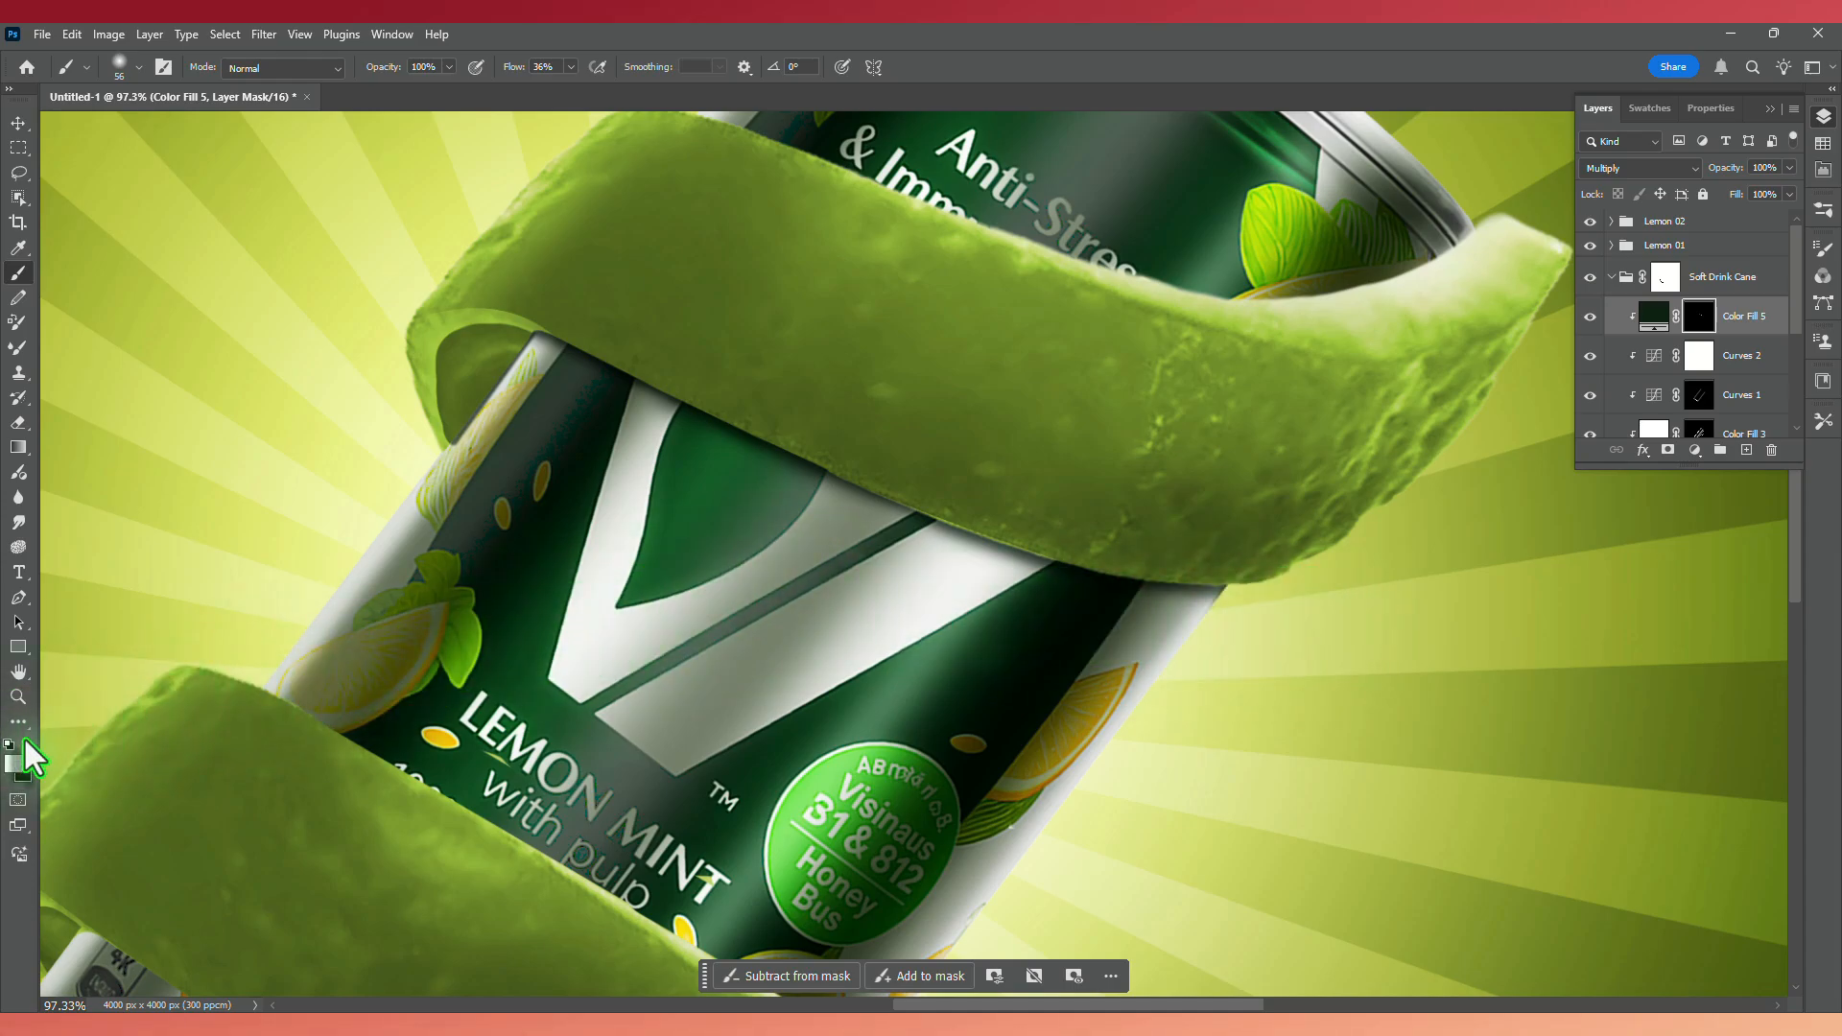
click(570, 66)
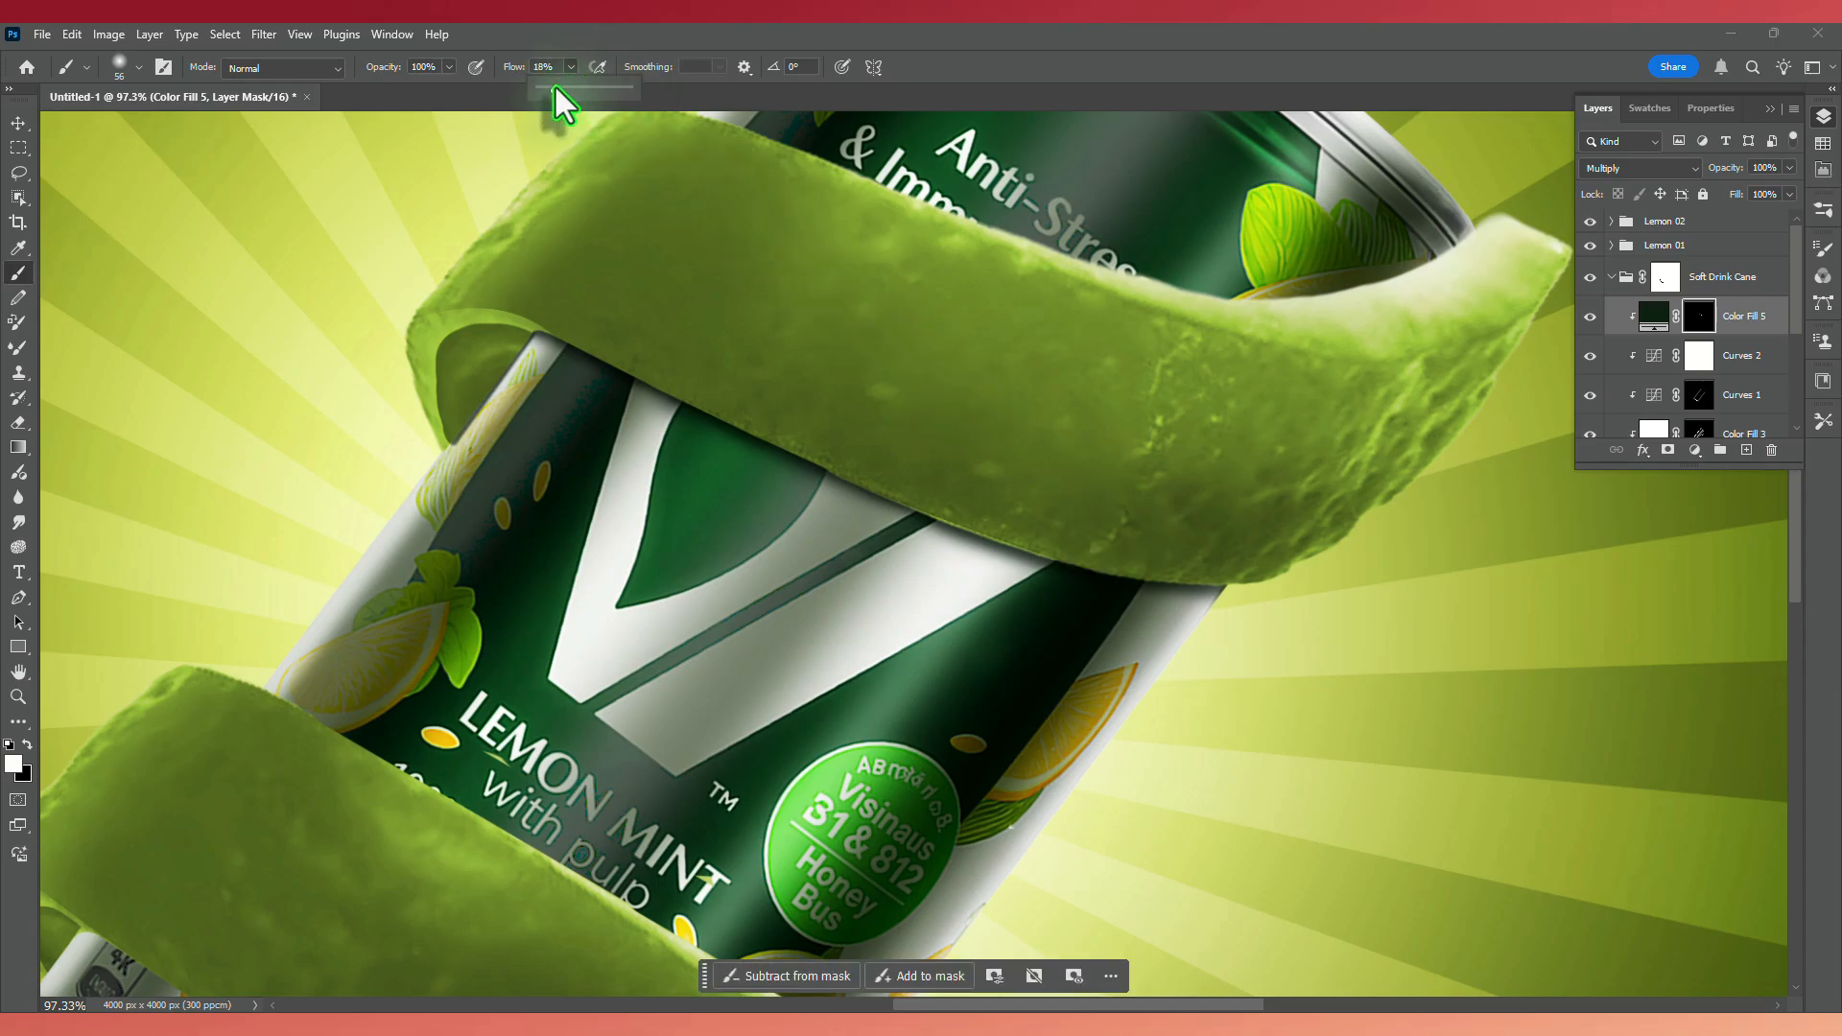
drag(561, 88, 558, 89)
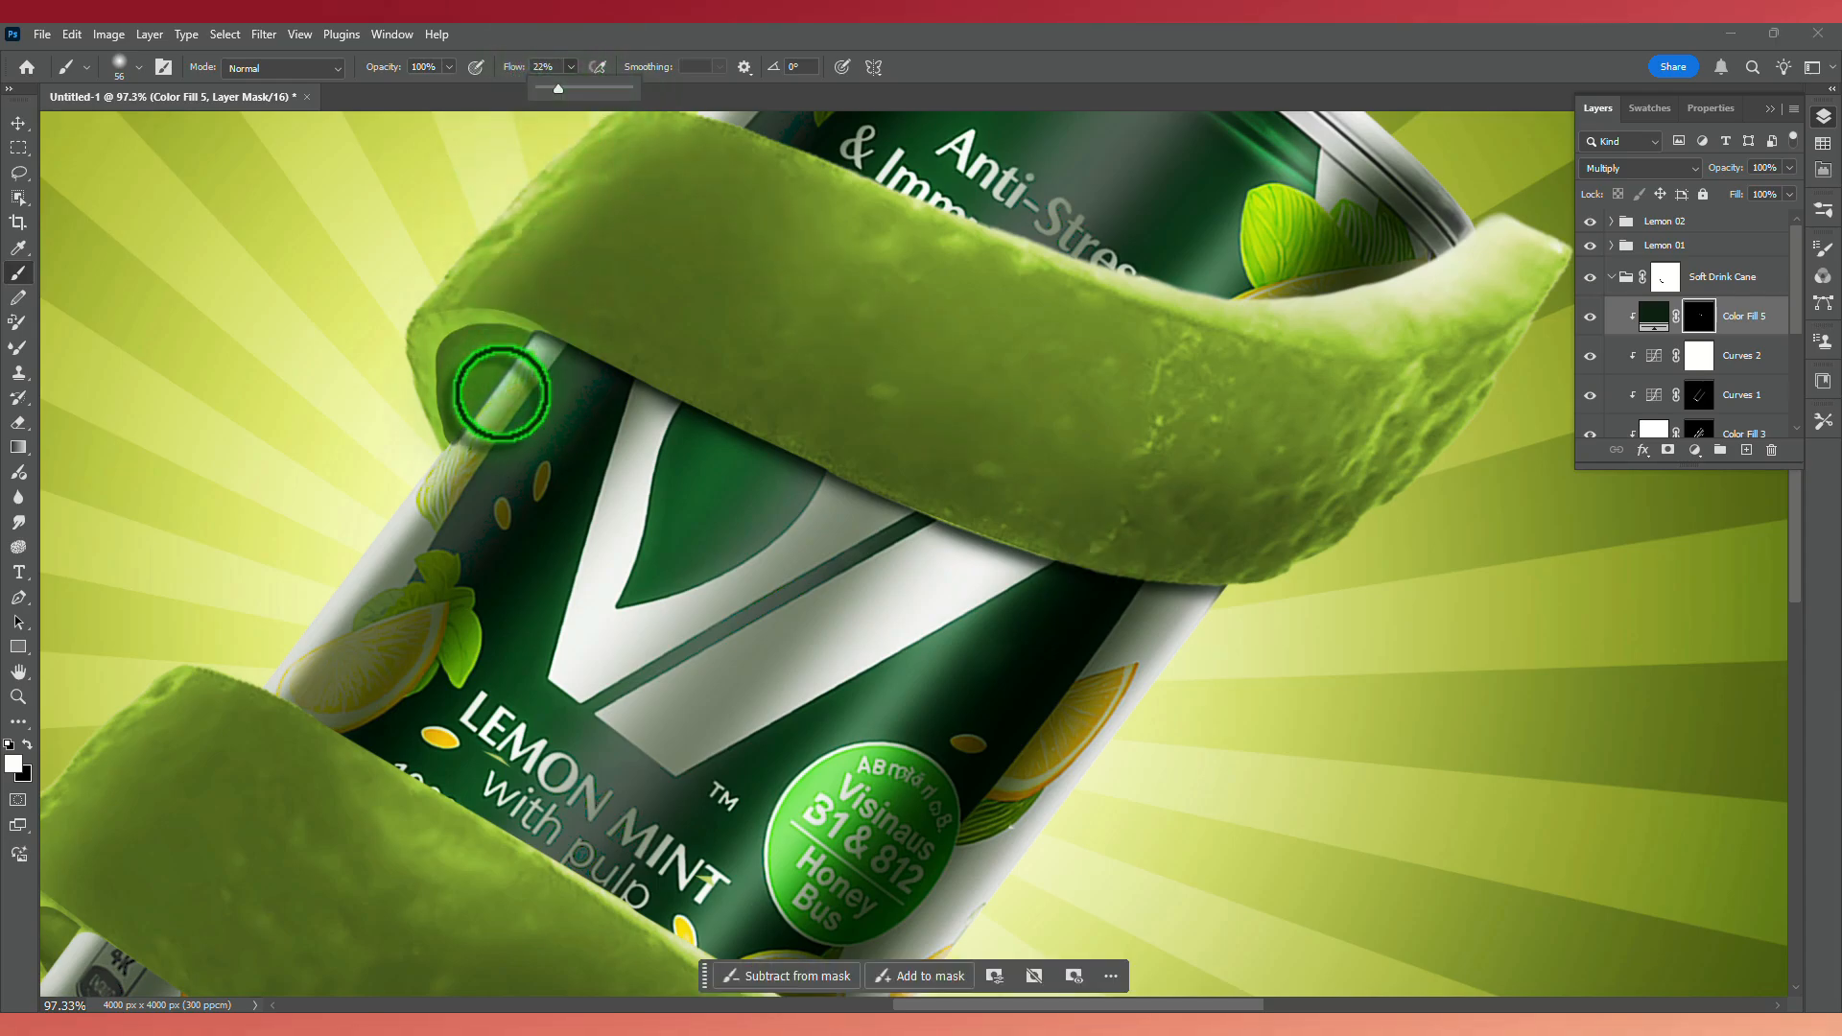
mouse_move(539, 393)
mouse_down()
mouse_move(493, 383)
mouse_move(594, 421)
mouse_move(535, 357)
mouse_move(604, 388)
mouse_move(494, 441)
mouse_move(550, 452)
mouse_move(567, 389)
mouse_move(1095, 529)
mouse_move(858, 462)
mouse_move(901, 505)
mouse_up()
key(x)
key(3)
key(8)
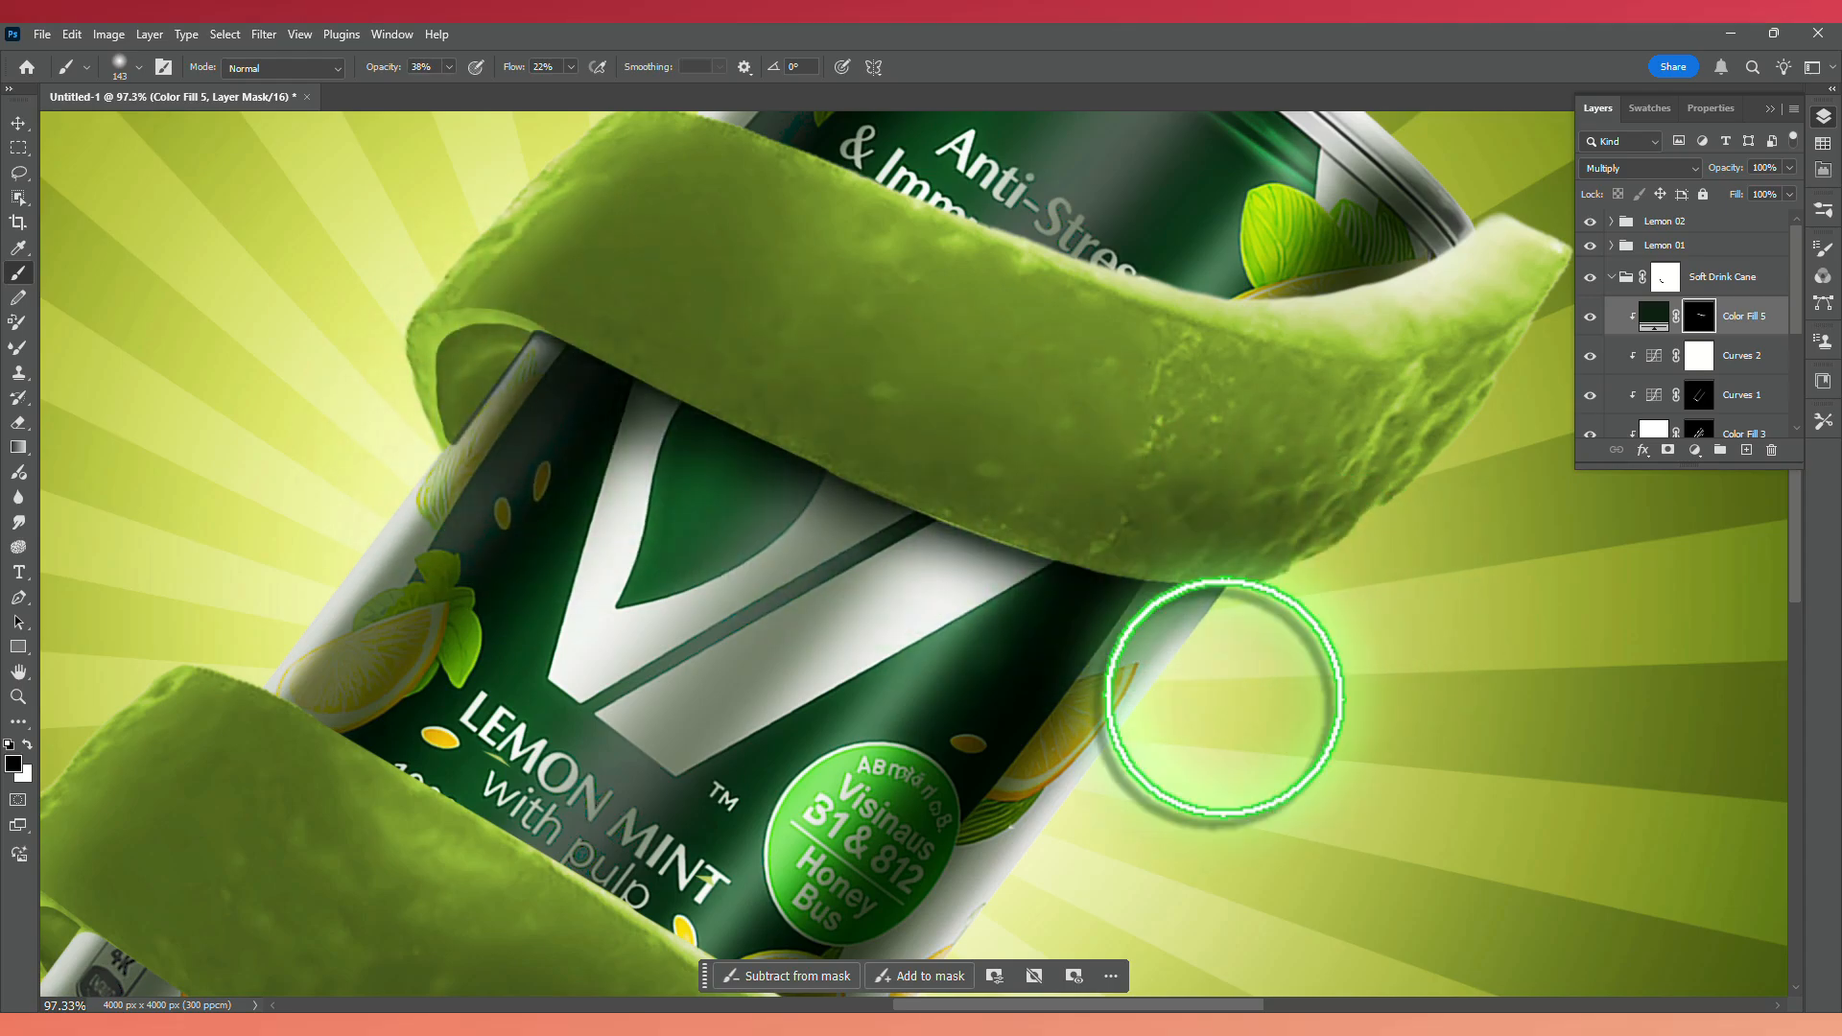
key(ctrl+0)
scroll(1224, 698, up, 3)
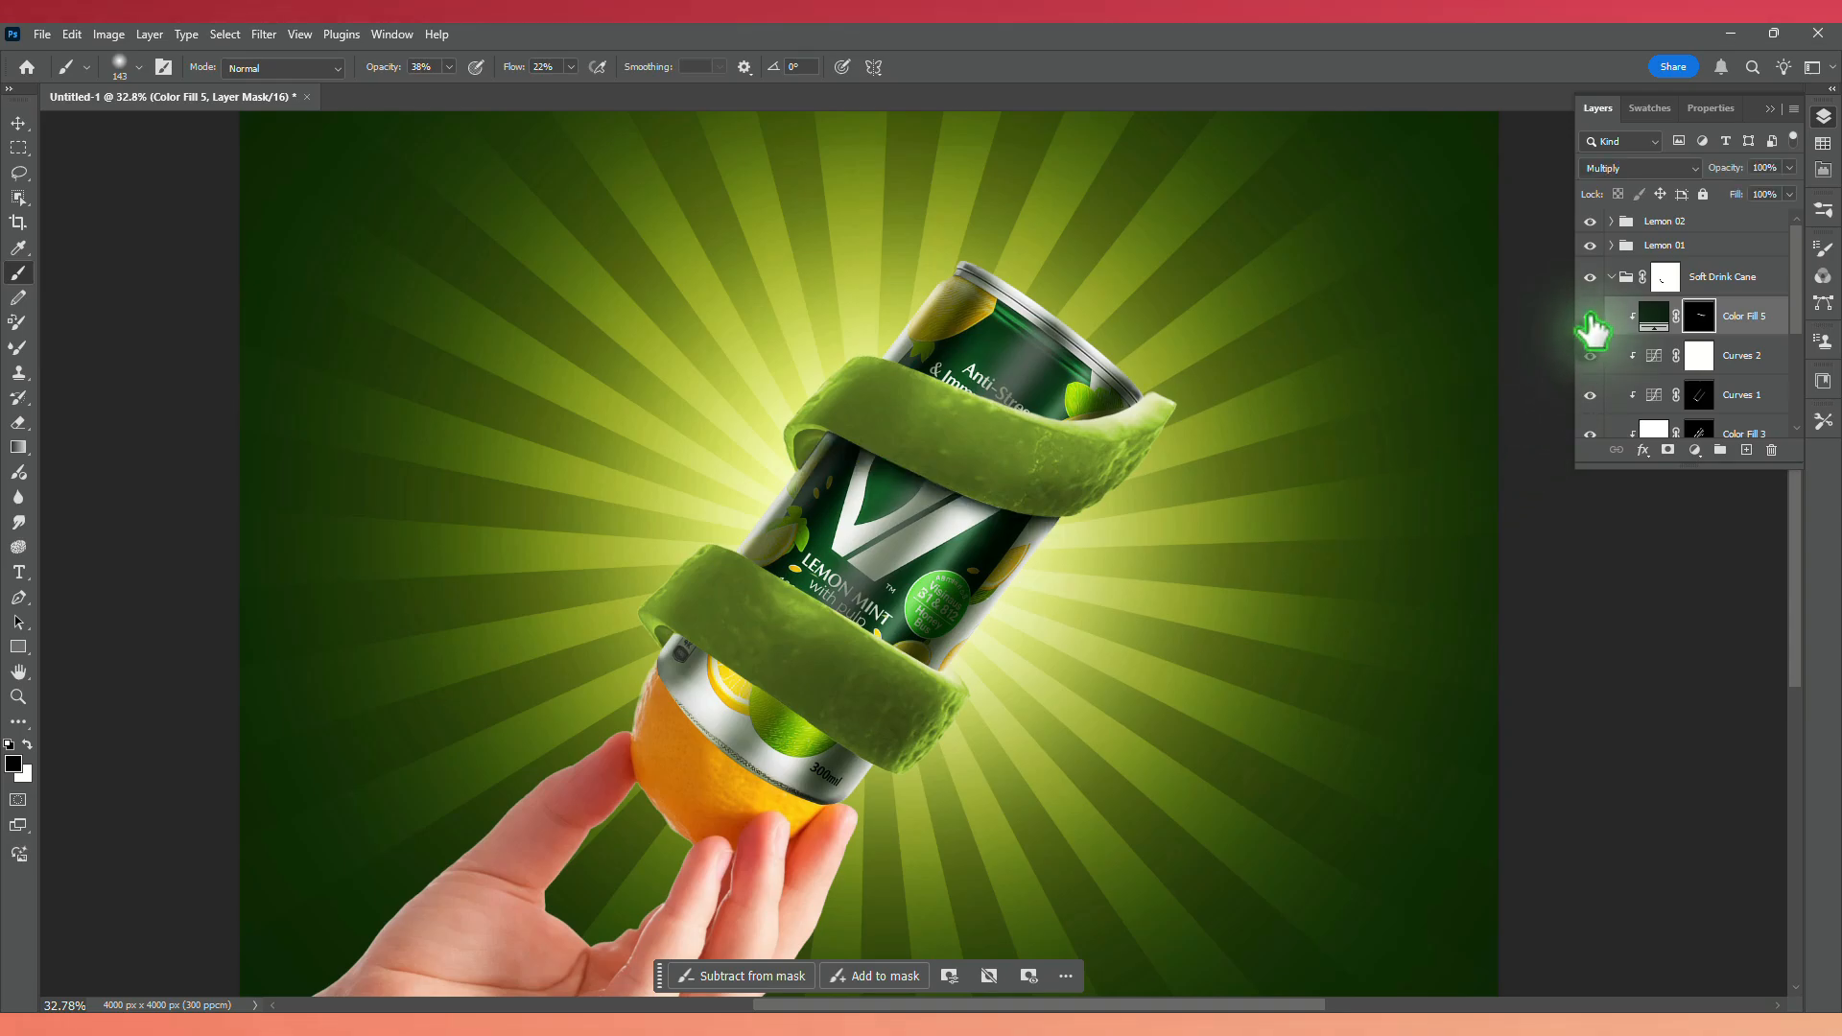
Add a clipped Curves adjustment at the top of the Lemon 02 group, darkening the peel with input 159 and output 110.
click(1610, 222)
click(1732, 254)
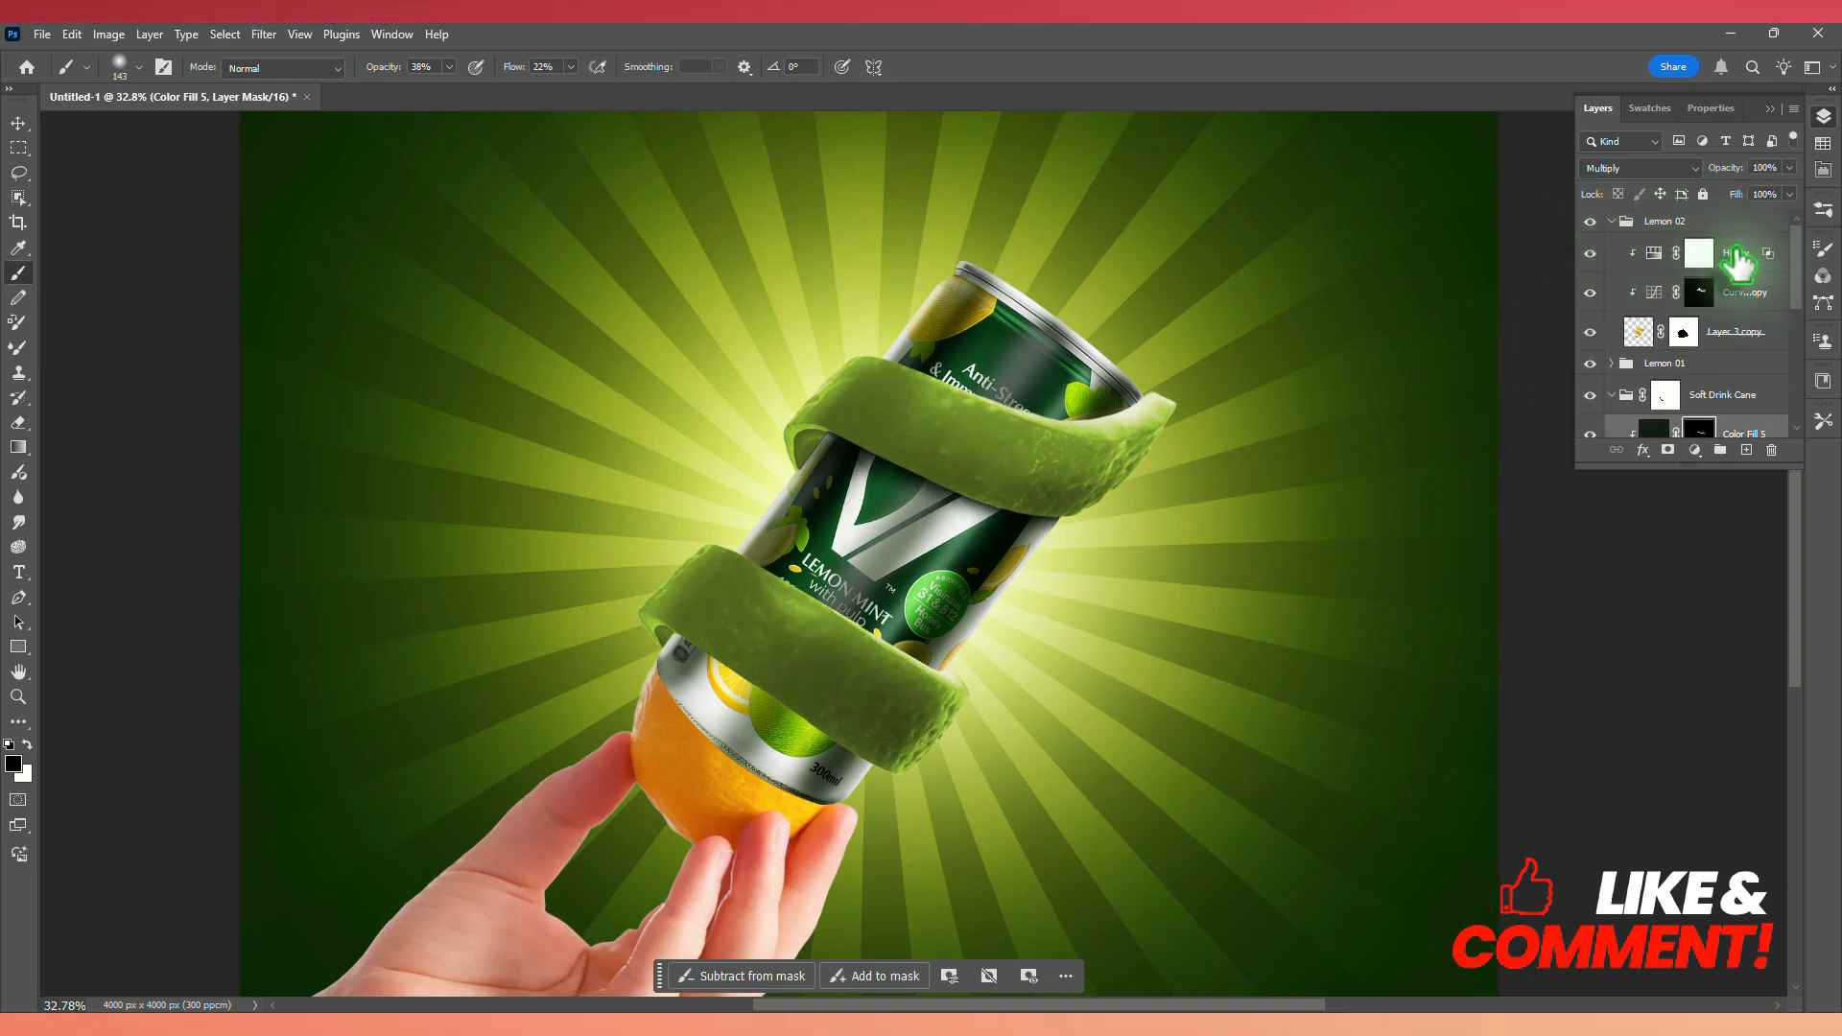
click(1700, 451)
click(1727, 578)
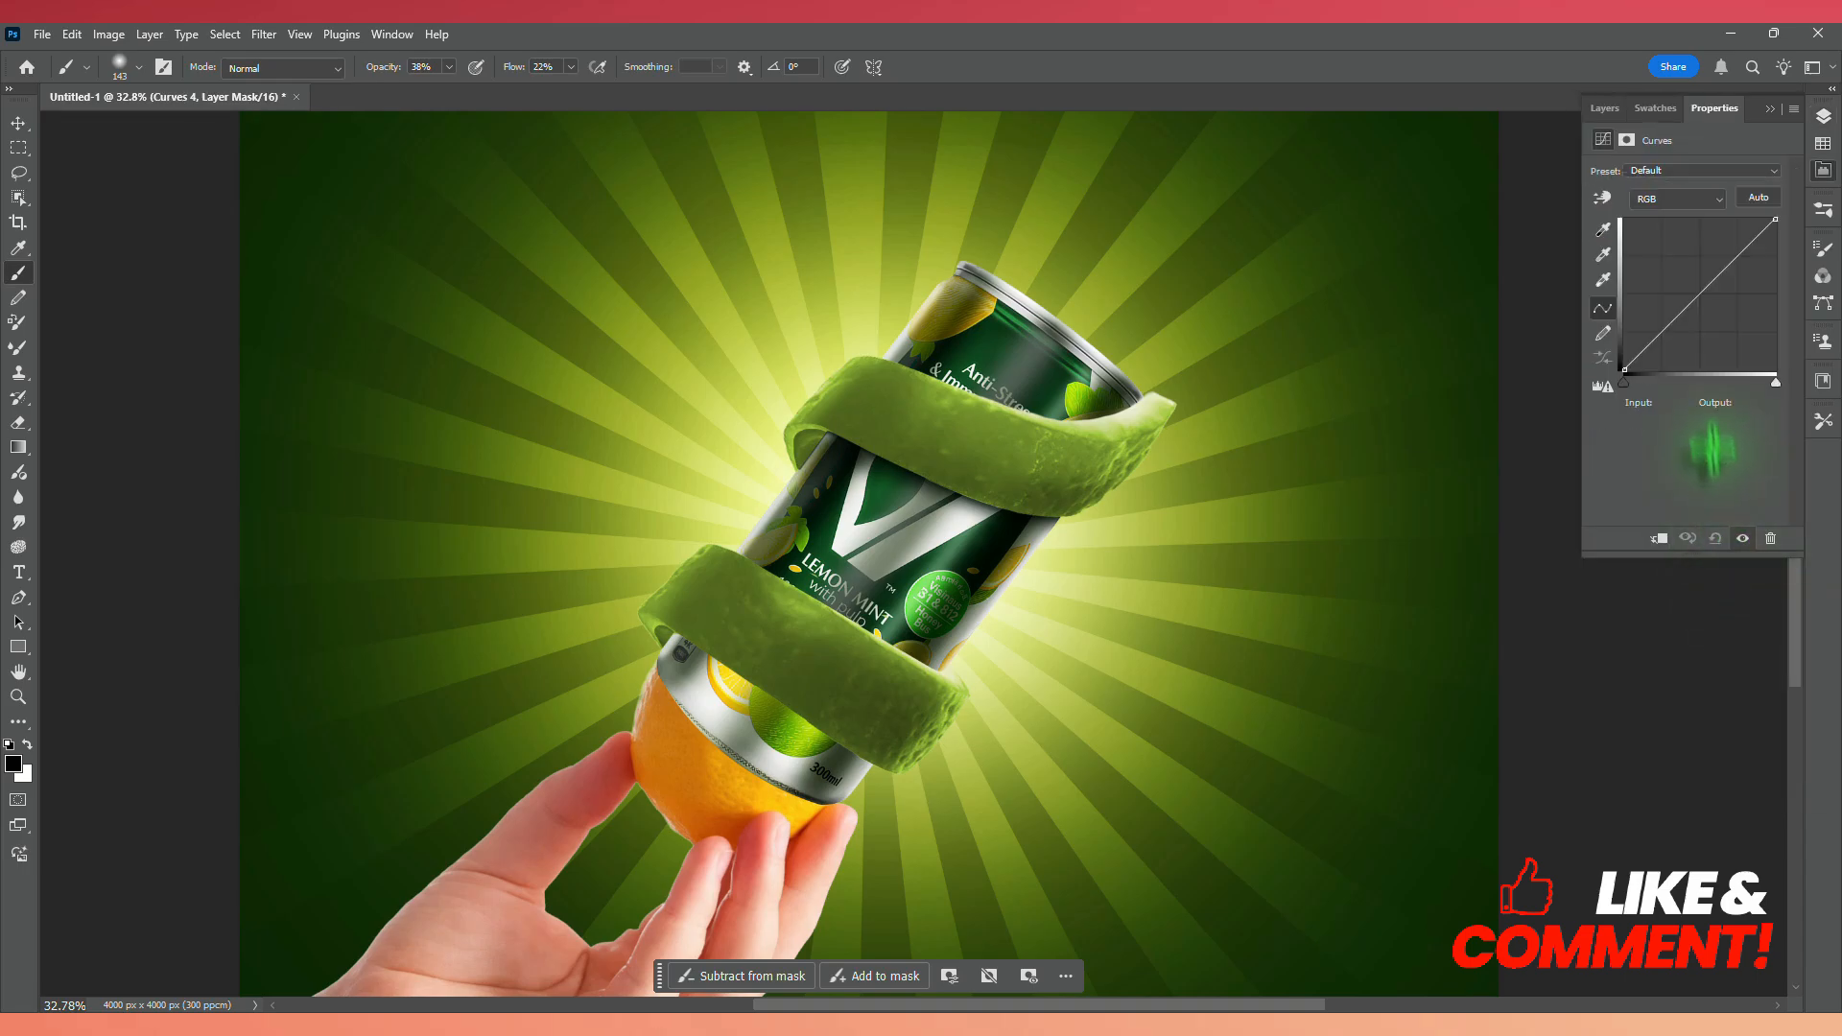
mouse_move(1693, 306)
mouse_down()
mouse_move(1704, 322)
mouse_move(1721, 304)
mouse_up()
click(1658, 538)
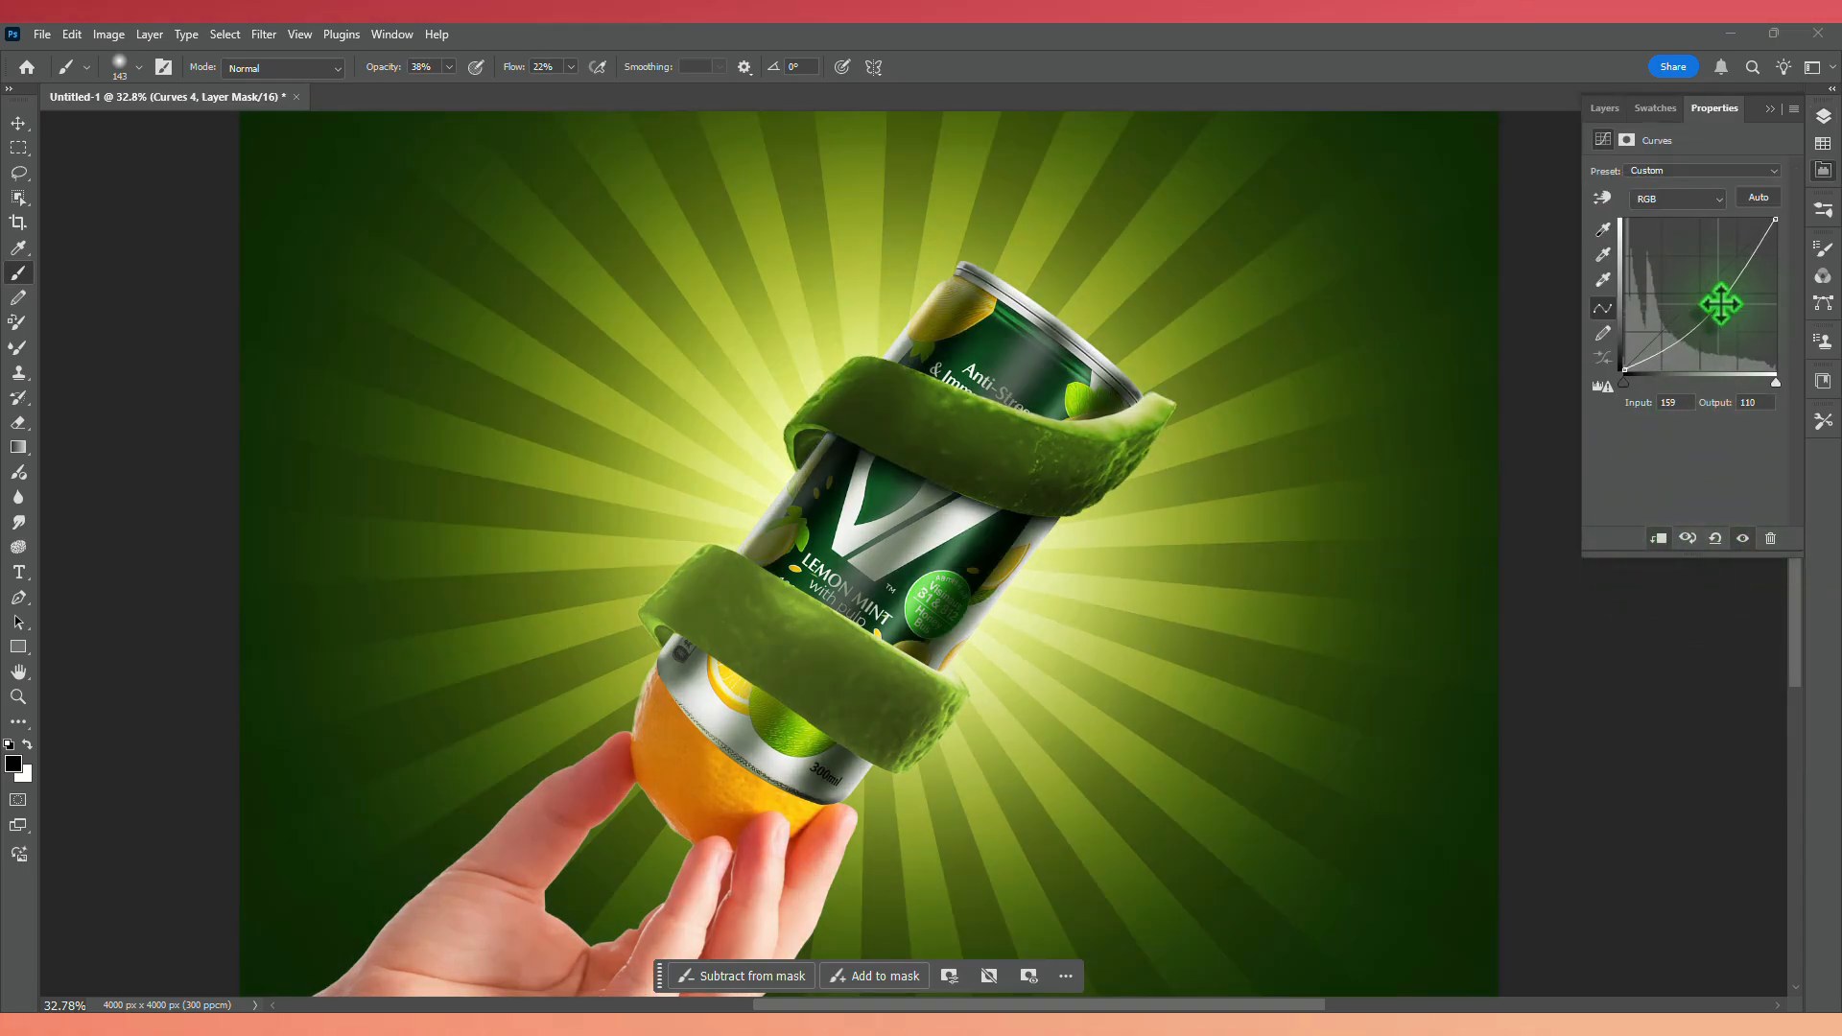
click(1773, 109)
click(1820, 117)
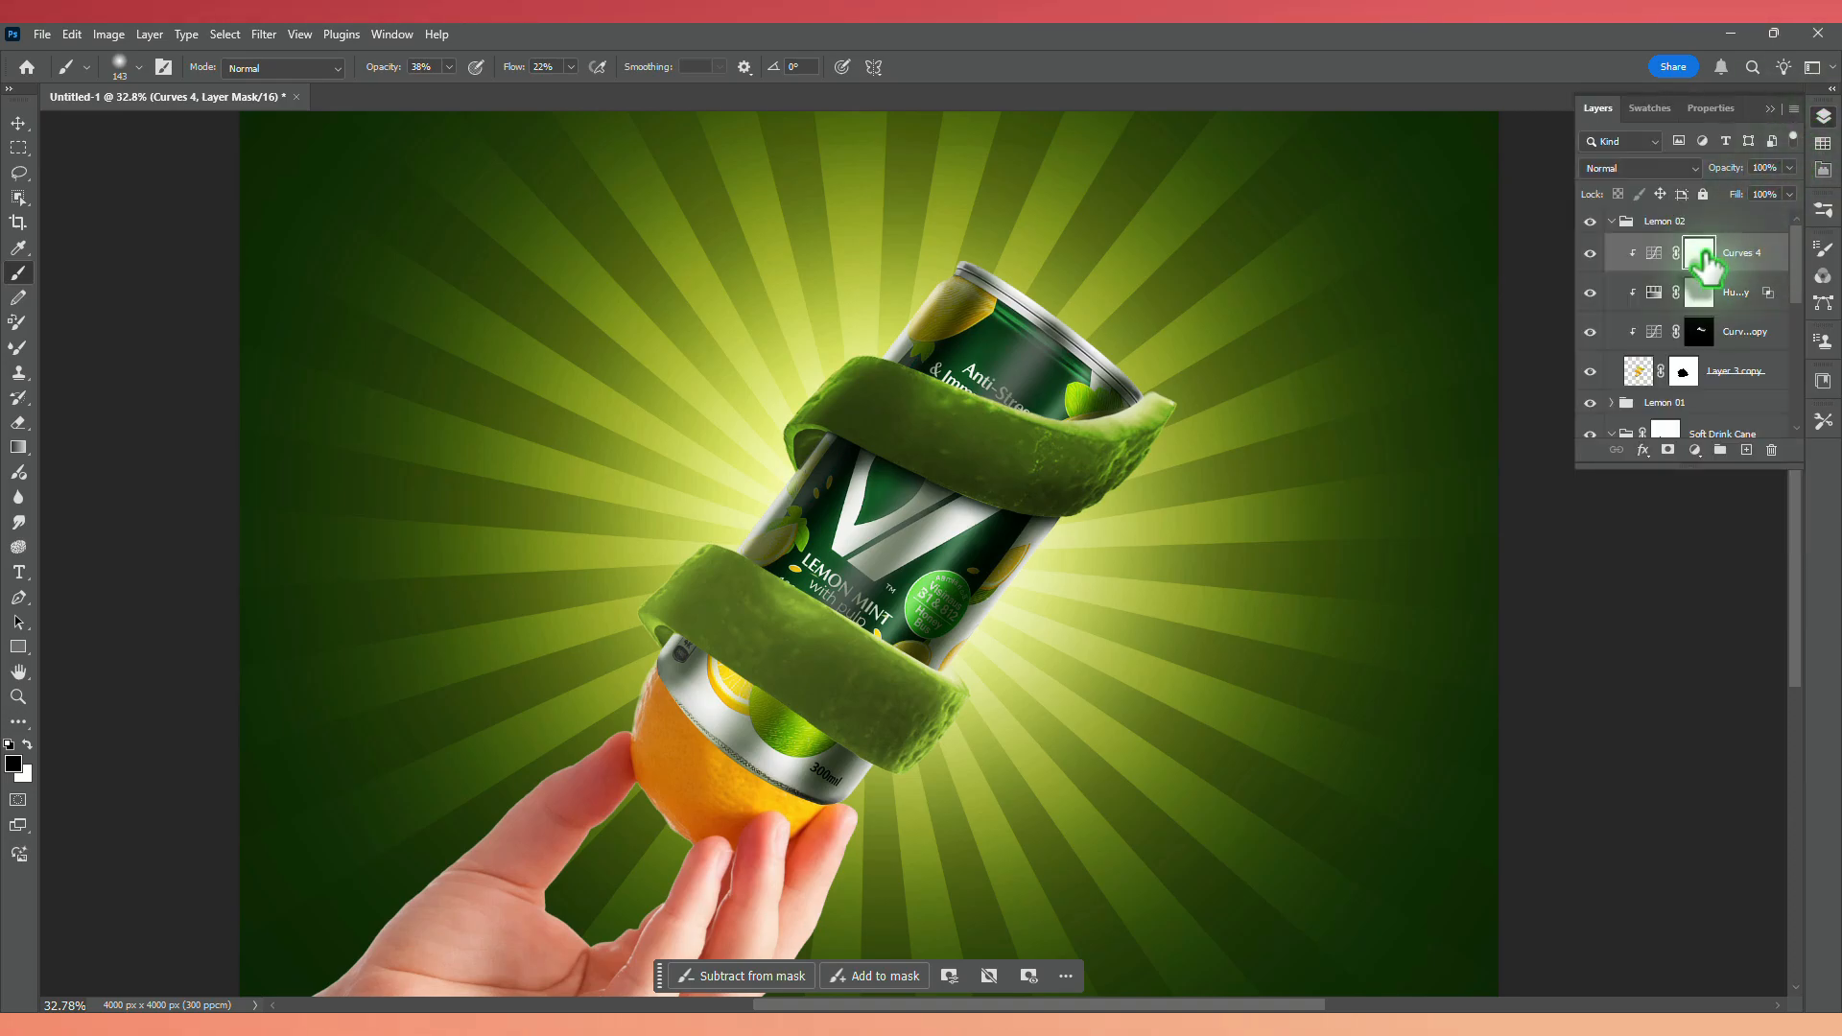
Invert the new Curves mask, paint white inside the upper peel's curl beside the can with a 13 px brush at 100% opacity, and toggle the layer's visibility.
key(ctrl+i)
scroll(799, 437, up, 3)
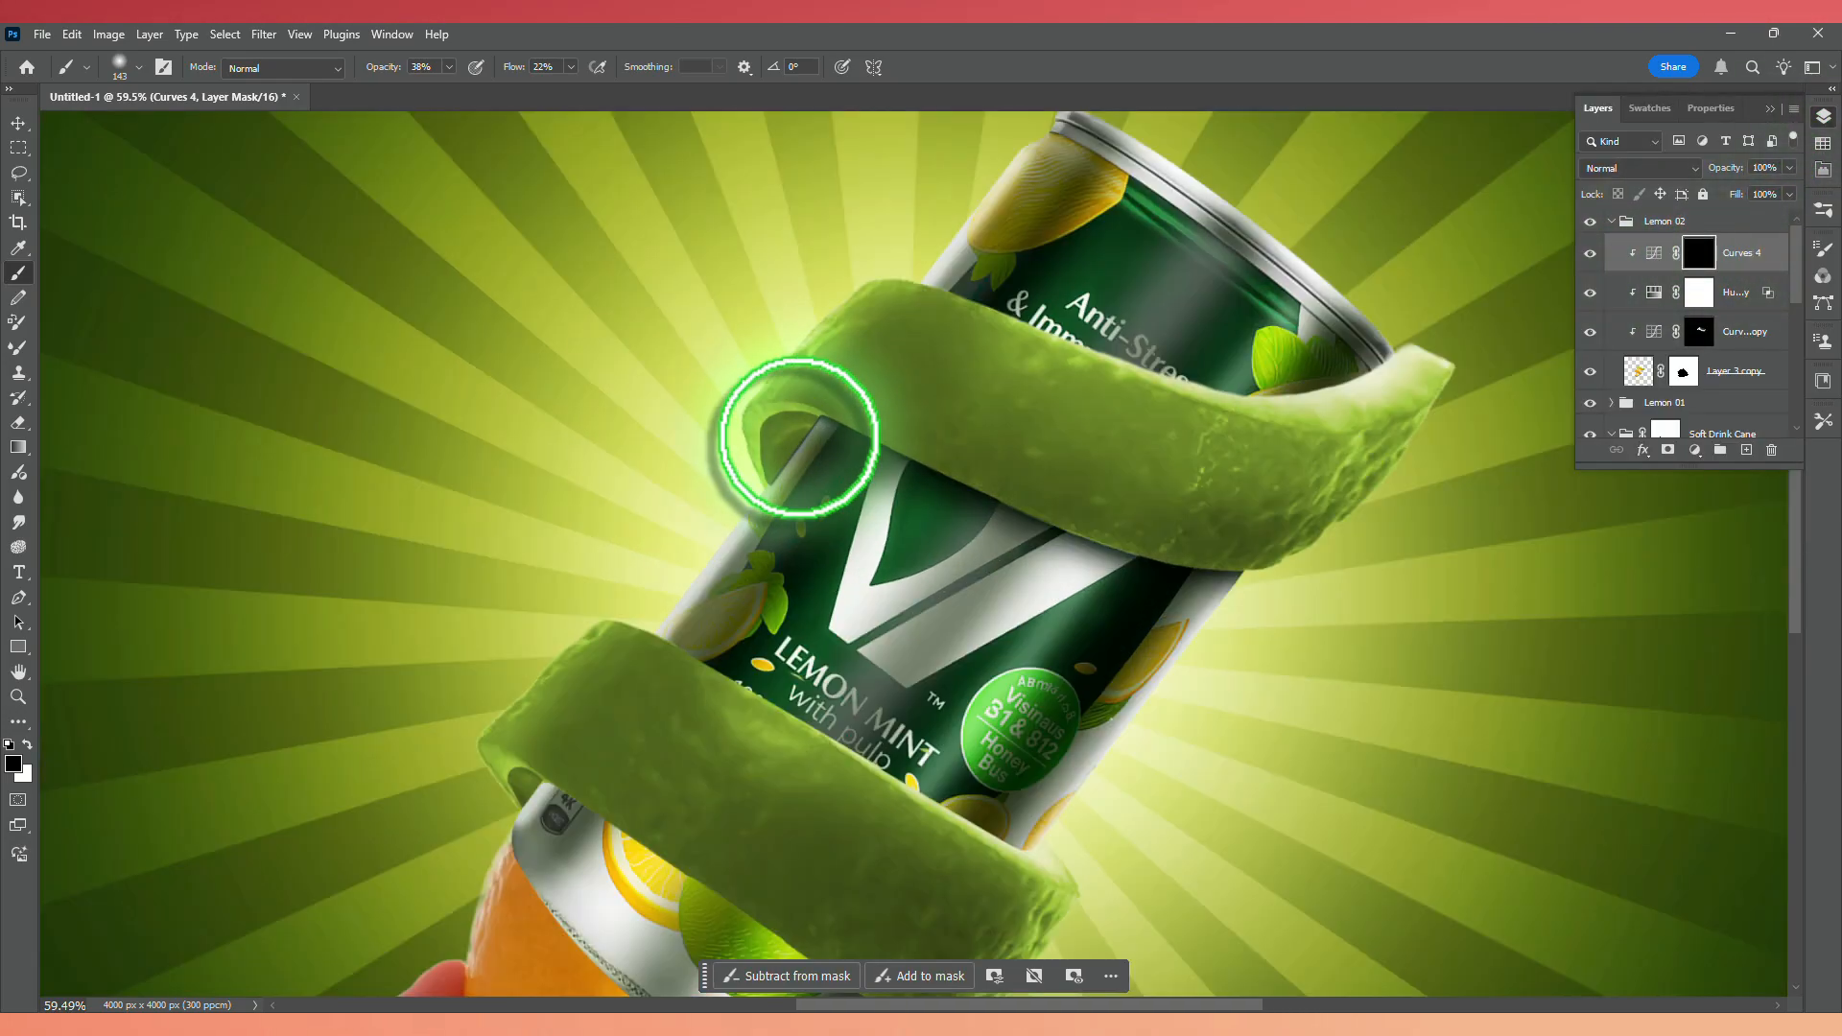
scroll(799, 437, up, 5)
alt+right_click(818, 424)
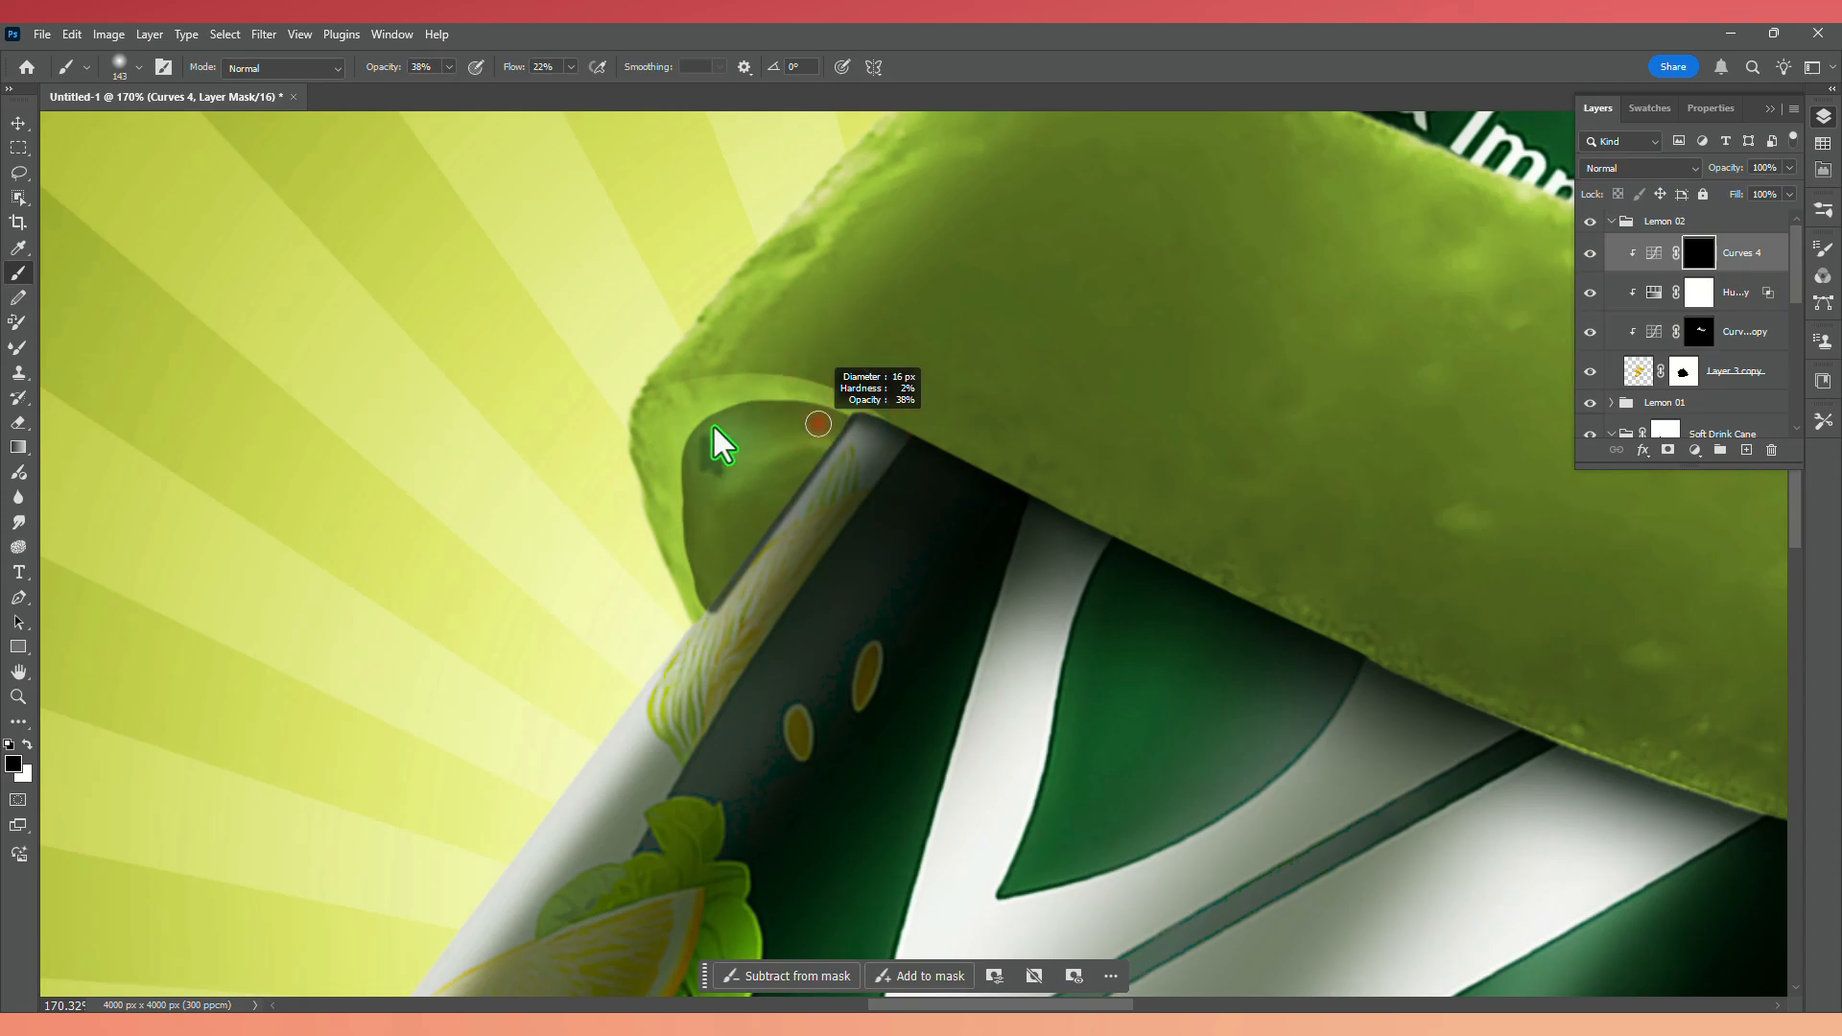
scroll(826, 424, up, 2)
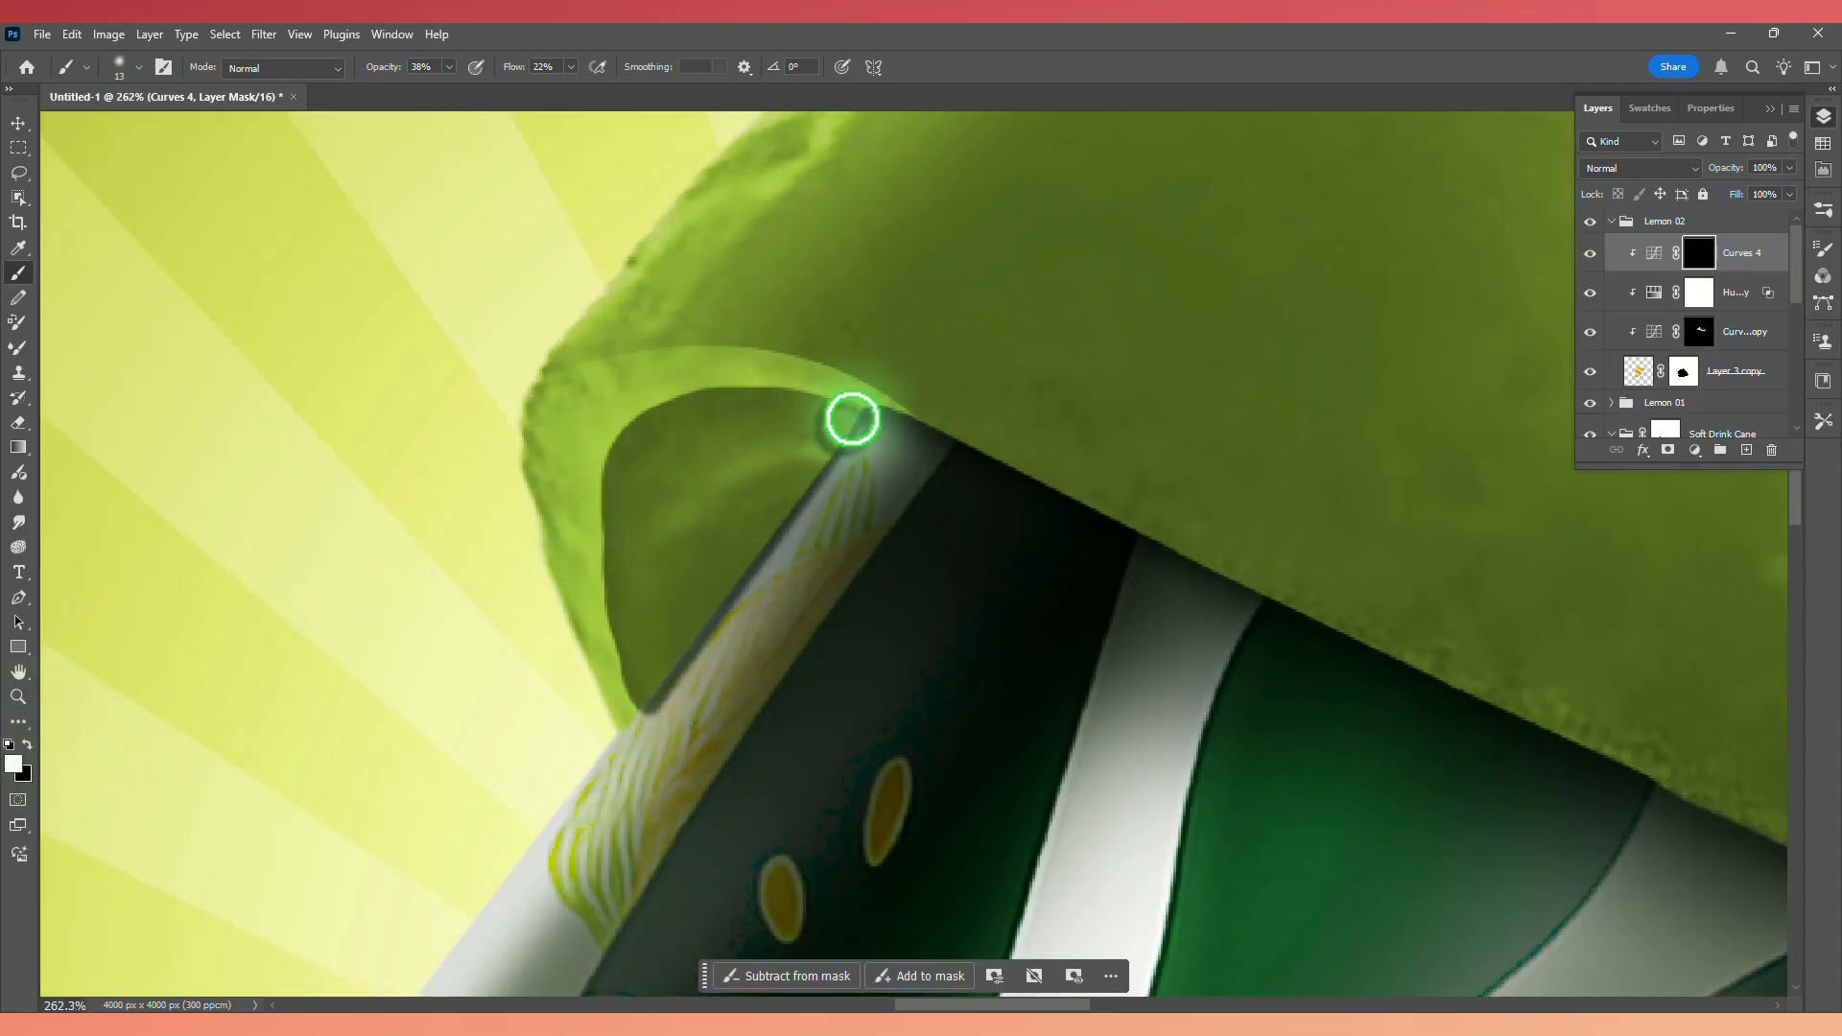
drag(653, 683, 842, 428)
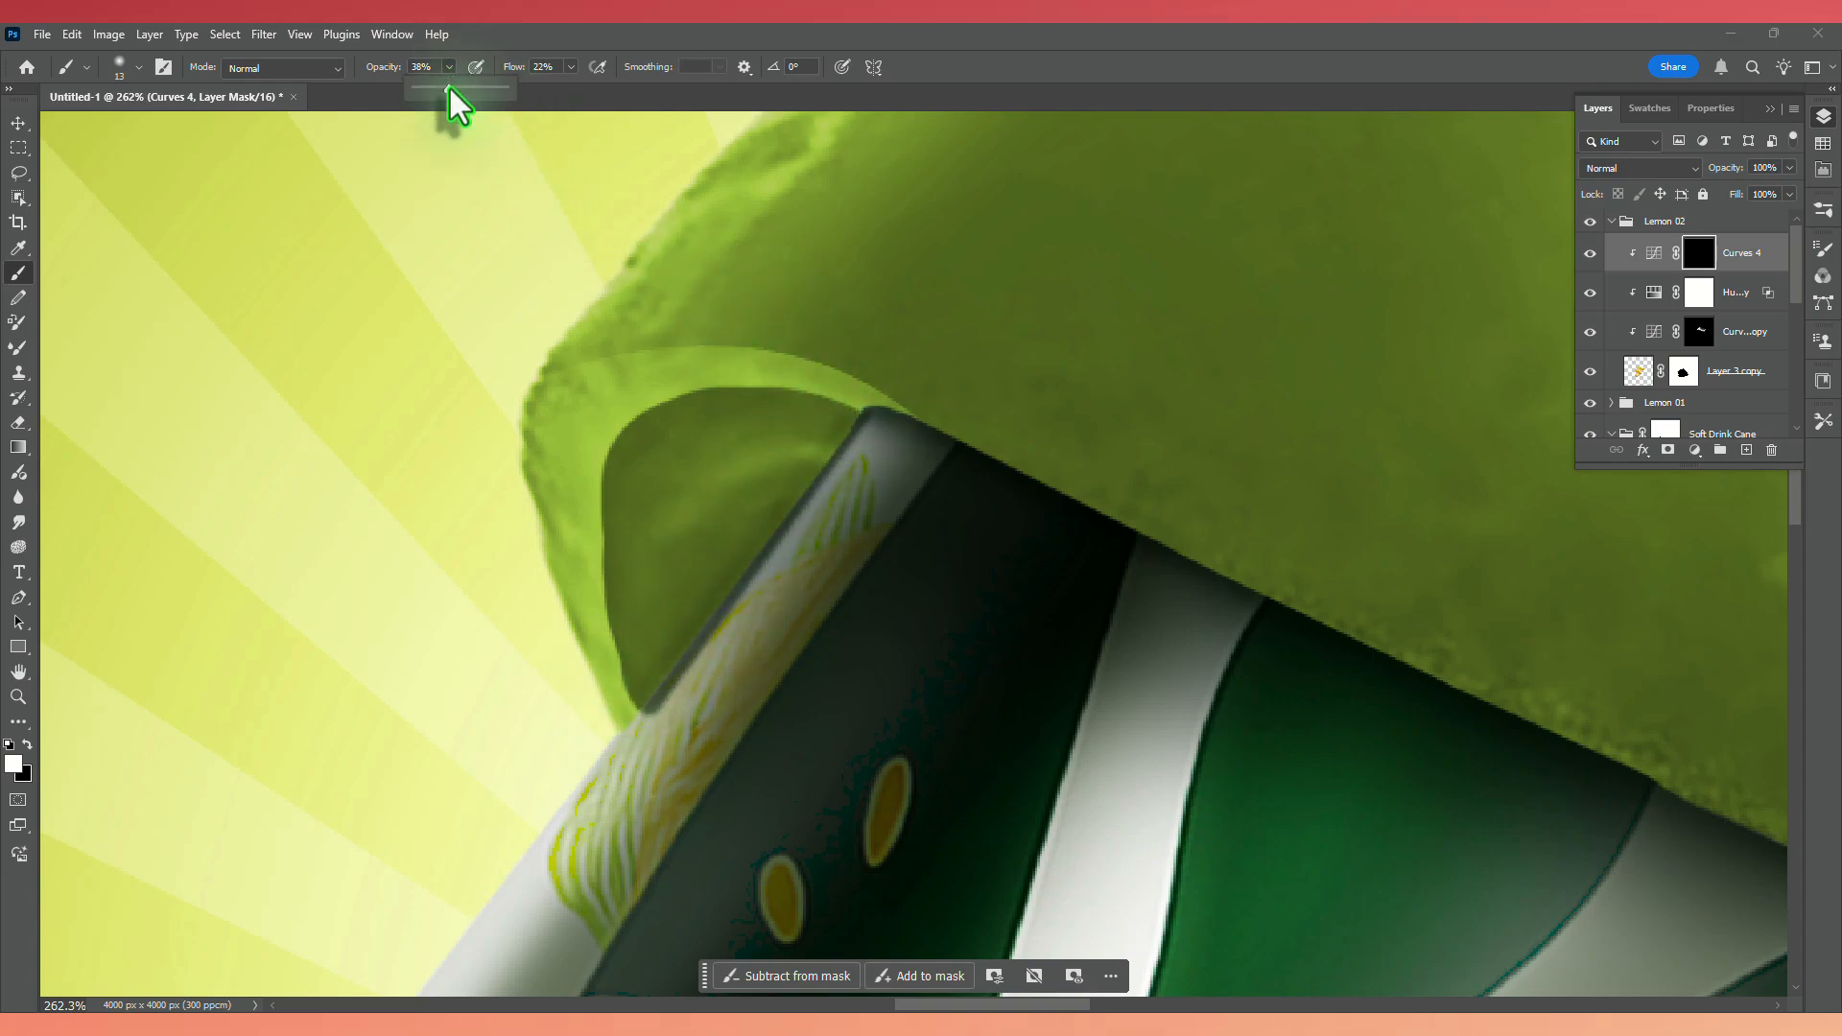
mouse_move(641, 696)
mouse_down()
mouse_move(852, 415)
mouse_move(646, 686)
mouse_move(852, 423)
mouse_move(786, 513)
mouse_move(817, 463)
mouse_up()
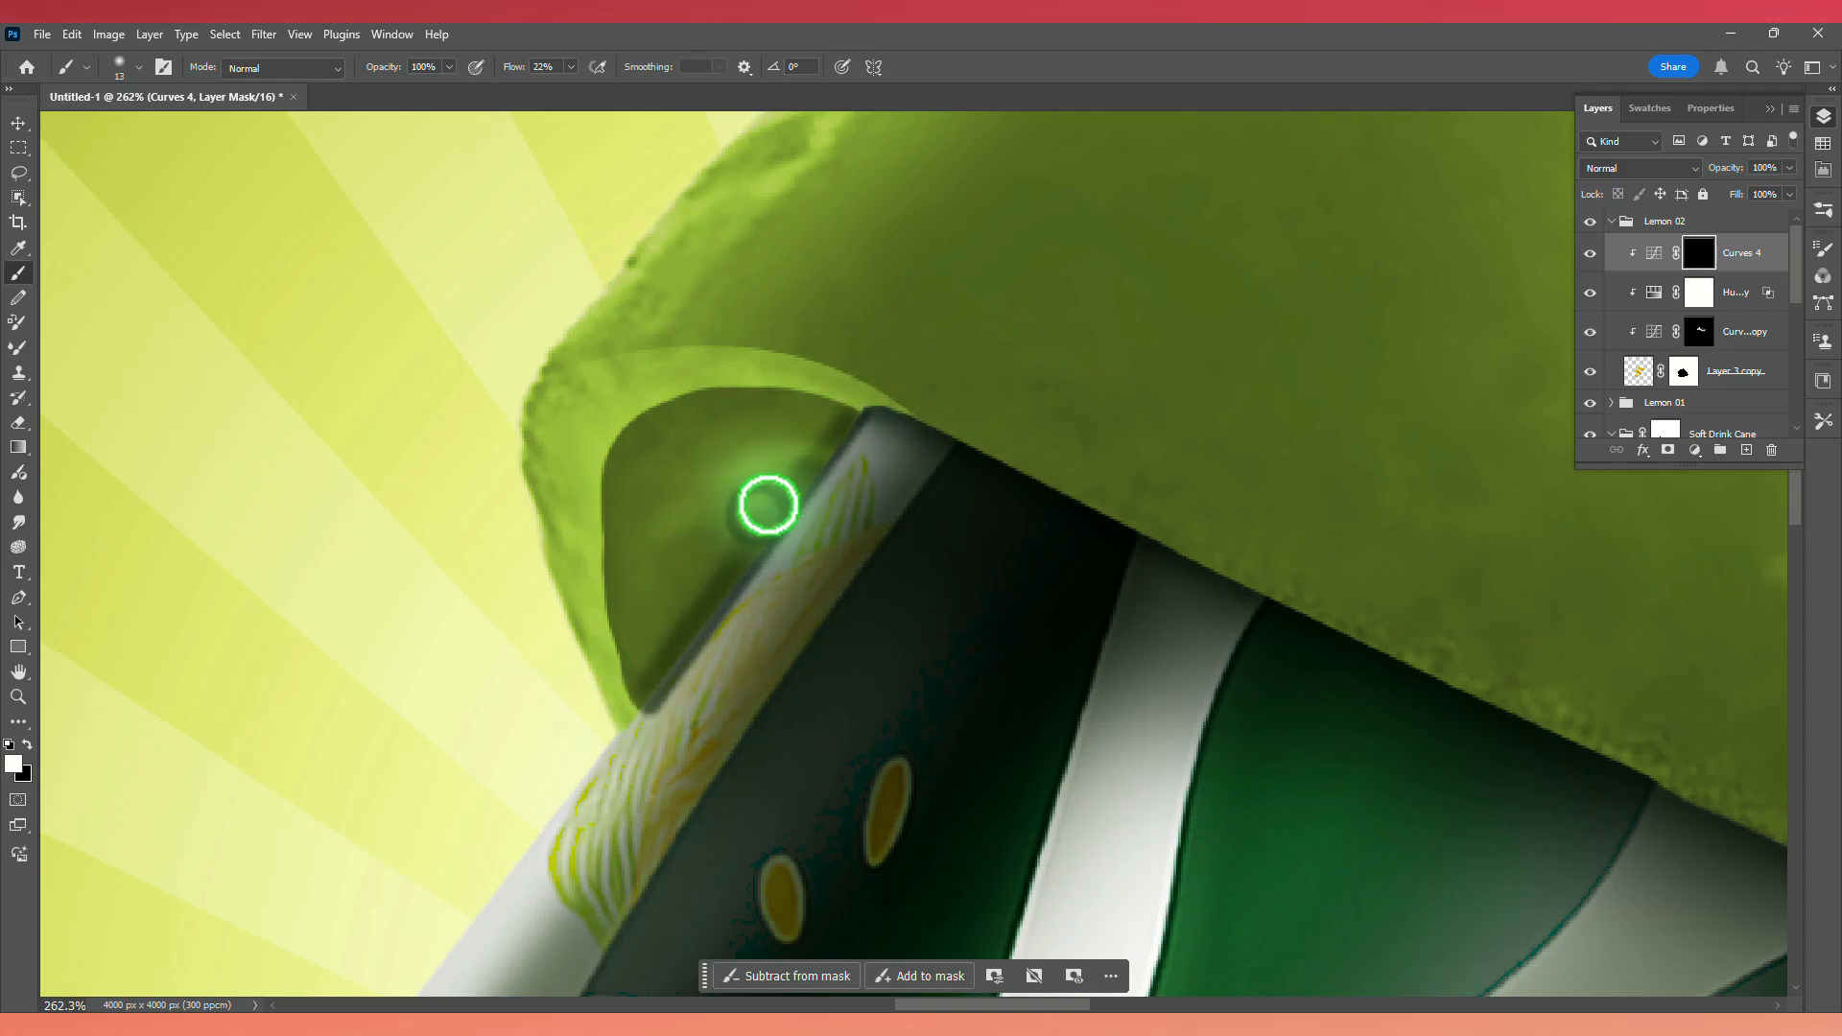
key(ctrl+0)
click(1591, 254)
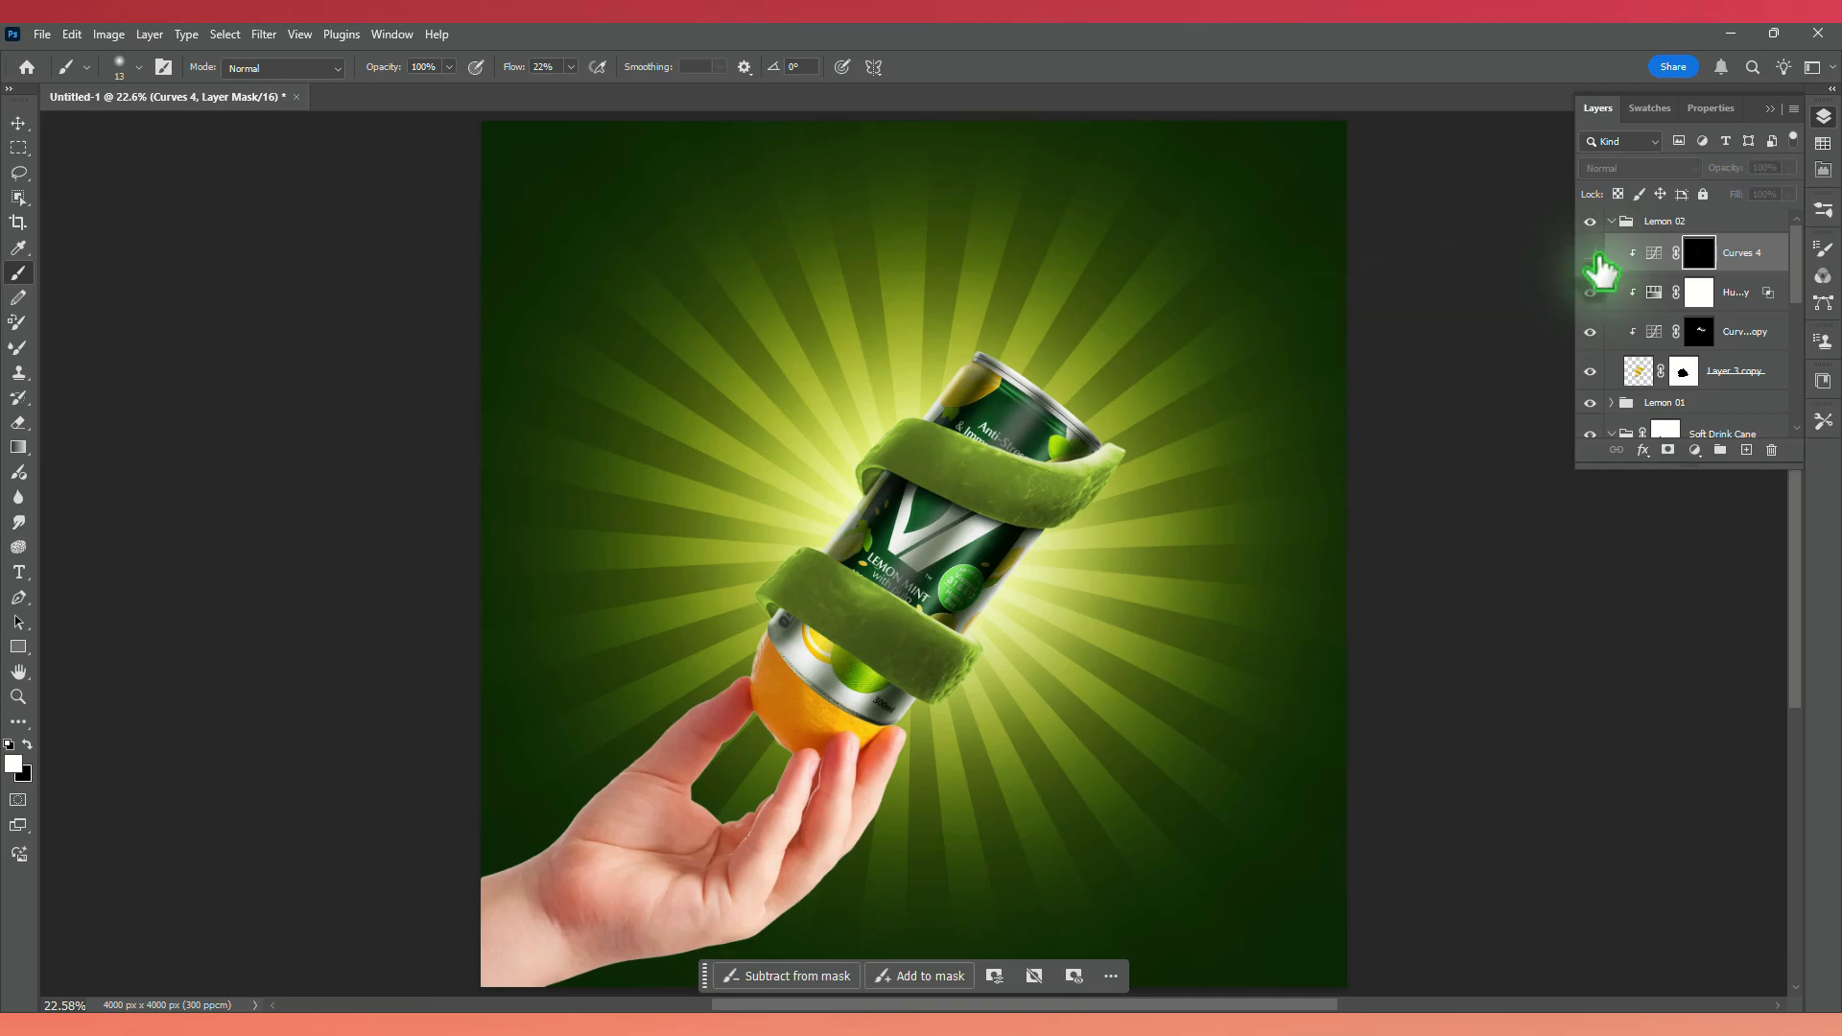
On the Color Fill 5 mask, paint a straight shadow line along the can's left edge inside the lower peel's curl with the 13 px brush.
click(1700, 279)
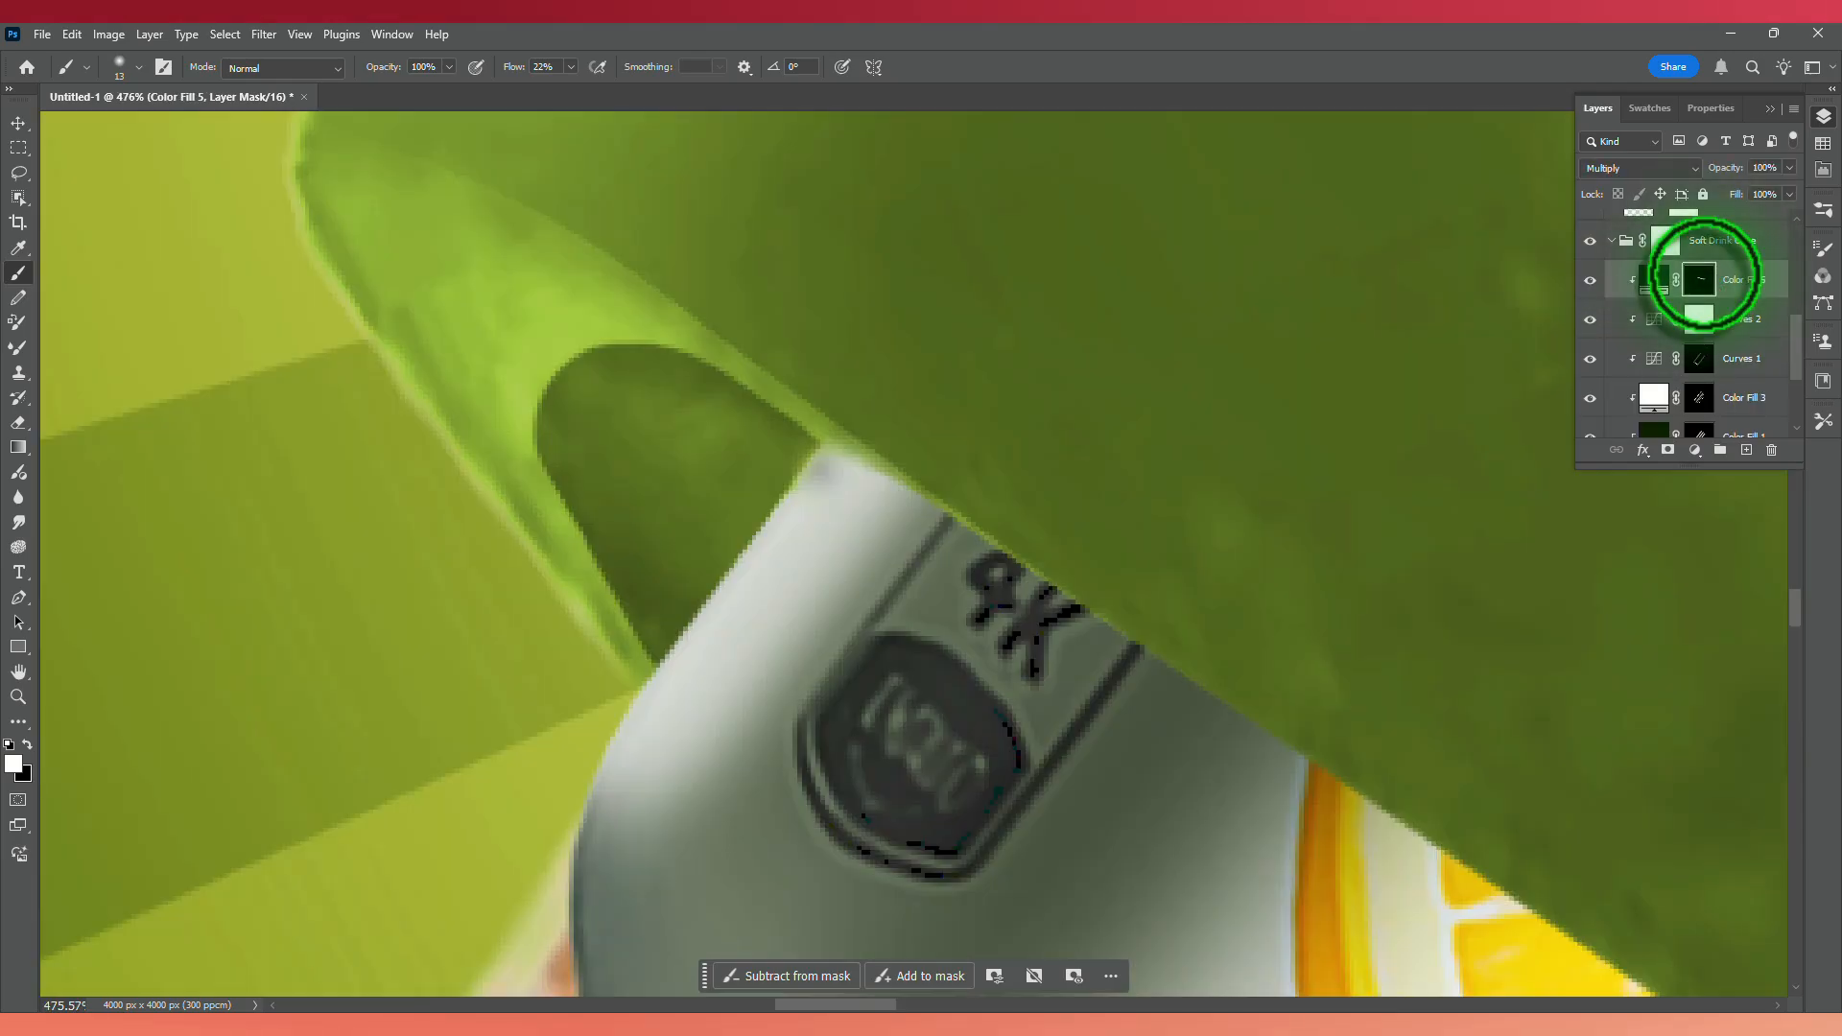
click(820, 470)
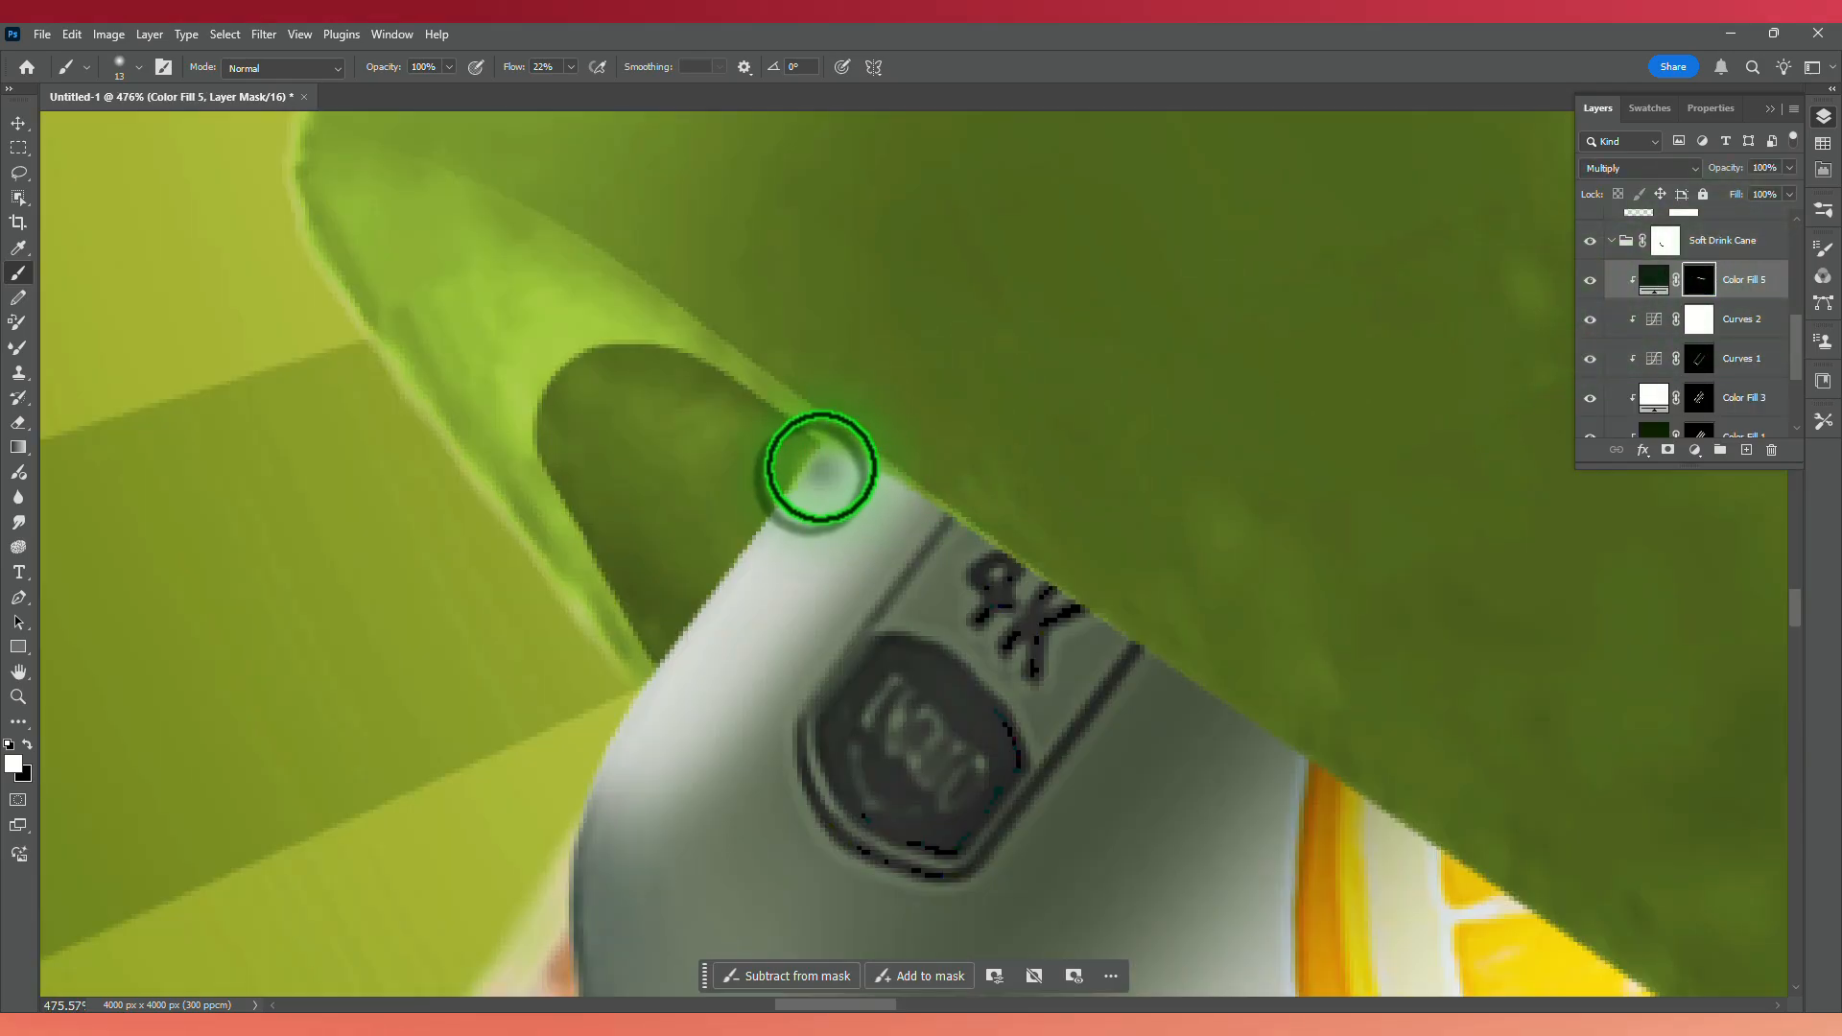
shift+click(678, 673)
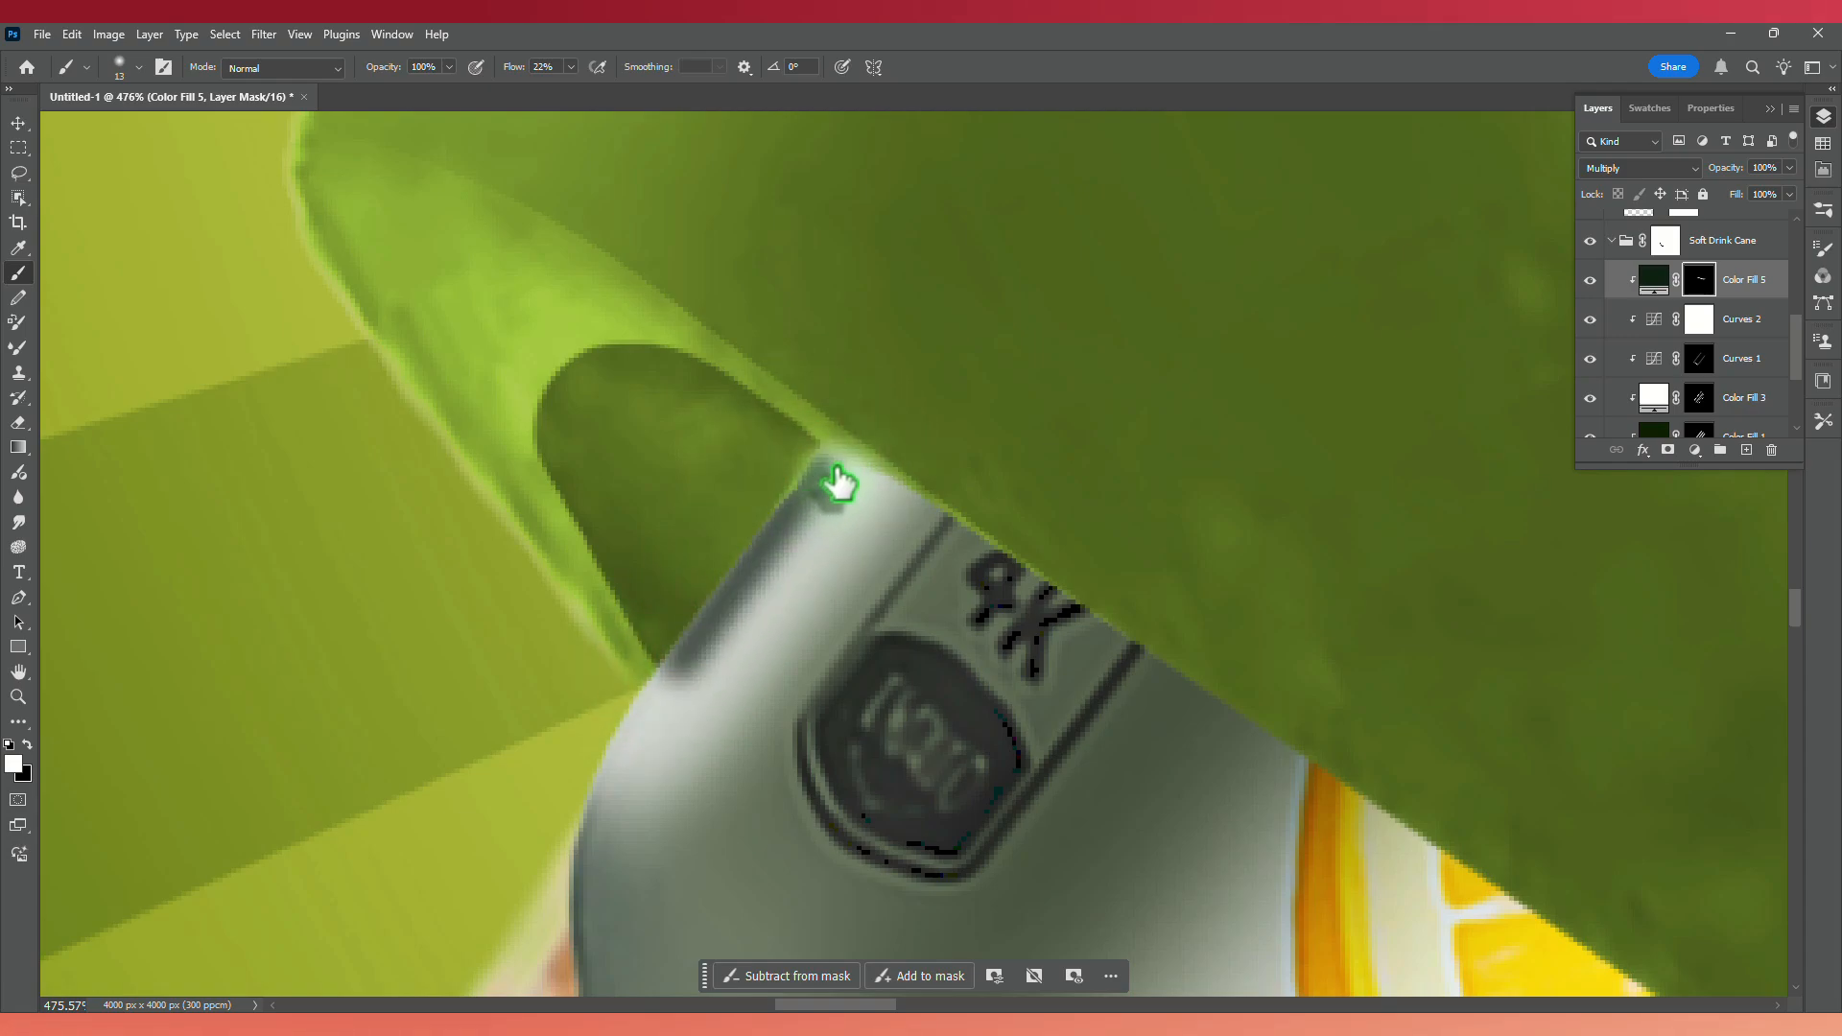
On the Color Fill 5 mask, paint a soft white shadow on the can along the lower peel's bottom edge, enlarging the brush to 50 px.
scroll(657, 430, down, 5)
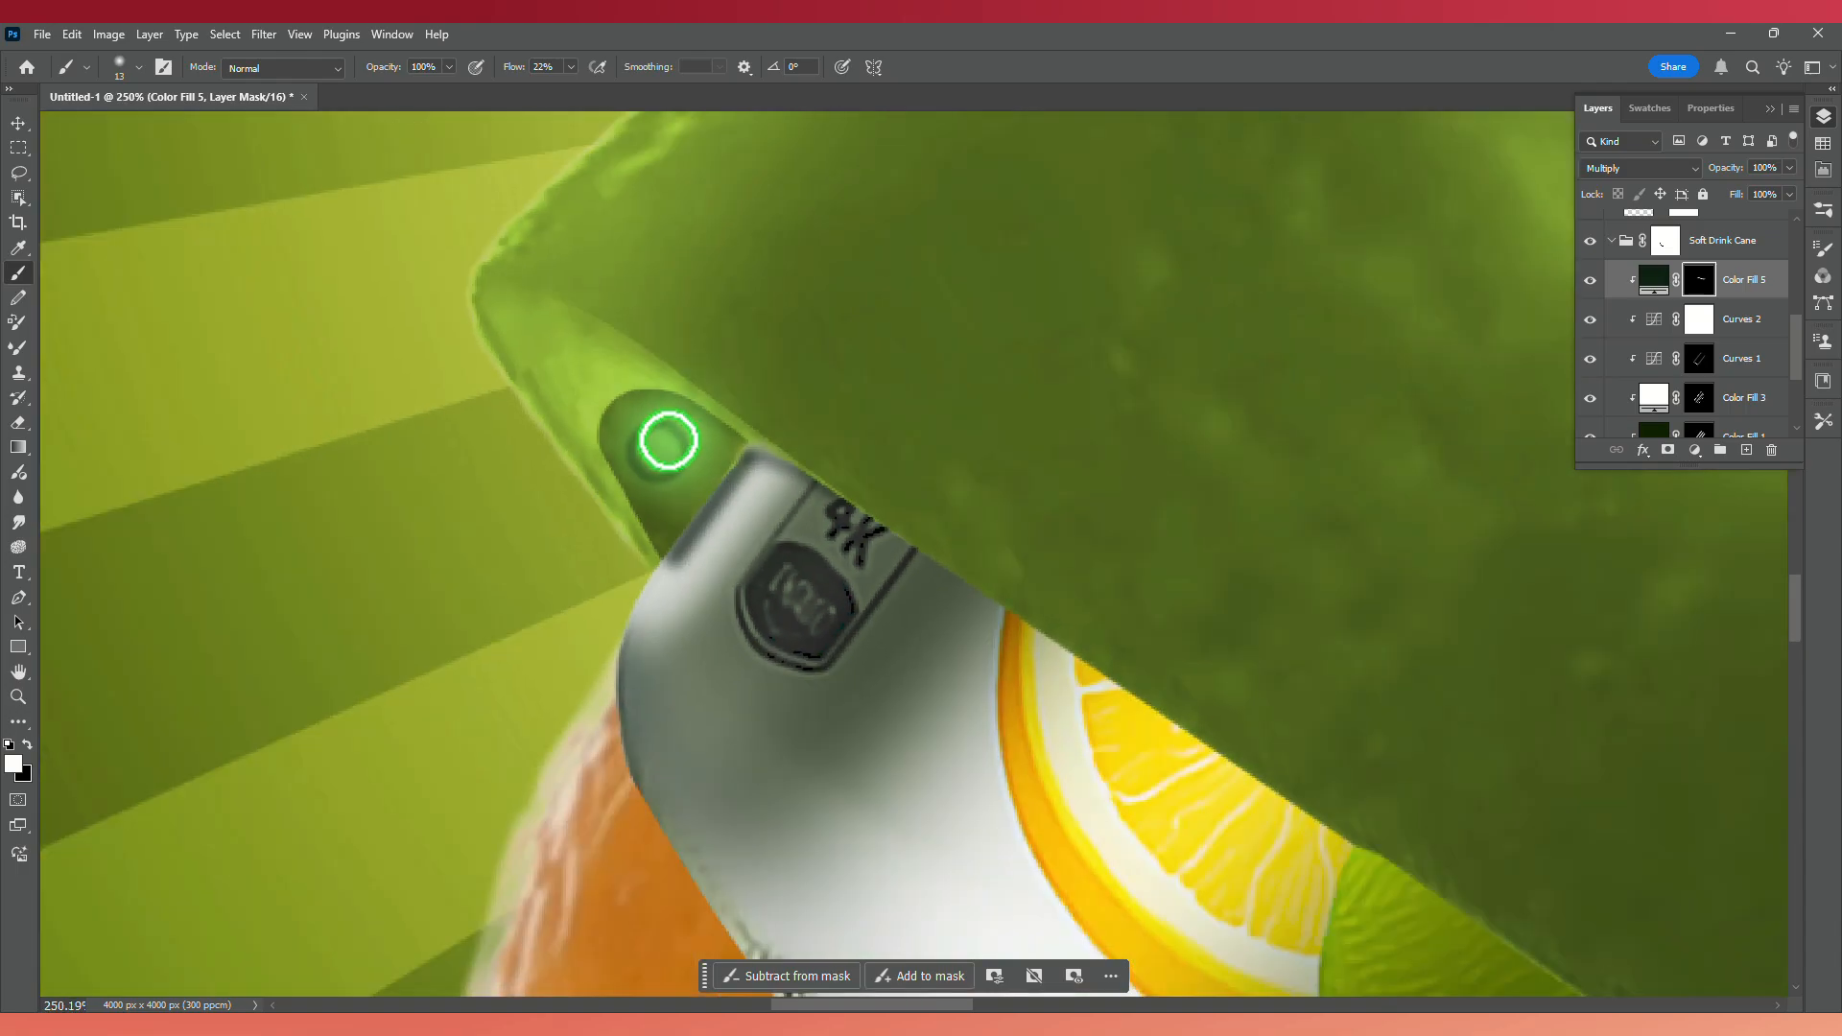
scroll(694, 460, up, 1)
drag(703, 462, 978, 579)
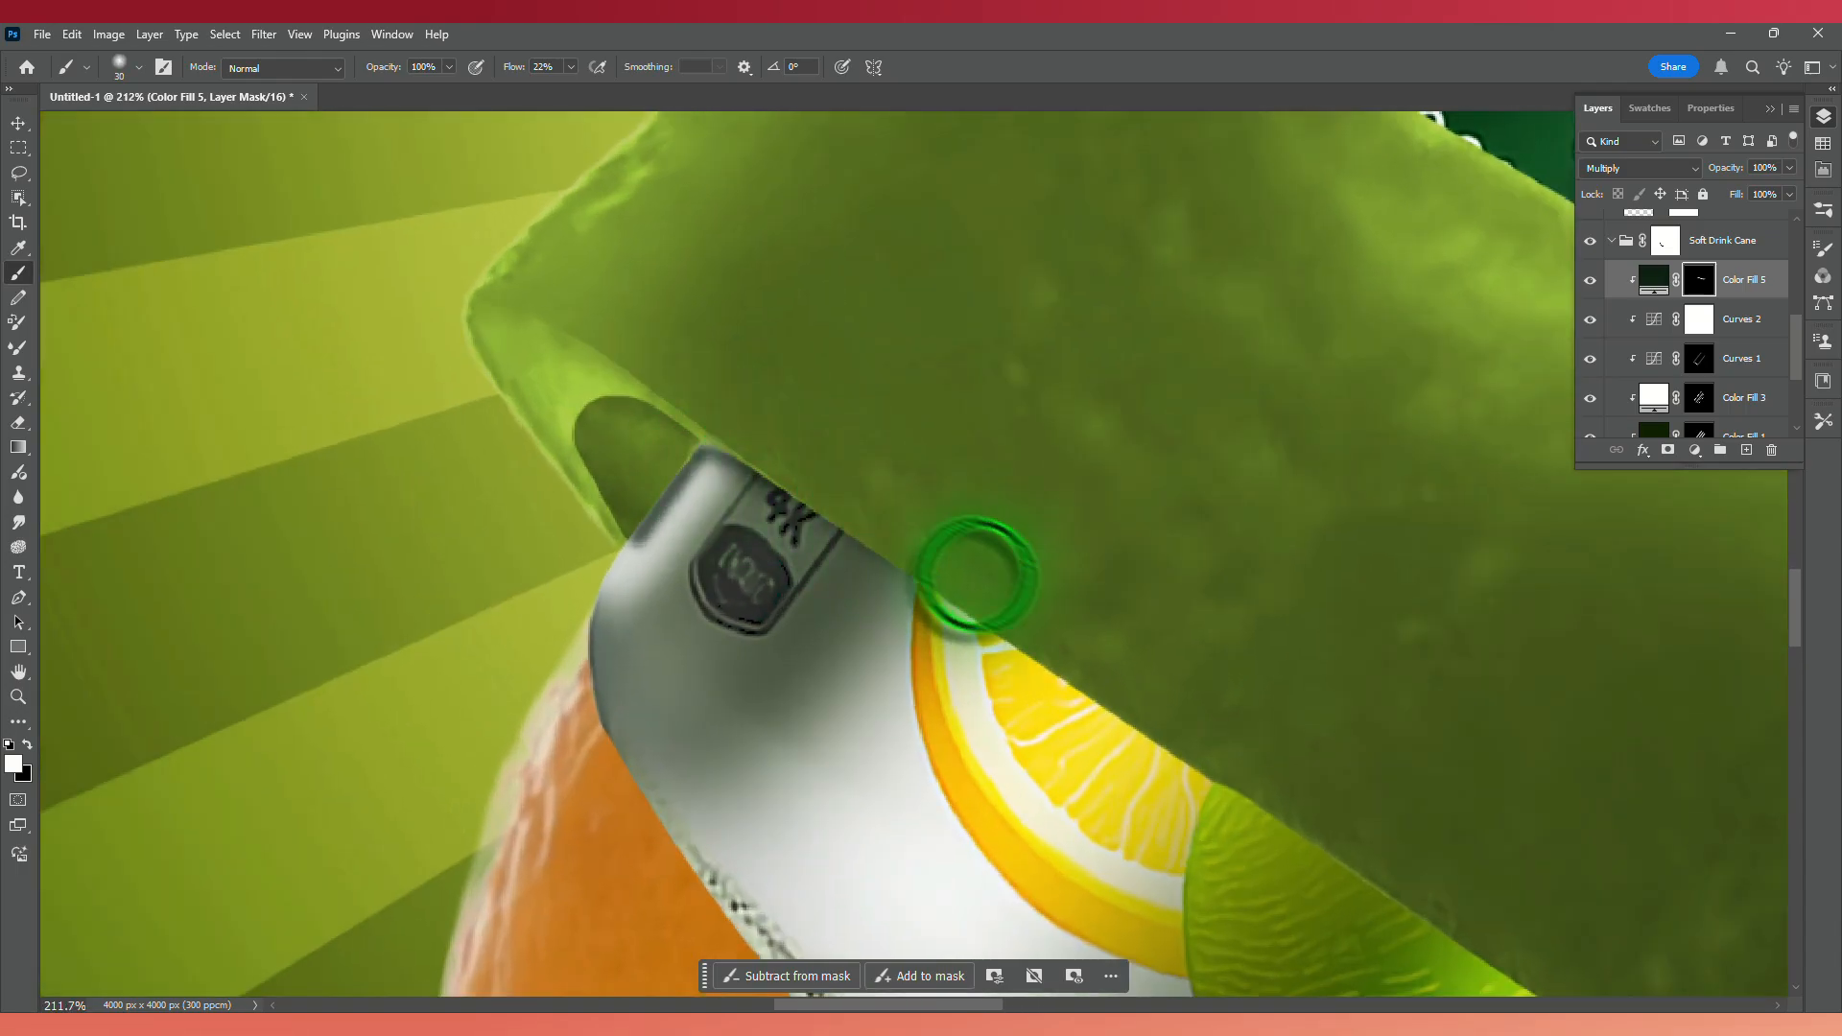
drag(889, 537, 602, 394)
mouse_move(637, 460)
mouse_down()
mouse_move(960, 640)
mouse_move(547, 362)
mouse_up()
scroll(585, 392, down, 3)
drag(752, 526, 773, 534)
mouse_move(791, 540)
mouse_down()
mouse_move(724, 489)
mouse_move(921, 604)
mouse_move(826, 563)
mouse_move(1159, 785)
mouse_up()
drag(668, 442, 756, 509)
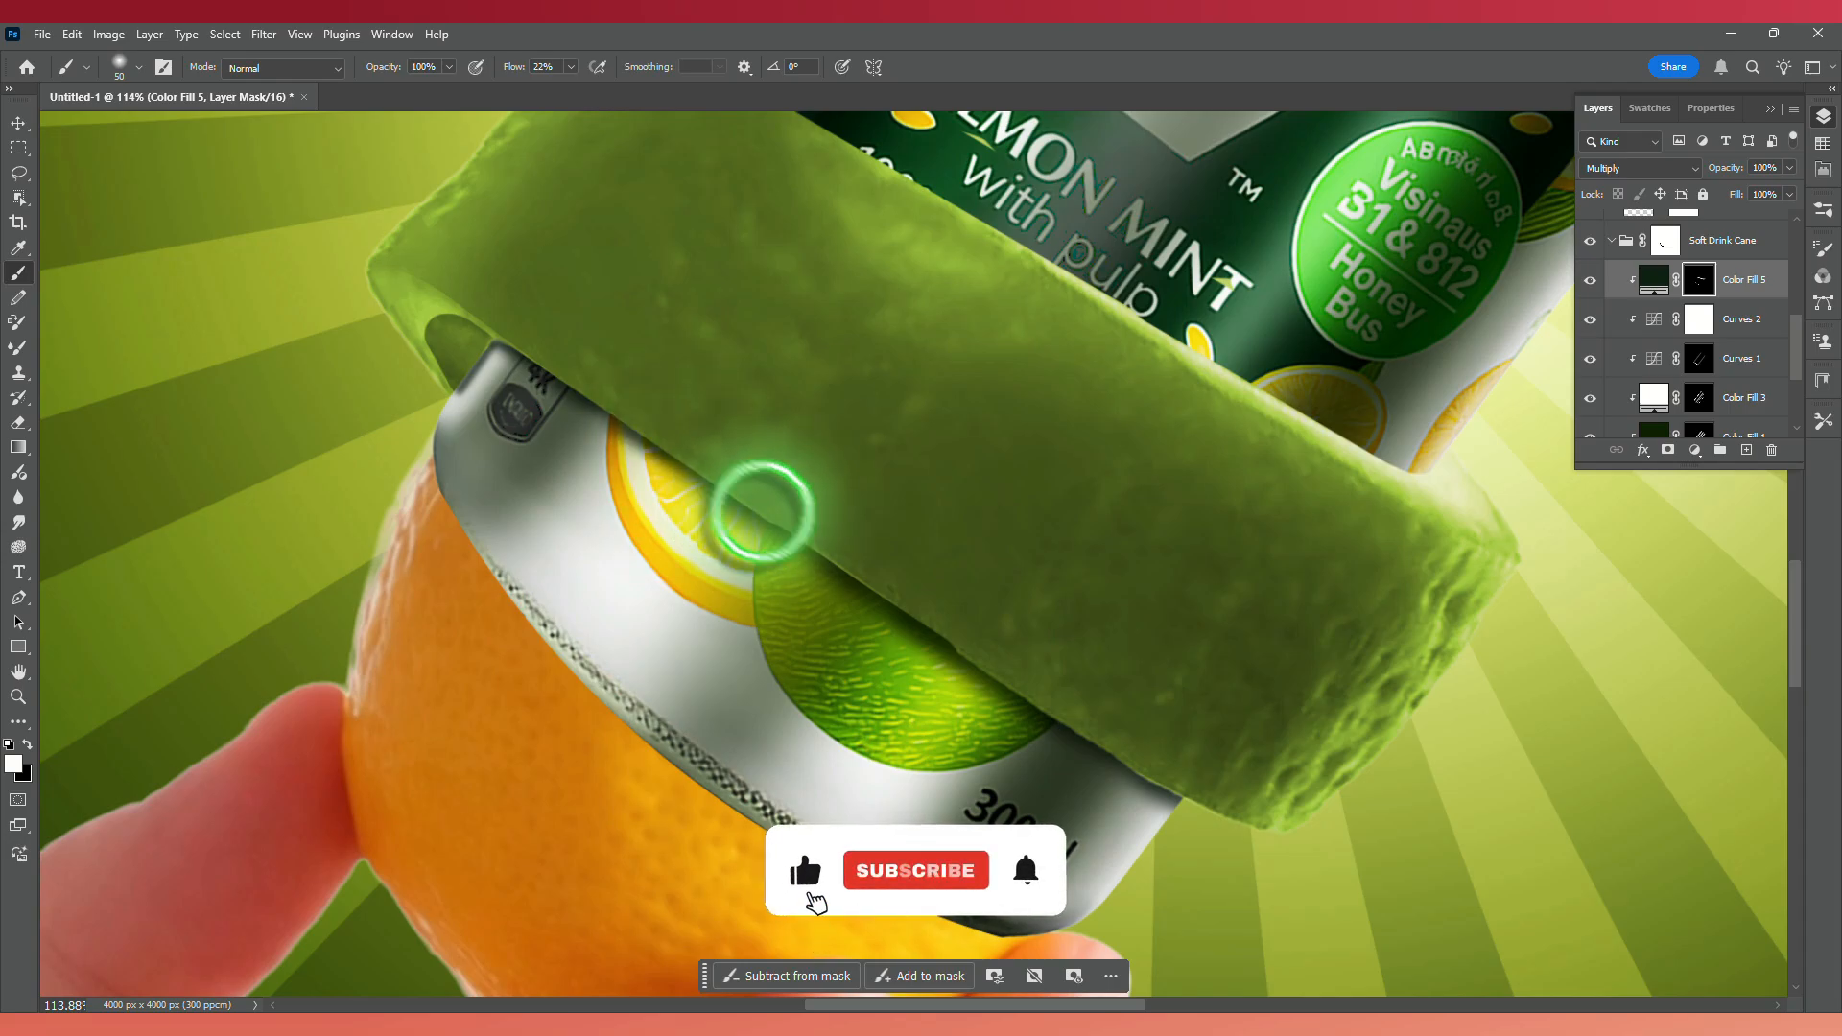
Switch the brush to black and soften the outer edge of the shadow beneath the lower peel with a larger brush.
click(27, 744)
drag(494, 612, 551, 607)
mouse_move(588, 477)
mouse_down()
mouse_move(887, 637)
mouse_move(792, 618)
mouse_move(1104, 821)
mouse_up()
key(bracketleft)
key(bracketleft)
key(bracketright)
key(bracketright)
key(bracketright)
click(1187, 843)
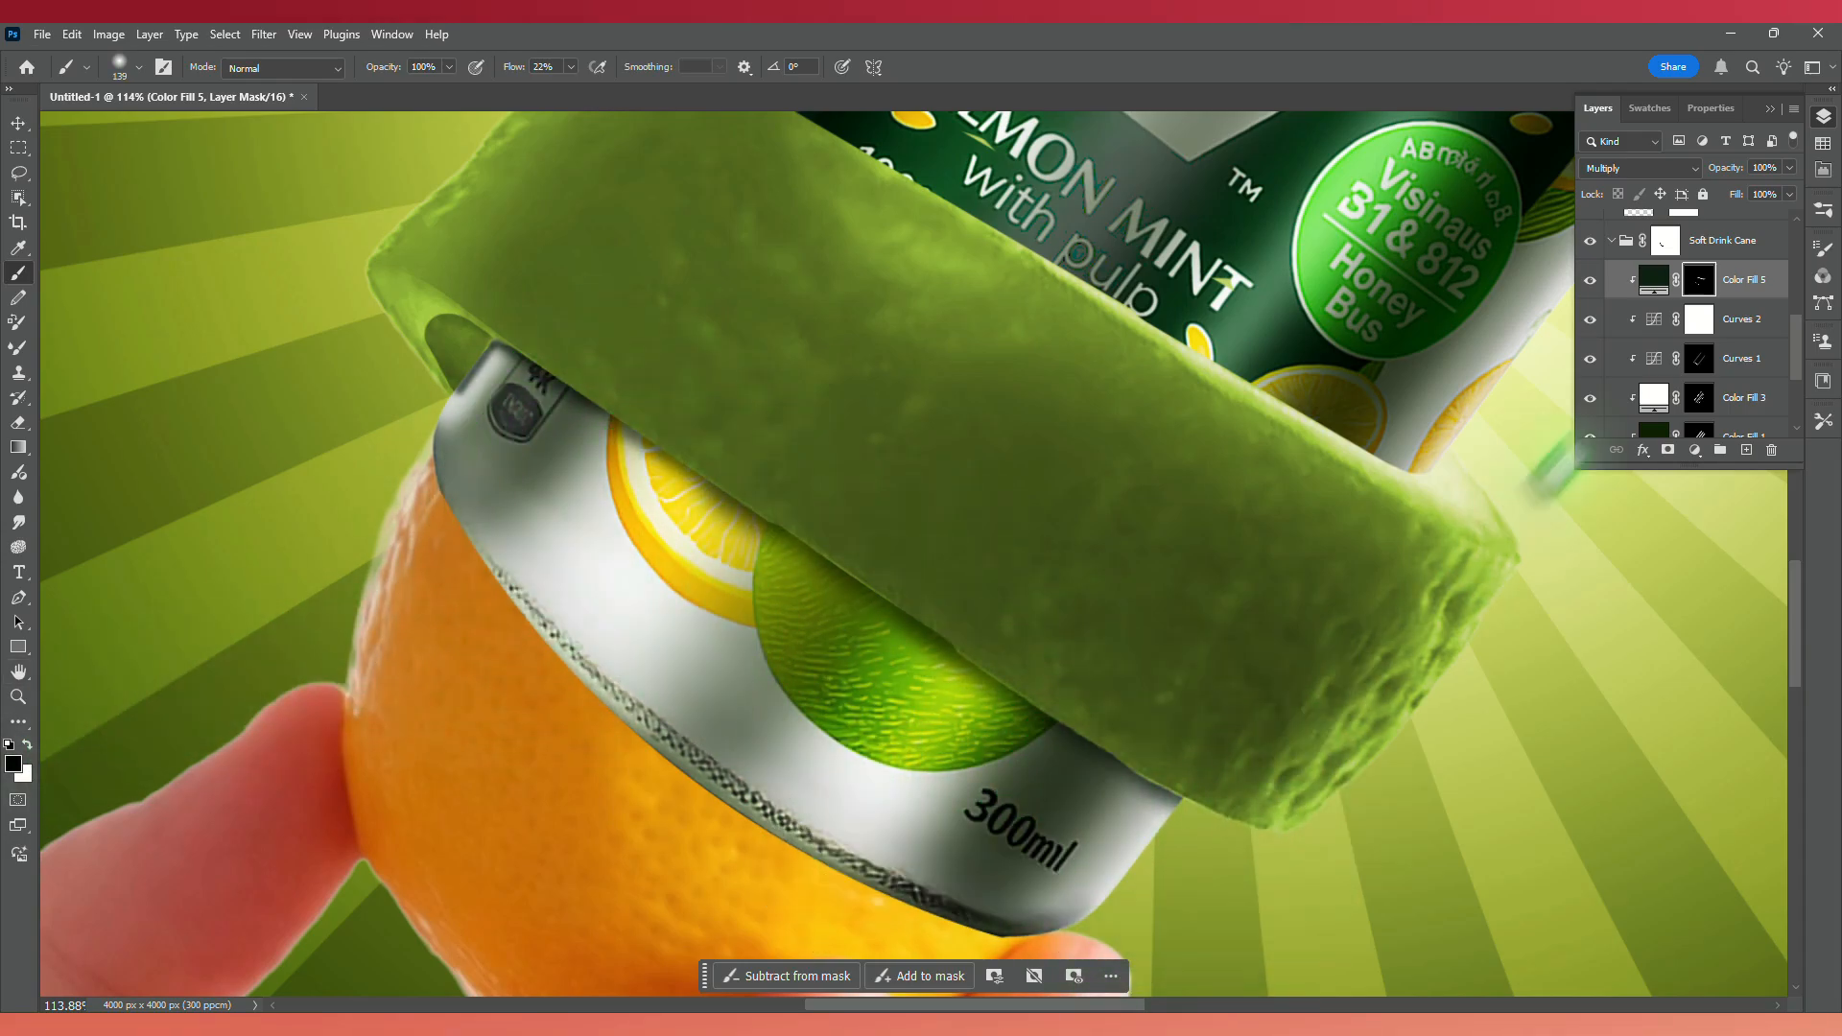
Switch back to white, paint a broader soft shadow along the can below the lower peel, and undo the extra stroke.
click(26, 744)
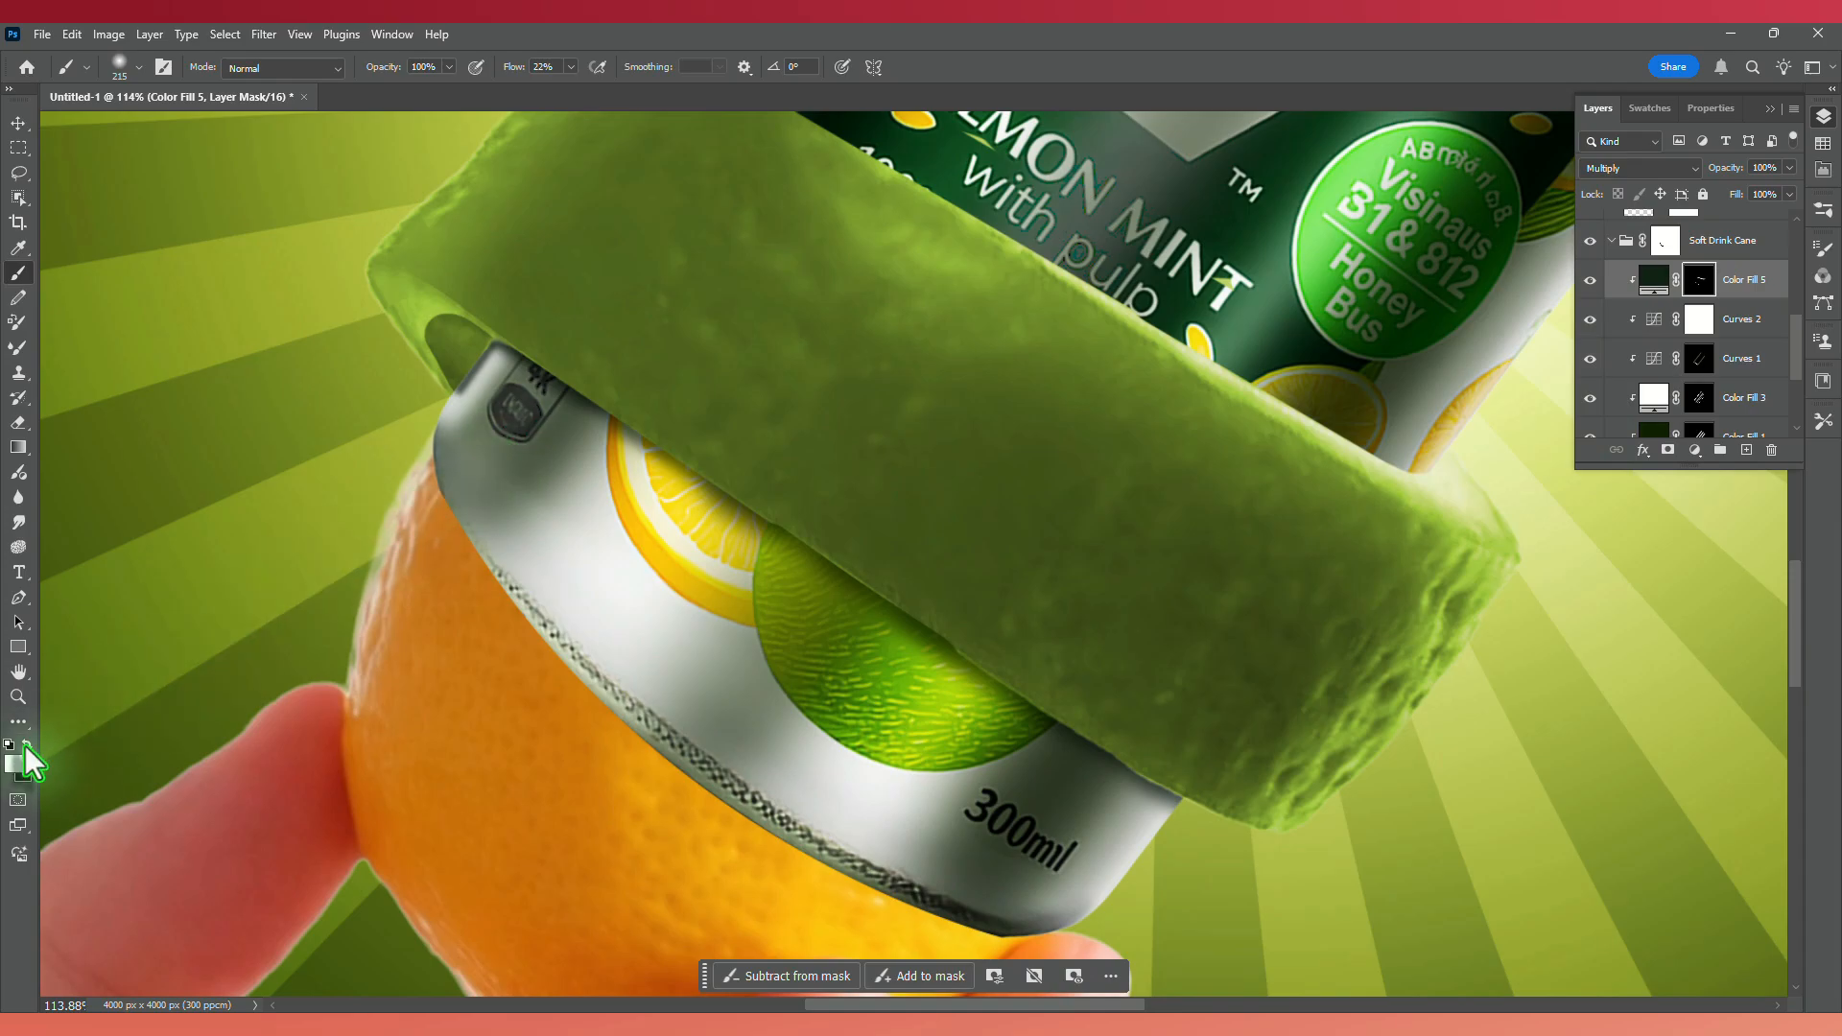
click(484, 403)
key(ctrl+z)
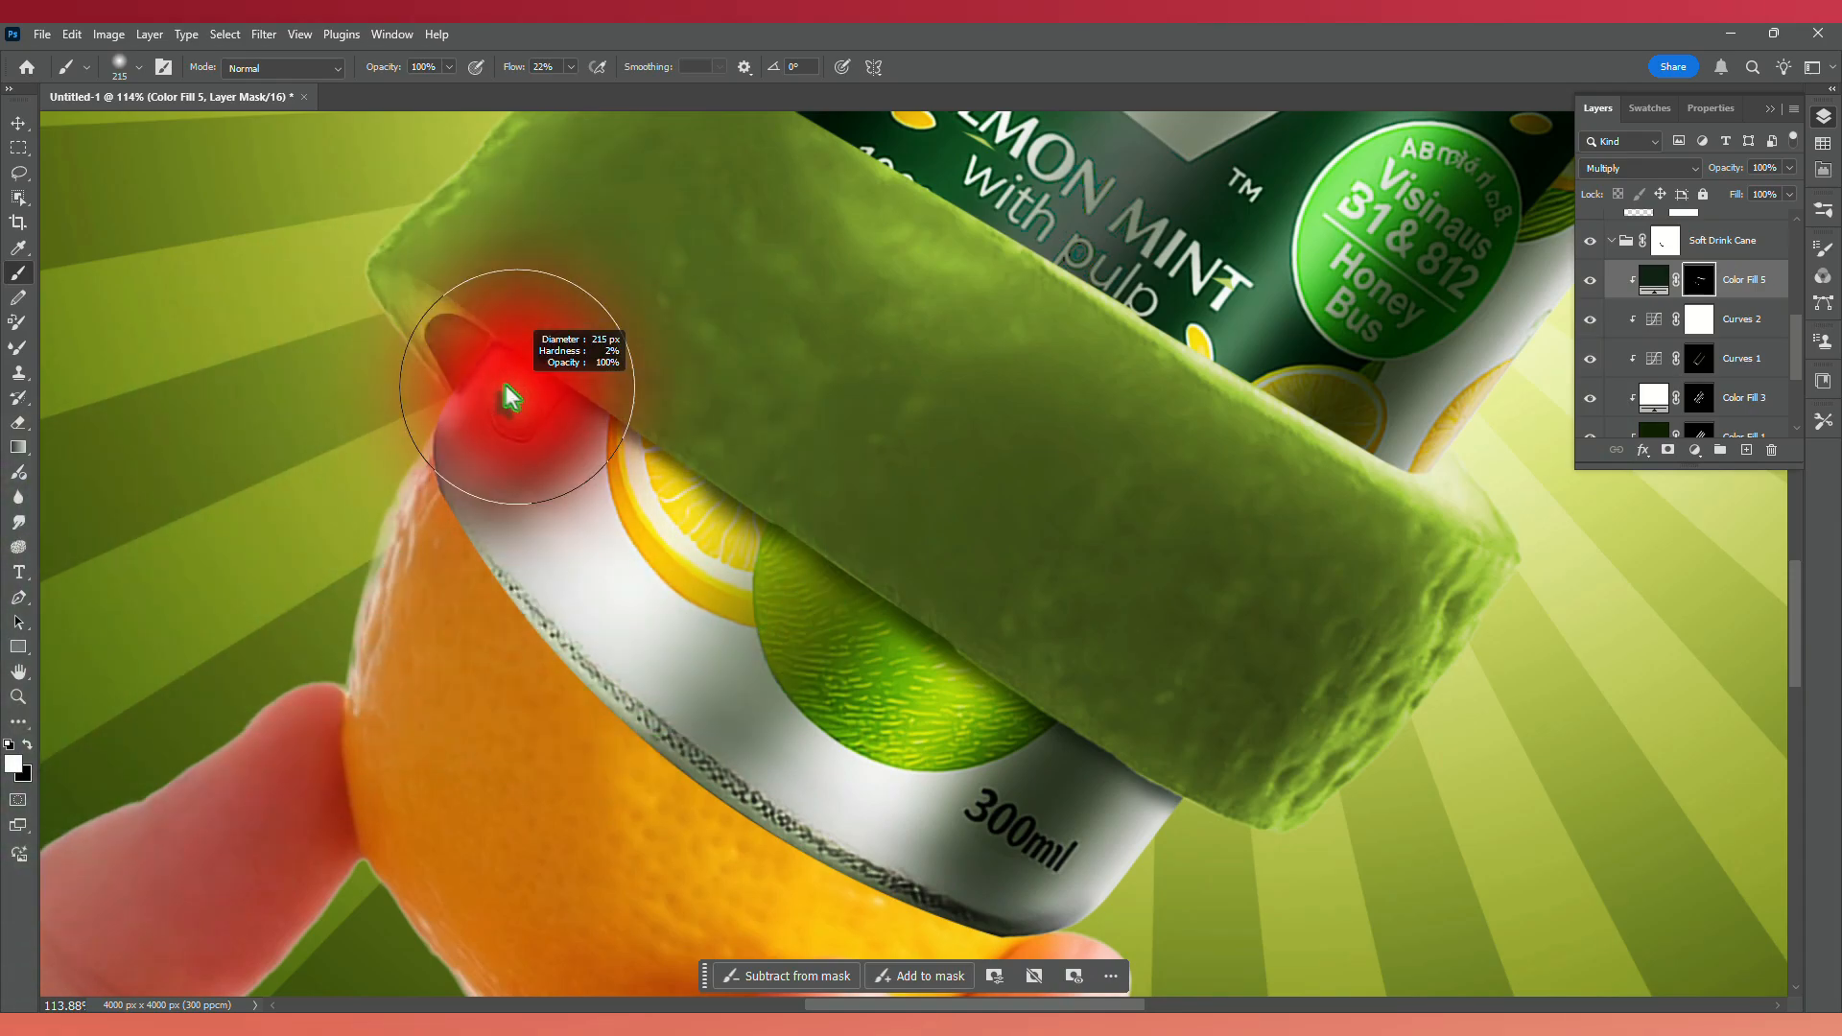
mouse_move(509, 361)
mouse_down()
mouse_move(786, 489)
mouse_move(755, 515)
mouse_move(1019, 659)
mouse_move(929, 626)
mouse_move(1090, 727)
mouse_move(1291, 818)
mouse_up()
drag(590, 408, 760, 508)
key(ctrl+z)
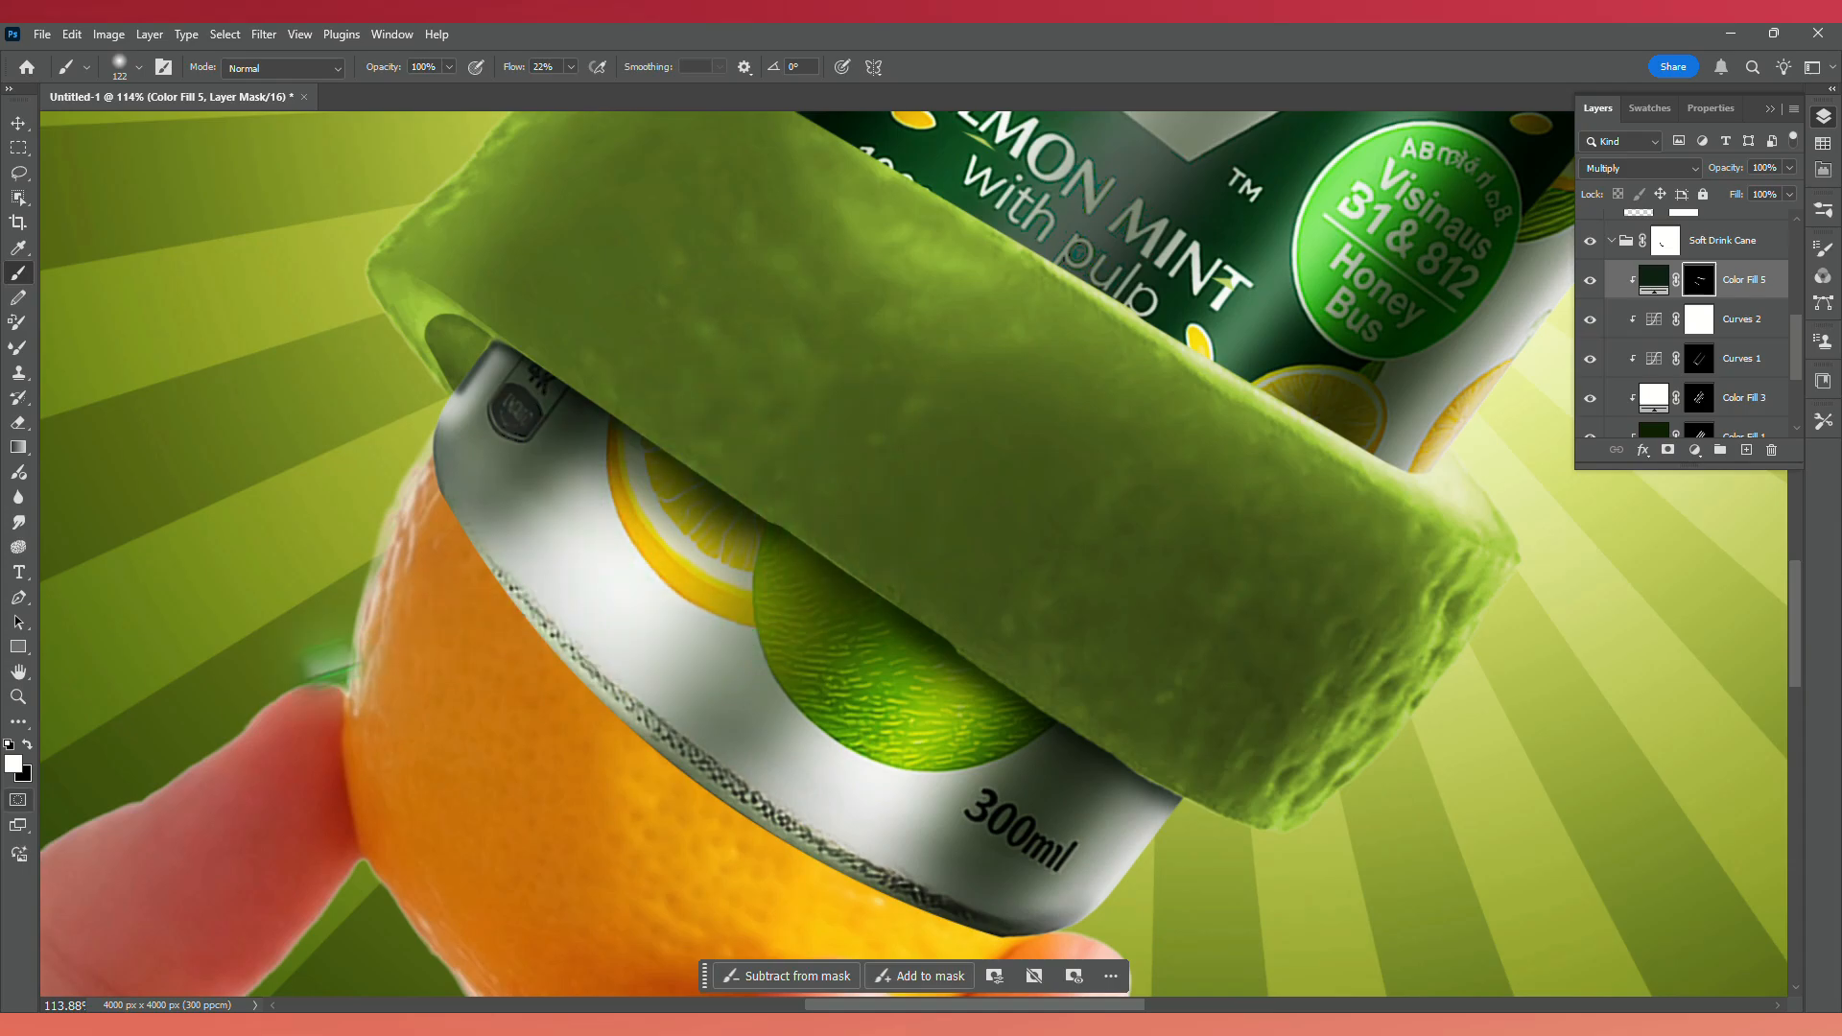
Fade the outer edge of the lower peel's shadow using black at 36% brush opacity.
click(29, 743)
click(448, 66)
drag(453, 89, 393, 89)
mouse_move(542, 474)
mouse_down()
mouse_move(710, 583)
mouse_move(917, 671)
mouse_move(1011, 746)
mouse_move(994, 774)
mouse_move(1199, 868)
mouse_up()
Add a clipped Curves adjustment above Hue/Saturation 1 in the Lemon 01 group with input 159 and output 107, and invert its mask.
scroll(1707, 322, up, 4)
click(1700, 317)
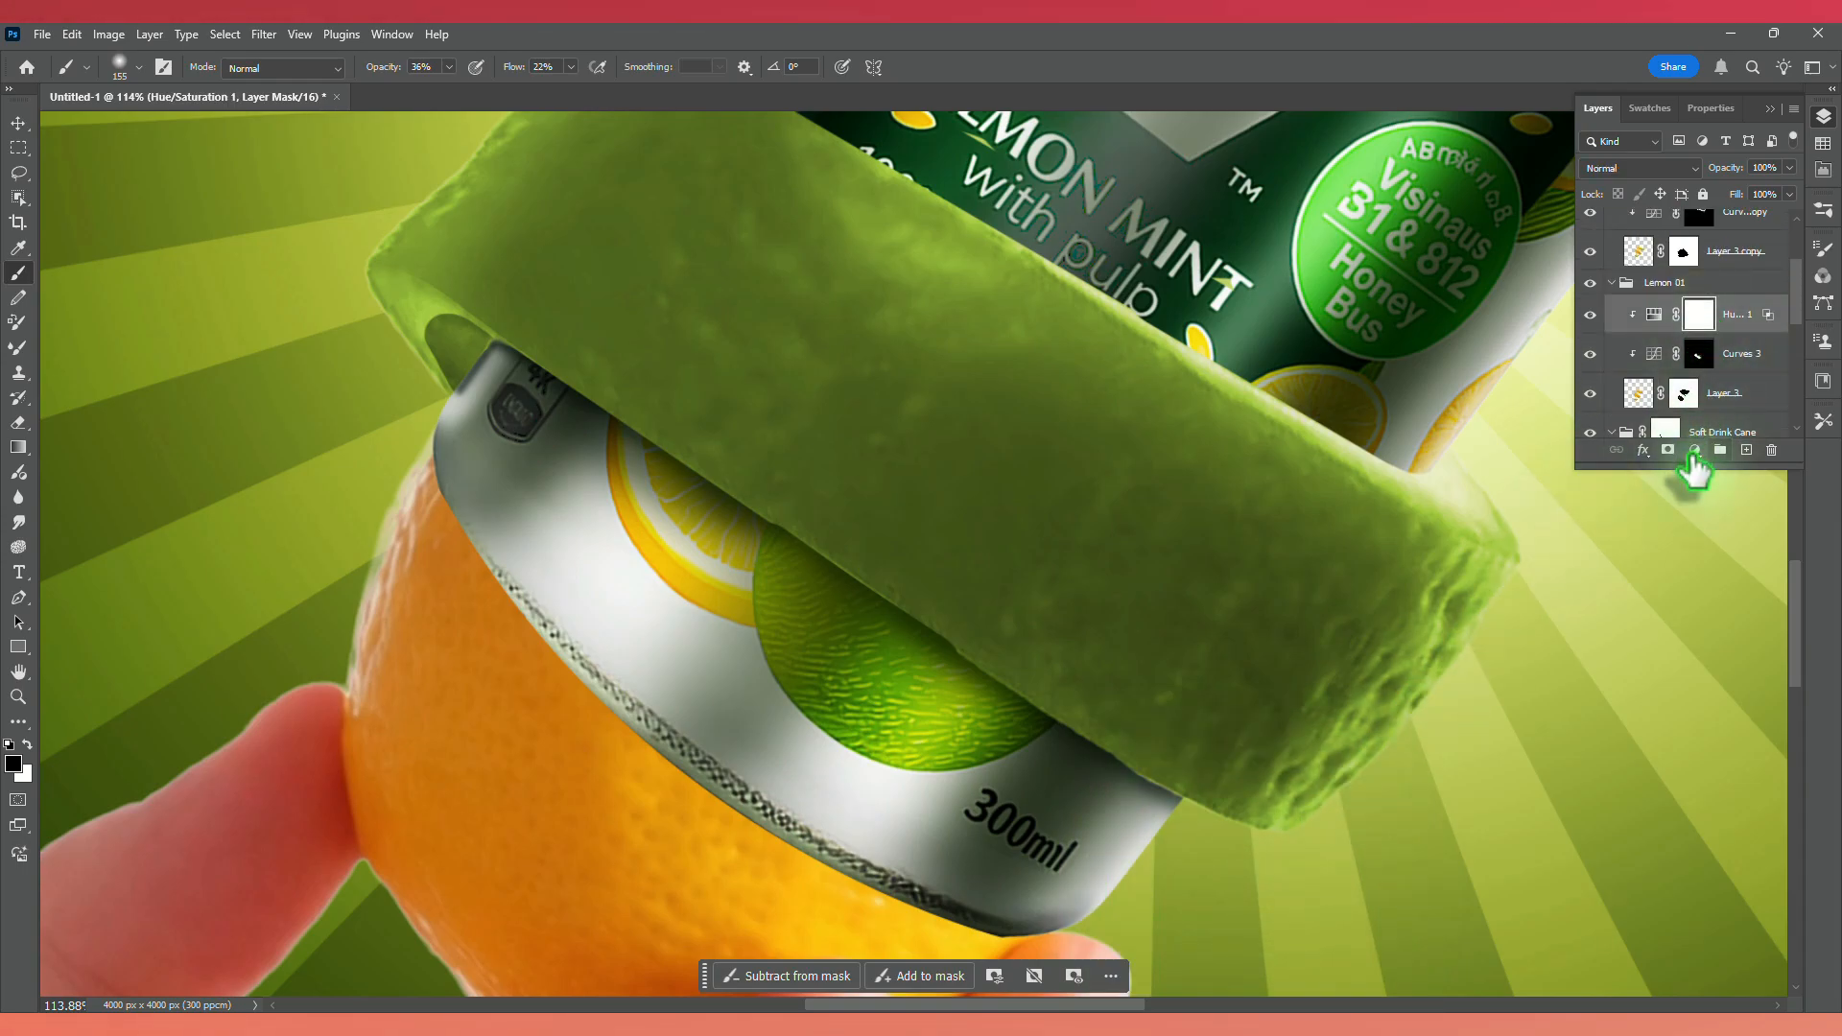
click(1695, 450)
click(1722, 566)
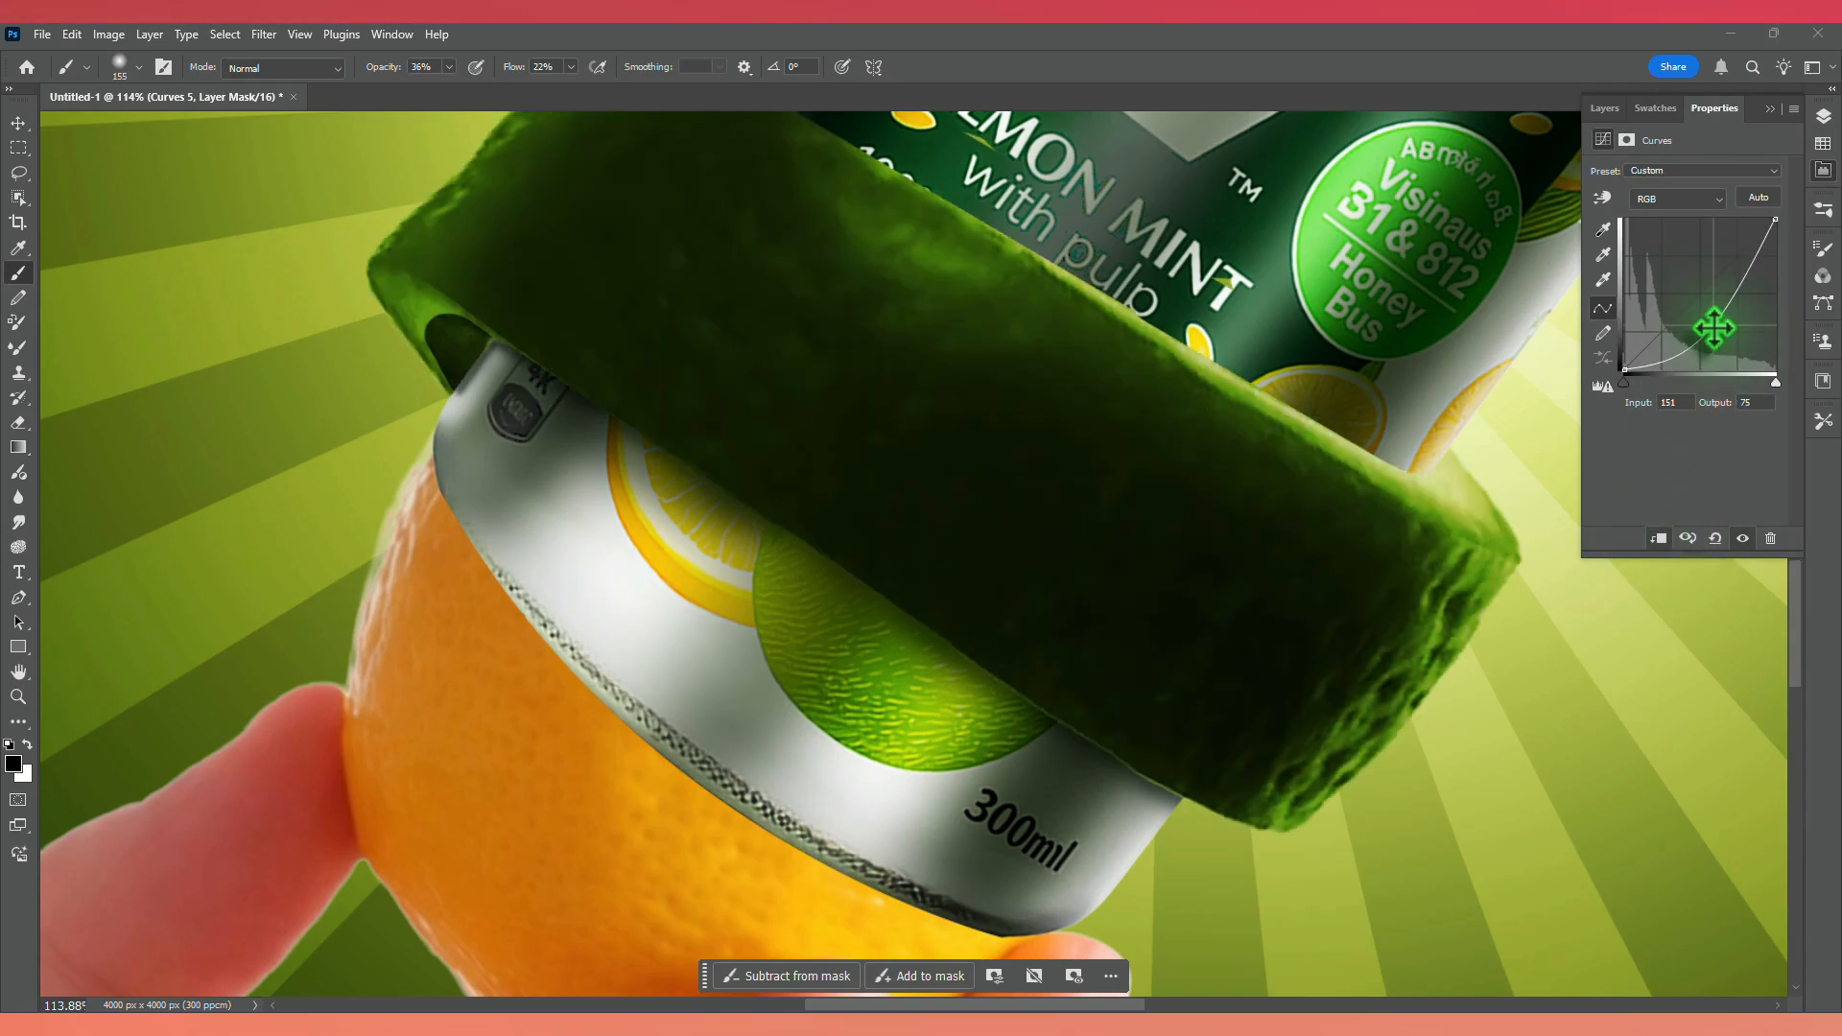
drag(1716, 312, 1719, 309)
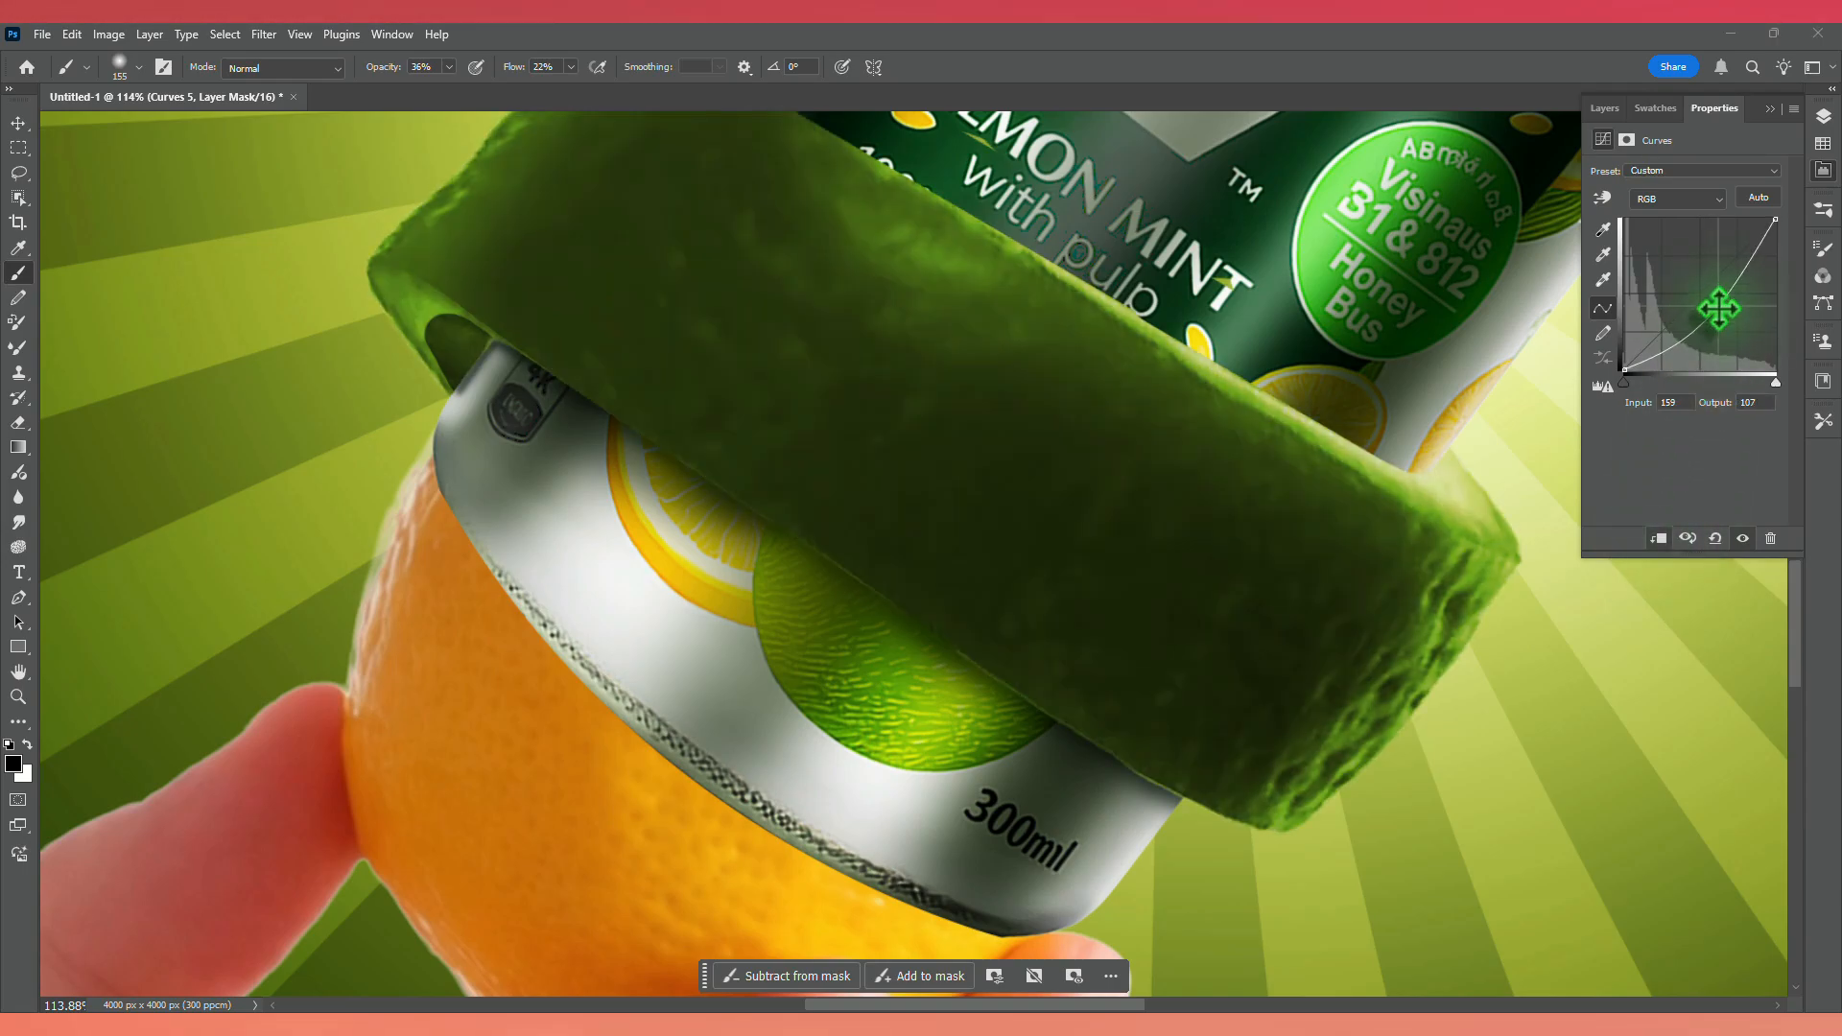
click(1823, 116)
key(ctrl+i)
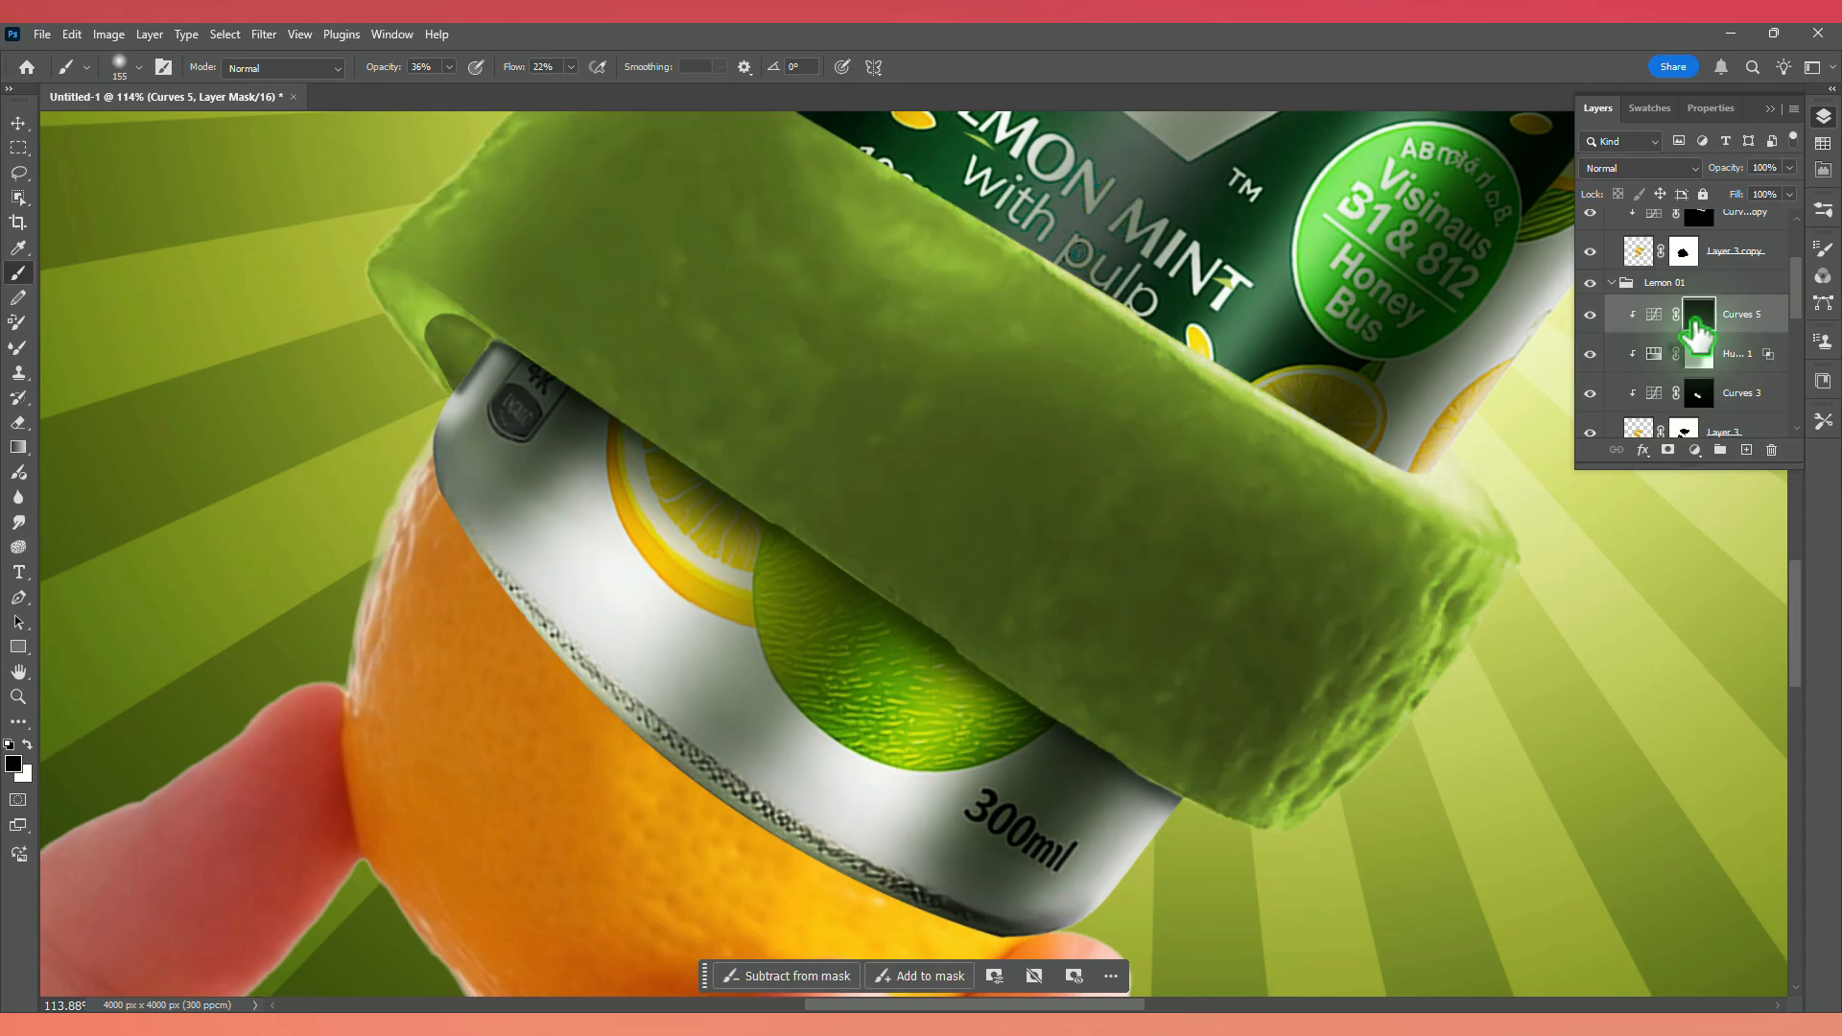
Paint white at 100% opacity on the Curves 5 mask inside the lower peel's curl beside the can, and toggle the layer's visibility.
scroll(460, 321, up, 6)
drag(499, 414, 321, 401)
click(26, 746)
key(bracketright)
key(bracketright)
key(bracketright)
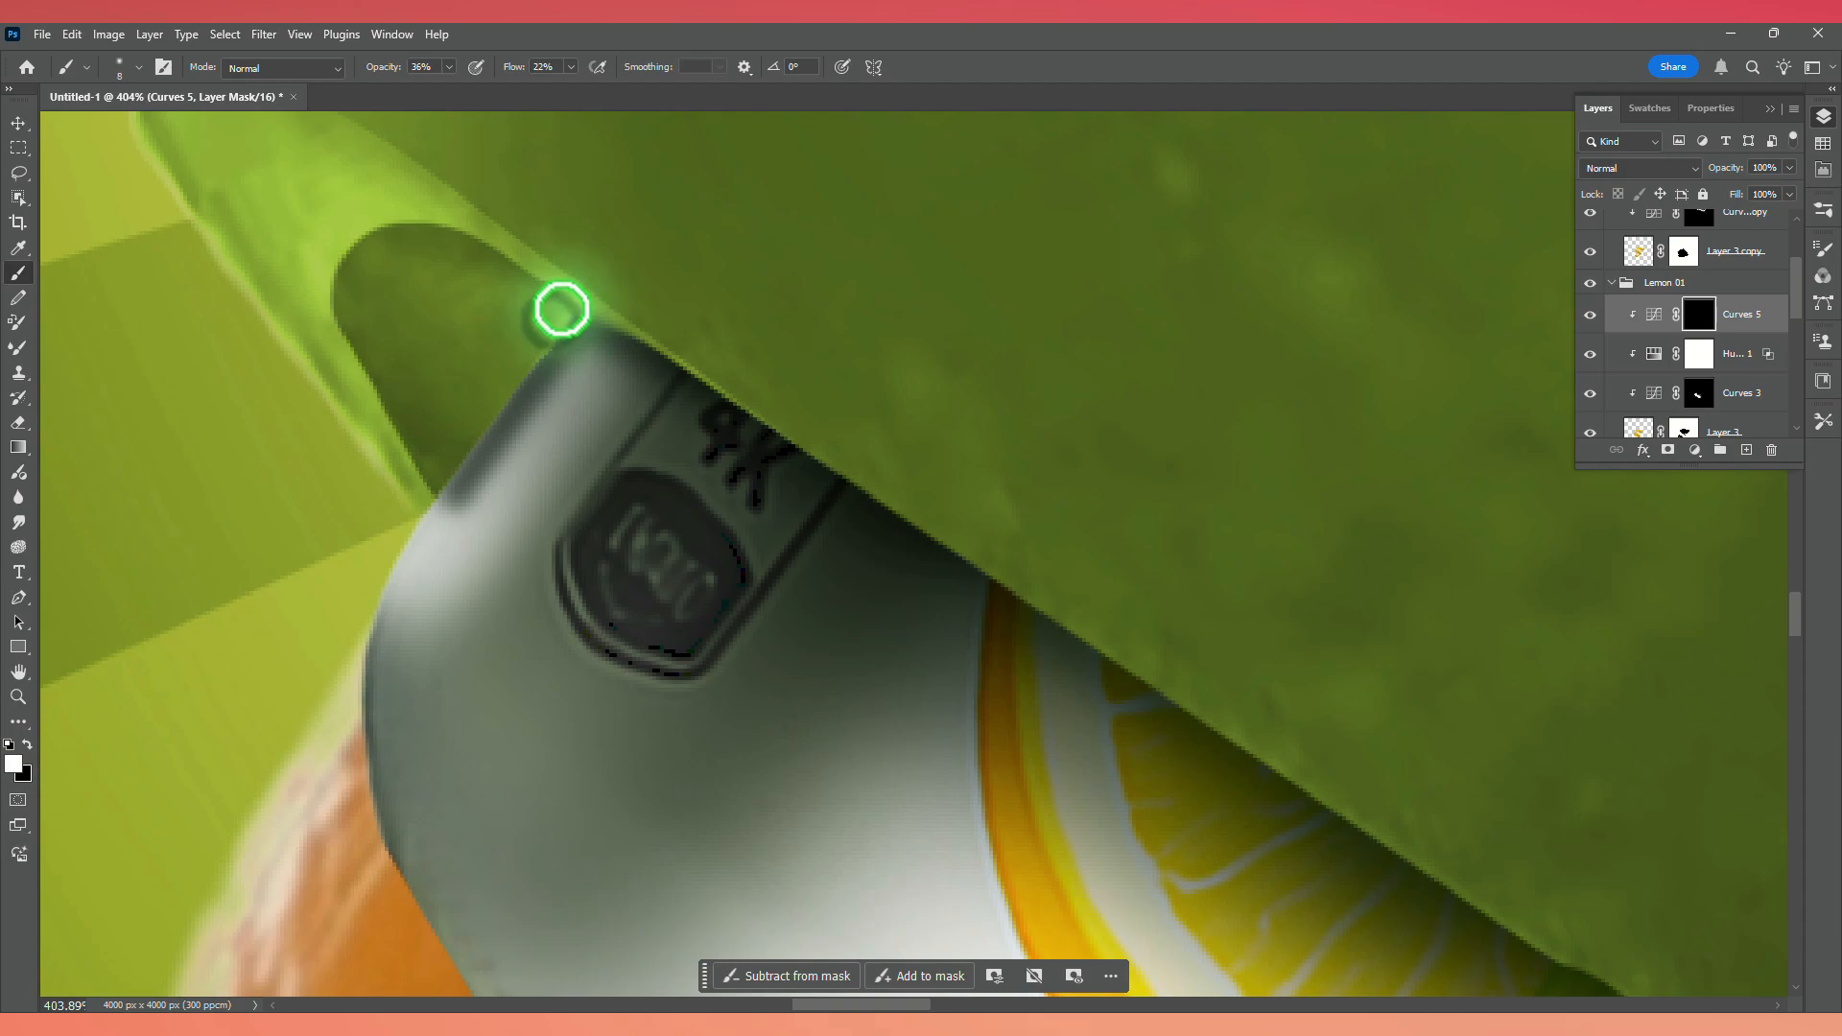
drag(561, 309, 543, 329)
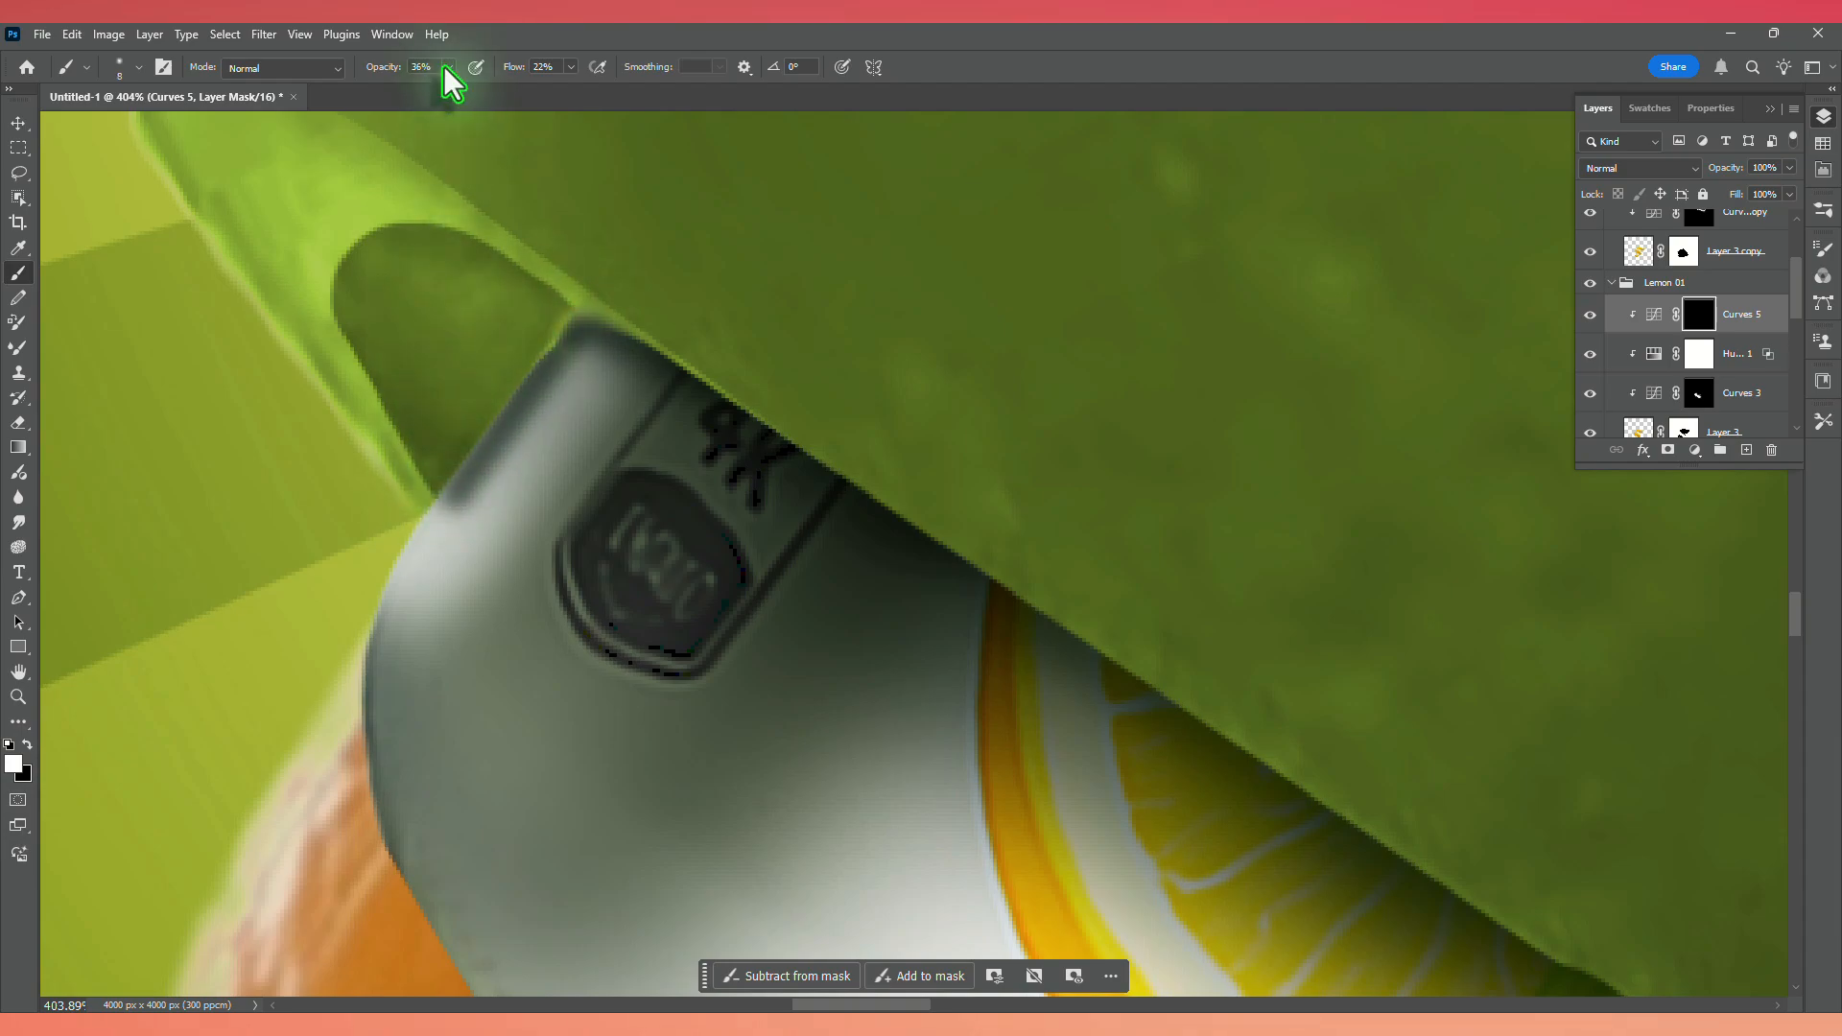
key(0)
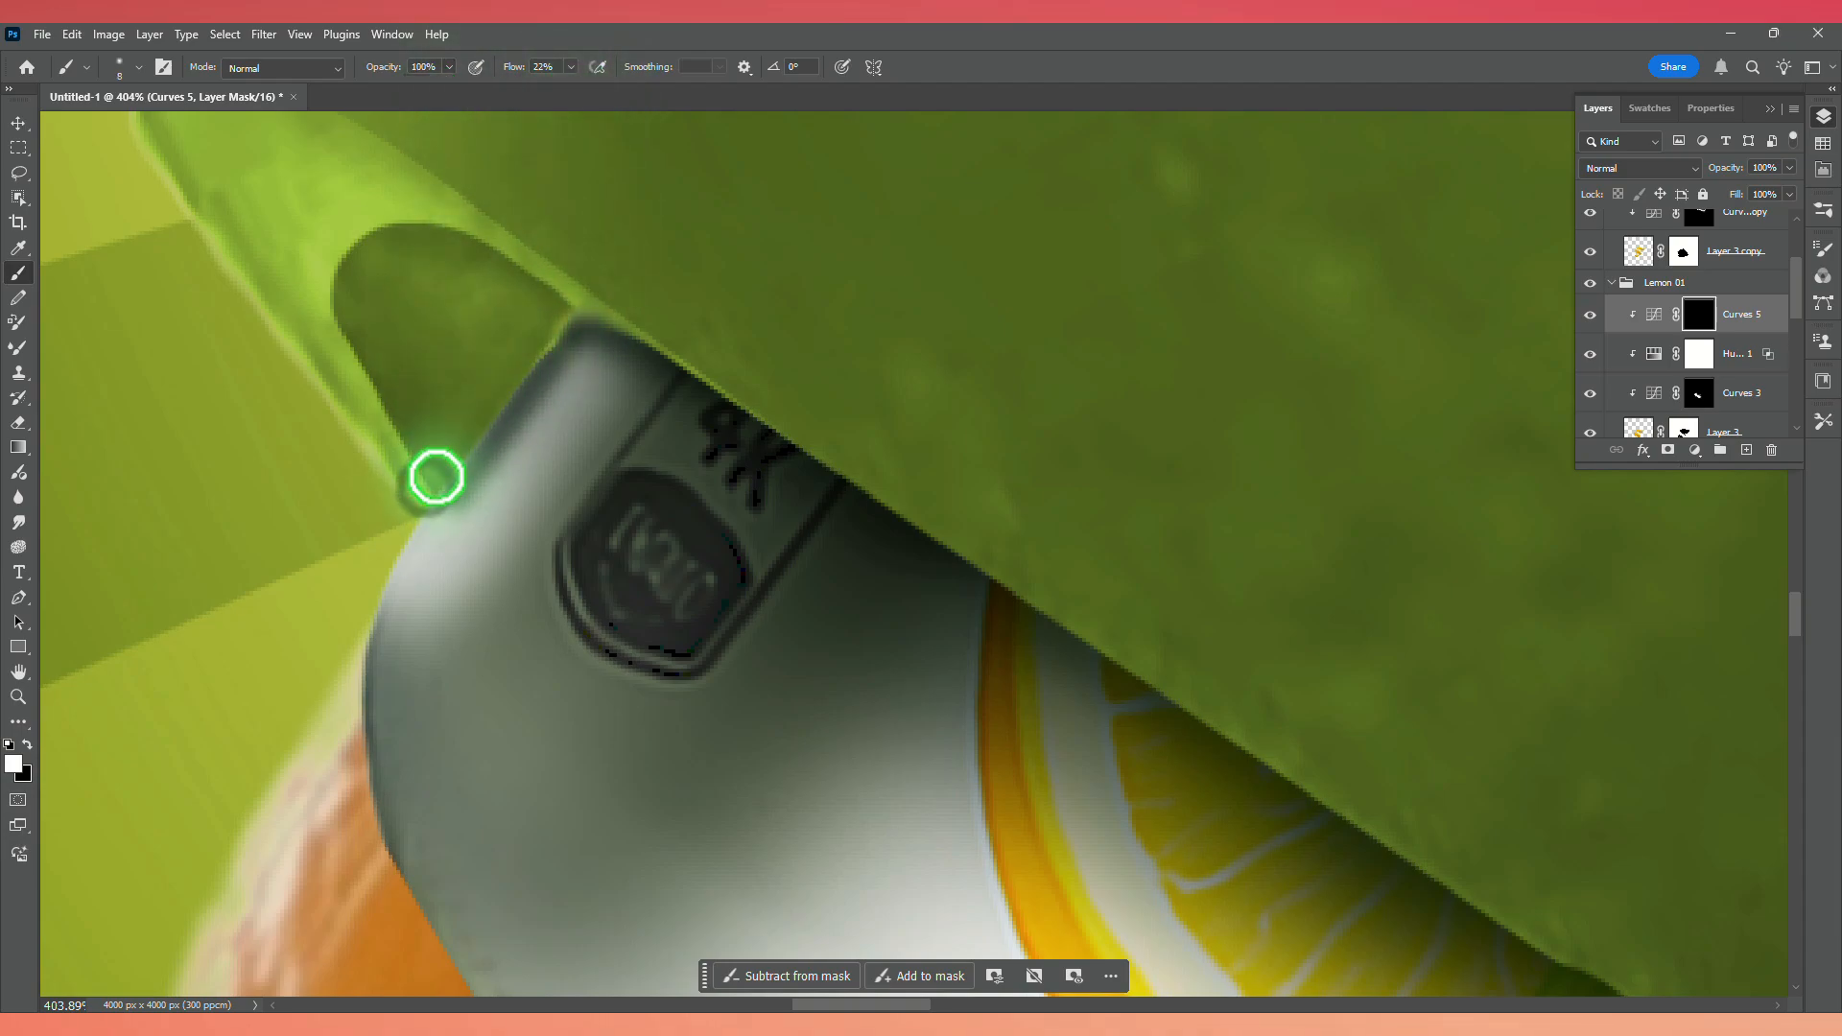
drag(477, 413, 564, 308)
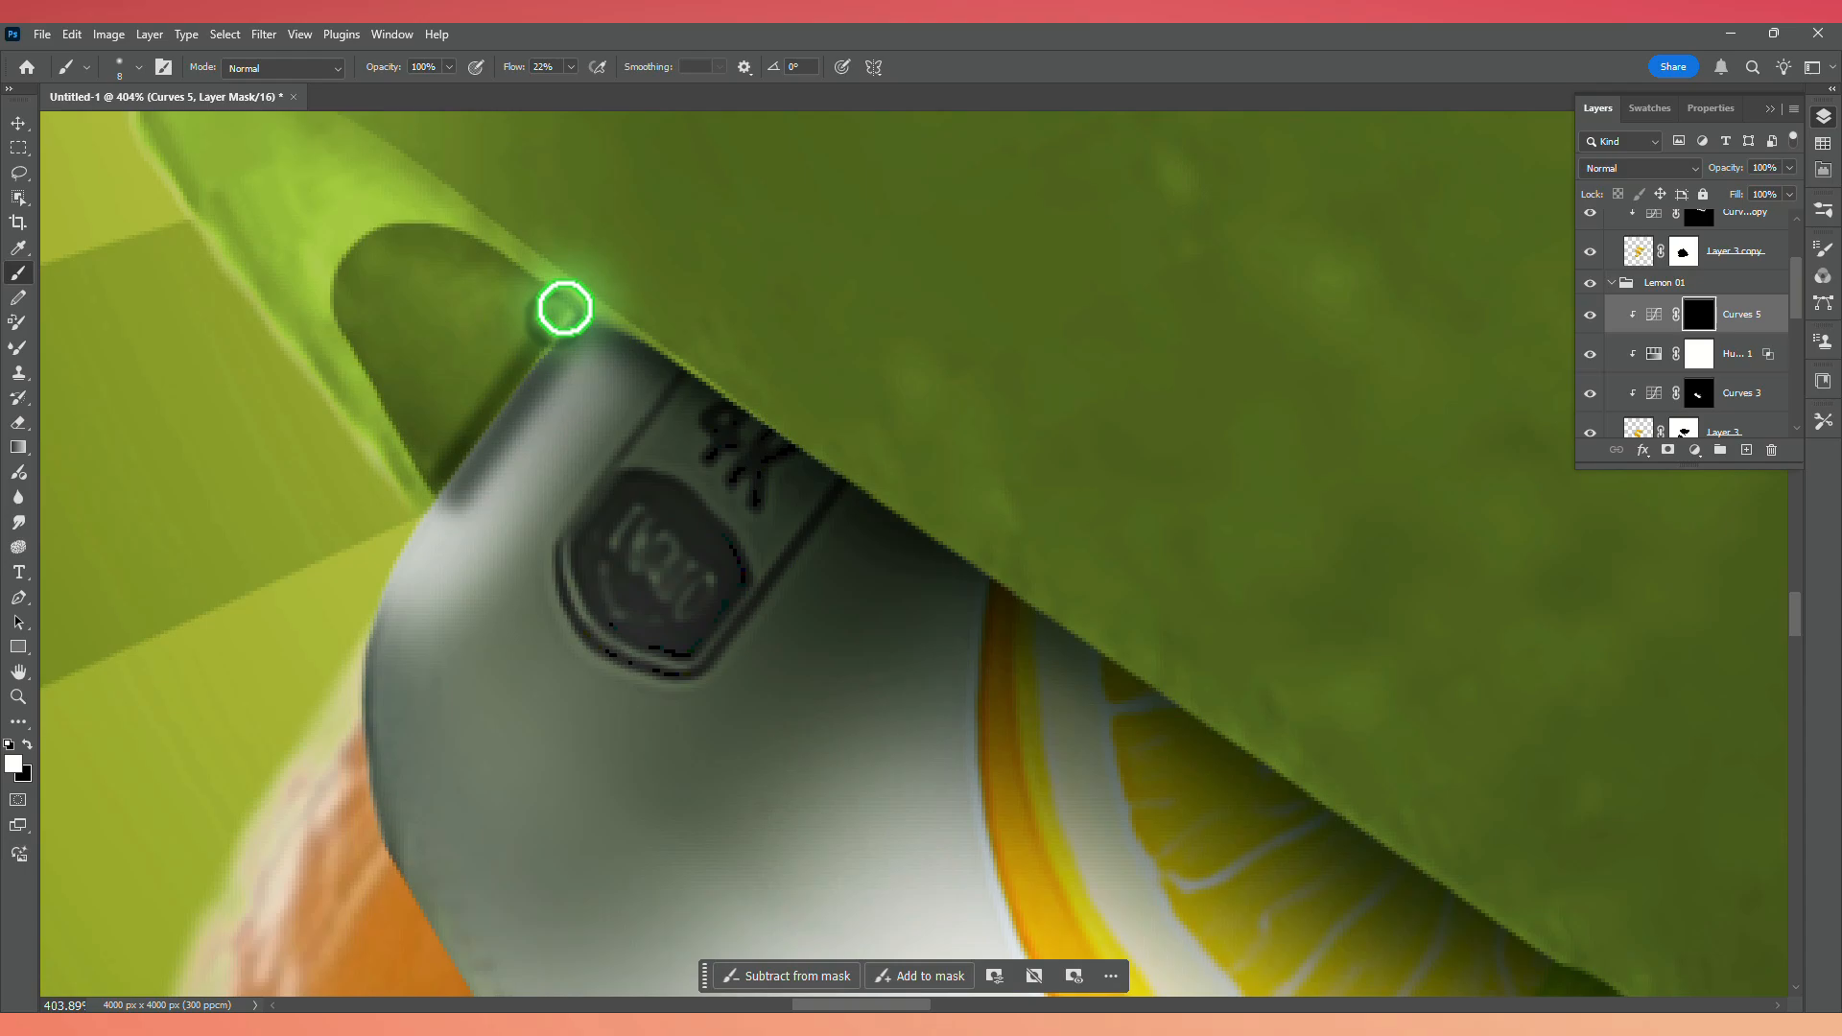
key(ctrl+0)
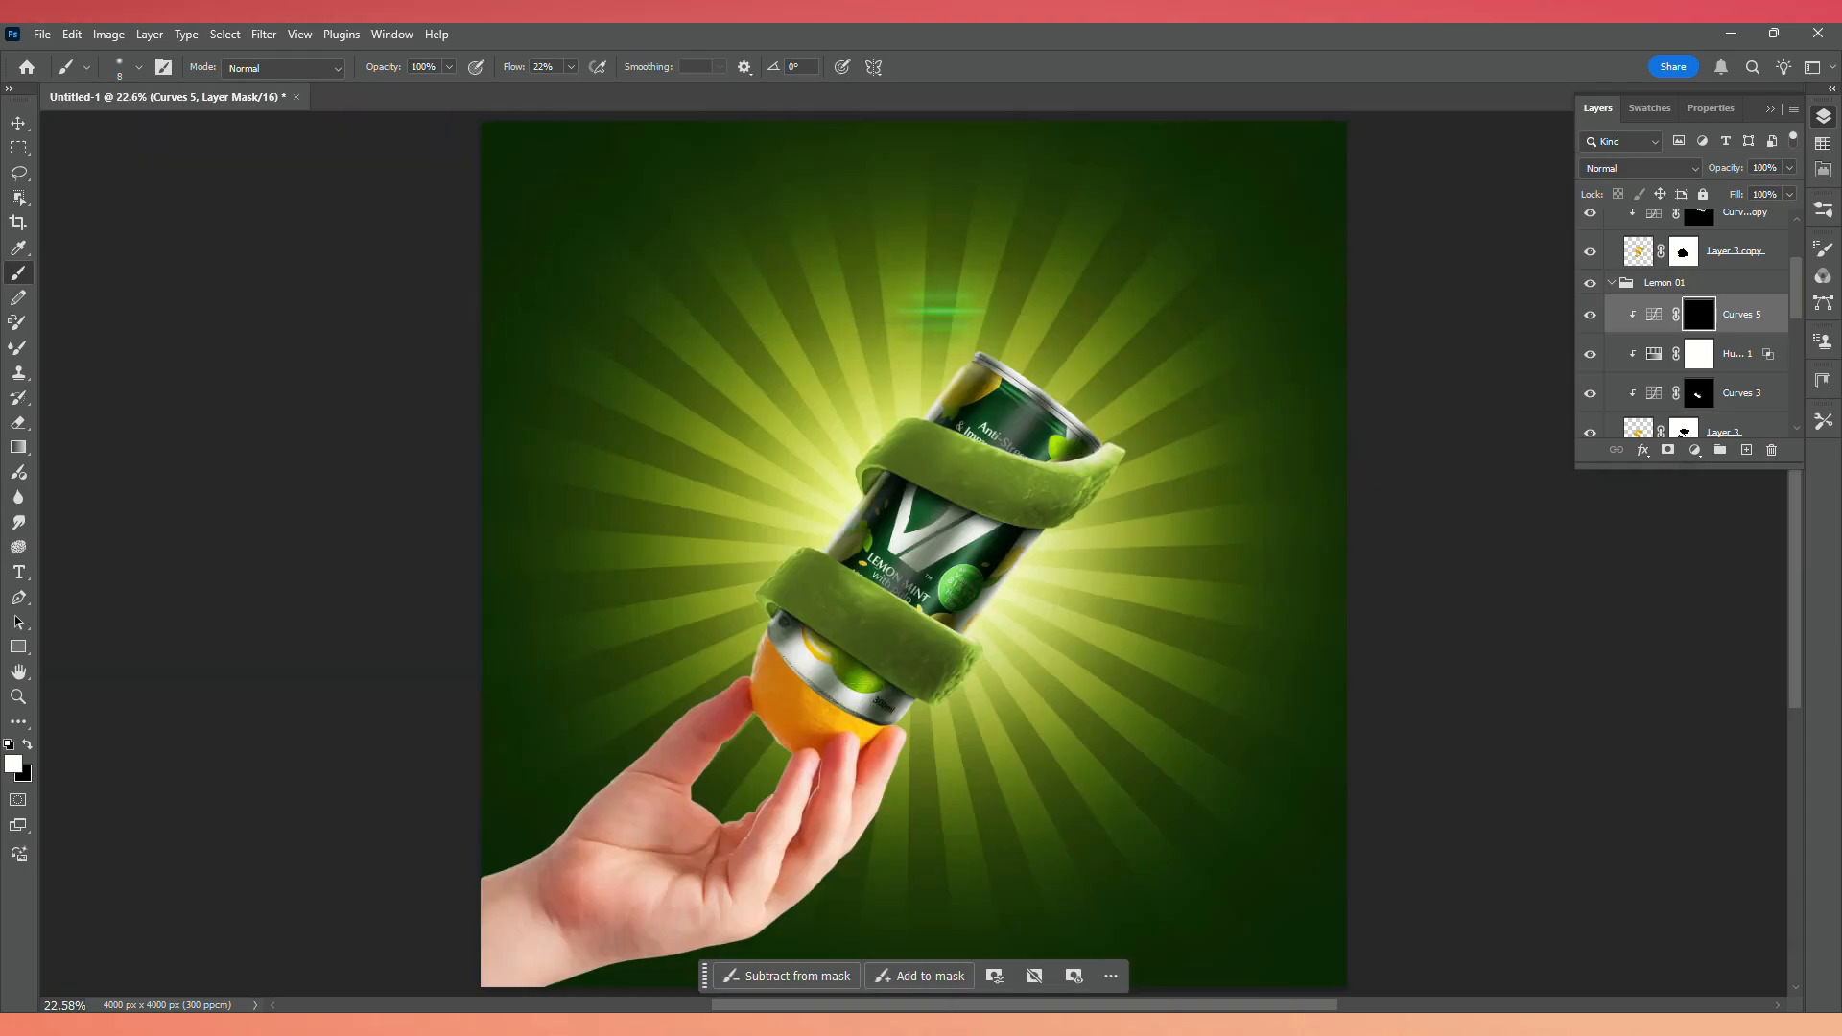
click(1590, 314)
Enlarge the layer list and collapse the Soft Drink Cane and Lemon 01 groups.
click(1741, 357)
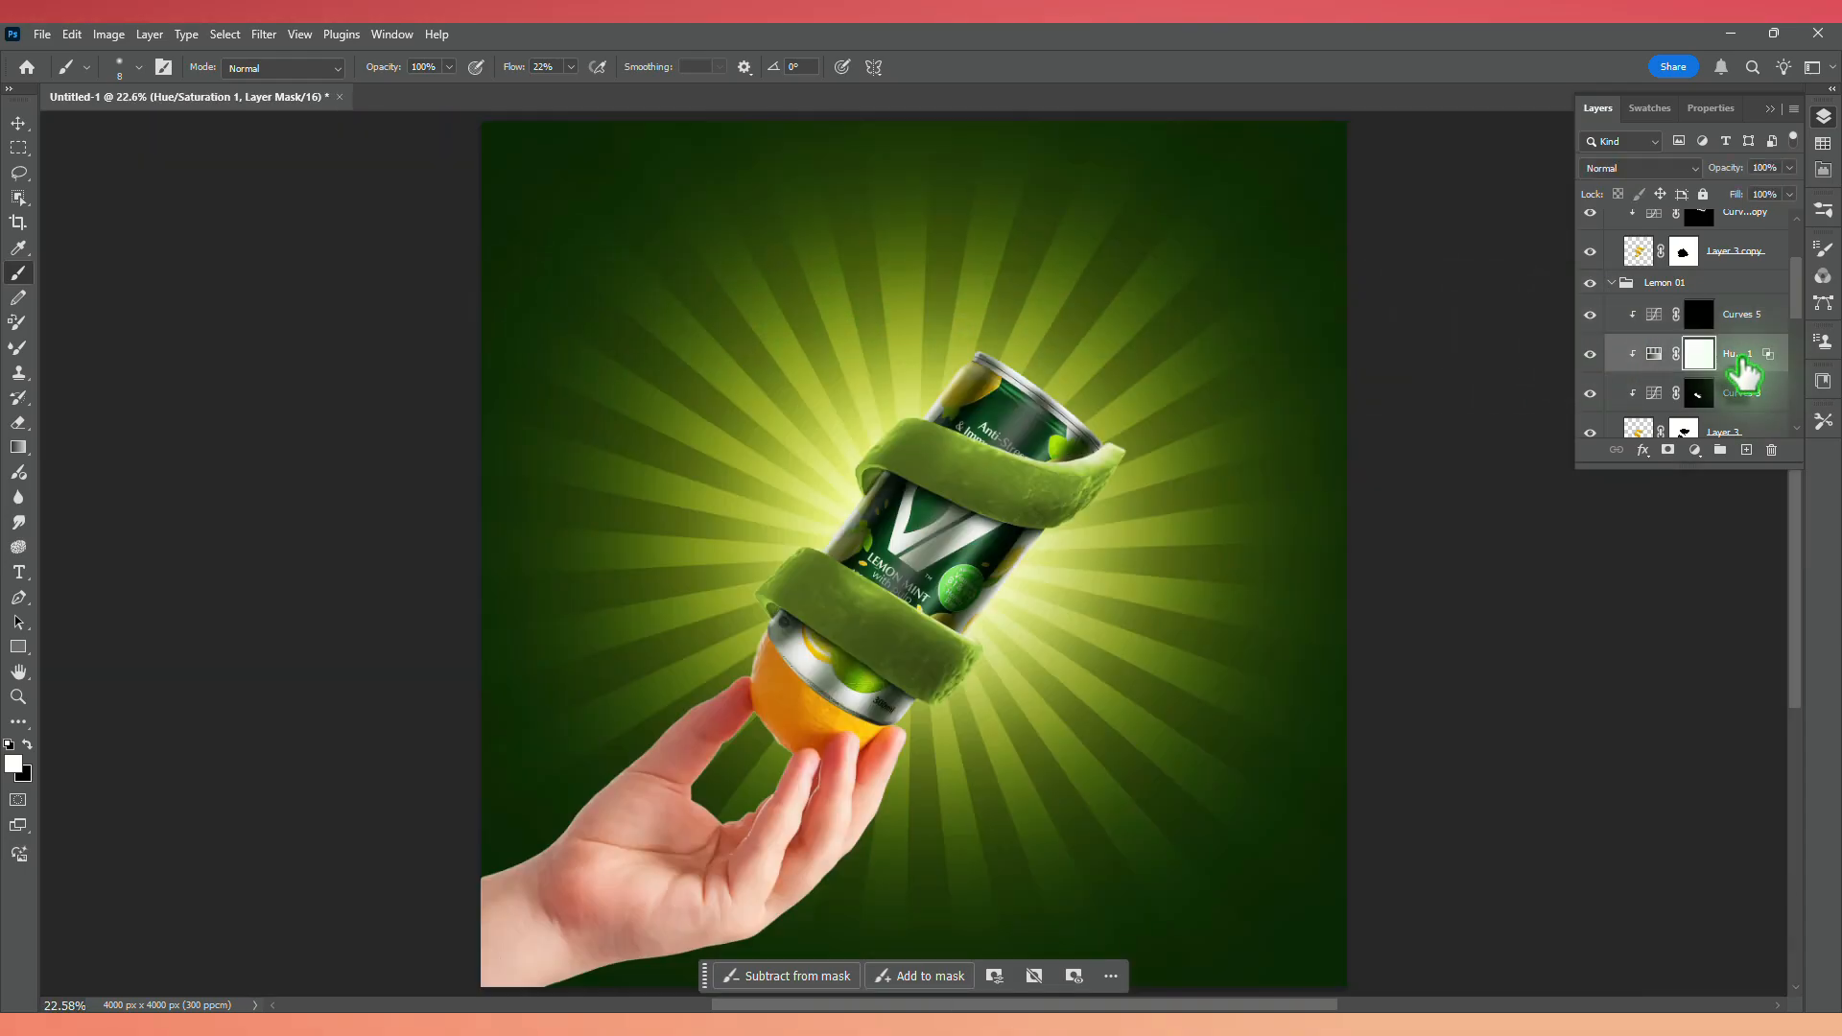
drag(1718, 464, 1698, 732)
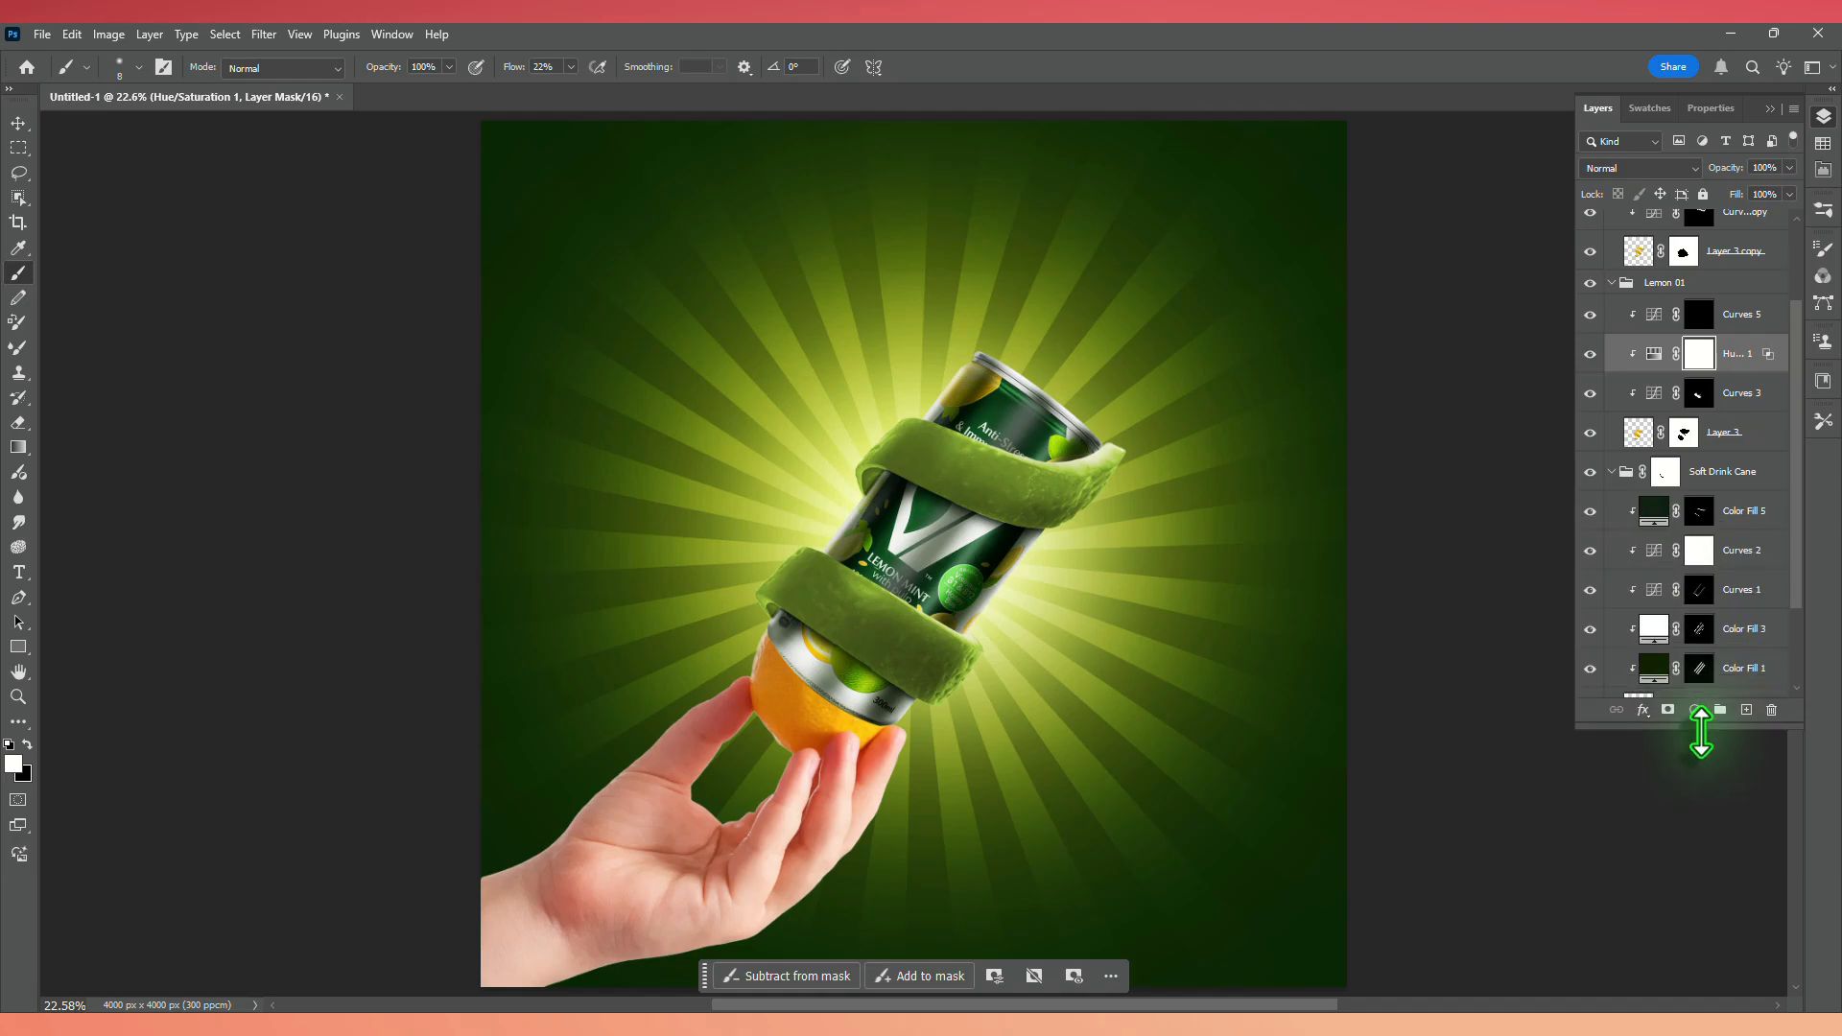
click(1622, 477)
click(1613, 471)
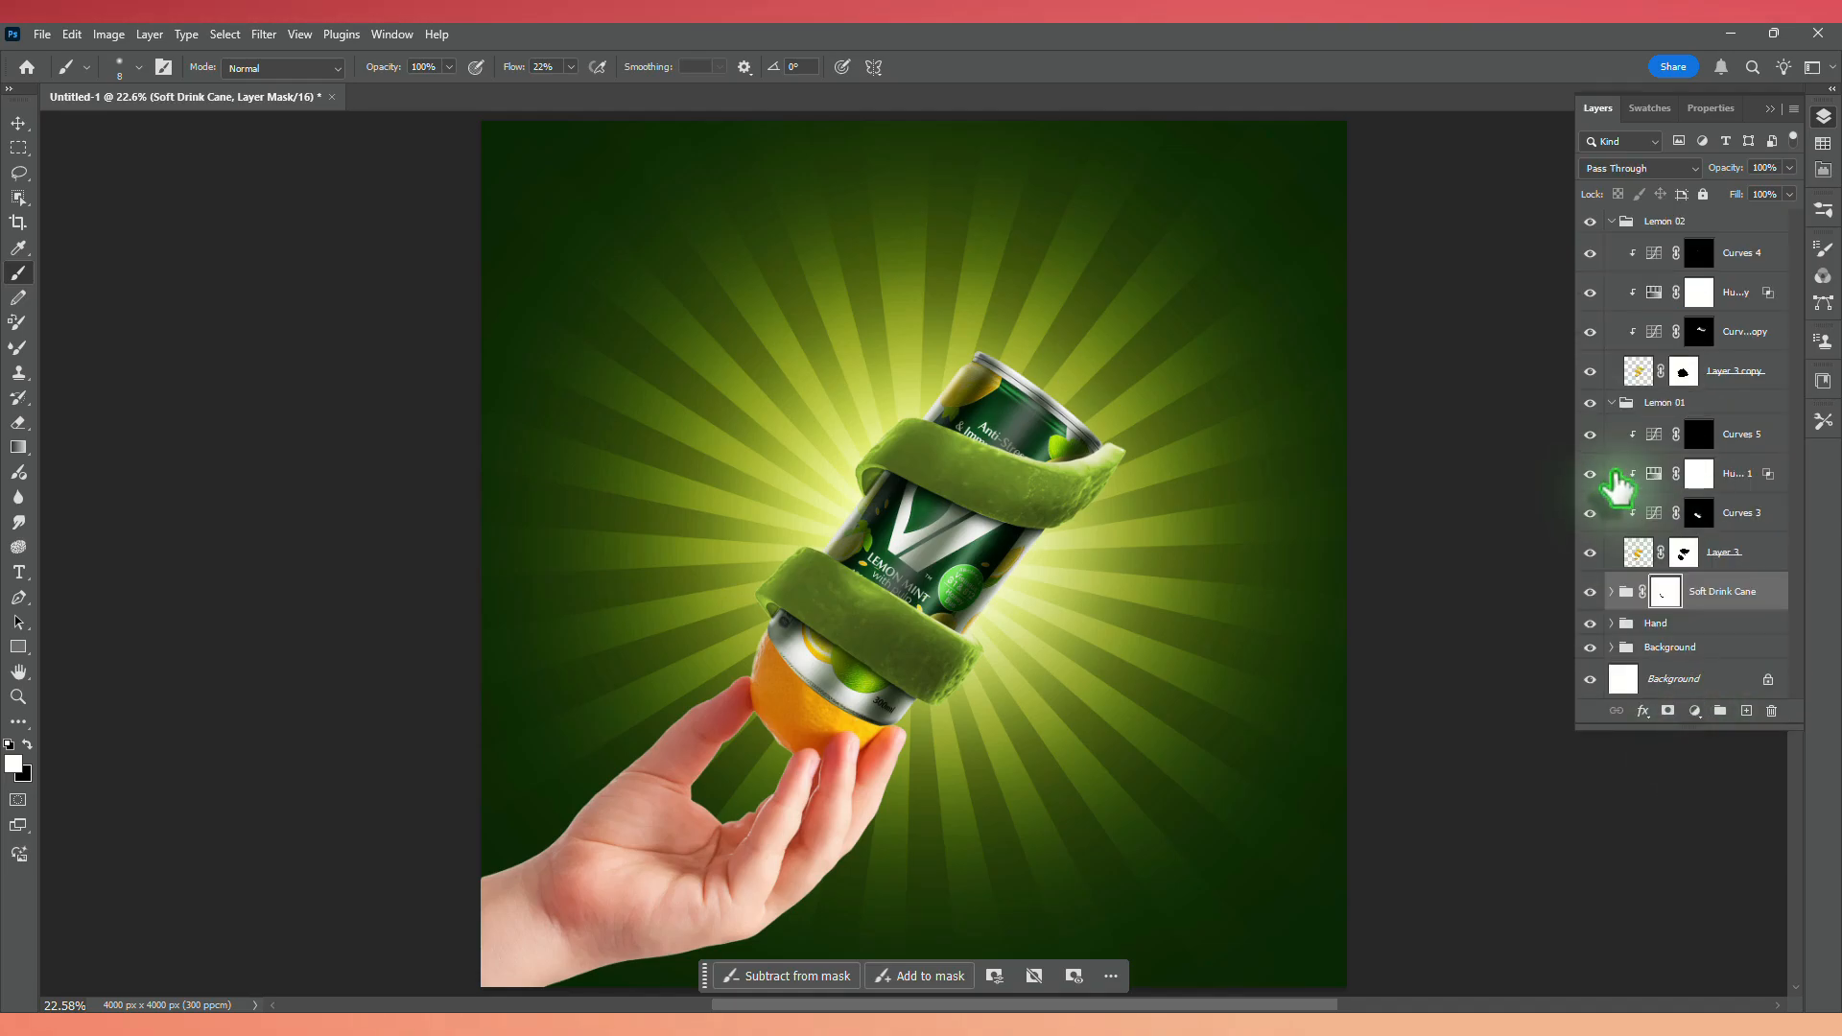
click(1613, 403)
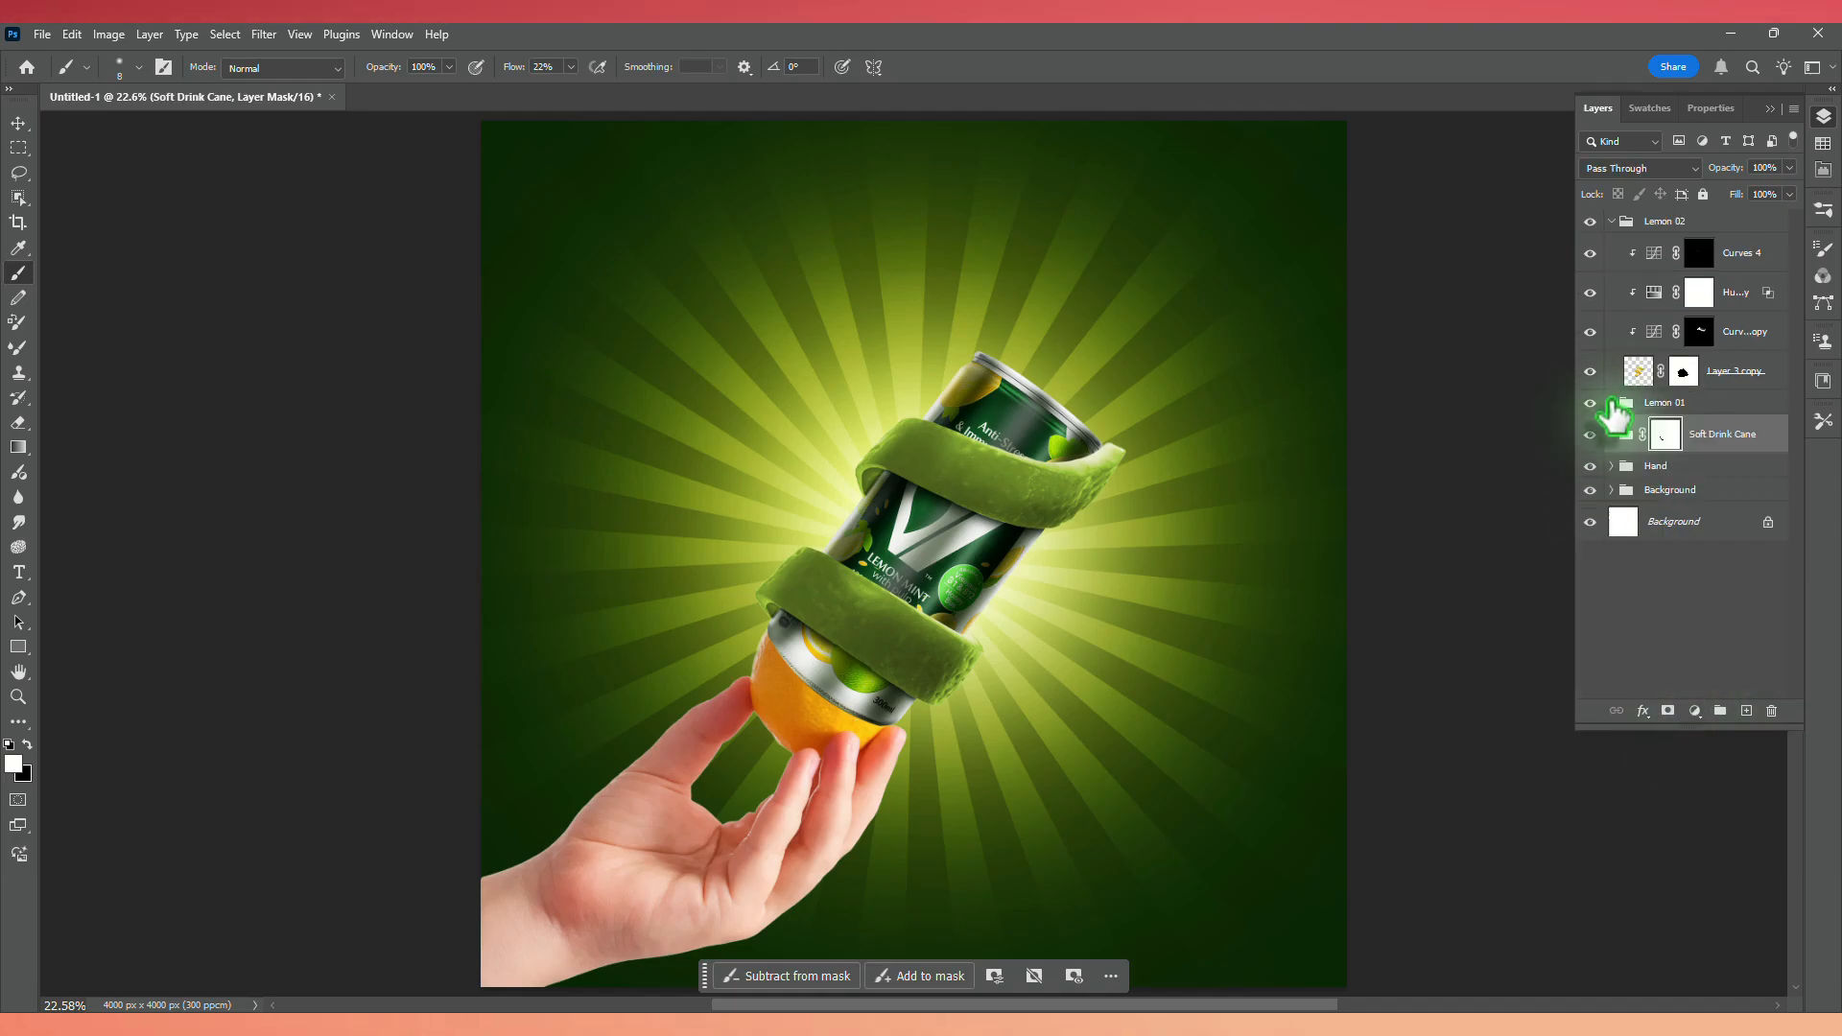
Duplicate the Hue/Saturation adjustment from the Lemon 02 group into the Hand group above Layer 2, and expand the Hand group.
click(1736, 305)
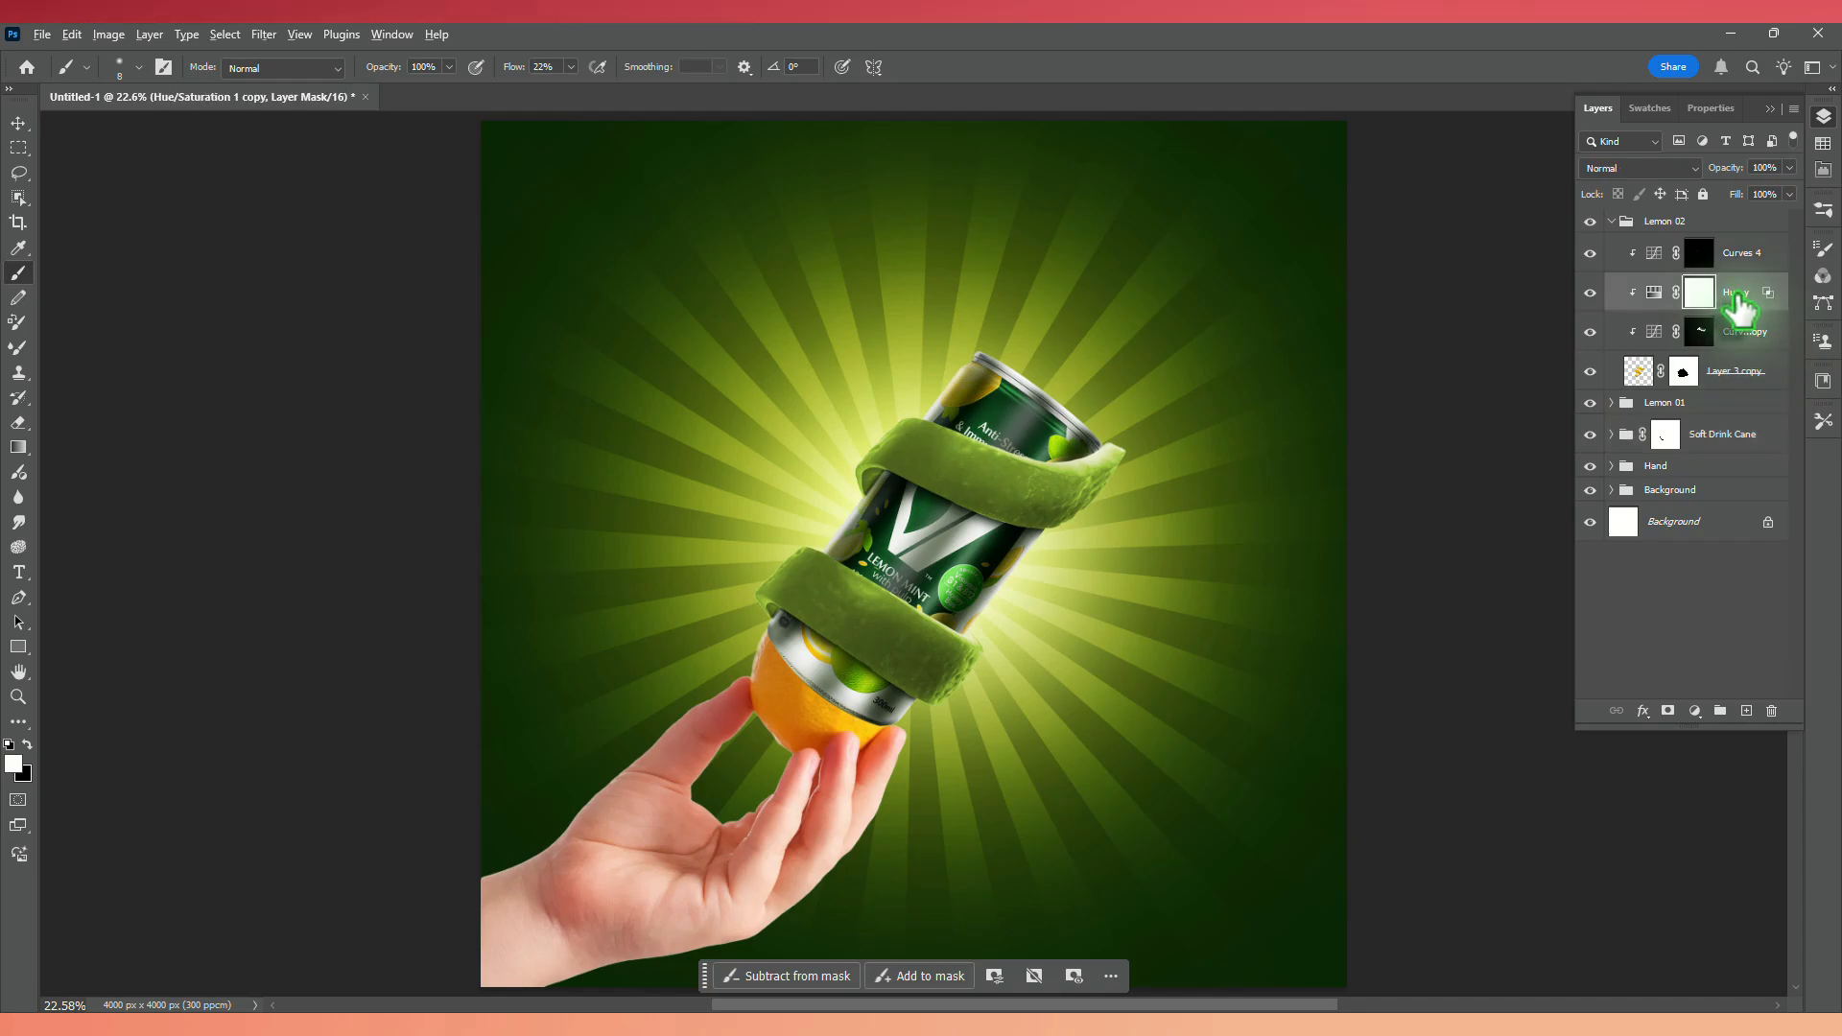
drag(1739, 305, 1714, 466)
click(1612, 466)
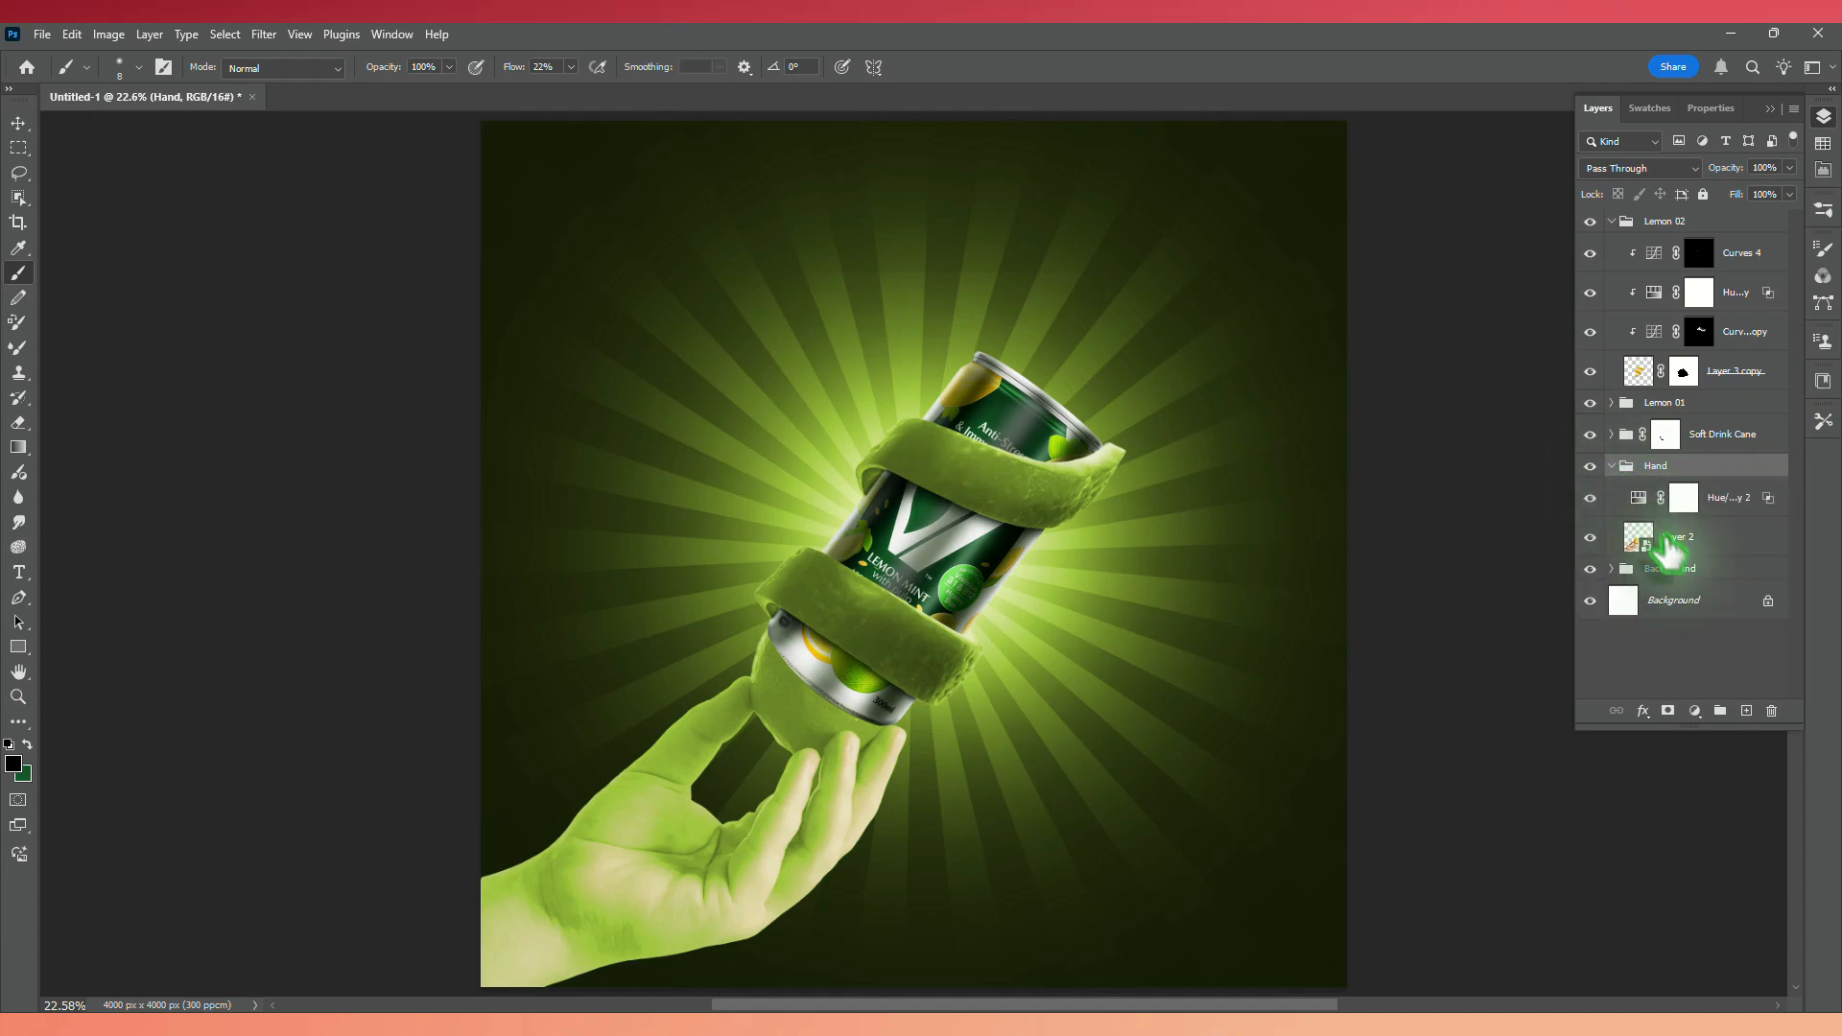
Select the orange on Layer 2 with Object Selection and copy it to a new layer beneath the Hue/Saturation adjustment, clipping the adjustment.
click(1667, 541)
click(20, 197)
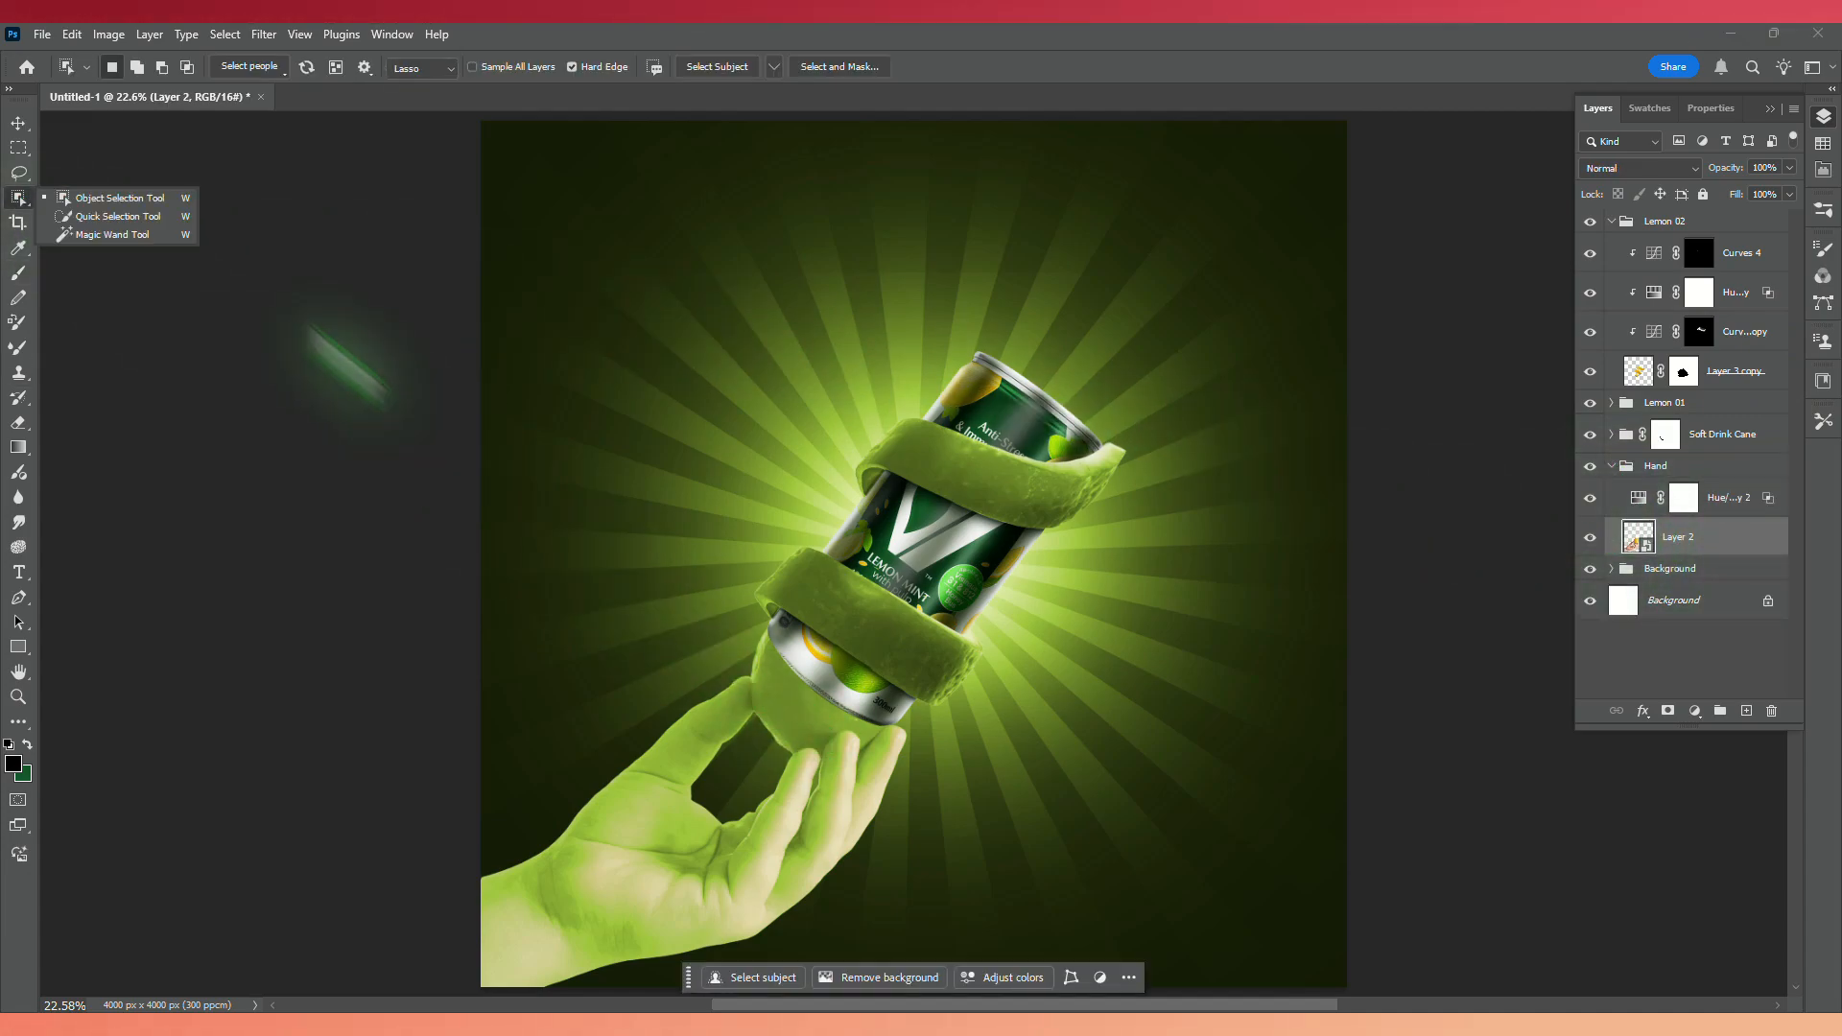
click(145, 196)
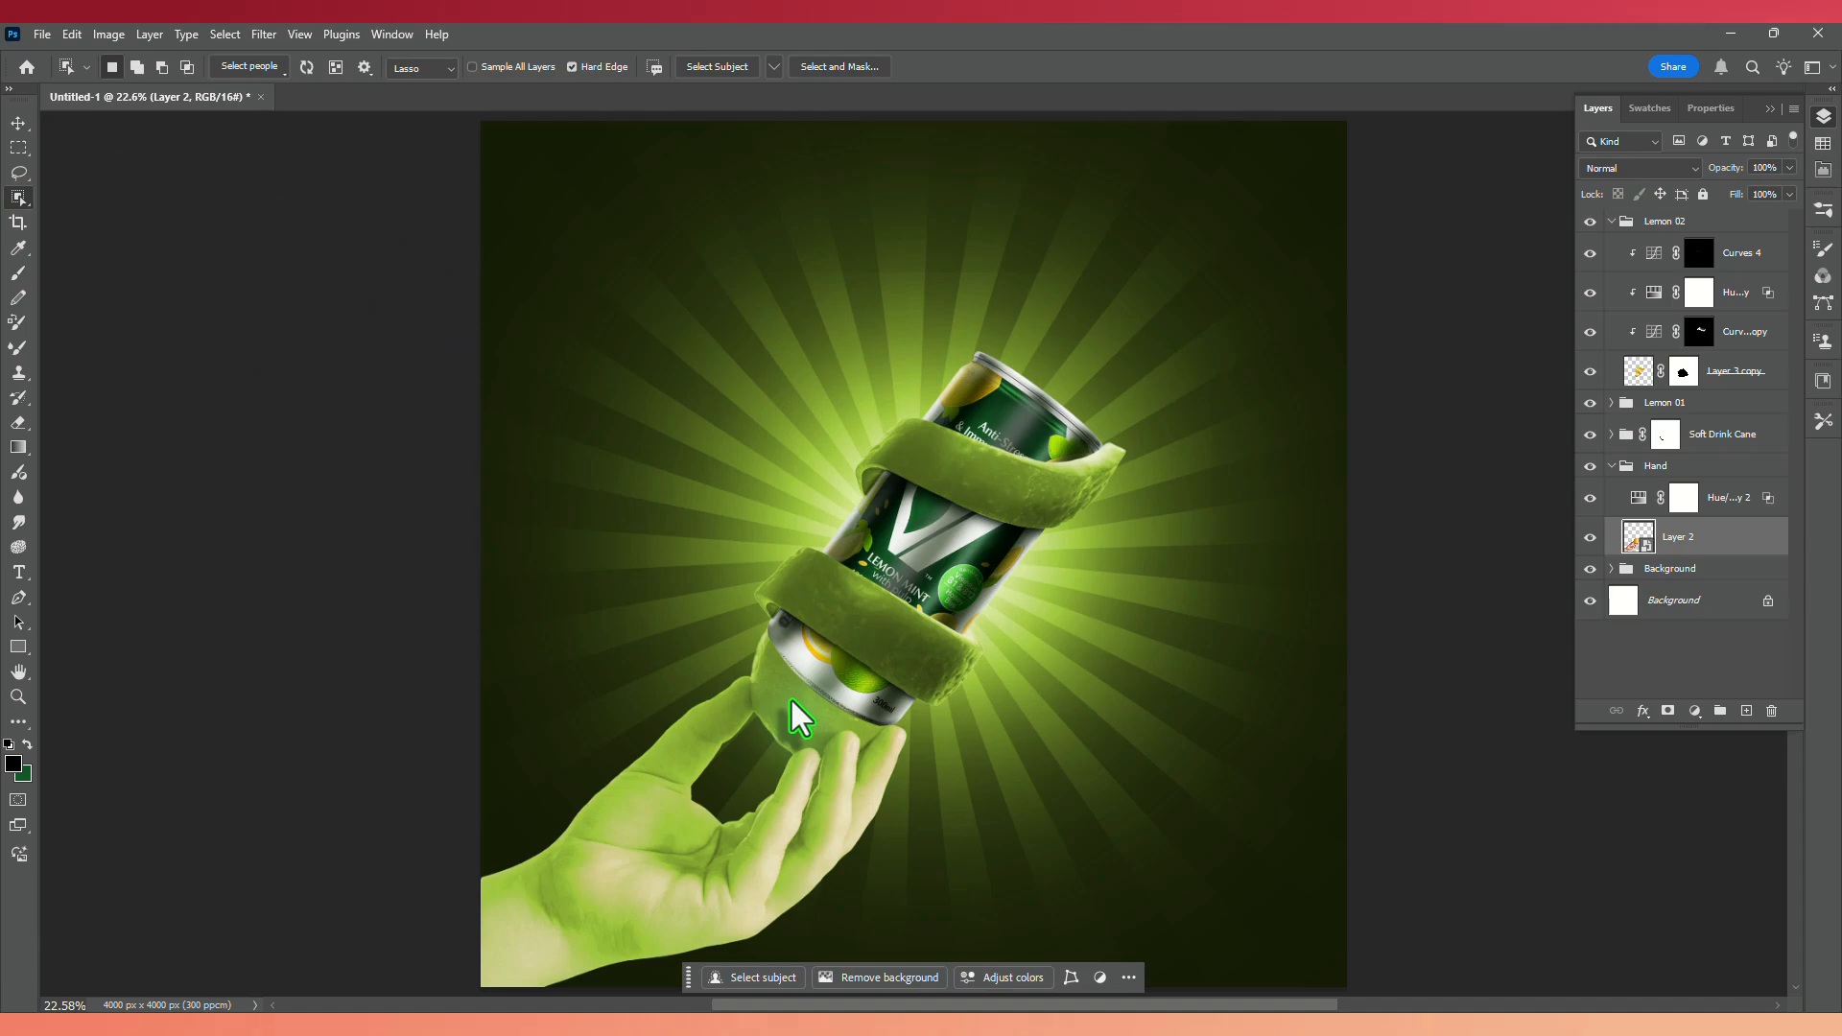
click(791, 701)
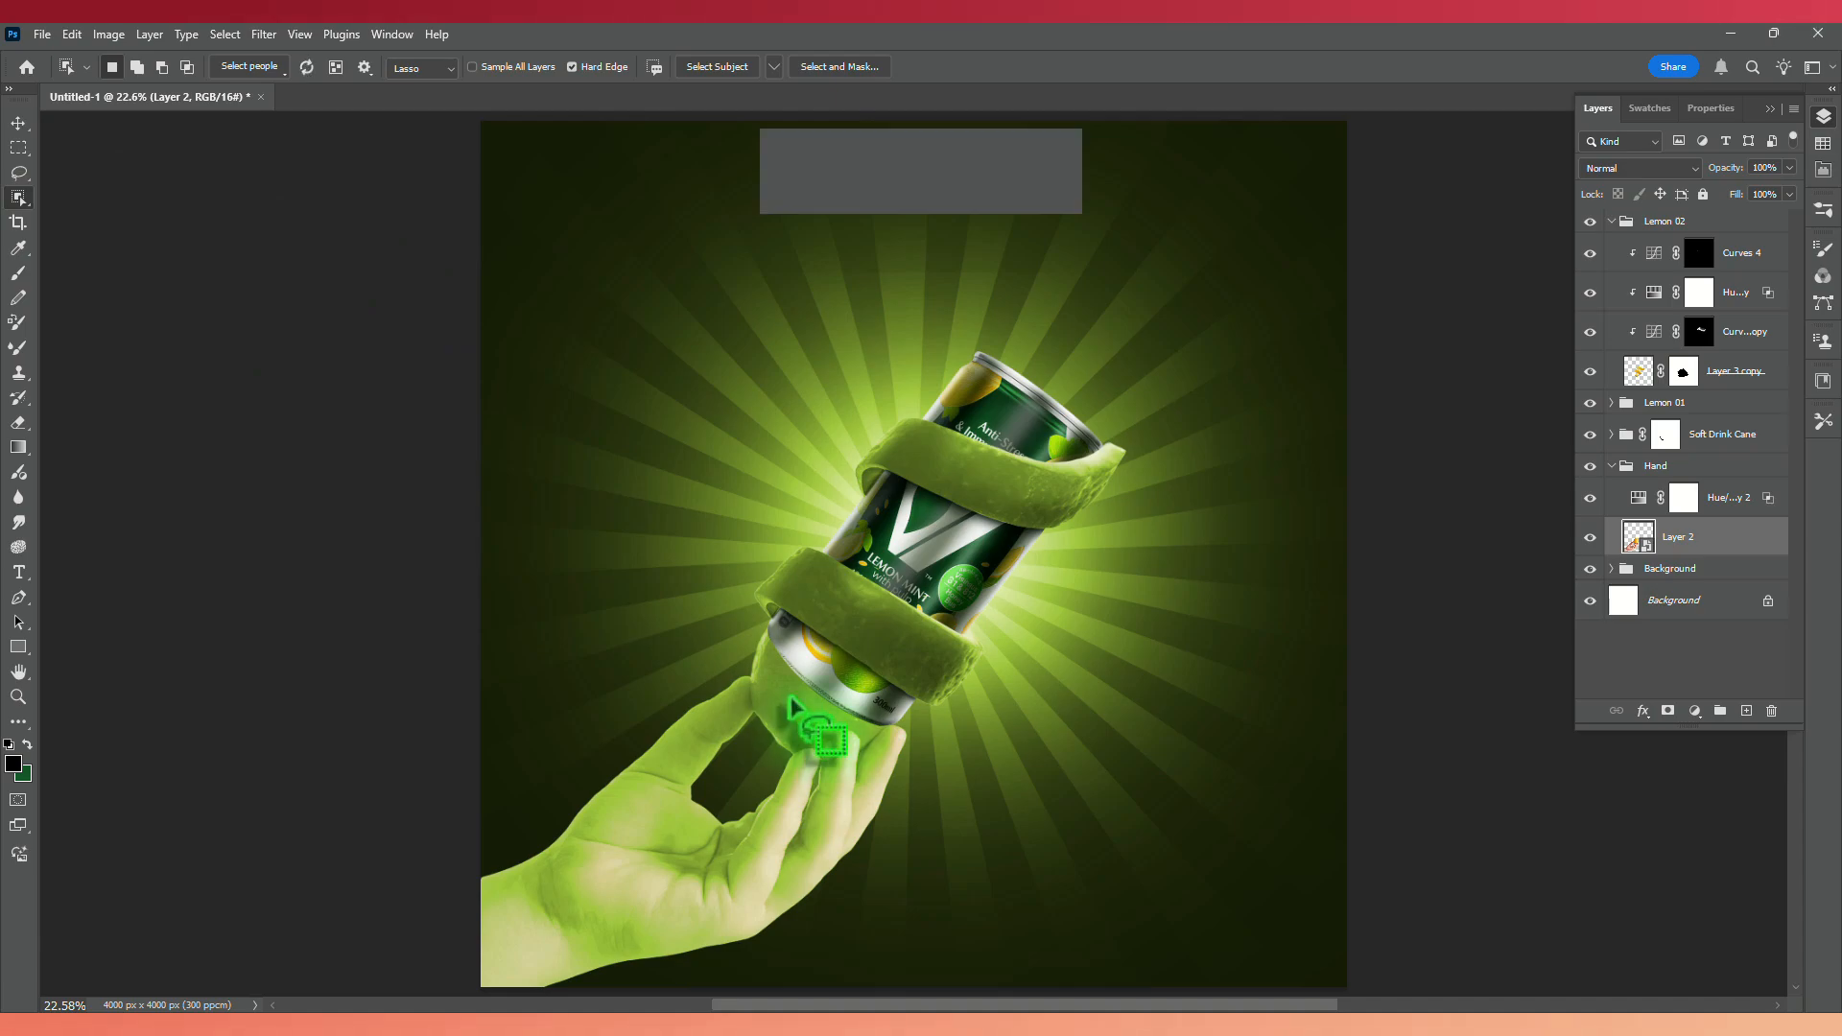
click(790, 701)
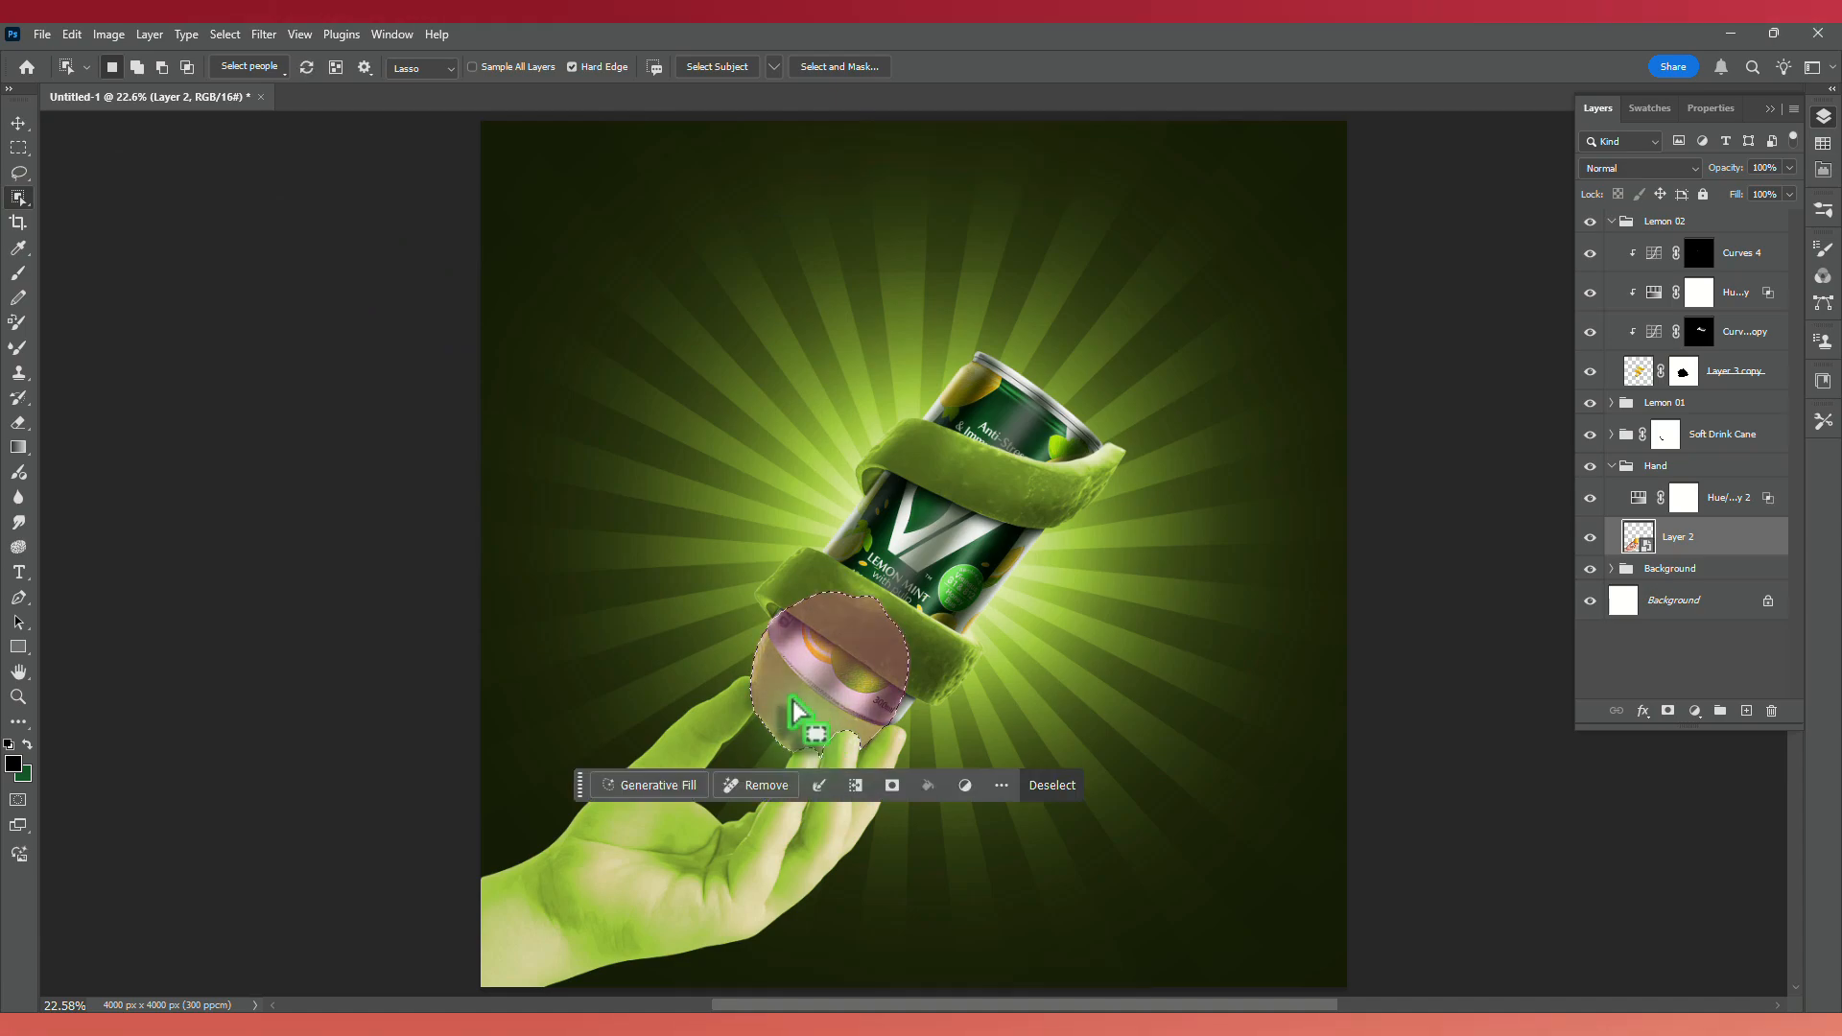
alt+click(1667, 518)
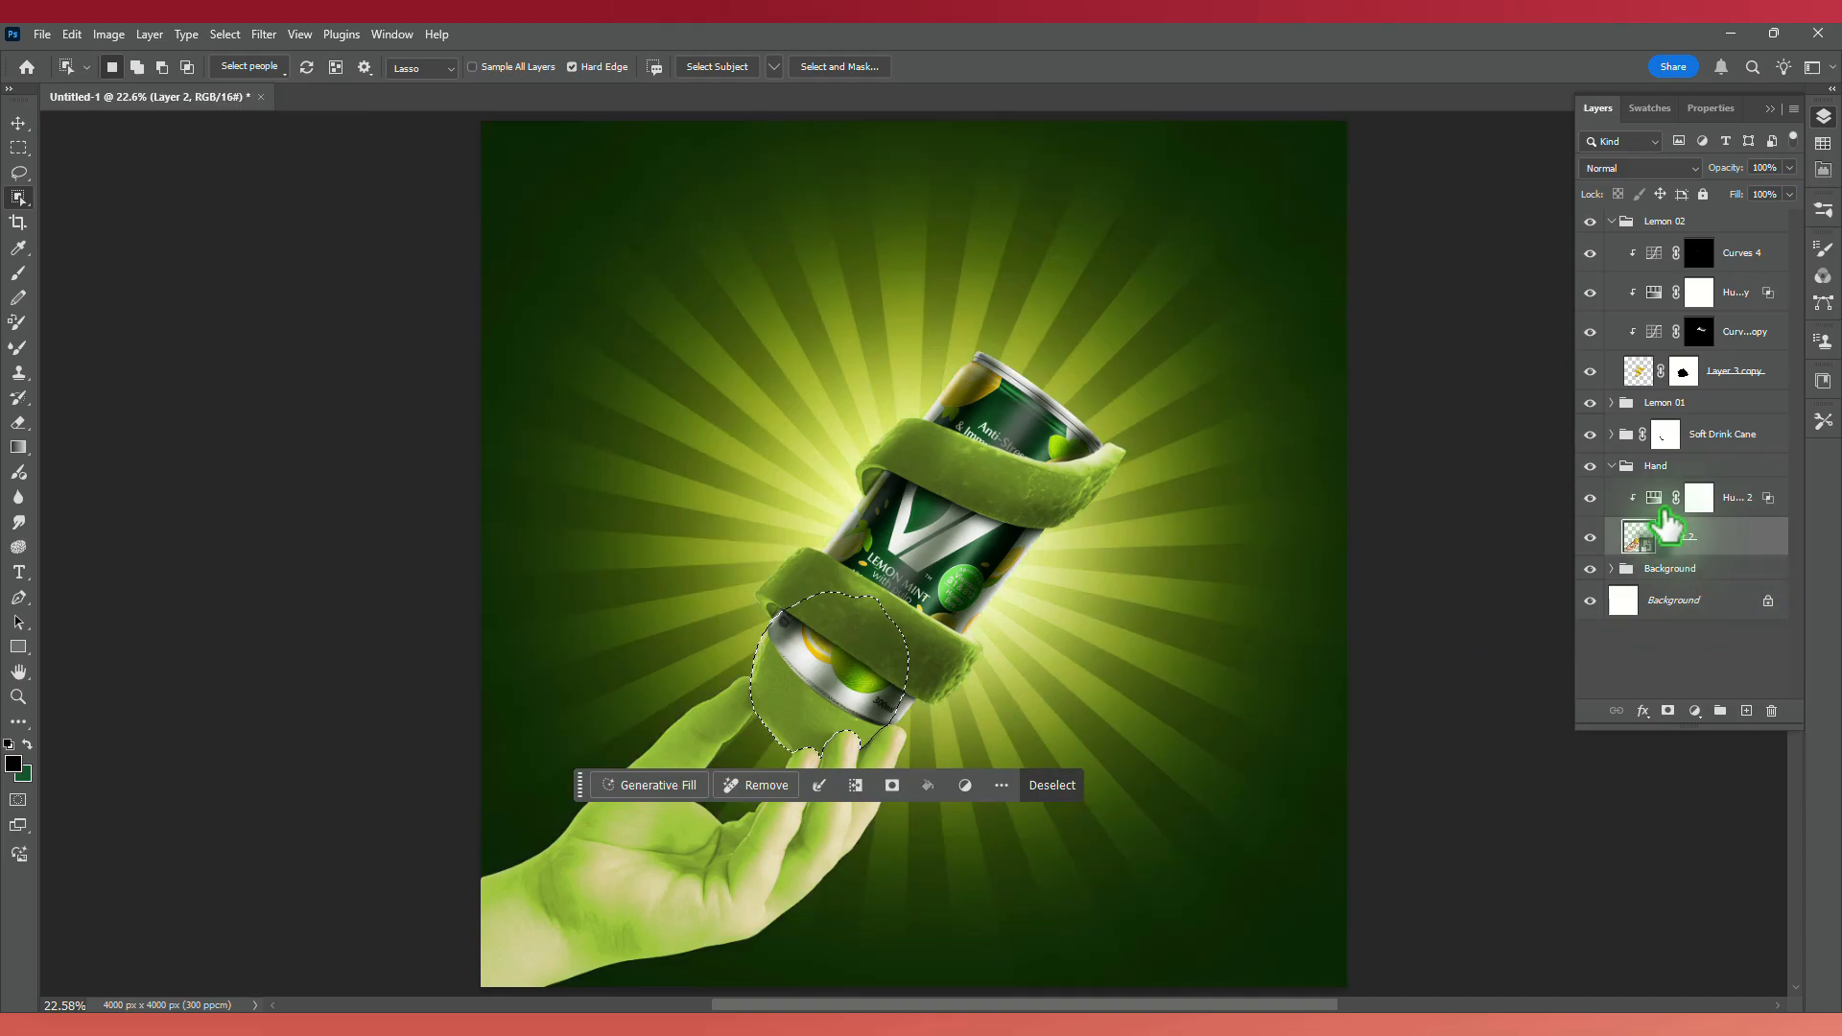
key(ctrl+j)
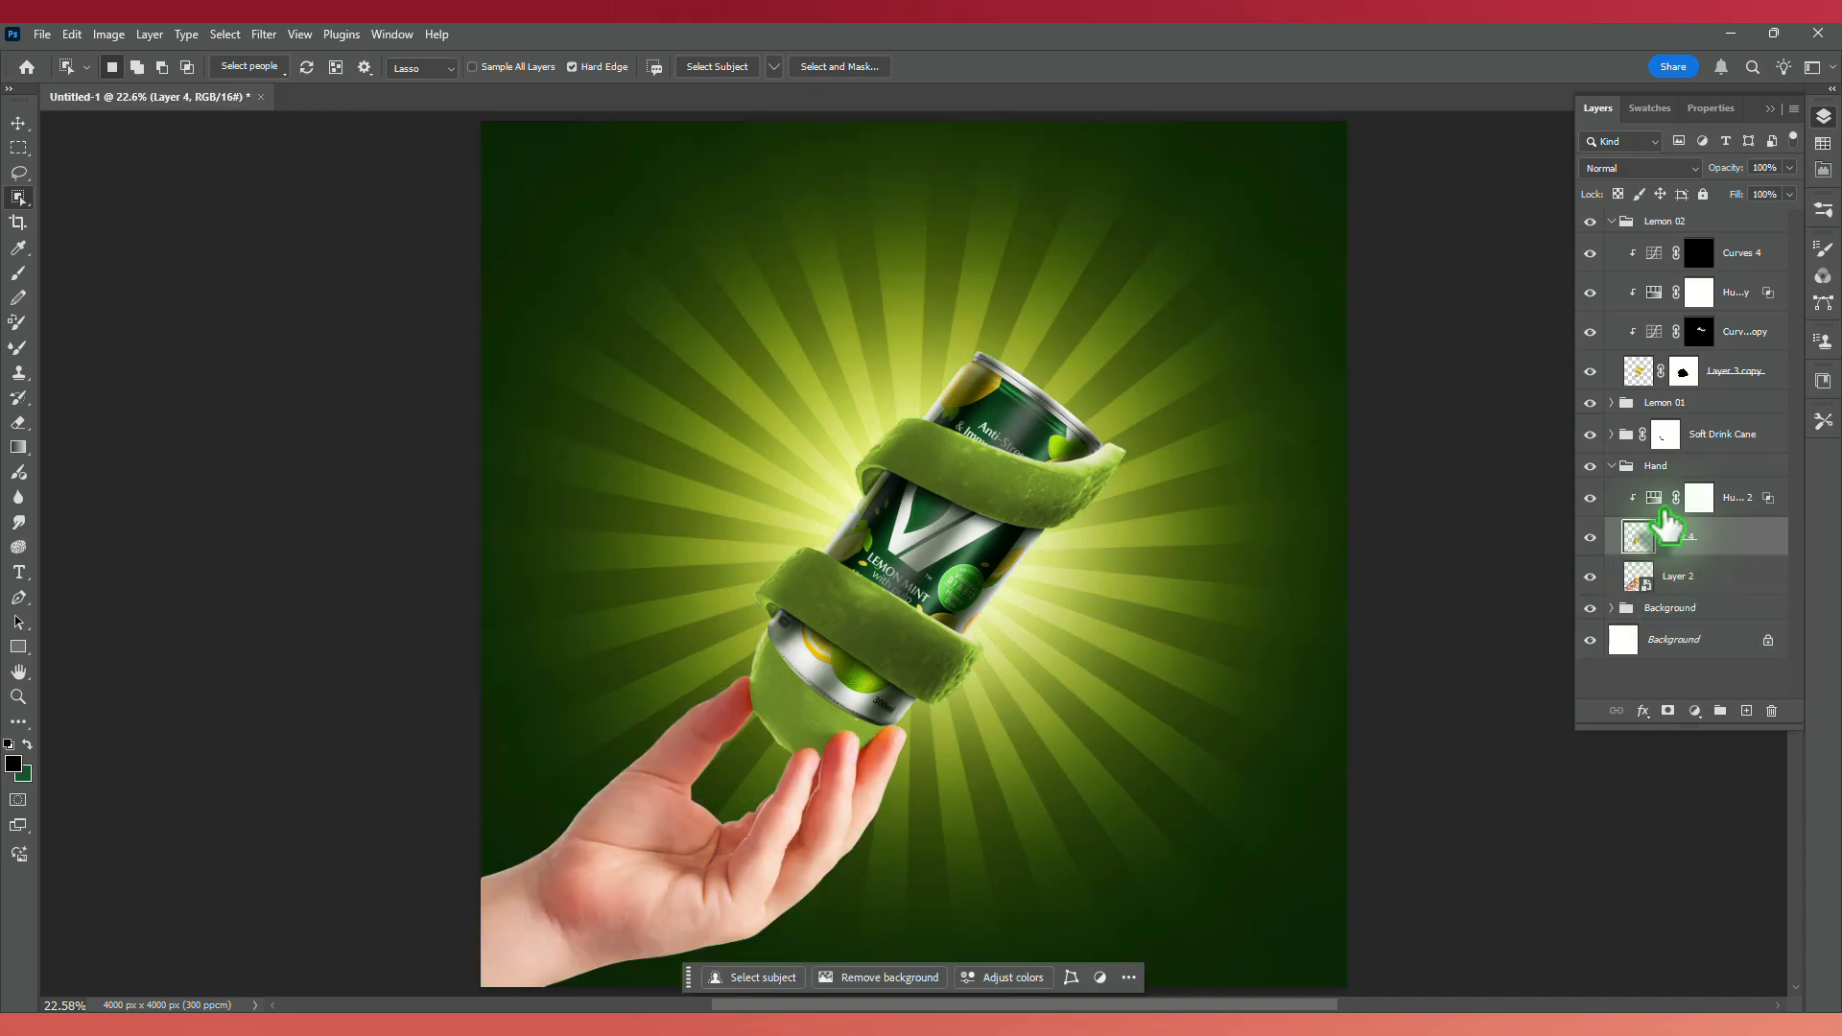
Add a clipped Curves adjustment above the Hand group's Hue/Saturation with input 144 and output 76, invert its mask, and activate the Brush tool.
click(1665, 508)
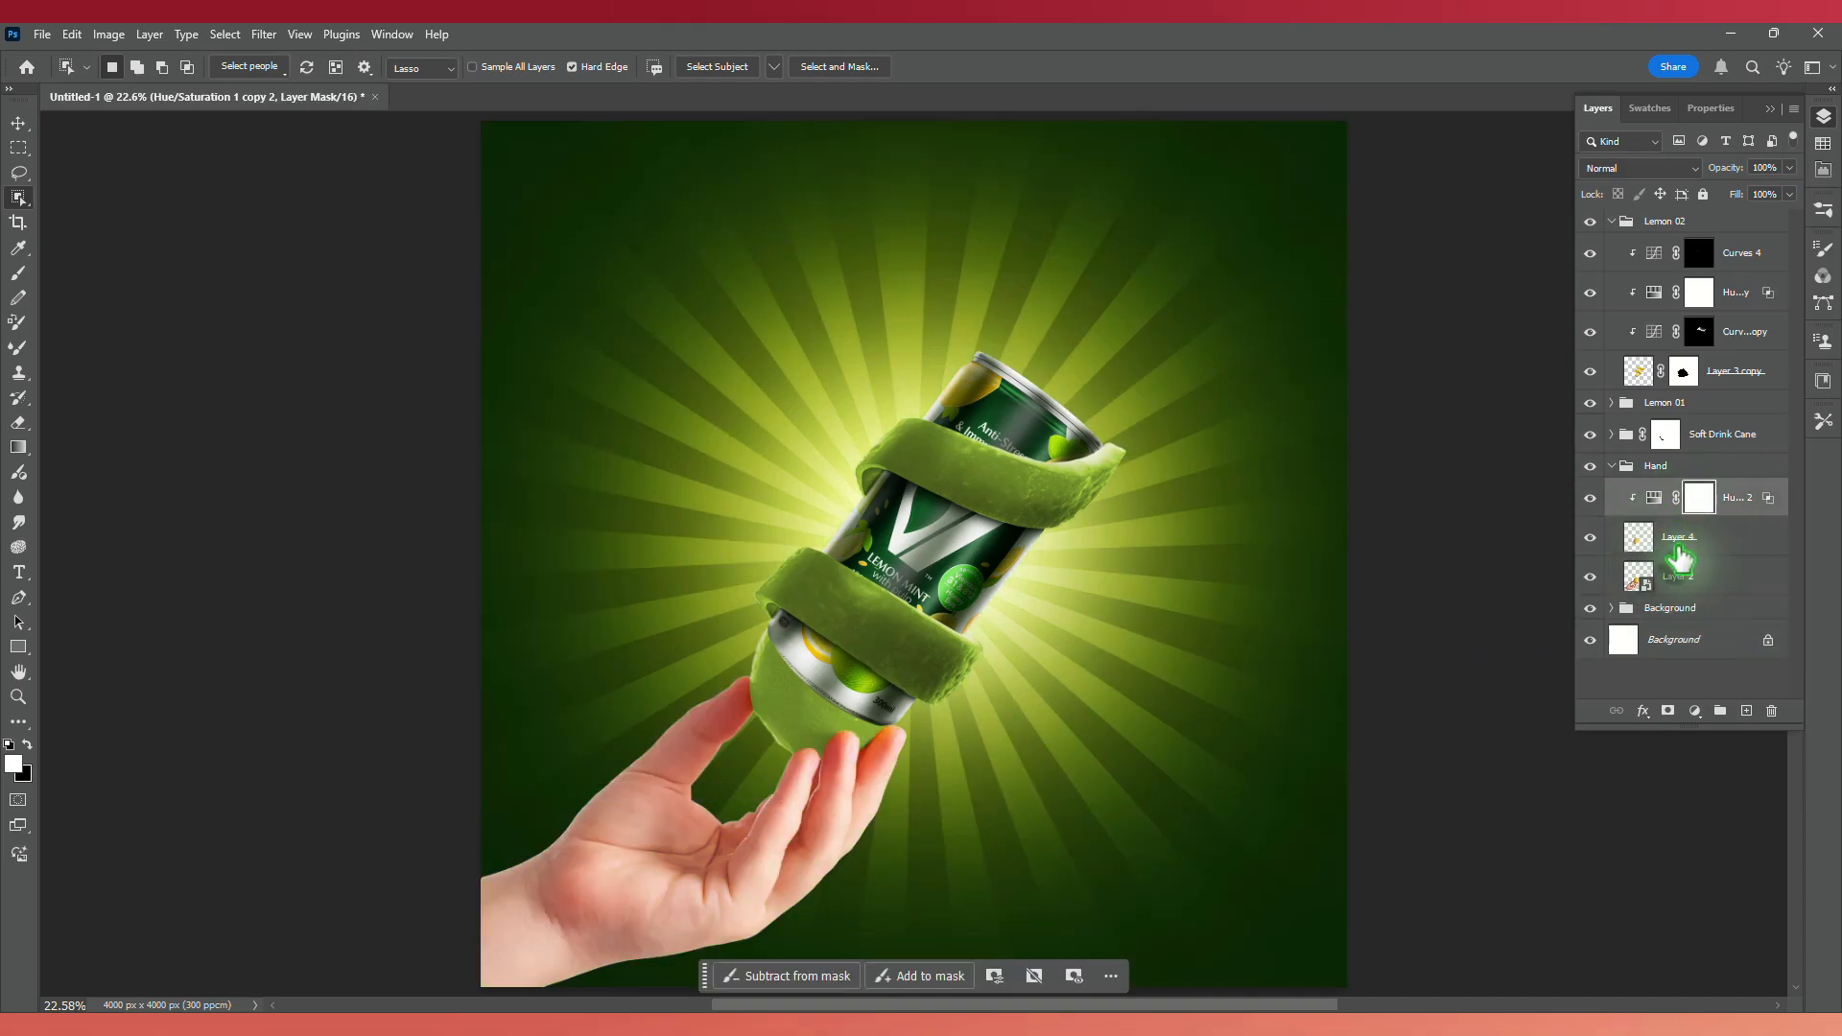
click(1695, 711)
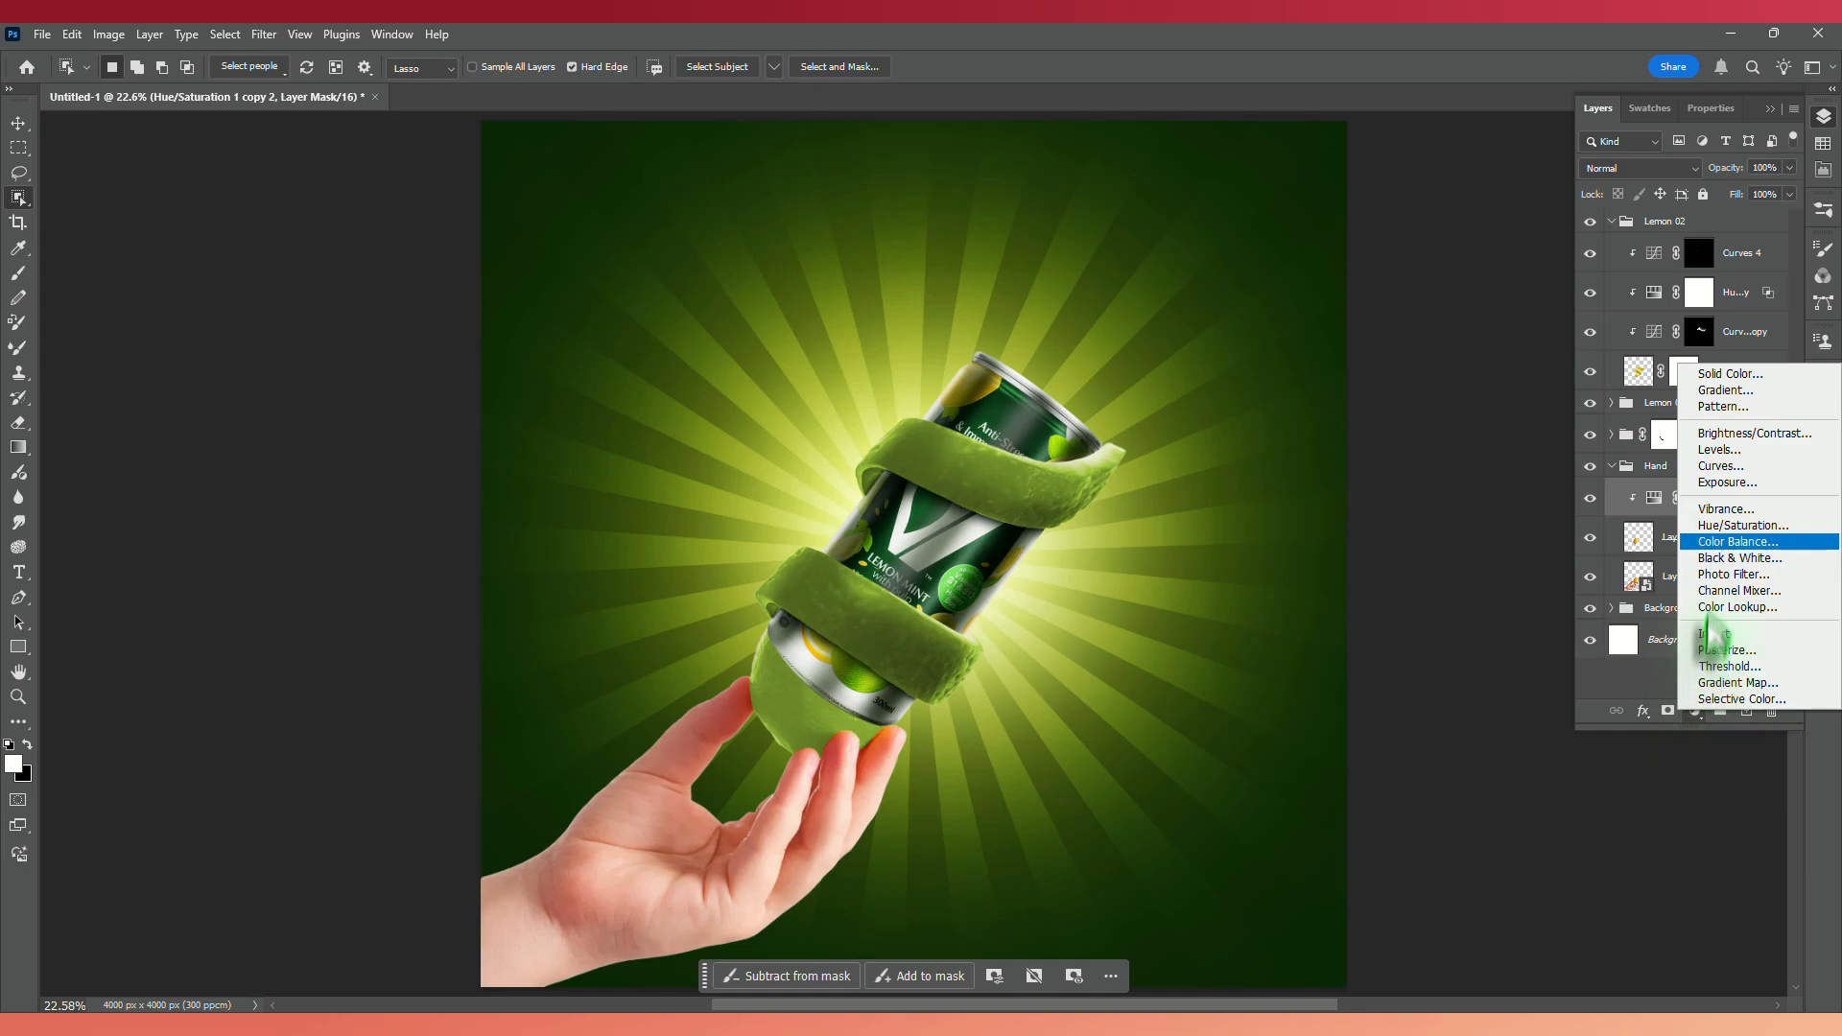
click(1720, 465)
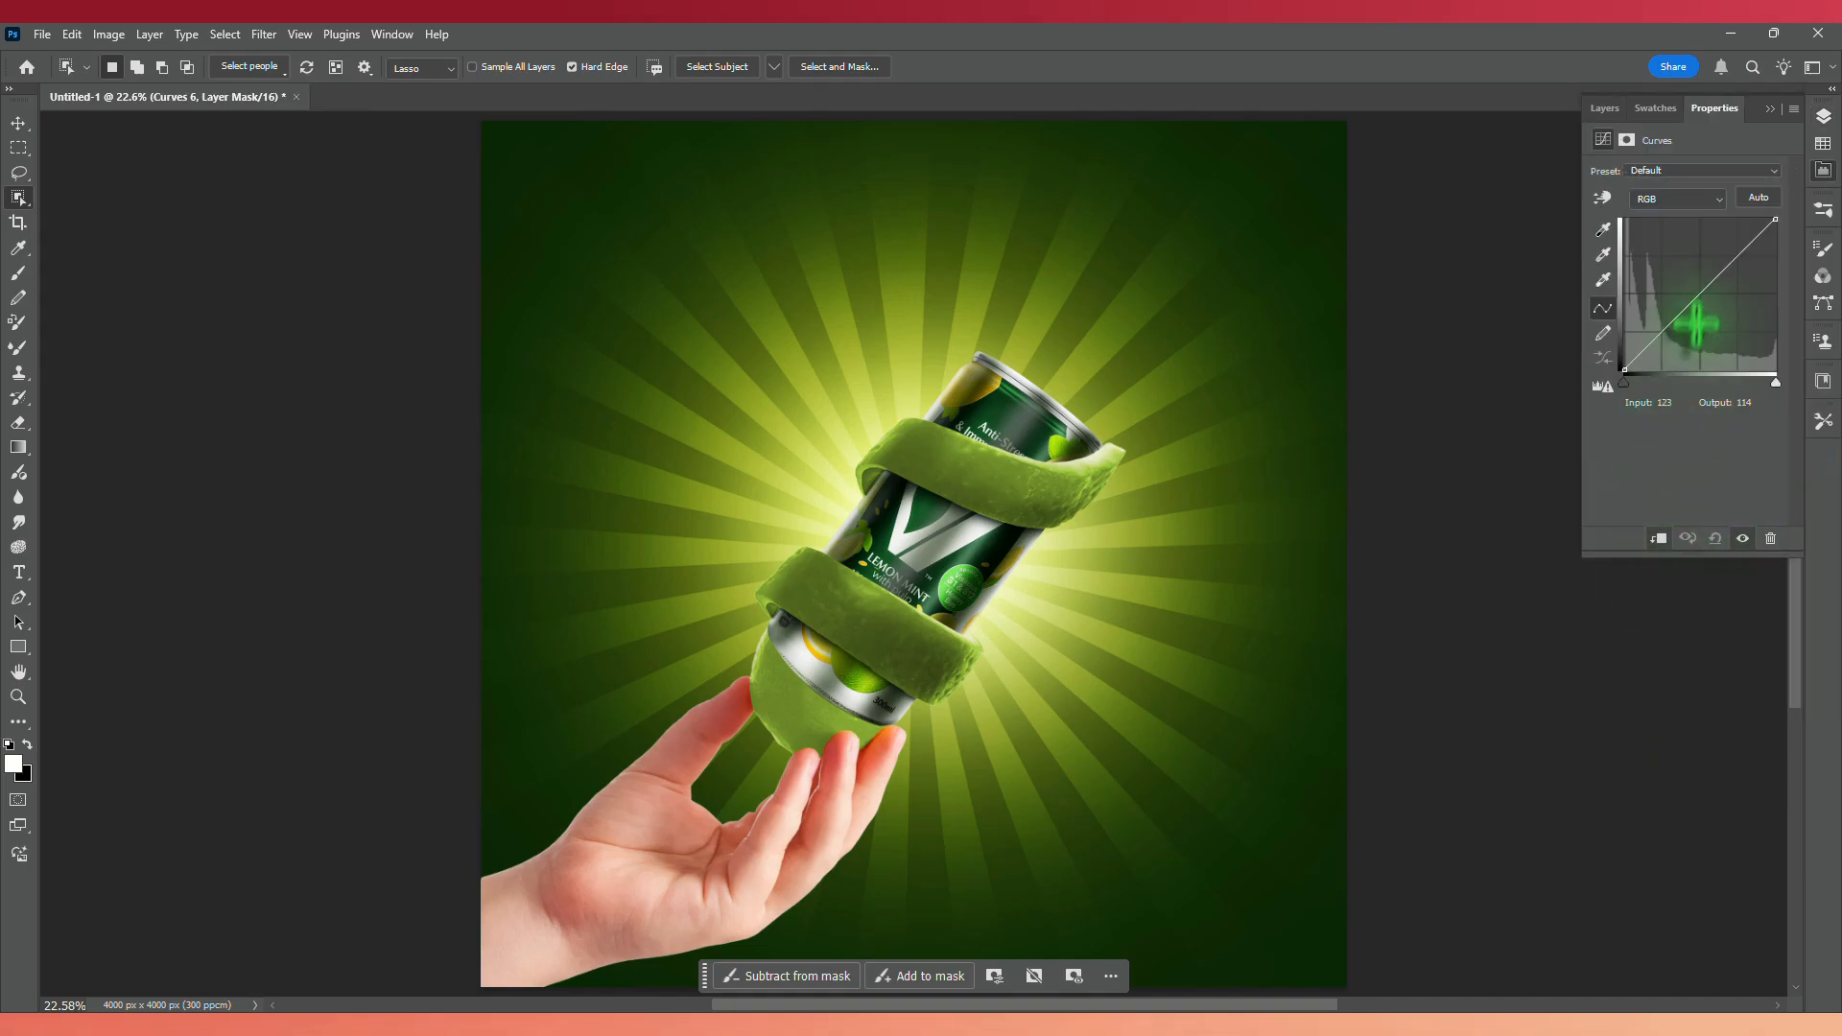
drag(1699, 303, 1713, 328)
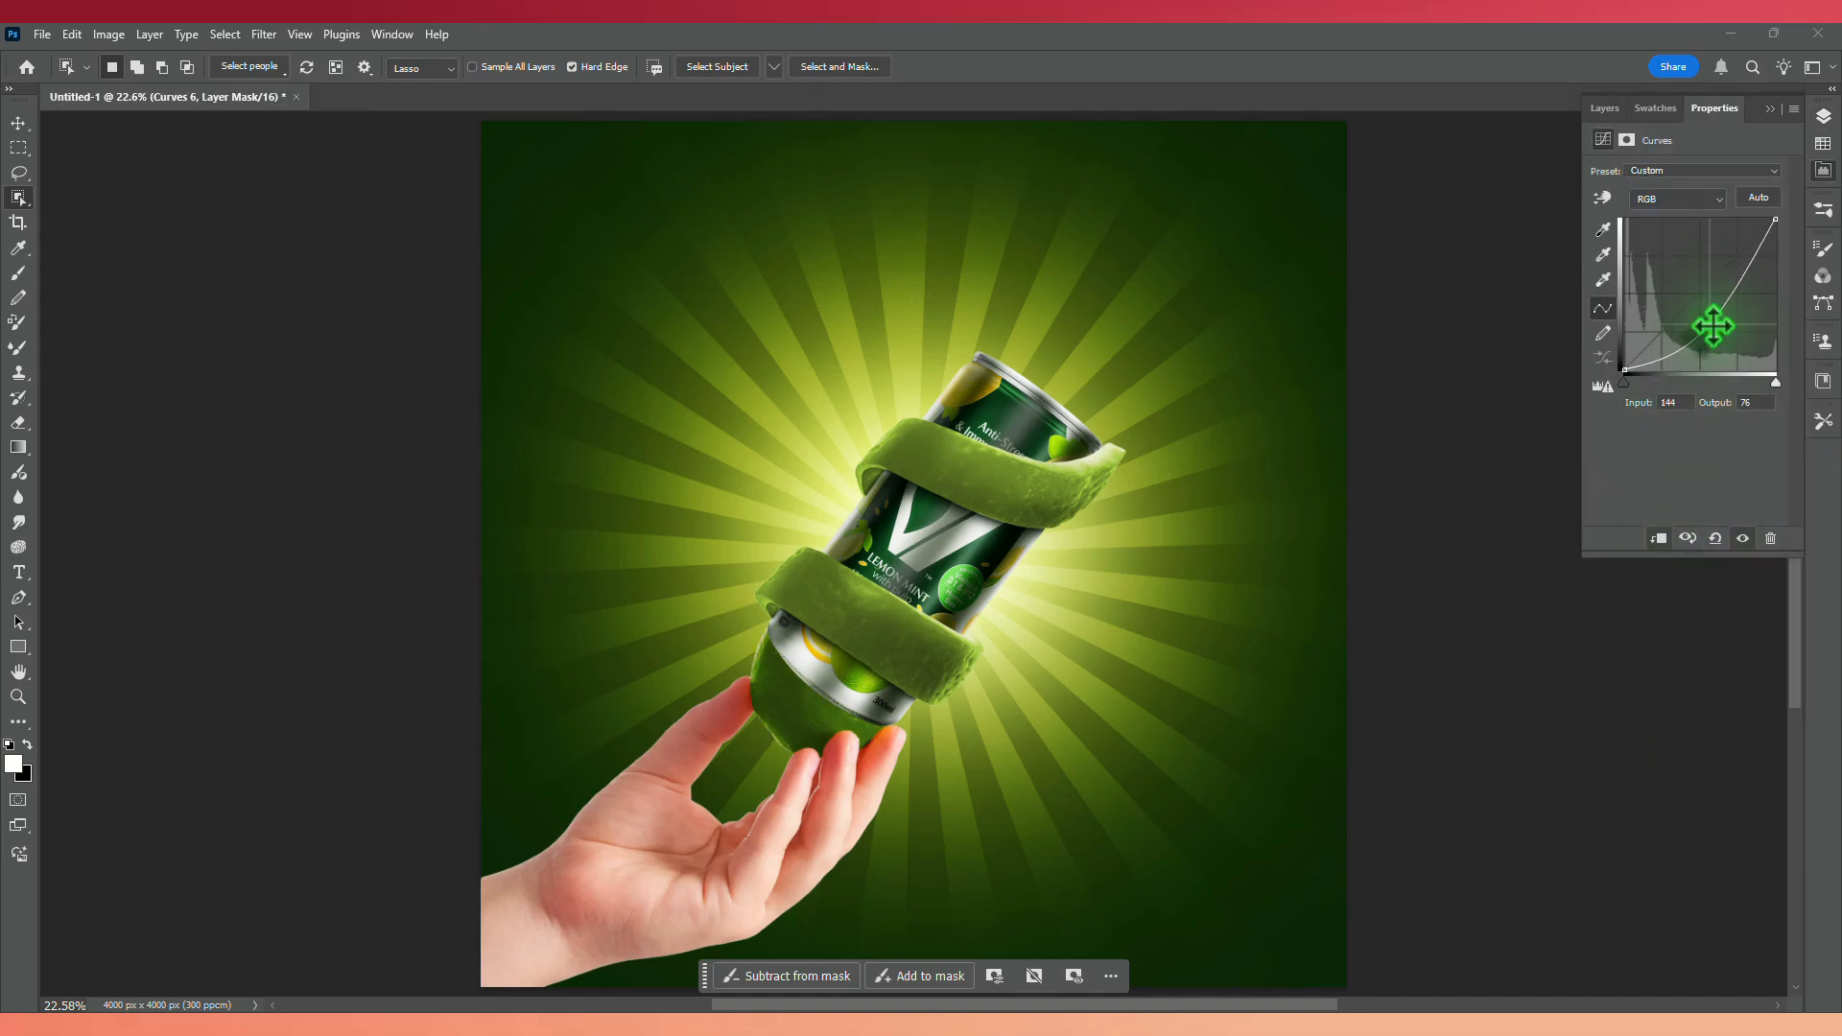
click(1769, 109)
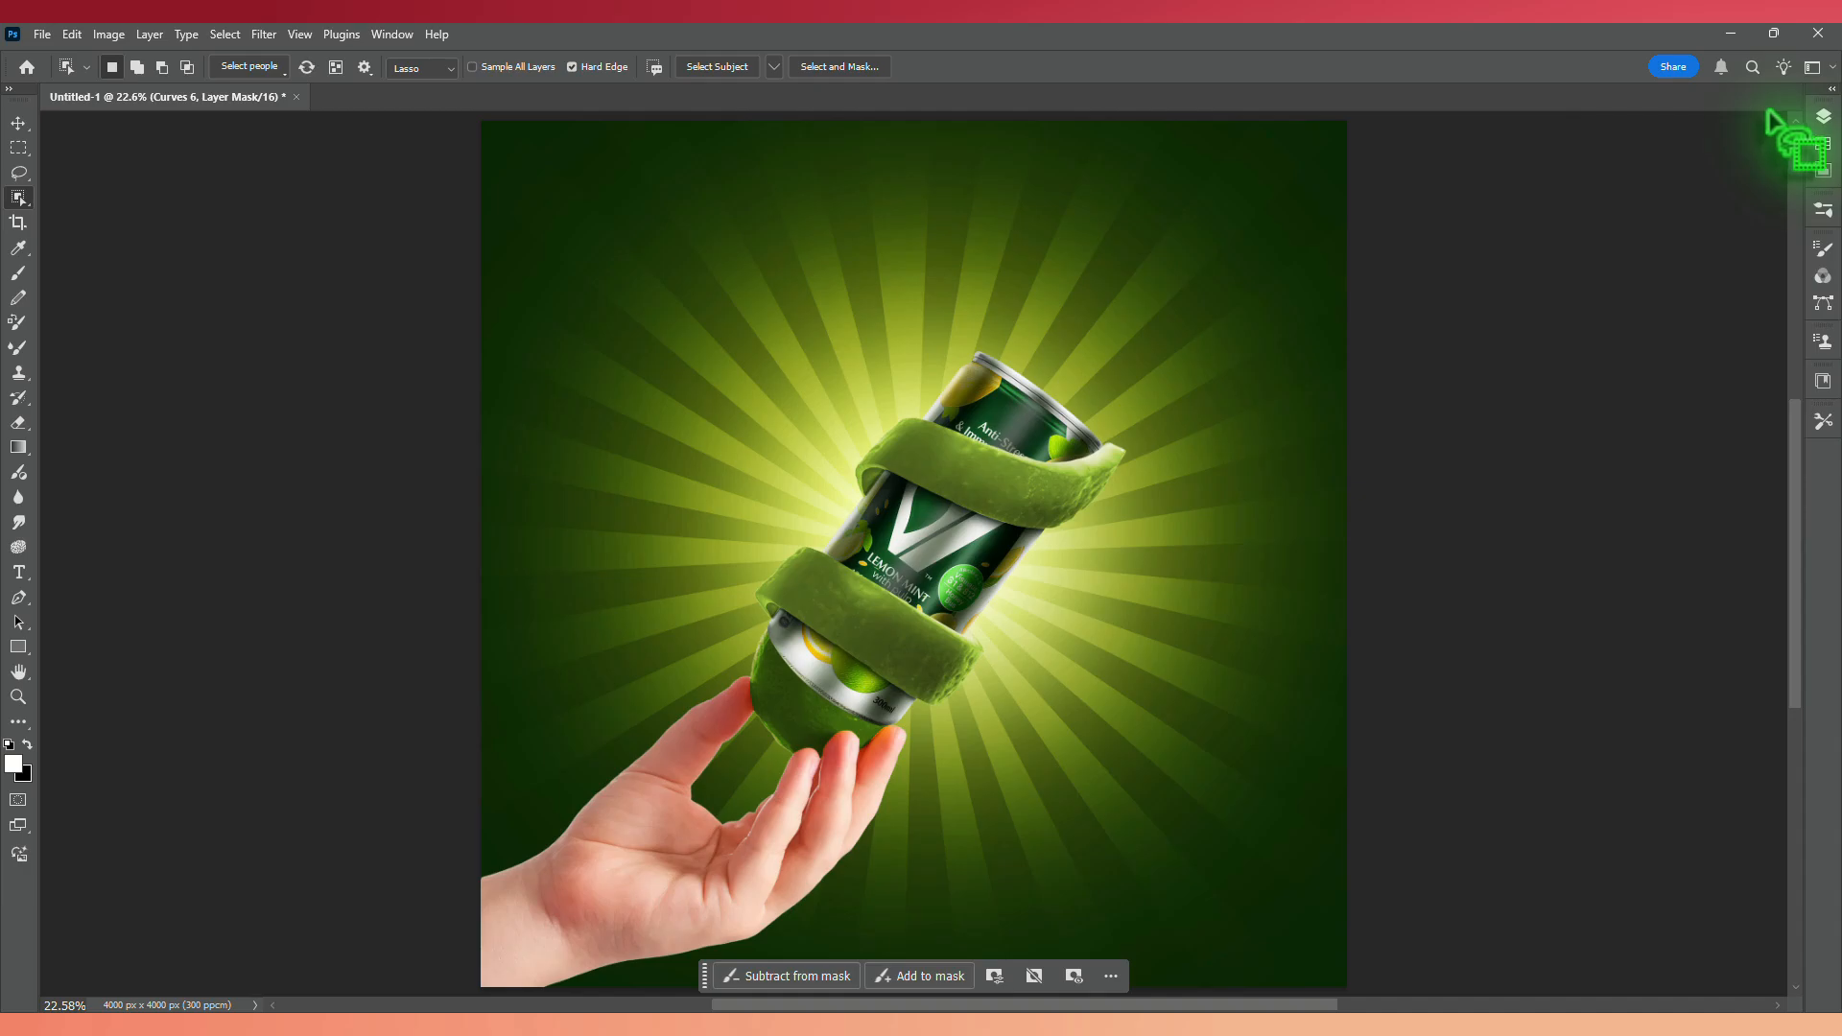
click(1822, 127)
key(ctrl+i)
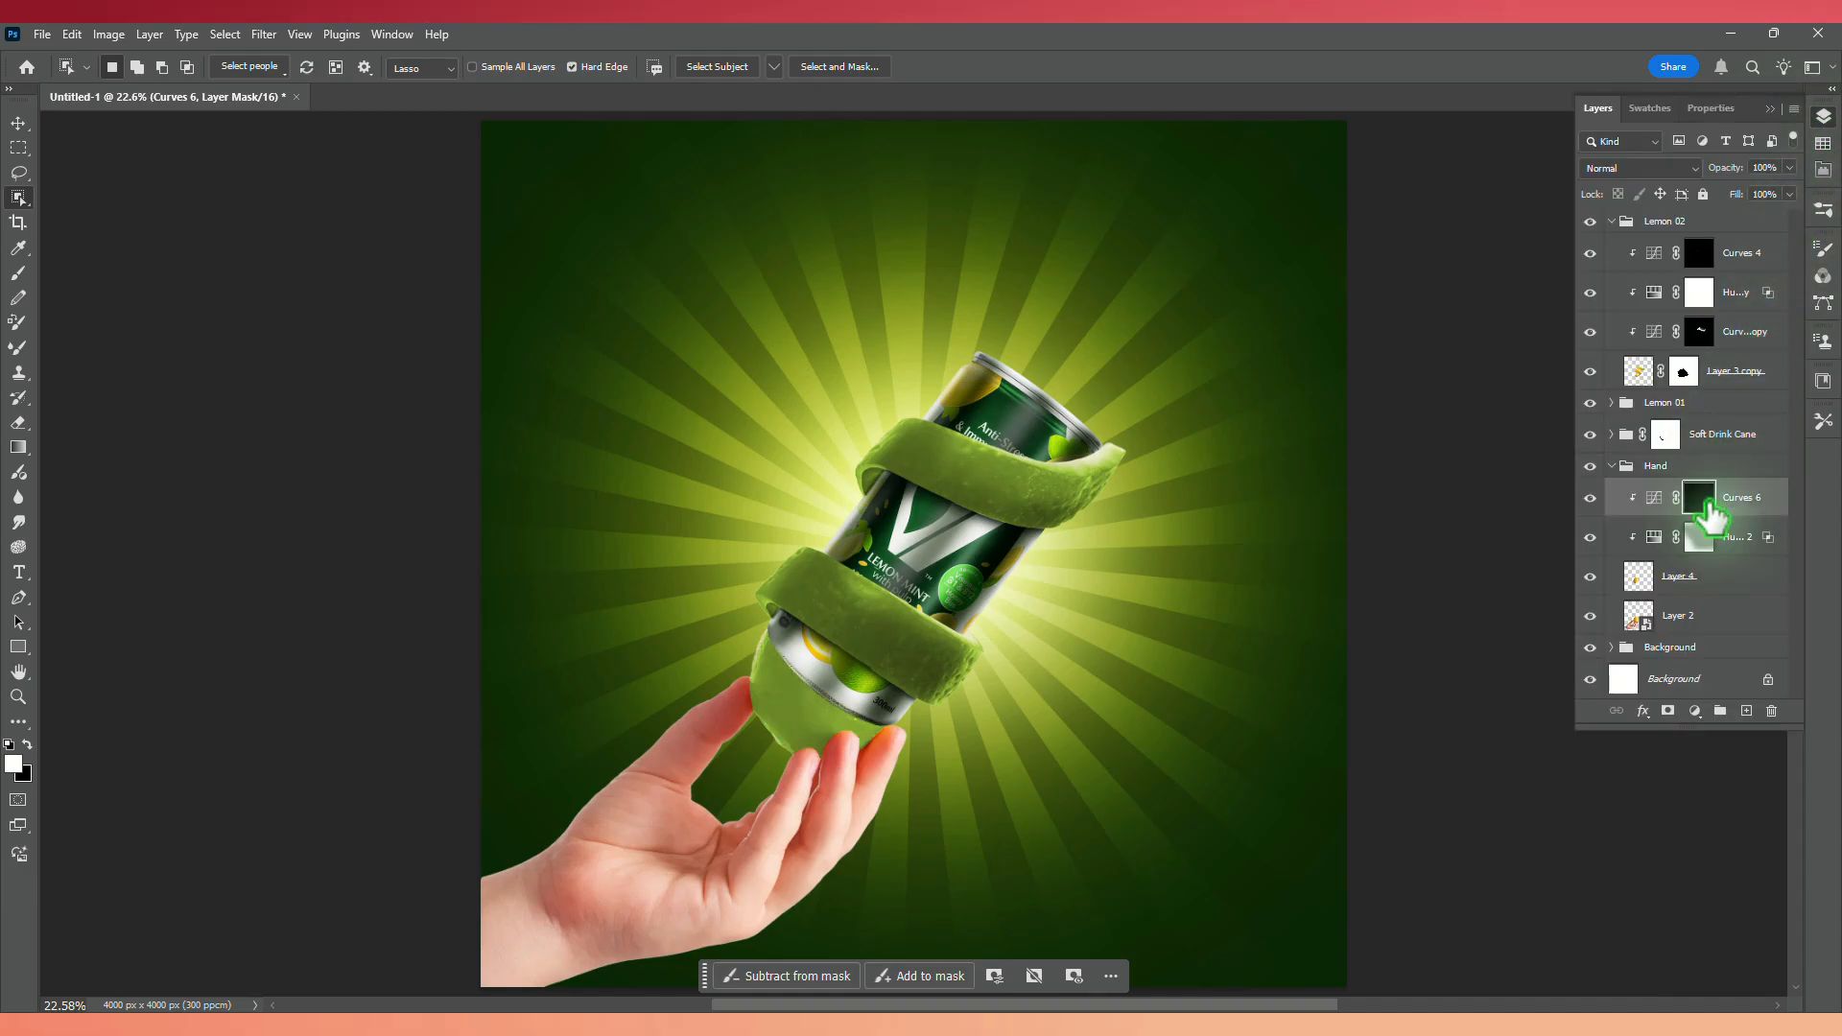
key(b)
scroll(777, 692, up, 3)
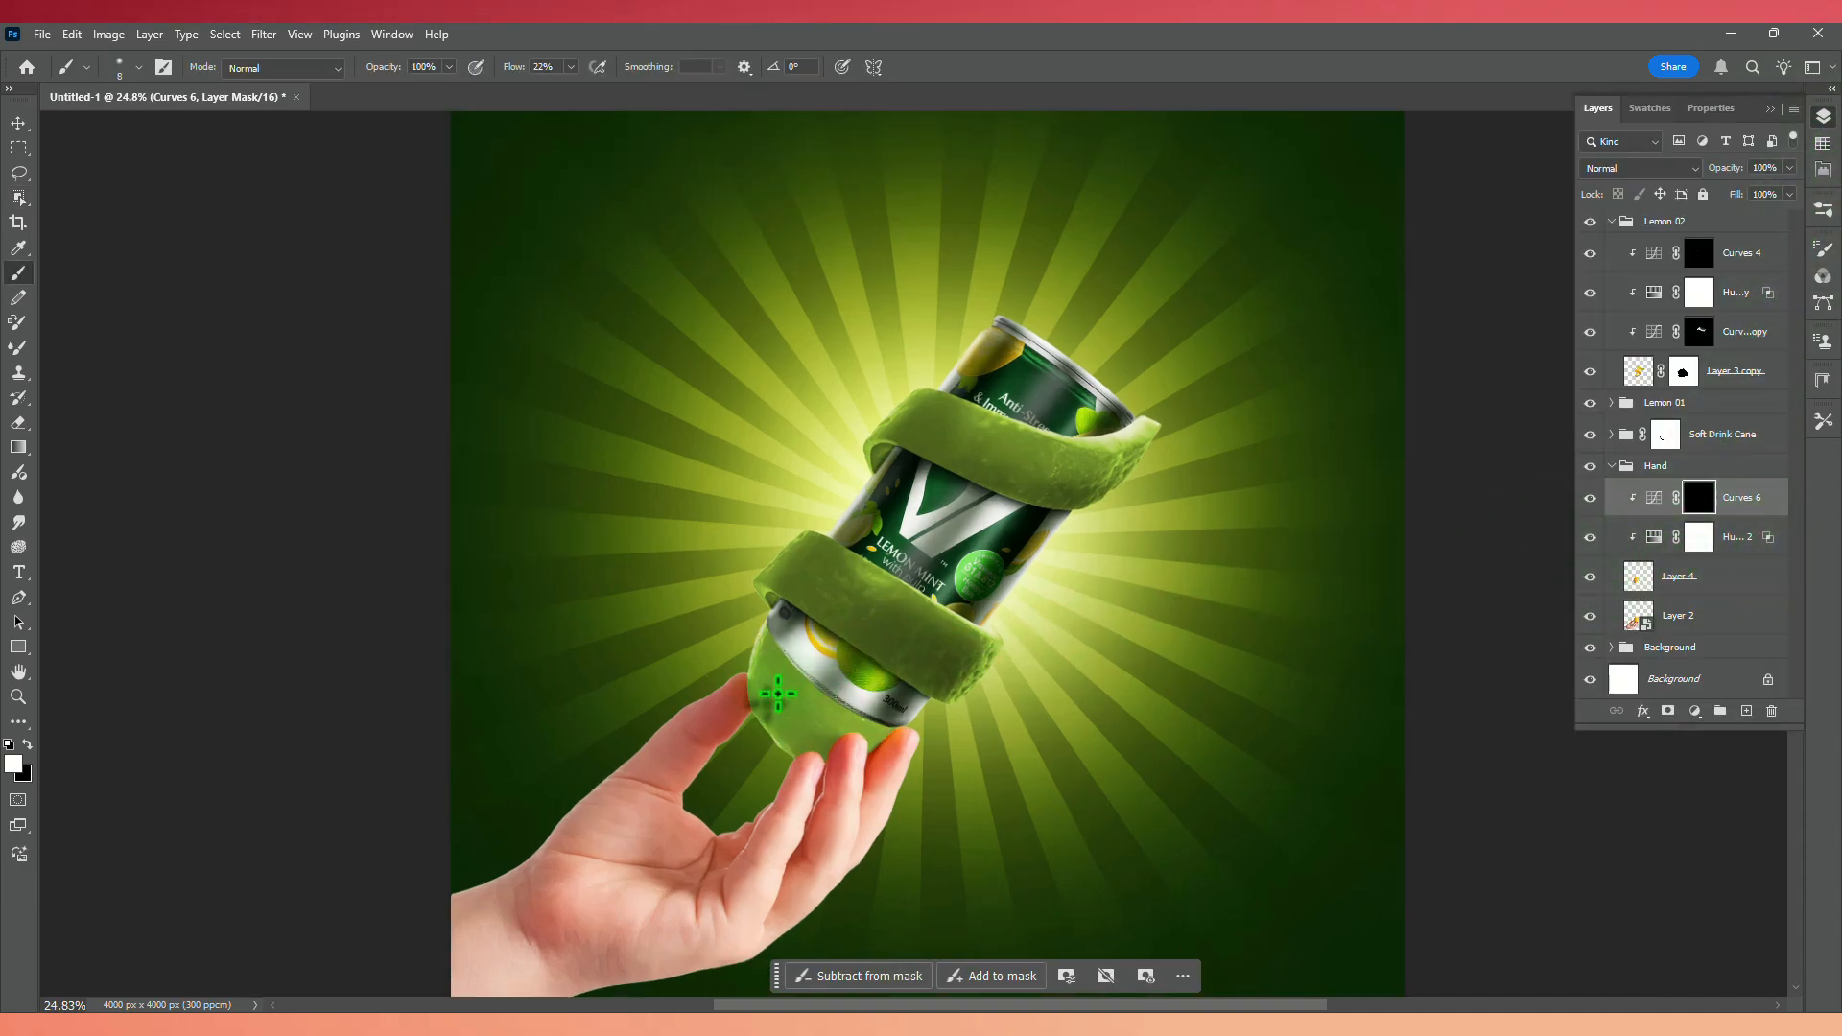
Paint white on the Curves 6 mask to shade the held fruit's lower body and its edges beneath the can and fingers.
scroll(777, 692, up, 4)
mouse_move(773, 682)
mouse_down()
mouse_move(816, 692)
mouse_move(761, 584)
mouse_move(802, 810)
mouse_move(773, 752)
mouse_move(781, 707)
mouse_move(793, 775)
mouse_move(973, 798)
mouse_up()
drag(873, 641, 811, 653)
mouse_move(809, 746)
mouse_down()
mouse_move(768, 621)
mouse_move(781, 740)
mouse_move(815, 739)
mouse_up()
drag(768, 662, 710, 533)
Soften and rebuild the fruit's shading on the Curves 6 mask at 58% brush opacity, and compare it with the adjustment hidden.
click(448, 66)
mouse_move(455, 88)
mouse_down()
mouse_move(394, 103)
mouse_move(412, 89)
mouse_up()
click(25, 746)
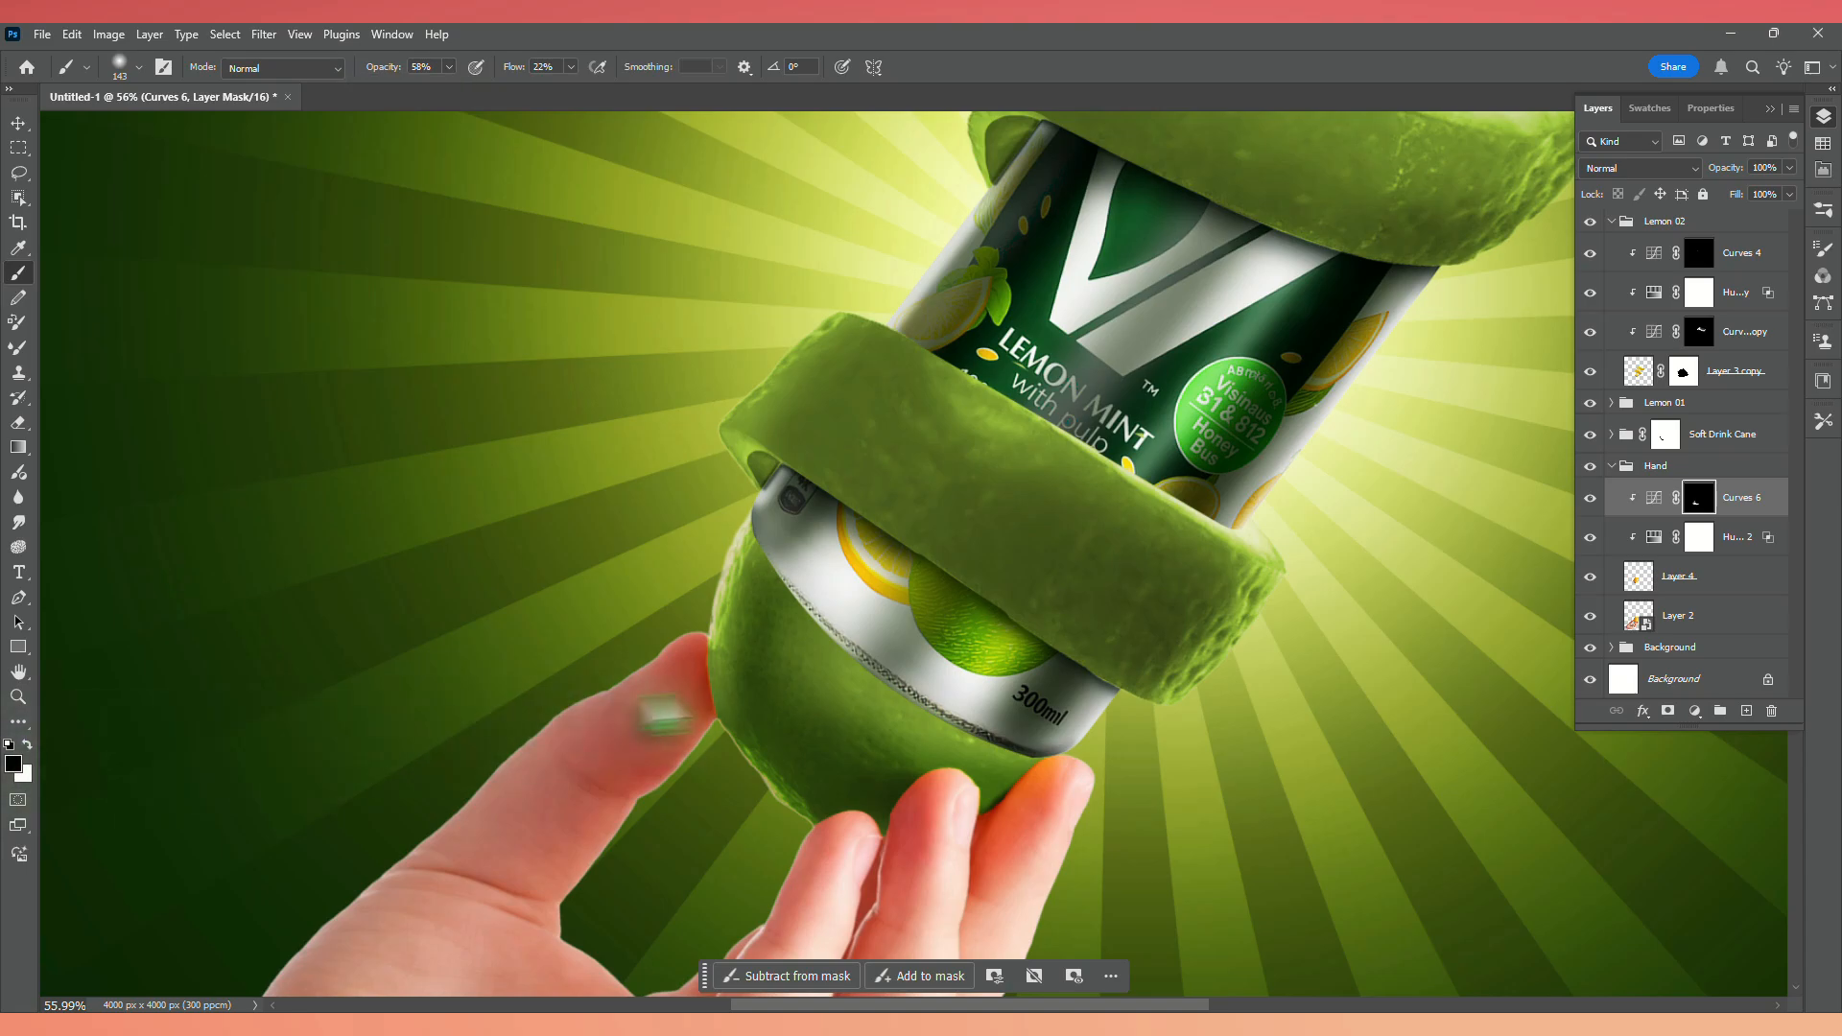
mouse_move(754, 602)
mouse_down()
mouse_move(827, 808)
mouse_move(937, 822)
mouse_move(845, 779)
mouse_move(867, 759)
mouse_move(957, 822)
mouse_up()
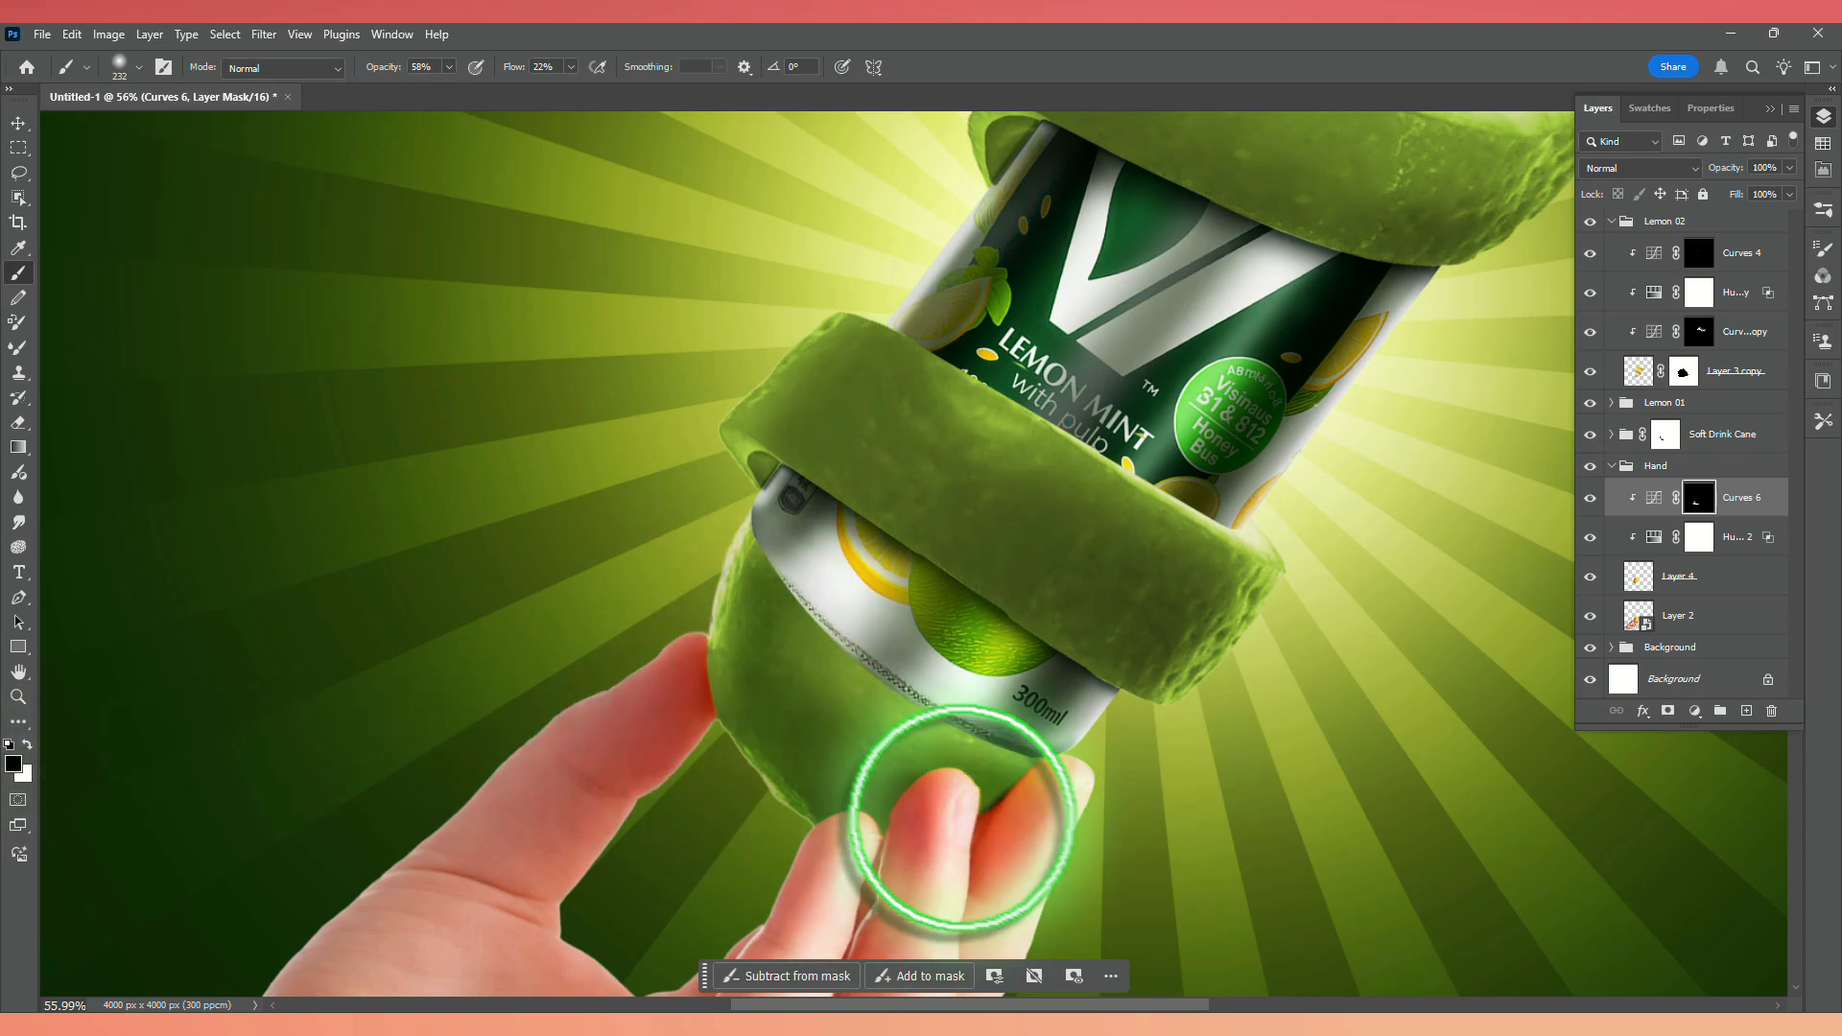
click(26, 746)
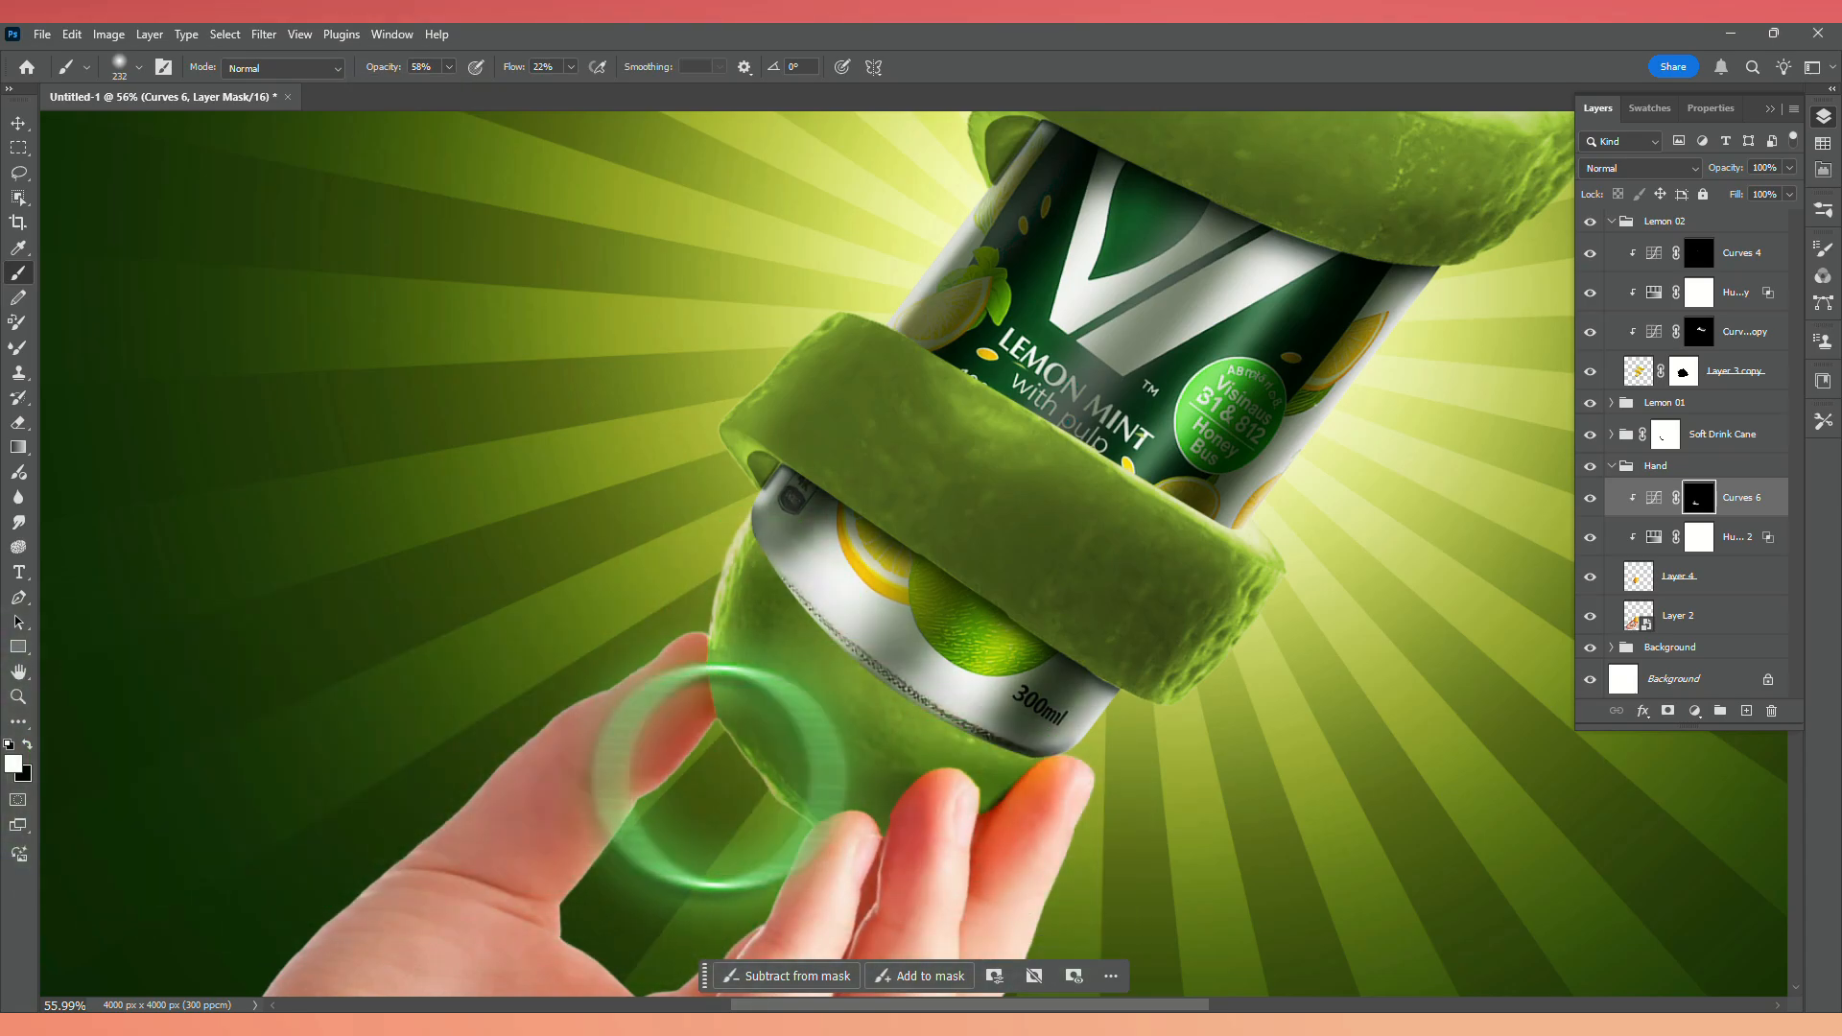
mouse_move(868, 820)
mouse_down()
mouse_move(802, 752)
mouse_move(962, 822)
mouse_move(953, 798)
mouse_move(976, 810)
mouse_move(937, 907)
mouse_move(769, 768)
mouse_move(777, 736)
mouse_move(735, 745)
mouse_move(728, 715)
mouse_up()
mouse_move(726, 643)
mouse_down()
mouse_move(734, 769)
mouse_move(710, 624)
mouse_up()
click(1591, 499)
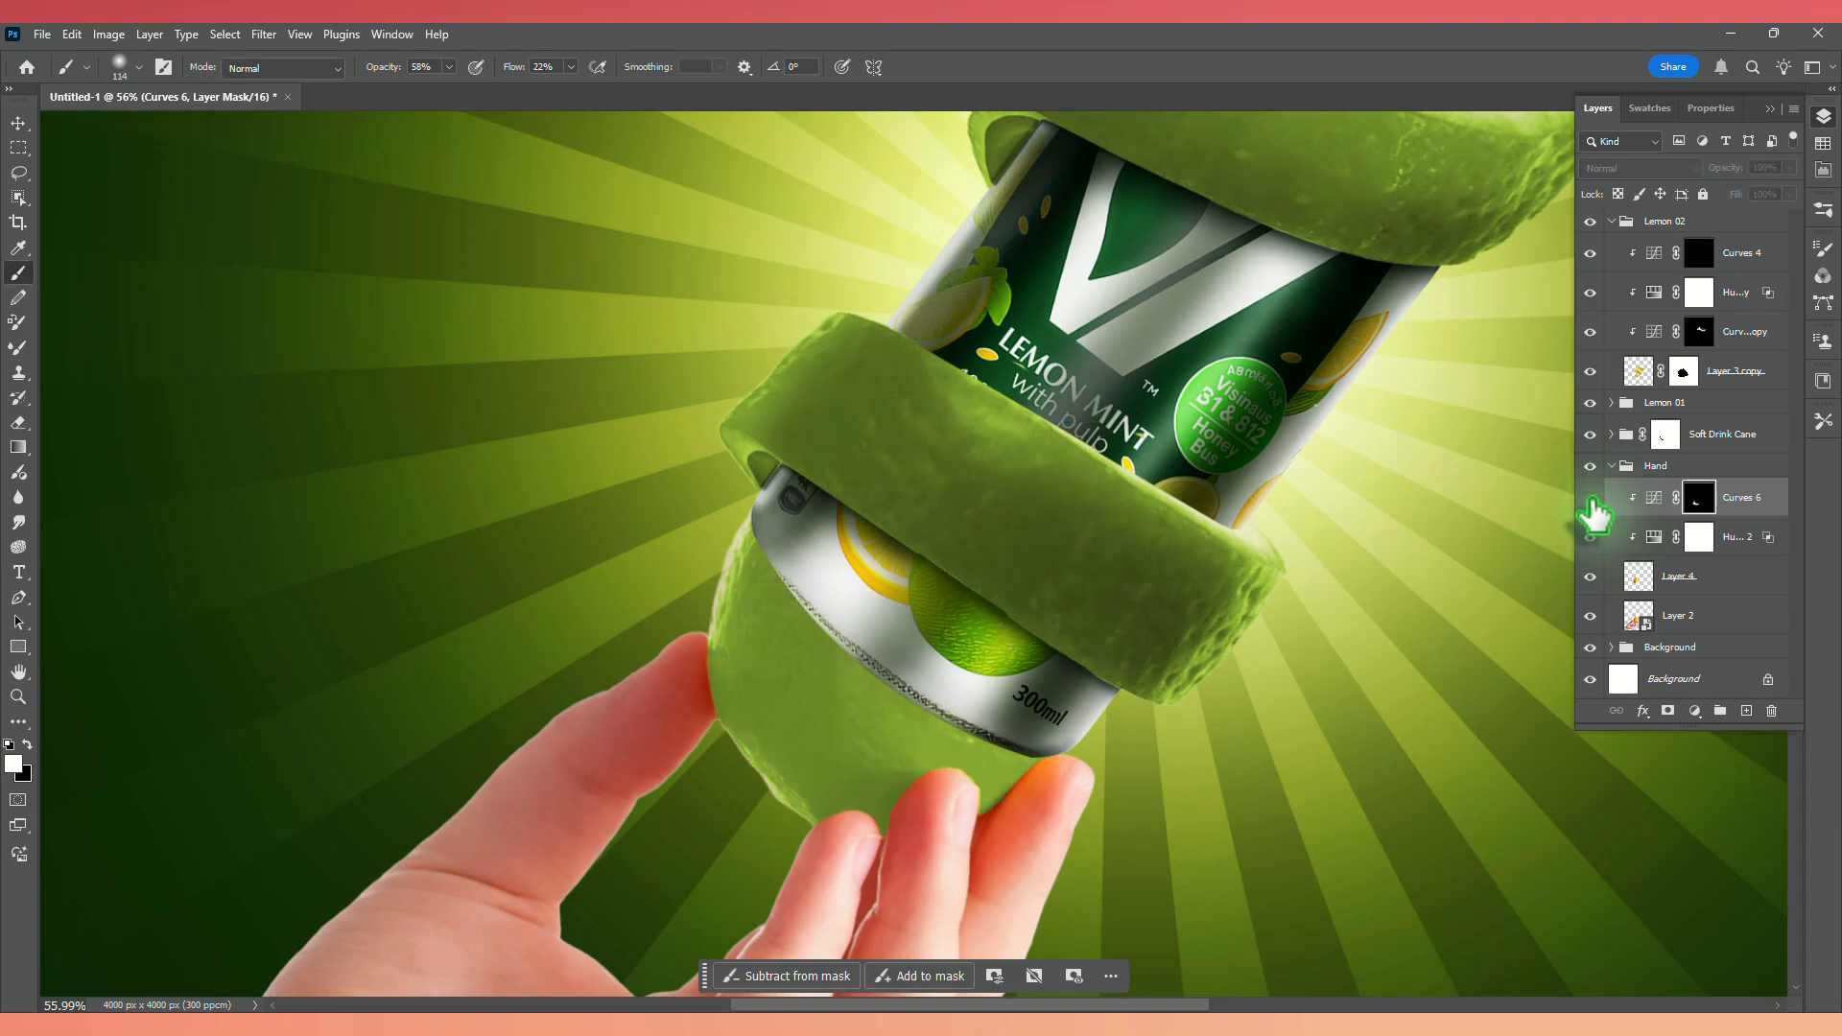
click(1591, 499)
key(ctrl+0)
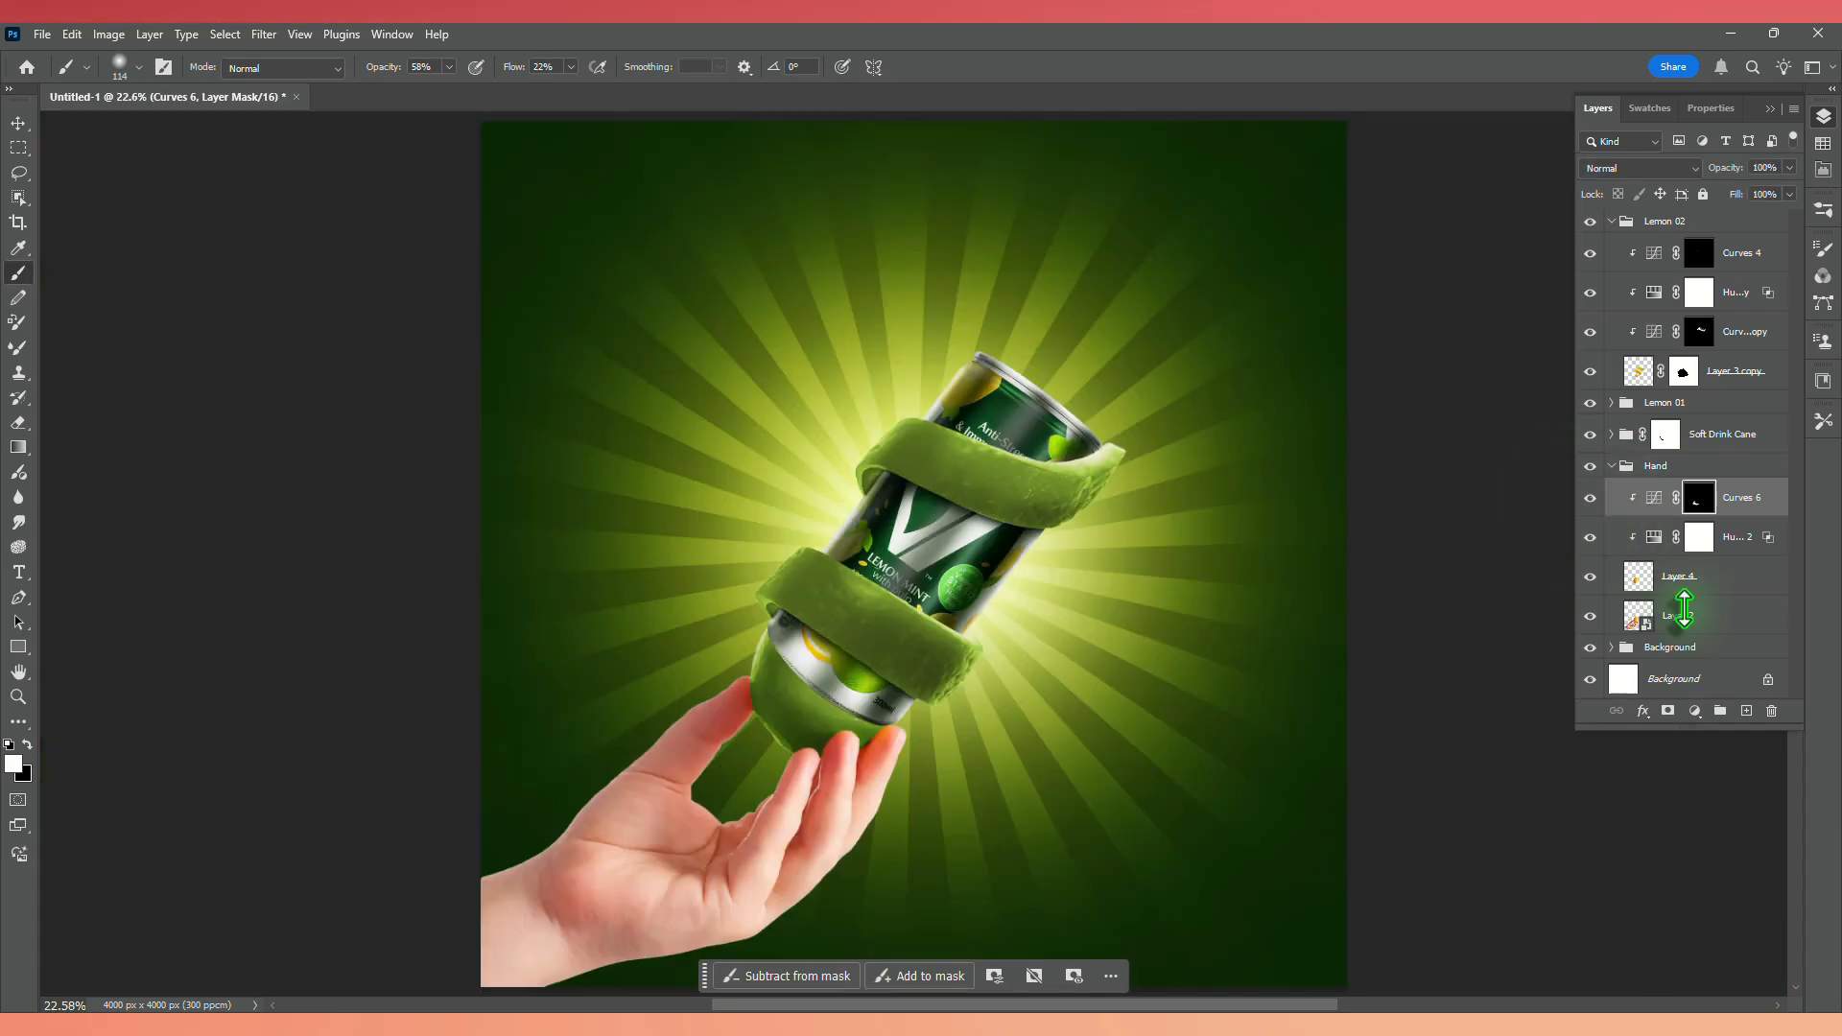
Select the hand on Layer 2 with Object Selection, copy it to a new layer, and hide Layer 2.
click(1683, 619)
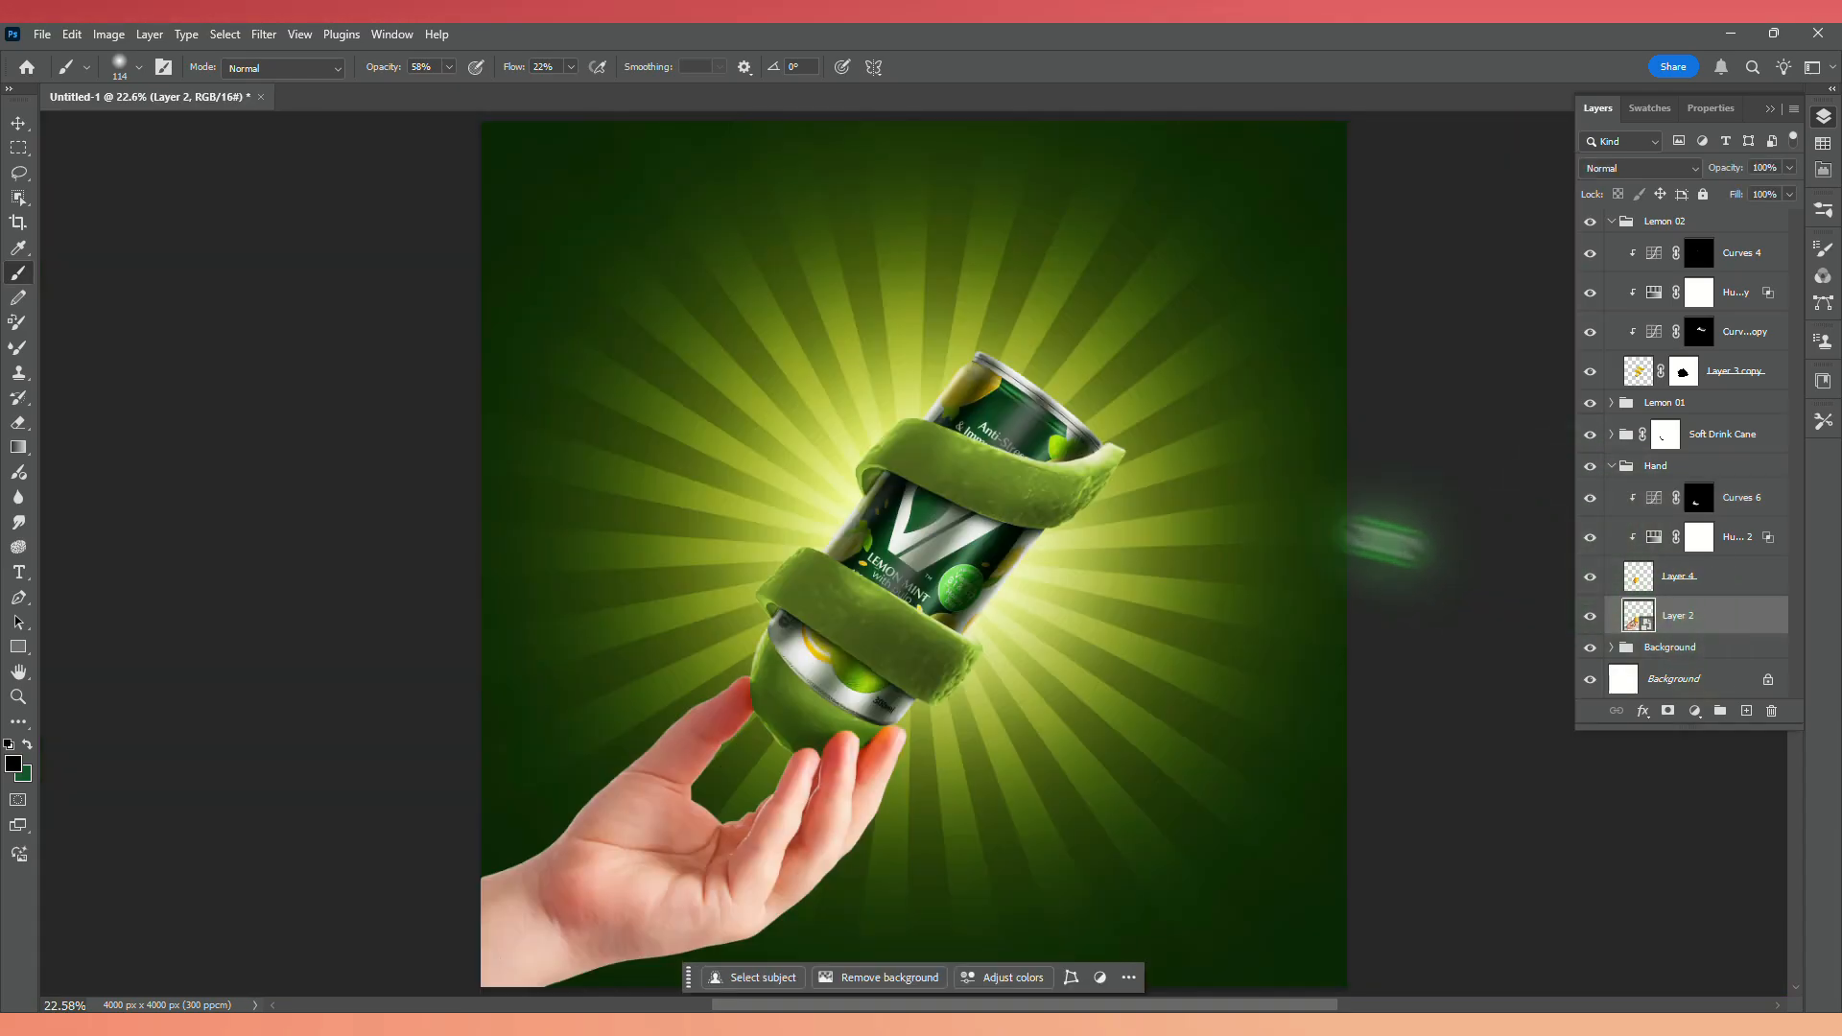
click(18, 197)
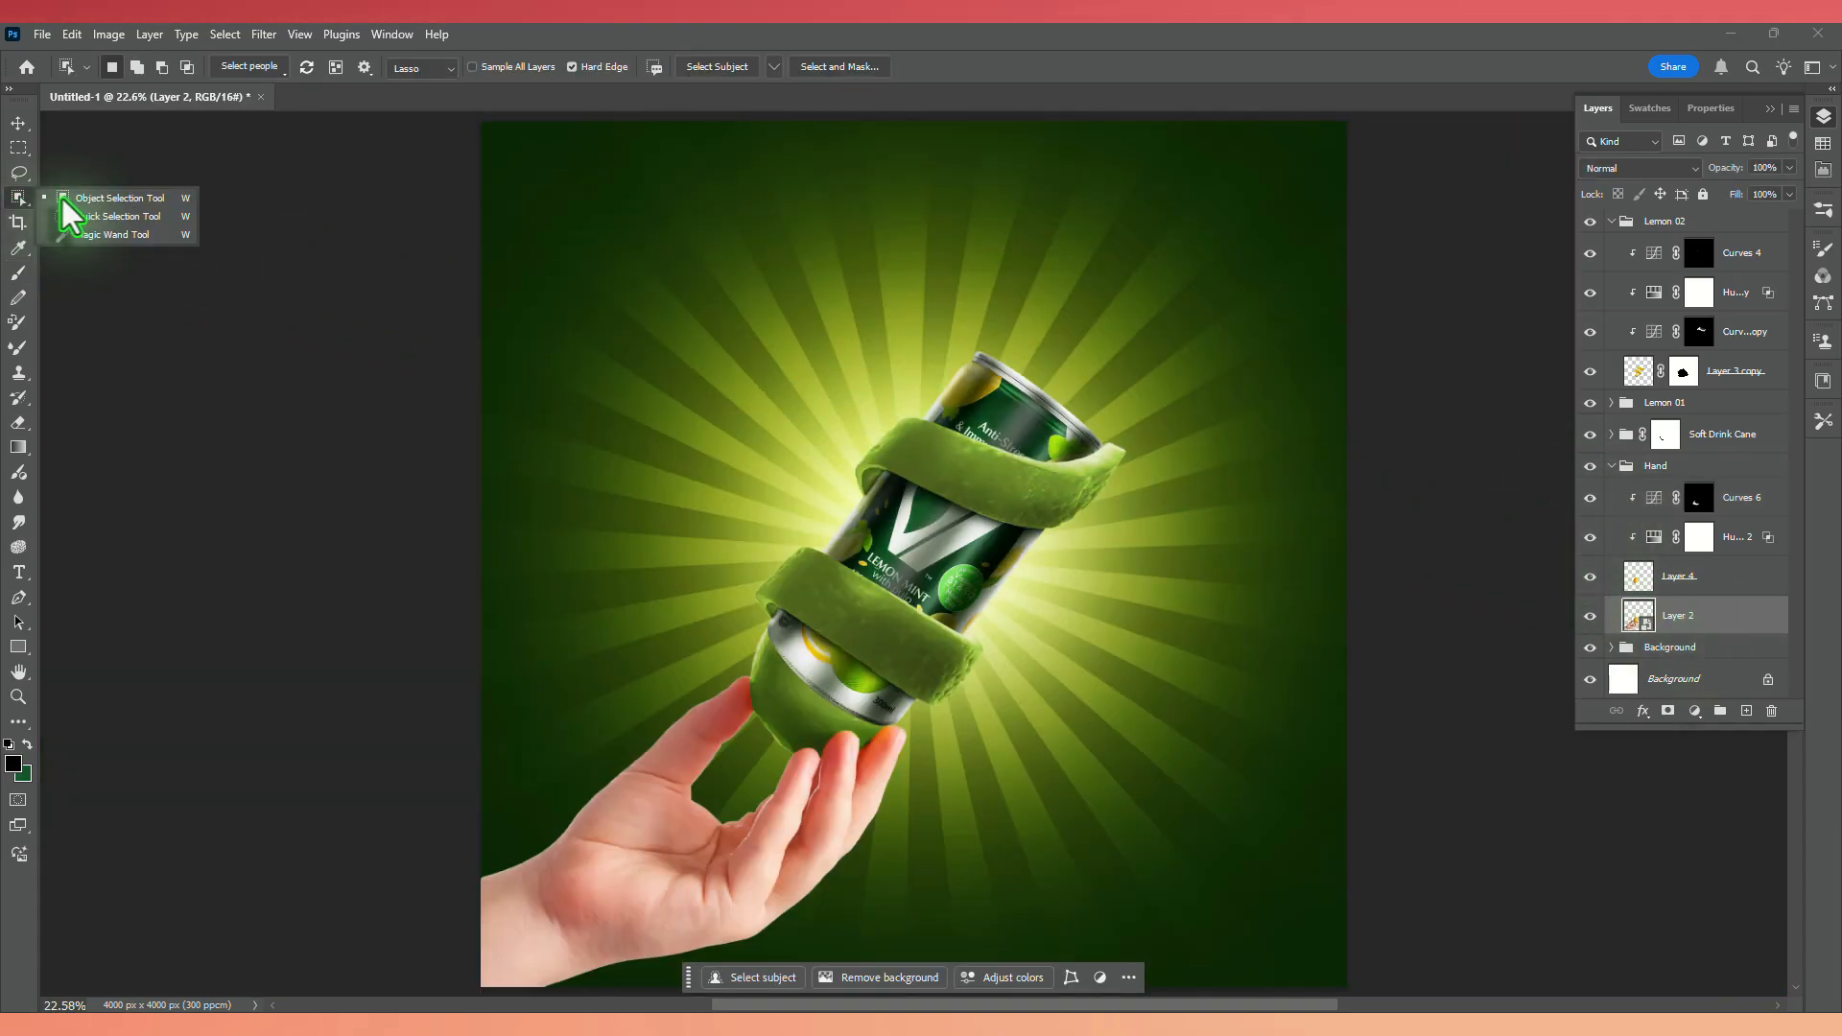
click(671, 772)
key(ctrl+j)
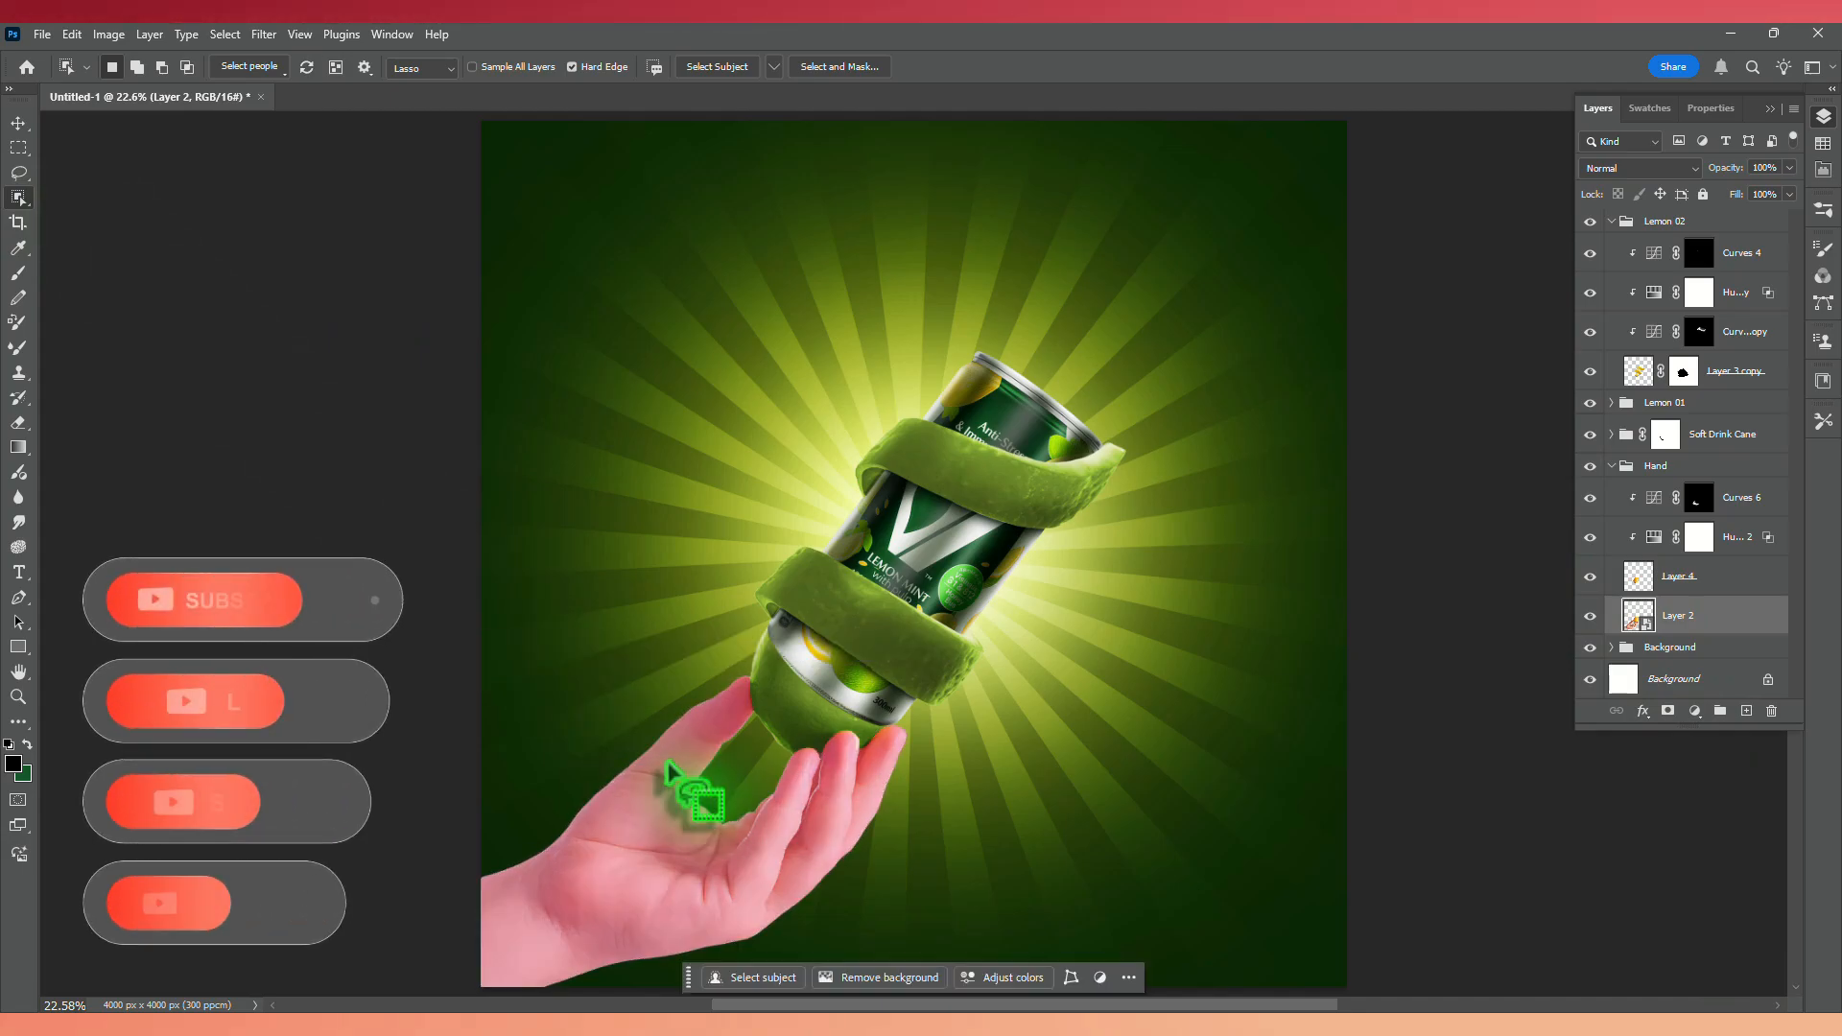
click(1589, 654)
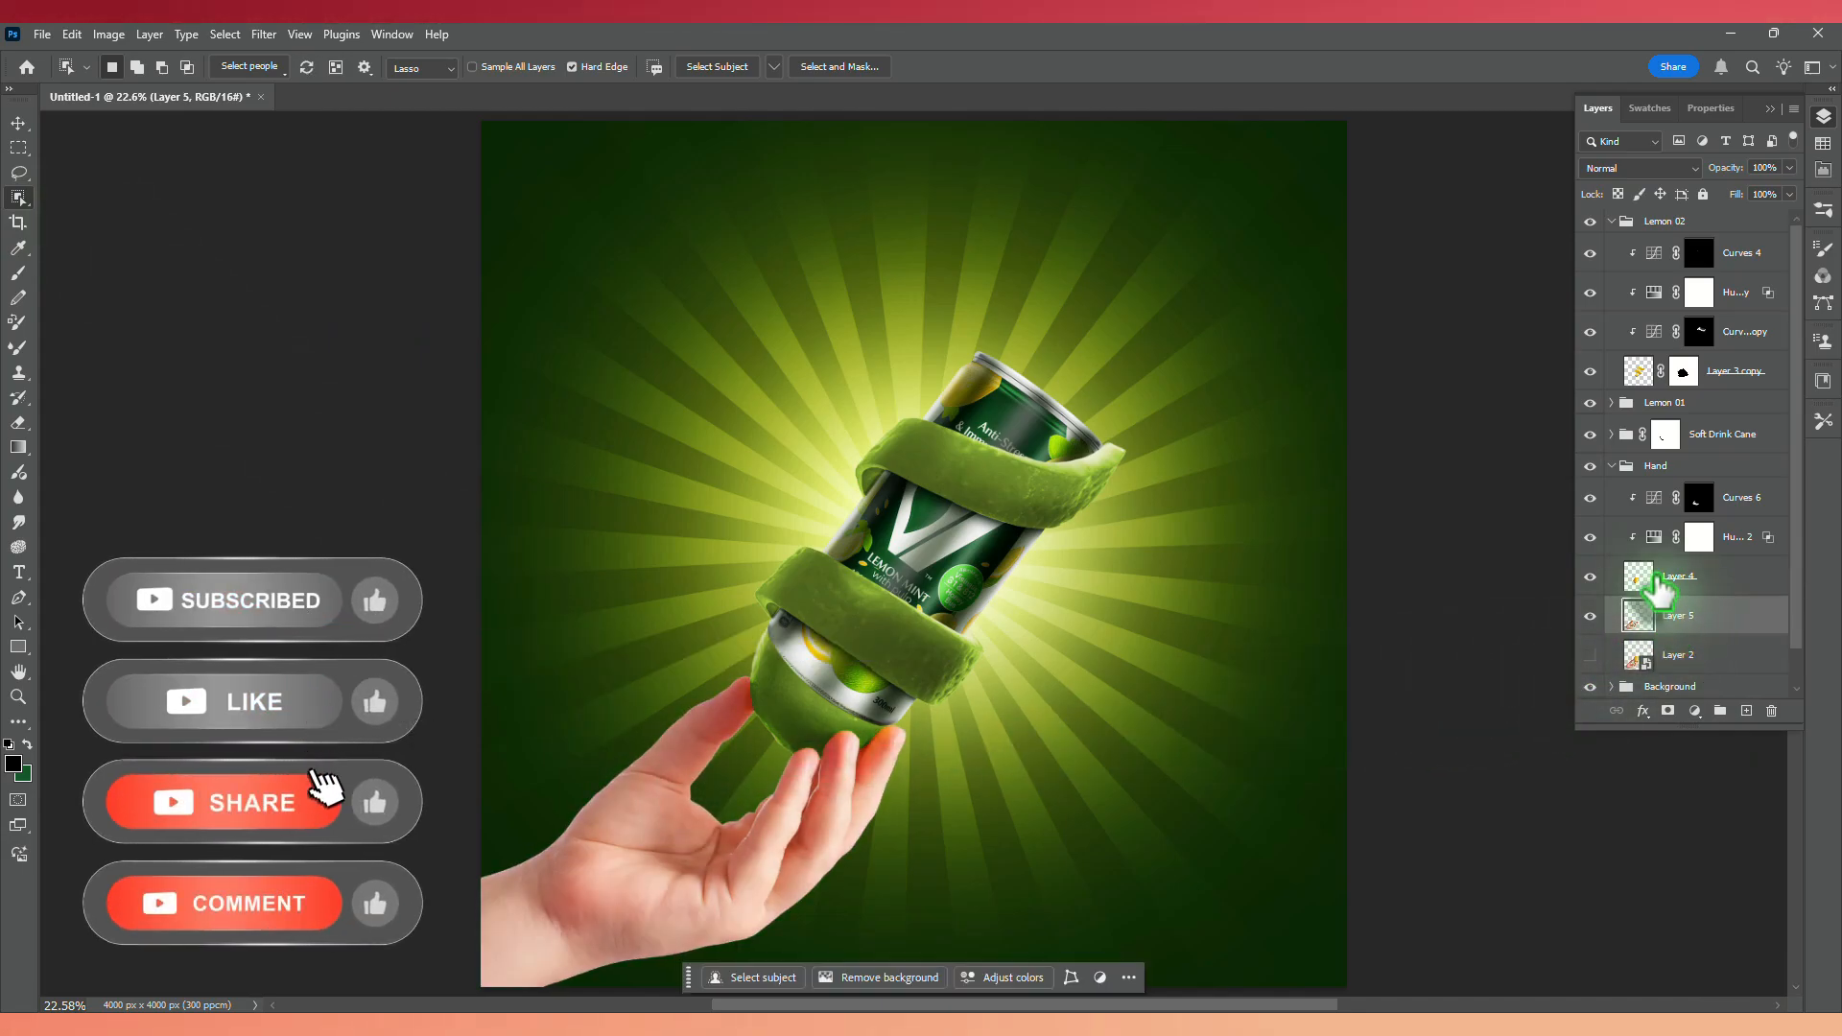
Darken the copied hand with a clipped Curves adjustment at input 122 and output 75.
click(1693, 711)
click(1685, 468)
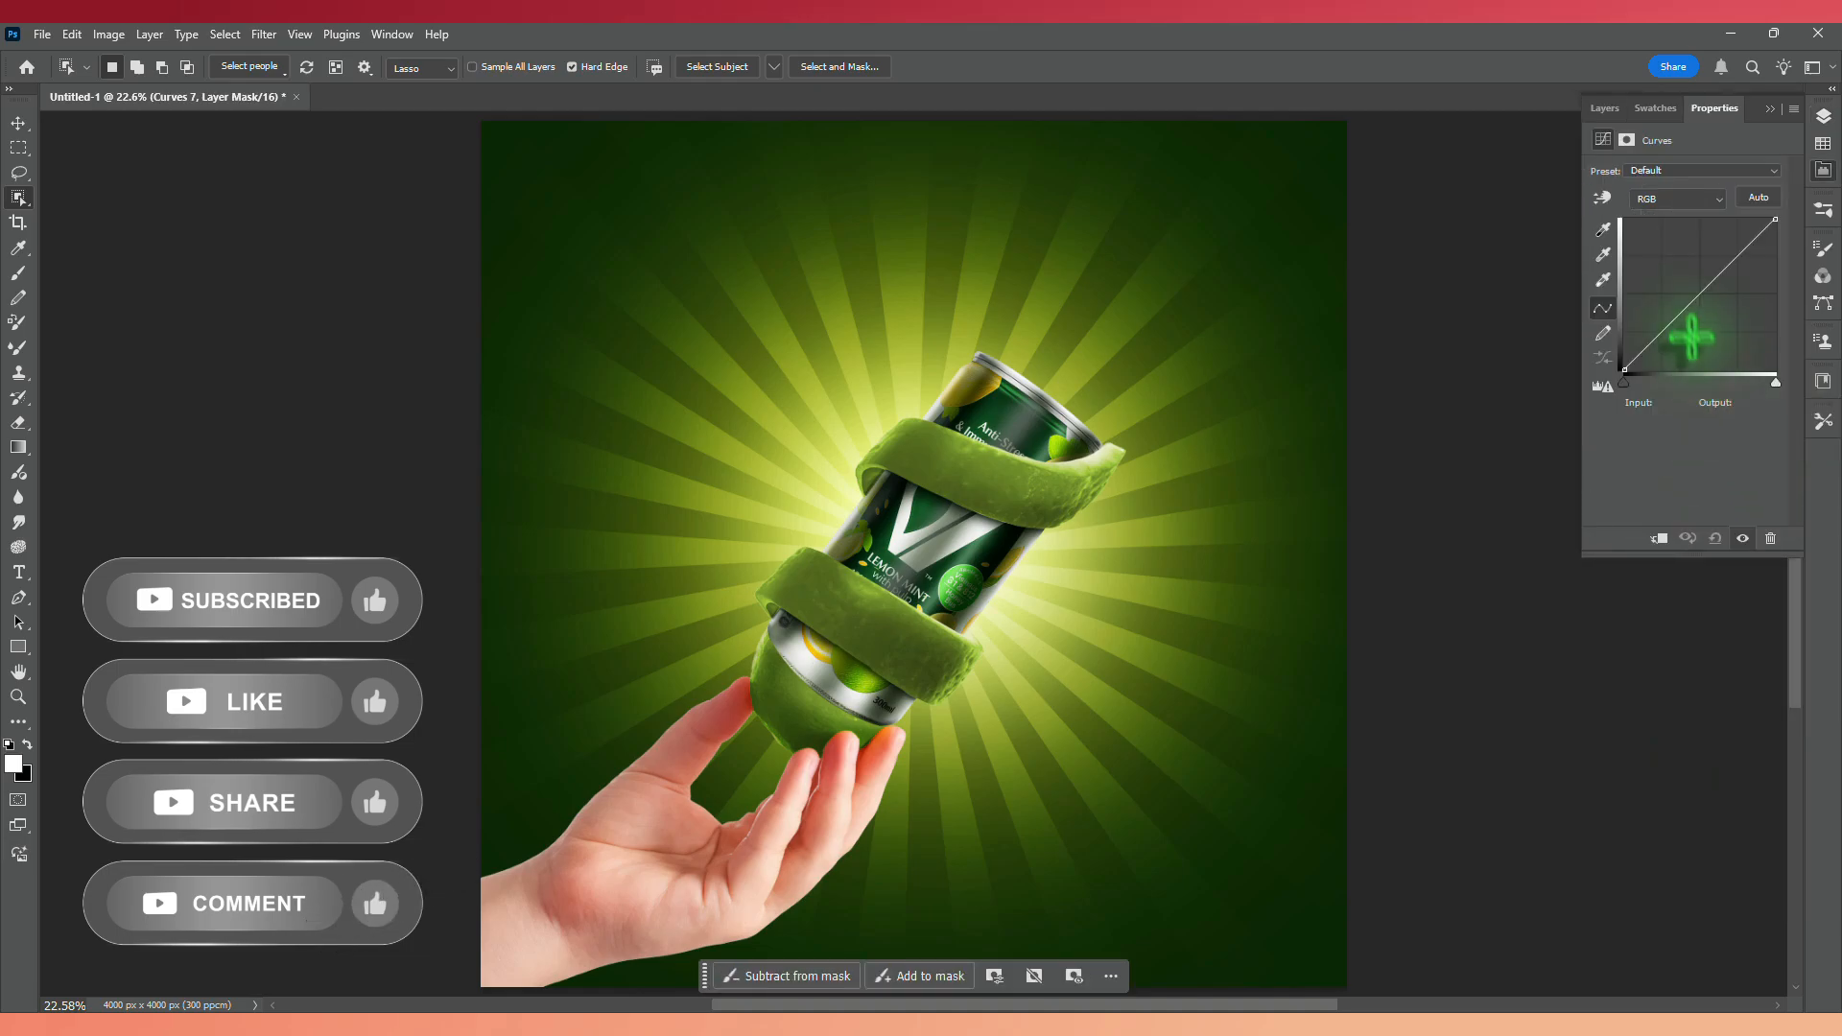
mouse_move(1685, 315)
mouse_down()
mouse_move(1666, 555)
mouse_move(1701, 325)
mouse_up()
click(1824, 116)
Add a Selective Color adjustment above Curves 7 and set Whites to Cyan -12, Magenta -55 and Yellow +40, lowering Black.
click(1704, 712)
click(1723, 702)
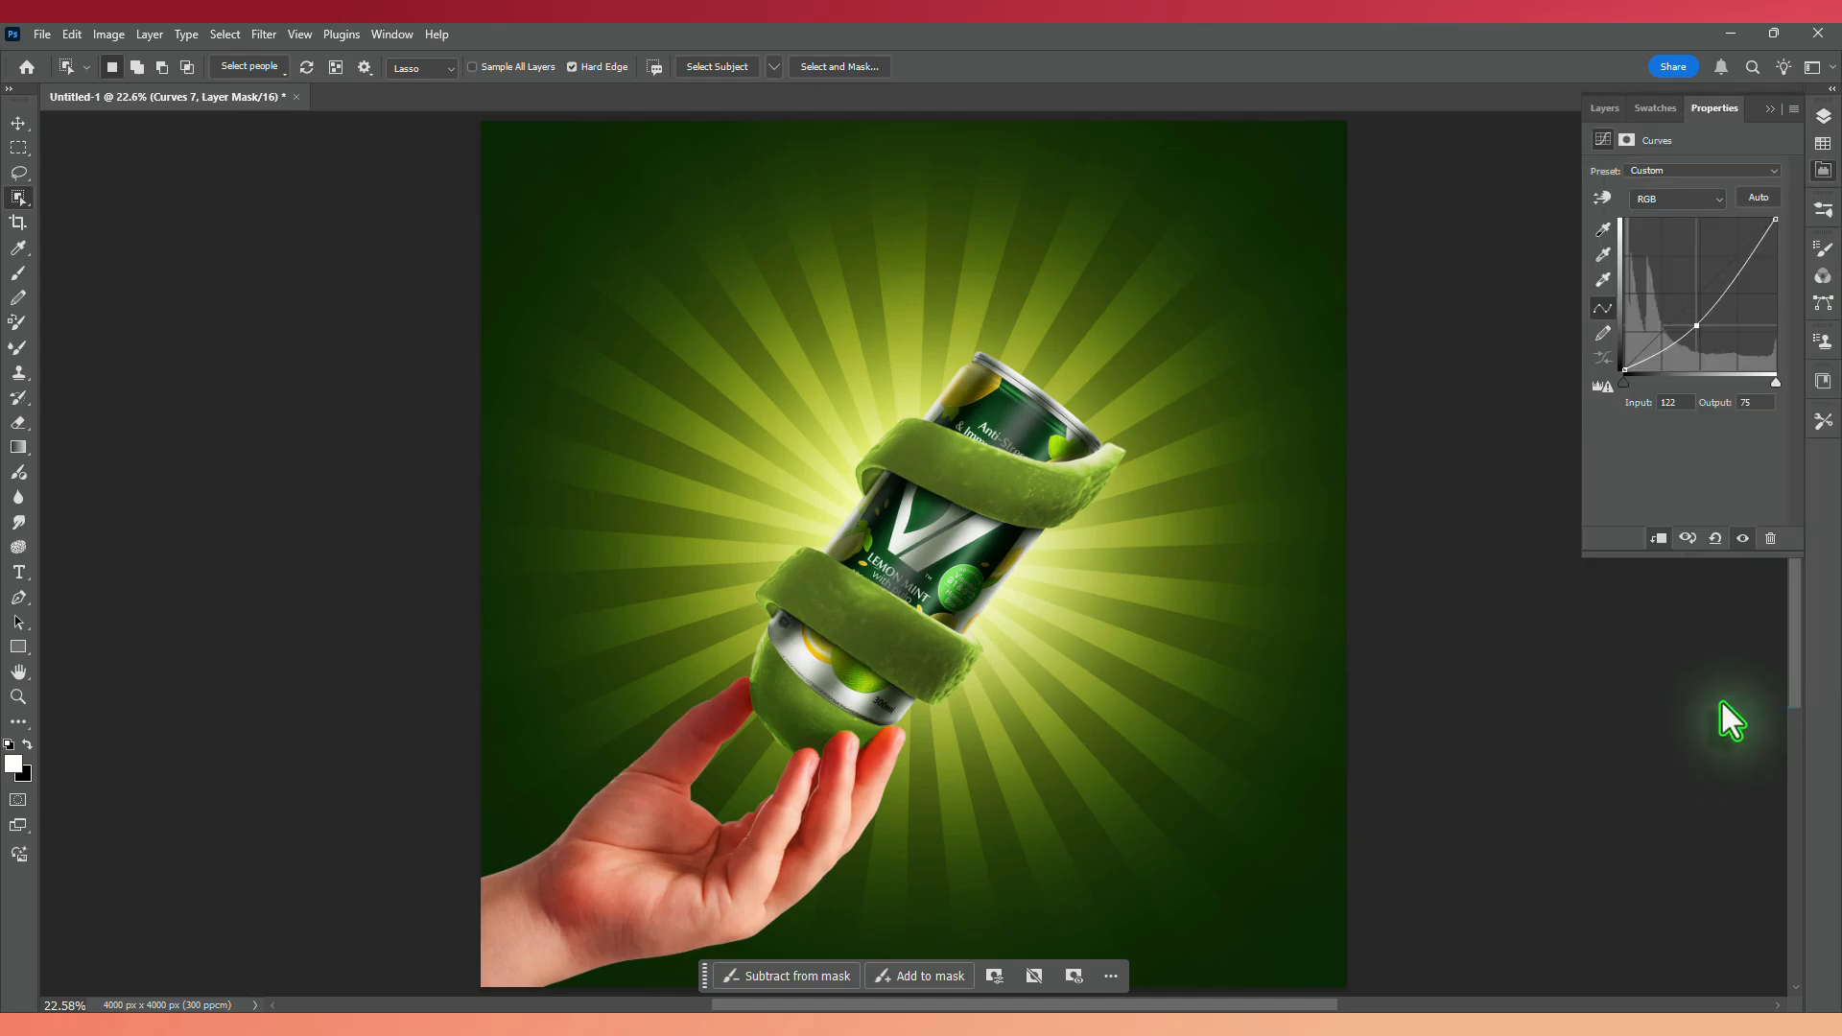
click(1675, 195)
click(1672, 298)
drag(1685, 232, 1644, 348)
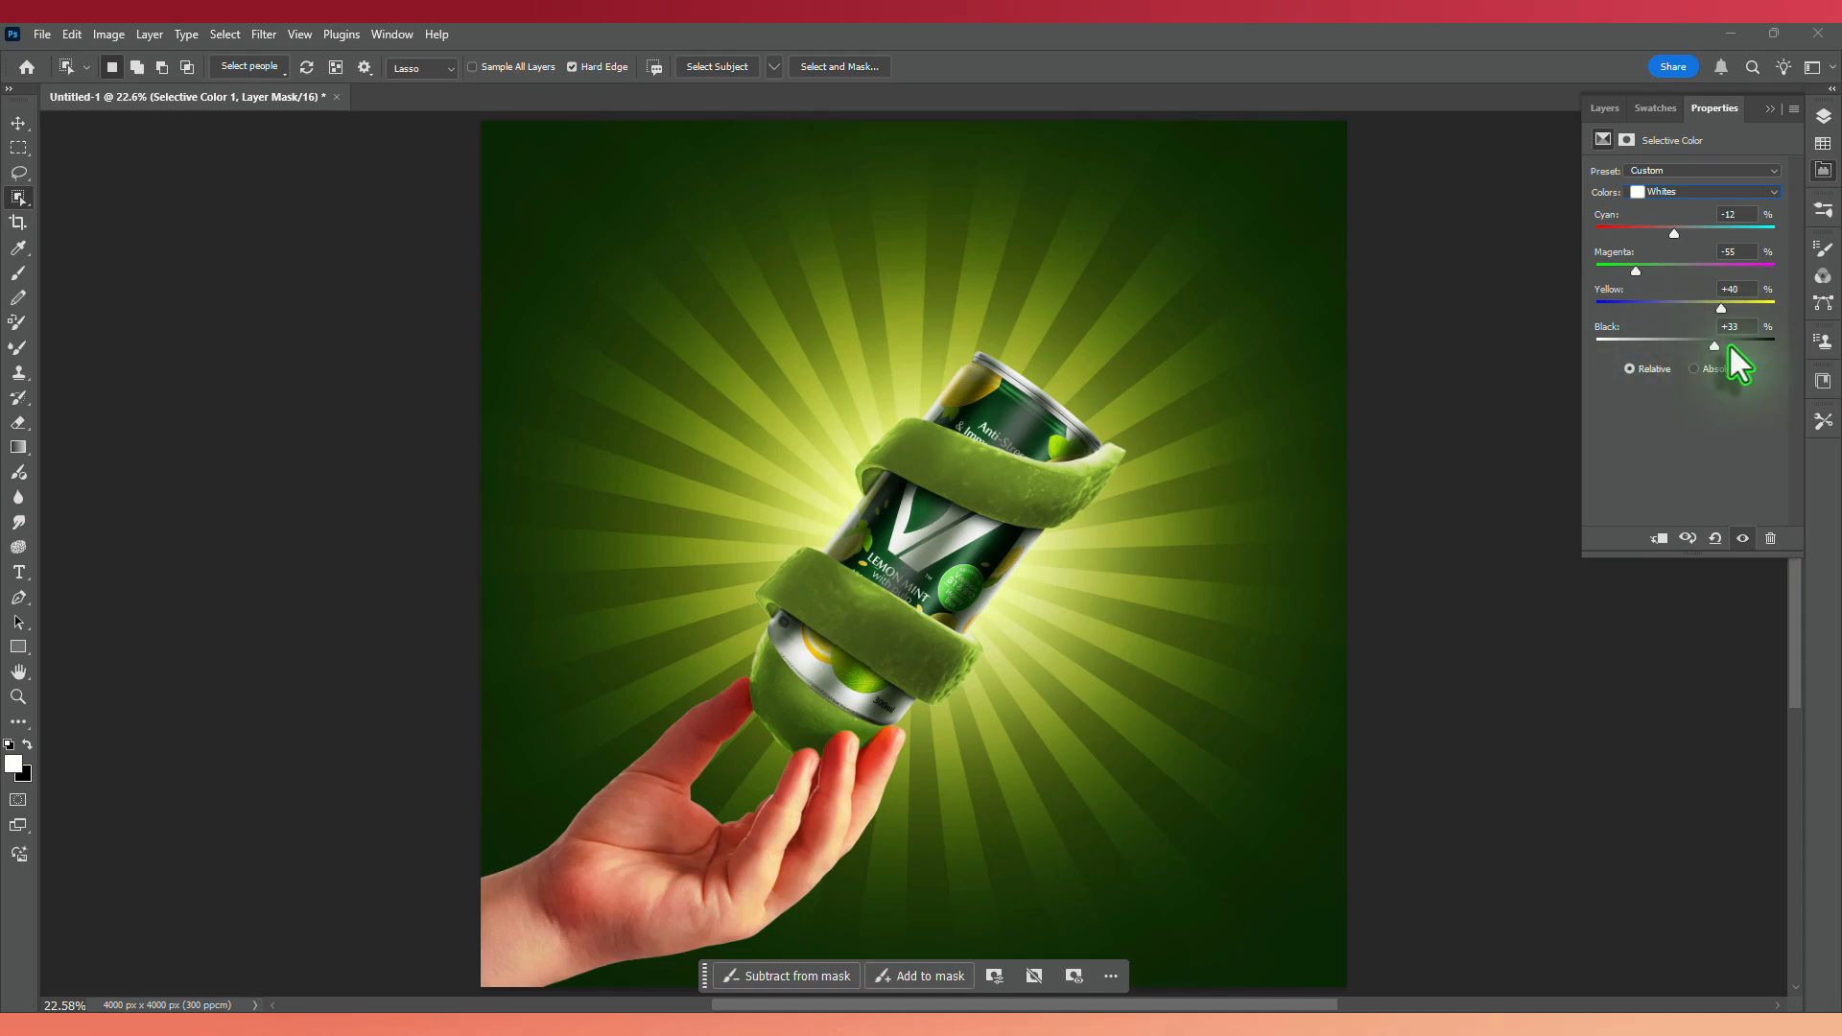
click(1668, 347)
Set Yellows to Cyan -53, Magenta -51 and Yellow +30, adjust their Black, and clip the Selective Color adjustment to the hand.
click(1700, 193)
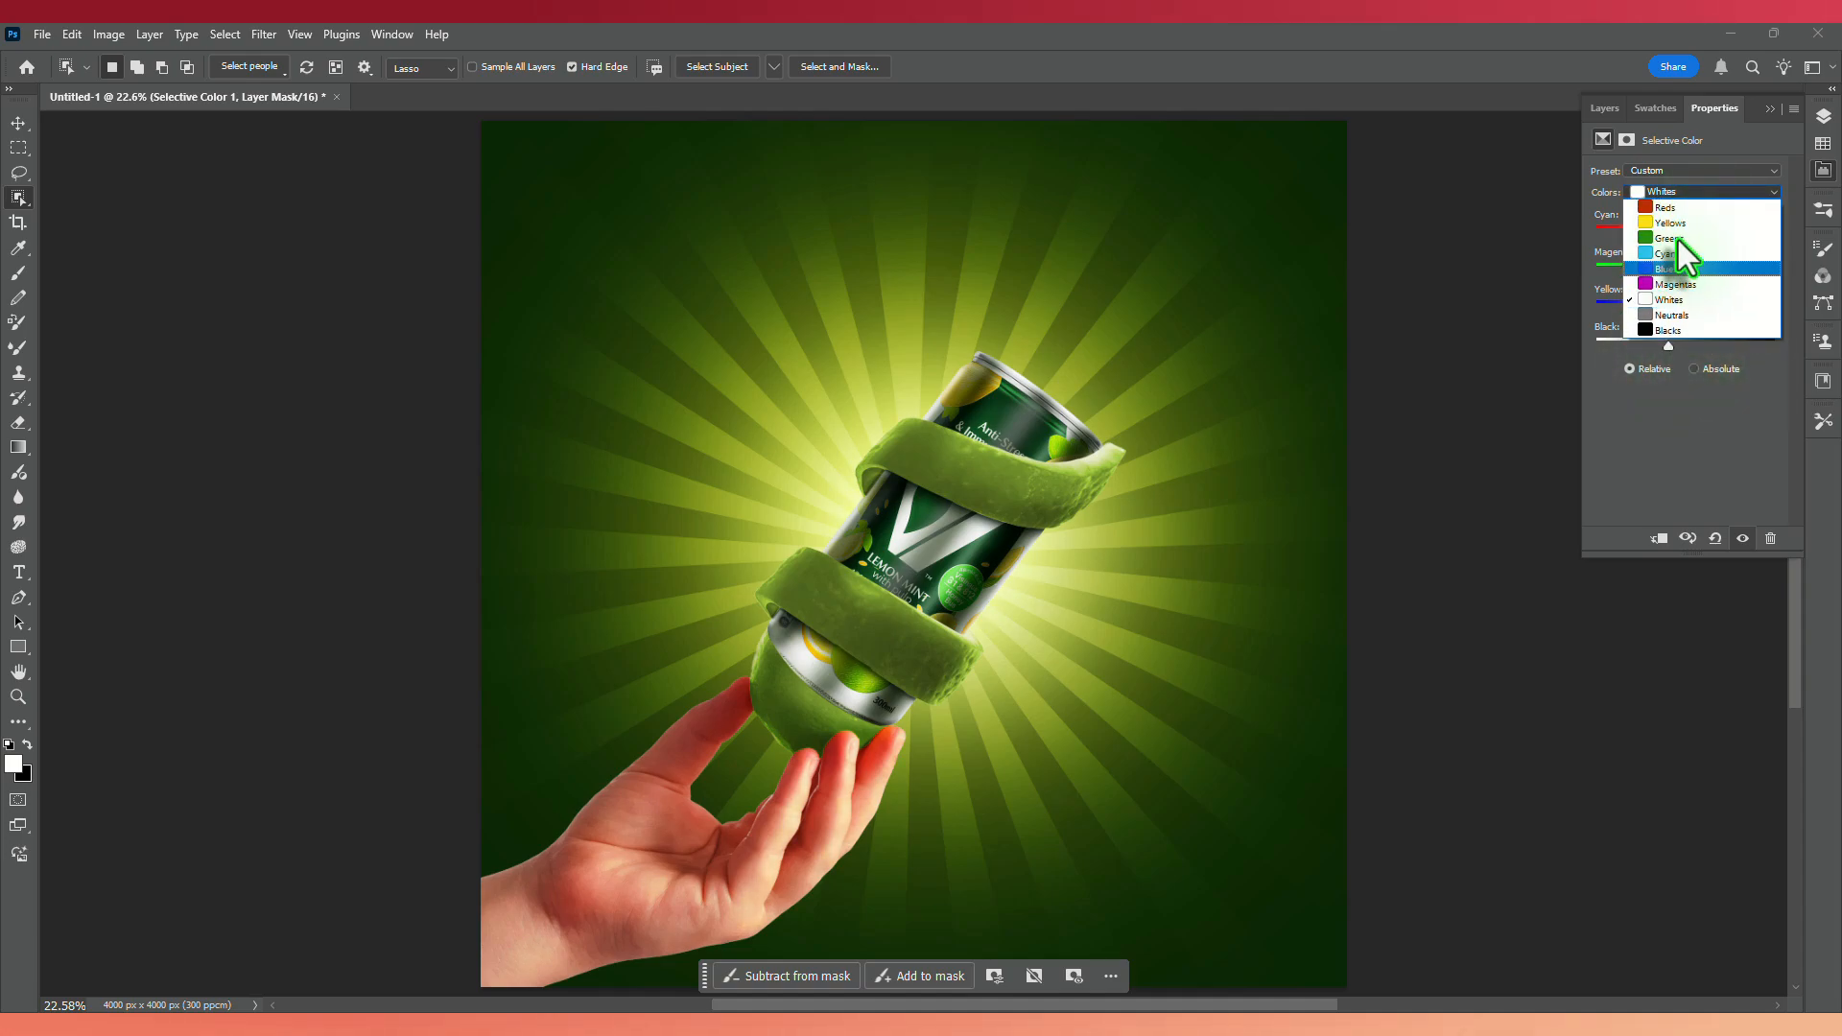
click(1679, 224)
drag(1652, 238, 1698, 345)
click(1660, 538)
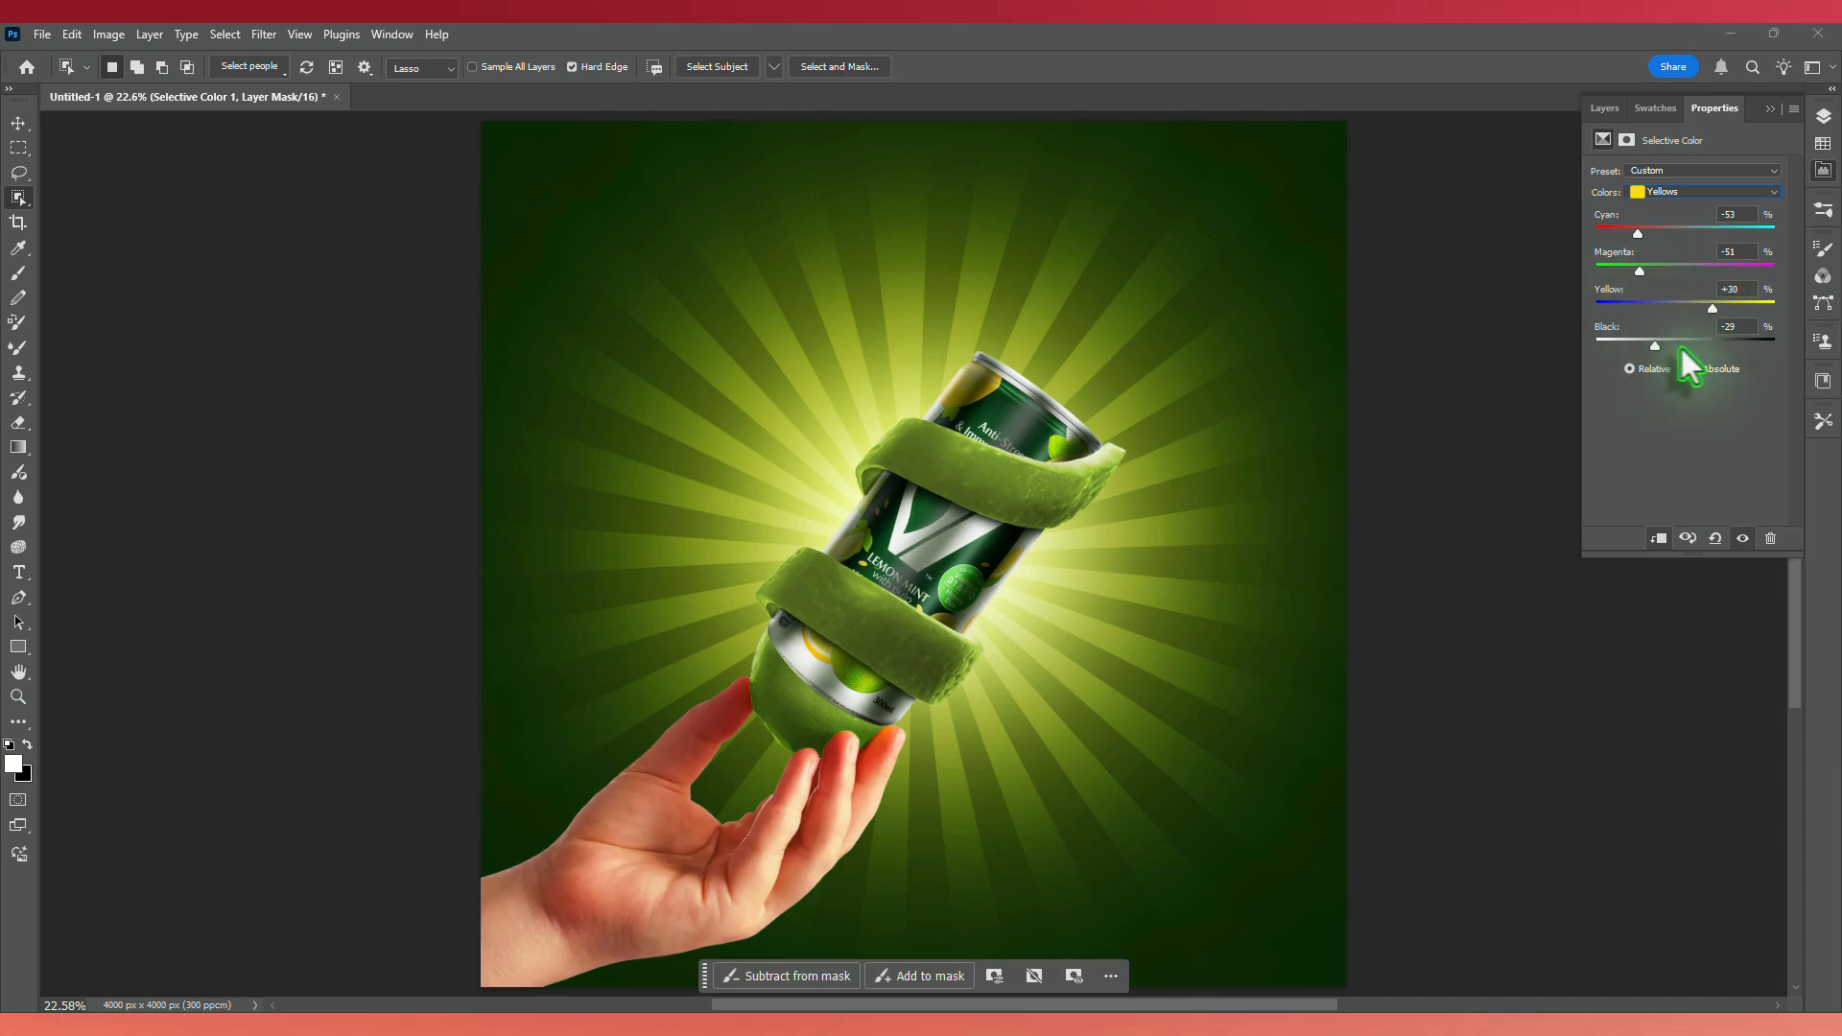
Set the Selective Color Neutrals to Cyan +22, Magenta +6 and Yellow +8, and fine-tune their Black.
click(1669, 194)
click(1673, 309)
drag(1685, 234, 1686, 233)
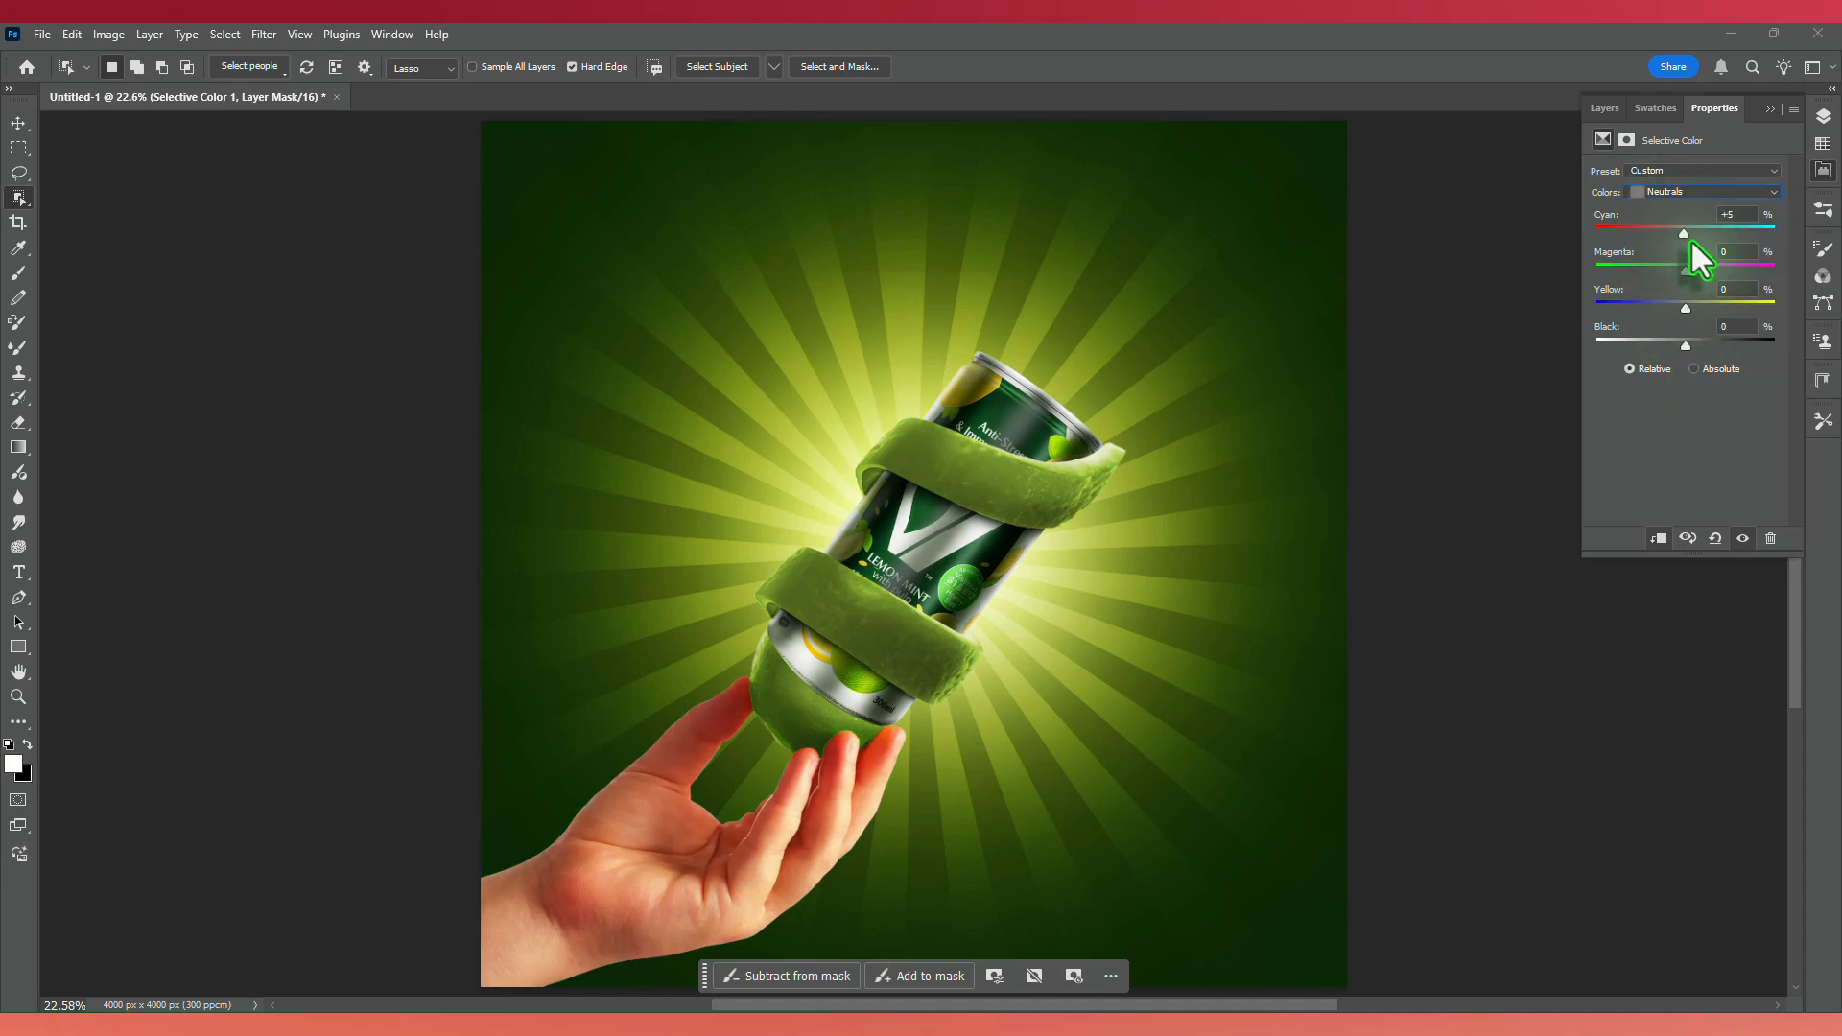
drag(1675, 273, 1688, 273)
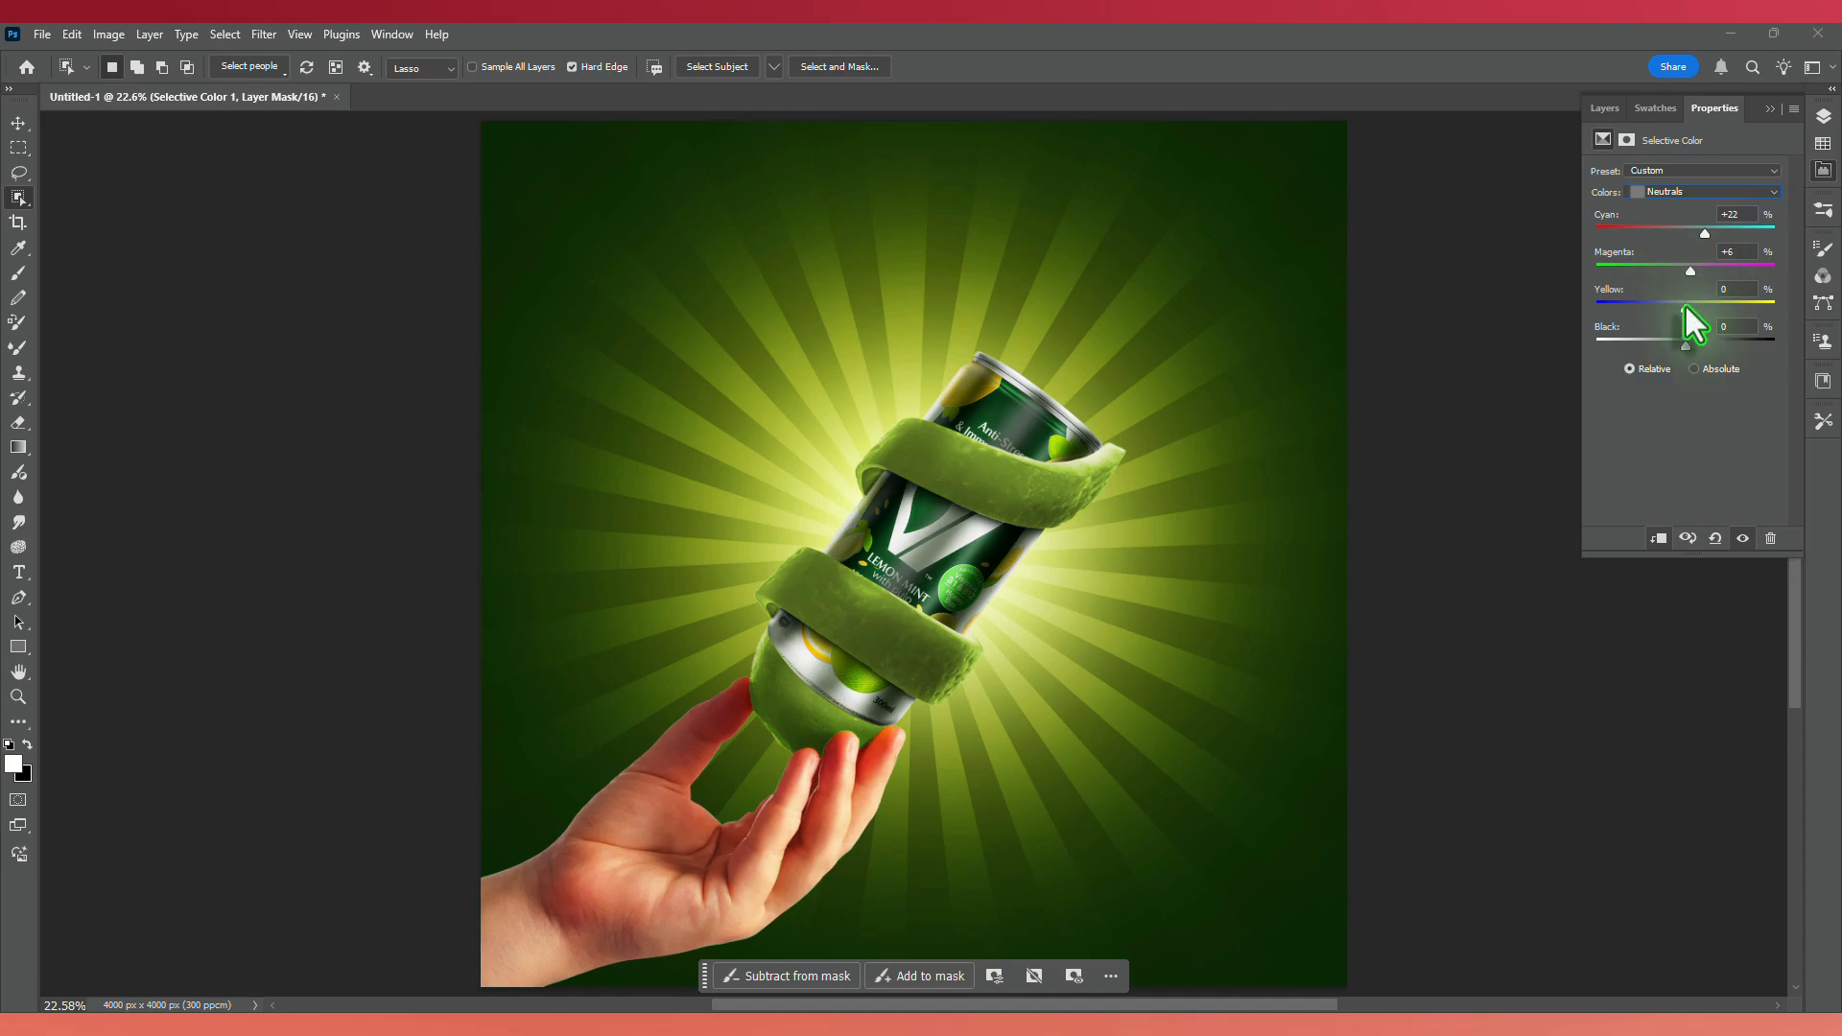
drag(1695, 307, 1686, 343)
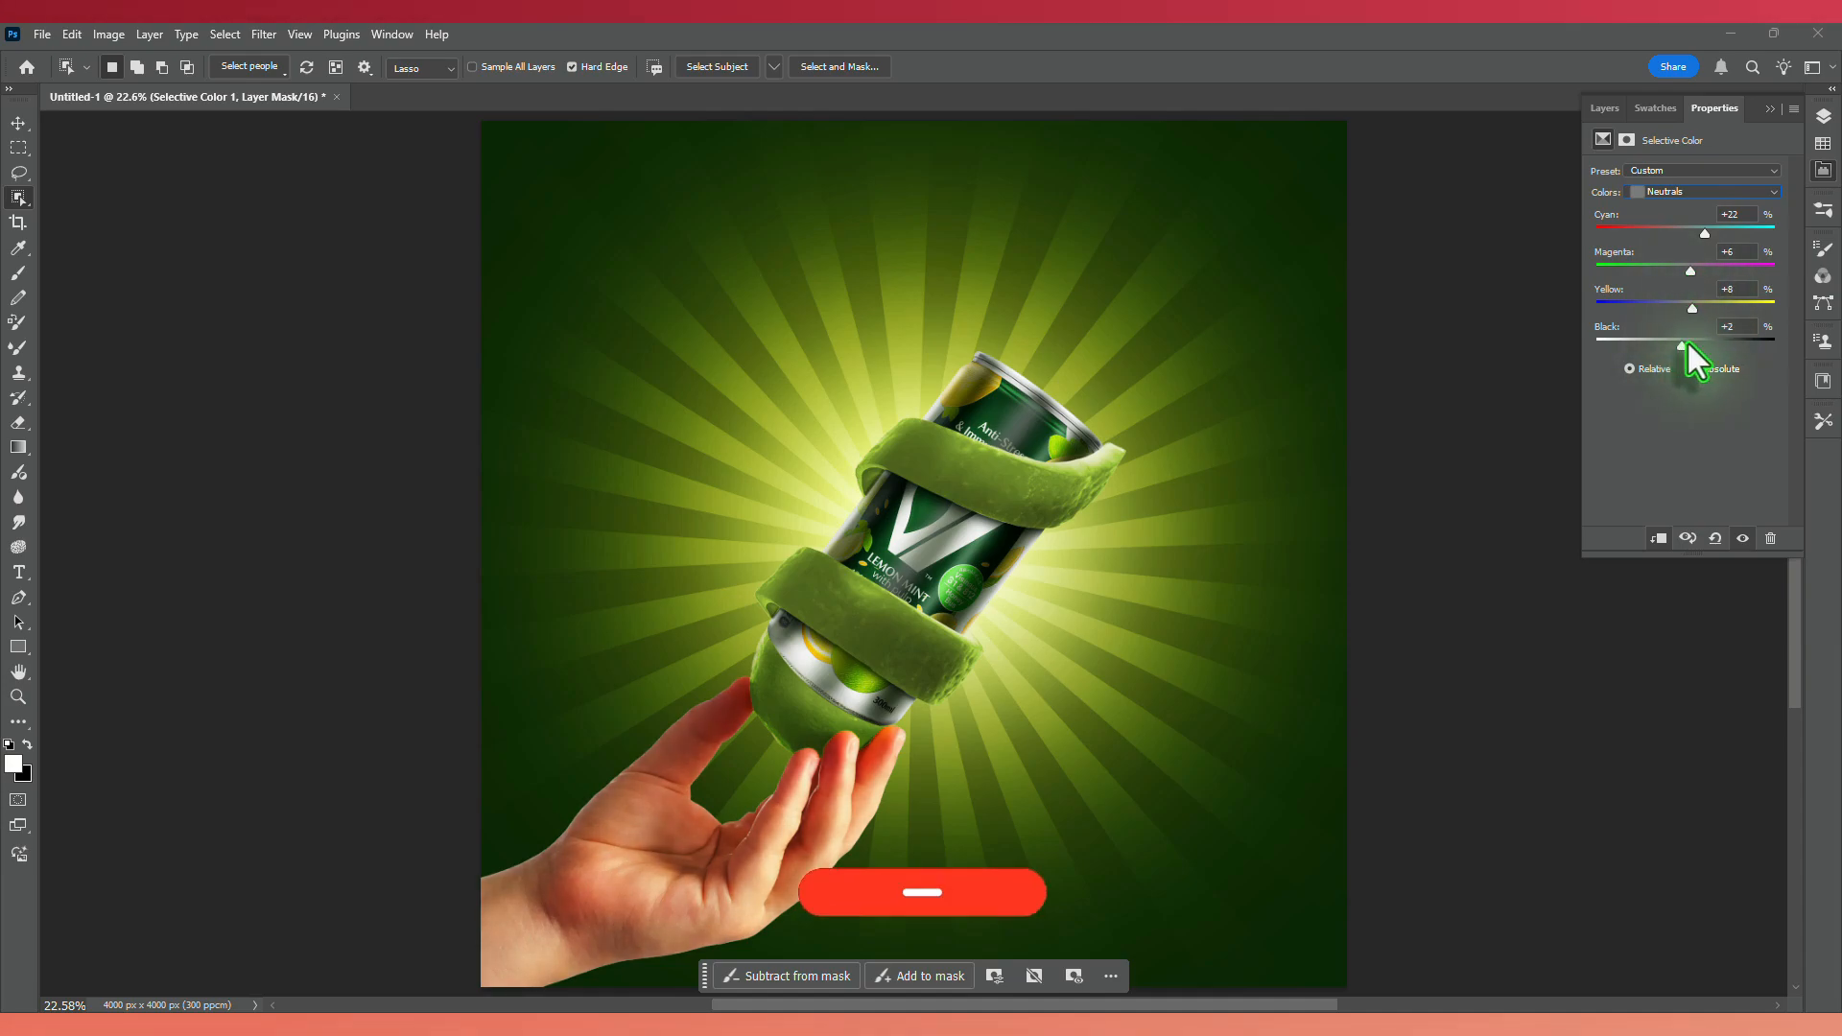
Set the Selective Color Cyans to Cyan +21, Magenta -28, Yellow +19 and Black +20.
click(1685, 191)
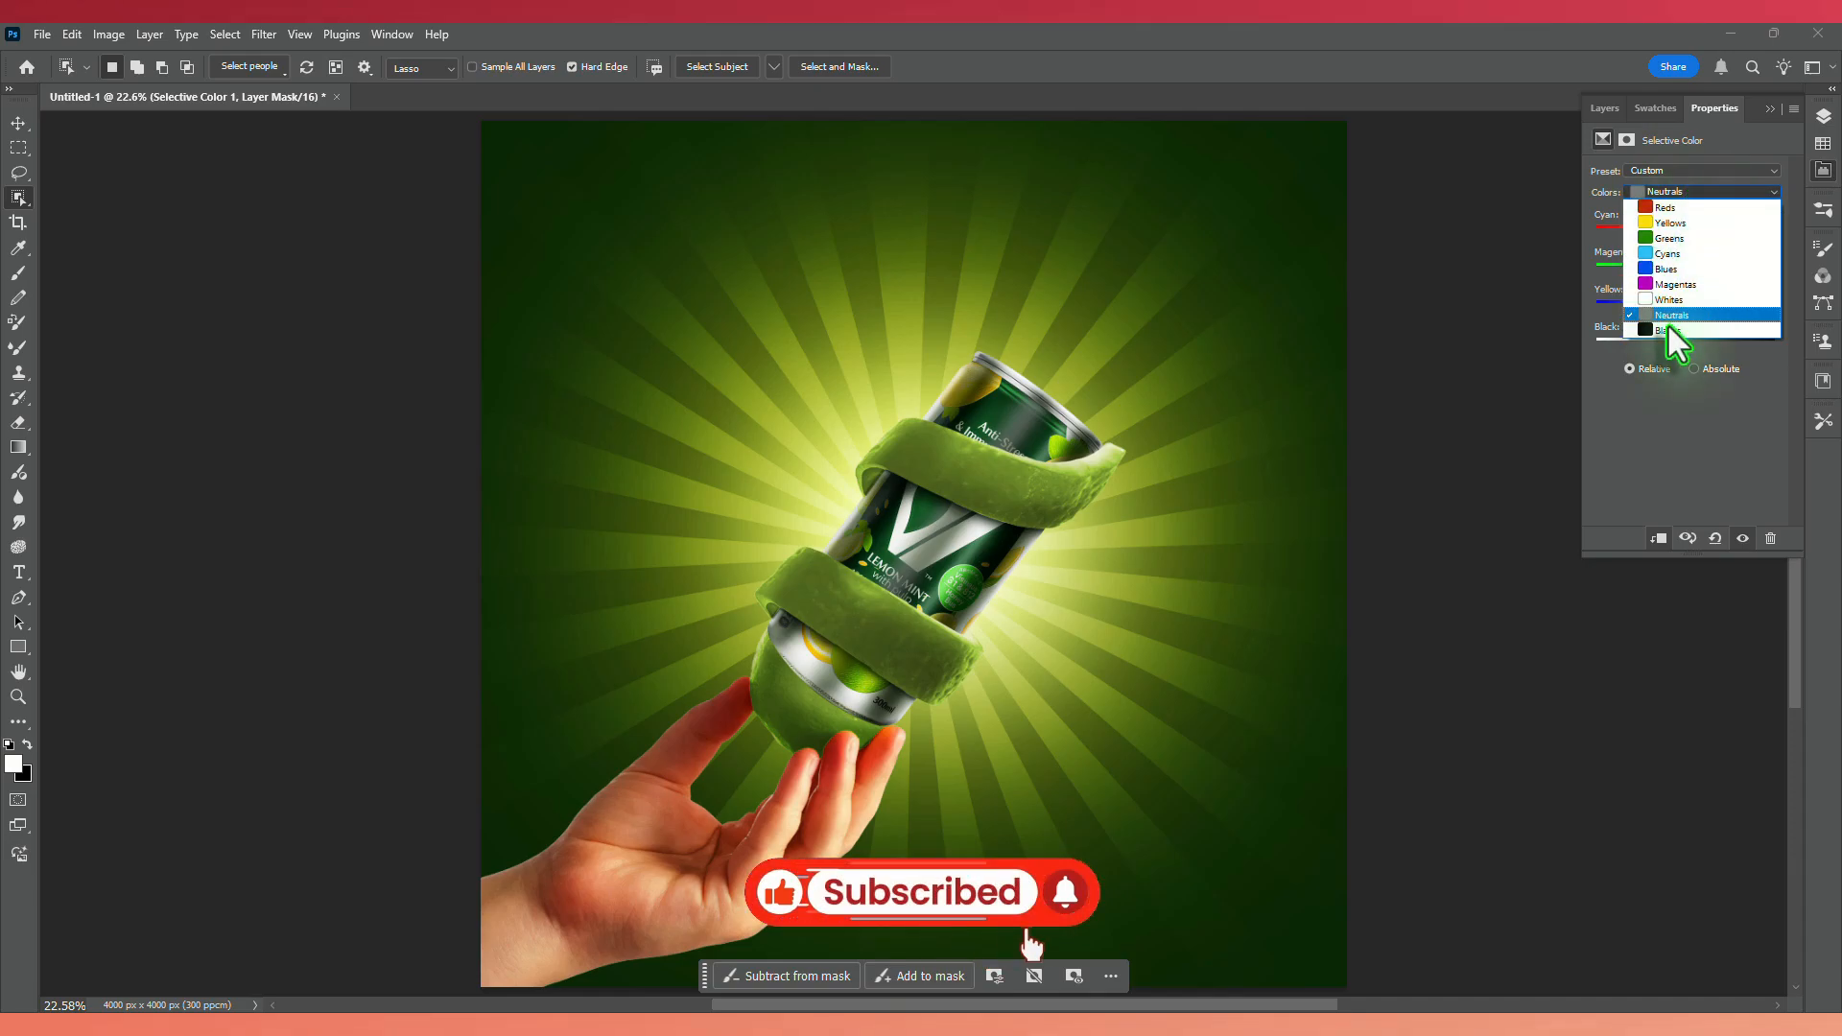
click(1672, 254)
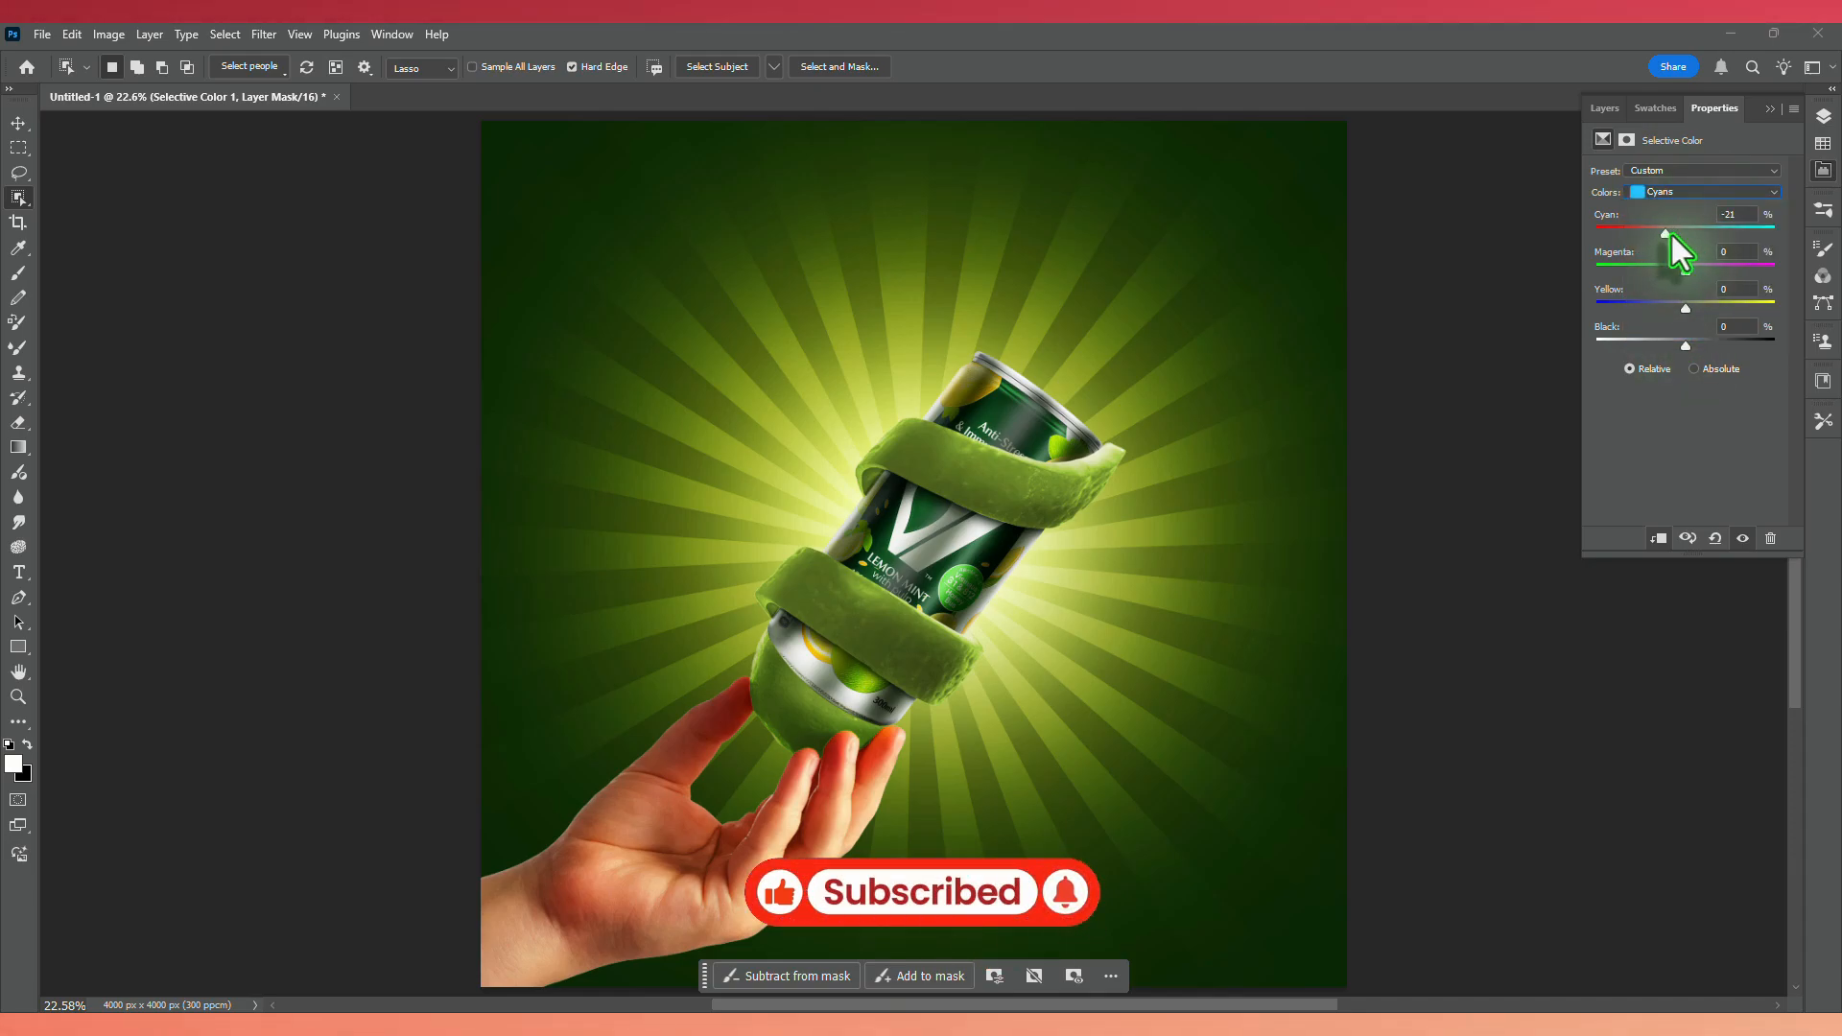
drag(1702, 236, 1694, 274)
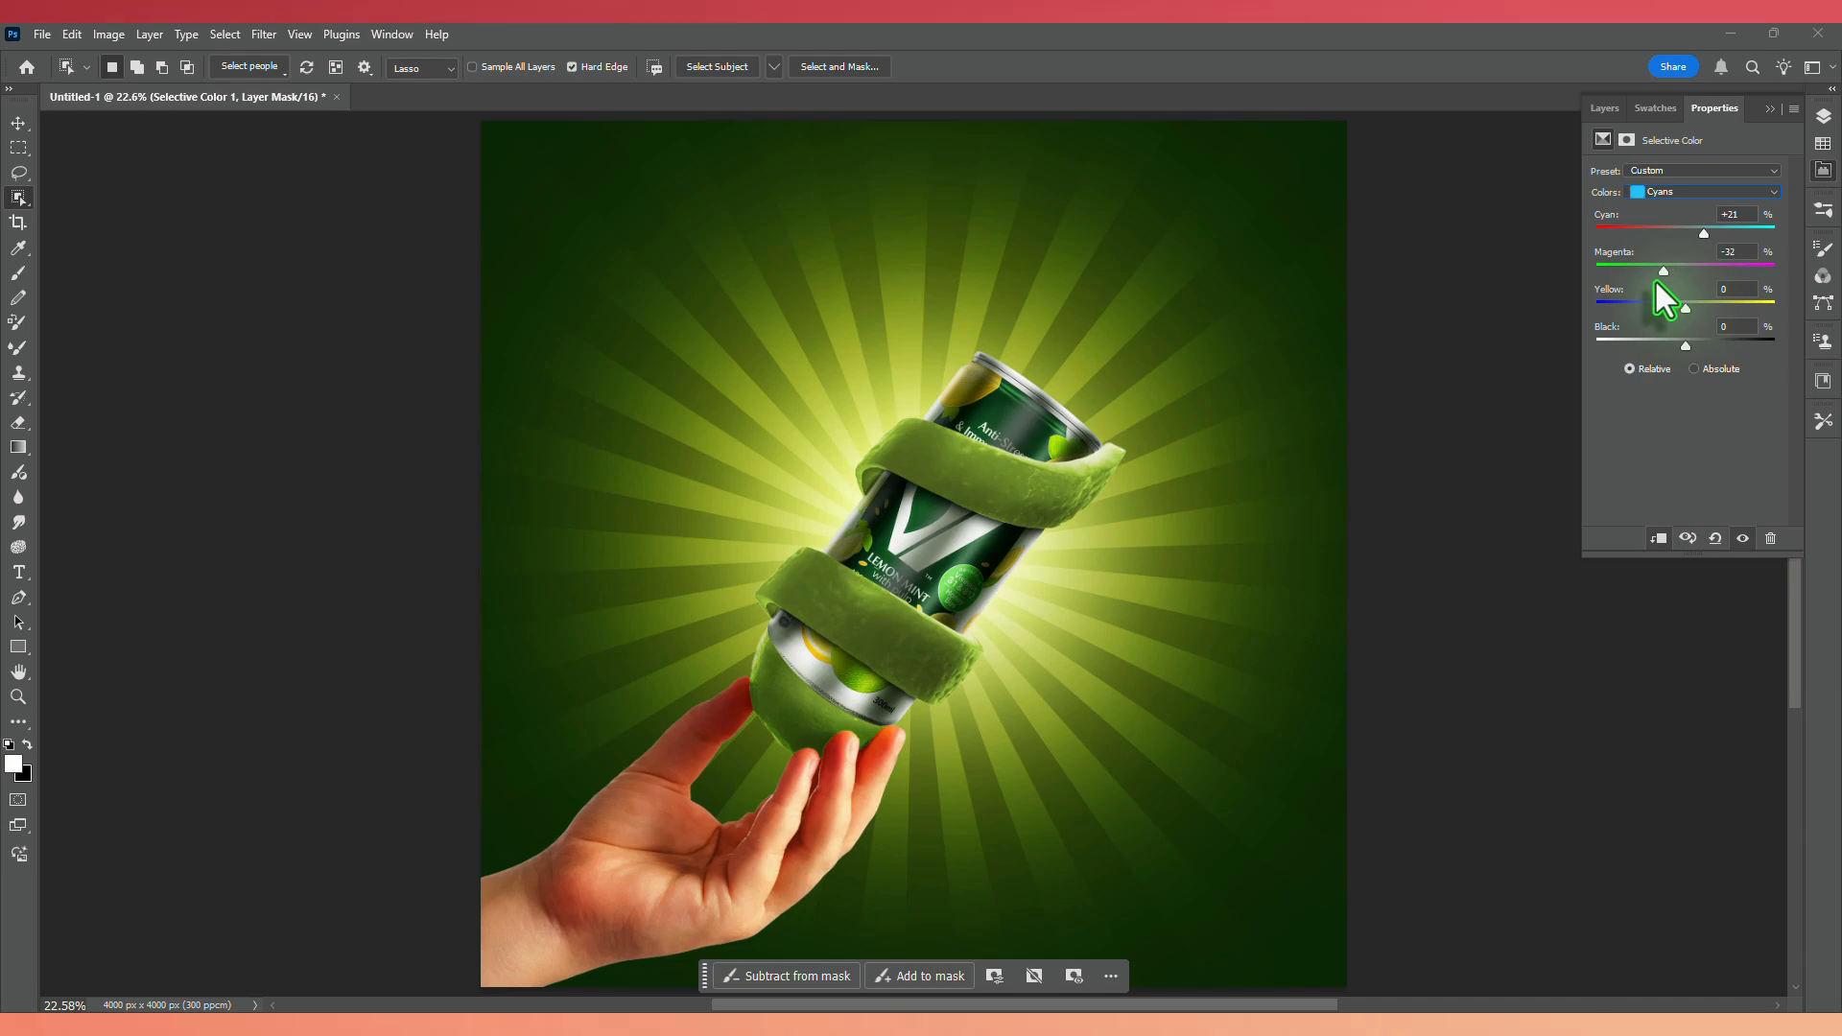
drag(1652, 307, 1702, 349)
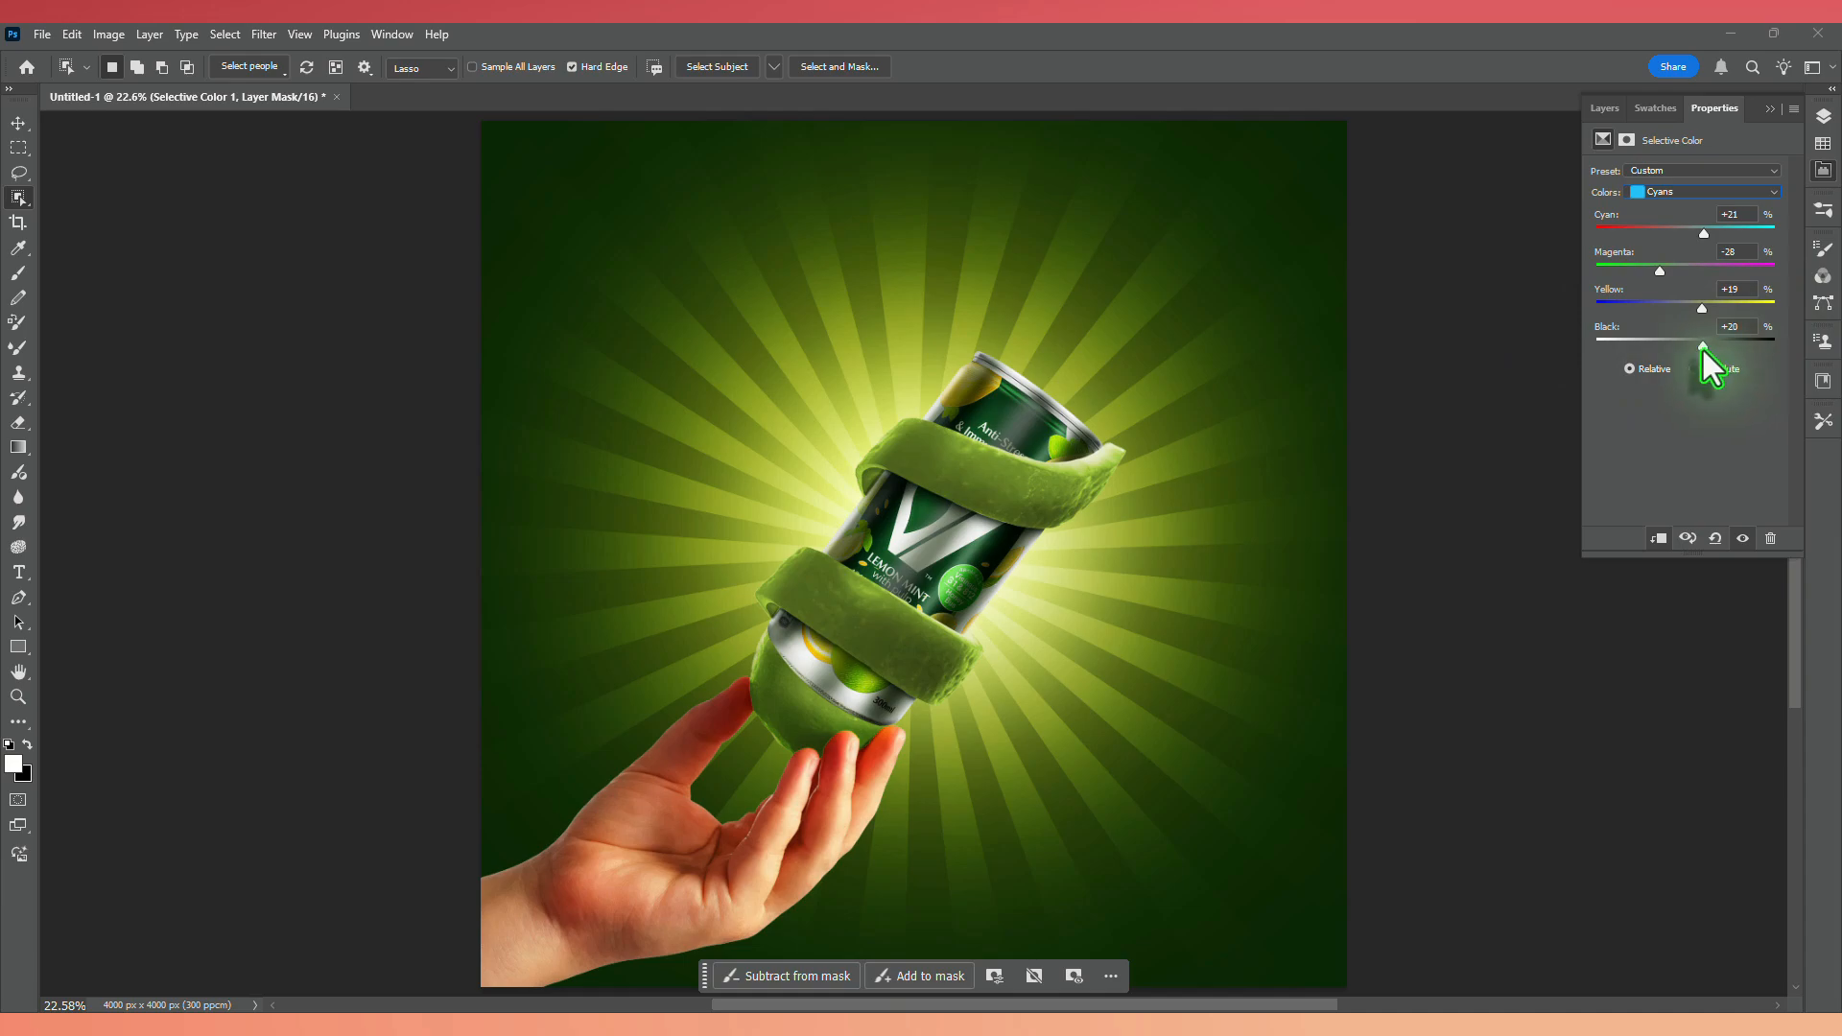
Set the Selective Color Reds to Cyan +14, Magenta +11, Yellow +22 and Black -16.
click(1690, 192)
drag(1659, 234, 1693, 309)
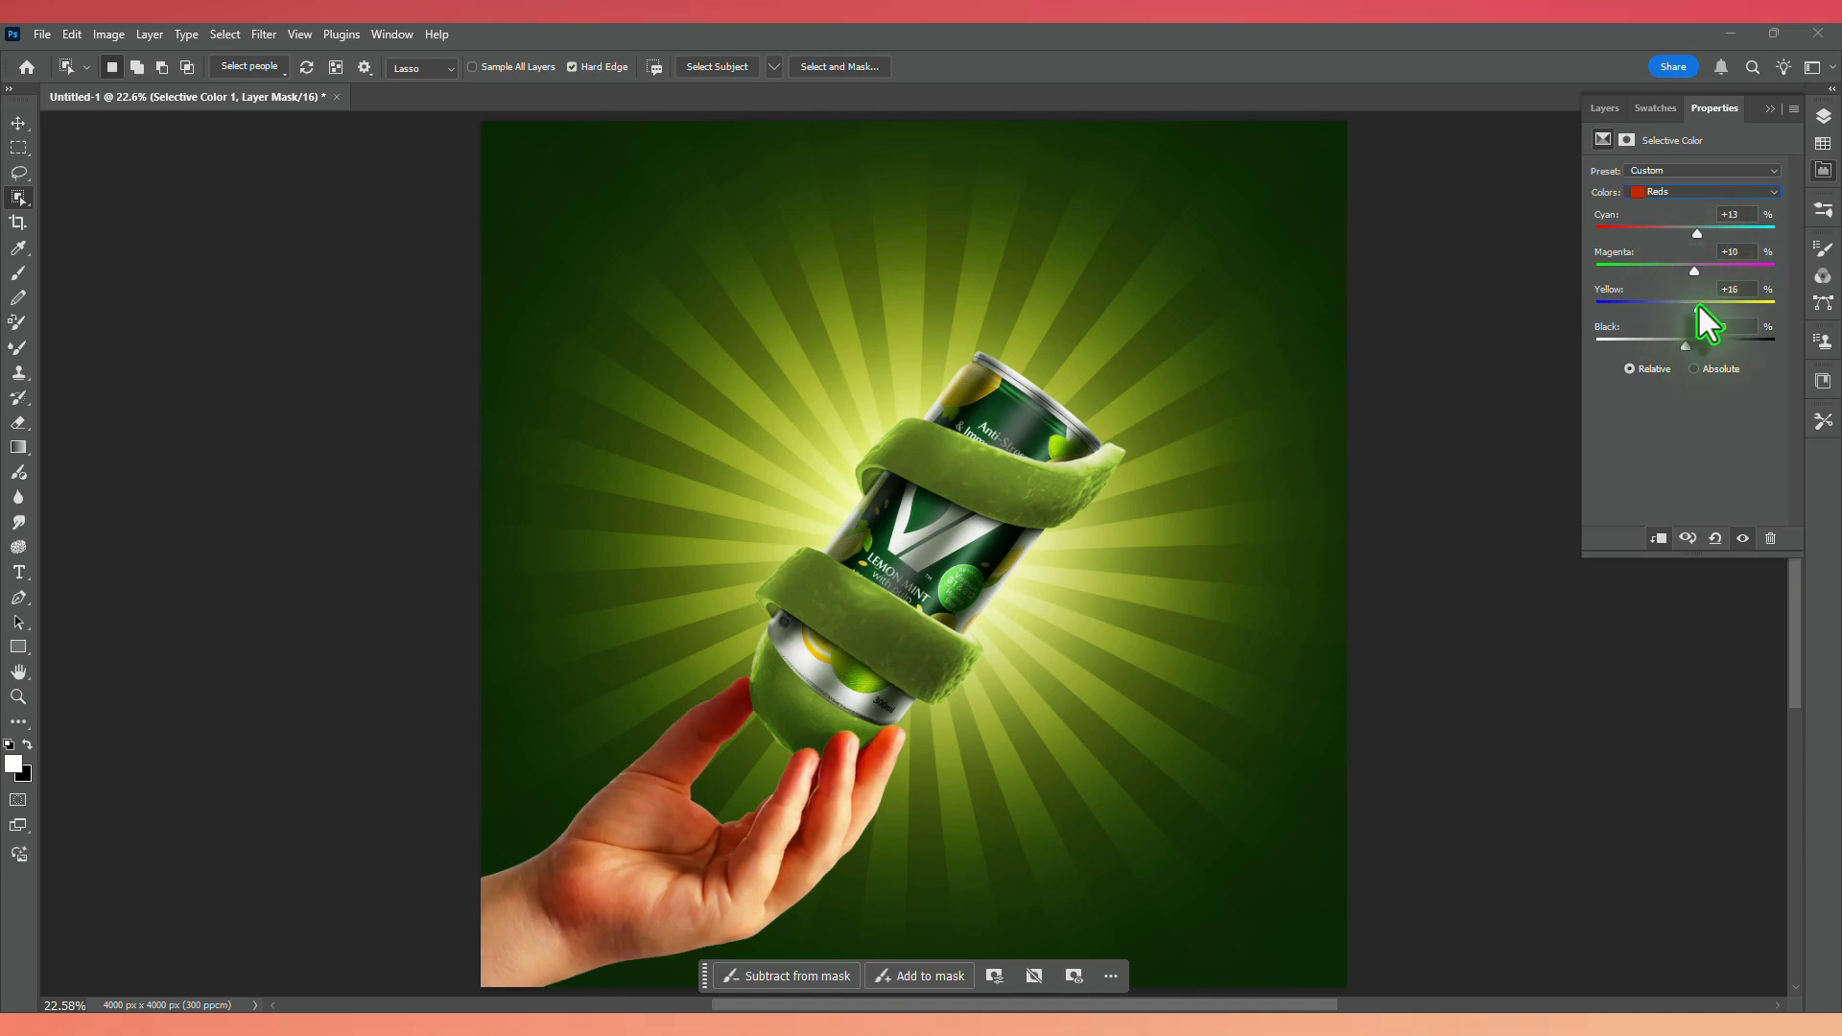
drag(1691, 343, 1692, 343)
drag(1697, 234, 1685, 232)
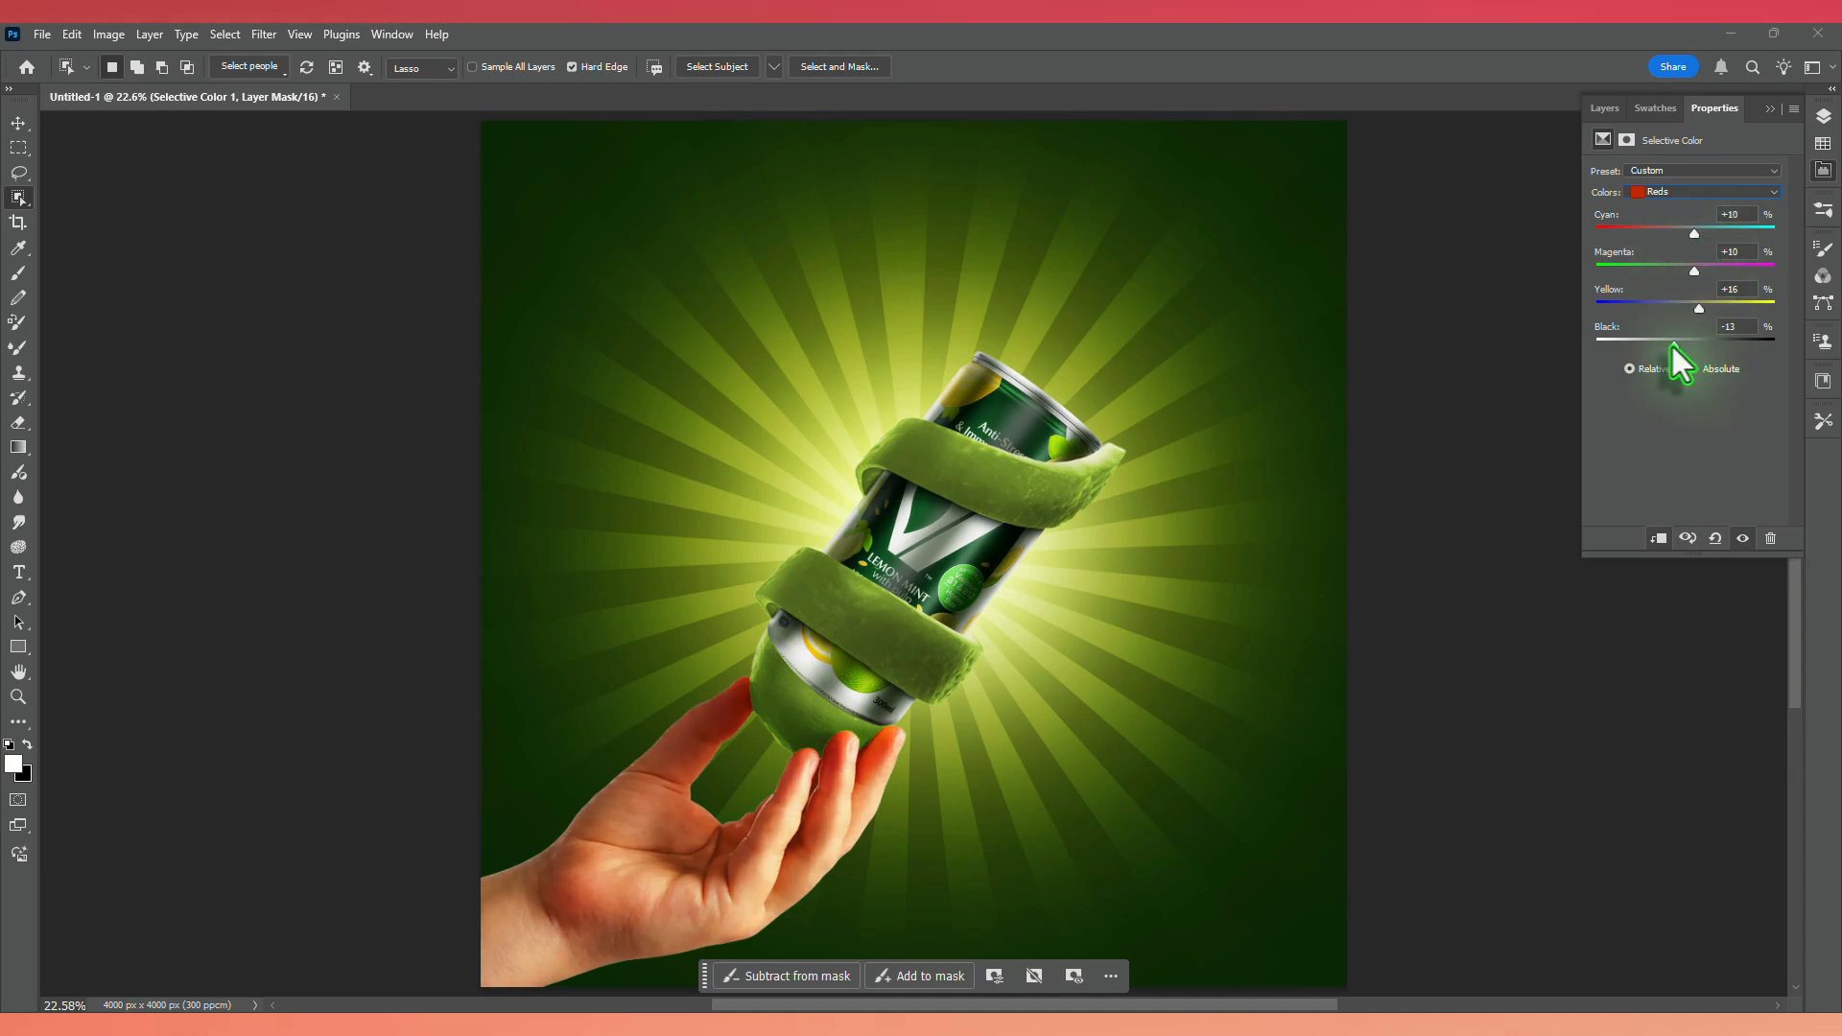
drag(1694, 234, 1682, 234)
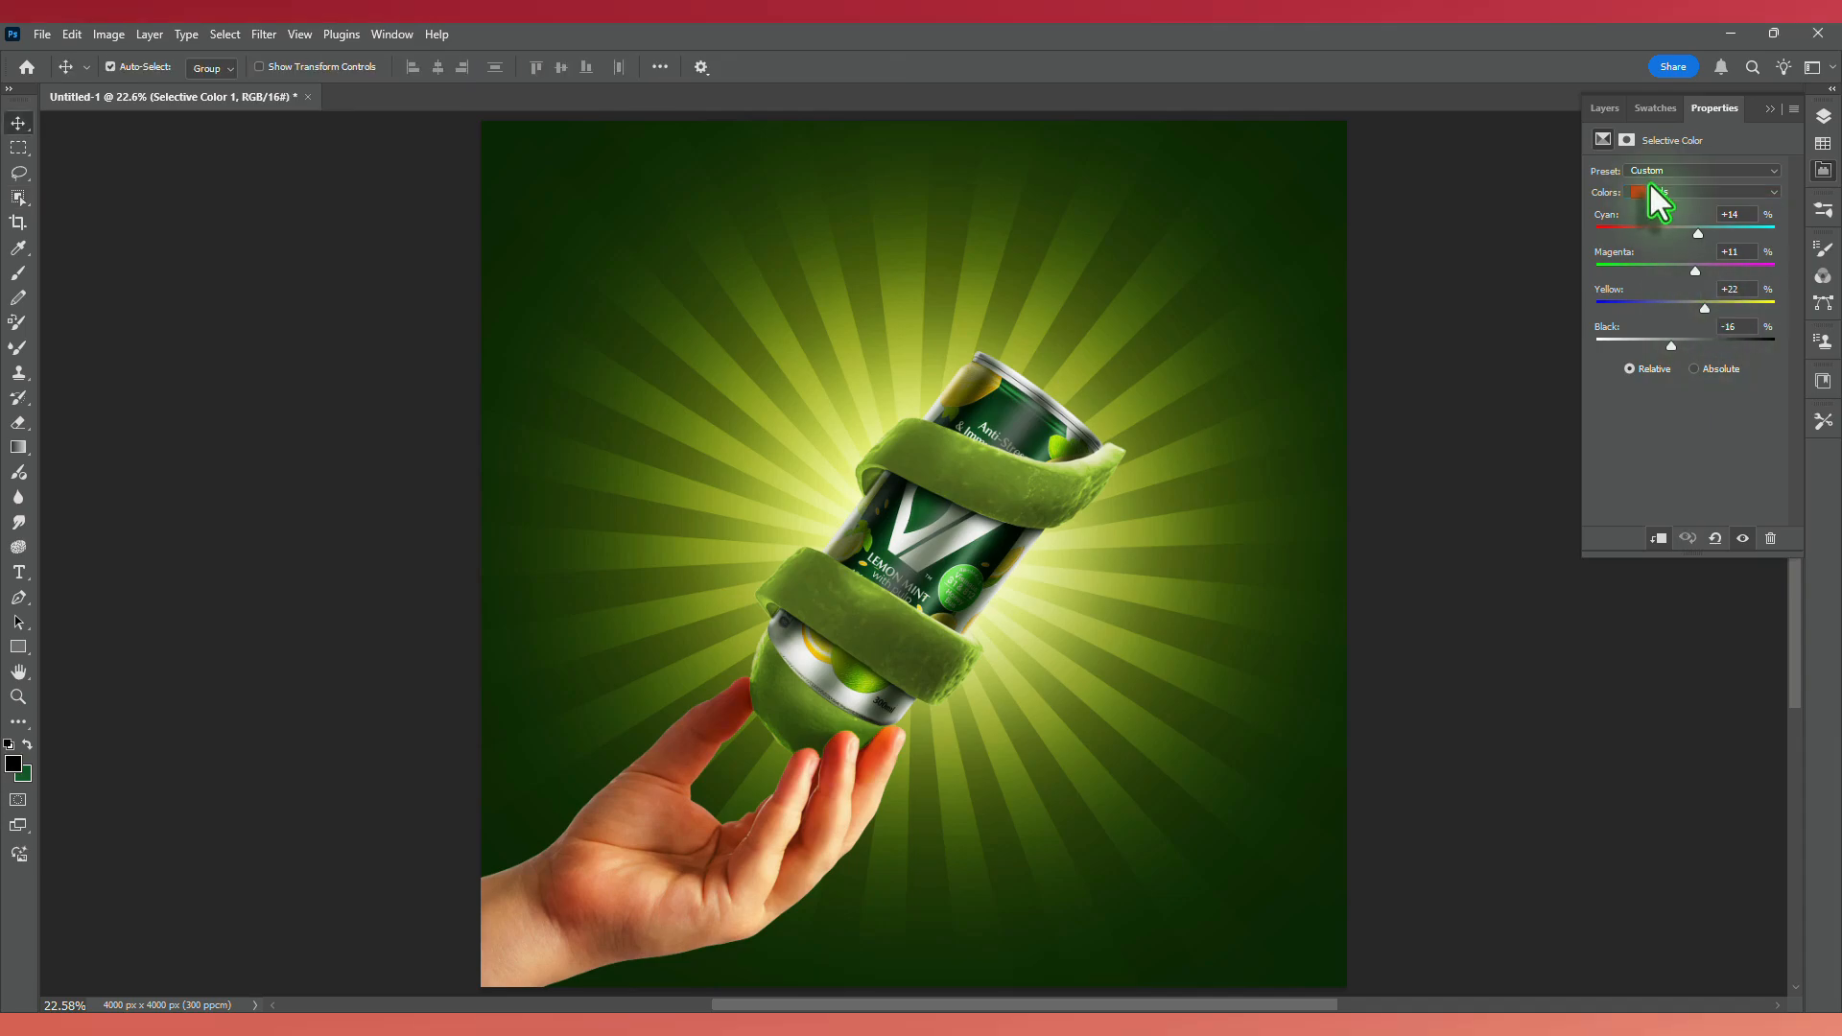
Set the Selective Color Blacks to Cyan -35, Magenta -5, Yellow +11 and Black -14.
click(1651, 191)
click(1656, 329)
drag(1686, 233, 1691, 233)
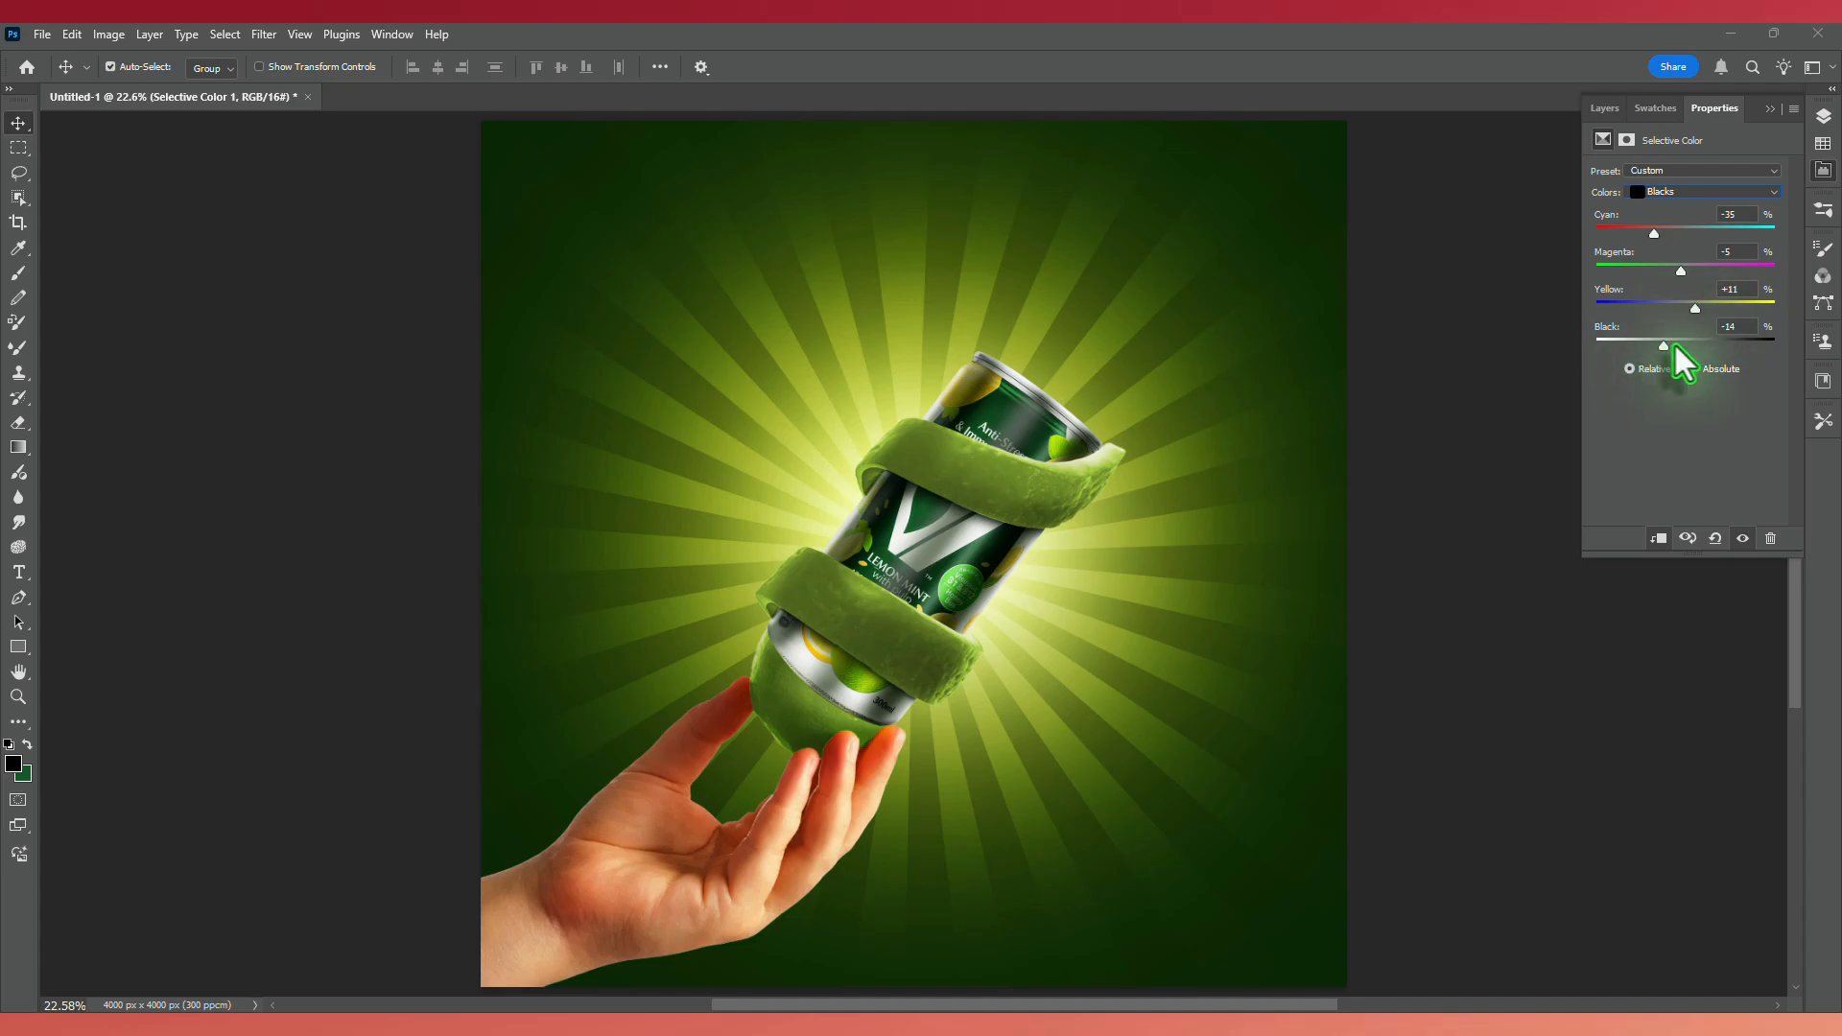
Compare the hand with the Selective Color adjustment off and on, enlarge the layer list, and set the adjustment's blend mode to Color.
click(1770, 108)
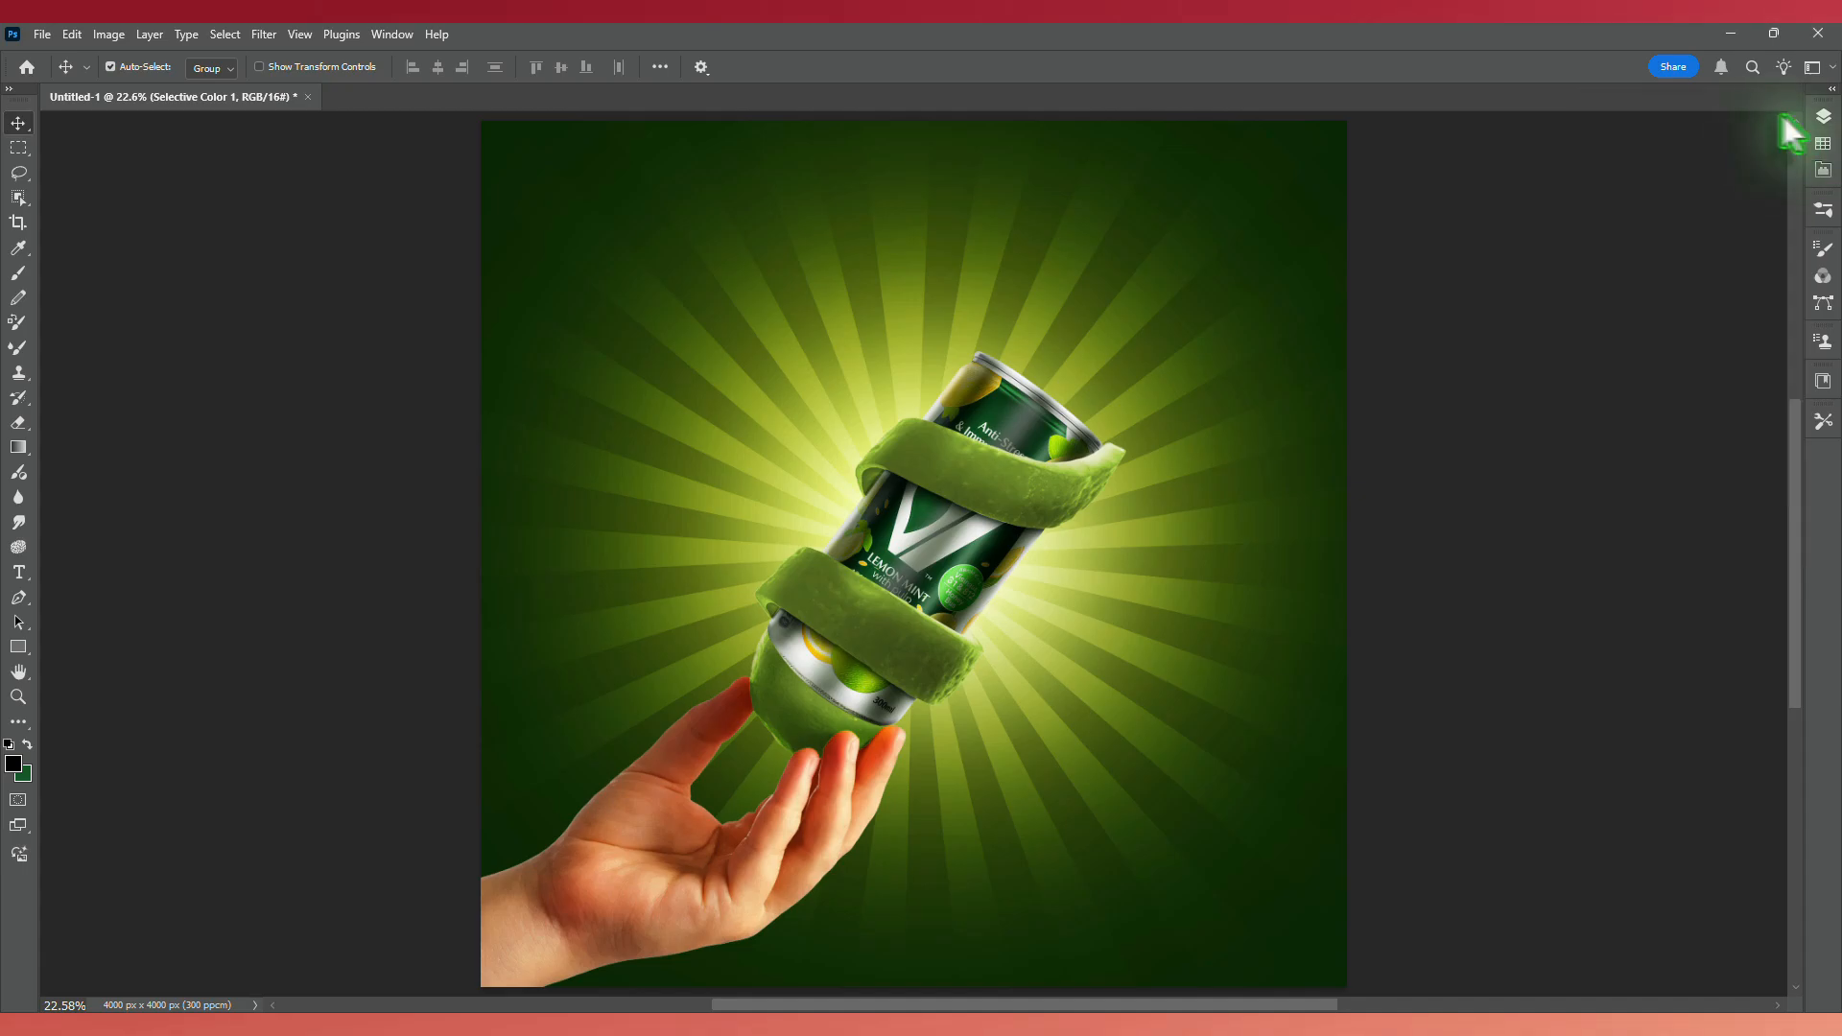
click(1825, 117)
click(1590, 616)
click(1590, 616)
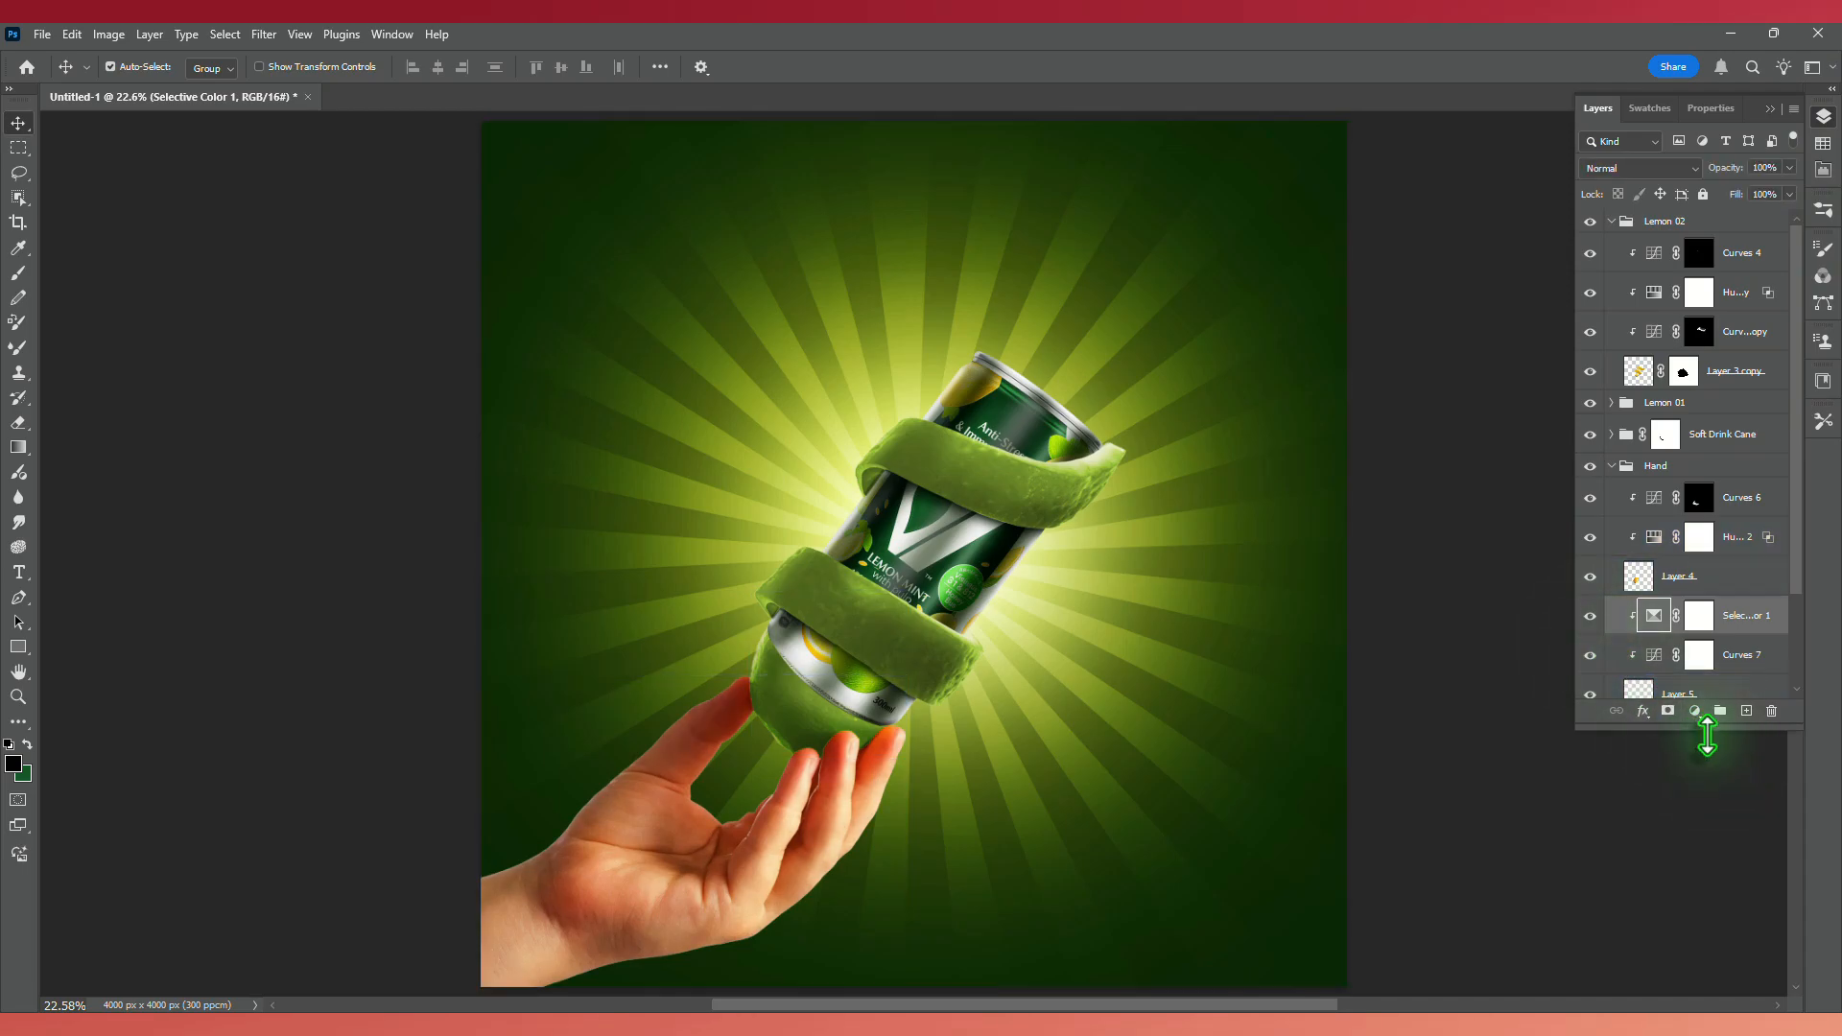
drag(1713, 731, 1713, 792)
click(1644, 169)
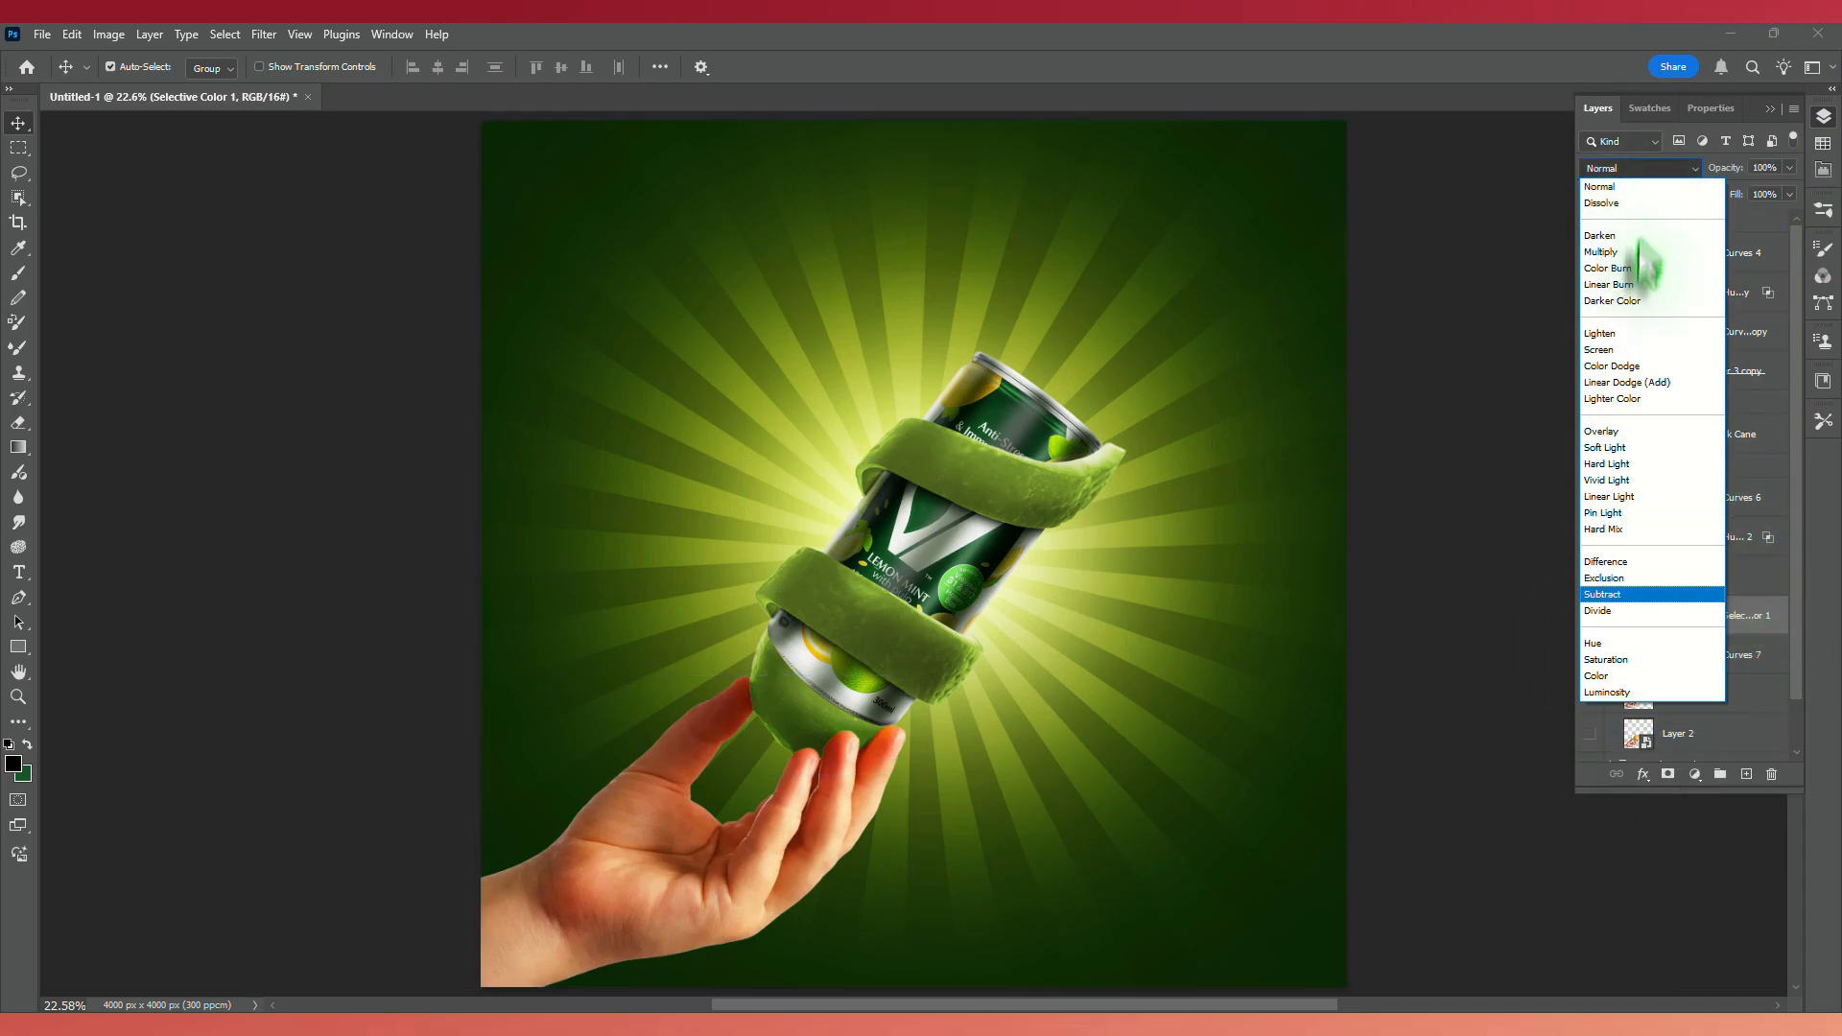
click(1606, 675)
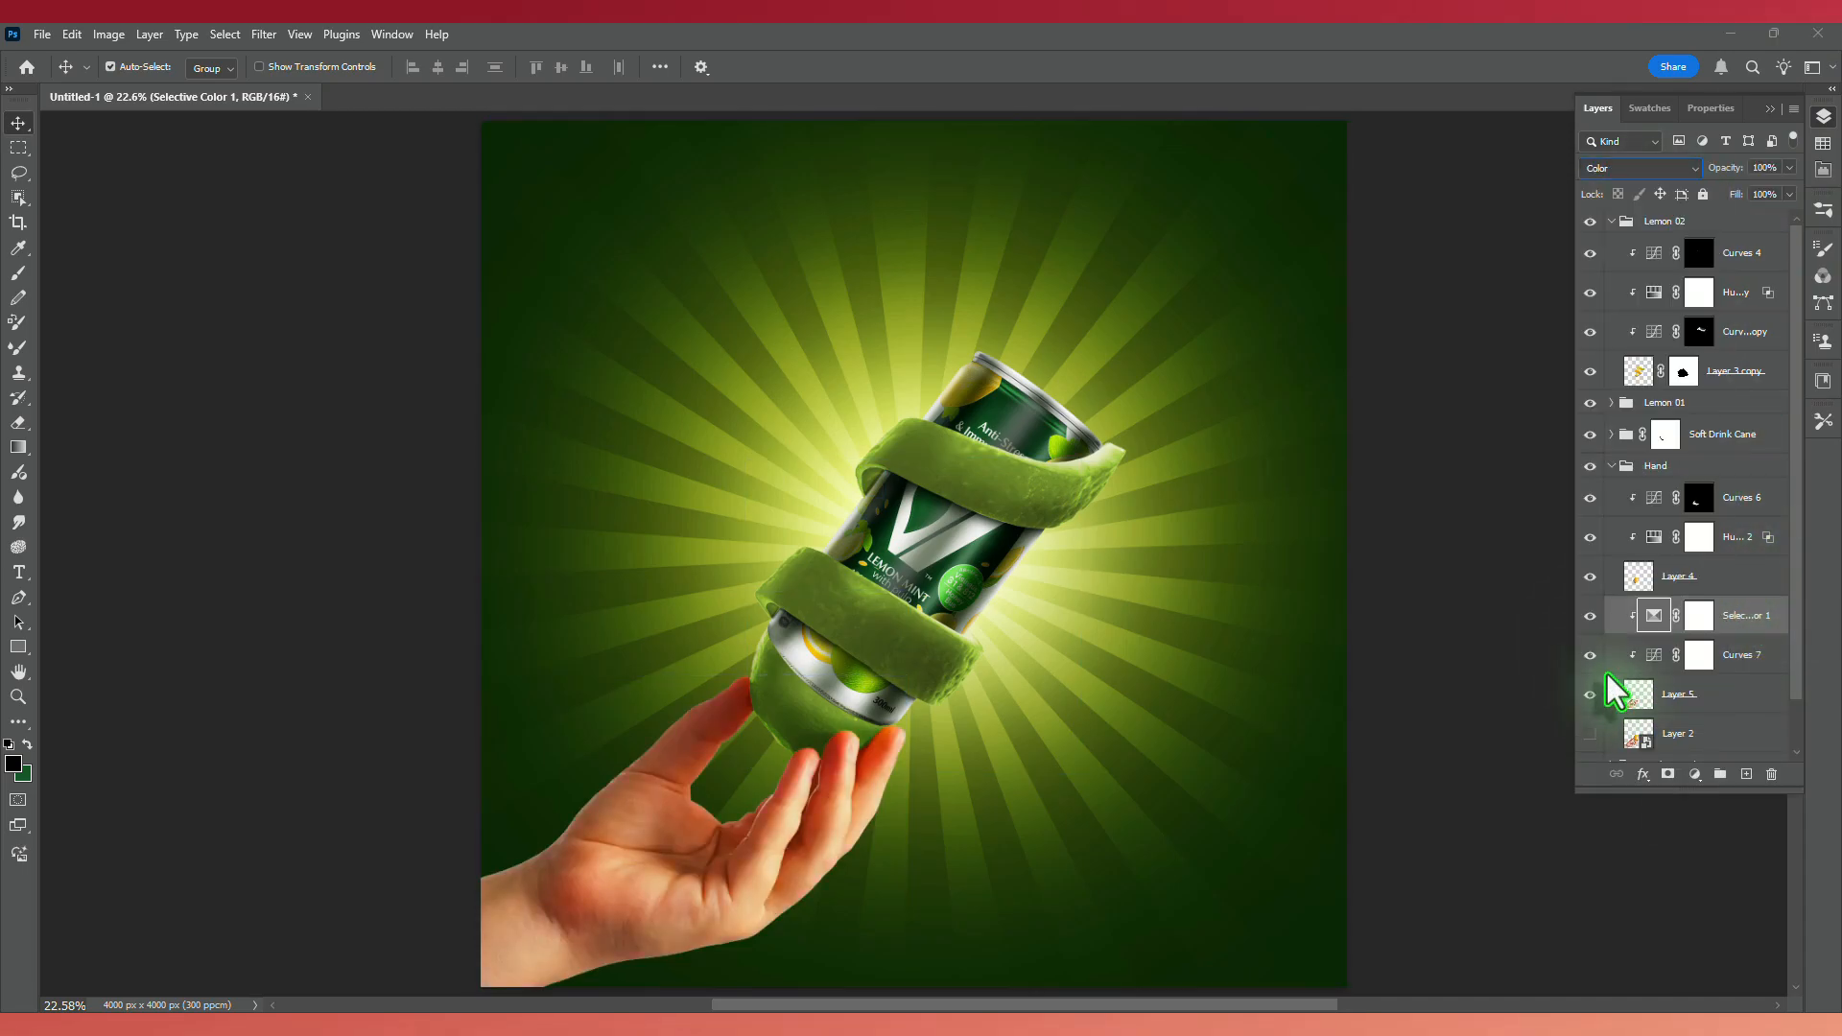
Add a clipped Curves adjustment above Selective Color 1 with input 134 and output 104, and invert its mask.
click(1696, 777)
click(1721, 537)
drag(1696, 293, 1712, 309)
click(1686, 537)
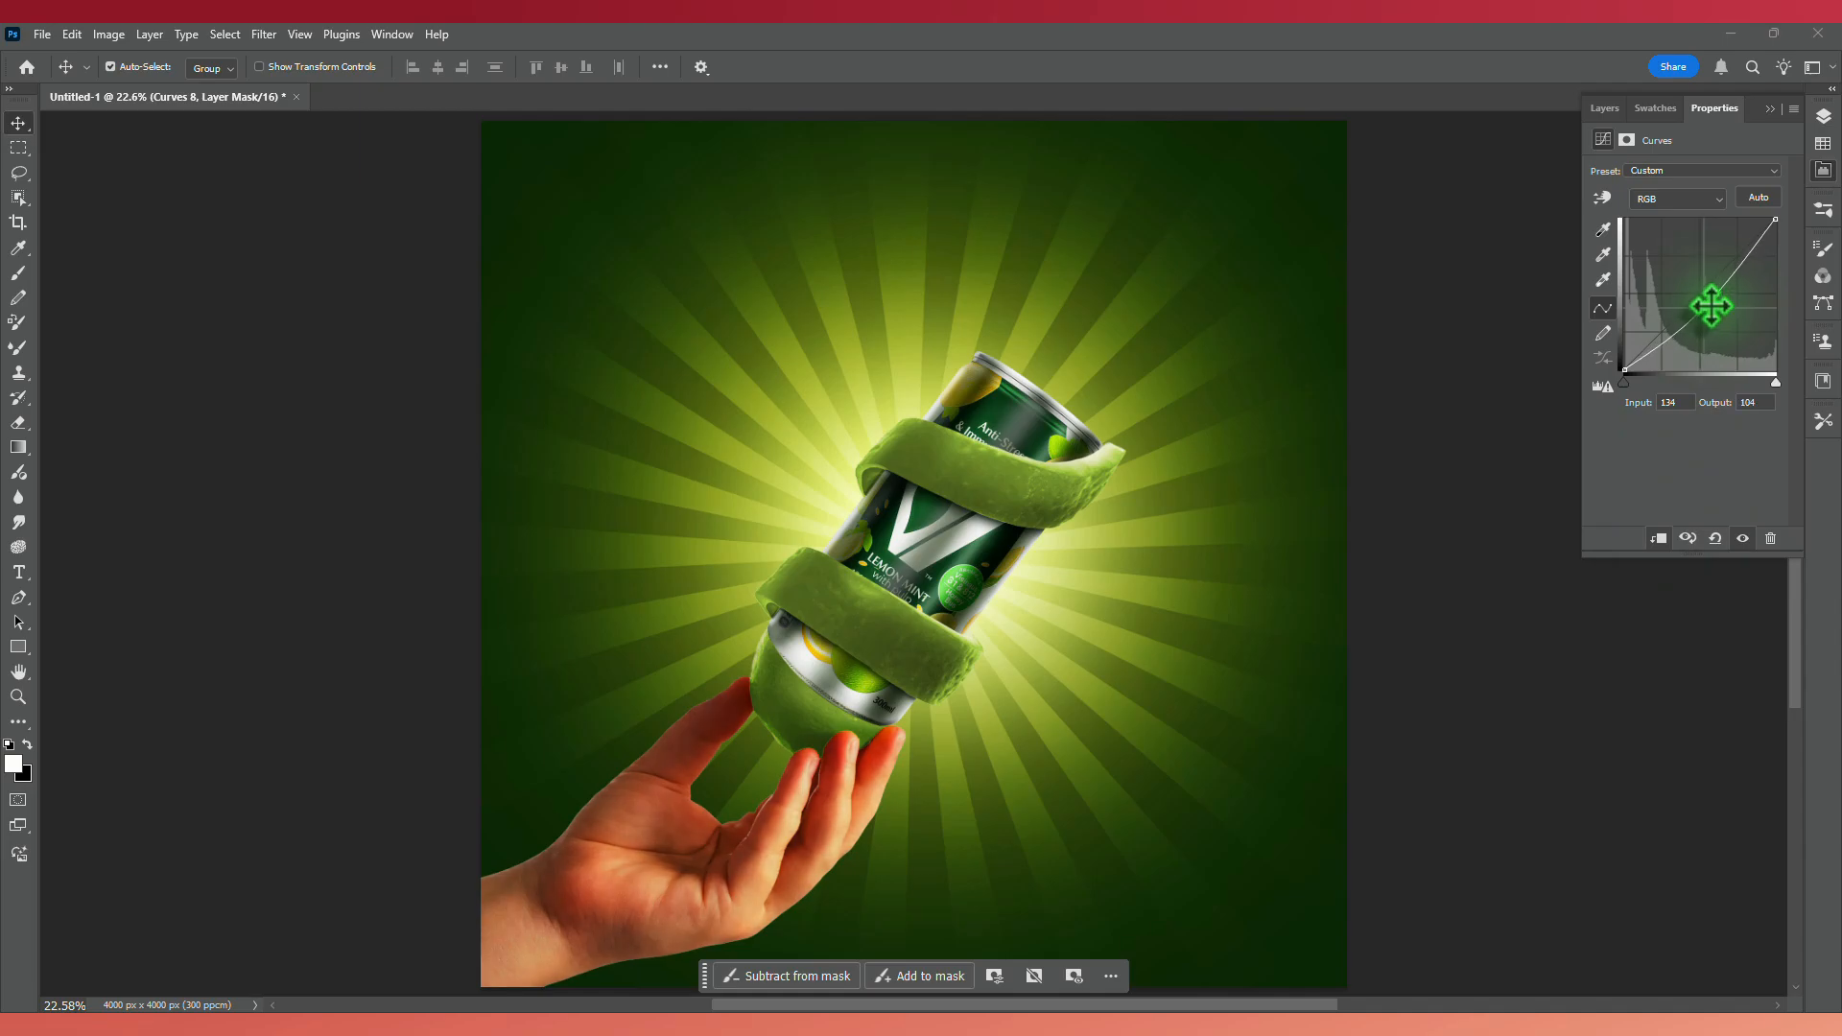
click(1769, 108)
click(1822, 116)
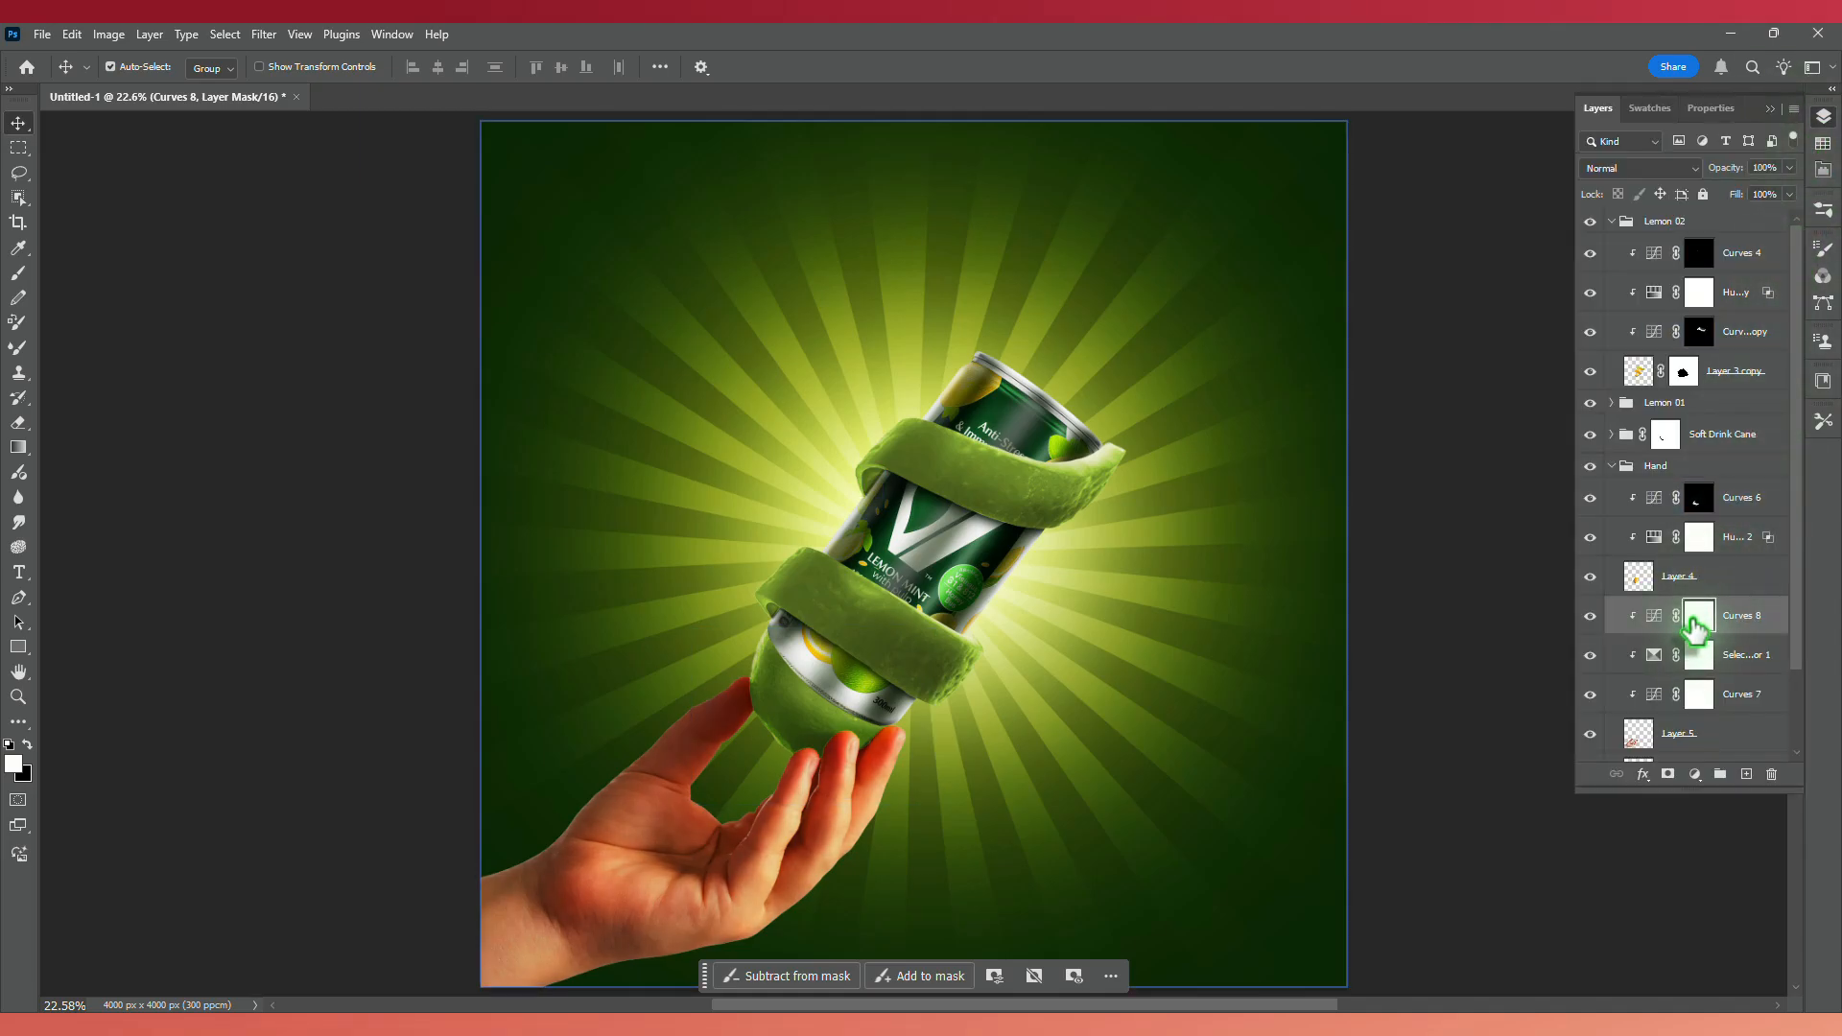
key(ctrl+i)
Shade the wrist and palm on the Curves 8 mask with a white brush of size 424 at 50% flow.
key(b)
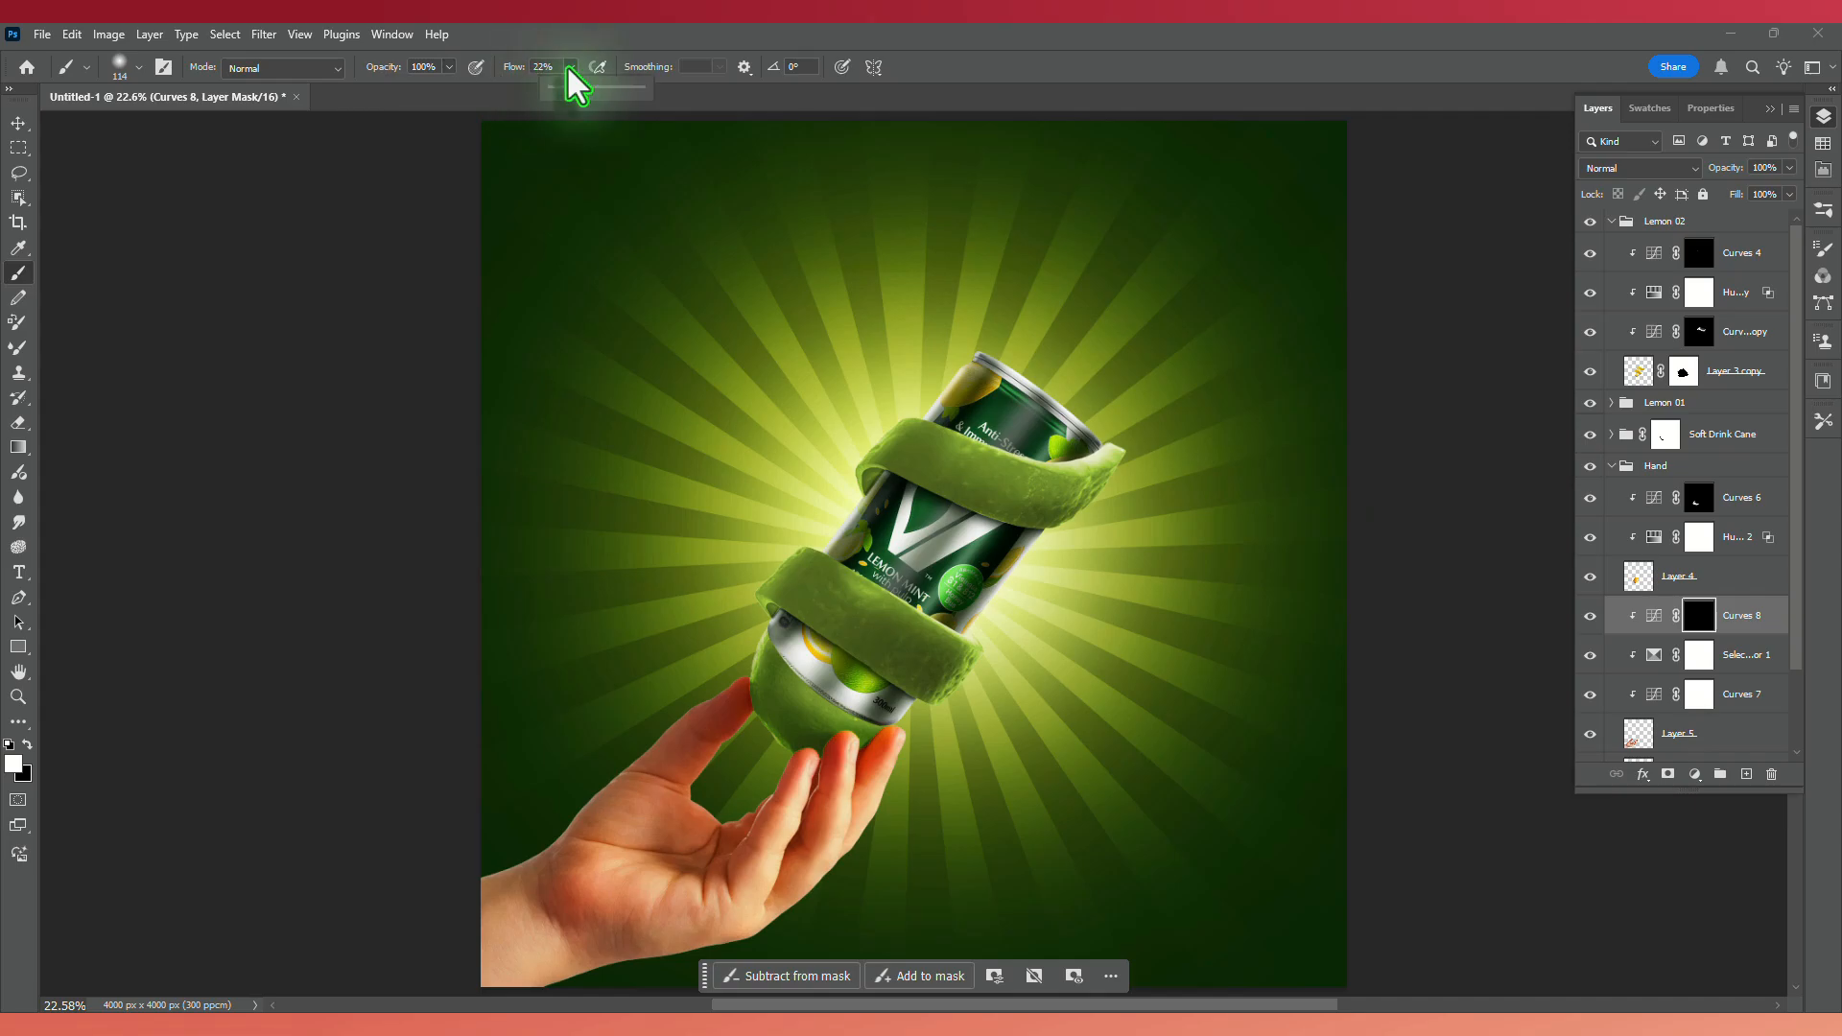
drag(595, 90, 596, 91)
click(641, 826)
key(])
key(])
key(])
key(])
key(])
key(])
key(])
right_click(628, 825)
drag(596, 844, 586, 827)
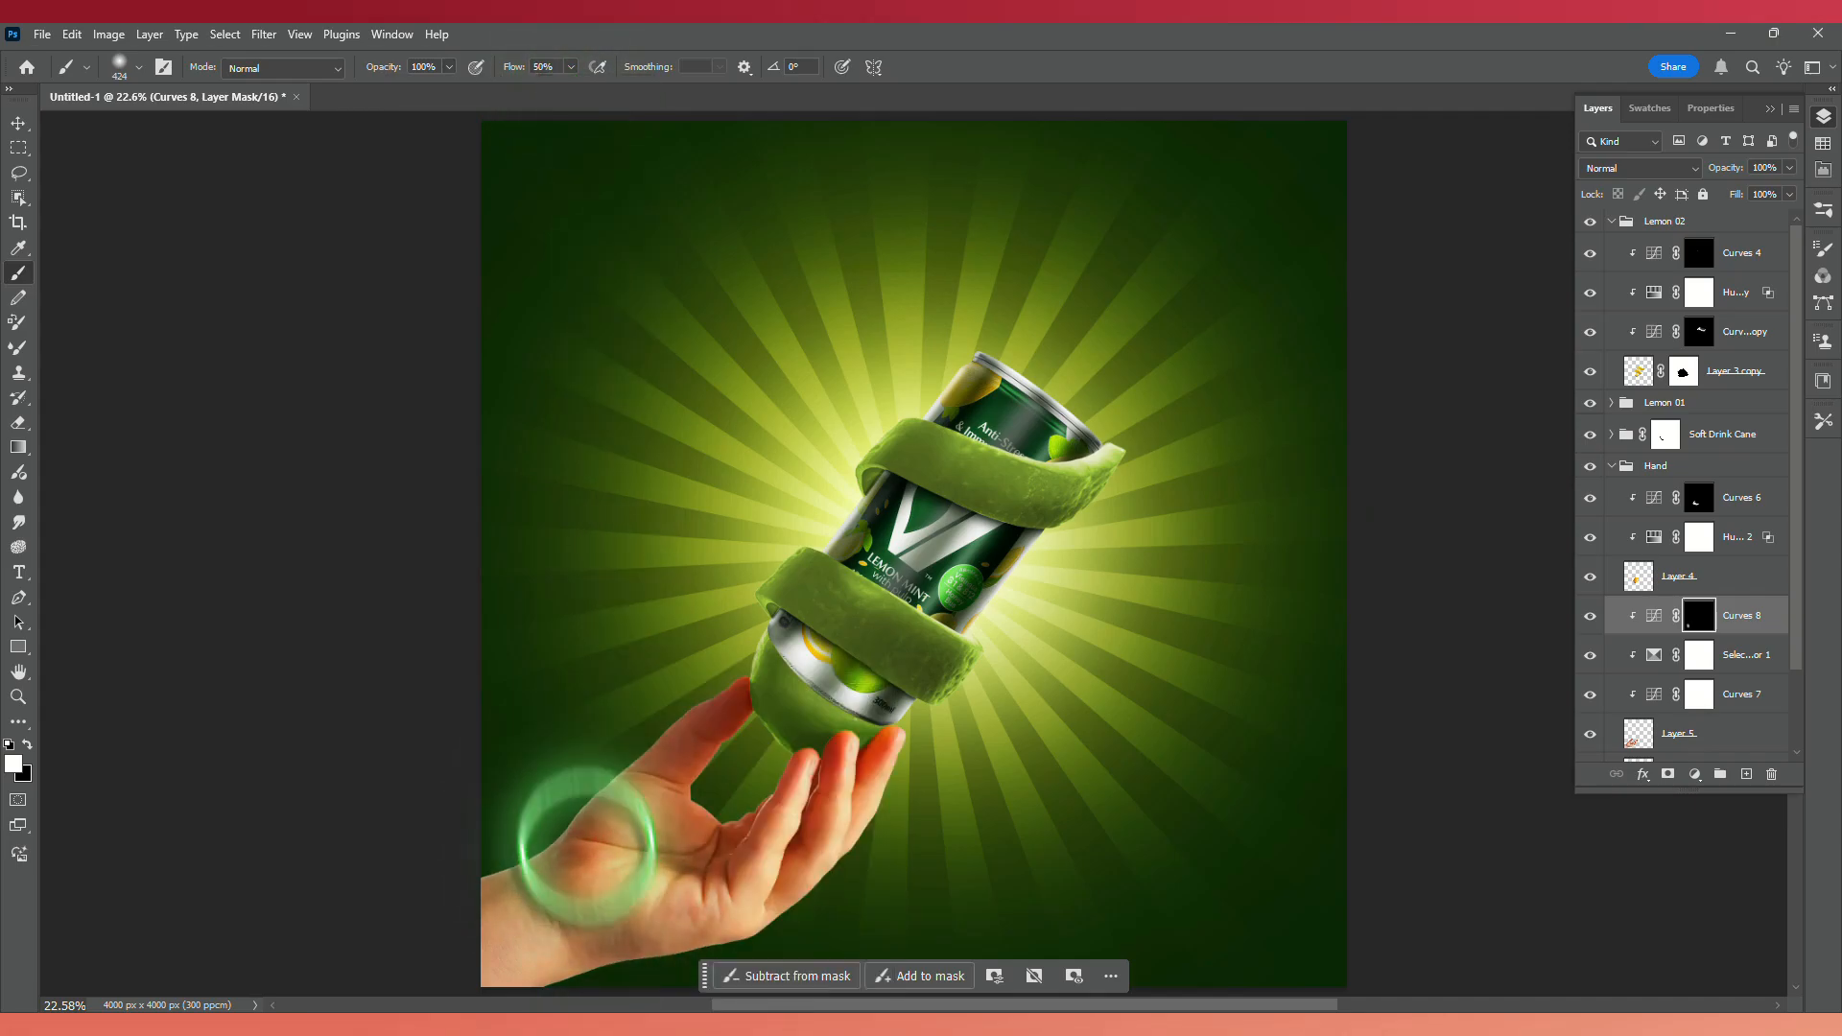
drag(537, 886, 670, 864)
Extend the shading over the thumb base, palm and fingers on the Curves 8 mask with white brushes of size 192 and 136.
scroll(664, 853, down, 3)
scroll(641, 833, up, 4)
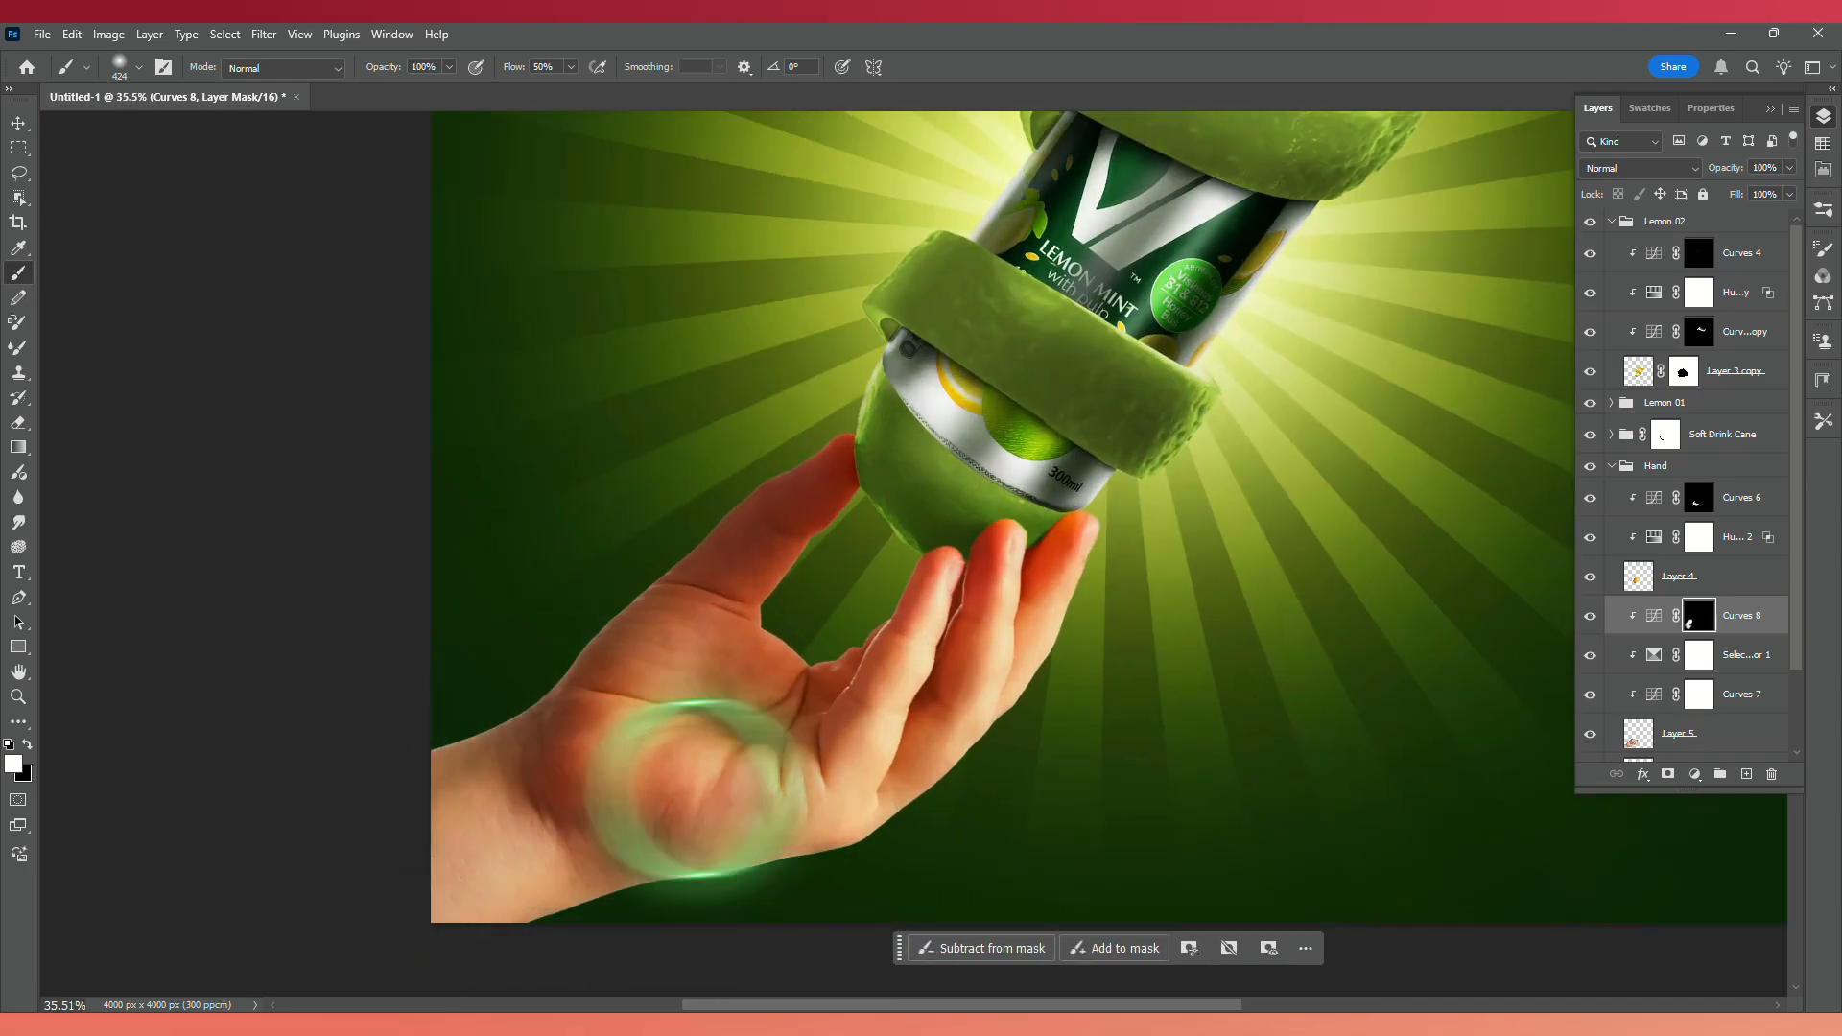
right_click(619, 779)
drag(651, 792, 608, 836)
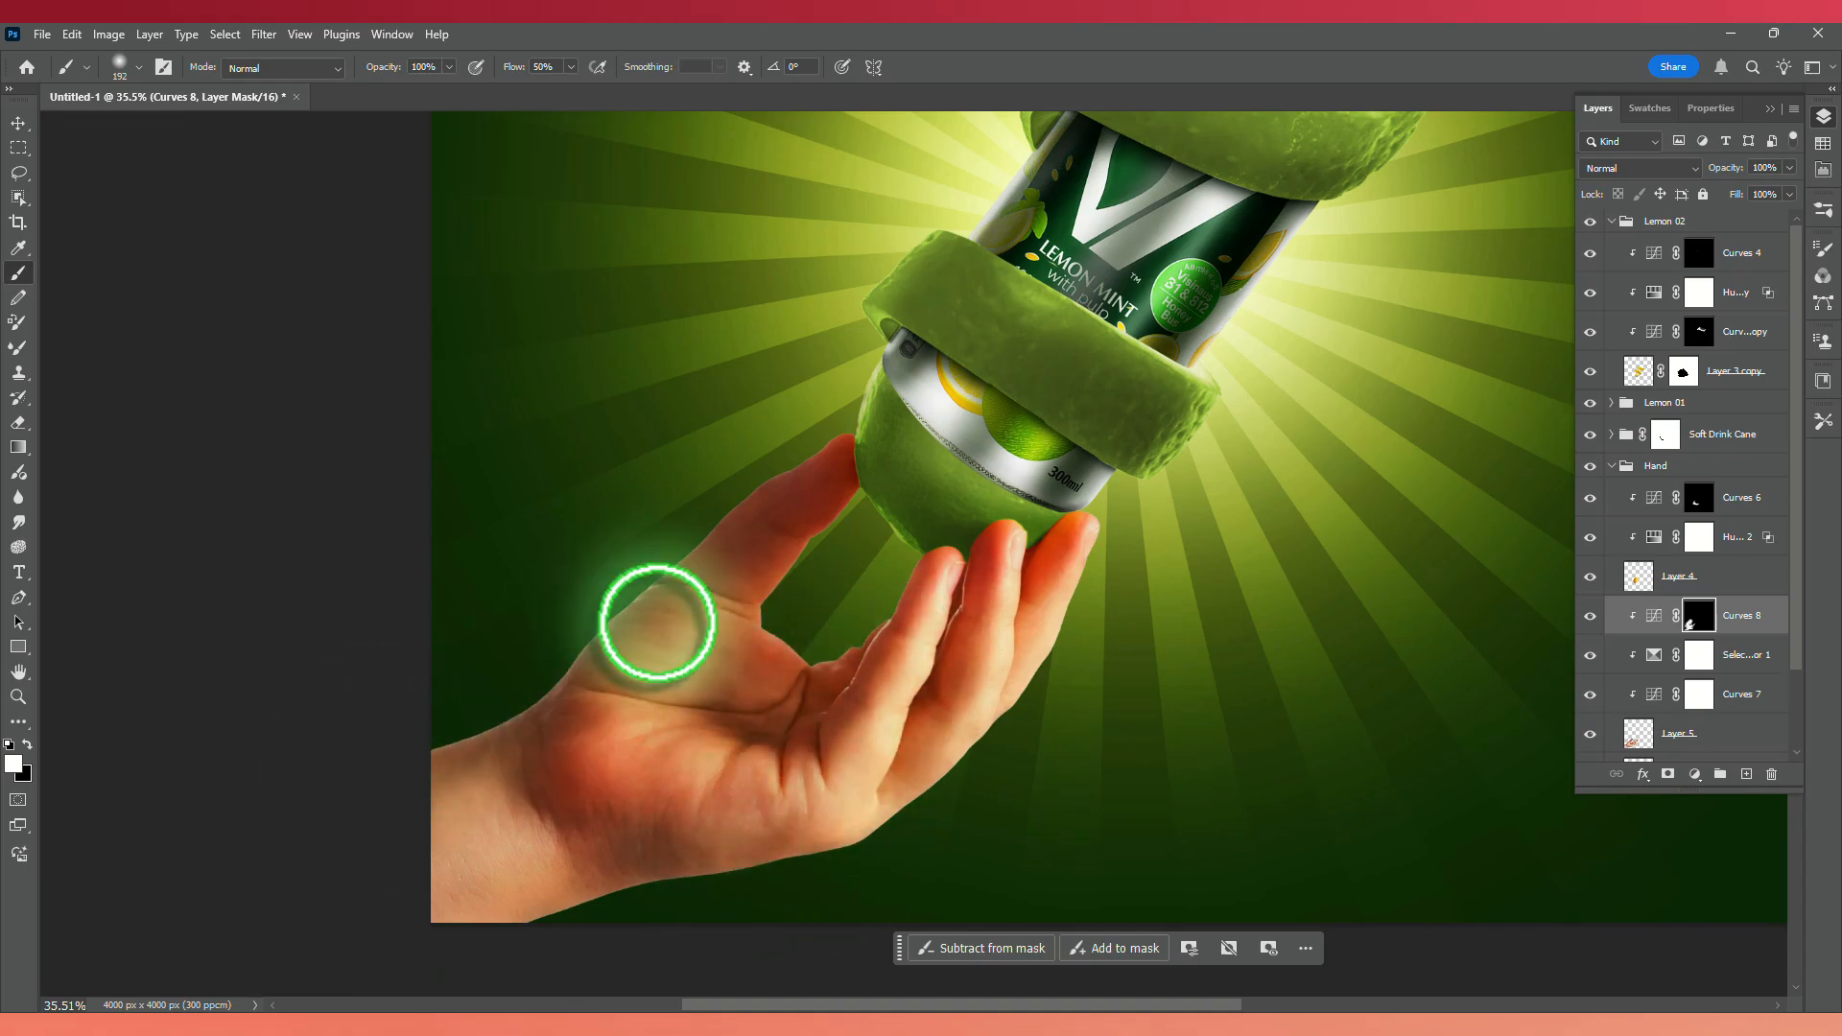
drag(945, 751, 921, 762)
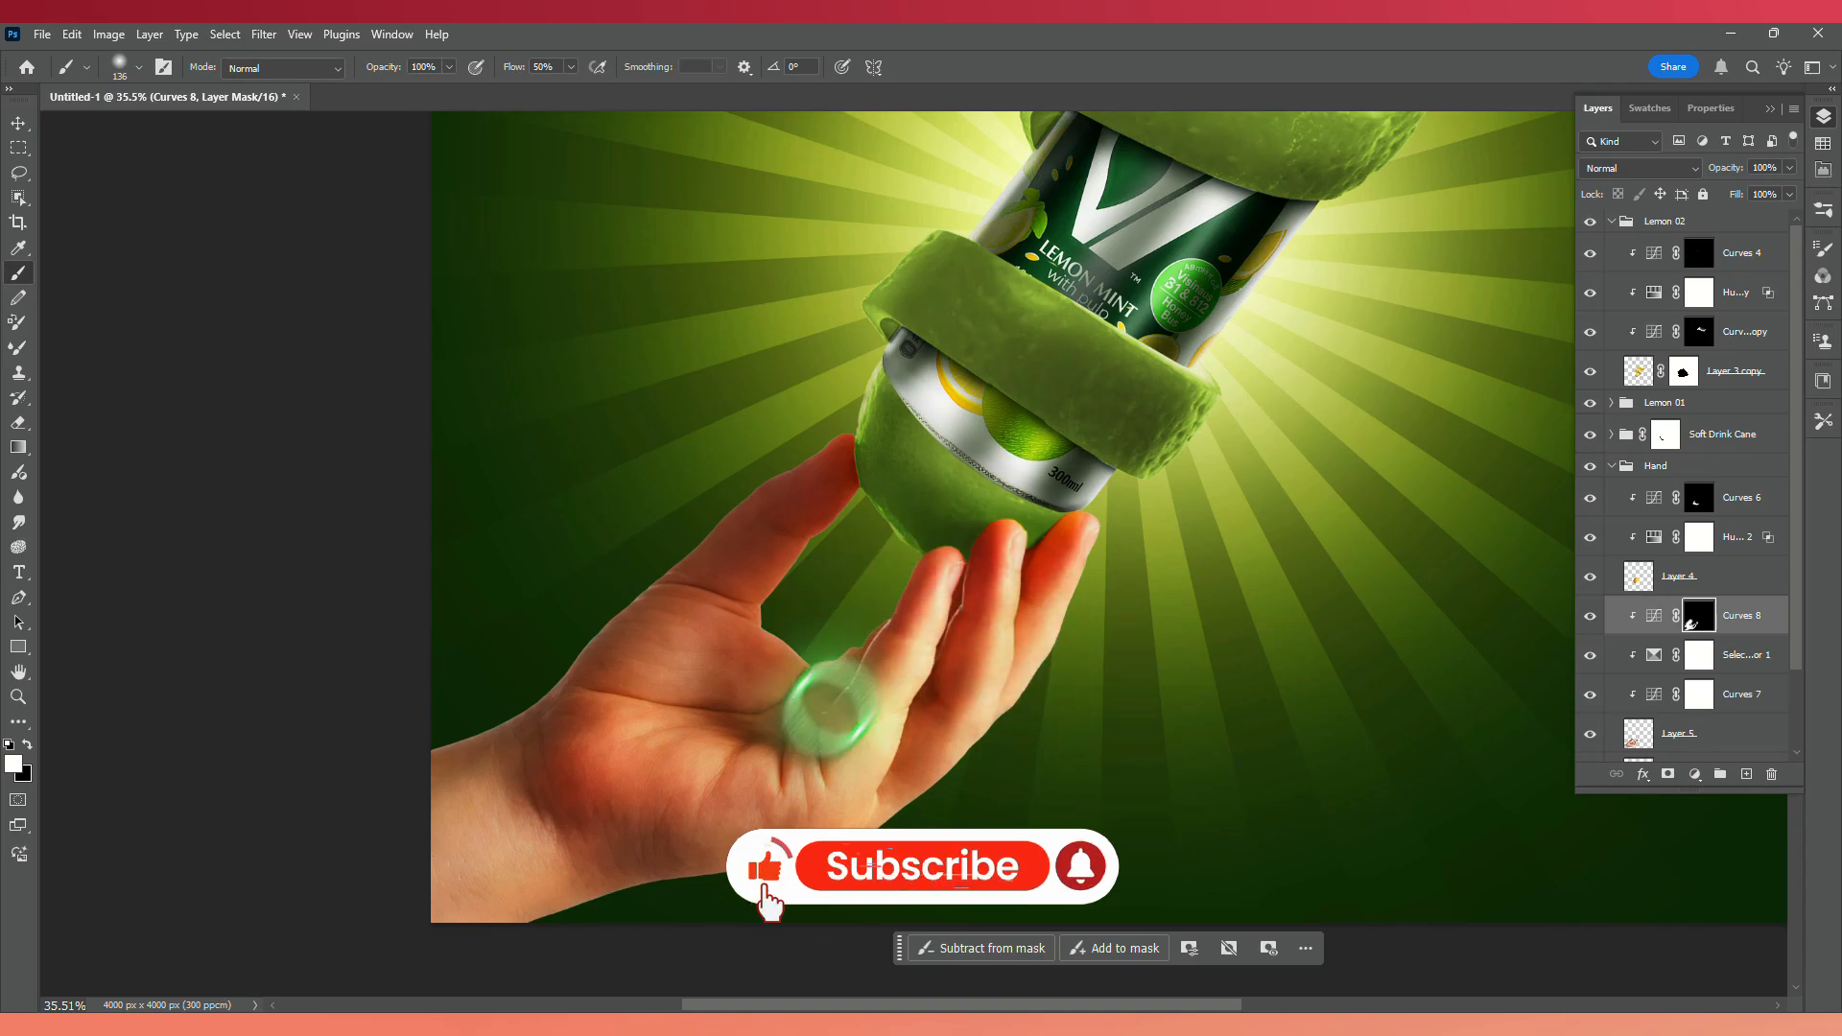
Refine the hand's shading on the Curves 8 mask, alternating black and white paint over the fingers, palm, wrist and thumb.
click(26, 745)
mouse_move(720, 688)
mouse_down()
mouse_move(774, 698)
mouse_move(904, 641)
mouse_up()
drag(931, 619, 913, 625)
drag(942, 594, 835, 815)
mouse_move(705, 900)
mouse_down()
mouse_move(451, 836)
mouse_move(484, 795)
mouse_move(433, 861)
mouse_up()
click(27, 743)
mouse_move(576, 720)
mouse_down()
mouse_move(658, 800)
mouse_move(621, 858)
mouse_move(579, 780)
mouse_move(642, 605)
mouse_move(484, 732)
mouse_move(435, 717)
mouse_move(782, 527)
mouse_move(752, 554)
mouse_move(742, 497)
mouse_move(848, 456)
mouse_move(821, 459)
mouse_move(777, 527)
mouse_up()
click(26, 745)
mouse_move(901, 448)
mouse_down()
mouse_move(770, 495)
mouse_move(789, 515)
mouse_move(793, 444)
mouse_move(682, 509)
mouse_up()
click(26, 746)
Shade the thumb and the fingertips beneath the lime on the Curves 8 mask, reducing the white brush to size 52.
scroll(847, 441, up, 6)
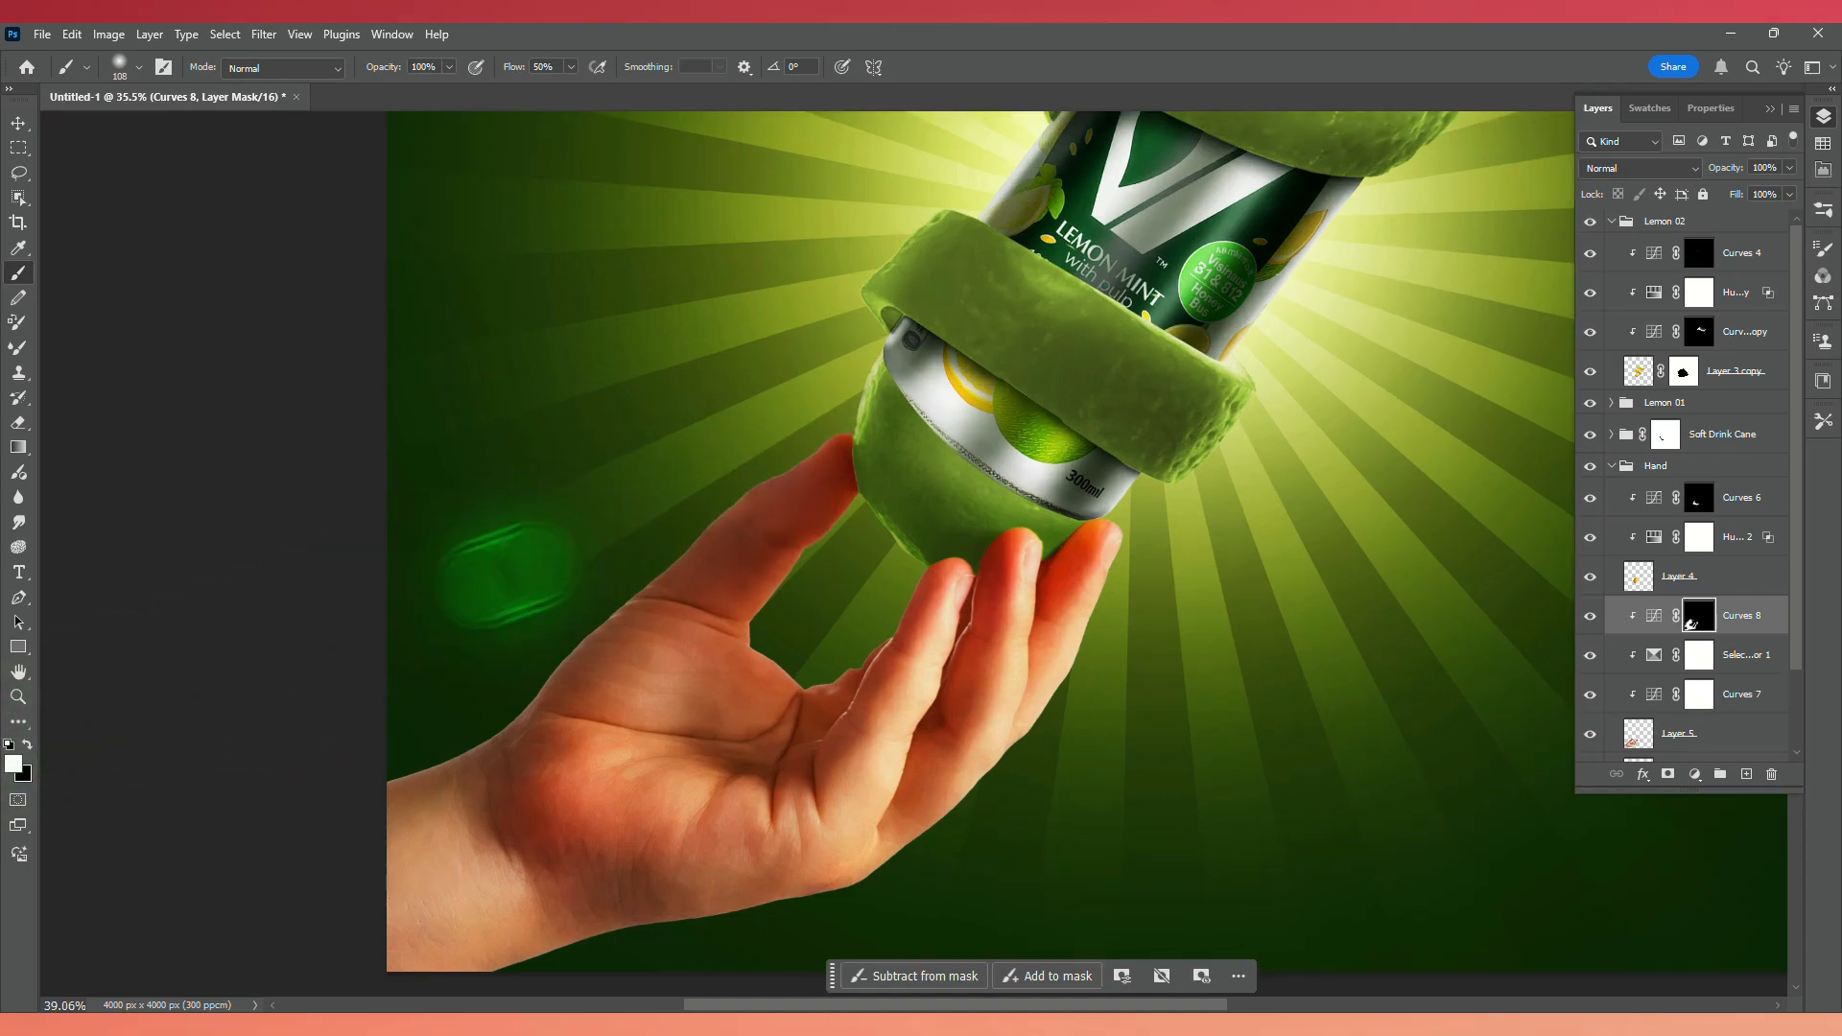
scroll(798, 469, up, 2)
right_click(667, 540)
mouse_move(667, 539)
mouse_down()
mouse_move(609, 559)
mouse_move(637, 538)
mouse_move(544, 623)
mouse_up()
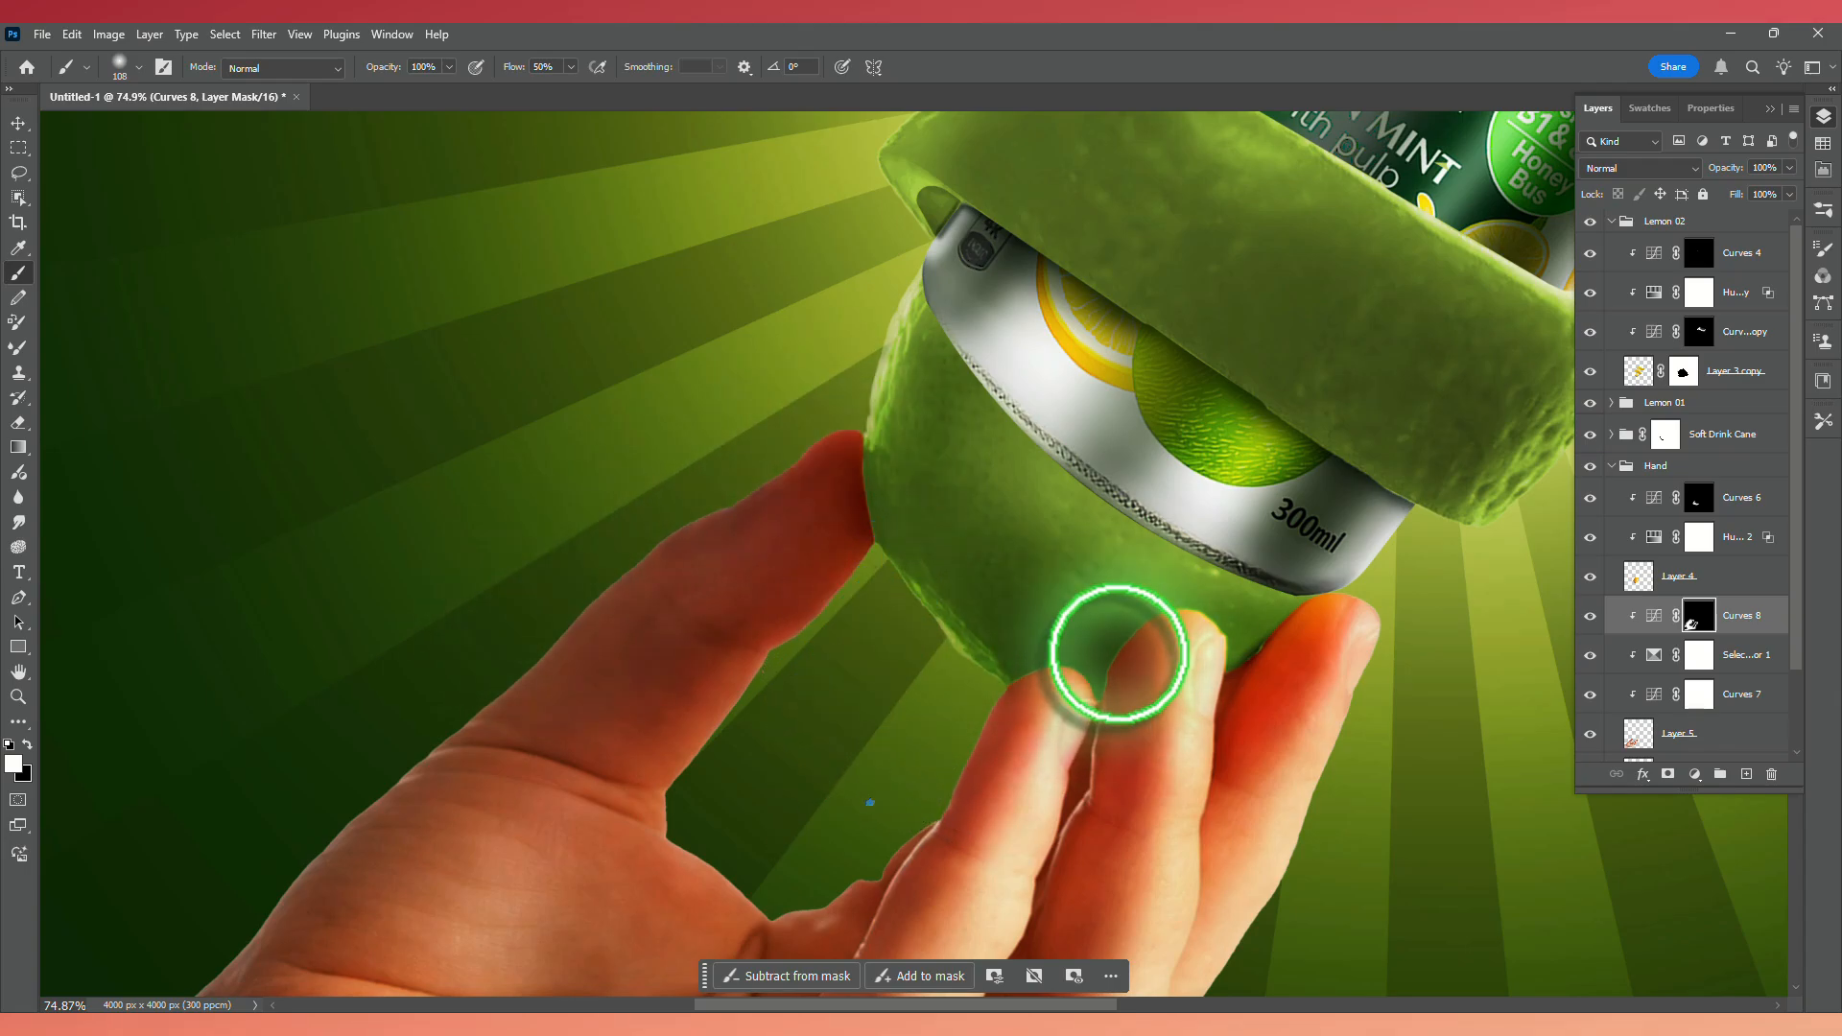
key(bracketleft)
key(bracketleft)
key(bracketleft)
key(bracketleft)
key(bracketleft)
mouse_move(1198, 610)
mouse_down()
mouse_move(1294, 613)
mouse_move(1323, 579)
mouse_move(1247, 662)
mouse_up()
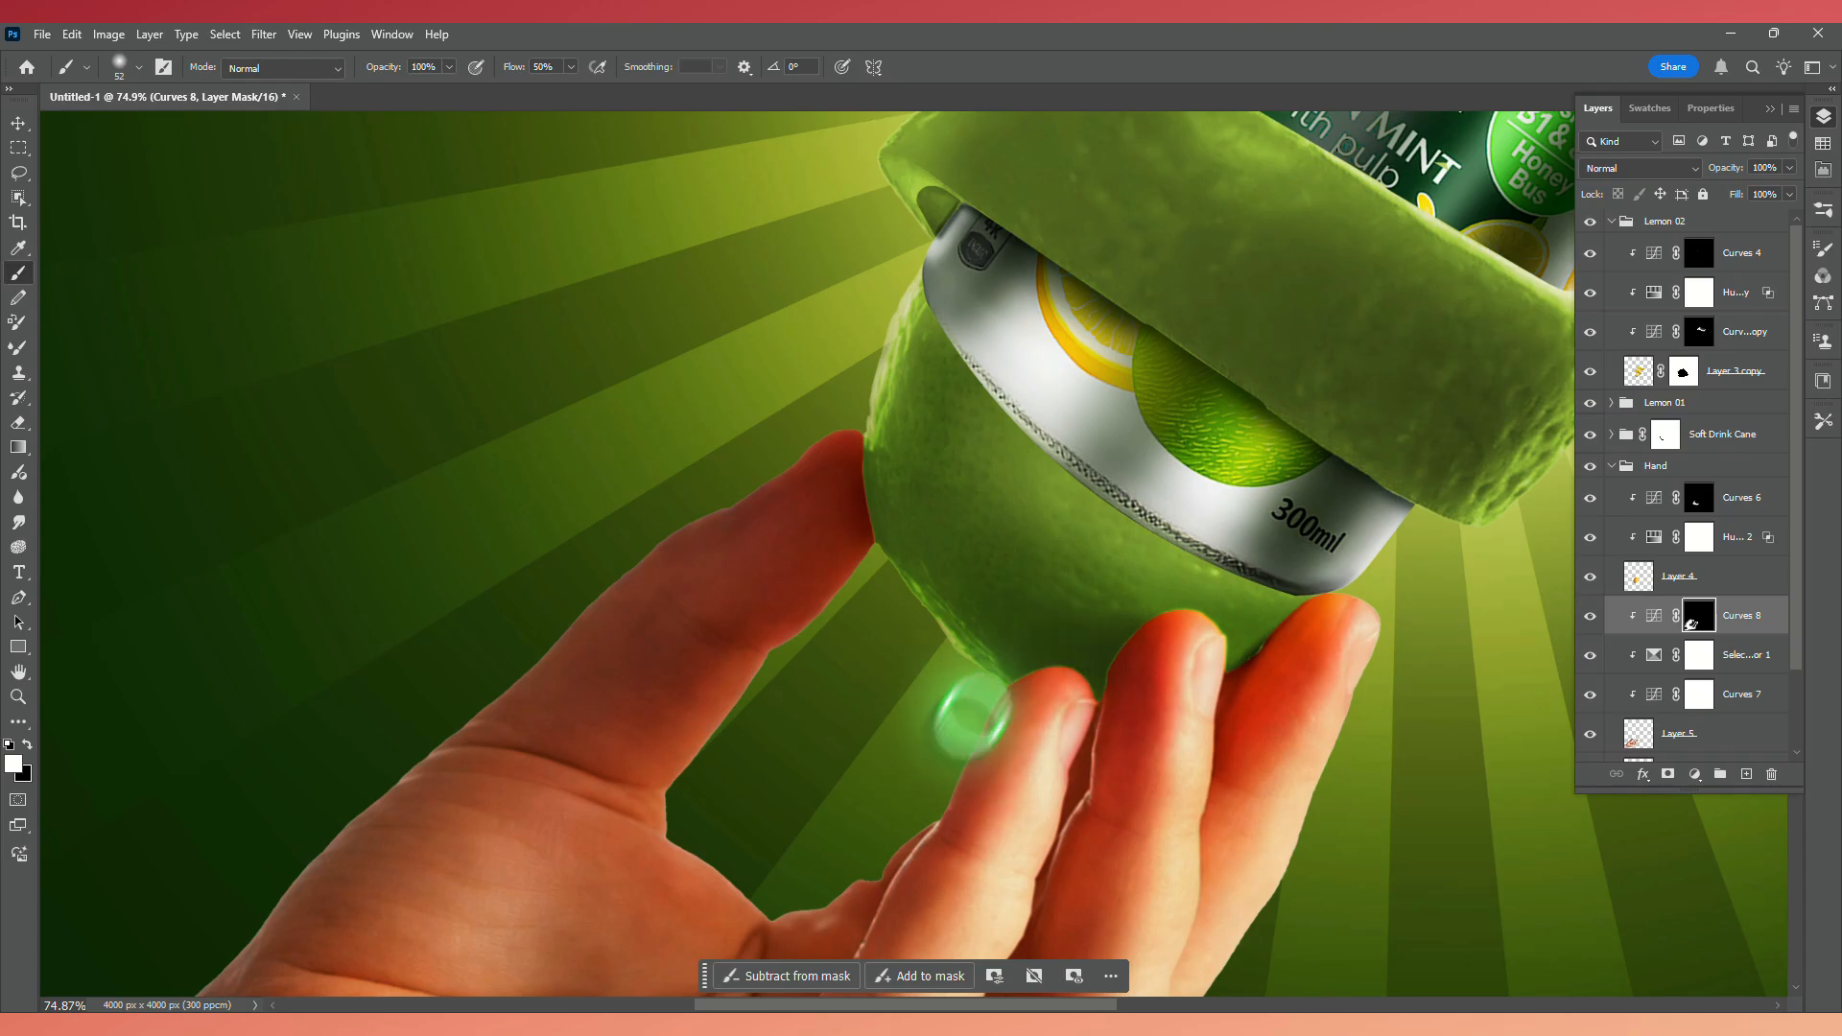
Check the hand with Curves 8 off and on, and deepen the thumb tip's shading with a size 82 white brush.
key(ctrl+0)
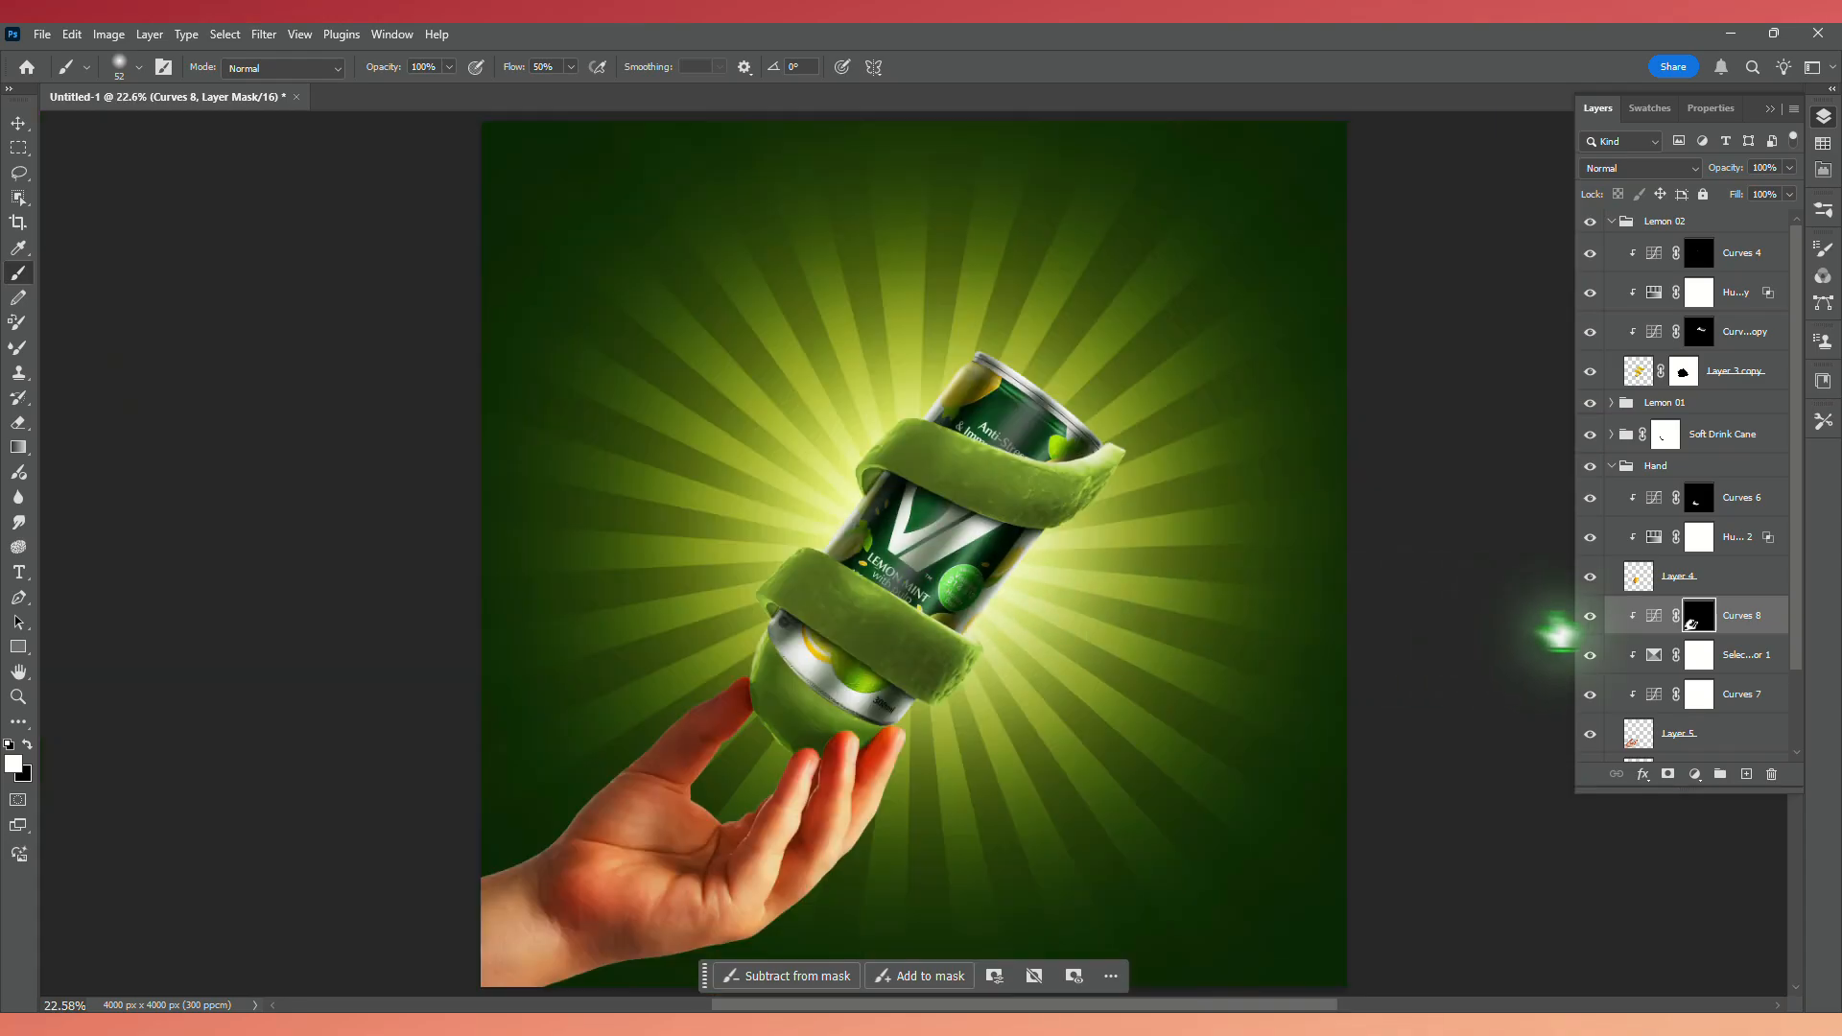
click(1591, 616)
scroll(785, 580, up, 14)
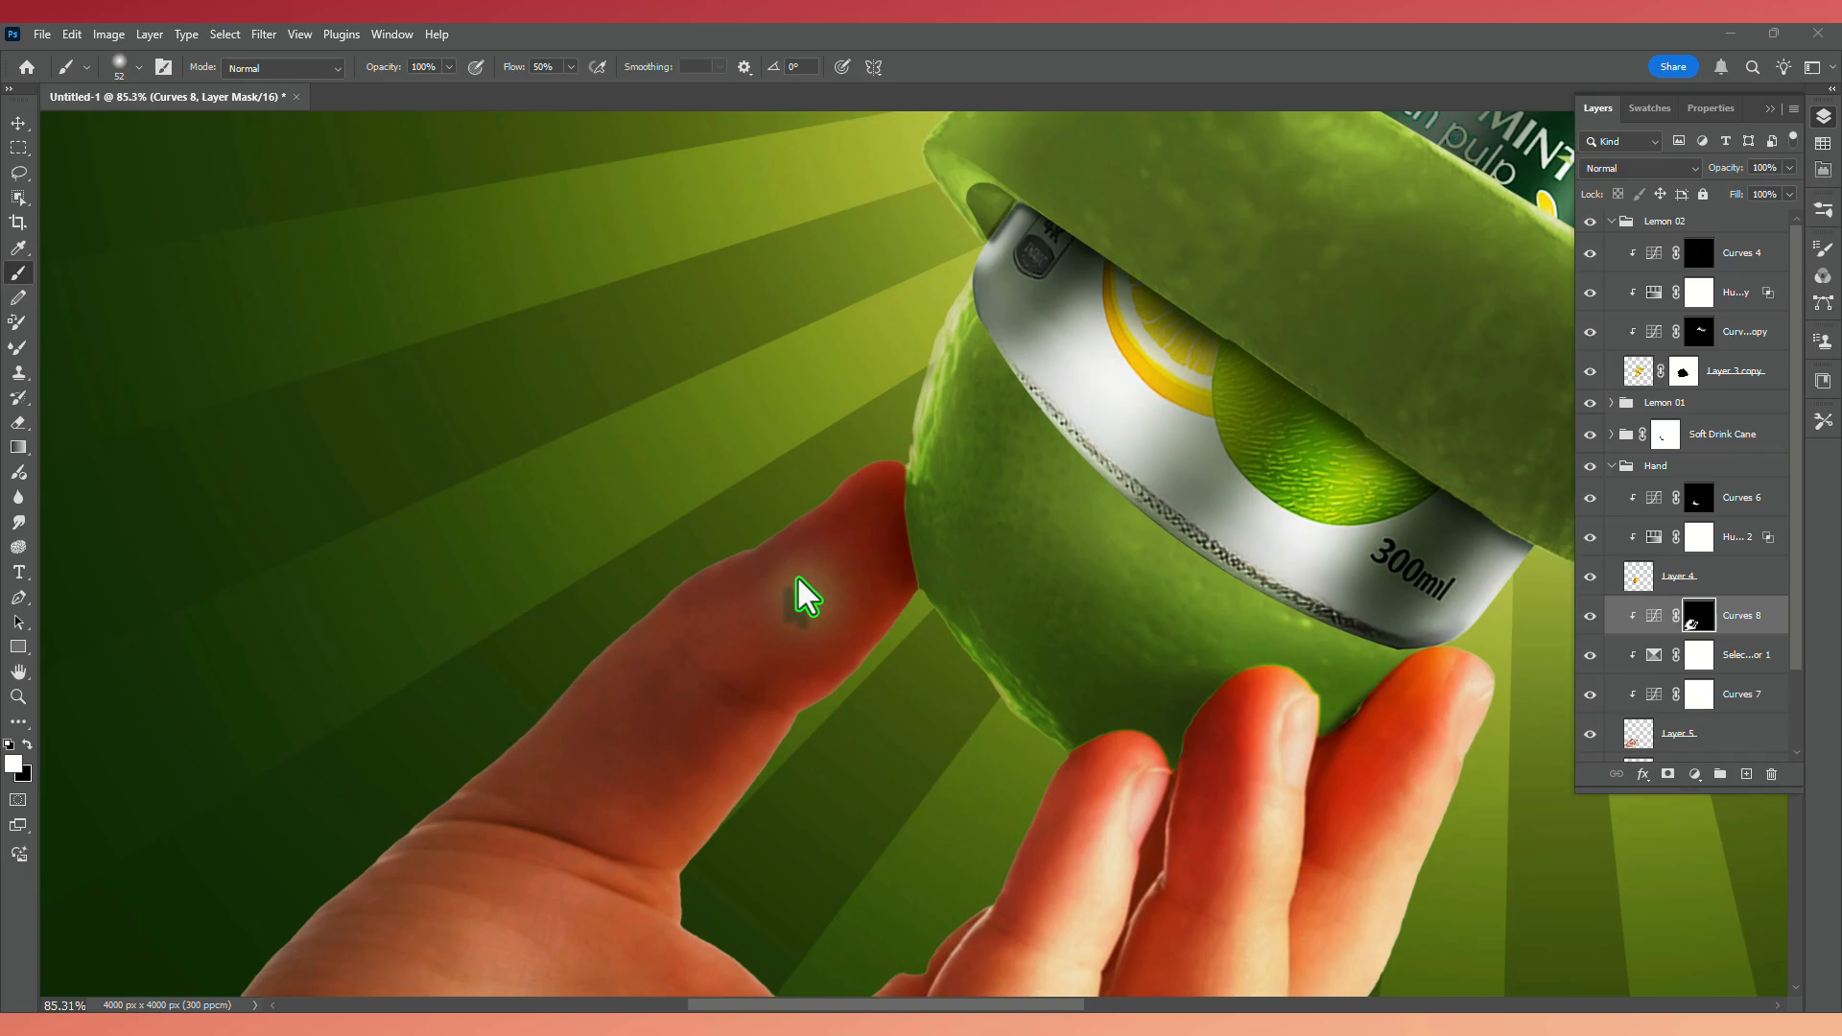
key(])
key(])
key(])
mouse_move(896, 498)
mouse_down()
mouse_move(854, 489)
mouse_move(867, 470)
mouse_move(929, 473)
mouse_up()
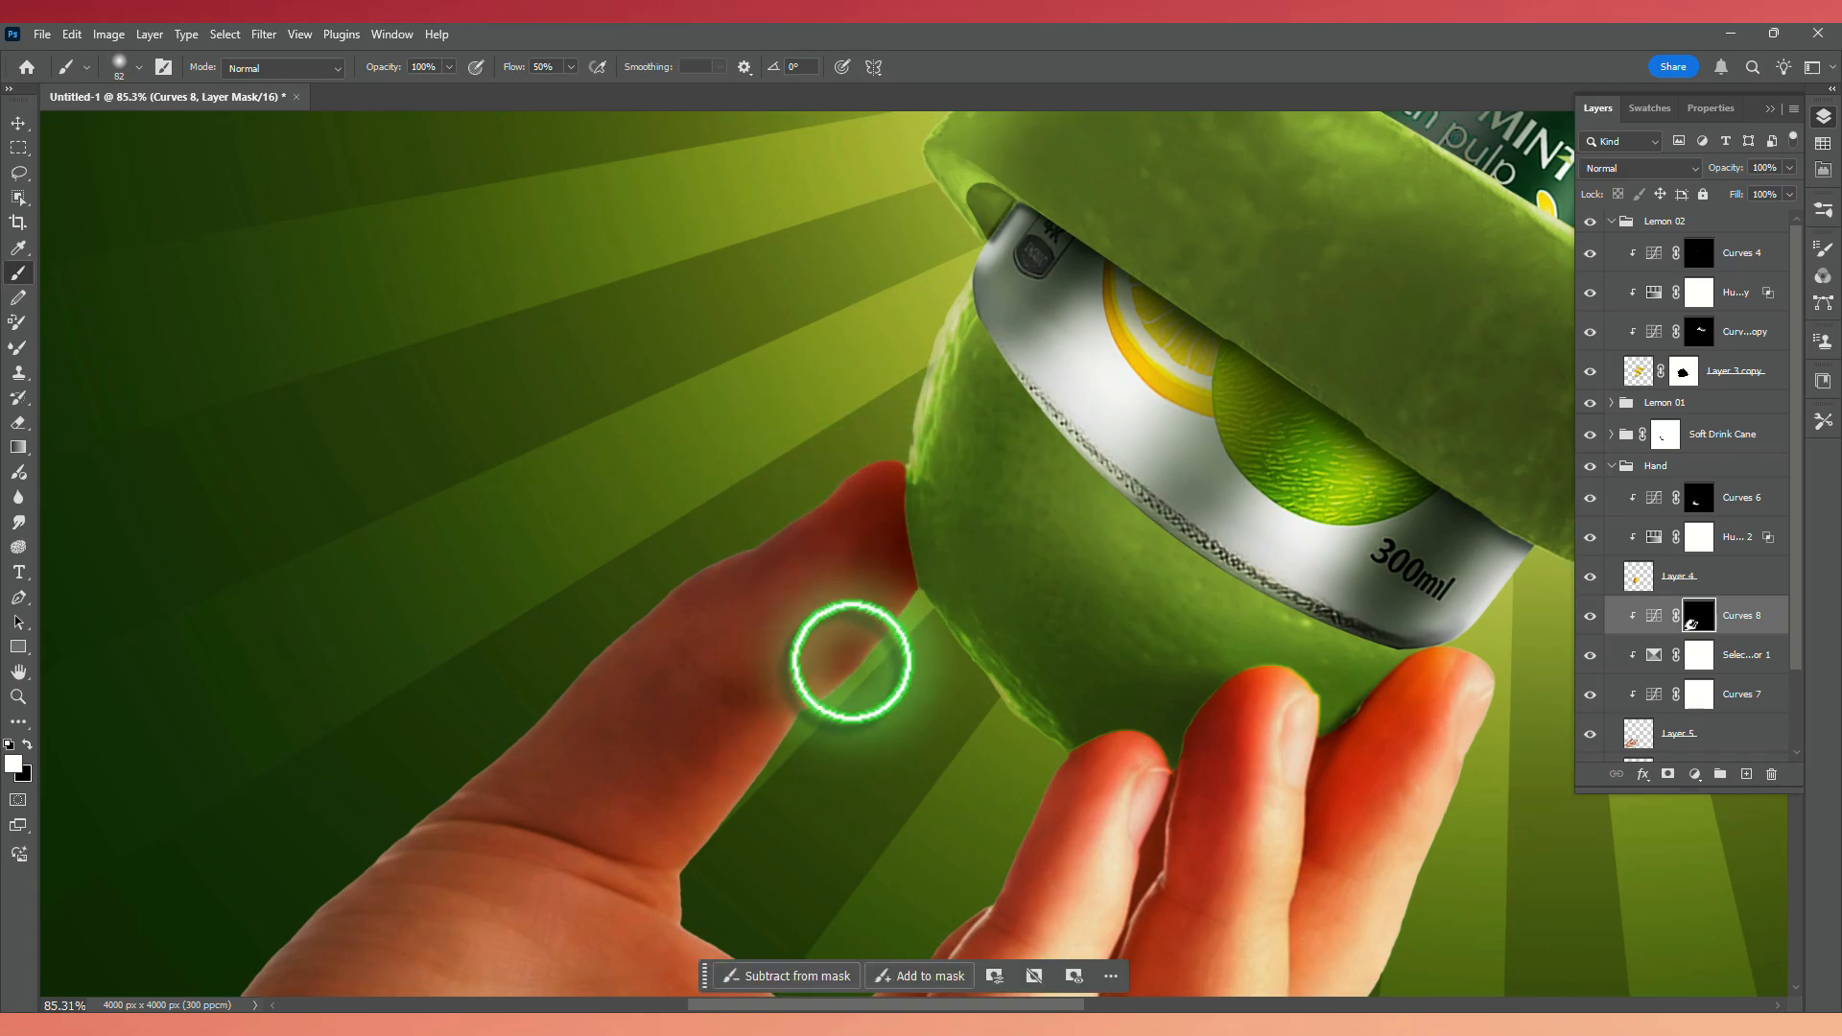
Add a clipped Curves adjustment above Curves 8 with input 108 and output 166, and invert its mask.
click(1695, 773)
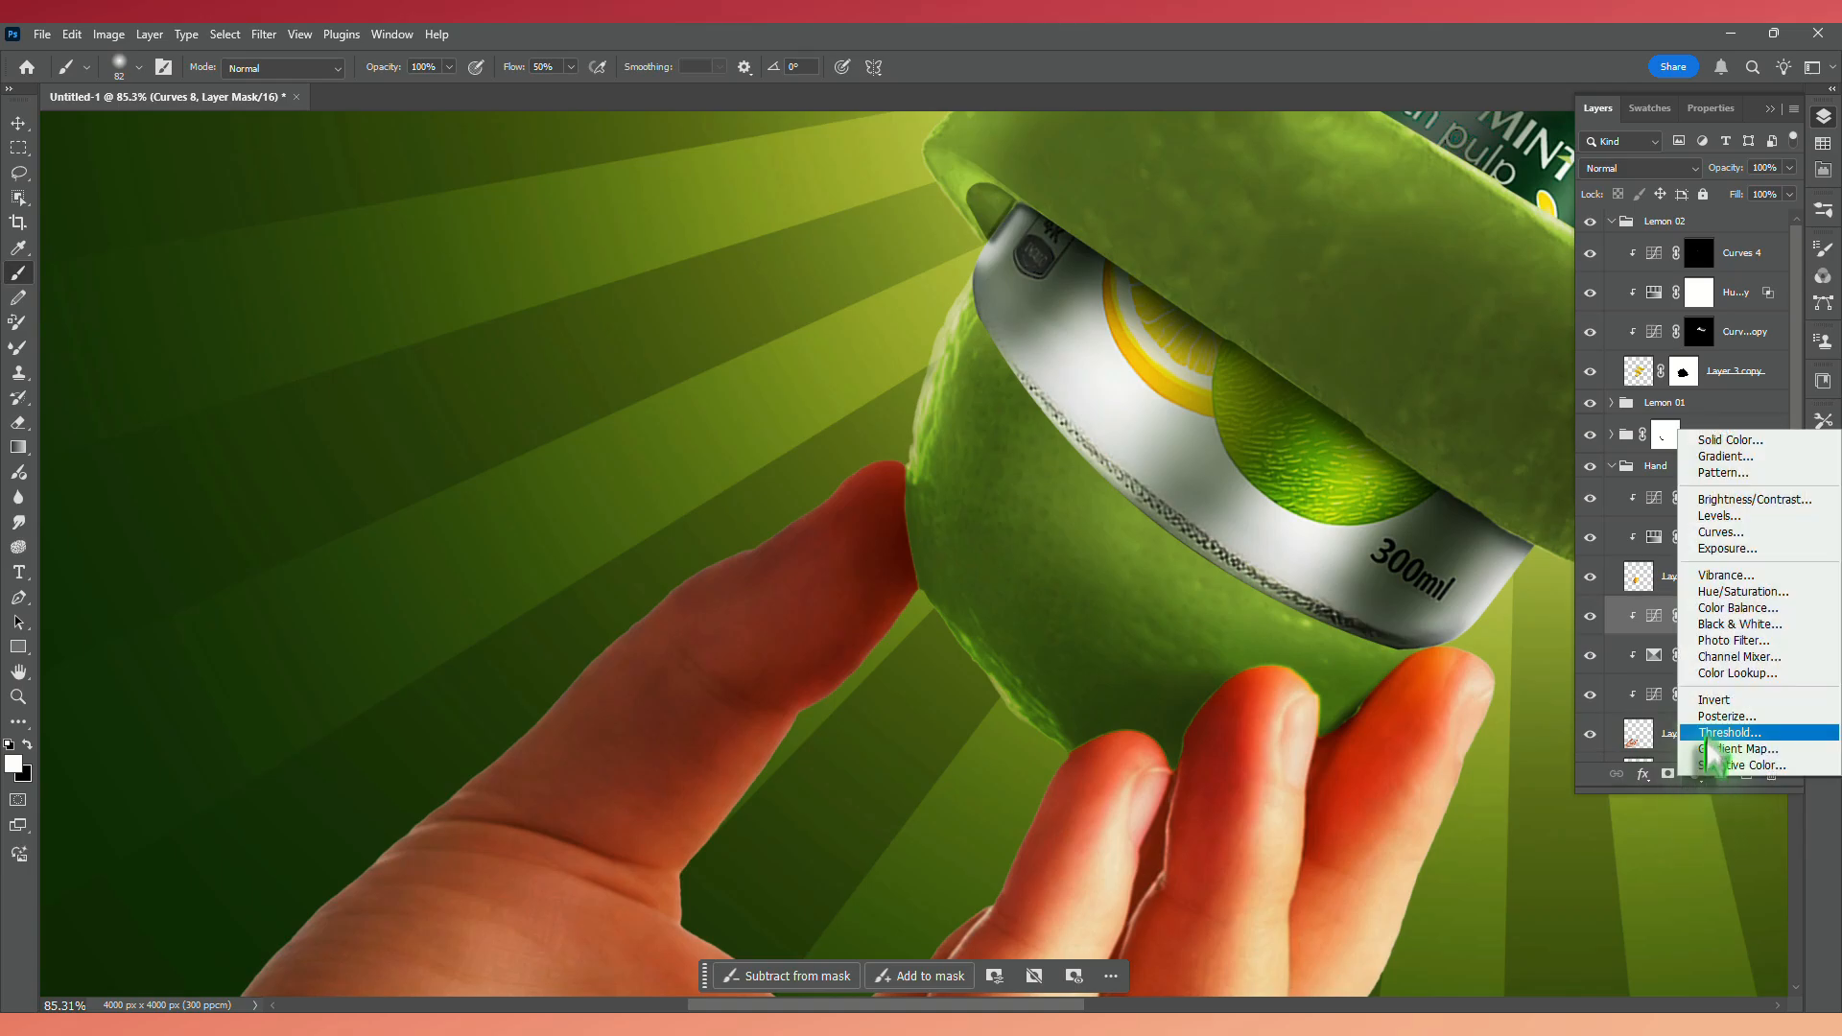
click(1741, 531)
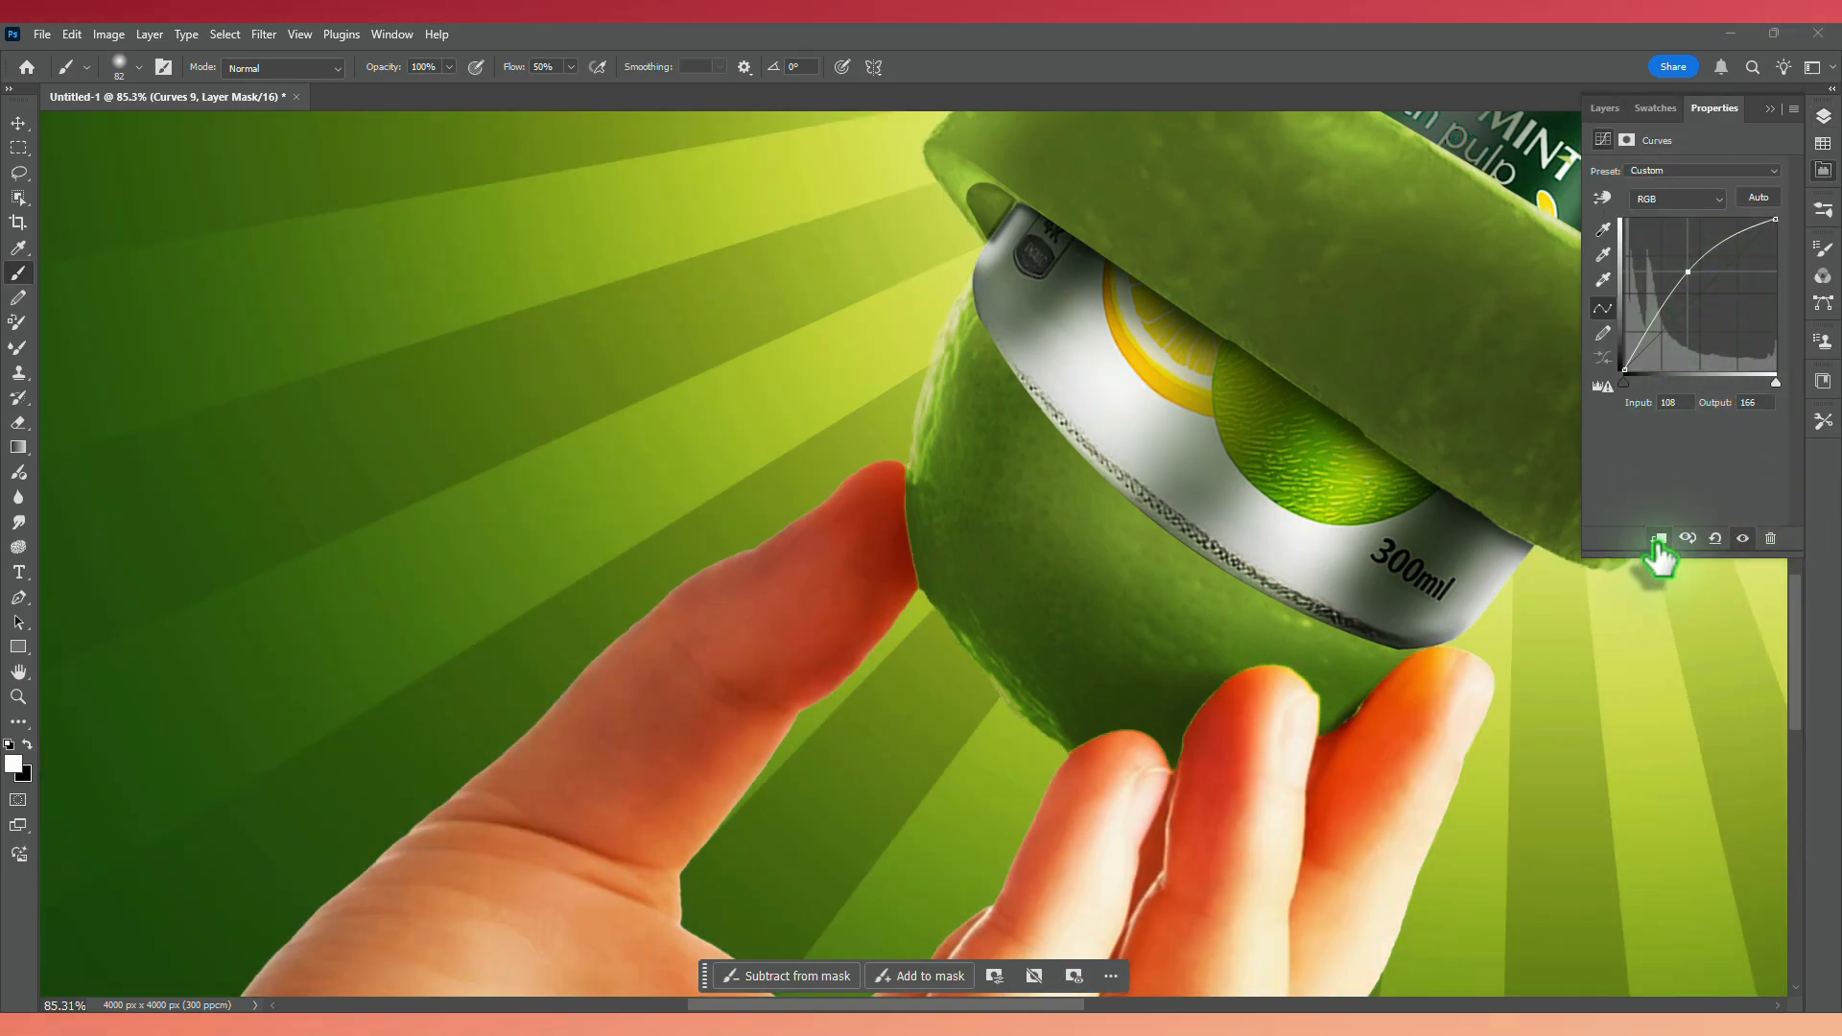
key(ctrl+0)
click(1657, 542)
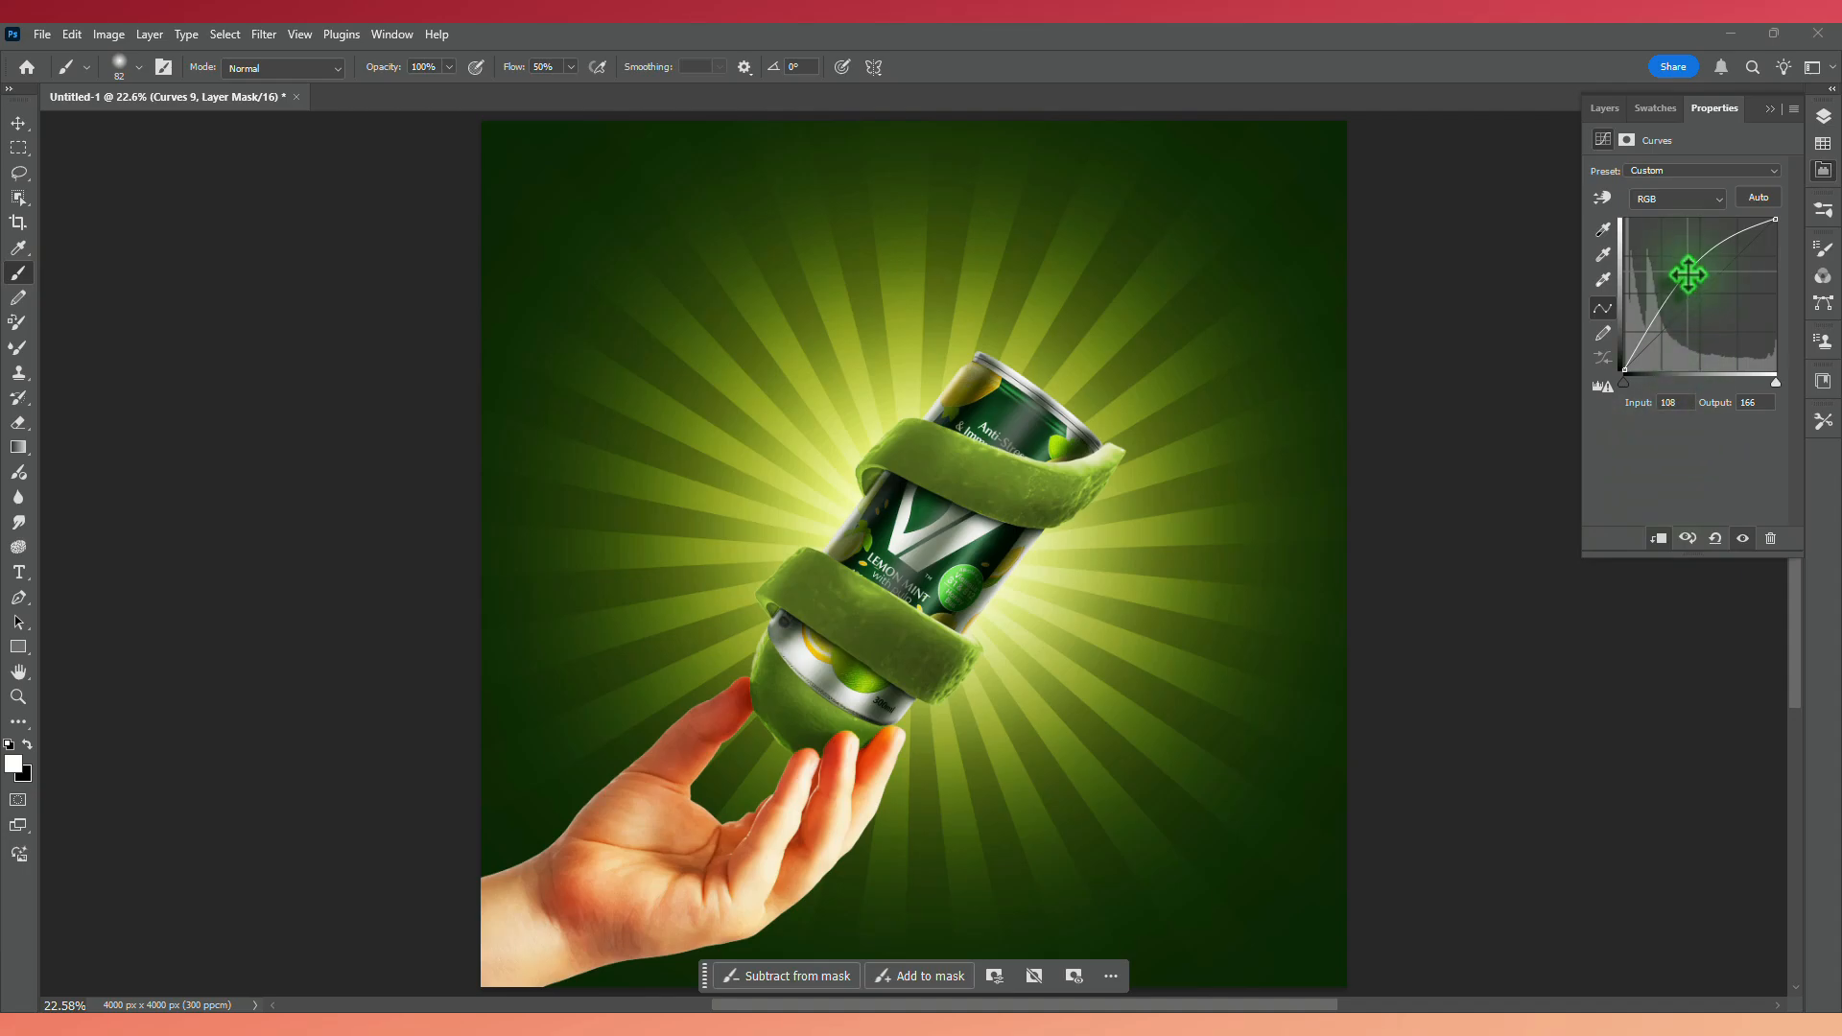
click(1822, 116)
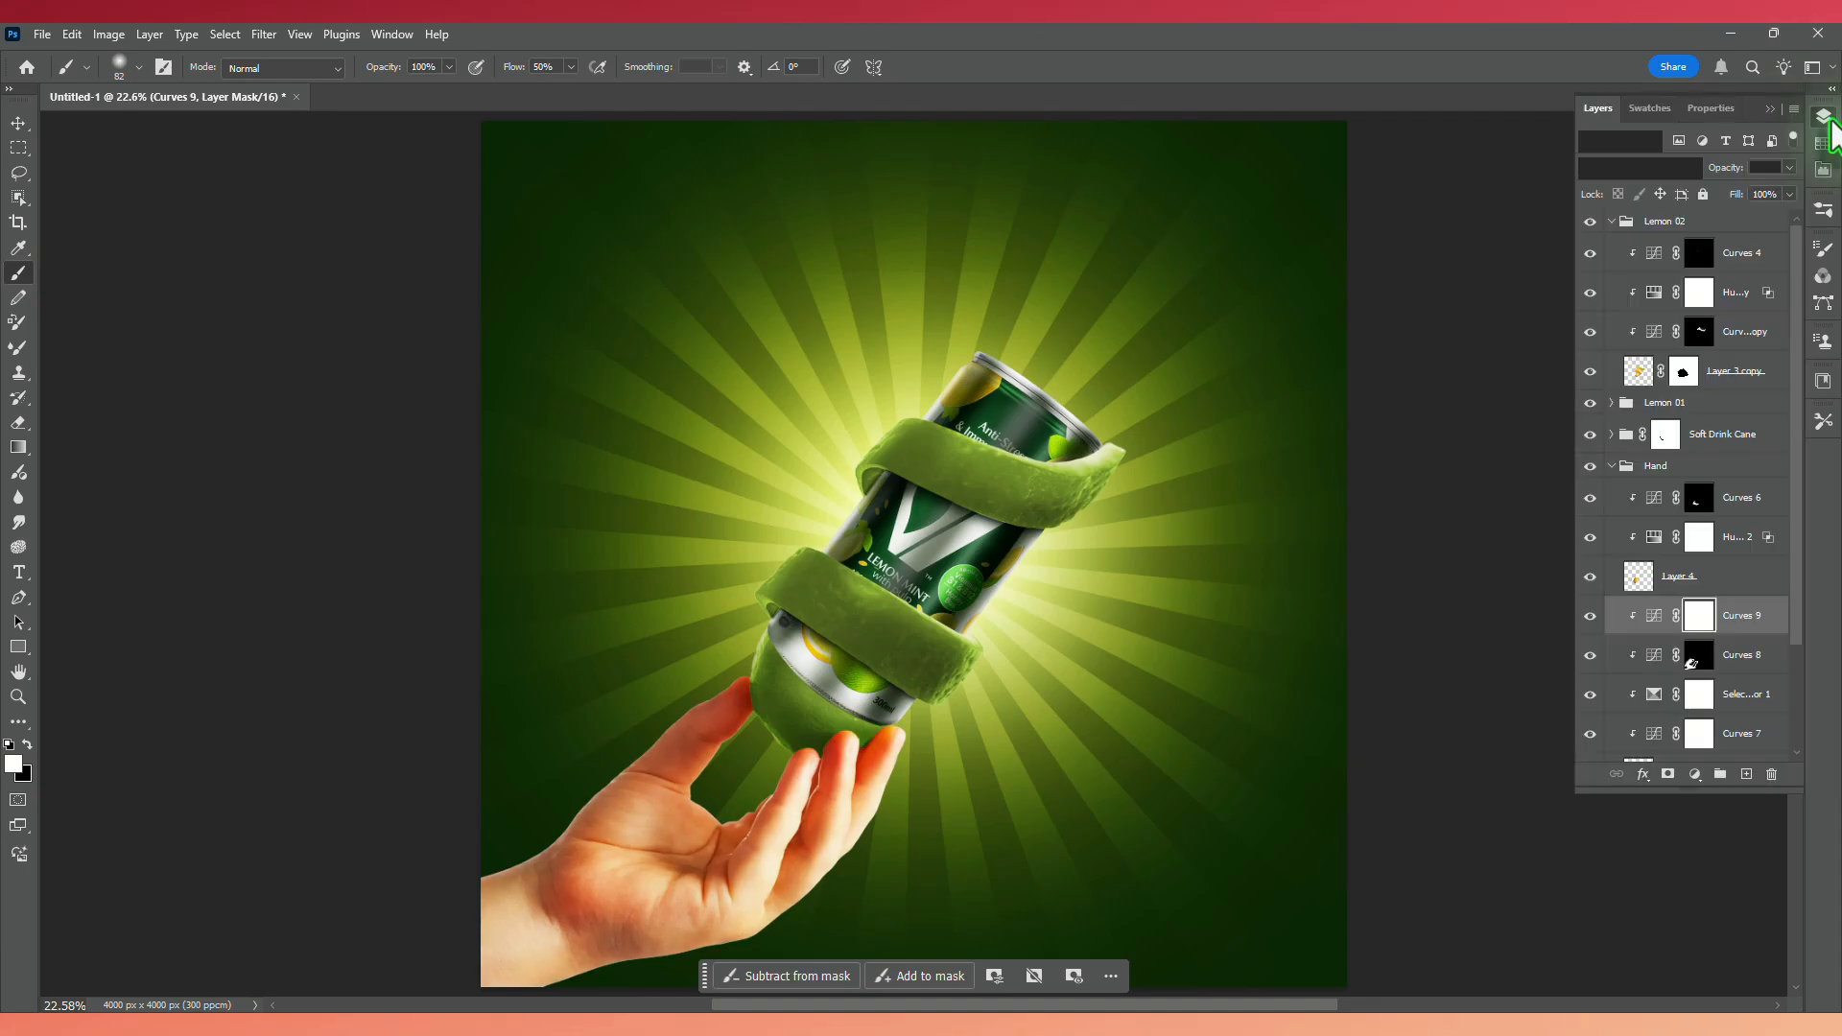
key(ctrl+i)
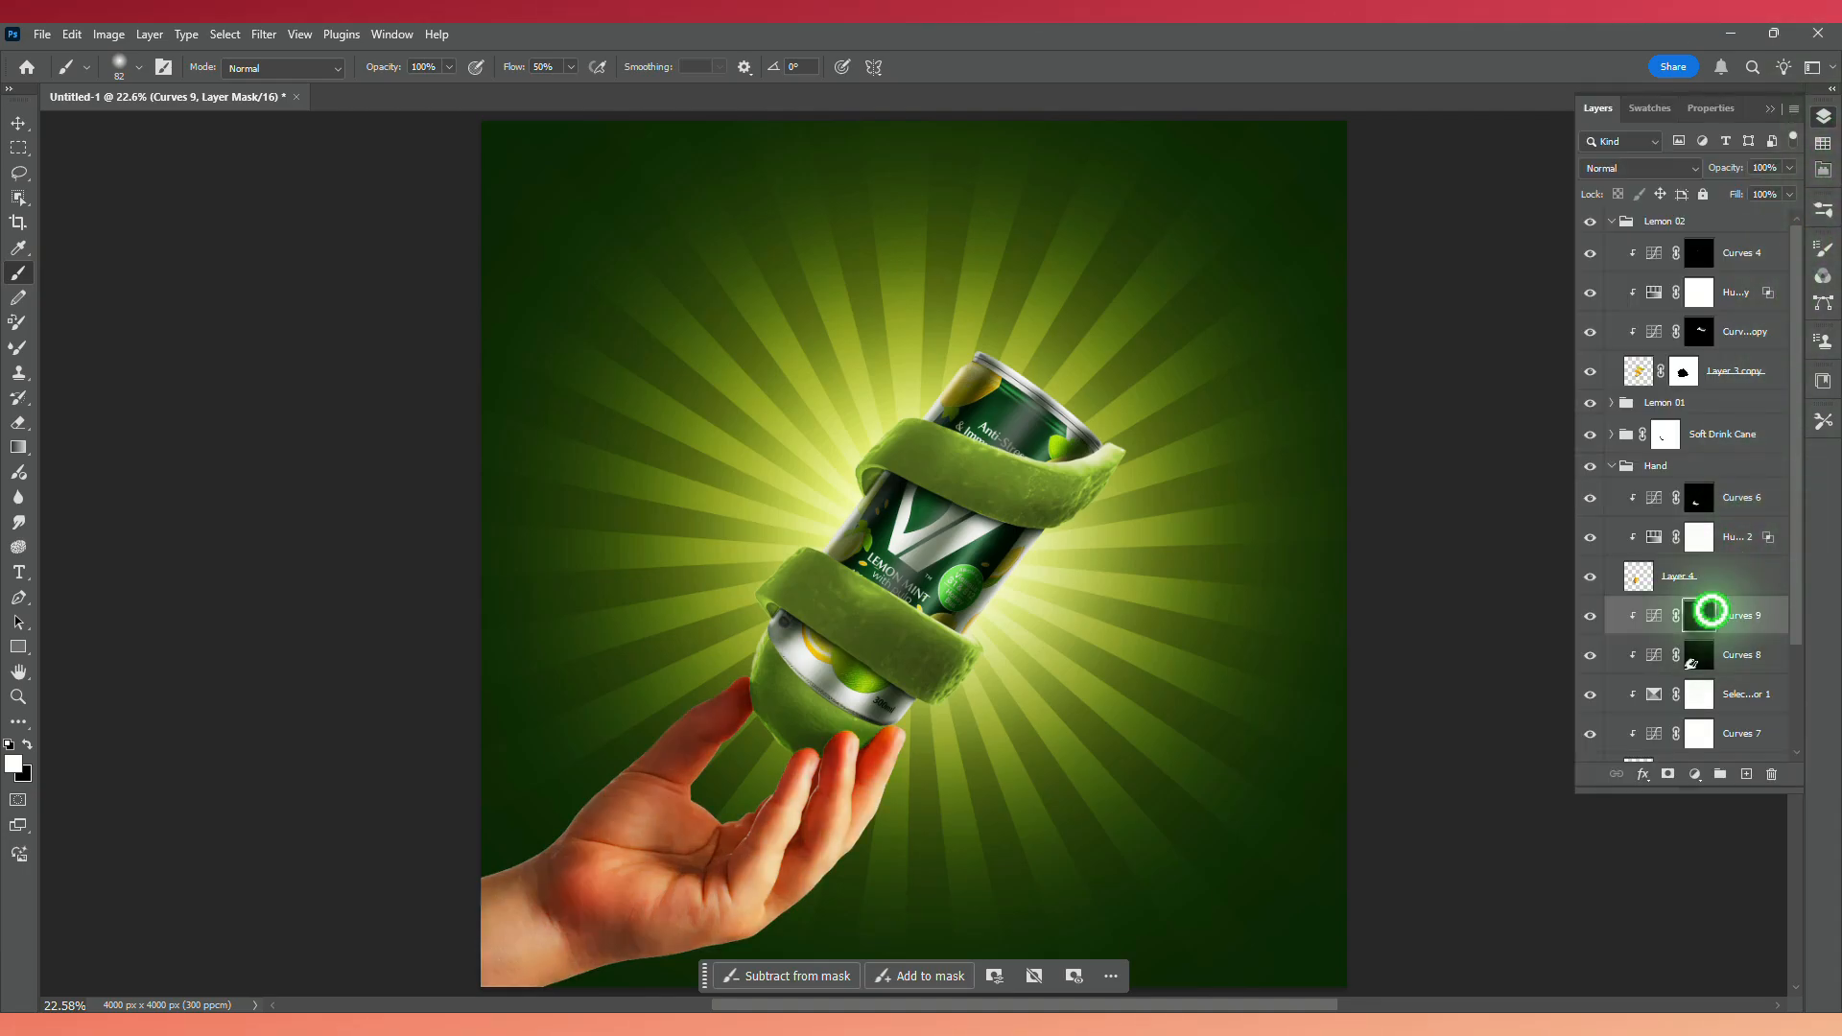
Paint highlights on the thumb and fingers on the Curves 9 mask with white brushes, reducing the size to 62 and 45.
scroll(822, 678, up, 9)
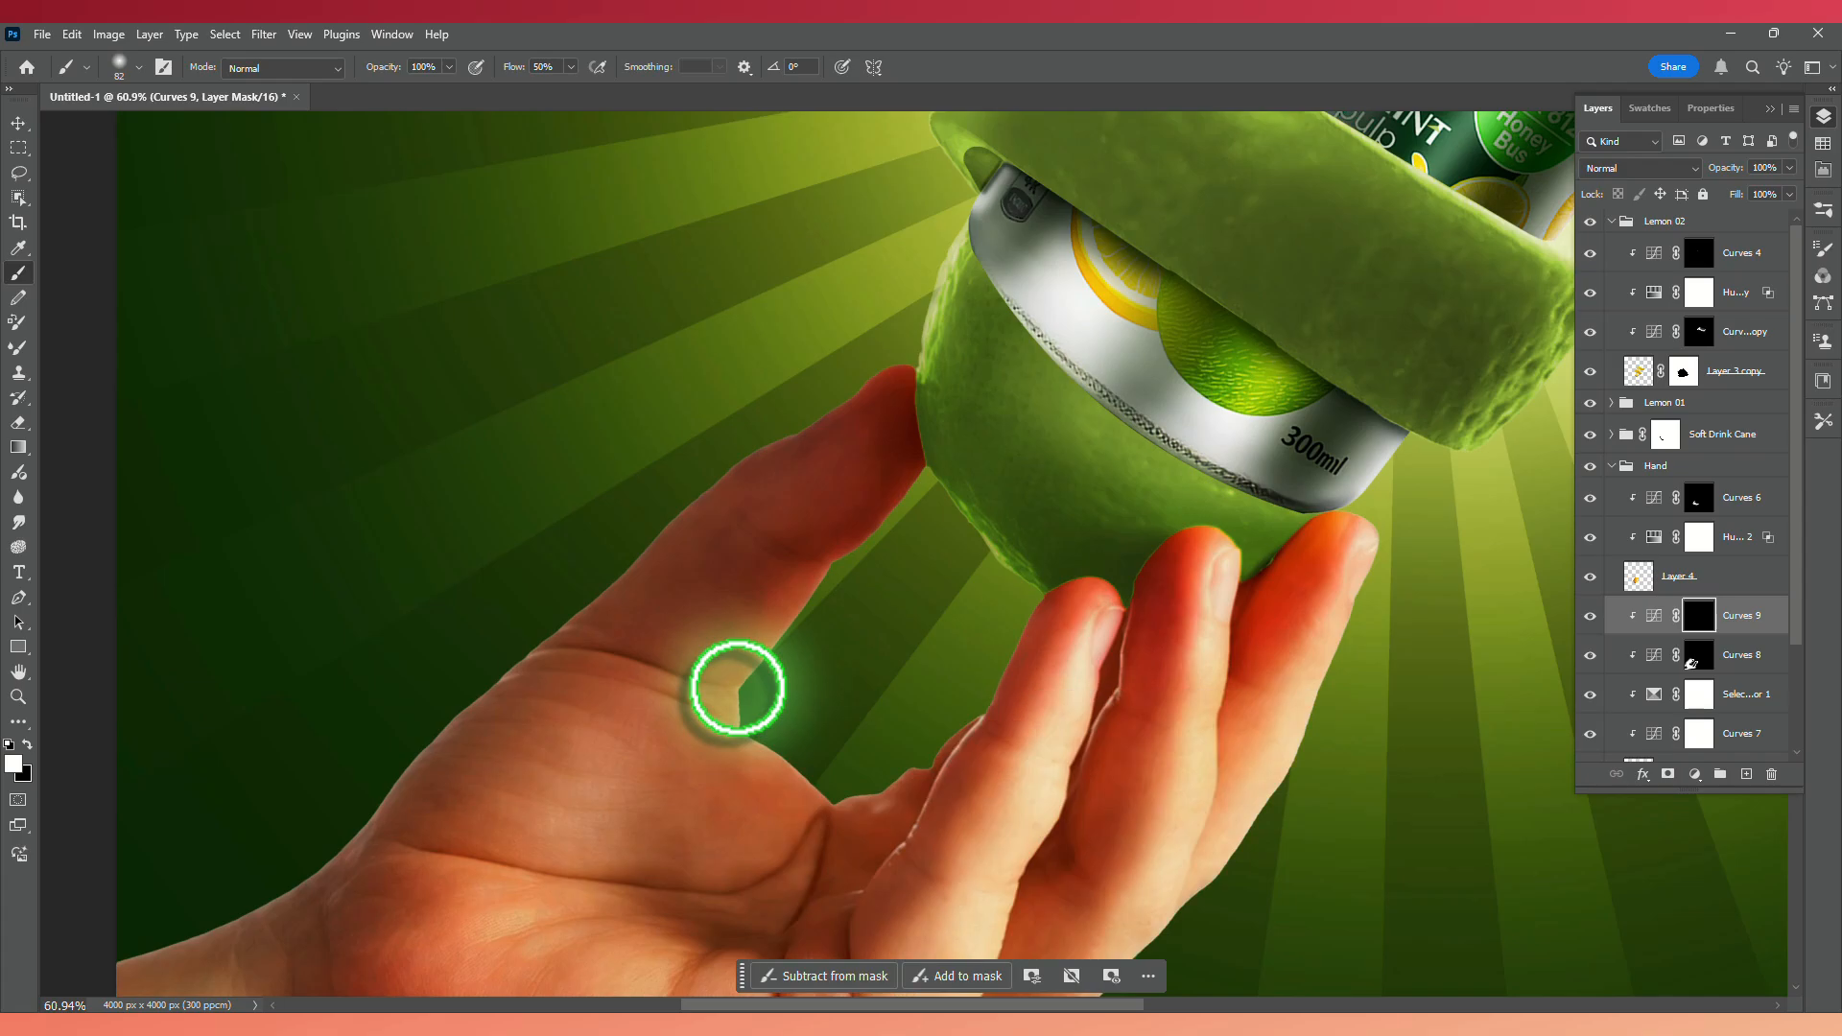
mouse_move(737, 688)
mouse_down()
mouse_move(752, 691)
mouse_move(937, 361)
mouse_move(767, 563)
mouse_up()
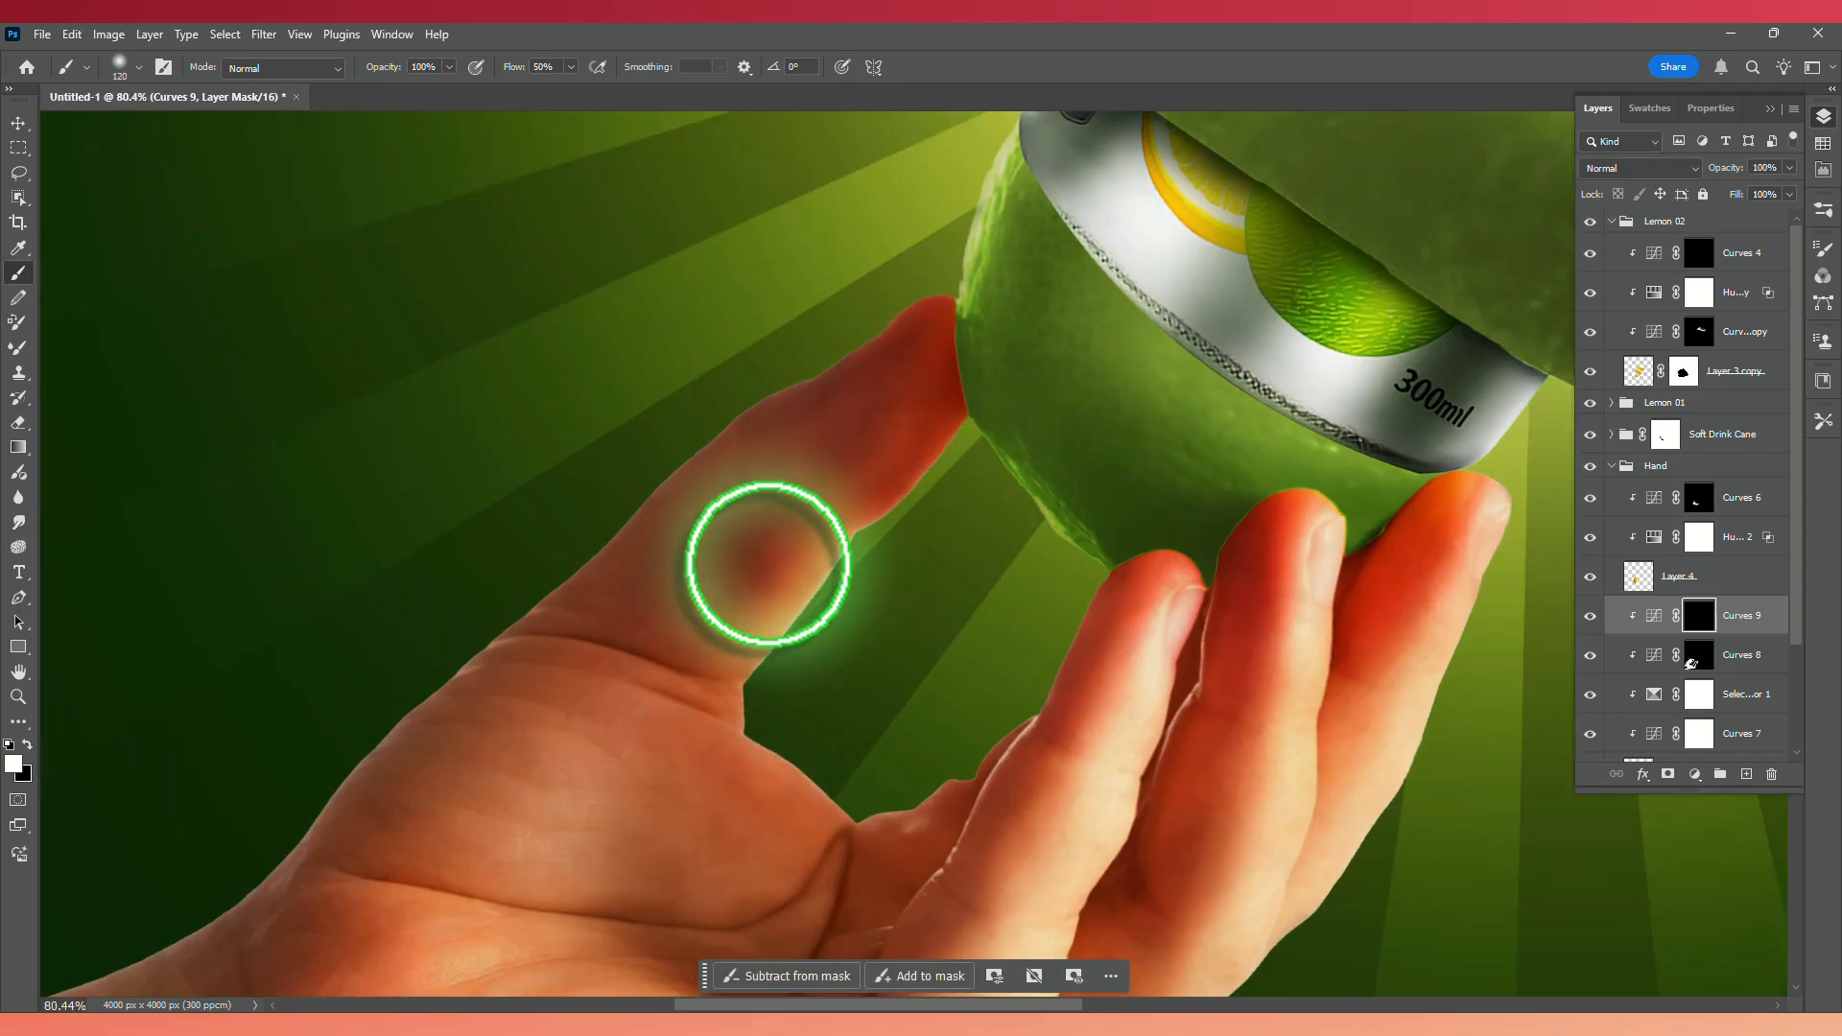
mouse_move(847, 819)
mouse_down()
mouse_move(953, 775)
mouse_move(1107, 542)
mouse_up()
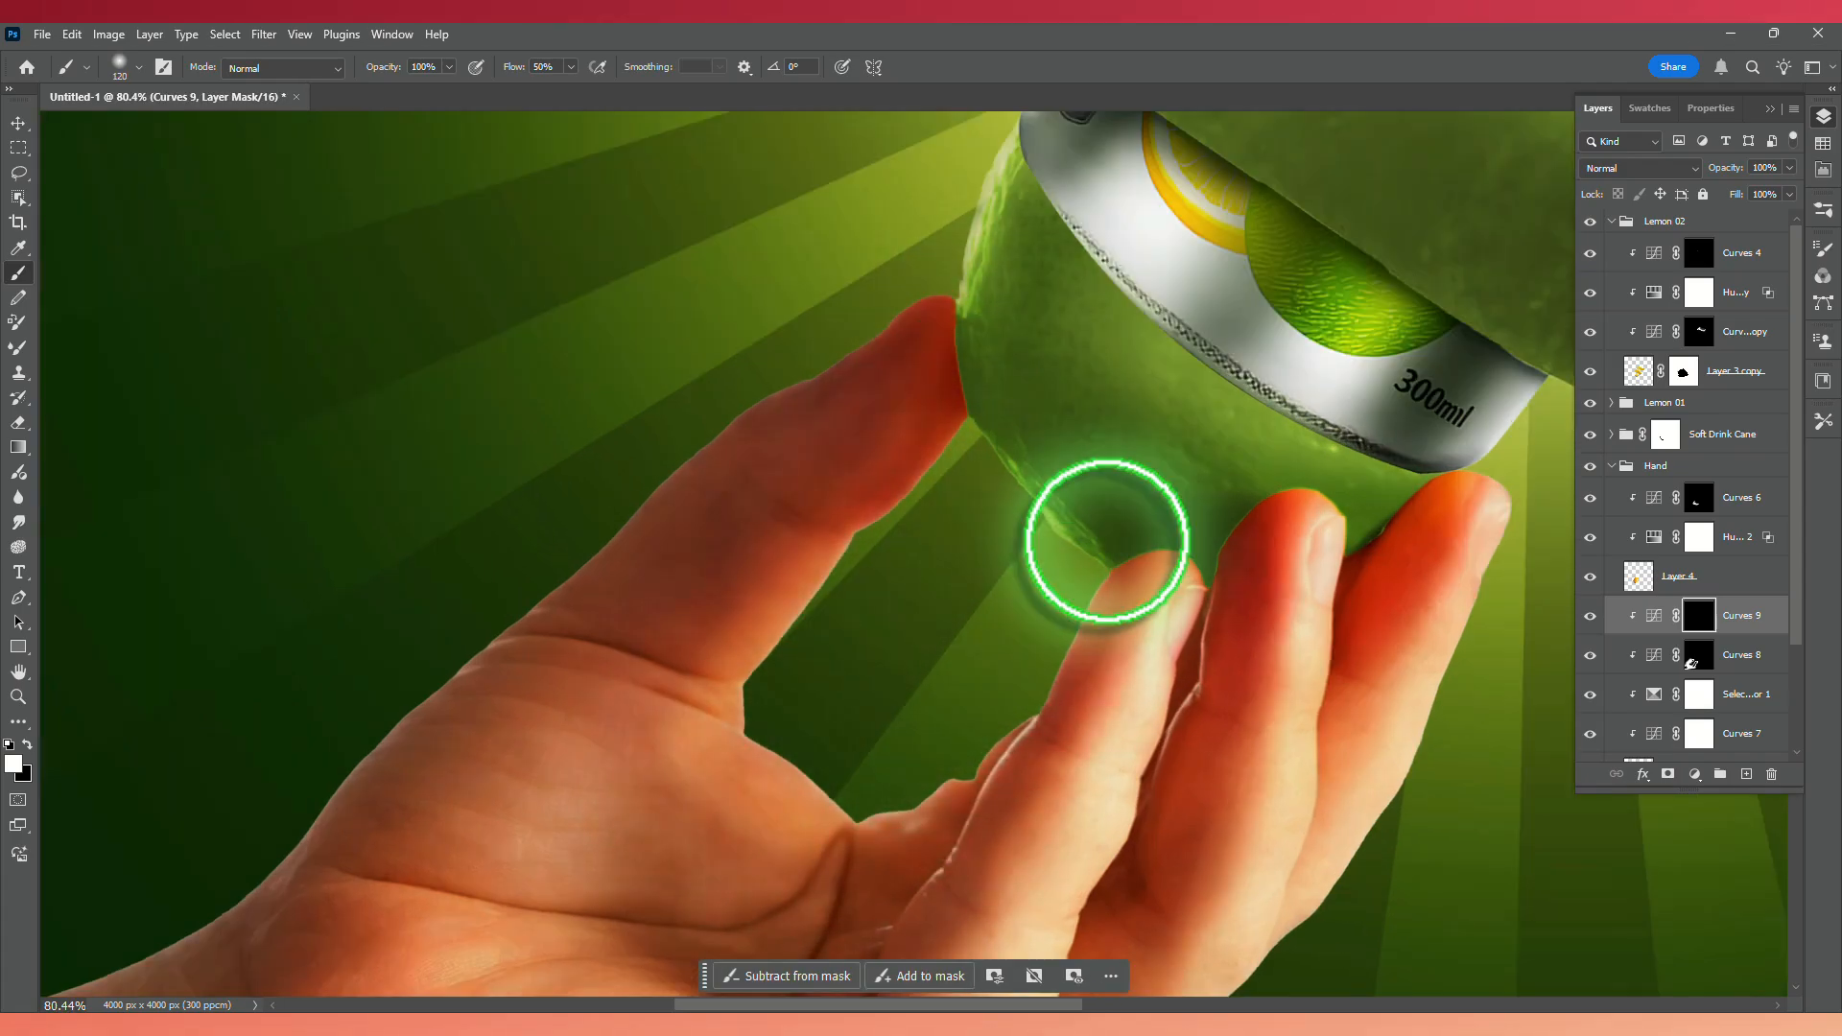
mouse_move(1200, 637)
mouse_down()
mouse_move(1158, 637)
mouse_move(1163, 763)
mouse_up()
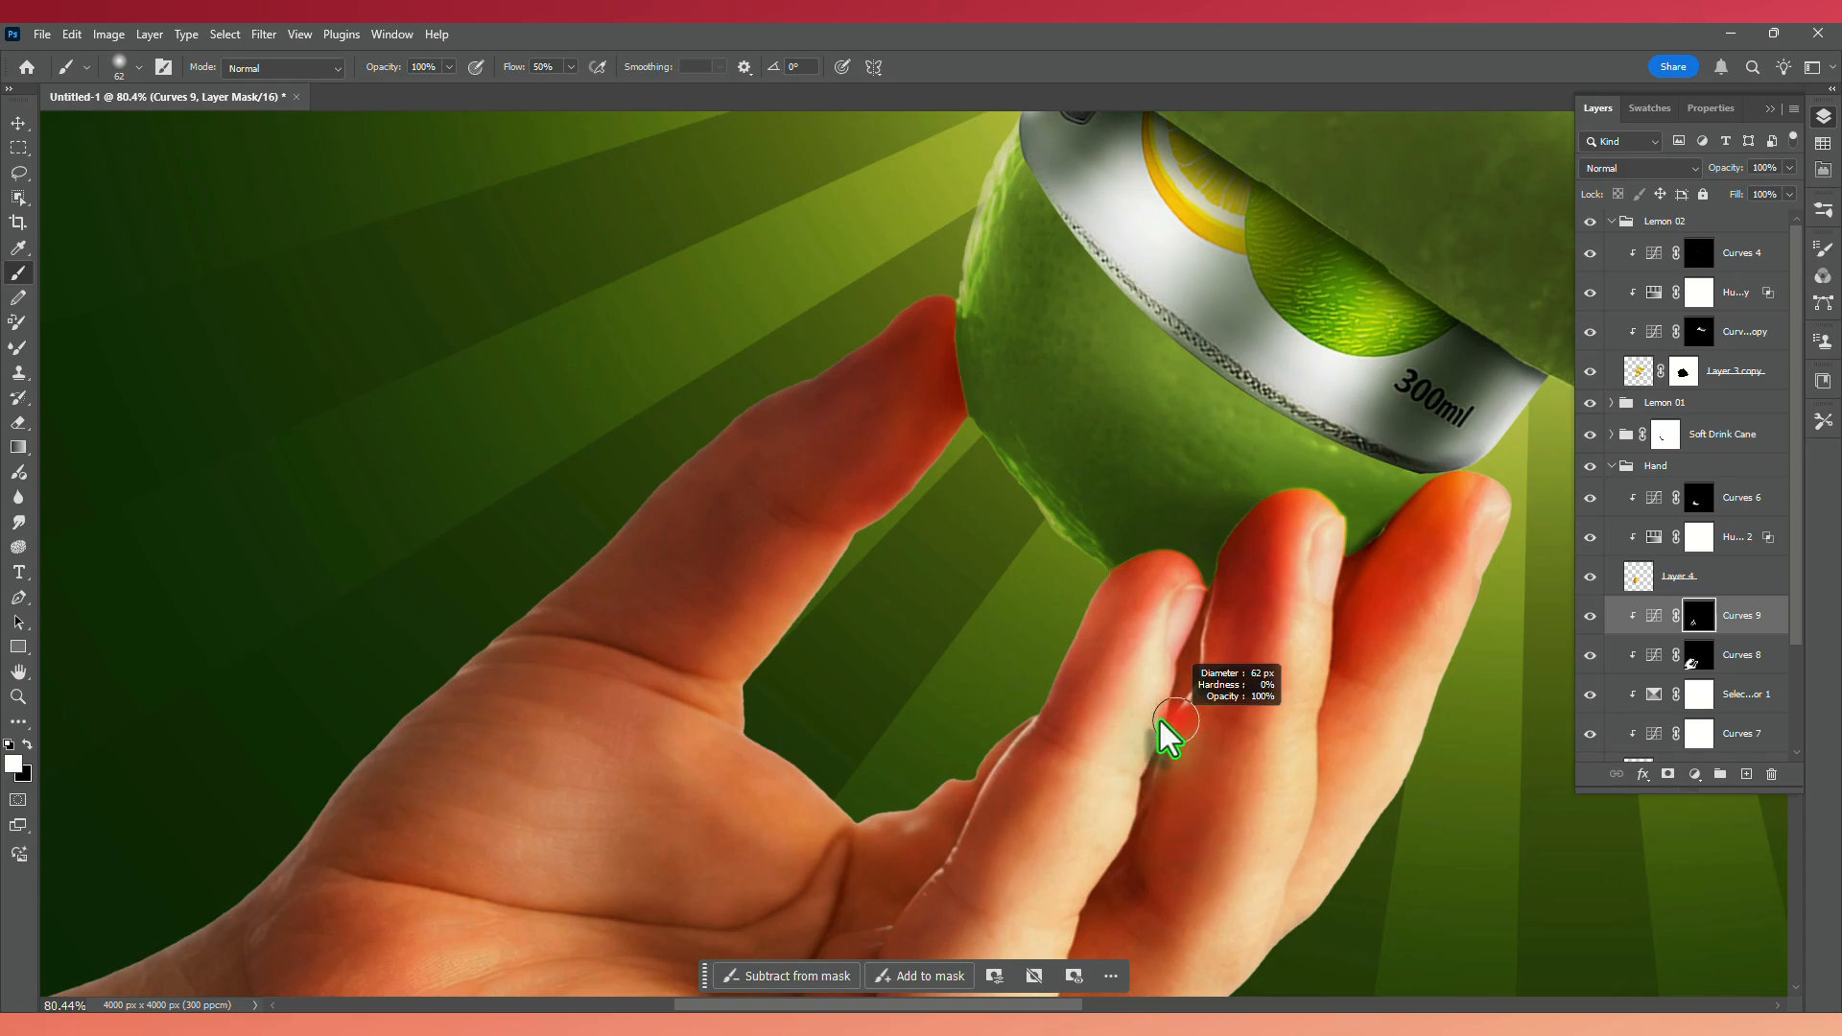
mouse_move(1184, 667)
mouse_down()
mouse_move(1216, 626)
mouse_move(1161, 779)
mouse_up()
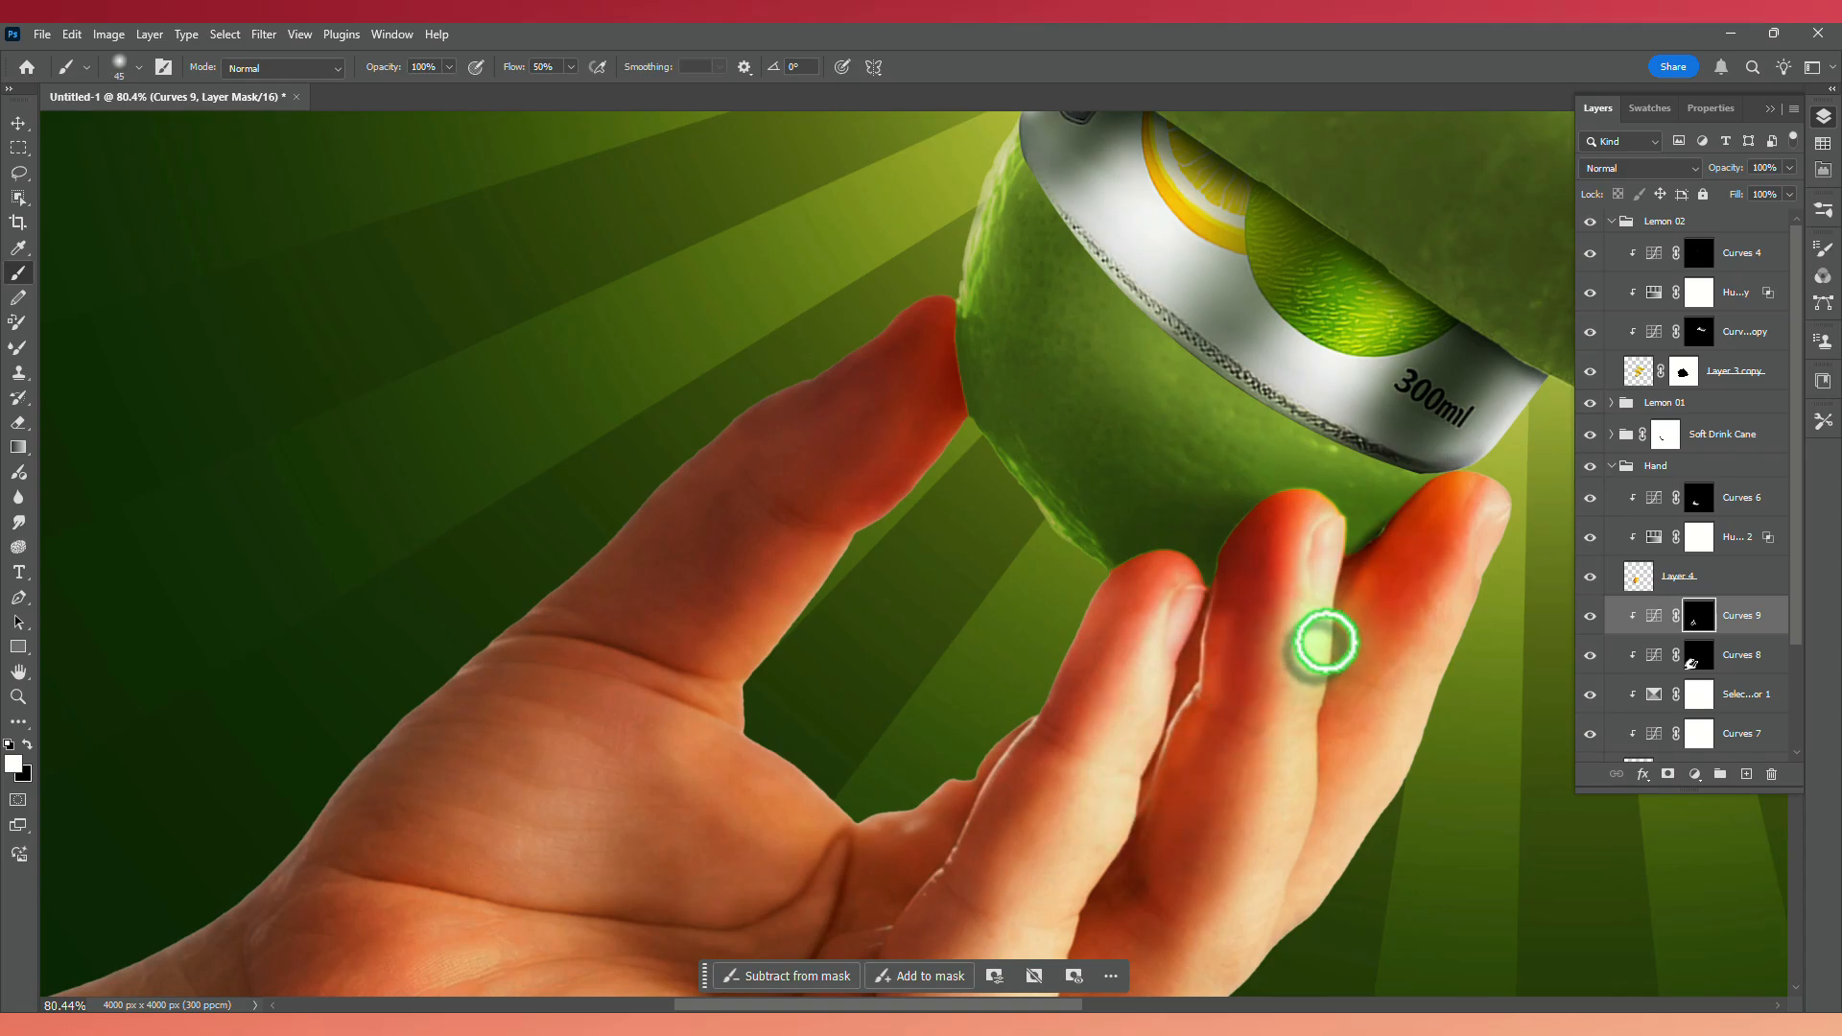
Brighten the palm and wrist on the Curves 9 mask with a size 102 brush, and compare Curves 9 and 8 off and on.
scroll(1448, 646, down, 5)
mouse_move(998, 574)
mouse_down()
mouse_move(962, 603)
mouse_move(1068, 607)
mouse_move(785, 674)
mouse_move(699, 738)
mouse_move(777, 771)
mouse_move(735, 775)
mouse_move(882, 631)
mouse_move(907, 641)
mouse_move(979, 581)
mouse_move(871, 612)
mouse_move(1018, 674)
mouse_move(1042, 643)
mouse_move(1008, 628)
mouse_move(1119, 664)
mouse_up()
key(ctrl+z)
mouse_move(1179, 556)
mouse_down()
mouse_move(1111, 726)
mouse_move(1143, 744)
mouse_move(1222, 655)
mouse_move(1254, 491)
mouse_move(1319, 478)
mouse_up()
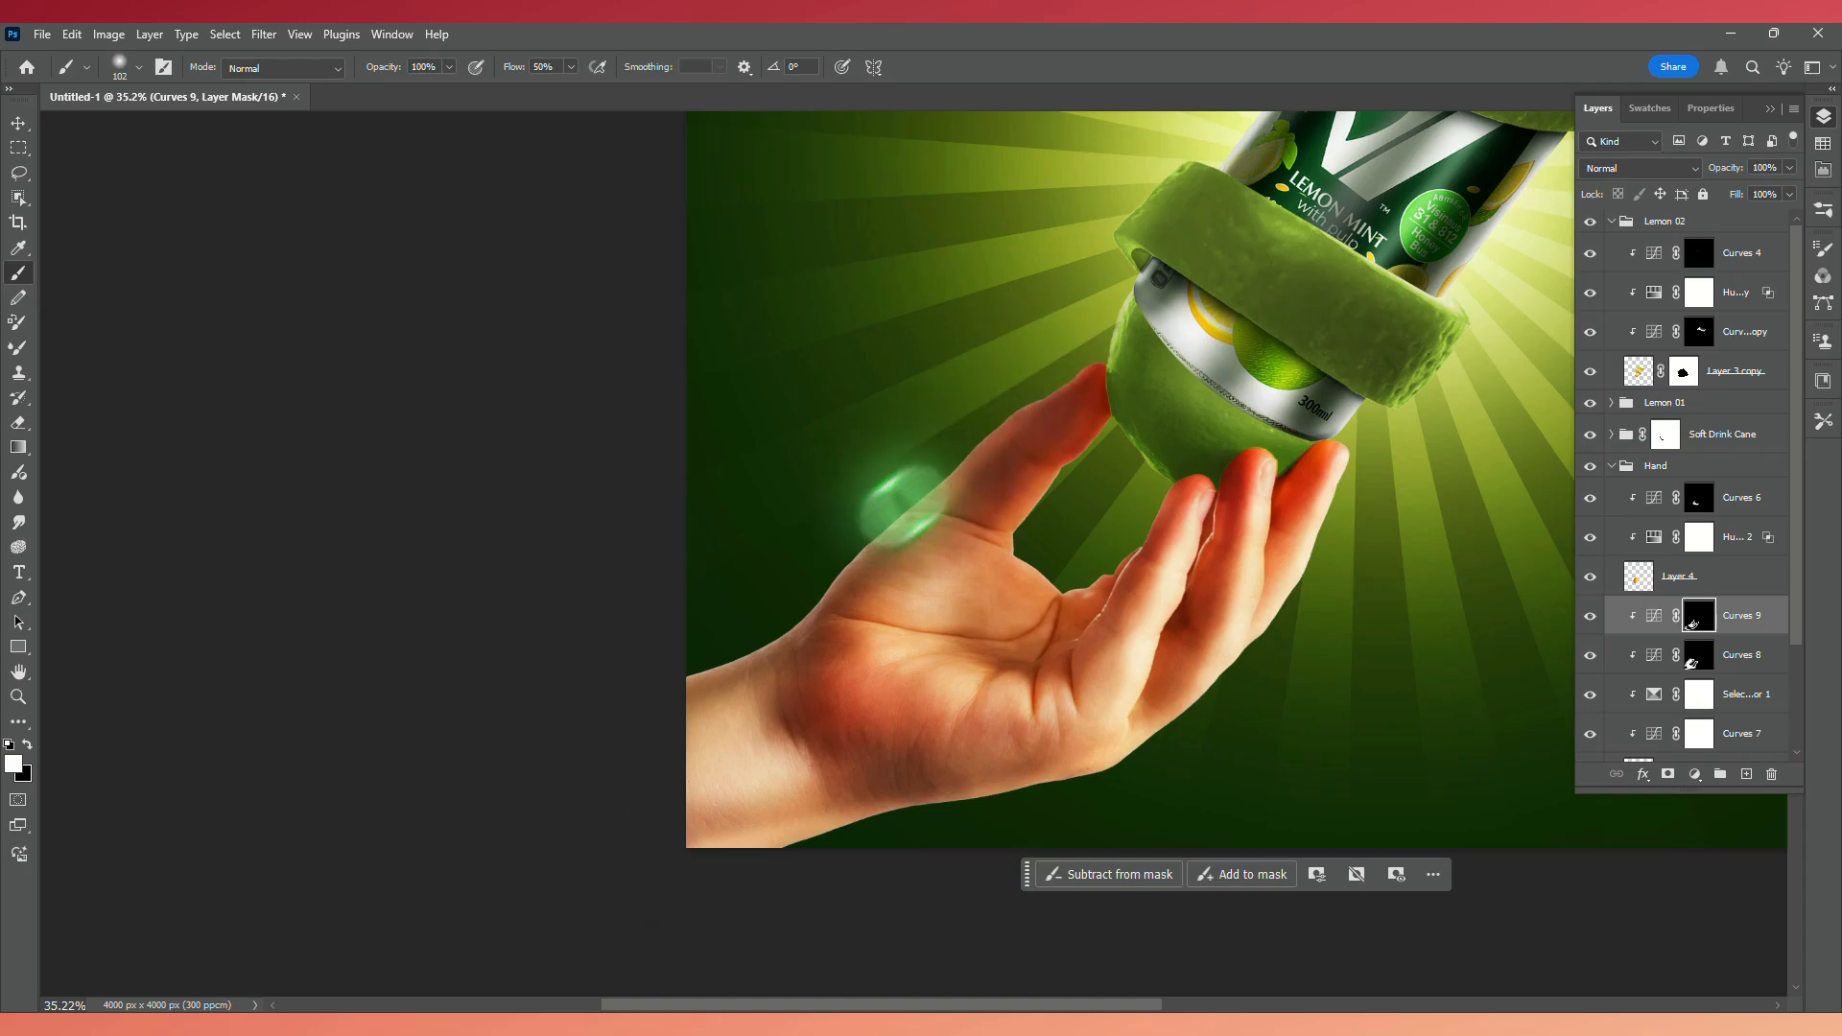
click(1589, 622)
click(1590, 654)
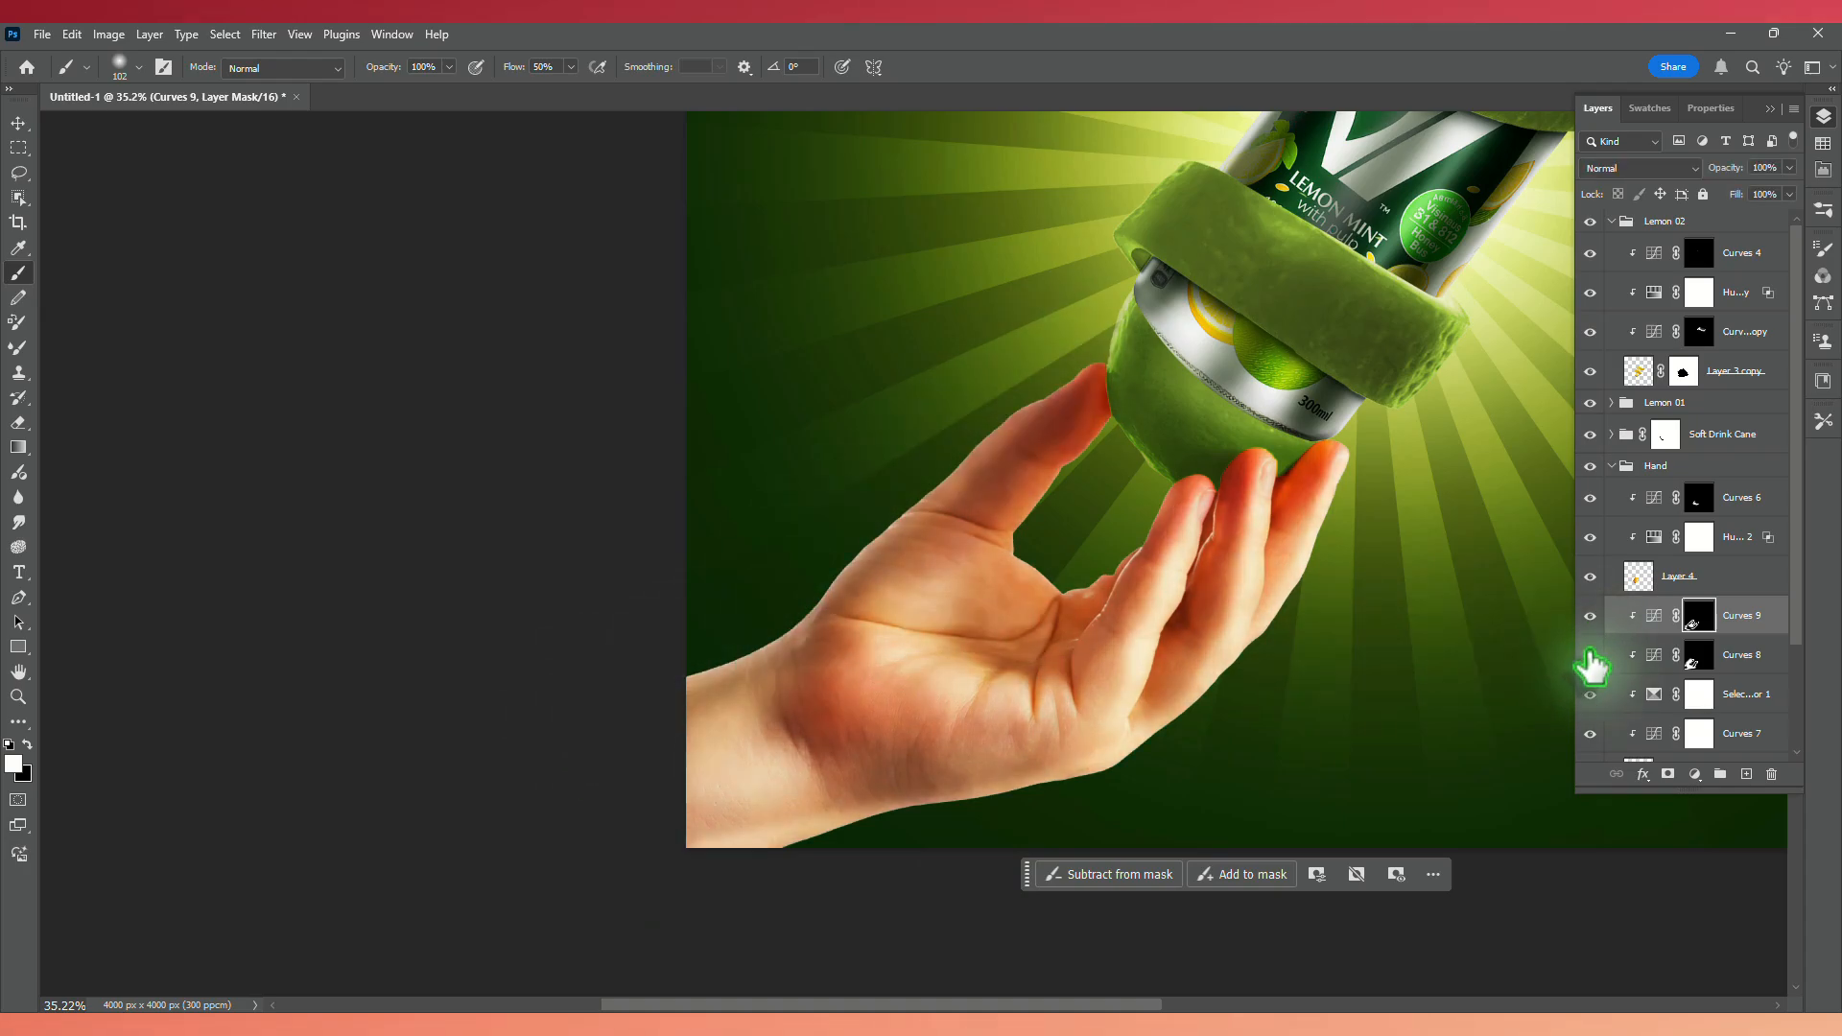
click(1590, 655)
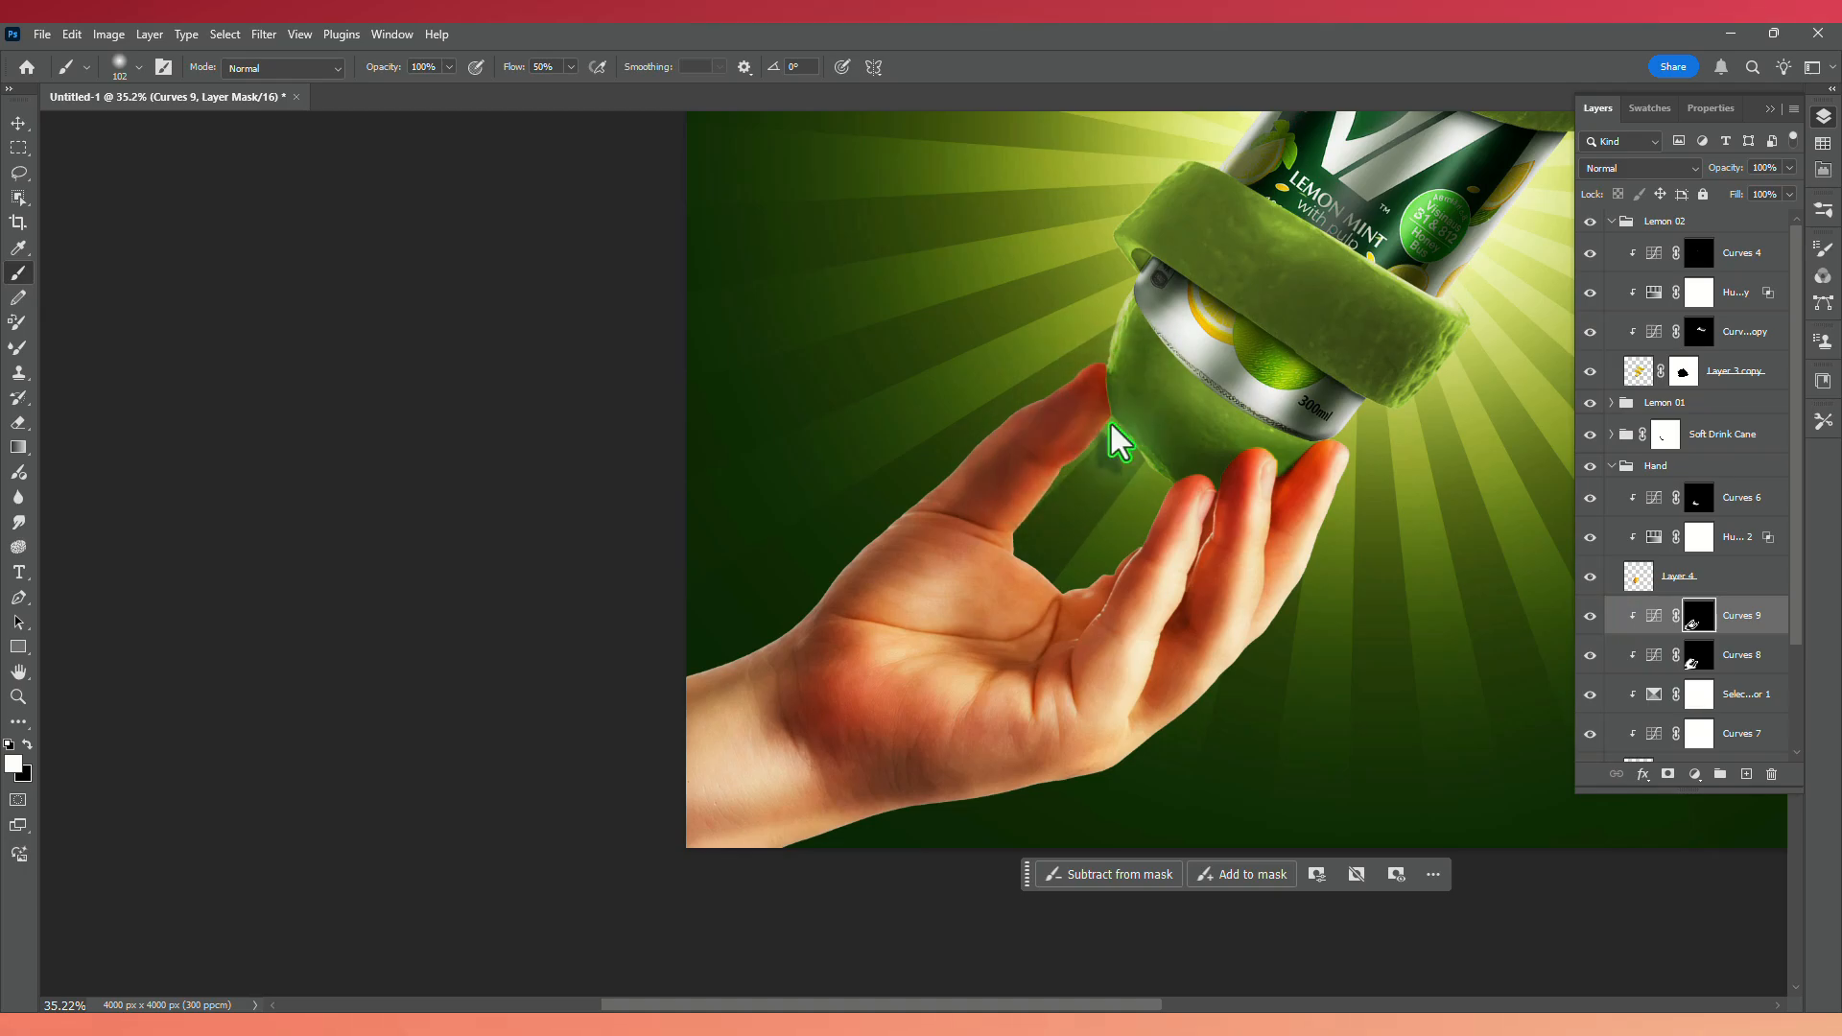
Set the brush flow to 60% and compare the whole composition with Curves 9 and Curves 8 off and on.
drag(580, 85, 576, 84)
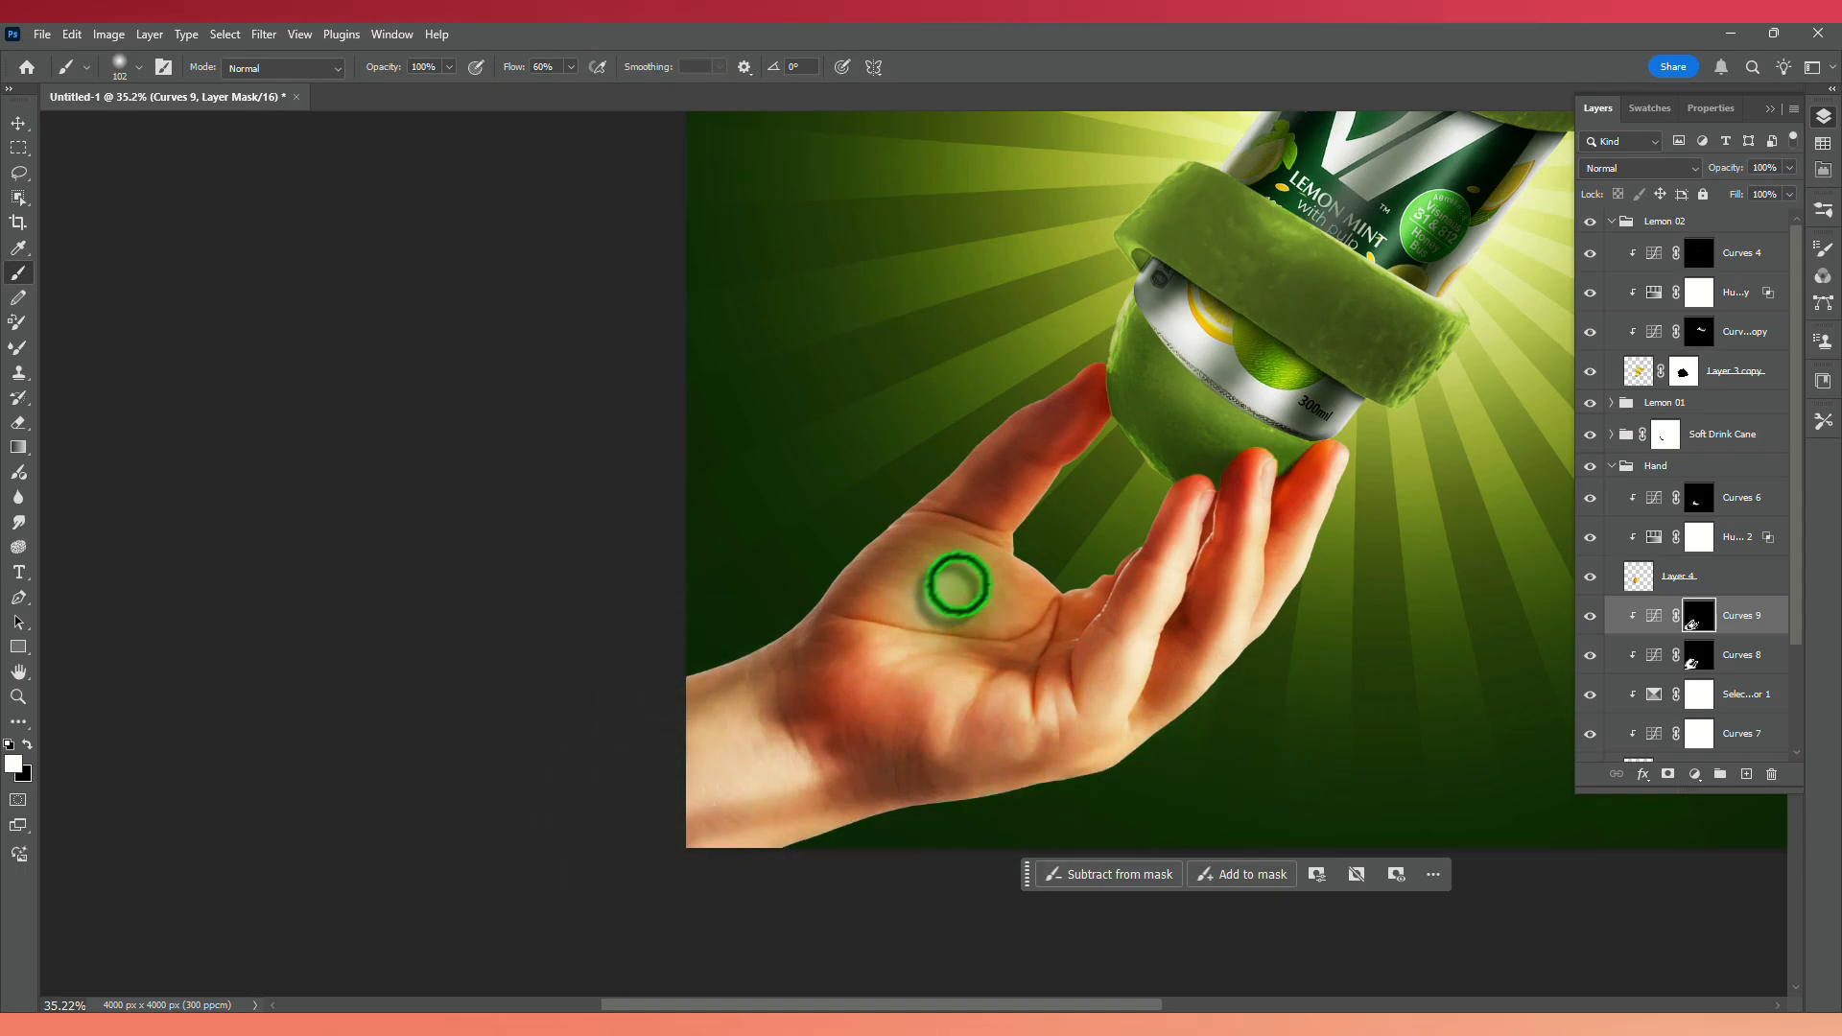
key(ctrl+0)
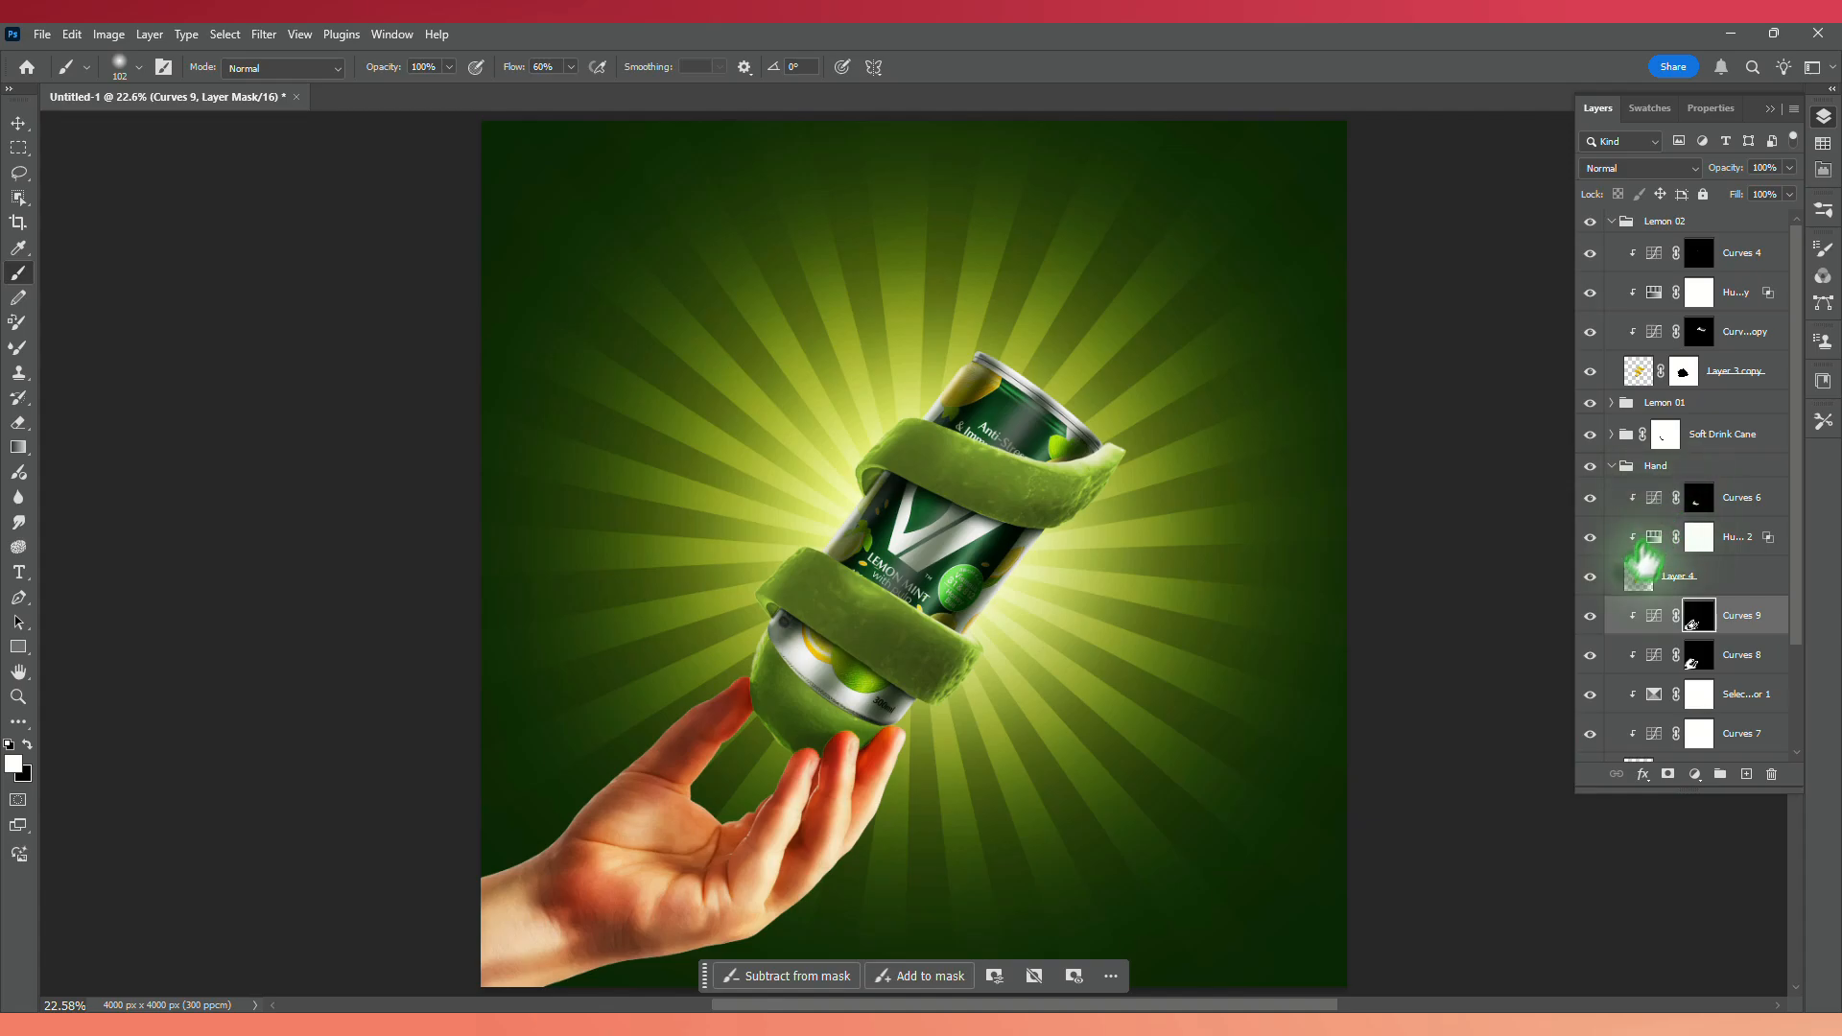
click(1592, 617)
click(1592, 617)
click(1595, 656)
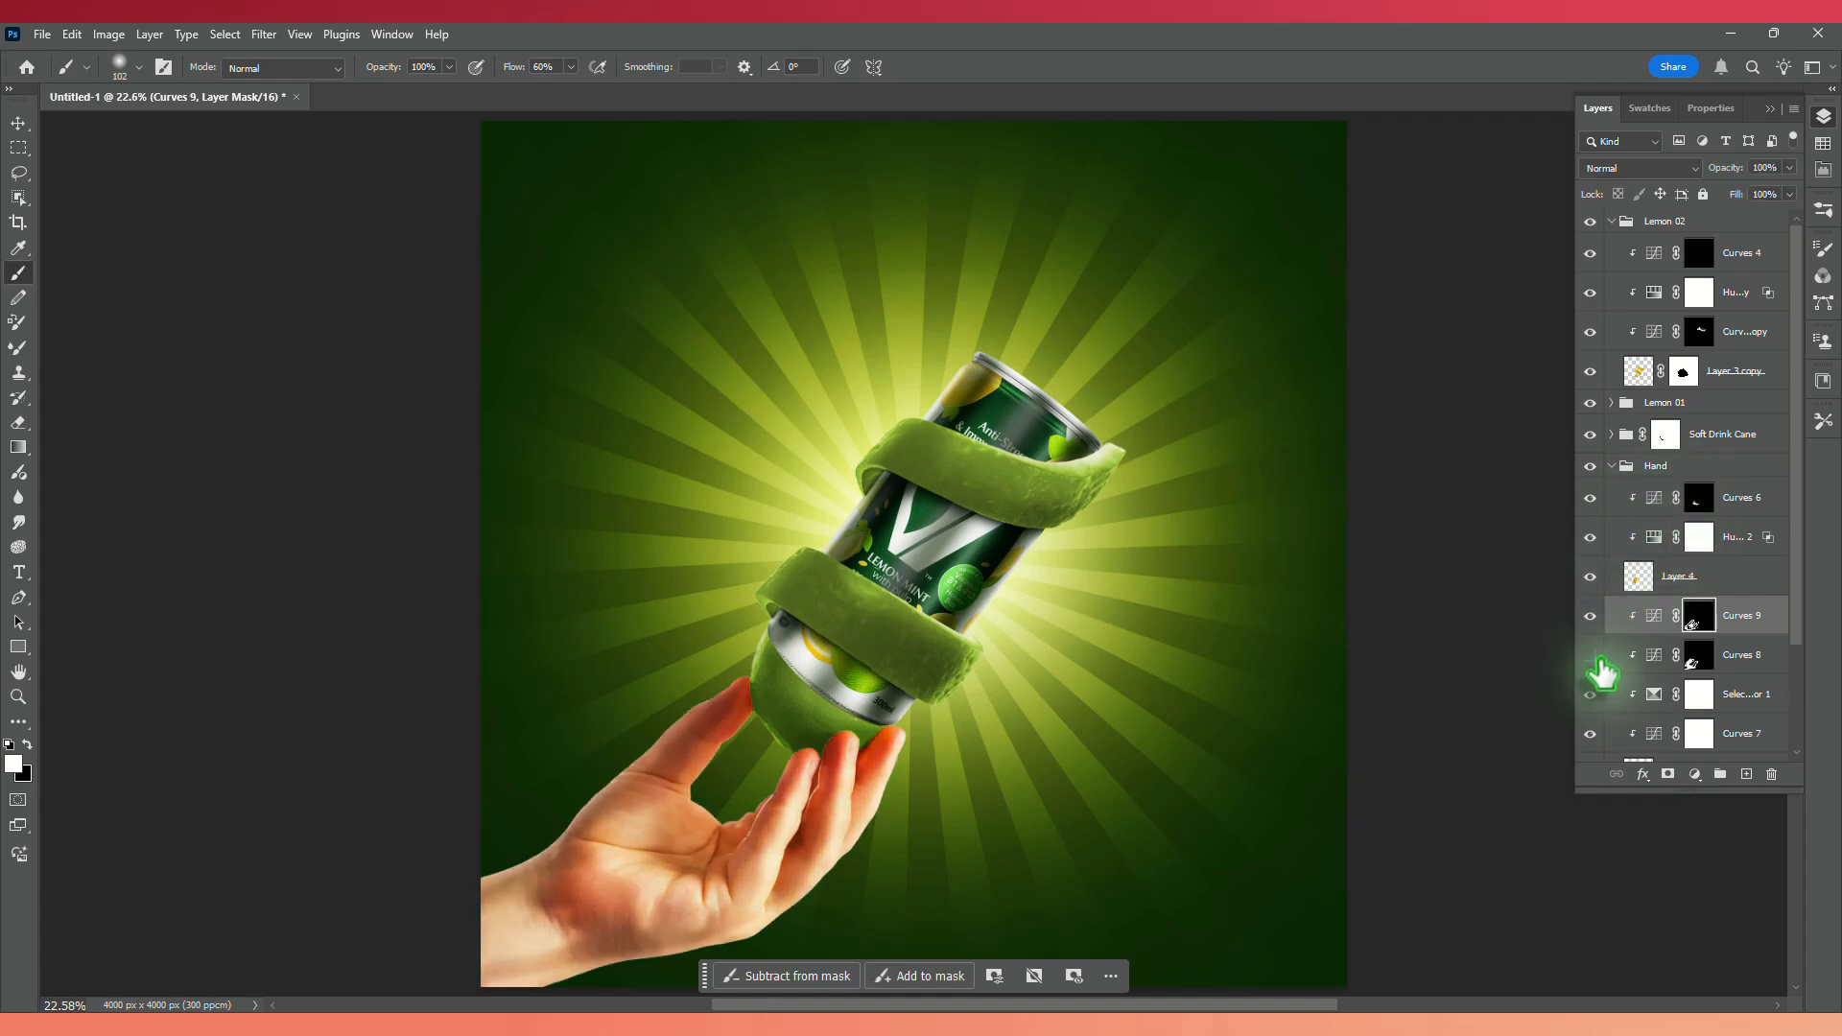
Collapse the Hand and Soft Drink Cane groups and expand the Lemon 01 group.
click(1612, 434)
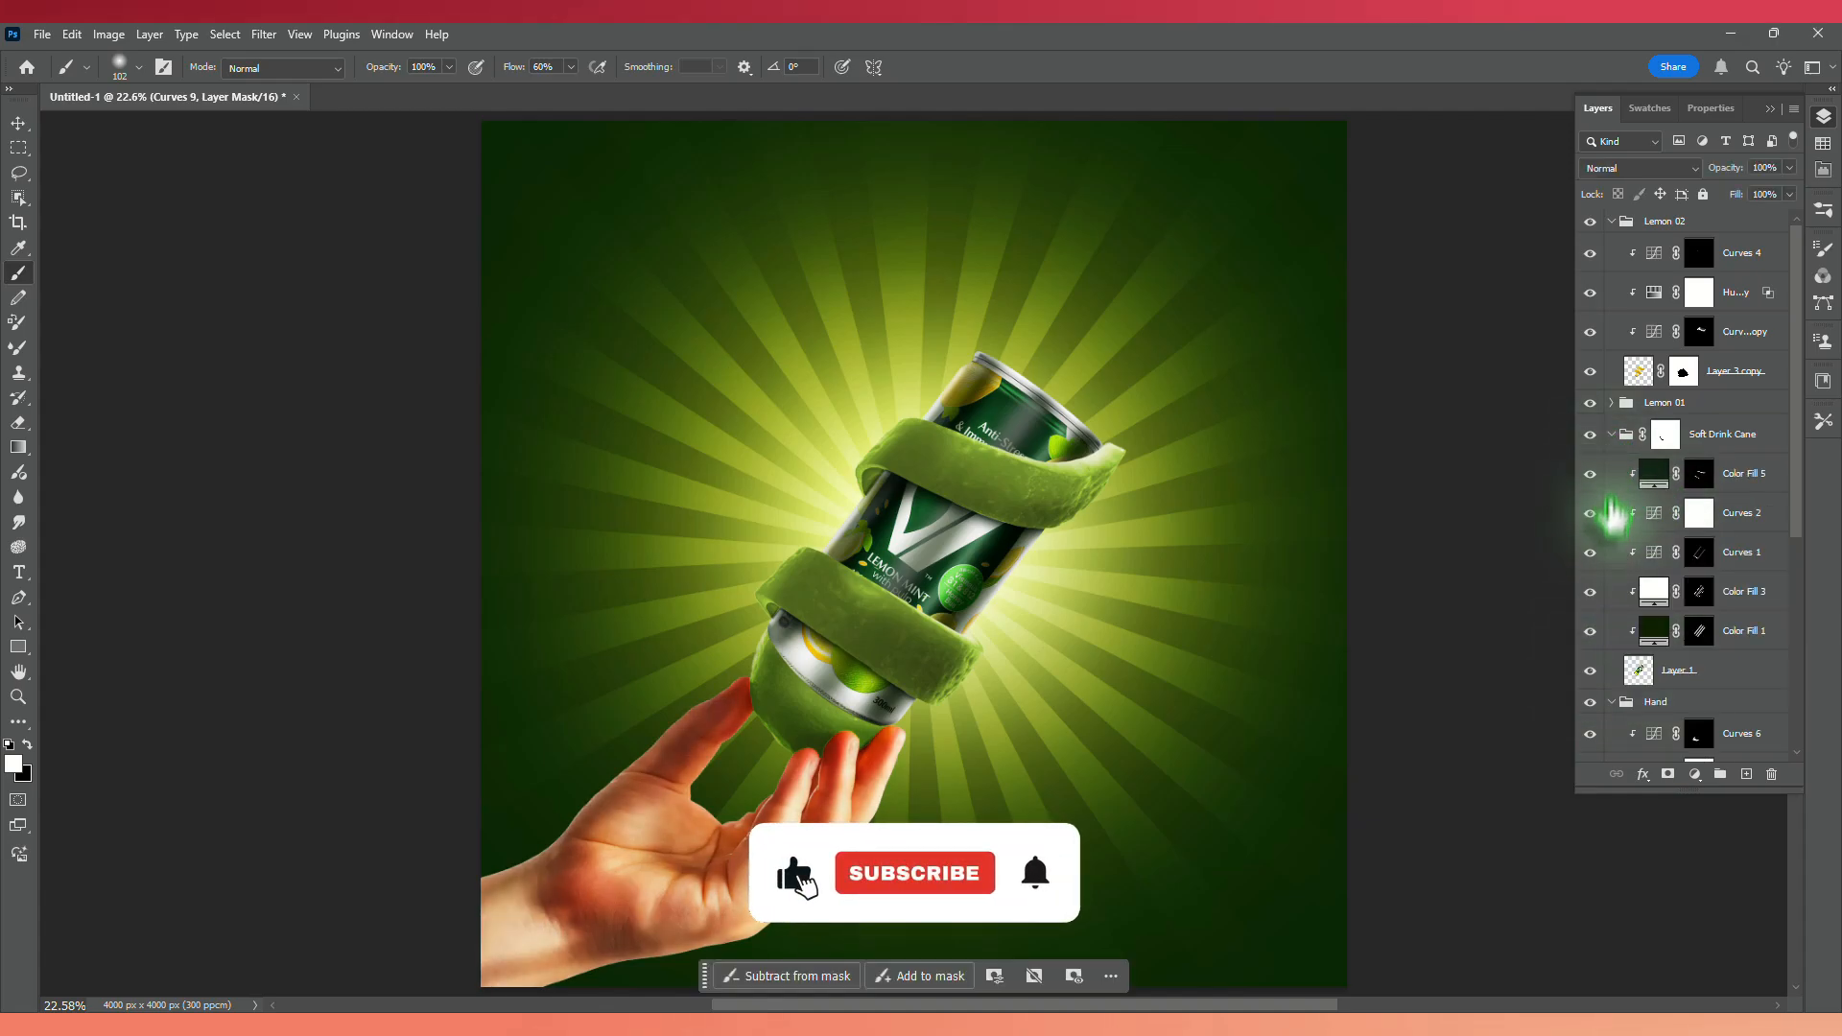
click(1612, 706)
click(1611, 434)
click(1612, 402)
Add a clipped Curves adjustment above Curves 5 in Lemon 01 with input 109 and output 138, and invert its mask.
click(1748, 437)
click(1695, 773)
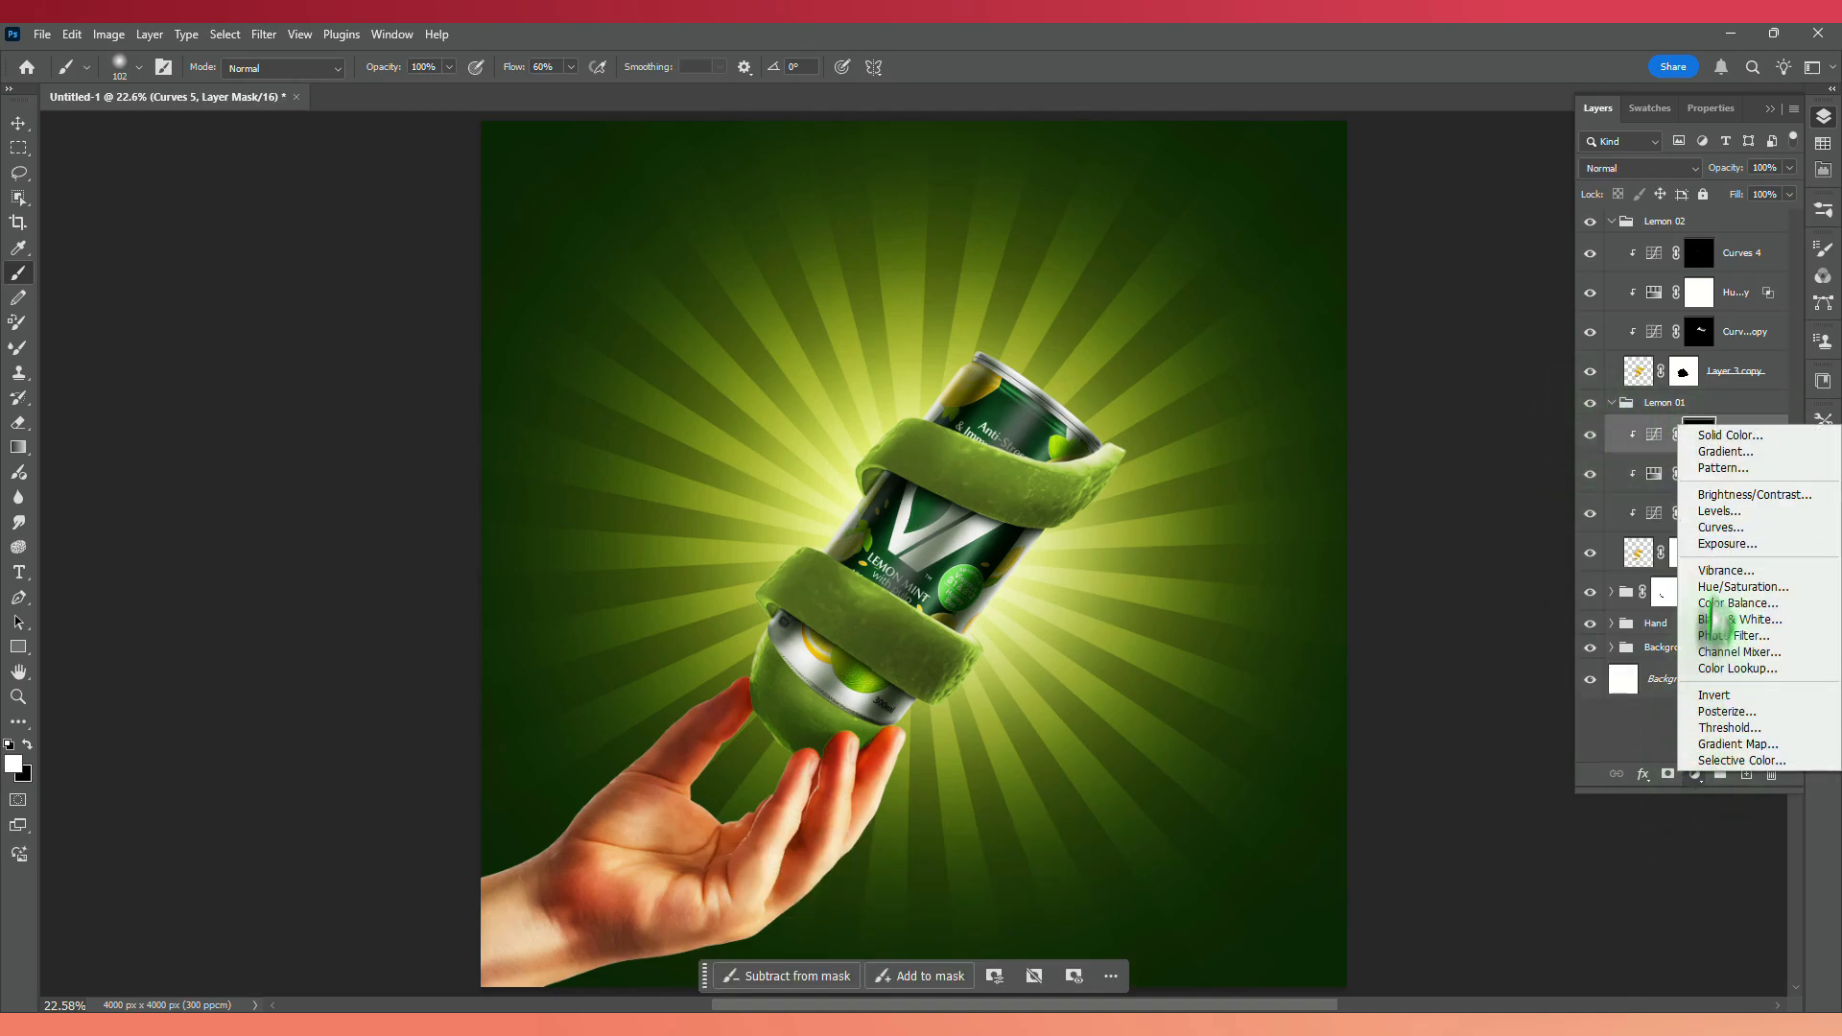
click(1721, 525)
drag(1693, 300, 1686, 282)
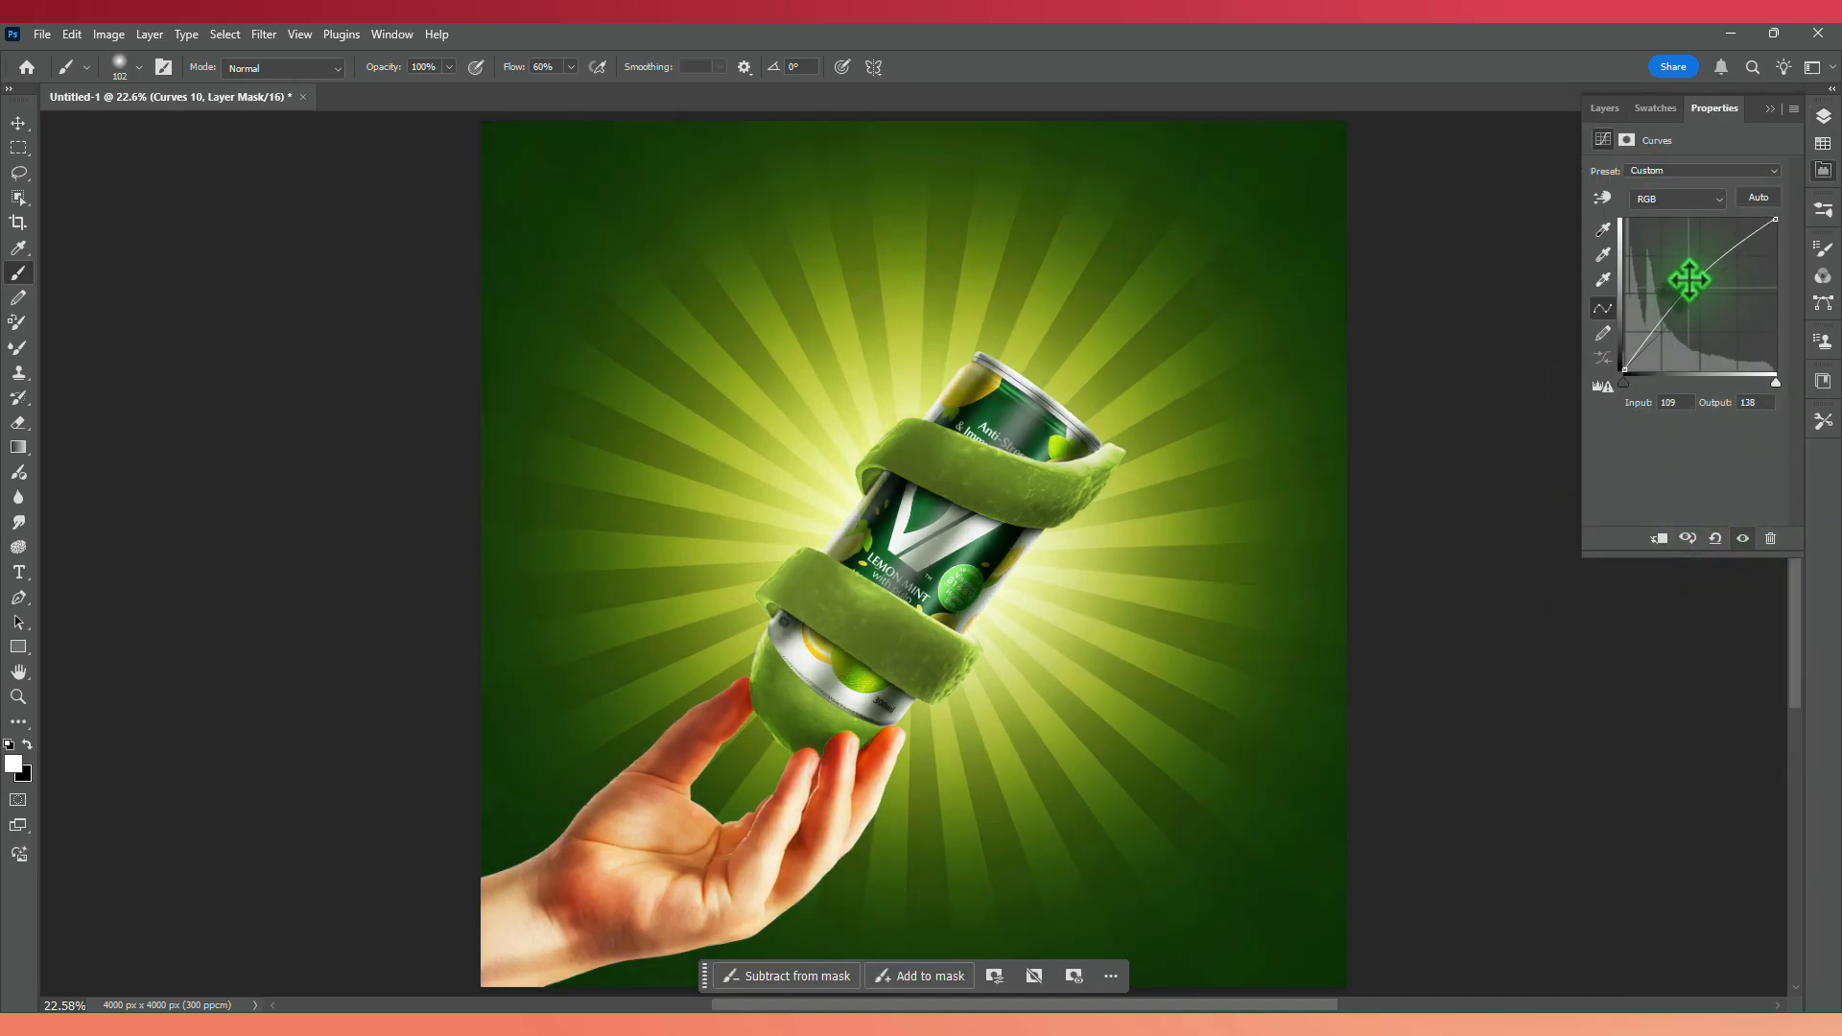
click(1660, 538)
click(1770, 109)
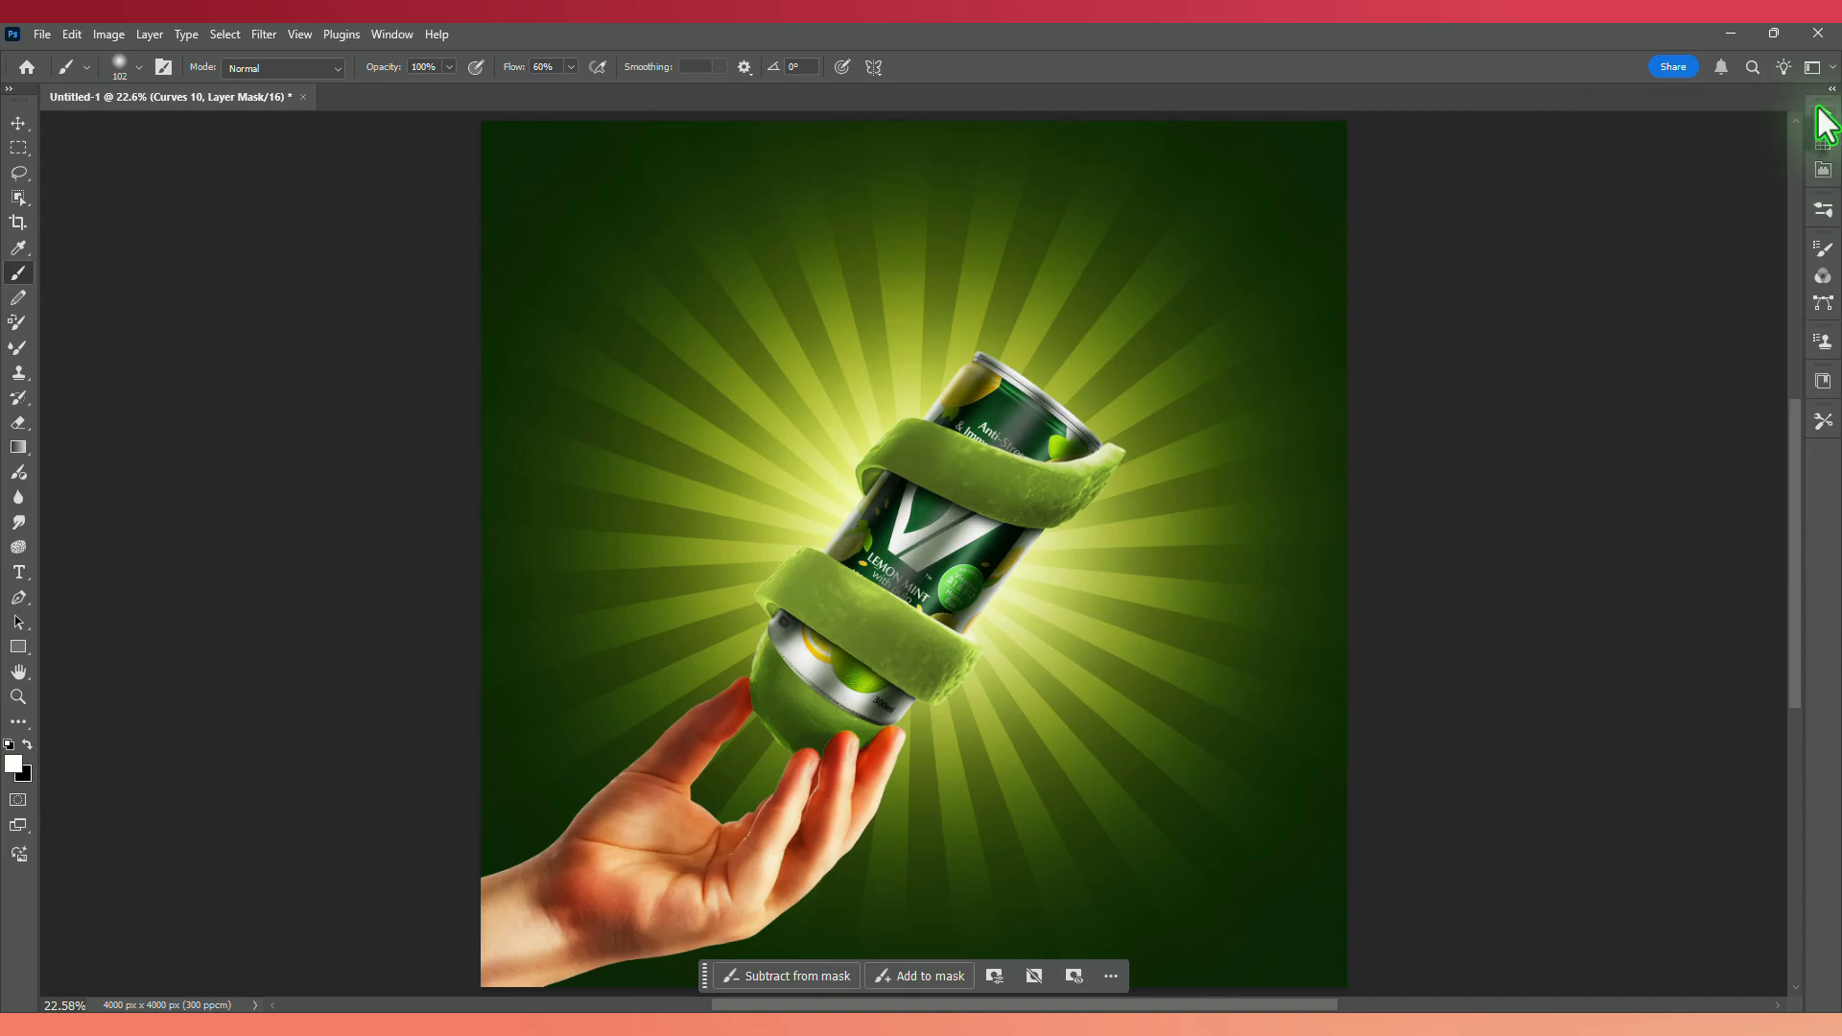
click(1822, 119)
key(ctrl+i)
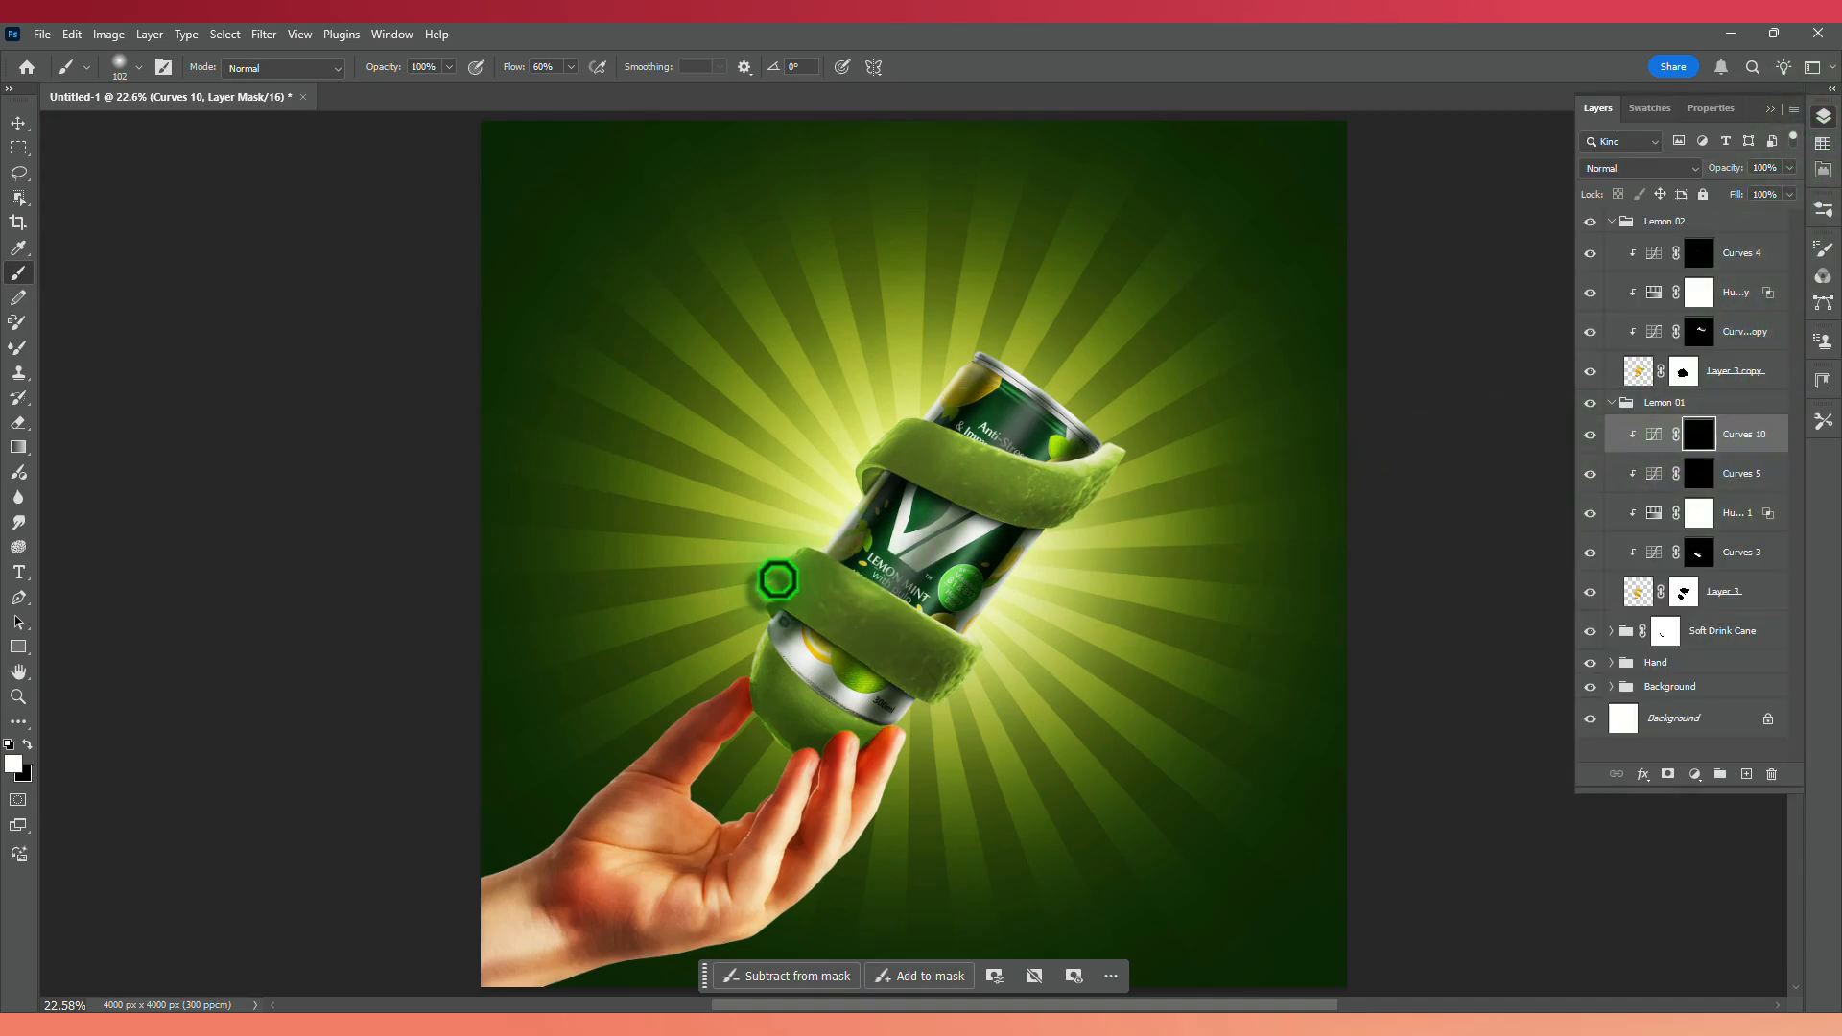
Paint highlights on both ends of the lower lime peel on the Curves 10 mask with a white brush at 48% flow.
scroll(777, 583, up, 8)
drag(784, 574, 784, 574)
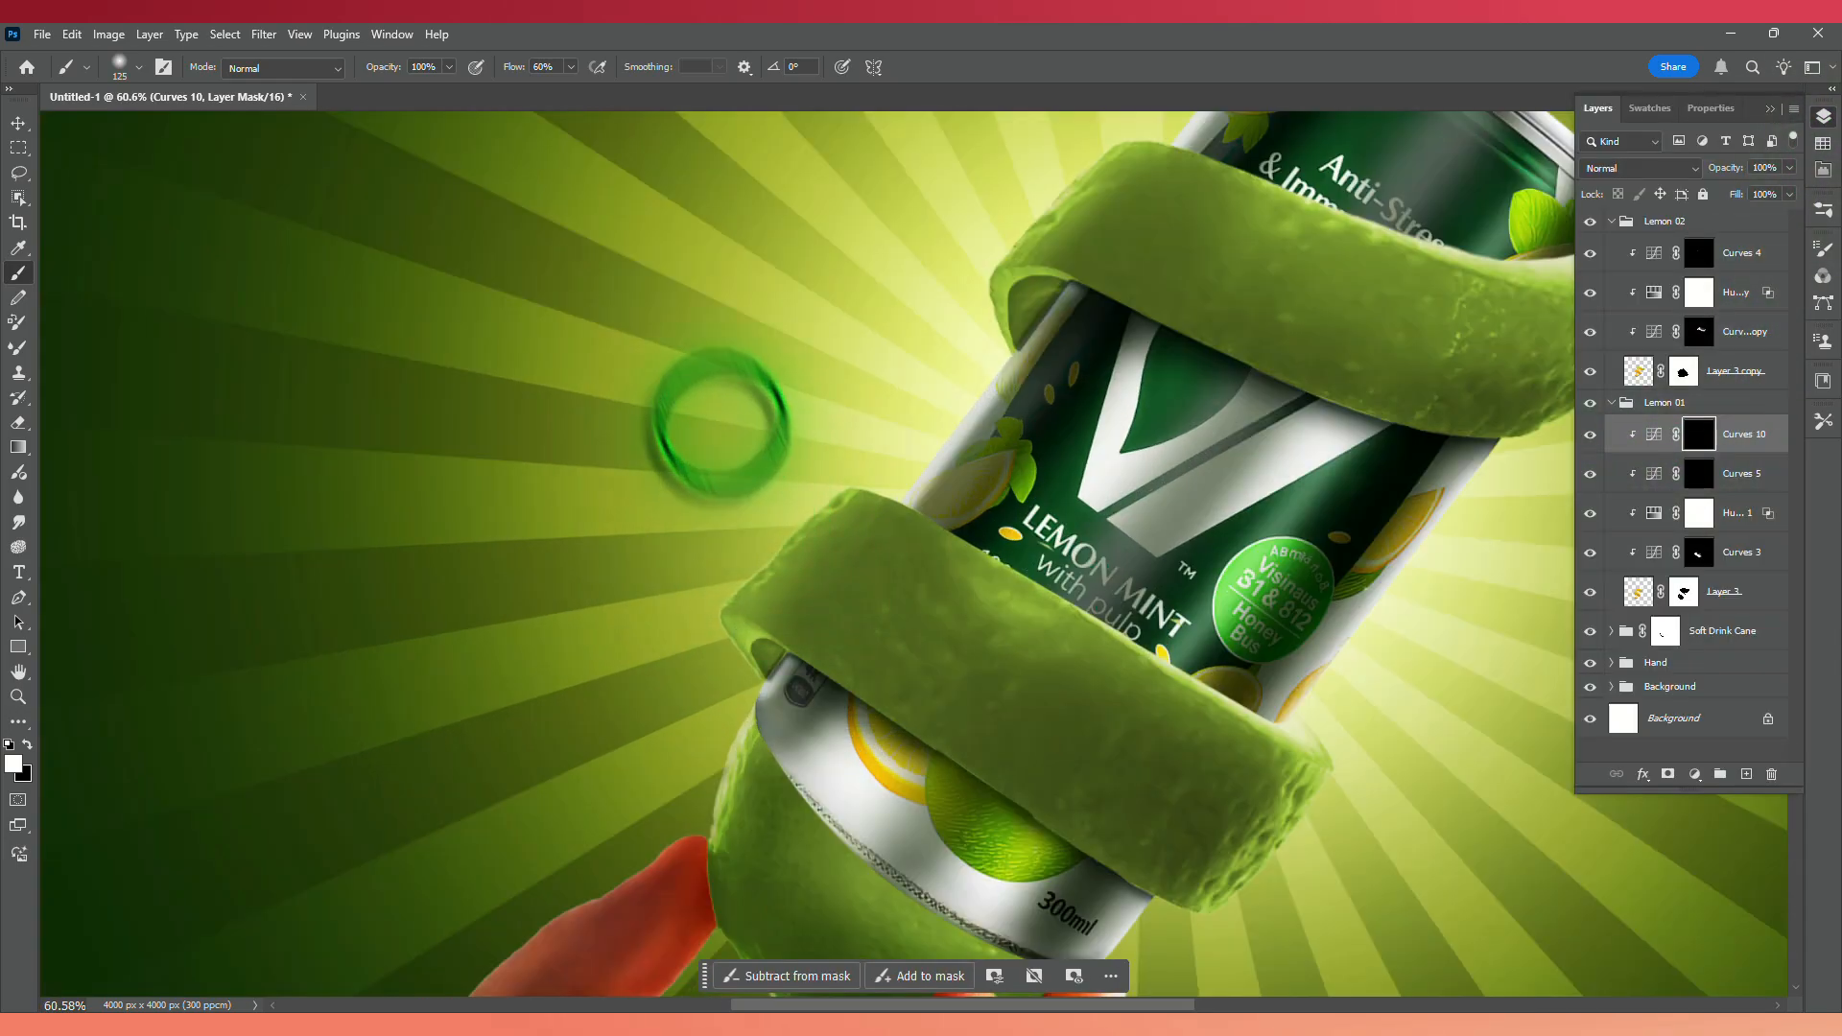
drag(556, 94, 562, 94)
mouse_move(711, 566)
mouse_down()
mouse_move(863, 498)
mouse_move(834, 472)
mouse_up()
mouse_move(1202, 902)
mouse_down()
mouse_move(1364, 786)
mouse_move(1351, 764)
mouse_move(1300, 826)
mouse_up()
drag(744, 595, 823, 518)
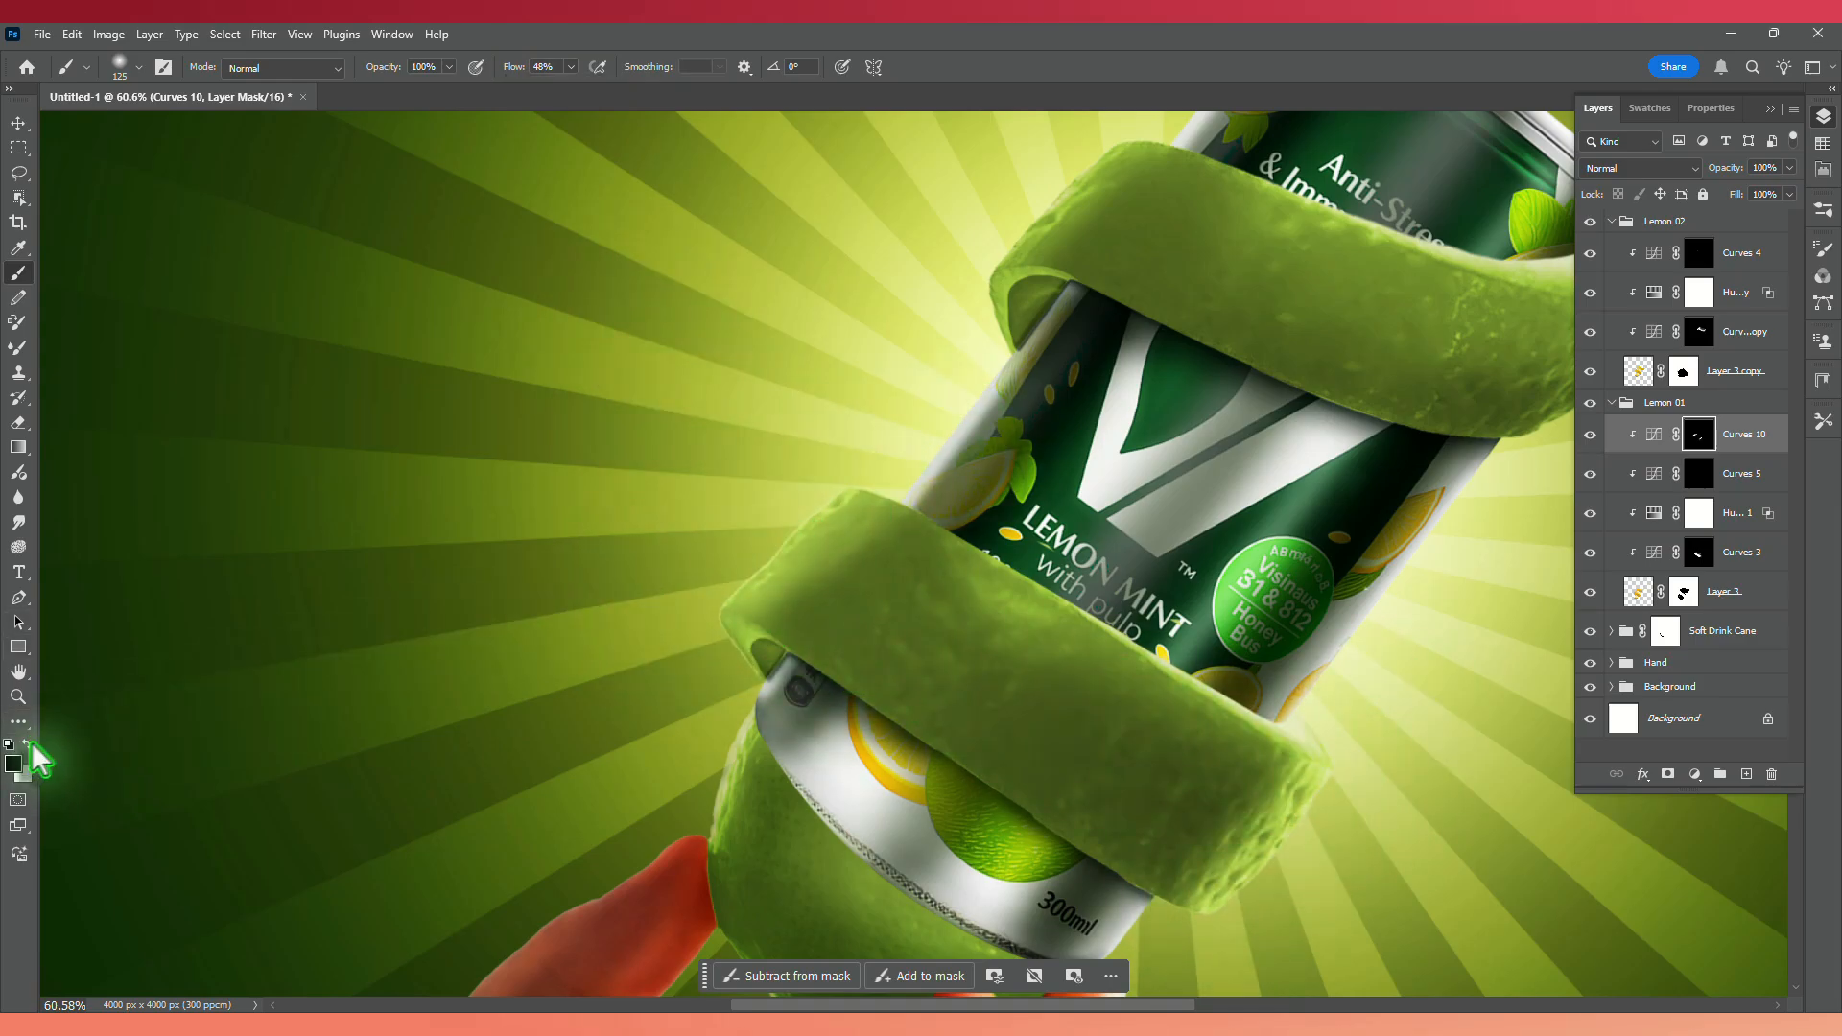
scroll(893, 493, down, 3)
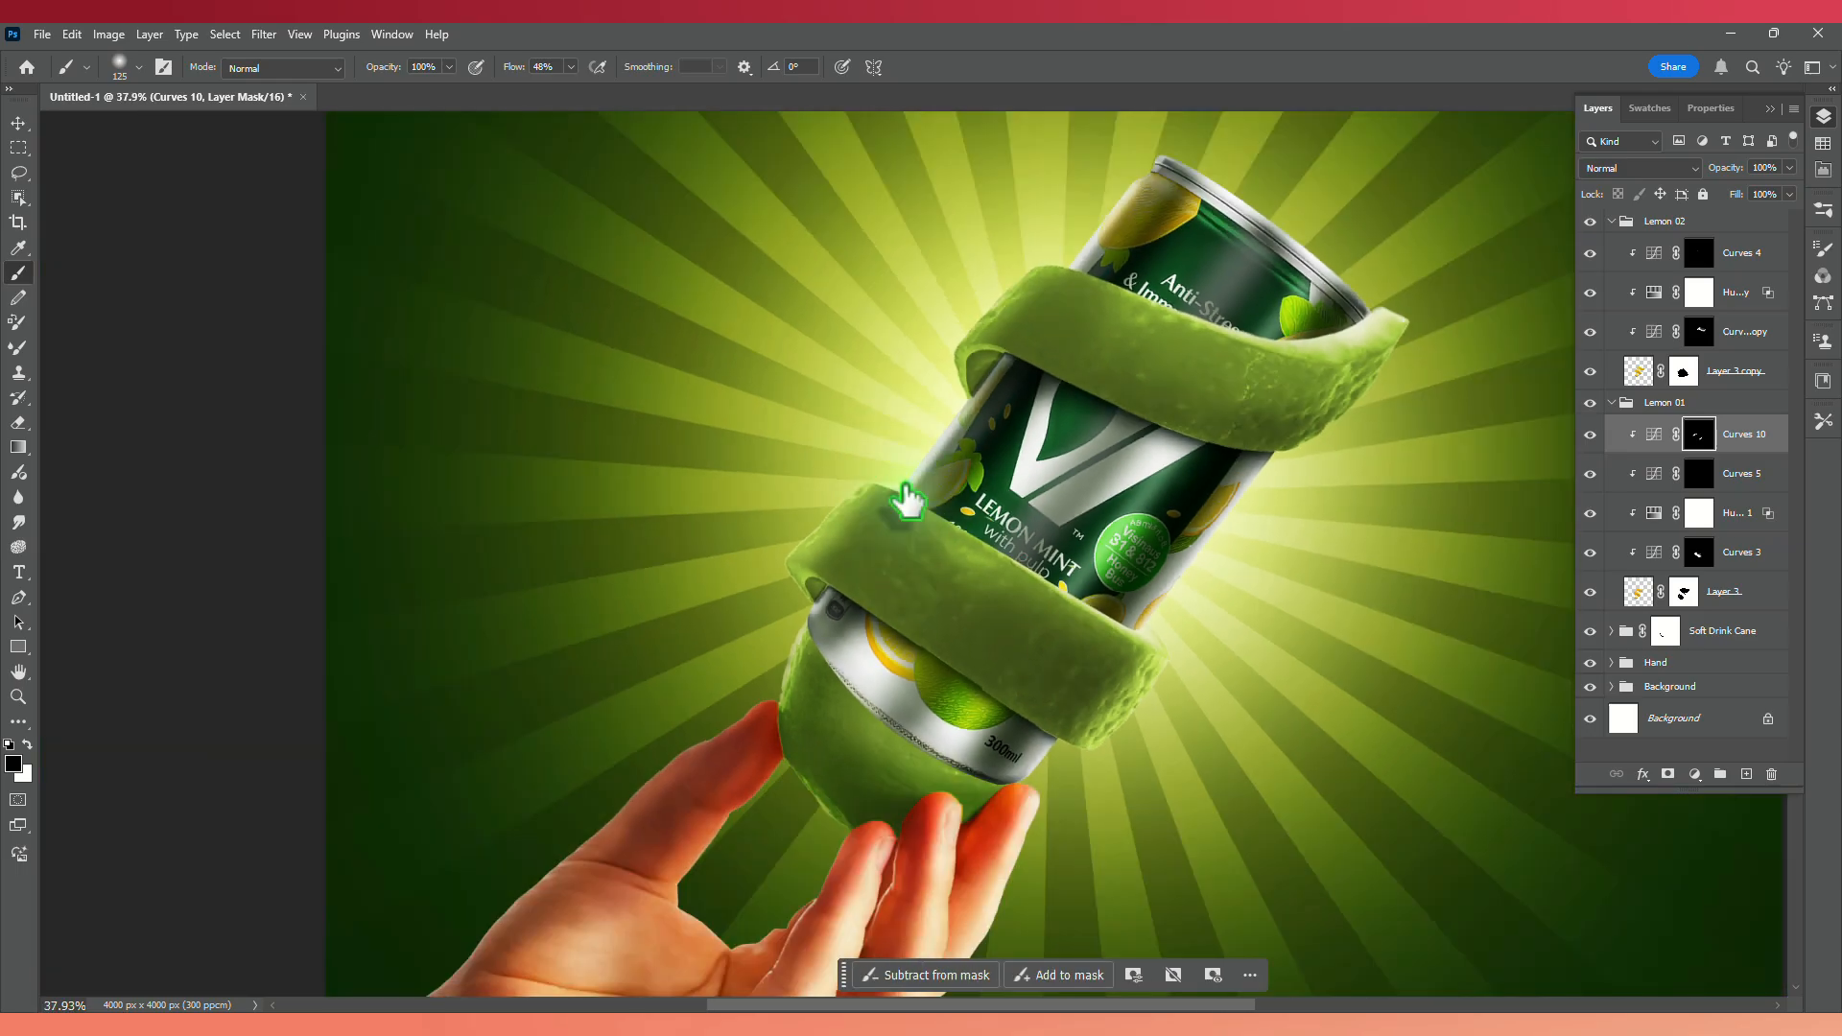
Add a clipped Curves adjustment above Curves 4 in Lemon 02 with input 115 and output 165, and invert its mask.
click(1738, 255)
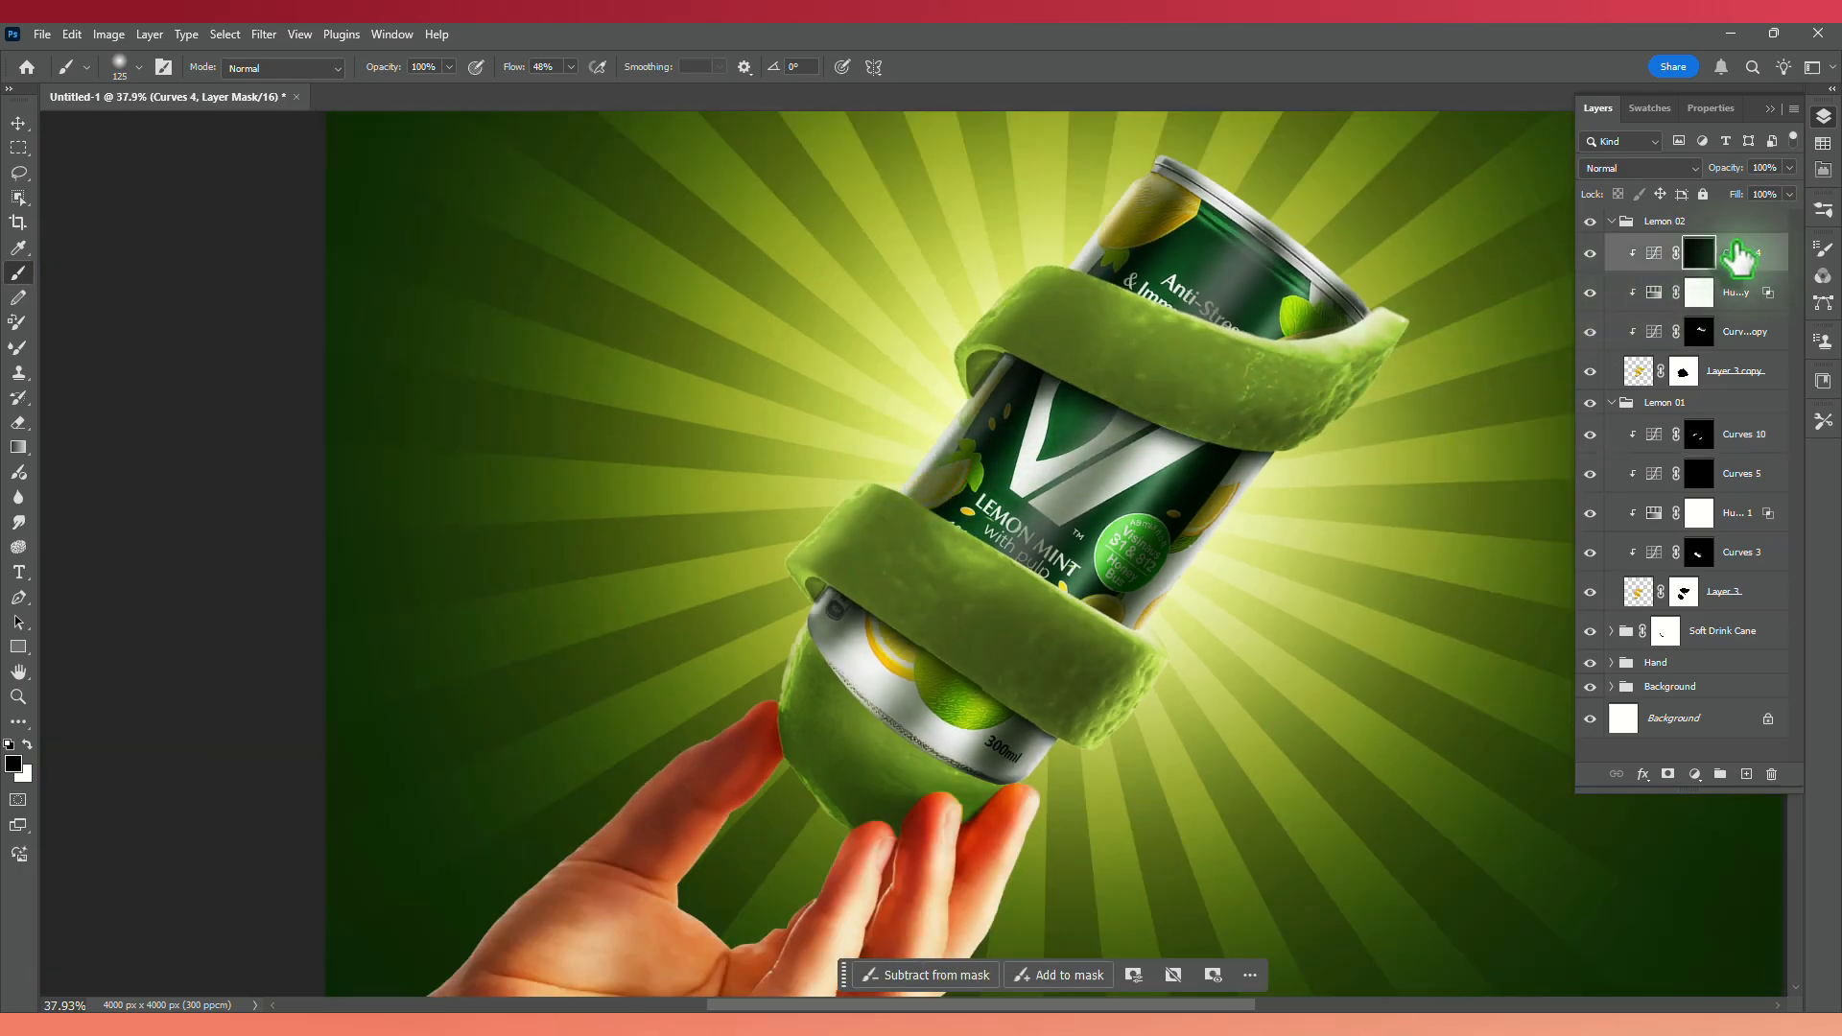
click(1722, 530)
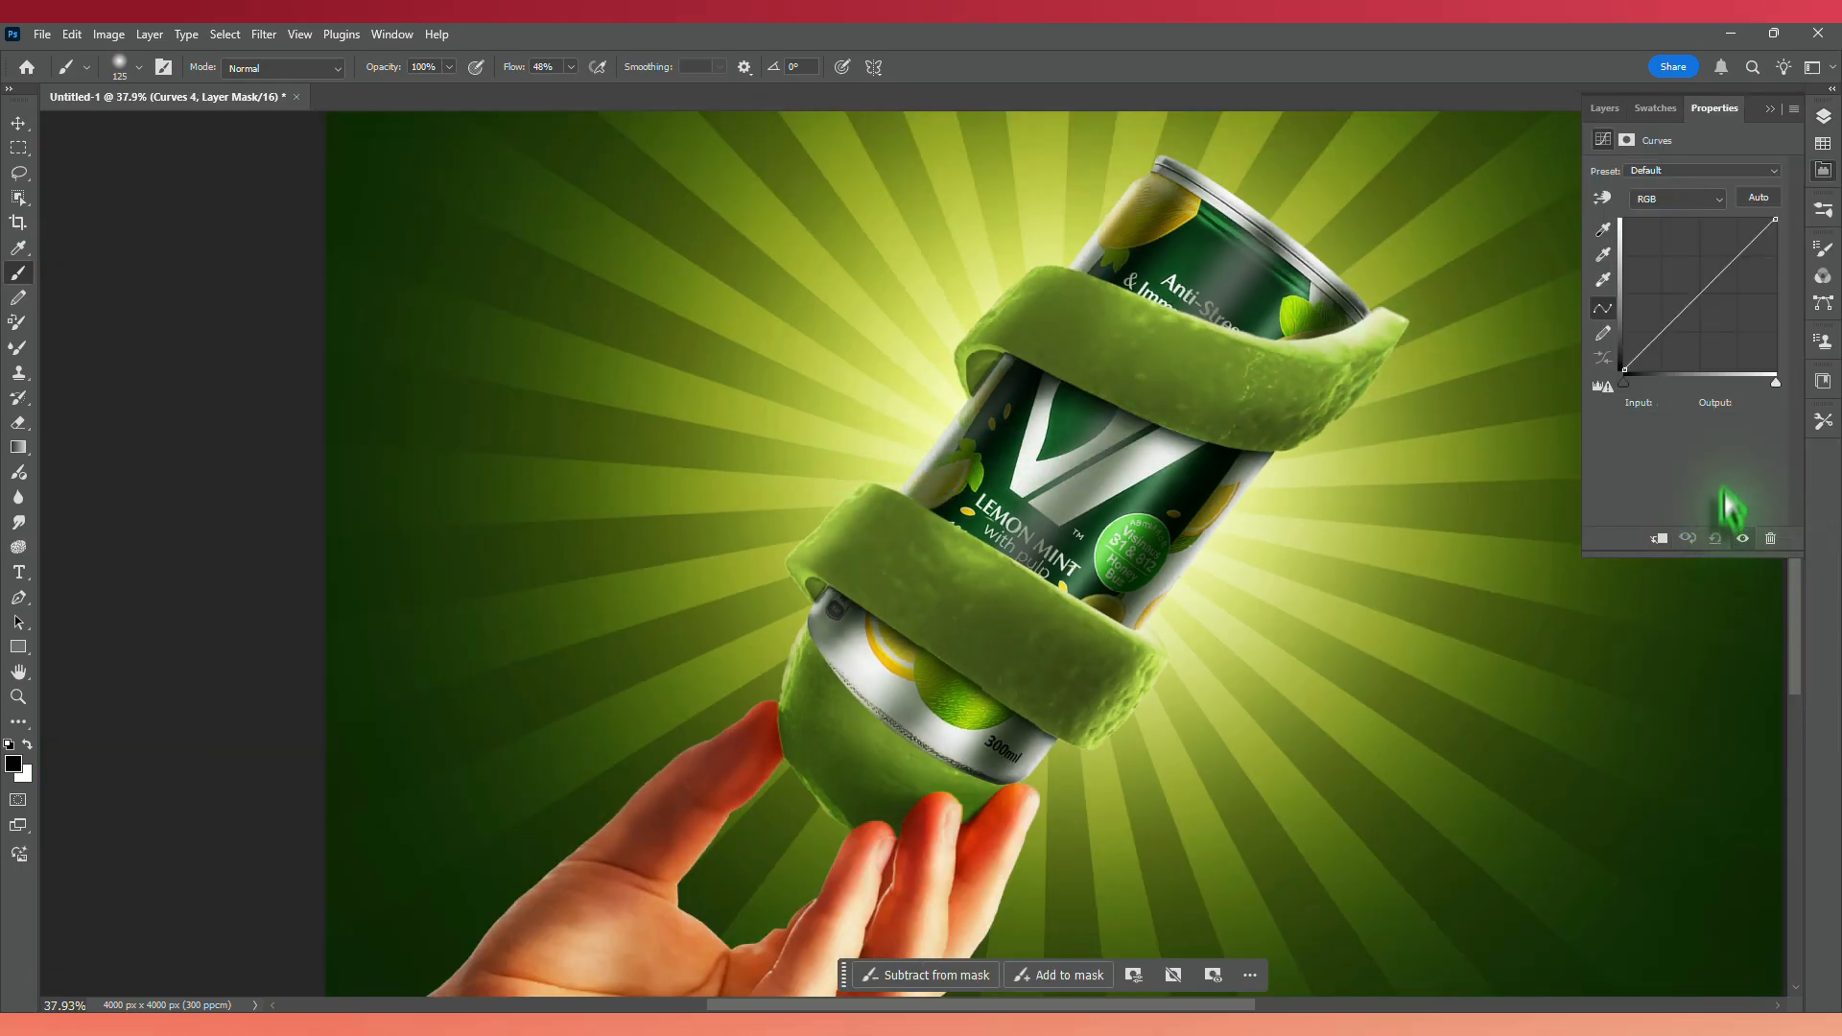
drag(1693, 267, 1692, 266)
click(1660, 540)
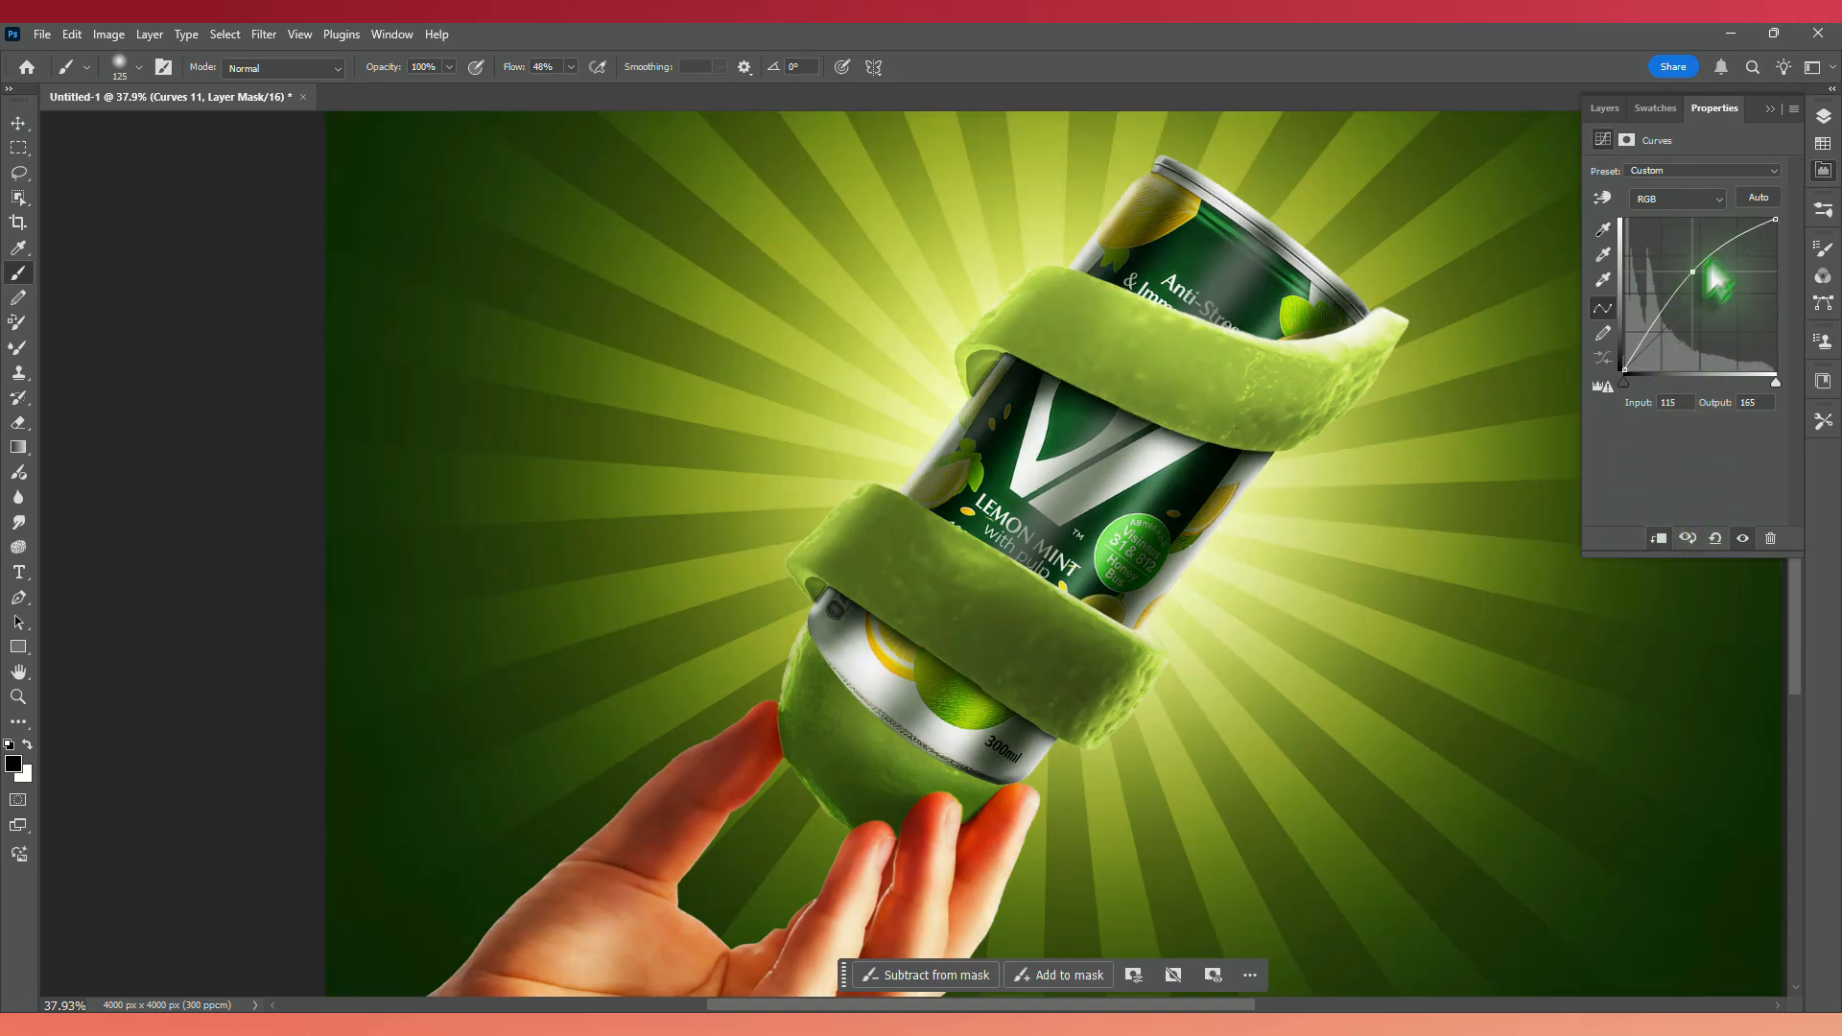
key(F7)
key(ctrl+i)
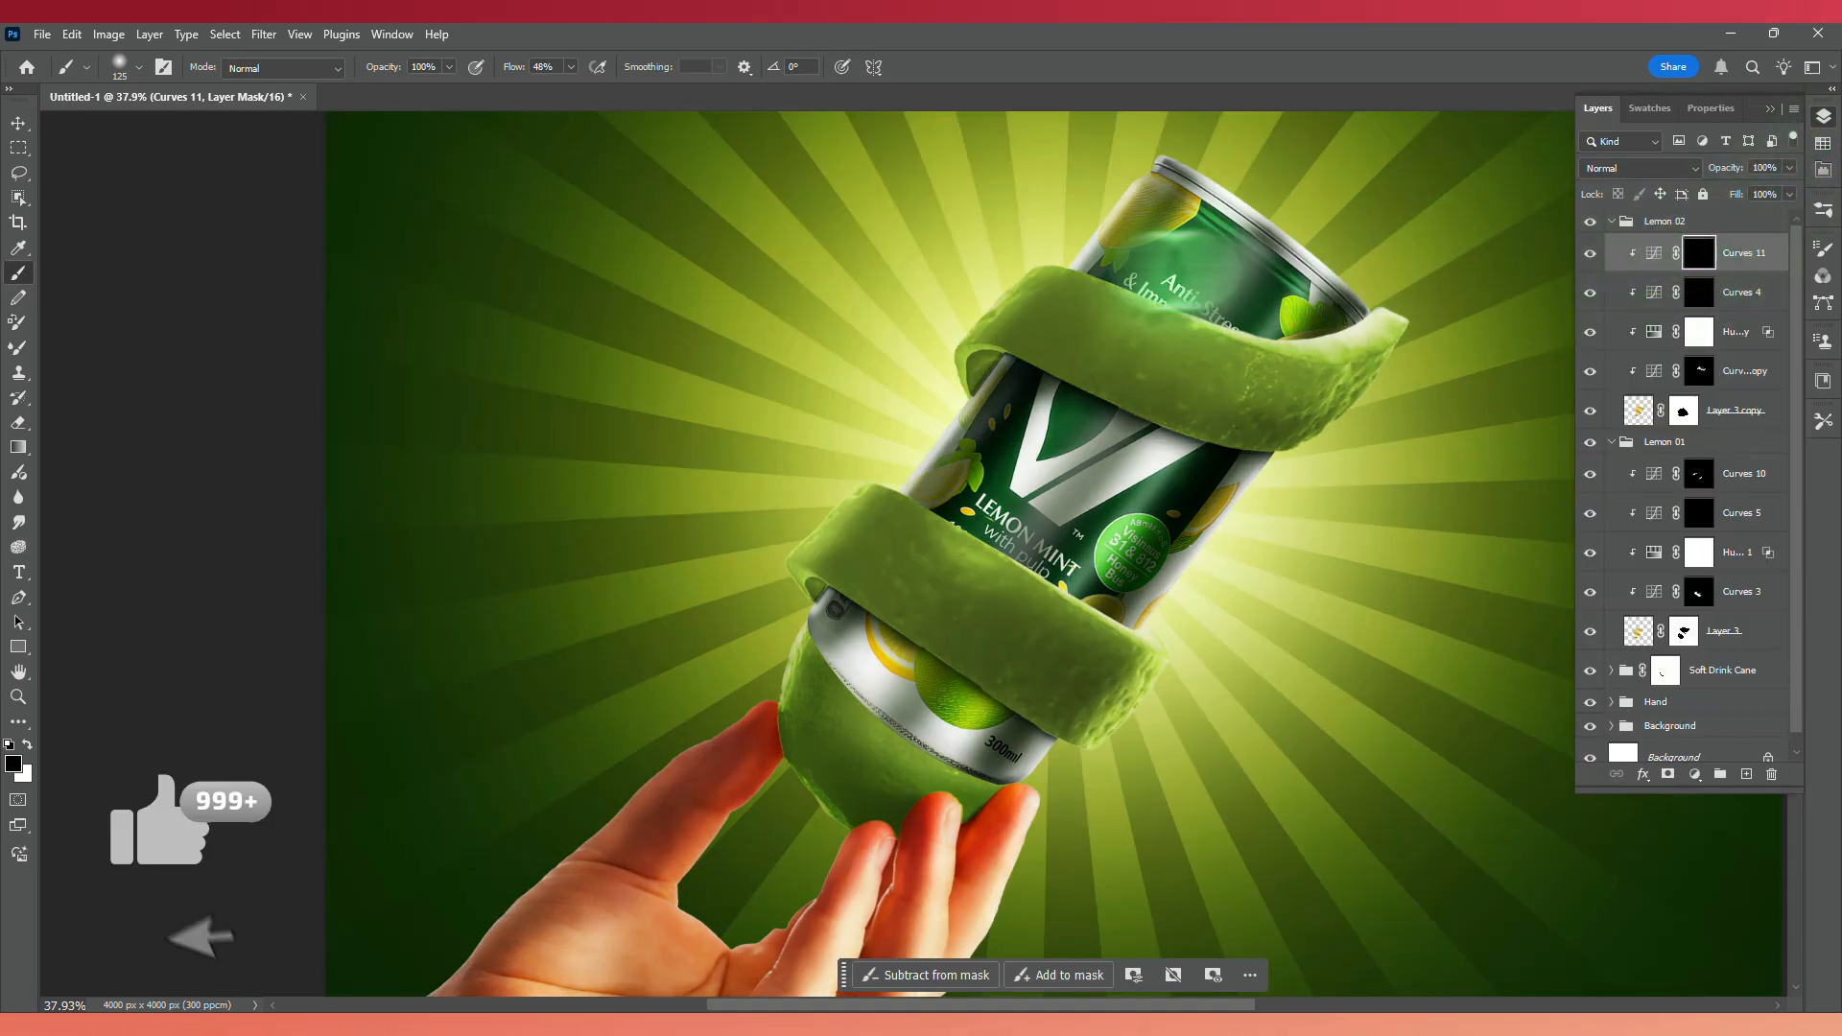
Paint highlights on both ends of the upper lime peel on the Curves 11 mask with a white brush at 48% flow.
scroll(1044, 280, up, 6)
click(25, 744)
click(26, 745)
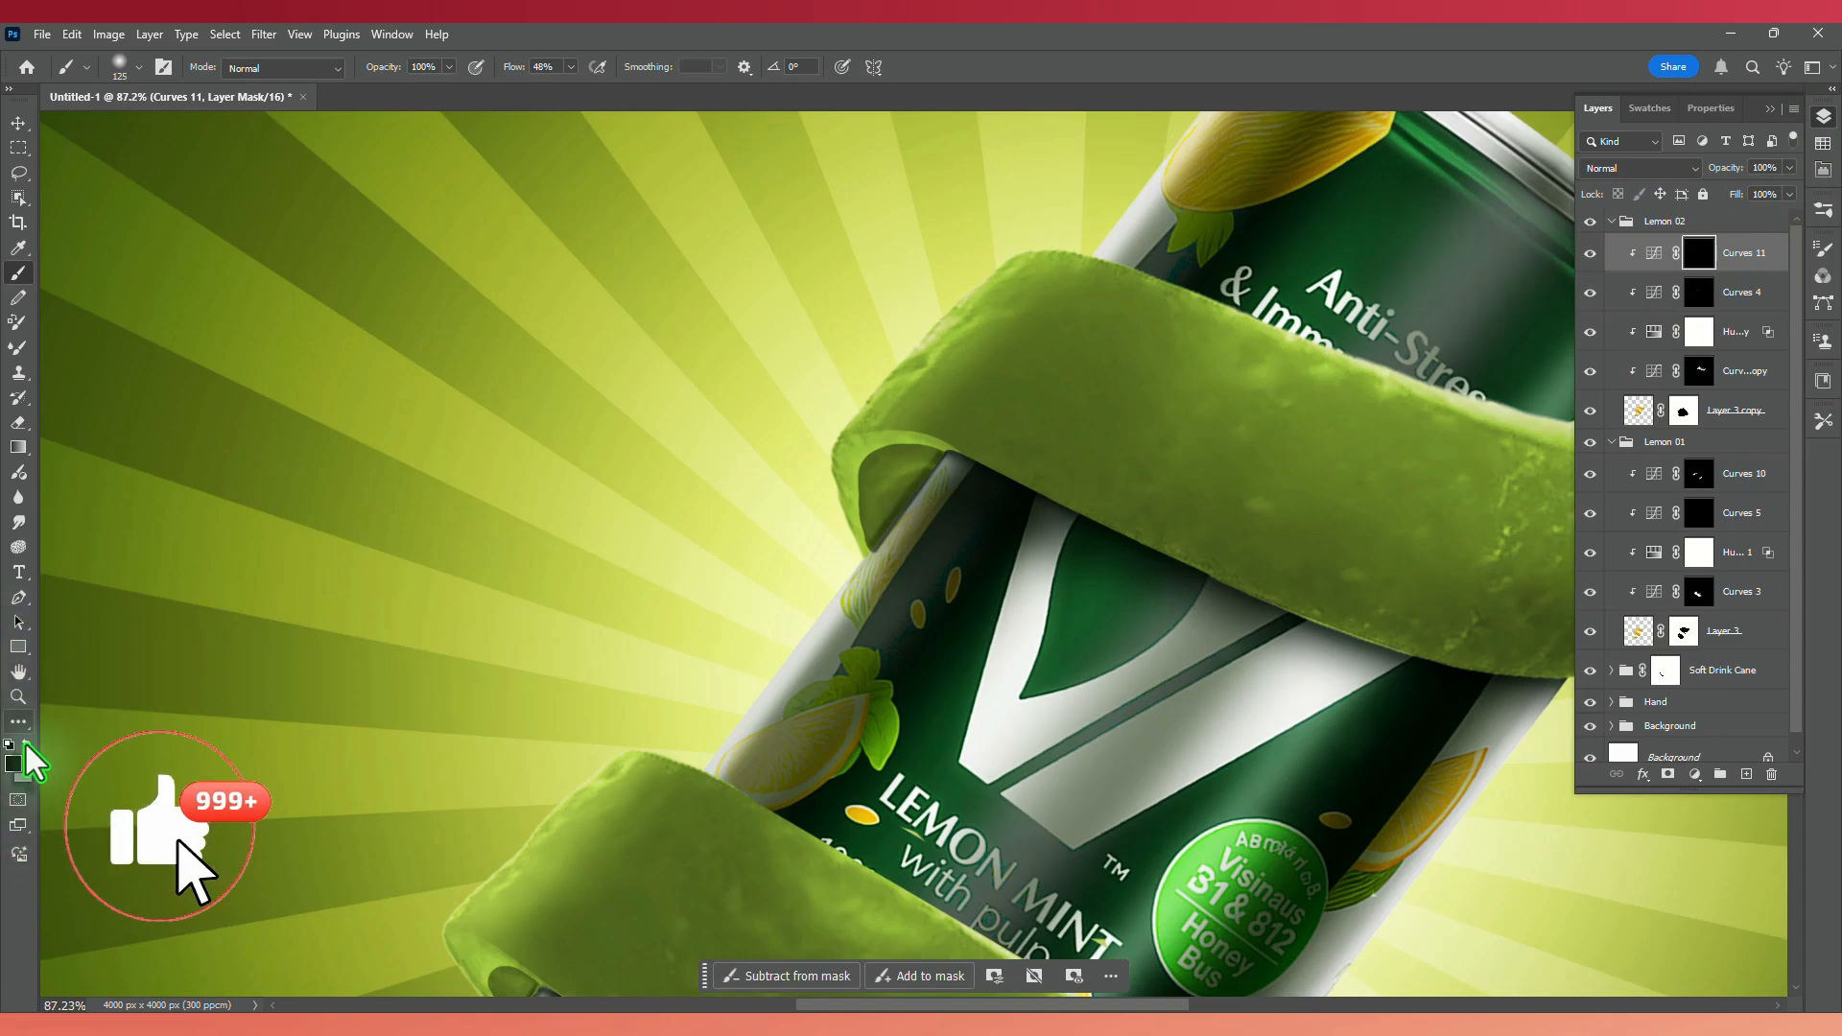
mouse_move(983, 300)
mouse_down()
mouse_move(945, 298)
mouse_move(1050, 213)
mouse_up()
scroll(1050, 213, down, 3)
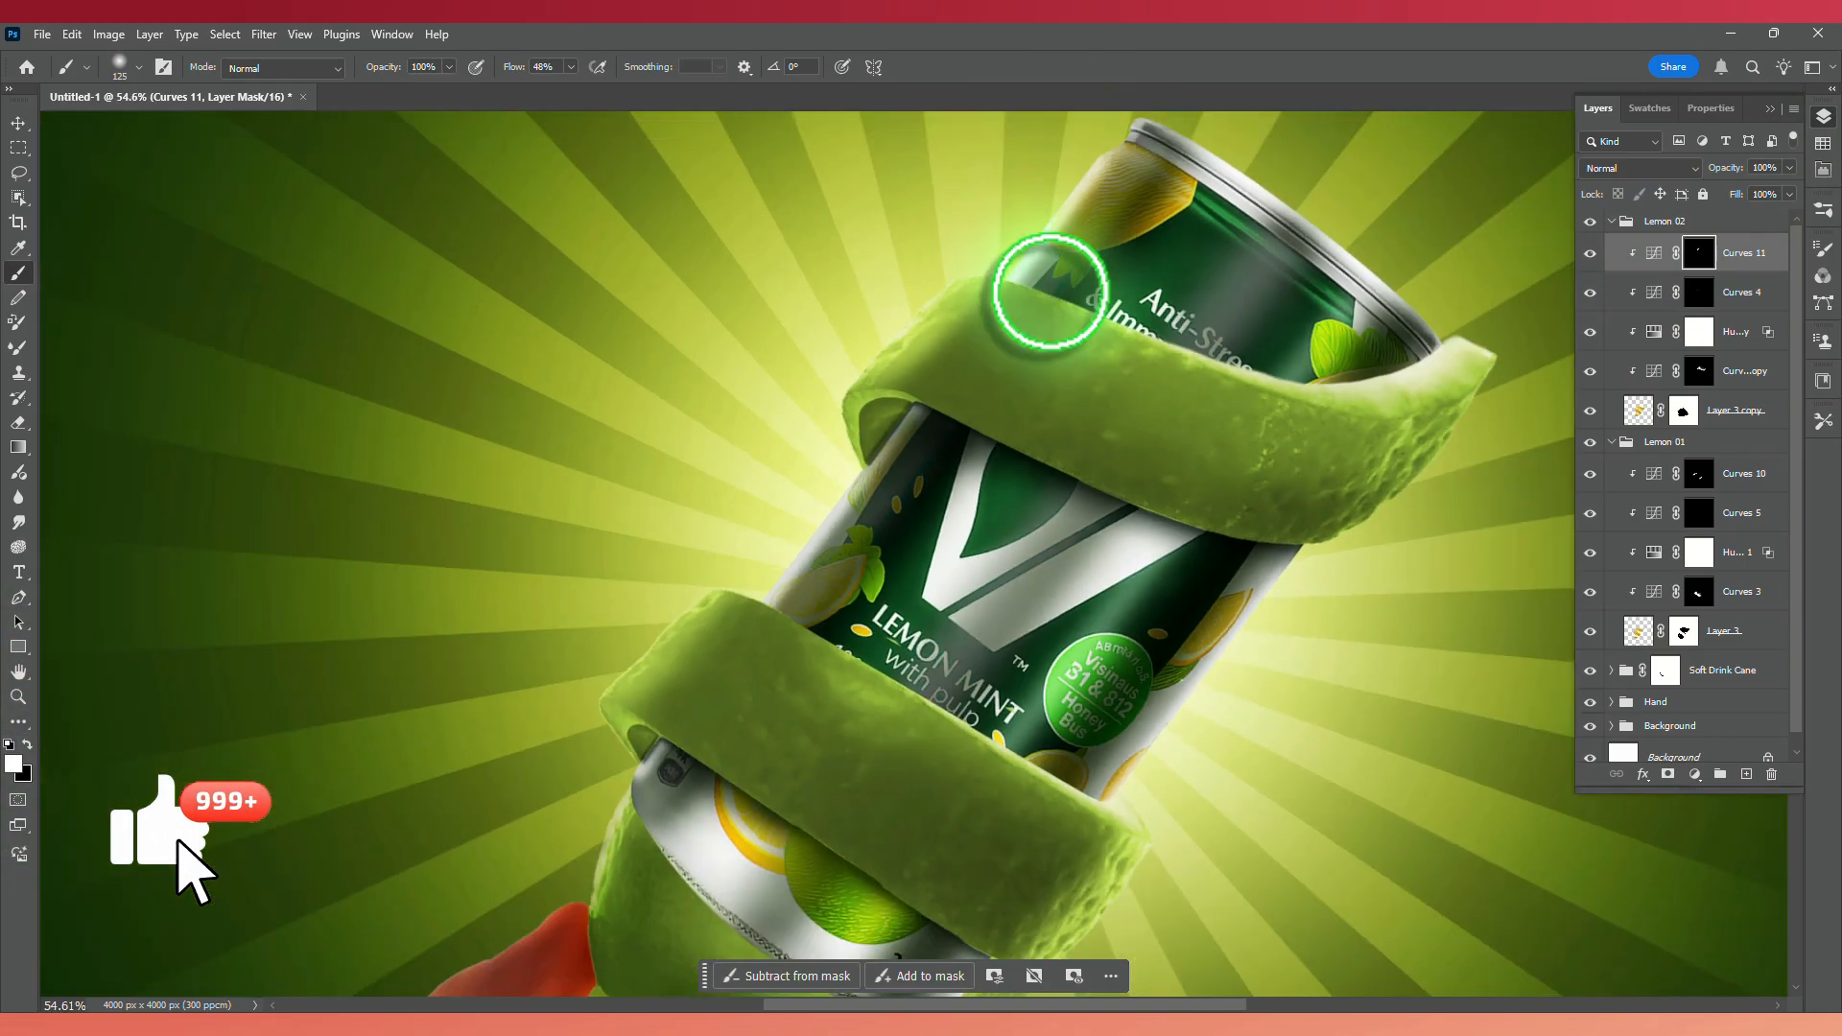
drag(1548, 329, 1504, 351)
mouse_move(806, 447)
mouse_down()
mouse_move(909, 275)
mouse_move(998, 213)
mouse_up()
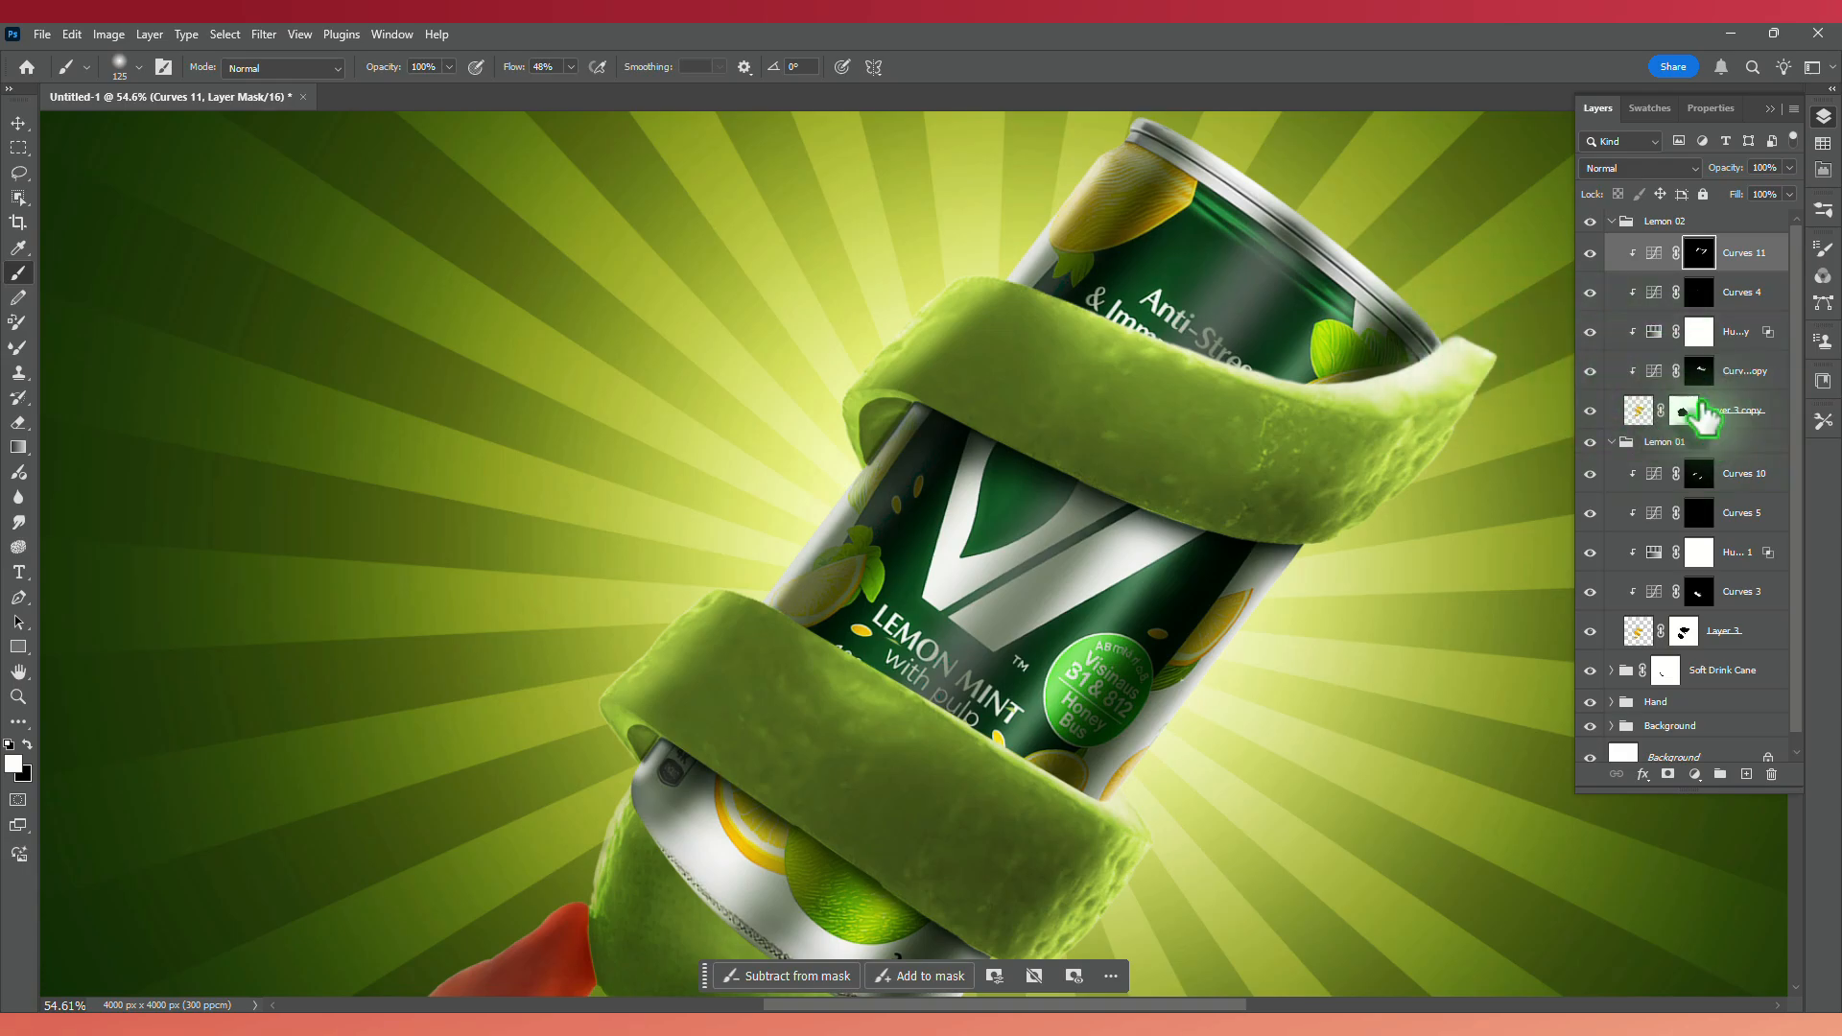
Compare the whole composition with Curves 11 and Curves 10 each switched off and on.
key(ctrl+0)
click(1590, 255)
click(1590, 254)
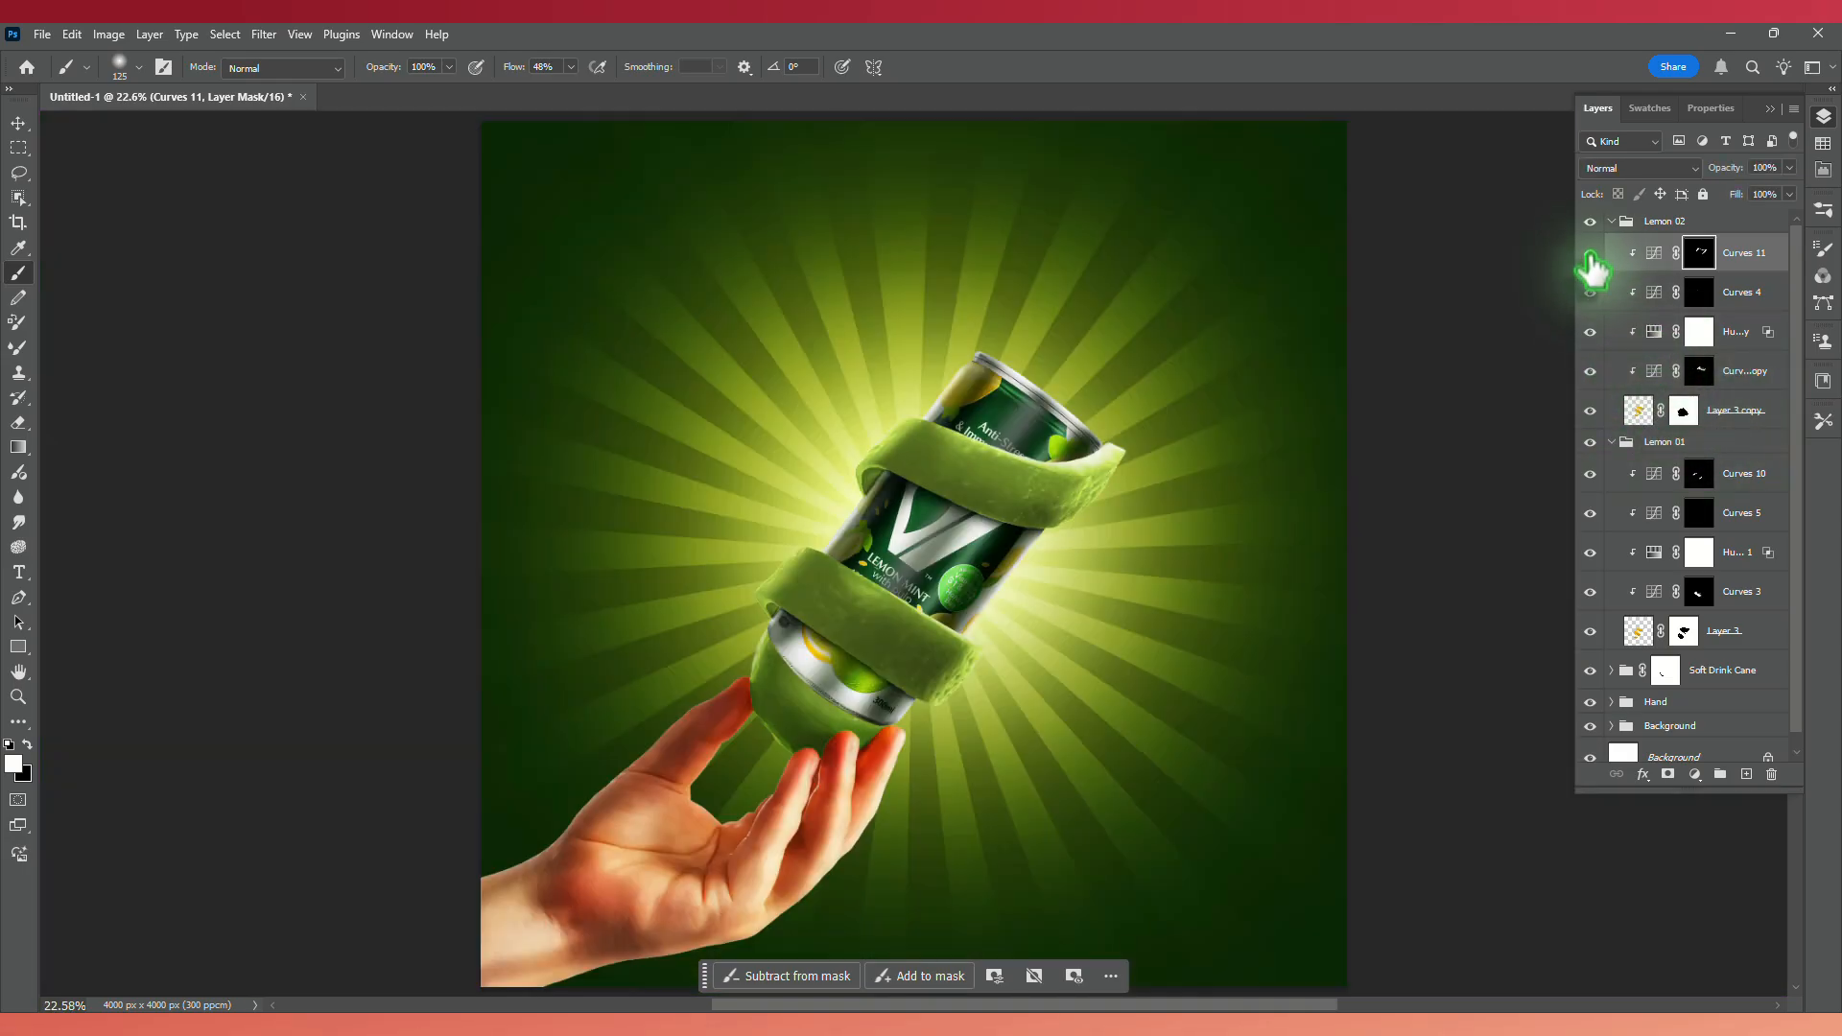
click(1590, 474)
click(1590, 473)
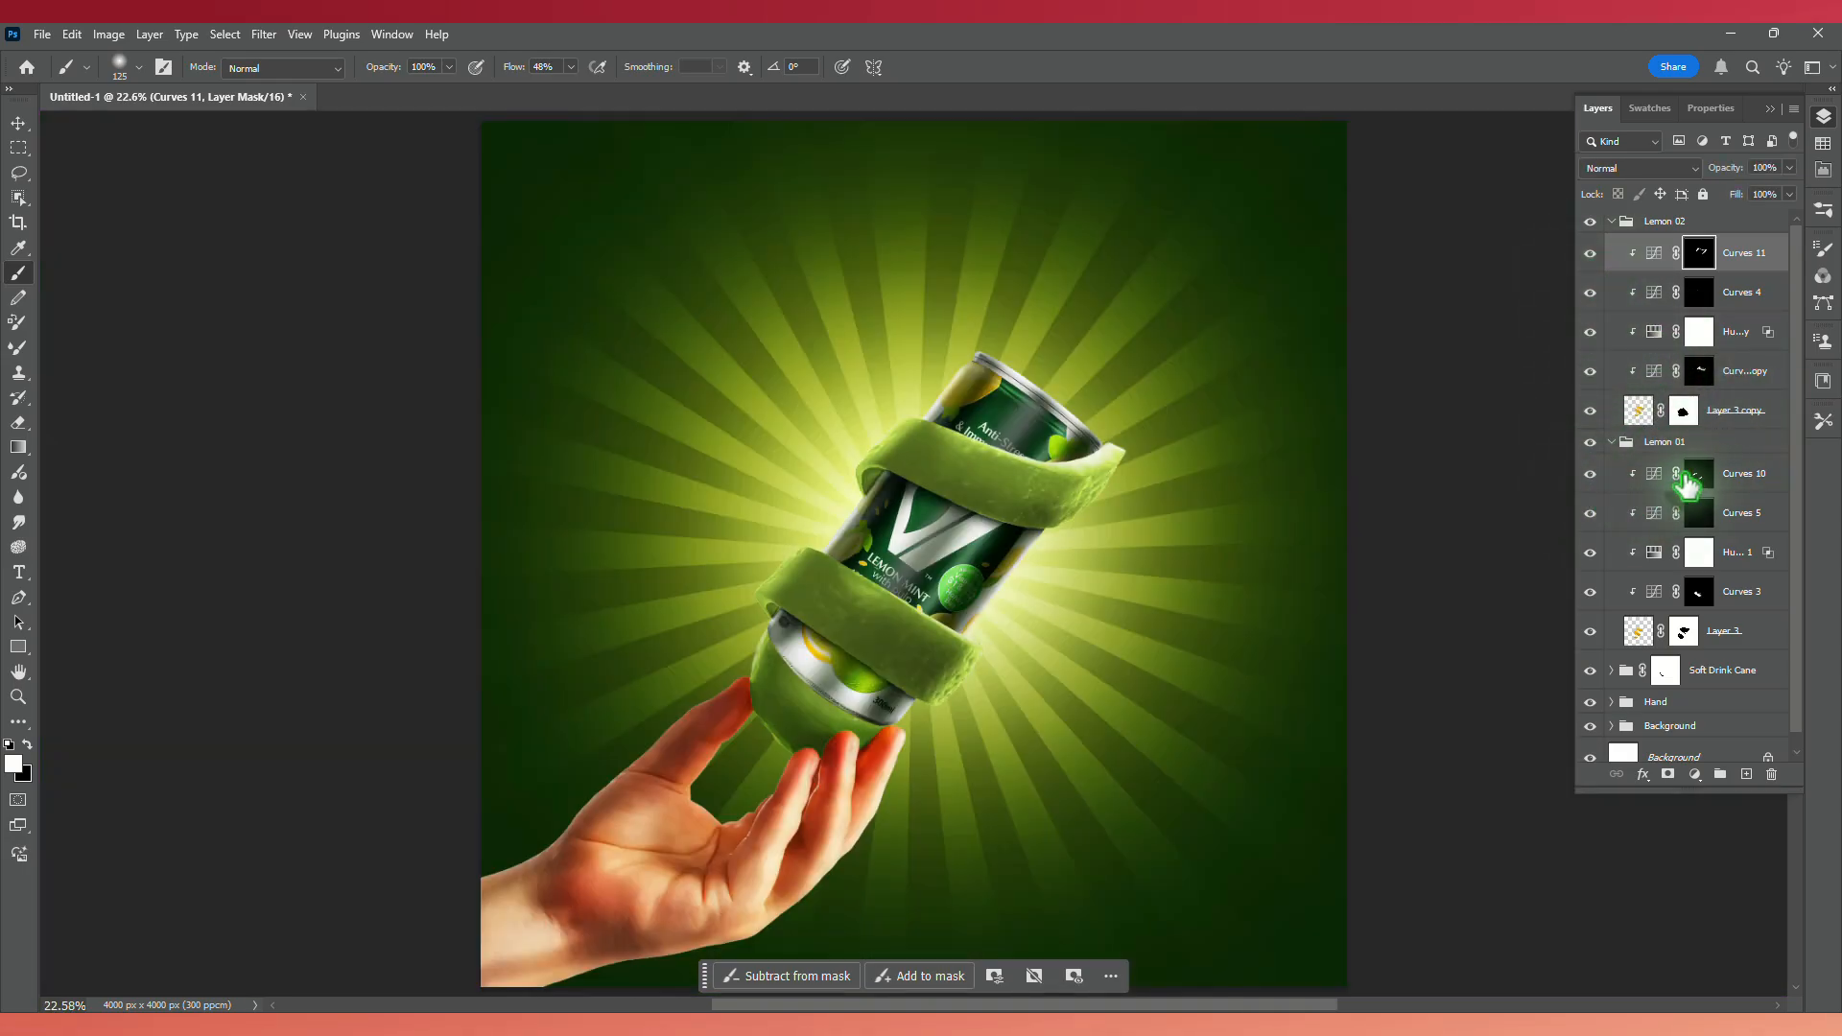
Touch up the highlights on the lower lime peel in the Curves 10 mask.
click(1696, 478)
scroll(819, 587, up, 2)
scroll(757, 565, up, 1)
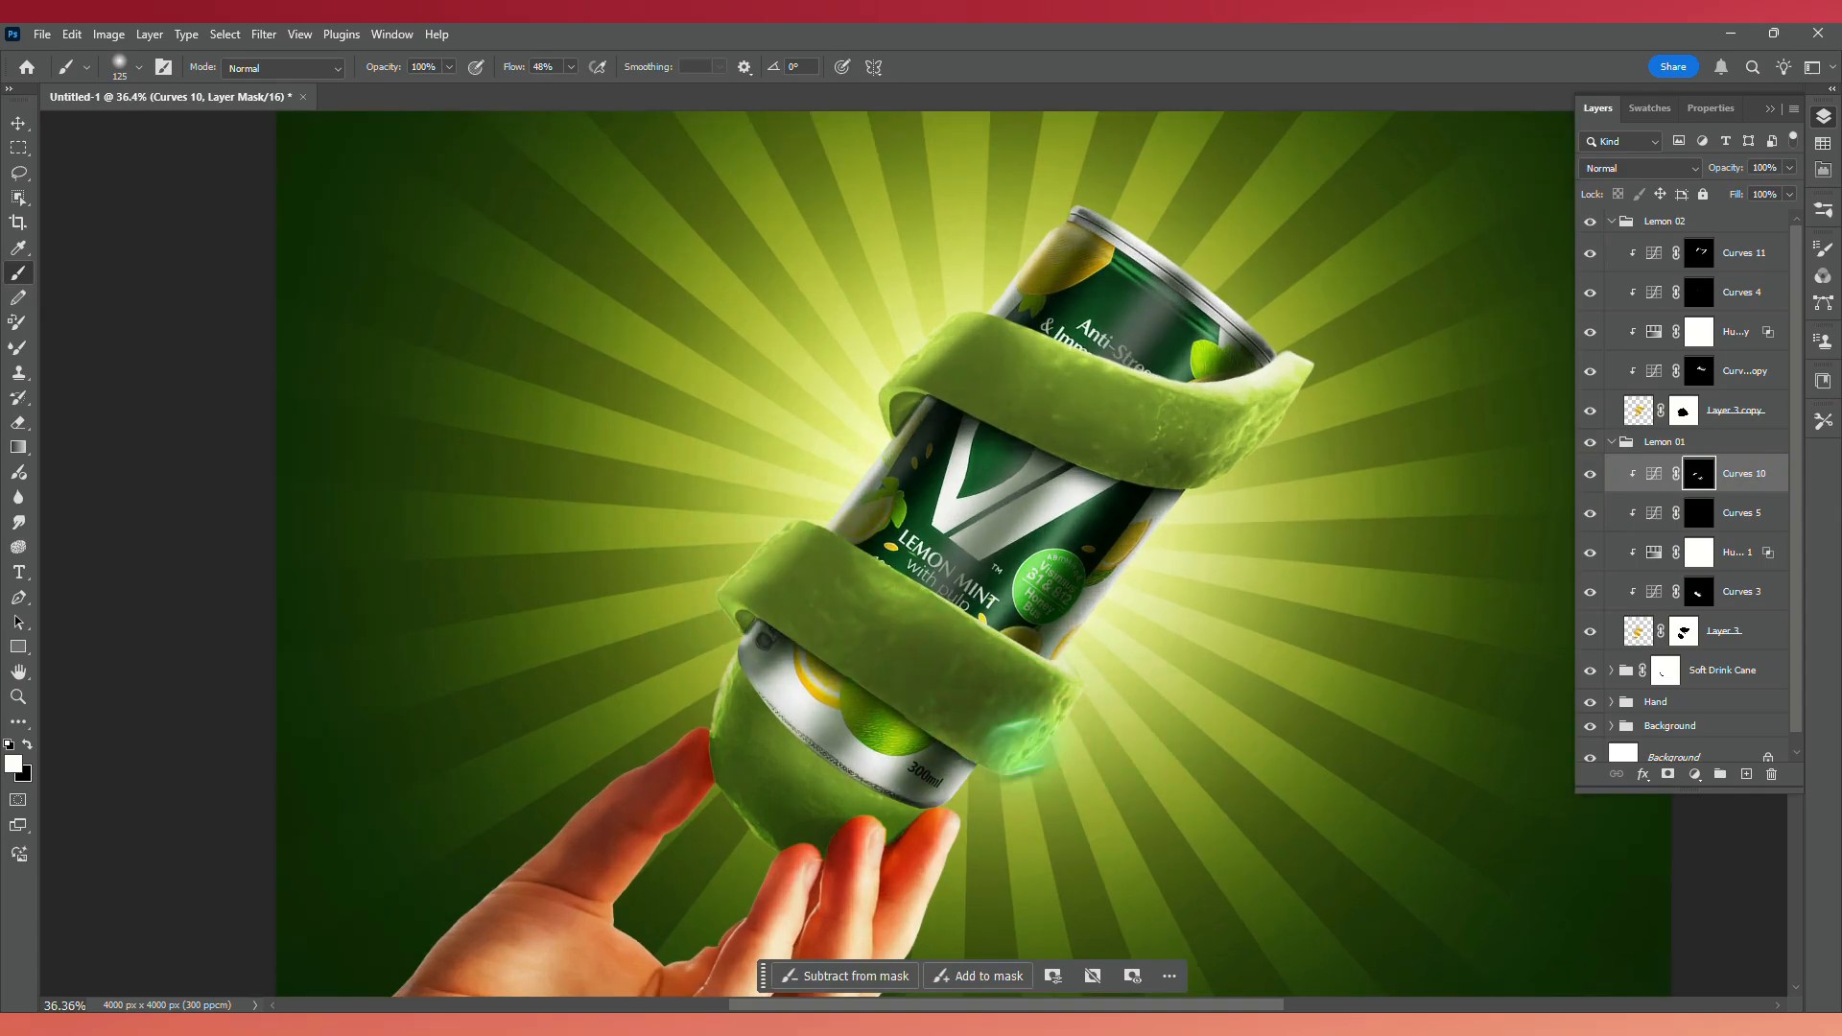
click(27, 744)
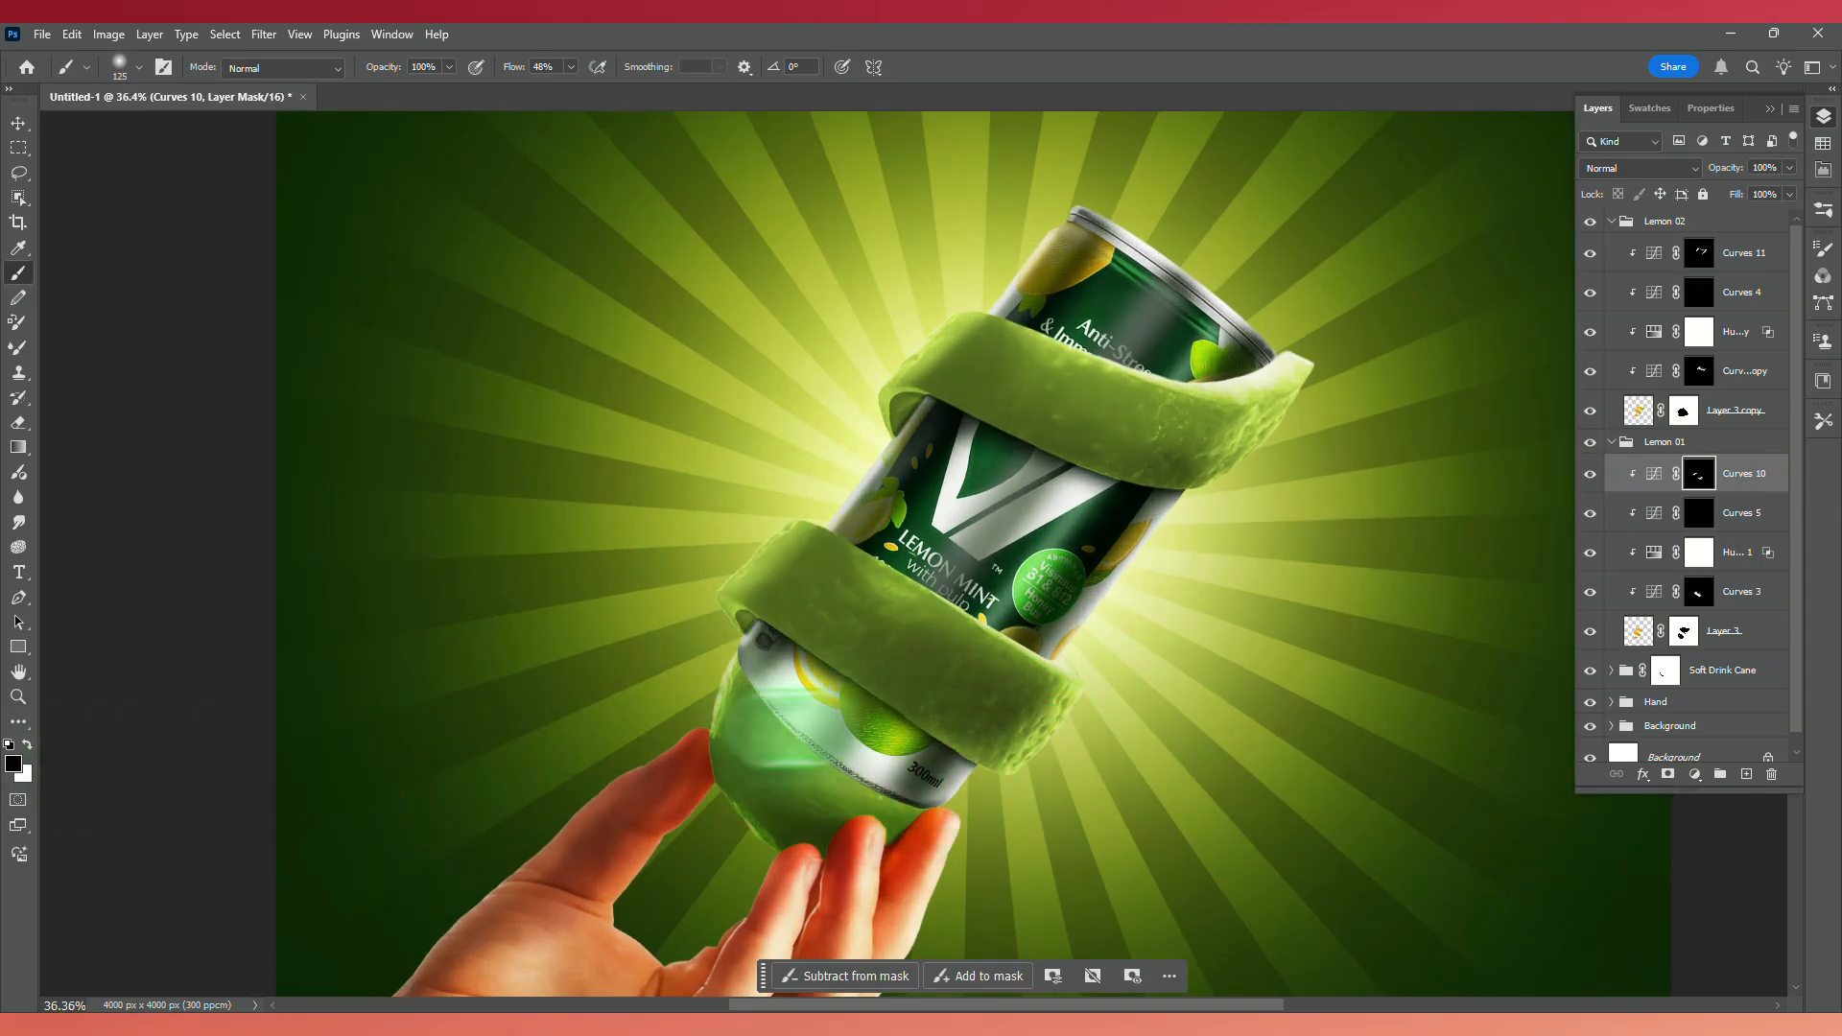
key(ctrl+0)
Place the Lemon Slice image, move its layer to the top of the stack, and collapse the Lemon 02 and Lemon 01 groups.
drag(432, 379, 958, 447)
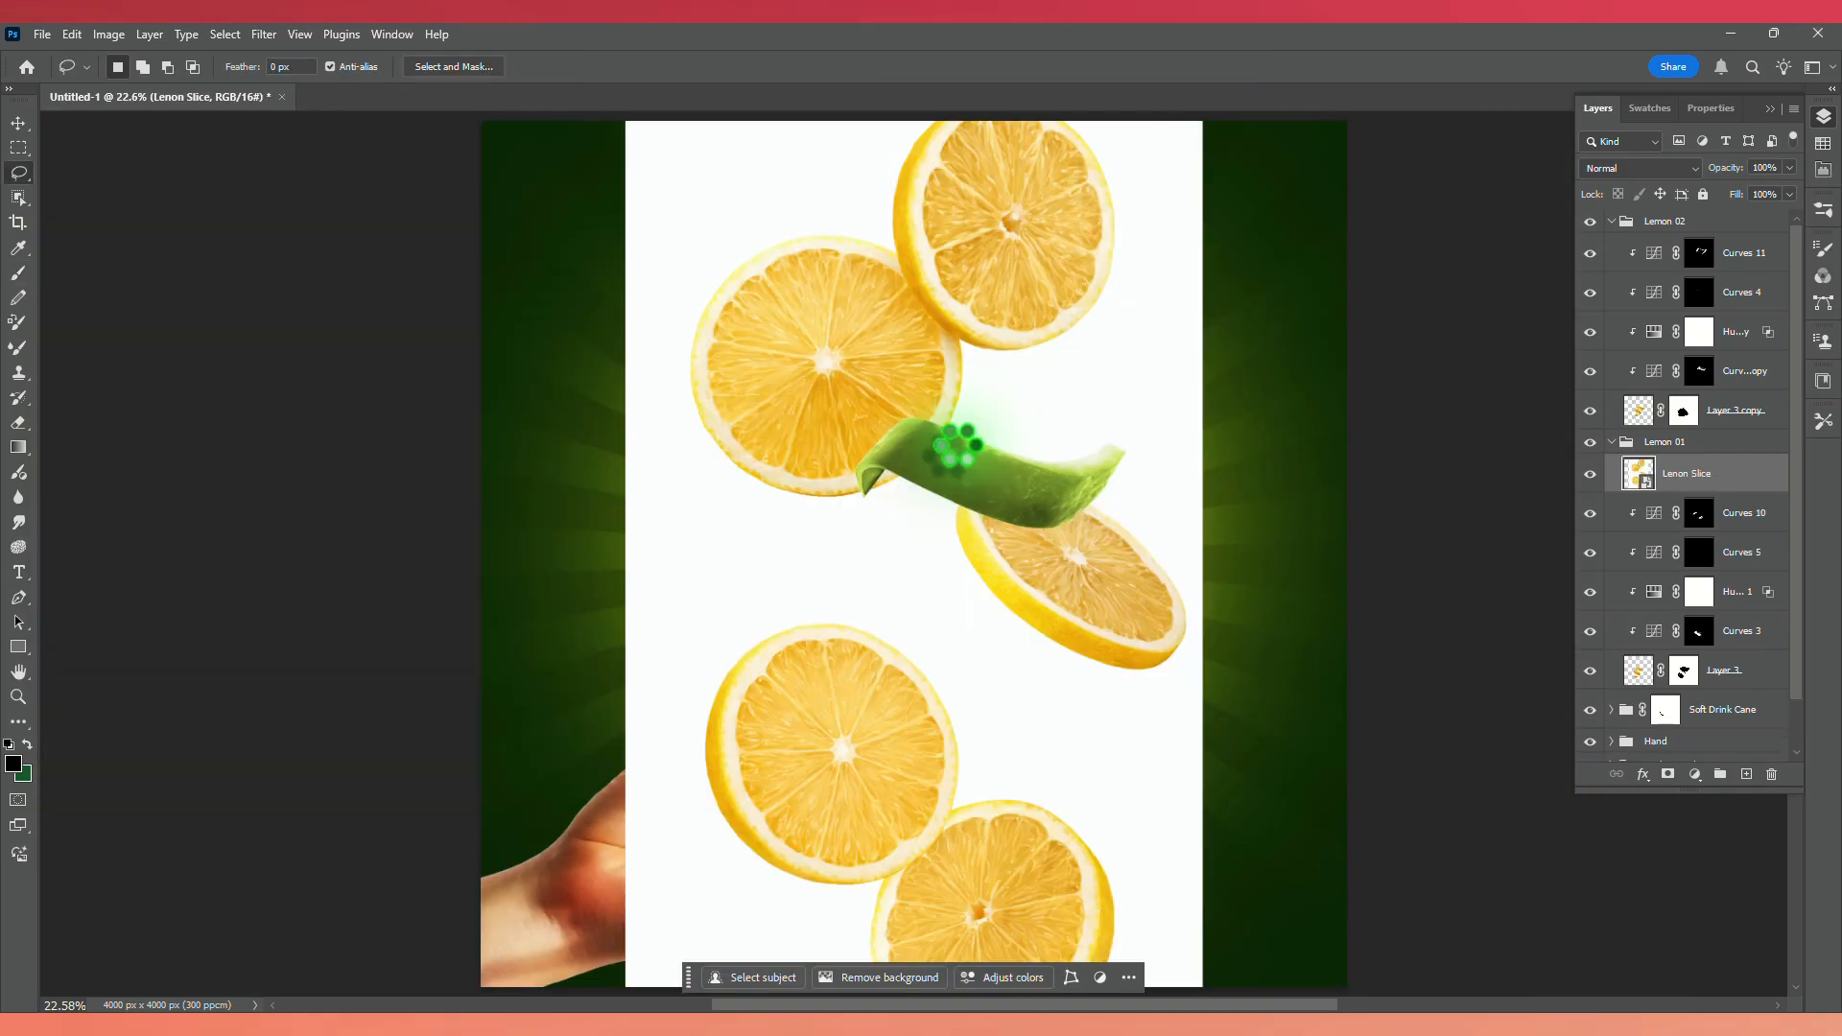
scroll(952, 446, down, 4)
drag(1716, 482, 1698, 219)
click(1612, 261)
click(1613, 284)
Scale the Lemon Slice image down slightly and position it over the middle of the canvas.
key(ctrl+t)
drag(1108, 248, 1085, 285)
drag(980, 484, 992, 456)
key(Return)
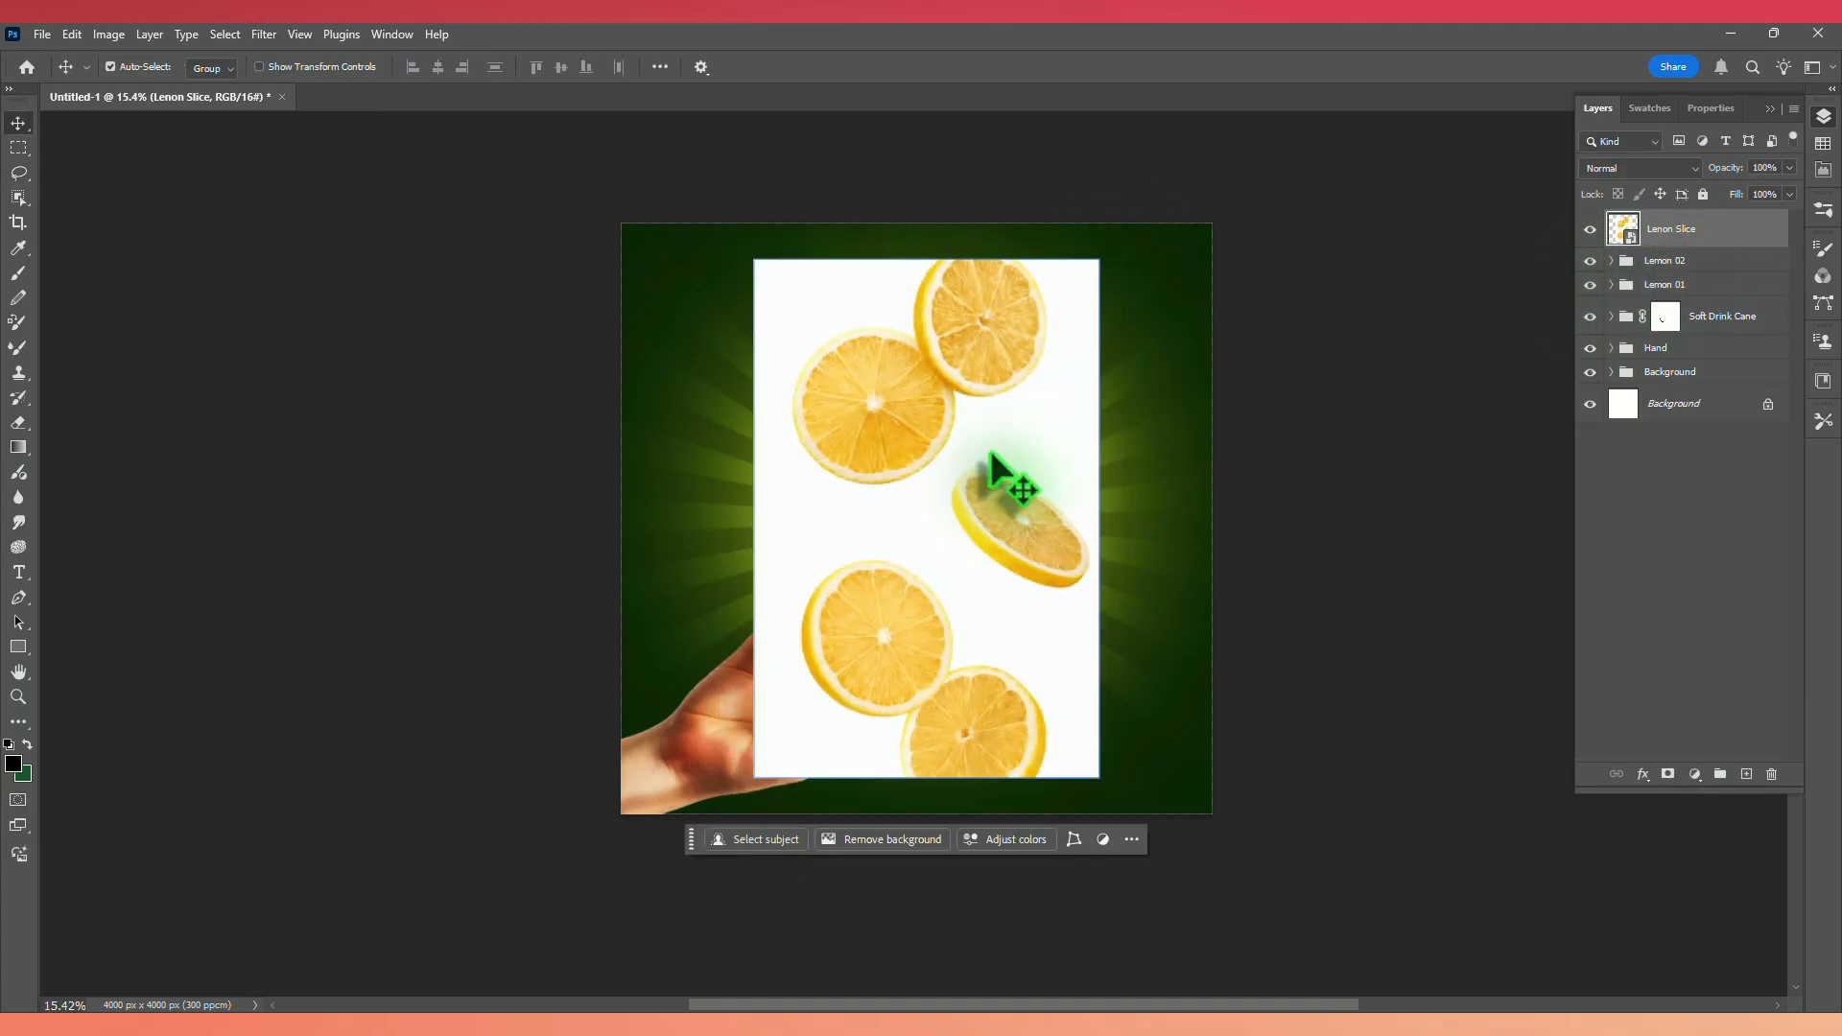
Copy the lemon slices to a new layer with Select Subject and delete the original Lemon Slice layer.
scroll(990, 451, up, 1)
scroll(990, 451, up, 10)
drag(1671, 230, 1671, 240)
click(226, 35)
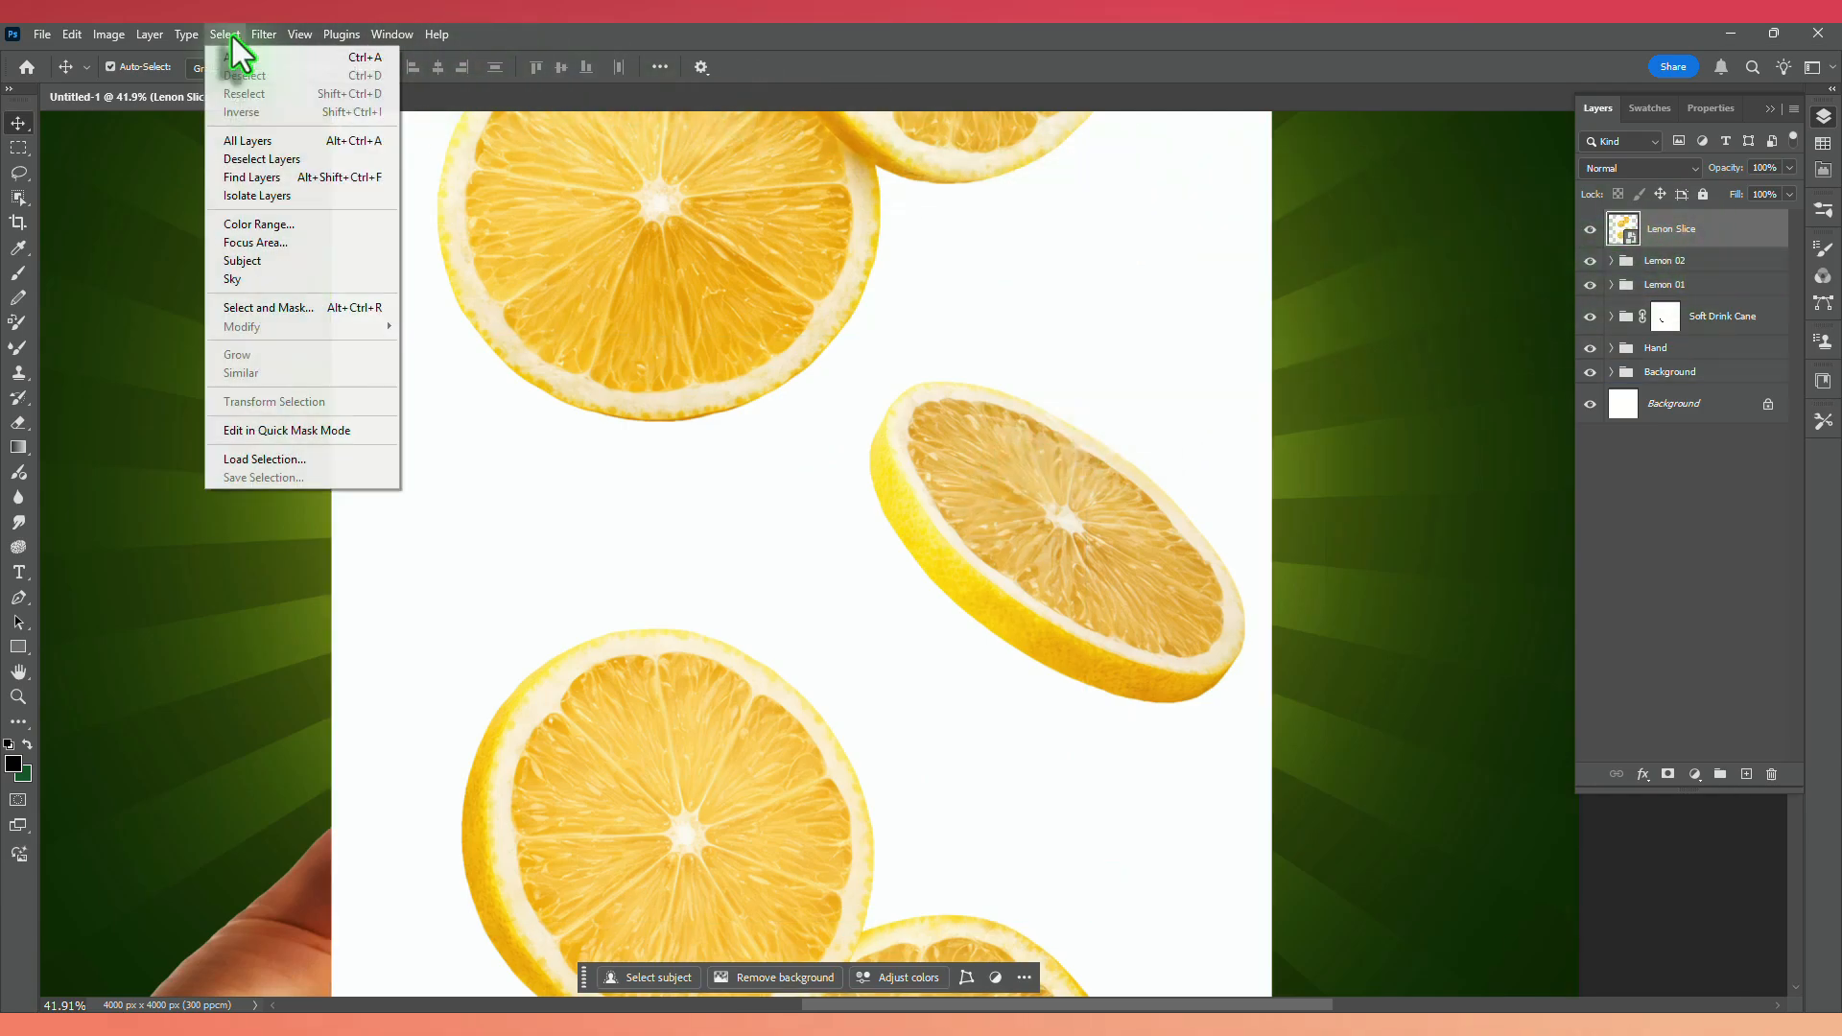
click(267, 255)
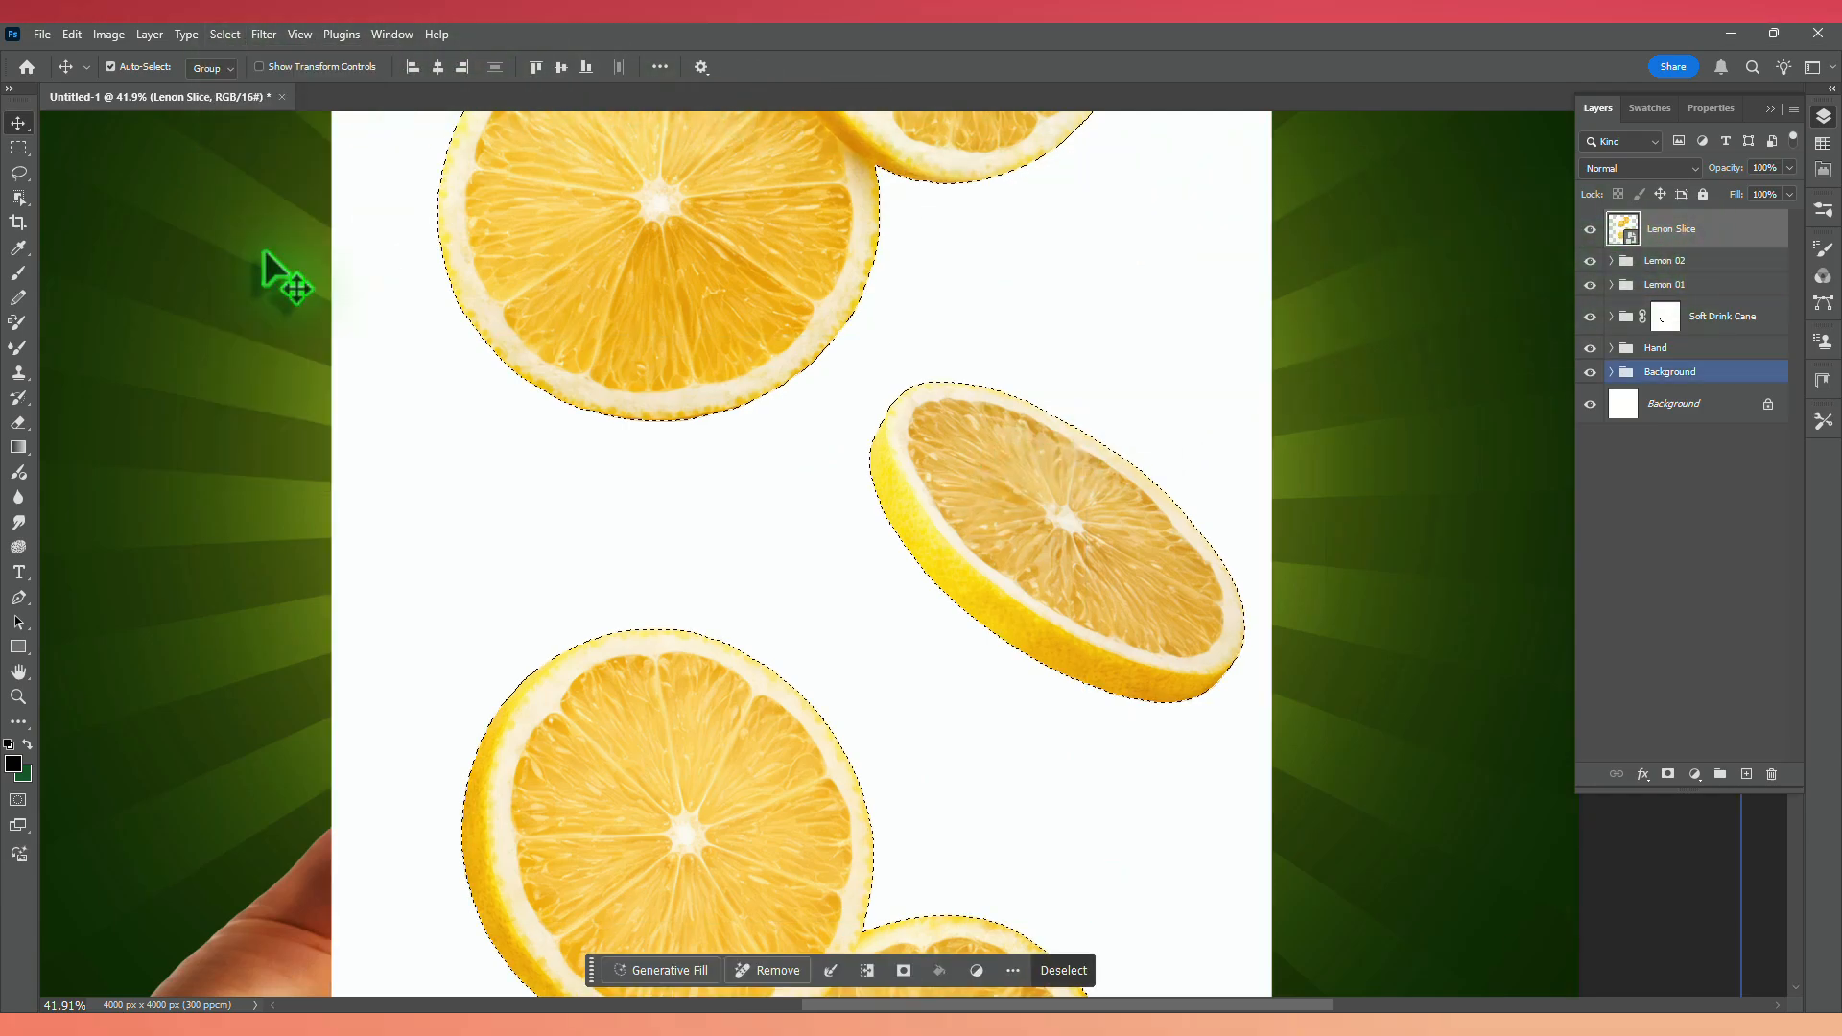
key(ctrl+j)
click(1667, 273)
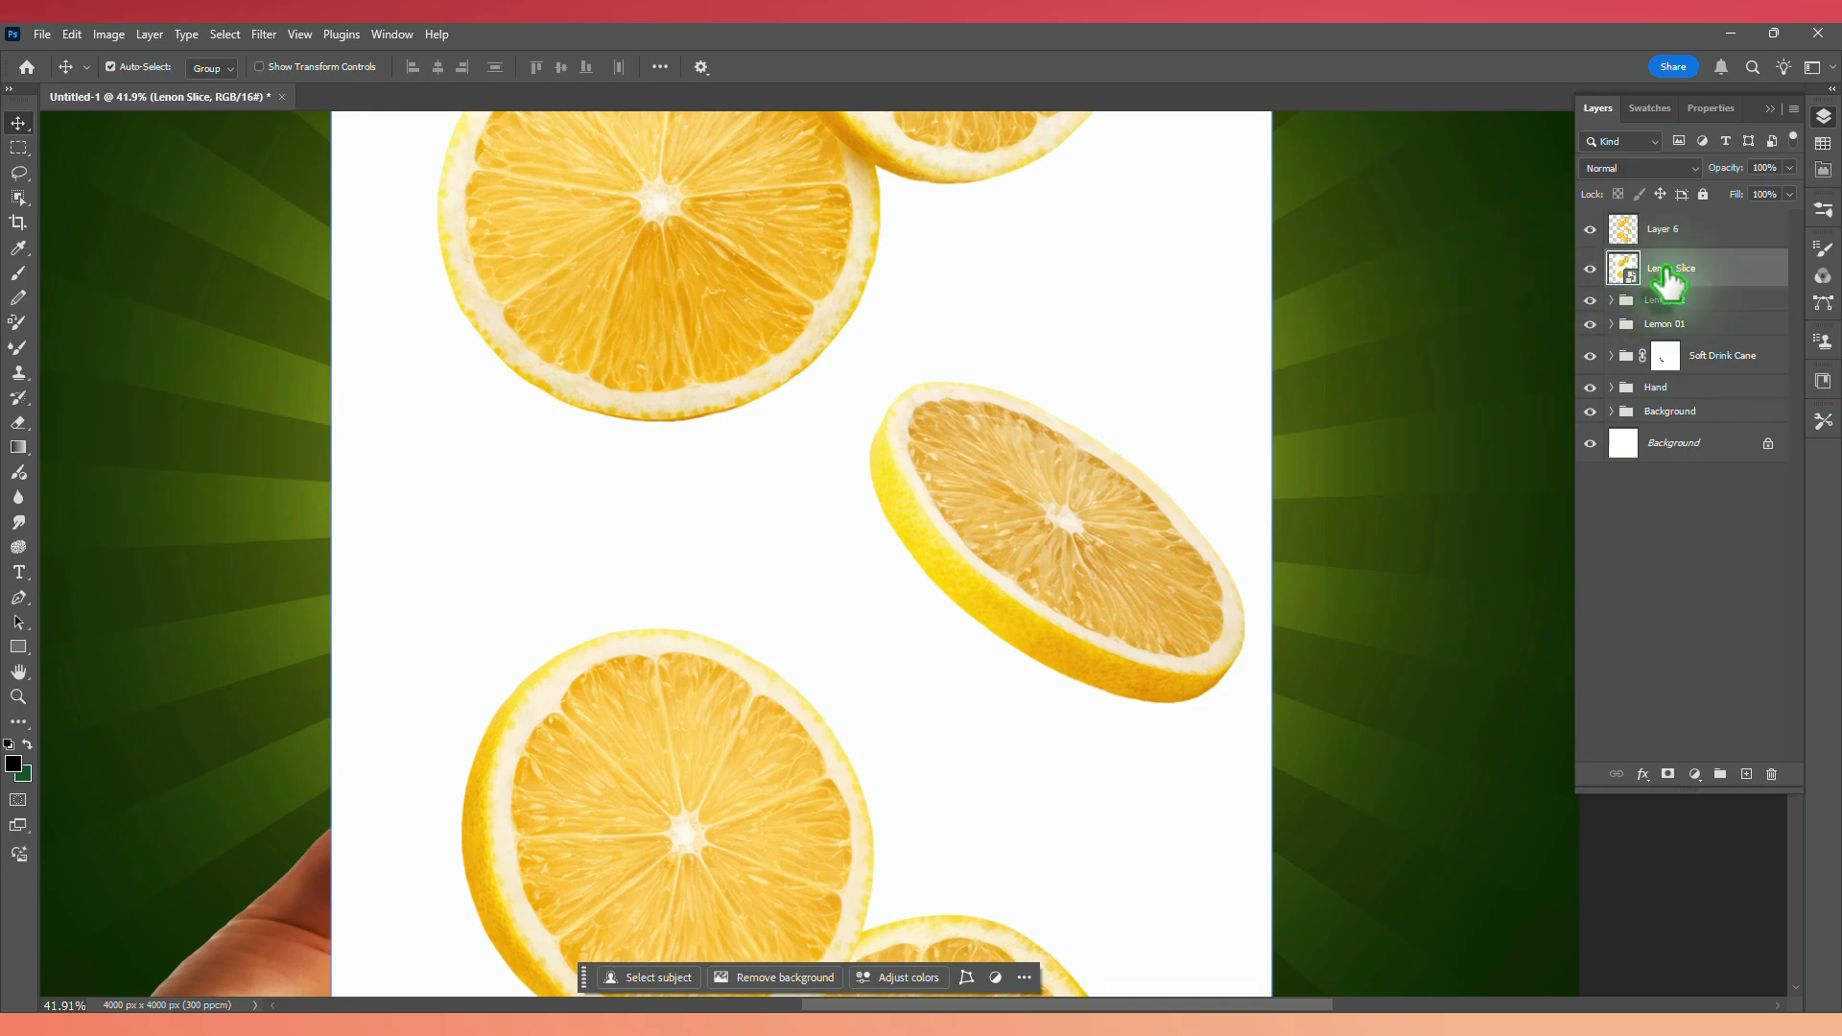
key(Delete)
Lasso the tilted lemon slice on Layer 6, copy it to its own layer, and delete Layer 6.
scroll(1679, 279, down, 4)
click(1721, 232)
click(18, 172)
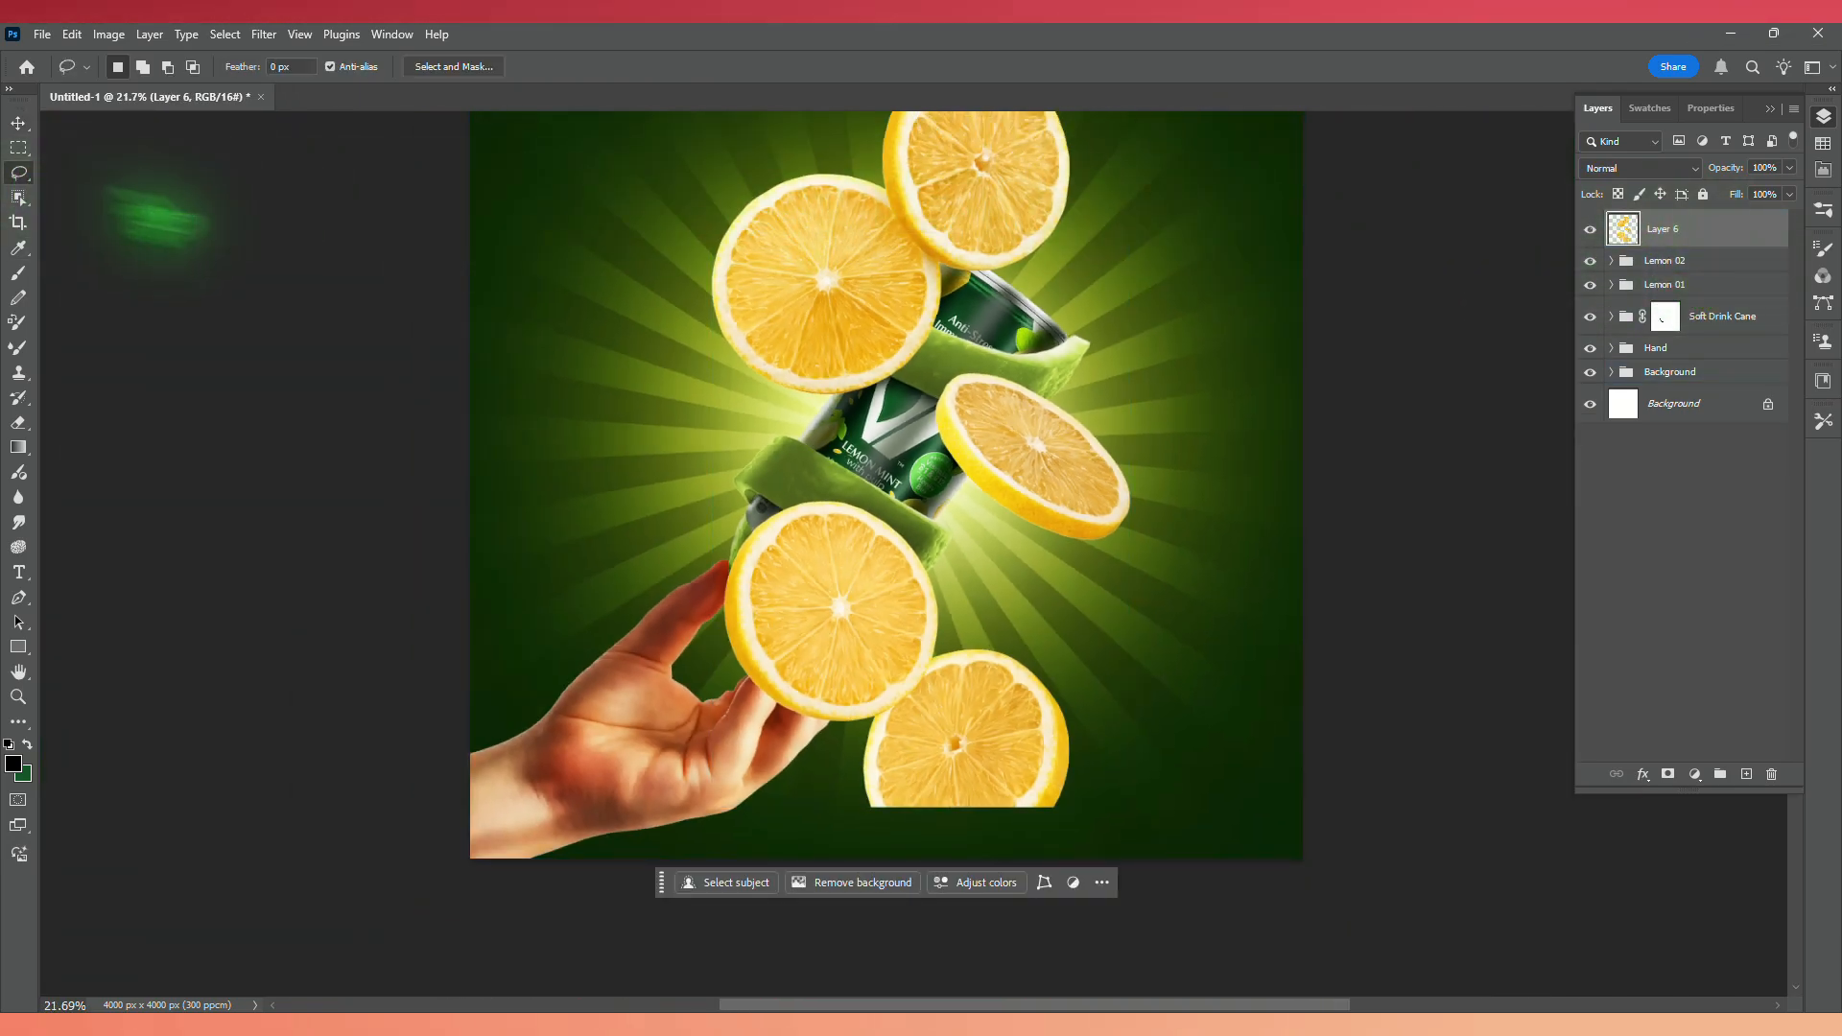
mouse_move(988, 363)
mouse_down()
mouse_move(1002, 530)
mouse_move(1102, 561)
mouse_move(1147, 462)
mouse_move(988, 356)
mouse_up()
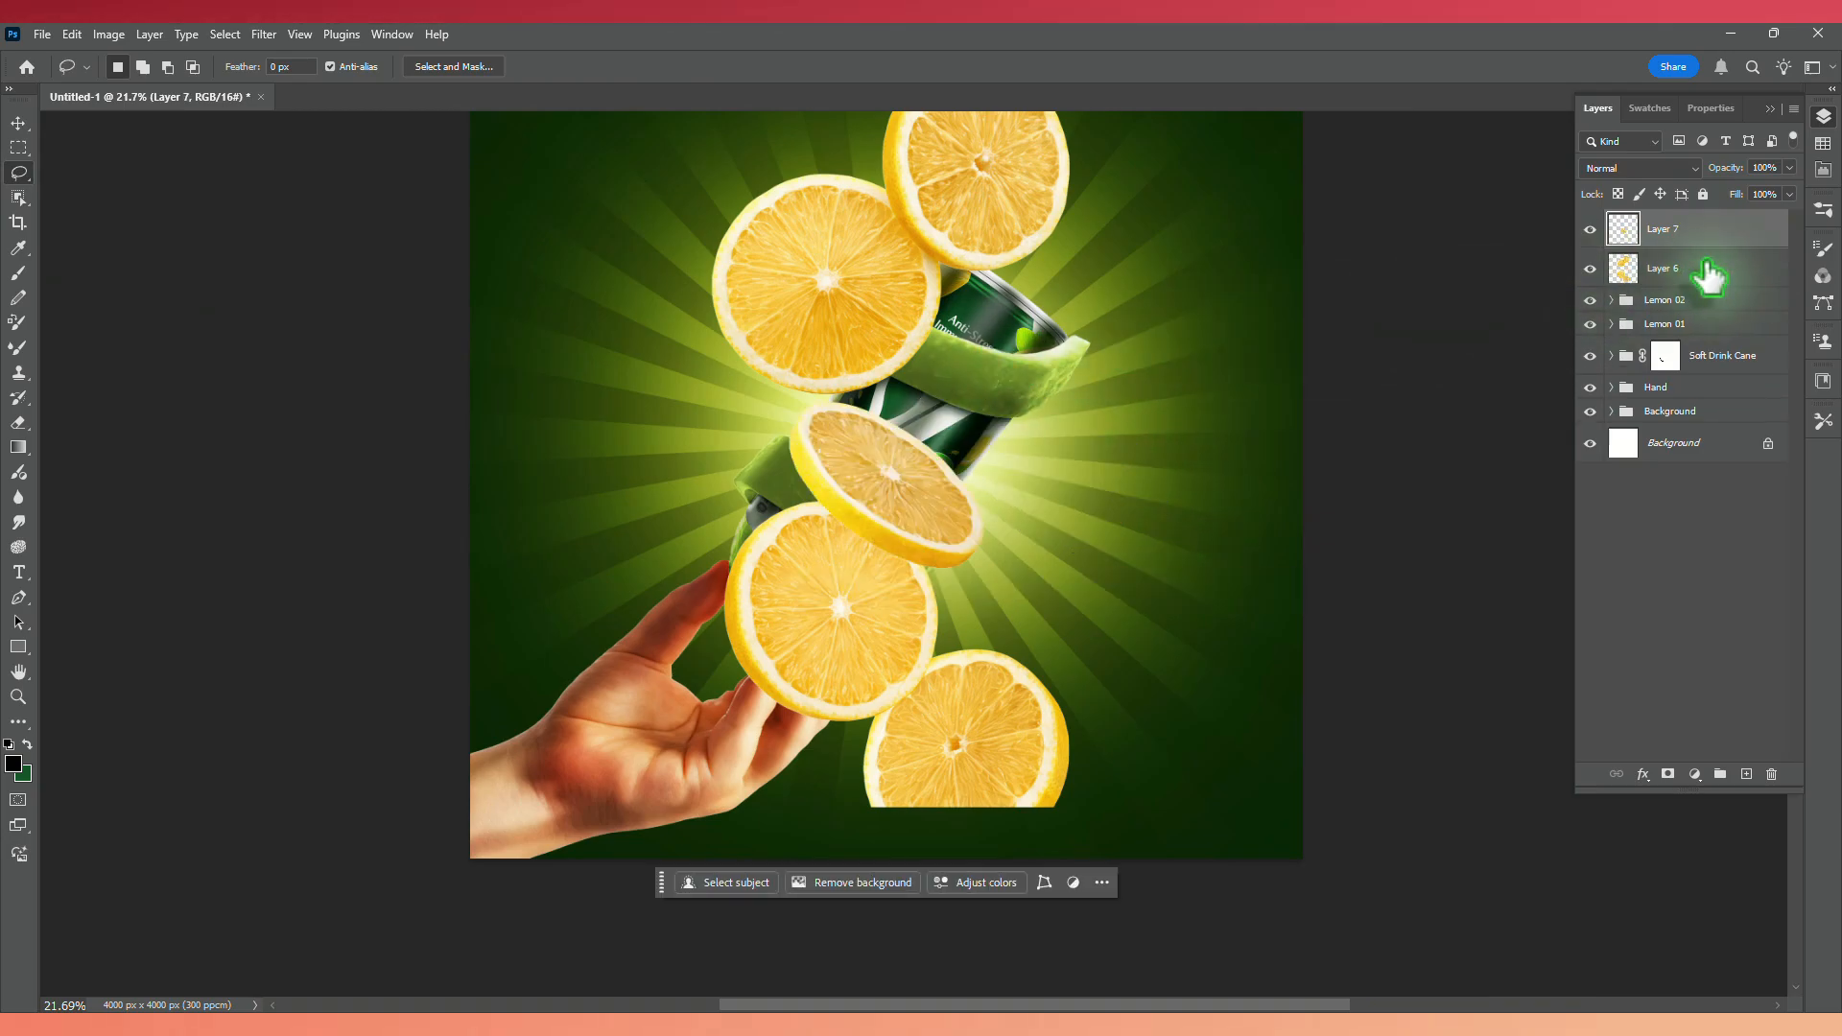
drag(1707, 275, 1770, 770)
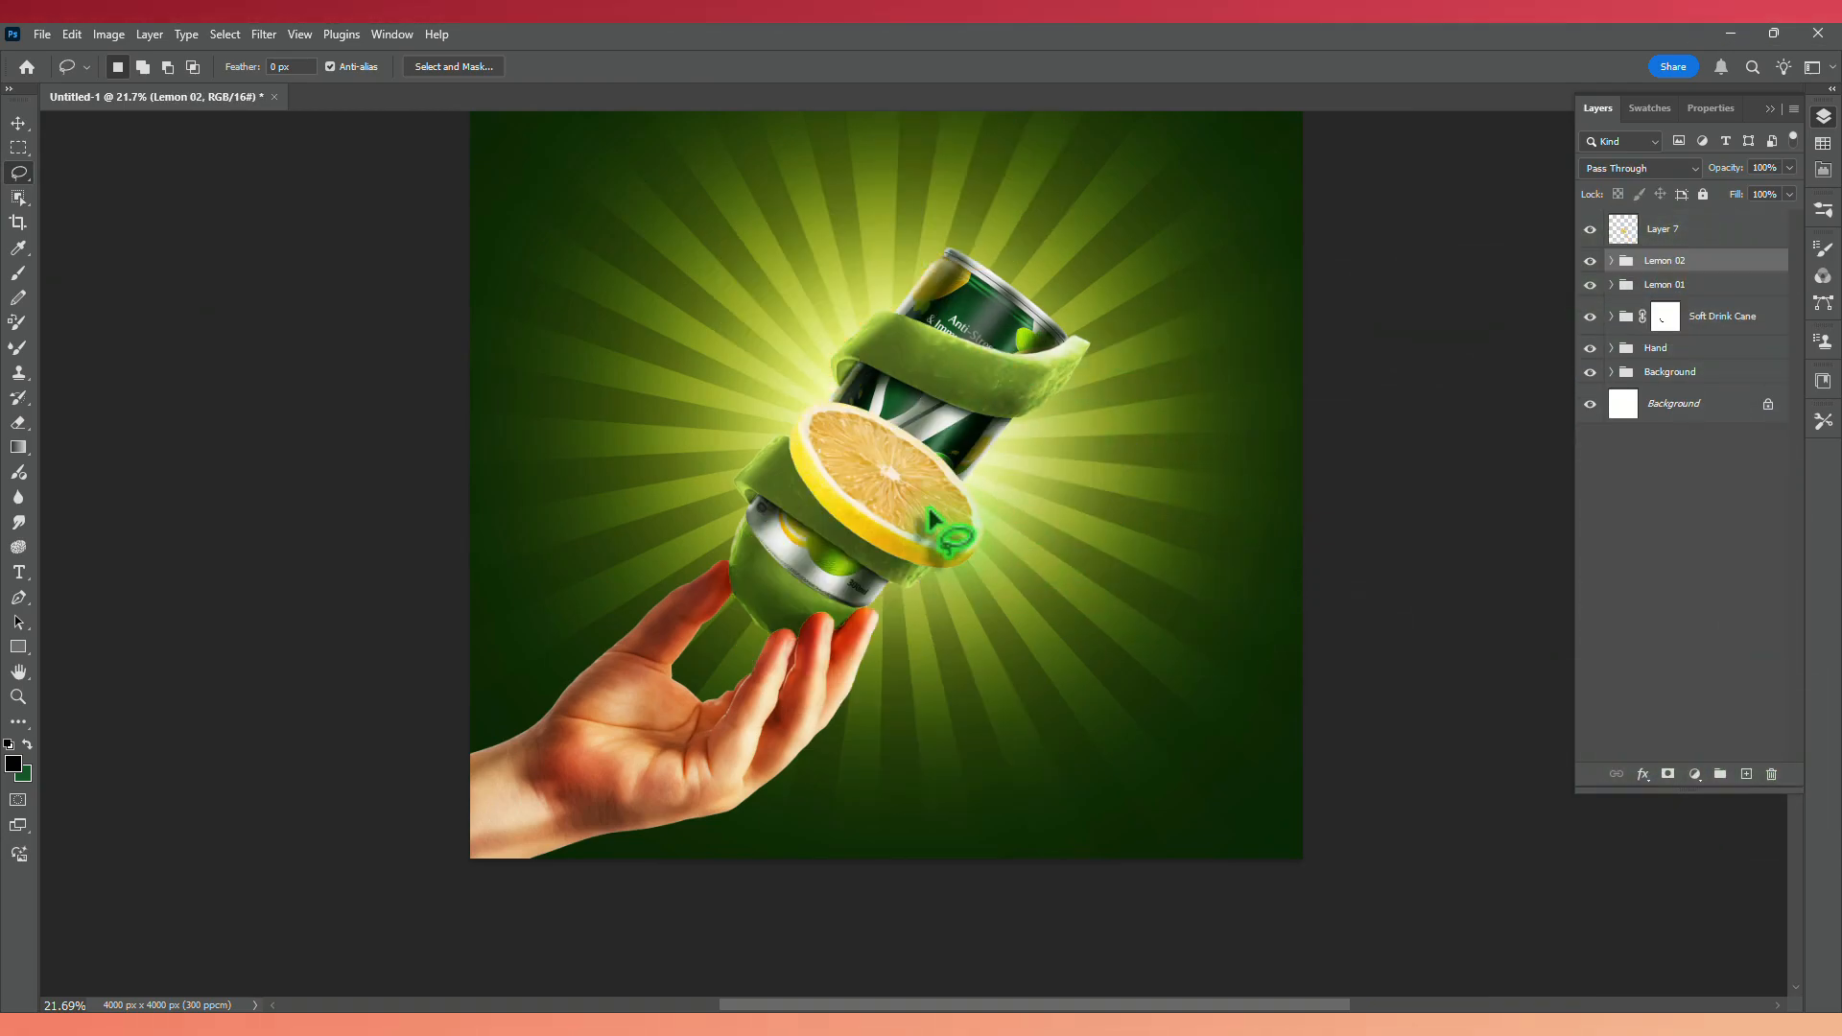
Move the single lemon slice to the upper left of the can and convert Layer 7 to a smart object.
key(v)
mouse_move(936, 523)
mouse_down()
mouse_move(911, 499)
mouse_move(1065, 394)
mouse_move(754, 274)
mouse_move(753, 298)
mouse_up()
key(ctrl+0)
click(1453, 302)
click(1667, 233)
right_click(1667, 233)
click(1733, 609)
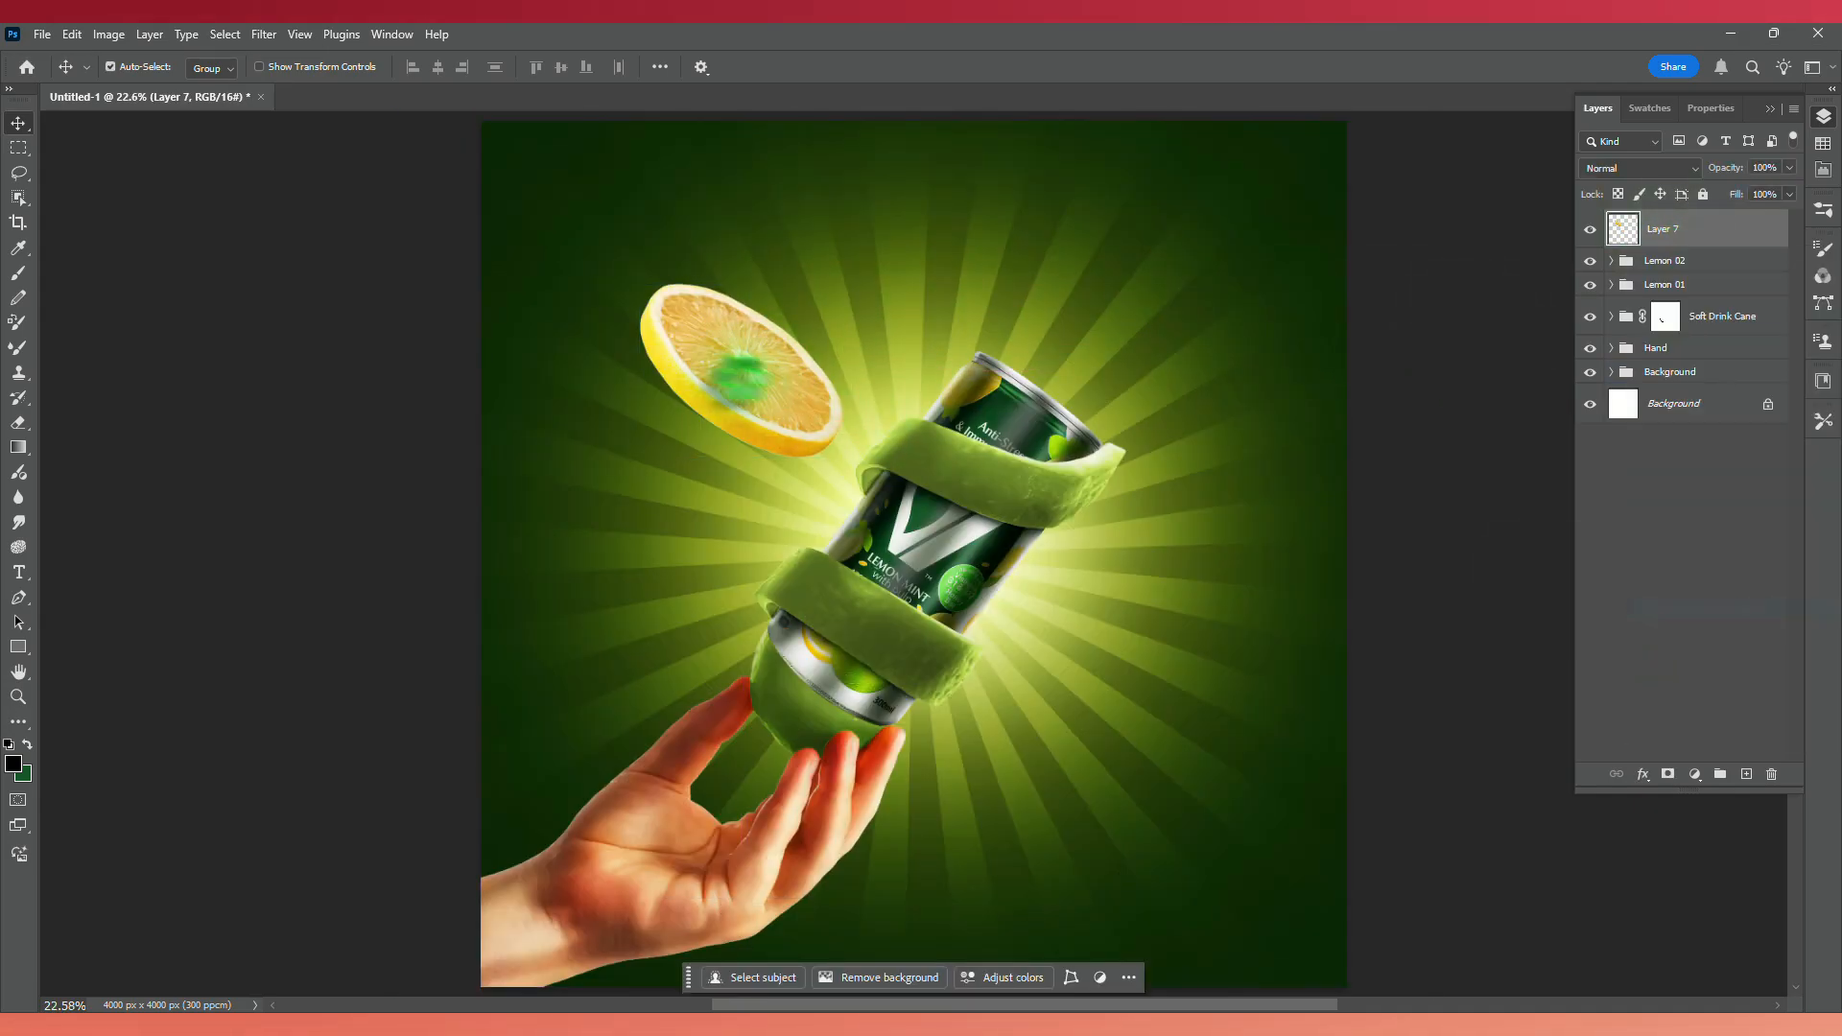
Flip the lemon slice vertically, rotate it to a steep tilt, and shrink it beside the can's upper left.
key(ctrl+t)
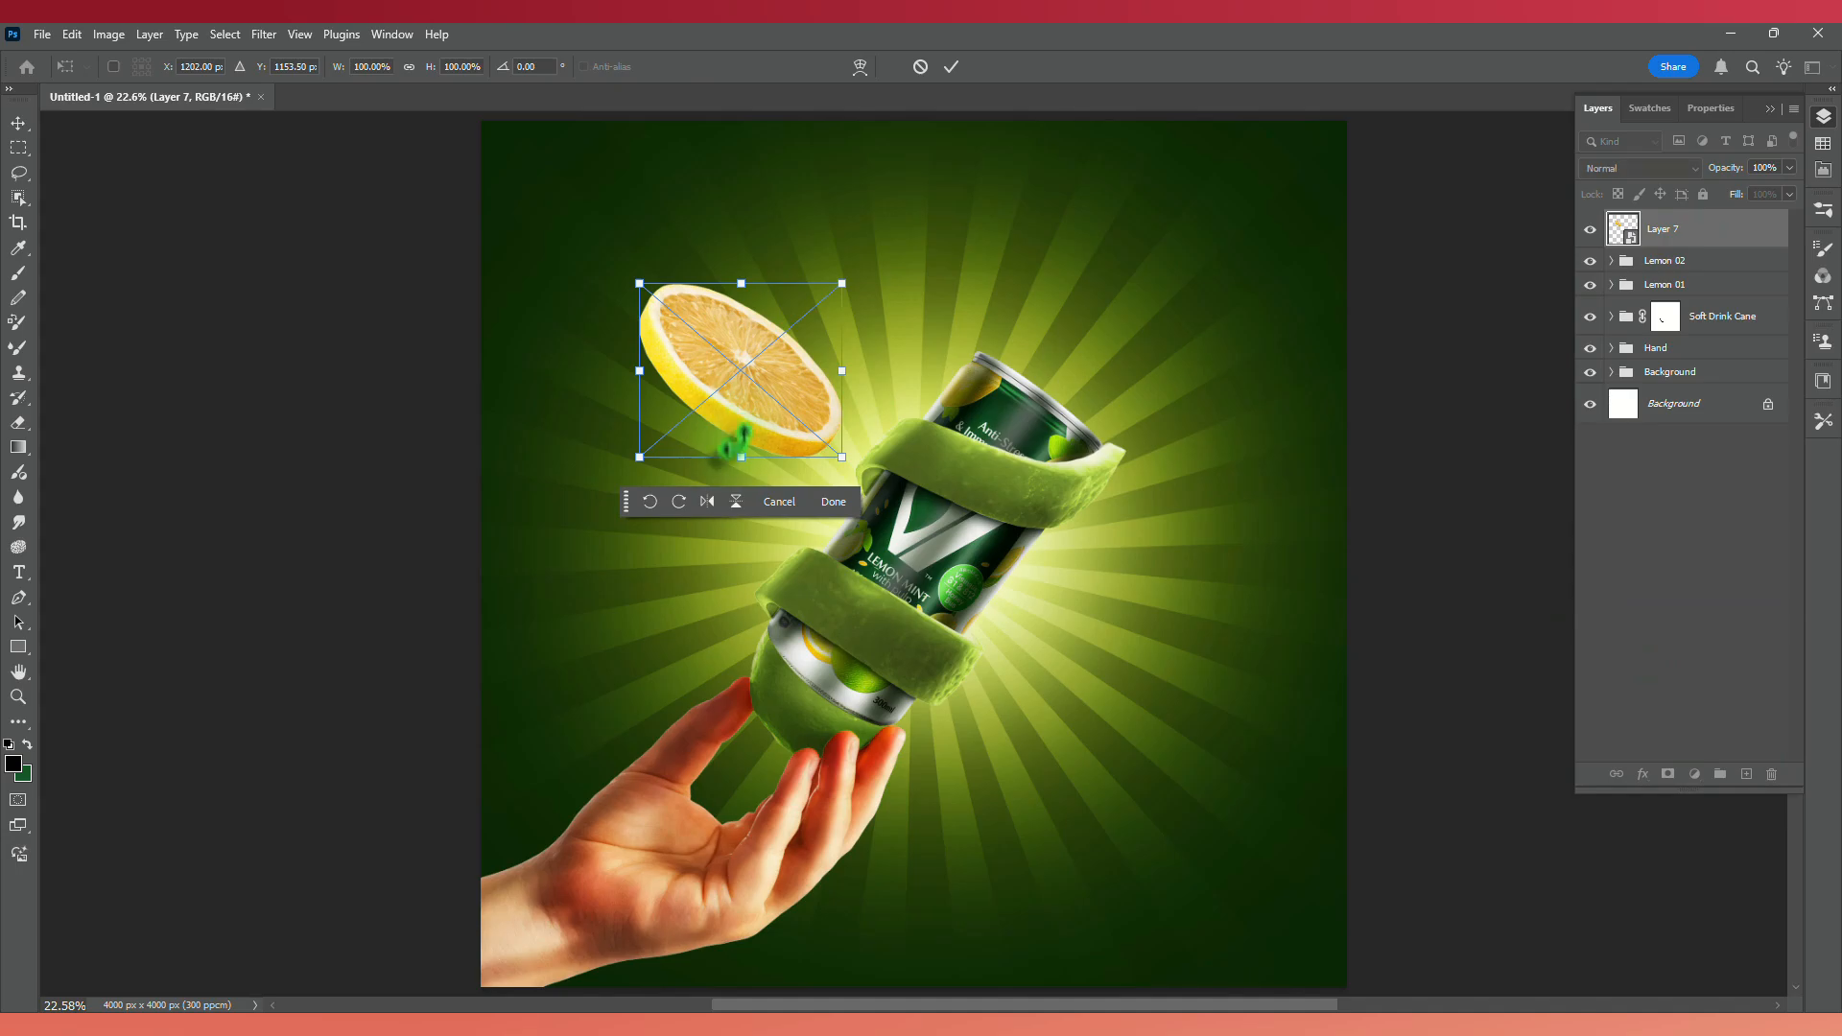
click(736, 501)
drag(849, 267, 629, 229)
drag(840, 281, 810, 307)
drag(772, 364, 825, 316)
key(Return)
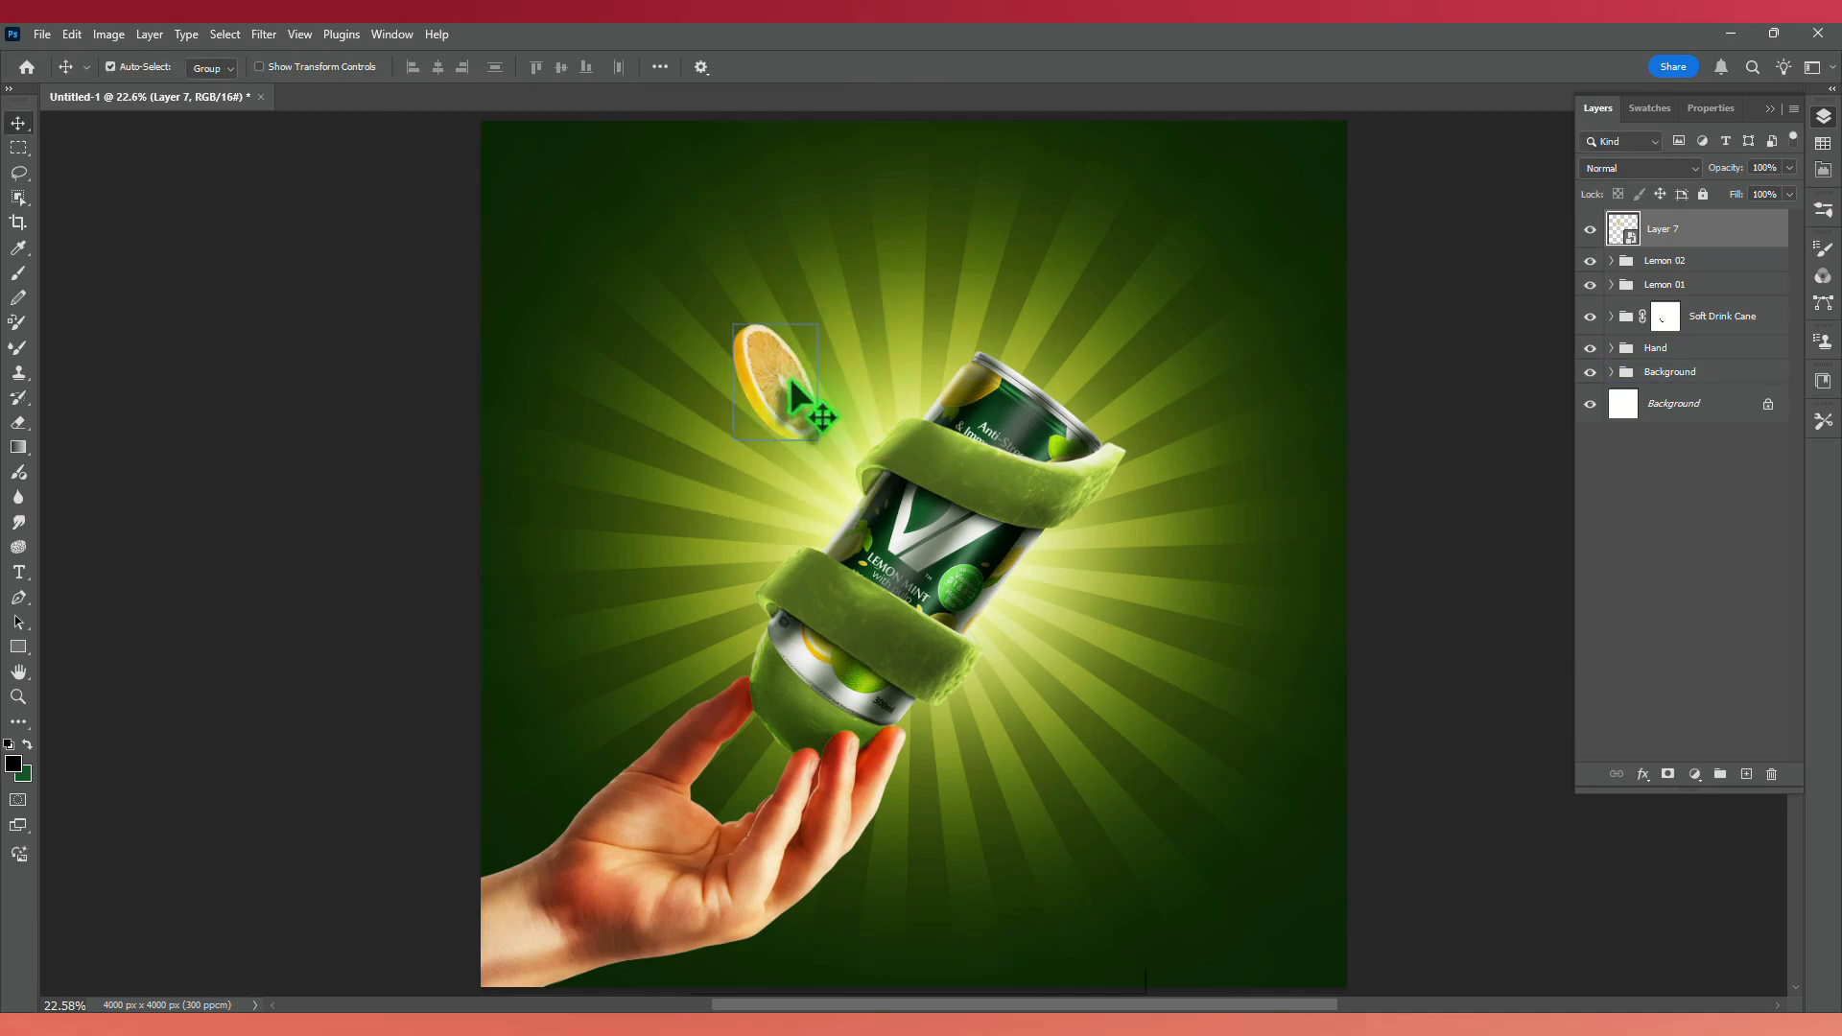
Rename Layer 7 as Lemon Slice and duplicate the layer.
double_click(1677, 233)
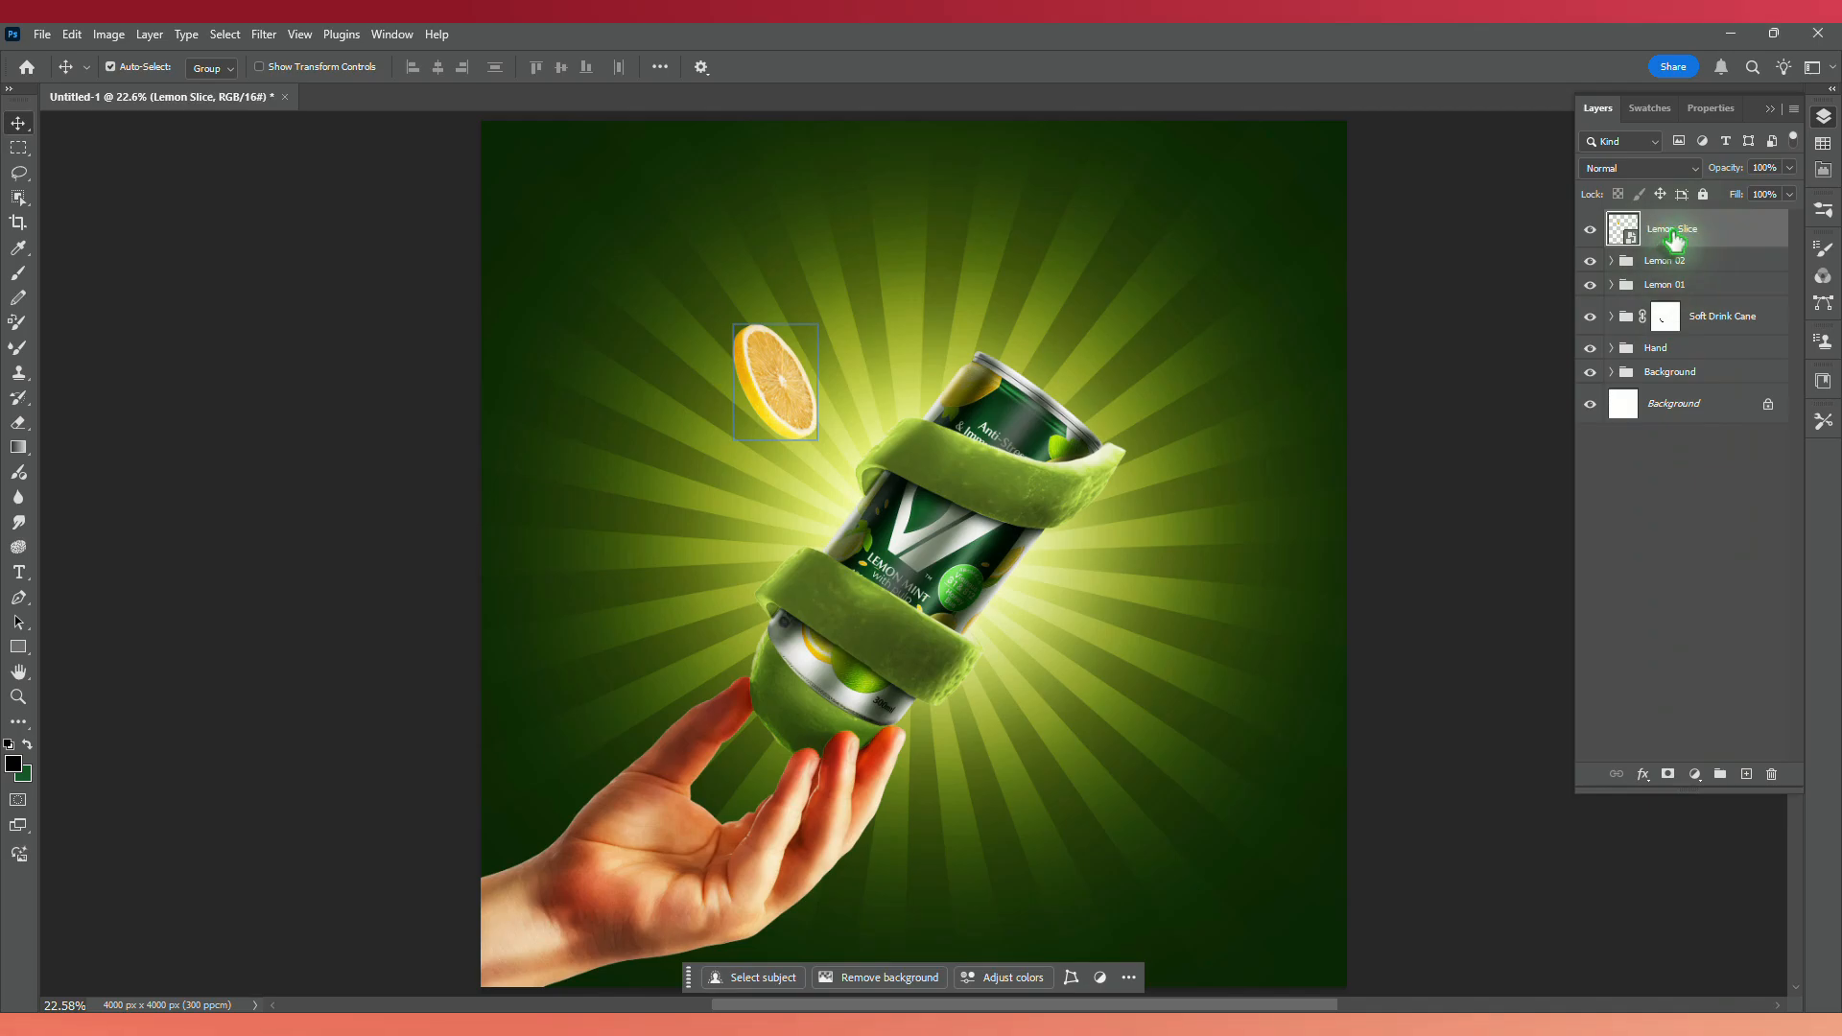
key(ctrl+j)
Start a Path Blur on the lower Lemon Slice layer and run the blur path along the slice, ending above it.
click(1645, 272)
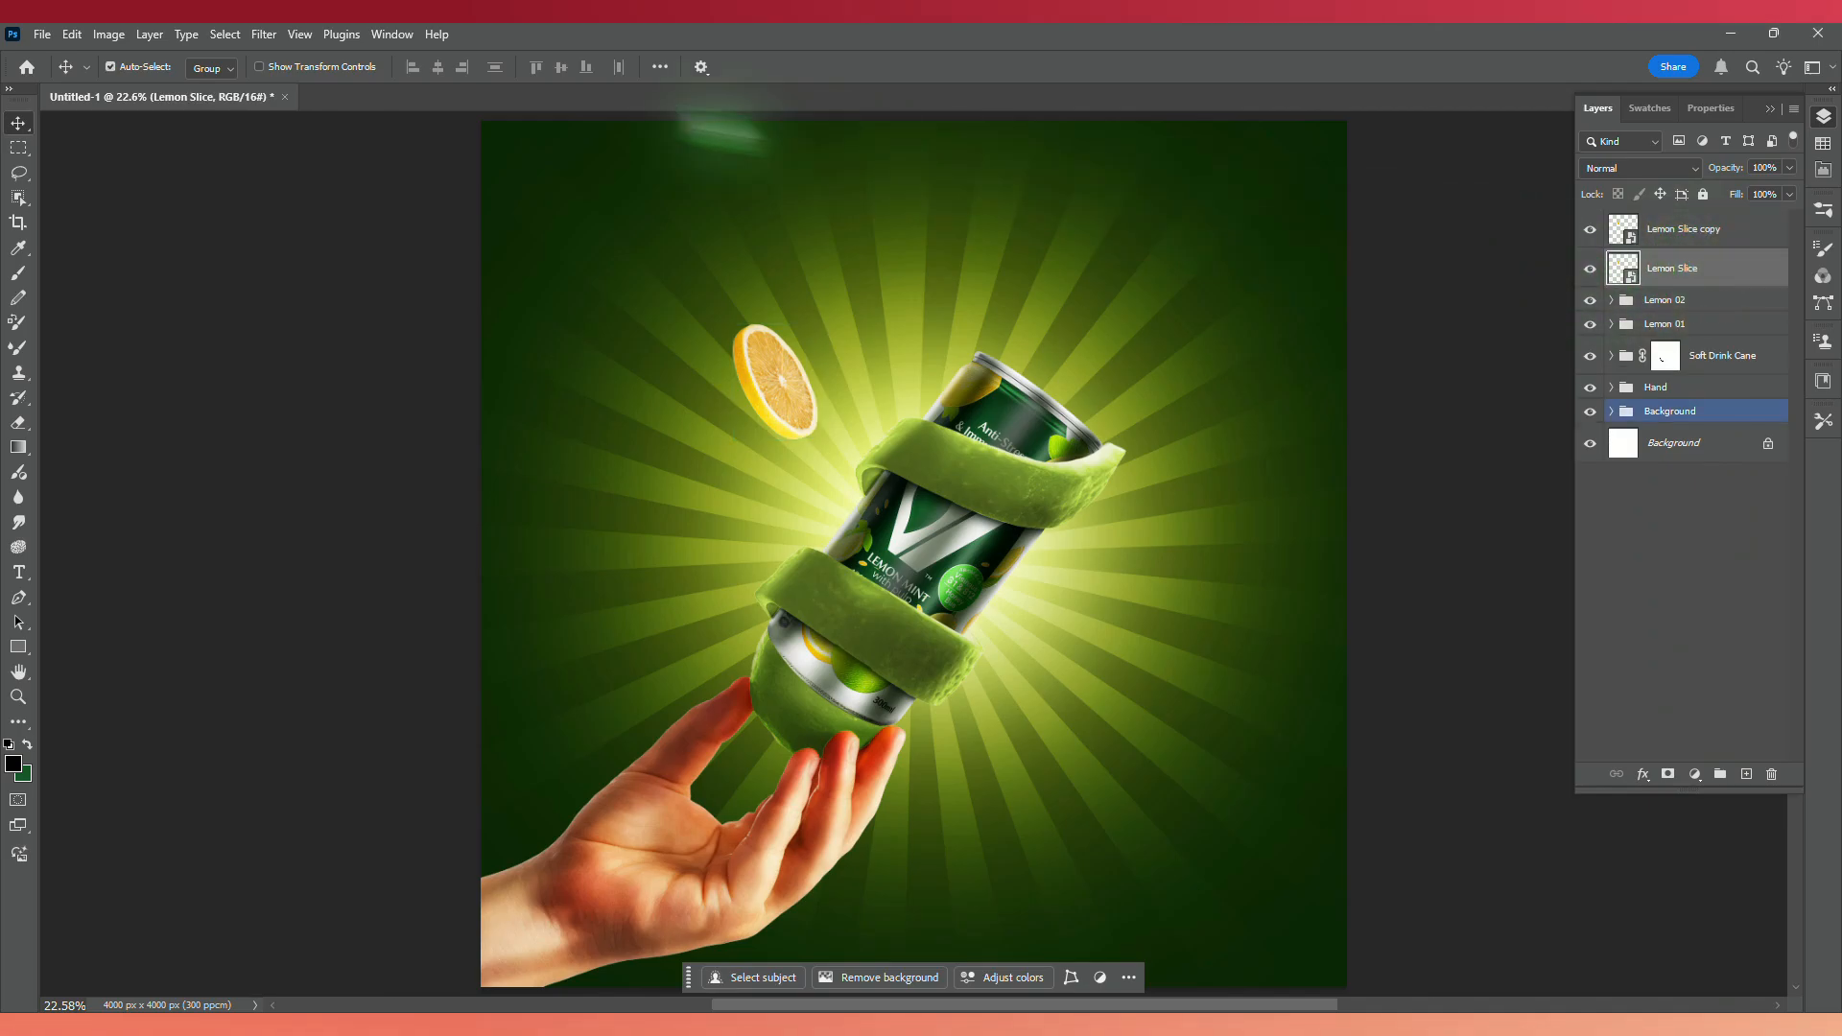
click(264, 33)
mouse_move(349, 318)
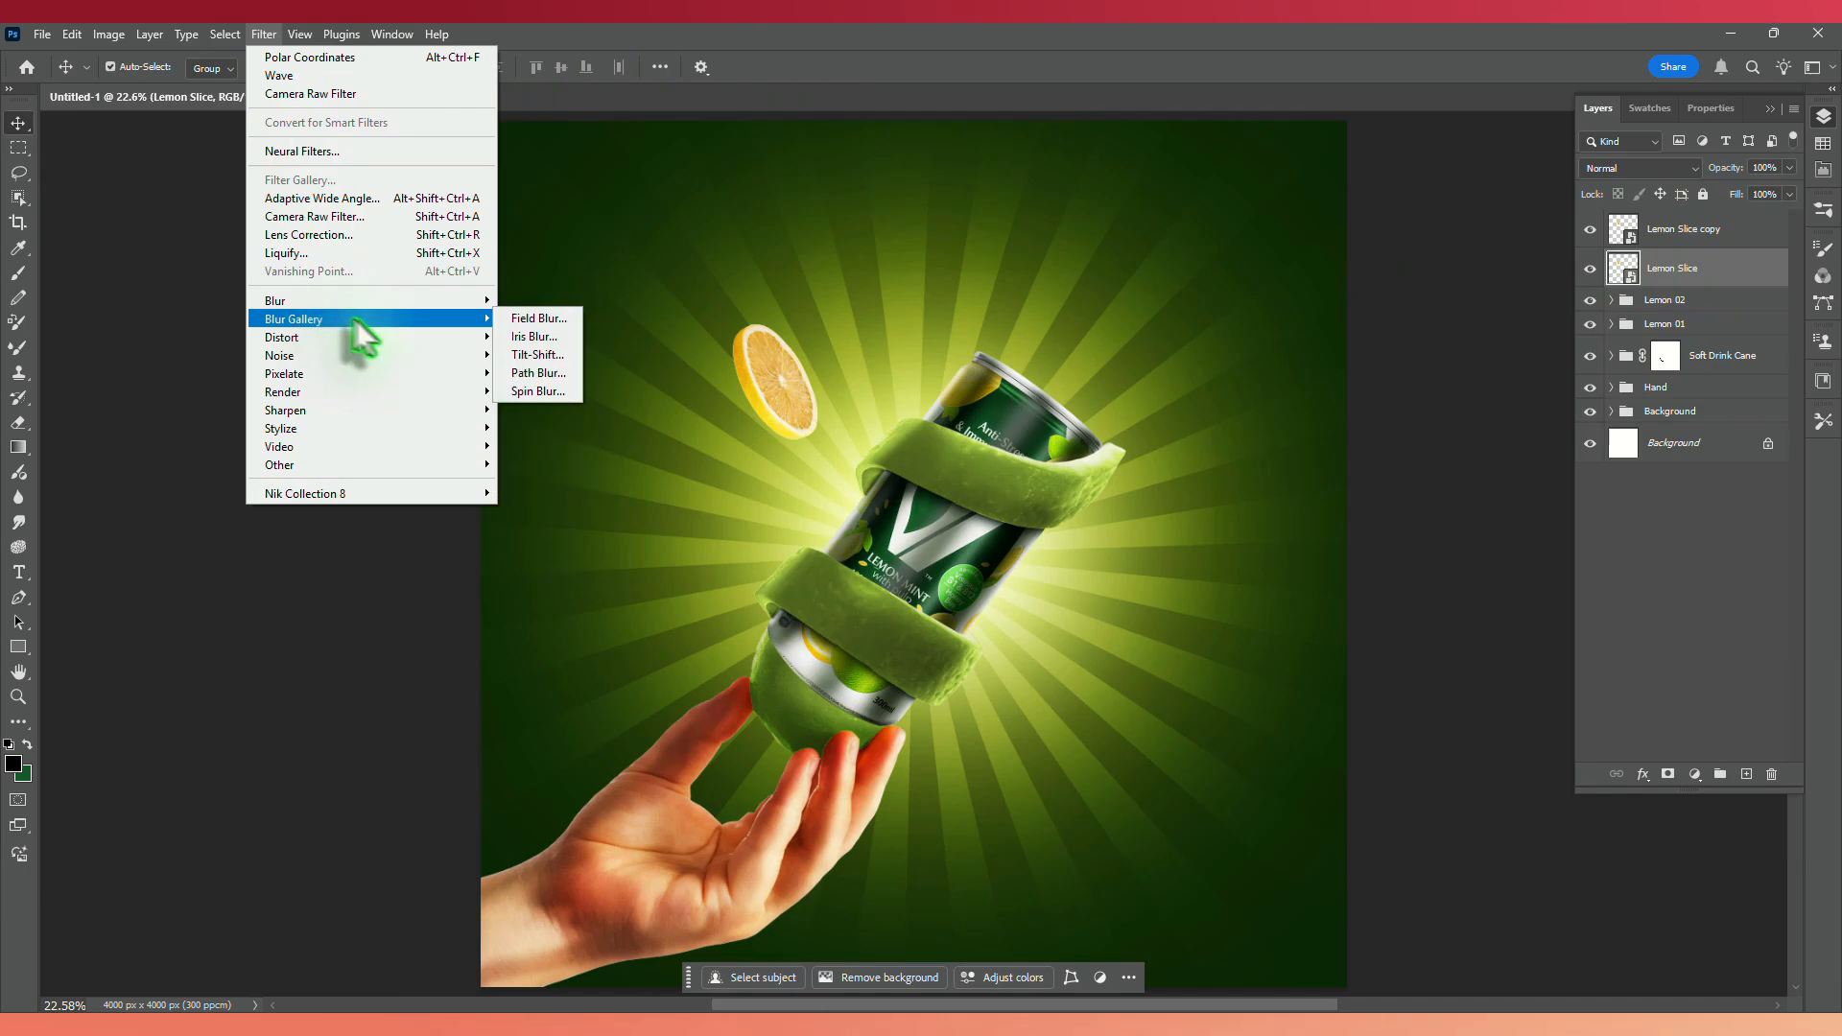
click(533, 372)
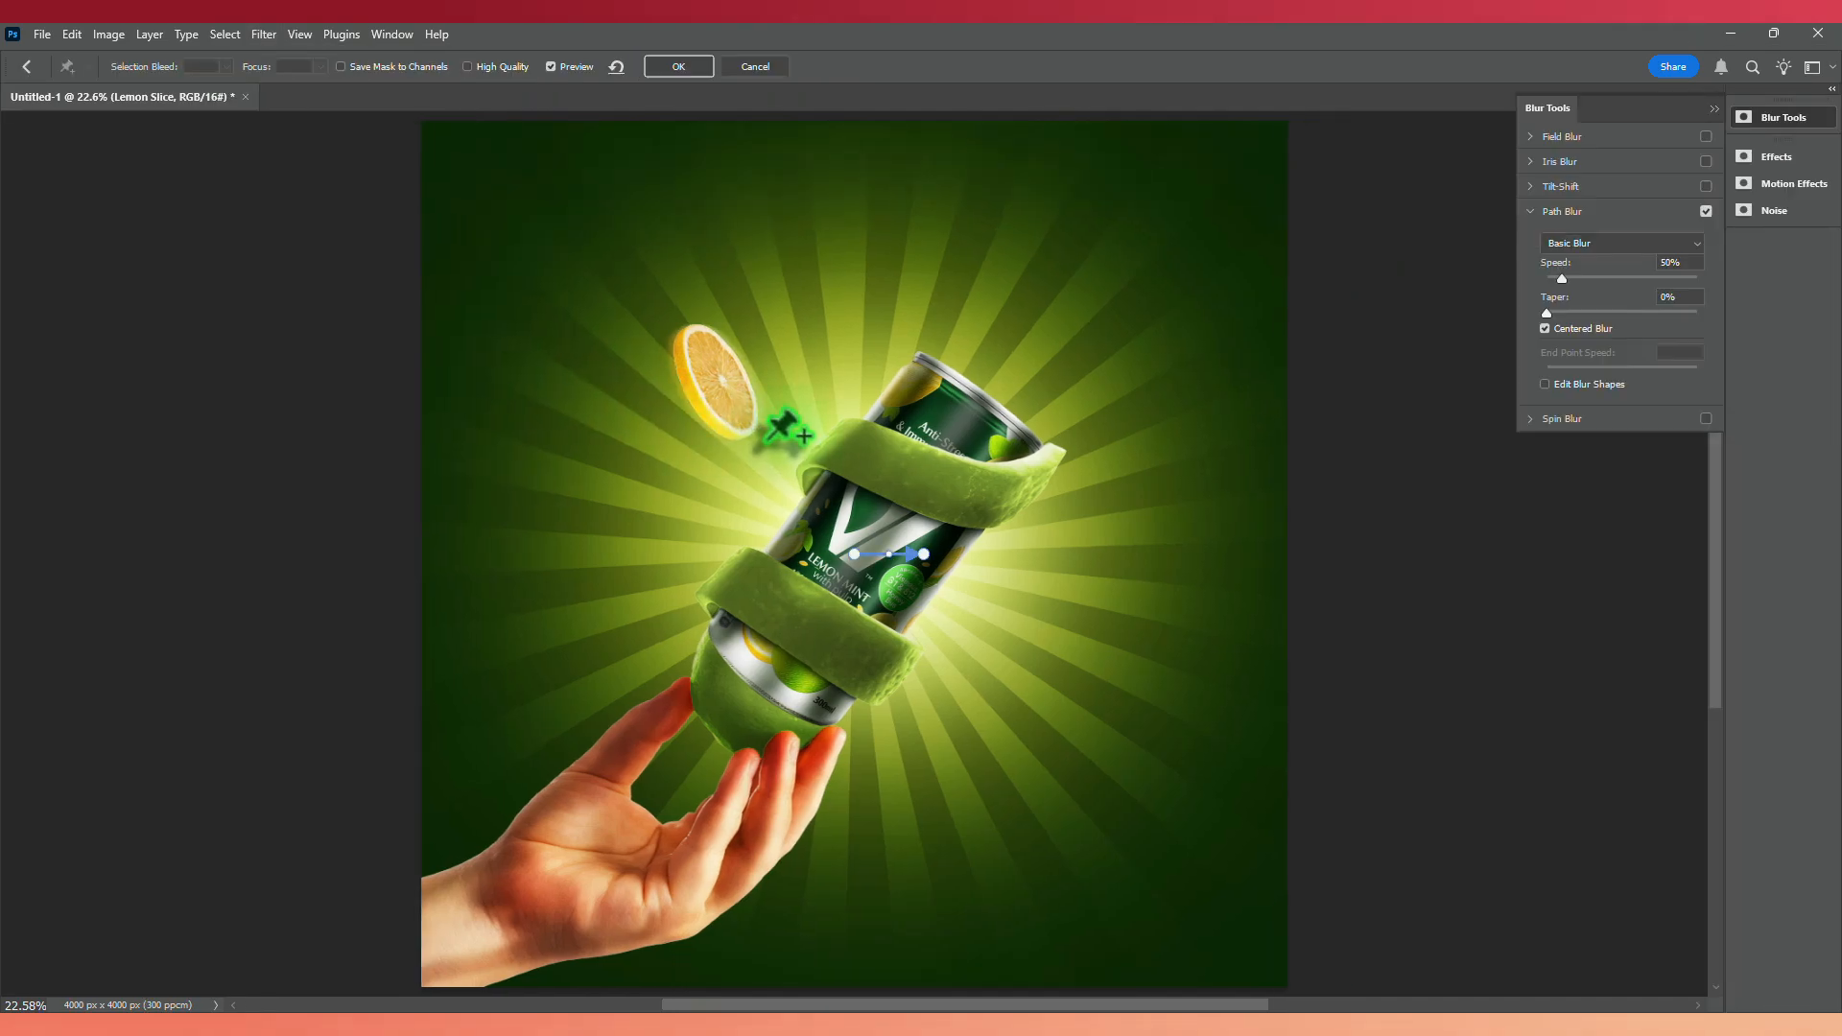
drag(923, 554, 685, 302)
drag(854, 553, 770, 488)
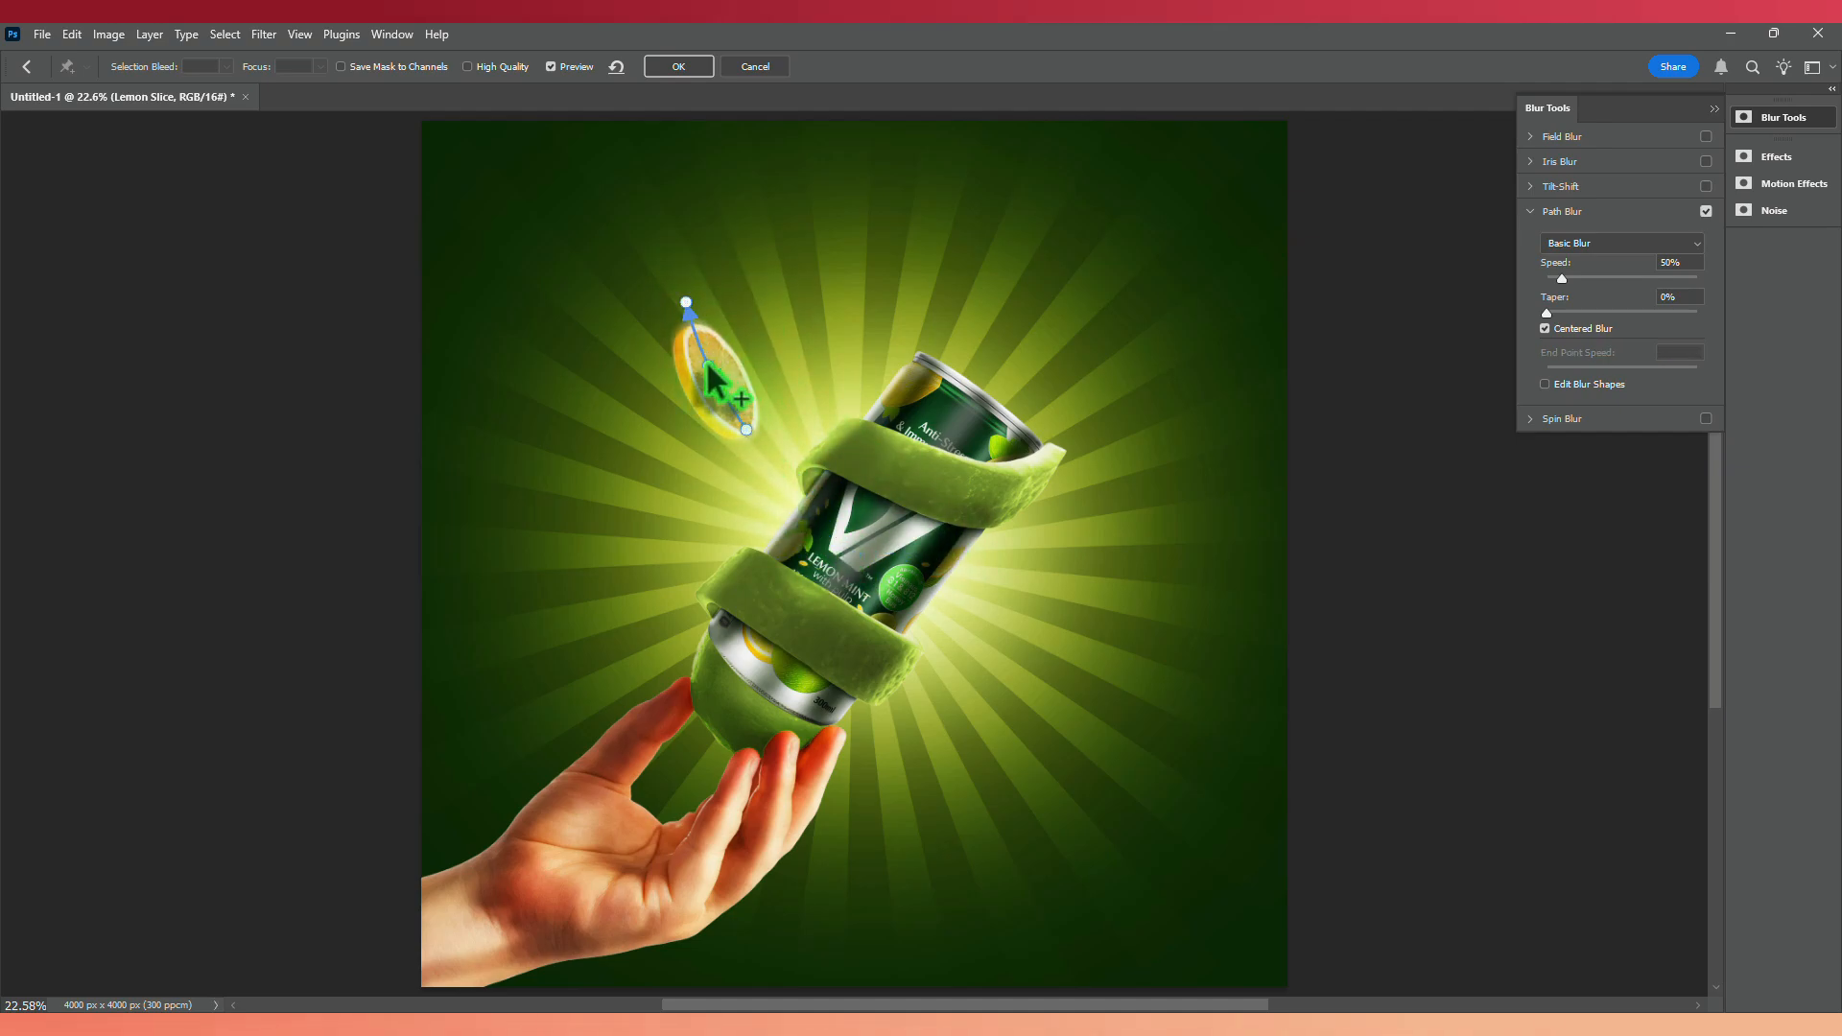
drag(685, 303, 673, 258)
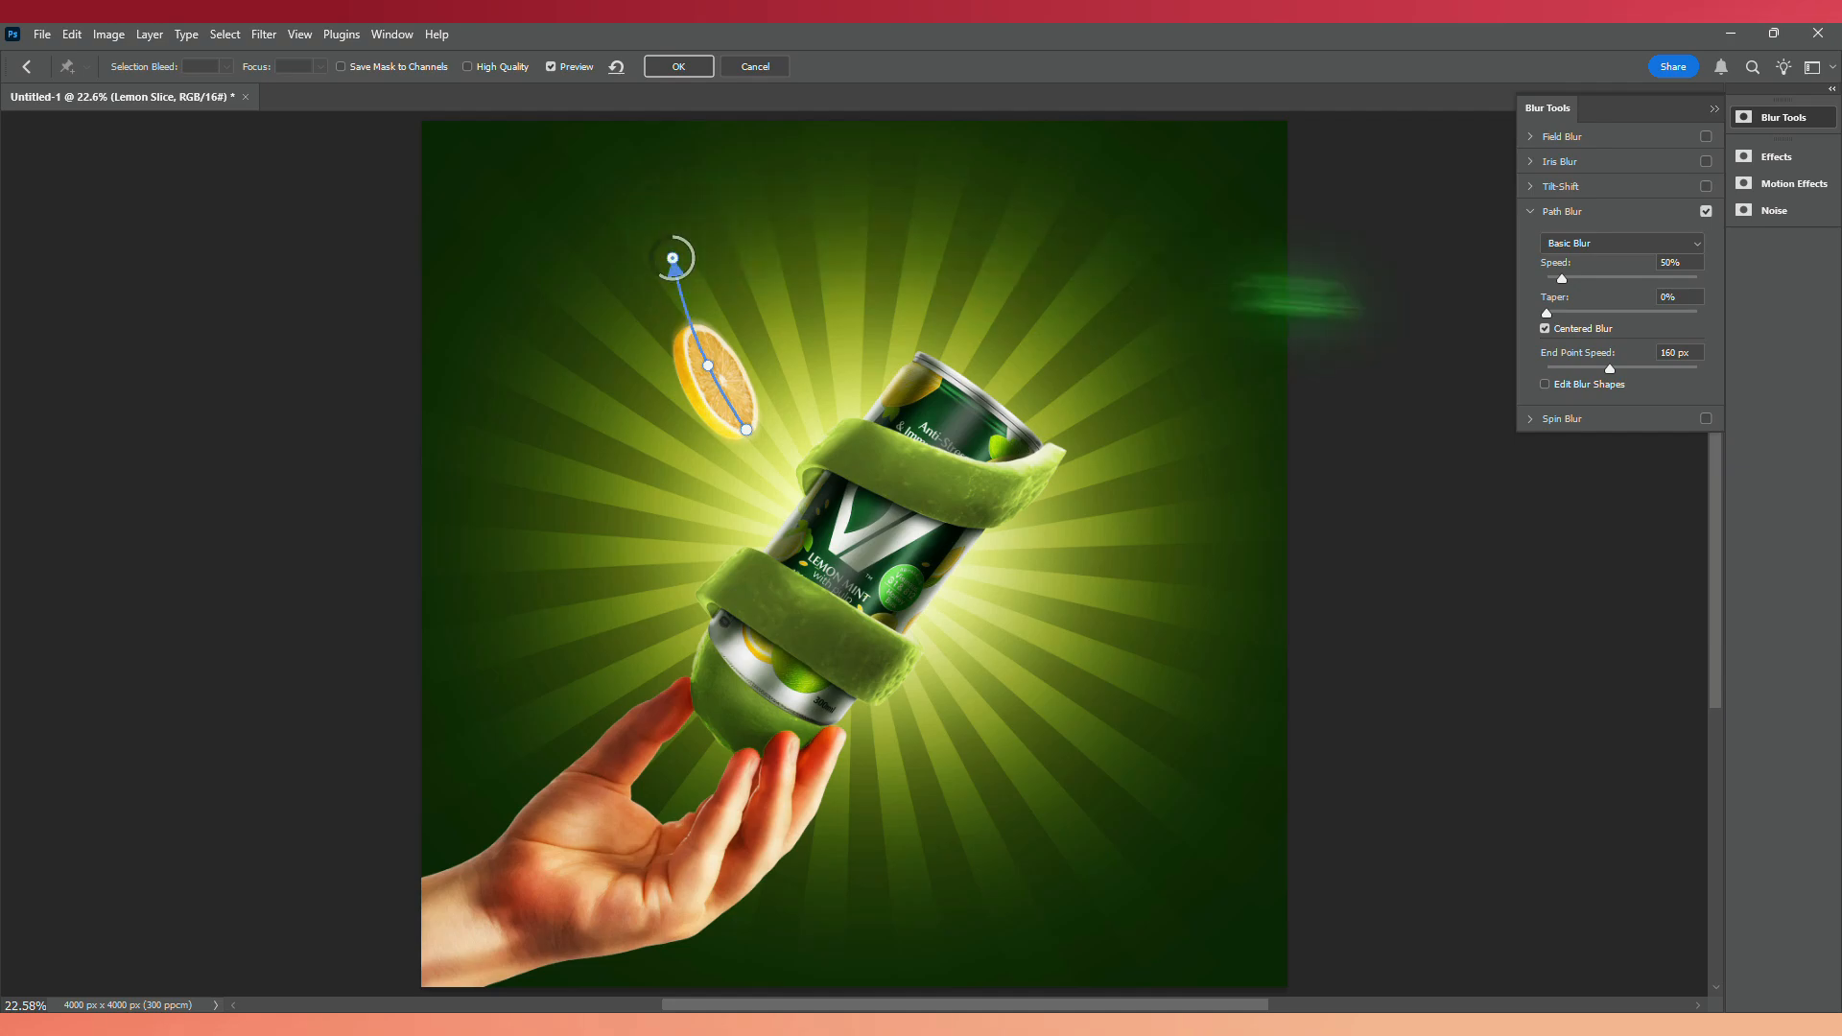
Turn off Centered Blur, set the path blur's speed to 146% and taper to 16%, and apply the filter.
click(1542, 333)
drag(1552, 318, 1591, 313)
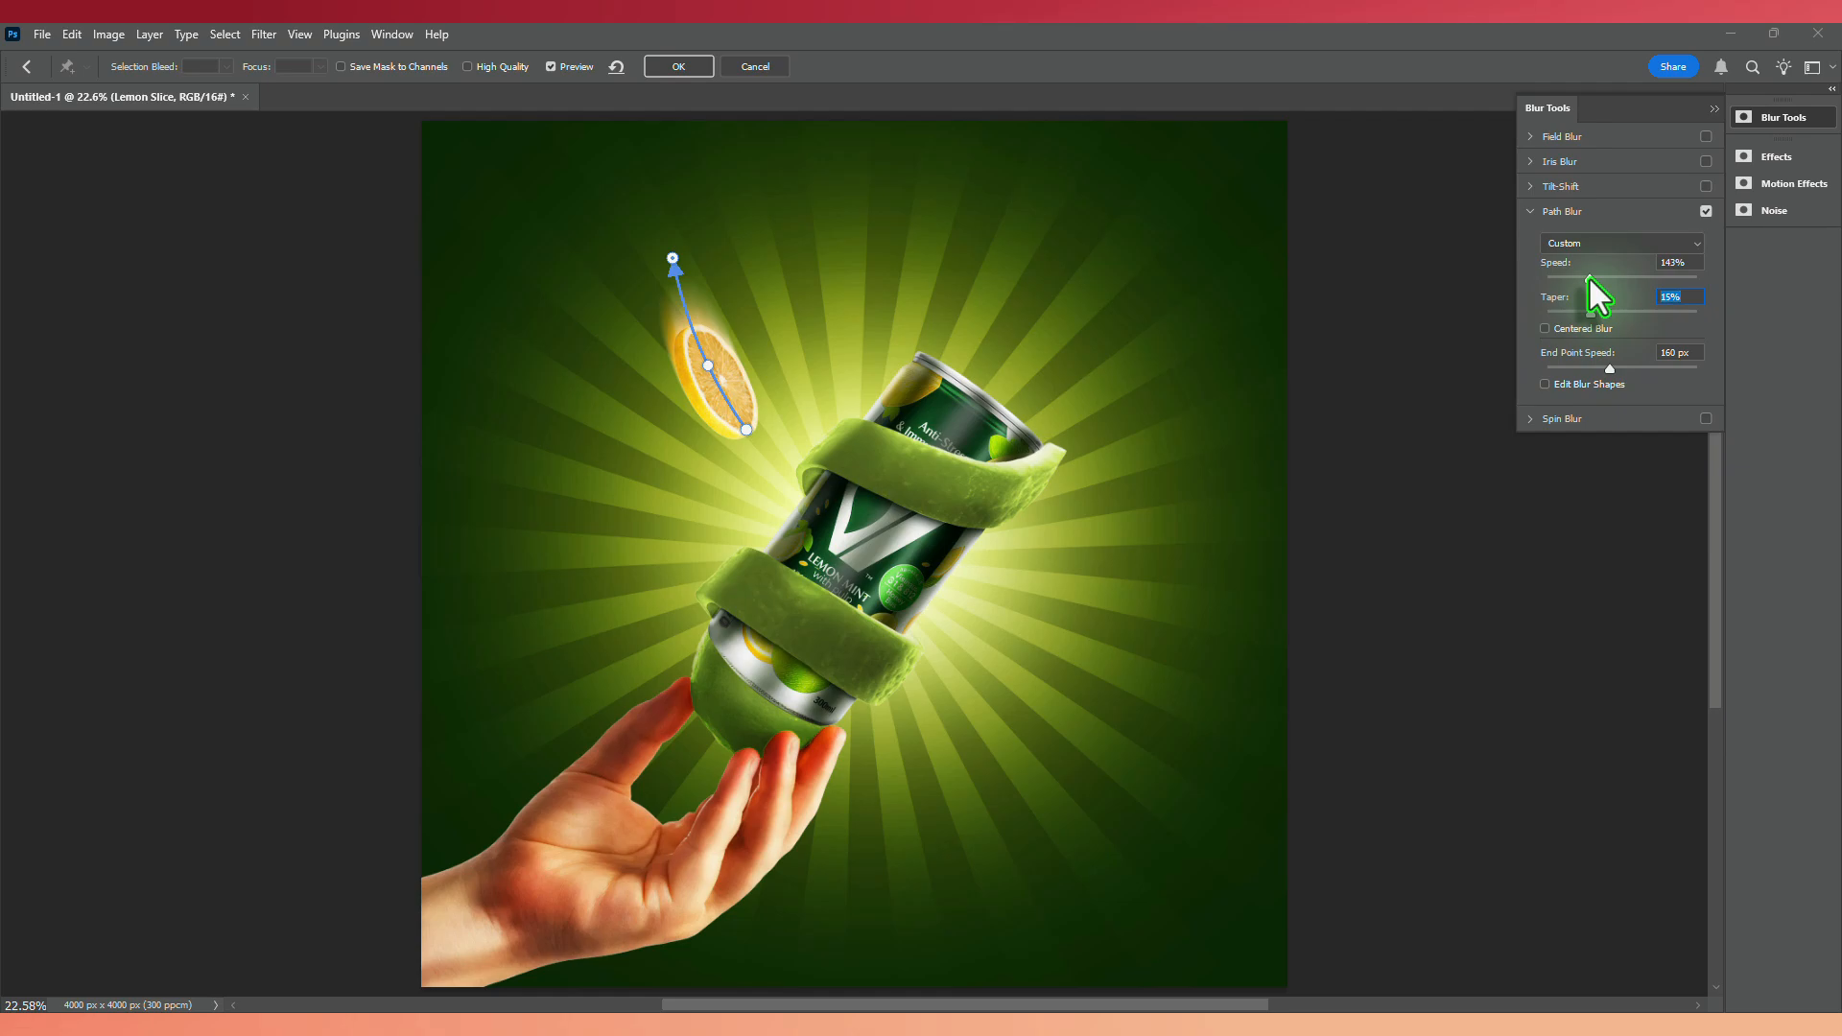
click(1584, 279)
click(1585, 314)
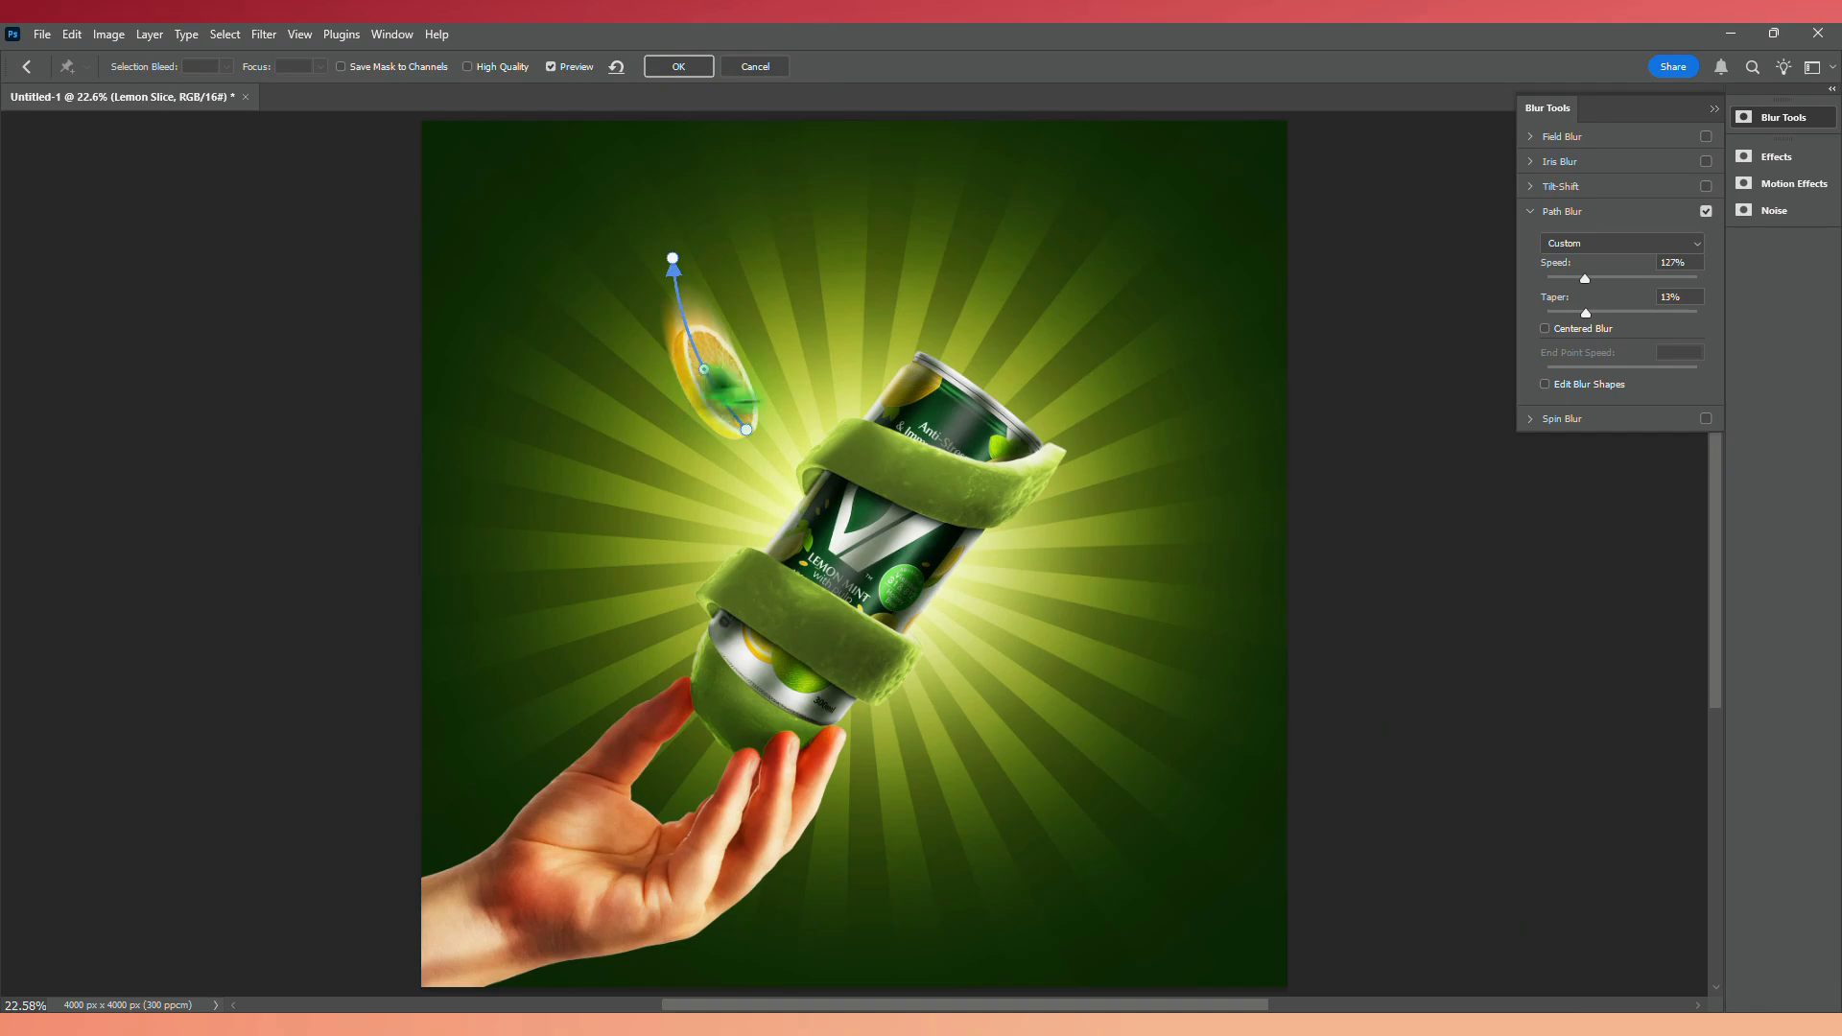
click(1585, 279)
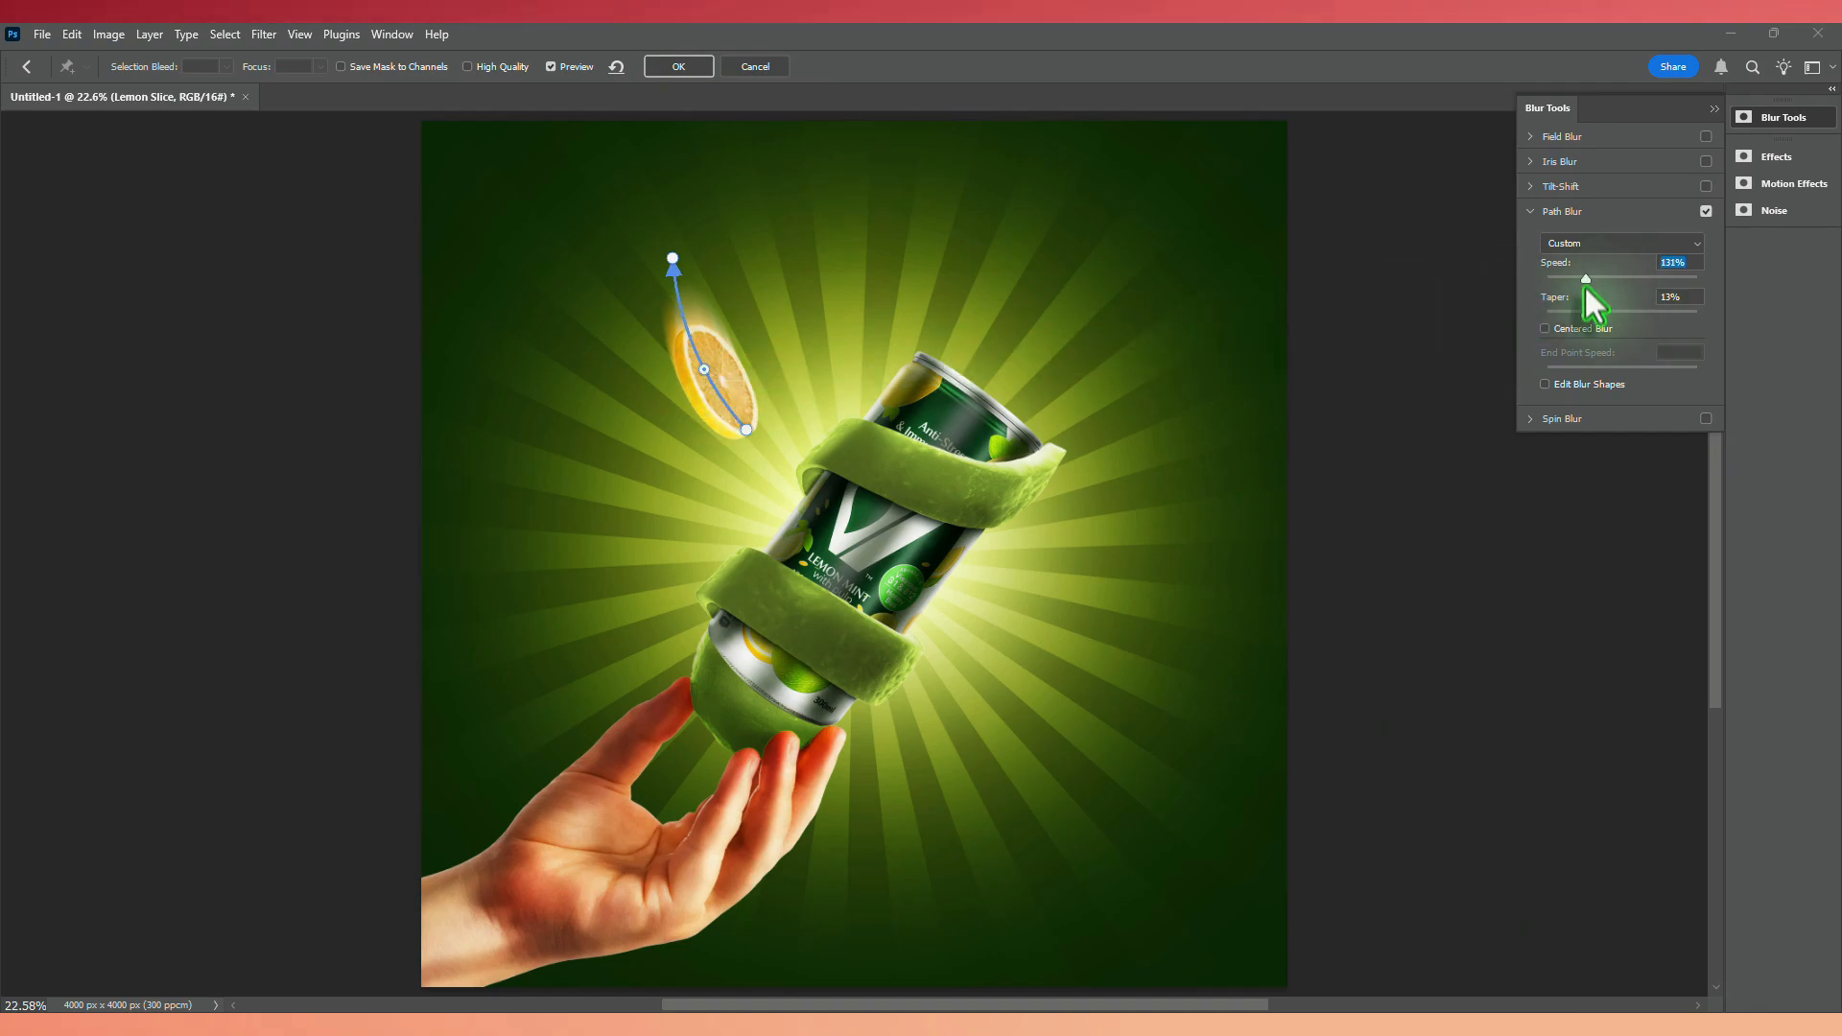
click(1594, 317)
click(1591, 280)
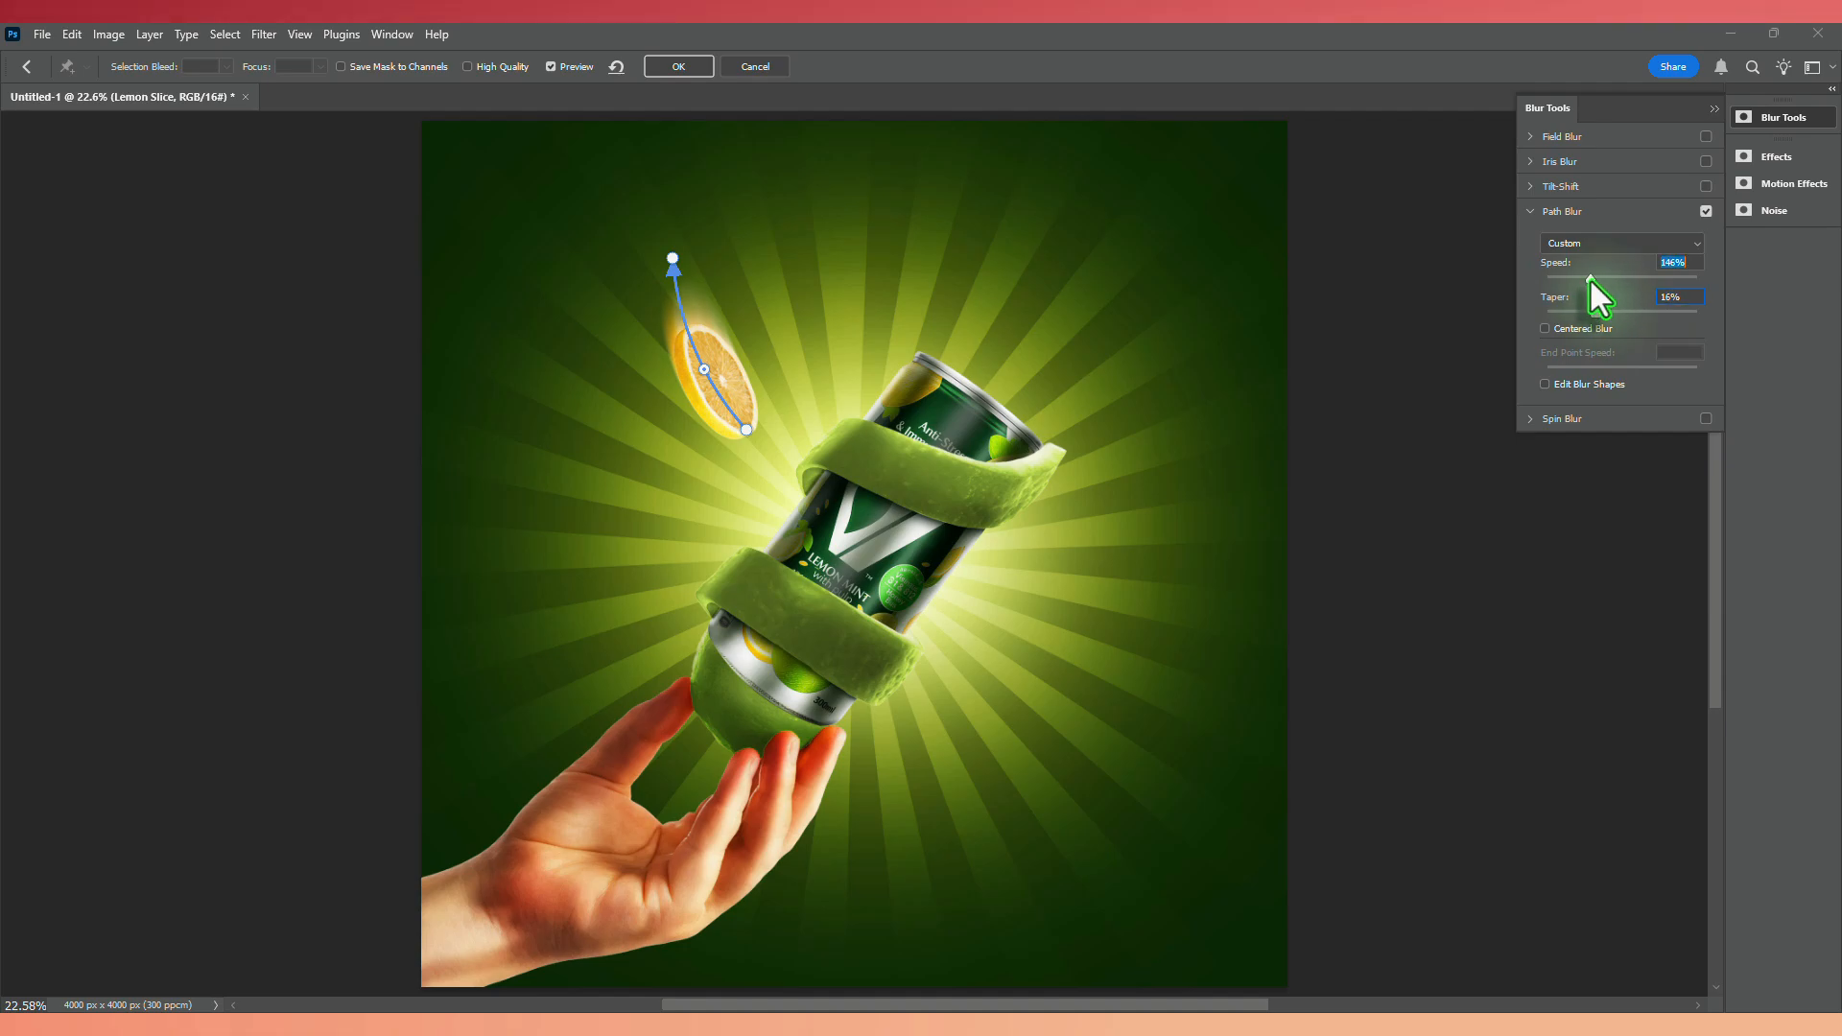
click(679, 64)
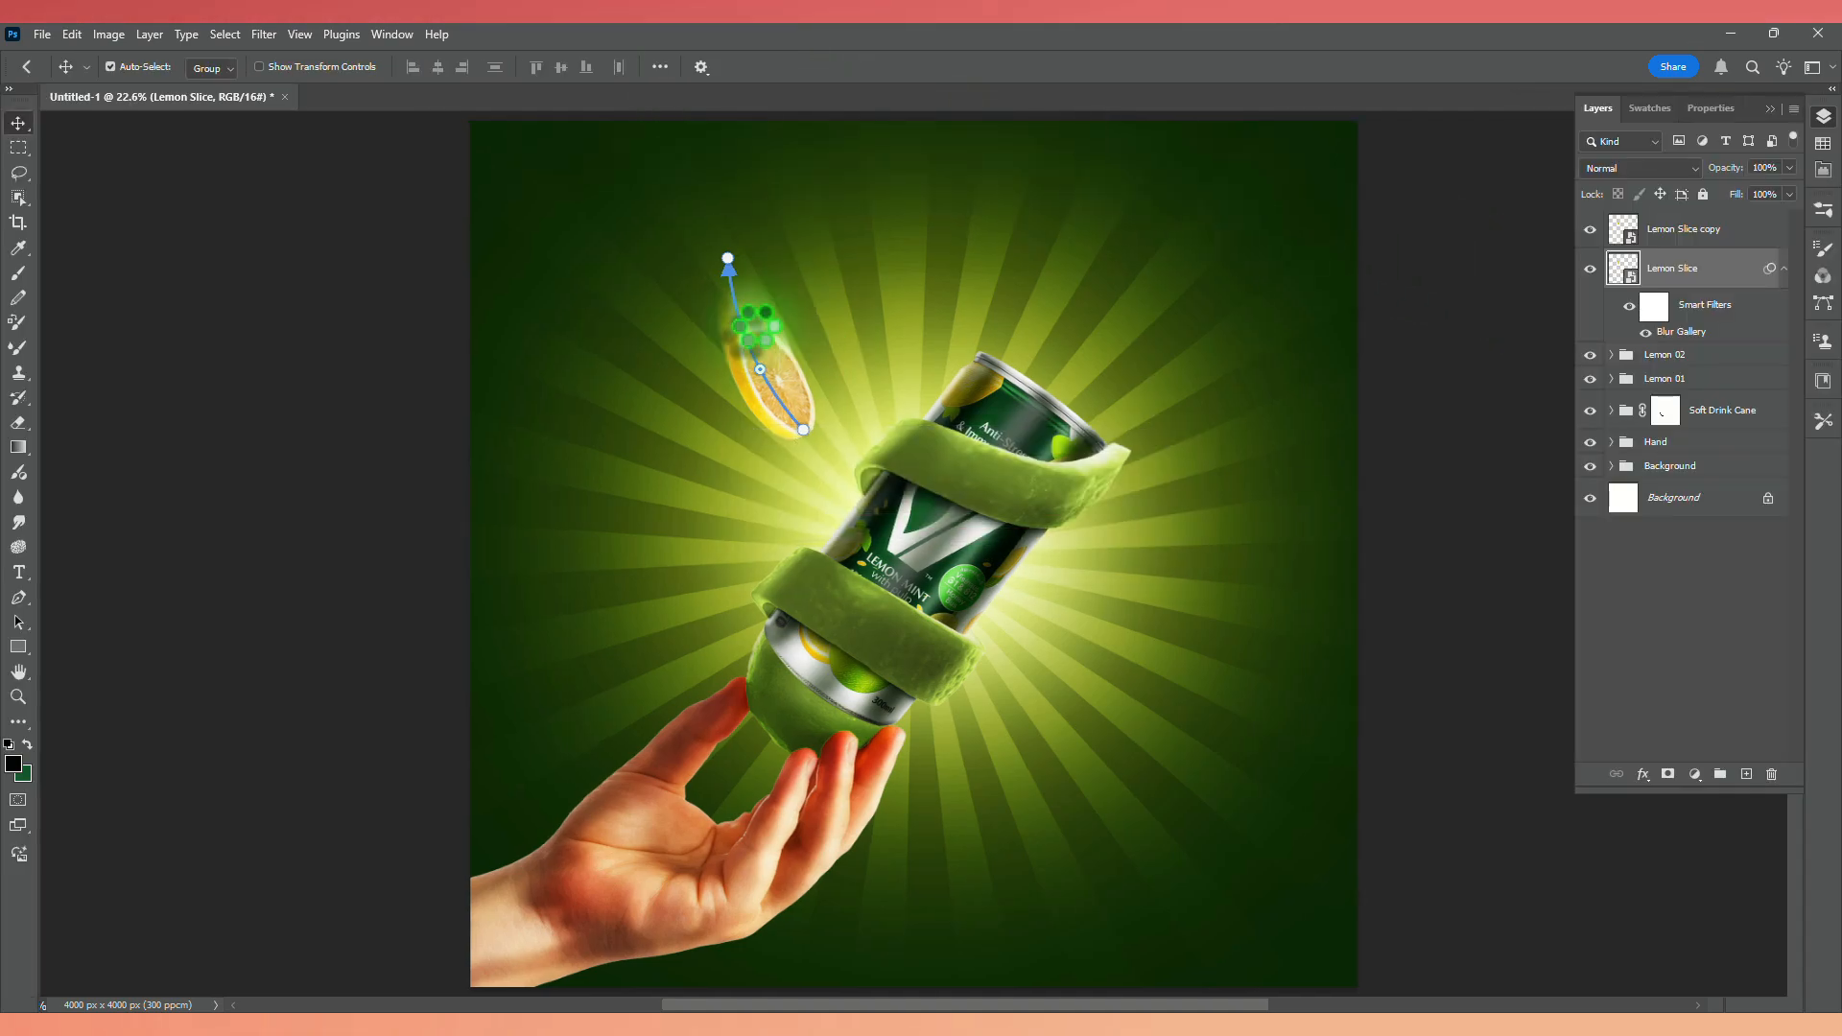
Group the Lemon Slice layer with its copy and name the group Lemon Slice 01.
shift+click(1705, 238)
key(ctrl+g)
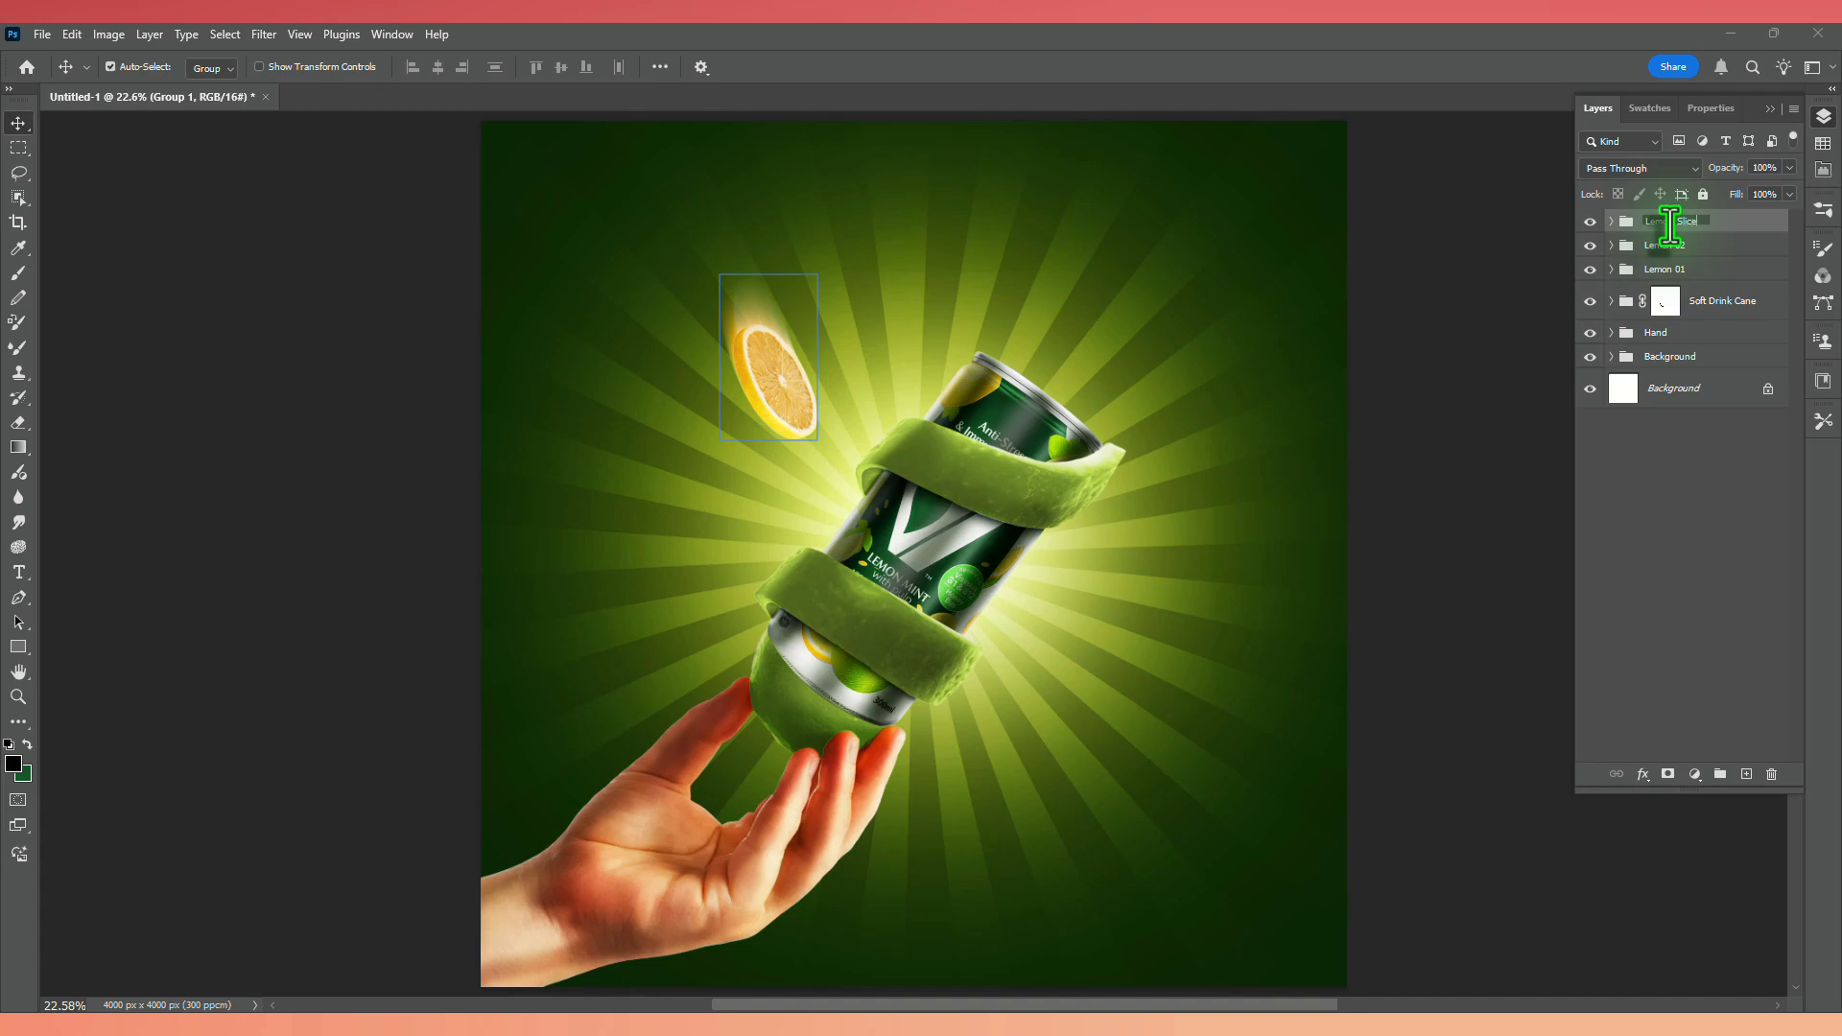
key(ctrl+t)
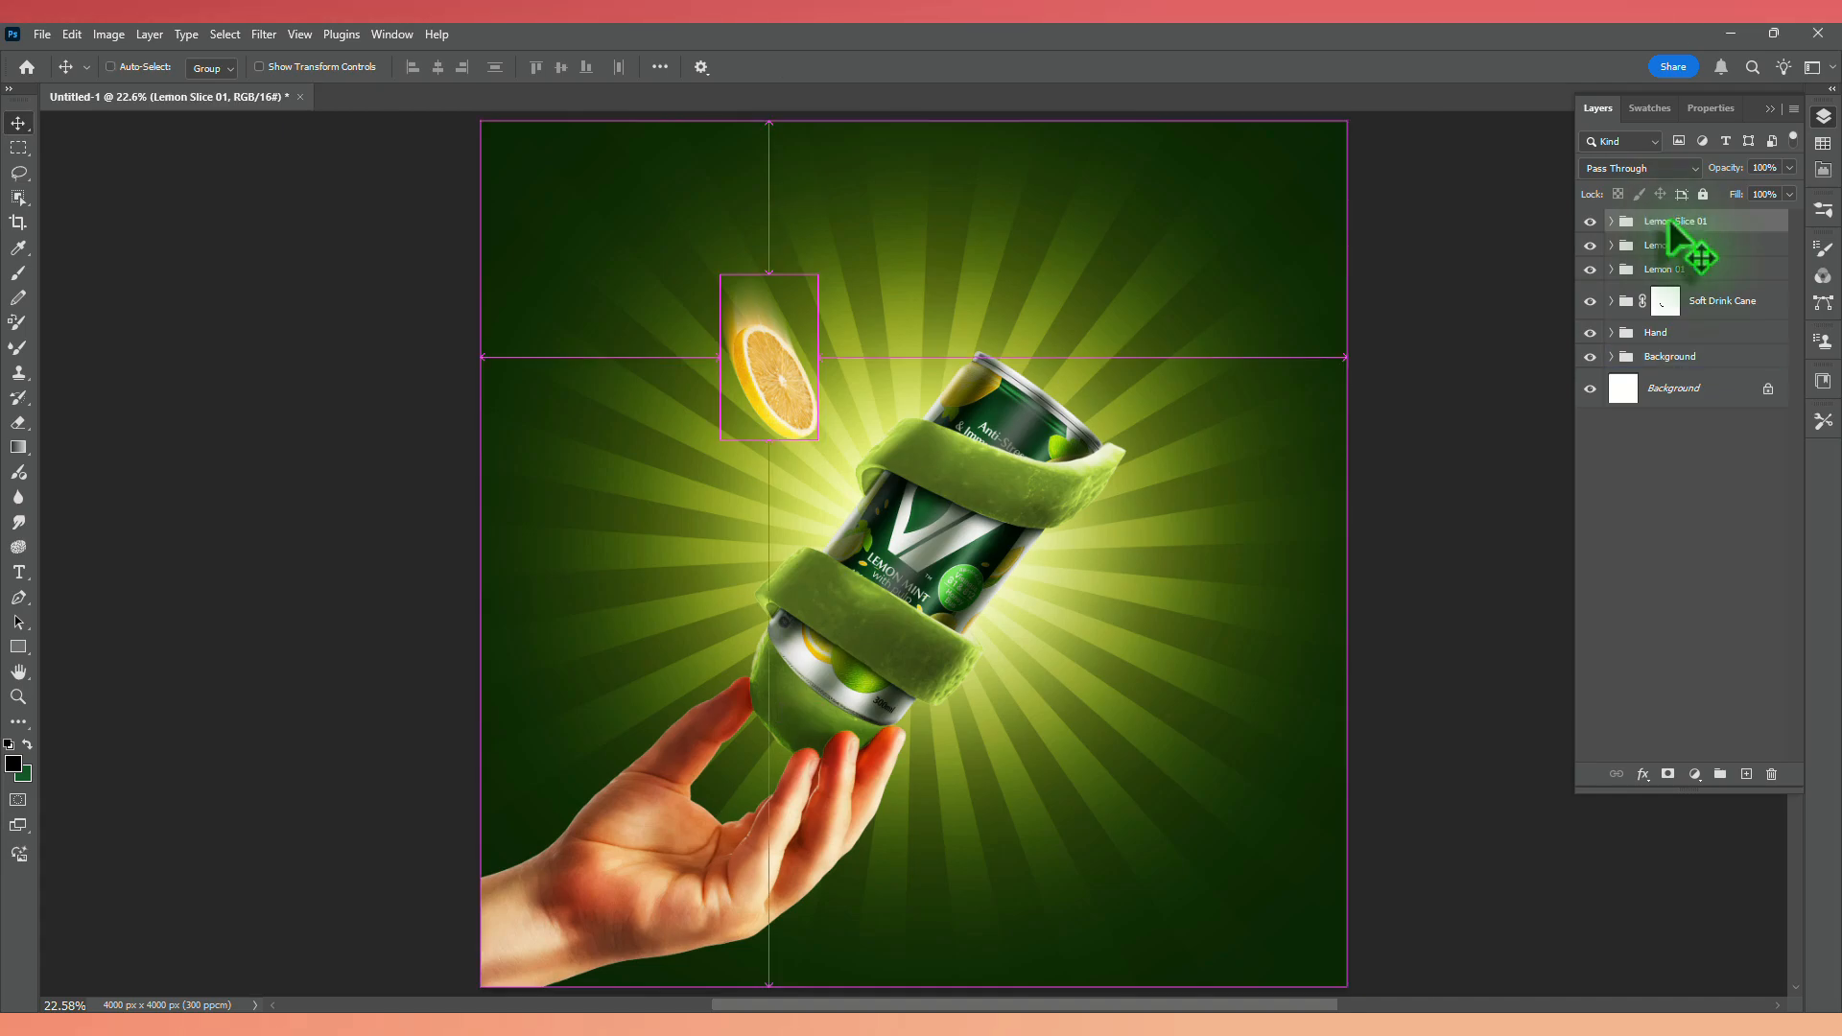
Flip the Lemon Slice 01 group vertically, rotate it to about -55°, and place it beside the can's upper end, left of the lime peel.
click(765, 482)
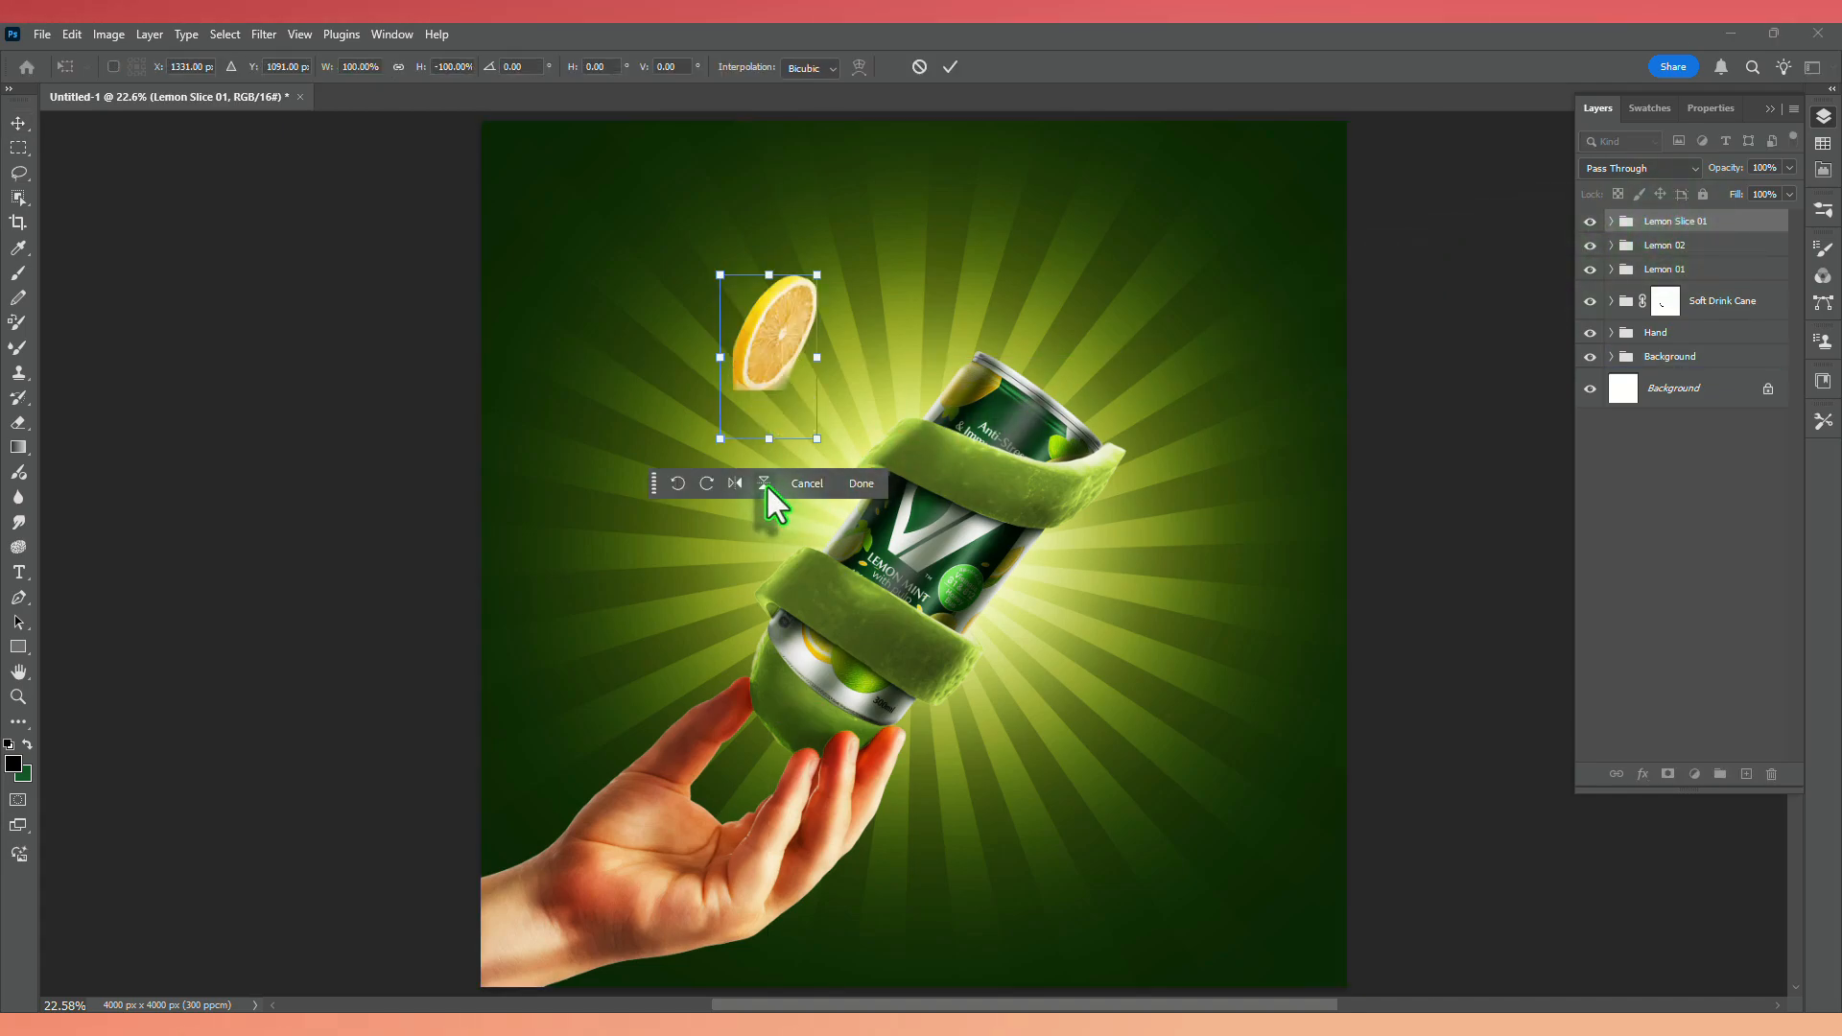
drag(829, 257, 740, 581)
click(733, 503)
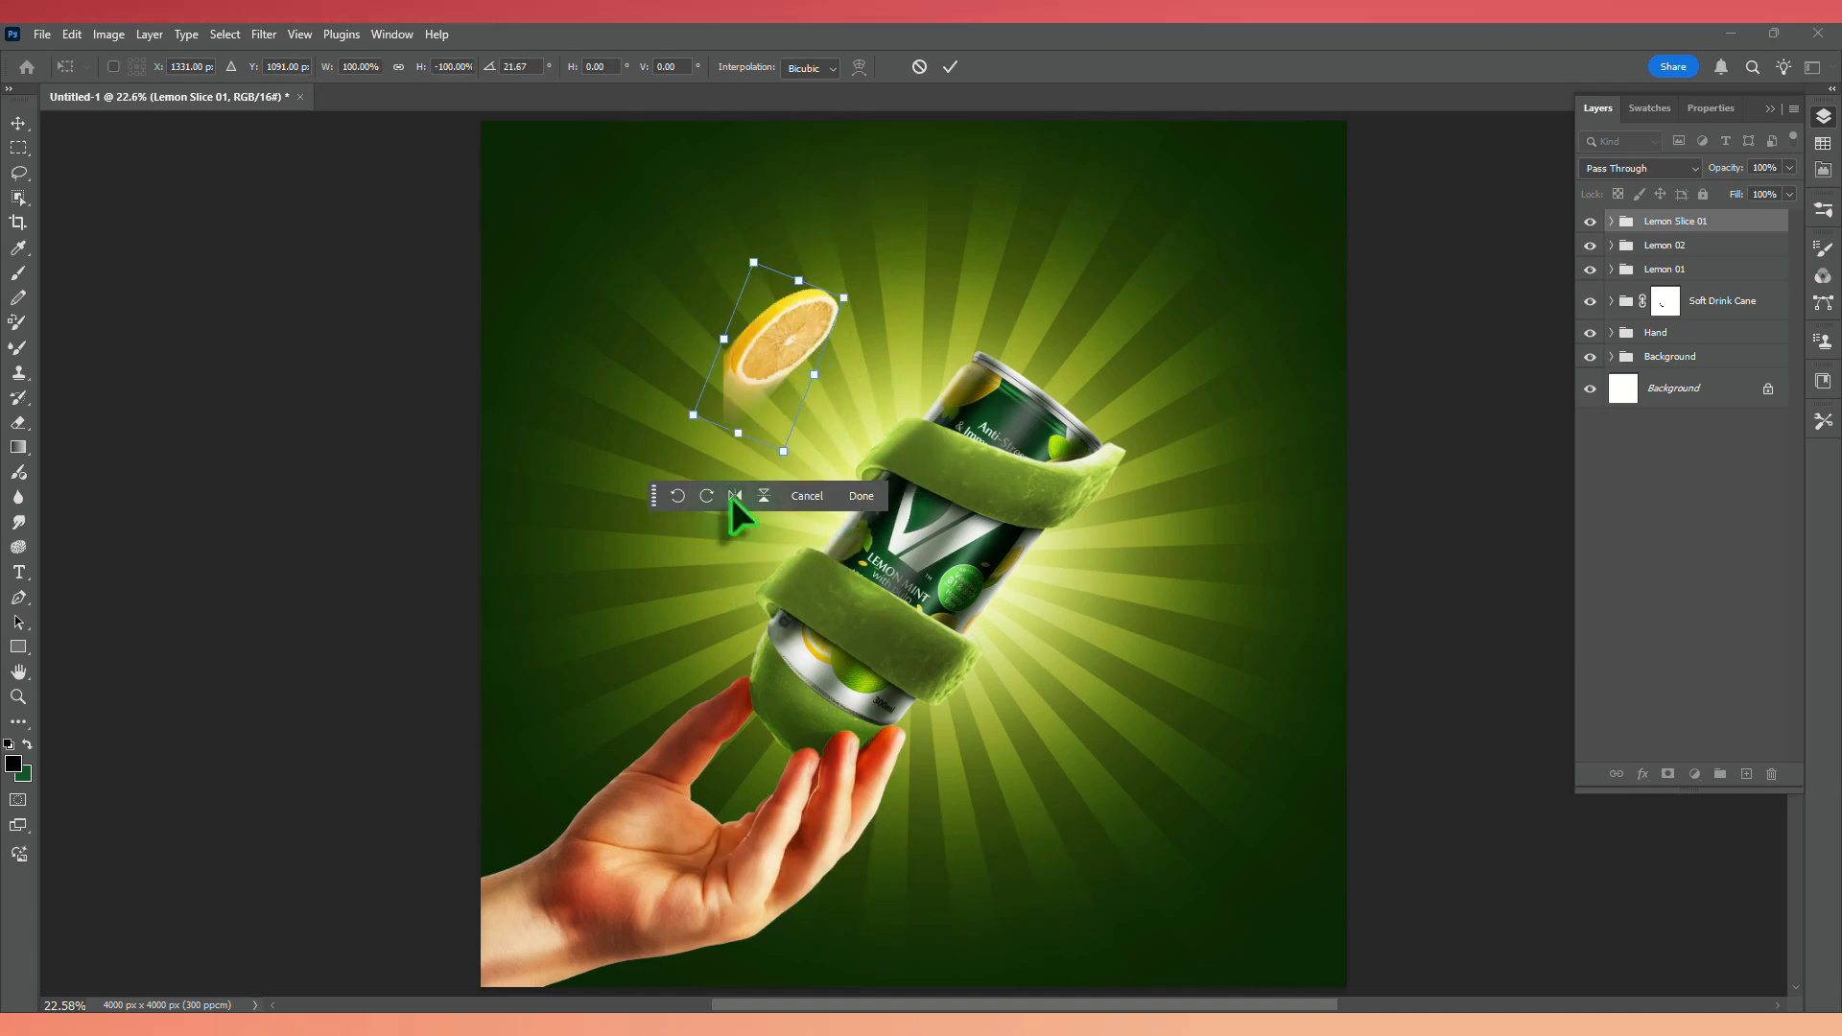
drag(751, 237, 645, 335)
drag(769, 368, 782, 428)
drag(753, 308, 761, 305)
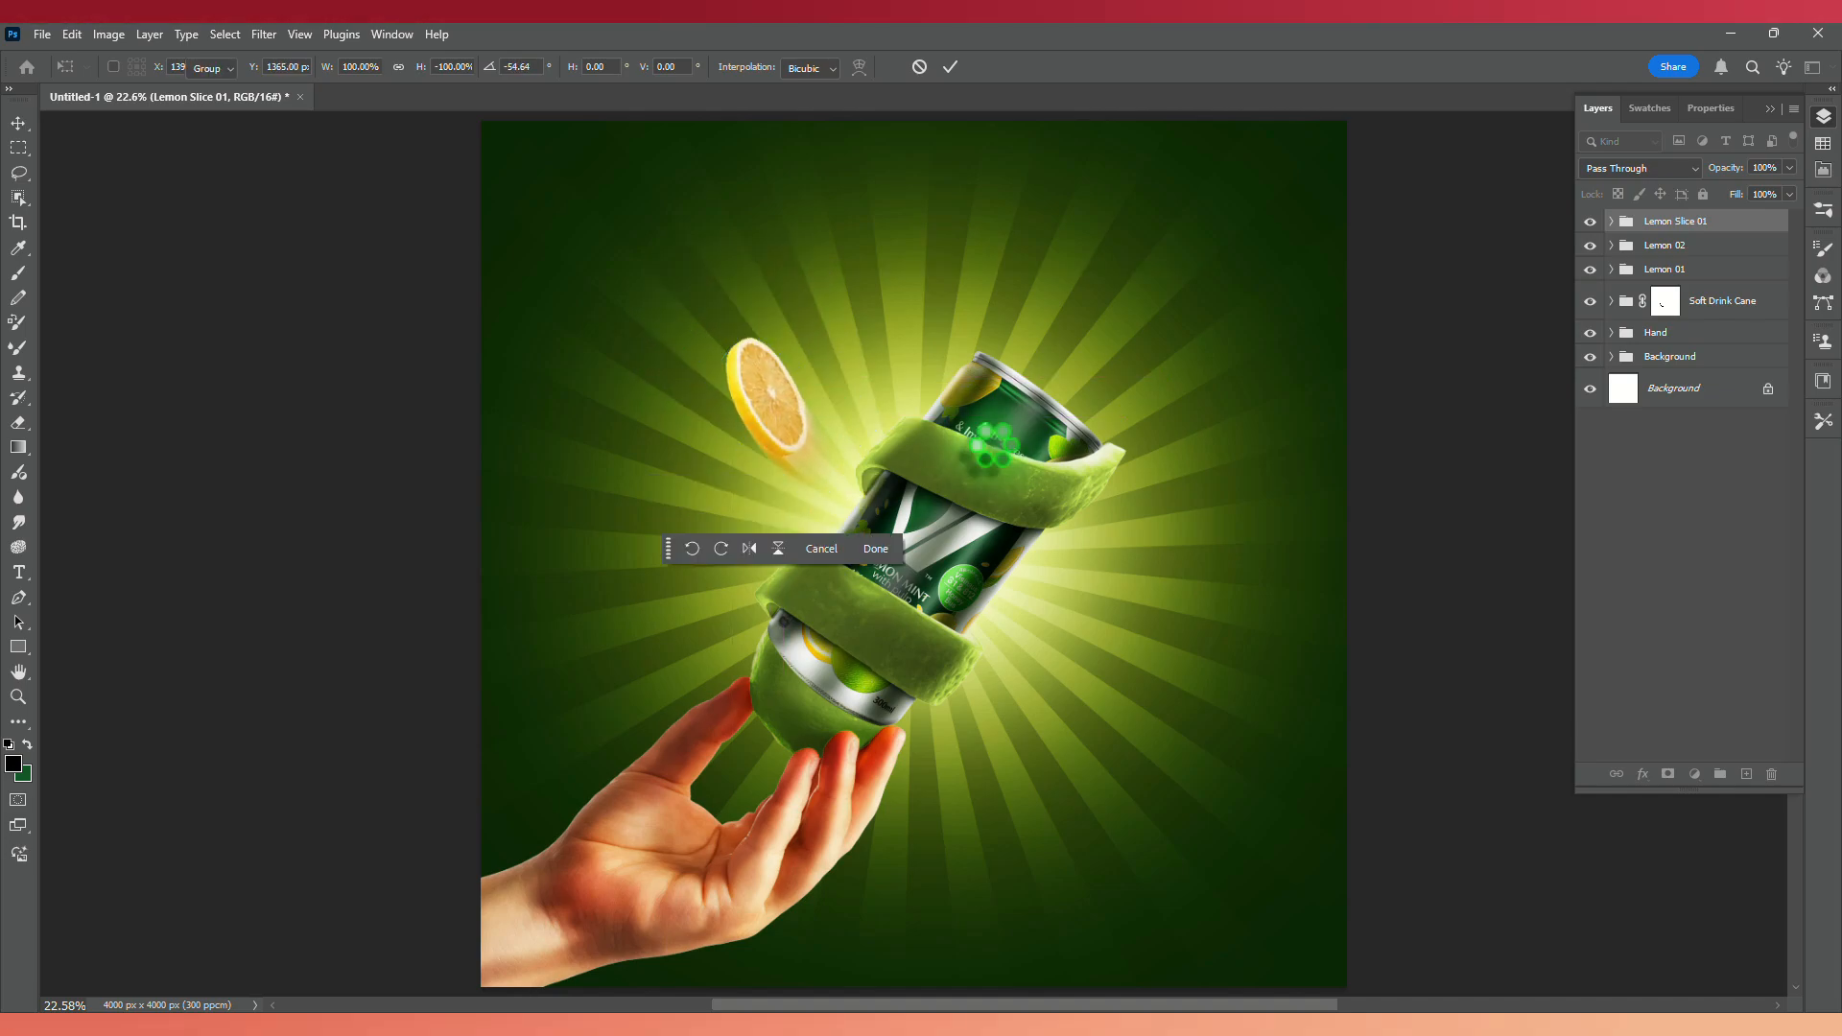
key(Return)
Duplicate the lemon slice, shrink and rotate the copy, and place it just below the first slice.
drag(773, 430, 725, 499)
key(ctrl)
key(ctrl+t)
drag(788, 407, 734, 339)
drag(639, 444, 708, 538)
drag(730, 462, 715, 462)
key(Return)
Duplicate the small lemon slice, place the copy at the lower right of the can, scale it to 263.5%, and rotate it to about -13°.
key(ctrl+j)
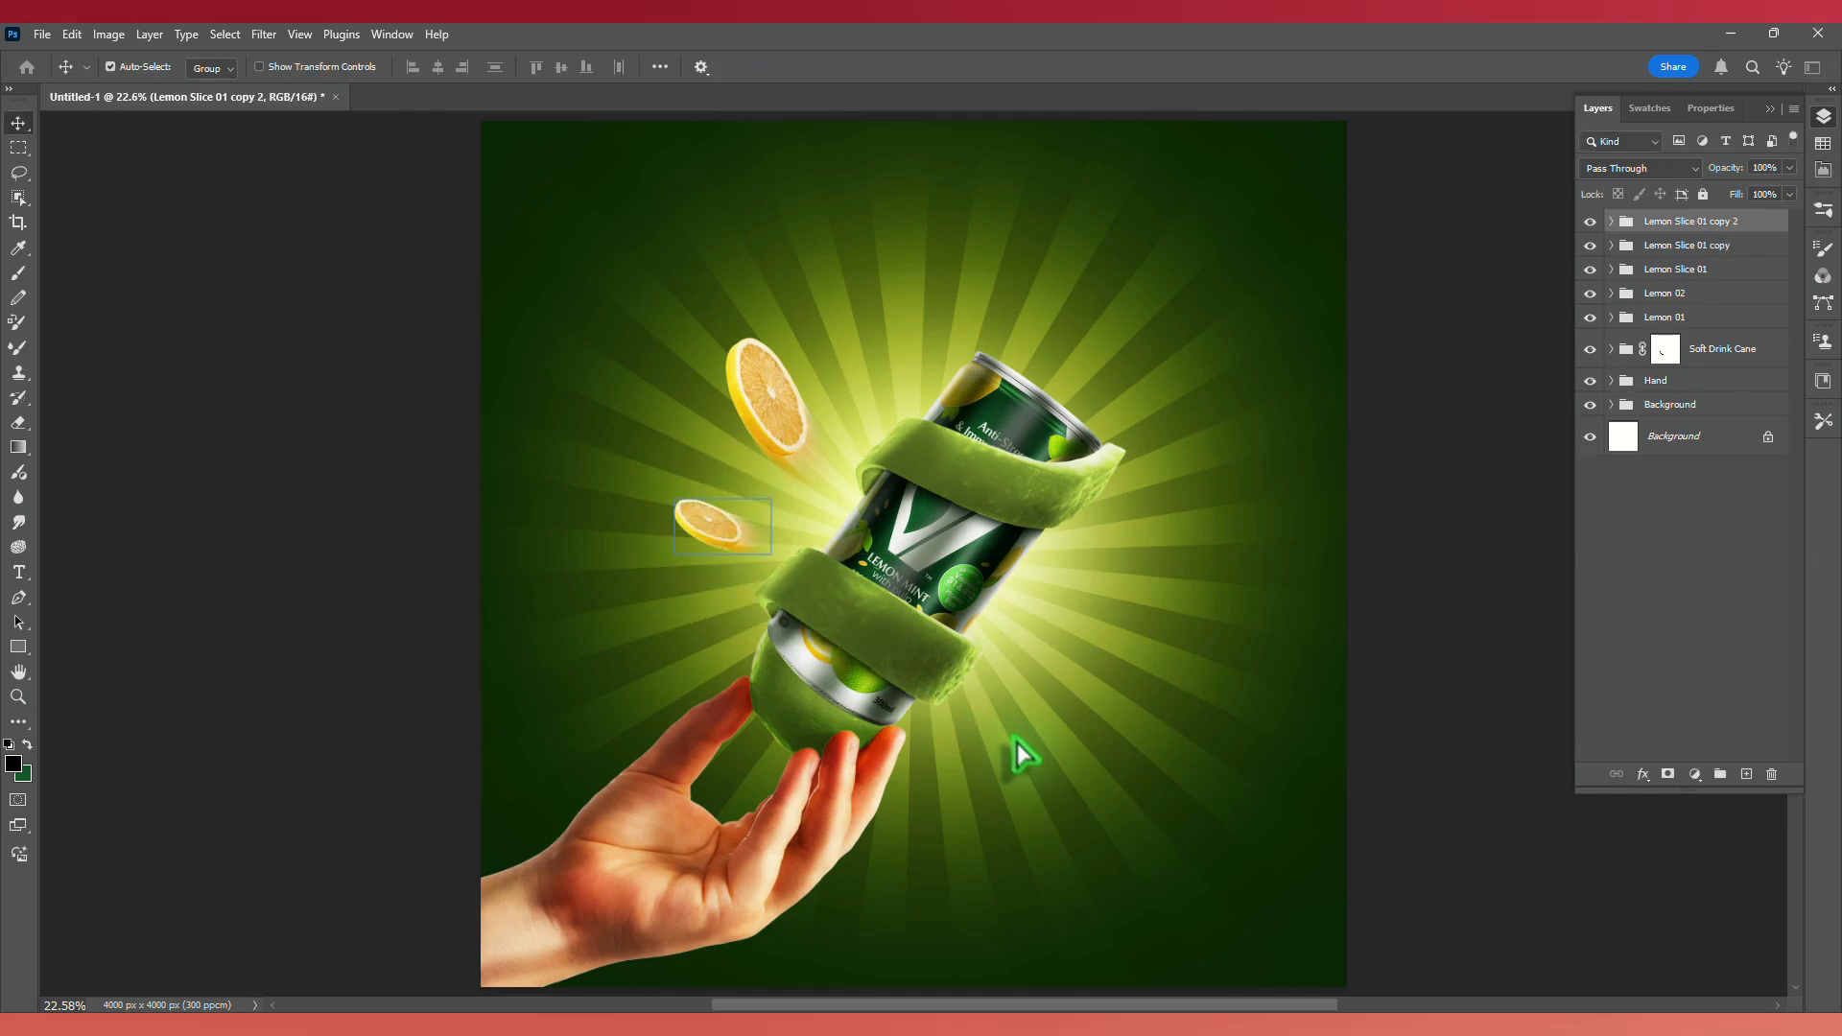
drag(1027, 745, 1019, 746)
key(ctrl+t)
drag(1118, 697, 1123, 650)
drag(1115, 758, 1327, 825)
drag(1172, 787, 1119, 750)
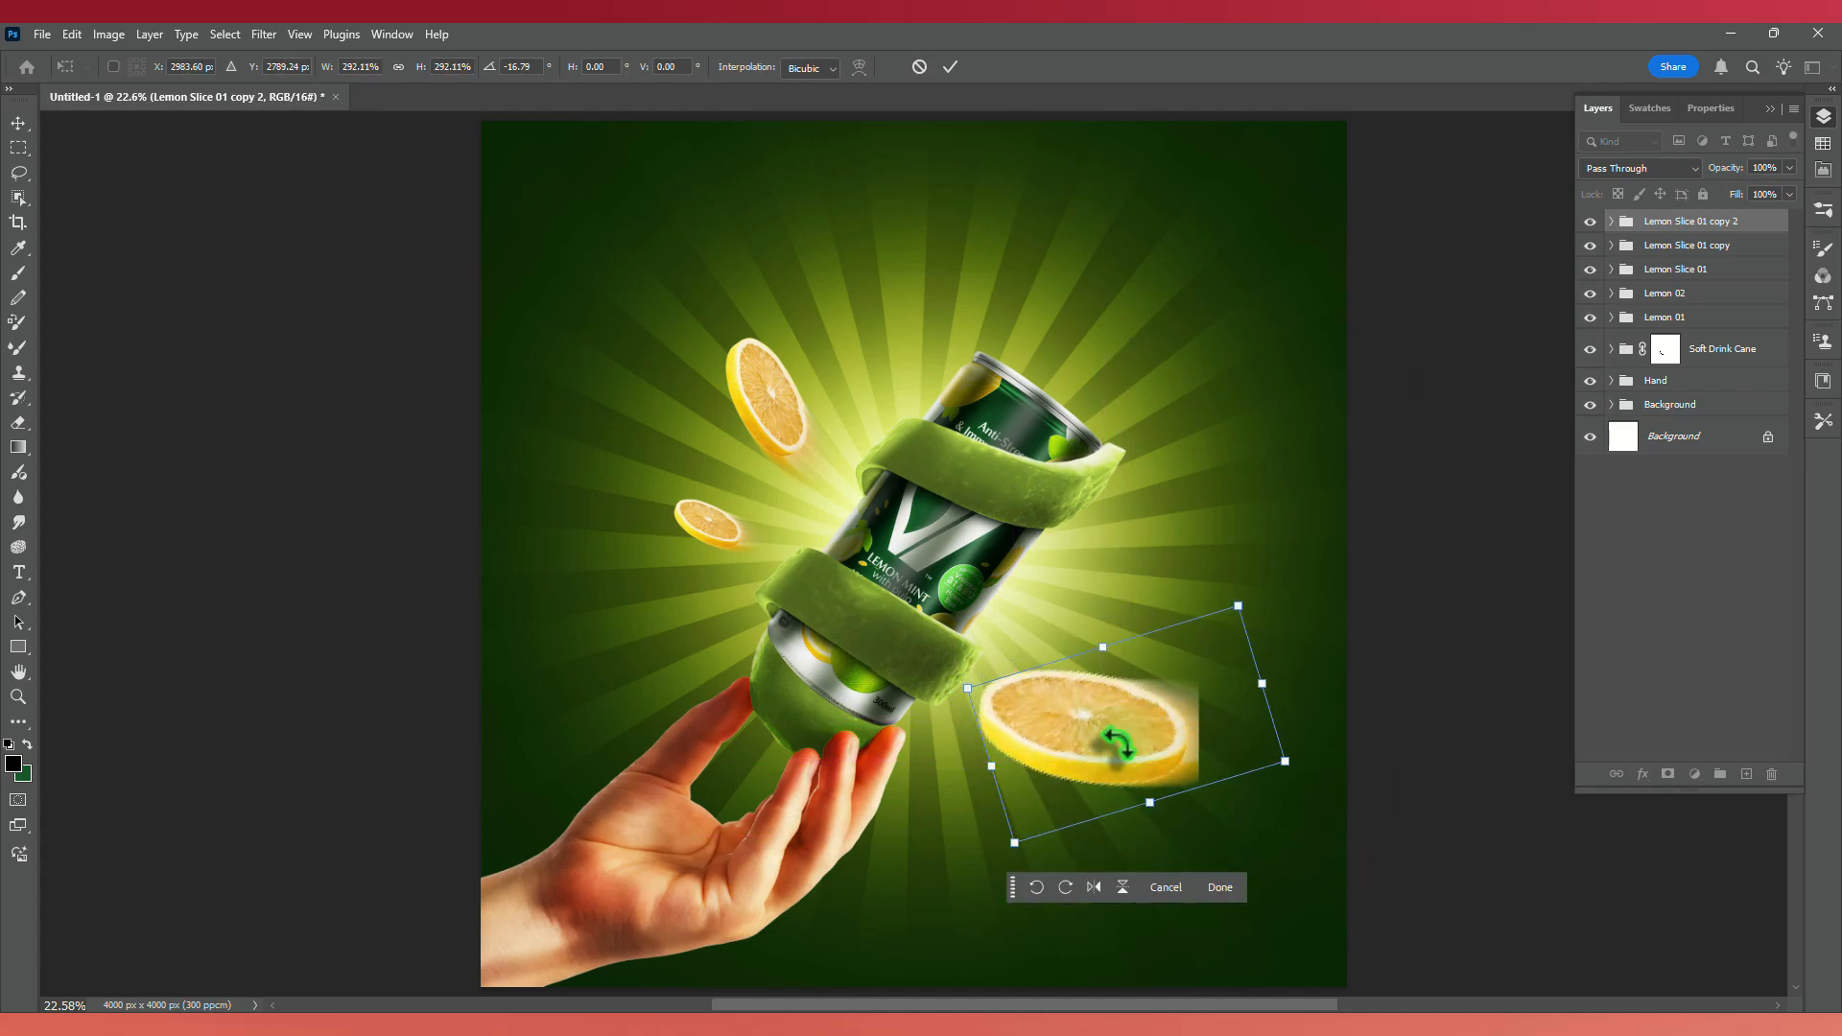
drag(1293, 771, 1271, 783)
drag(1254, 637, 1241, 660)
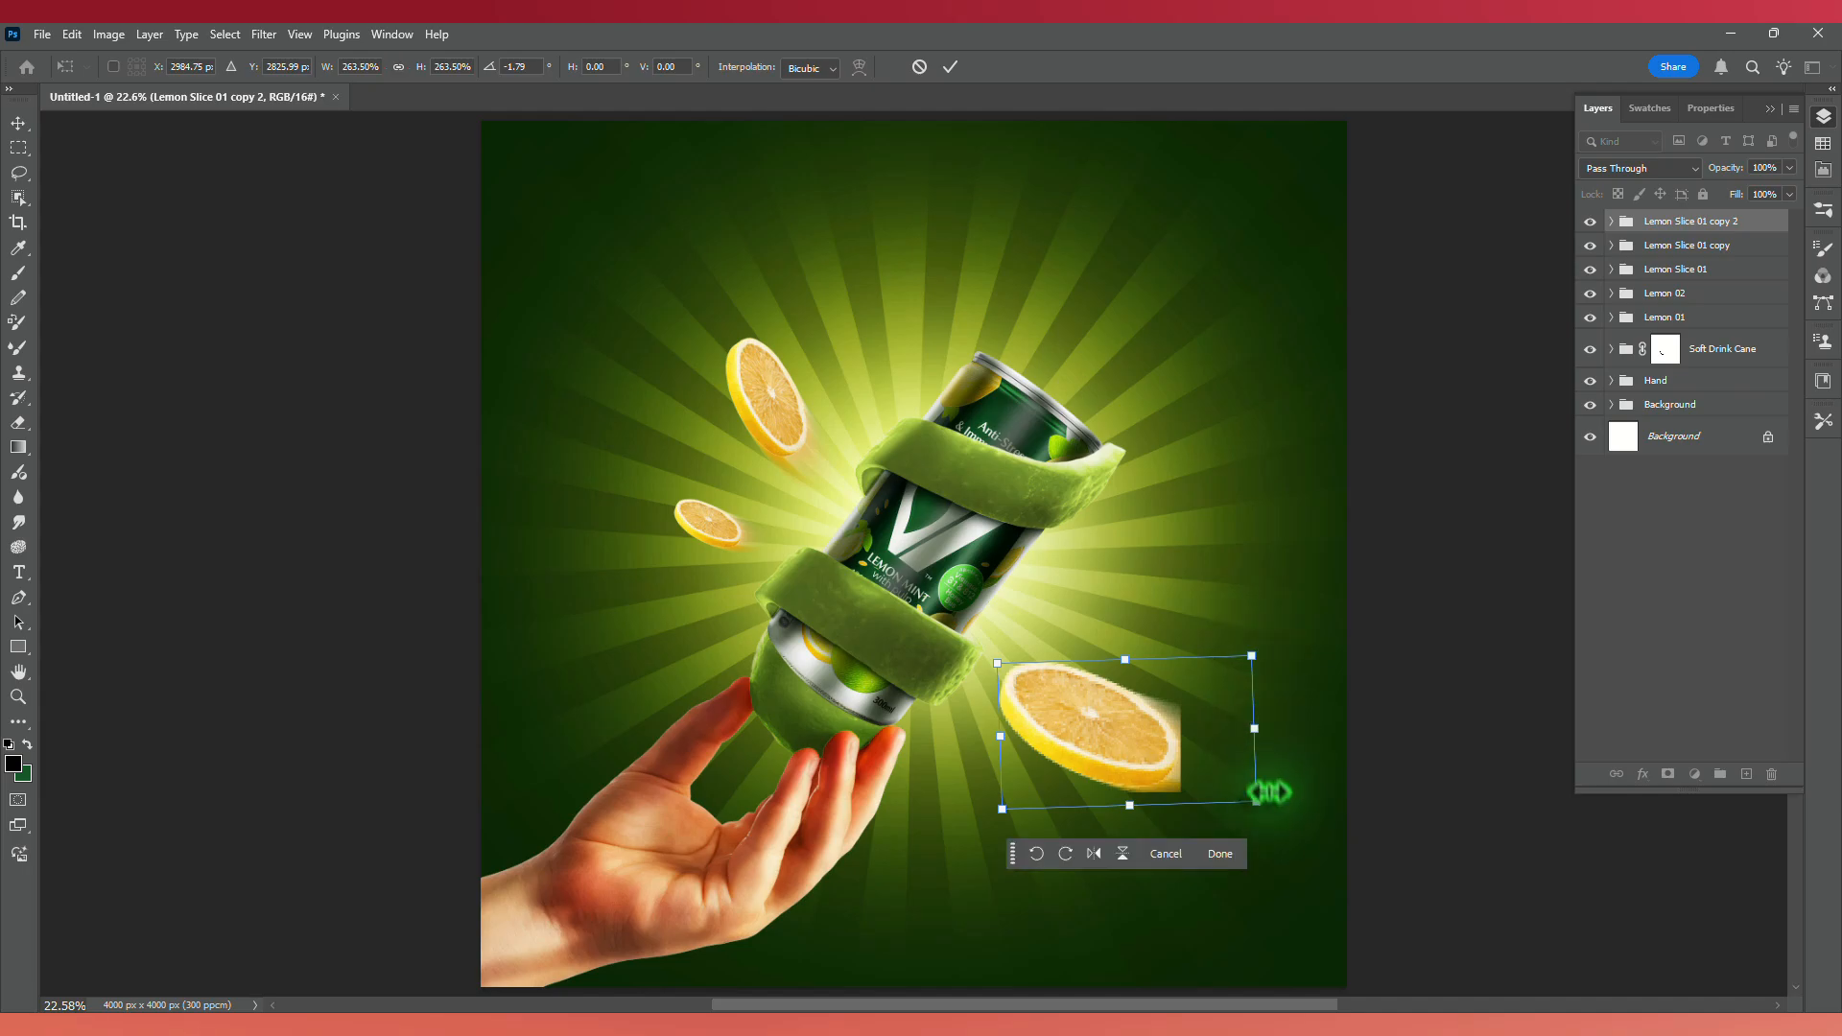
drag(1268, 794, 1278, 768)
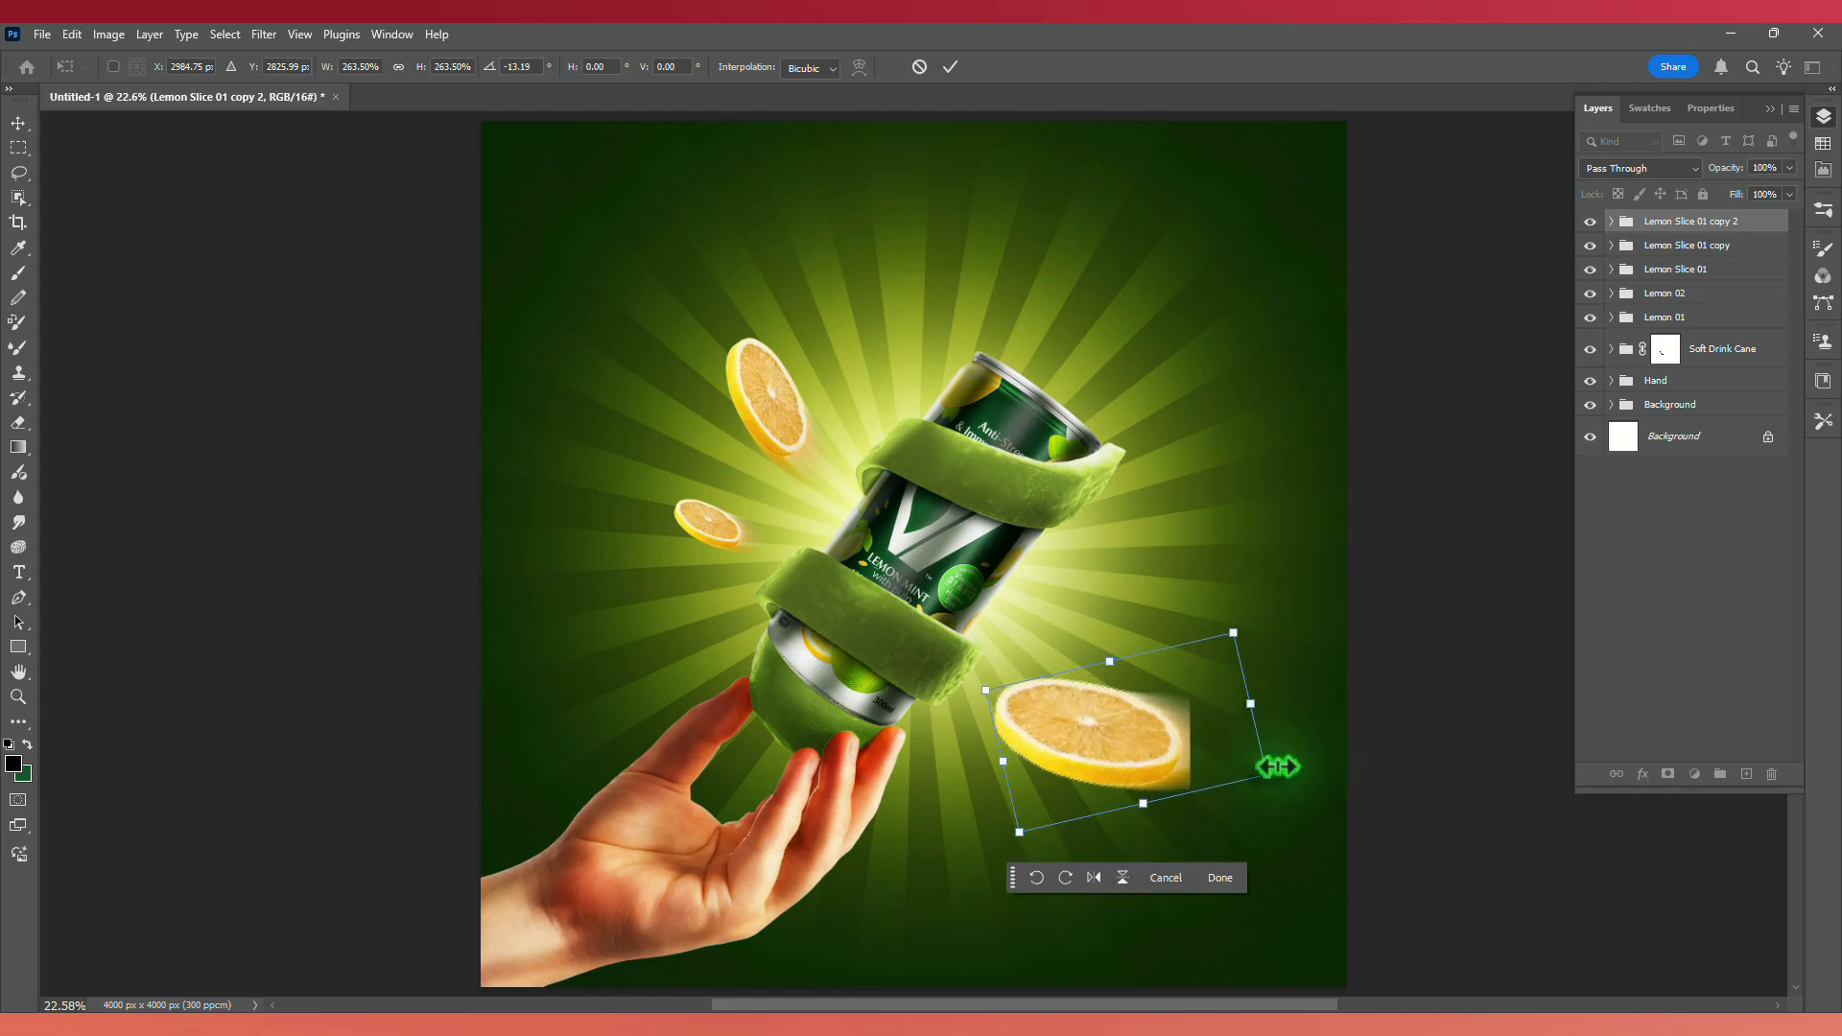
click(1218, 879)
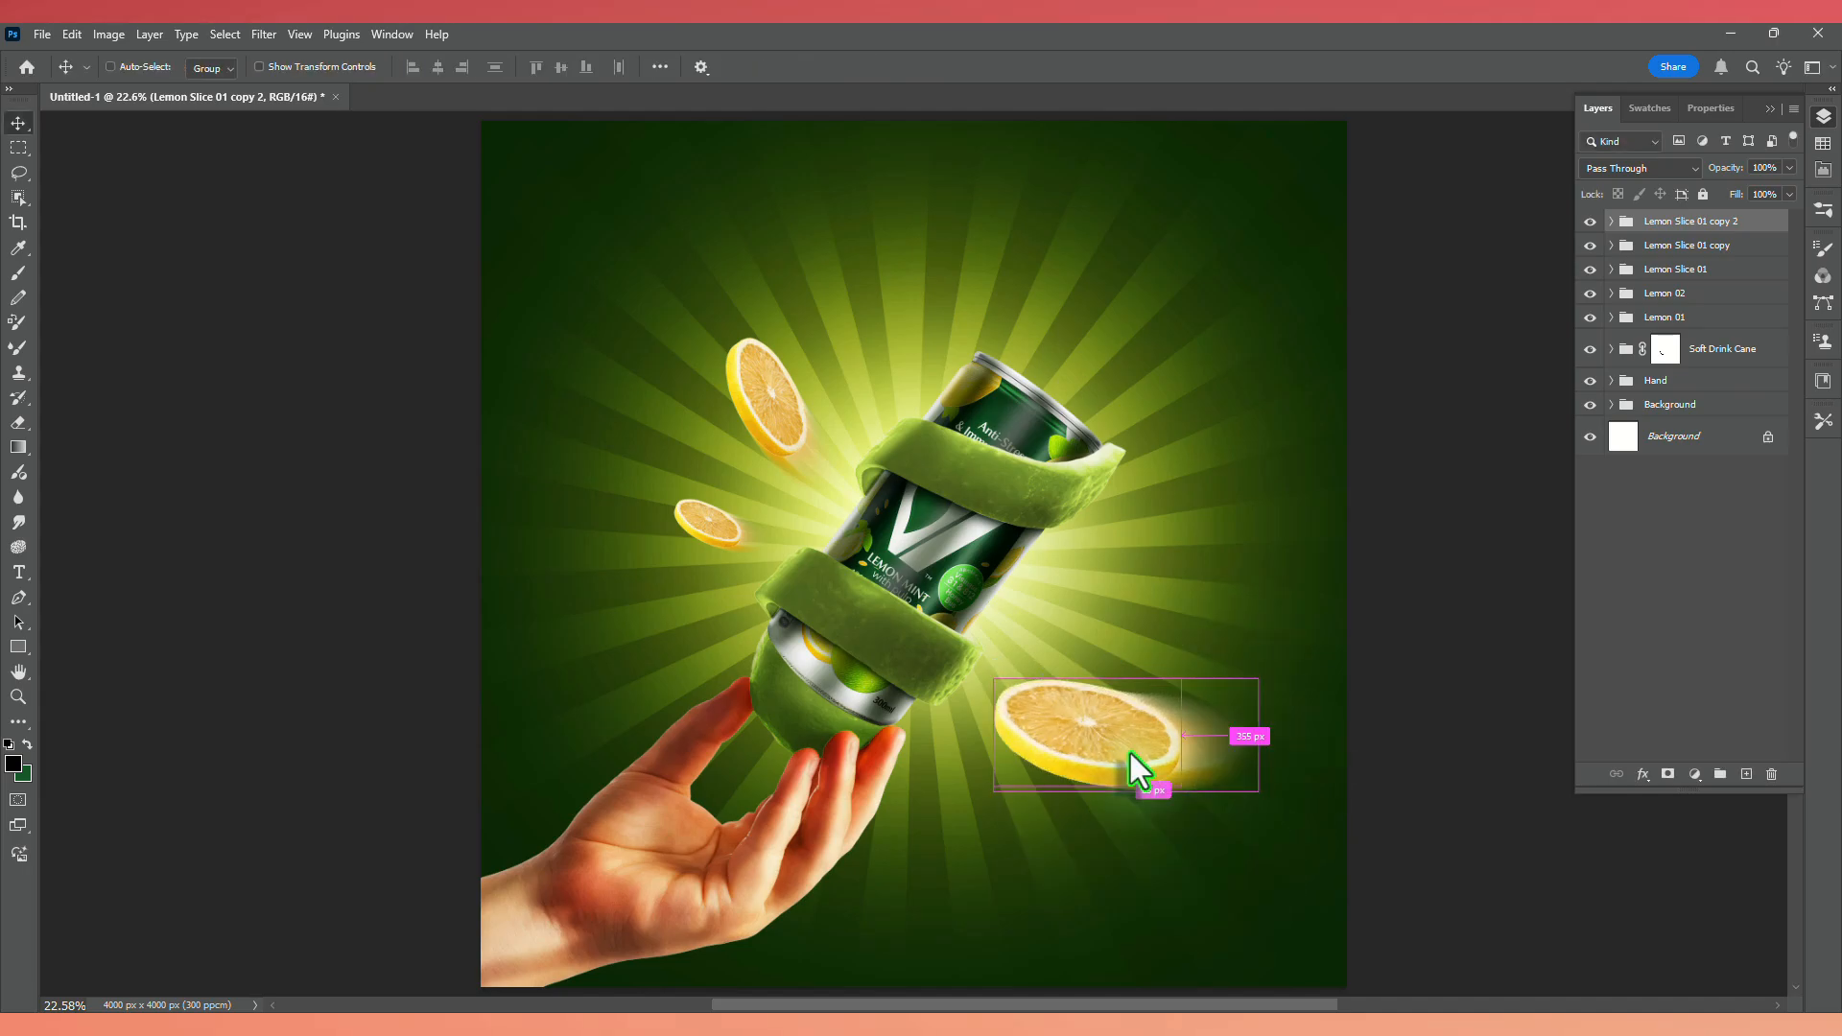
Flip the large lemon slice and rotate it to -159.5° so its motion blur trails toward the can.
key(ctrl+t)
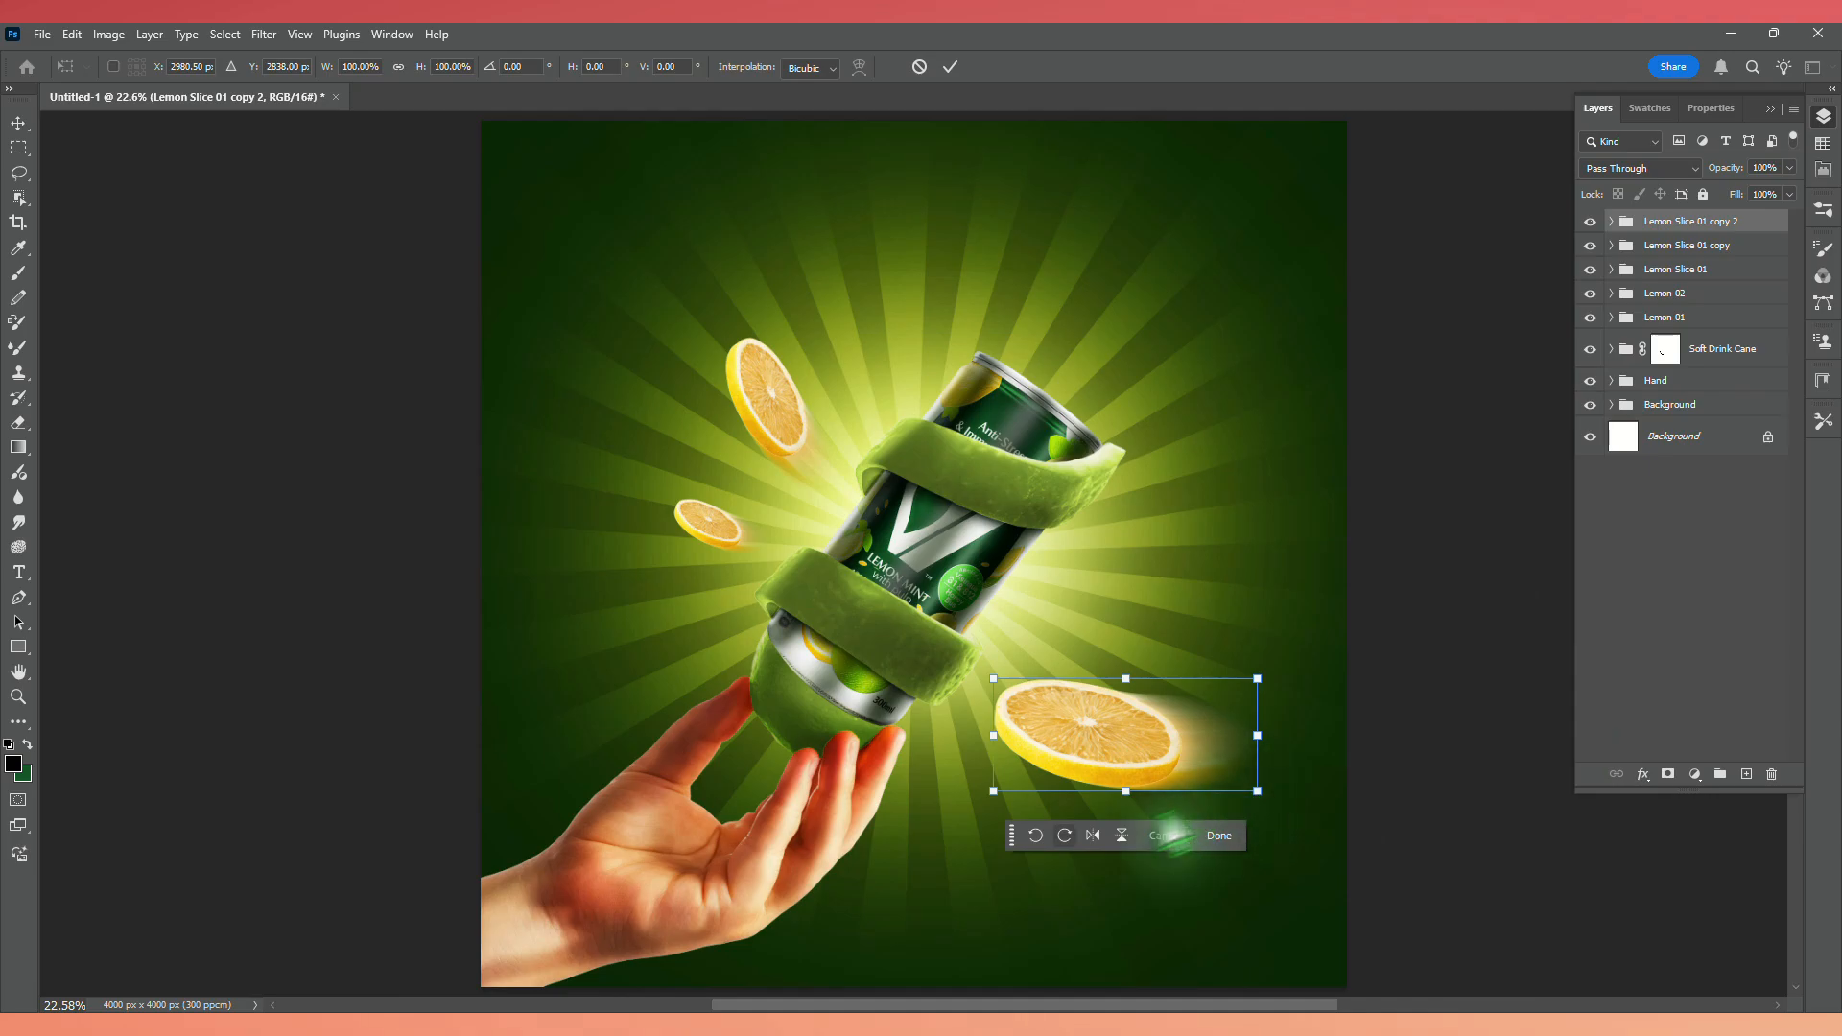
click(1093, 837)
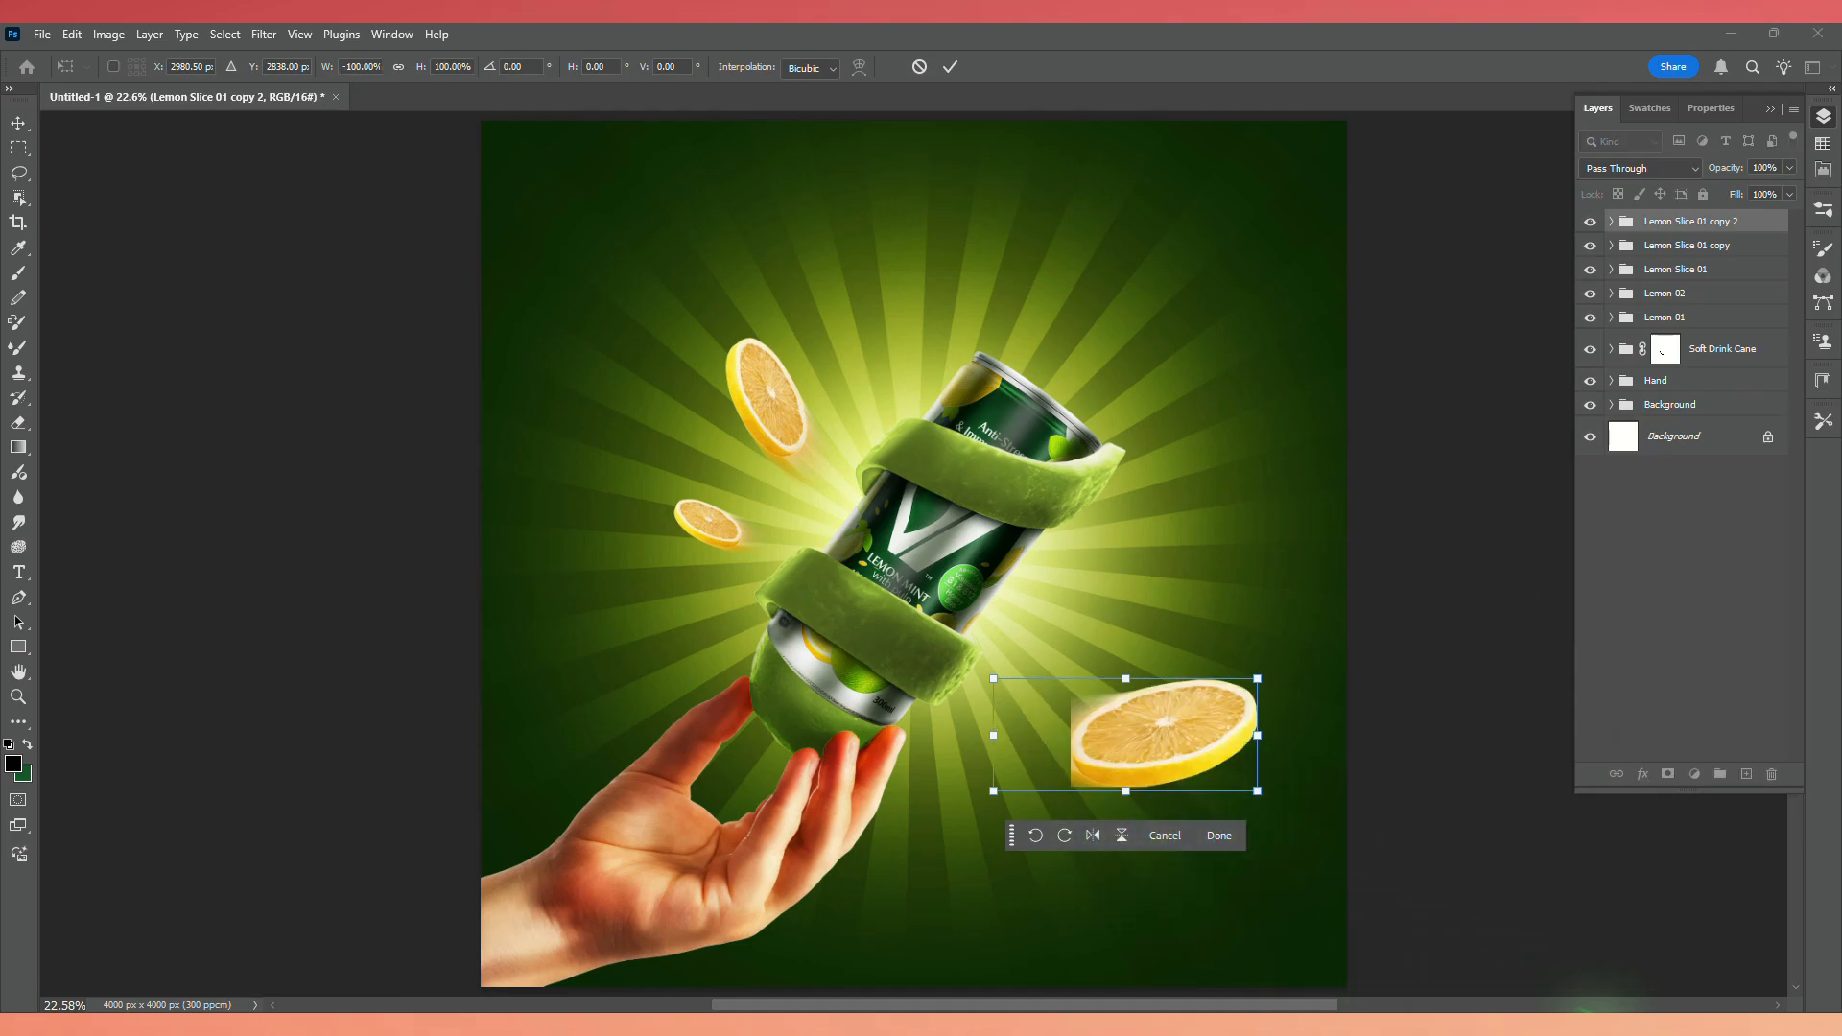
drag(1260, 647, 1297, 729)
drag(1140, 733, 1080, 711)
drag(1245, 705, 1244, 706)
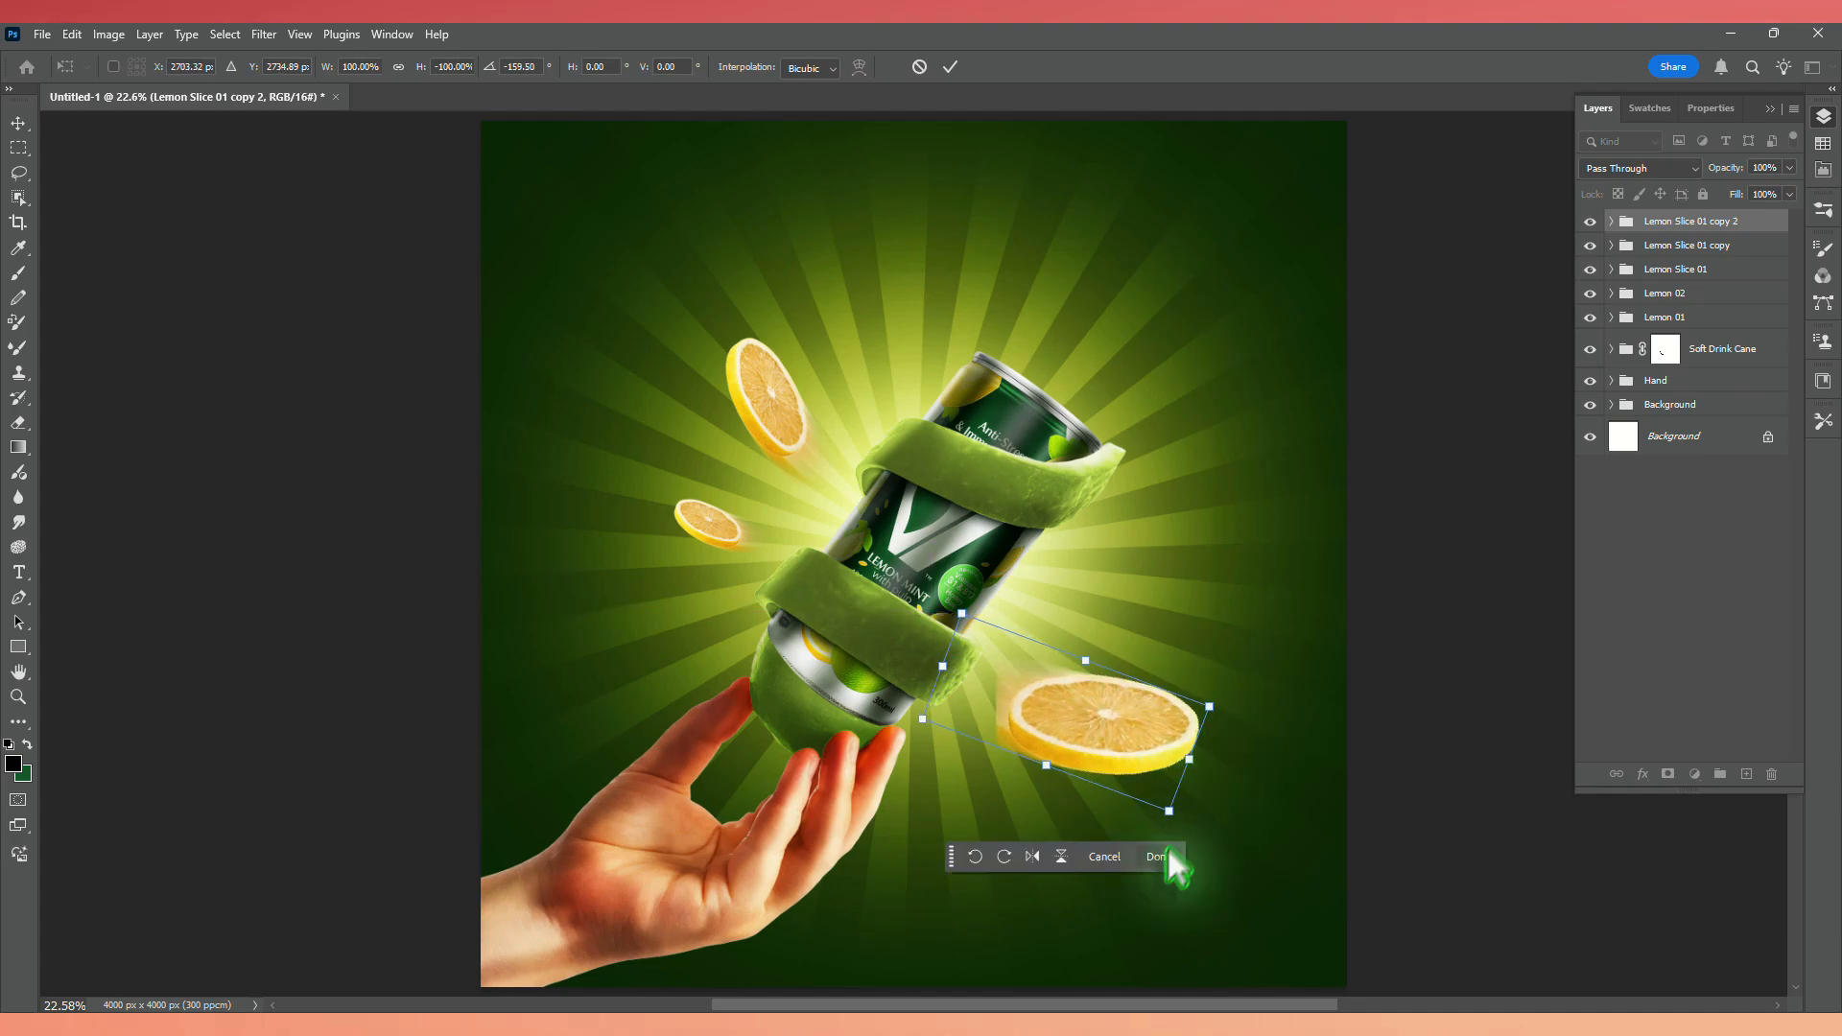
click(1165, 854)
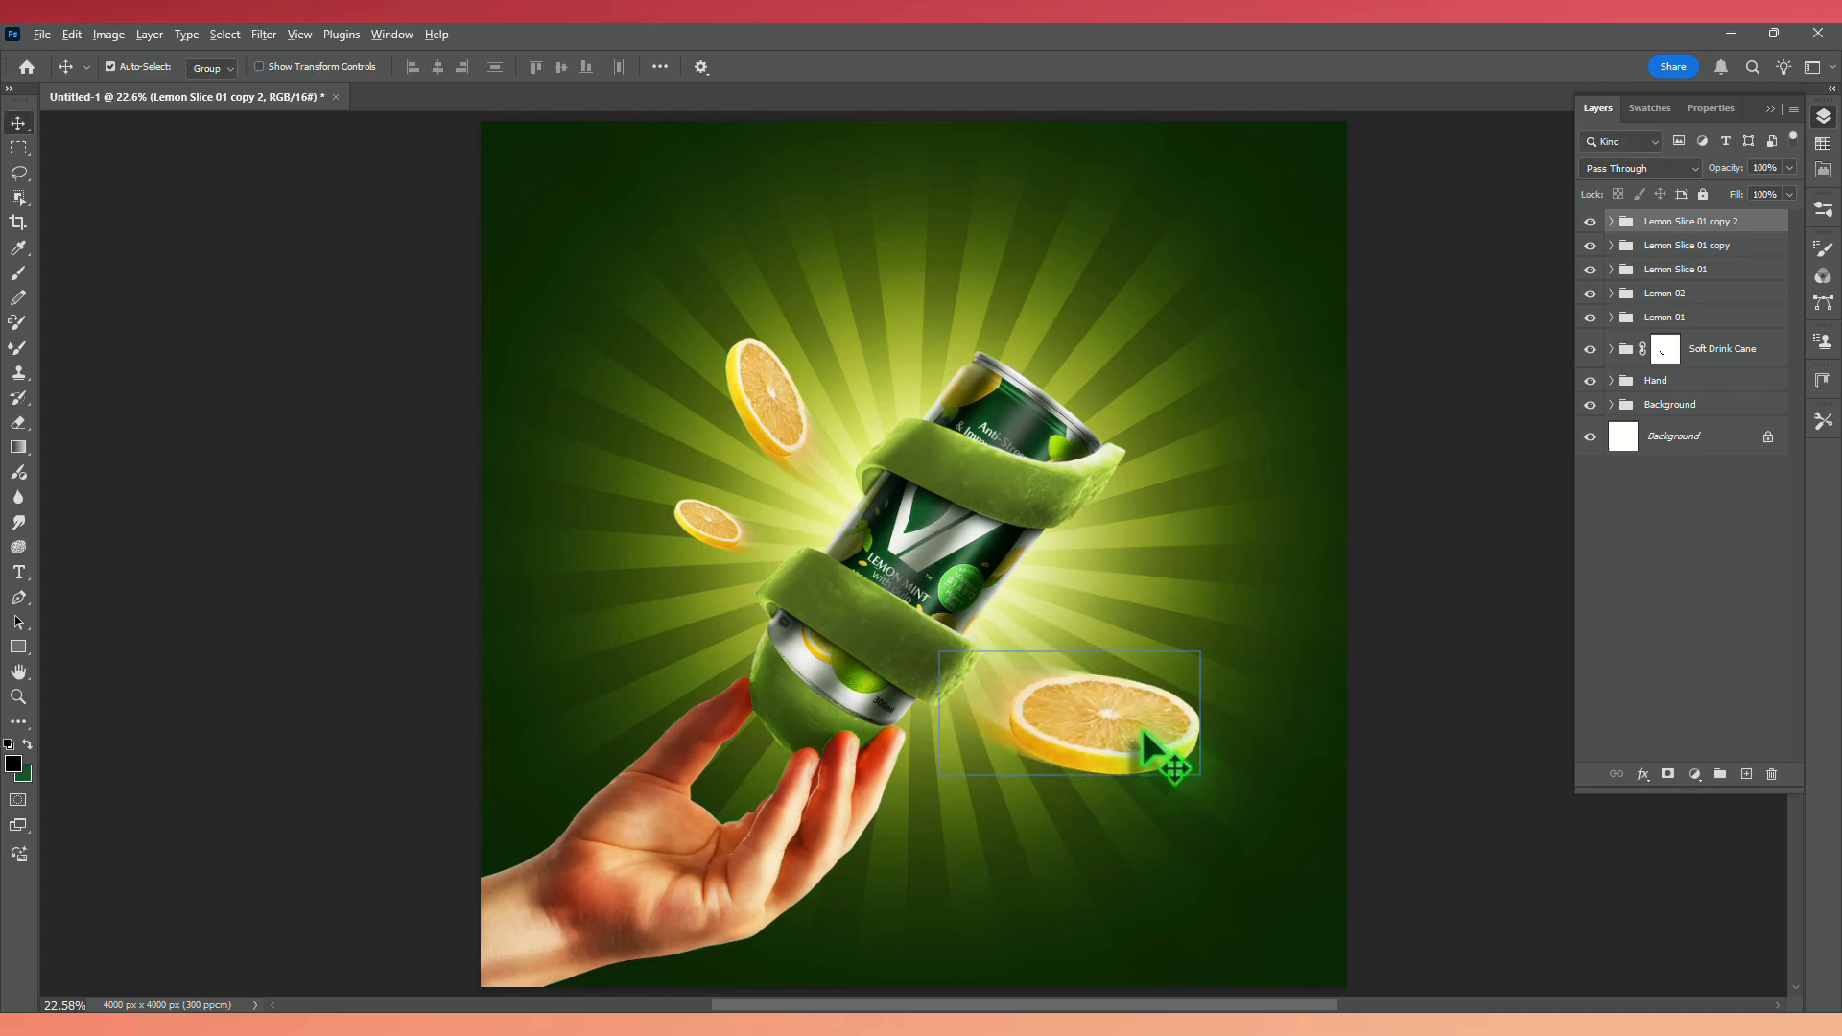
Duplicate the large lemon slice, shrink the copy, and place it just above the large one beside the can.
drag(1155, 677, 1109, 642)
key(ctrl+t)
drag(1168, 576, 1091, 604)
click(1171, 700)
Add a new layer directly above the Background group and choose a water splash brush for it.
click(1702, 427)
click(1746, 773)
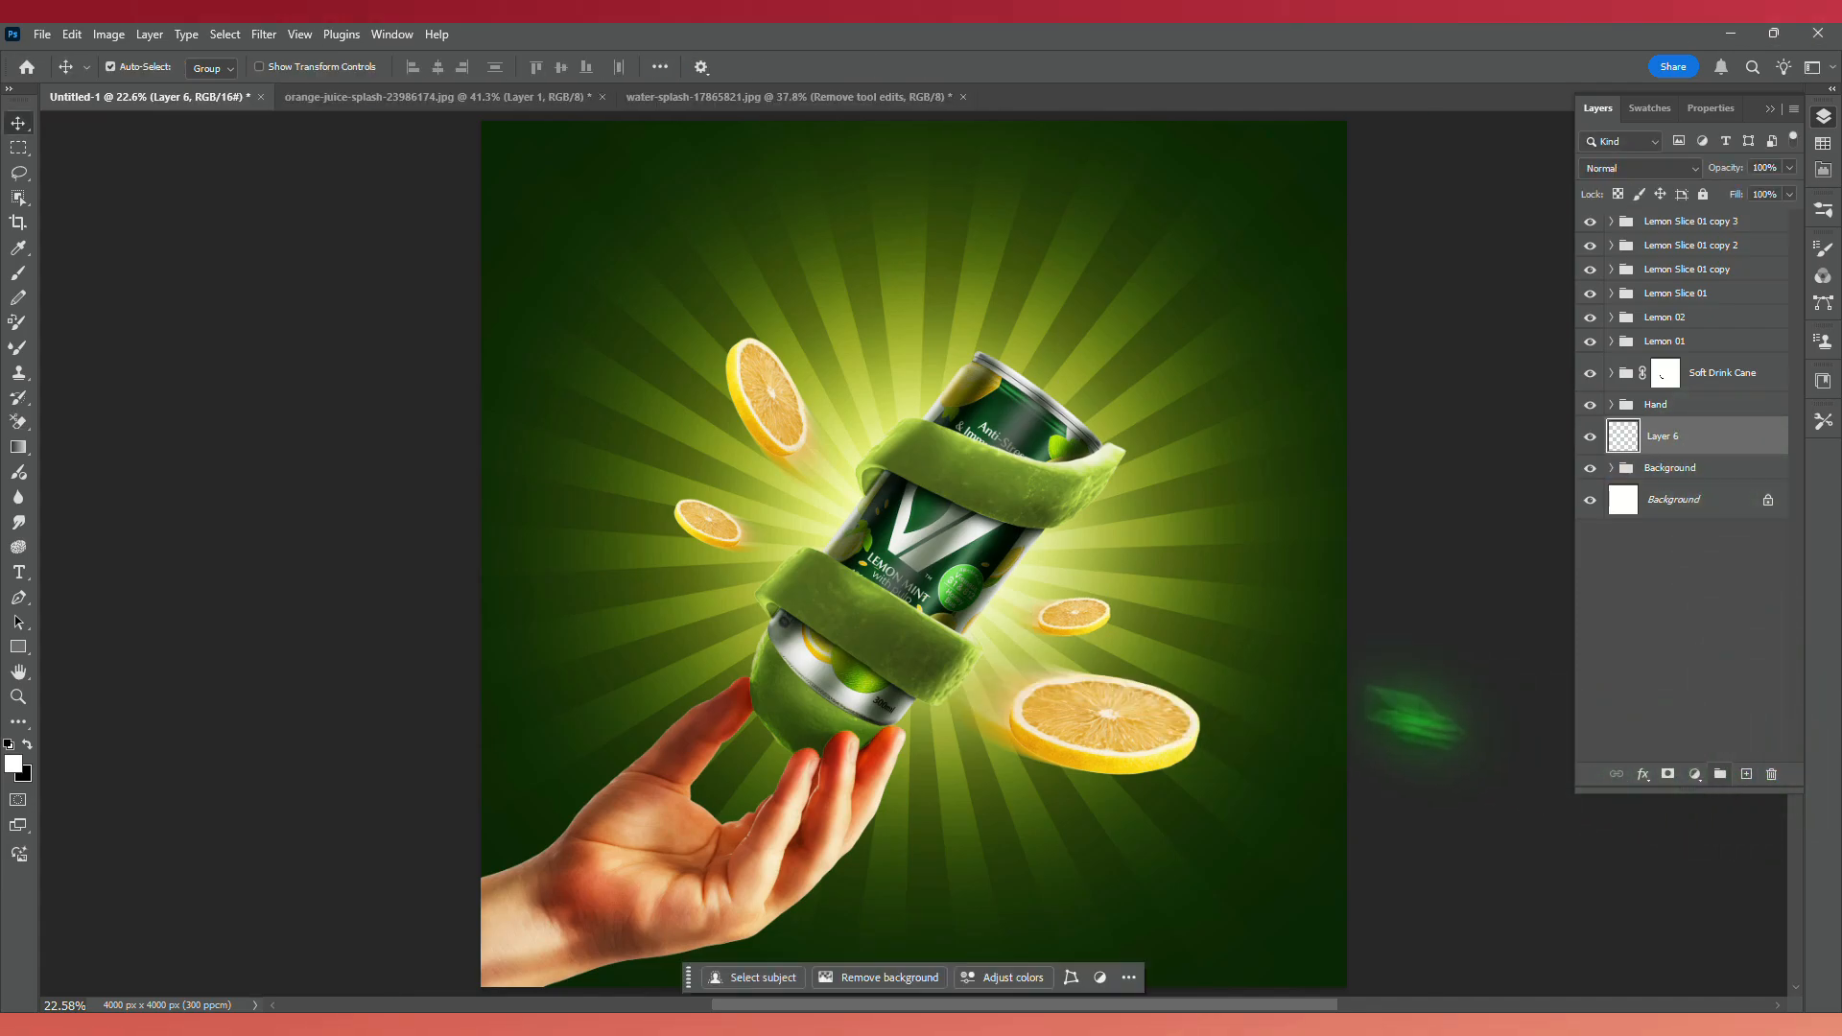
key(b)
right_click(946, 457)
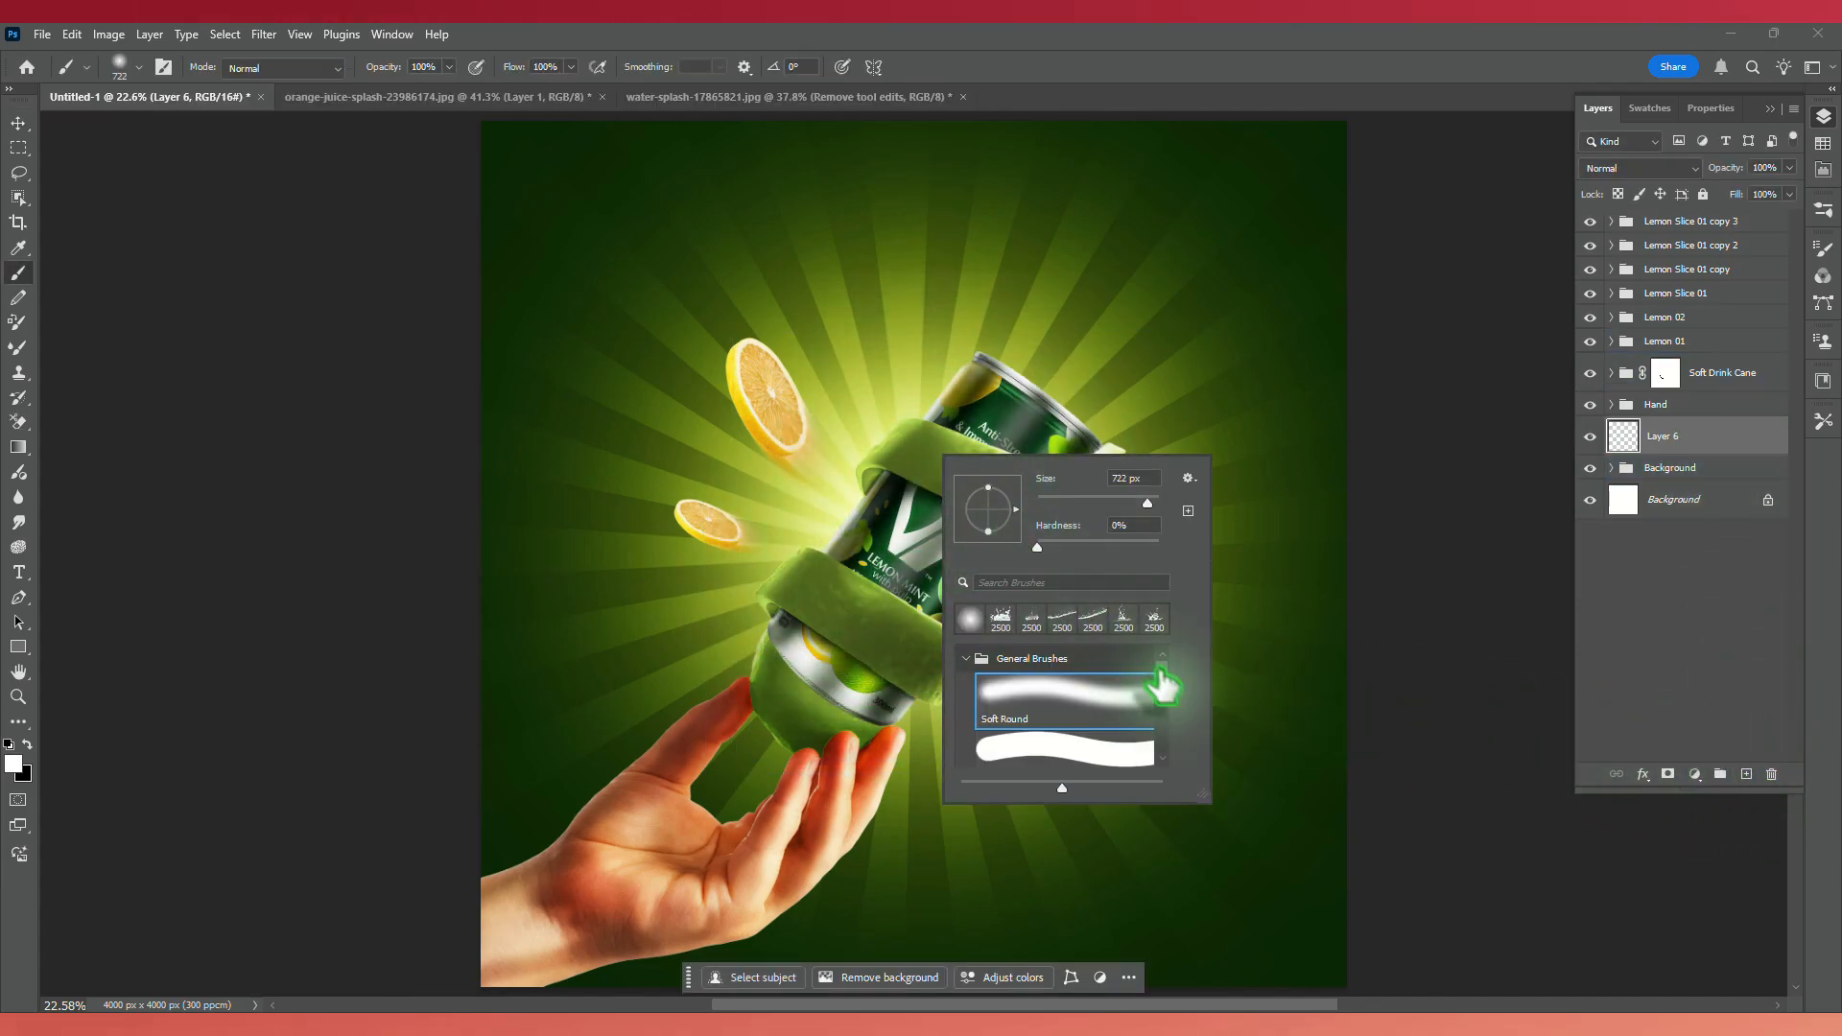
drag(1160, 672, 1149, 733)
scroll(966, 716, down, 4)
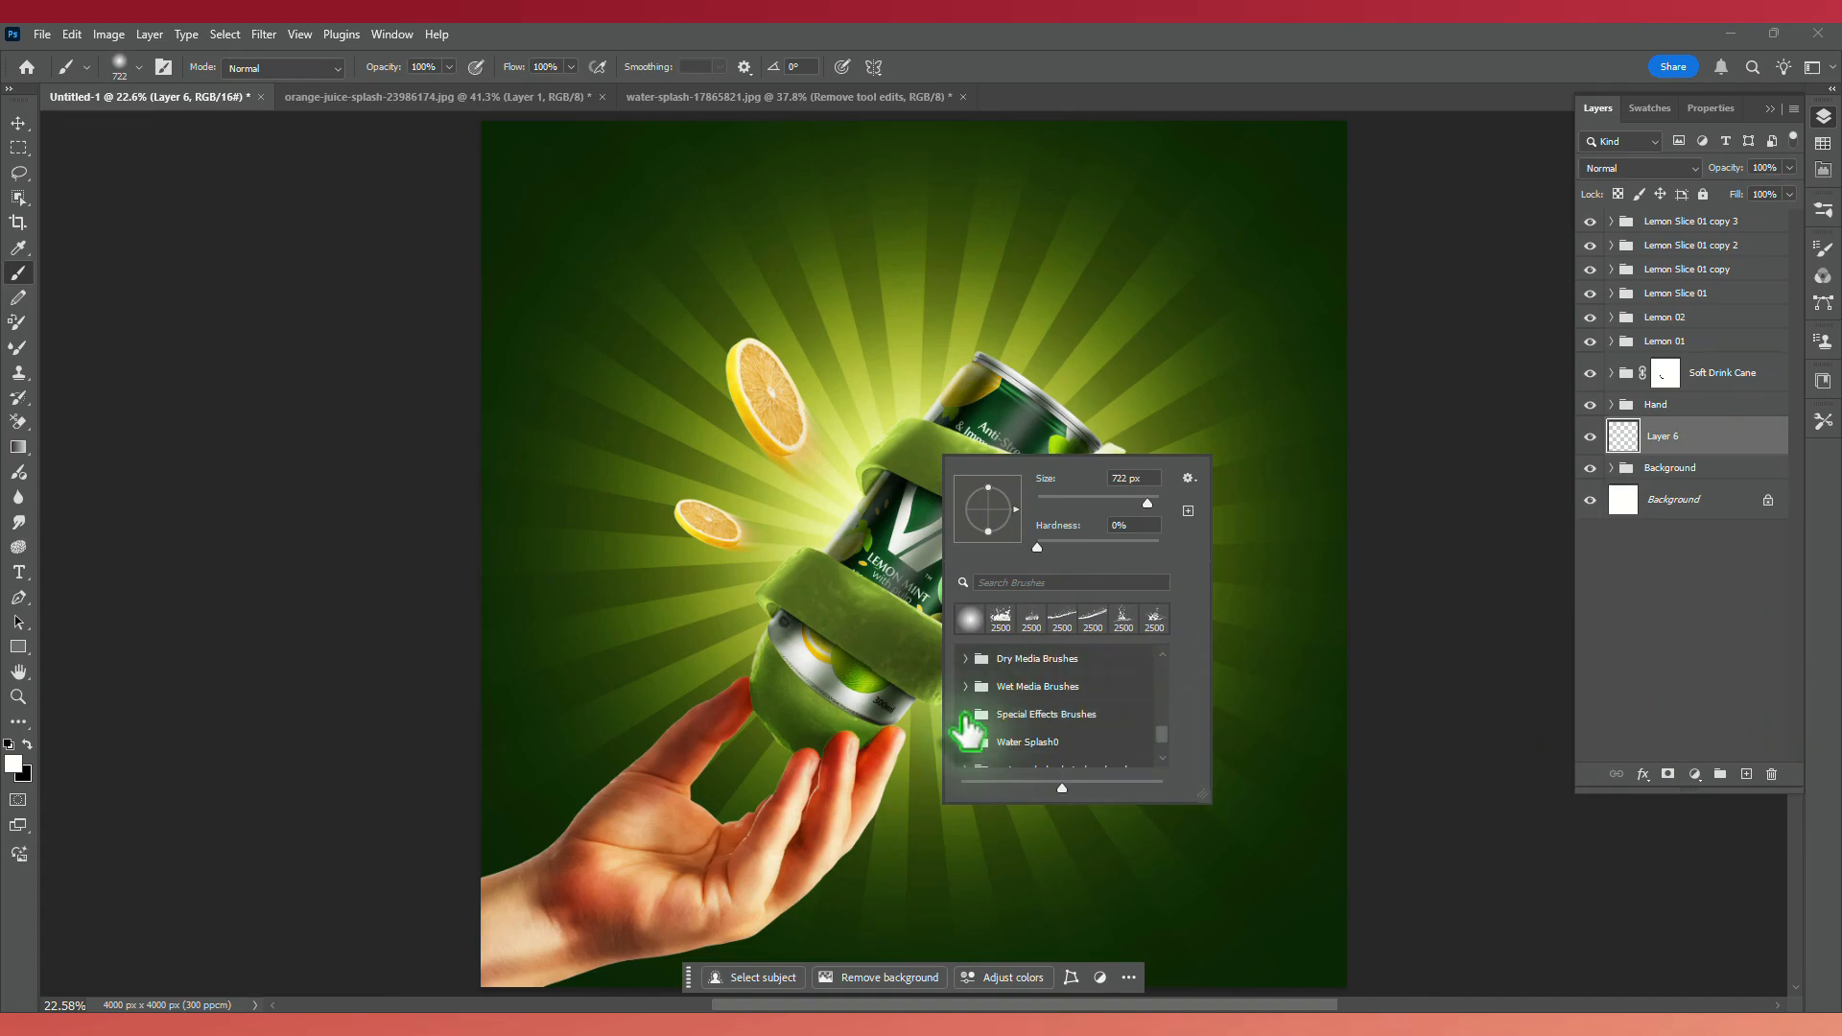
click(966, 716)
click(1017, 744)
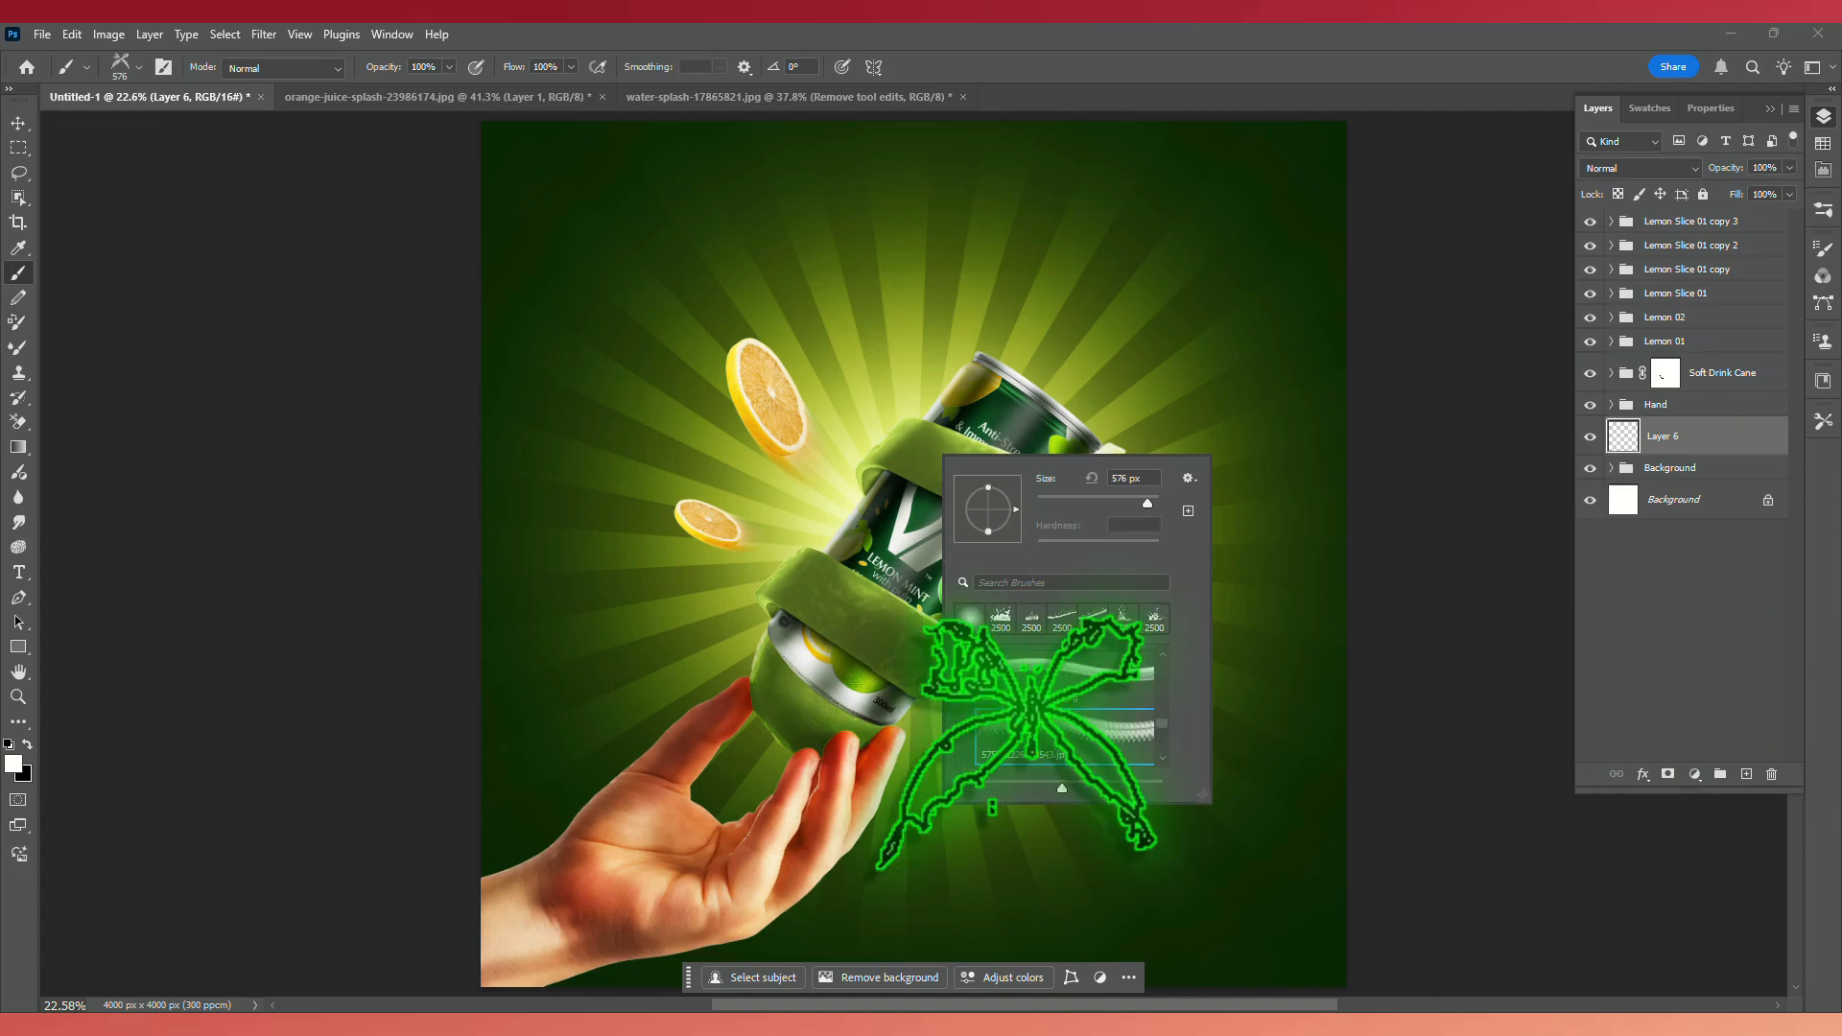
scroll(1036, 719, down, 1)
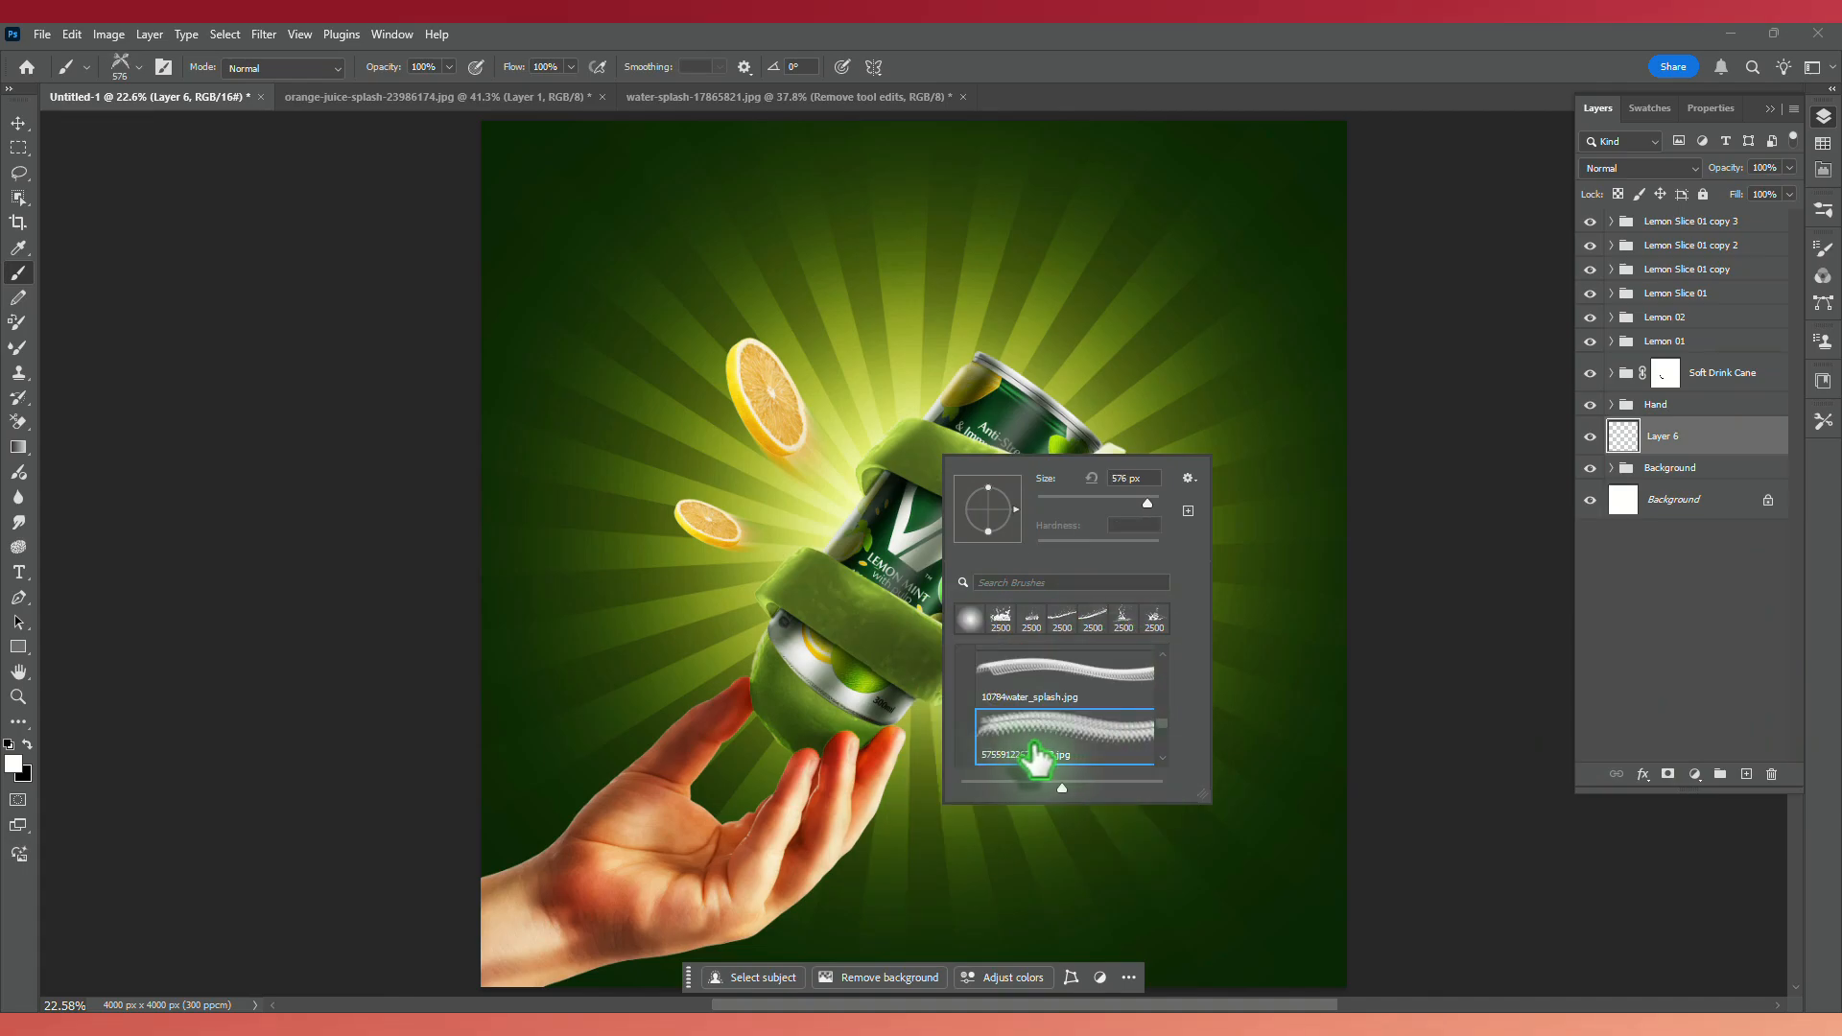
click(1040, 744)
Set the water splash brush to 1582 px at -36° and stamp a white splash behind the can.
drag(848, 634, 951, 639)
right_click(917, 522)
drag(999, 574, 994, 592)
drag(915, 499, 942, 499)
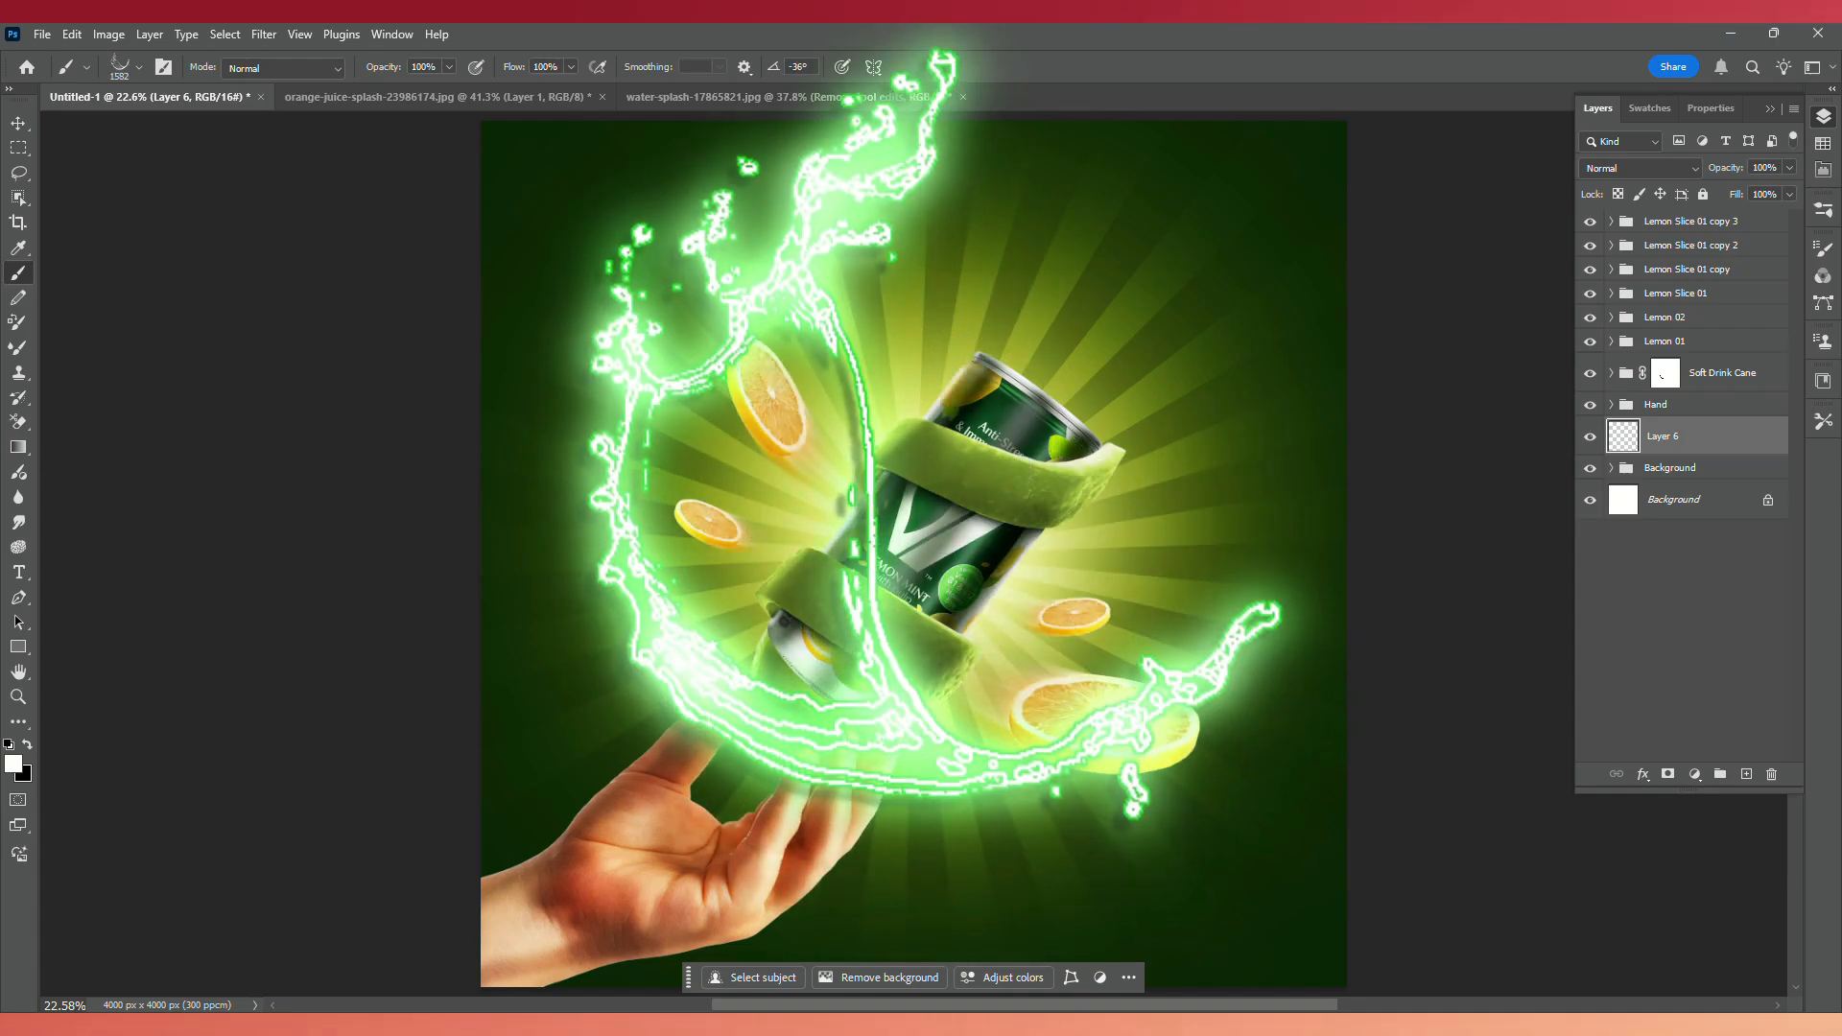
click(950, 461)
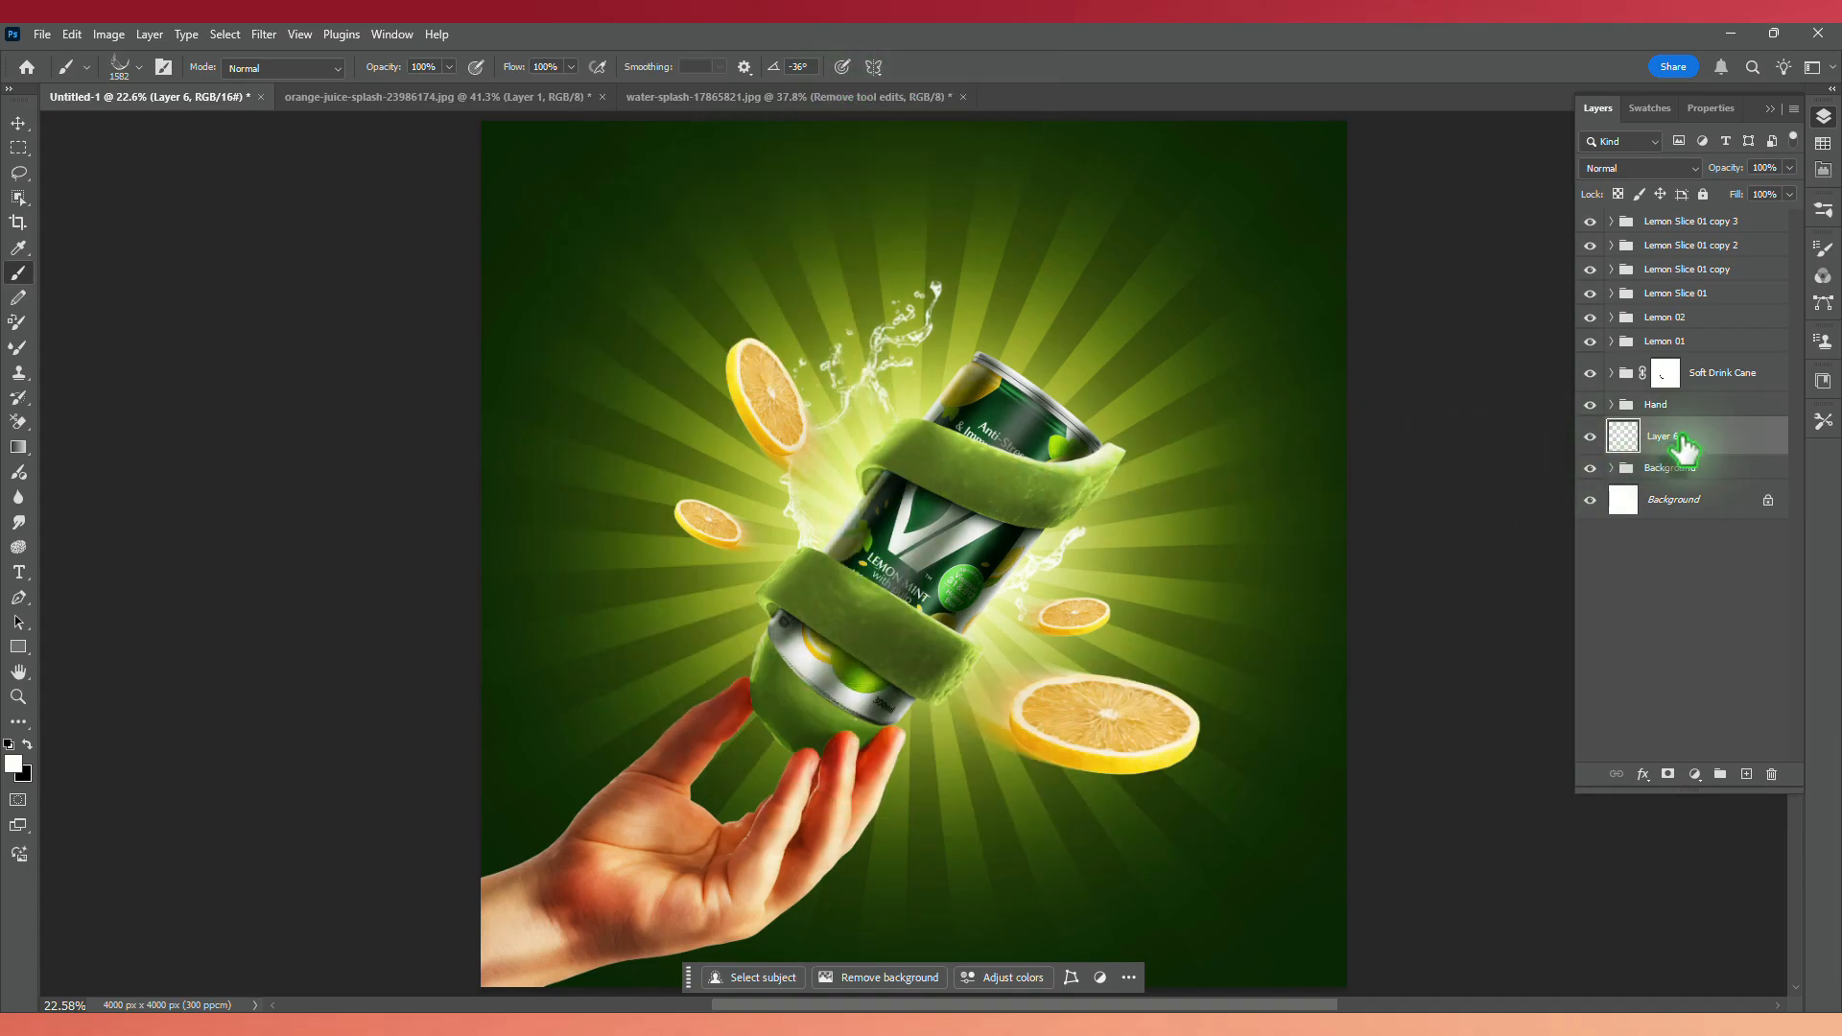
Enlarge the water splash behind the can to about 111% and rotate it by about 1.5°.
key(ctrl+t)
drag(1093, 276, 1134, 245)
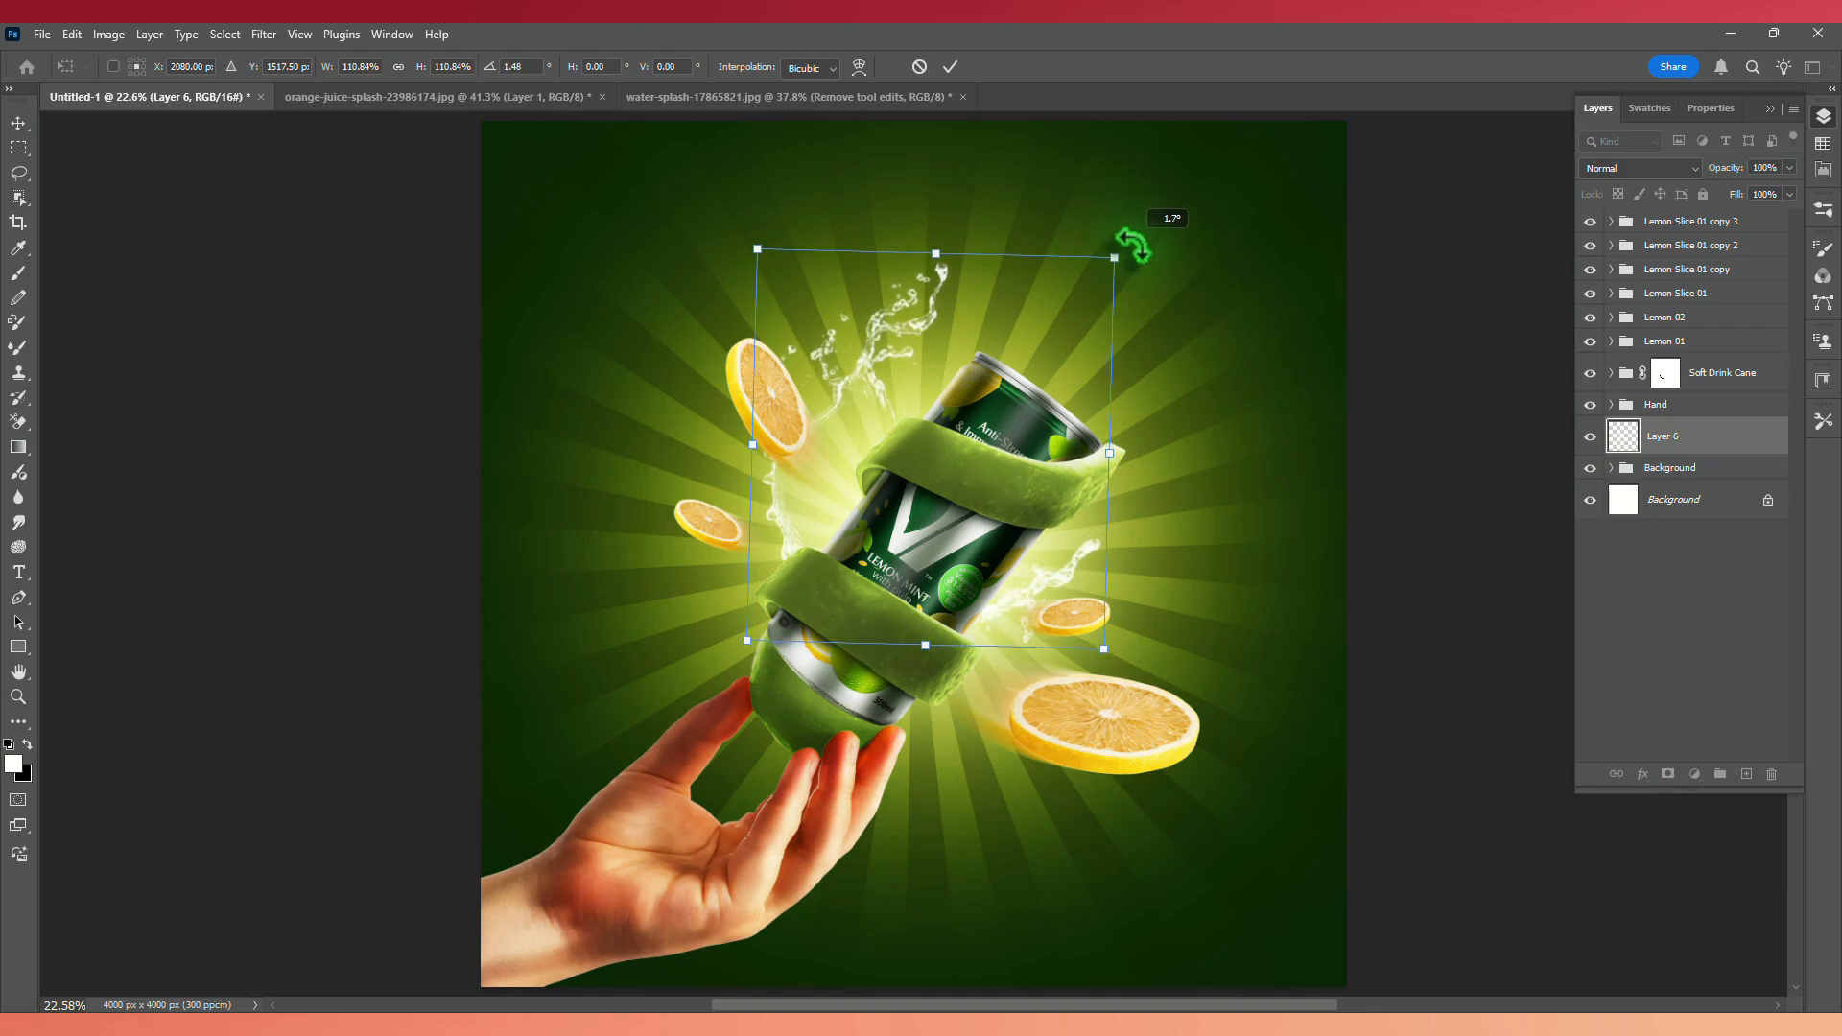
key(Return)
key(b)
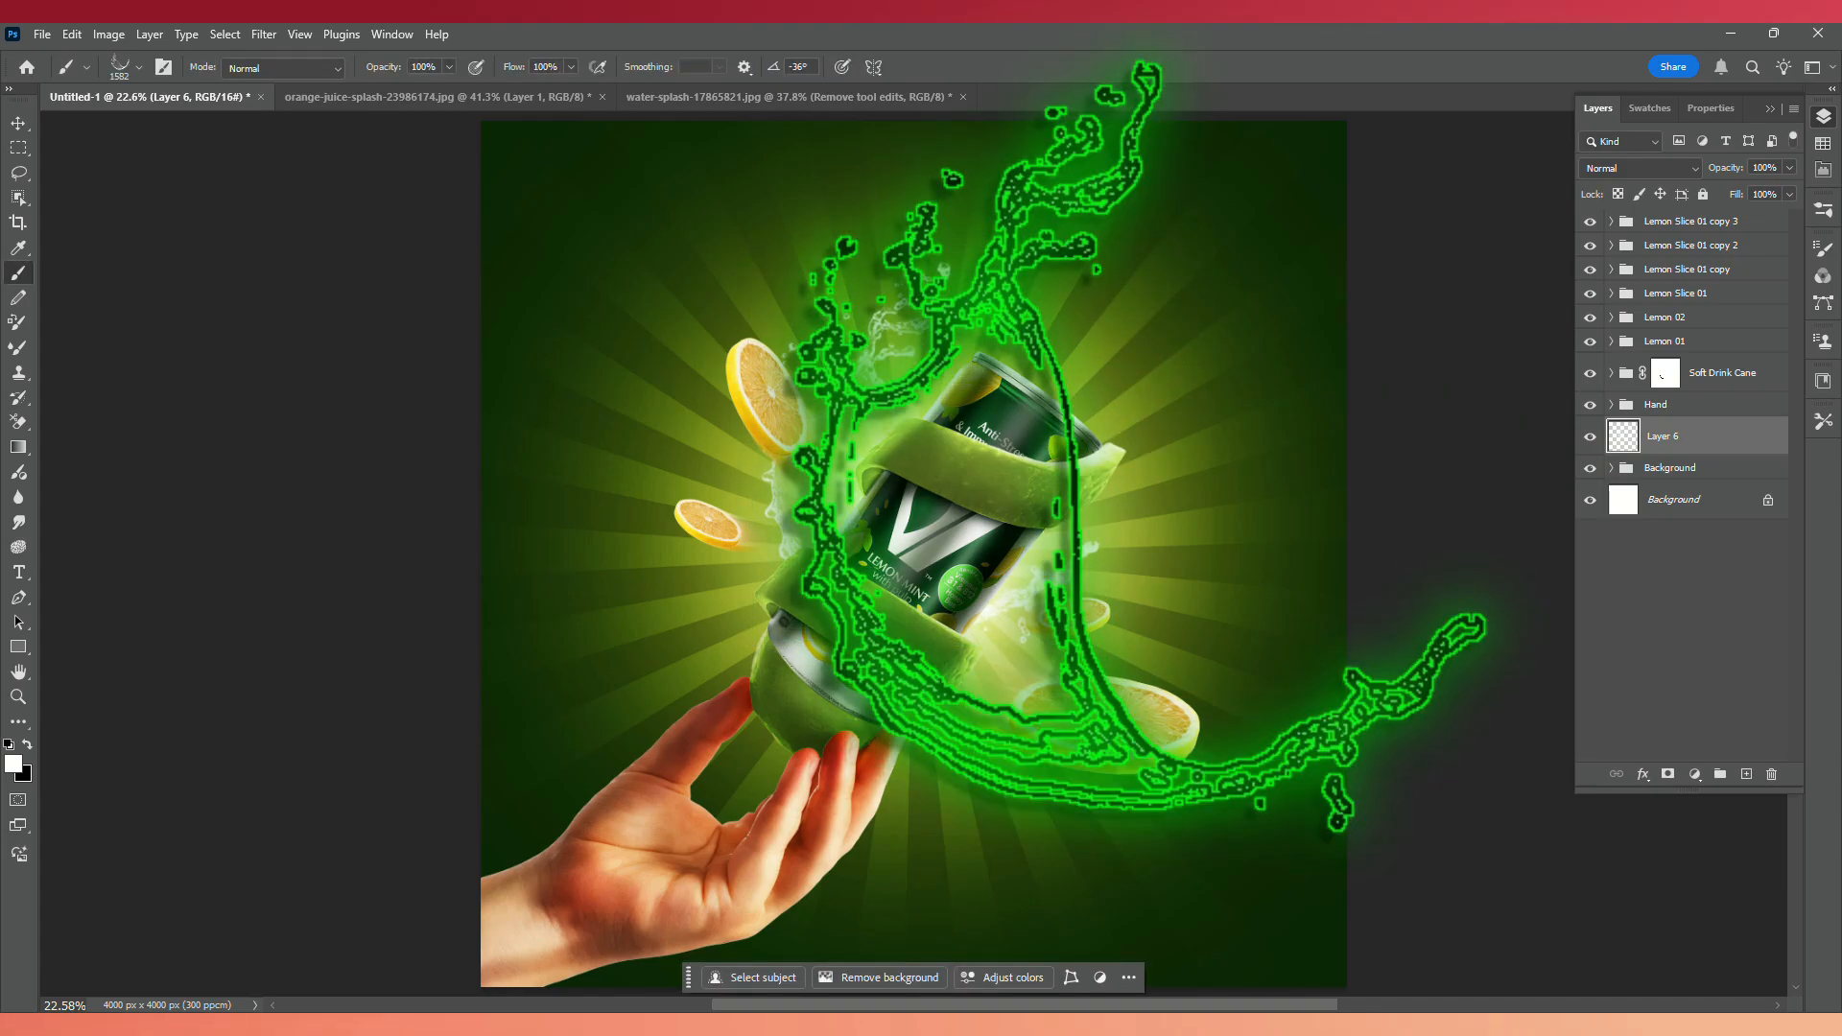
Apply Hue/Saturation to the Layer 6 splash with saturation at -100 and increased lightness.
key(ctrl+u)
drag(1214, 366, 1119, 370)
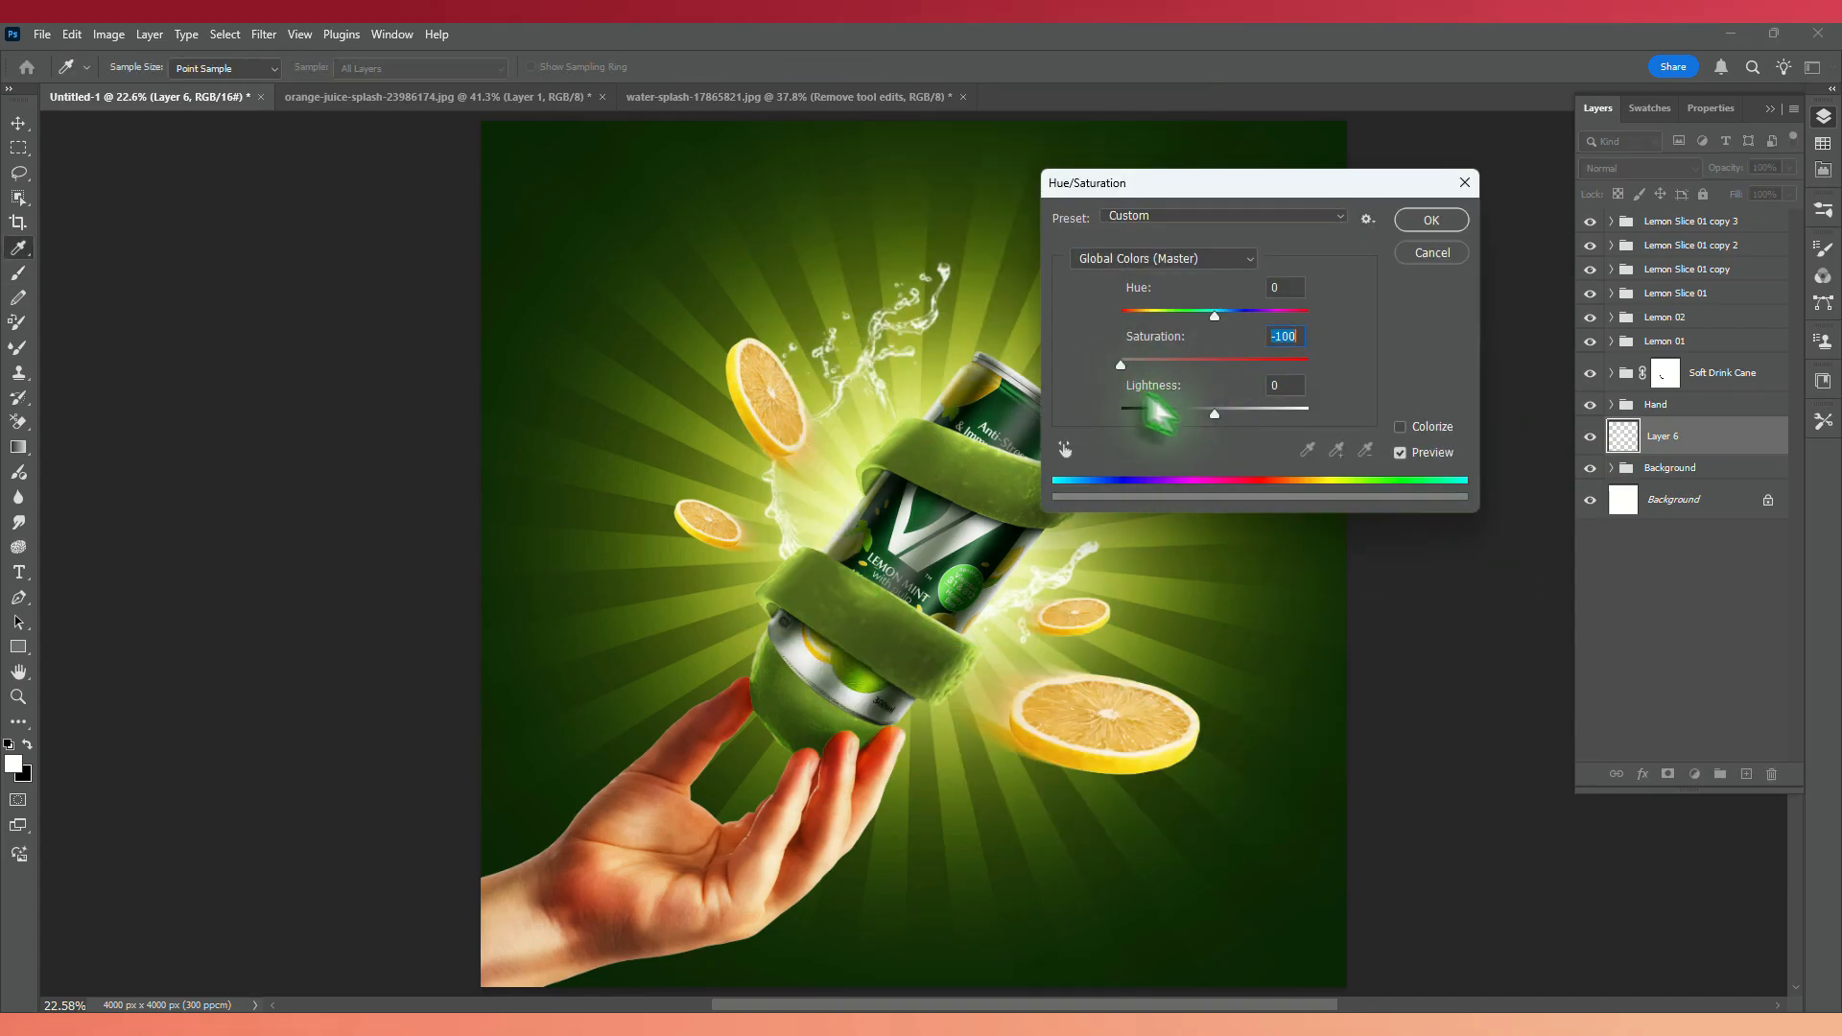
click(1245, 415)
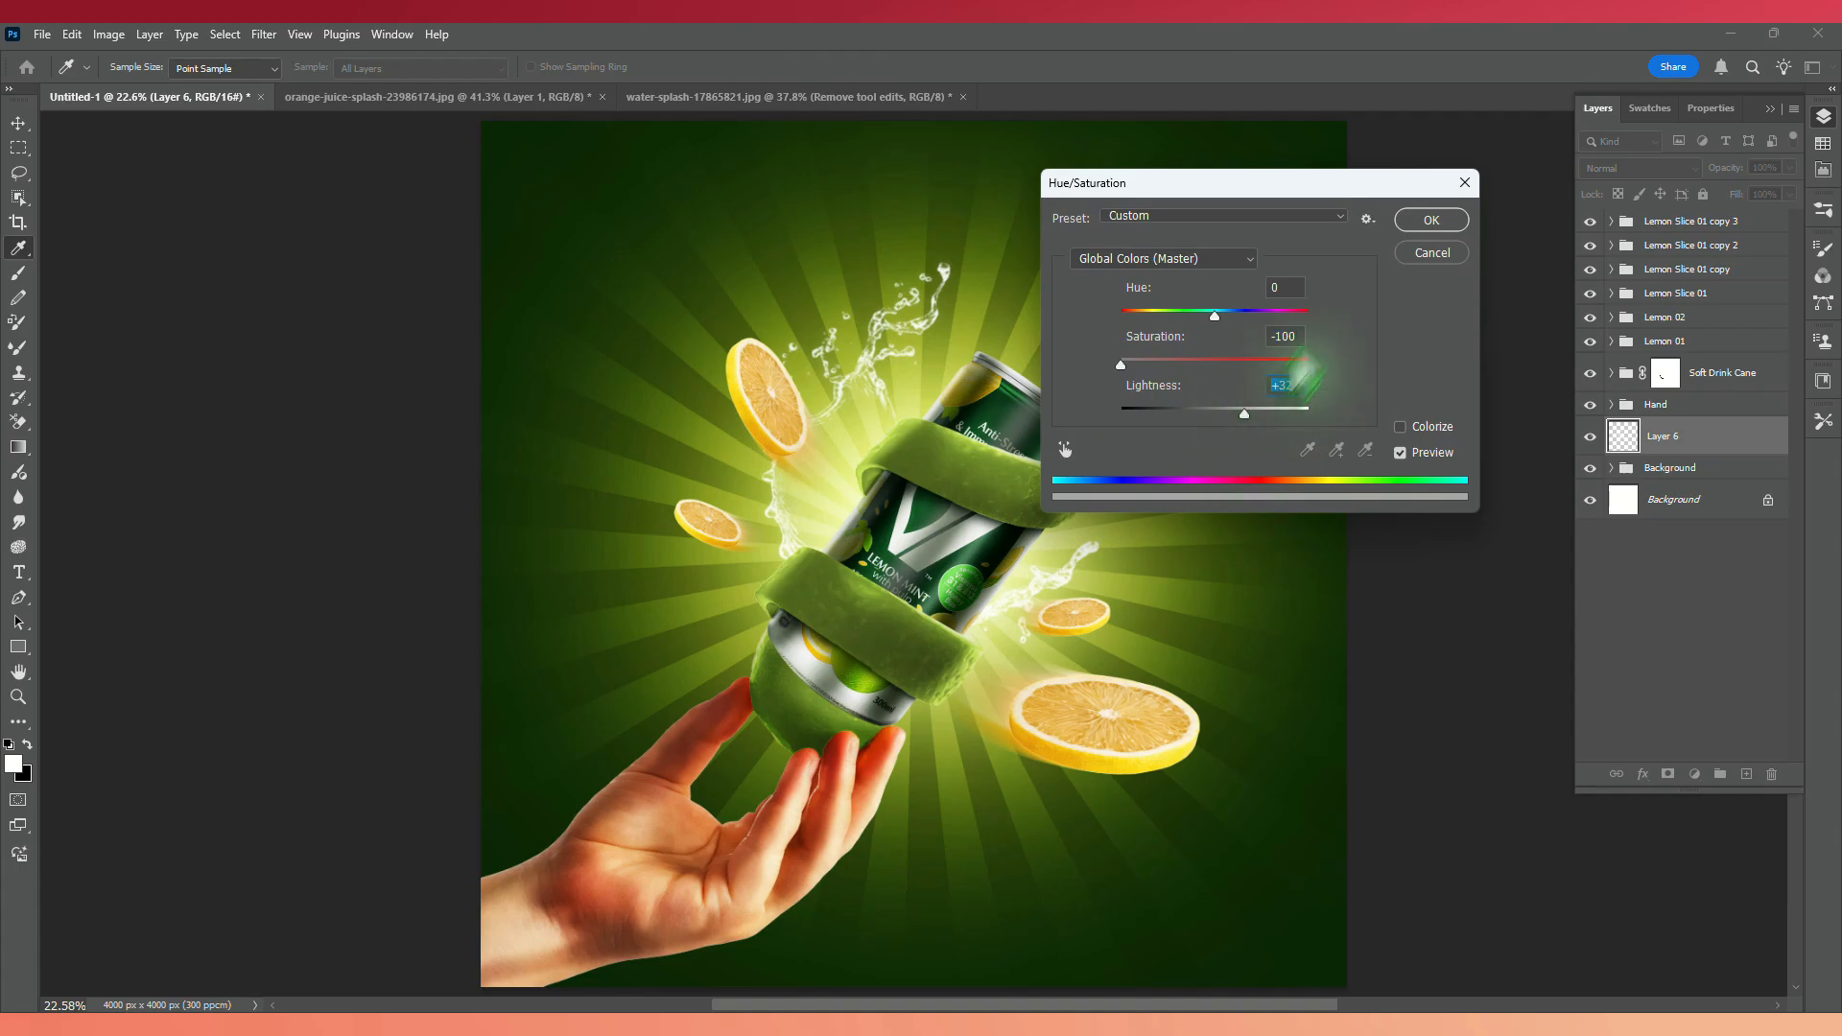
click(1410, 219)
Move the upper-left lemon slice farther up and outward, and the small right slice farther from the can.
key(v)
click(770, 387)
drag(764, 375, 732, 314)
drag(1096, 621, 1138, 596)
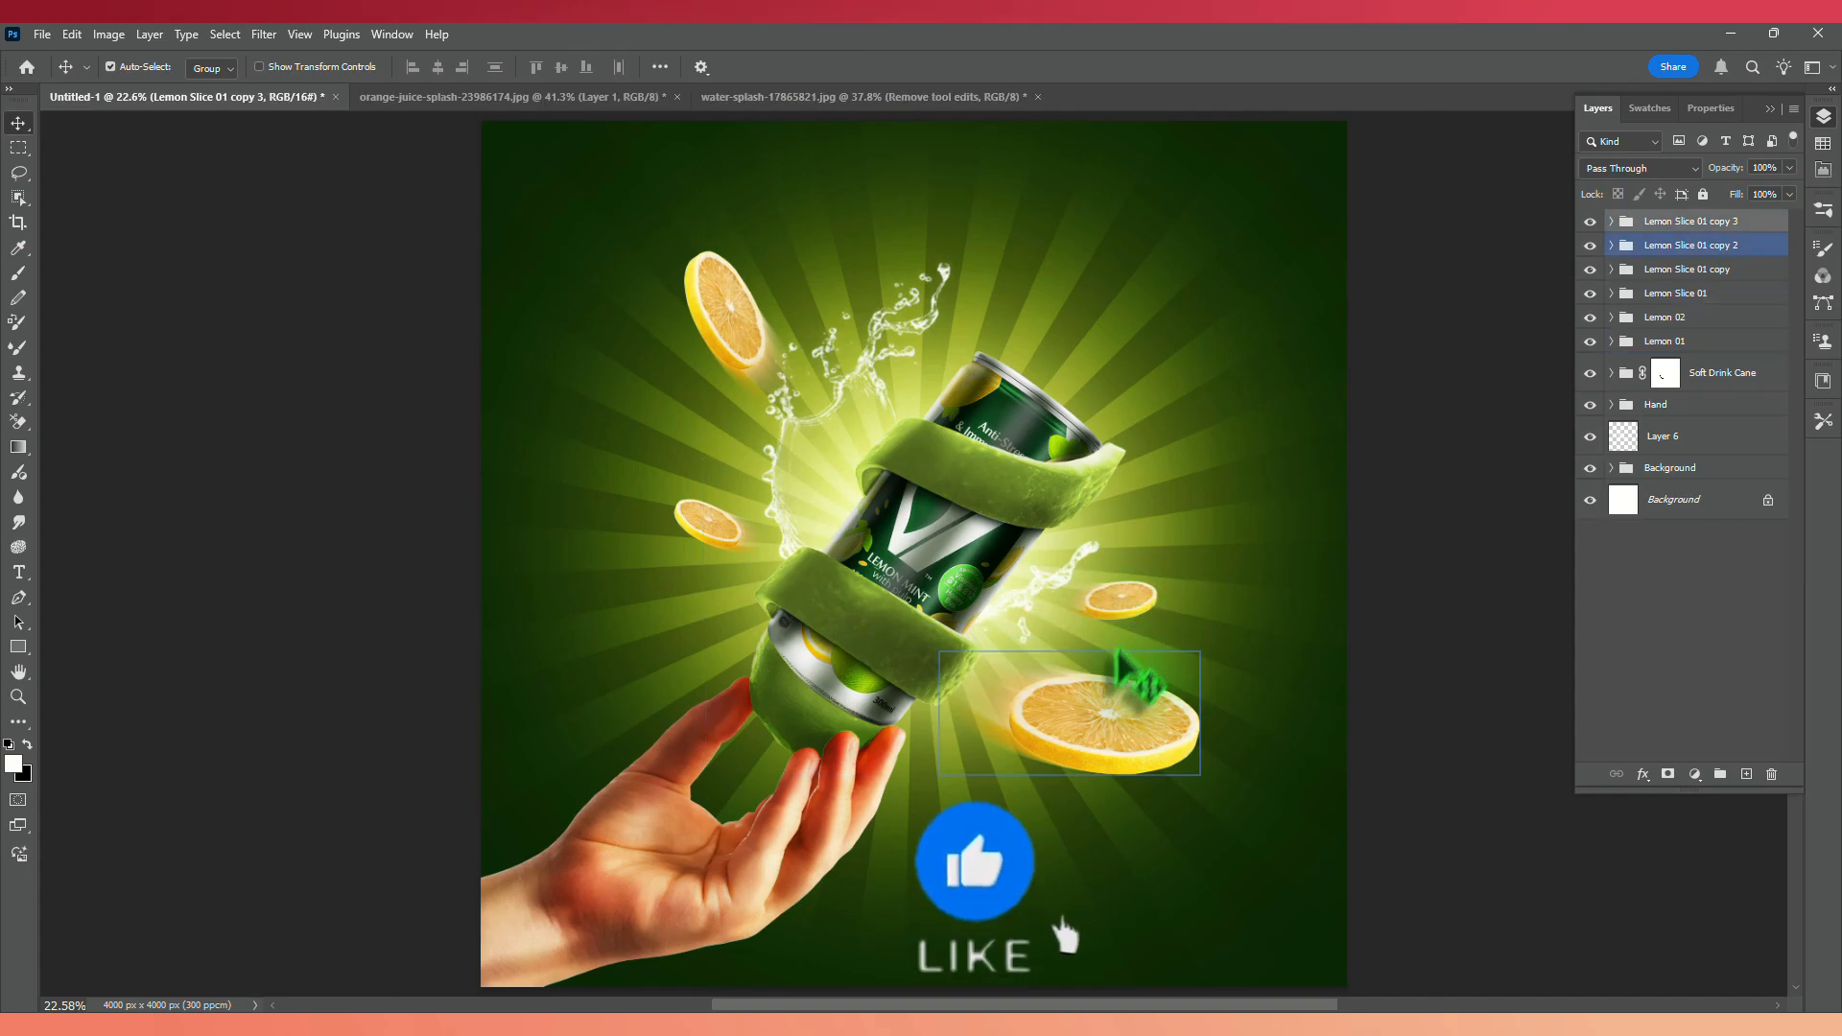
Stamp a 1117 px water splash on a new layer above Lemon Slice 01 copy 2 and reshape it to about 103% width and 89% height.
click(1094, 737)
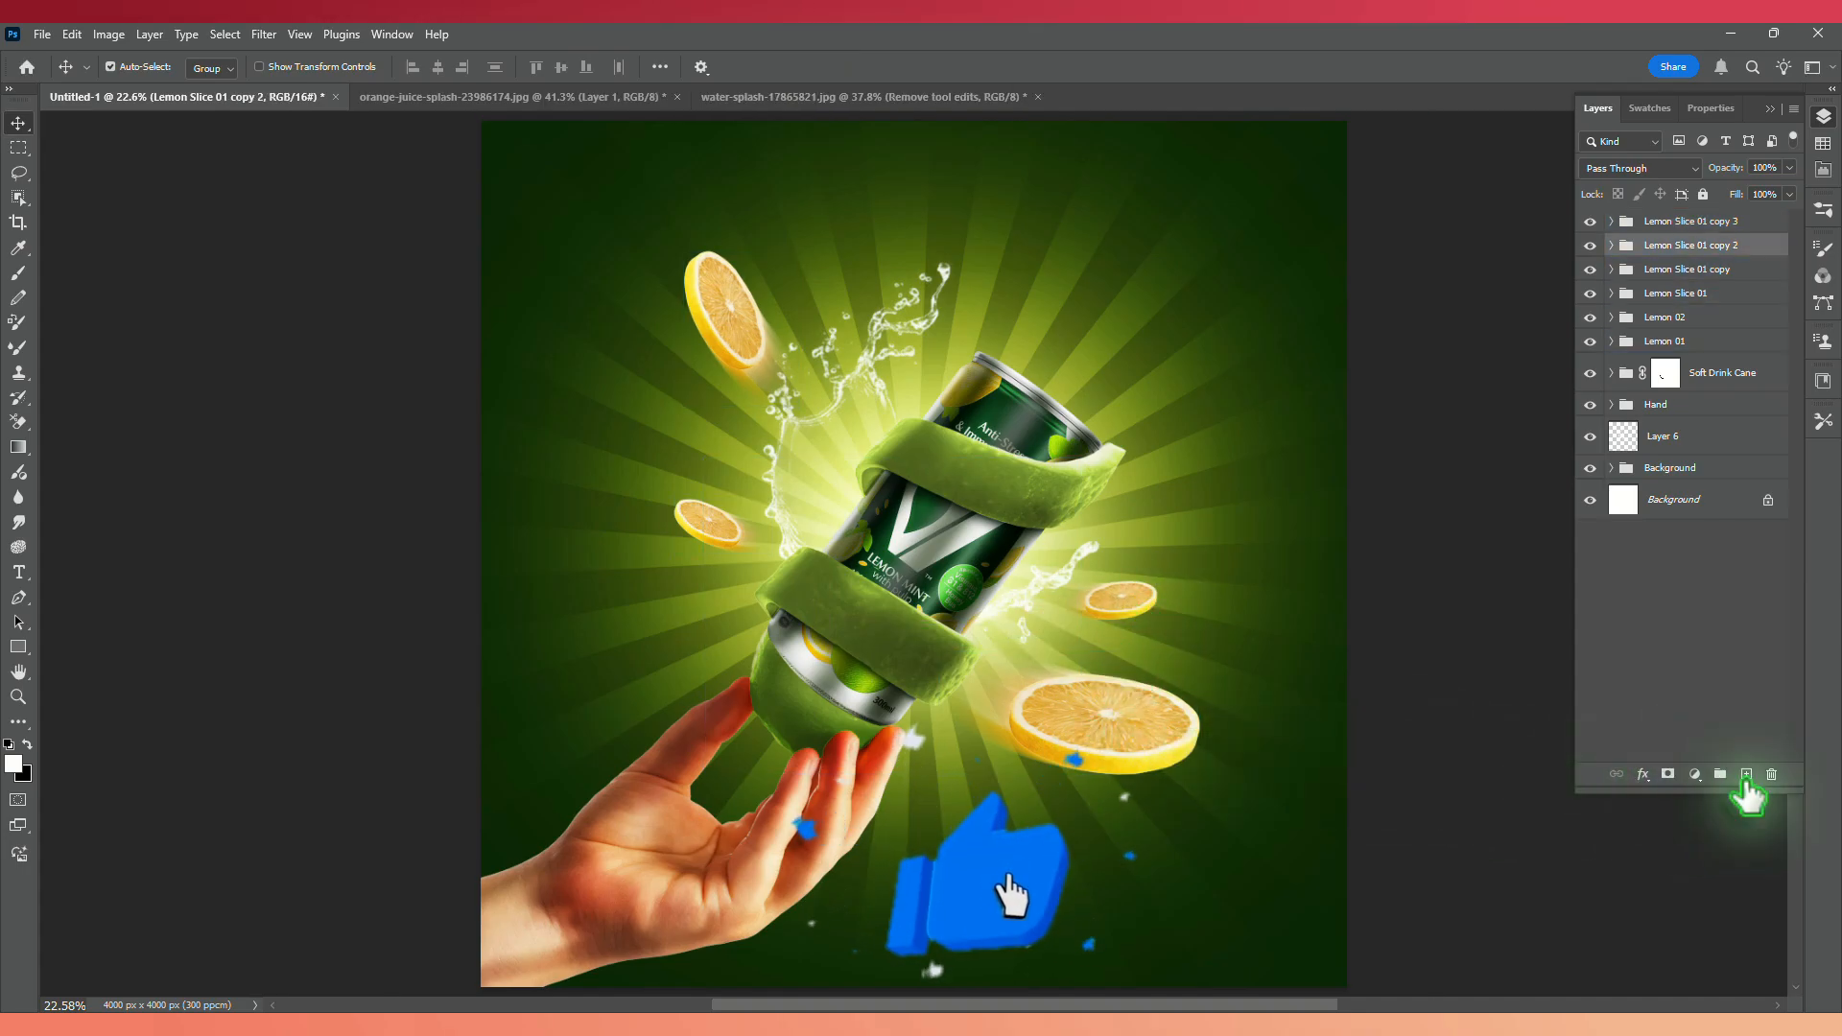
click(1746, 773)
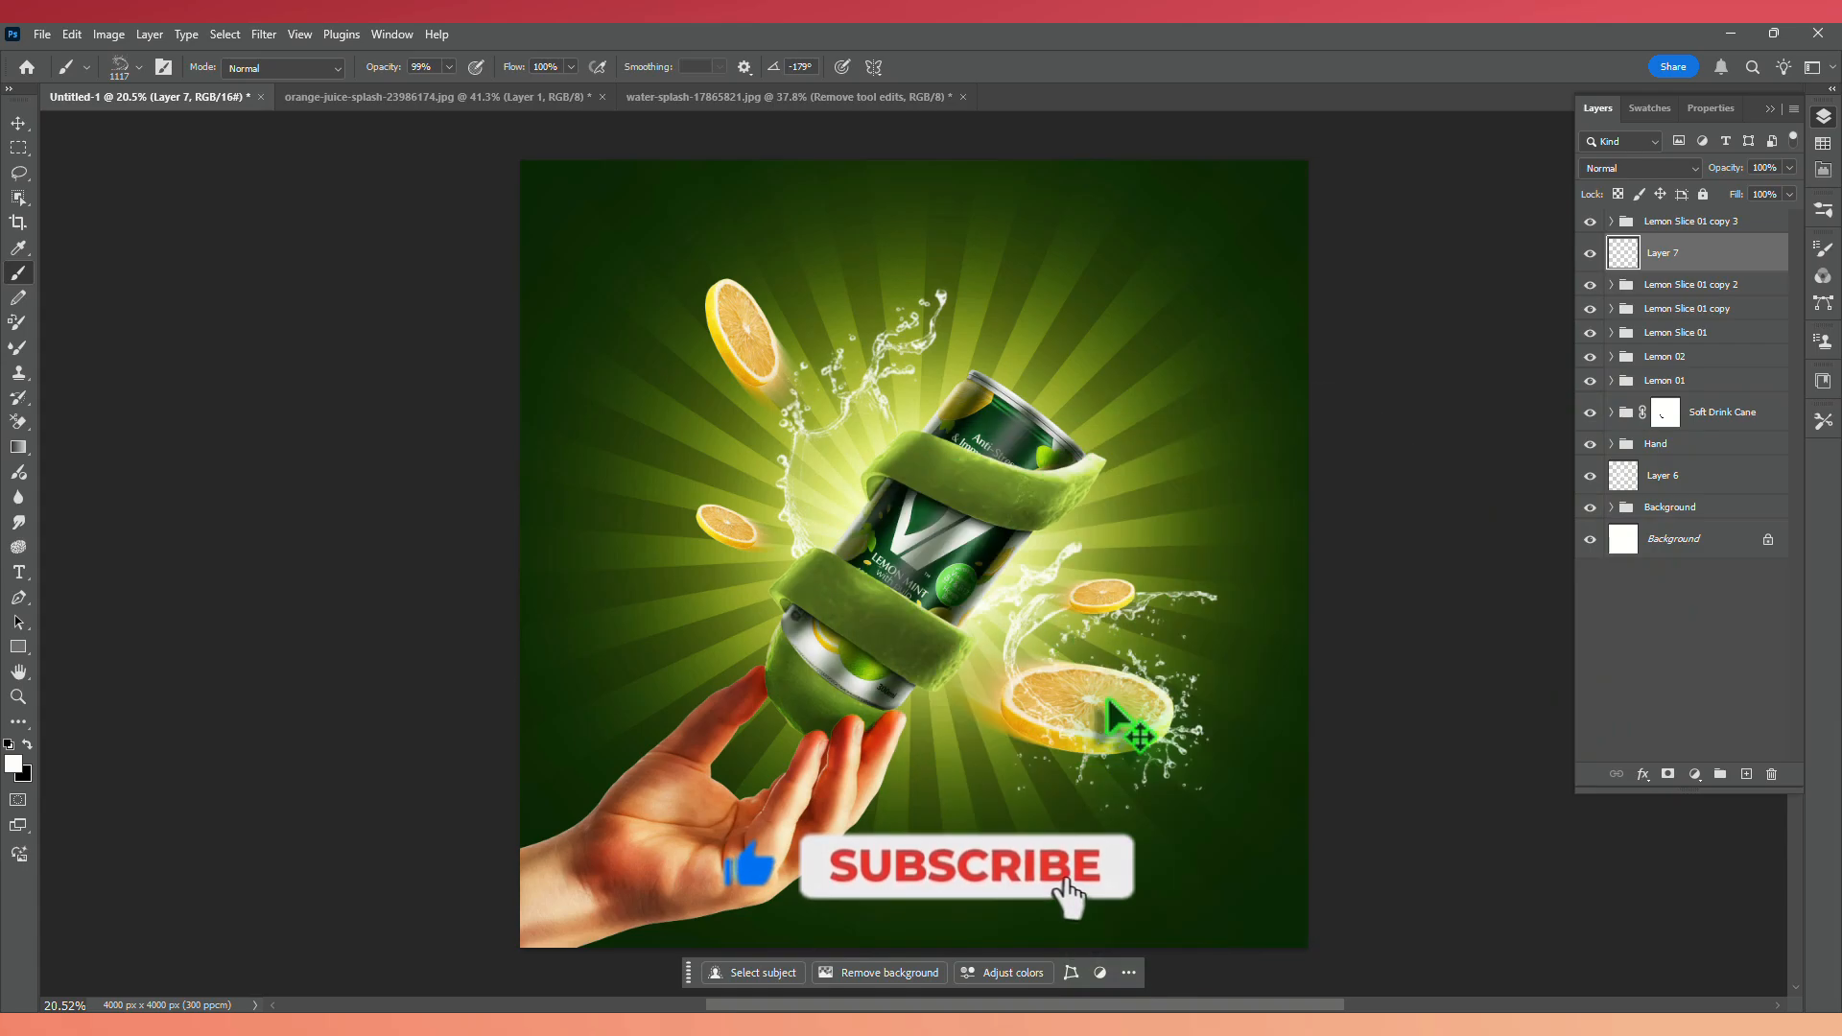
key(ctrl+t)
drag(998, 594, 991, 612)
drag(1215, 591, 1217, 626)
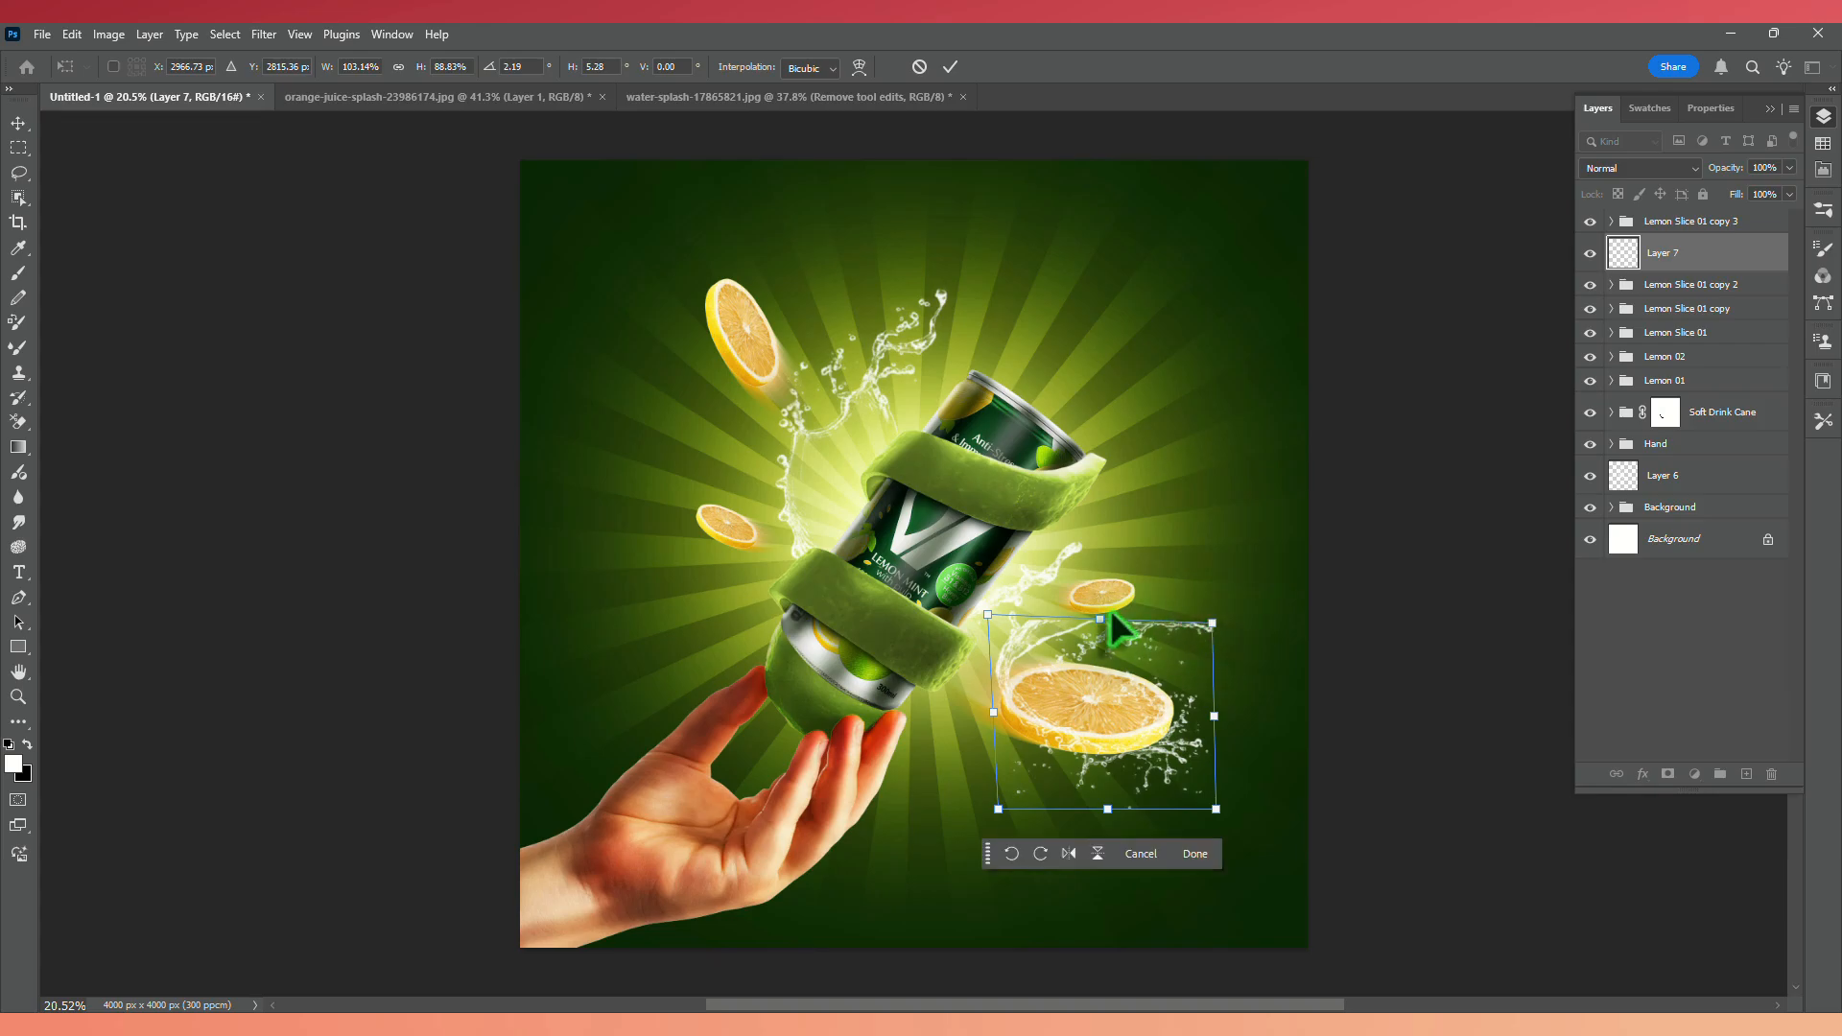
key(Return)
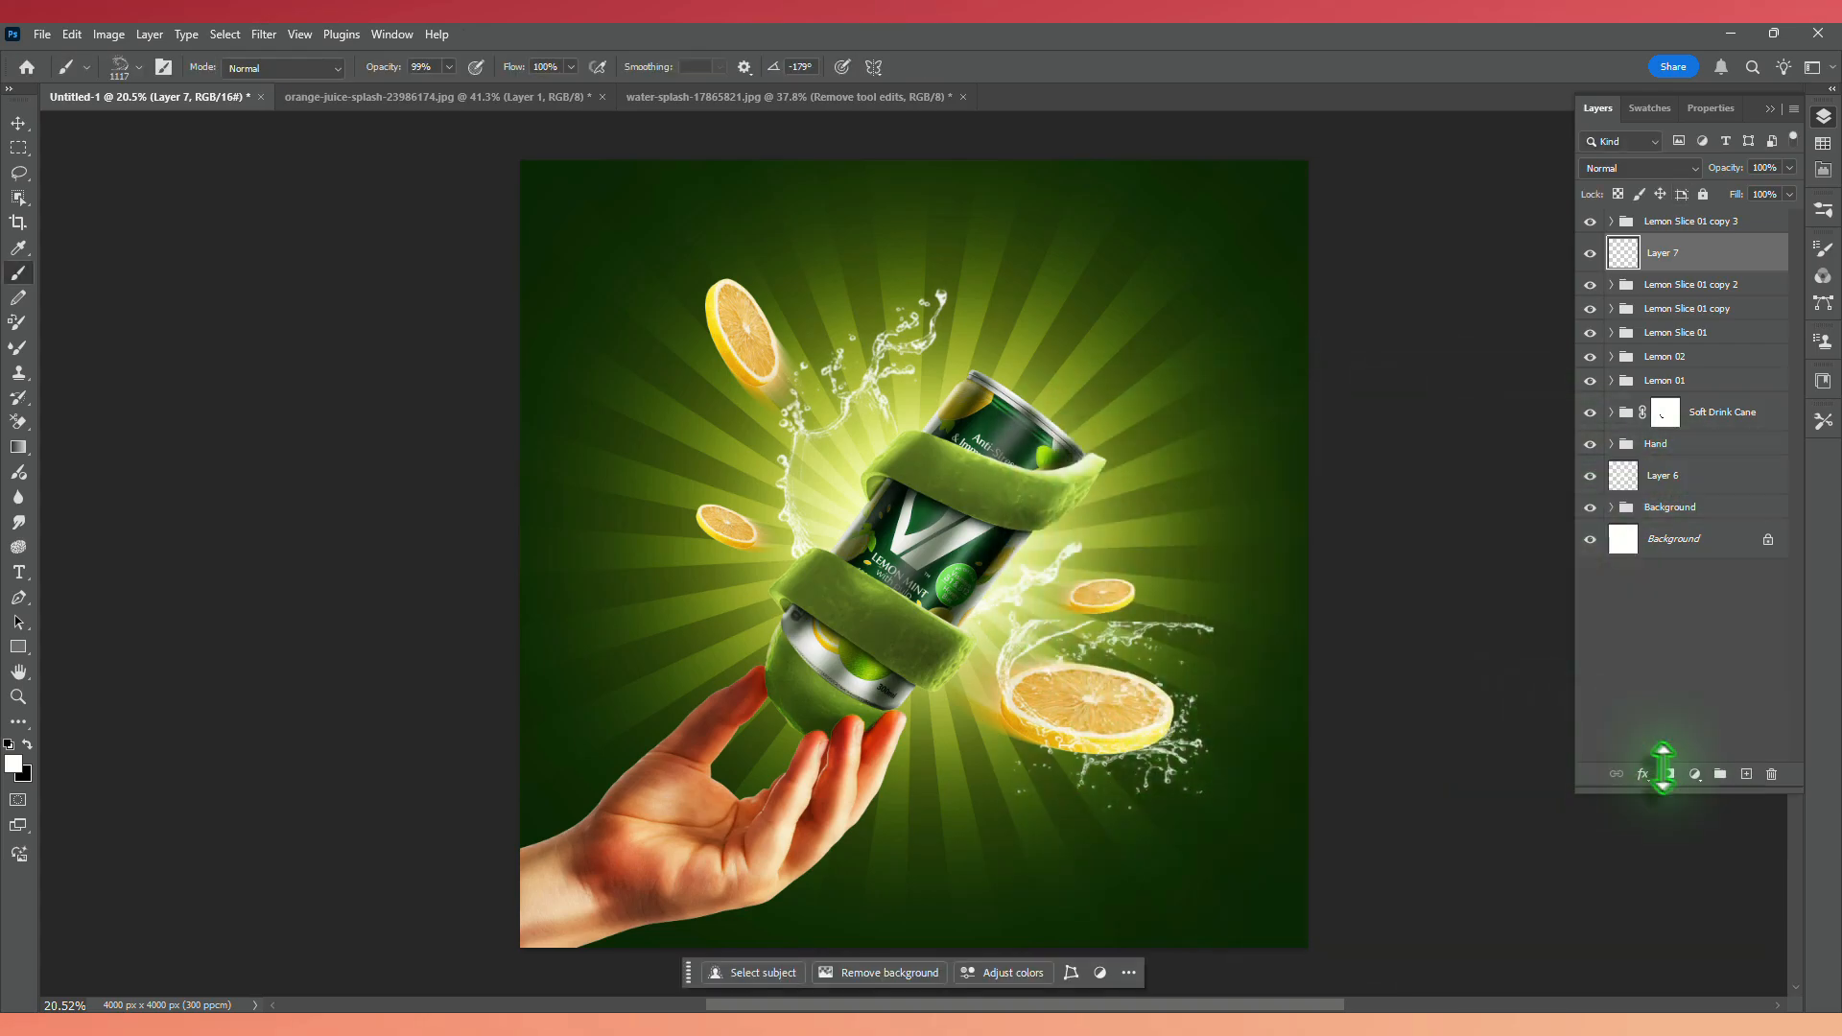
Mask Layer 7 and paint out the splash over the large slice's face and upper edge with a soft round brush.
right_click(942, 414)
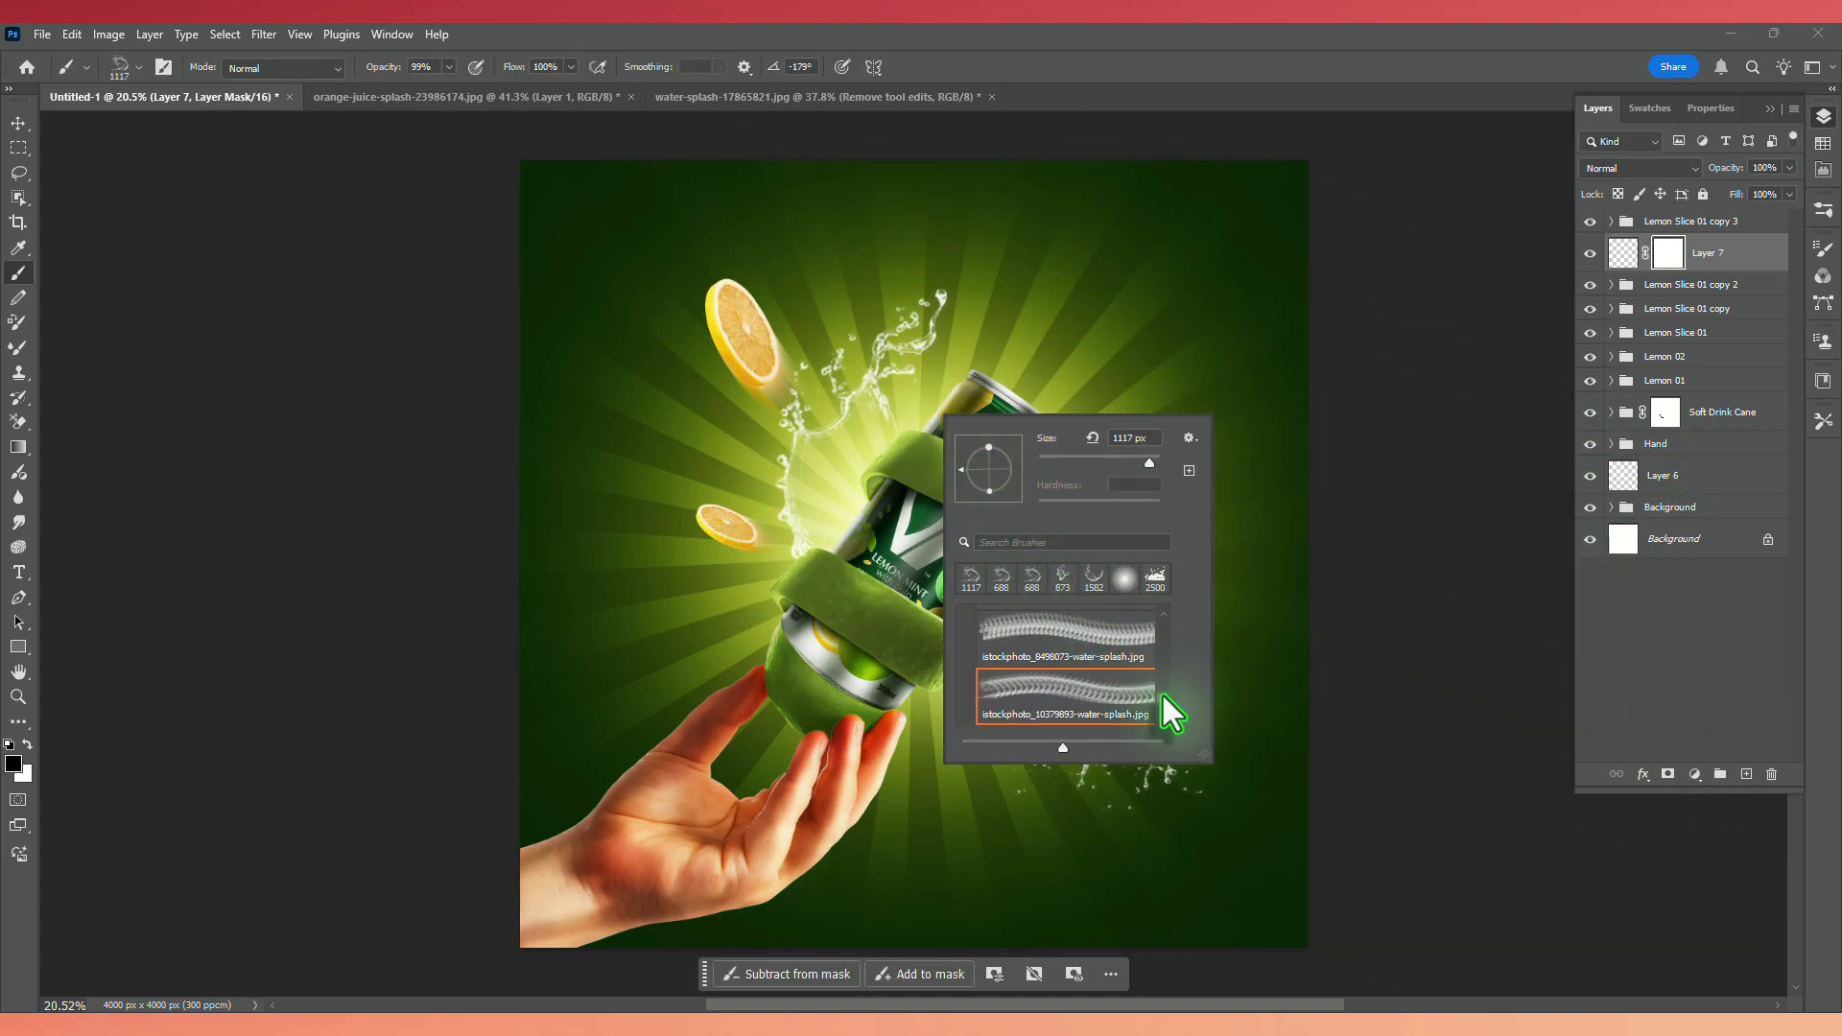
scroll(1161, 691, up, 10)
click(1385, 485)
scroll(1372, 483, up, 4)
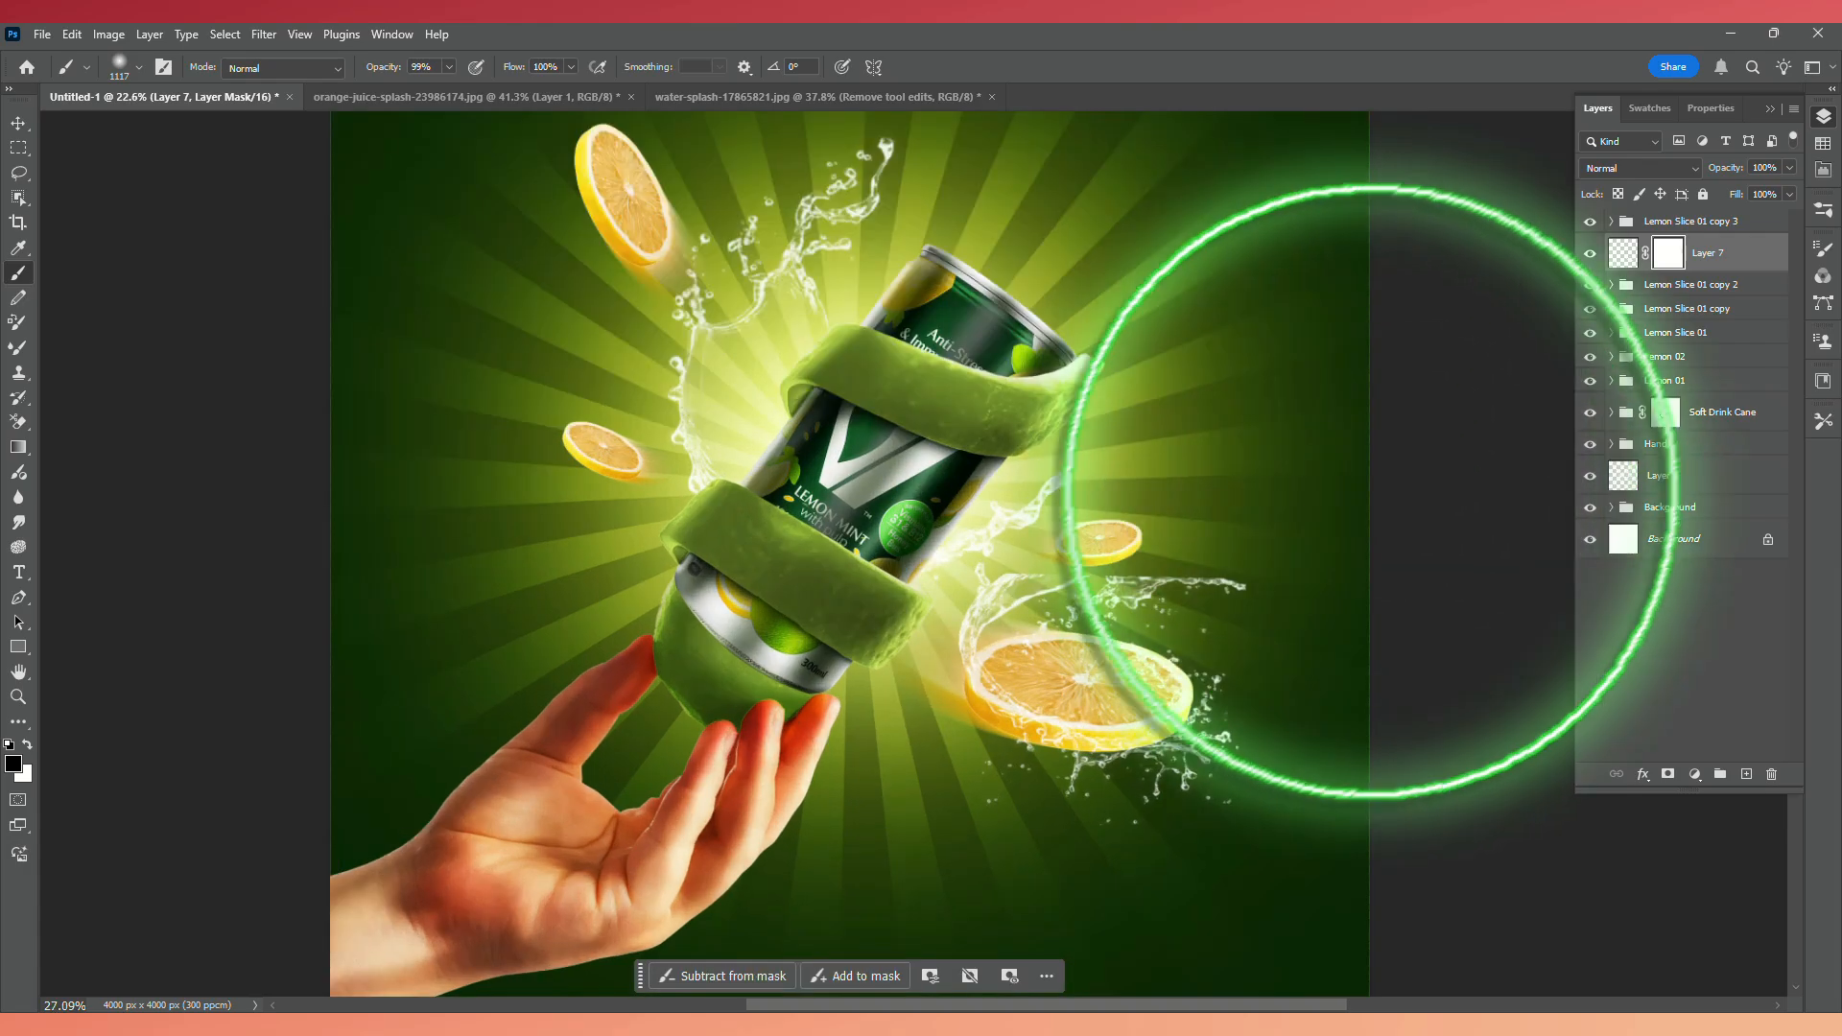
mouse_move(1115, 615)
mouse_down()
mouse_move(987, 607)
mouse_move(1001, 607)
mouse_move(987, 575)
mouse_move(1260, 537)
mouse_move(1024, 553)
mouse_move(974, 593)
mouse_move(990, 516)
mouse_move(964, 523)
mouse_move(944, 549)
mouse_move(958, 535)
mouse_move(1008, 578)
mouse_move(952, 591)
mouse_move(1059, 598)
mouse_move(1085, 673)
mouse_move(1141, 660)
mouse_move(1113, 644)
mouse_move(1158, 671)
mouse_move(960, 628)
mouse_up()
right_click(1021, 597)
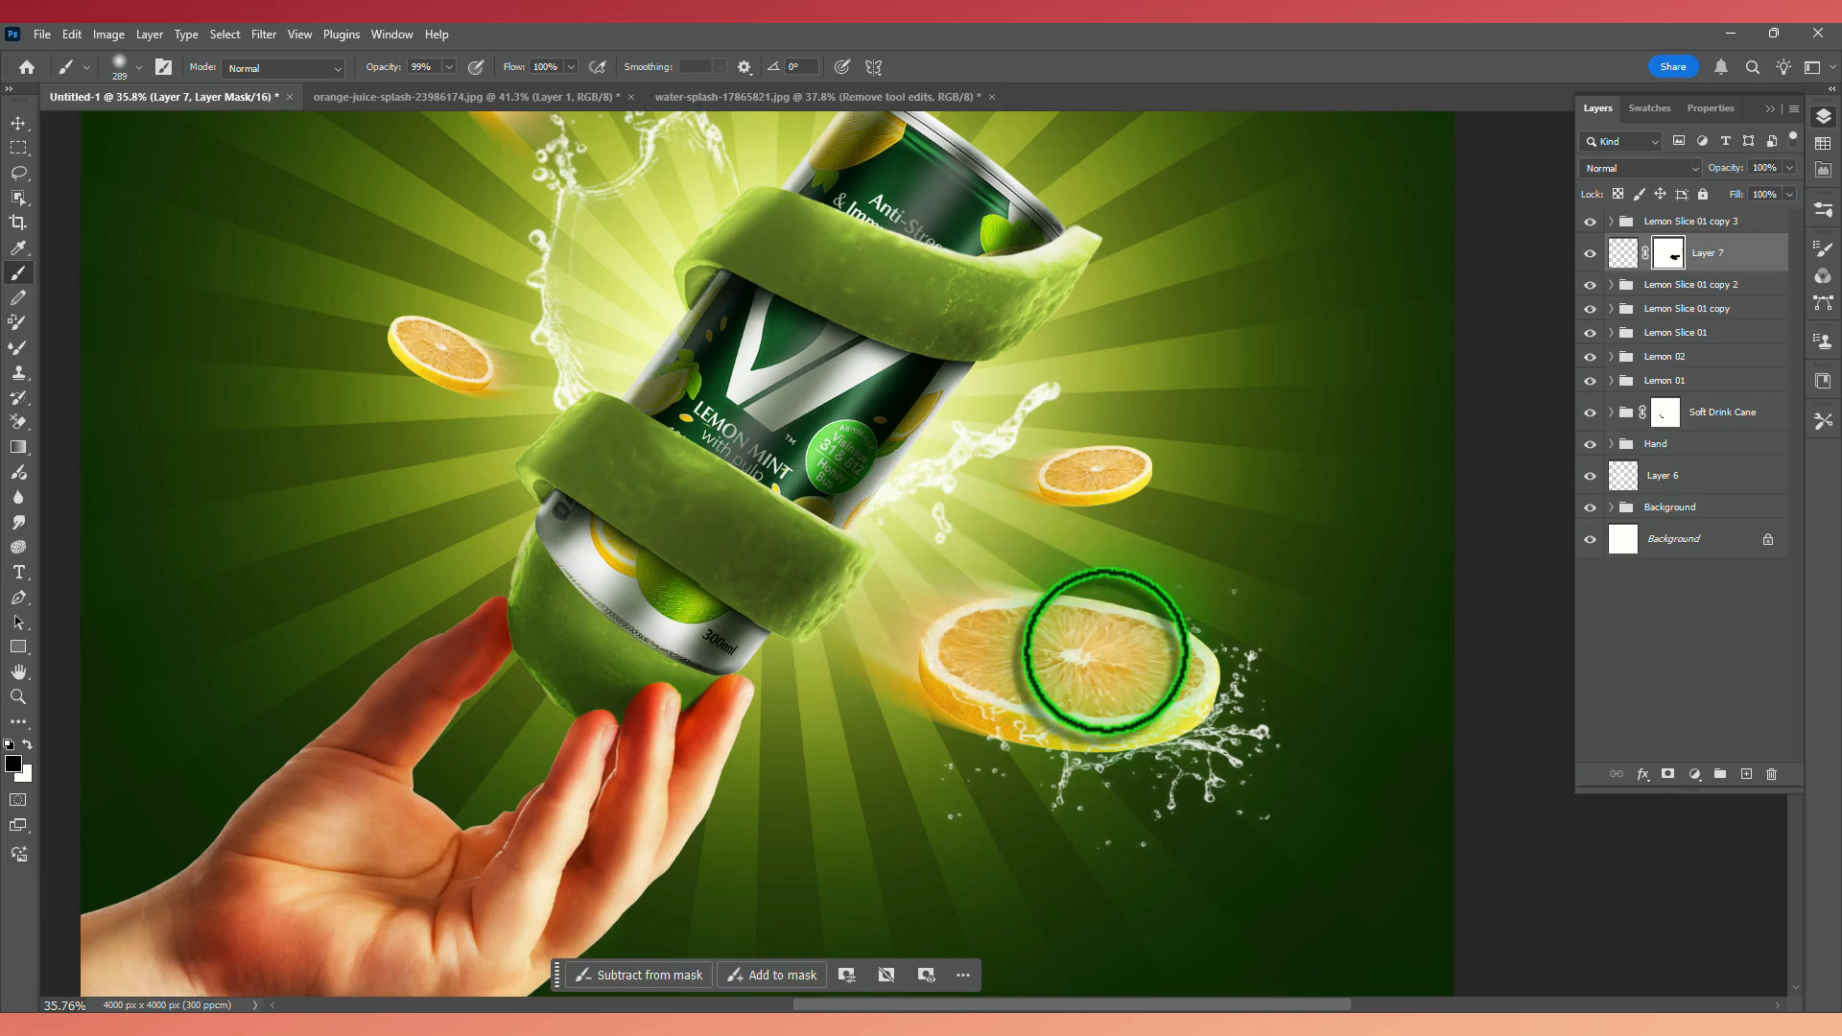
scroll(1094, 646, down, 2)
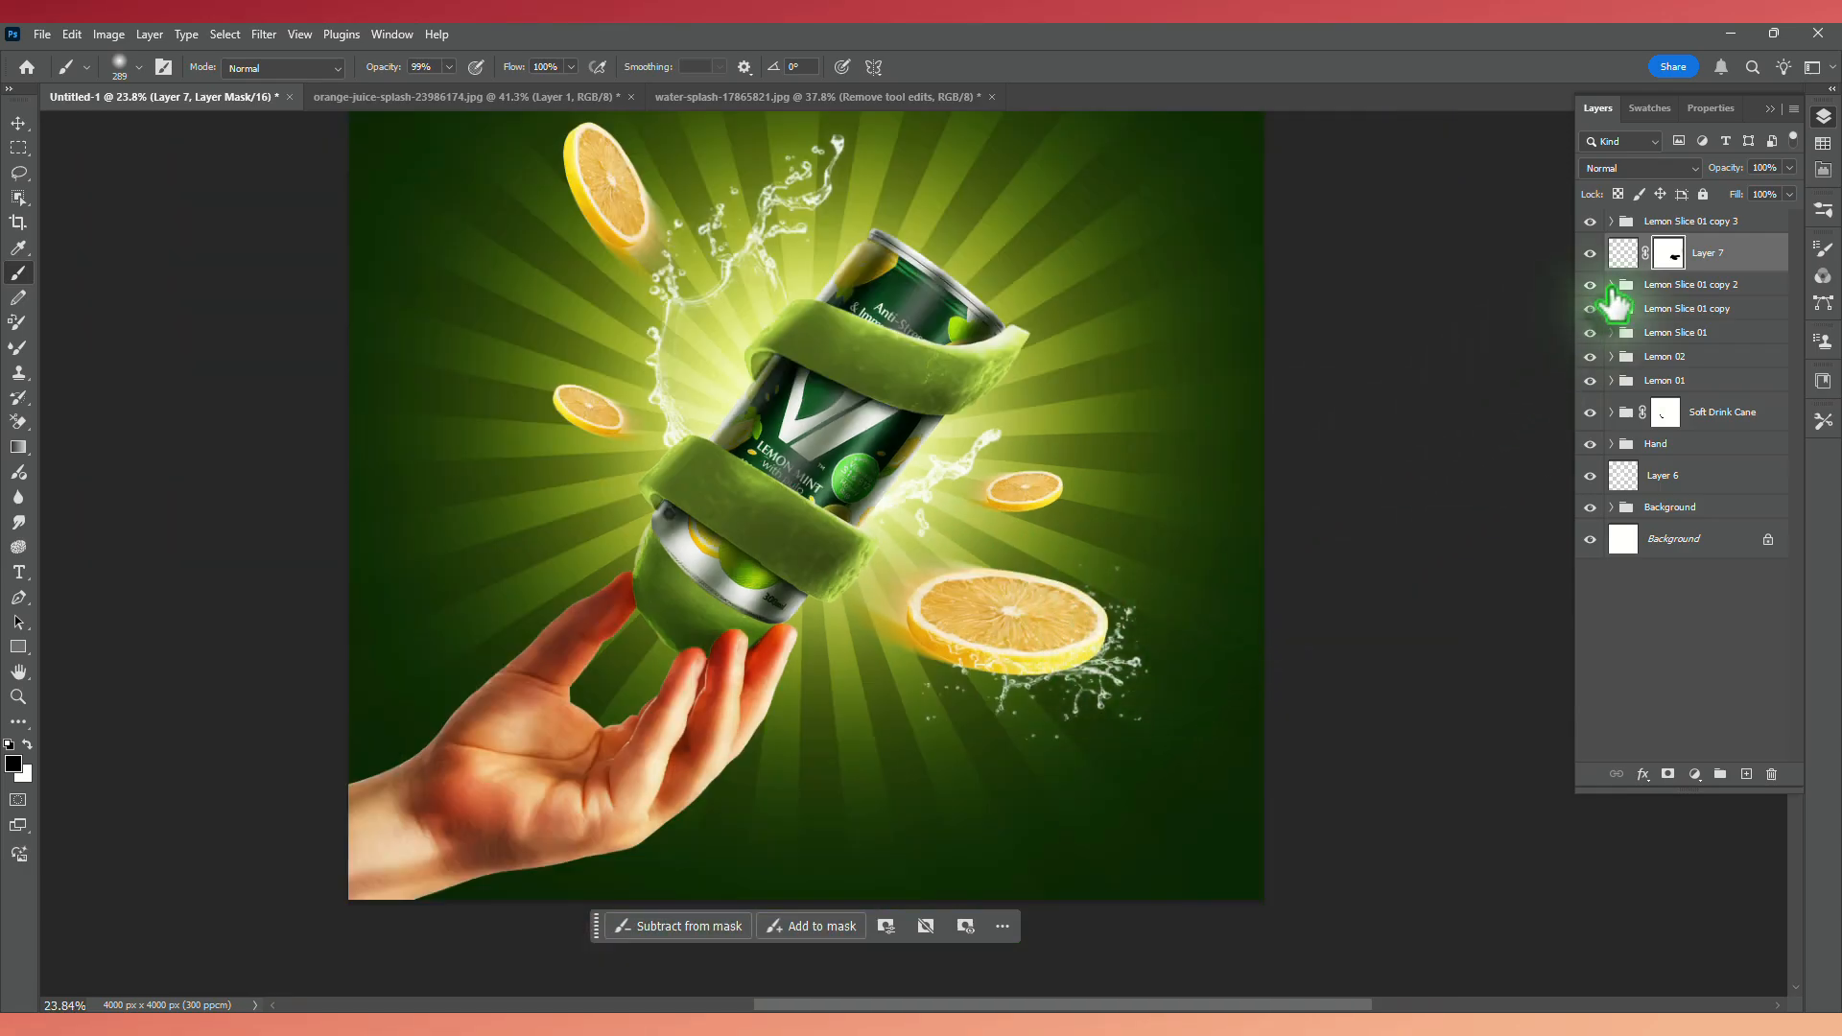
Stamp a 301 px water splash at an 11° angle over the small right lemon slice, on a new layer above Lemon Slice 01 copy 3.
scroll(1563, 279, up, 2)
click(1654, 226)
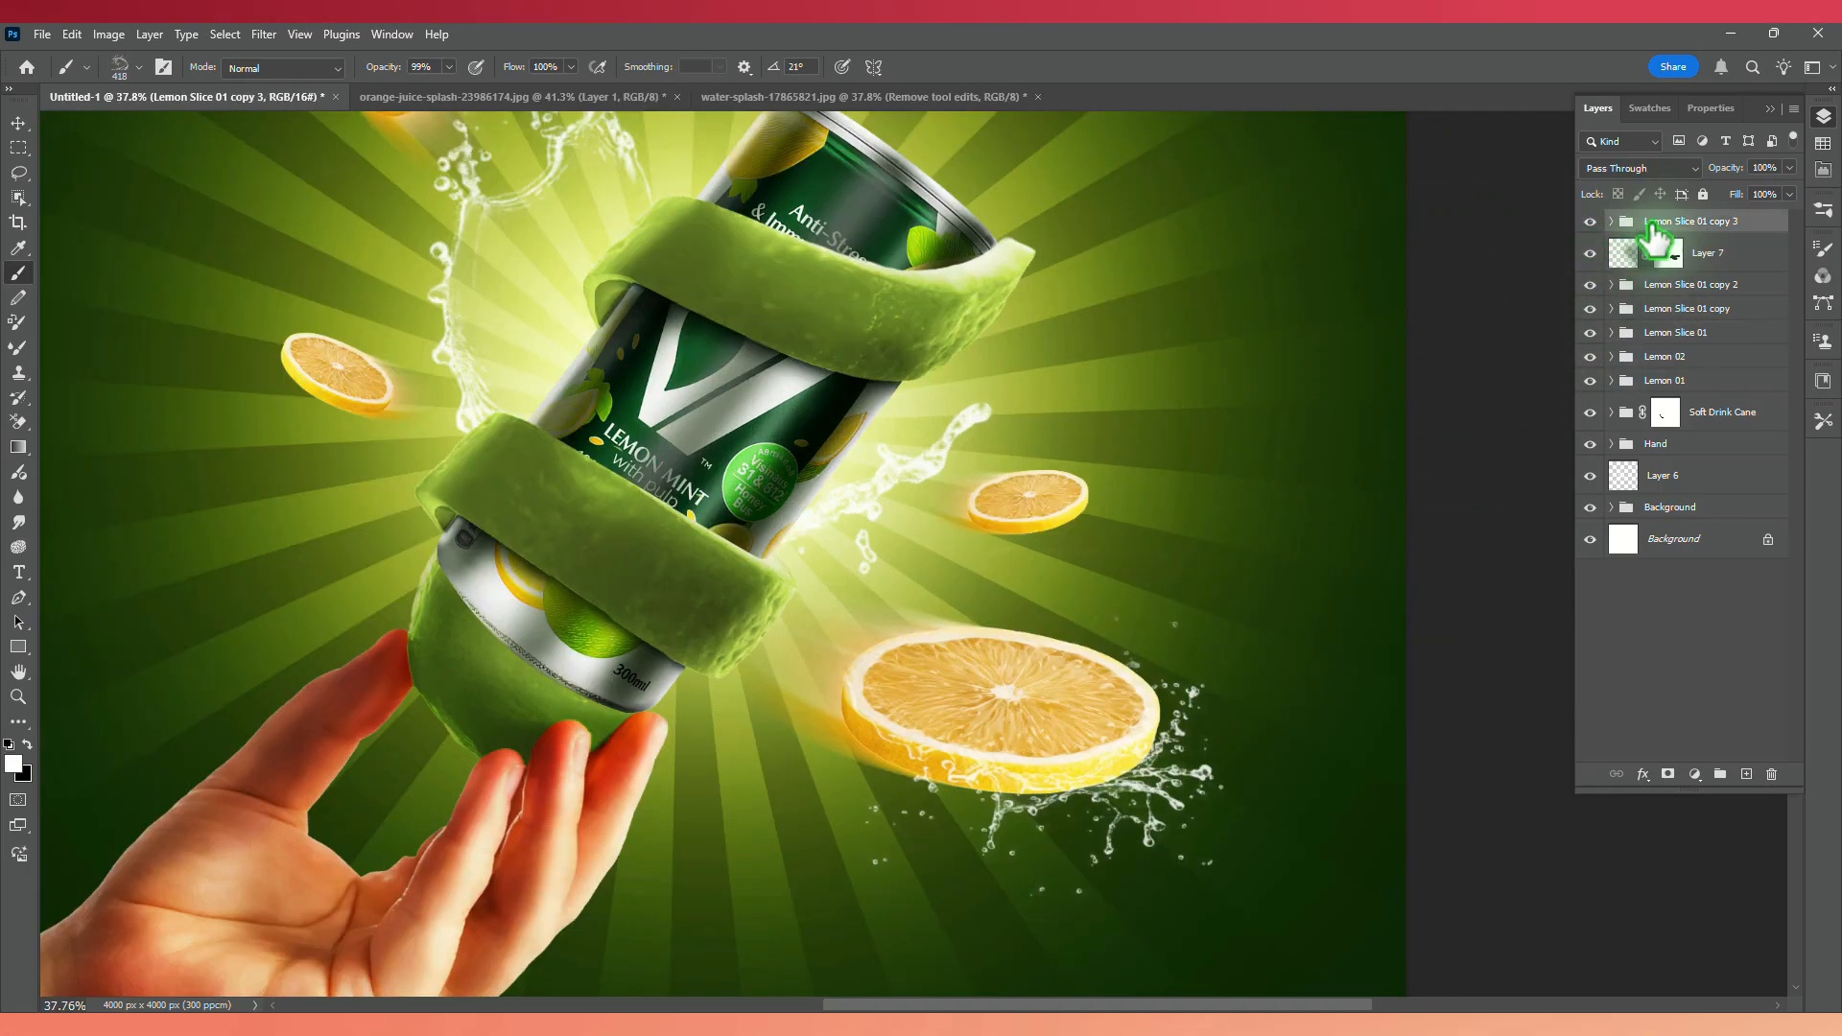
click(1745, 775)
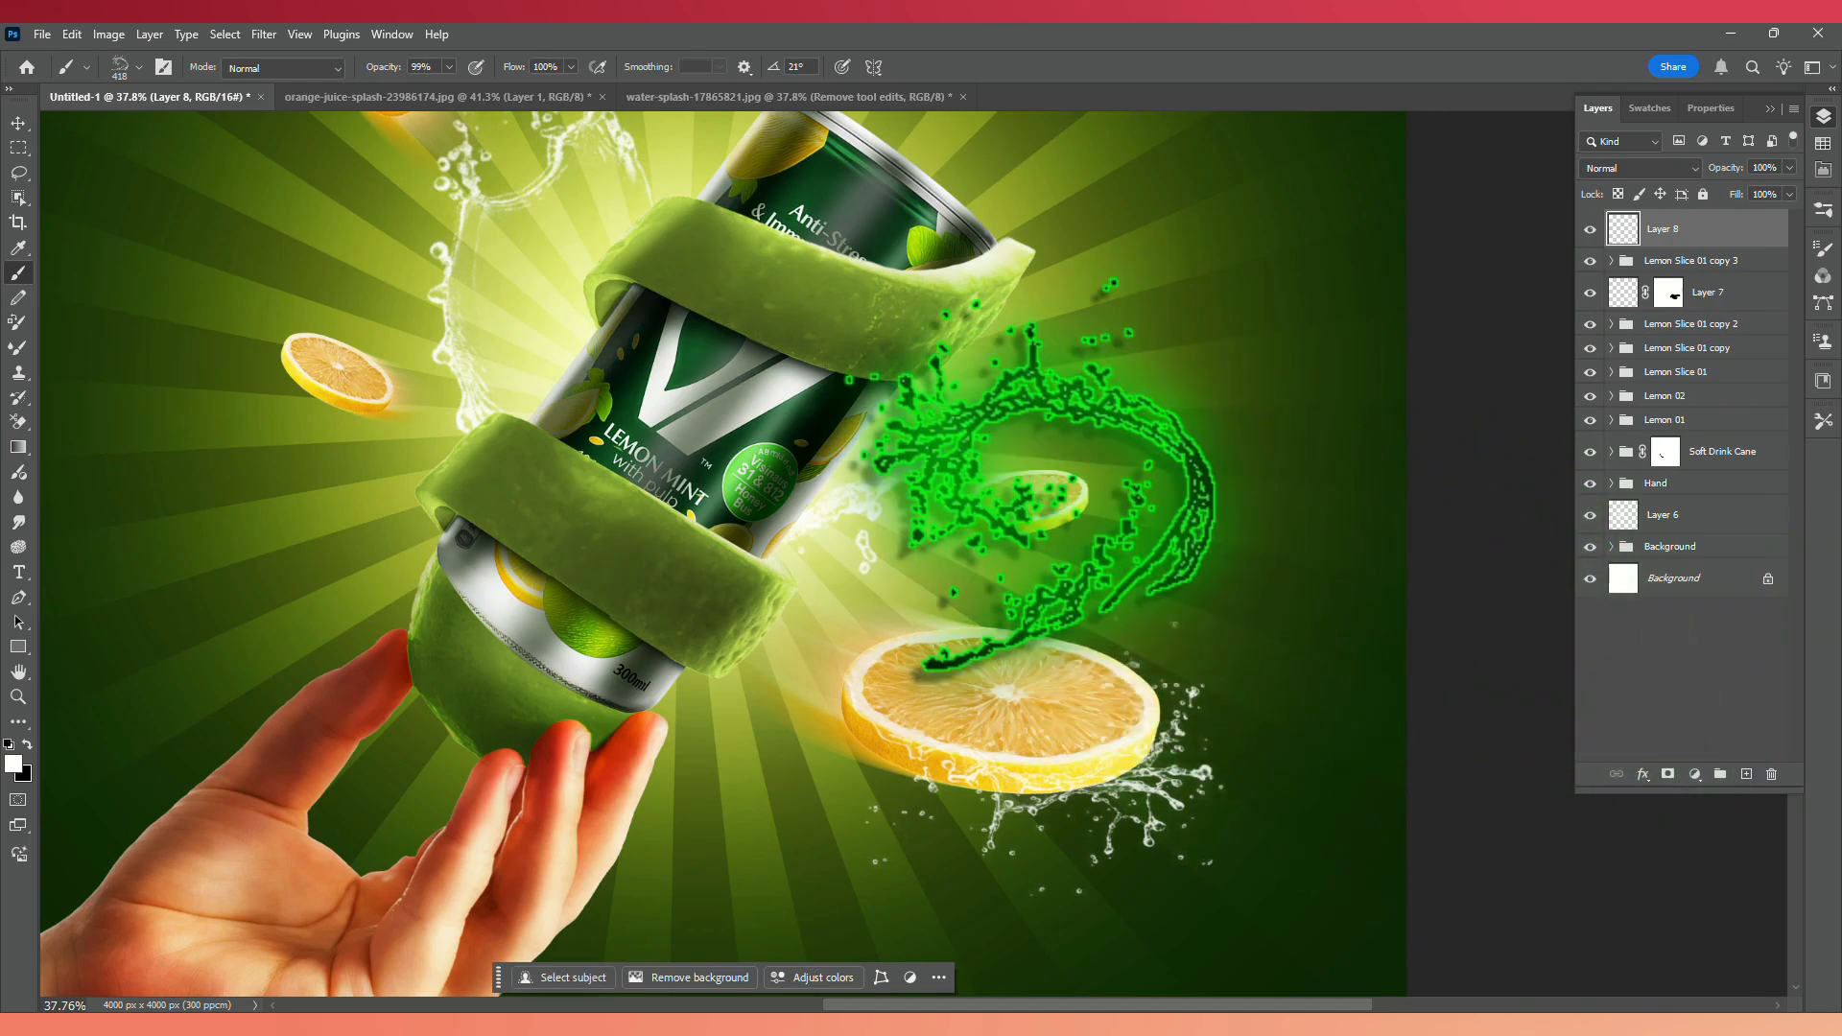
click(1038, 488)
Transform the Layer 8 splash to about 140% width and 91% height, rotated about -13° to follow the small right slice.
key(ctrl+t)
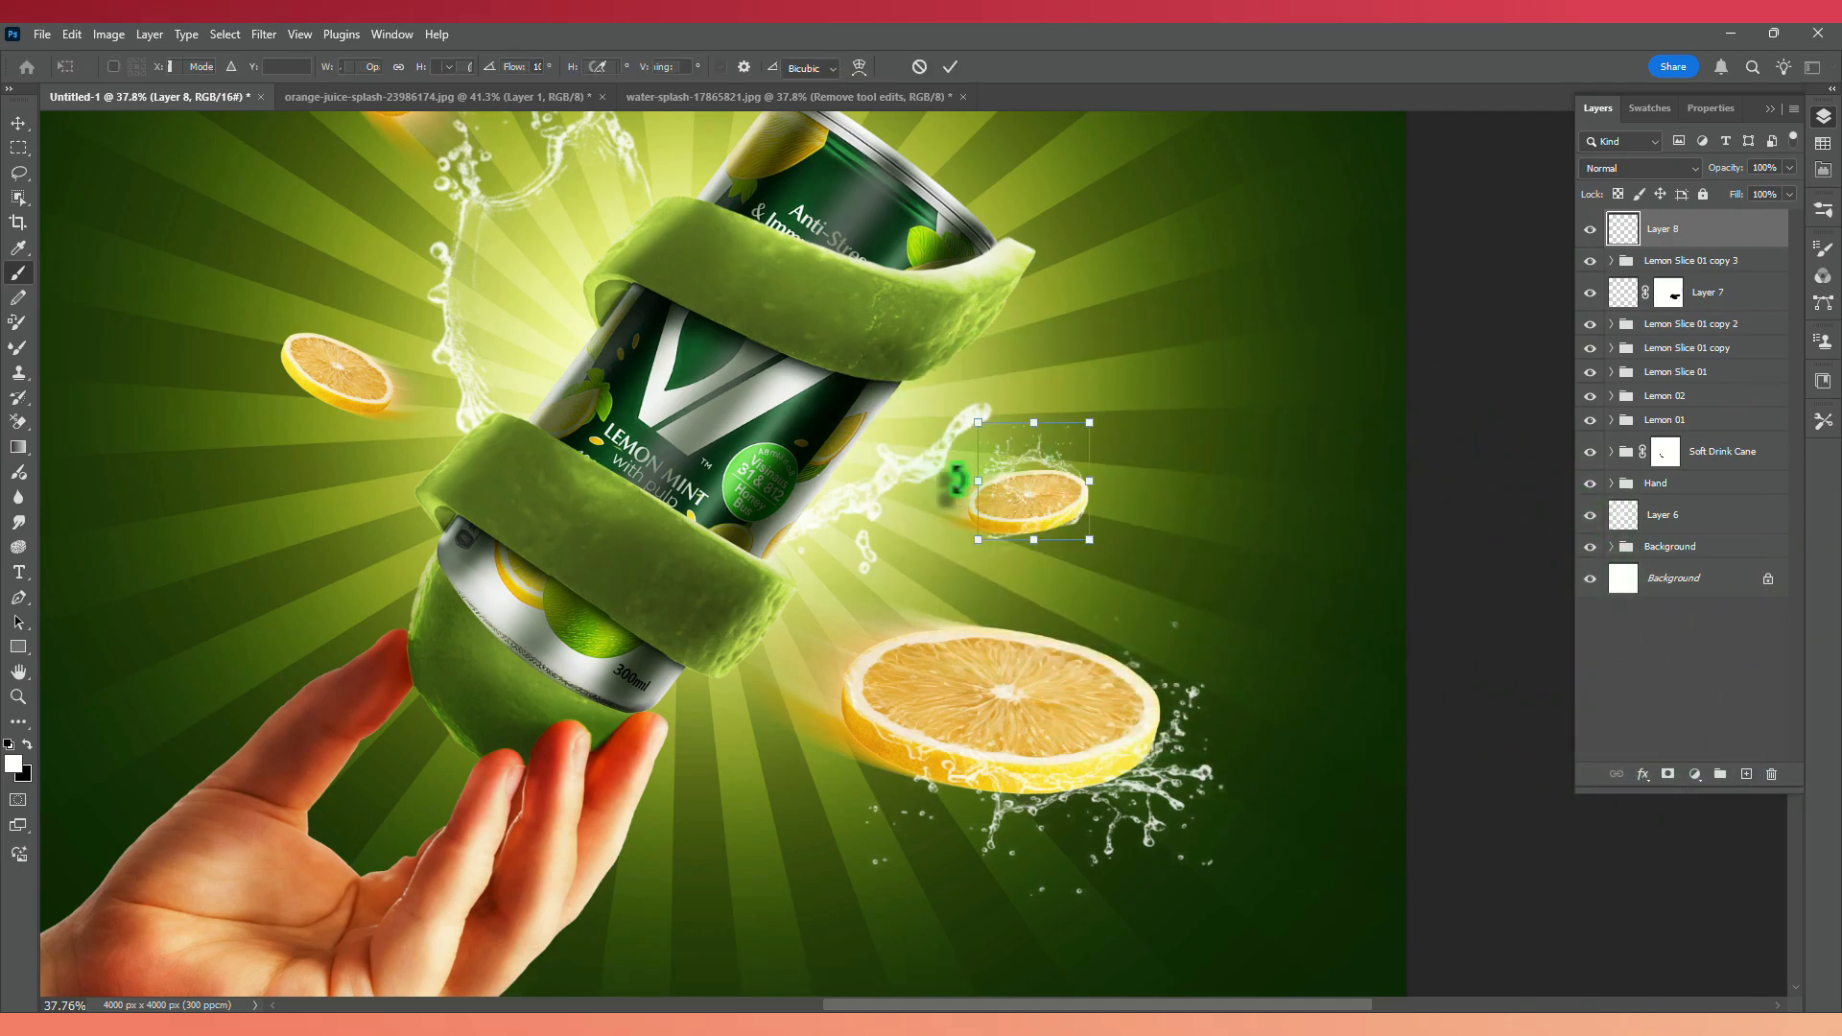
scroll(1038, 486, up, 4)
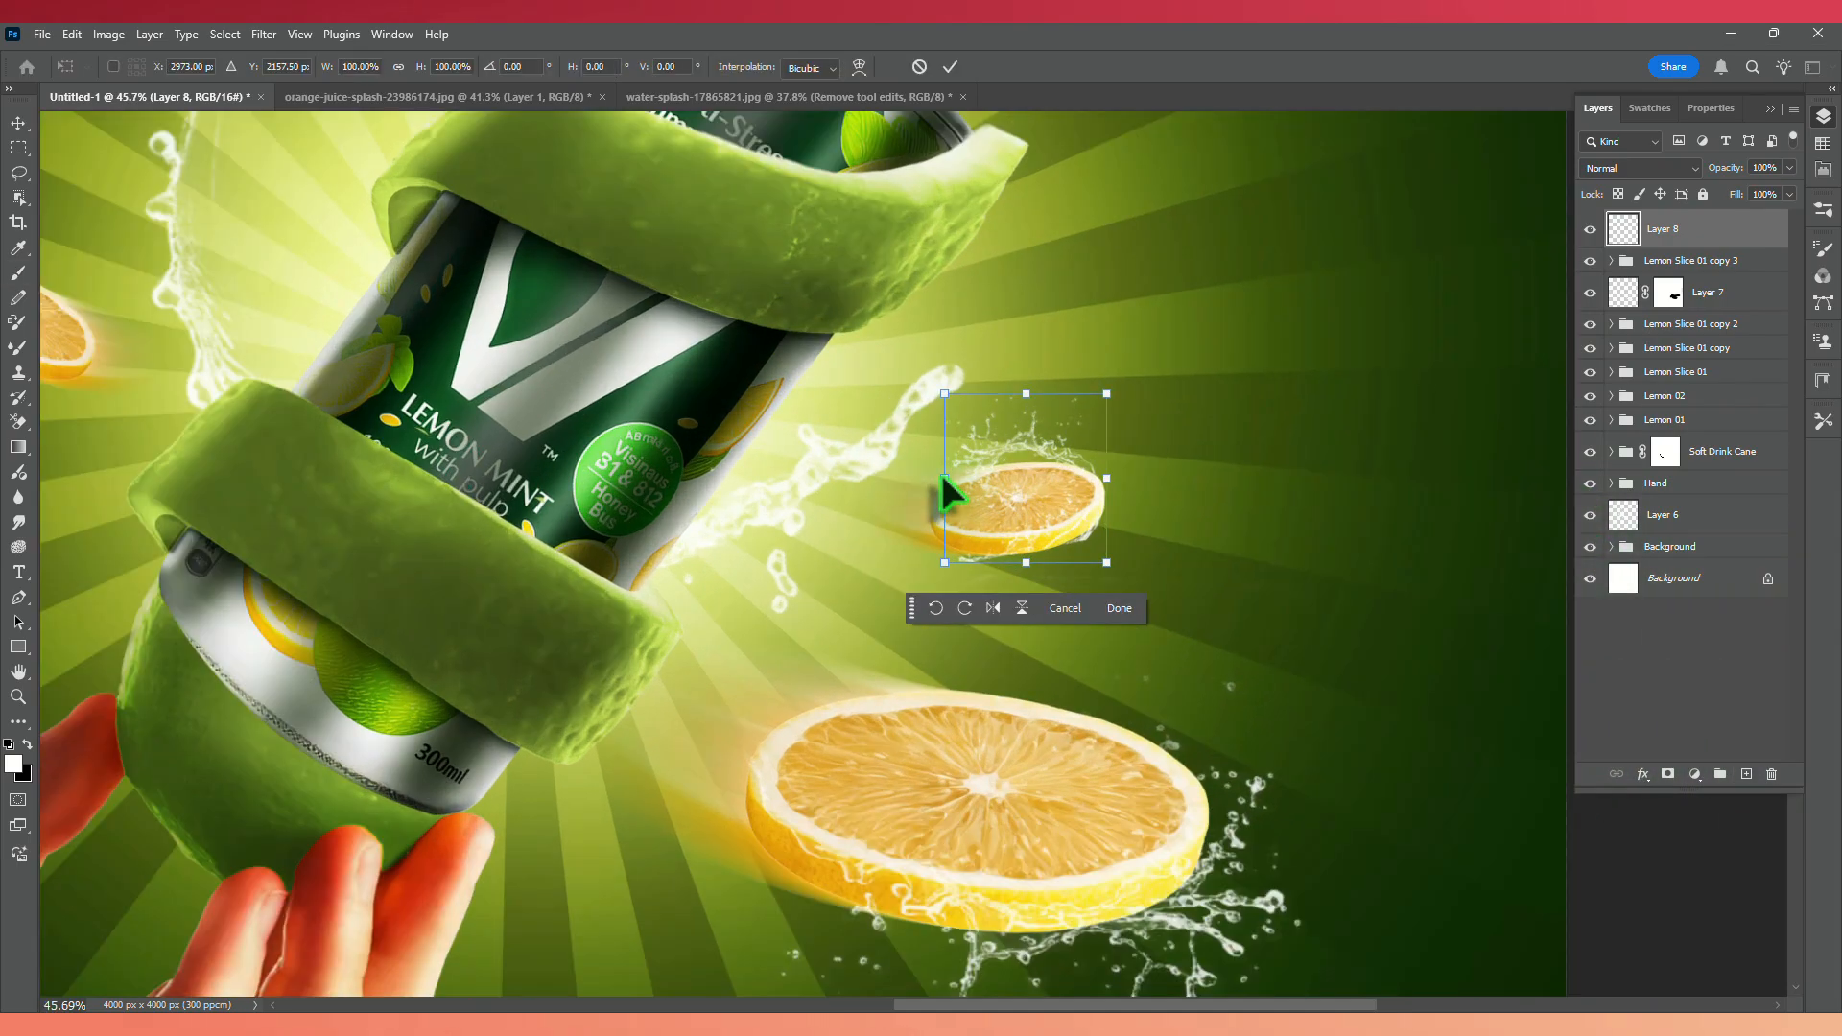
scroll(943, 476, up, 2)
drag(888, 485, 863, 477)
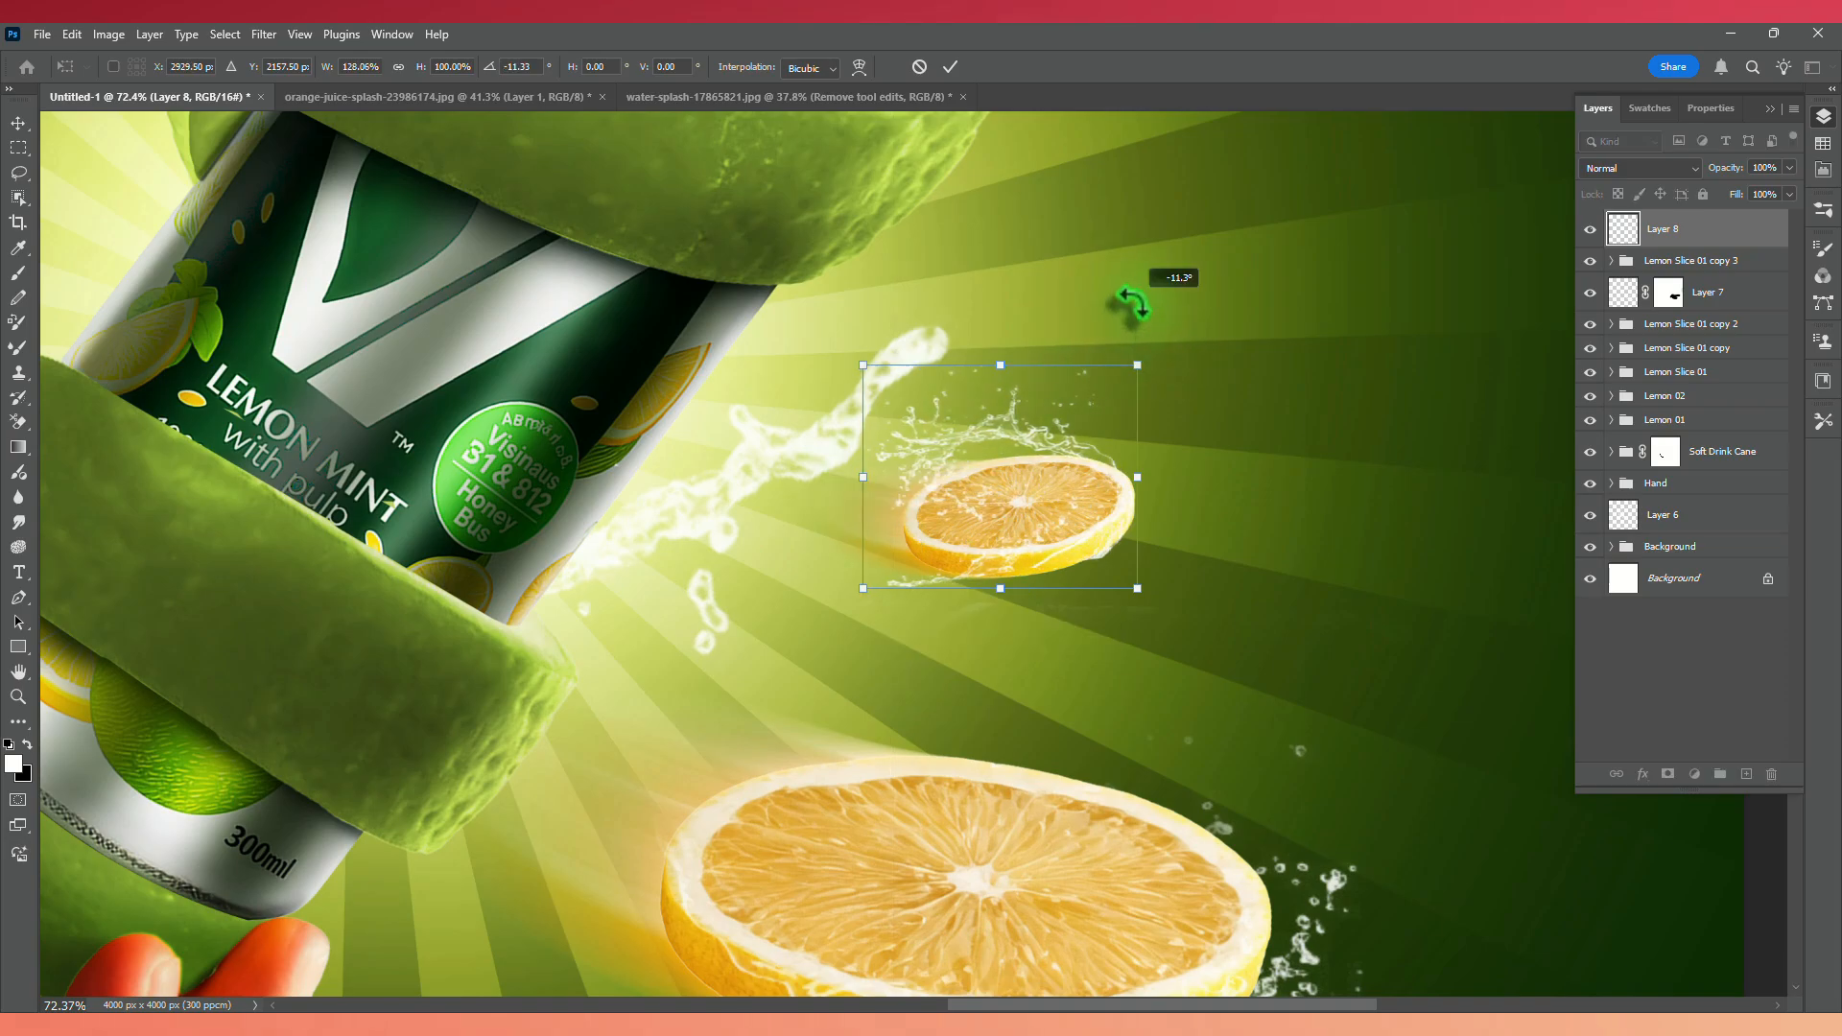
drag(1130, 293, 1129, 298)
drag(1061, 482, 1068, 441)
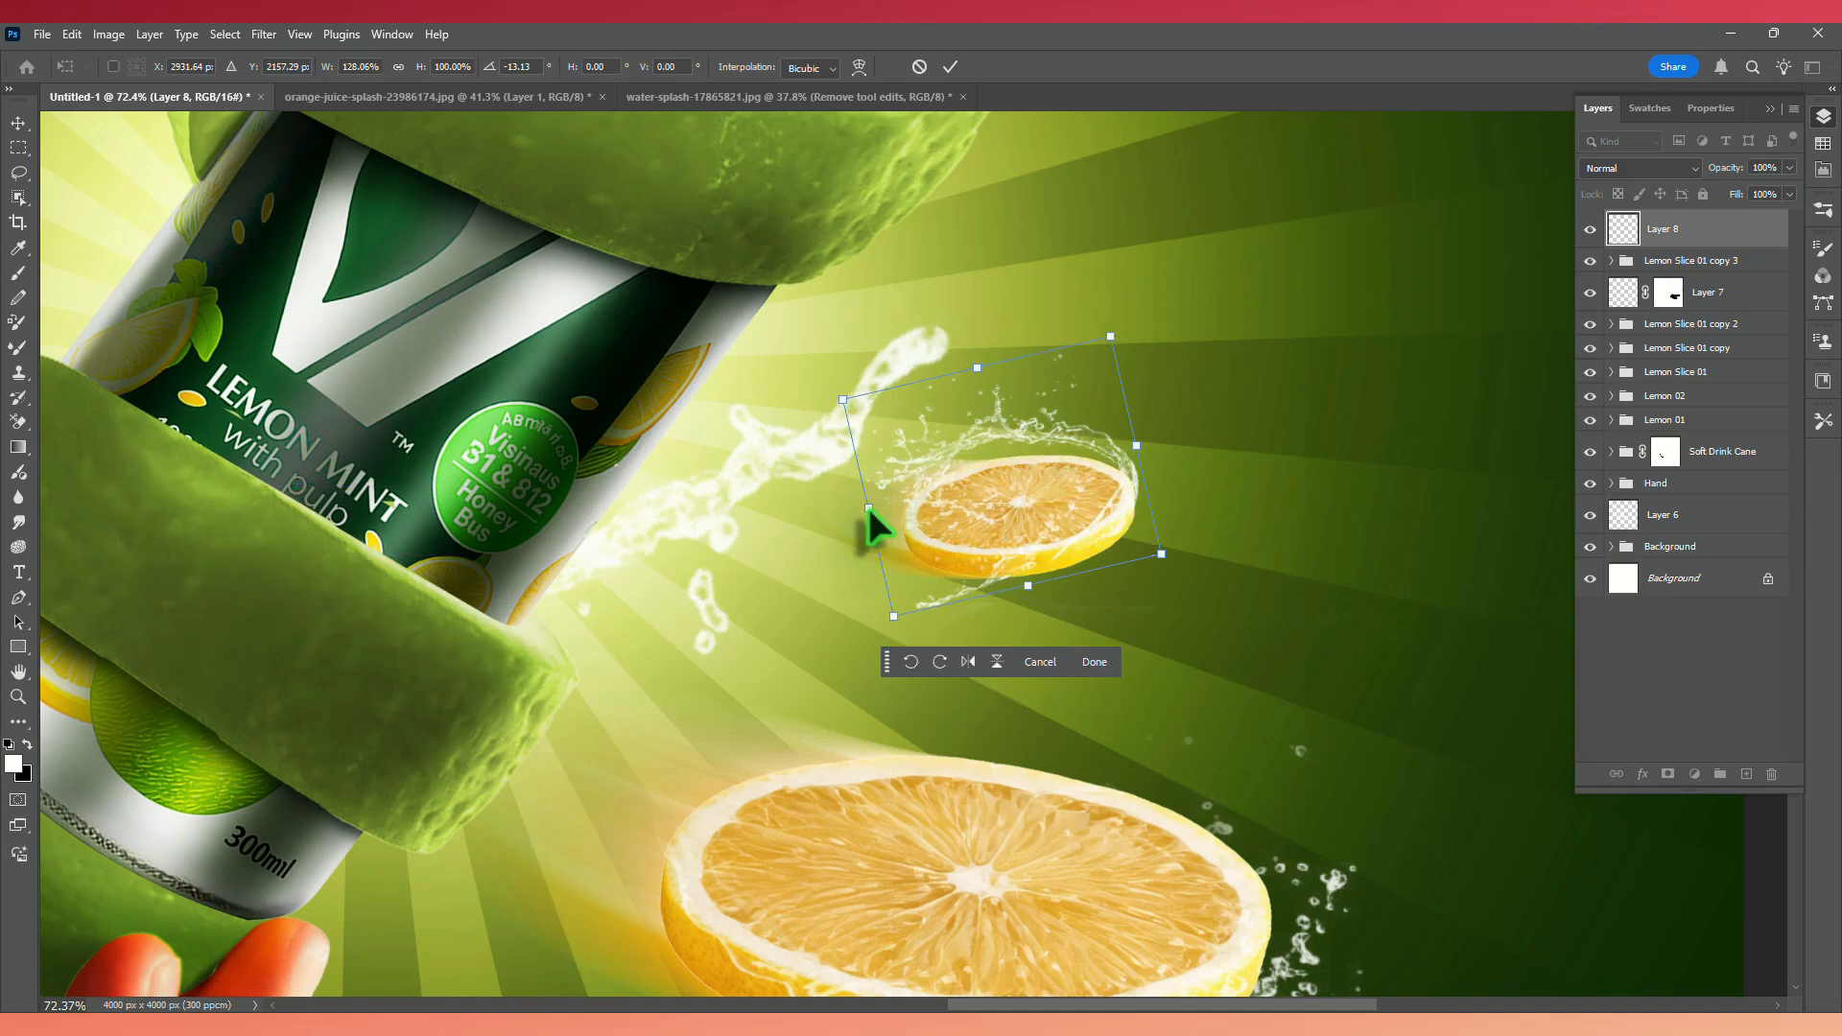
drag(851, 526, 843, 514)
drag(967, 370, 1007, 443)
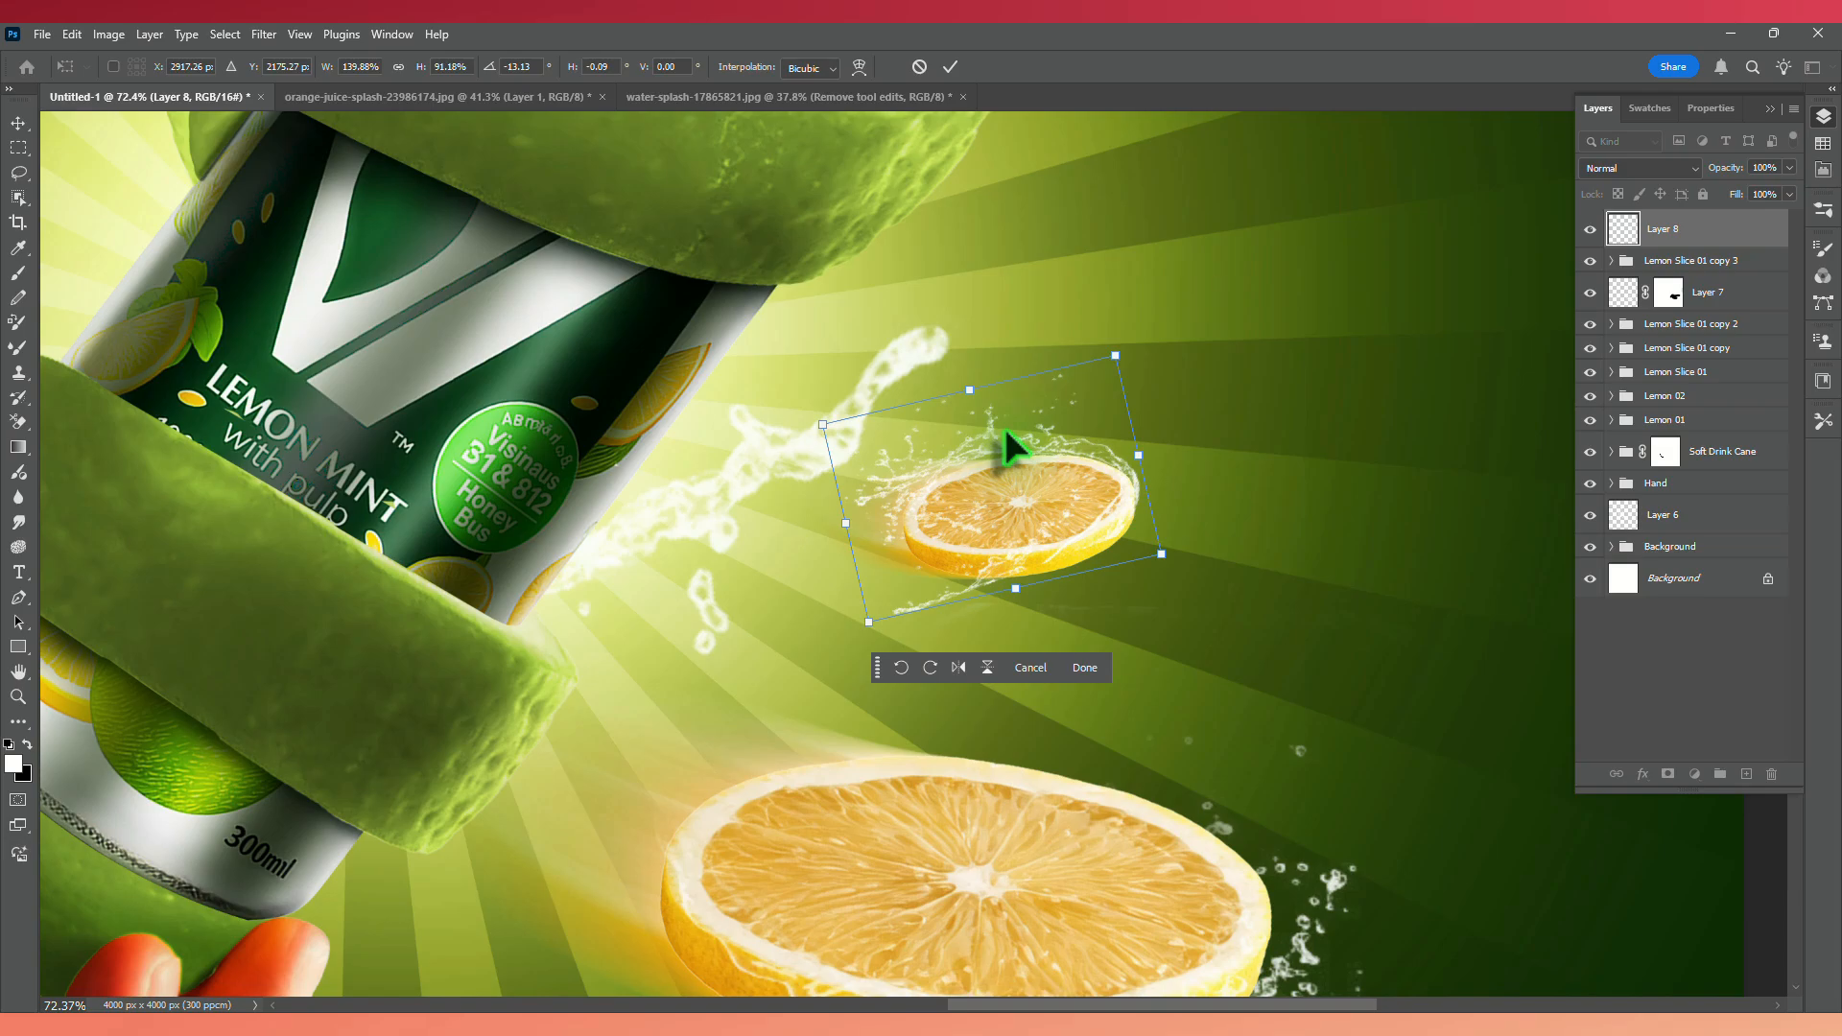
key(Return)
Mask Layer 8 and paint out the splash over the slice's face and below it with a 91 px soft round brush.
key(b)
click(1668, 775)
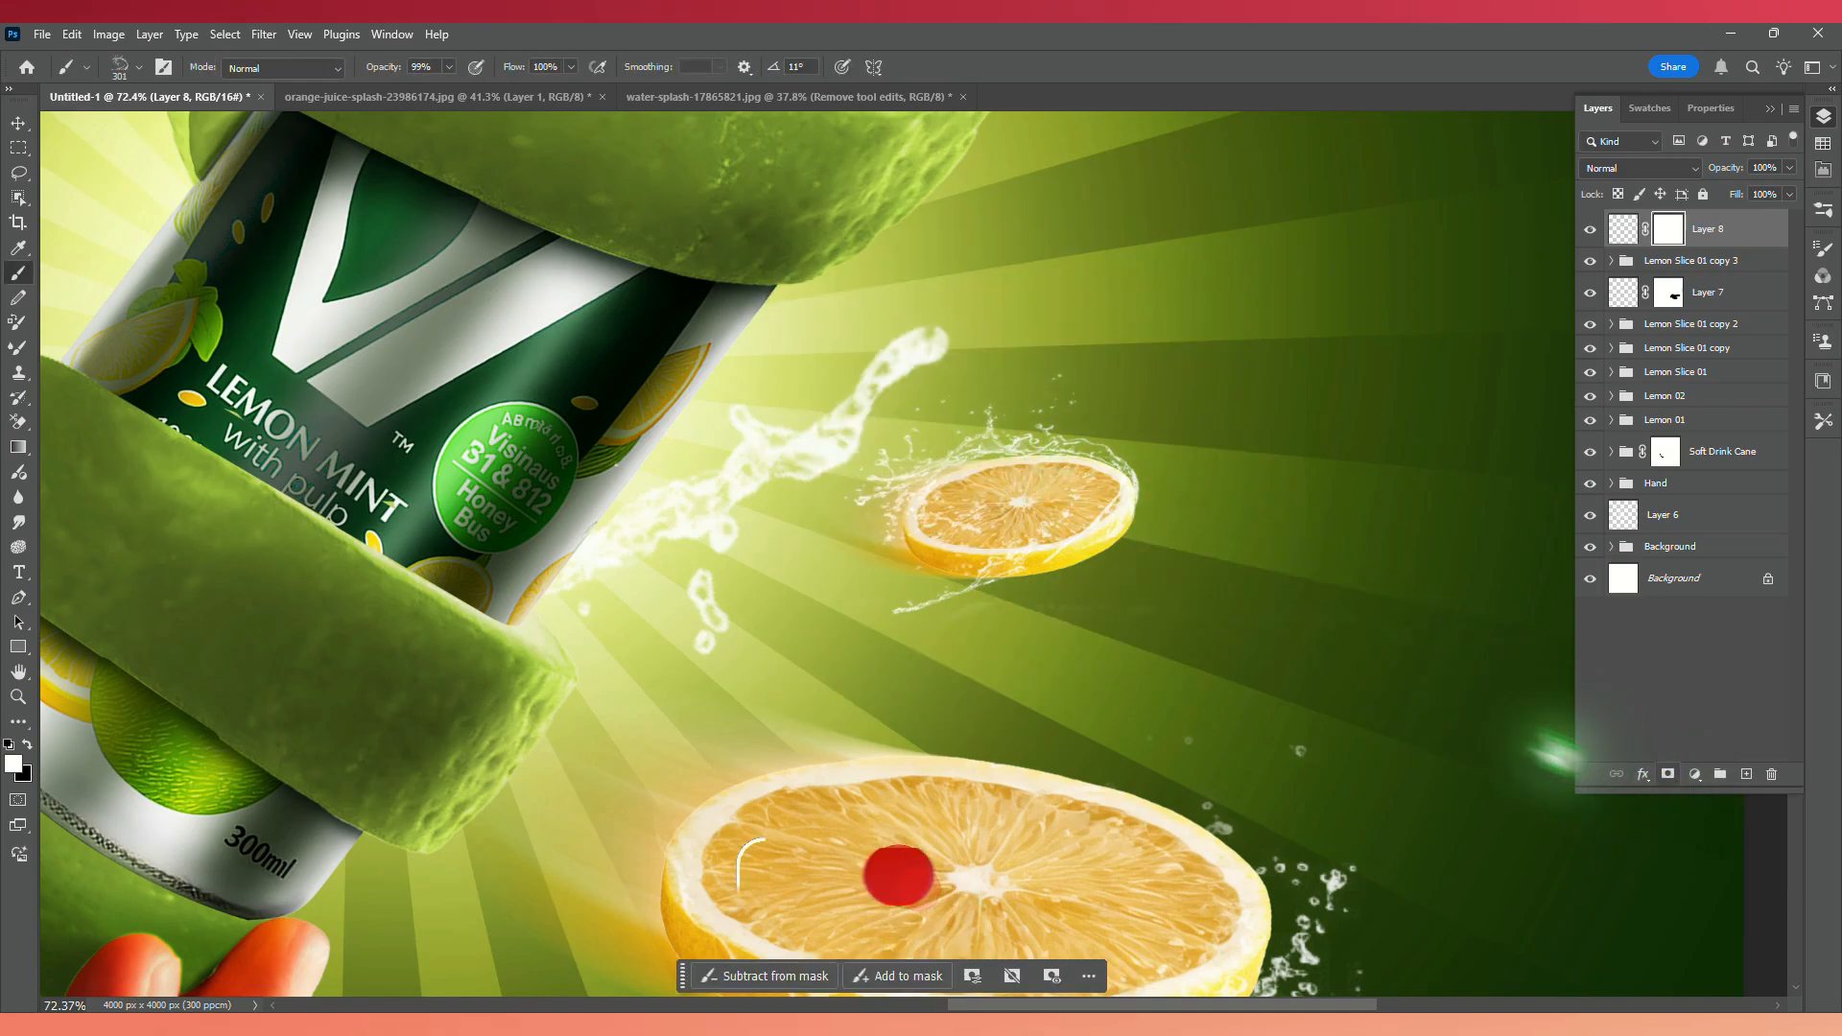
right_click(1092, 591)
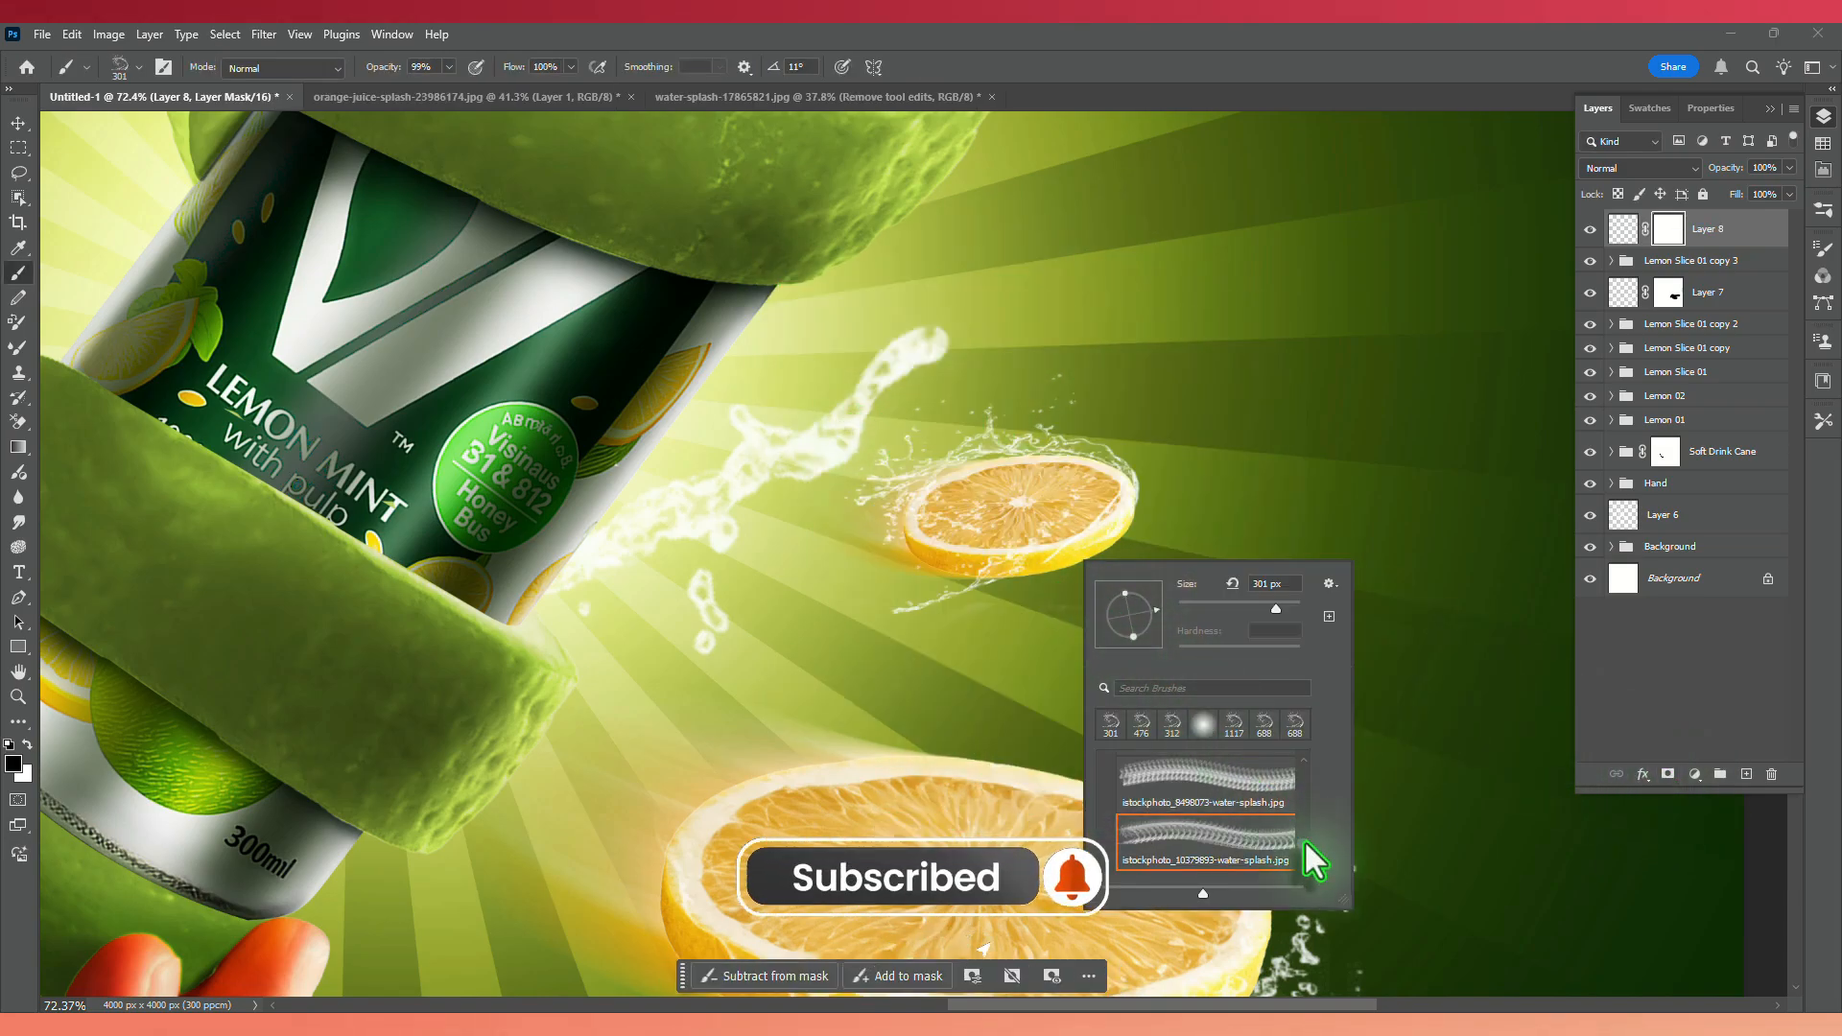
scroll(1307, 762, up, 5)
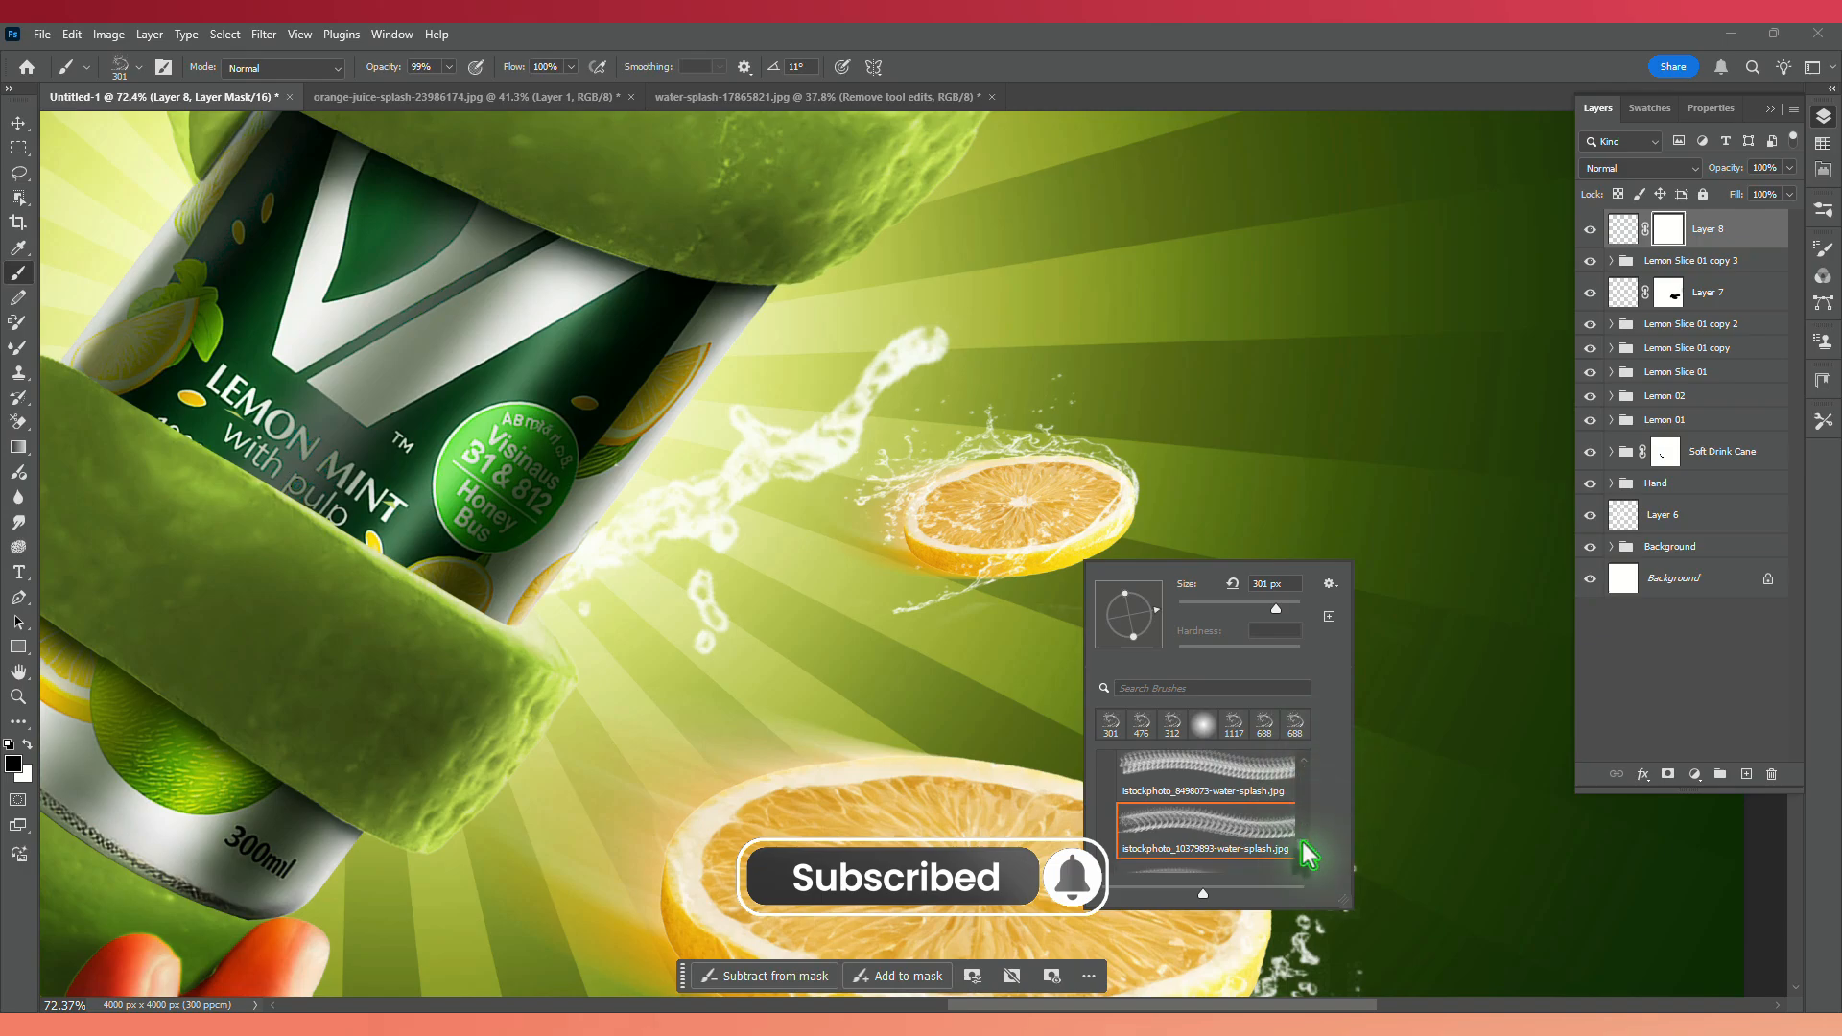
scroll(1307, 777, up, 2)
click(1174, 811)
drag(1040, 462, 965, 468)
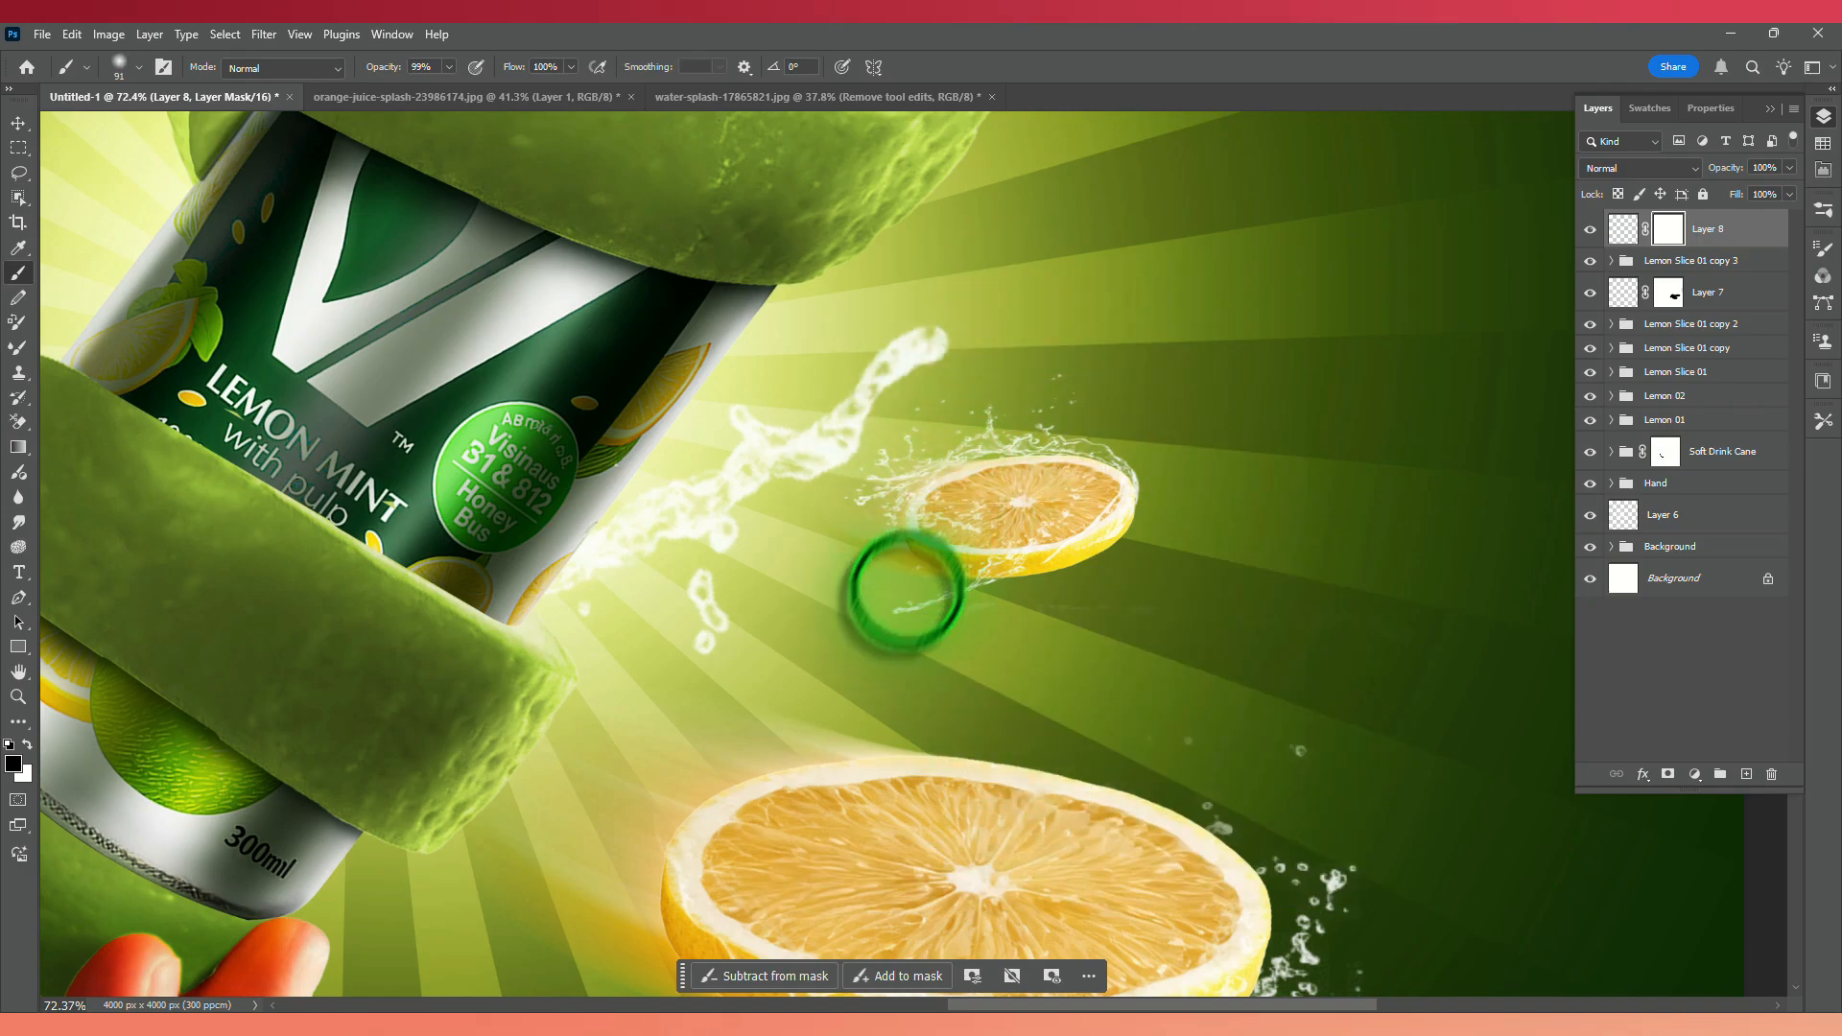
mouse_move(931, 617)
mouse_down()
mouse_move(991, 615)
mouse_move(966, 619)
mouse_up()
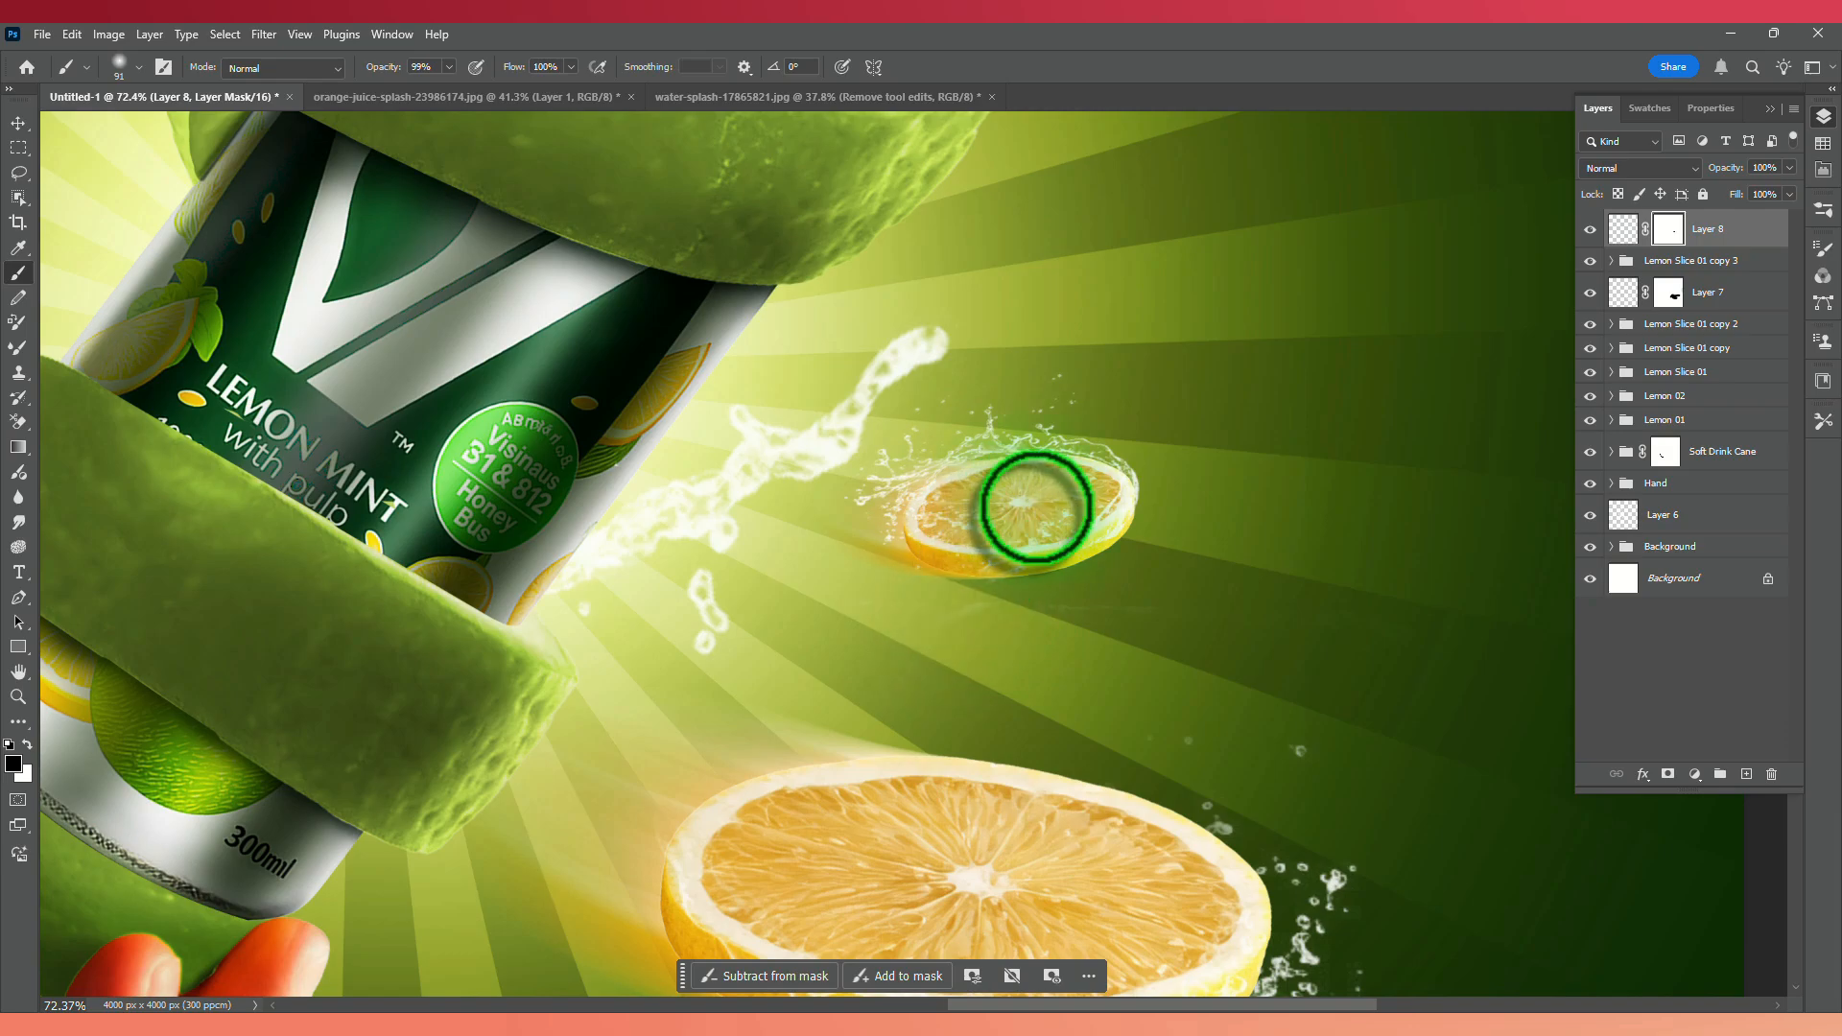
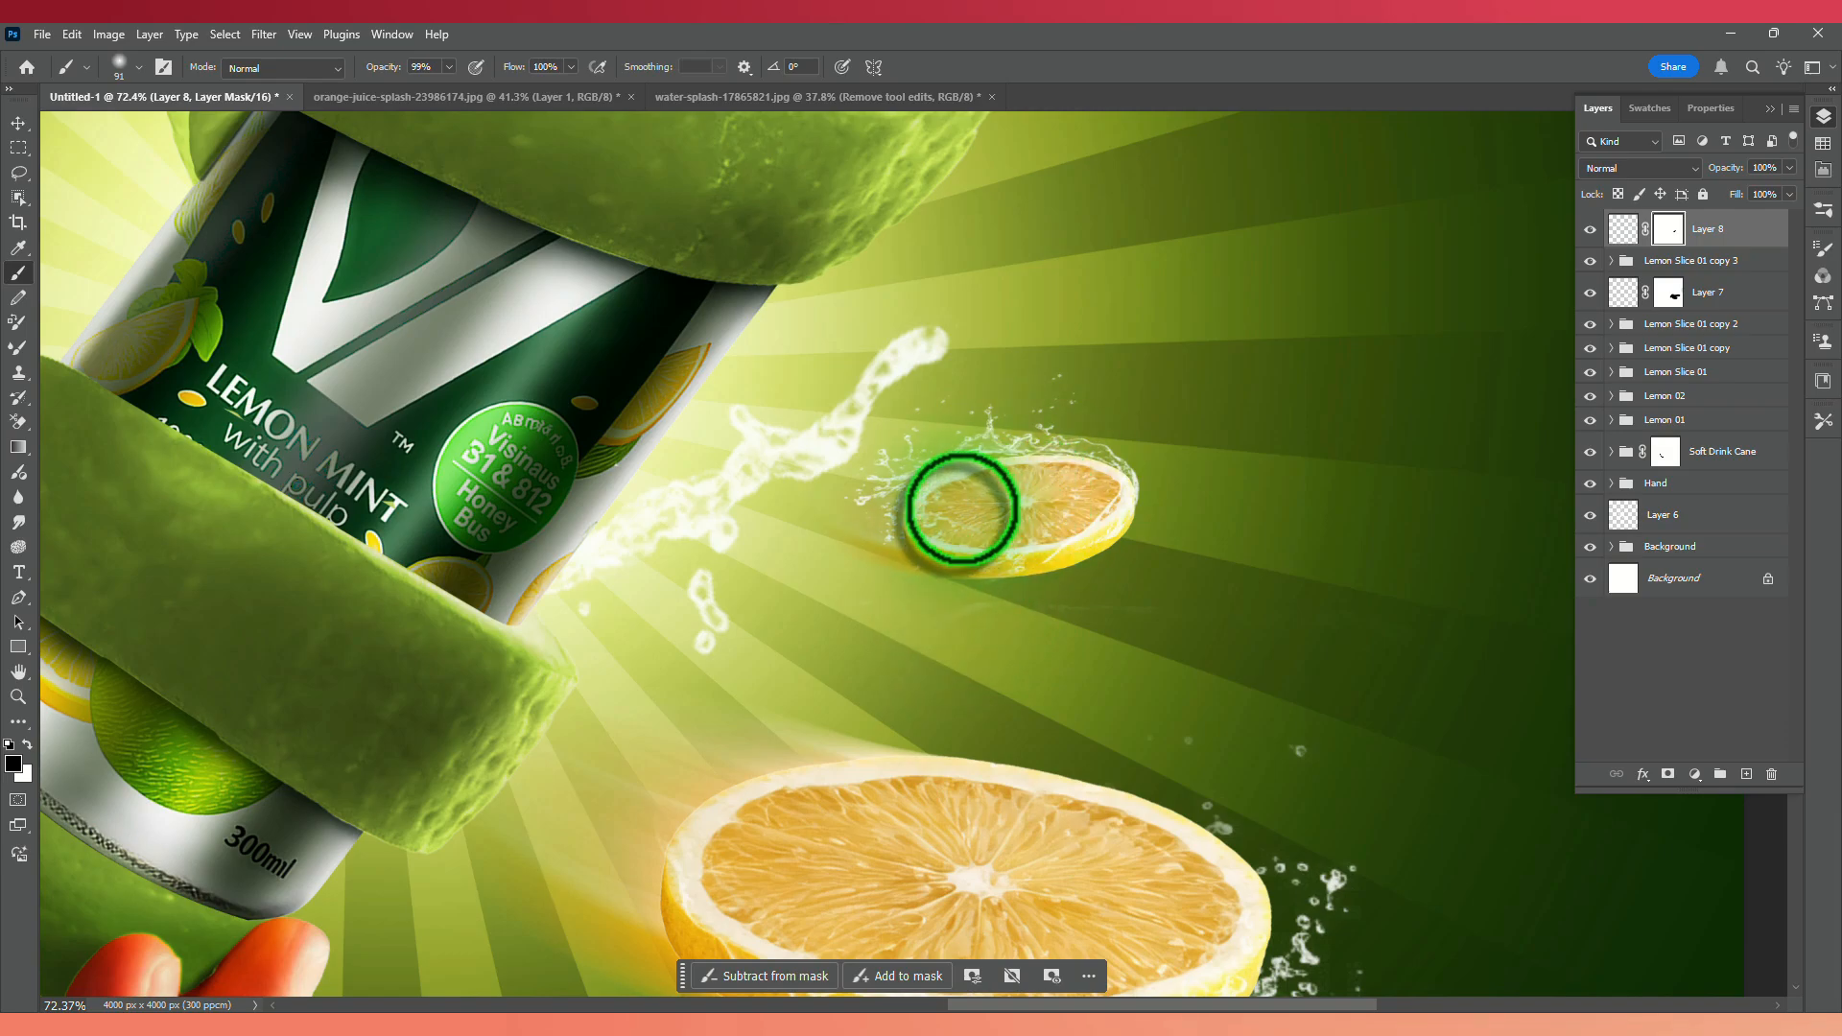
Add a new layer above Lemon Slice 01 and choose the istockphoto_10379893-water-splash.jpg brush.
ctrl+click(1137, 433)
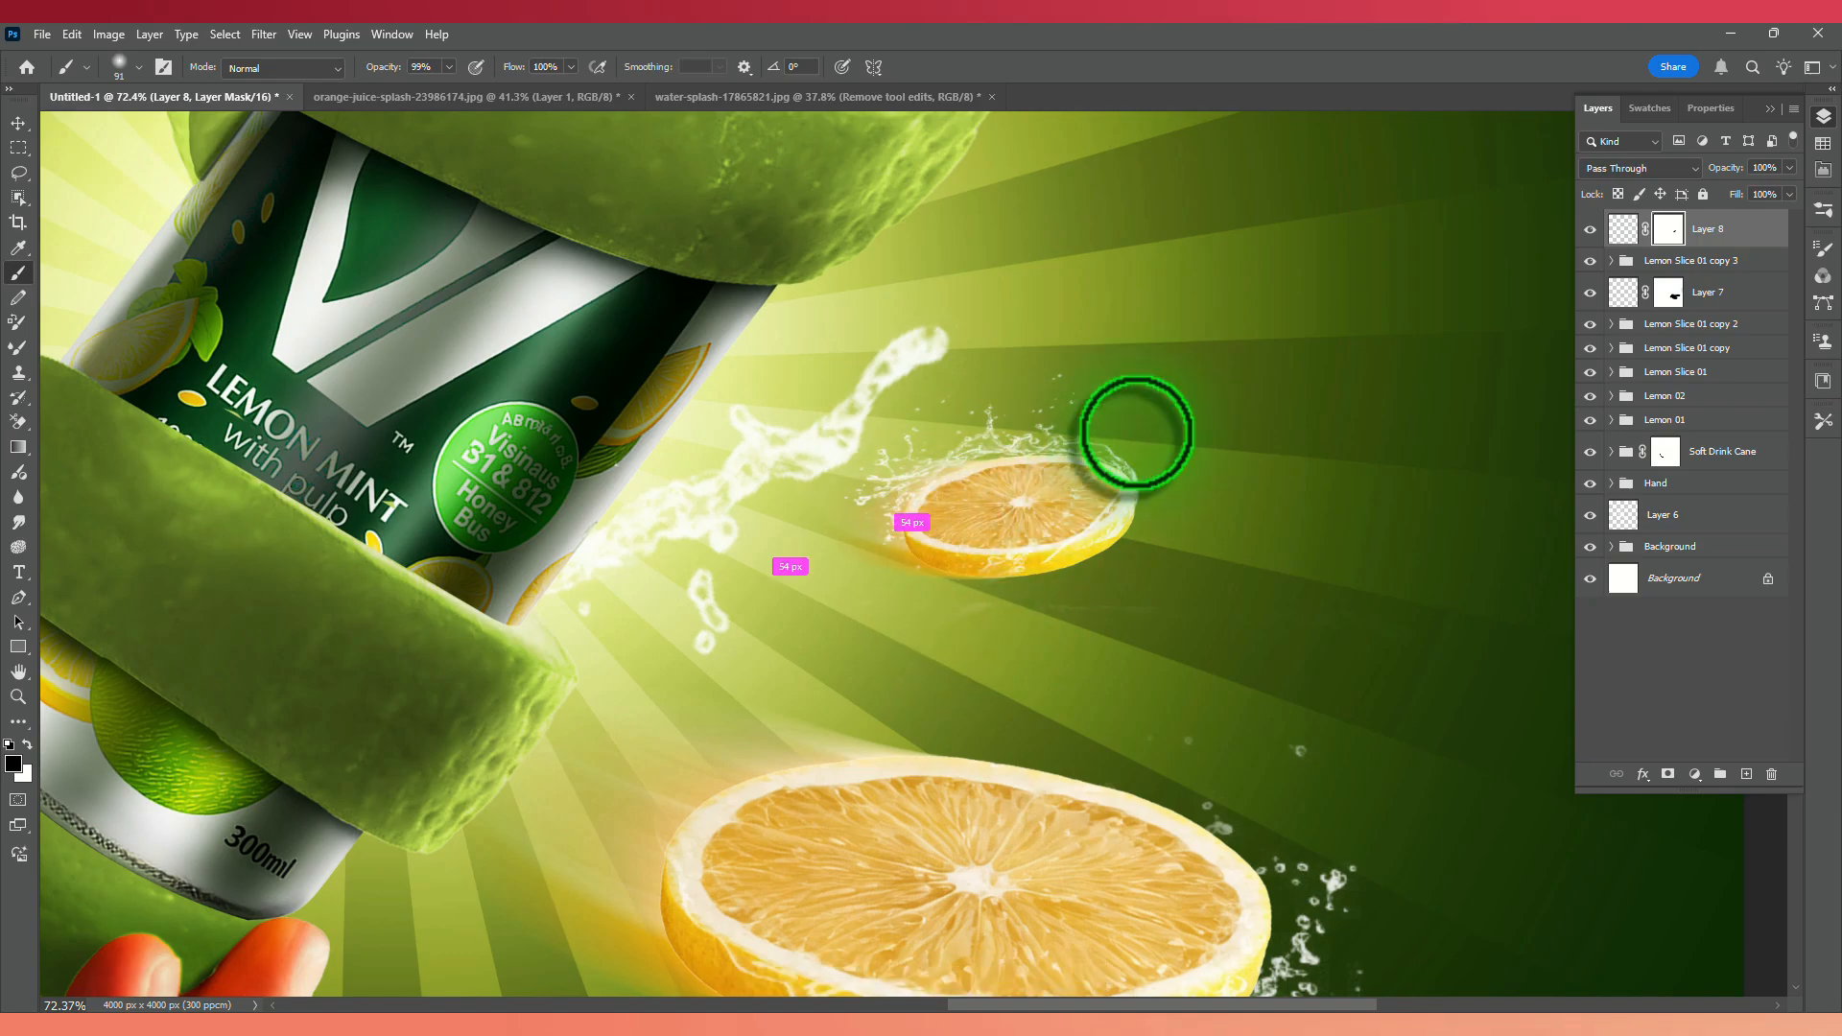
key(ctrl+0)
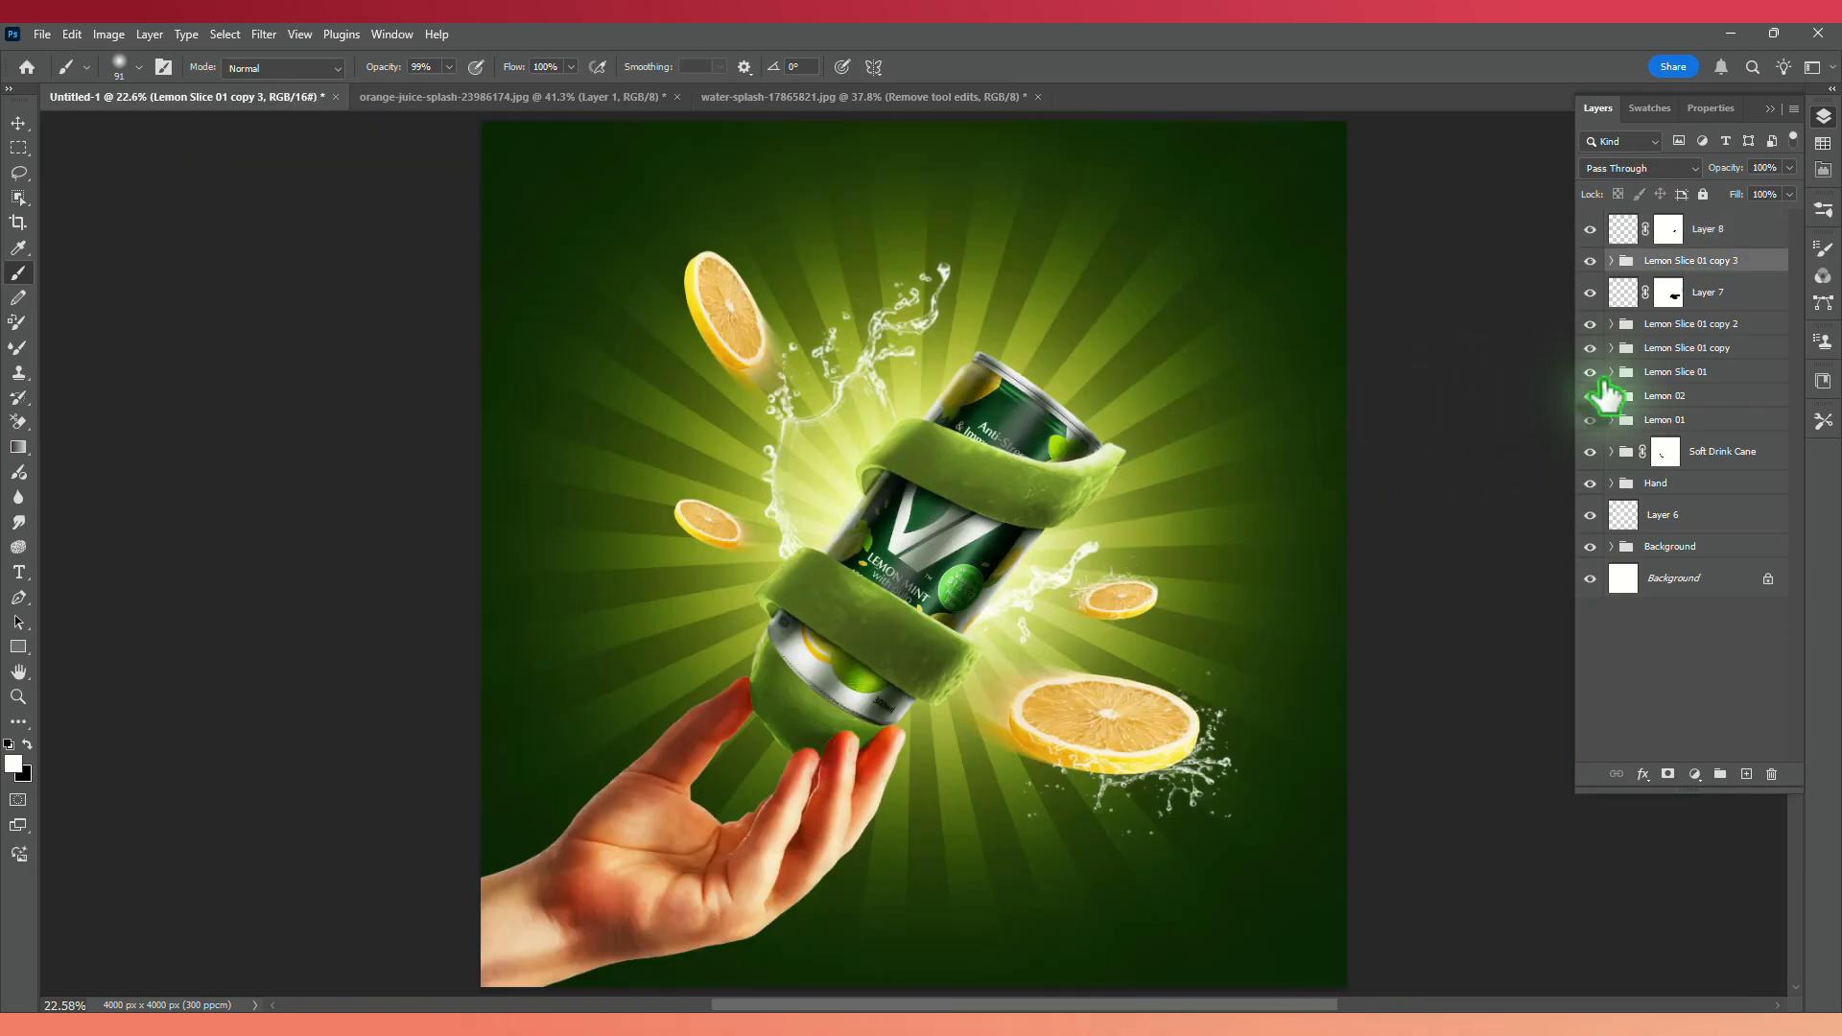
click(1698, 384)
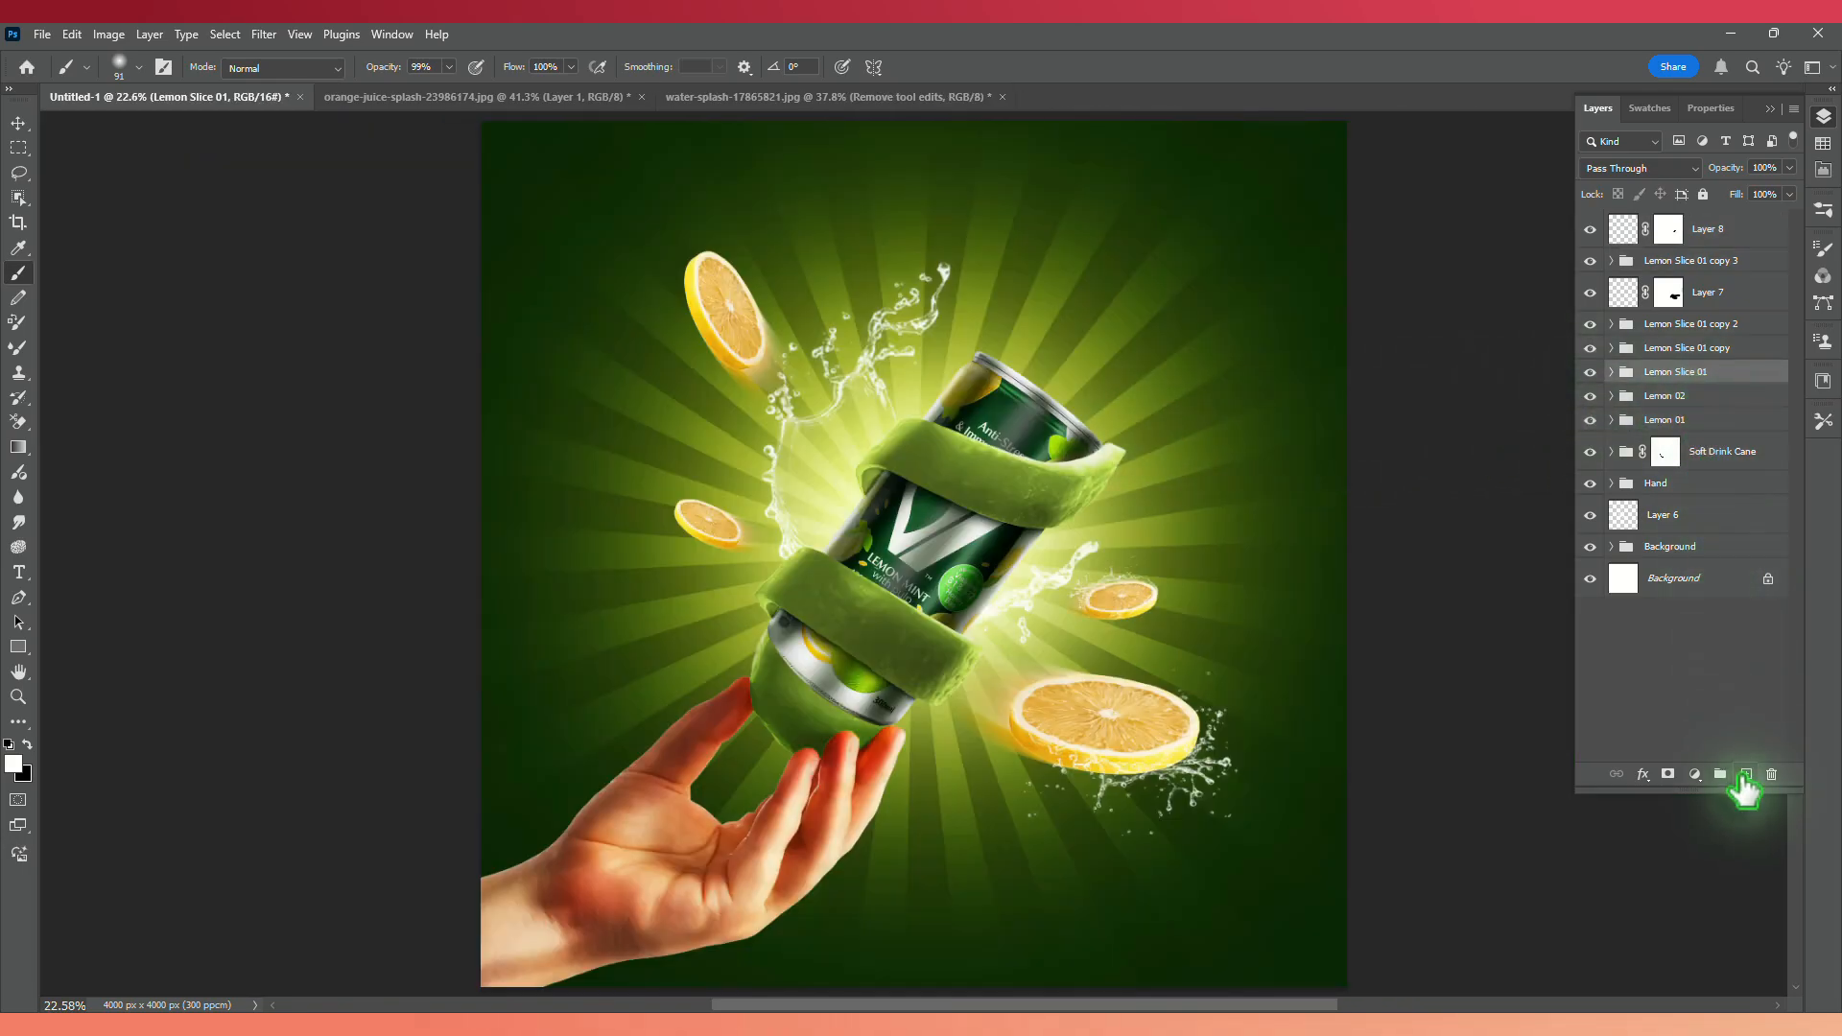
click(1746, 773)
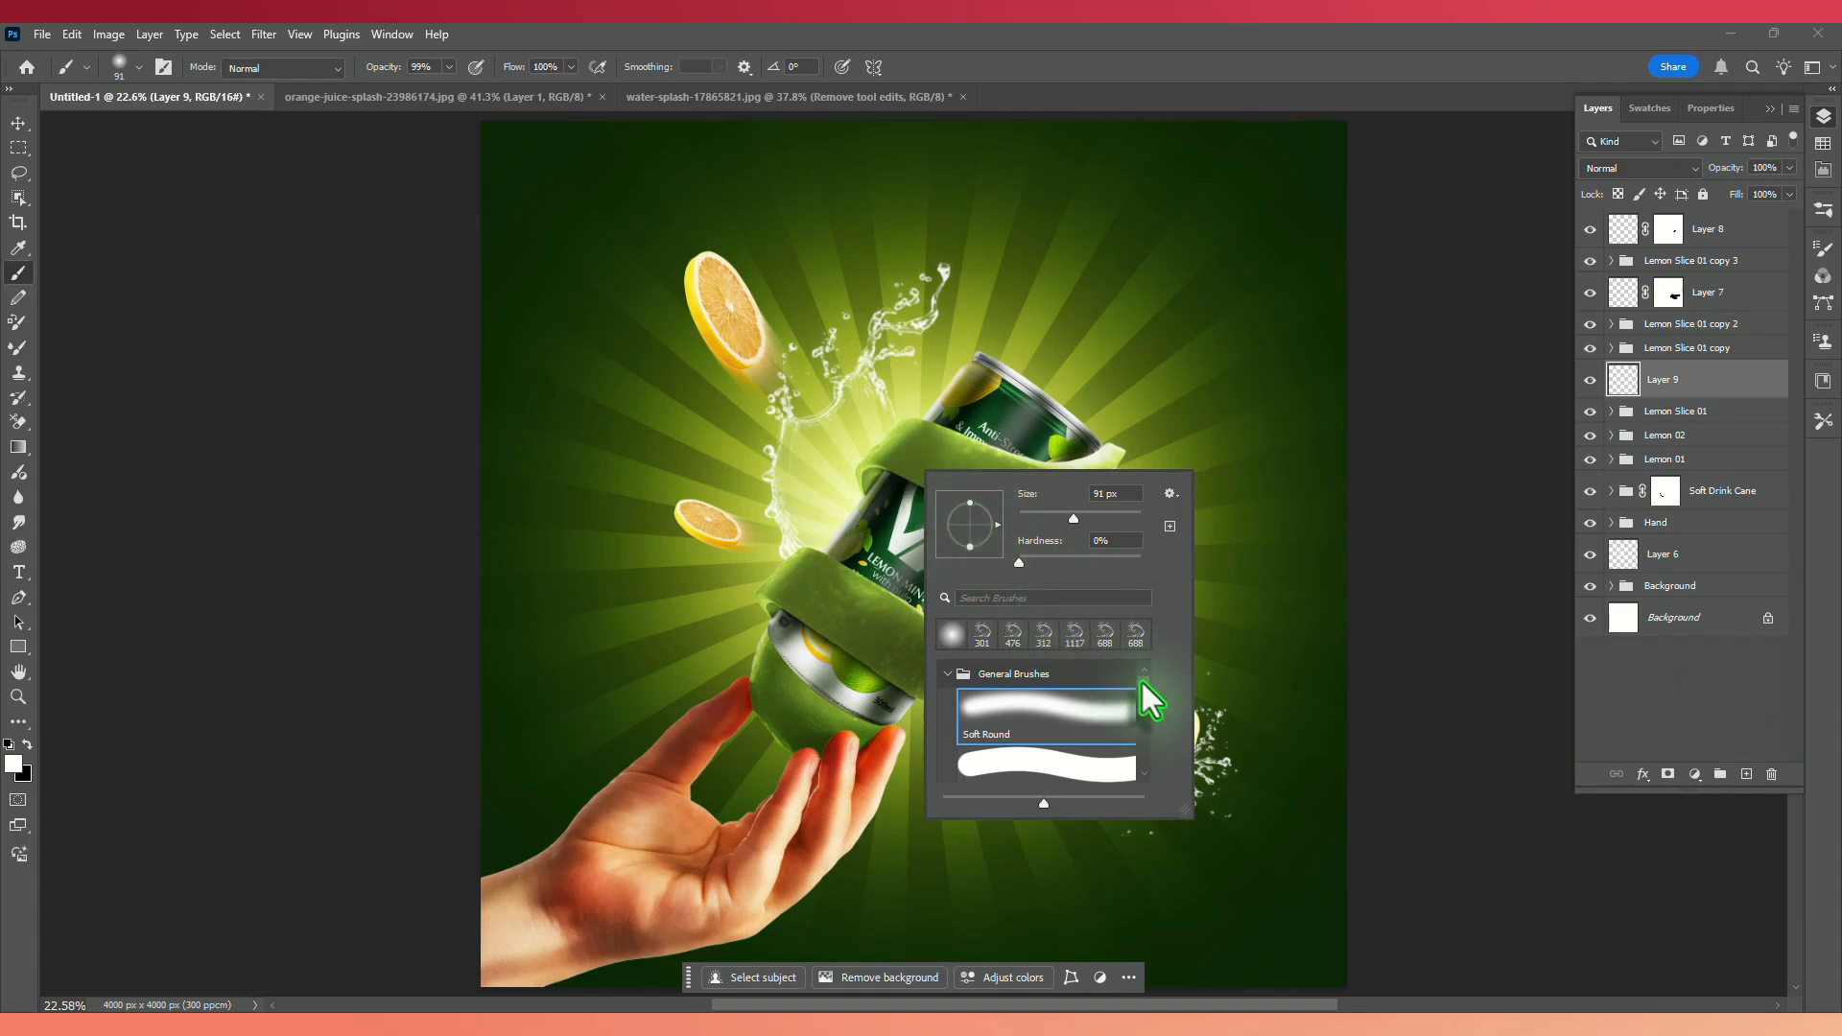
scroll(1143, 767, down, 5)
click(1060, 710)
click(1046, 689)
scroll(698, 518, up, 5)
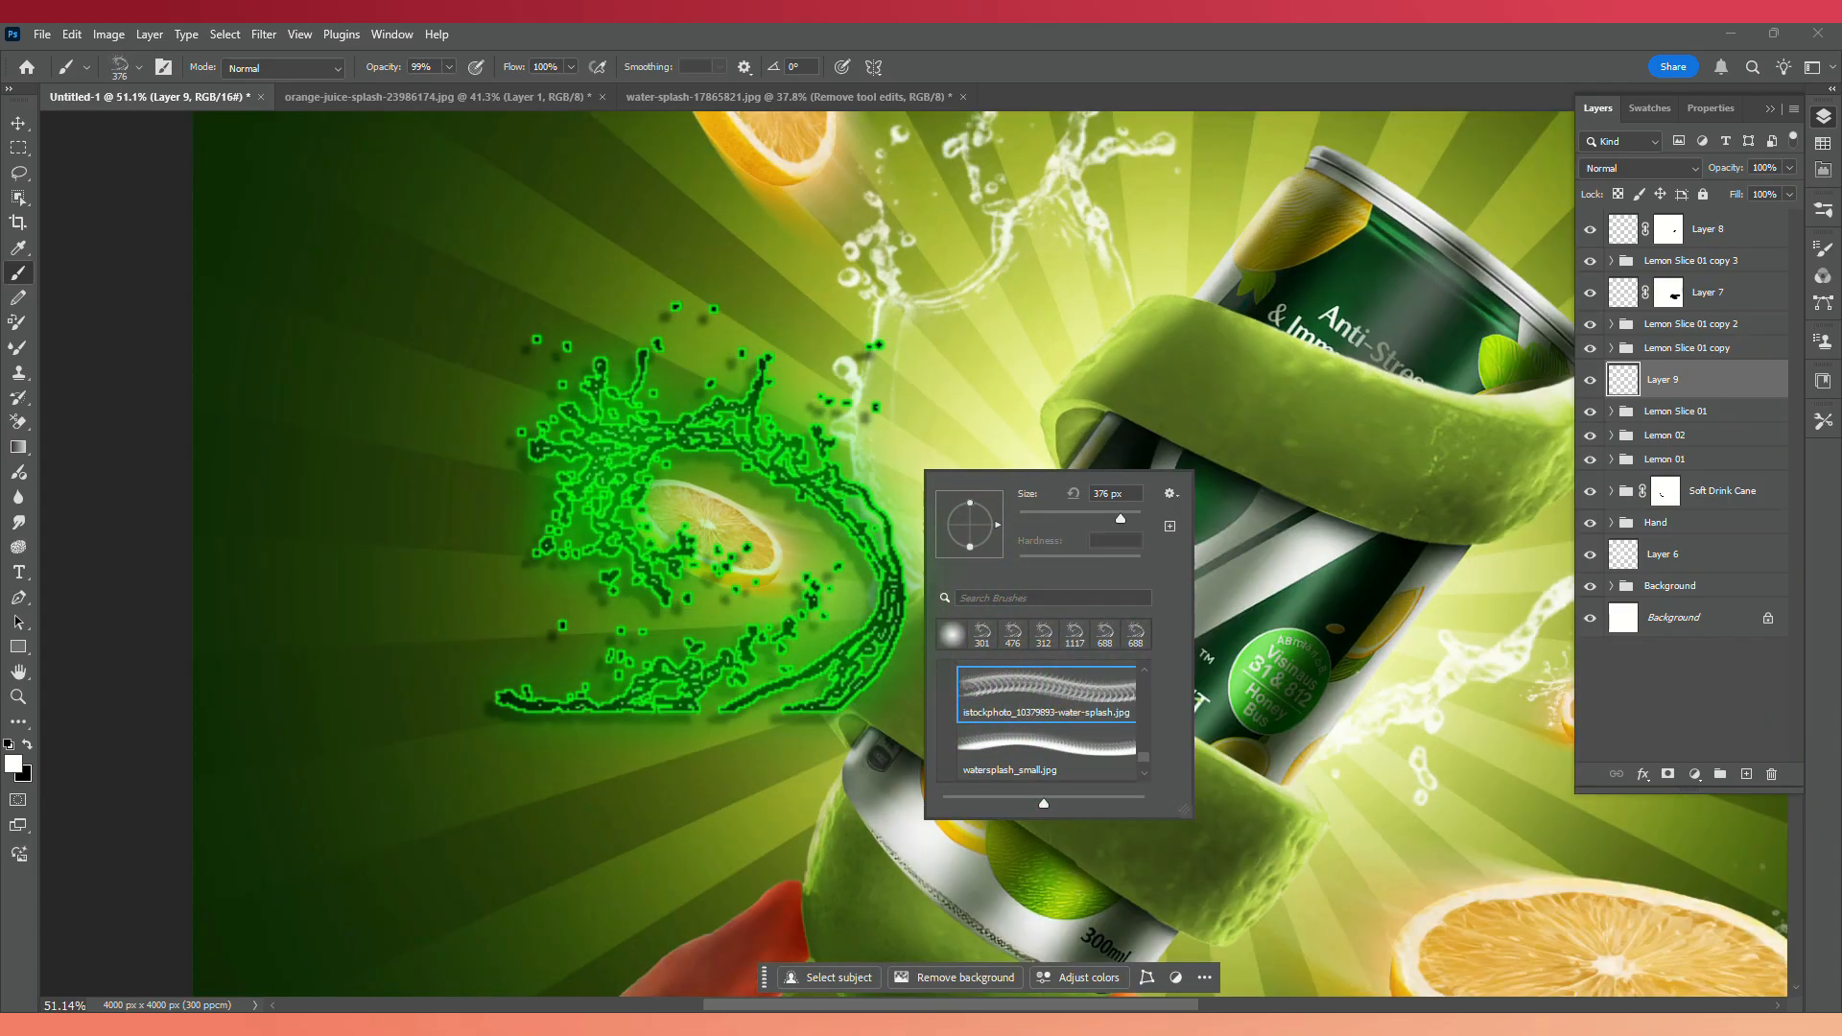
Stamp a 376 px splash over the small left lemon slice, with Layer 9 placed above Lemon Slice 01 copy.
right_click(700, 510)
click(664, 513)
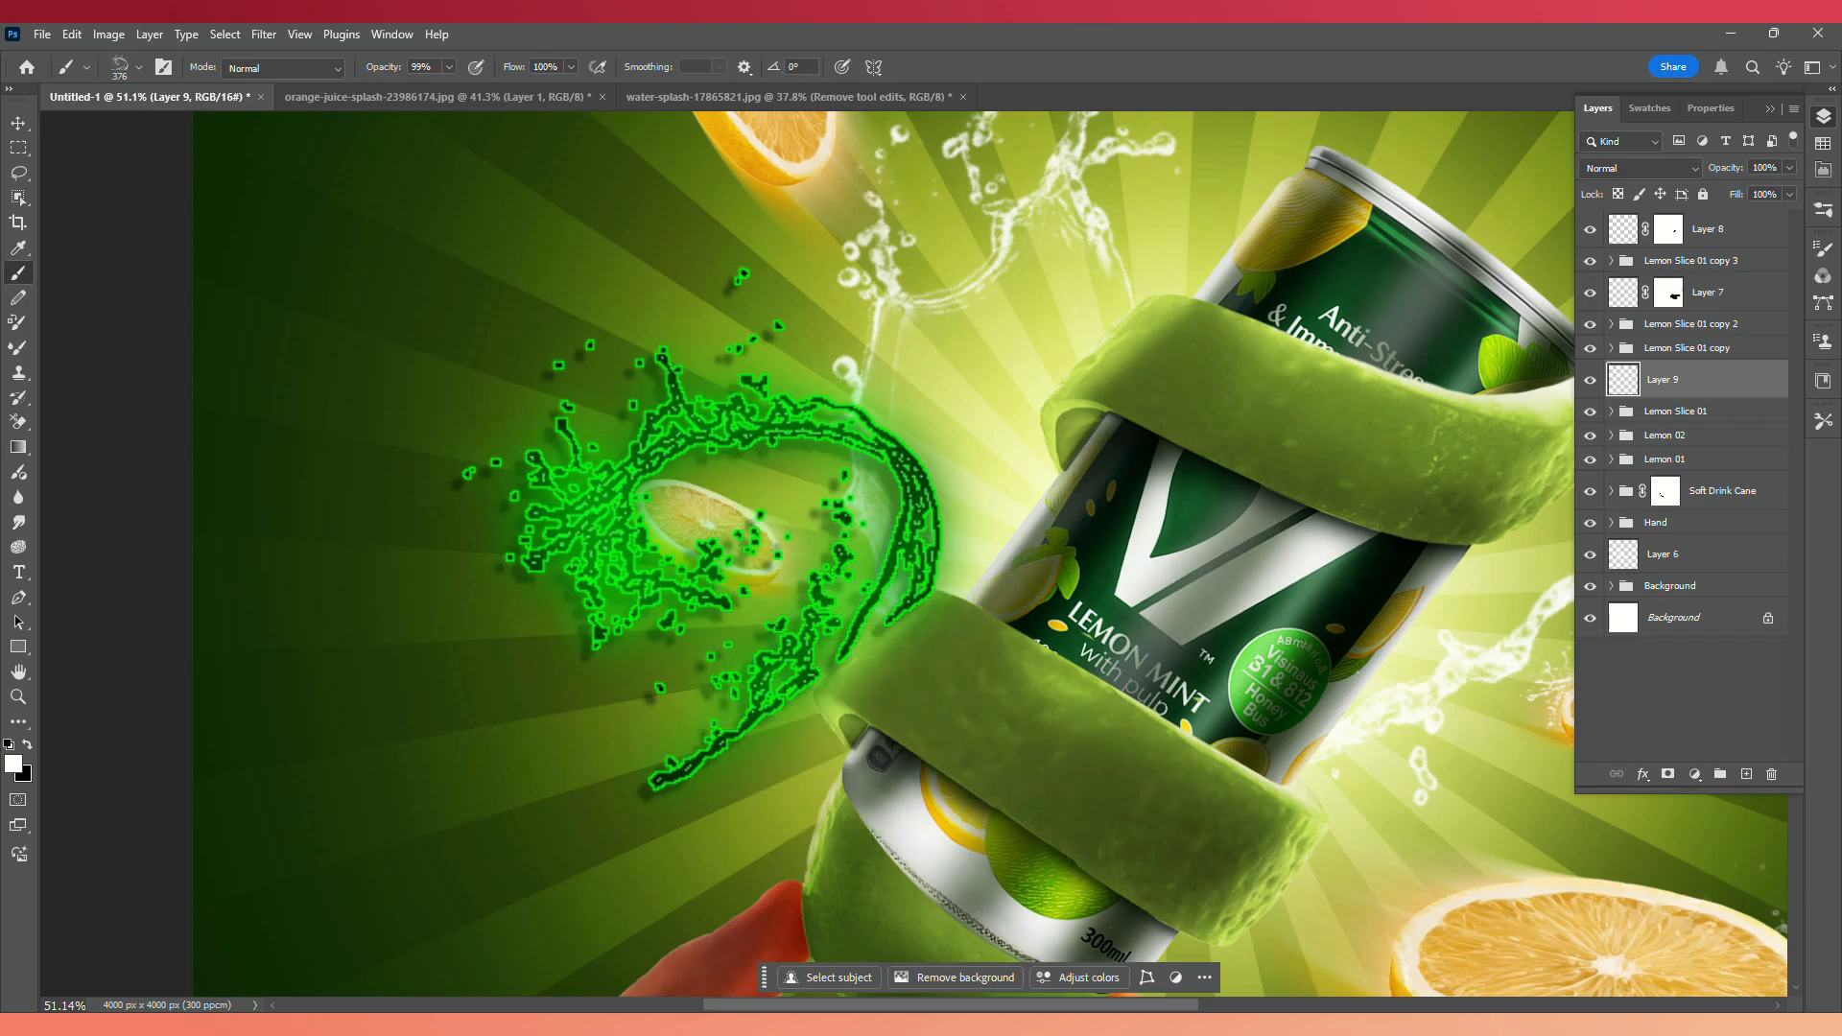
right_click(697, 509)
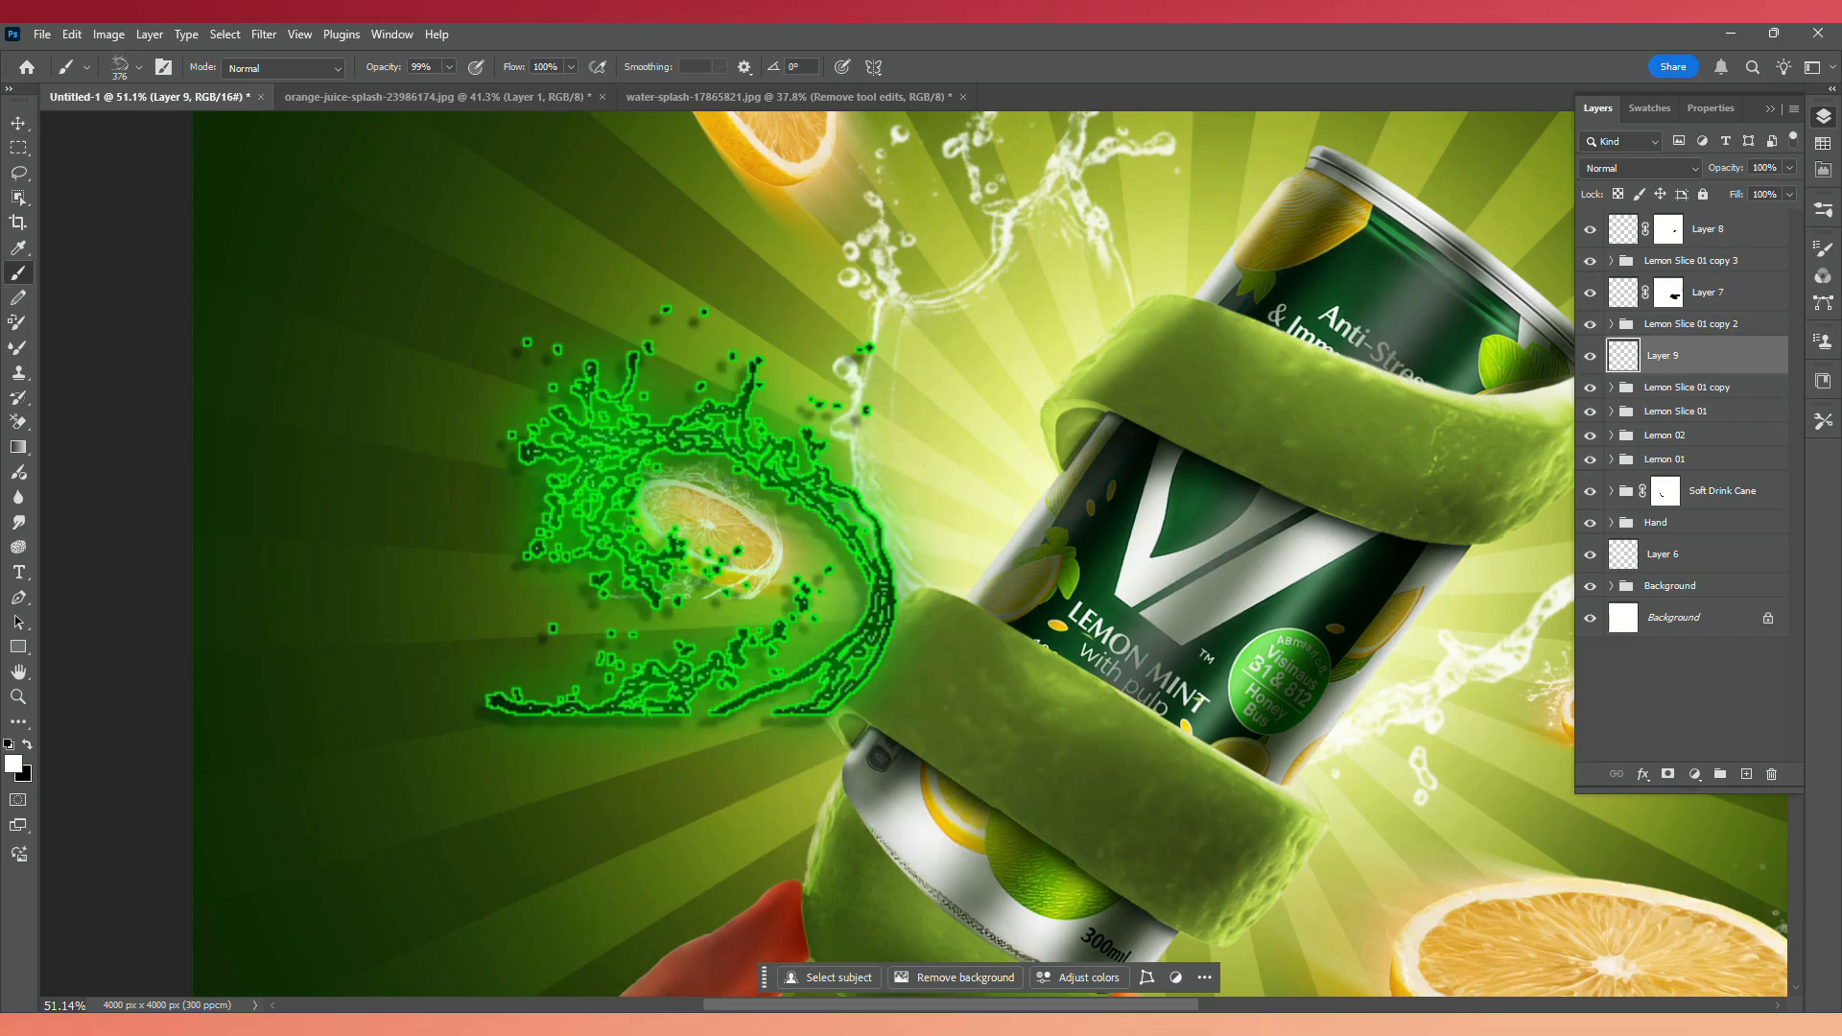
click(695, 523)
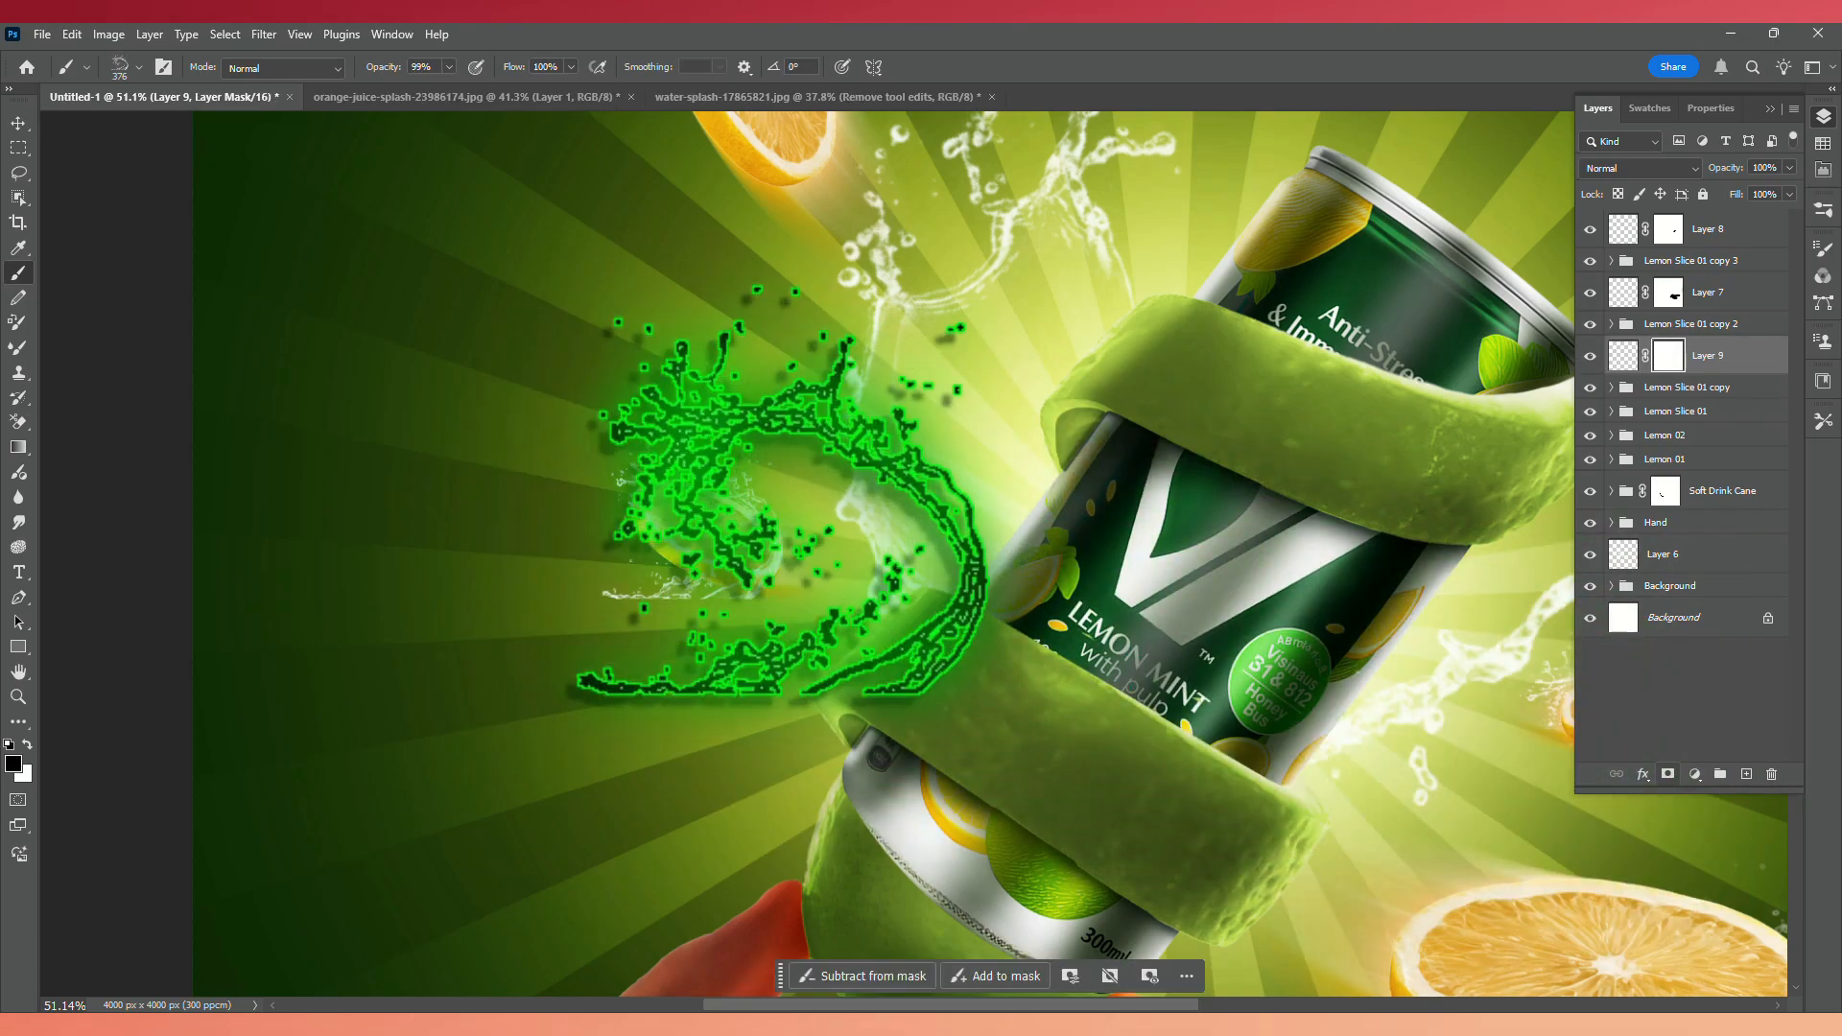
Mask Layer 9 and paint out the splash below and across the small left slice with a 90 px soft round brush.
right_click(796, 491)
drag(1014, 776, 1004, 656)
click(863, 708)
mouse_move(527, 617)
mouse_down()
mouse_move(452, 626)
mouse_move(489, 625)
mouse_up()
mouse_move(607, 604)
mouse_down()
mouse_move(750, 610)
mouse_move(615, 604)
mouse_move(705, 621)
mouse_move(678, 578)
mouse_up()
mouse_move(669, 573)
mouse_down()
mouse_move(616, 574)
mouse_move(635, 574)
mouse_up()
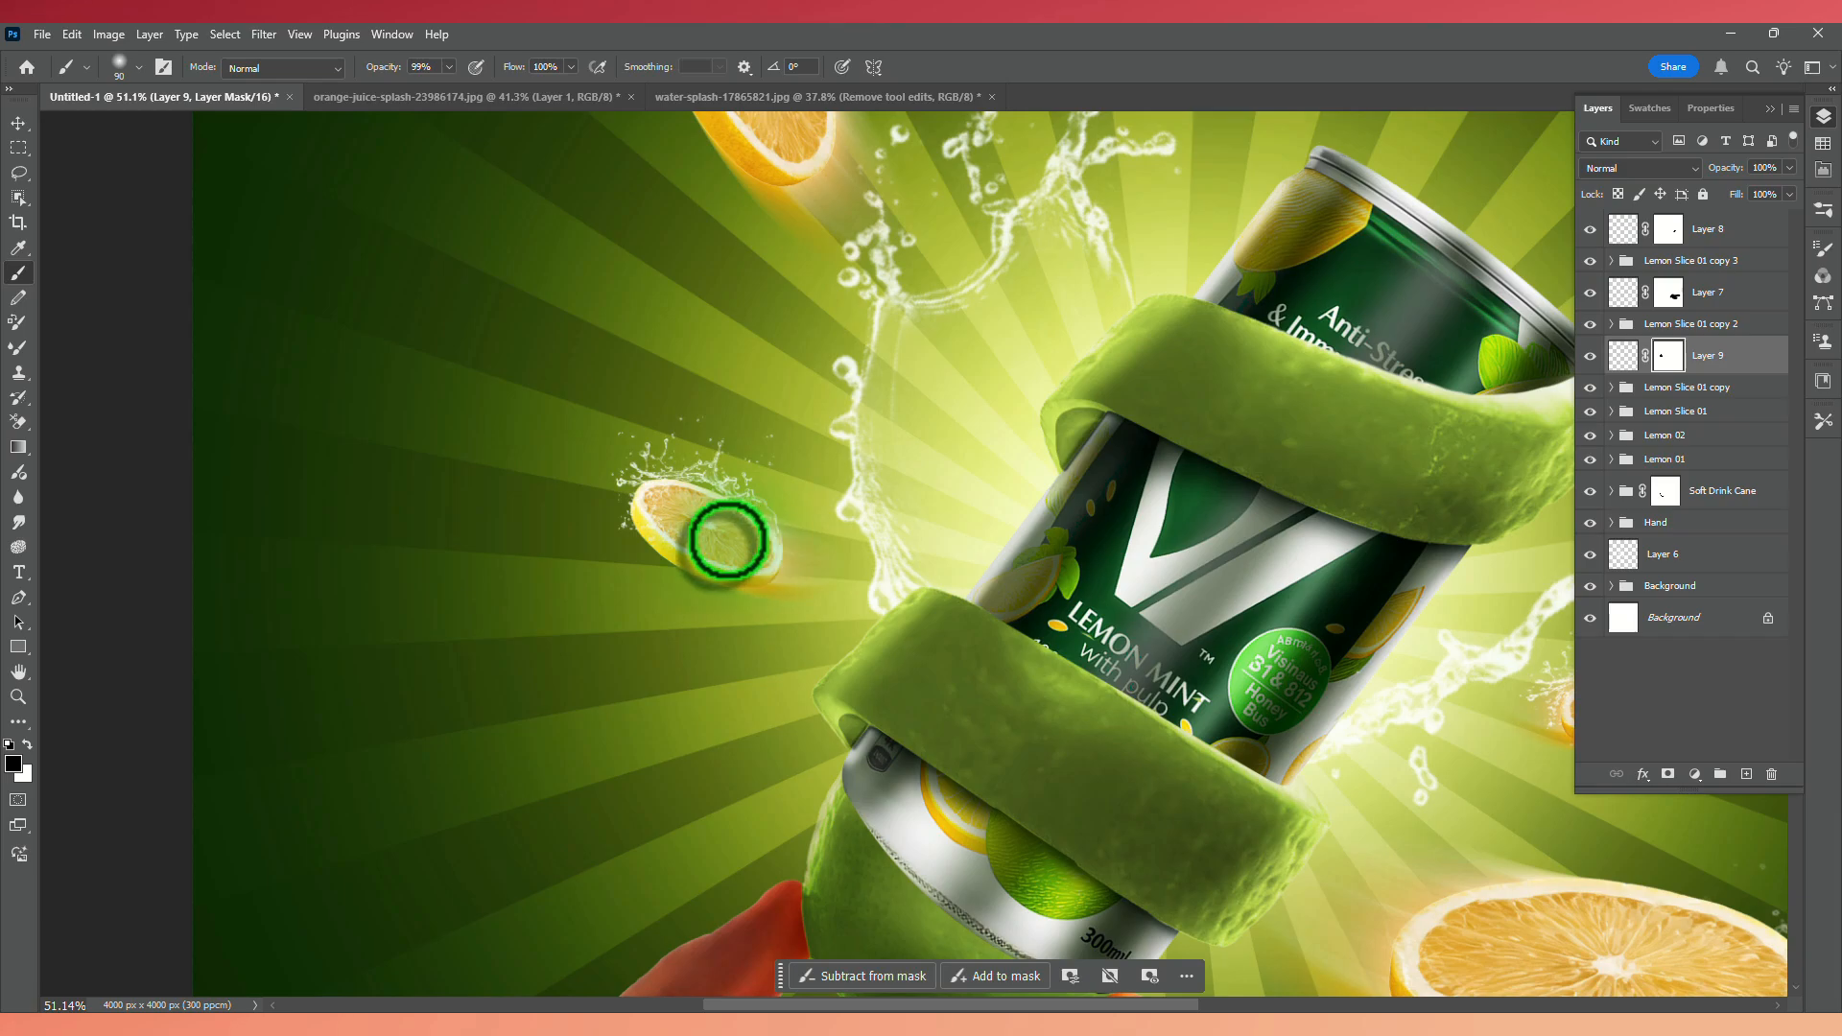
Create another layer above Lemon Slice 01 for the upper-left slice and switch to the istockphoto_10379893-water-splash.jpg brush.
key(ctrl+0)
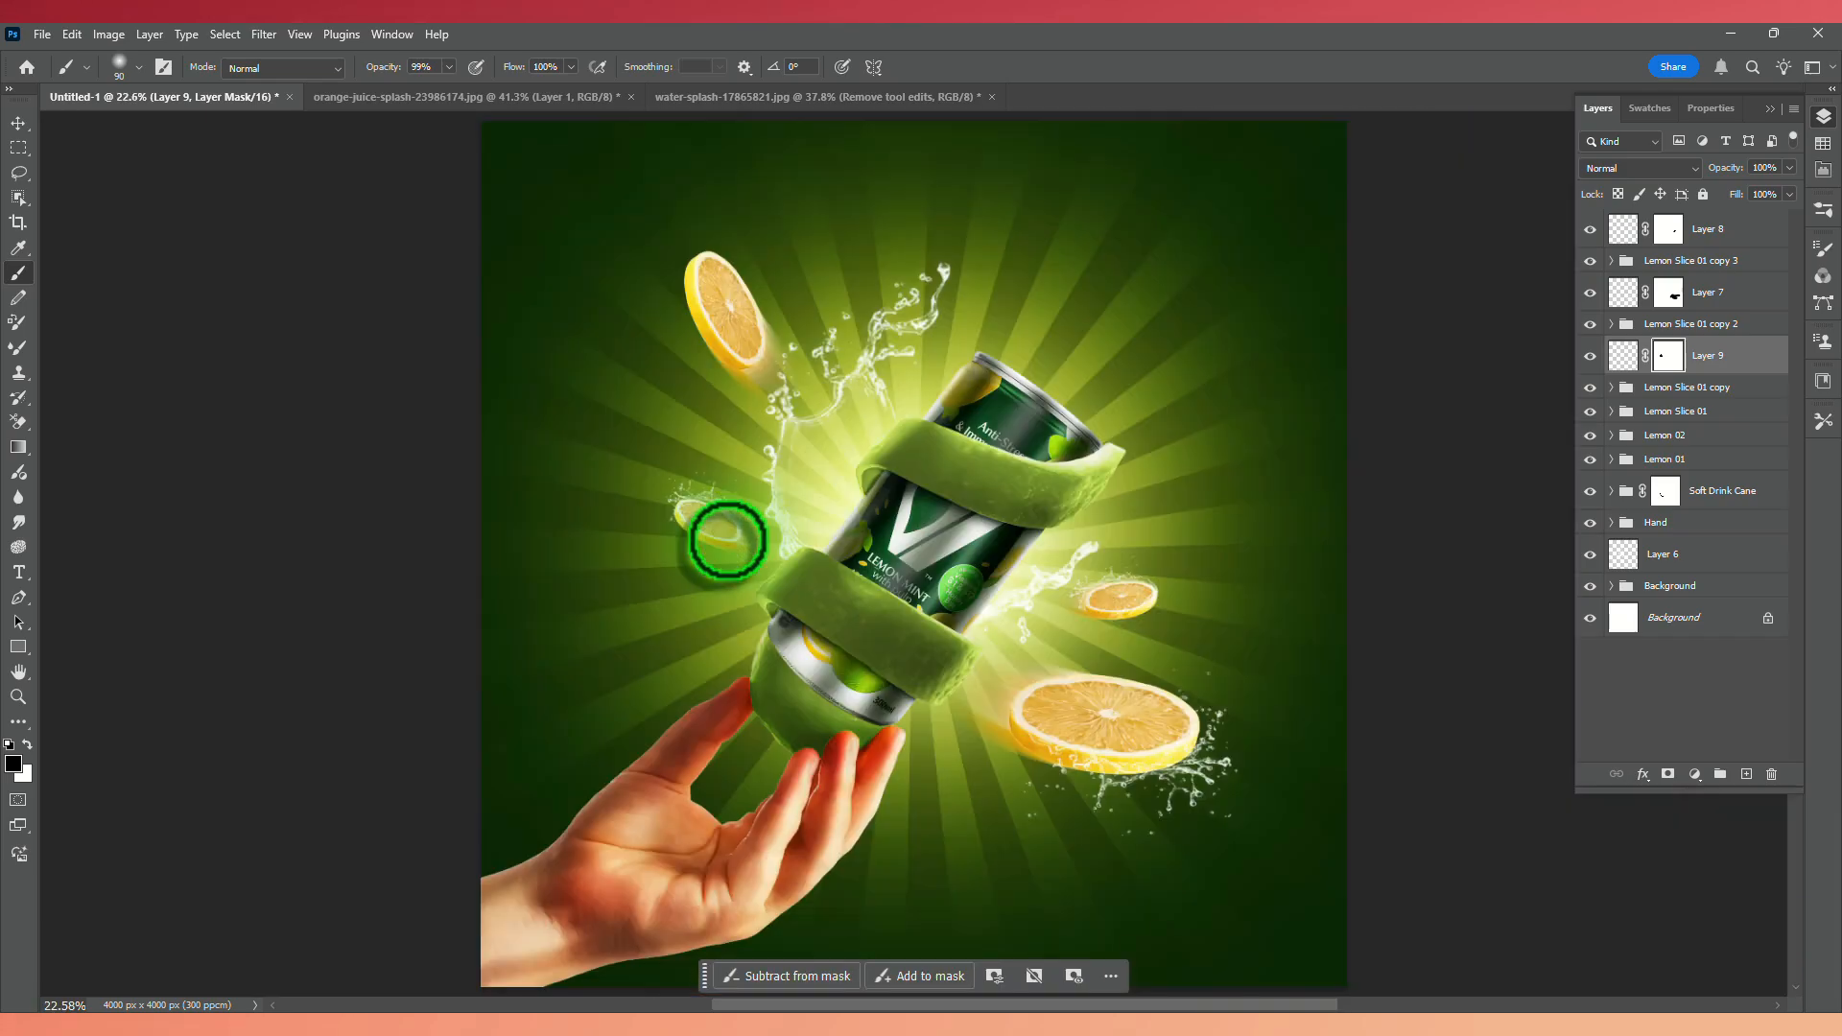
click(1700, 415)
click(1746, 774)
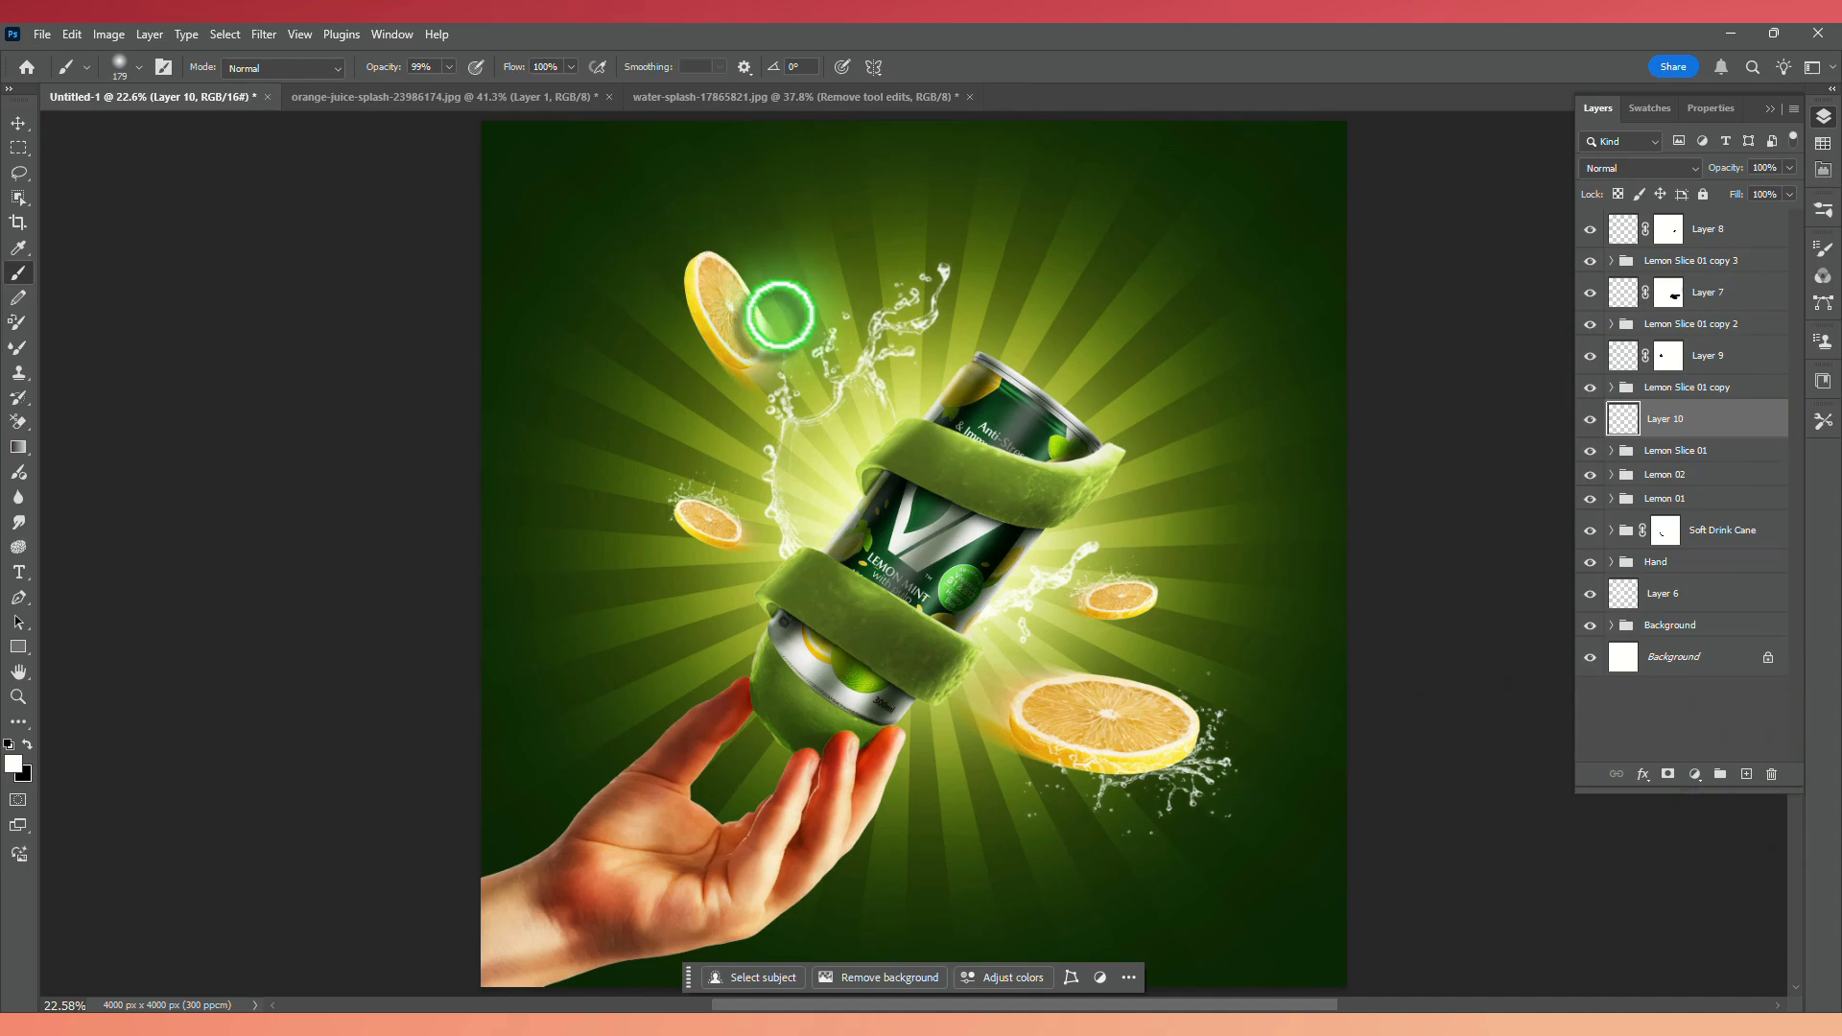
right_click(780, 315)
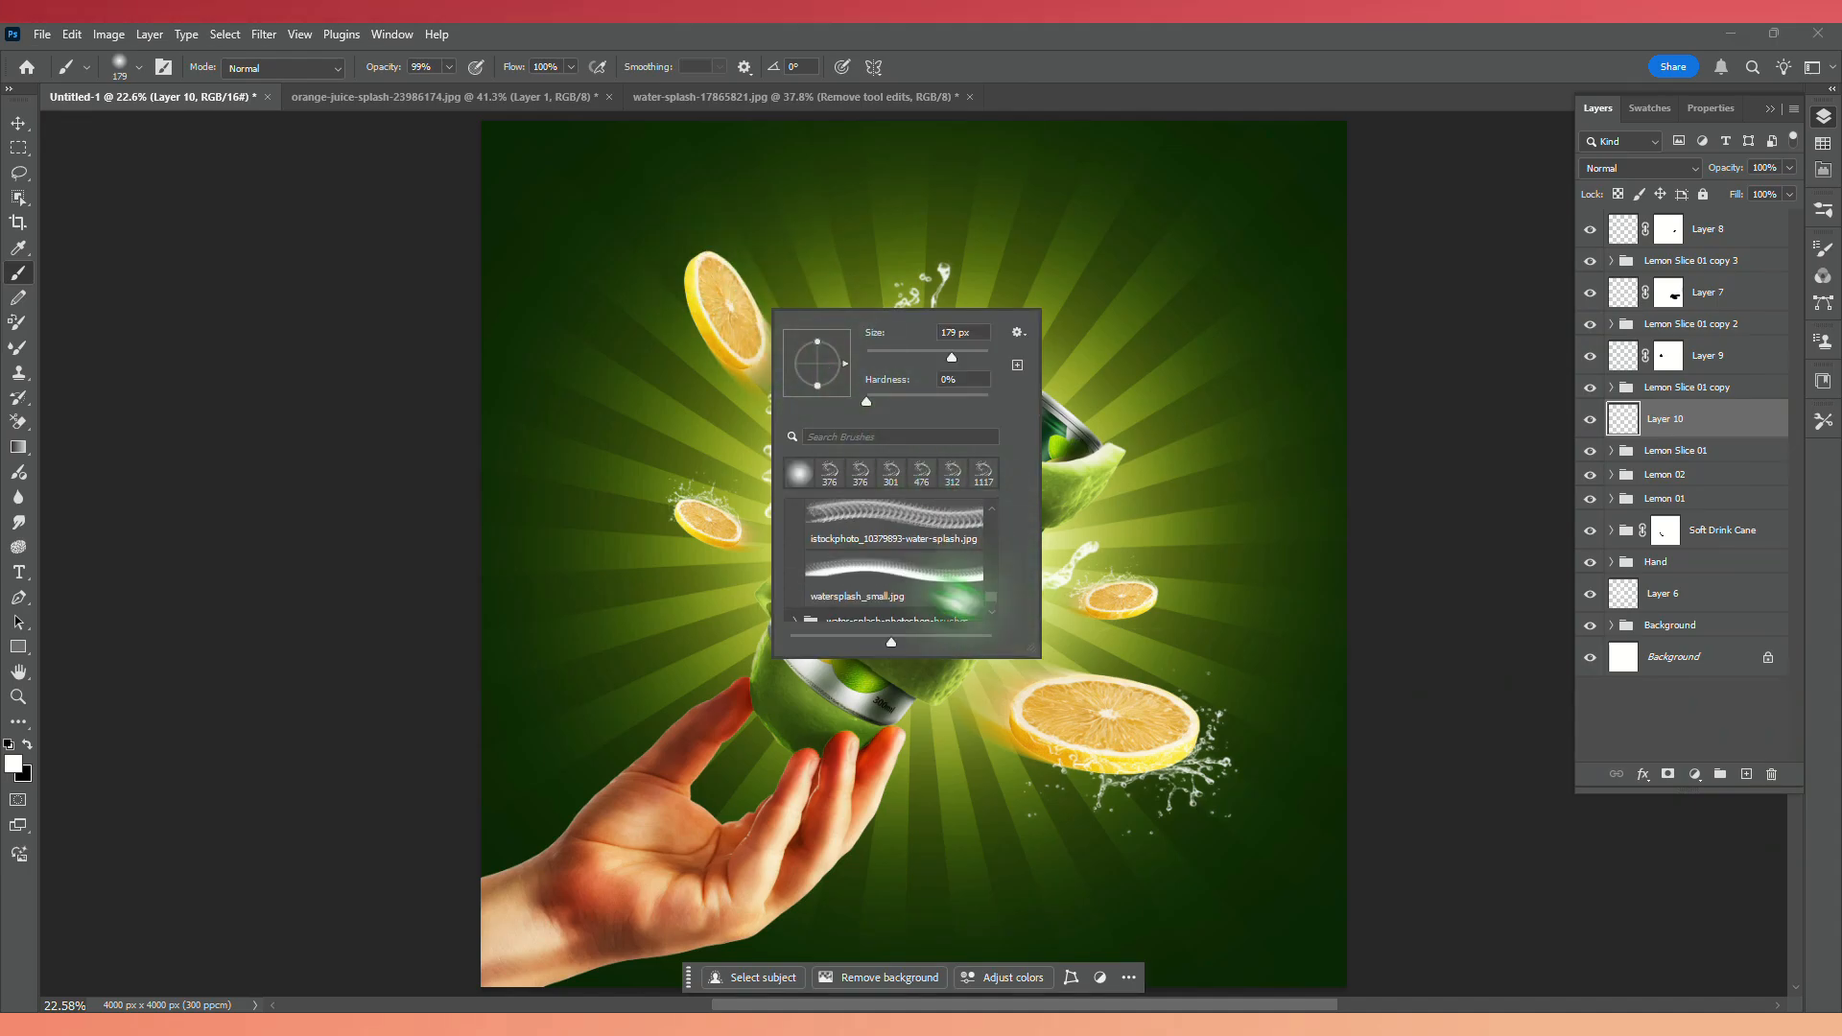
click(892, 525)
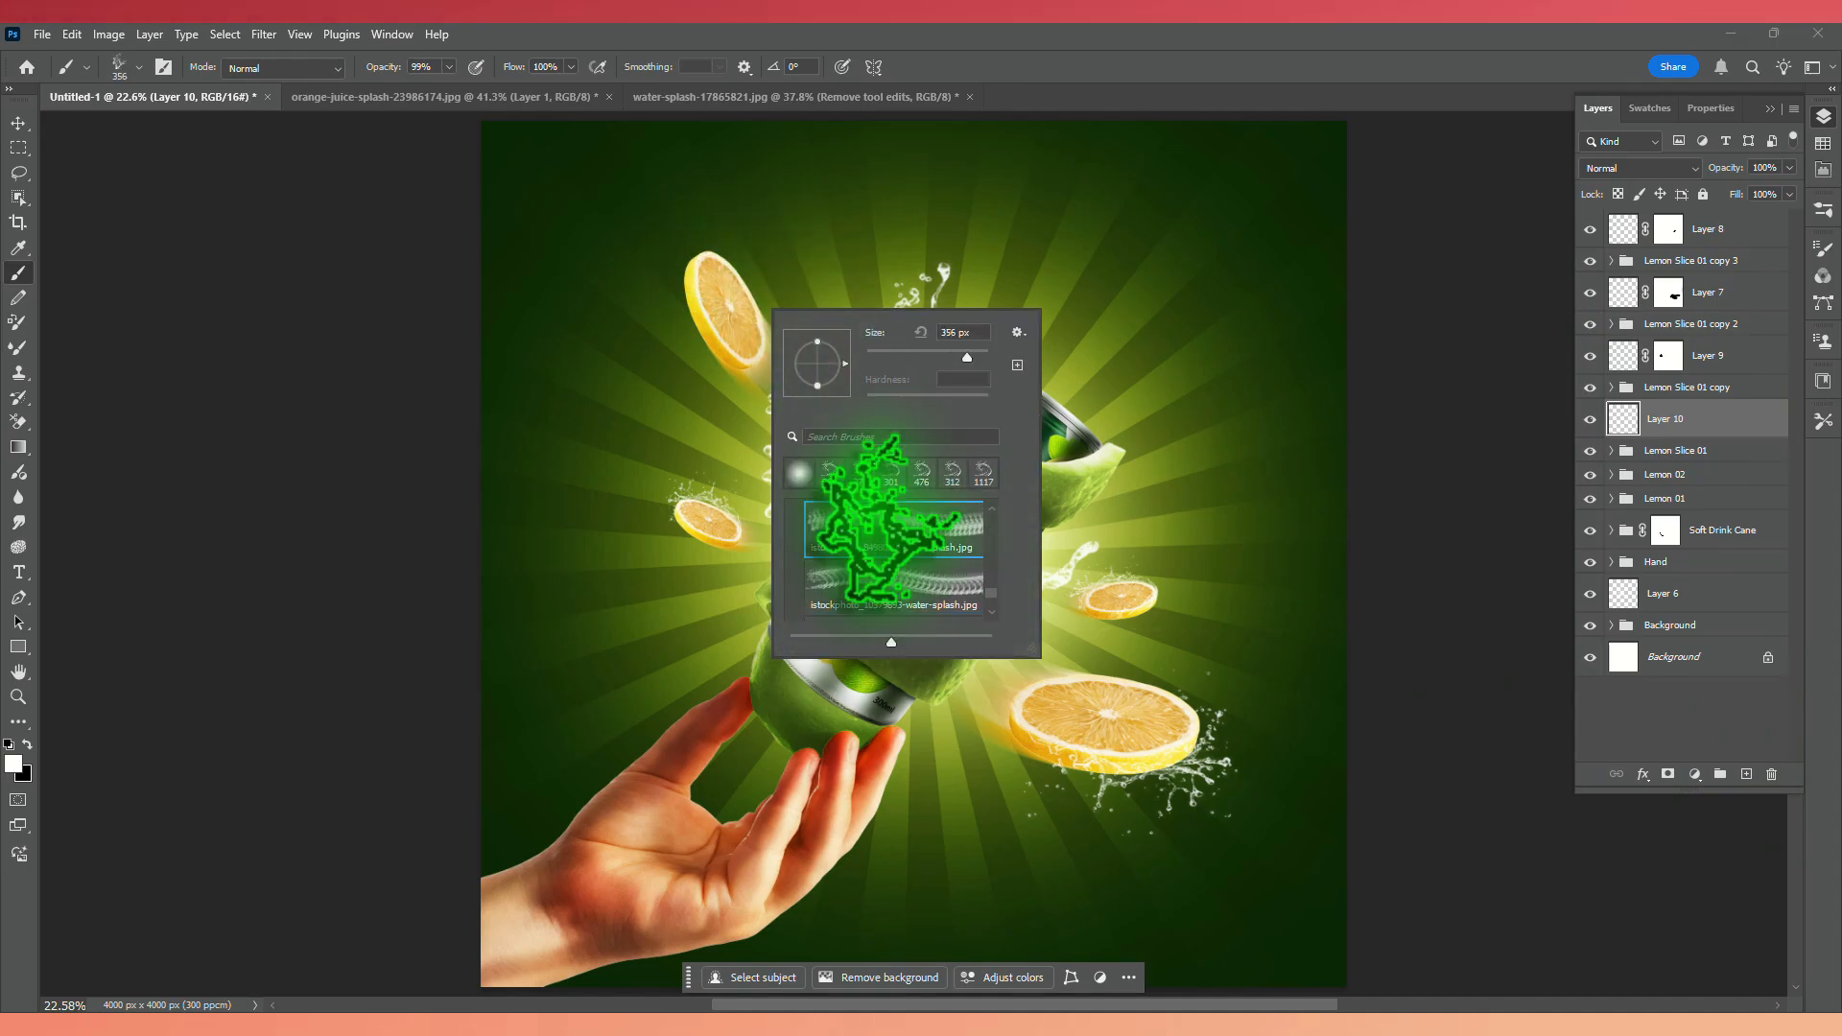
click(892, 606)
Stamp a 704 px splash rotated to -33° around the upper-left lemon slice on Layer 10.
alt+right_click(710, 260)
alt+right_click(744, 312)
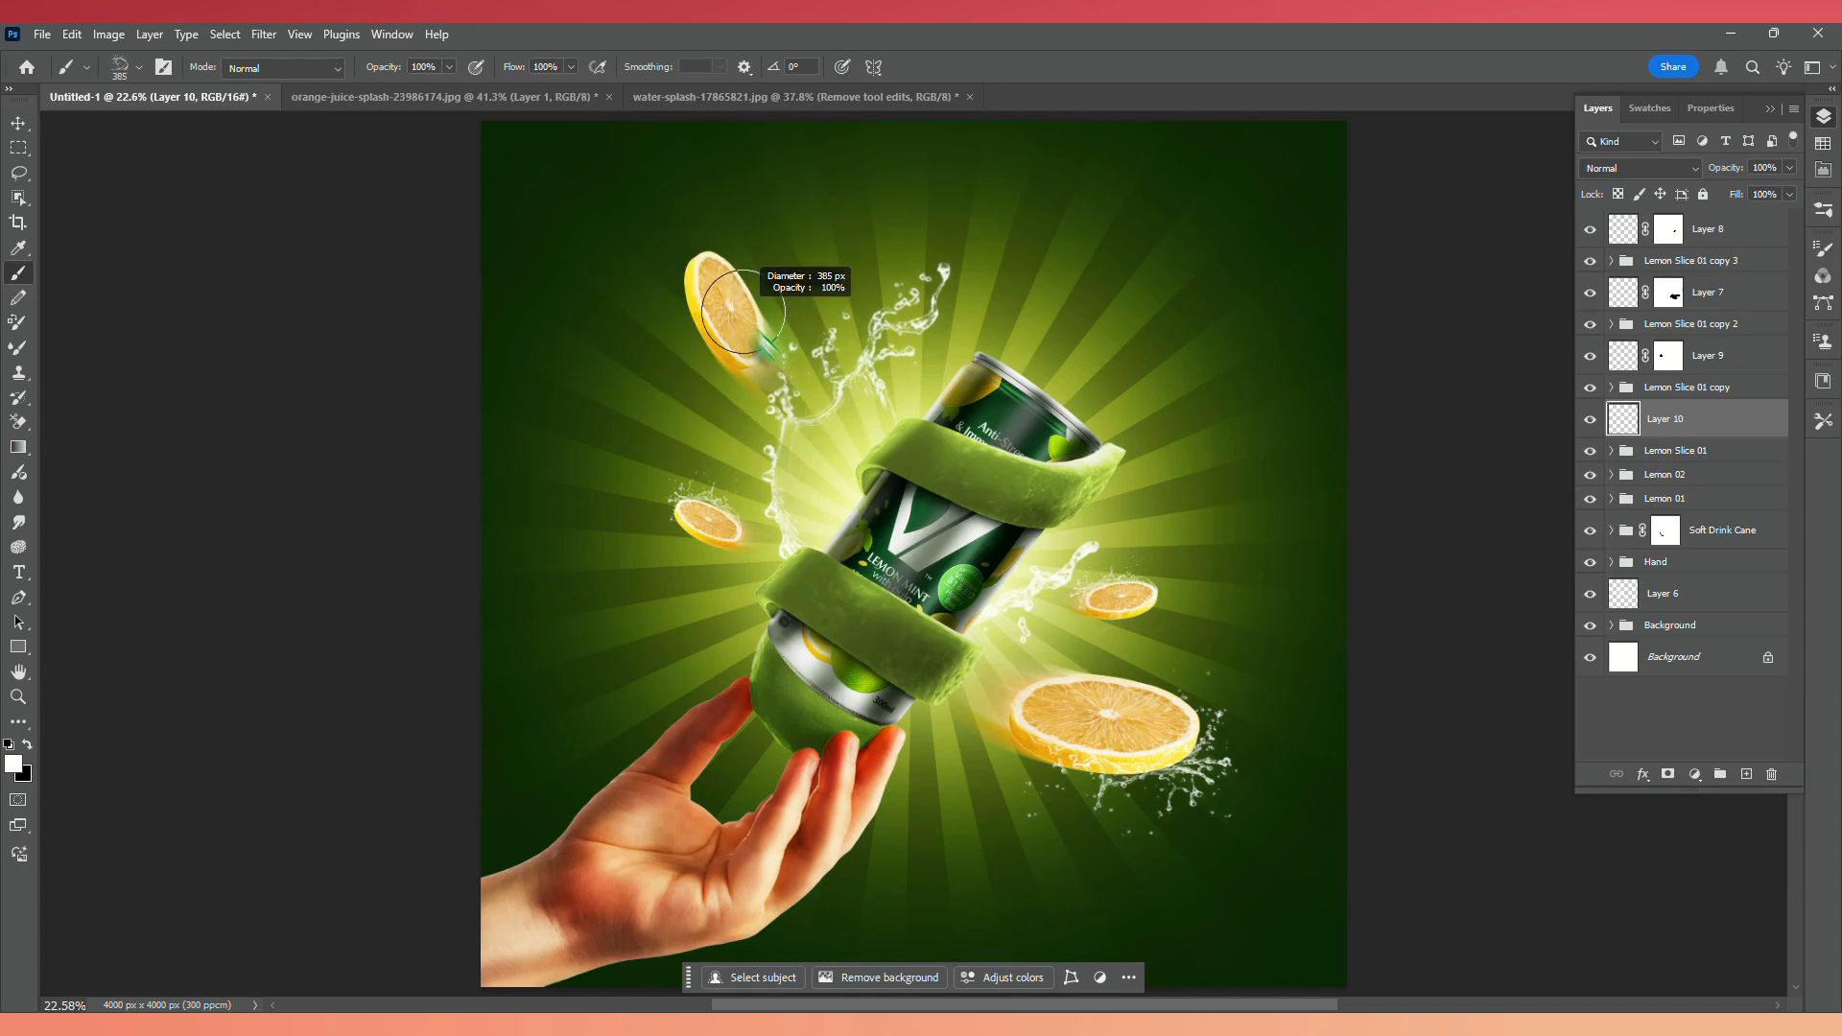
right_click(794, 364)
drag(841, 365, 842, 378)
alt+right_click(724, 301)
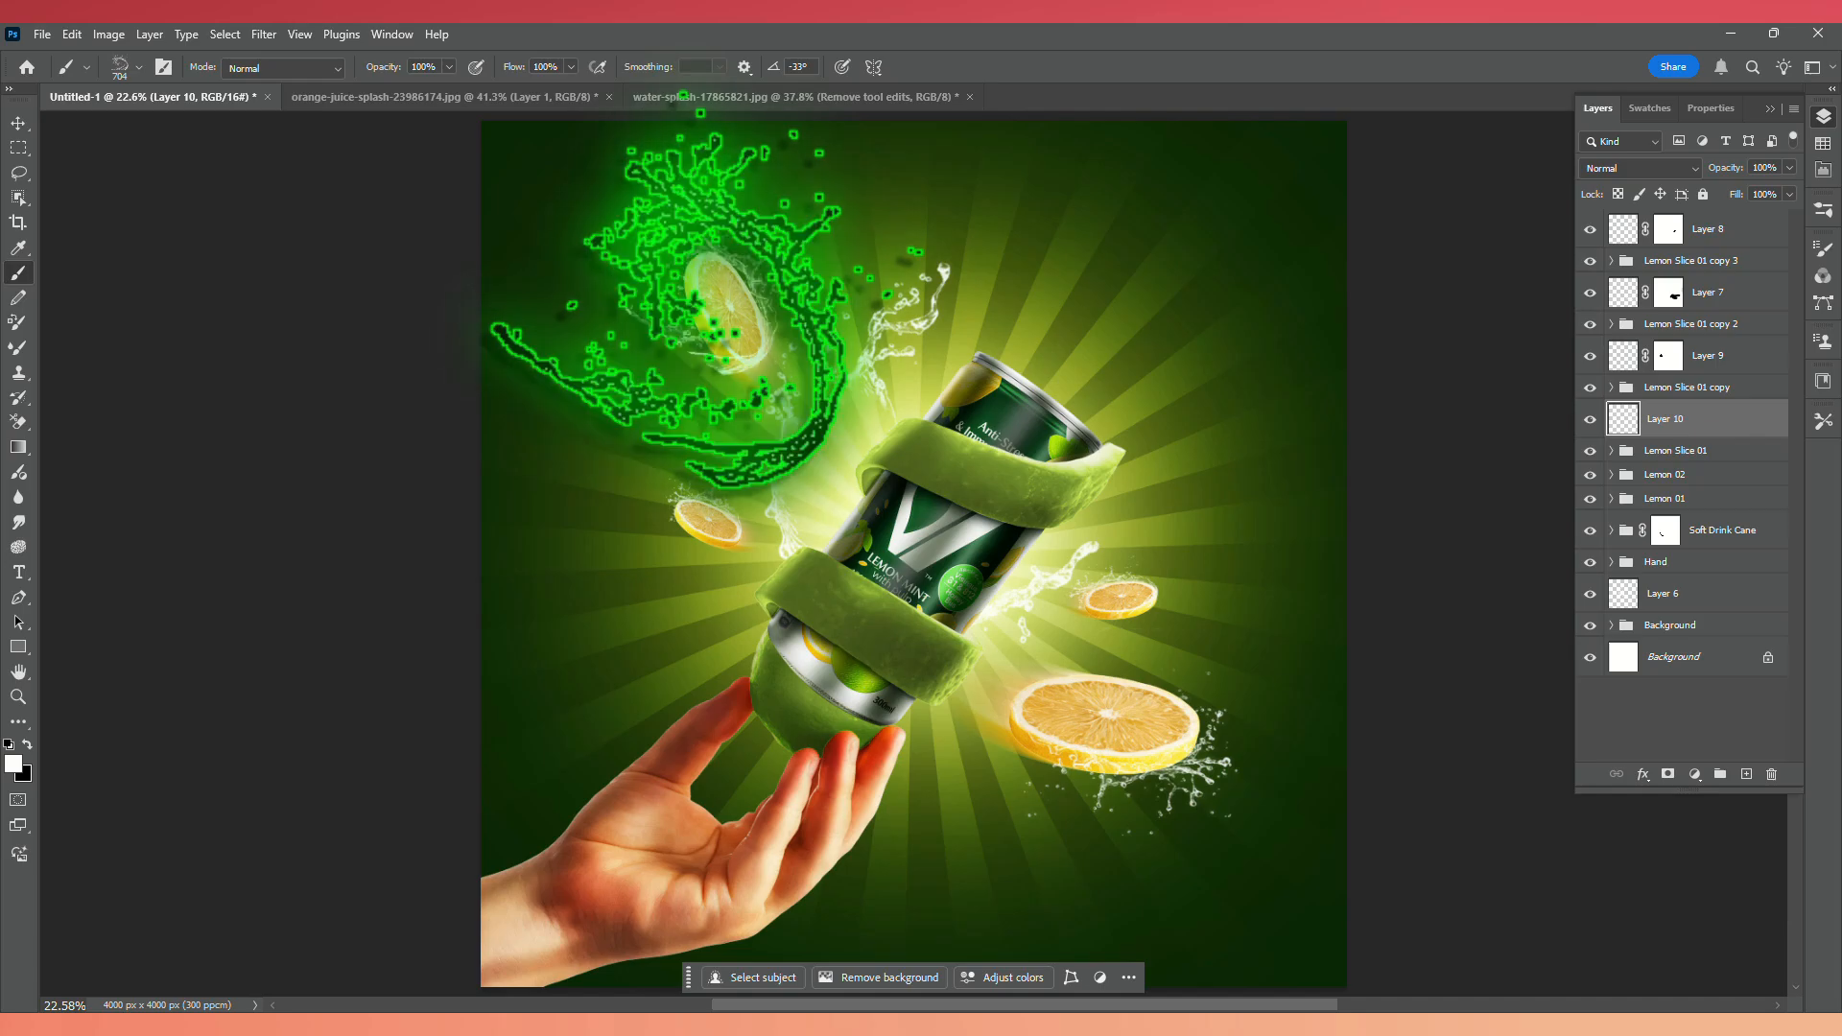
Mask Layer 10 and paint out the splash's lower arc around the upper-left slice with a 137 px soft round brush.
click(1667, 773)
key(x)
right_click(928, 348)
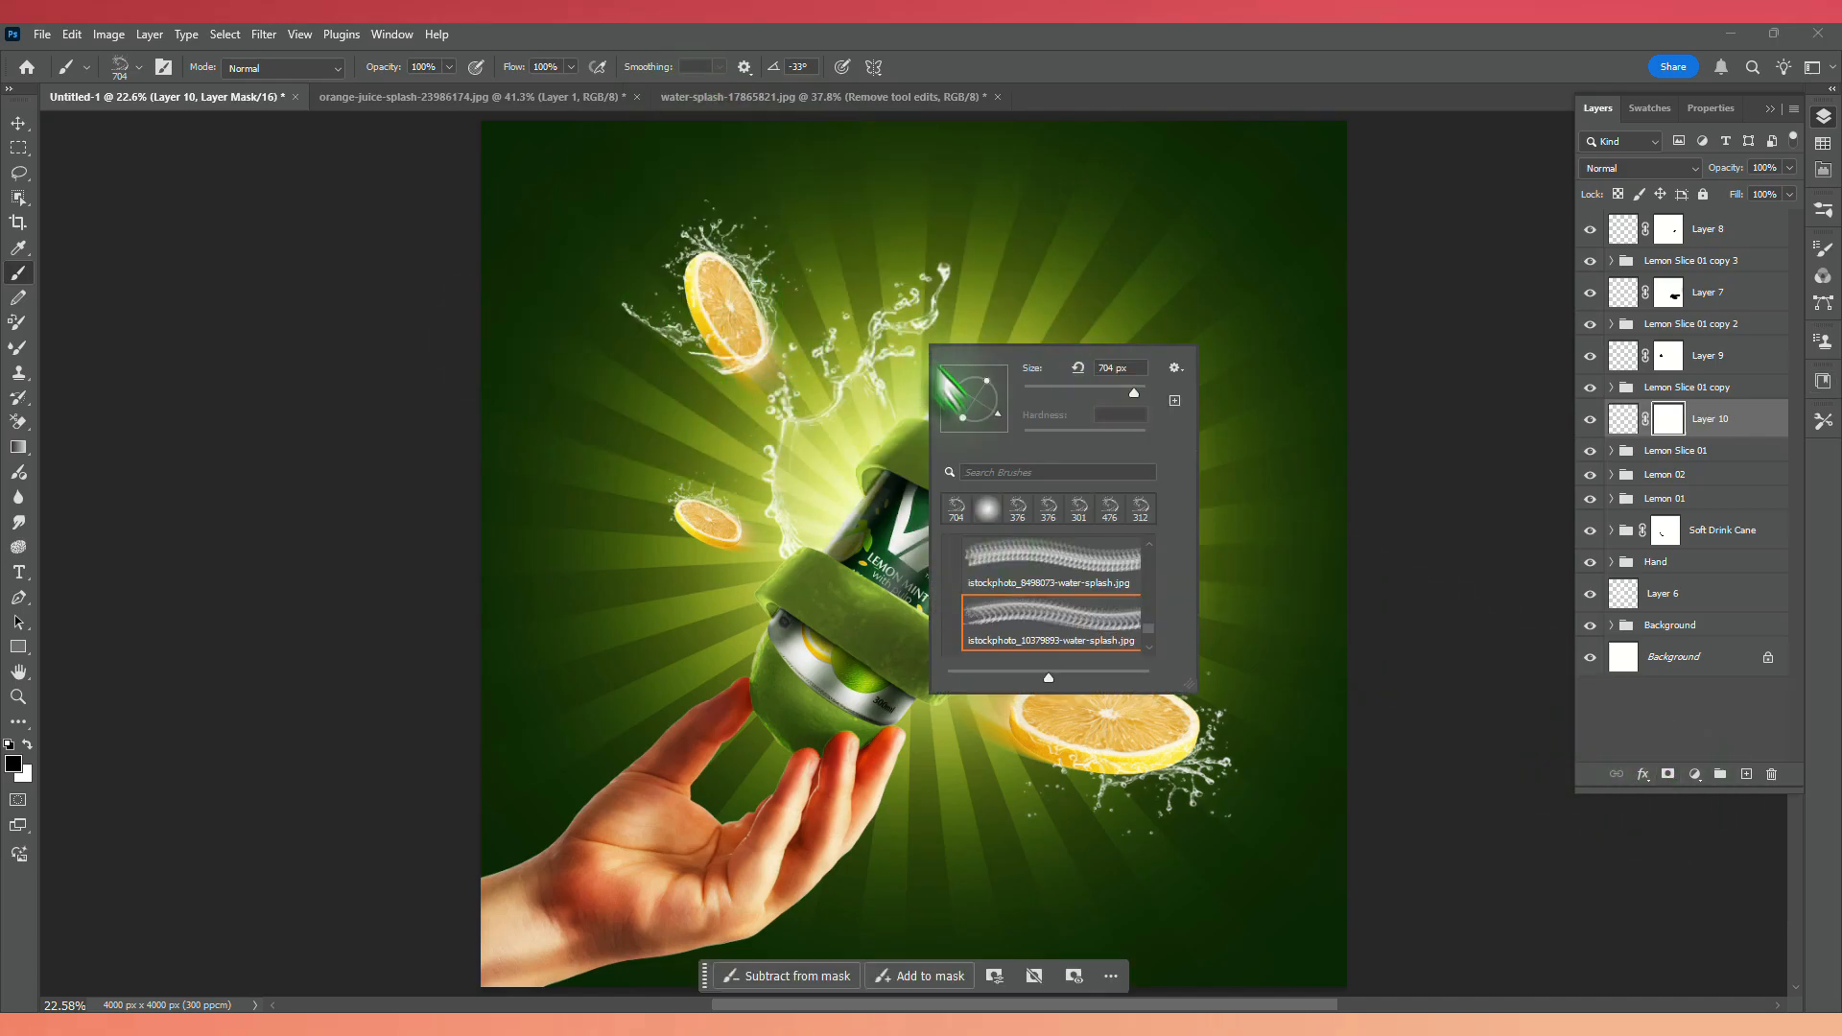
drag(1148, 630, 1166, 527)
click(1041, 574)
alt+right_click(767, 356)
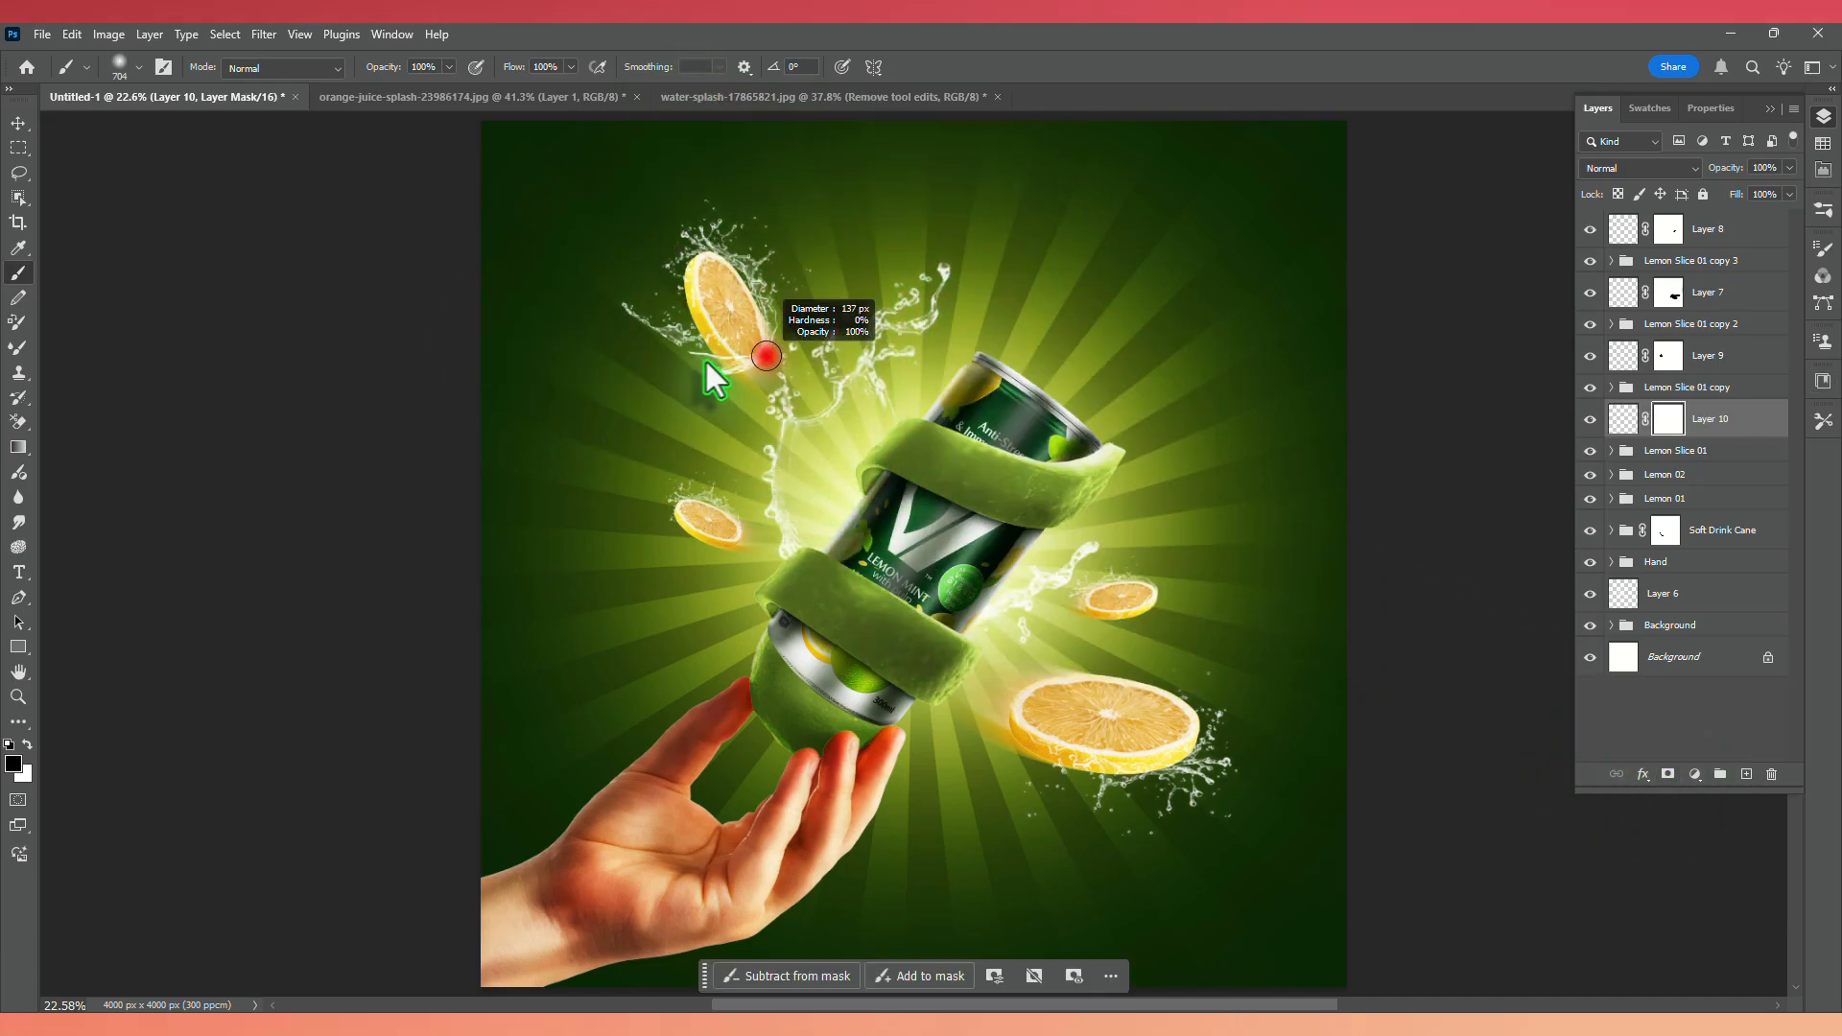
mouse_move(732, 380)
mouse_down()
mouse_move(697, 324)
mouse_move(659, 345)
mouse_up()
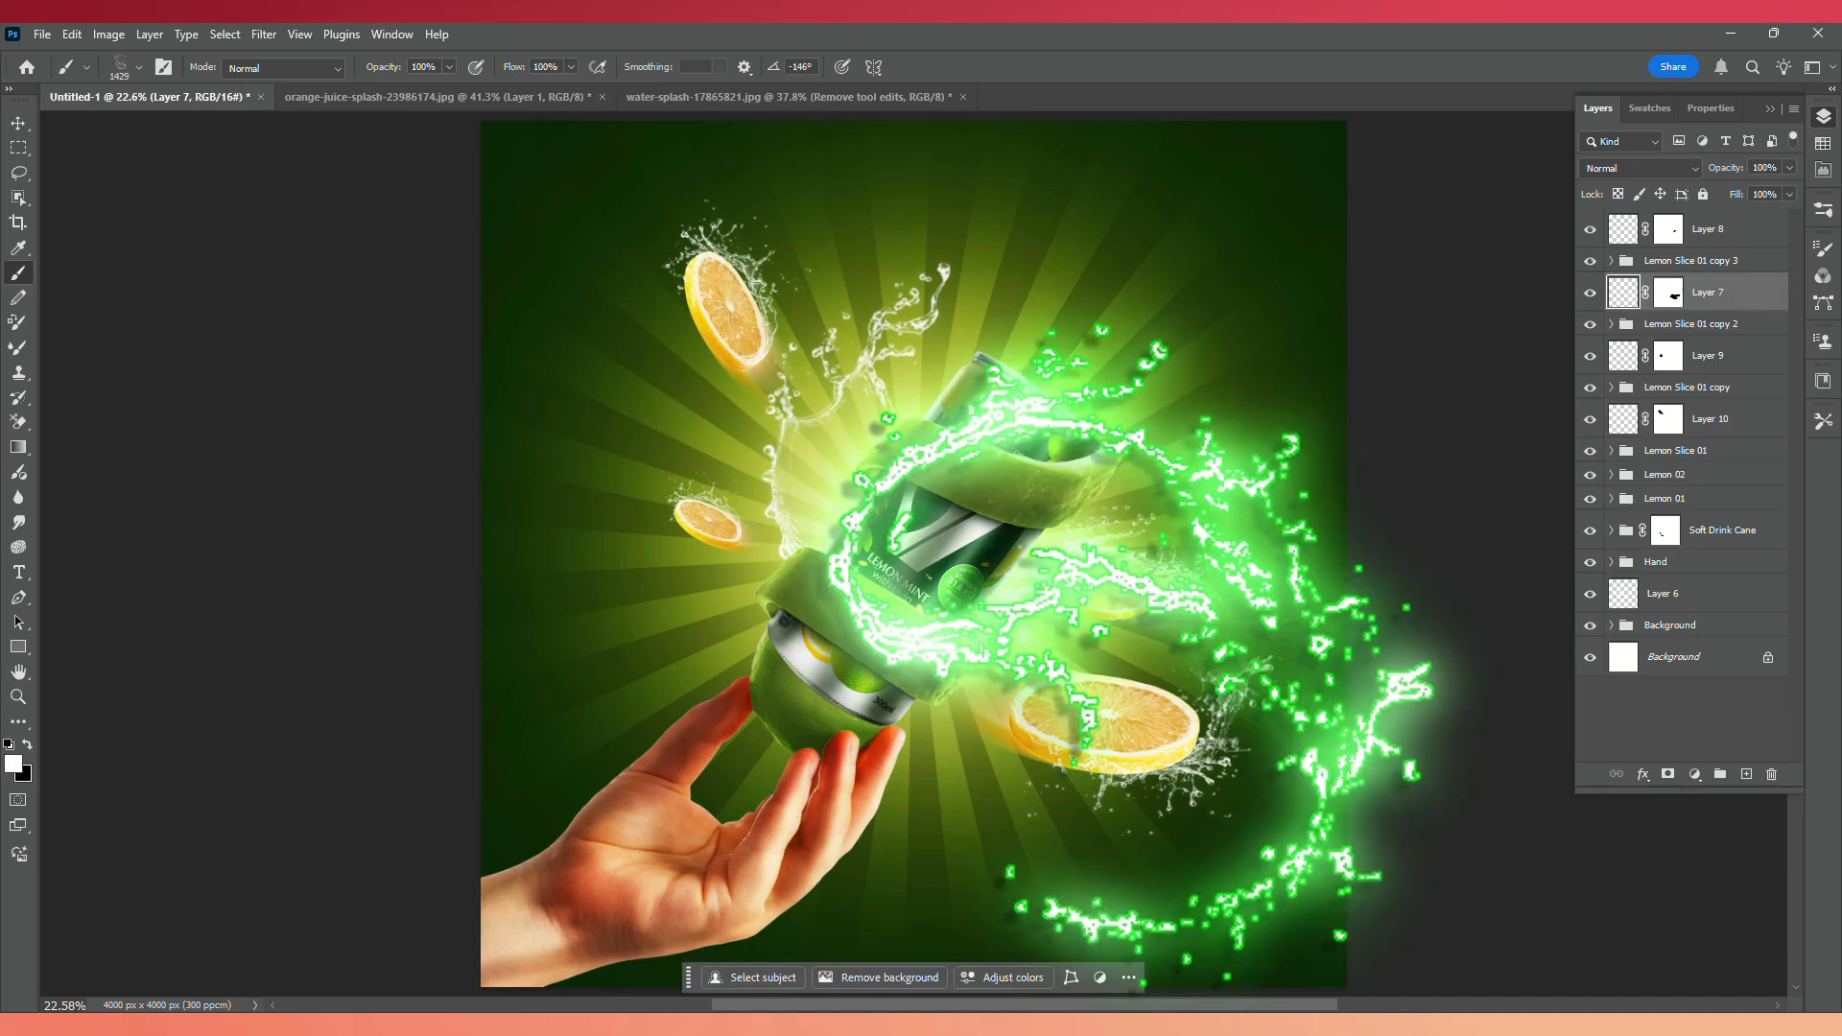
Target Layer 7's mask with black as the painting colour and set a soft round brush to 534 px.
click(1668, 292)
key(x)
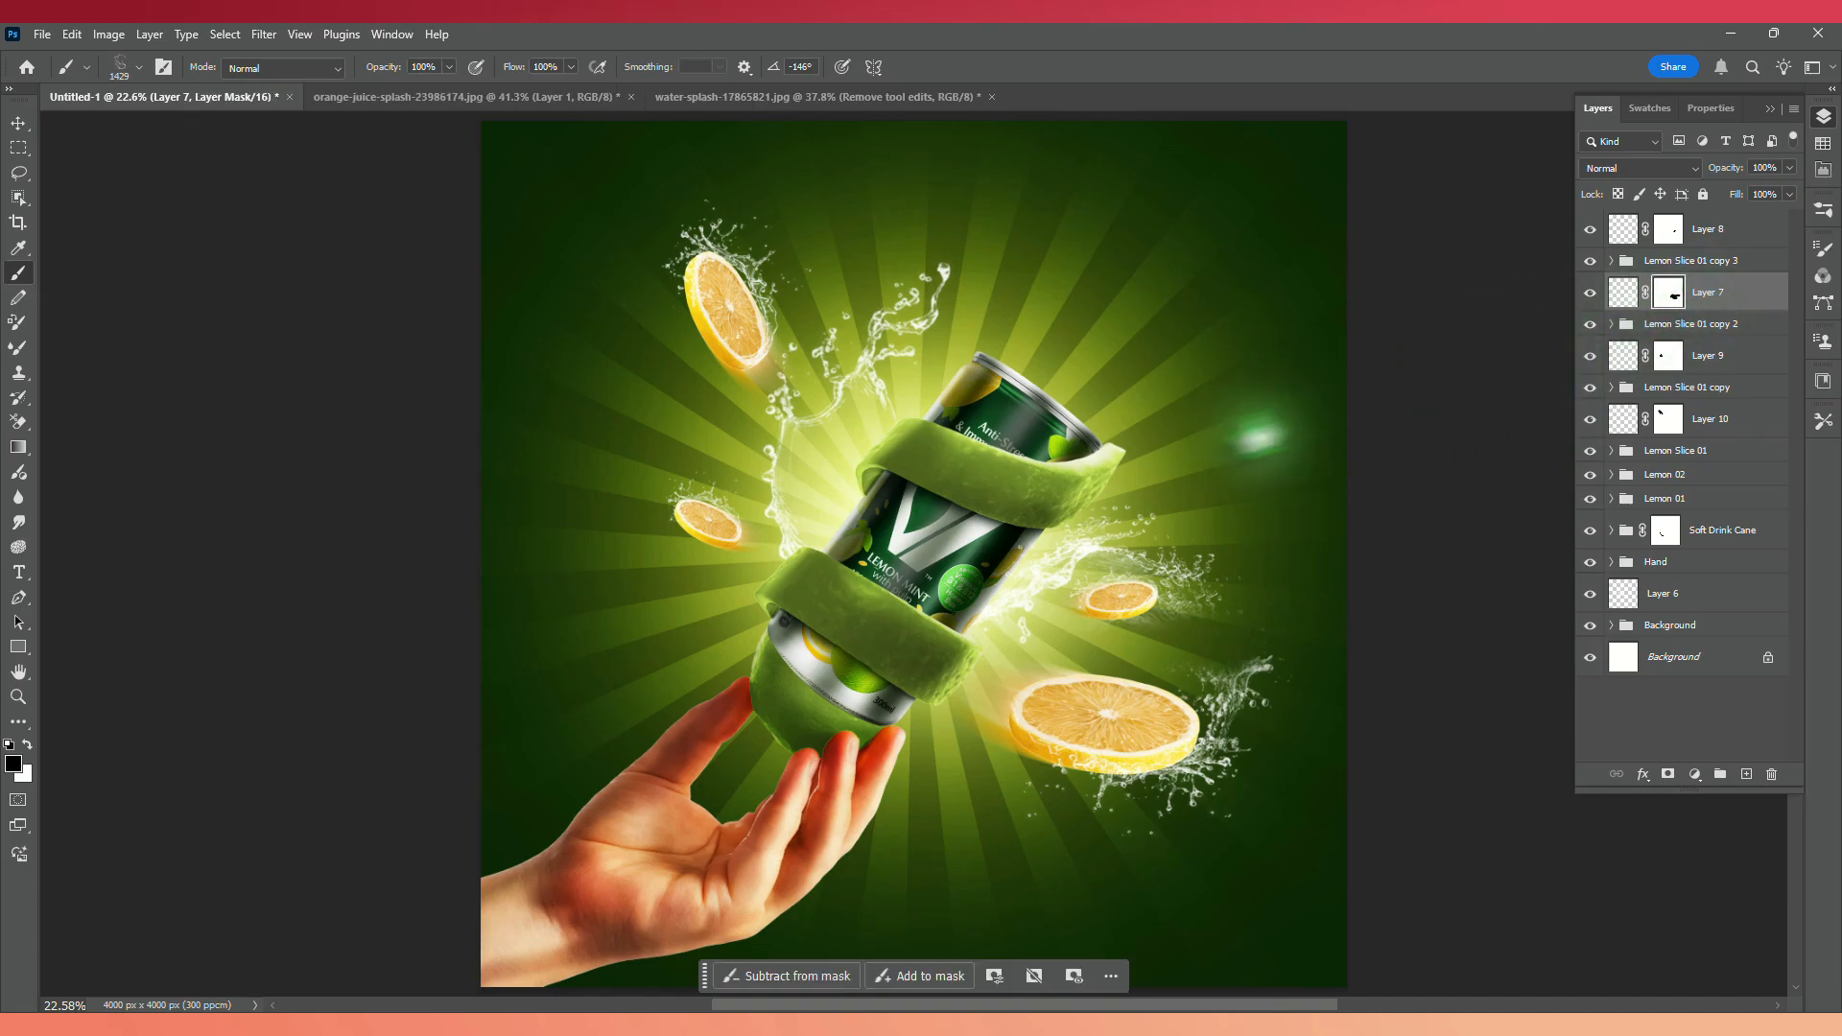
right_click(1204, 440)
drag(1420, 726, 1406, 642)
click(1281, 672)
key(Return)
right_click(1233, 493)
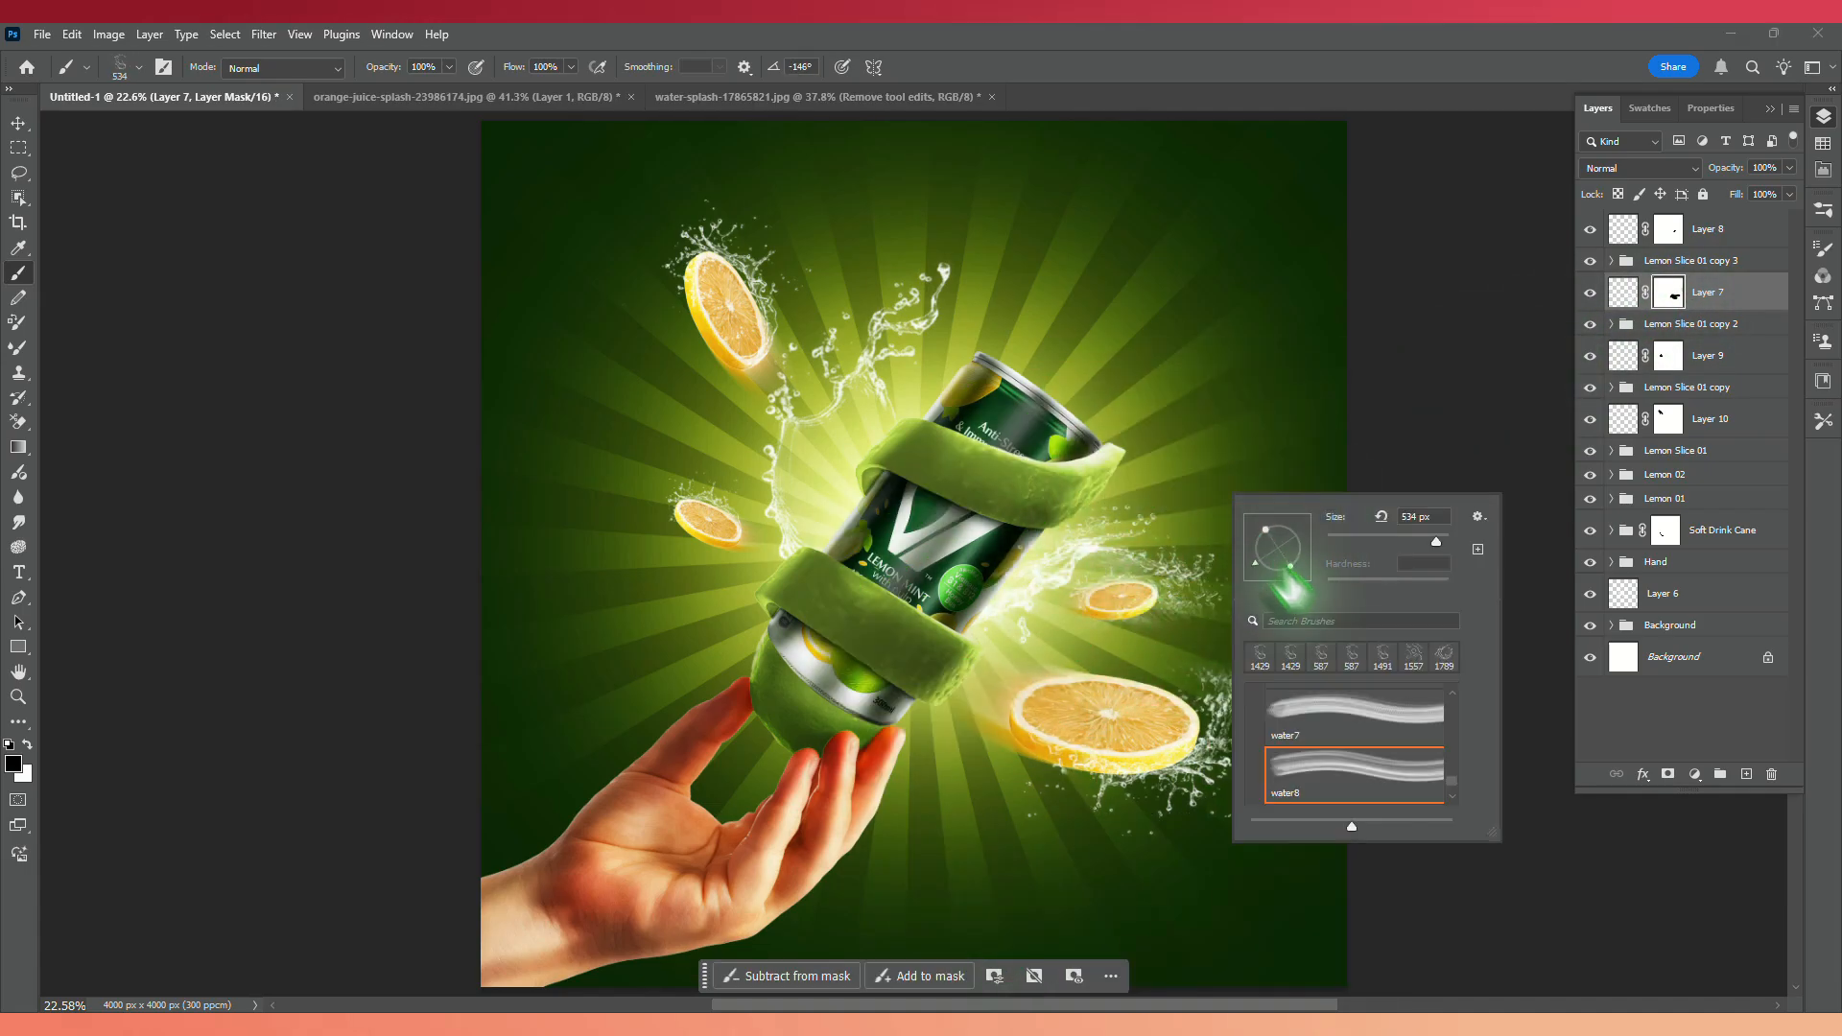
drag(1451, 781, 1456, 677)
key(Return)
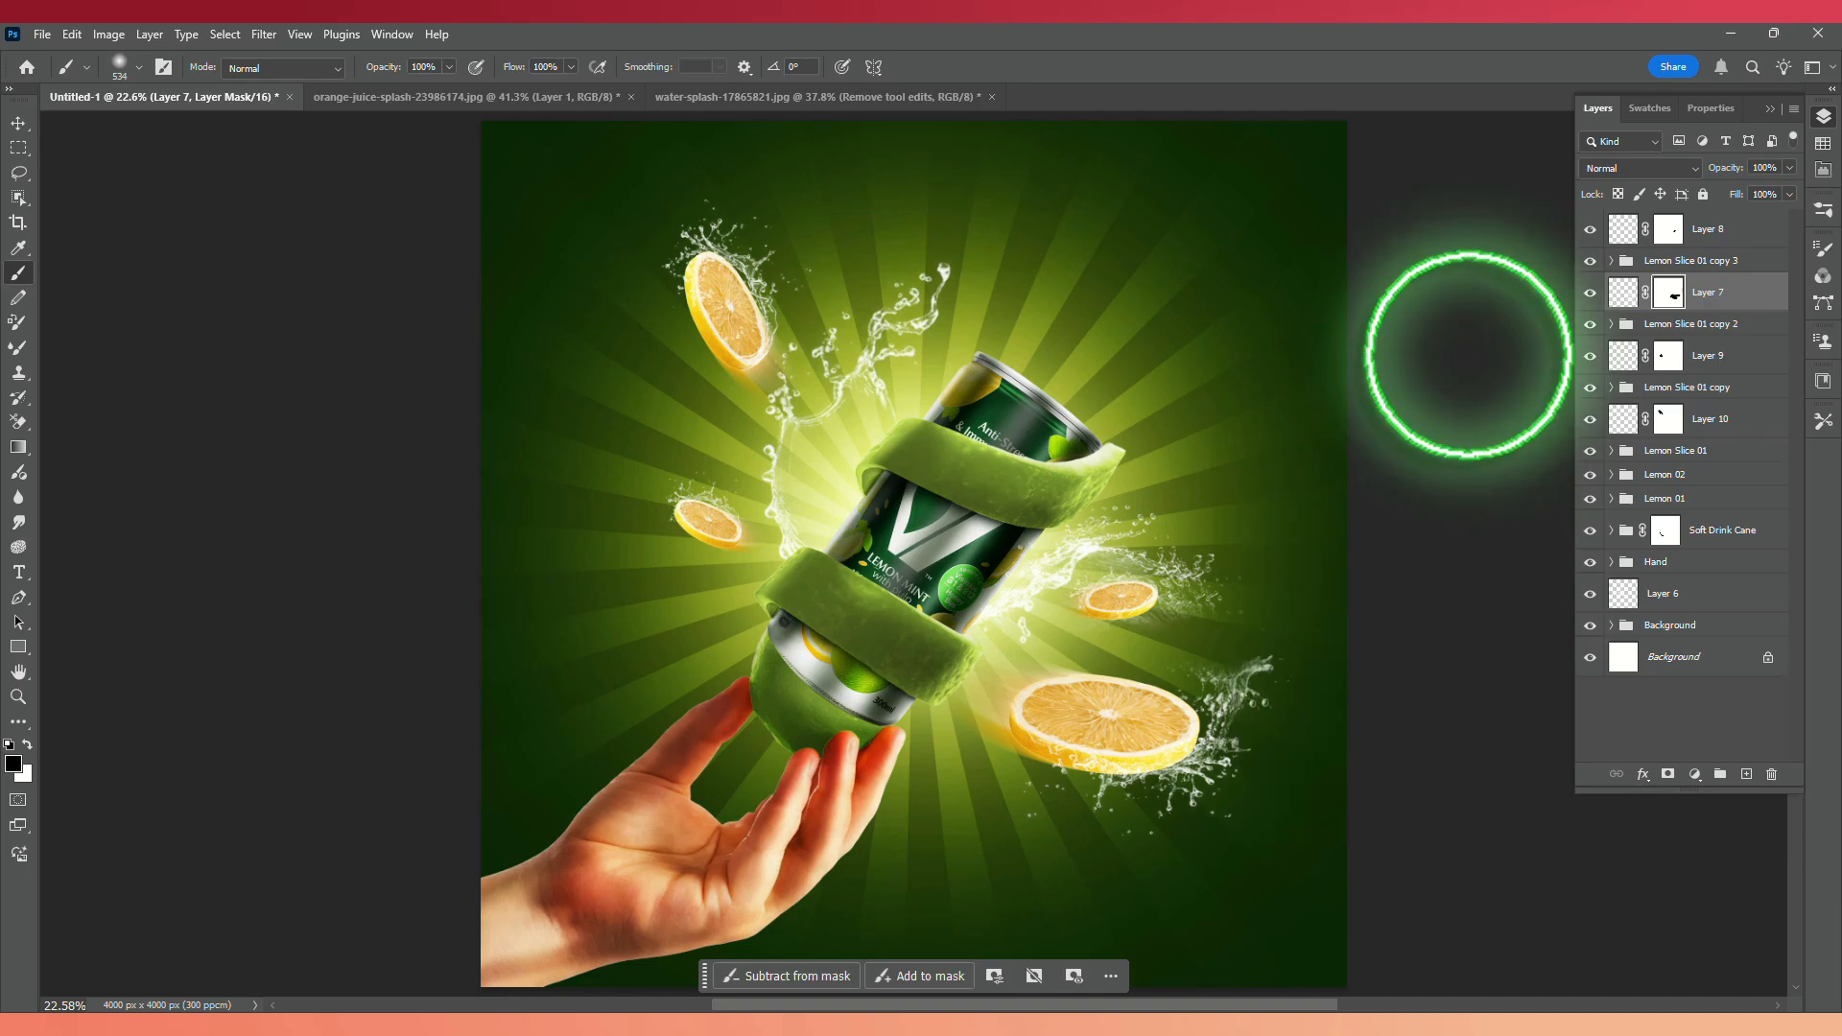
On Layer 7's mask, restore the splash above the large lemon slice with white and paint it out around the small slice beside the can with black.
scroll(1453, 353, up, 4)
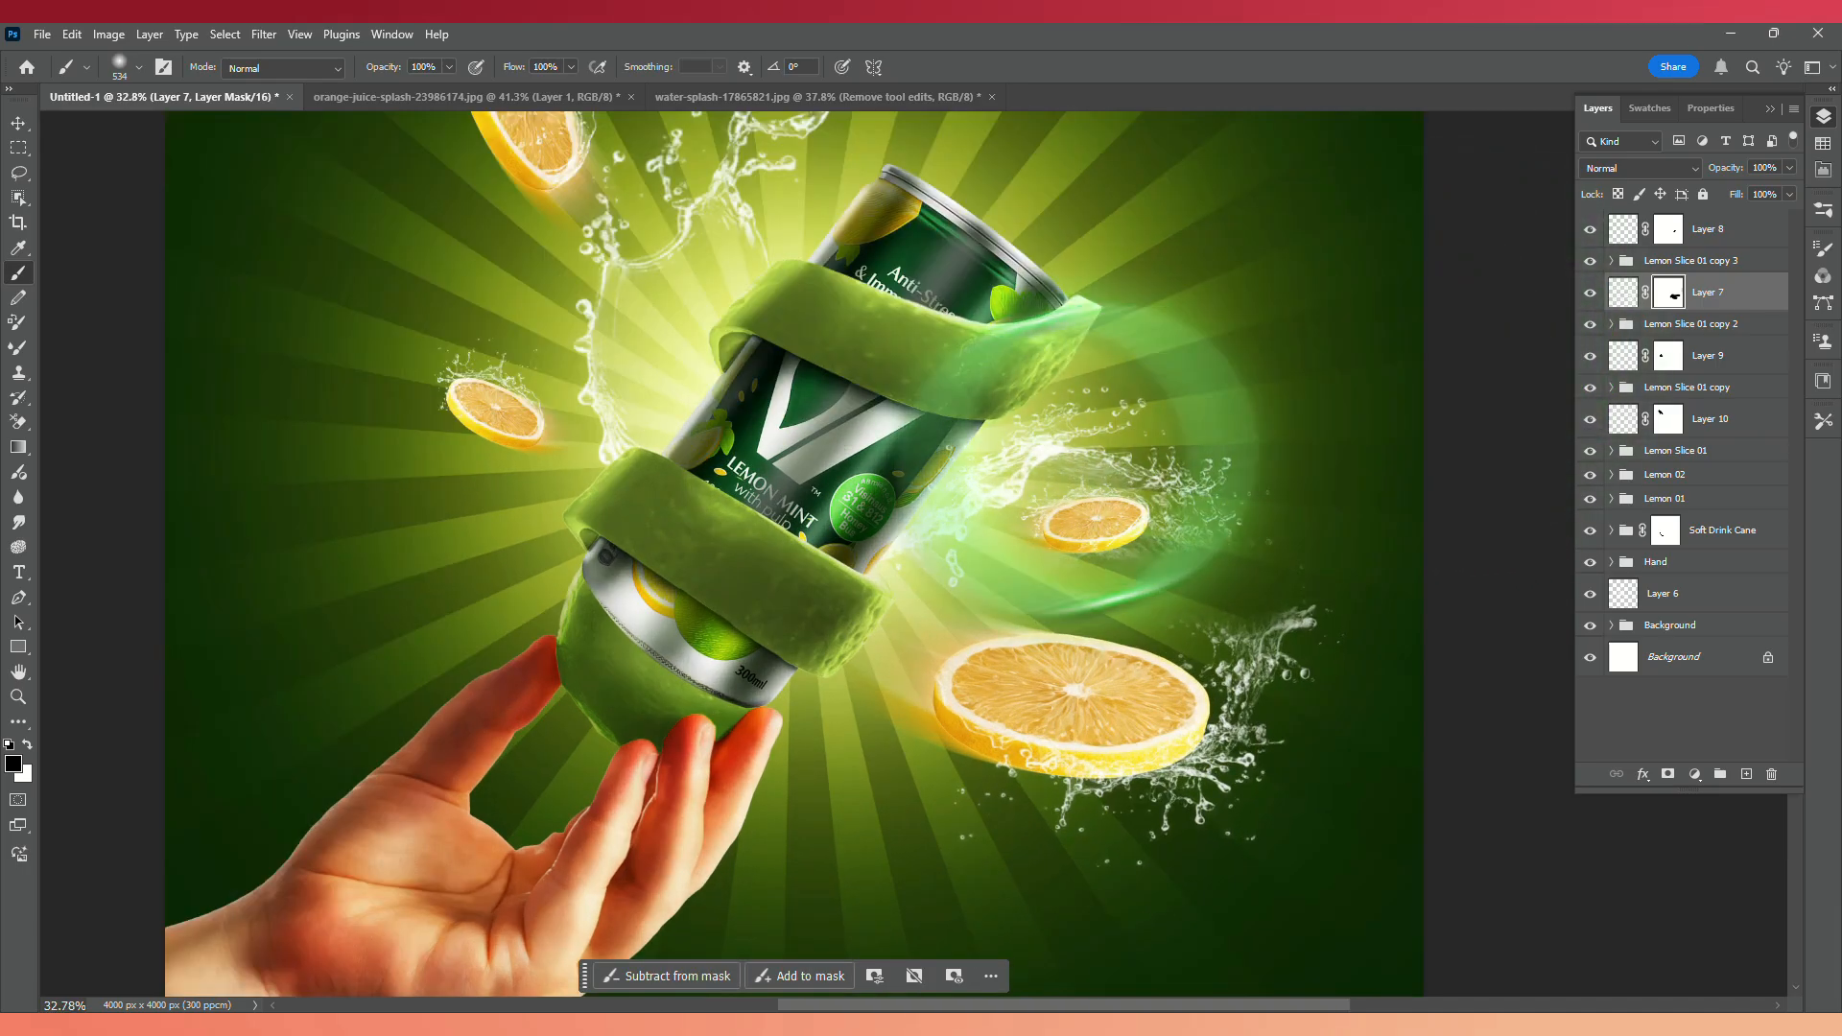
click(27, 744)
mouse_move(1228, 638)
mouse_down()
mouse_move(1106, 764)
mouse_move(1256, 701)
mouse_move(1154, 750)
mouse_move(1076, 773)
mouse_up()
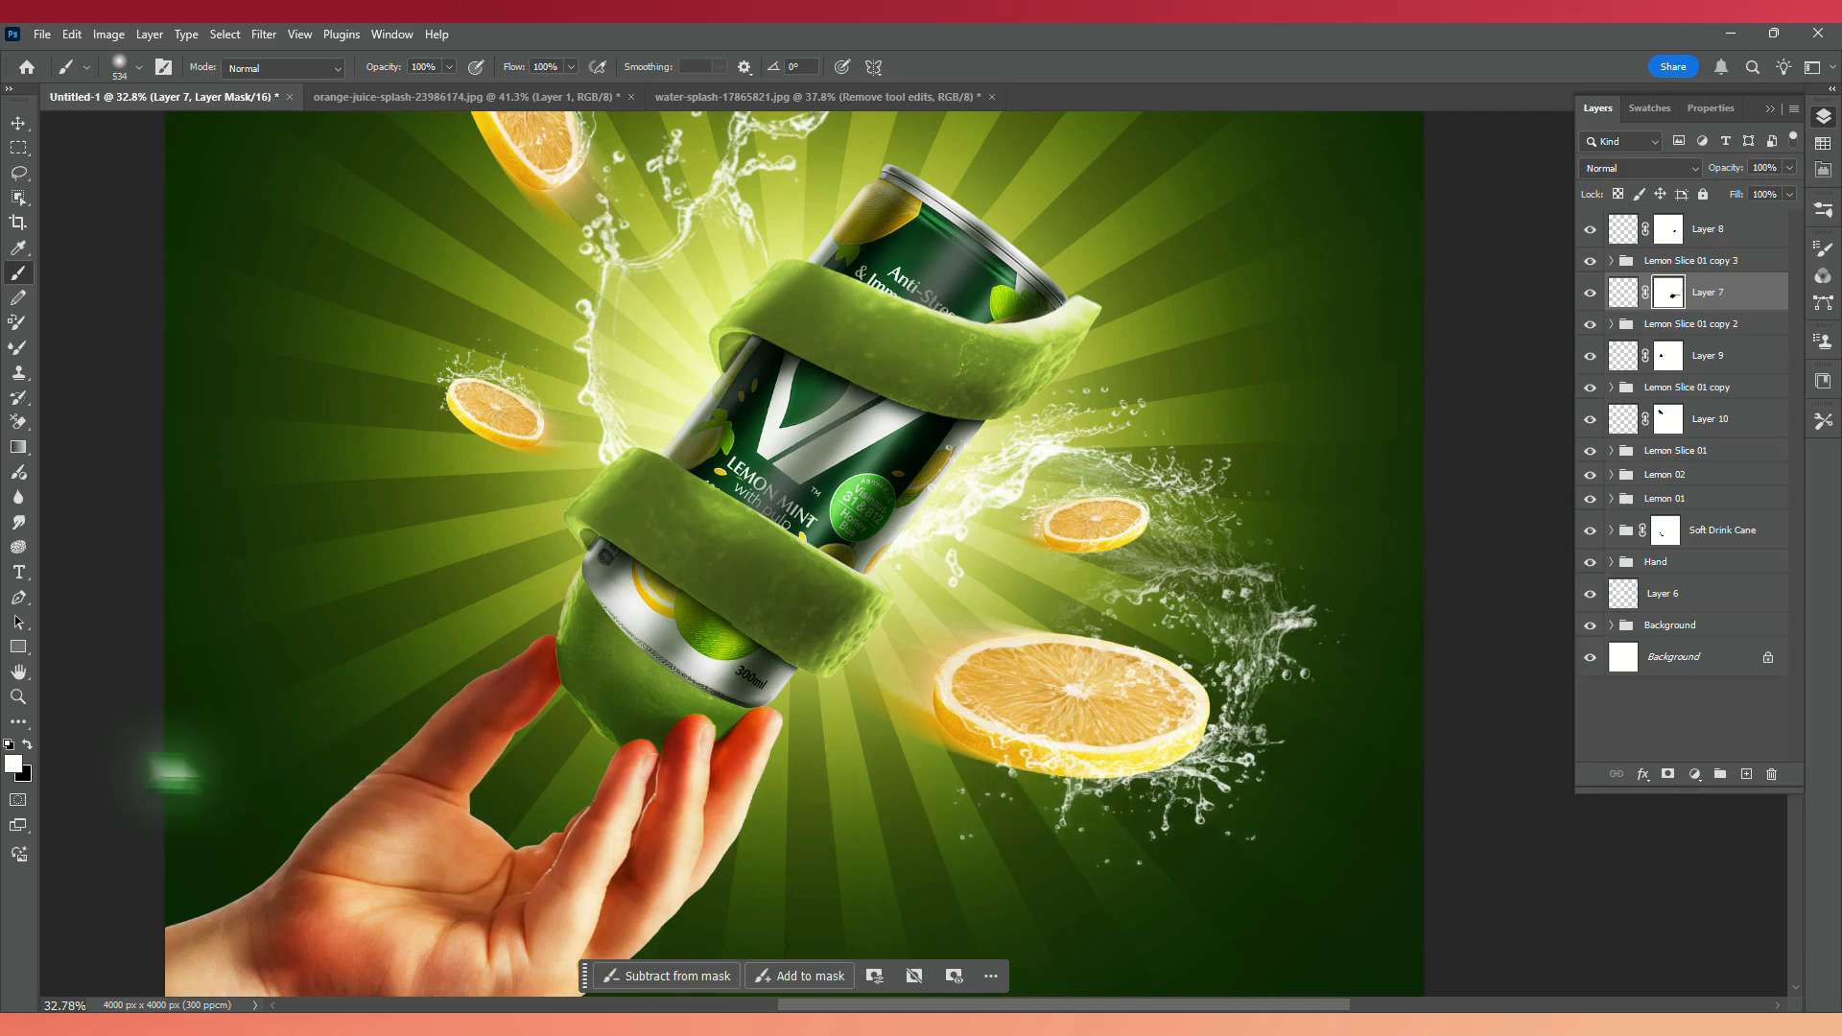
click(27, 748)
mouse_move(1113, 564)
mouse_down()
mouse_move(1049, 550)
mouse_move(1091, 535)
mouse_move(959, 482)
mouse_up()
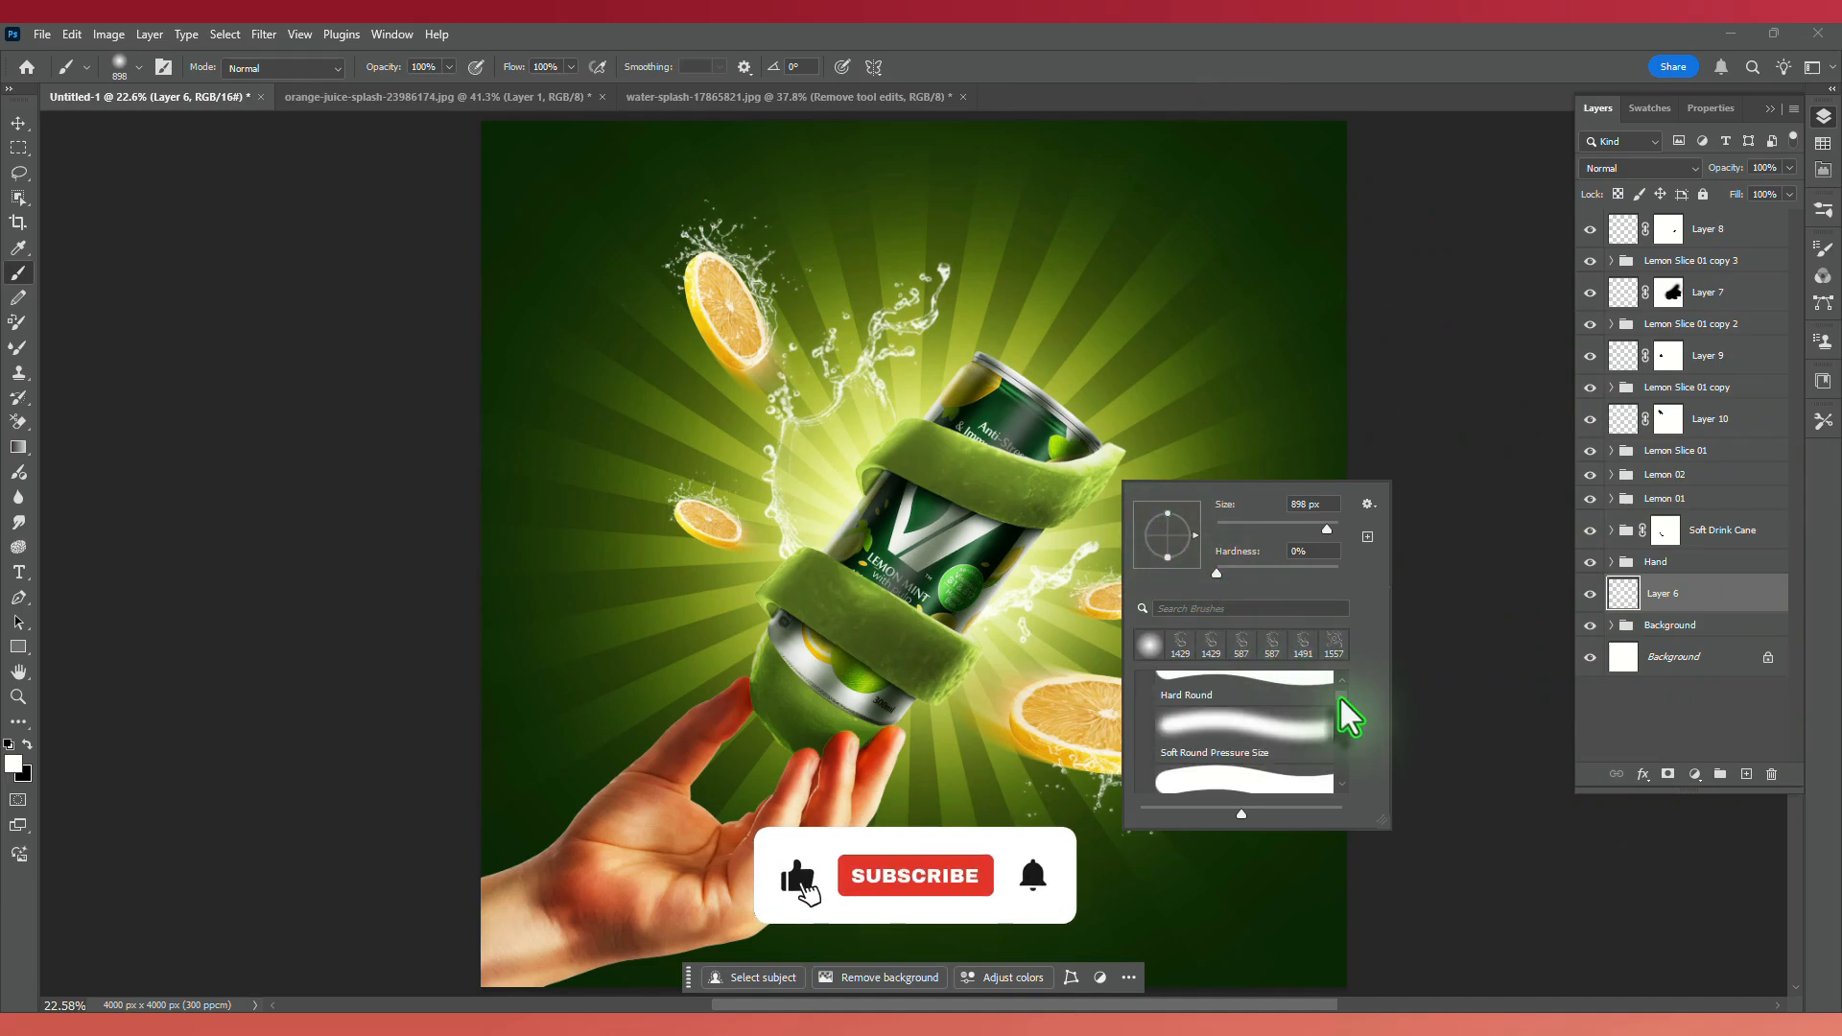
Choose a water splash brush, adjust its tip and stamp a splash behind the can's upper end on Layer 6.
scroll(1339, 798, down, 2)
click(1275, 727)
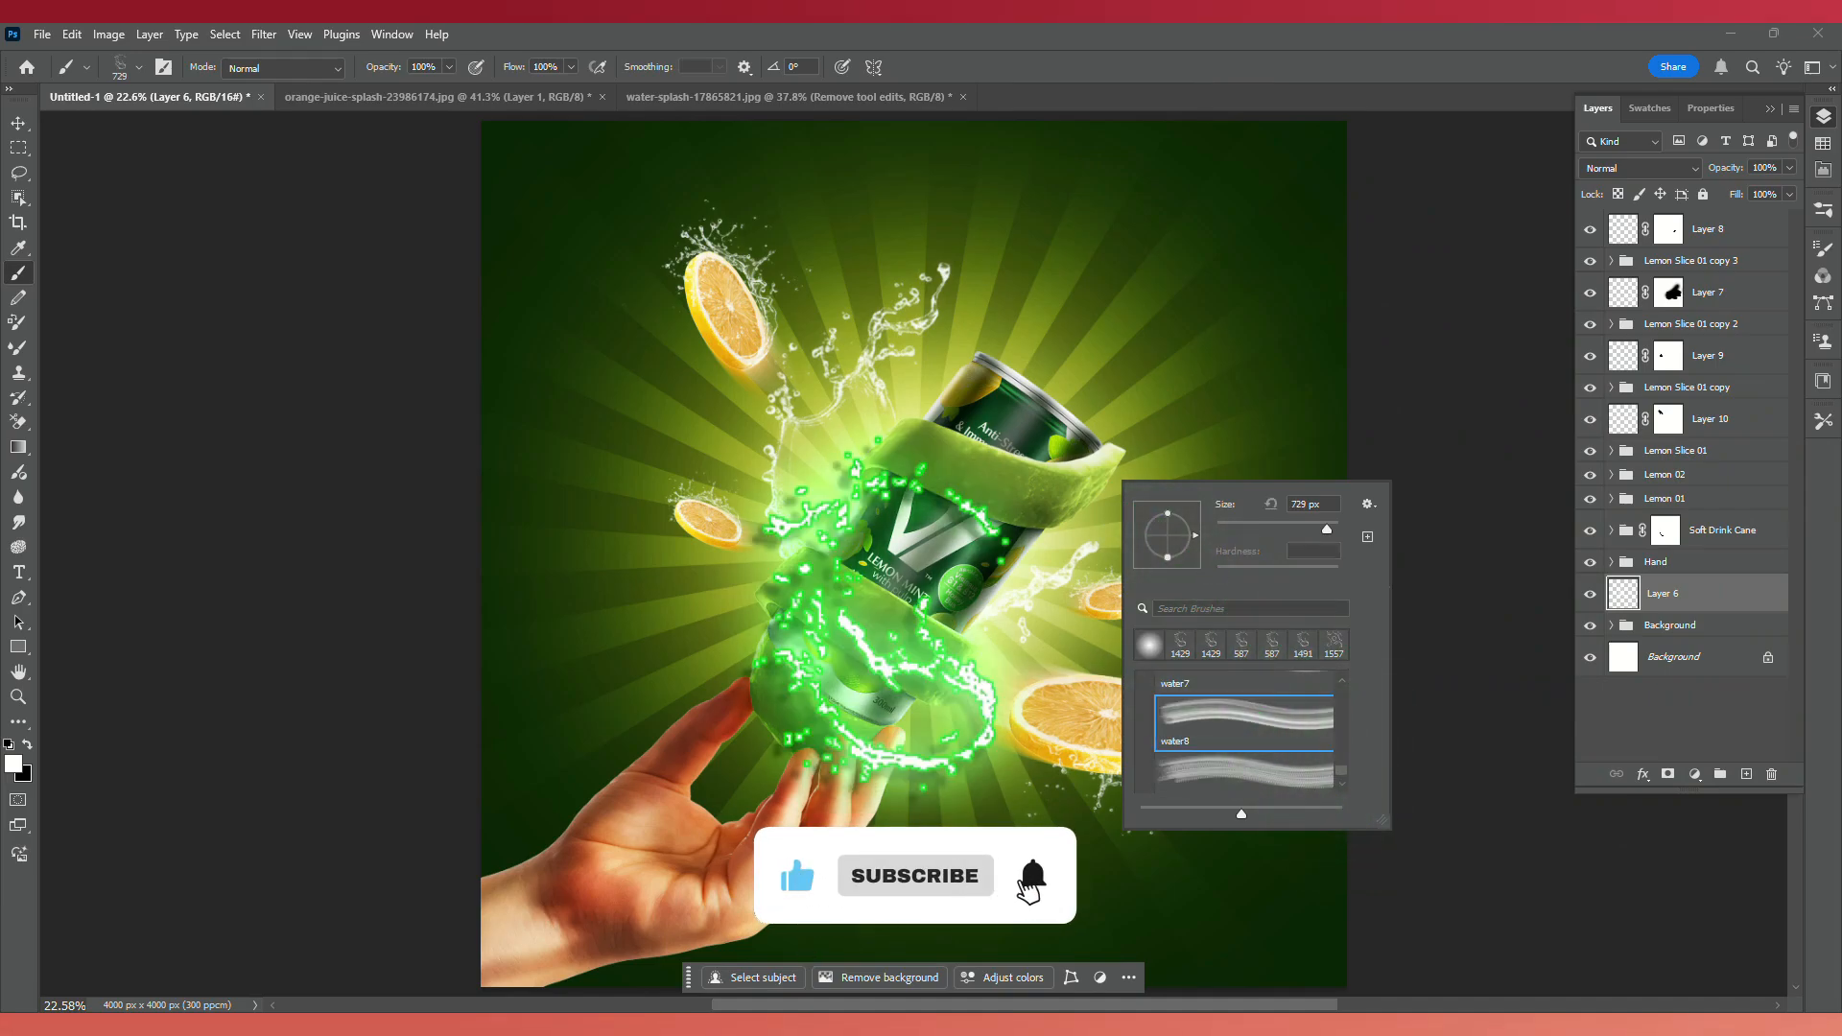
drag(1008, 574, 1096, 614)
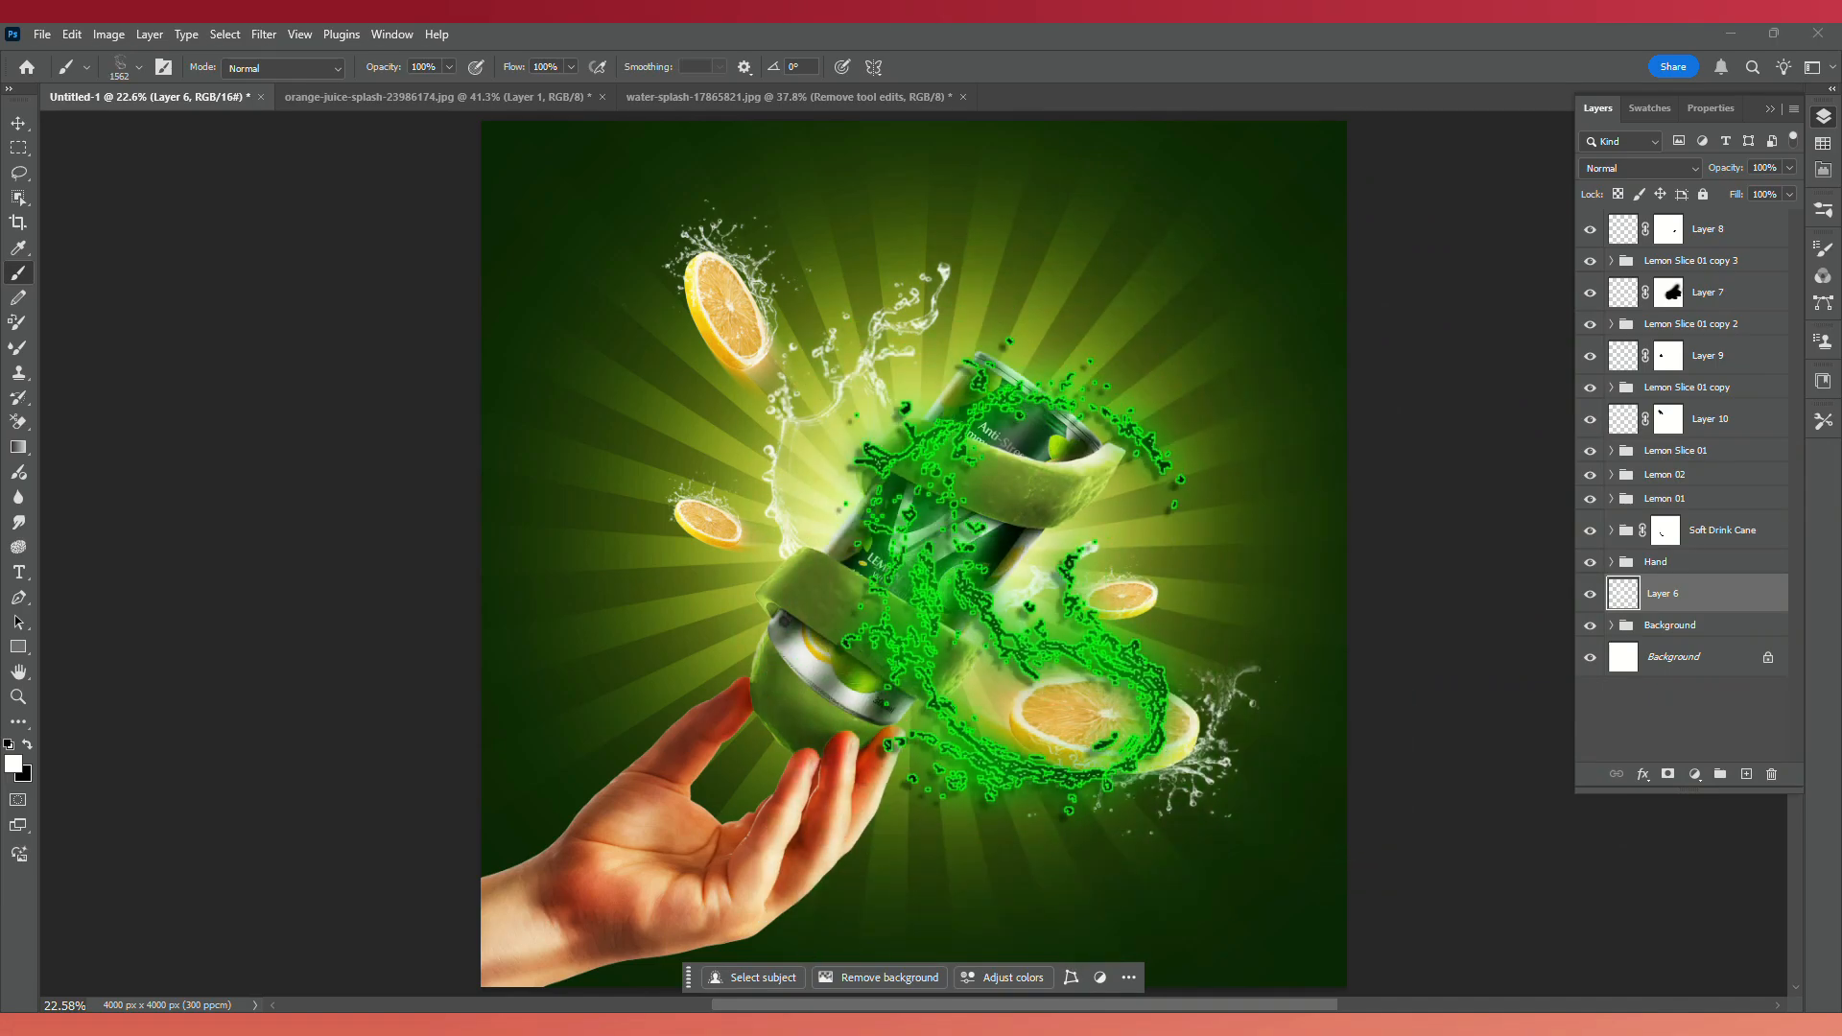
right_click(1014, 575)
drag(1028, 664, 1026, 668)
click(1006, 428)
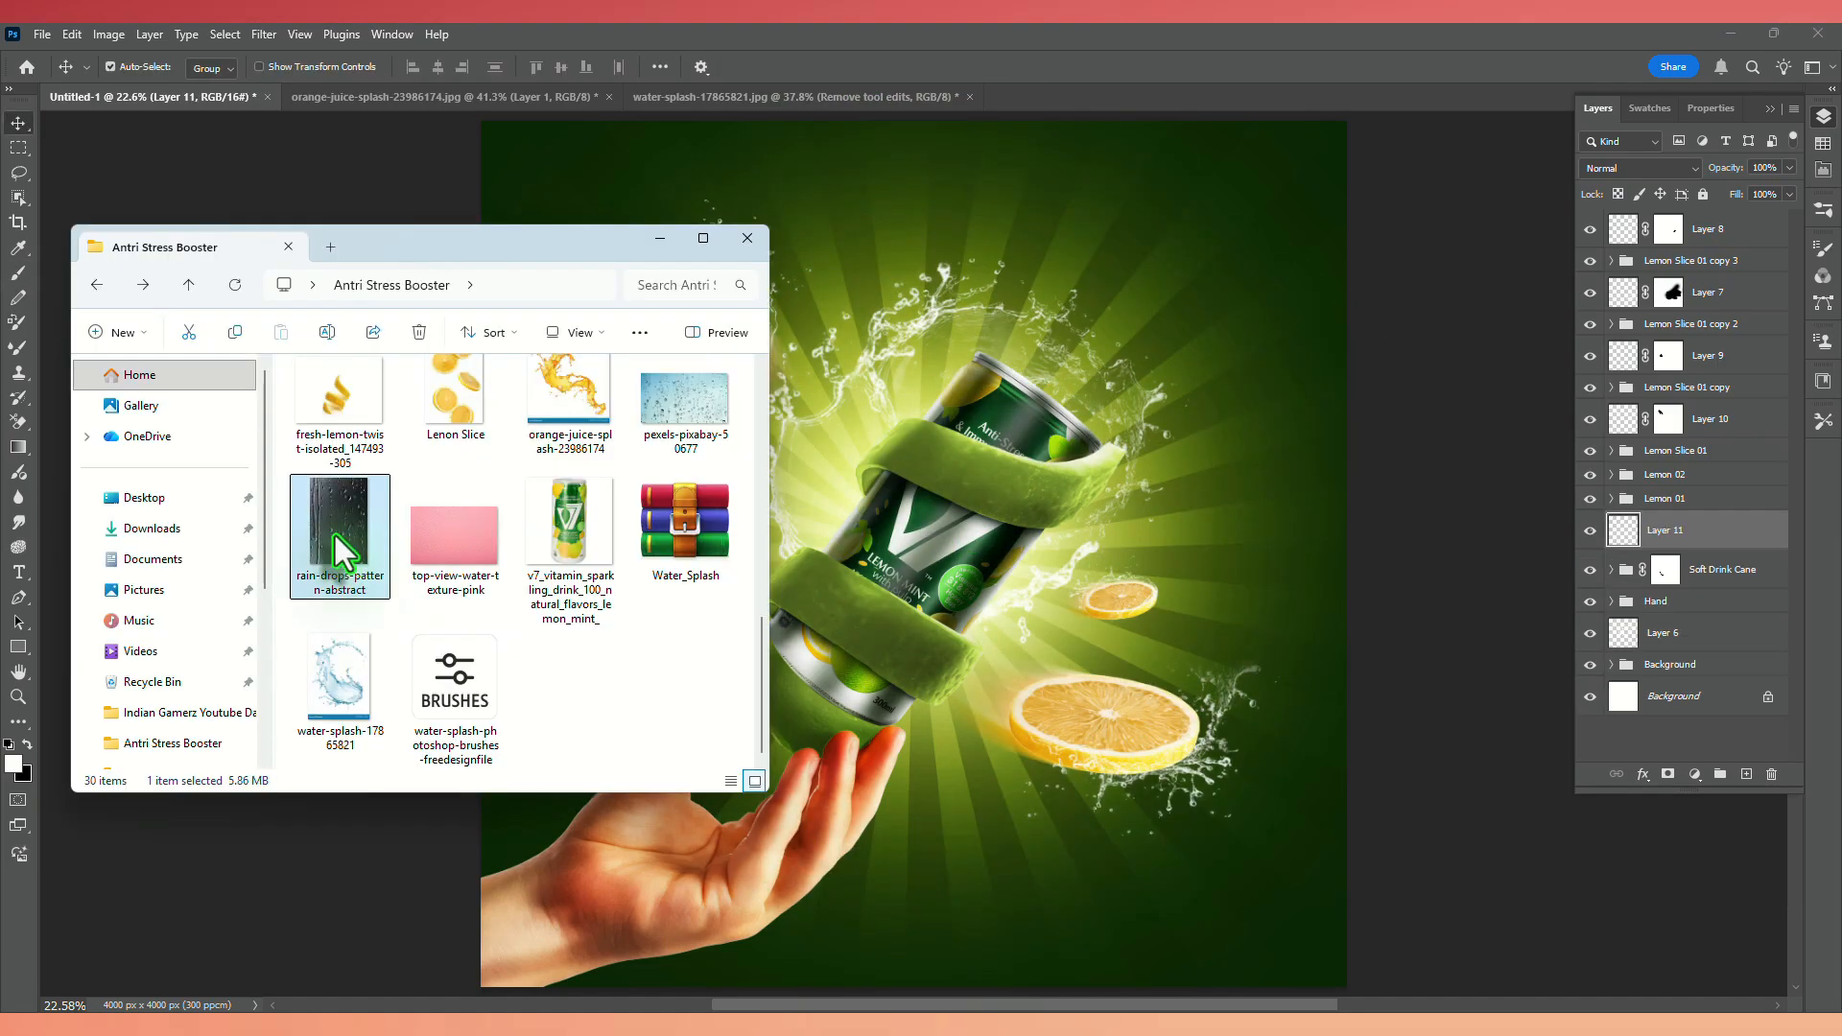
Place the rain-drops-pattern-abstract image above the Soft Drink Cane group and fit it over the can at 13.19% width, 20.87% height, rotated 38.77°.
drag(337, 539, 837, 572)
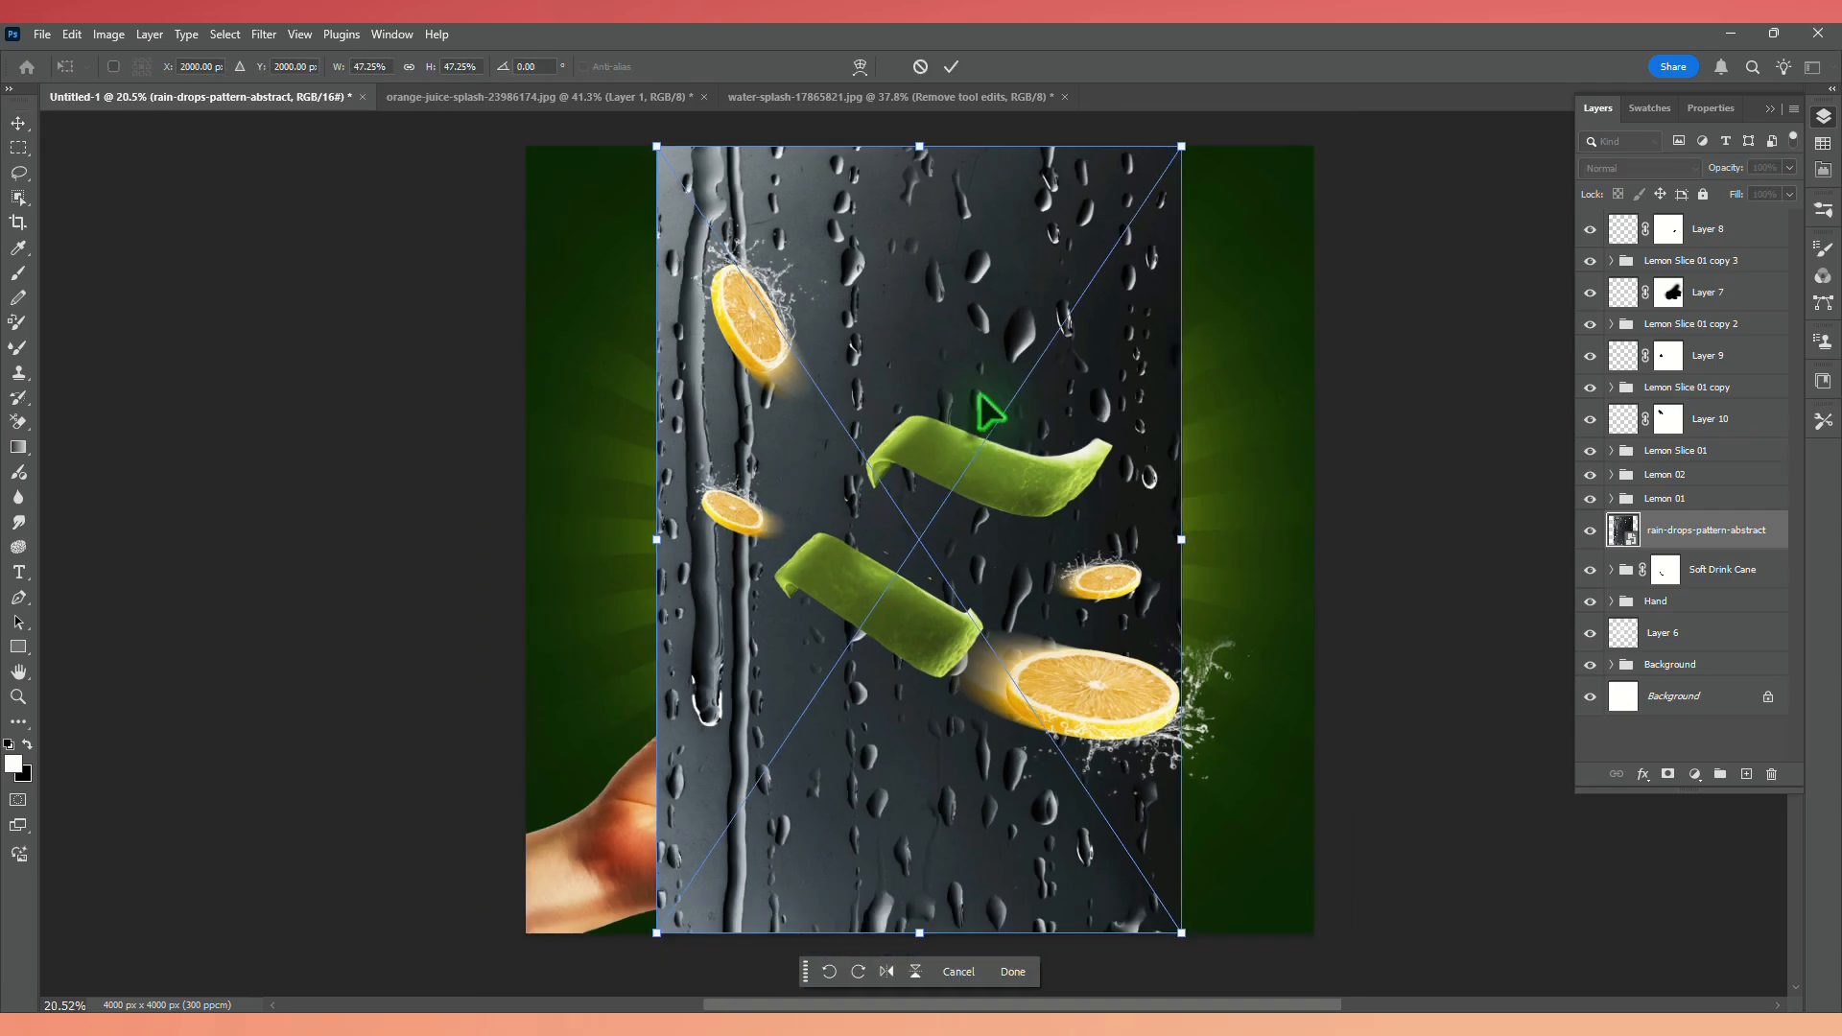
drag(1164, 171, 1103, 443)
scroll(1070, 530, up, 2)
drag(778, 448, 846, 508)
drag(1002, 607, 965, 579)
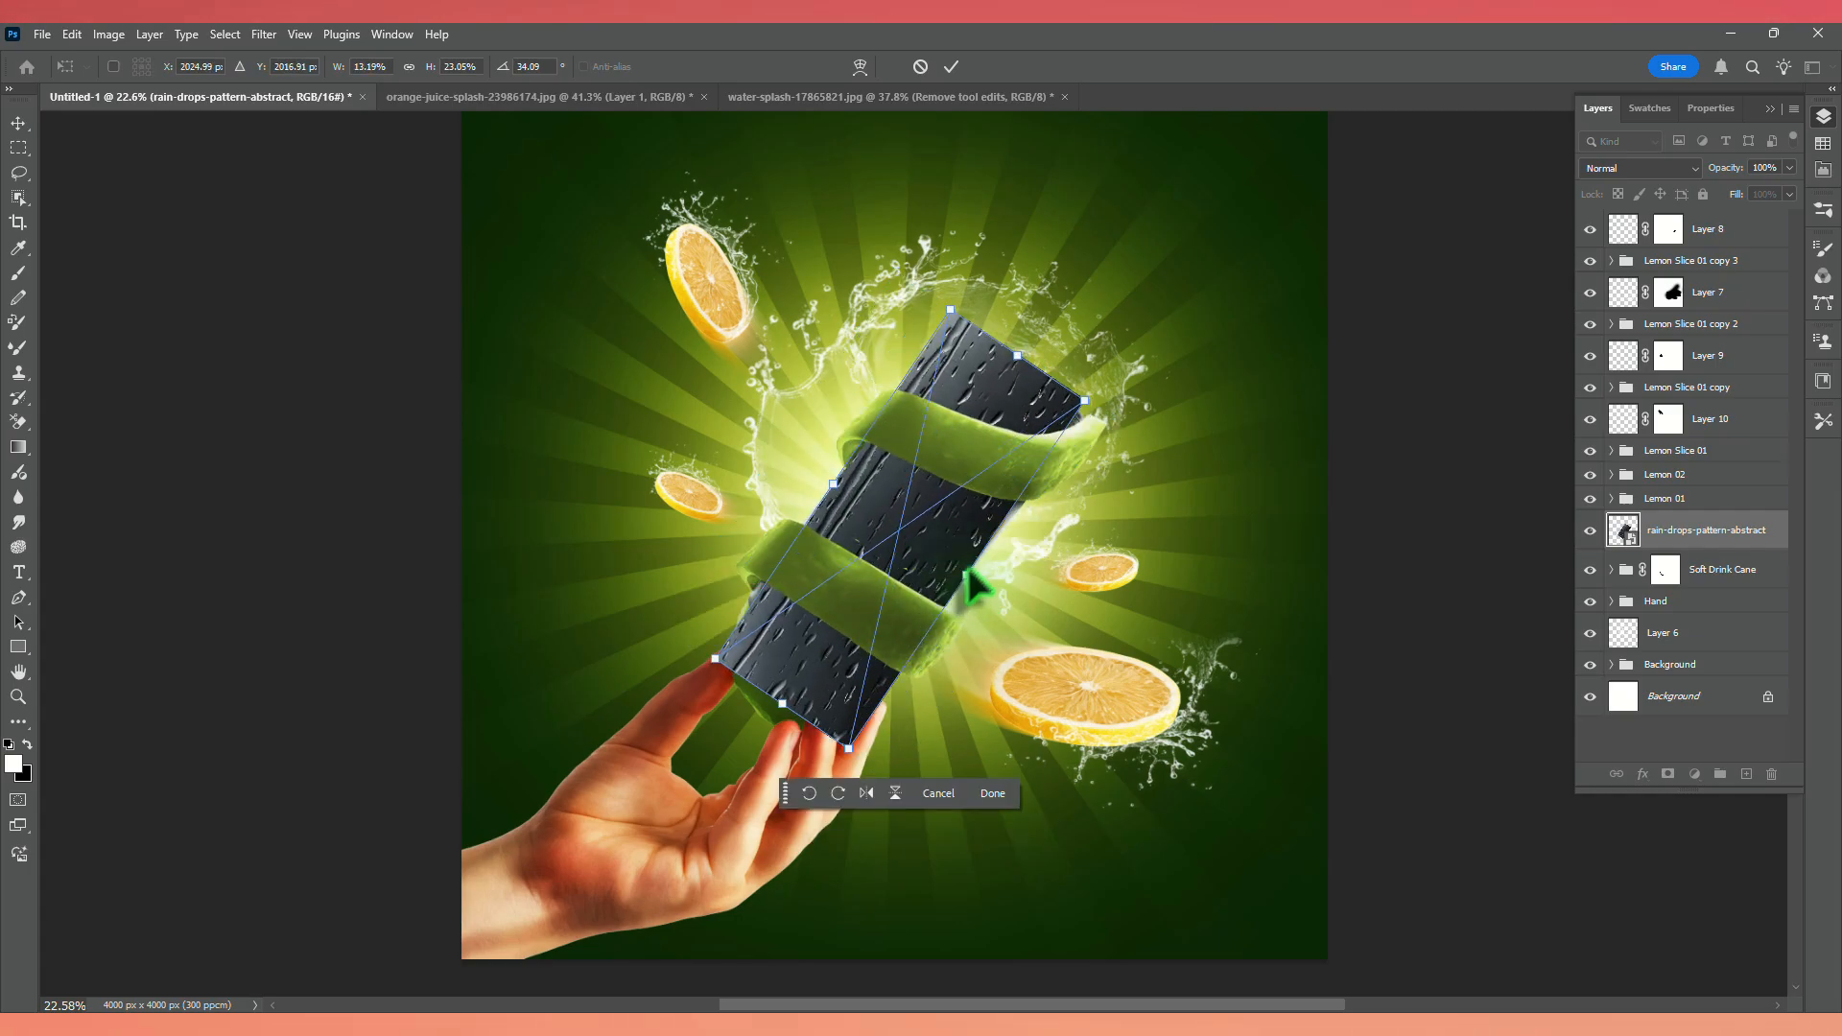
drag(1096, 388, 1103, 410)
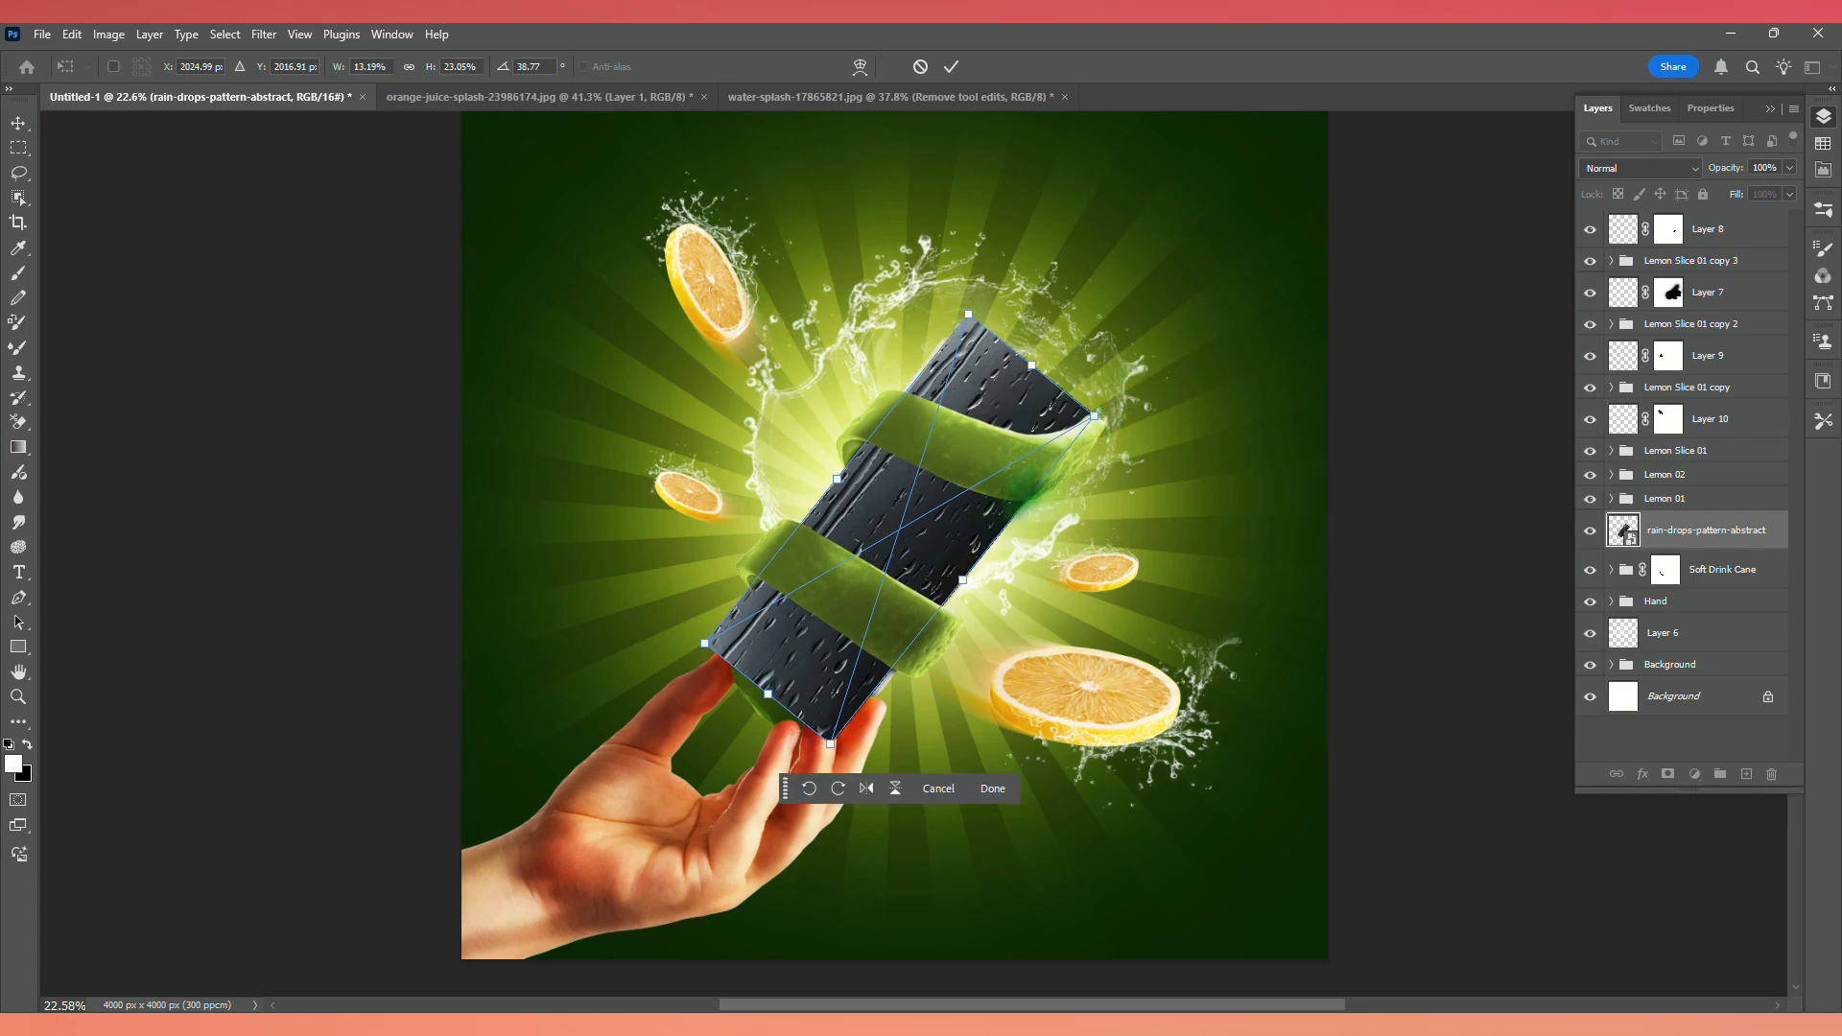
mouse_move(775, 684)
mouse_down()
mouse_move(822, 652)
mouse_move(801, 670)
mouse_up()
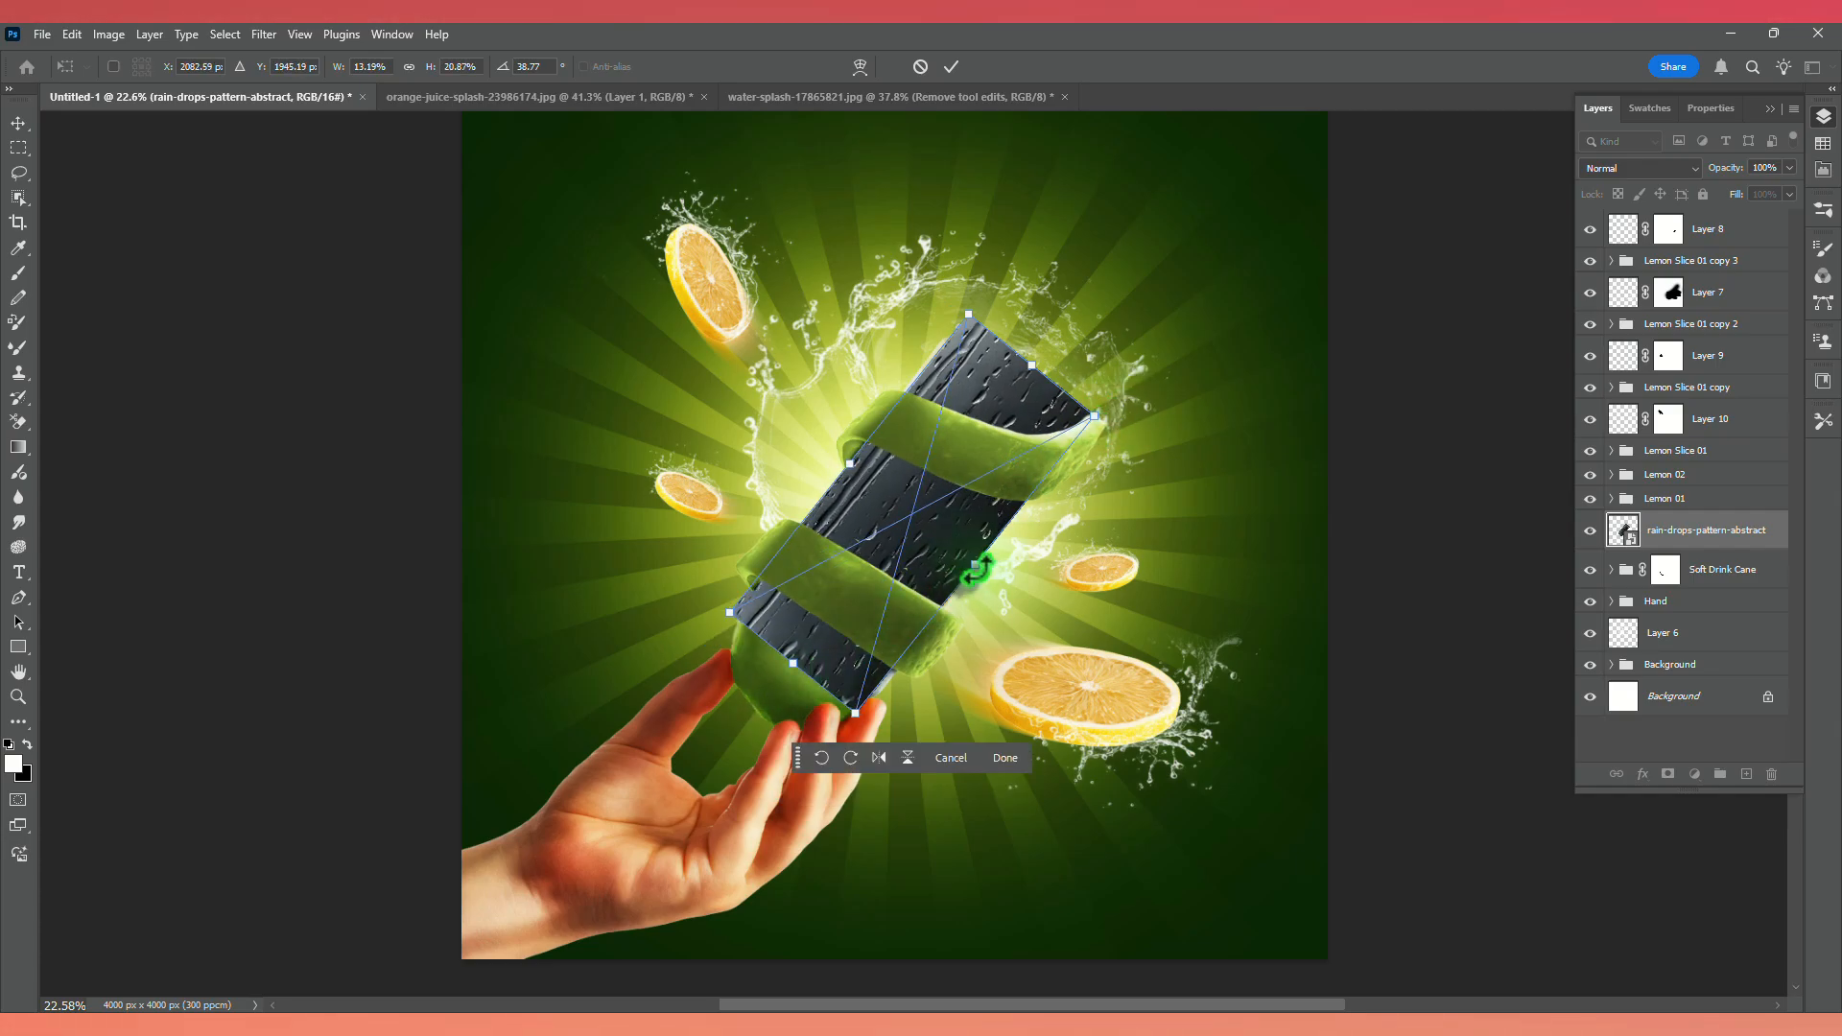
click(1017, 764)
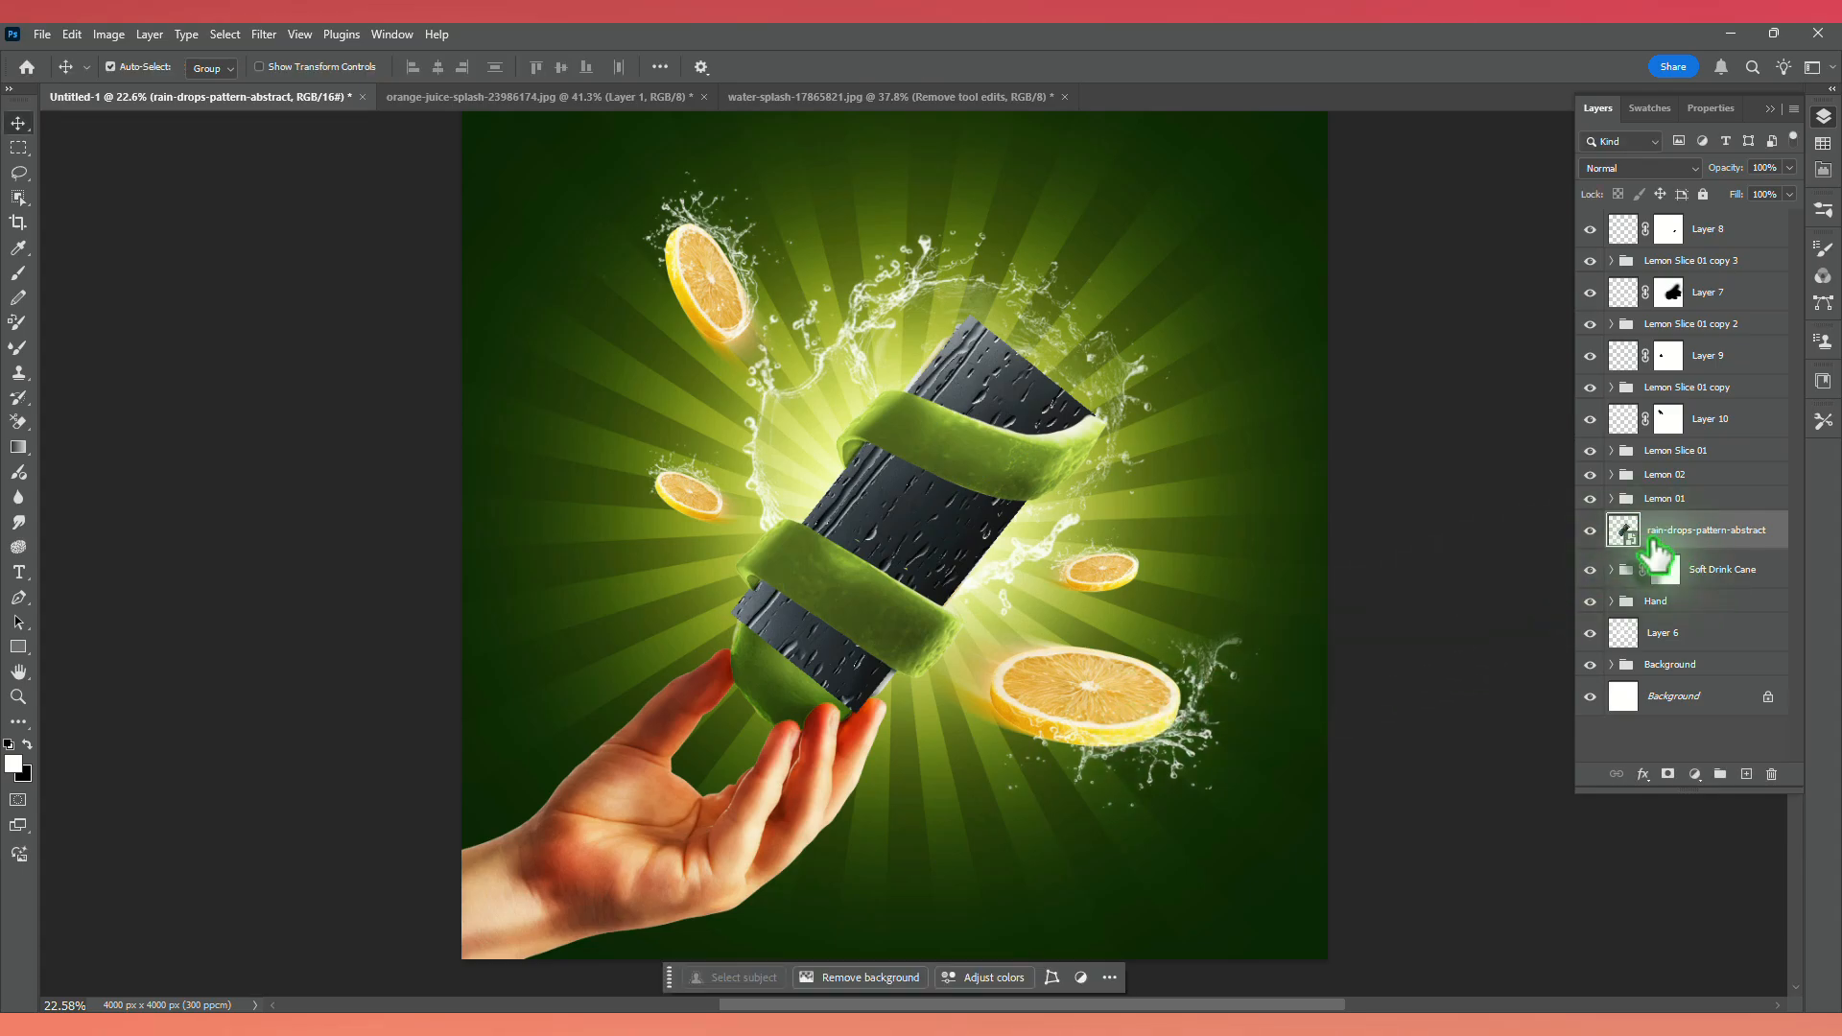
Set the rain-drops layer's blend mode to Color Dodge and shorten the image to 19.26% height to fit the can.
click(1661, 448)
click(1658, 170)
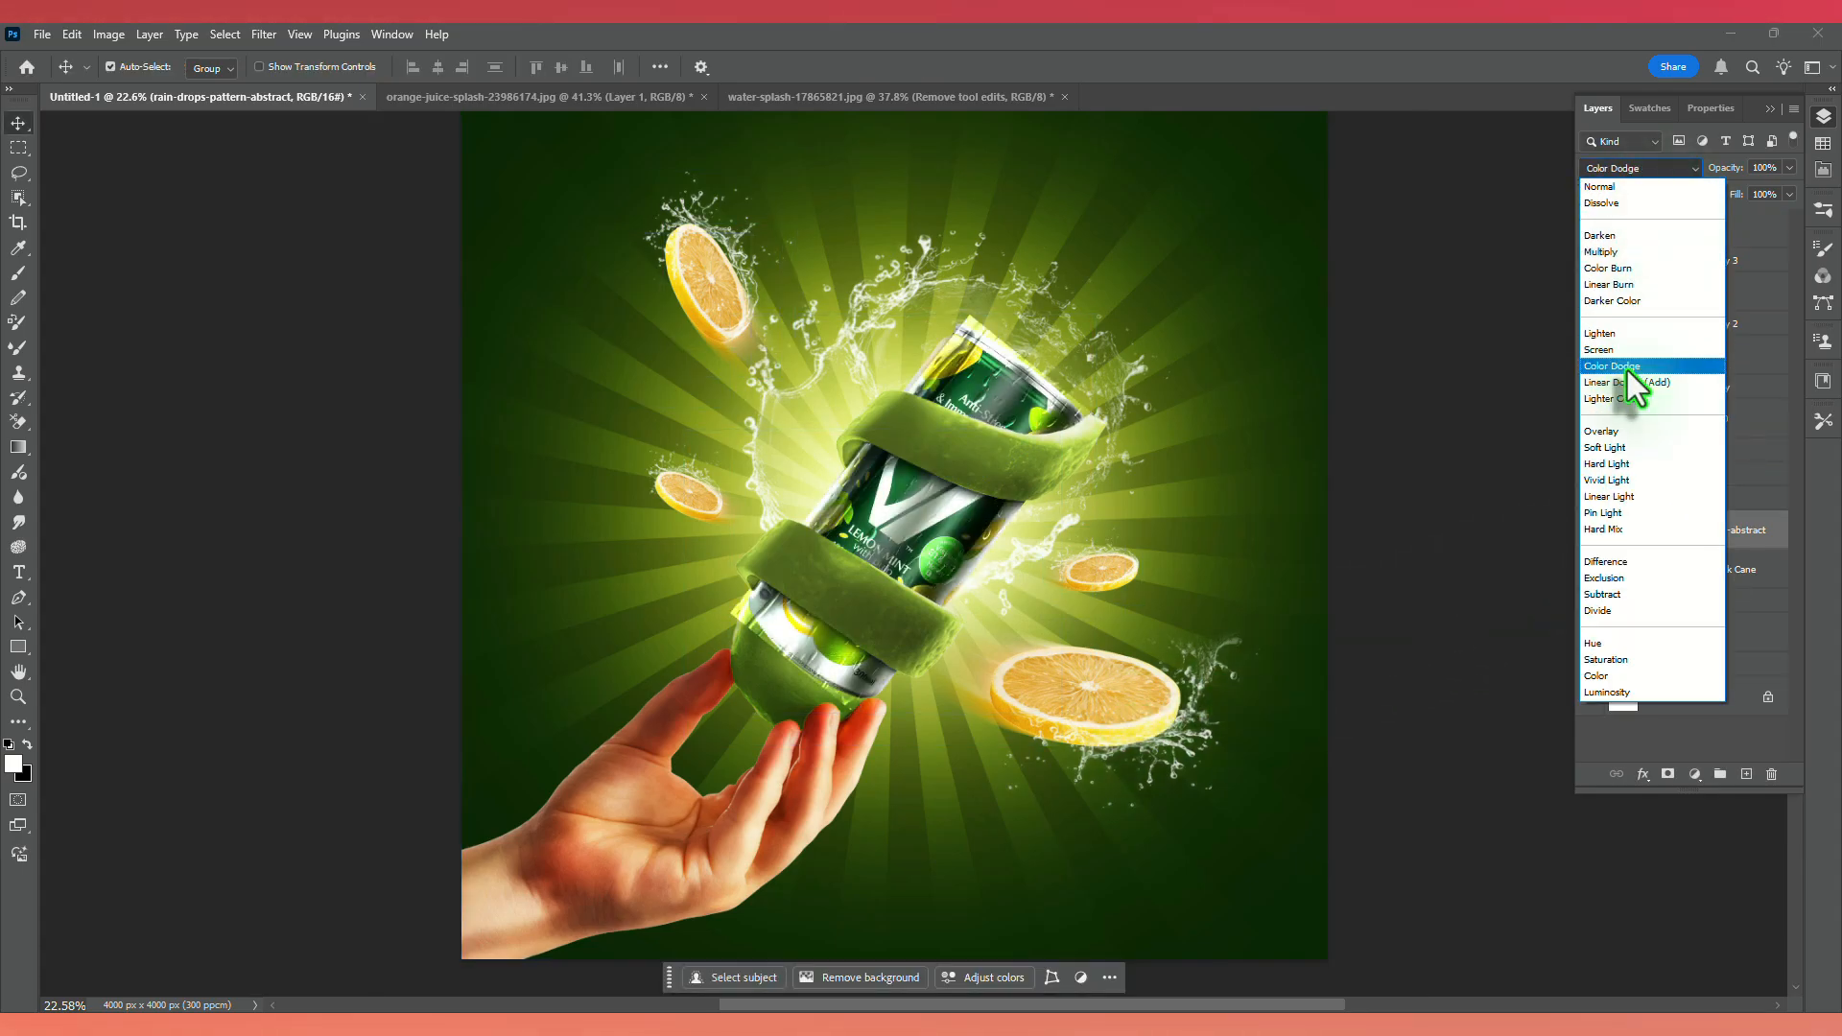
click(1627, 366)
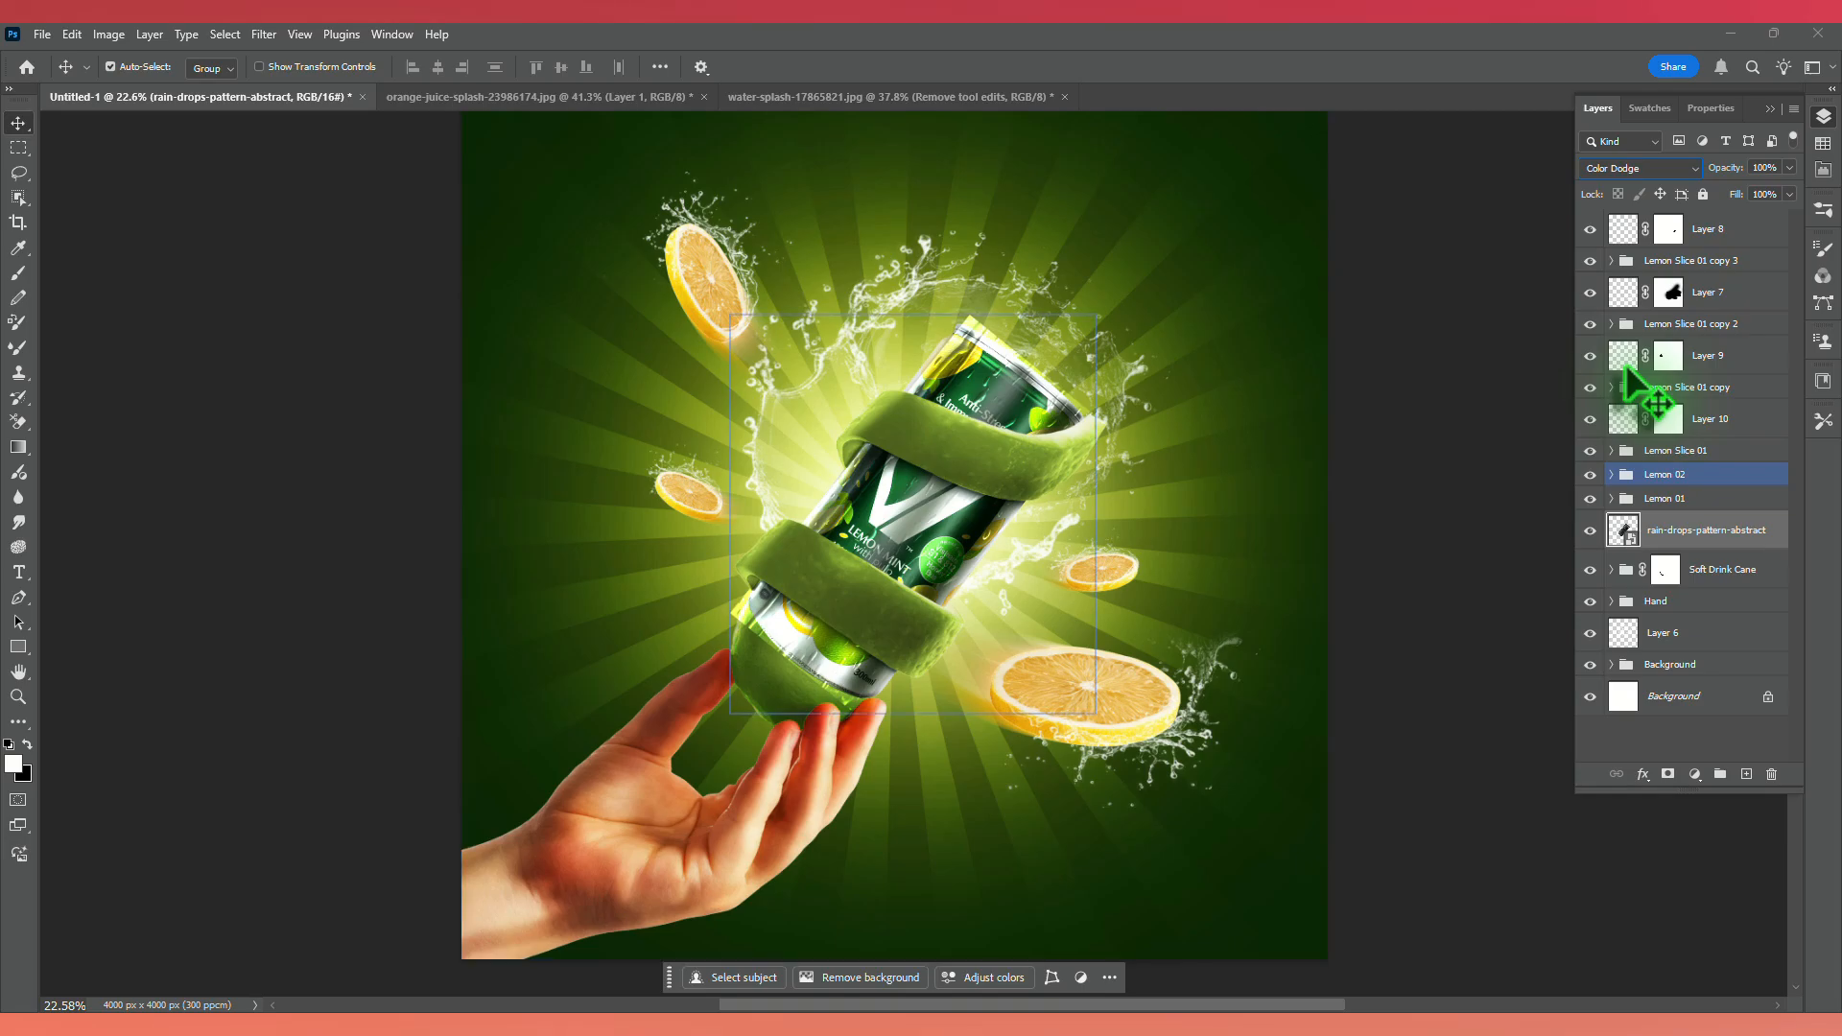
key(ctrl+t)
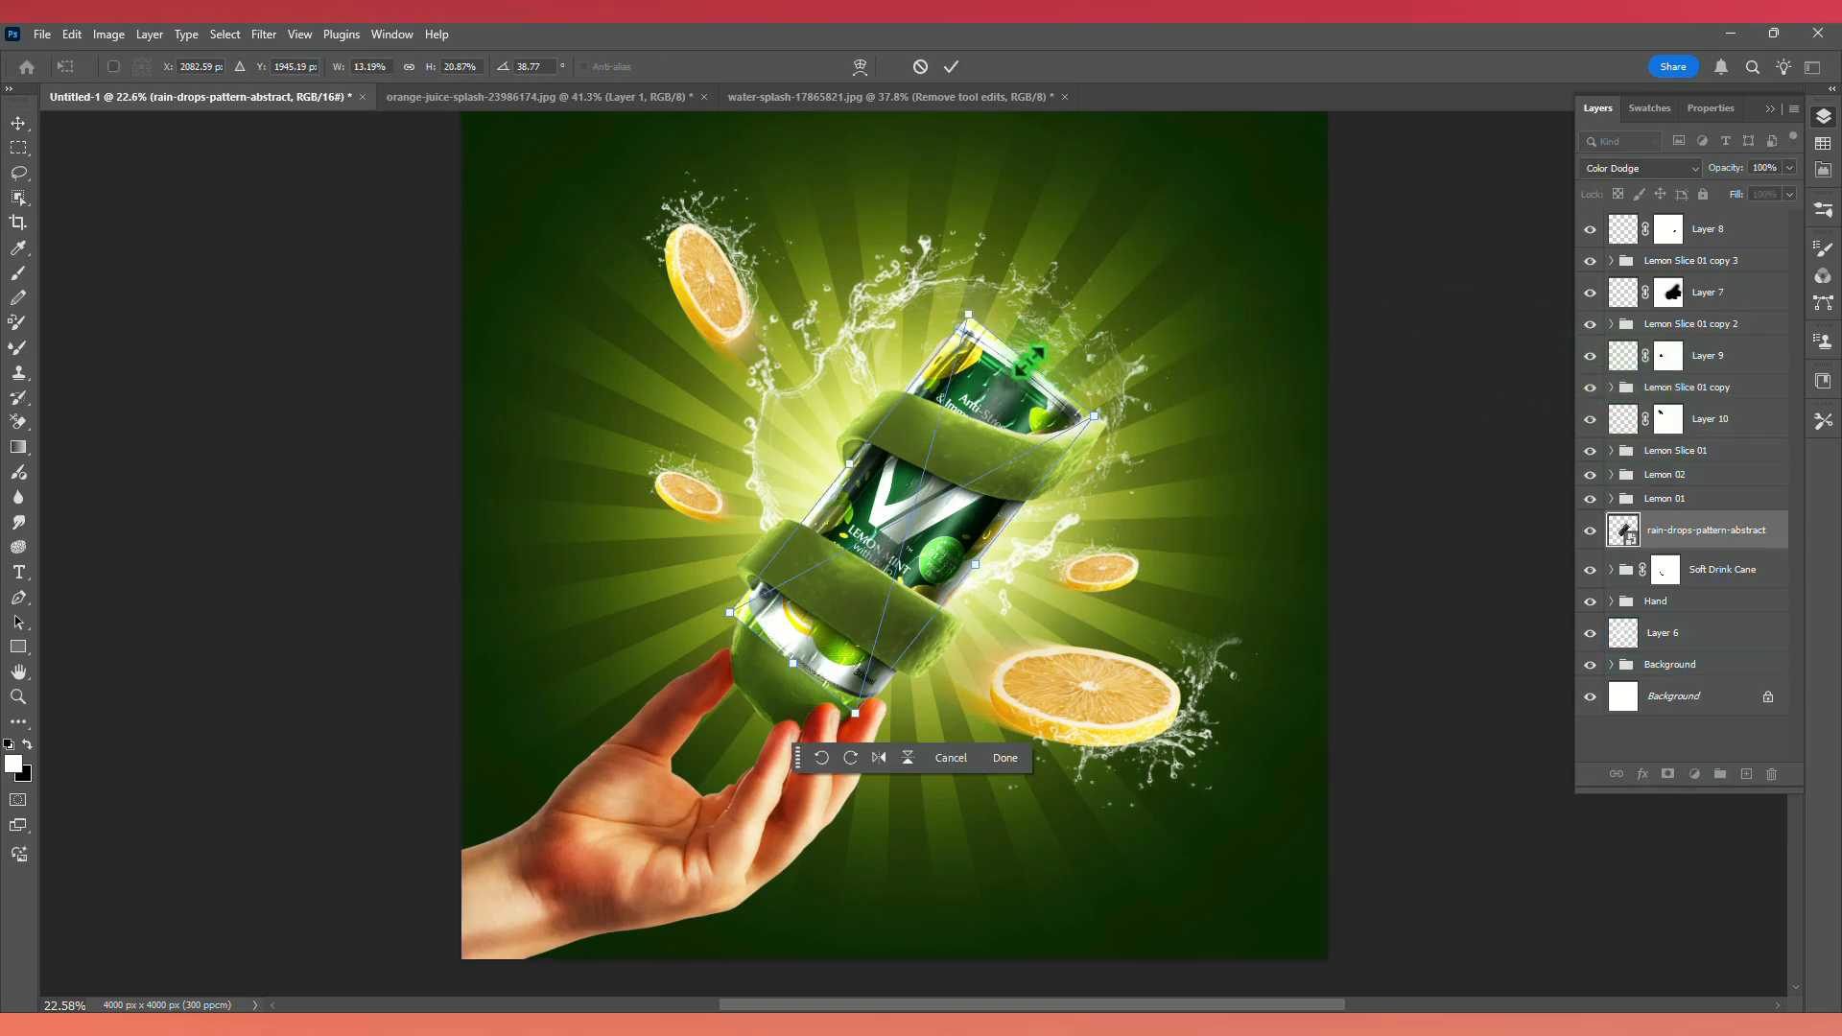
drag(1029, 361, 1019, 373)
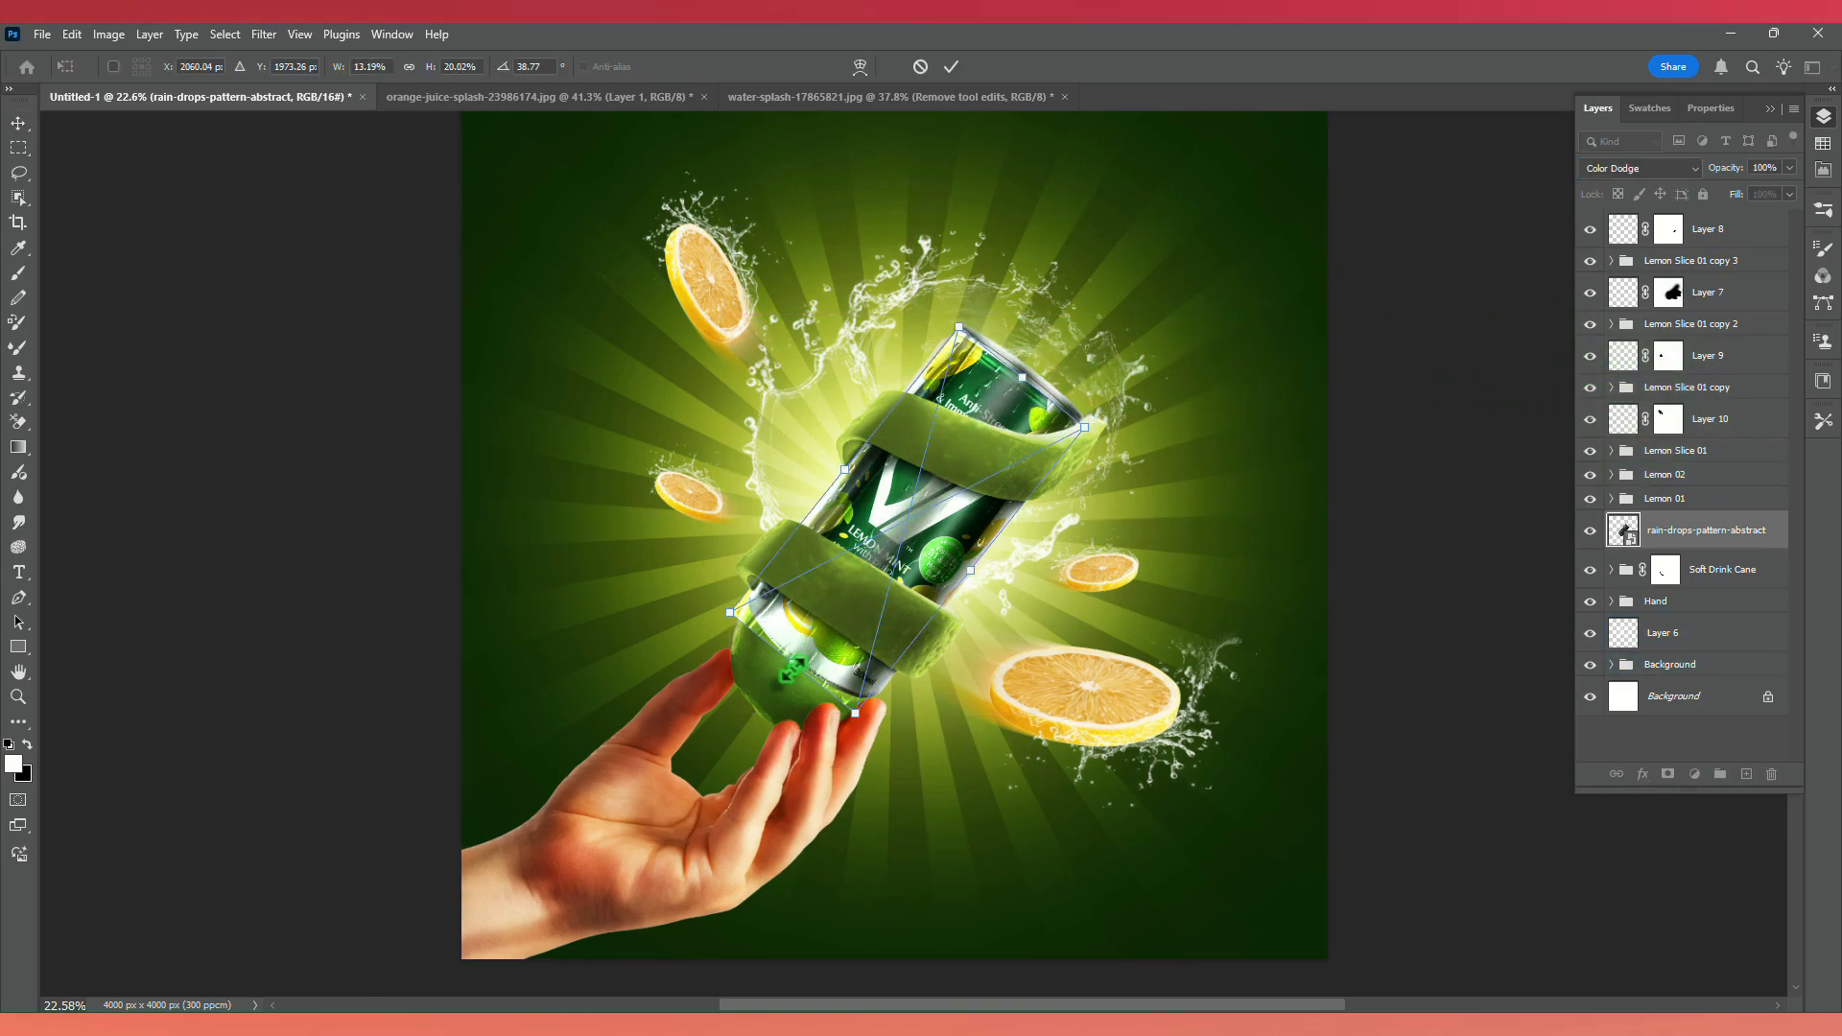
scroll(806, 666, up, 3)
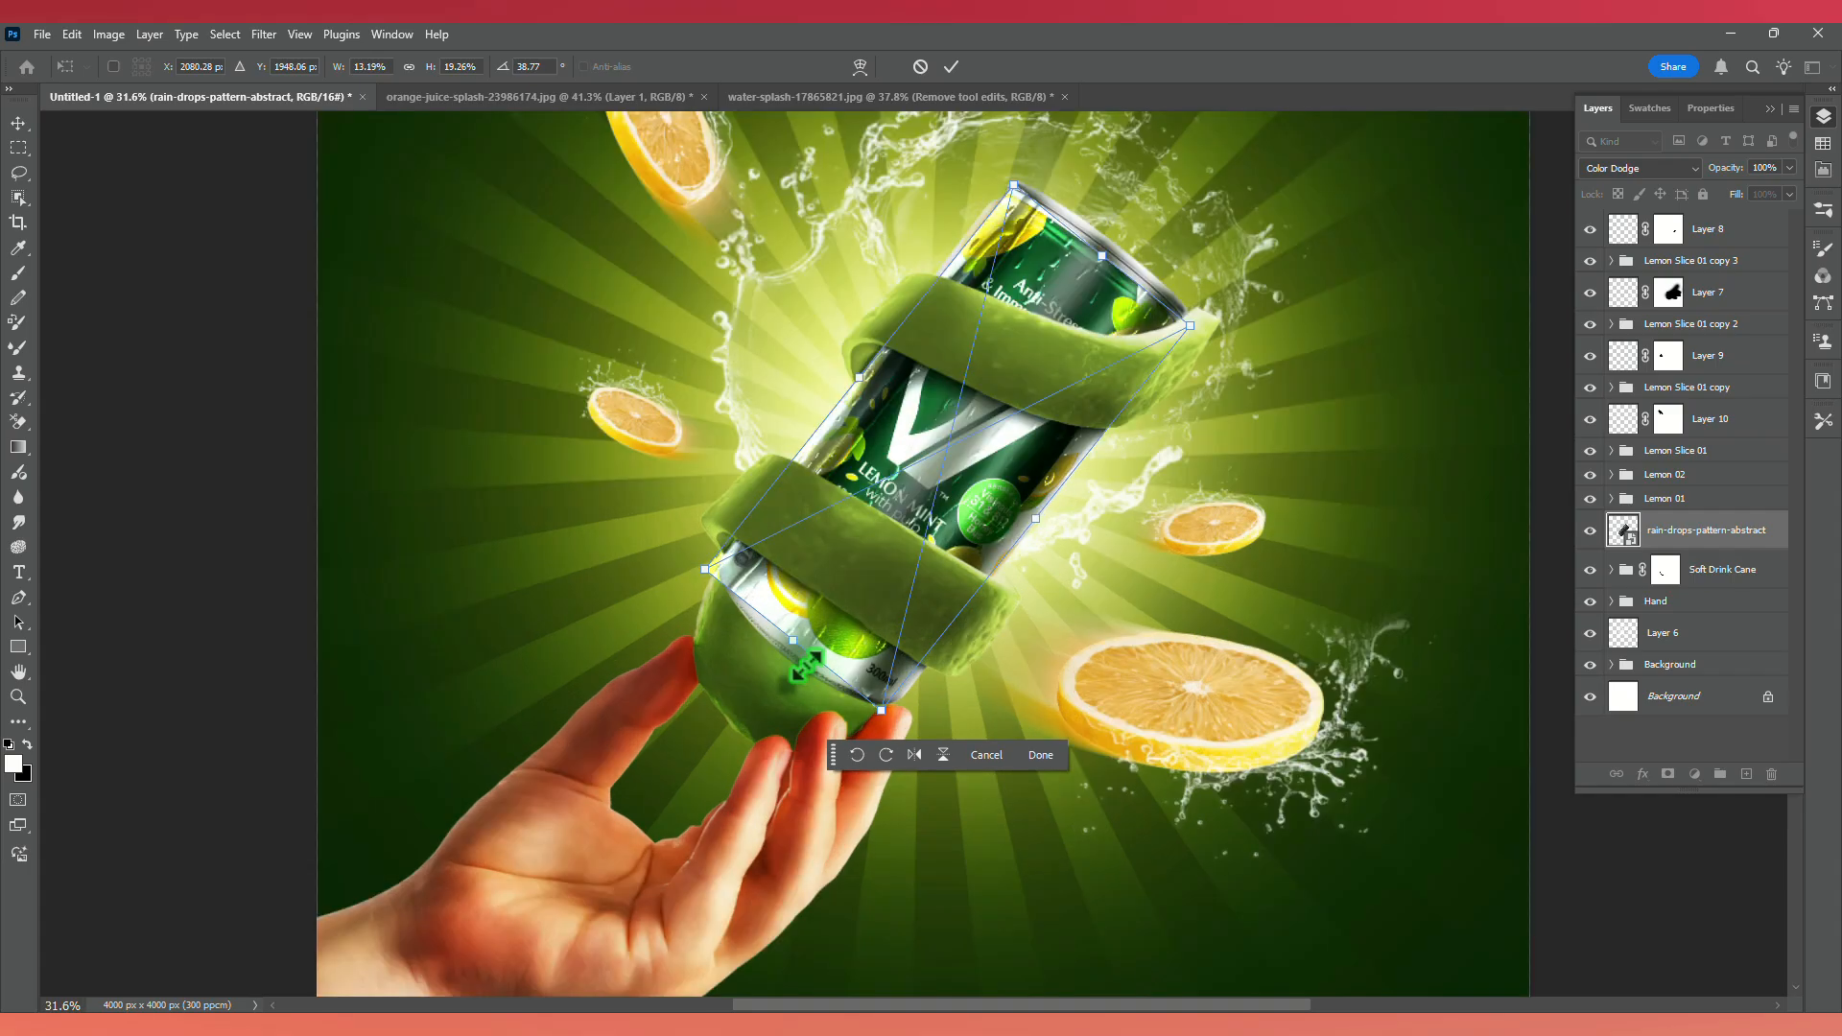
Warp the lower edge and corners of the rain-drops image to follow the curve of the can's base.
right_click(825, 656)
click(862, 460)
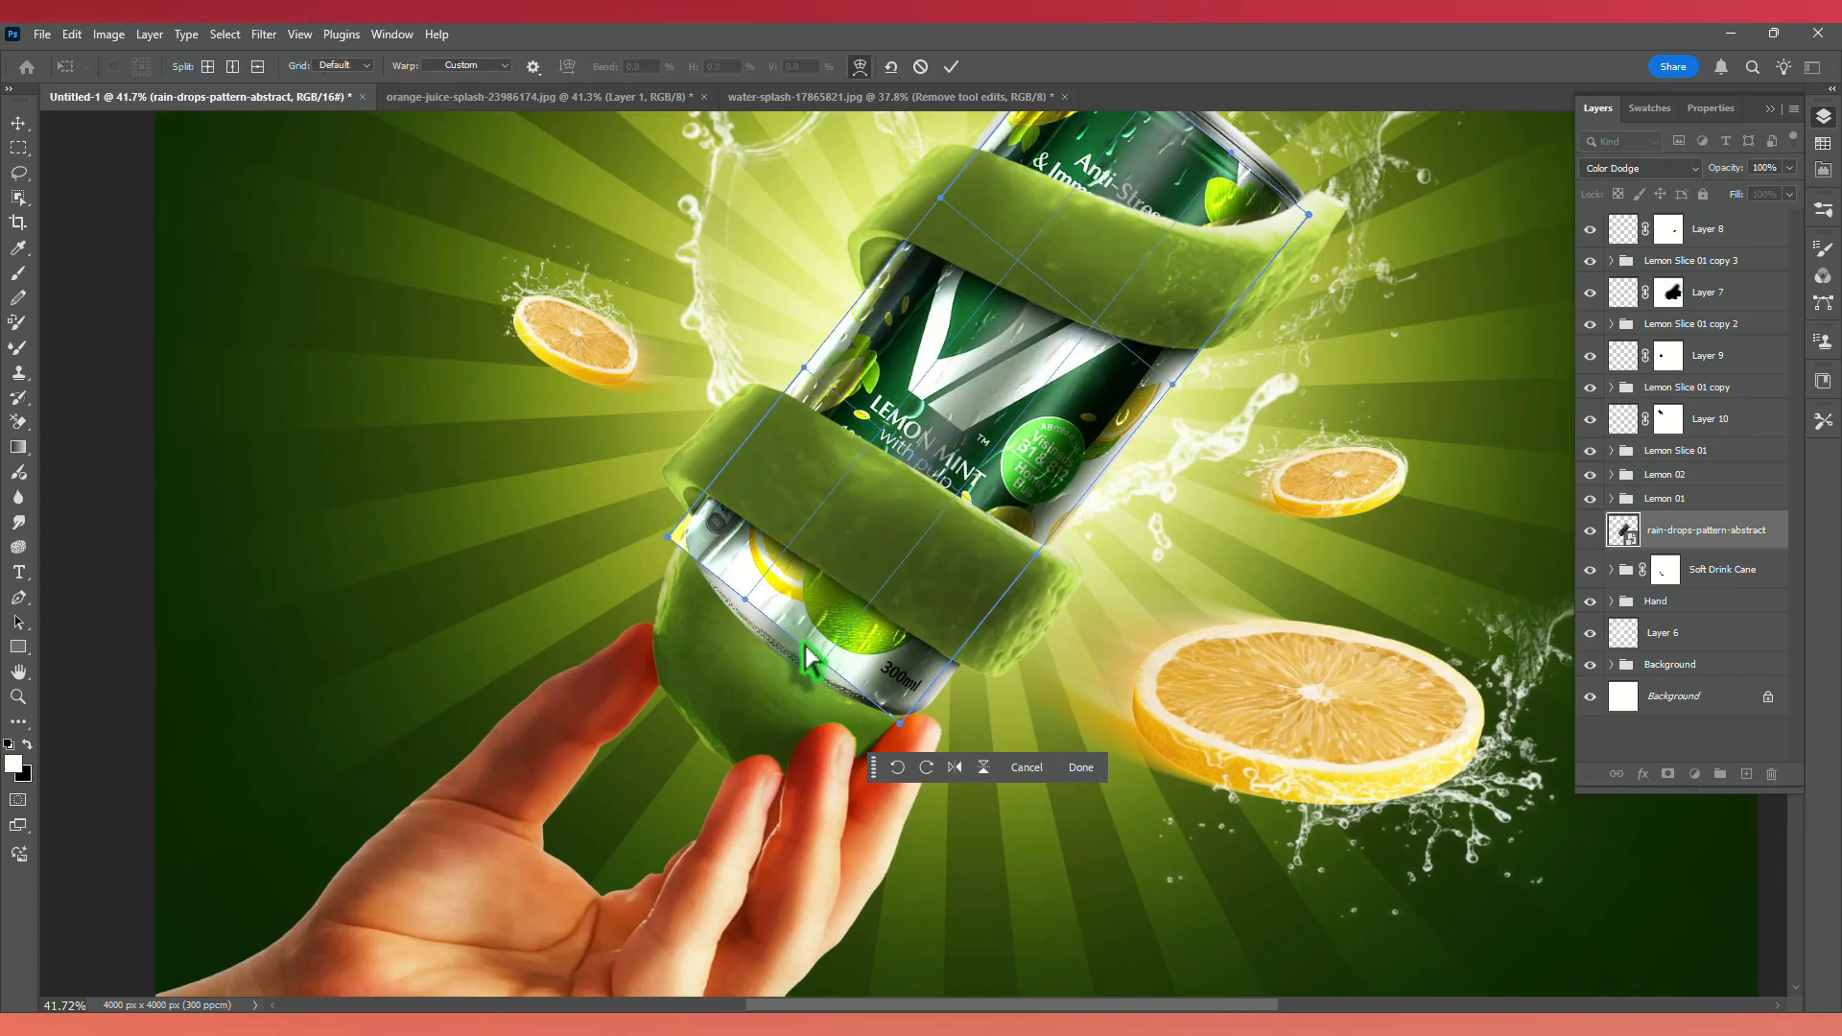
drag(821, 663, 804, 674)
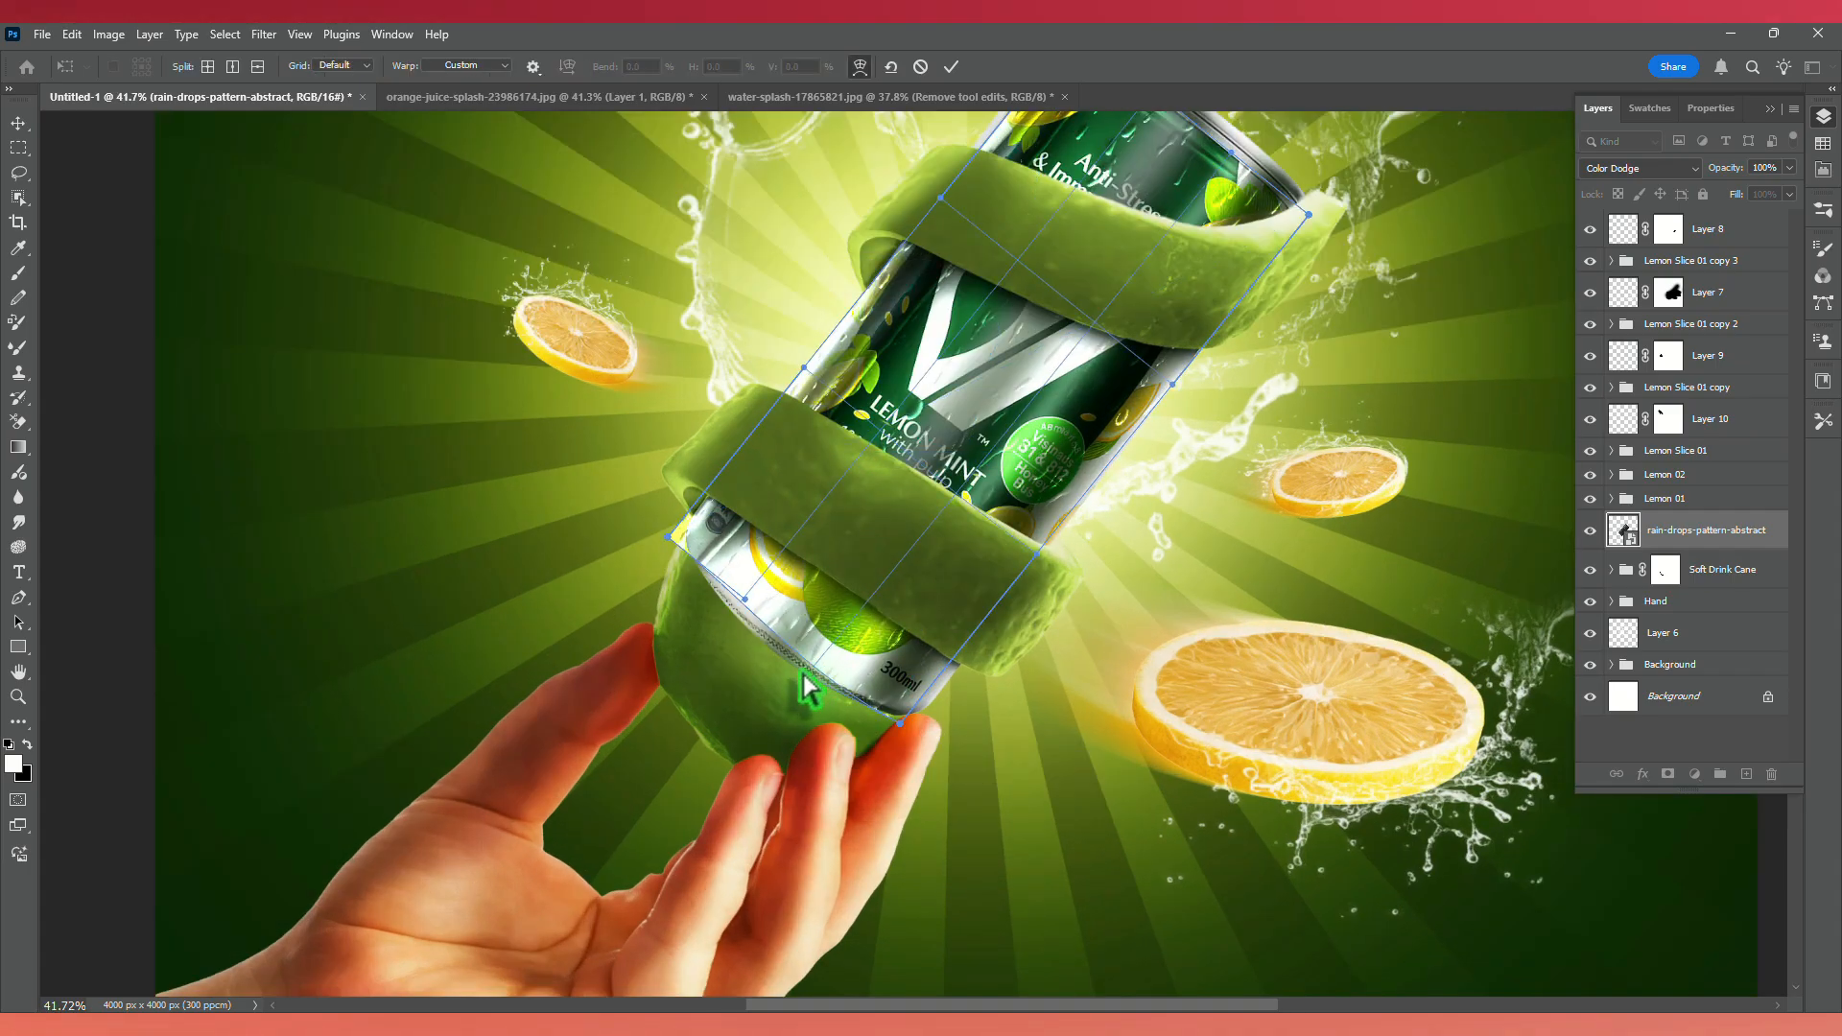
mouse_move(900, 724)
mouse_down()
mouse_move(922, 725)
mouse_move(917, 707)
mouse_move(893, 708)
mouse_move(938, 724)
mouse_move(917, 717)
mouse_up()
drag(817, 681, 792, 689)
drag(670, 533, 690, 523)
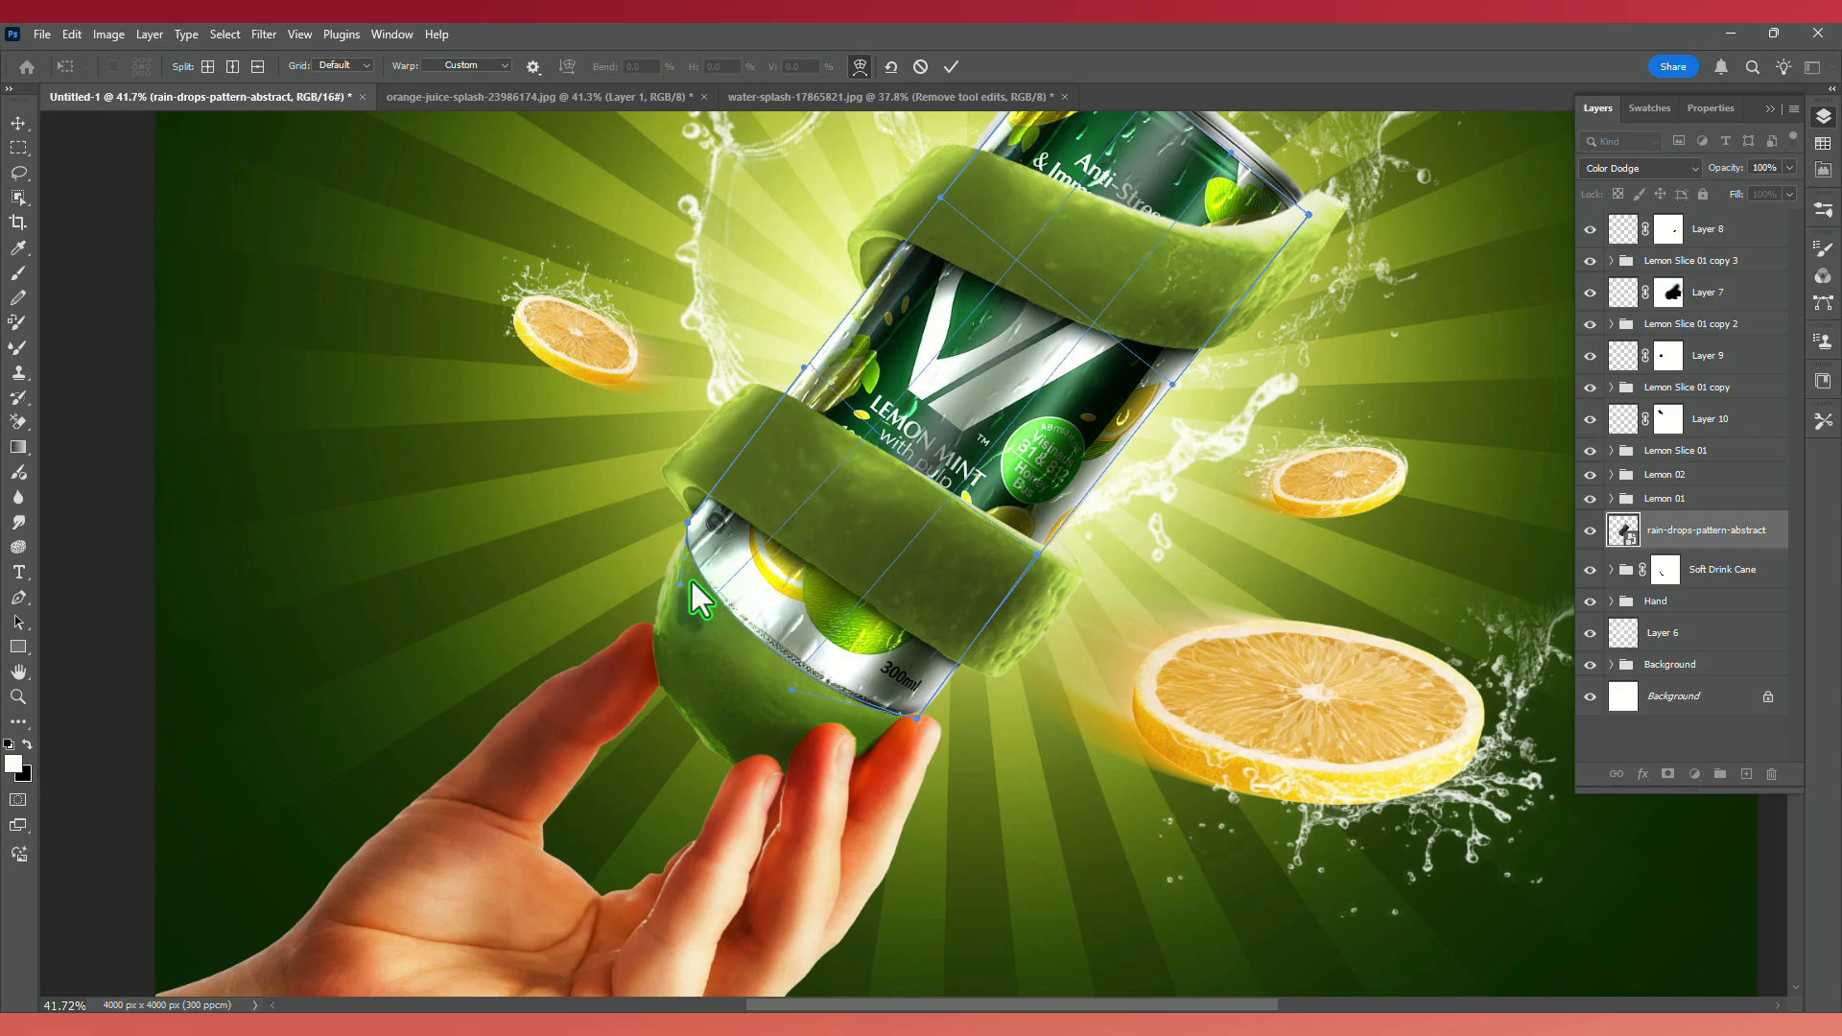
click(689, 578)
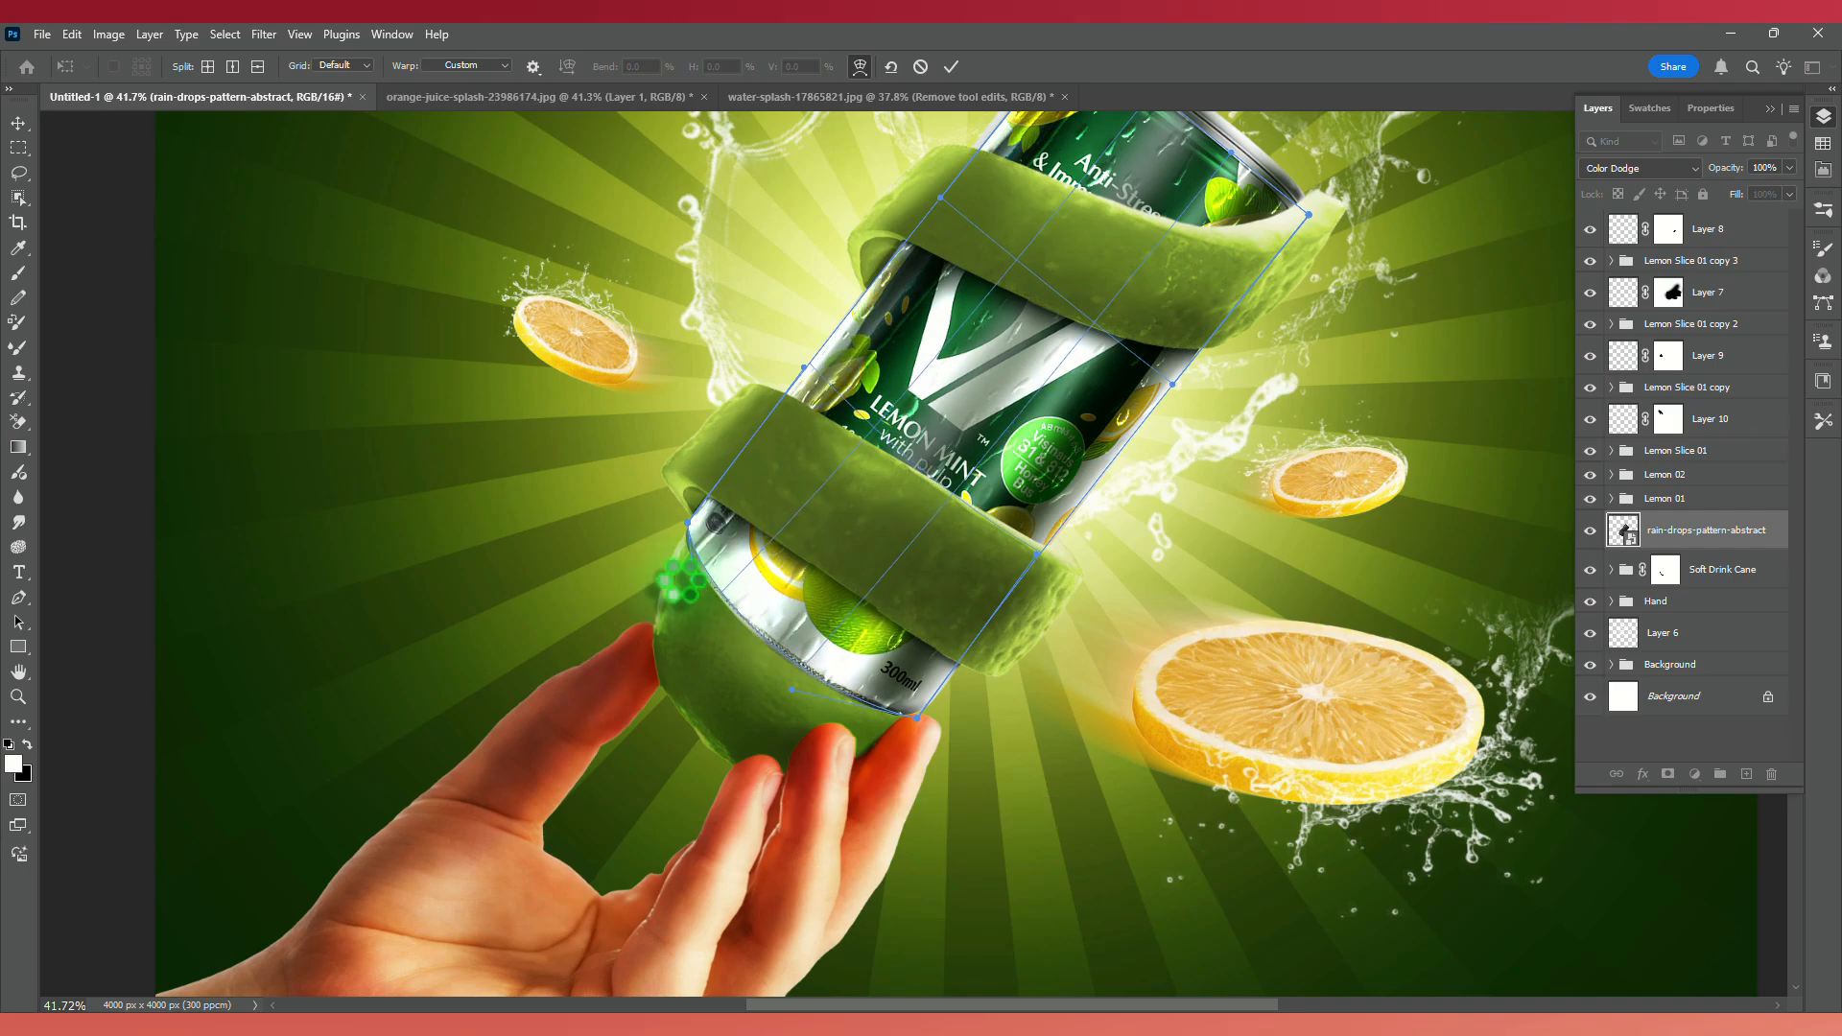
Warp the upper-left corner and side of the rain-drops image to match the can's rim and apply the transform.
scroll(672, 581, down, 2)
scroll(1019, 172, up, 4)
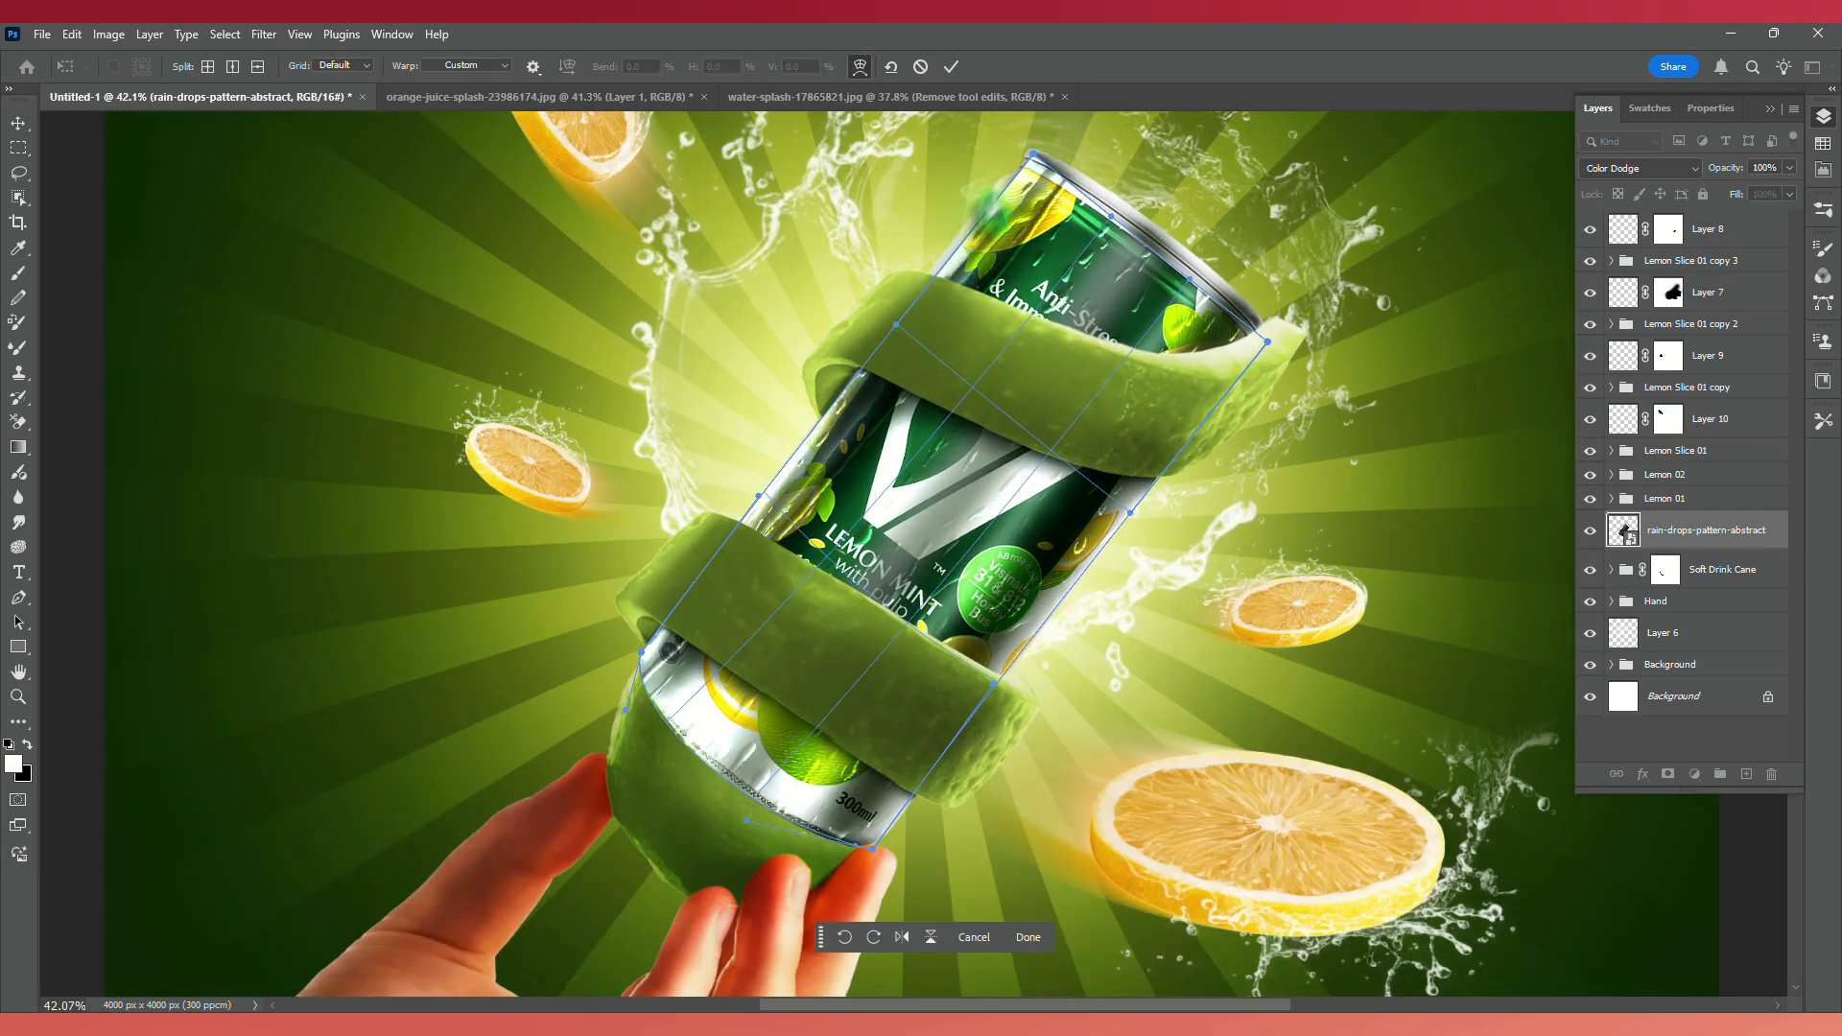
scroll(1019, 172, up, 2)
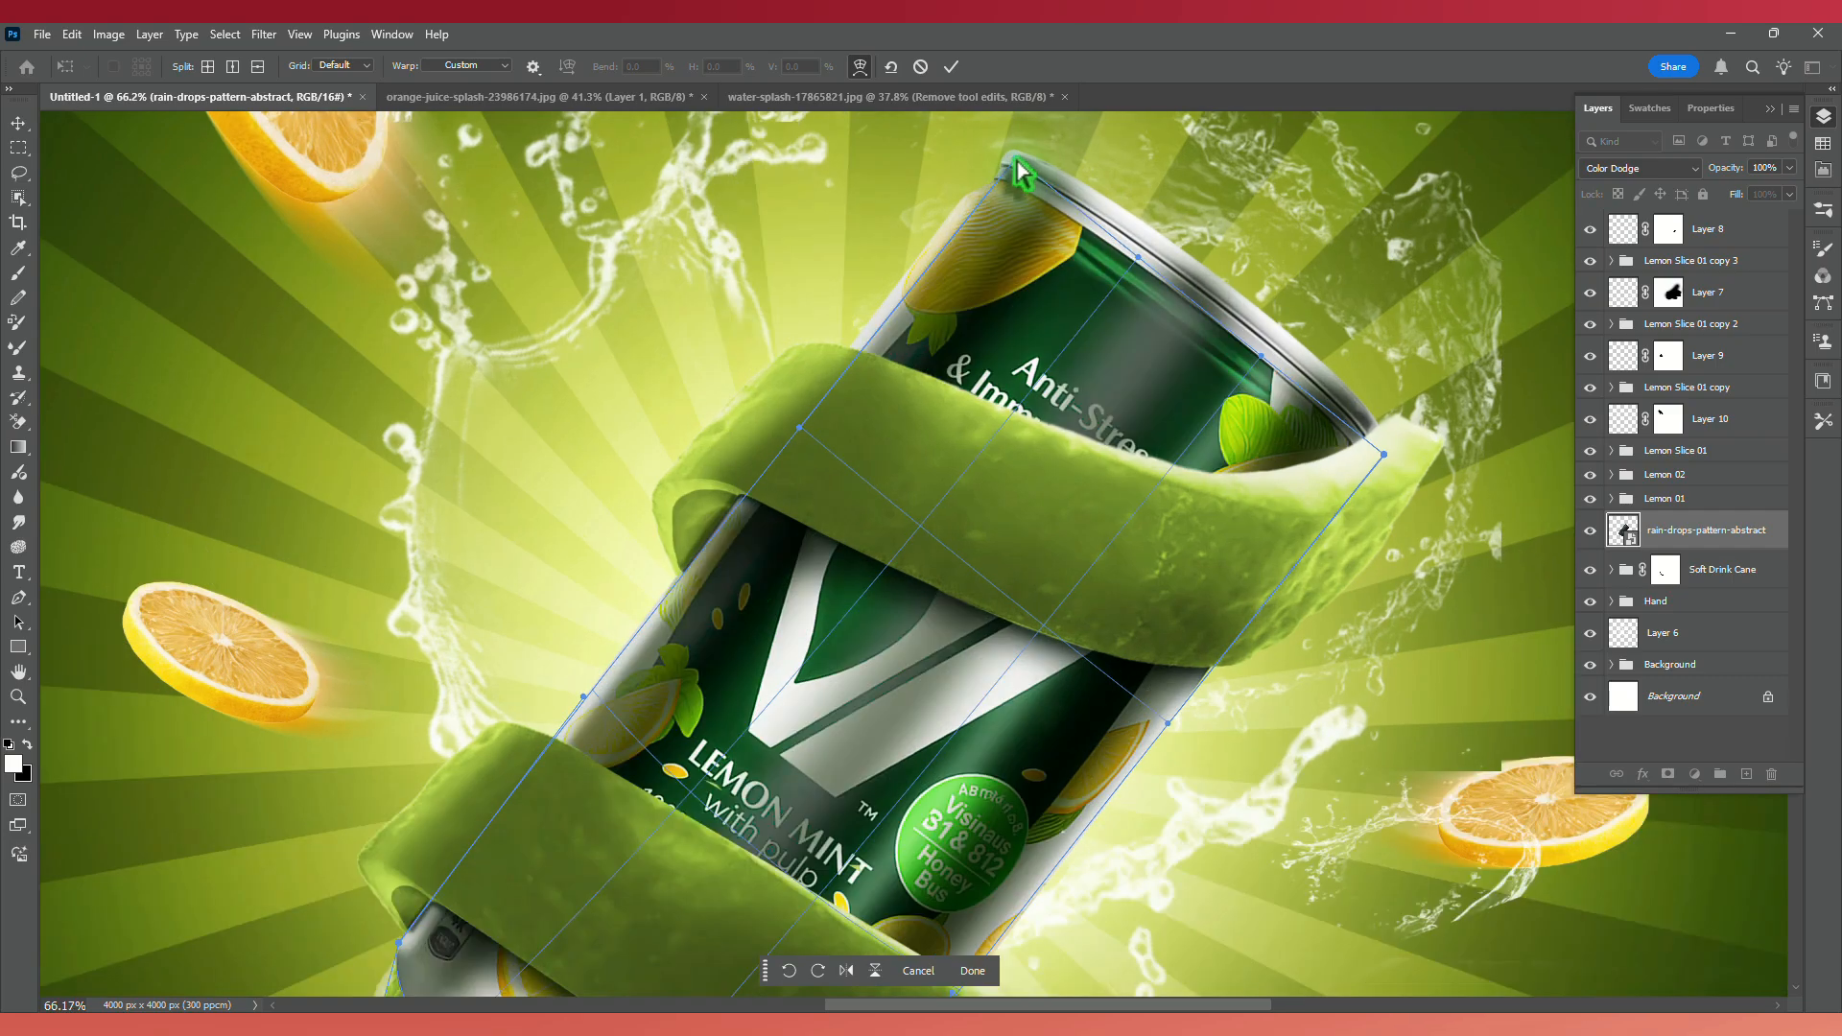
mouse_move(1020, 159)
mouse_down()
mouse_move(960, 195)
mouse_move(993, 182)
mouse_up()
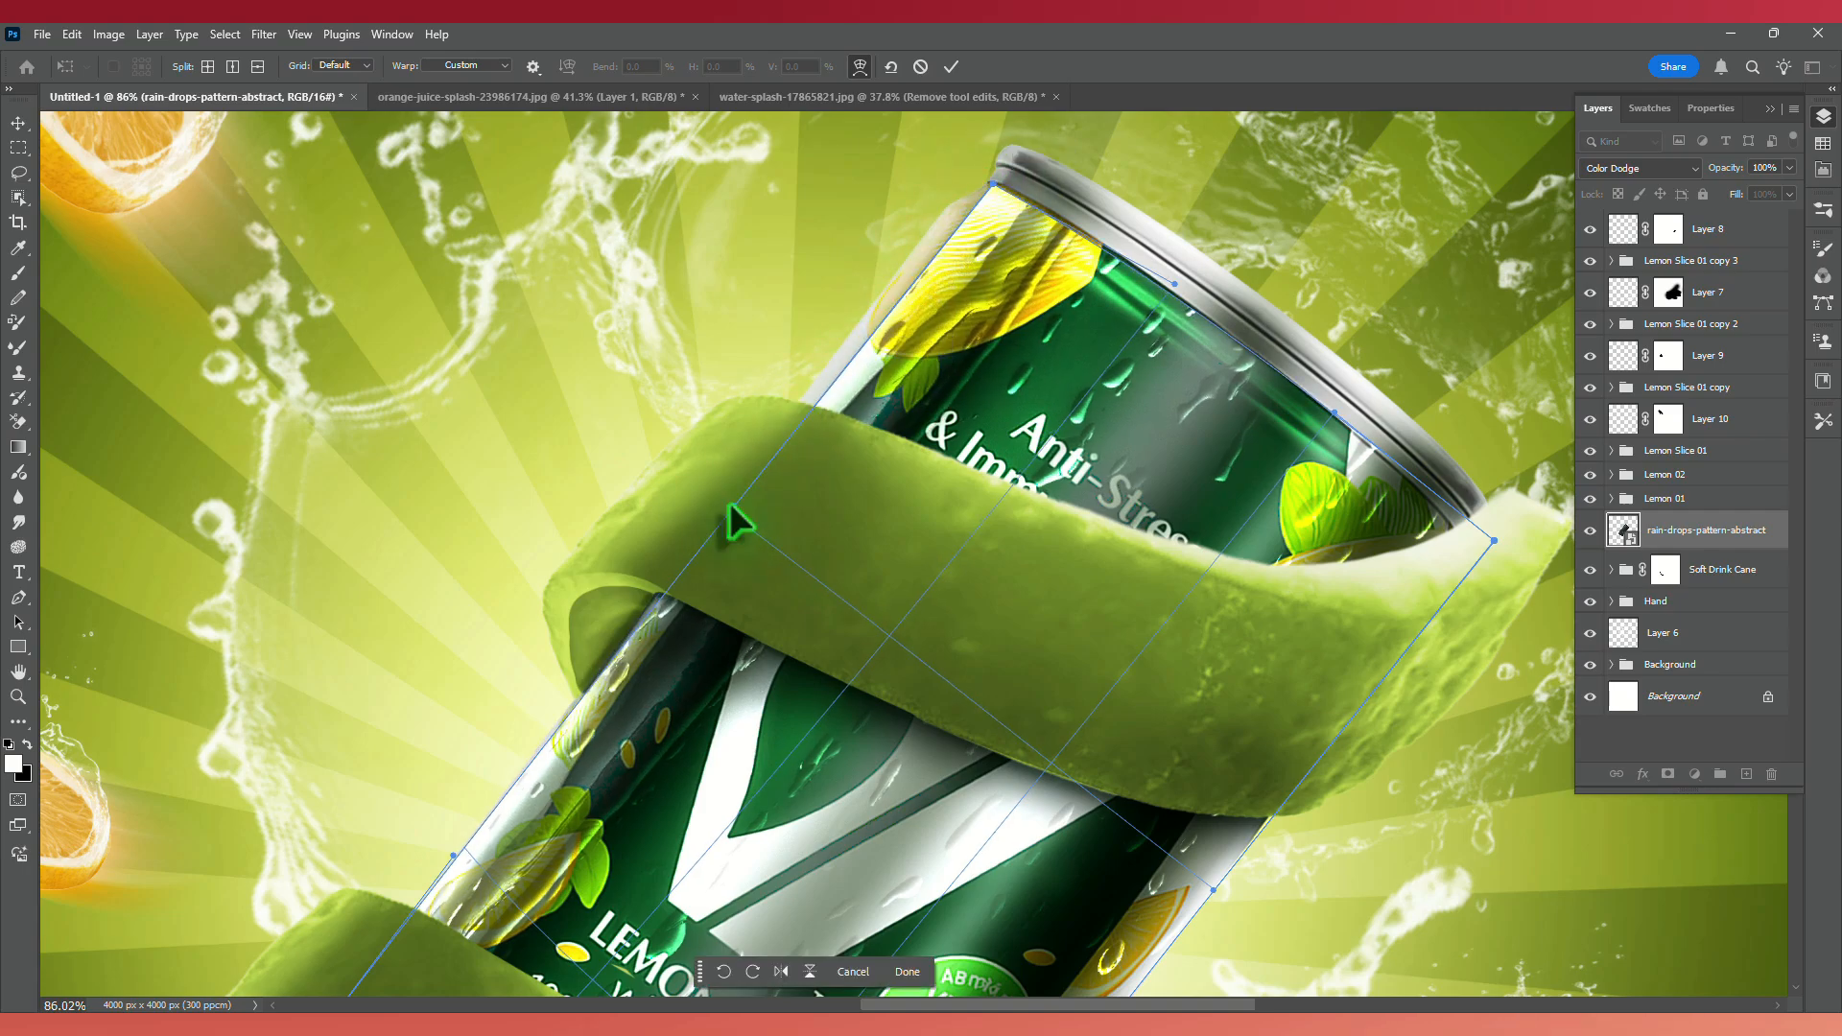
drag(734, 506, 786, 412)
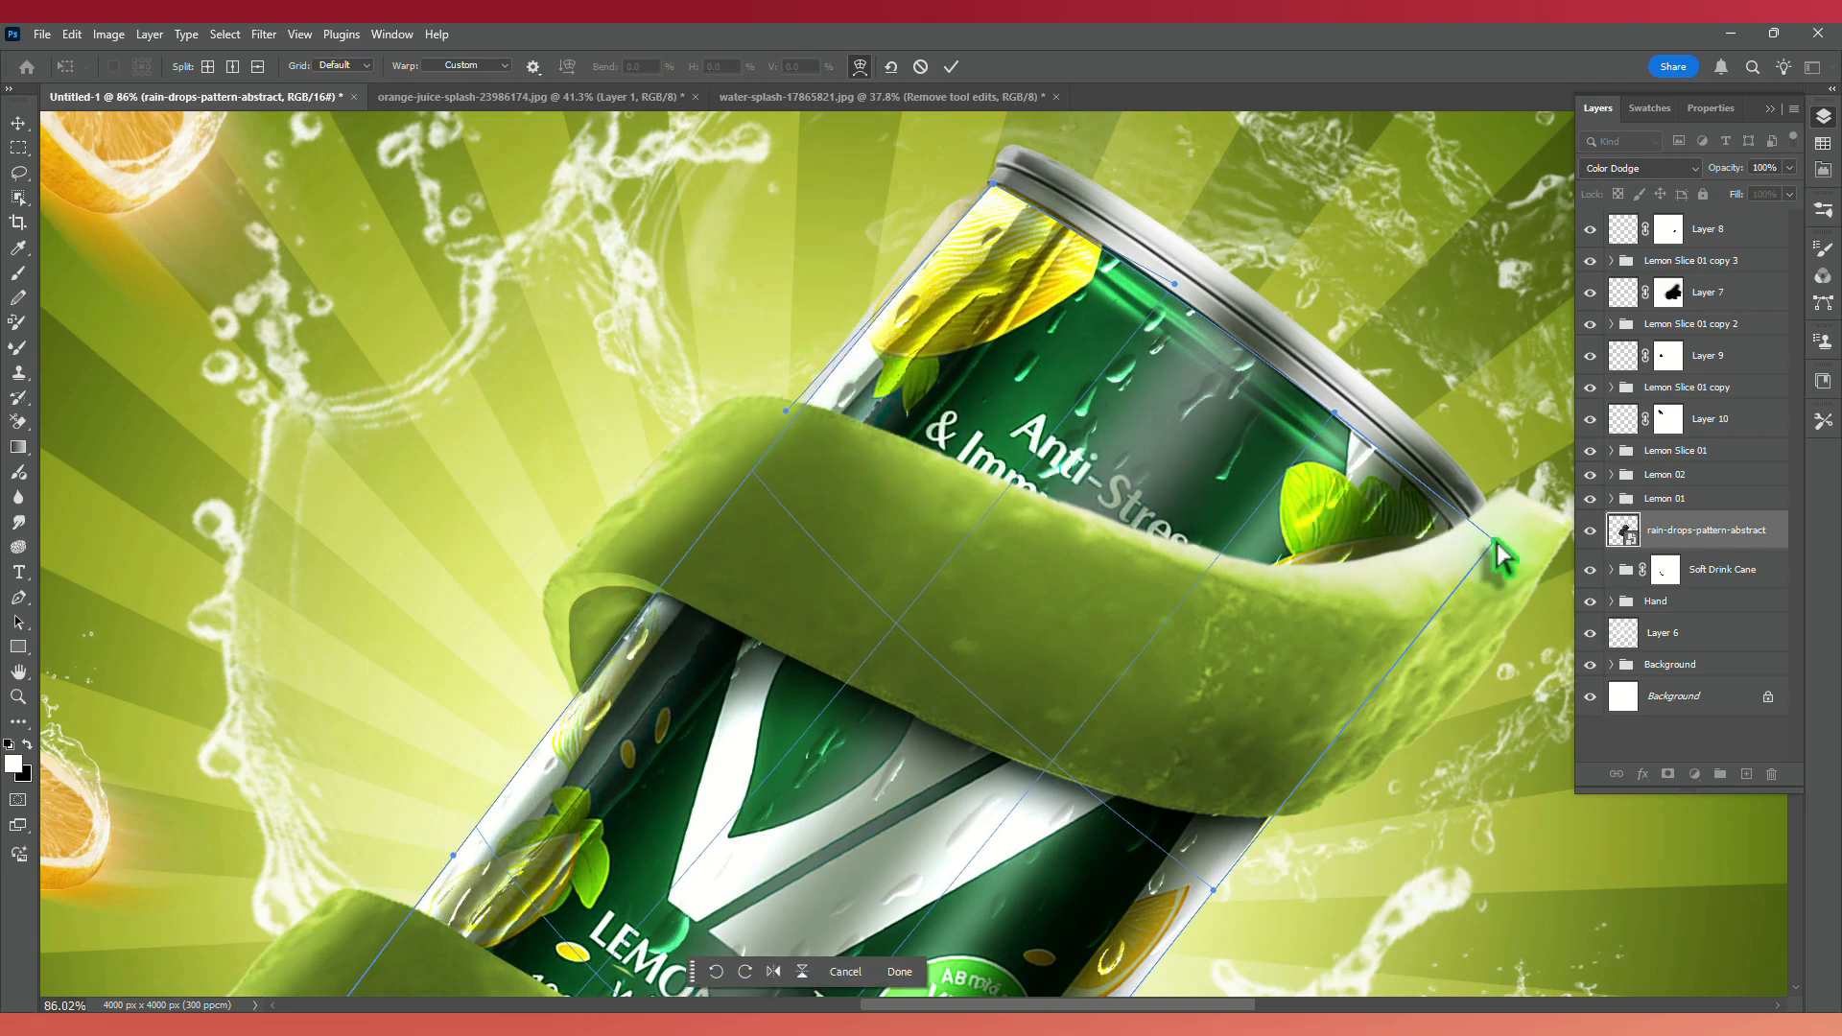
key(Return)
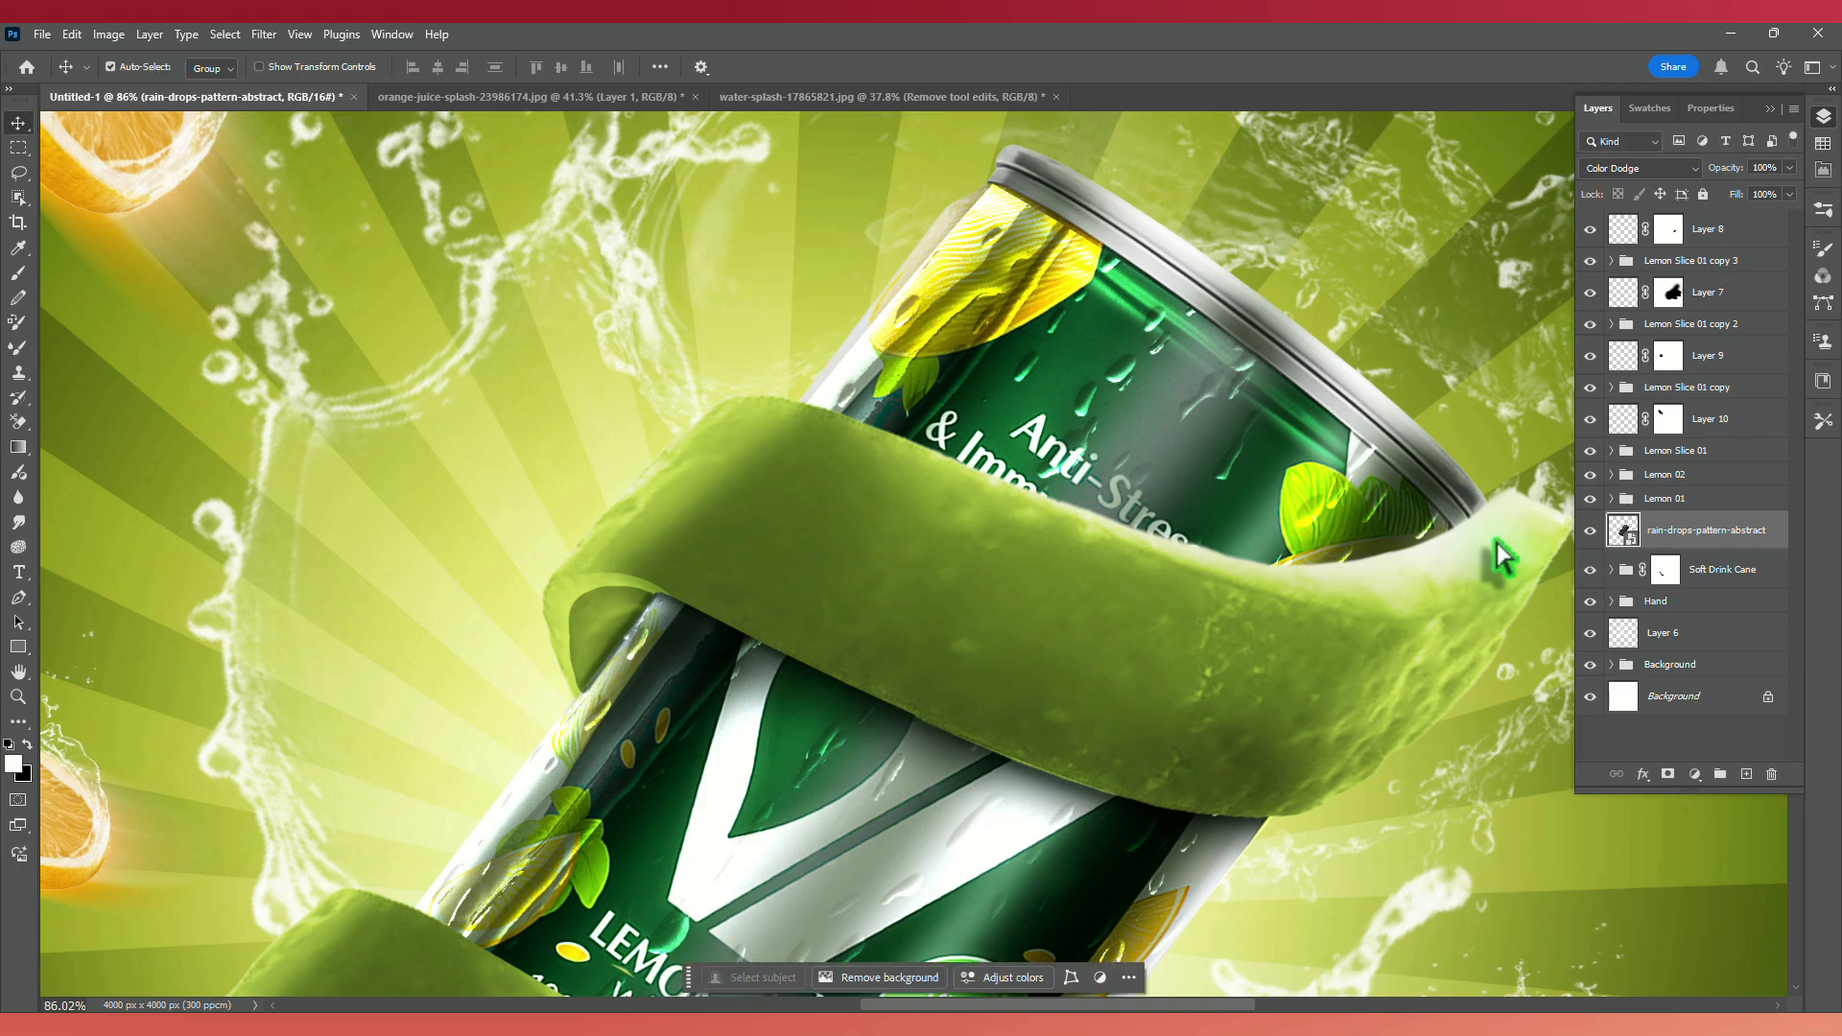
Place the 2208_w018_n002_1214b_p15_1214 water-drop image above Lemon 01 and move its layer above Lemon 02.
key(ctrl+0)
click(1674, 499)
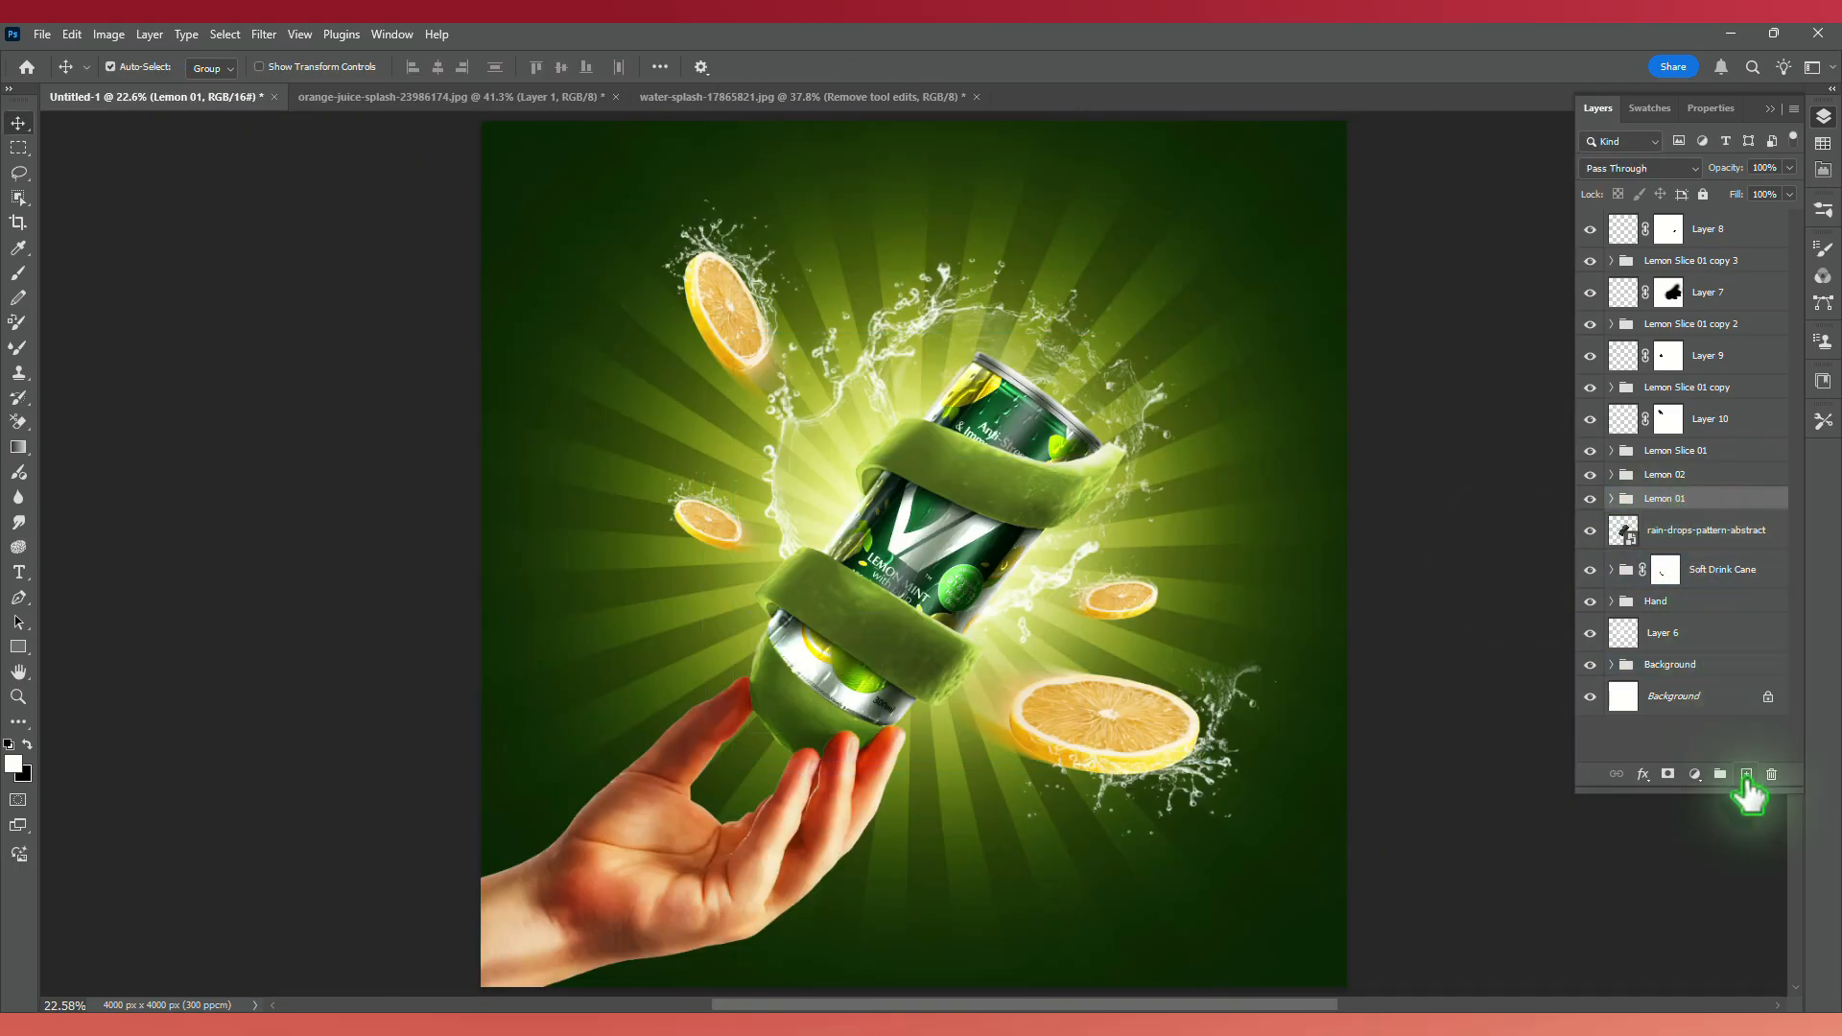
click(1746, 774)
key(alt+Tab)
drag(454, 530, 963, 493)
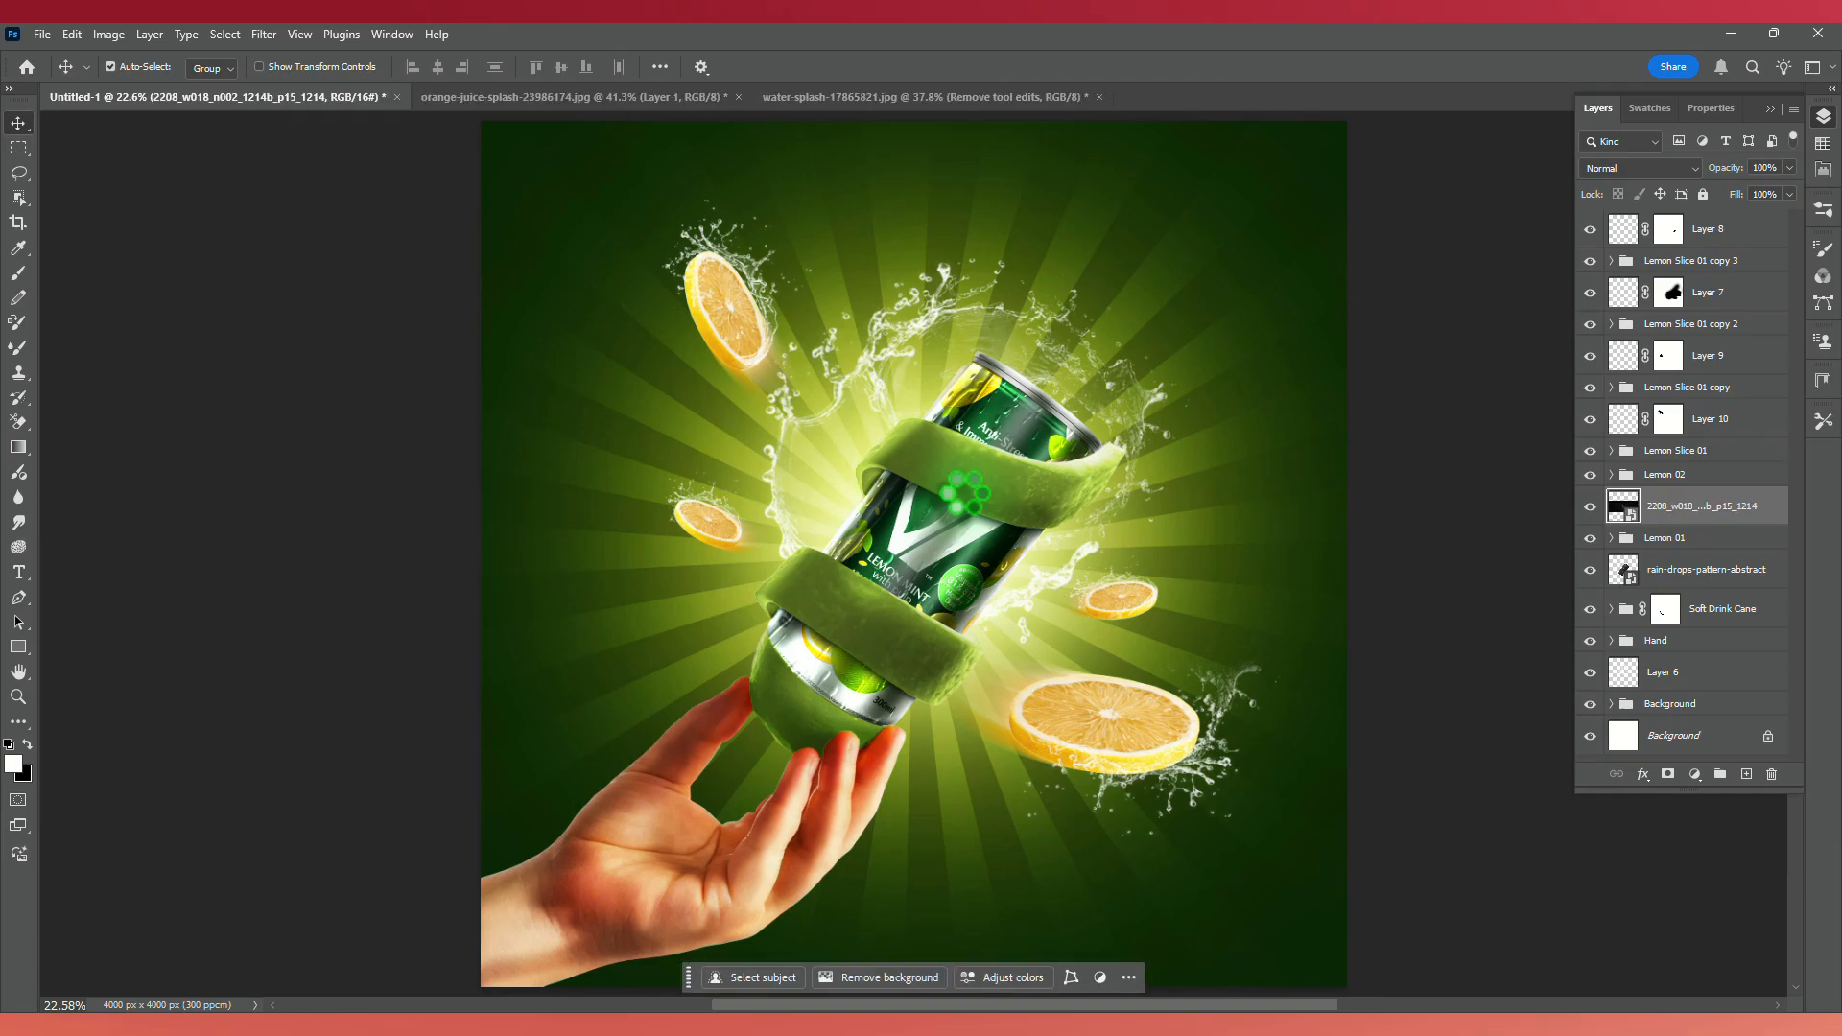
click(1706, 518)
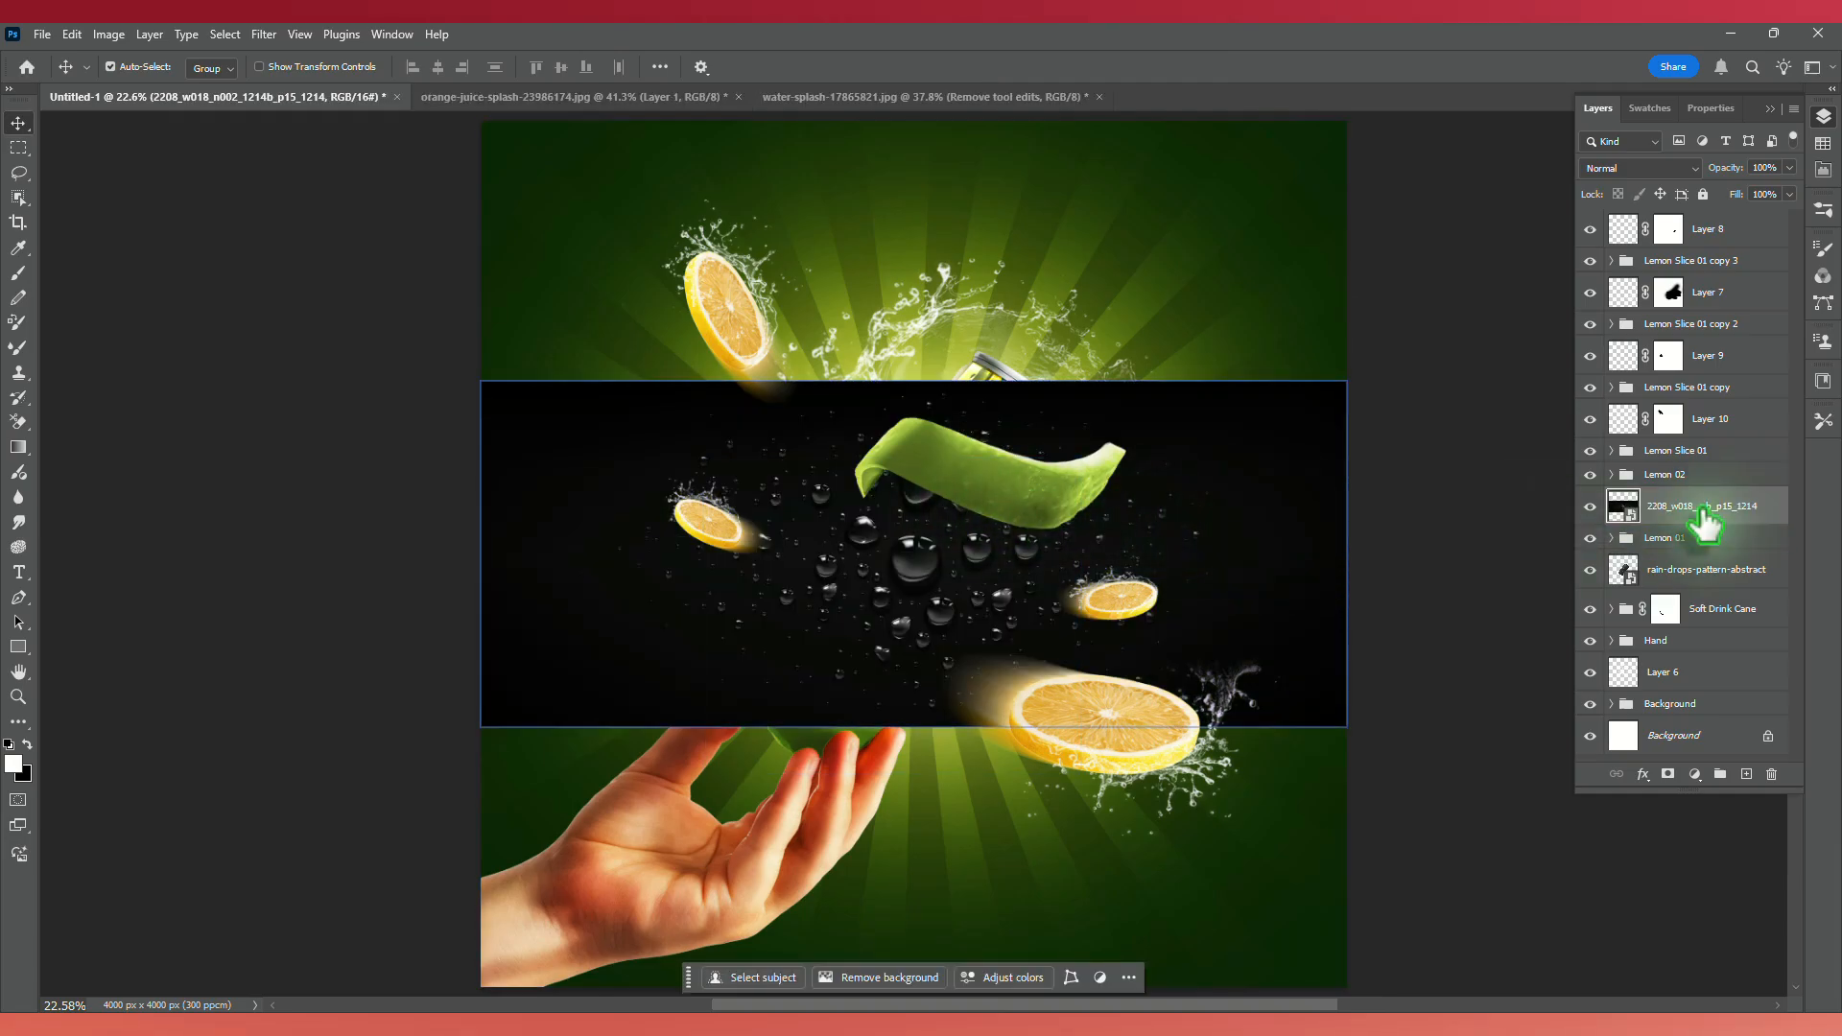
drag(1705, 518, 1698, 465)
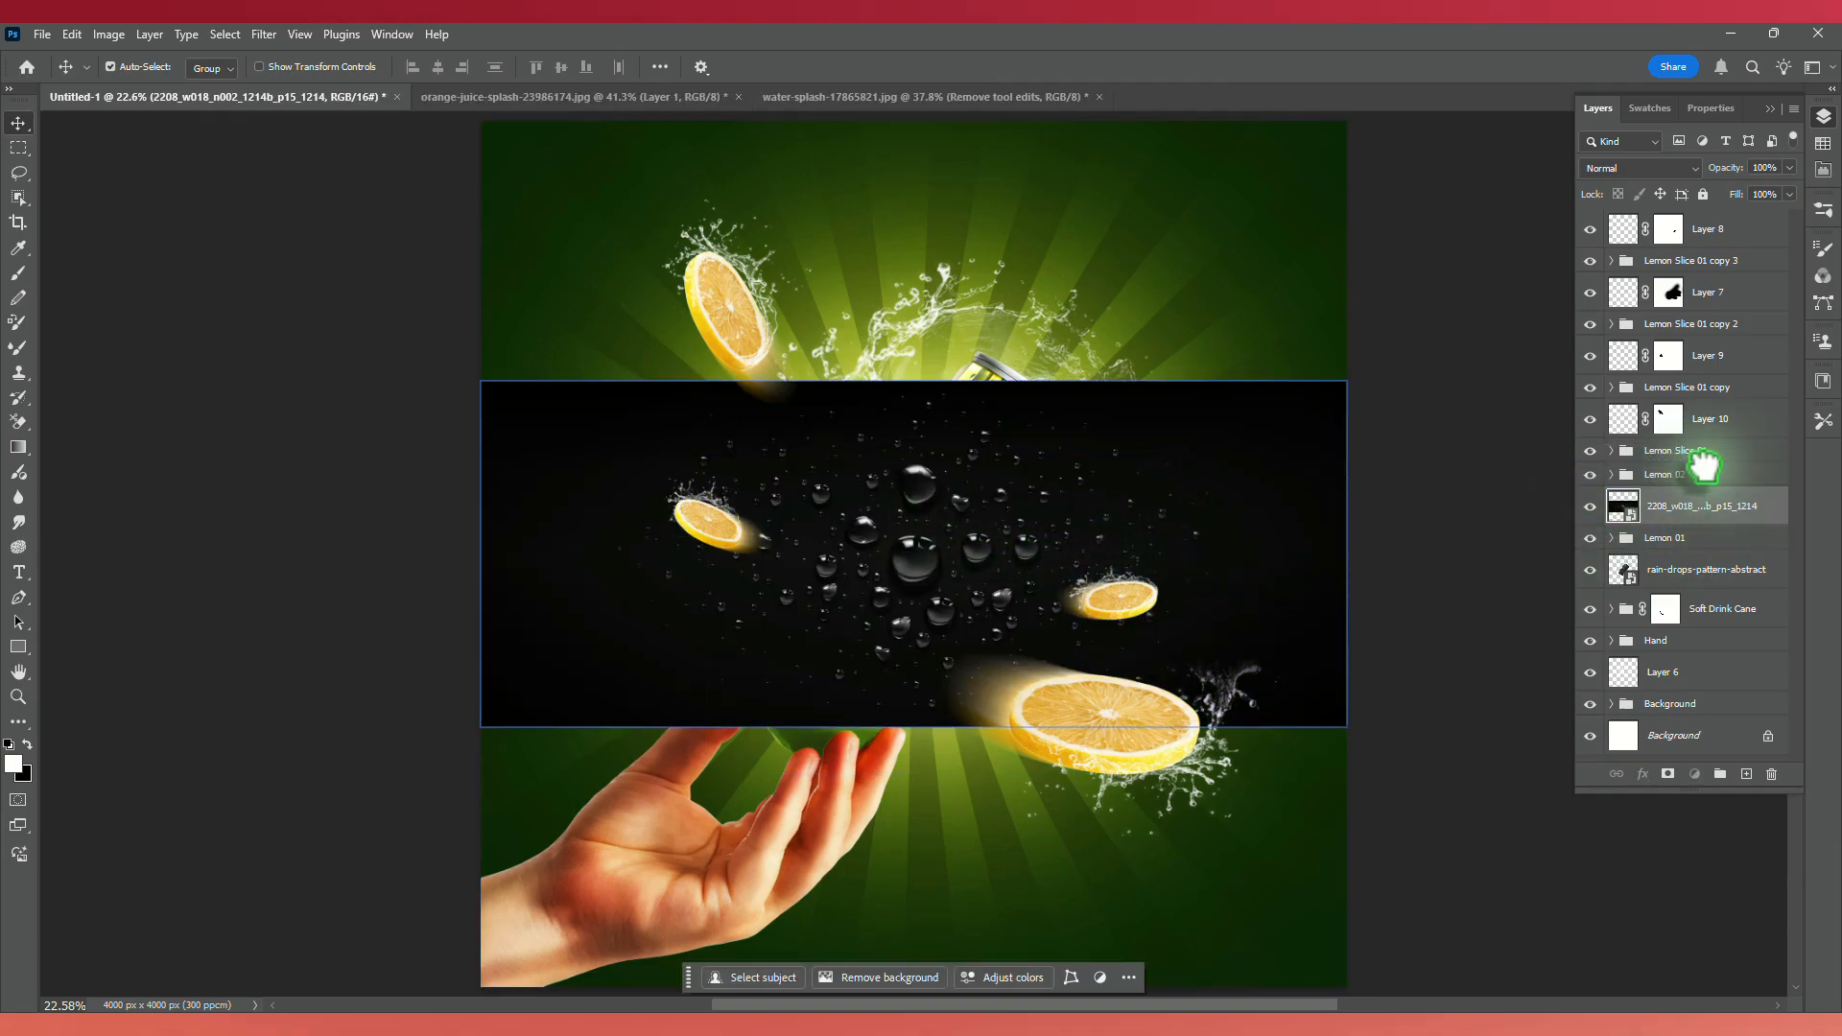
Scale the water-drop image down and move it over the upper peel on the can.
key(ctrl+t)
drag(1347, 382, 1024, 456)
drag(976, 567, 1047, 481)
scroll(1046, 480, up, 1)
scroll(1046, 480, up, 4)
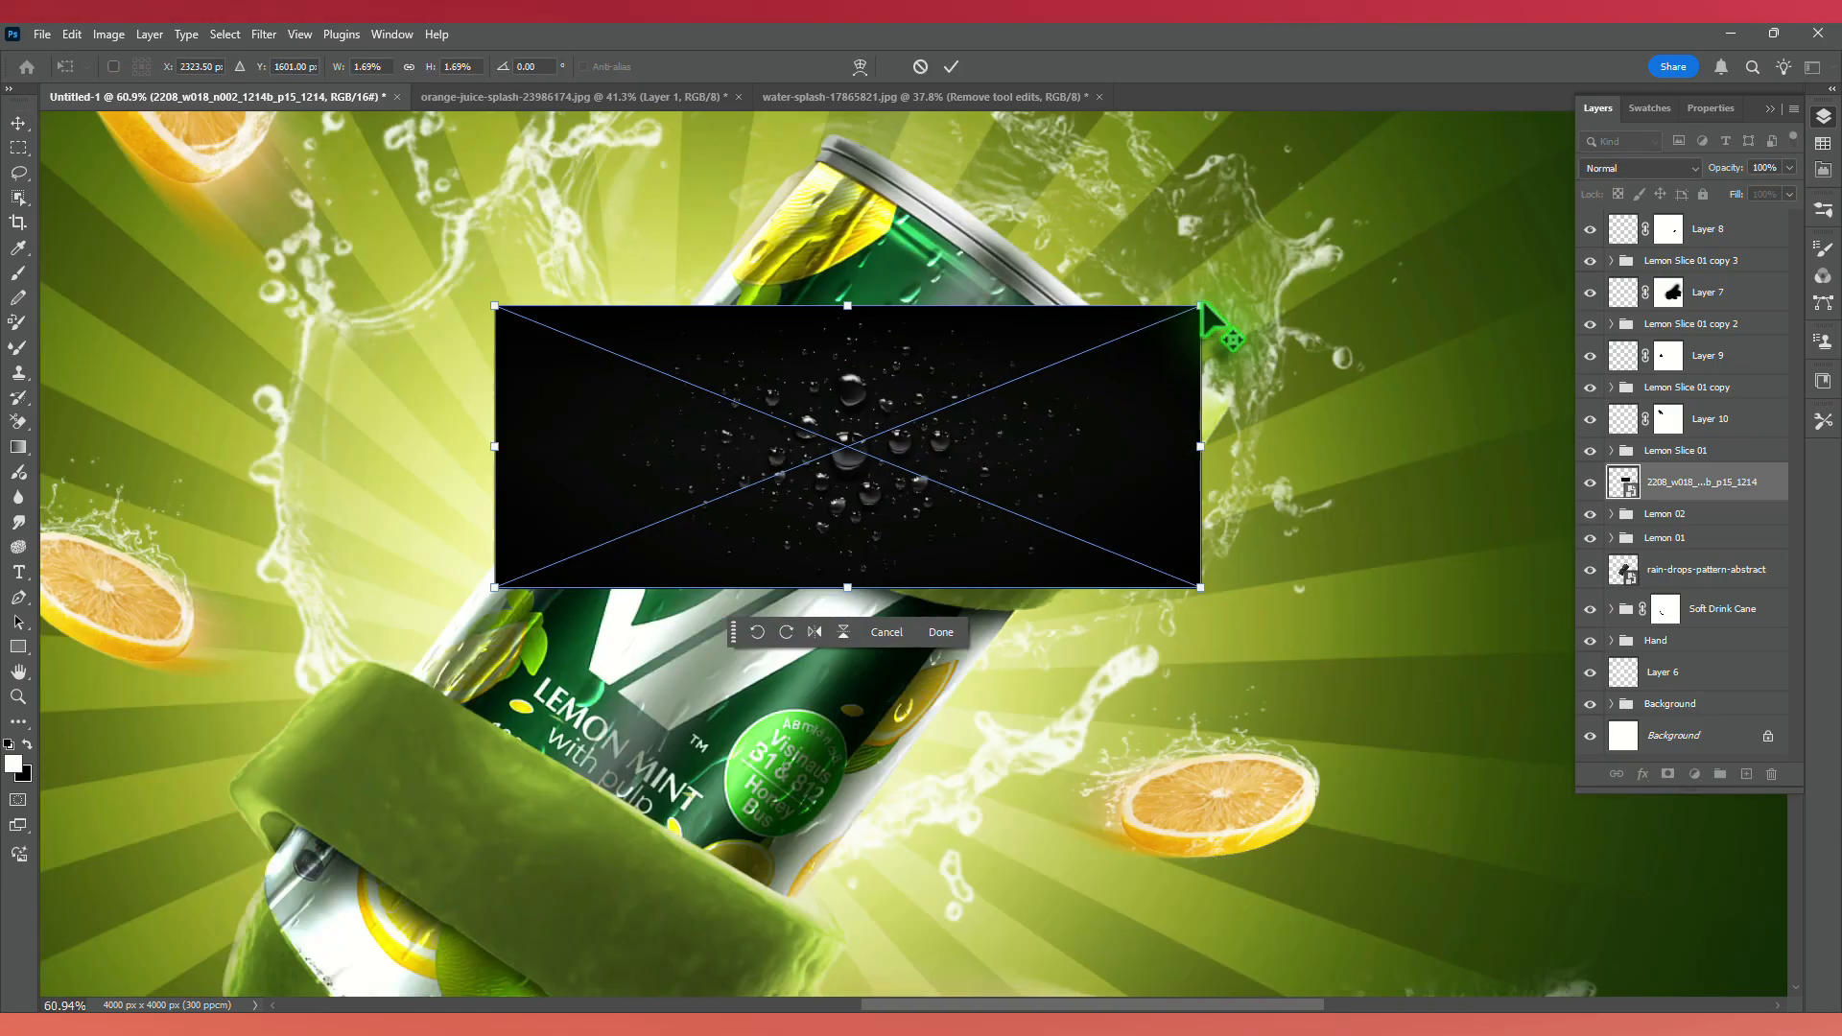
Rotate the water-drop image to 18.68°, narrow it to cover the upper peel and apply the transform.
drag(1202, 306, 1234, 486)
drag(1118, 500, 1133, 512)
mouse_move(804, 592)
mouse_down()
mouse_move(829, 566)
mouse_move(819, 580)
mouse_up()
drag(559, 271, 587, 297)
mouse_move(1216, 472)
mouse_down()
mouse_move(1214, 488)
mouse_move(1225, 468)
mouse_up()
click(963, 725)
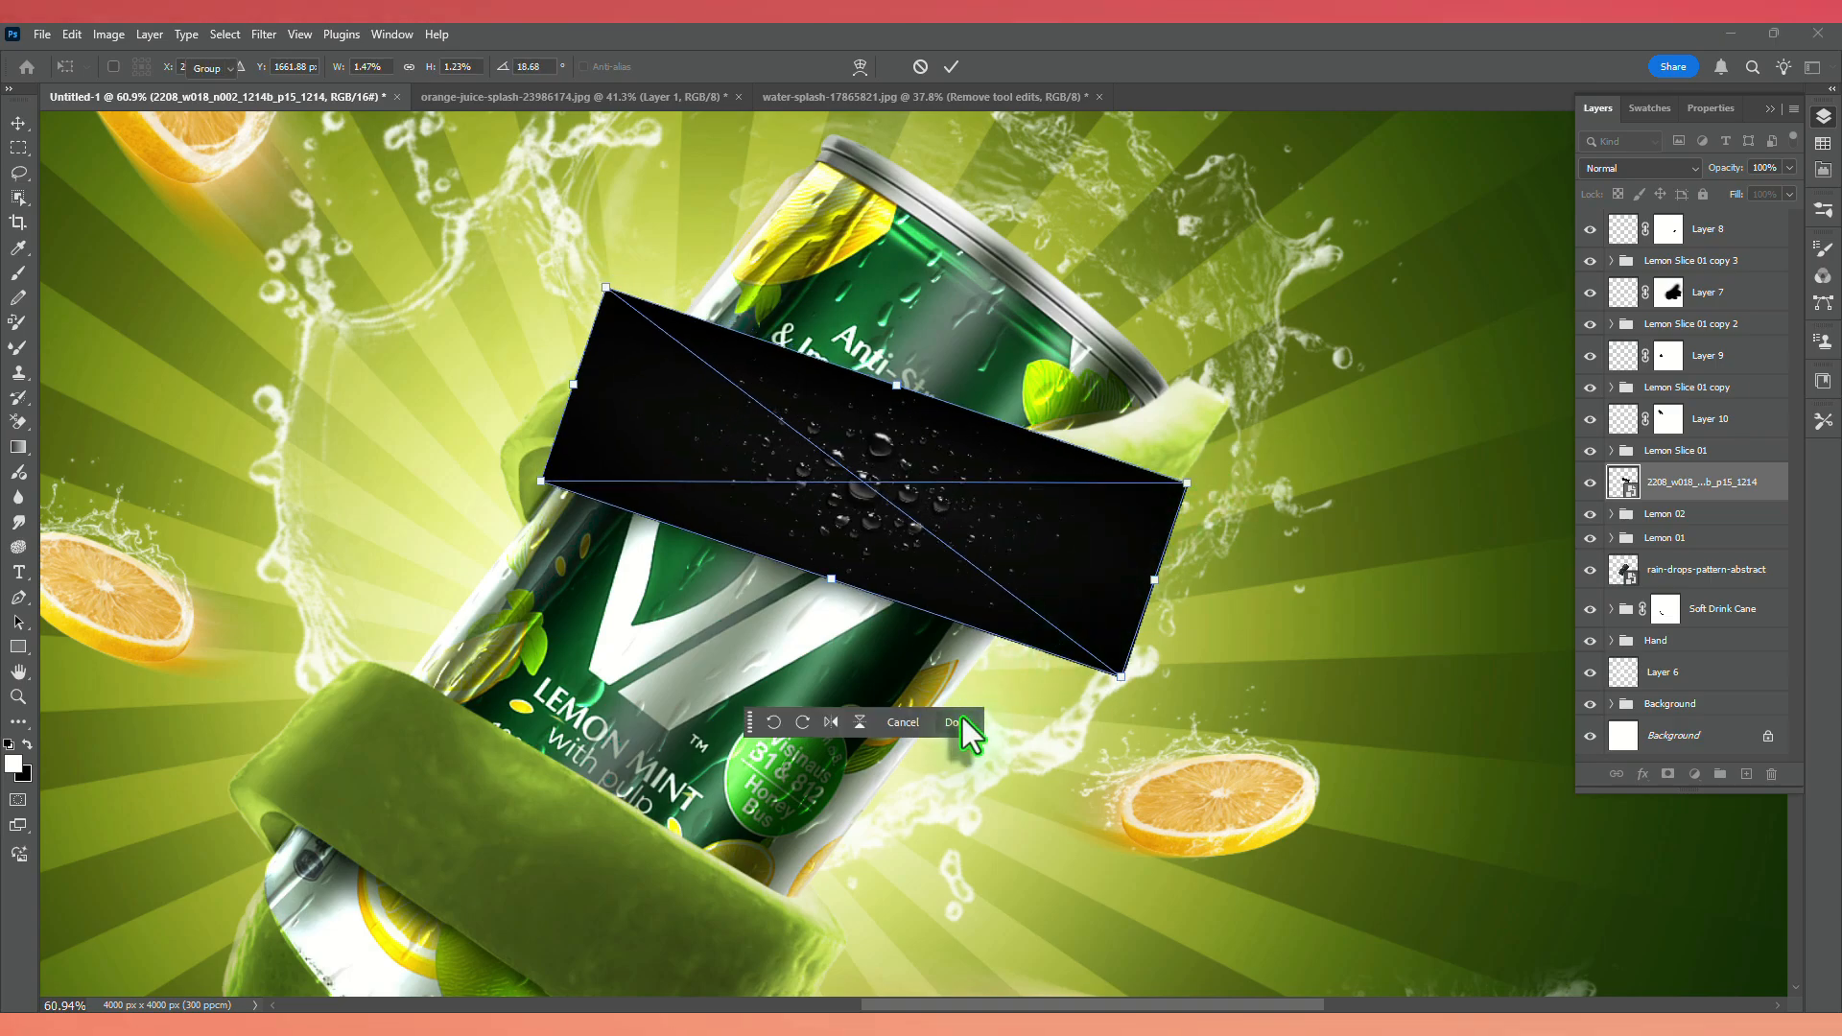
Set the blend mode of the water-drop image over the upper peel to Color Dodge.
click(1652, 169)
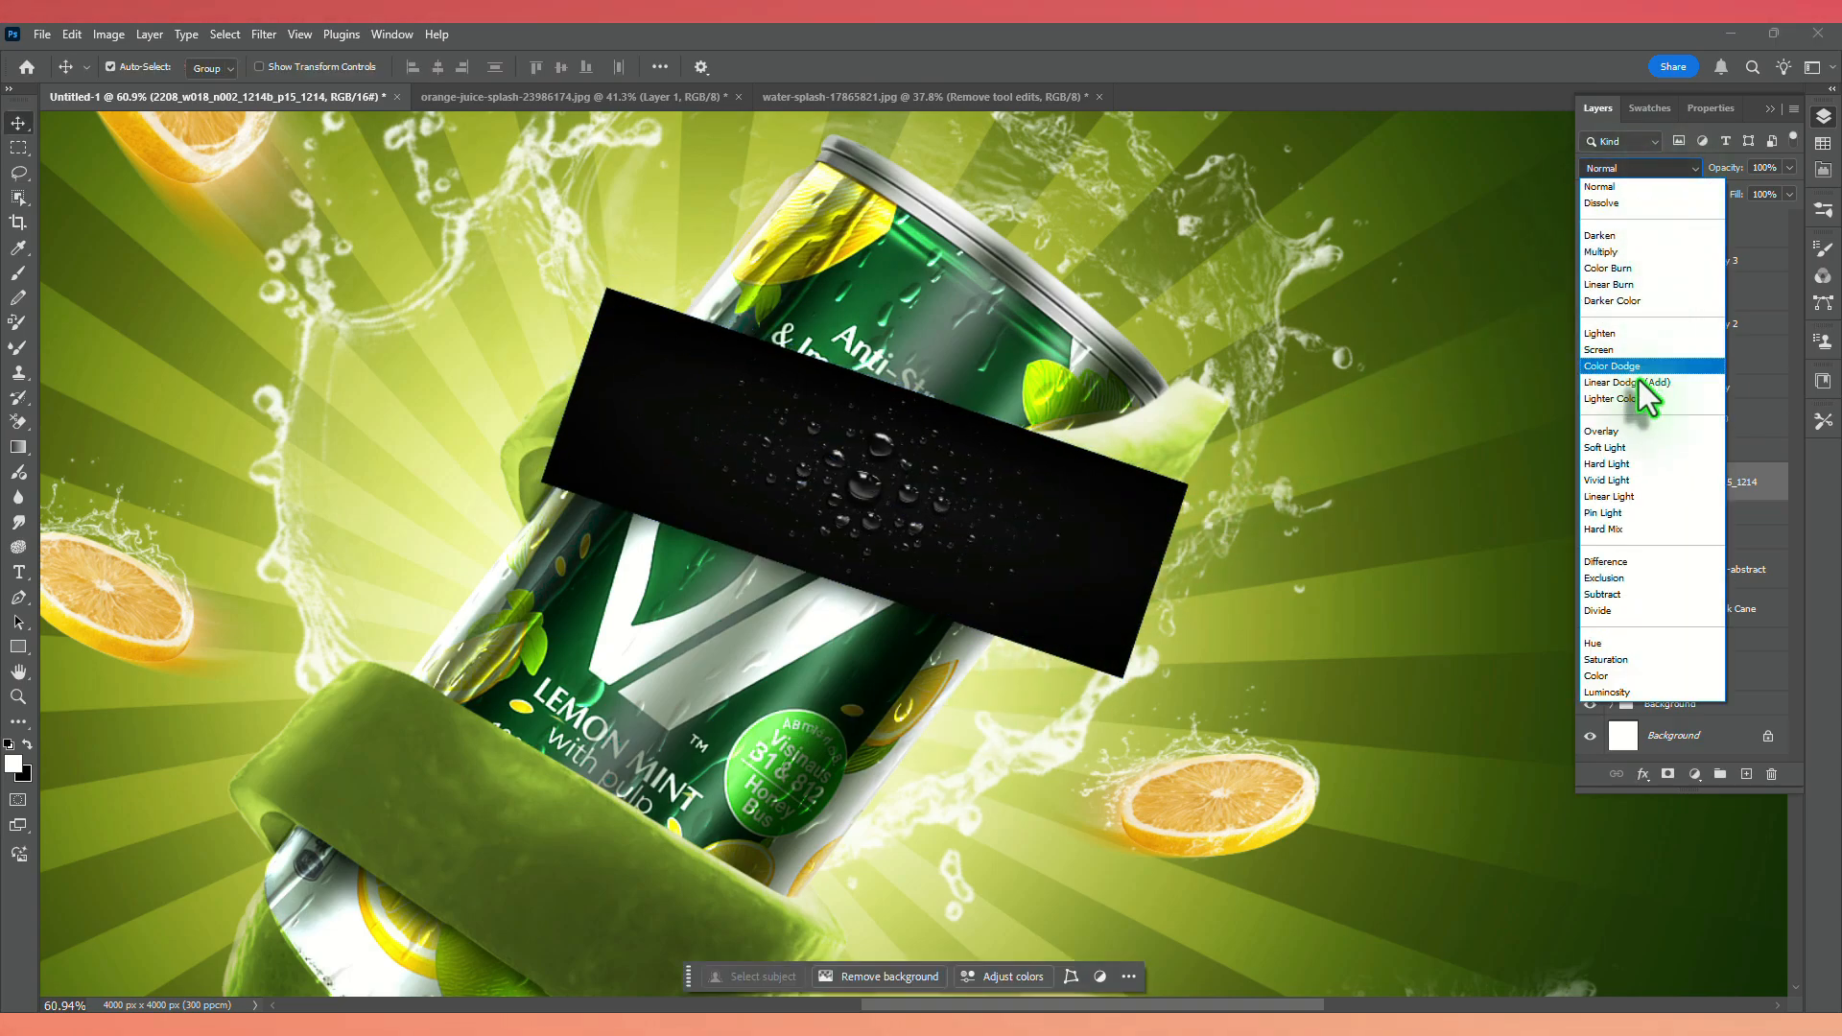
key(Up)
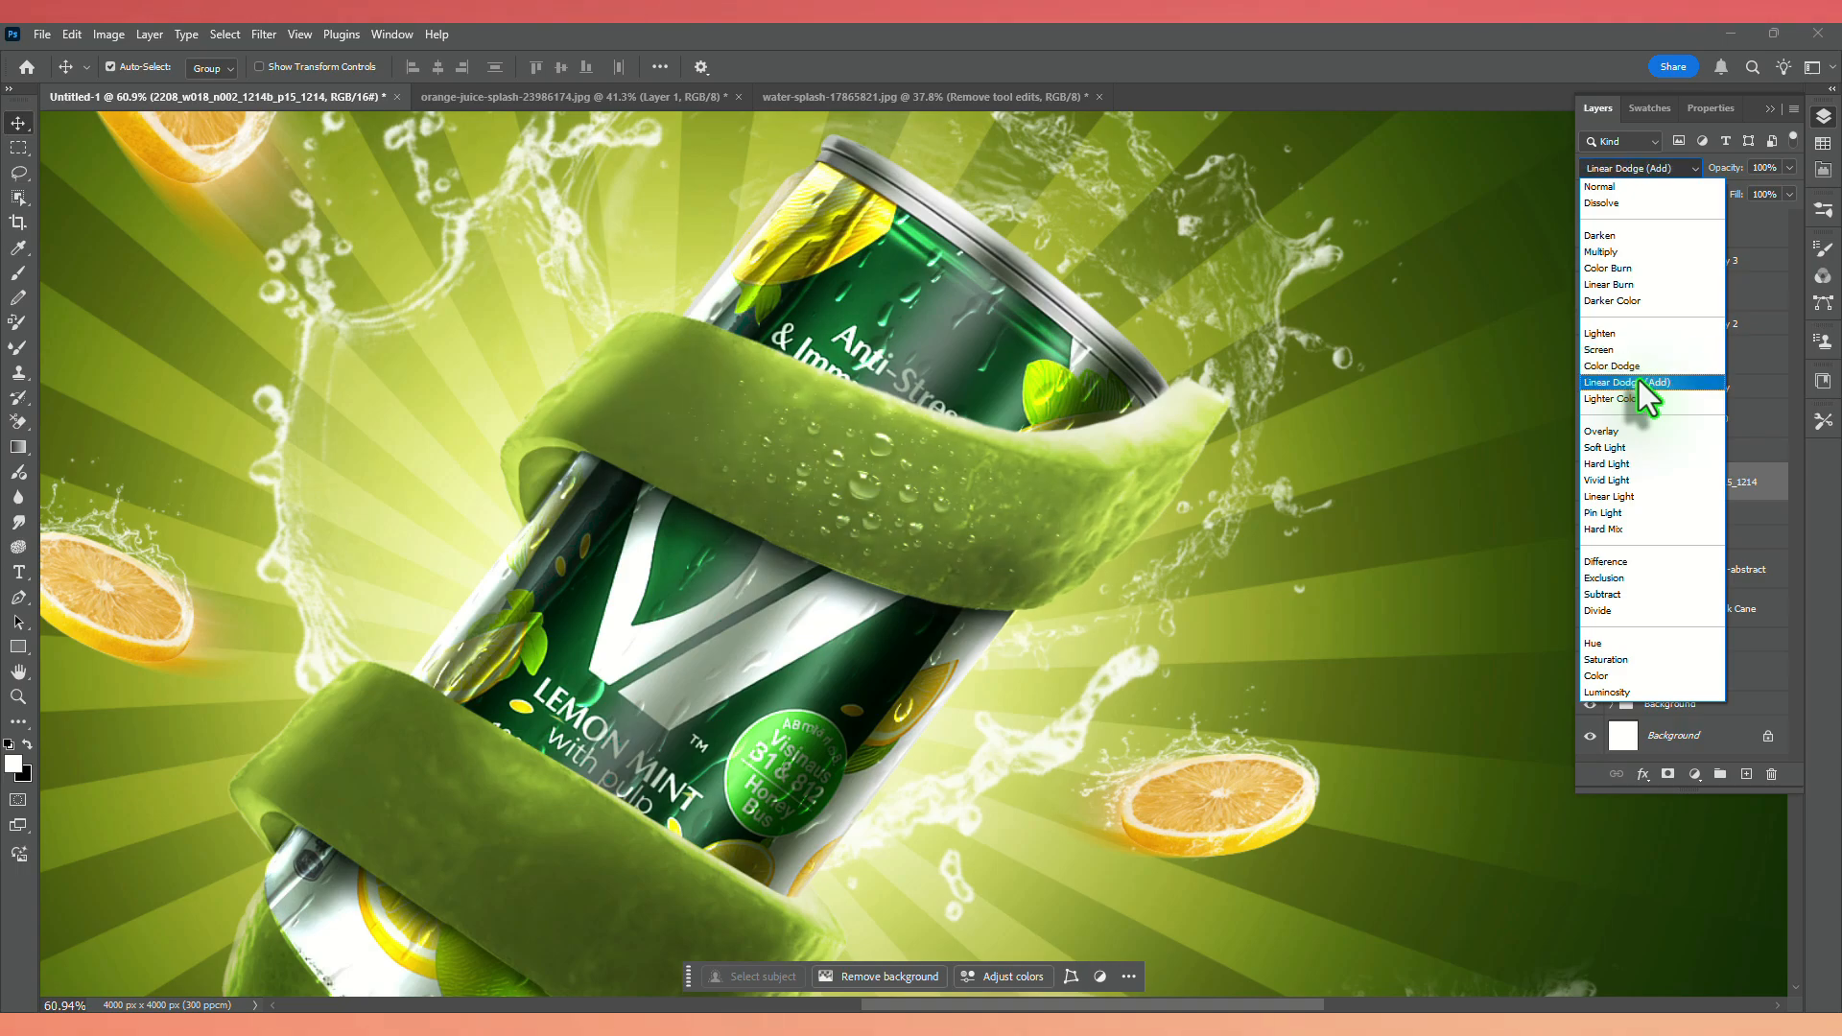
click(1638, 371)
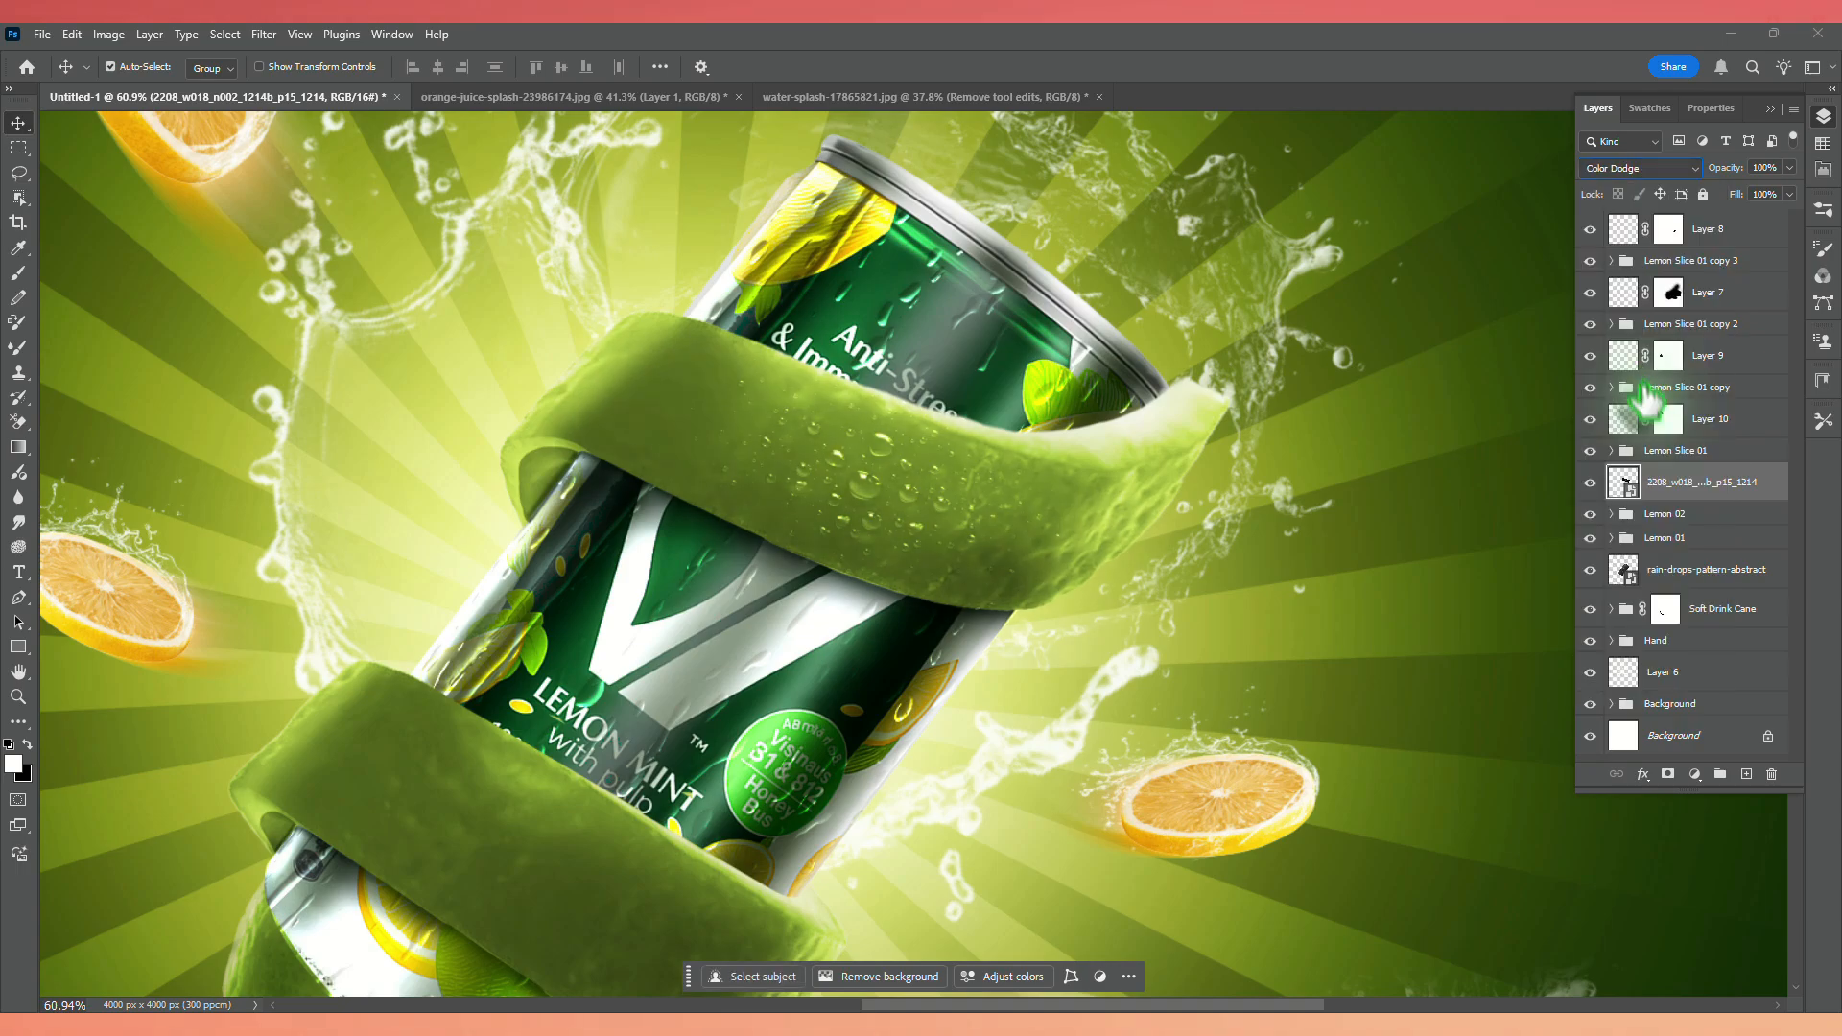
Apply a Levels adjustment to the water-drop image, lowering the white input to 222 and shifting the midtones.
key(ctrl+l)
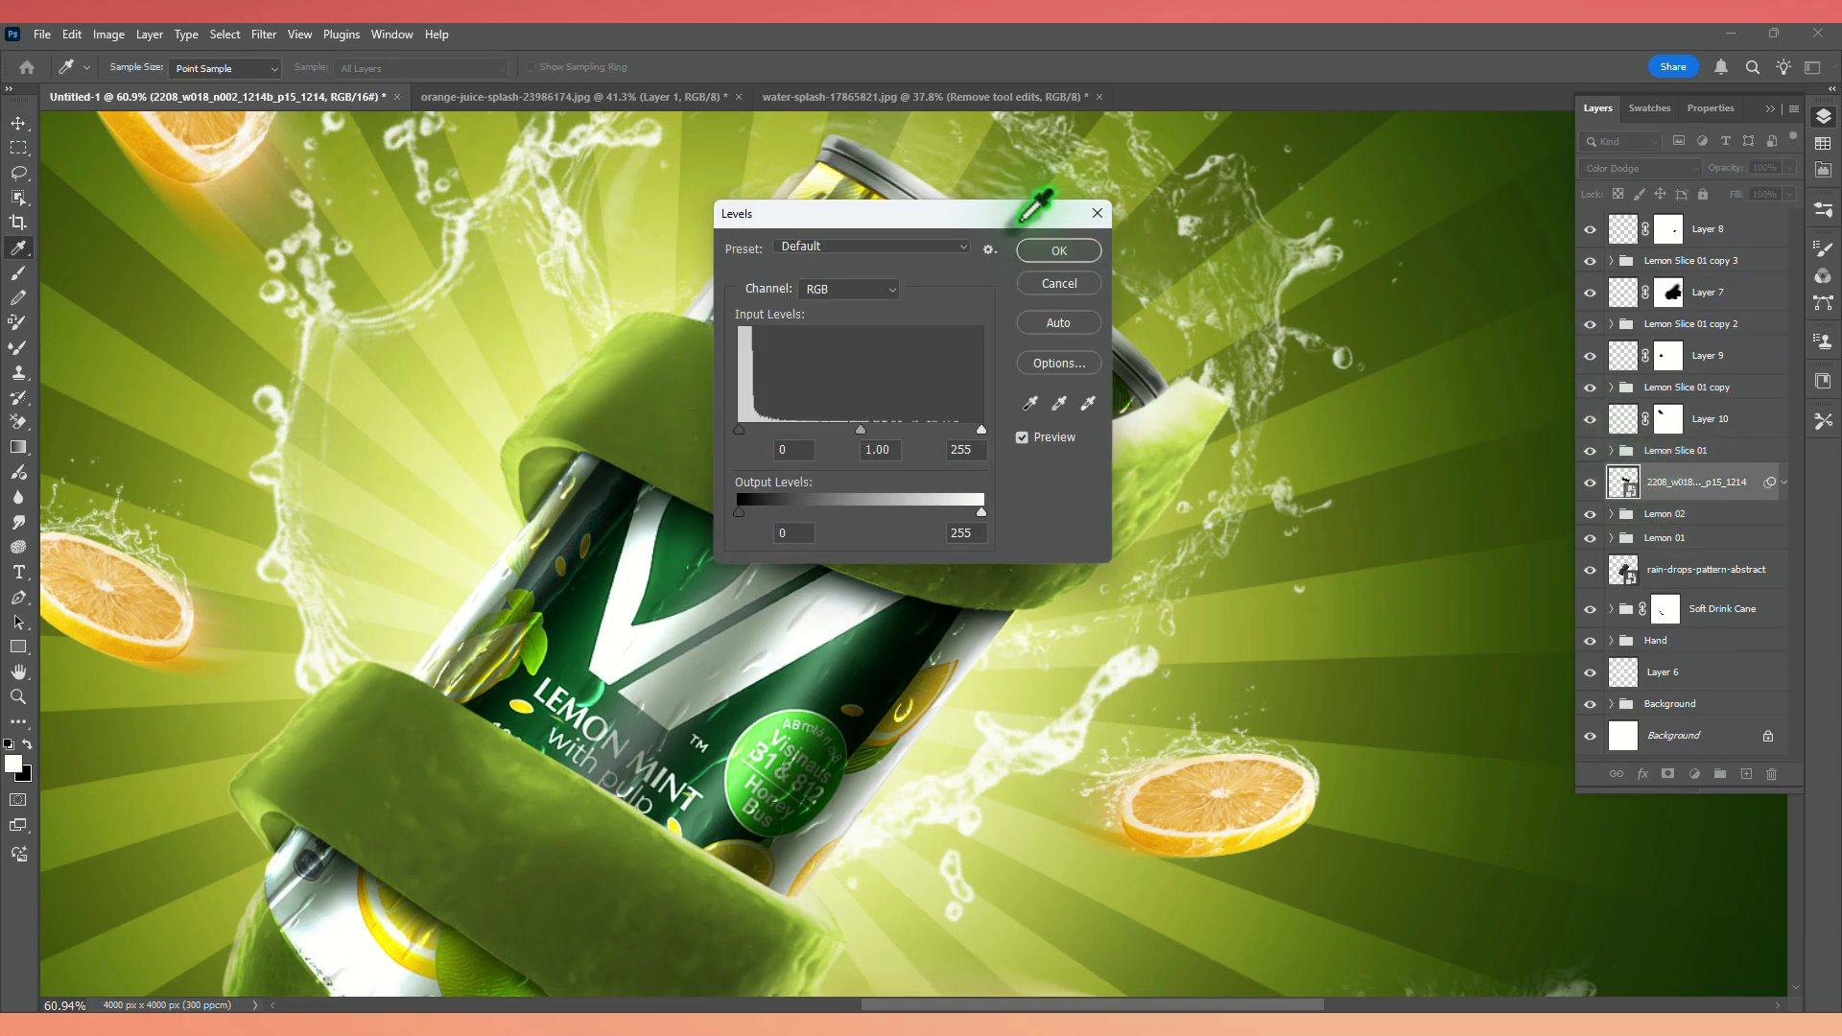
drag(1024, 215, 1442, 196)
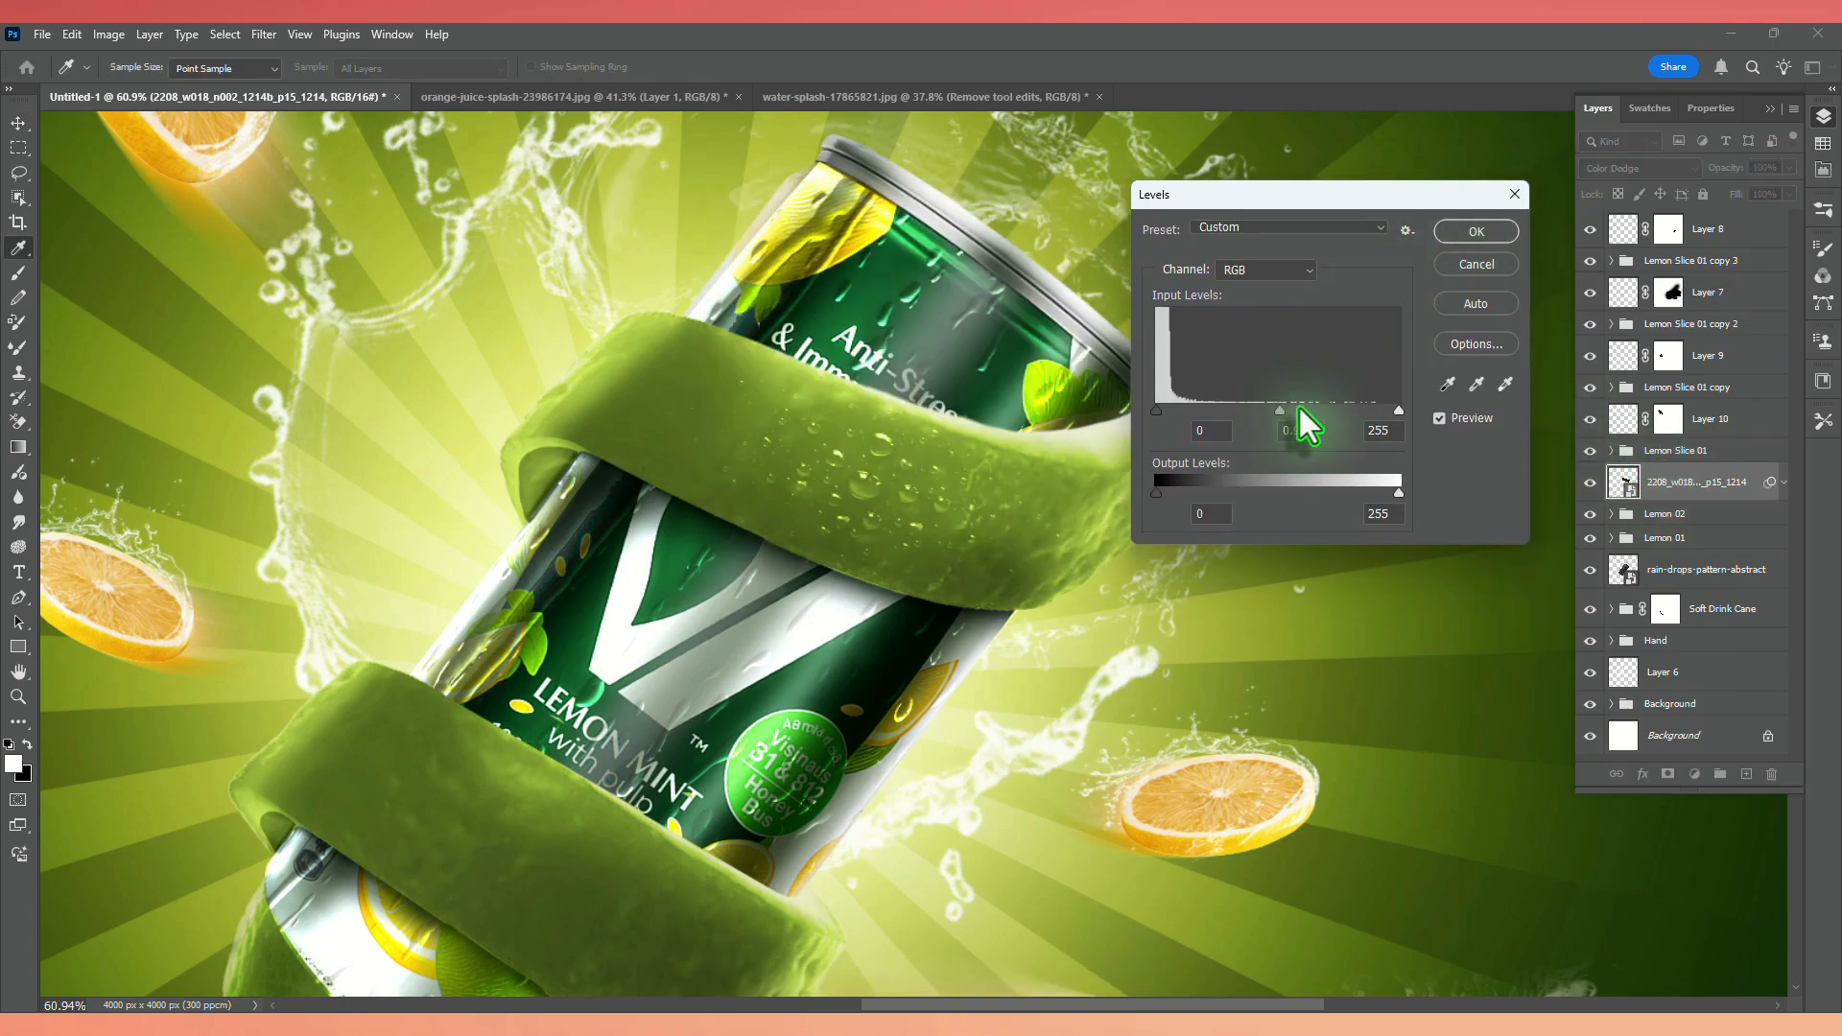
drag(1253, 412, 1253, 412)
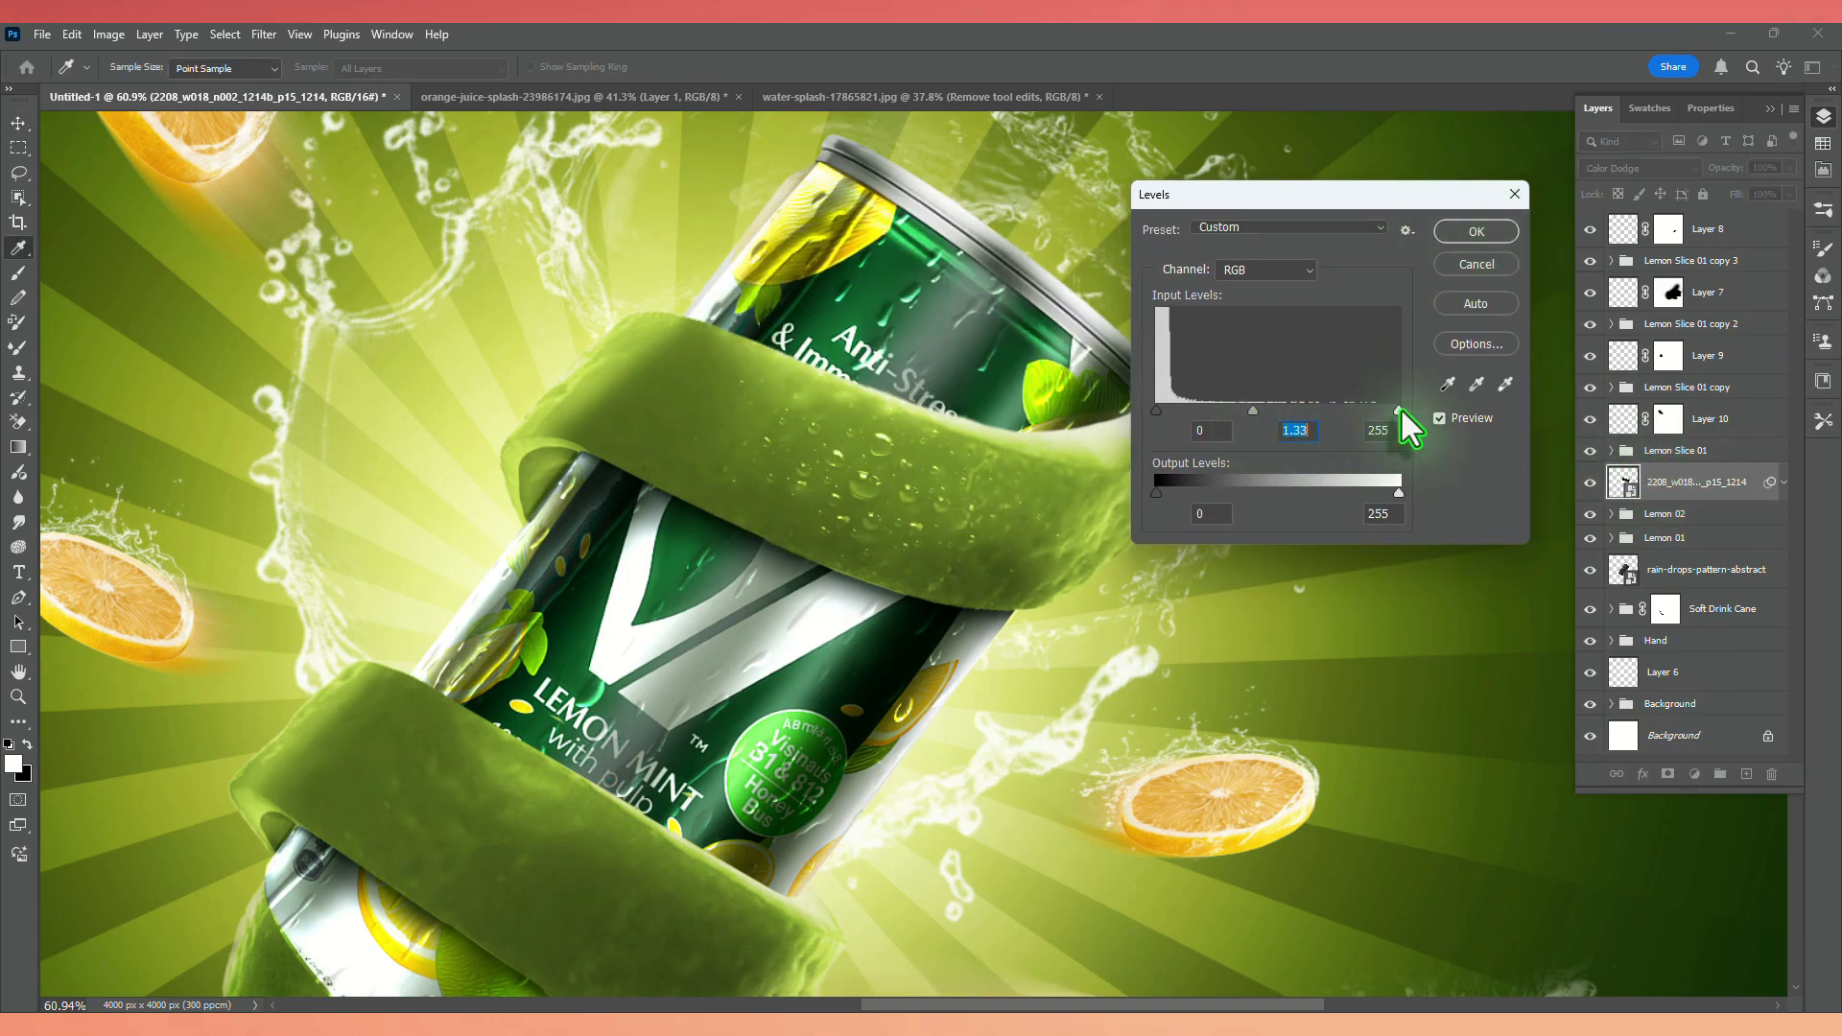
drag(1399, 412, 1367, 413)
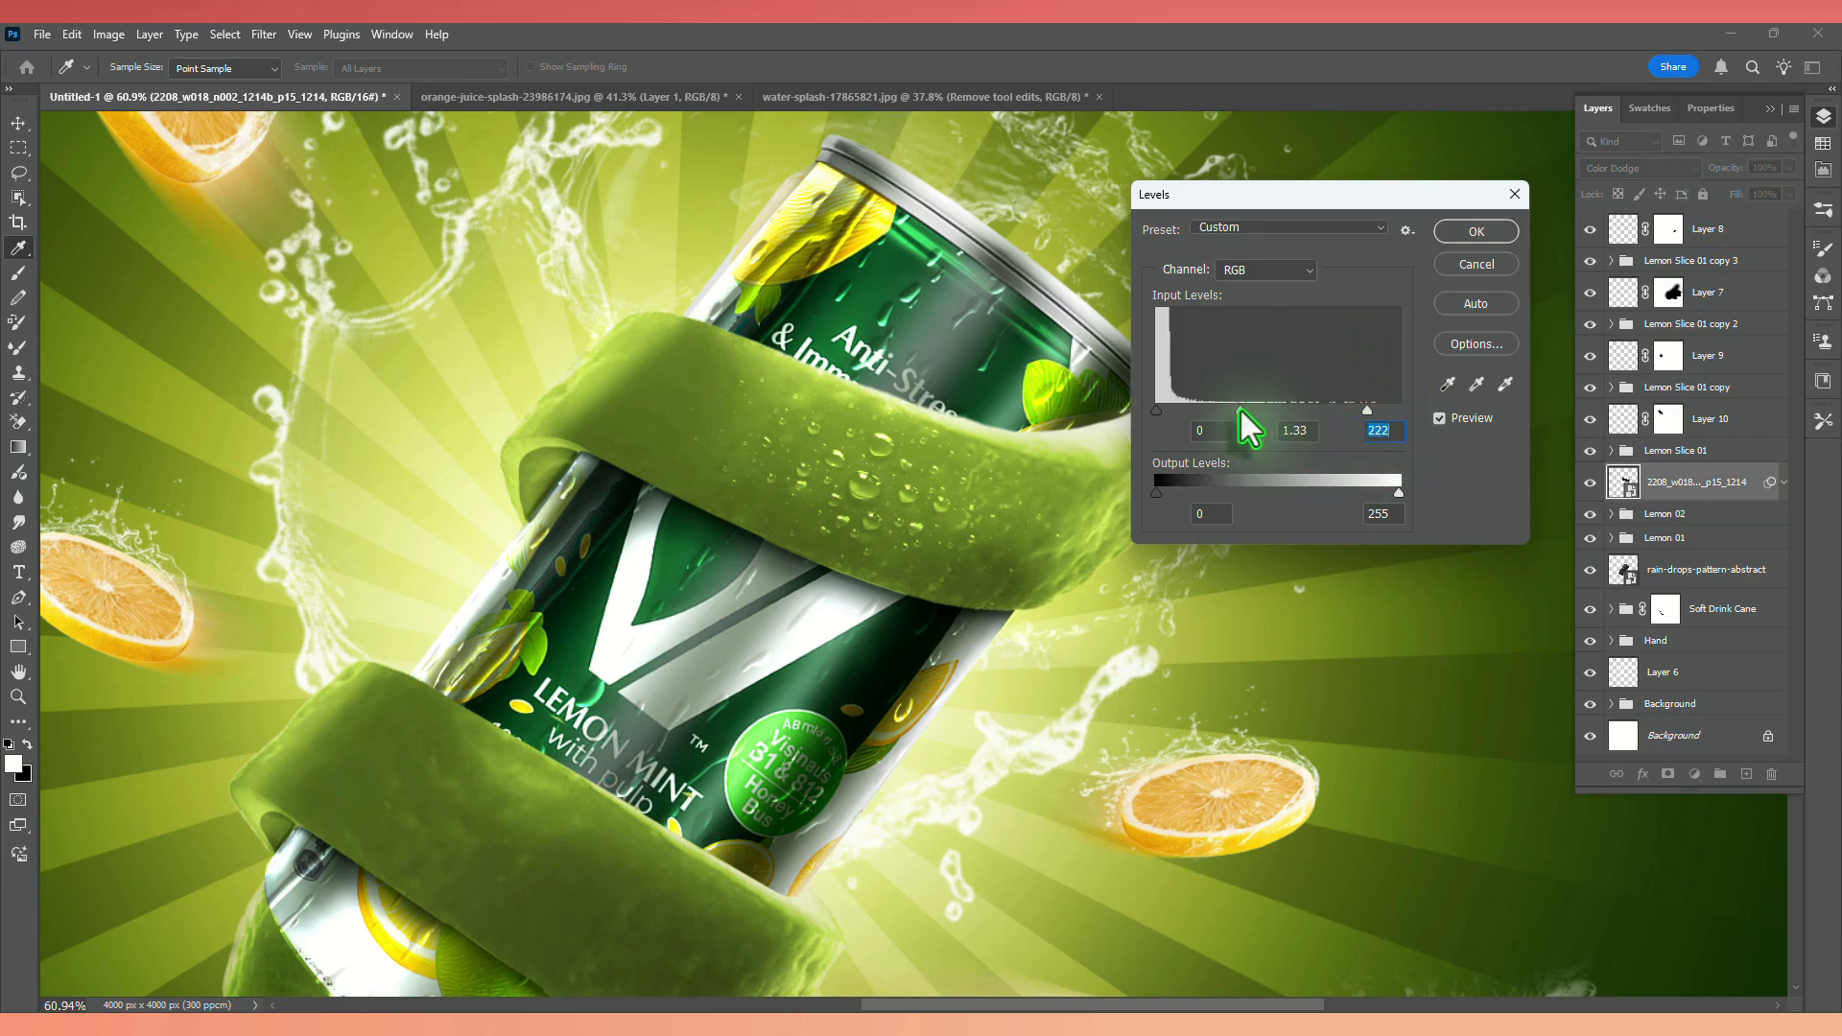
drag(1242, 411, 1280, 411)
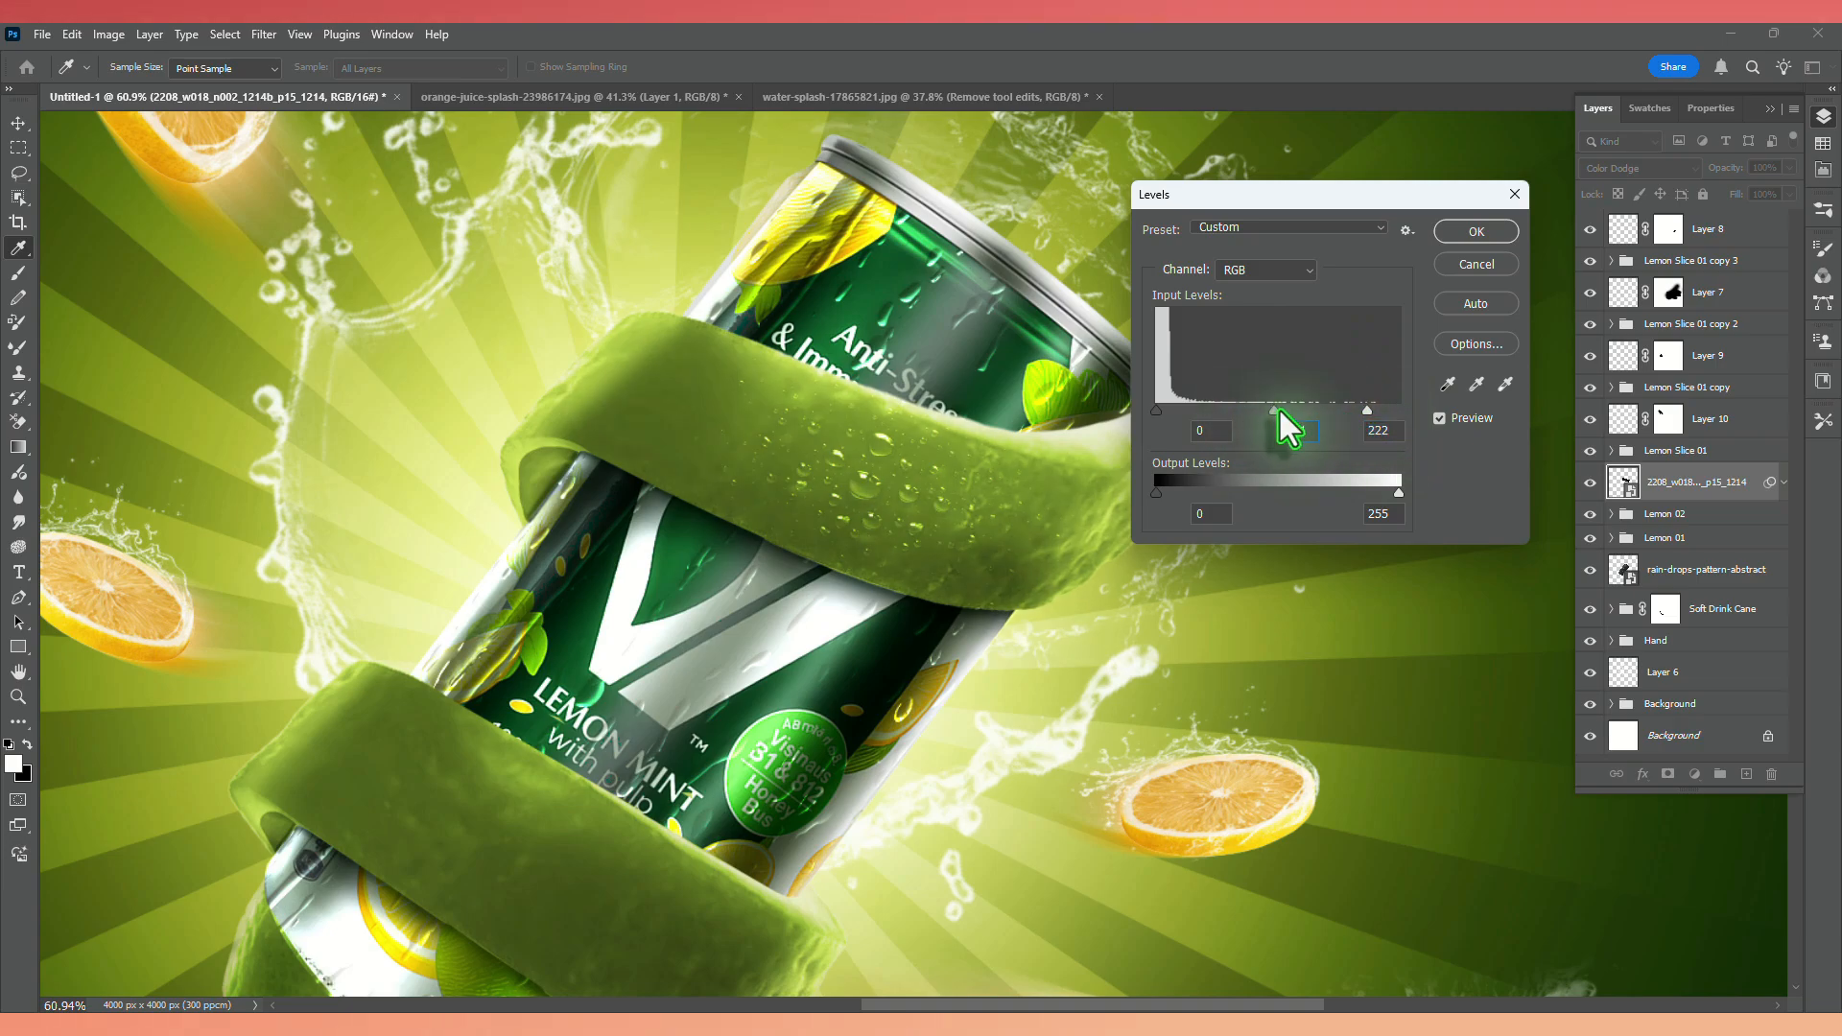
click(1473, 233)
key(v)
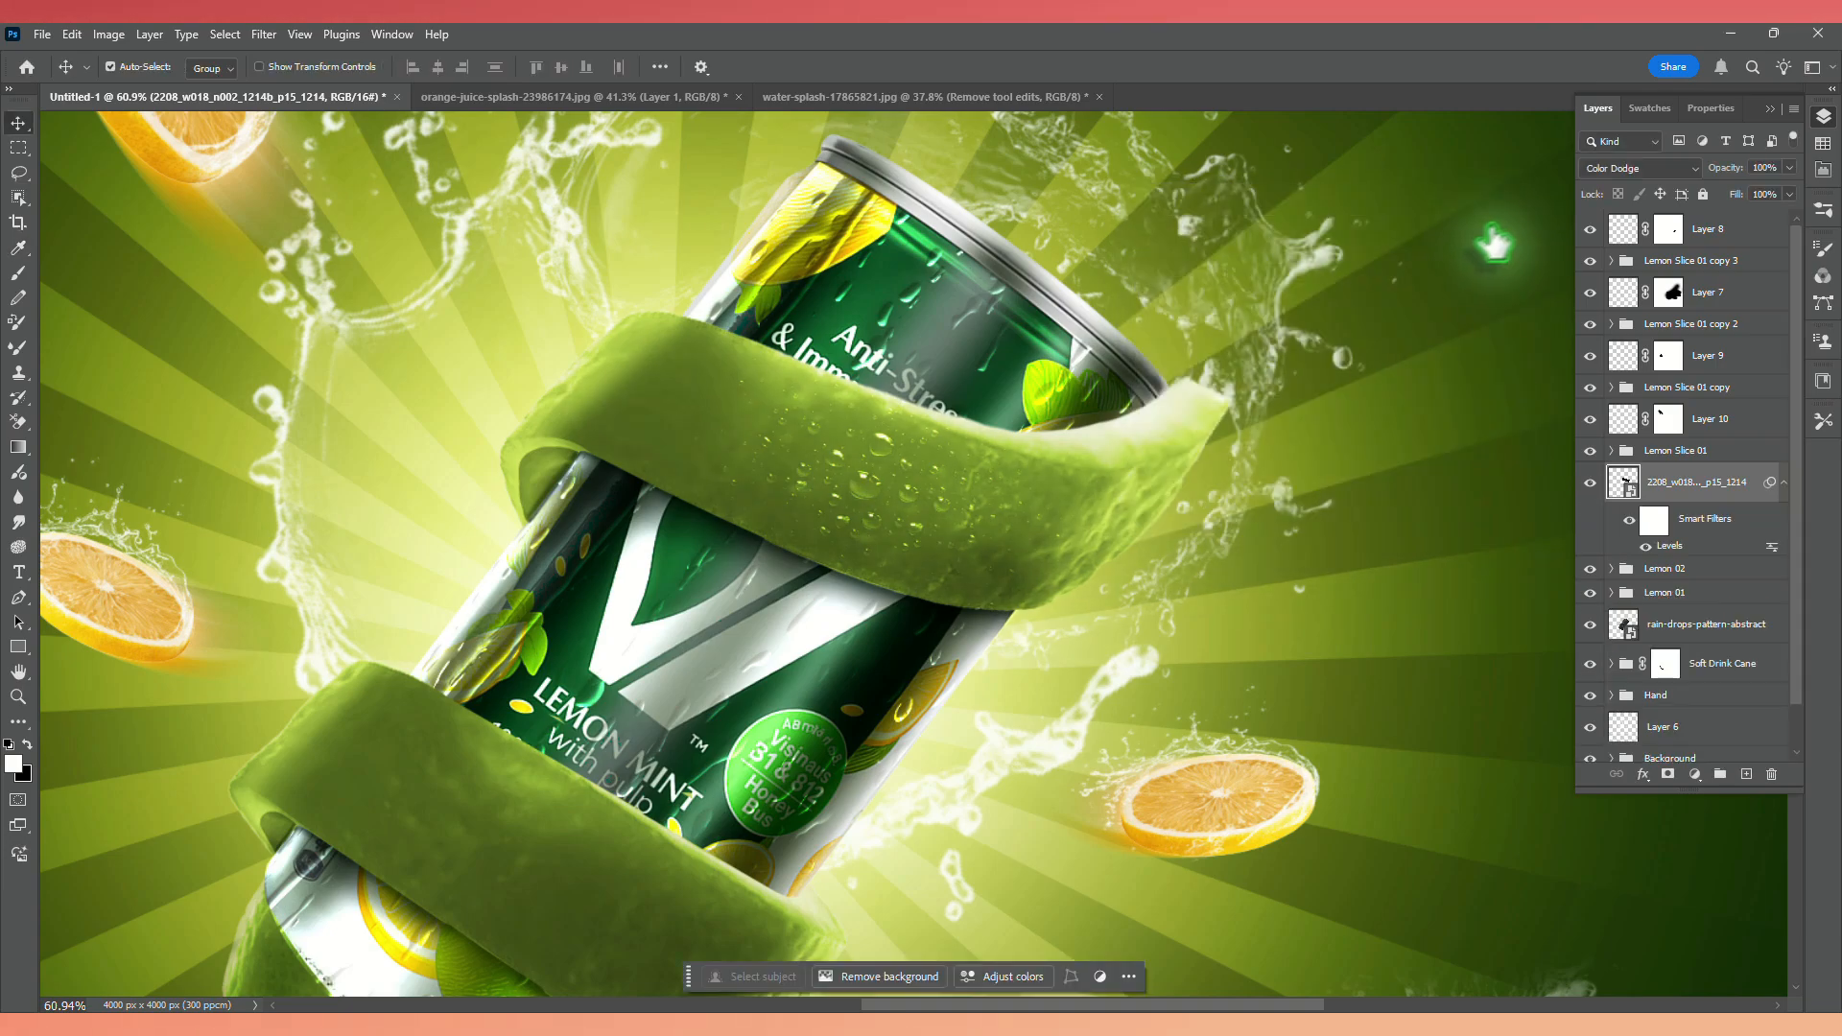
Try other lightening blend modes, including Screen and Lighter Color, on the water-drop image over the upper peel.
click(1642, 170)
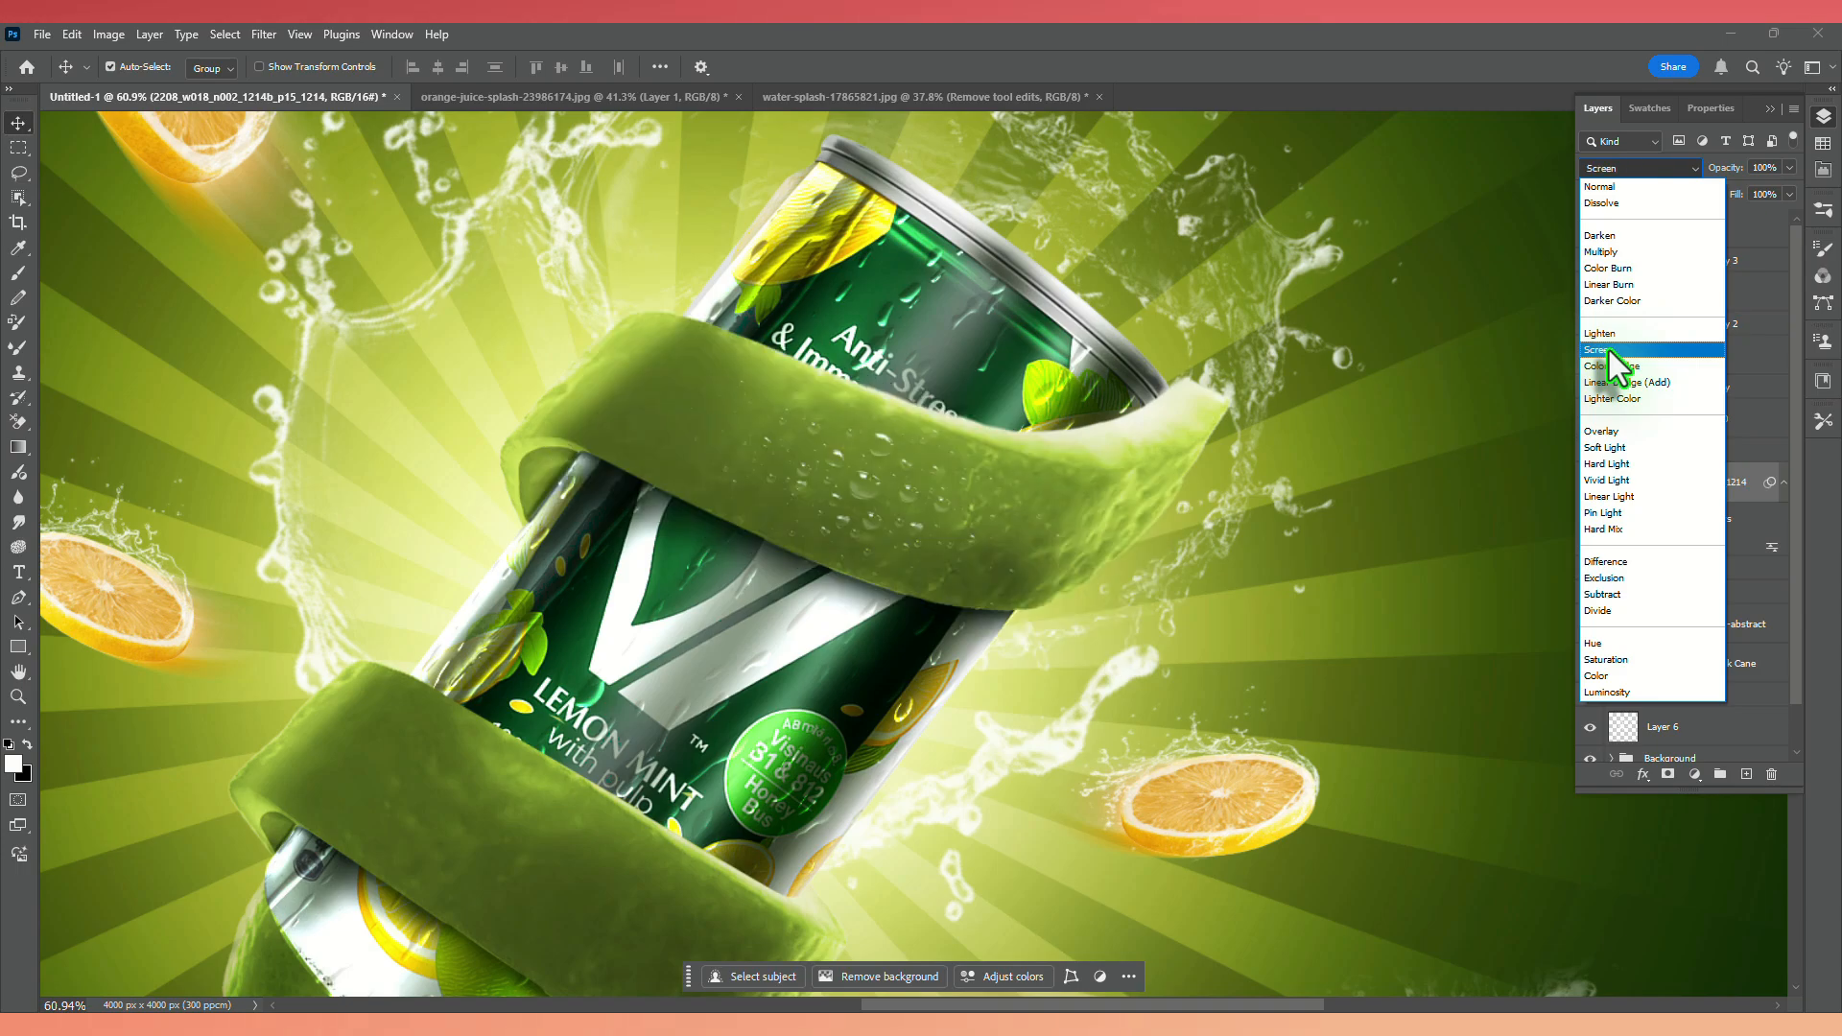
key(Down)
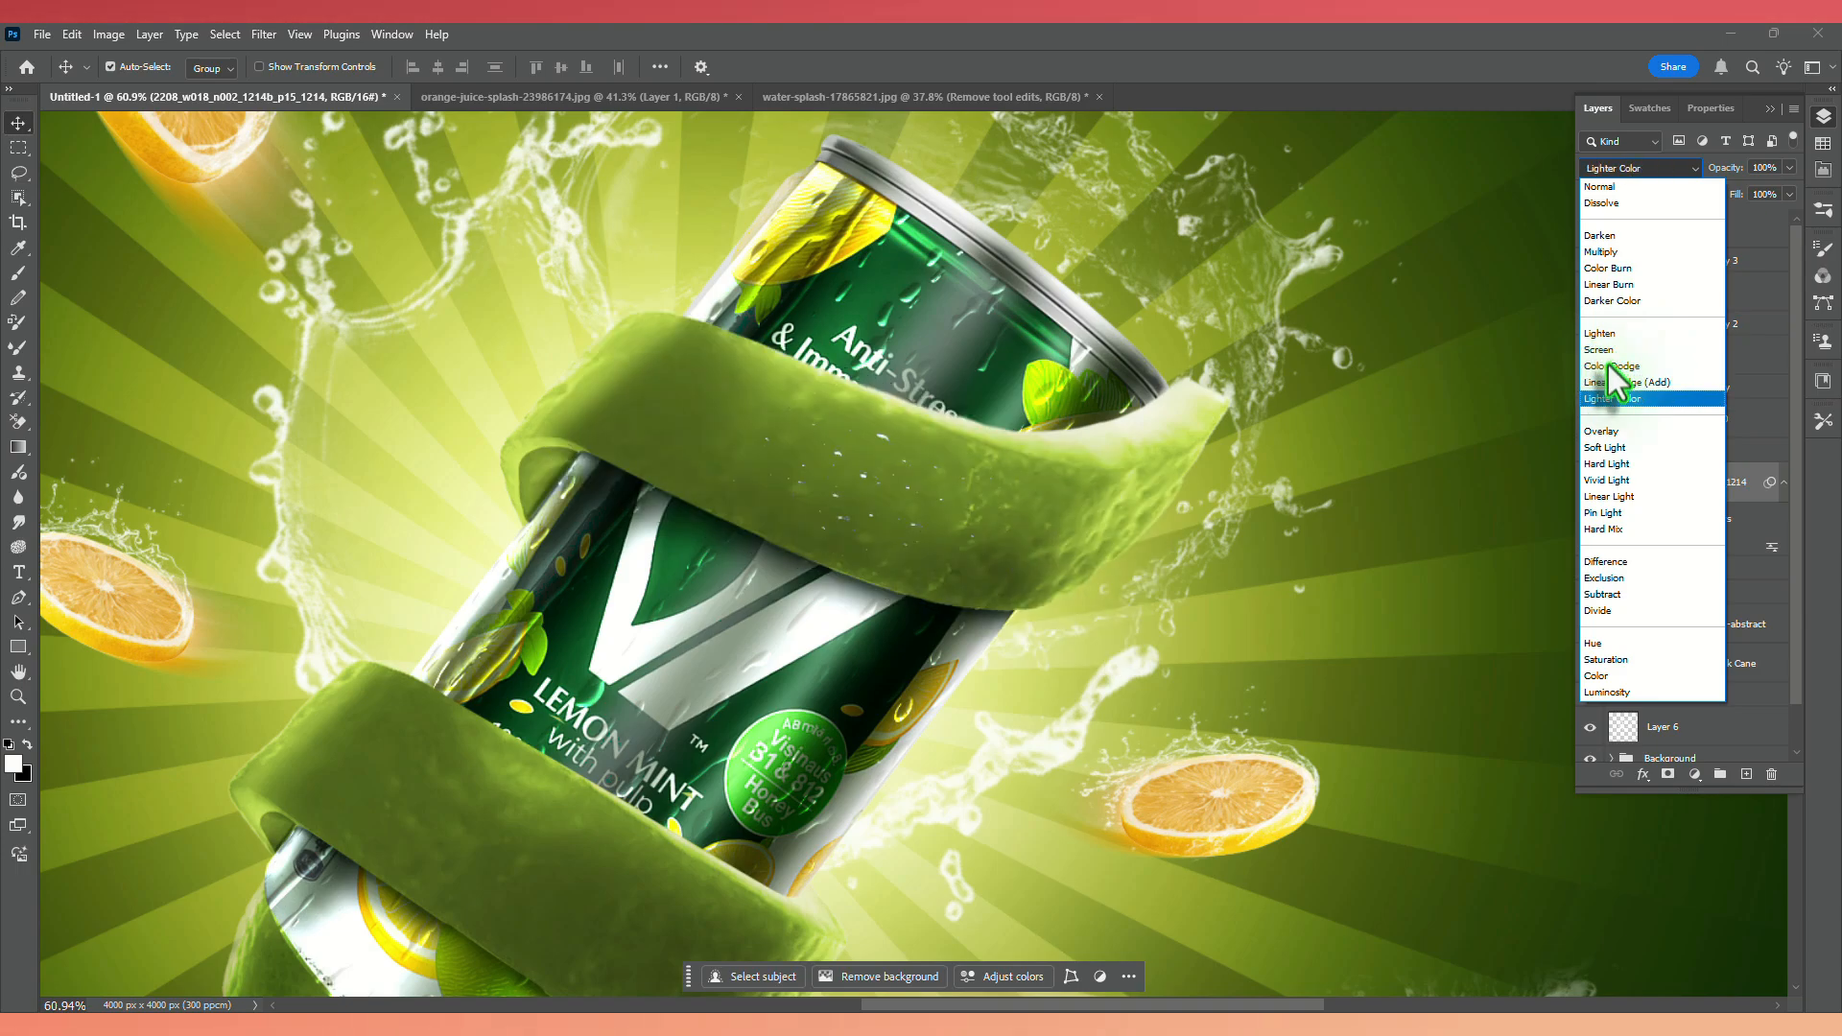
click(1612, 382)
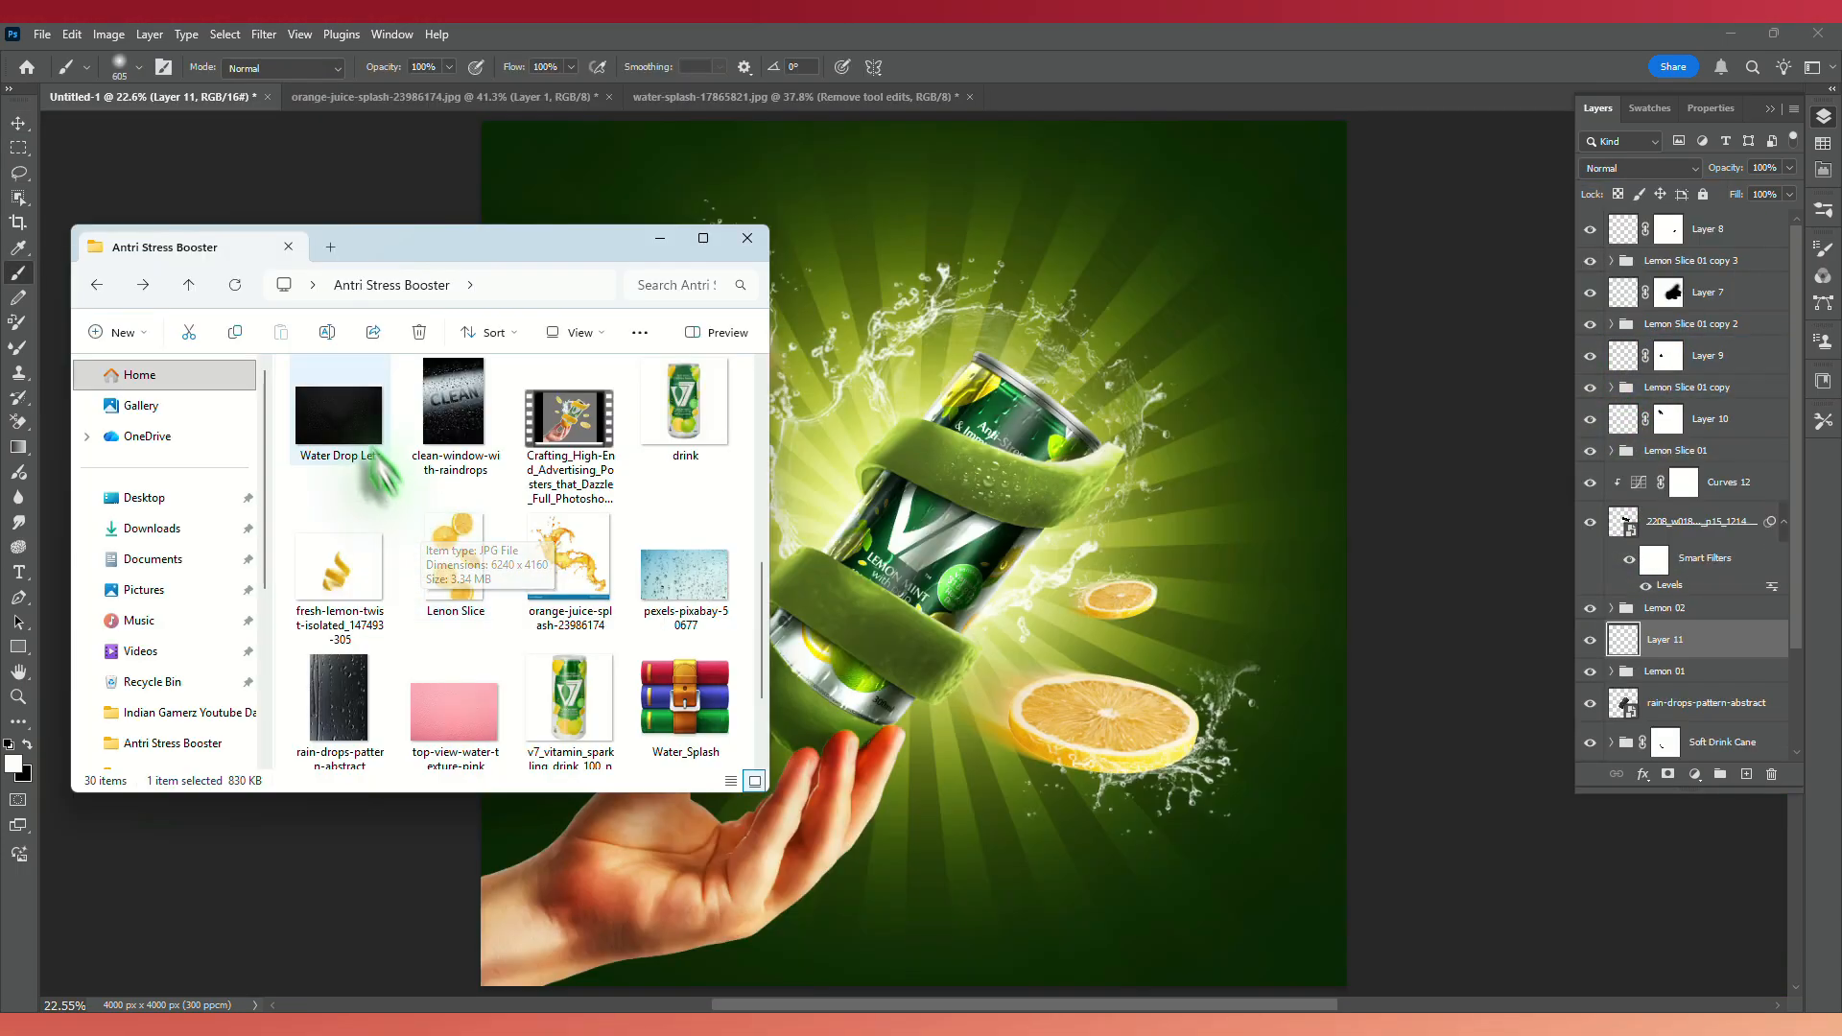
Place the Water Drop Lets image above Lemon 01, rotate it to 26.89° and move it over the lower peel.
mouse_move(317, 422)
mouse_down()
mouse_move(834, 575)
mouse_move(865, 627)
mouse_up()
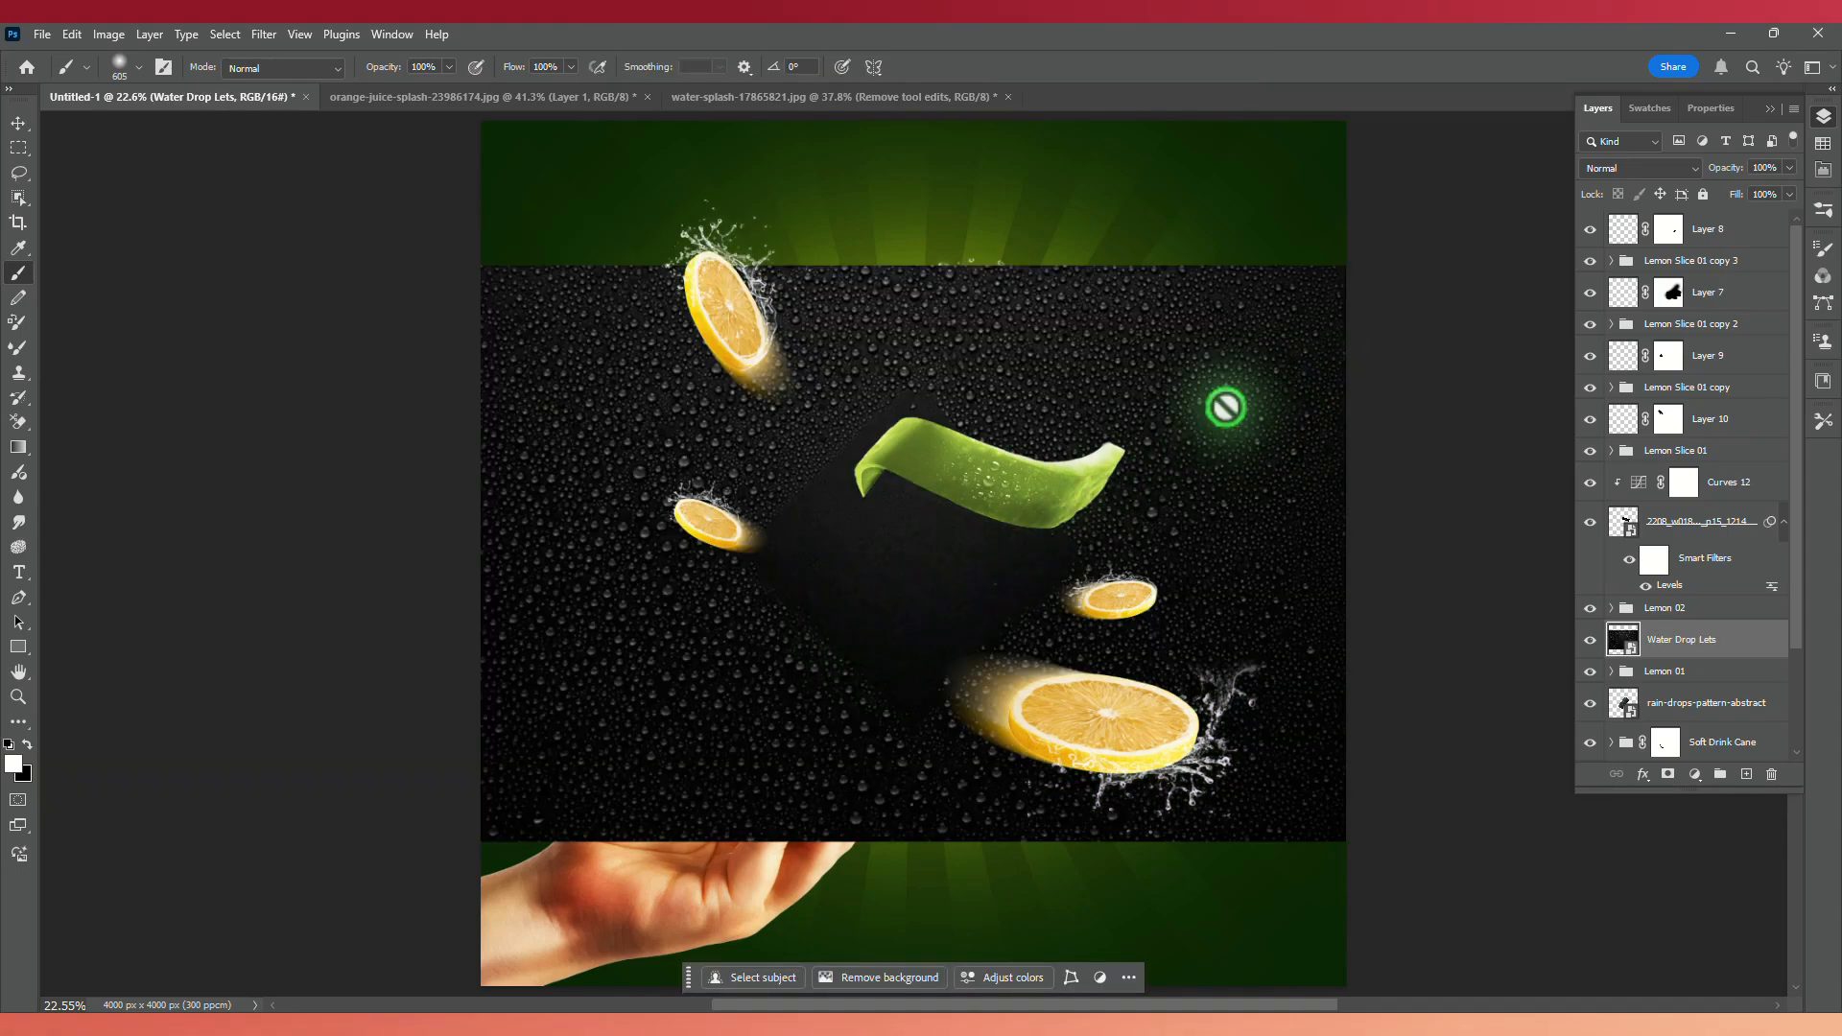
key(ctrl+t)
drag(1263, 370, 1367, 321)
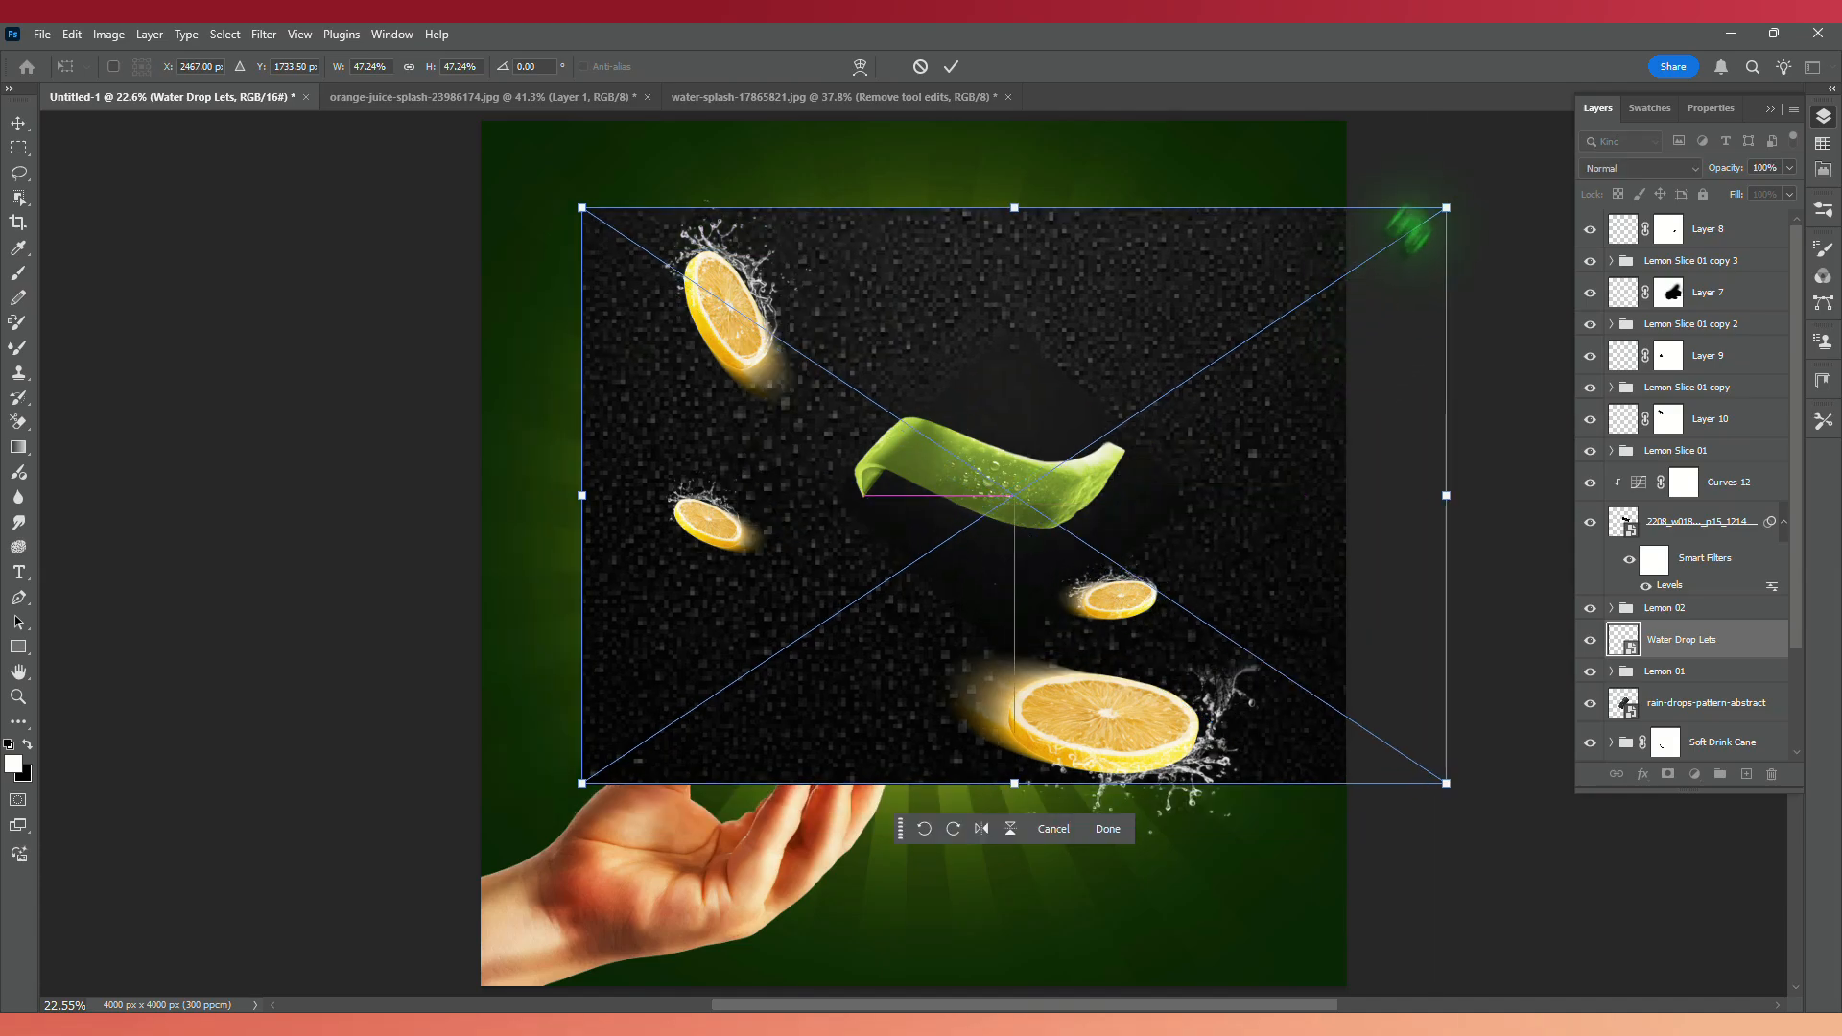
drag(1472, 279, 1450, 422)
drag(1286, 382, 1382, 442)
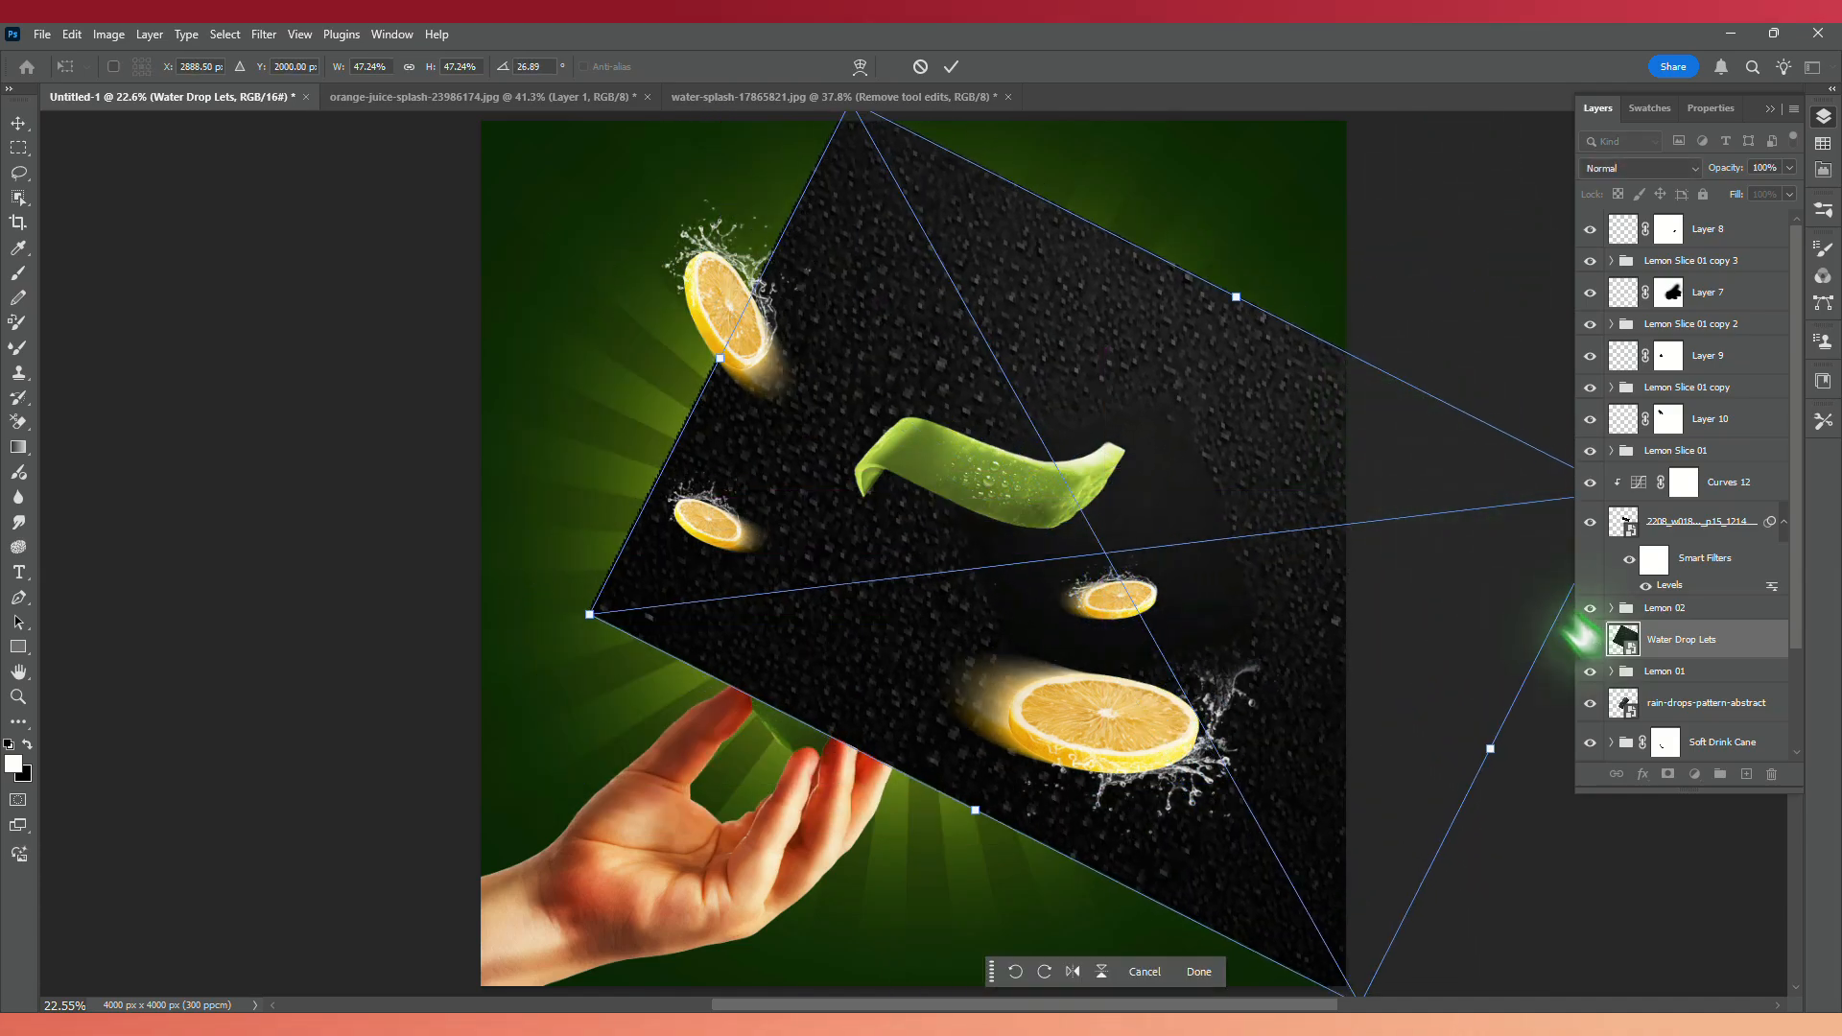
Clip the Water Drop Lets layer to the Lemon 01 group and set its blend mode to Linear Dodge (Add).
alt+click(1625, 656)
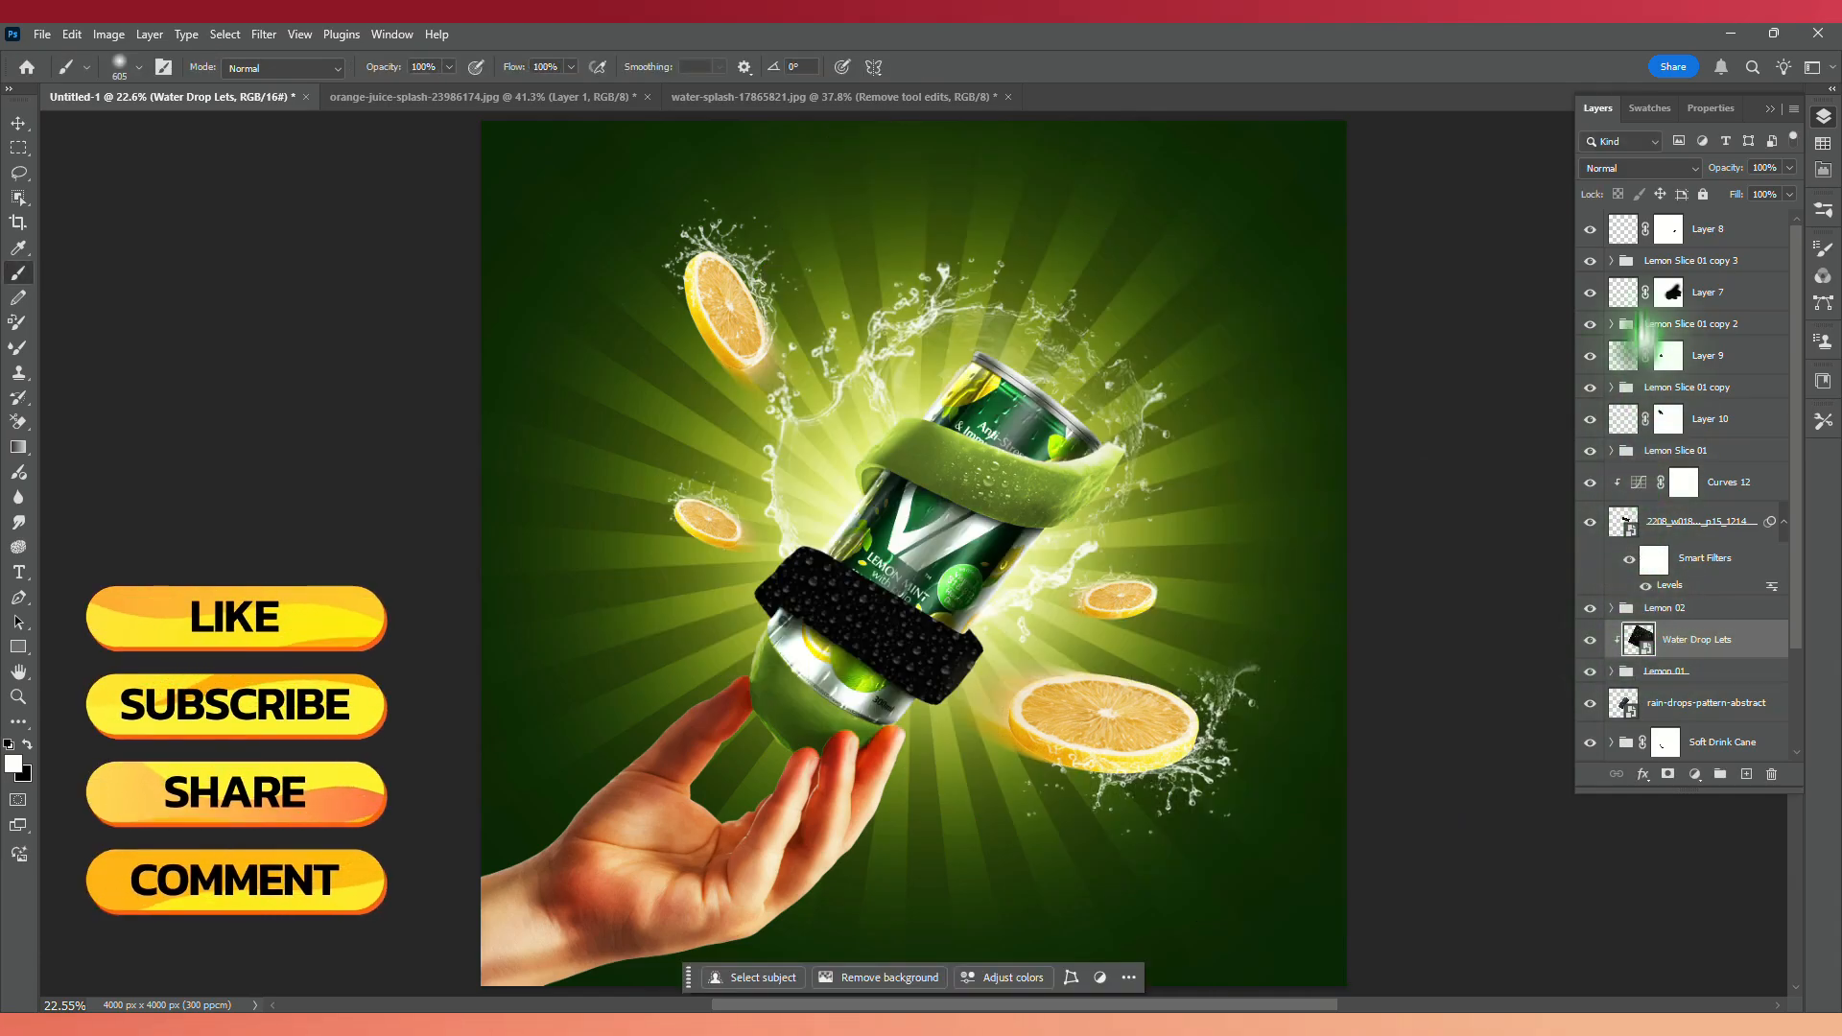
click(1639, 167)
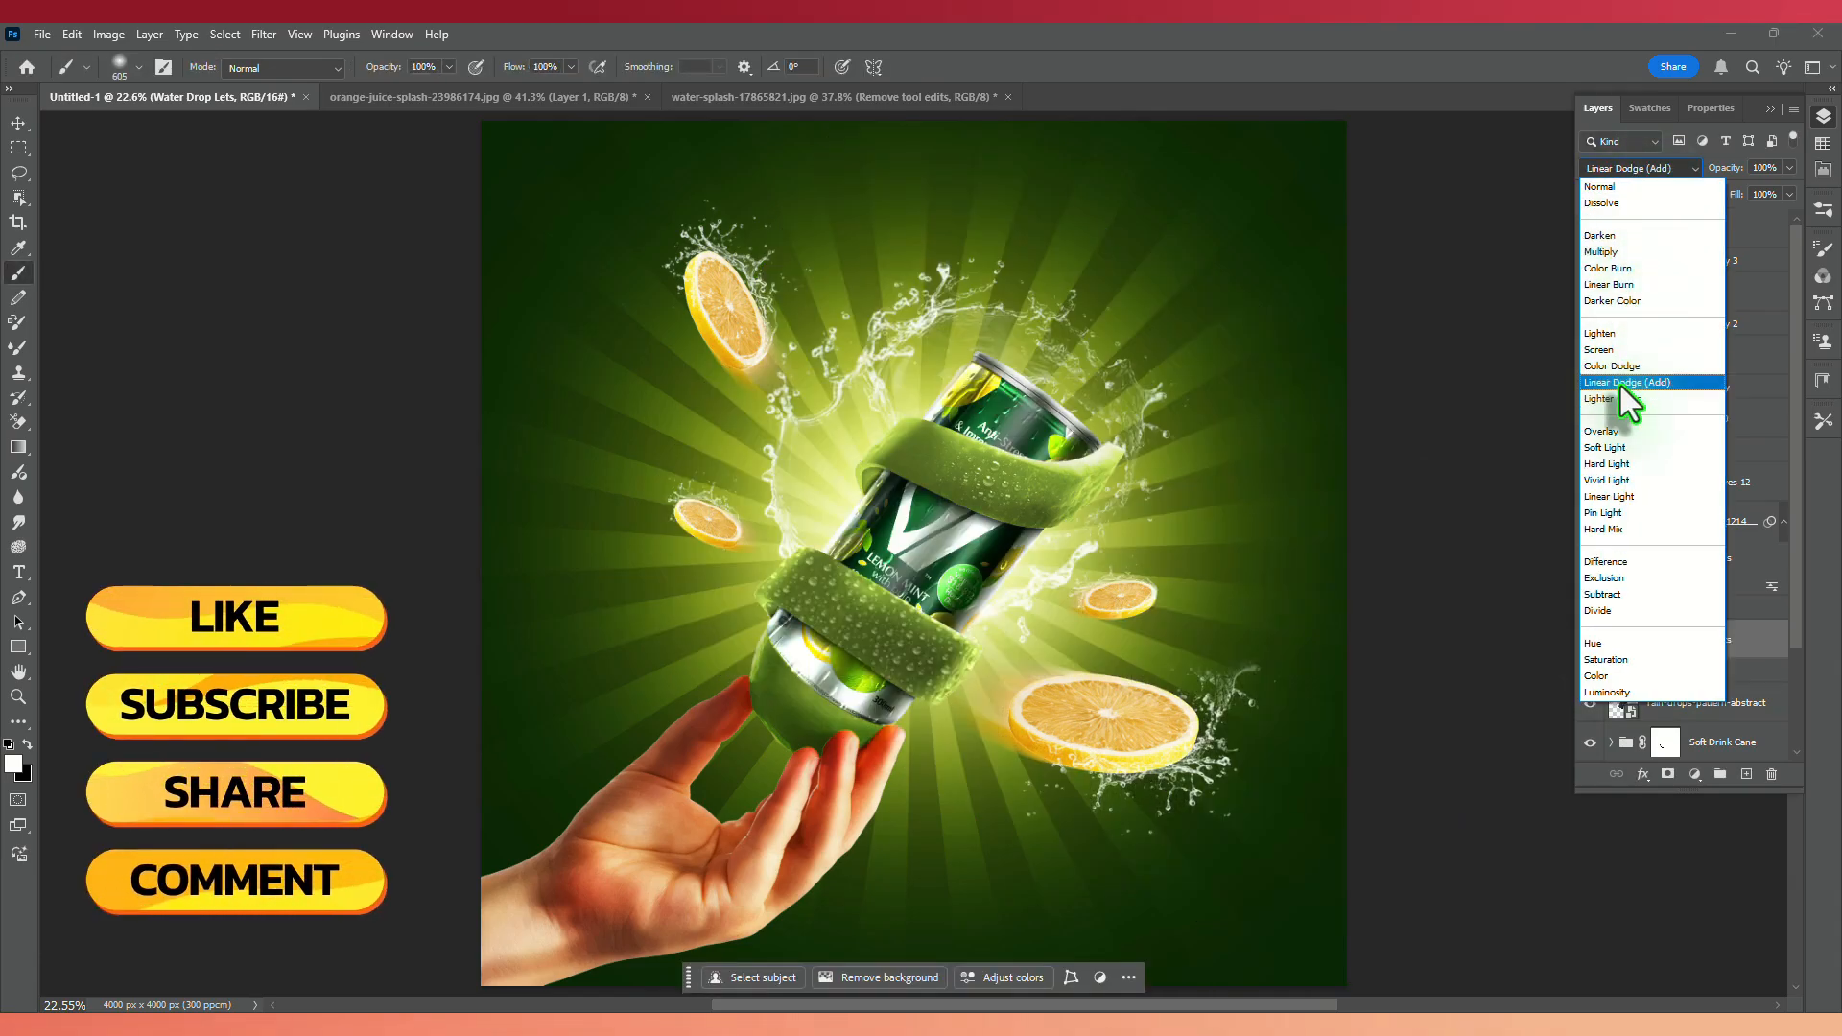
click(1620, 382)
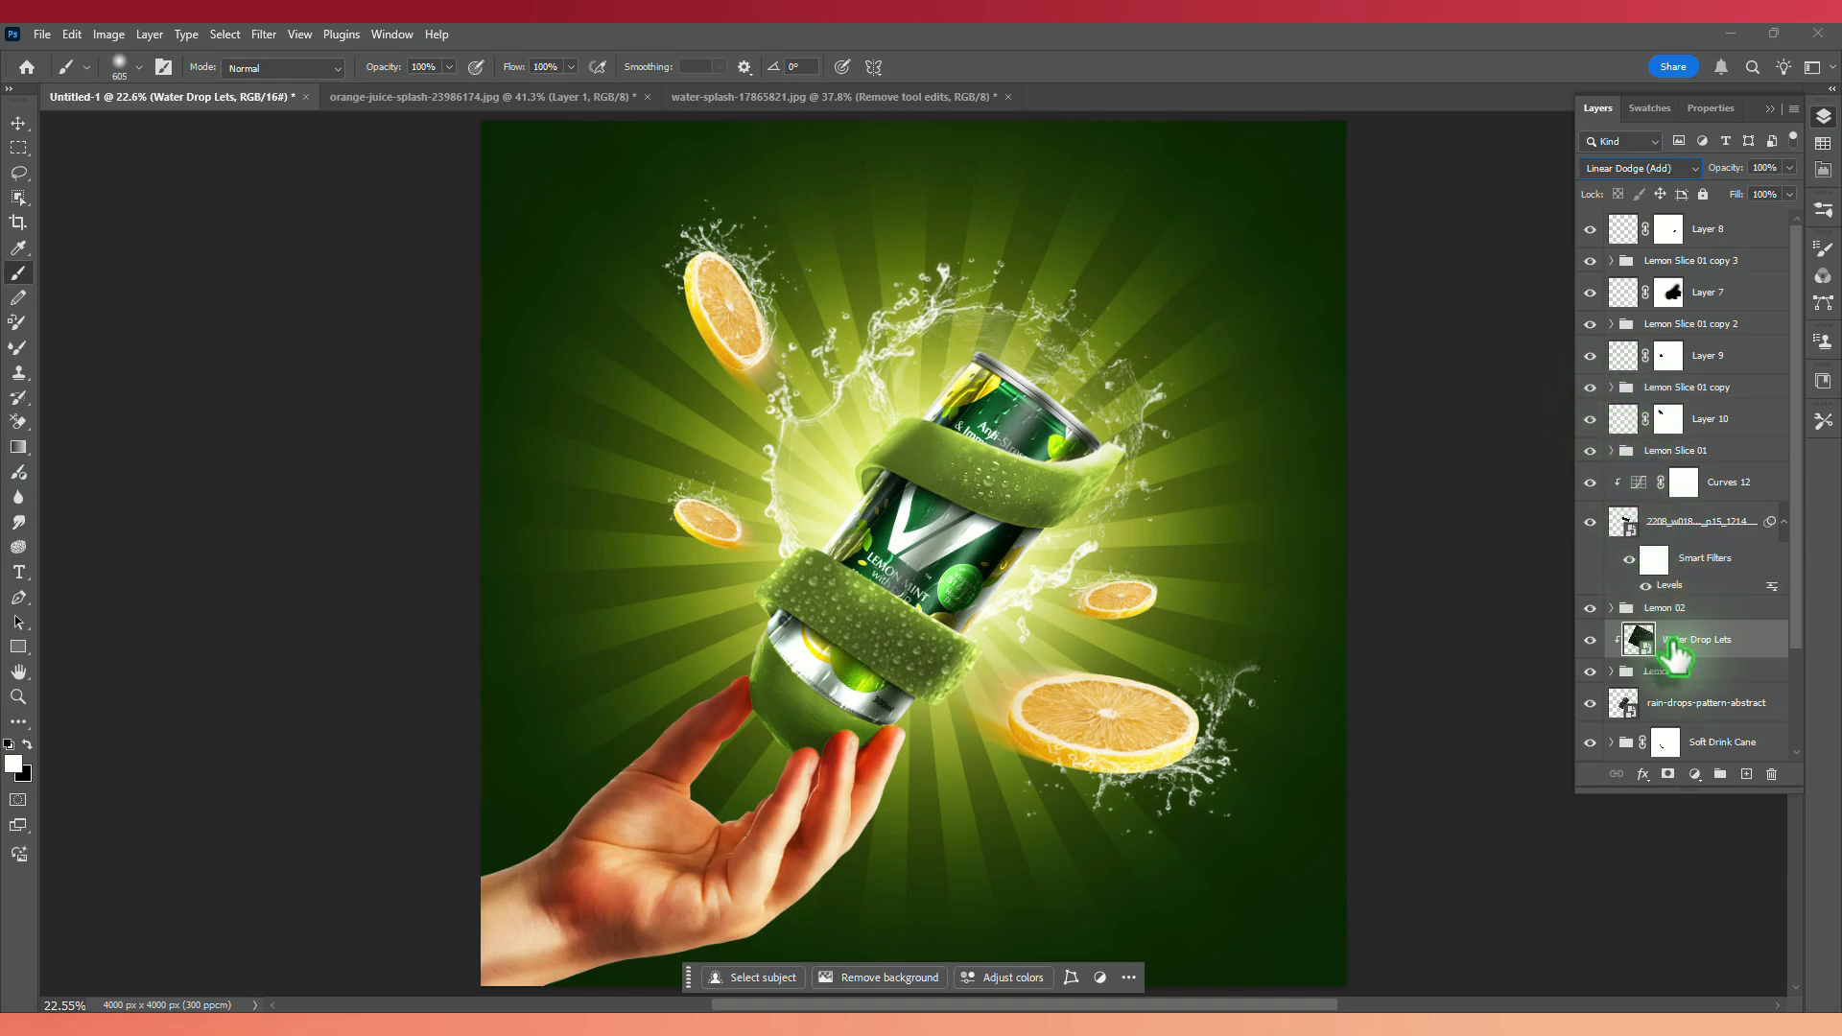
Add a clipped Levels adjustment above Water Drop Lets with midtones at 0.72 and a lowered white input.
click(1695, 774)
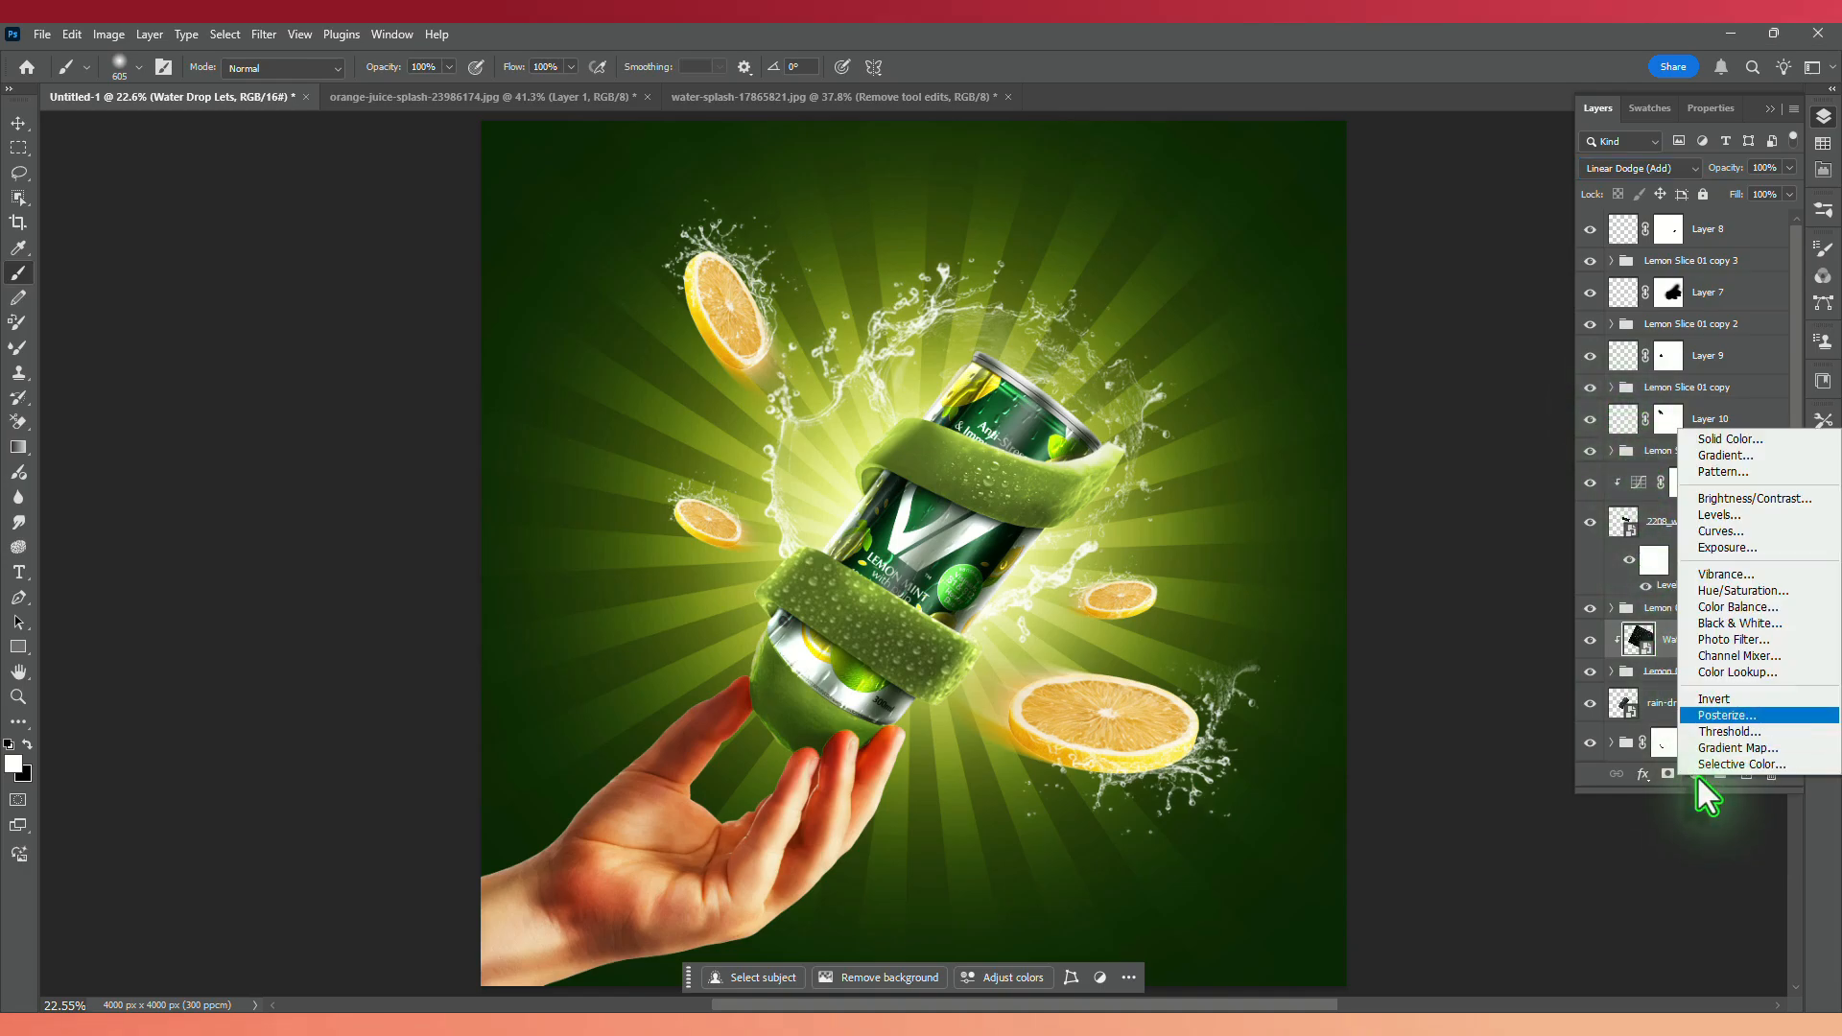
click(1744, 514)
drag(1700, 312, 1713, 310)
click(1658, 538)
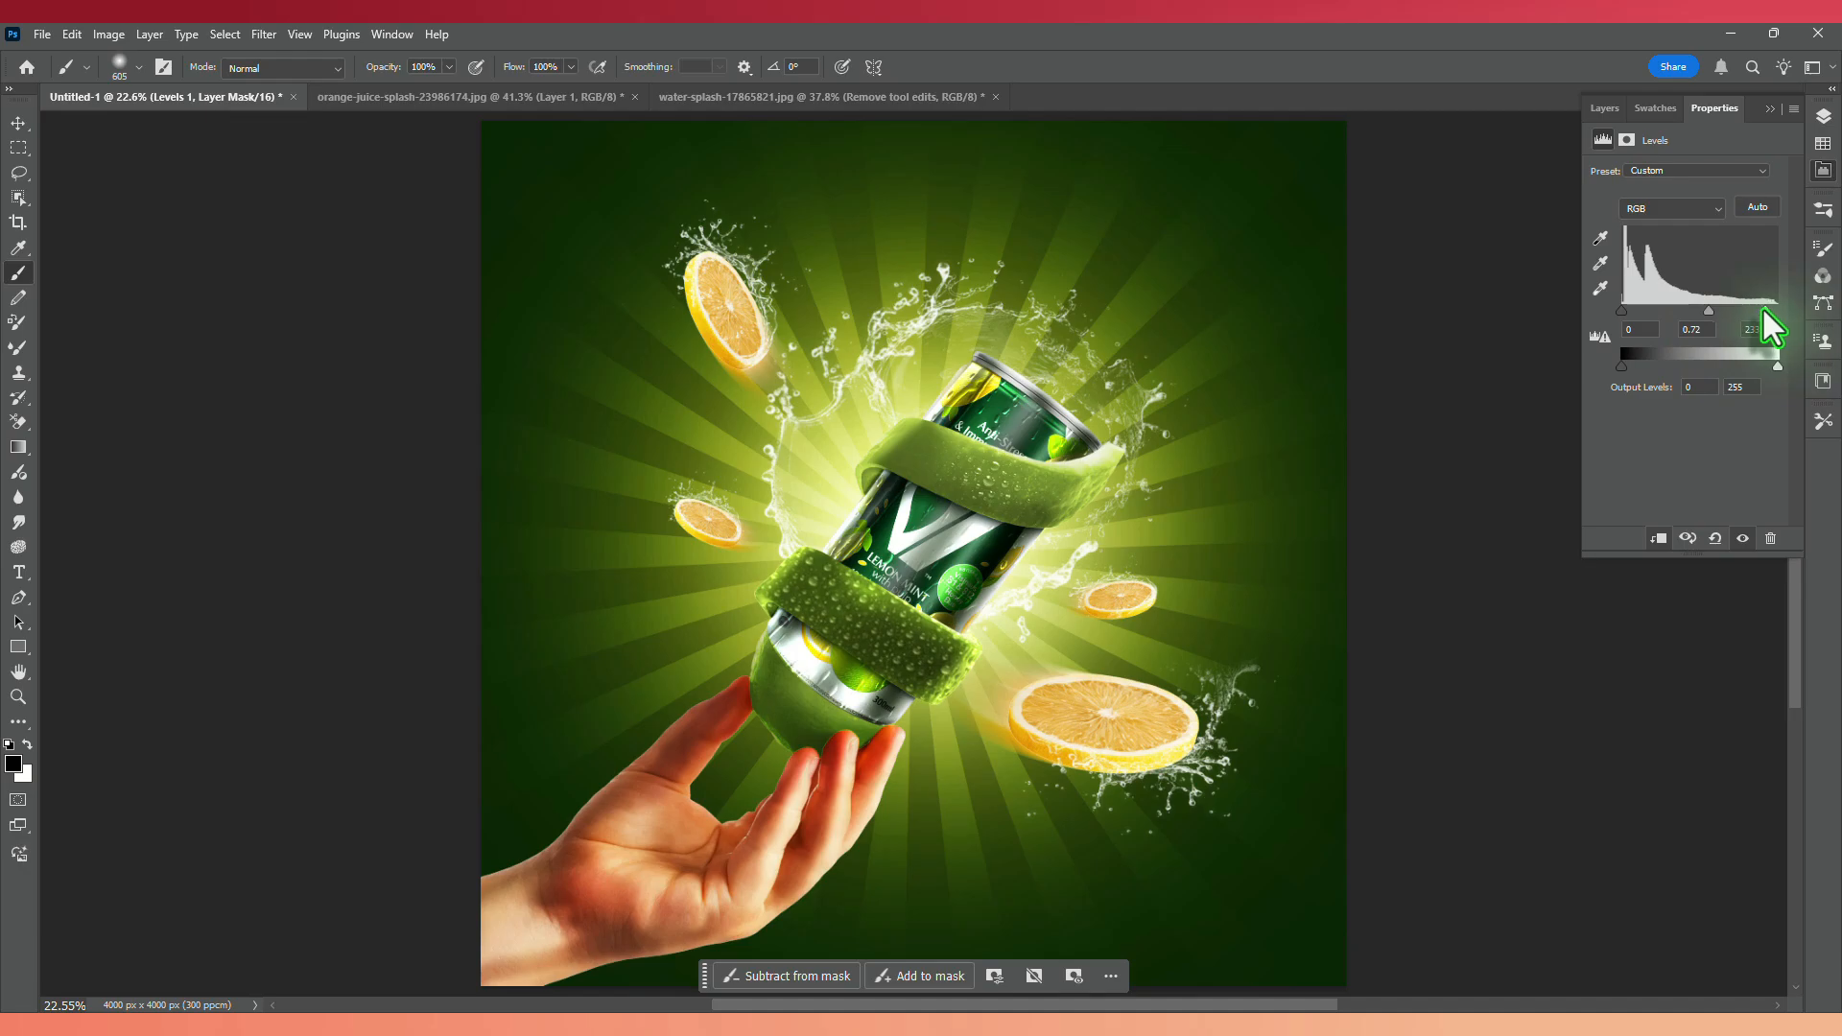
Copy Water Drop Lets over the upper peel, clipped to Lemon 02, replacing the earlier water-drop image and its Curves 12 adjustment.
click(1822, 116)
drag(1698, 589, 1699, 501)
key(ctrl+alt+g)
key(v)
drag(1233, 438, 969, 484)
alt+click(1632, 540)
click(1631, 498)
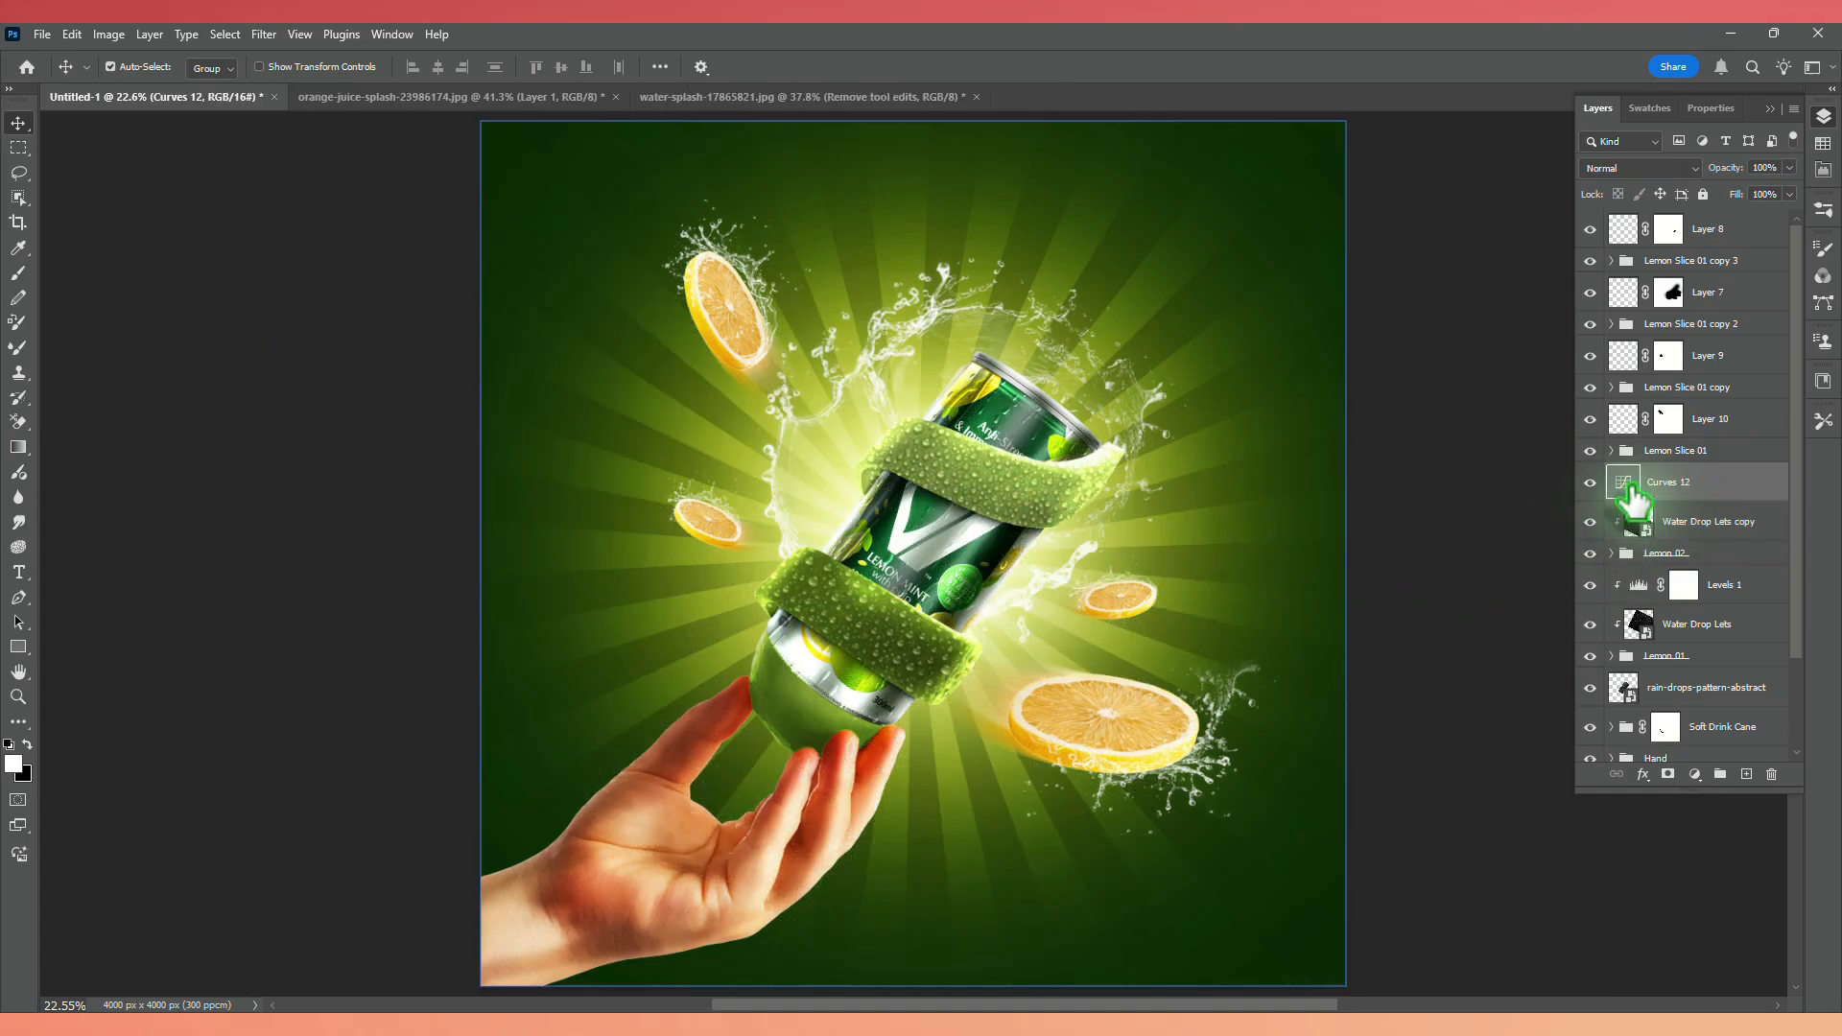
key(Delete)
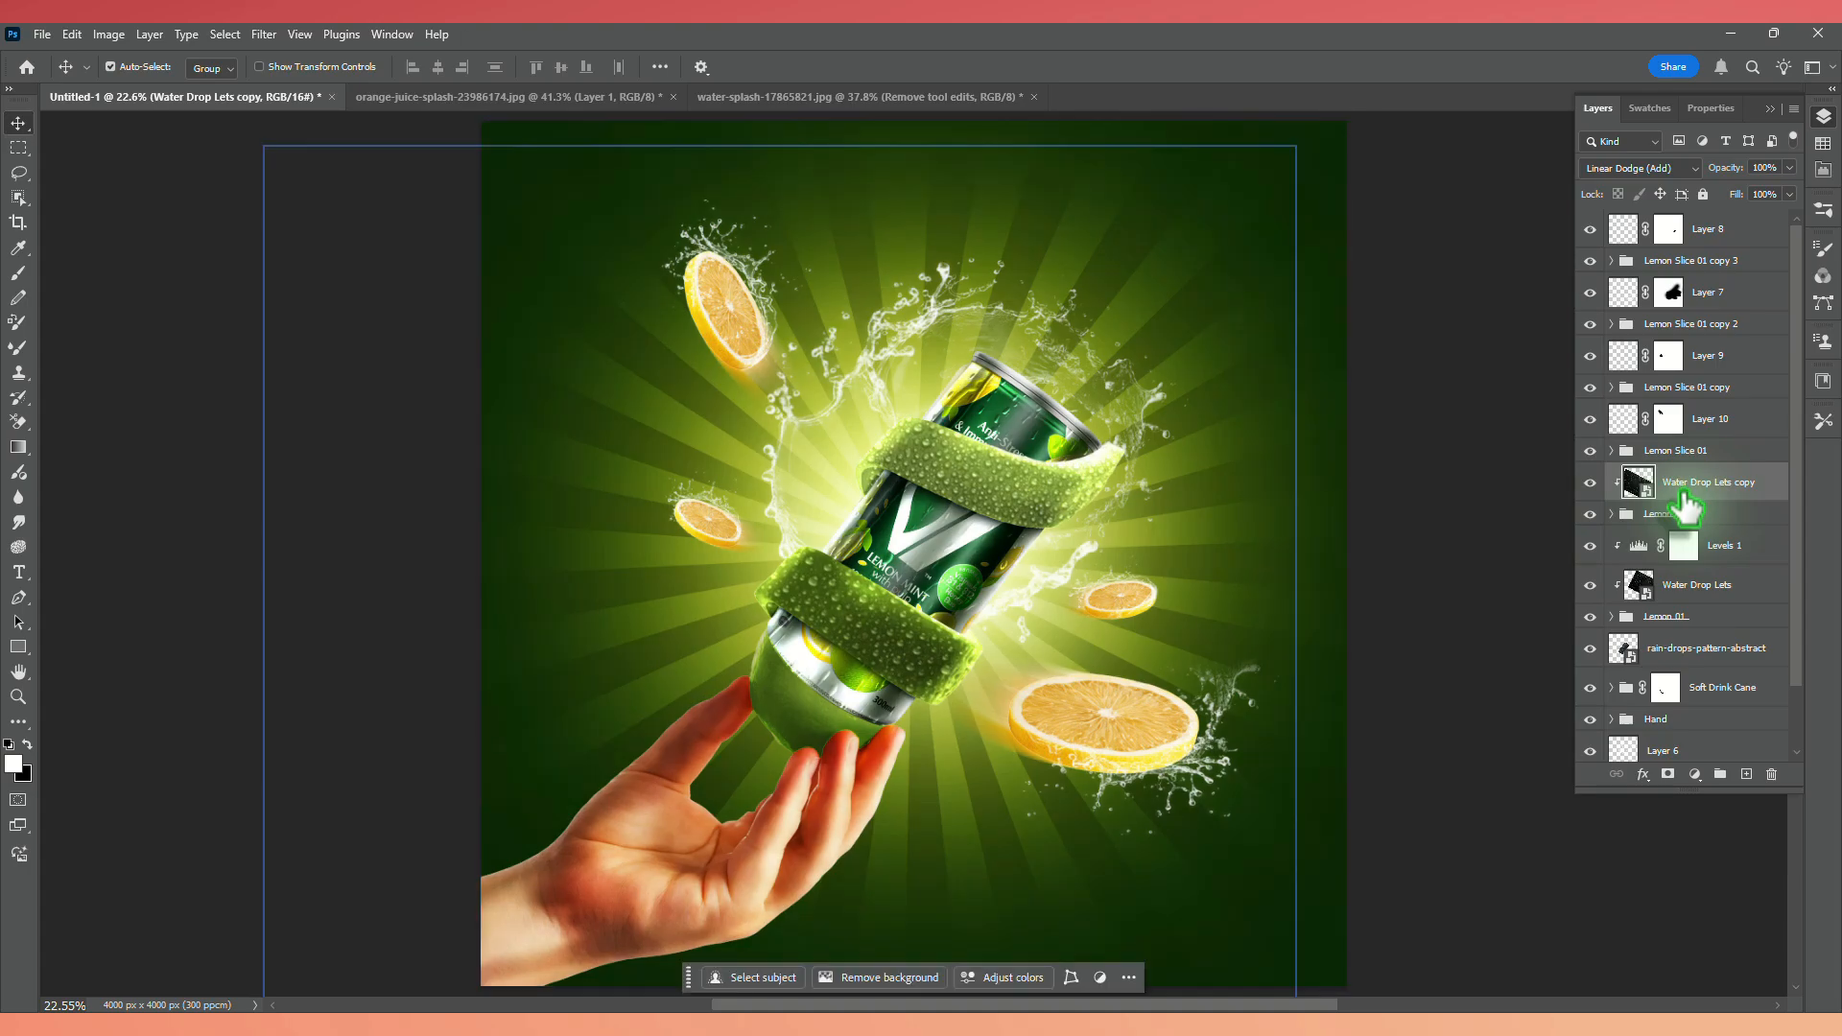
Add a clipped Levels adjustment above Water Drop Lets copy with midtones 0.69, white input 249 and output levels 9 to 241.
click(1695, 774)
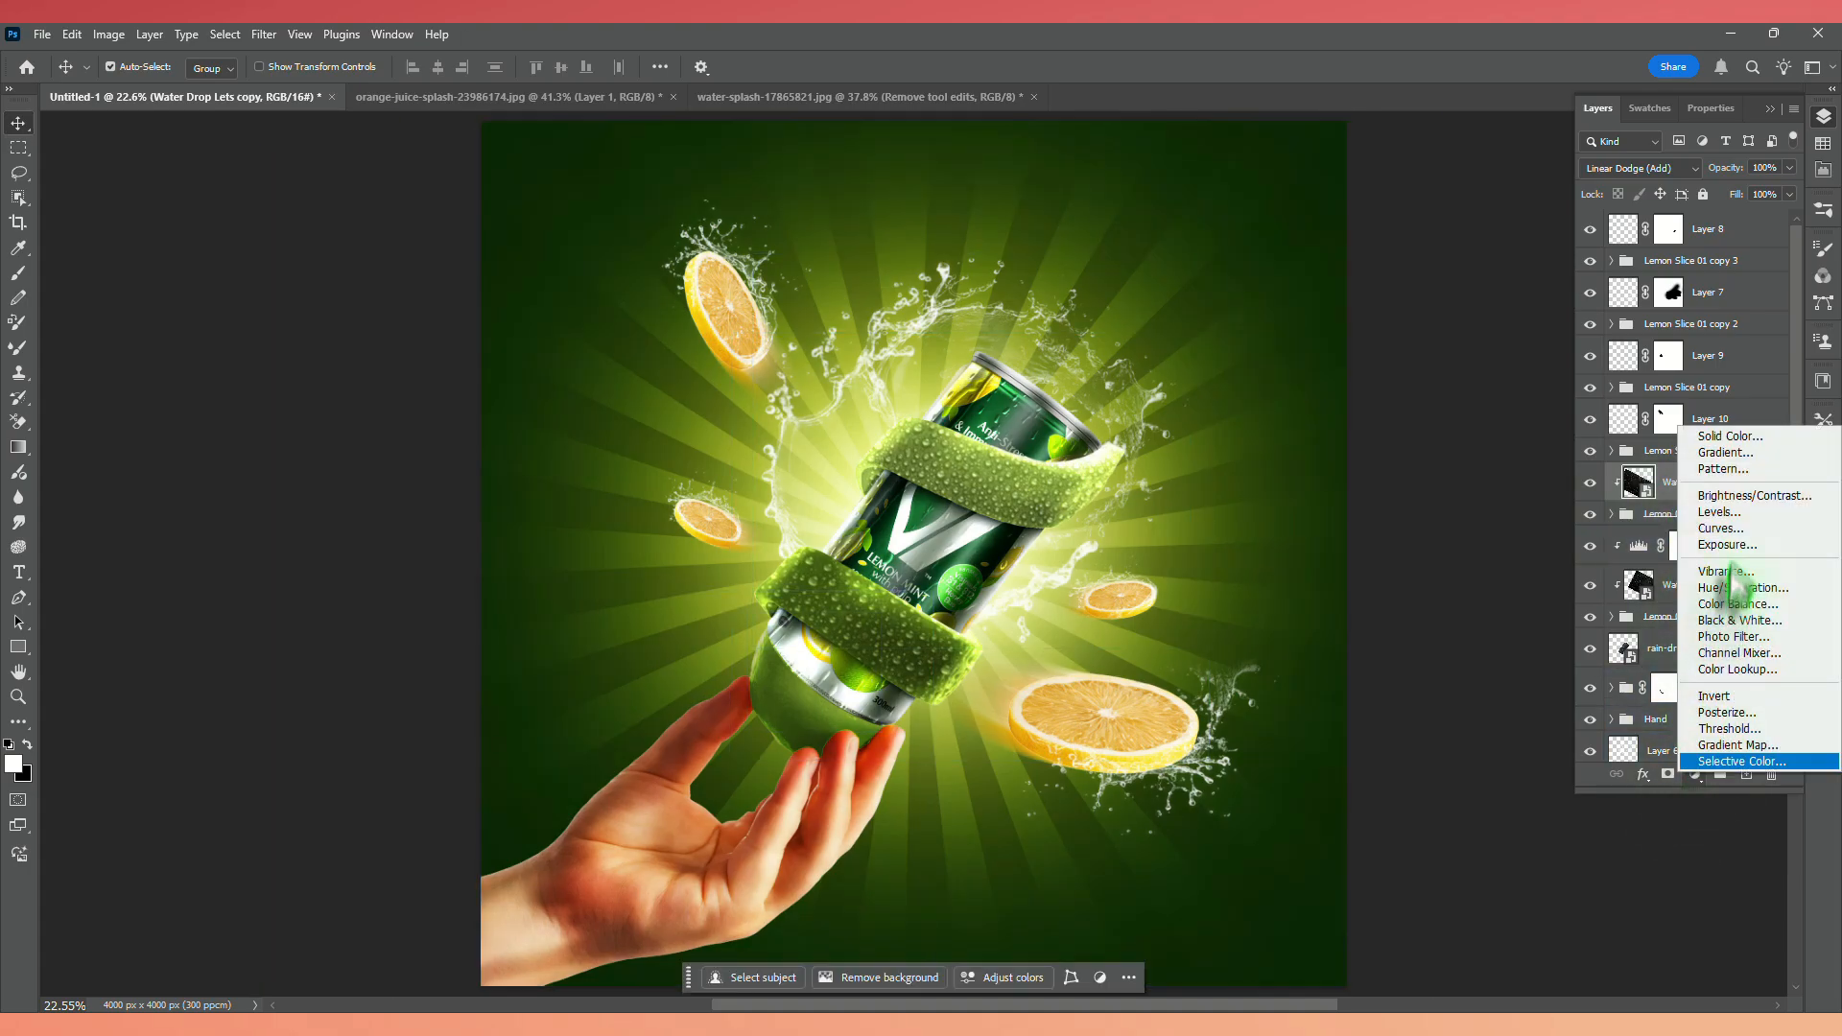
click(1732, 512)
drag(1713, 313, 1726, 314)
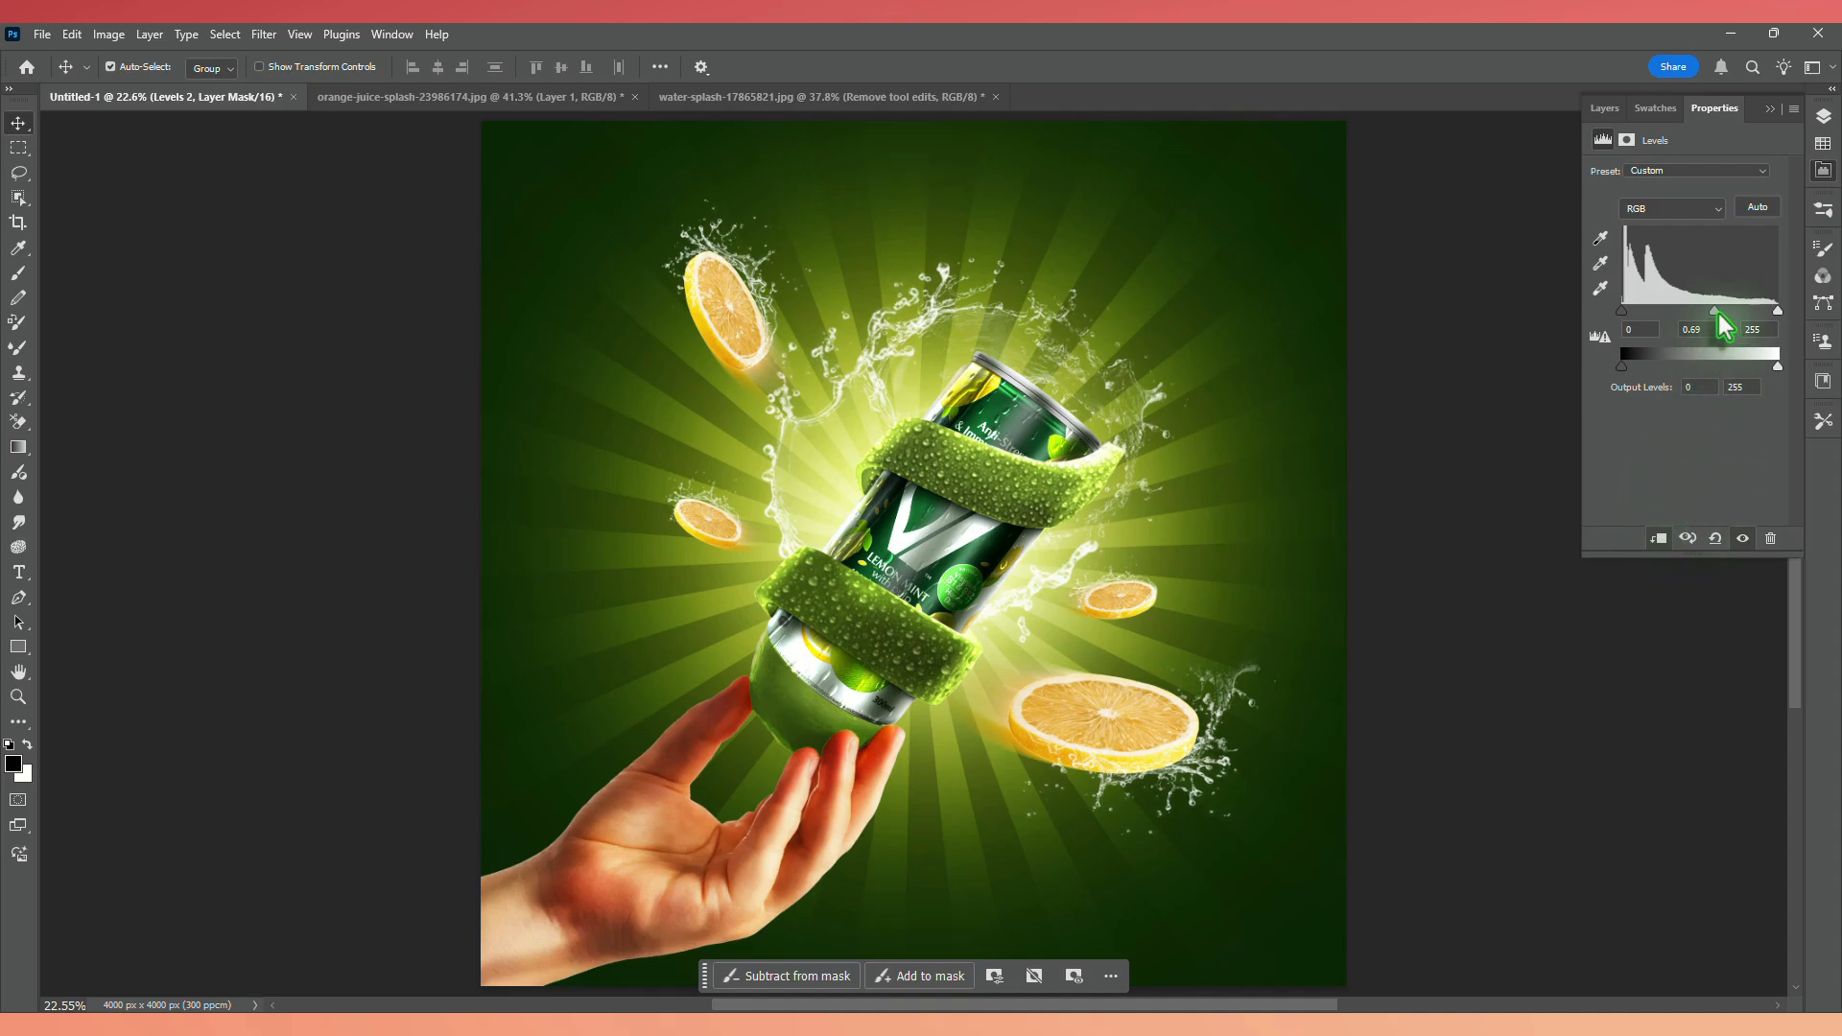
drag(1777, 312, 1769, 366)
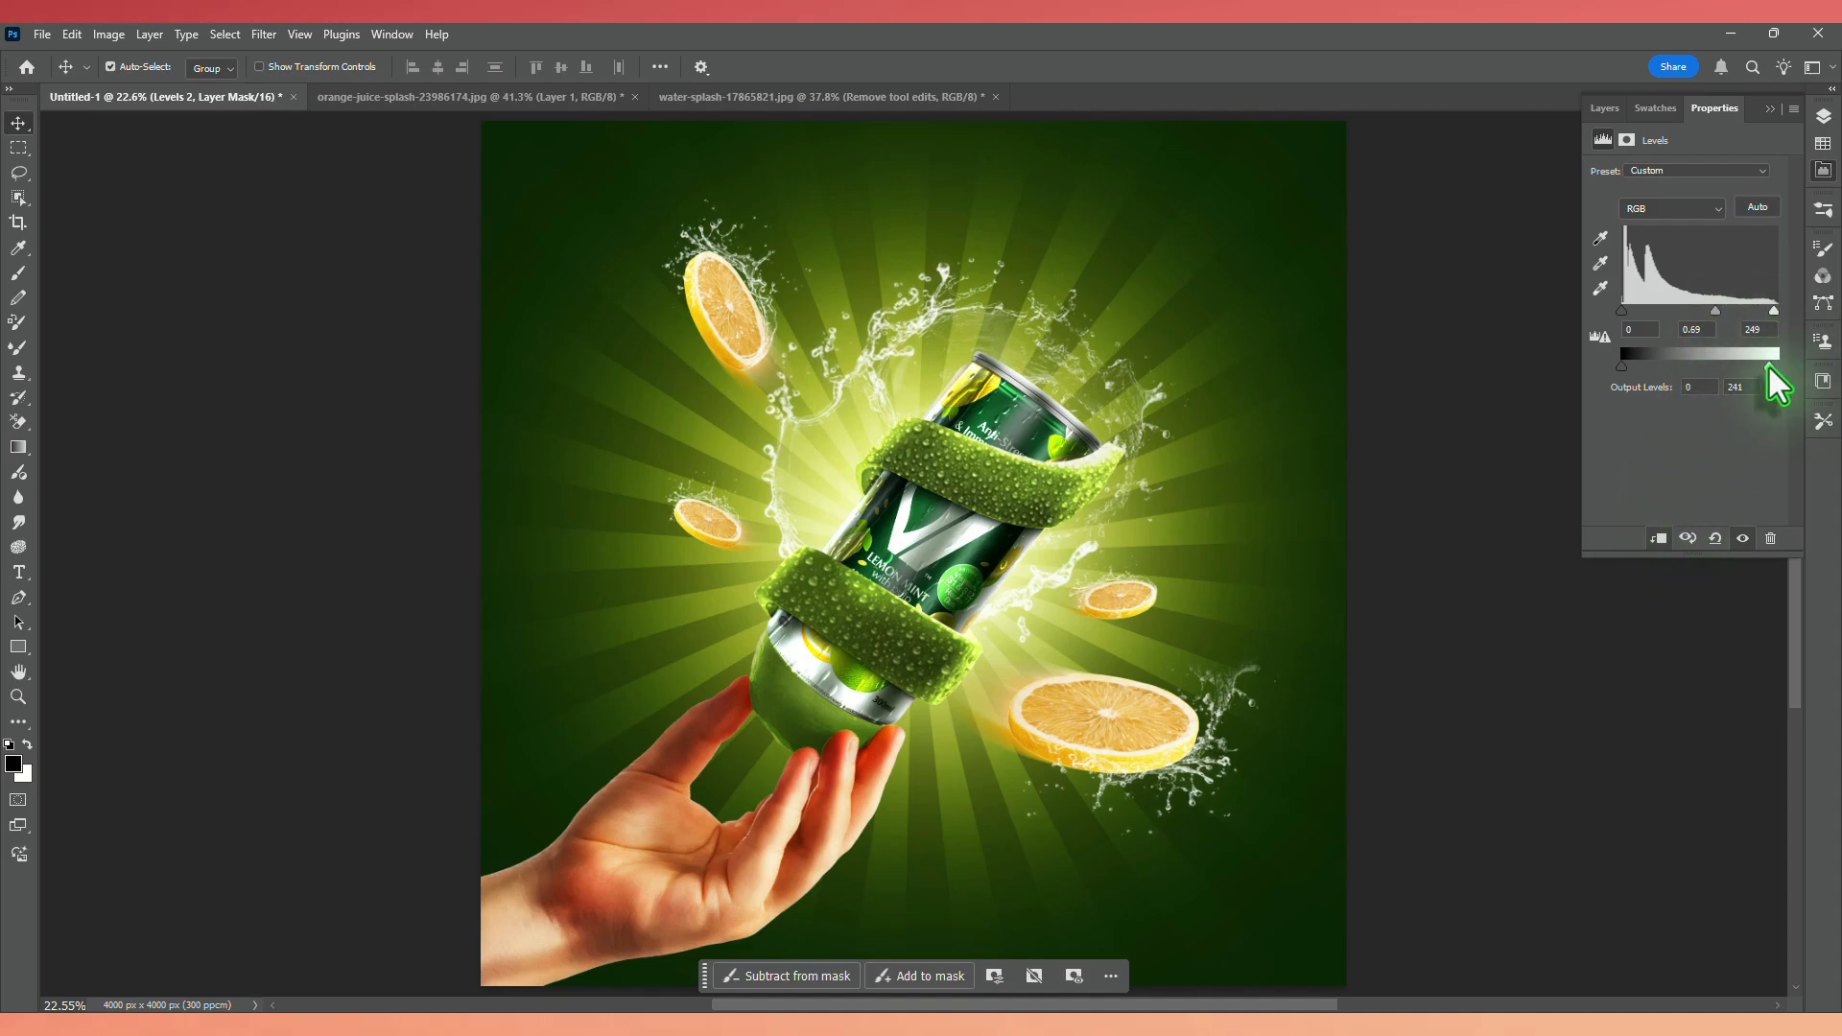
drag(1621, 366, 1622, 368)
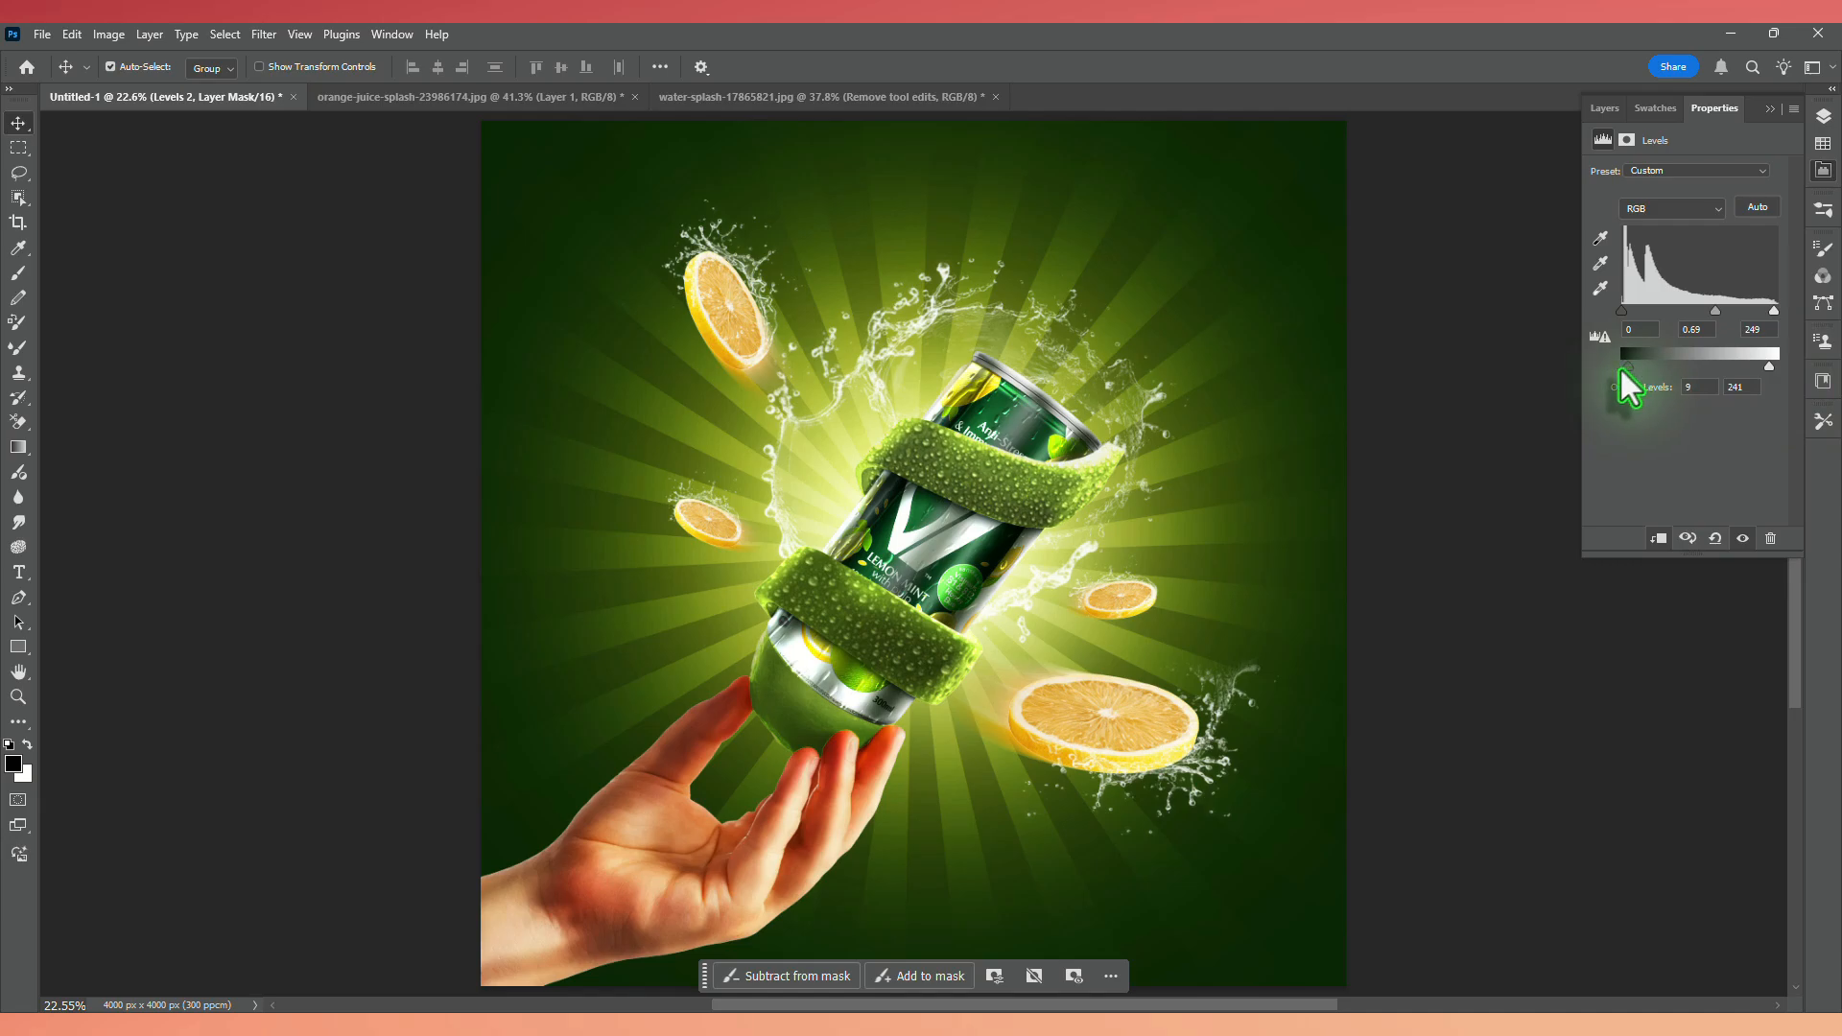
click(1468, 380)
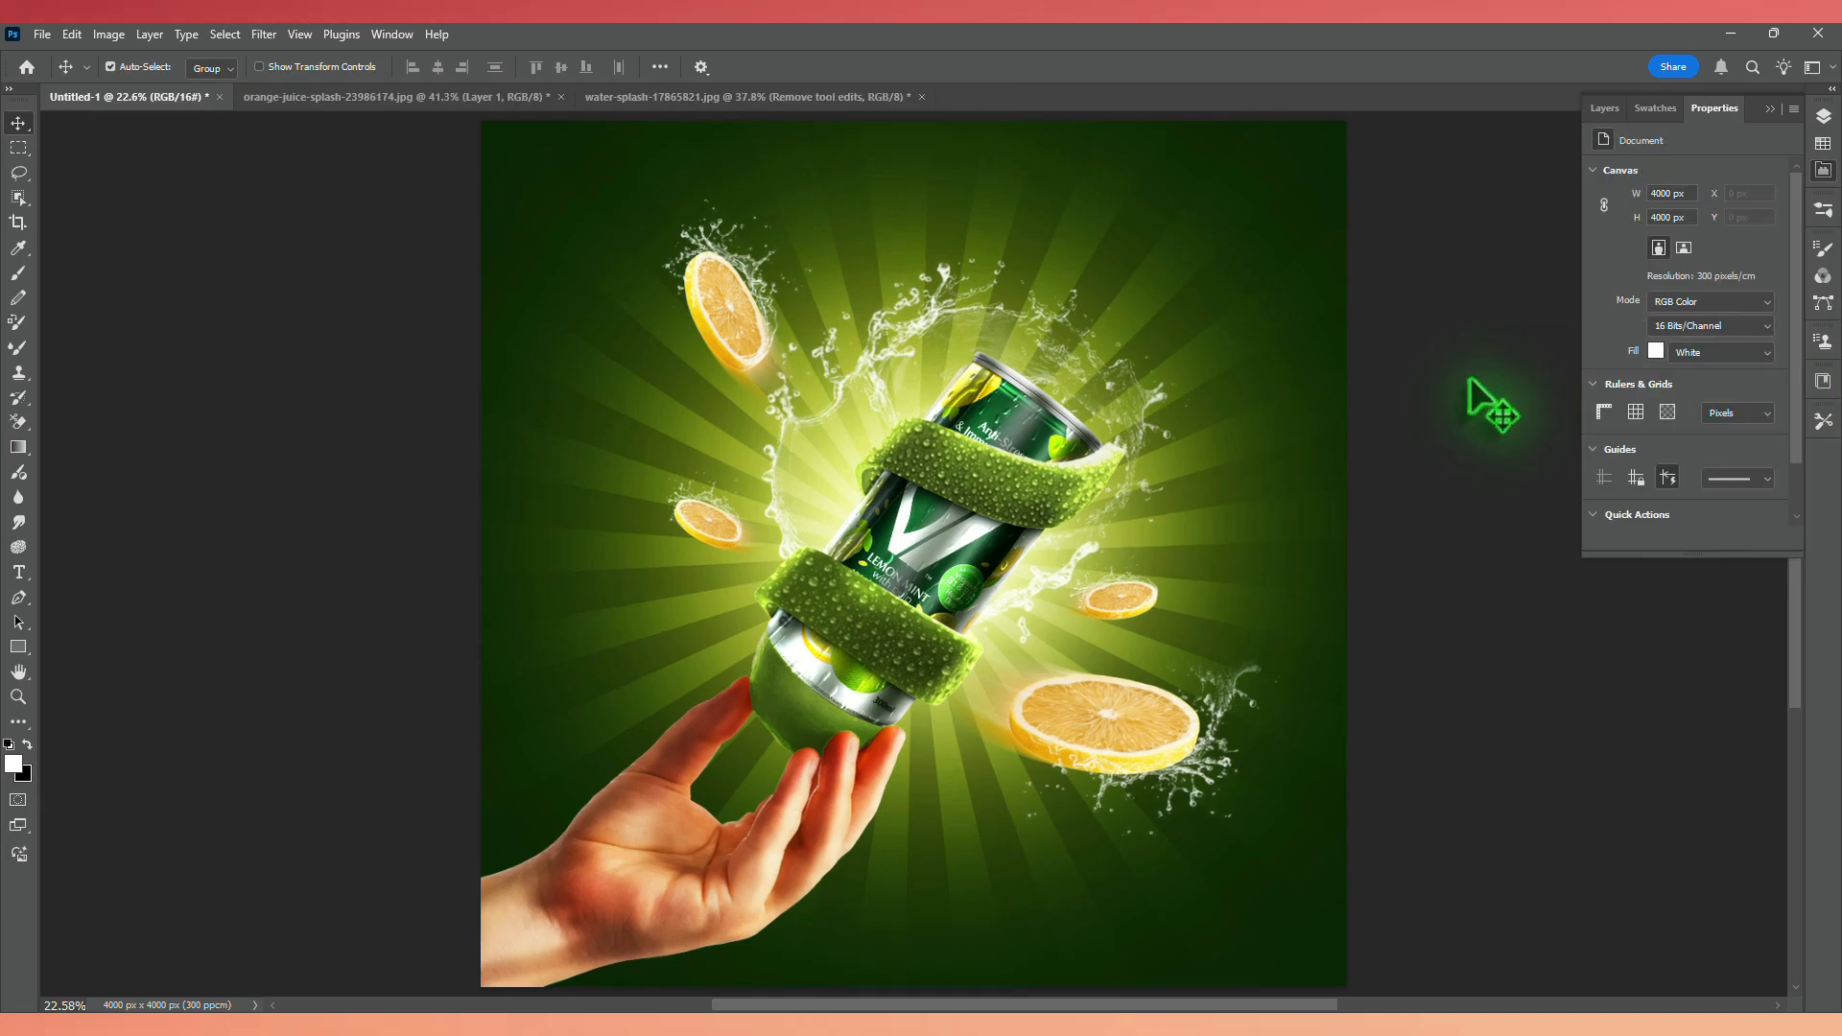
Add a new empty layer at the top of the stack and set the foreground color to a lime green around a6cd06.
key(F7)
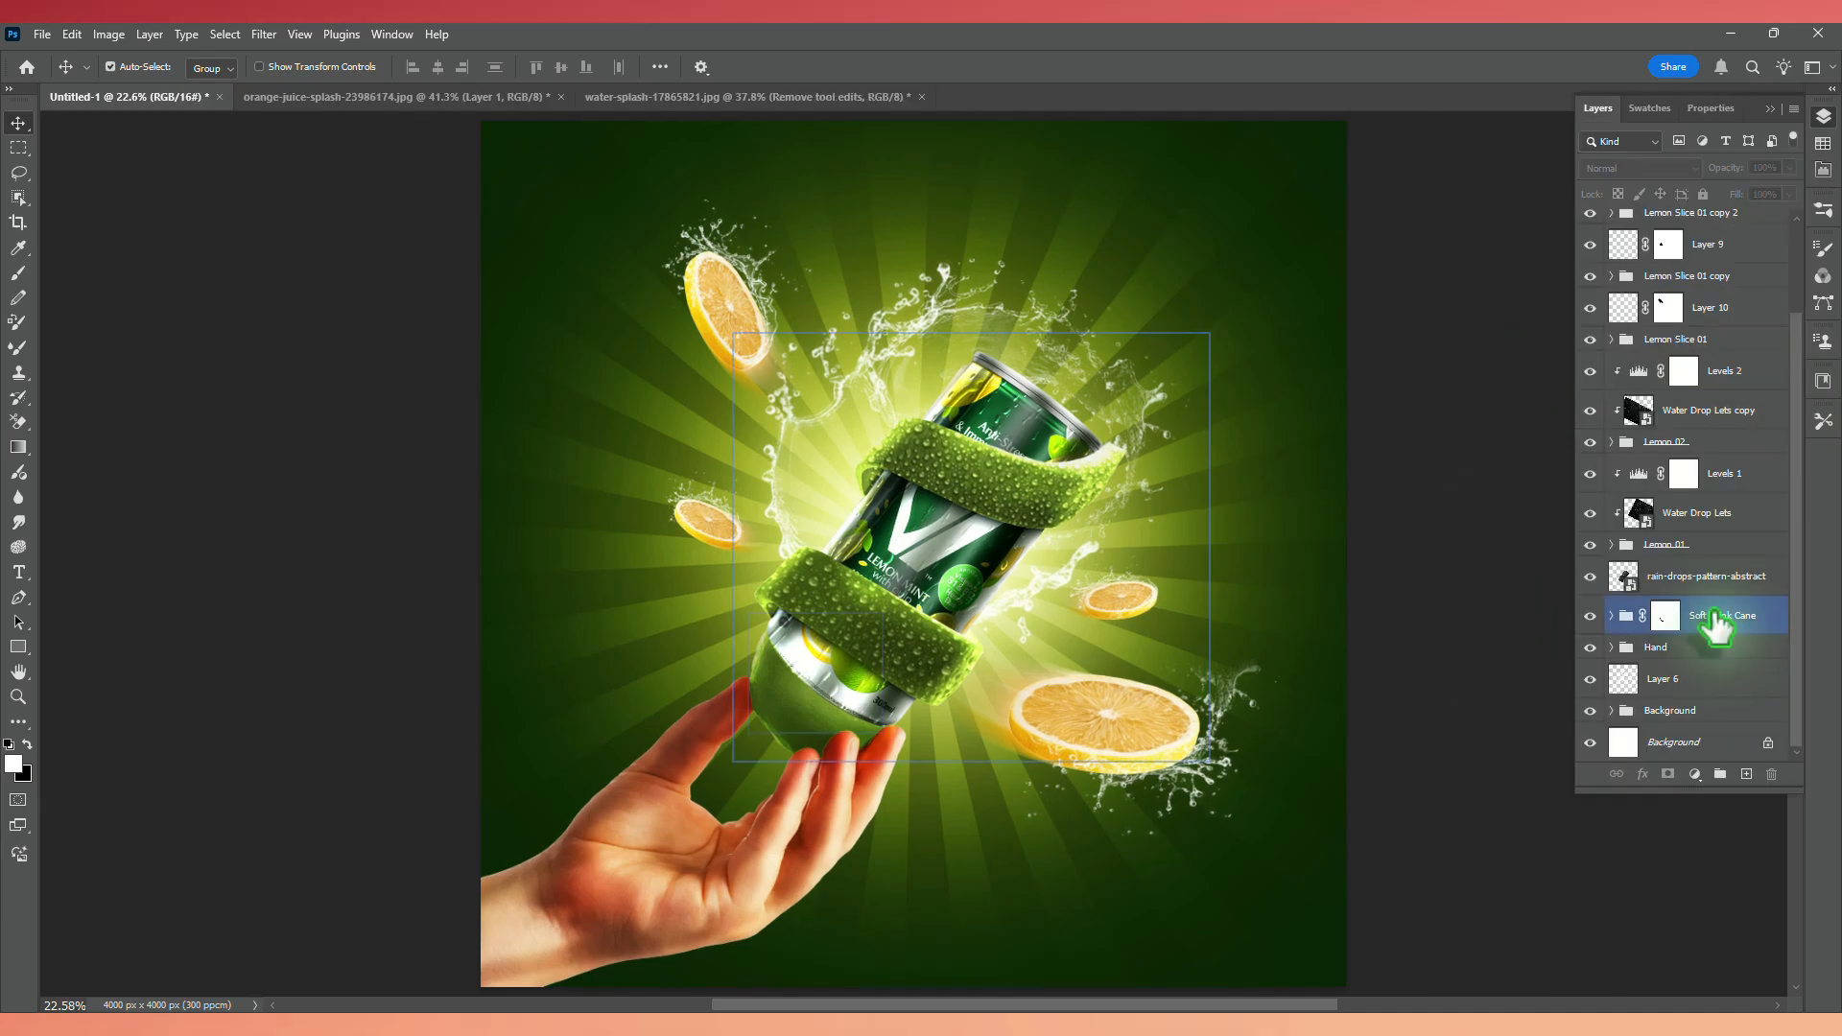
click(1746, 774)
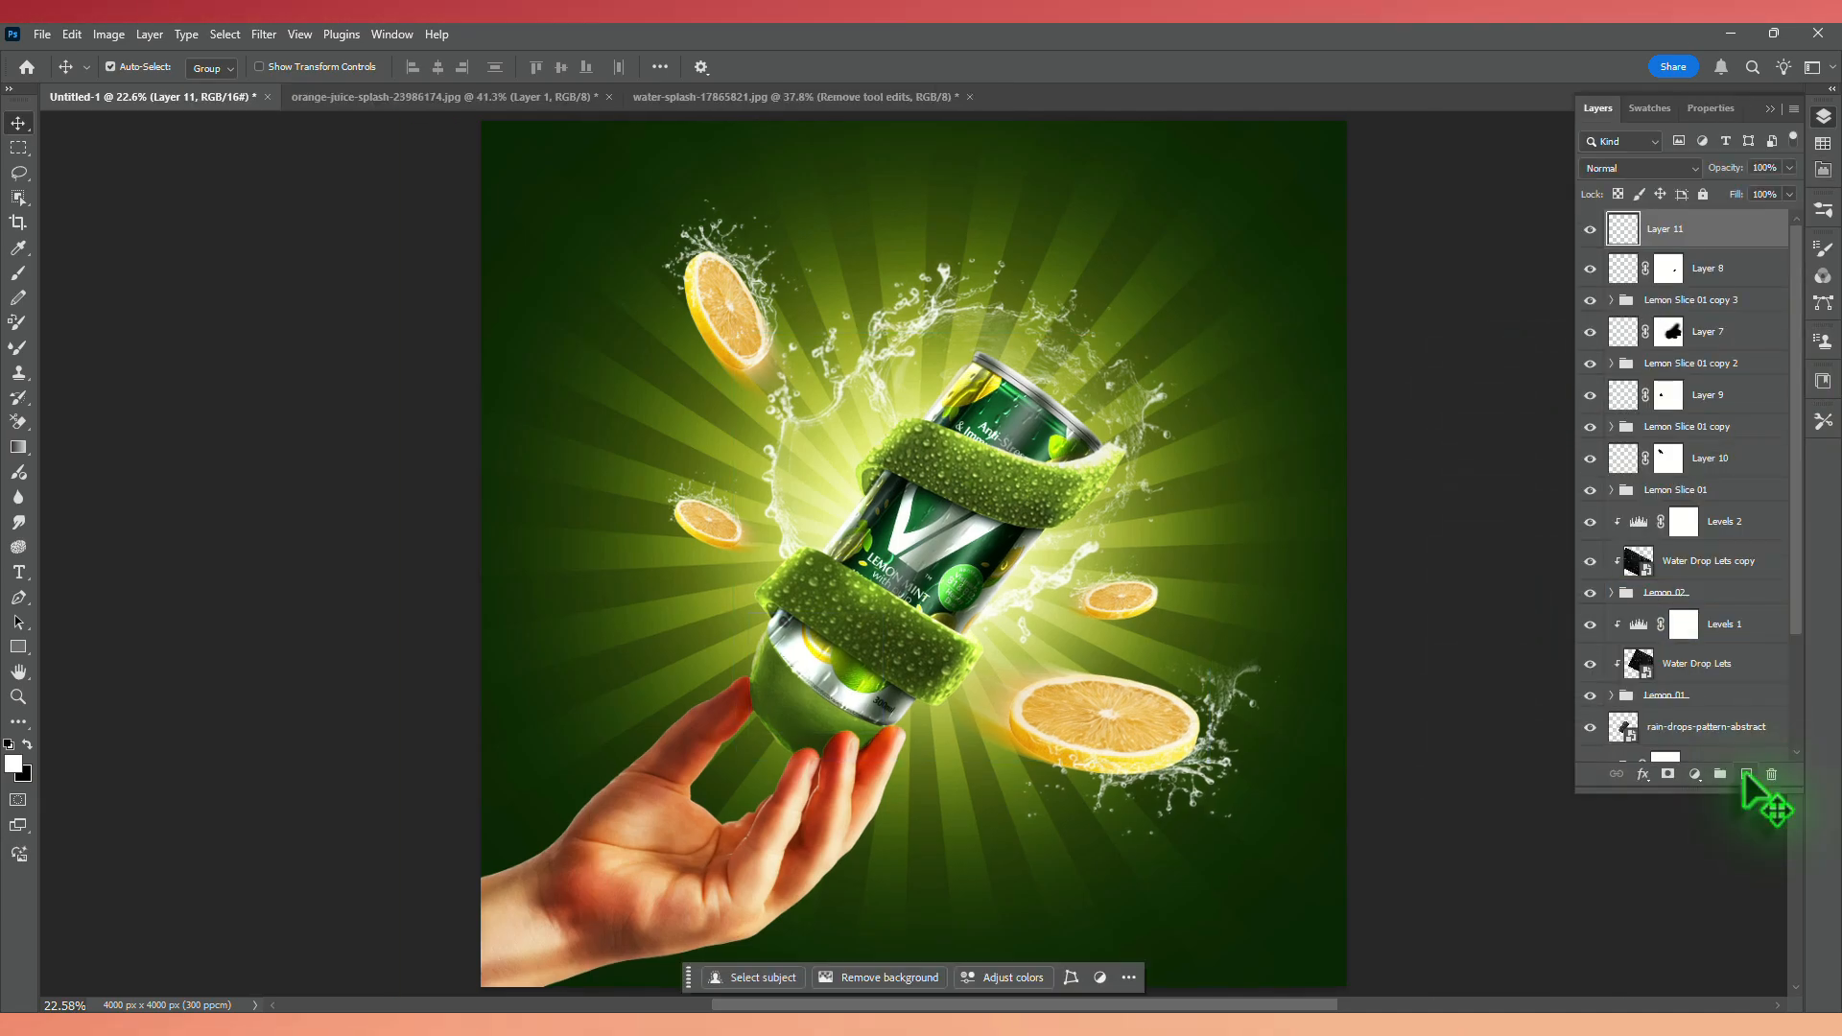
click(11, 765)
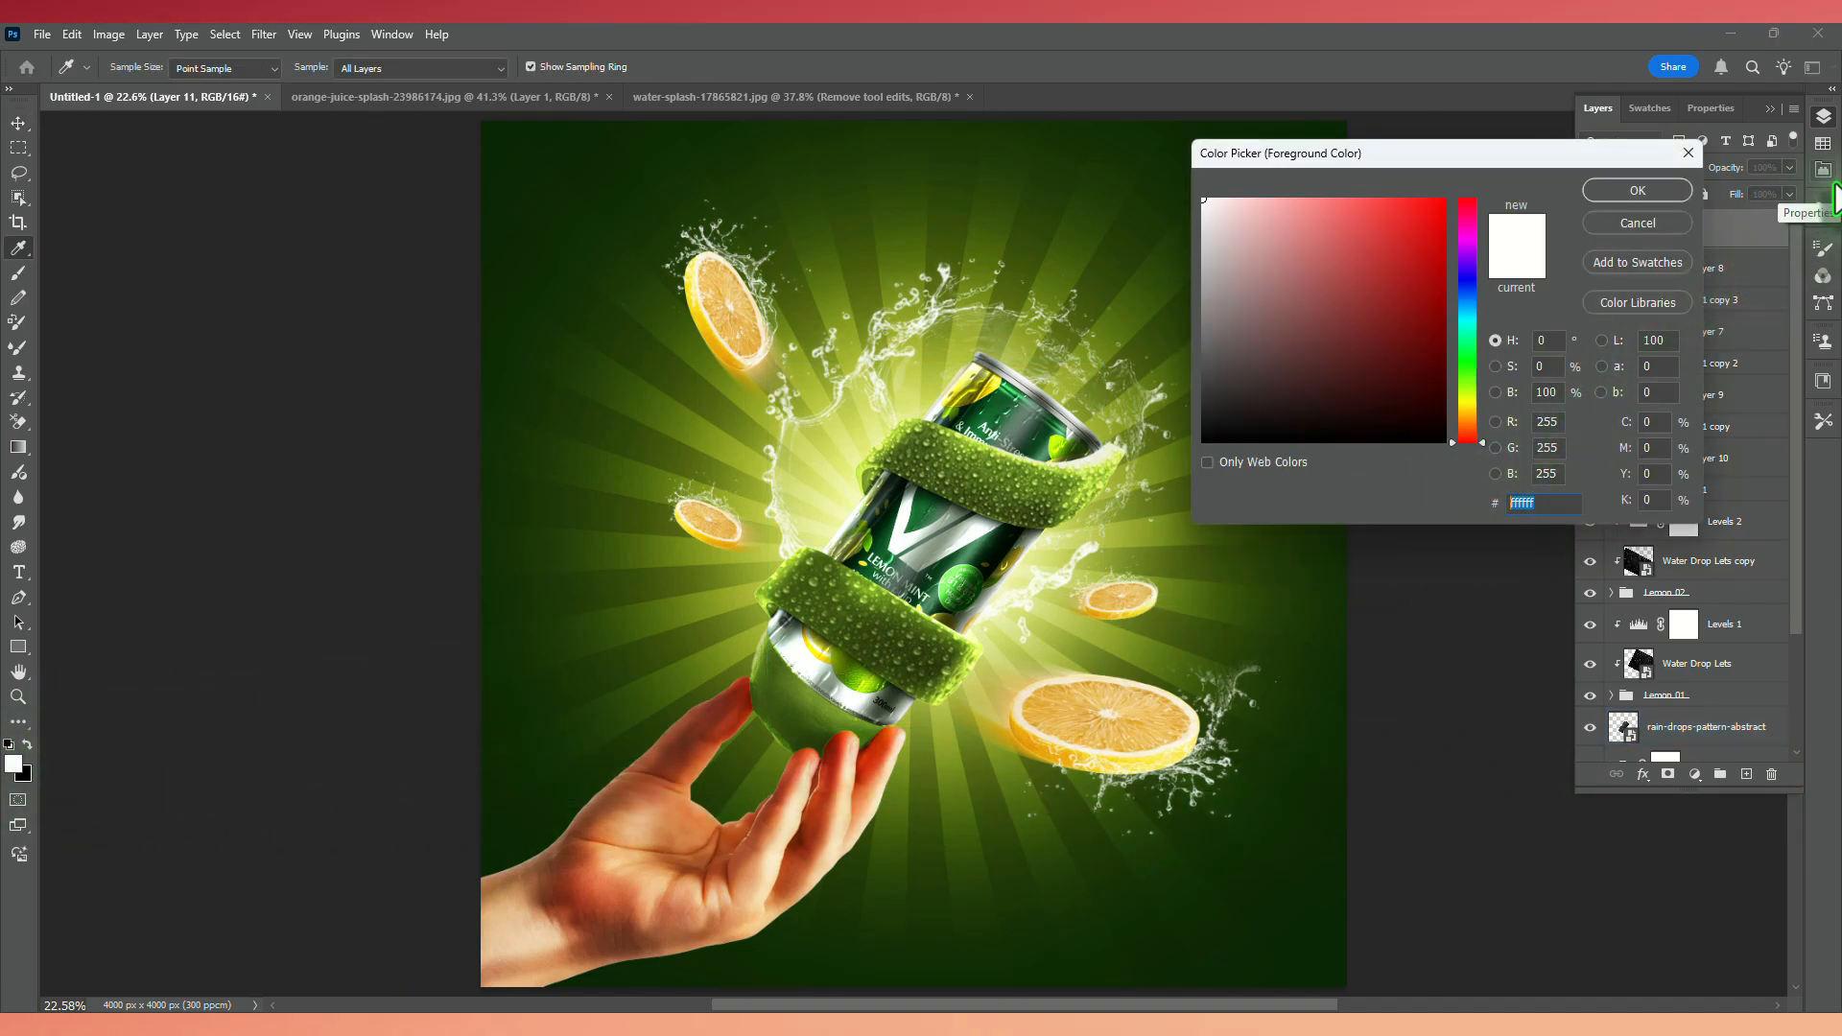
text(a6cd06)
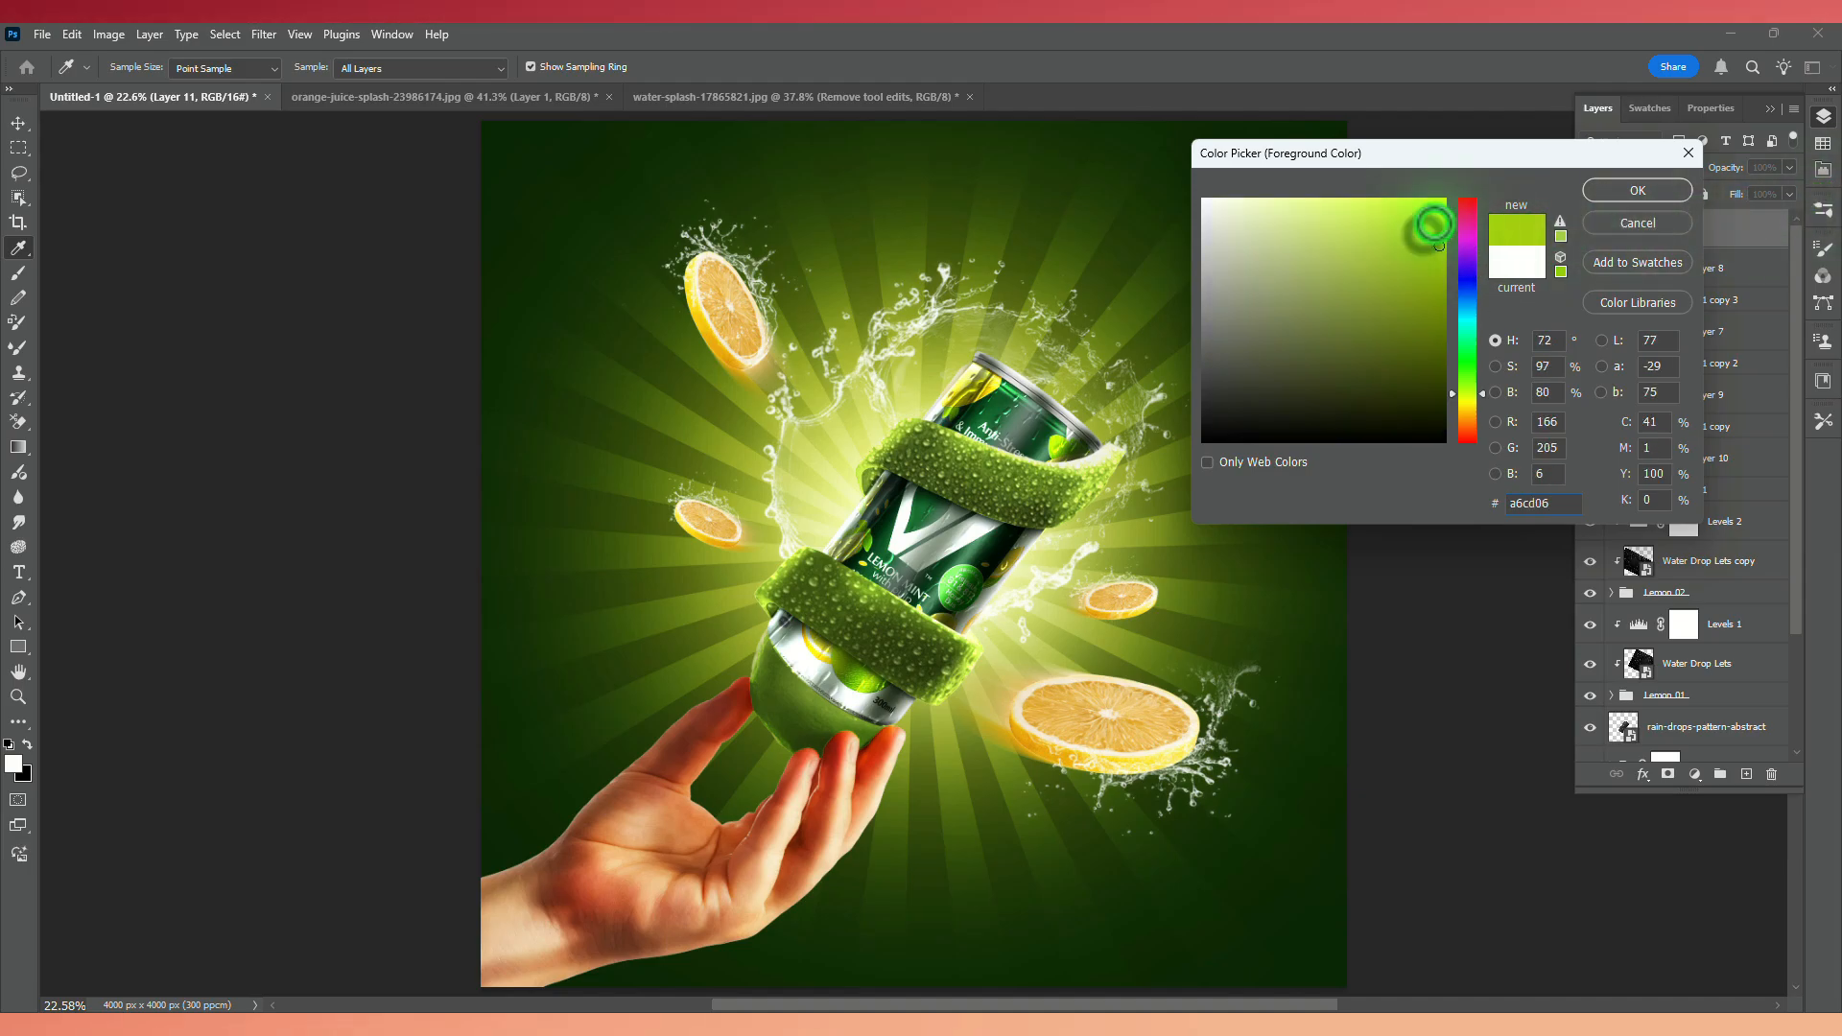
click(1638, 190)
Add a new empty layer directly above the Soft Drink Cane group.
key(v)
click(988, 566)
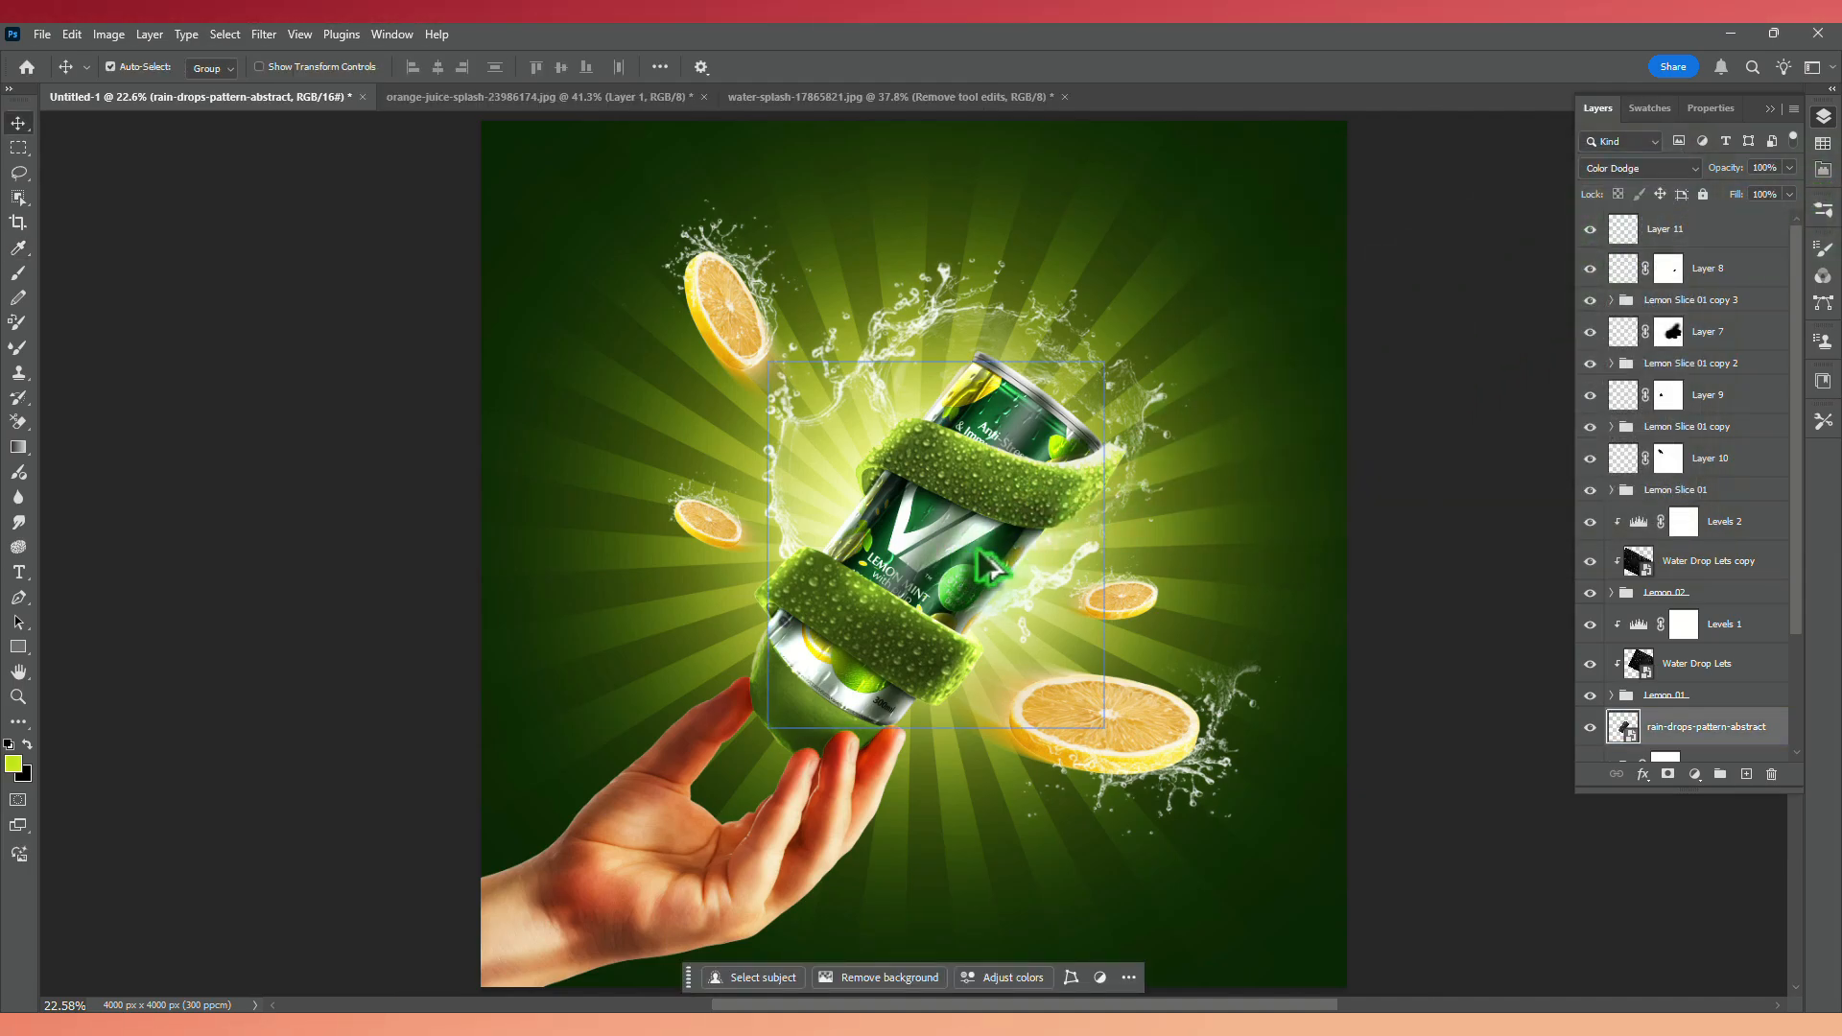
key(b)
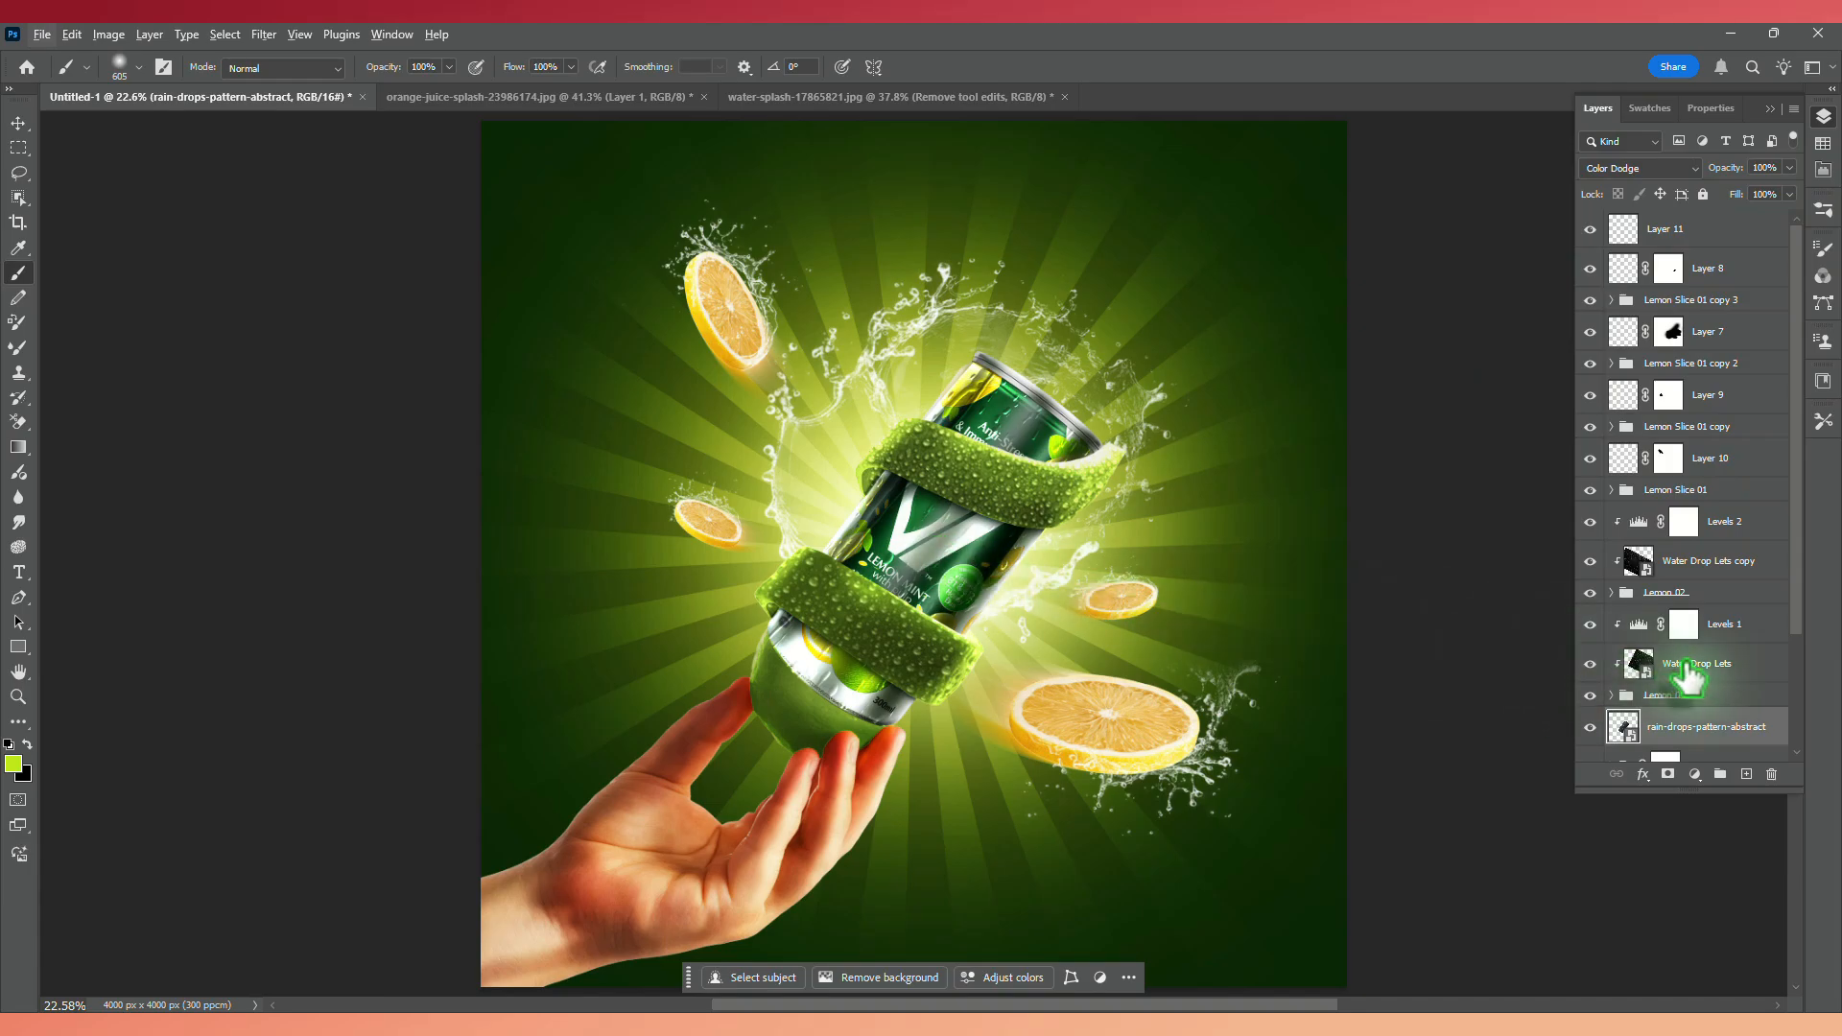
scroll(1688, 677, down, 4)
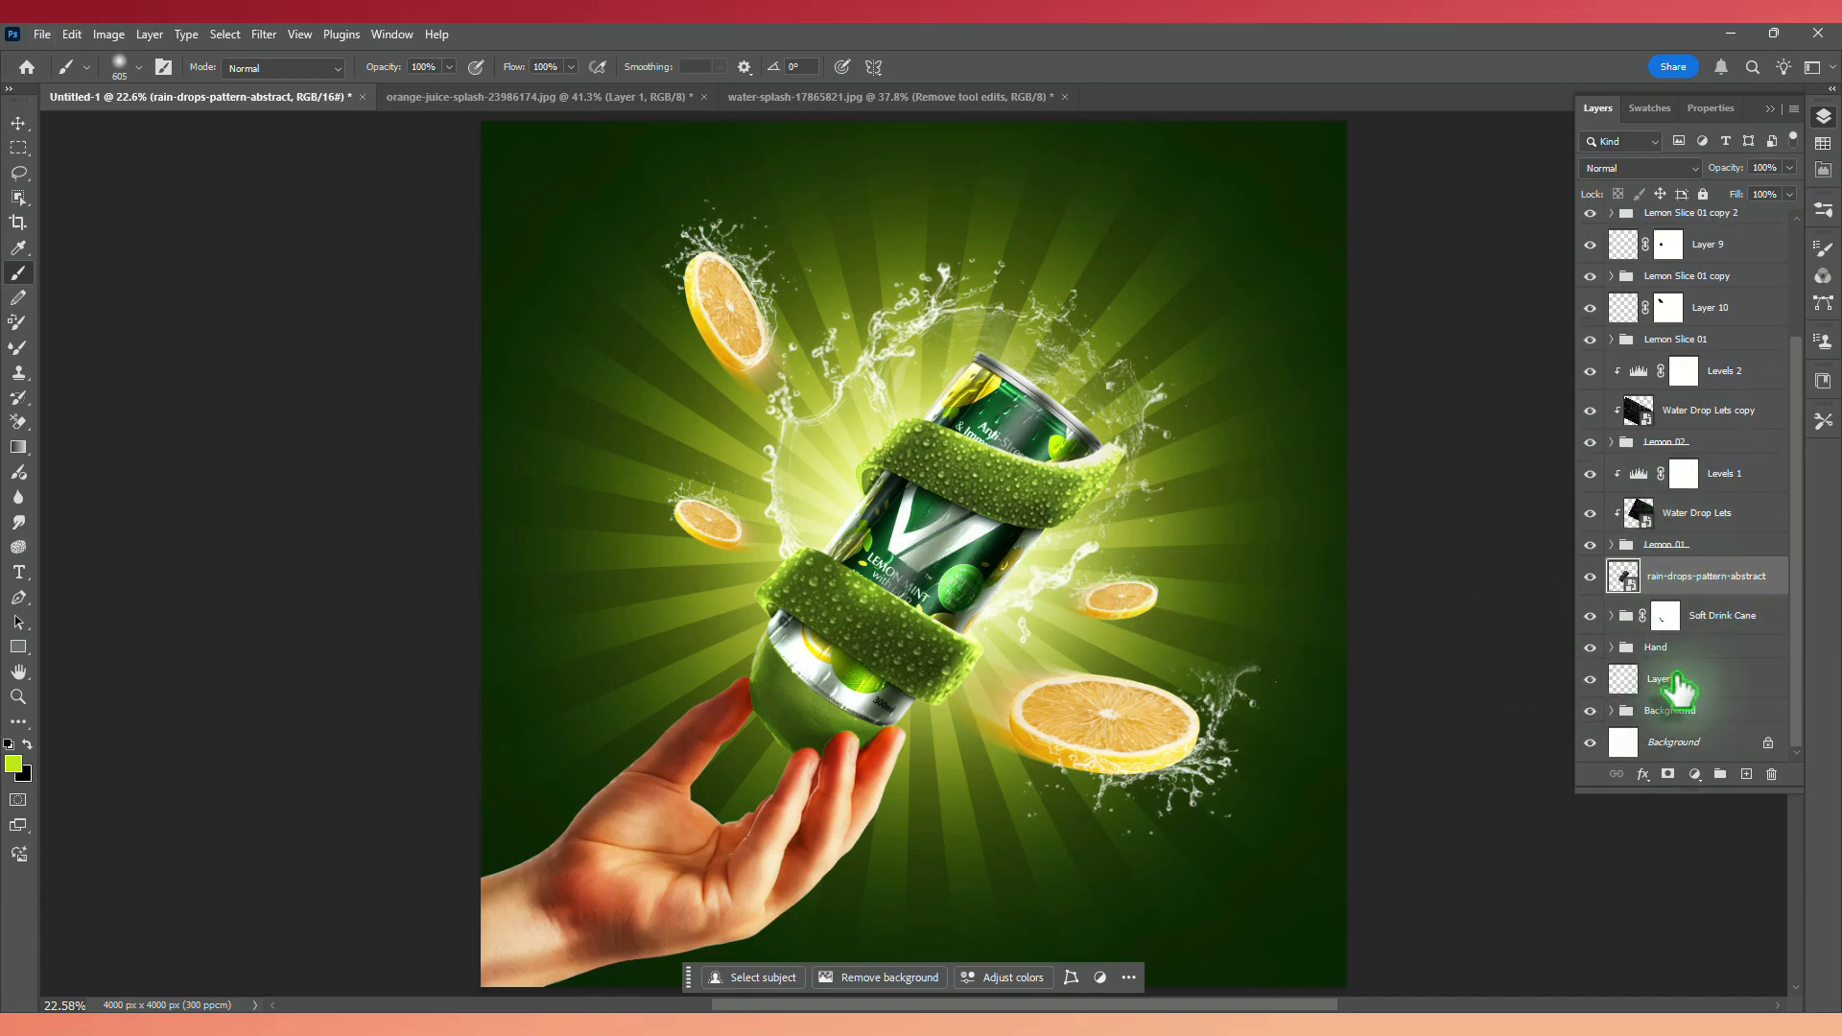
click(1724, 617)
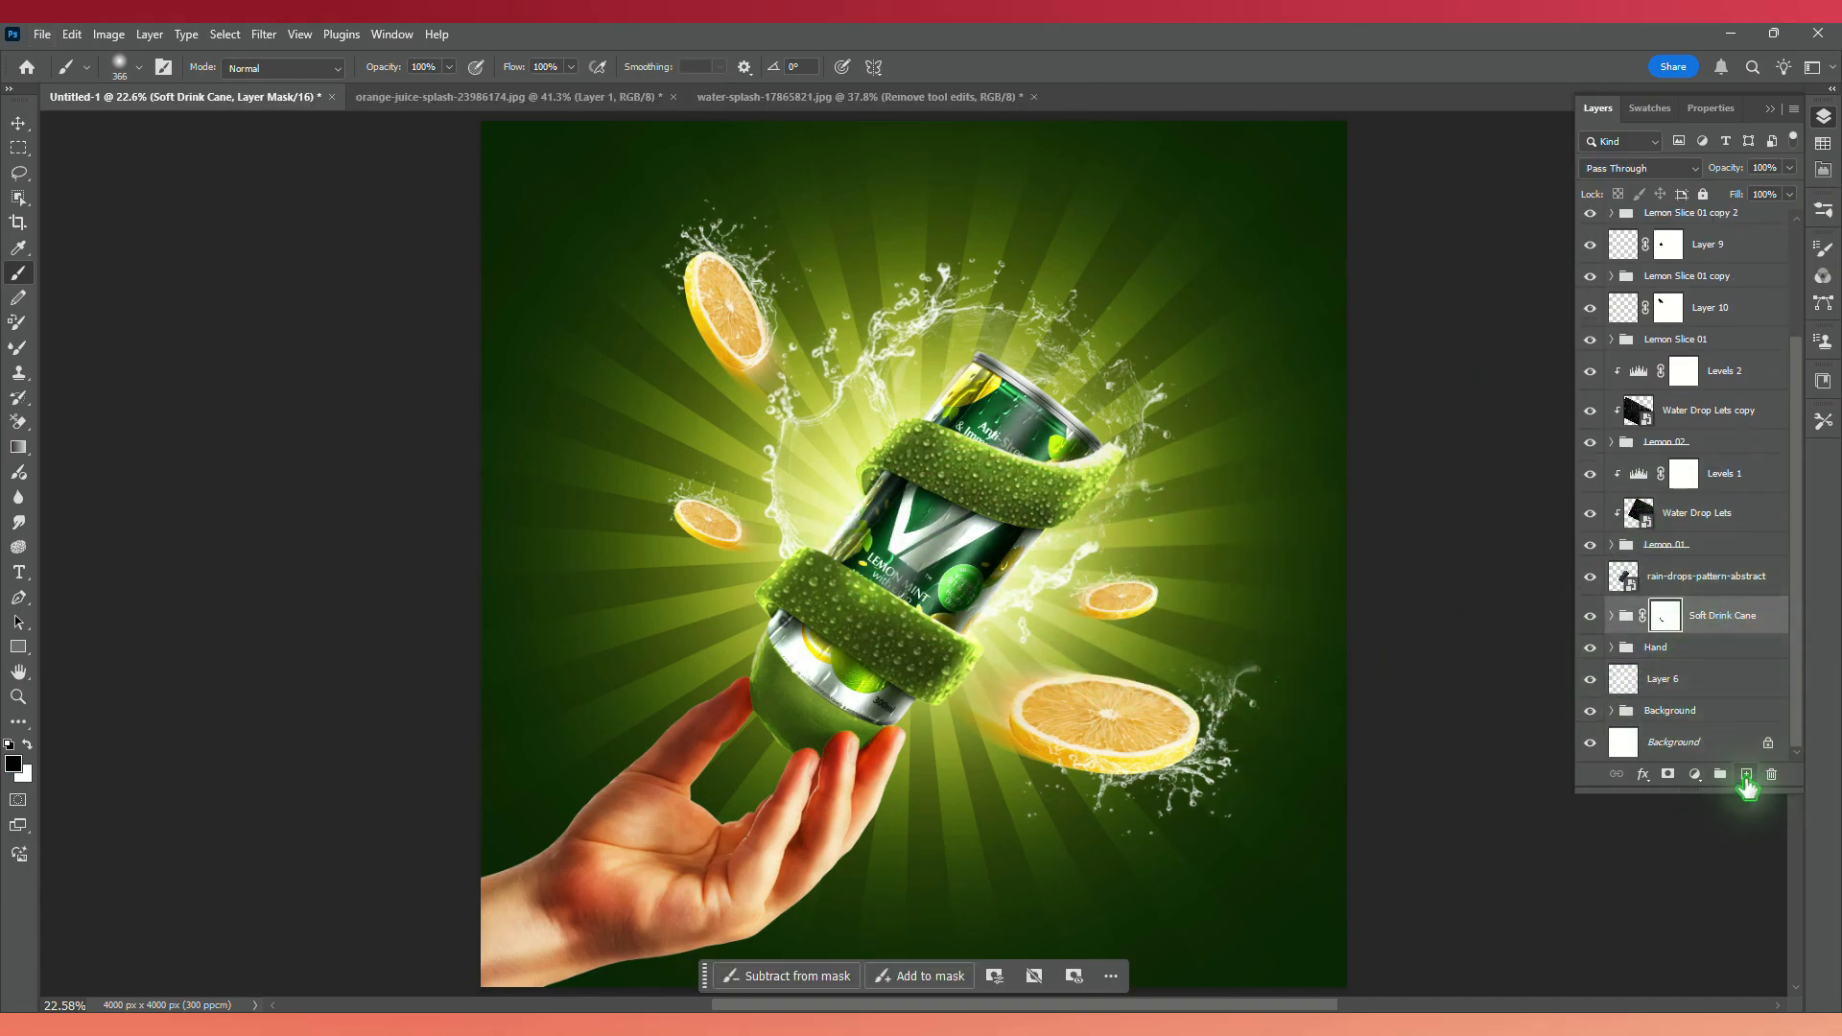
click(1746, 774)
Paint a large soft lime-green glow with a small white core over the V logo on the can.
alt+click(948, 601)
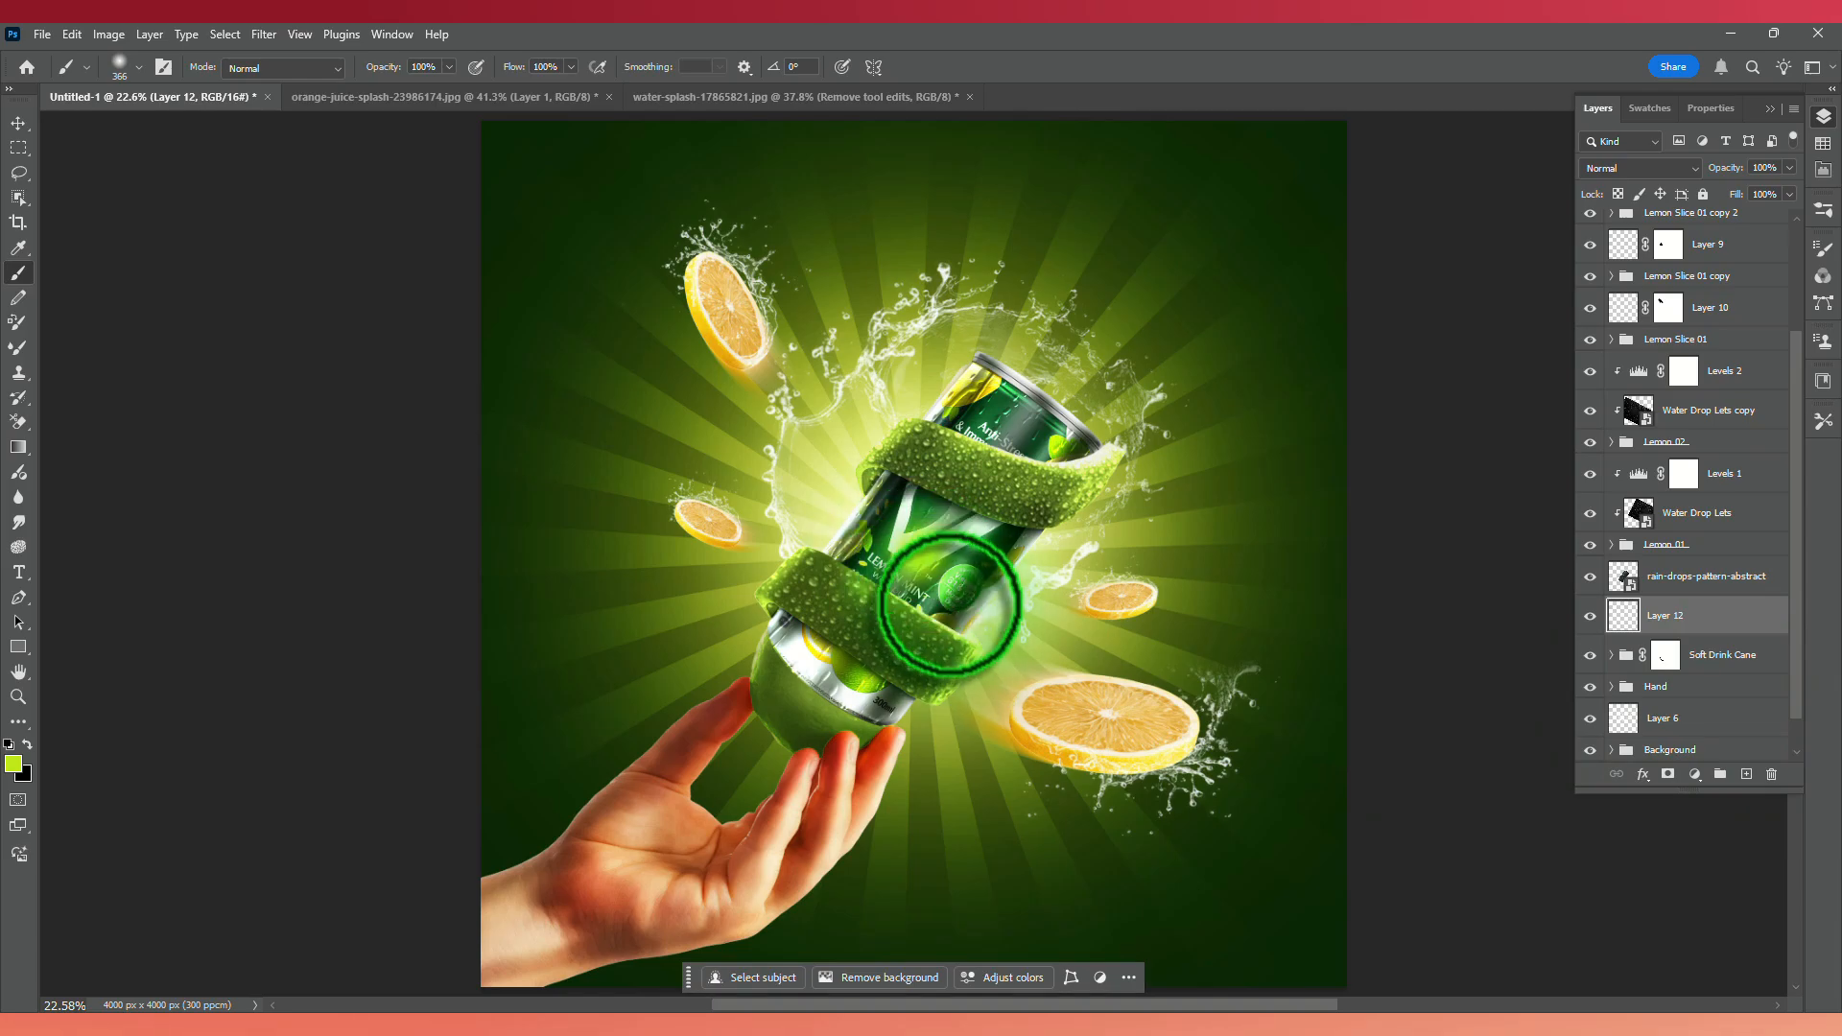
scroll(935, 576, up, 1)
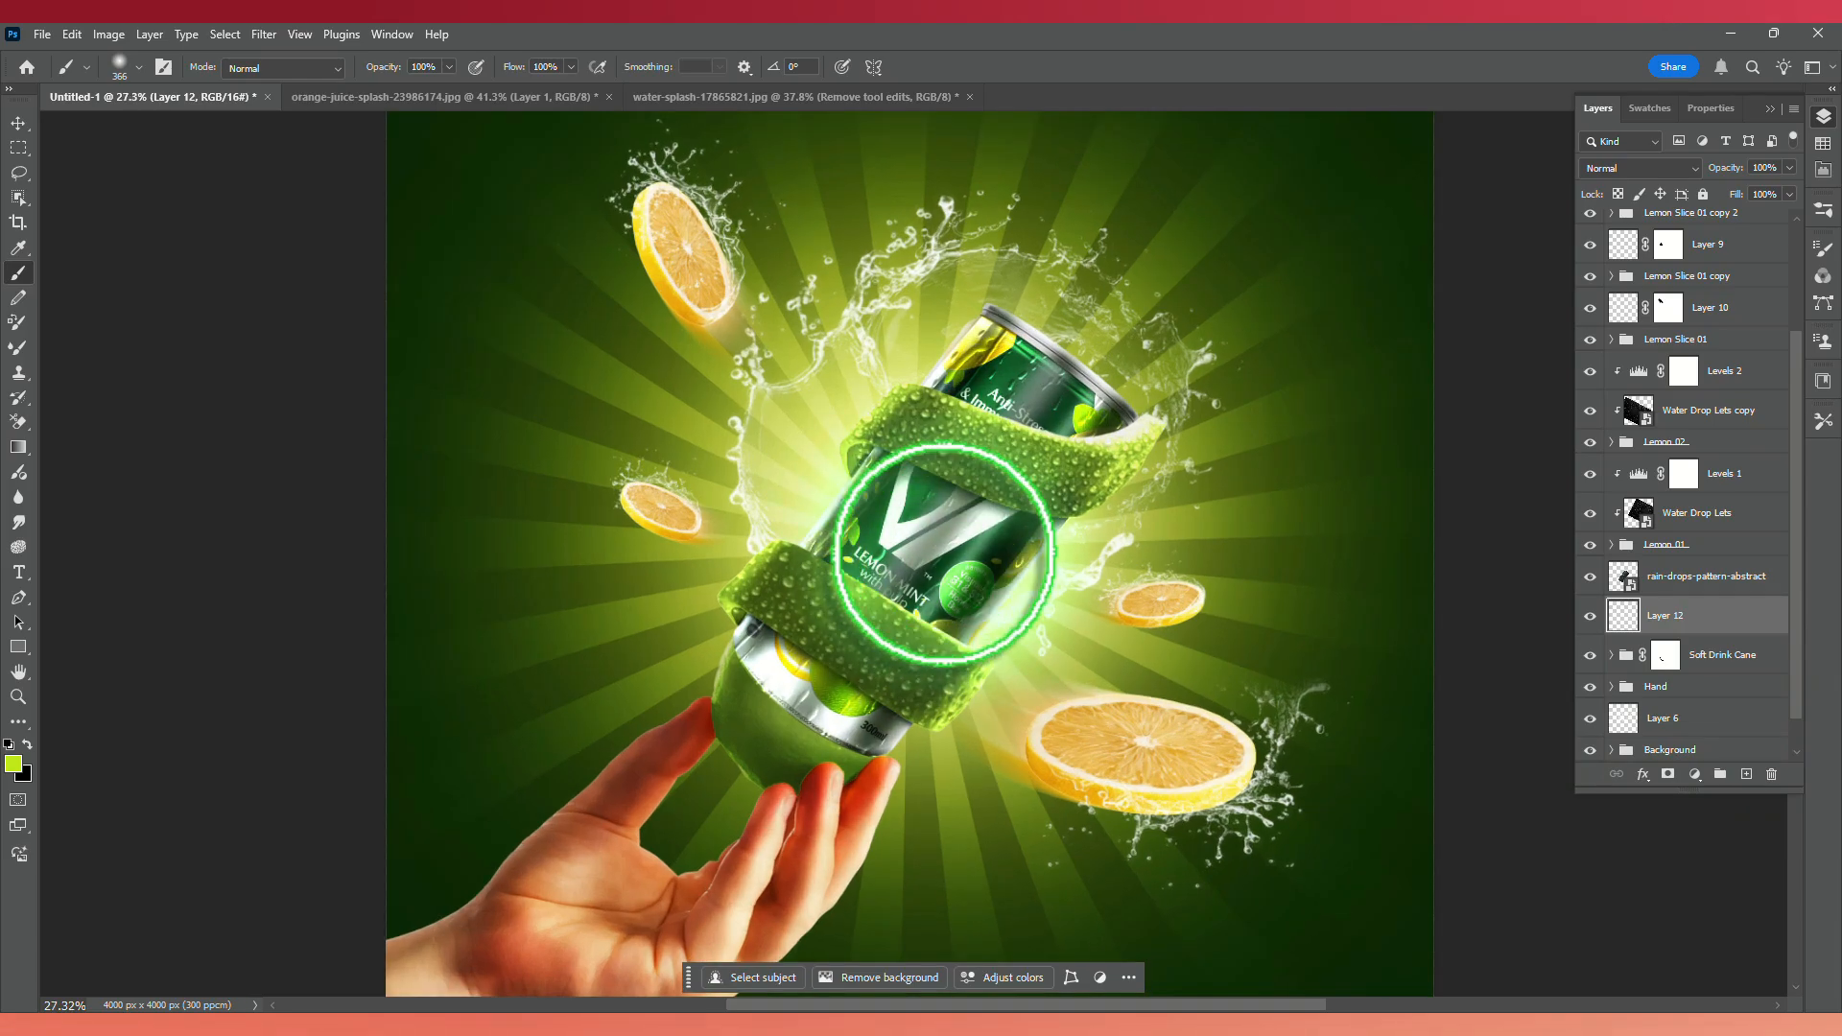
scroll(945, 553, up, 1)
alt+click(931, 558)
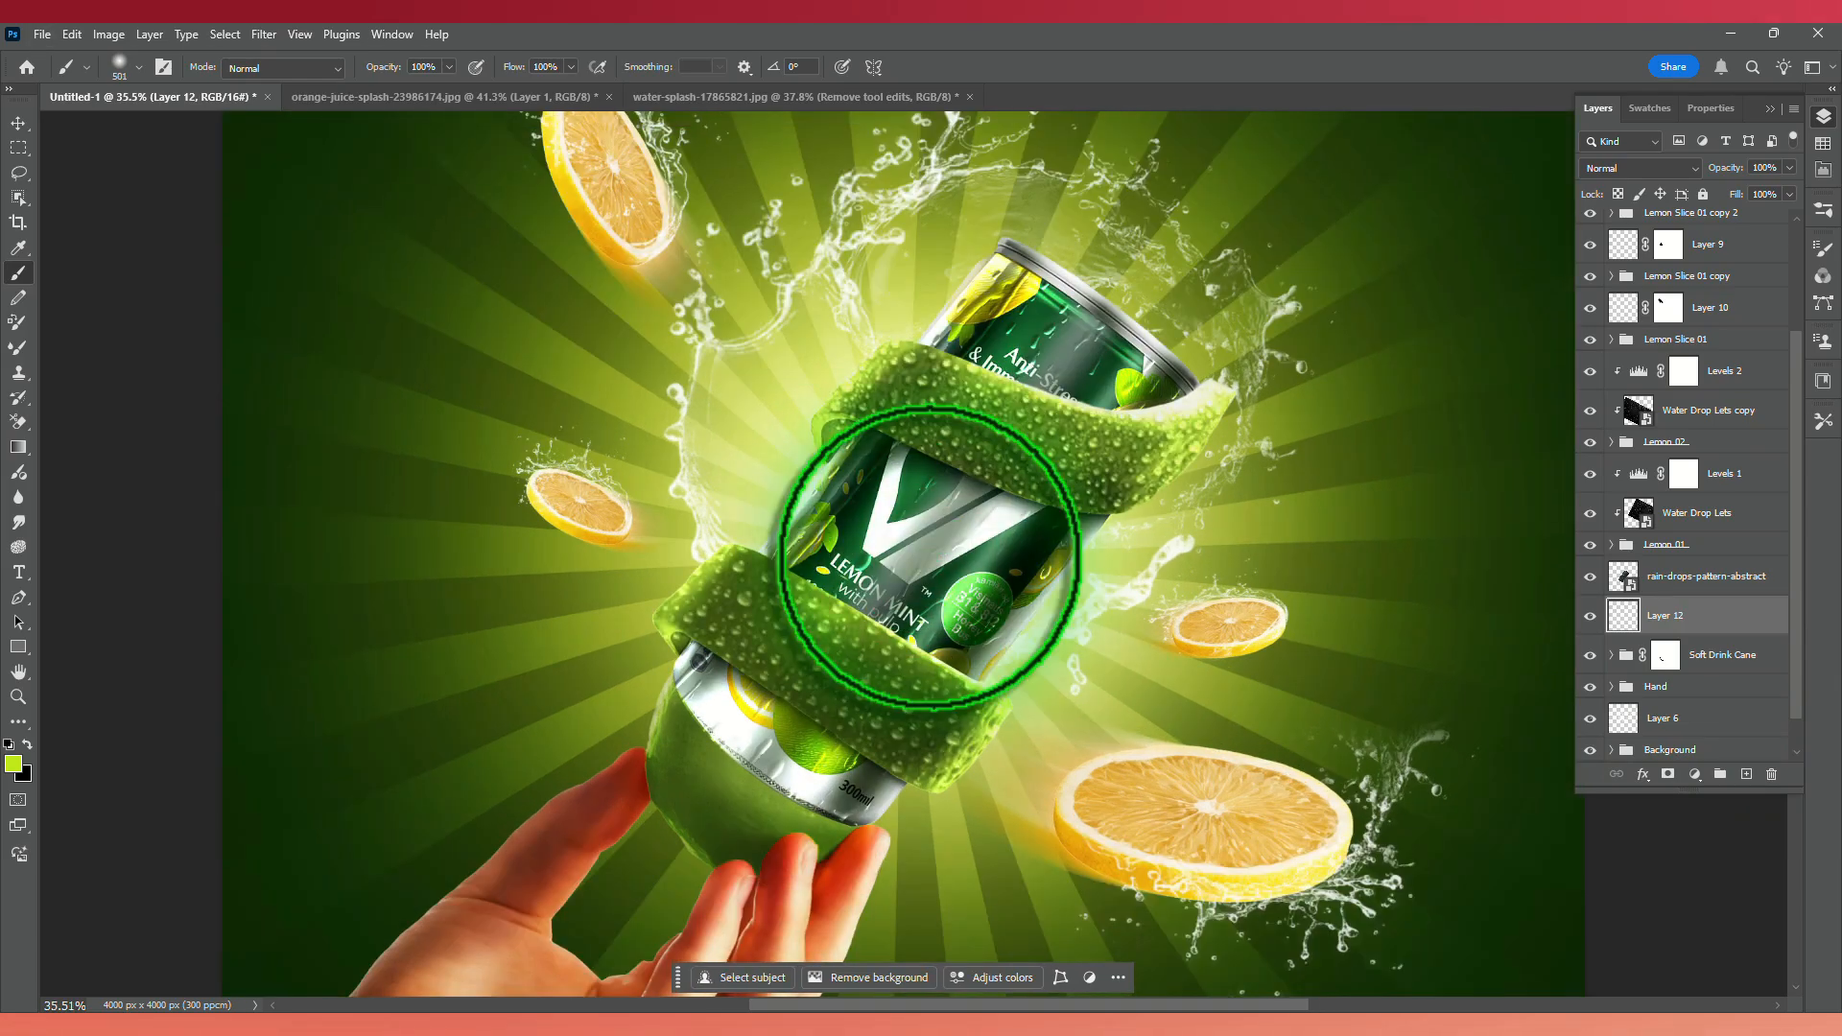
click(930, 558)
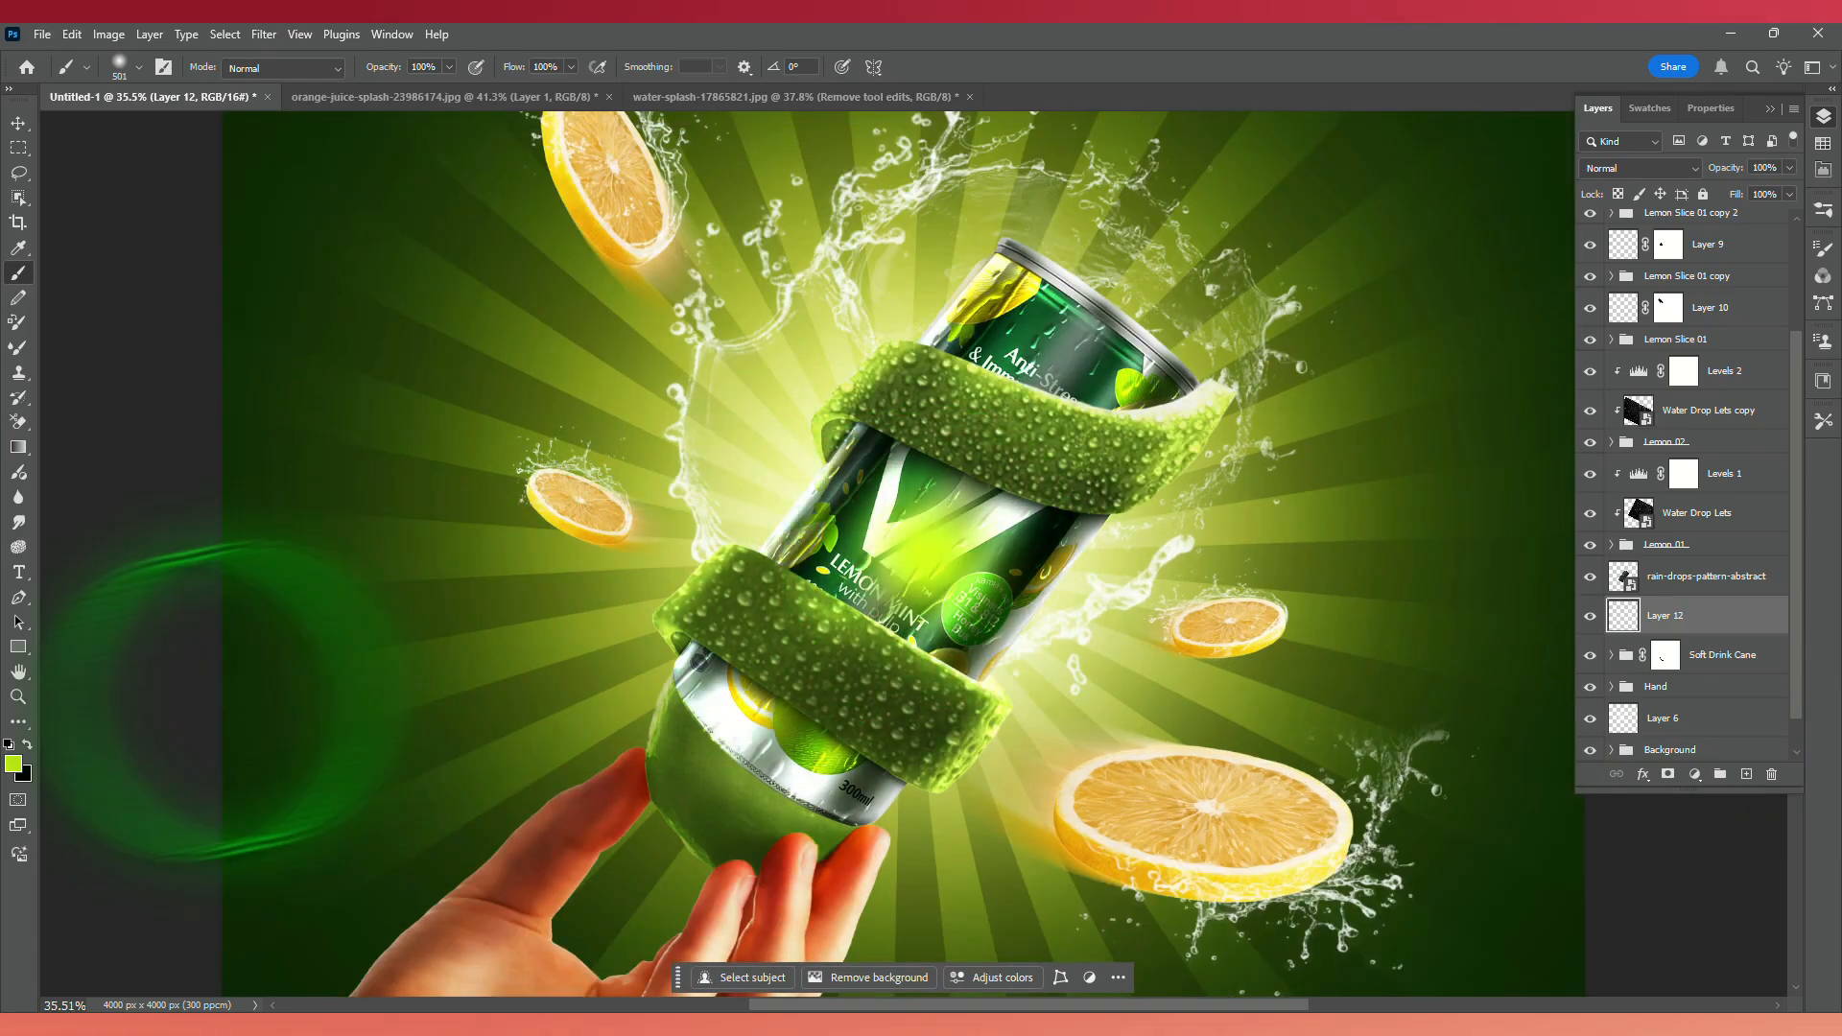
click(26, 746)
drag(865, 564, 873, 566)
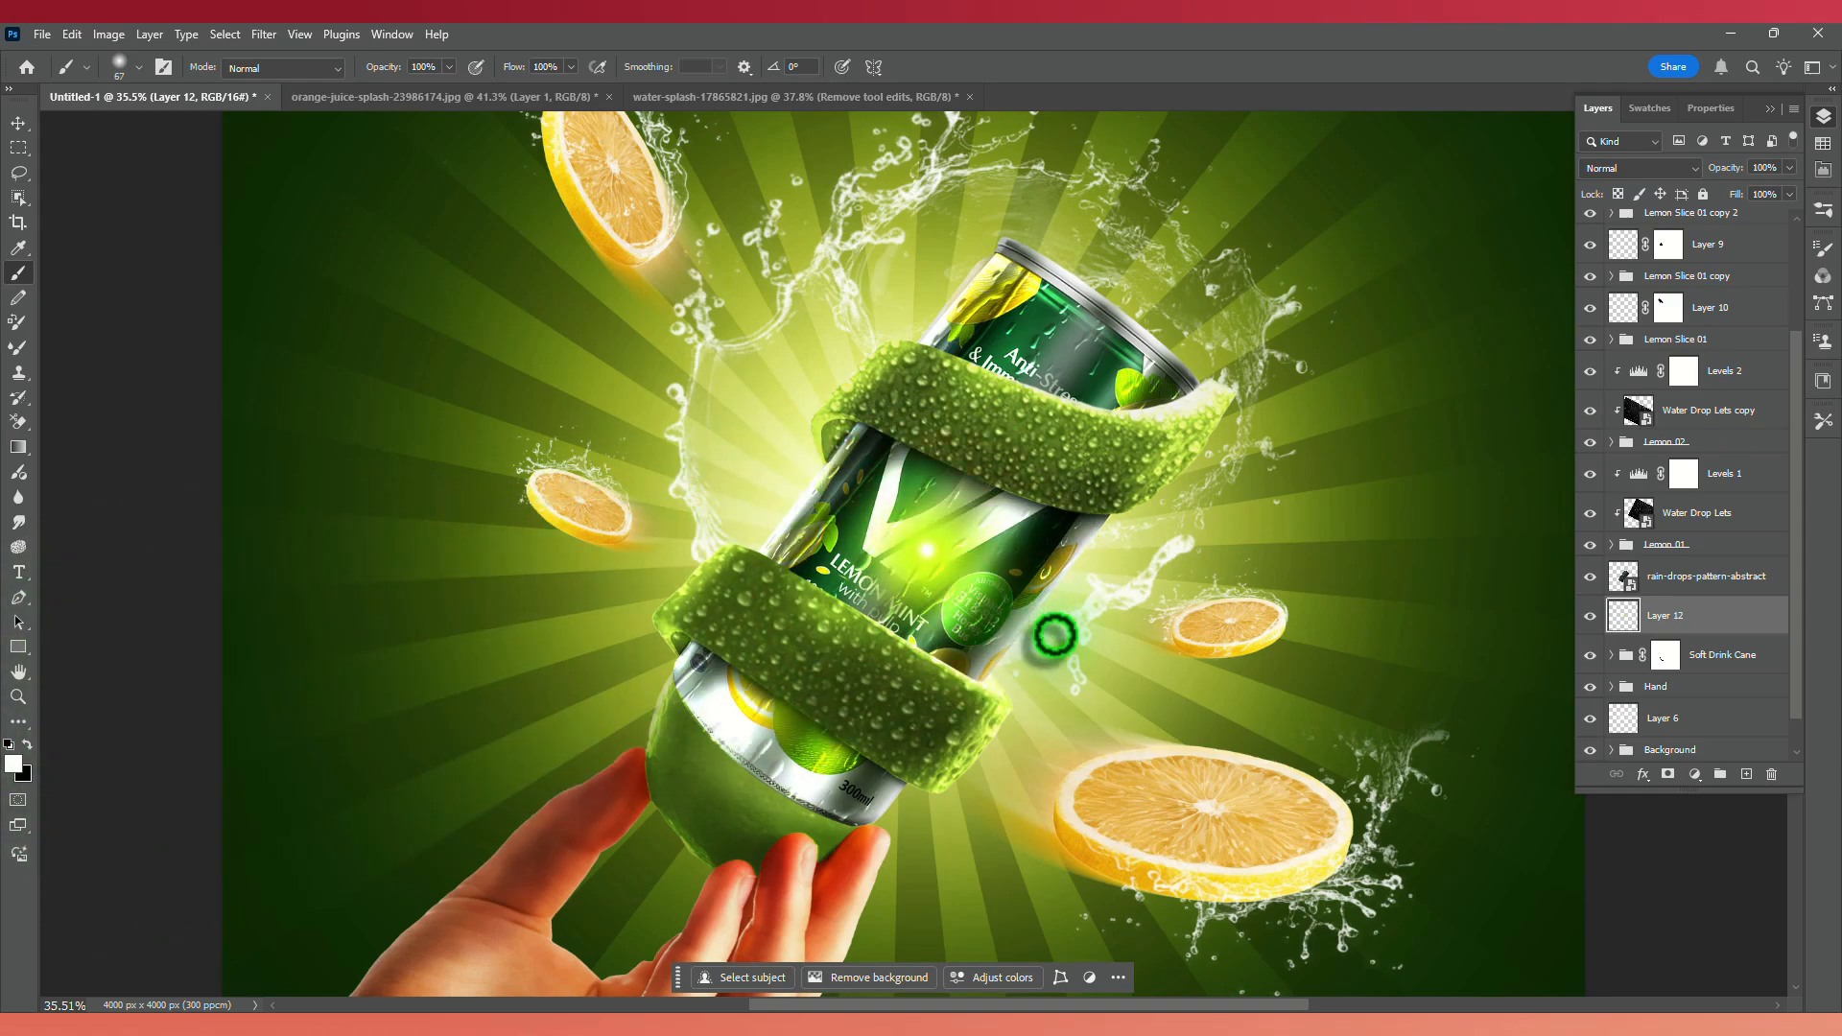
Set the glow layer's blend mode to Screen and move the glow onto the can's left edge below the upper peel.
click(1637, 169)
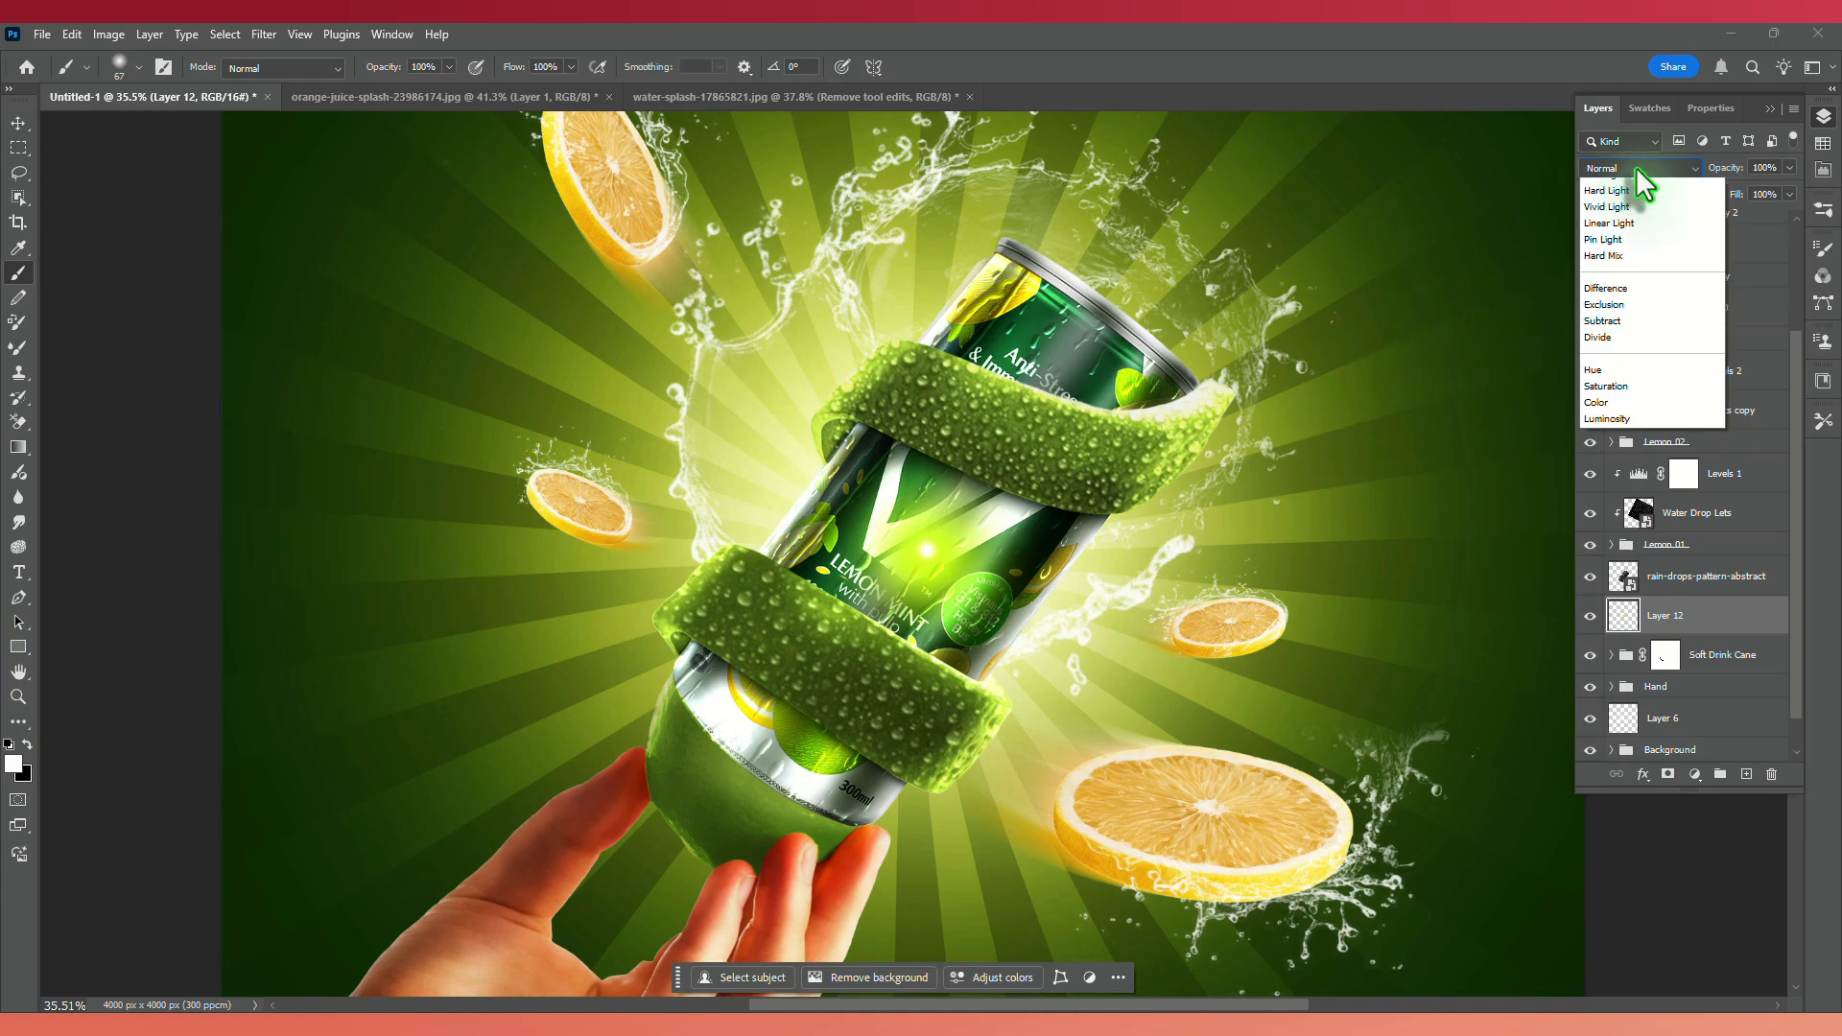
click(1617, 352)
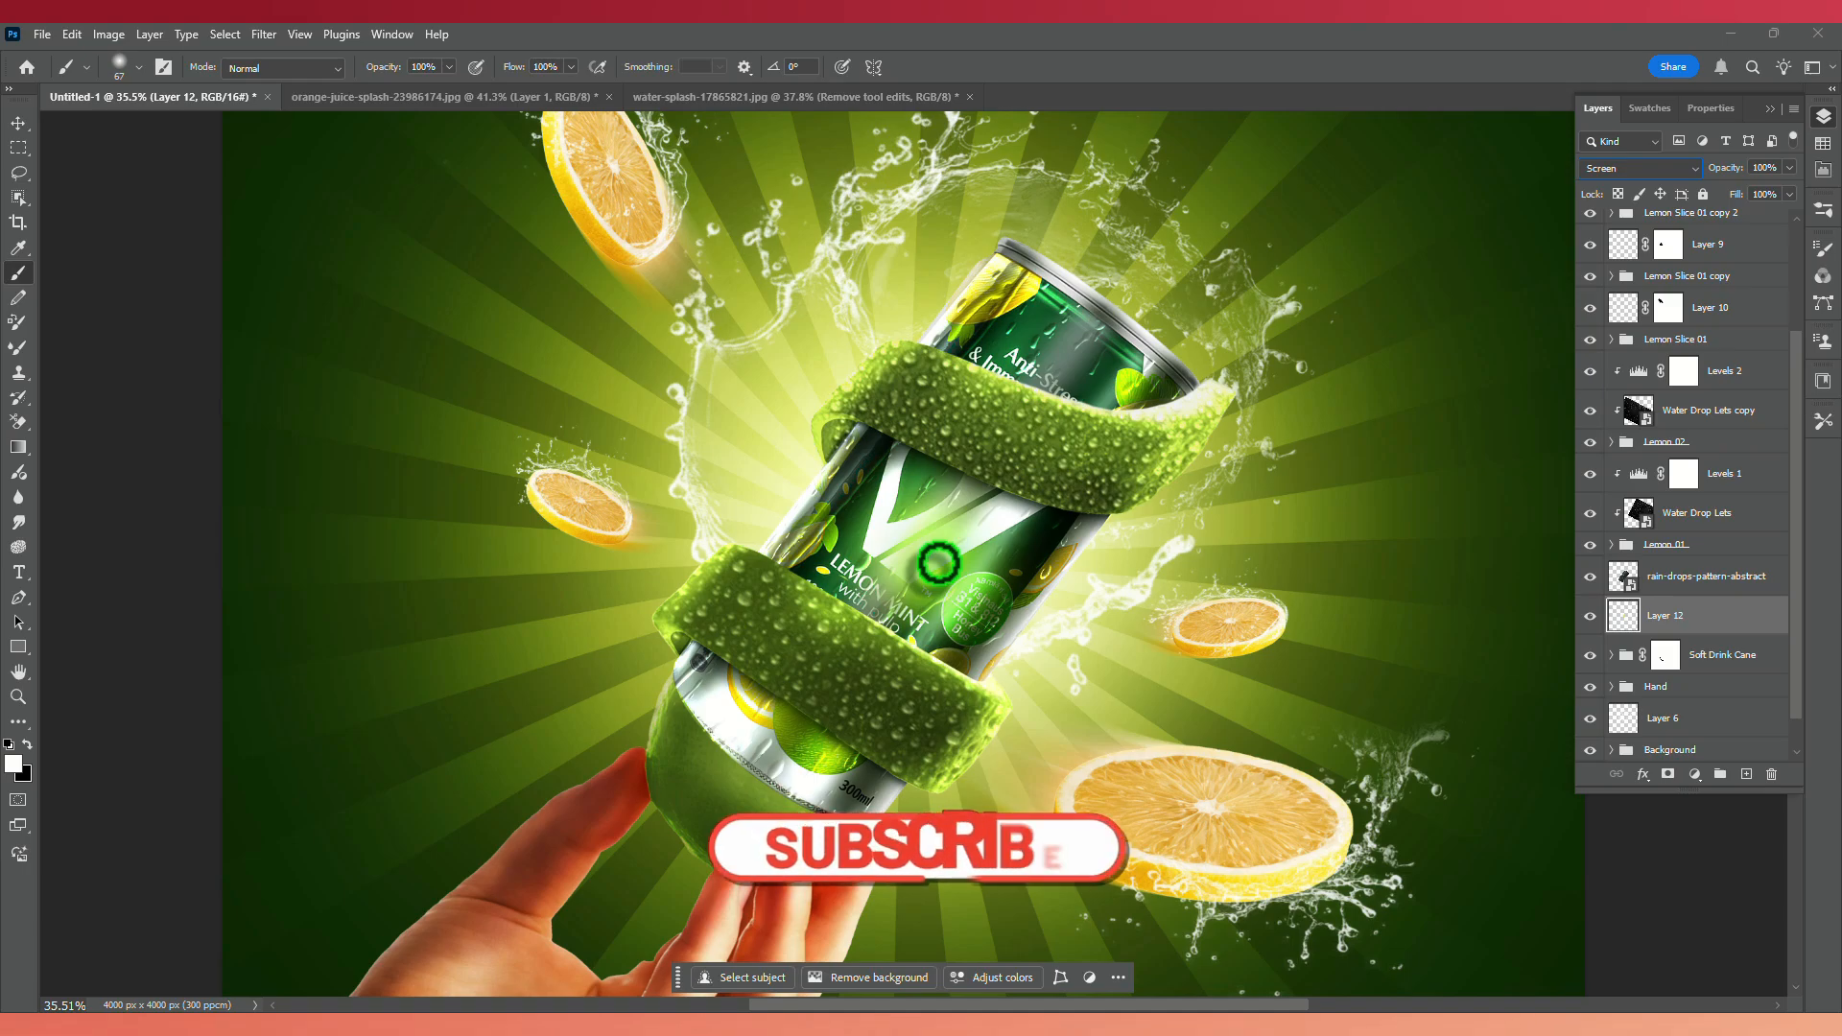
click(17, 124)
drag(764, 528, 818, 506)
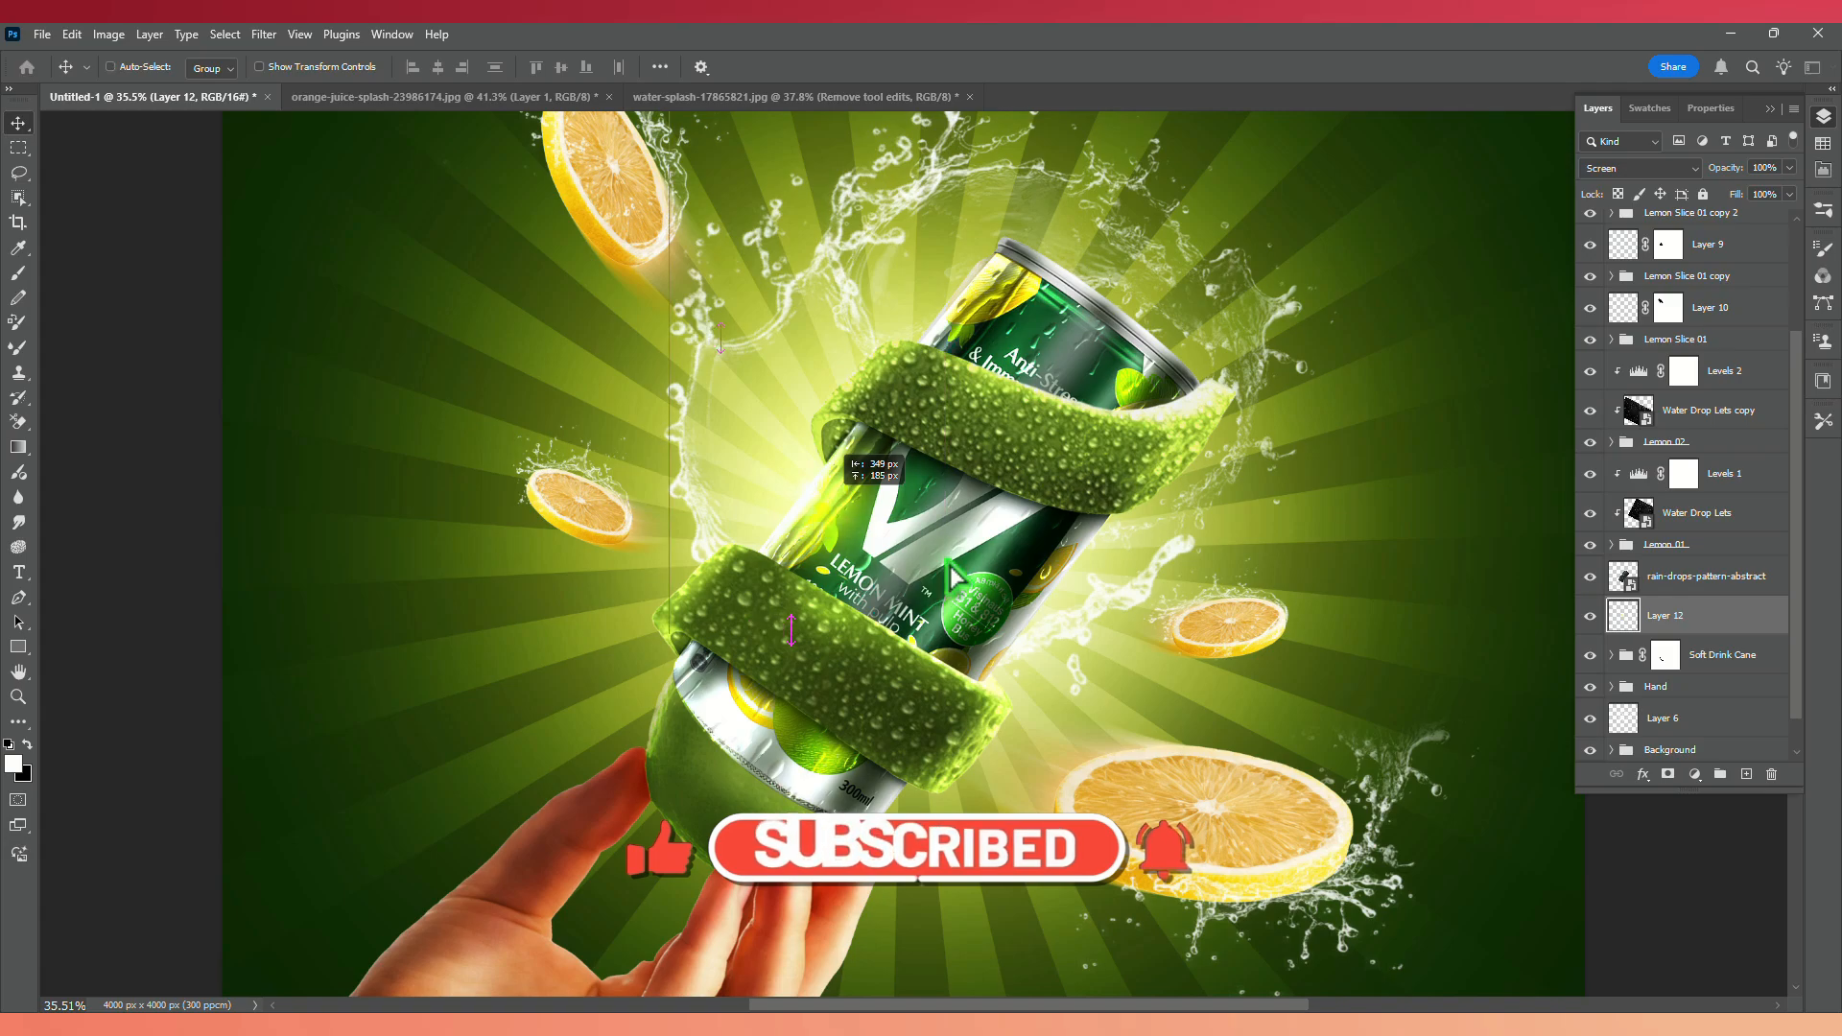
drag(946, 558, 946, 563)
Duplicate the glow layer and position the copy over the can's right edge between the two peels.
key(ctrl+j)
key(ctrl+t)
drag(809, 496, 1082, 630)
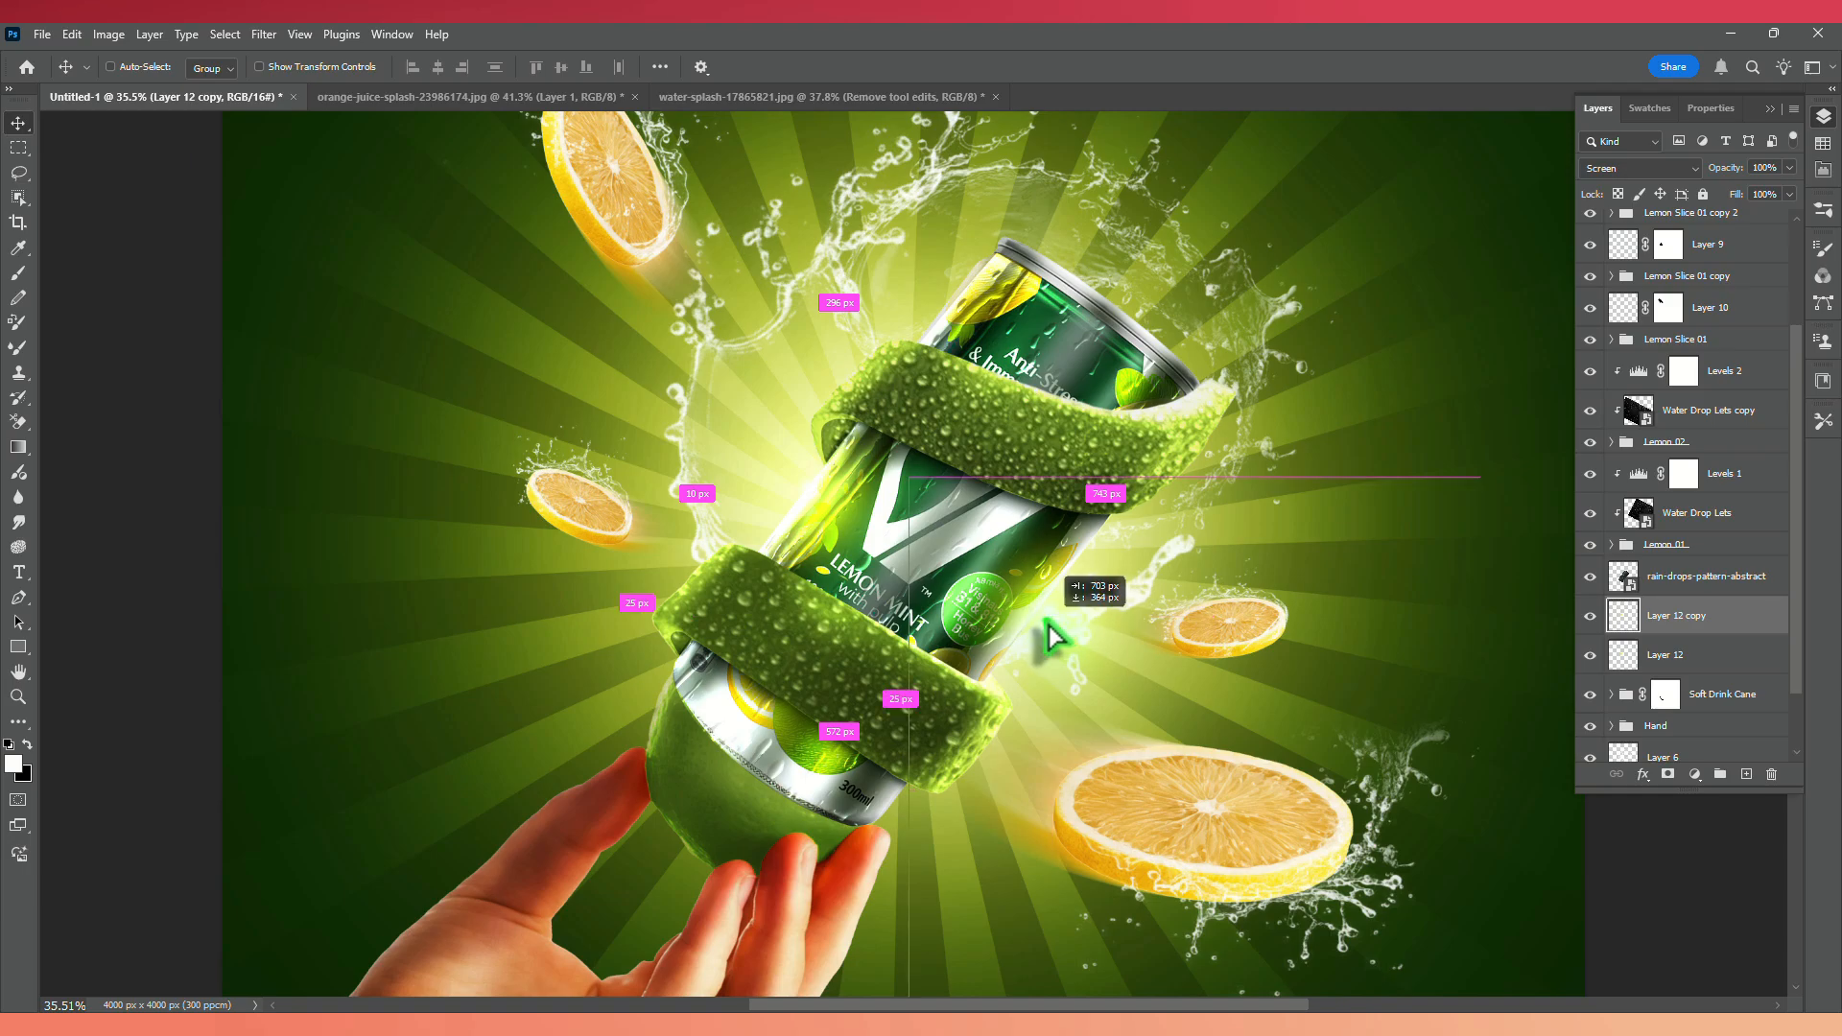
drag(1064, 585, 1128, 593)
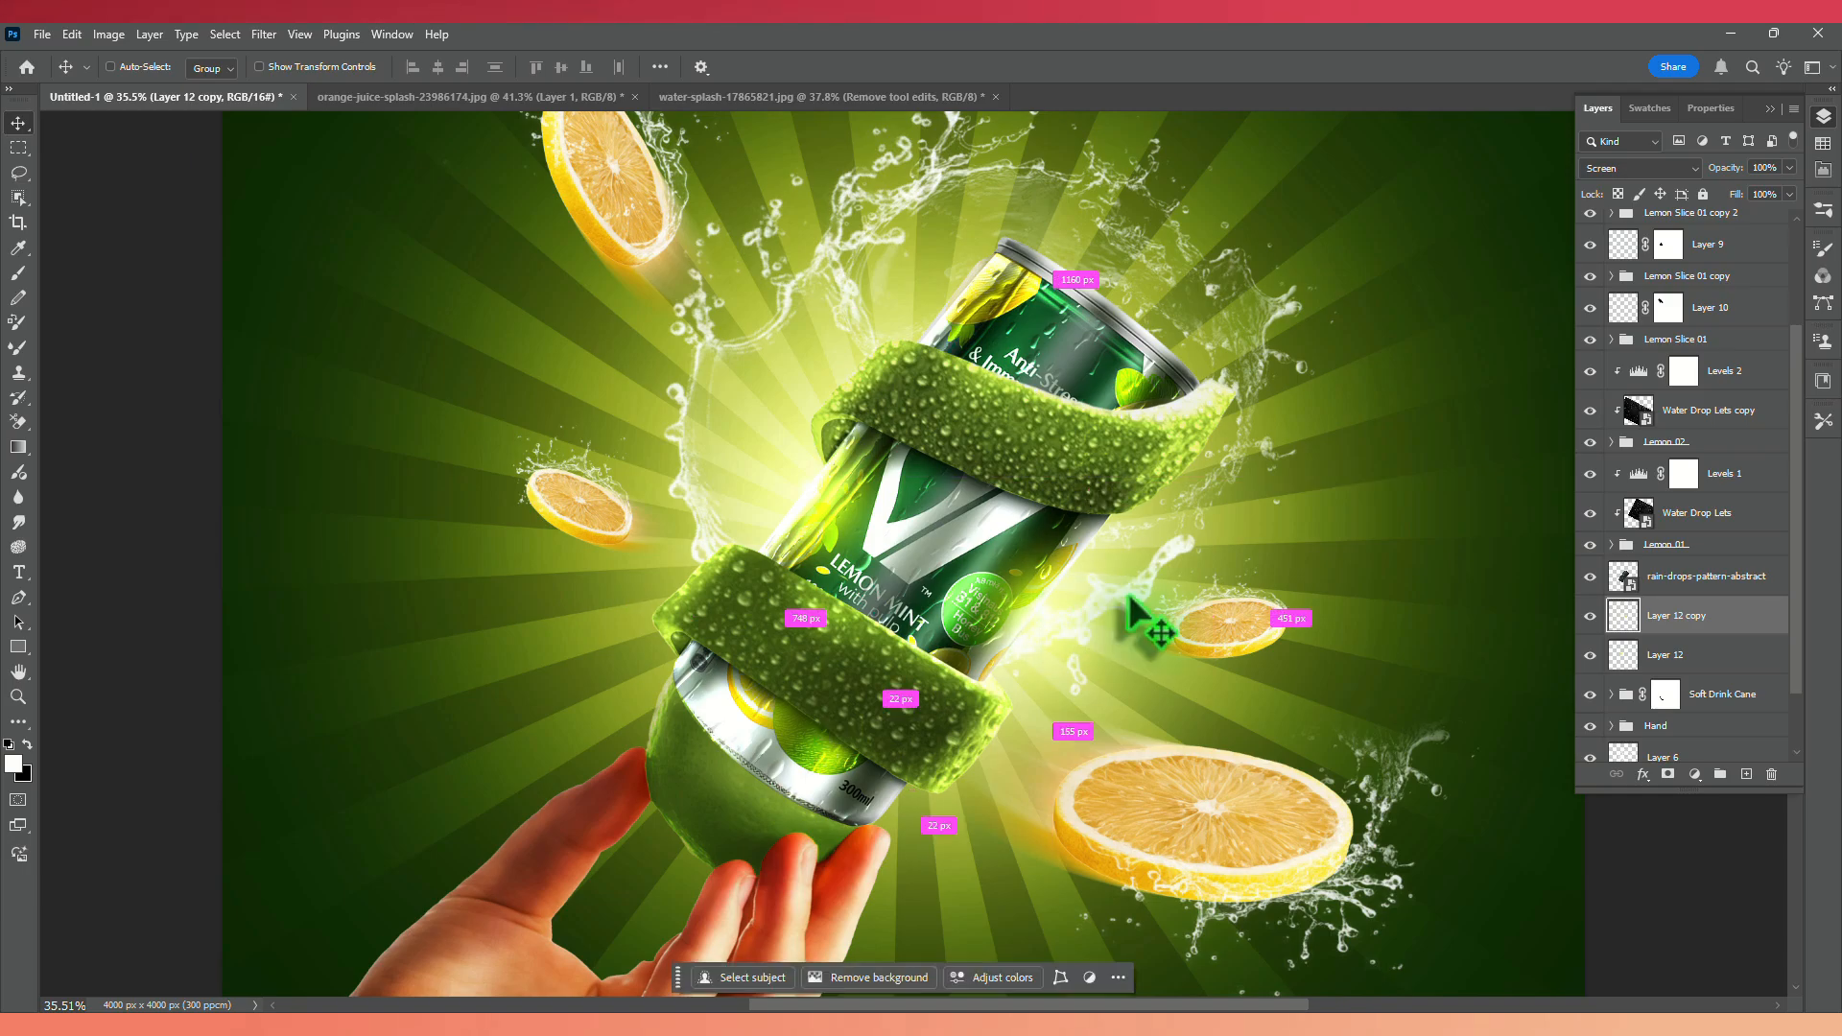
Add a Curves adjustment above all layers and darken the midtones with a point at input 136, output 104.
key(ctrl+0)
drag(1794, 341, 1792, 216)
click(1704, 230)
click(1694, 775)
click(1724, 532)
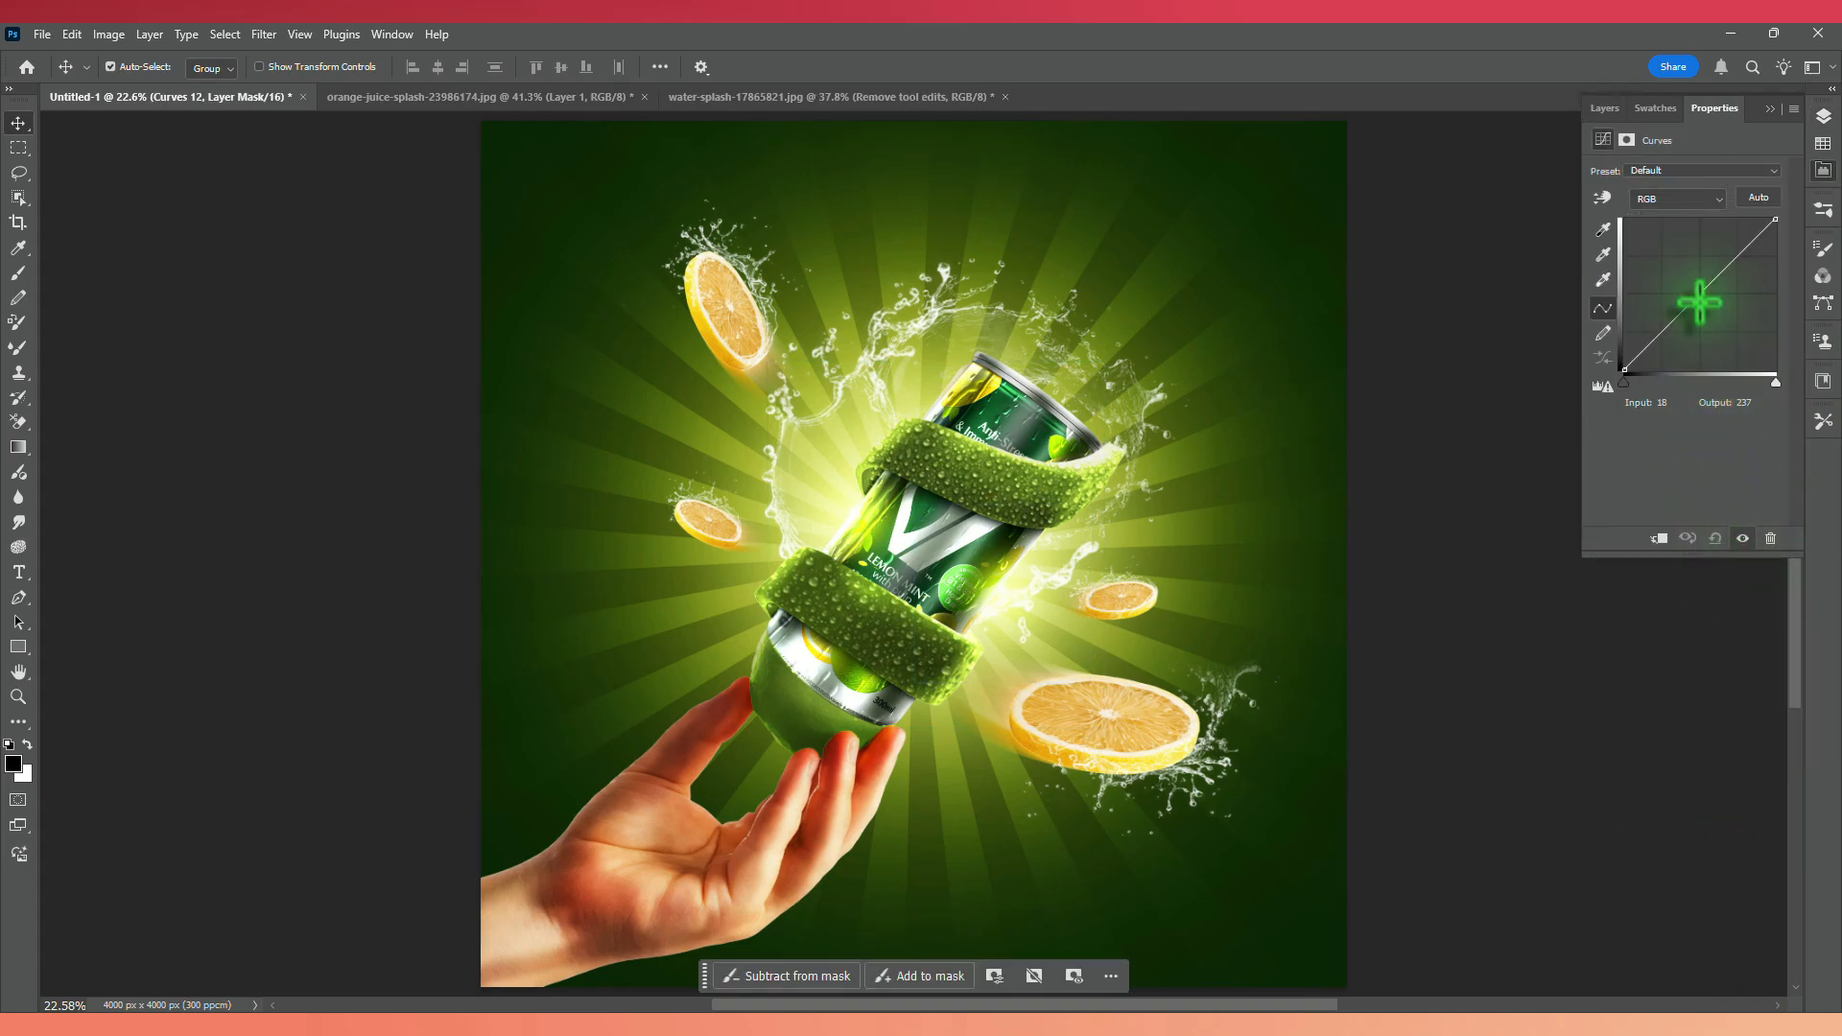
drag(1699, 295, 1710, 306)
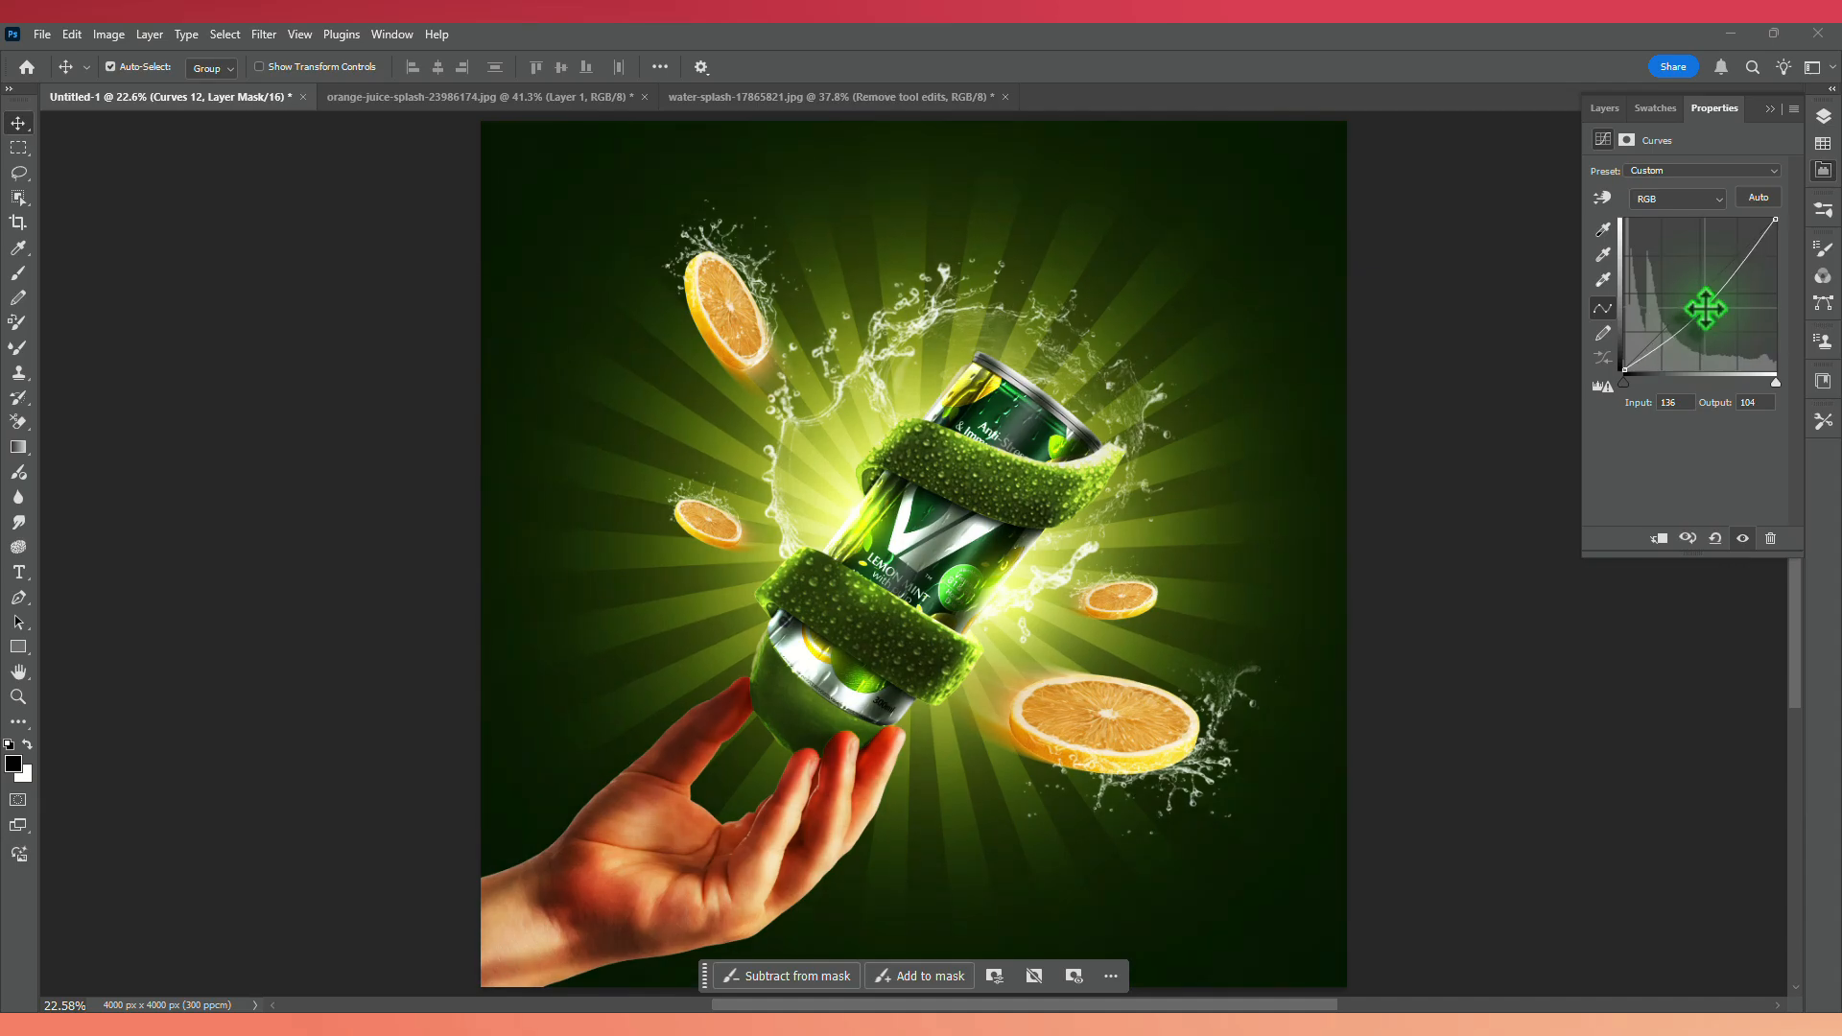
click(1770, 108)
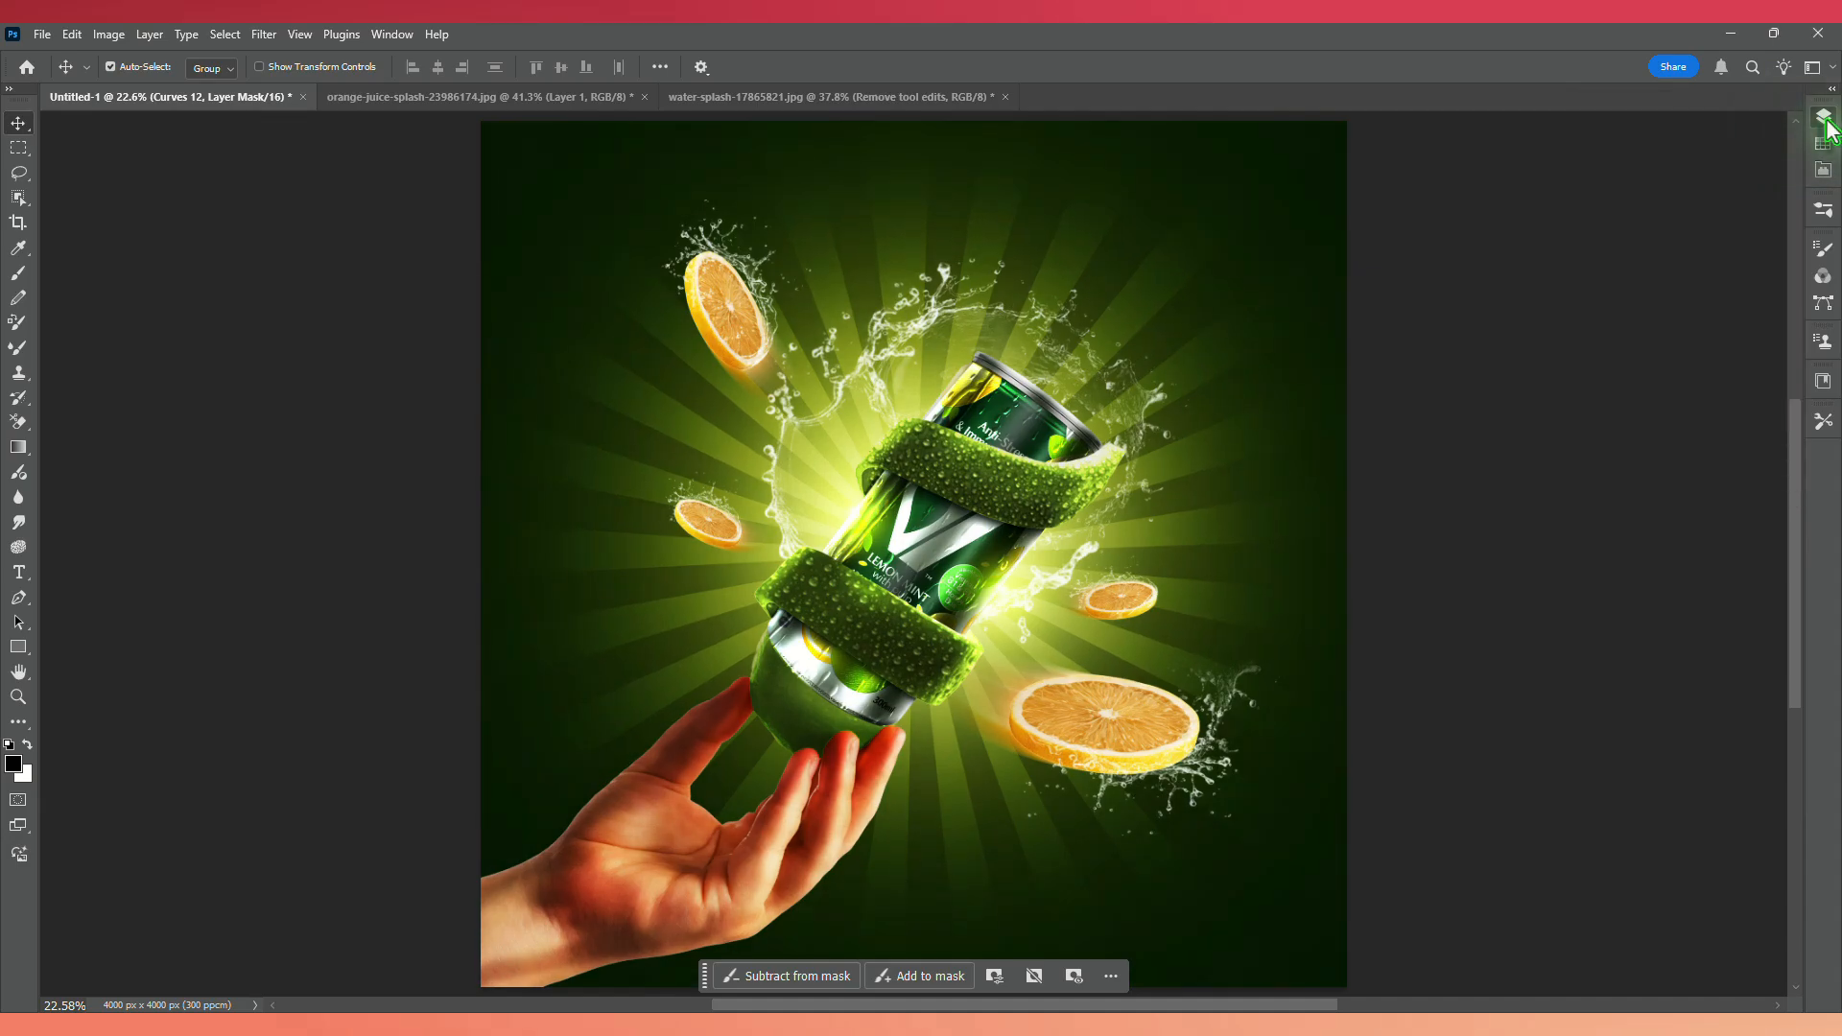
Invert the new Curves adjustment's mask and paint white around the image borders with a large soft brush at 58% flow.
click(1823, 117)
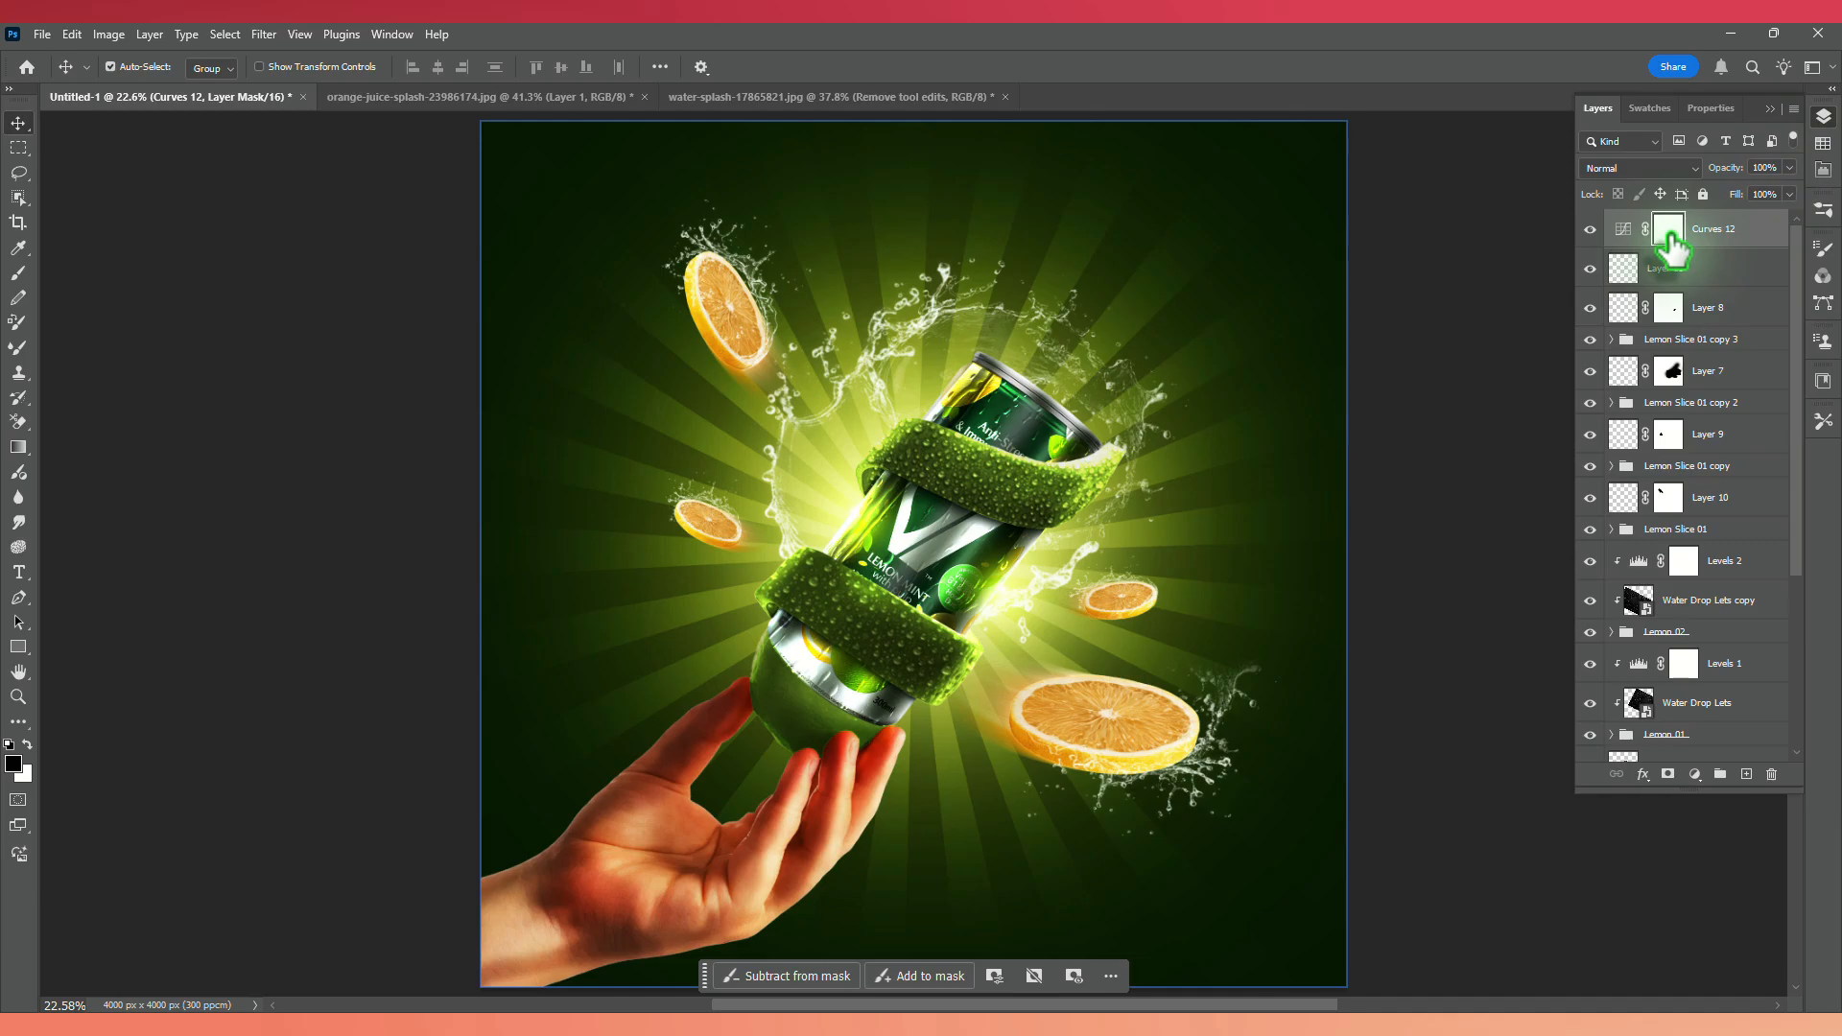
key(ctrl+i)
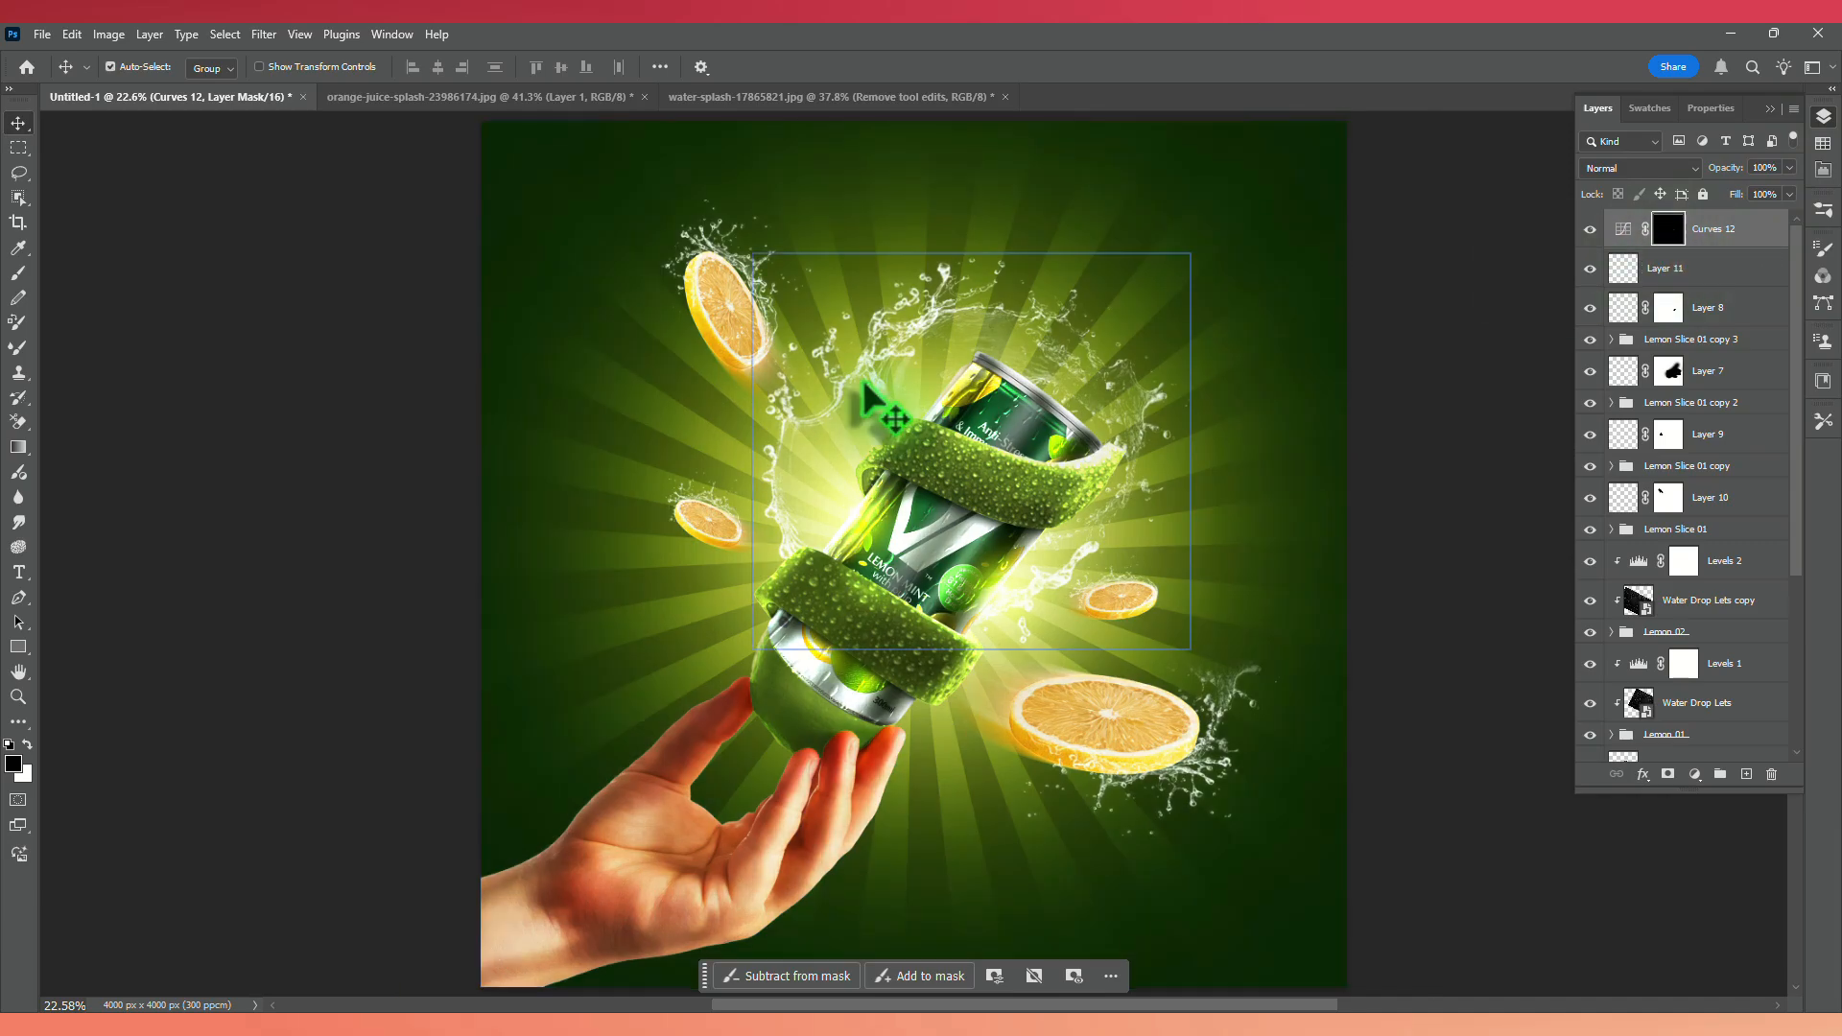
key(b)
scroll(901, 343, down, 2)
drag(900, 344, 994, 343)
scroll(995, 343, down, 4)
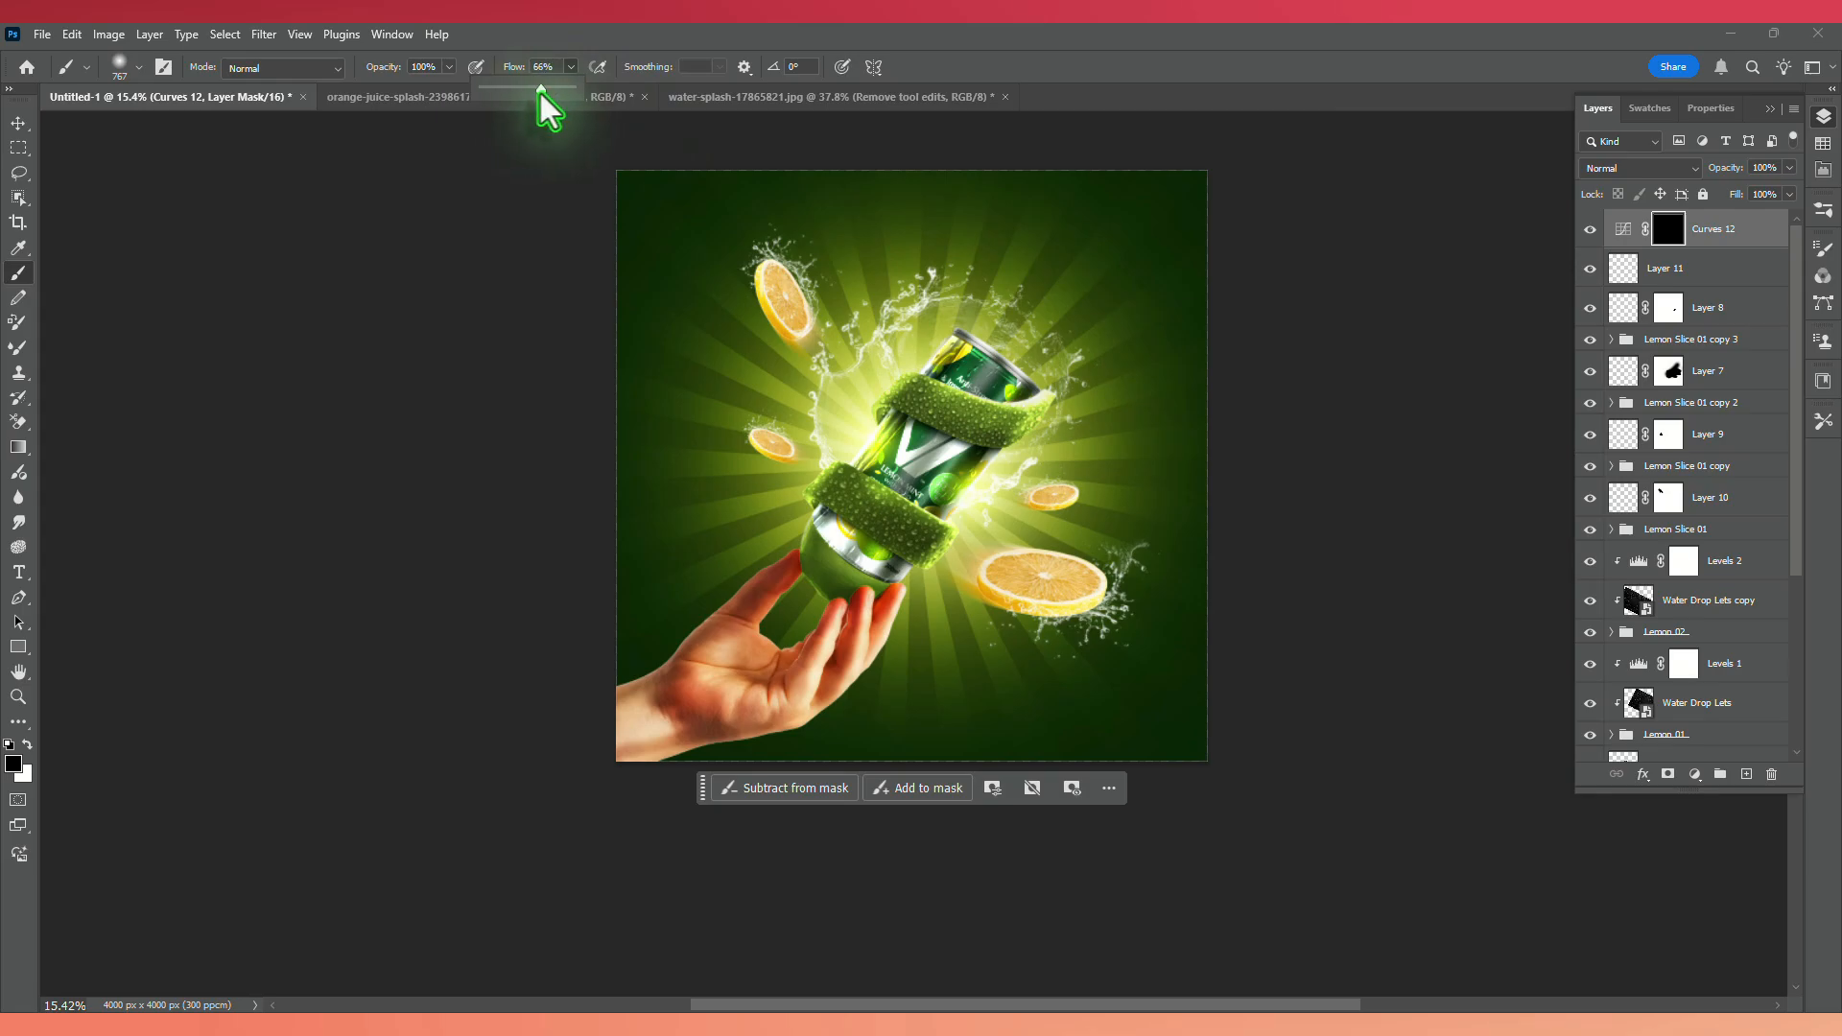
drag(541, 94, 533, 95)
drag(696, 225, 737, 232)
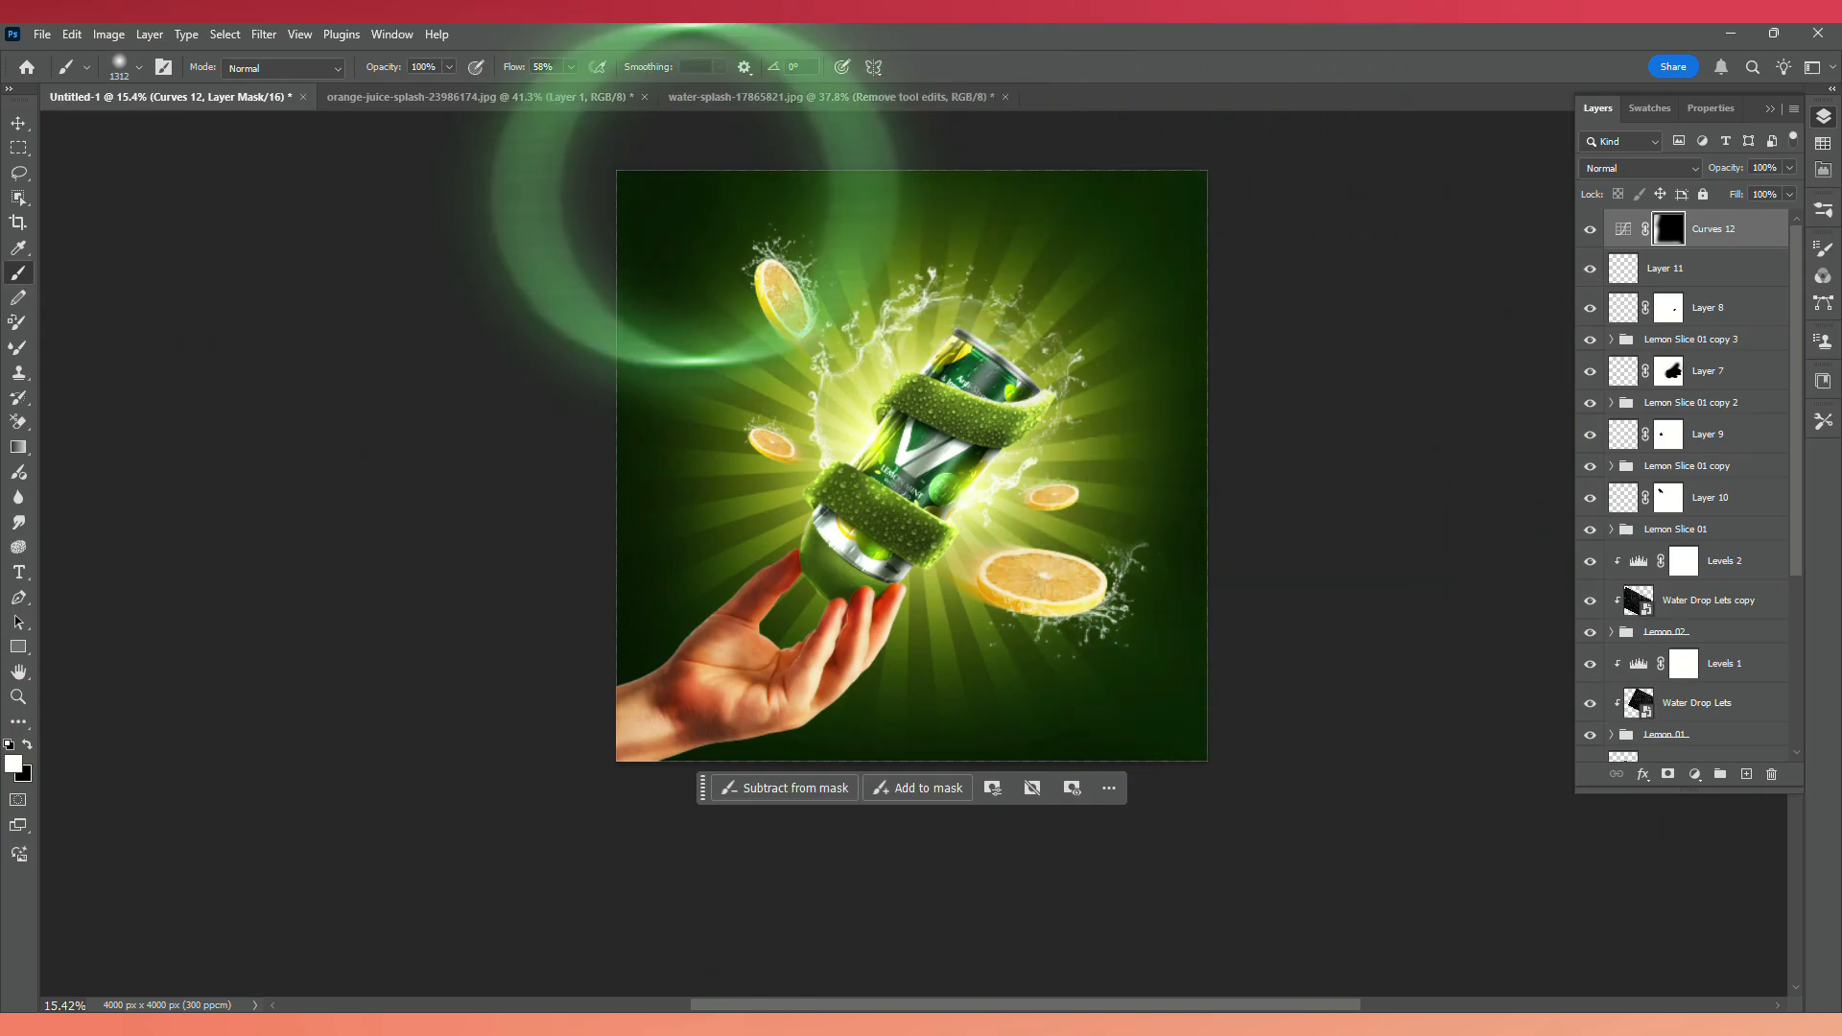
drag(930, 115, 587, 203)
click(920, 418)
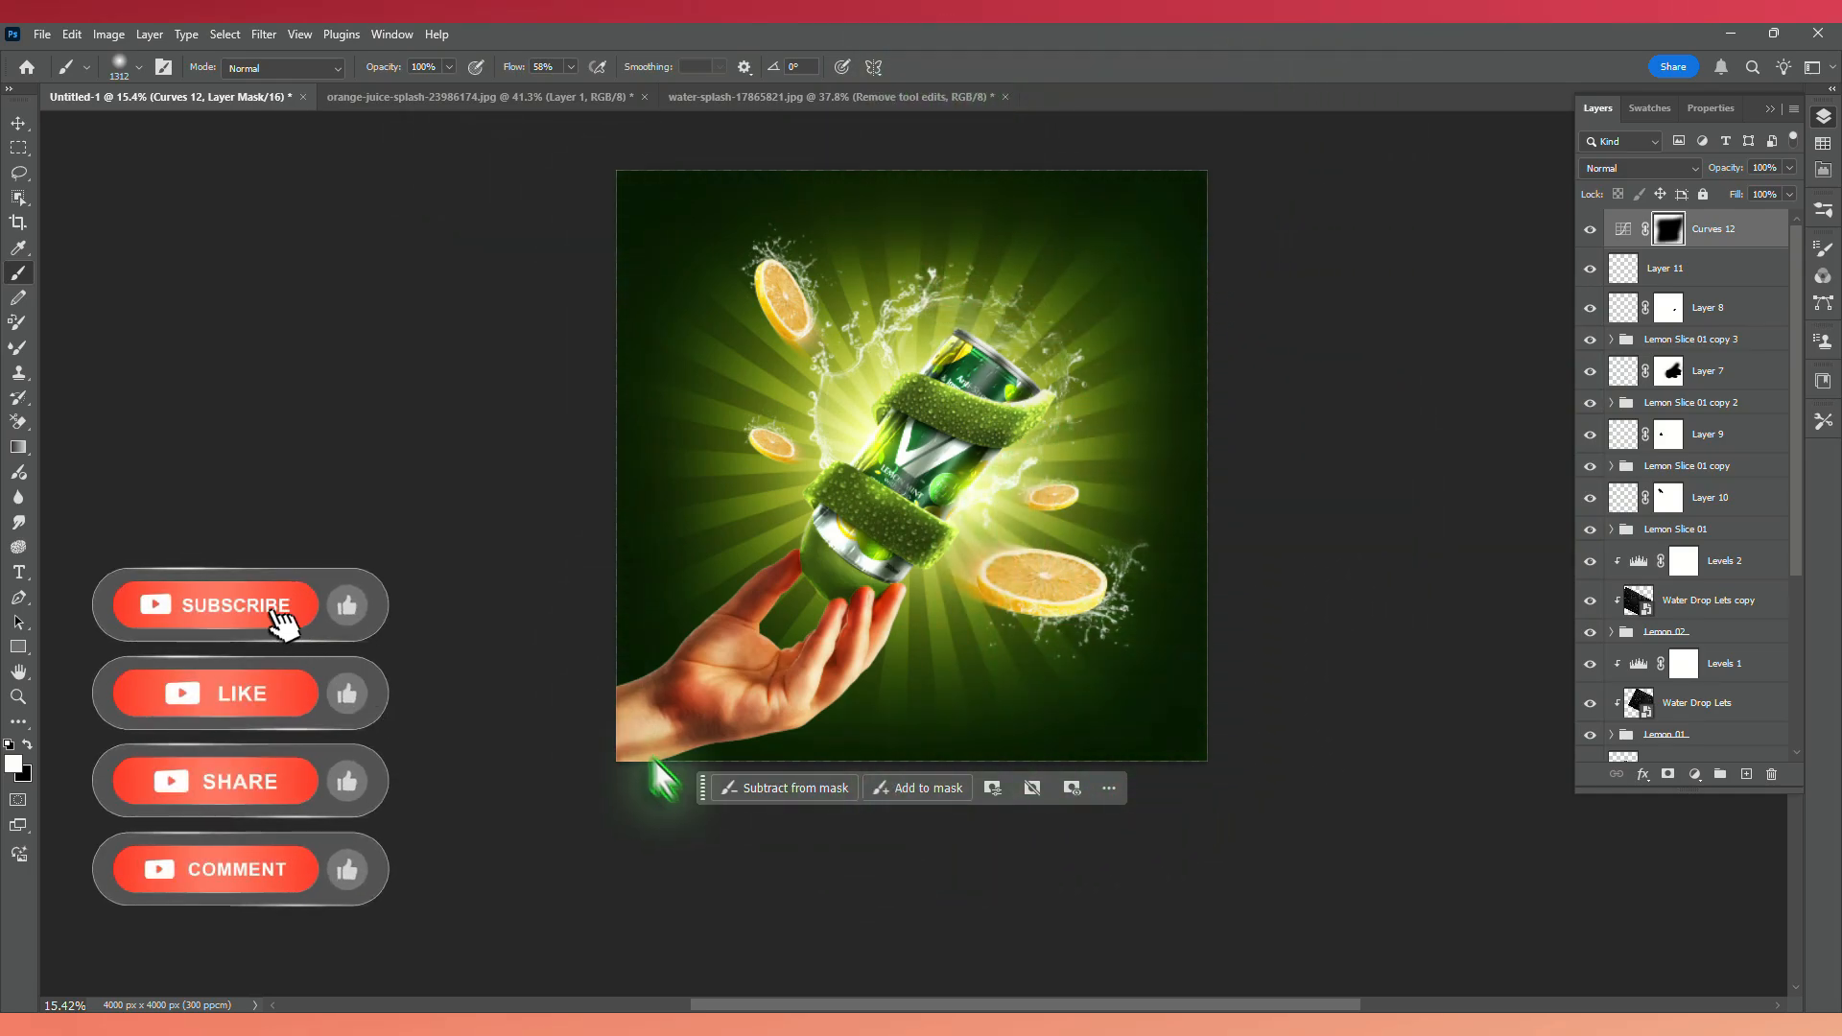
scroll(1462, 727, up, 3)
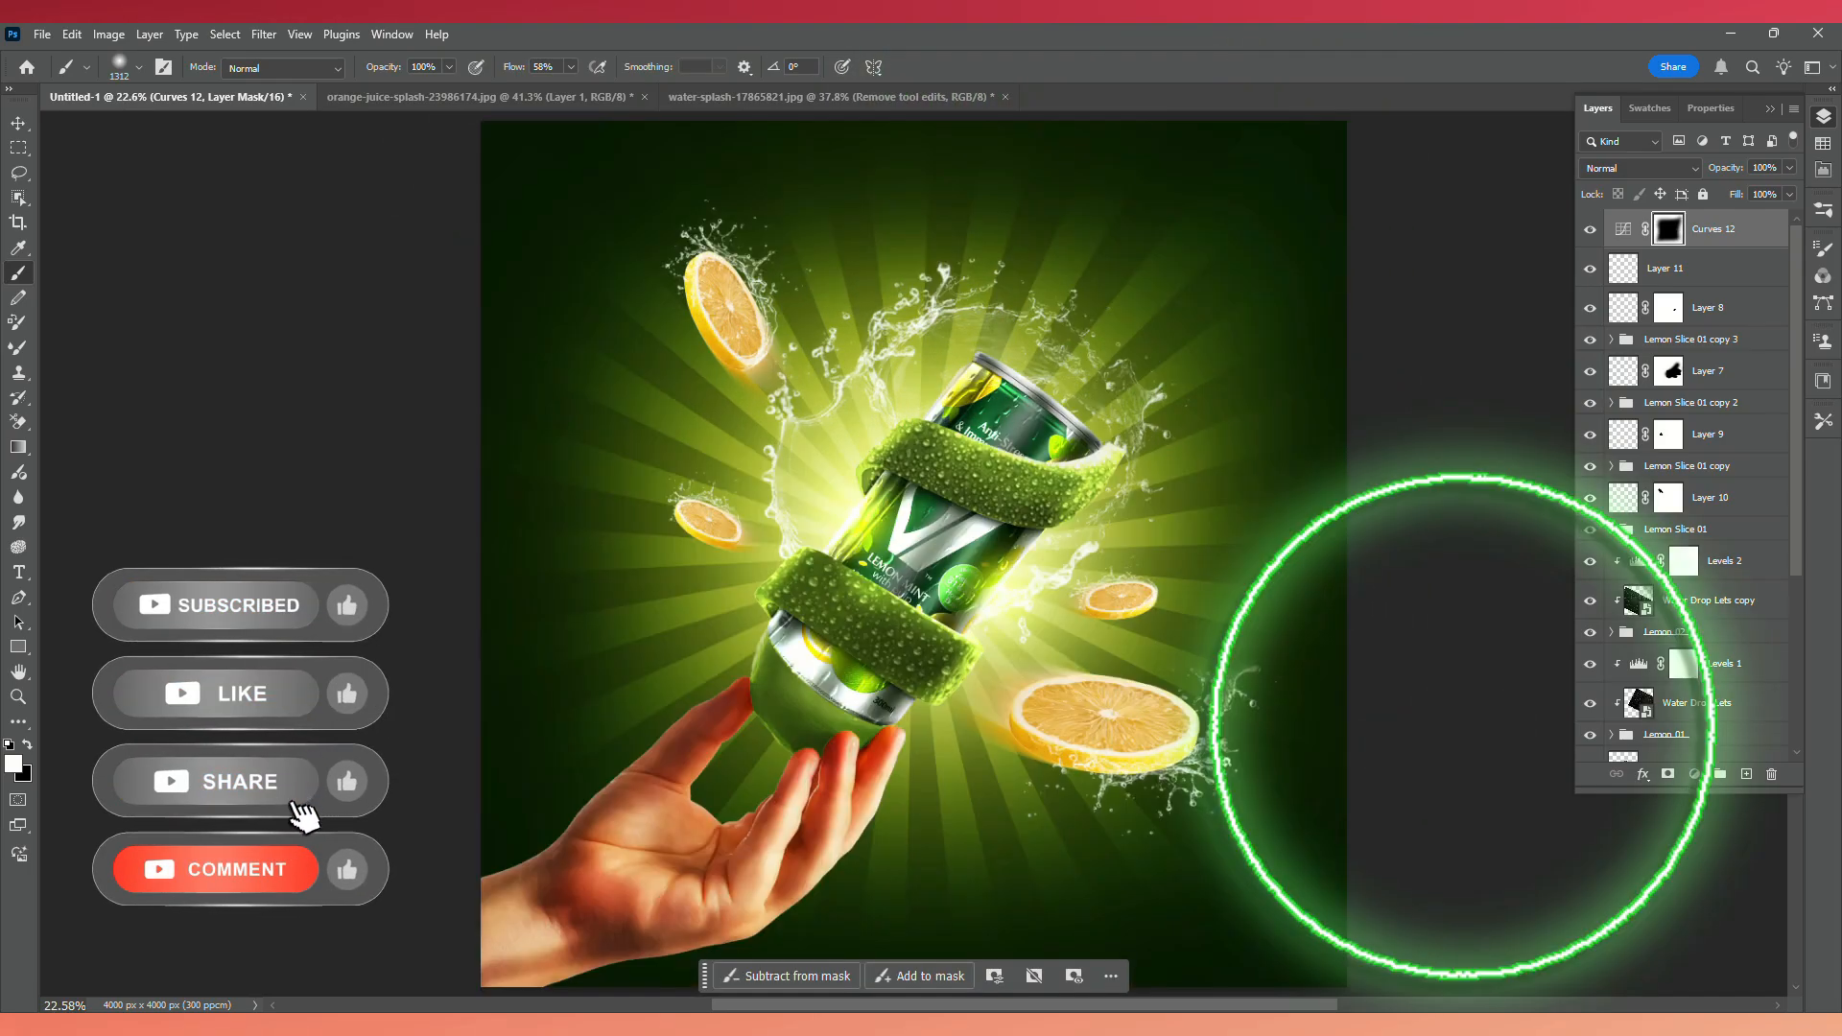